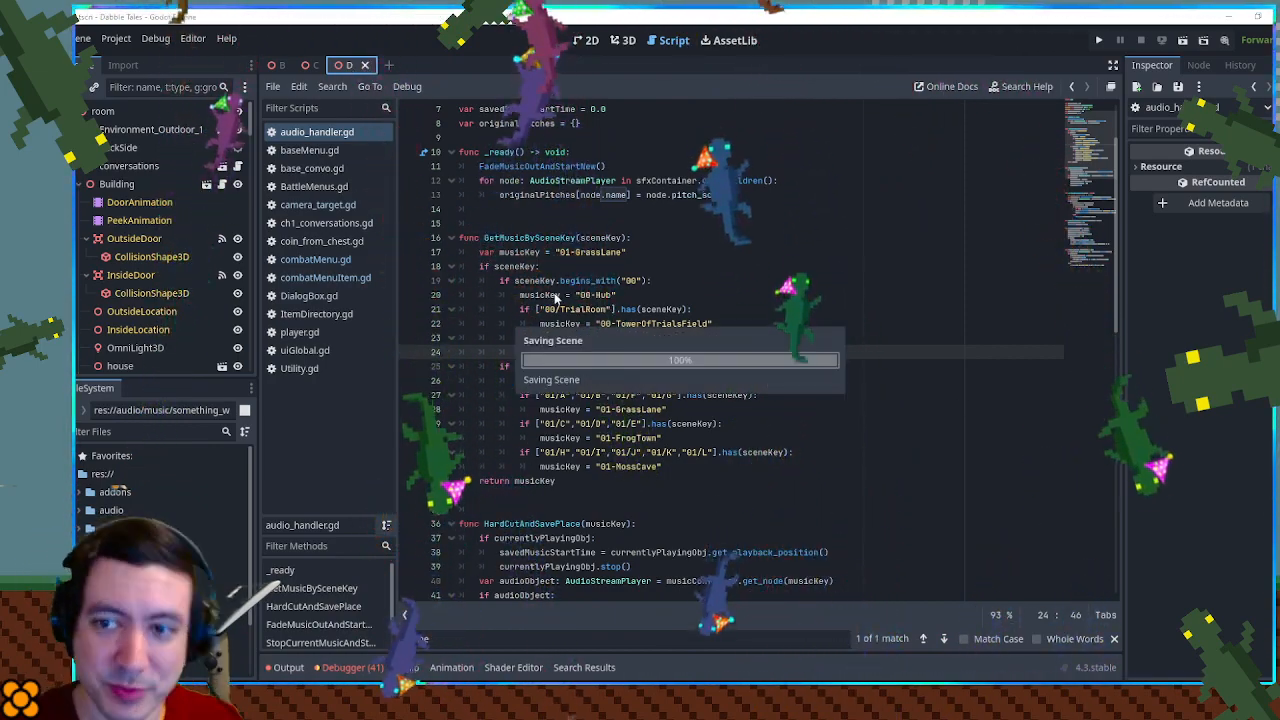
- Run the game and adjust the Music Volume in its in-game settings
key(F5)
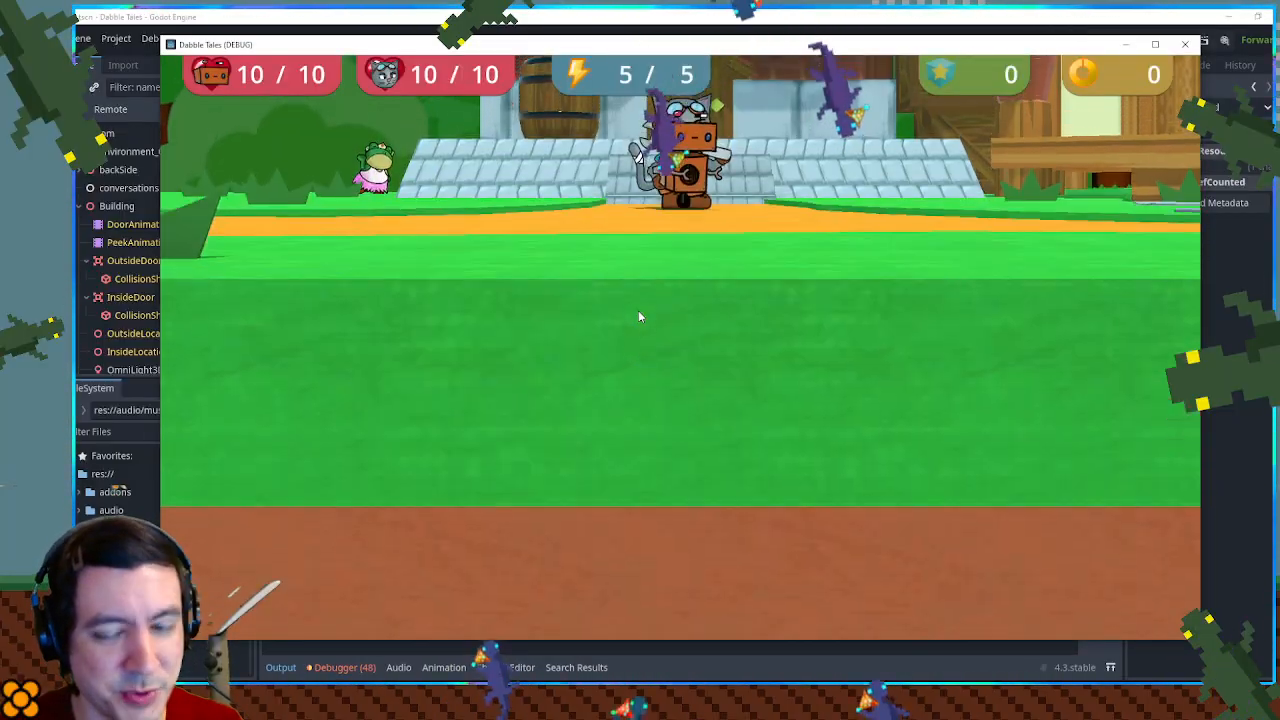
key(Escape)
key(Right)
key(space)
key(Right)
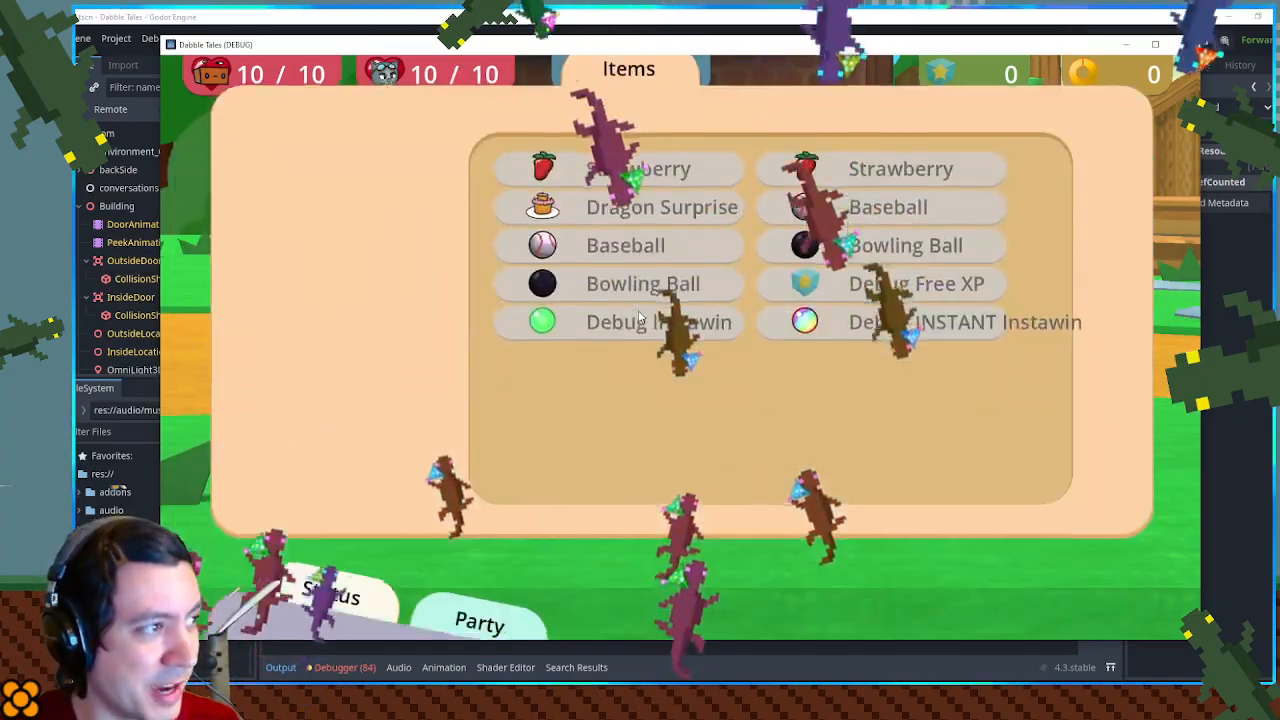
key(Right)
key(Right)
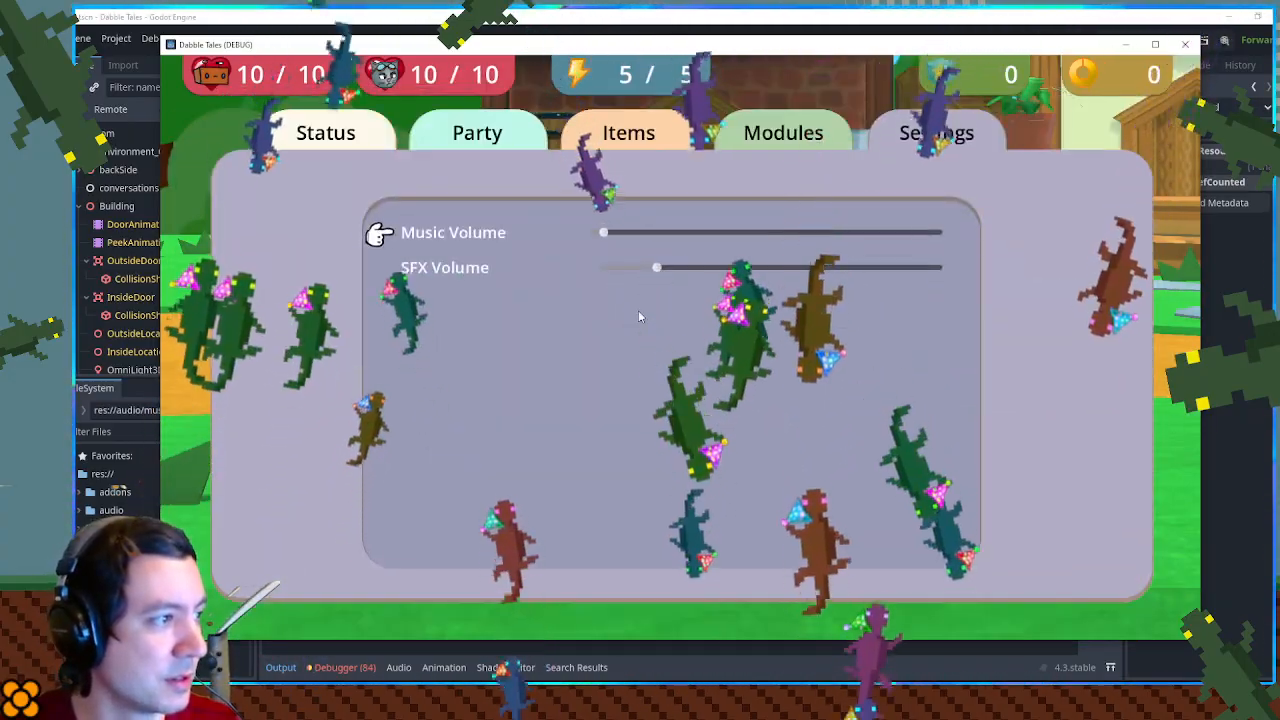
key(Right)
key(Escape)
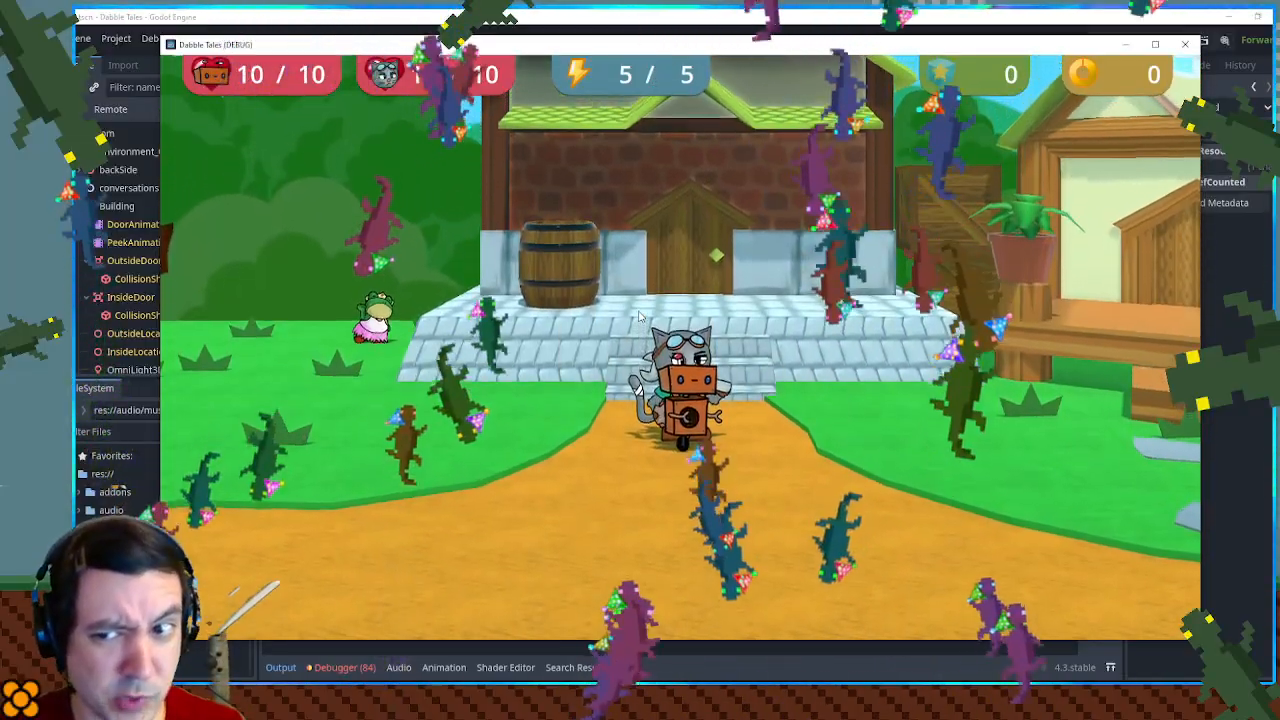
- Walk the characters around the town outside and enter the brick shop building
key(Right)
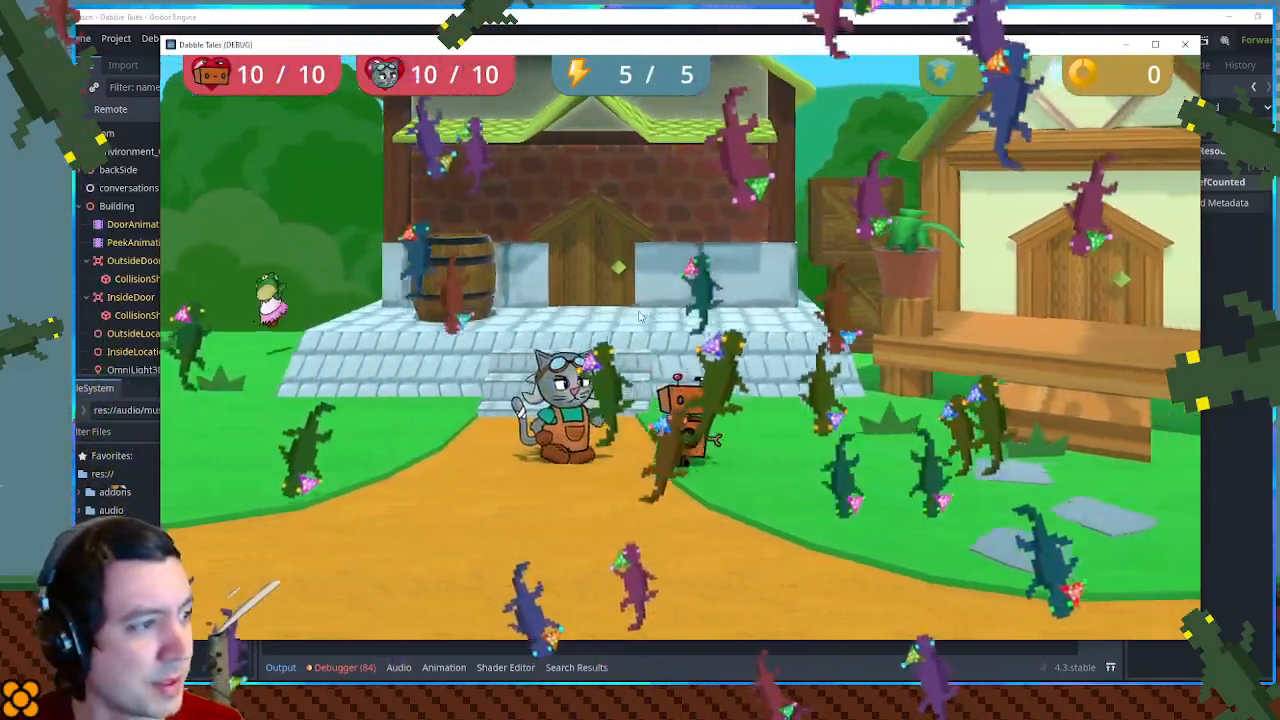
key(Left)
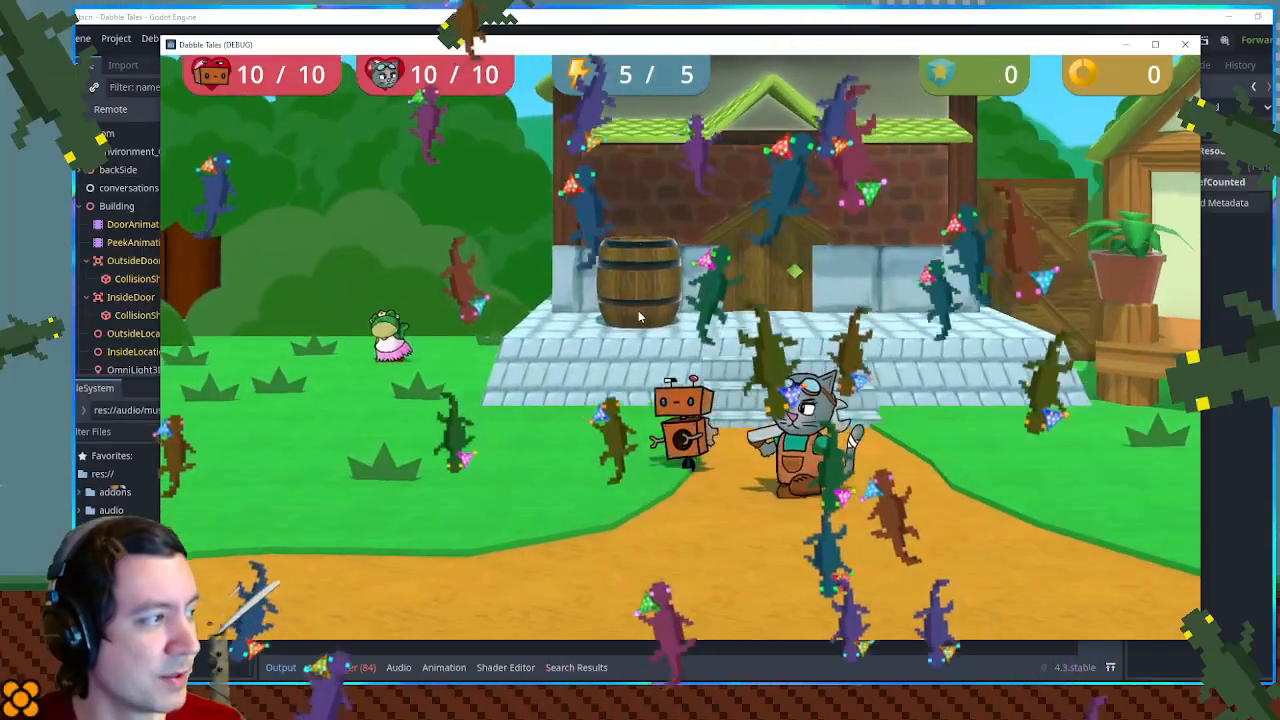
key(Left)
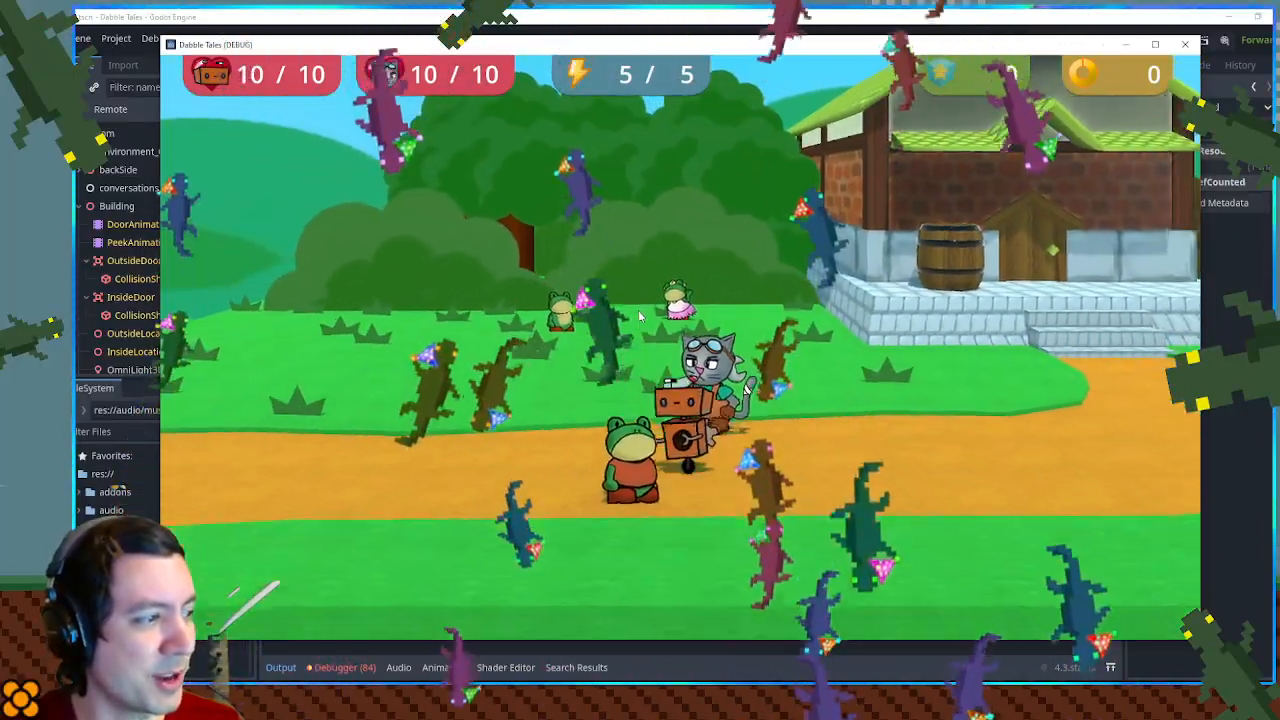
key(Right)
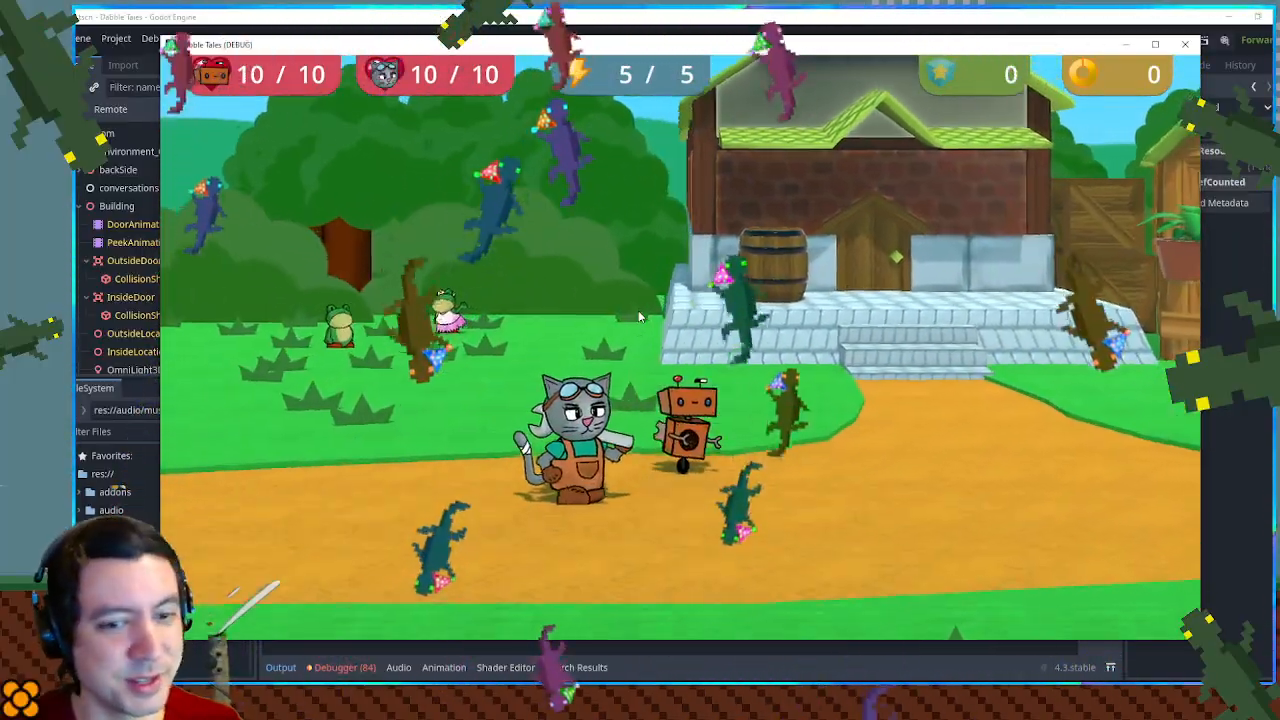
key(Up)
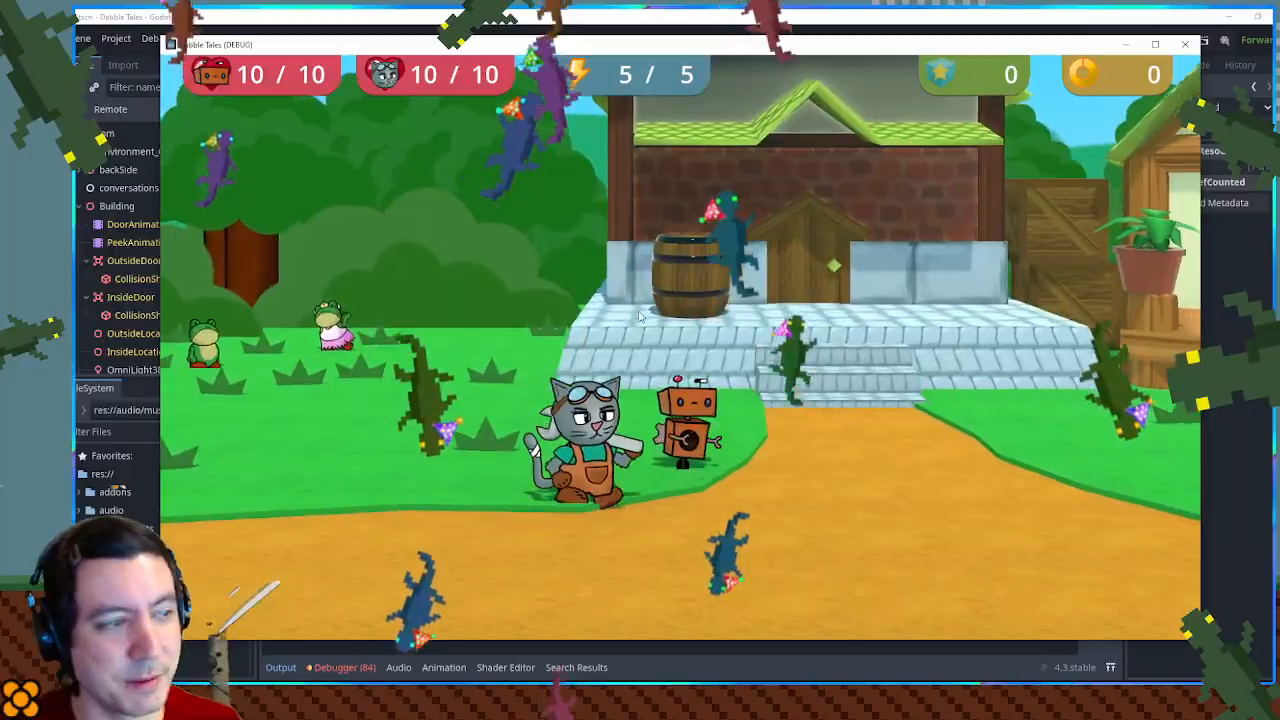
key(Right)
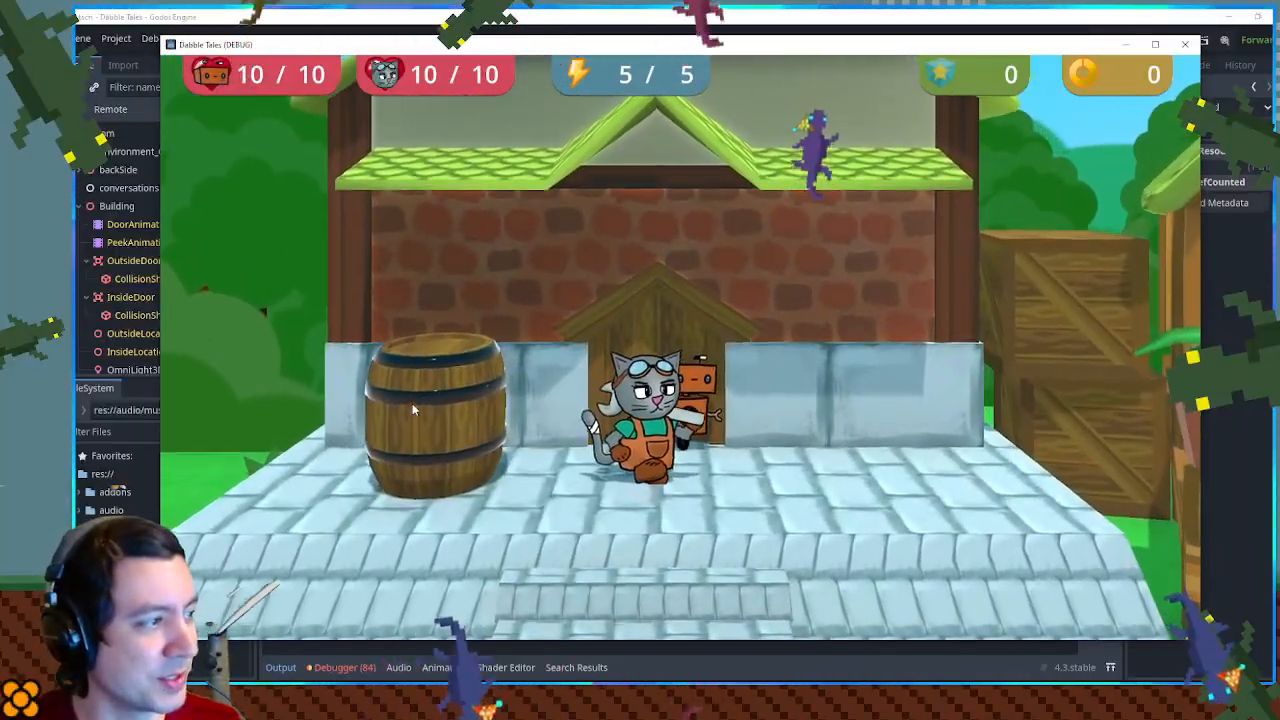
key(space)
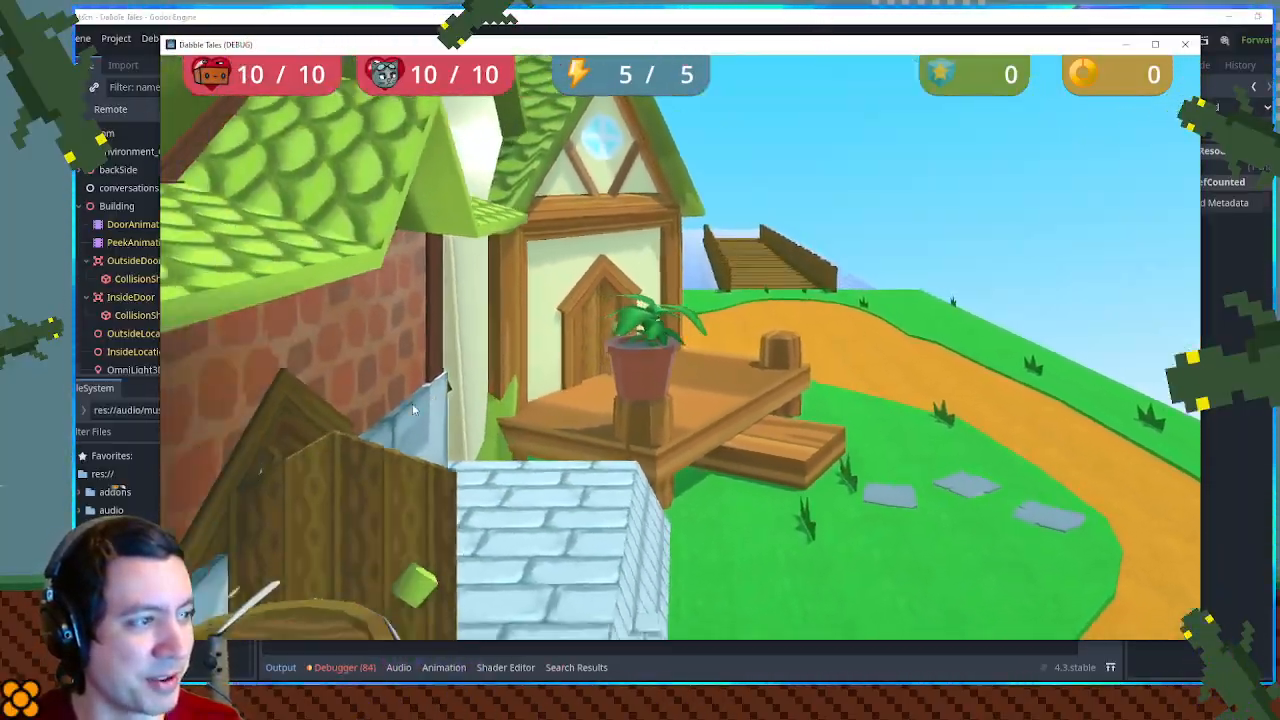
key(Left)
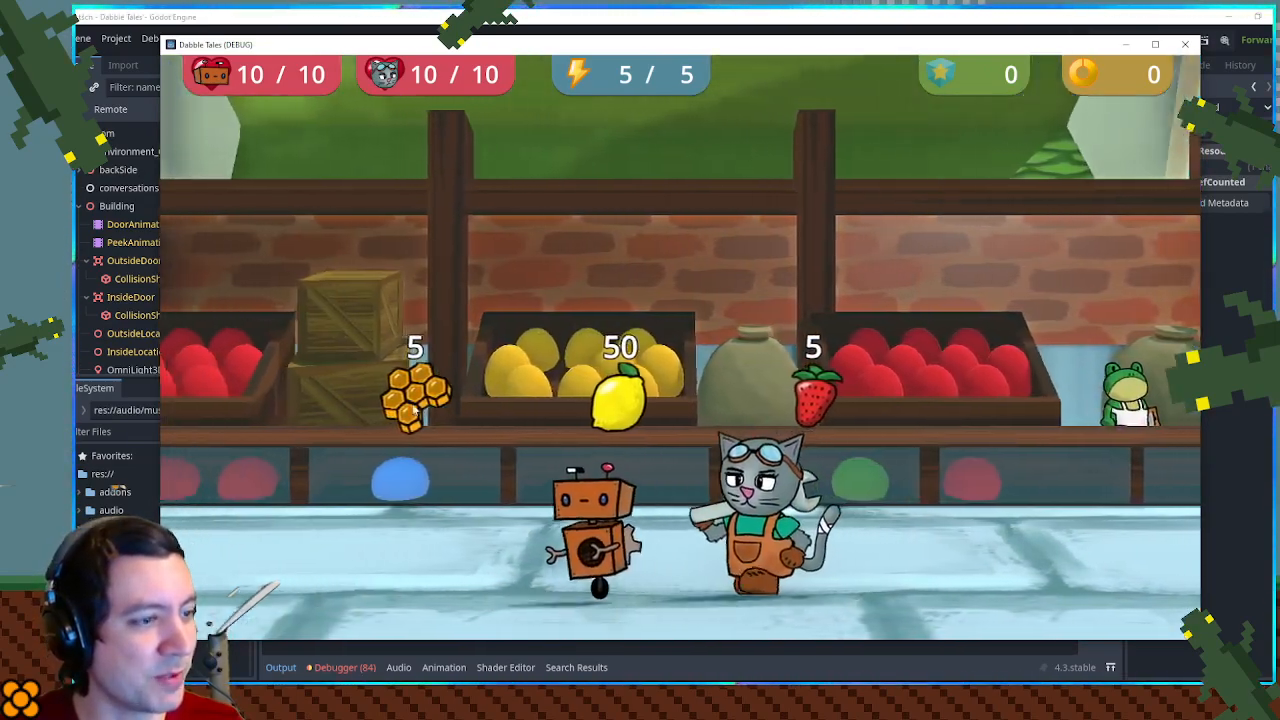
- Walk along the shop counter past the displayed goods and talk to the frog shopkeeper
key(Right)
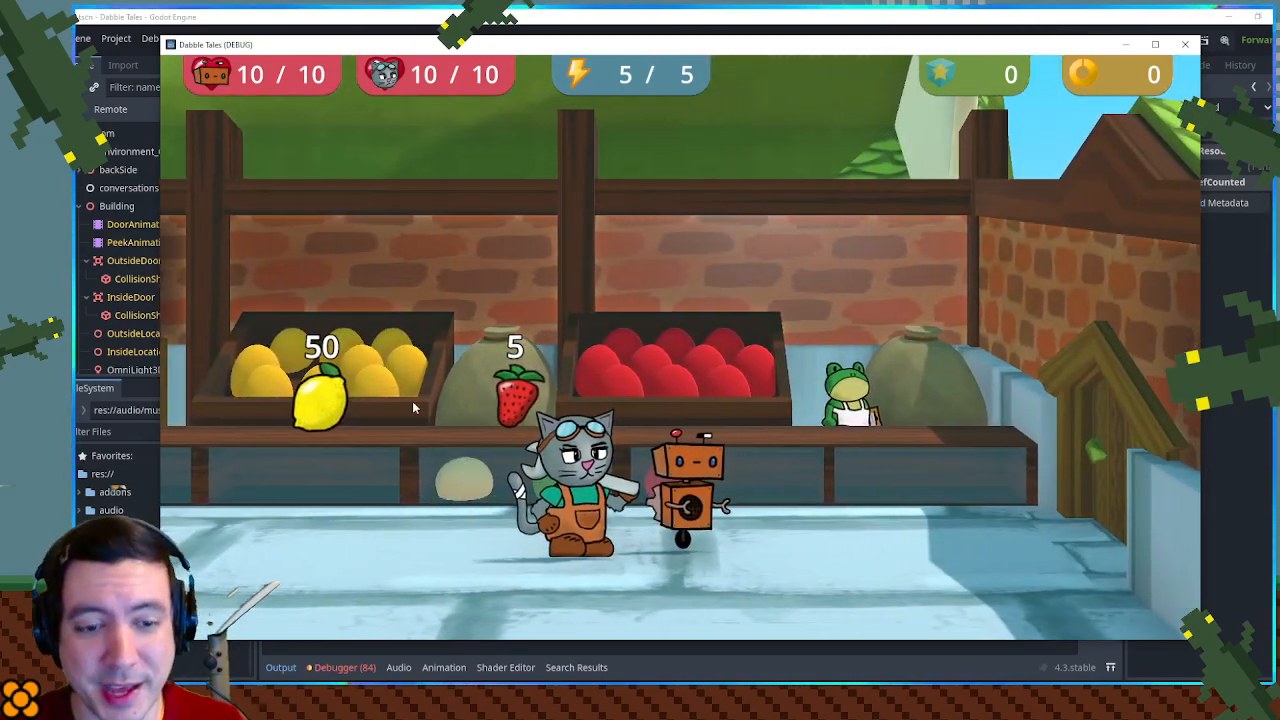
key(Right)
key(Up)
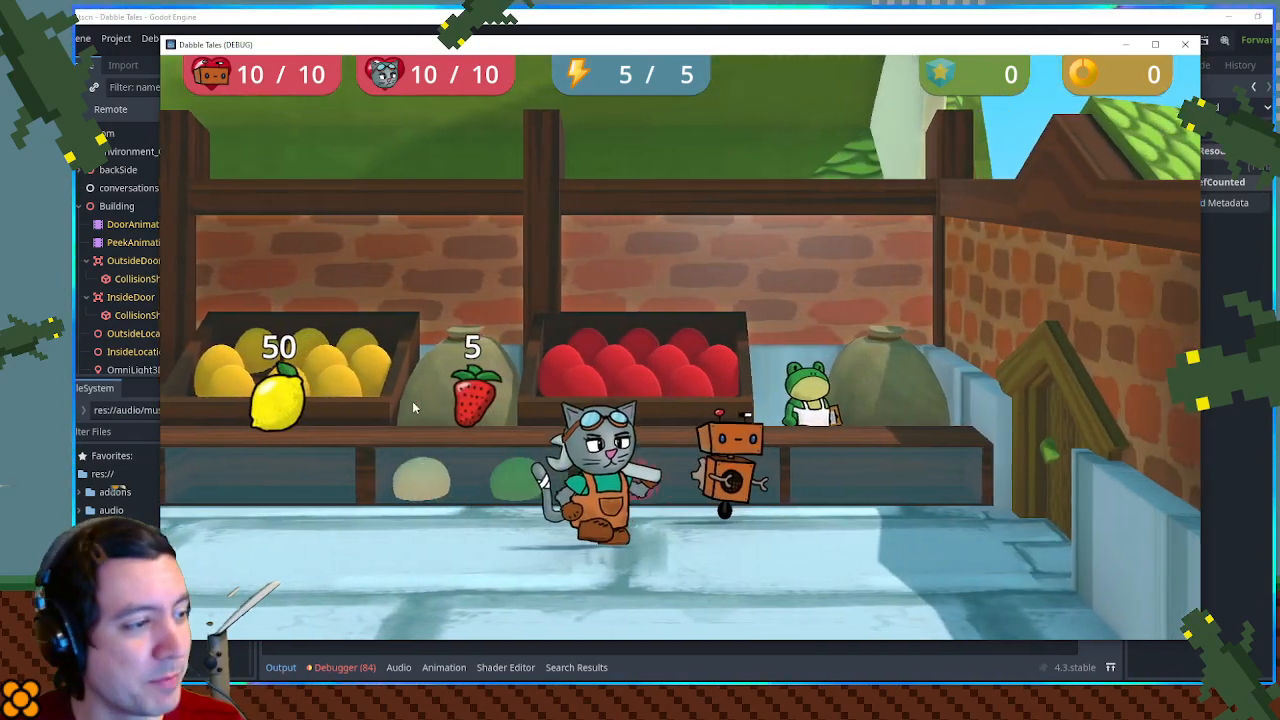
key(space)
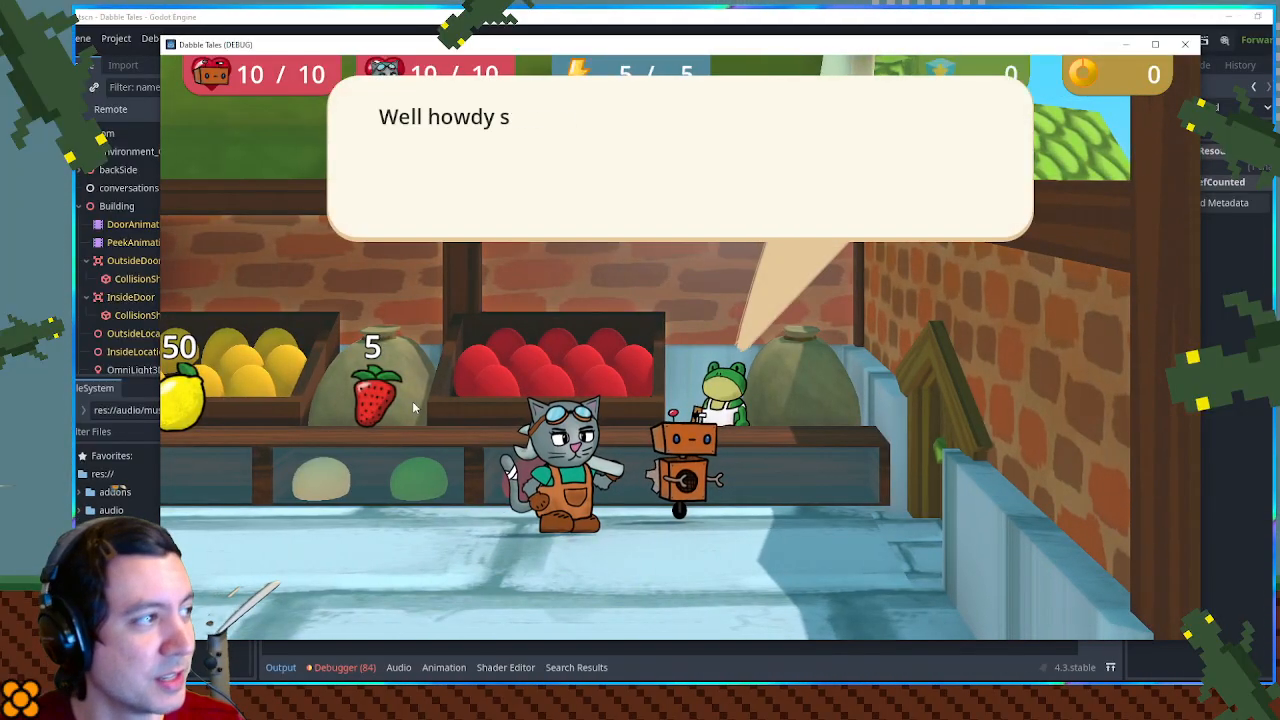
- Choose to sell, sell one Baseball to the shopkeeper for 5 bits, and leave the sell list
key(Down)
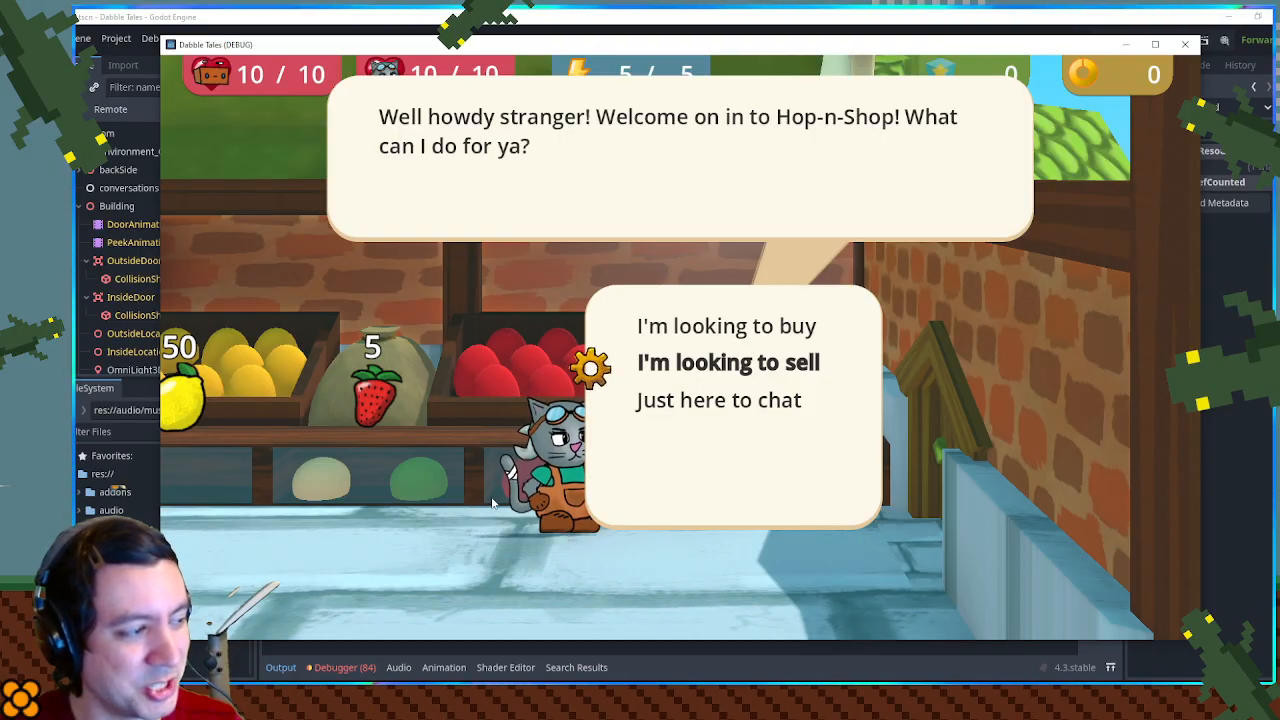
key(space)
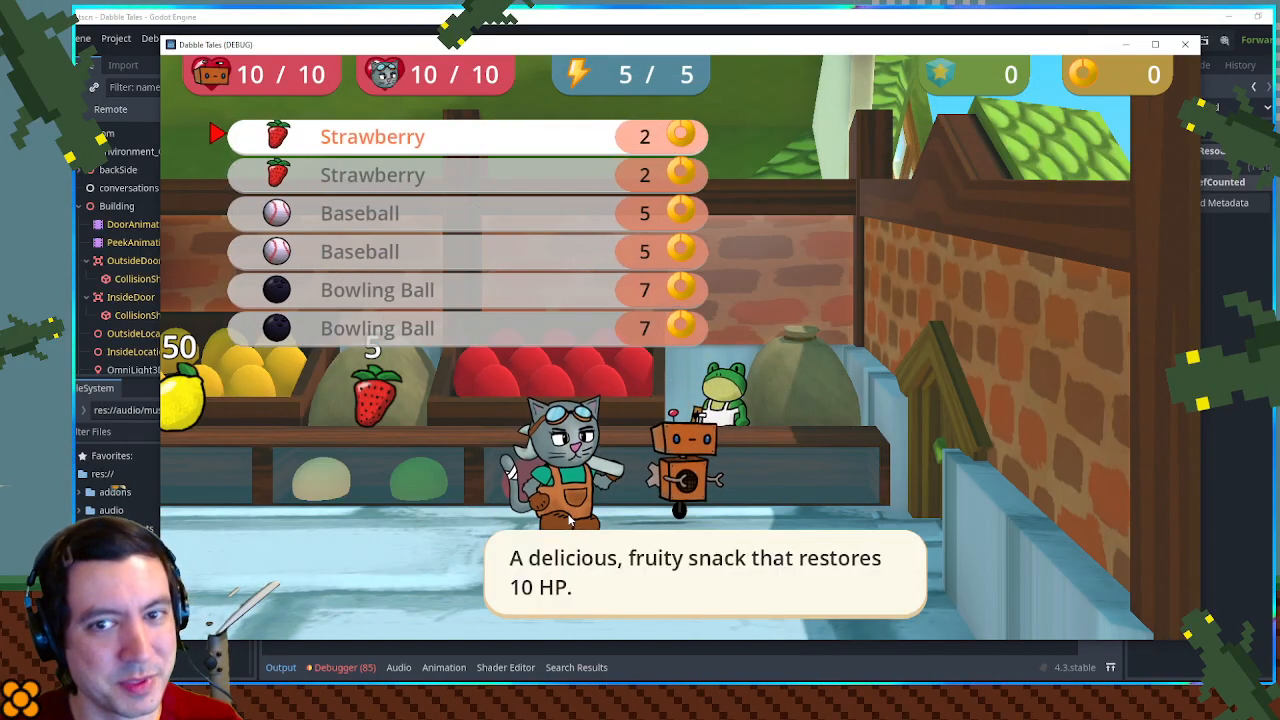
key(Down)
key(Down)
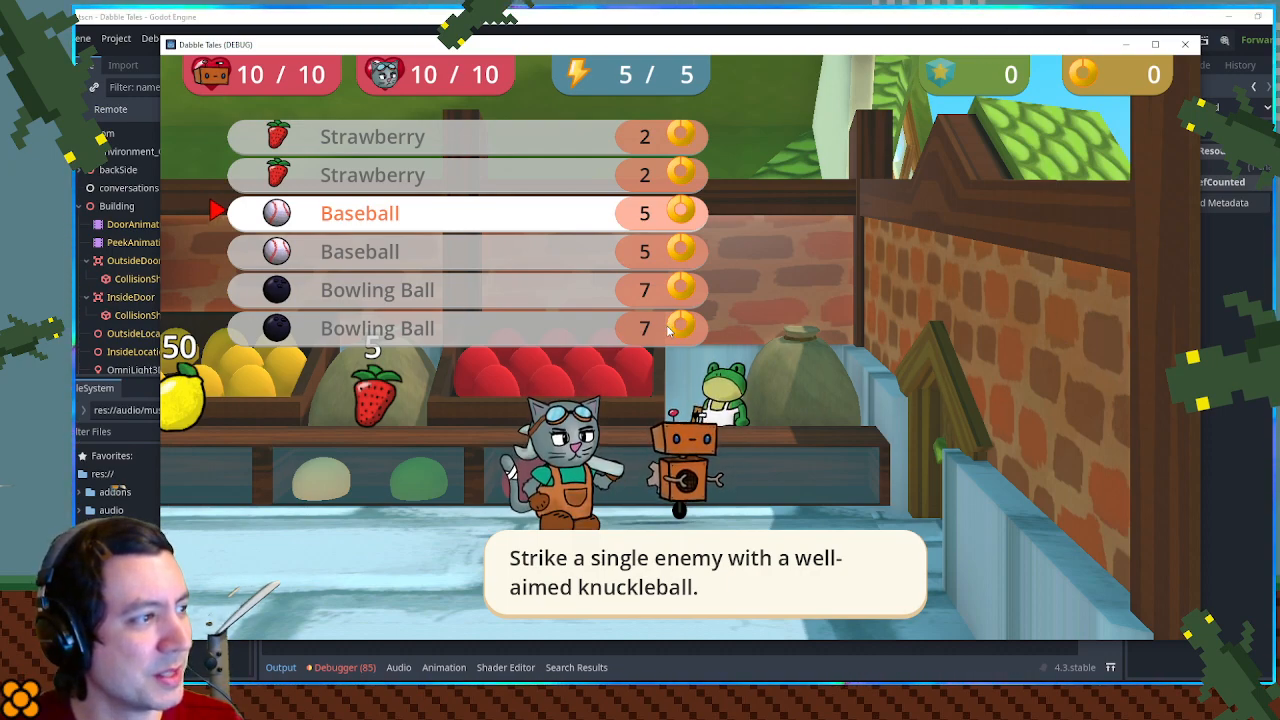
key(Return)
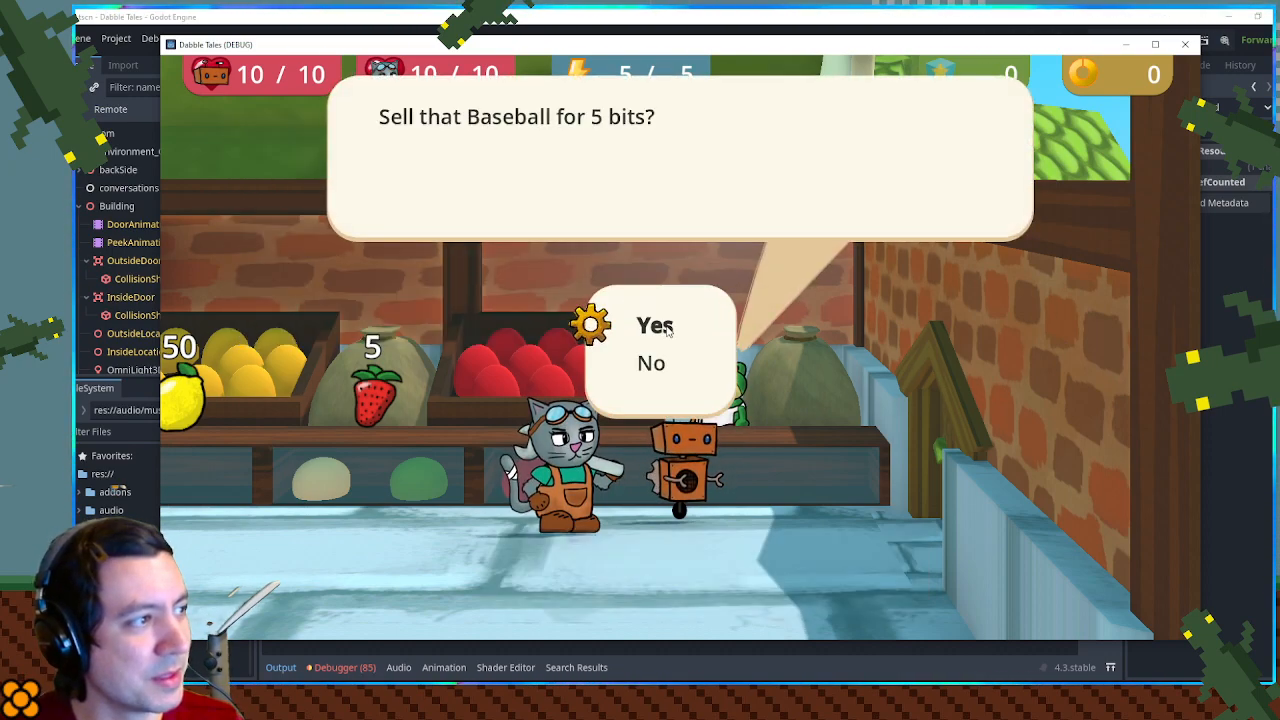
key(Return)
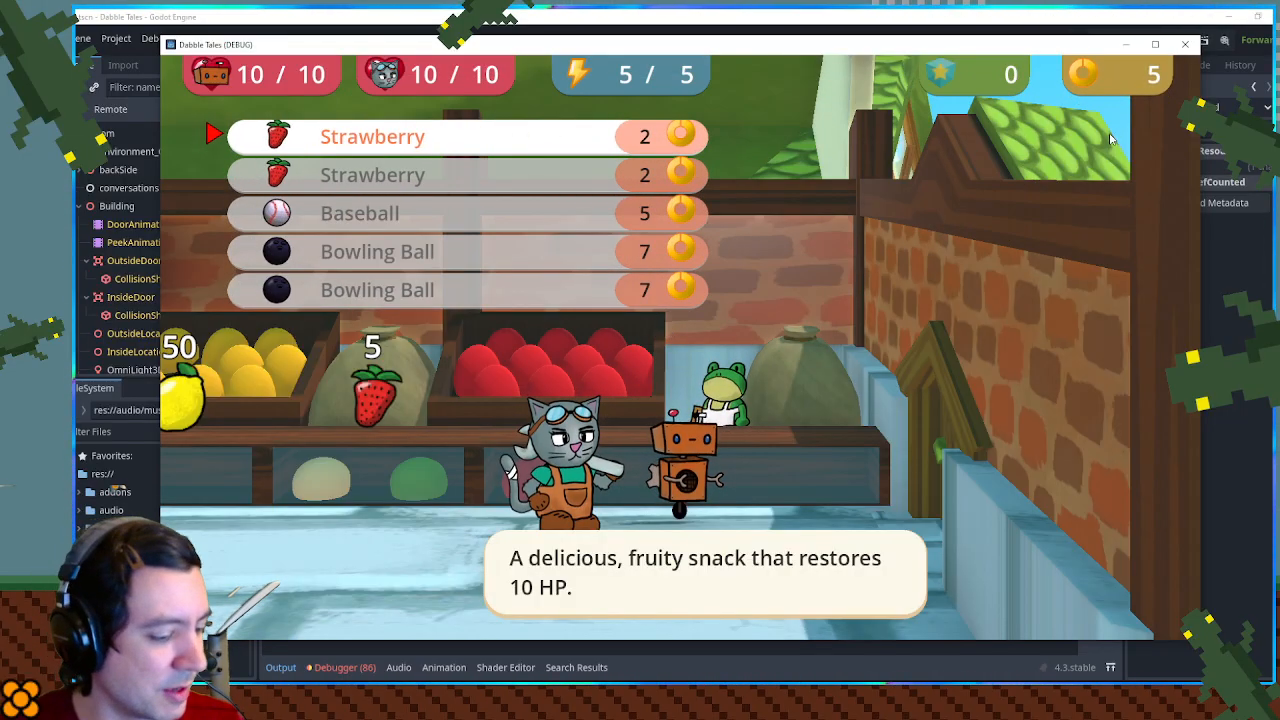
key(Escape)
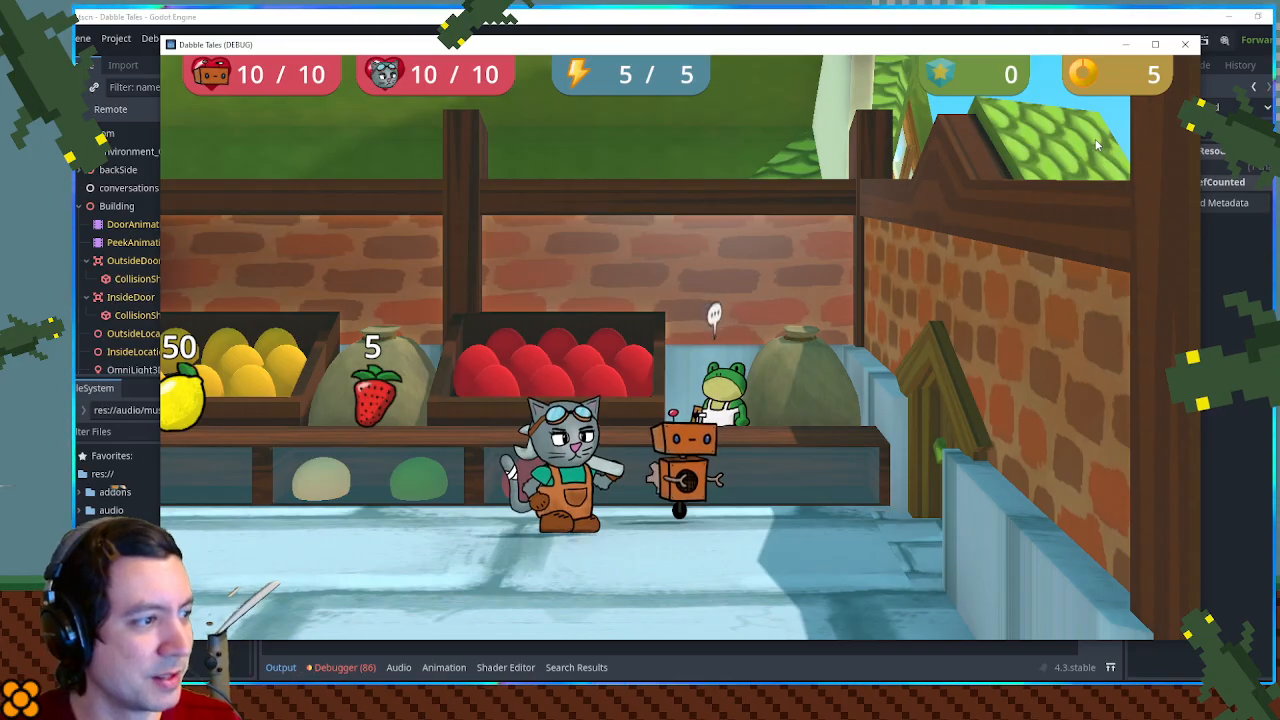
- Walk past the strawberry display and back to the shopkeeper to start the shop dialog again
key(Left)
key(Right)
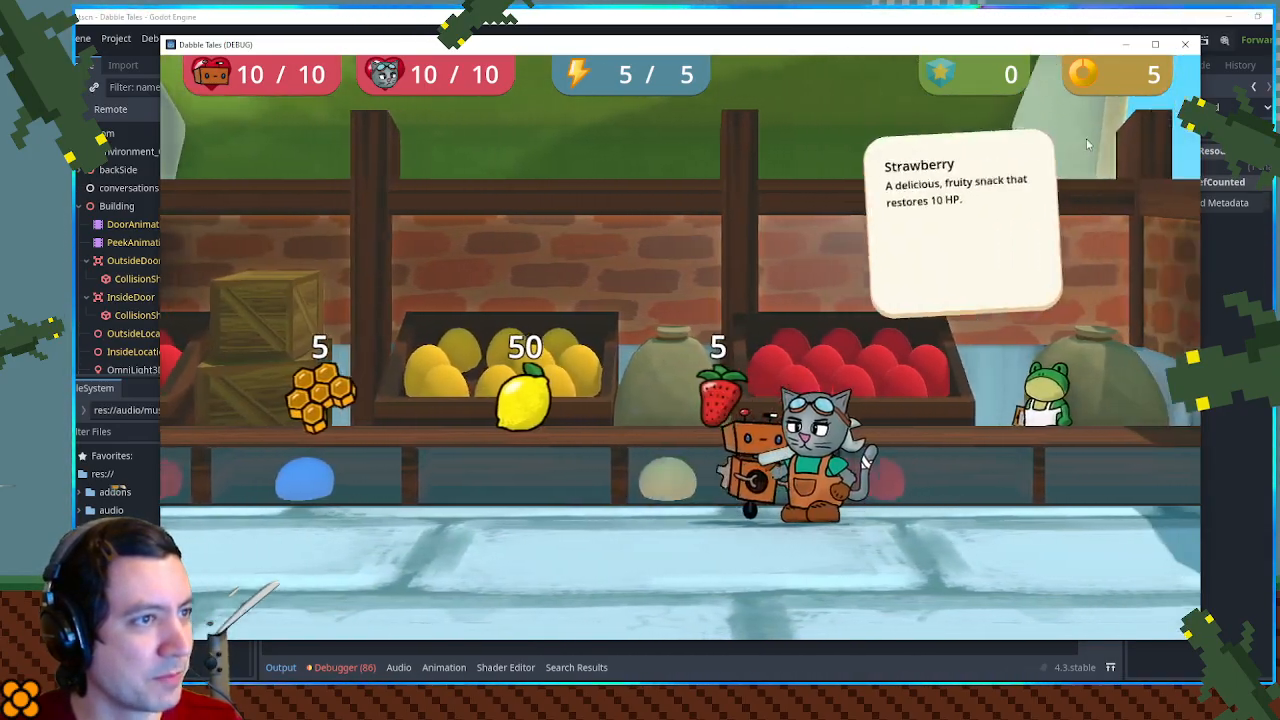
key(space)
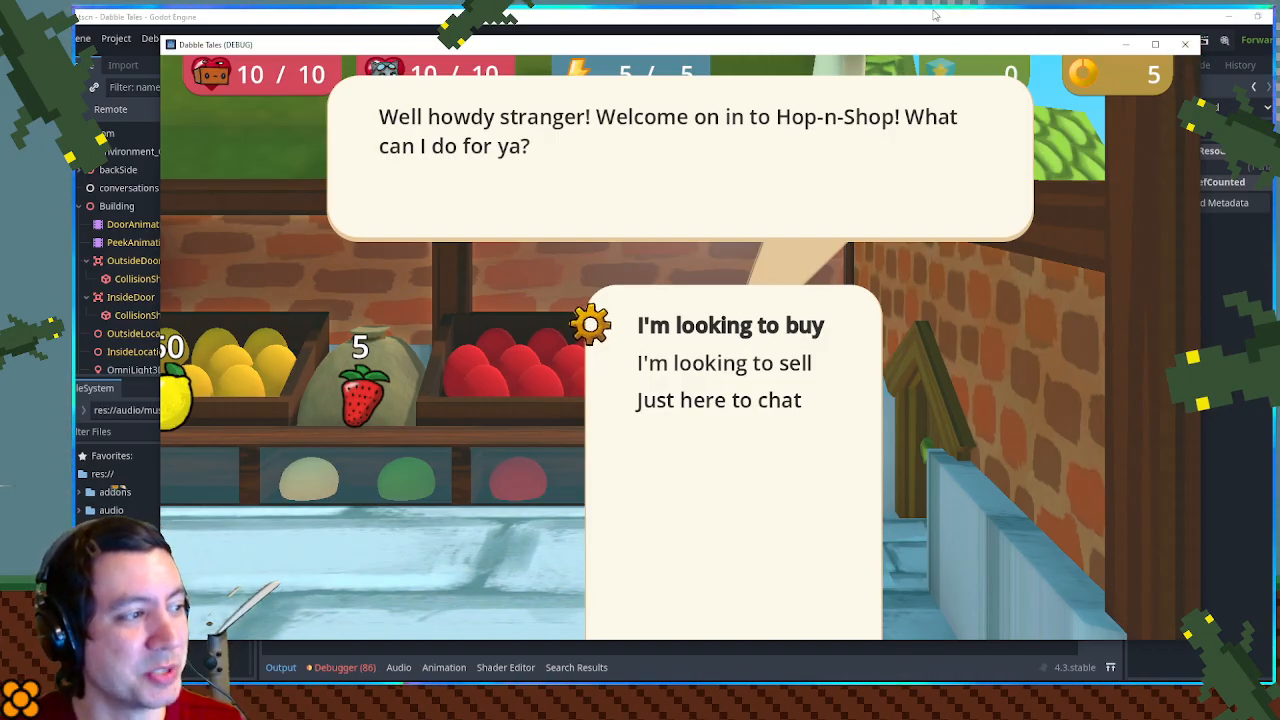
- Cycle through the buy, sell and chat choices to check the choice box, and close the running game
key(Down)
key(Down)
key(Up)
key(Up)
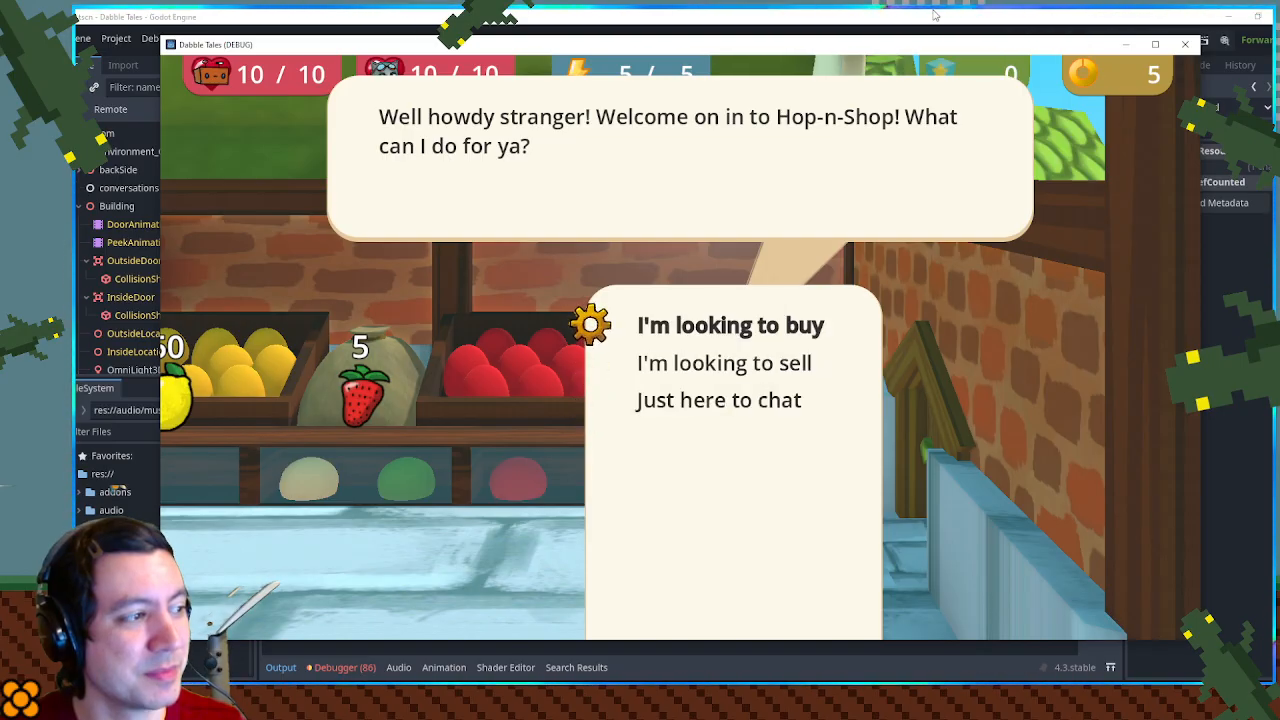
key(Down)
key(Down)
key(Down)
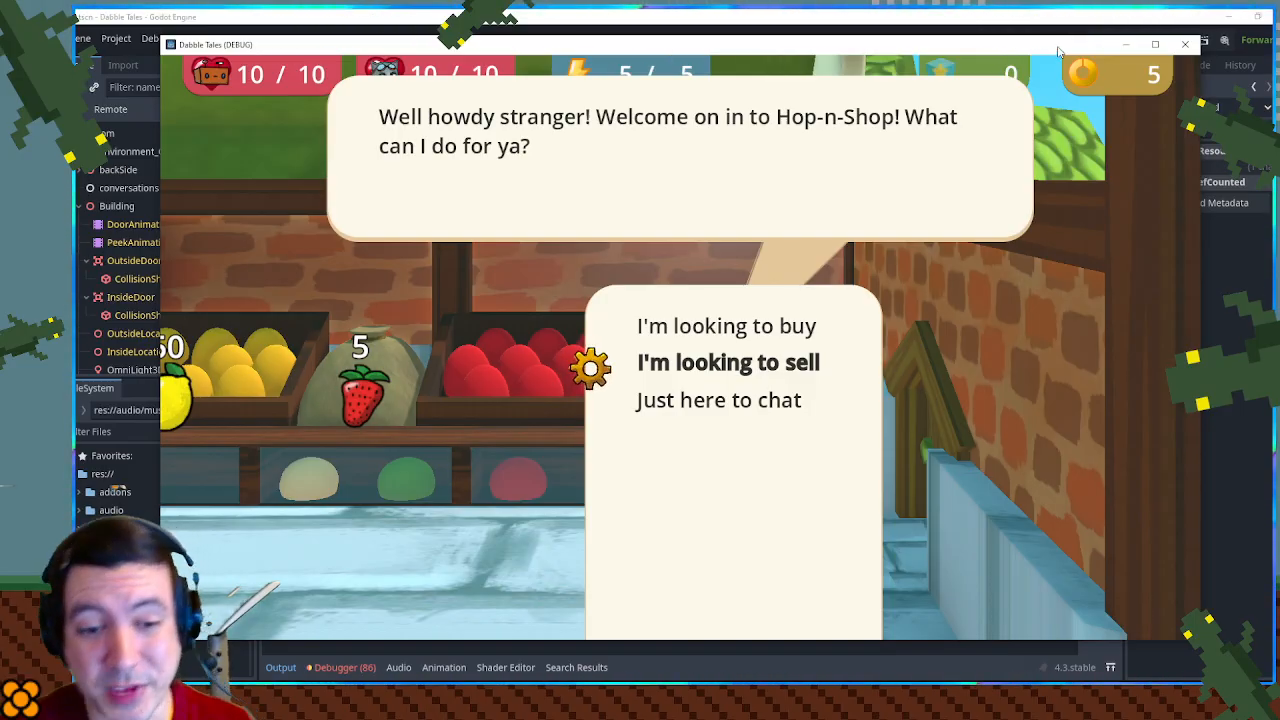
click(1194, 48)
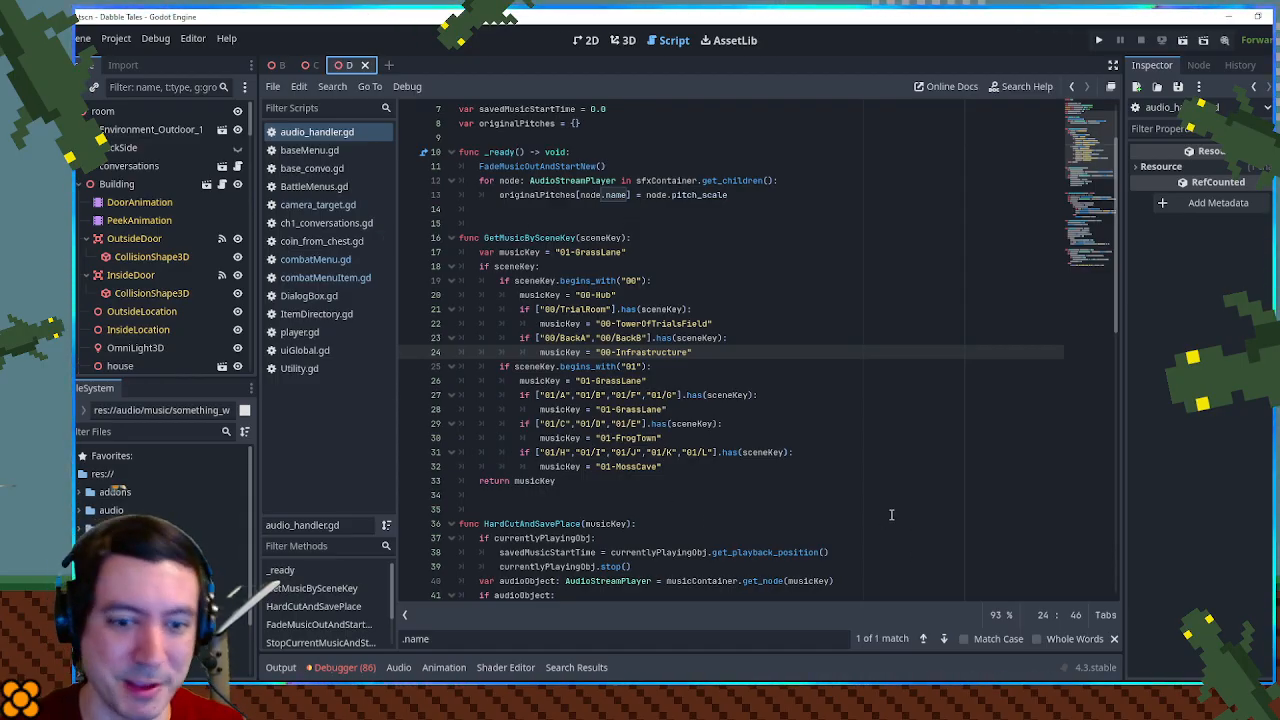
- Open DialogBox.gd and examine the code that resizes the choice box, including its maxWidth and choiceRtl variables
click(650, 484)
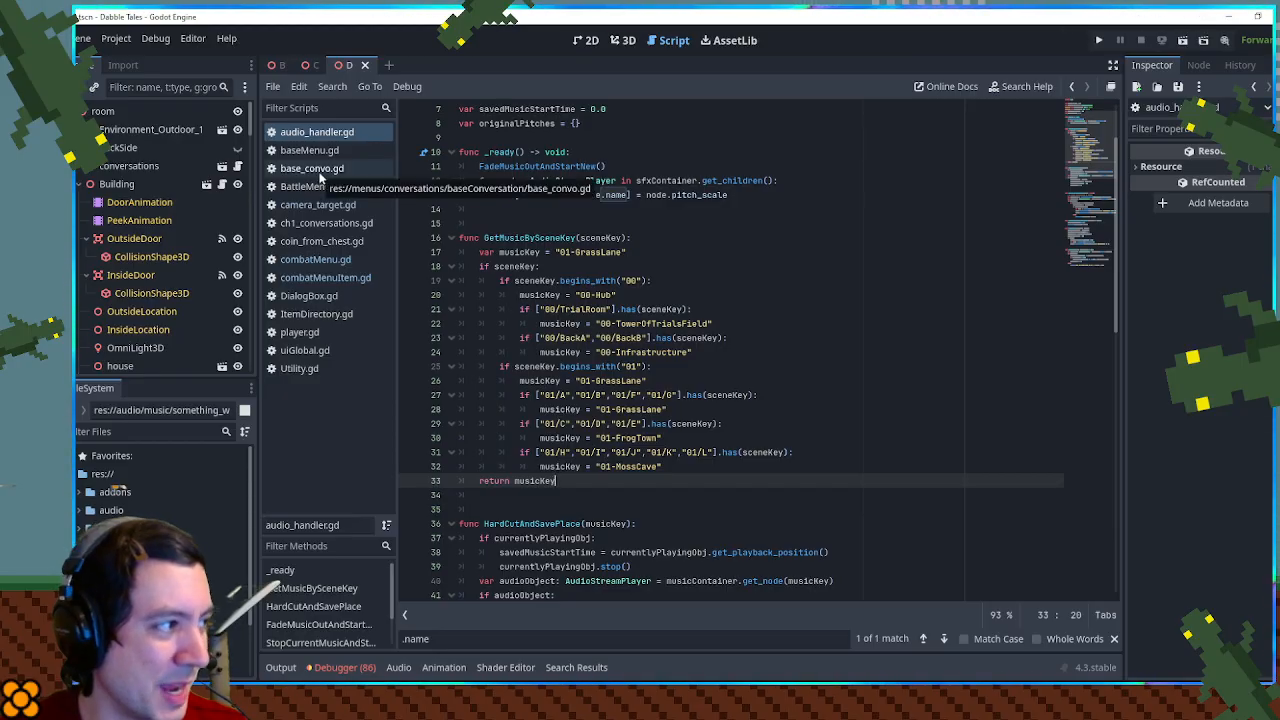
click(330, 297)
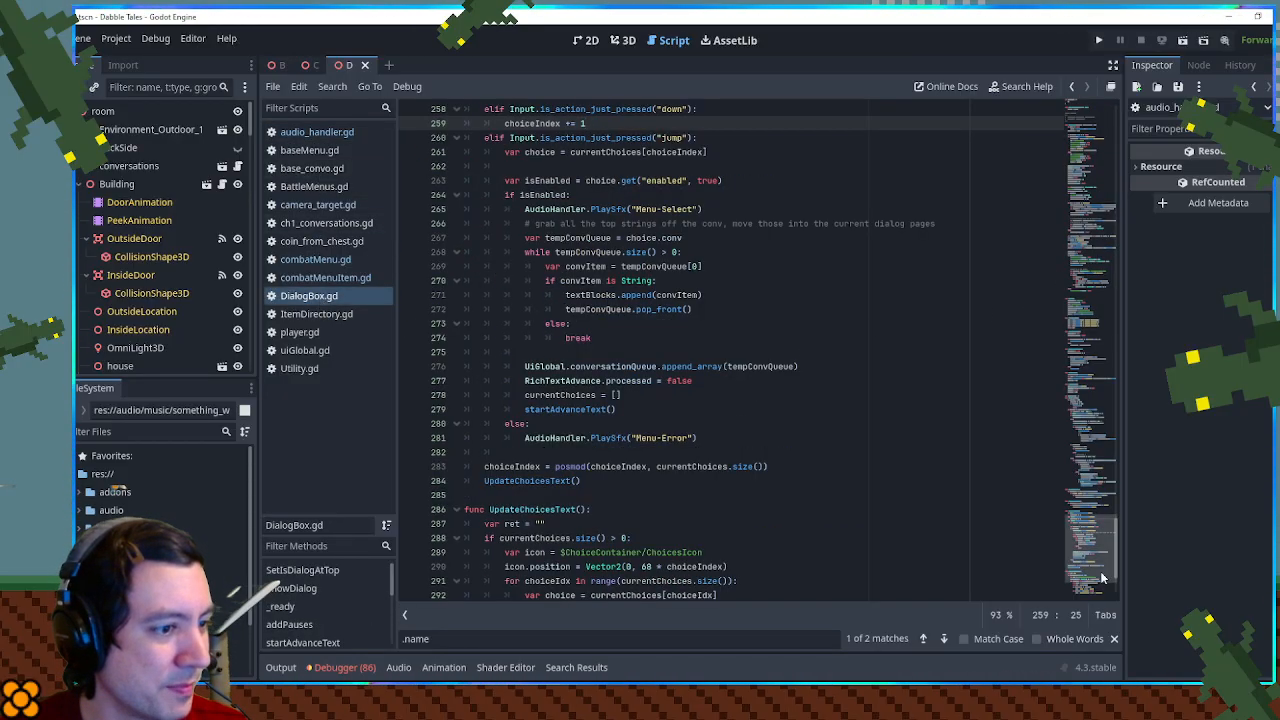
scroll(1100, 573, down, 3)
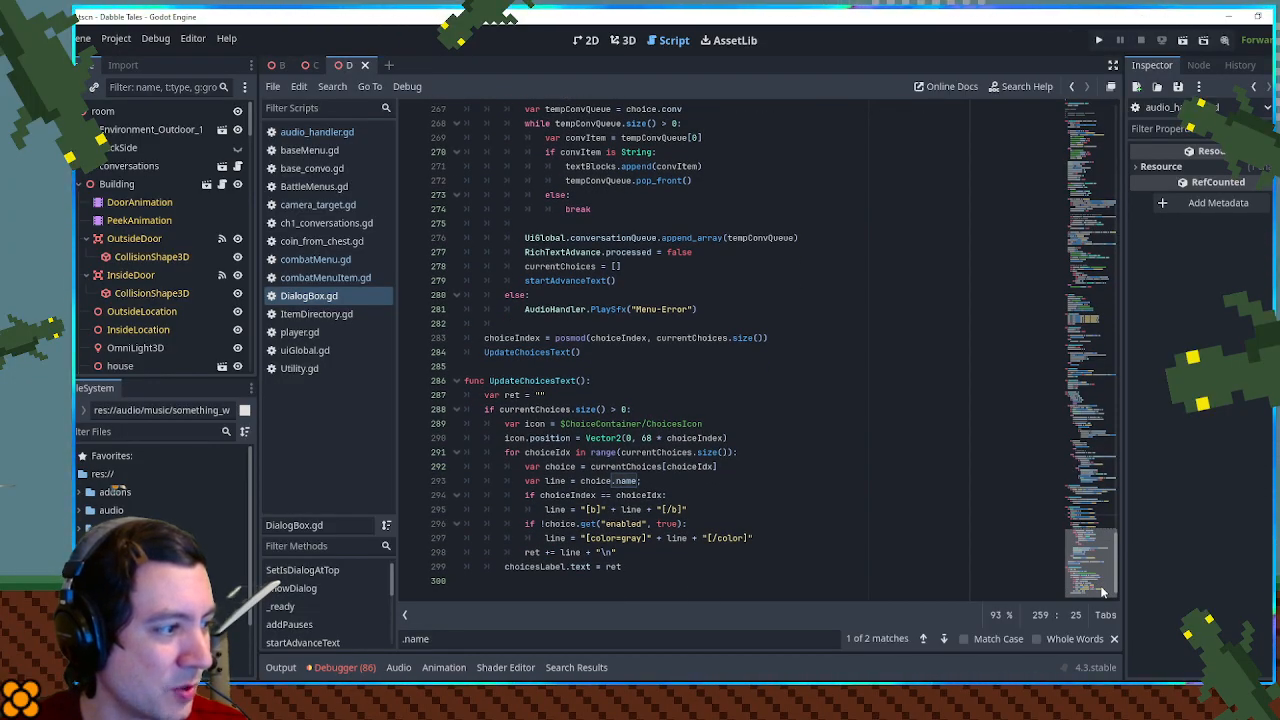
drag(1102, 592, 1128, 335)
click(593, 377)
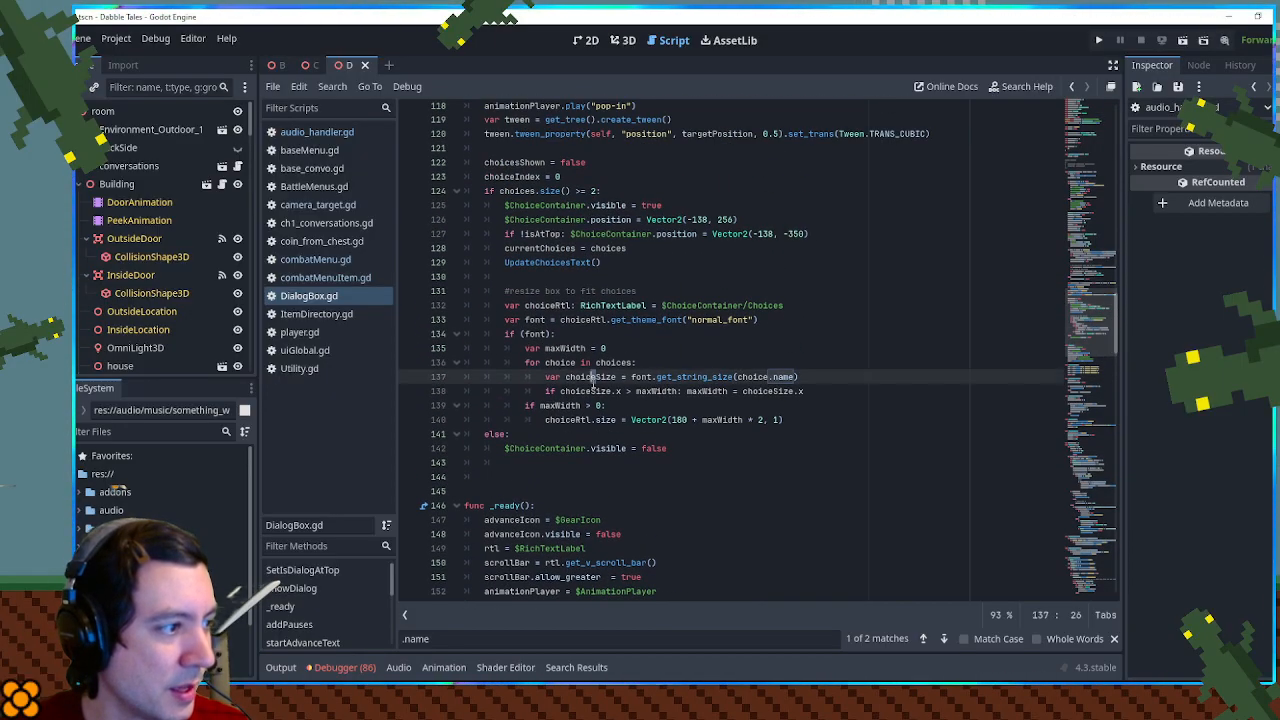
click(663, 391)
double_click(663, 391)
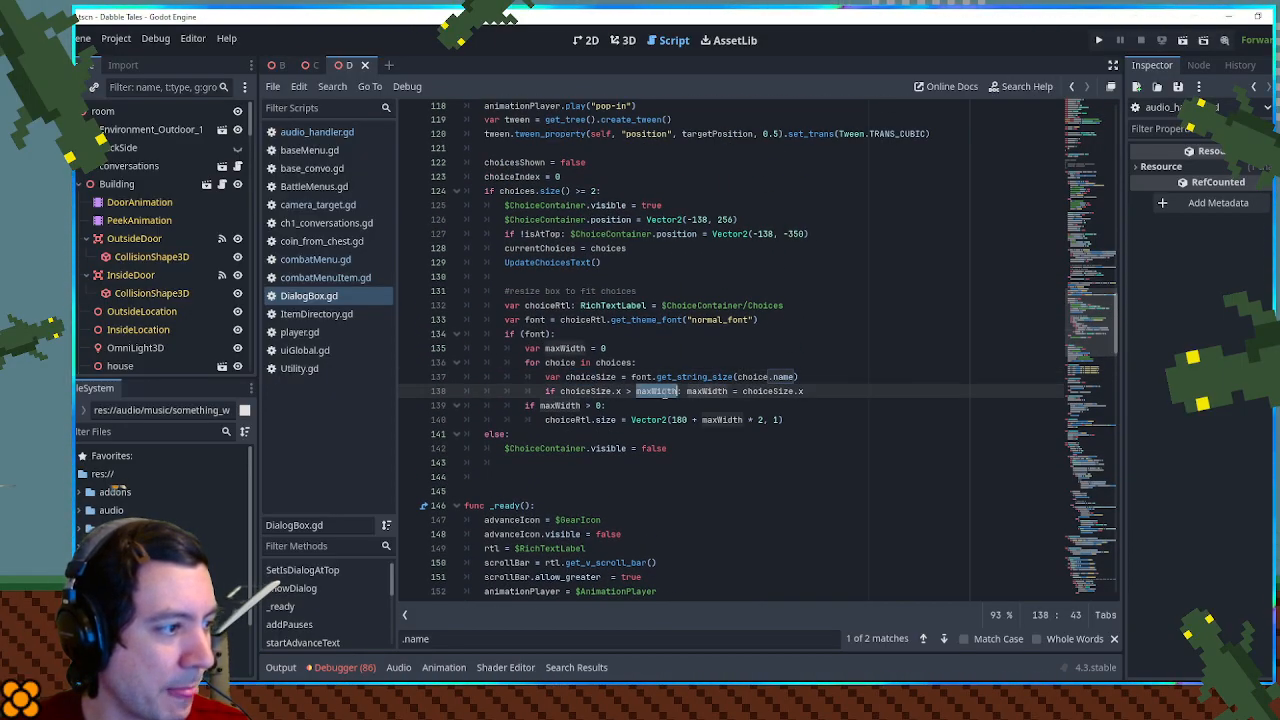
double_click(571, 420)
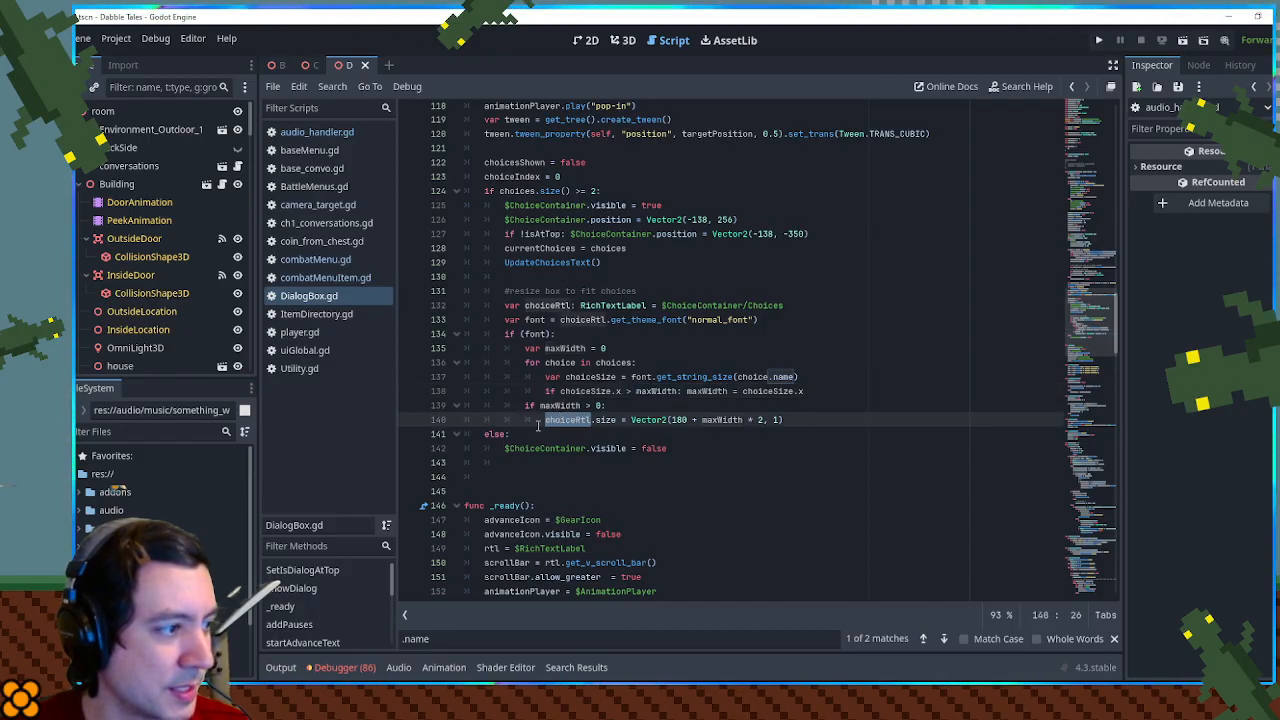
click(840, 435)
- Add print(choiceRtl.size) below the line that sets choiceRtl.size, and save the script
click(802, 420)
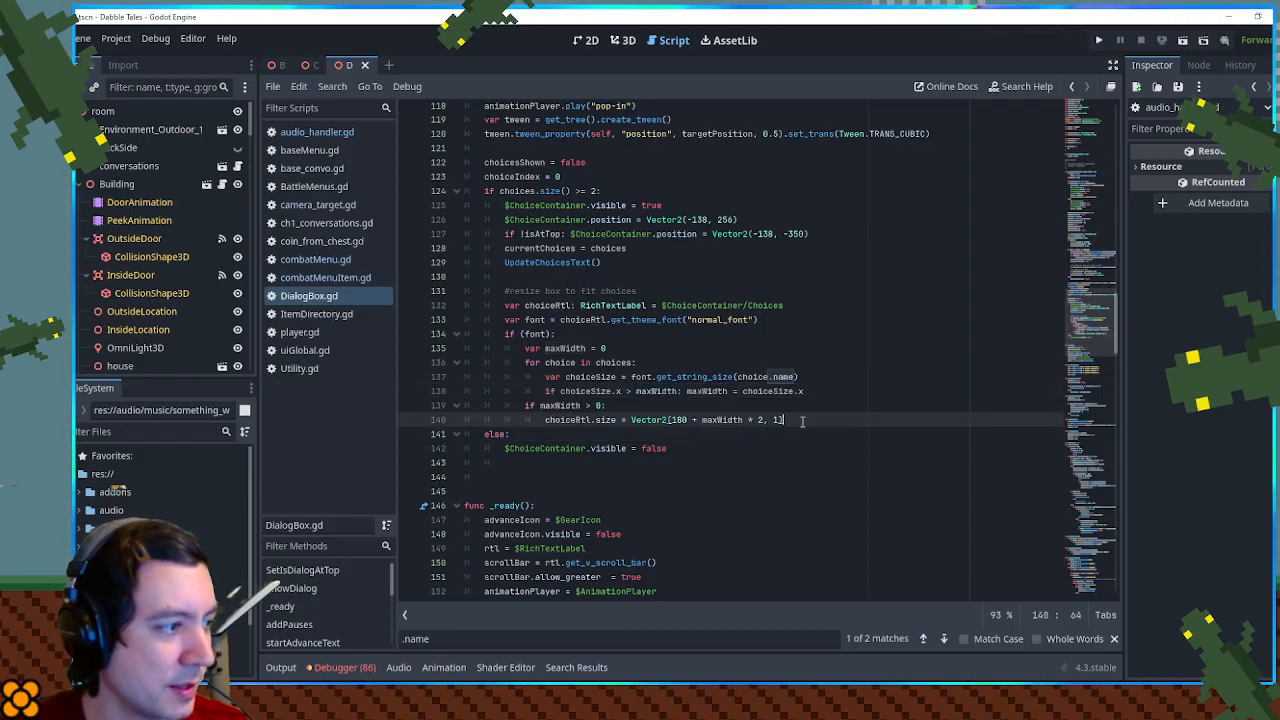
key(Return)
text(print()
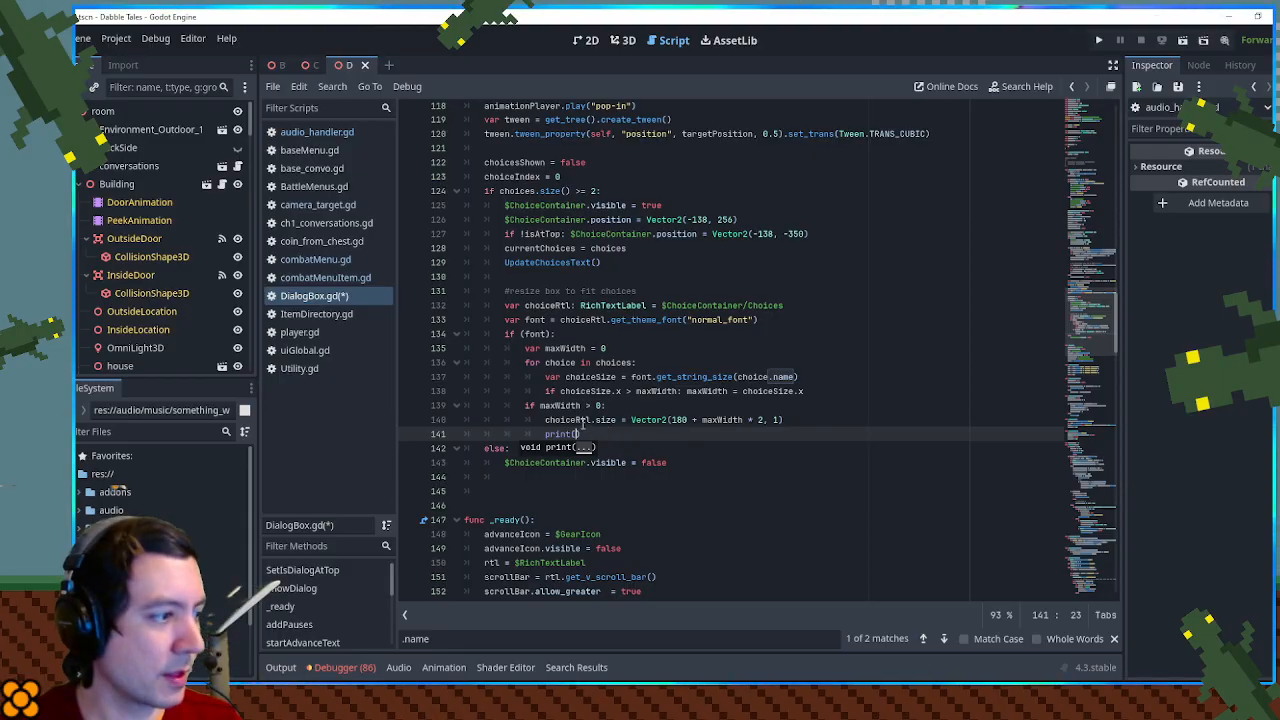
text(choiceRtl.size)
click(765, 376)
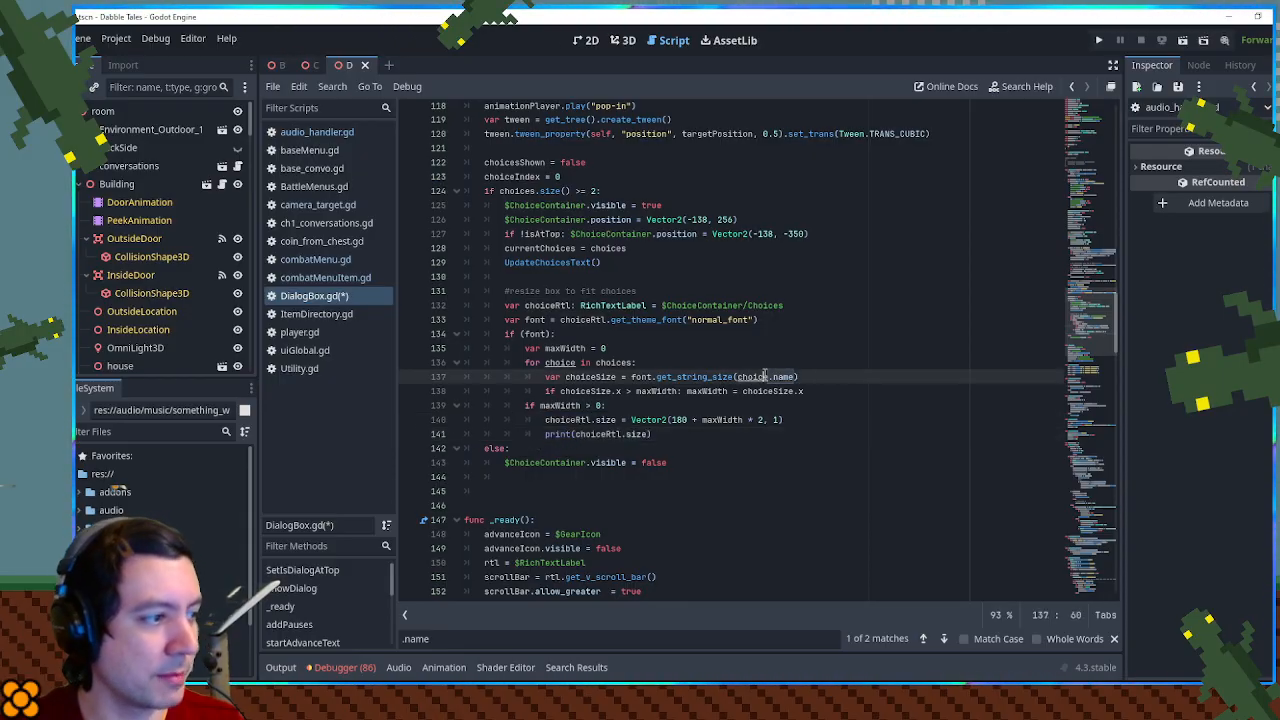
key(ctrl+s)
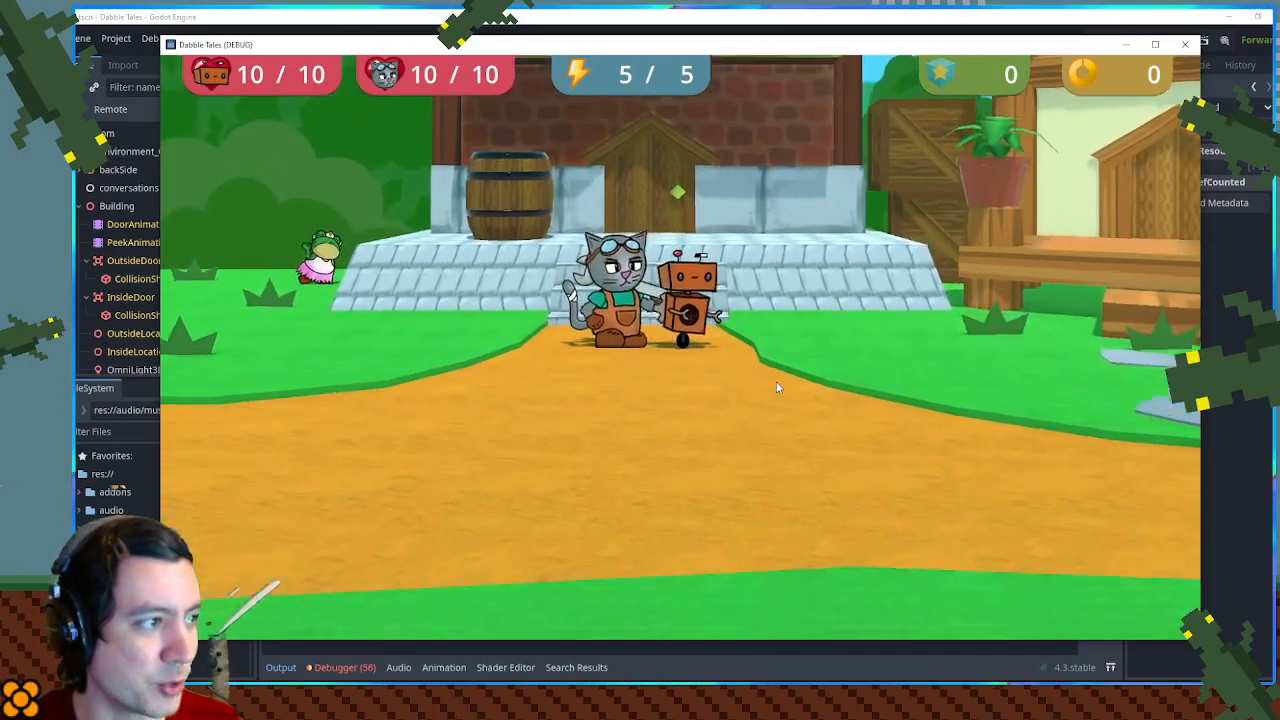
- Rerun the game and talk to the shopkeeper to bring up the choice box
key(Up)
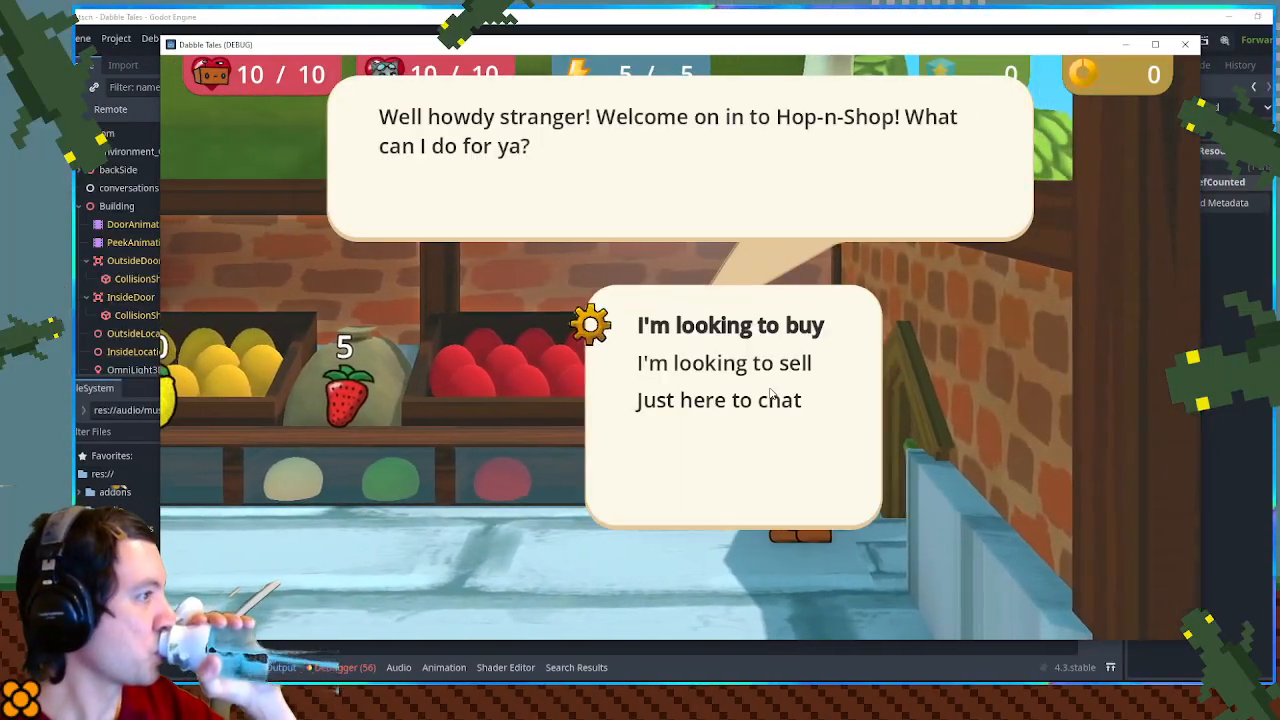
- Choose "I'm looking to sell" at the shopkeeper and sell a Strawberry for 2 bits
key(Down)
key(Return)
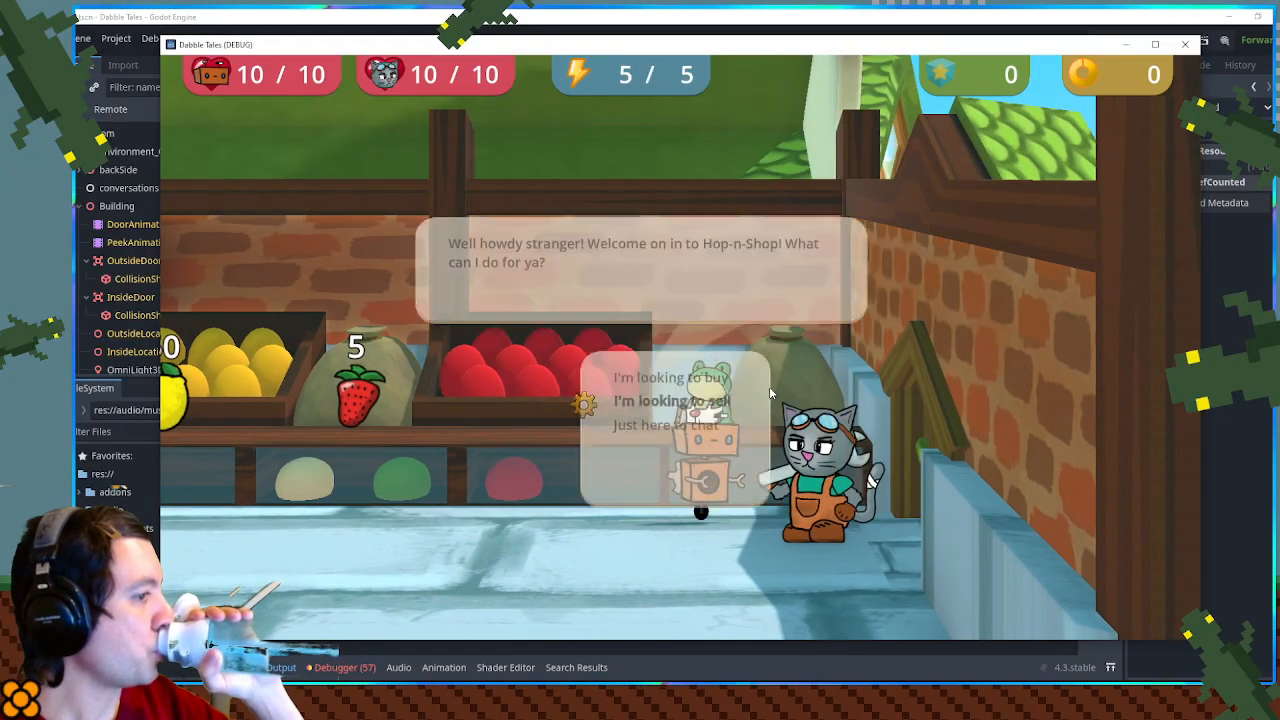
key(Return)
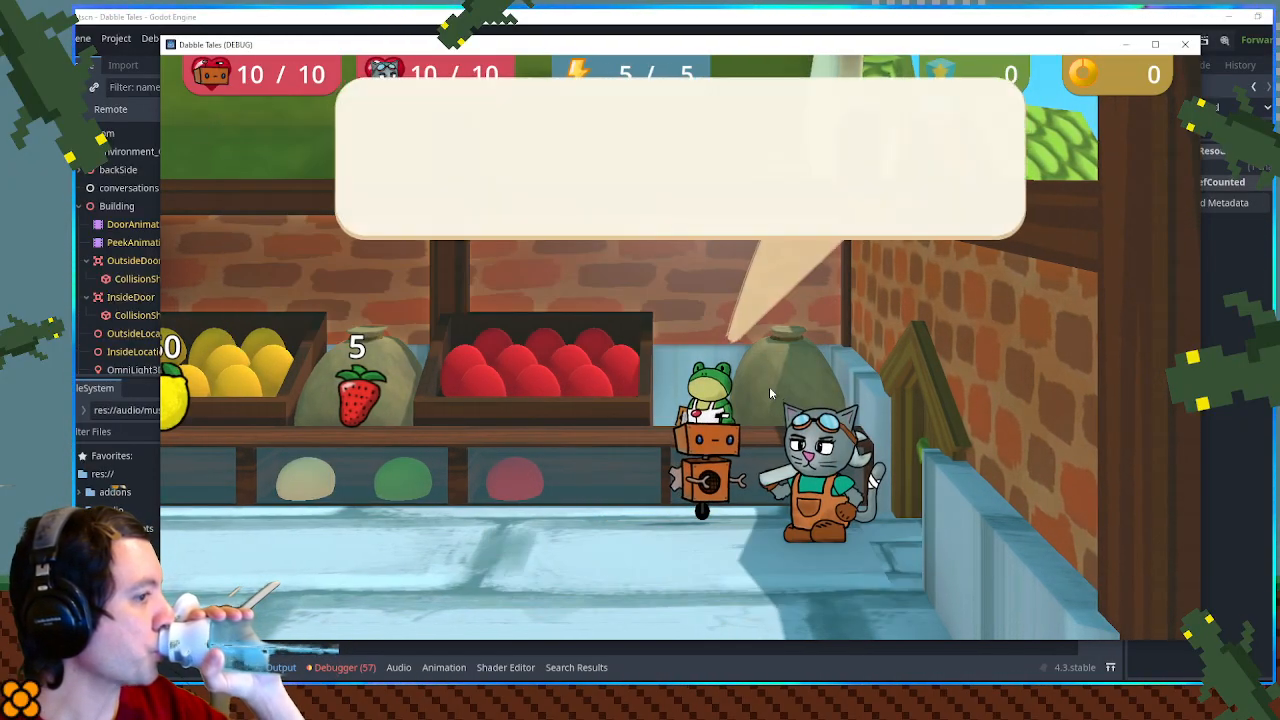
key(Return)
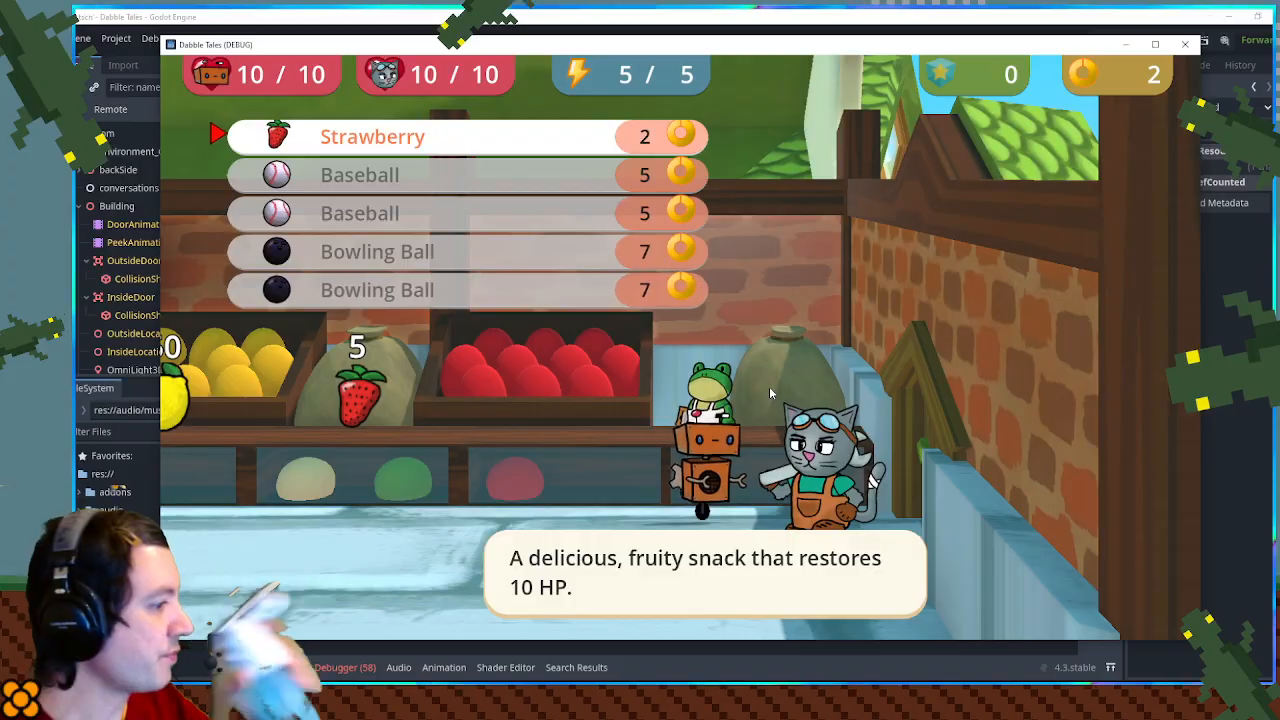
- Leave the sell list, bring up the shopkeeper's choice box again, and shrink the game window to uncover the Output log
key(Escape)
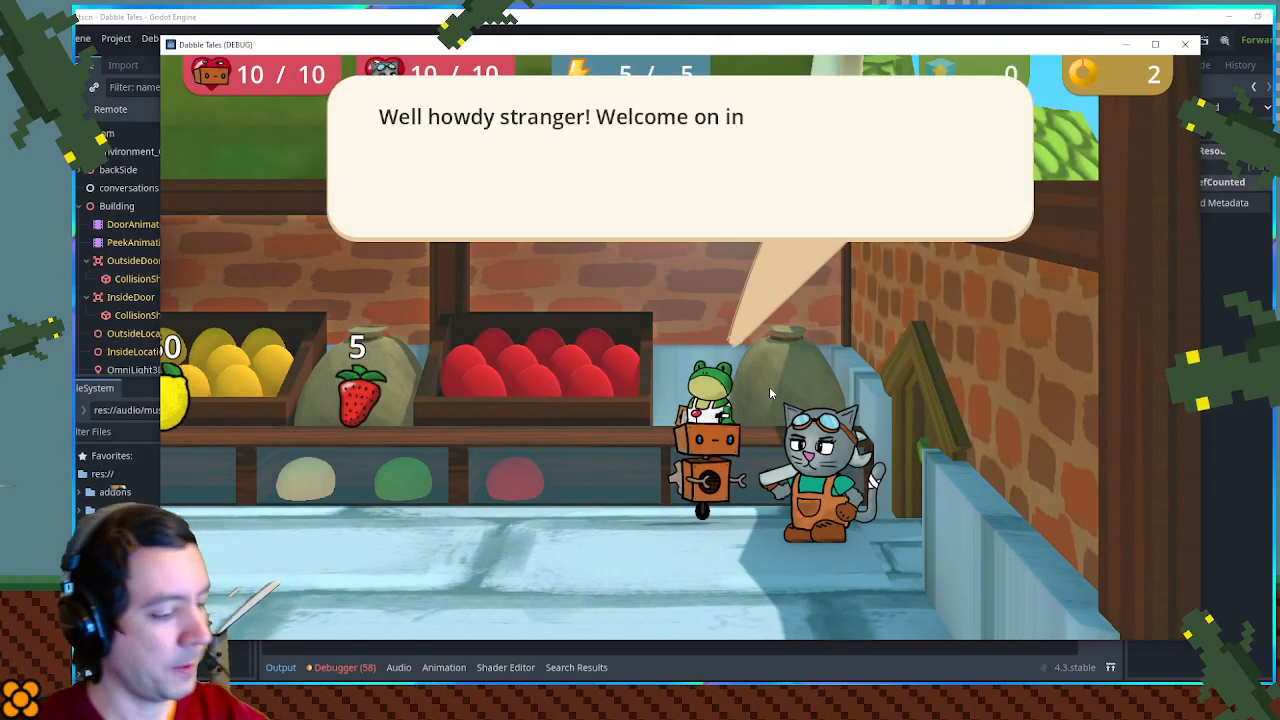
key(Down)
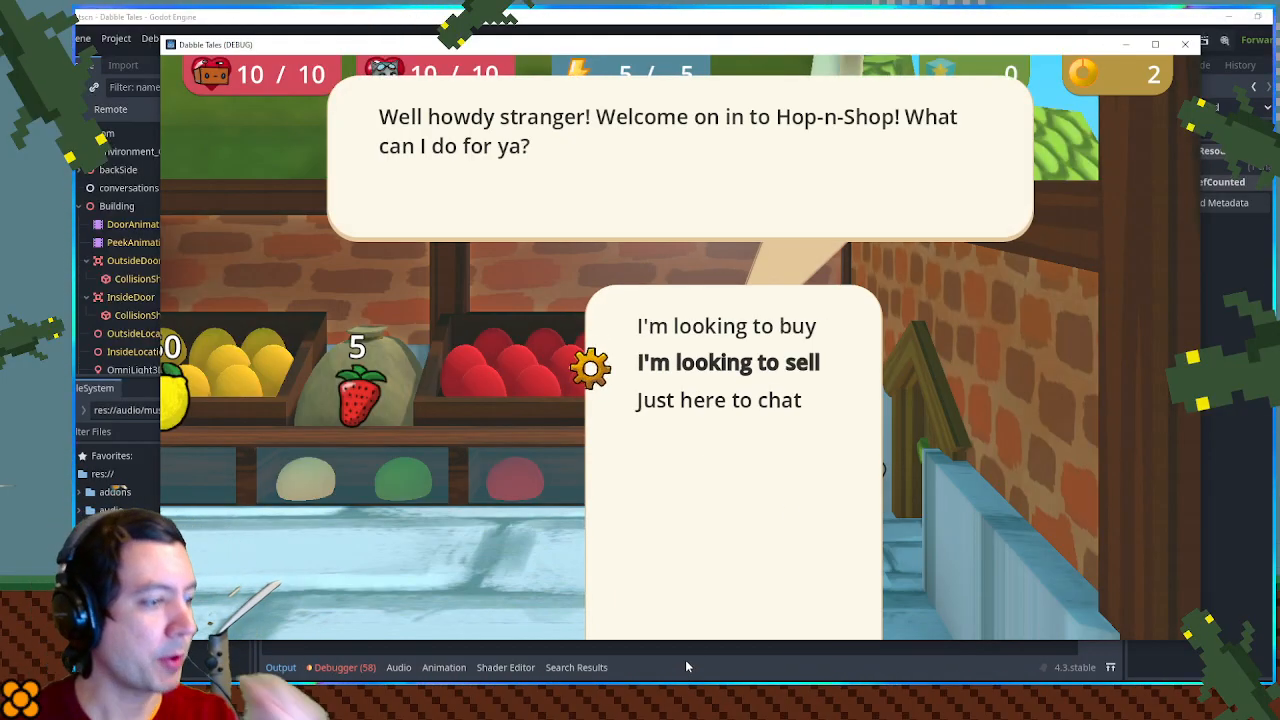
drag(692, 643, 686, 486)
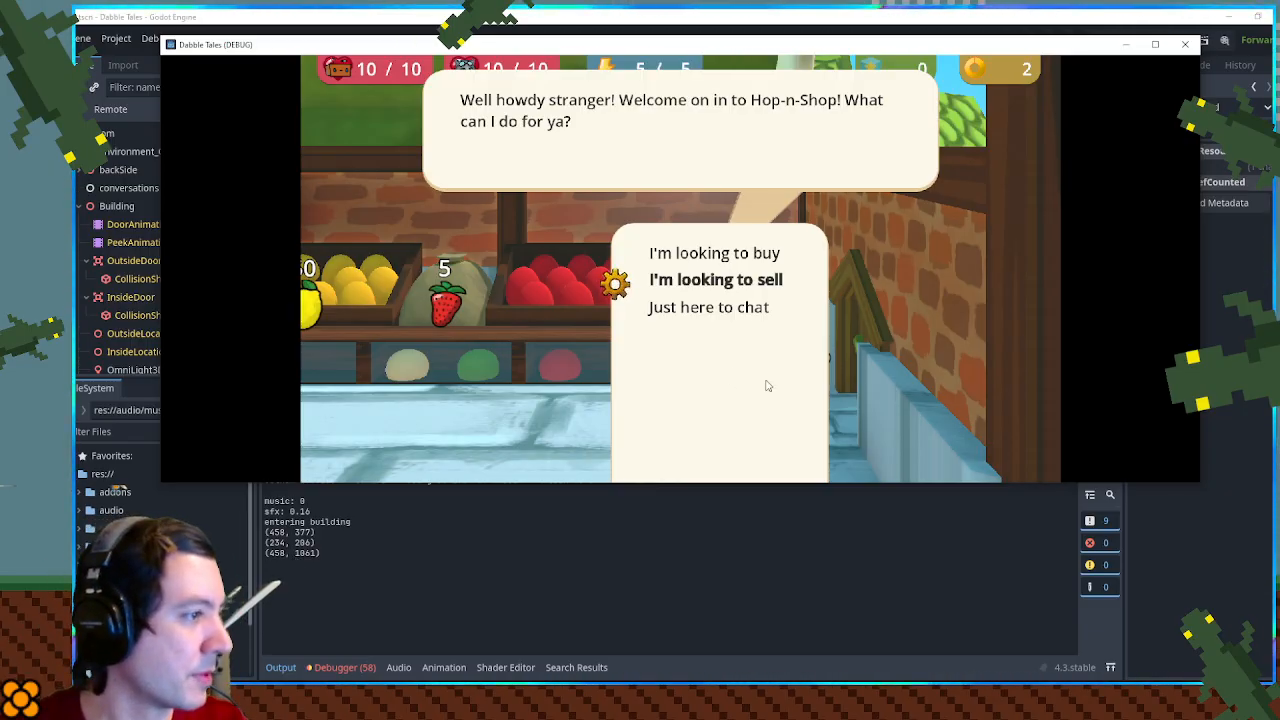
- Repeatedly enter and leave the sell list without selling, reopening the shopkeeper's choice box each time to compare its printed sizes
key(space)
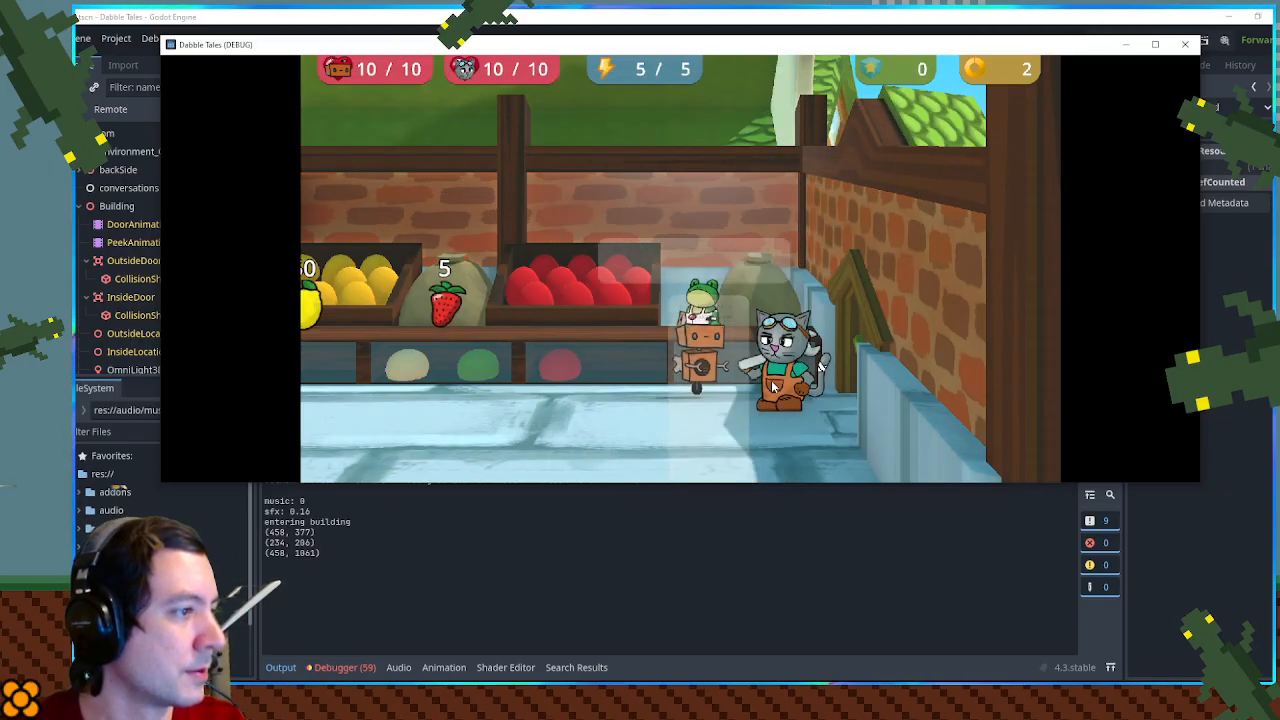
key(Escape)
key(space)
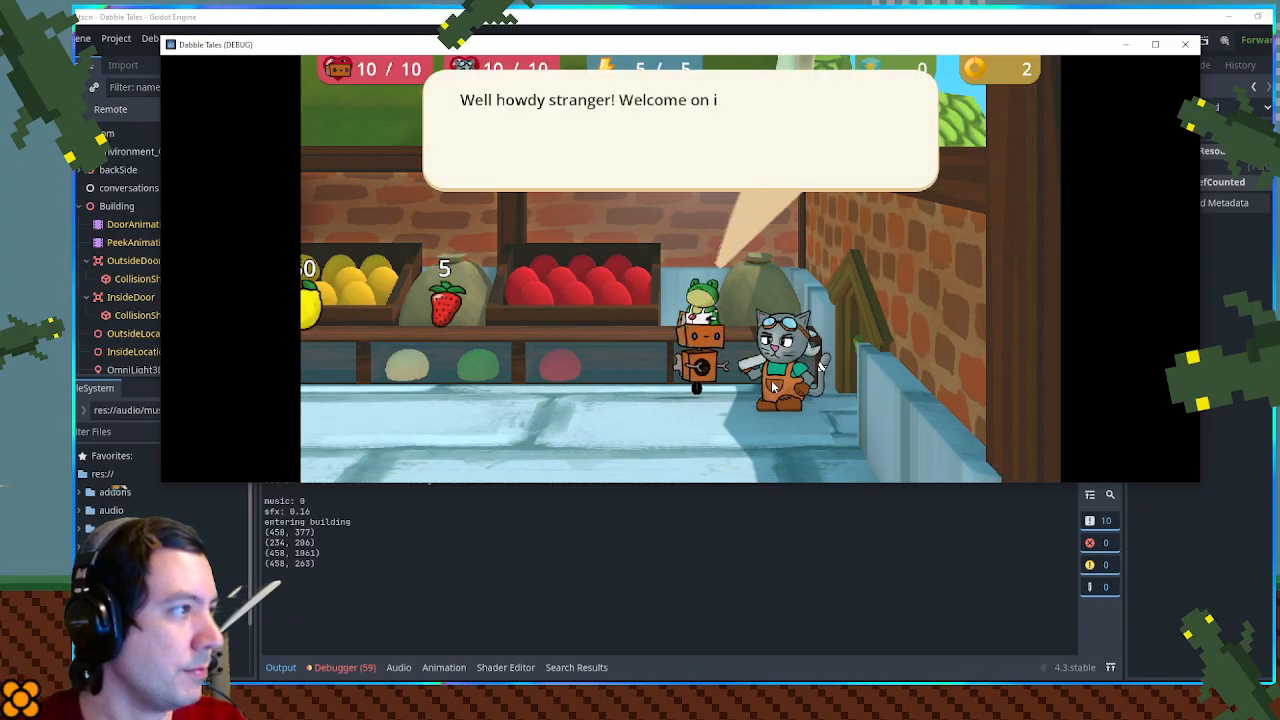
key(Down)
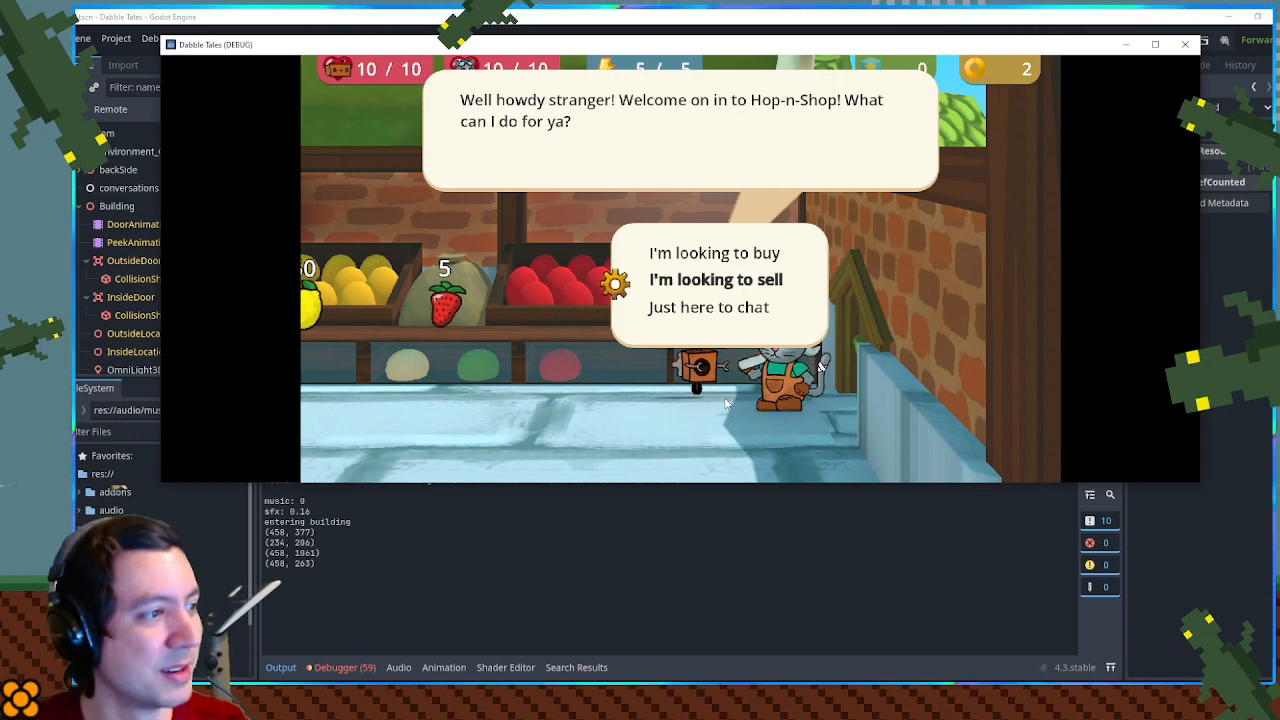
key(Return)
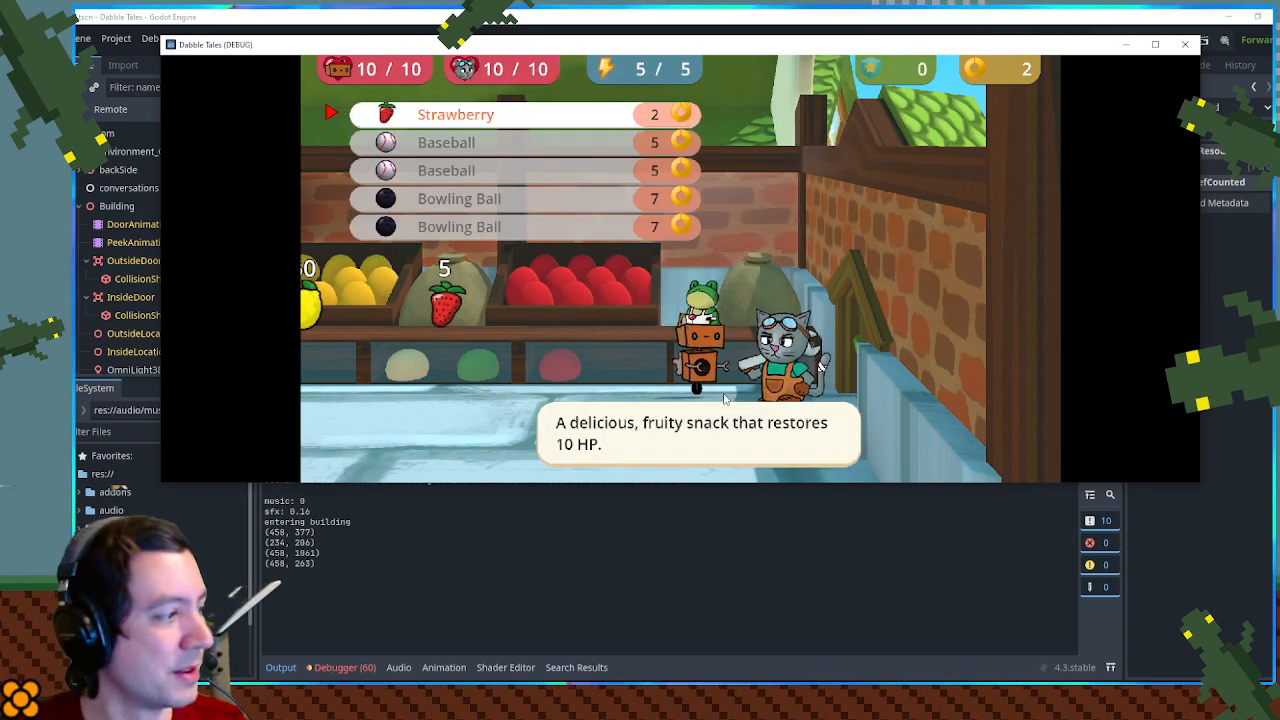
key(Escape)
key(Return)
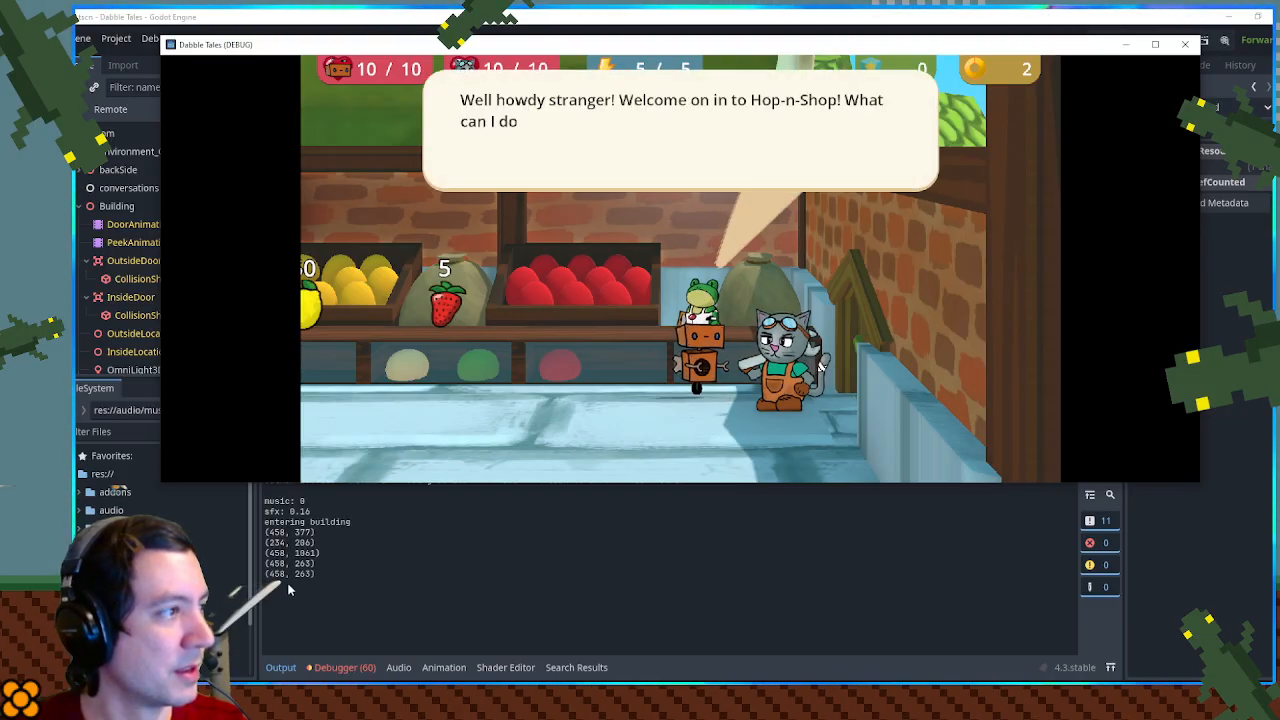
key(Down)
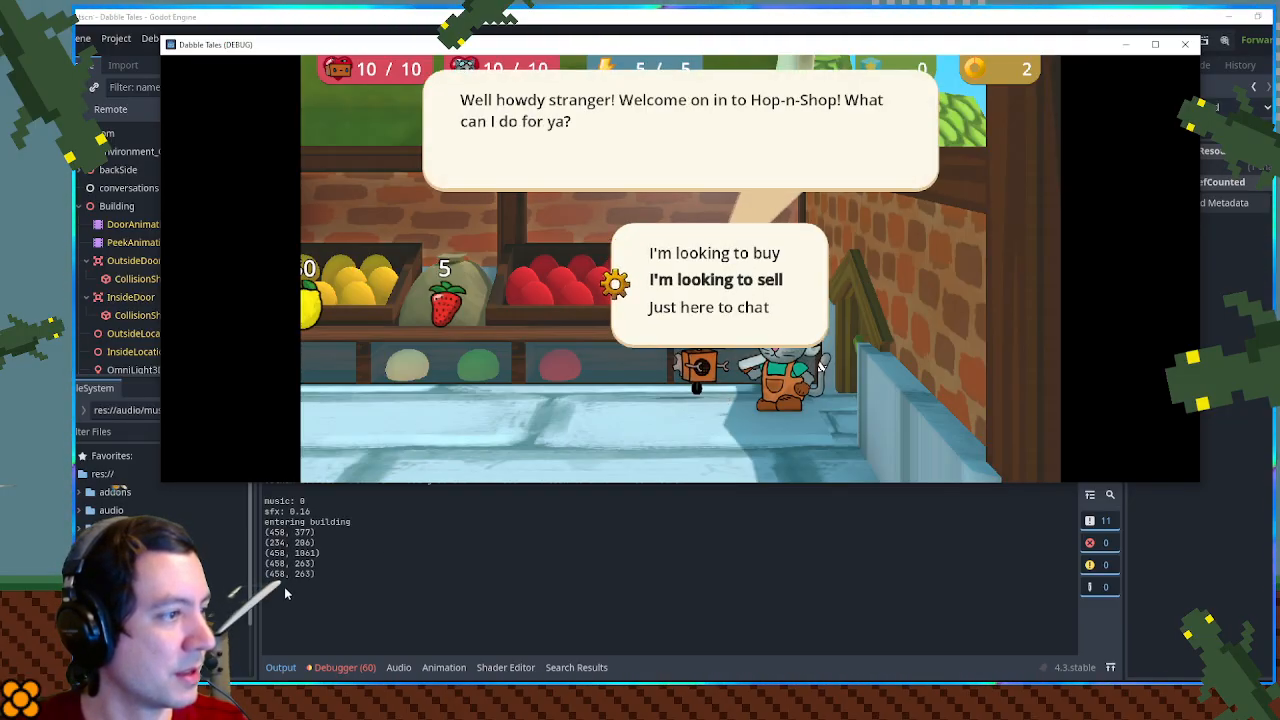
key(Return)
key(Escape)
key(Return)
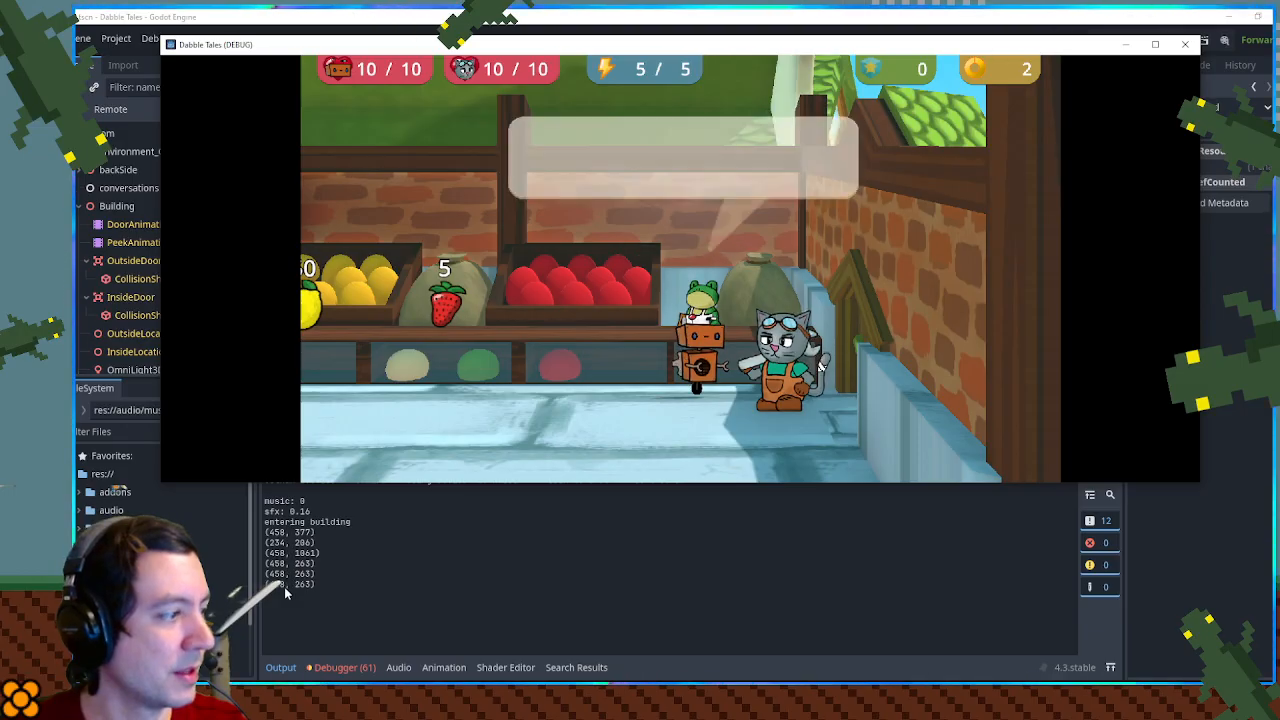
key(Down)
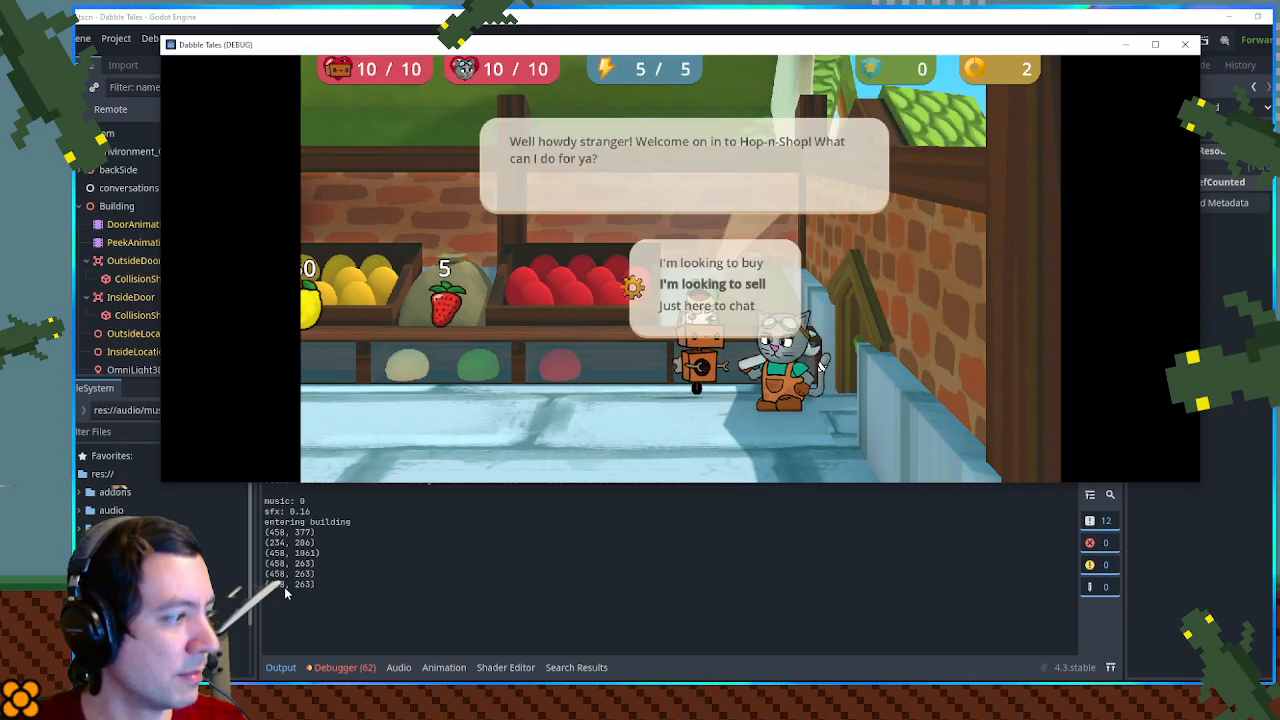
key(Return)
key(Escape)
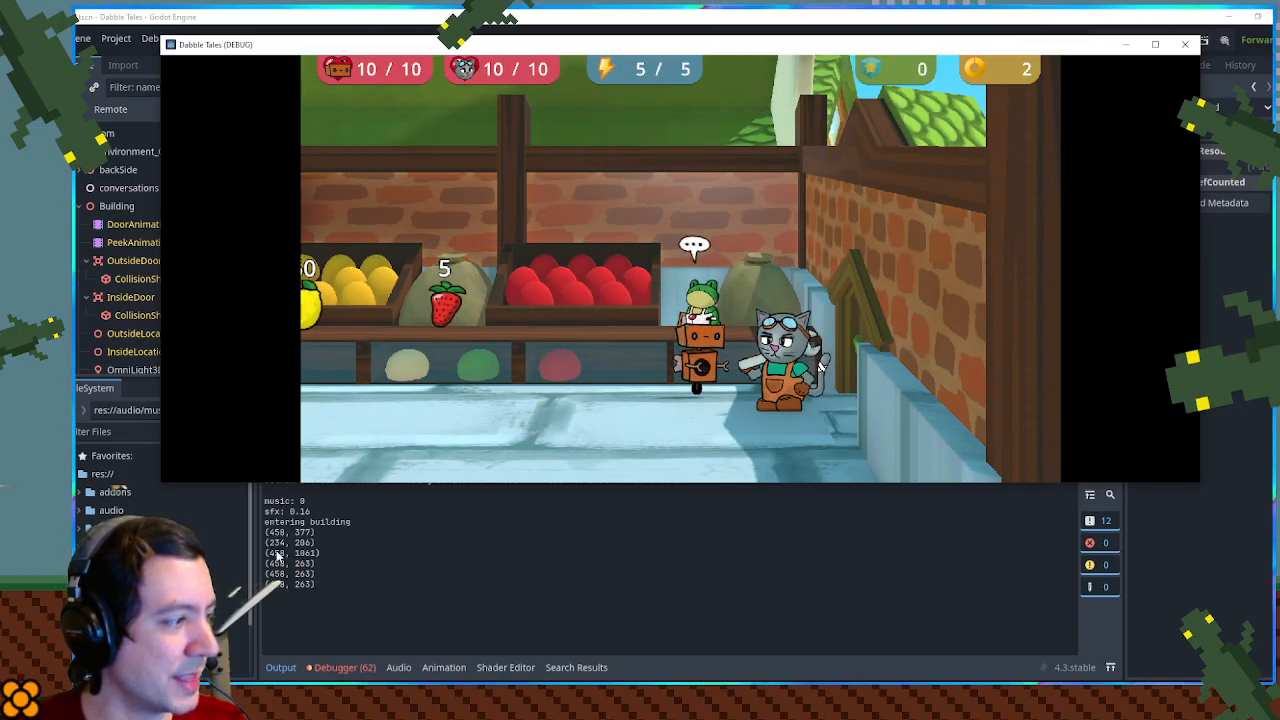
- Check the logged sizes against the resize code, add print(choices[0].name) above print(choiceRtl.size) in DialogBox.gd, and save the script
drag(265, 553, 323, 552)
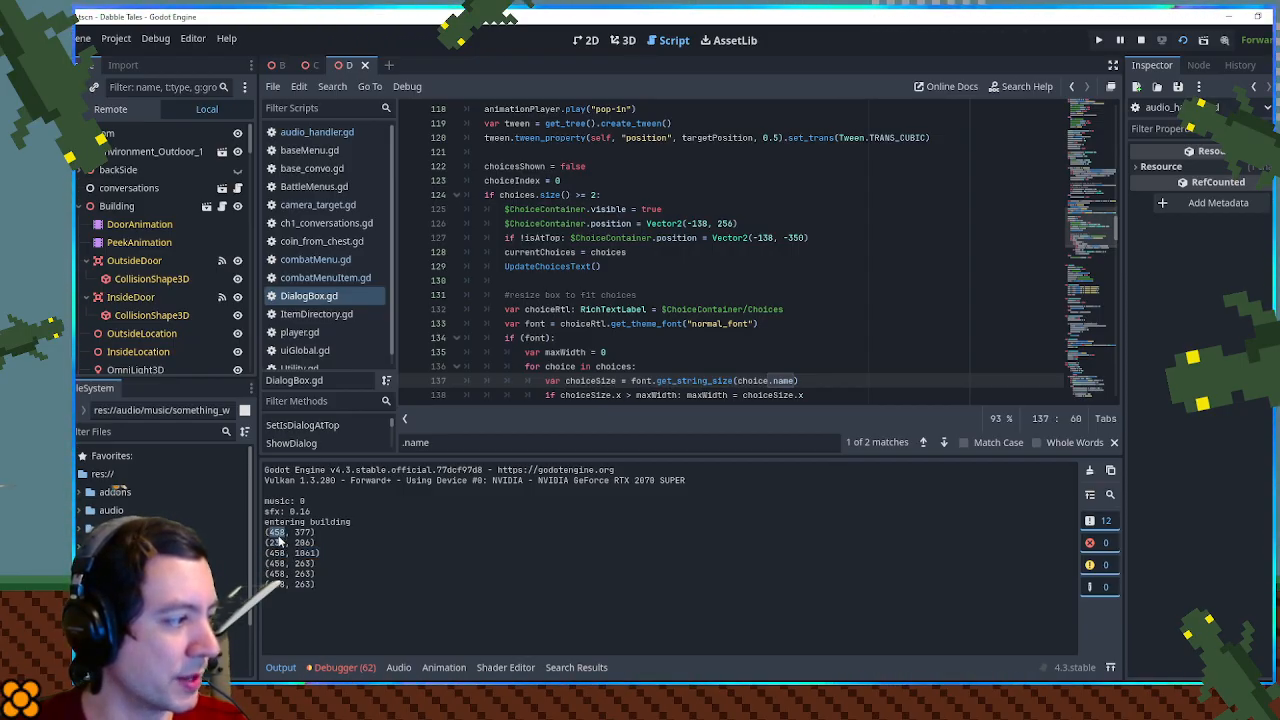
scroll(621, 384, down, 2)
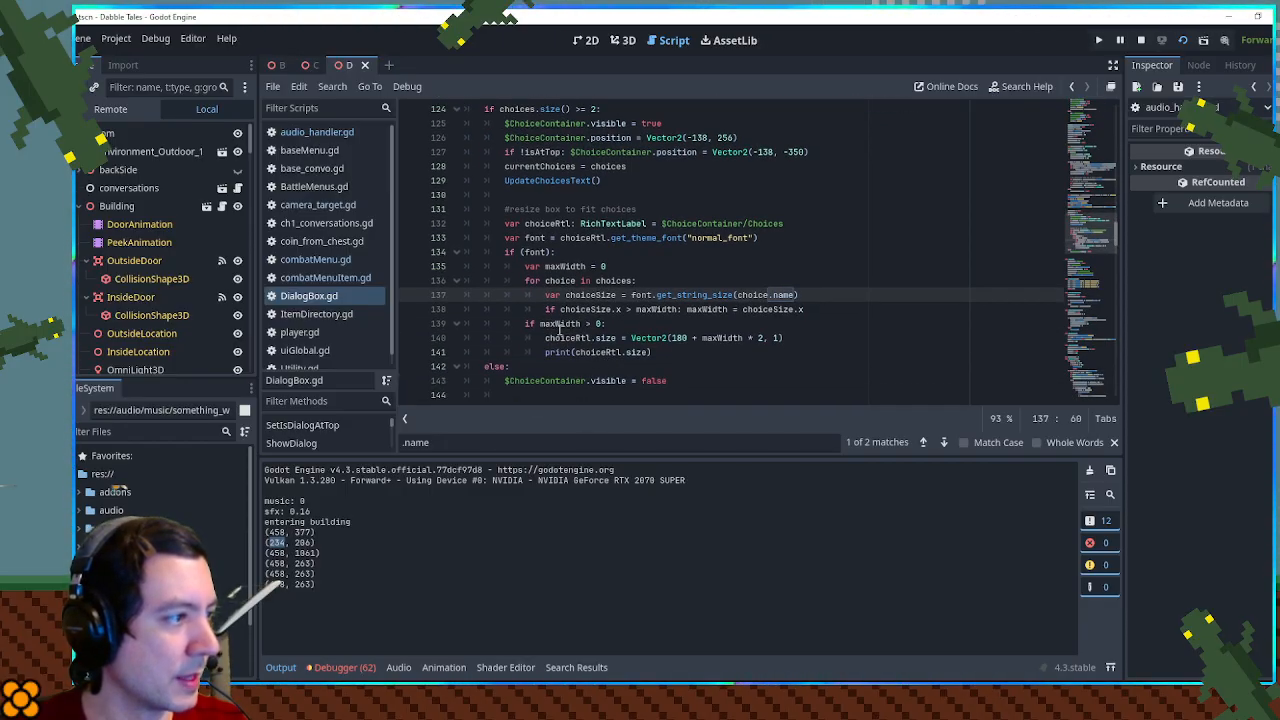
double_click(610, 281)
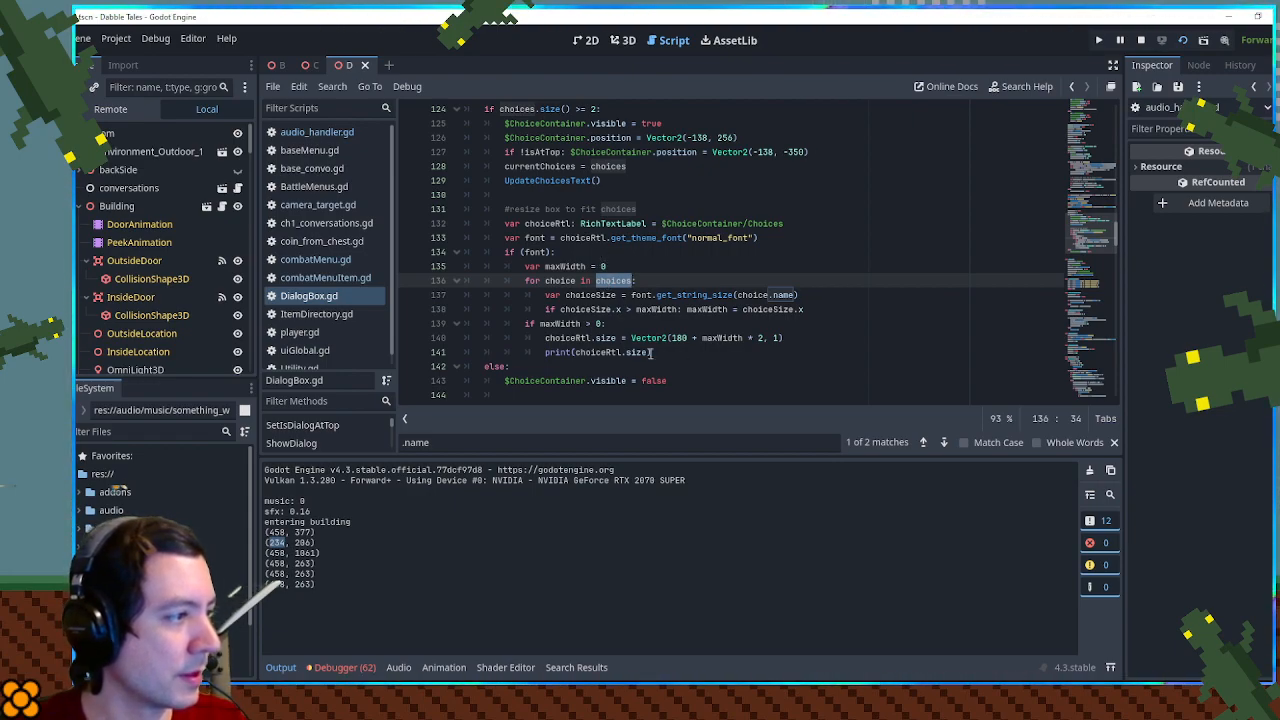
click(797, 338)
key(Return)
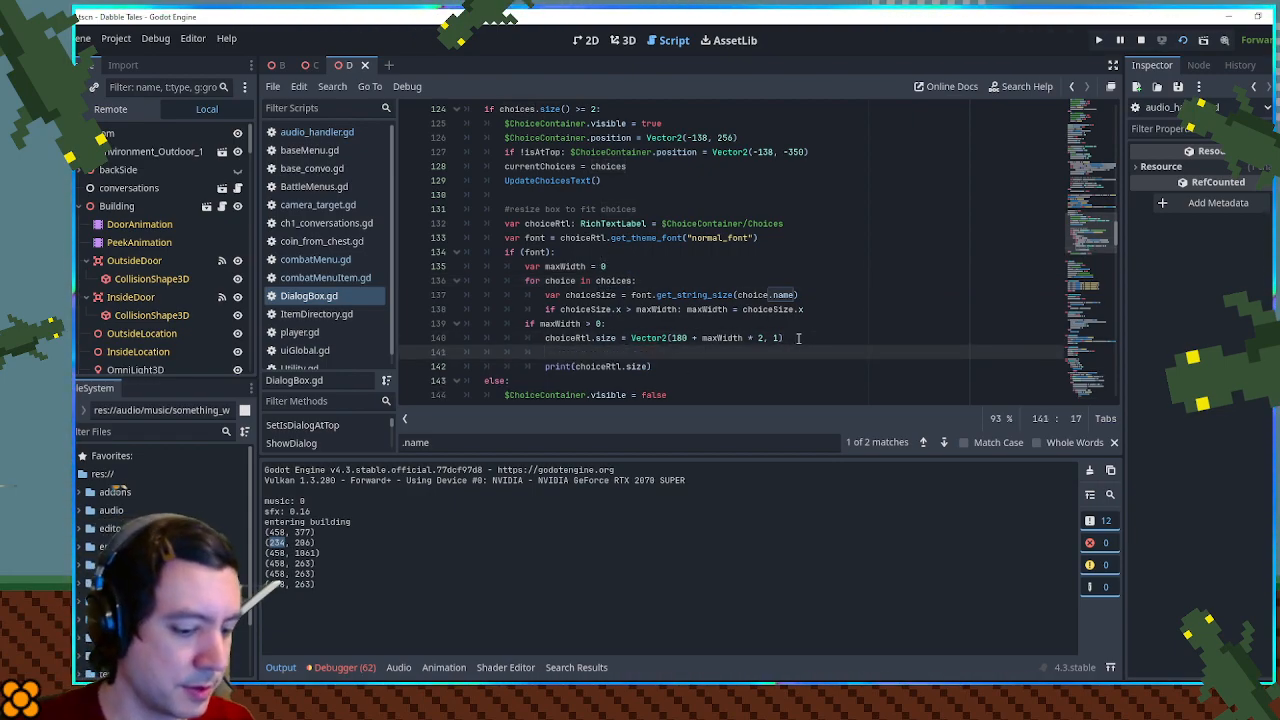
text(print()
text(choices[0].name)
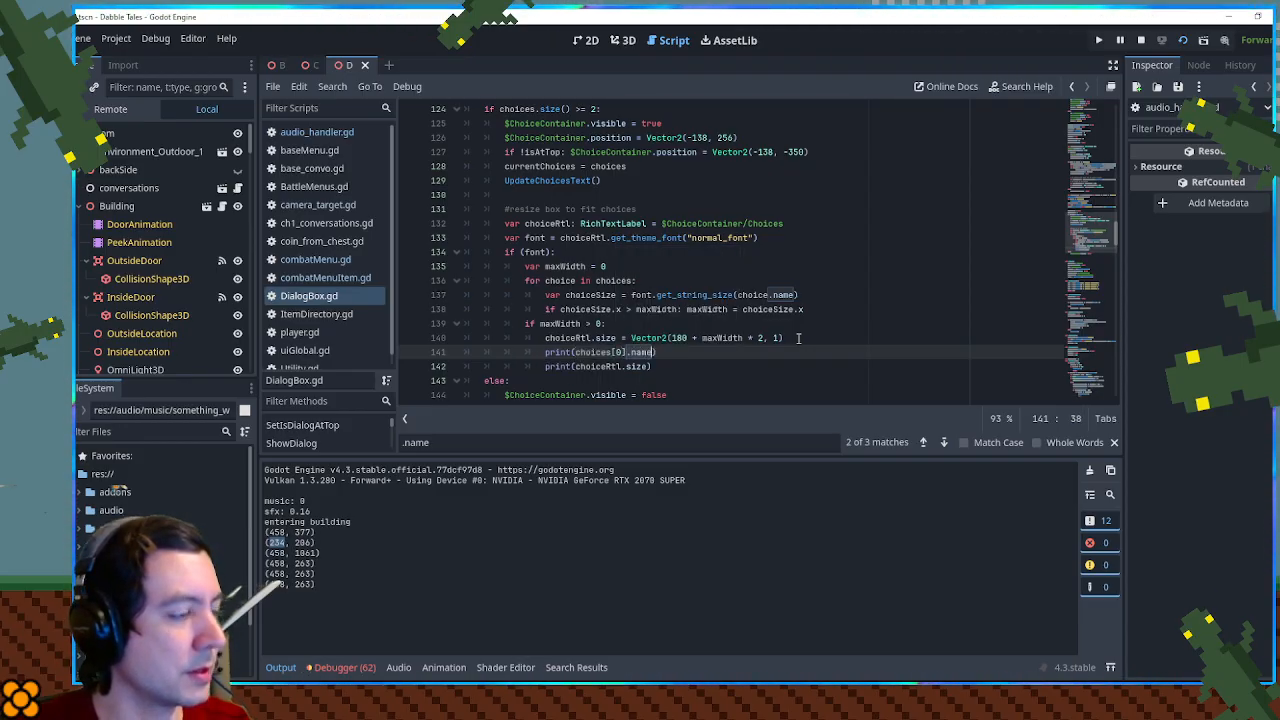
key(ctrl+s)
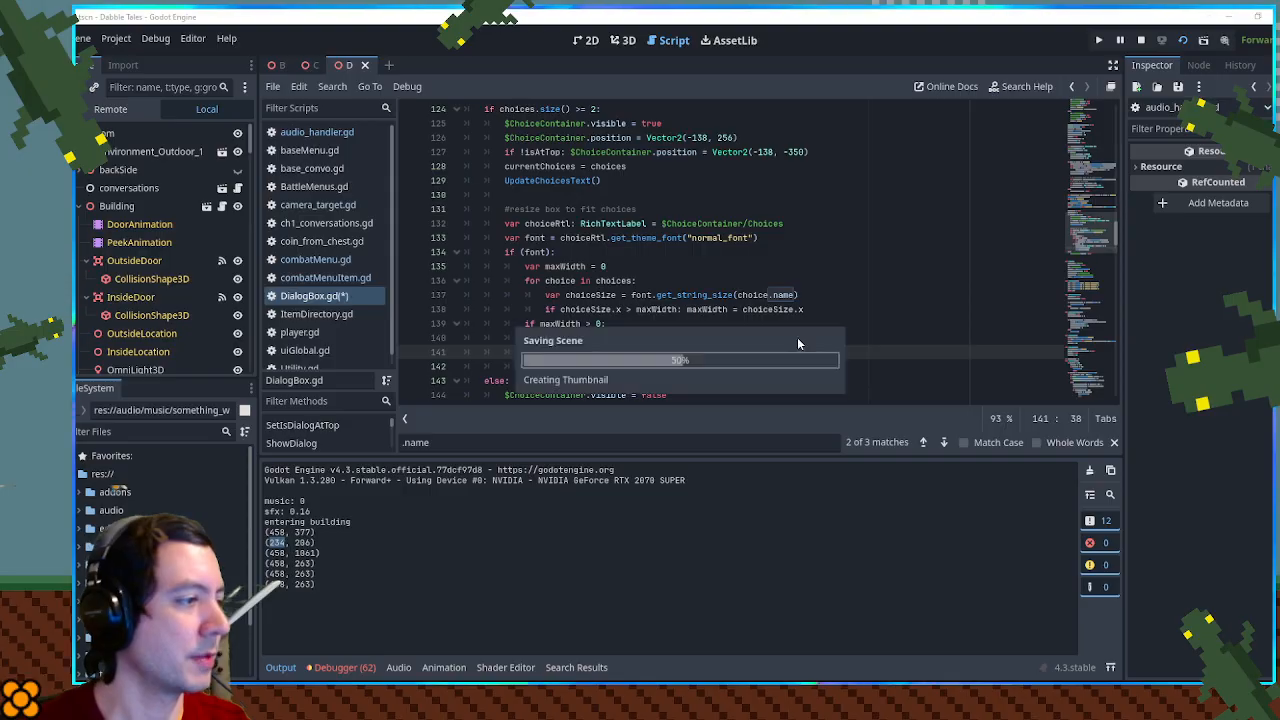
click(764, 318)
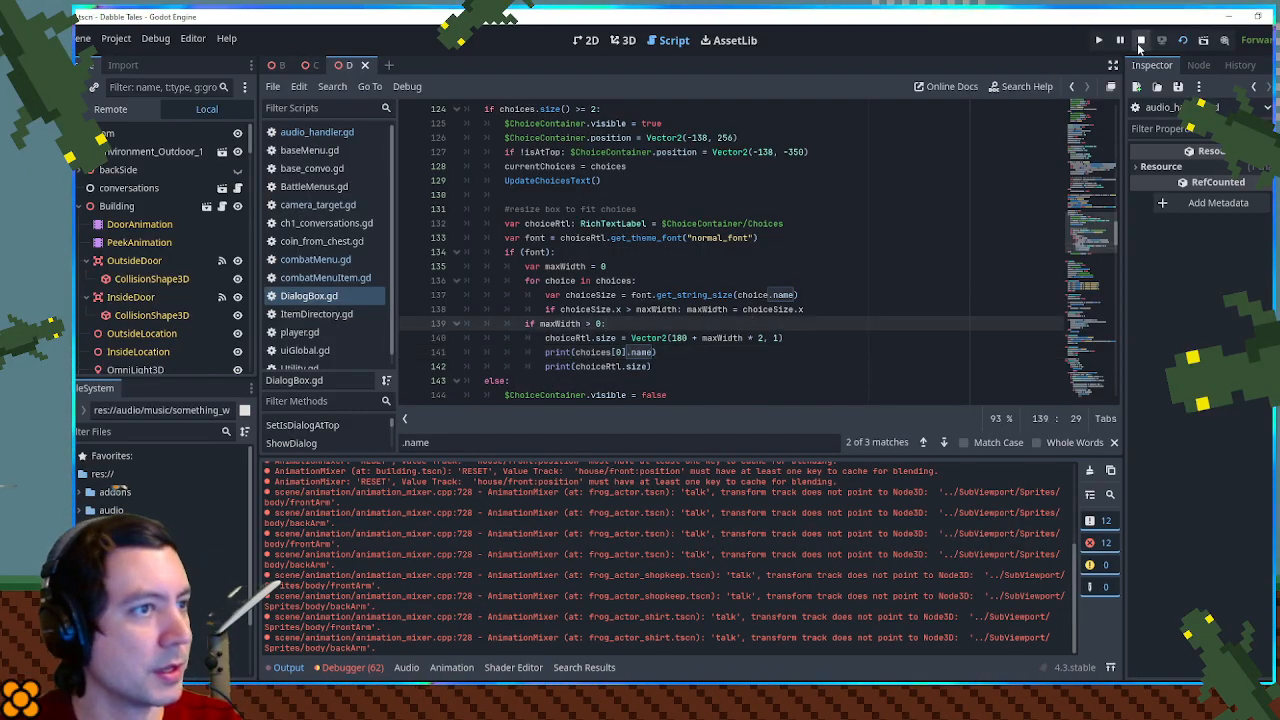
- Restart the game, walk into the shop, bring up the shopkeeper's choice box, and shrink the game window to uncover the Output log
click(1166, 40)
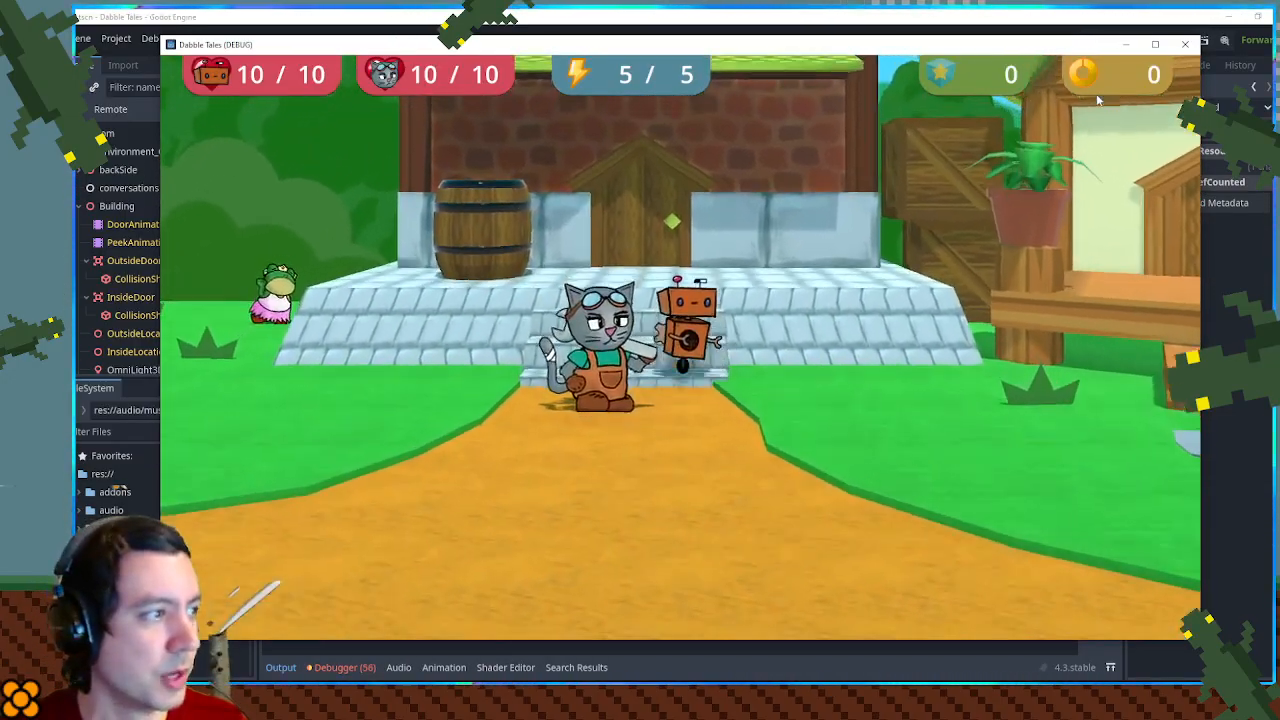
key(Up)
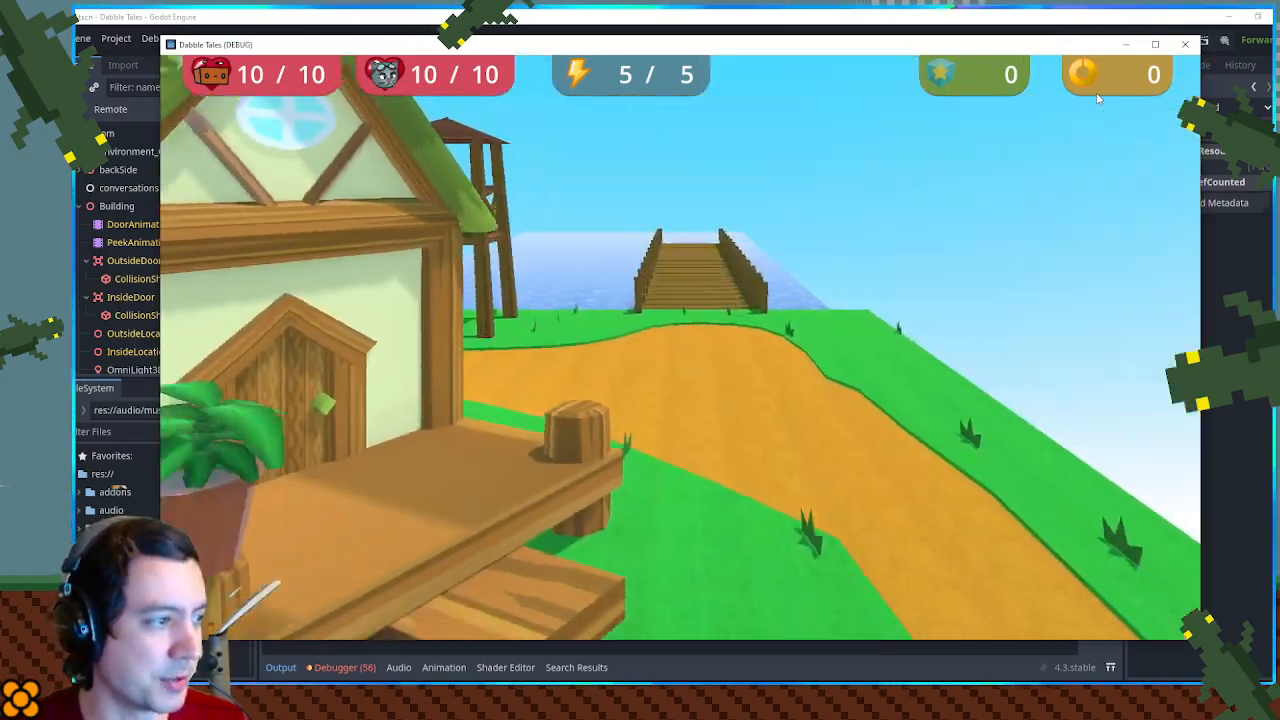
key(Left)
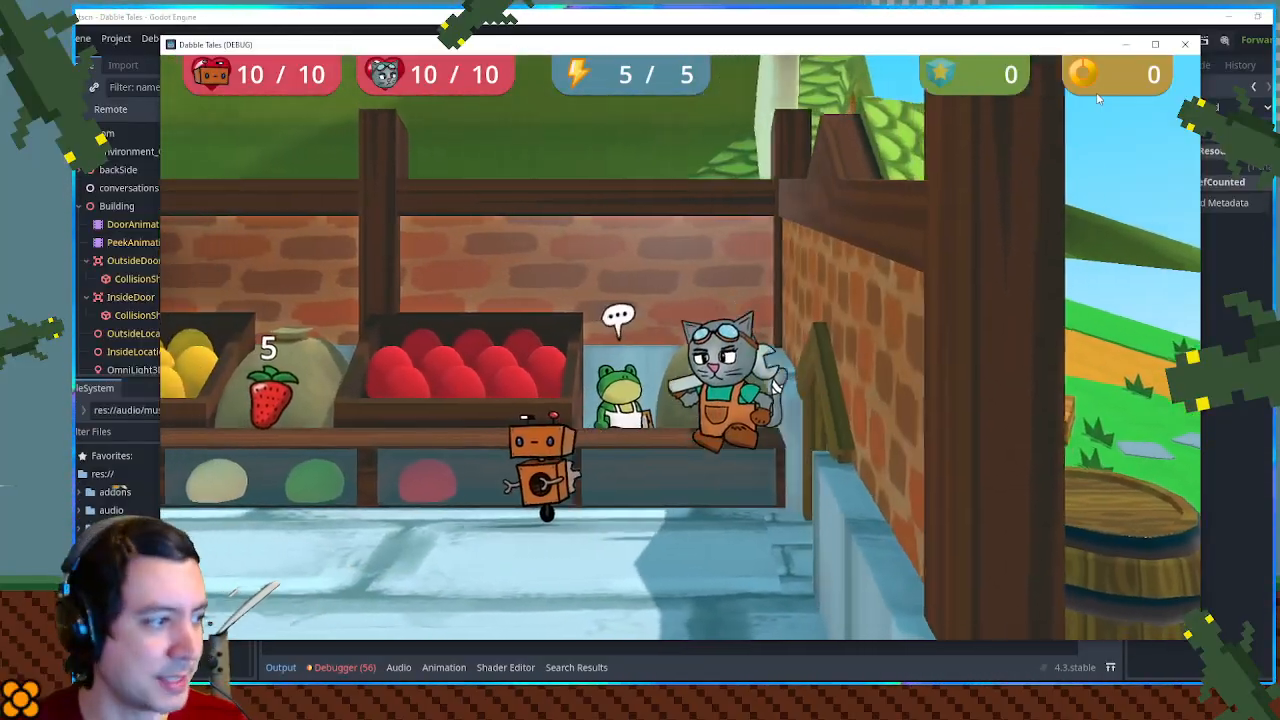
key(Right)
key(space)
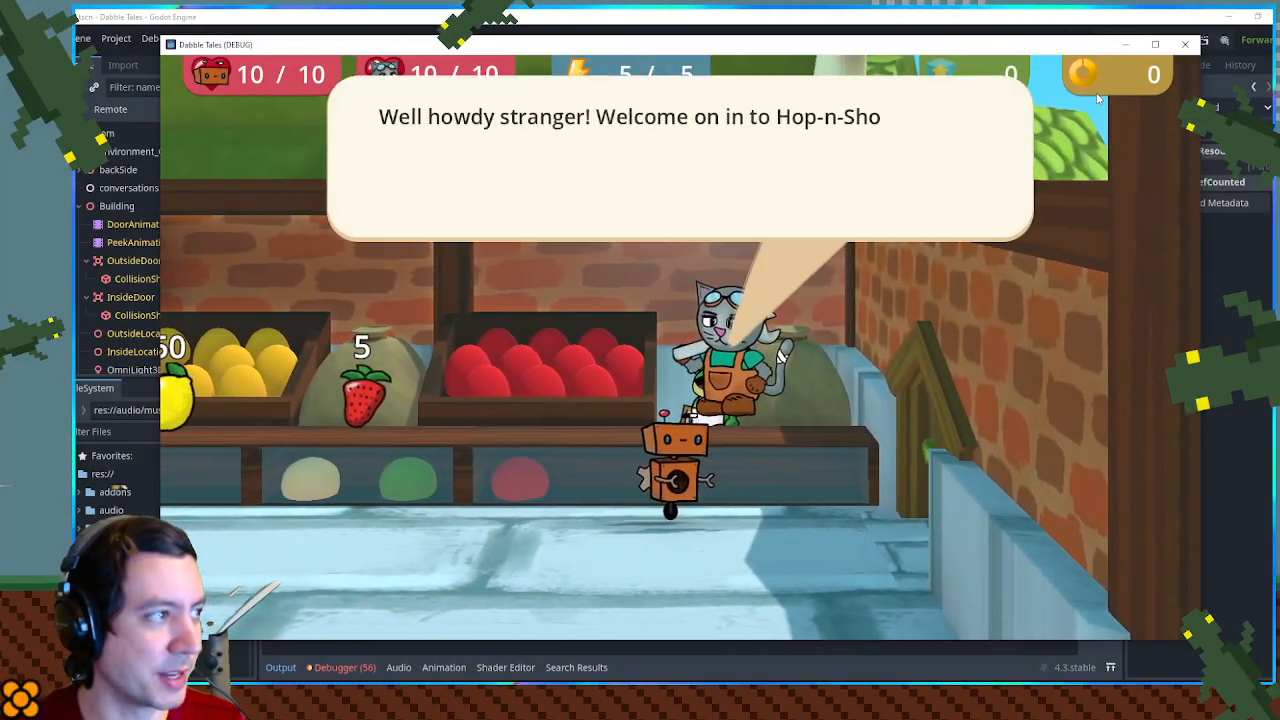
key(Down)
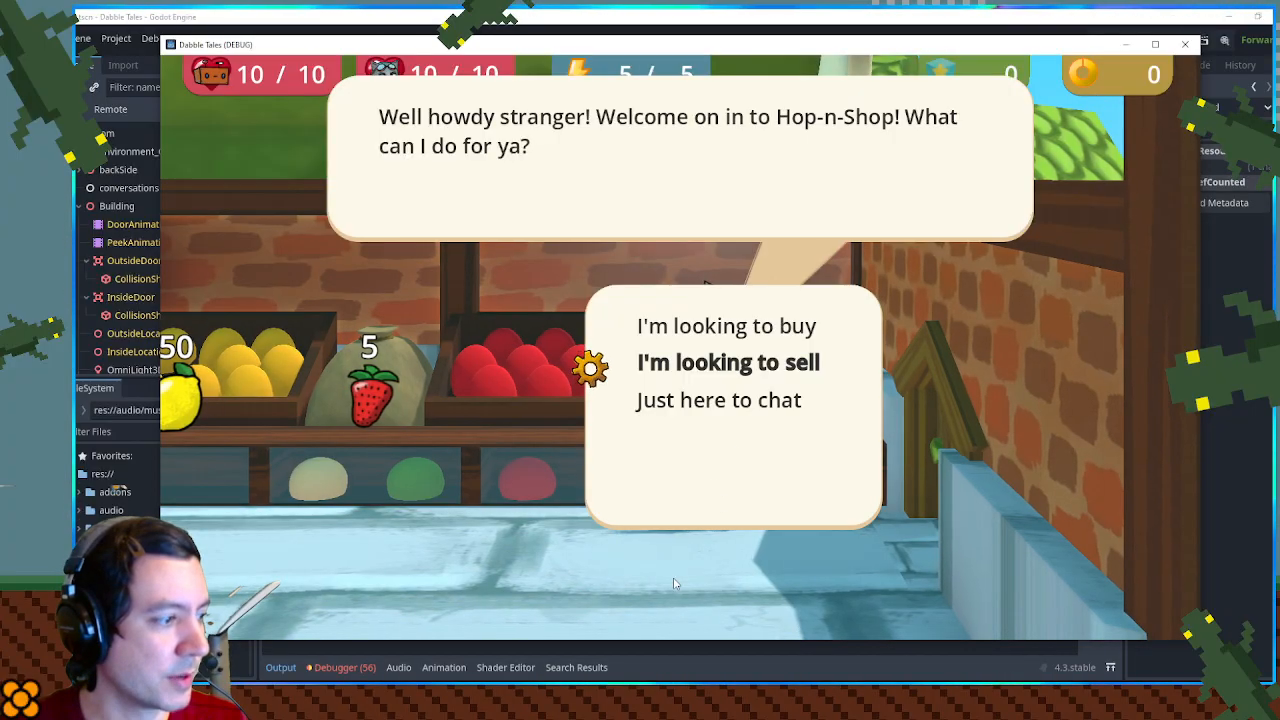
drag(628, 641, 628, 446)
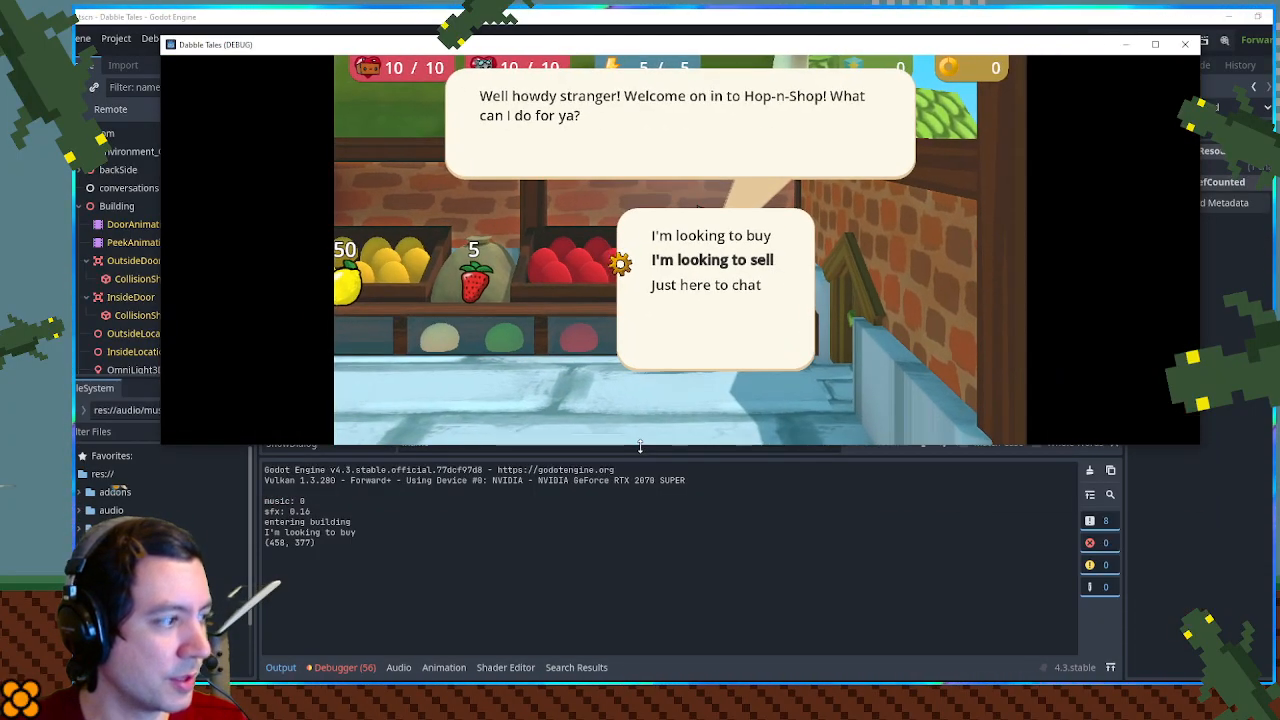
- Enter and leave the sell list once, then choose to sell again and offer the Strawberry
key(space)
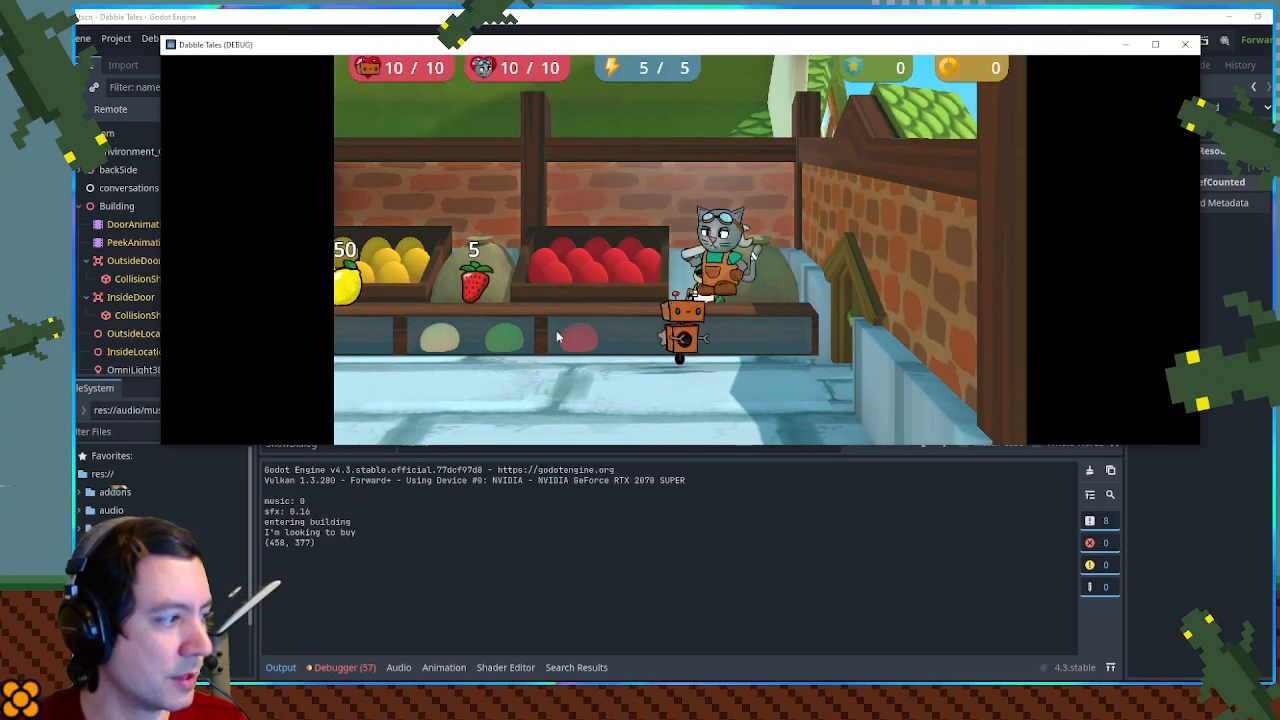
key(Escape)
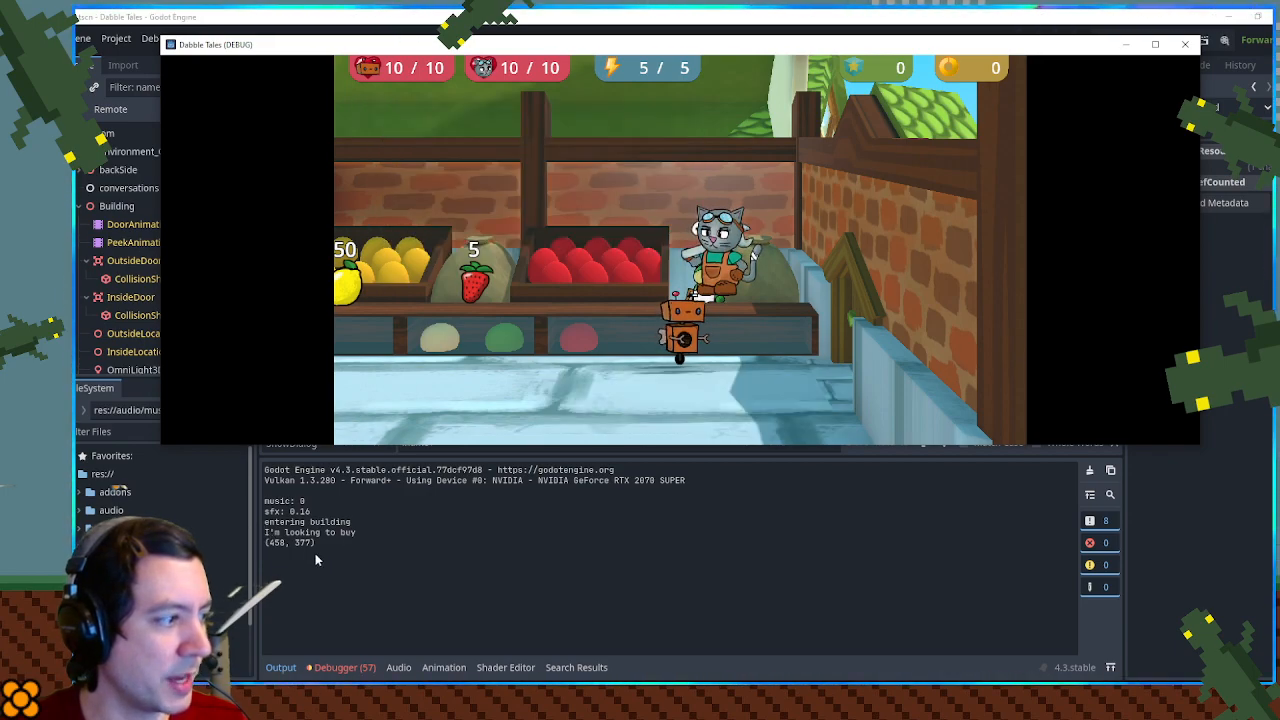
key(space)
key(Down)
key(space)
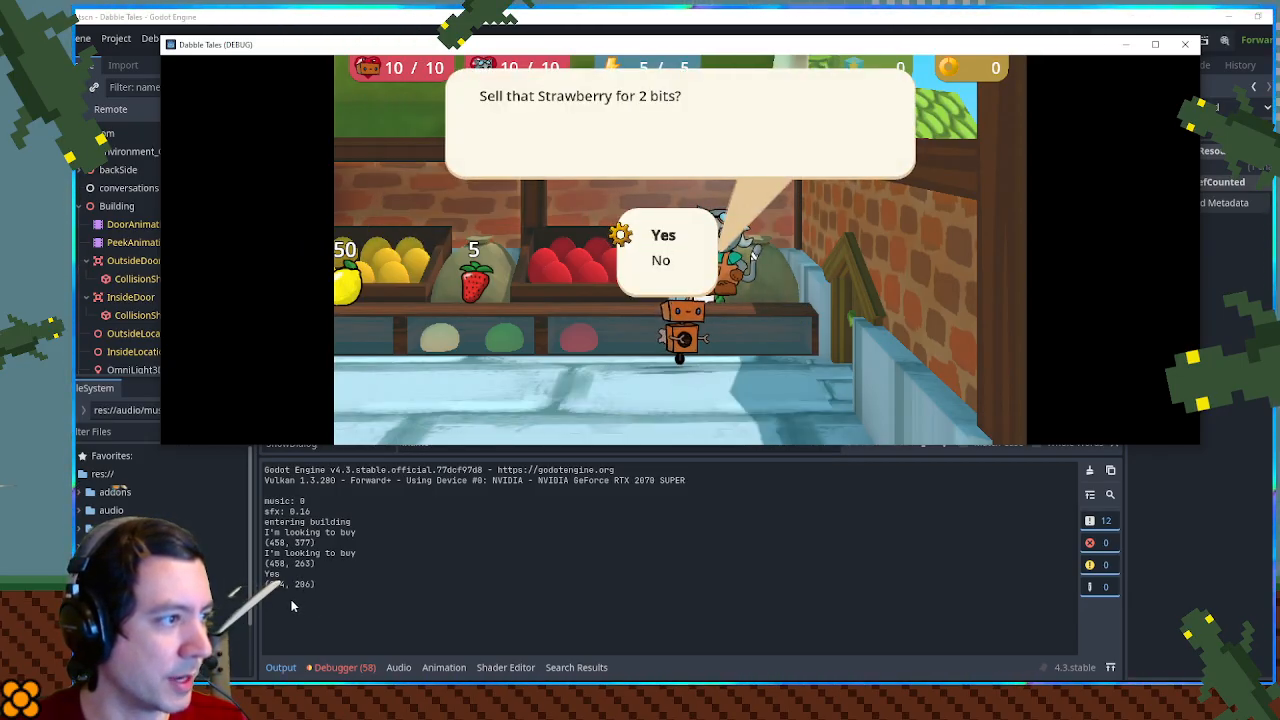
- Decline selling the Strawberry, leave the sell list, and reopen the shopkeeper's choice box to compare its printed text and size
key(space)
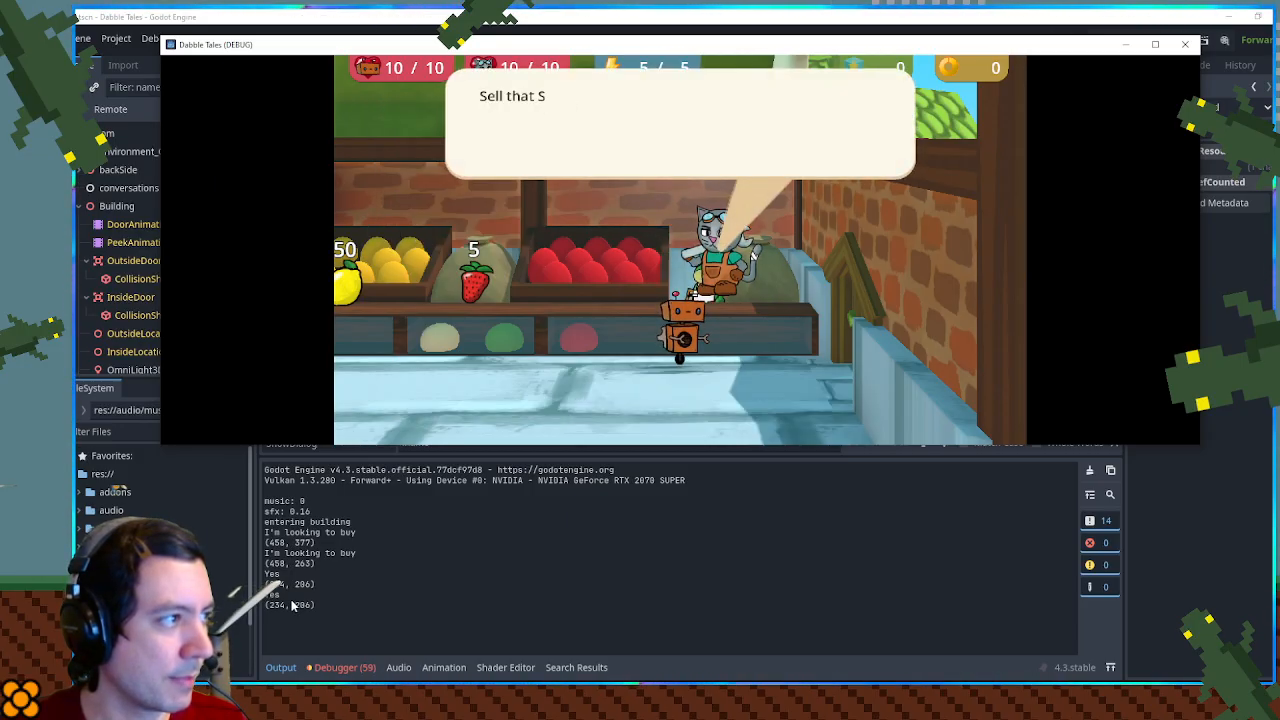
key(Down)
key(space)
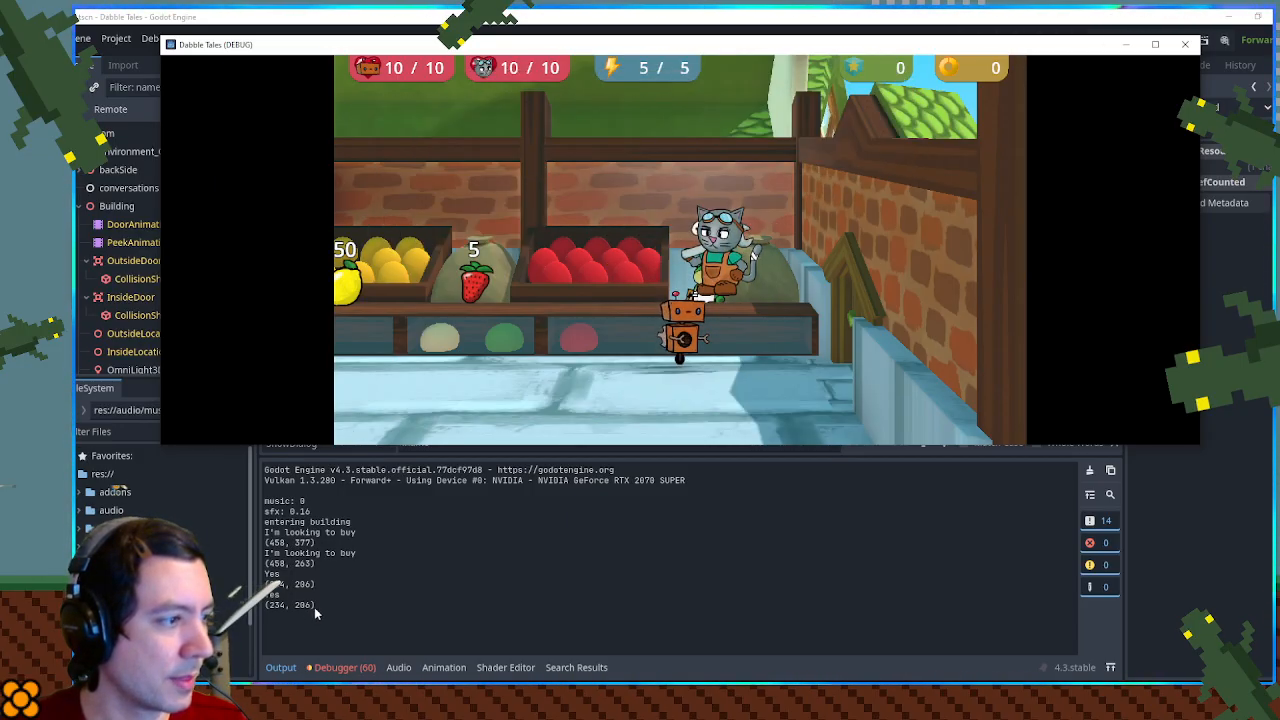
key(space)
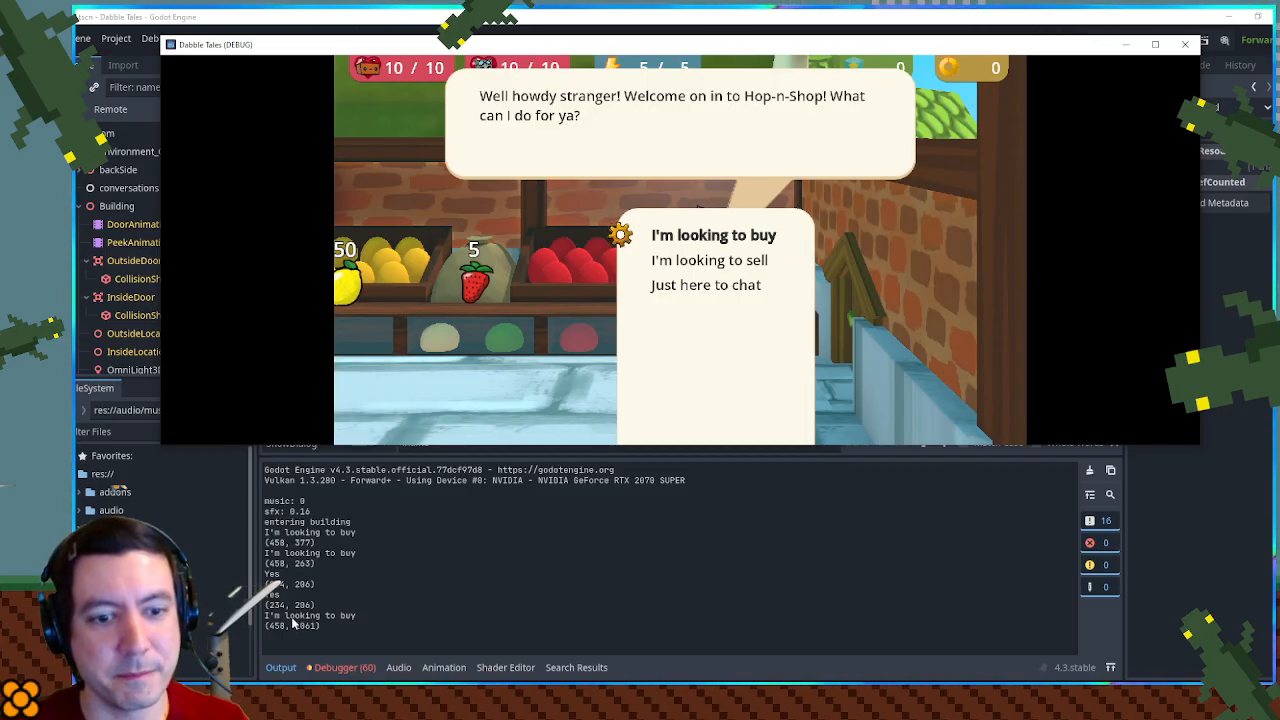
key(Down)
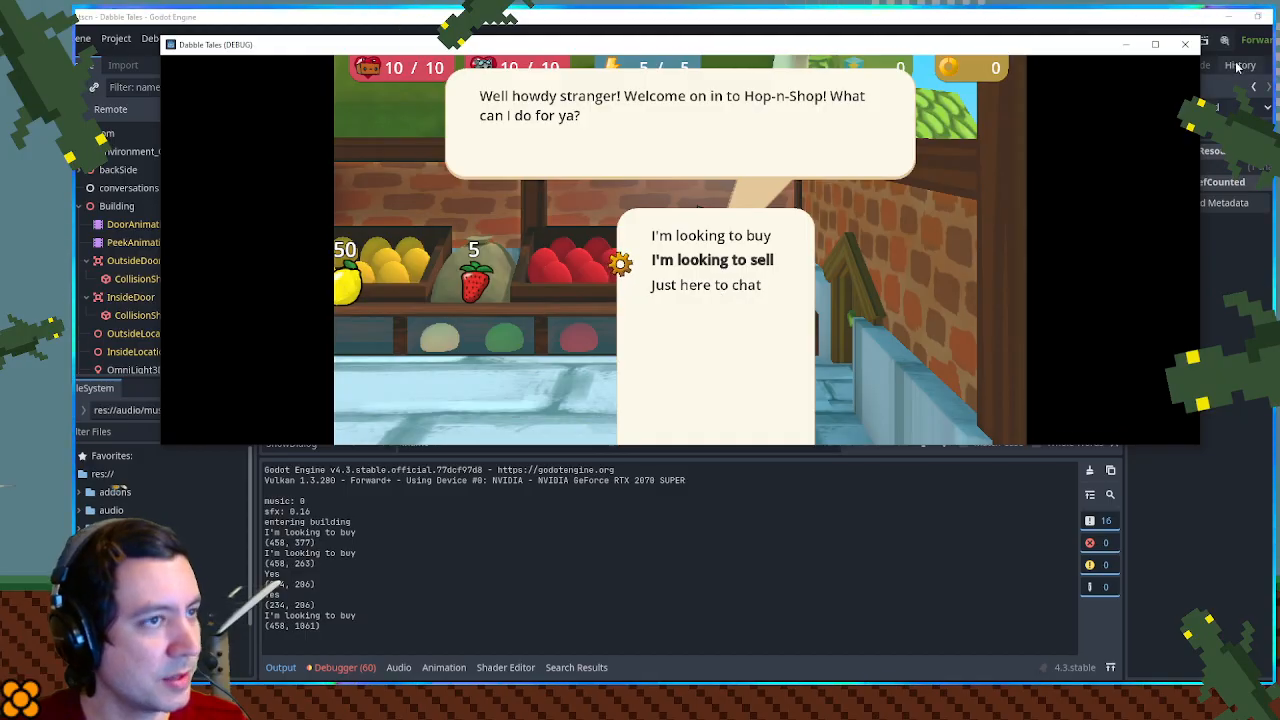
- Close the game and examine the choices condition and the choiceRtl.size assignment in DialogBox.gd's resize code
click(1185, 46)
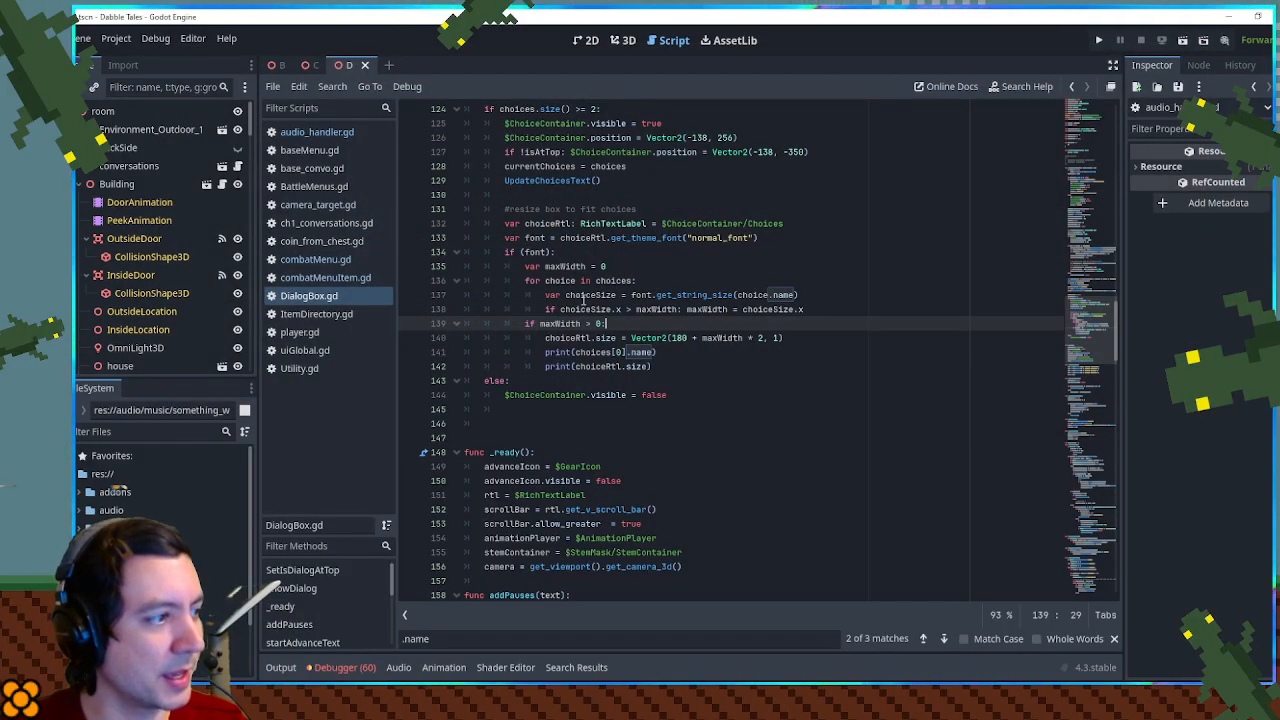
scroll(583, 300, up, 3)
double_click(518, 233)
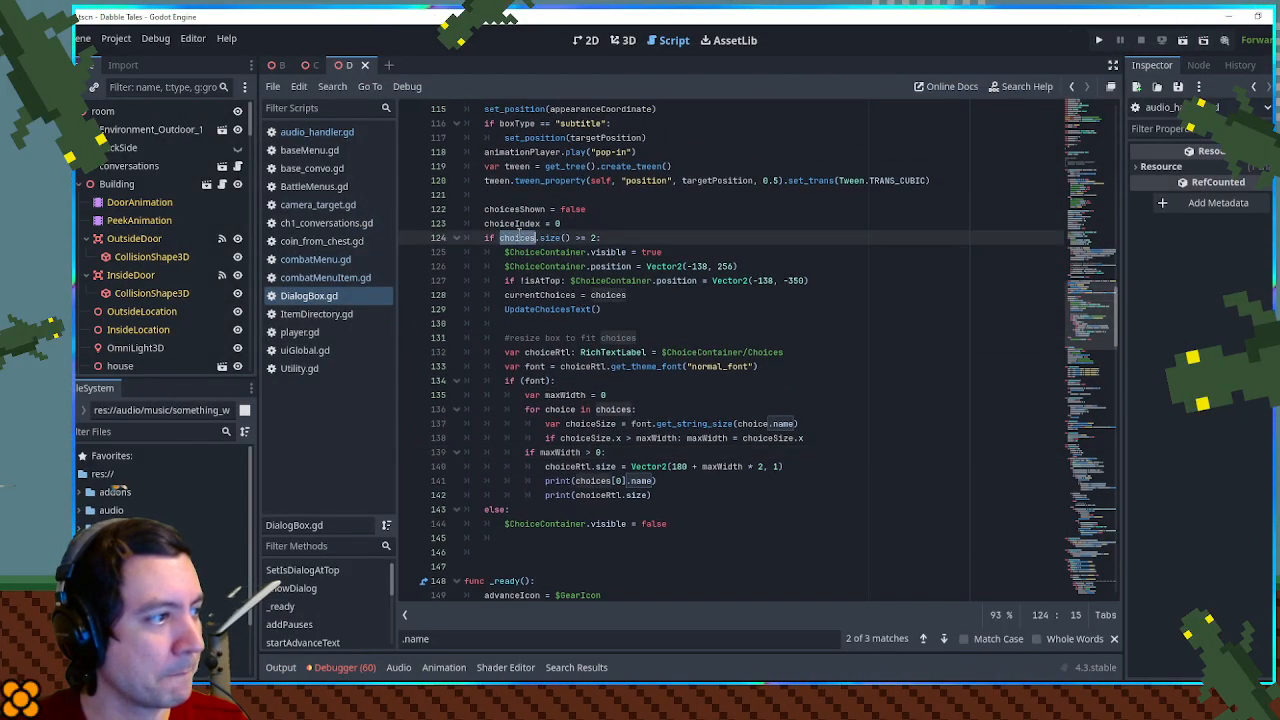
scroll(540, 250, up, 10)
scroll(552, 268, down, 11)
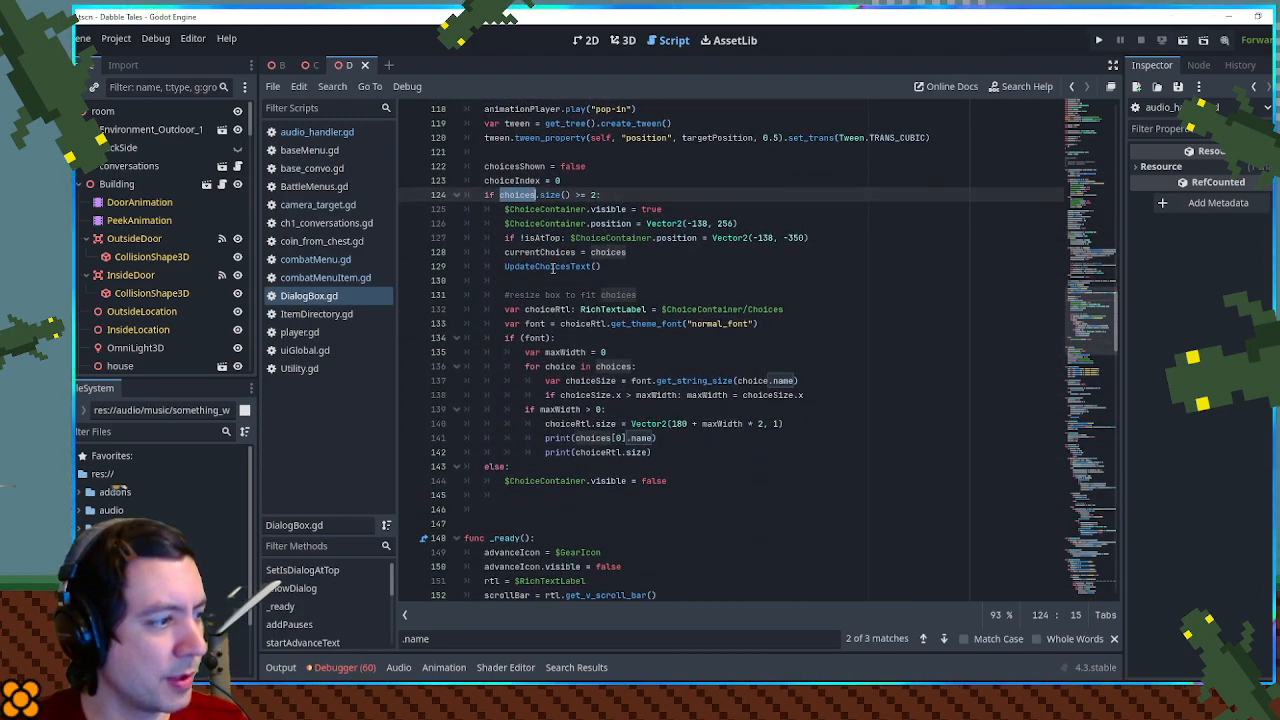
drag(545, 423, 617, 424)
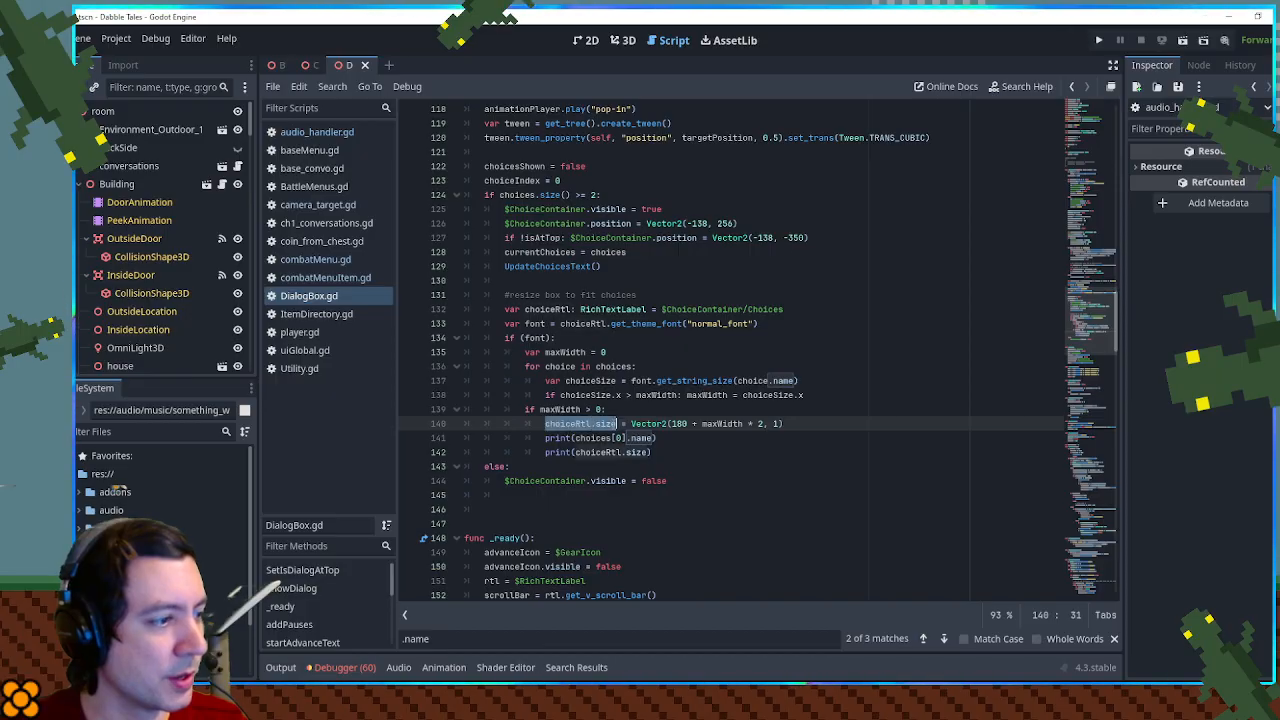
click(670, 424)
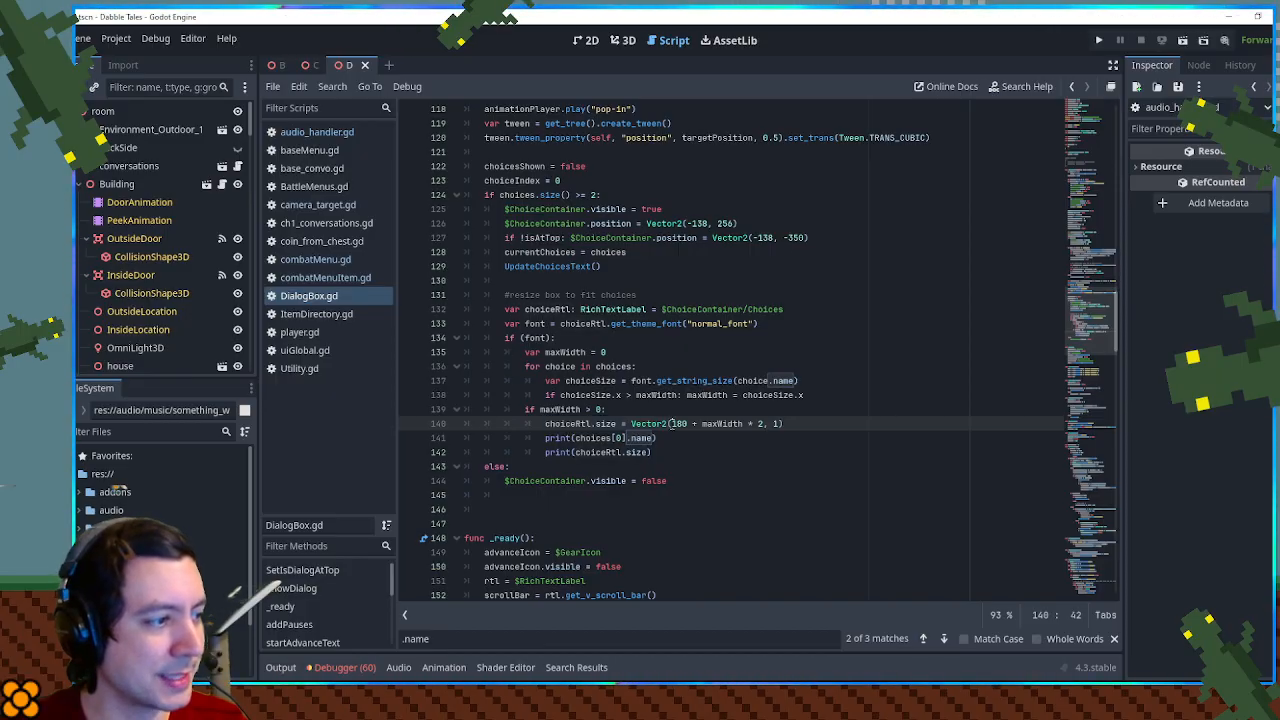
drag(576, 423, 624, 420)
double_click(567, 423)
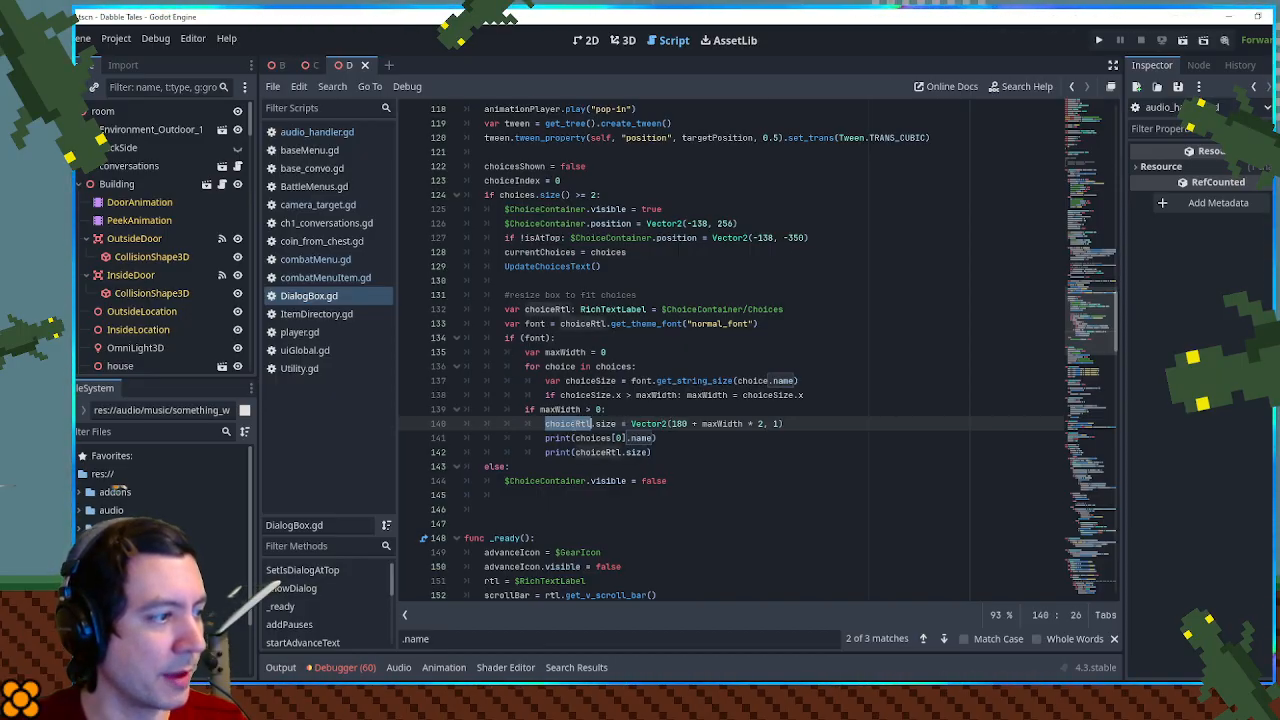
- Insert the line choiceRtl.size = Vector2(1,1) directly below if (font): in the choice box resize code
click(622, 338)
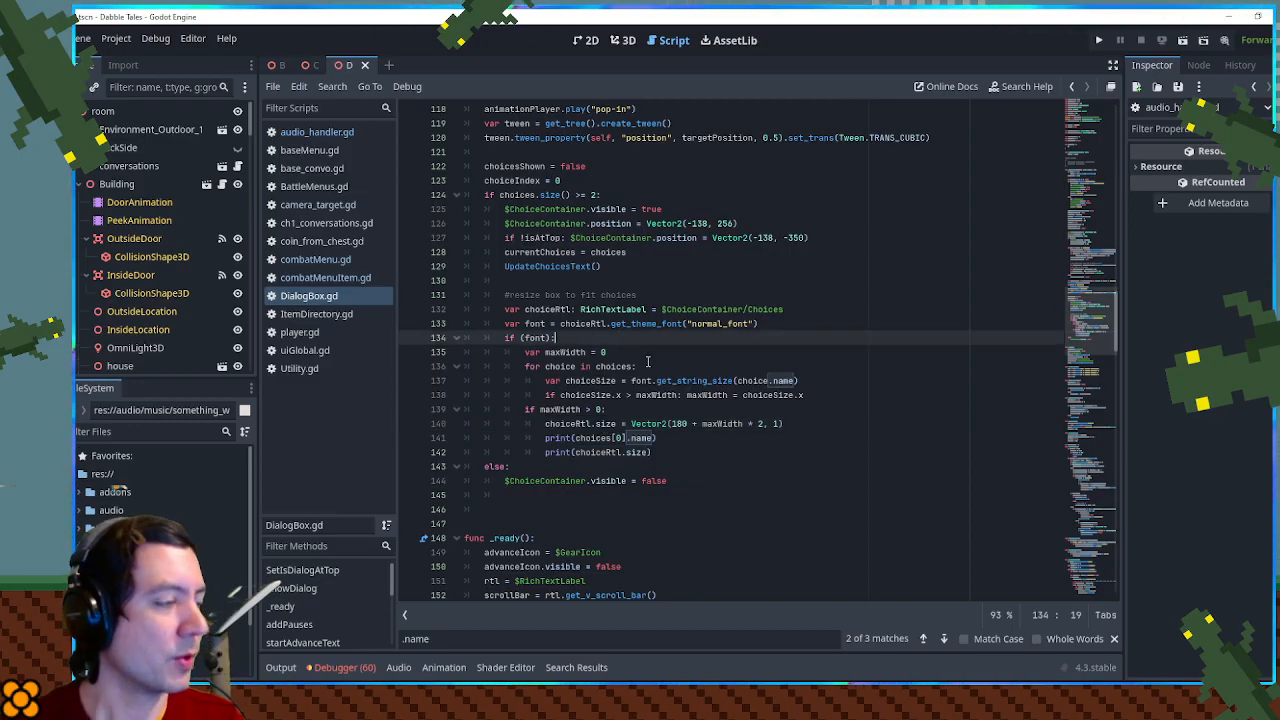
key(Return)
text(choiceRtl.size = Vector2)
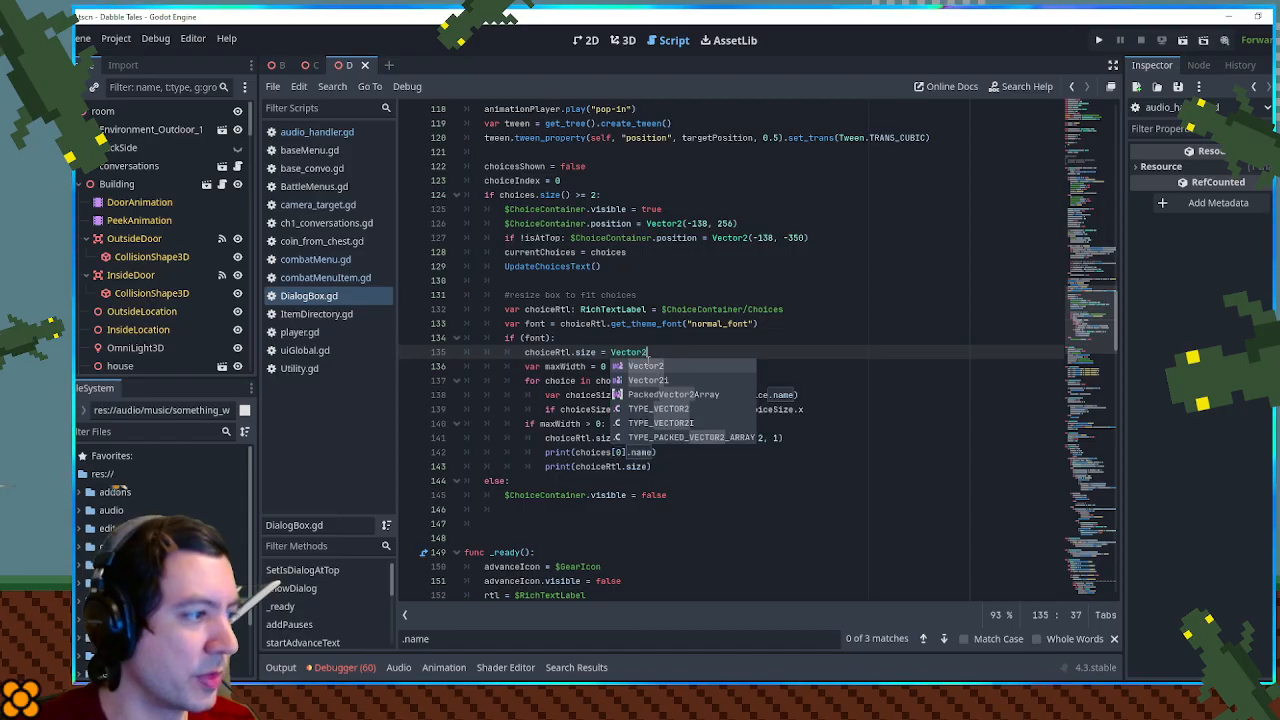
text((1,1))
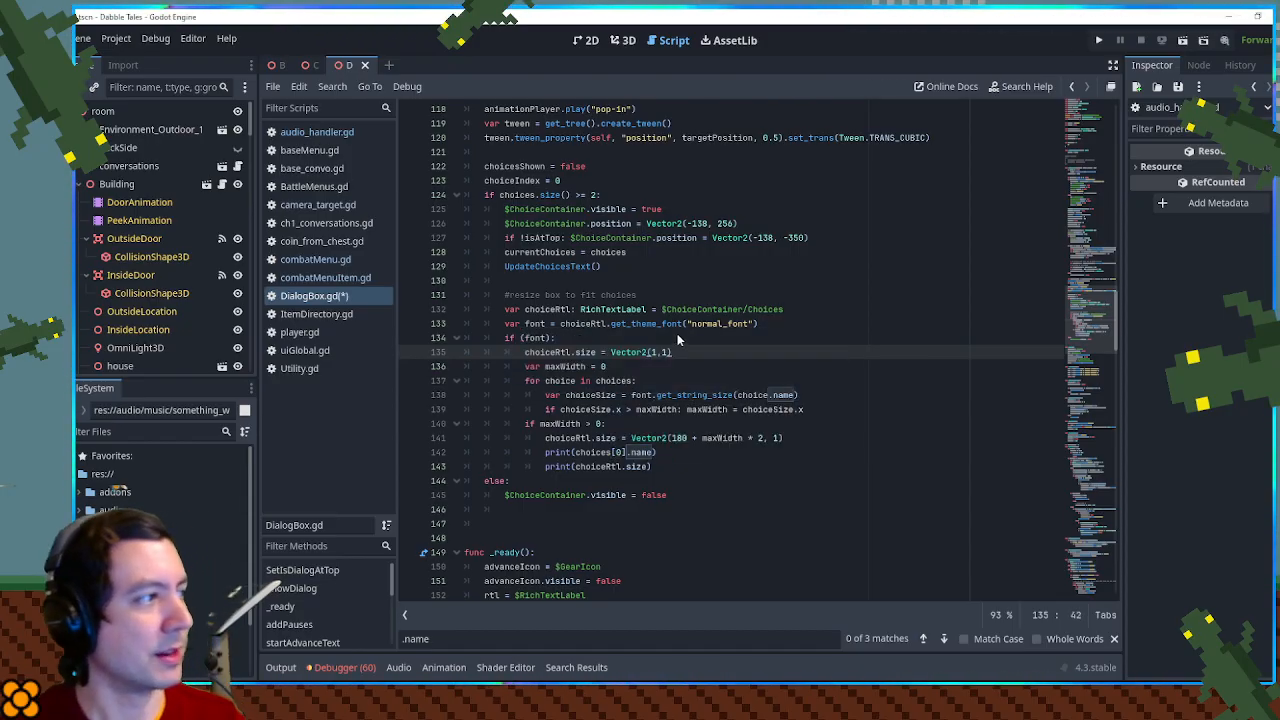
- Restart the game, shrink its window to uncover the Output log, enter the shop, and tell the shopkeeper you are looking to buy
key(F5)
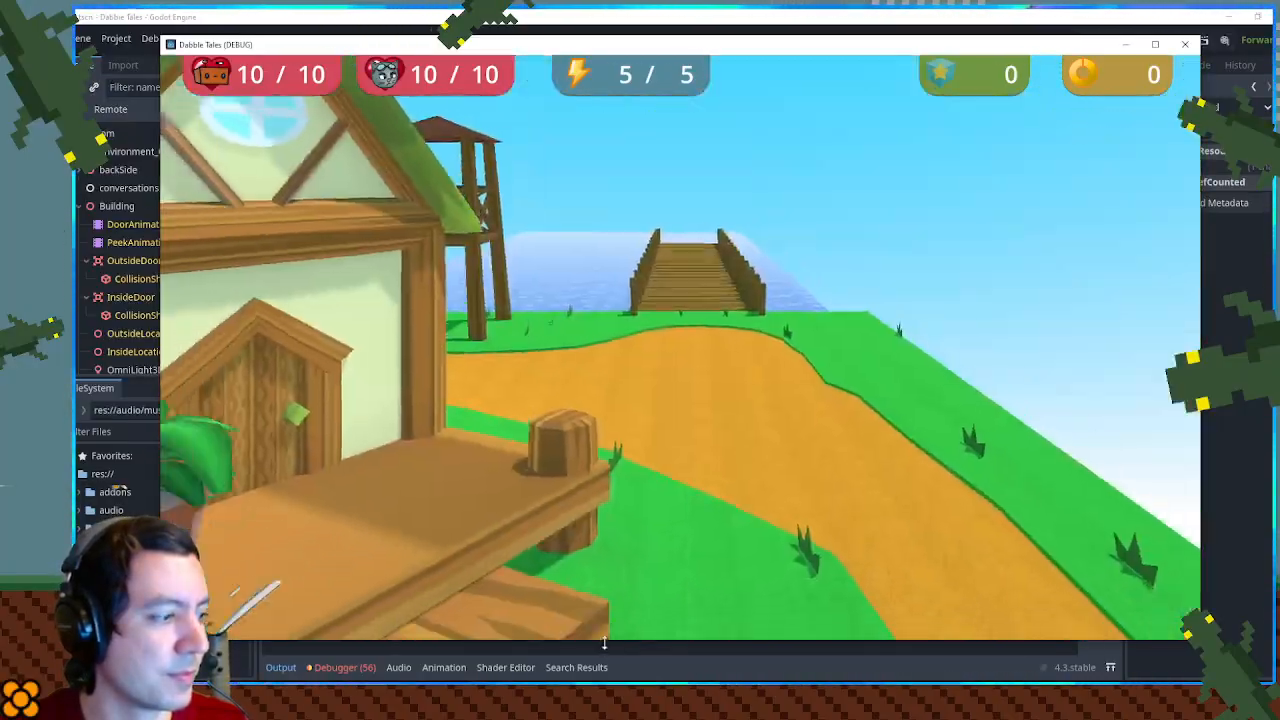
drag(604, 643, 618, 490)
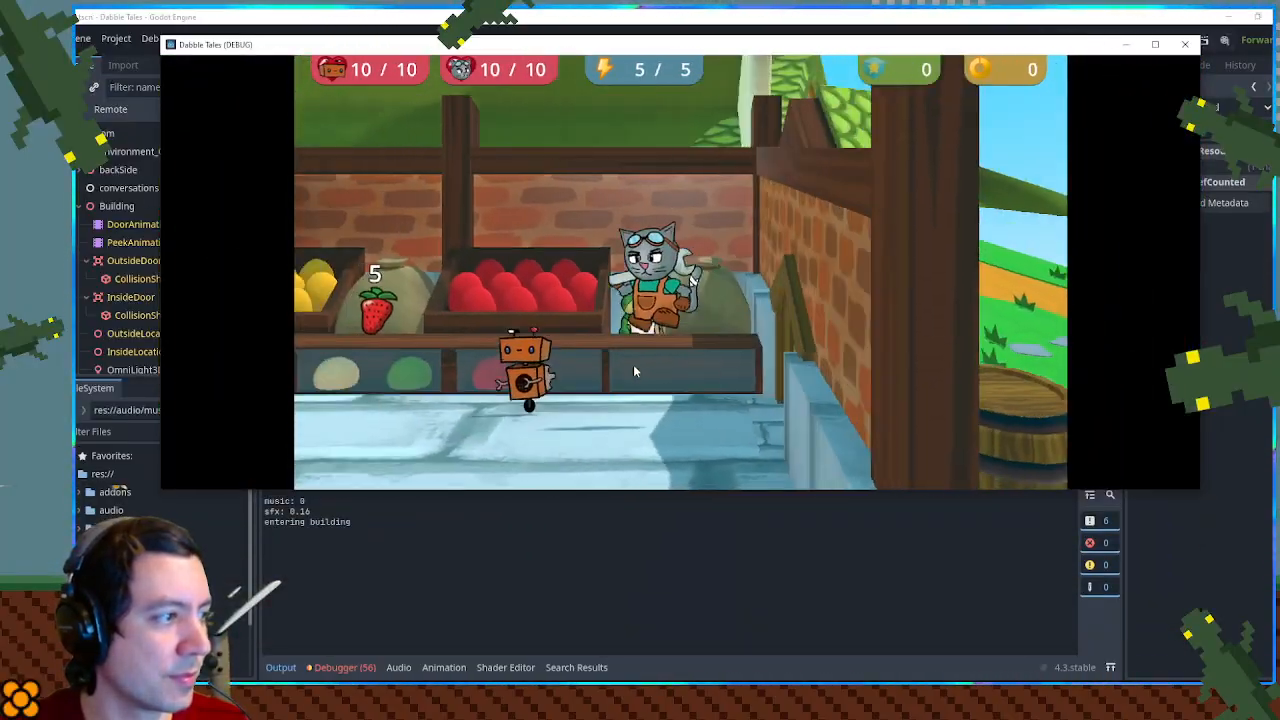
key(e)
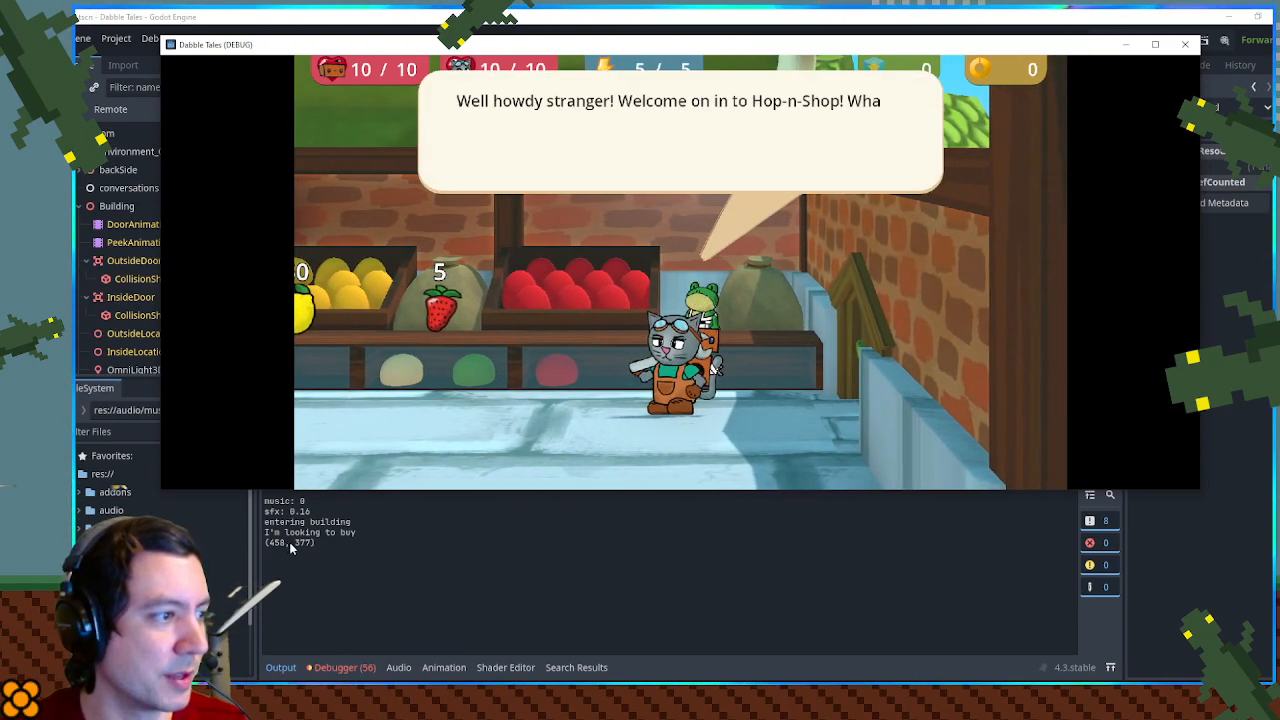
key(e)
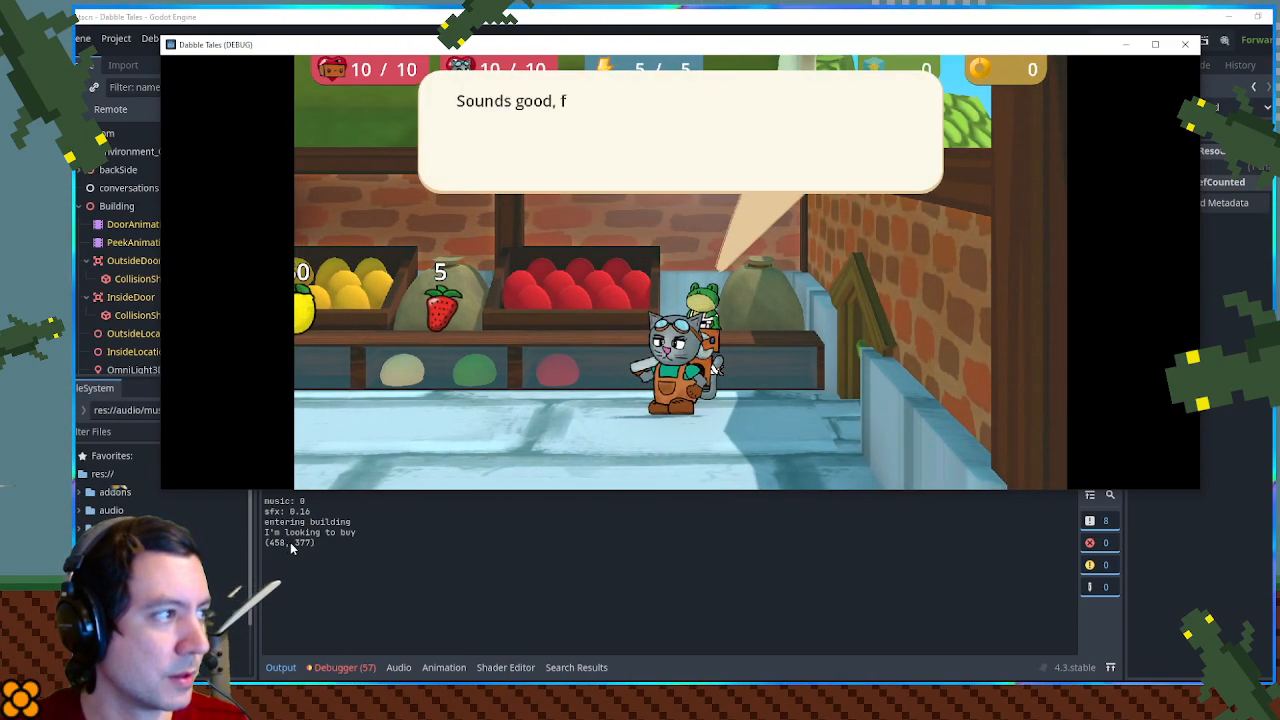
key(e)
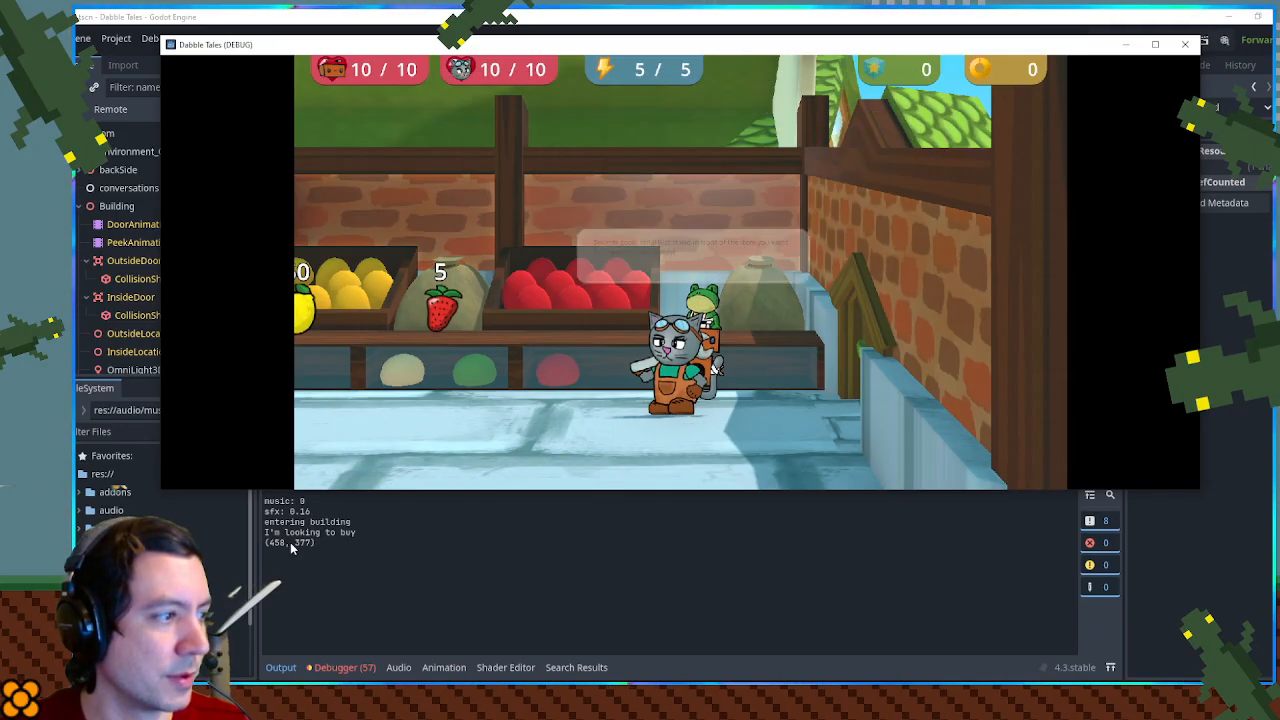
- Walk along the shop counter, talk to the shopkeeper again, and compare the choice box with its logged size
key(a)
key(d)
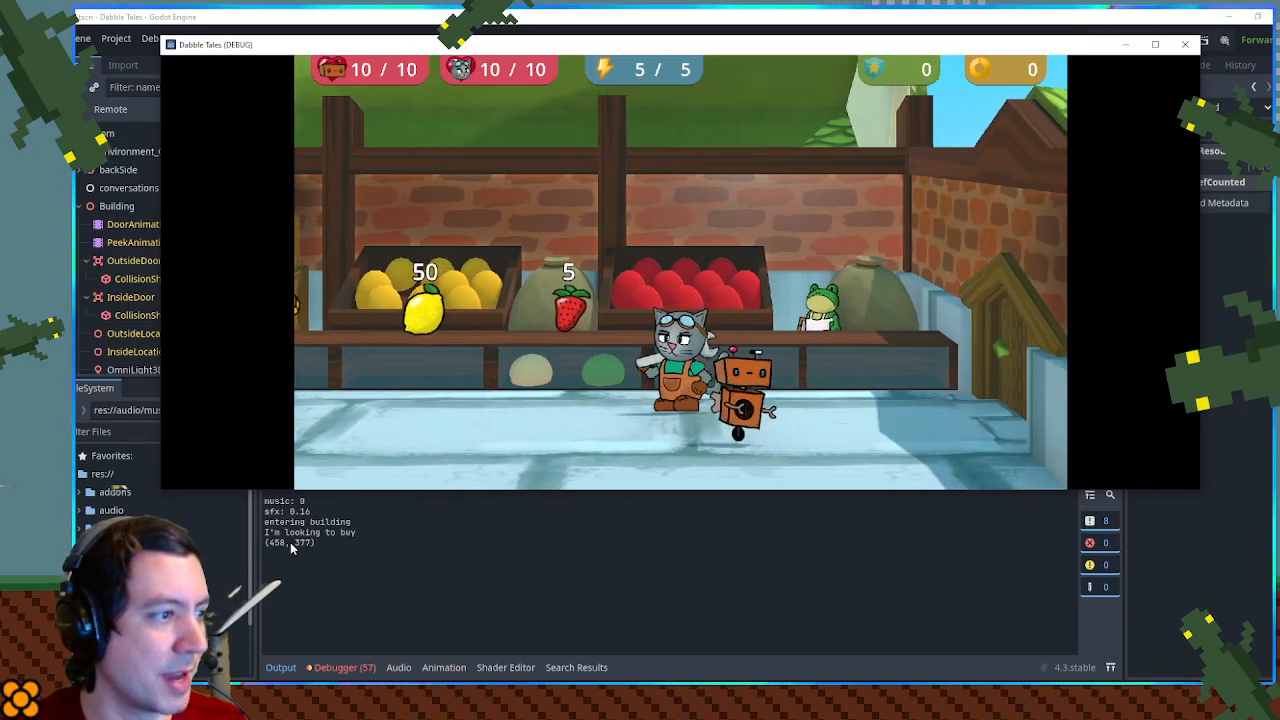
key(e)
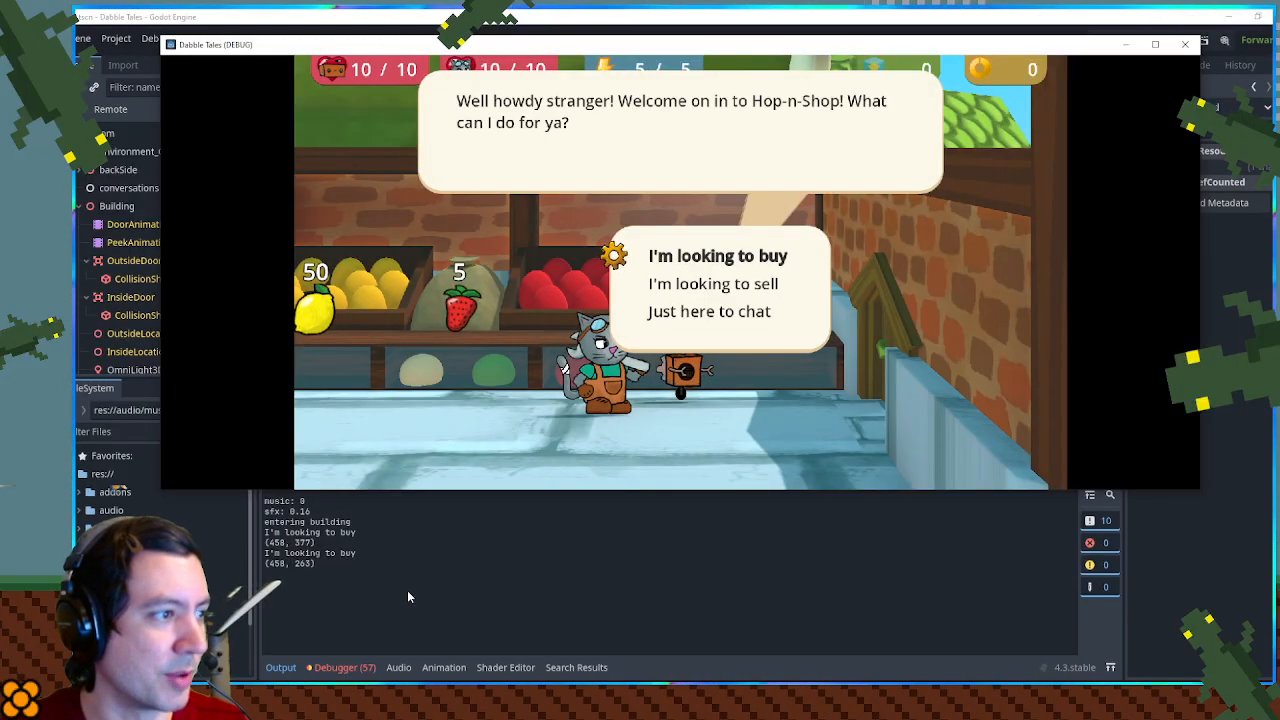
key(s)
key(w)
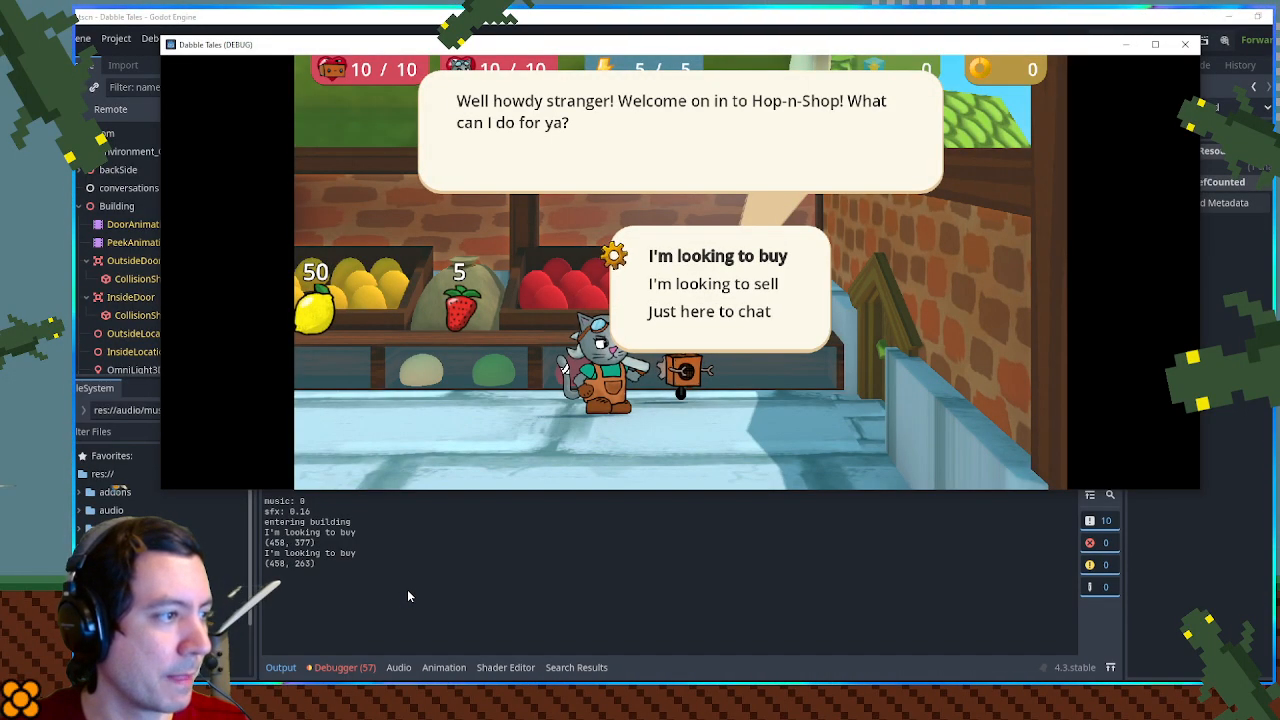
- Choose "I'm looking to sell" and back out of the sell list repeatedly to check the logged box sizes
key(s)
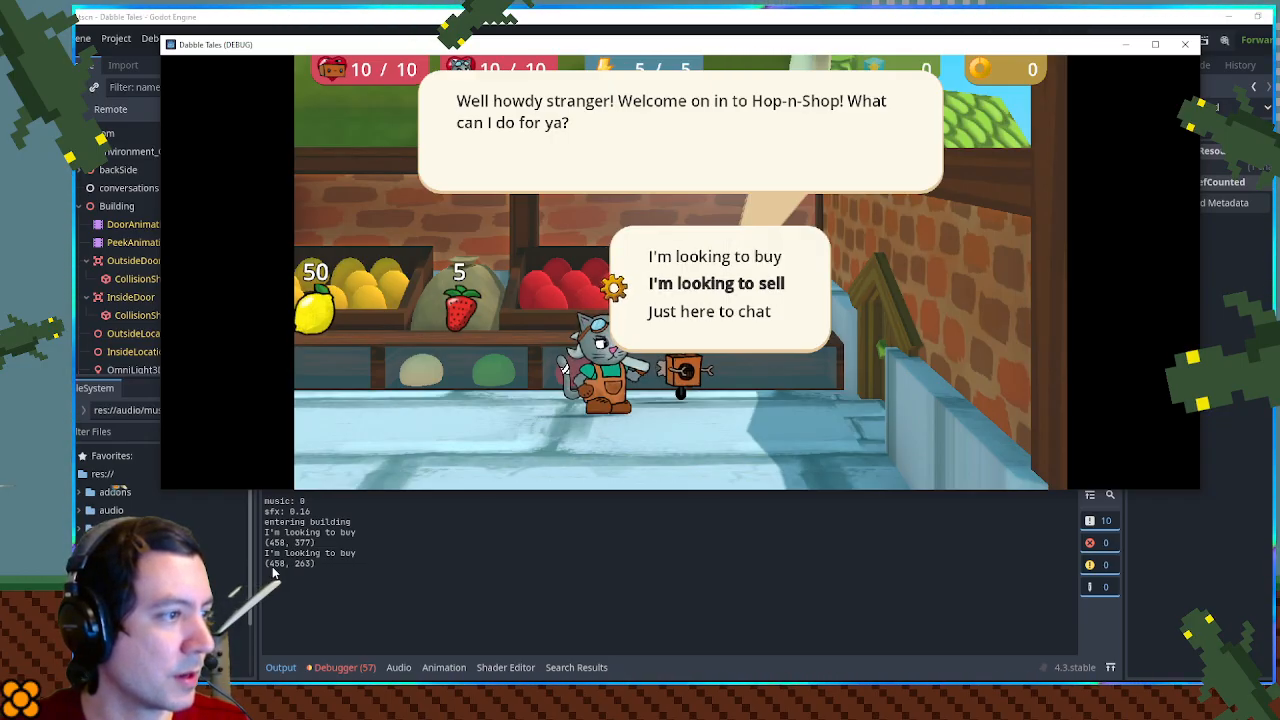
key(space)
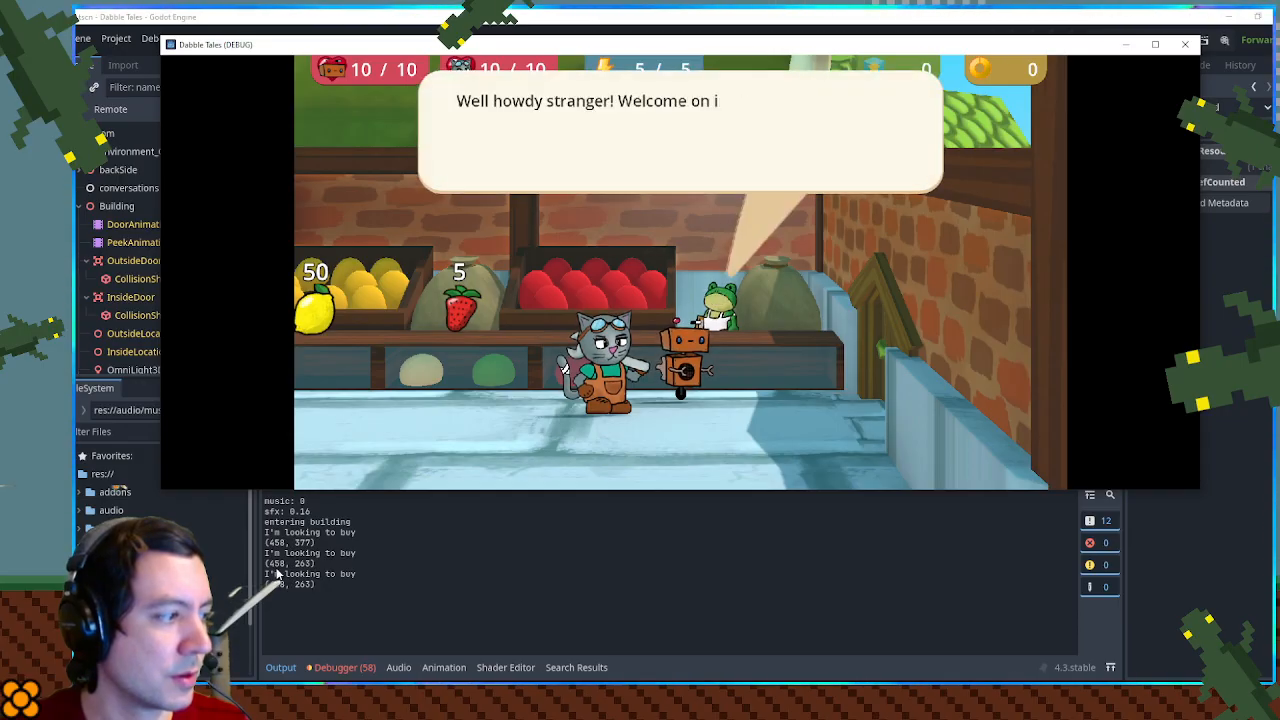
key(space)
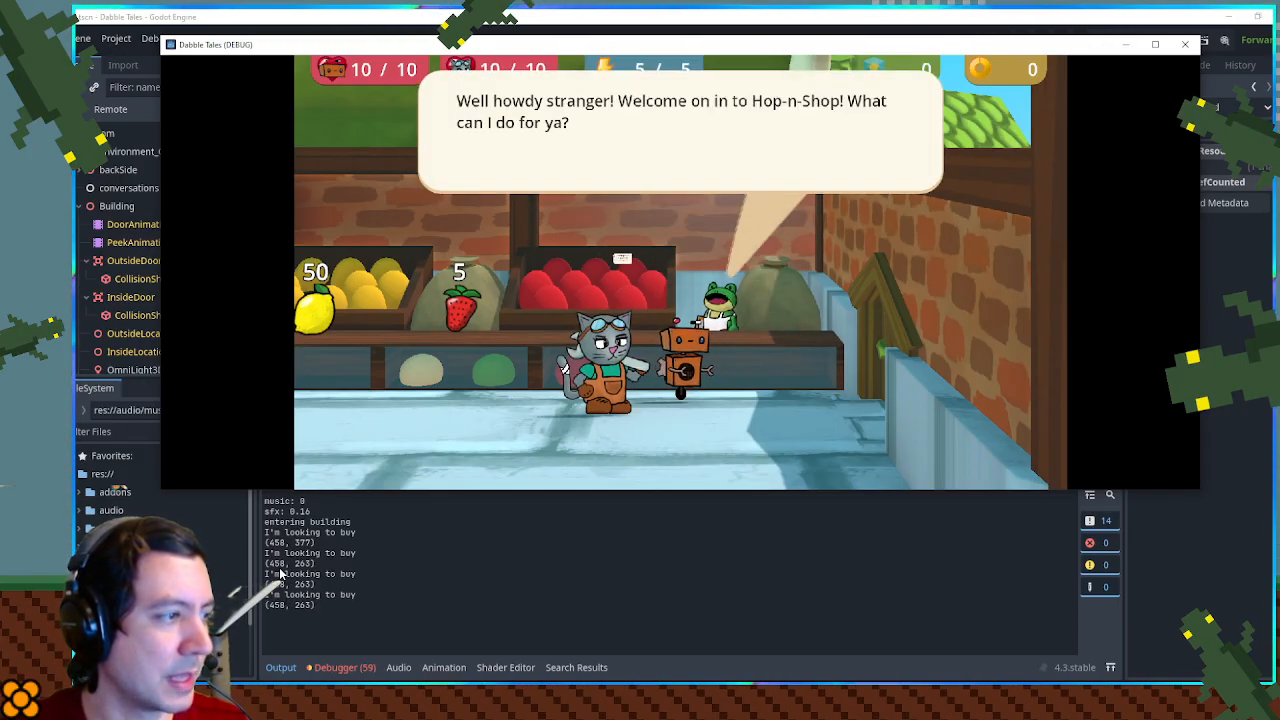
key(space)
key(Escape)
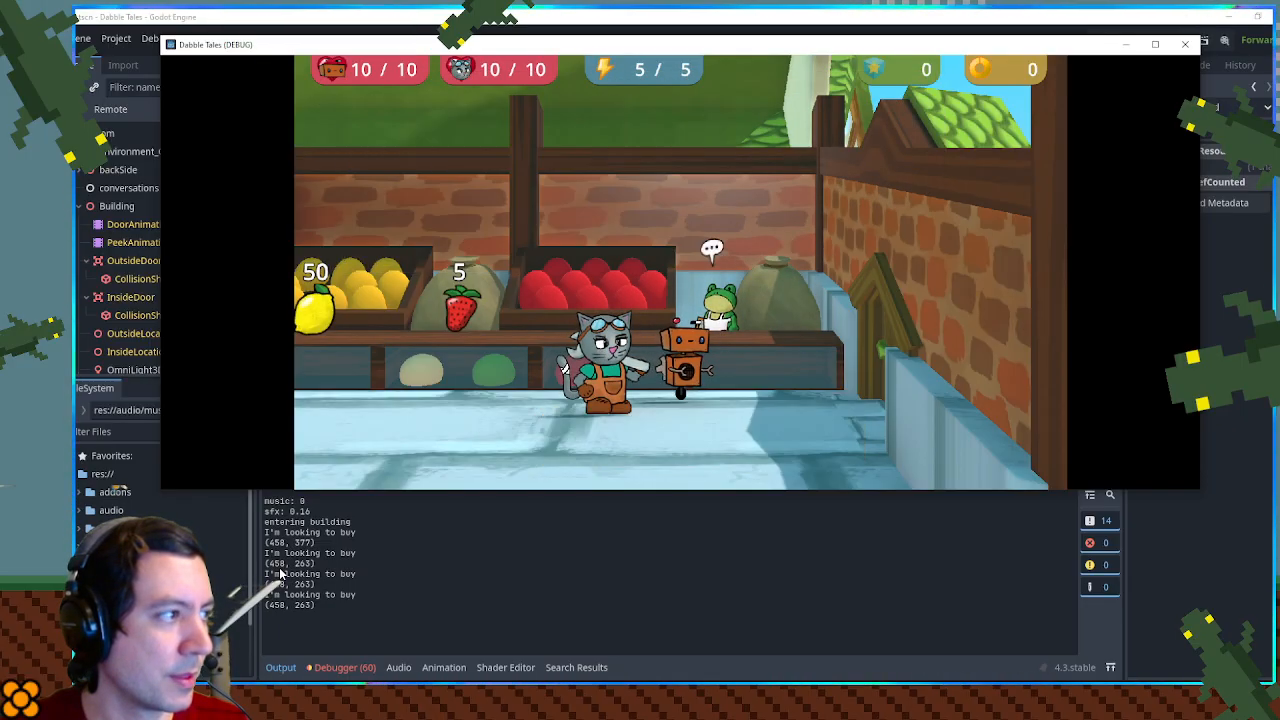
- Choose to sell, offer the Strawberry, decline the sale, leave the sell list, and reopen the shopkeeper's choice box
key(space)
key(Down)
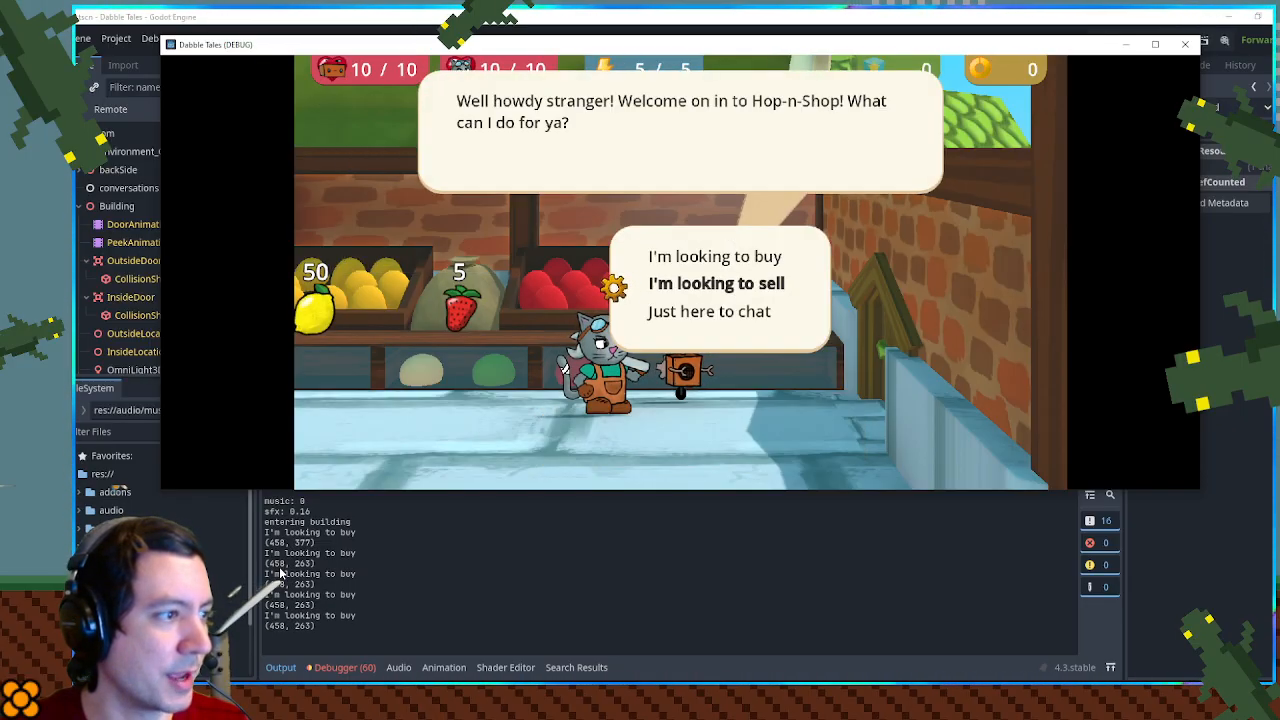
key(space)
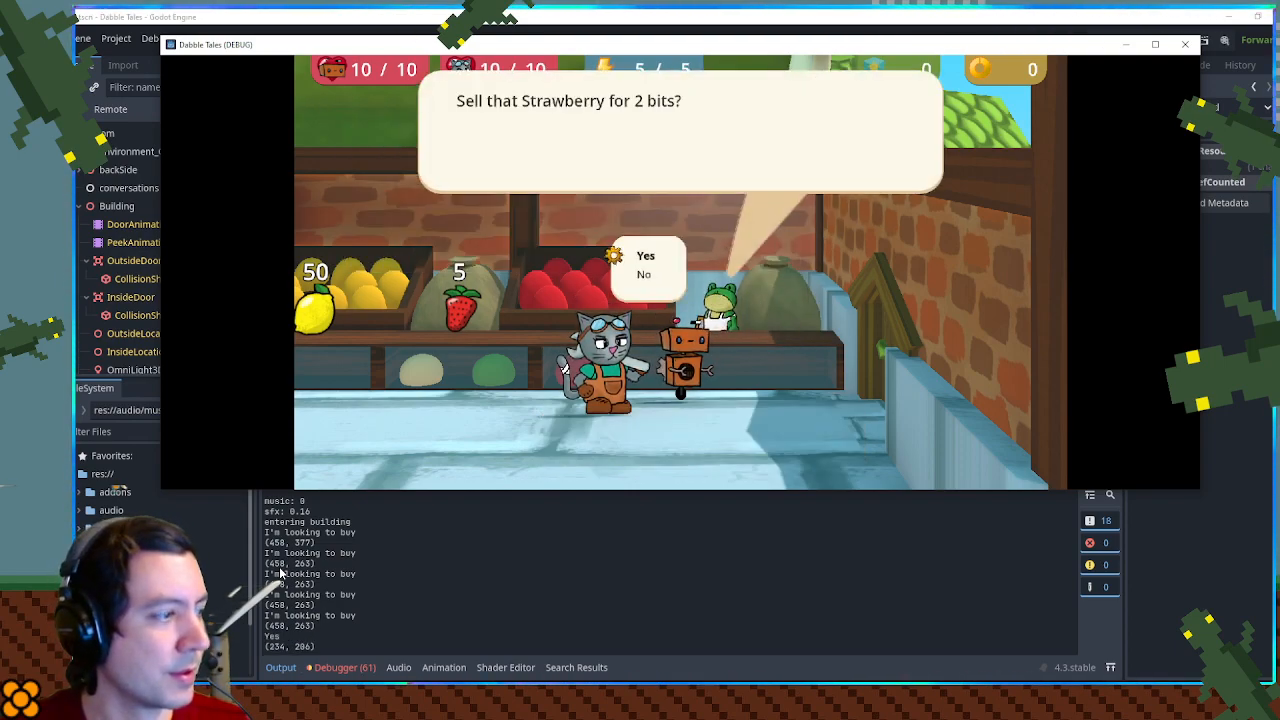
key(Down)
key(Return)
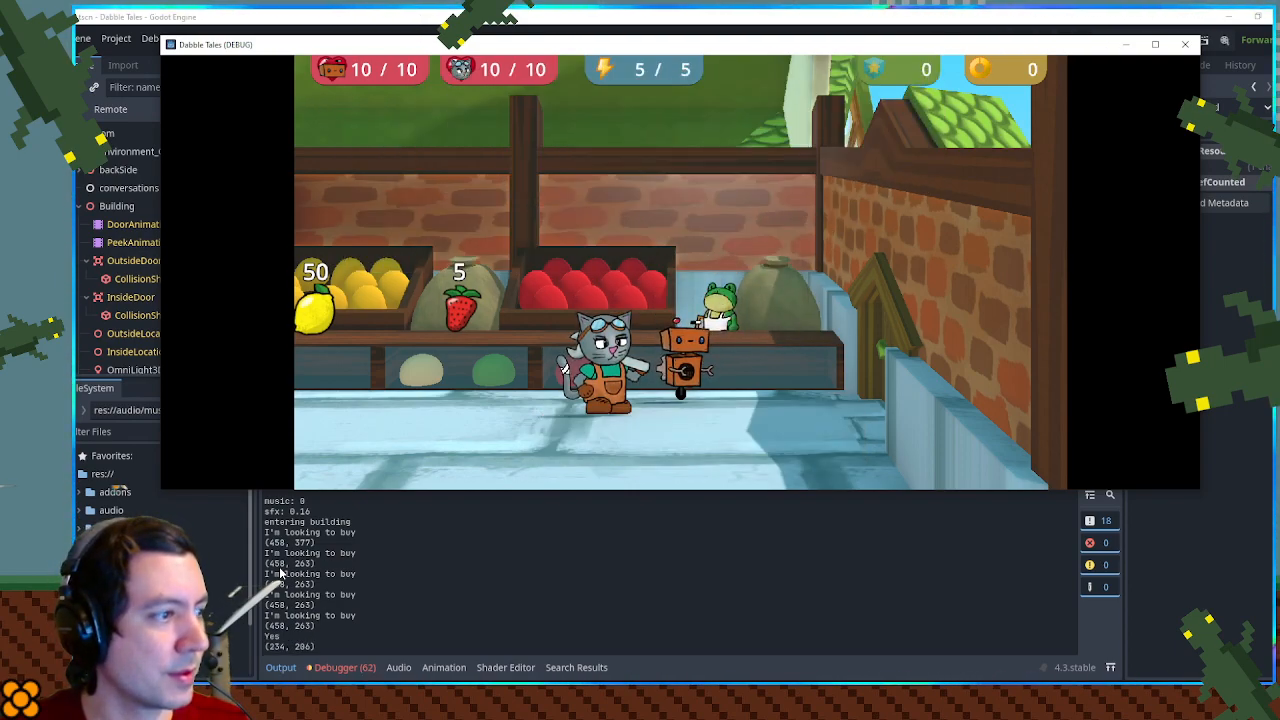
key(Escape)
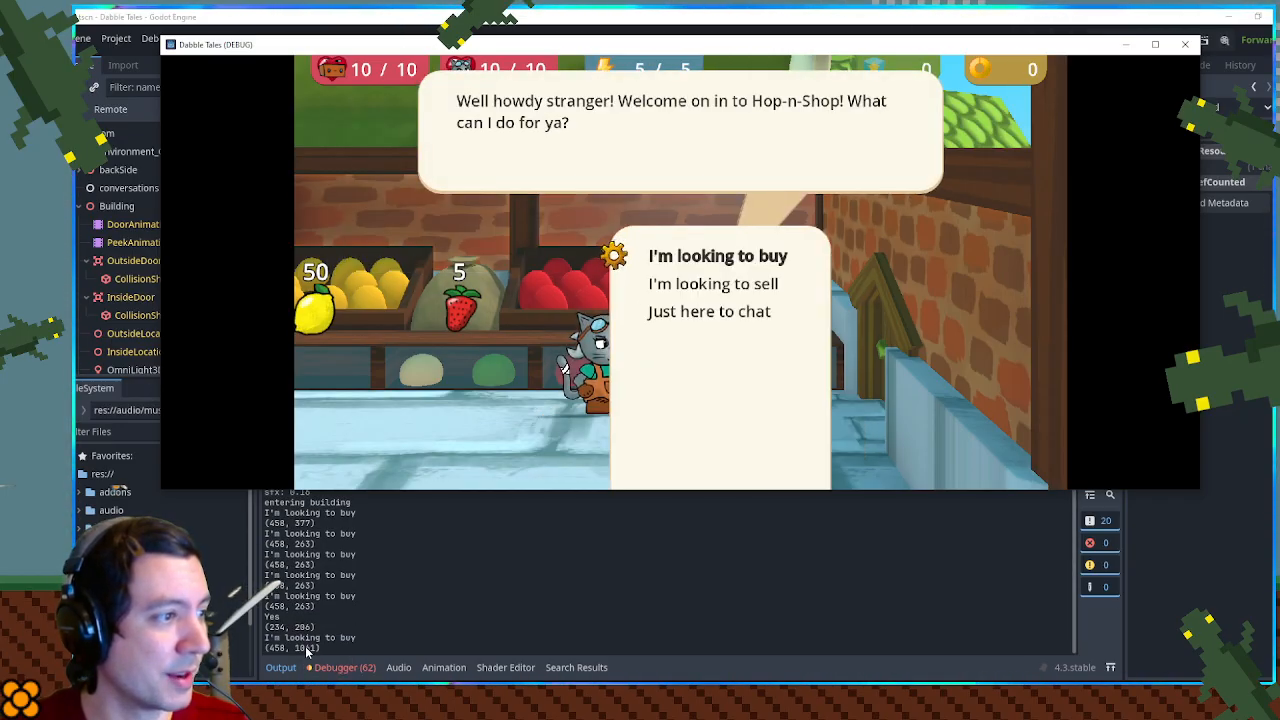
- Cycle the highlight through the shopkeeper's three choices to examine how the choice box behaves
key(Down)
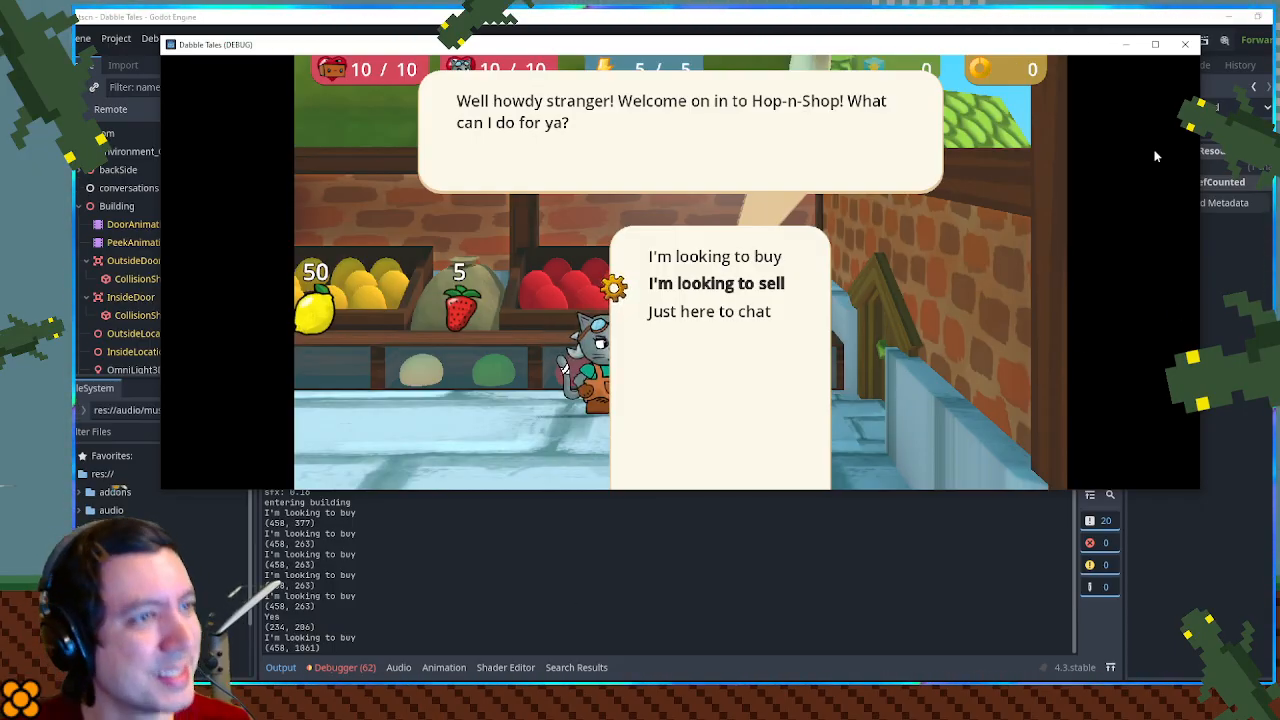
key(Down)
key(Down)
key(Up)
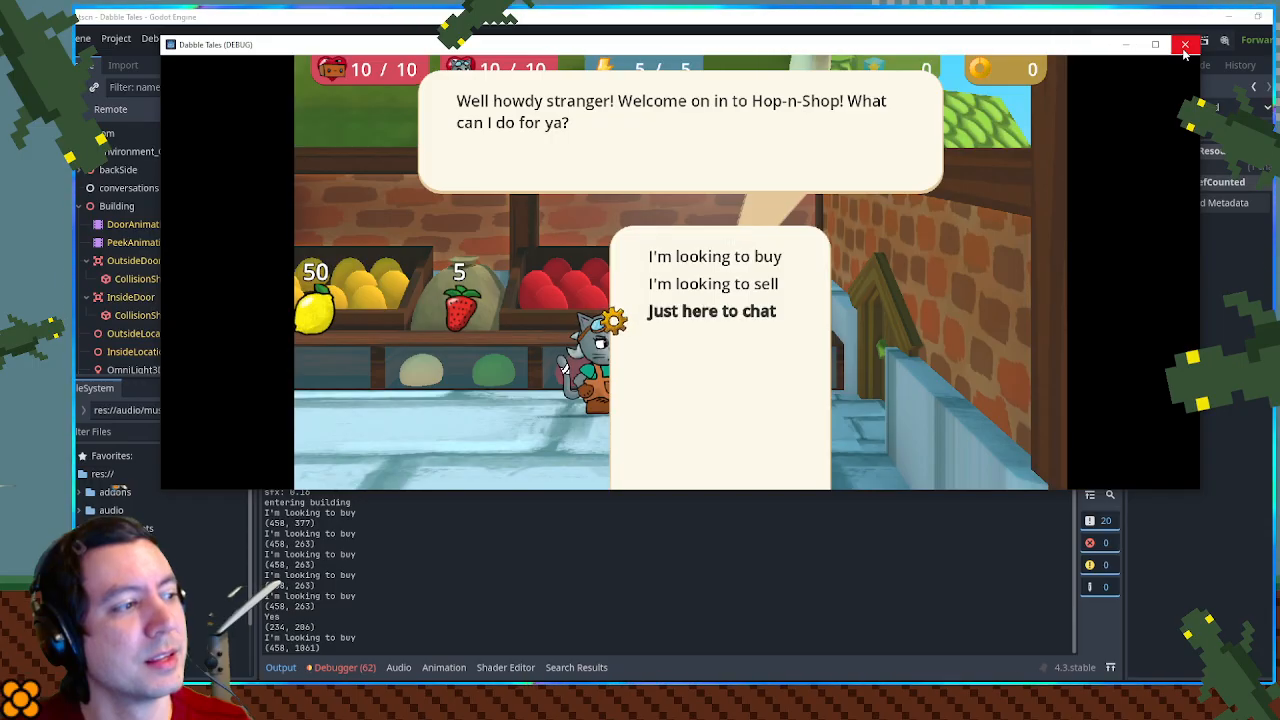
key(Down)
key(Up)
key(Up)
key(Up)
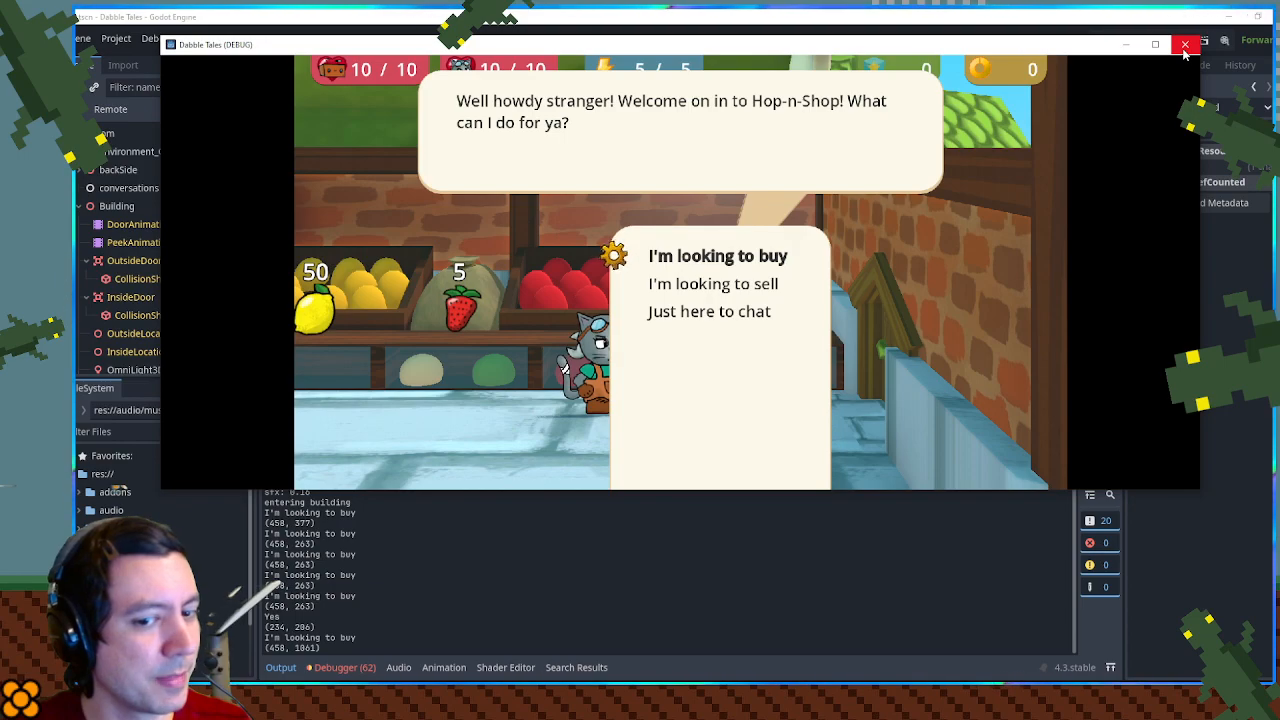
- Choose "Just here to chat", dismiss the shopkeeper's reply, and reopen the choice box to check its size
key(Down)
key(Down)
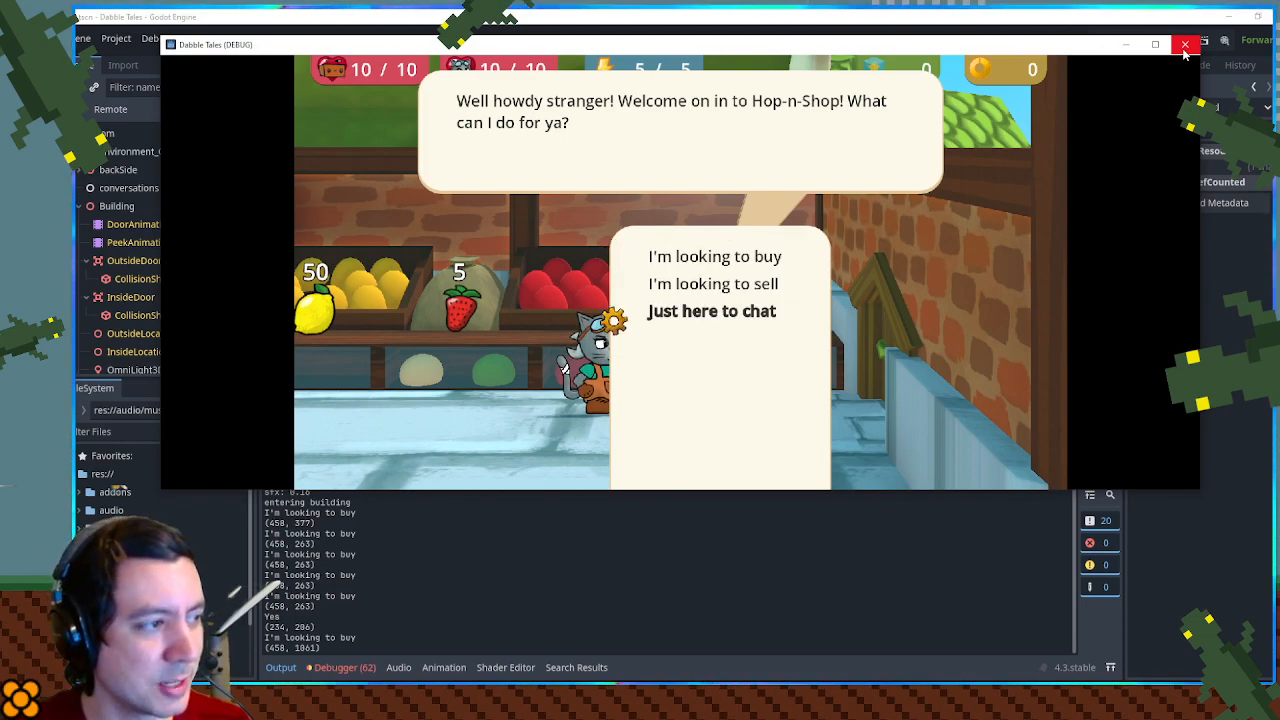
key(Return)
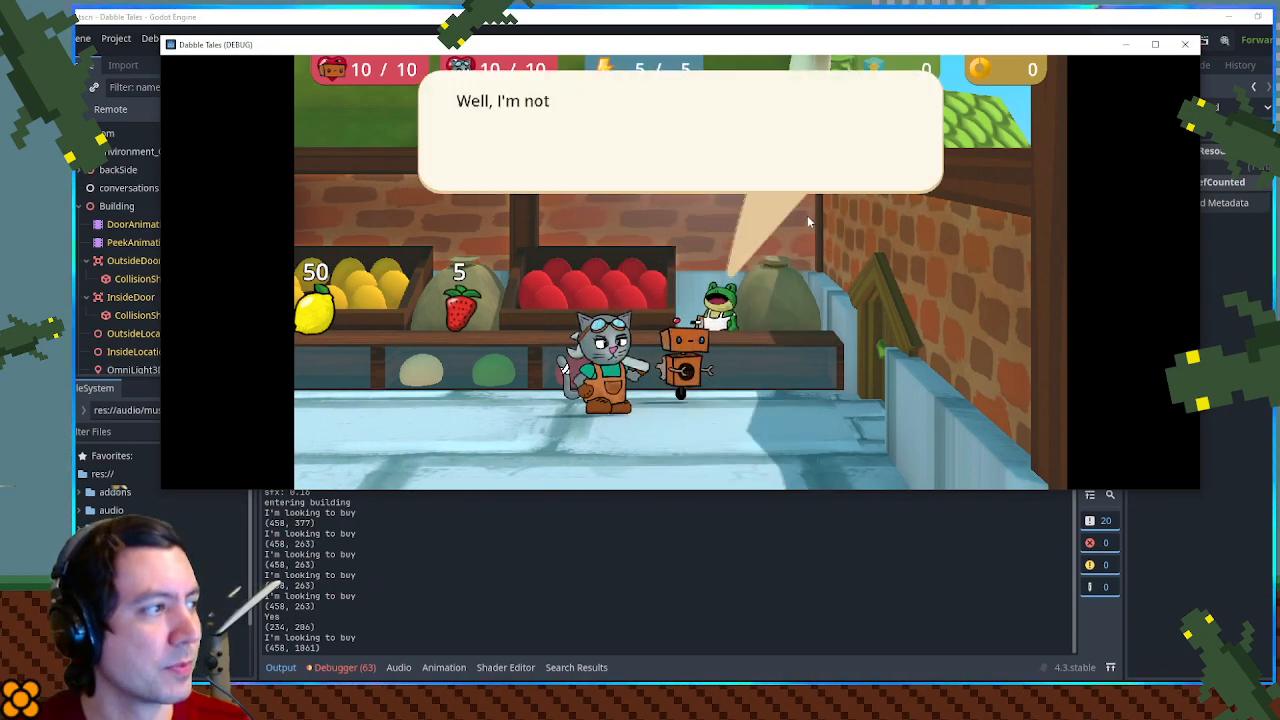
key(Return)
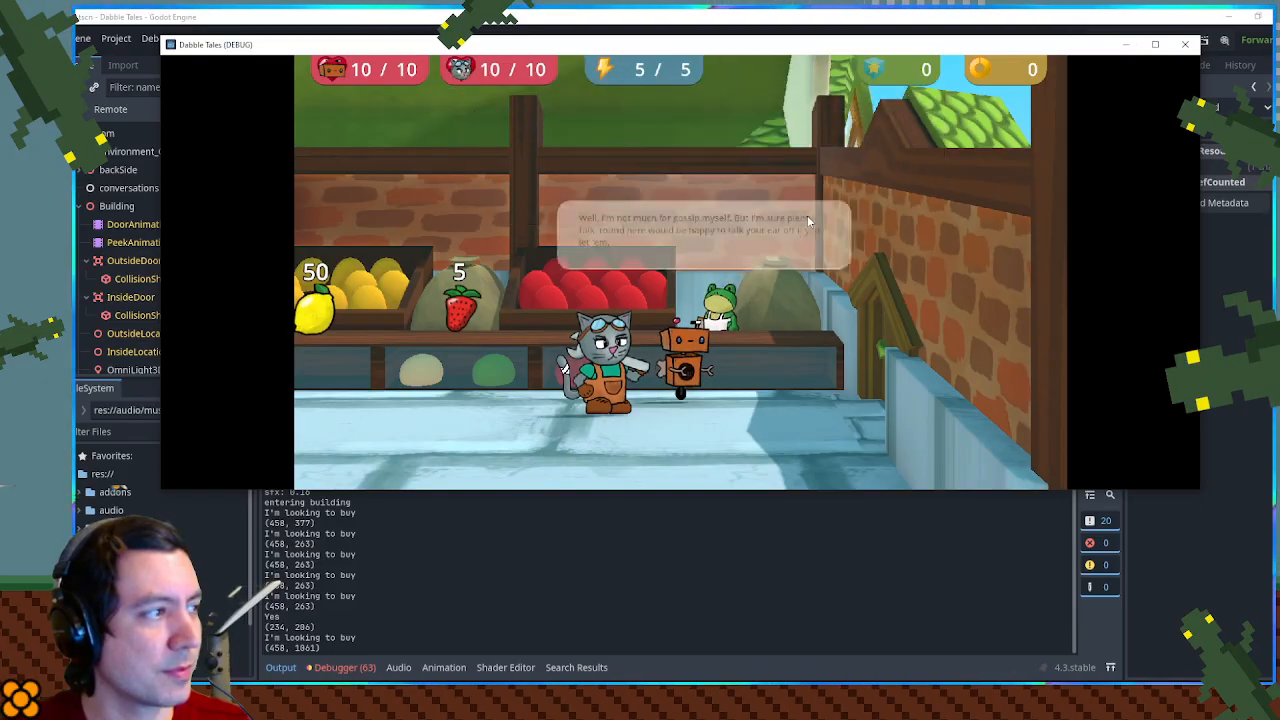
key(Return)
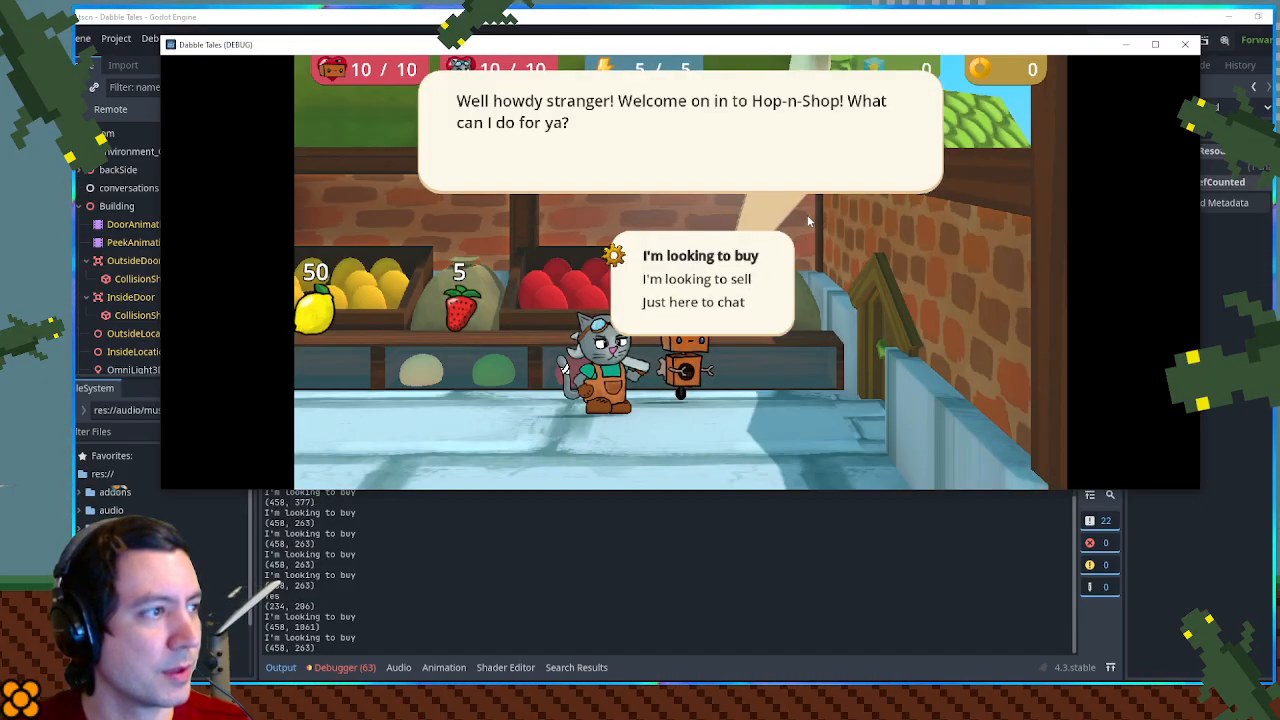
- Choose to sell, offer the Strawberry to check the Yes/No box, then dismiss the offer and leave the sell list
key(Down)
key(Return)
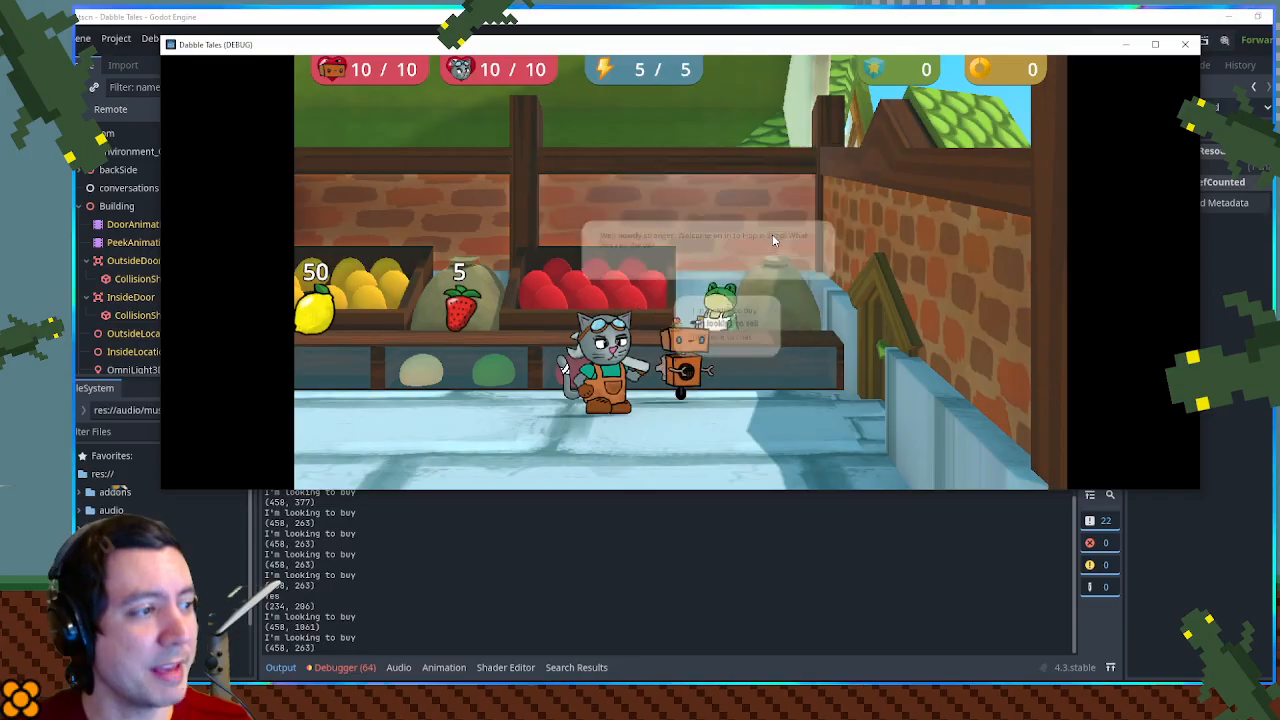
key(Return)
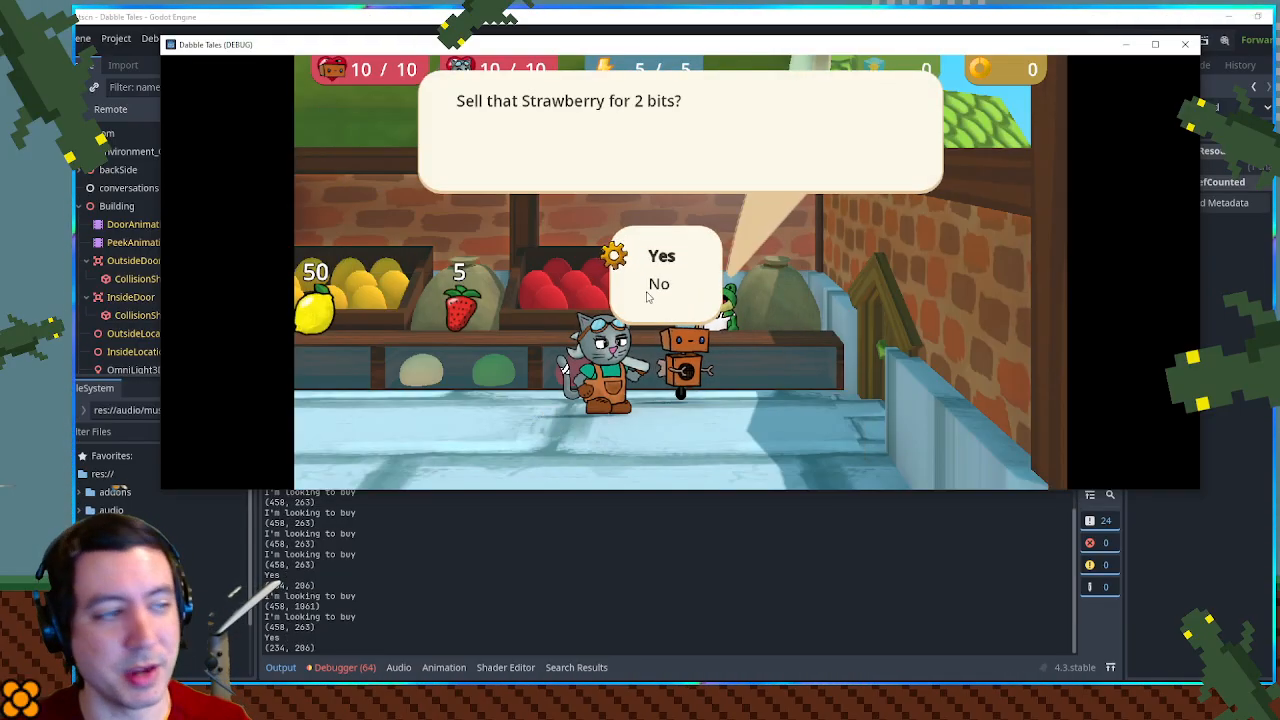
key(Return)
key(Escape)
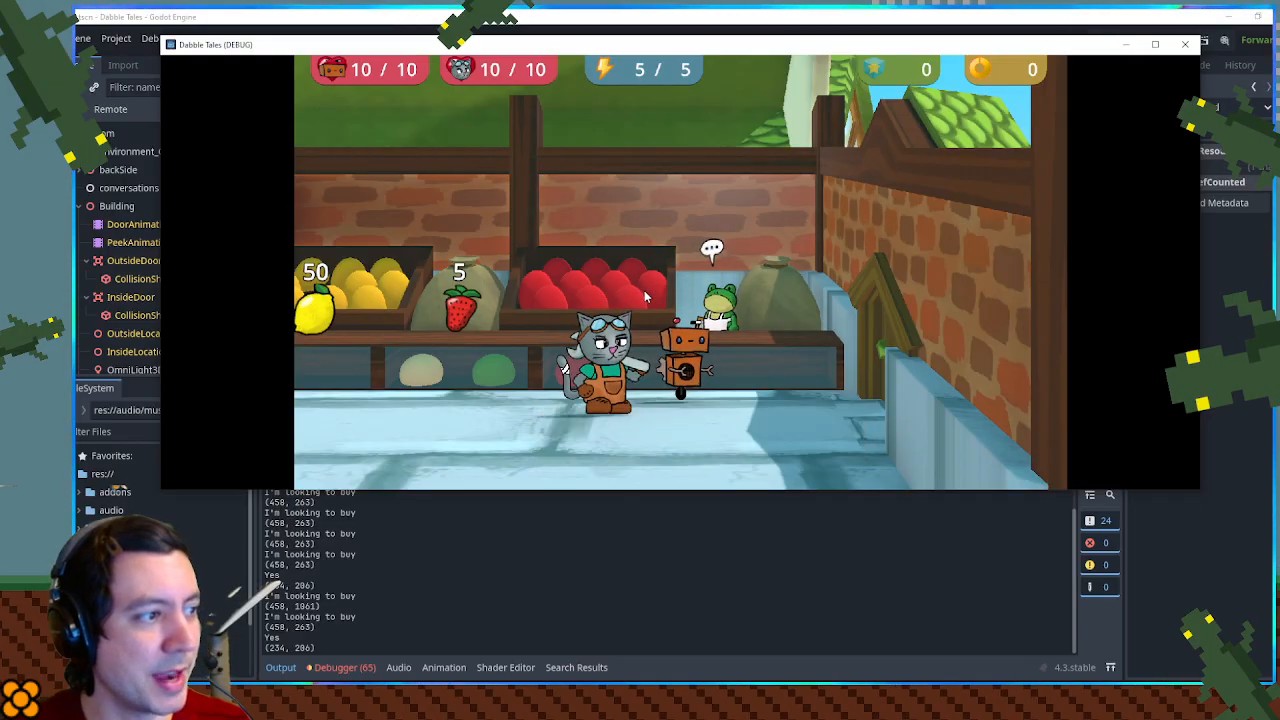
- Reopen the shopkeeper's choice box, highlight "I'm looking to sell" to check the box size, and end the game run
key(Return)
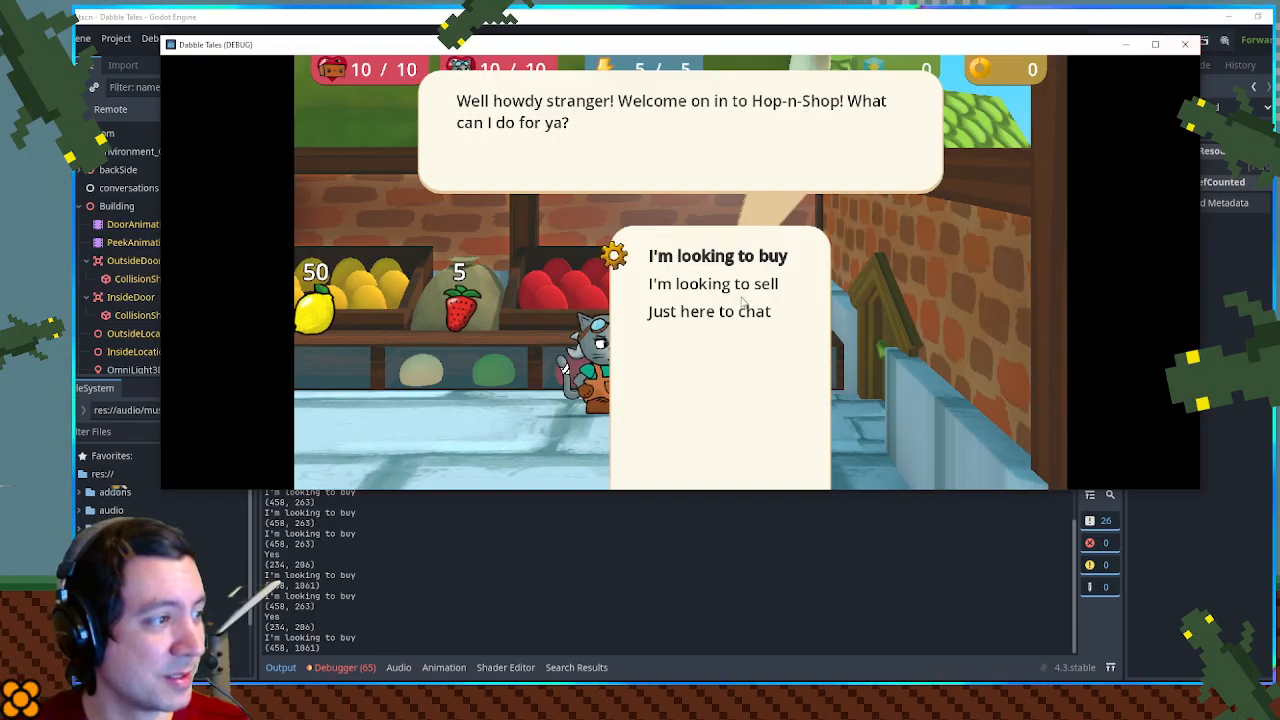
key(Up)
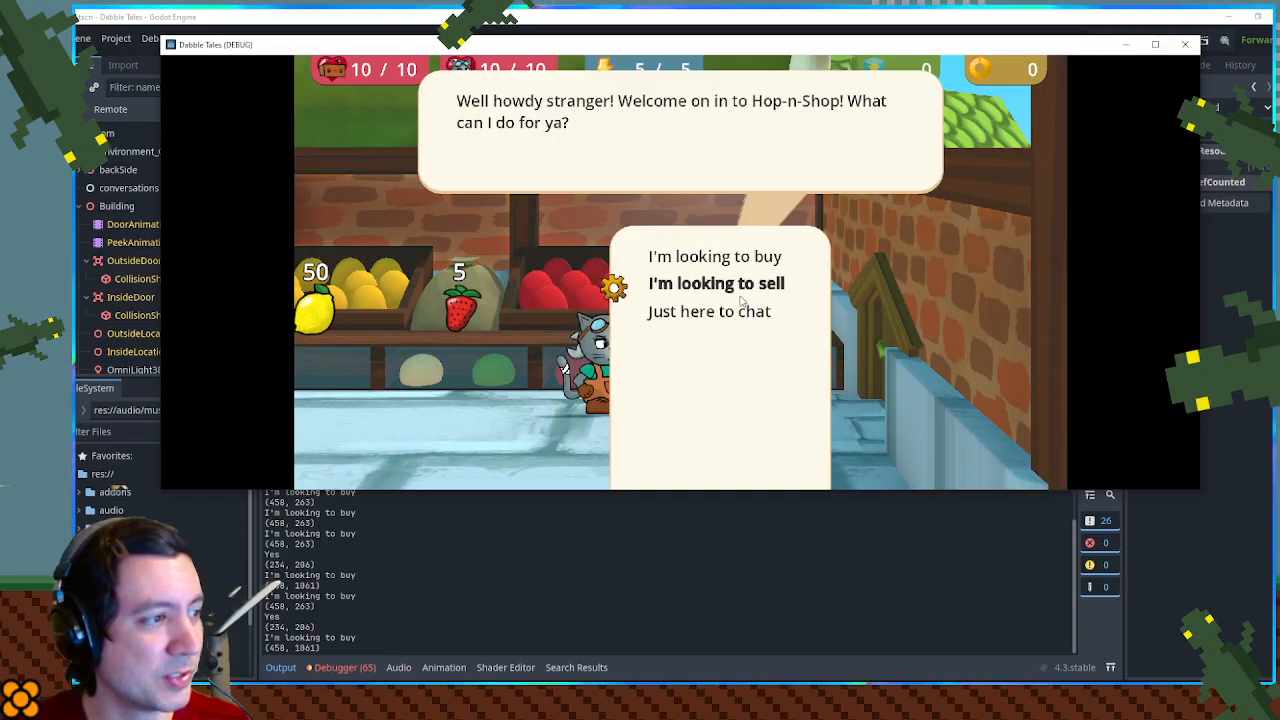
click(1187, 47)
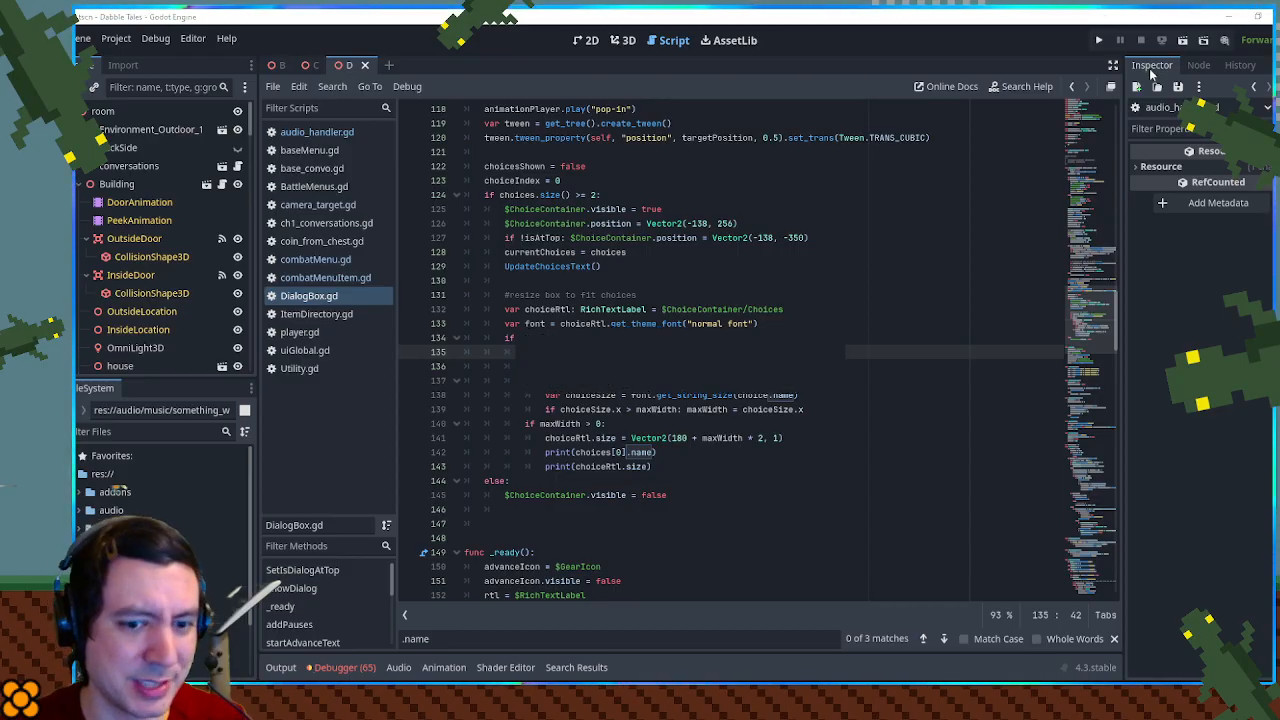
- Run the game again, check the shopkeeper's first choice box against the printed size in the output, and end the run
key(F5)
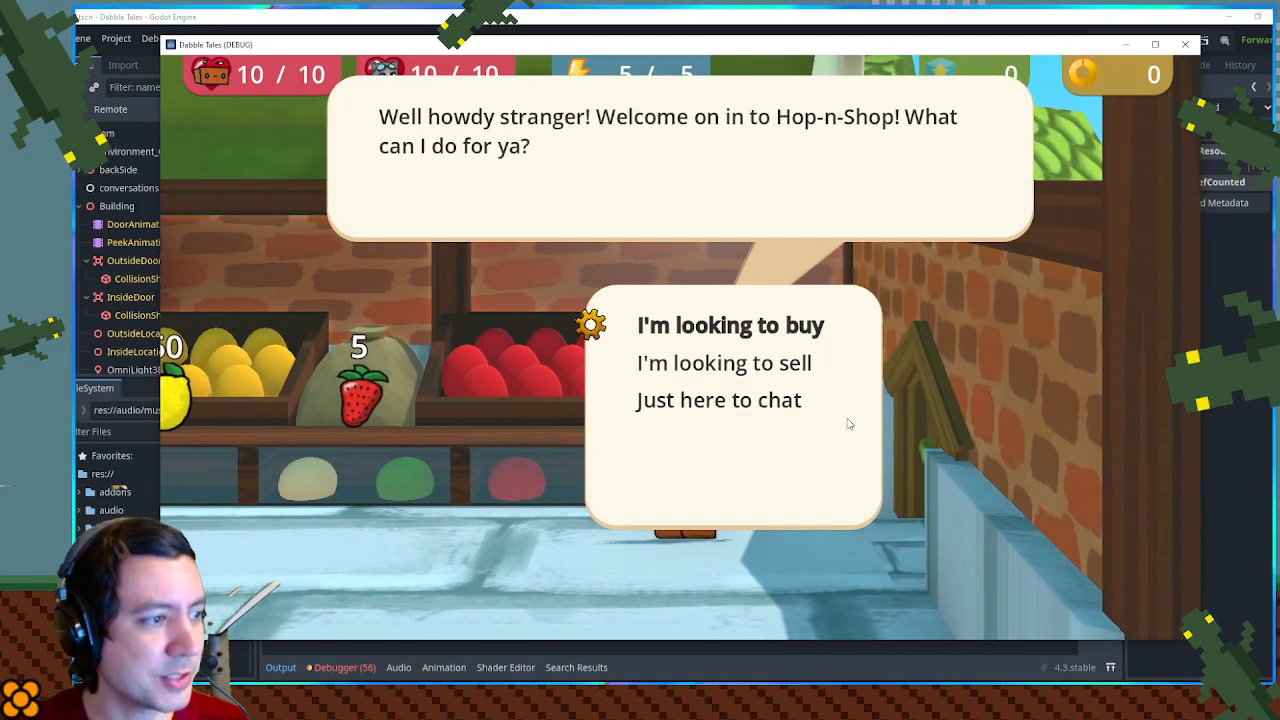
drag(700, 646, 699, 443)
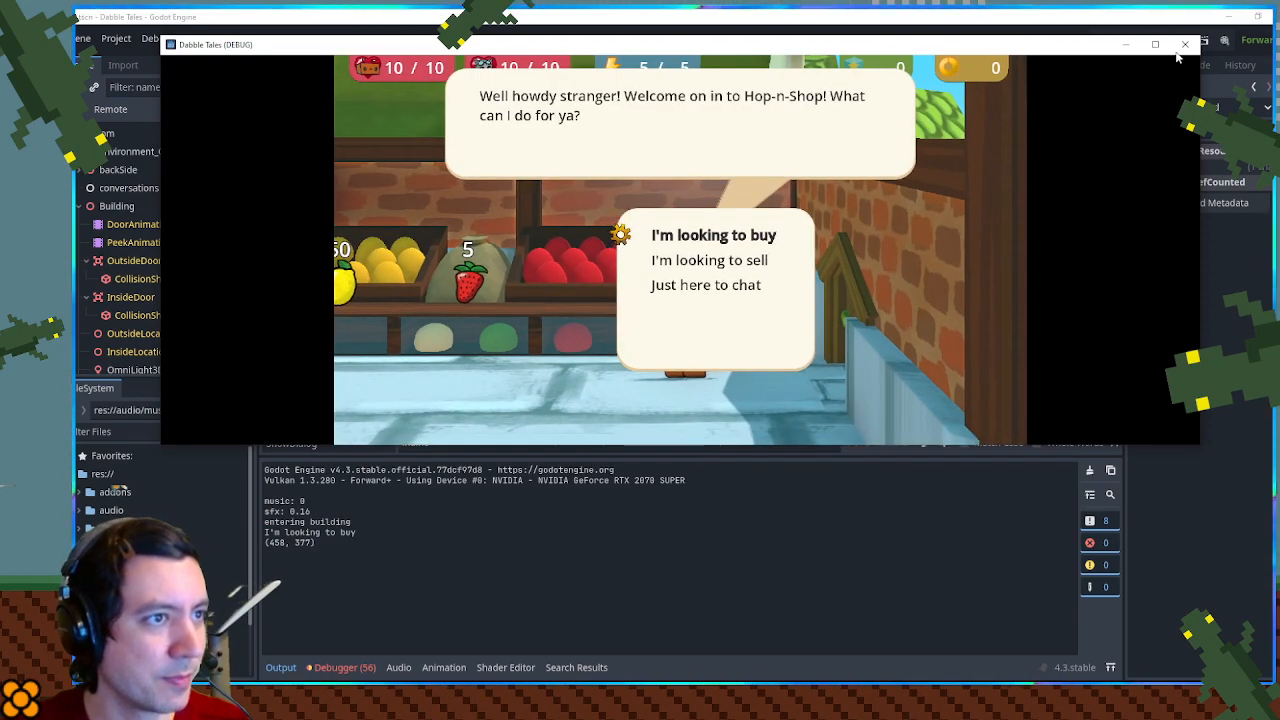
click(1184, 45)
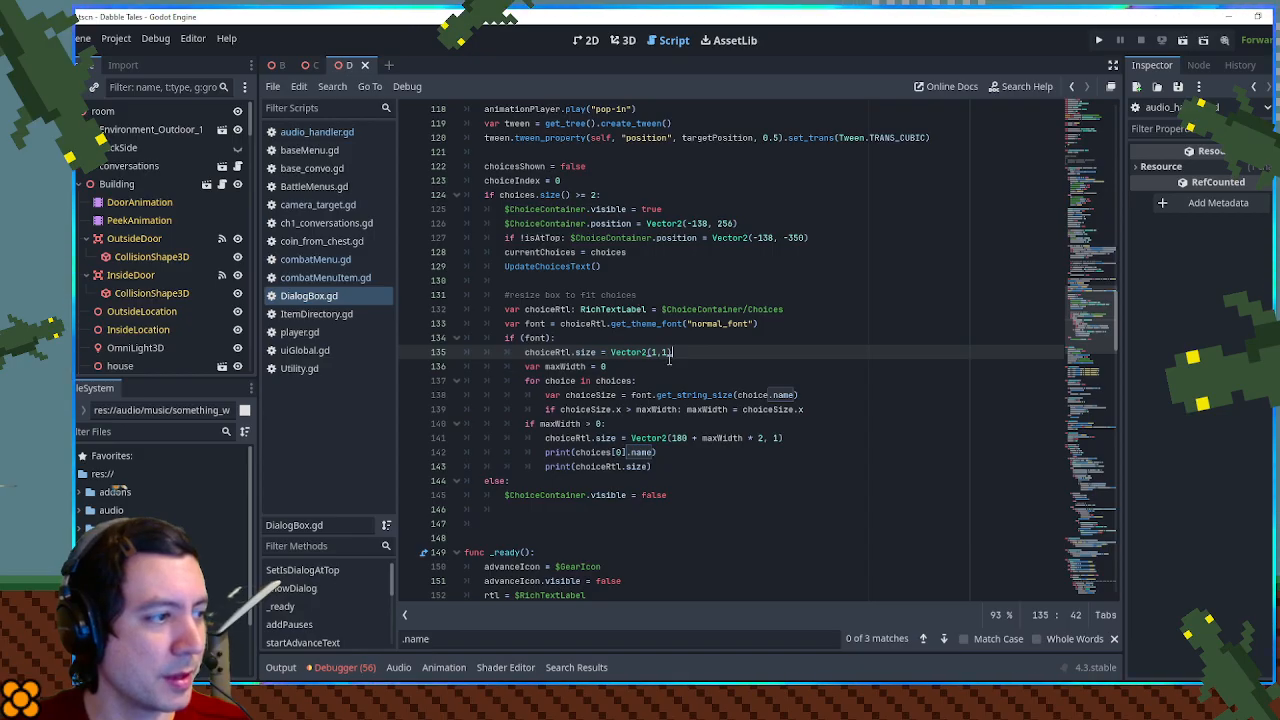
- Declare a new function CorrectChoiceBoxSize() just above _ready() in DialogBox.gd
drag(679, 352, 680, 344)
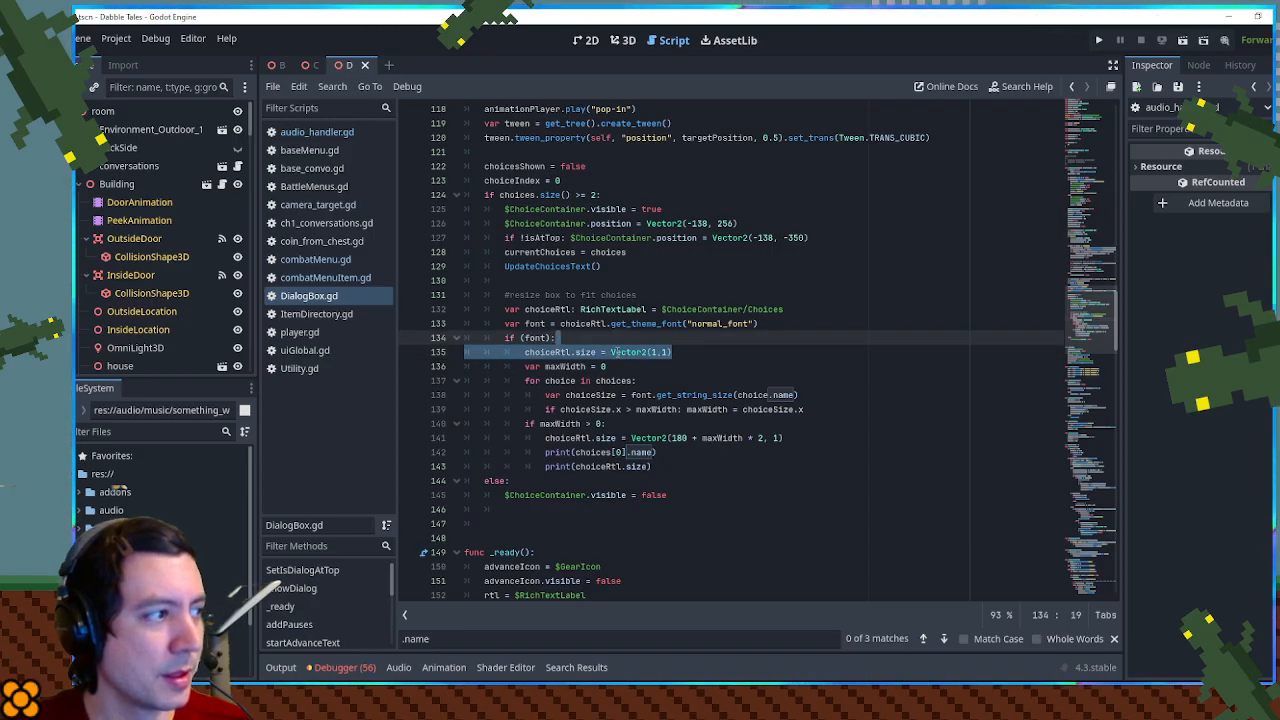
scroll(617, 345, down, 6)
scroll(560, 348, up, 2)
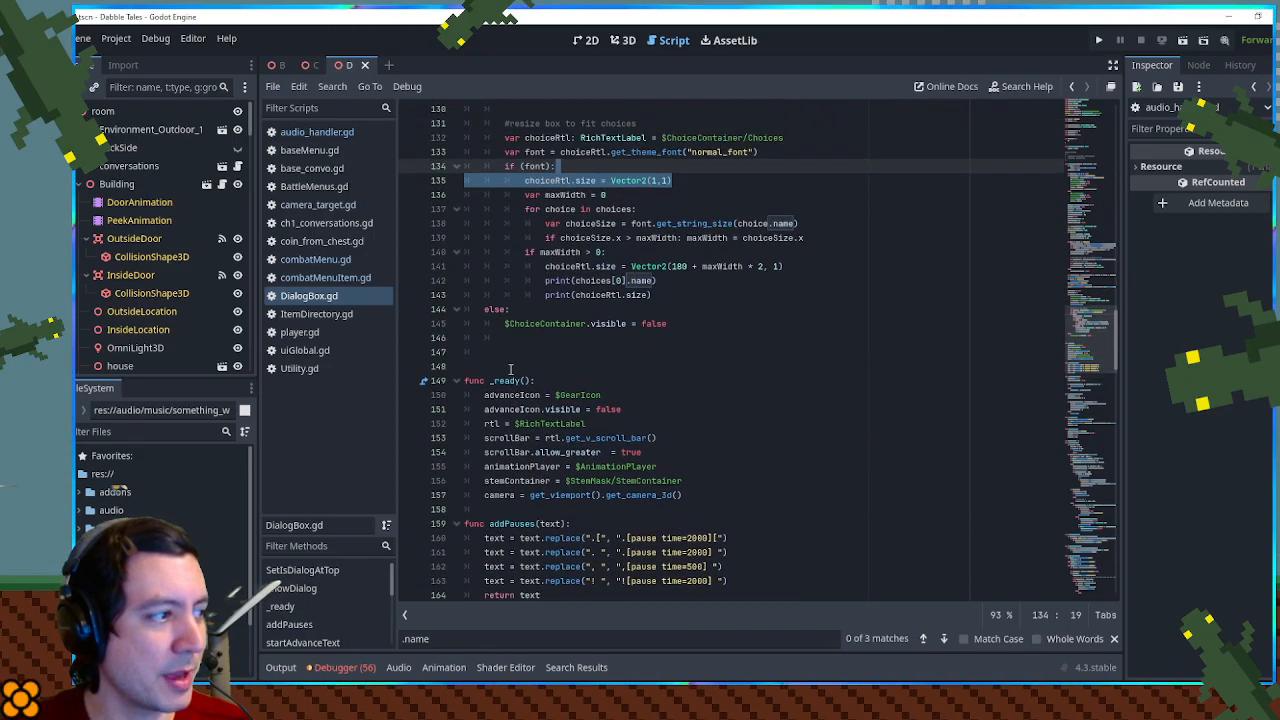
click(506, 349)
key(Return)
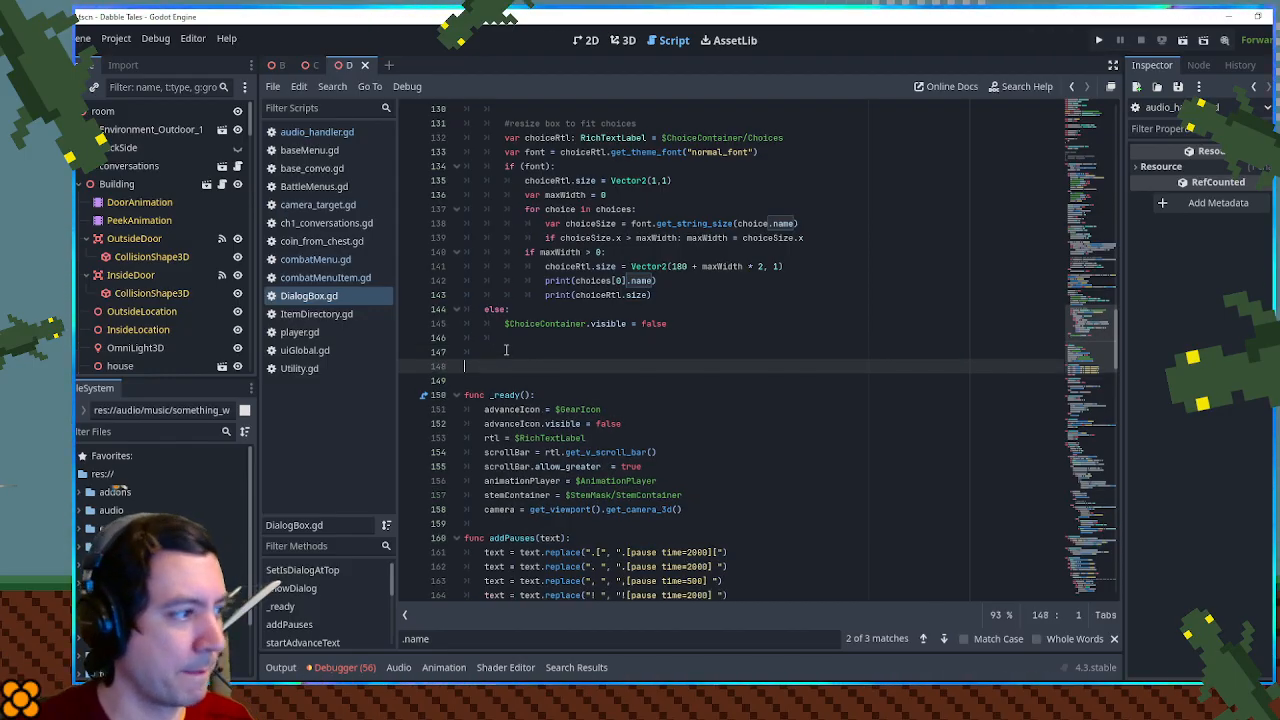
text(FUN)
key(BackSpace)
key(BackSpace)
key(BackSpace)
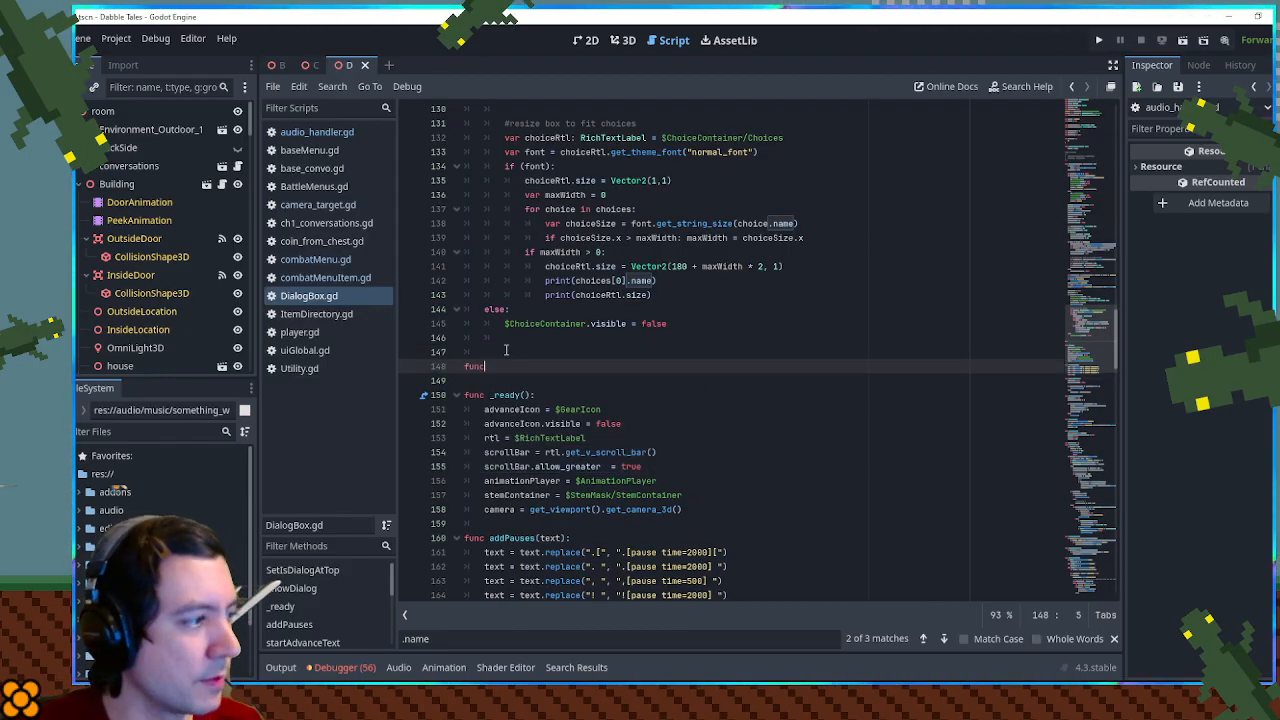
text(func Co)
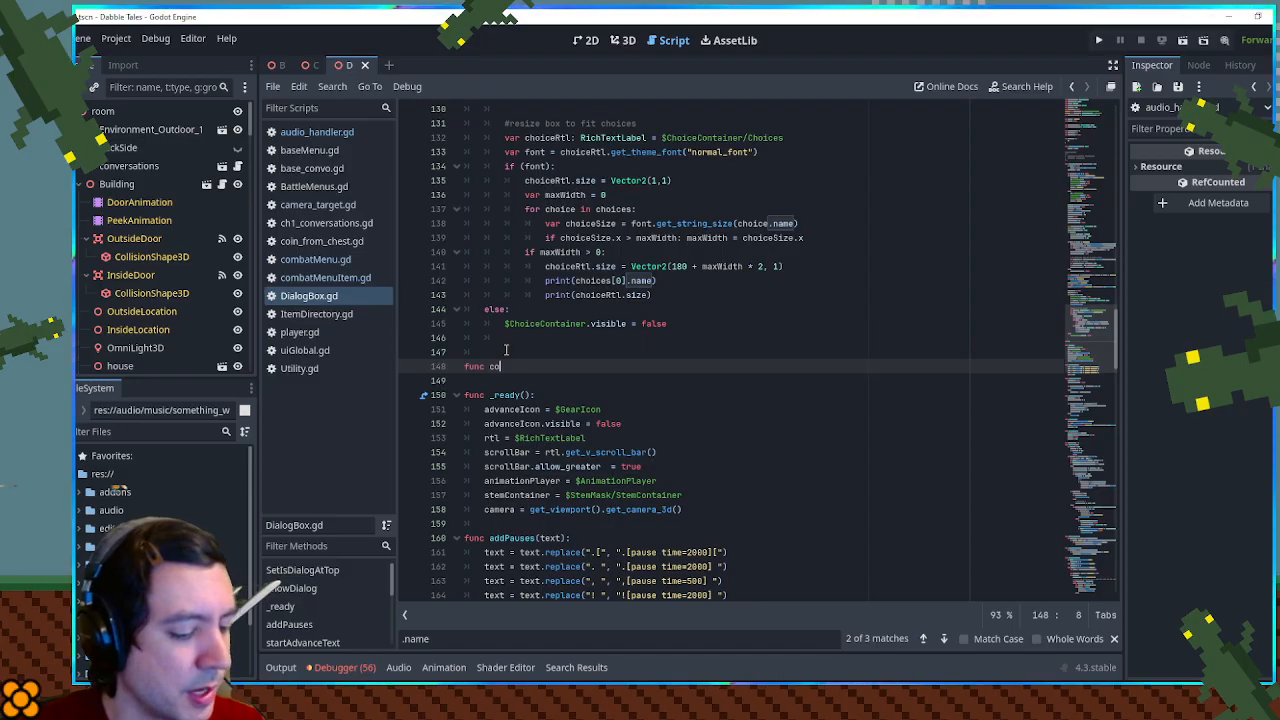
text(rrectChoiceBoxSize():)
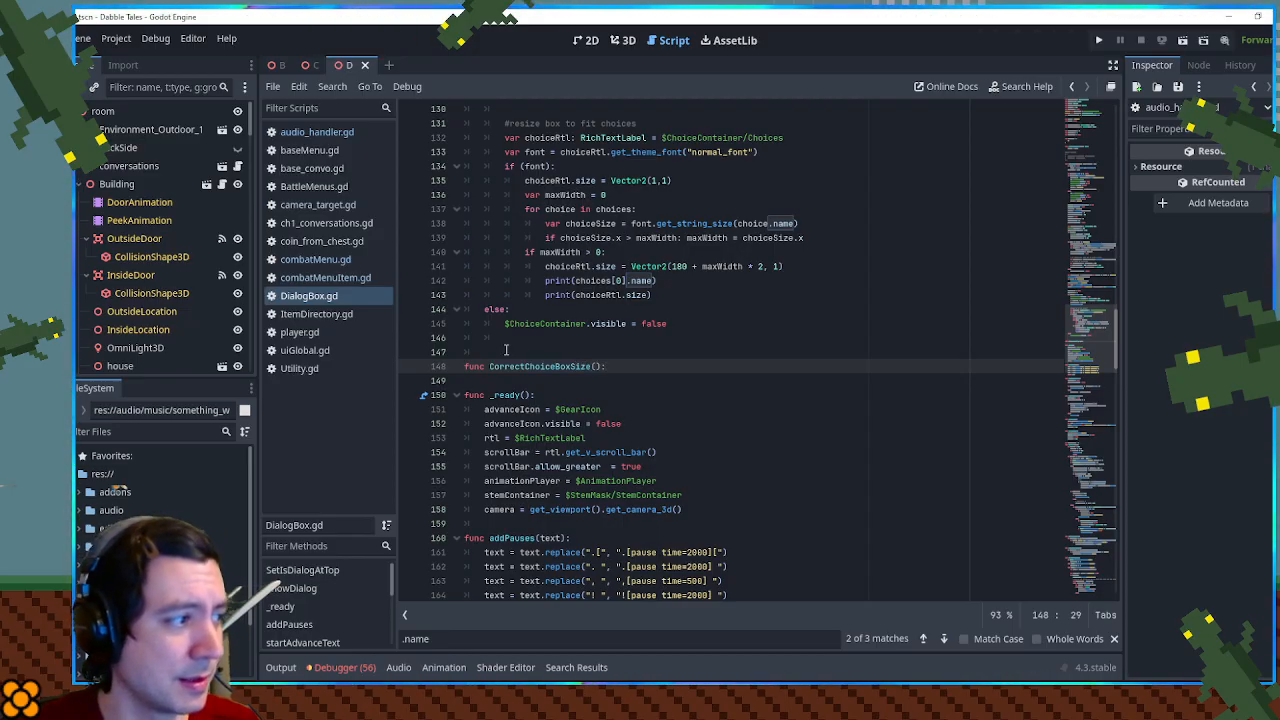
key(Return)
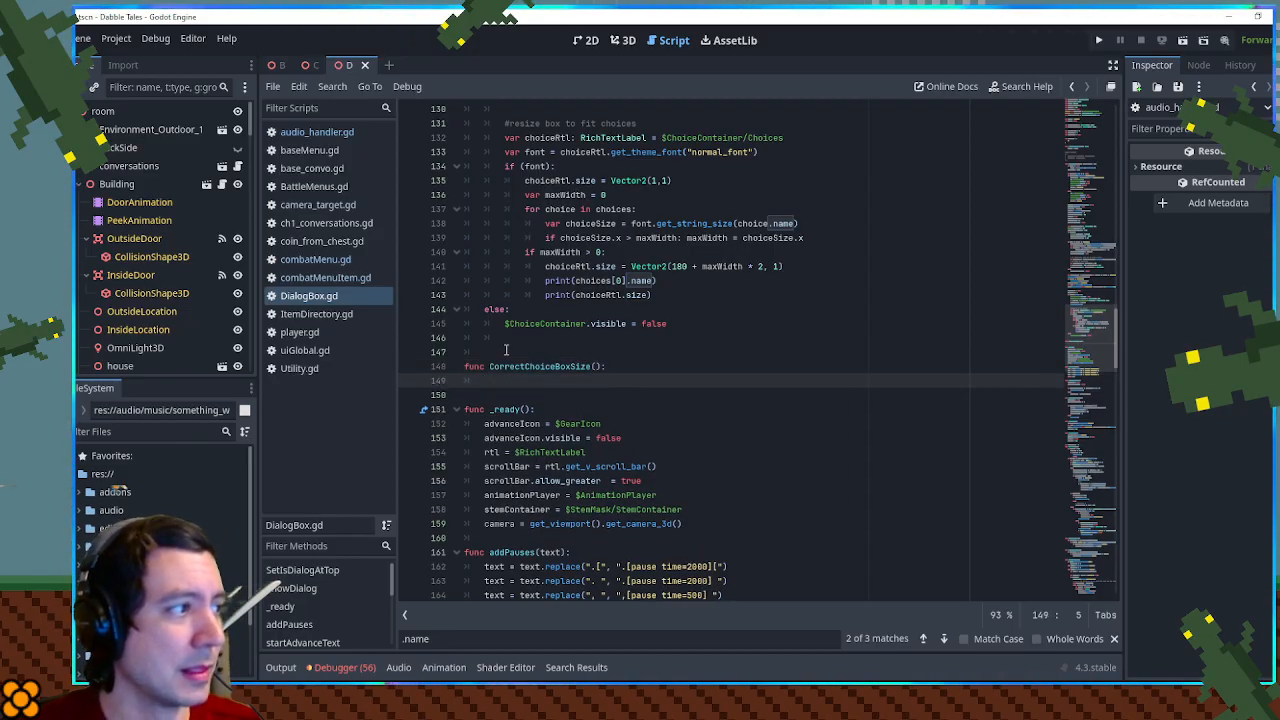
- Move the "resize box to fit choices" block into CorrectChoiceBoxSize() and outdent it by one level
scroll(644, 203, up, 1)
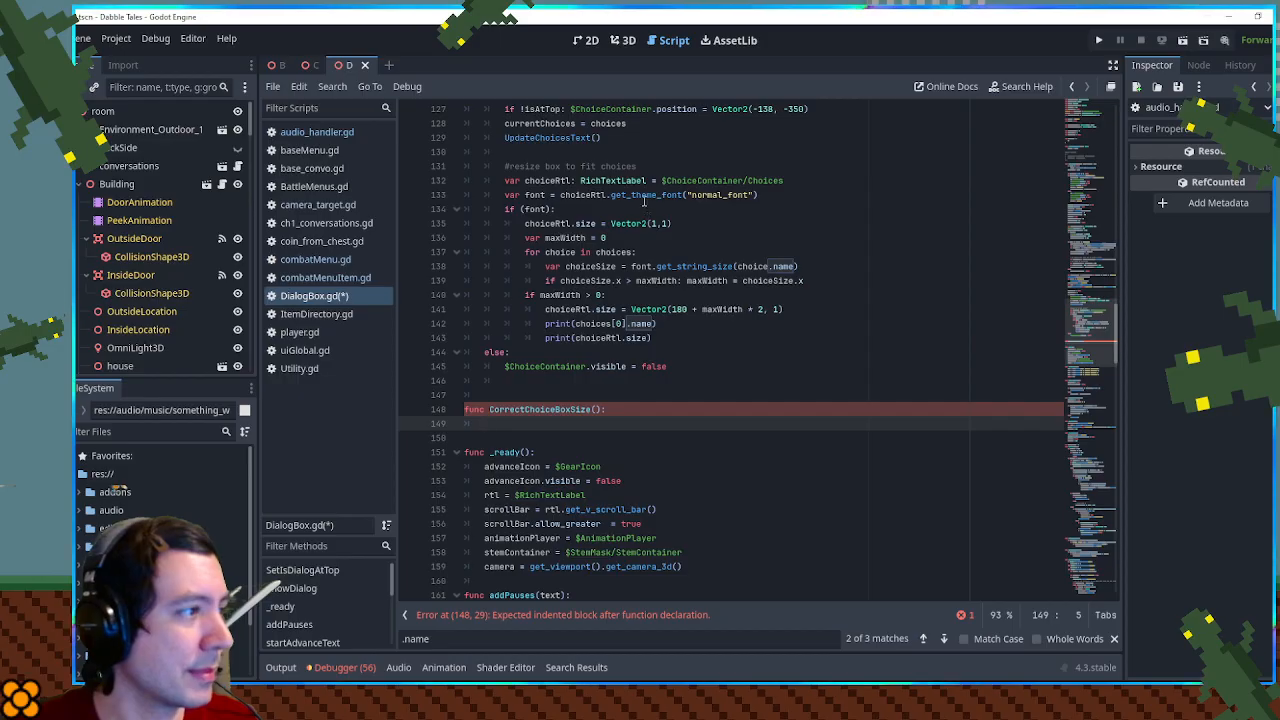
drag(664, 340, 640, 160)
key(ctrl+x)
click(620, 240)
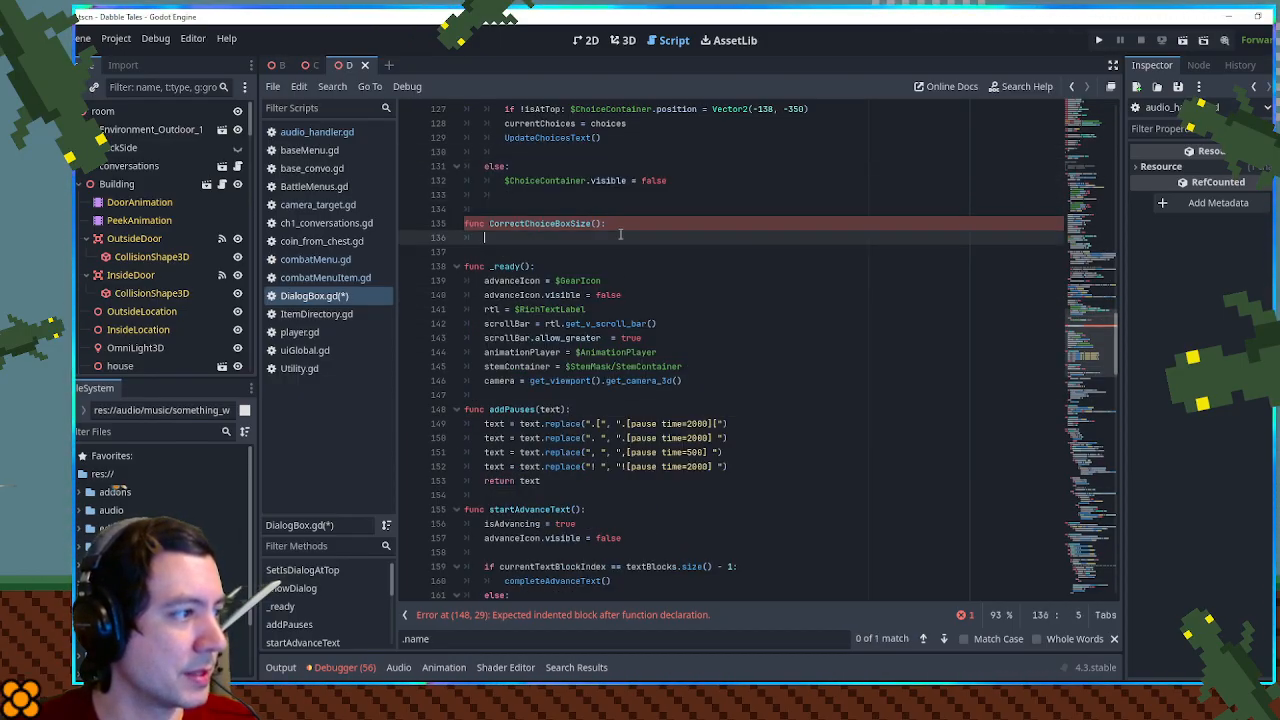
key(ctrl+v)
drag(568, 240, 652, 410)
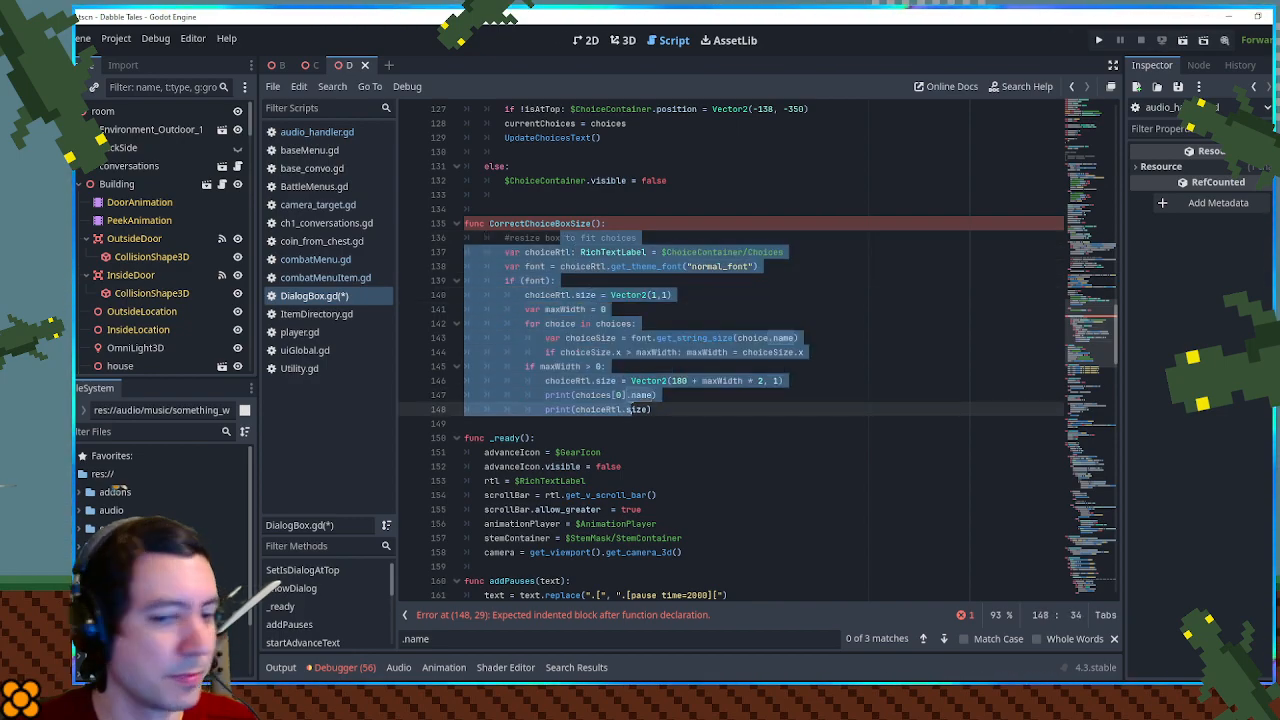
key(shift+Tab)
click(765, 380)
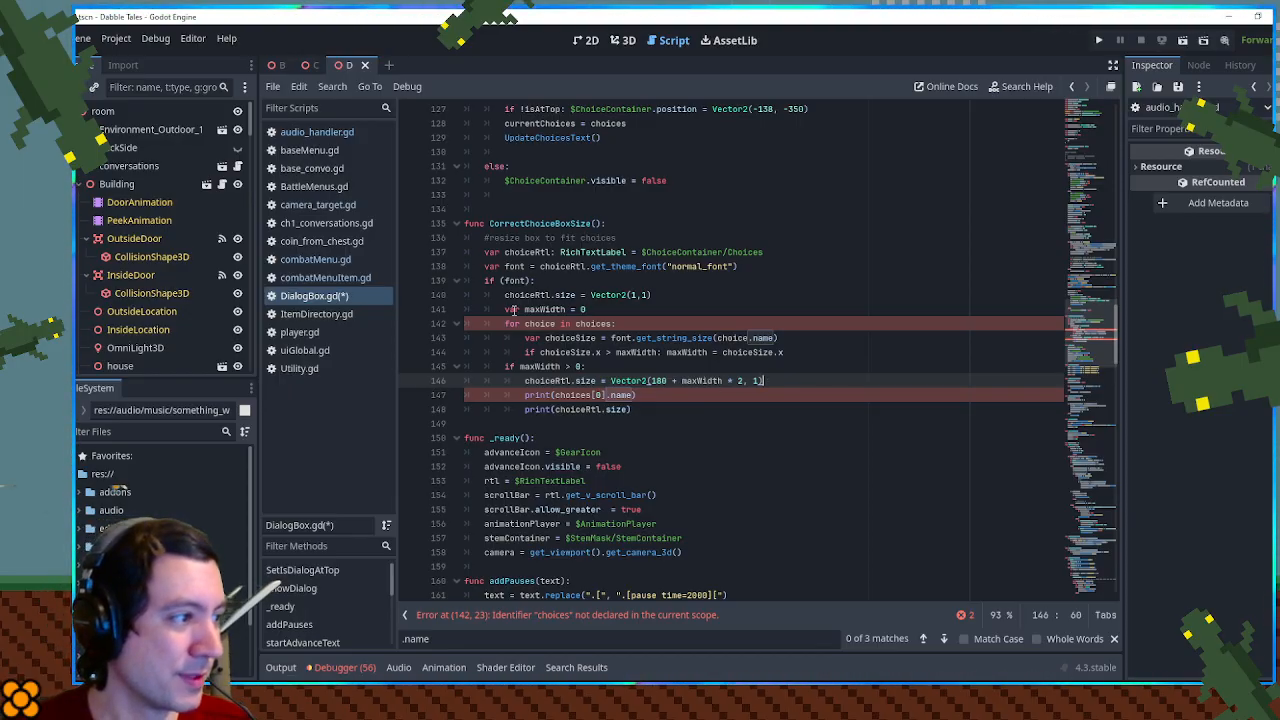
- Add a choices parameter to the CorrectChoiceBoxSize function declaration
scroll(601, 328, up, 1)
click(597, 366)
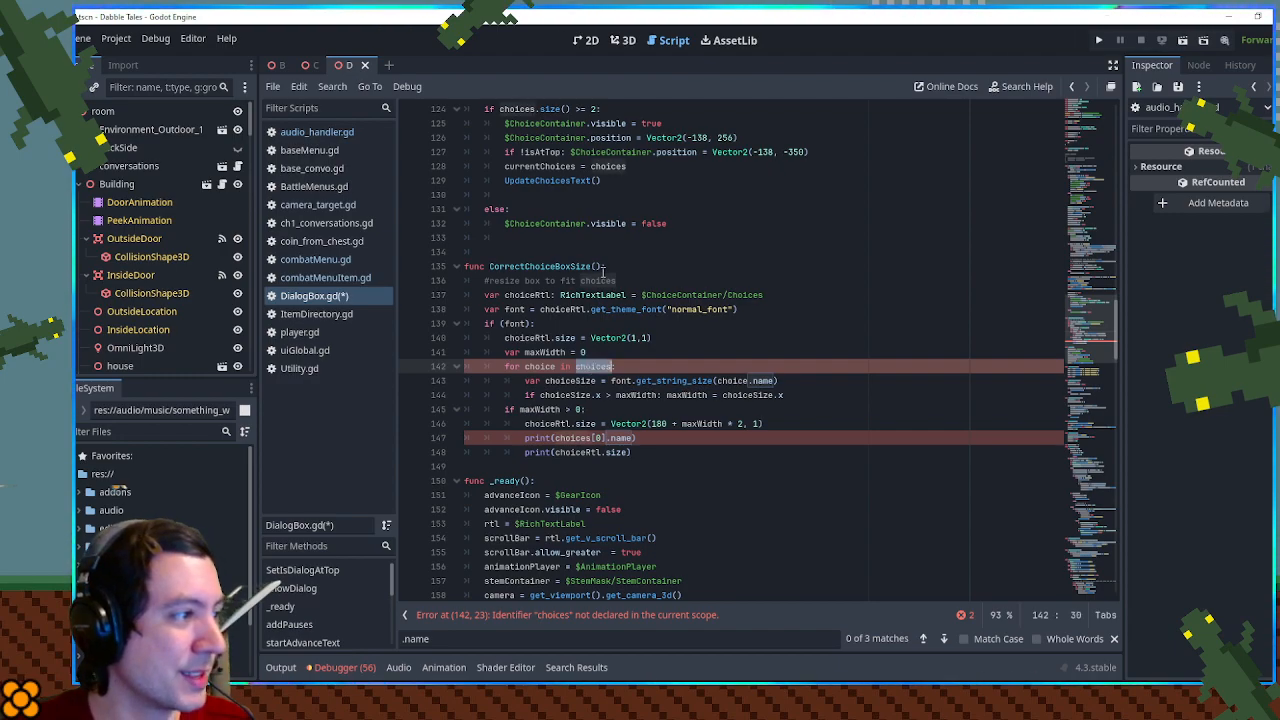
click(595, 265)
- Call CorrectChoiceBoxSize(choices) directly after UpdateChoicesText() in the block for two or more choices
double_click(569, 268)
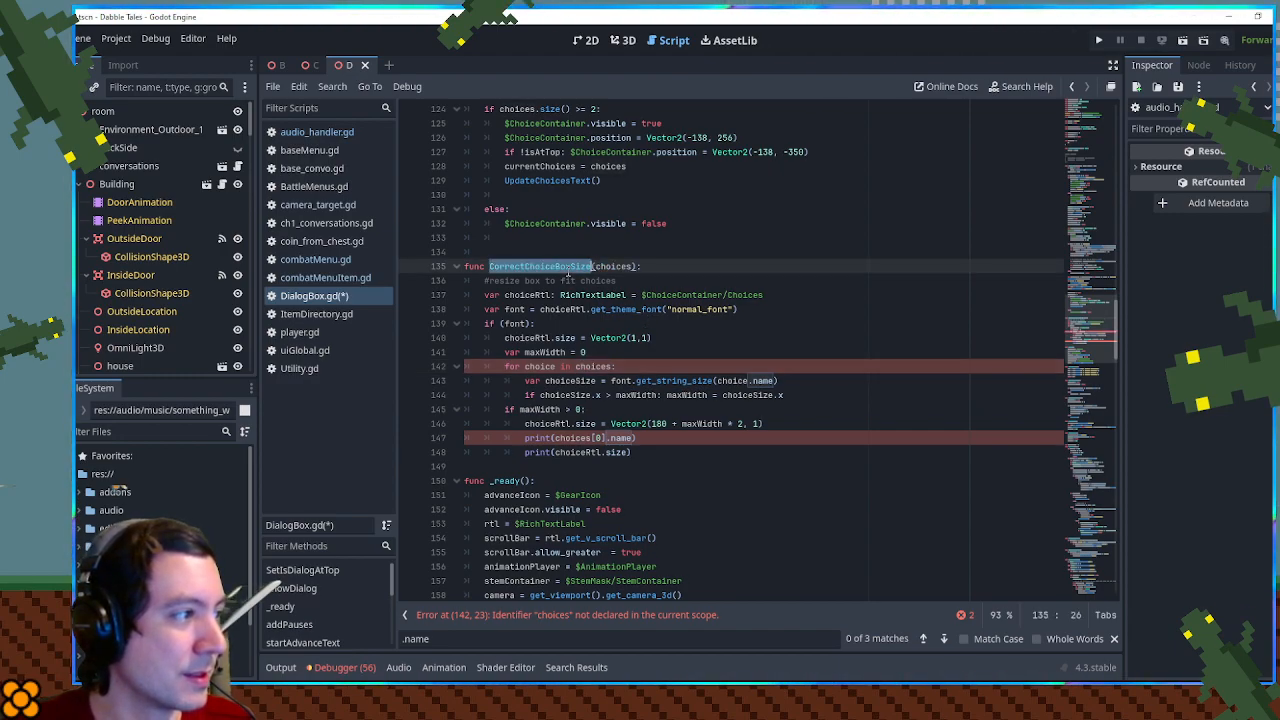
scroll(605, 316, up, 2)
click(545, 285)
key(ctrl+v)
text((choices)
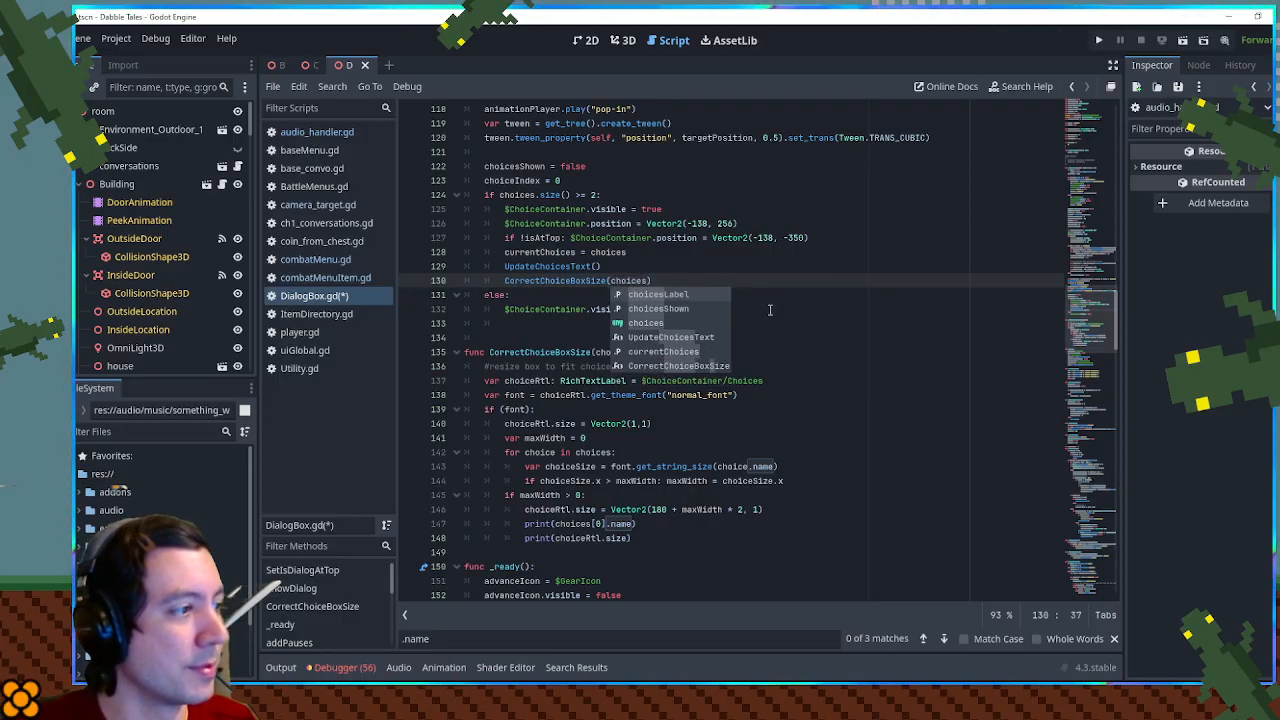
text())
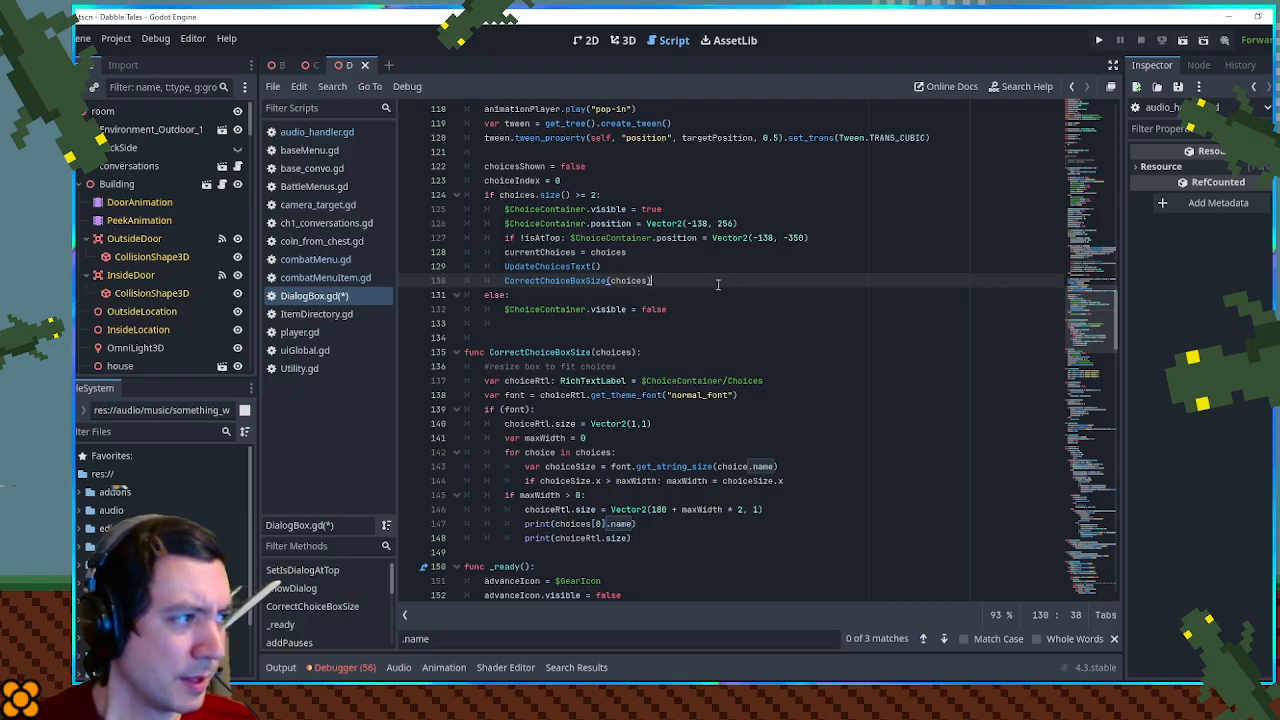
- Add a CorrectChoiceBoxSize(currentChoices) call as the first line of the UpdateChoicesText() function and save the script
double_click(579, 352)
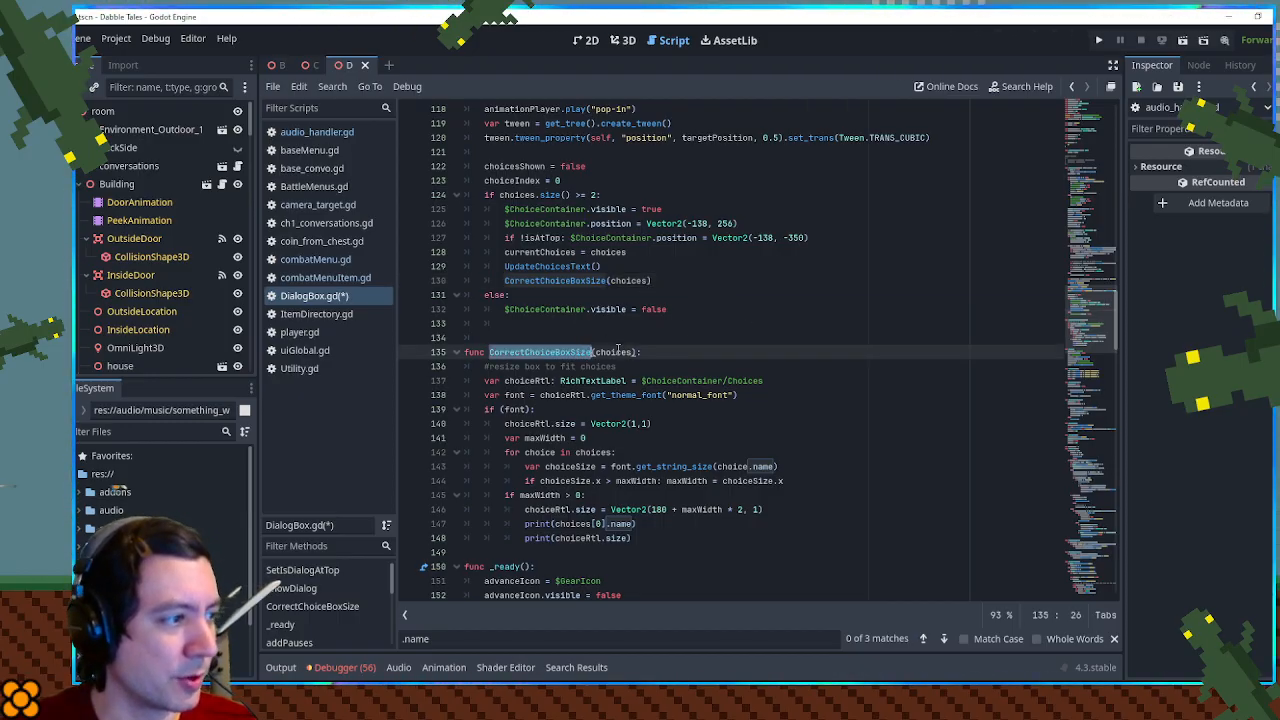
drag(1095, 318, 1097, 570)
double_click(530, 381)
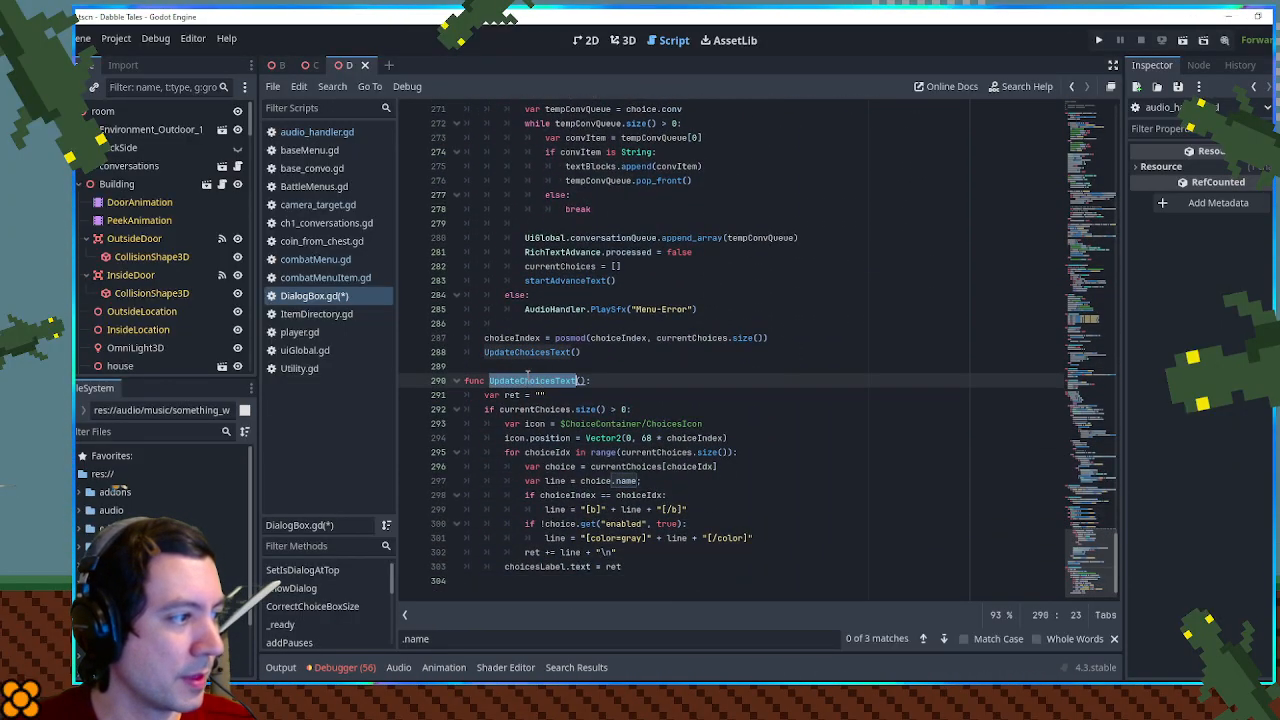
scroll(636, 375, up, 5)
scroll(636, 375, down, 1)
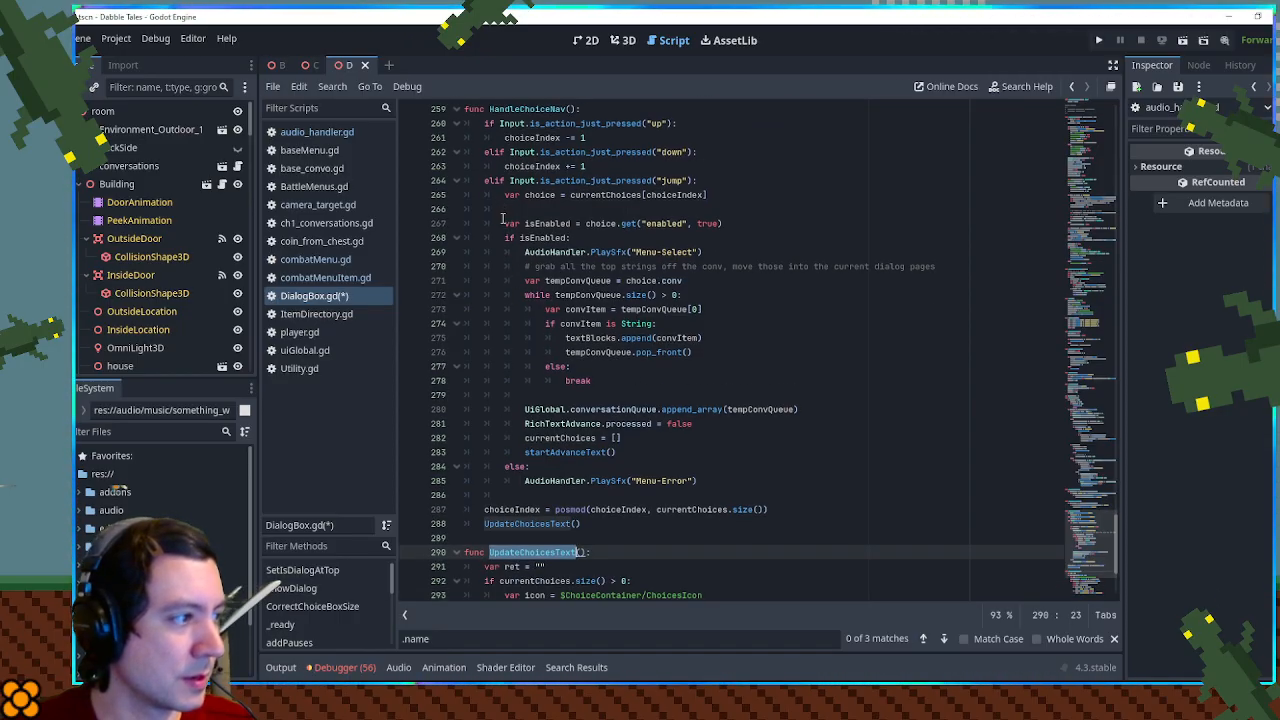
scroll(546, 390, down, 4)
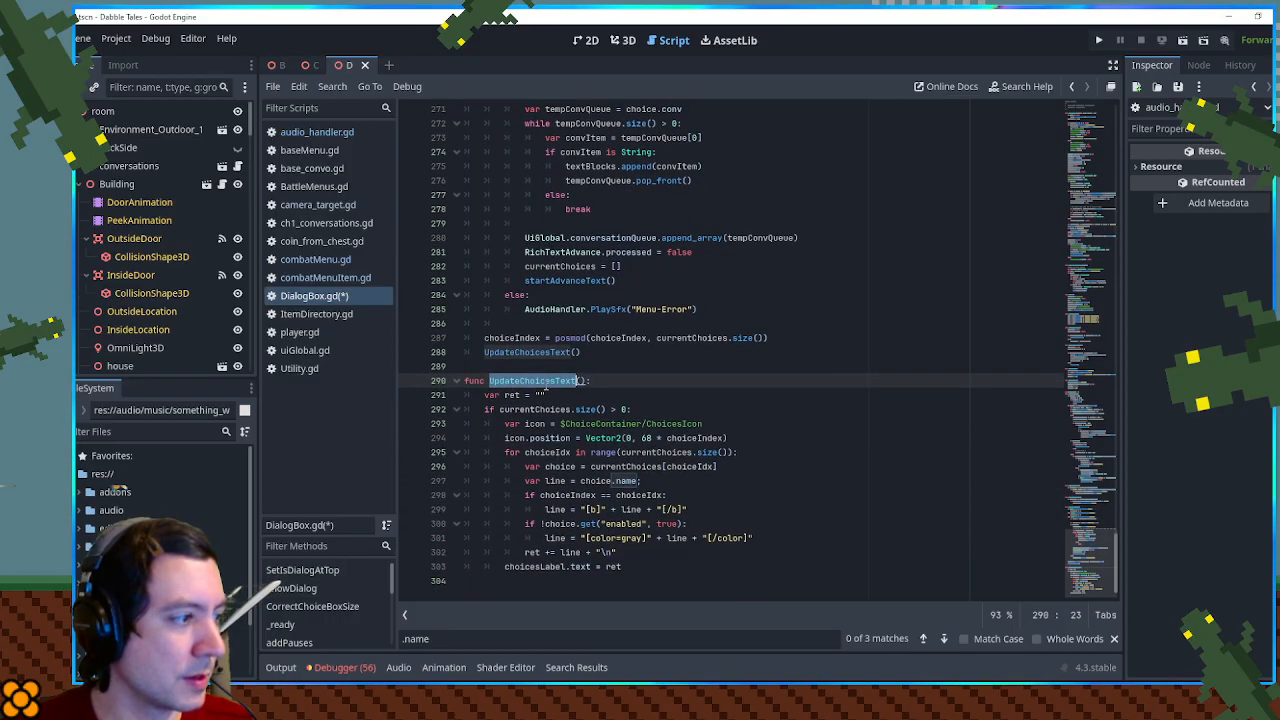
click(672, 381)
key(Return)
text(CorrectChoiceBoxSize)
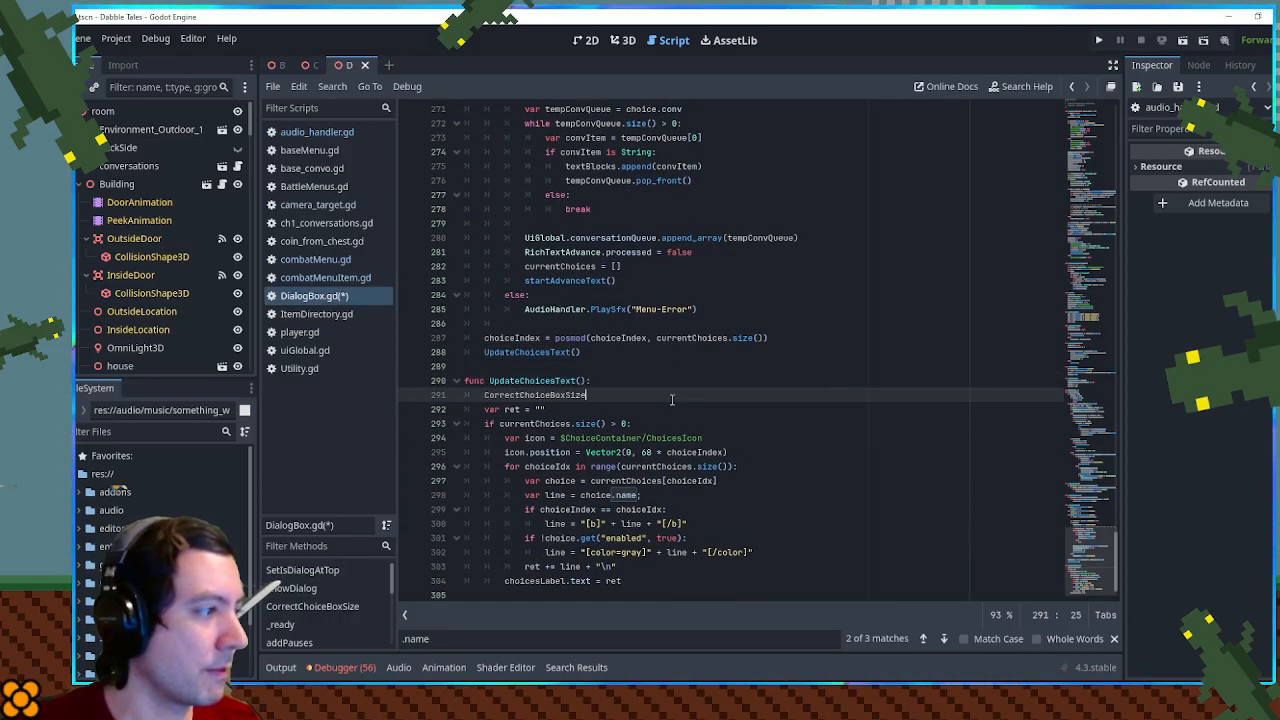
text((currentChoices)
key(ctrl+s)
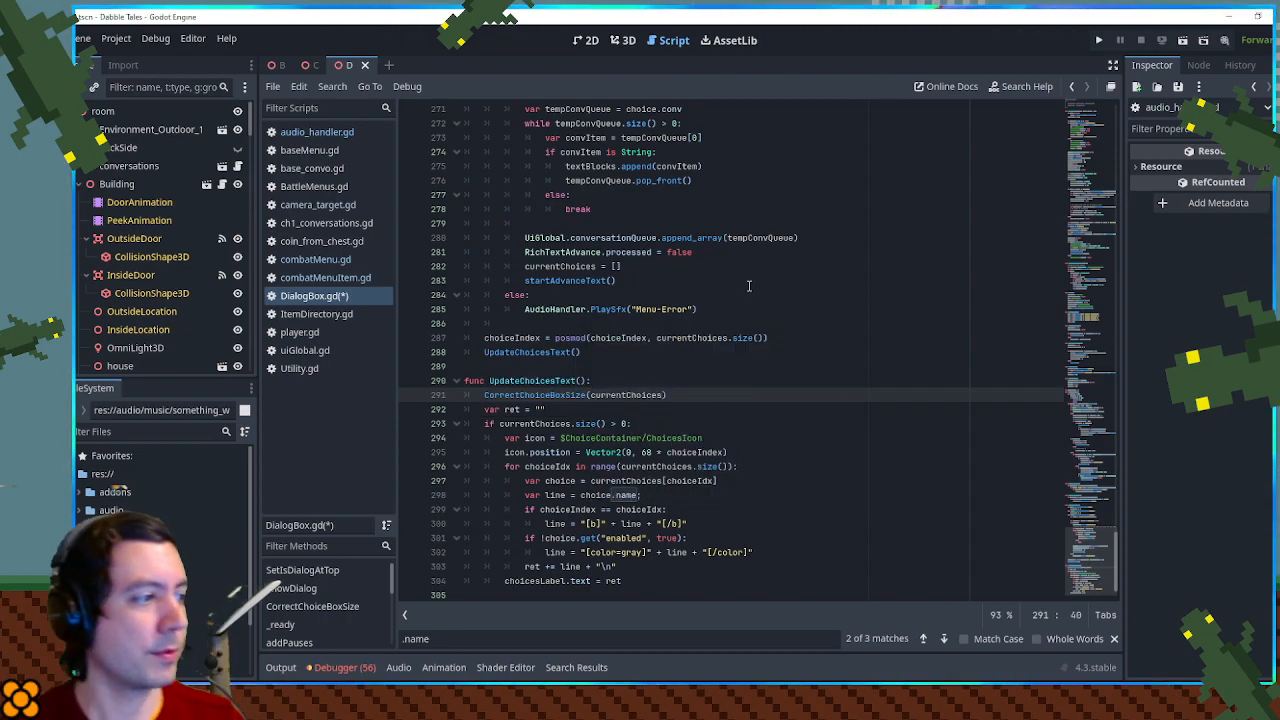
- Run the game, shorten its window to reveal the output, and highlight "I'm looking to sell" in the shopkeeper's choice box
click(1185, 43)
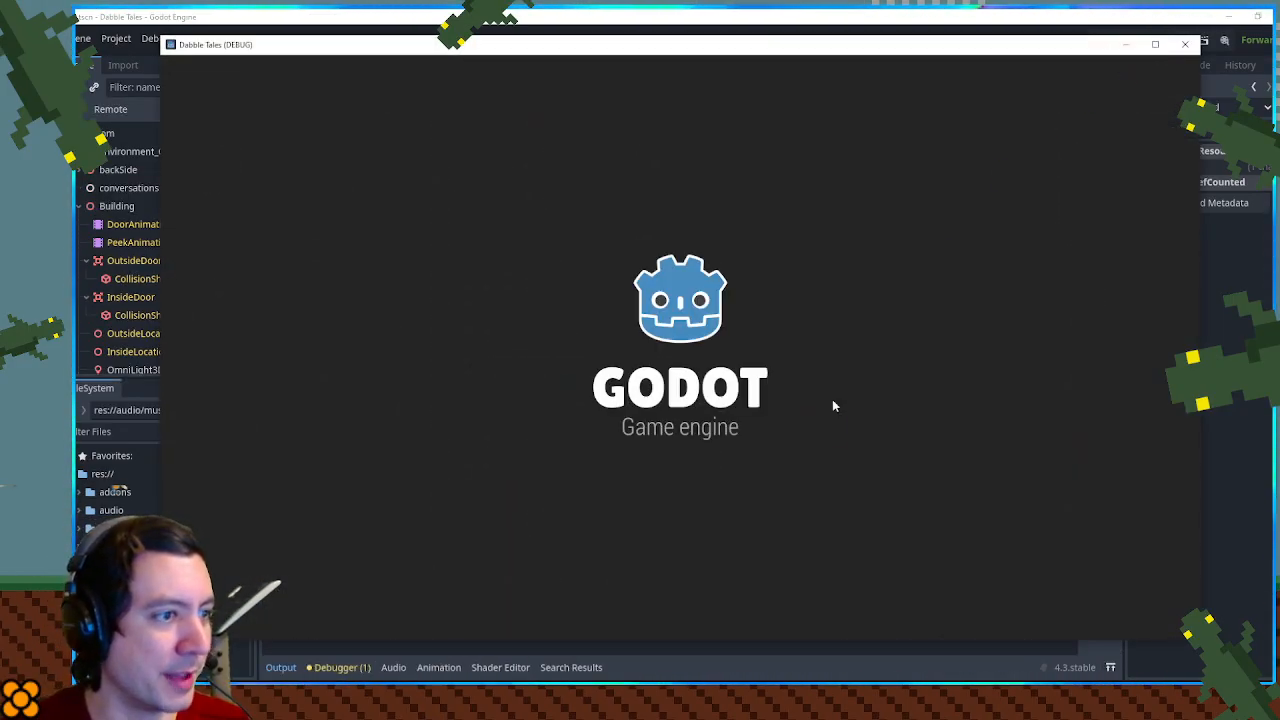
key(Up)
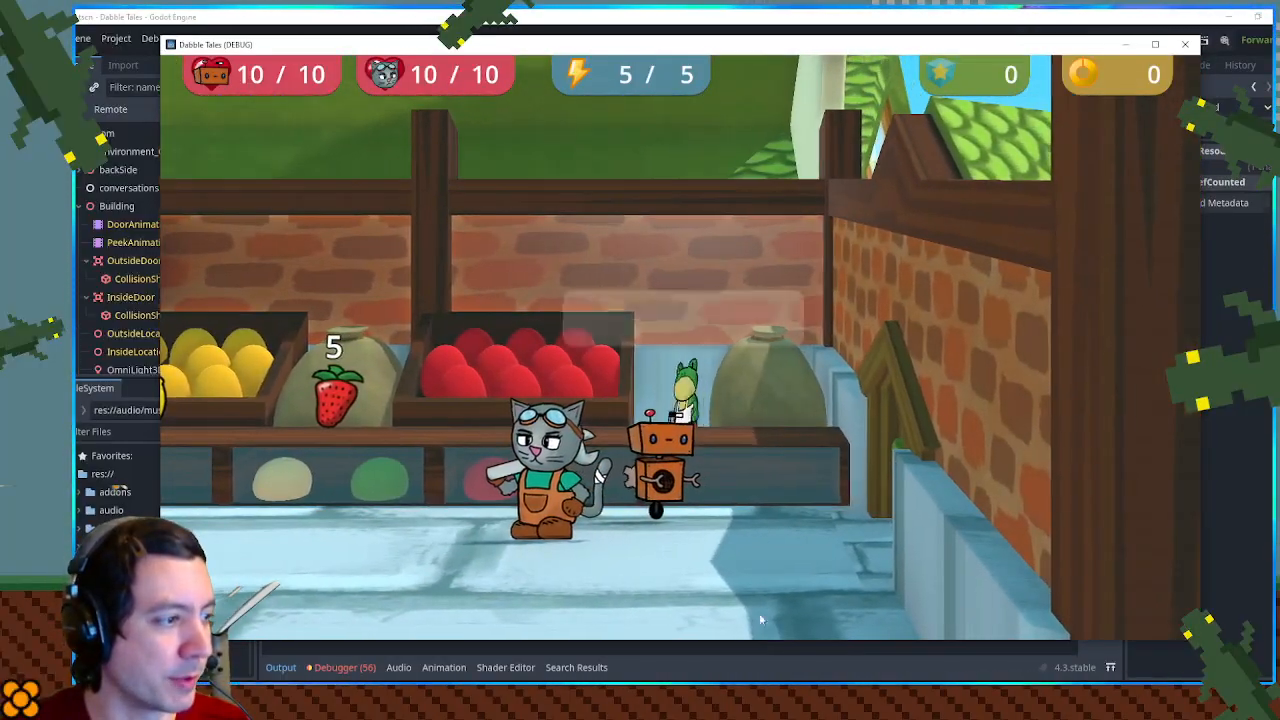
drag(746, 642, 743, 519)
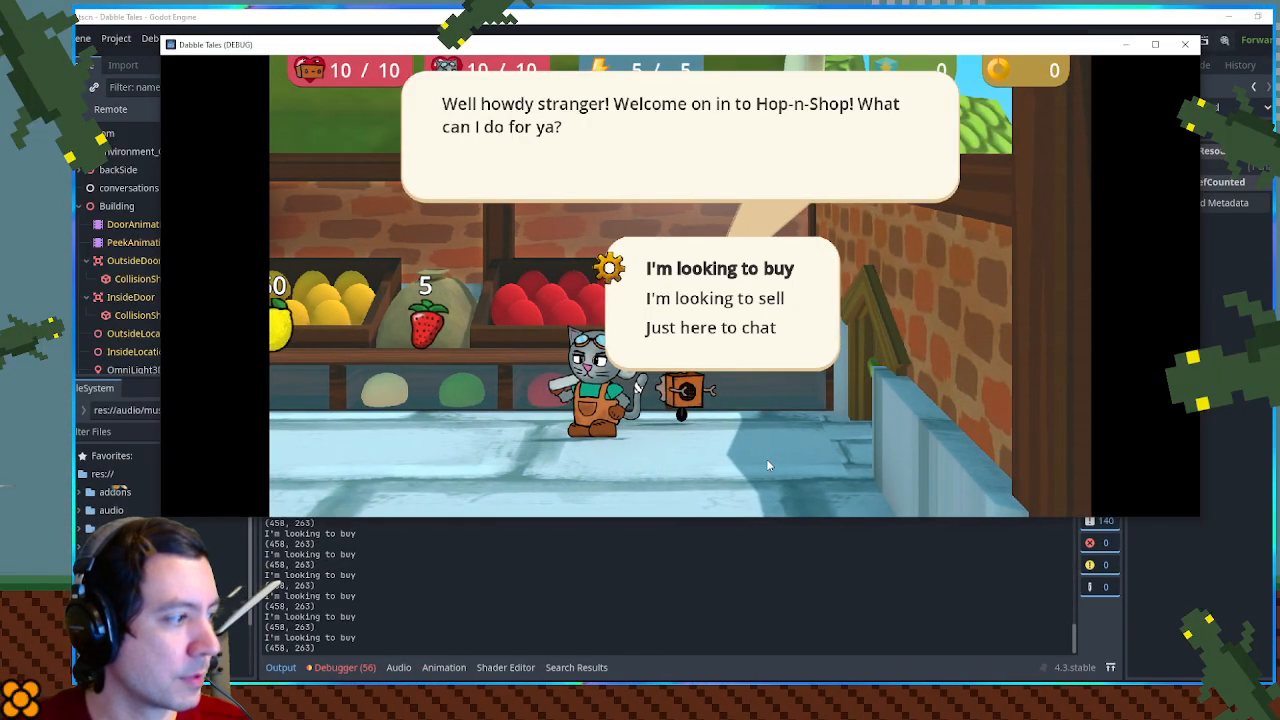
key(Down)
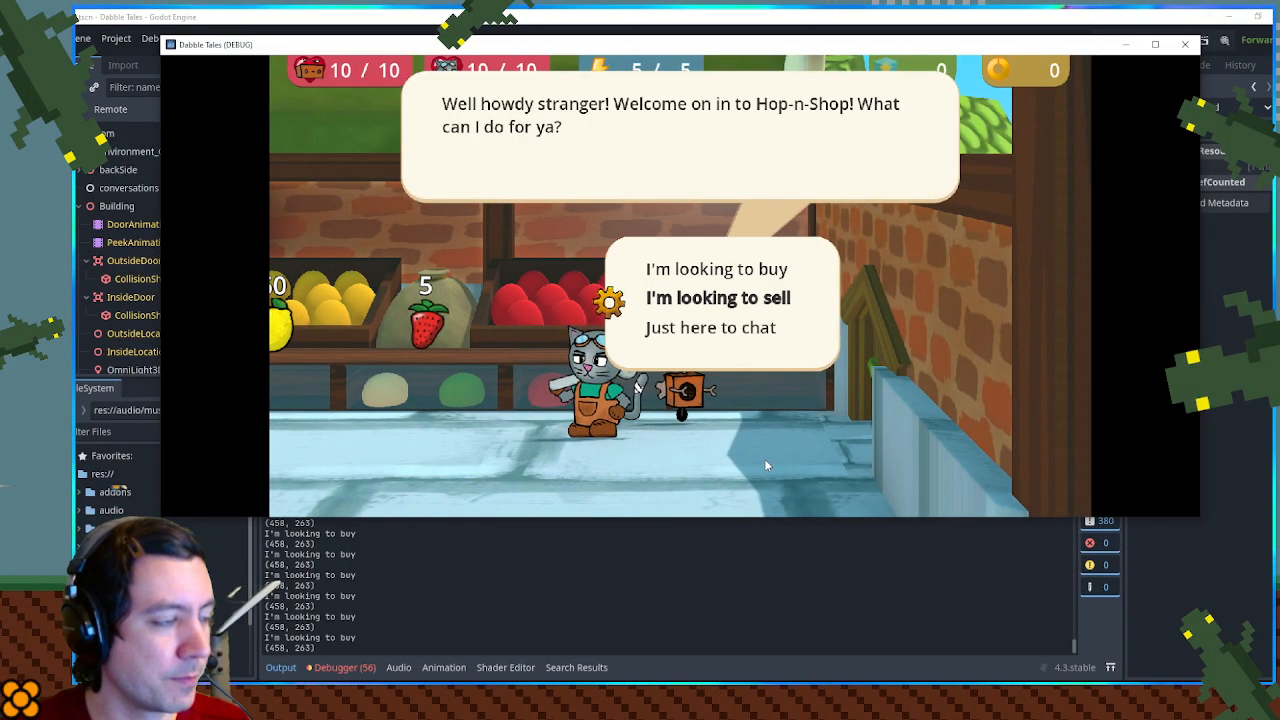
- Choose to sell, accept selling the Strawberry for 2 bits, leave the sell list, and reopen the shopkeeper's choice box
key(Return)
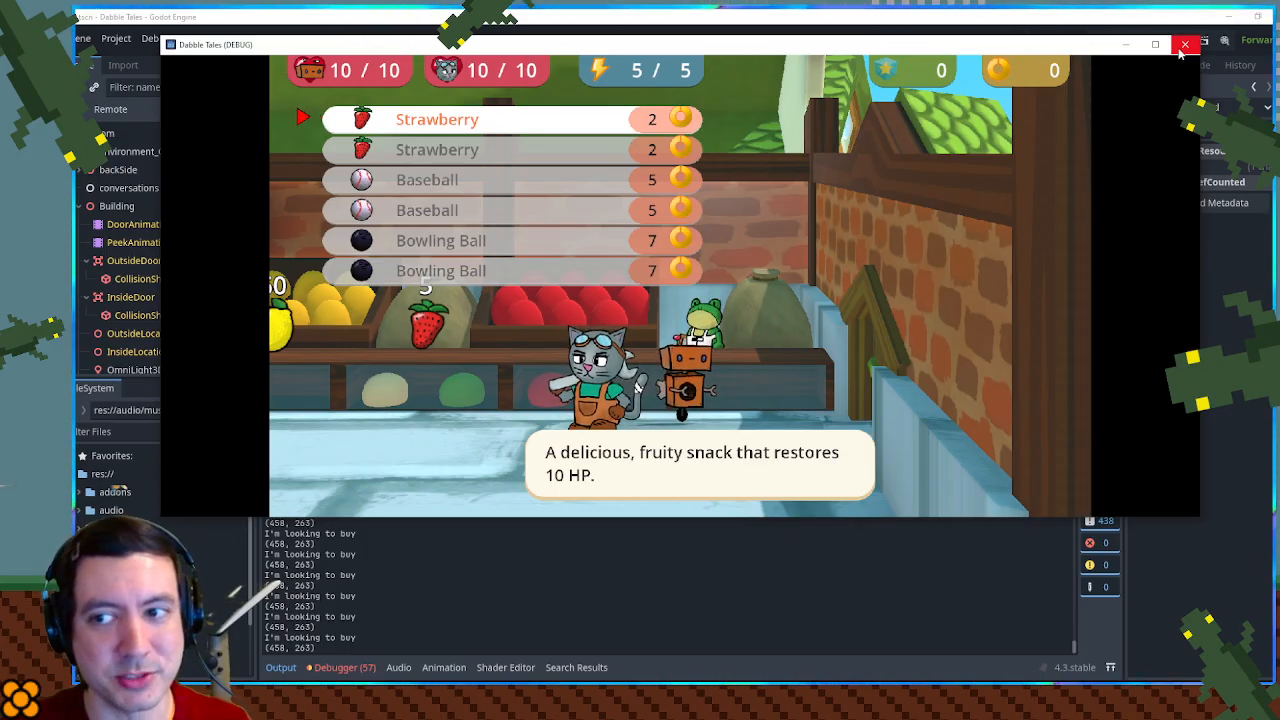
key(Return)
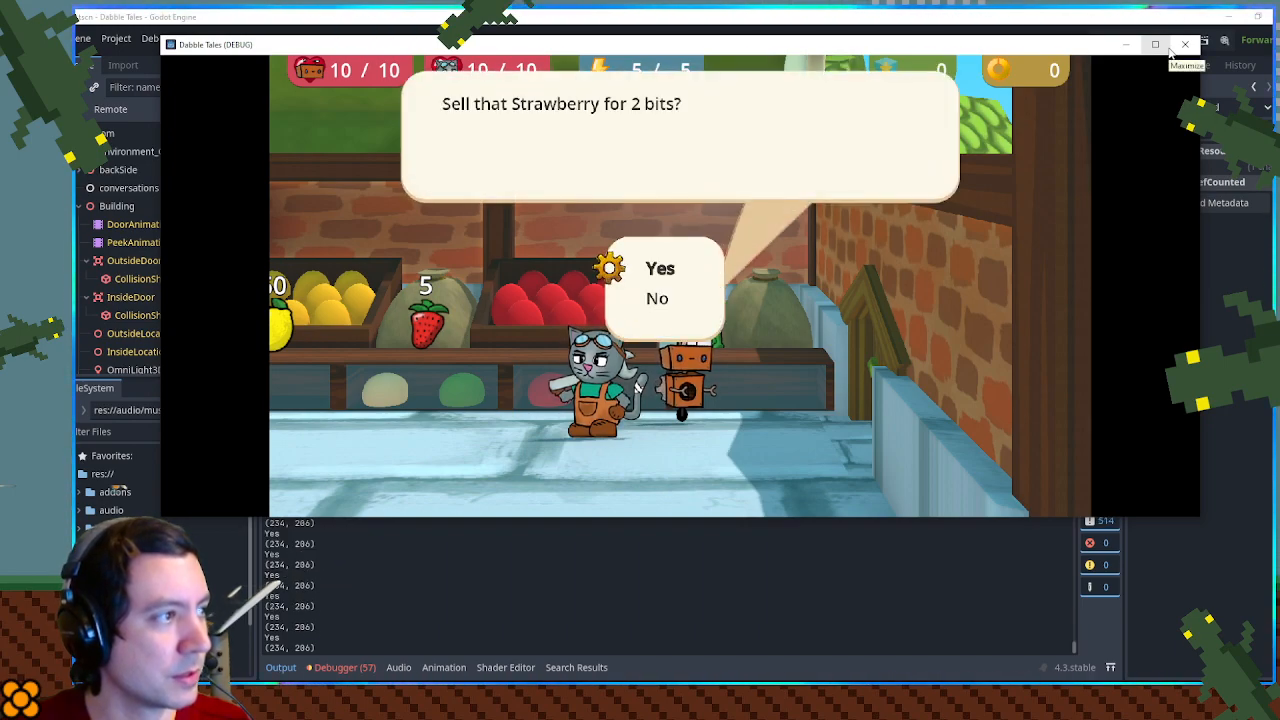
key(Return)
key(Down)
key(Return)
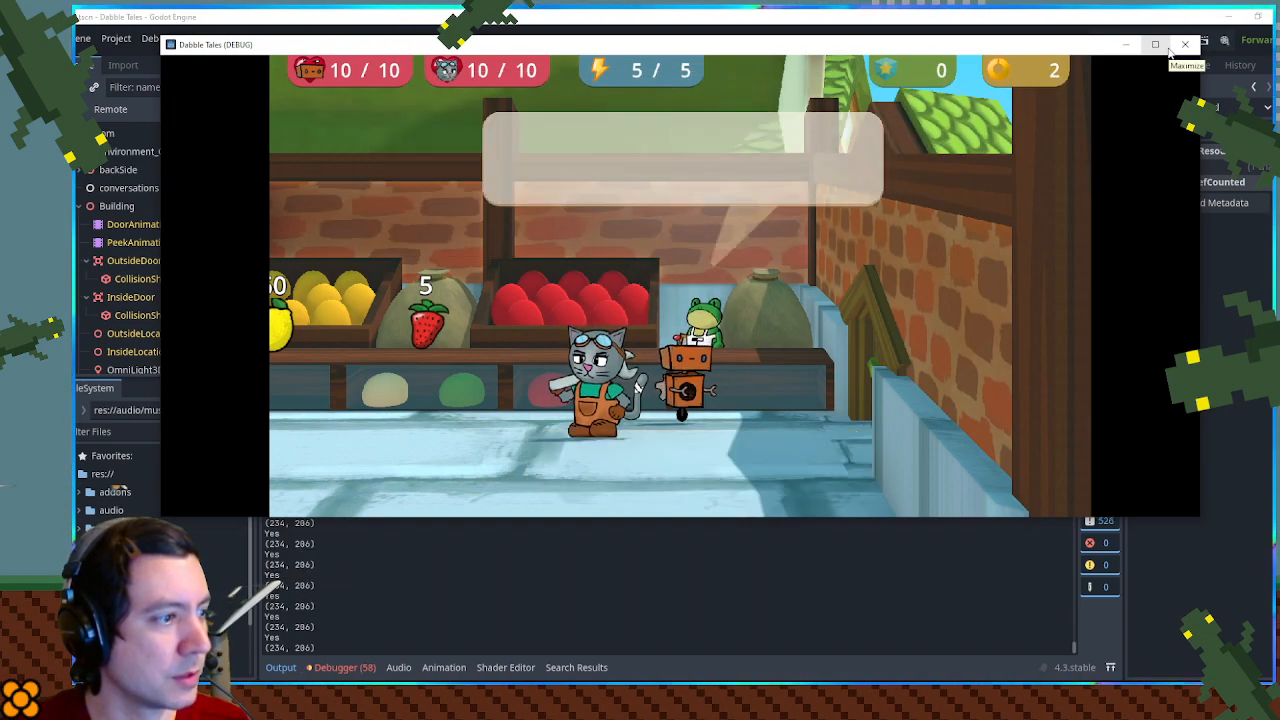
key(Return)
key(Escape)
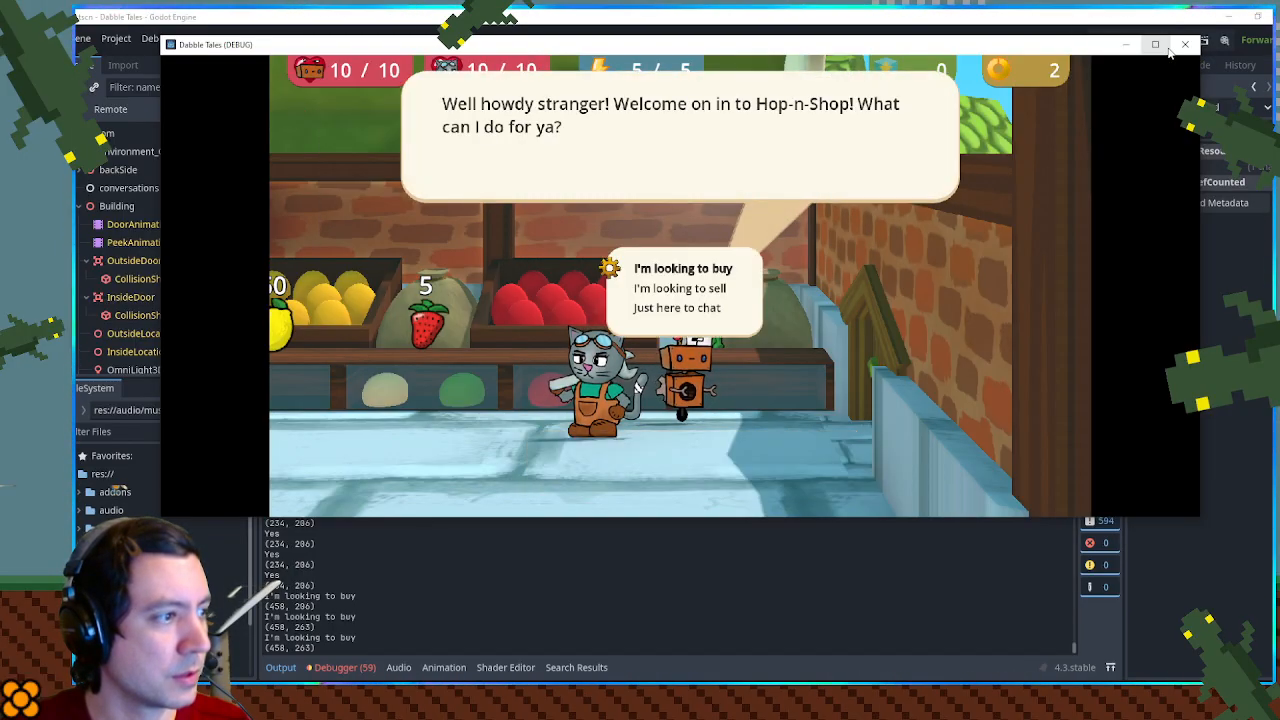
- Choose "I'm looking to sell" in the shopkeeper's choice box to open the sell list, and close the running game
key(Down)
key(Return)
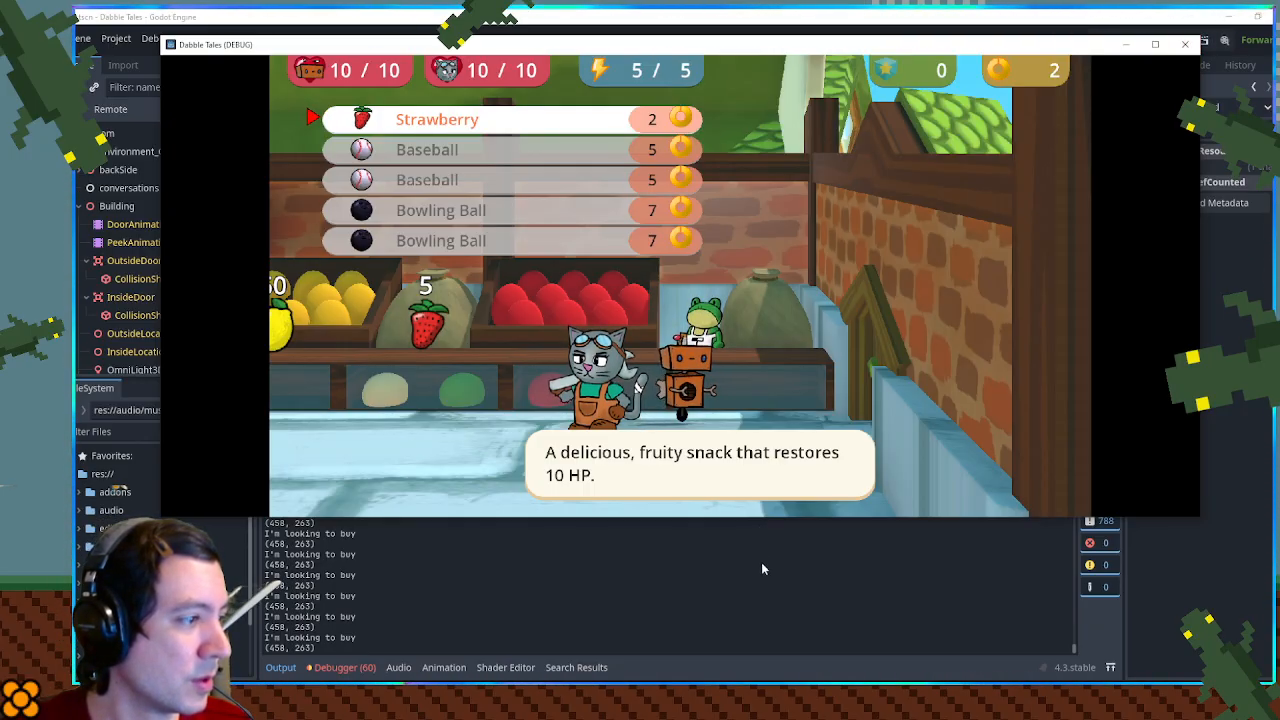
click(1185, 44)
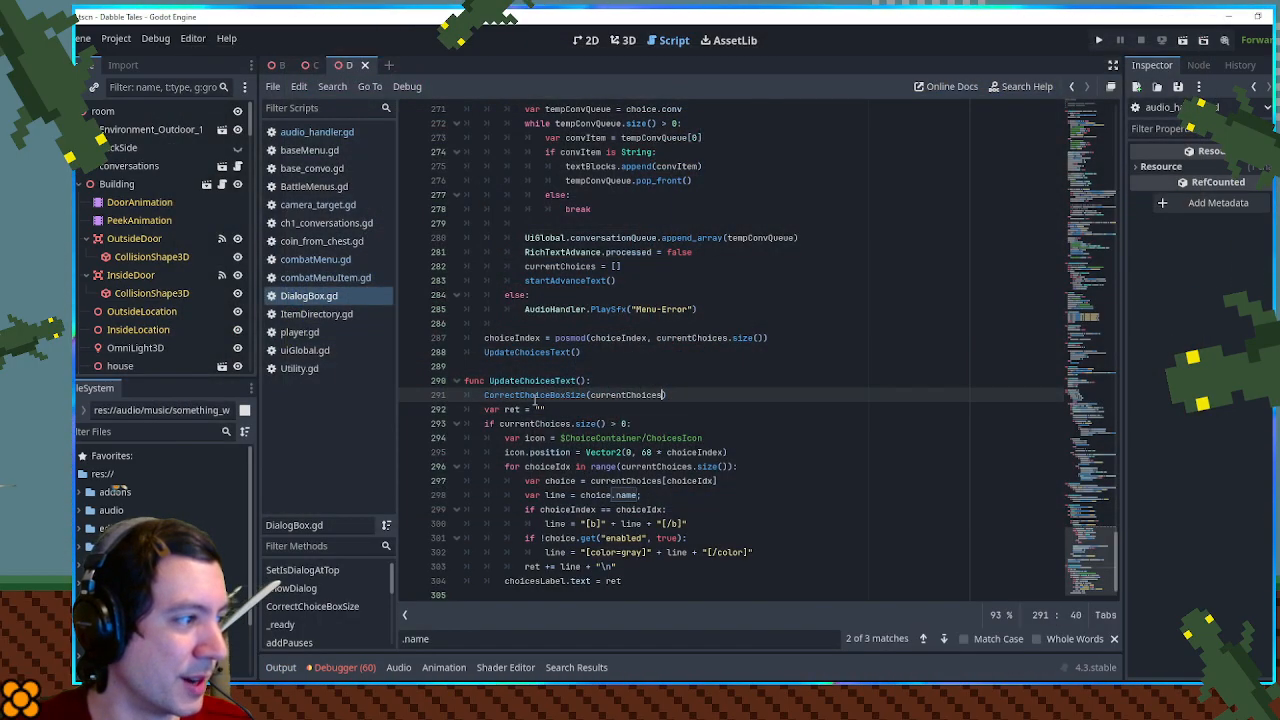
- Comment out the UpdateChoicesText() call at the end of HandleChoiceNav() and check where that function uses currentChoices
click(487, 352)
text(#)
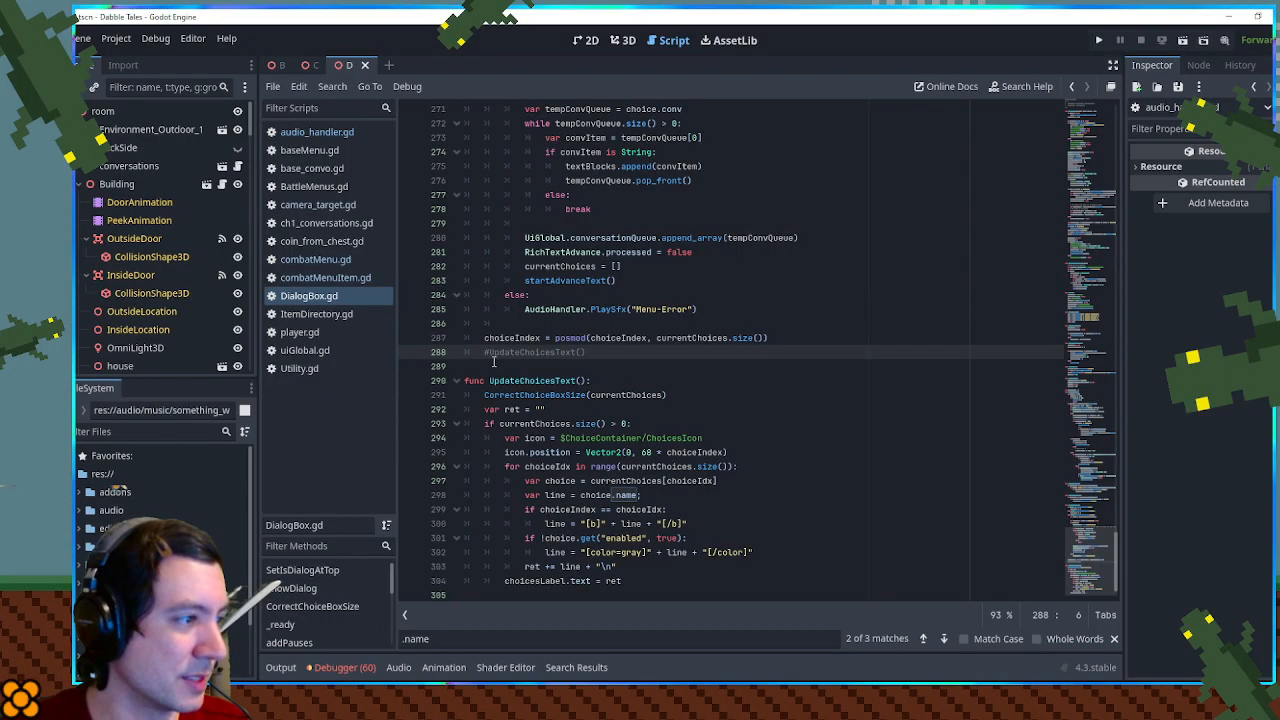
double_click(671, 339)
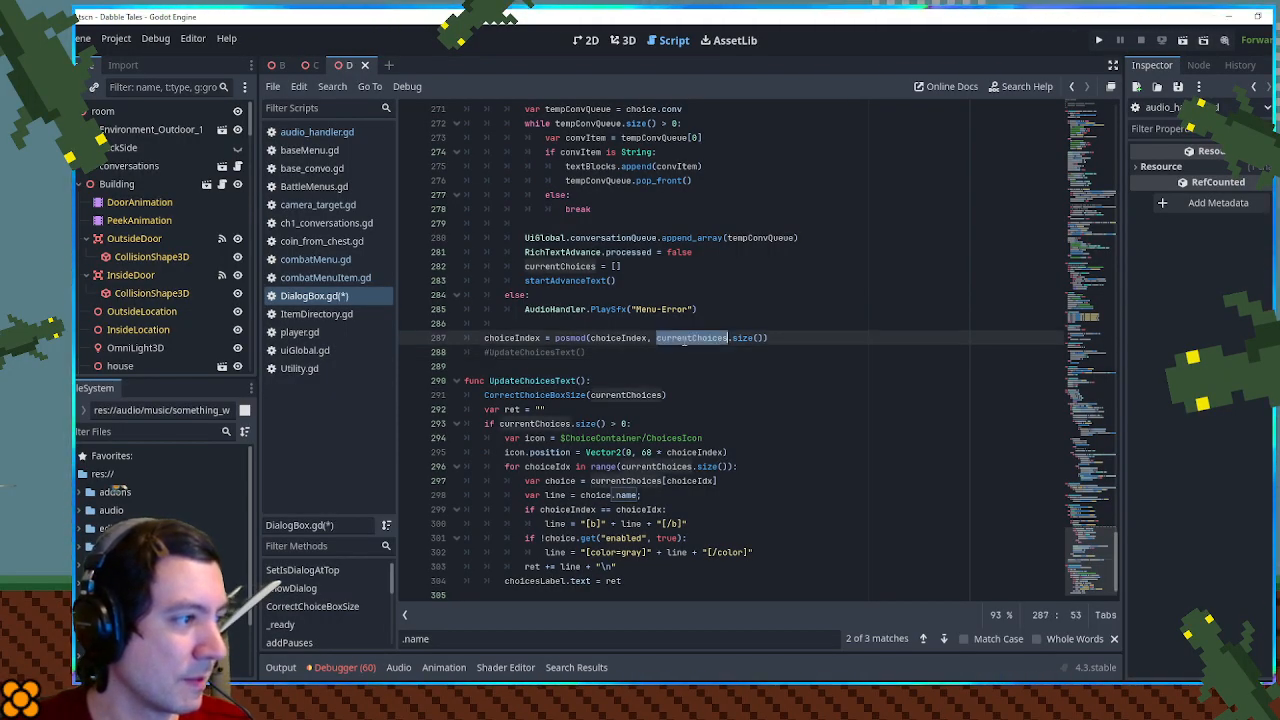
scroll(705, 364, up, 3)
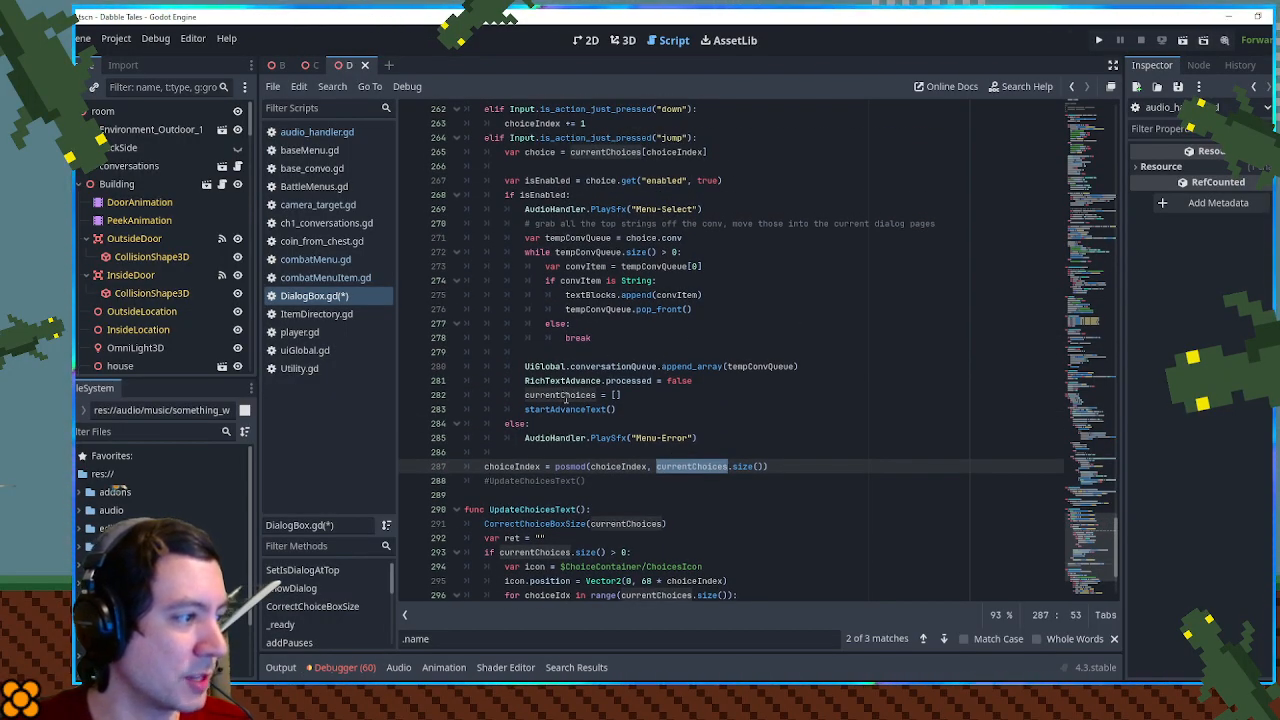
scroll(605, 402, down, 3)
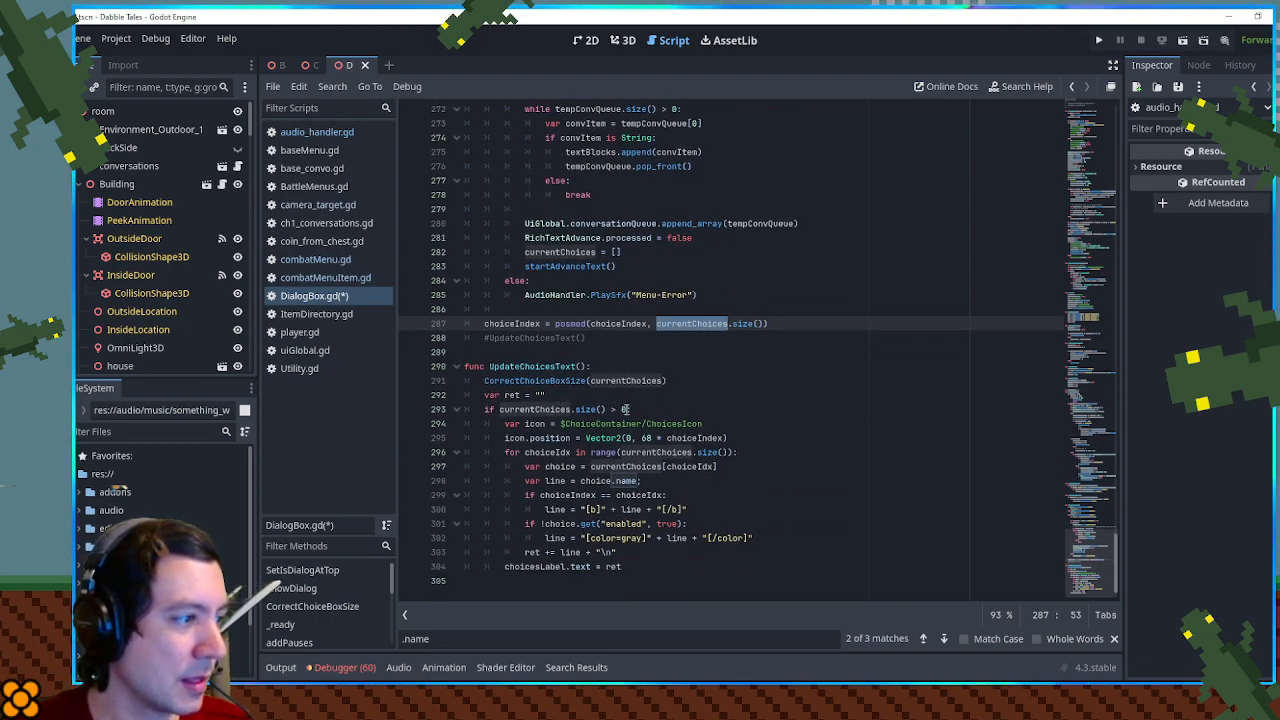
- Examine the body of UpdateChoicesText(), its ret variable, and where the function is used in the script
drag(487, 410, 650, 563)
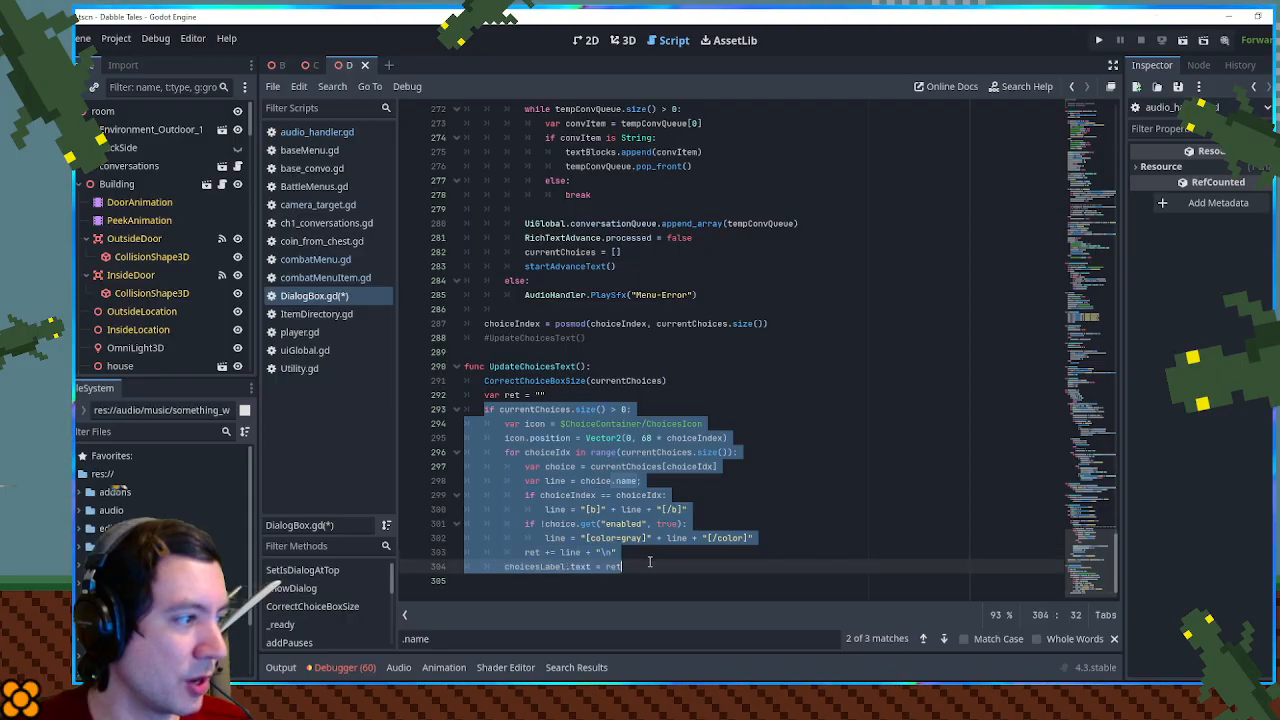
click(650, 563)
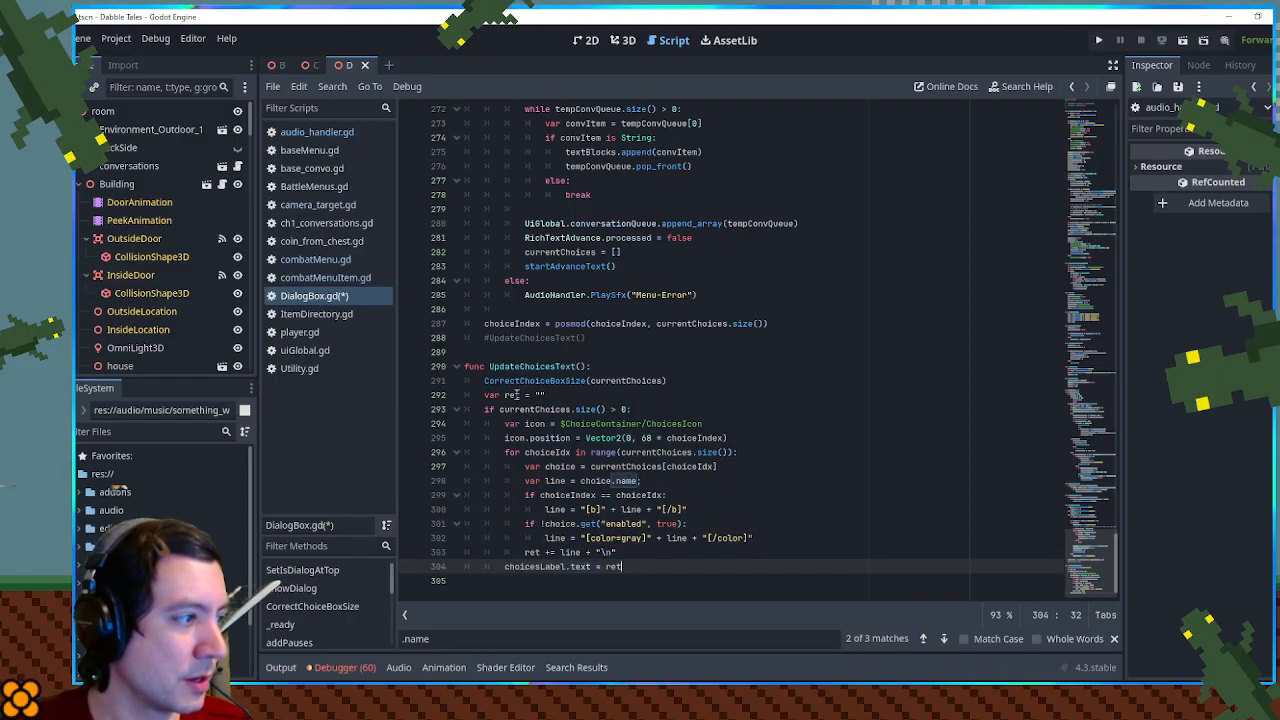
double_click(512, 395)
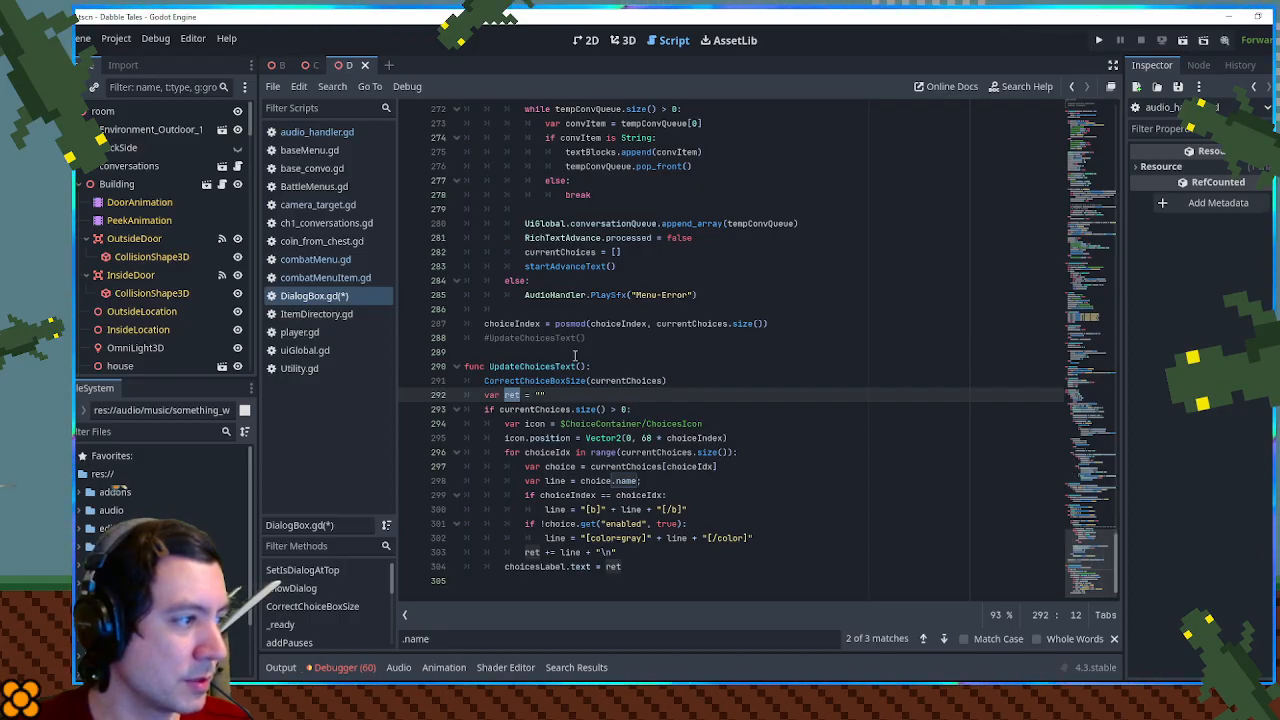
click(530, 367)
double_click(530, 367)
click(1090, 413)
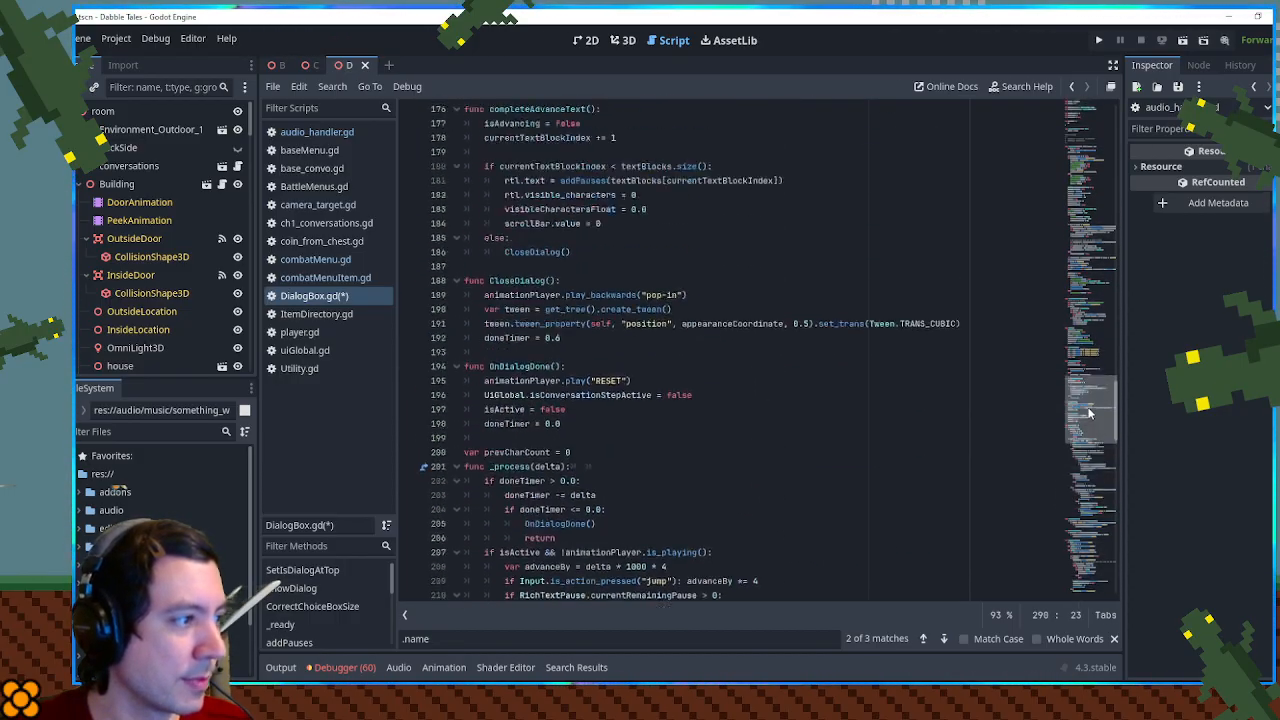
drag(1090, 413, 1078, 598)
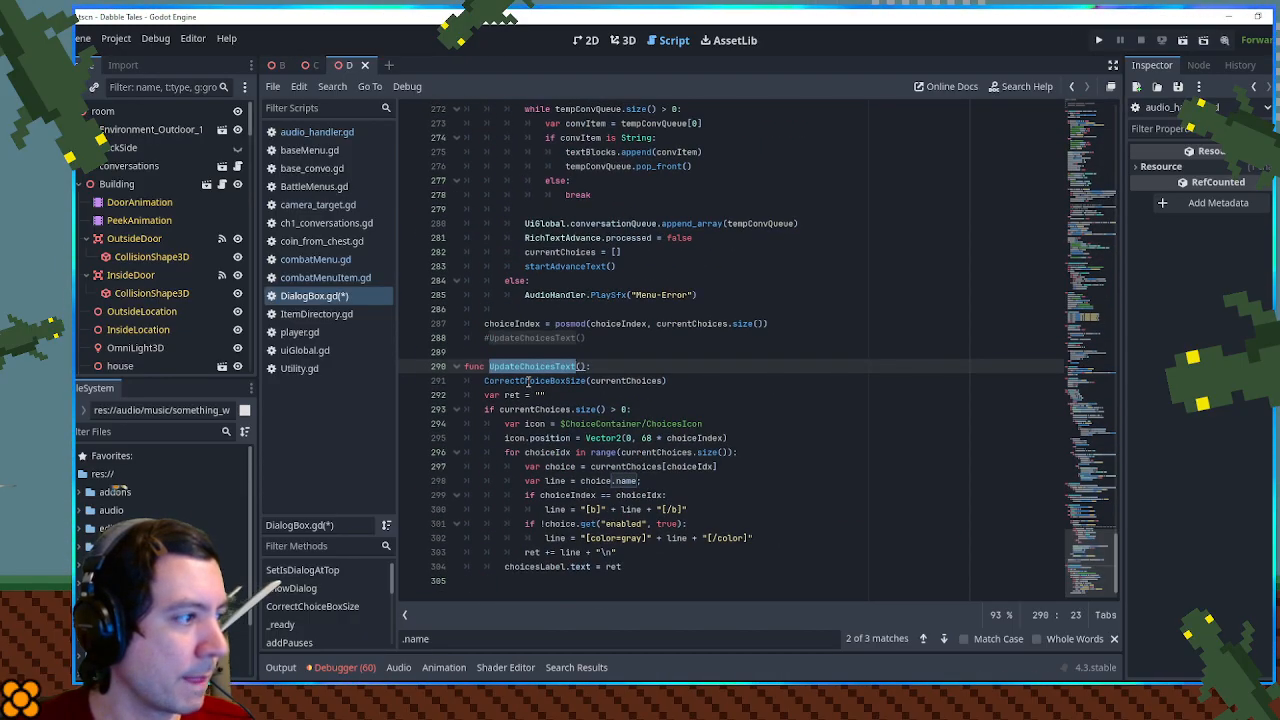
- Search the script for CorrectChoiceBoxSize and ret, and compare their uses with the code in UpdateChoicesText()
double_click(528, 381)
key(ctrl+f)
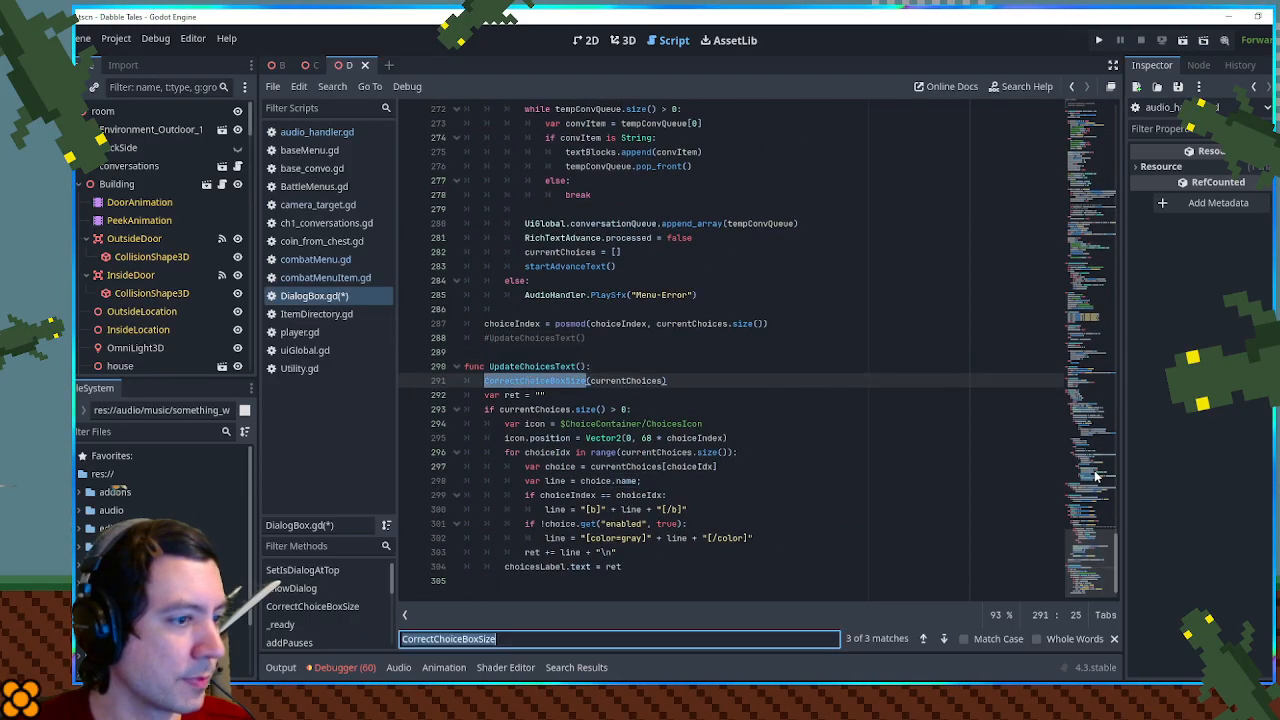
click(943, 639)
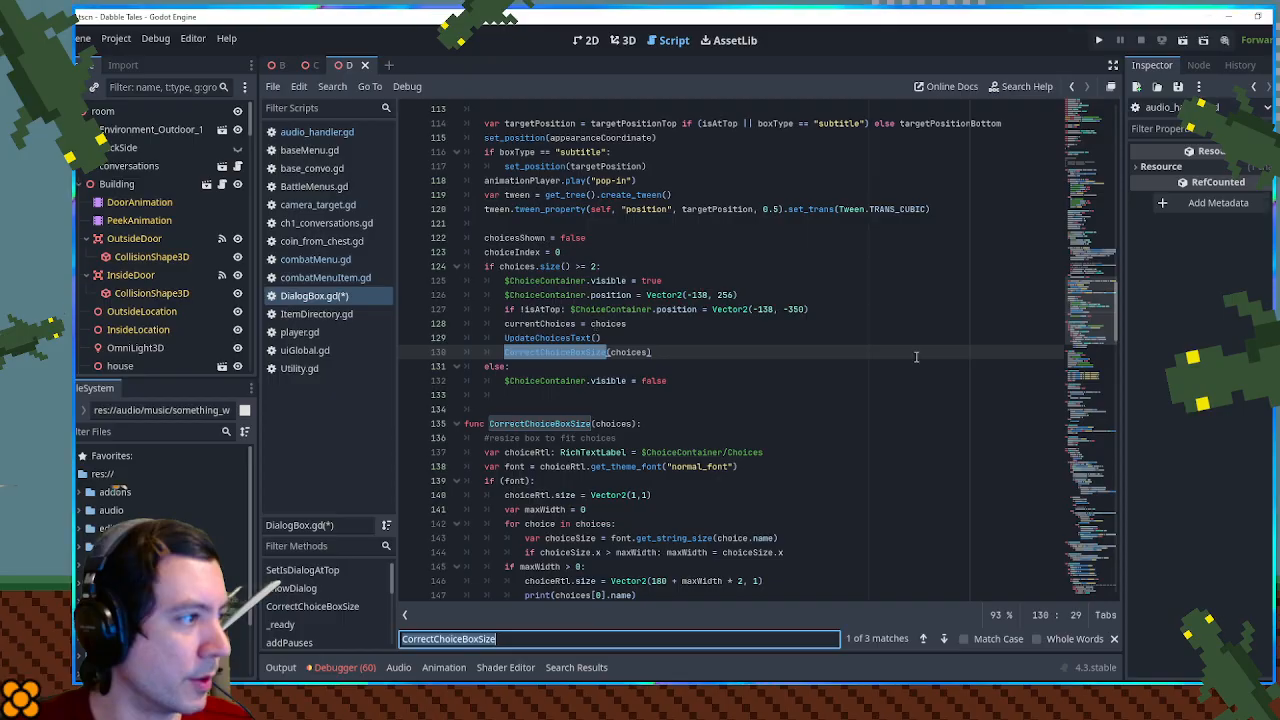
drag(1100, 316, 1100, 600)
click(511, 395)
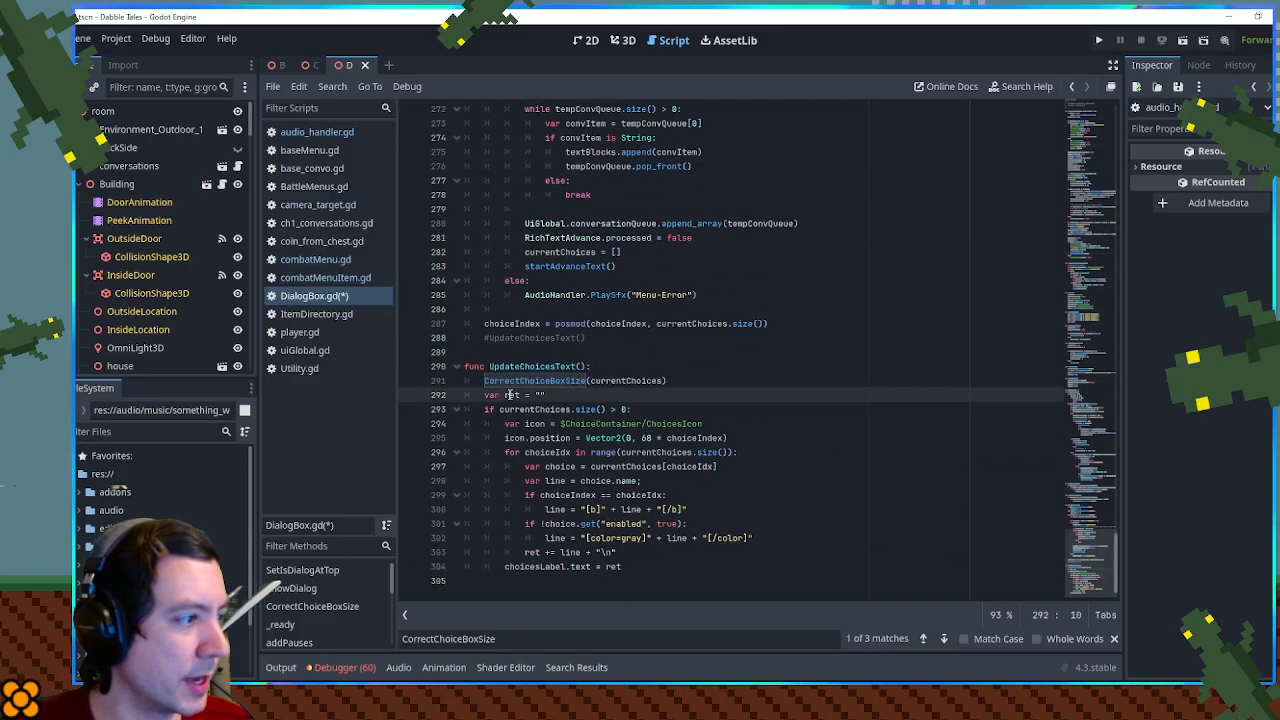
double_click(511, 395)
key(ctrl+f)
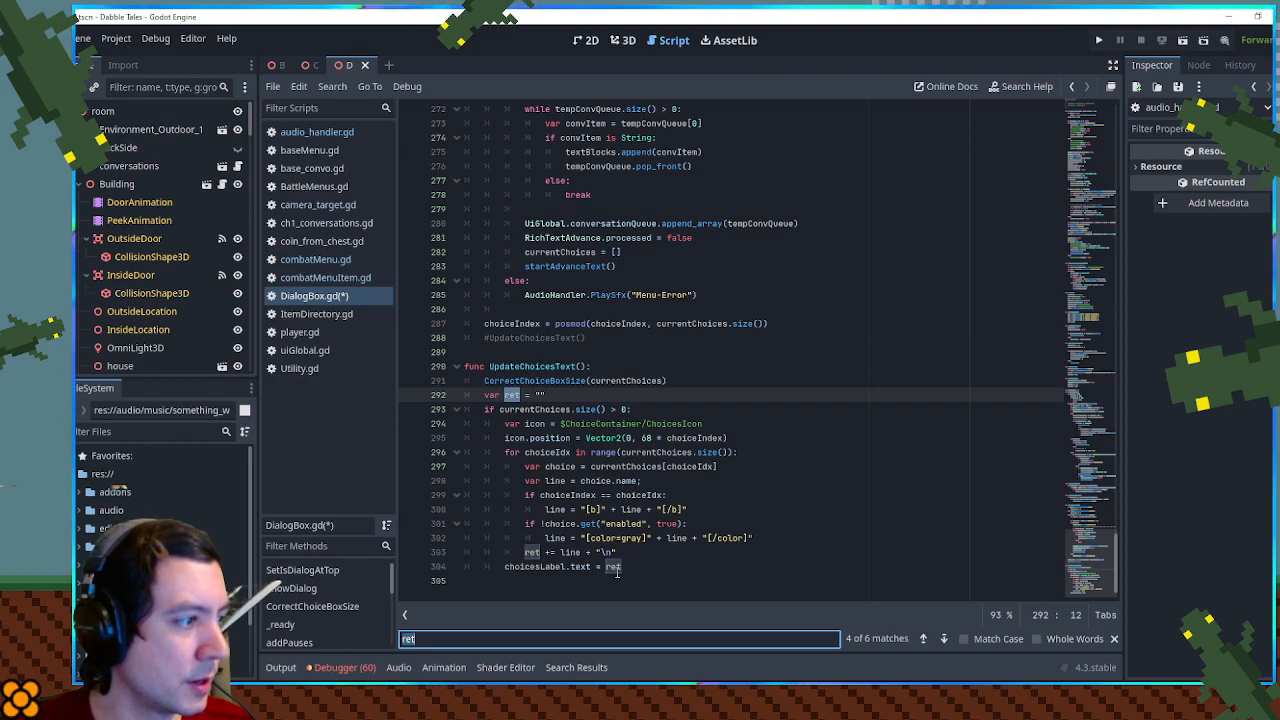
click(658, 344)
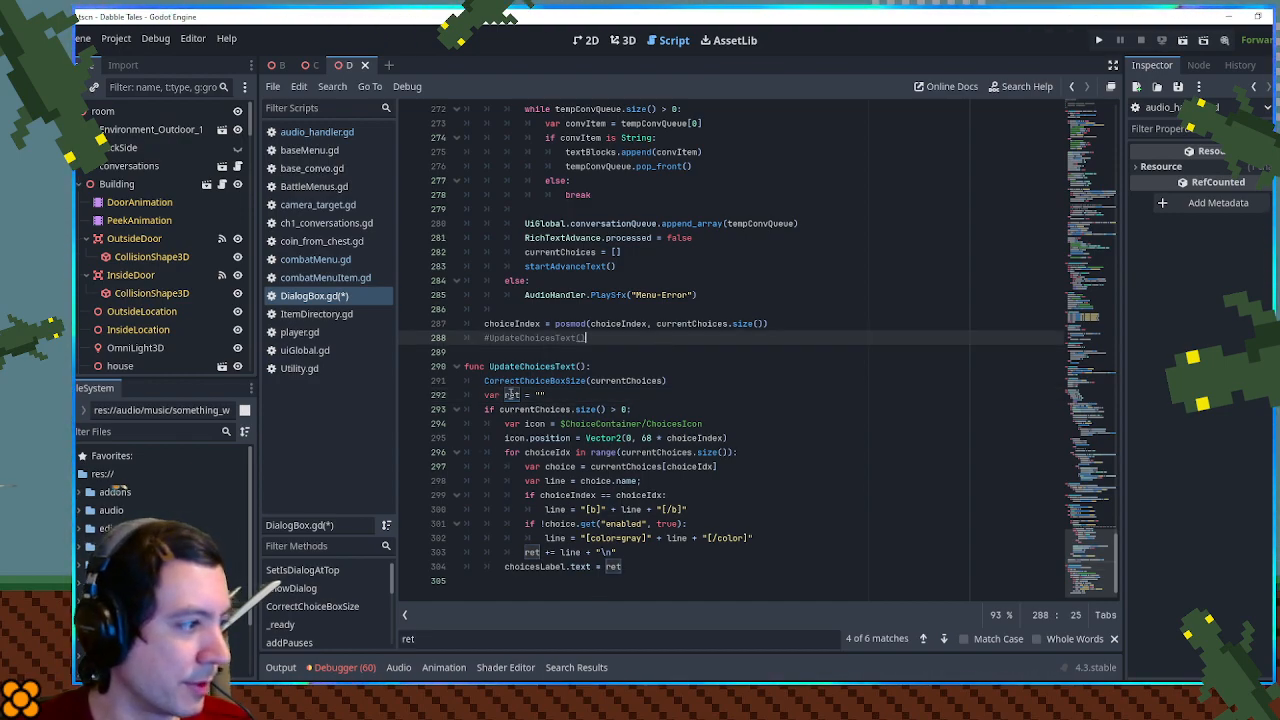
click(508, 422)
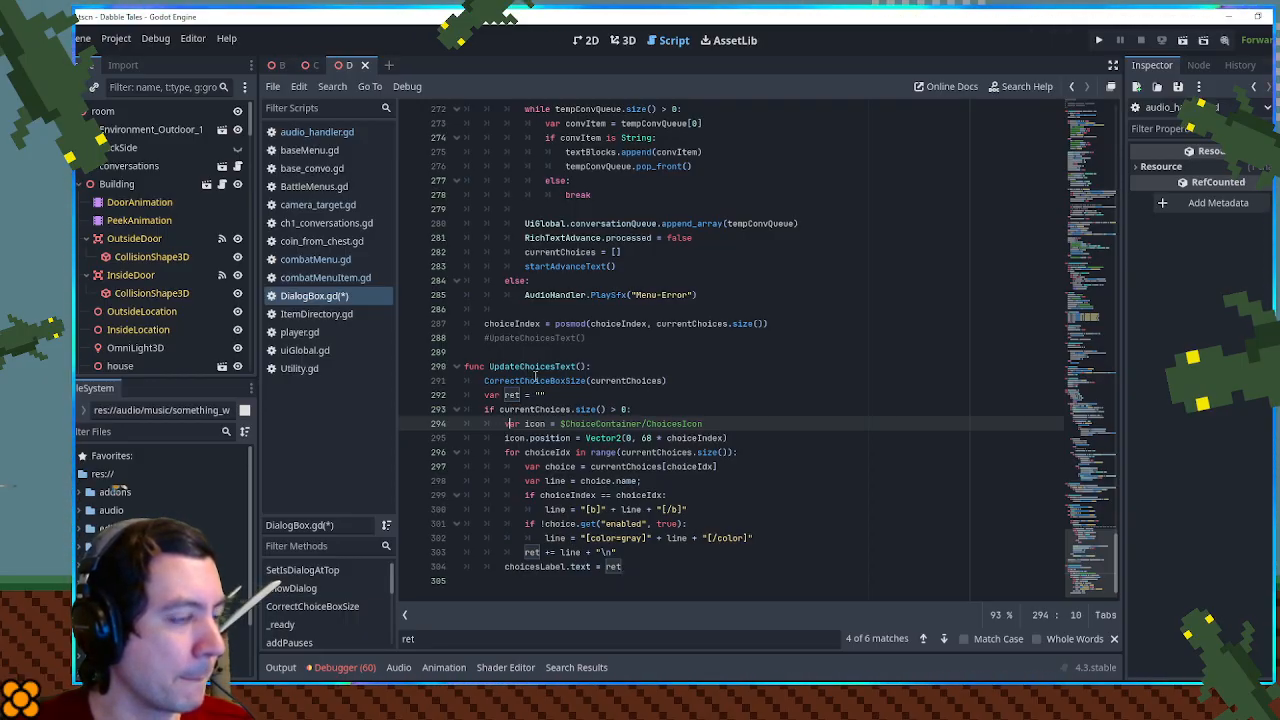
mouse_move(1089, 562)
mouse_down()
mouse_move(1089, 549)
mouse_move(1087, 581)
mouse_up()
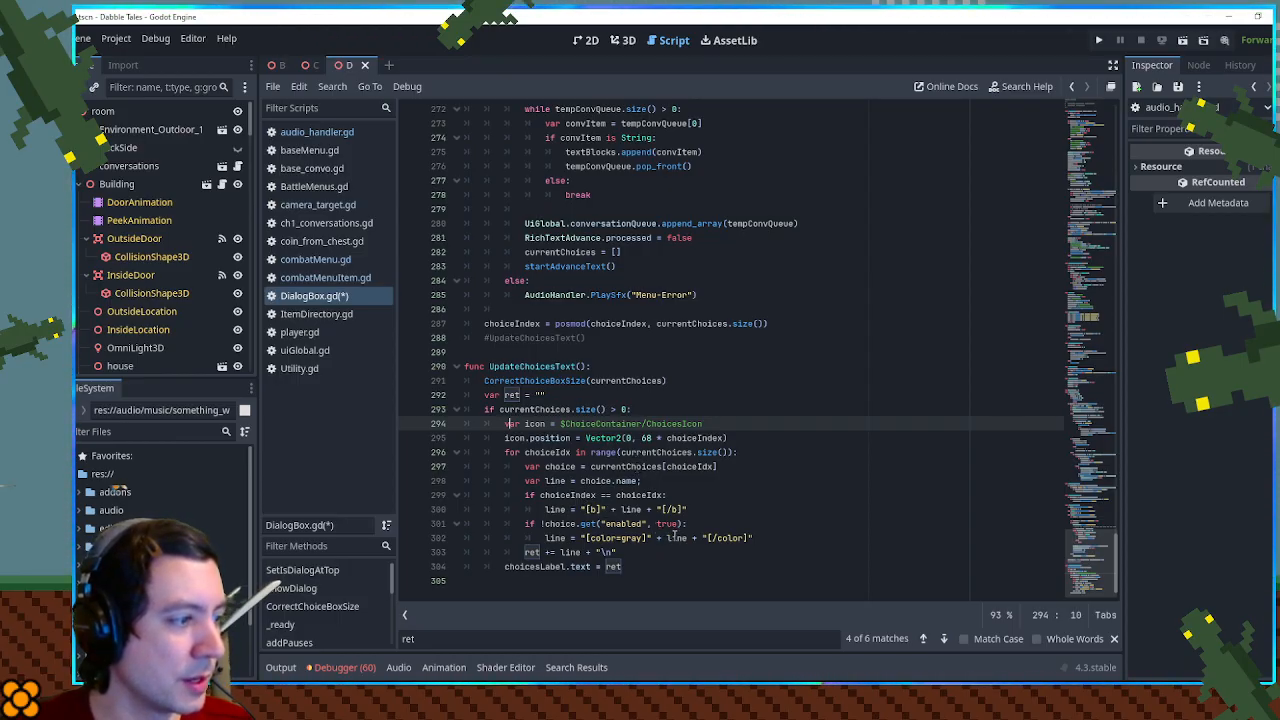
- Cut the commented-out UpdateChoicesText() line from the end of HandleChoiceNav()
click(490, 338)
key(ctrl+x)
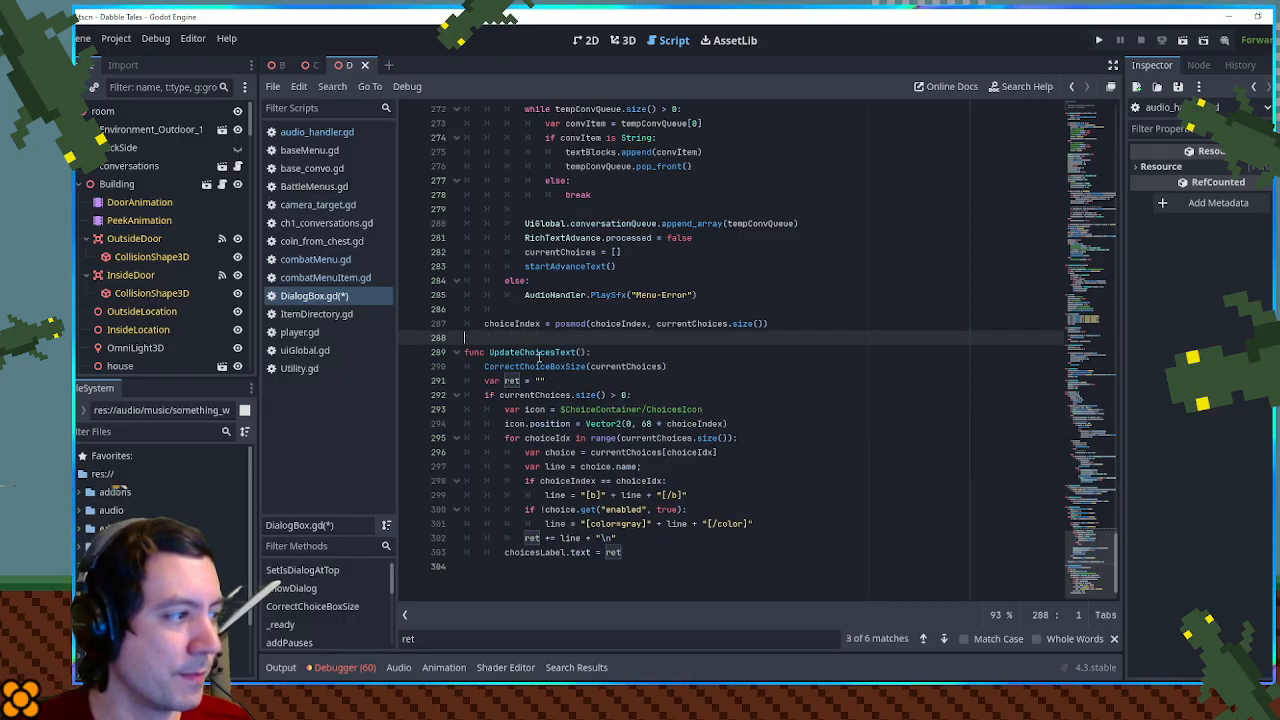
drag(1087, 478, 1050, 514)
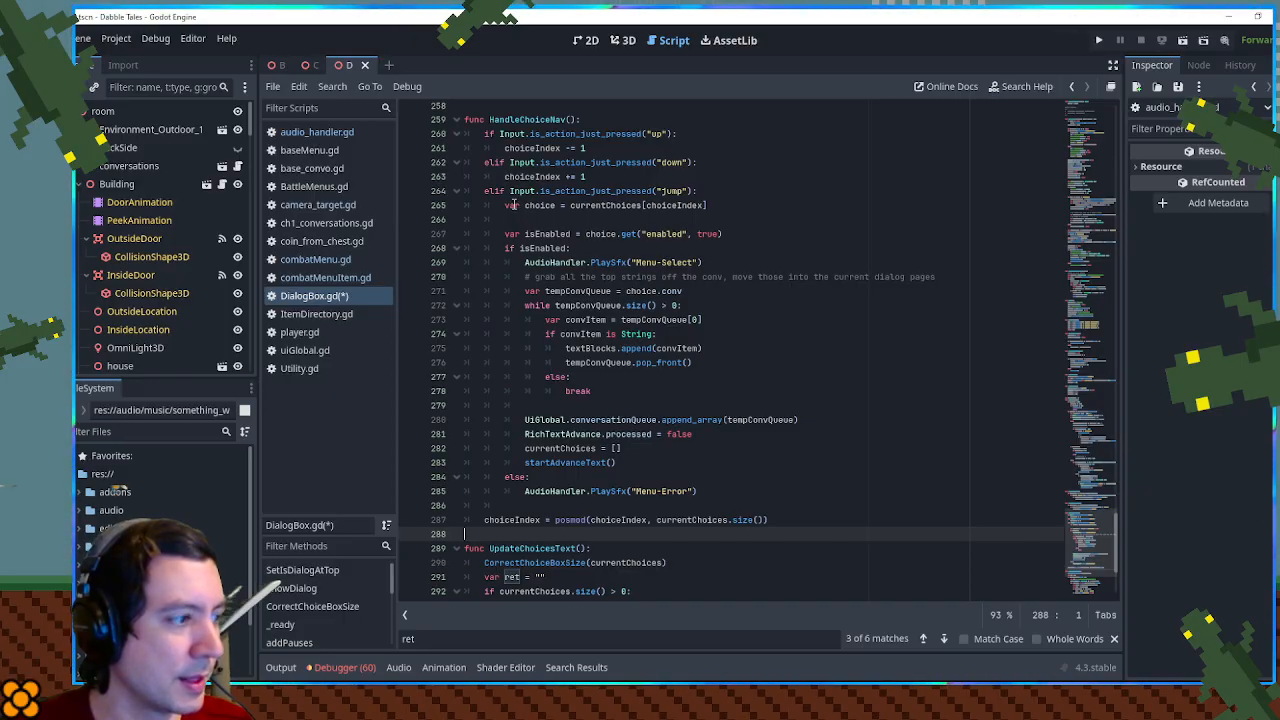
scroll(520, 260, down, 3)
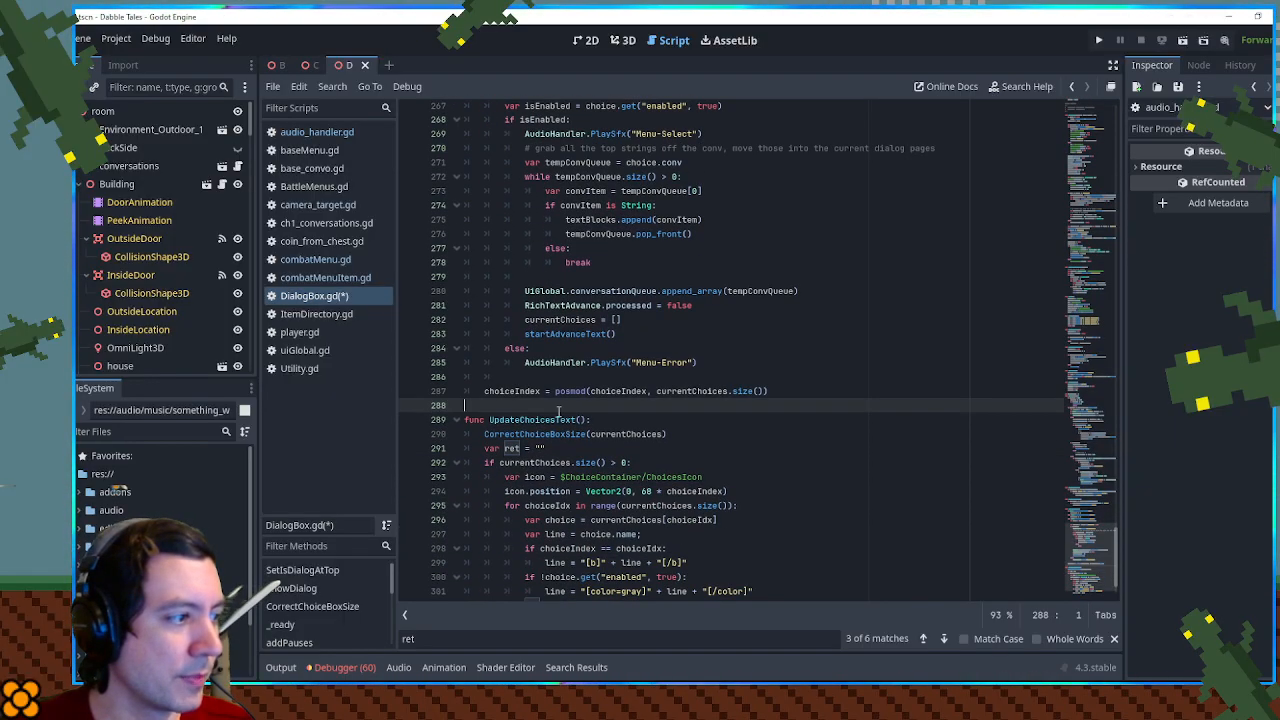
scroll(548, 376, up, 3)
- Find where HandleChoiceNav() is called and examine the currentChoices and choicesShown conditions around that call
click(525, 119)
double_click(525, 119)
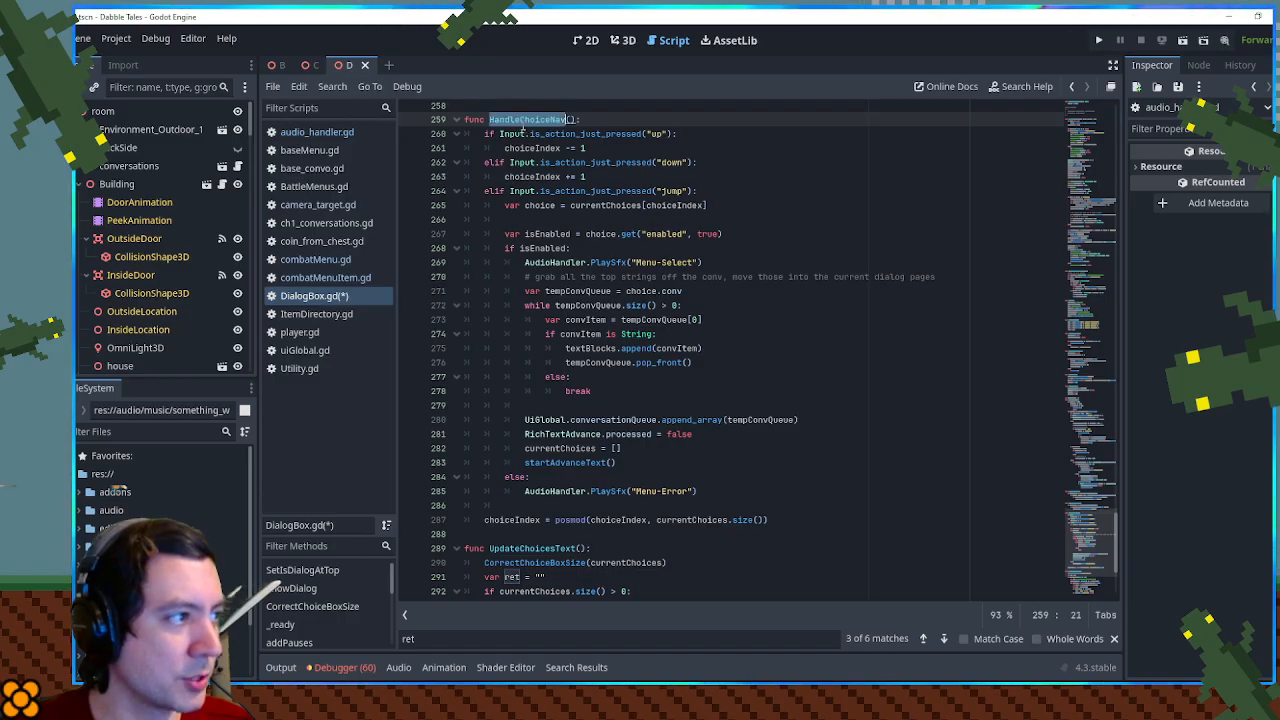
key(ctrl+f)
key(Return)
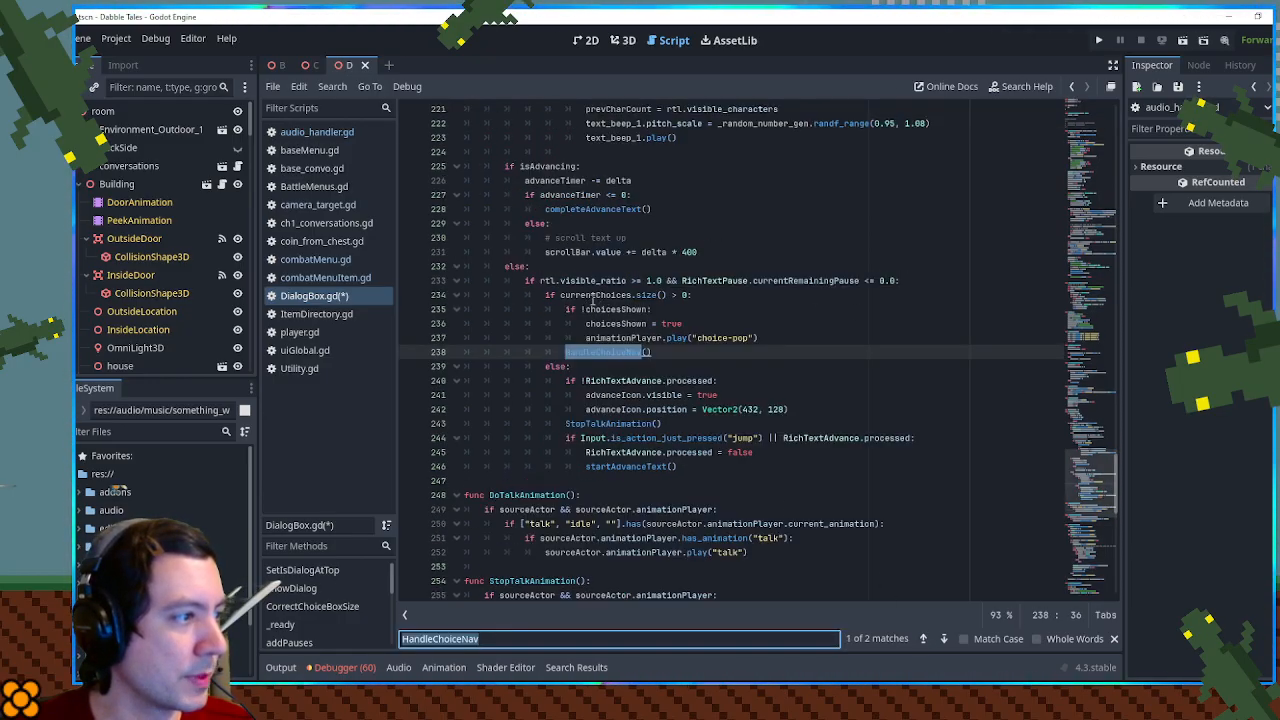
double_click(593, 295)
double_click(612, 309)
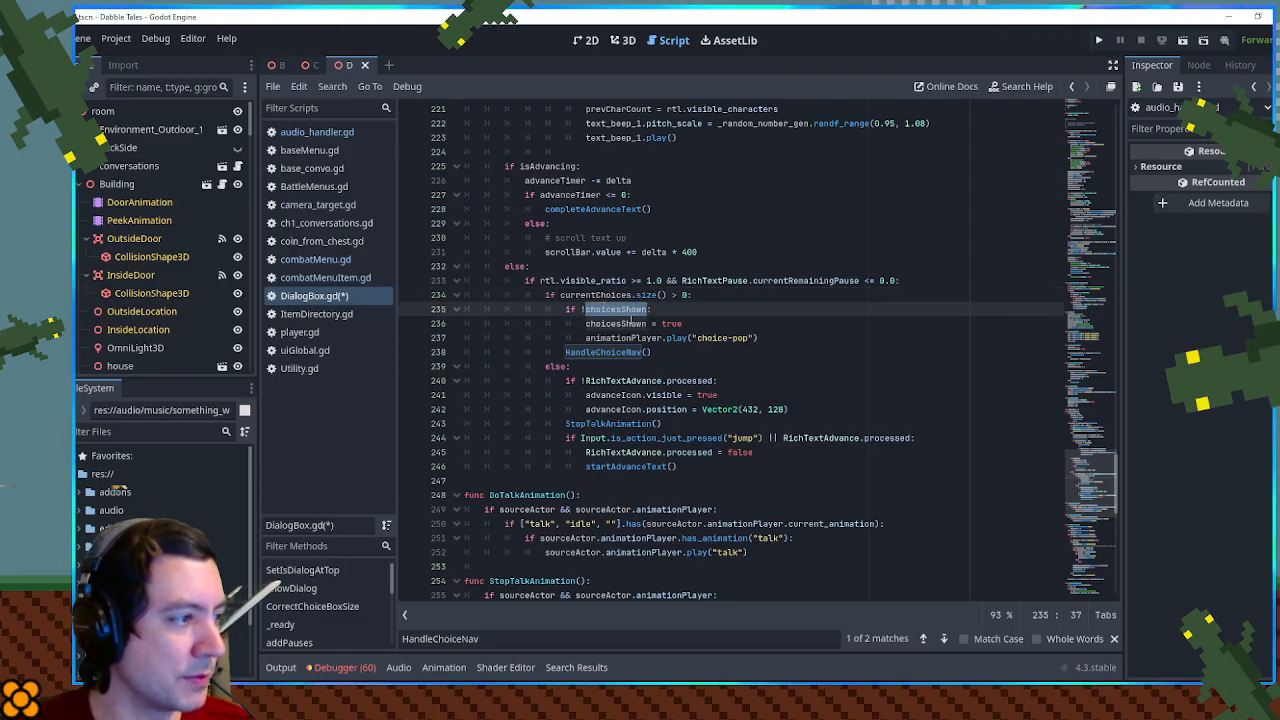
double_click(592, 295)
scroll(748, 410, down, 15)
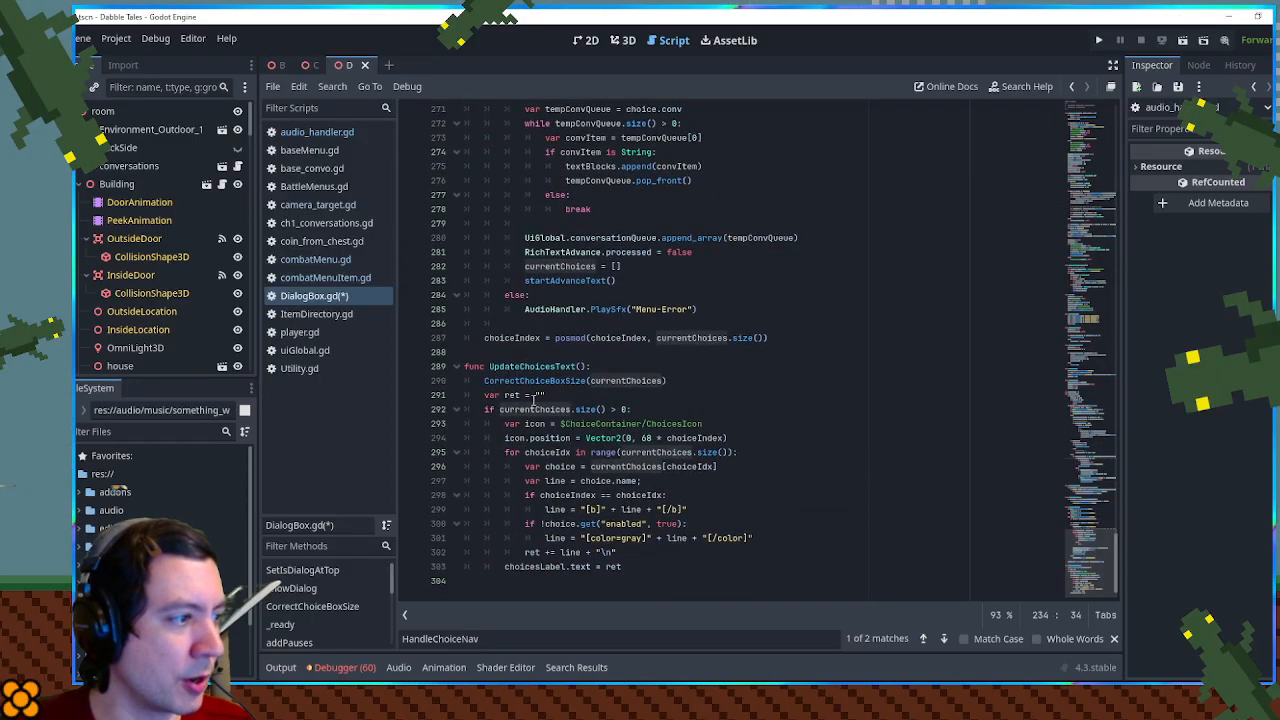
scroll(554, 371, up, 5)
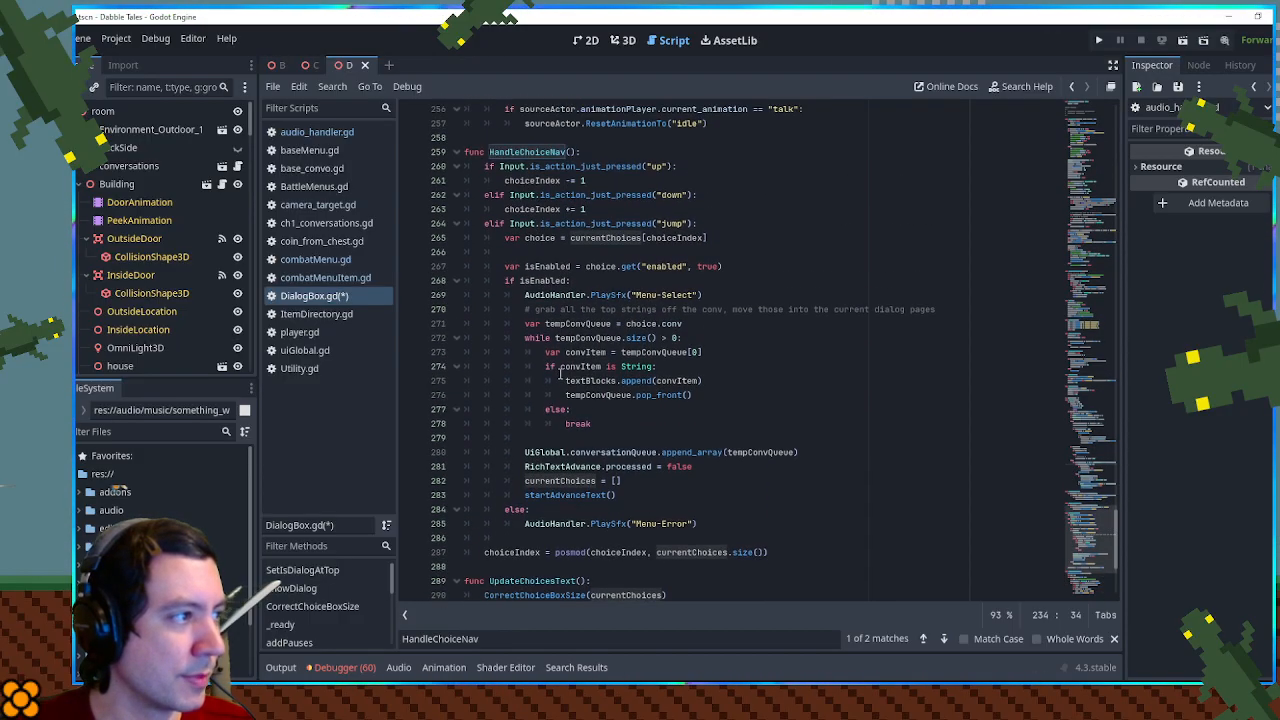
- Restore the cut UpdateChoicesText() line, move it to the first line of HandleChoiceNav(), uncomment it, and save the script
key(ctrl+z)
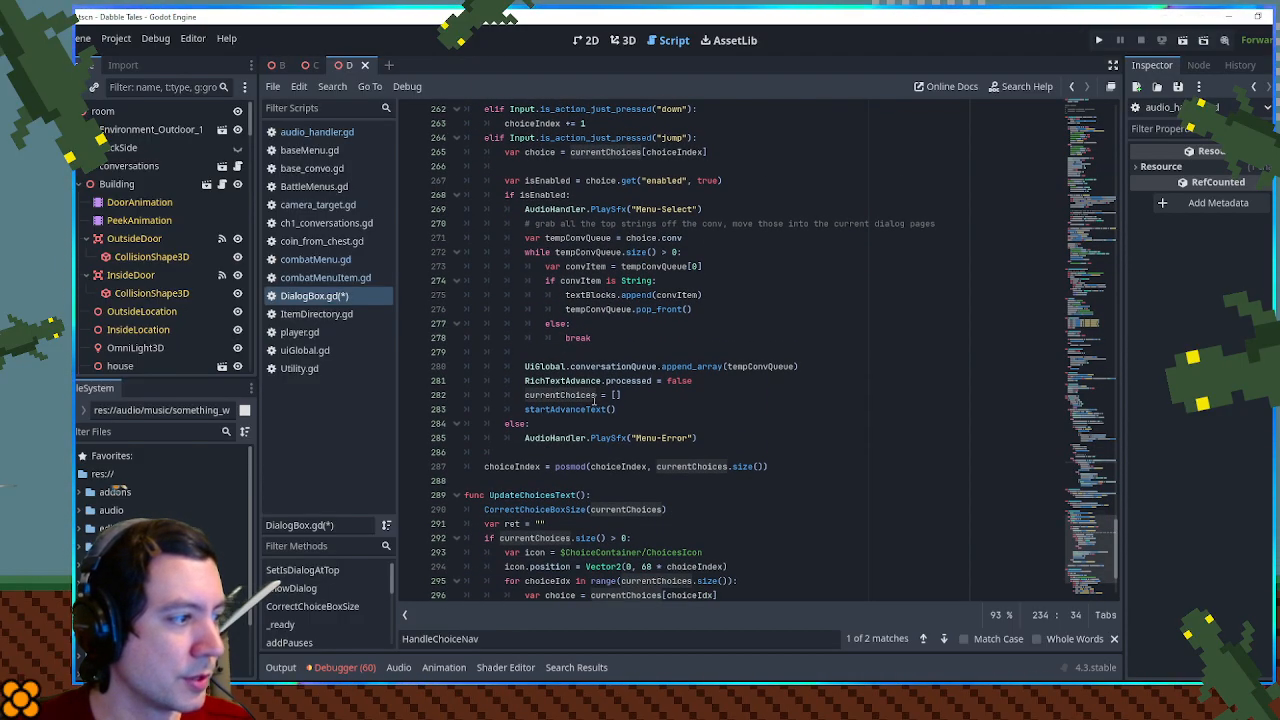
key(alt+Up)
key(alt+Up)
key(alt+Up)
key(alt+Up)
key(alt+Up)
key(alt+Up)
key(alt+Up)
key(alt+Up)
key(alt+Up)
key(alt+Up)
key(alt+Up)
key(alt+Up)
key(alt+Up)
key(alt+Up)
key(alt+Up)
key(alt+Up)
key(alt+Up)
key(alt+Up)
key(alt+Up)
key(alt+Up)
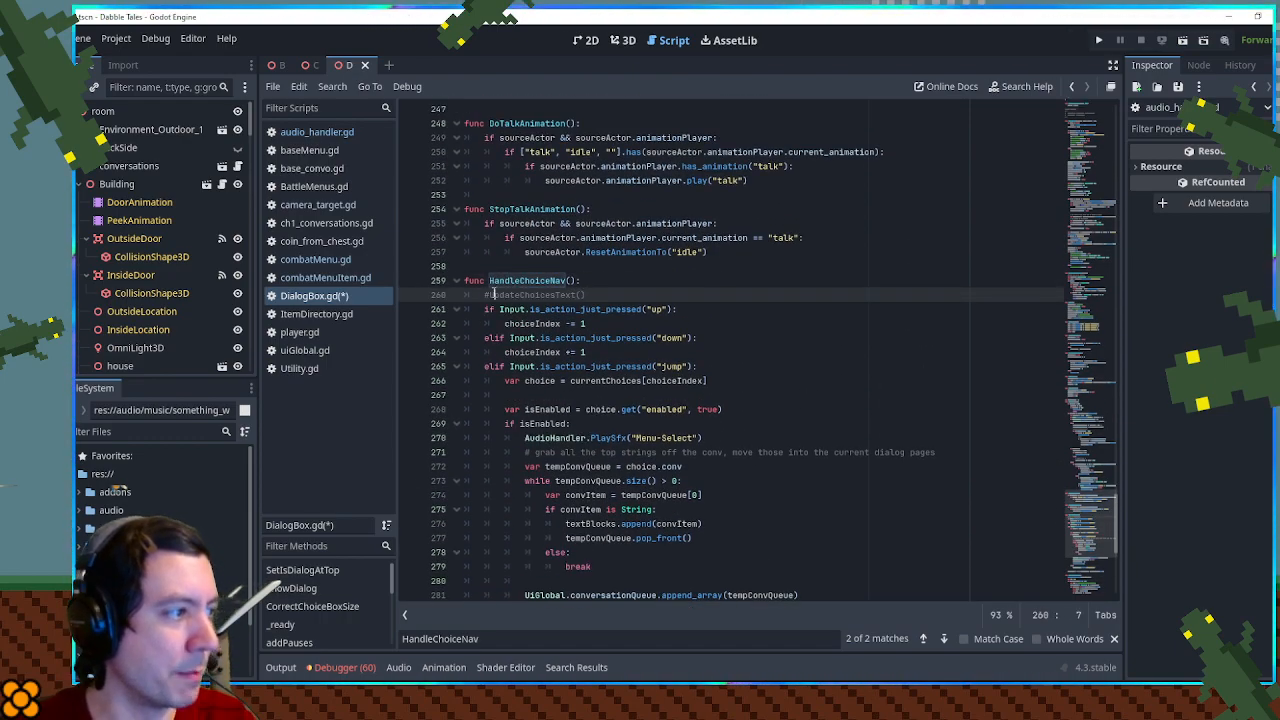
key(Home)
key(Delete)
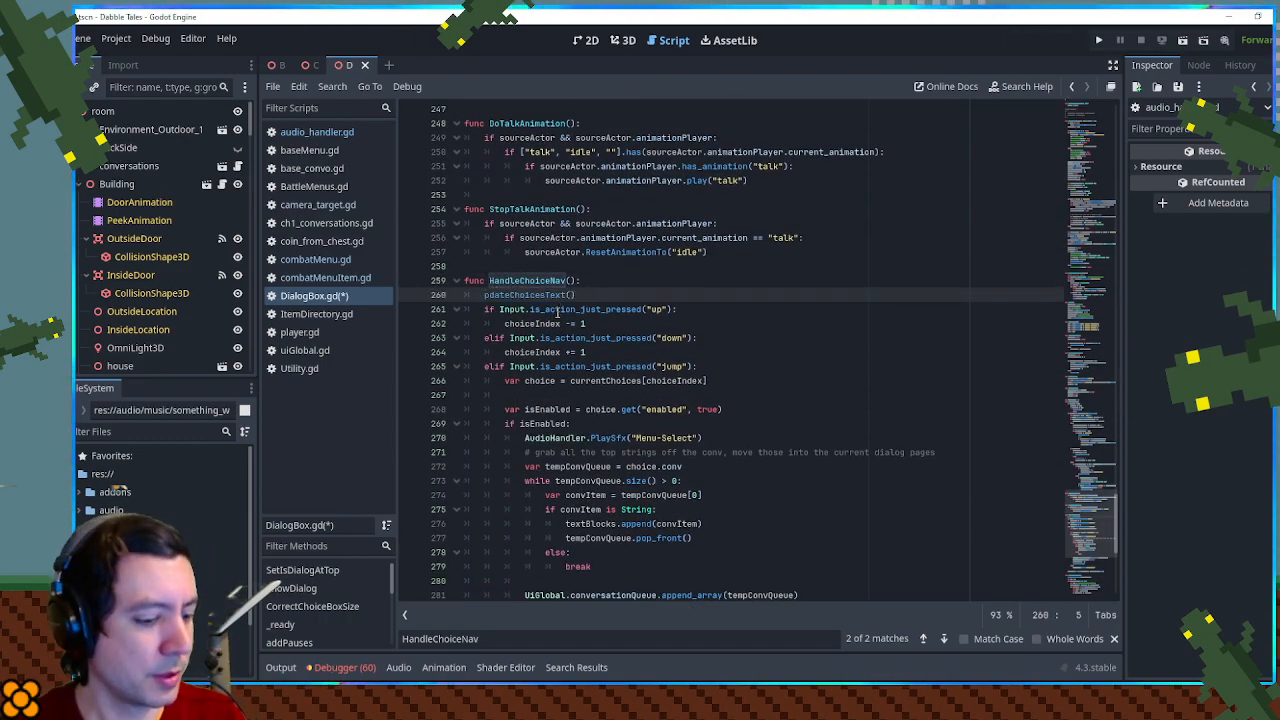
- Delete the two debug print lines at the end of CorrectChoiceBoxSize() and run the game again
scroll(602, 426, down, 6)
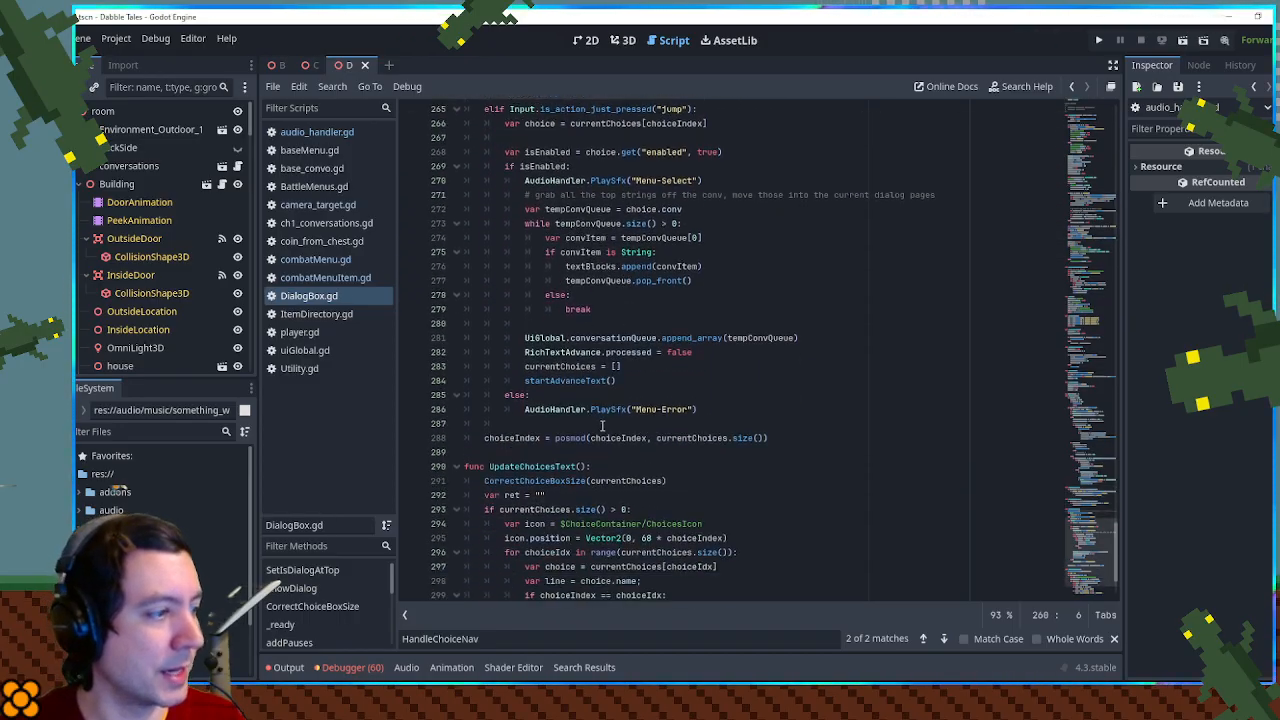
scroll(602, 426, down, 3)
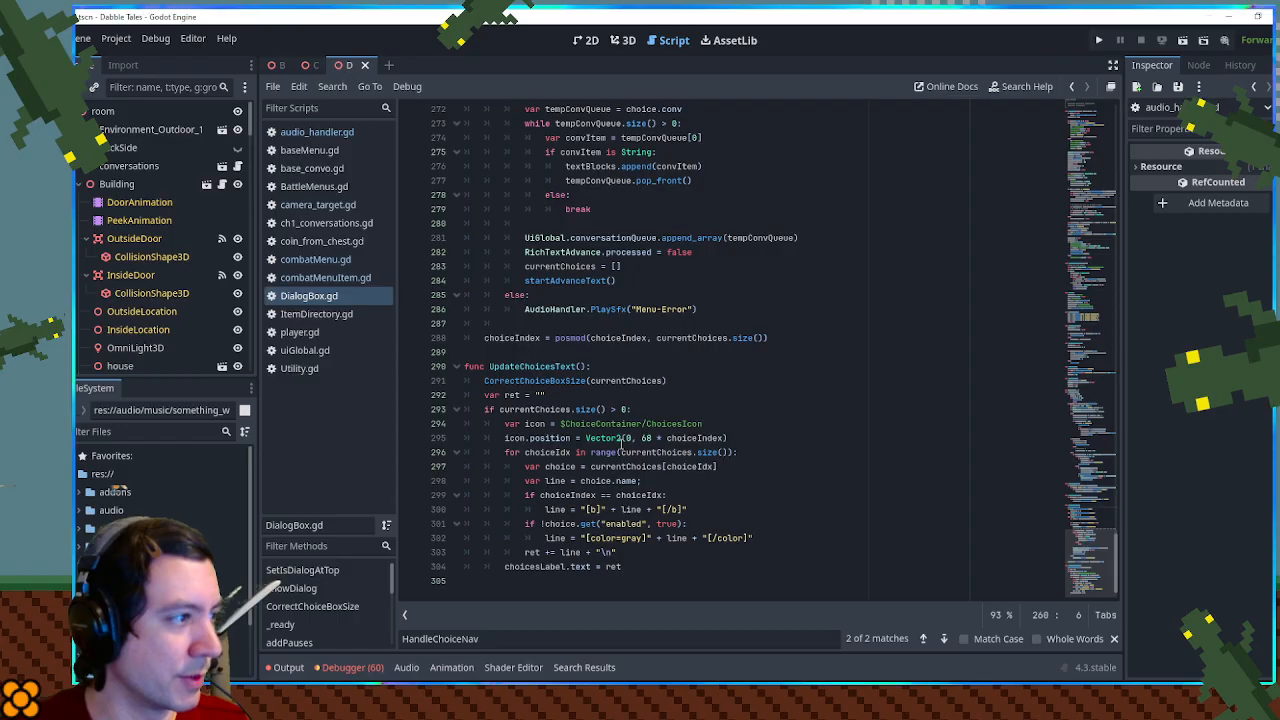
scroll(621, 443, up, 1)
click(767, 379)
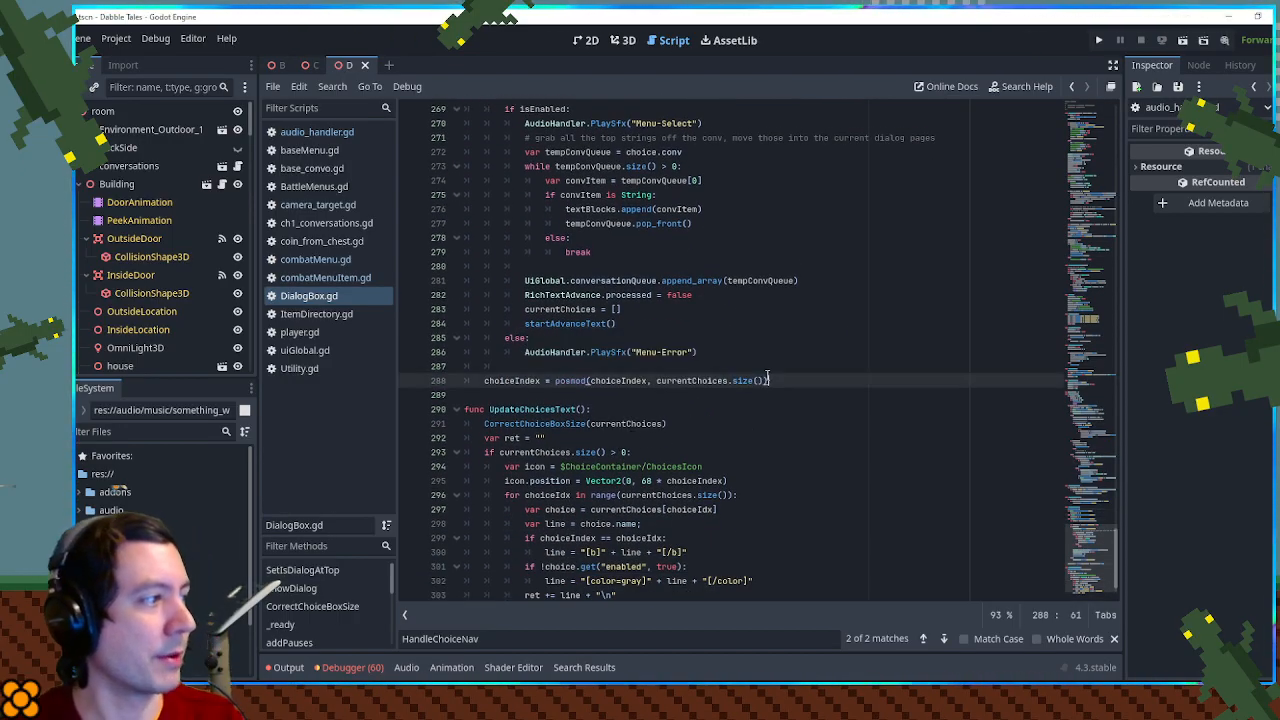
scroll(699, 583, down, 1)
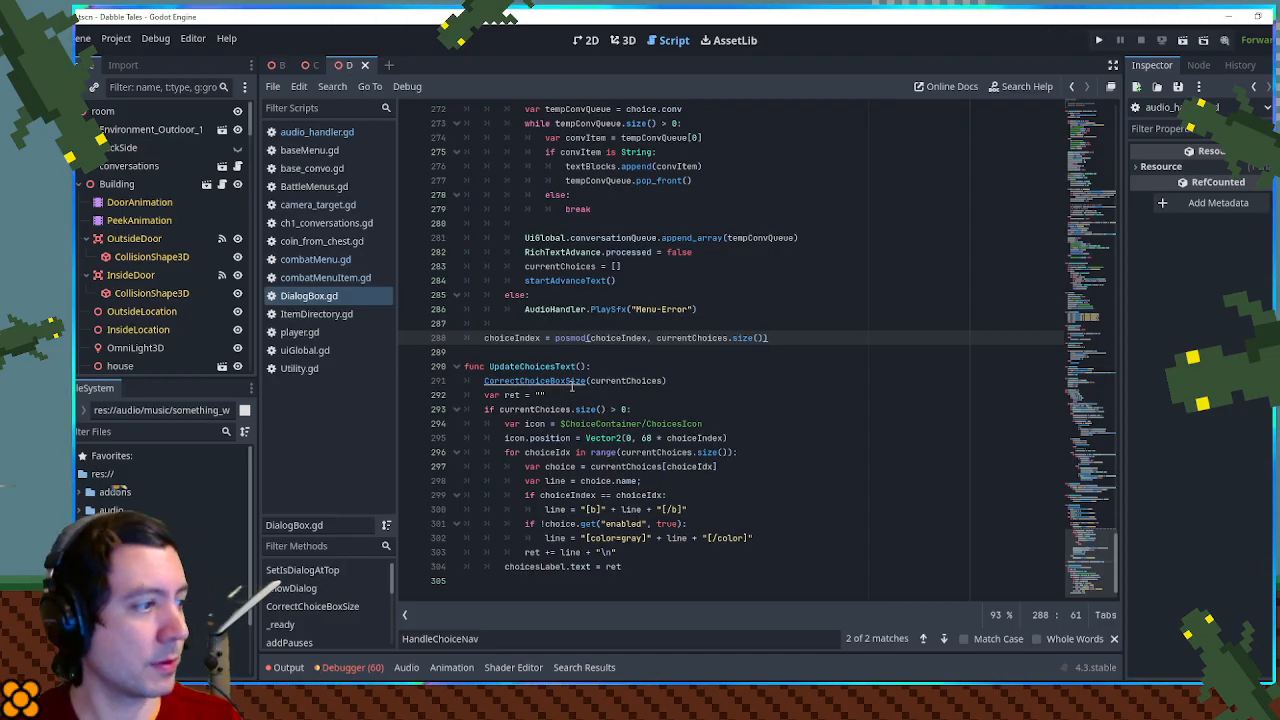
ctrl+click(571, 382)
click(572, 525)
key(ctrl+shift+k)
key(ctrl+shift+k)
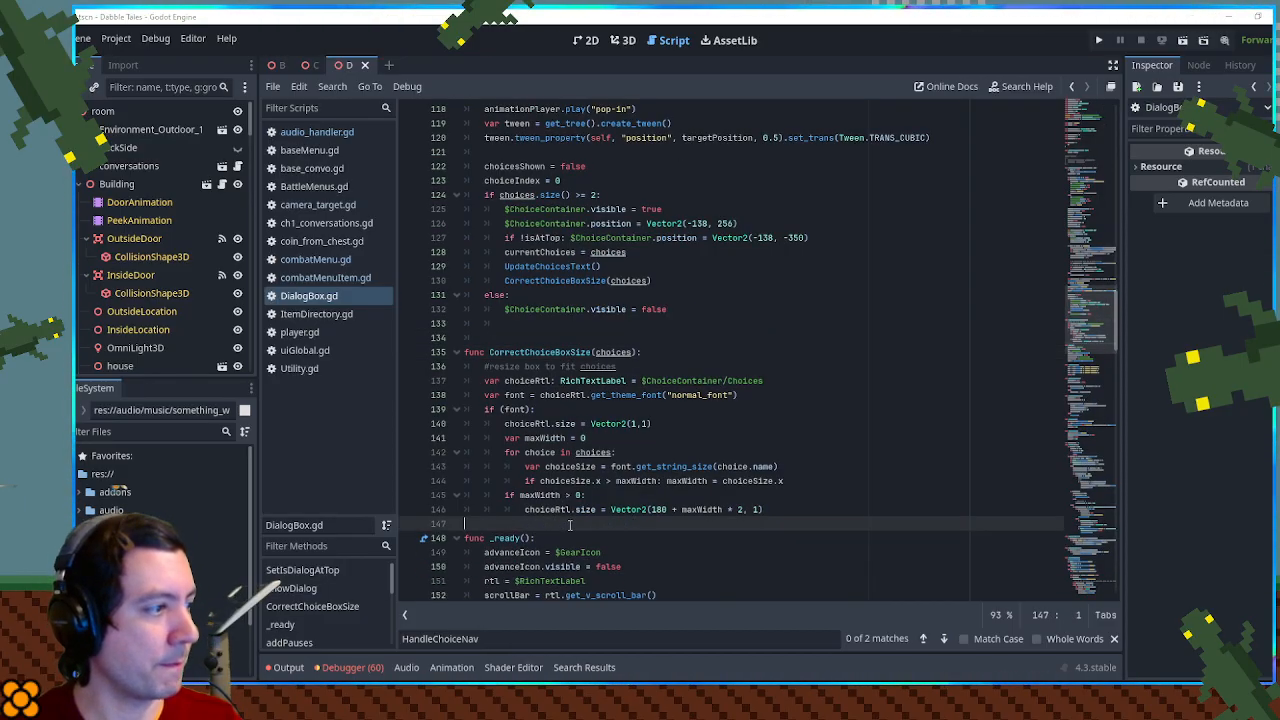
click(801, 394)
key(F5)
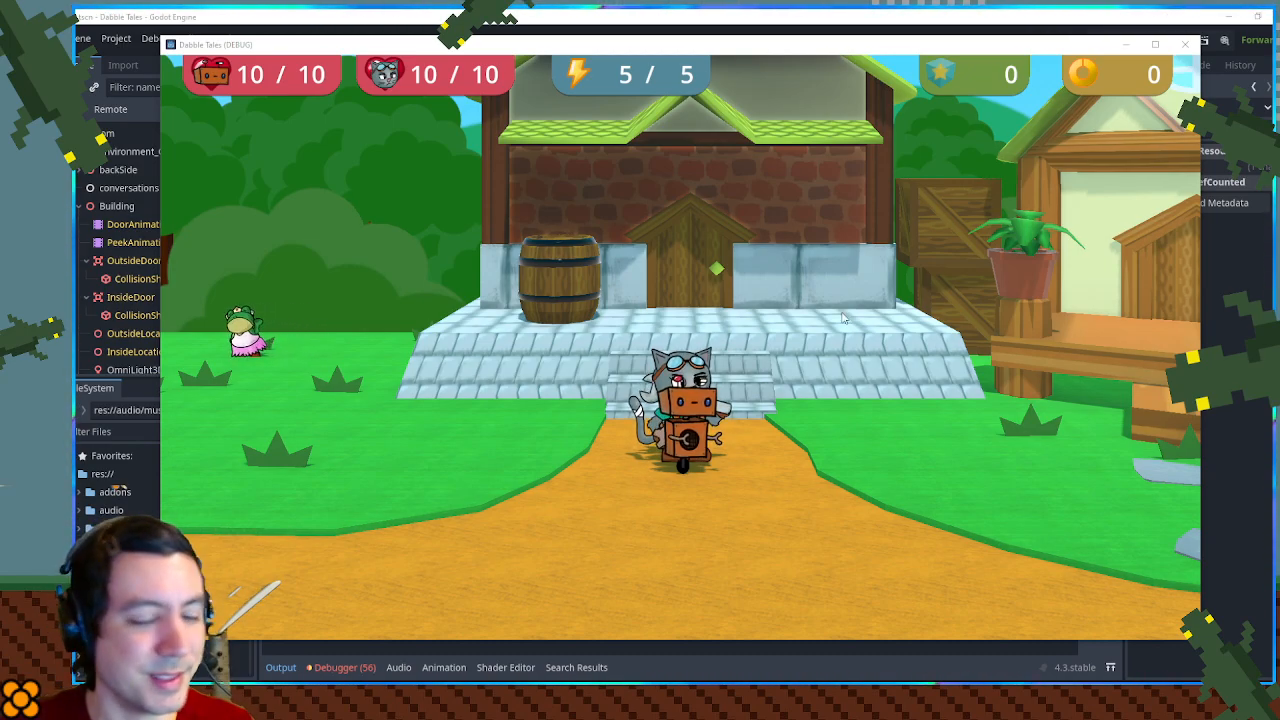
- Walk the characters up the stone steps into the brick shop and talk to the frog shopkeeper to reach the sell list
key(d)
key(w)
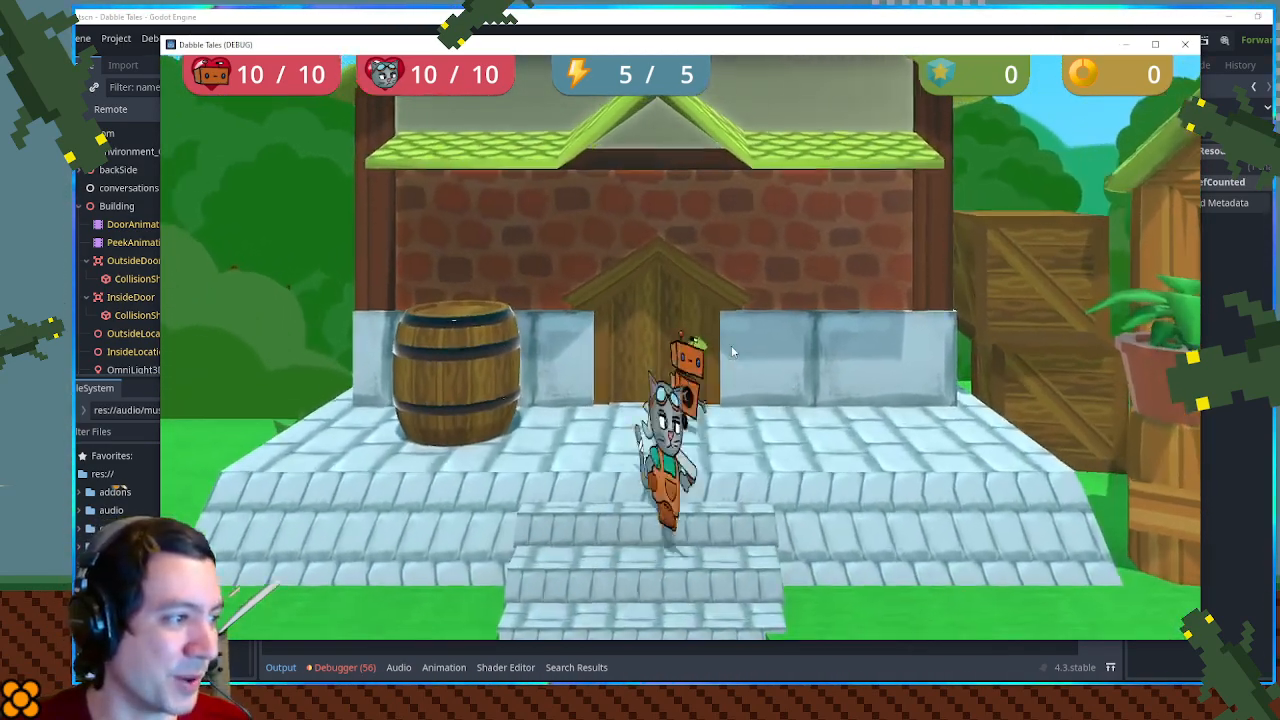
key(space)
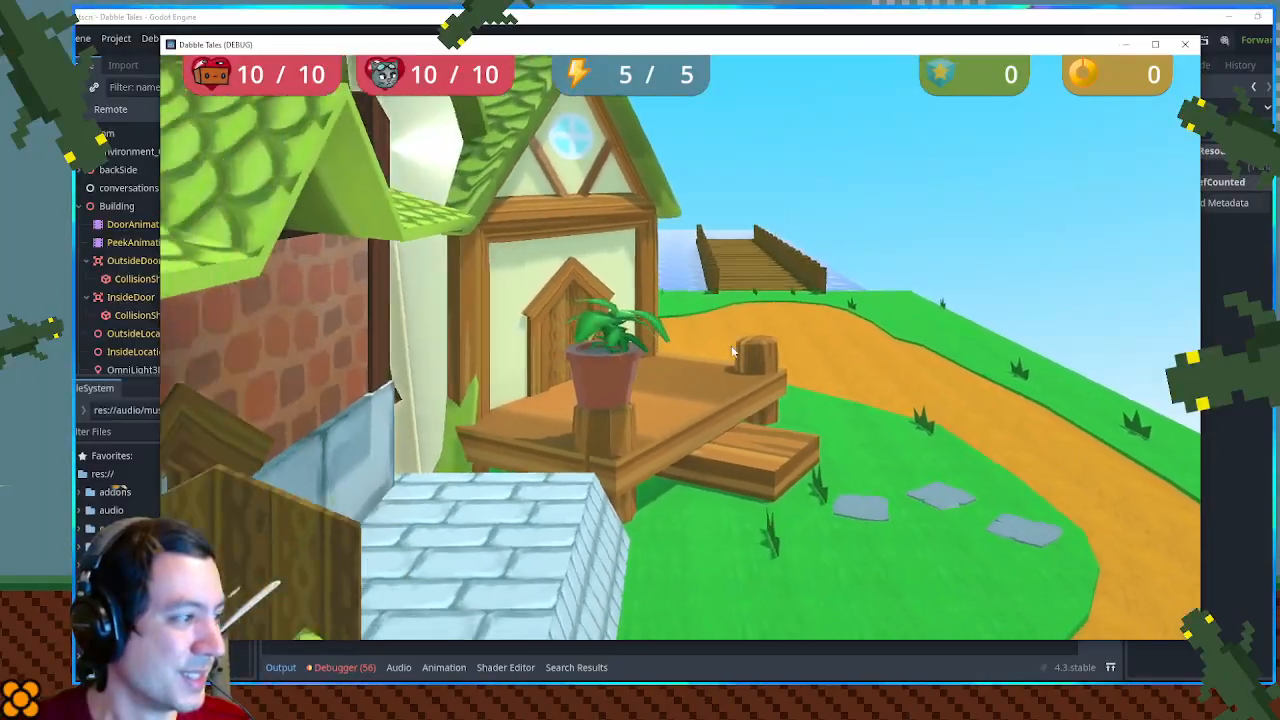
key(d)
key(space)
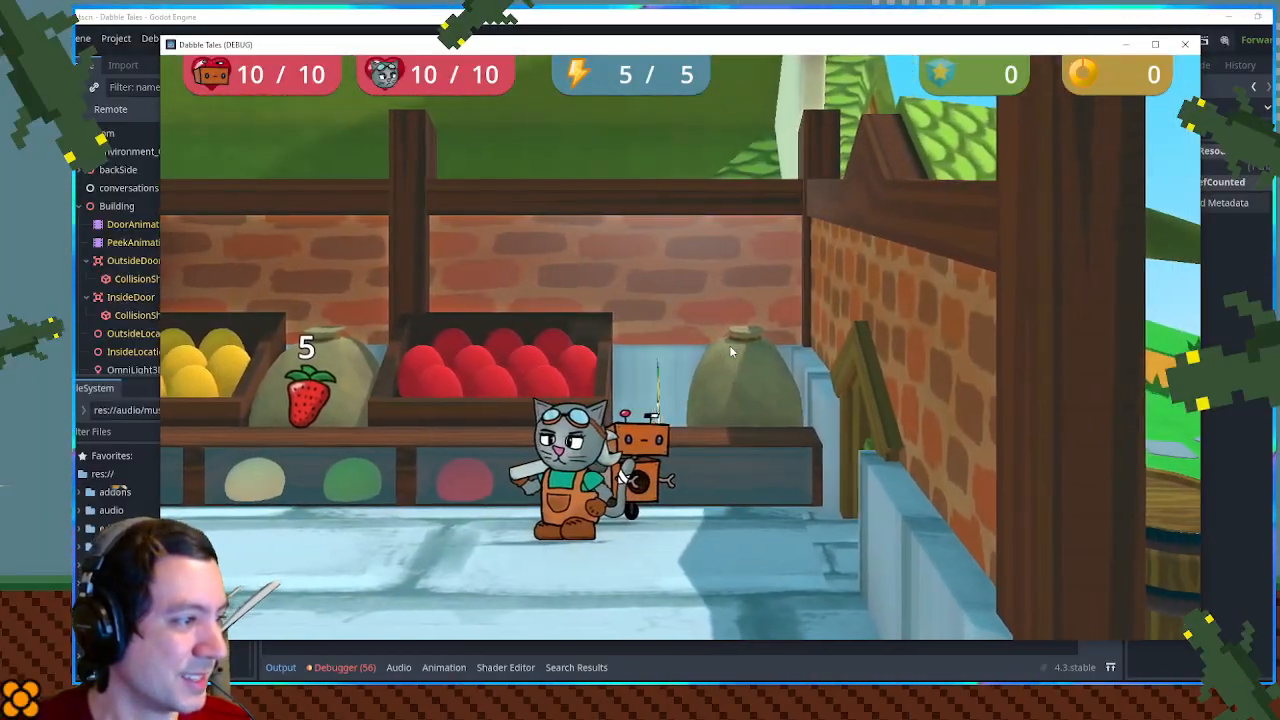
key(s)
key(space)
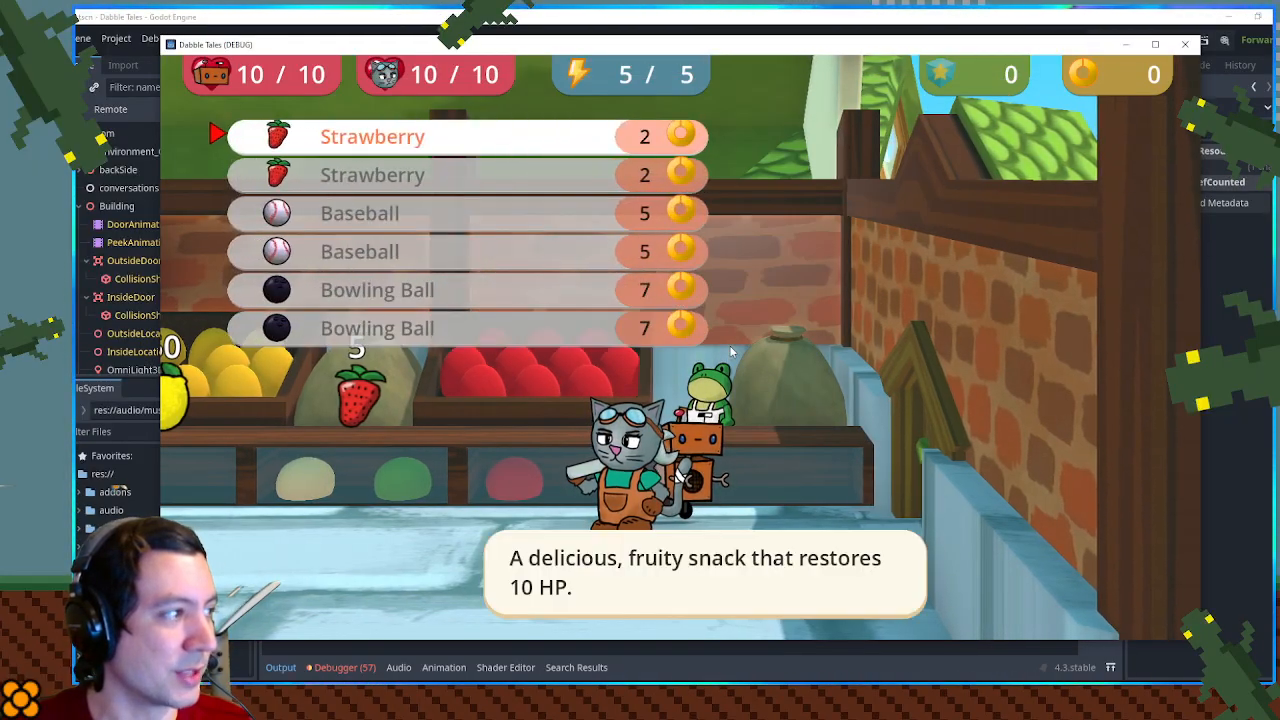
- Close the sell list, talk to the shopkeeper again, return to the sell list, and pick the first Strawberry
key(Escape)
key(space)
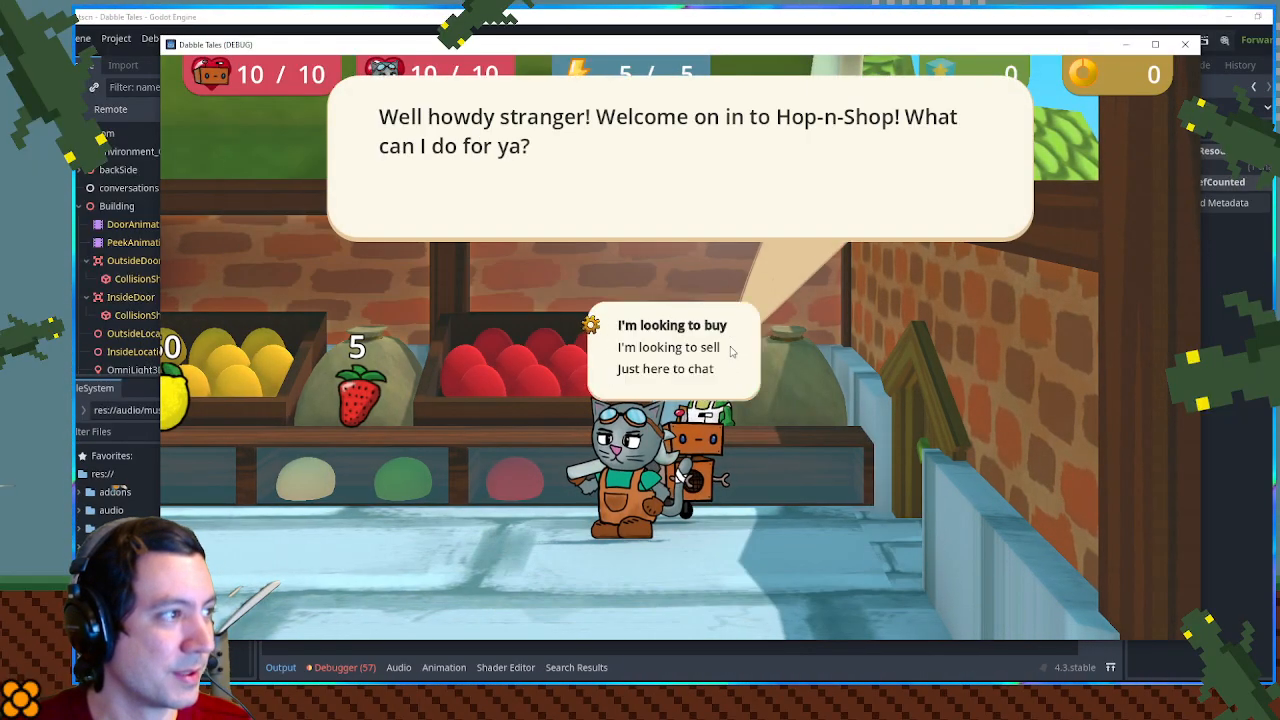
key(space)
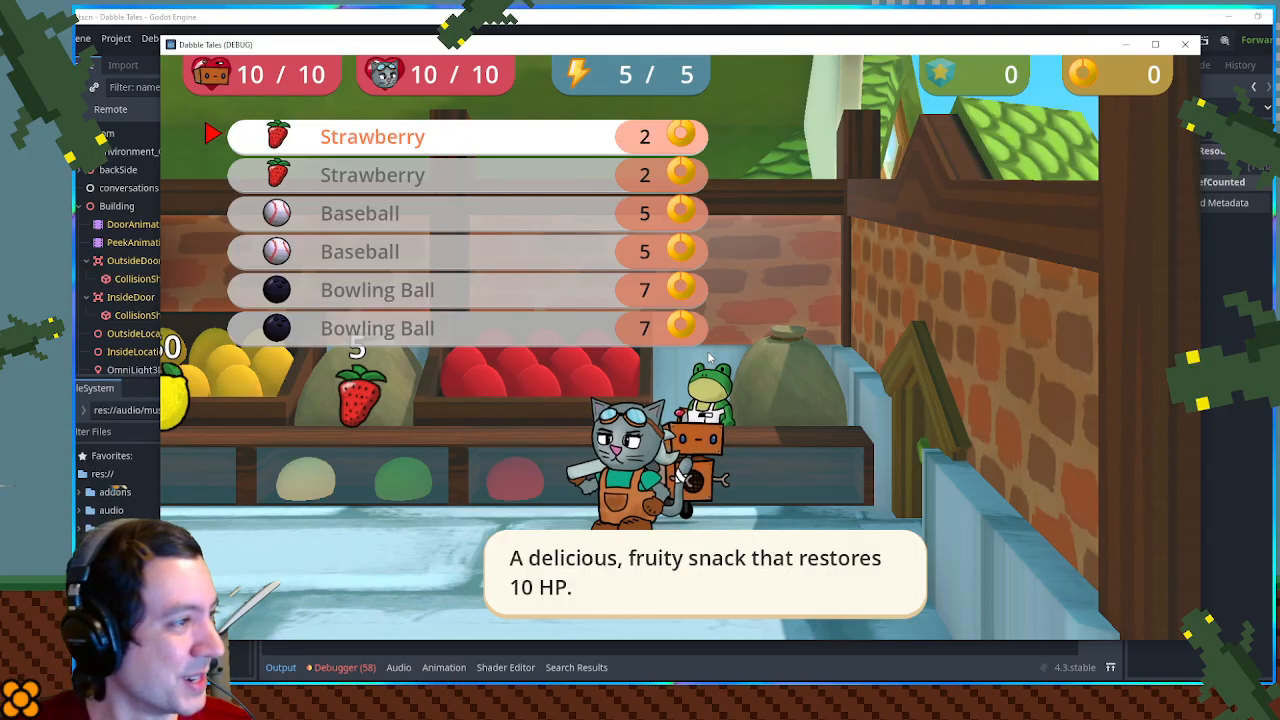
key(Return)
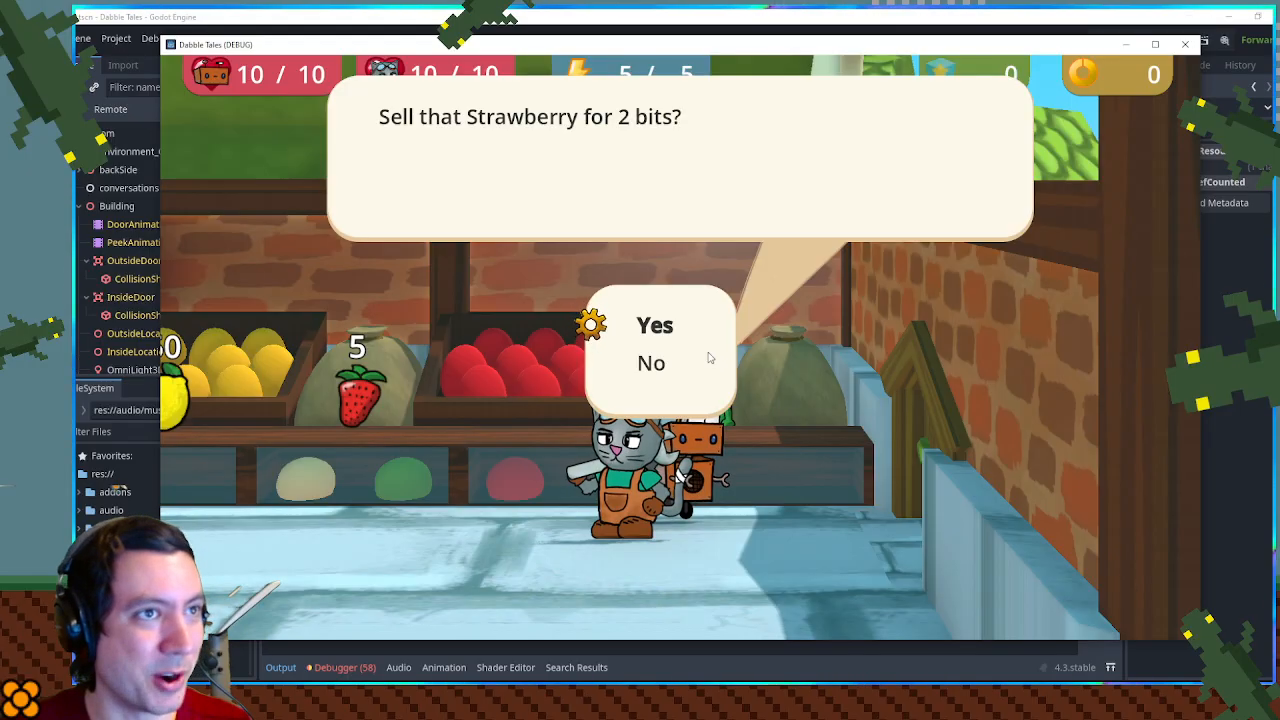
- Test the Yes/No choice box by switching between its options, and accept selling the Strawberry for 2 bits
key(Down)
key(Up)
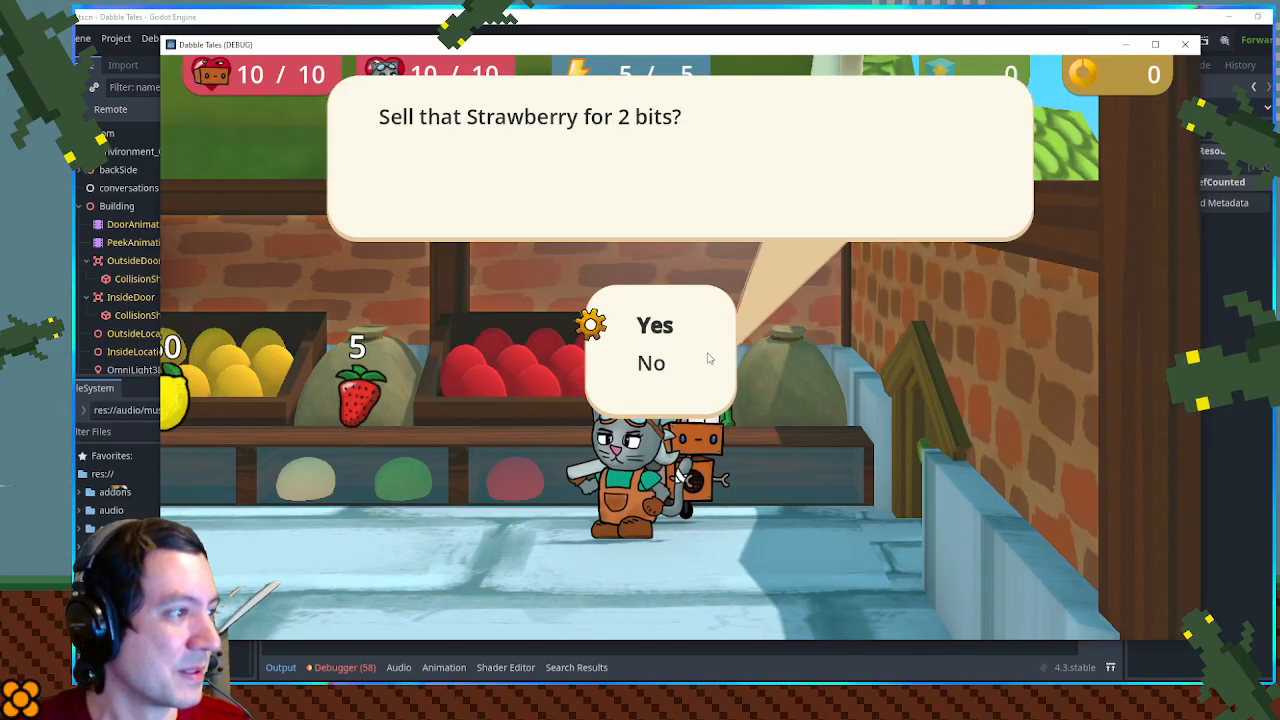
key(Return)
- Move the selection up and down through the remaining Baseball and Bowling Ball entries in the sell list
key(Down)
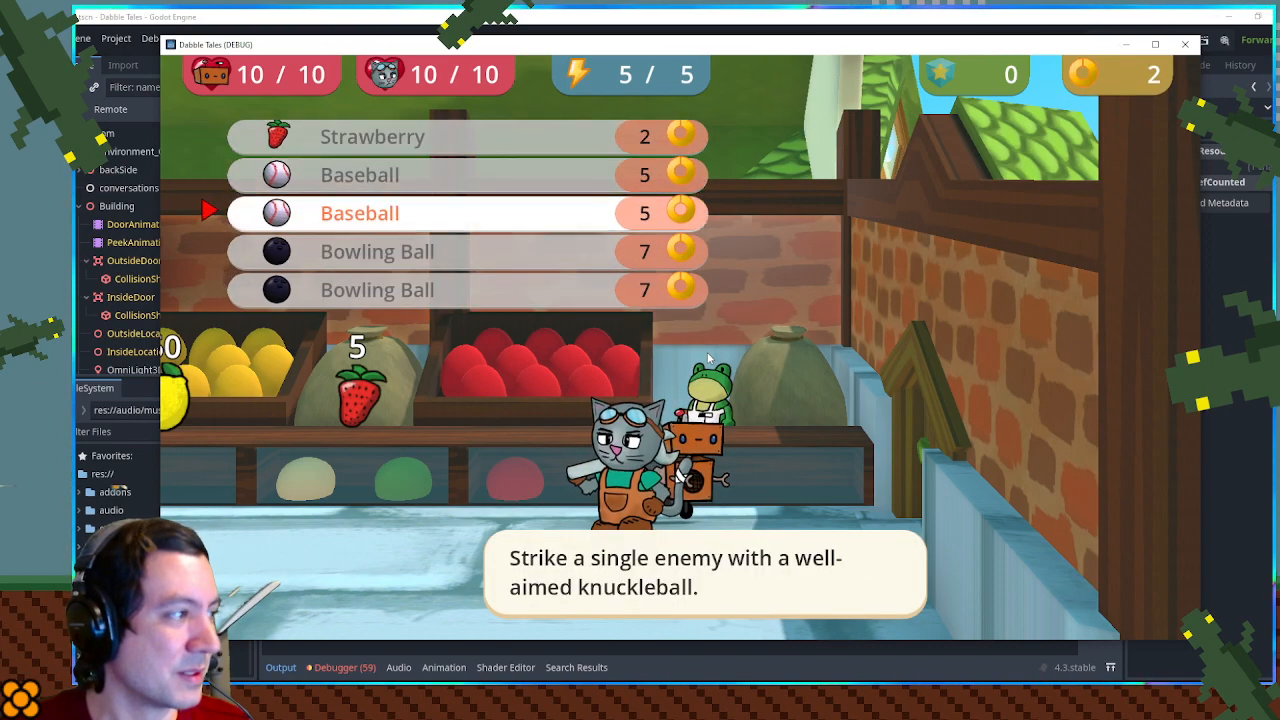
key(Down)
key(Down)
key(Up)
key(Up)
key(Down)
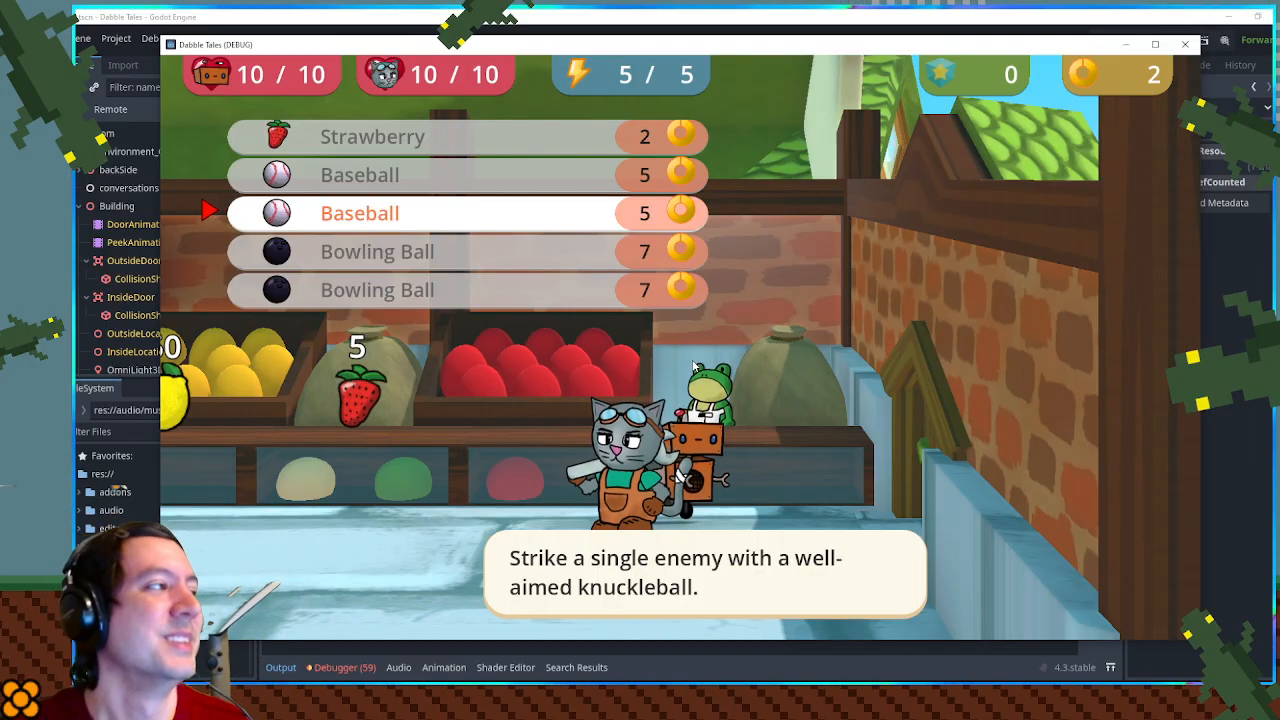
- Close the sell list and walk the characters back out of the shop
key(Escape)
key(Right)
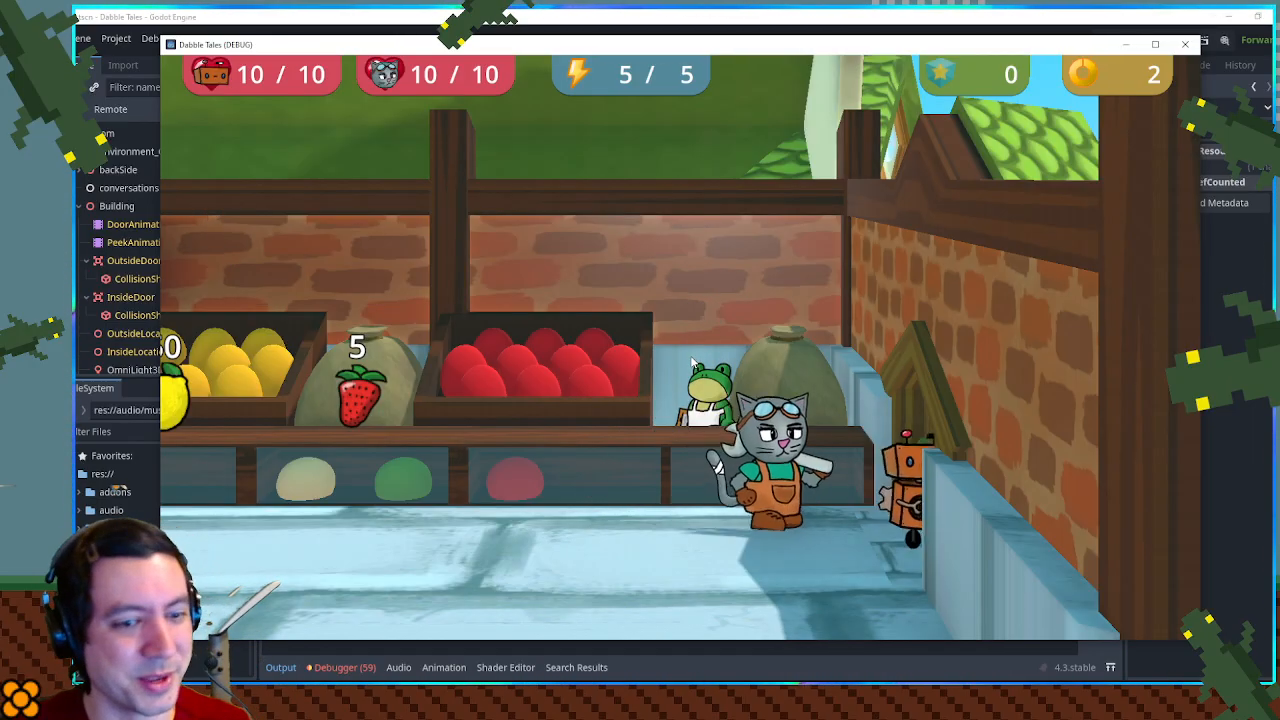
key(Left)
key(space)
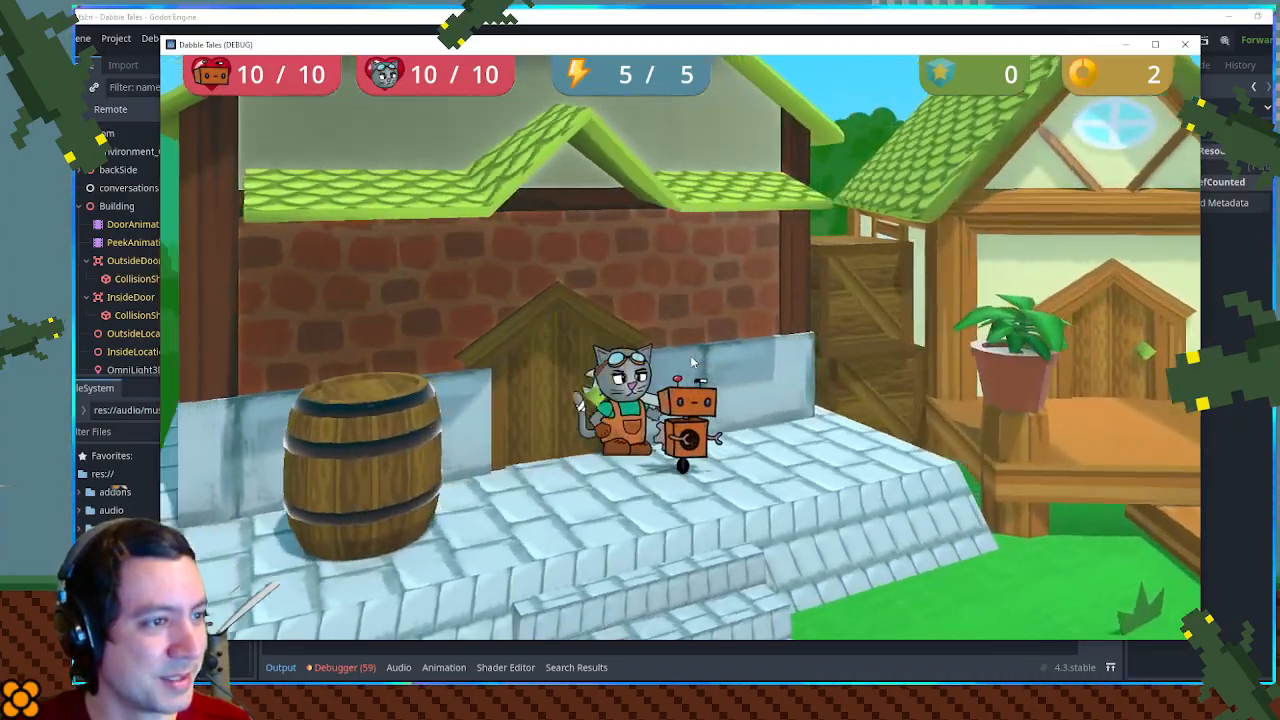
- Walk from the shop along the village path toward the water tower and back to the frog on the path
key(Left)
key(Down)
key(Right)
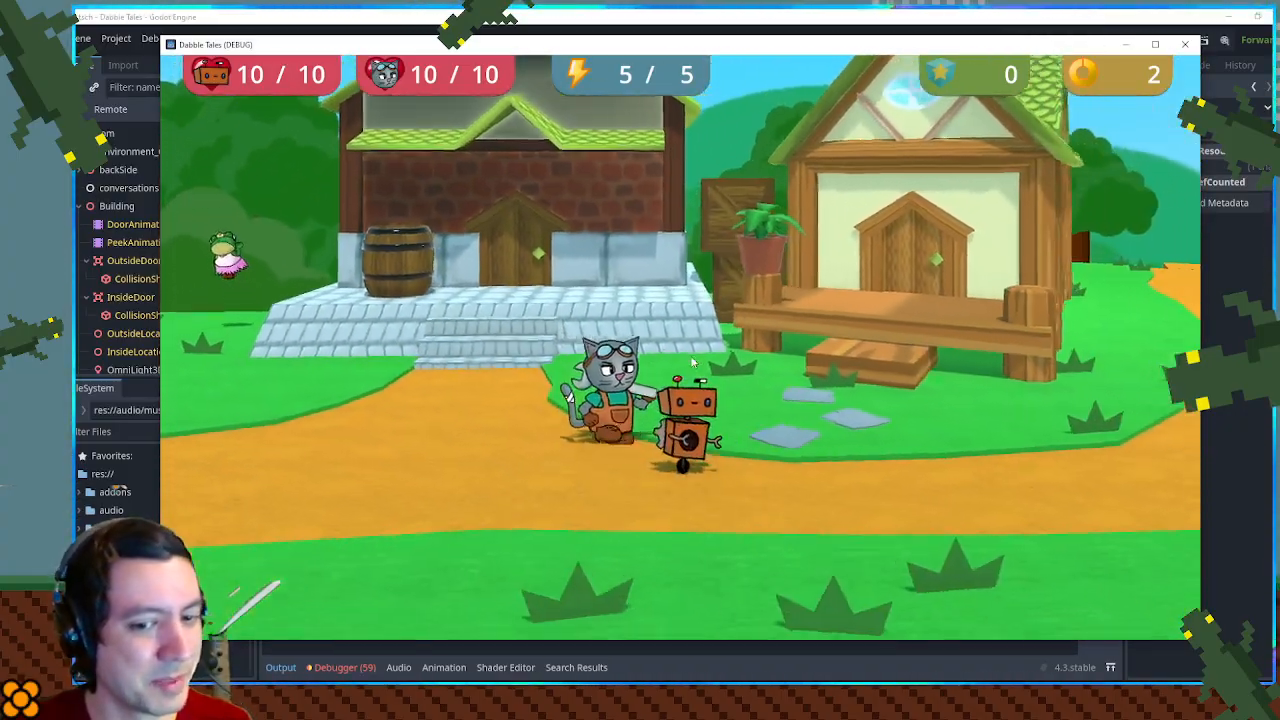
key(Right)
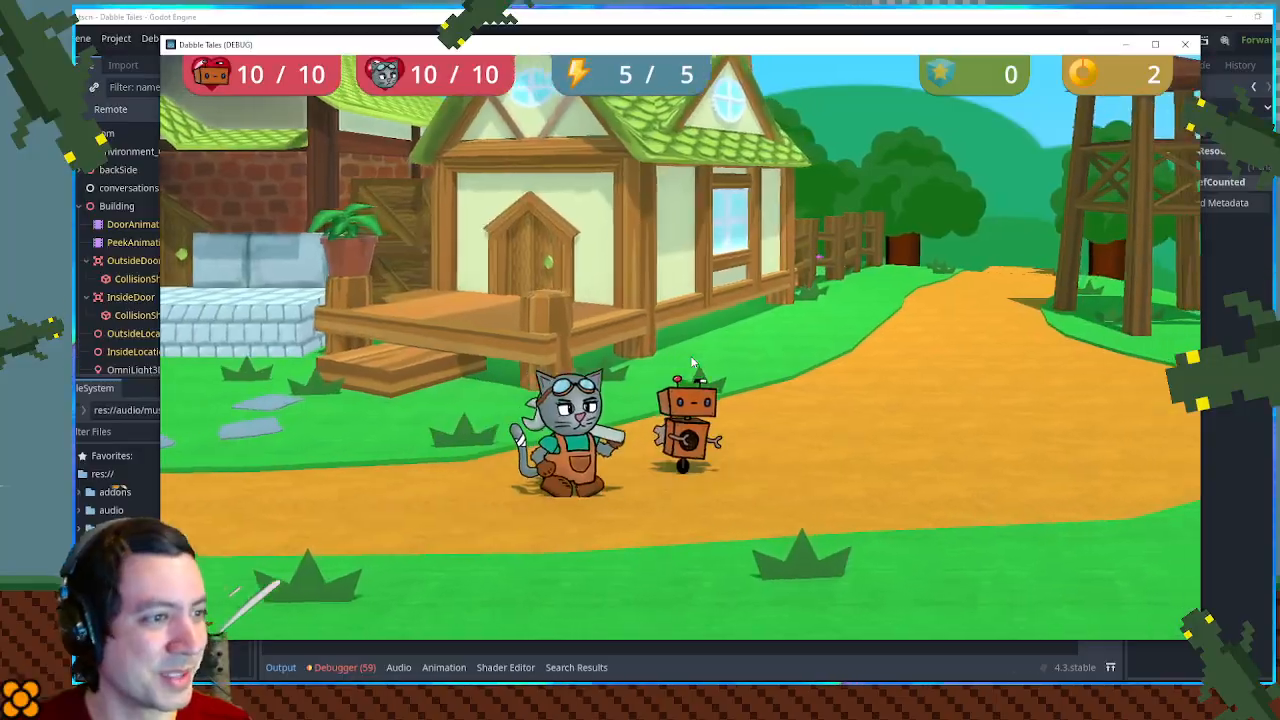
key(Left)
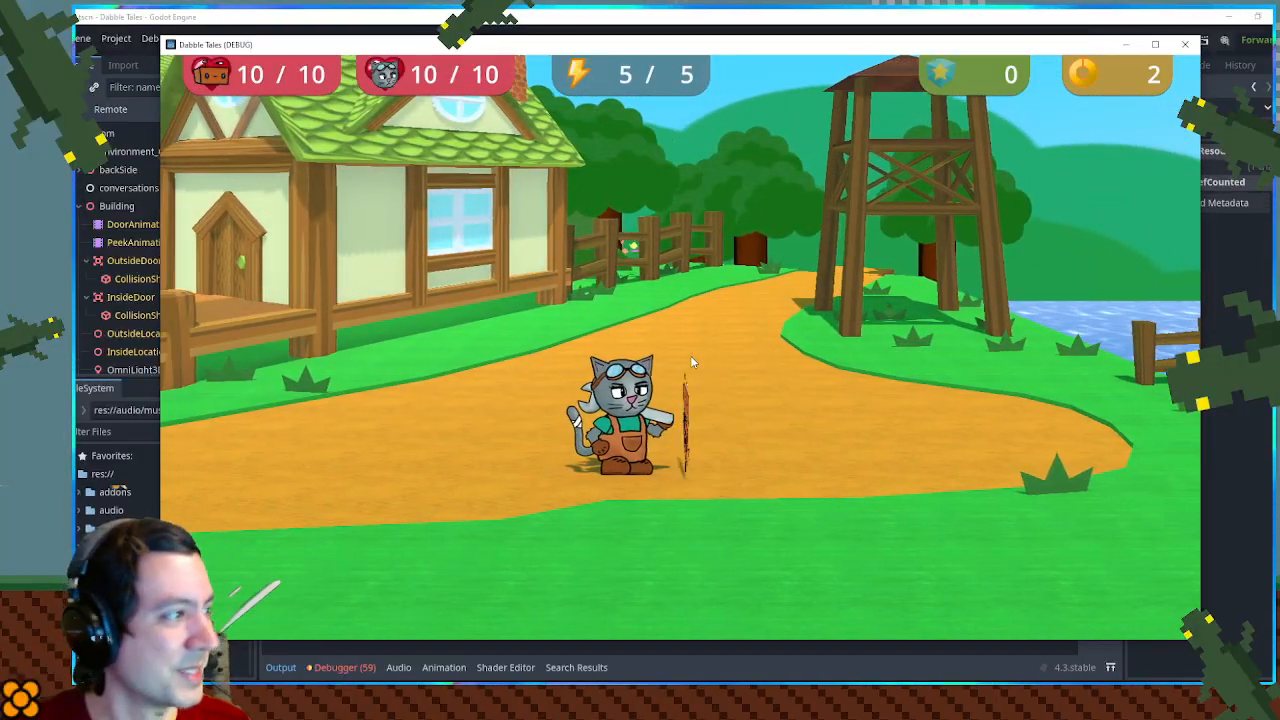
key(Left)
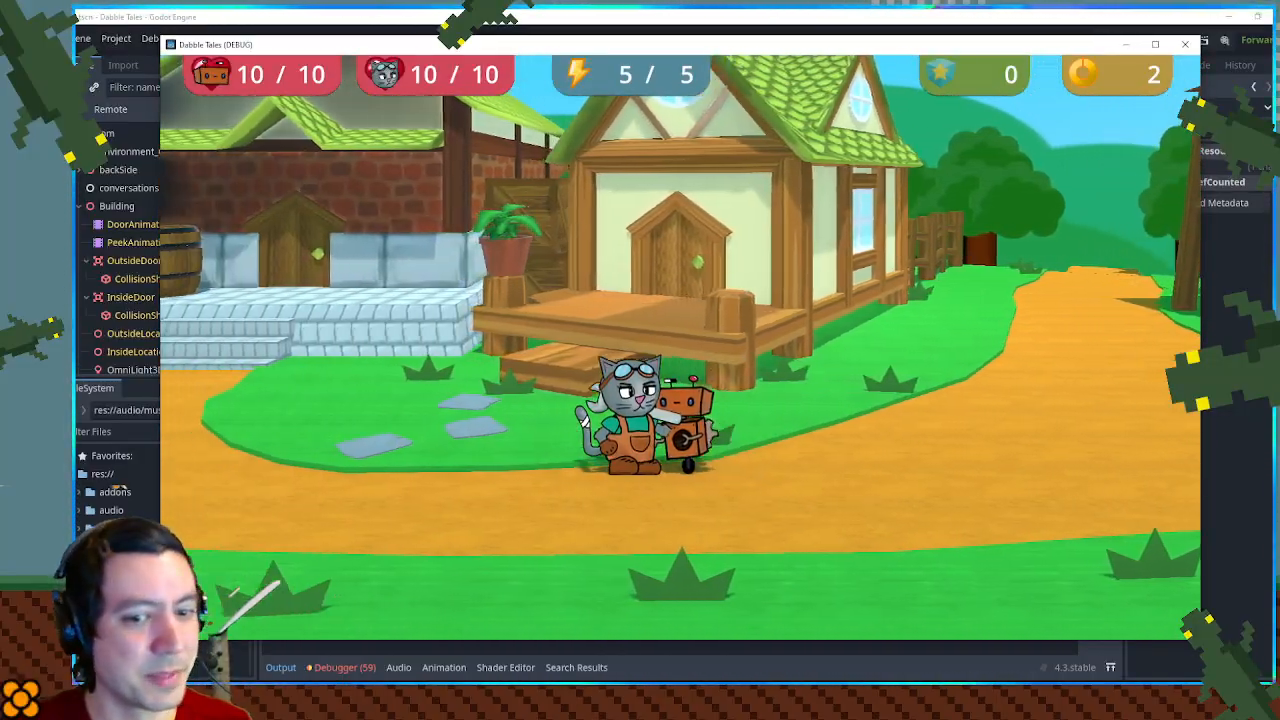
key(Left)
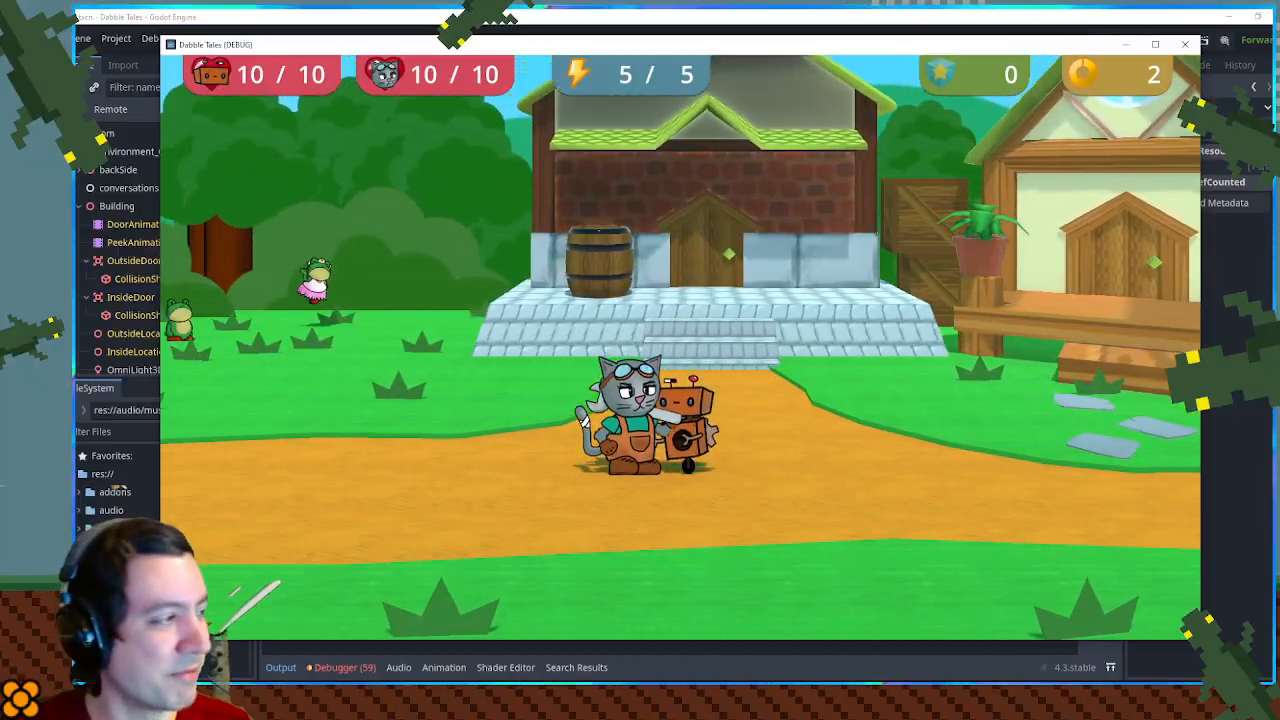
key(Left)
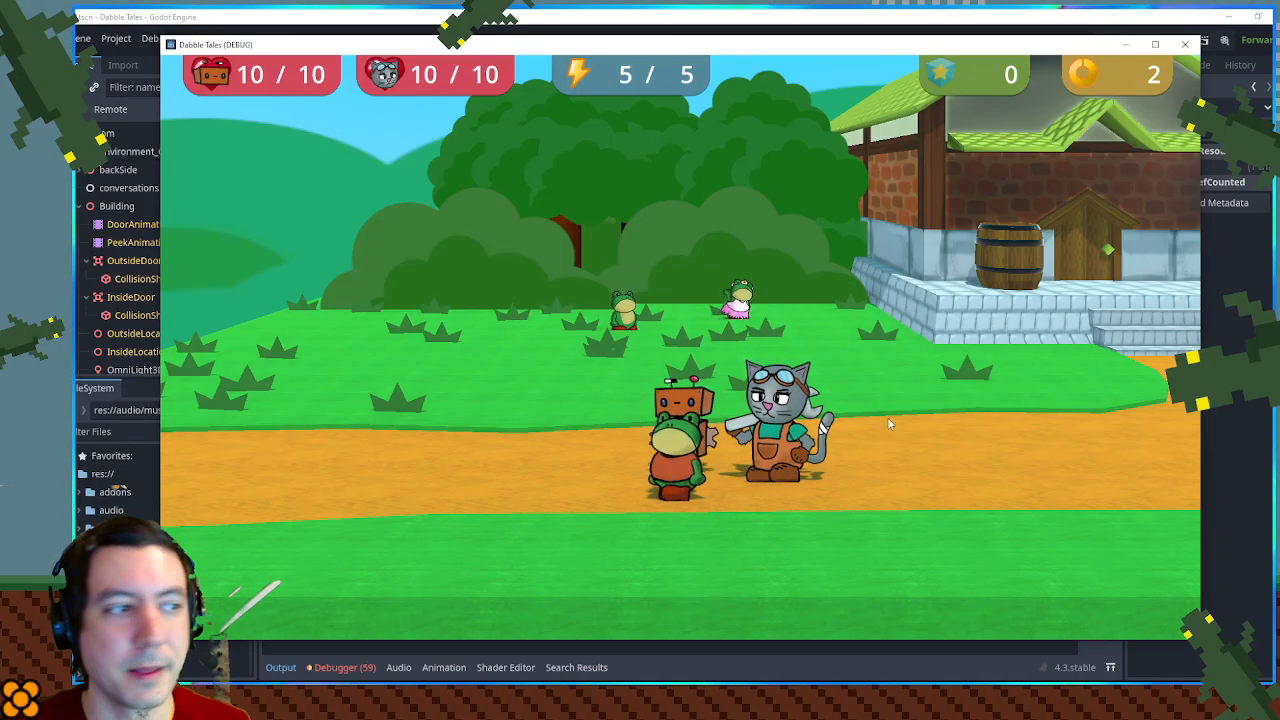
- Examine the village by walking past both houses to the wooden bridge and back to the frogs
key(d)
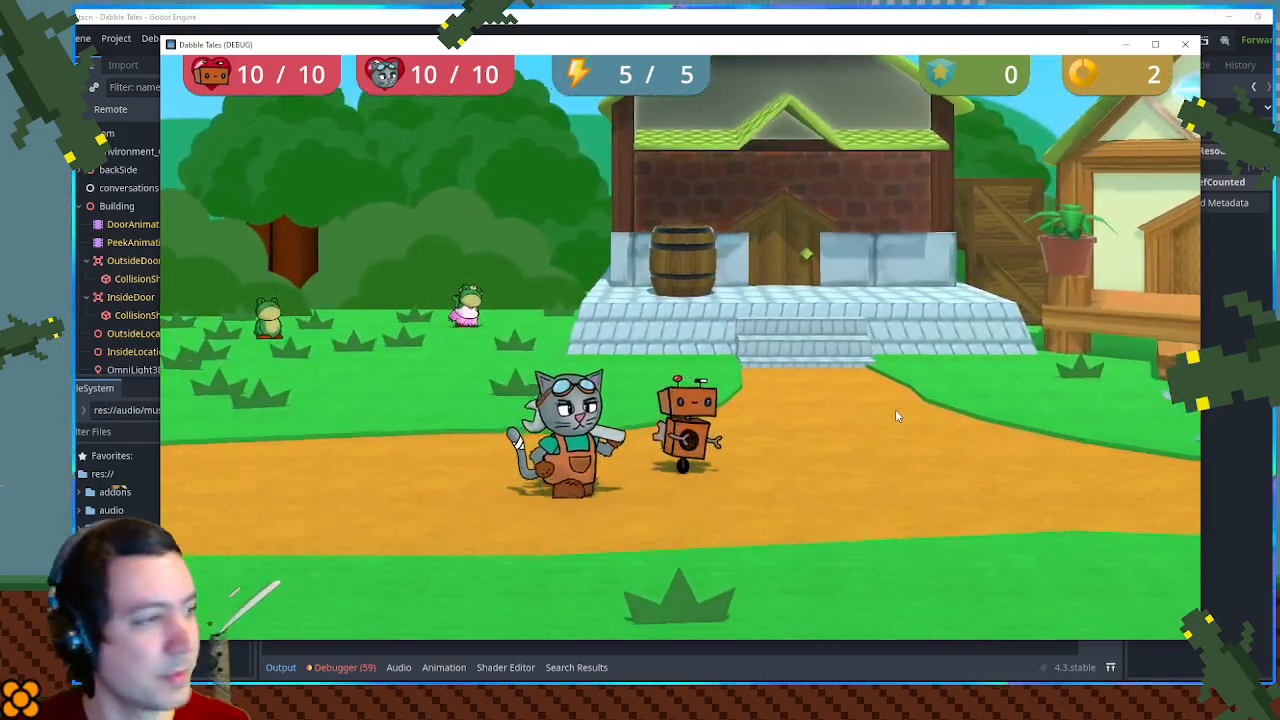
key(d)
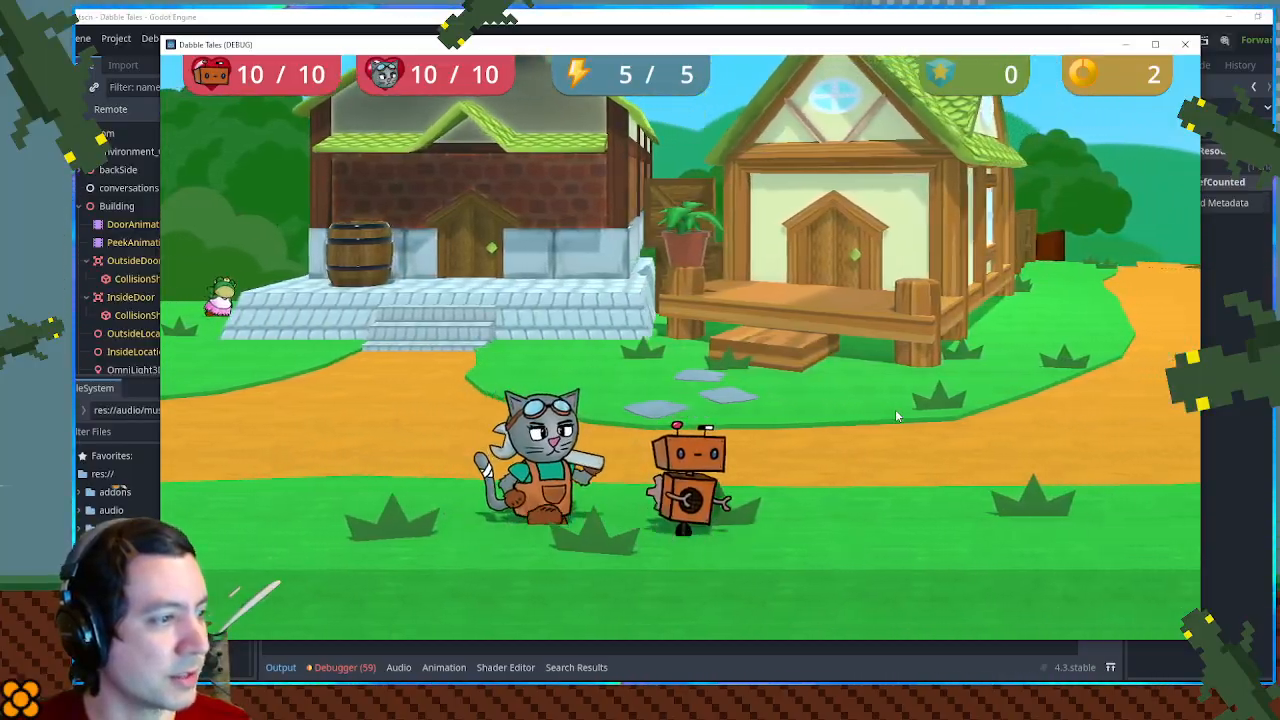
key(d)
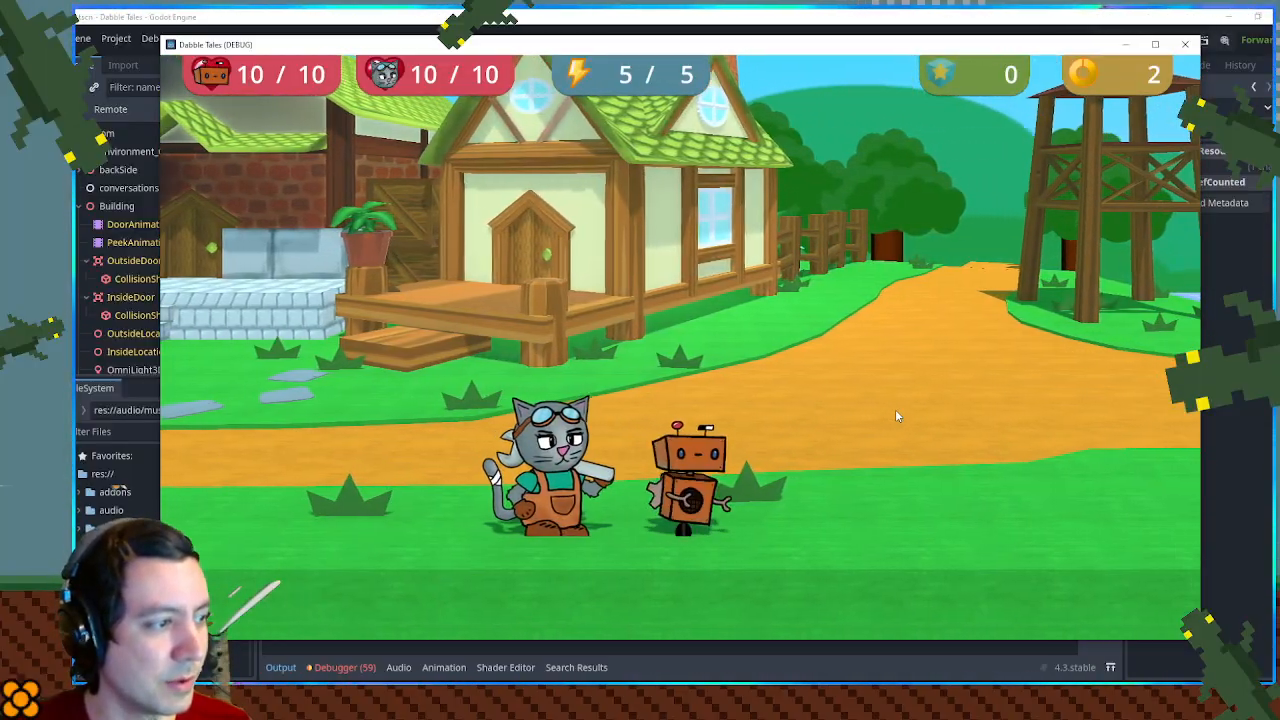
key(d)
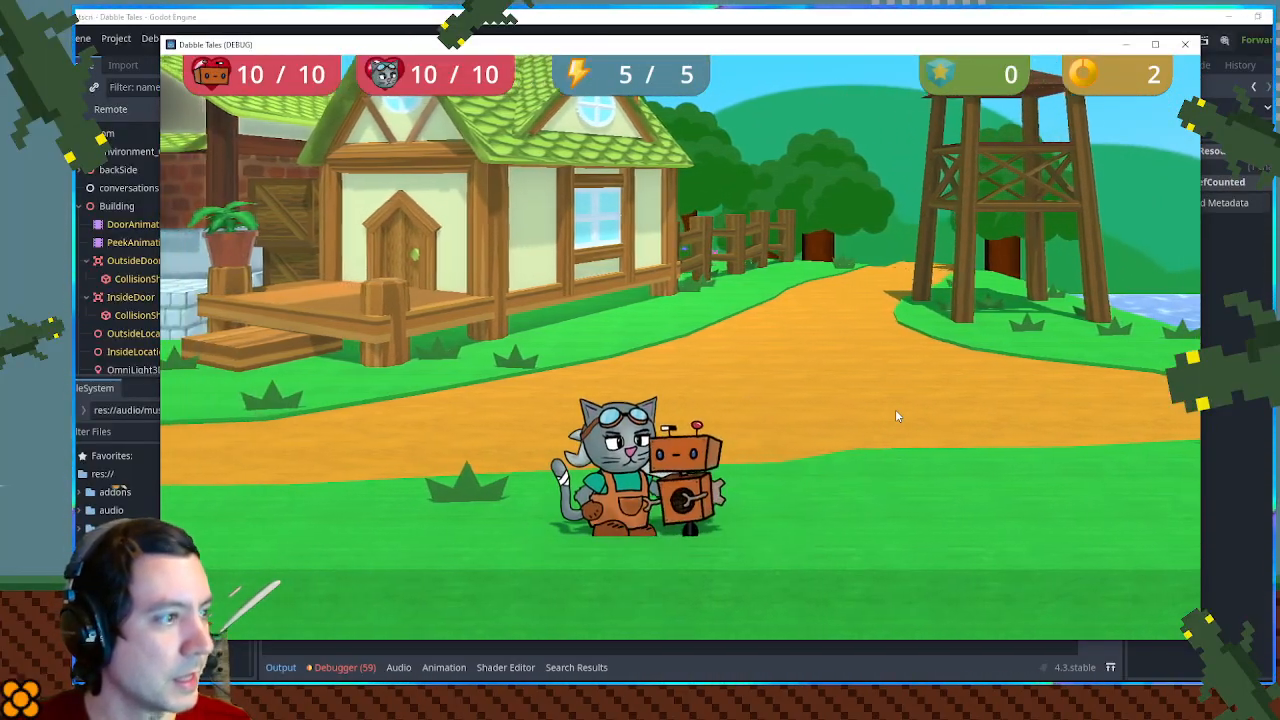
key(d)
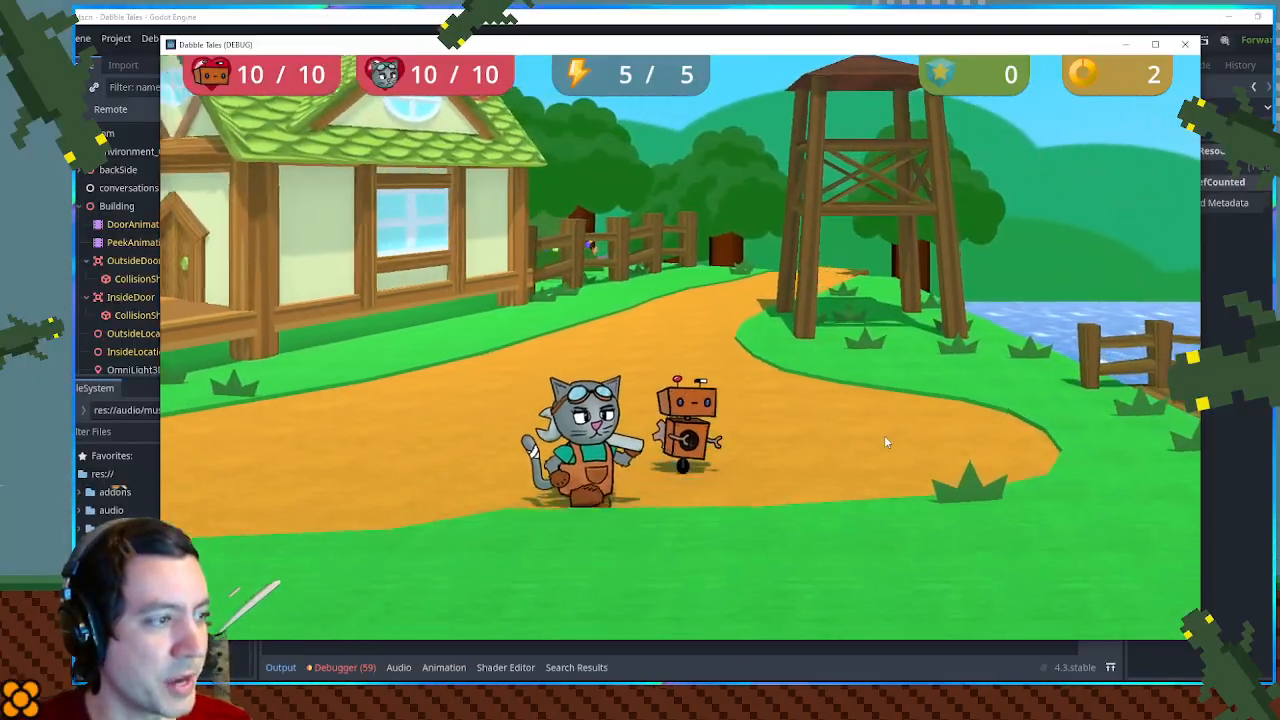
key(d)
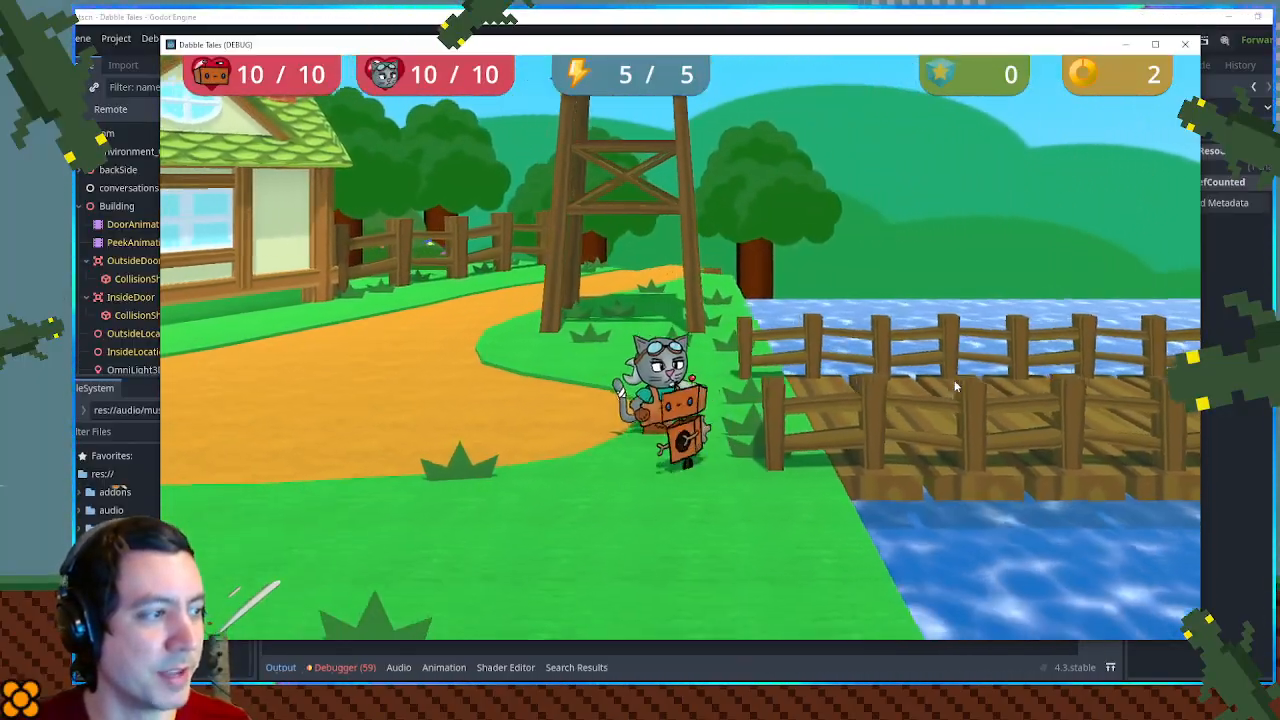
key(a)
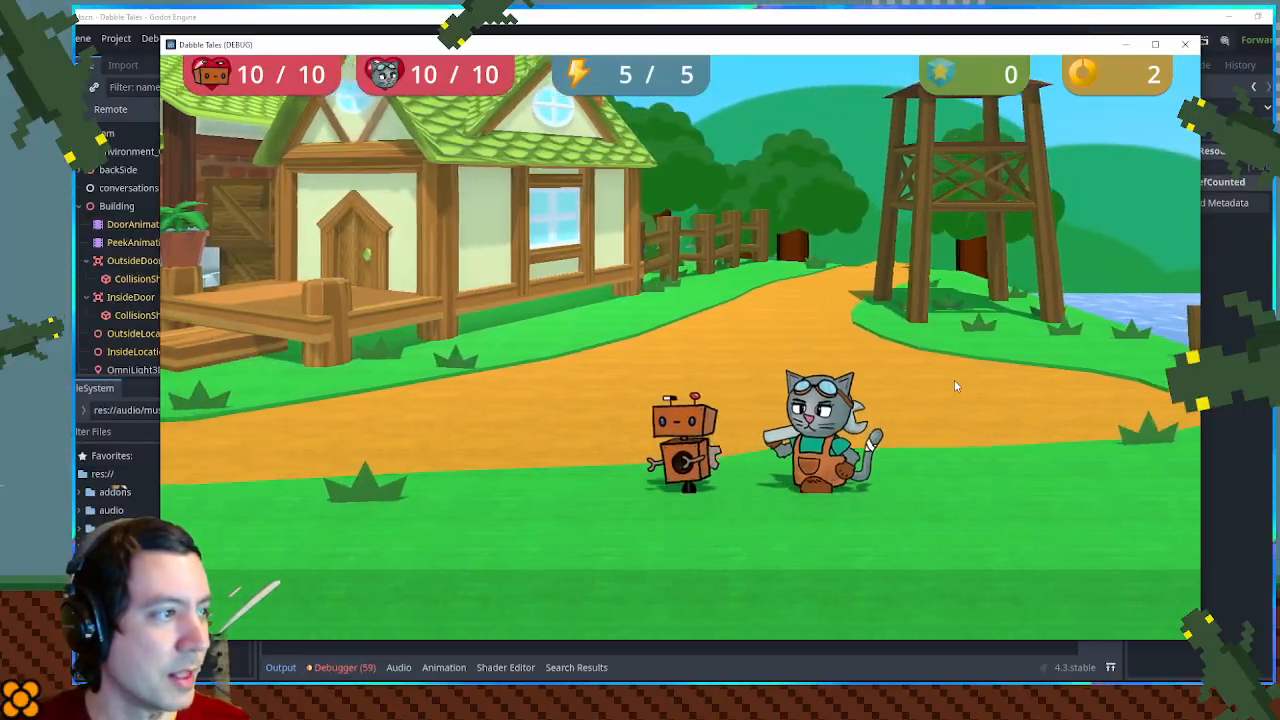
key(a)
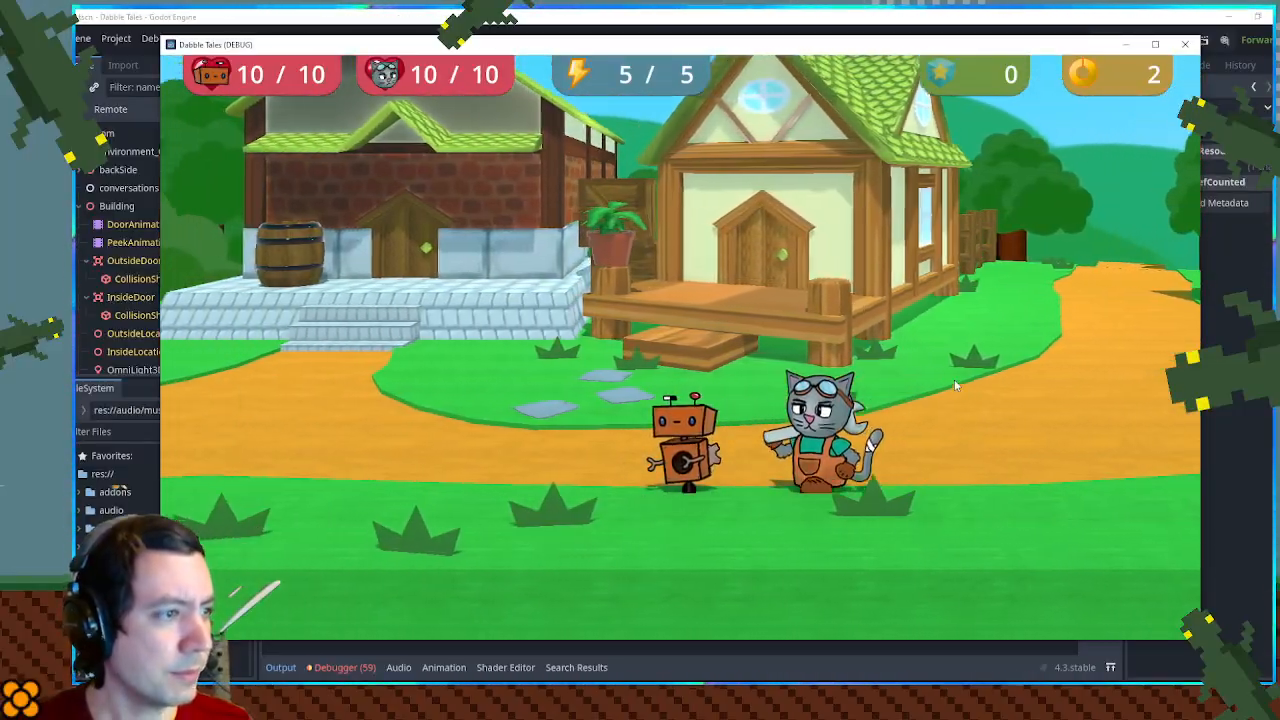
key(a)
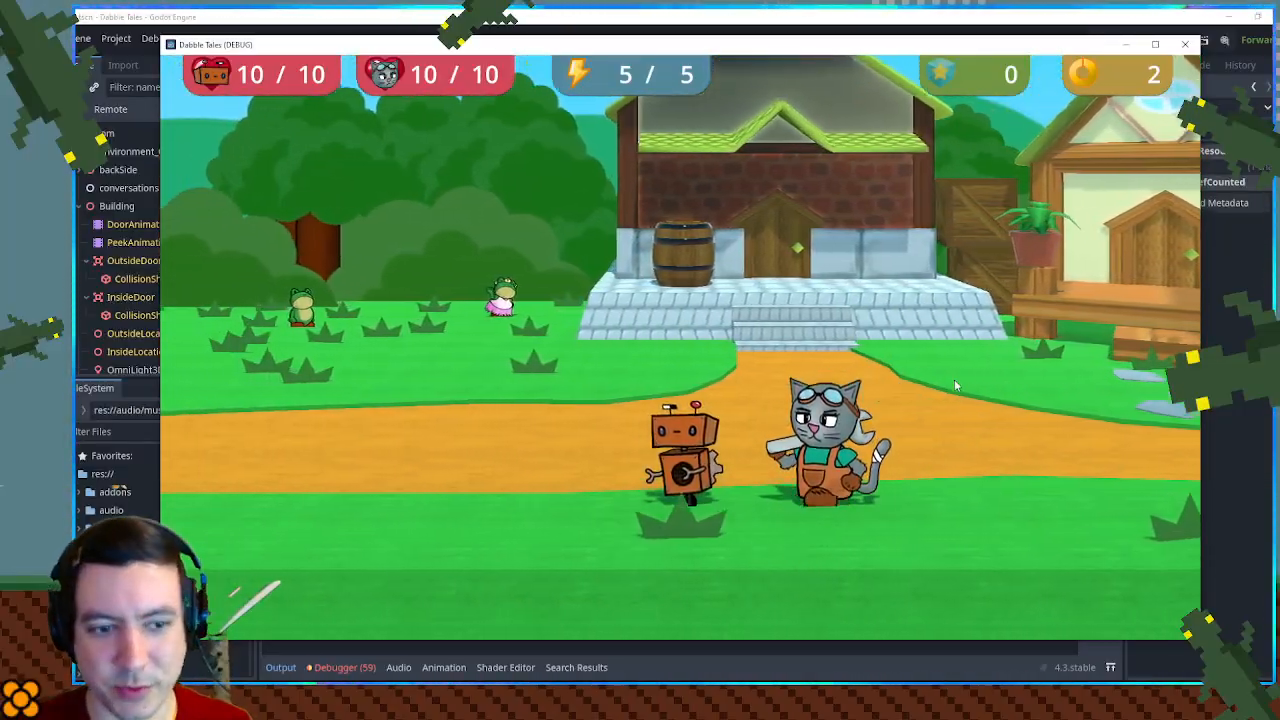
key(a)
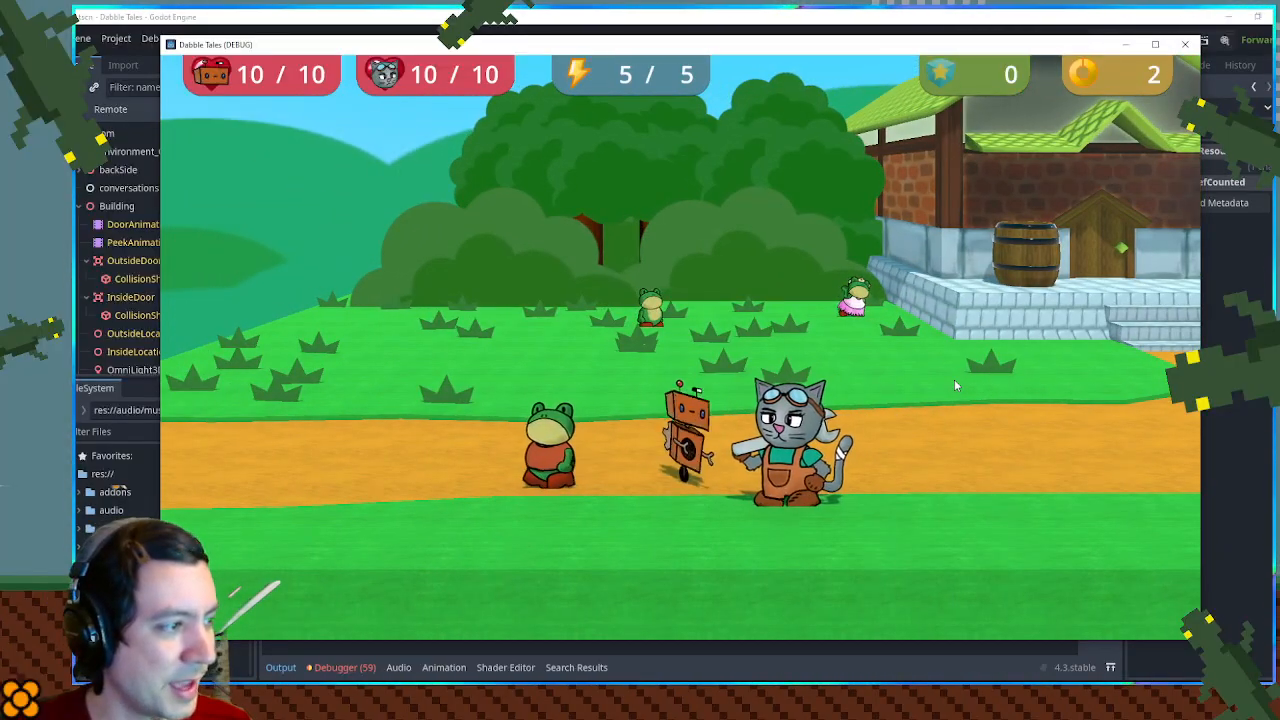
key(w)
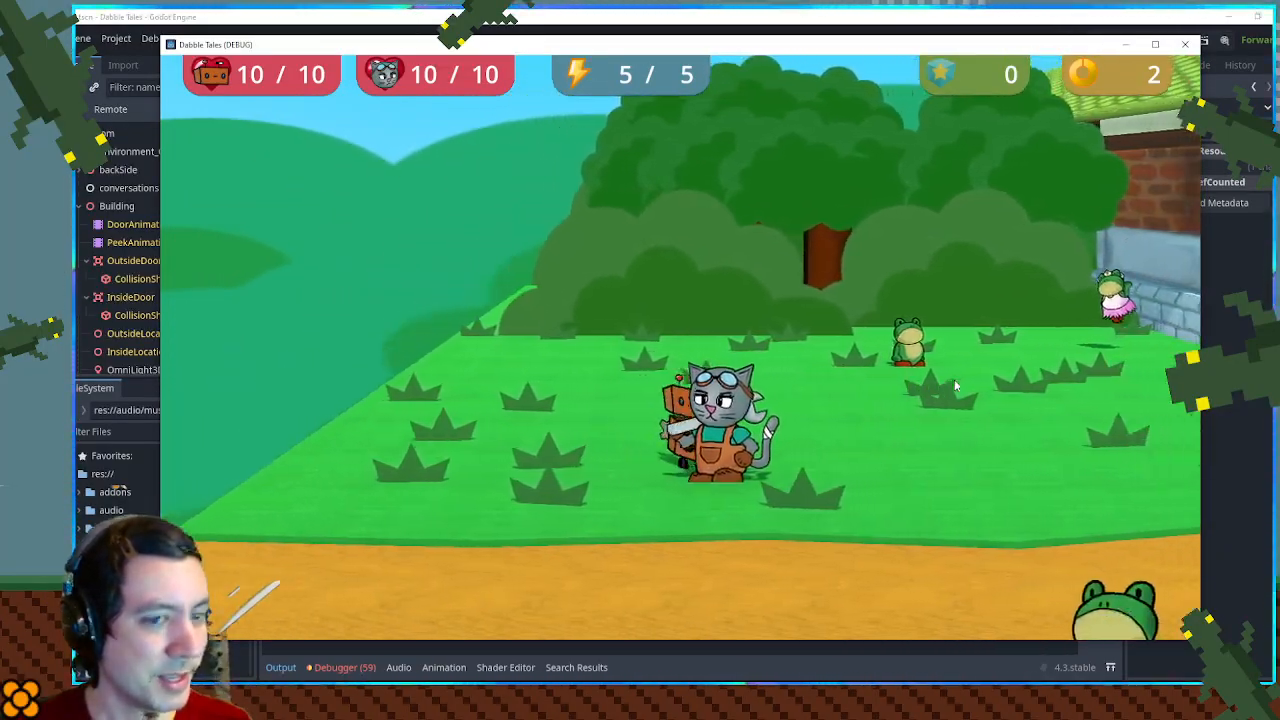
key(d)
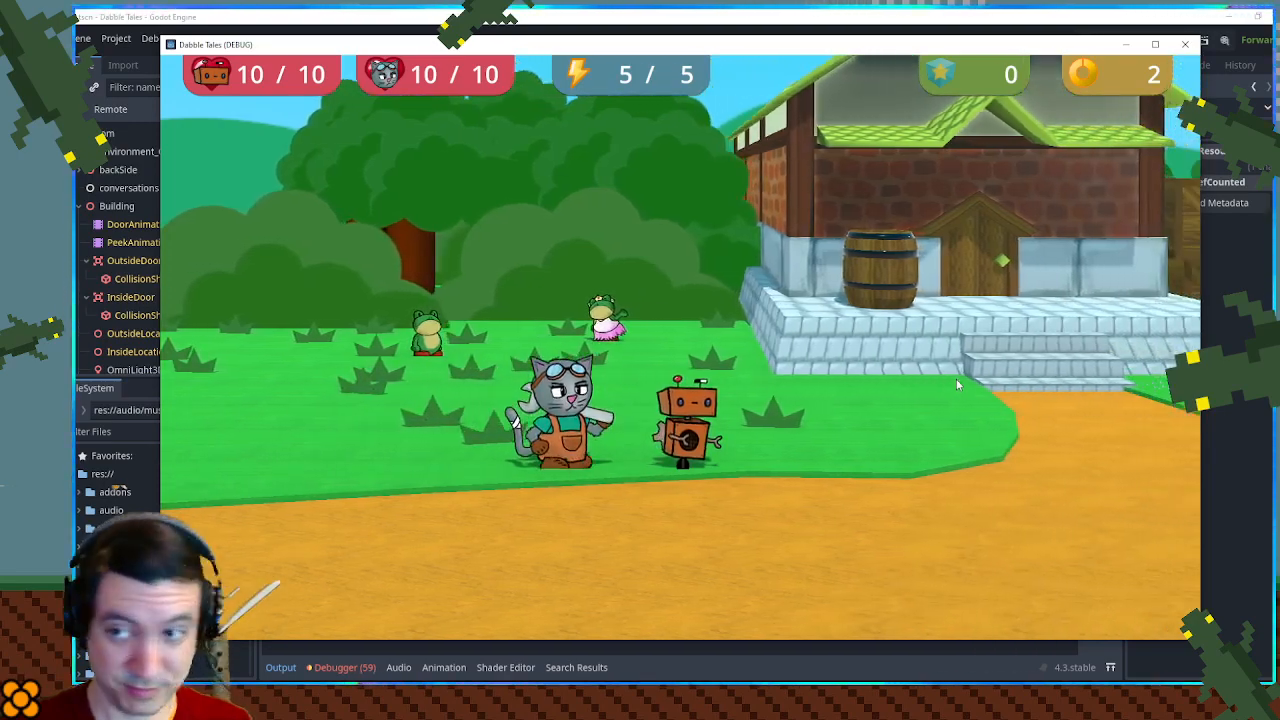
key(d)
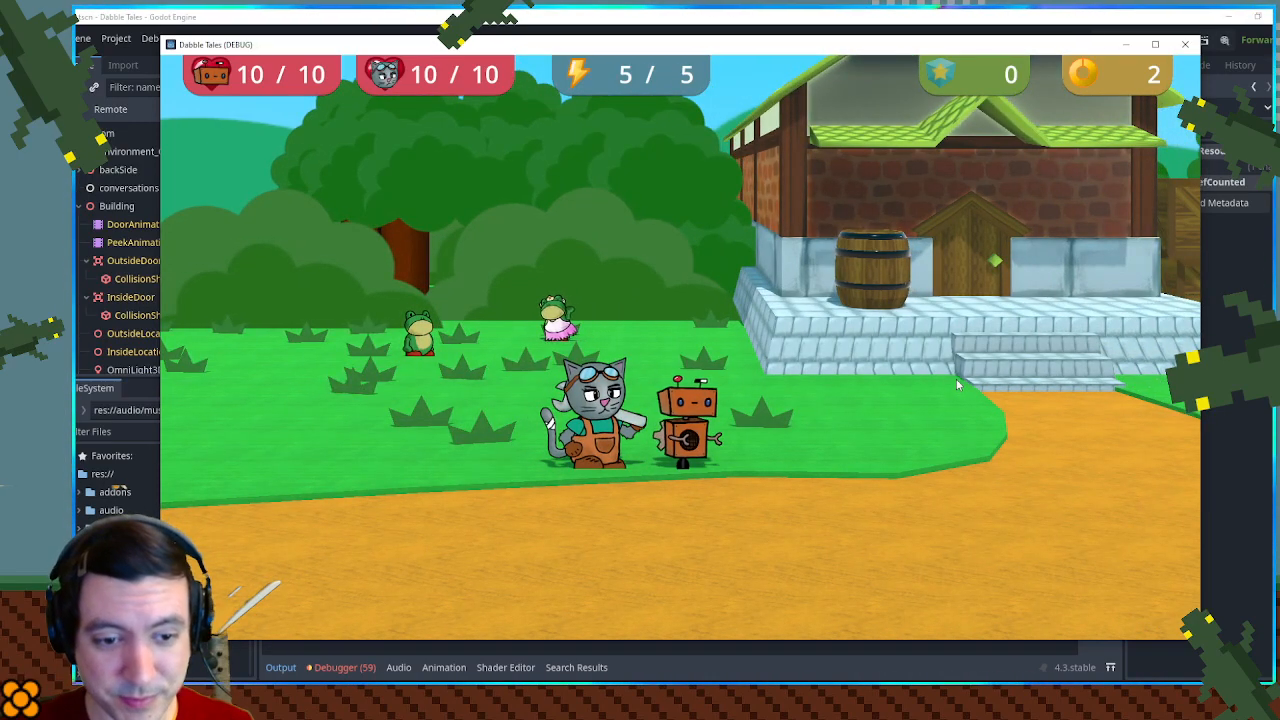
key(a)
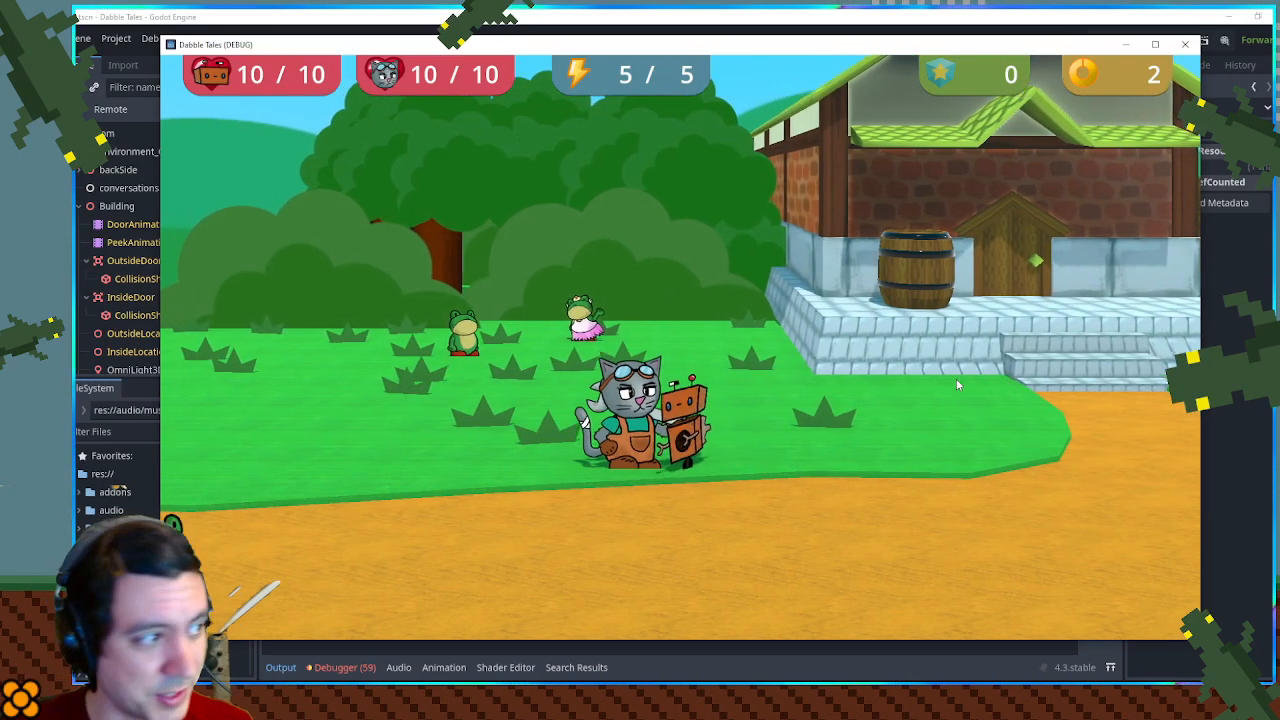
key(d)
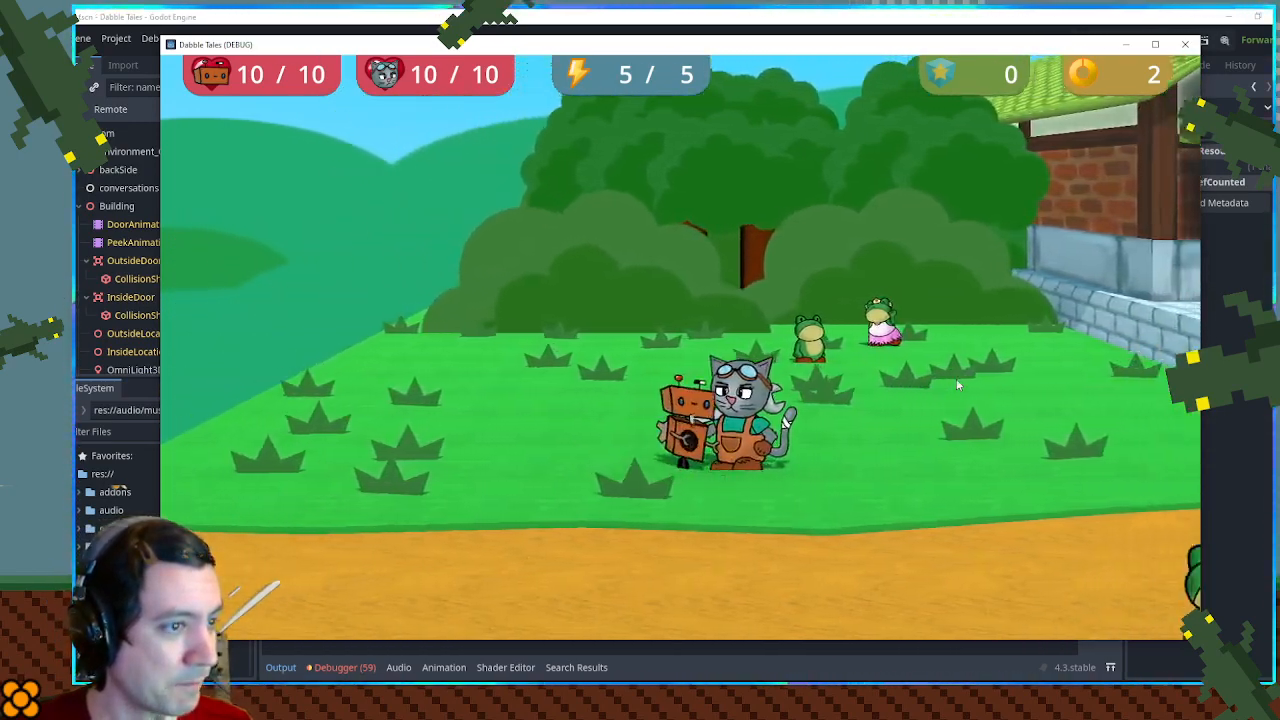
key(a)
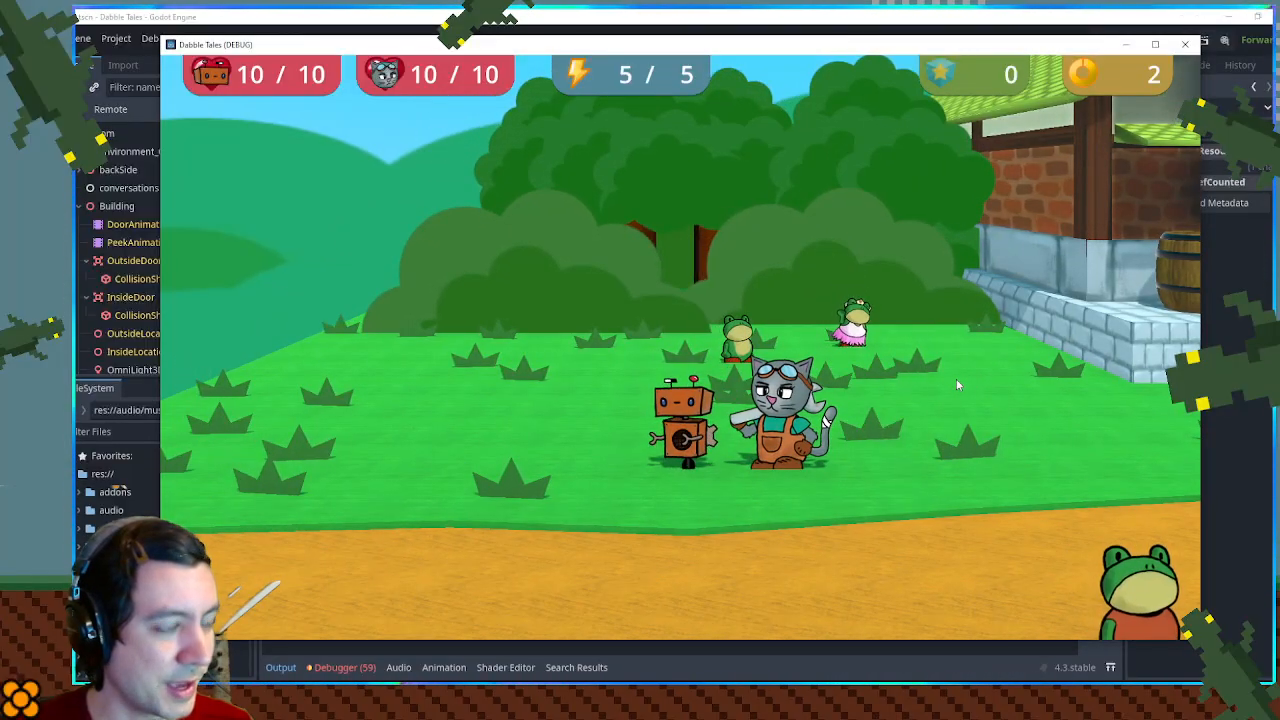
key(a)
key(d)
key(s)
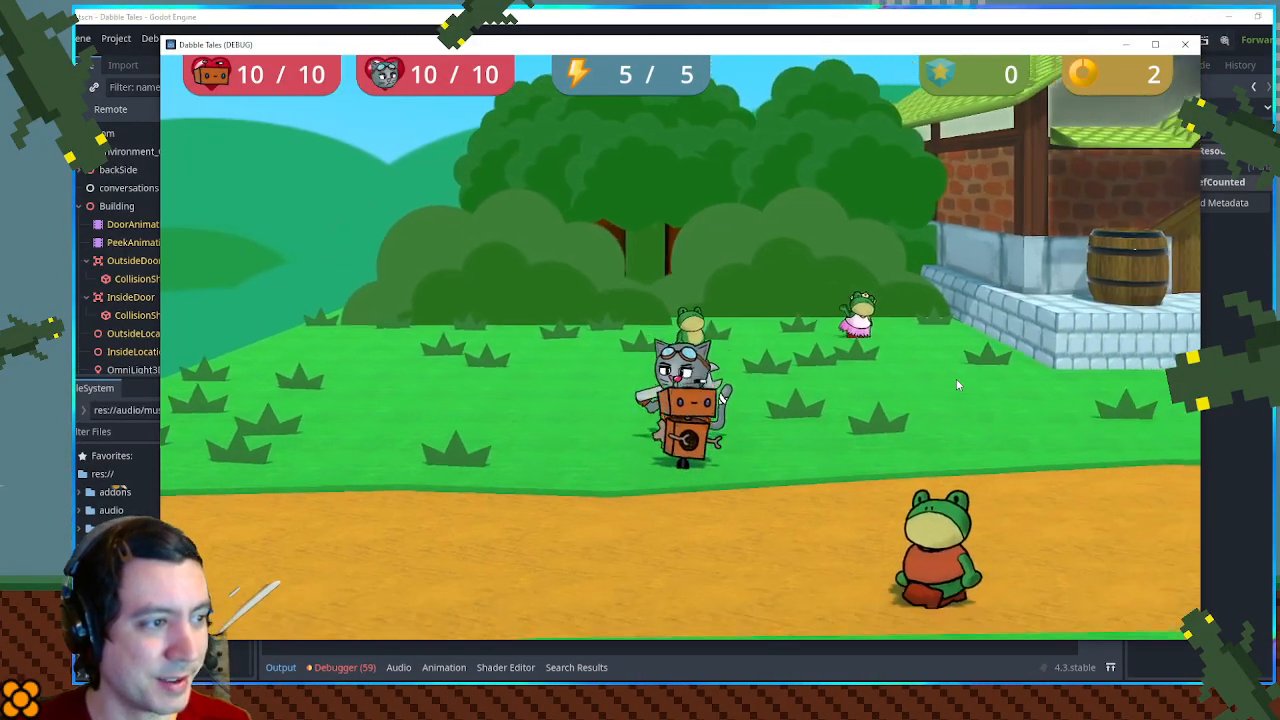
key(a)
key(w)
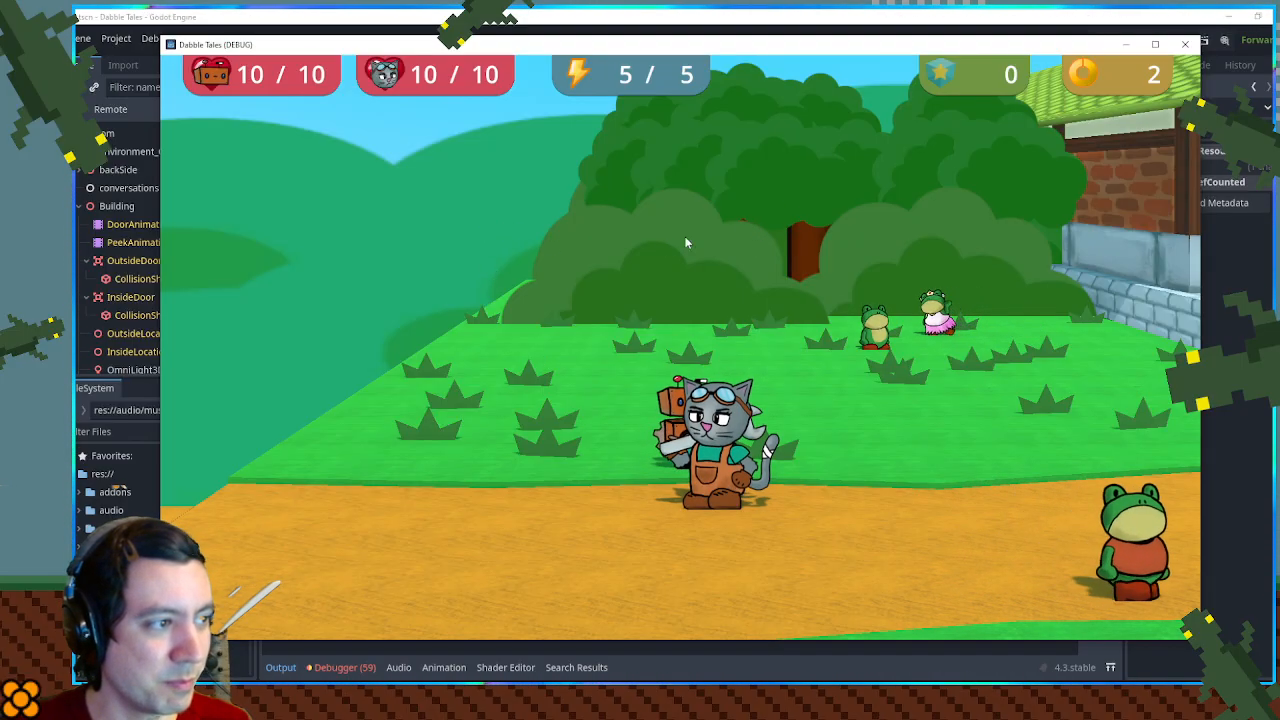
key(w)
key(a)
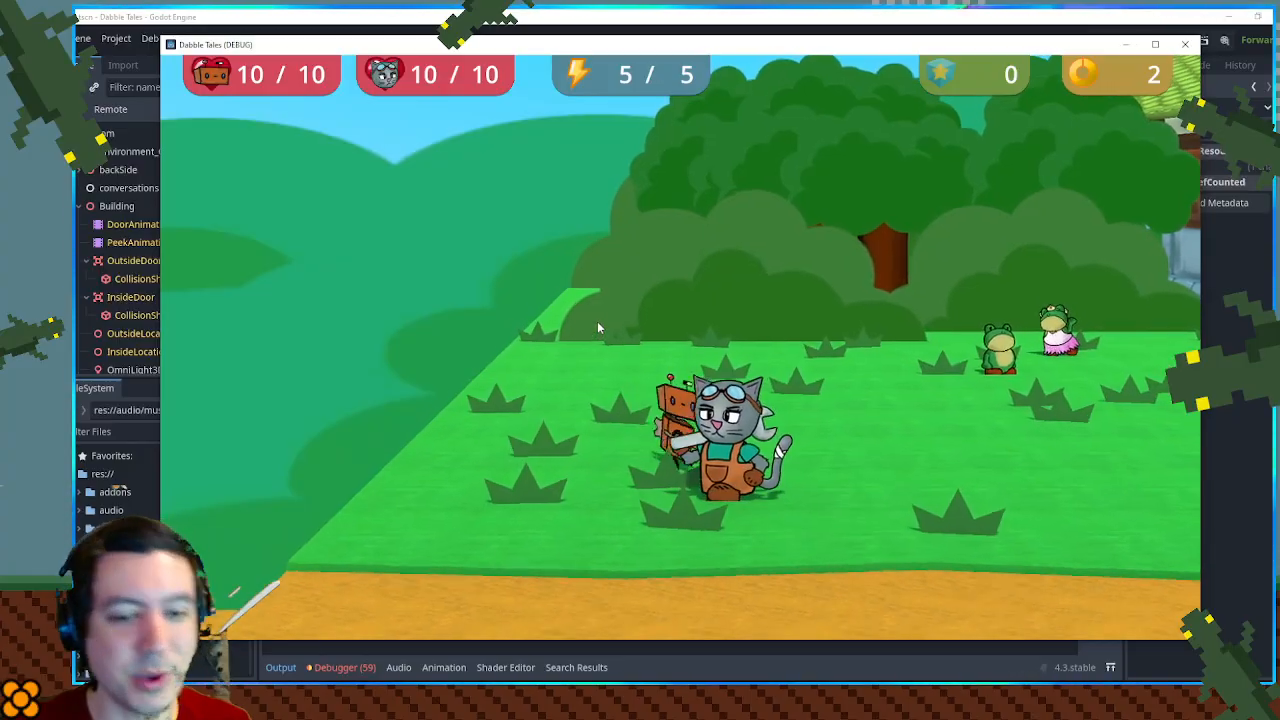
key(d)
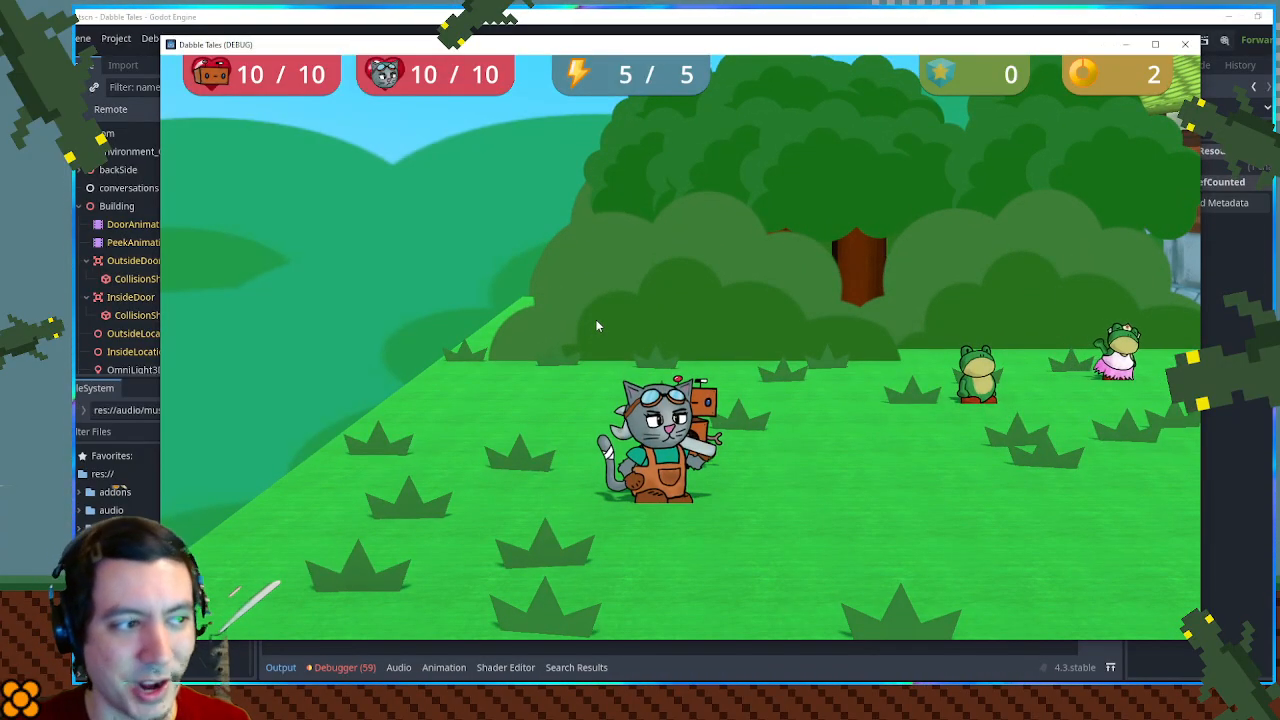
key(d)
key(s)
key(s)
key(d)
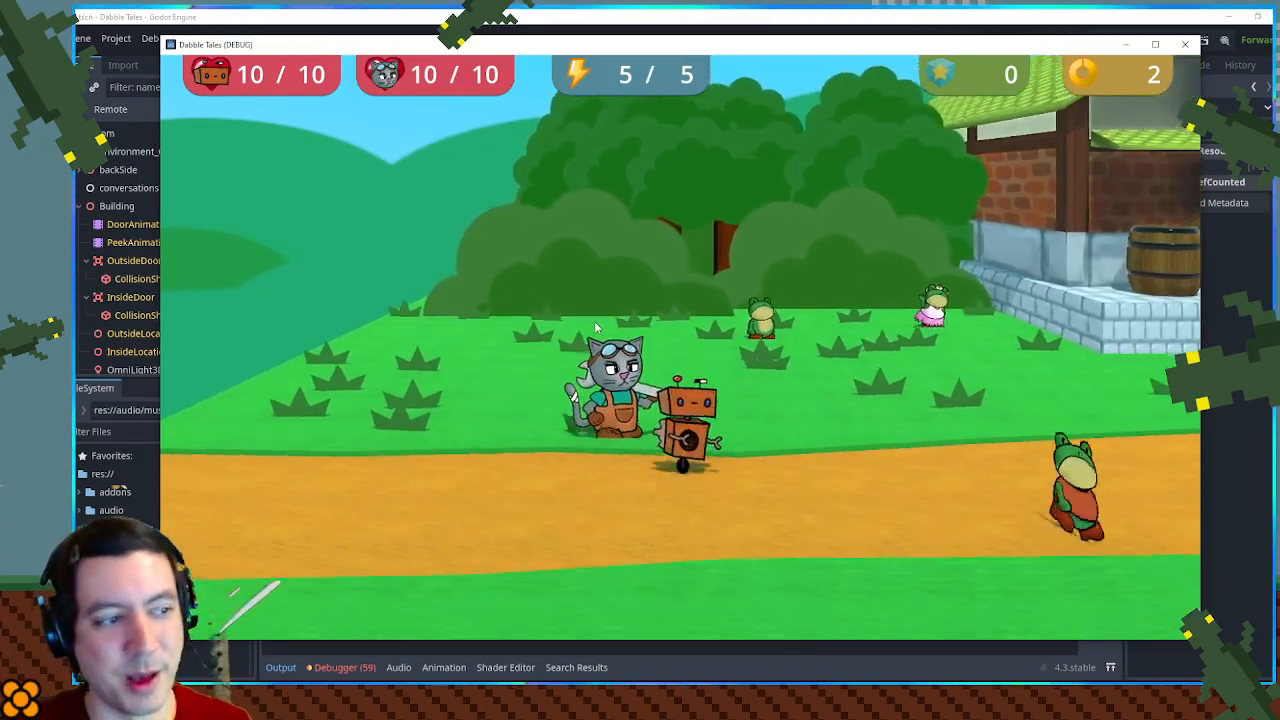
key(a)
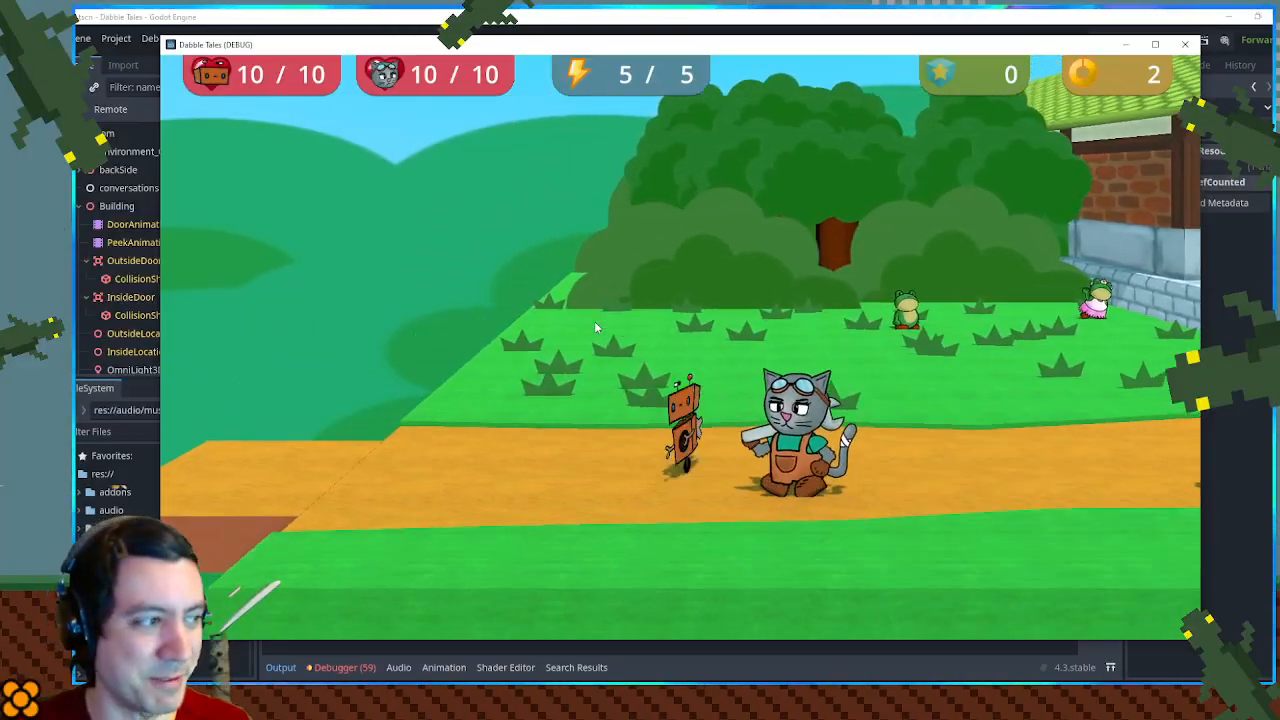
key(a)
key(w)
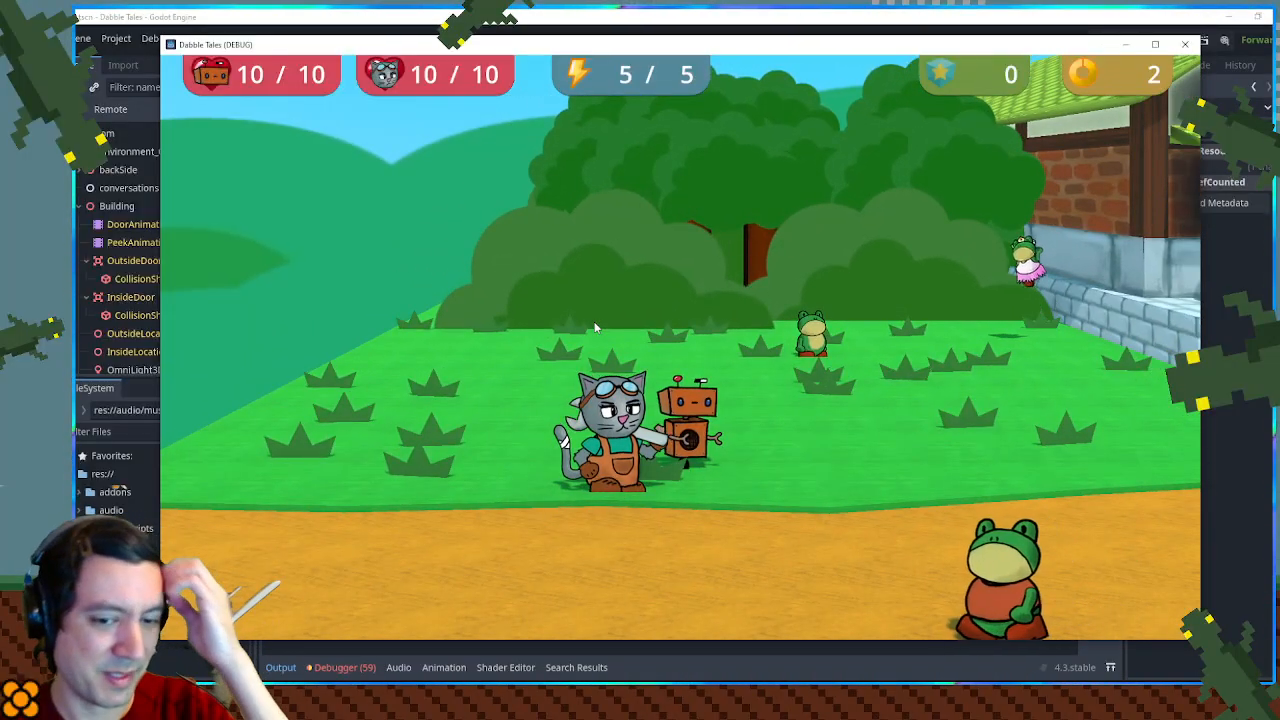
key(a)
key(s)
key(a)
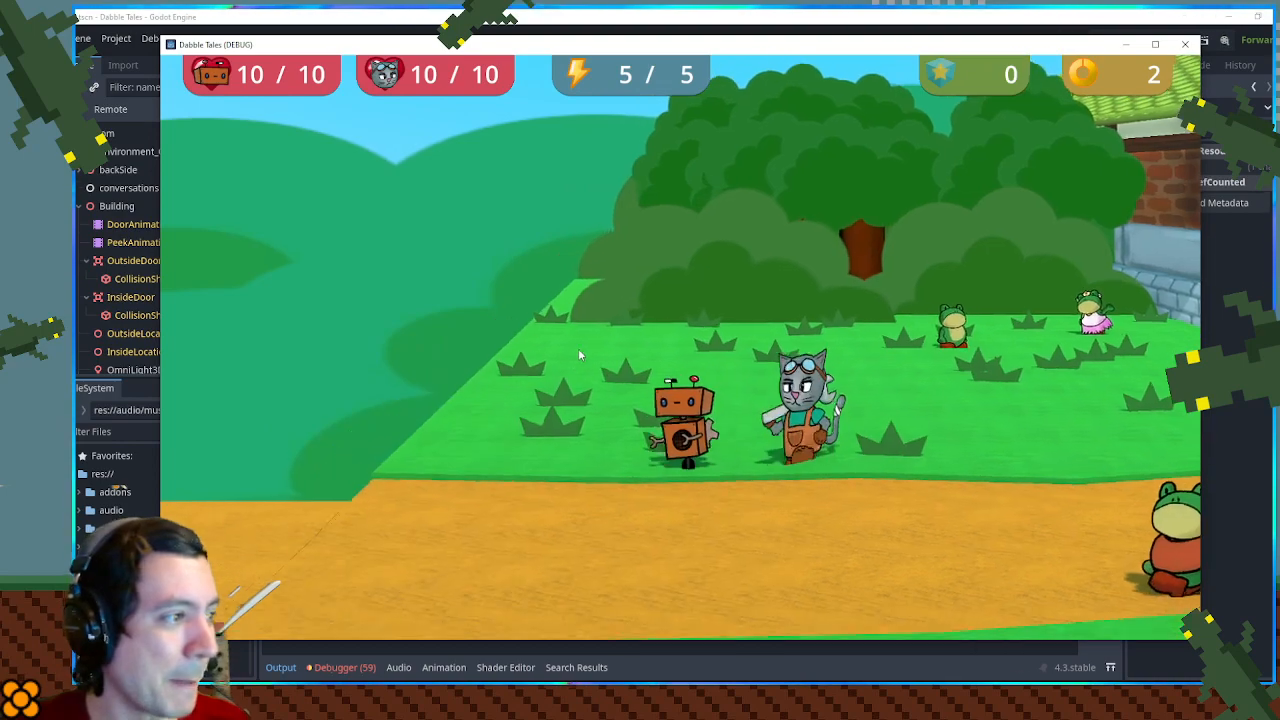
key(s)
key(d)
key(w)
key(a)
key(a)
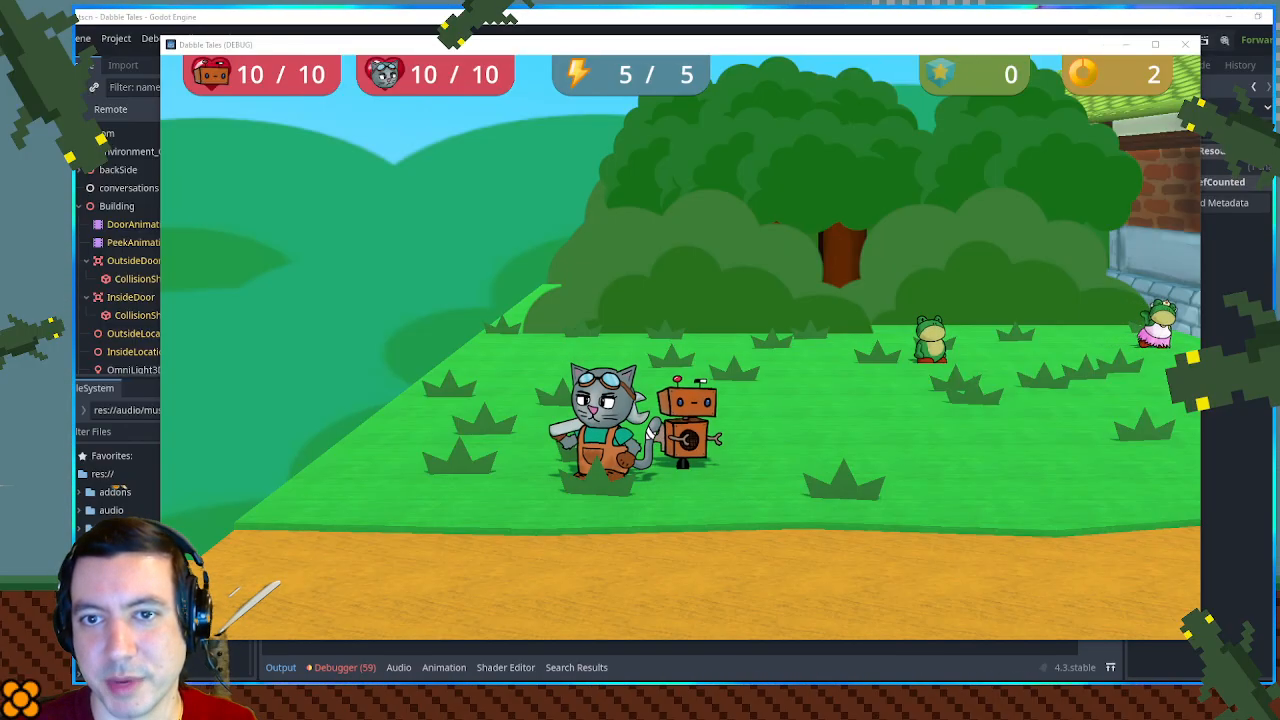
- Switch to the Firefox window with Omniglot's fictional alphabets page, place it over the game and enlarge the page to 140%
drag(1275, 250, 798, 66)
key(ctrl+plus)
key(ctrl+plus)
key(ctrl+plus)
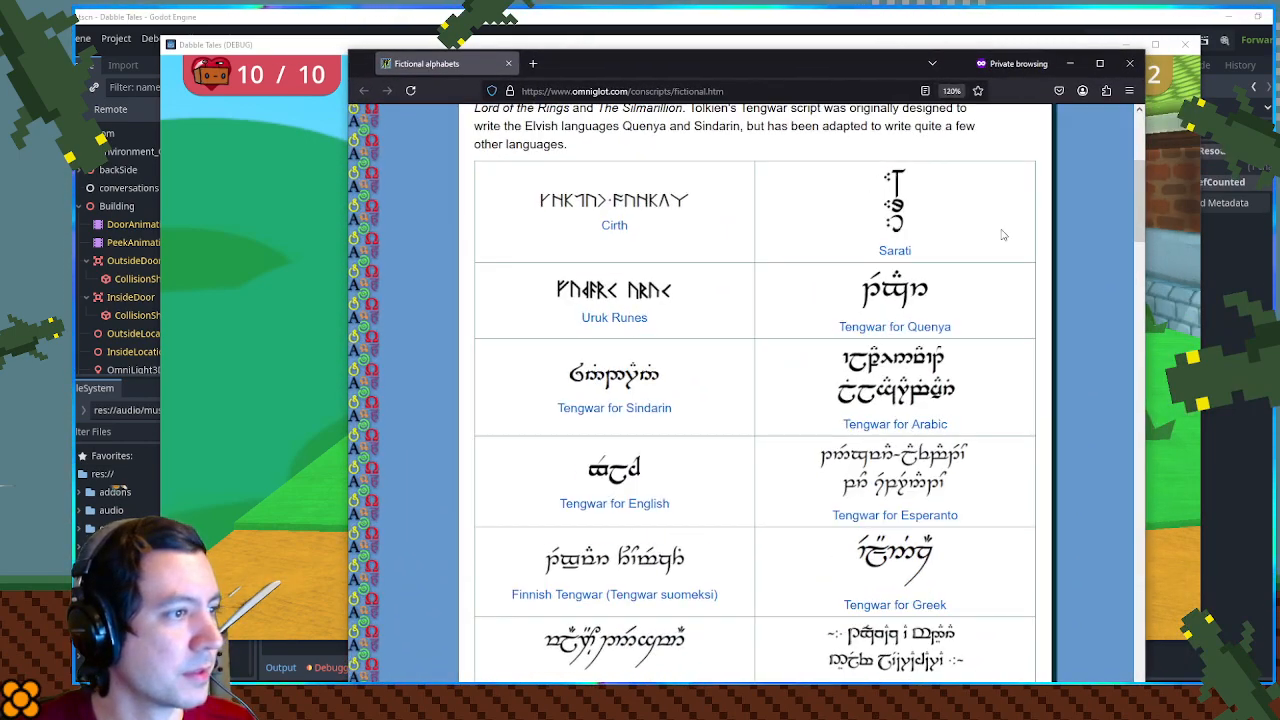
key(ctrl+plus)
- Examine the Tengwar script samples for the different languages, down to the start of the other fictional alphabets
scroll(1109, 236, down, 3)
middle_click(1101, 186)
middle_click(1108, 196)
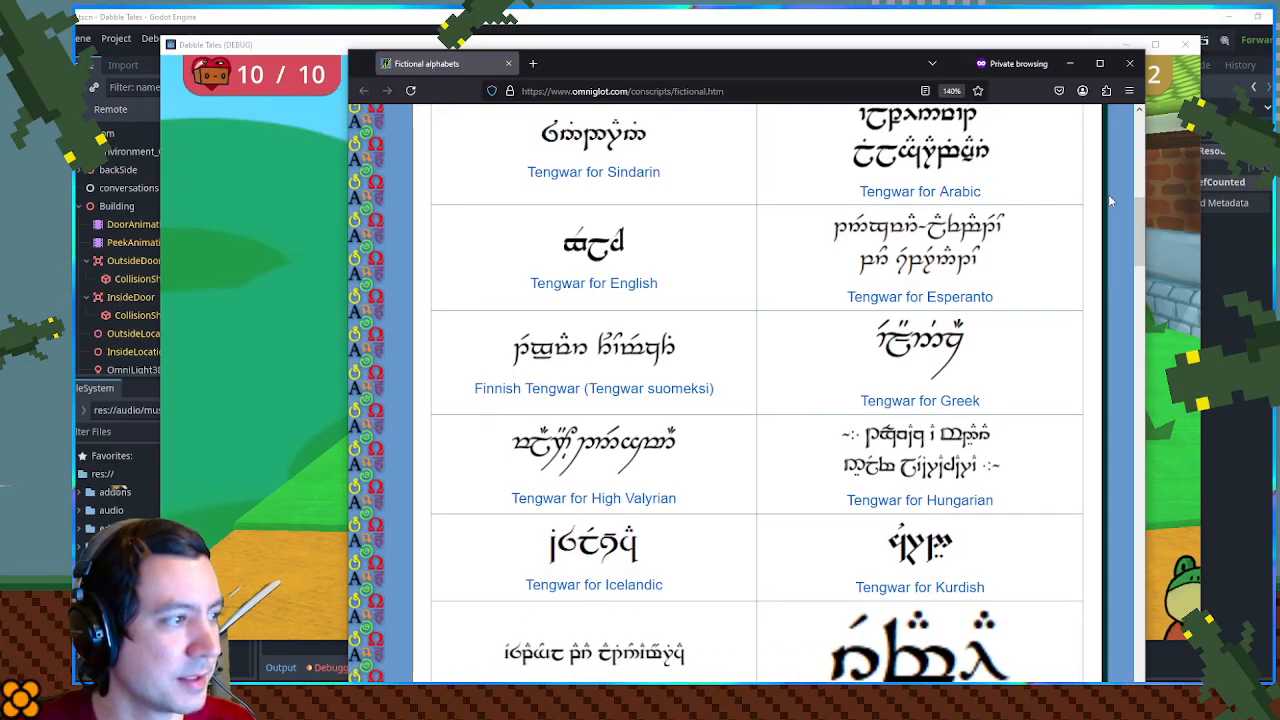
middle_click(1108, 195)
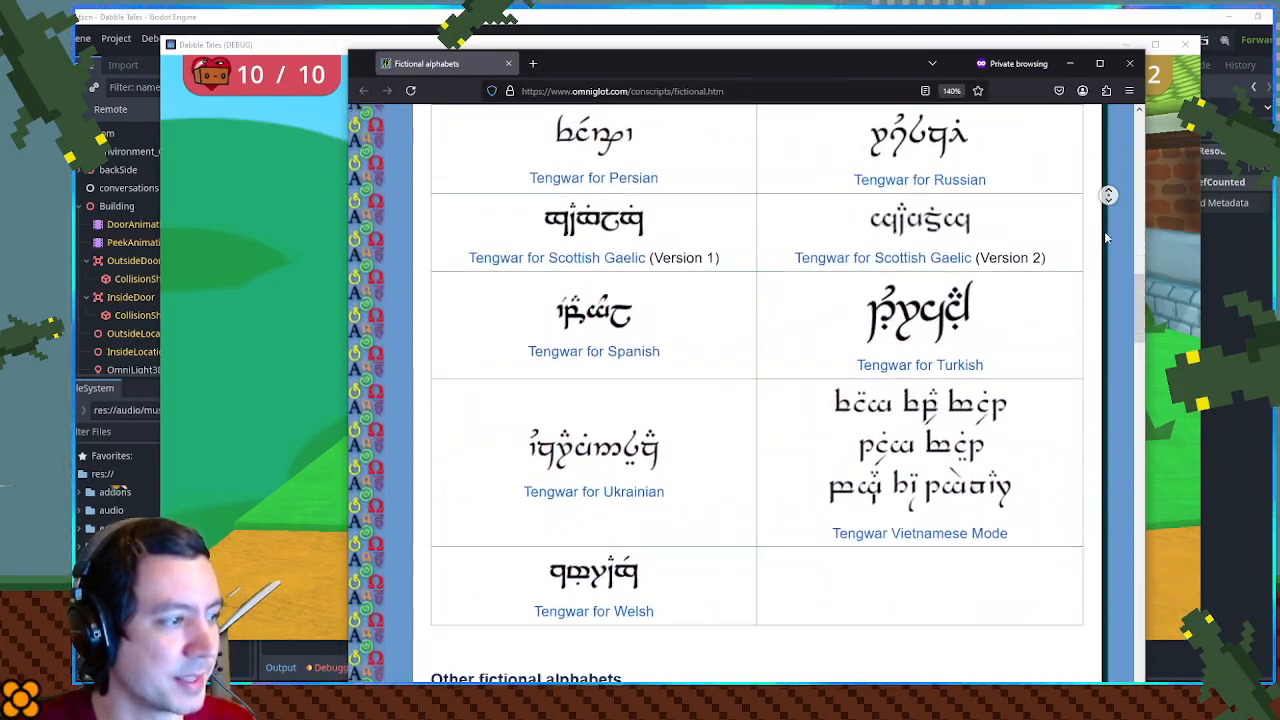
middle_click(1104, 231)
scroll(1102, 225, down, 3)
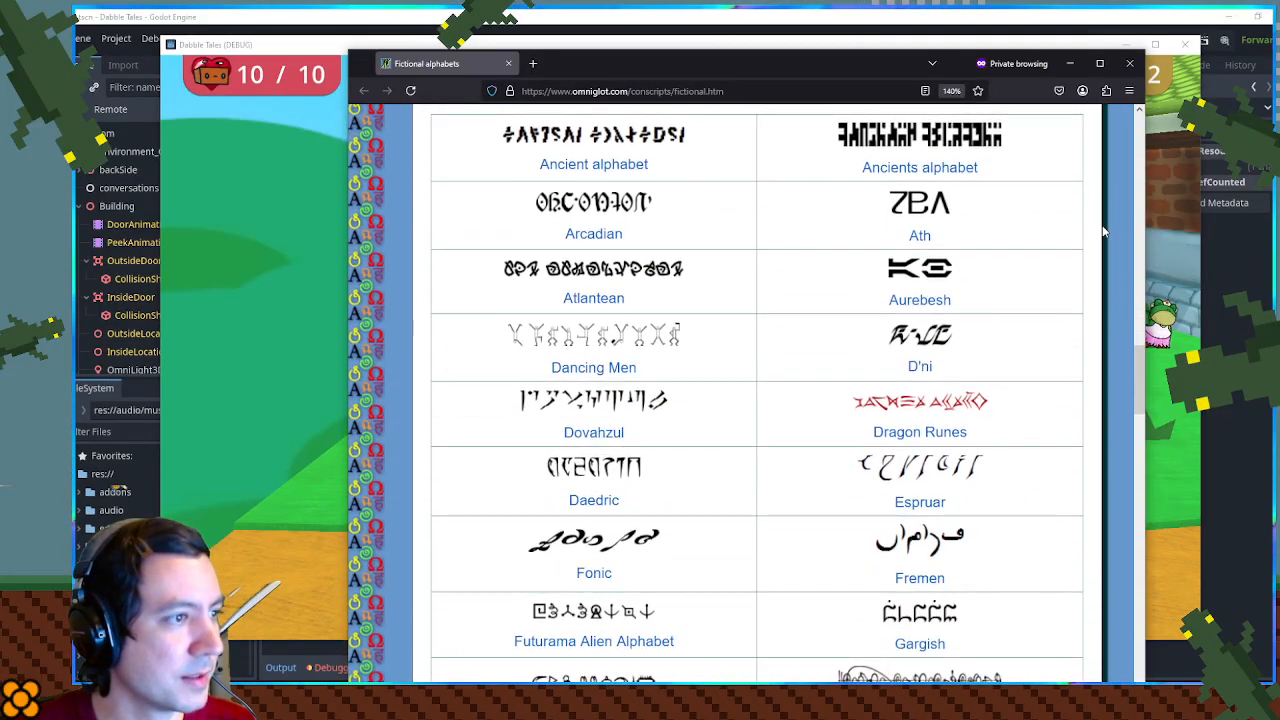
- Examine the other fictional alphabets through the end of the table, and close the page to return to the game
scroll(1091, 274, down, 2)
scroll(1091, 274, down, 4)
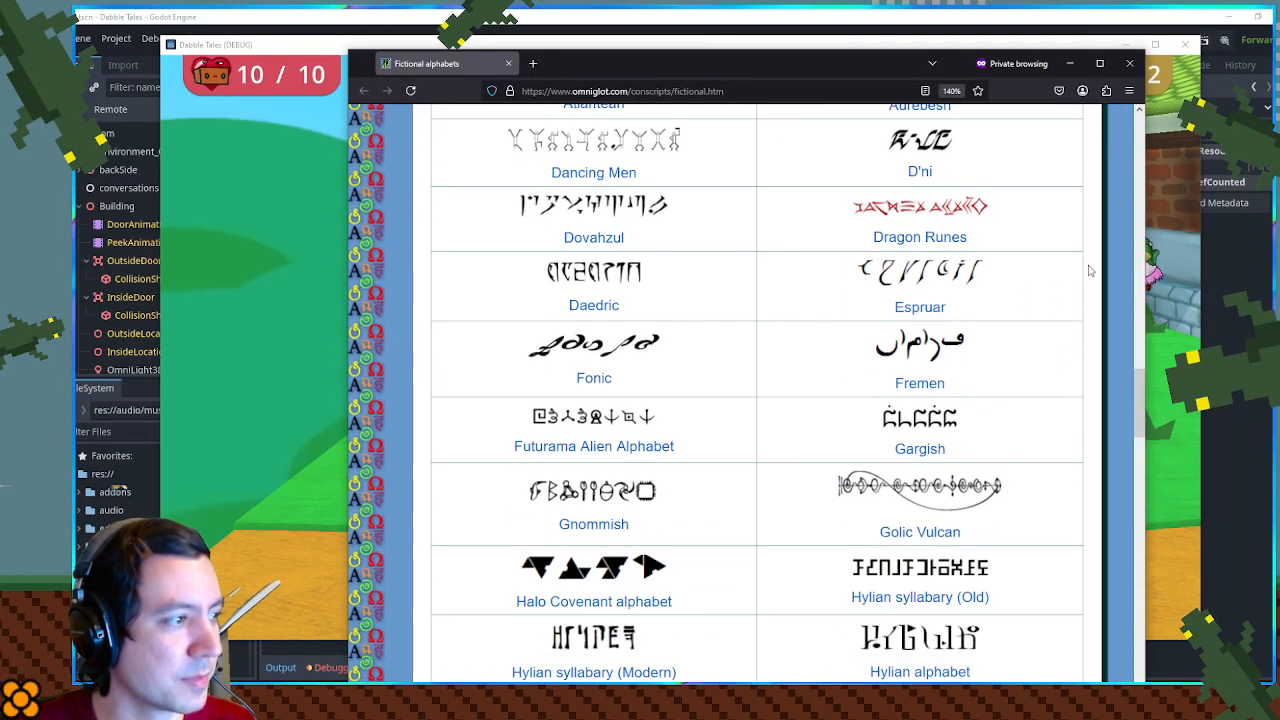
scroll(1090, 270, down, 2)
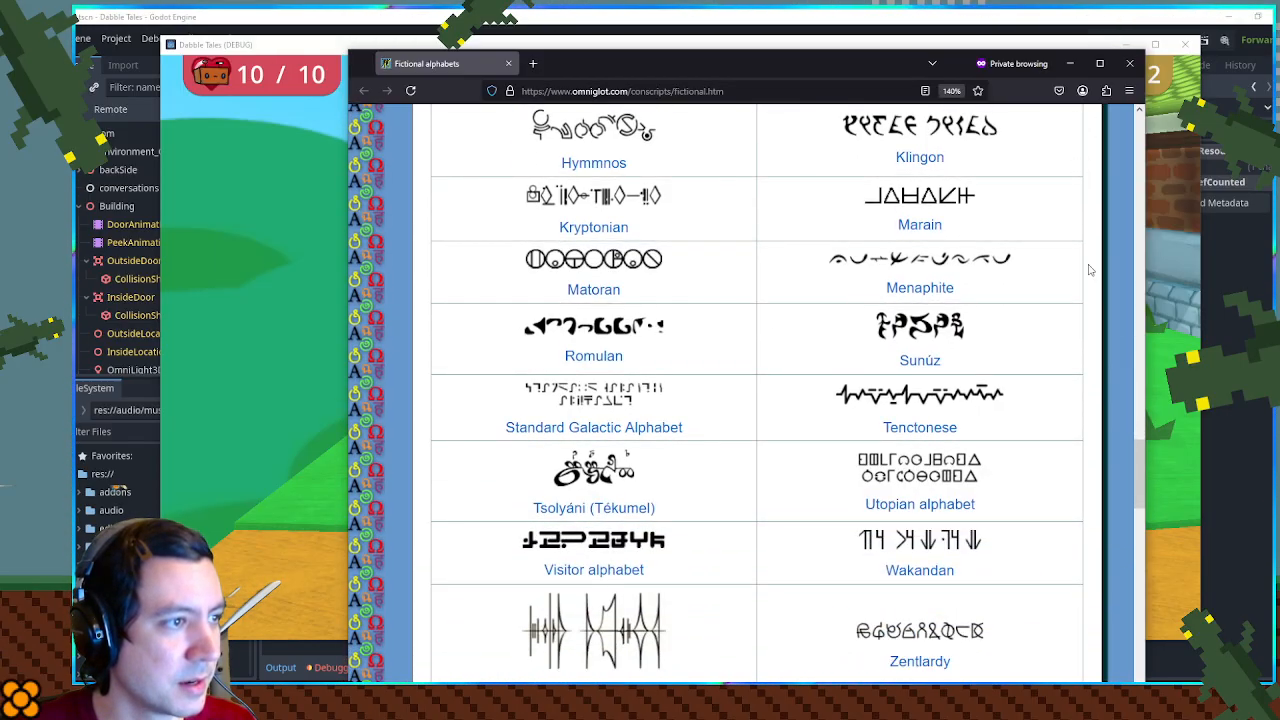
scroll(1090, 270, down, 3)
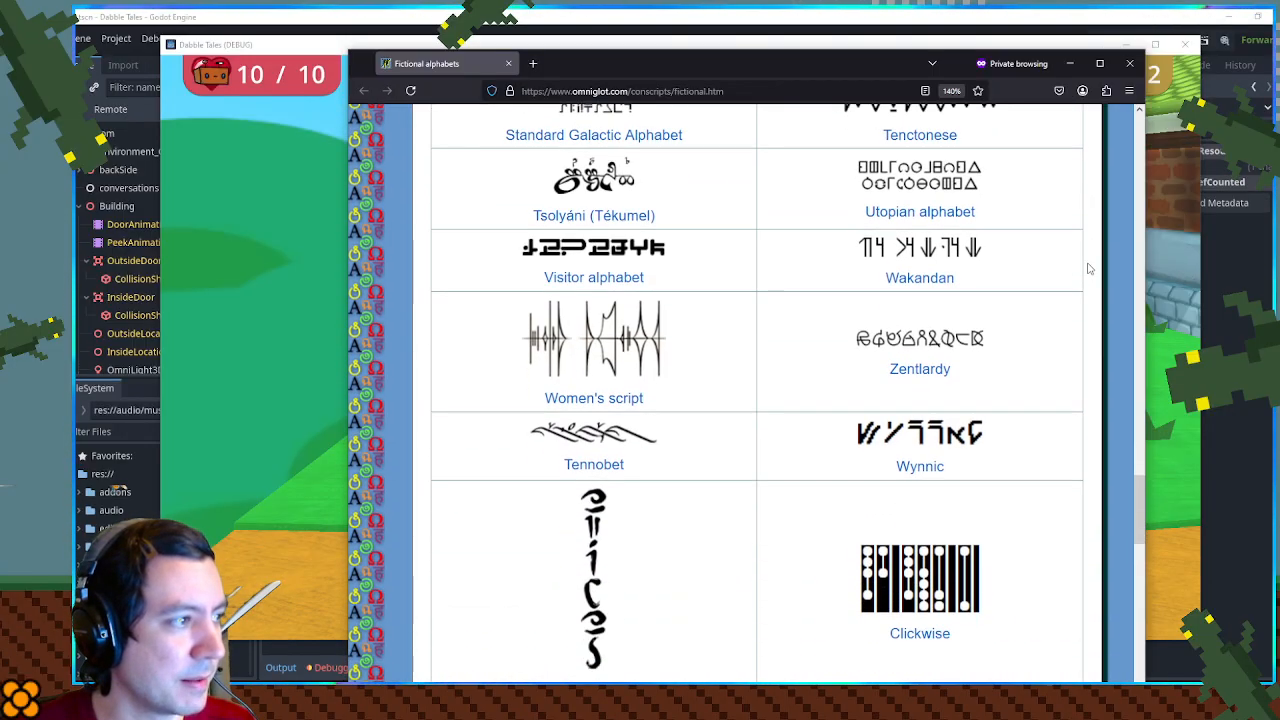
scroll(1090, 268, down, 2)
scroll(1090, 268, down, 4)
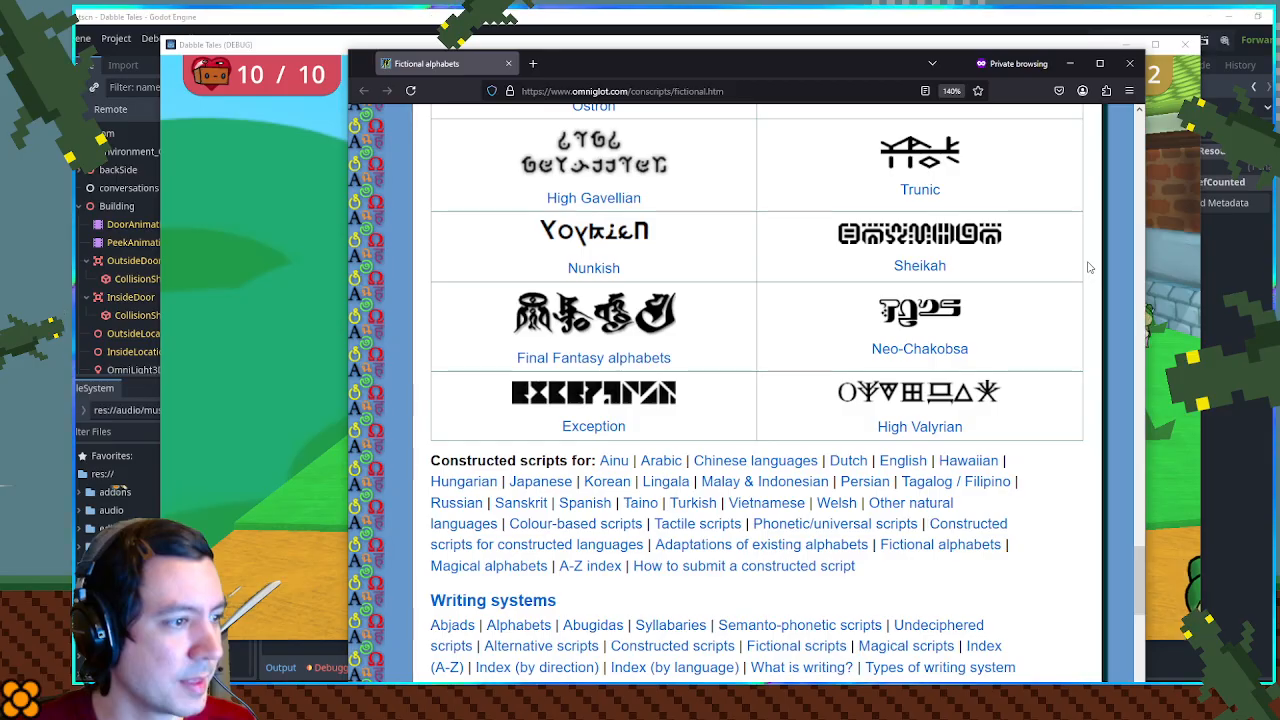
scroll(1090, 268, up, 1)
scroll(1090, 268, down, 3)
scroll(1090, 267, up, 2)
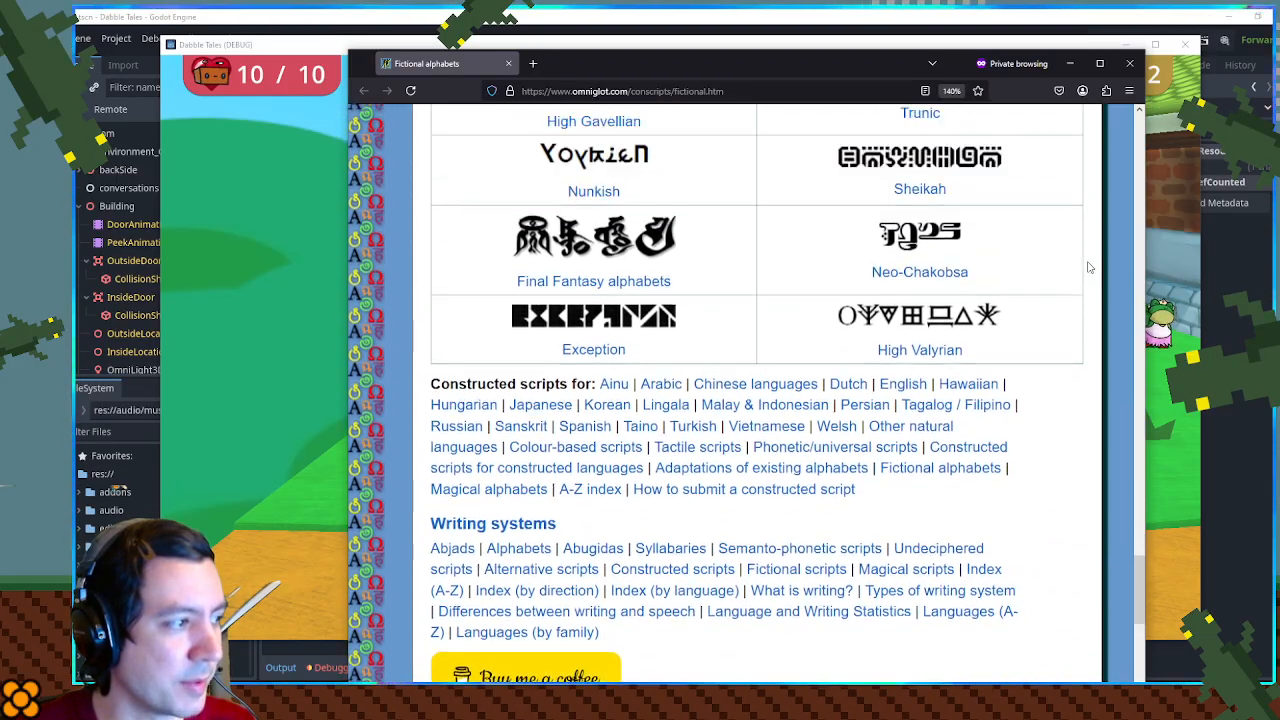
middle_click(443, 65)
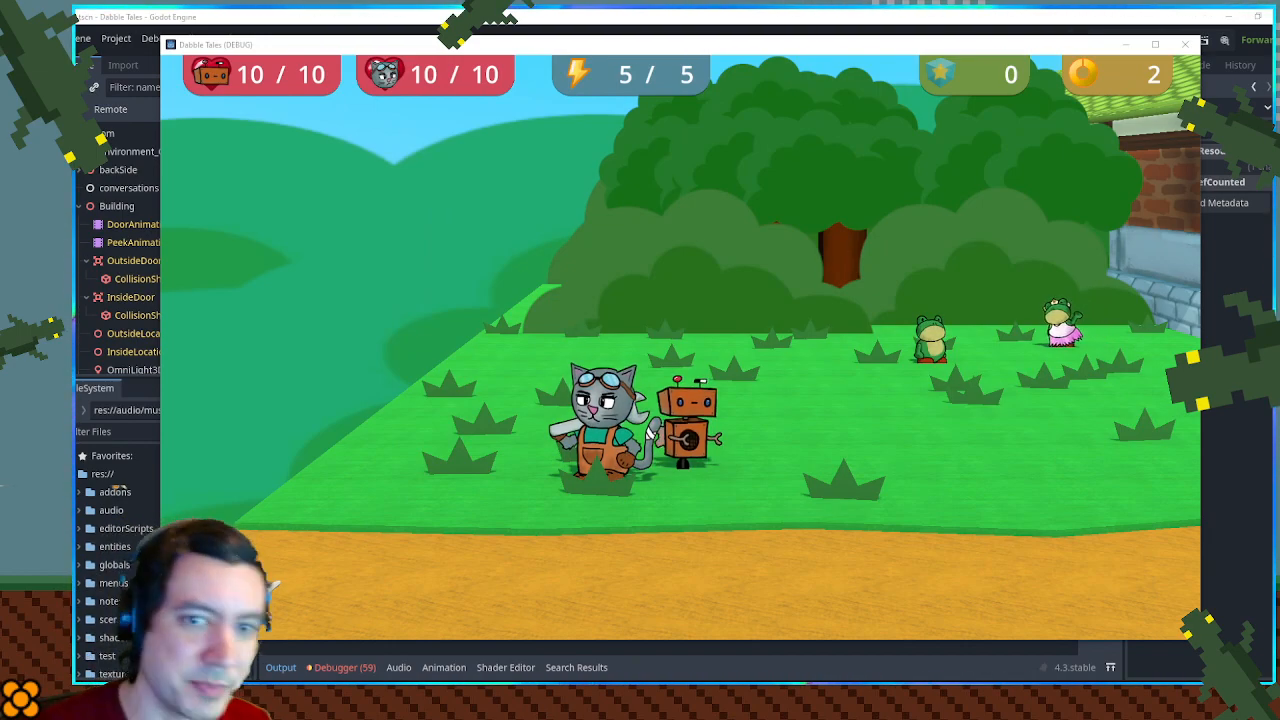
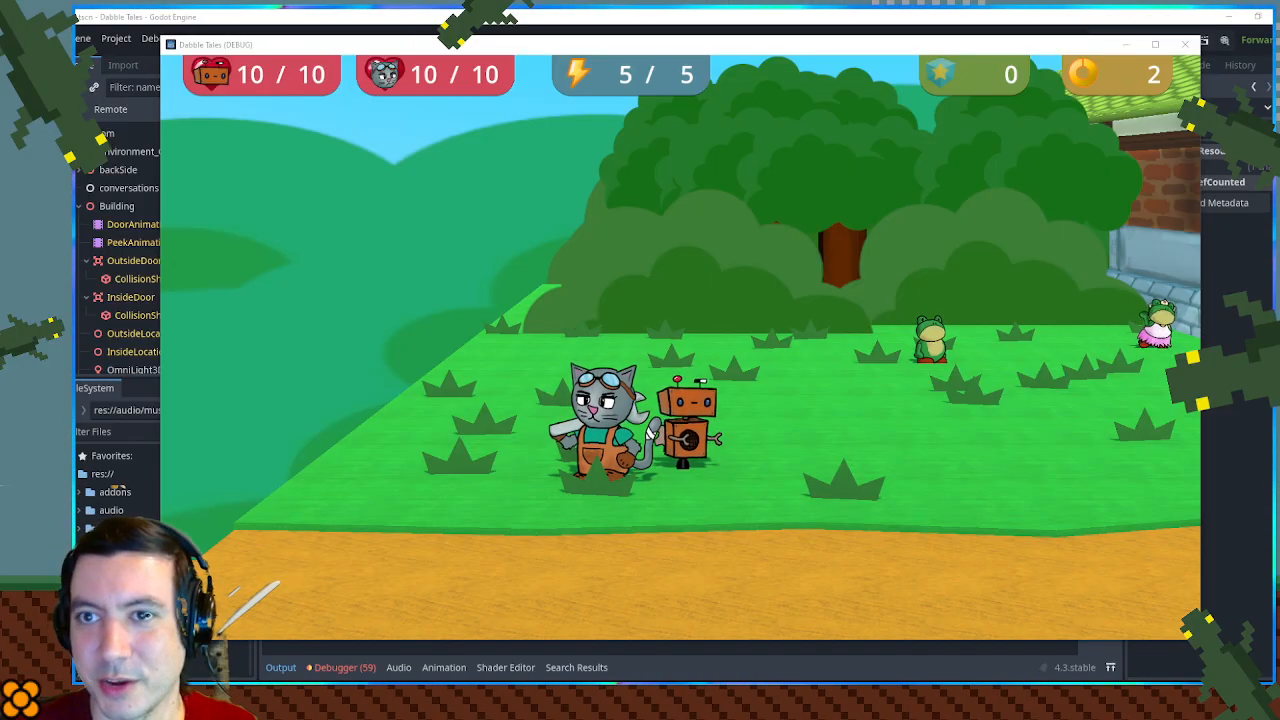
- Bring the private Firefox window with the Bluey town picture over the game, examine the shopfront signs and close both tabs
drag(706, 5, 694, 34)
click(812, 370)
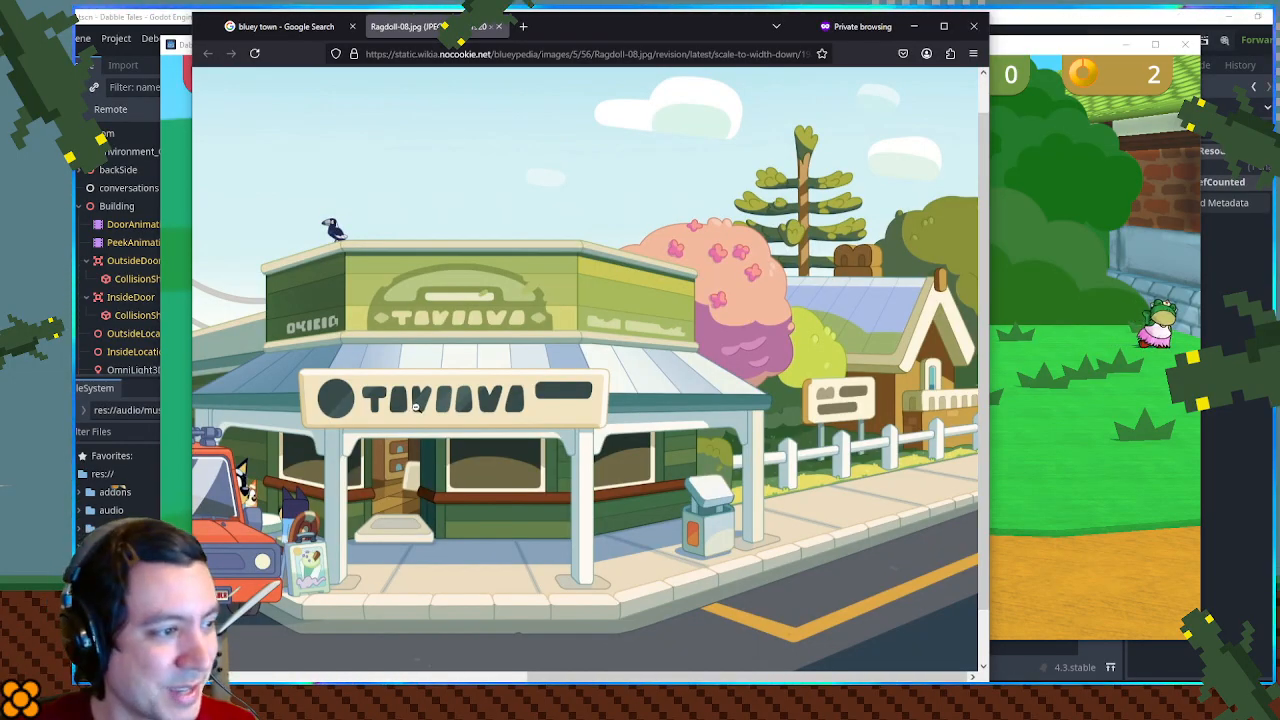
middle_click(660, 379)
middle_click(422, 402)
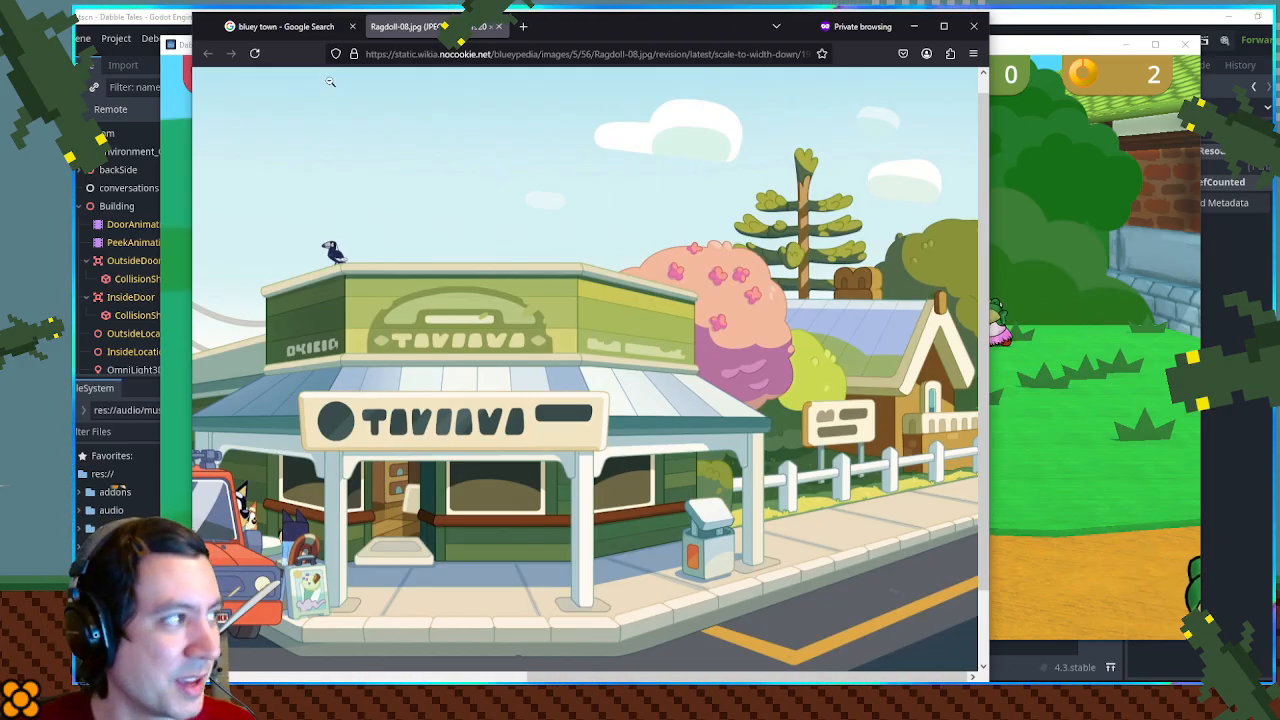
key(ctrl+w)
key(ctrl+w)
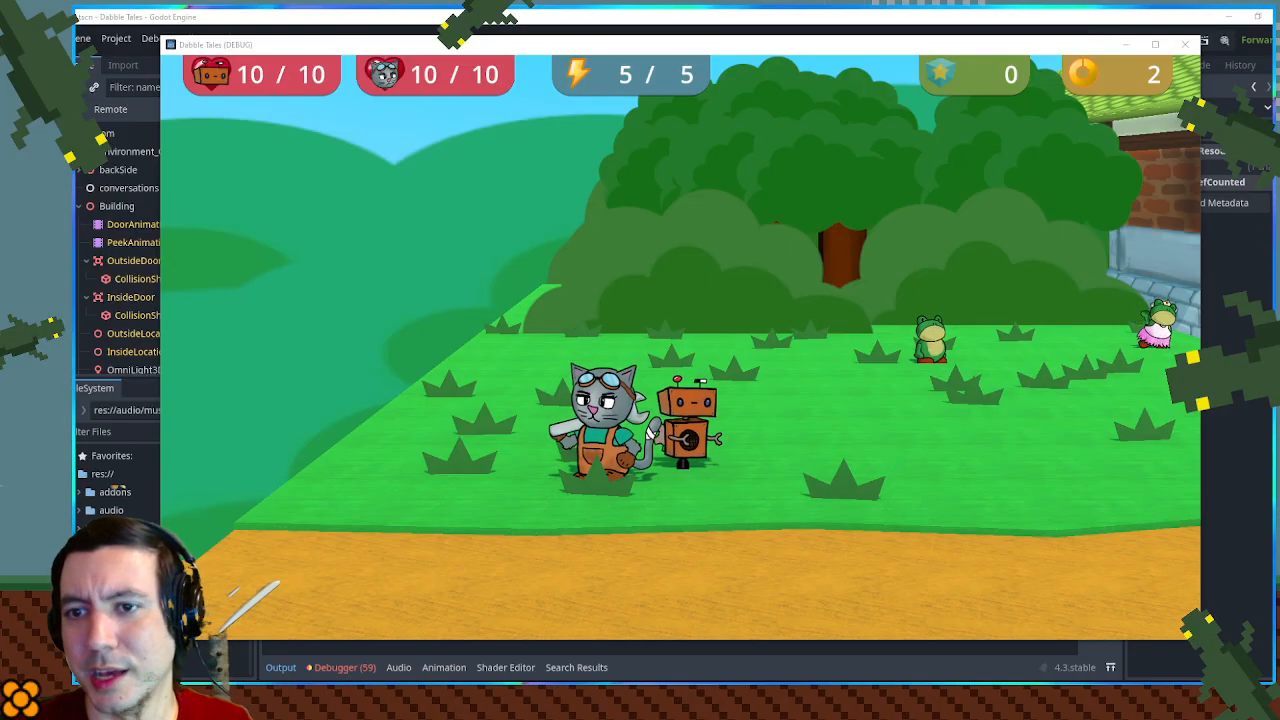
- Bring the noclip.website Main Square window over the game and examine the archway, wall graffiti and posters up close
drag(1279, 34, 582, 51)
click(903, 258)
key(e)
key(w)
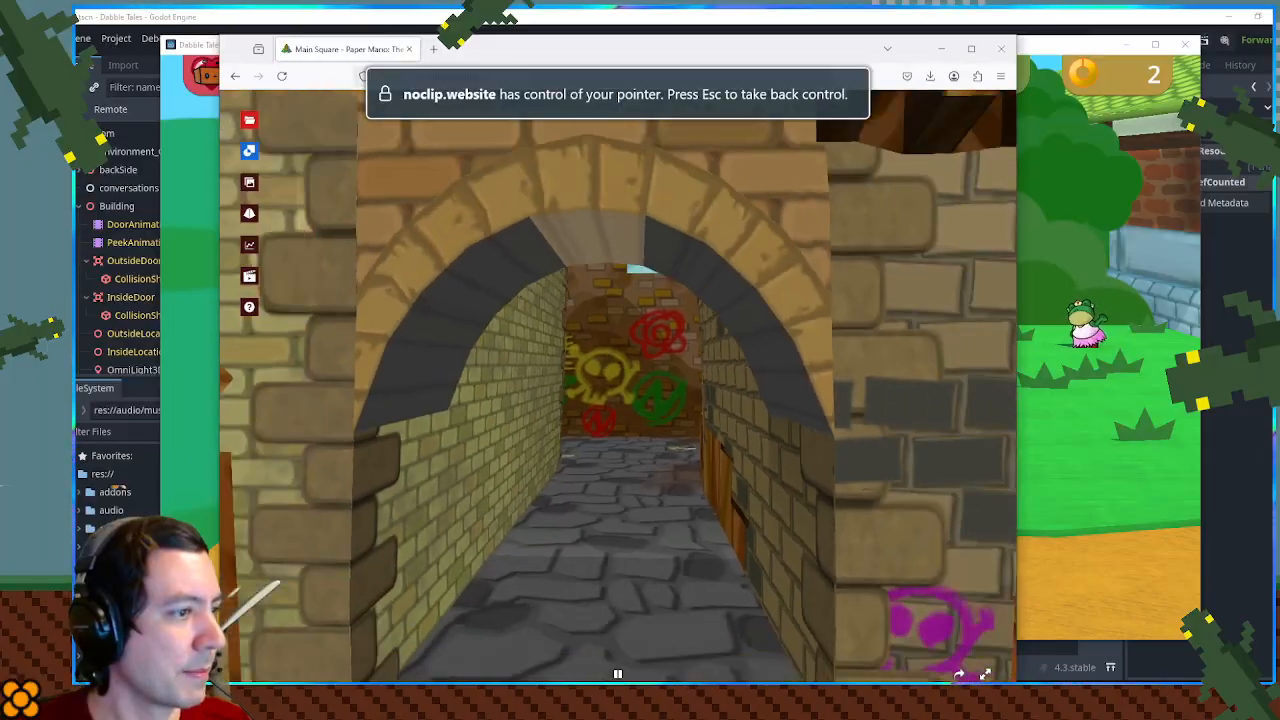
key(w)
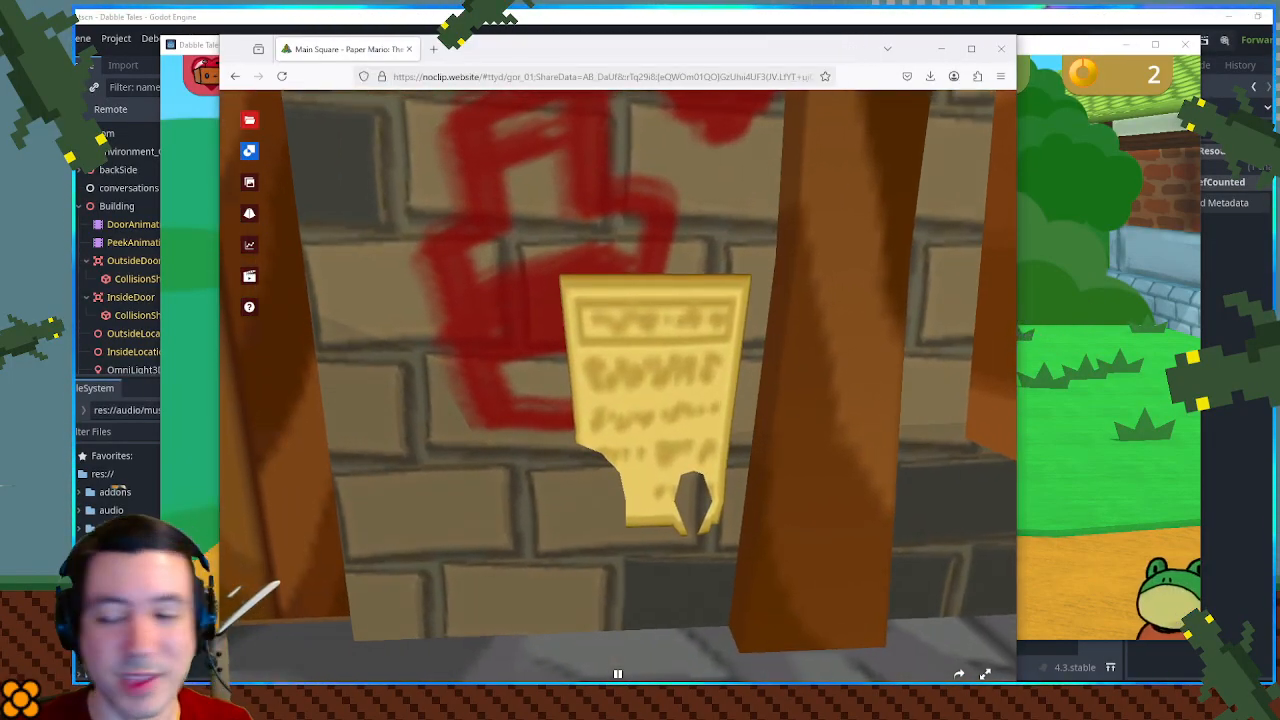
key(d)
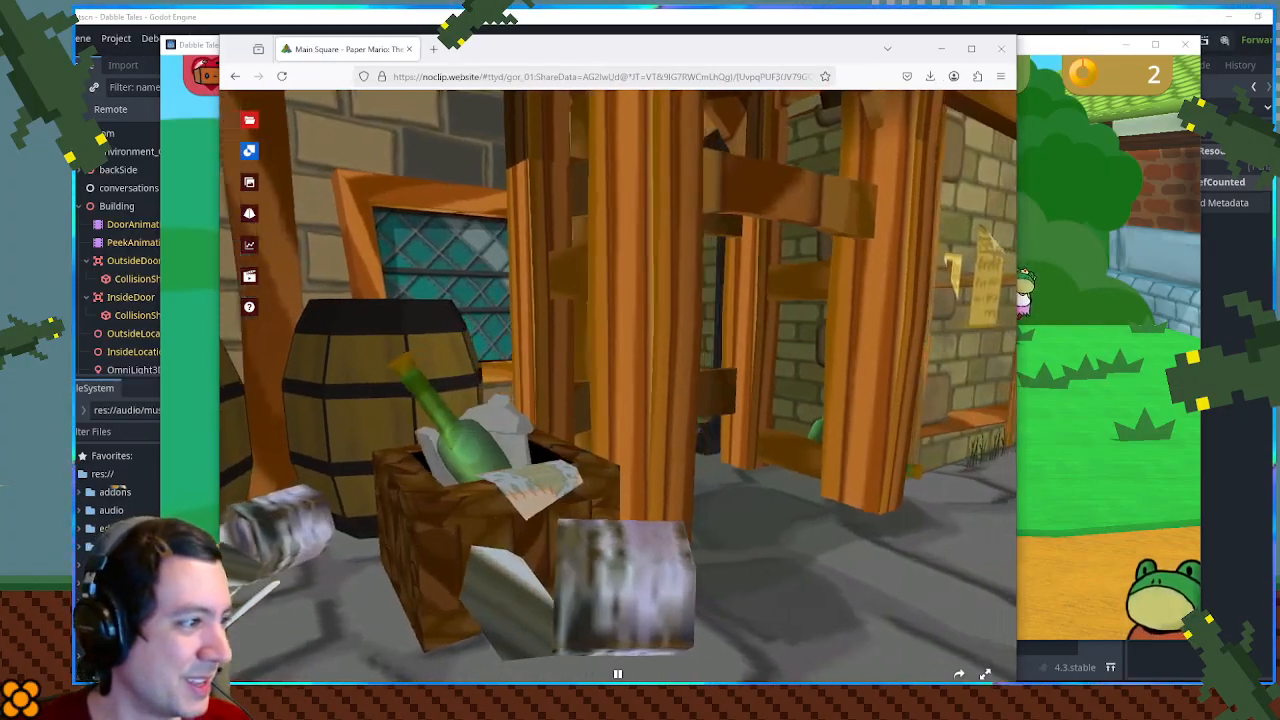
key(w)
key(w)
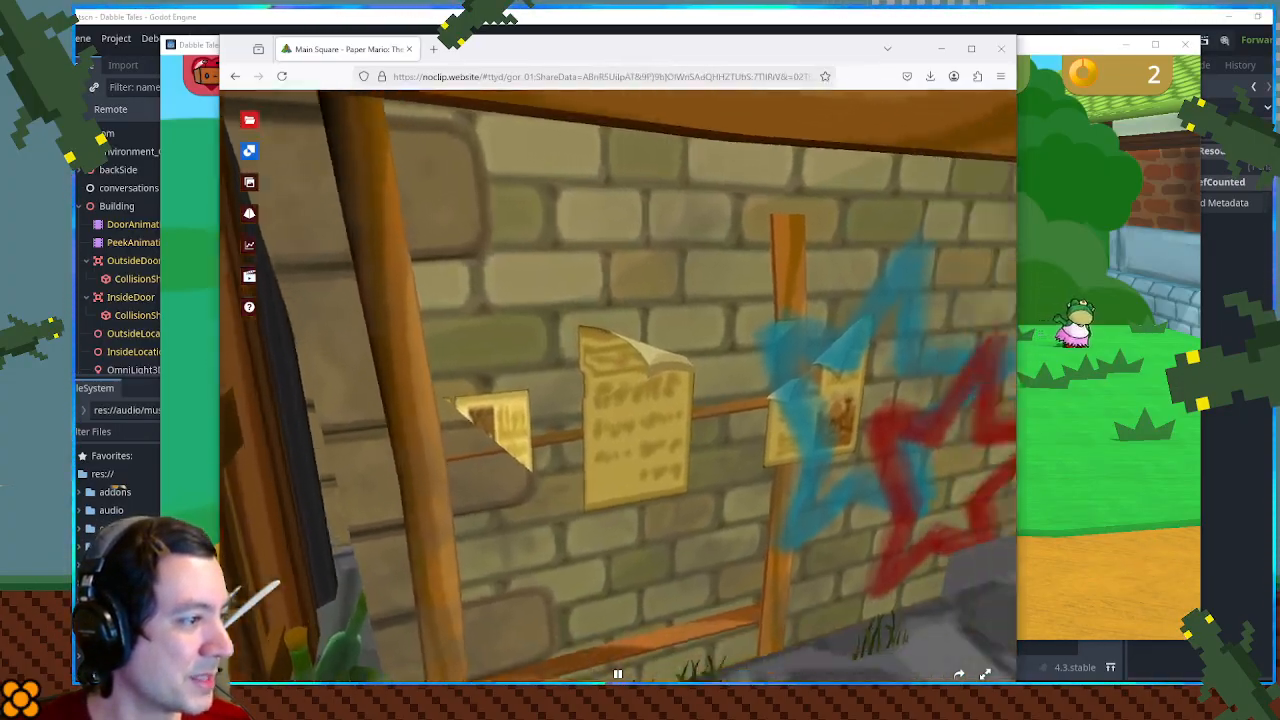
key(s)
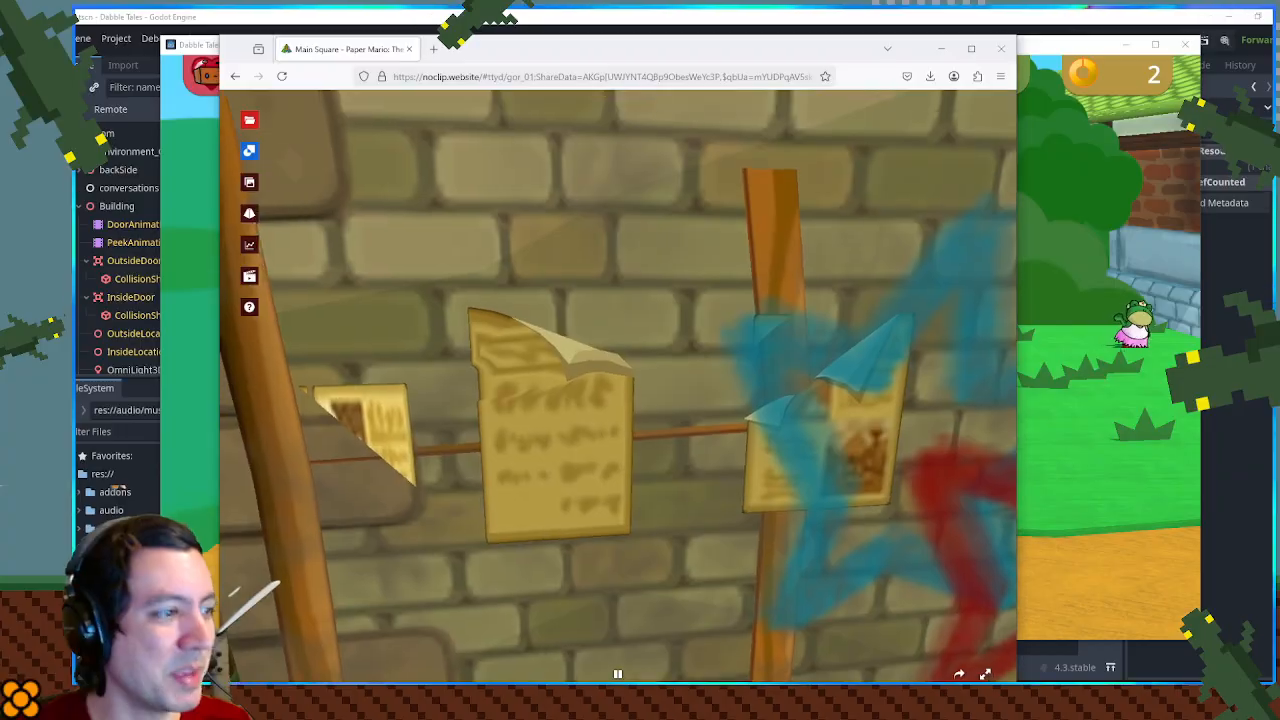
key(d)
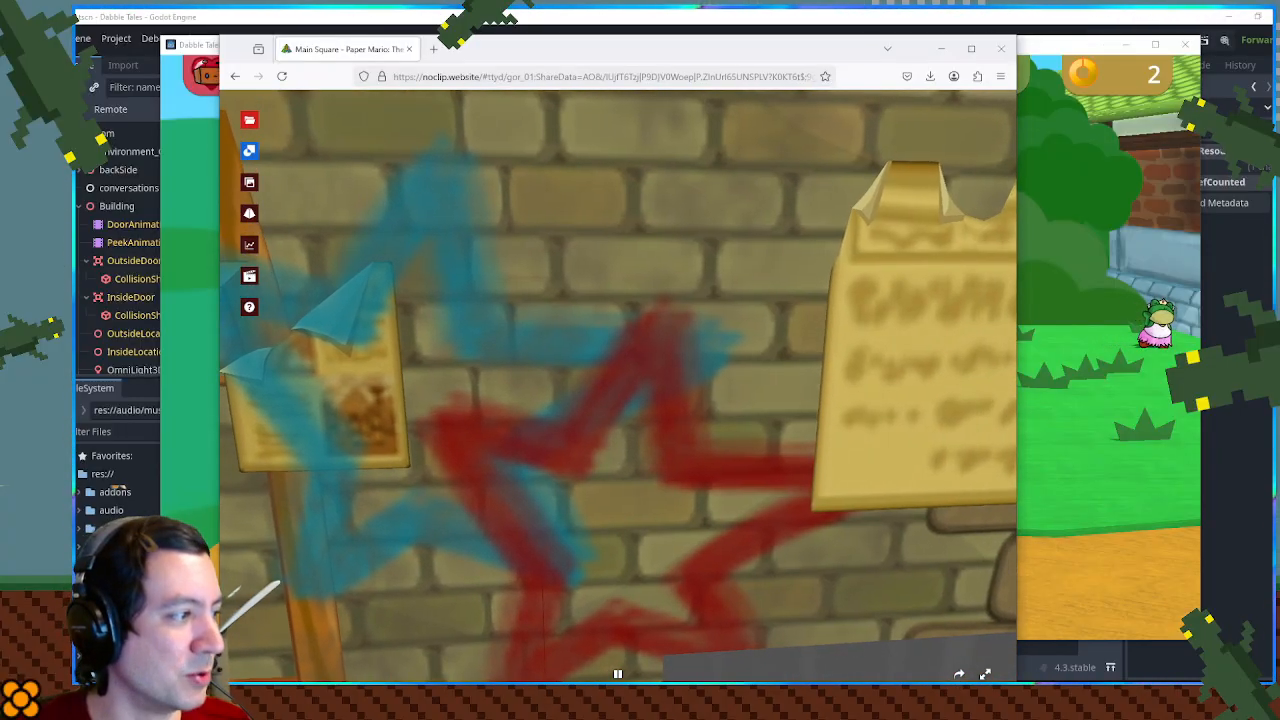
key(d)
- Examine the square's shop signs, wanted posters and wooden notice board from the front and behind, and return to the game
key(s)
key(a)
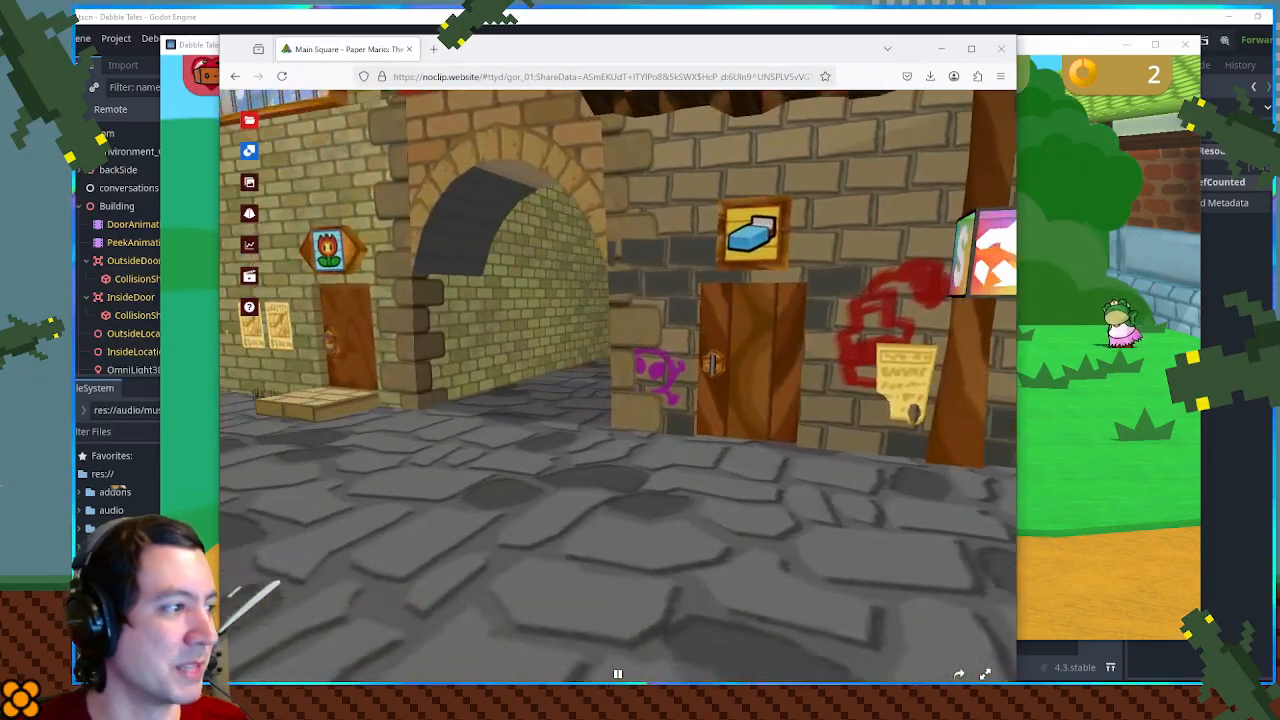
key(a)
key(w)
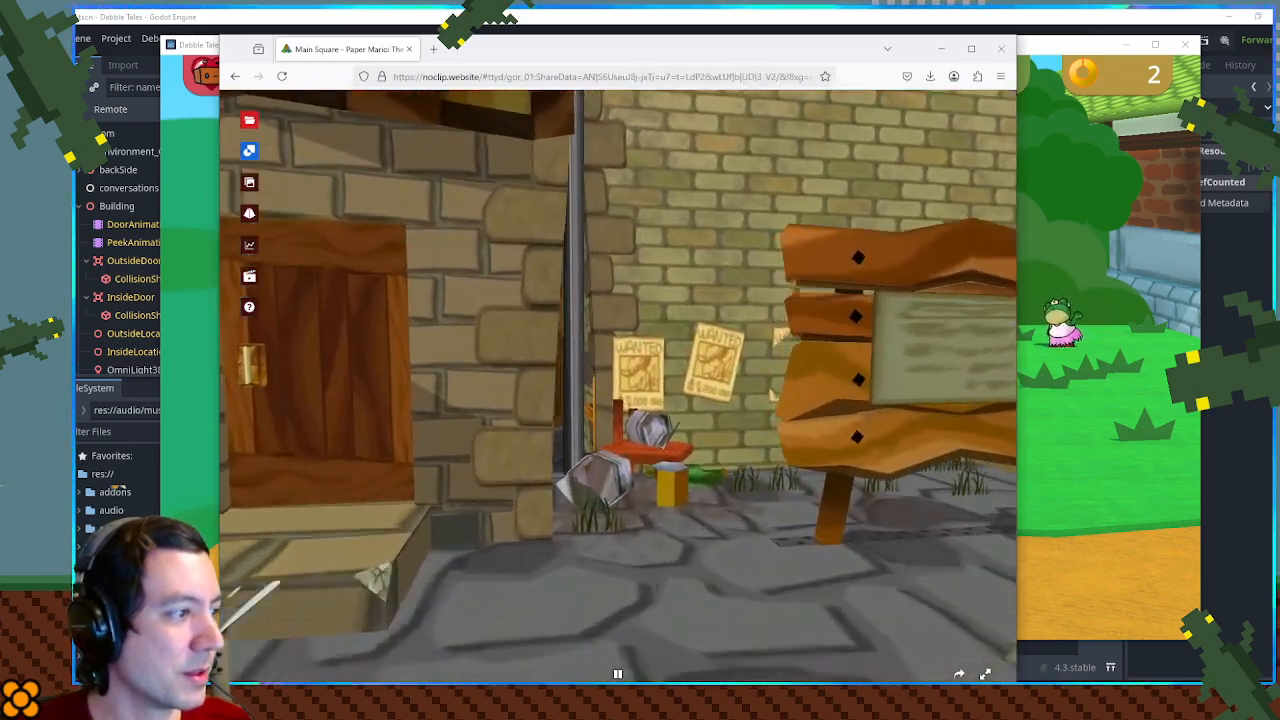
key(s)
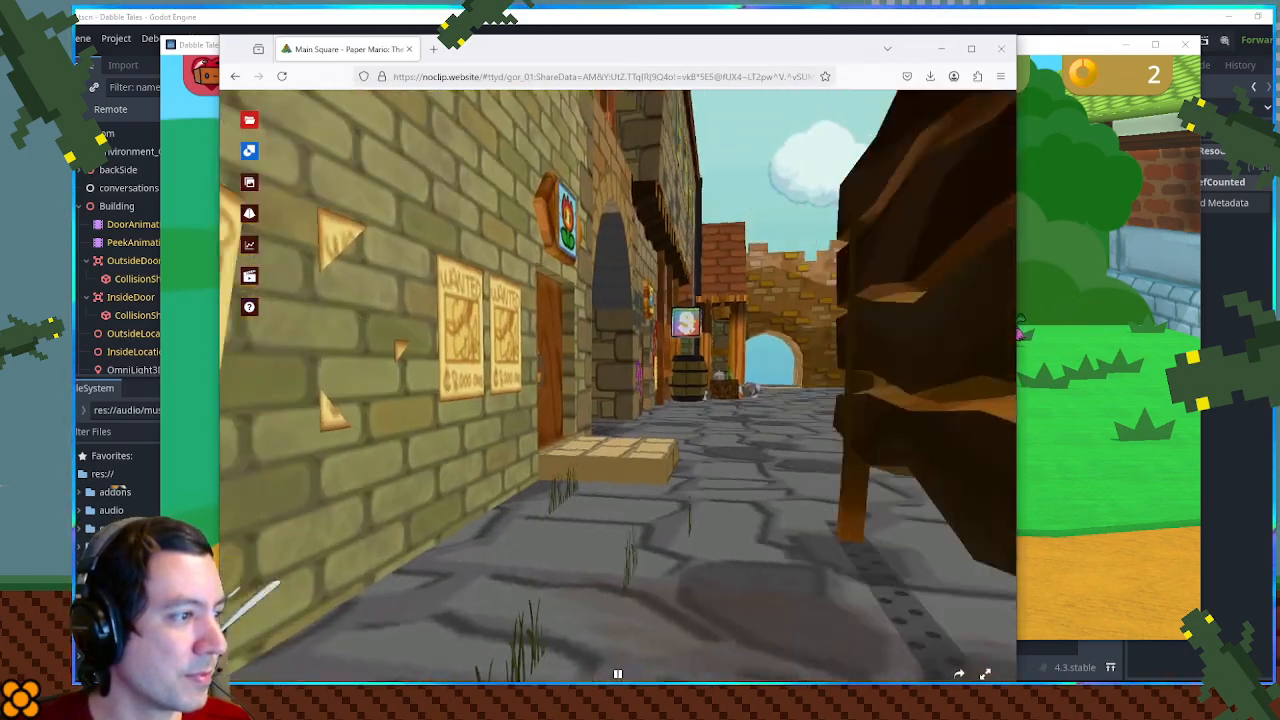
key(d)
key(s)
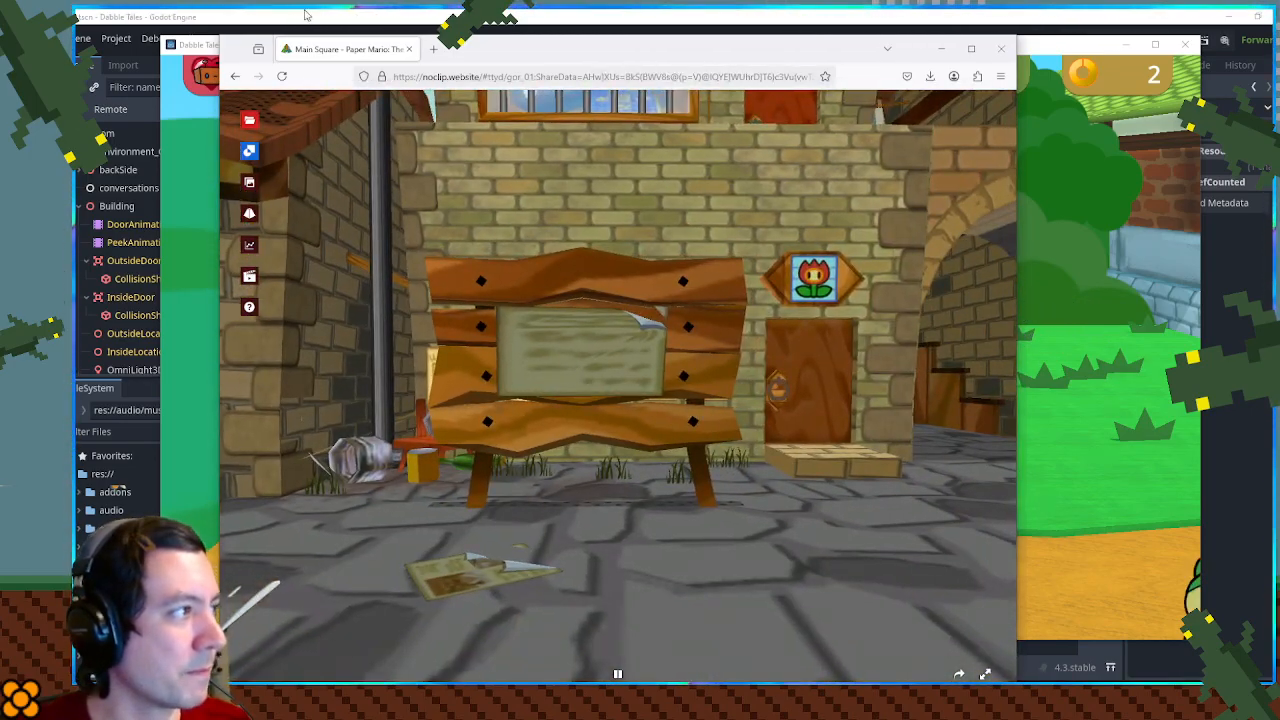
key(alt+Tab)
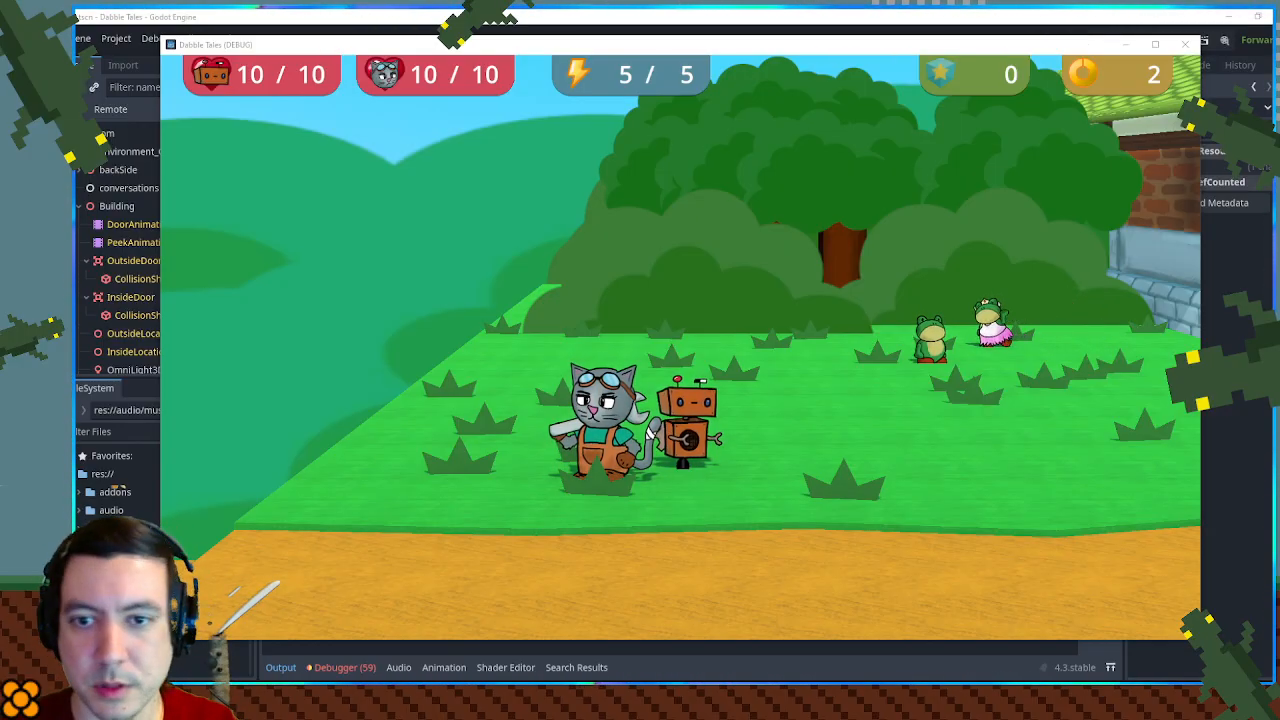
- Switch to Krita in a maximized window, capture the running game's view and paste it into the blank 800 × 500 document
drag(1278, 108, 620, 74)
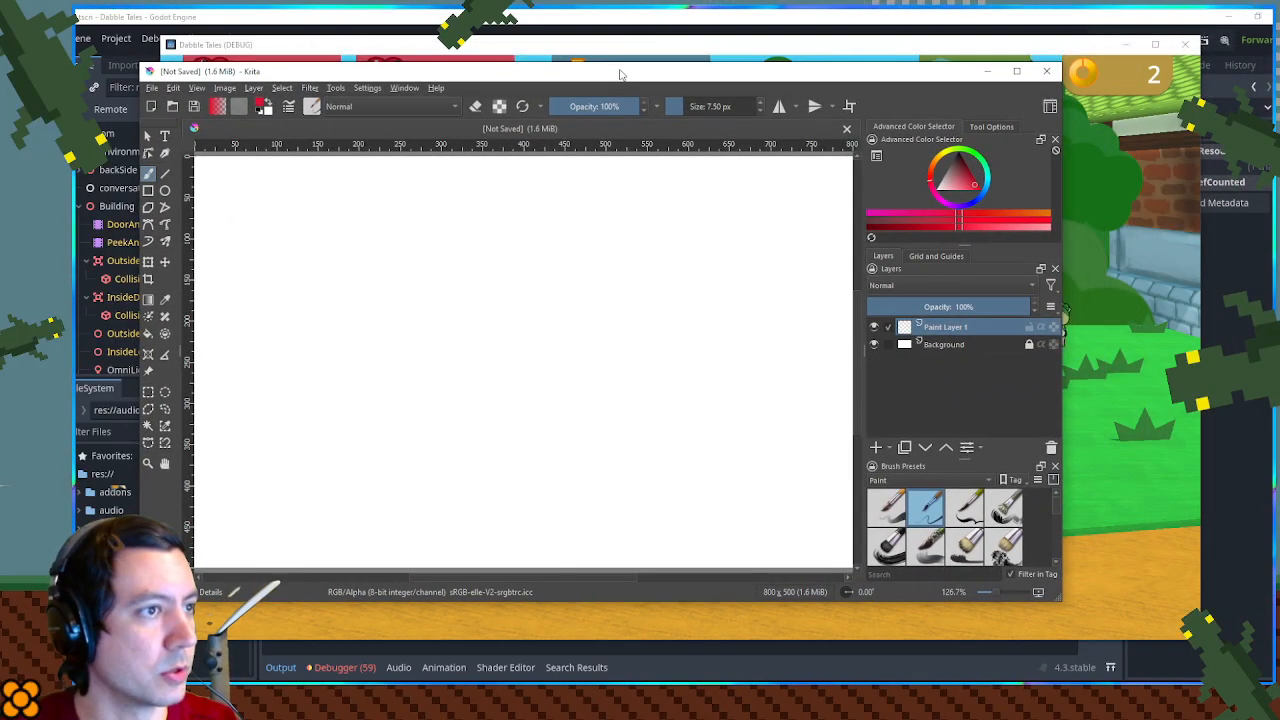
double_click(620, 74)
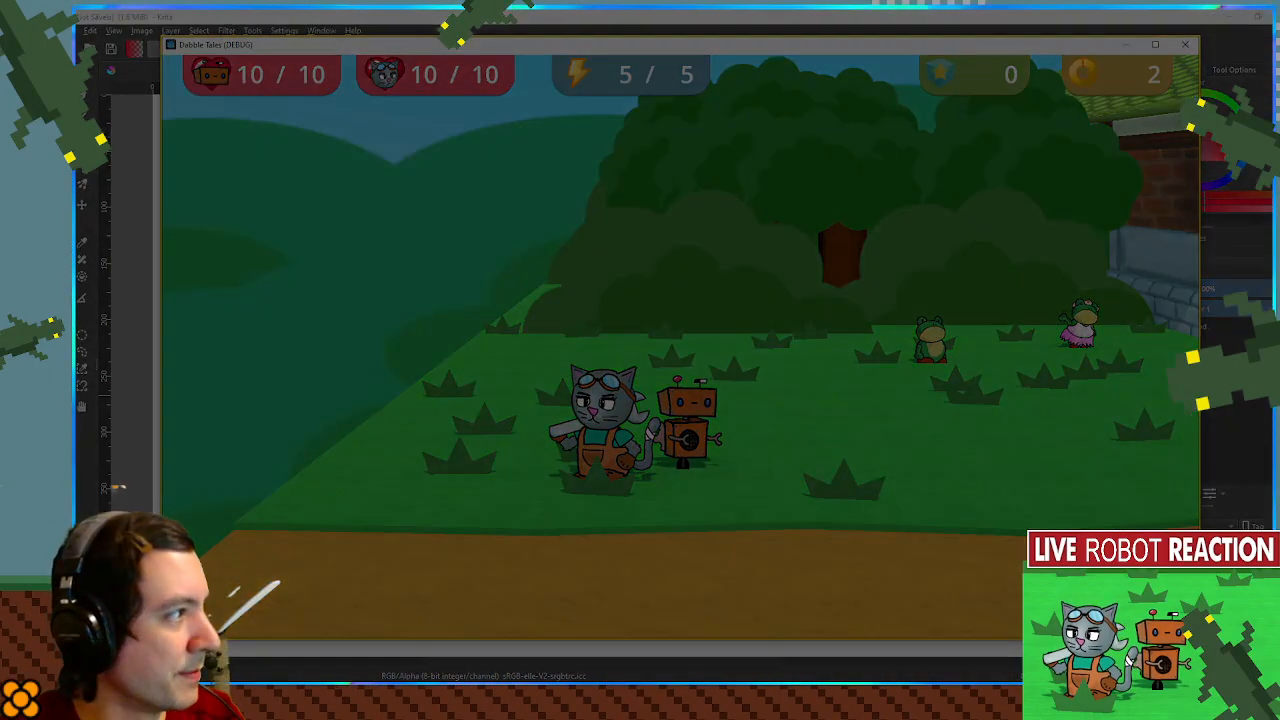
drag(234, 104, 1187, 620)
click(997, 17)
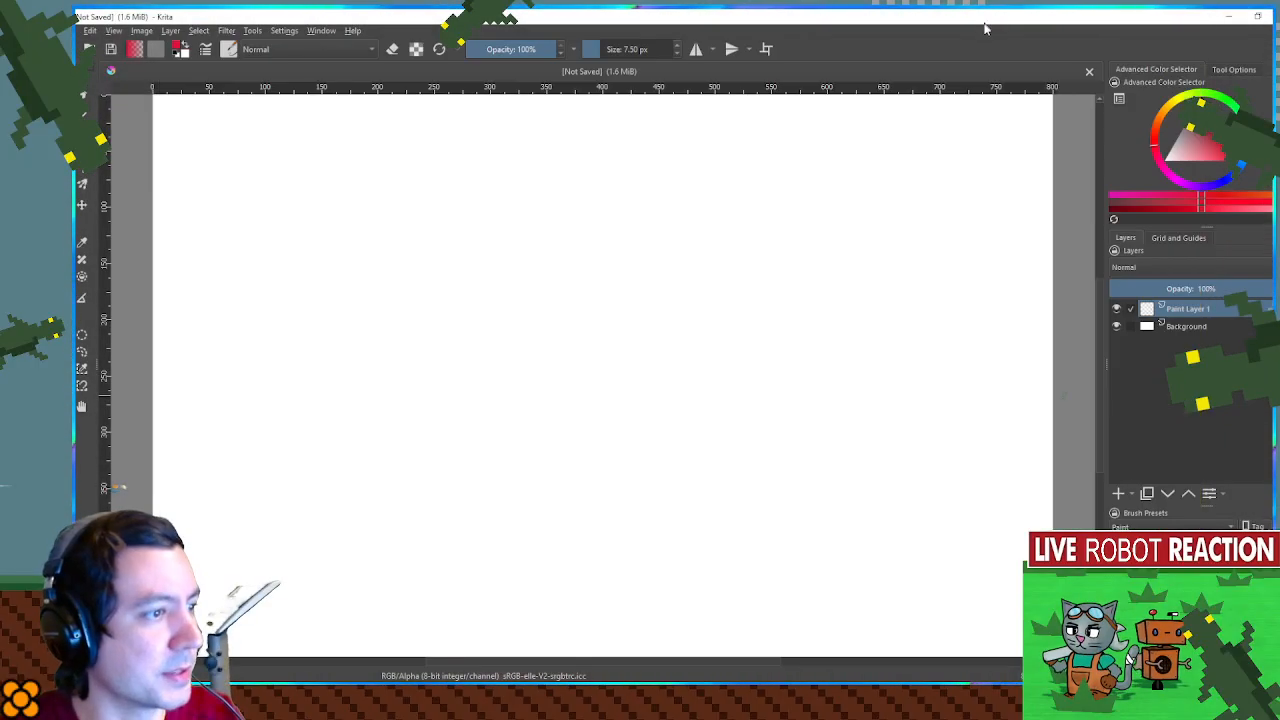
key(ctrl+v)
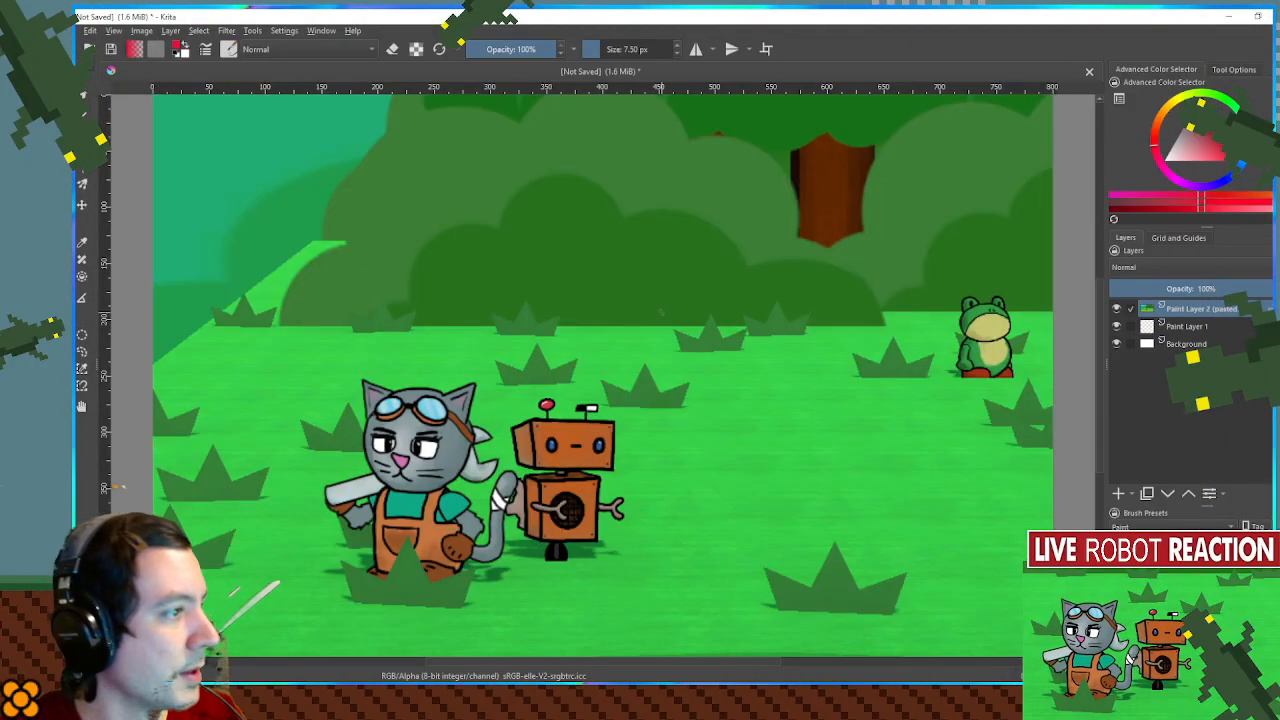
- Scale down the pasted game screenshot and position it to fill the canvas
scroll(592, 312, down, 1)
key(ctrl+t)
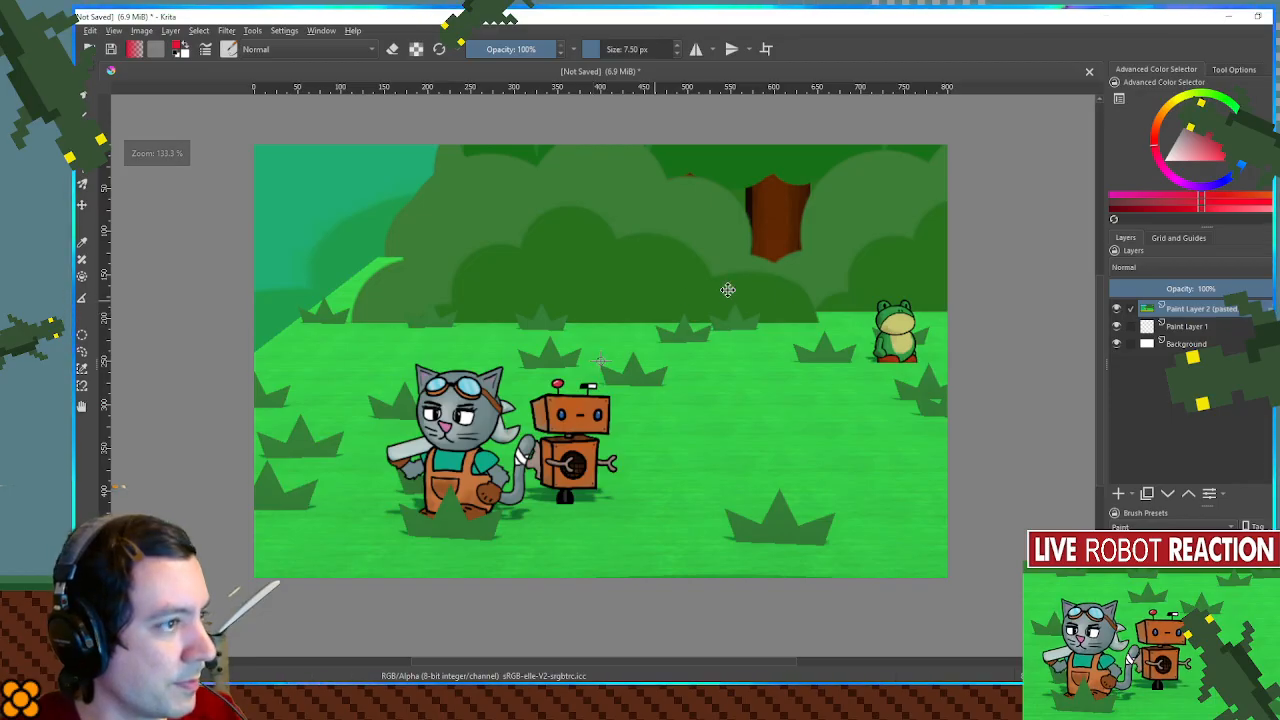
scroll(752, 274, down, 3)
drag(934, 176, 798, 238)
drag(712, 335, 779, 331)
key(Return)
scroll(707, 305, up, 4)
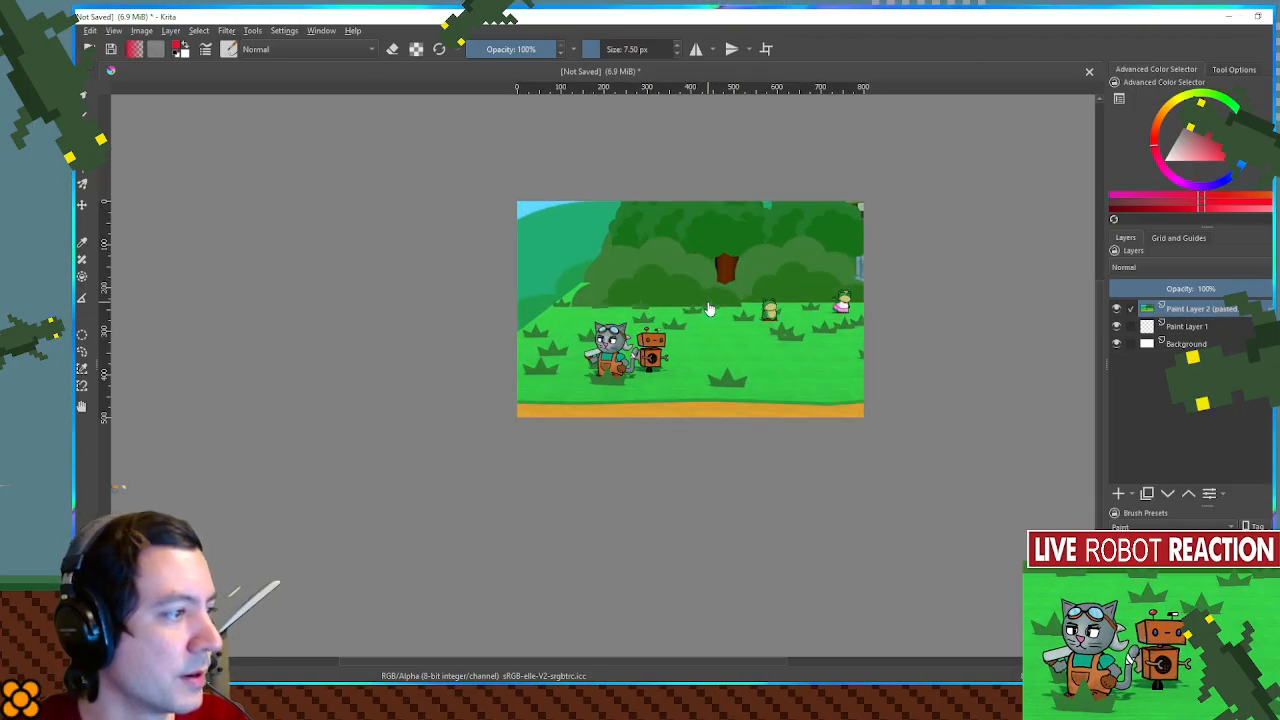
scroll(707, 305, down, 1)
drag(692, 275, 674, 331)
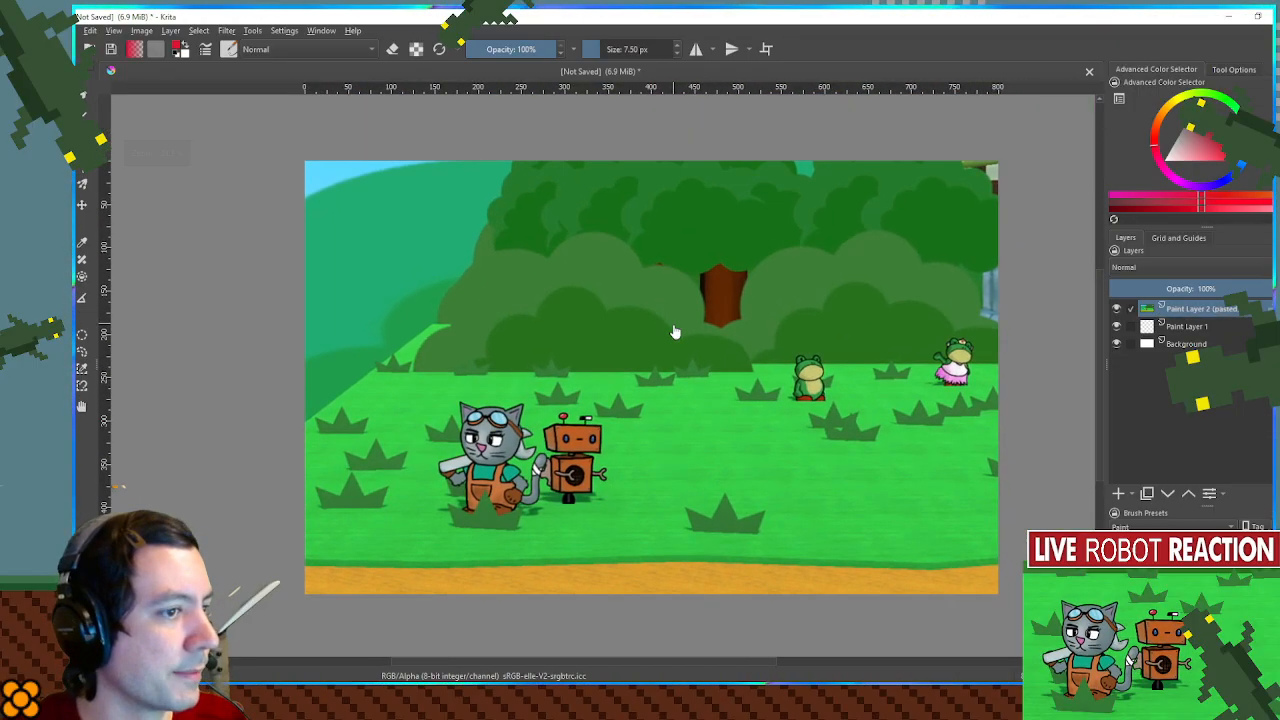
- Add a new paint layer above the pasted screenshot, reset the brush colour to black and try a stroke above the characters
click(1118, 493)
key(d)
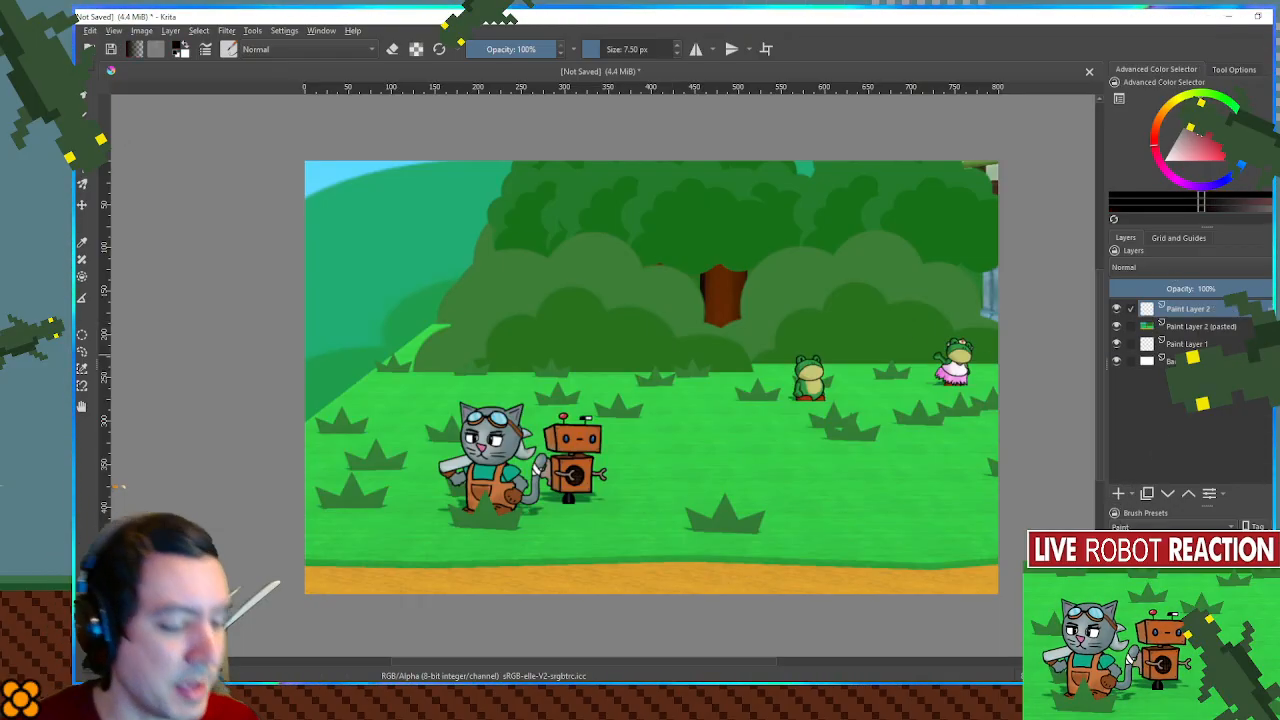
mouse_move(469, 396)
mouse_down()
mouse_move(494, 408)
mouse_move(573, 392)
mouse_up()
key(ctrl+z)
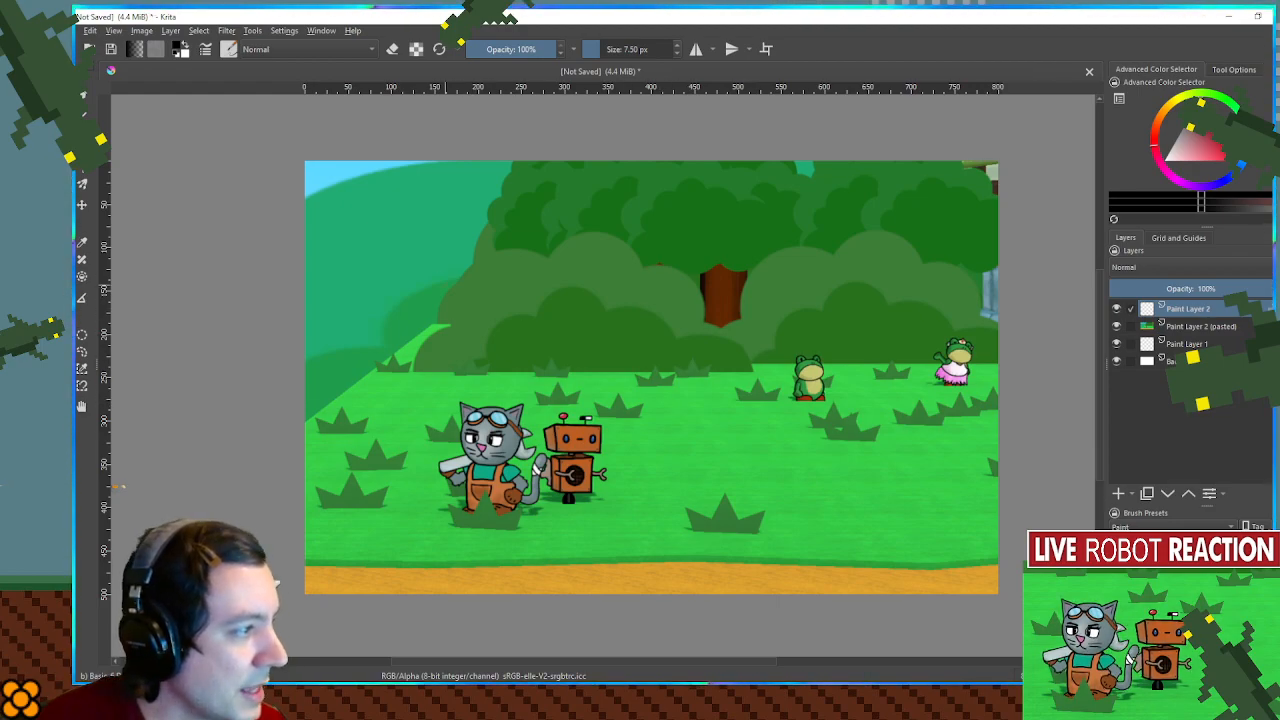
- Draw a shallow black arch about 300 px wide across the bushes as a panel's top edge, redoing it until it fits
mouse_move(428, 298)
mouse_down()
mouse_move(496, 216)
mouse_move(600, 202)
mouse_move(694, 256)
mouse_move(708, 292)
mouse_up()
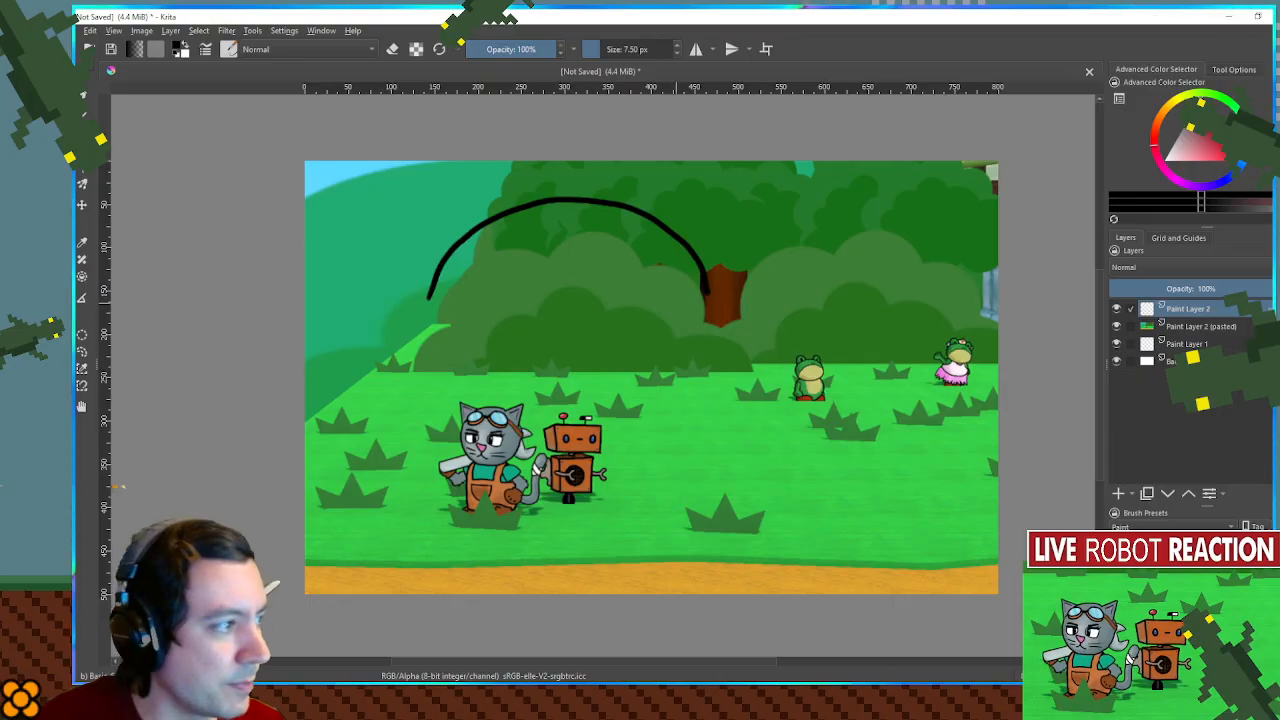
key(ctrl+z)
drag(418, 292, 652, 242)
key(ctrl+z)
mouse_move(438, 270)
mouse_down()
mouse_move(565, 235)
mouse_move(700, 254)
mouse_up()
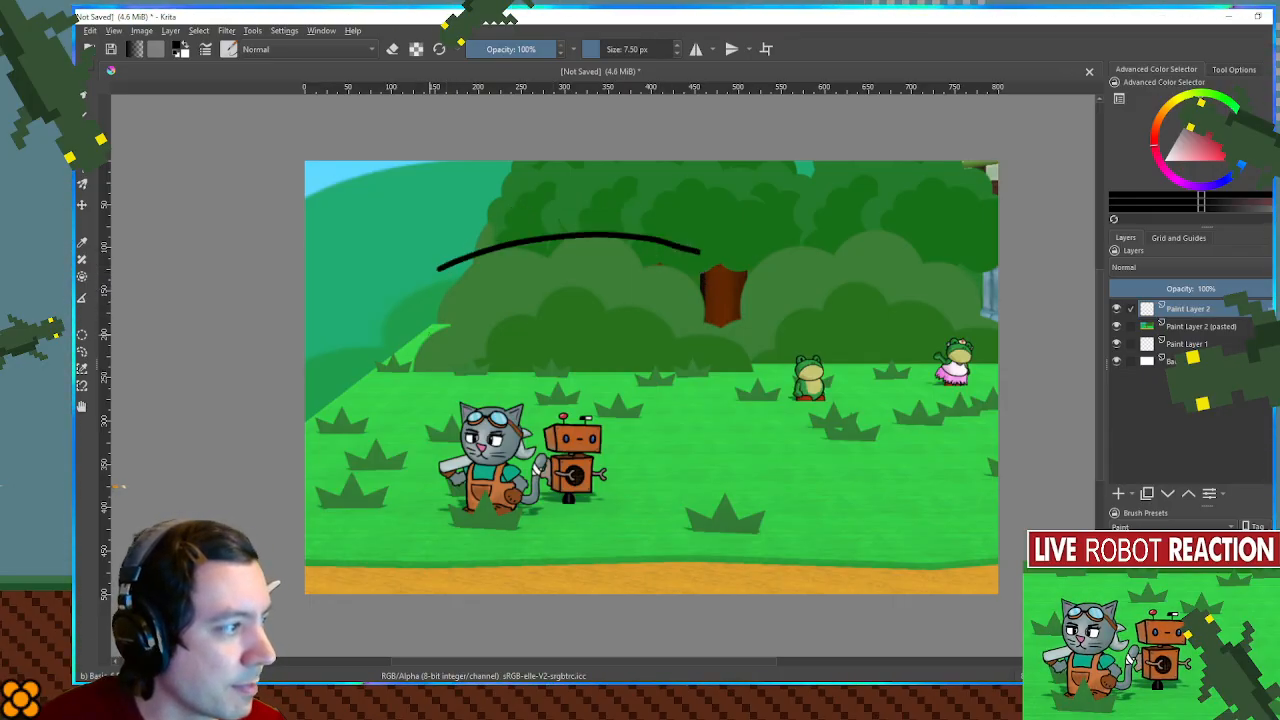
- Draw the panel's long bottom edge just above the characters and its right vertical edge, redoing the bottom line until it fits
mouse_move(436, 316)
mouse_down()
mouse_move(568, 286)
mouse_move(700, 304)
mouse_up()
key(ctrl+z)
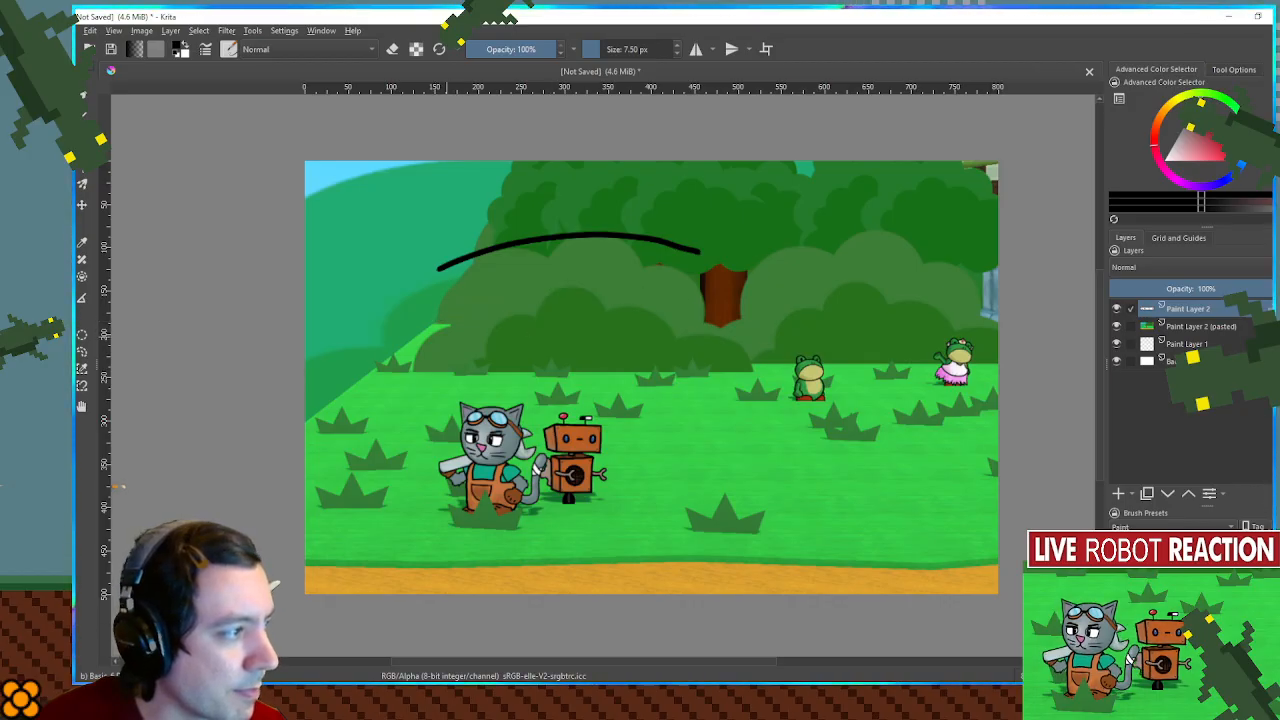
mouse_move(440, 346)
mouse_down()
mouse_move(588, 326)
mouse_move(696, 334)
mouse_up()
key(ctrl+z)
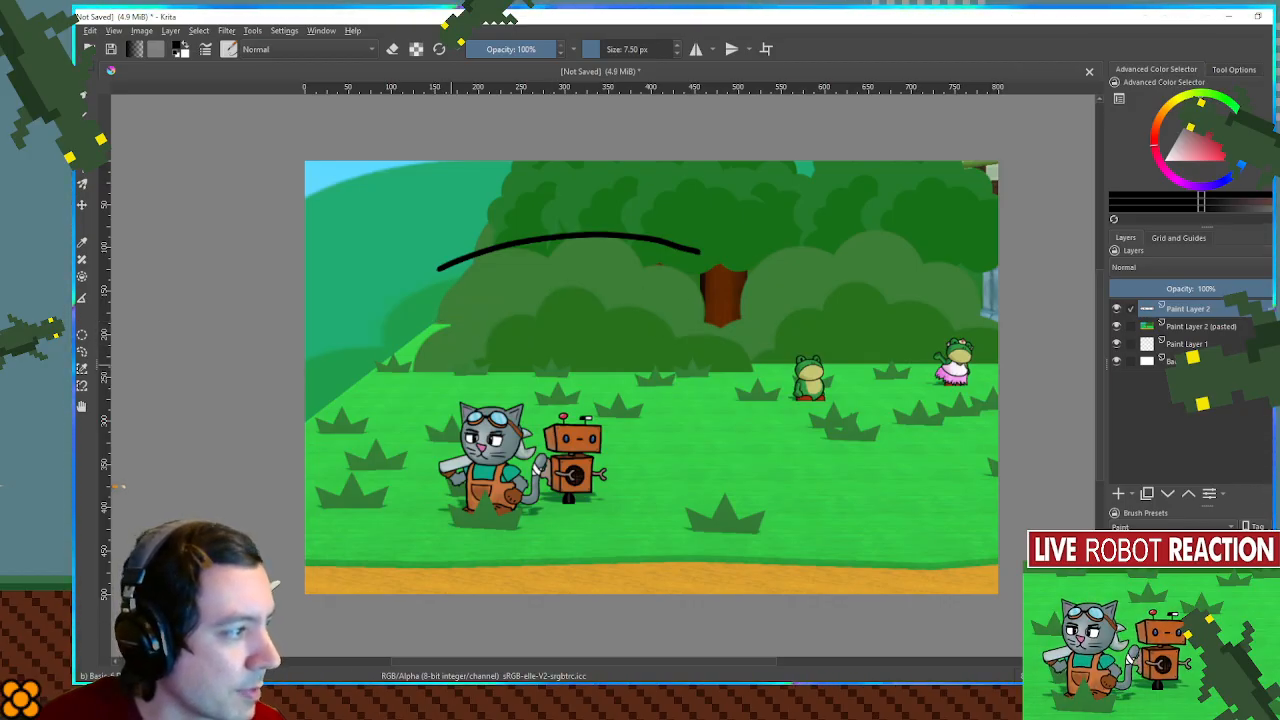
drag(444, 367, 678, 350)
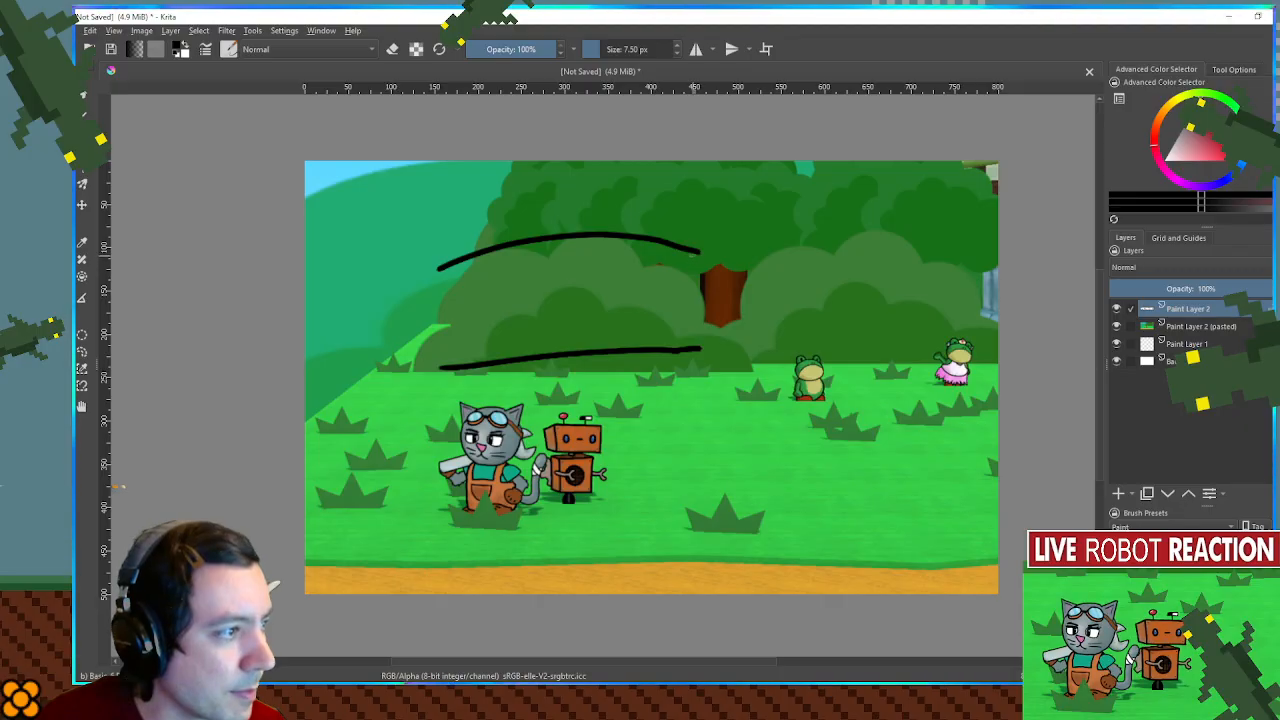
drag(701, 254, 695, 350)
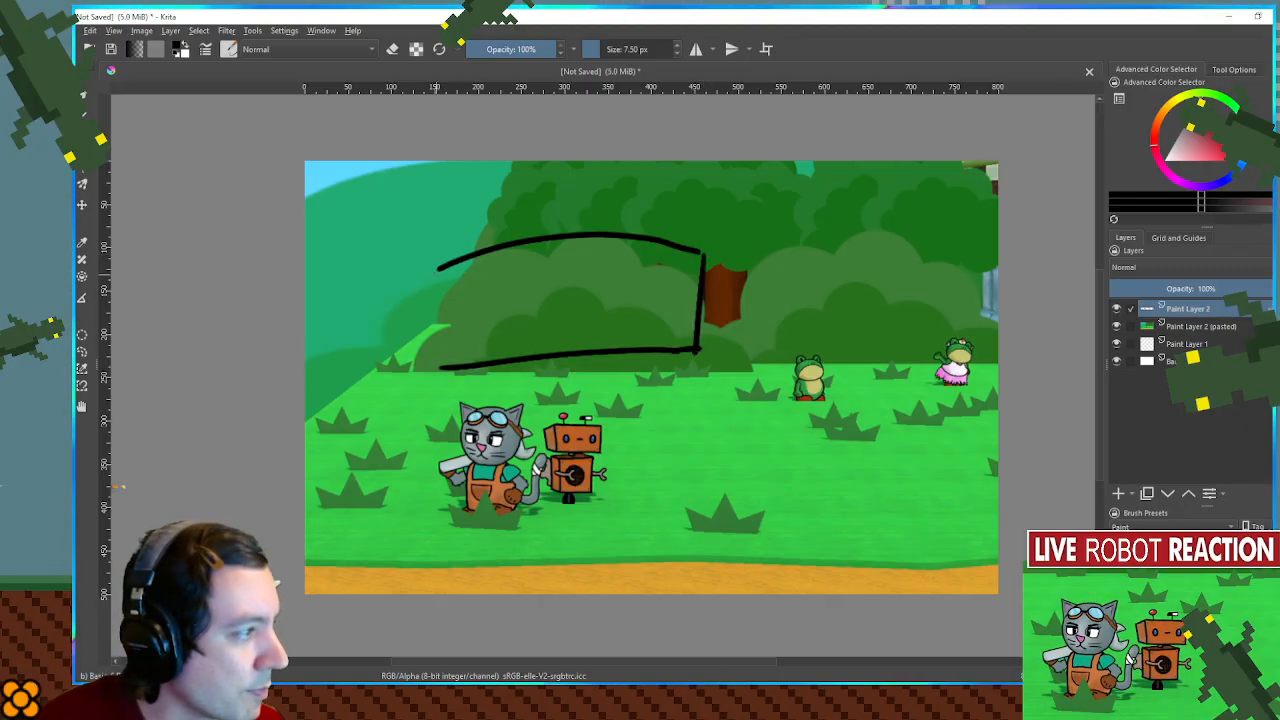
- Sketch a tall two-sided post about 85 px wide at the panel's right end, undoing strokes that do not fit
mouse_move(390, 254)
mouse_down()
mouse_move(440, 251)
mouse_move(453, 392)
mouse_up()
key(ctrl+z)
key(ctrl+z)
key(ctrl+z)
mouse_move(689, 232)
mouse_down()
mouse_move(750, 237)
mouse_move(748, 256)
mouse_move(760, 239)
mouse_move(727, 233)
mouse_move(708, 384)
mouse_up()
key(ctrl+z)
drag(759, 240, 754, 391)
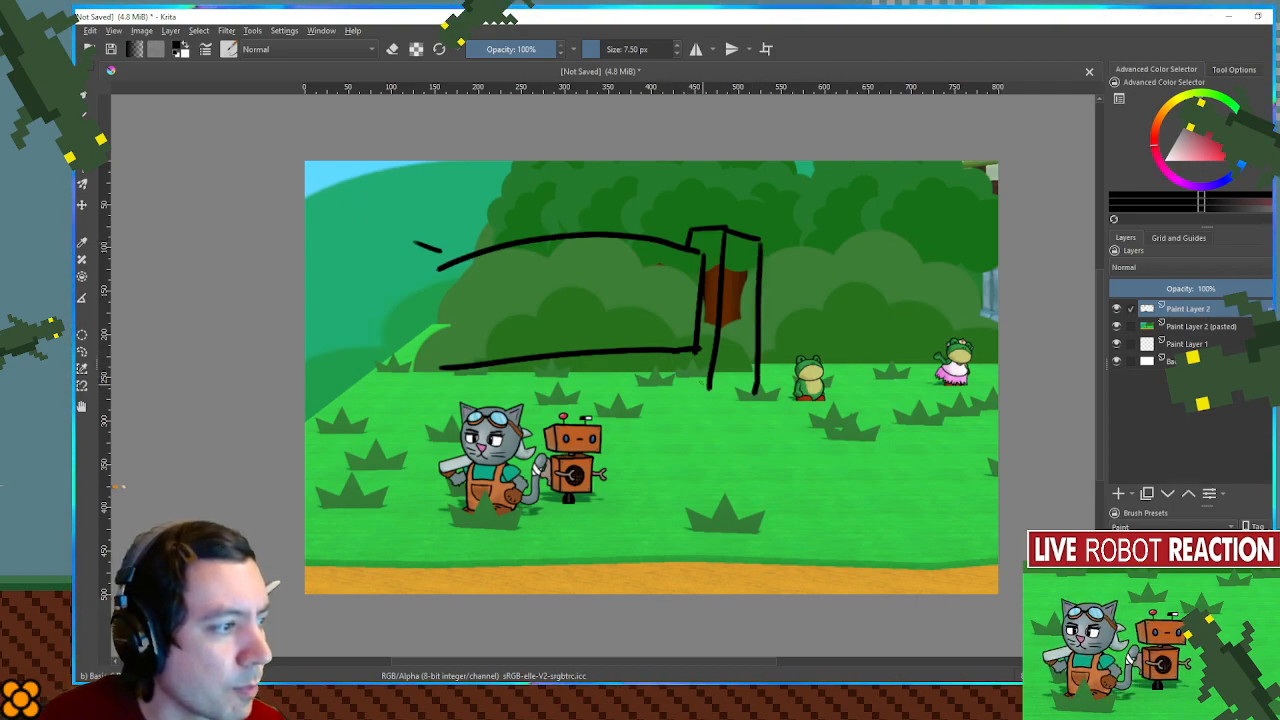
drag(706, 355, 705, 400)
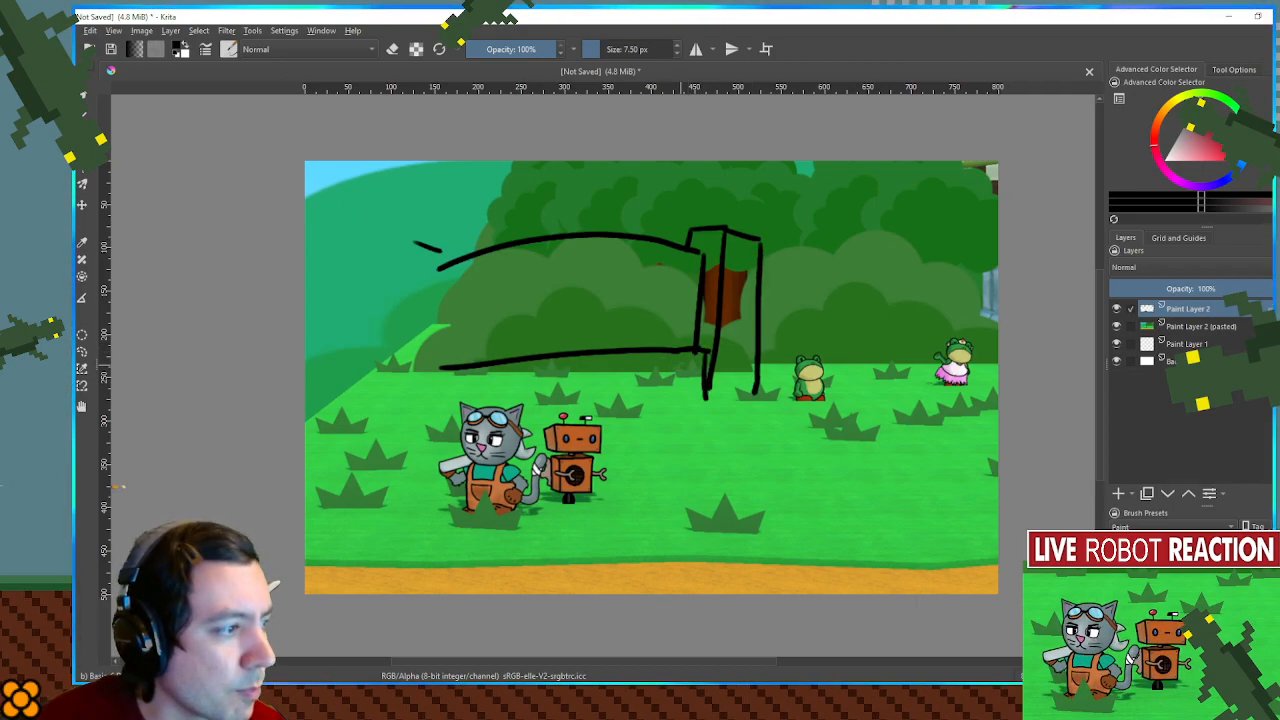
- Add a second line beneath the panel's bottom edge and draw its left vertical edge down to the grass
drag(706, 353, 437, 380)
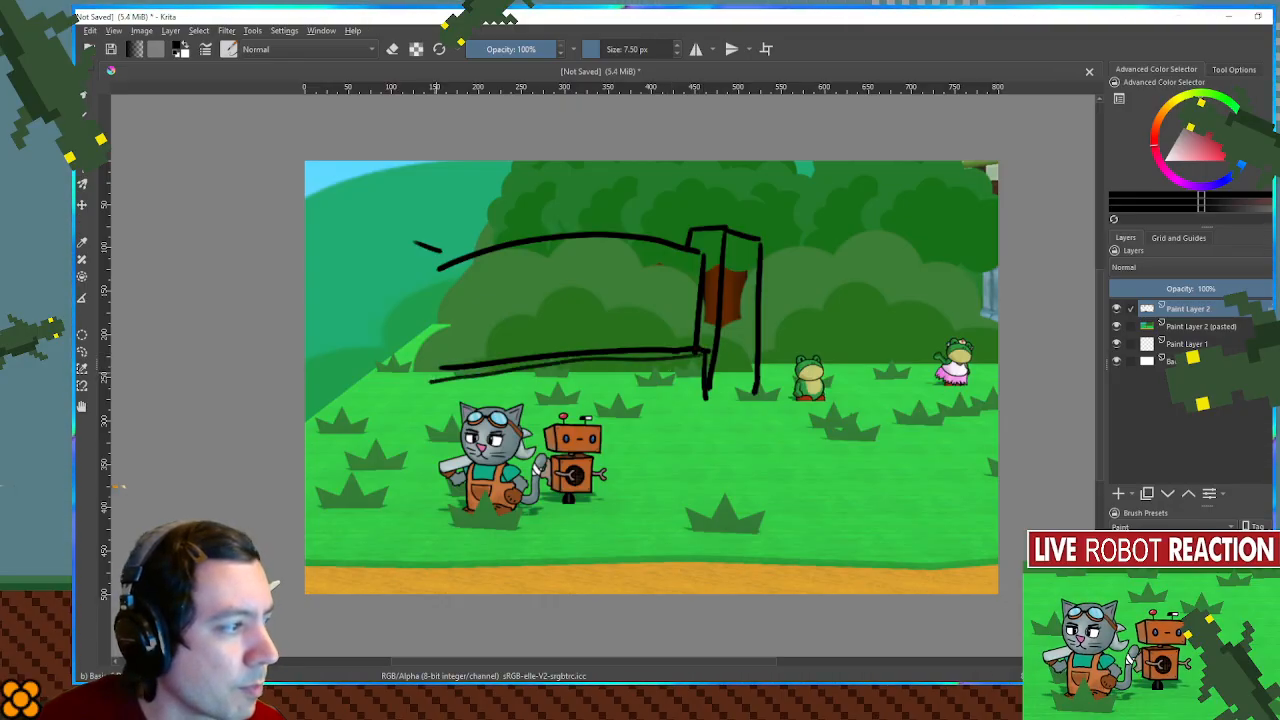
drag(437, 258, 440, 400)
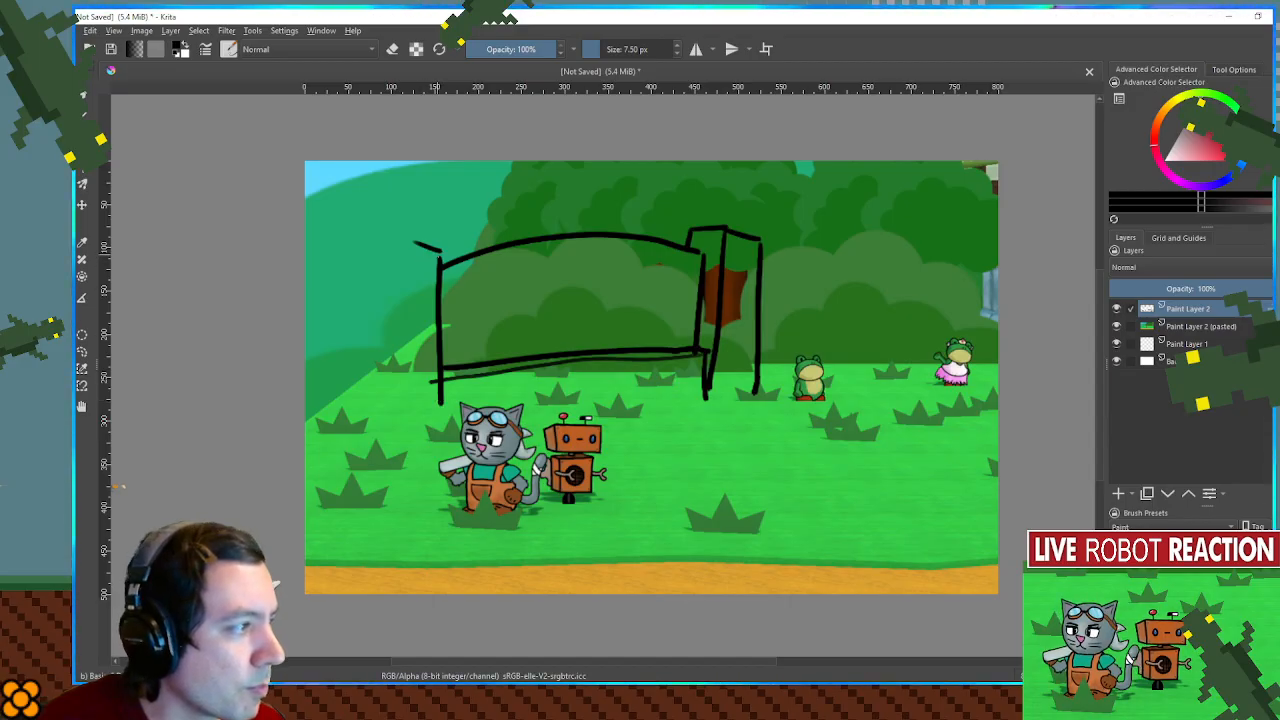
- Sketch the matching two-sided left post, and draw the base lines of the right post and between both posts
mouse_move(415, 243)
mouse_down()
mouse_move(378, 256)
mouse_move(384, 405)
mouse_move(412, 420)
mouse_move(441, 403)
mouse_up()
drag(413, 253, 416, 413)
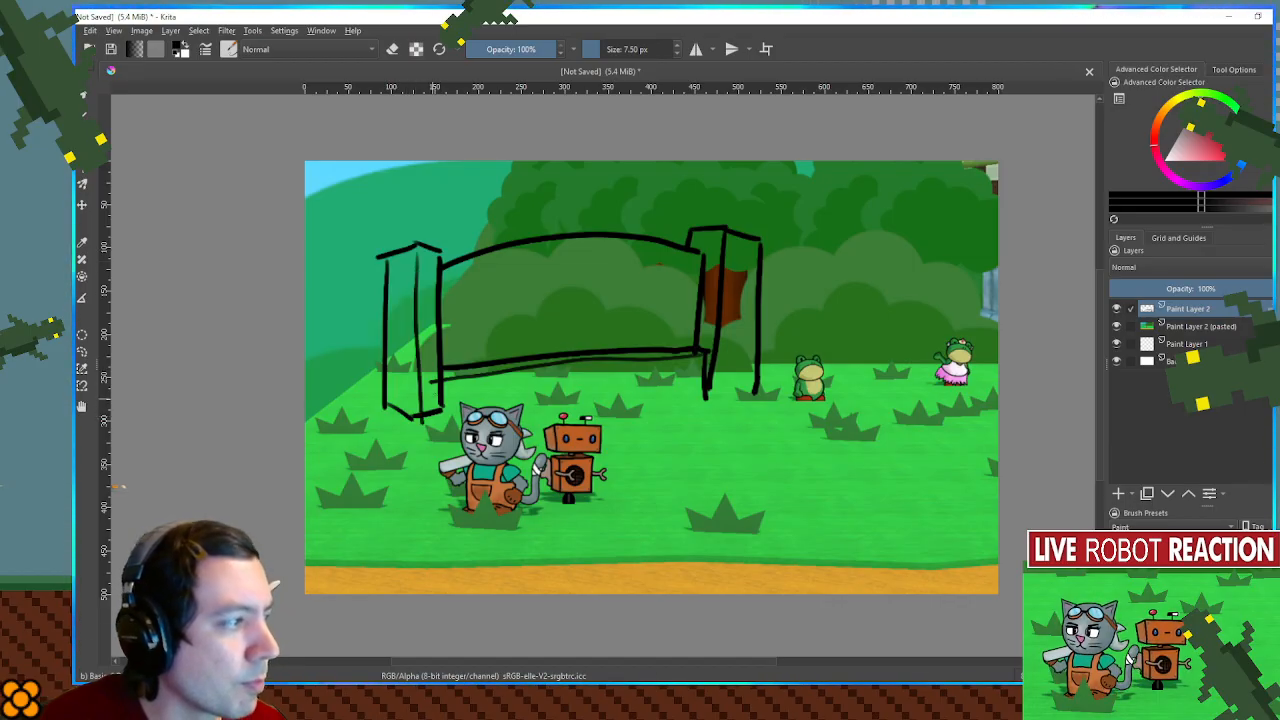
drag(708, 397, 762, 390)
drag(444, 402, 706, 388)
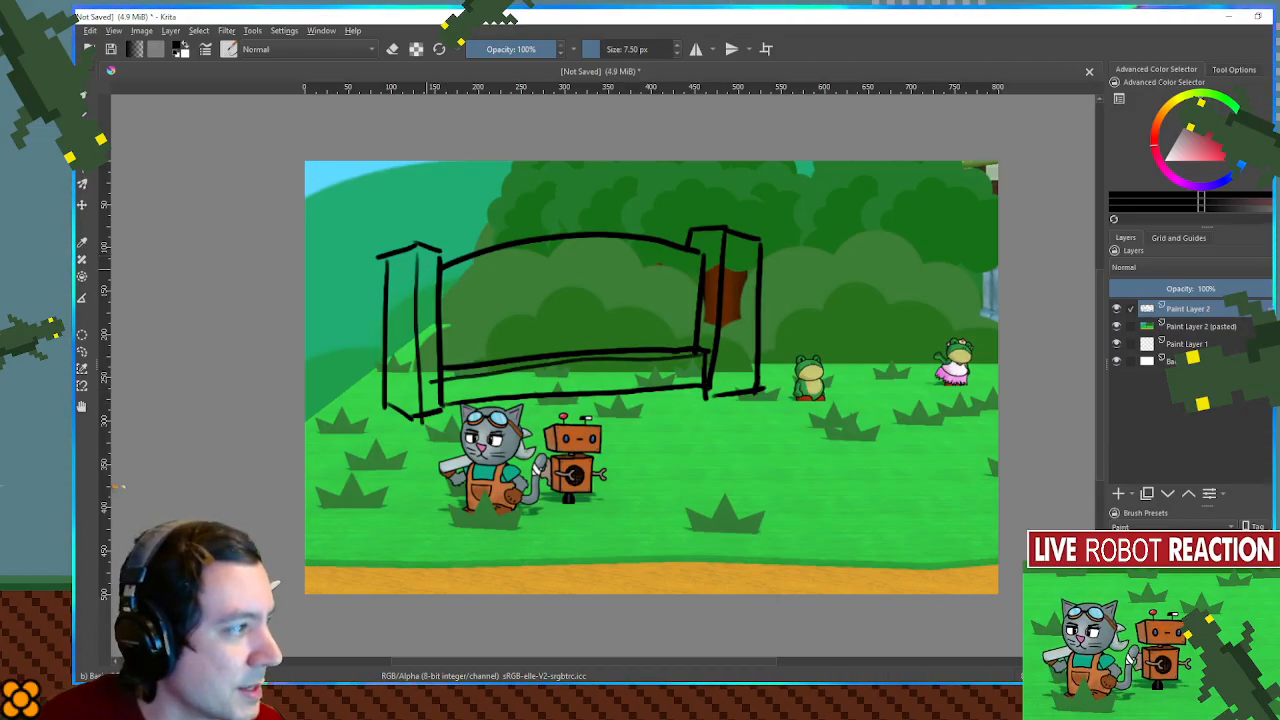
- Add short stone marks to the posts, and insert a new paint layer directly beneath the line art
drag(441, 262, 487, 247)
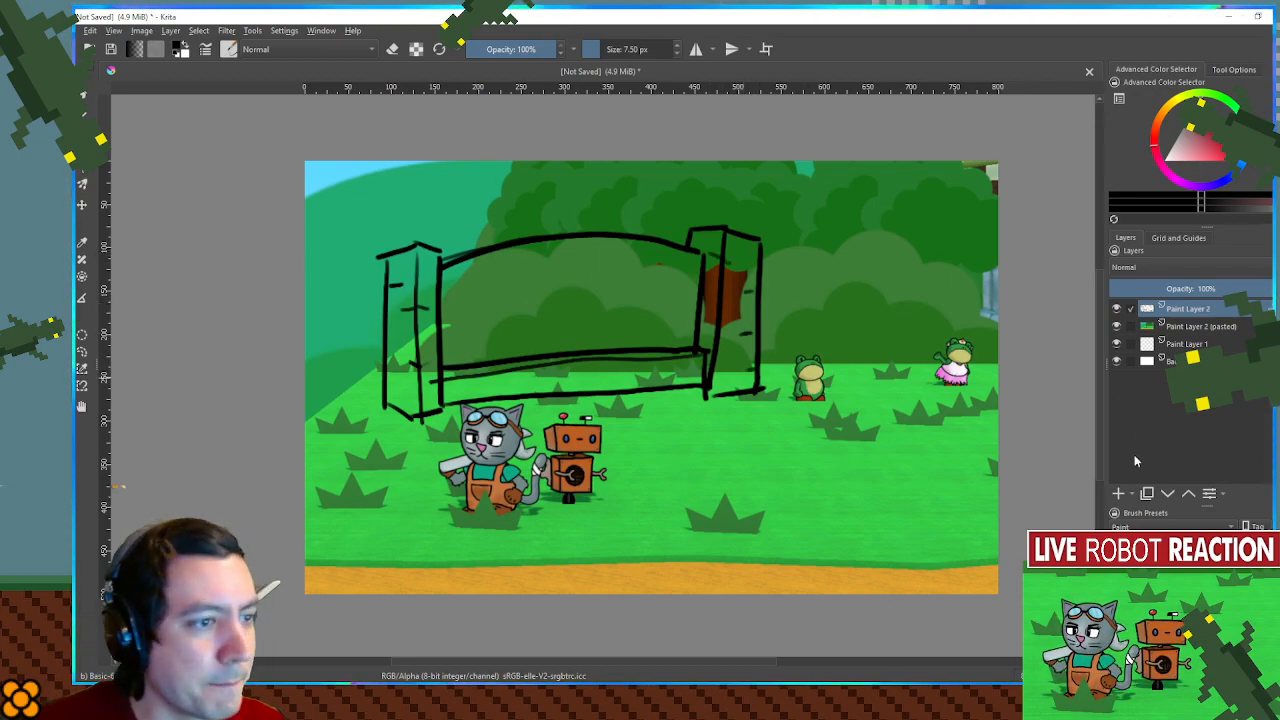
click(1122, 495)
drag(1182, 311, 1187, 333)
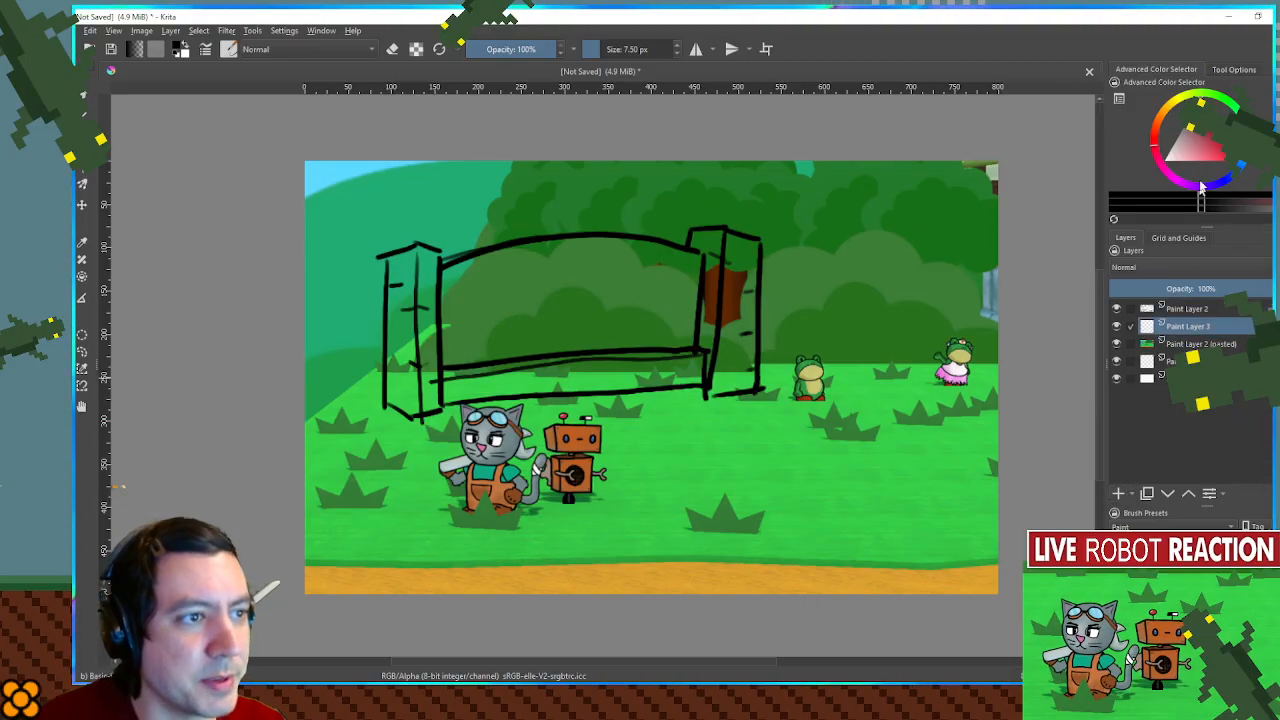
- Fill the arched panel with dark orange-brown using a brush of about 43 px
click(1165, 127)
click(1218, 147)
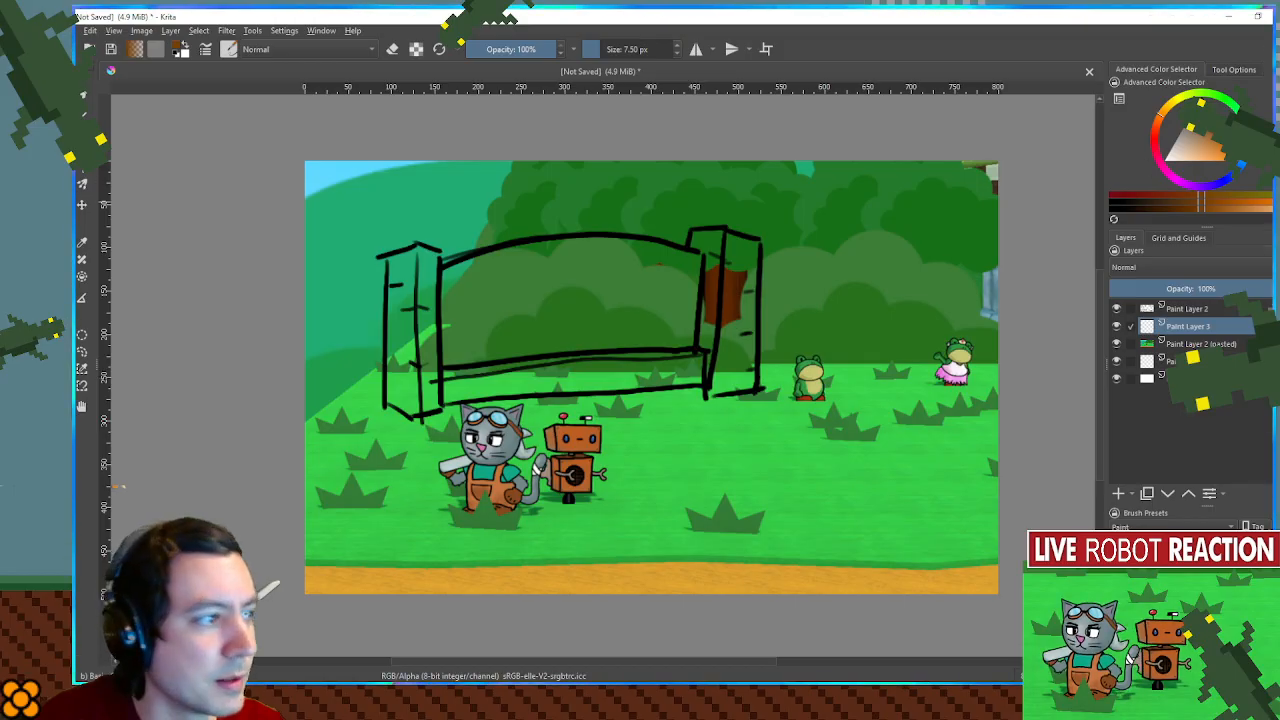
drag(561, 303, 596, 302)
mouse_move(458, 278)
mouse_down()
mouse_move(611, 258)
mouse_move(693, 277)
mouse_move(636, 260)
mouse_move(550, 262)
mouse_move(443, 302)
mouse_move(581, 285)
mouse_move(697, 291)
mouse_move(625, 313)
mouse_move(444, 325)
mouse_move(700, 308)
mouse_move(688, 326)
mouse_move(437, 350)
mouse_move(517, 345)
mouse_up()
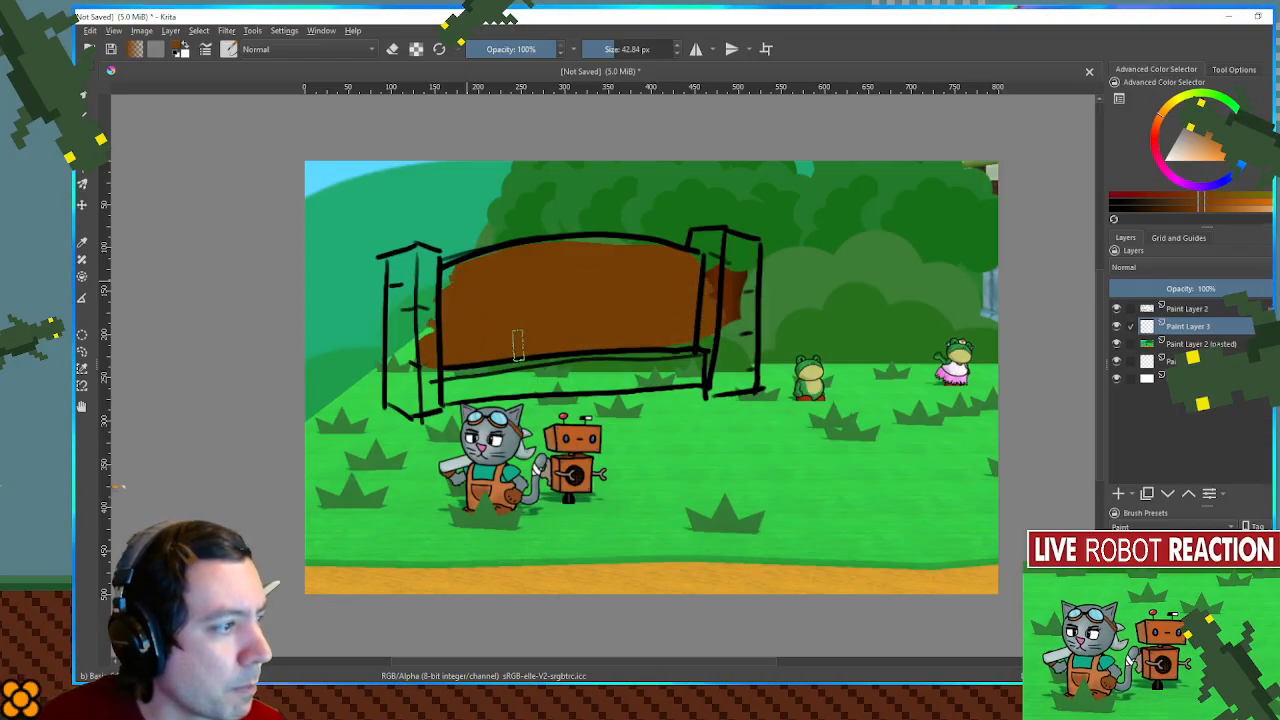
- Paint the low base between the posts warm grey and the shaded left faces of both posts dark grey
click(1190, 131)
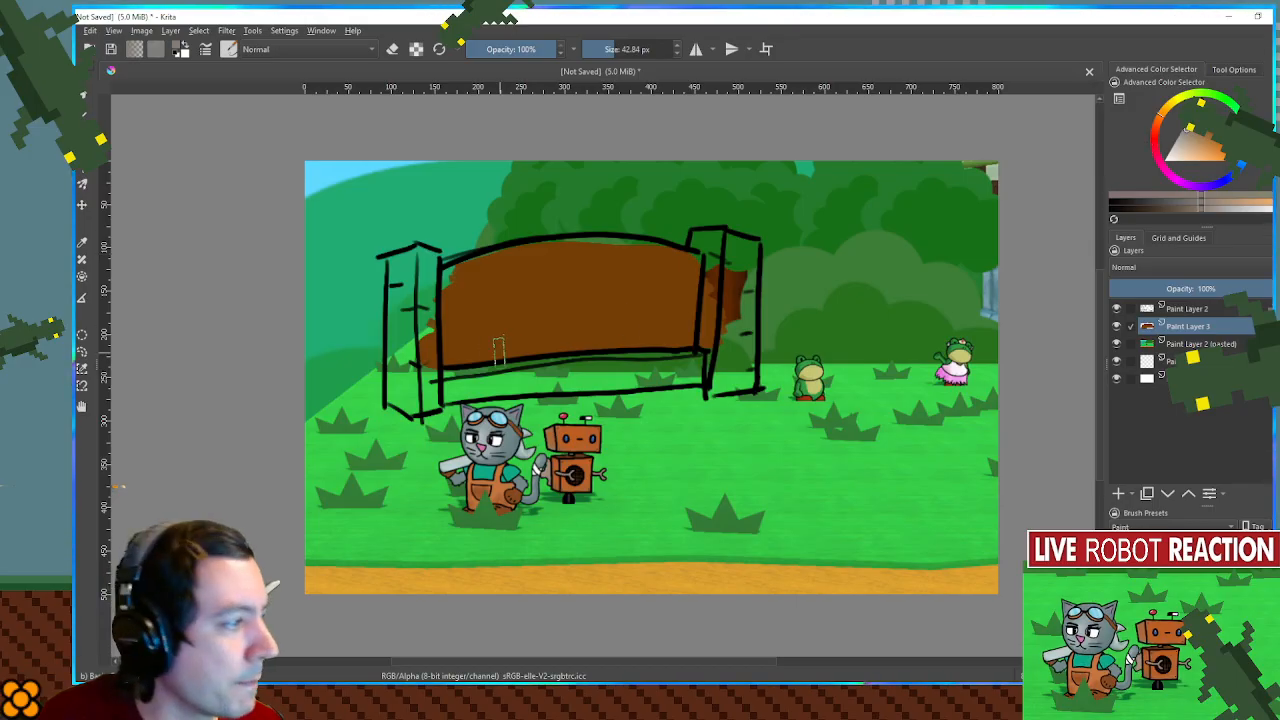
mouse_move(432, 370)
mouse_down()
mouse_move(594, 371)
mouse_move(683, 351)
mouse_move(714, 358)
mouse_move(564, 357)
mouse_move(441, 378)
mouse_move(508, 371)
mouse_move(509, 395)
mouse_move(730, 385)
mouse_up()
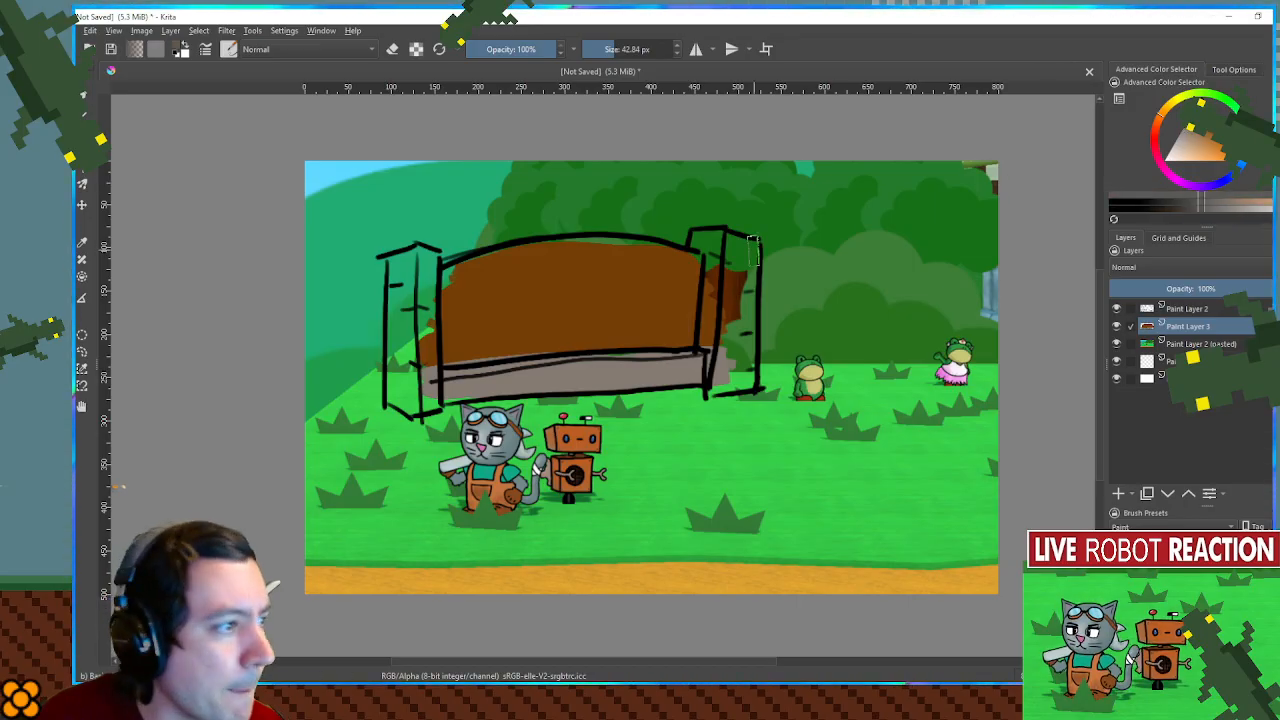
drag(700, 232, 716, 354)
mouse_move(404, 250)
mouse_down()
mouse_move(406, 398)
mouse_move(400, 292)
mouse_up()
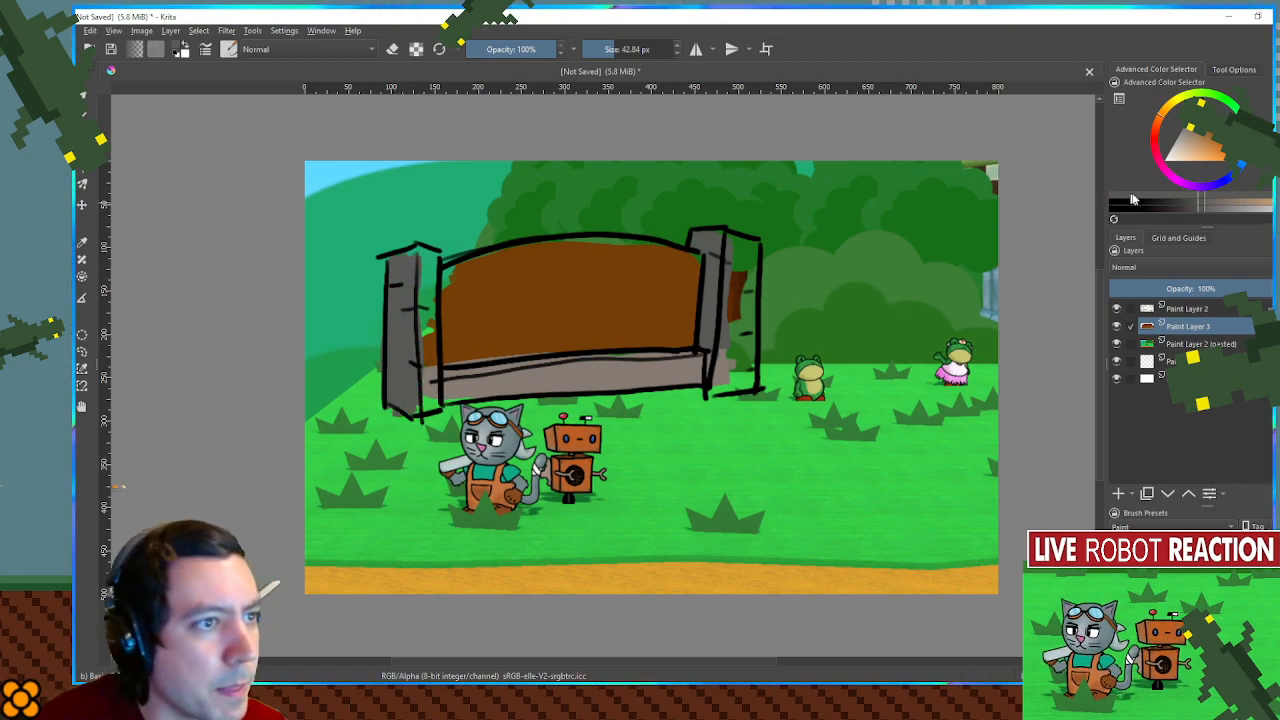
- Paint the right faces of both posts light grey
click(1180, 136)
mouse_move(742, 232)
mouse_down()
mouse_move(714, 357)
mouse_move(729, 385)
mouse_move(741, 375)
mouse_move(752, 266)
mouse_up()
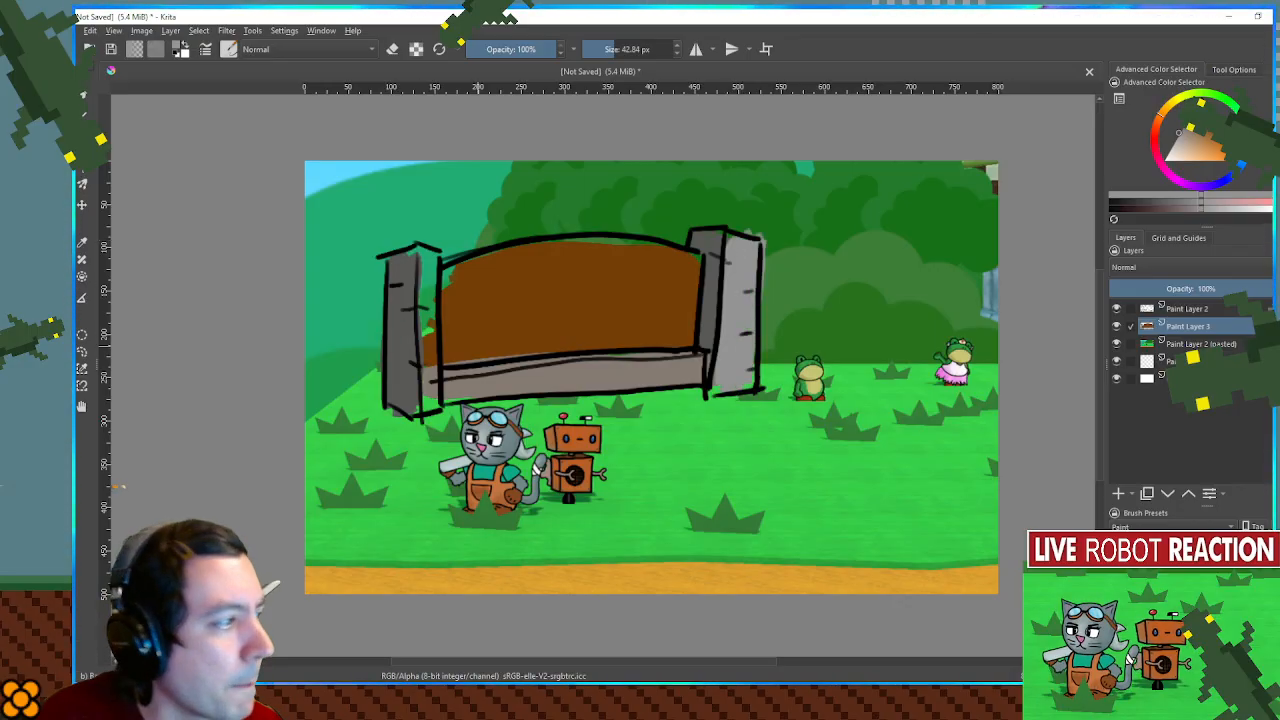
drag(420, 248, 432, 402)
- Touch up the brown panel's edges with a brush of about 36 px, and add an empty layer above the color layer
ctrl+click(610, 272)
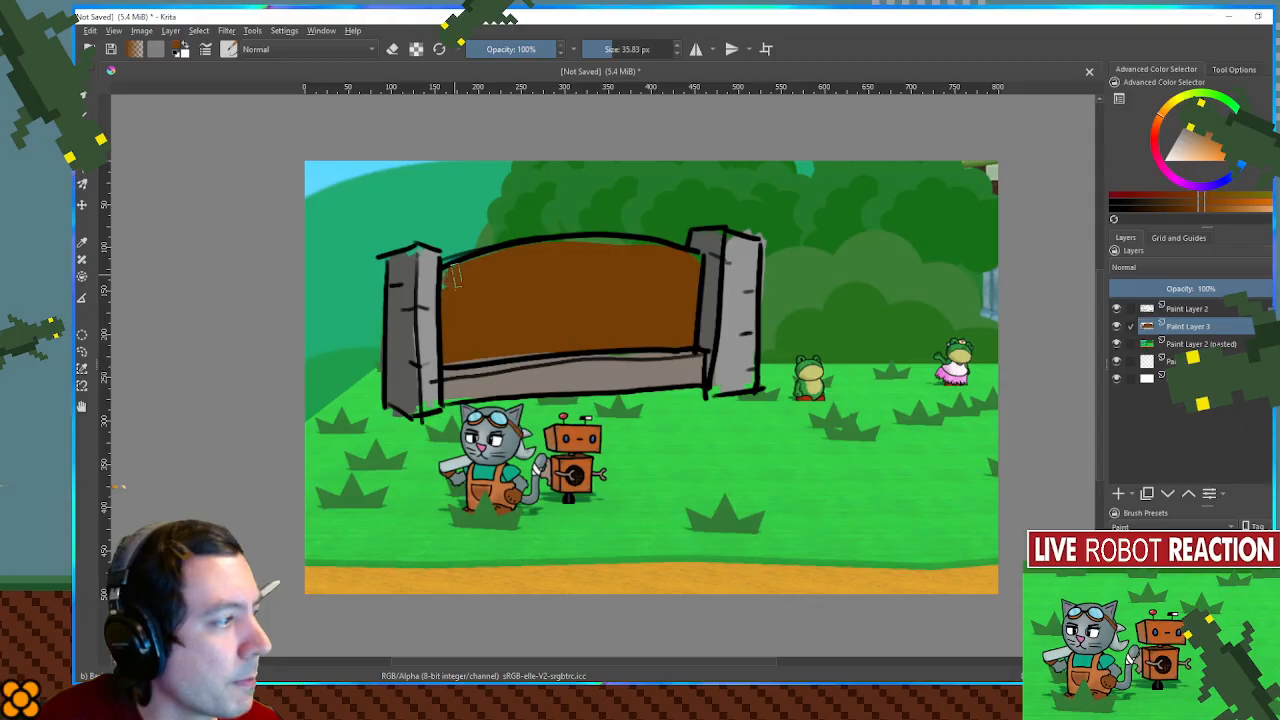
click(1208, 122)
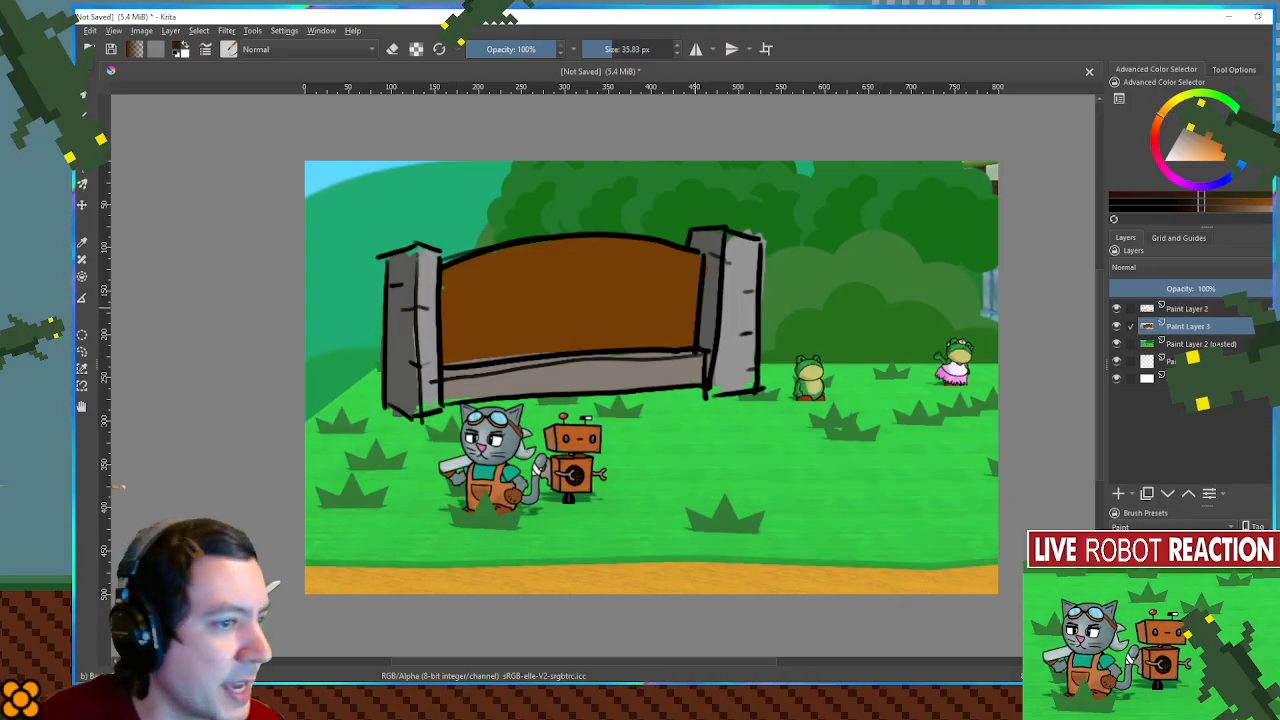
click(1118, 494)
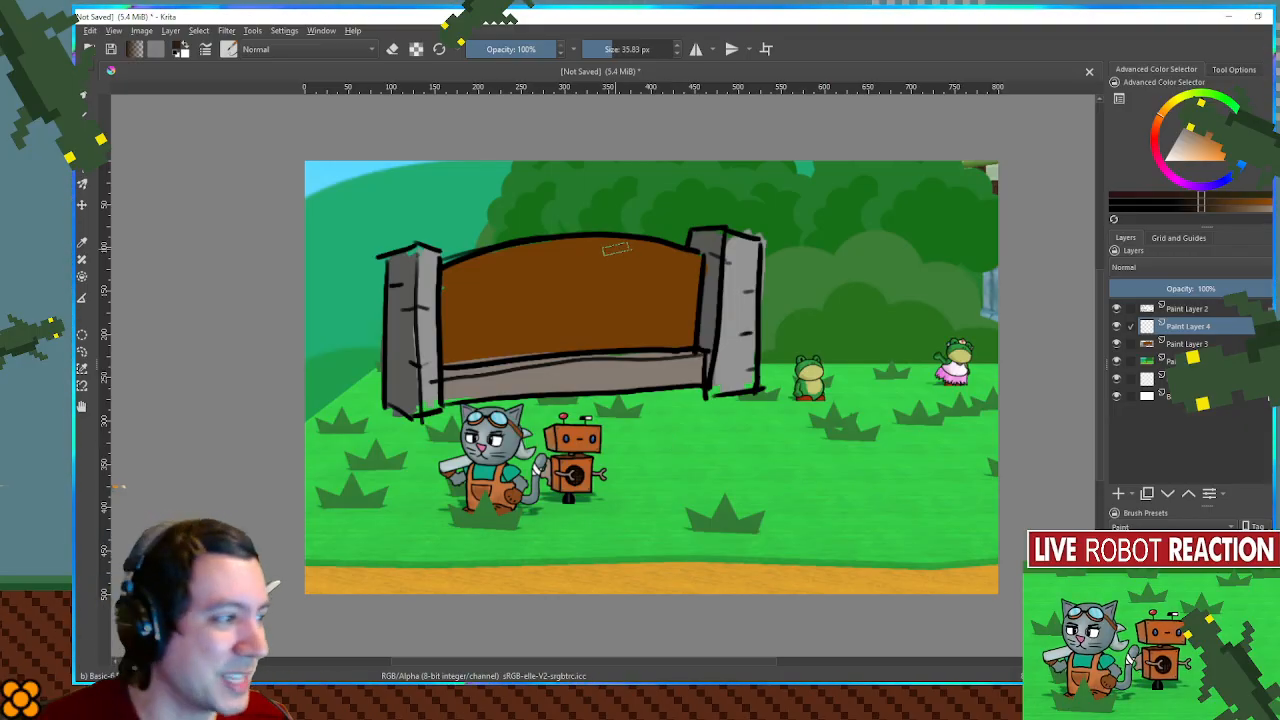
- Add a layer just above the pasted screenshot and brush a dark textured shadow onto the grass around the sign's base
click(1187, 361)
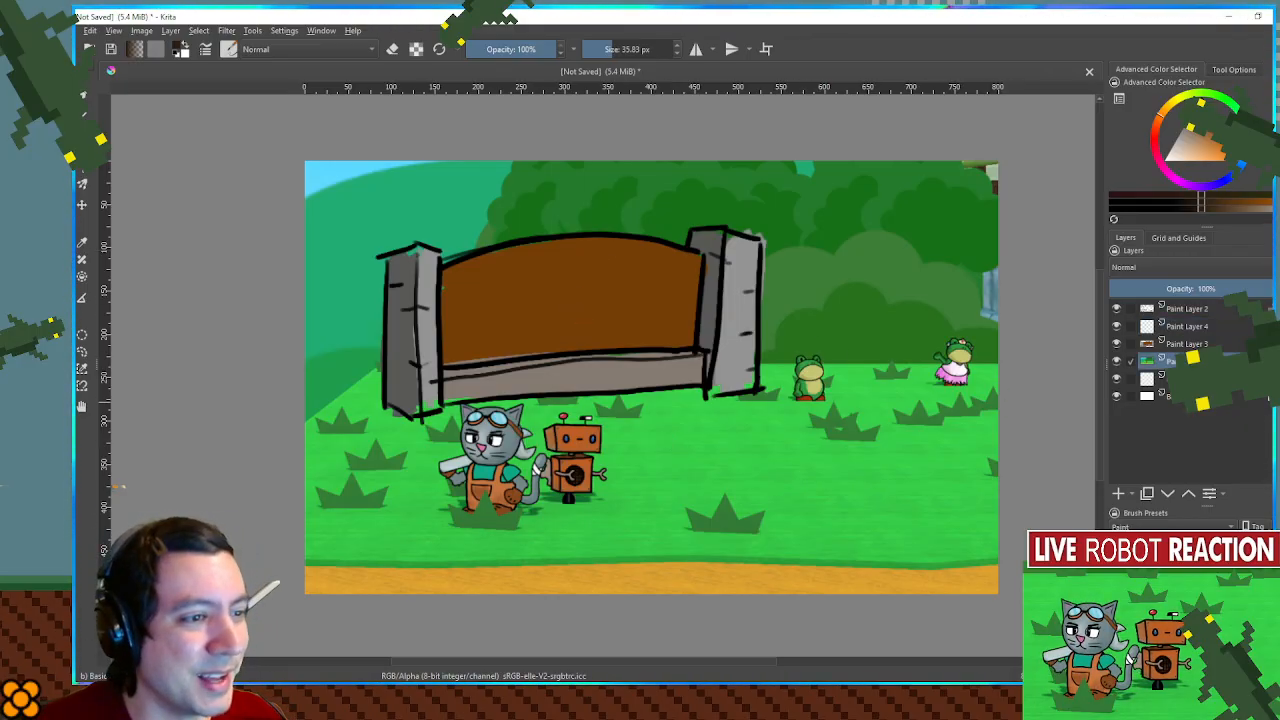
click(1118, 494)
drag(1200, 136, 1206, 84)
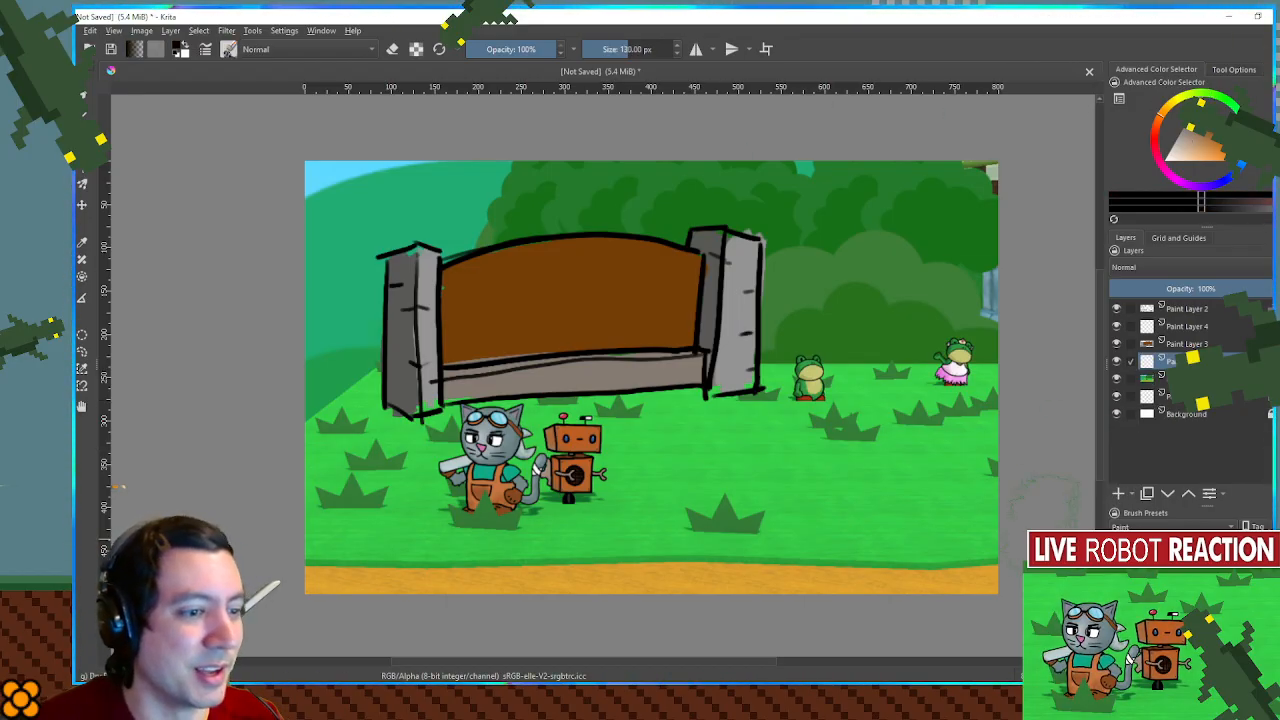
mouse_move(590, 420)
mouse_down()
mouse_move(670, 415)
mouse_move(520, 420)
mouse_move(410, 405)
mouse_move(670, 400)
mouse_move(735, 375)
mouse_up()
key(bracketleft)
key(bracketleft)
mouse_move(606, 375)
mouse_down()
mouse_move(358, 409)
mouse_move(443, 384)
mouse_move(746, 384)
mouse_up()
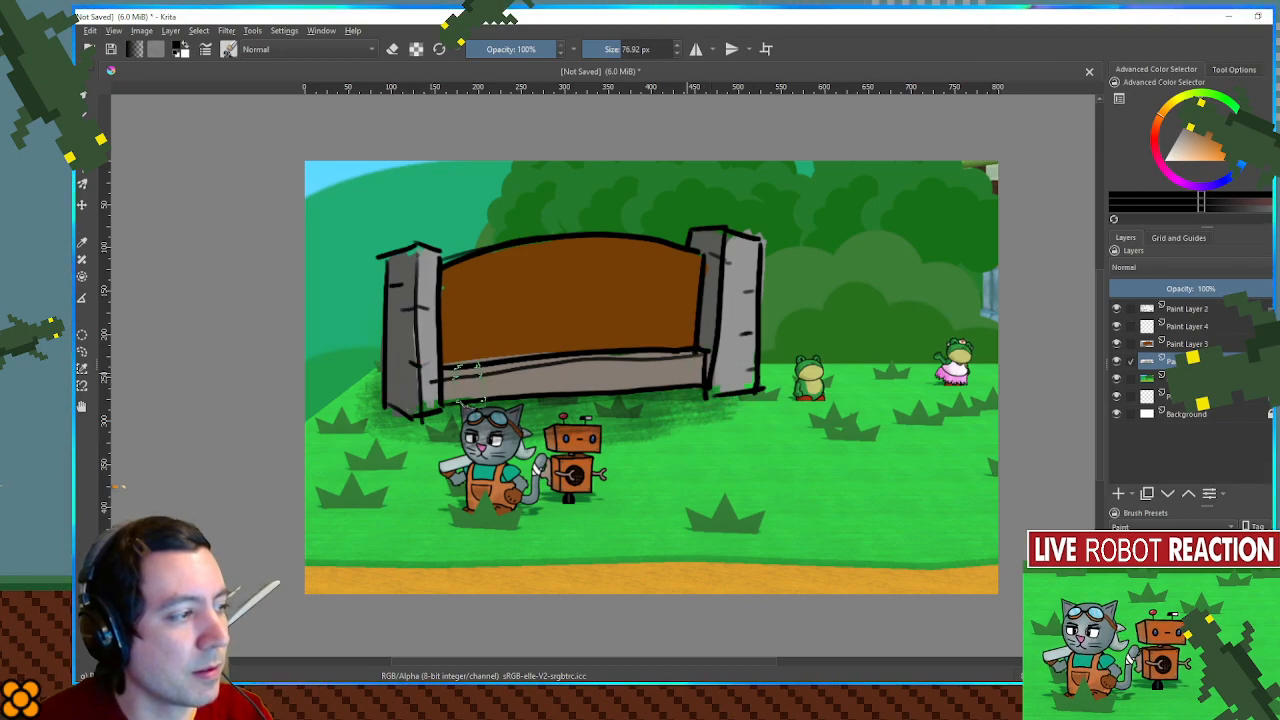
- On the empty layer above the sign's colors, letter "FRO" in dark brown across the panel's upper left with a 13.11 px brush
click(1185, 327)
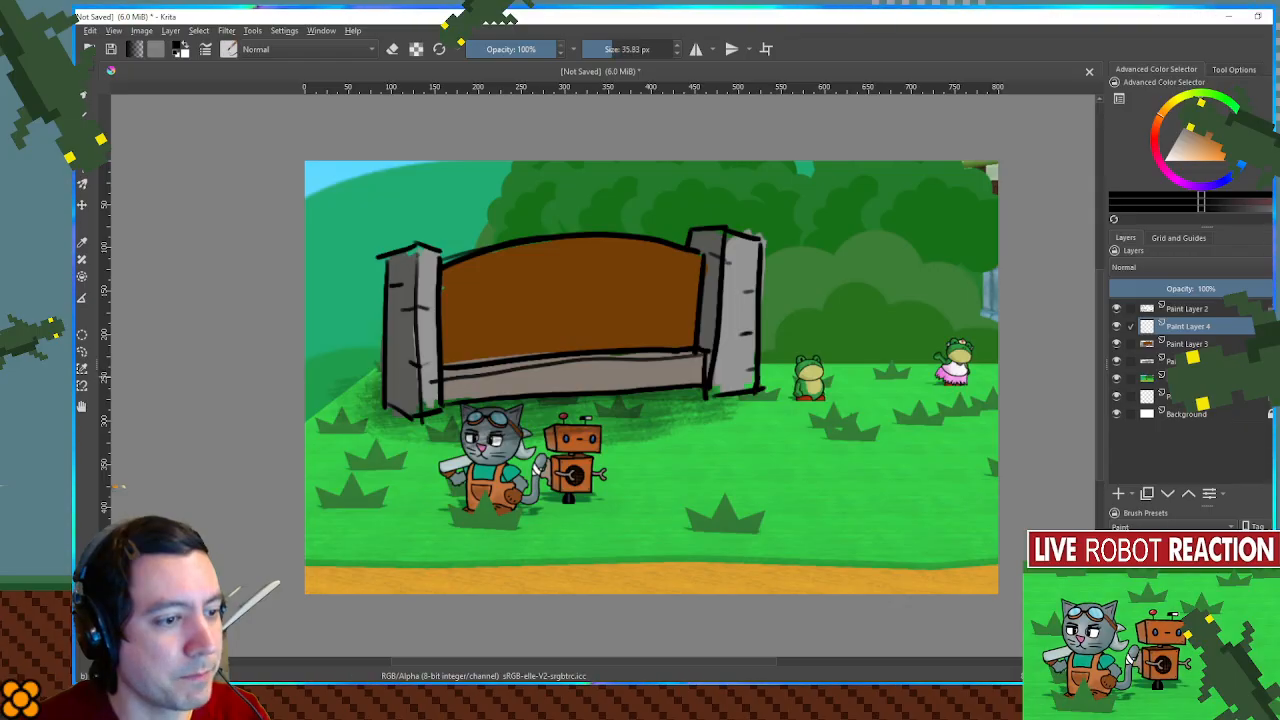
drag(720, 393, 690, 425)
key(ctrl+z)
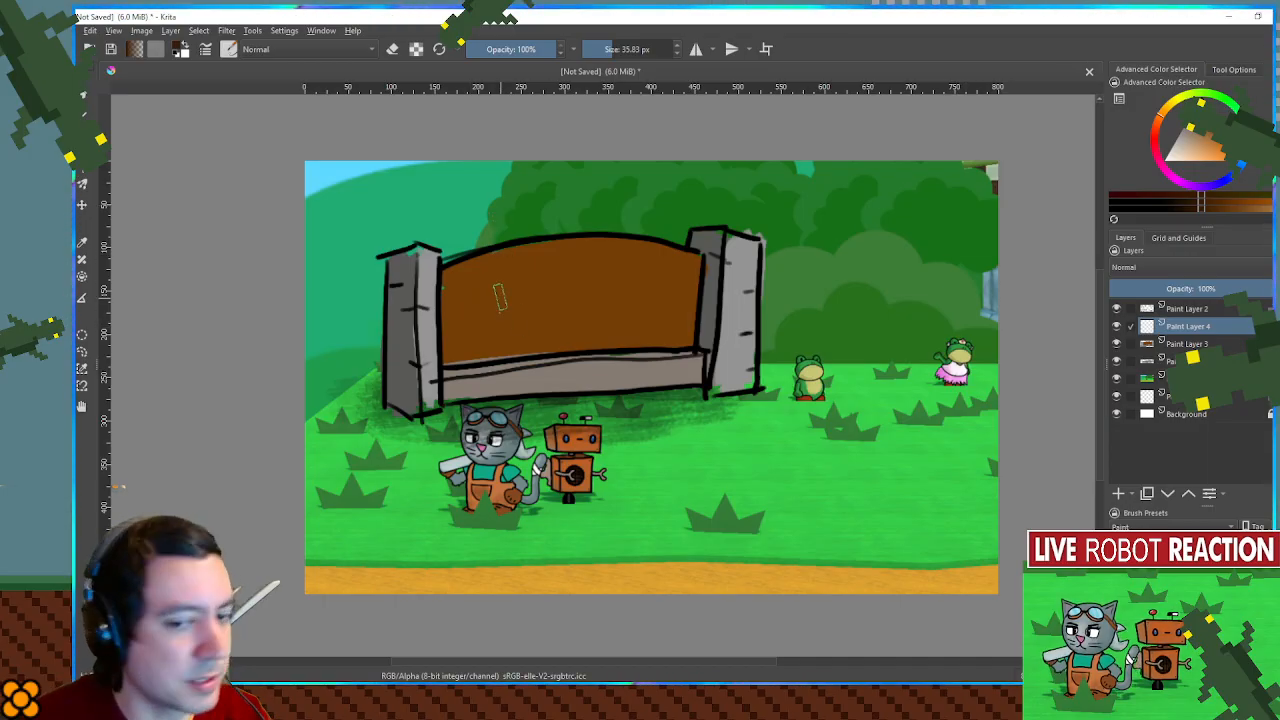
scroll(495, 300, up, 1)
drag(473, 310, 433, 300)
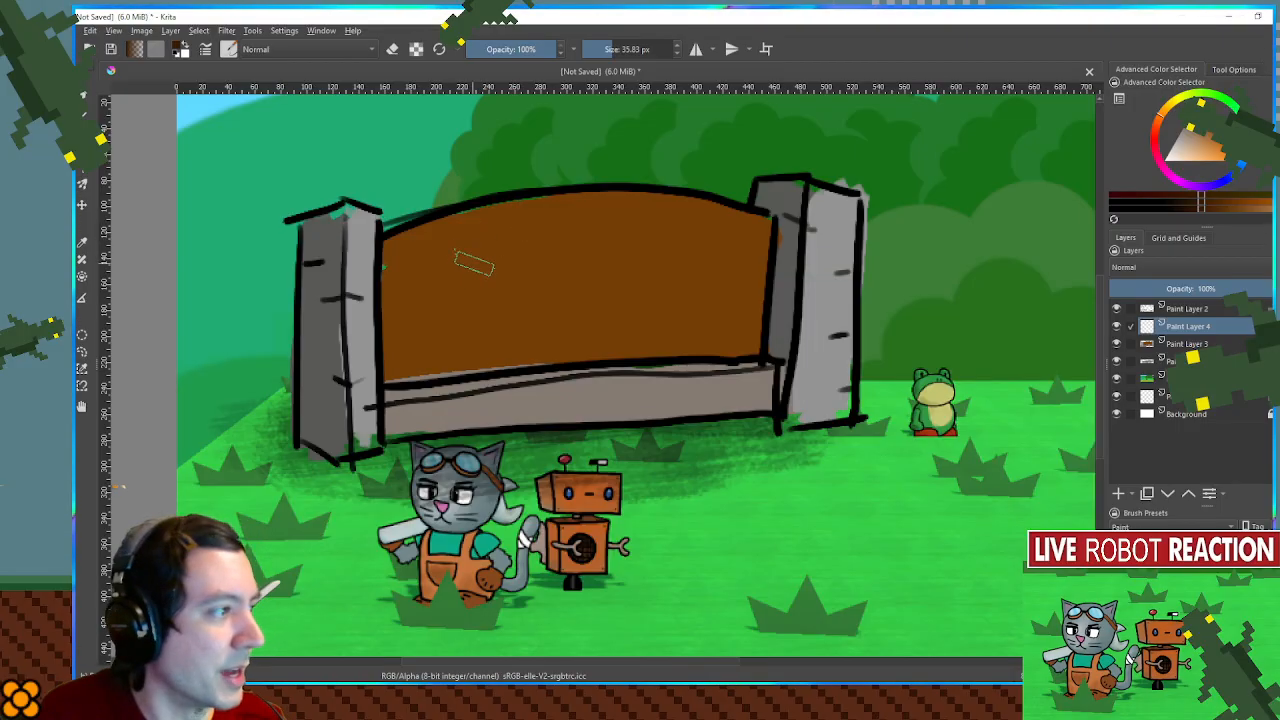
mouse_move(411, 262)
mouse_down()
mouse_move(411, 296)
mouse_move(409, 256)
mouse_move(439, 243)
mouse_move(405, 278)
mouse_move(465, 270)
mouse_move(495, 242)
mouse_move(472, 268)
mouse_up()
key(ctrl+z)
drag(478, 266, 500, 284)
mouse_move(545, 232)
mouse_down()
mouse_move(520, 276)
mouse_move(548, 236)
mouse_up()
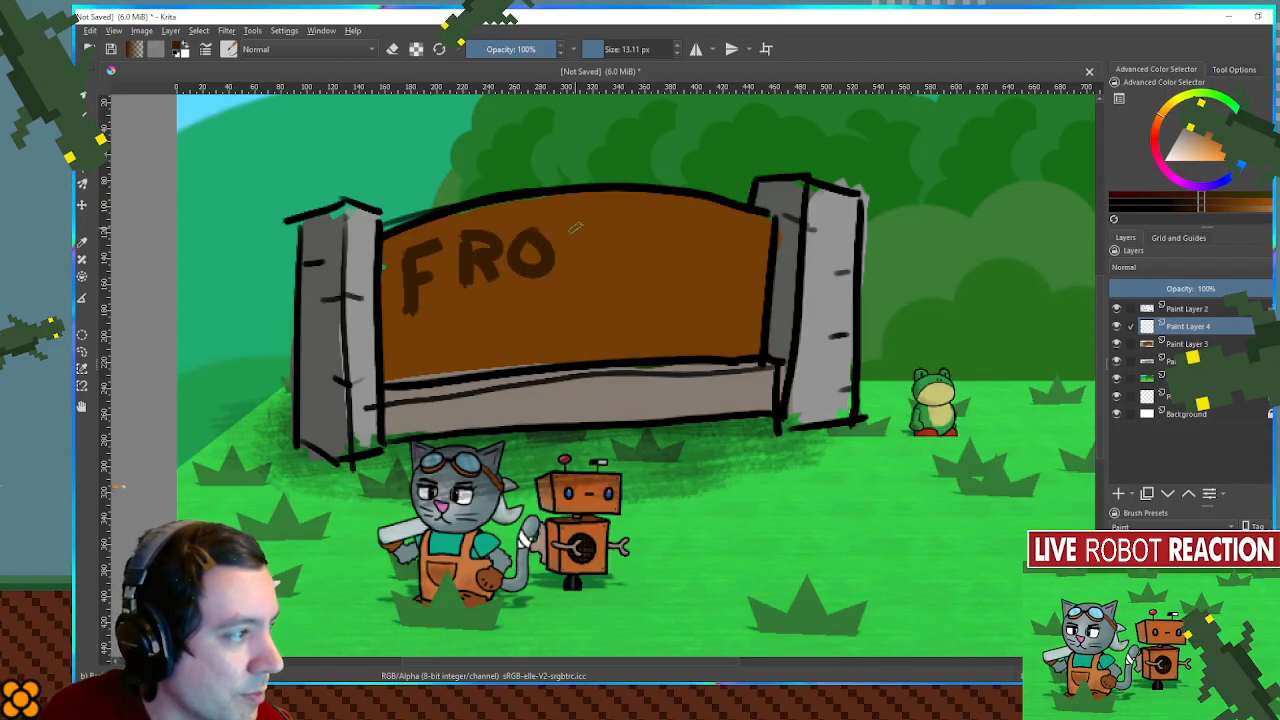
- Undo the R and O and redraw the letters closer together so the word reads "FROG"
key(ctrl+z)
key(ctrl+z)
key(ctrl+z)
key(ctrl+z)
key(ctrl+z)
key(ctrl+z)
mouse_move(450, 236)
mouse_down()
mouse_move(448, 296)
mouse_move(466, 236)
mouse_move(460, 270)
mouse_up()
drag(464, 272, 479, 290)
mouse_move(518, 226)
mouse_down()
mouse_move(524, 276)
mouse_move(516, 226)
mouse_move(546, 252)
mouse_up()
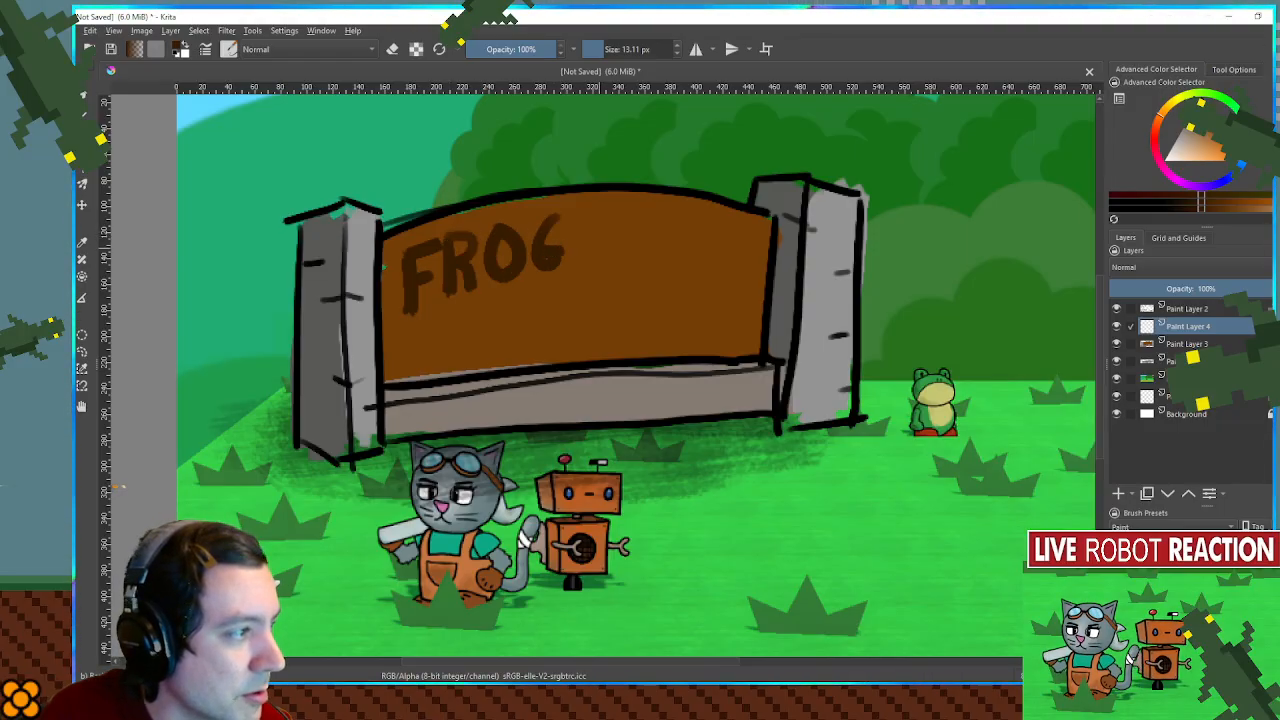
- Letter "TOWN" beside "FROG" and draw a row of wavy placeholder lines beneath the two words
drag(592, 214, 640, 218)
mouse_move(616, 216)
mouse_down()
mouse_move(618, 258)
mouse_move(640, 262)
mouse_move(668, 232)
mouse_move(760, 232)
mouse_up()
mouse_move(438, 327)
mouse_down()
mouse_move(550, 307)
mouse_move(744, 316)
mouse_up()
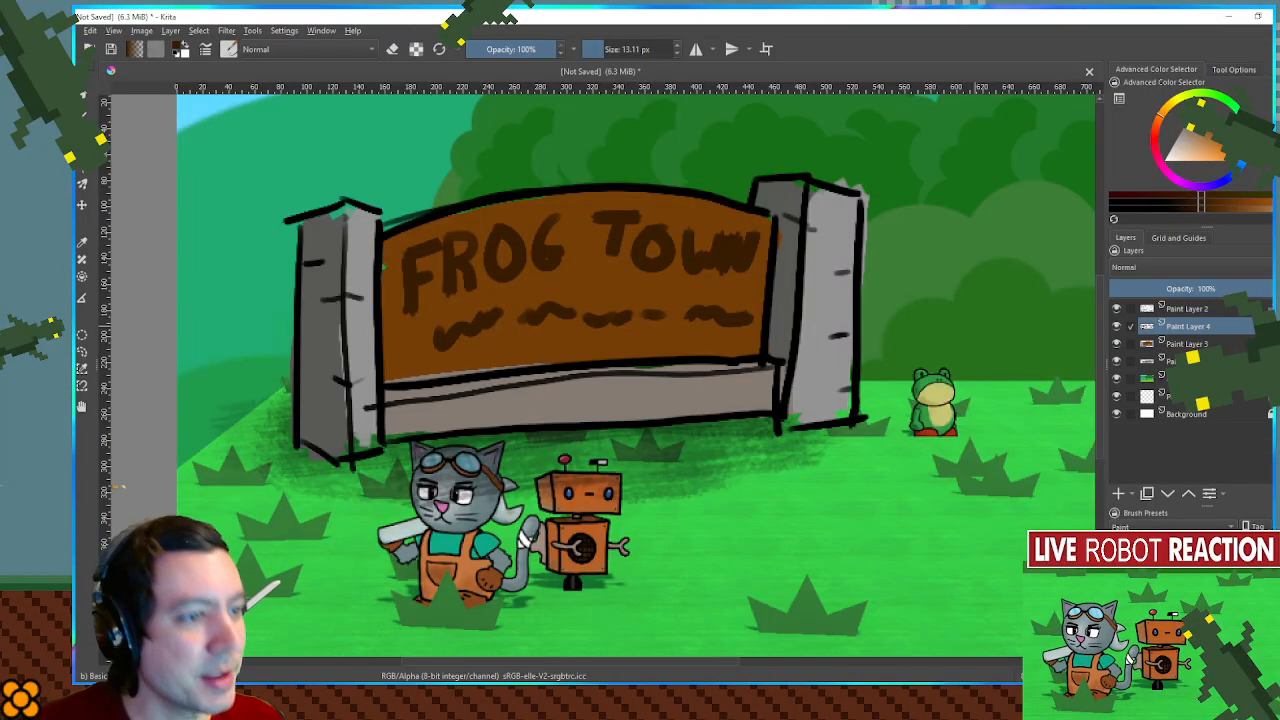
- Add a new layer, hide the "FROG TOWN" lettering, and paint the first word as invented glyphs of vertical bars and dots
click(1118, 494)
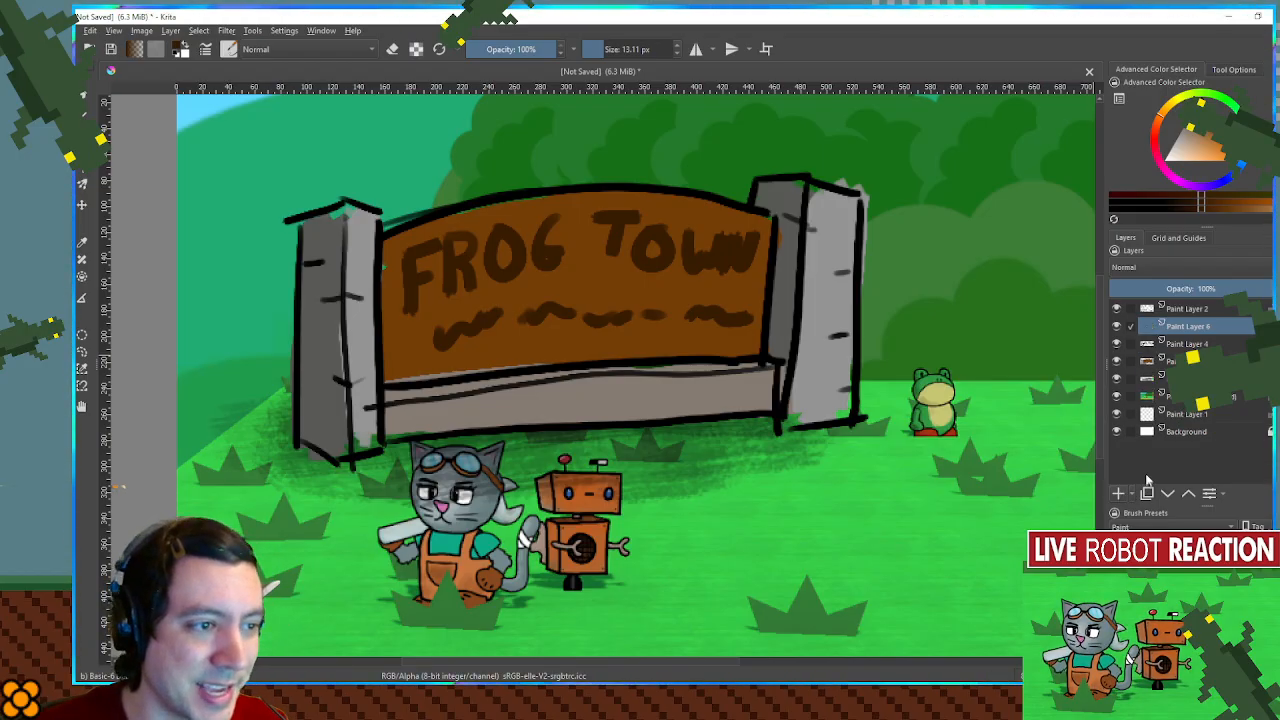
click(1117, 344)
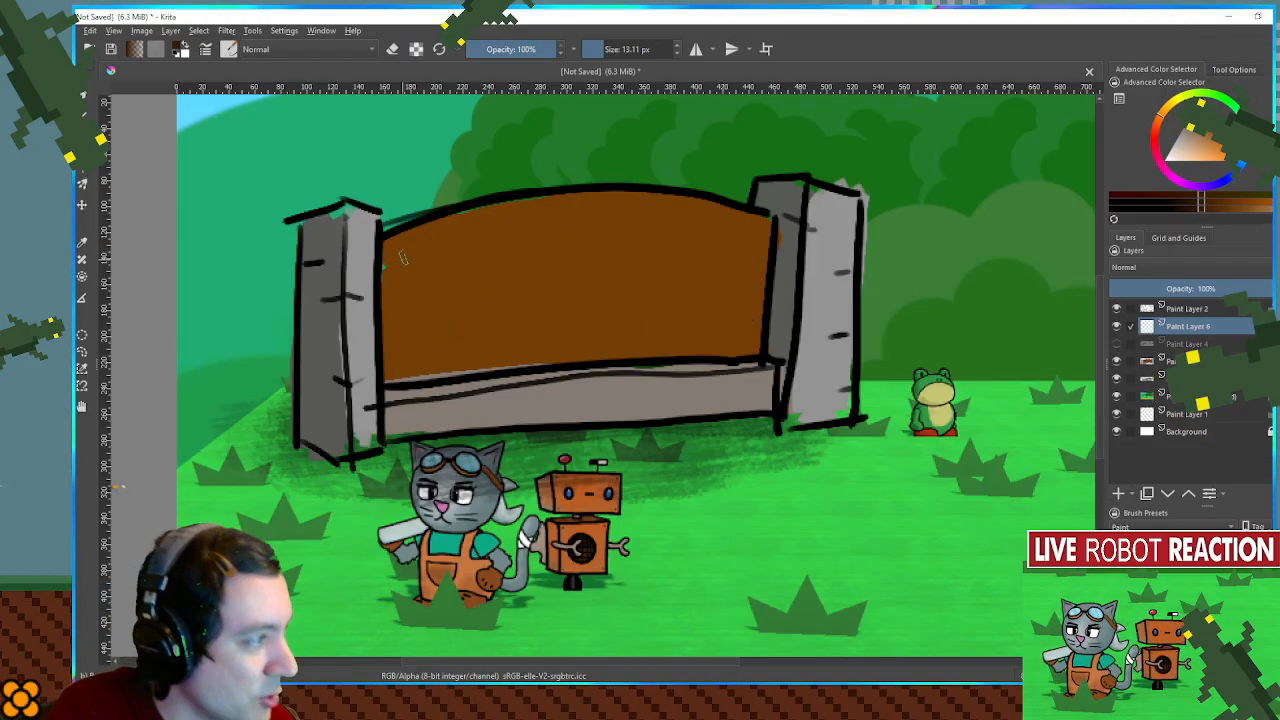
drag(403, 254, 402, 292)
mouse_move(418, 248)
mouse_down()
mouse_move(430, 285)
mouse_move(403, 285)
mouse_move(402, 256)
mouse_move(403, 298)
mouse_move(417, 248)
mouse_move(460, 264)
mouse_move(409, 261)
mouse_move(422, 243)
mouse_move(425, 271)
mouse_move(447, 292)
mouse_up()
key(ctrl+z)
mouse_move(462, 234)
mouse_down()
mouse_move(466, 268)
mouse_move(495, 290)
mouse_up()
drag(510, 230, 512, 290)
drag(533, 232, 532, 282)
drag(552, 224, 551, 270)
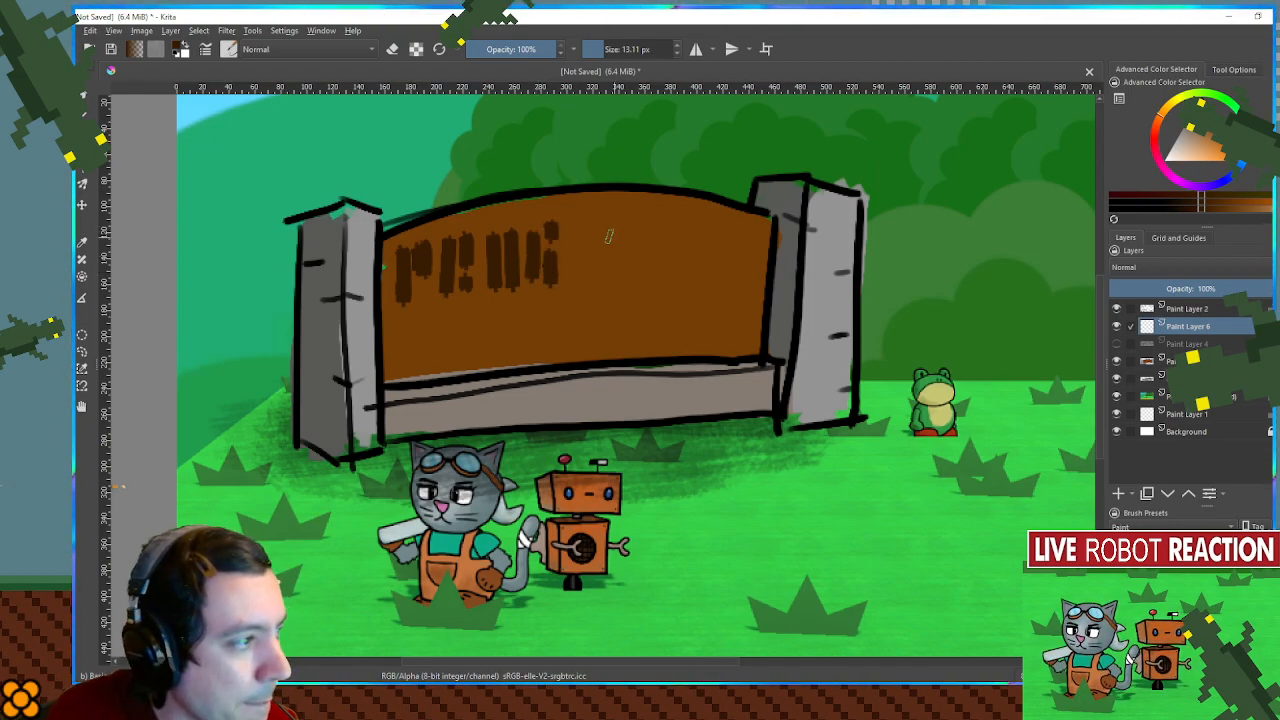
- Paint a second word of vertical-bar glyphs across the right half of the panel, redoing its first mark
drag(595, 231, 610, 277)
key(ctrl+z)
drag(610, 224, 613, 277)
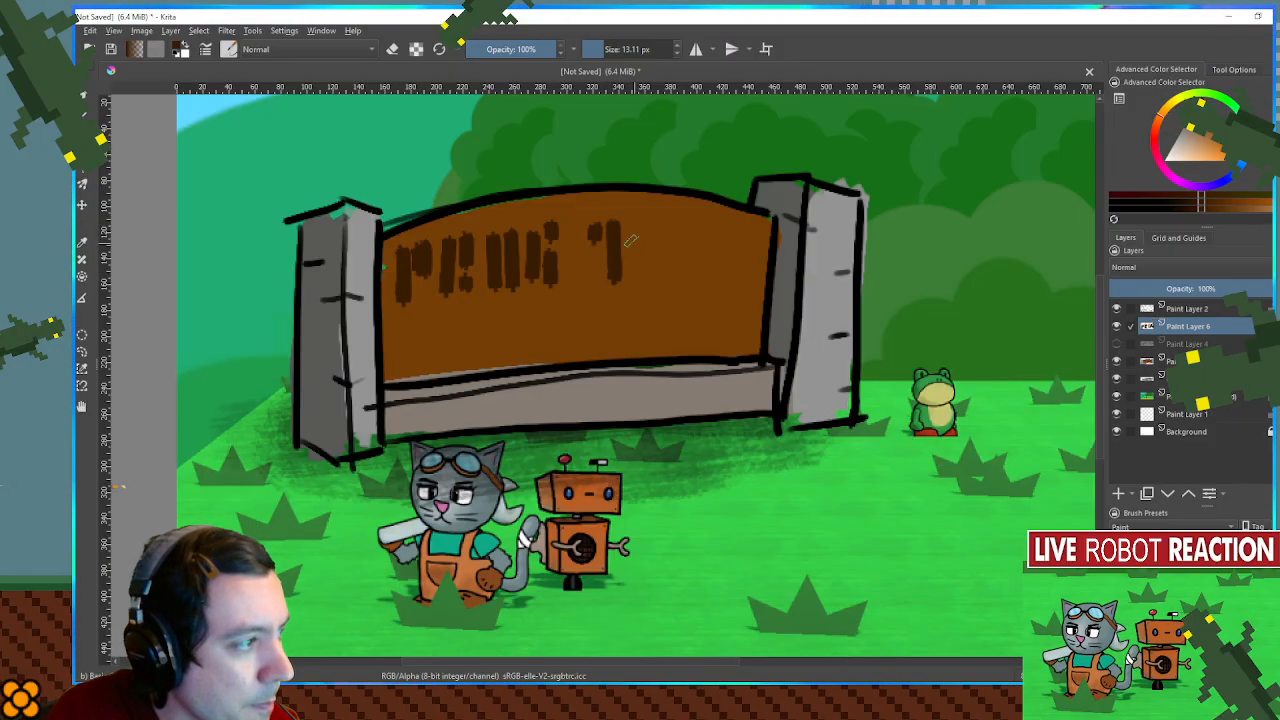
mouse_move(628, 226)
mouse_down()
mouse_move(631, 282)
mouse_move(650, 278)
mouse_up()
mouse_move(667, 225)
mouse_down()
mouse_move(665, 261)
mouse_move(685, 272)
mouse_move(700, 259)
mouse_move(722, 288)
mouse_up()
drag(740, 230, 742, 274)
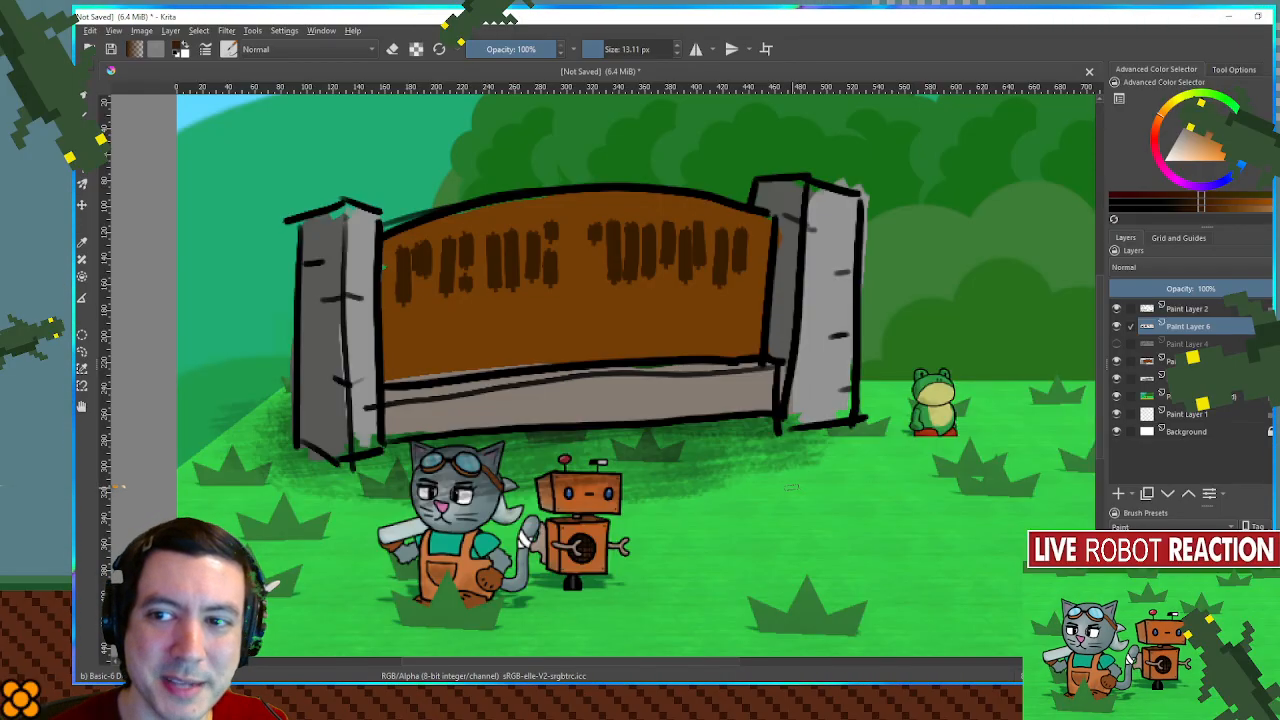
- Dab a row of small dark blobs as a second line of text beneath the bar glyphs on the panel
scroll(778, 462, down, 2)
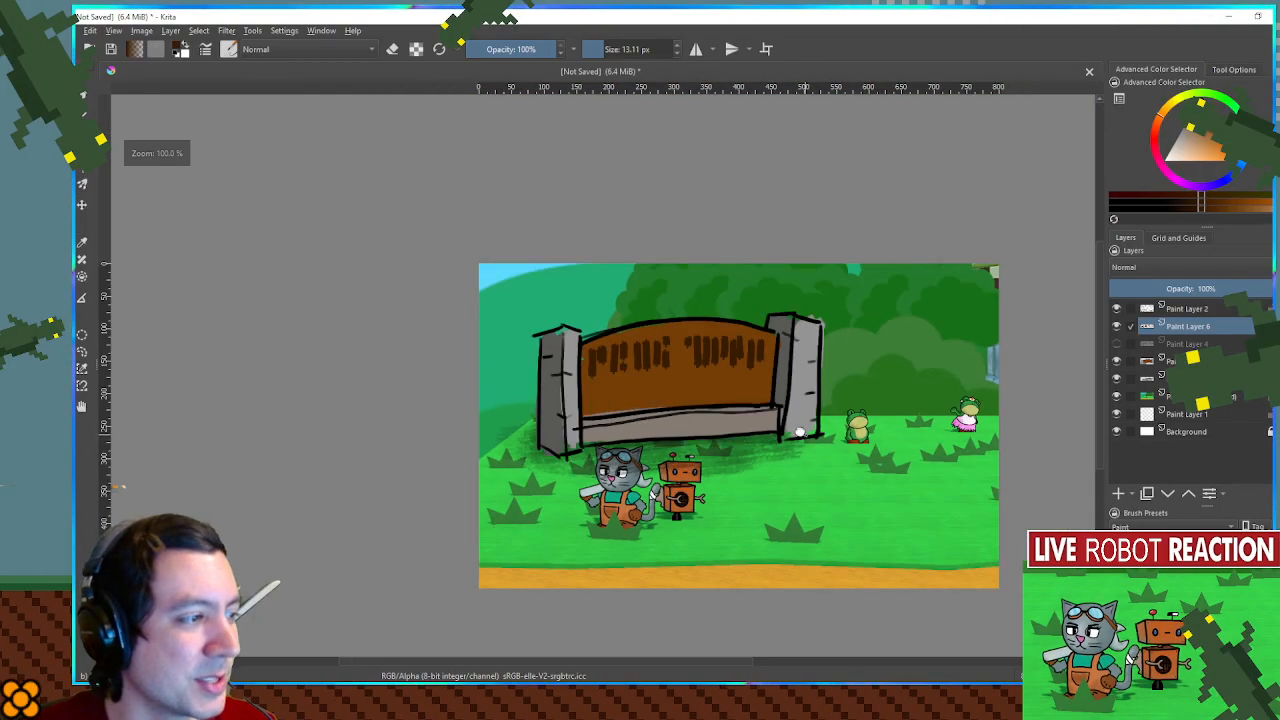
drag(803, 436, 699, 417)
scroll(700, 417, down, 1)
scroll(700, 417, up, 1)
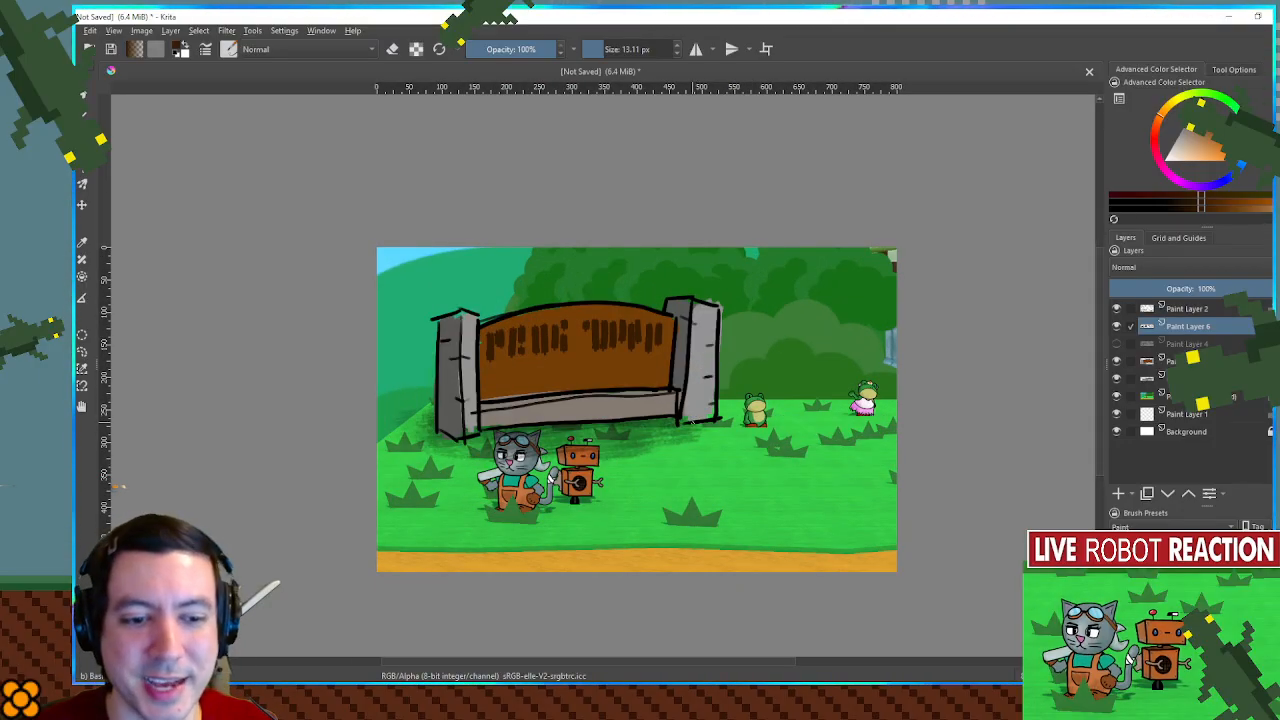
scroll(410, 403, up, 1)
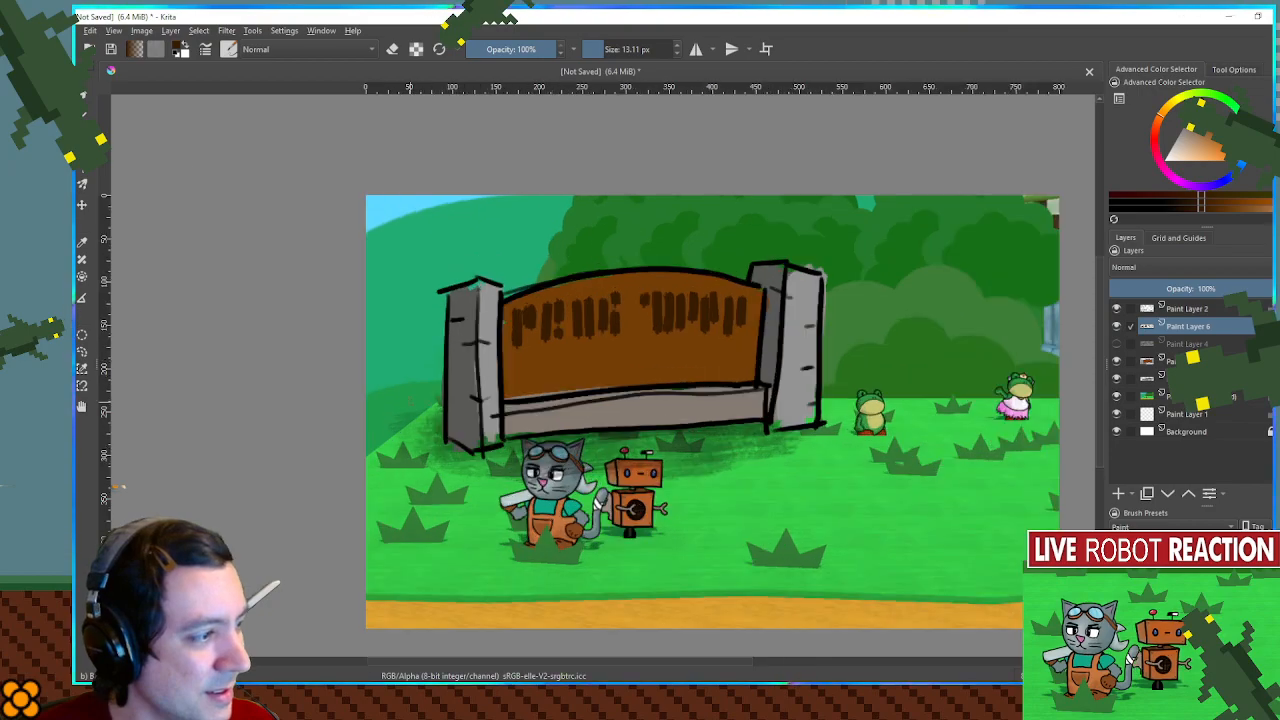
scroll(410, 403, up, 1)
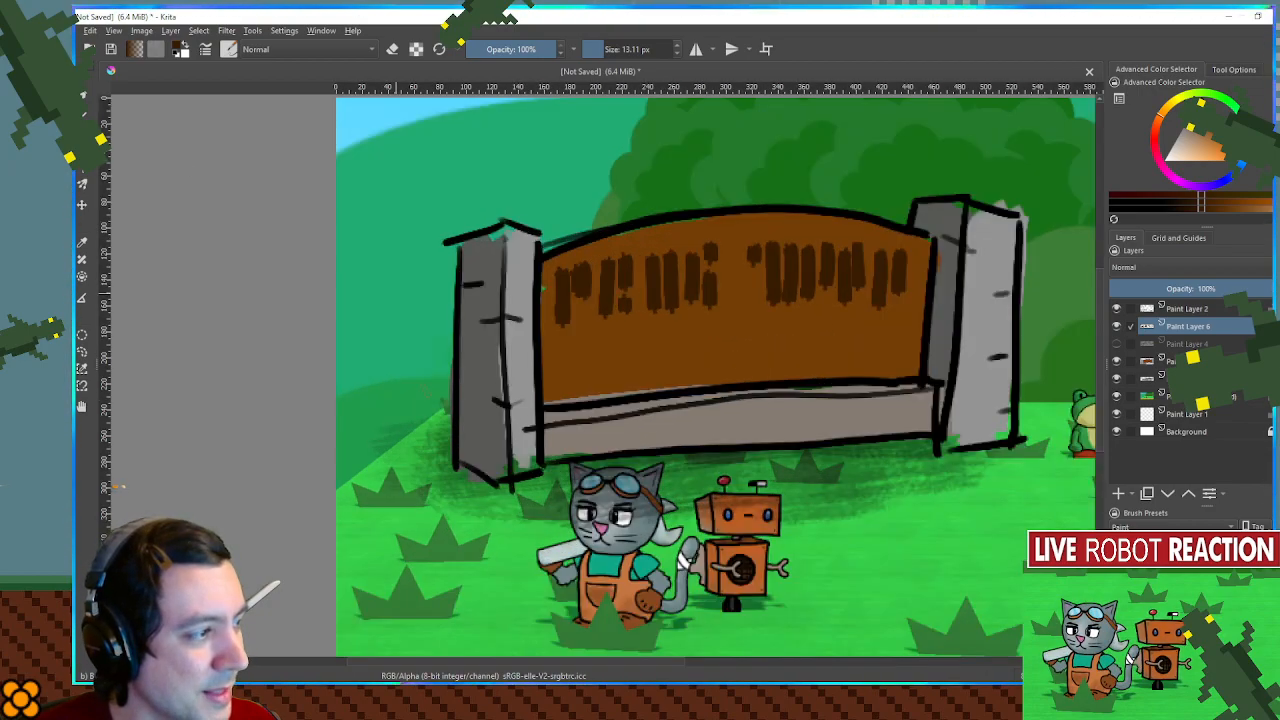
drag(780, 402, 660, 398)
scroll(658, 392, up, 1)
scroll(657, 394, down, 3)
scroll(660, 398, up, 1)
scroll(669, 394, up, 1)
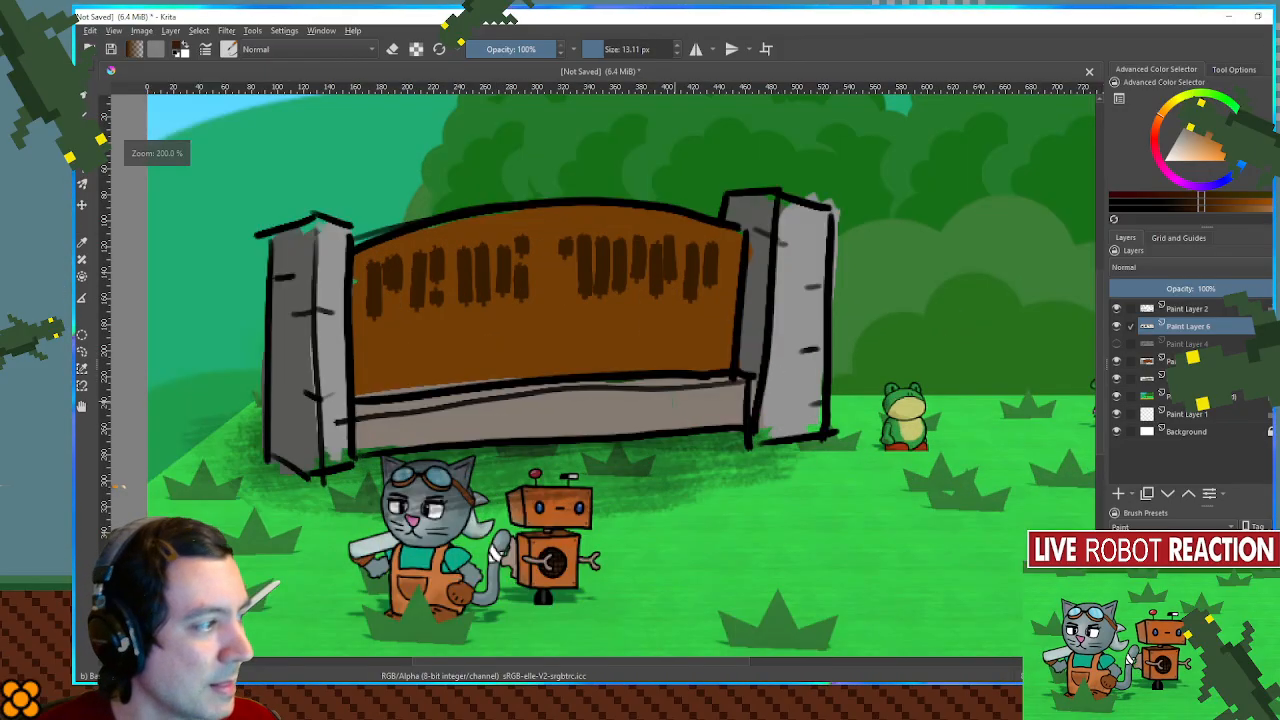
mouse_move(375, 354)
mouse_down()
mouse_move(453, 344)
mouse_move(456, 358)
mouse_move(466, 336)
mouse_move(474, 357)
mouse_move(487, 331)
mouse_move(495, 349)
mouse_move(539, 329)
mouse_move(652, 341)
mouse_move(702, 338)
mouse_up()
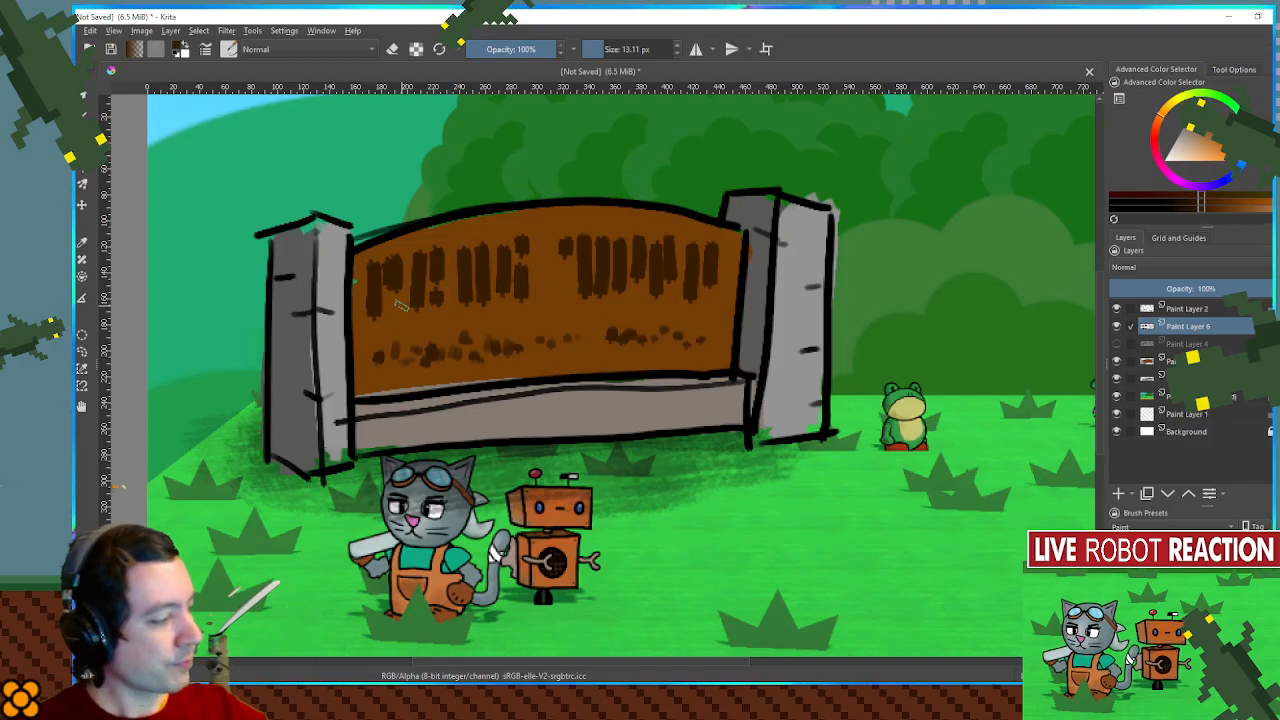
scroll(401, 306, down, 1)
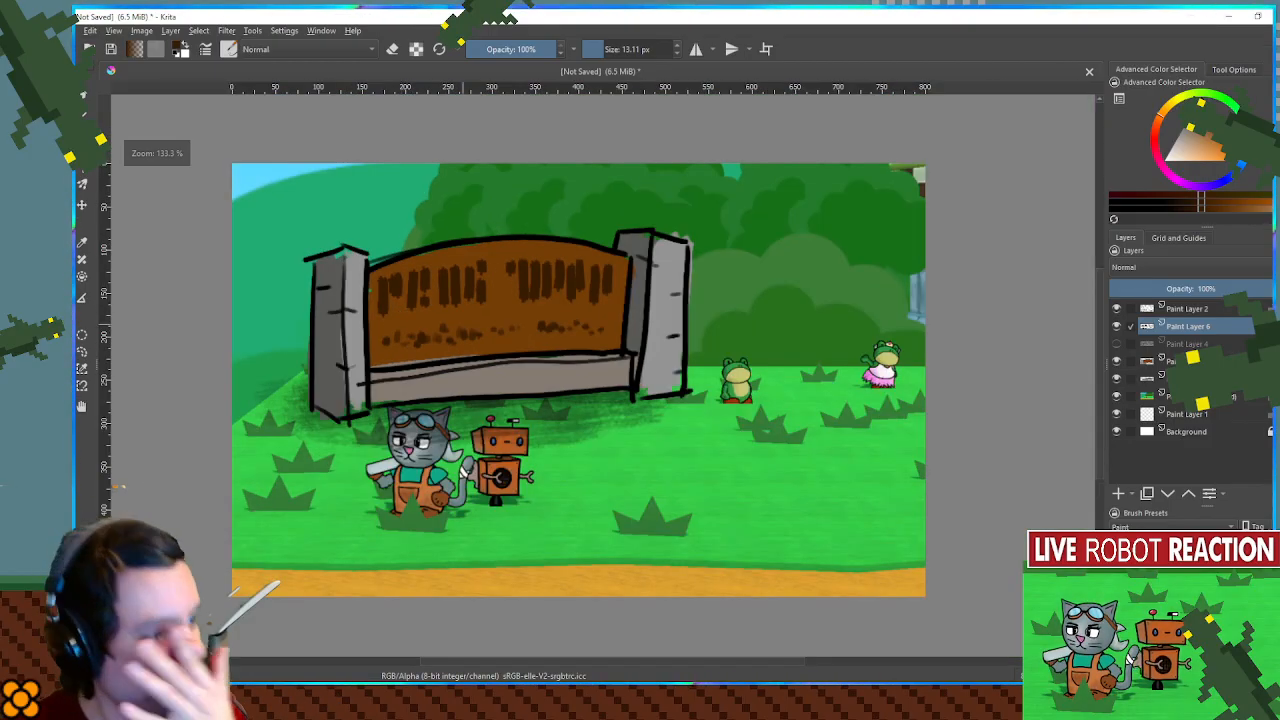
- Add a layer above the line art, fill it with white, and set its opacity to 20%
click(1118, 494)
drag(1203, 326, 1209, 300)
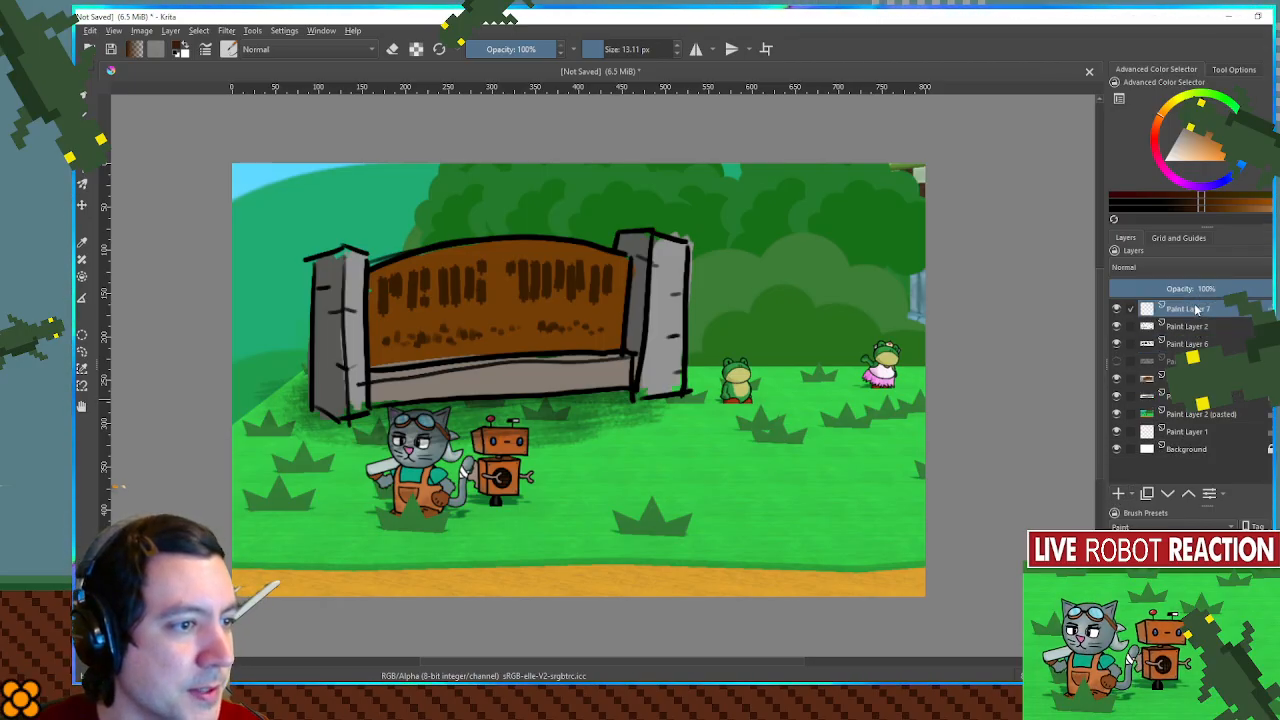
drag(1181, 142, 1063, 219)
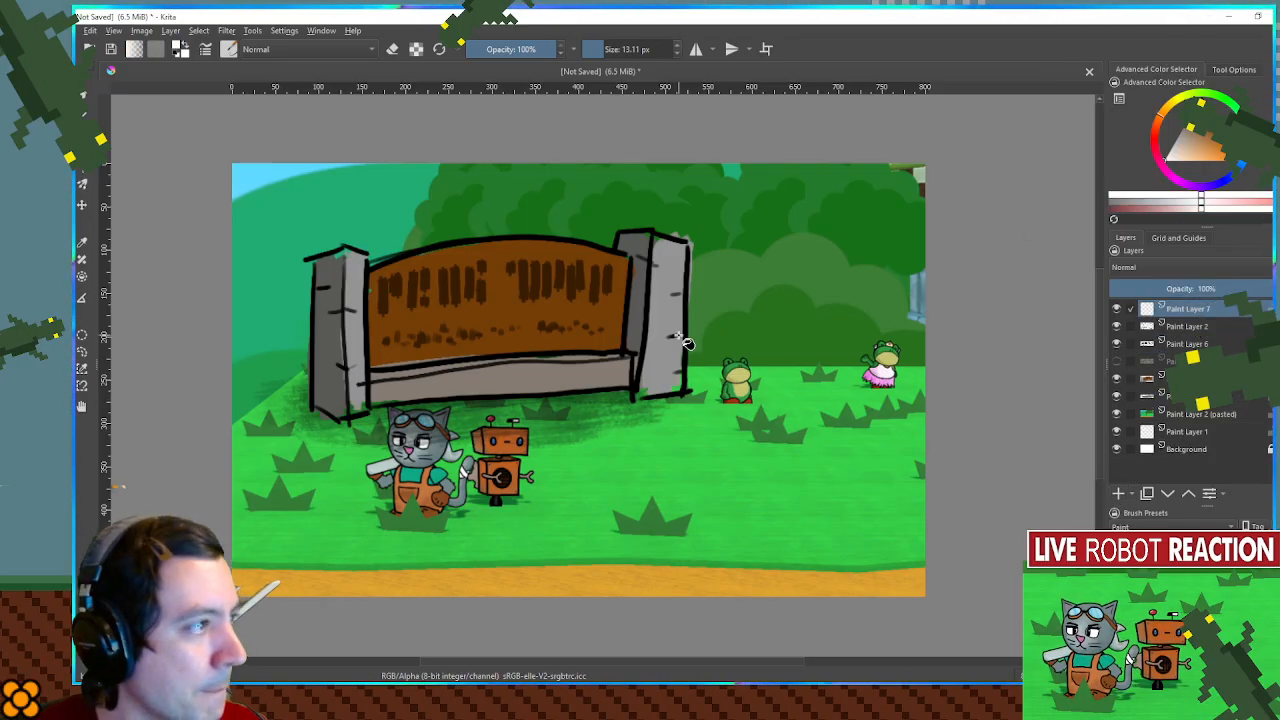
key(BackSpace)
click(1136, 288)
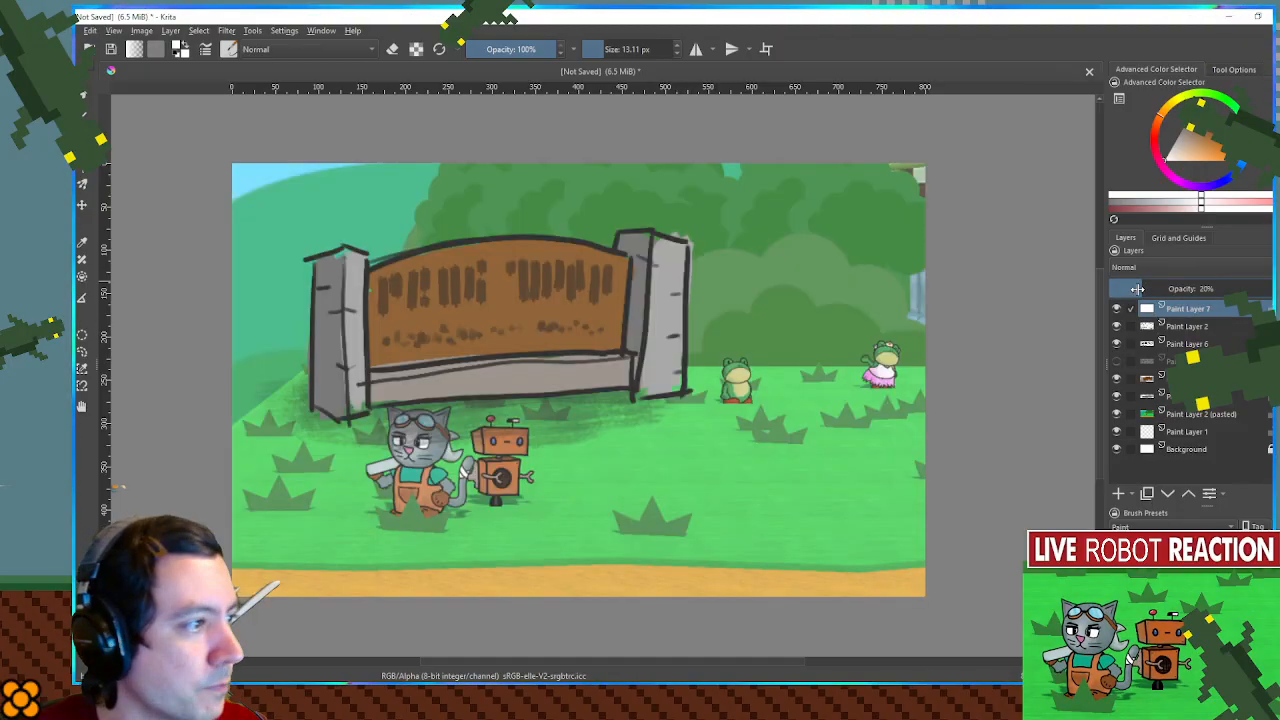
- Set the white overlay layer's opacity to 25%, then add a new layer above it and reset the paint color to black
drag(1135, 288, 1149, 287)
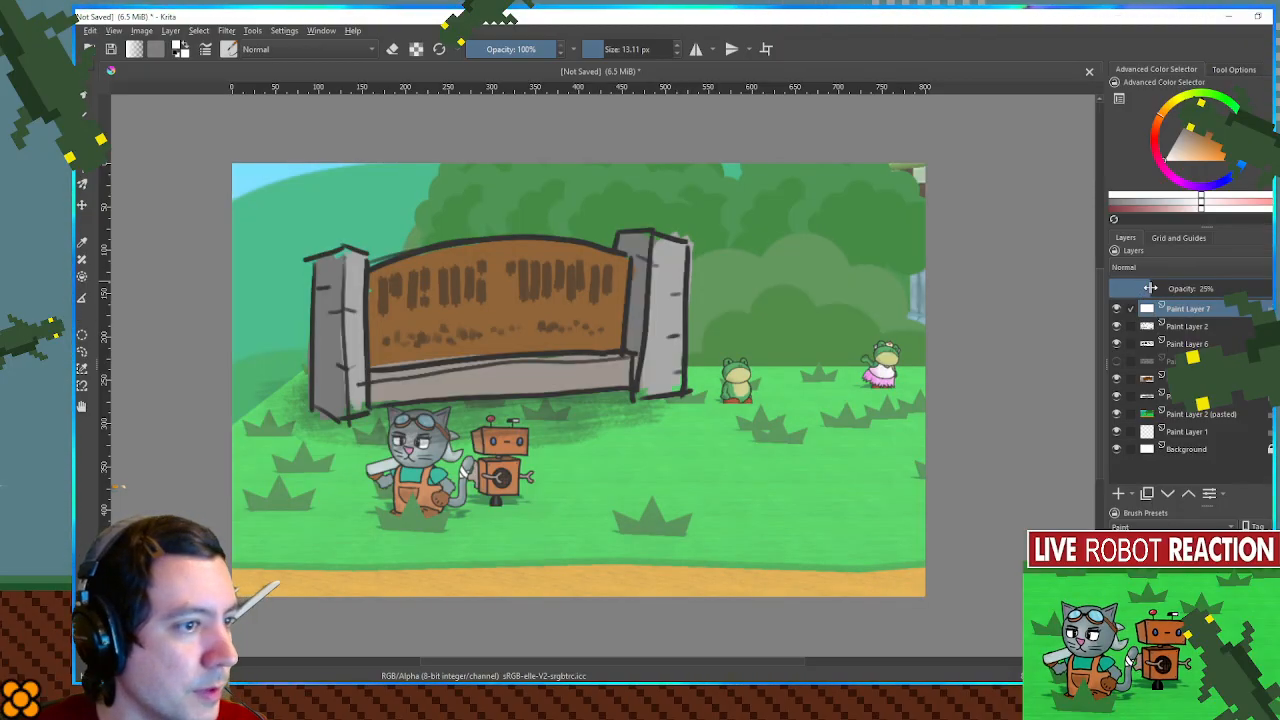
click(1119, 494)
key(d)
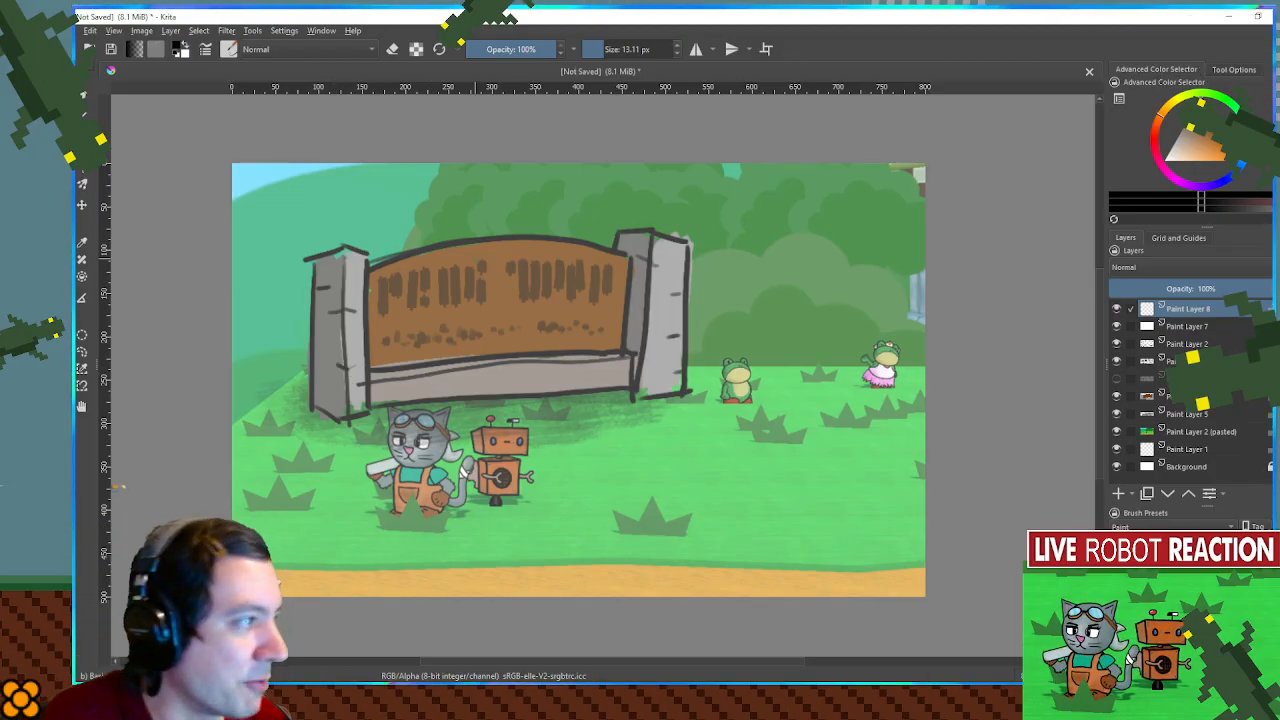
- Paint solid black block letters A and B above the sign's left pillar with a brush of about 24 px
scroll(625, 242, up, 2)
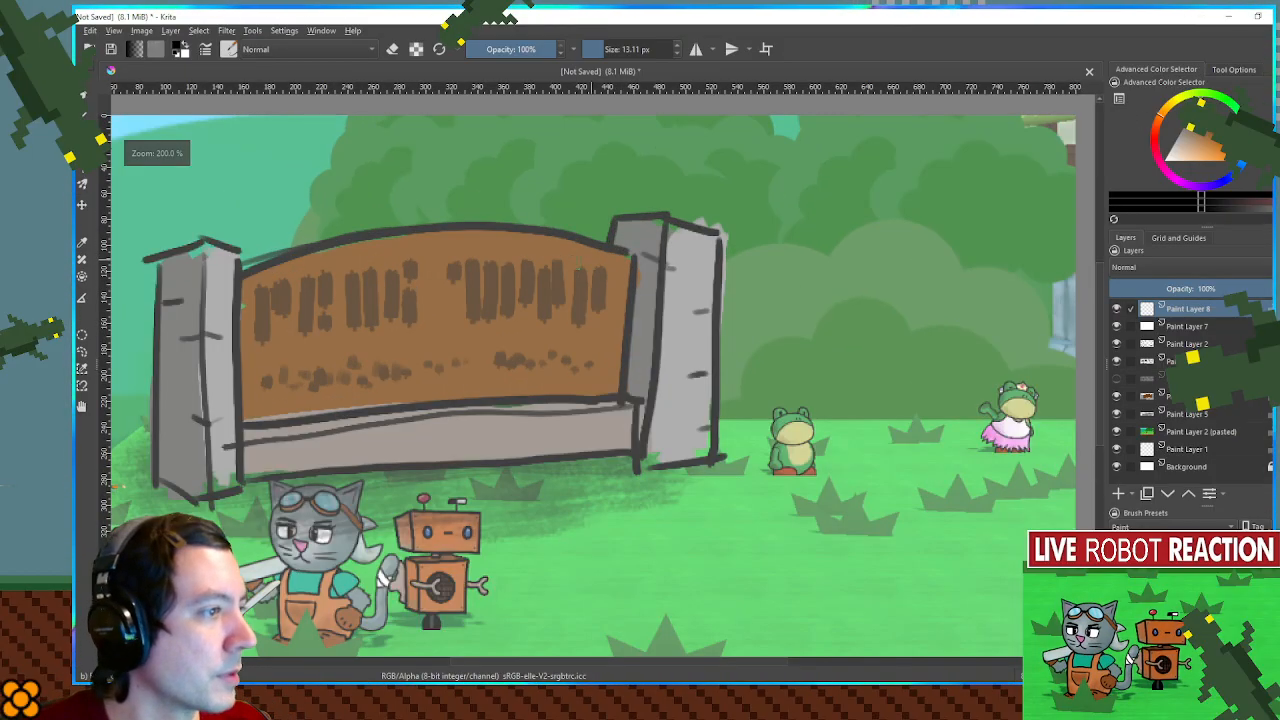
drag(624, 239, 630, 231)
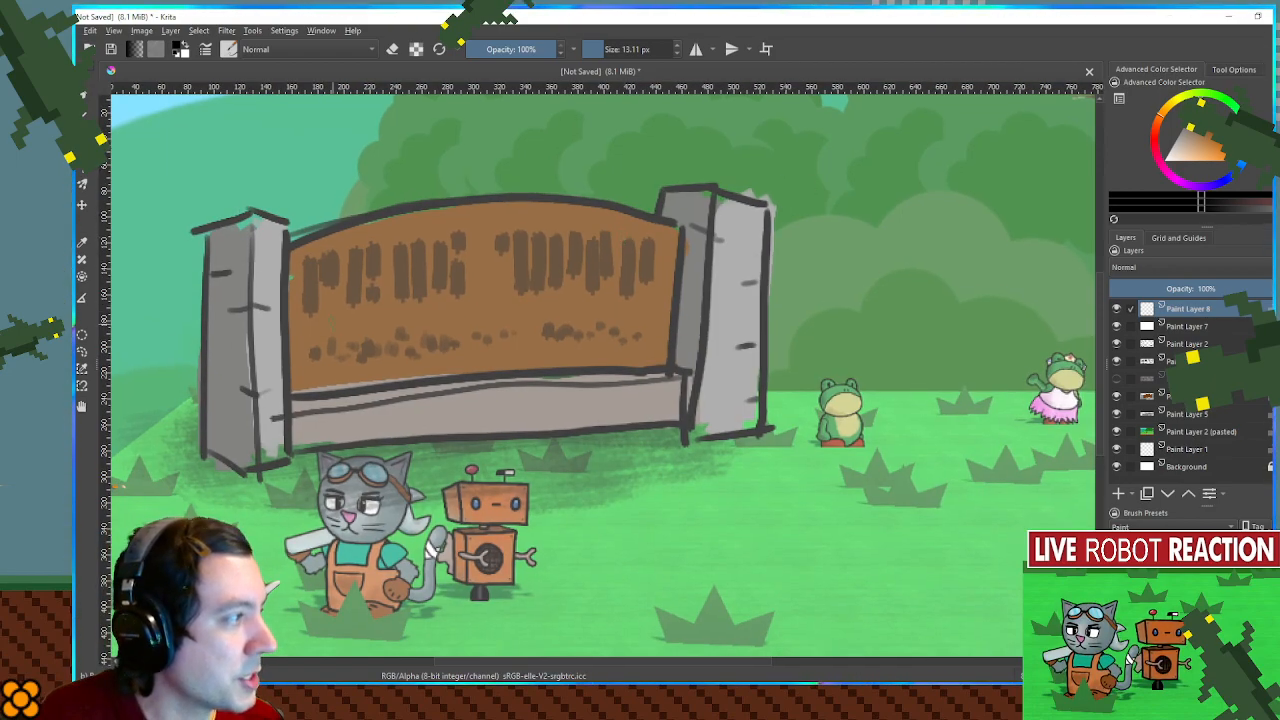
mouse_move(177, 287)
mouse_down()
mouse_move(211, 268)
mouse_move(219, 288)
mouse_up()
key(ctrl+z)
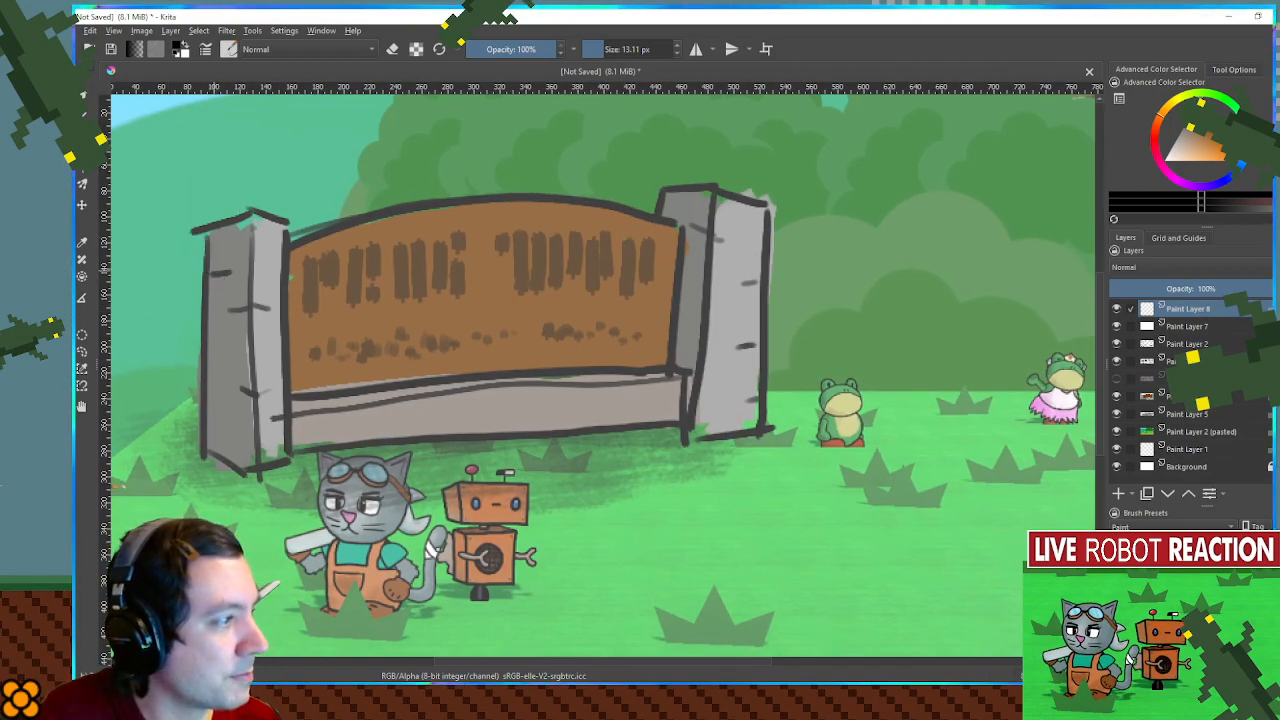
drag(178, 188, 193, 191)
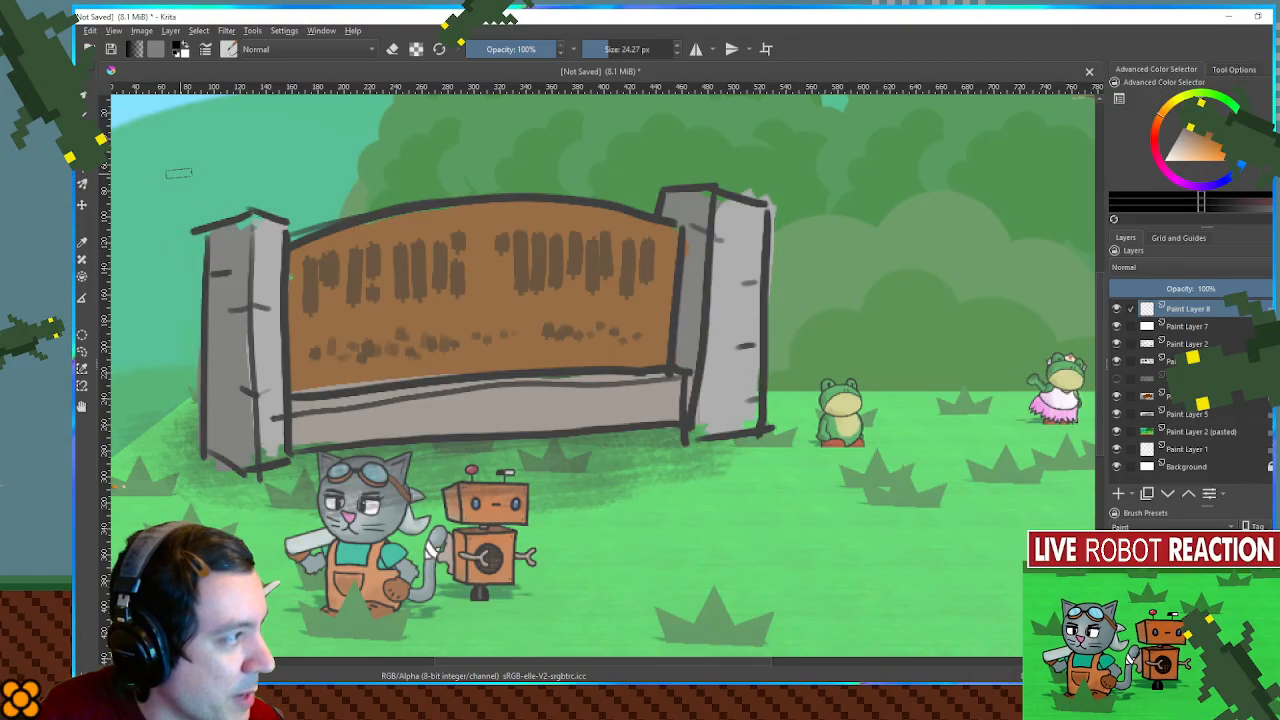
mouse_move(205, 145)
mouse_down()
mouse_move(174, 232)
mouse_move(218, 225)
mouse_move(203, 155)
mouse_move(234, 226)
mouse_move(170, 232)
mouse_move(195, 192)
mouse_move(225, 228)
mouse_up()
drag(265, 143, 276, 220)
key(ctrl+z)
drag(277, 141, 278, 217)
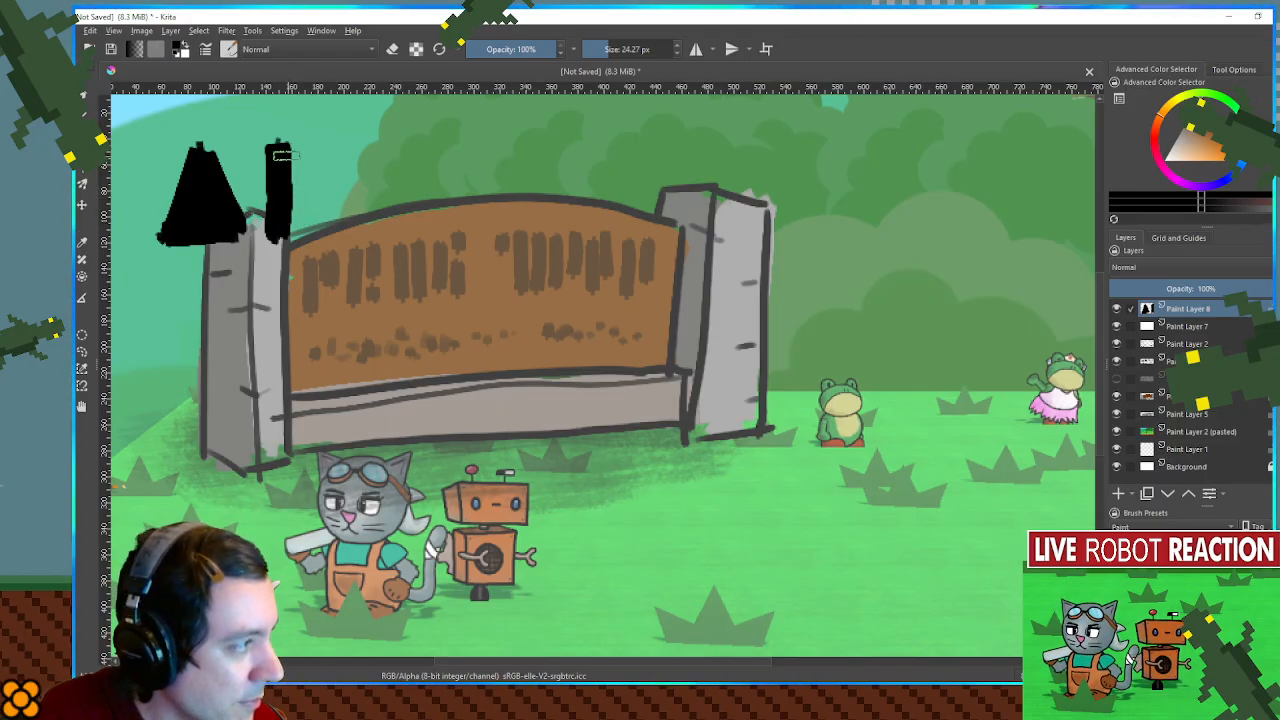
mouse_move(281, 142)
mouse_down()
mouse_move(300, 200)
mouse_move(325, 220)
mouse_move(300, 236)
mouse_move(293, 218)
mouse_up()
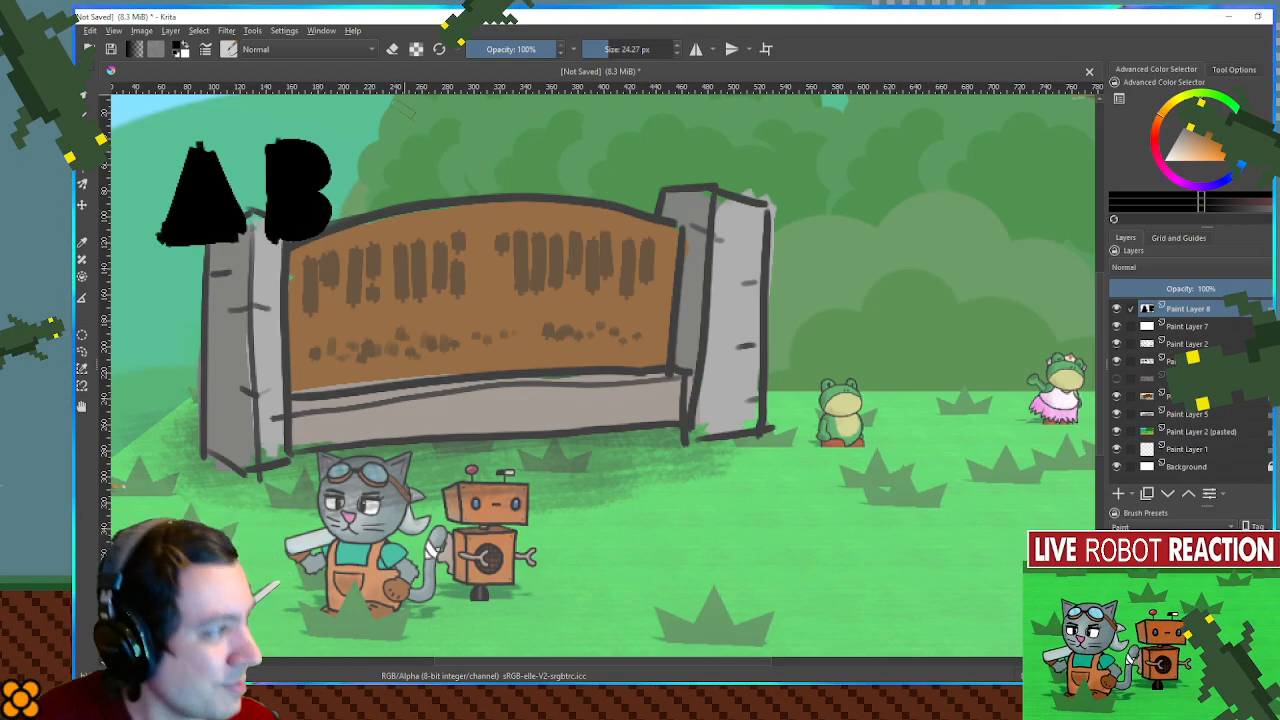
- Continue the solid black alphabet with C, D, E and F, building E and F from separate stacked blocks
mouse_move(396, 142)
mouse_down()
mouse_move(368, 150)
mouse_move(352, 208)
mouse_move(390, 222)
mouse_move(390, 150)
mouse_move(380, 180)
mouse_move(398, 192)
mouse_up()
drag(422, 140, 422, 230)
mouse_move(434, 148)
mouse_down()
mouse_move(466, 175)
mouse_move(457, 201)
mouse_move(431, 214)
mouse_move(442, 168)
mouse_move(466, 201)
mouse_up()
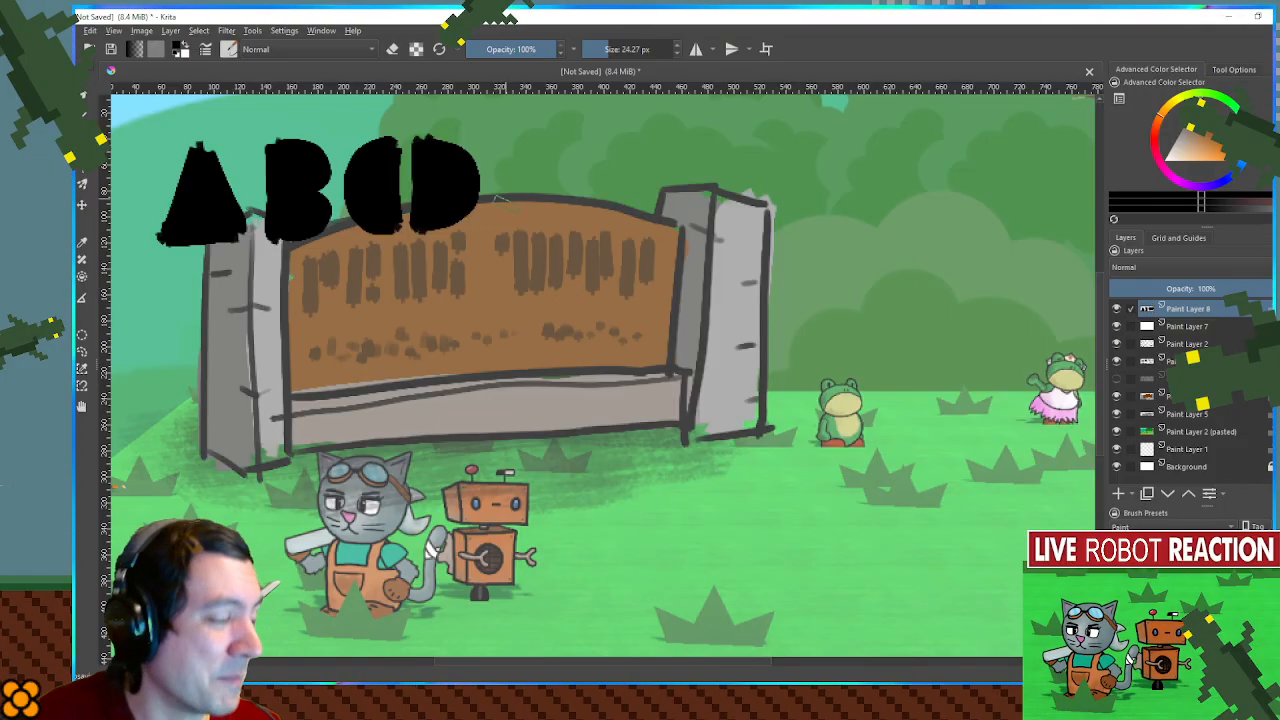
mouse_move(505, 146)
mouse_down()
mouse_move(525, 185)
mouse_move(540, 145)
mouse_move(522, 162)
mouse_move(505, 232)
mouse_move(530, 215)
mouse_move(510, 210)
mouse_up()
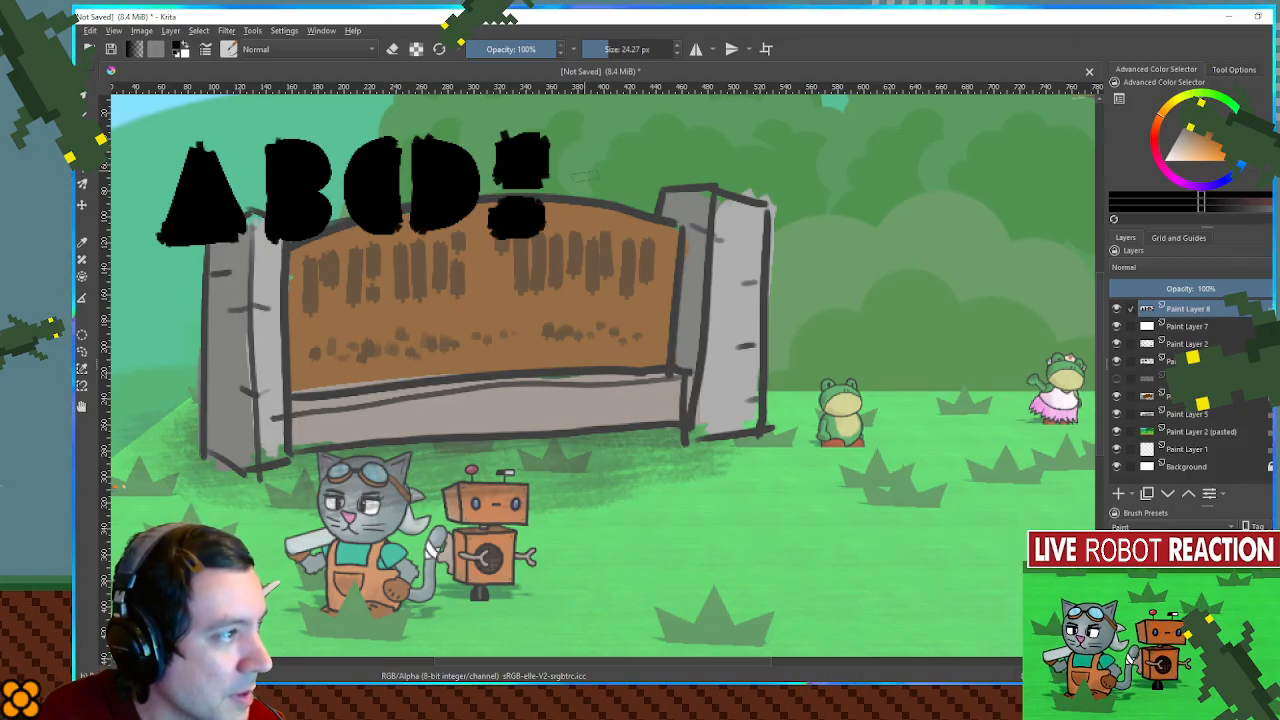
mouse_move(586, 186)
mouse_down()
mouse_move(604, 220)
mouse_move(606, 182)
mouse_move(591, 177)
mouse_move(608, 141)
mouse_up()
key(ctrl+z)
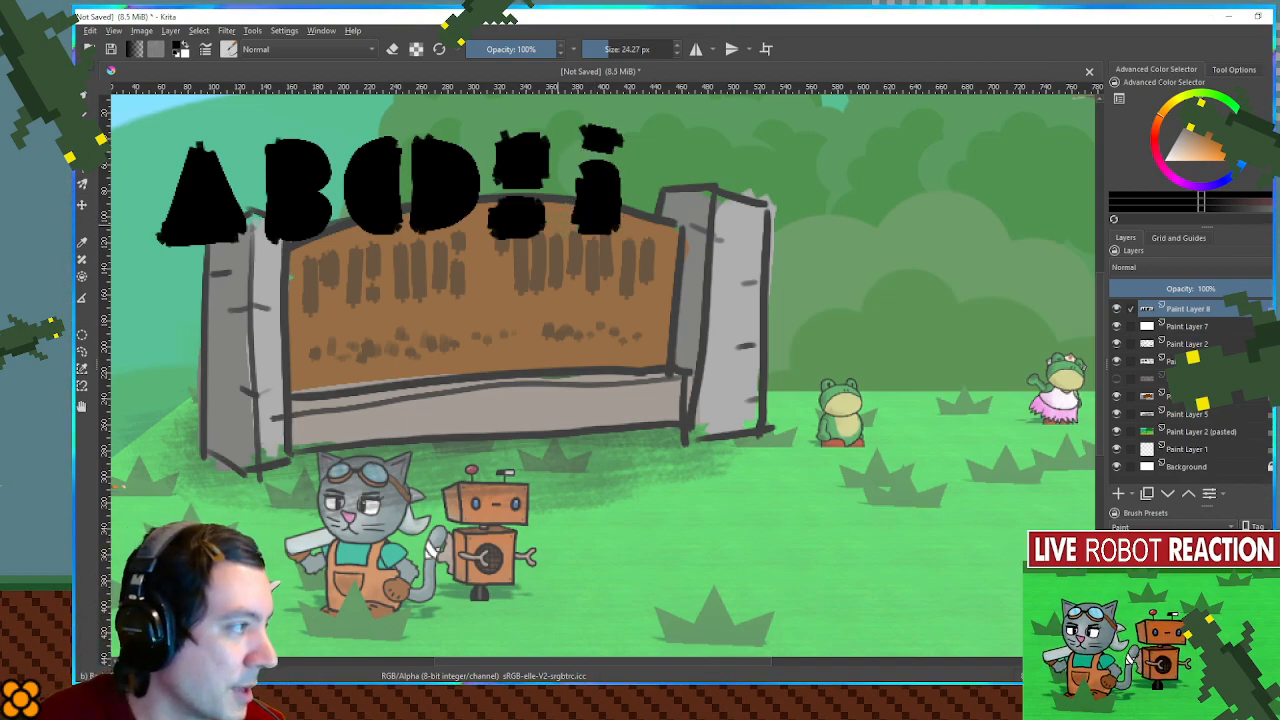
mouse_move(372, 310)
mouse_down()
mouse_move(400, 345)
mouse_move(415, 315)
mouse_up()
key(ctrl+z)
drag(290, 314, 289, 404)
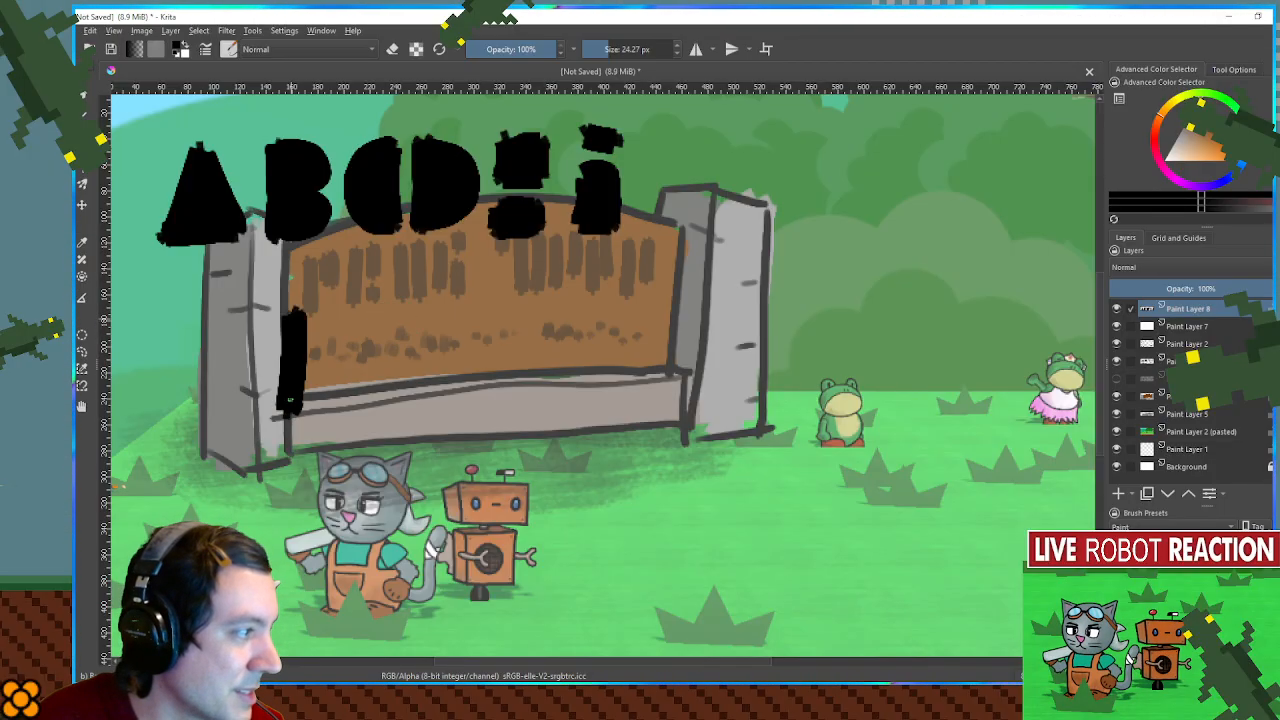
drag(335, 316, 294, 406)
mouse_move(306, 326)
mouse_down()
mouse_move(347, 320)
mouse_move(294, 415)
mouse_move(314, 468)
mouse_move(310, 521)
mouse_move(438, 302)
mouse_move(324, 316)
mouse_move(330, 476)
mouse_move(390, 321)
mouse_move(335, 365)
mouse_move(353, 408)
mouse_up()
key(ctrl+z)
key(ctrl+z)
key(ctrl+z)
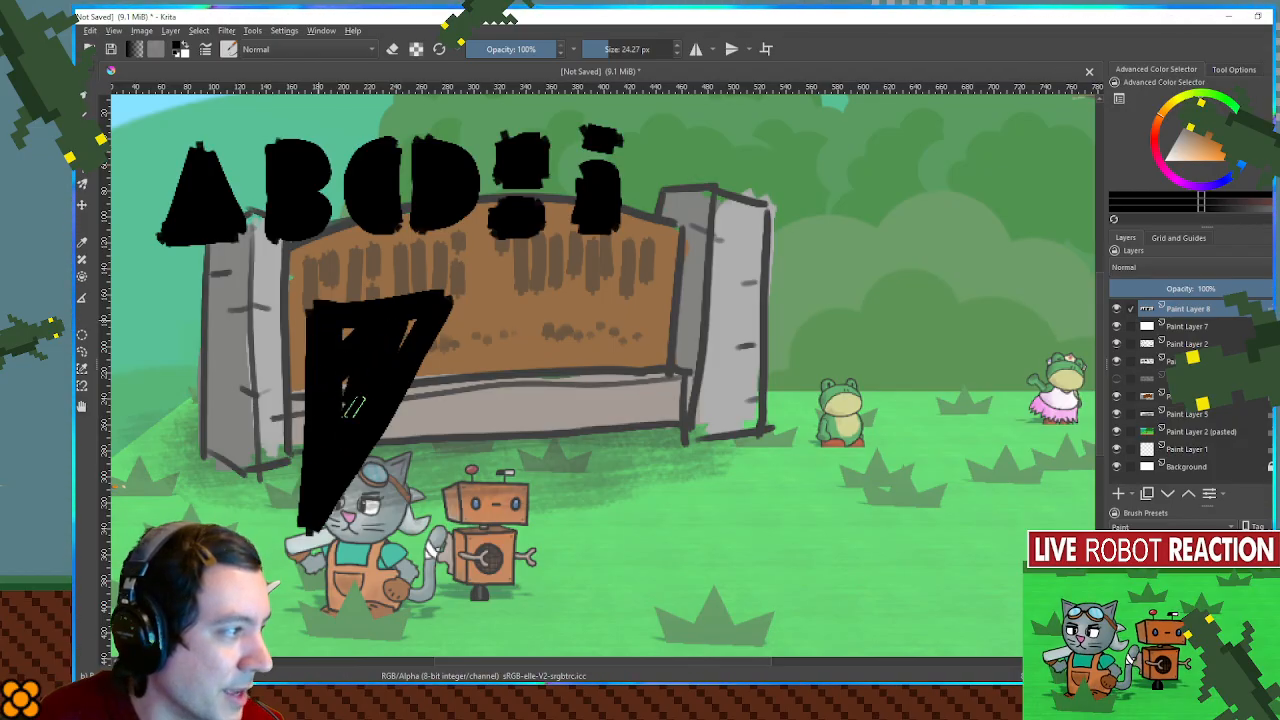
- Try forming a large letter A from the solid black shapes of its surrounding and enclosed spaces, then undo them
drag(397, 330, 420, 338)
mouse_move(464, 381)
mouse_down()
mouse_move(442, 421)
mouse_move(502, 423)
mouse_move(482, 376)
mouse_move(478, 407)
mouse_up()
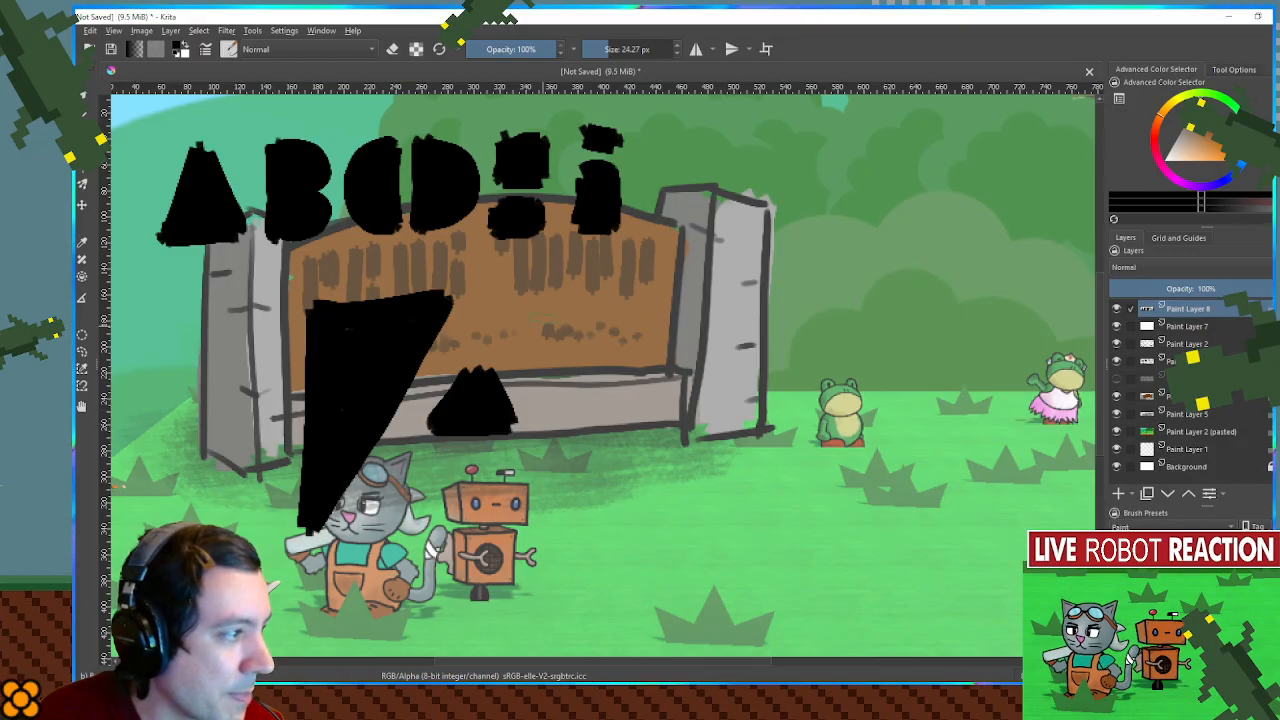
mouse_move(536, 290)
mouse_down()
mouse_move(633, 517)
mouse_move(636, 290)
mouse_move(563, 290)
mouse_move(551, 320)
mouse_move(616, 464)
mouse_move(630, 322)
mouse_move(583, 287)
mouse_move(610, 408)
mouse_move(576, 314)
mouse_up()
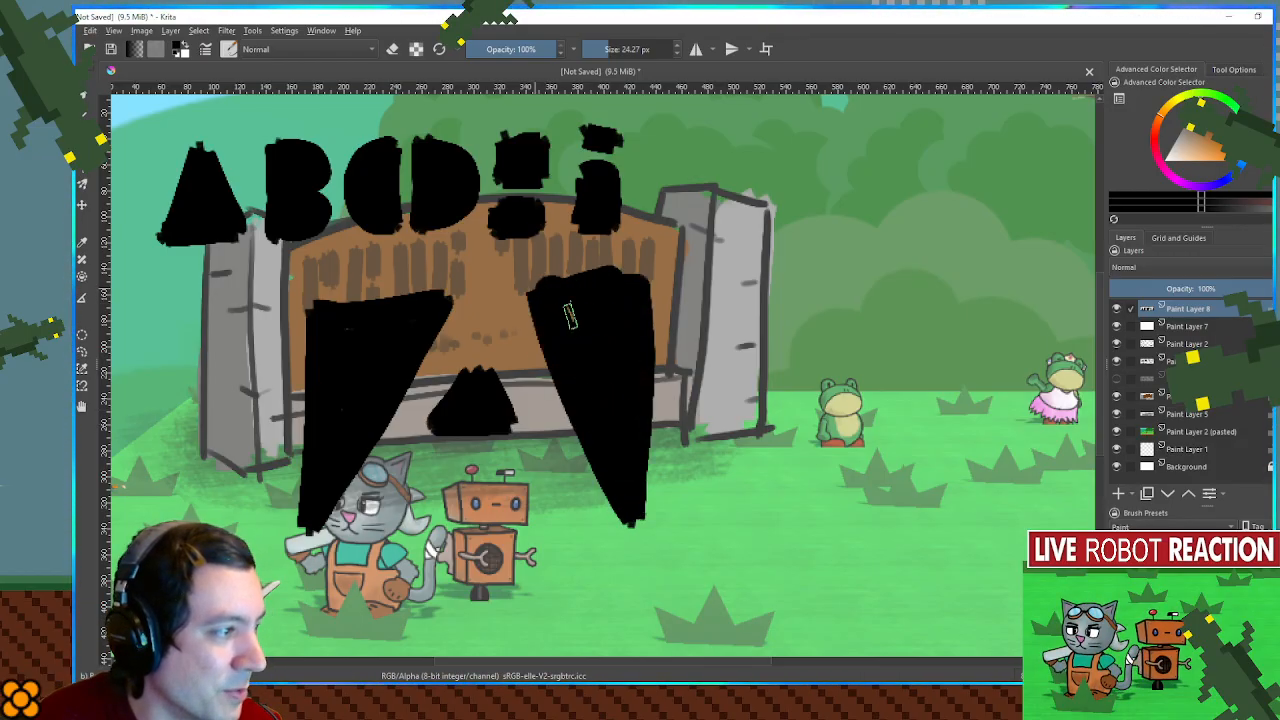
mouse_move(430, 468)
mouse_down()
mouse_move(421, 499)
mouse_move(523, 511)
mouse_move(516, 476)
mouse_move(413, 486)
mouse_move(513, 500)
mouse_up()
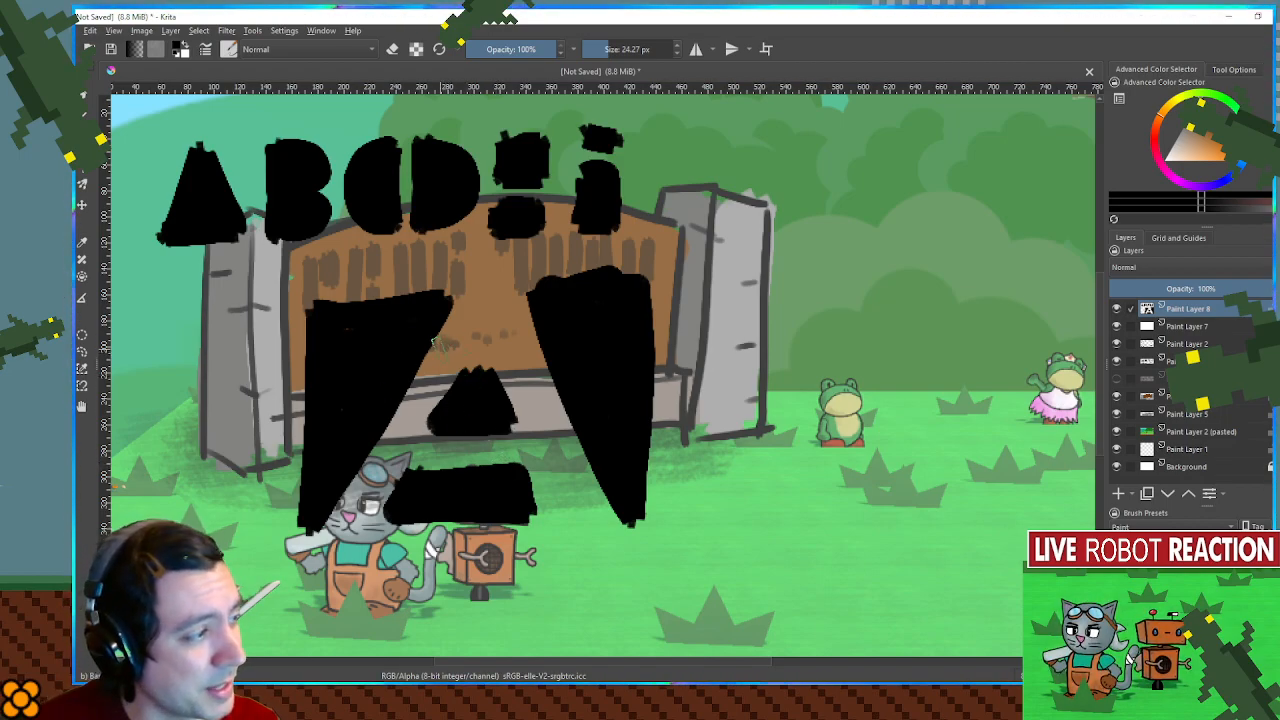
key(ctrl+z)
key(ctrl+z)
key(ctrl+z)
key(ctrl+z)
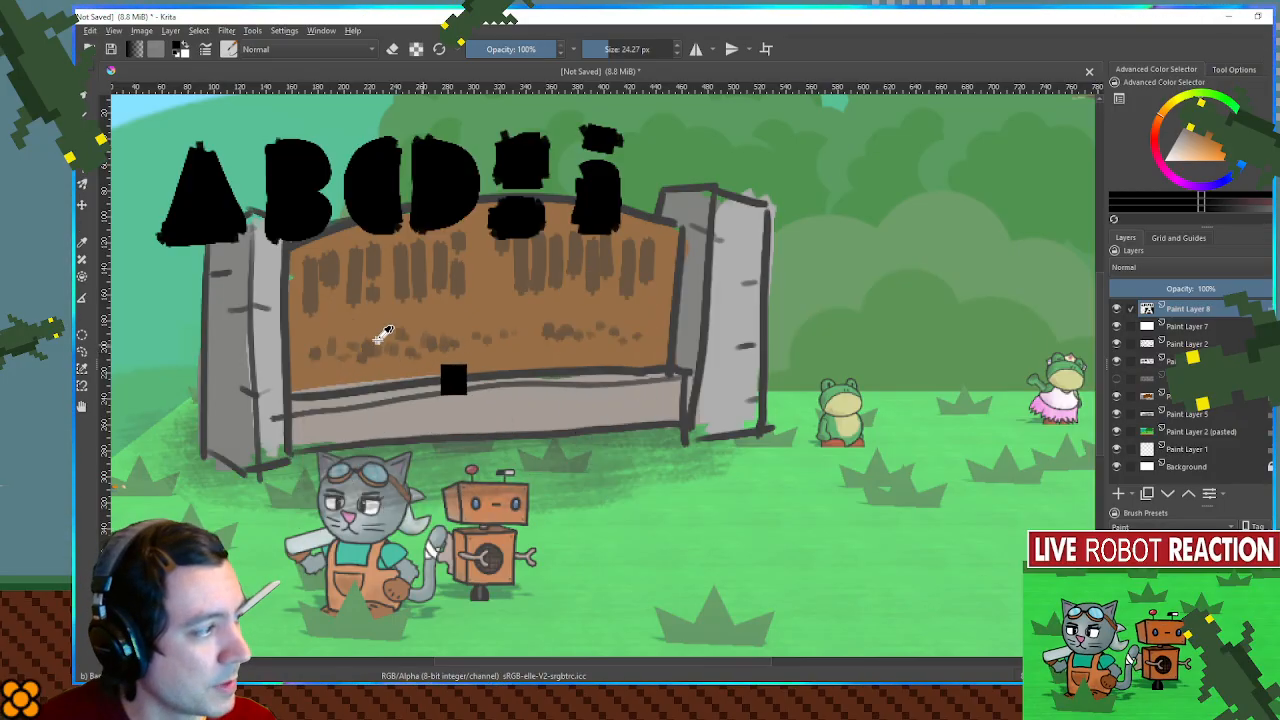
- Paint a thick solid black band across the lower part of the sign and meadow with a brush of about 174 px
drag(195, 430, 985, 447)
key(ctrl+z)
mouse_move(255, 430)
mouse_down()
mouse_move(178, 449)
mouse_move(279, 429)
mouse_move(985, 435)
mouse_up()
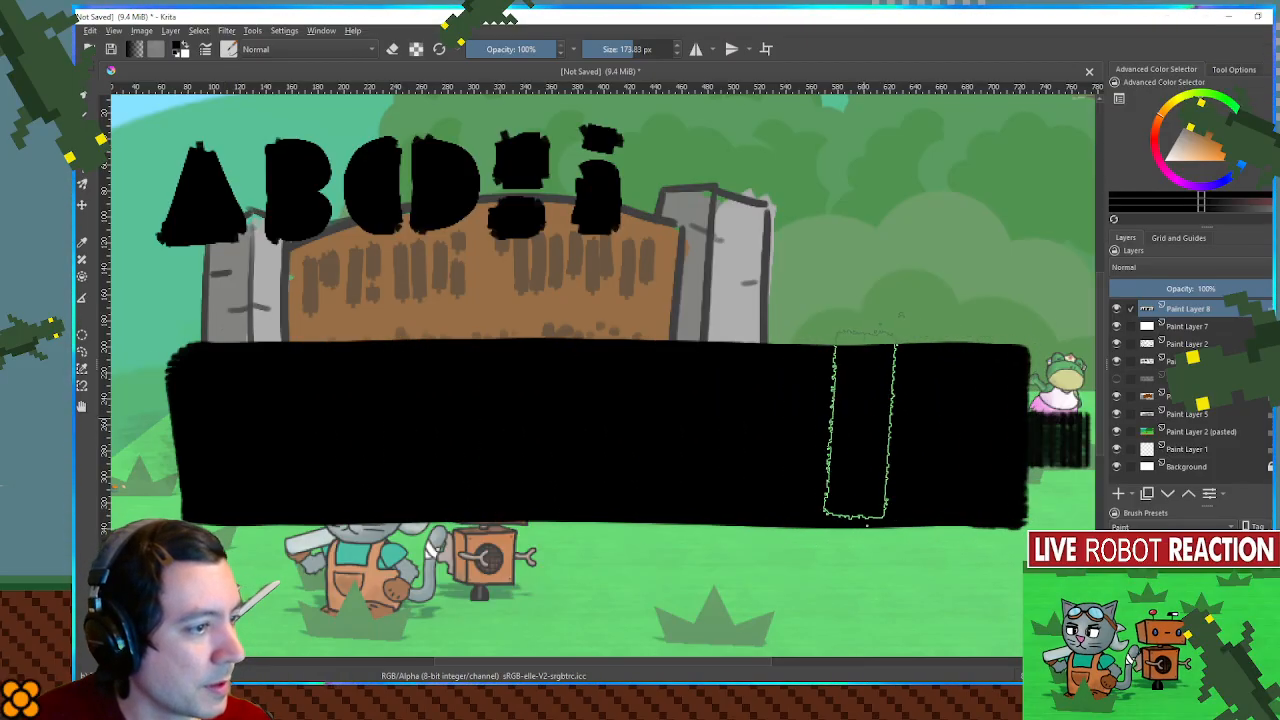
- Erase the counter and leg gap of a letter A from the band's left end, undoing the cuts along its sides
drag(863, 418, 715, 420)
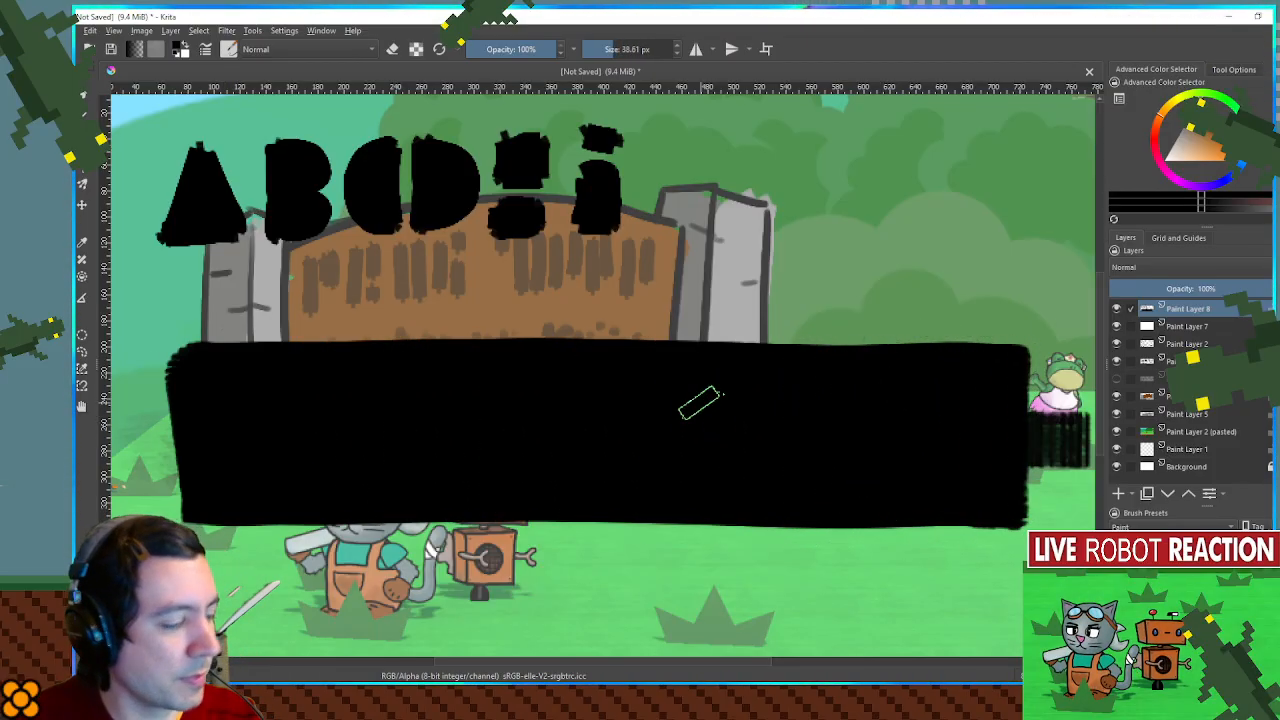
key(e)
mouse_move(283, 491)
mouse_down()
mouse_move(272, 482)
mouse_move(313, 516)
mouse_move(307, 463)
mouse_move(290, 478)
mouse_up()
mouse_move(266, 400)
mouse_down()
mouse_move(322, 395)
mouse_move(258, 395)
mouse_up()
mouse_move(172, 336)
mouse_down()
mouse_move(186, 345)
mouse_move(190, 520)
mouse_up()
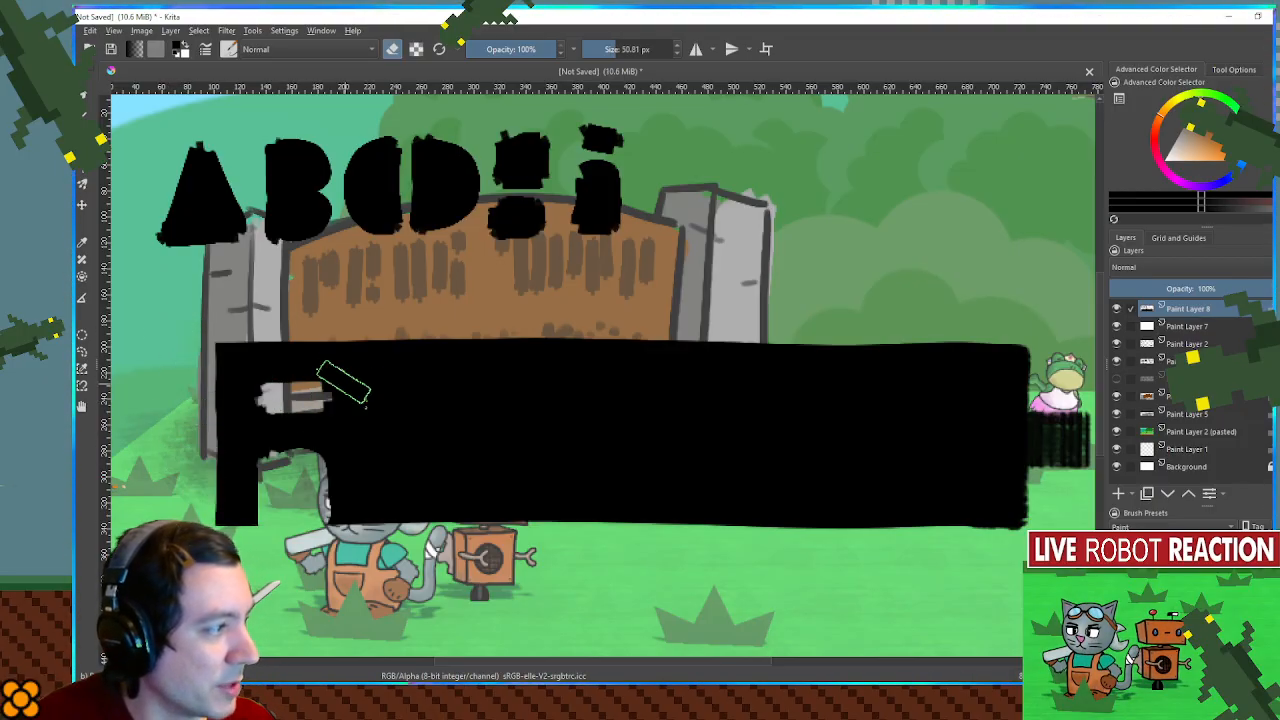
drag(390, 340, 394, 525)
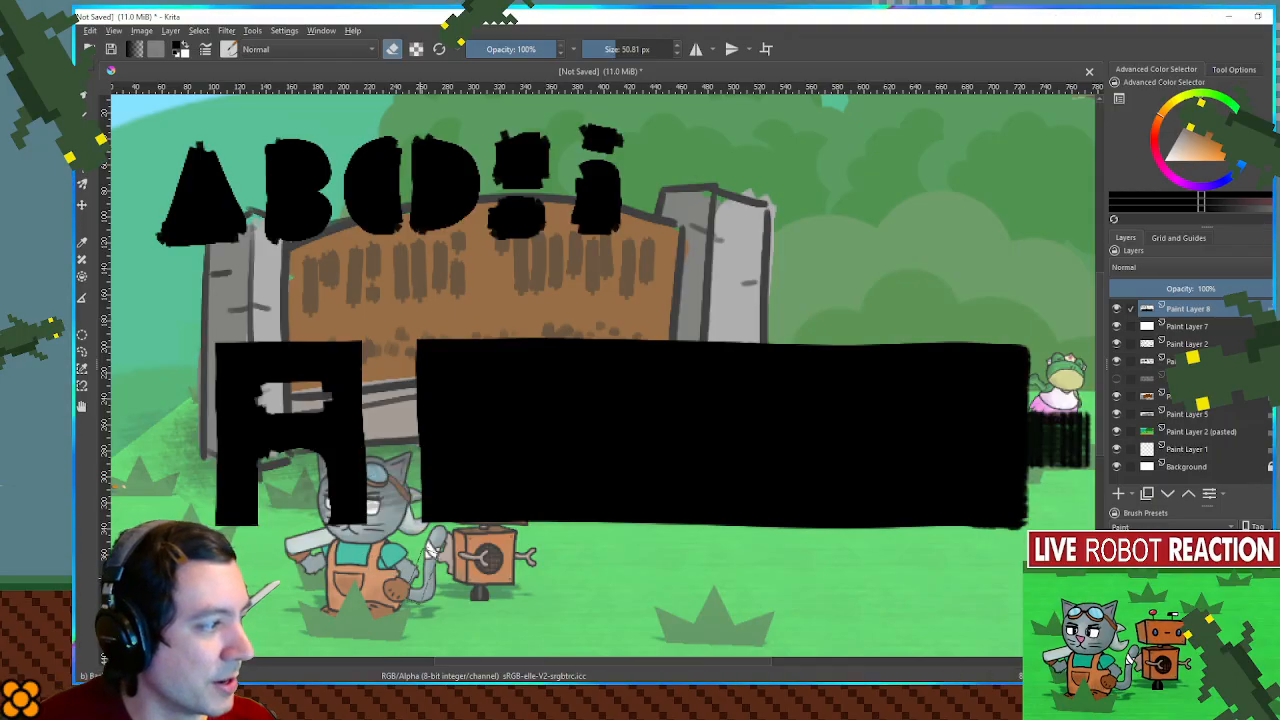
key(ctrl+z)
- Erase two rounded counters to form a B beside the A, redoing them with a finer eraser of about 11 px
key(ctrl+z)
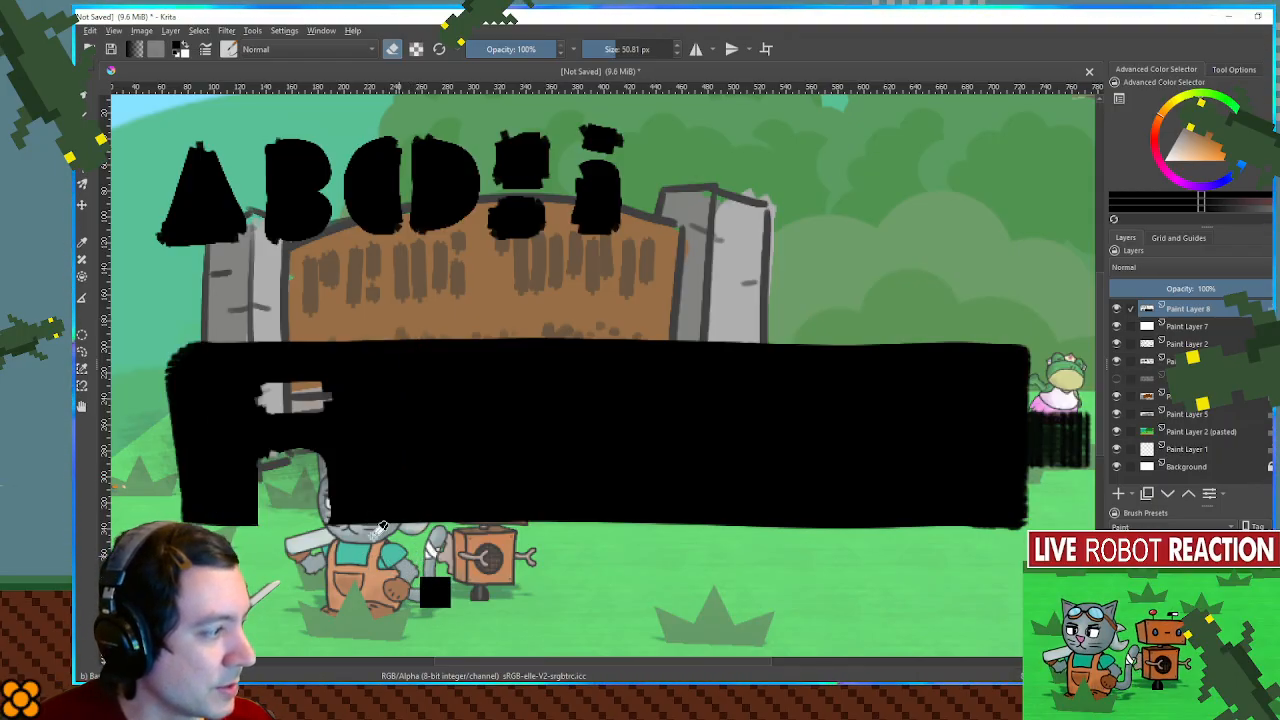
mouse_move(433, 367)
mouse_down()
mouse_move(398, 367)
mouse_move(396, 400)
mouse_move(432, 398)
mouse_up()
mouse_move(390, 465)
mouse_down()
mouse_move(434, 458)
mouse_move(414, 448)
mouse_move(381, 461)
mouse_move(389, 483)
mouse_move(426, 483)
mouse_move(405, 445)
mouse_up()
drag(400, 398, 428, 385)
key(ctrl+z)
key(ctrl+z)
key(ctrl+z)
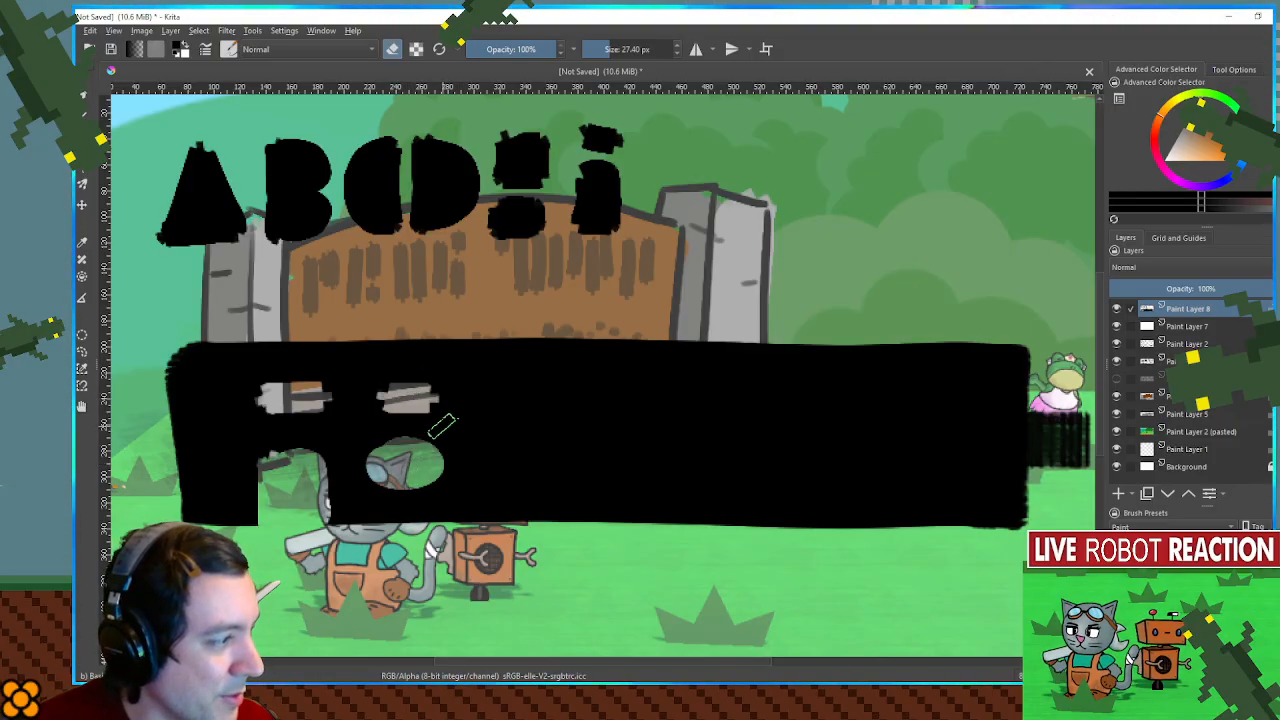
mouse_move(396, 381)
mouse_down()
mouse_move(424, 407)
mouse_move(402, 382)
mouse_up()
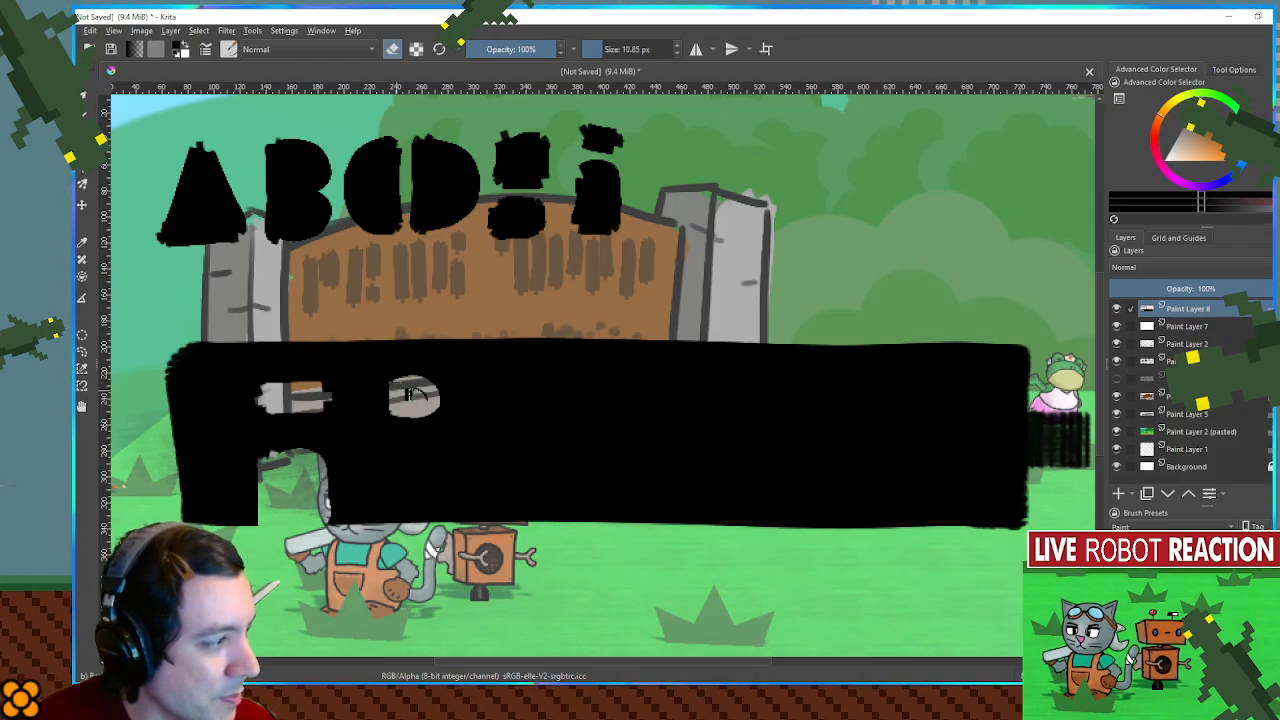
mouse_move(392, 462)
mouse_down()
mouse_move(438, 484)
mouse_move(420, 448)
mouse_move(400, 468)
mouse_up()
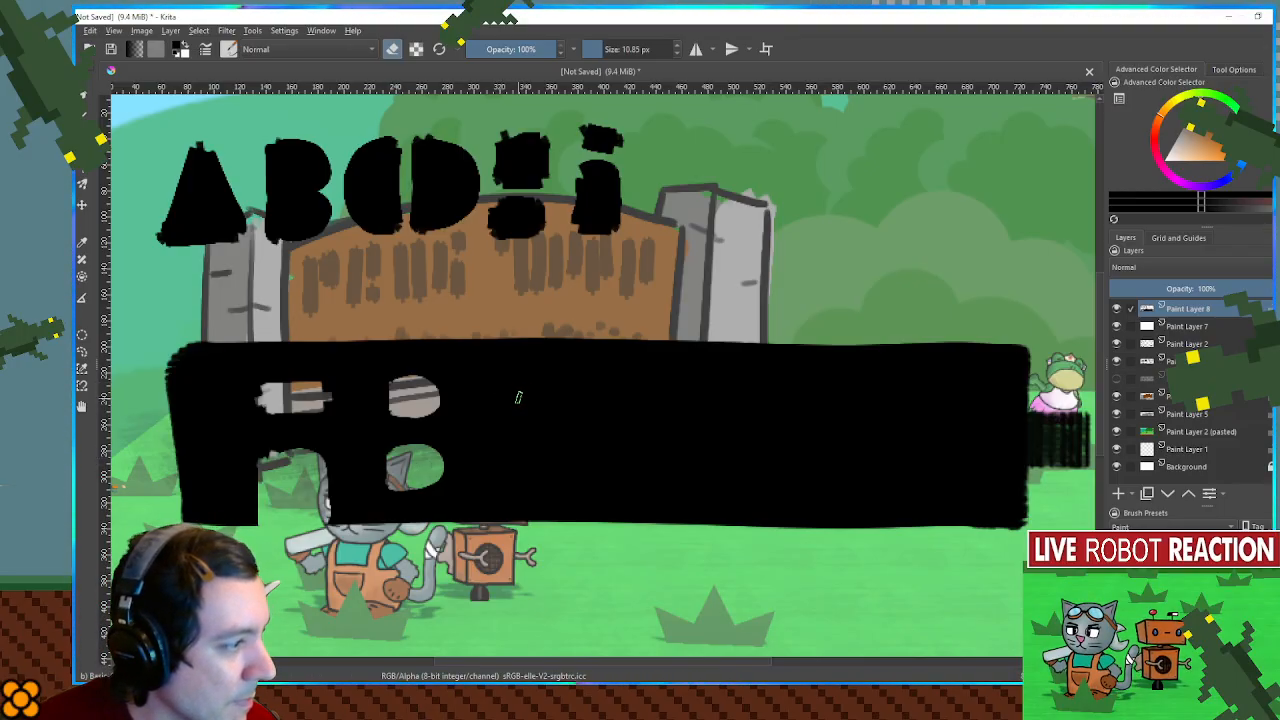
- Carve a C and a D after the B, erasing a slanted gap, the C's rounded opening and the D's counter
drag(550, 340, 540, 530)
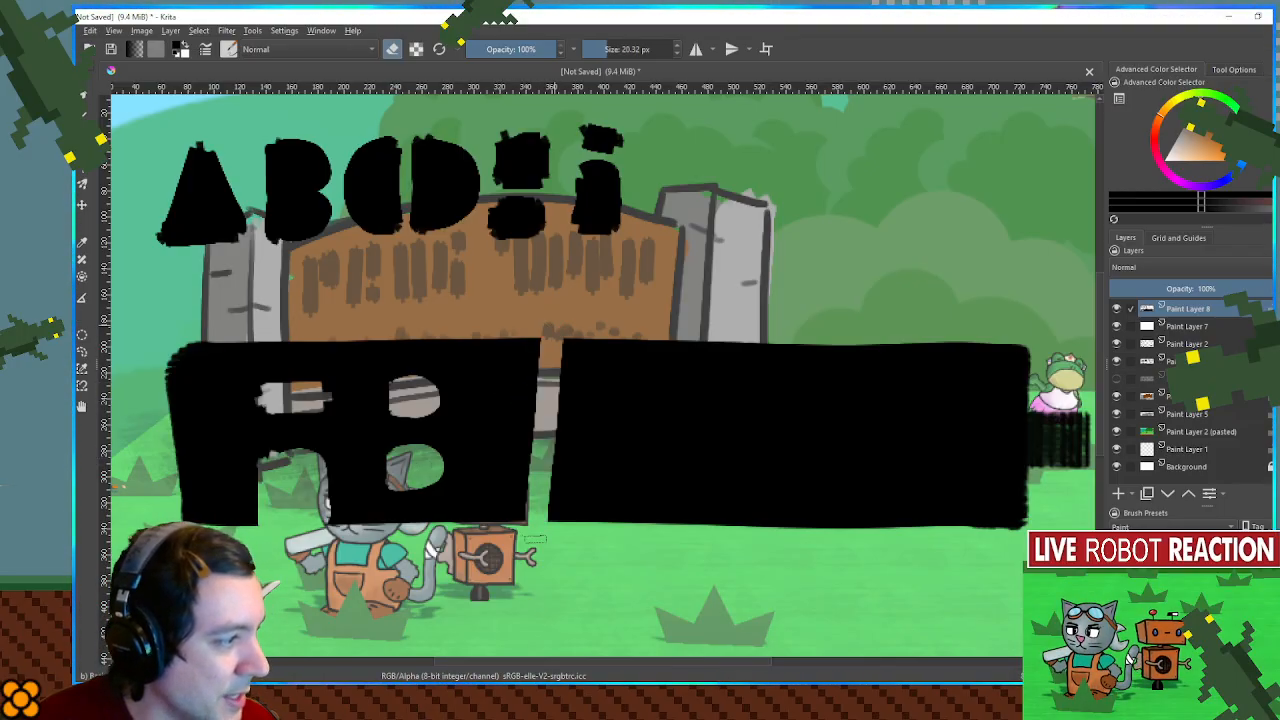
mouse_move(560, 400)
mouse_down()
mouse_move(518, 384)
mouse_move(479, 432)
mouse_move(501, 412)
mouse_move(530, 396)
mouse_up()
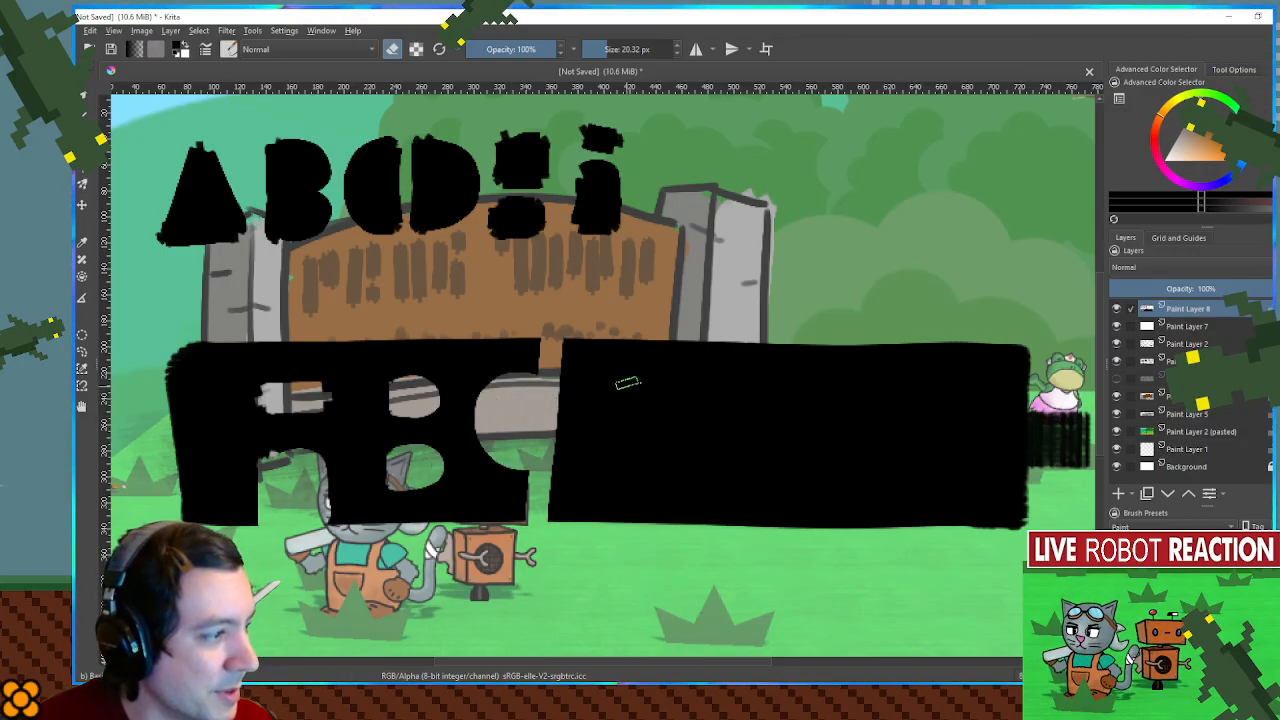
mouse_move(614, 376)
mouse_down()
mouse_move(612, 454)
mouse_move(625, 461)
mouse_move(668, 427)
mouse_move(630, 384)
mouse_move(648, 425)
mouse_up()
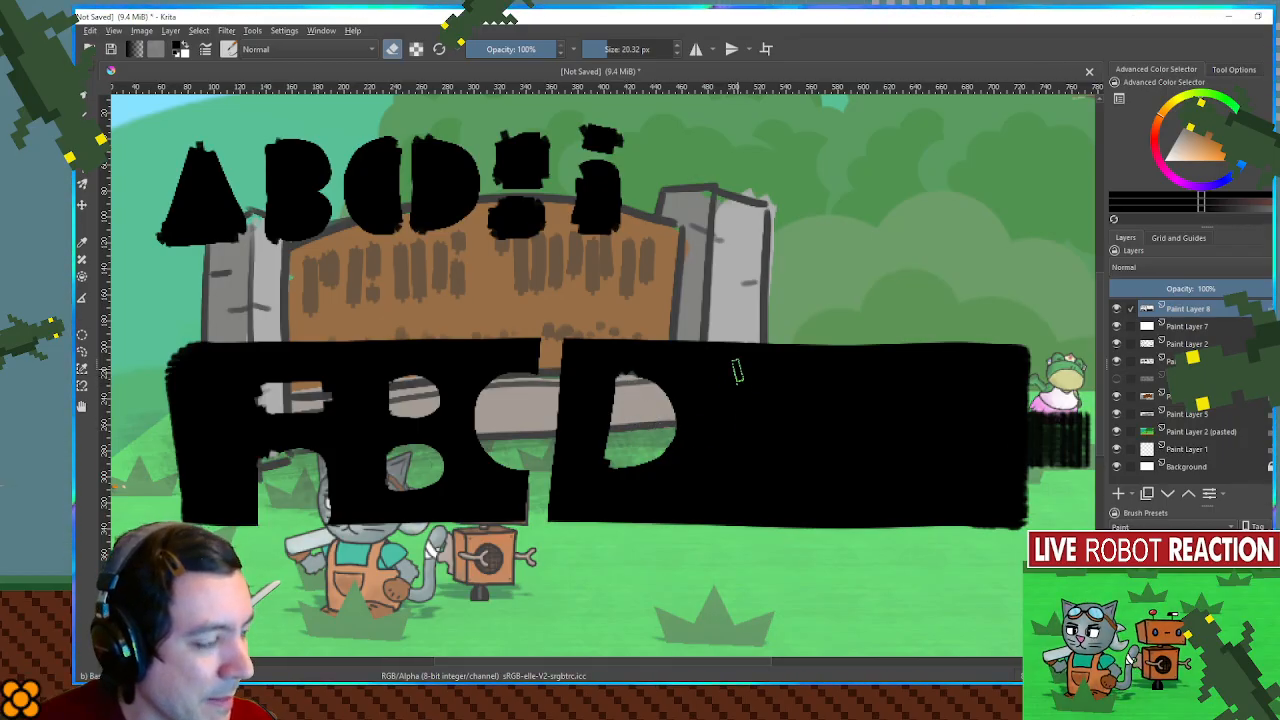
- Carve an E and an F from the band, erasing the spaces between their arms and slanted gaps after each letter
drag(726, 393, 802, 394)
drag(726, 452, 792, 452)
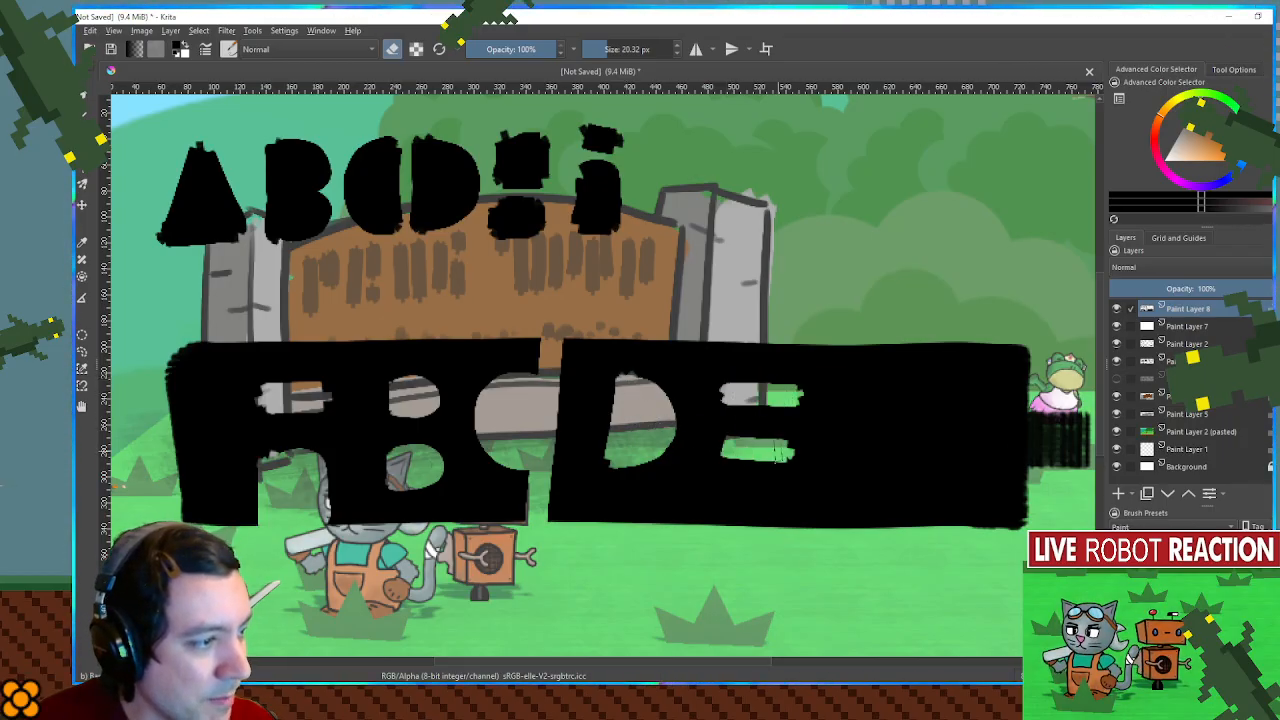
drag(790, 352, 768, 540)
key(ctrl+z)
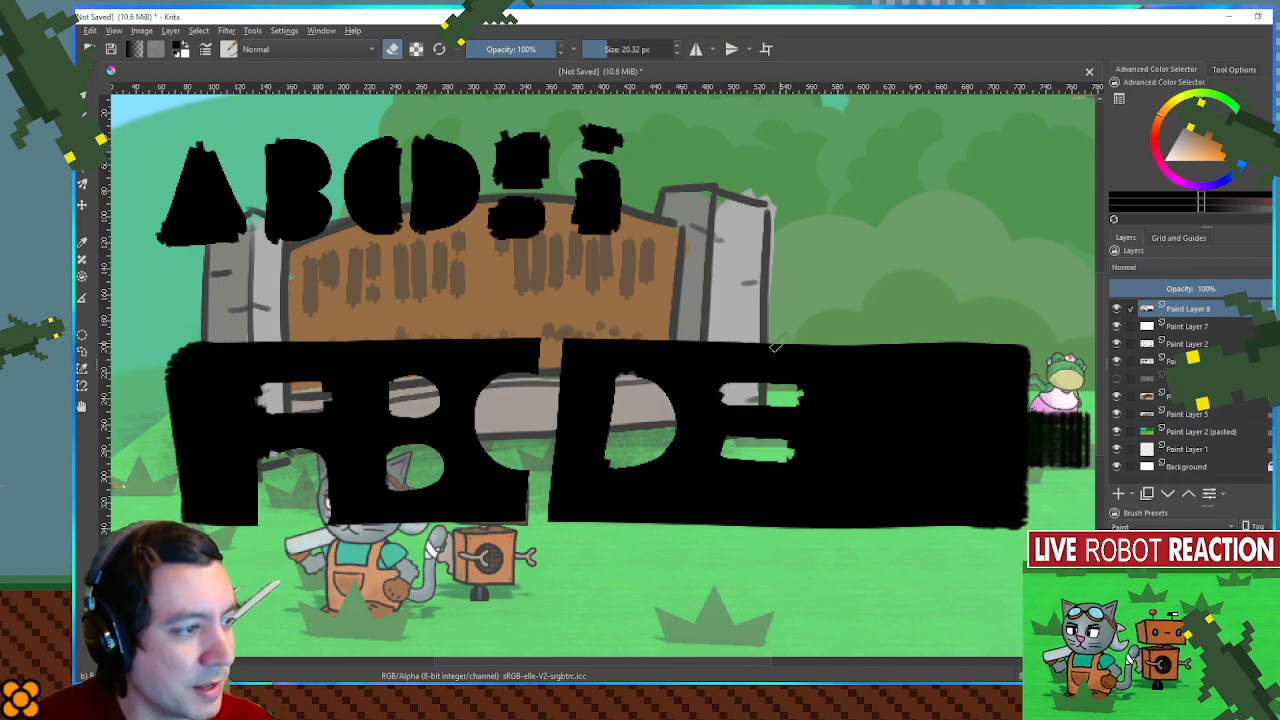
drag(797, 346, 776, 530)
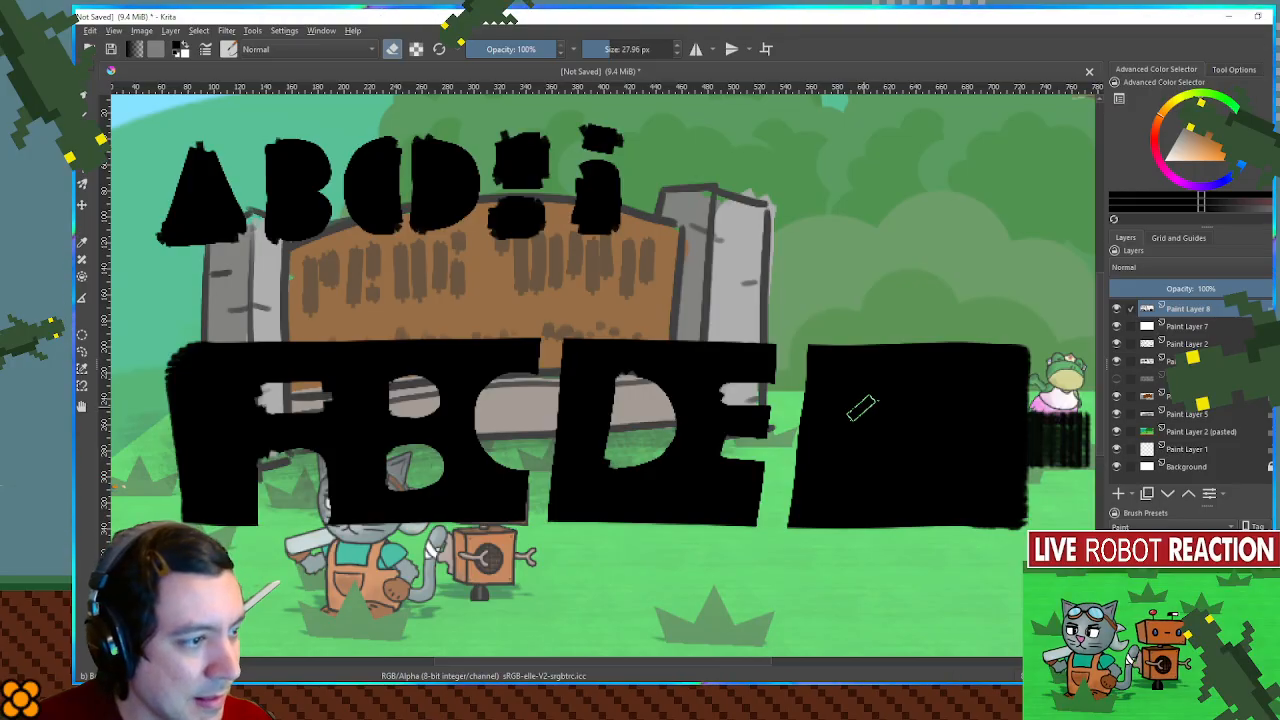
drag(840, 410, 898, 416)
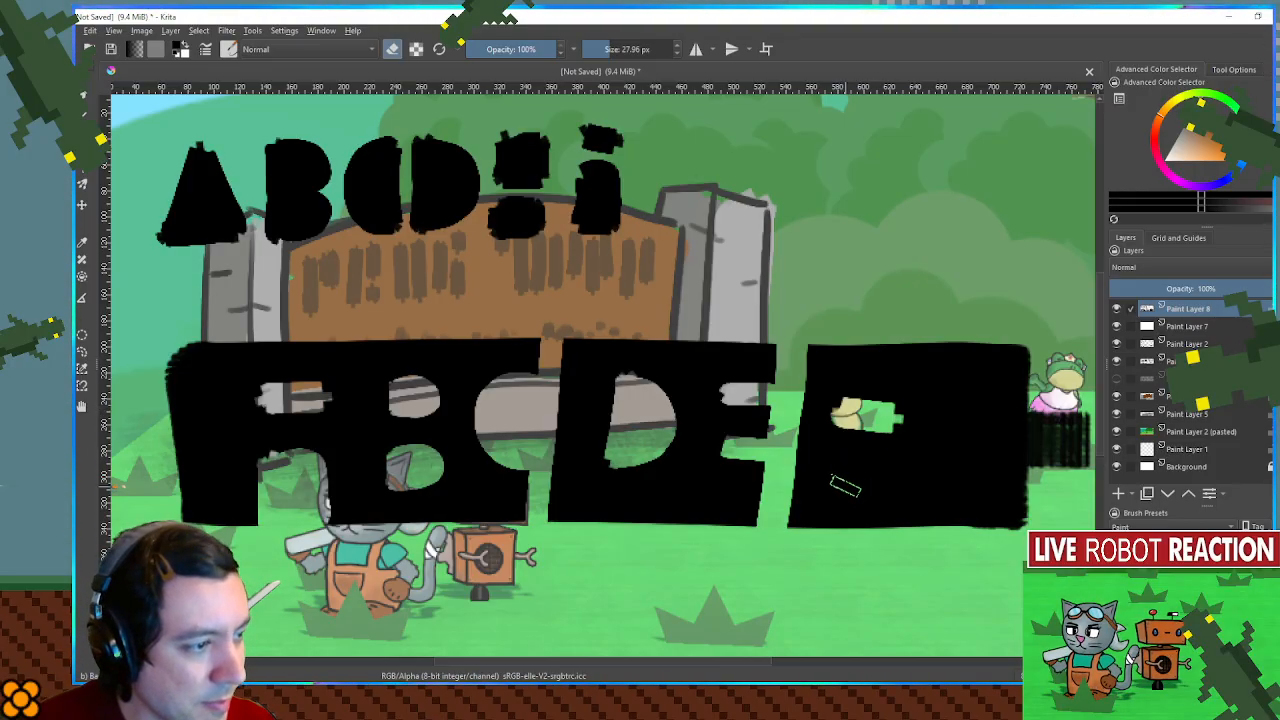
mouse_move(895, 343)
mouse_down()
mouse_move(884, 515)
mouse_move(846, 513)
mouse_move(846, 483)
mouse_move(856, 471)
mouse_move(848, 525)
mouse_up()
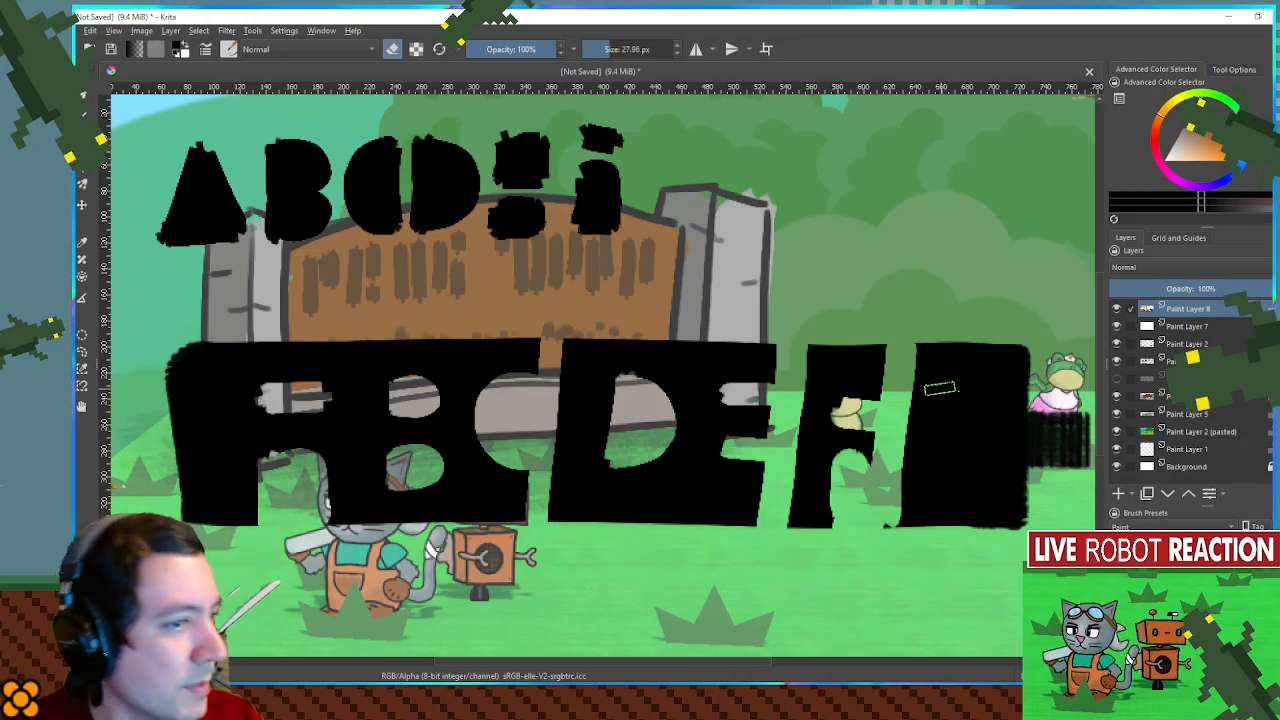
- Try painting a second thick black band above the carved letters with a brush of about 84 px, then undo it
mouse_move(1050, 282)
mouse_down()
mouse_move(946, 300)
mouse_move(199, 300)
mouse_move(1032, 322)
mouse_up()
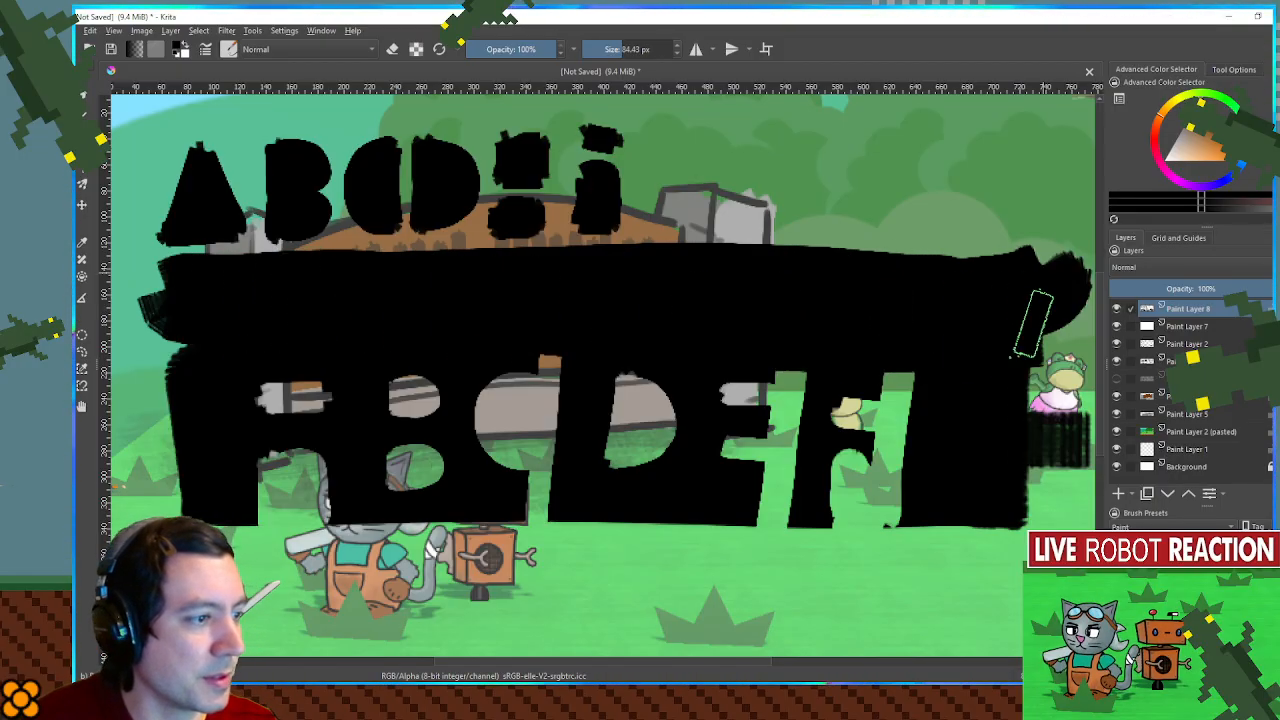
key(ctrl+z)
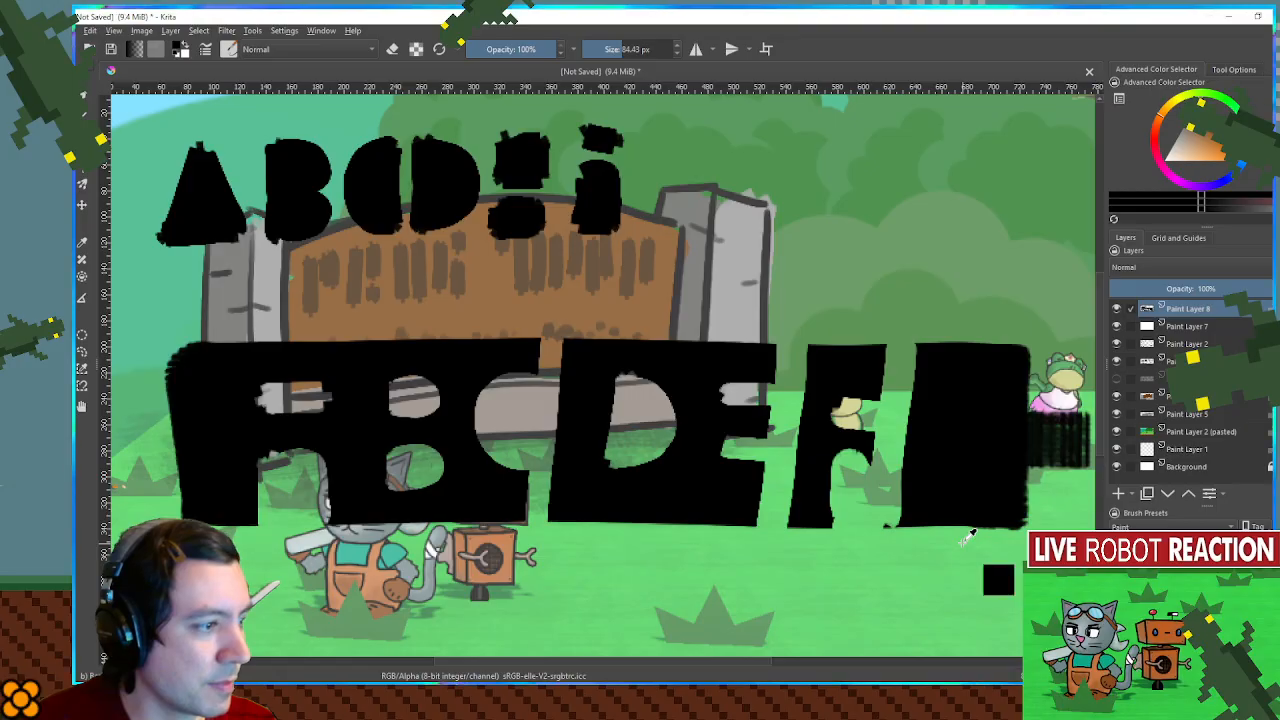
- Paint thick black bands below and above the carved letters with the brush of about 84 px, and make Paint Layer 7 fully opaque
drag(1000, 552, 330, 556)
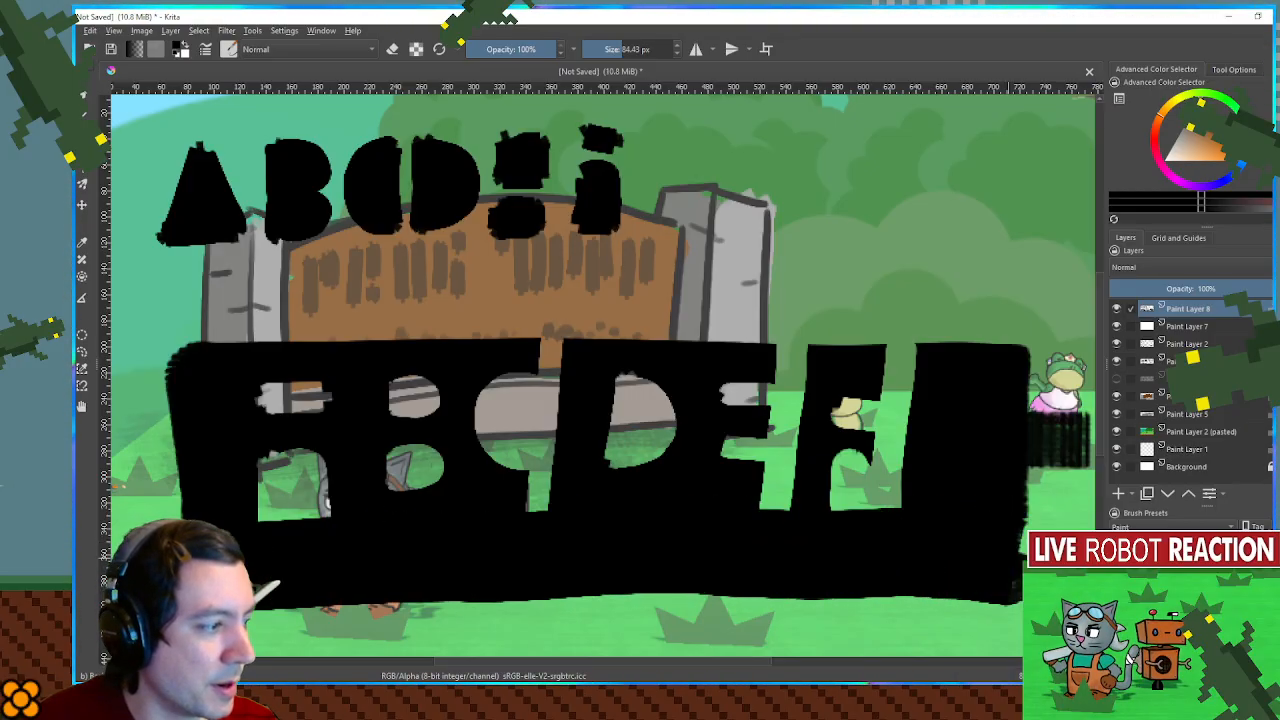
mouse_move(200, 310)
mouse_down()
mouse_move(553, 296)
mouse_move(1000, 312)
mouse_move(586, 290)
mouse_move(831, 311)
mouse_move(504, 292)
mouse_move(201, 311)
mouse_move(214, 527)
mouse_up()
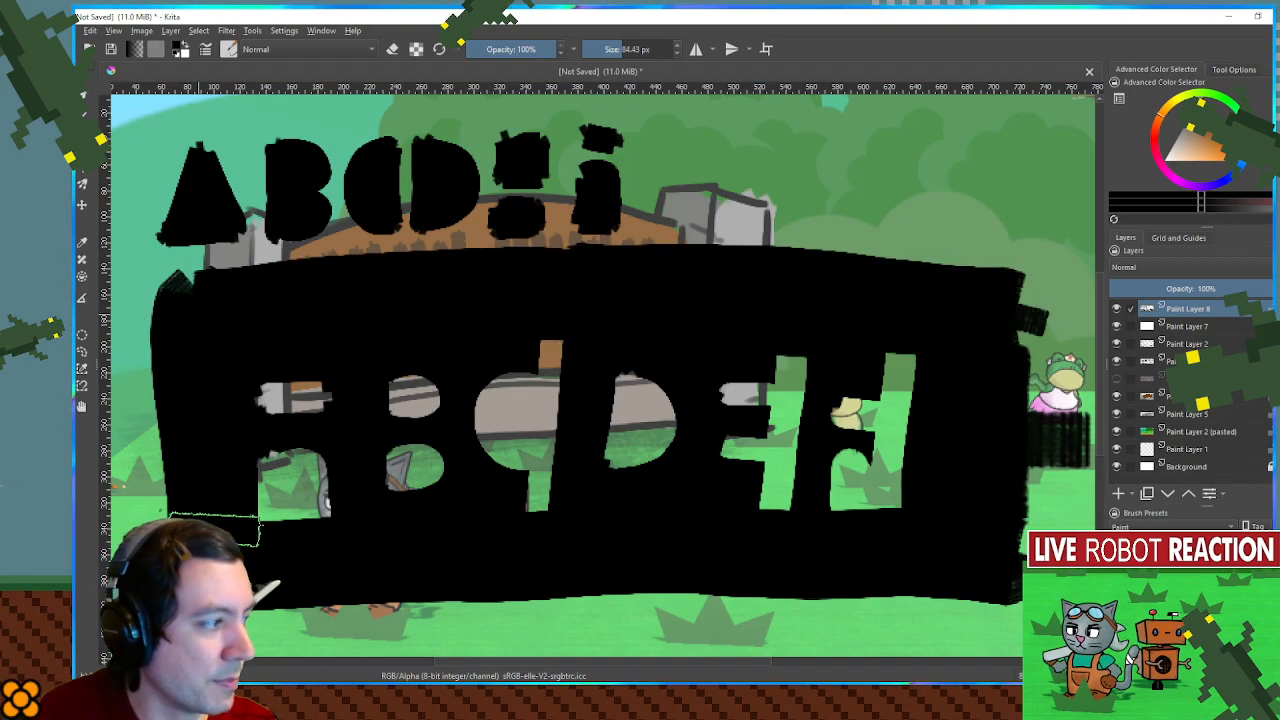
click(1222, 326)
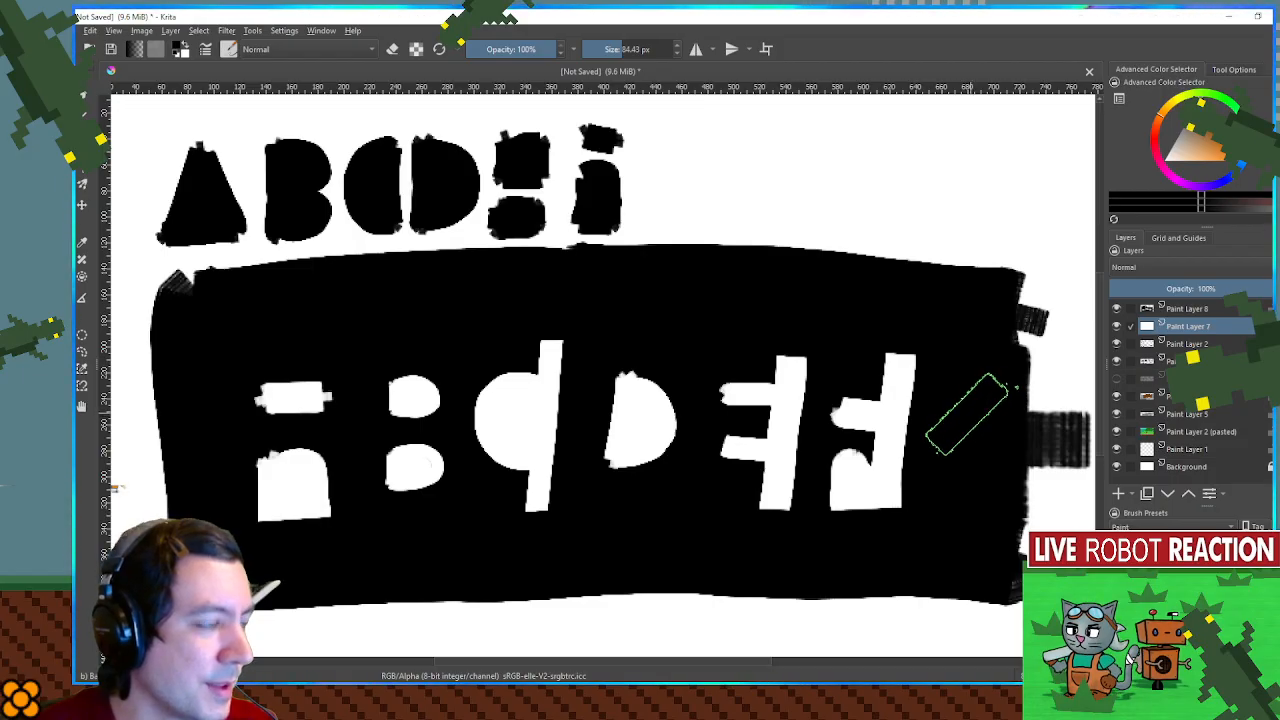
- Hide Paint Layer 7 and Paint Layer 8 to look over the village sign mockup beneath them
drag(1121, 327, 1120, 312)
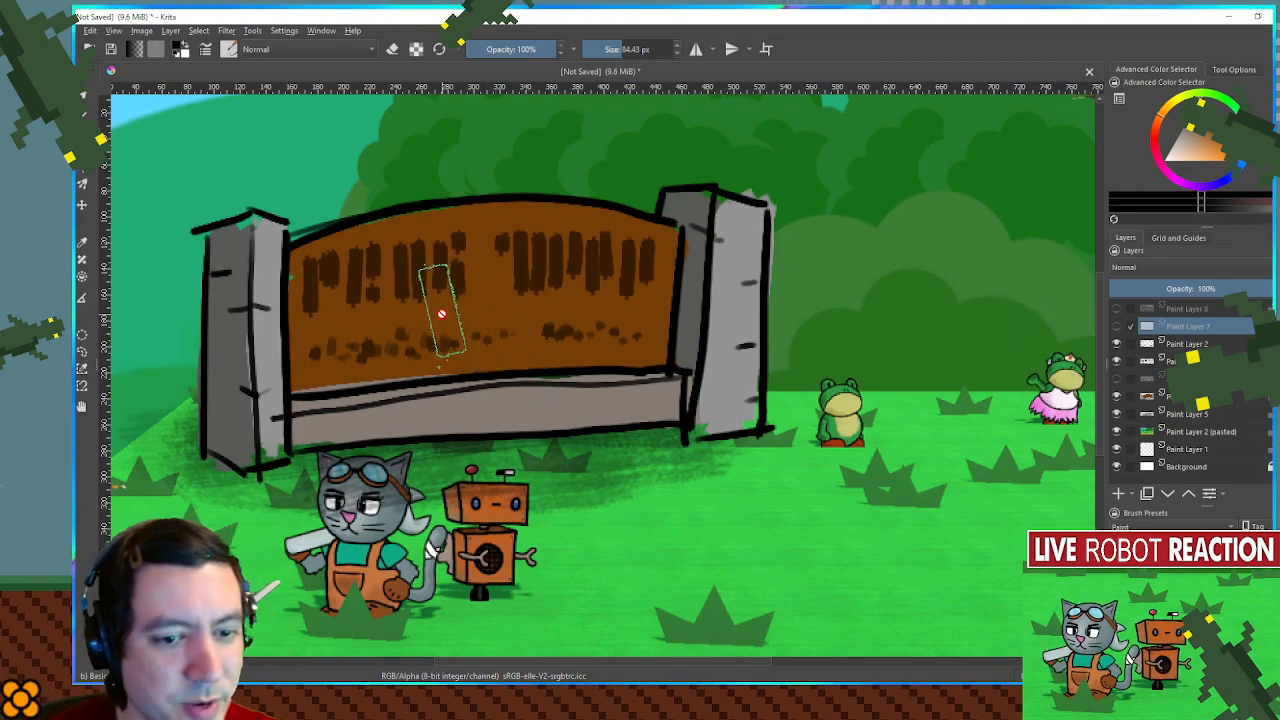
scroll(442, 314, down, 1)
scroll(442, 314, up, 1)
drag(442, 313, 460, 318)
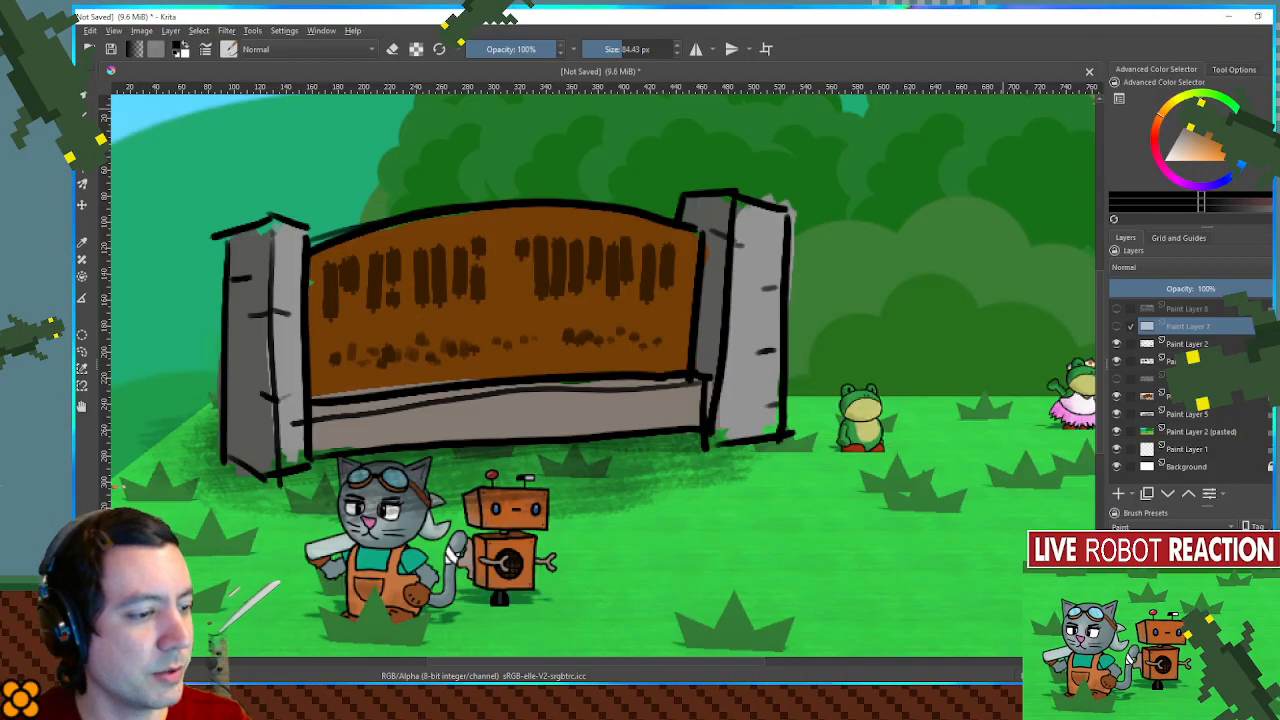
- Switch to Godot, show the 3D view of the village scene and collapse the Building, CameraControls and NPCs branches
key(alt+Tab)
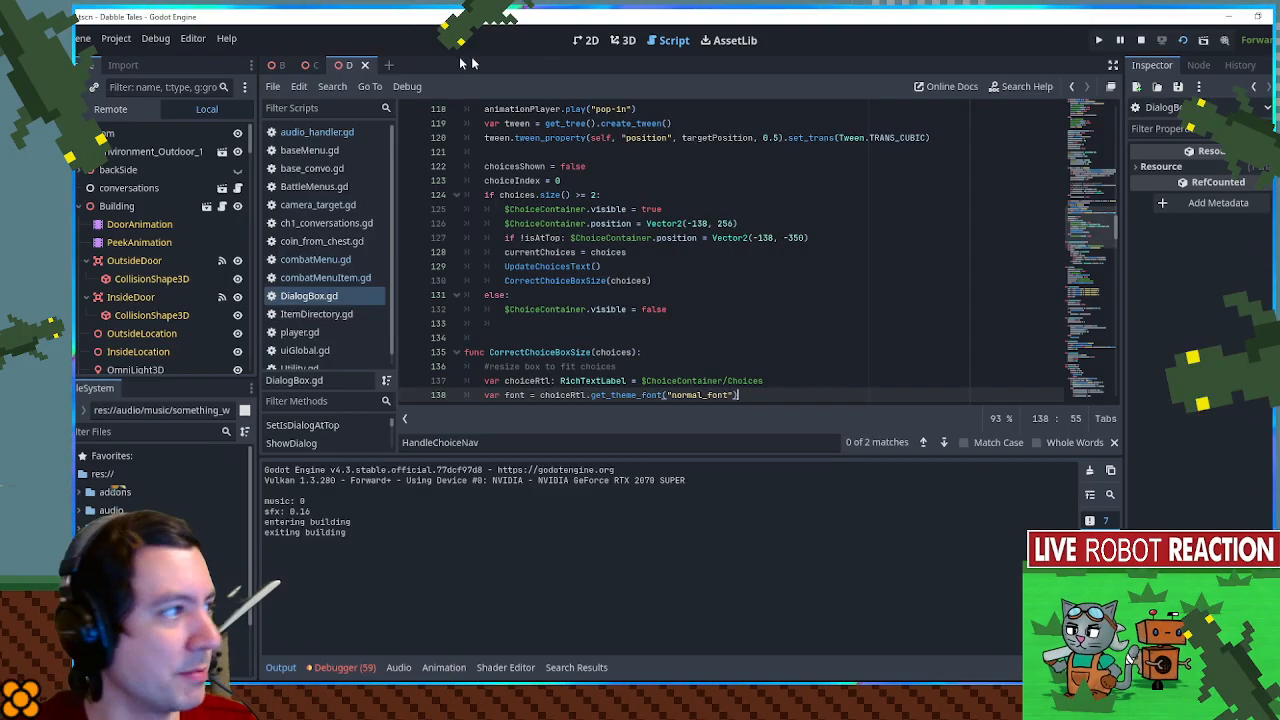
click(620, 40)
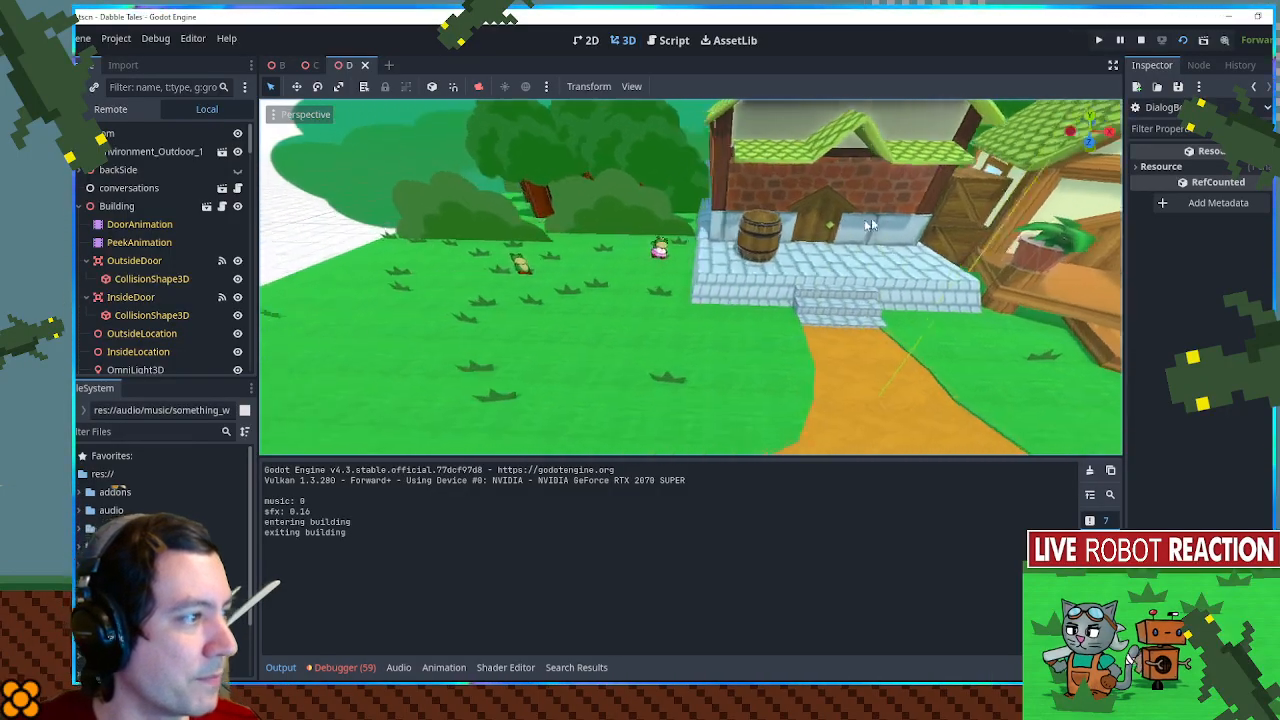
click(86, 206)
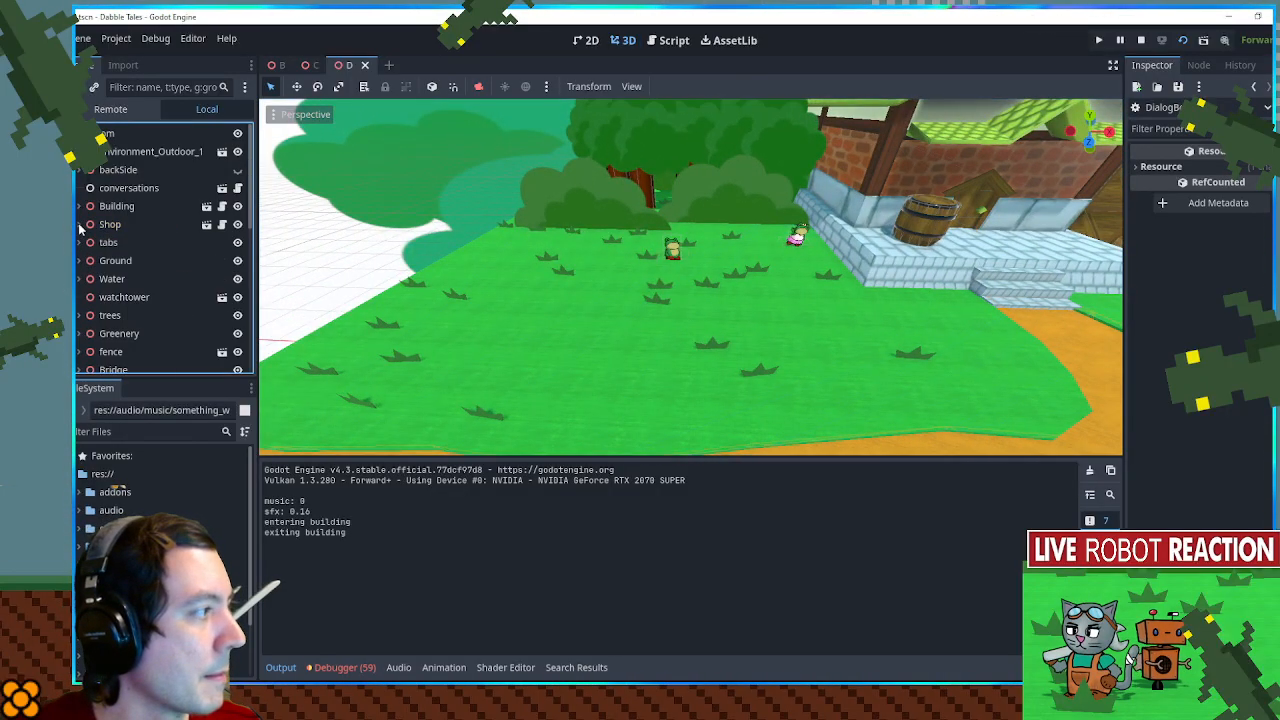
scroll(103, 192, down, 4)
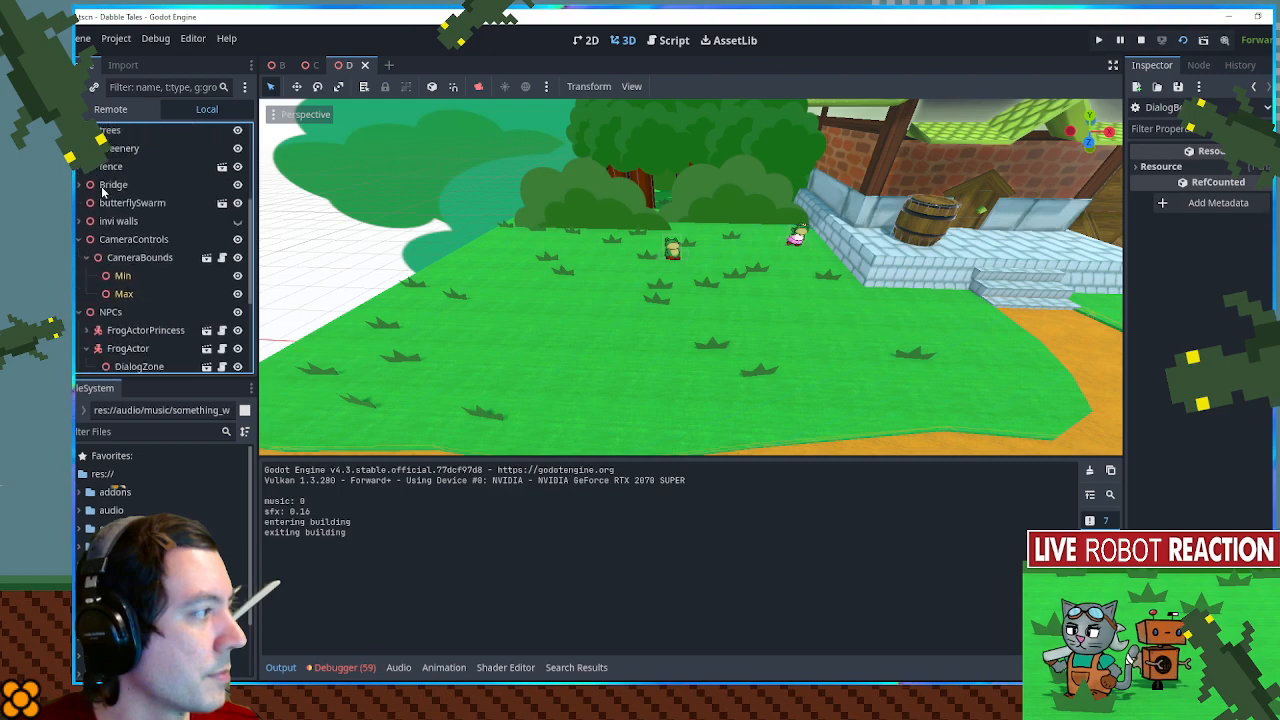
click(87, 240)
scroll(77, 250, up, 3)
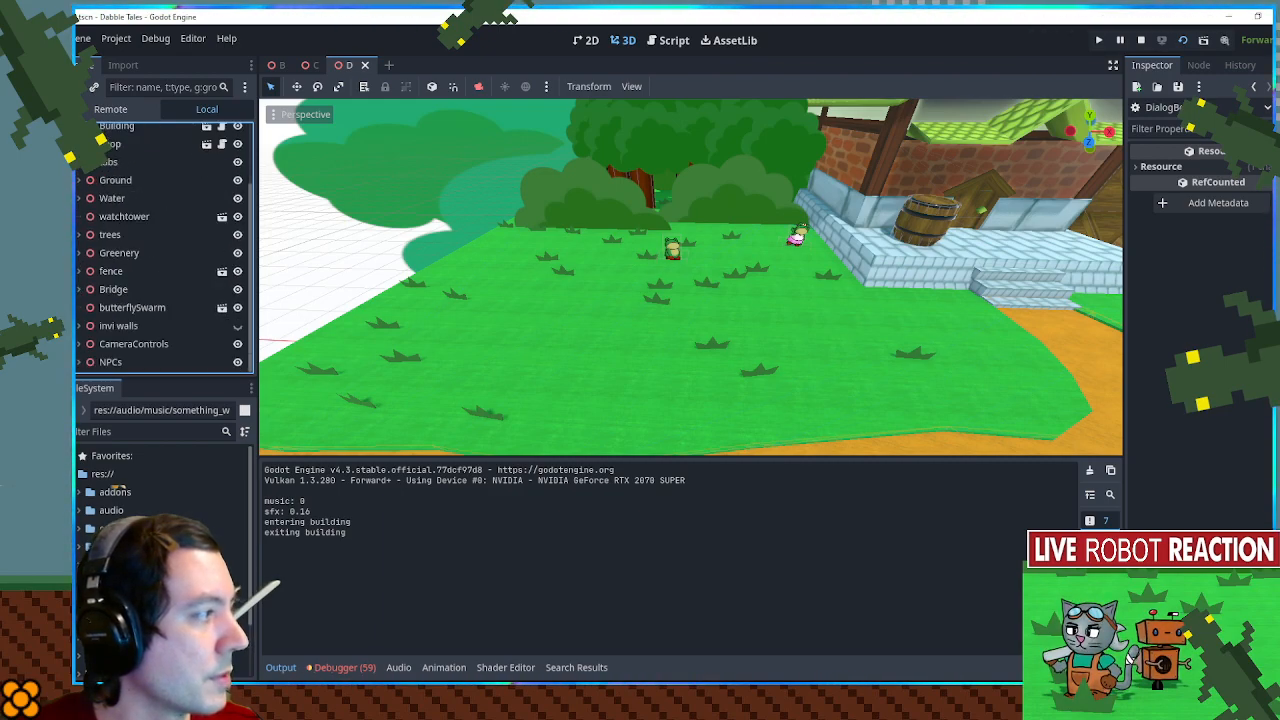
- Add a Node3D as a child of the scene's root node
scroll(122, 146, up, 3)
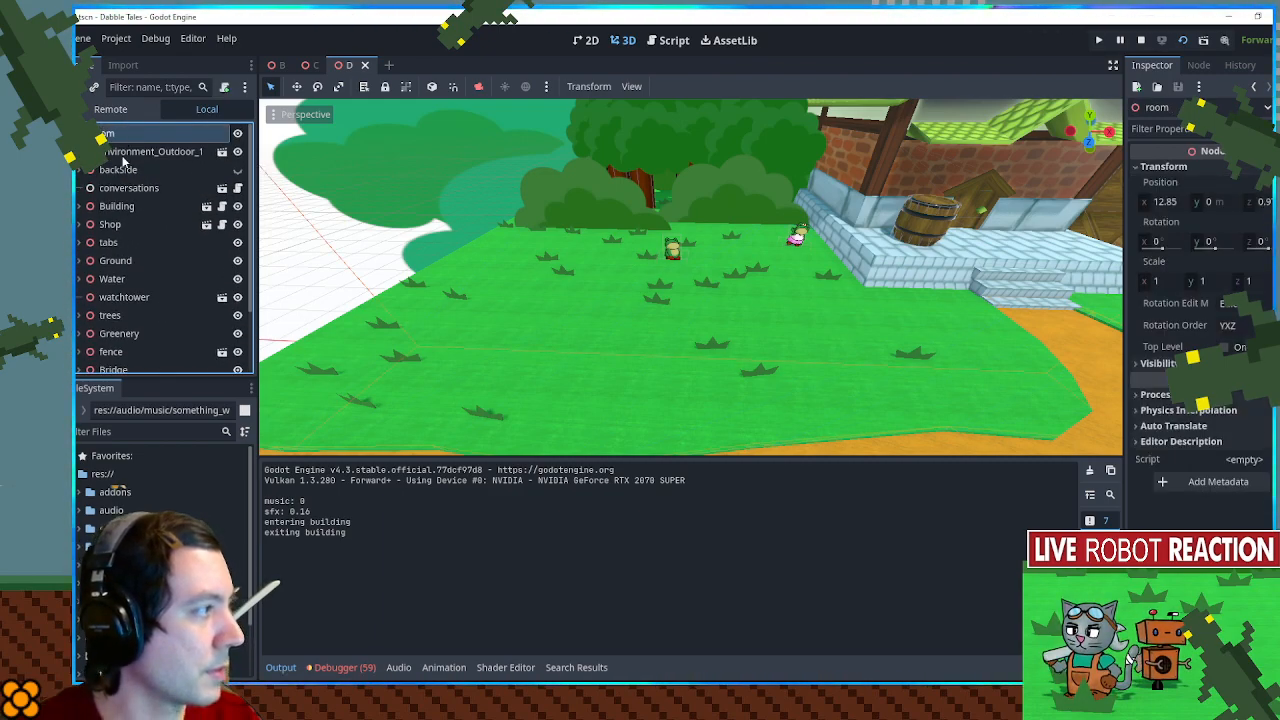
key(ctrl+a)
text(node3d)
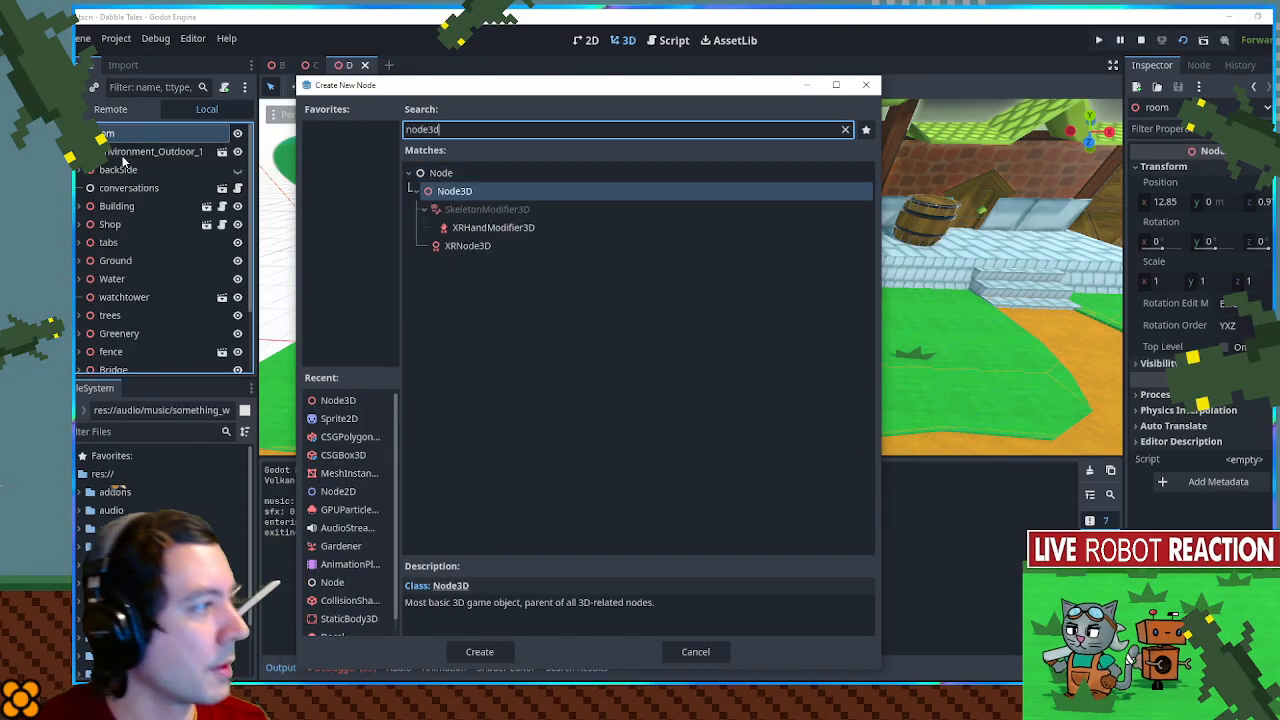
key(Return)
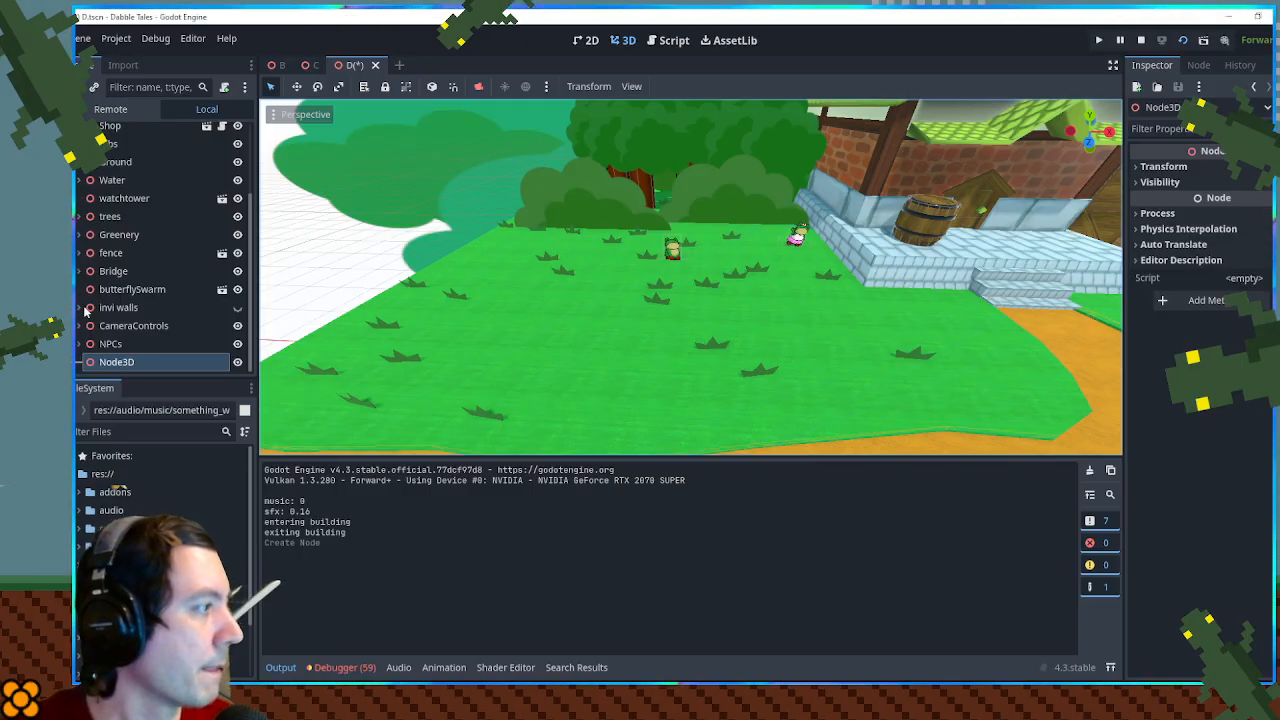
- Reorder the new node between invi walls and CameraControls, and rename it Sign
drag(101, 368, 124, 322)
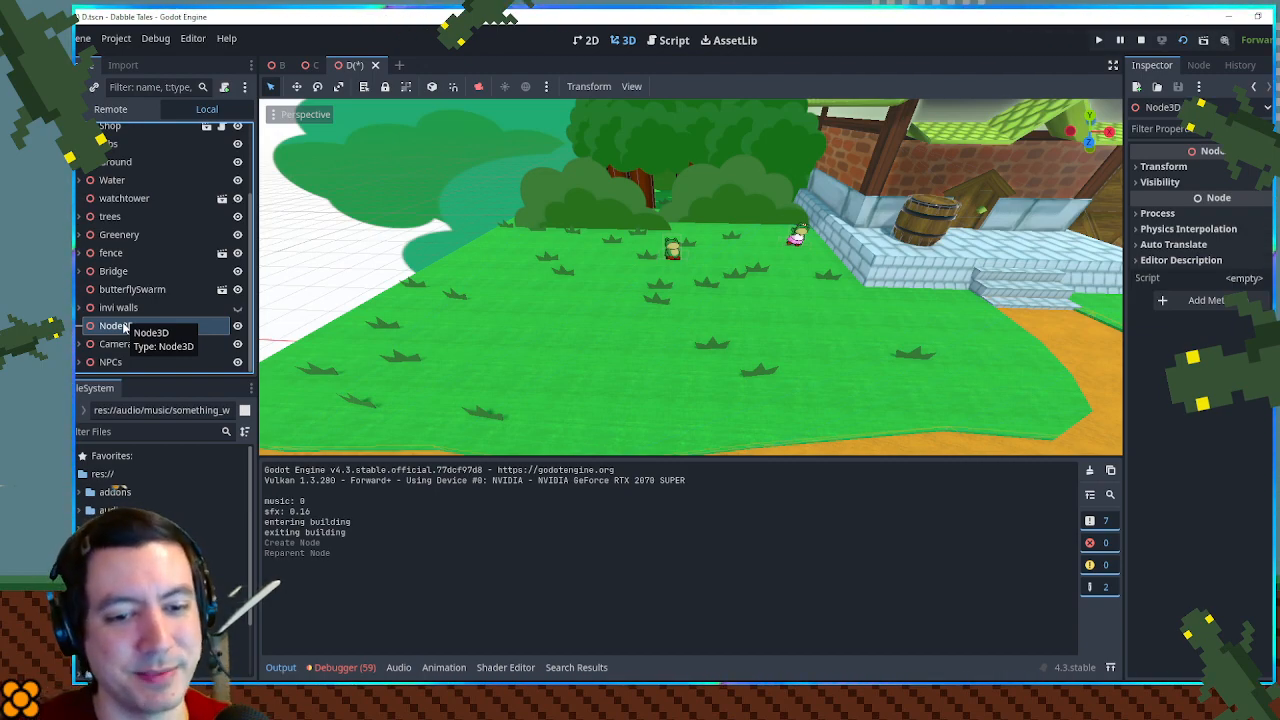
double_click(124, 326)
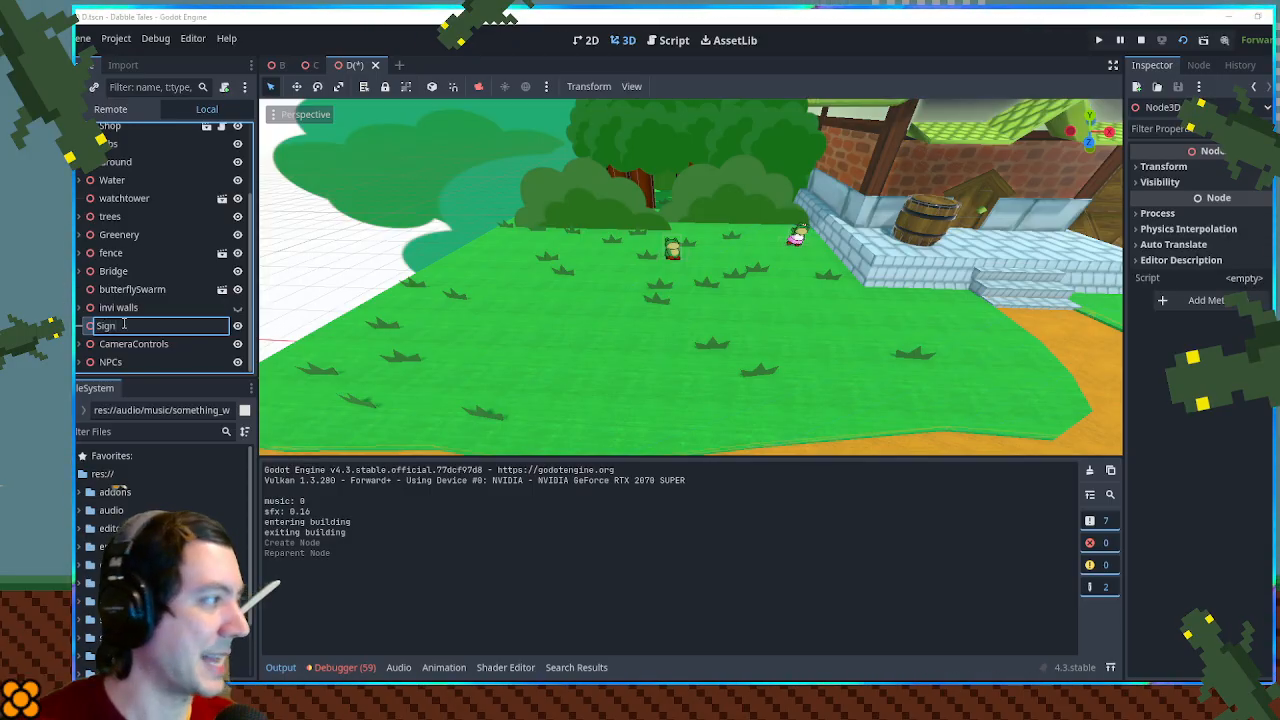
key(Escape)
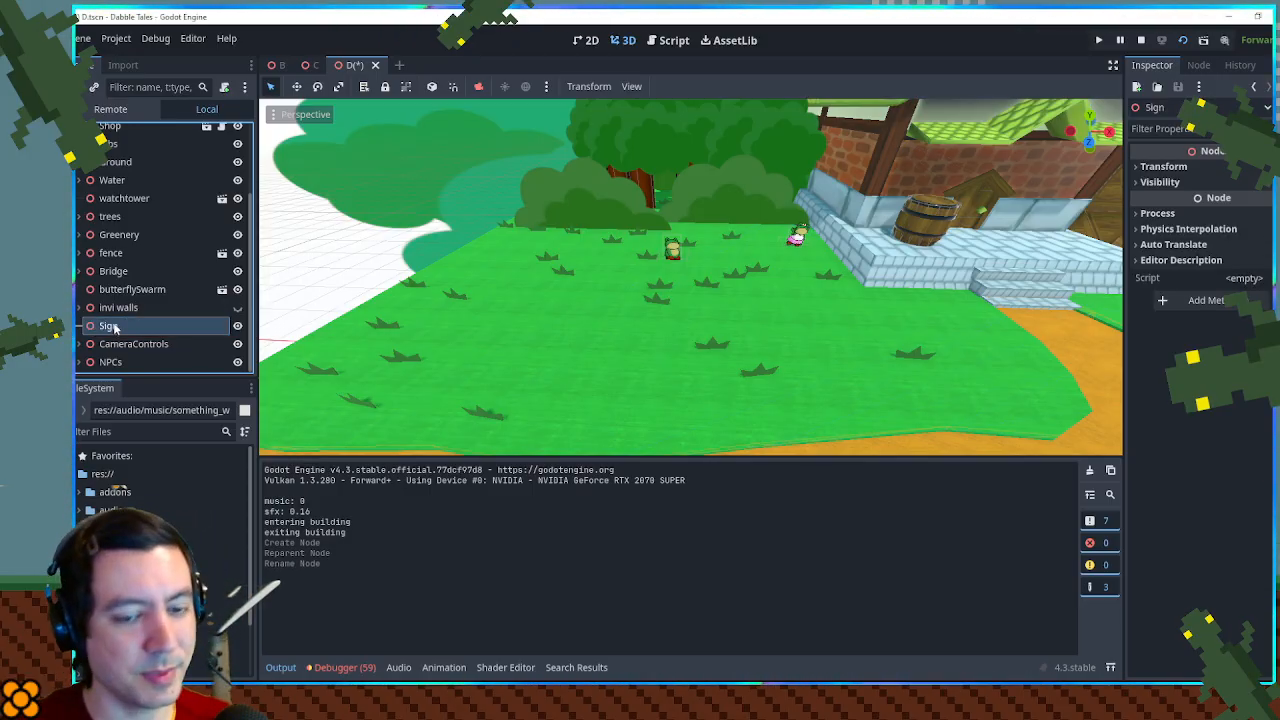
- Add a CSGBox3D as a child of the Sign node
key(ctrl+a)
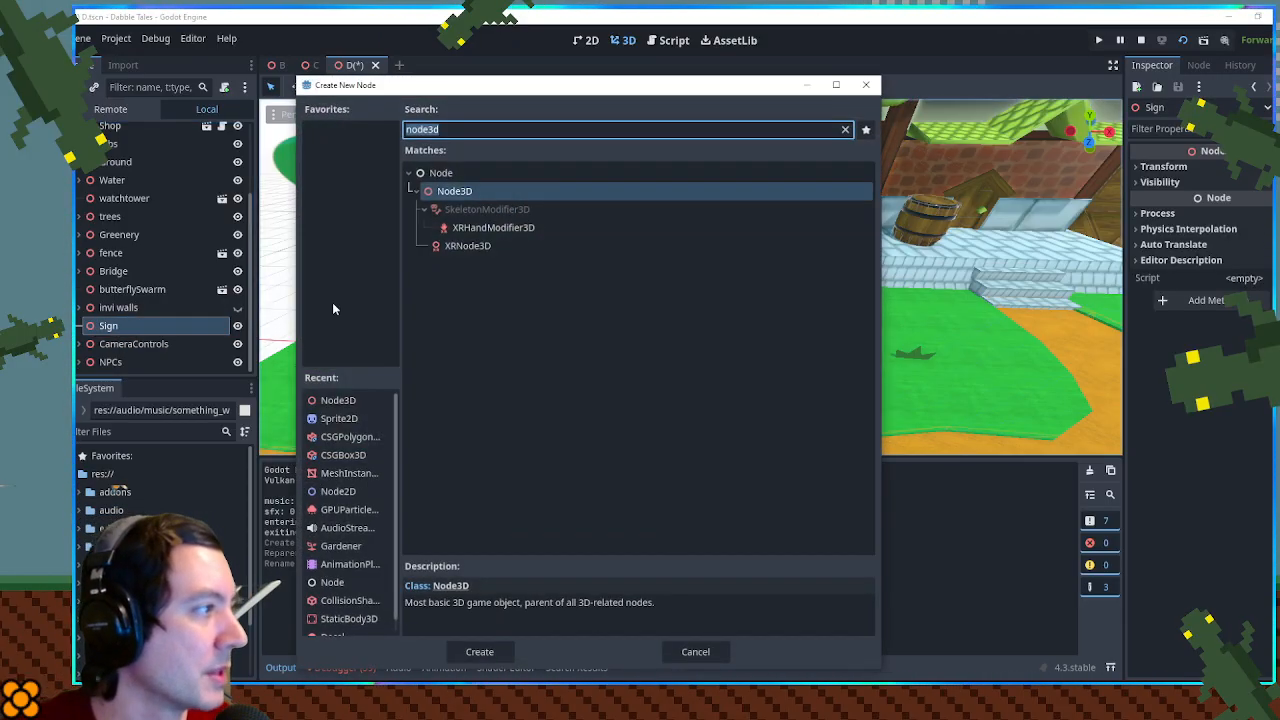
text(csg)
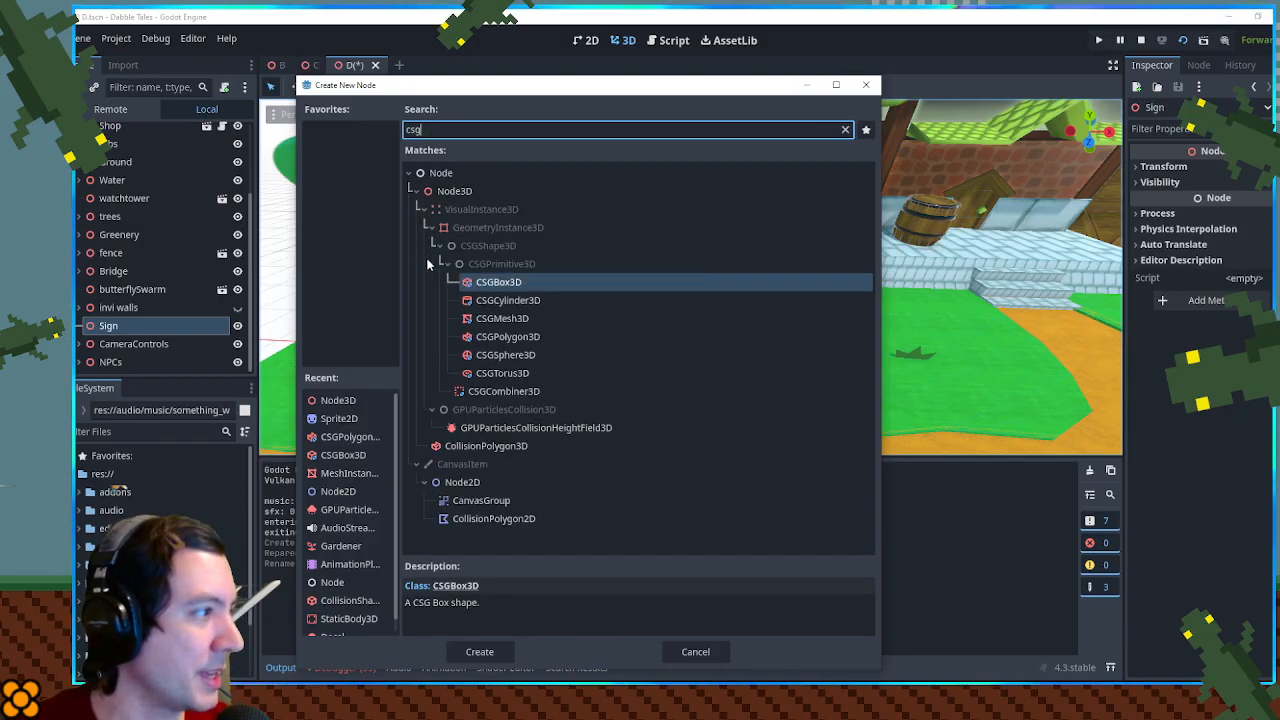
double_click(528, 288)
- Resize the box into an upright post 0.5 m wide, 3 m tall and 0.5 m deep
scroll(536, 258, down, 10)
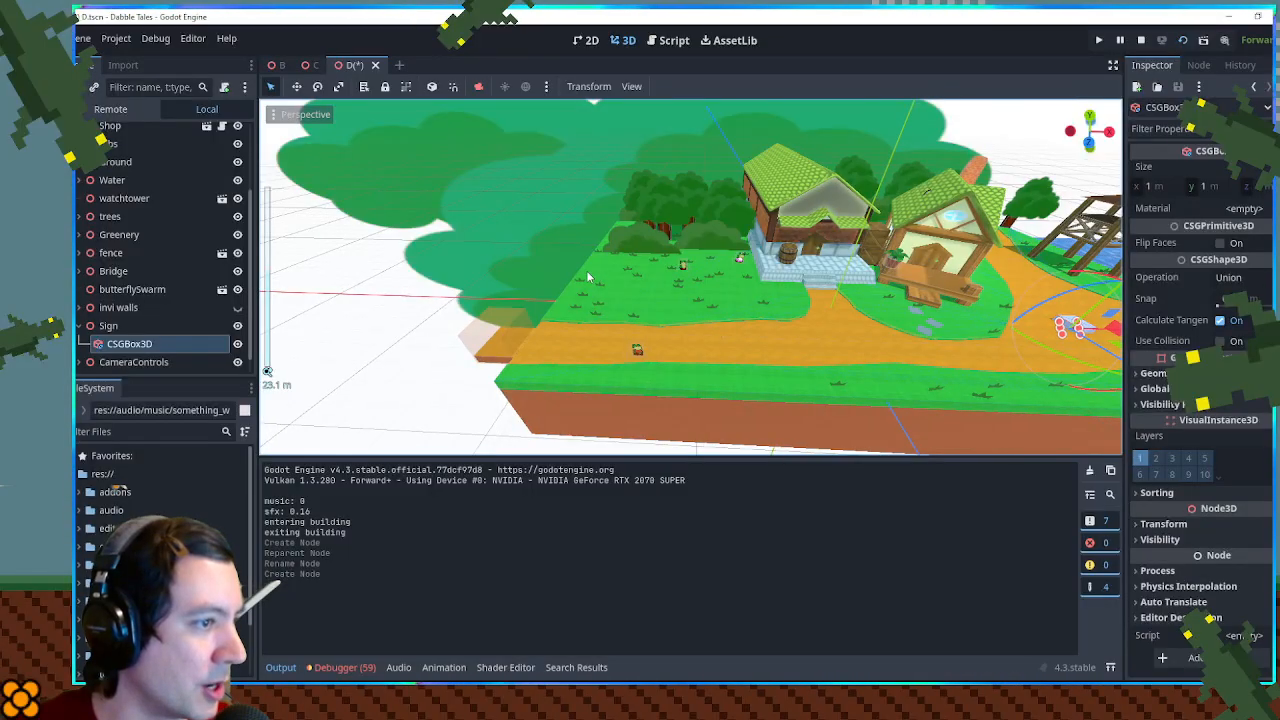
key(f)
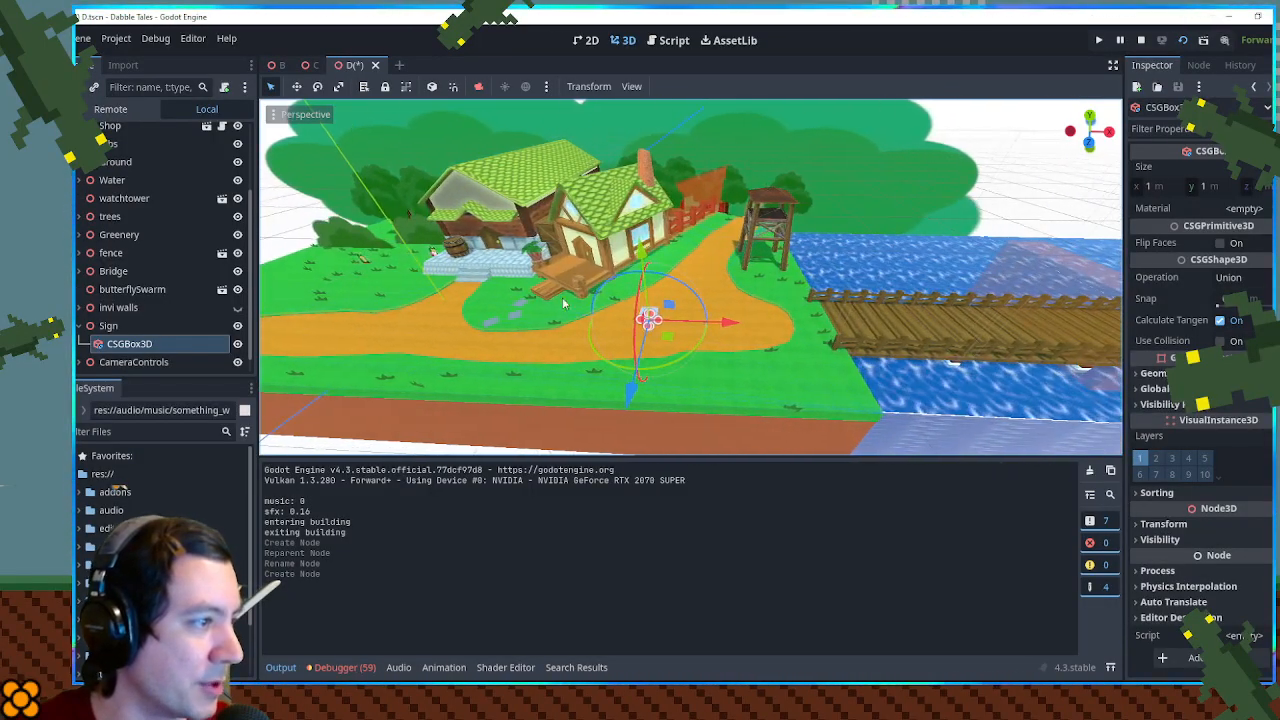
scroll(620, 303, up, 12)
drag(620, 303, 706, 322)
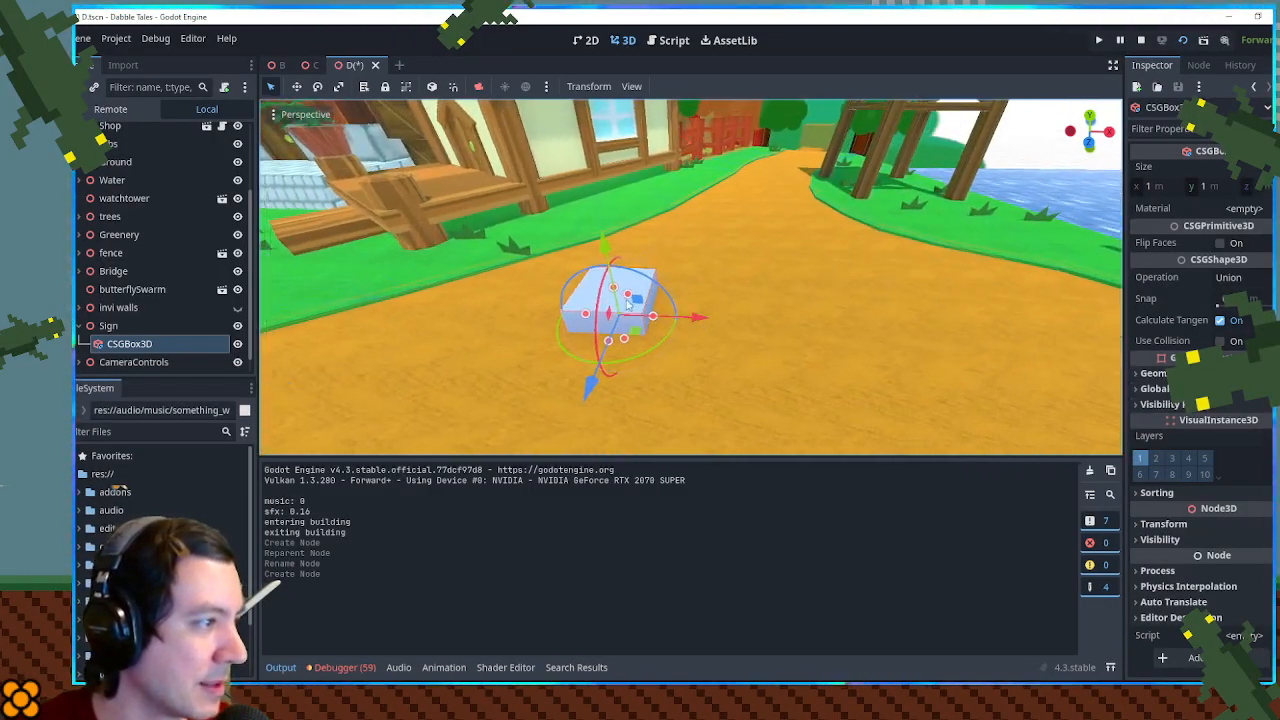
drag(614, 257, 614, 243)
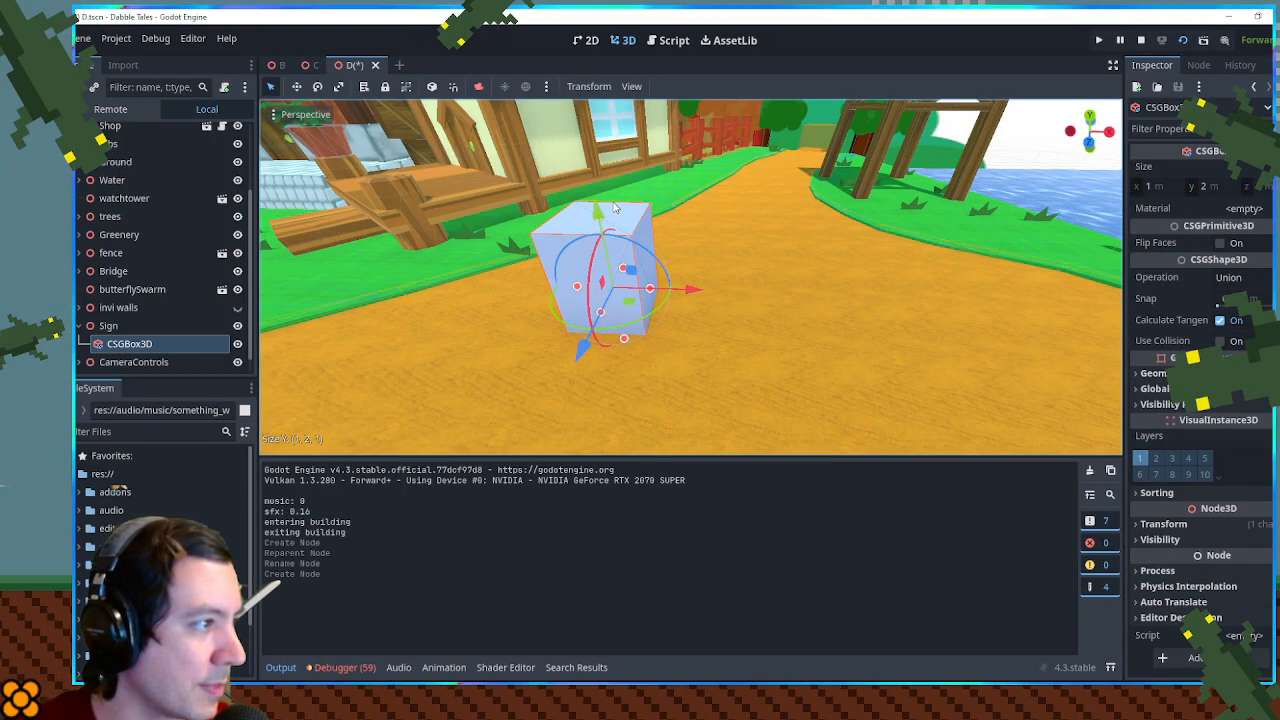
drag(614, 178, 614, 146)
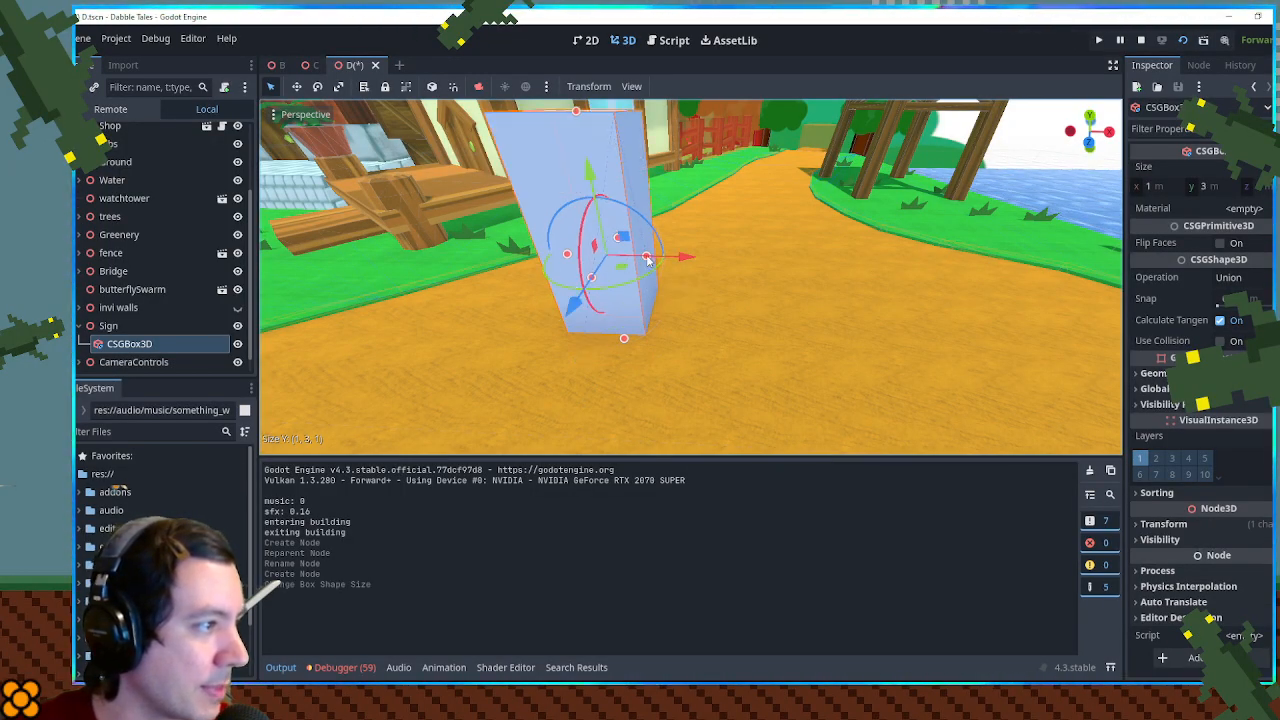
drag(648, 259, 588, 274)
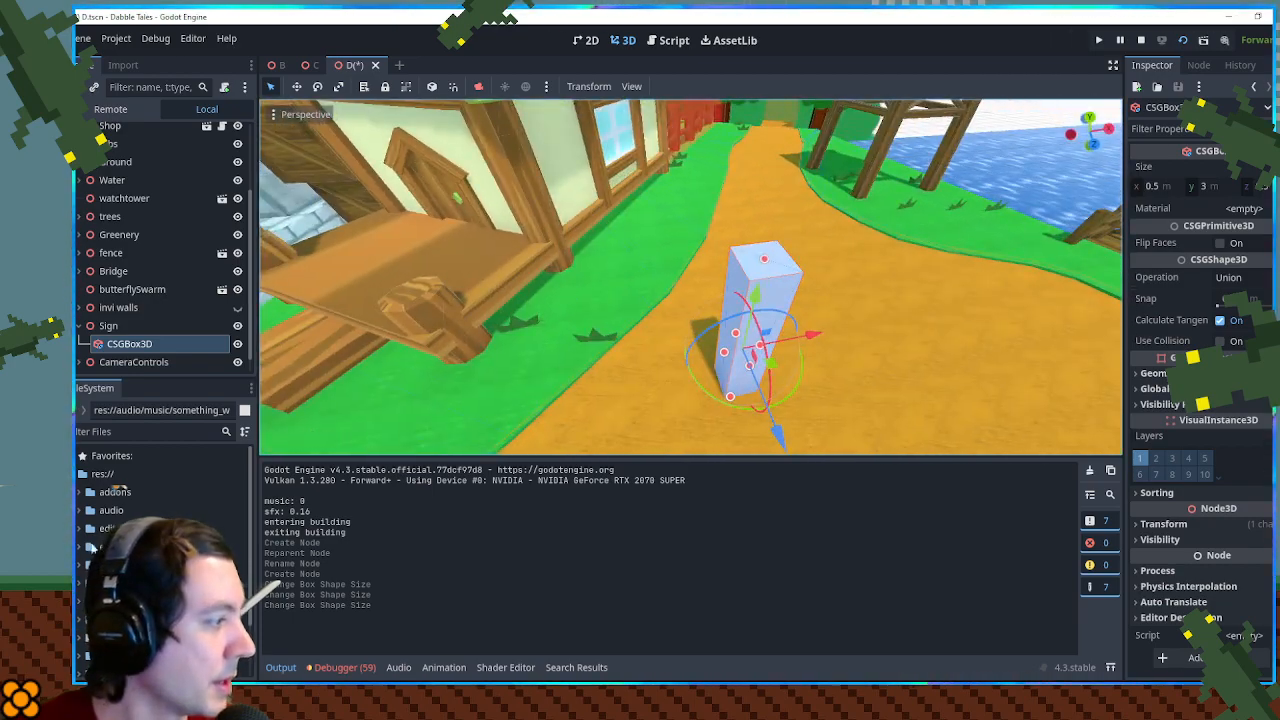
- Apply the stoneBrick.tres material from the textures folder to the post
scroll(140, 500, down, 5)
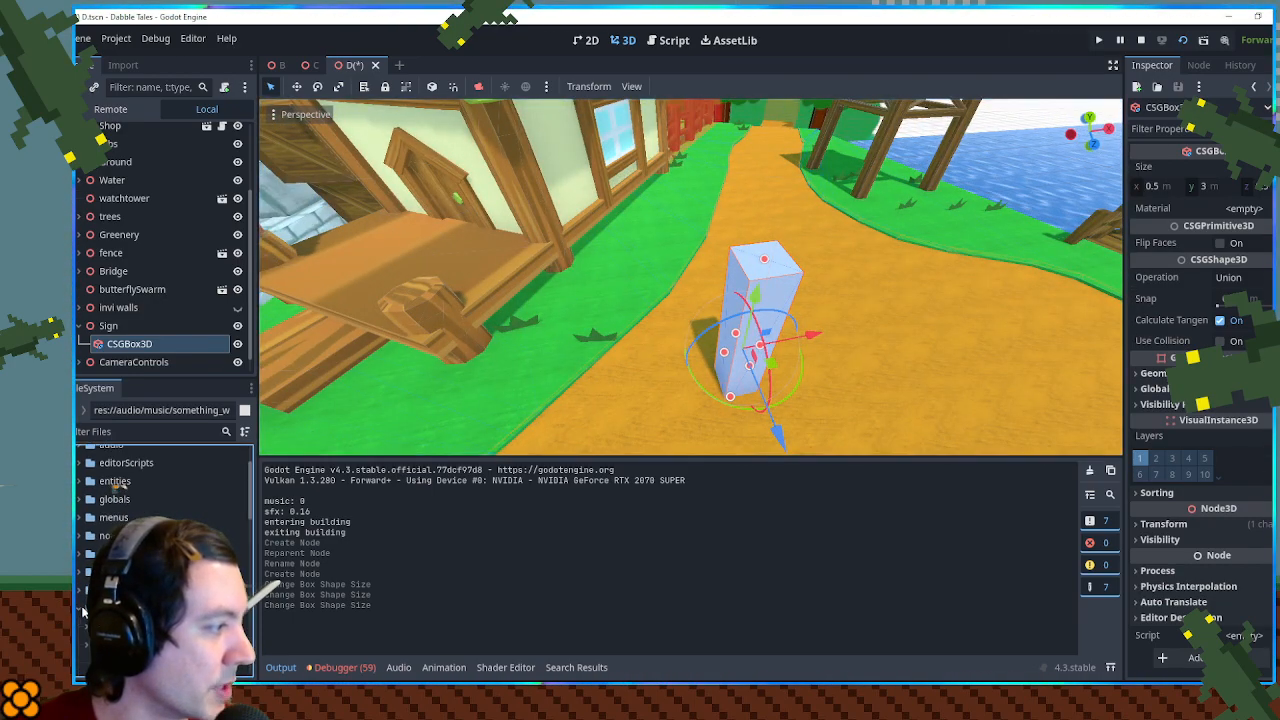
scroll(113, 488, down, 8)
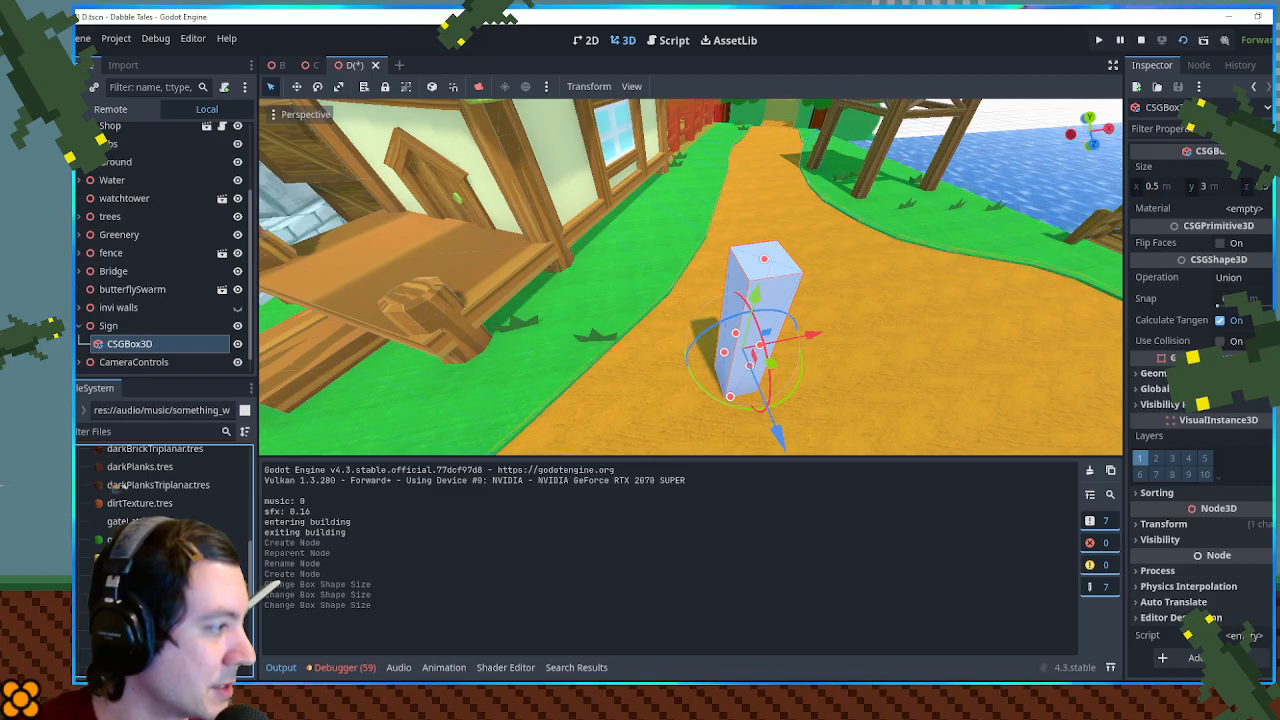
scroll(115, 488, down, 4)
drag(130, 581, 673, 342)
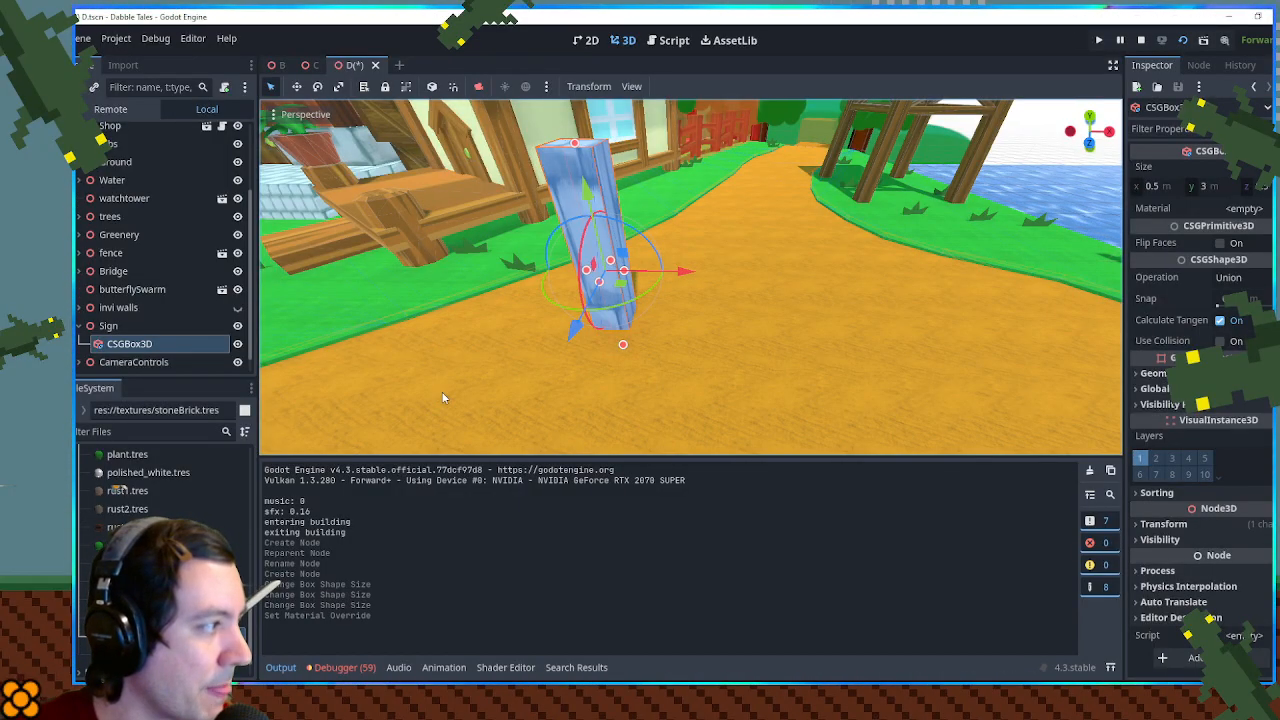
scroll(438, 351, down, 8)
scroll(443, 352, up, 8)
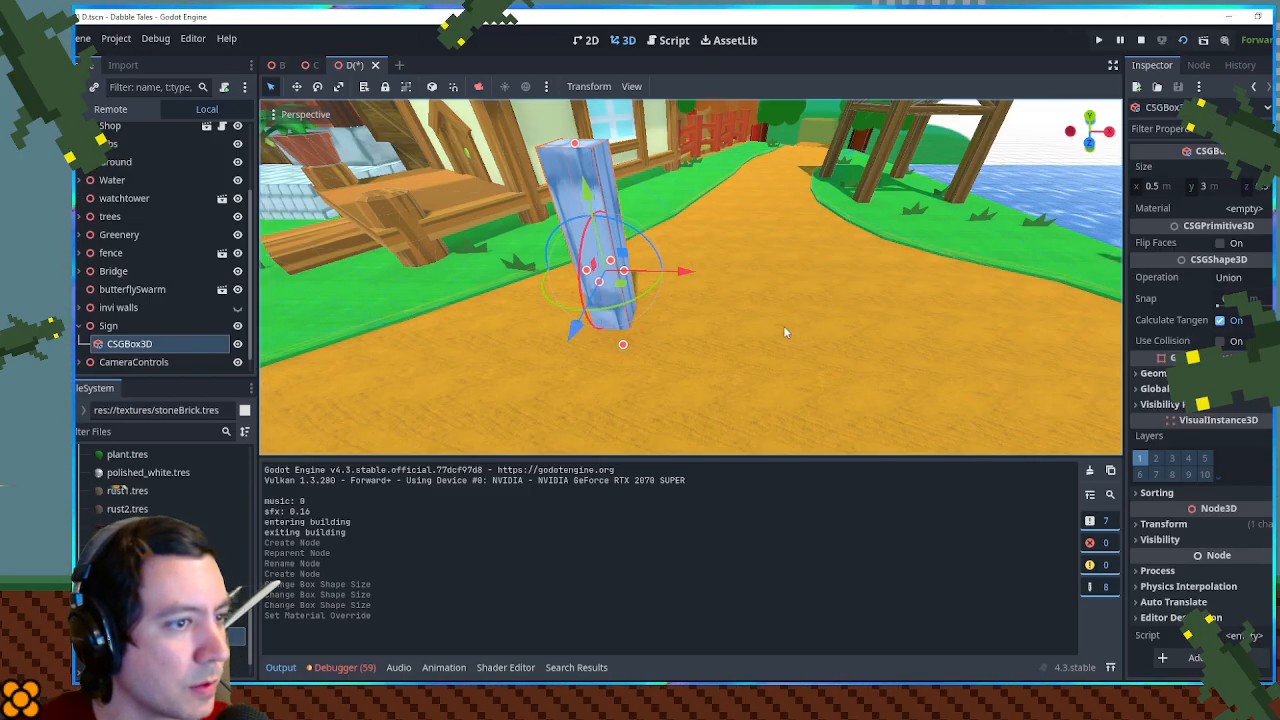
- Duplicate the stoneBrick.tres material file as stoneBrickTriplanar.tres
click(172, 637)
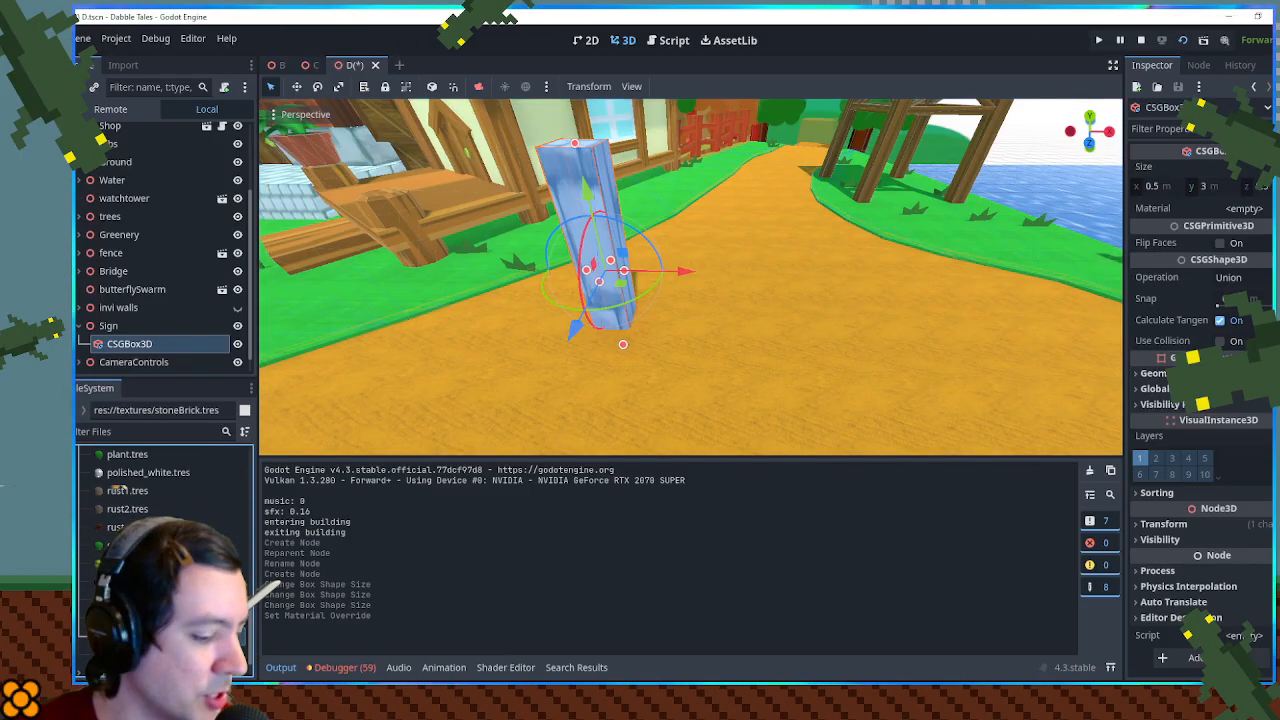
key(ctrl+d)
key(Right)
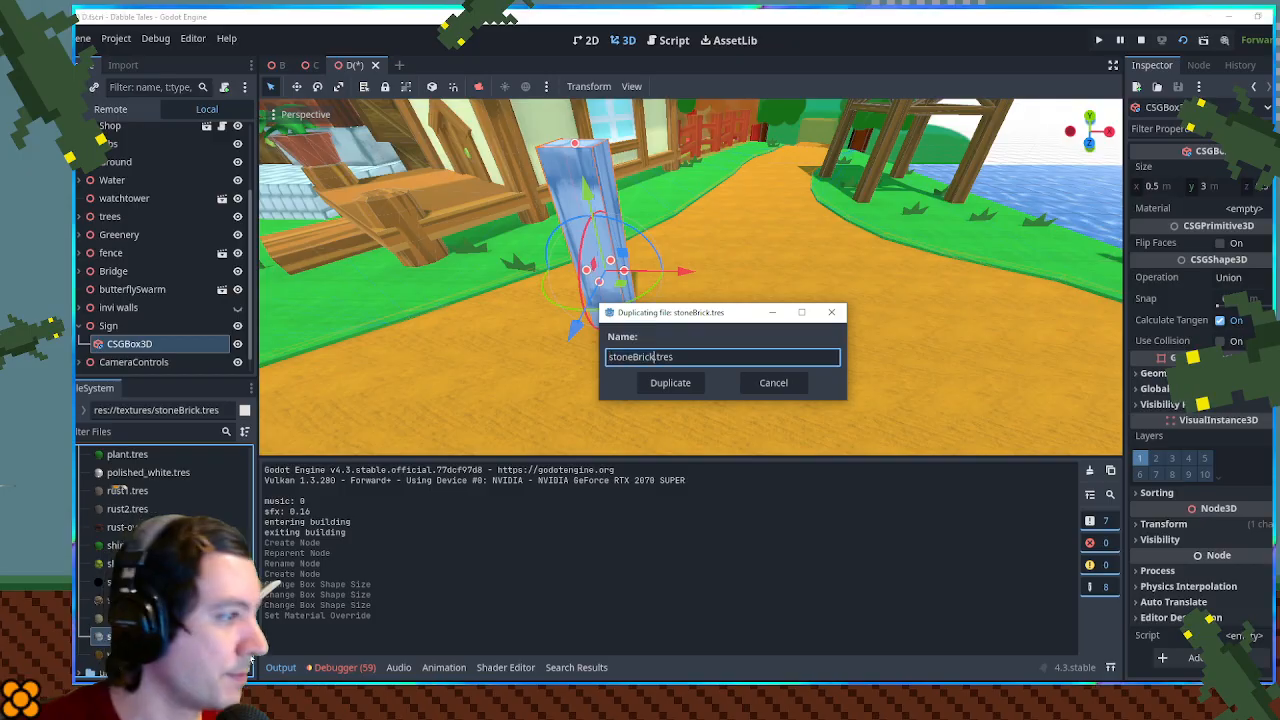
text(Trui)
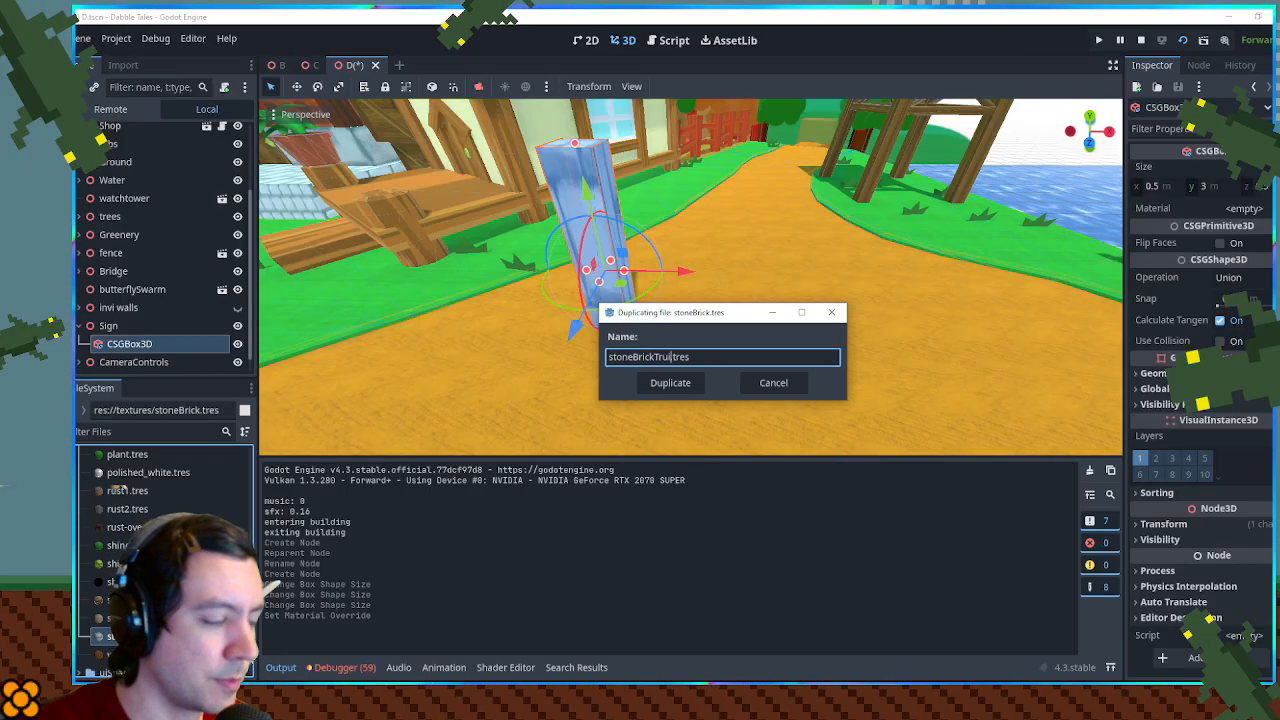
text(lanar)
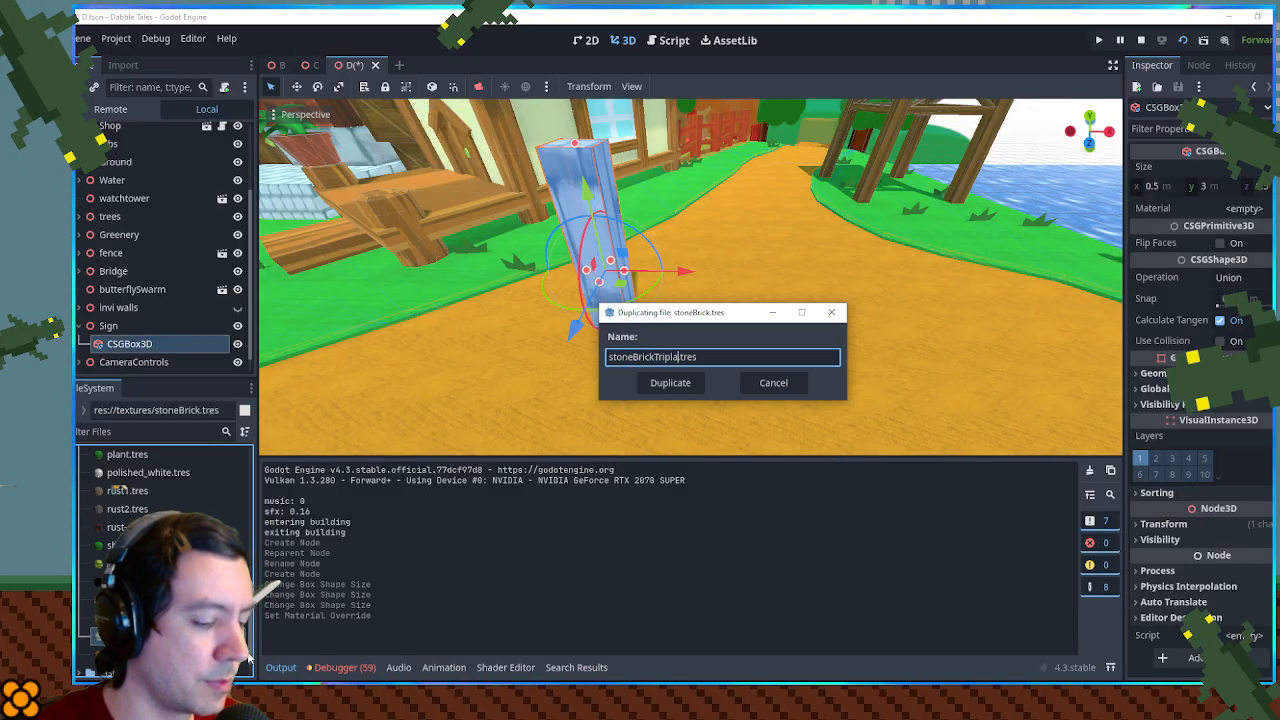
key(Return)
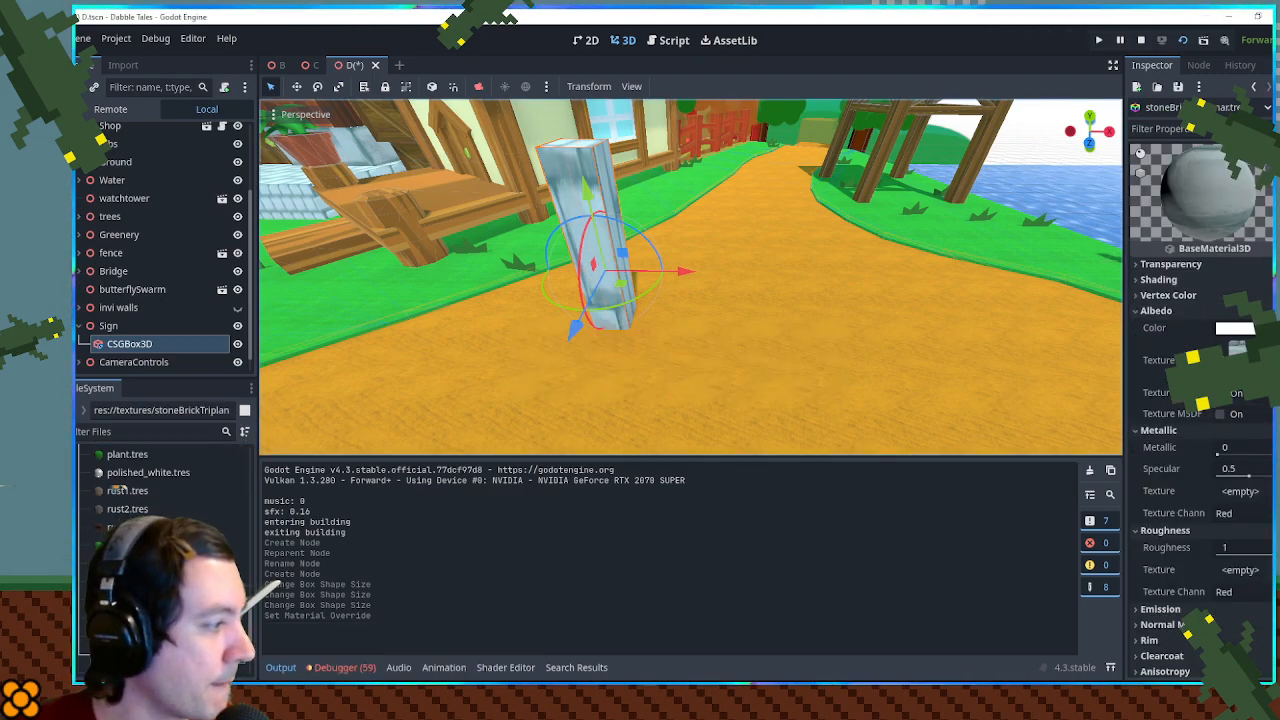
- Apply the stoneBrickTriplanar.tres material to the post and reselect that material file
click(614, 270)
drag(170, 654, 603, 276)
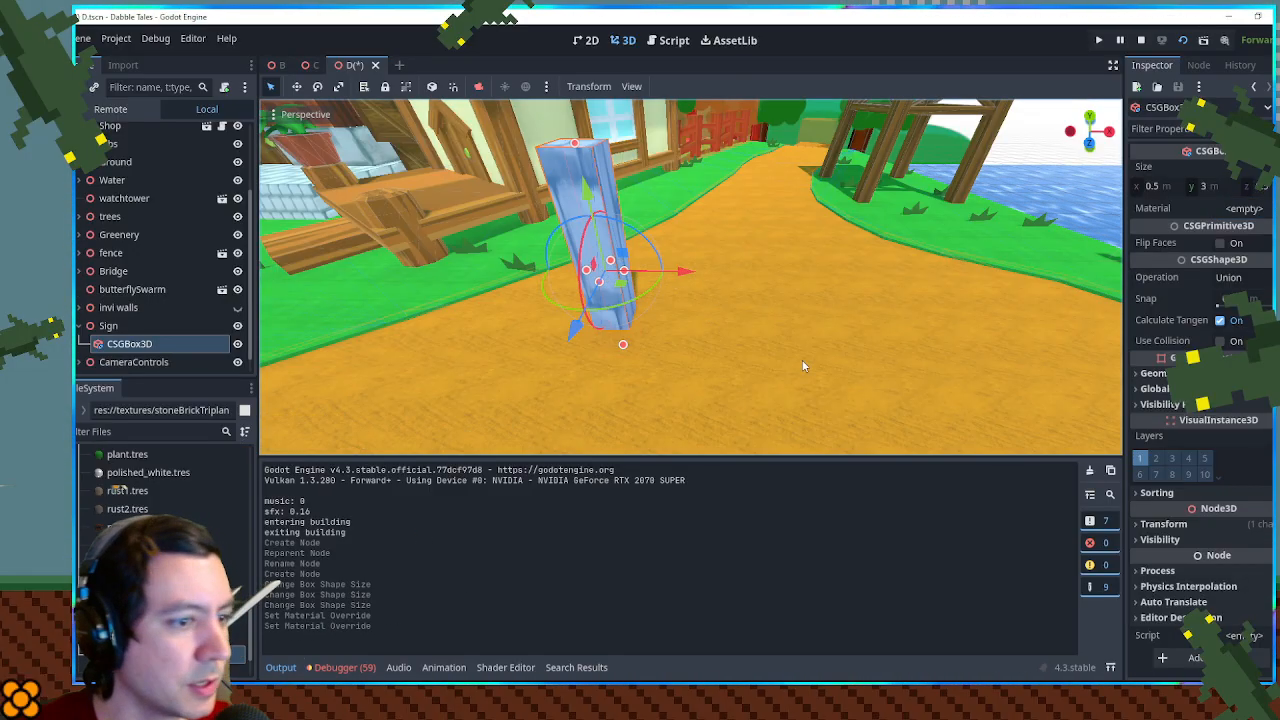
click(172, 654)
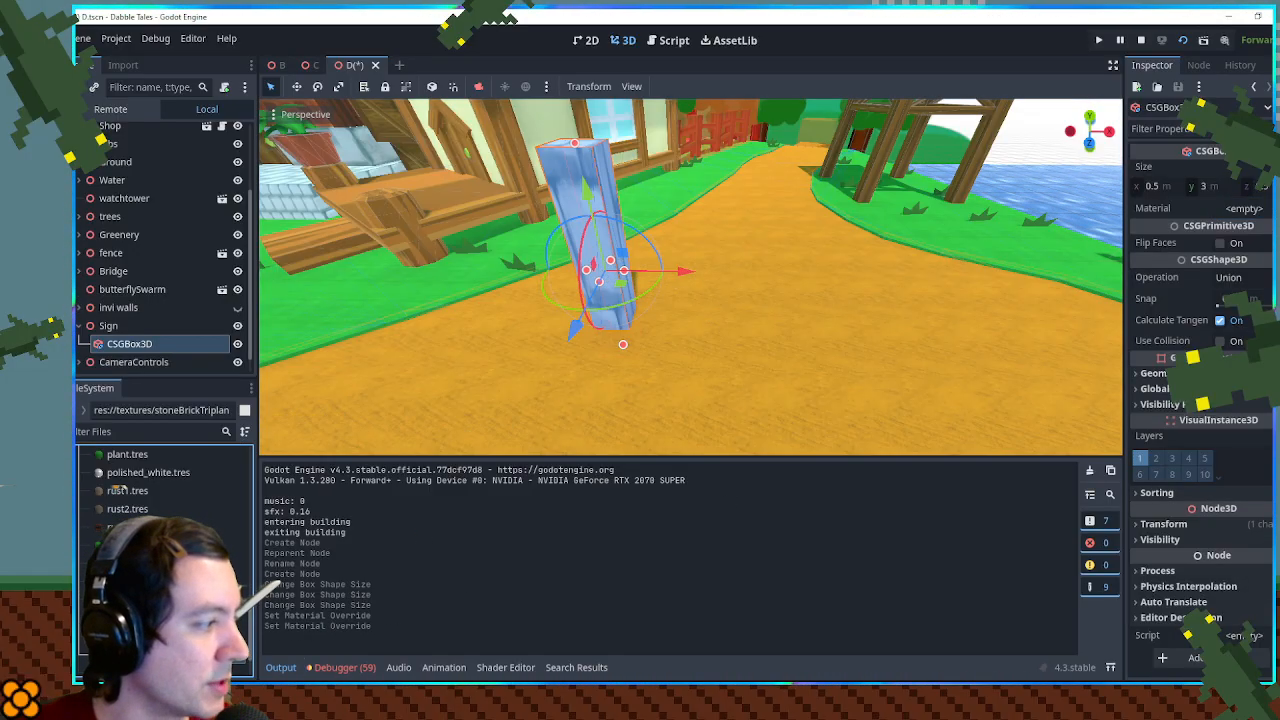
- Enable Triplanar mapping for UV1 in the stoneBrickTriplanar.tres material
double_click(172, 654)
scroll(1250, 430, down, 5)
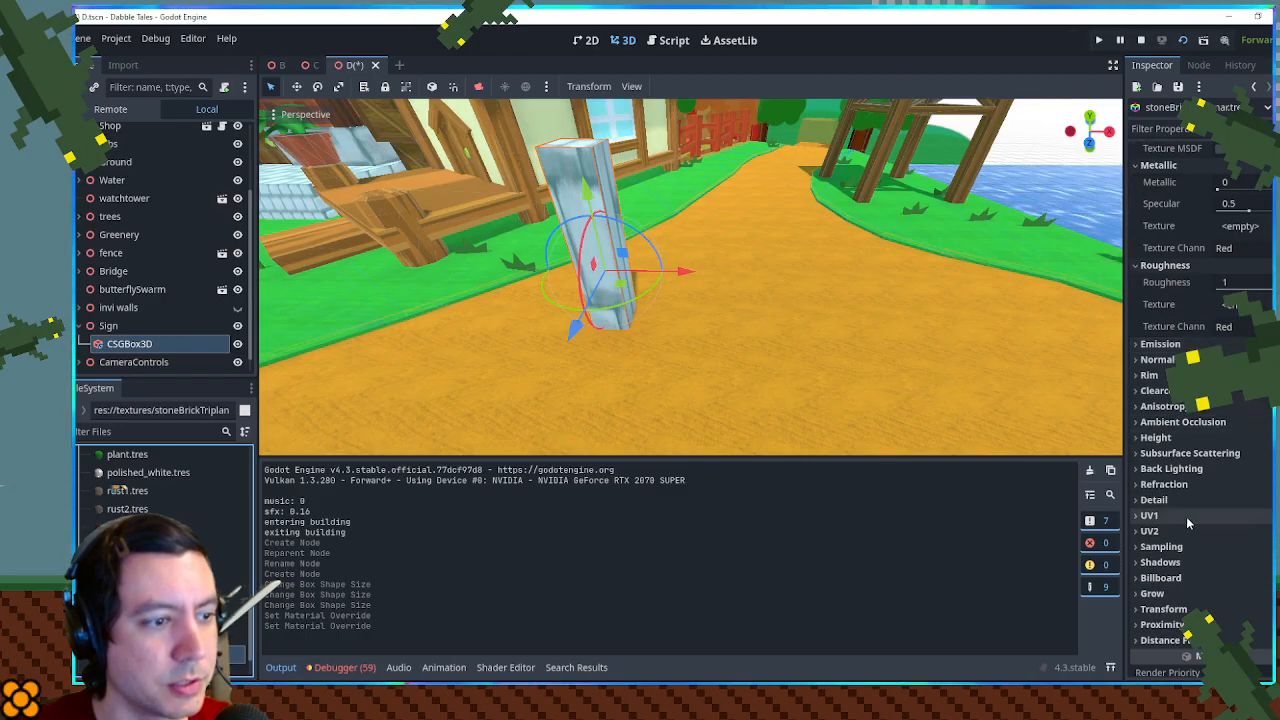
click(1150, 515)
click(1220, 613)
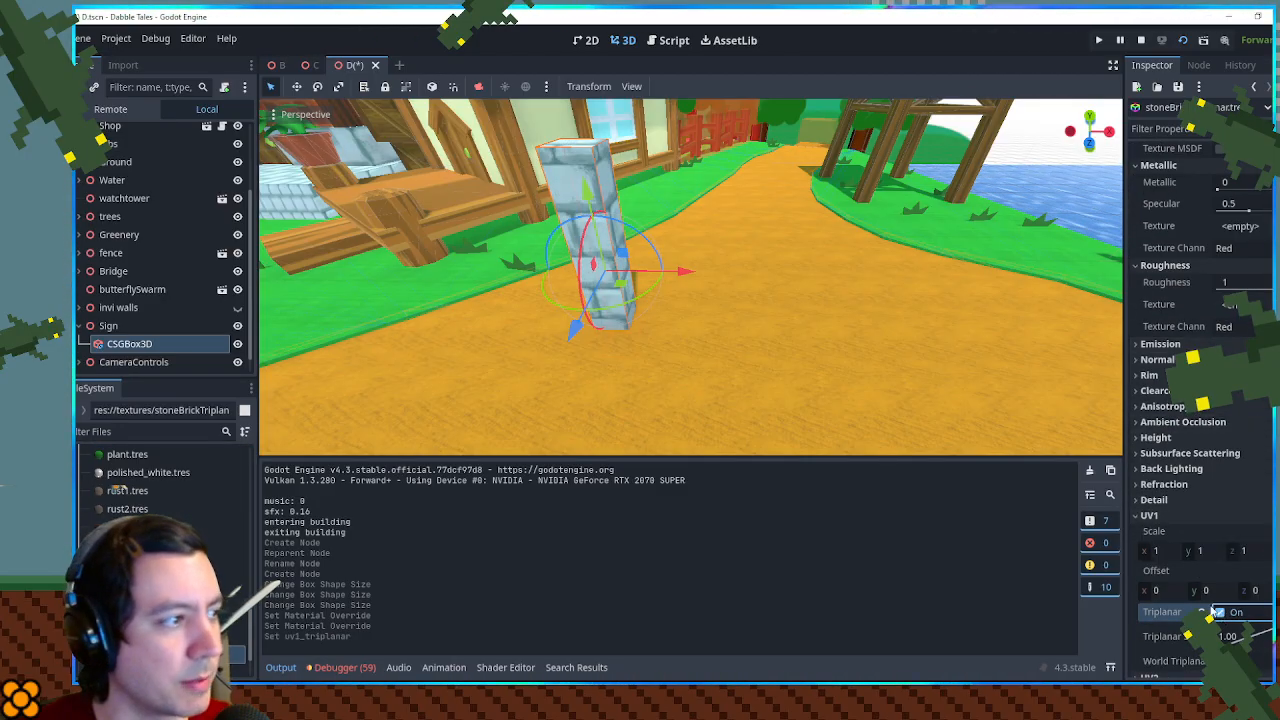
scroll(722, 242, down, 8)
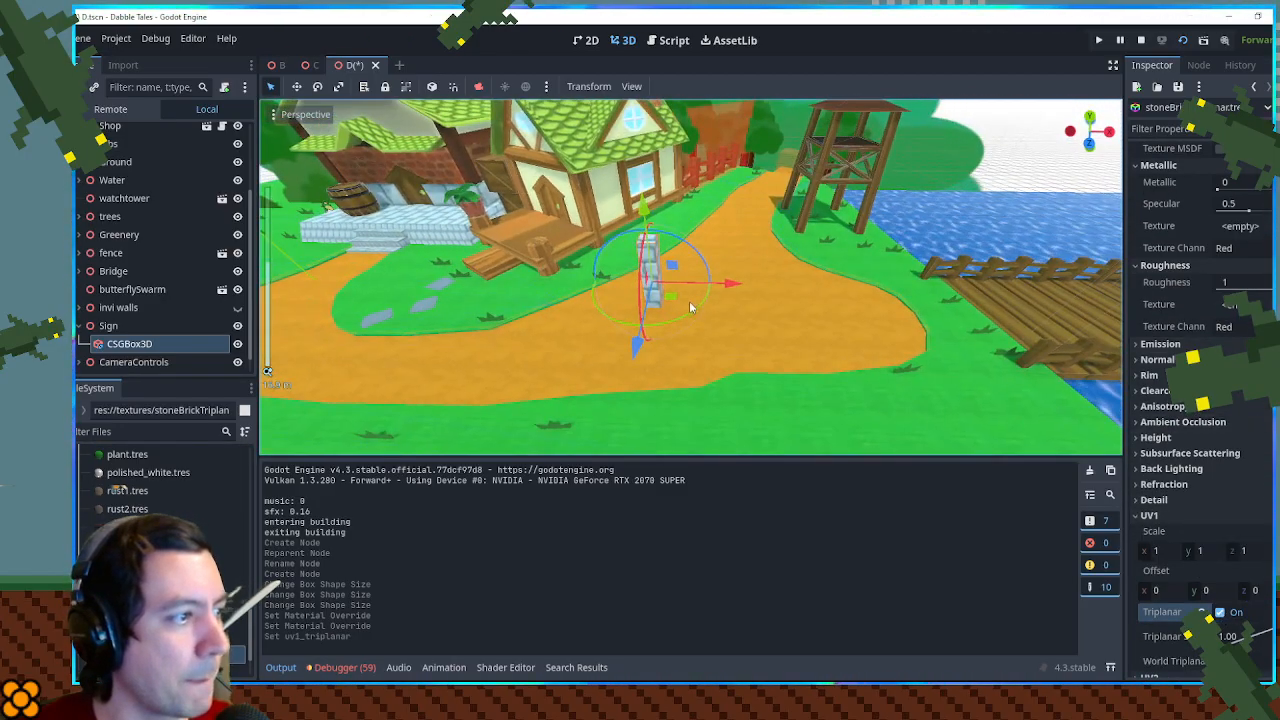
drag(691, 309, 681, 309)
key(ctrl+z)
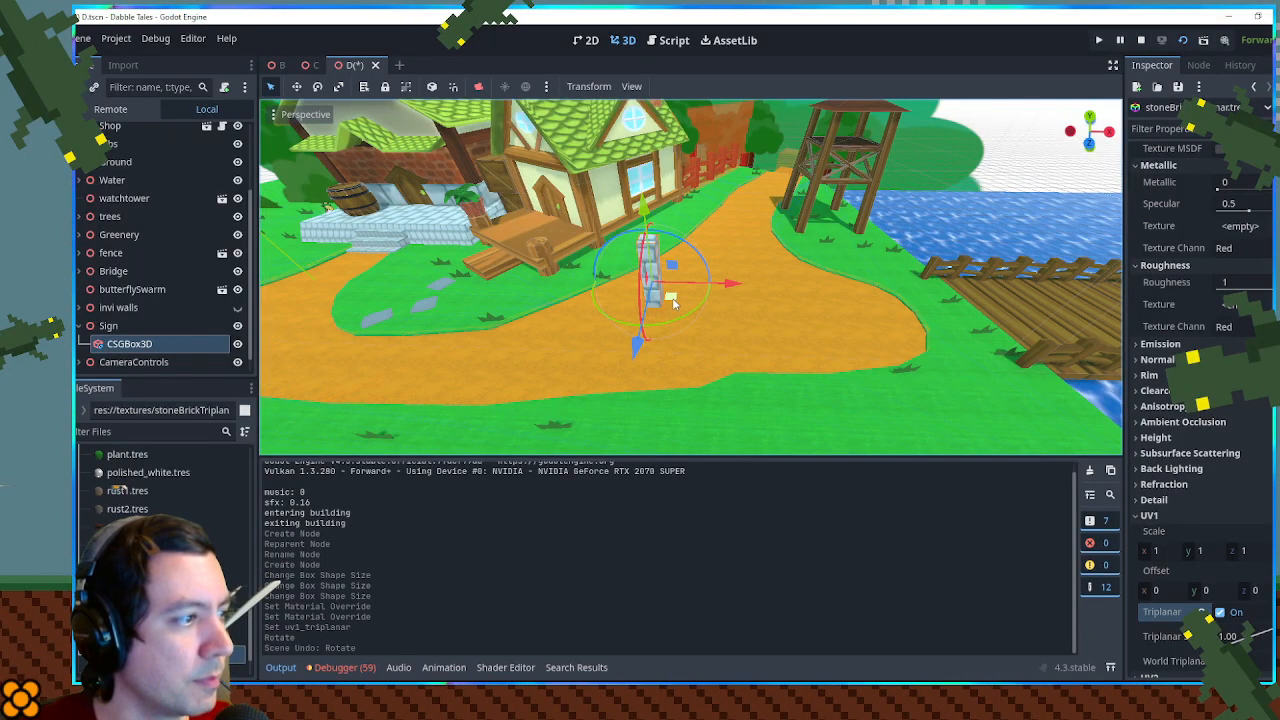
scroll(668, 311, up, 5)
mouse_move(665, 308)
mouse_down()
mouse_move(669, 294)
mouse_move(714, 312)
mouse_move(695, 286)
mouse_move(684, 293)
mouse_up()
scroll(656, 293, up, 4)
scroll(656, 293, down, 4)
drag(630, 240, 632, 257)
key(ctrl+z)
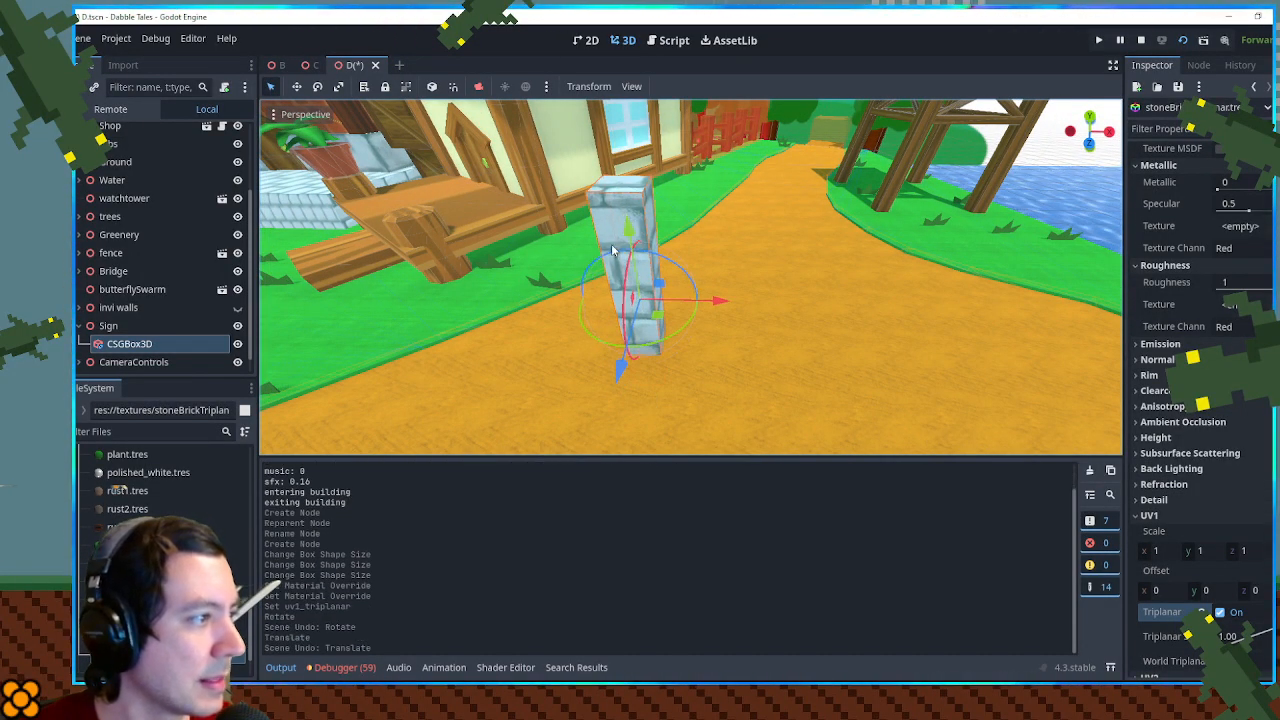
- Duplicate the stone post twice, placing one copy across the path and the other midway between the two posts
drag(717, 301, 845, 305)
key(ctrl+d)
drag(677, 294, 627, 284)
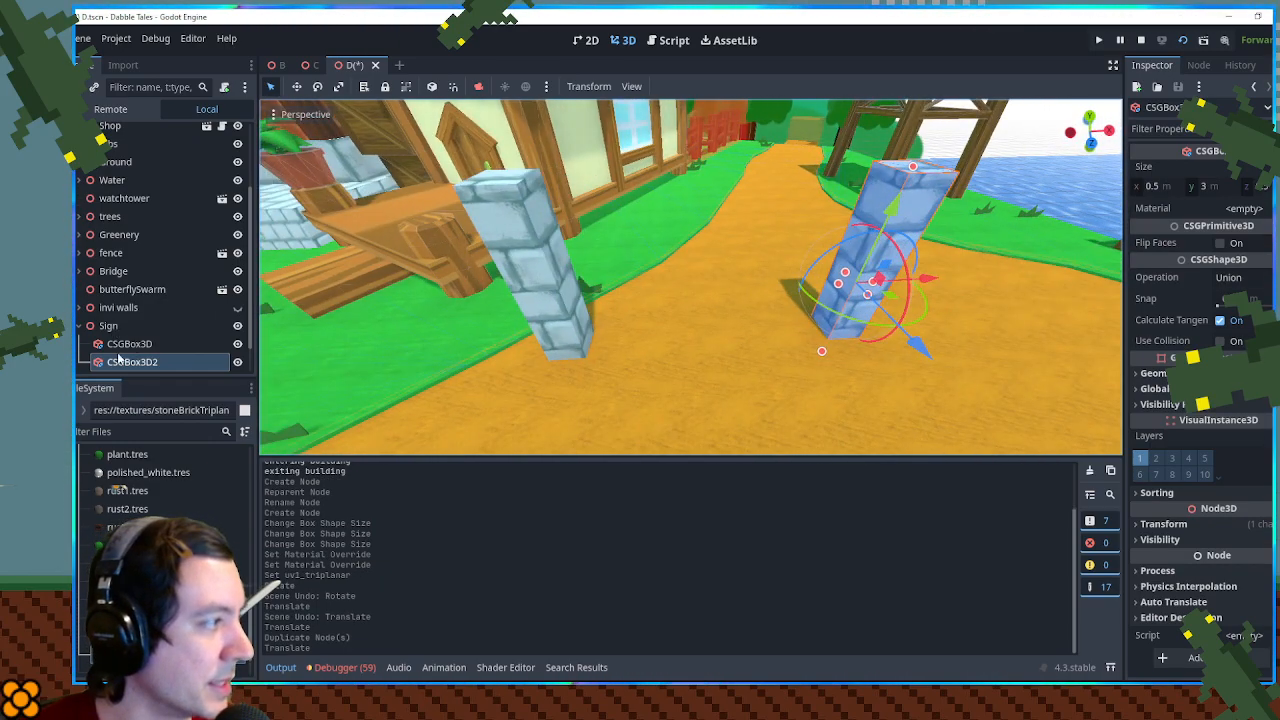
key(ctrl+d)
drag(925, 279, 810, 292)
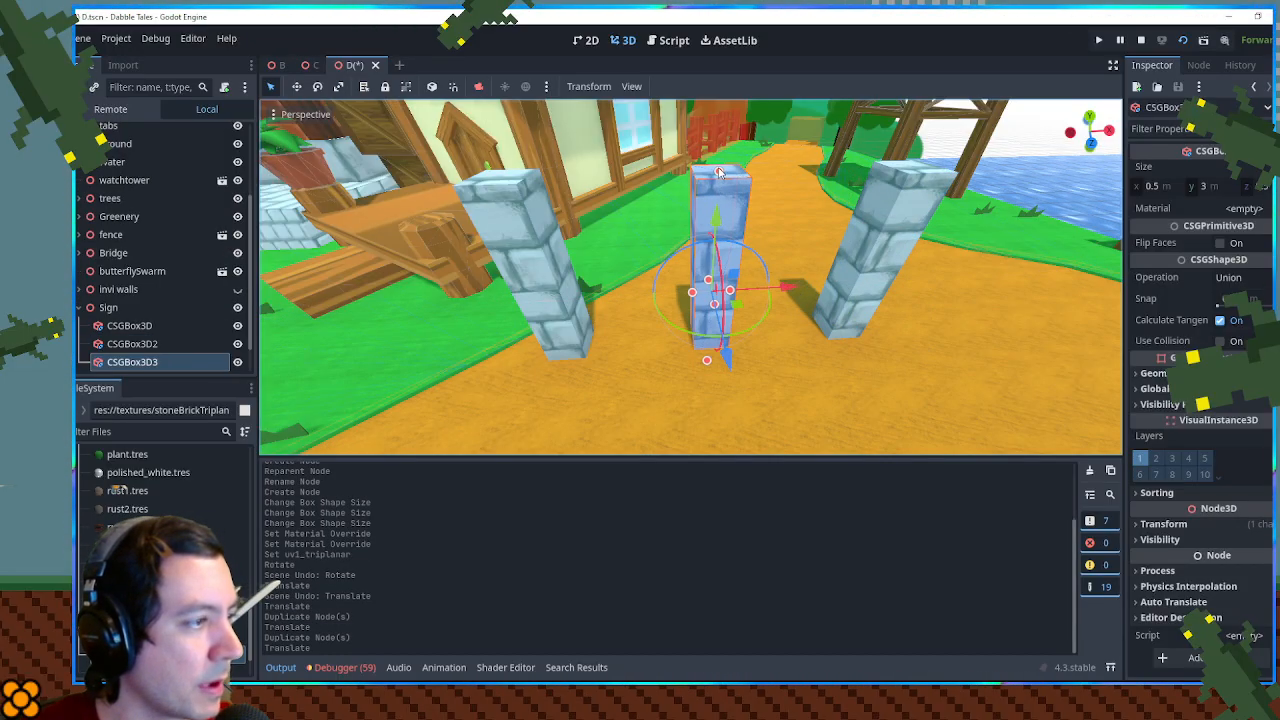
- Shorten the middle post into a low block about 1.1 m tall, keeping its base on the ground
drag(718, 172, 718, 250)
drag(720, 294, 728, 231)
drag(590, 121, 643, 206)
key(ctrl+z)
scroll(584, 112, up, 5)
scroll(714, 226, down, 4)
scroll(643, 206, down, 4)
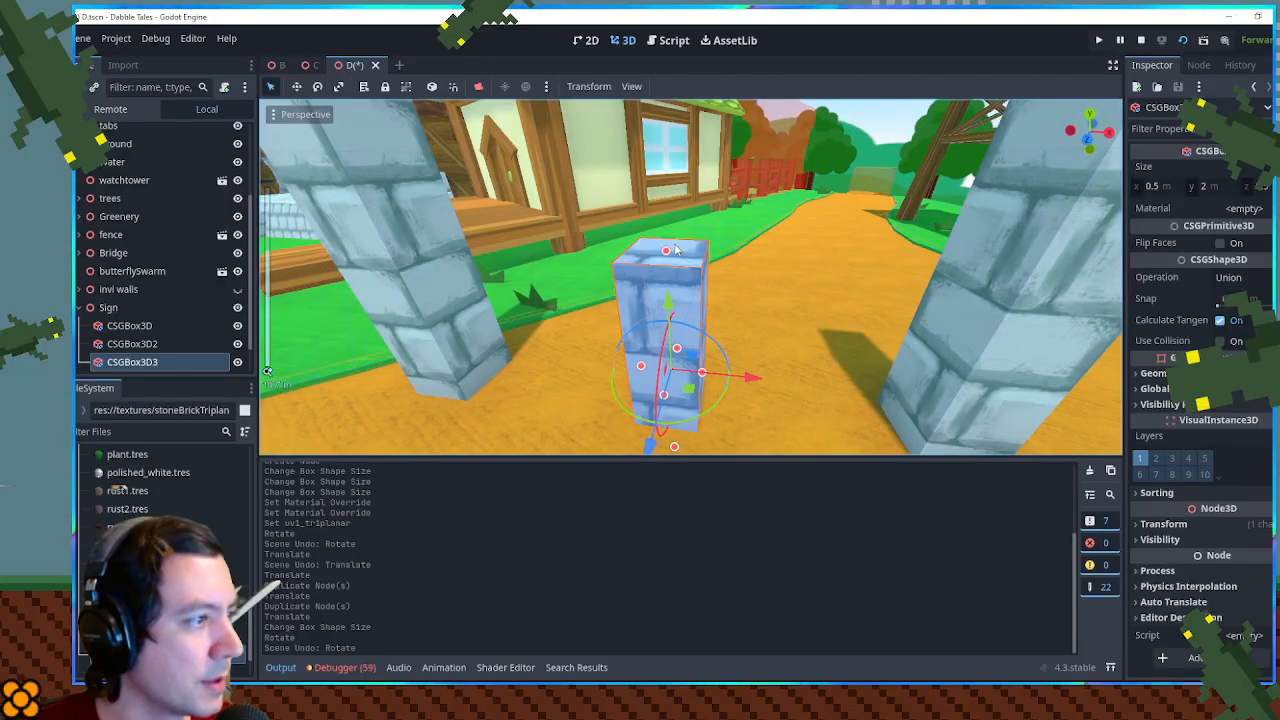
drag(670, 255, 668, 340)
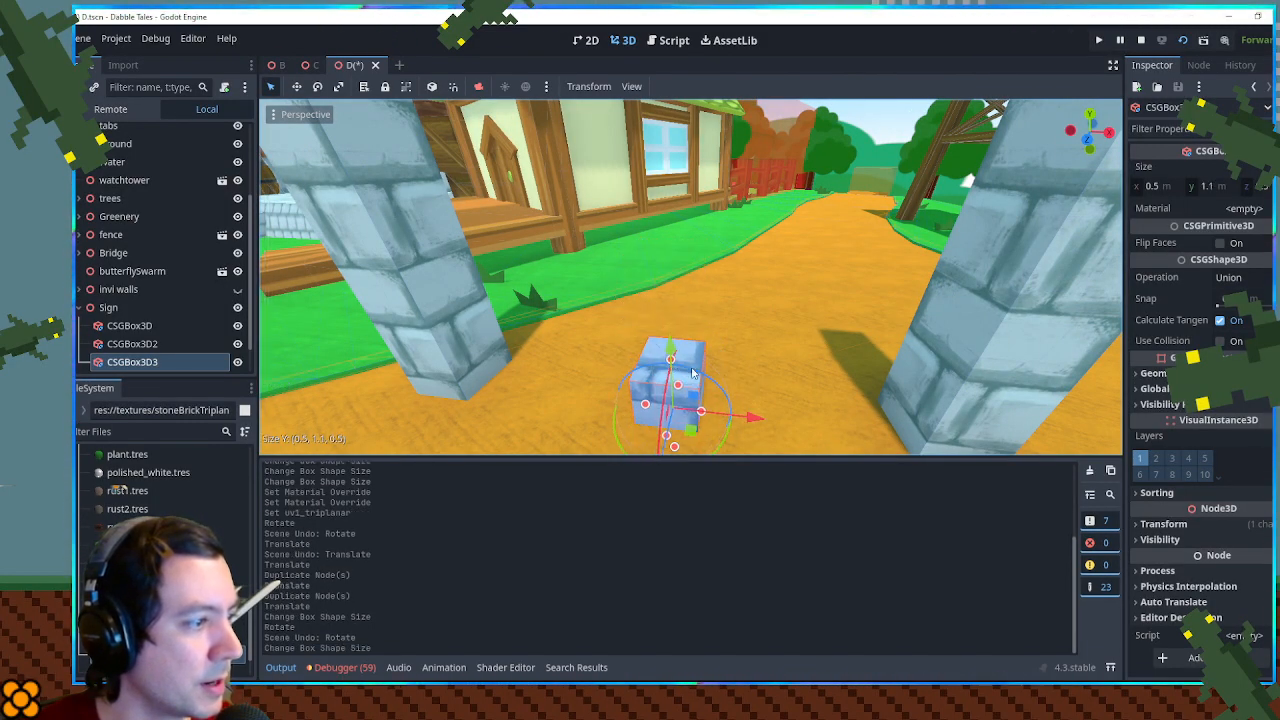
scroll(757, 338, down, 5)
scroll(757, 338, up, 6)
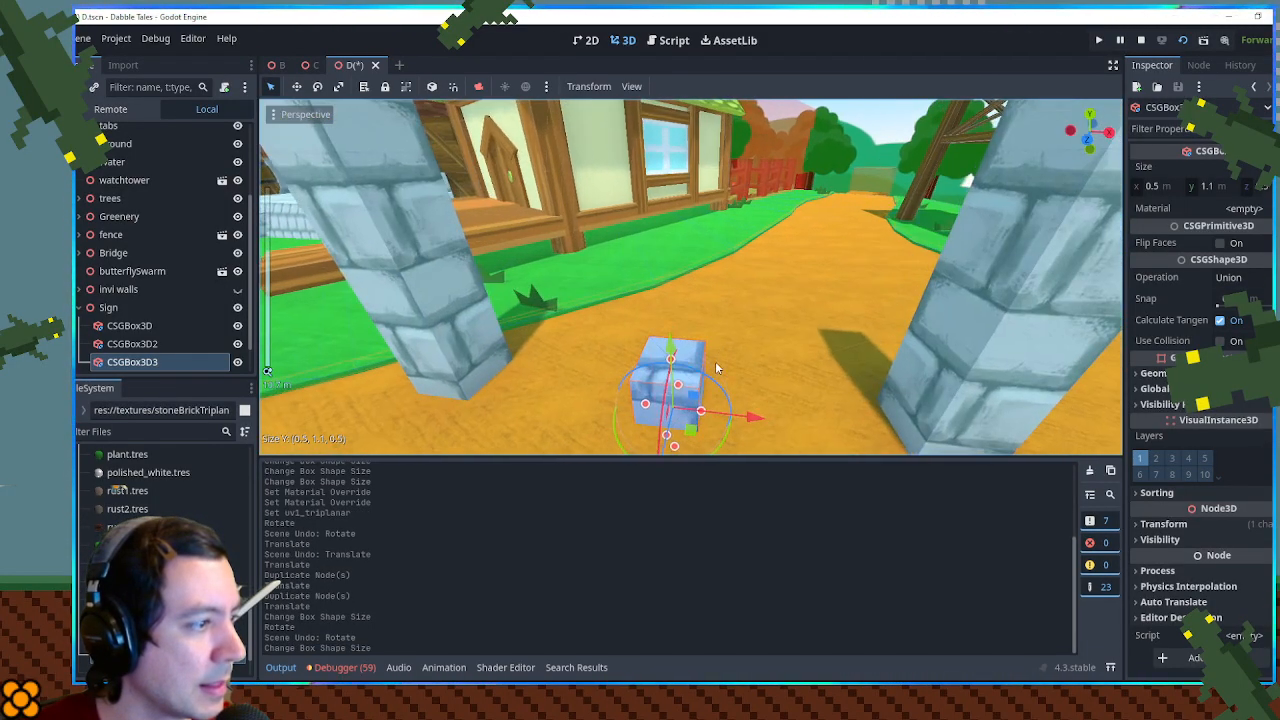
- Set the low block's depth to 0.4 m and its width to 4 m so it spans the gap between the posts
drag(763, 366, 718, 362)
click(1258, 187)
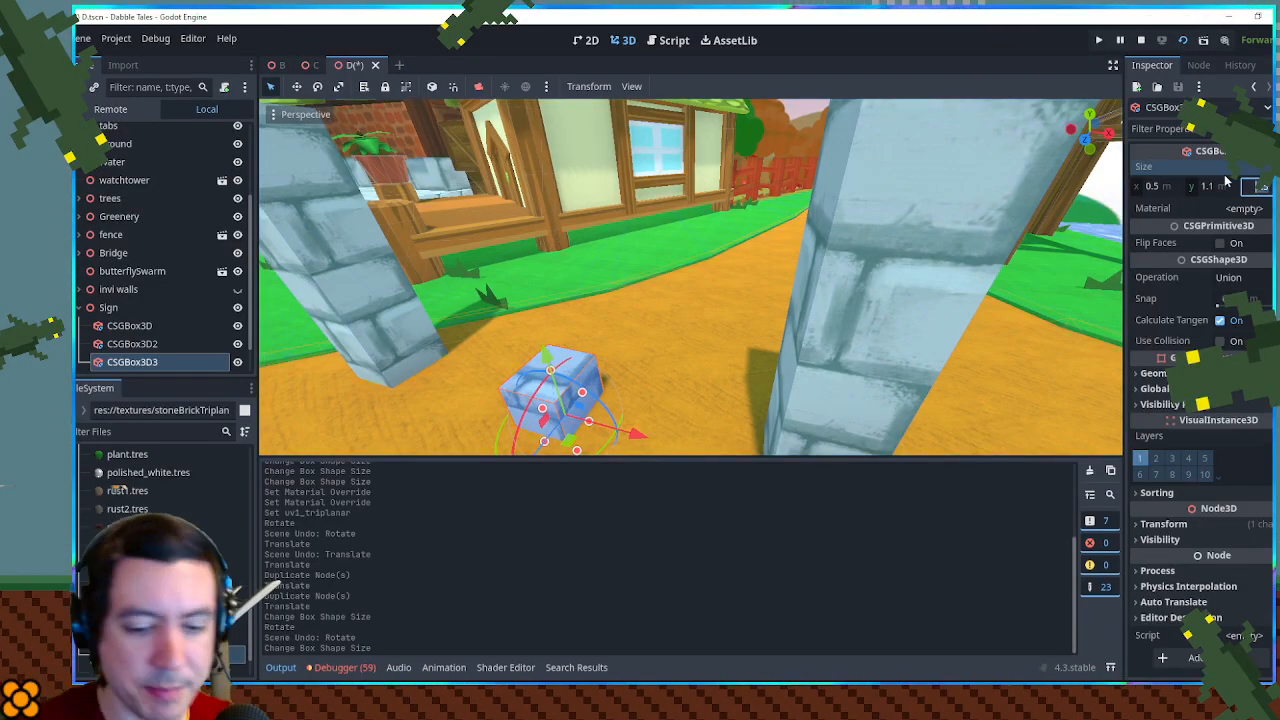
text(.4)
key(Return)
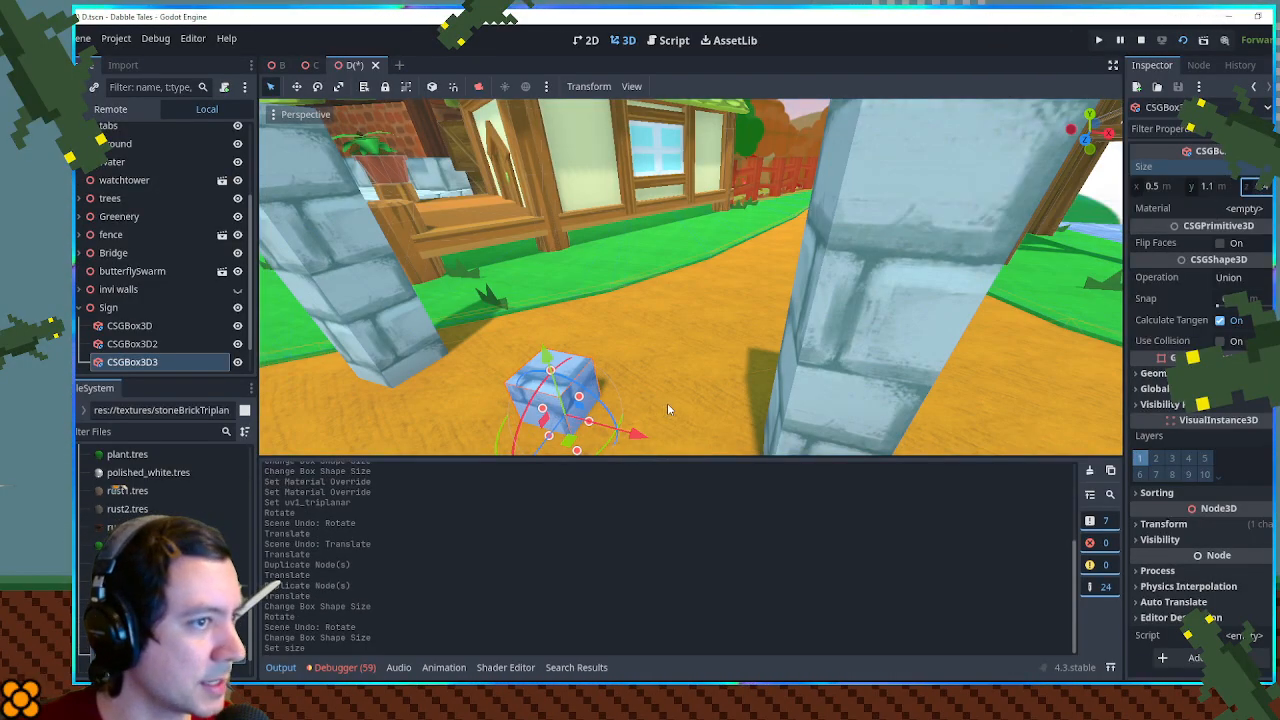
drag(667, 409, 717, 388)
scroll(717, 388, down, 6)
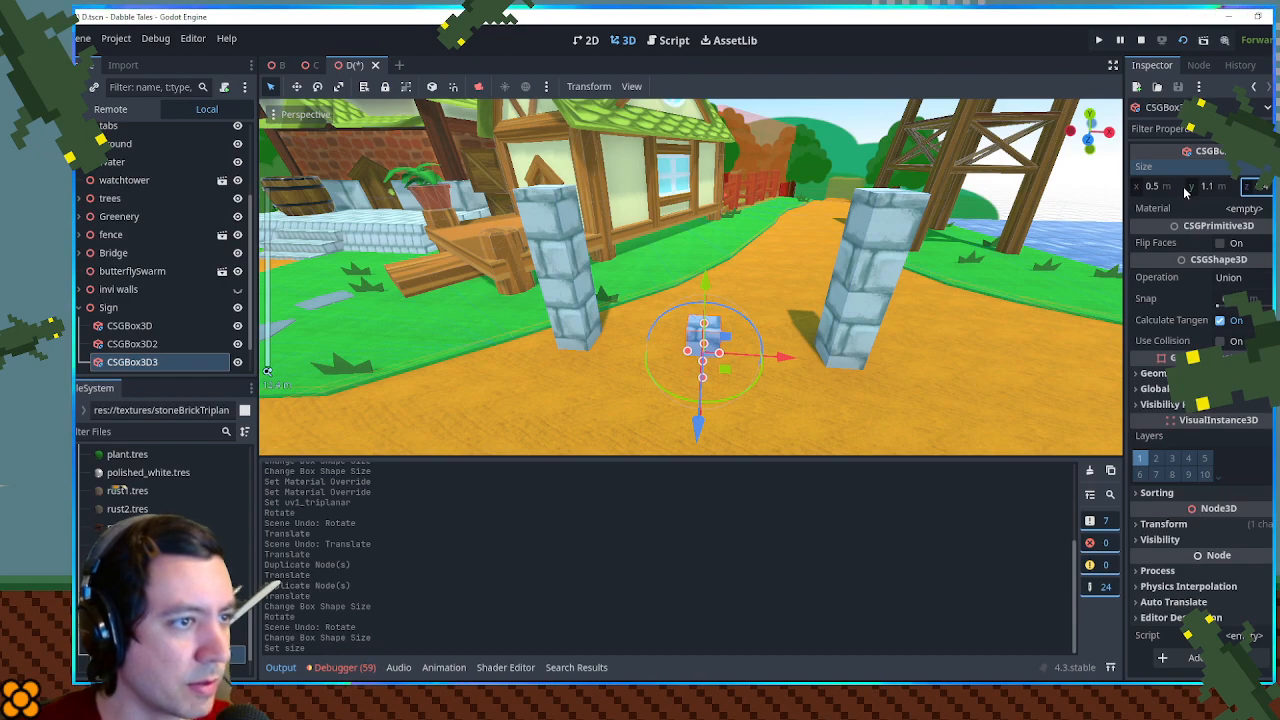
click(1172, 188)
text(2)
key(Return)
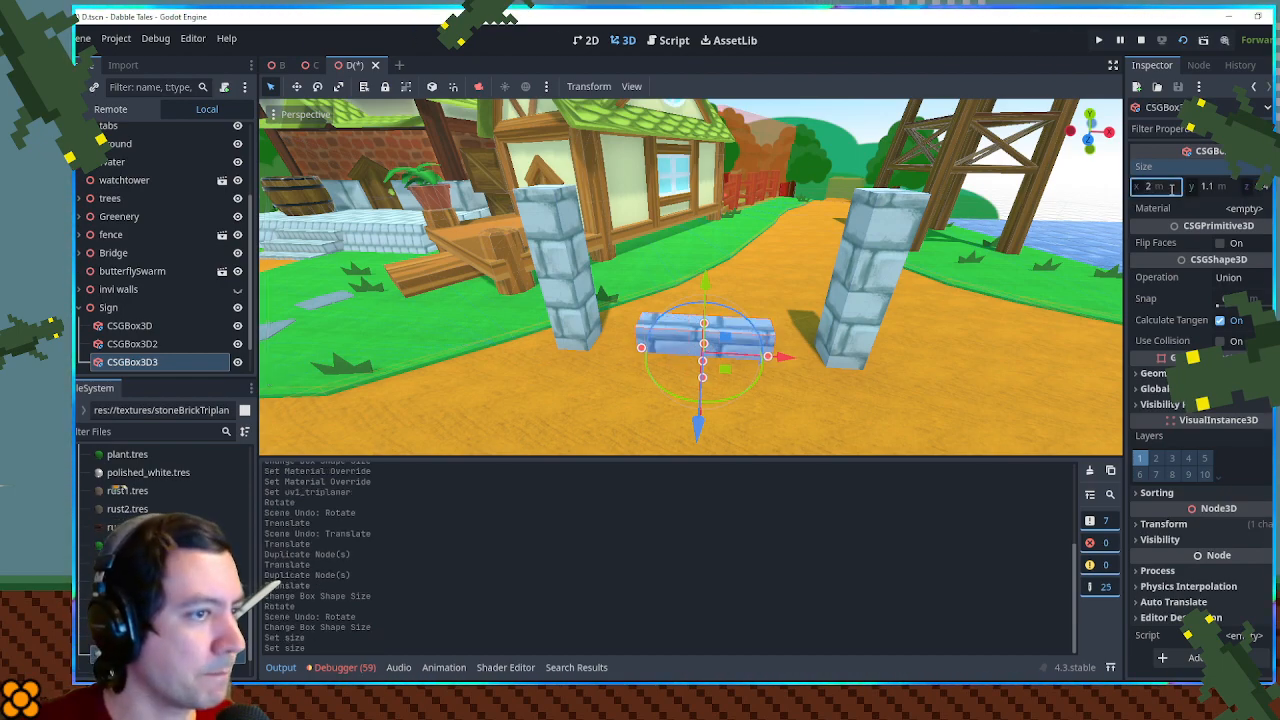
key(Return)
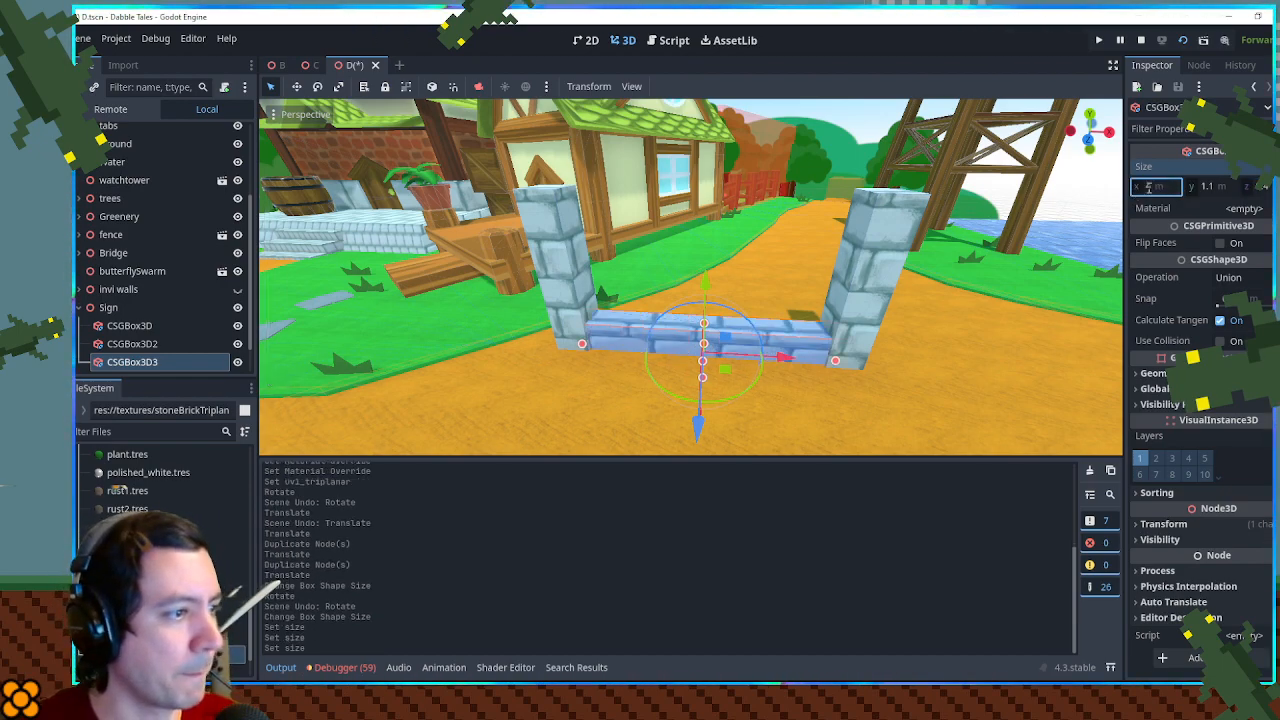
- Set both end posts to 0.7 m wide and 0.7 m deep
mouse_move(762, 275)
mouse_down()
mouse_move(850, 252)
mouse_move(729, 283)
mouse_move(776, 275)
mouse_move(744, 273)
mouse_up()
click(513, 271)
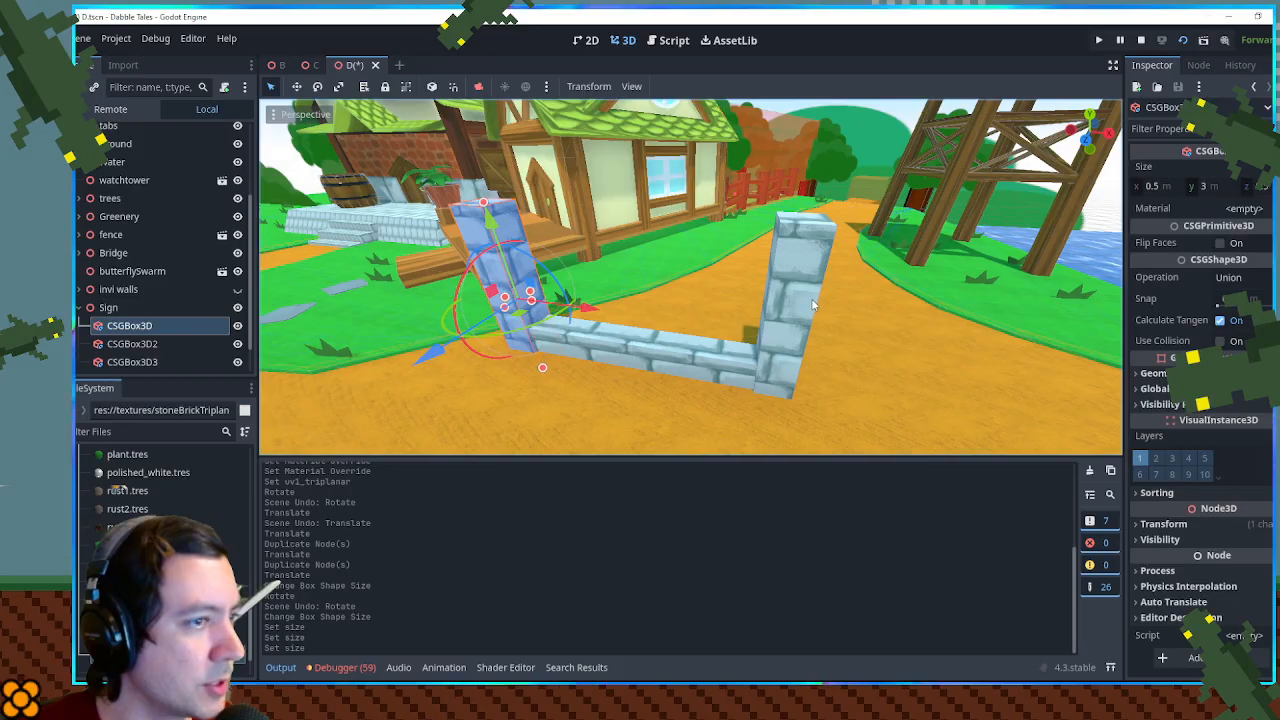
shift+click(811, 298)
click(1167, 186)
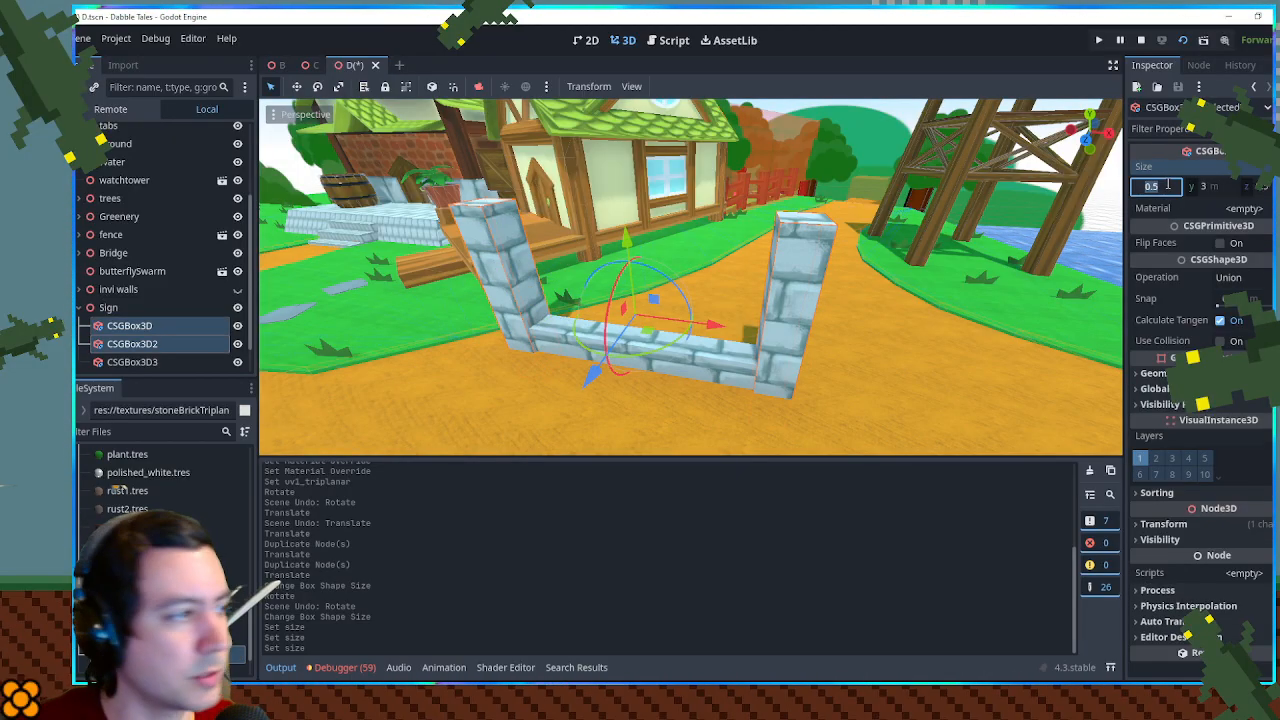
text(.7)
key(Return)
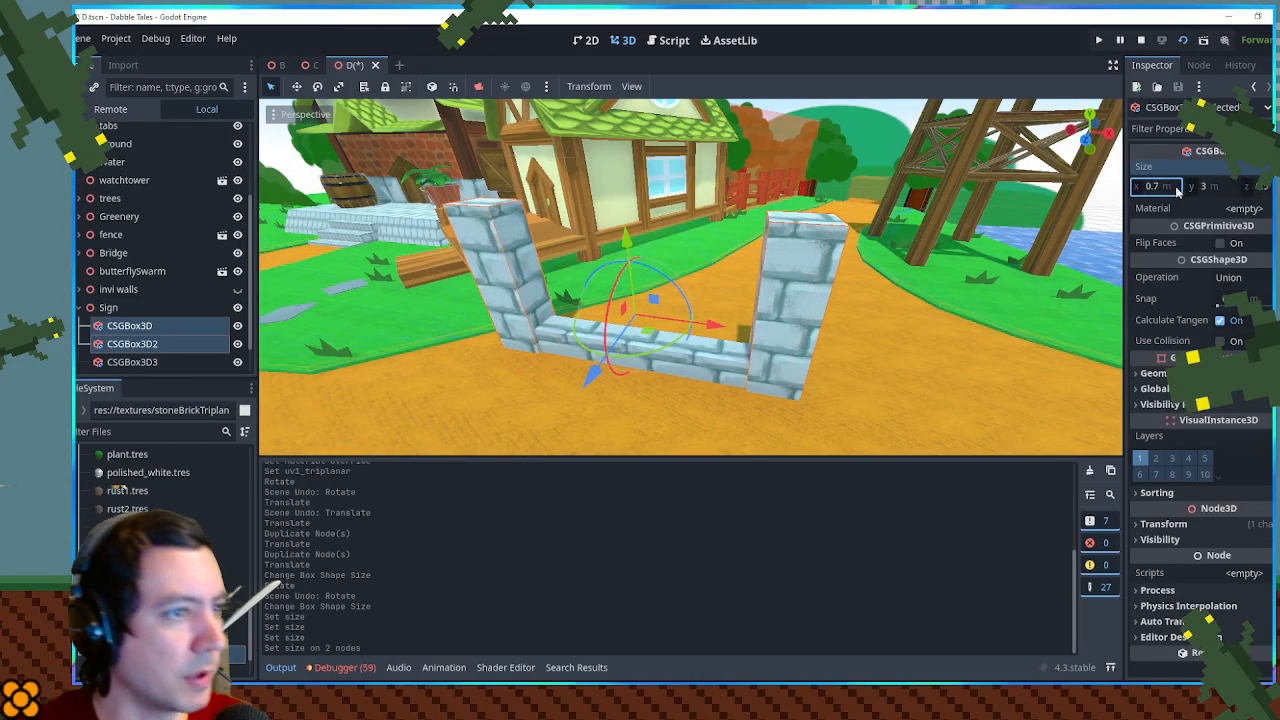
key(Return)
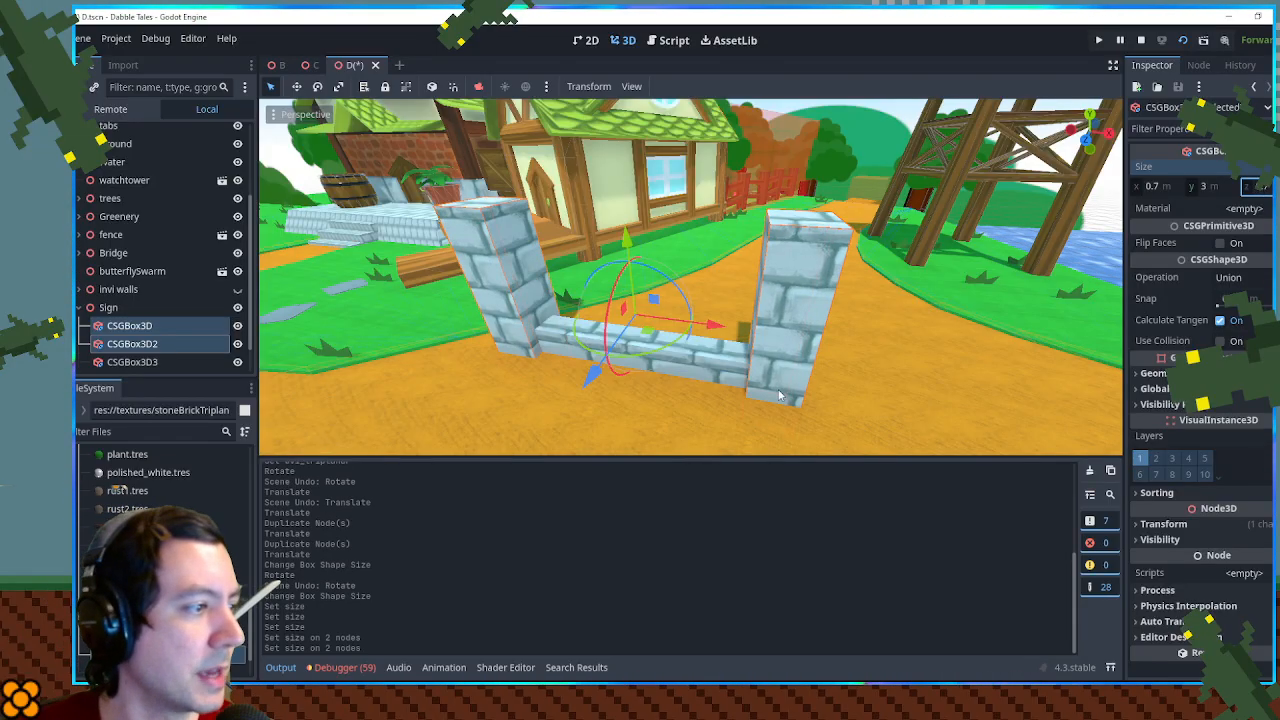
- Increase the depth of the low wall between the posts to 0.6 m
click(696, 364)
click(1262, 187)
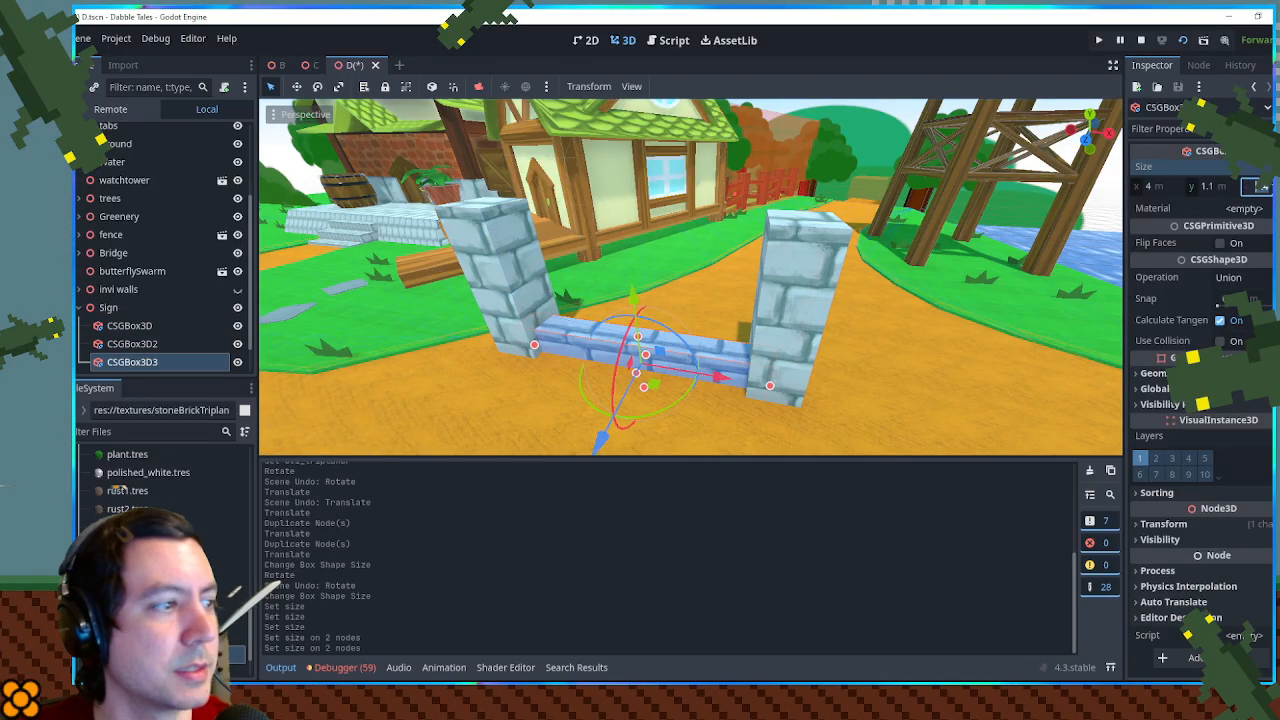
key(Return)
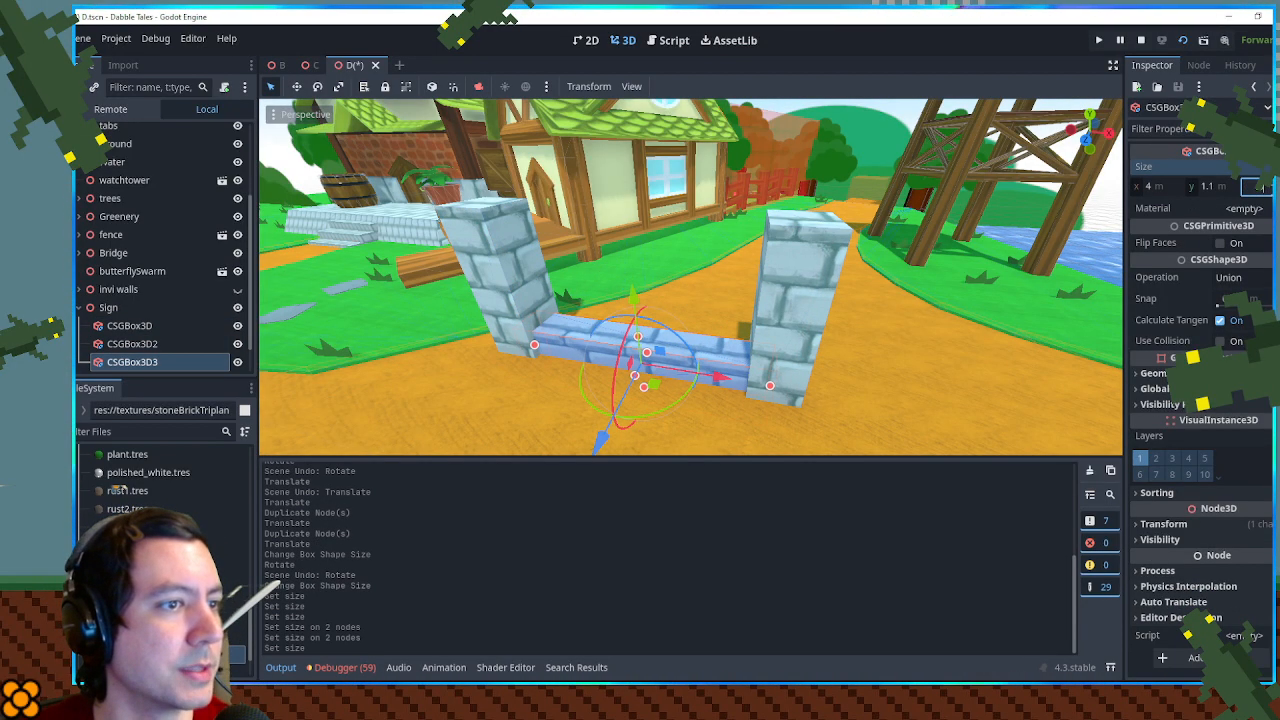
key(Return)
drag(713, 238, 722, 239)
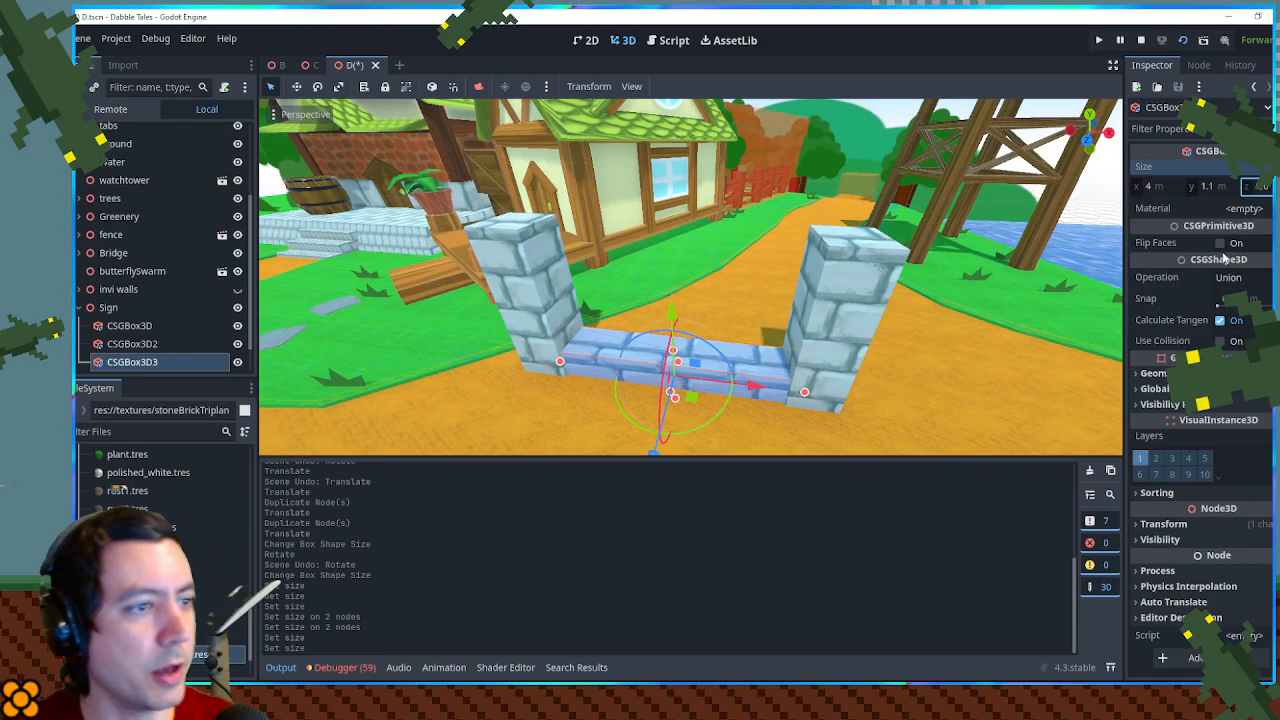
- Turn on Use Collision for the low wall and both end posts
click(1224, 340)
click(862, 300)
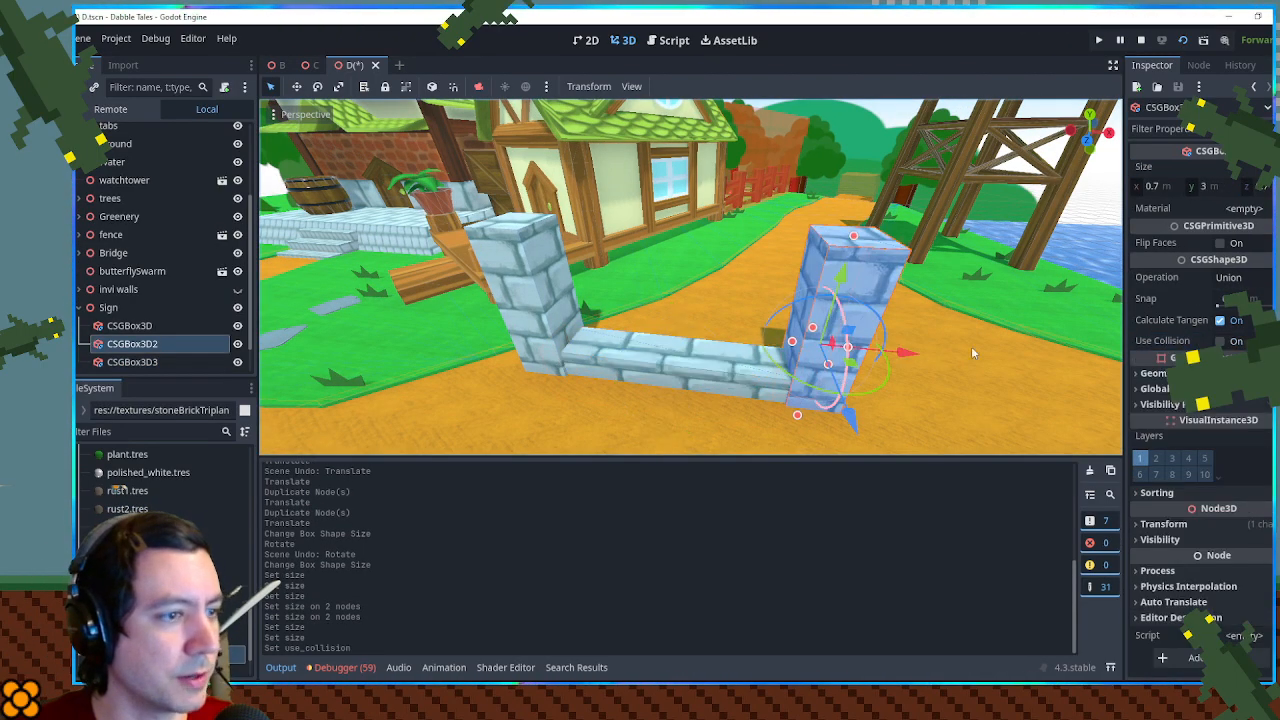
click(1222, 341)
click(552, 312)
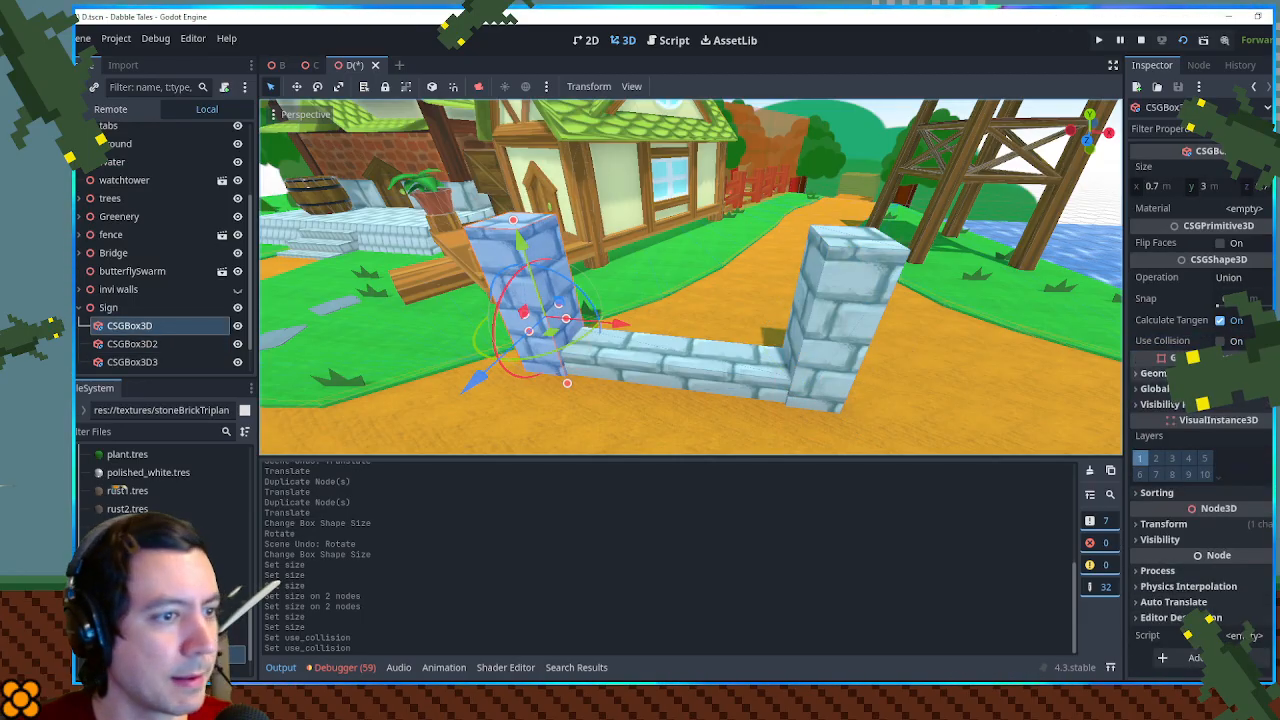
click(1220, 341)
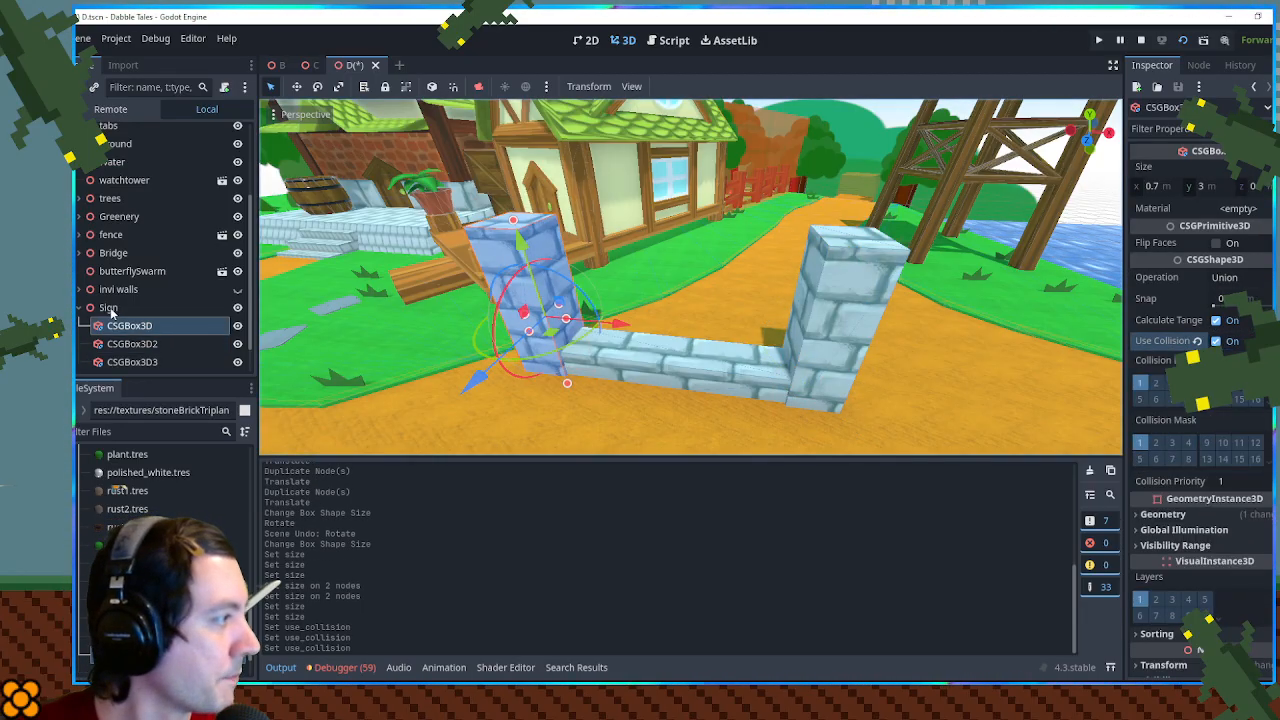
- Add a CSGCylinder3D under the Sign node and rotate it so its flat face points forward
double_click(108, 308)
key(ctrl+a)
text(csg)
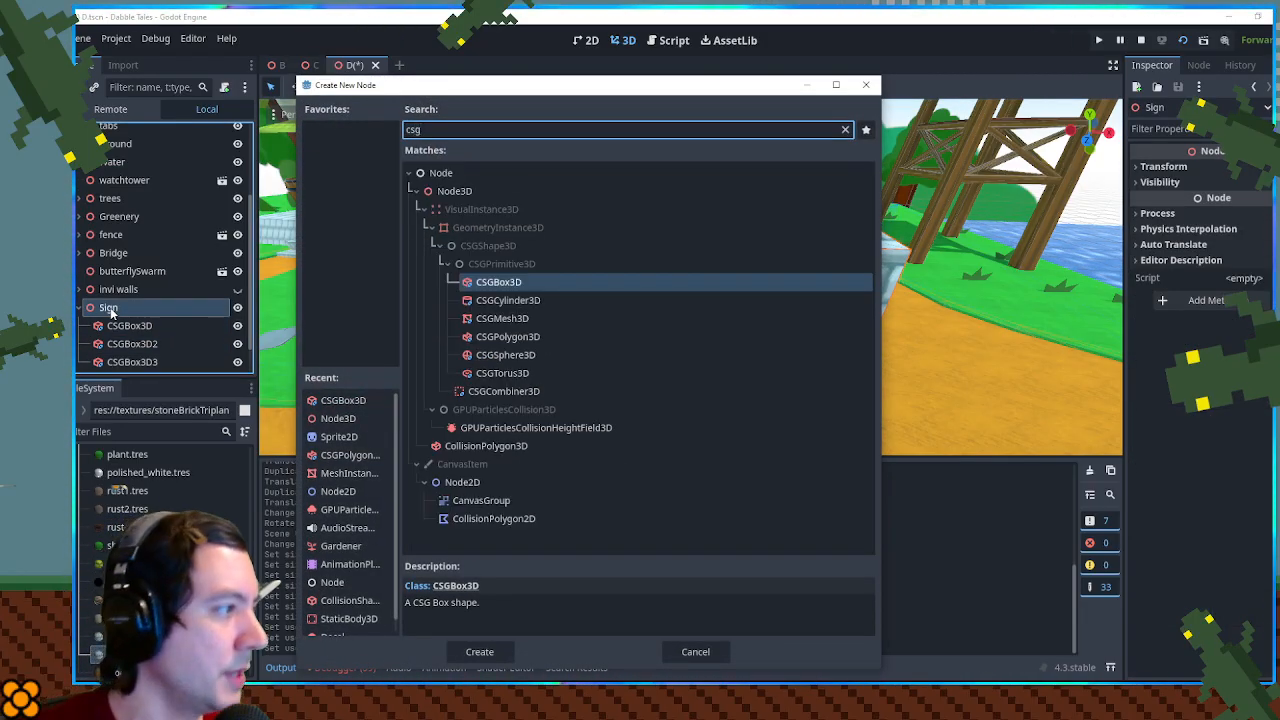
double_click(501, 300)
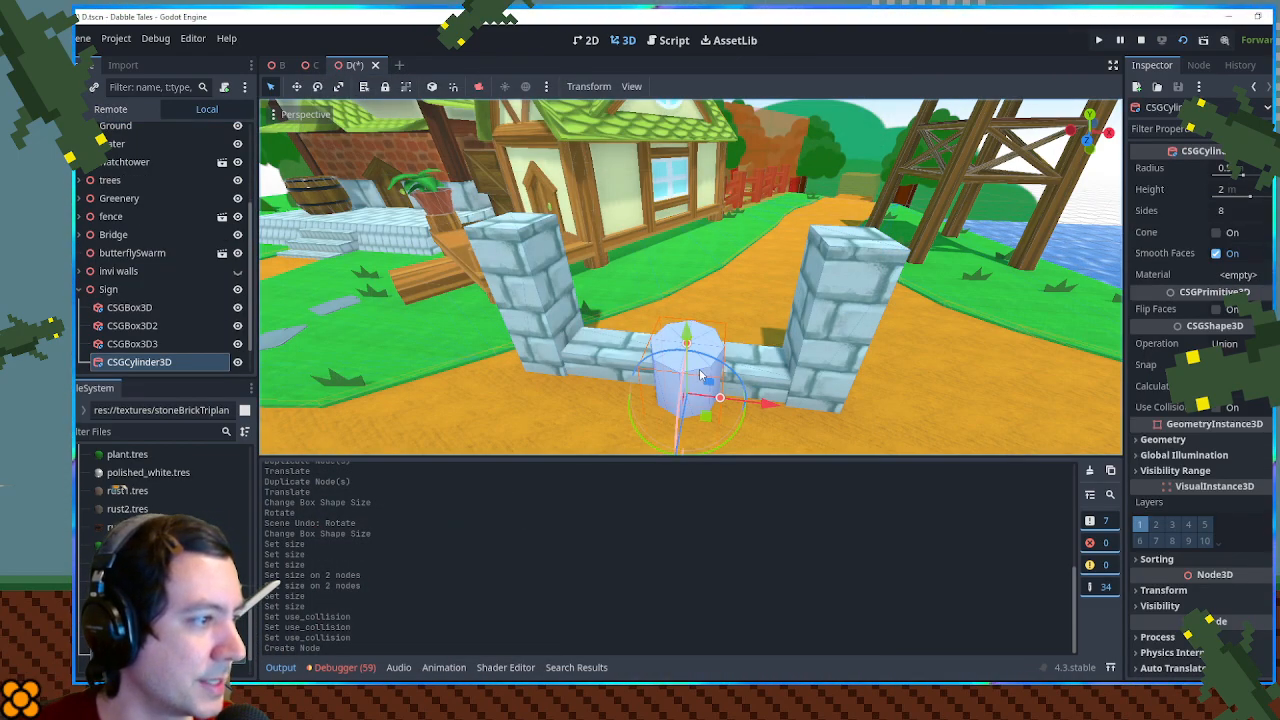
drag(740, 376, 702, 359)
- Flatten the cylinder into a thin disc with a height of 0.08 m
drag(571, 343, 602, 369)
click(1247, 190)
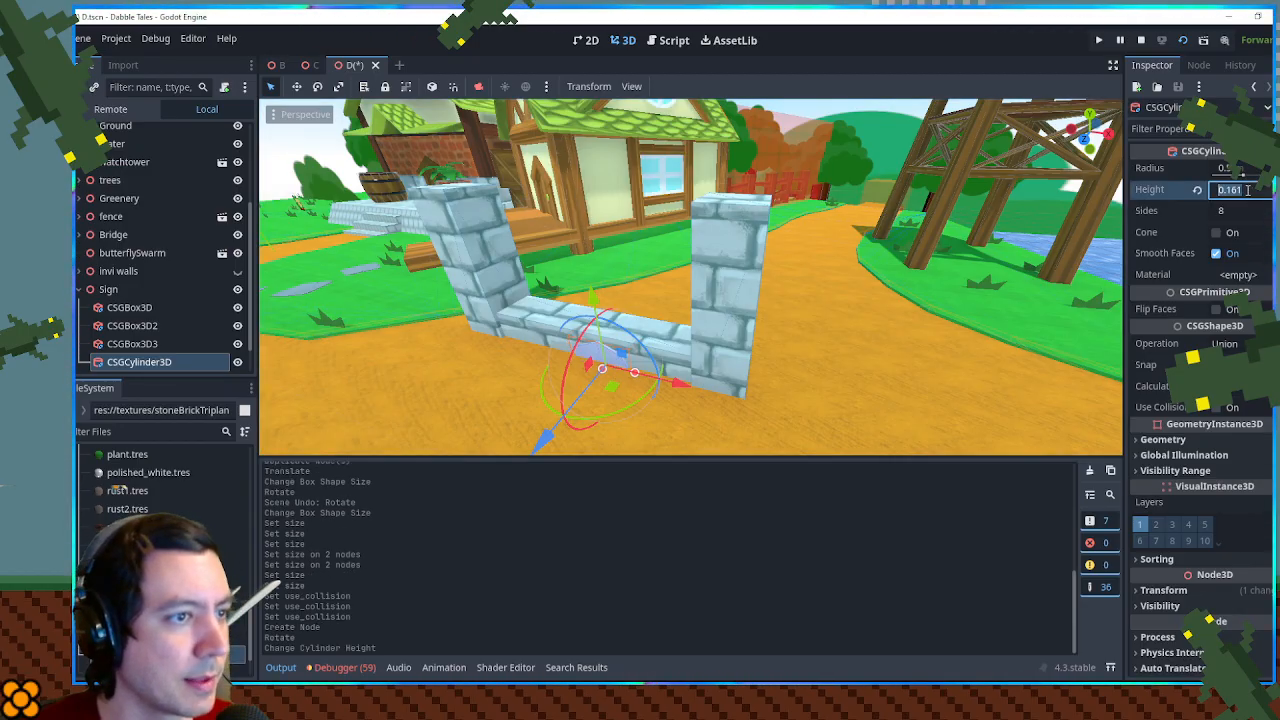
text(.1)
key(Return)
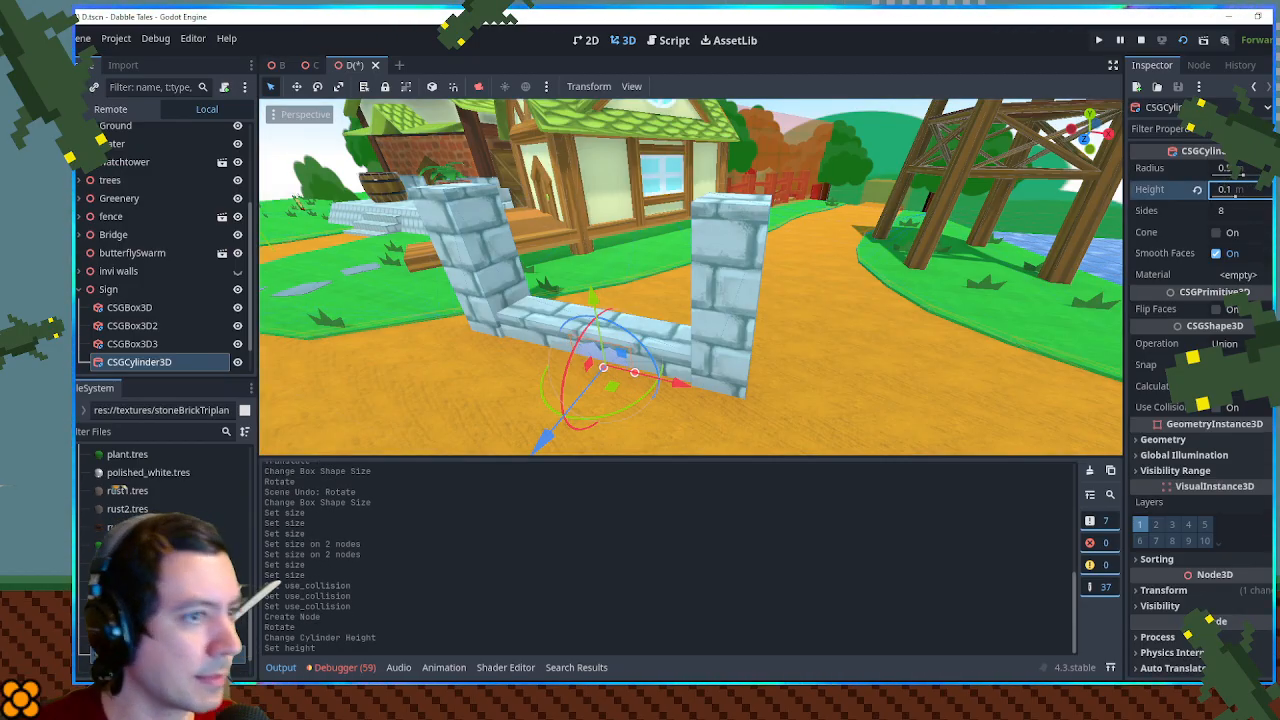
text(.0)
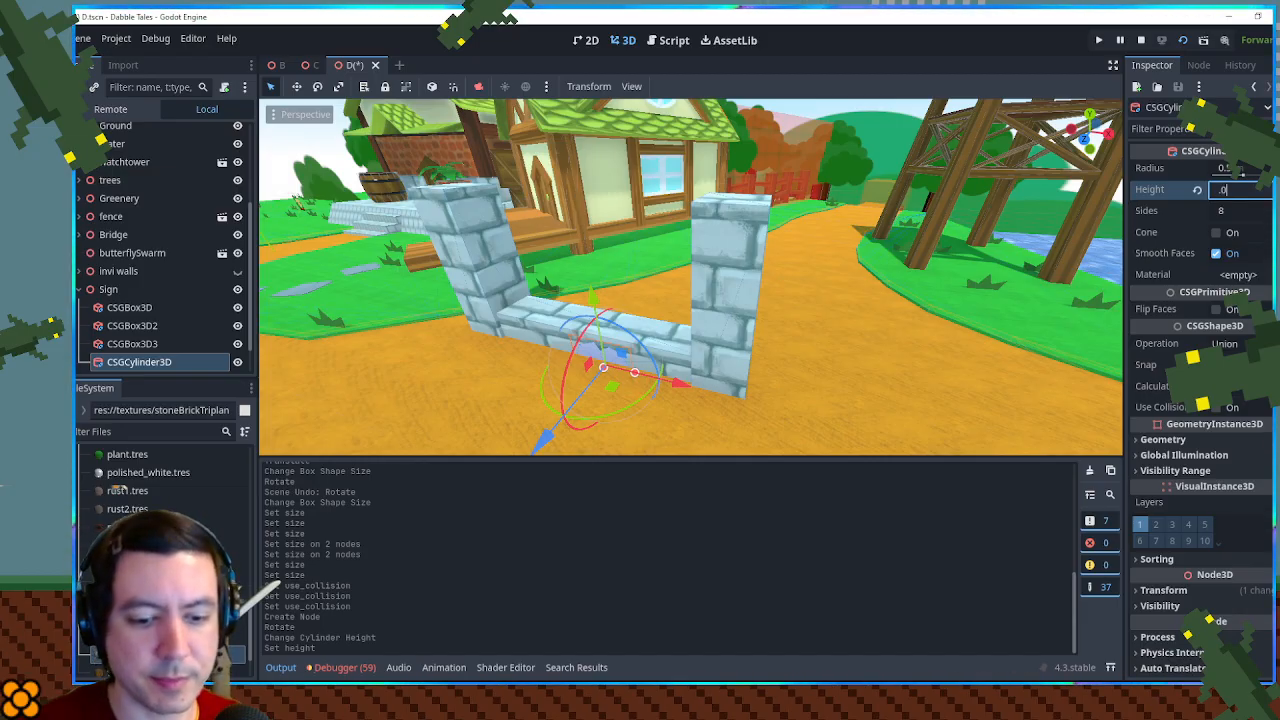
text(8)
key(Return)
- Set the cylinder's height to 0.5 m and reposition it higher and farther back, over the low wall
drag(593, 301, 586, 243)
drag(636, 284, 629, 292)
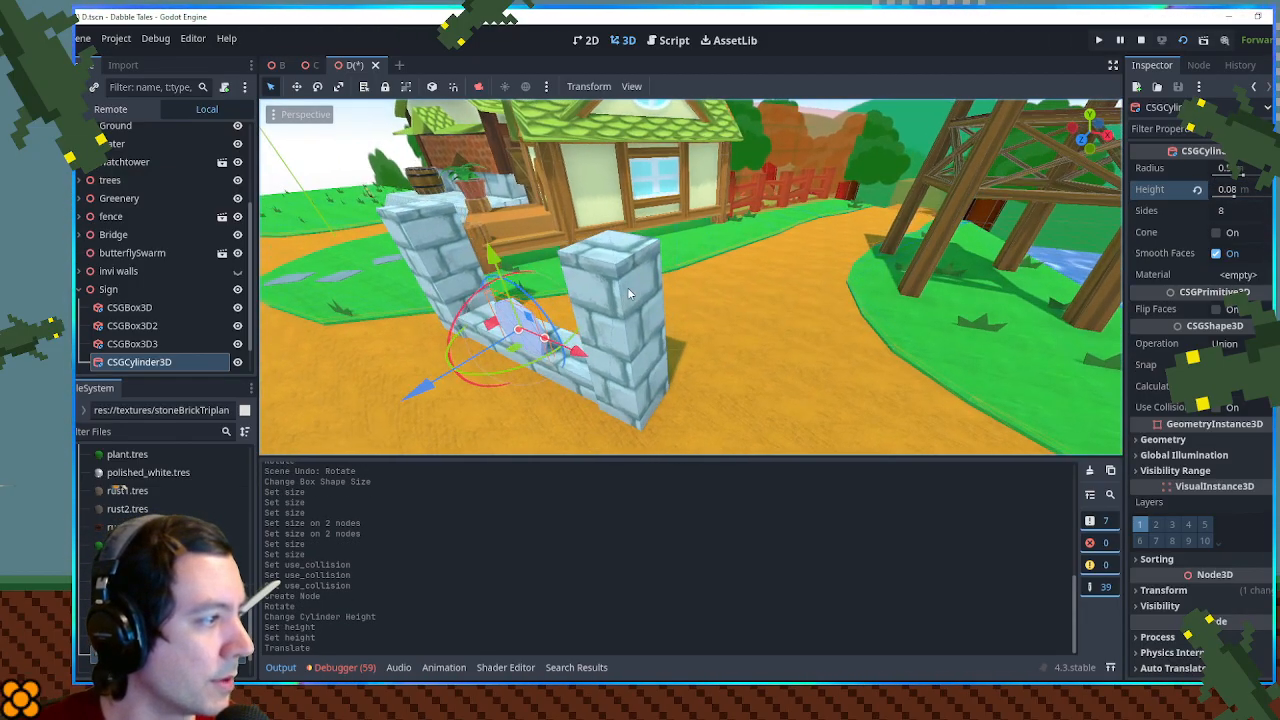
key(KP_7)
key(f)
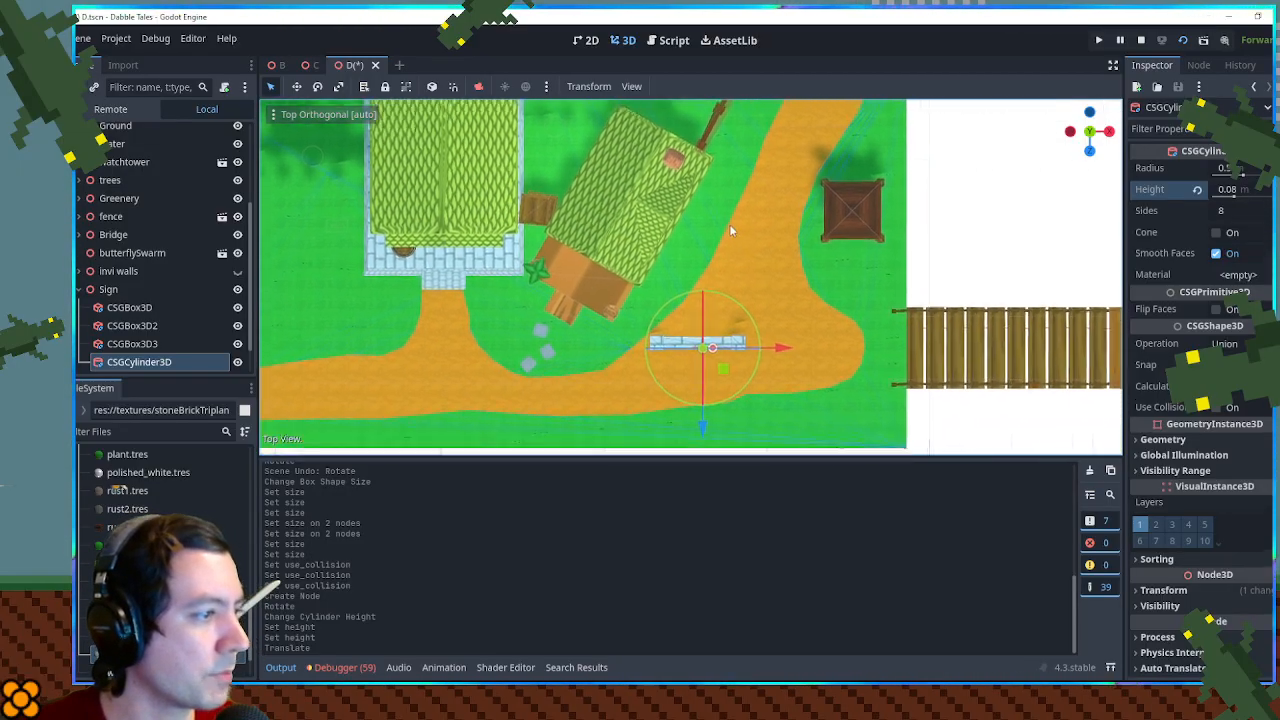
scroll(659, 233, up, 5)
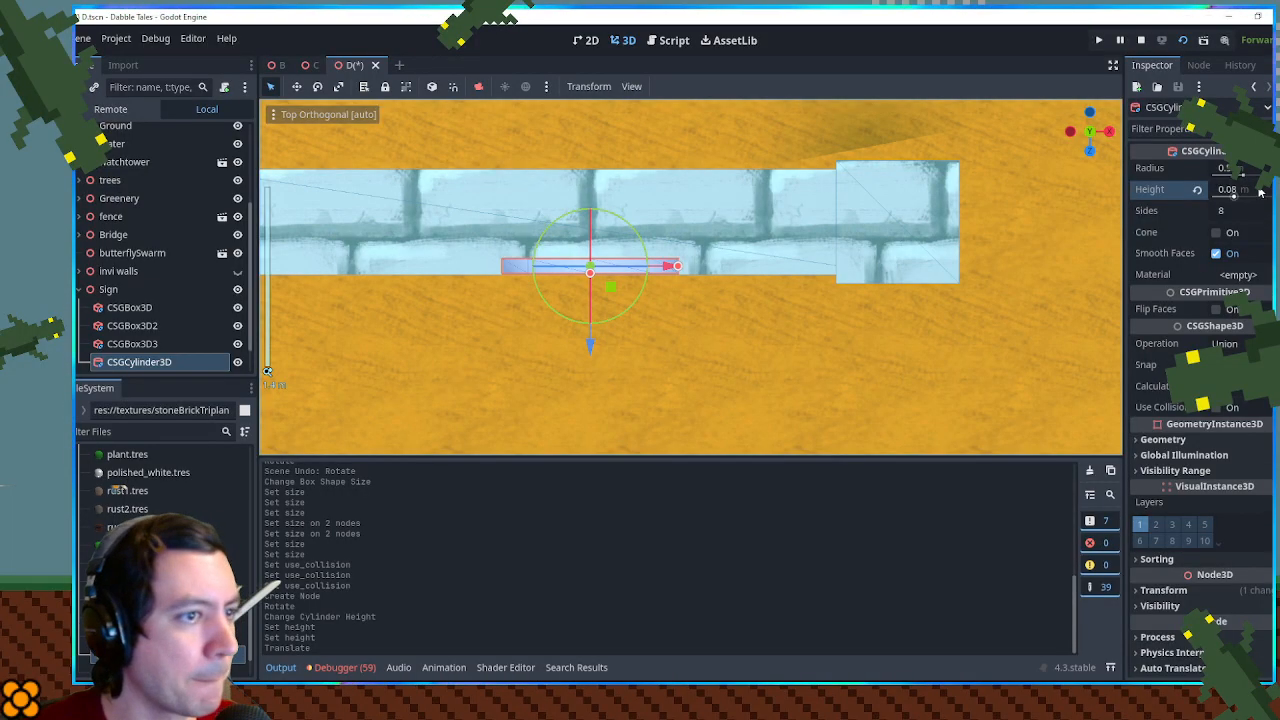
click(1235, 190)
text(0.5)
key(Return)
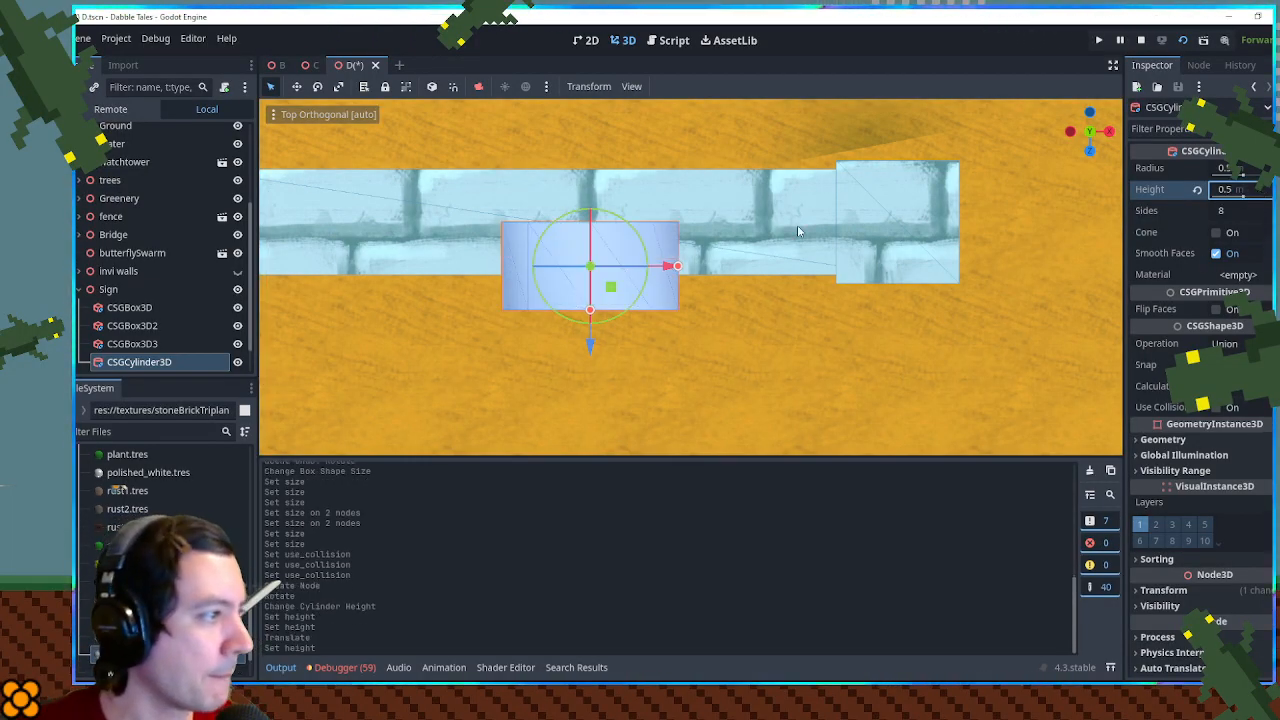
drag(589, 343, 591, 294)
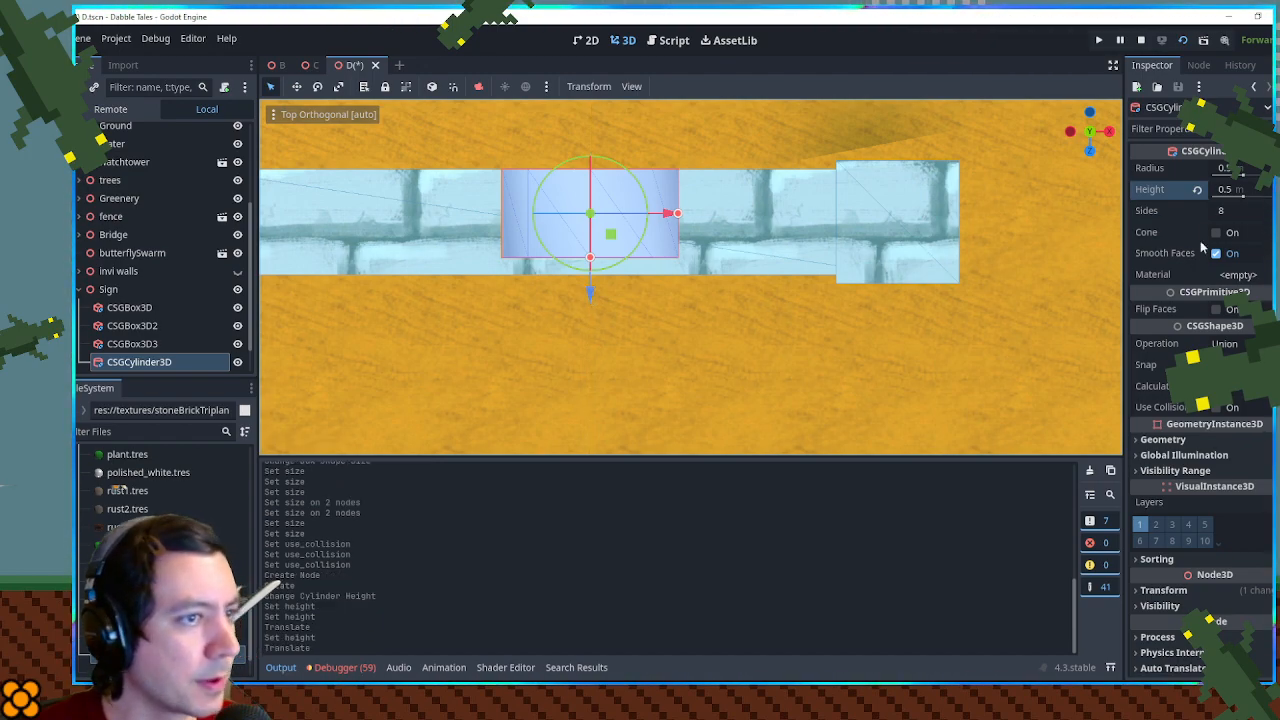
- Set the cylinder's side count to 24
drag(832, 340, 908, 307)
scroll(855, 209, down, 6)
scroll(855, 211, down, 6)
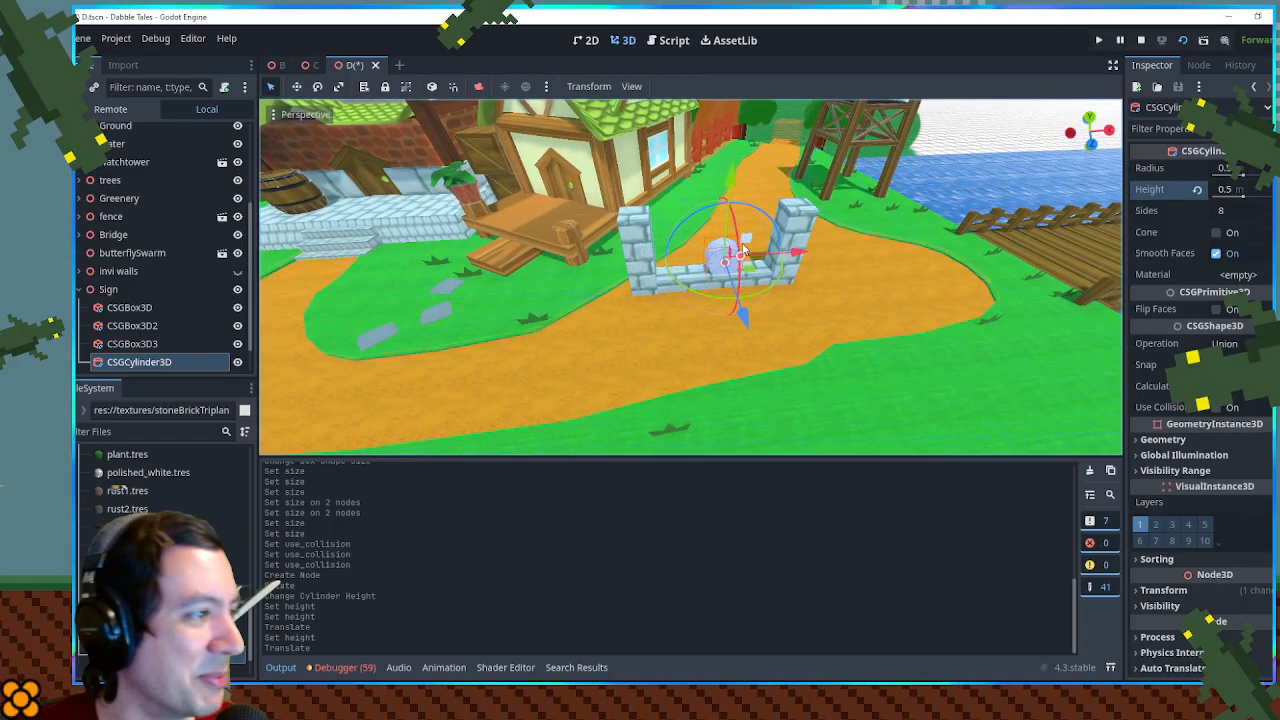
scroll(874, 268, up, 5)
click(1241, 212)
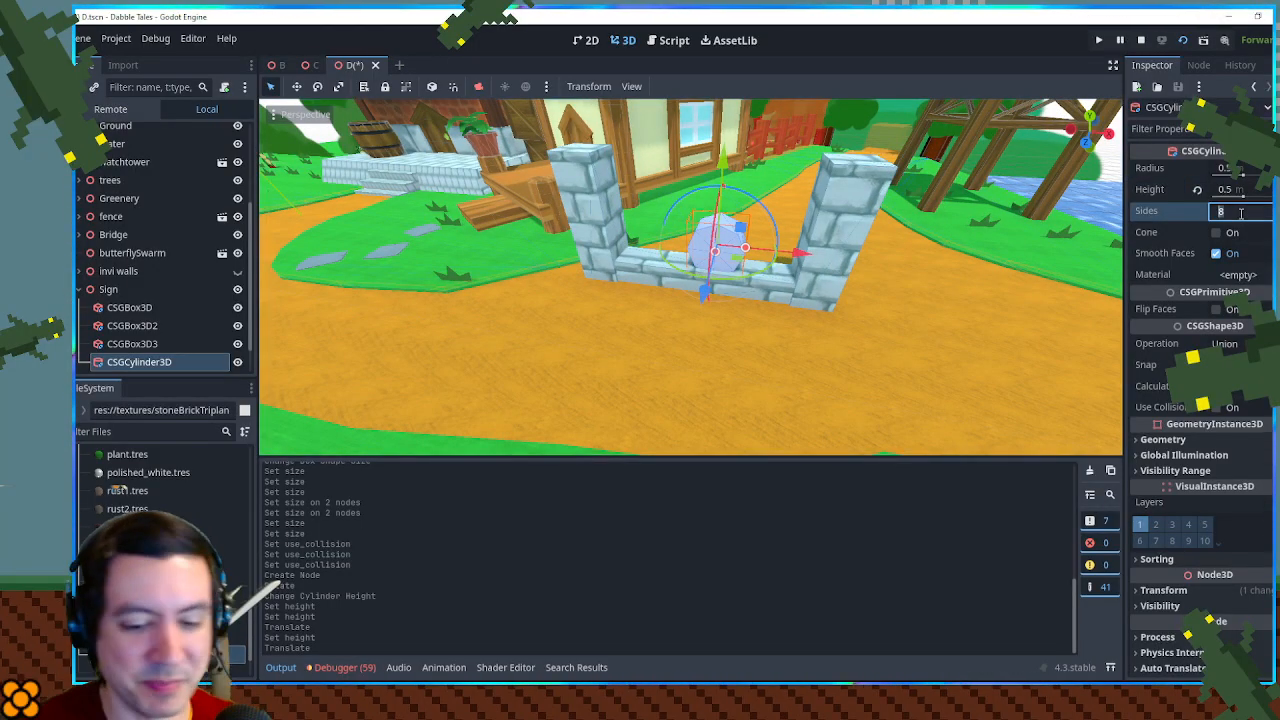
text(24)
key(Return)
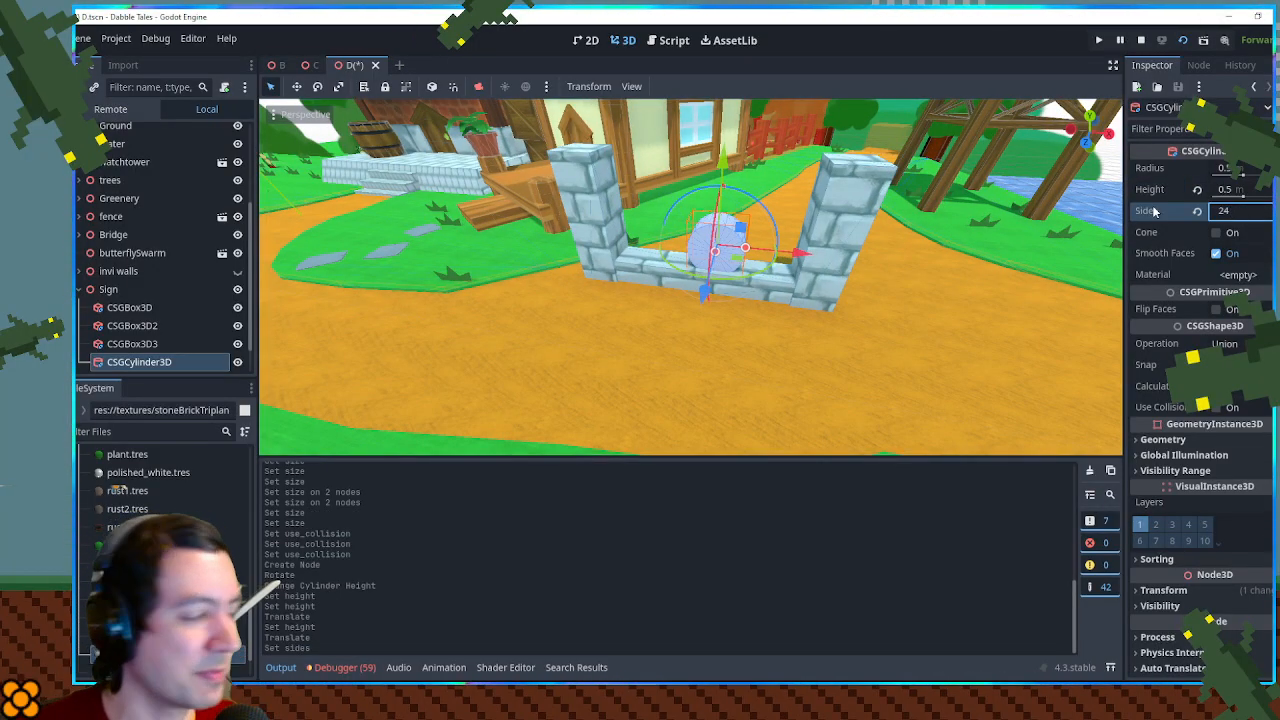
- Apply the dark planks triplanar material from the textures folder to the cylinder
drag(977, 284, 875, 305)
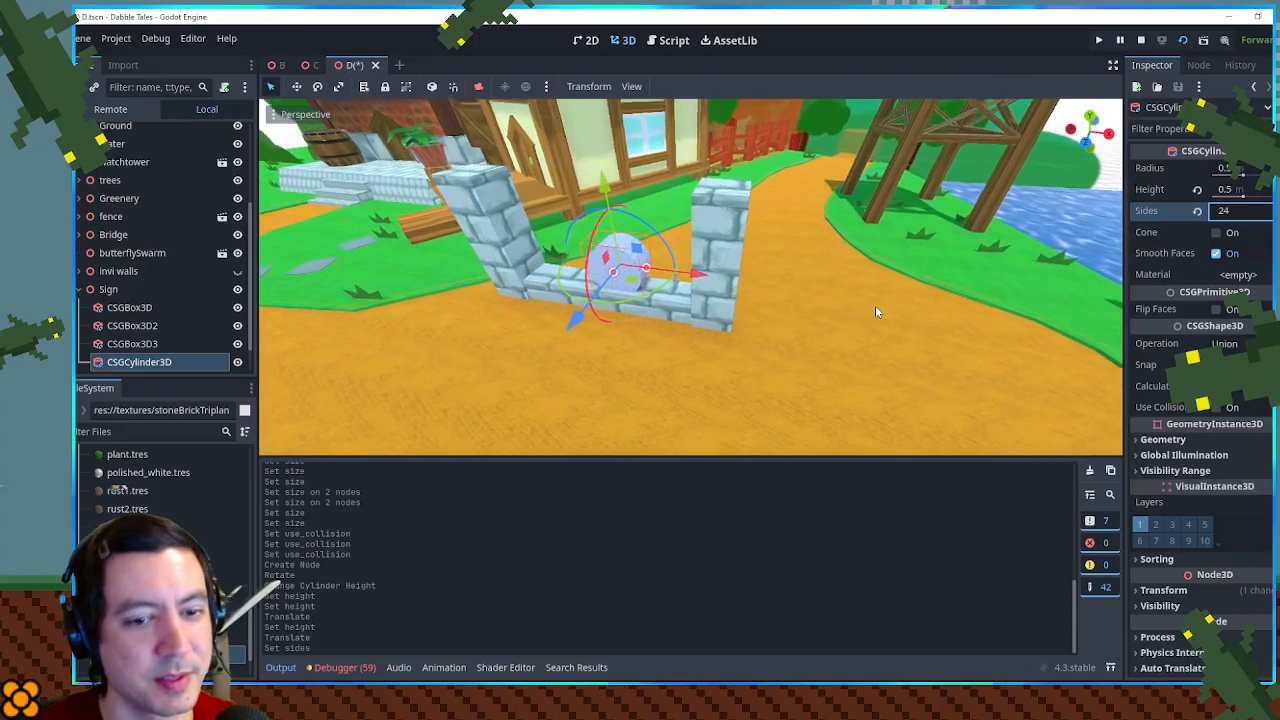
scroll(790, 283, up, 3)
drag(706, 282, 752, 268)
scroll(755, 266, up, 2)
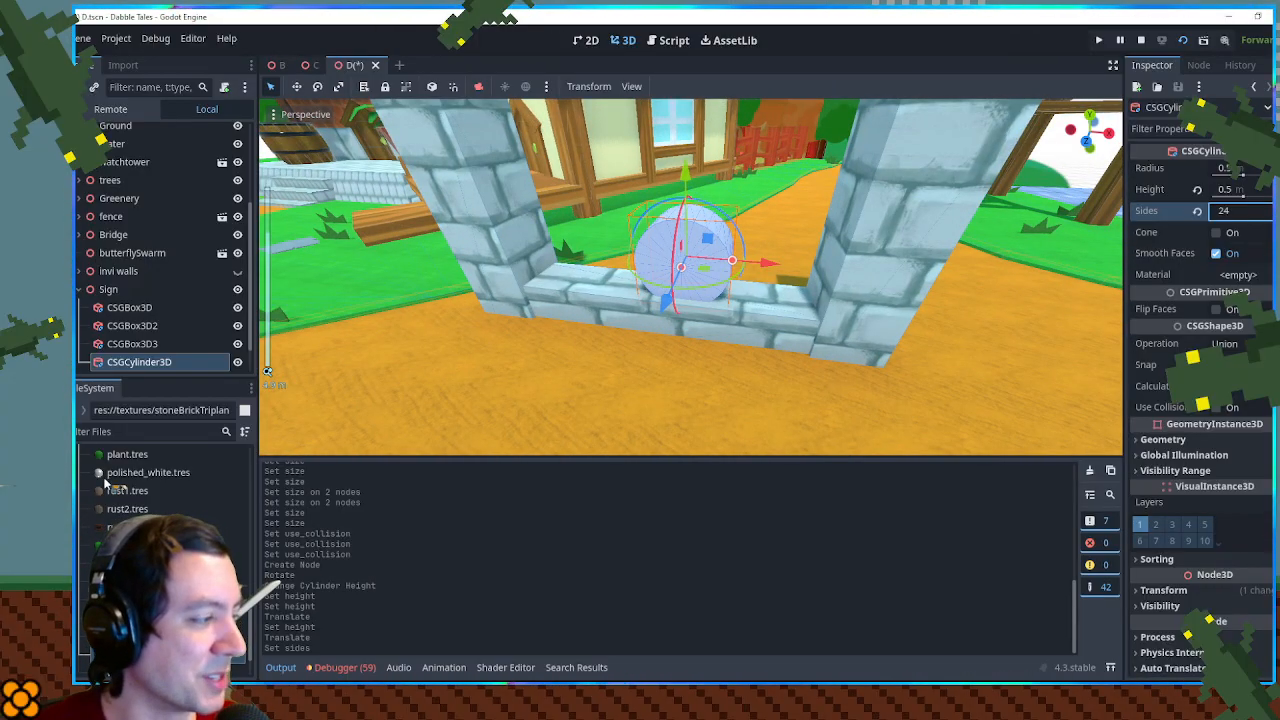
scroll(117, 487, up, 3)
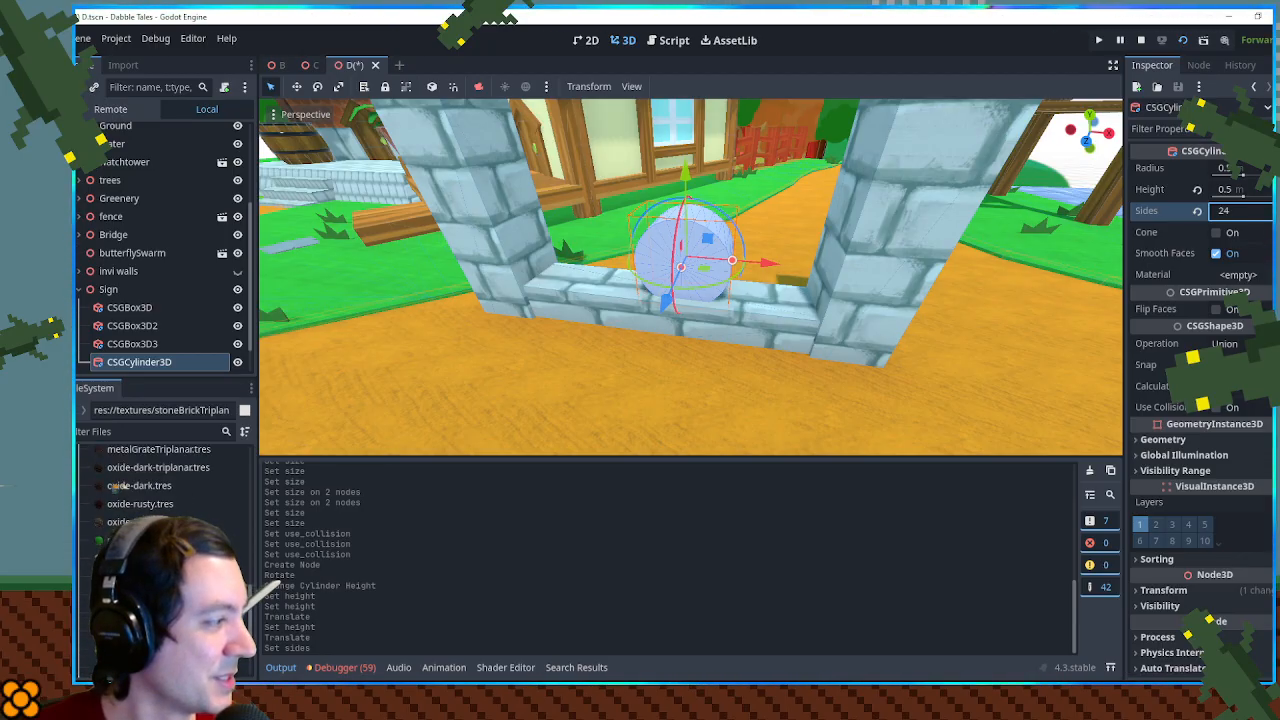
scroll(115, 487, up, 1)
scroll(116, 488, up, 3)
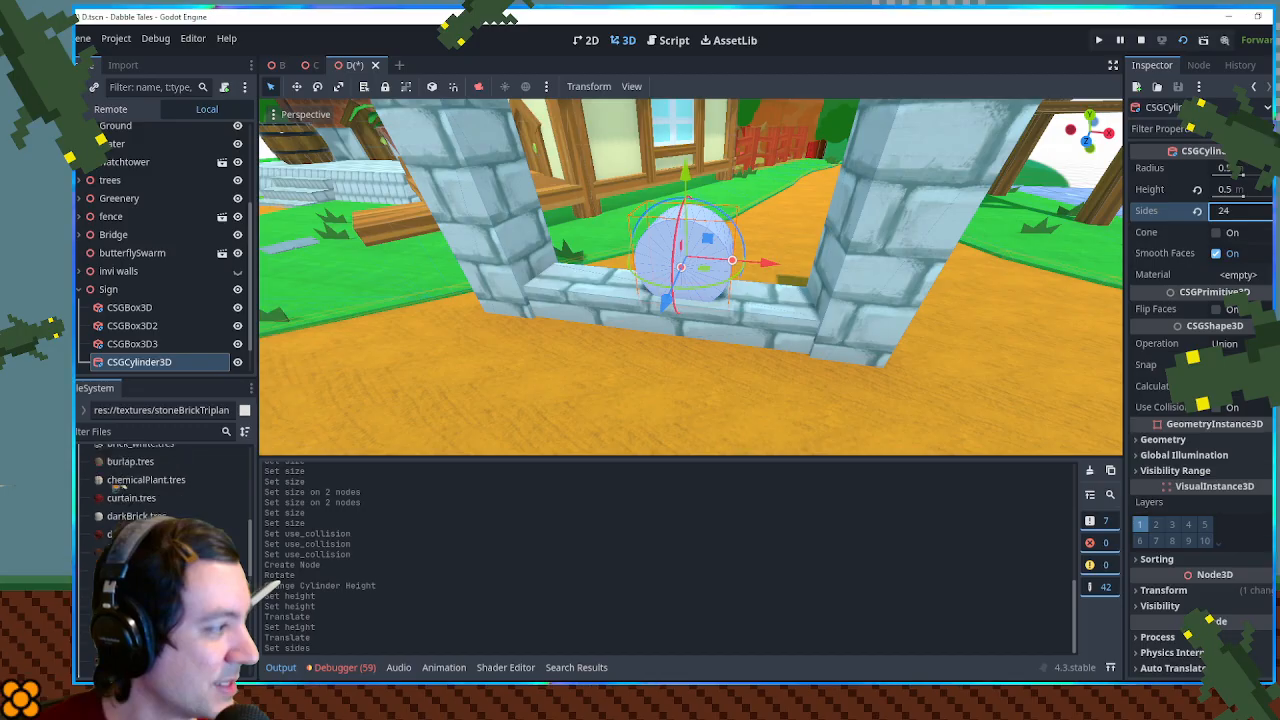
drag(160, 570, 688, 256)
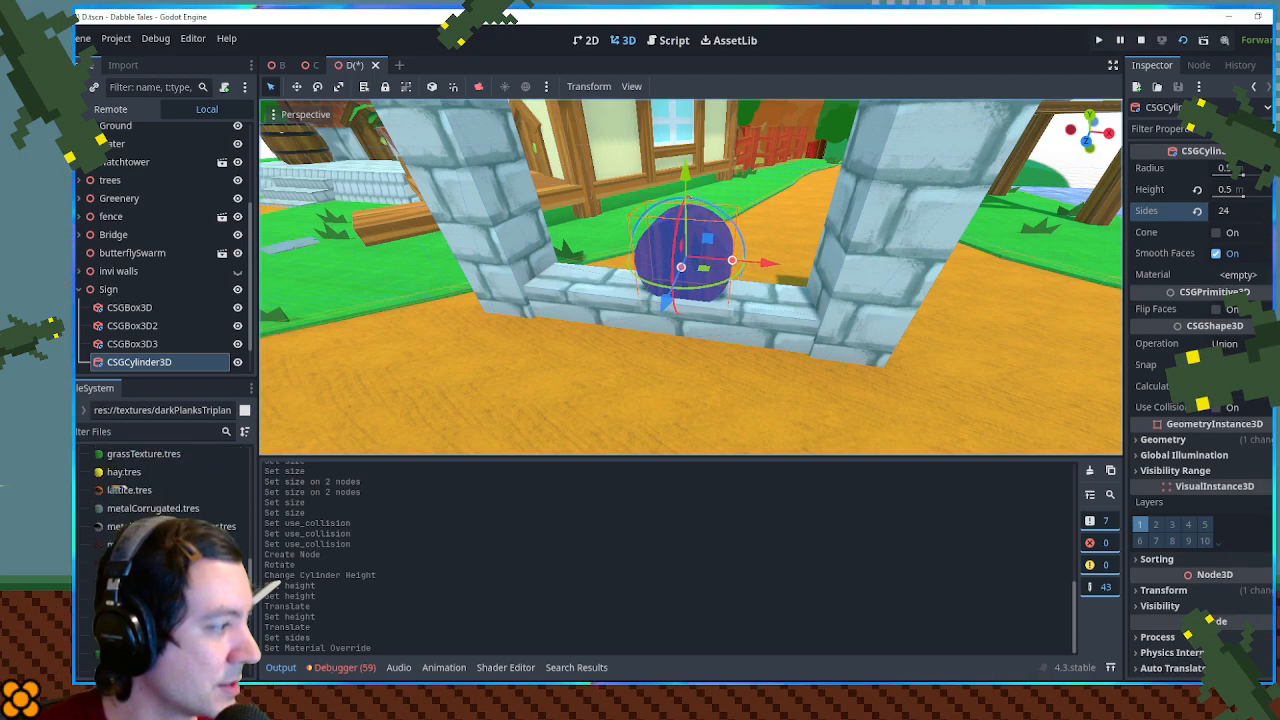
scroll(117, 489, down, 5)
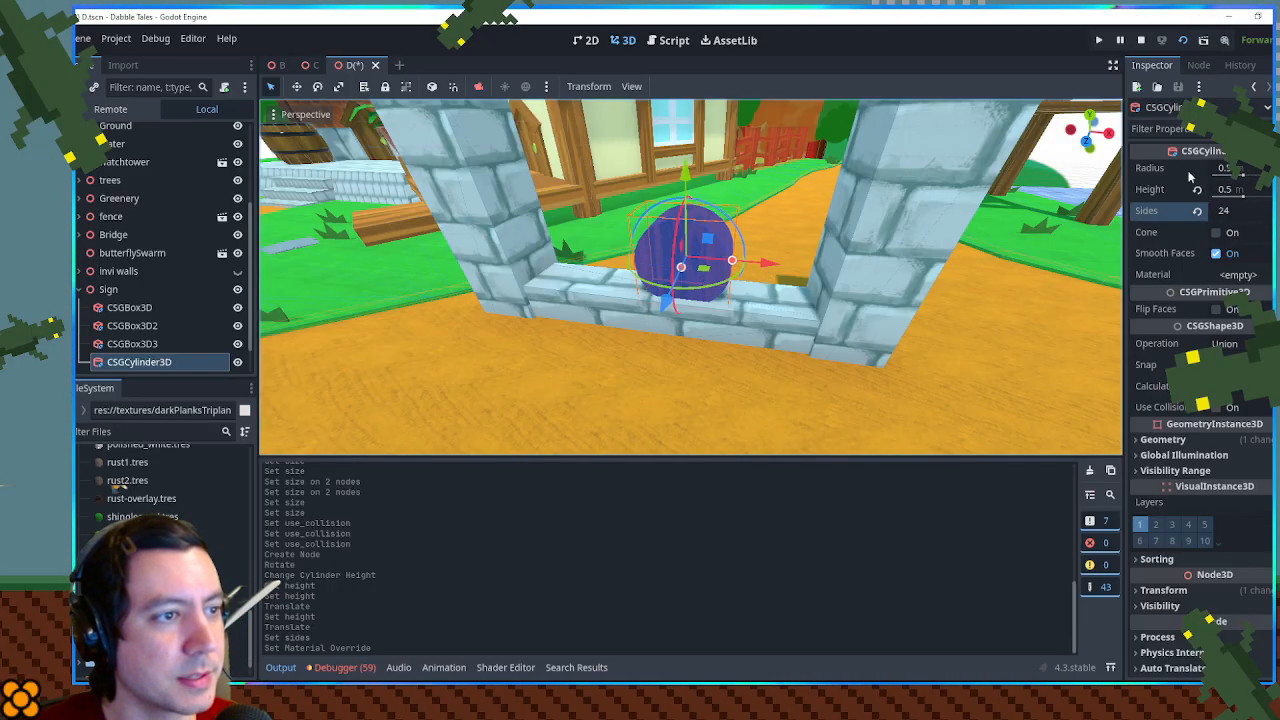
- Set the cylinder's radius to 2 m and reset its position to 0, 0, 0
click(1241, 172)
text(2)
key(Return)
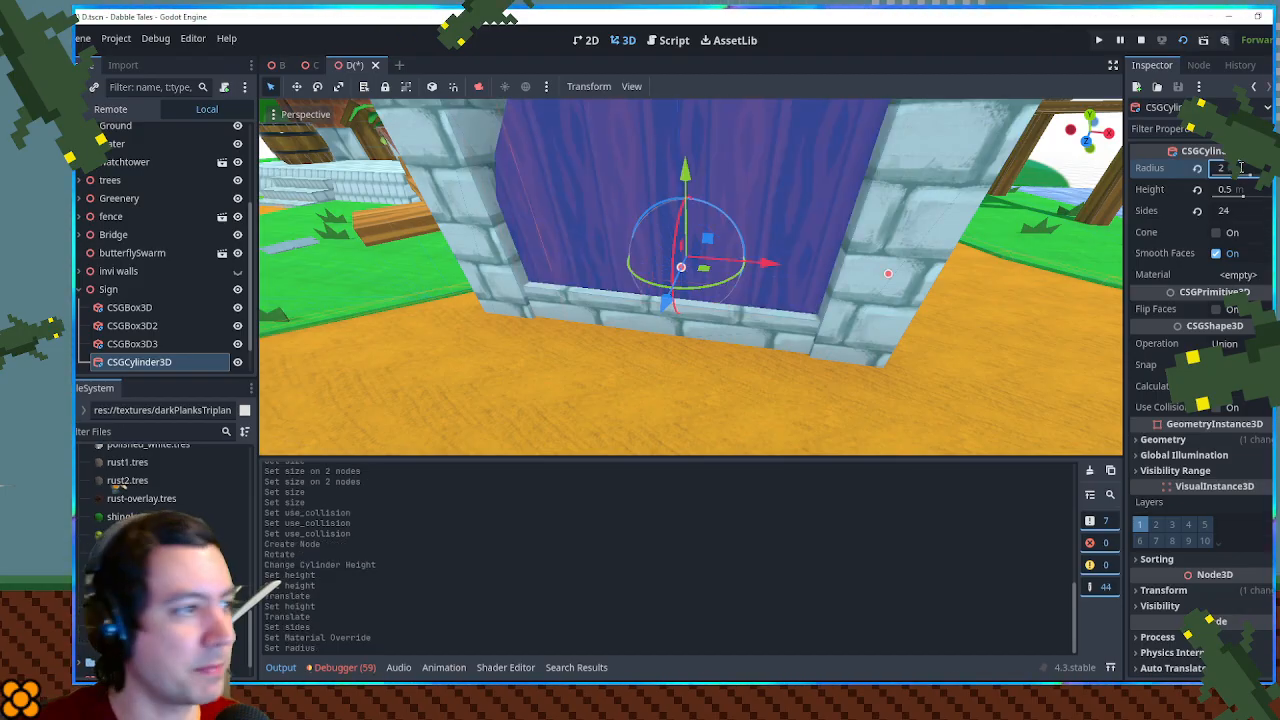
scroll(1241, 168, down, 2)
scroll(760, 200, down, 10)
drag(720, 195, 784, 155)
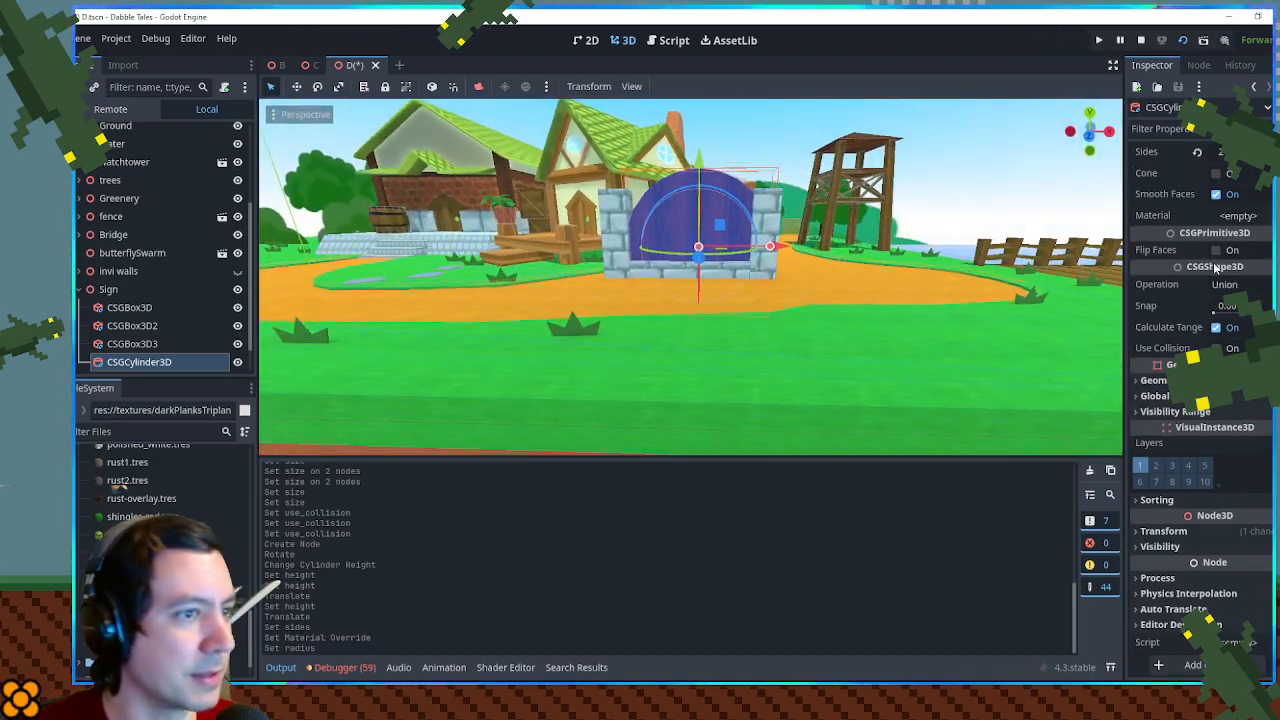
click(1177, 532)
click(1274, 547)
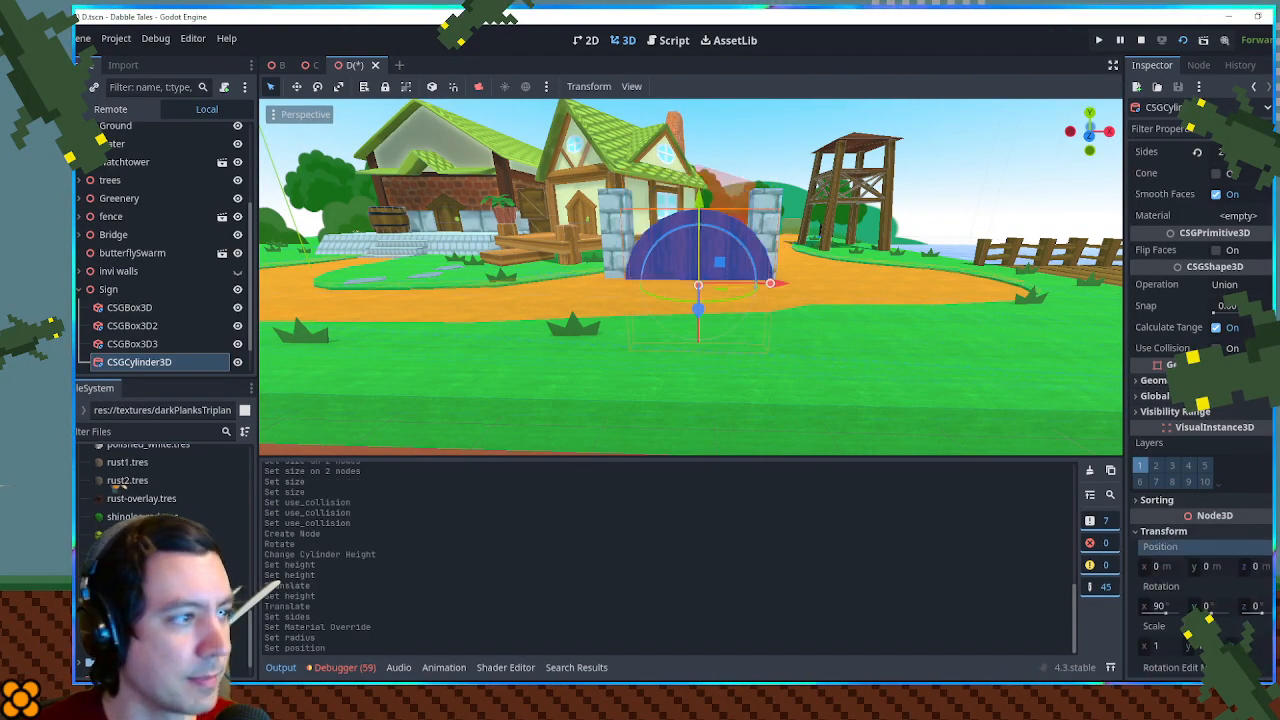
- Reset the position of the low wall box, CSGBox3D3, to 0, 0, 0 so it lines up with the cylinder
drag(851, 262, 865, 425)
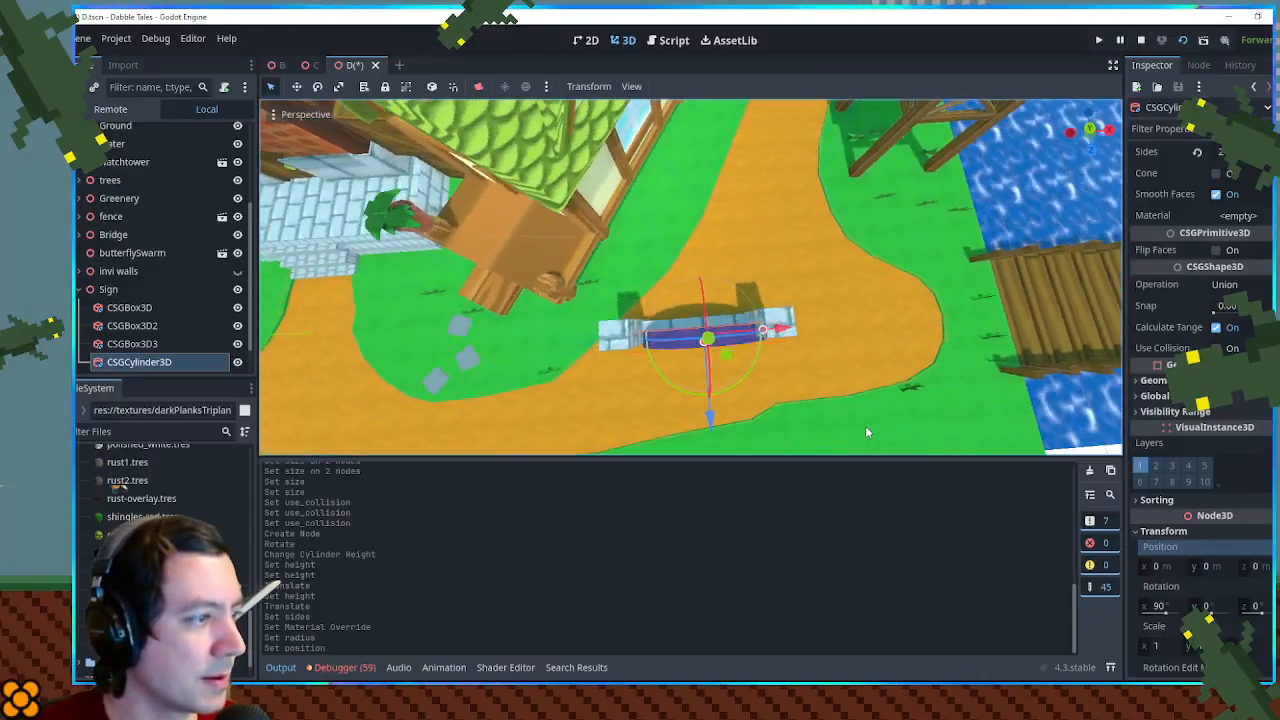
key(KP_7)
scroll(785, 373, up, 5)
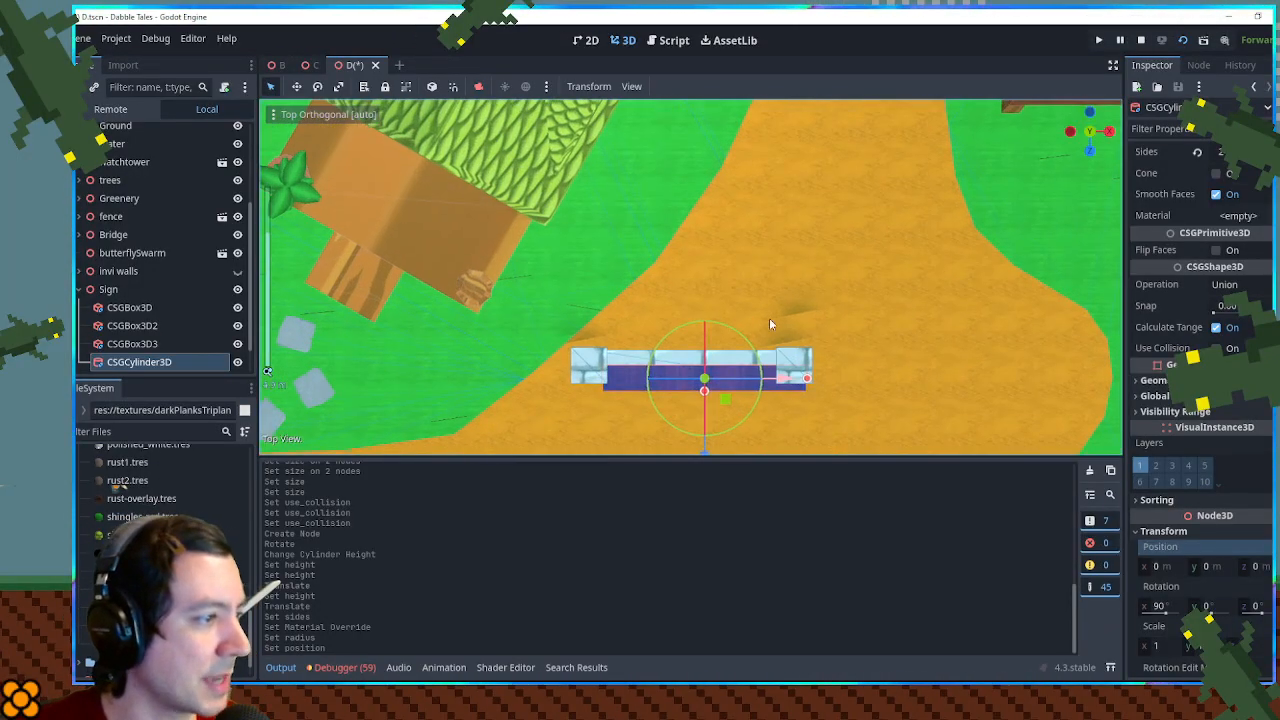
scroll(683, 300, up, 3)
click(735, 236)
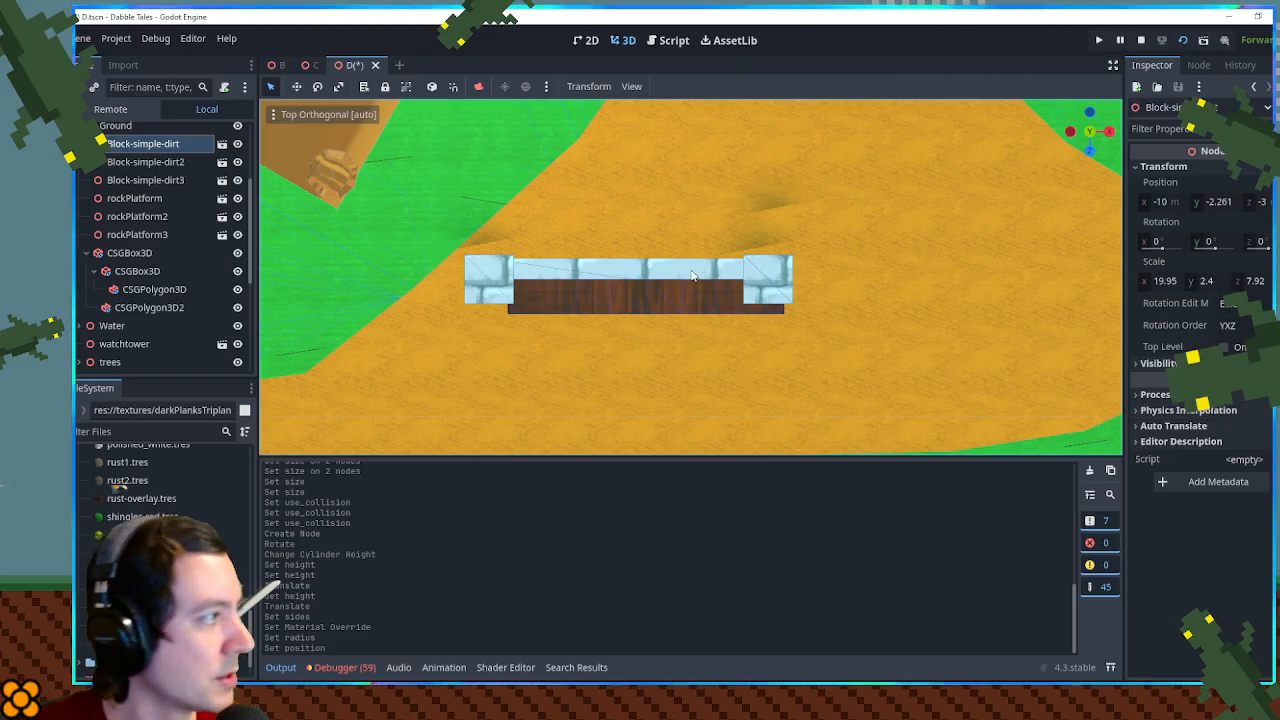
scroll(112, 348, down, 5)
click(130, 271)
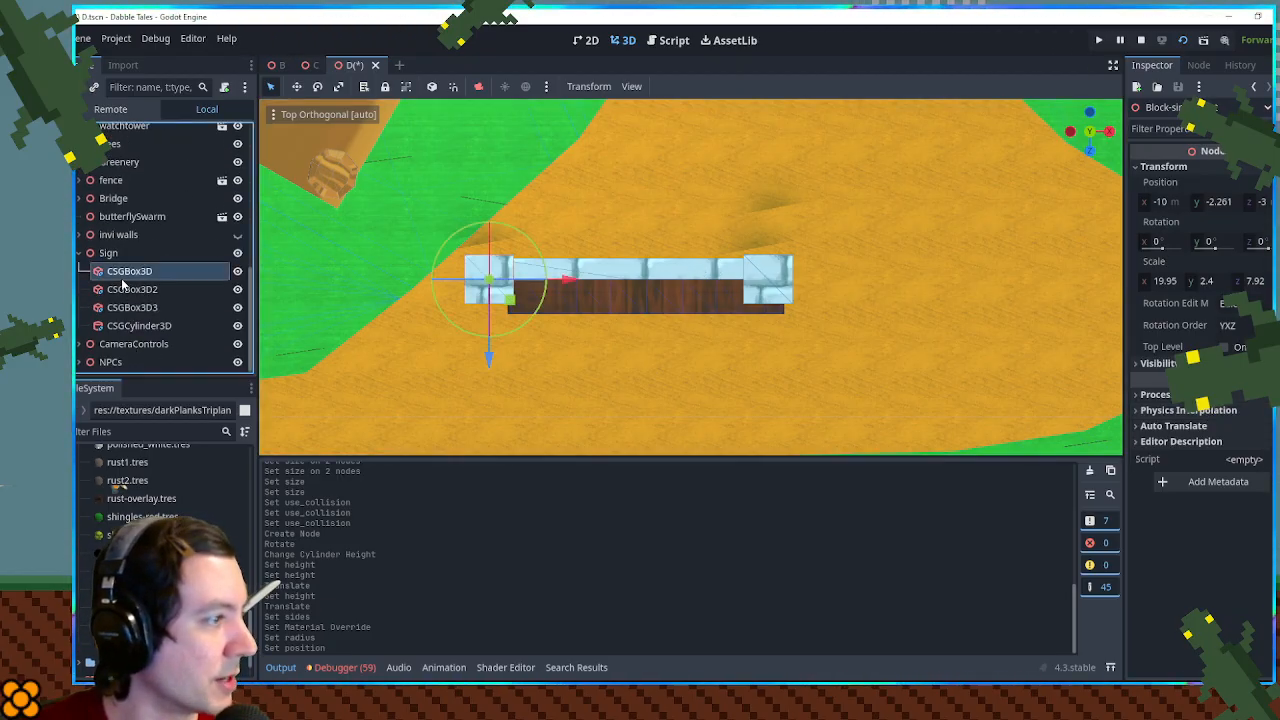
click(132, 307)
click(1245, 516)
click(1245, 516)
scroll(1210, 520, down, 2)
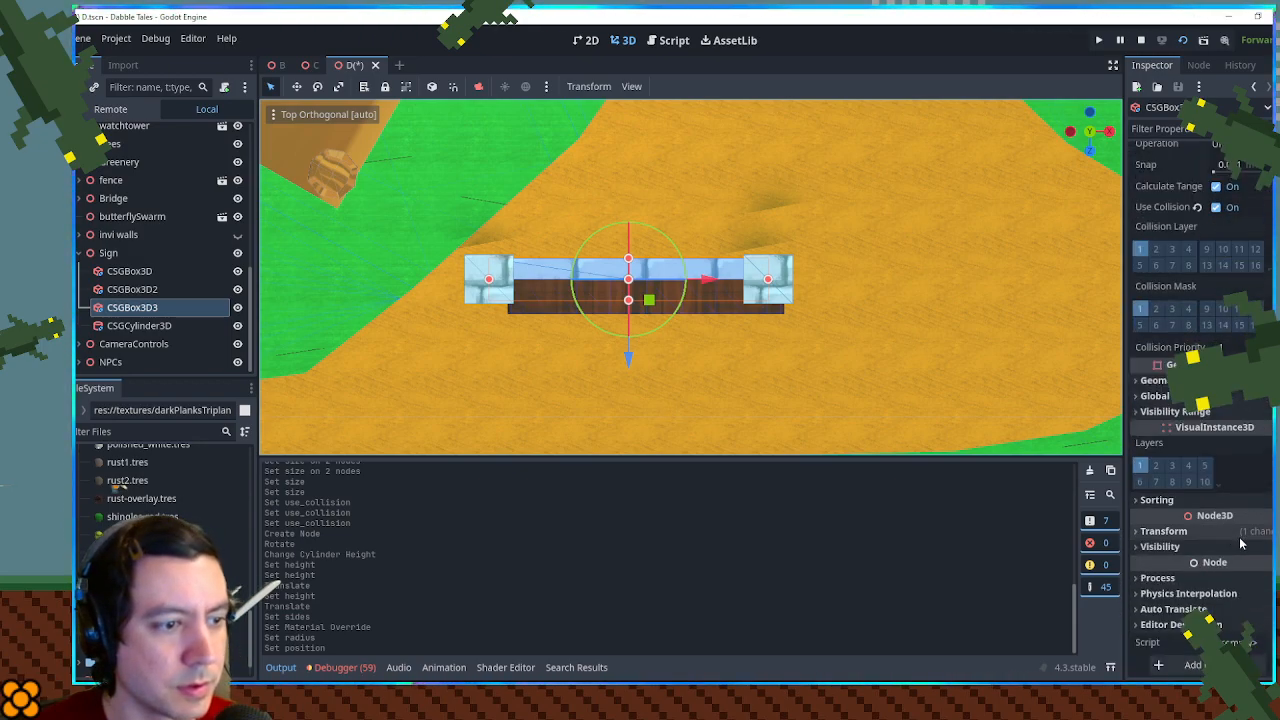
click(1200, 531)
click(1275, 547)
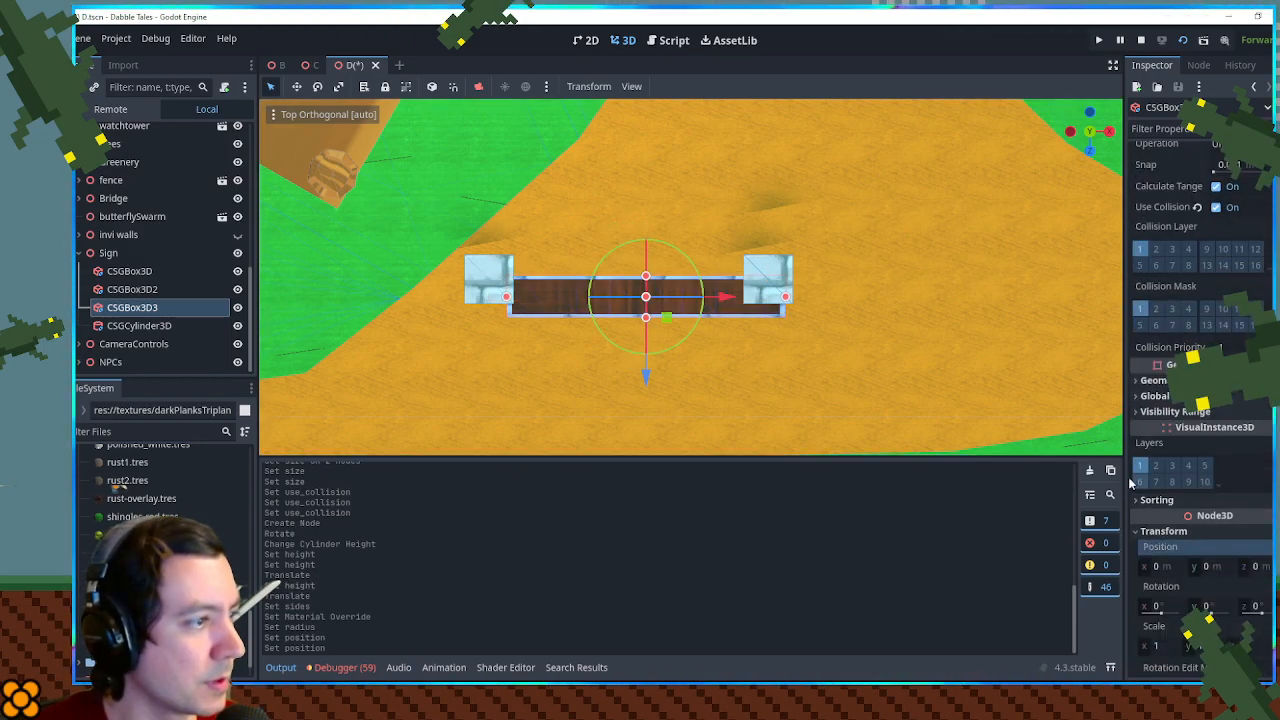
- From the top view, move the left end post forward and slightly outward to meet the end of the low wall
click(485, 282)
drag(512, 307, 513, 326)
scroll(460, 325, up, 6)
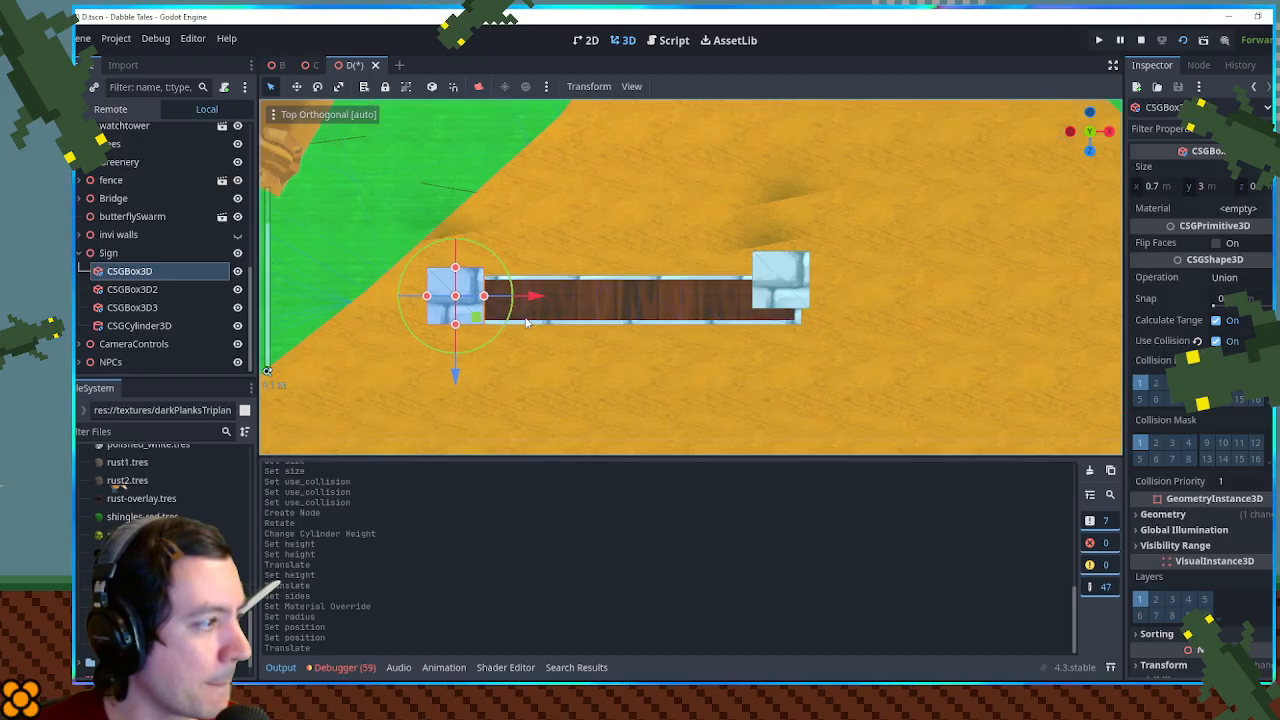
drag(317, 387, 319, 402)
mouse_move(385, 325)
mouse_down()
mouse_move(352, 334)
mouse_move(374, 329)
mouse_up()
- Move the right end post level with the left one at the wall's end, and nudge the left post inward
click(875, 280)
drag(855, 320, 976, 324)
drag(532, 332, 661, 329)
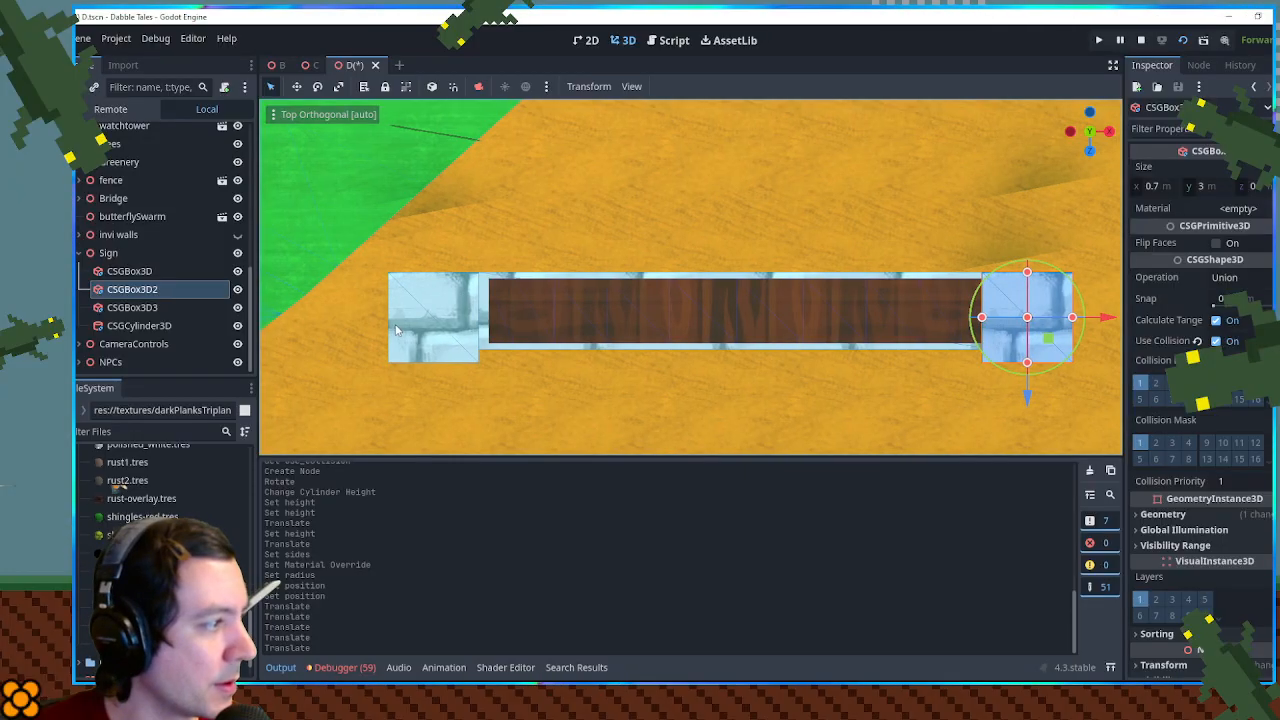
click(406, 330)
drag(511, 323, 525, 322)
drag(650, 420, 720, 200)
scroll(751, 211, down, 5)
scroll(751, 211, down, 6)
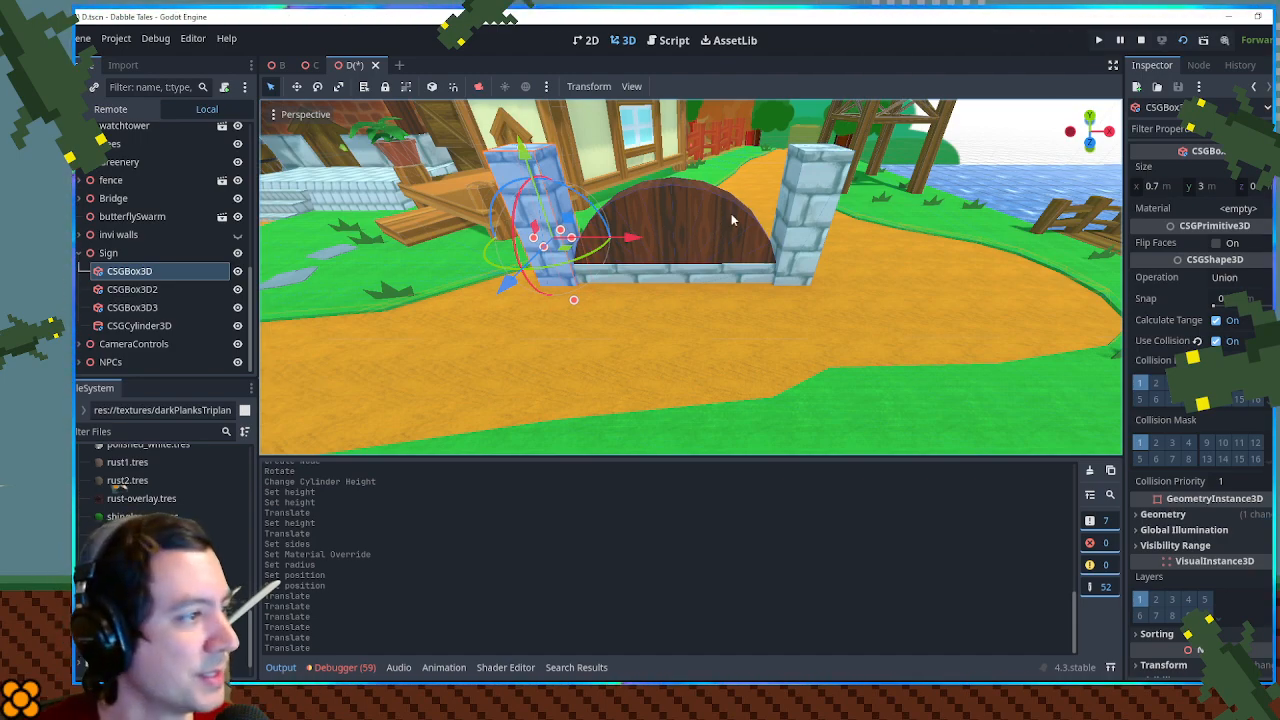
- Set the cylinder's radius to 3 m and lower it so a shallow arch shows between the posts
drag(731, 214, 681, 253)
click(639, 247)
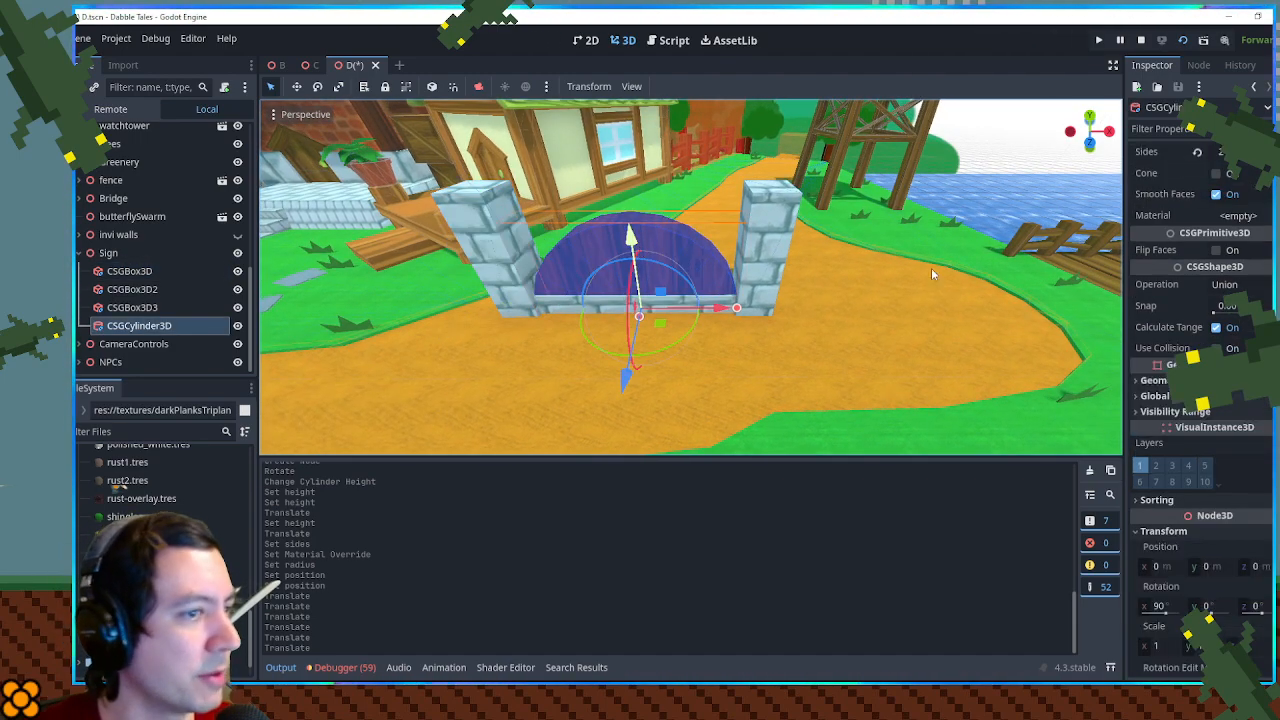
click(1226, 170)
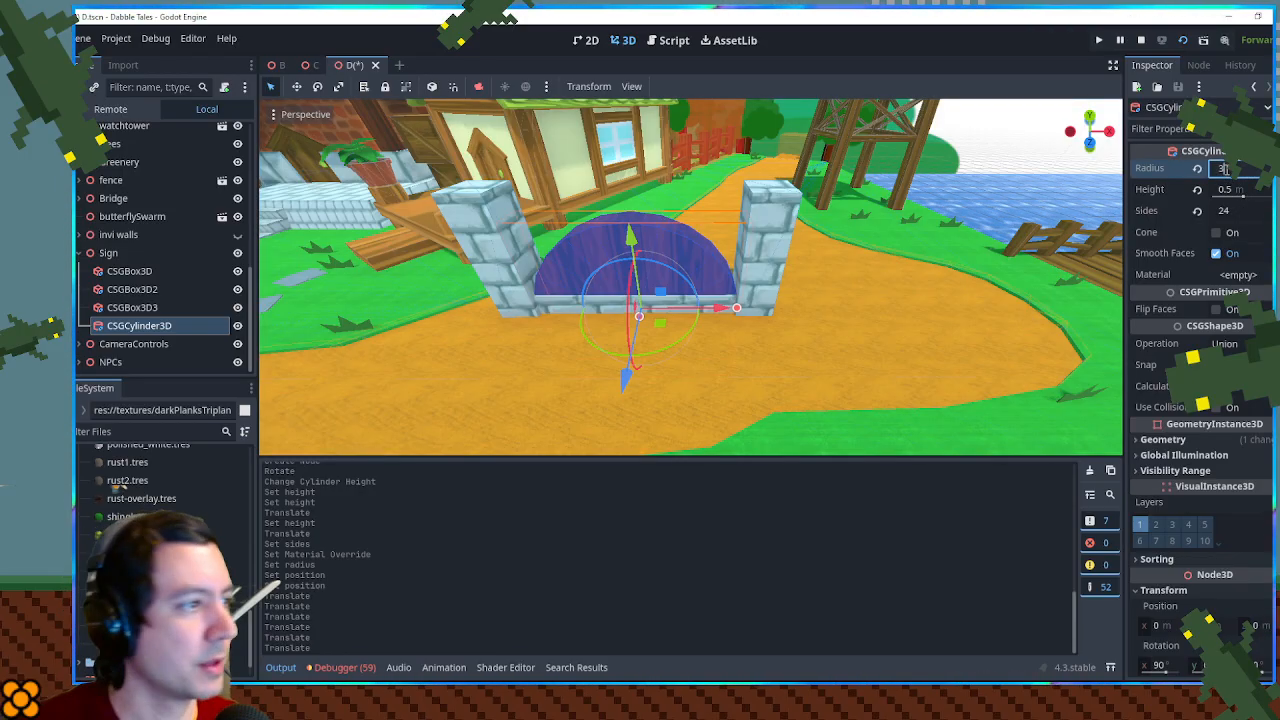
key(Return)
drag(824, 200, 725, 200)
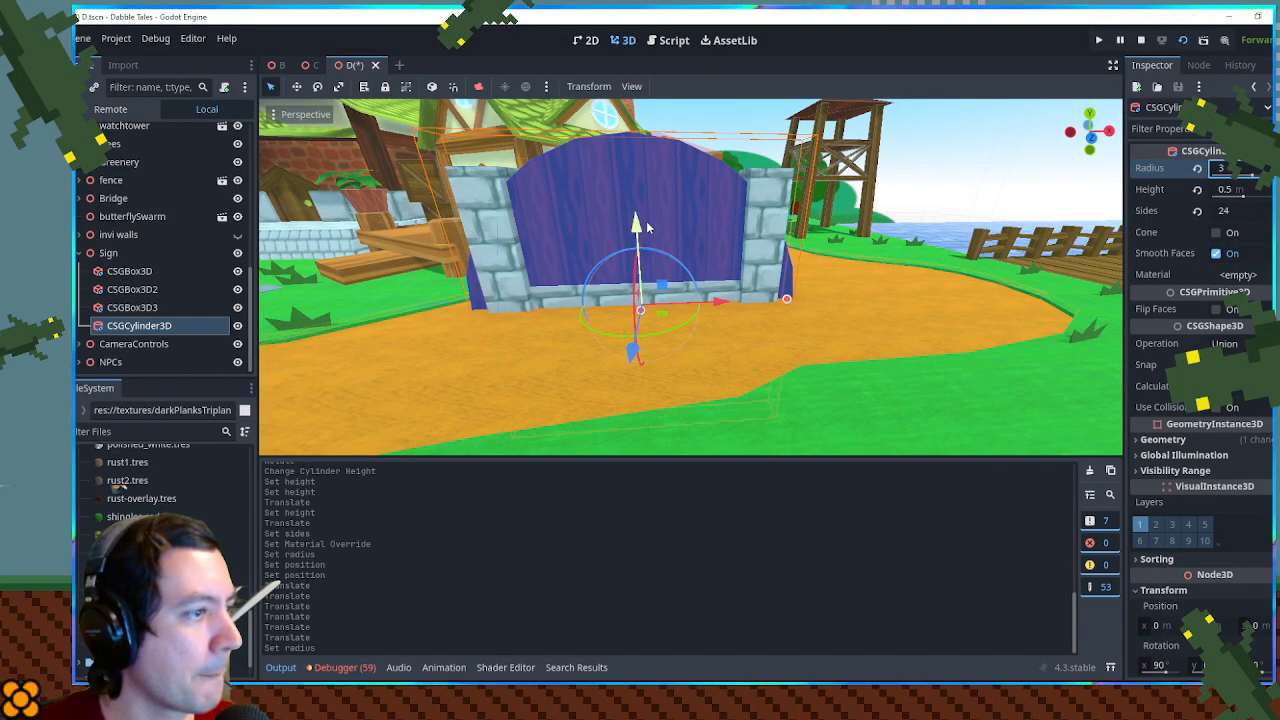
drag(637, 224, 640, 251)
- Select both end posts and set their X and Z sizes to 1 m
drag(789, 214, 665, 283)
click(754, 268)
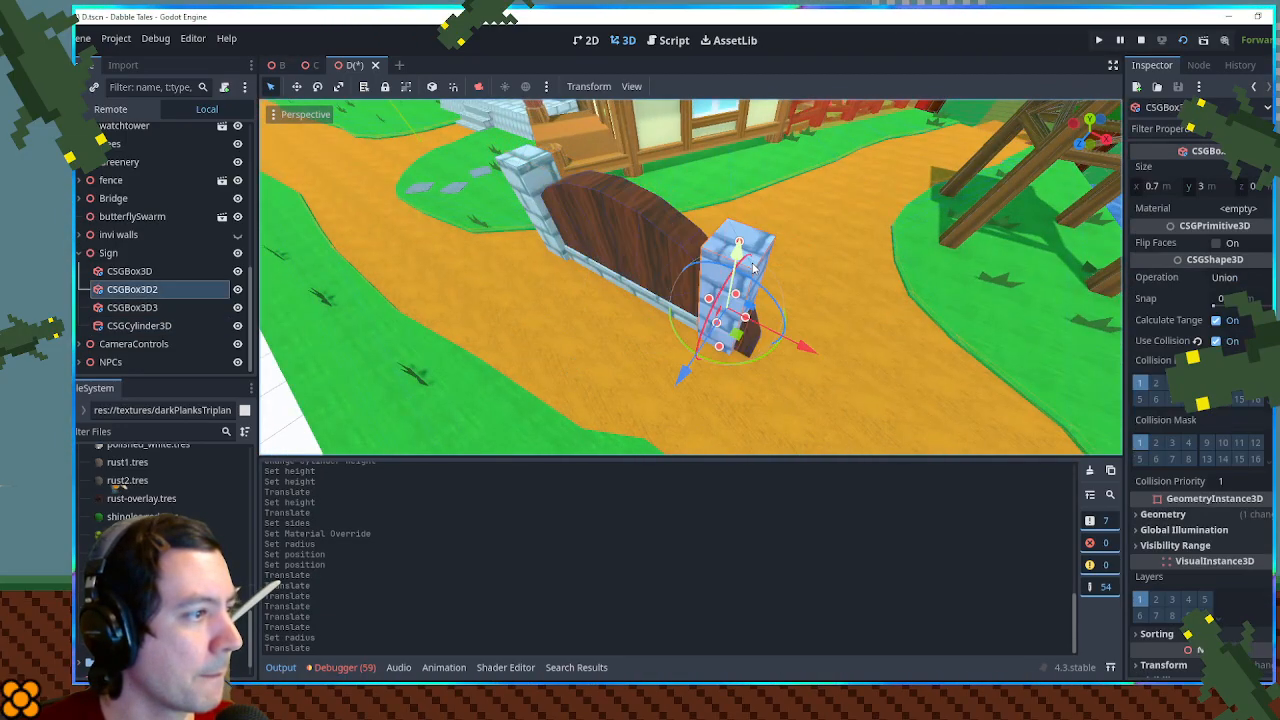
click(533, 190)
drag(674, 192, 785, 196)
click(493, 272)
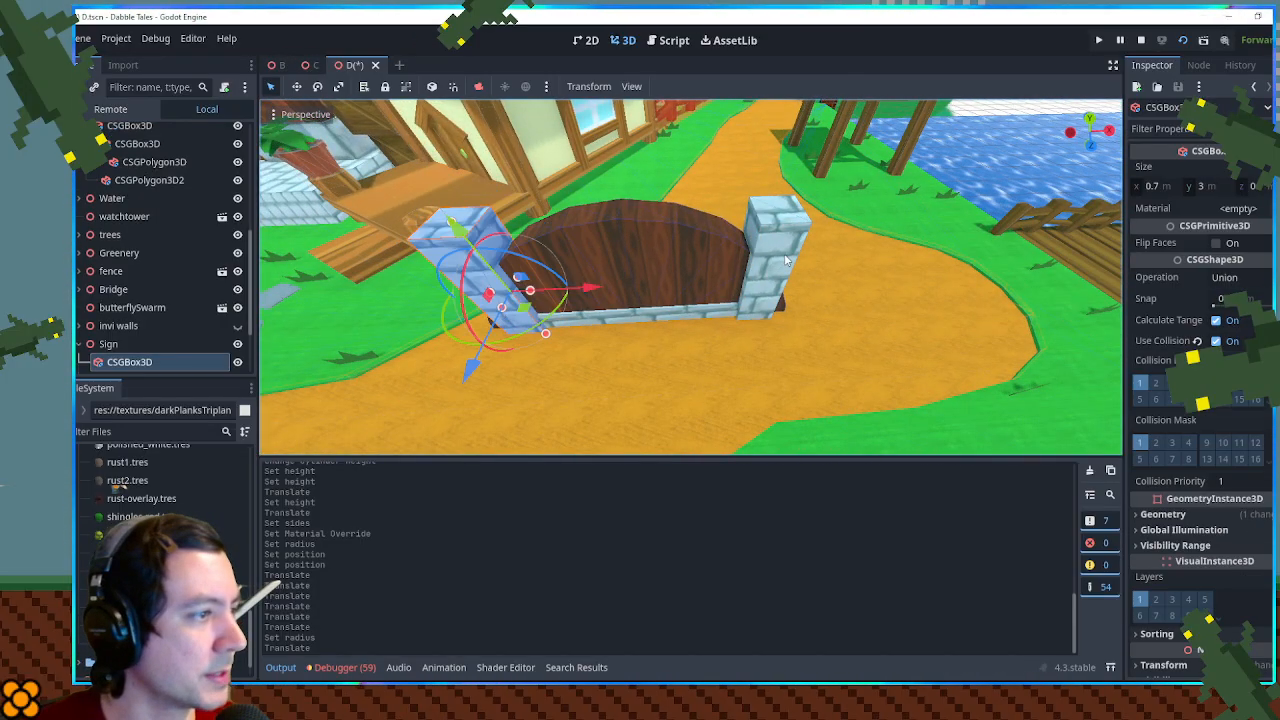
shift+click(786, 261)
click(1158, 188)
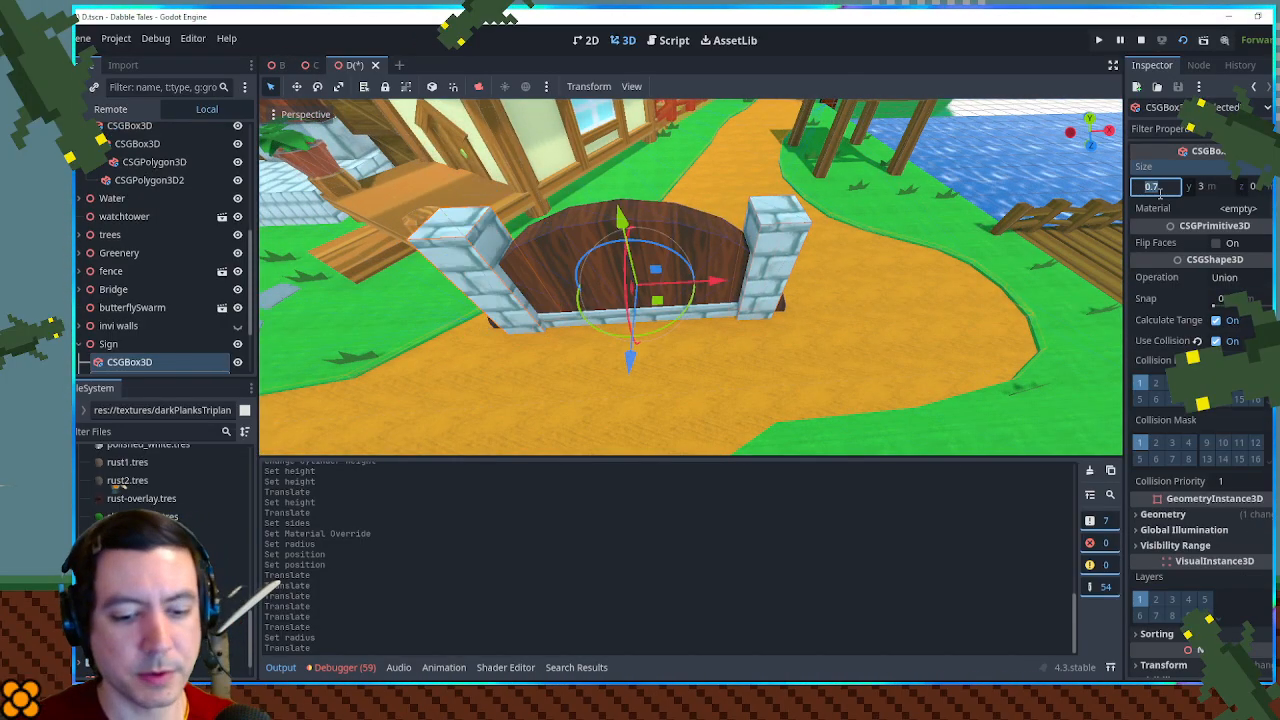
text(1)
key(Return)
click(1259, 190)
text(1)
key(Return)
- From the top view, move both end posts slightly outward to cover the protruding cylinder edges
drag(997, 271, 978, 205)
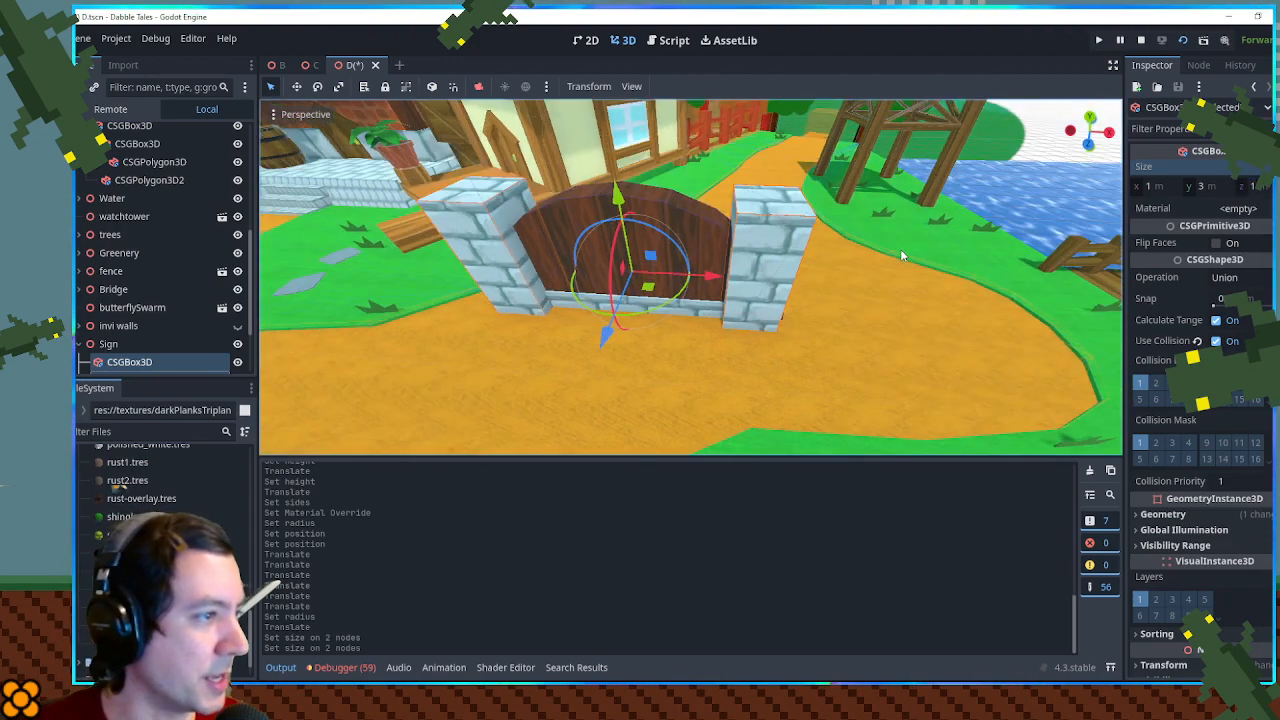
key(KP_7)
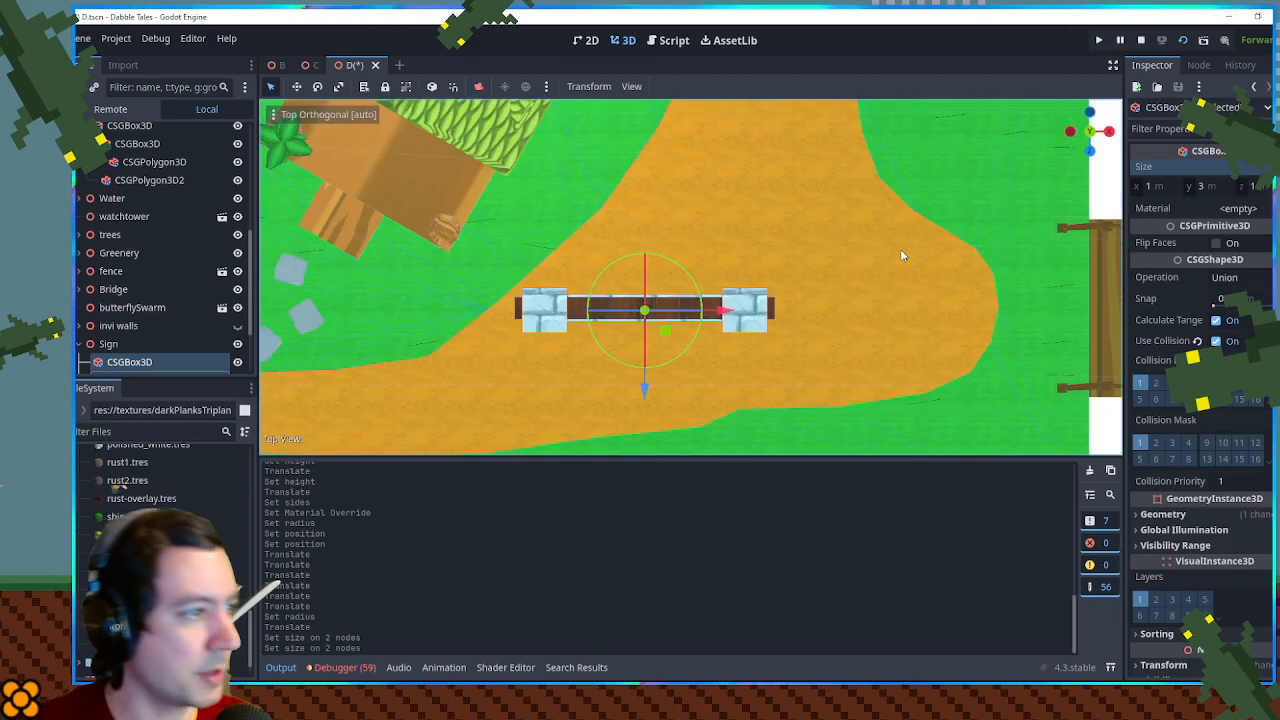
click(769, 316)
click(765, 315)
drag(830, 309, 839, 310)
click(547, 317)
drag(623, 310, 614, 310)
- Set the low wall's Z size to 0.8 m
drag(673, 366, 800, 220)
click(673, 329)
drag(673, 331, 664, 436)
scroll(1155, 241, up, 3)
click(1249, 186)
text(0.8)
key(Return)
- Raise the arched cylinder slightly between the posts and undo the stray rotation
drag(608, 310, 571, 112)
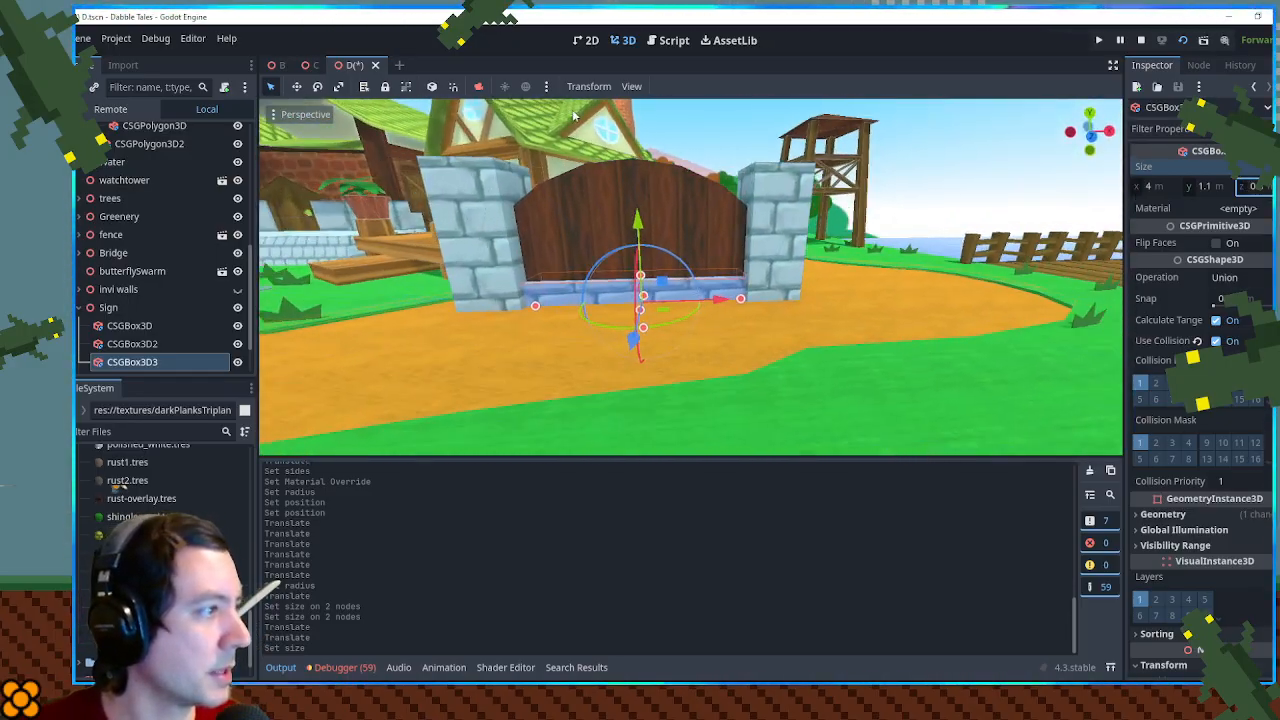
click(622, 204)
drag(639, 241, 625, 200)
click(946, 165)
click(625, 200)
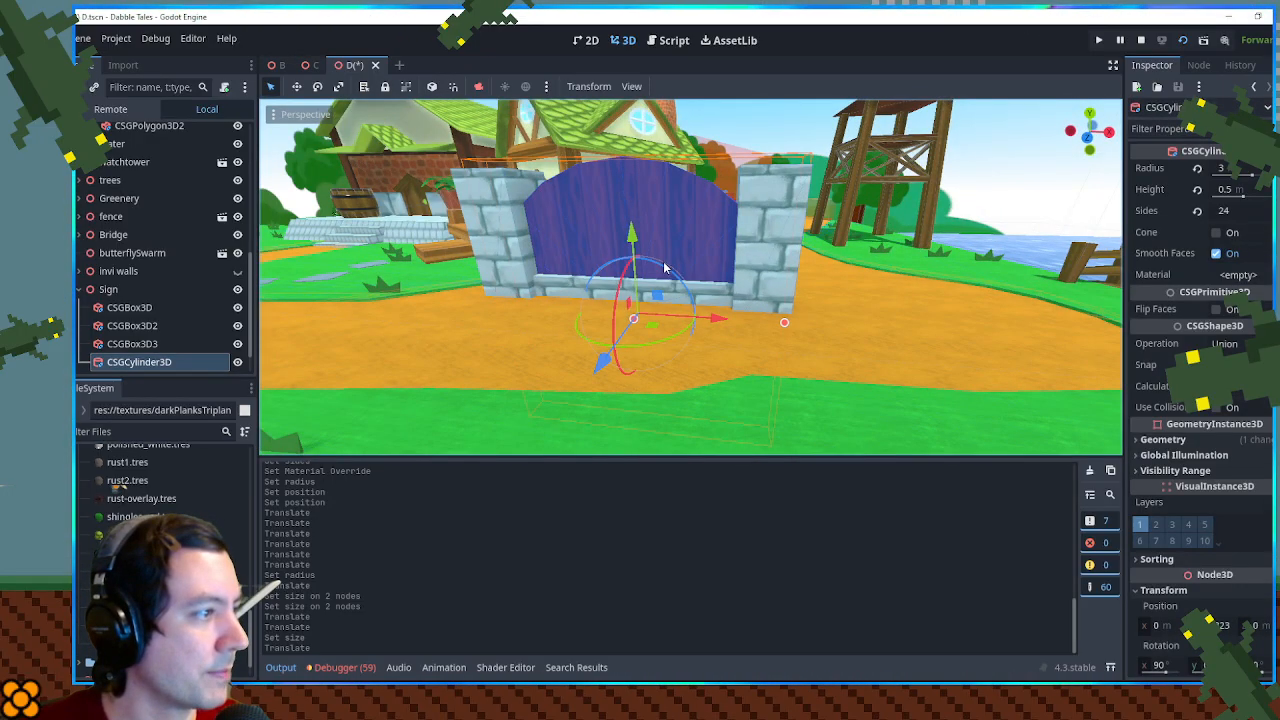
drag(665, 268, 672, 282)
key(ctrl+z)
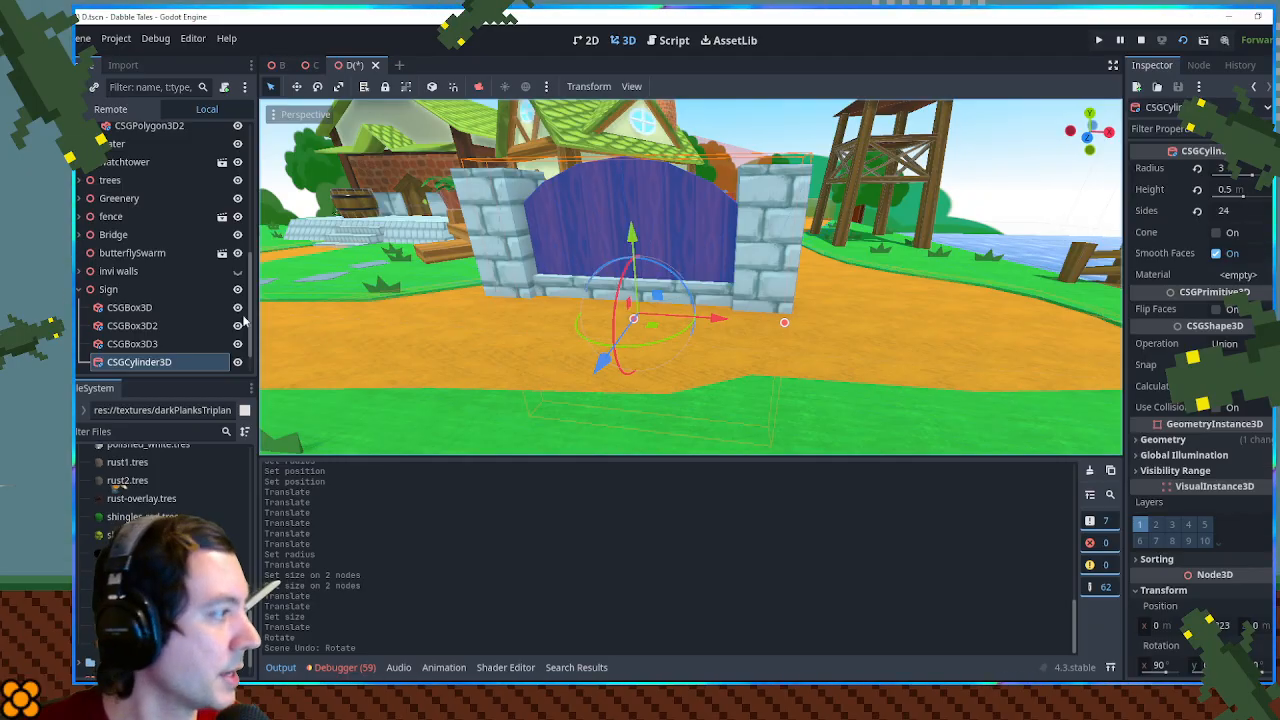
- Apply the woodplanks.tres material to the arched cylinder
scroll(196, 482, up, 5)
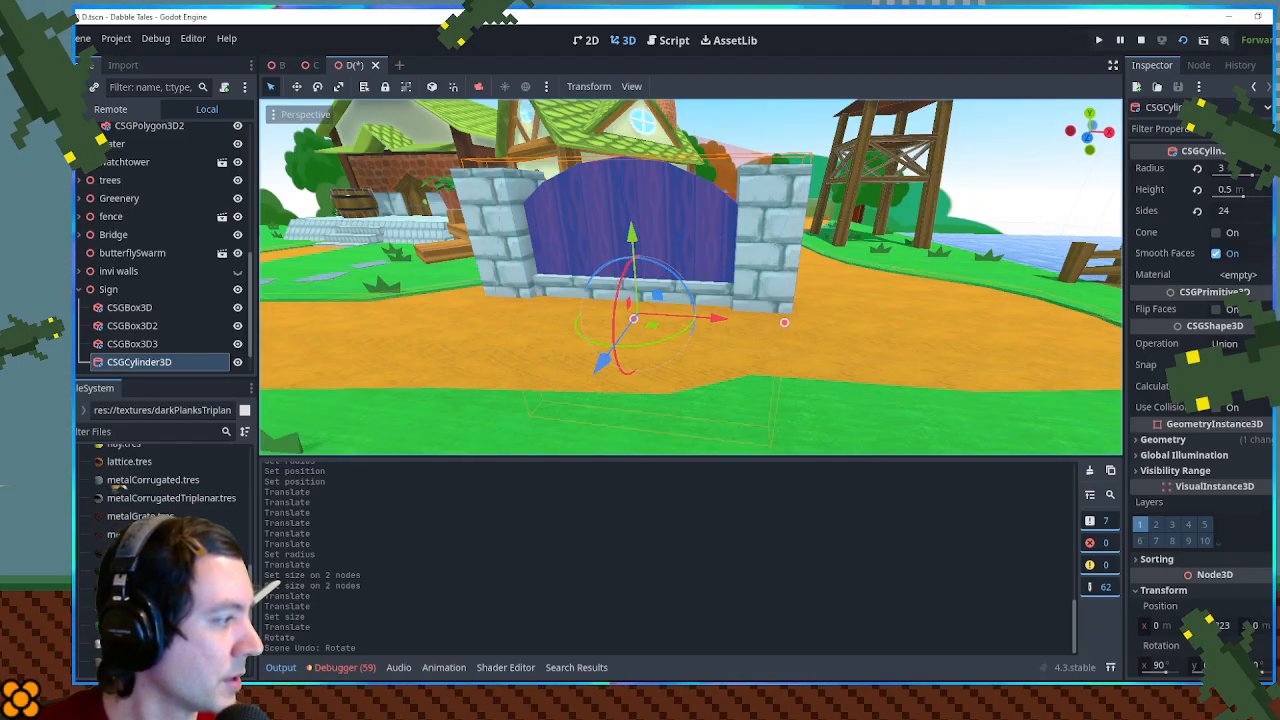
scroll(117, 484, down, 5)
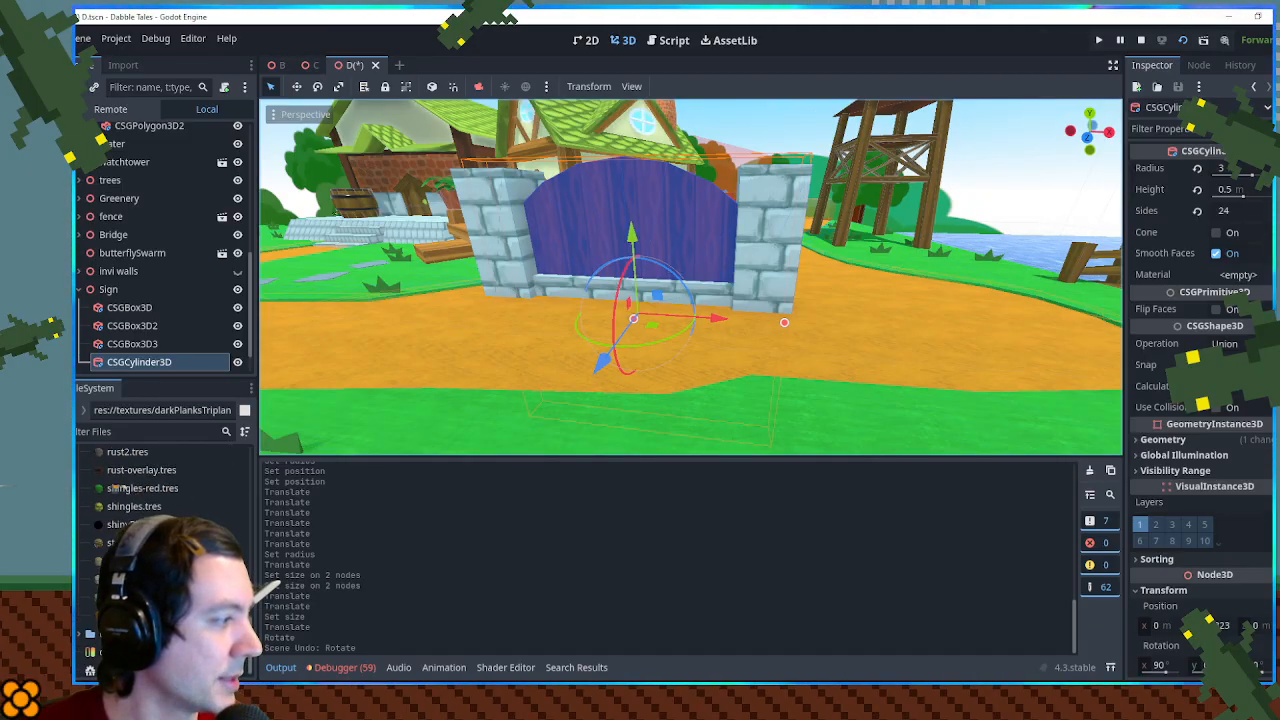
drag(138, 614, 586, 211)
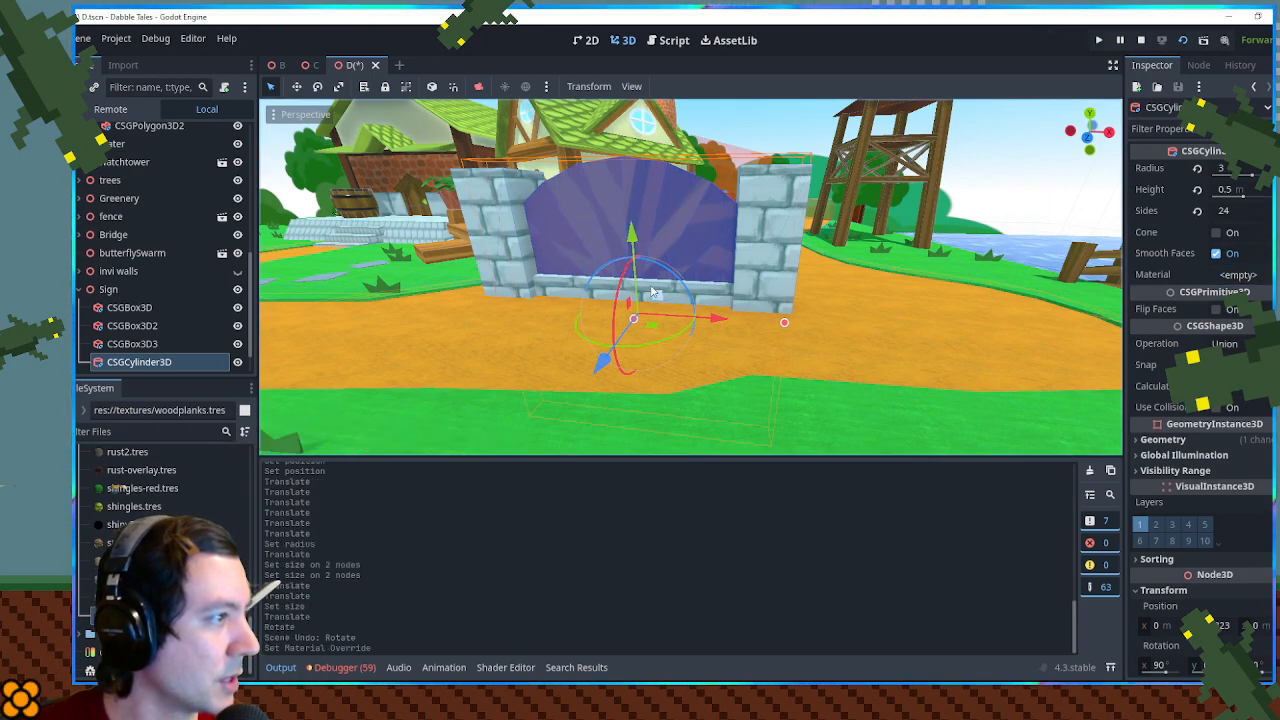
- Undo the woodplanks.tres material on the arched cylinder, apply the dark planks material instead, and save the scene
key(ctrl+z)
scroll(204, 465, up, 3)
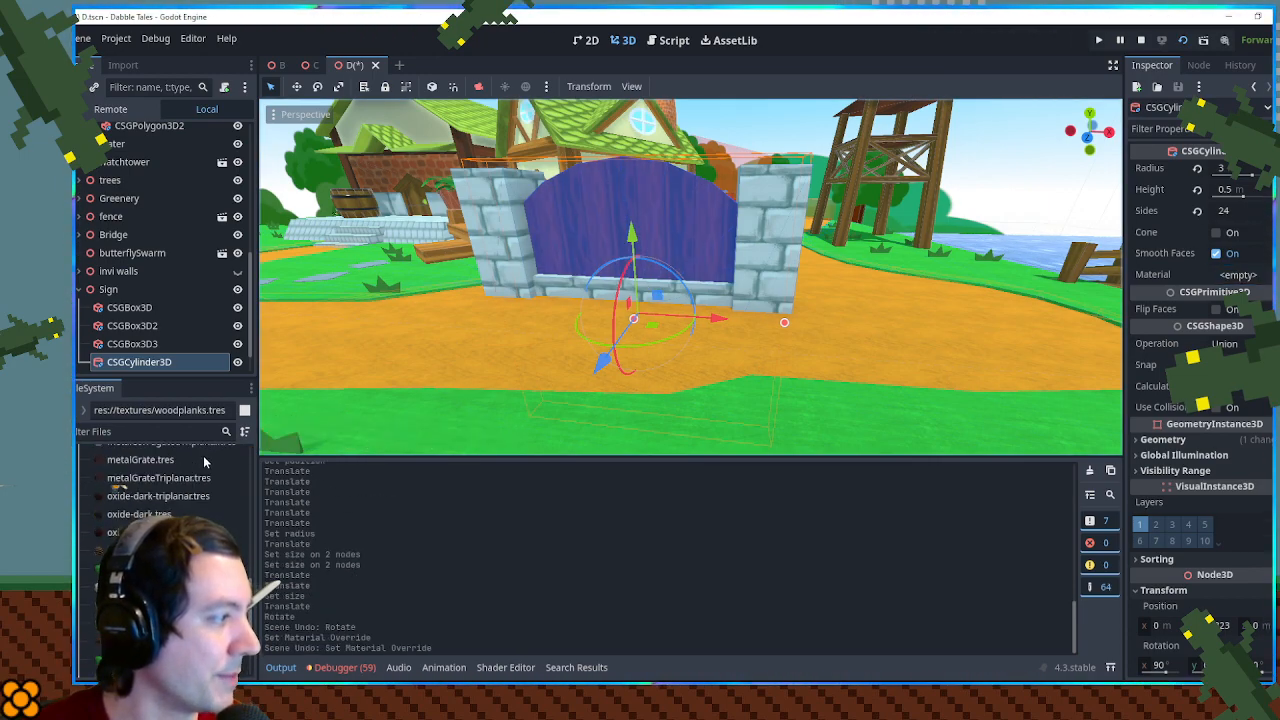
scroll(196, 466, up, 6)
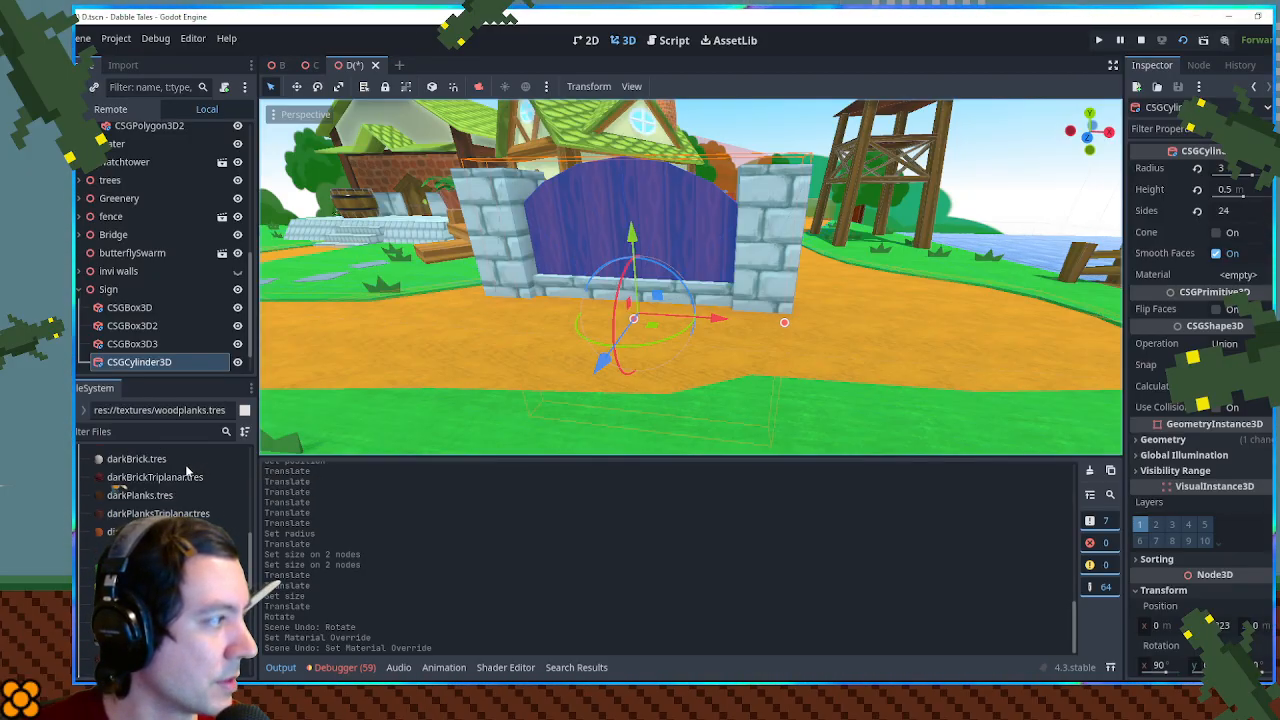
click(962, 174)
key(ctrl+s)
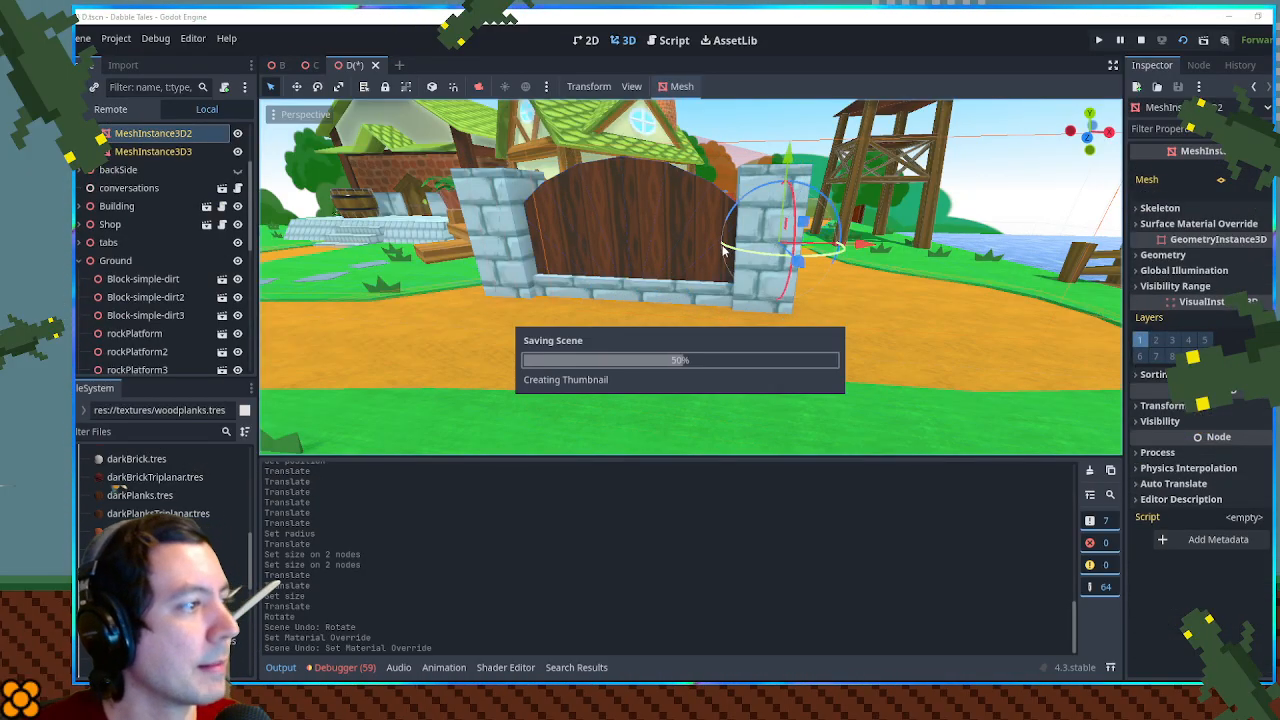
drag(545, 236, 556, 292)
click(1143, 44)
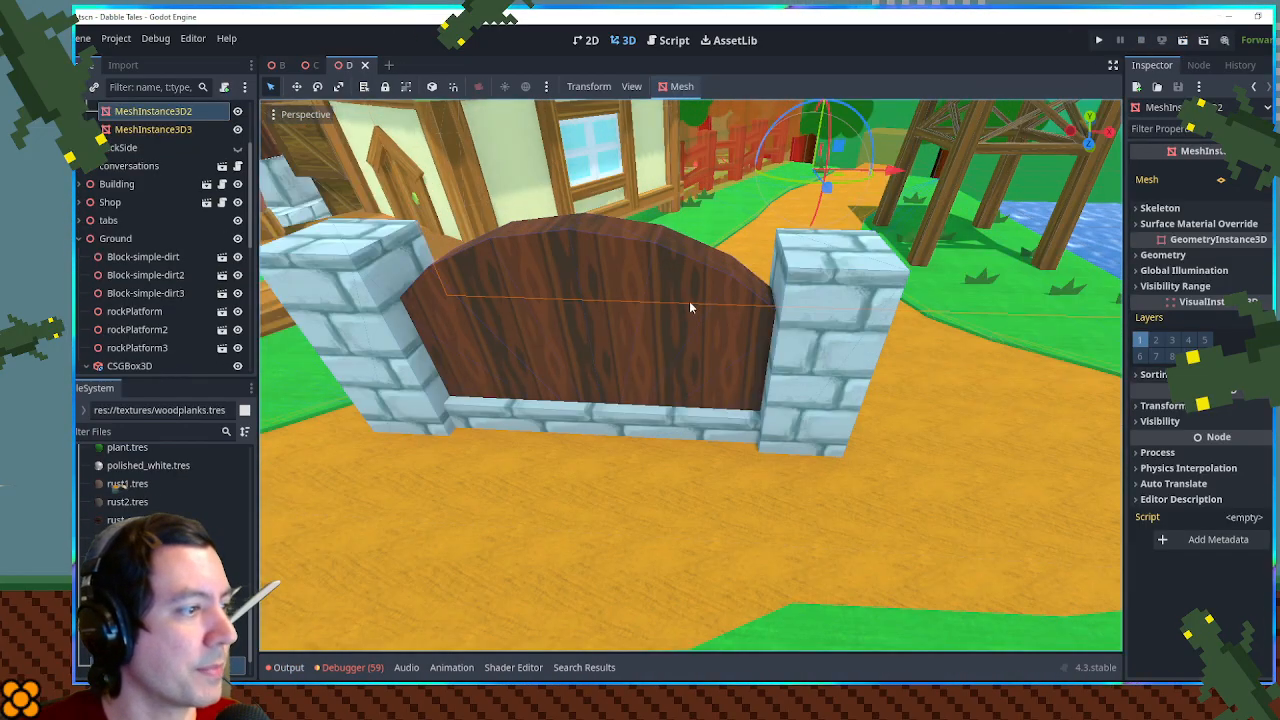
- Duplicate both stone end posts together and raise the copies above the originals
scroll(684, 302, down, 10)
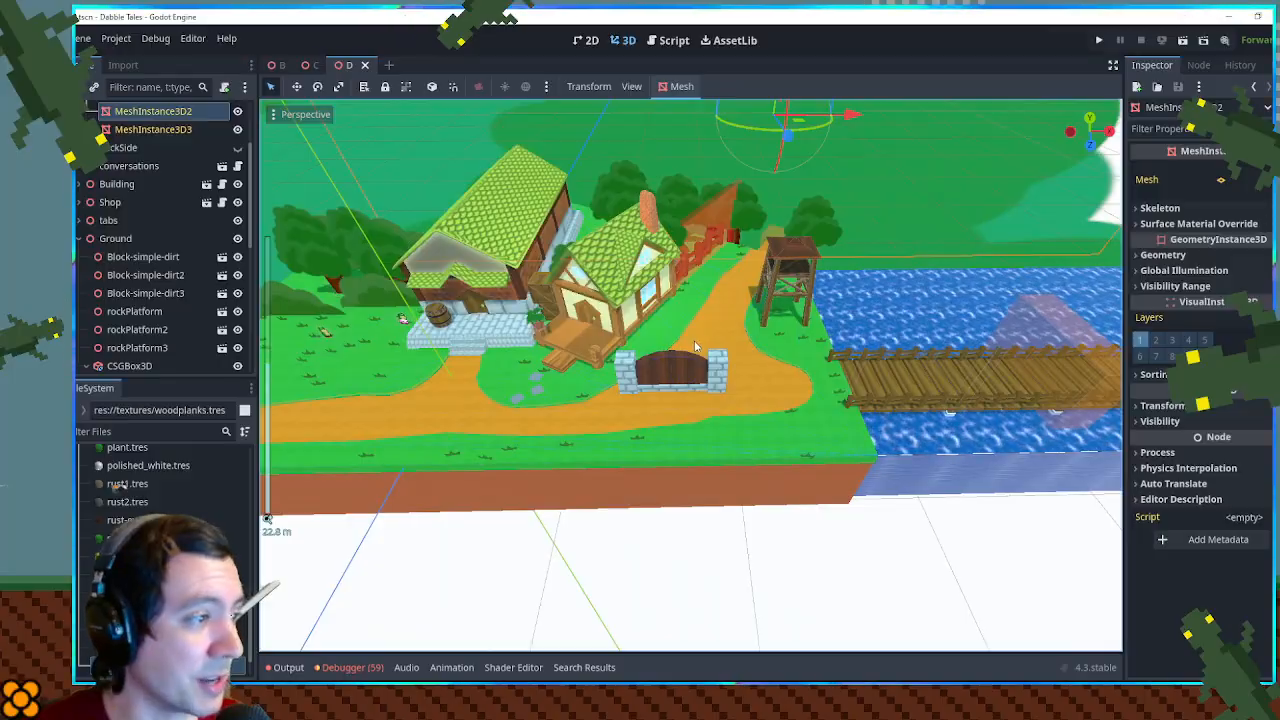
scroll(697, 345, up, 10)
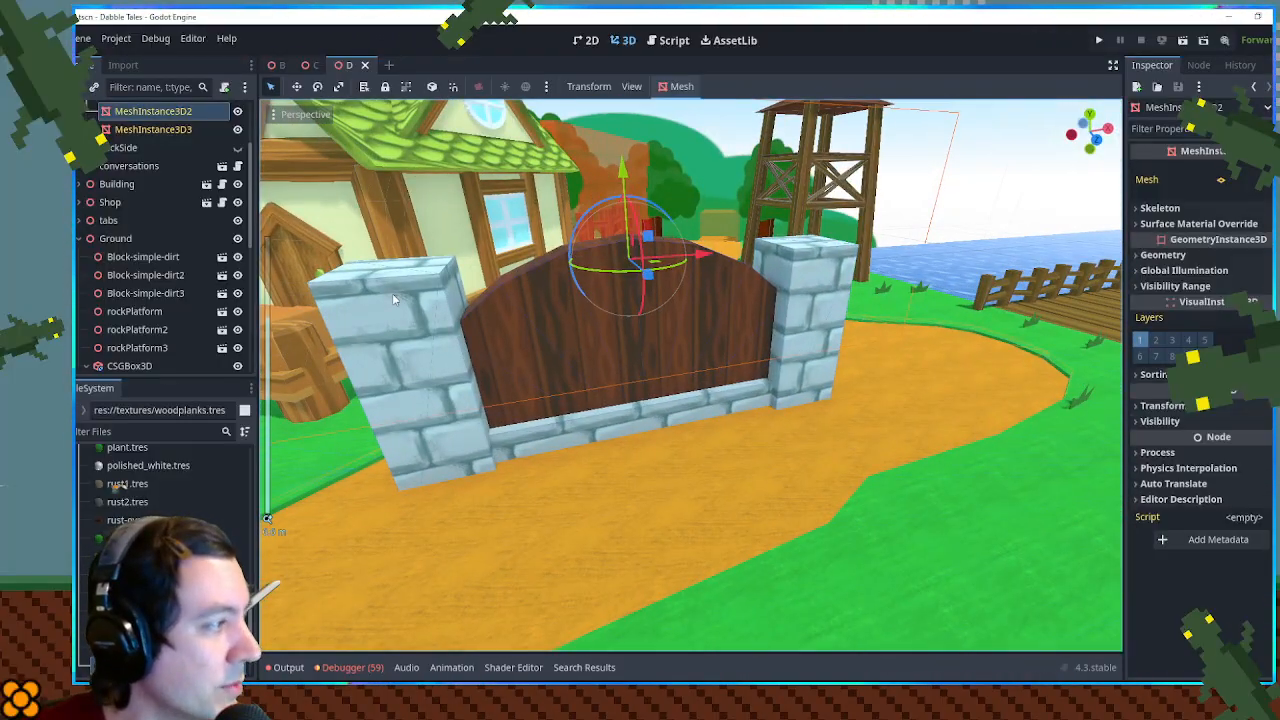
drag(521, 280, 474, 311)
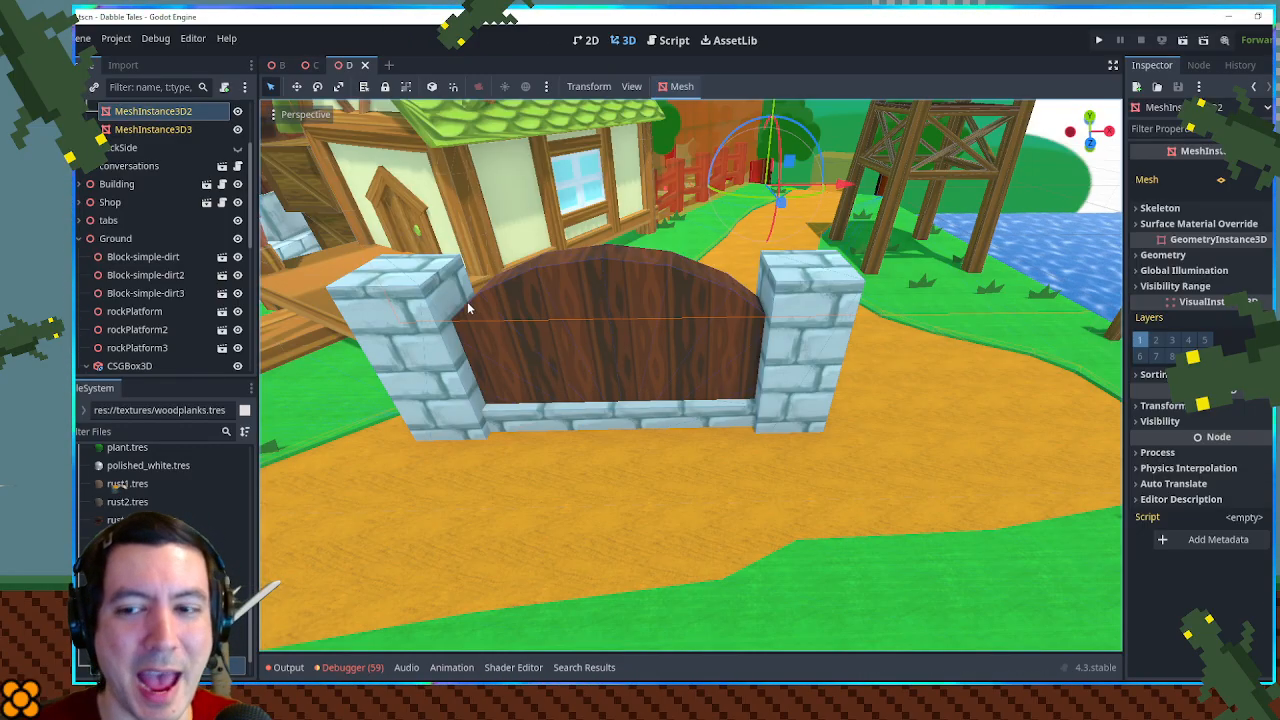
scroll(467, 301, up, 5)
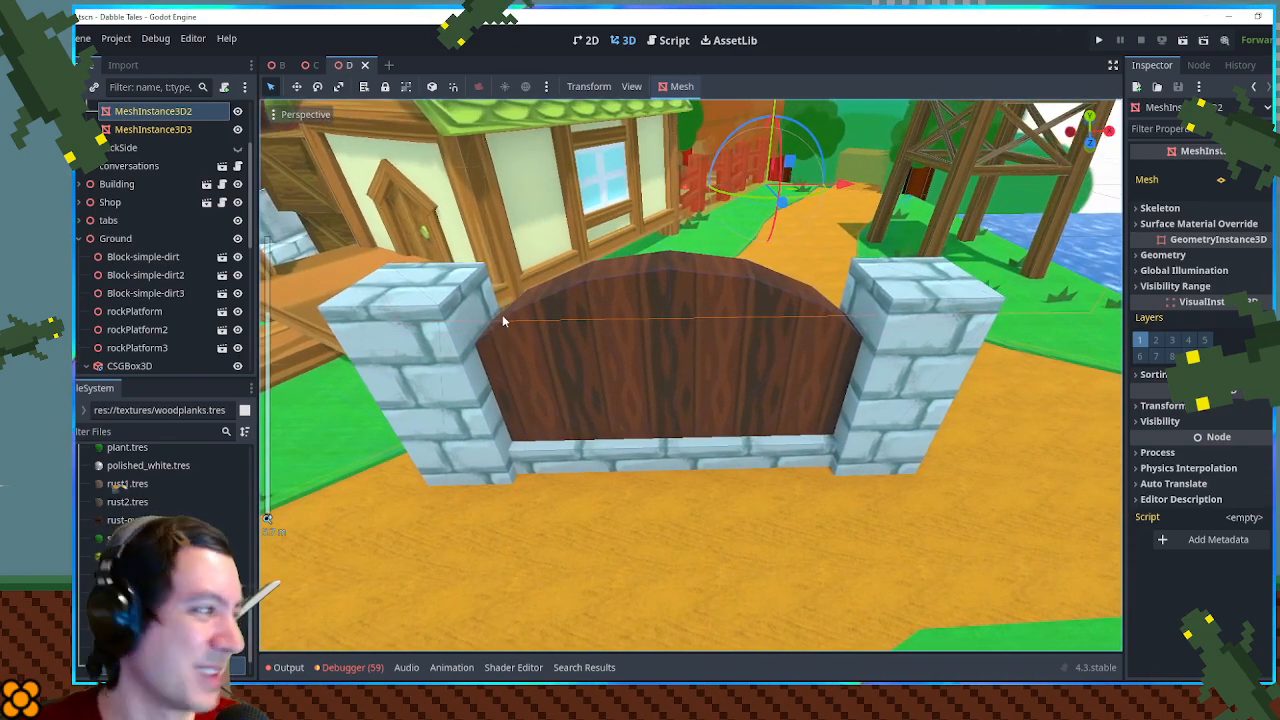
click(450, 347)
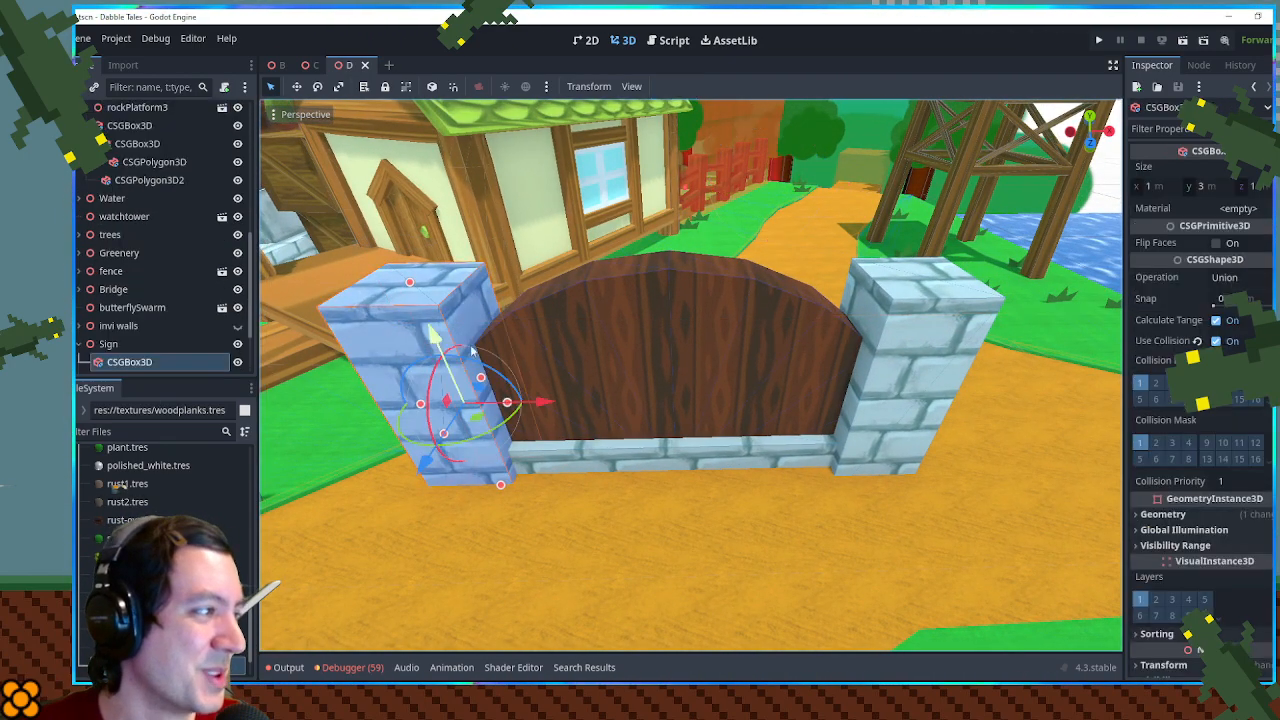
click(902, 379)
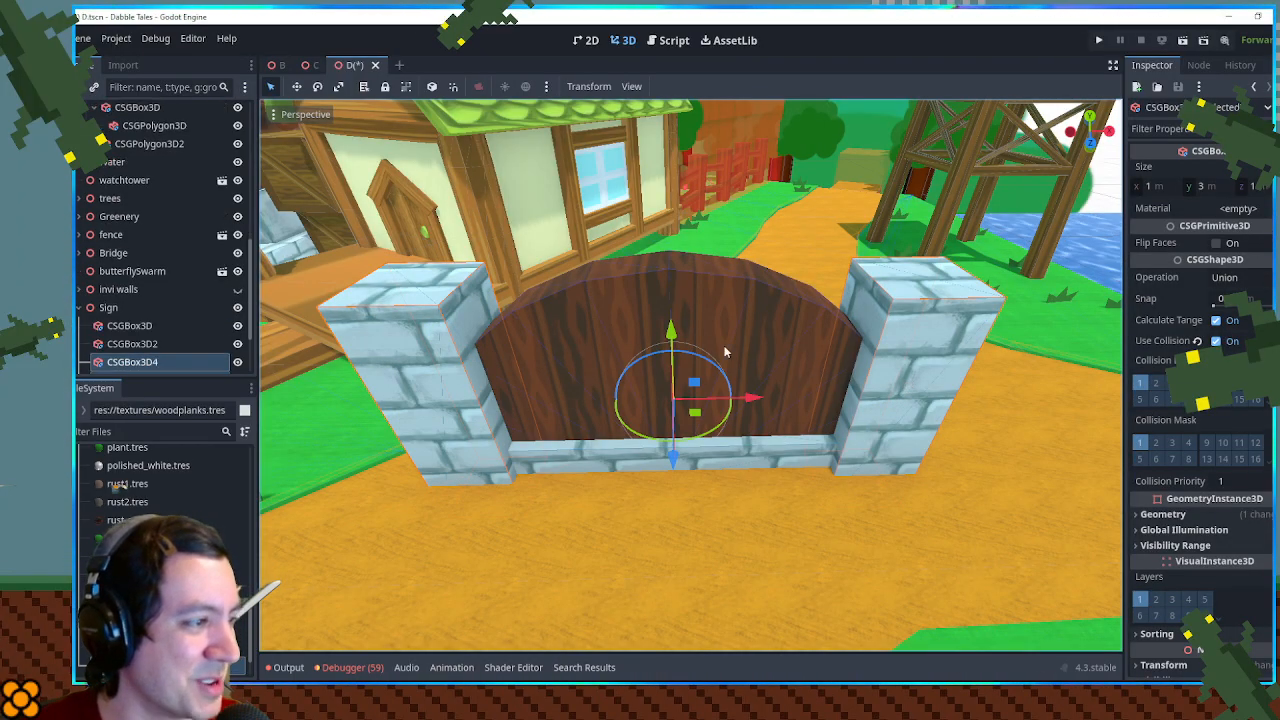
drag(678, 340, 686, 252)
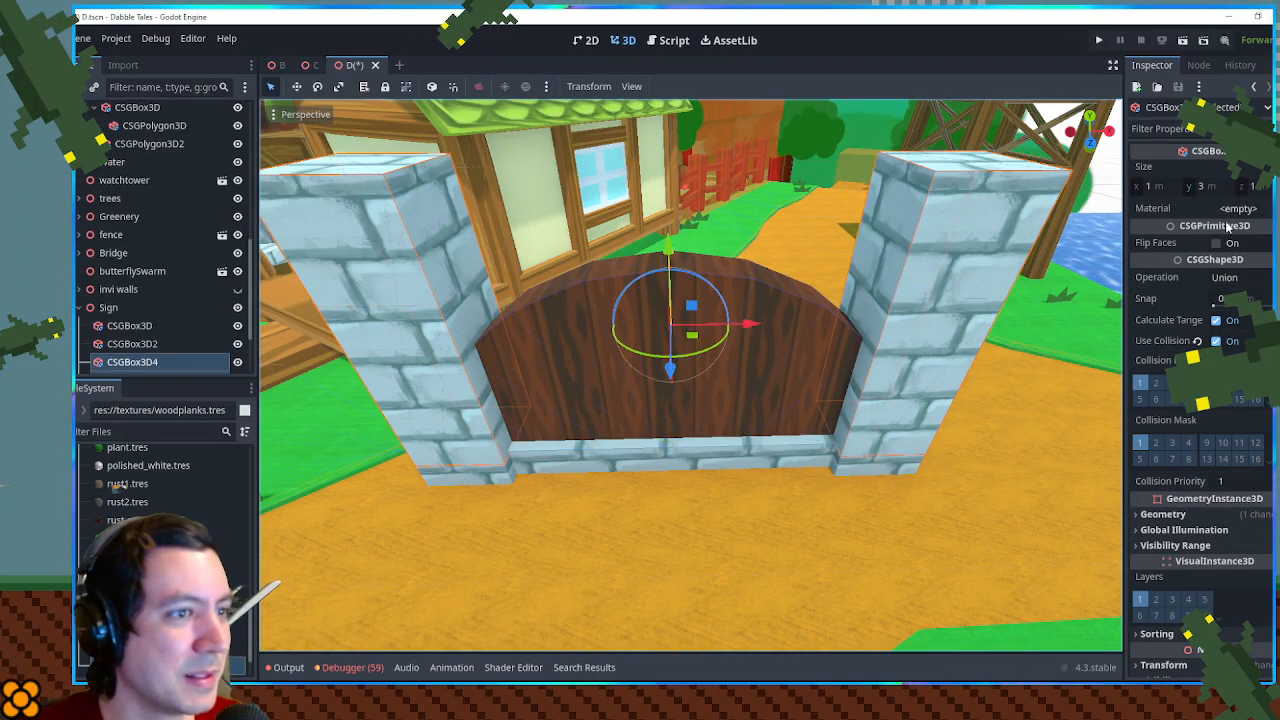
- Resize the two post copies into flat caps, with an X size of 1.1 m and a Y size of 0.5 m
click(1158, 185)
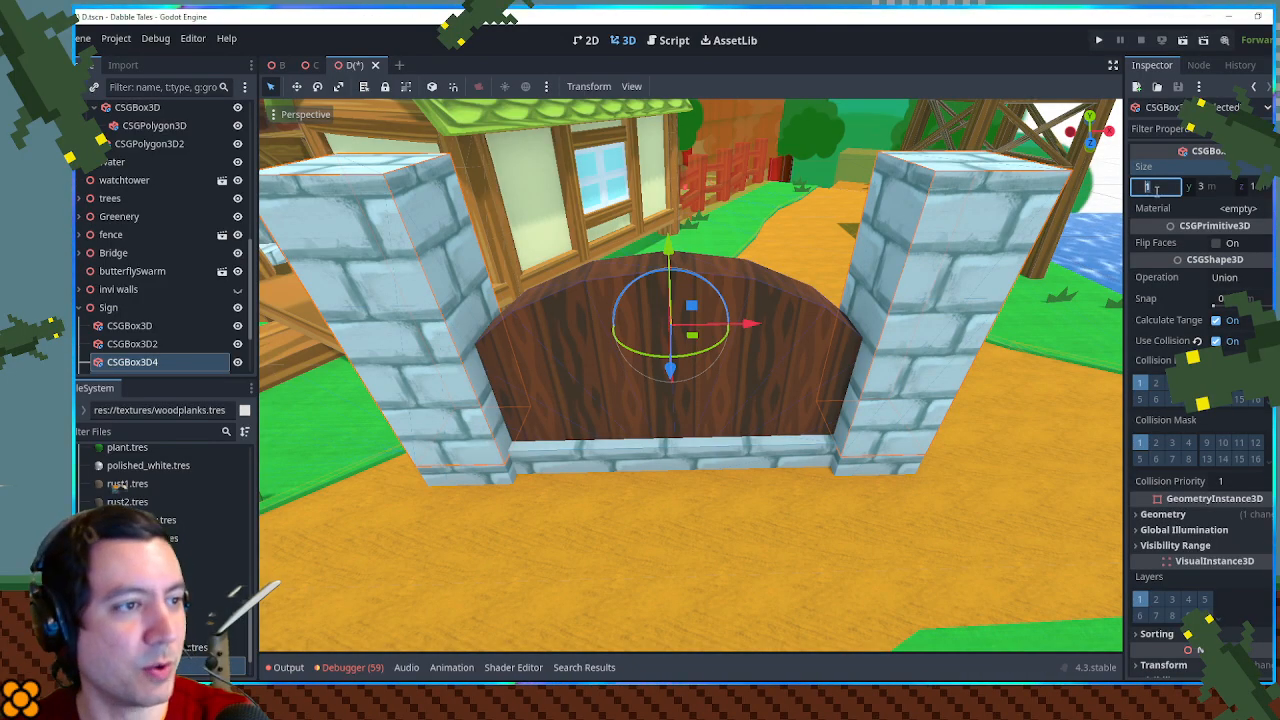
text(1.1)
click(1254, 186)
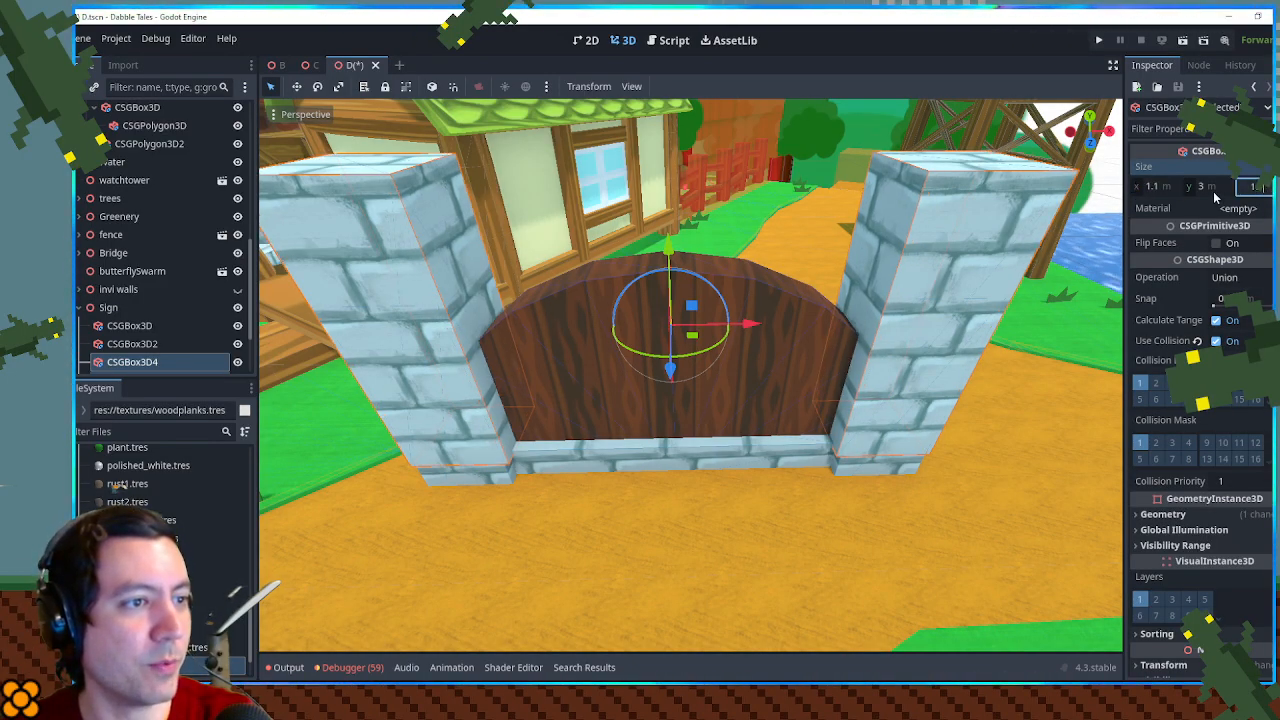
text(1)
click(1214, 188)
text(.5)
key(Return)
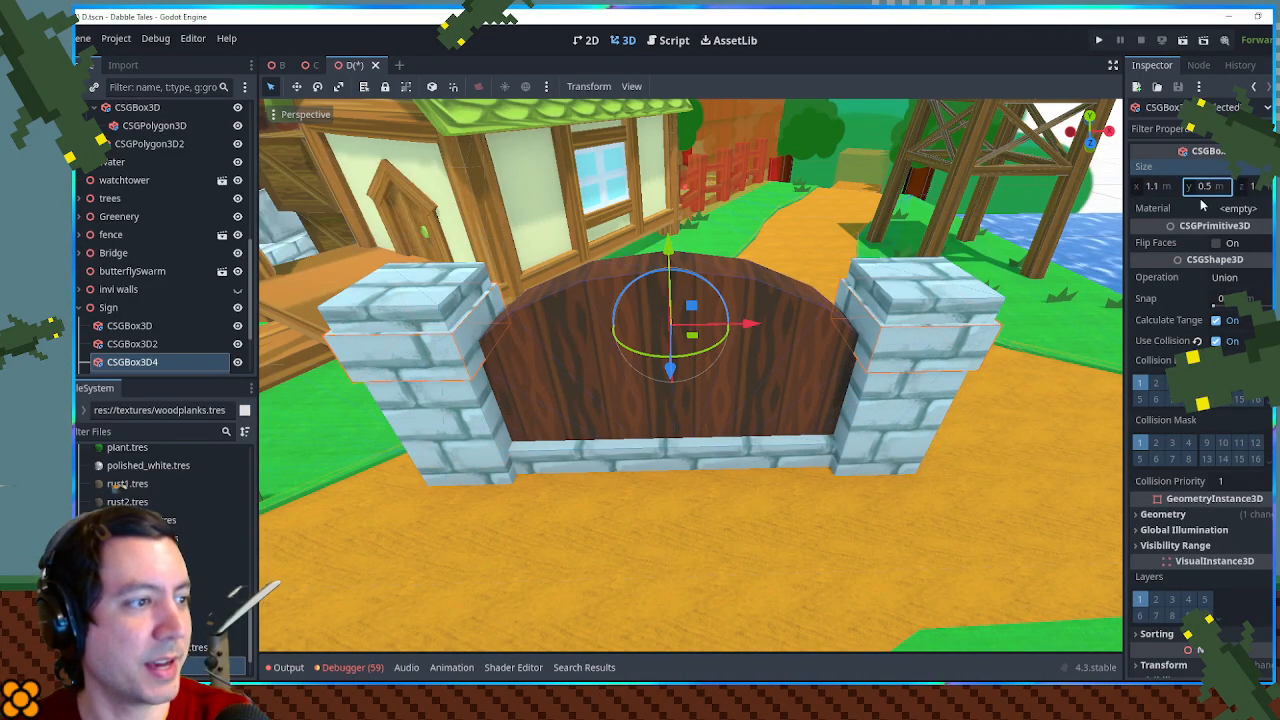
- Raise the two caps to the tops of the posts and set their X and Z sizes to 1.2 m
drag(669, 270, 671, 205)
drag(709, 397, 808, 317)
click(1151, 186)
click(1259, 190)
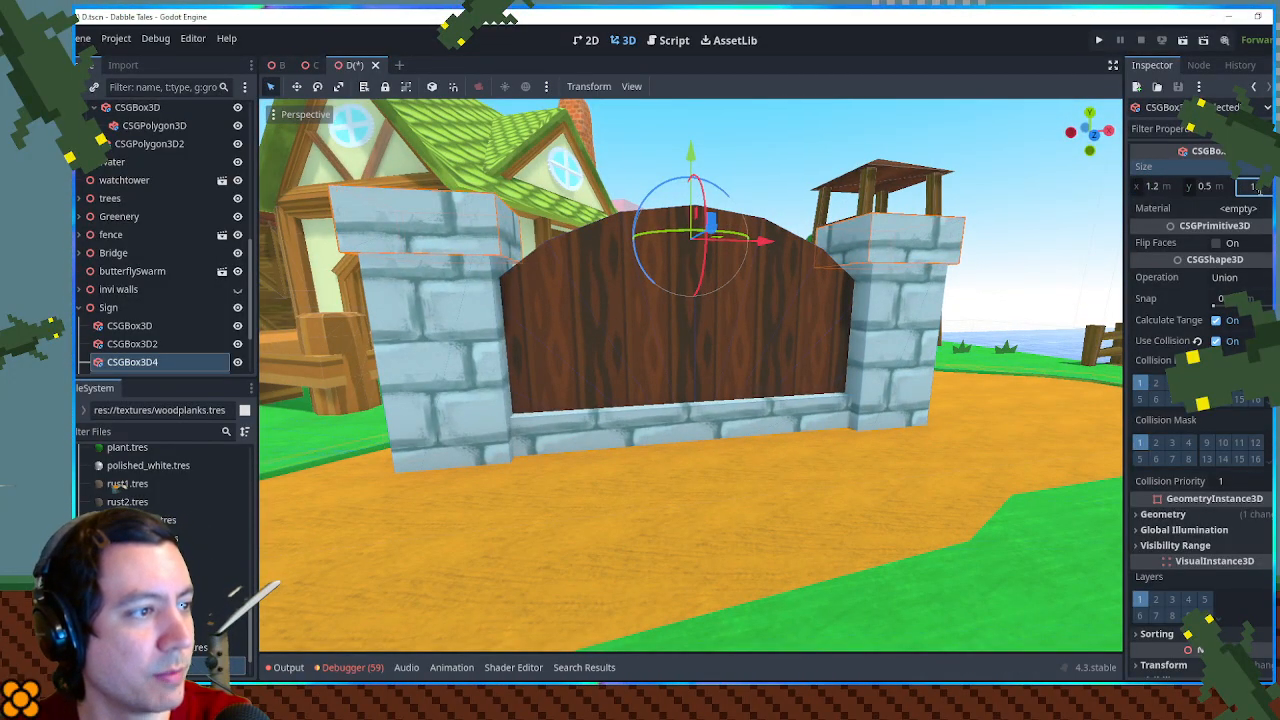
text(1.2)
key(Return)
- Try brick.tres and other brick materials on the post caps and undo the change
drag(924, 228, 884, 249)
scroll(244, 346, down, 3)
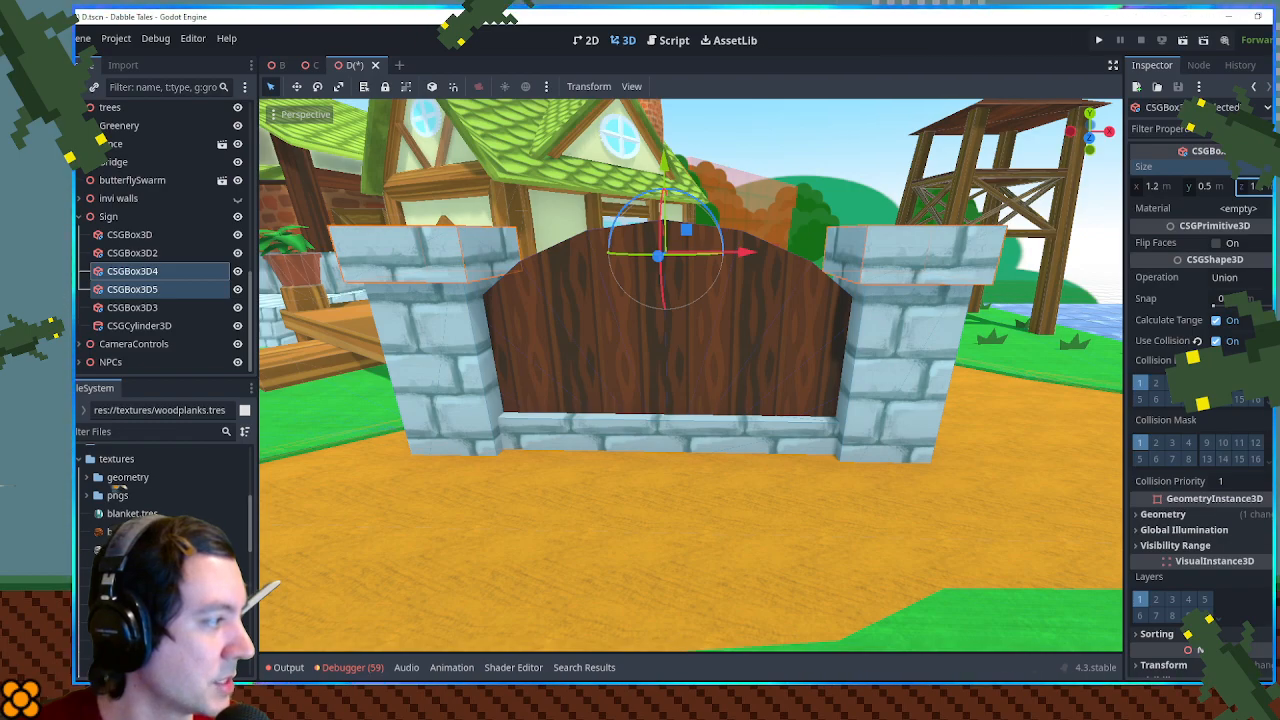
drag(343, 242, 414, 240)
key(ctrl+z)
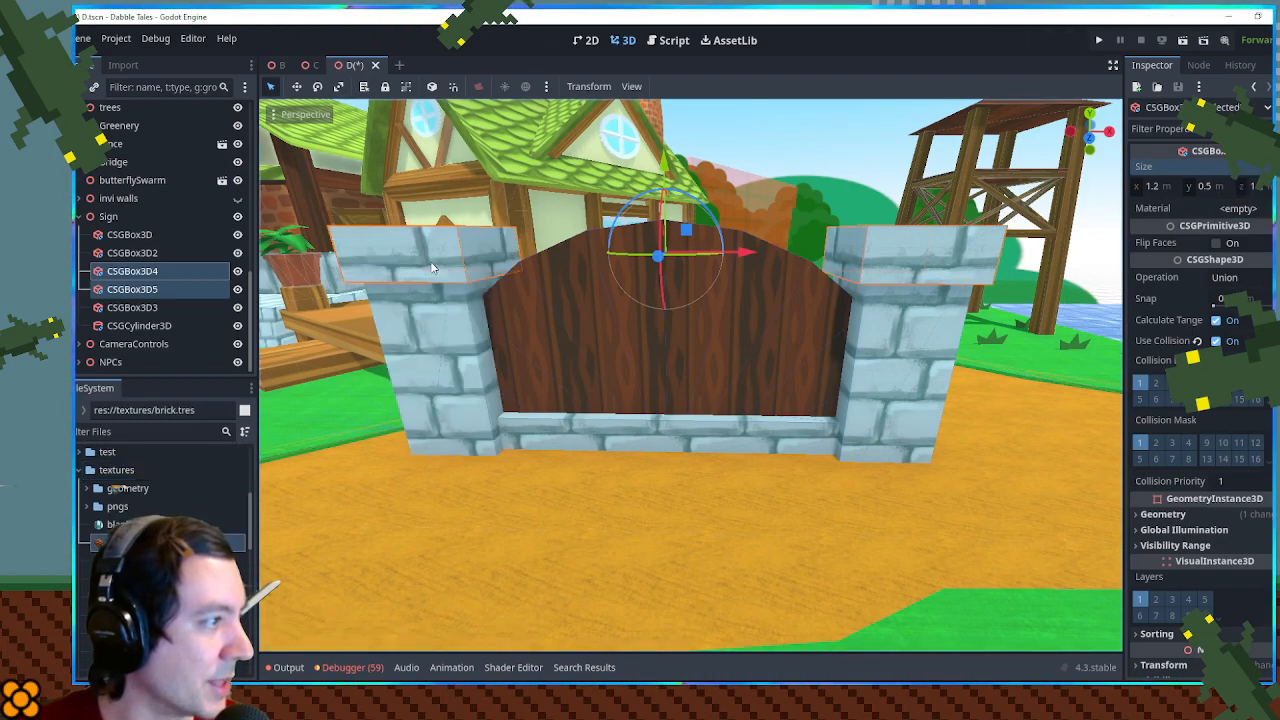
scroll(116, 488, down, 3)
drag(150, 567, 329, 489)
scroll(115, 486, down, 2)
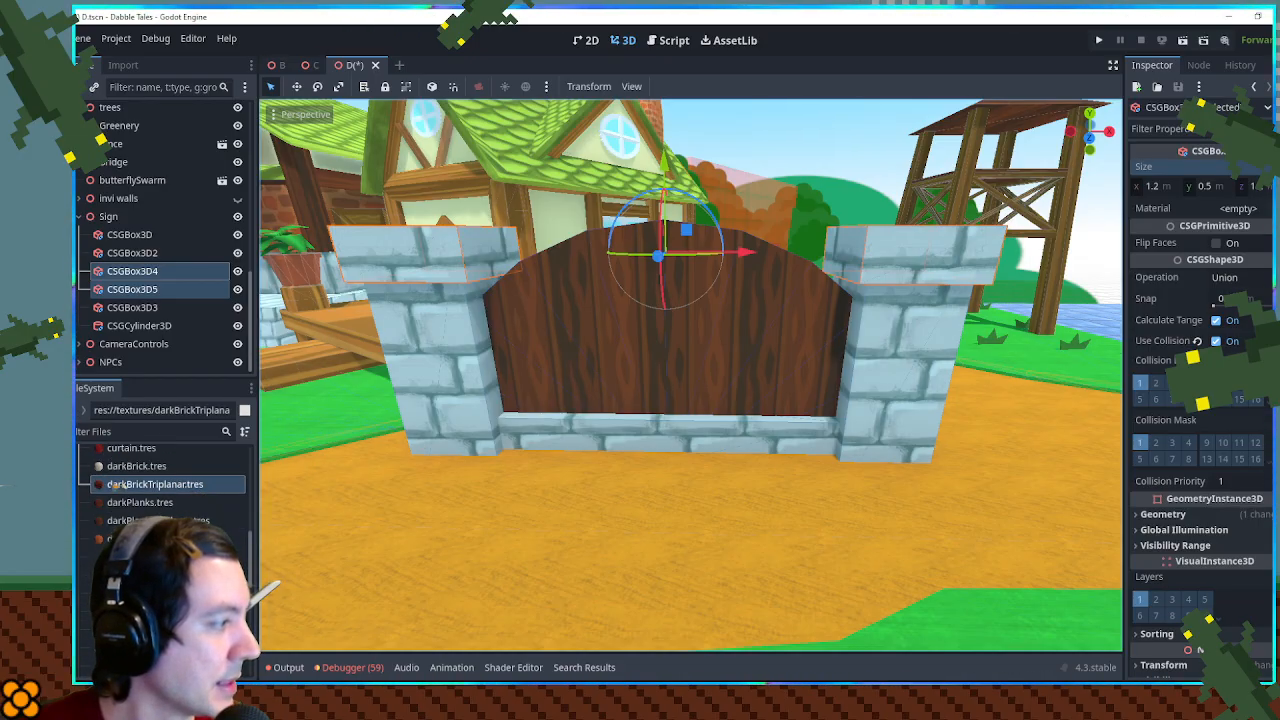
scroll(115, 486, down, 3)
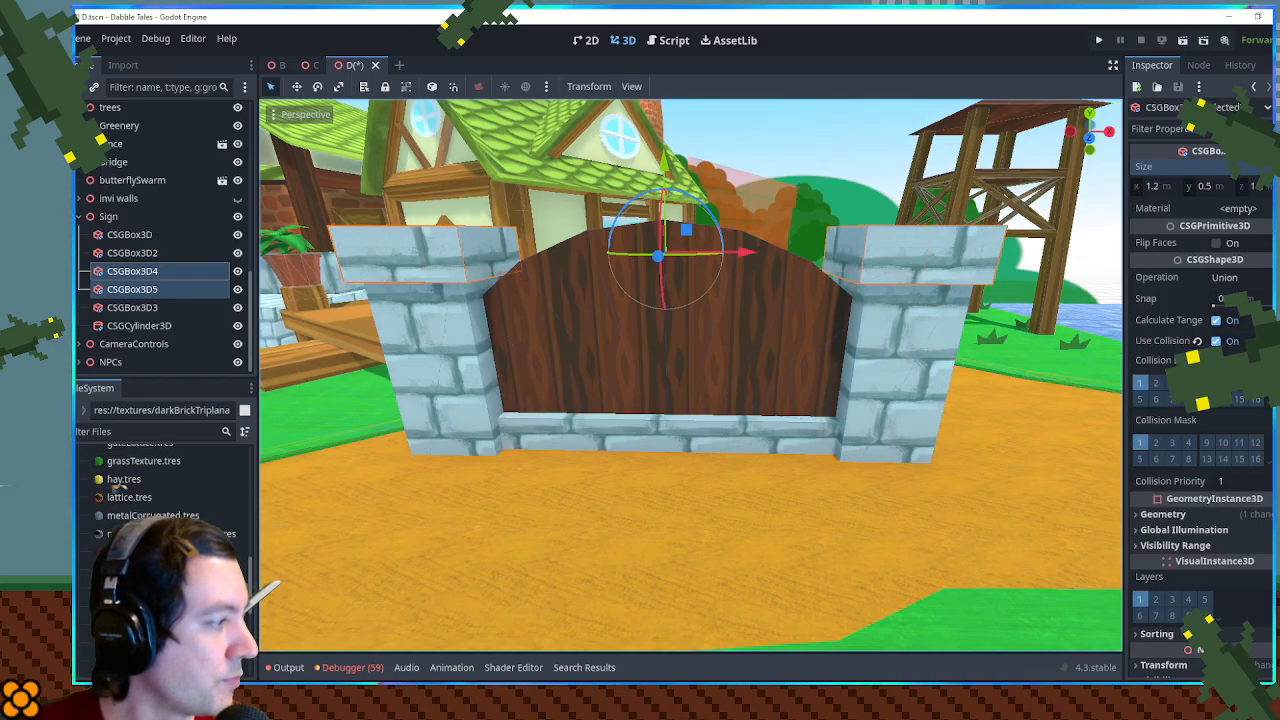
- Move the whole Sign node off the path to the grass at the village's far end, beyond the large green-roofed building
scroll(450, 466, down, 5)
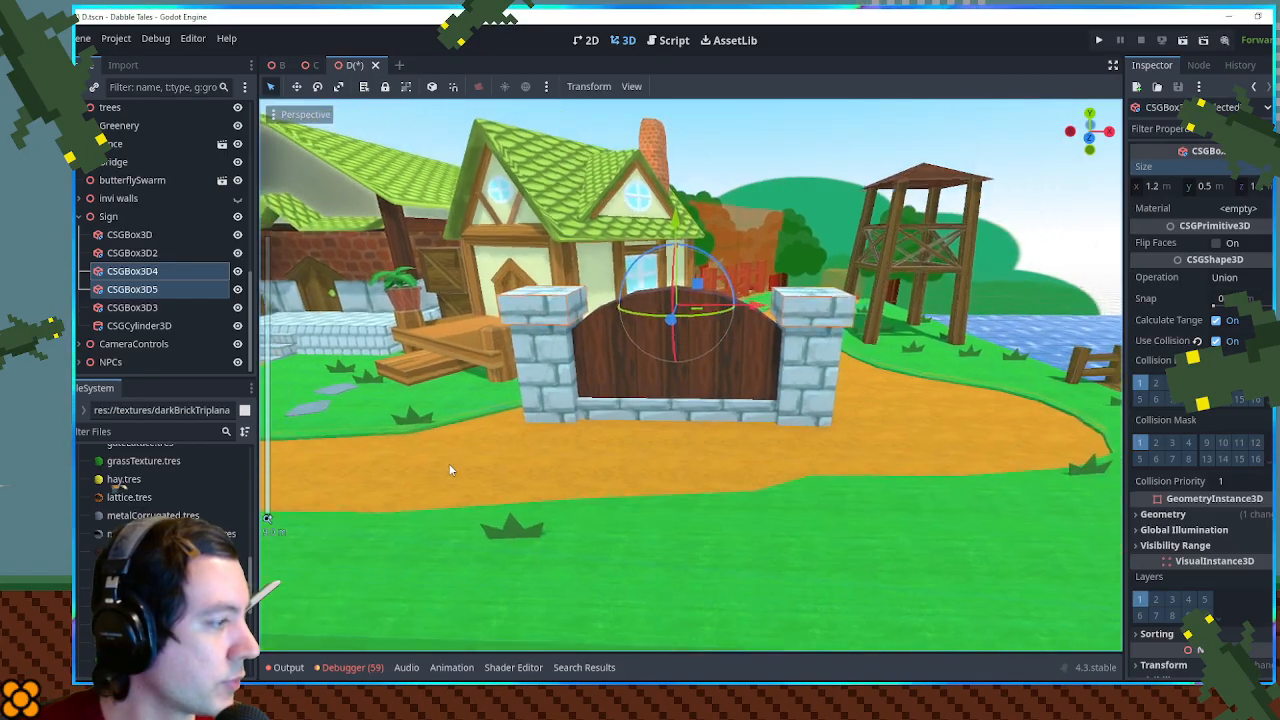
drag(595, 235, 615, 285)
scroll(545, 343, down, 10)
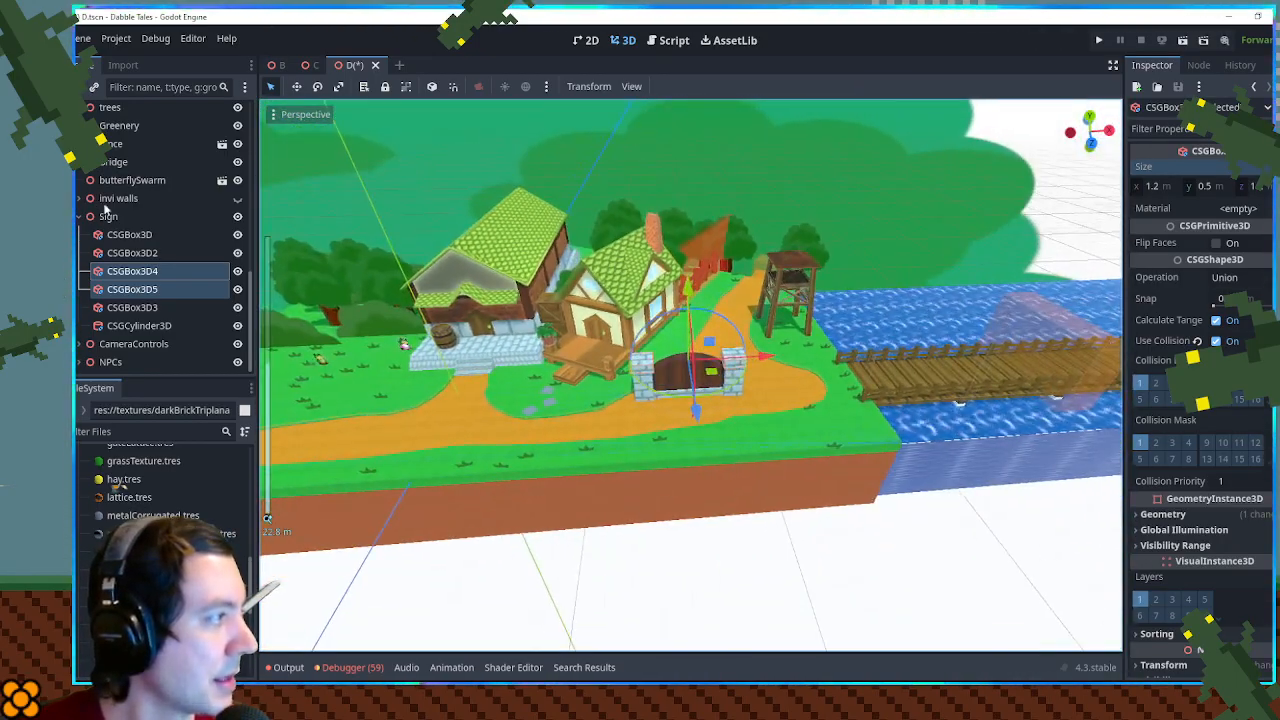
click(109, 217)
drag(508, 190, 513, 307)
scroll(514, 308, down, 9)
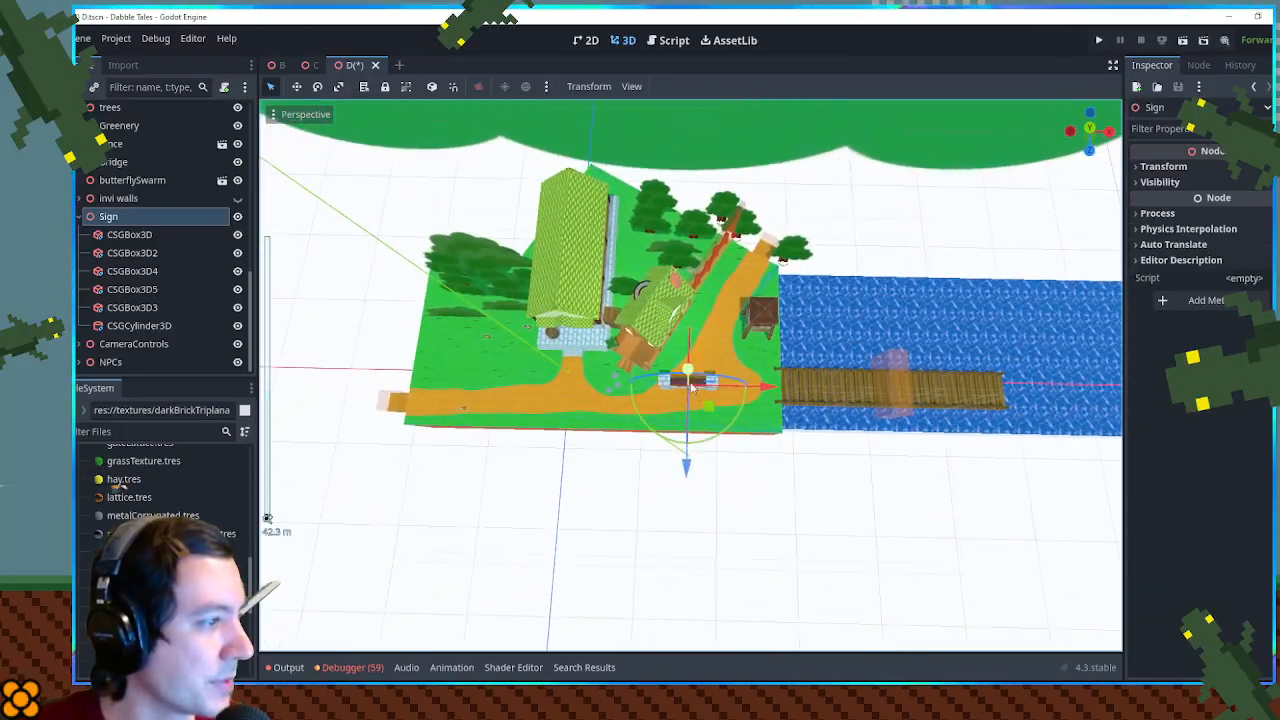
drag(707, 401, 461, 349)
scroll(461, 349, up, 10)
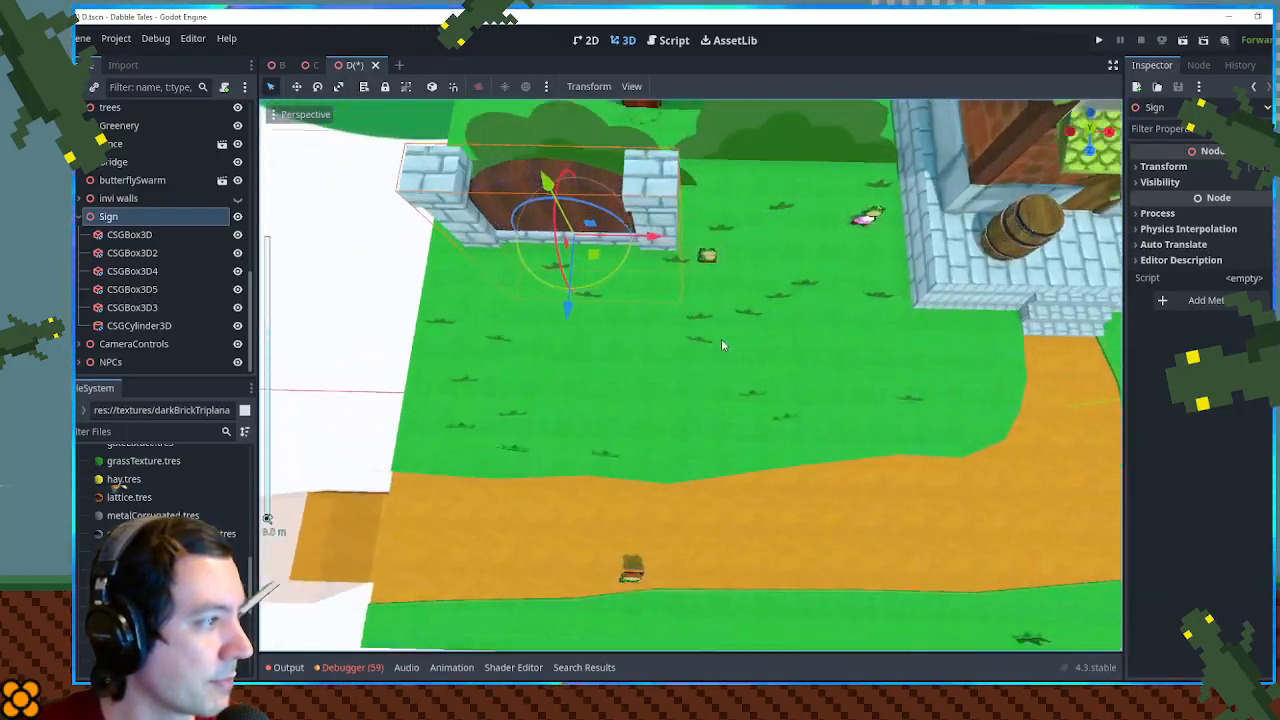
- Turn the sign slightly toward the path and fine-tune its position near the back edge of the grass
drag(721, 340, 696, 470)
drag(710, 396, 684, 362)
drag(777, 362, 730, 348)
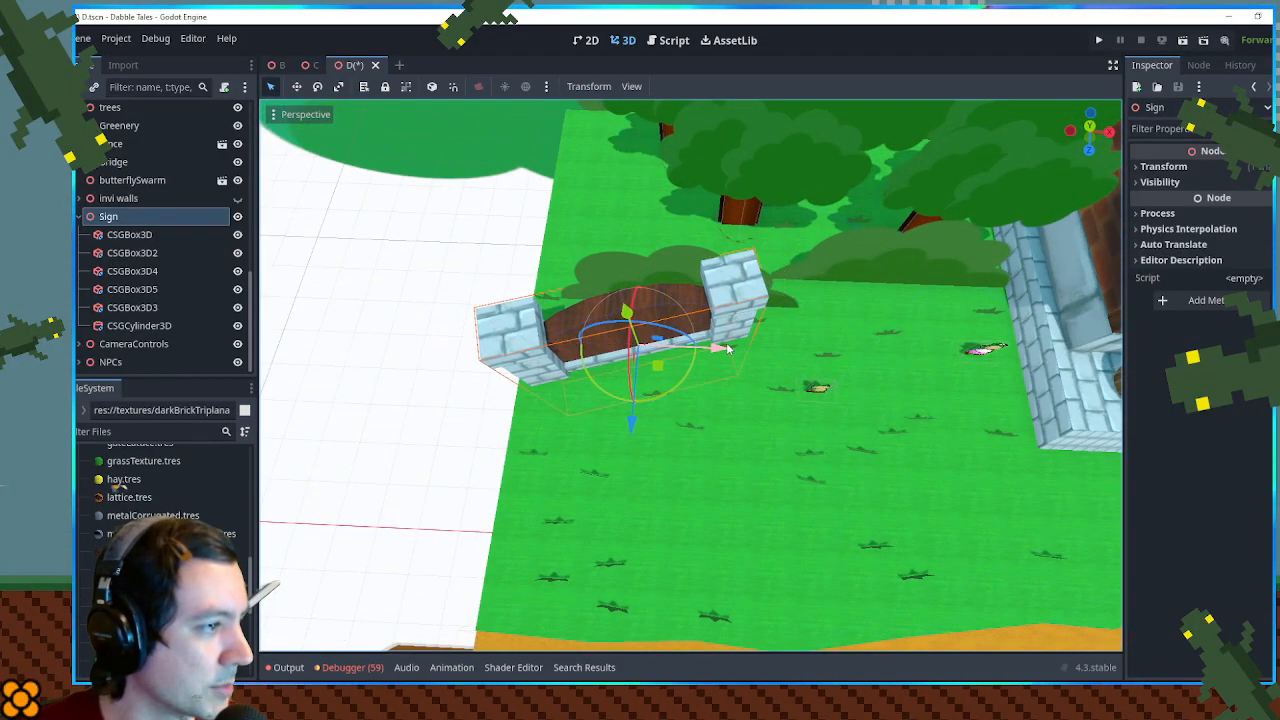
drag(622, 401, 633, 377)
drag(631, 452, 631, 455)
drag(716, 441, 538, 374)
scroll(140, 268, up, 3)
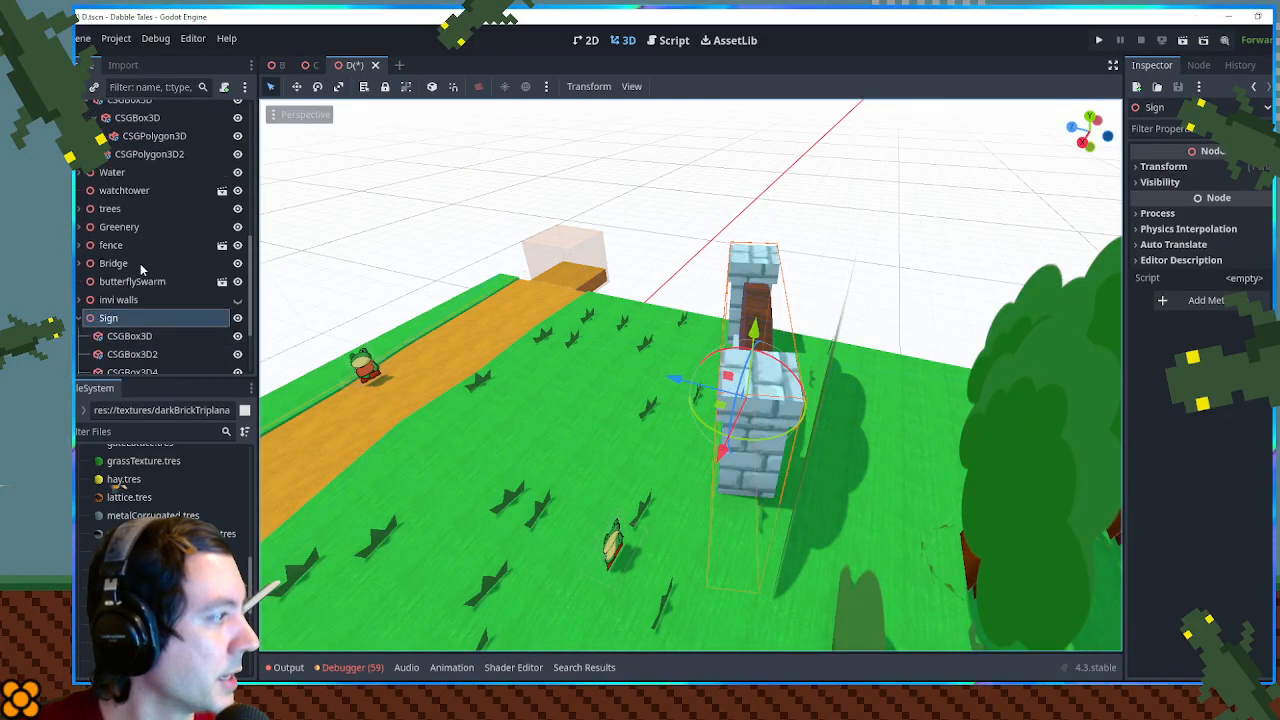
- Show the invisible walls to check the sign against them, hide them again, and save the scene
click(237, 301)
drag(535, 298, 283, 325)
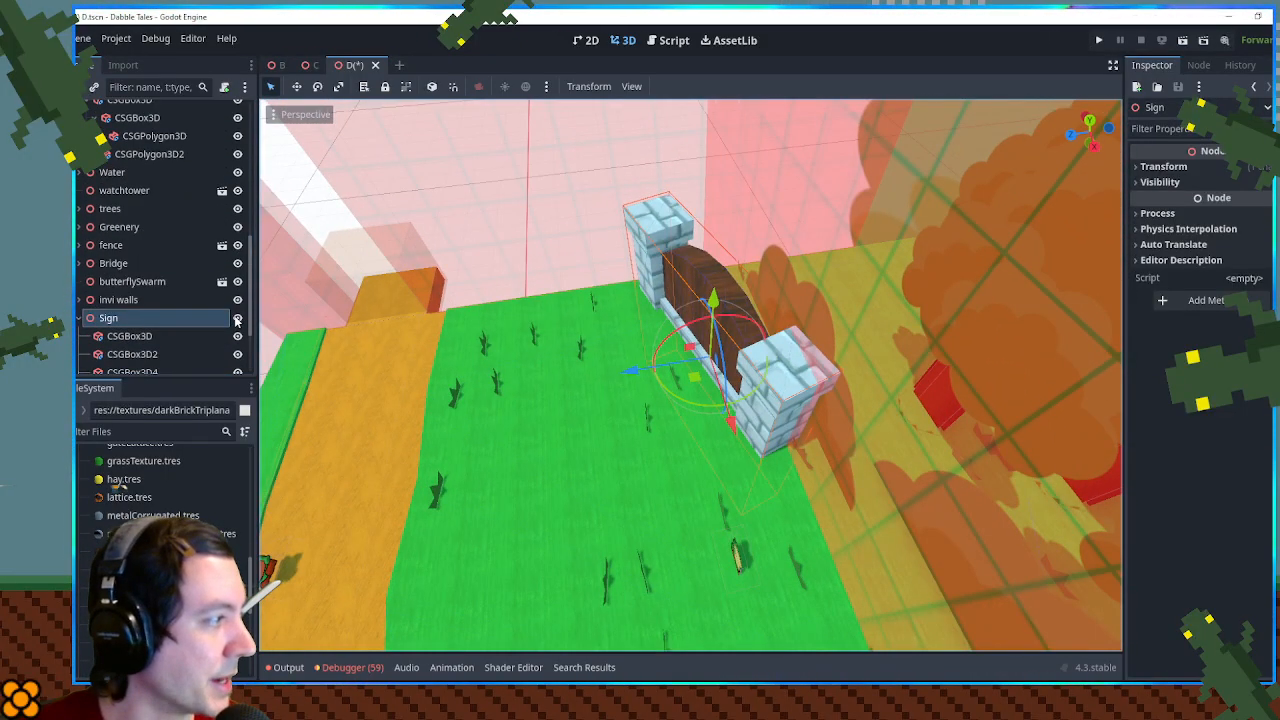
click(237, 318)
click(237, 318)
click(237, 300)
drag(400, 321, 638, 263)
scroll(649, 295, down, 2)
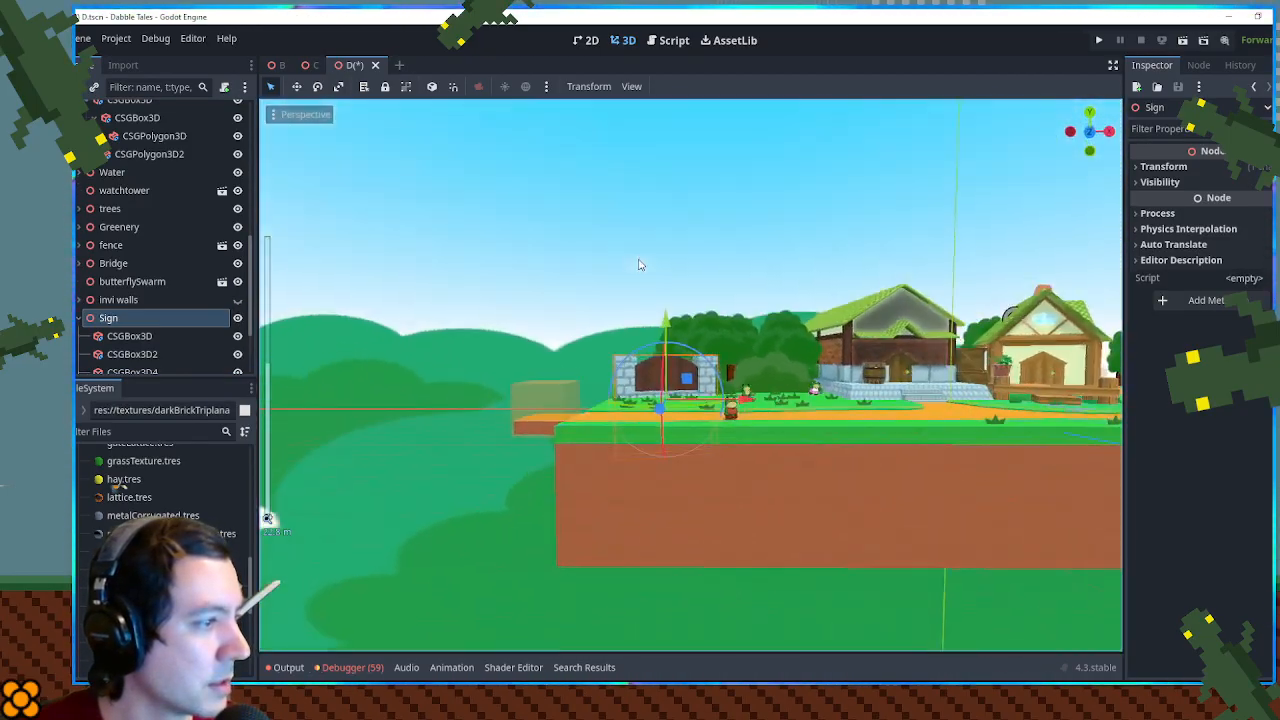
key(ctrl+s)
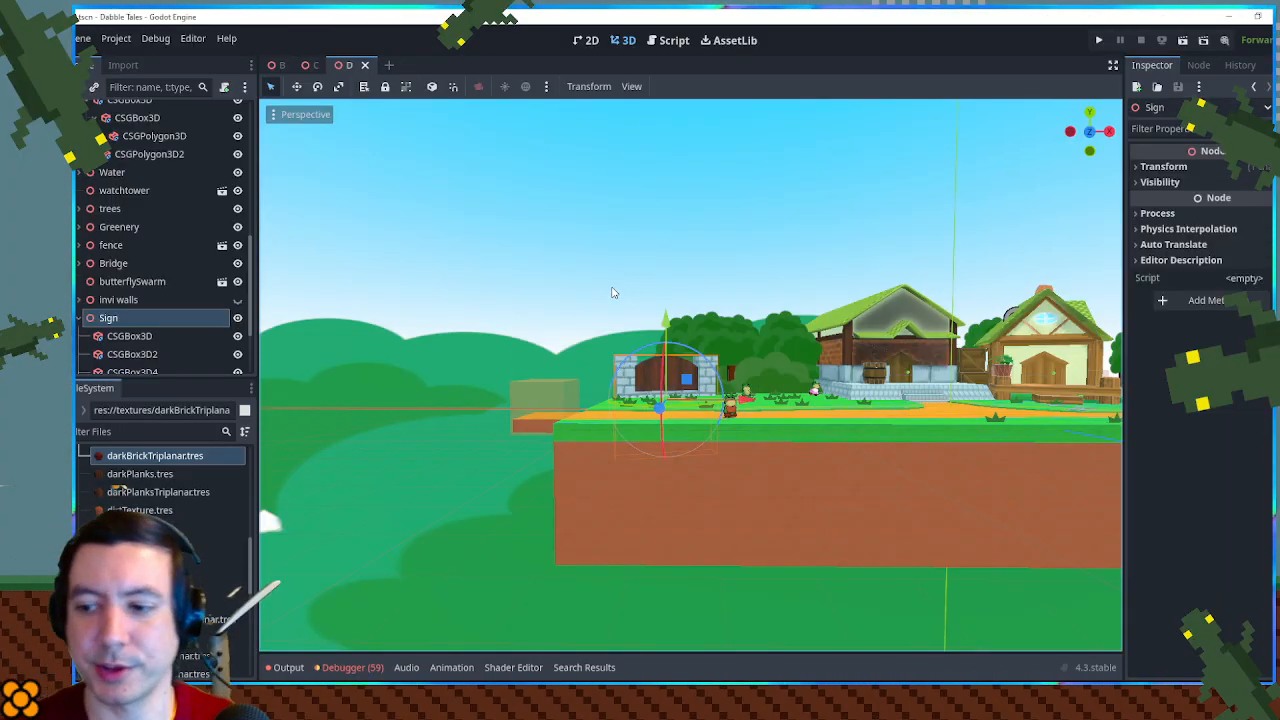
- Run the game and walk the characters around the sign to inspect it, and close the game window
key(F5)
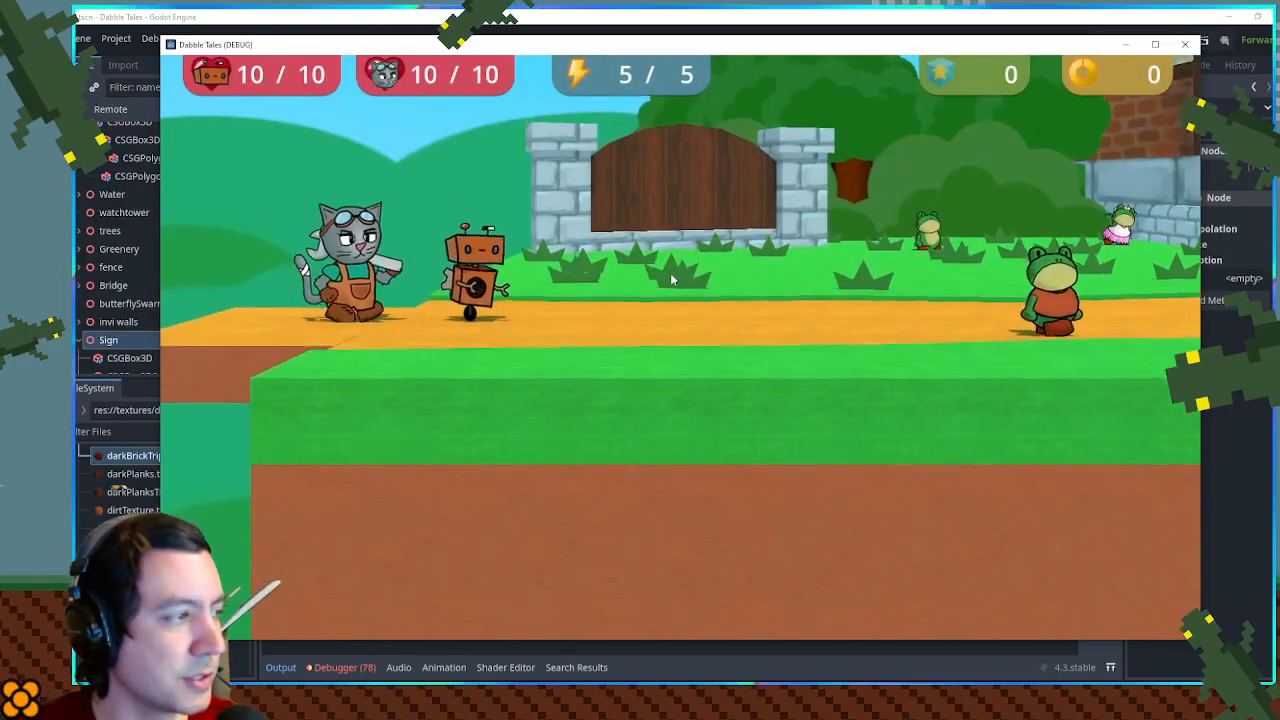
key(a)
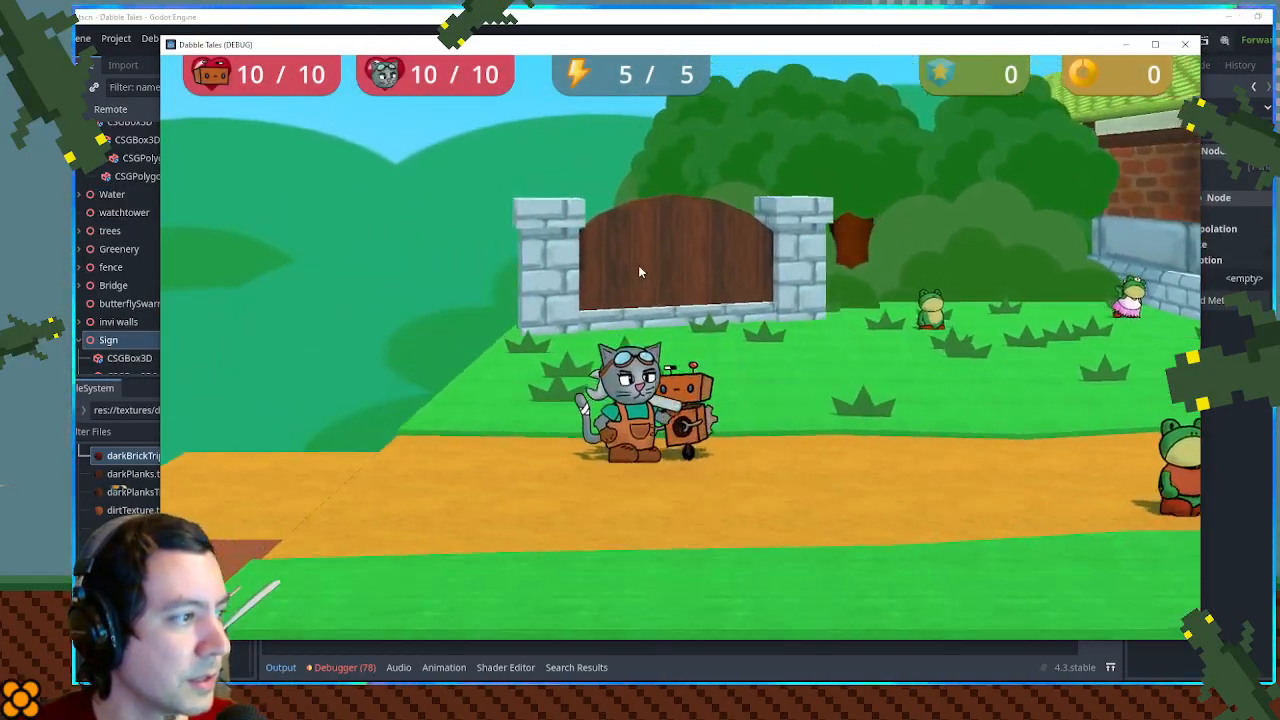
key(w)
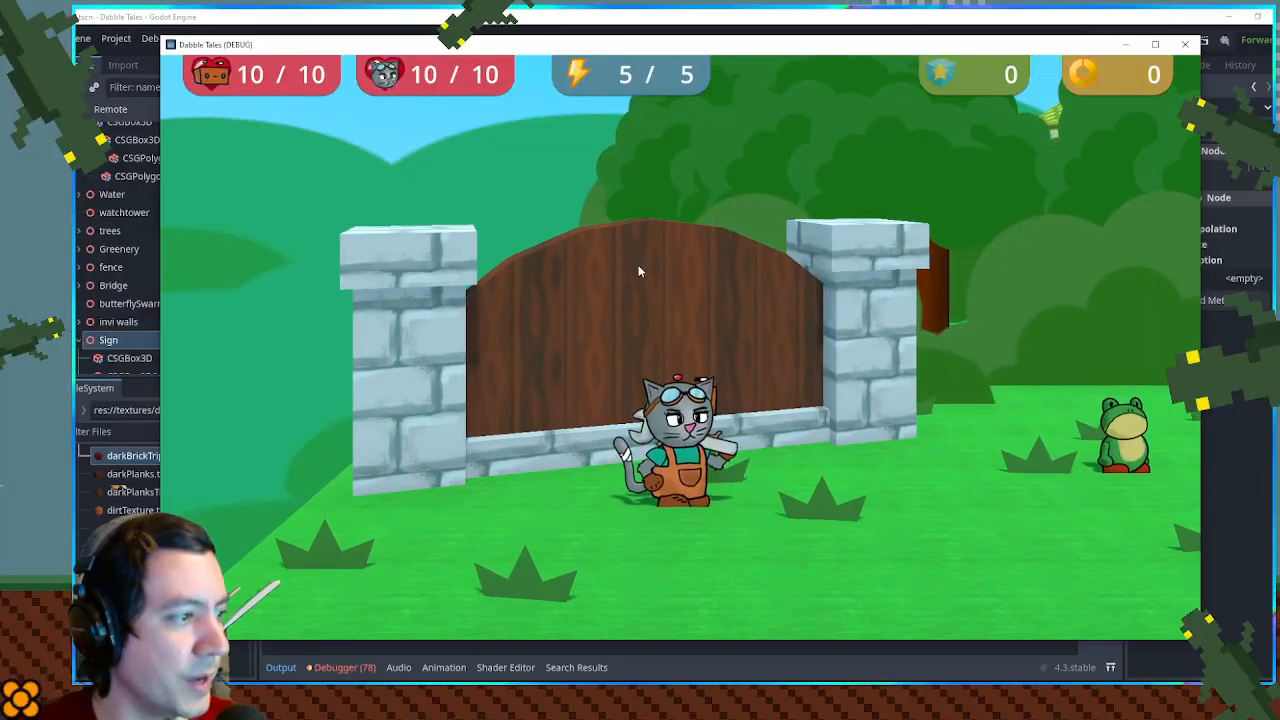
key(d)
key(s)
key(a)
key(s)
key(d)
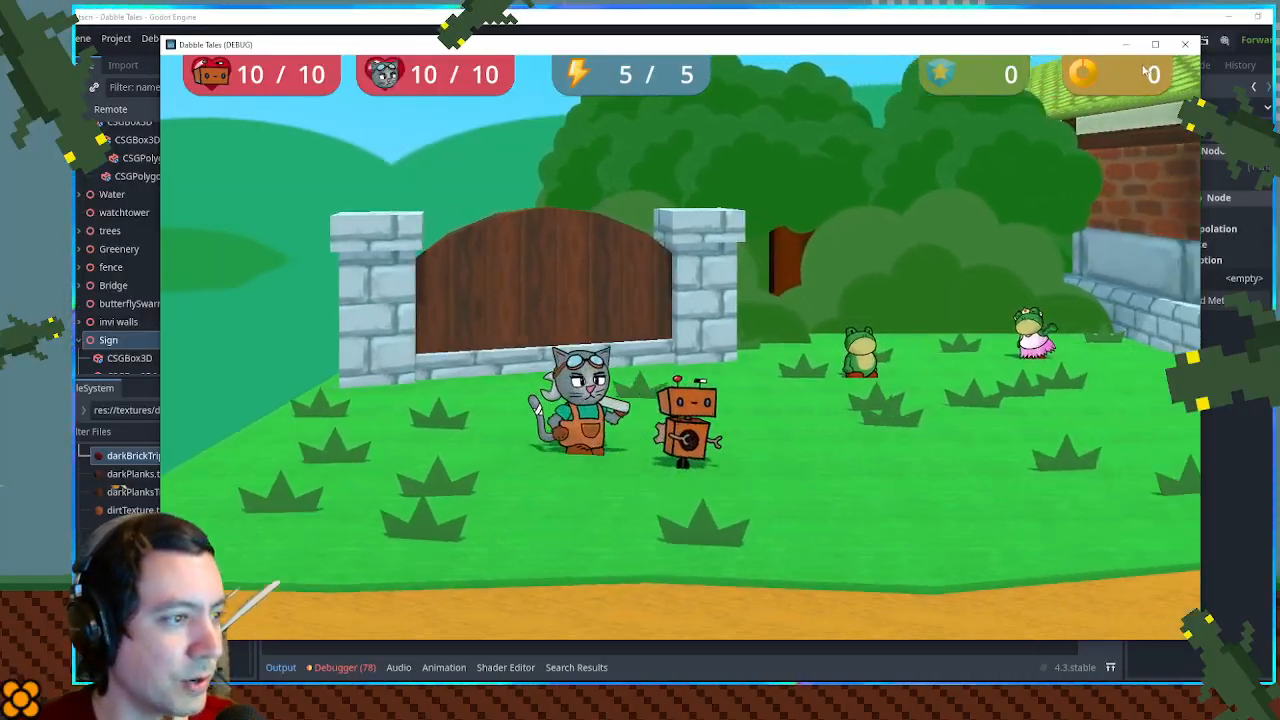
key(w)
key(a)
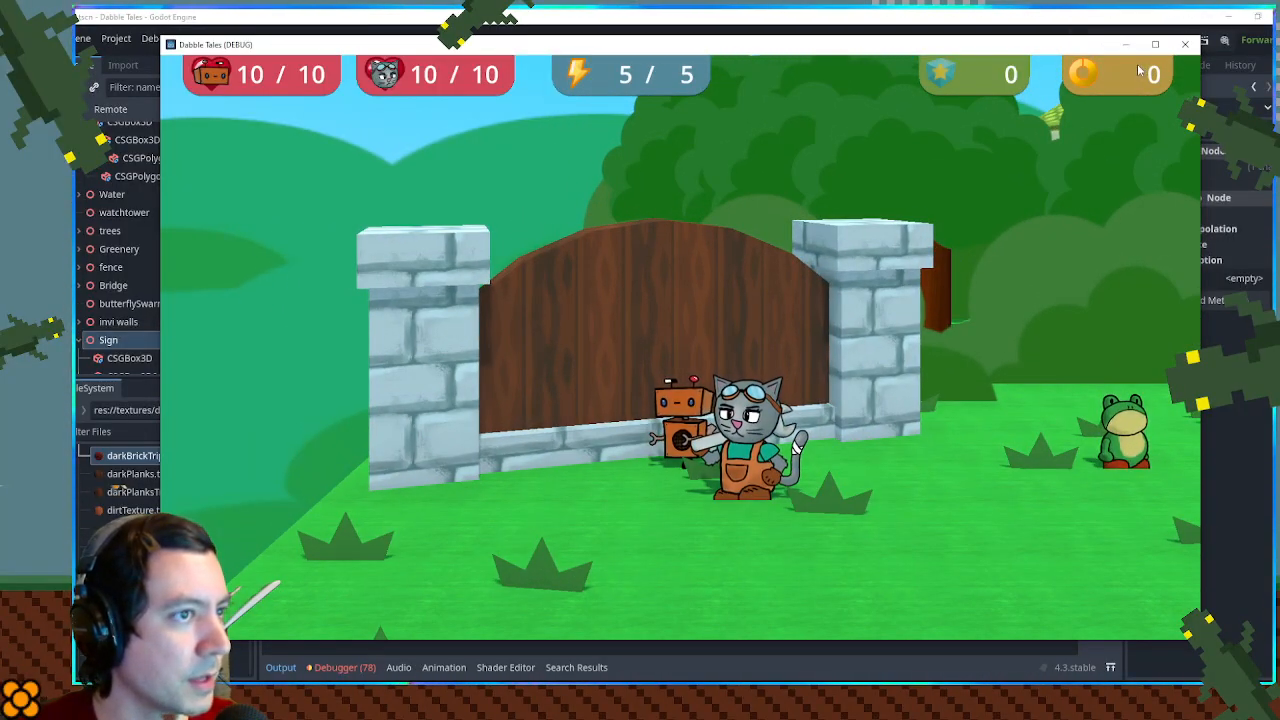
key(d)
key(w)
key(s)
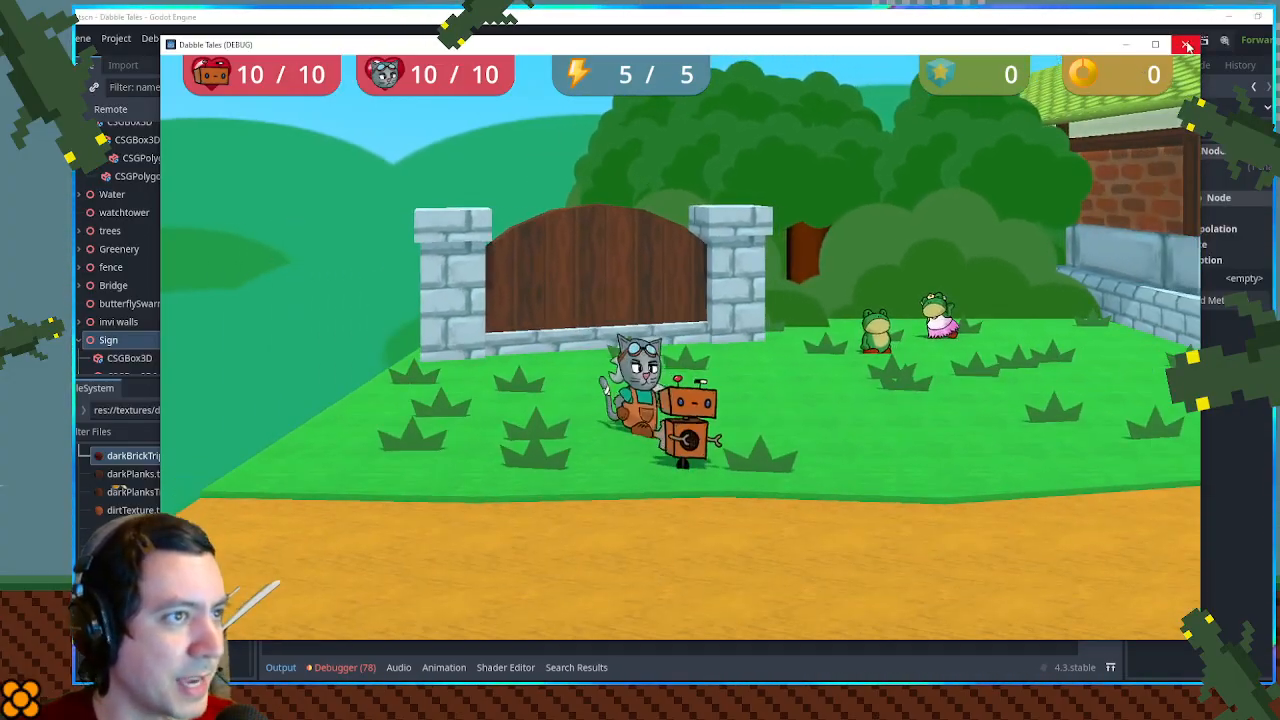
click(1186, 45)
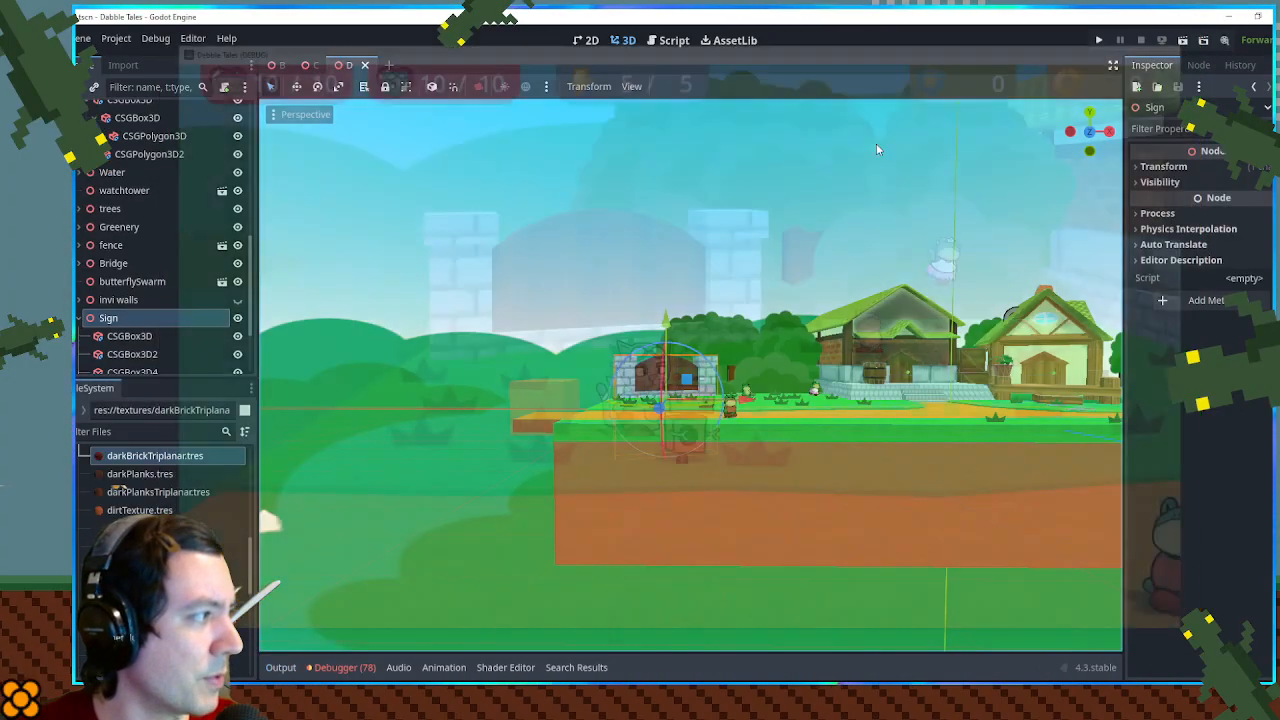
- Search the project files for "dialog" and open the dialog_zone.gd script from the dialogZone folder
drag(591, 344, 640, 430)
scroll(646, 369, up, 10)
drag(646, 369, 704, 364)
click(170, 430)
text(dialog)
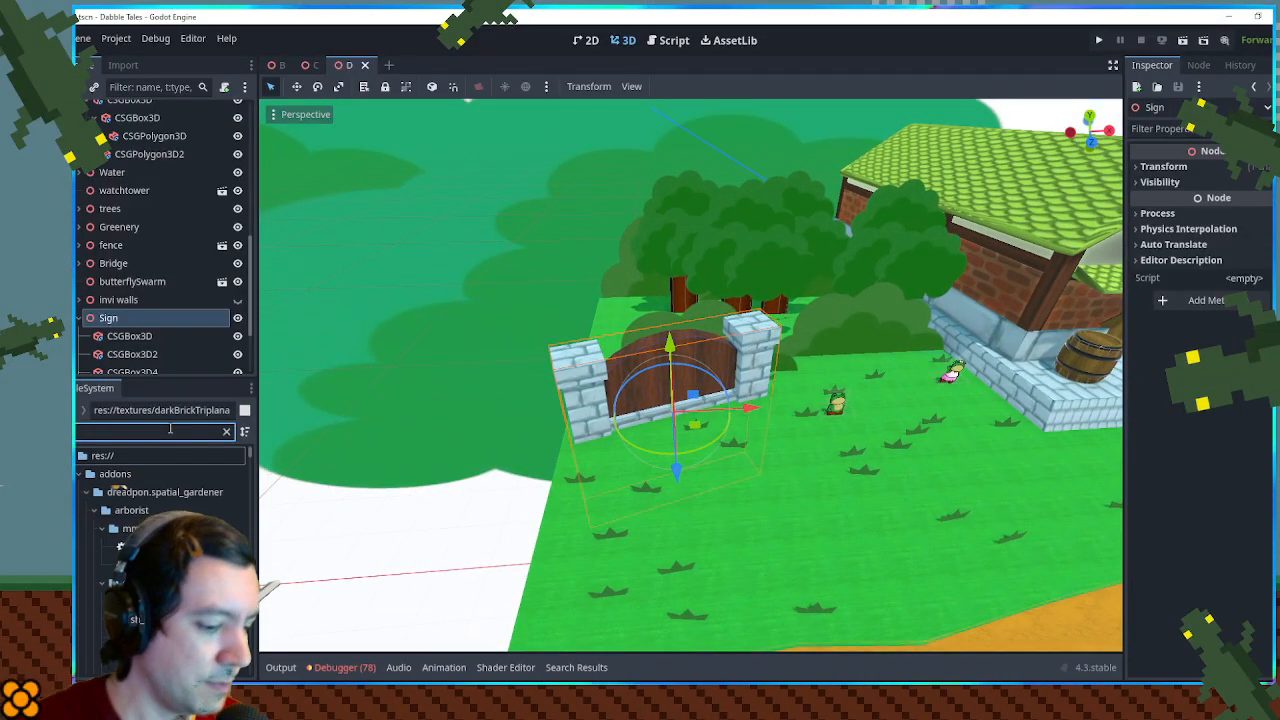
scroll(179, 473, down, 6)
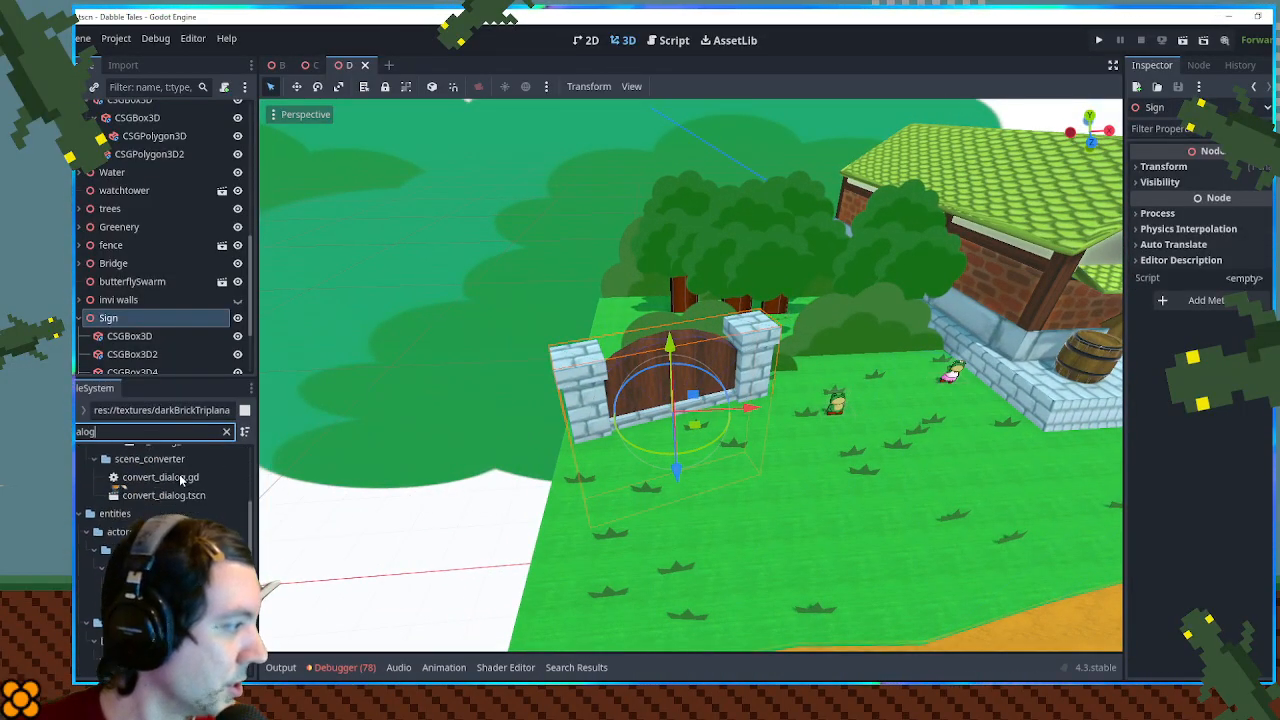
scroll(177, 487, down, 1)
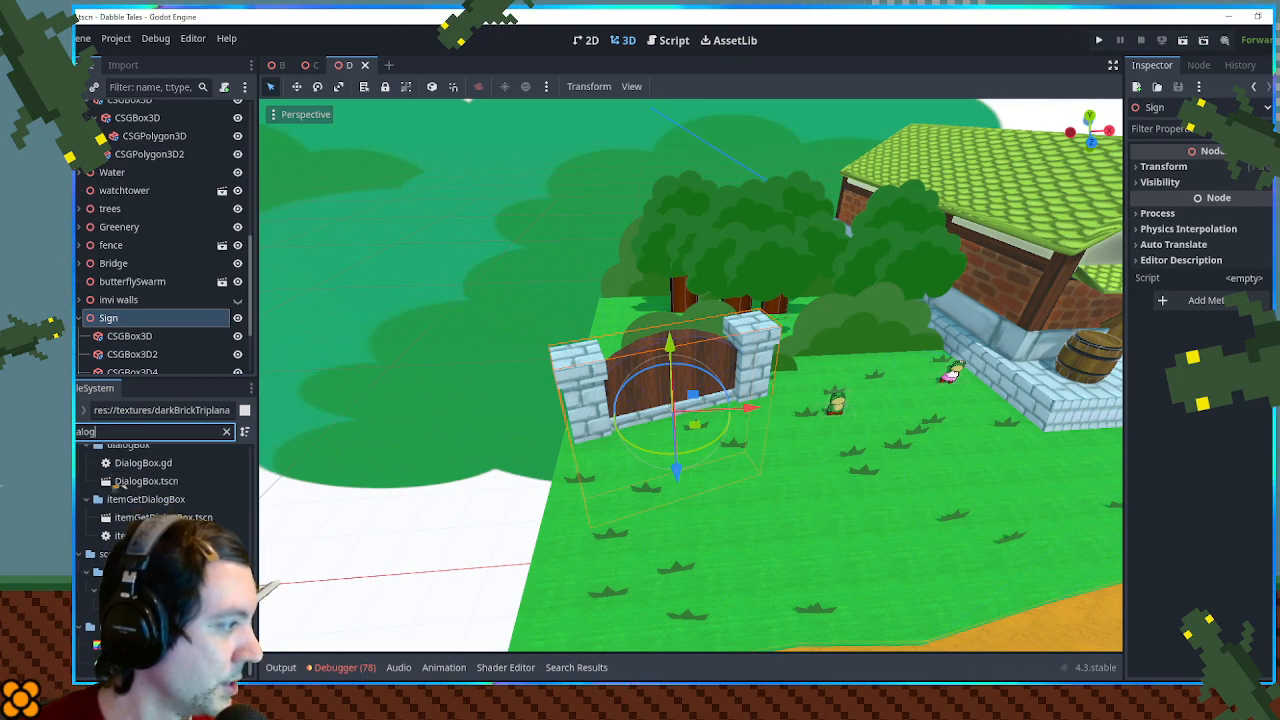
scroll(147, 485, up, 3)
scroll(147, 485, up, 4)
click(157, 505)
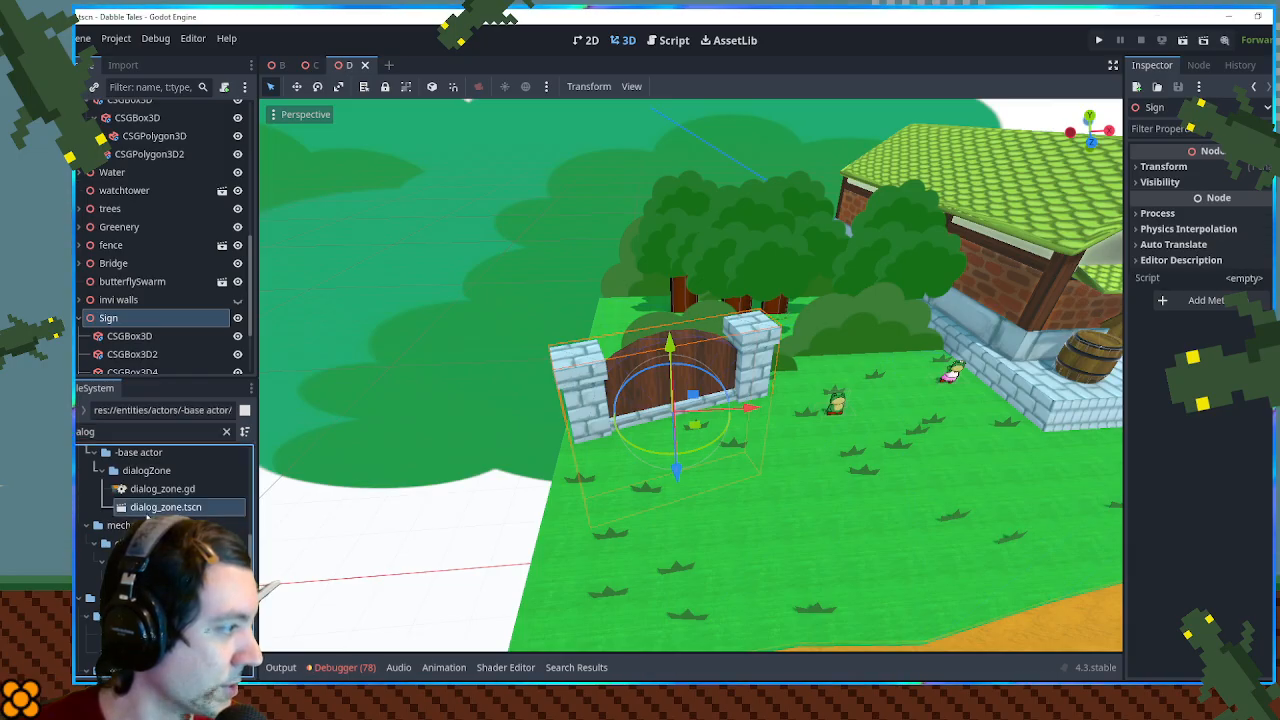
click(152, 489)
double_click(152, 489)
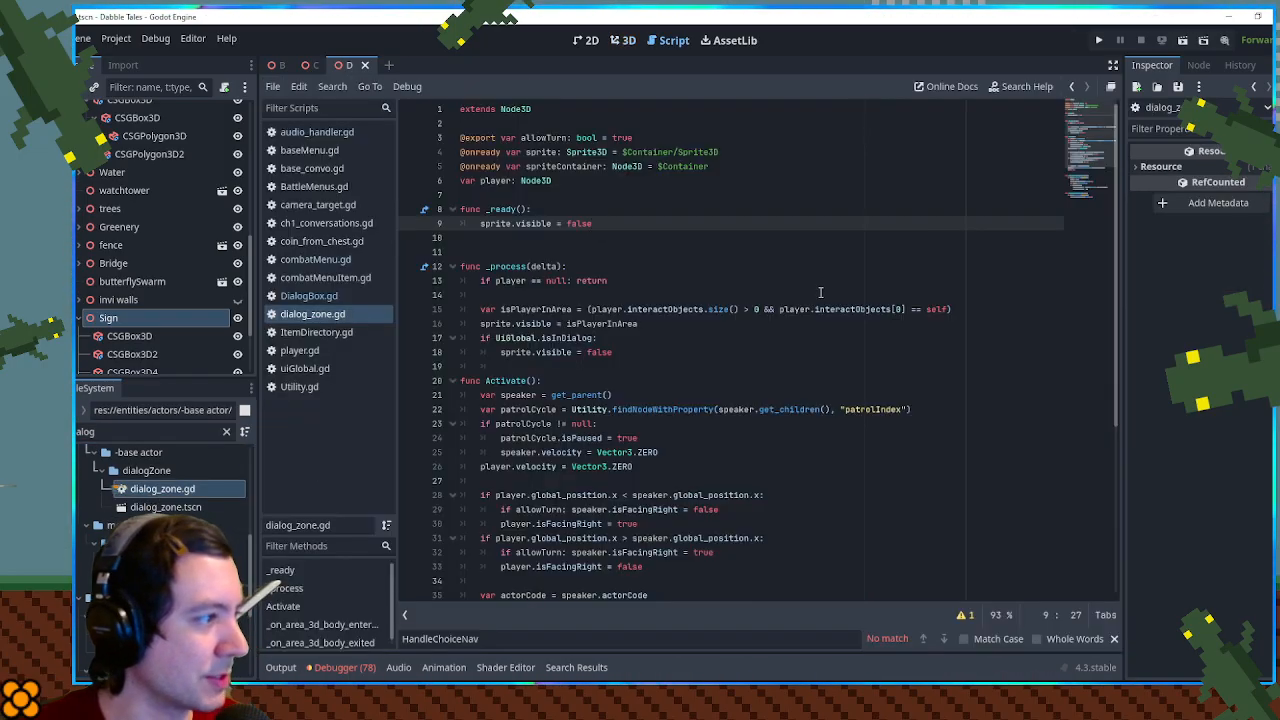
- Examine how dialog_zone.gd uses the speaker variable and the UiGlobal.isInDialog check
scroll(652, 330, down, 6)
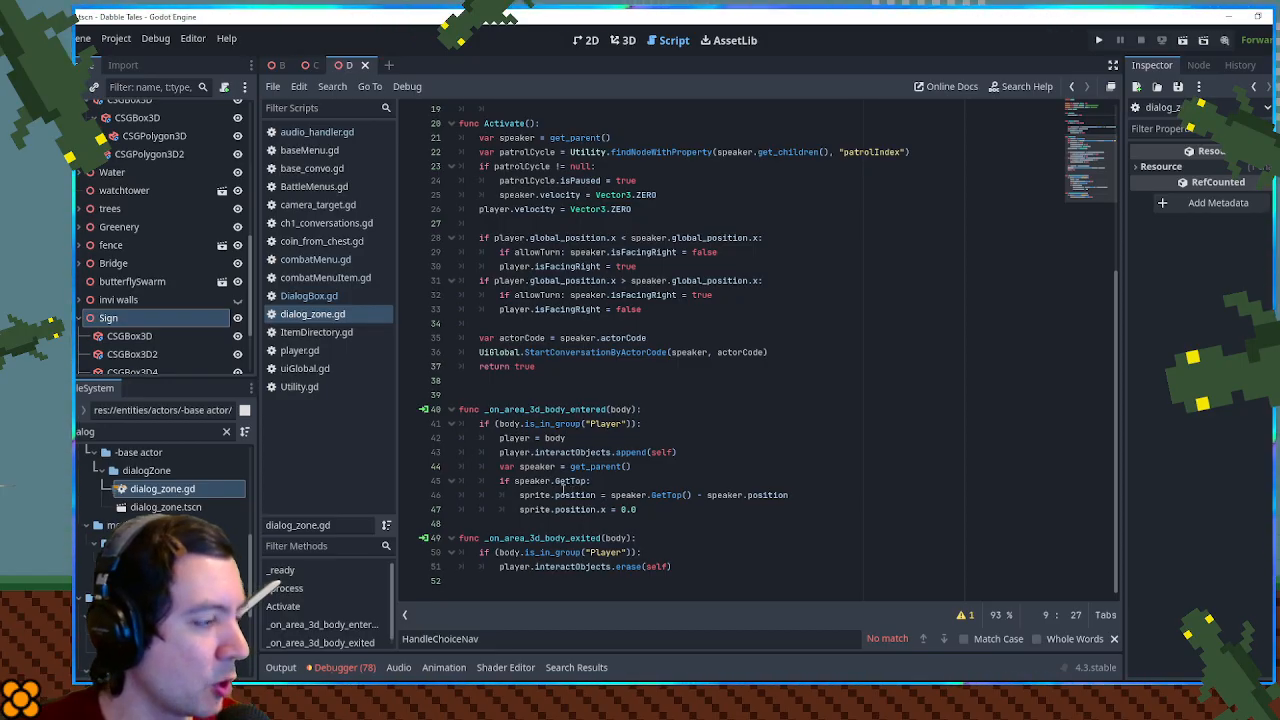
double_click(537, 466)
scroll(537, 471, up, 3)
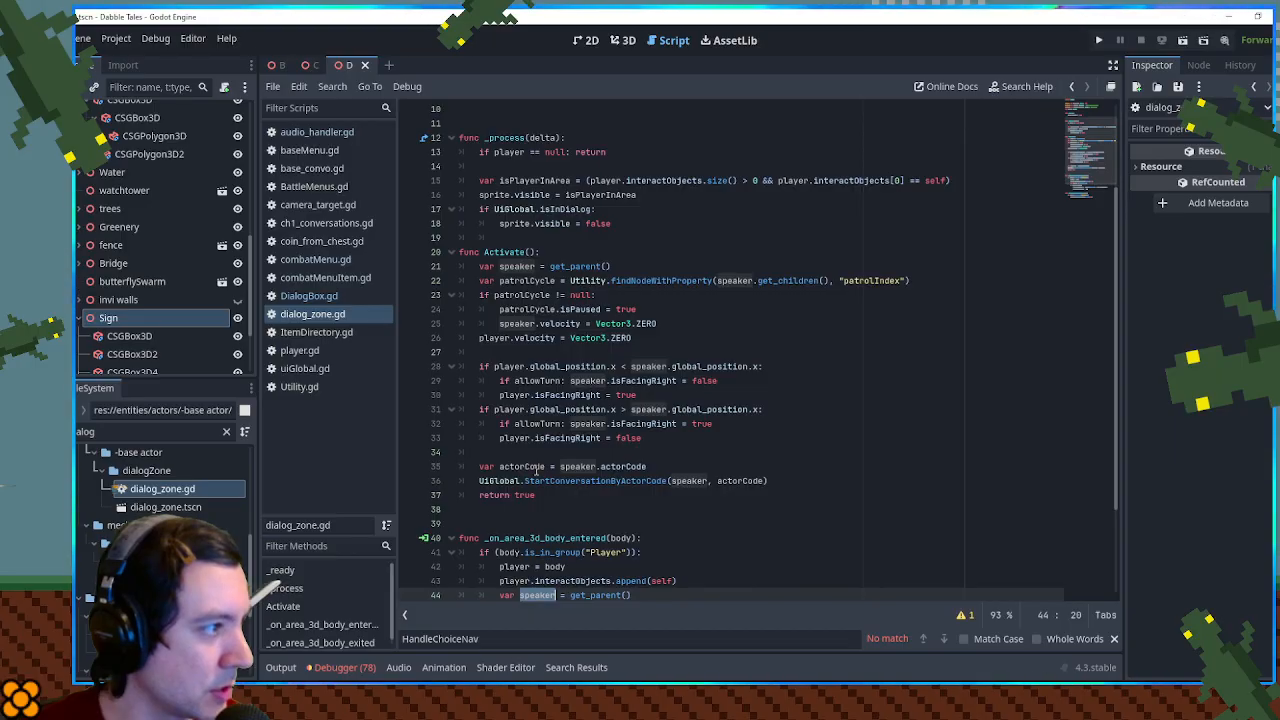
scroll(527, 410, up, 1)
scroll(527, 400, down, 4)
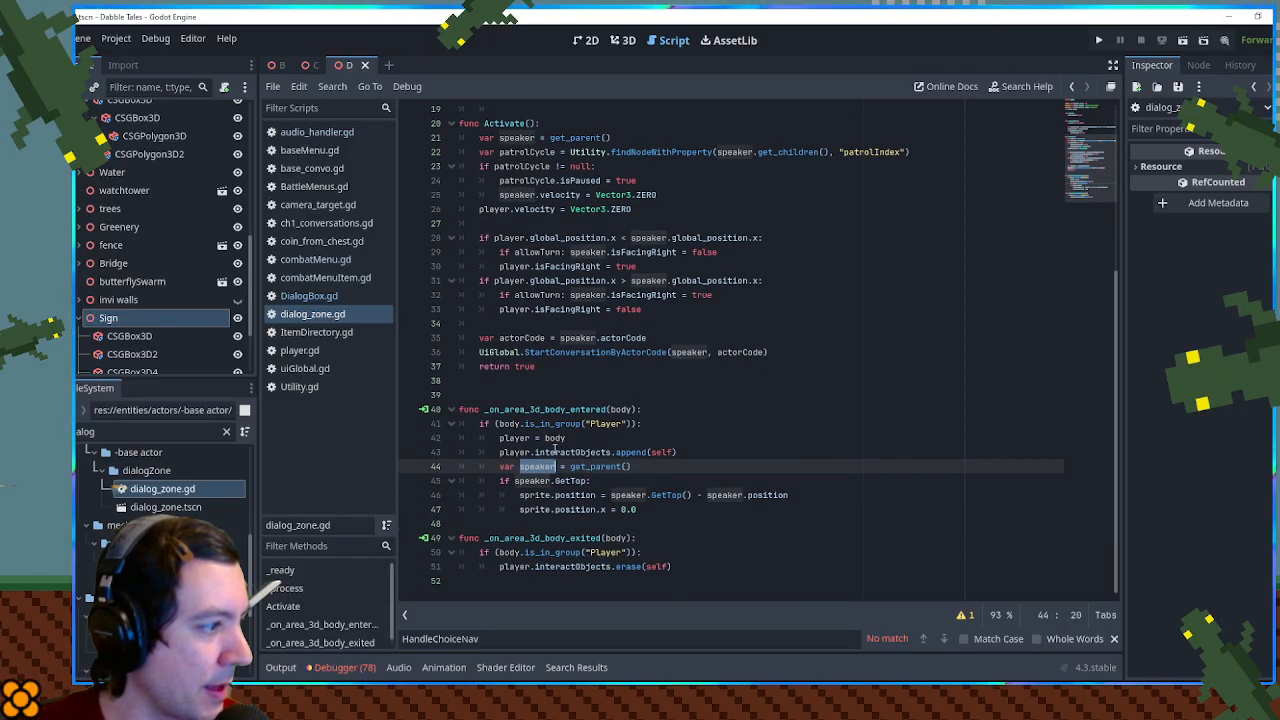
scroll(597, 481, up, 4)
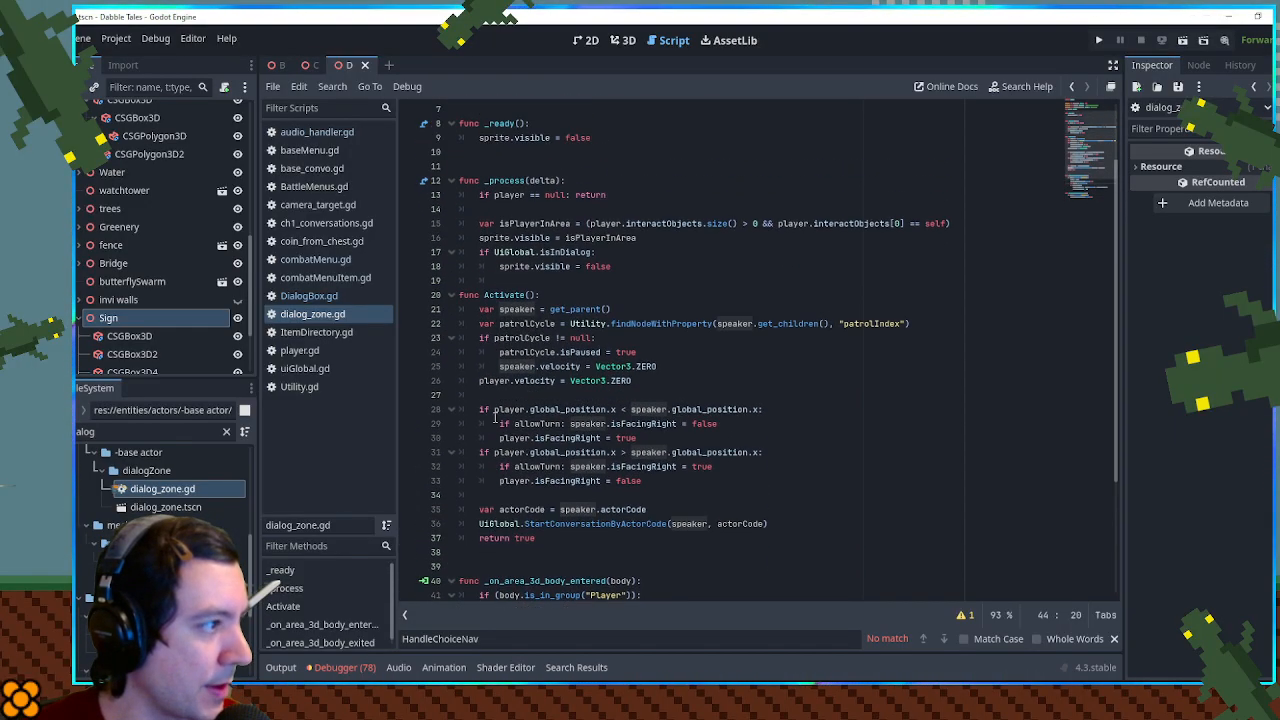
click(519, 250)
double_click(566, 252)
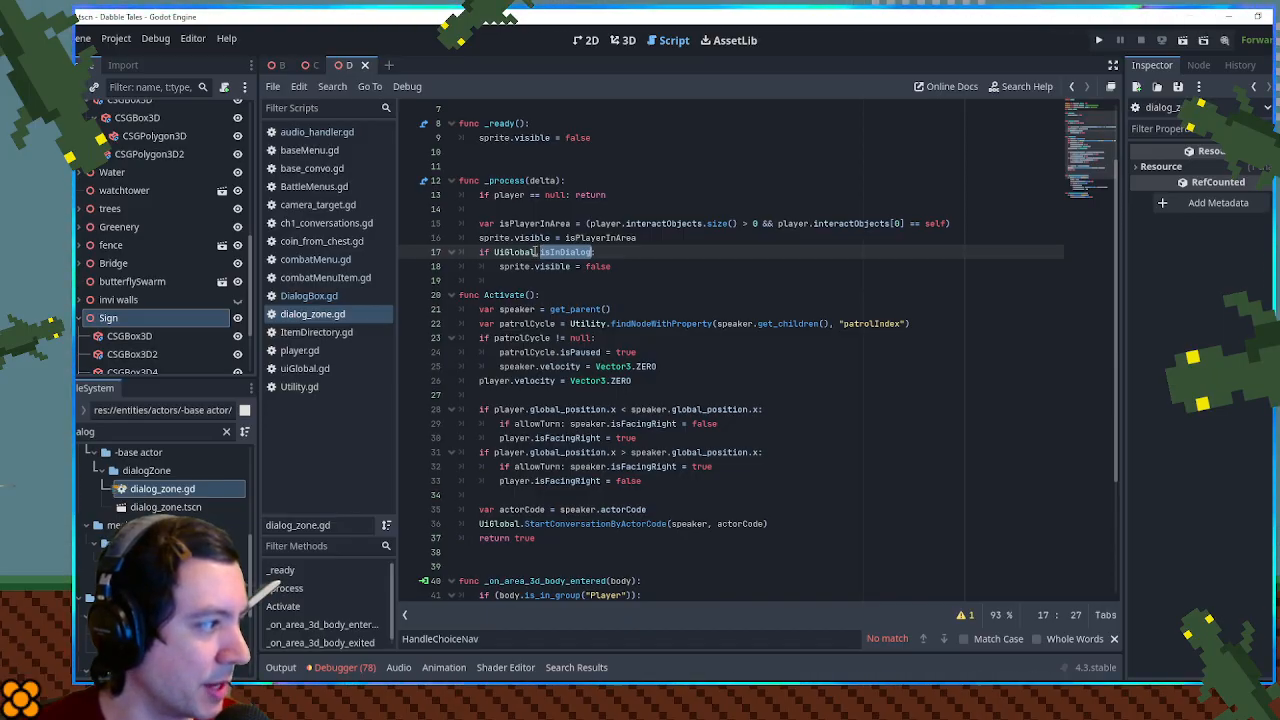
- Open the dialog_zone.tscn scene in the 3D view and create a new inherited scene from it
double_click(166, 507)
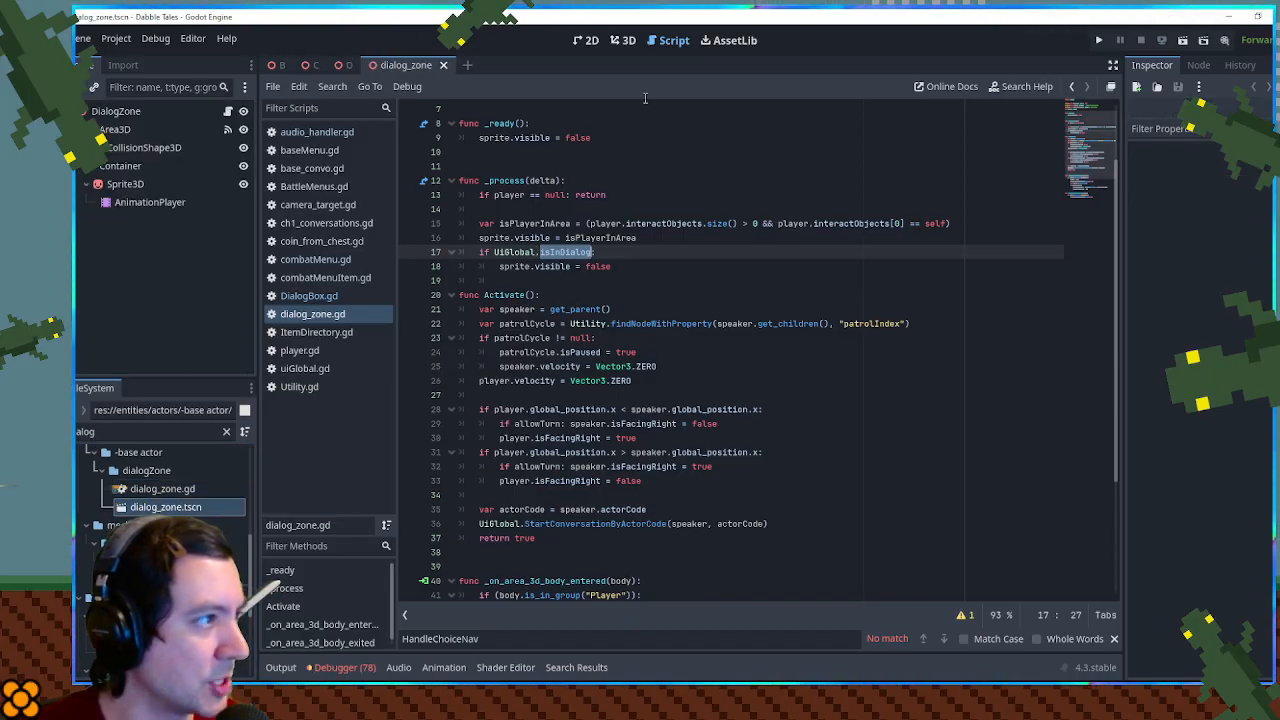
click(624, 41)
drag(667, 363, 646, 380)
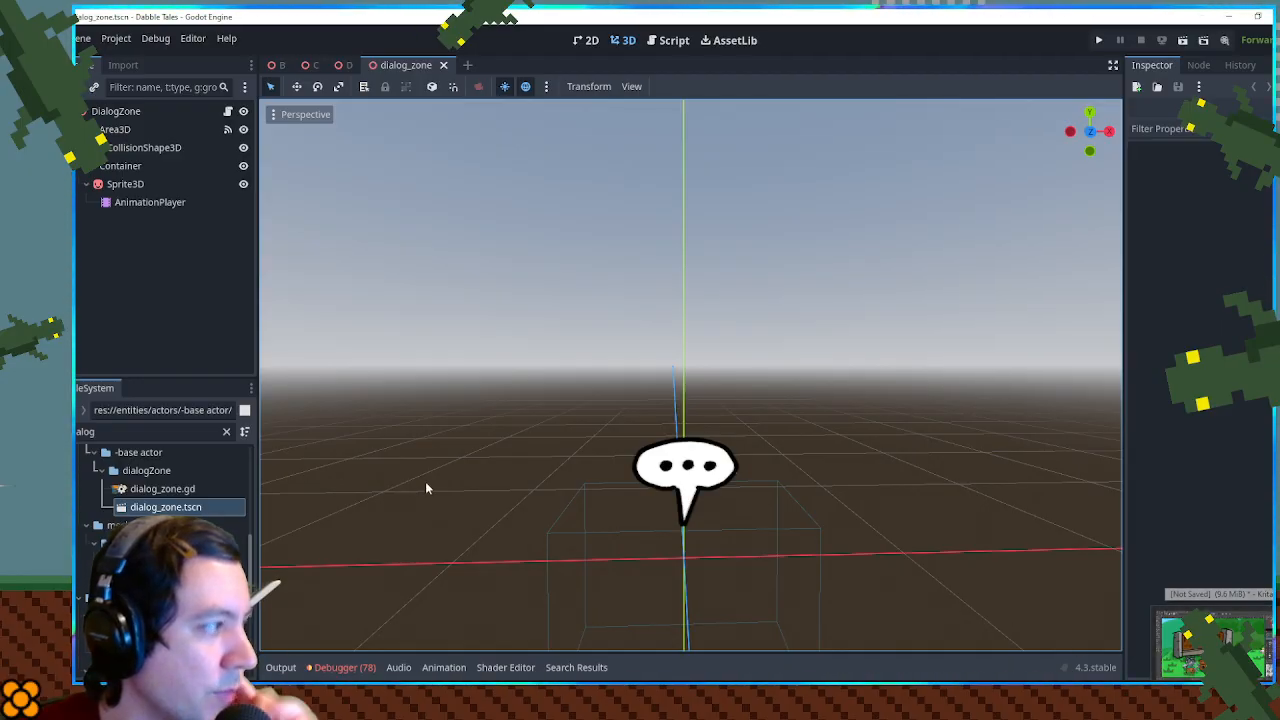
click(153, 510)
right_click(160, 507)
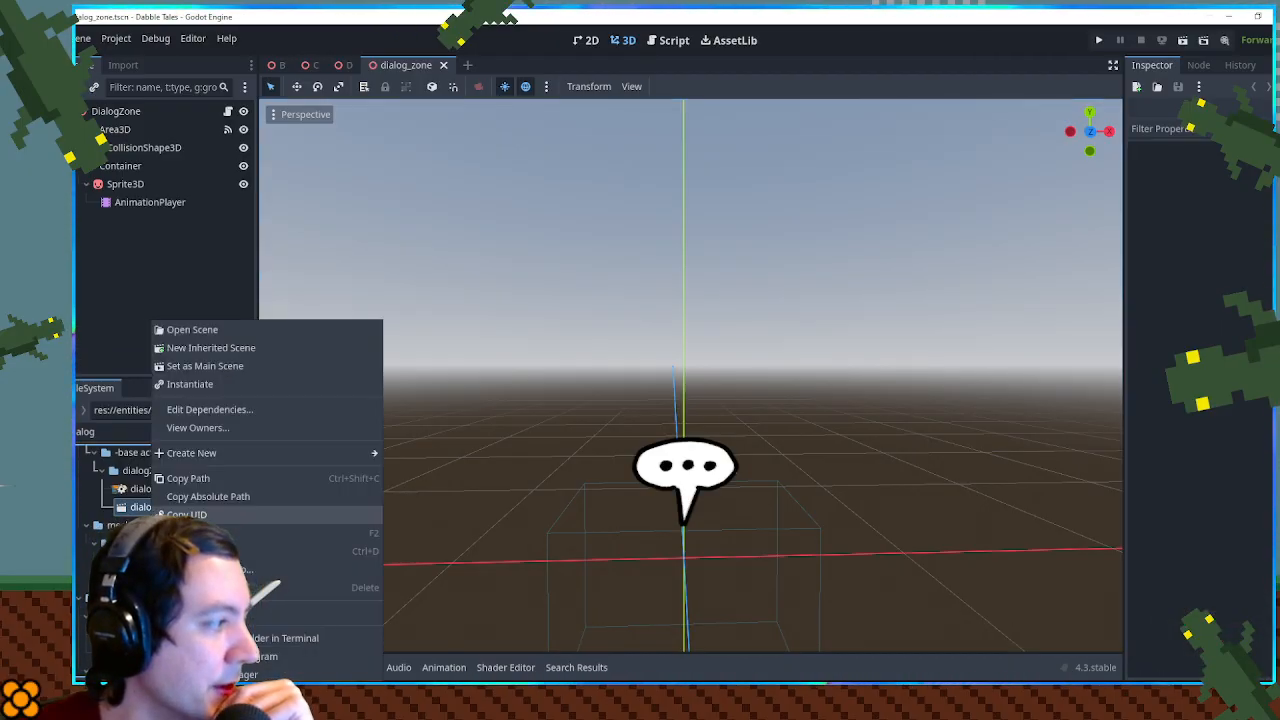
click(335, 349)
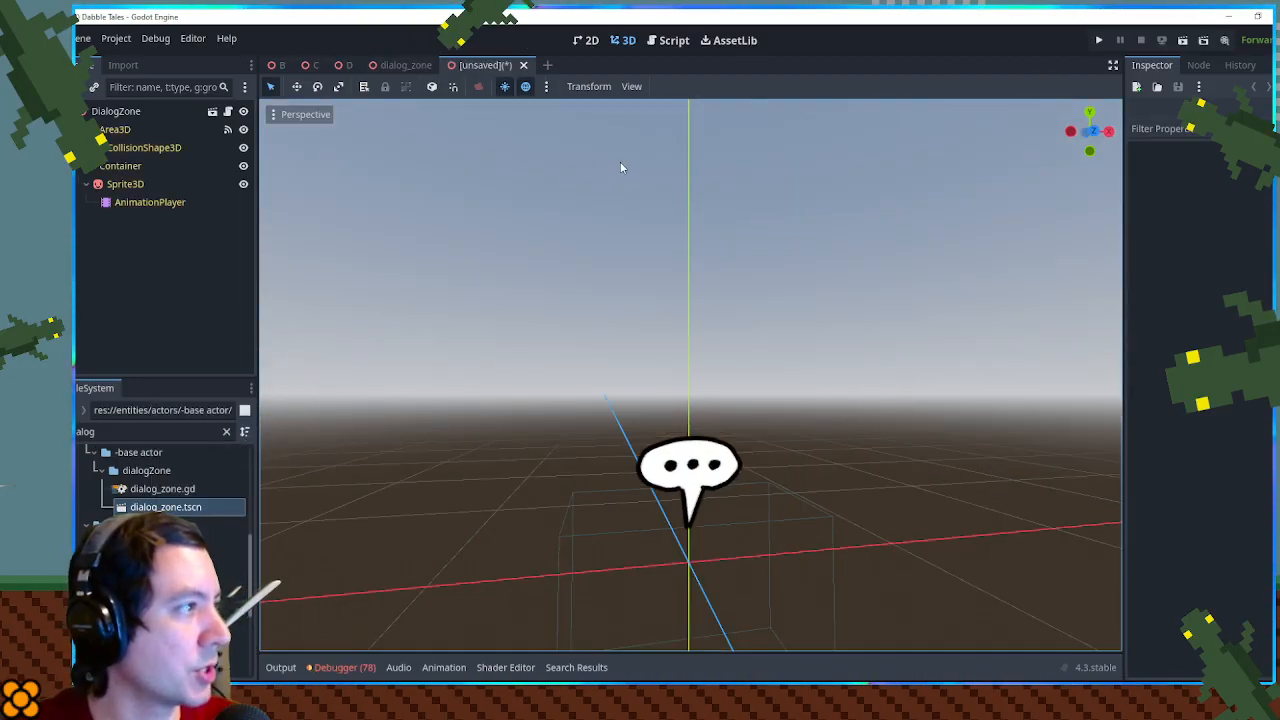
- Save the inherited scene as interact_zone.tscn in res://entities/actors/-base actor/dialogZone
key(ctrl+s)
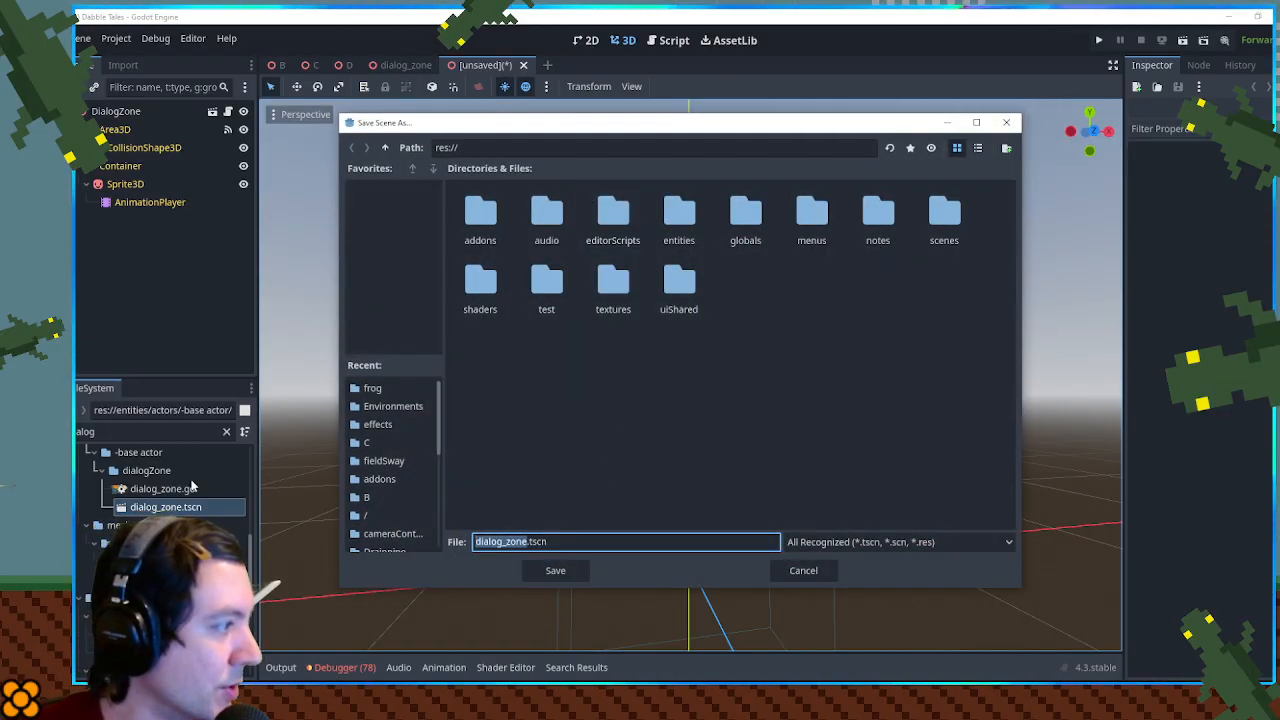
double_click(682, 215)
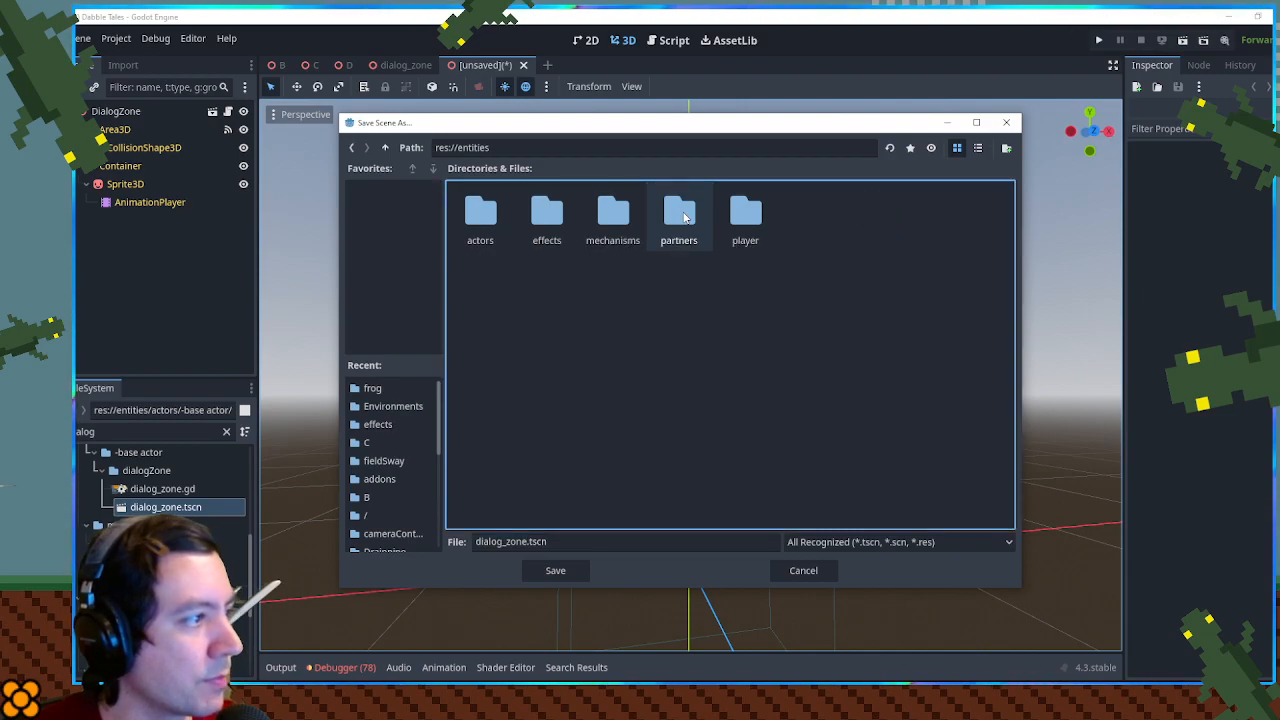
double_click(505, 218)
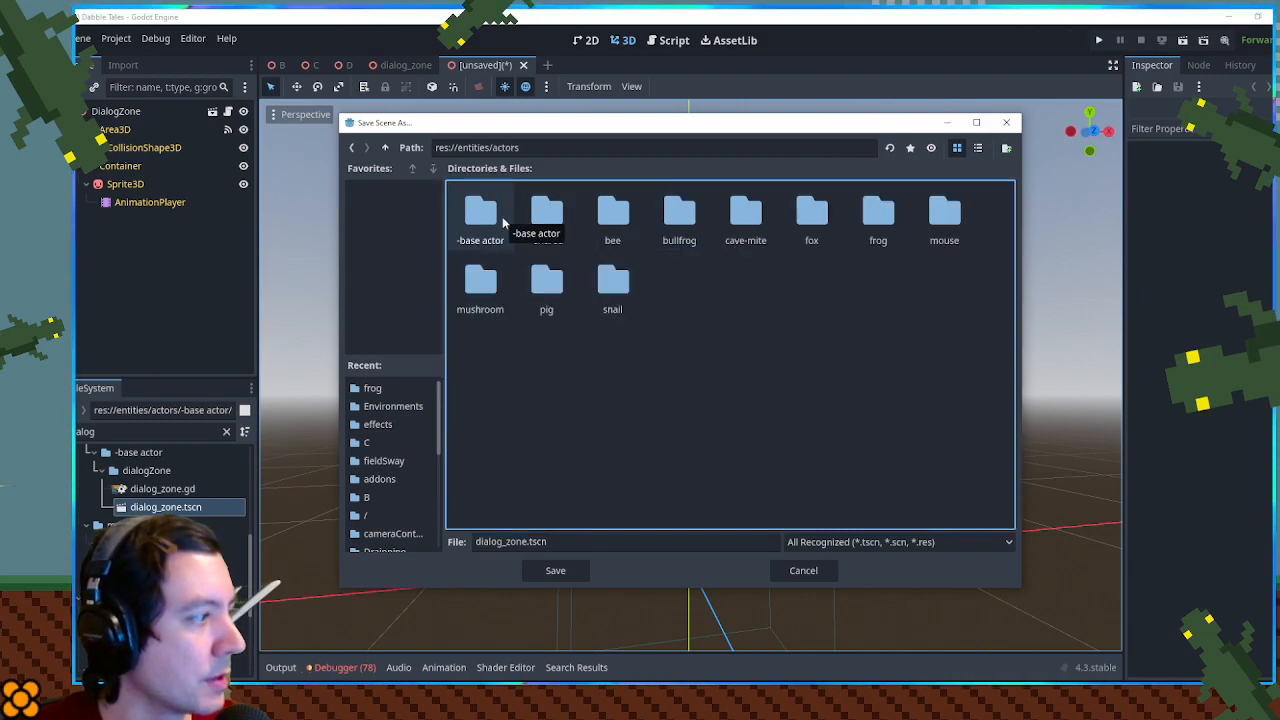
double_click(505, 220)
double_click(503, 216)
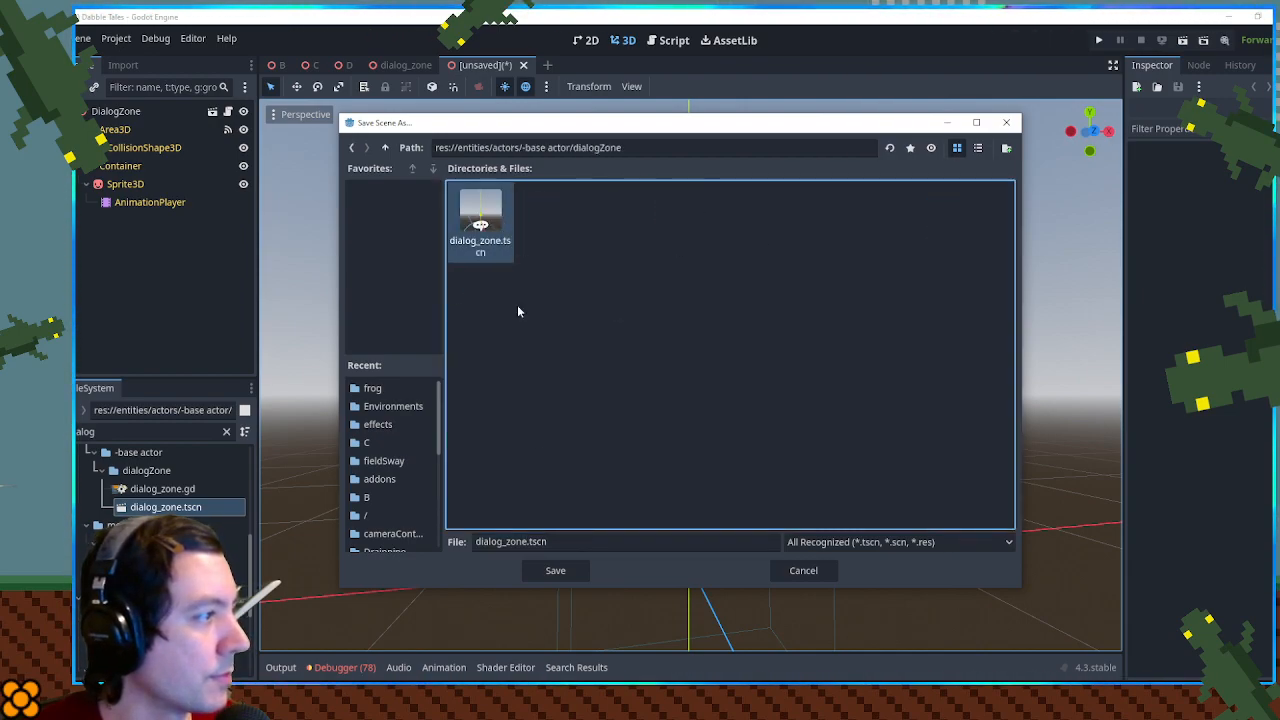
drag(505, 541, 440, 545)
text(interact)
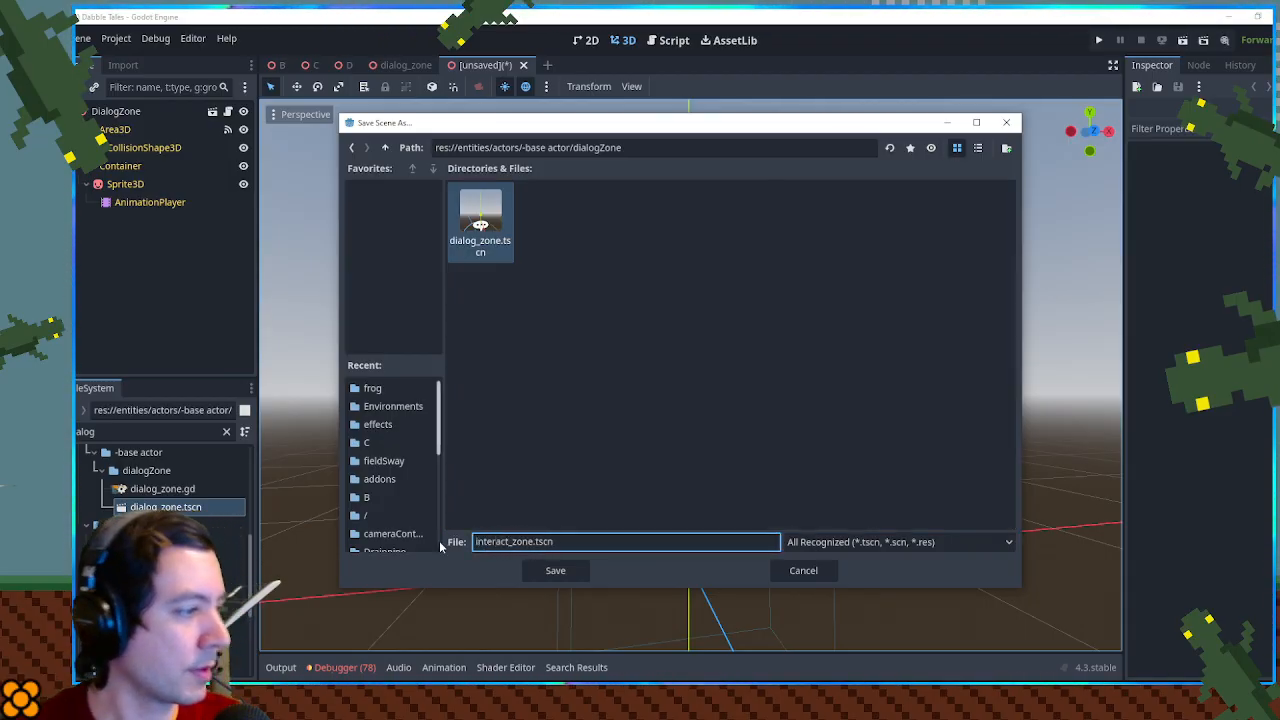
click(555, 571)
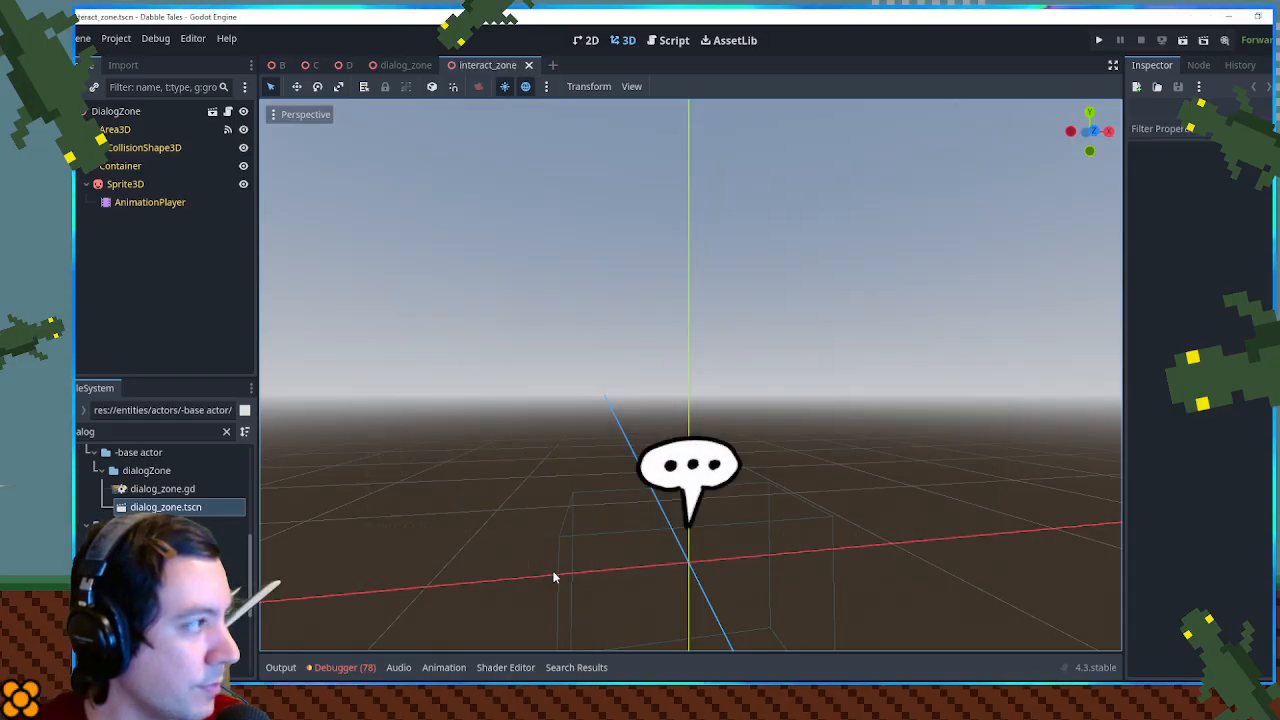
- Rename the inherited scene's root node to InteractZone
click(128, 186)
click(110, 112)
click(110, 111)
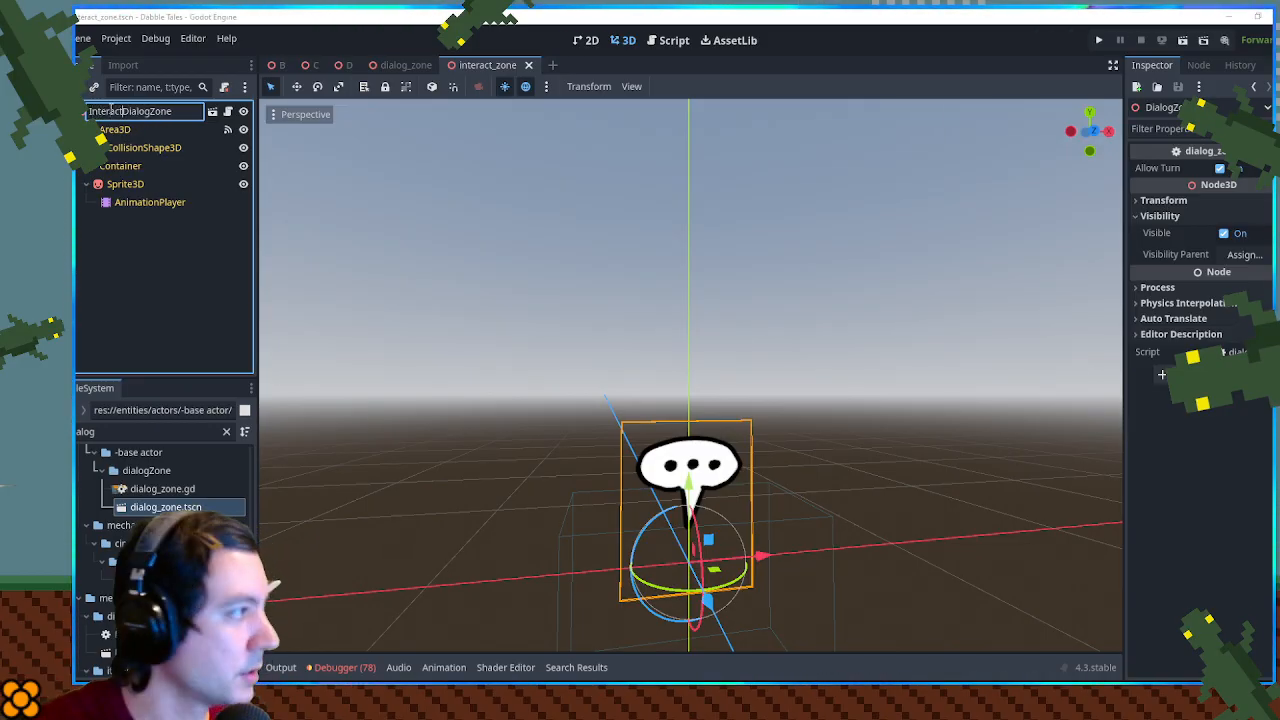
key(Return)
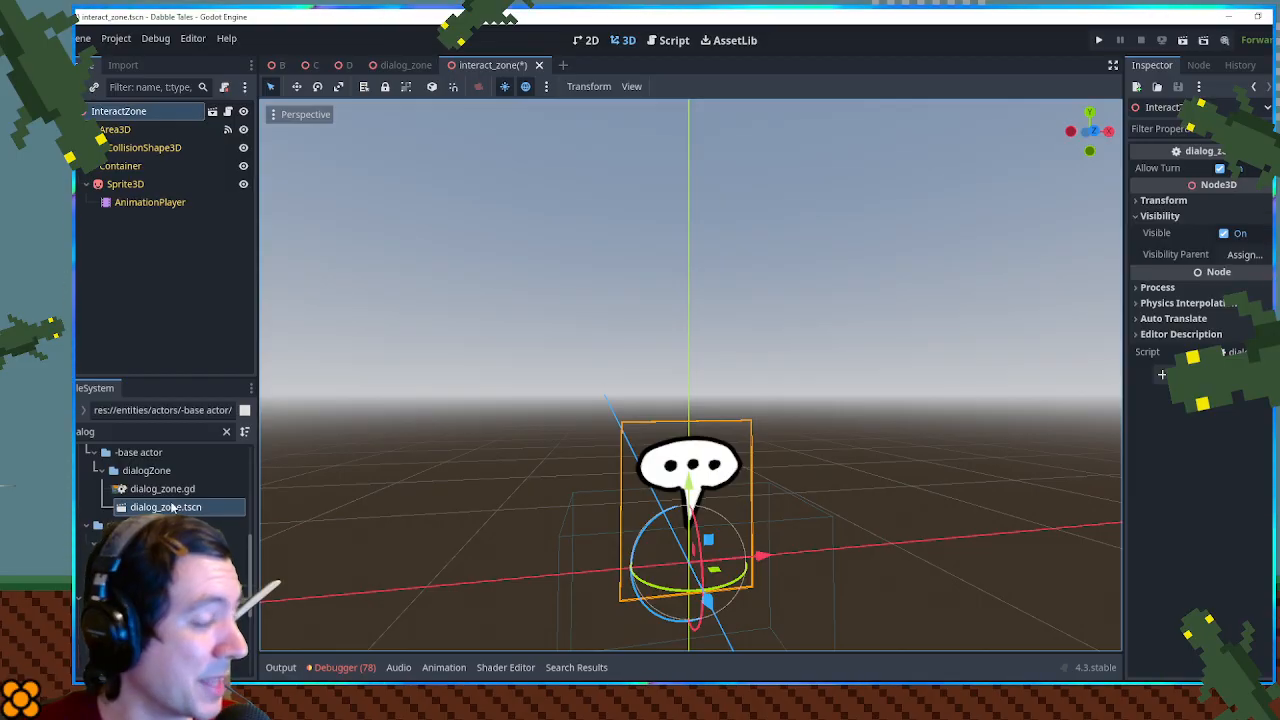
- Select the Sprite3D node and browse the unfiltered project folders, including entities and scenes, for a replacement icon image
click(130, 186)
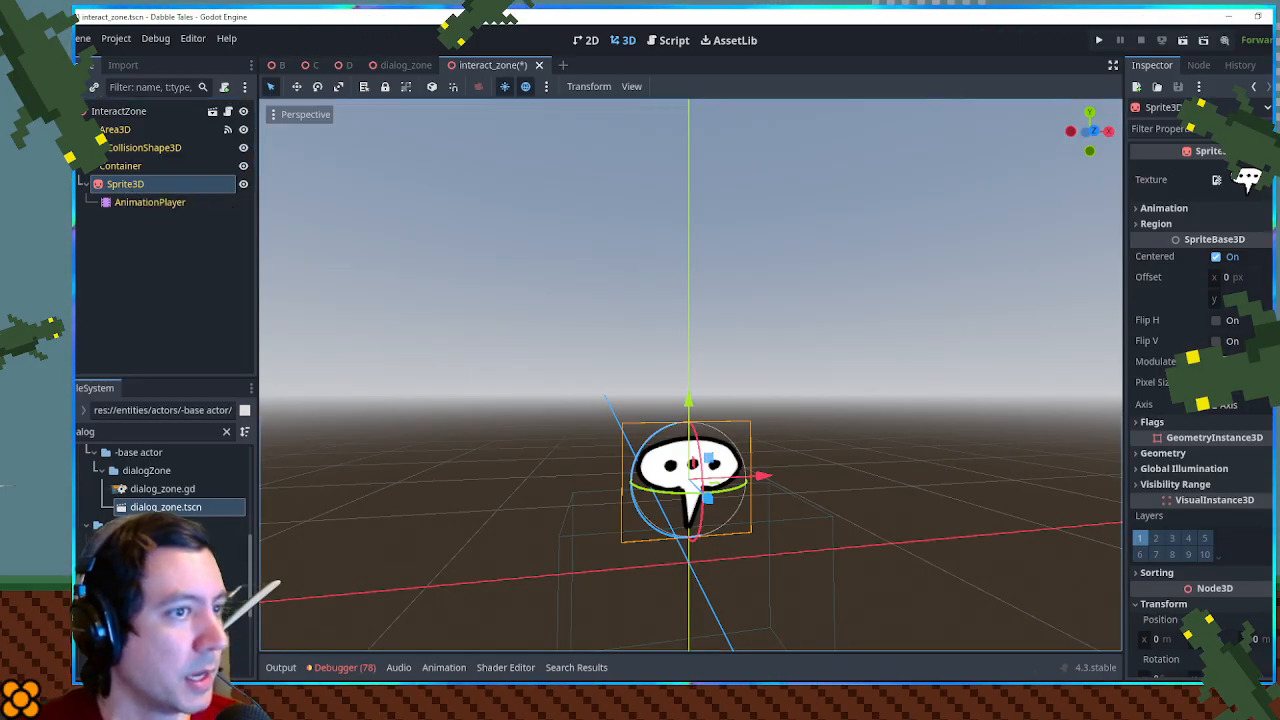
click(146, 432)
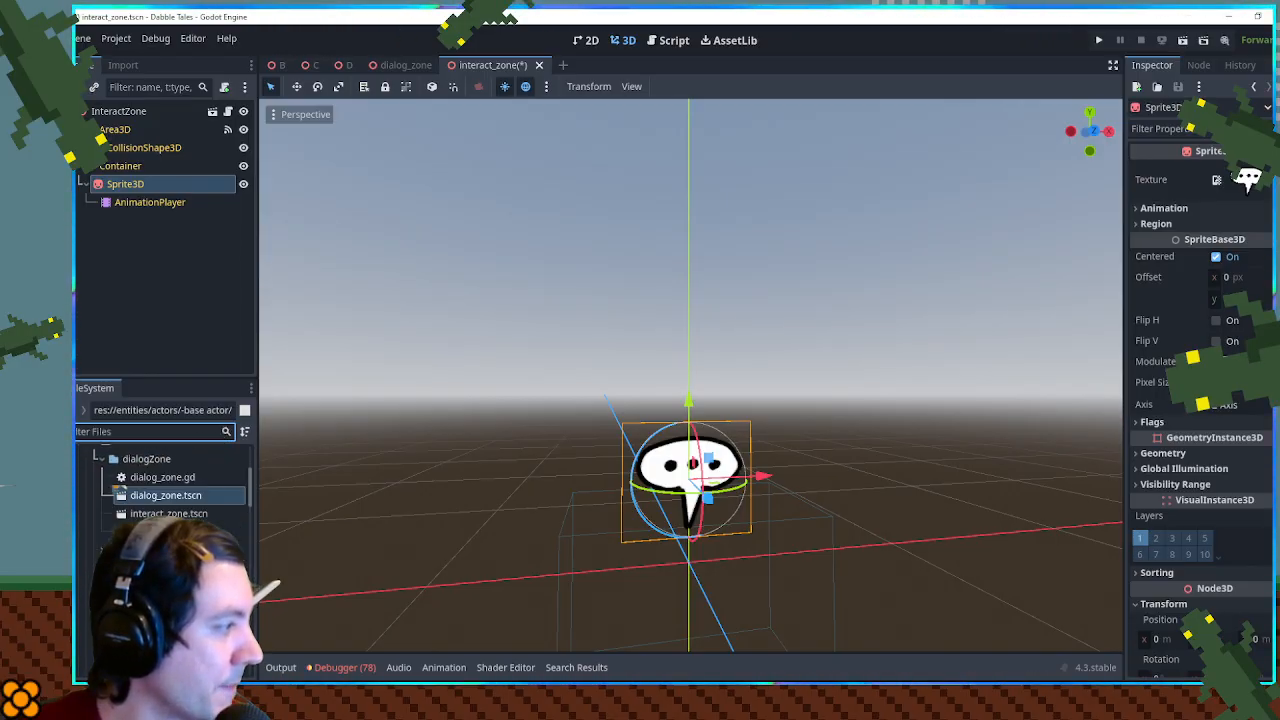
scroll(120, 489, down, 5)
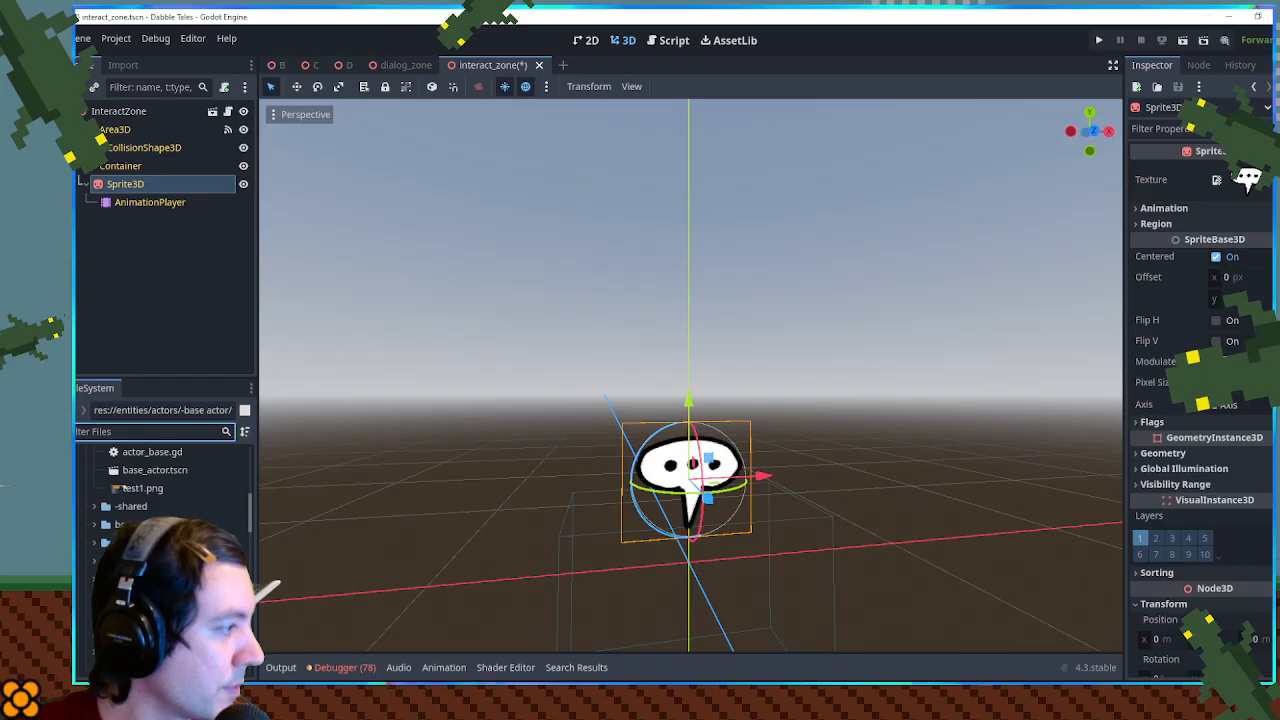
click(94, 508)
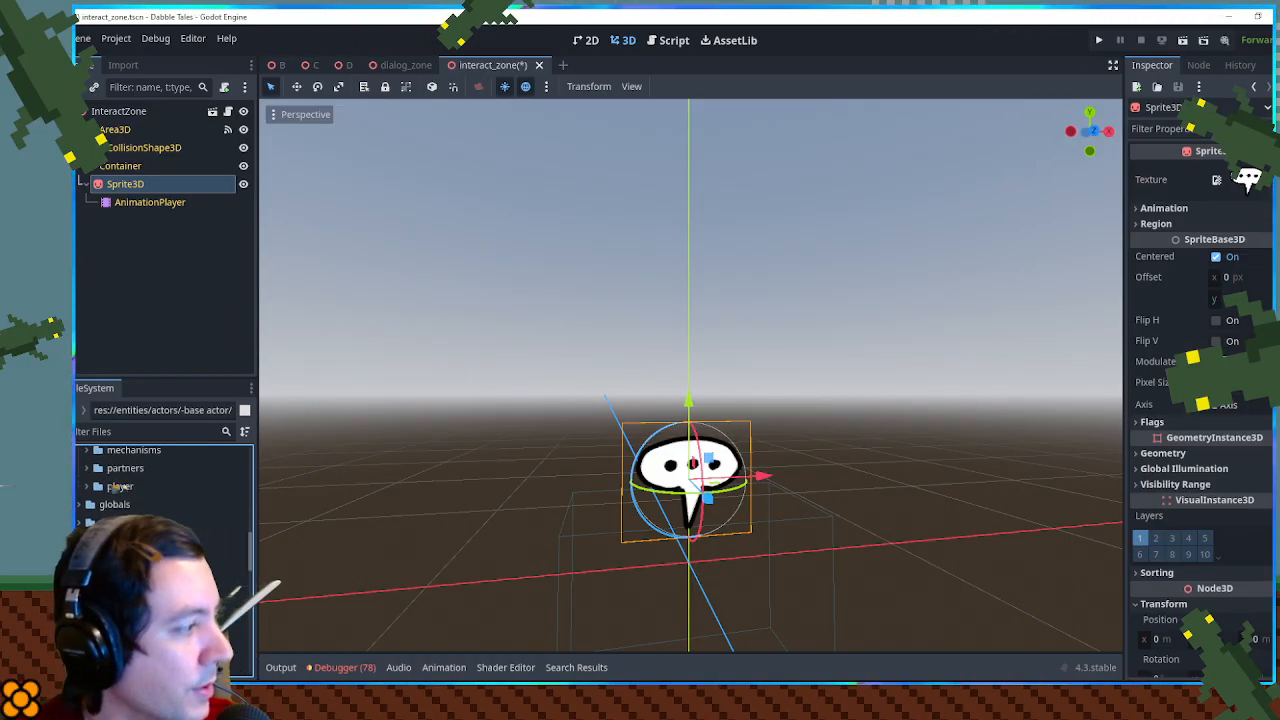
scroll(117, 484, up, 10)
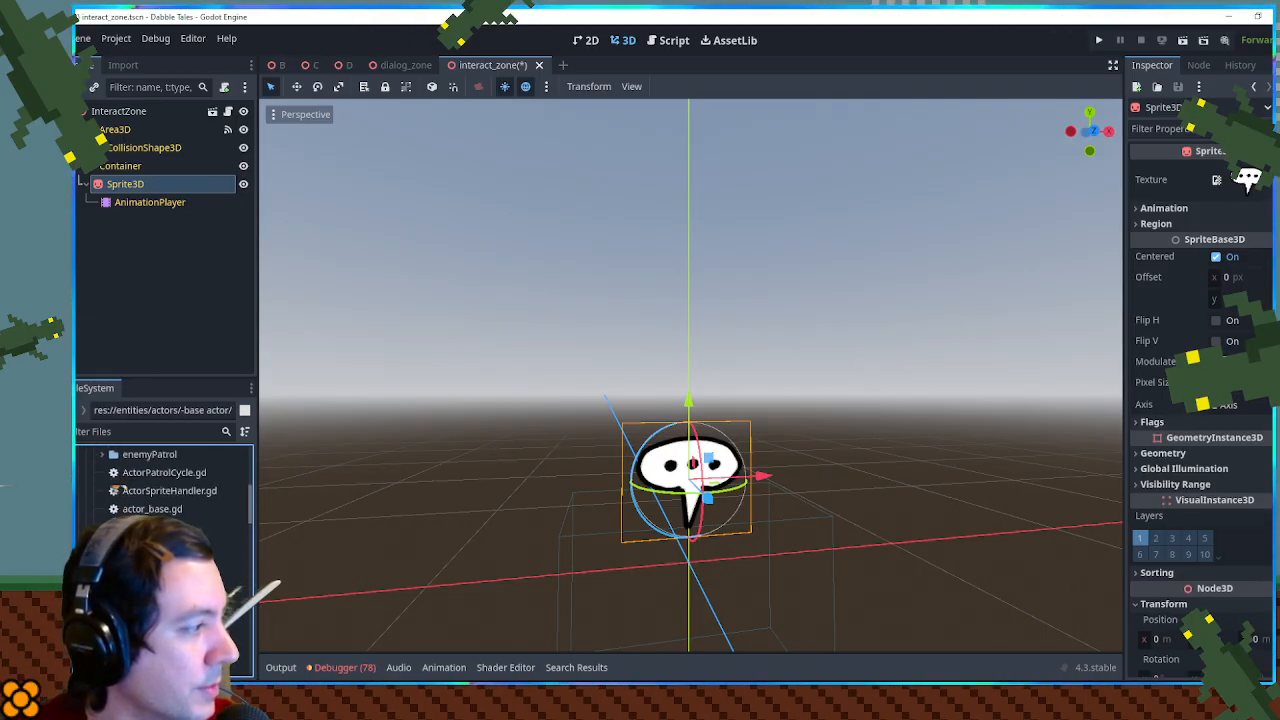
scroll(117, 484, up, 2)
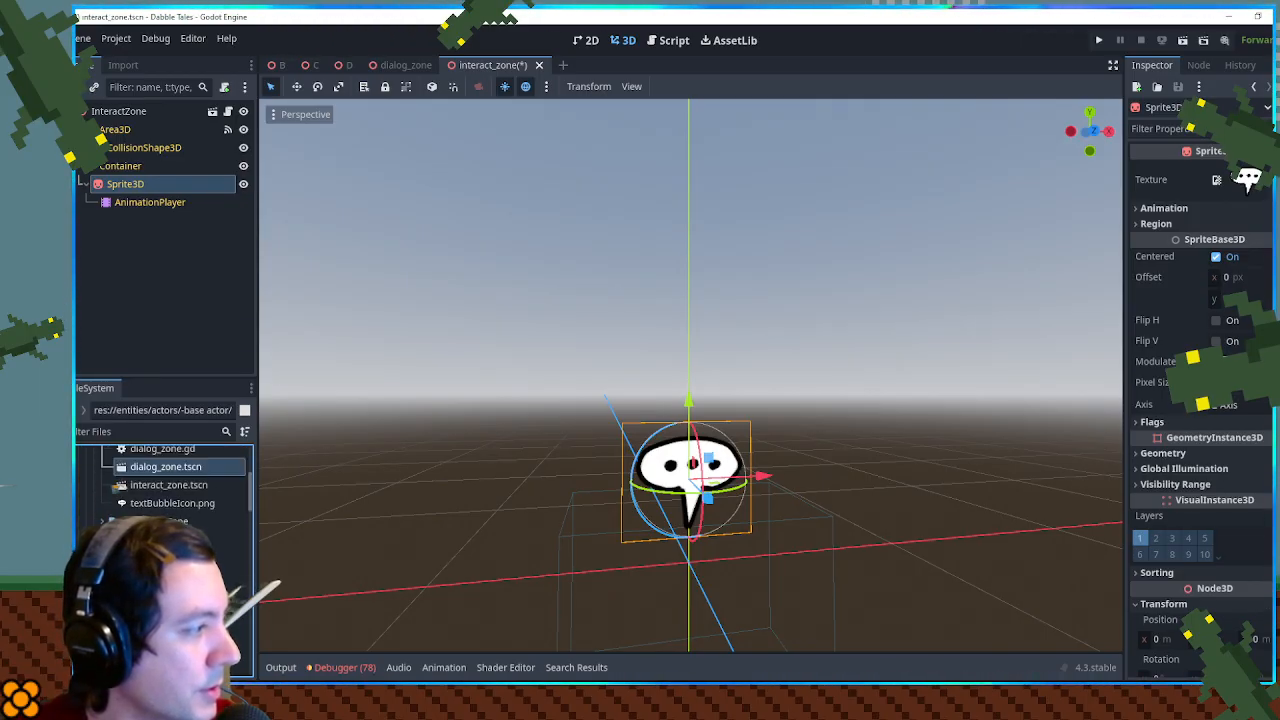
scroll(119, 484, up, 10)
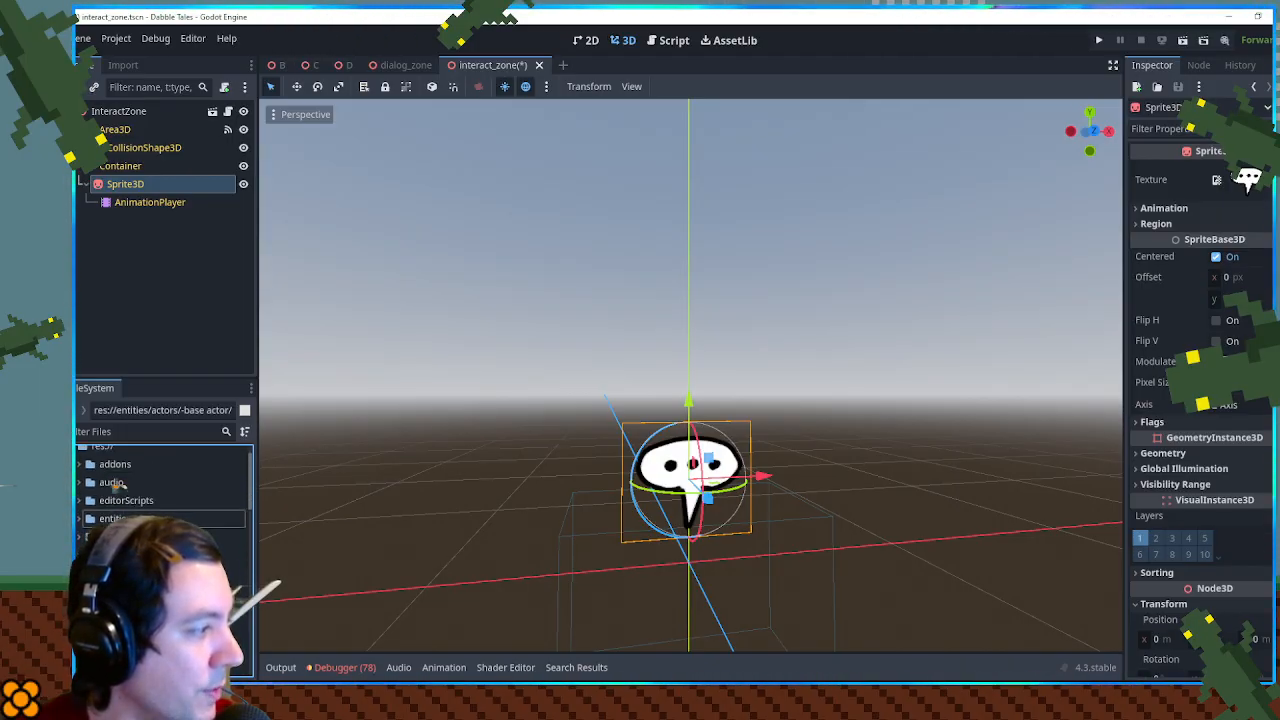
scroll(118, 482, down, 10)
click(86, 467)
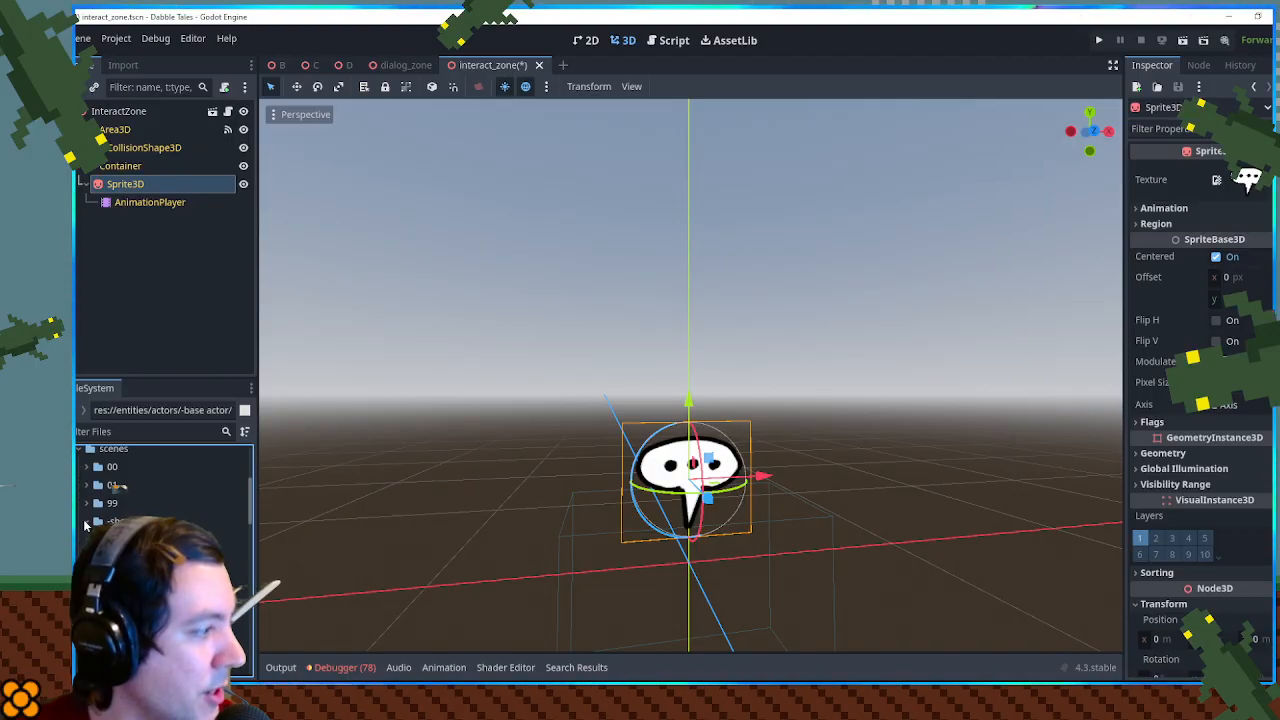
click(86, 521)
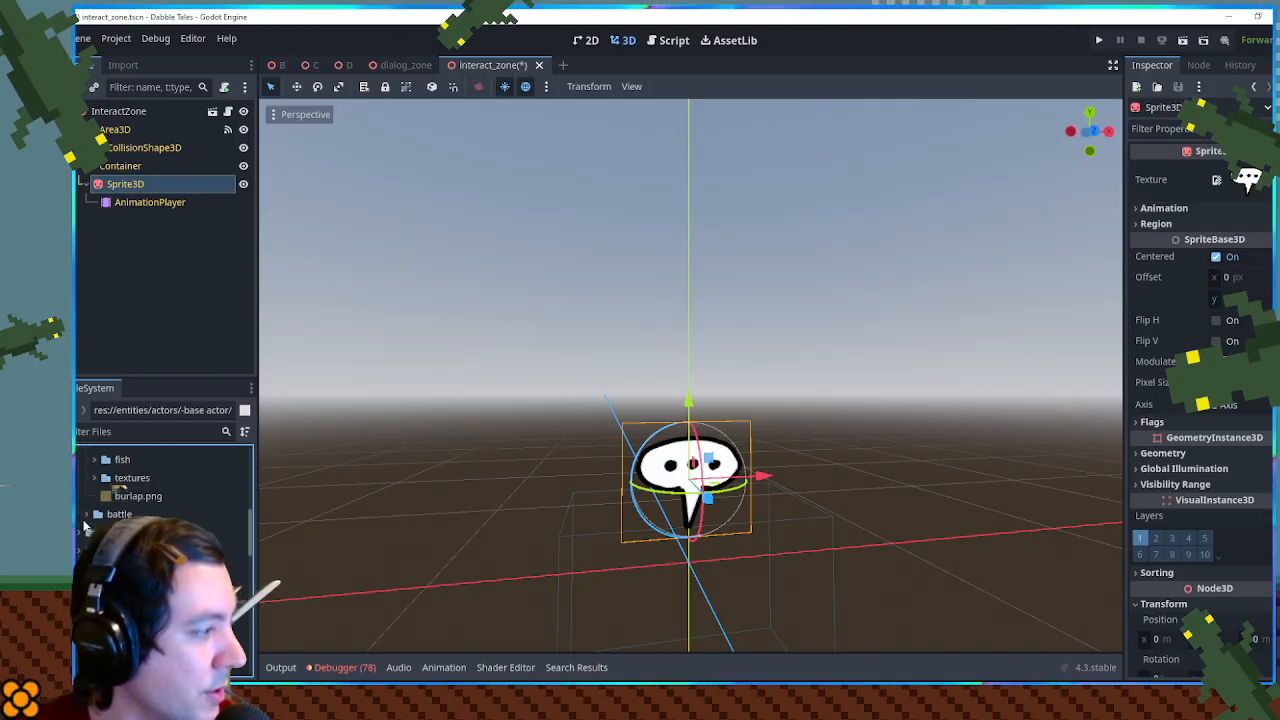
scroll(84, 527, up, 1)
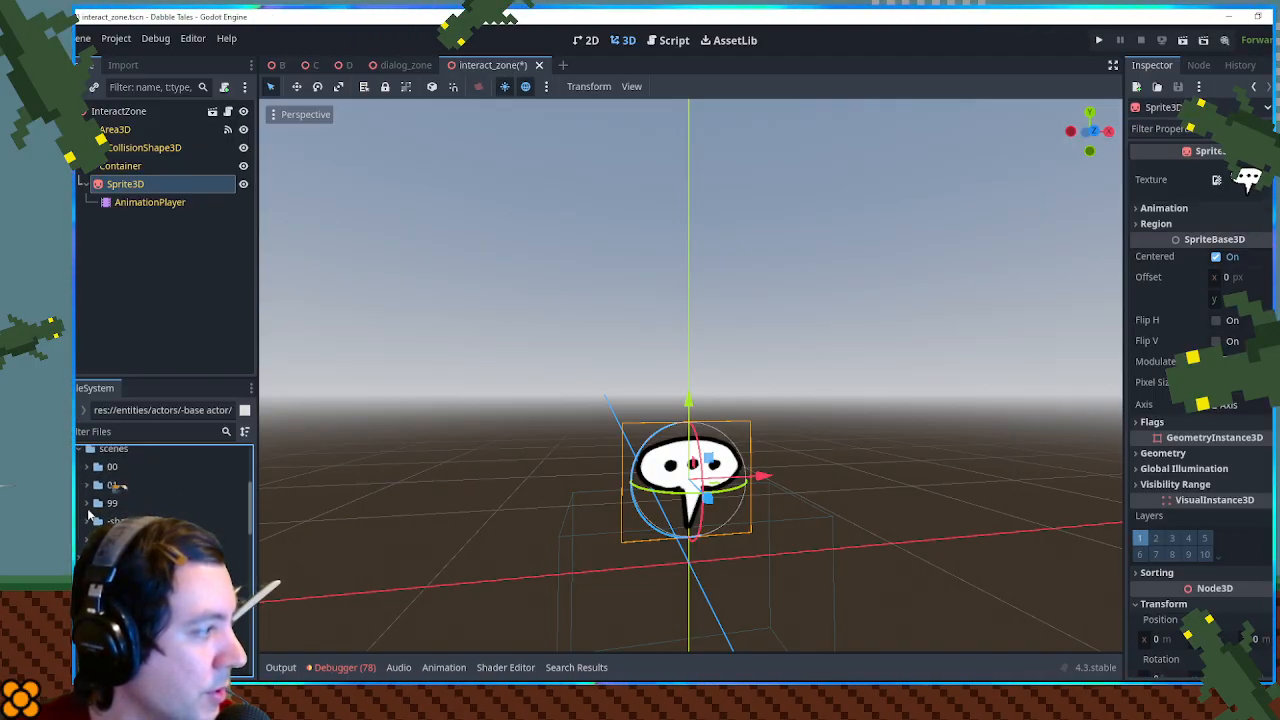
- Replace the Sprite3D node's texture with surprise.png from the project files and save the interact_zone scene
scroll(95, 500, up, 3)
click(78, 462)
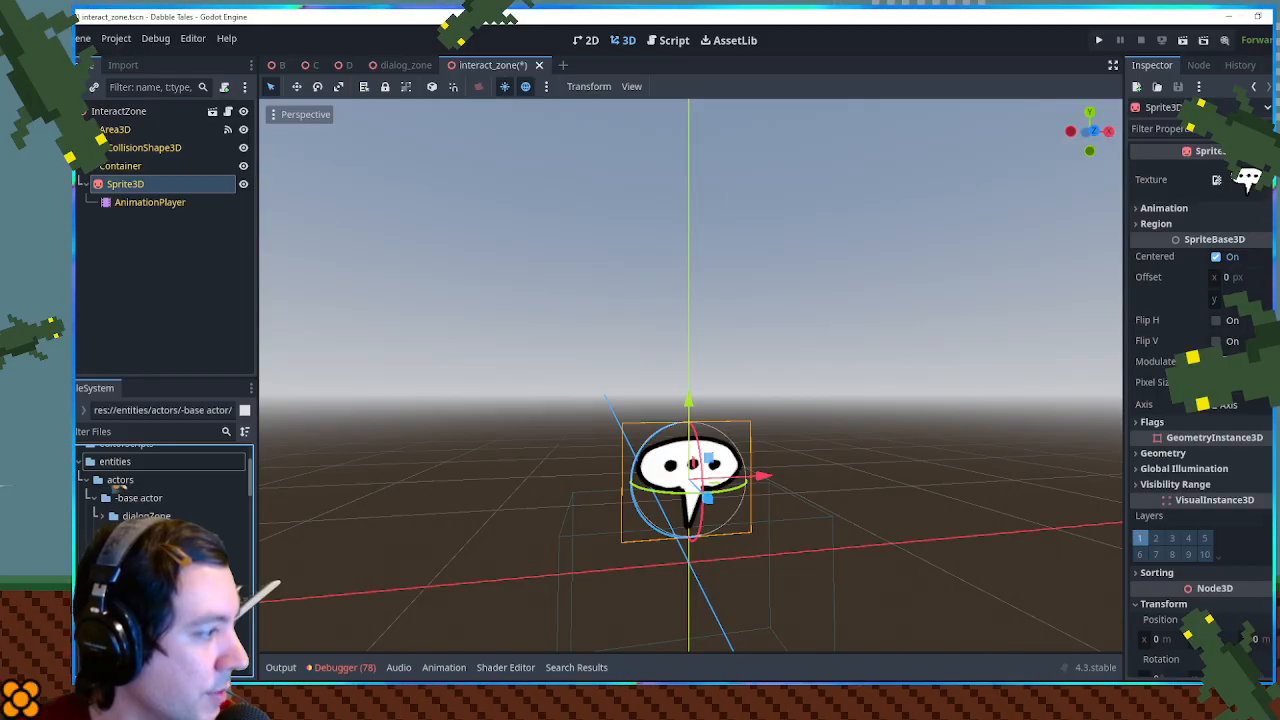
scroll(174, 592, down, 2)
scroll(174, 592, up, 2)
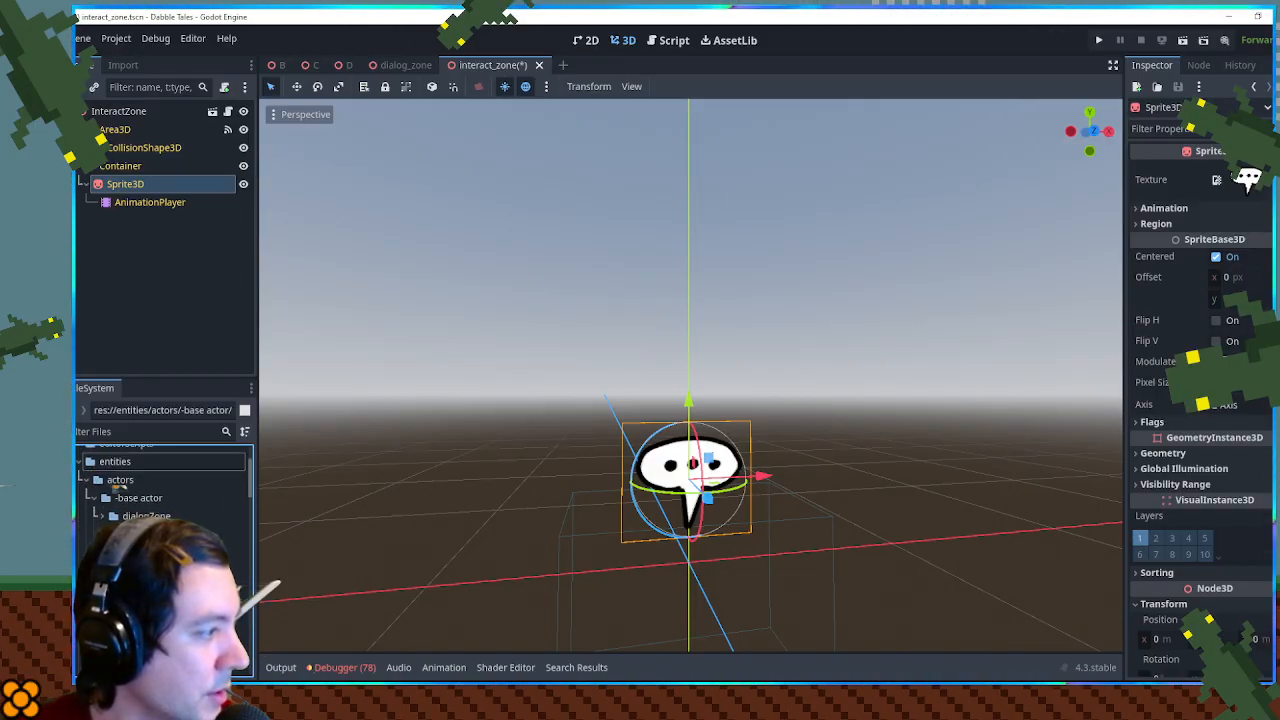
scroll(118, 484, up, 1)
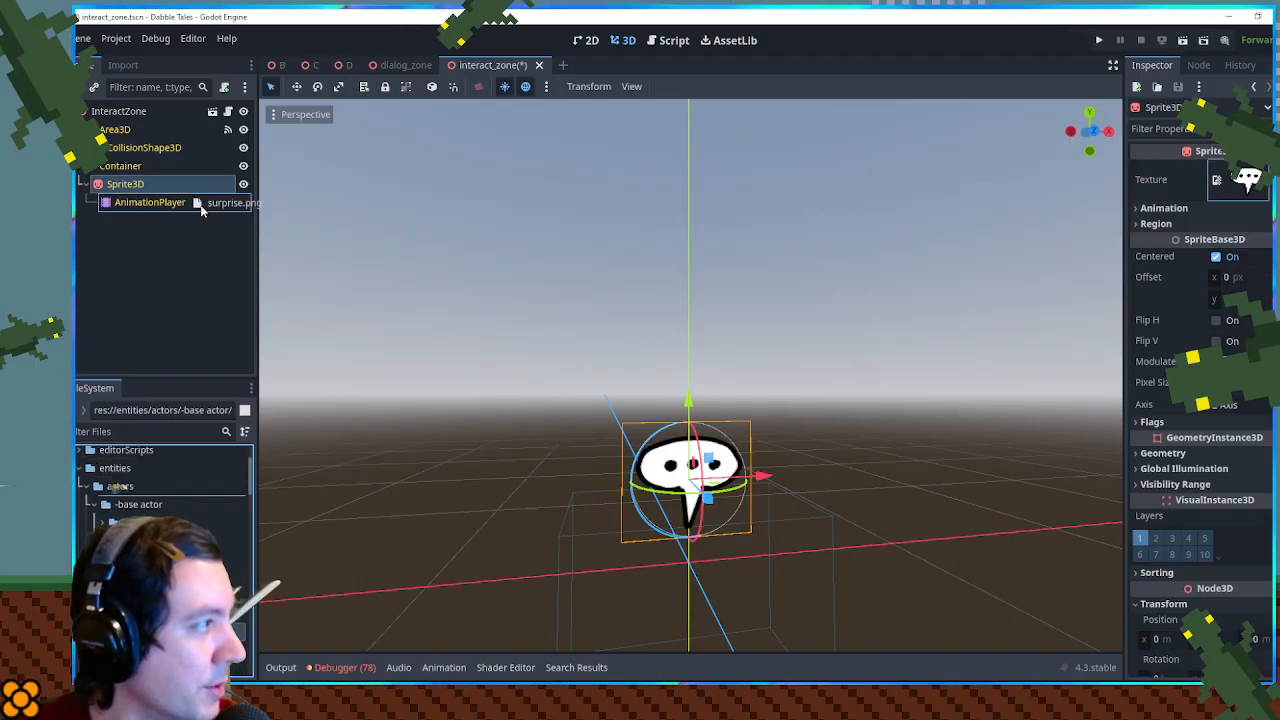
drag(1262, 188, 1245, 188)
drag(763, 469, 735, 423)
scroll(735, 423, down, 4)
drag(872, 474, 860, 516)
key(ctrl+s)
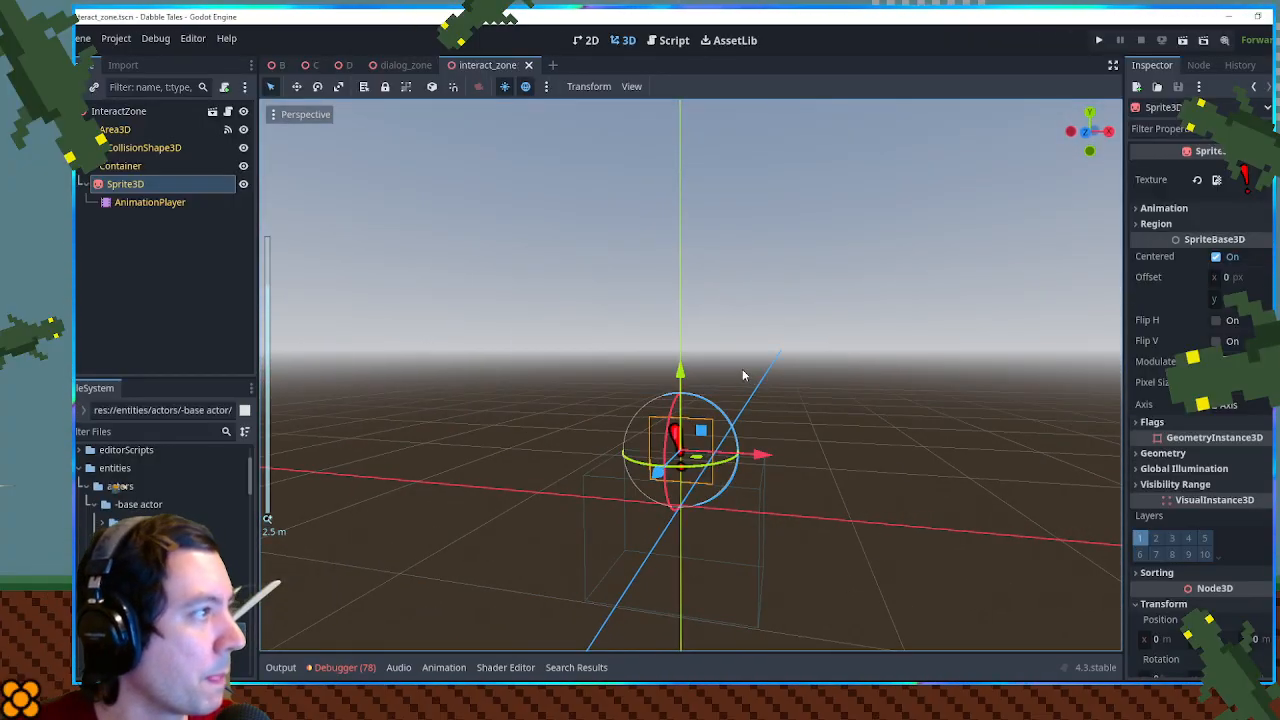
- Close the interact_zone and dialog_zone scenes to return to the Sign in scene D
middle_click(488, 66)
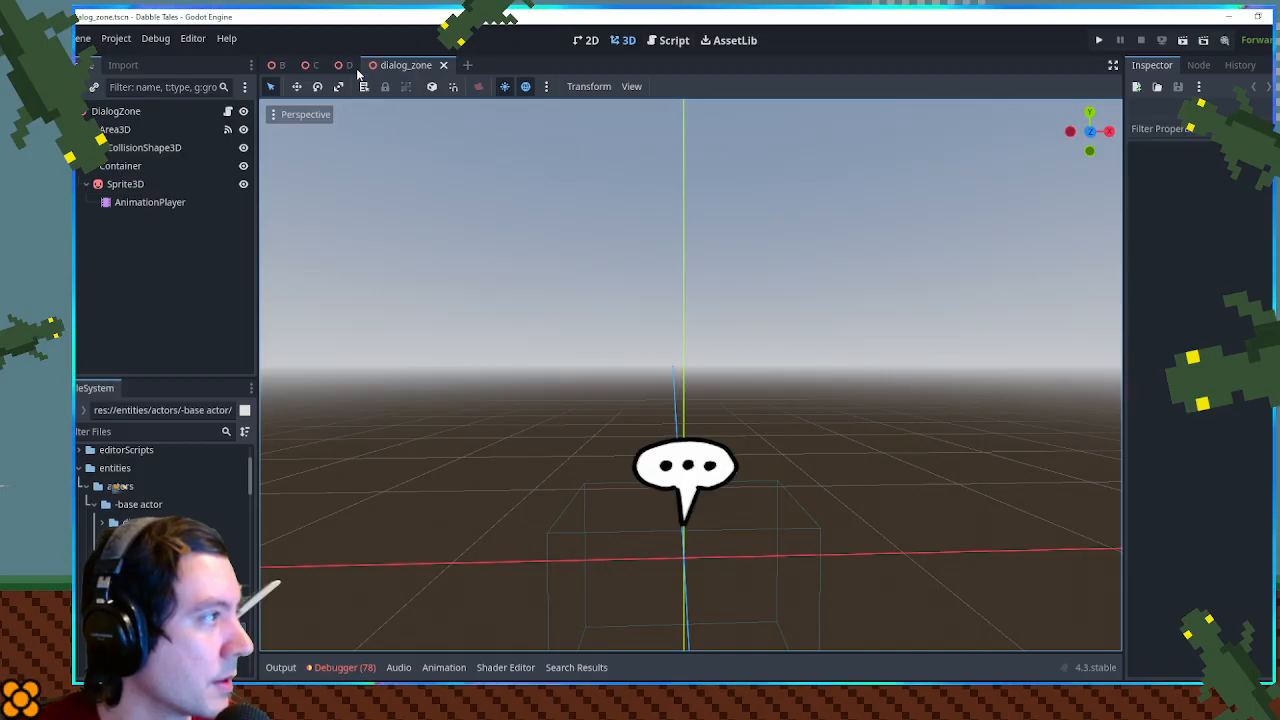
middle_click(402, 63)
drag(503, 222, 512, 288)
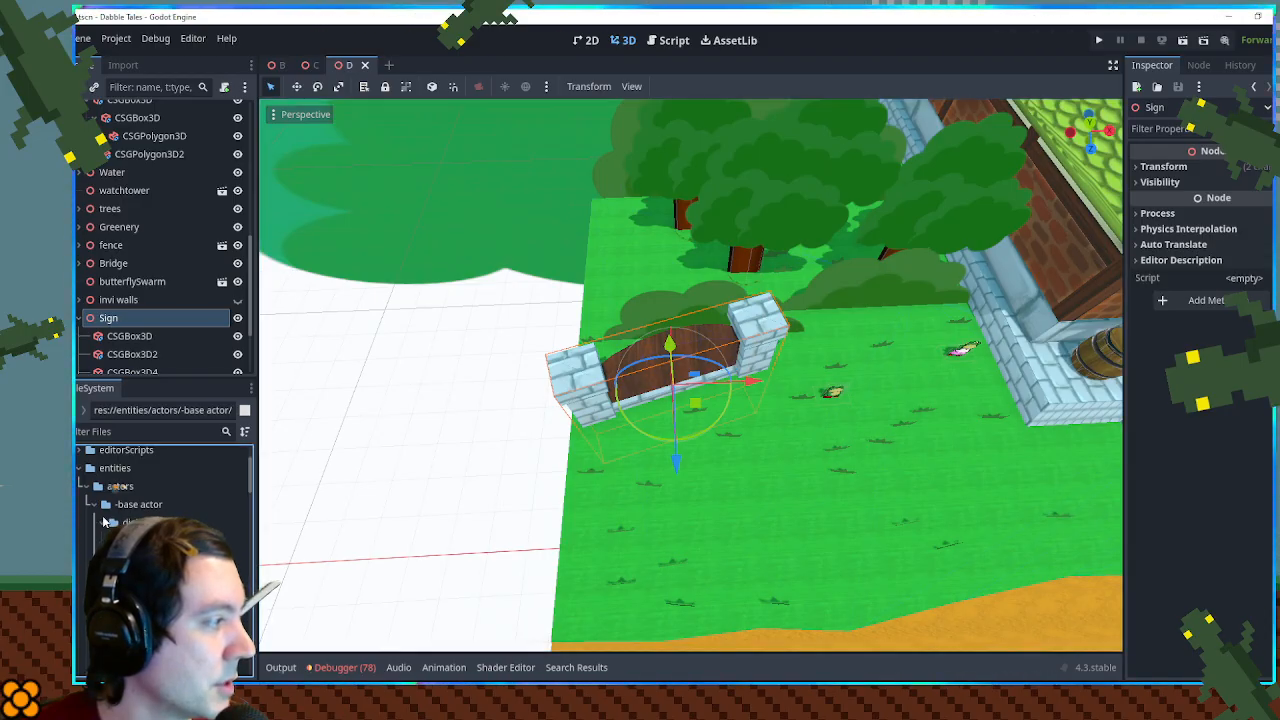
- Open the dialog_zone.gd script and examine how its Activate function uses the parent speaker and actorCode
double_click(170, 541)
scroll(657, 338, up, 2)
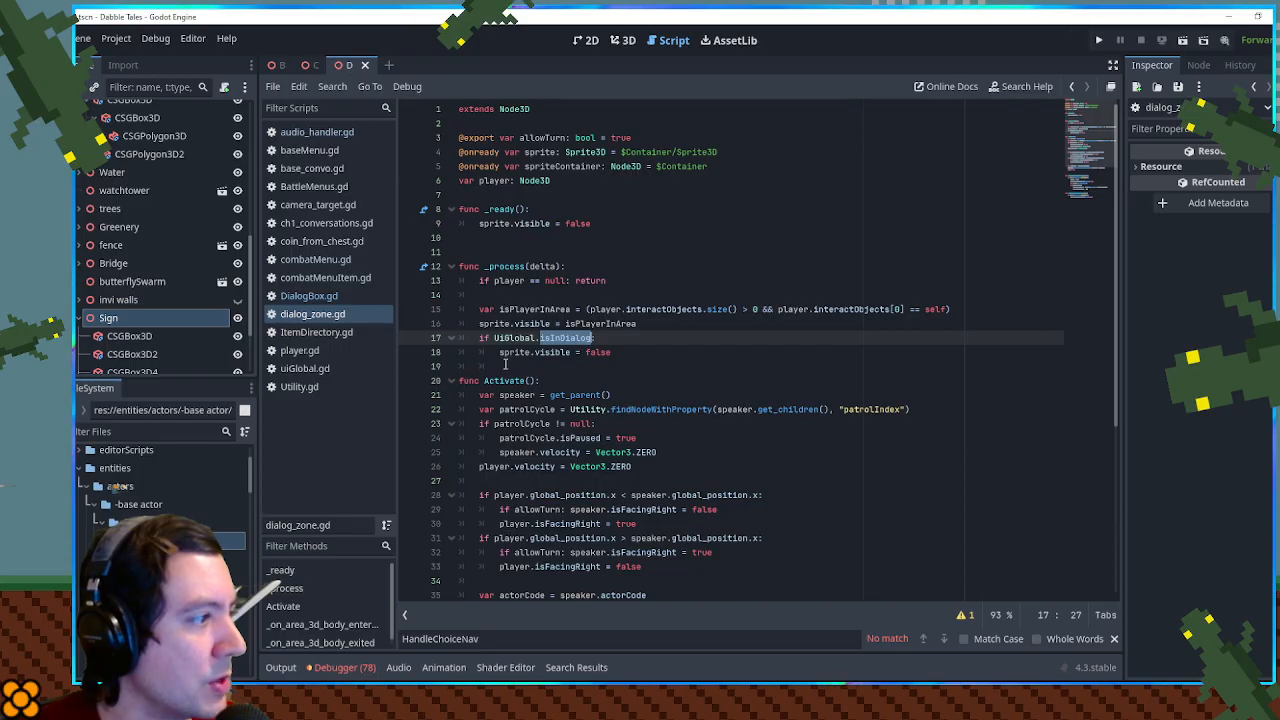
click(530, 395)
double_click(556, 398)
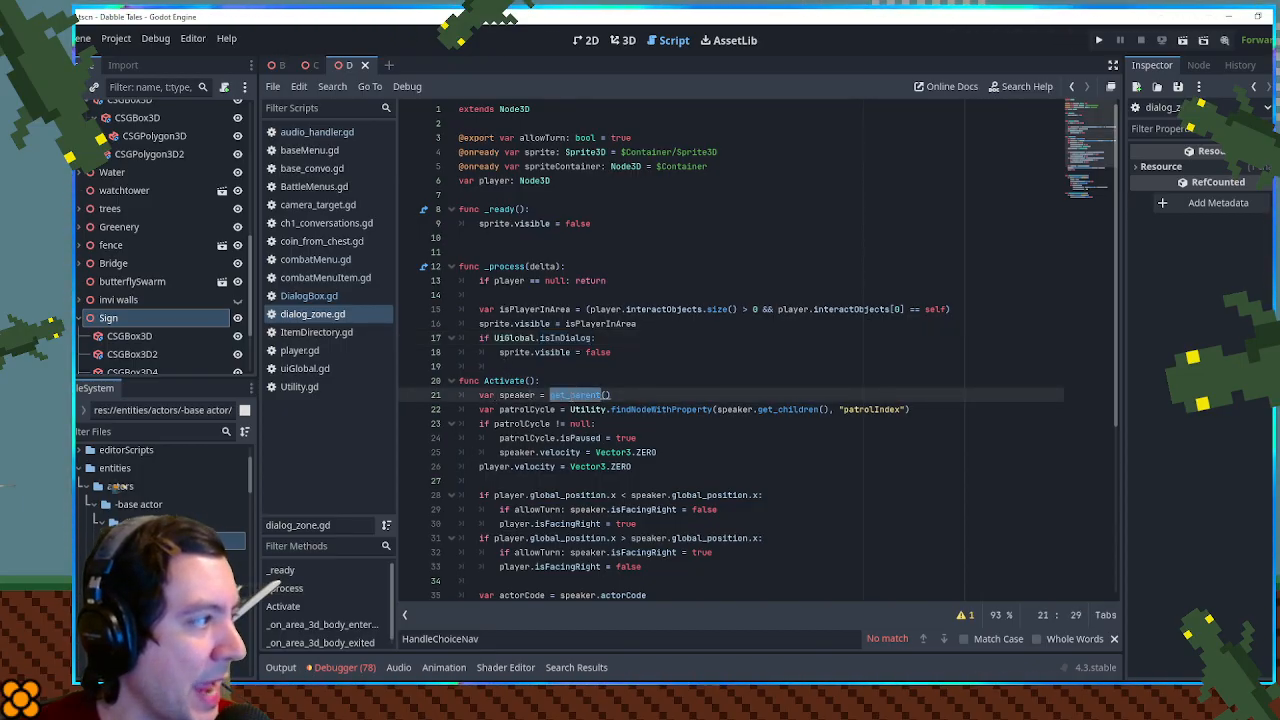
scroll(540, 370, down, 2)
double_click(517, 309)
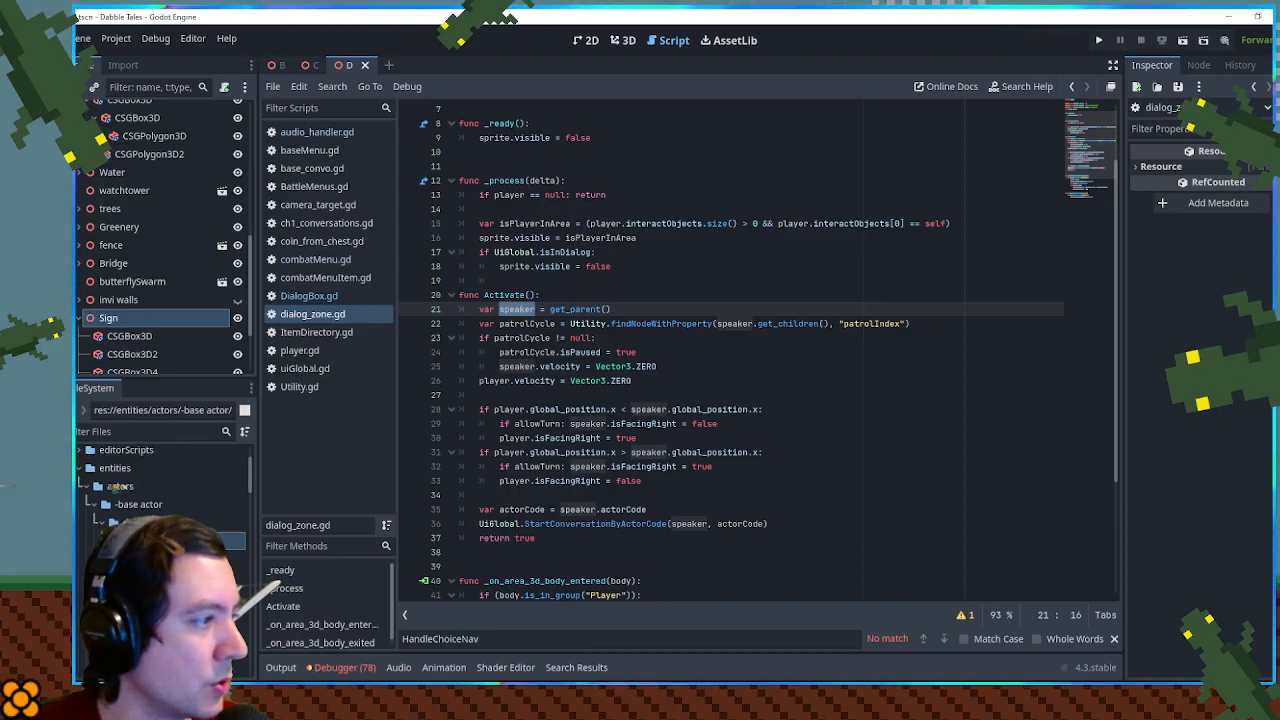
scroll(540, 356, down, 3)
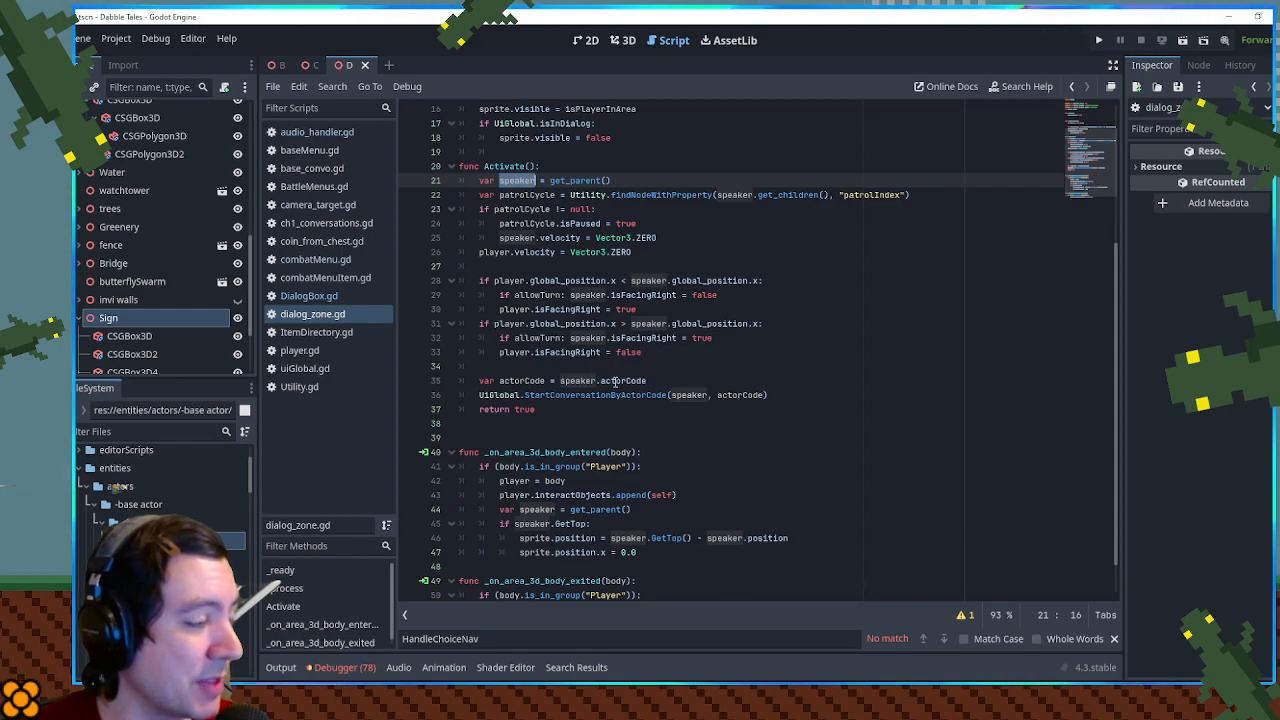
double_click(614, 381)
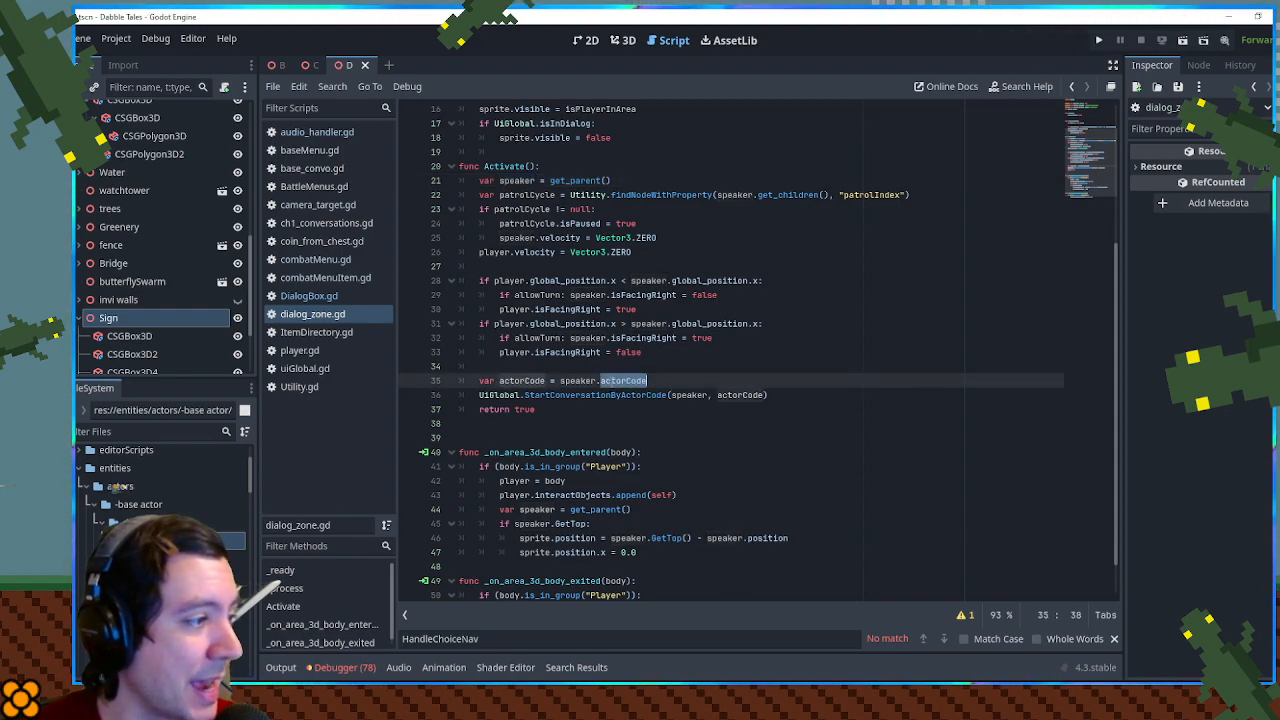
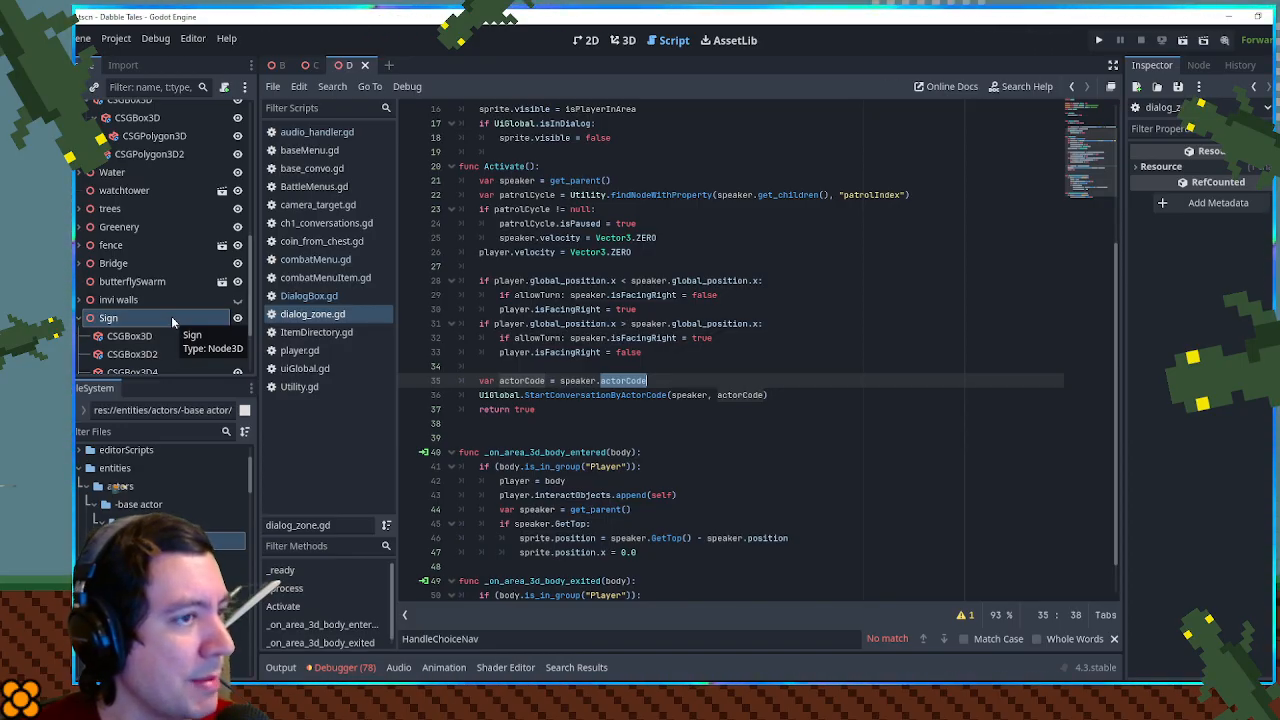
- In dialog_zone.gd's Activate function, change the actorCode assignment to speaker.get("actorCode", speaker.name)
click(659, 385)
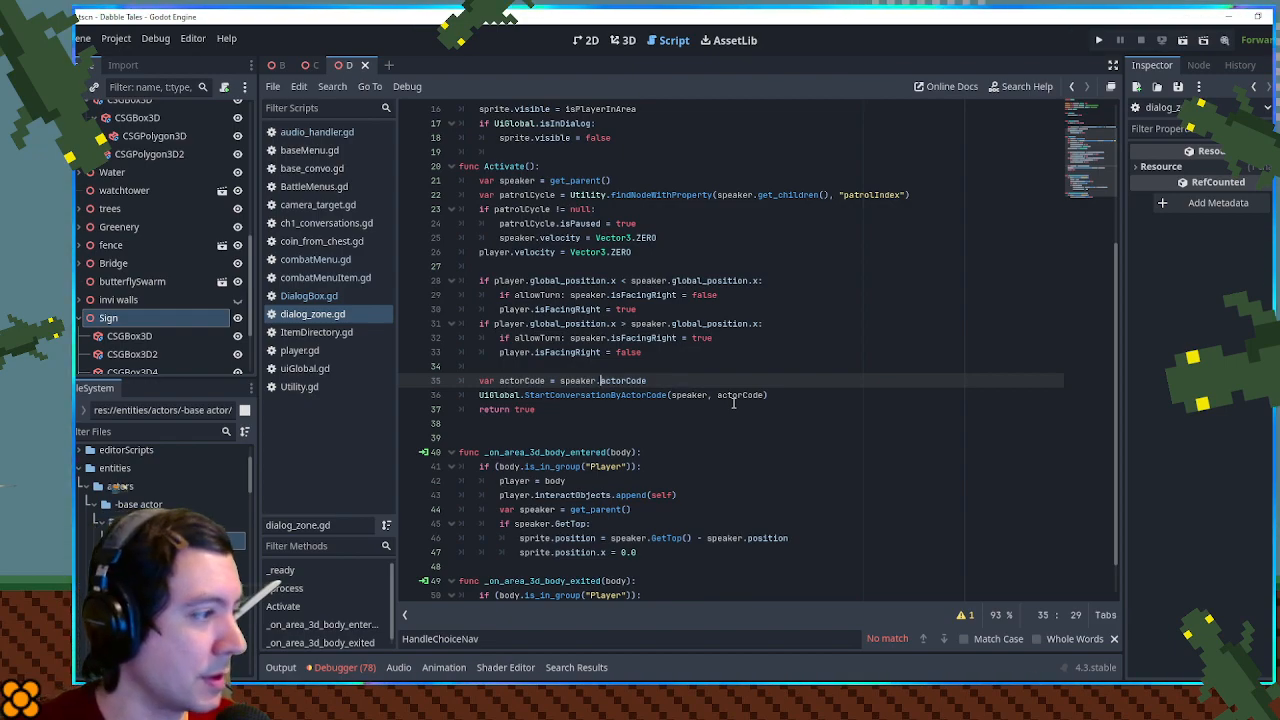
text((")
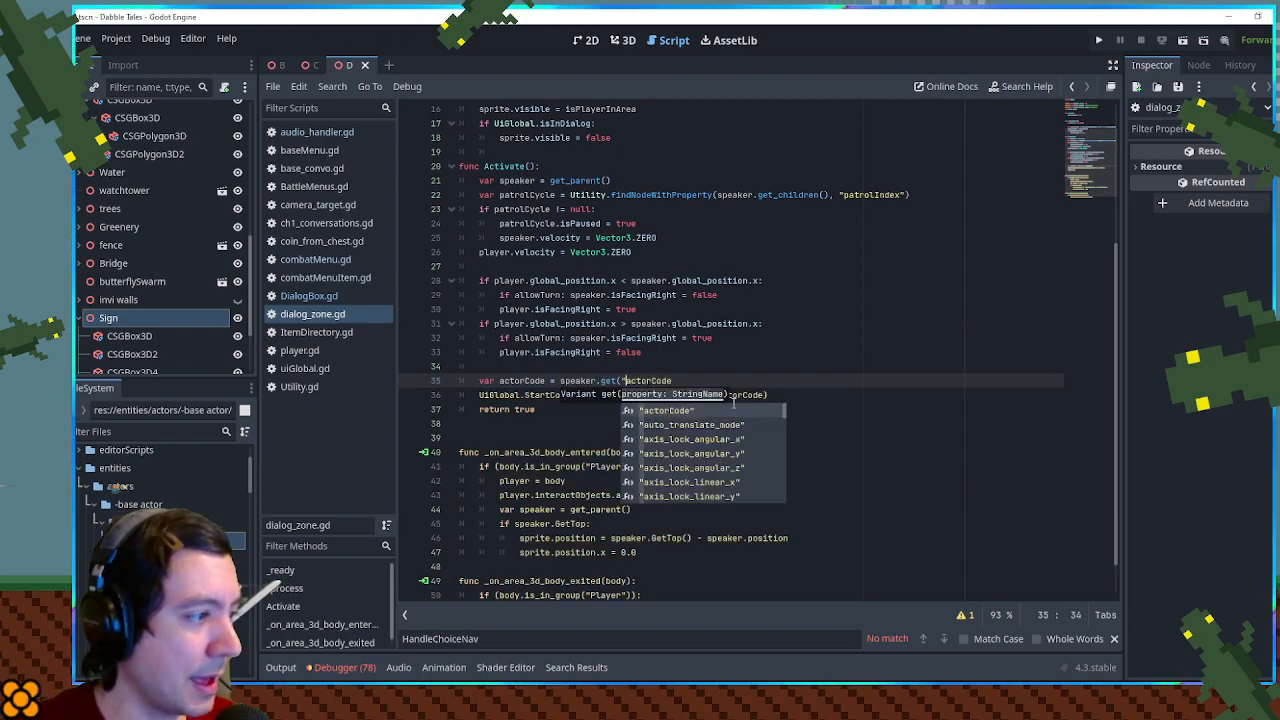
key(ctrl+Right)
text(",)
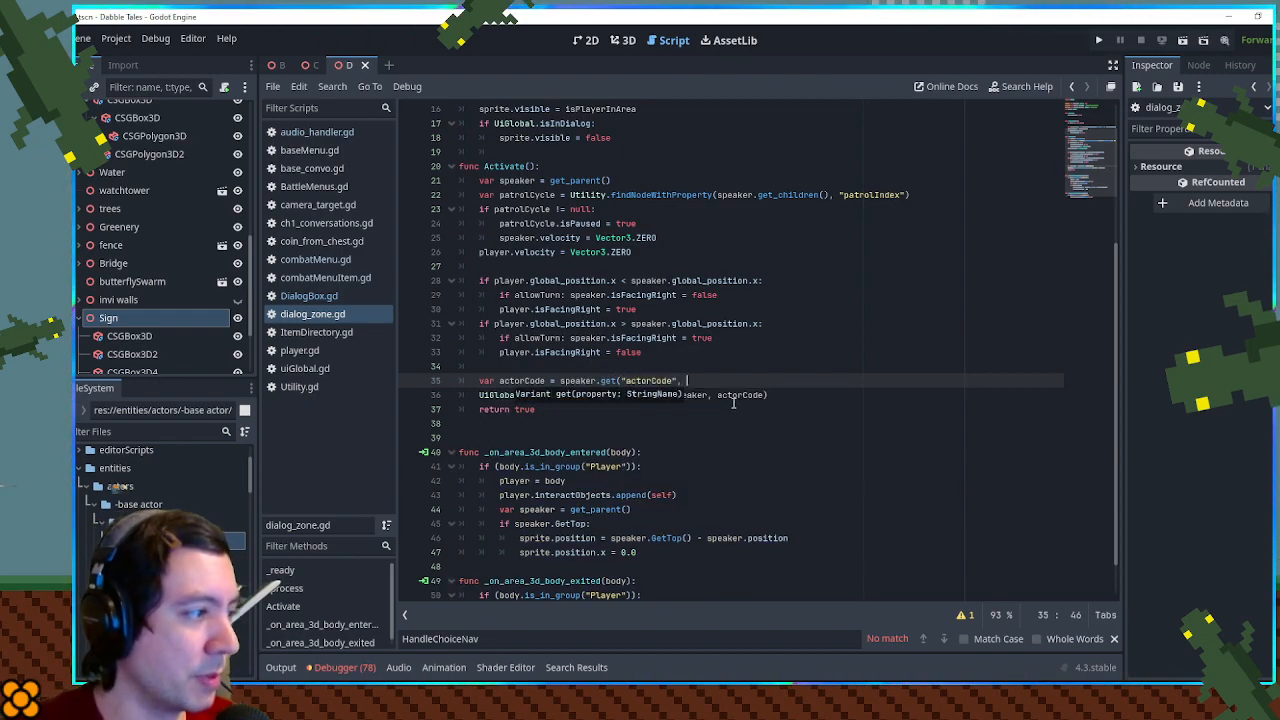
text( speaker.mnam)
key(BackSpace)
key(BackSpace)
key(BackSpace)
key(BackSpace)
text(name))
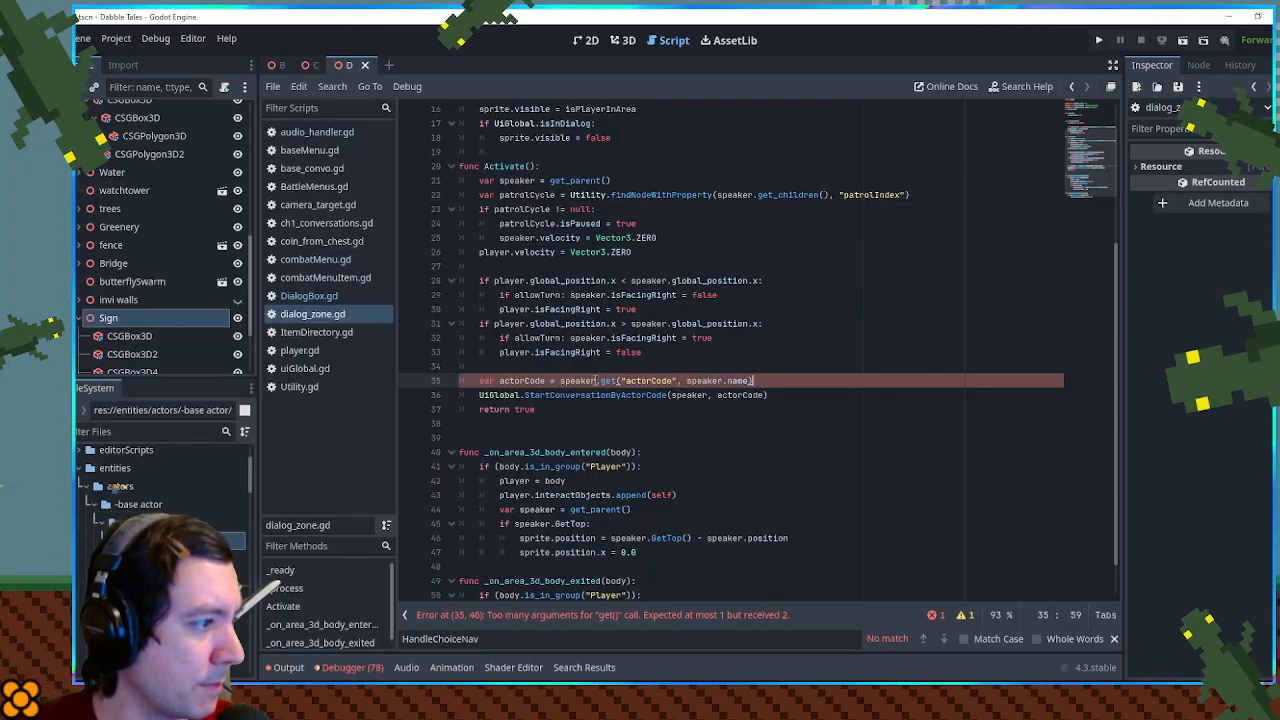
- Check the documentation of the get method and reduce the call to speaker.get("actorCode")
ctrl+click(607, 380)
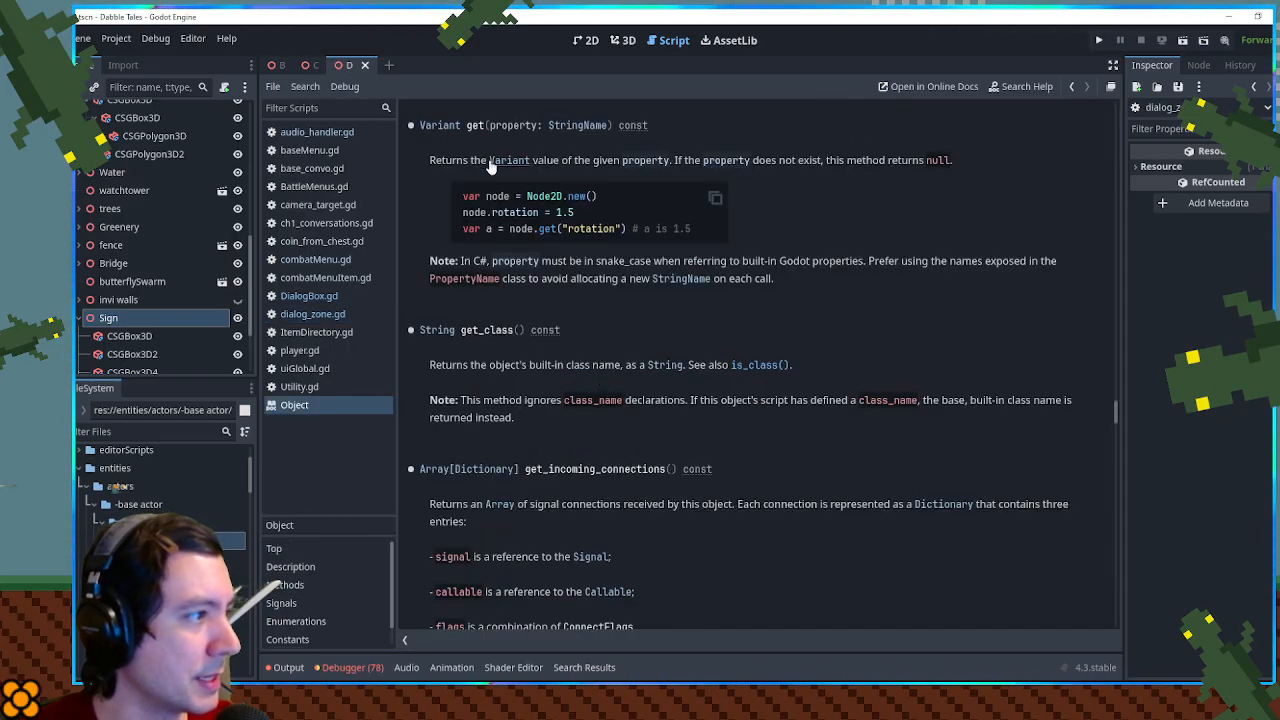
click(1073, 88)
drag(678, 381, 762, 382)
key(ctrl+c)
text())
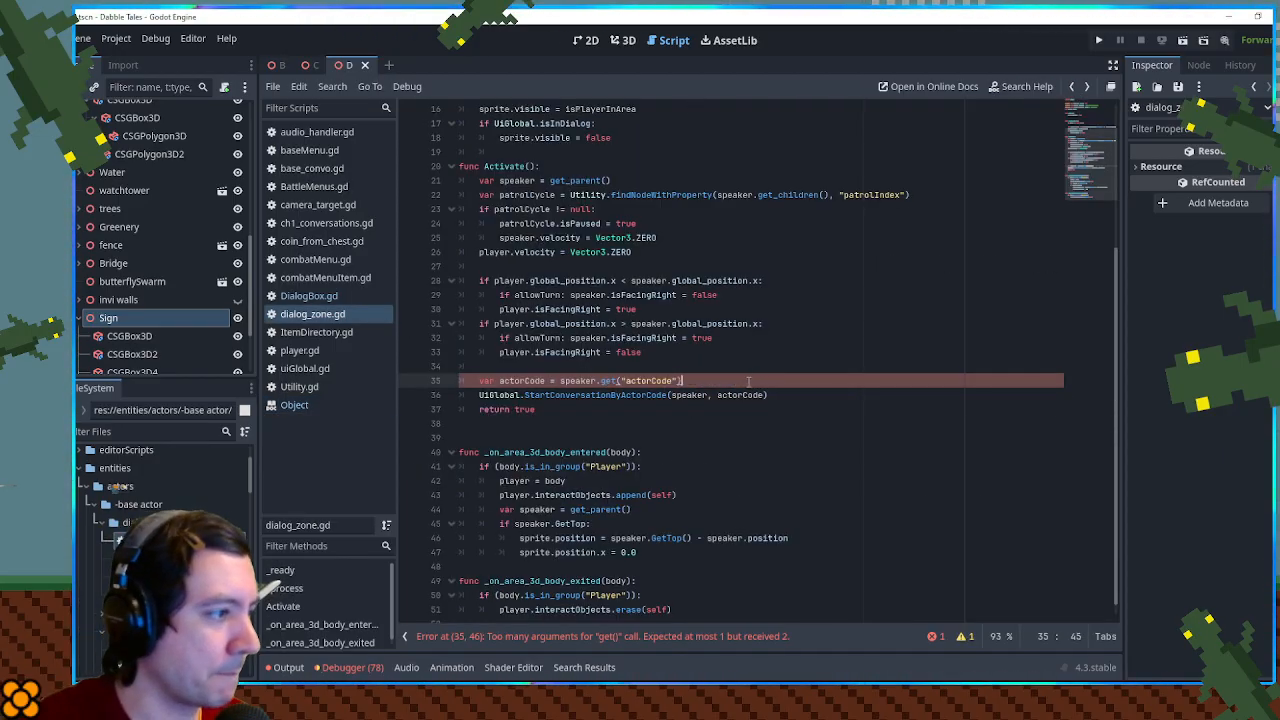
- Below the actorCode assignment, add the fallback line "if actorCode == null: actorCode = speaker.name"
key(Return)
text(if ac)
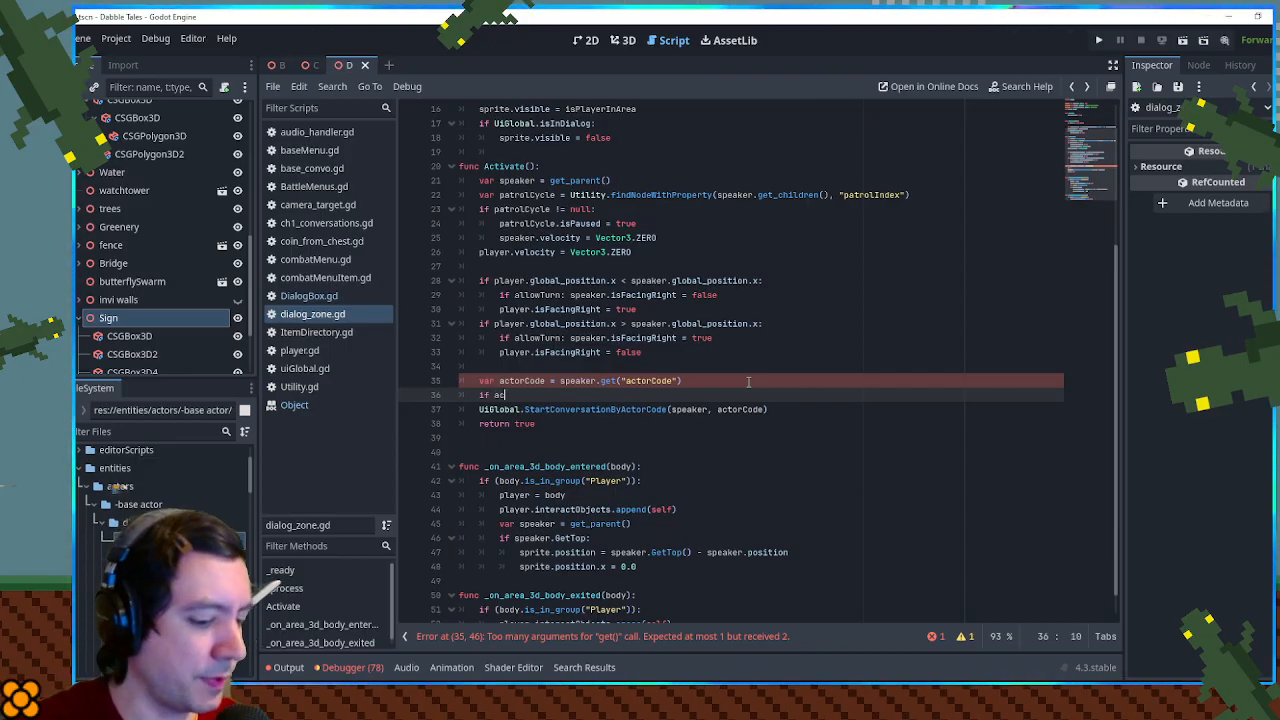
text(torCode == n)
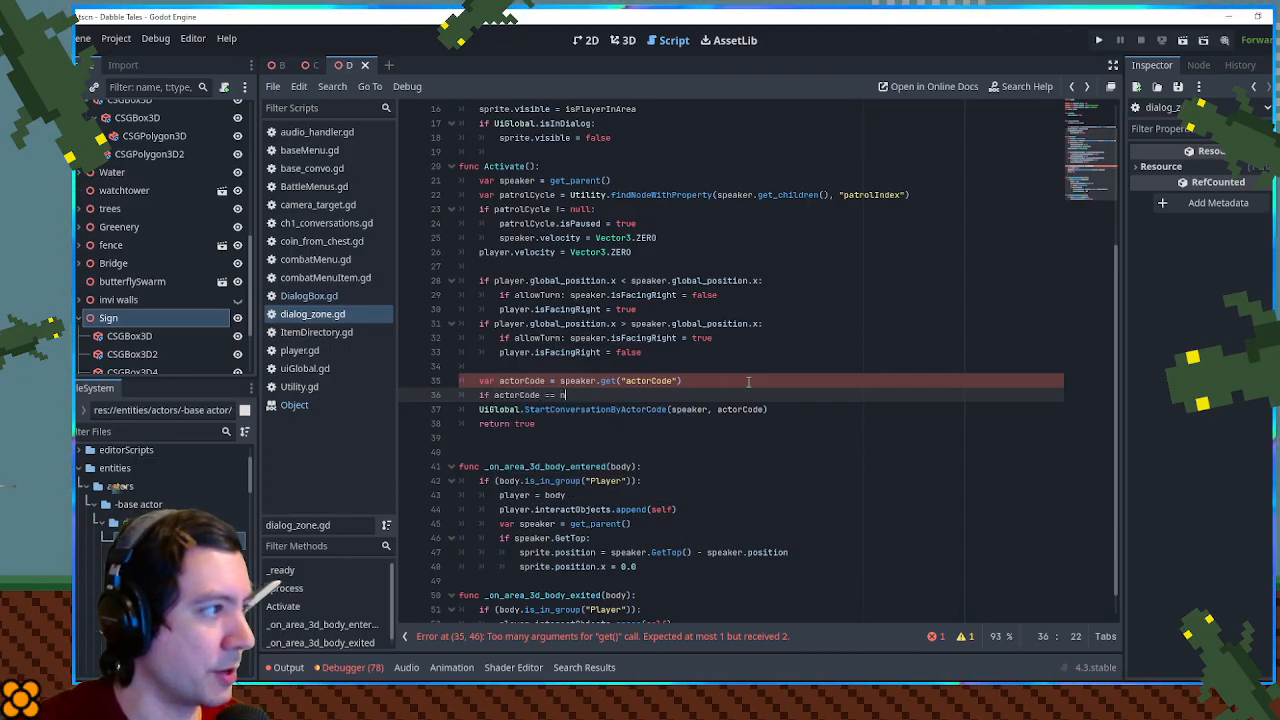
text(ull: actorCode =)
key(ctrl+v)
key(ctrl+Left)
key(ctrl+Left)
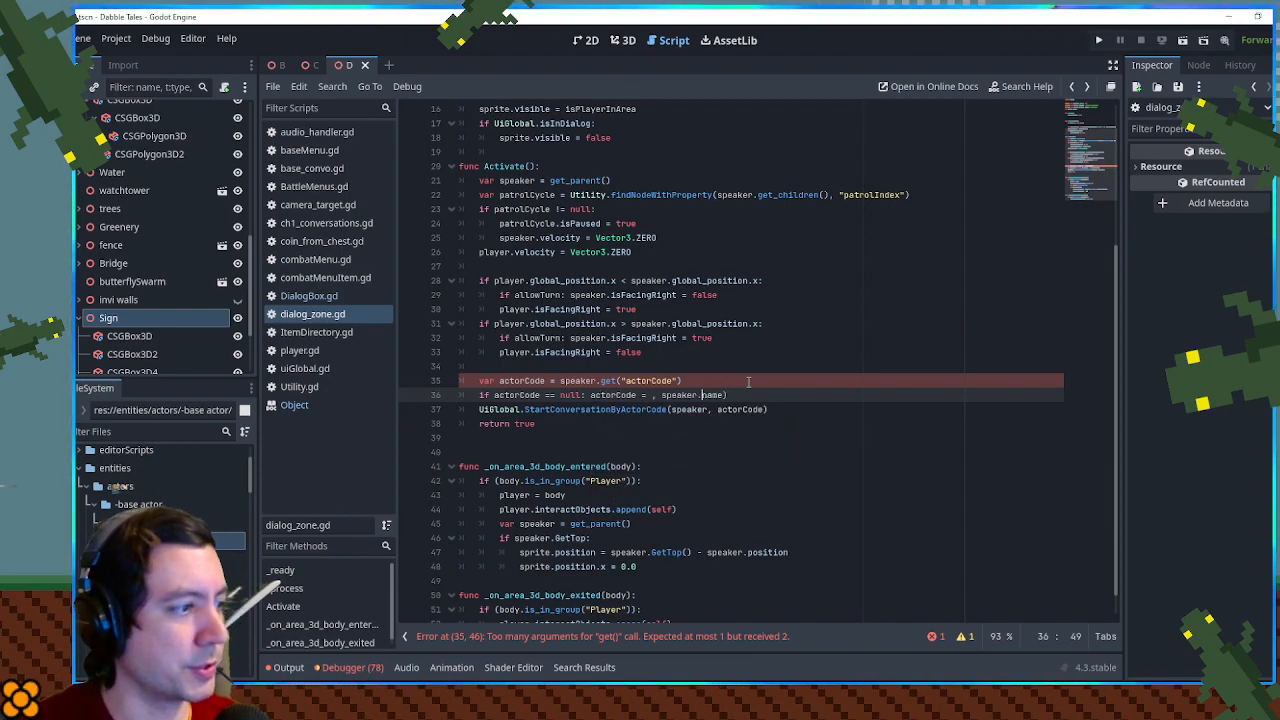
key(BackSpace)
key(BackSpace)
key(End)
key(BackSpace)
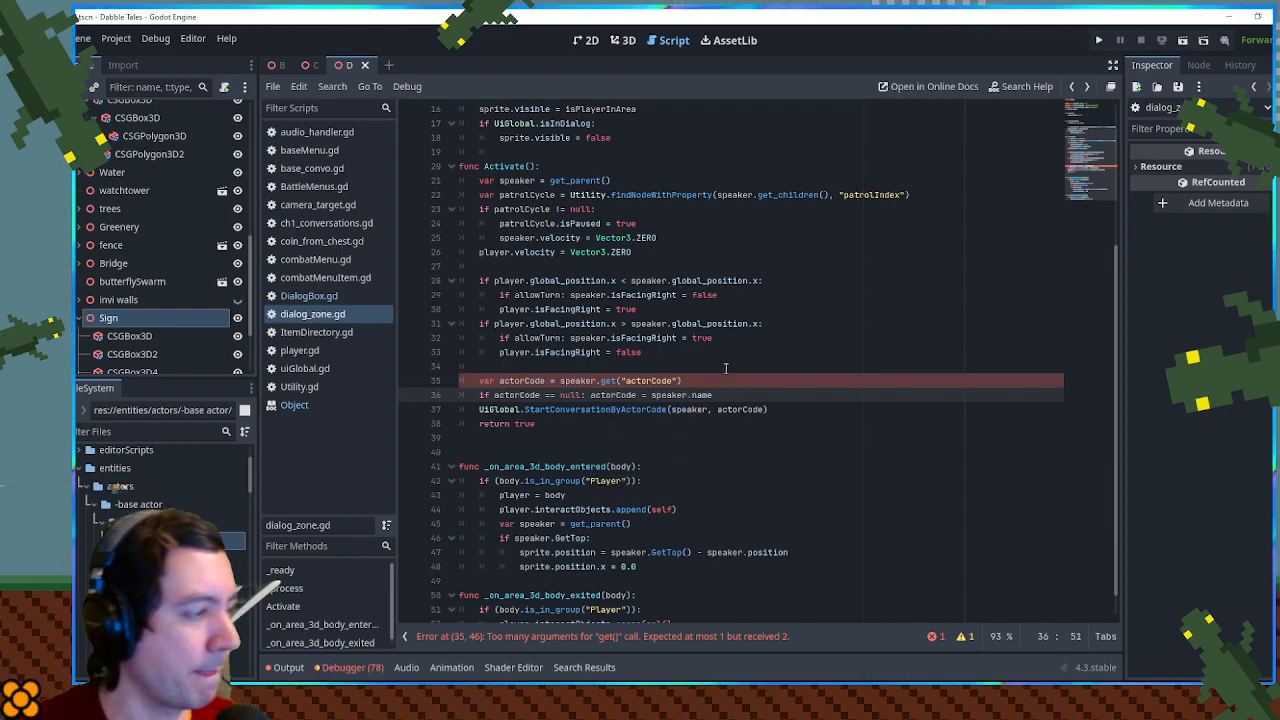
click(744, 324)
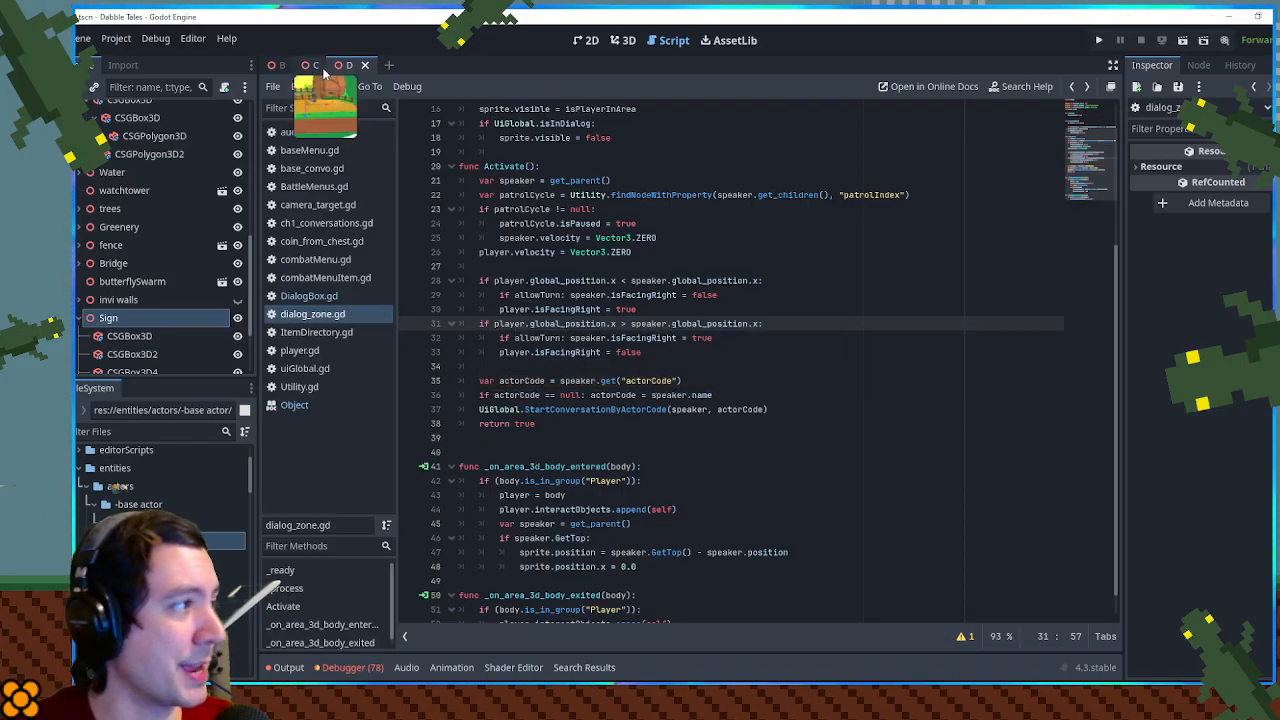
- Instantiate the interact_zone scene as the first child of the Sign node and move it in front of the signboard
click(622, 41)
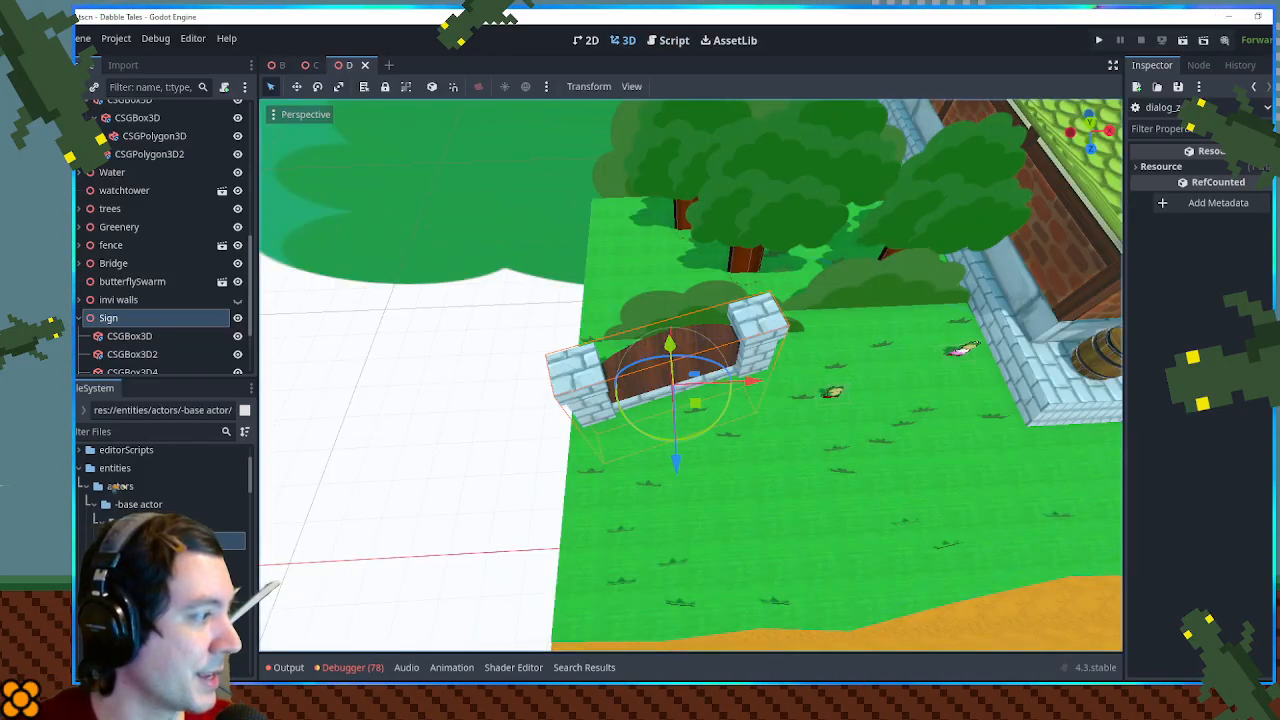
drag(130, 577, 121, 281)
drag(134, 361, 140, 252)
drag(695, 403, 609, 463)
scroll(714, 443, up, 12)
scroll(612, 475, down, 6)
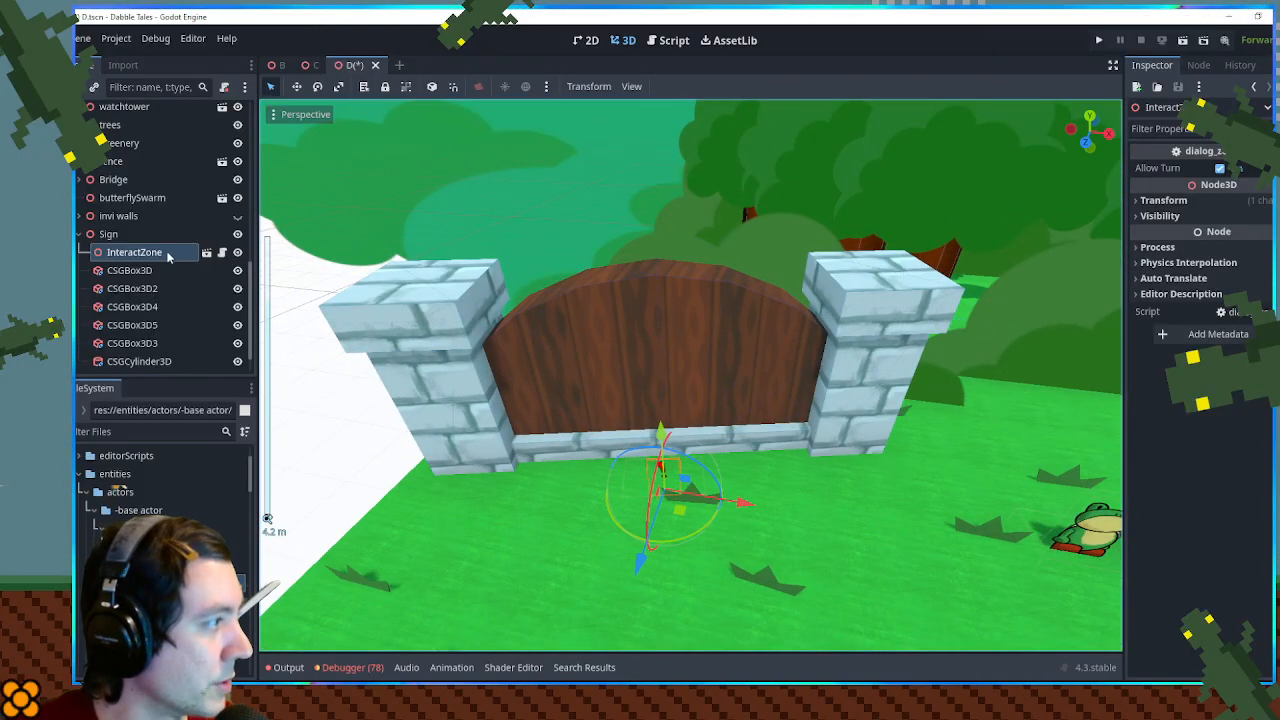
right_click(163, 254)
click(240, 551)
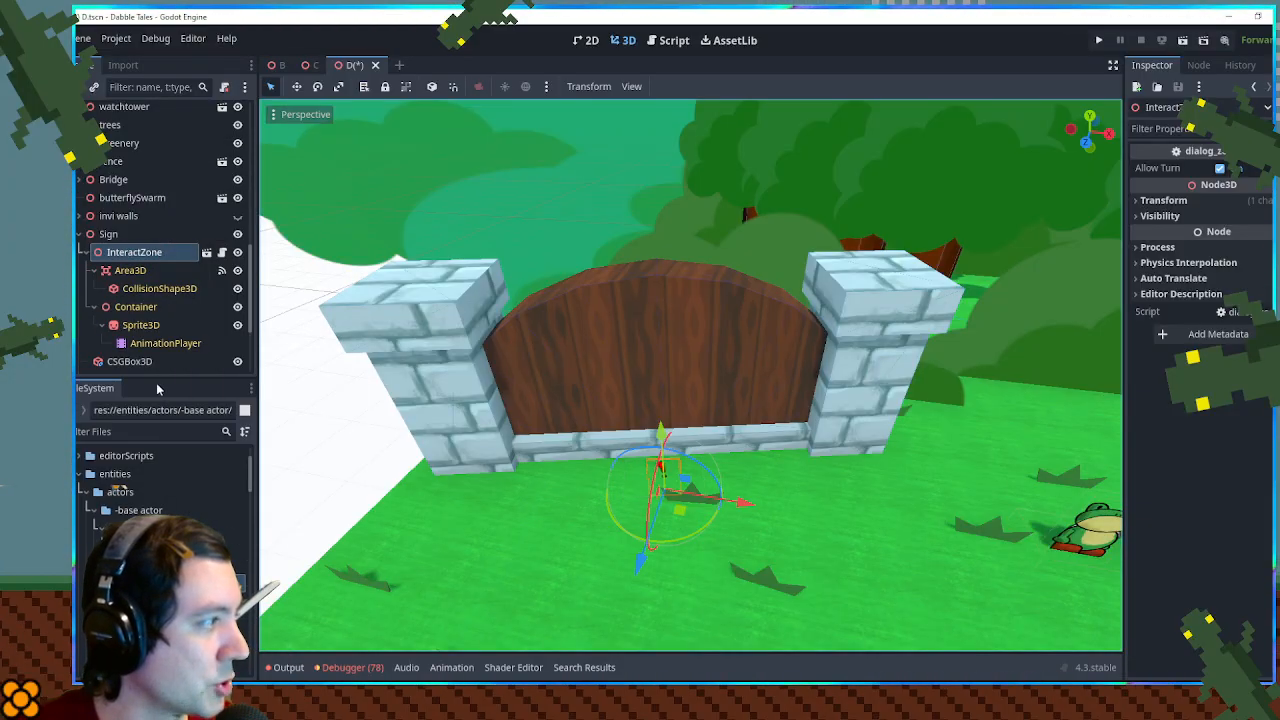
click(148, 290)
click(135, 271)
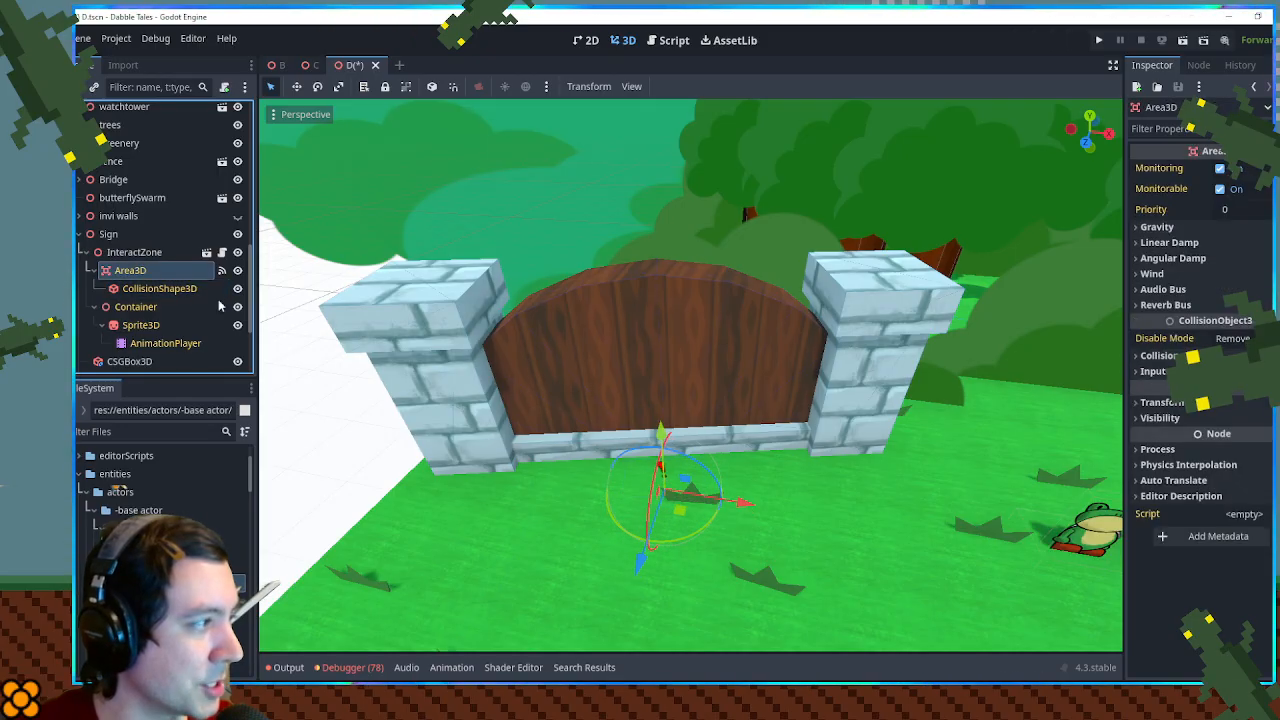
click(160, 289)
drag(568, 430, 628, 498)
click(92, 252)
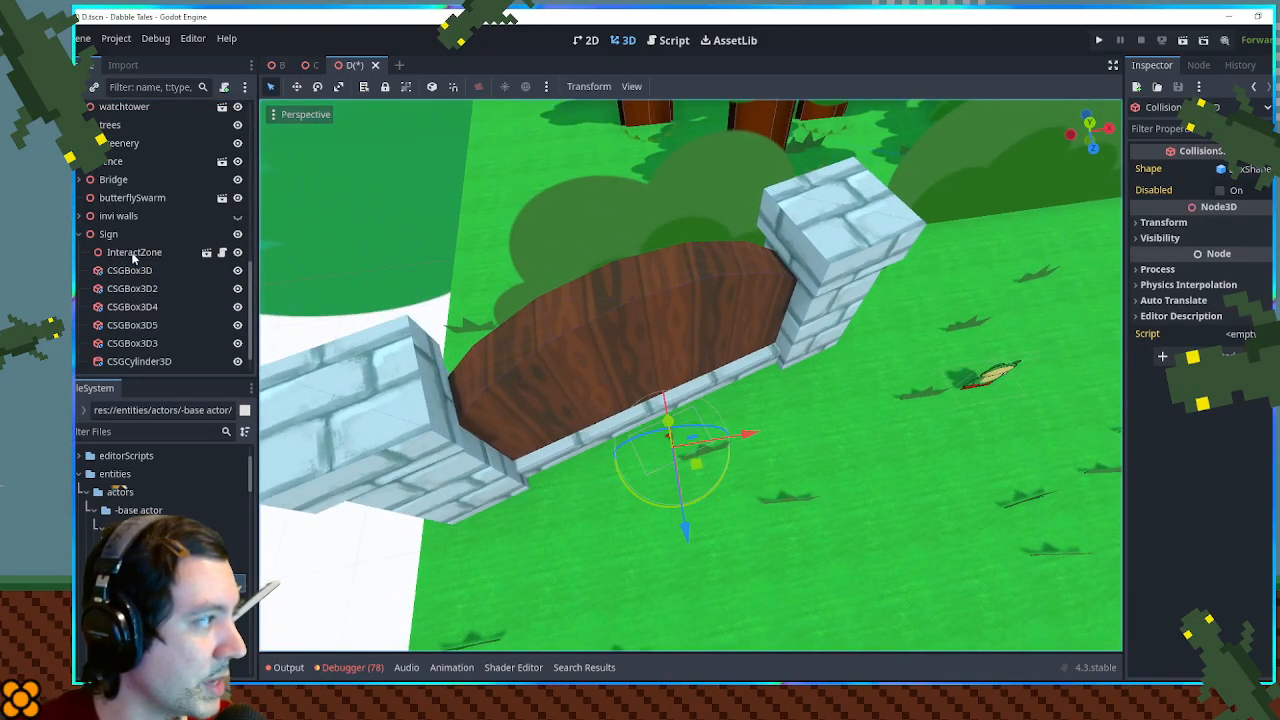
- Enable editable children on the Sign's InteractZone instance and select its CollisionShape3D
click(133, 254)
drag(752, 470, 724, 402)
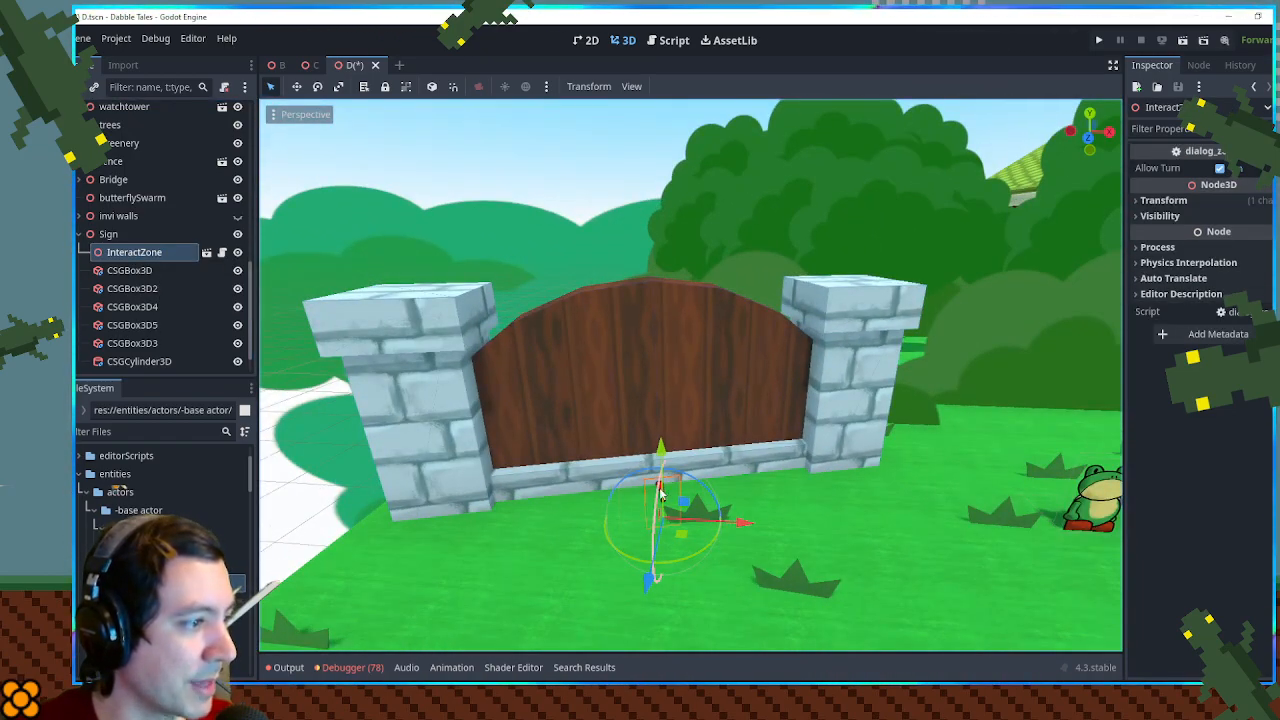
right_click(150, 252)
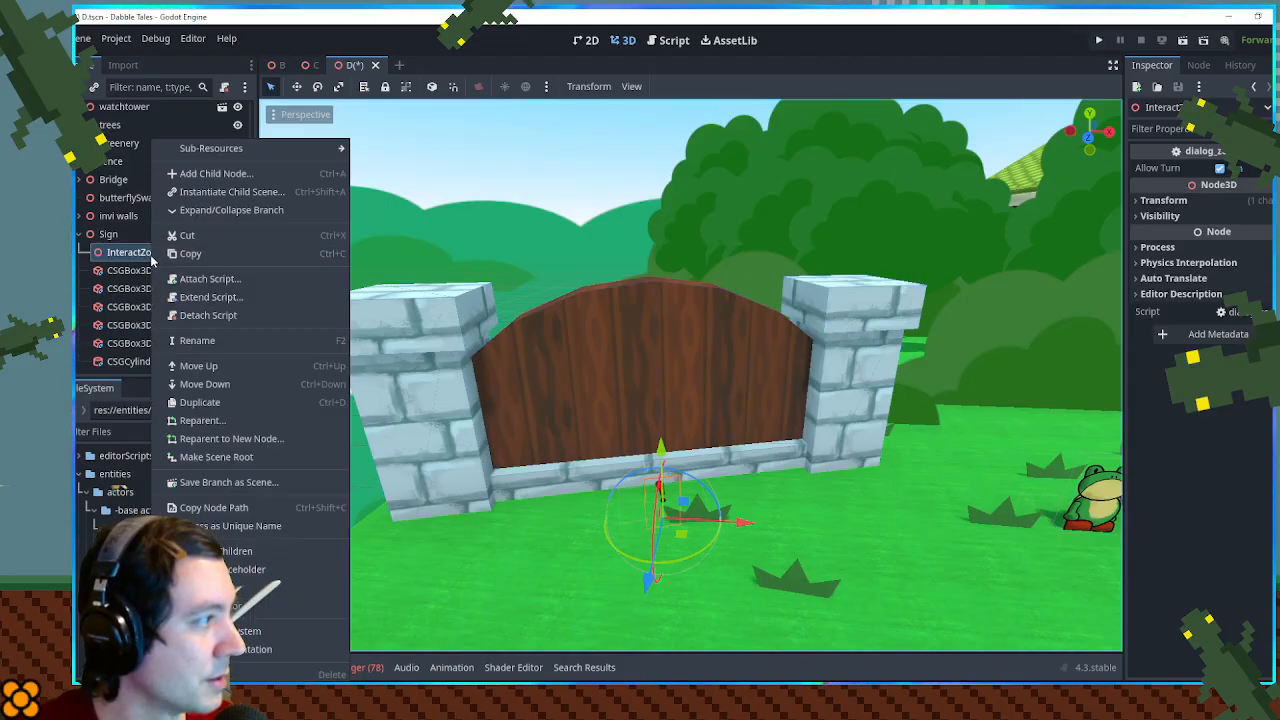
click(257, 553)
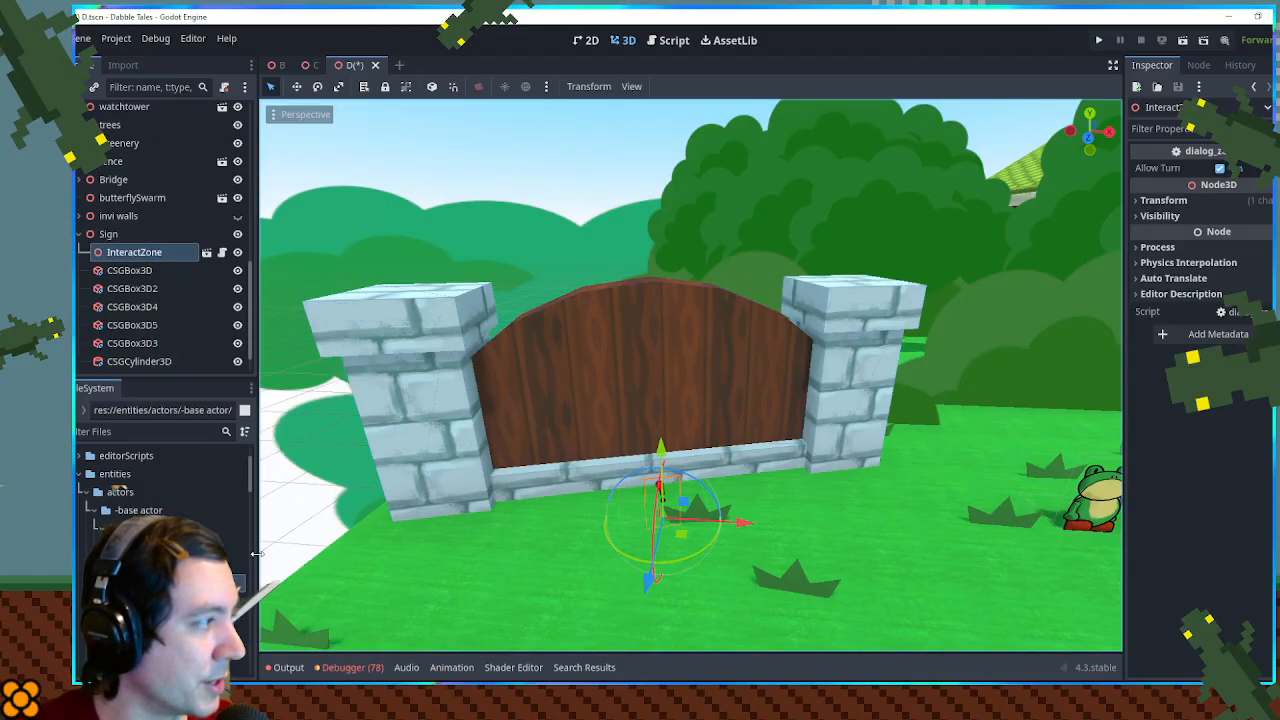
click(157, 290)
- Resize the CollisionShape3D box in front of the signboard to about 3.6 wide and 1.4 deep, and save the scene
drag(571, 377, 751, 446)
drag(703, 404, 803, 401)
drag(610, 420, 528, 431)
drag(669, 432, 677, 470)
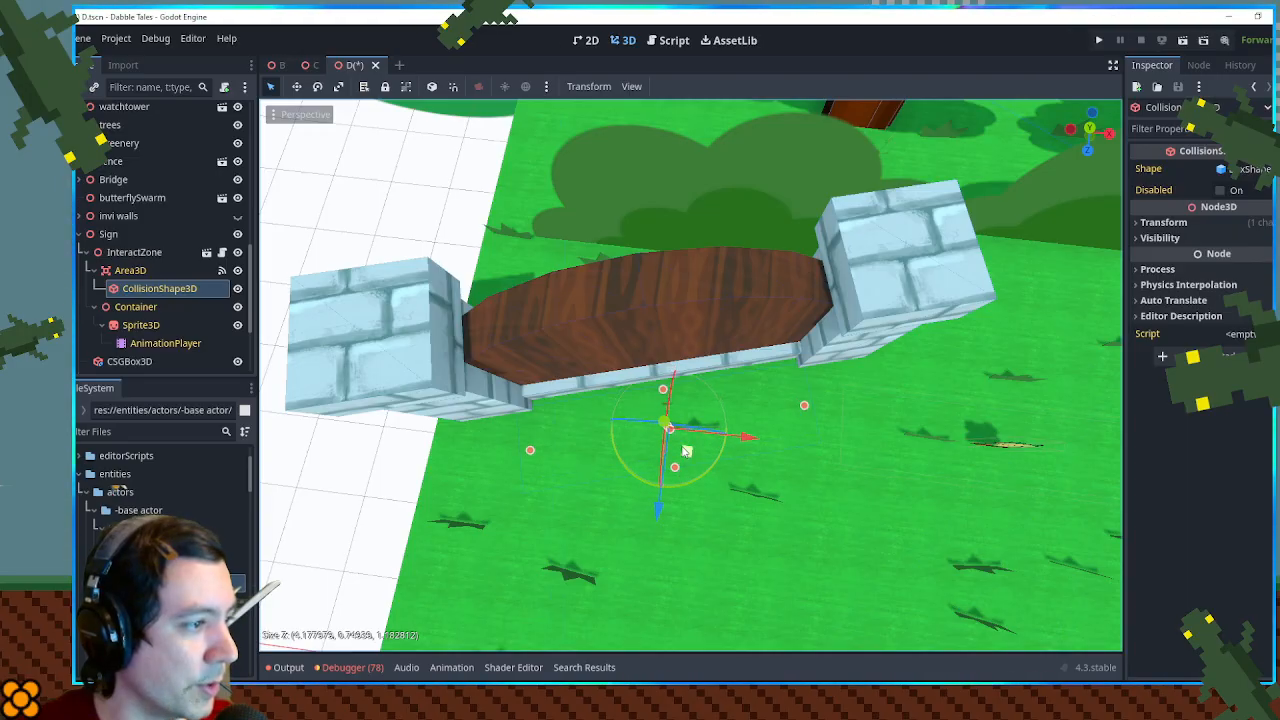
drag(665, 396, 659, 364)
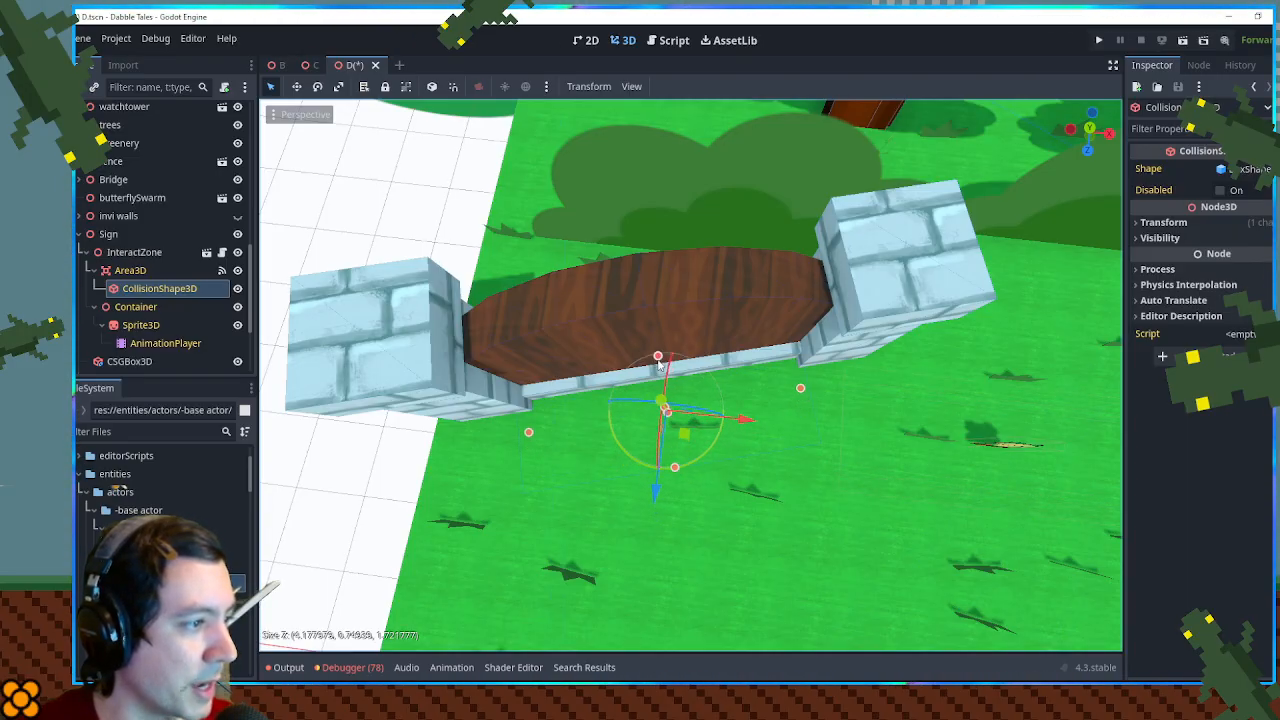
drag(799, 391, 786, 394)
drag(529, 434, 552, 430)
drag(679, 466, 679, 448)
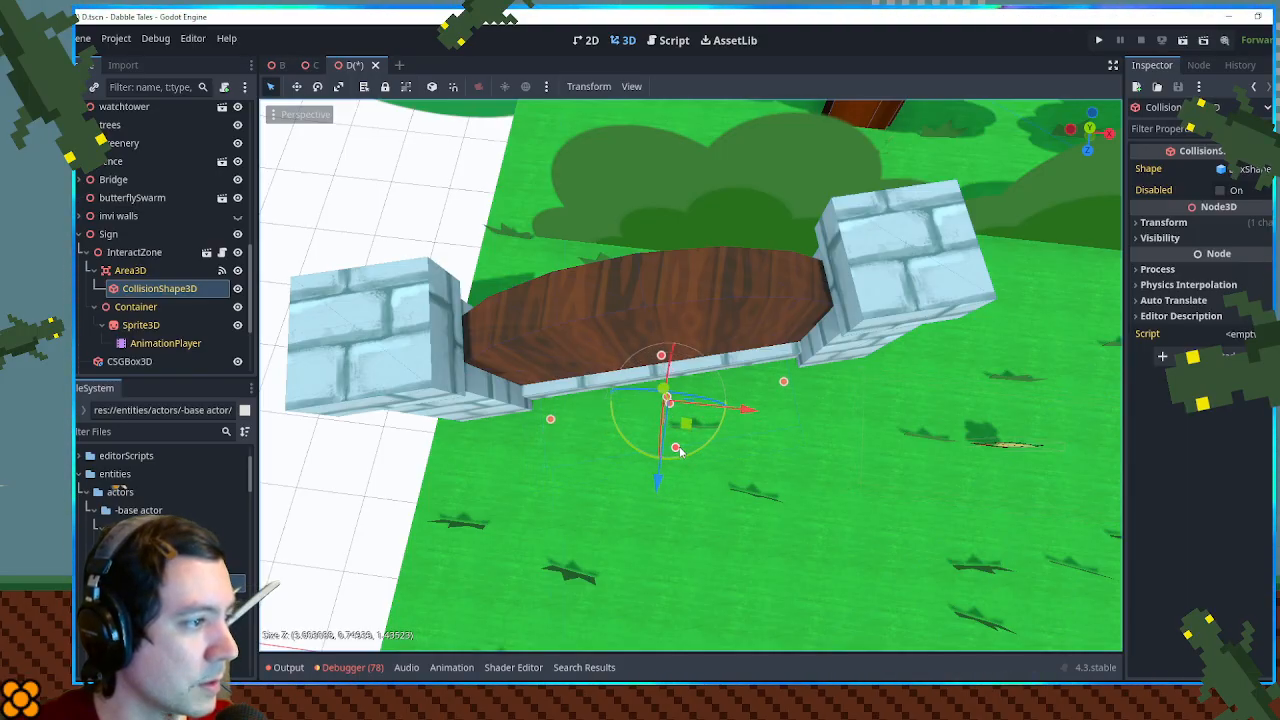
drag(722, 494, 671, 360)
key(ctrl+s)
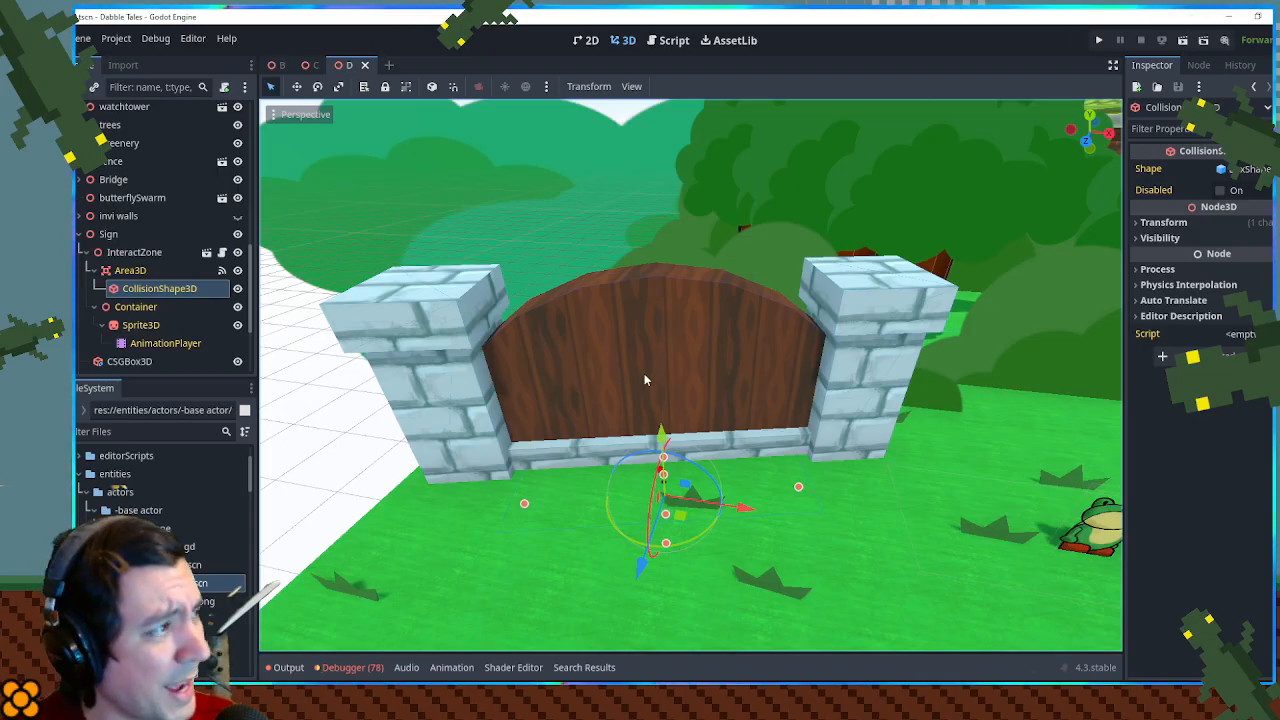
- Run the current scene and walk the player over to the sign to test its interact zone
key(ctrl+s)
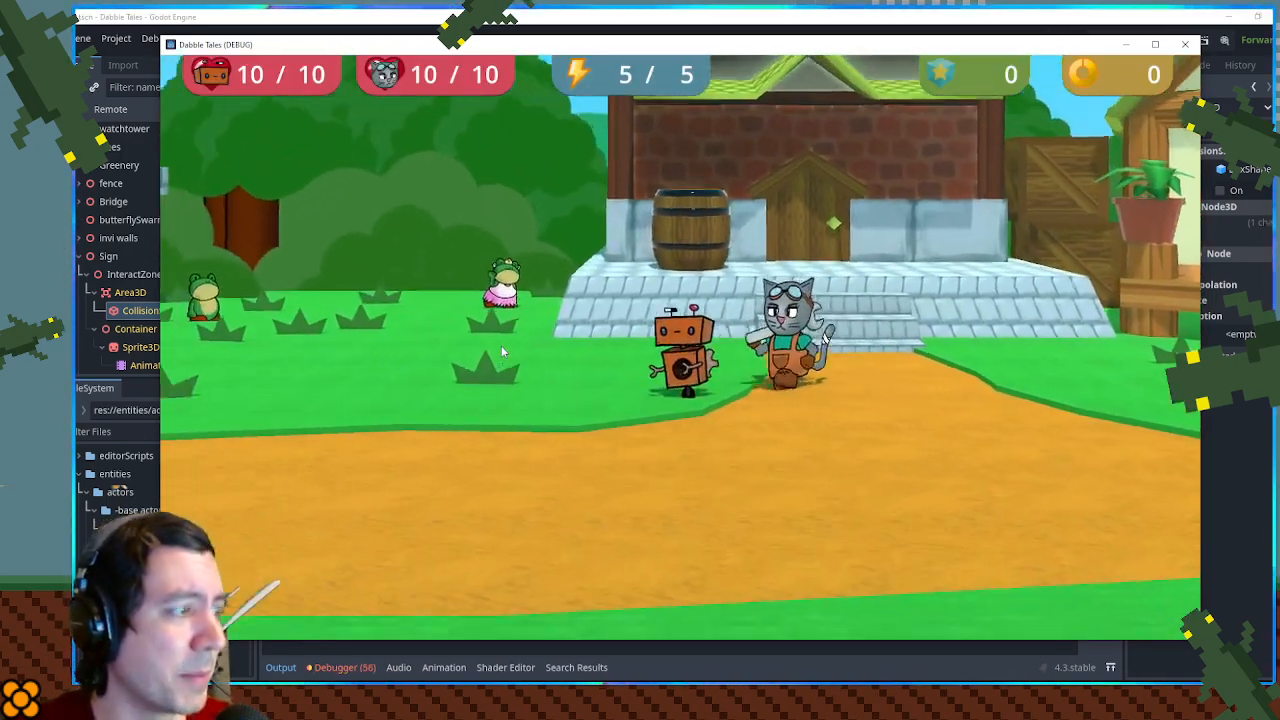
key(a)
key(w)
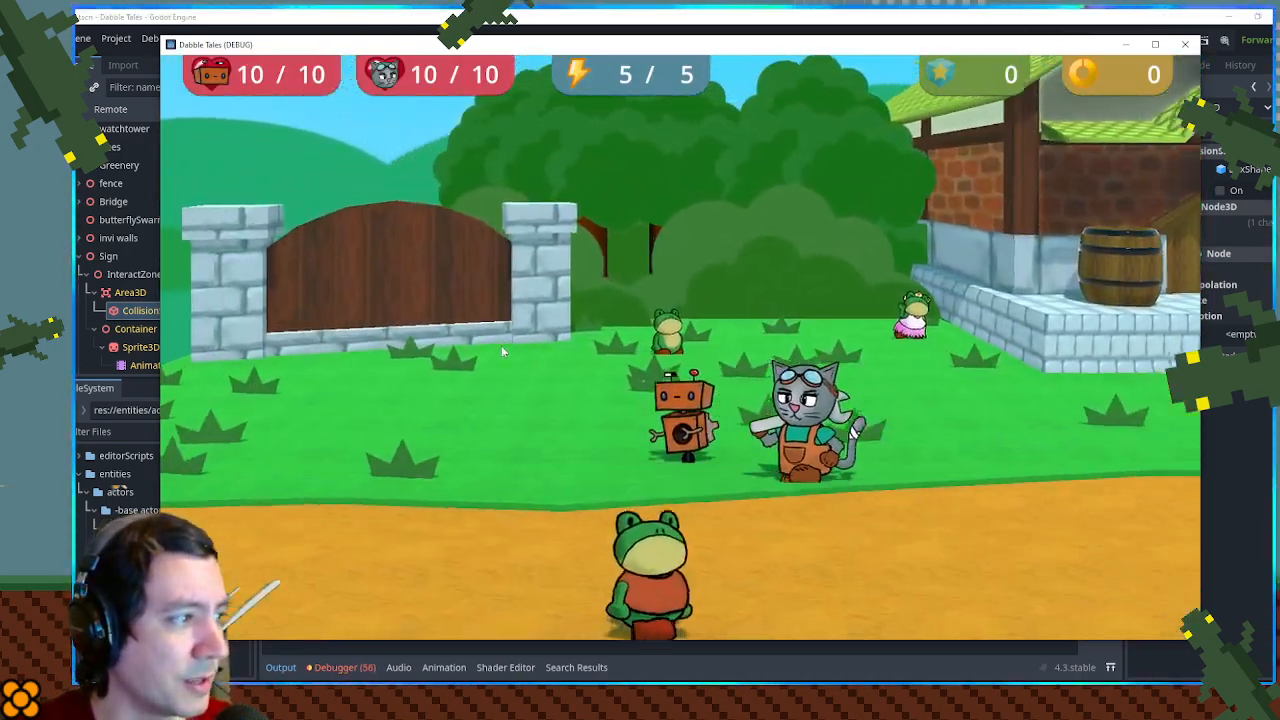
key(a)
key(w)
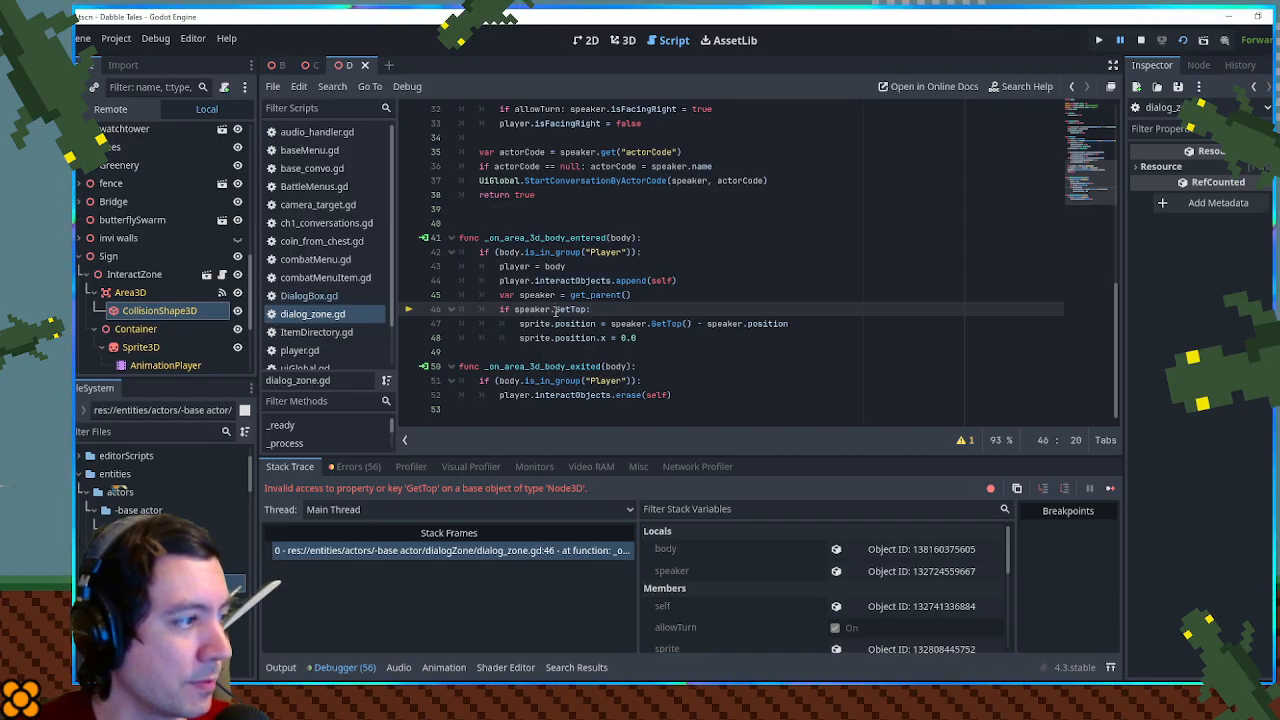
- In _on_area_3d_body_entered, replace the speaker.GetTop check with a speaker.has_method() call
mouse_move(614, 324)
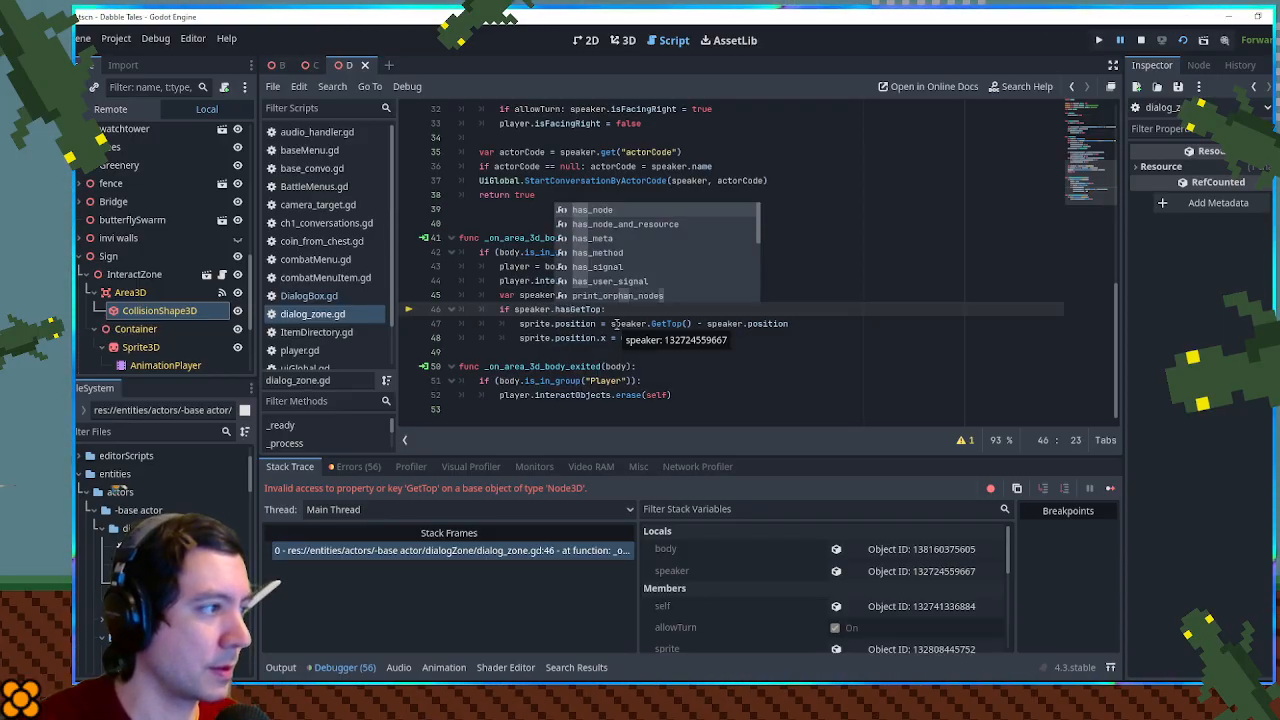
key(BackSpace)
key(BackSpace)
key(BackSpace)
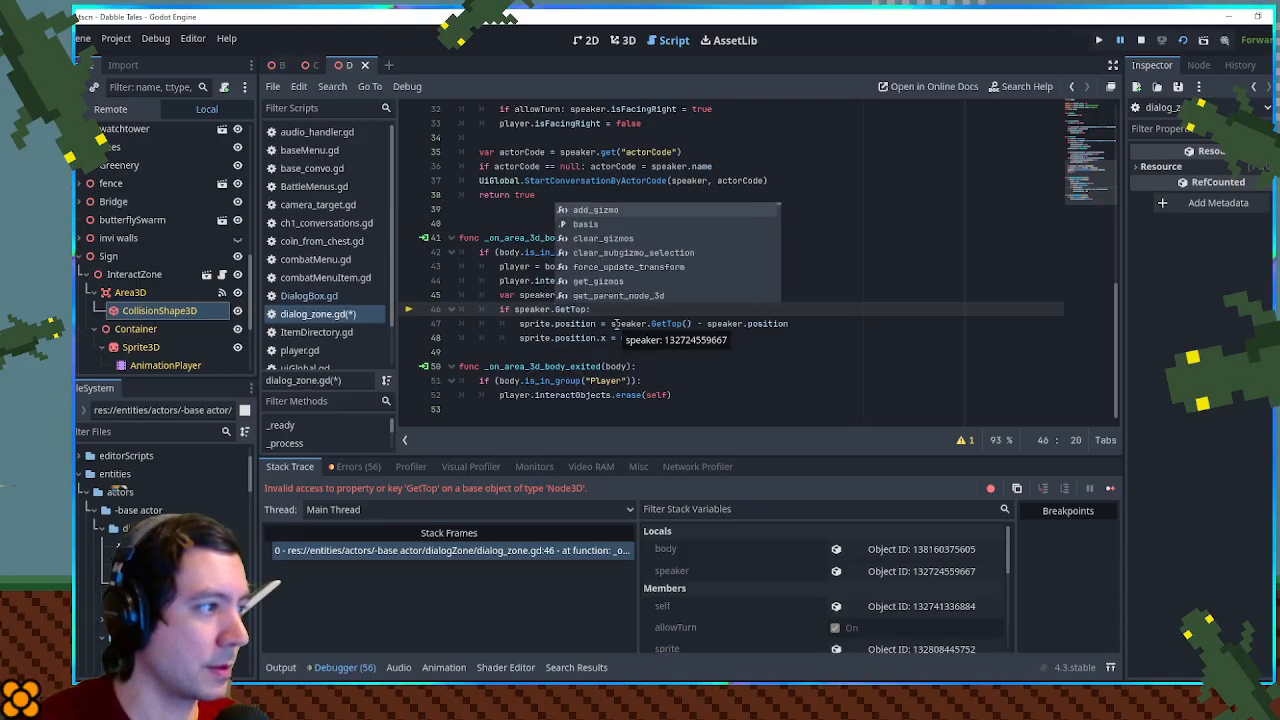
text(gas)
key(BackSpace)
key(BackSpace)
key(BackSpace)
text(has)
key(Down)
key(Down)
key(Down)
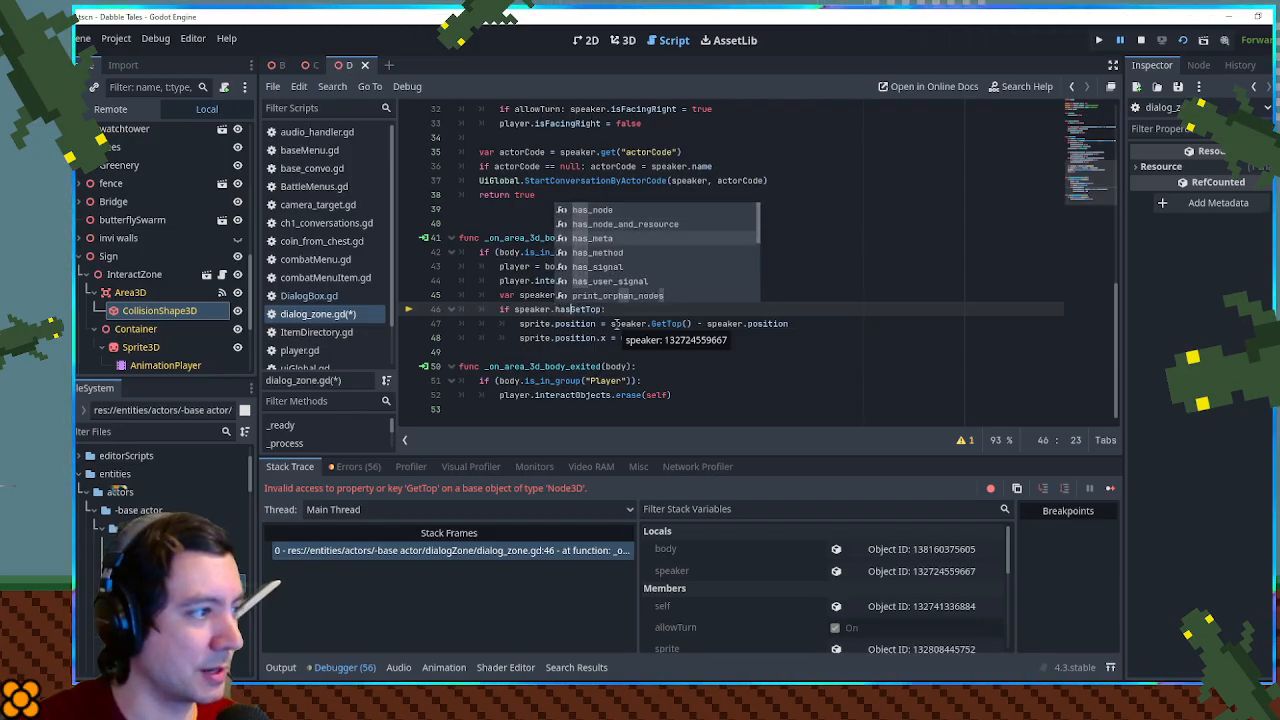
key(Tab)
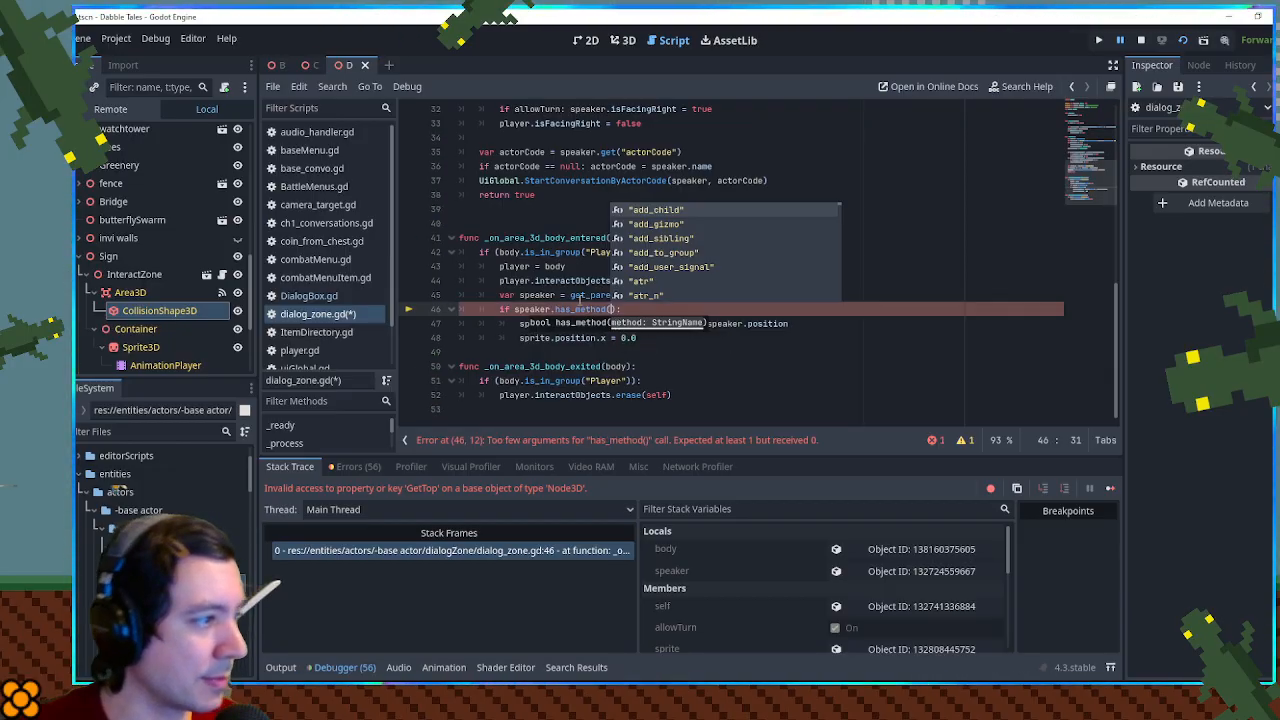
- Pass "GetTop" as the argument of the has_method call and save the script
drag(566, 295, 571, 295)
double_click(667, 323)
key(ctrl+c)
click(612, 310)
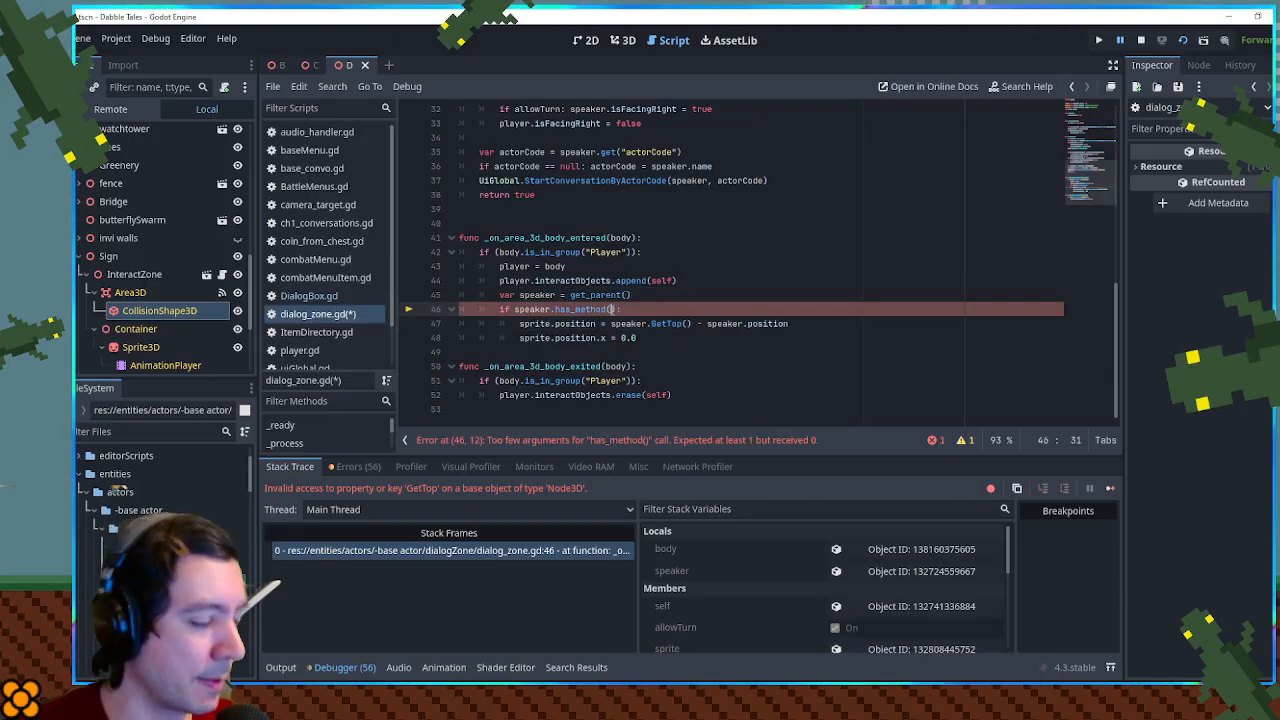
text(")
key(ctrl+v)
click(705, 254)
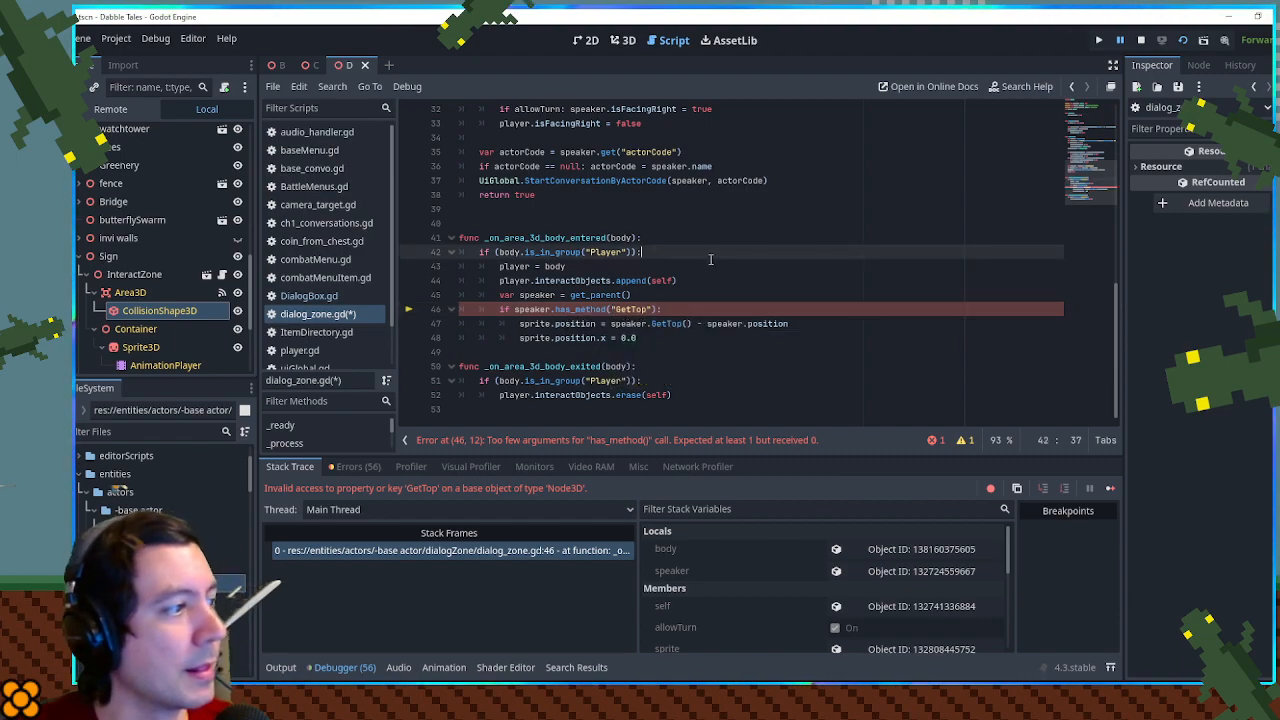
key(ctrl+s)
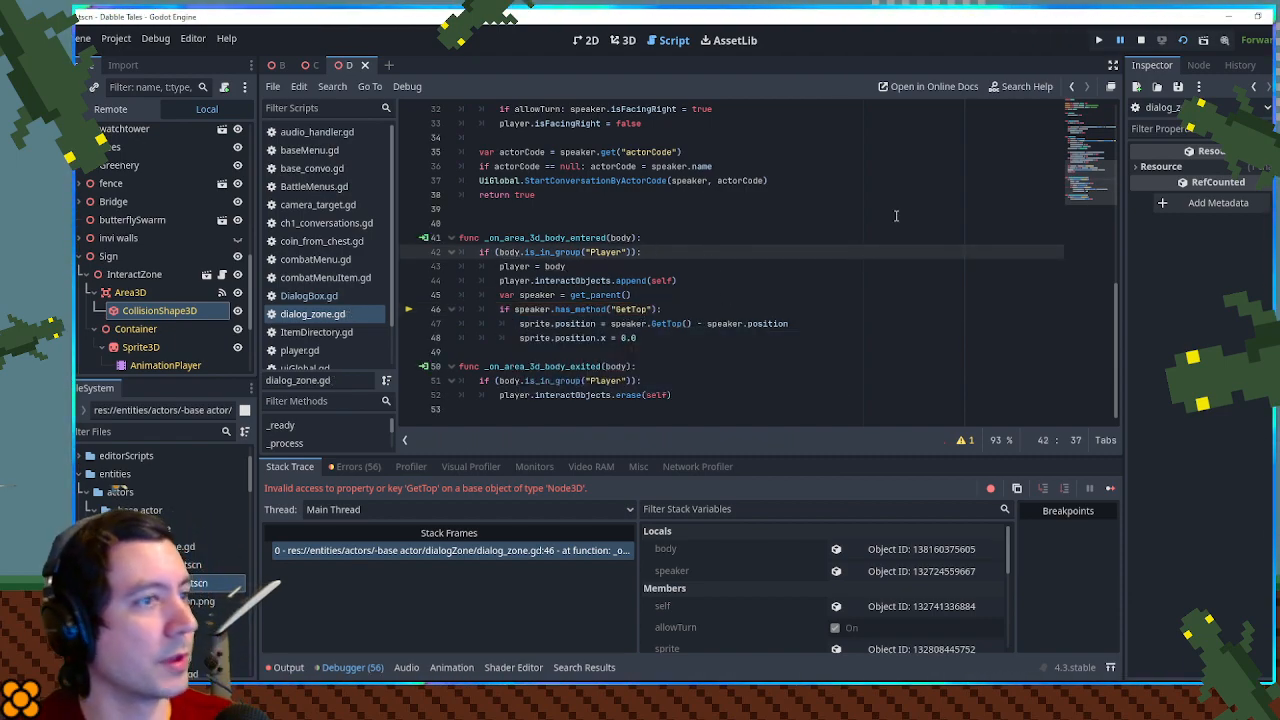
- Rerun the current scene and walk the player over to the wooden sign
click(1184, 40)
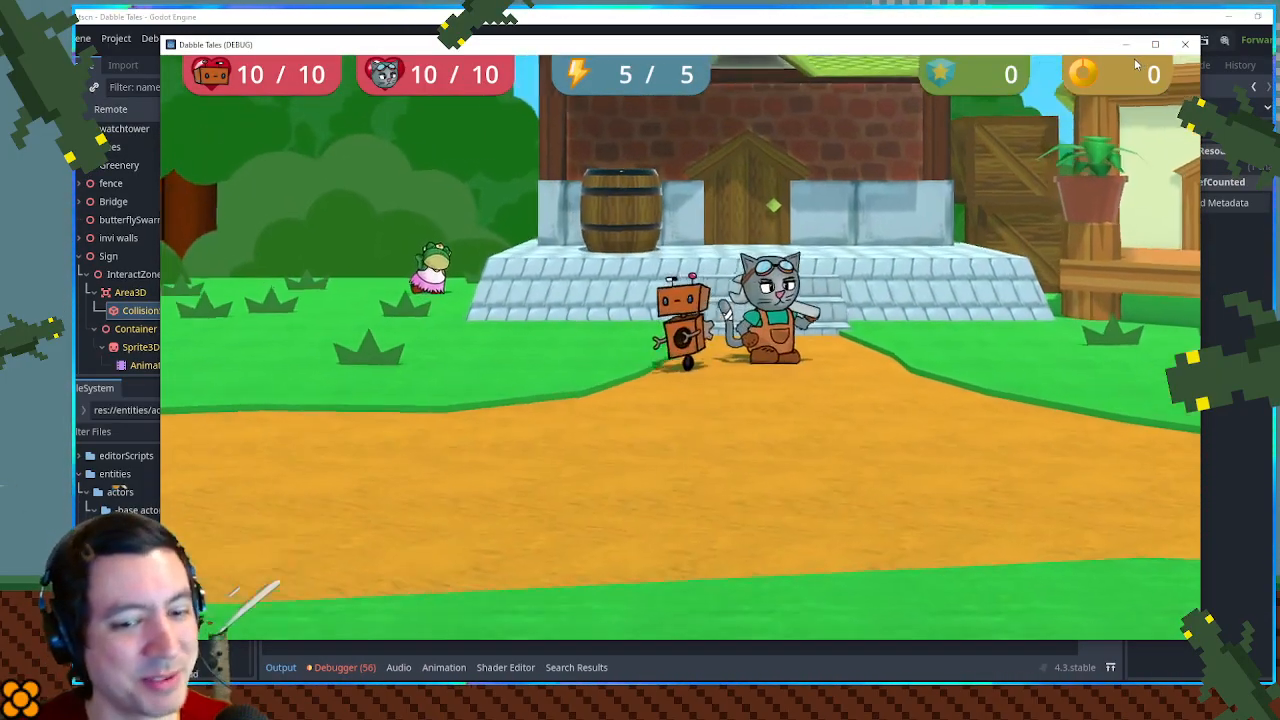
key(a)
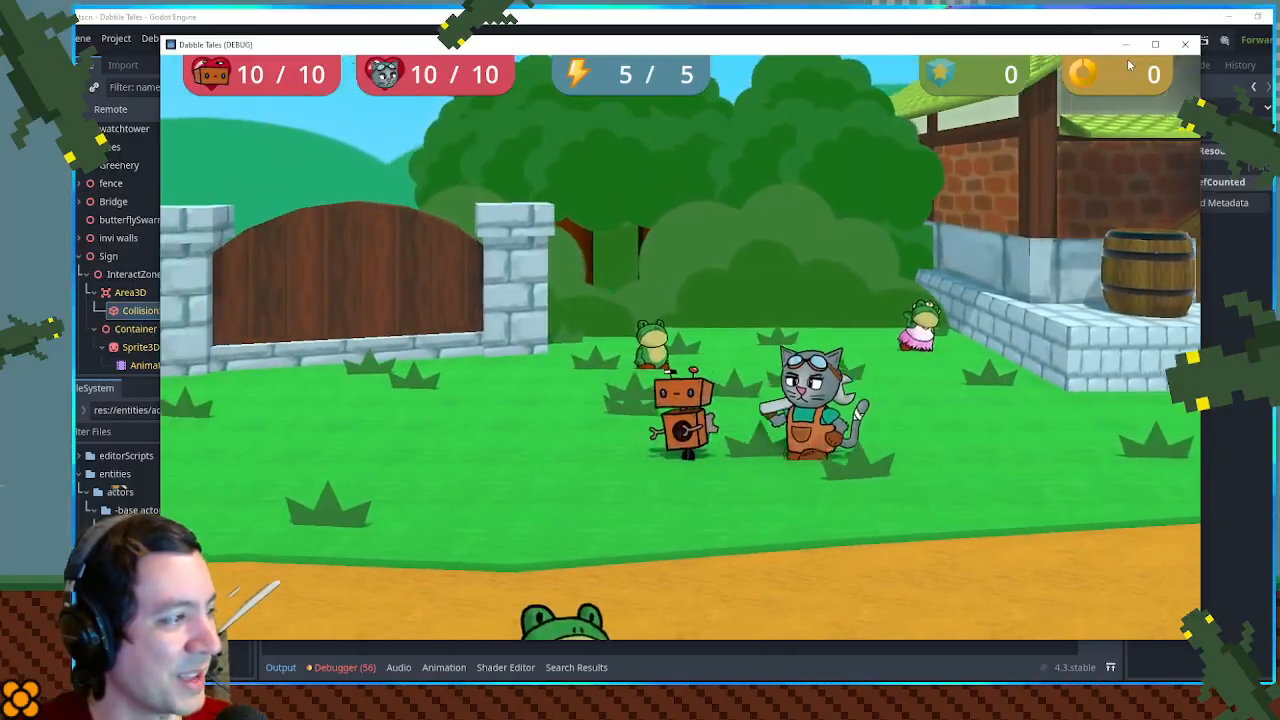
key(a)
key(w)
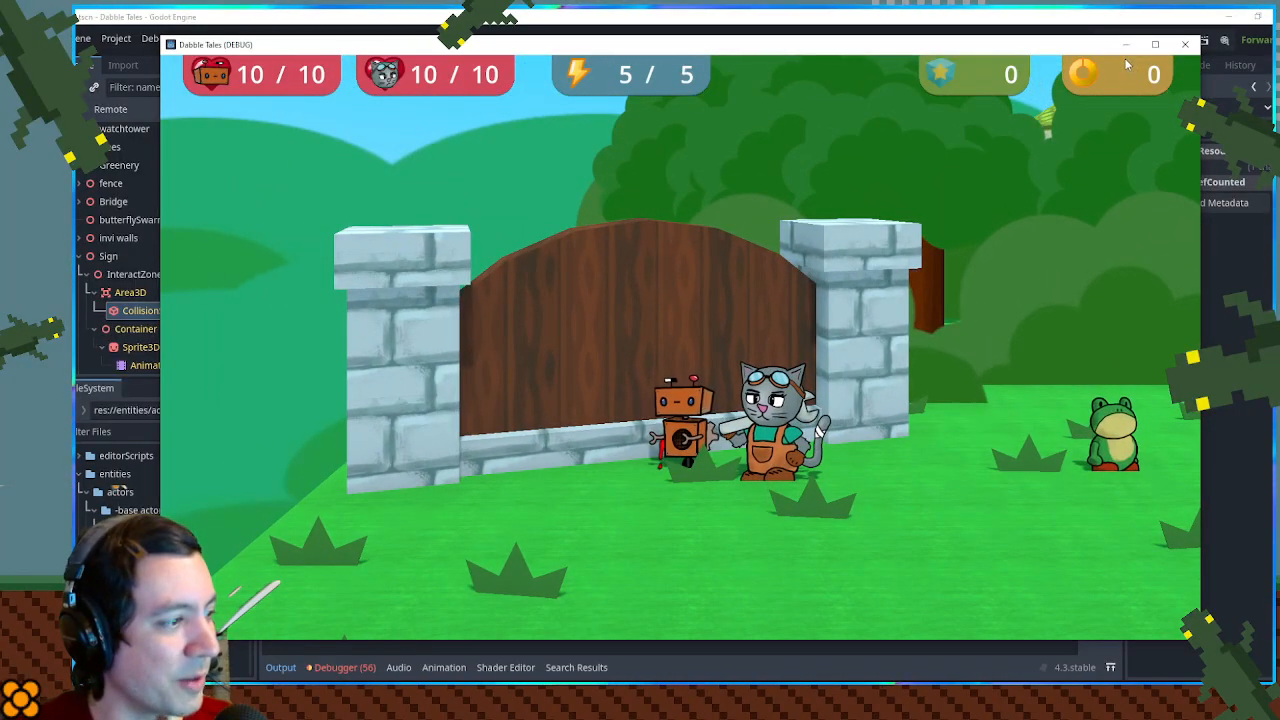
key(a)
- Move the player back and forth in front of the sign to check its interact prompt, and close the game
key(d)
key(d)
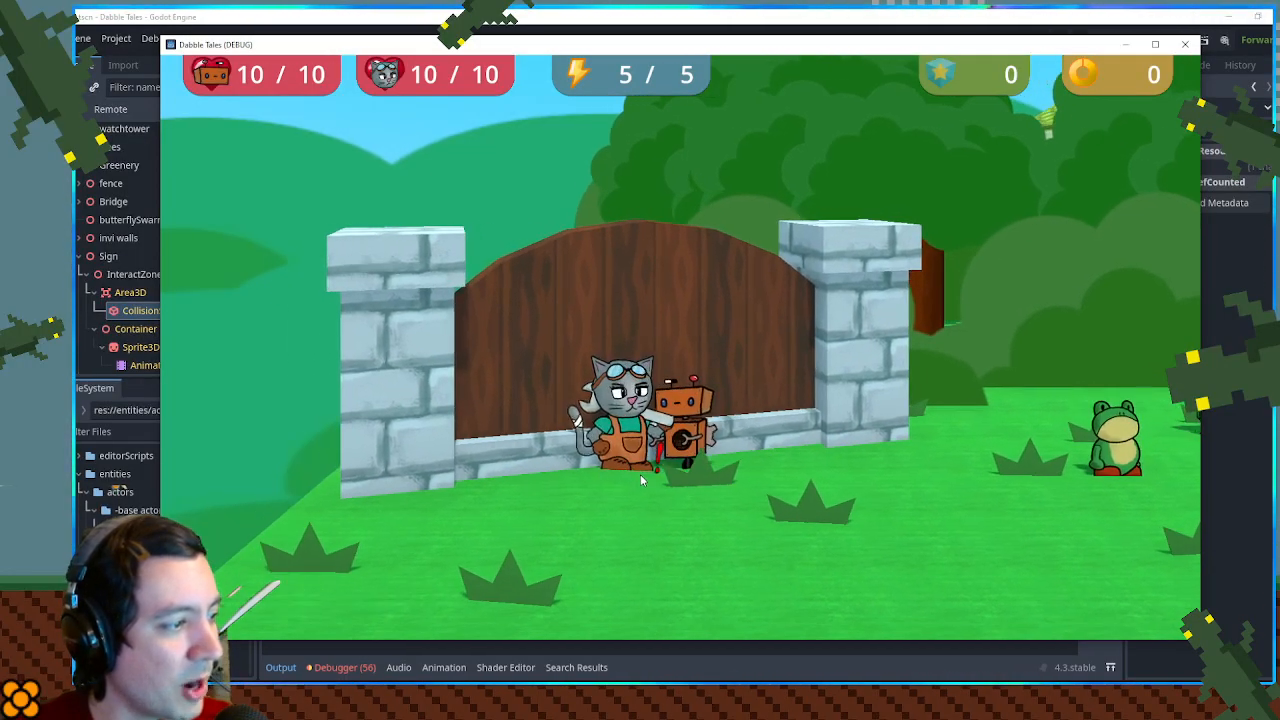
key(a)
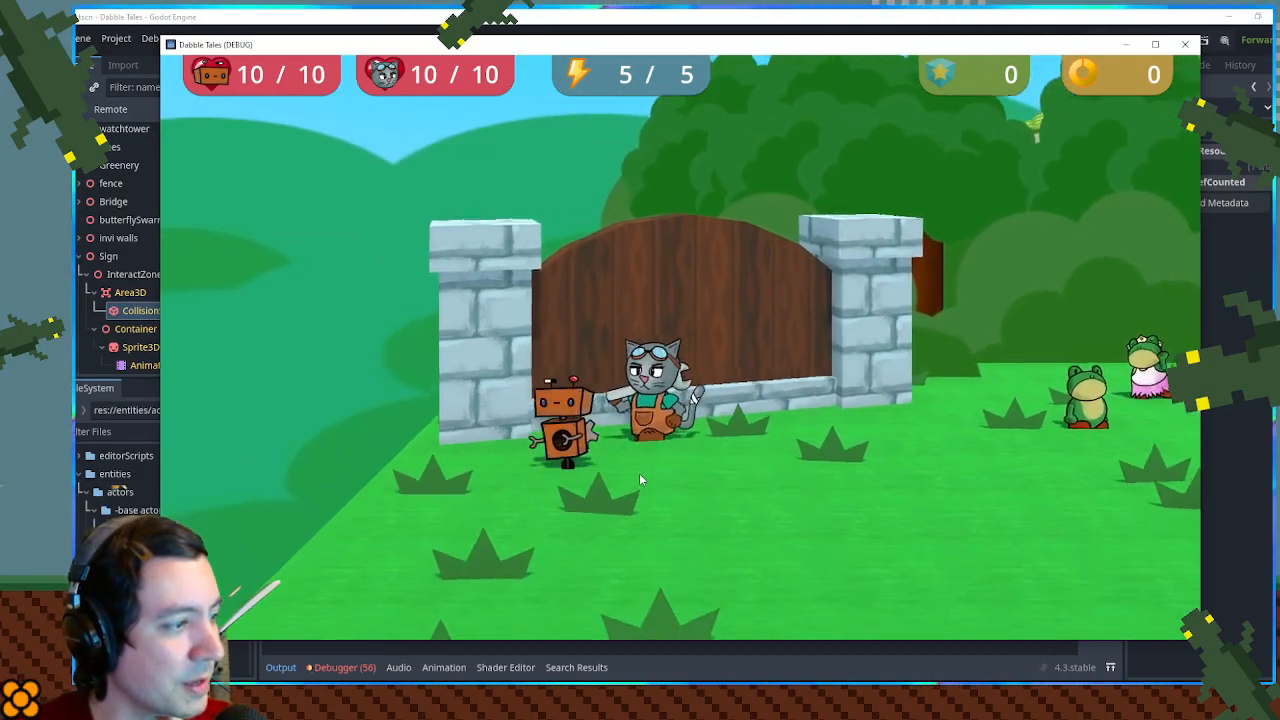
key(w)
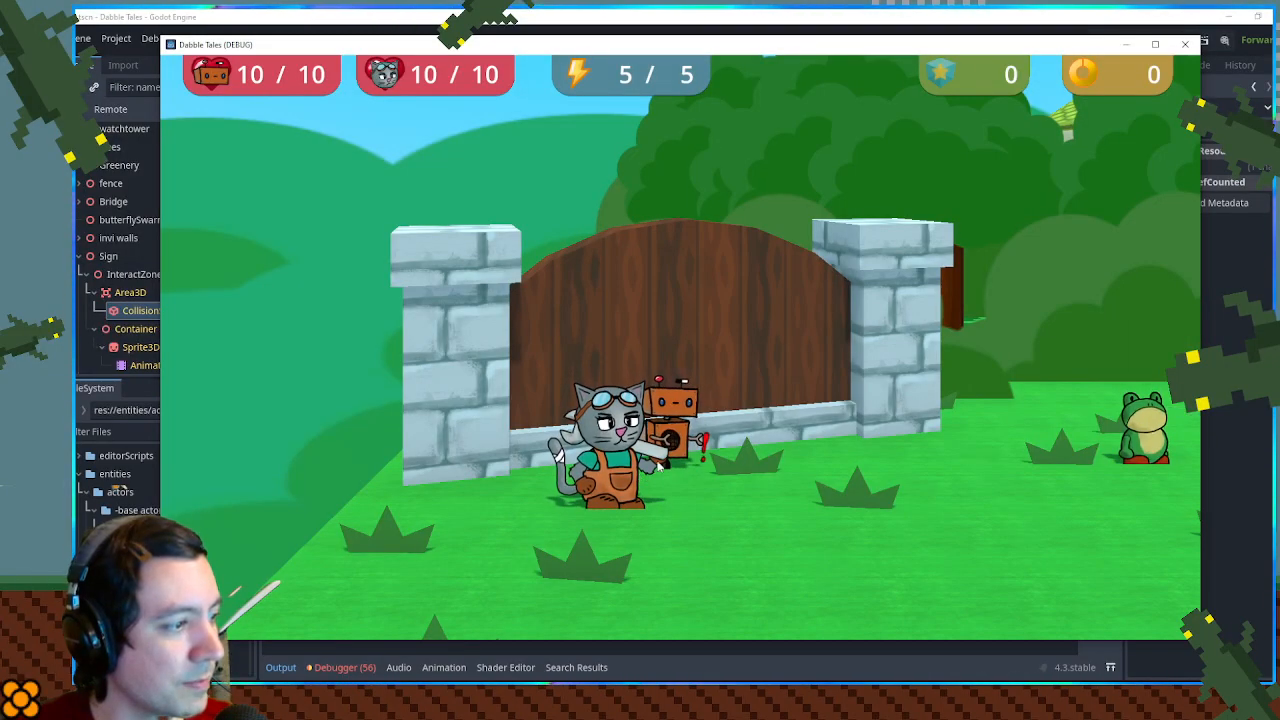
key(a)
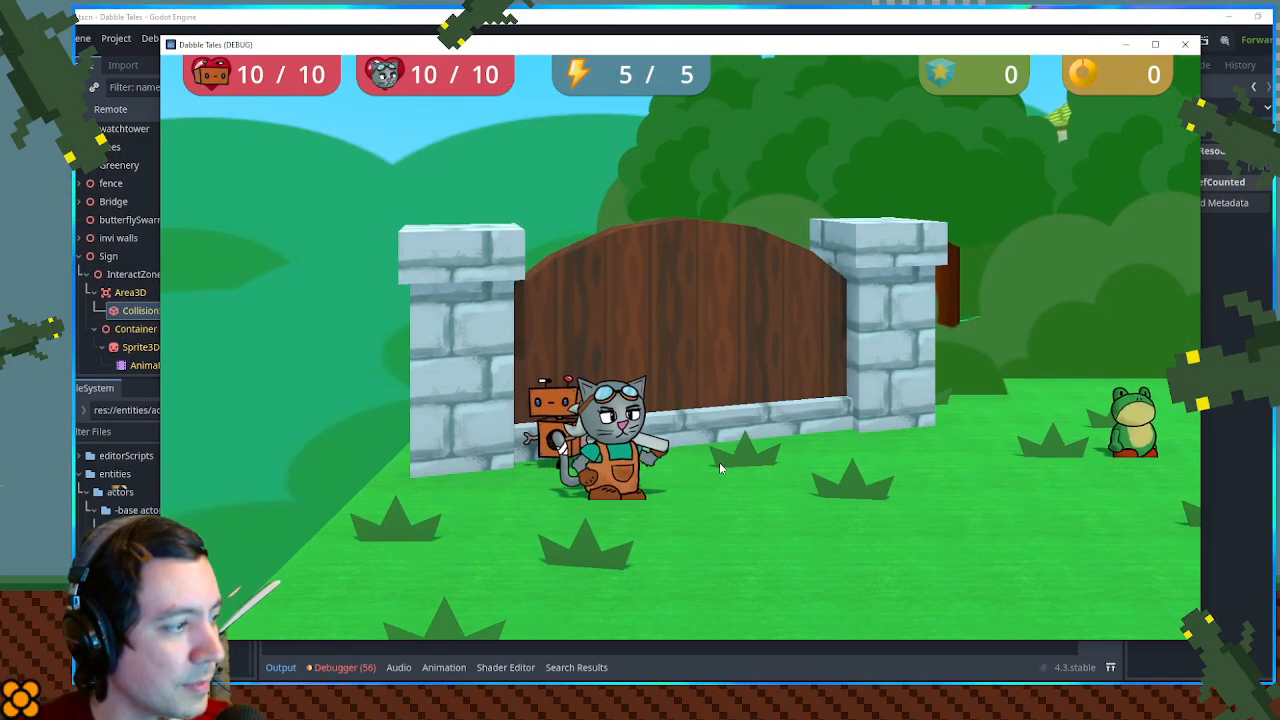
key(d)
key(d)
key(w)
key(d)
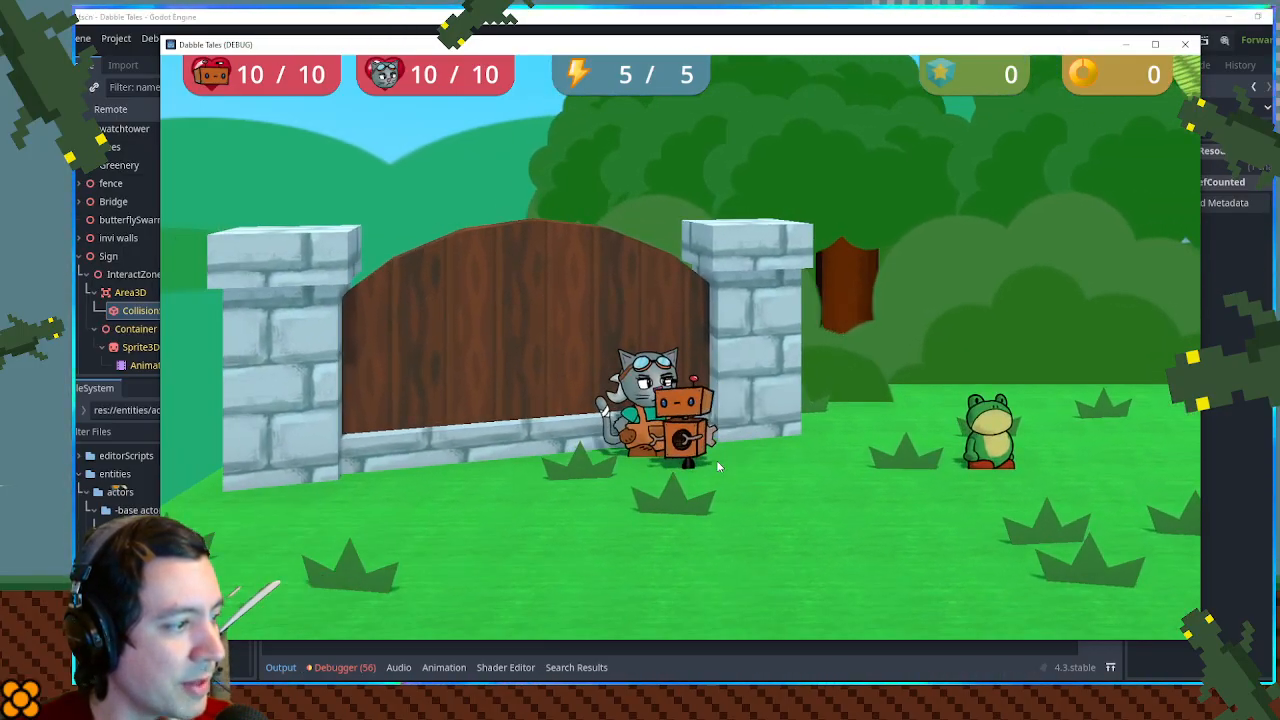
key(a)
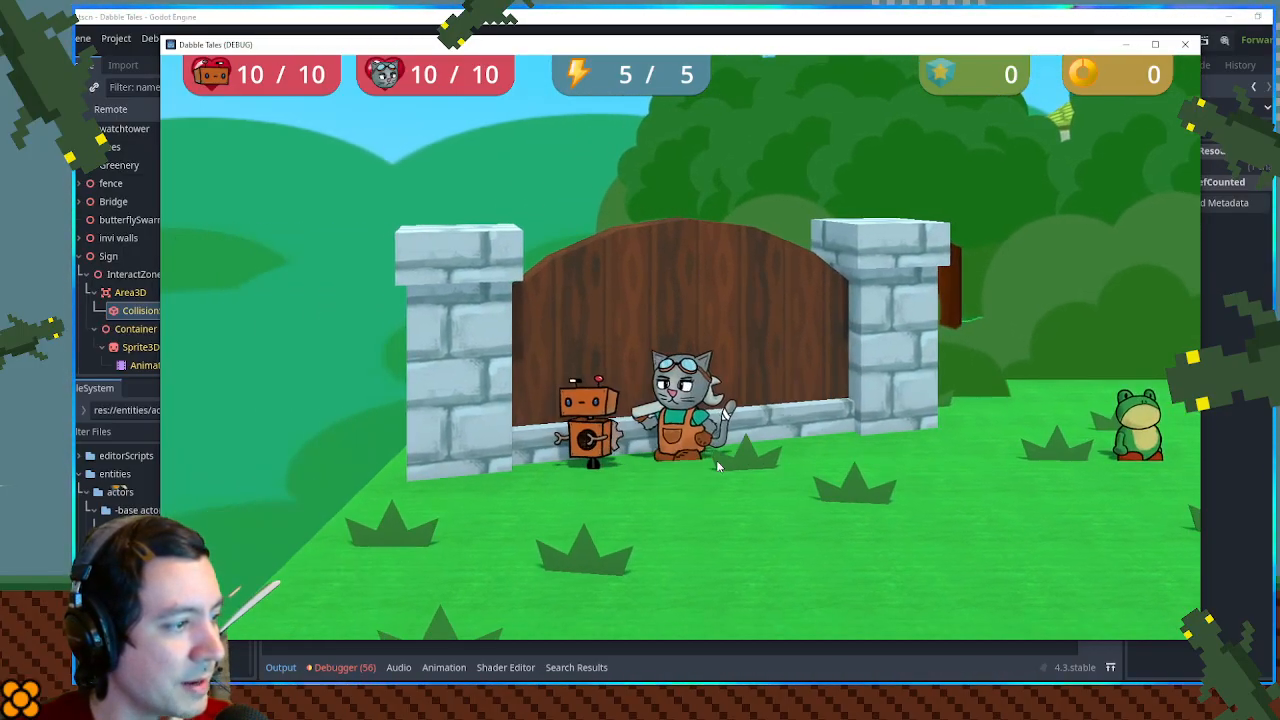
click(1185, 44)
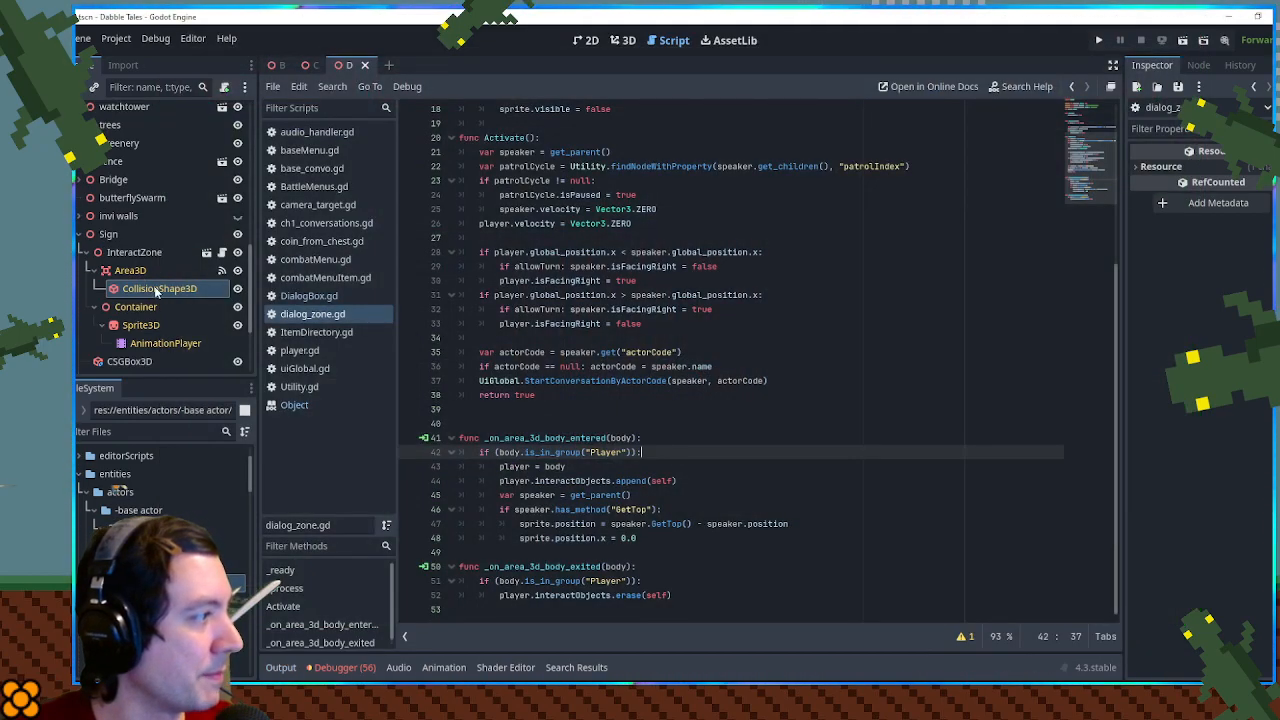
- Inspect the interact zone's CollisionShape3D in front of the sign in the 3D view
click(623, 40)
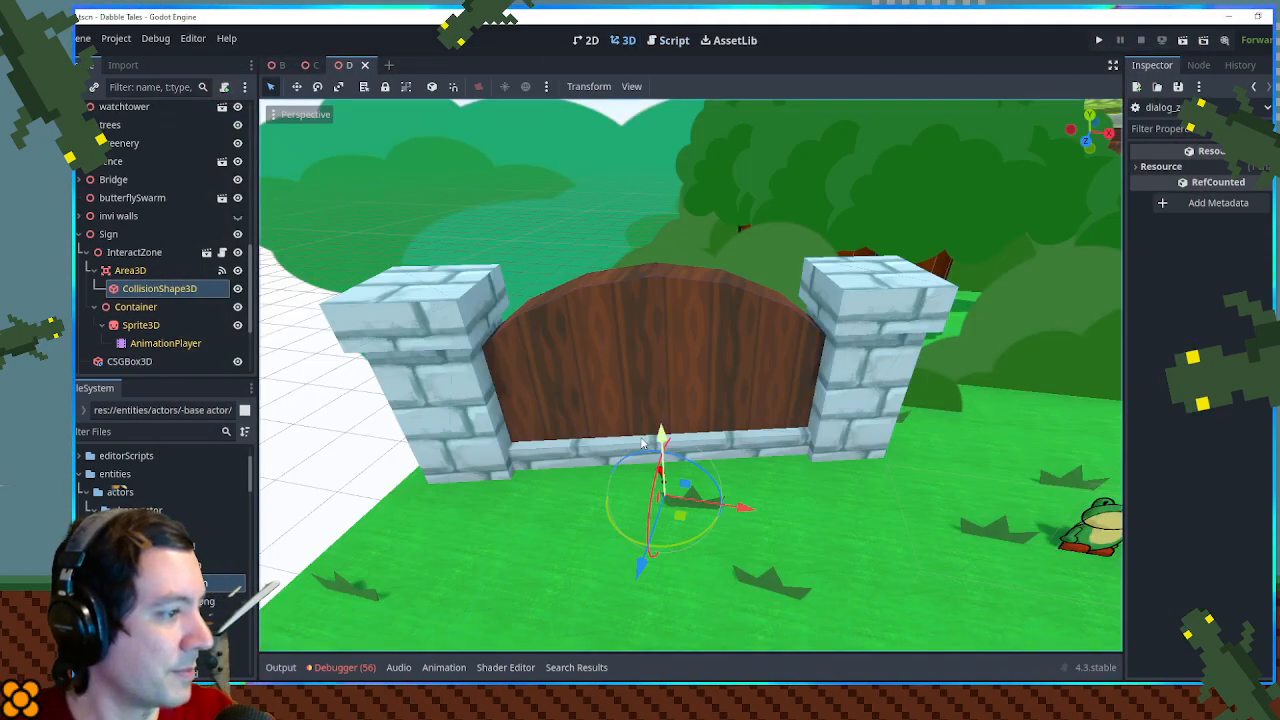
click(160, 288)
drag(626, 419, 646, 366)
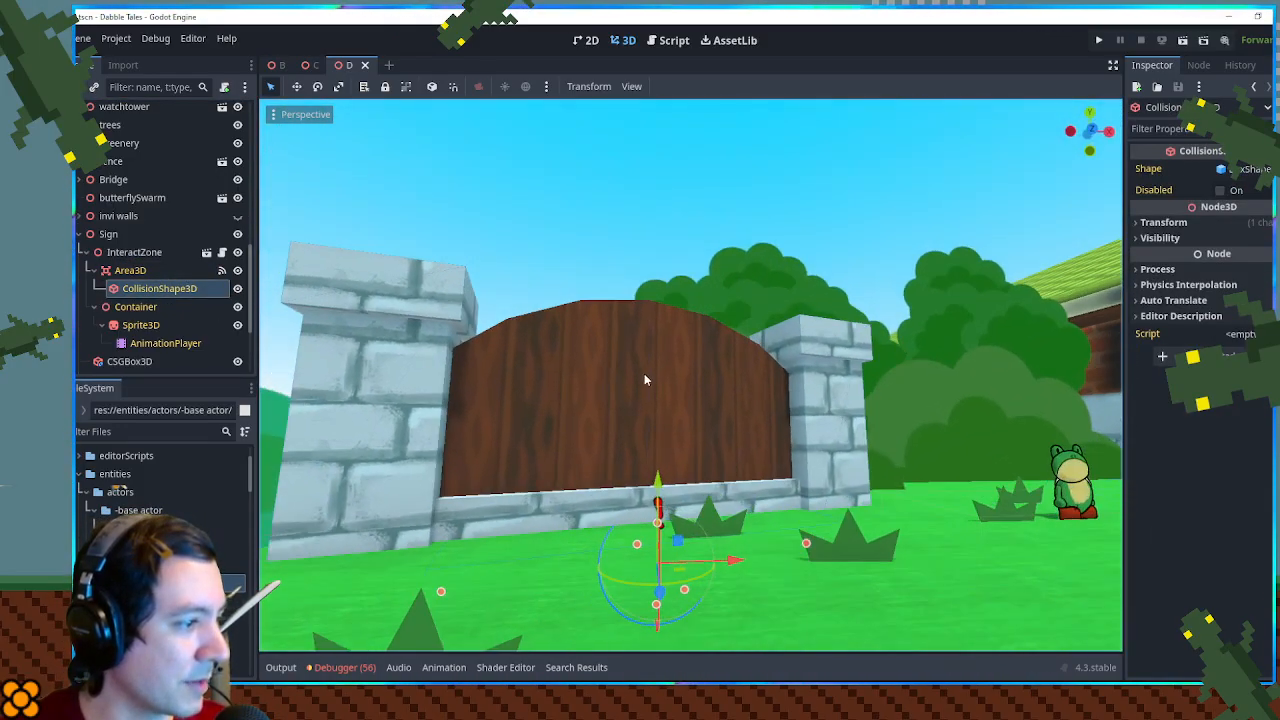
scroll(646, 371, up, 2)
drag(650, 490, 656, 420)
mouse_move(639, 490)
mouse_down()
mouse_move(664, 439)
mouse_move(682, 471)
mouse_move(707, 468)
mouse_move(752, 415)
mouse_move(648, 478)
mouse_move(628, 512)
mouse_up()
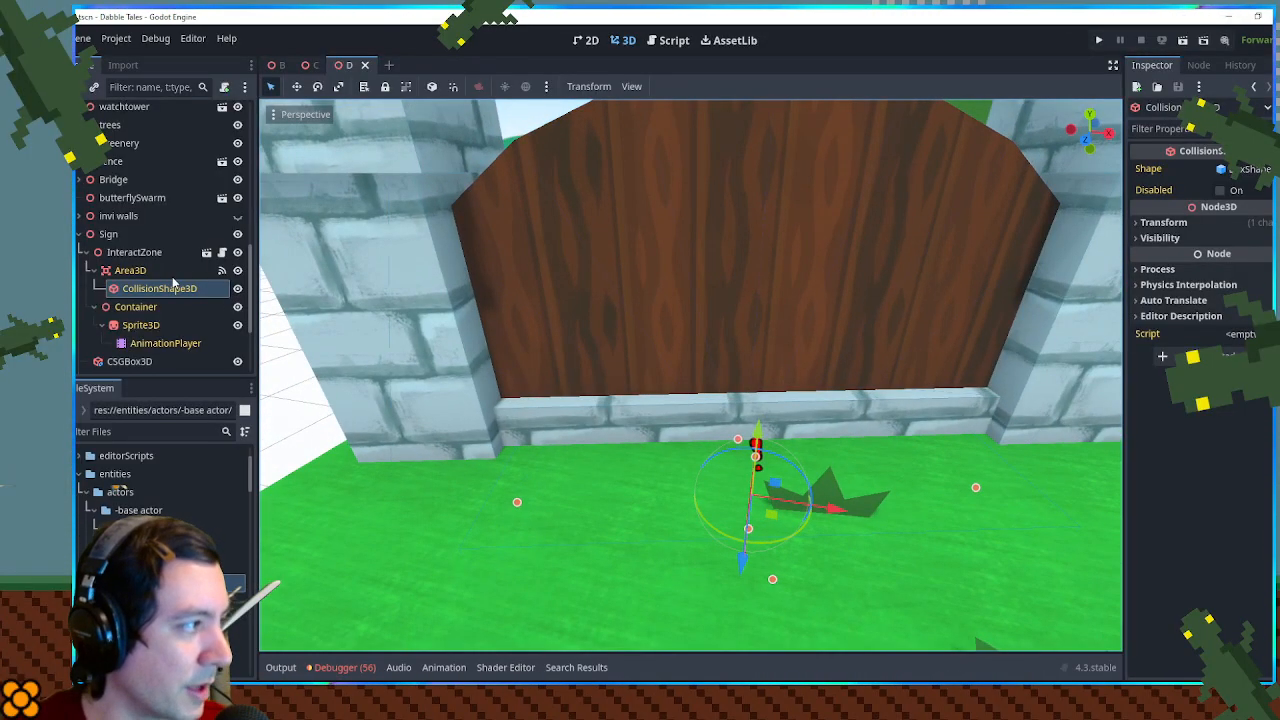
- Open the InteractZone's dialog_zone.gd script and declare a new function, func Update():, below Activate()
click(222, 252)
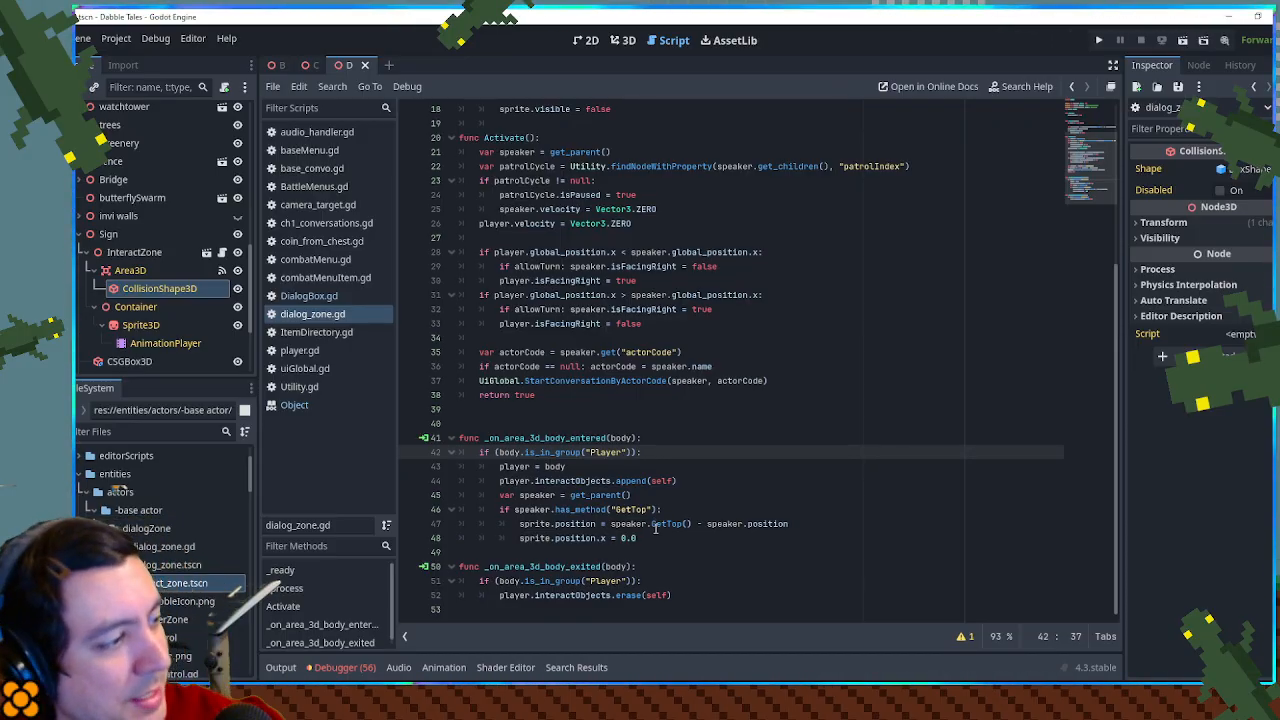
scroll(649, 508, up, 5)
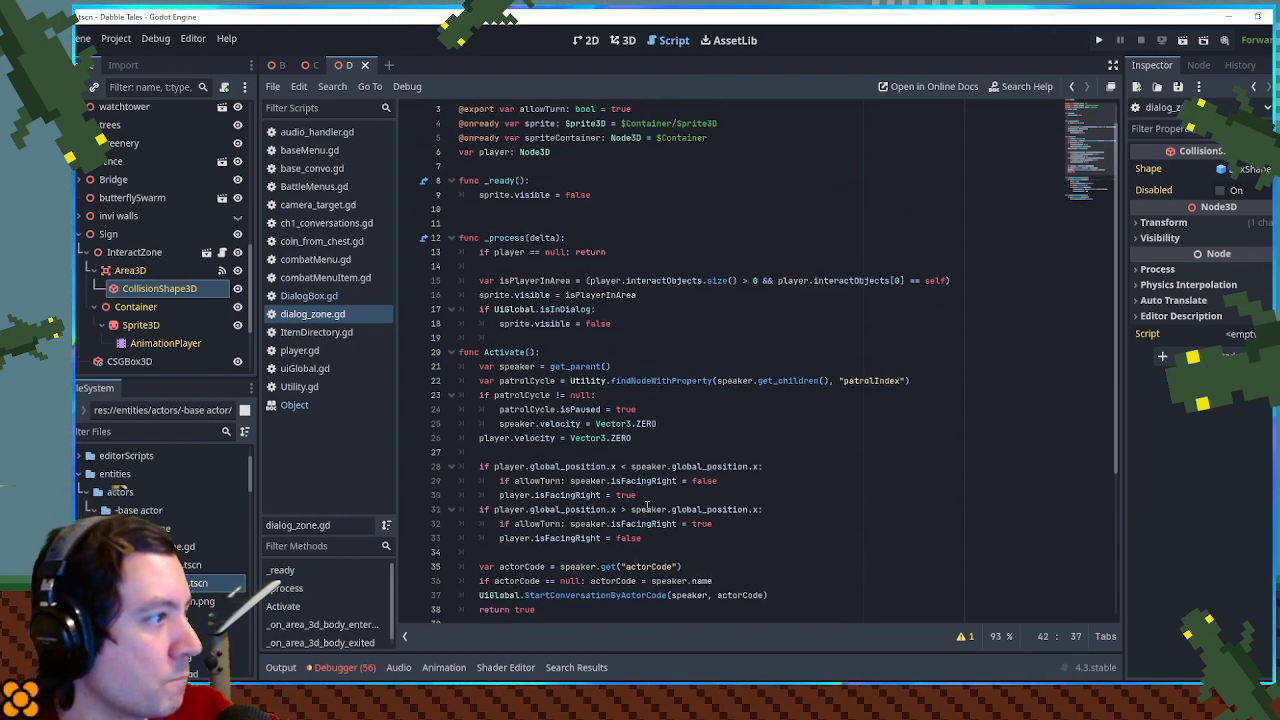
scroll(649, 508, up, 1)
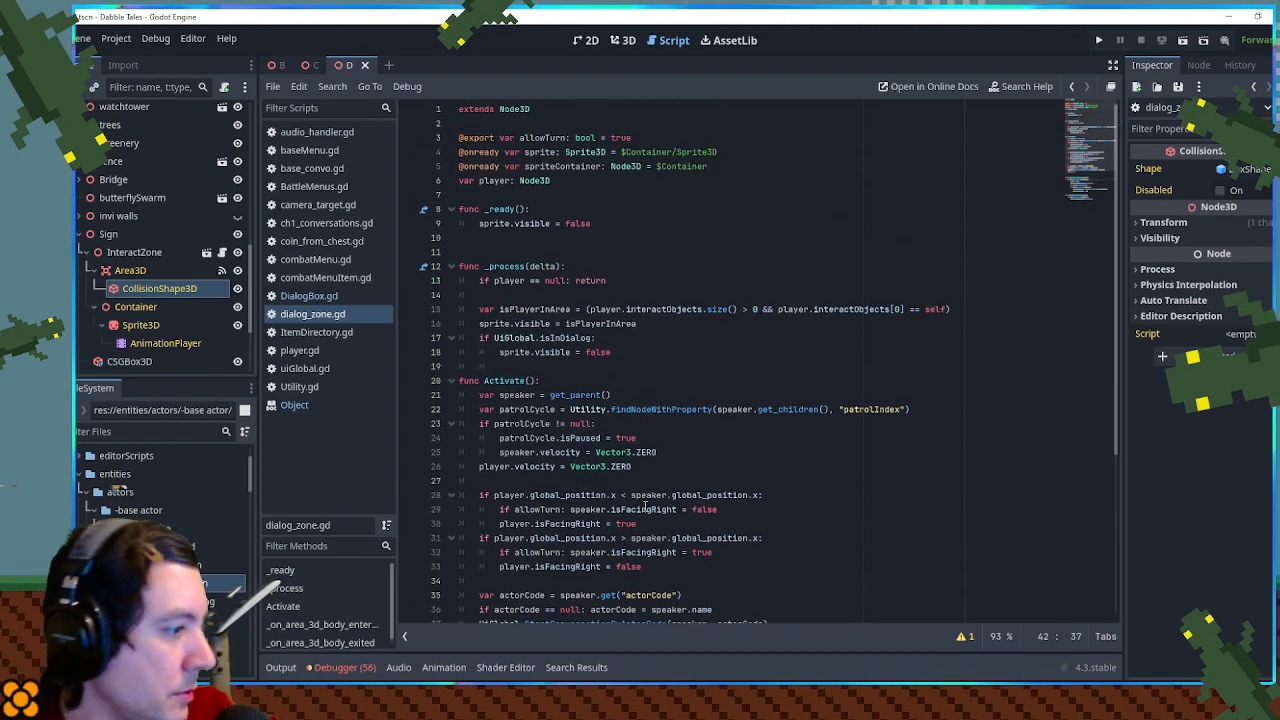
scroll(645, 508, down, 5)
scroll(645, 508, up, 5)
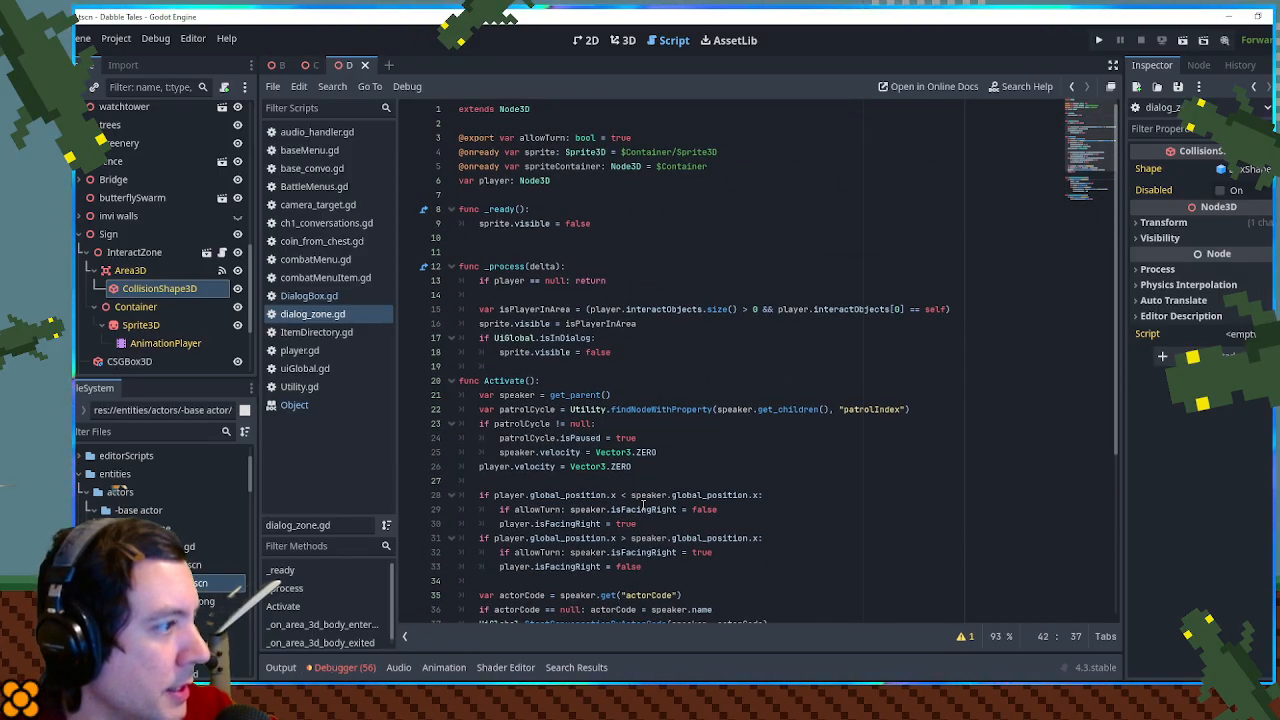
scroll(643, 503, down, 5)
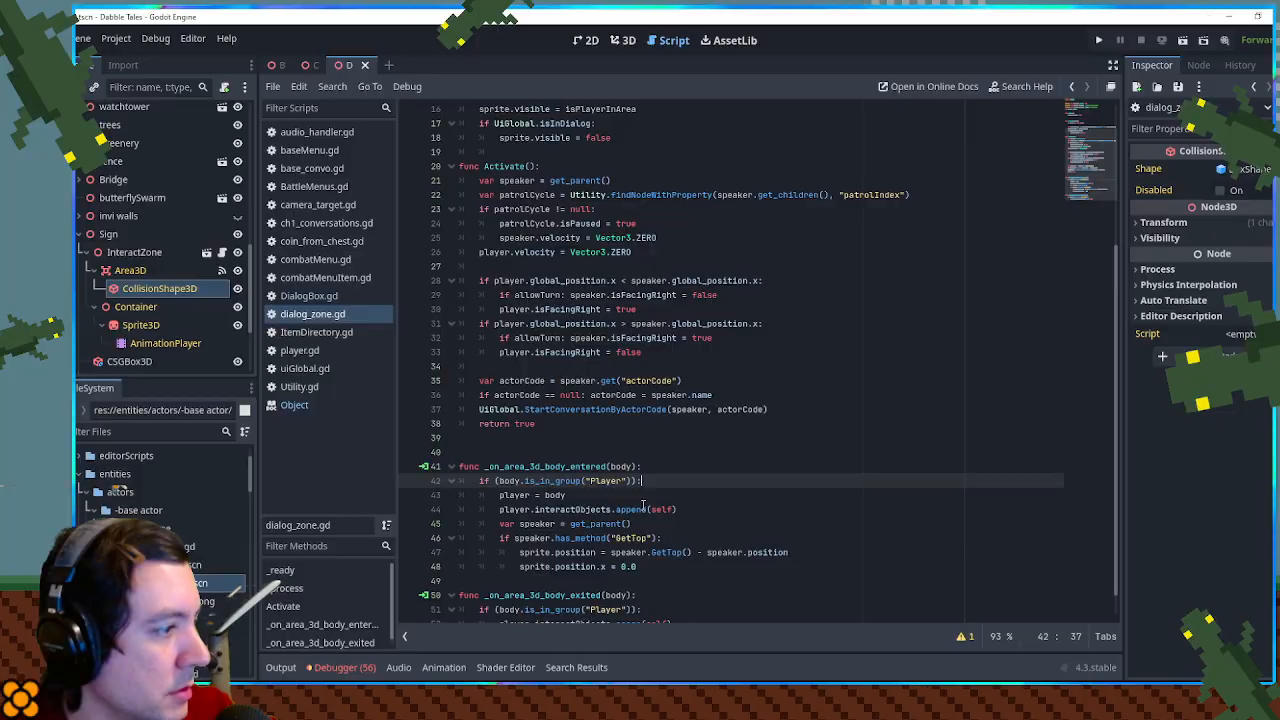
click(536, 433)
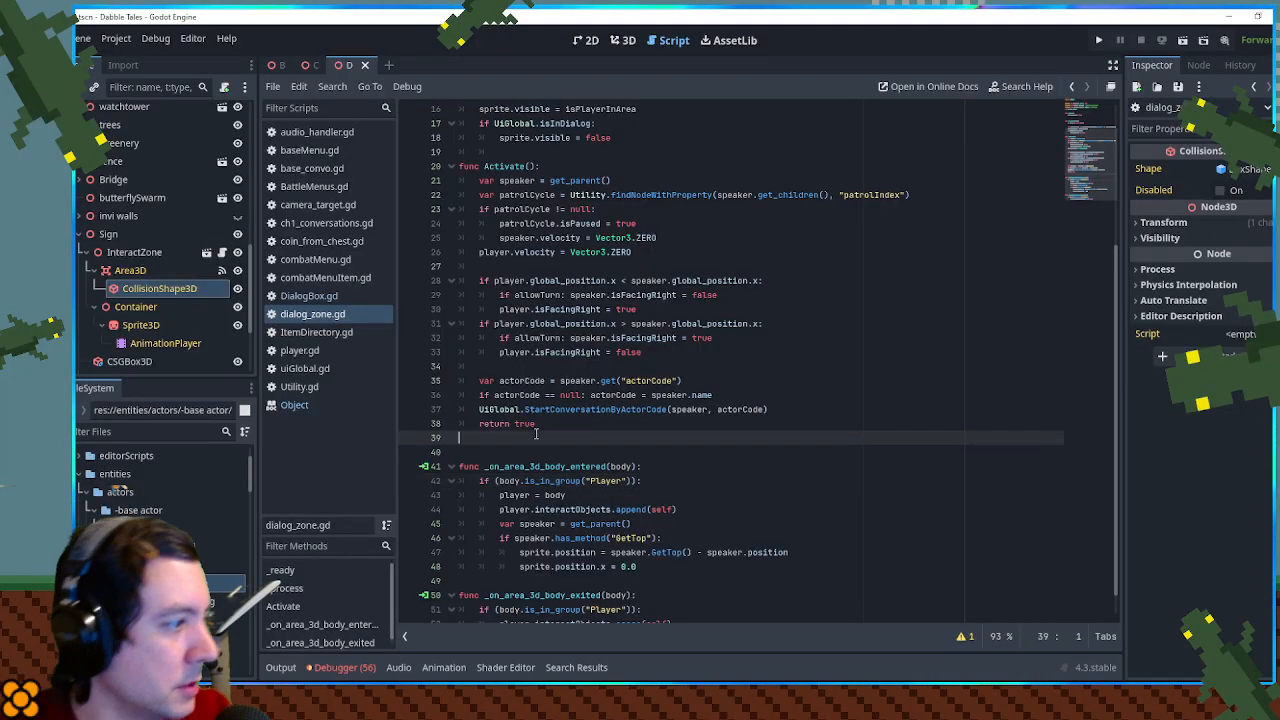
key(Return)
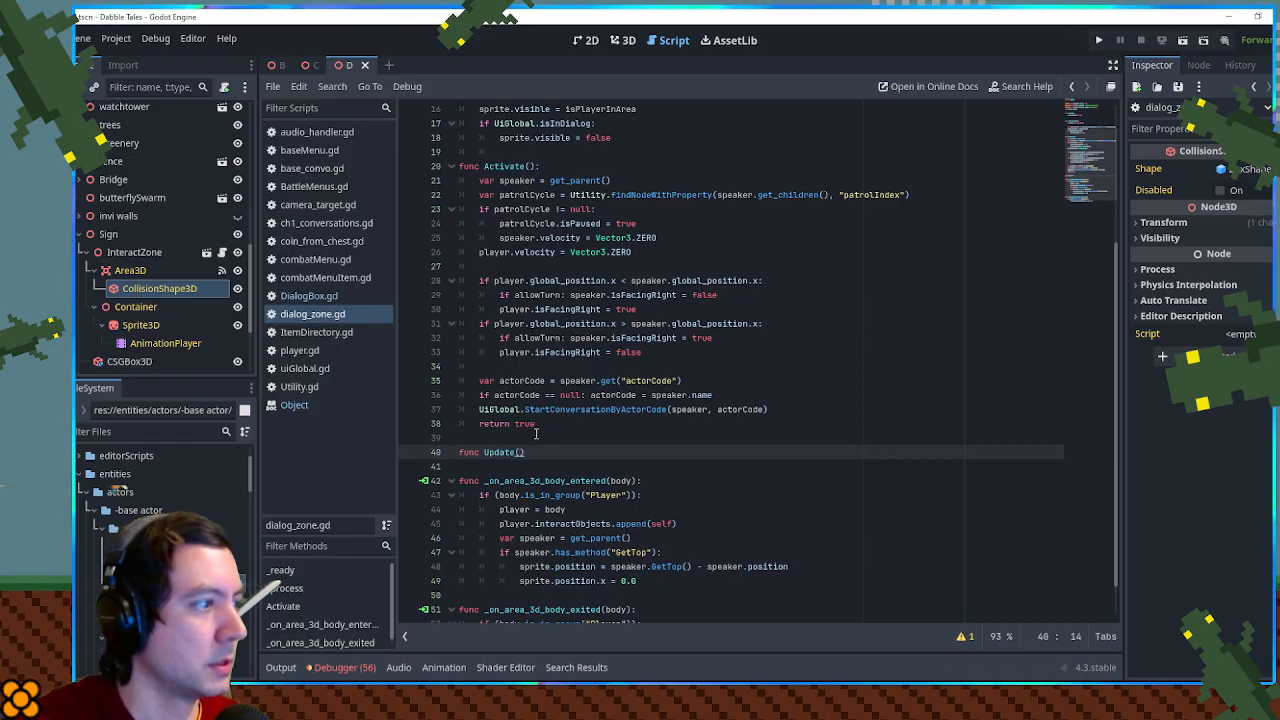
text(func Update():)
key(Return)
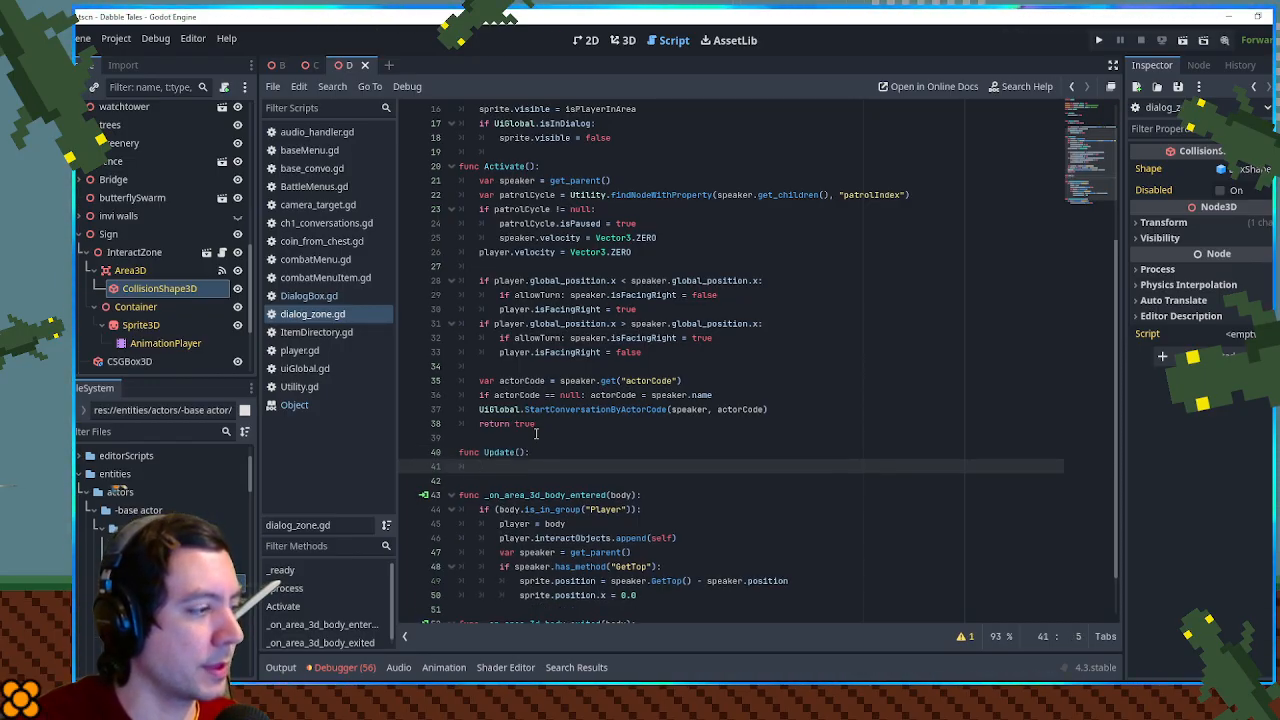
- Add the condition if player: as the first line of the Update() function
scroll(533, 433, down, 2)
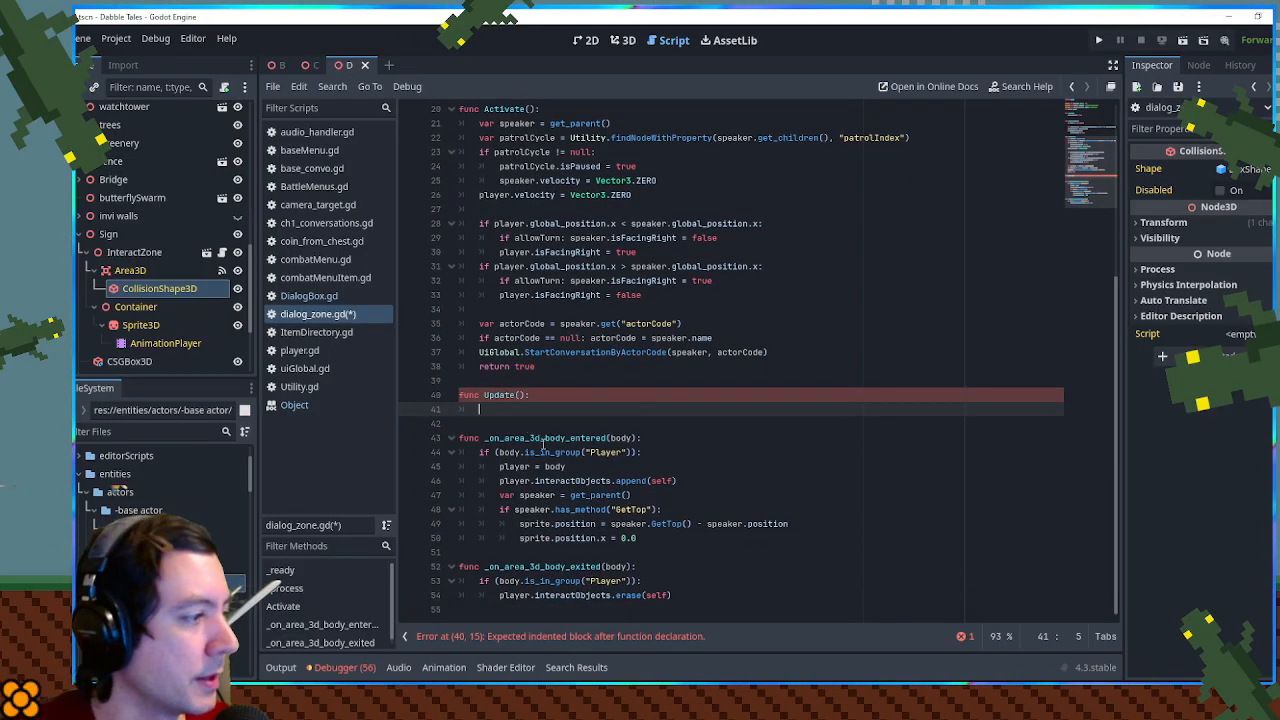
click(521, 465)
click(496, 407)
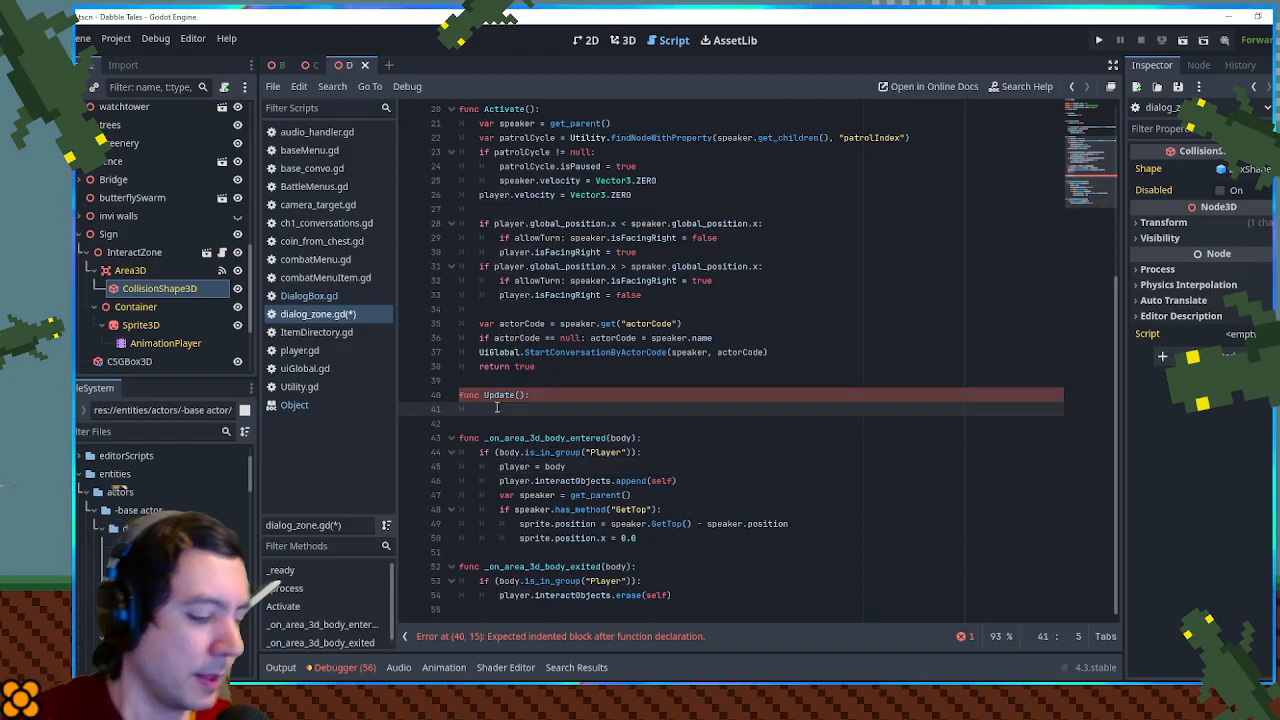
text(if player:)
key(Return)
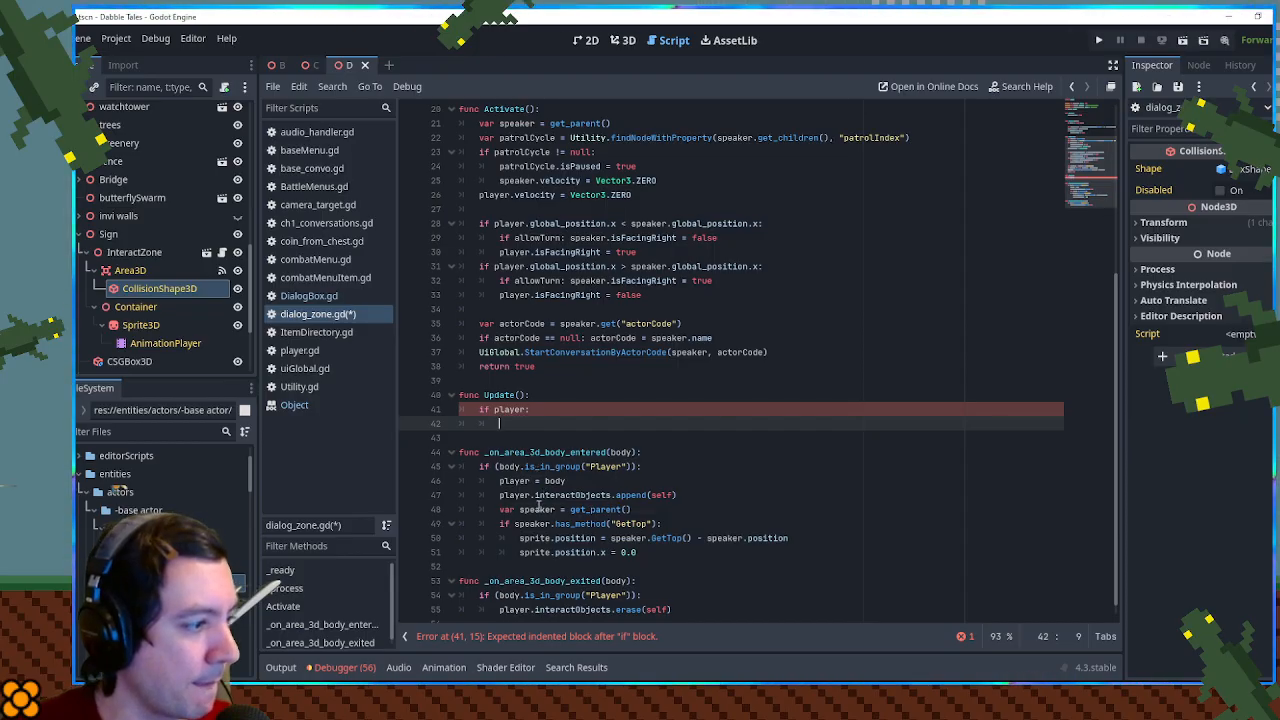
- Inside the if player: block, start an assignment of sprite.position from a player property
drag(521, 538, 597, 538)
key(ctrl+c)
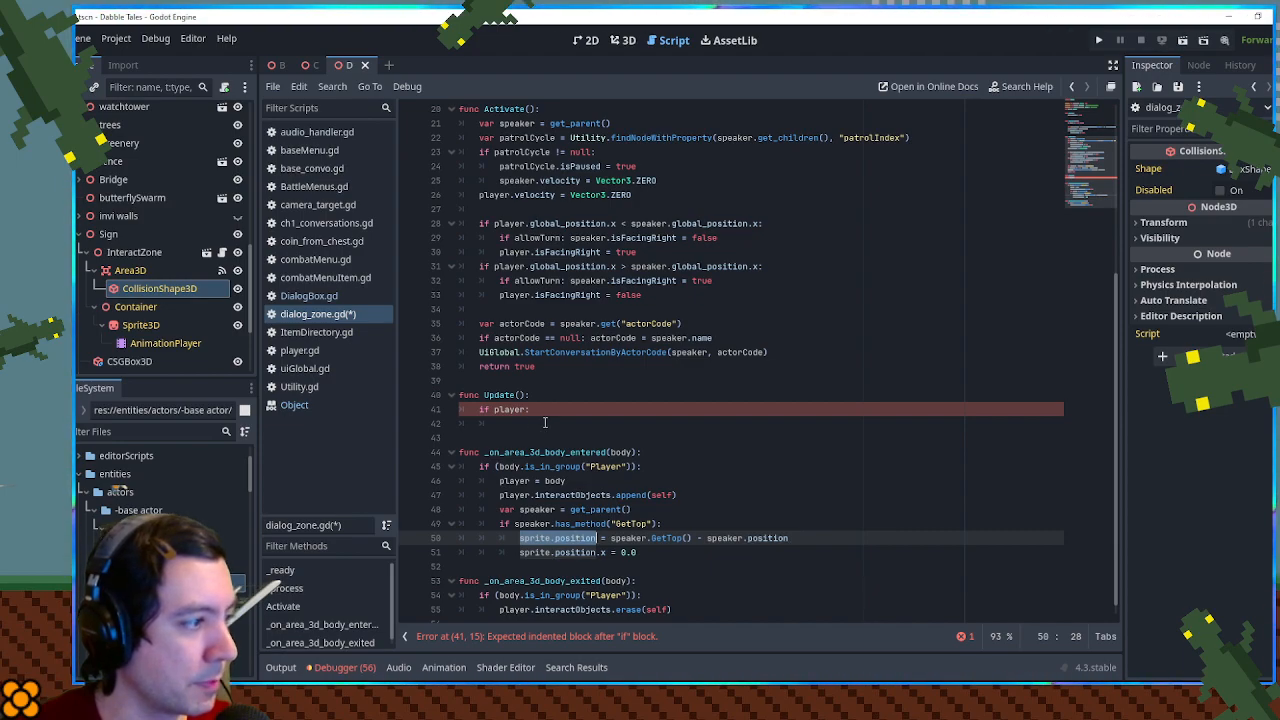
click(545, 422)
key(ctrl+v)
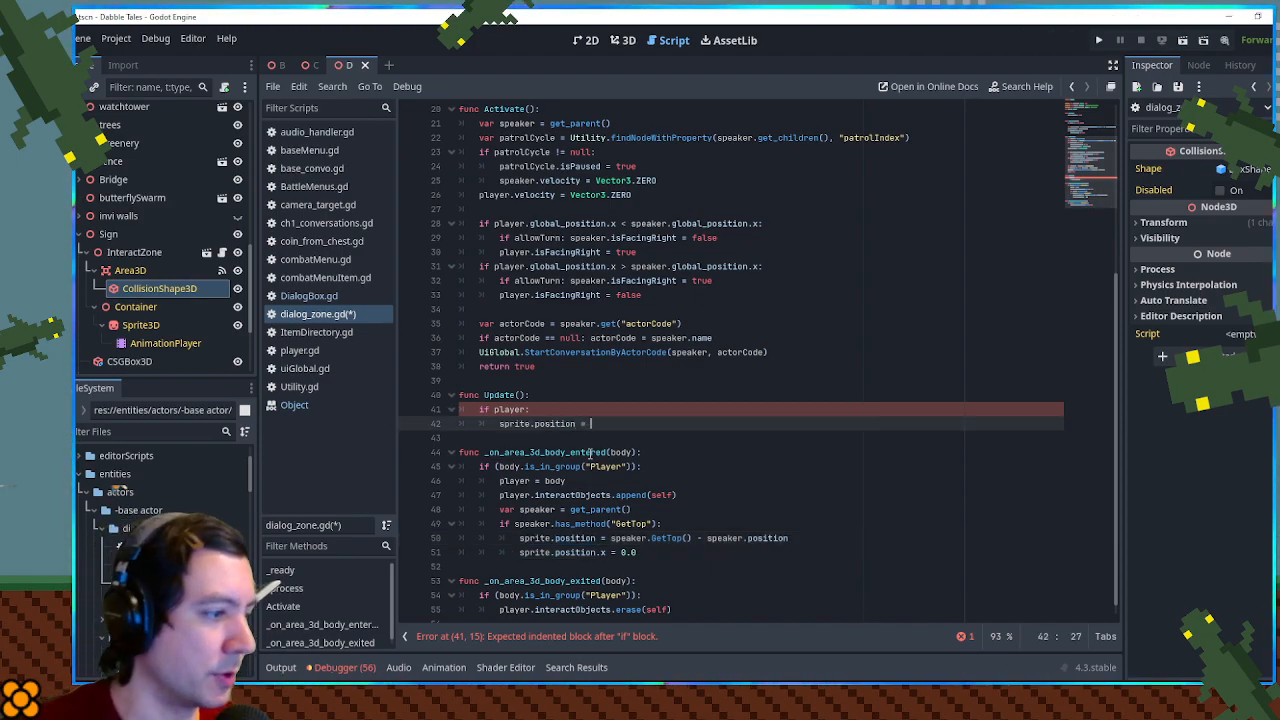
text(= player.)
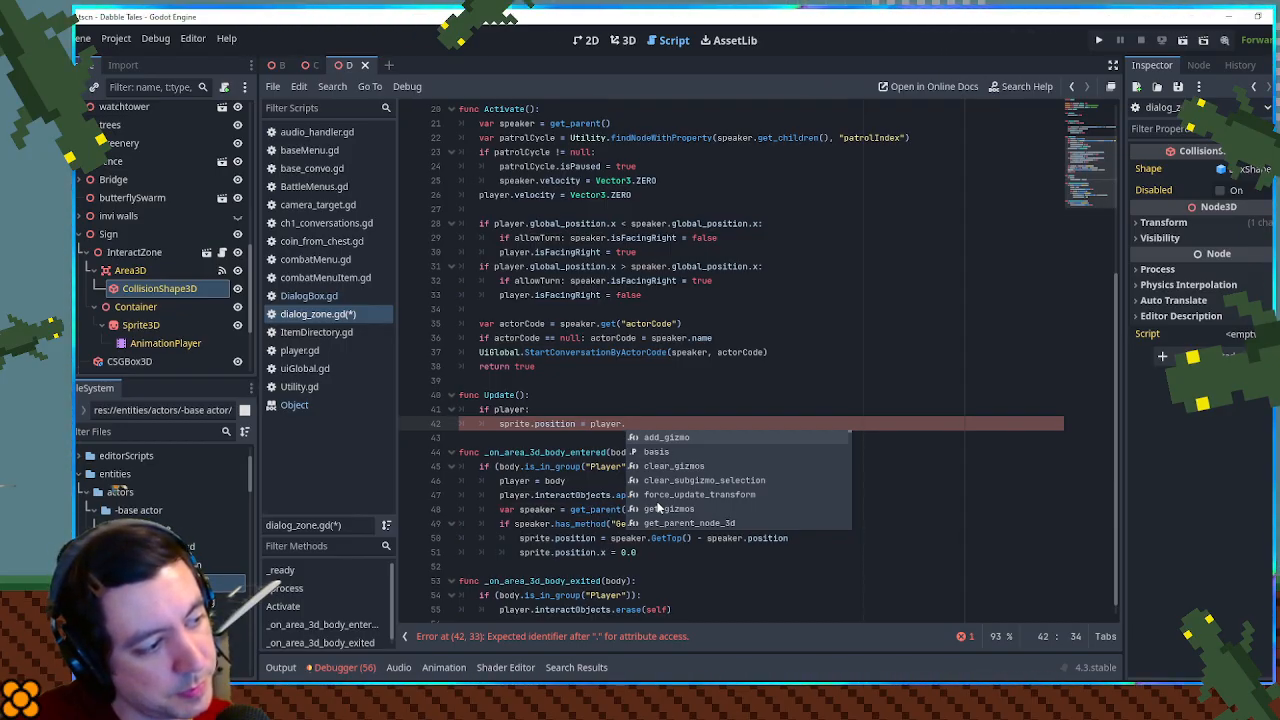
- Complete the assignment in Update() as sprite.position = sprite.GetTop() - sprite.position, reusing the speaker expression, and save the script
drag(611, 538, 789, 538)
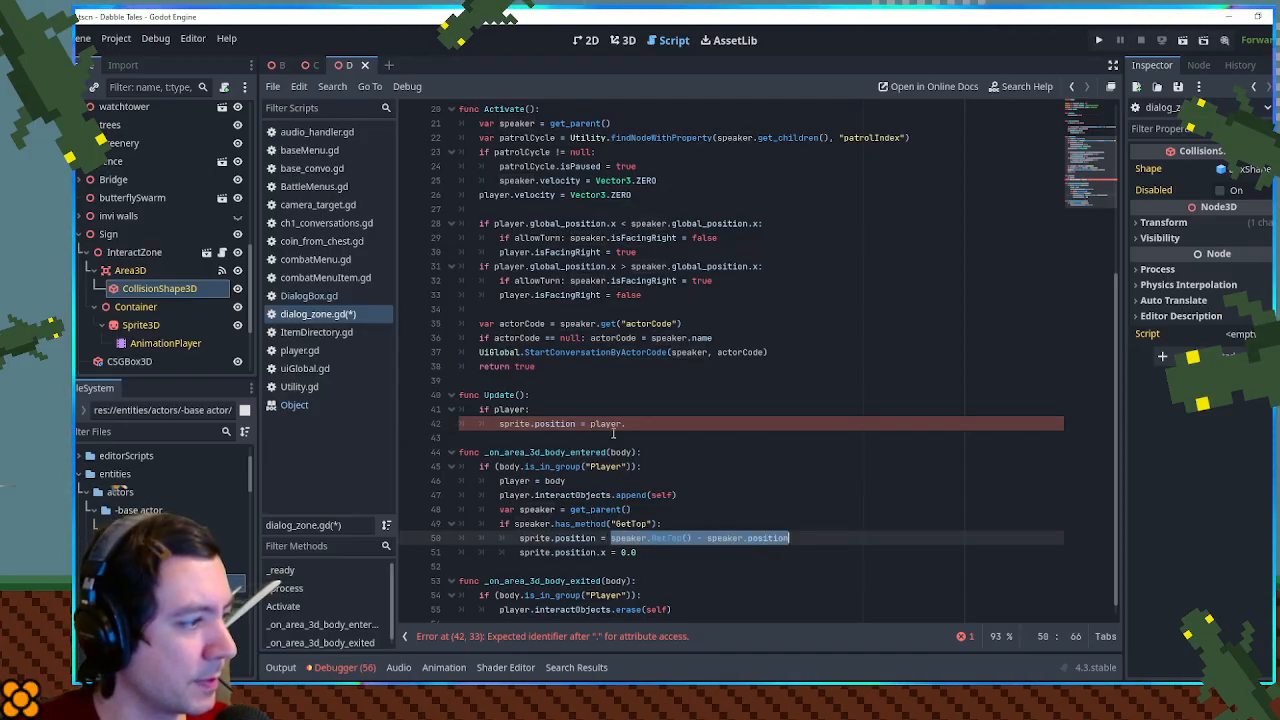
key(ctrl+c)
drag(626, 424, 590, 424)
key(ctrl+v)
click(528, 424)
double_click(604, 424)
key(ctrl+v)
double_click(696, 426)
key(ctrl+v)
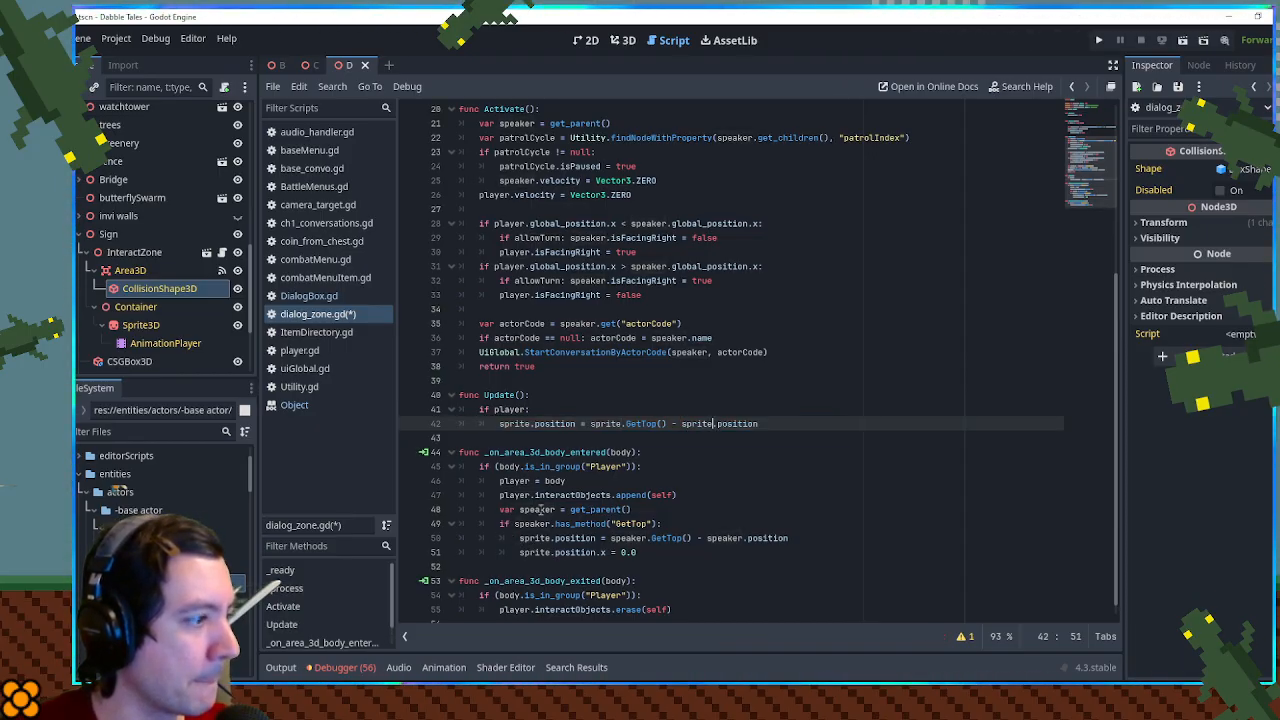
click(612, 452)
key(ctrl+s)
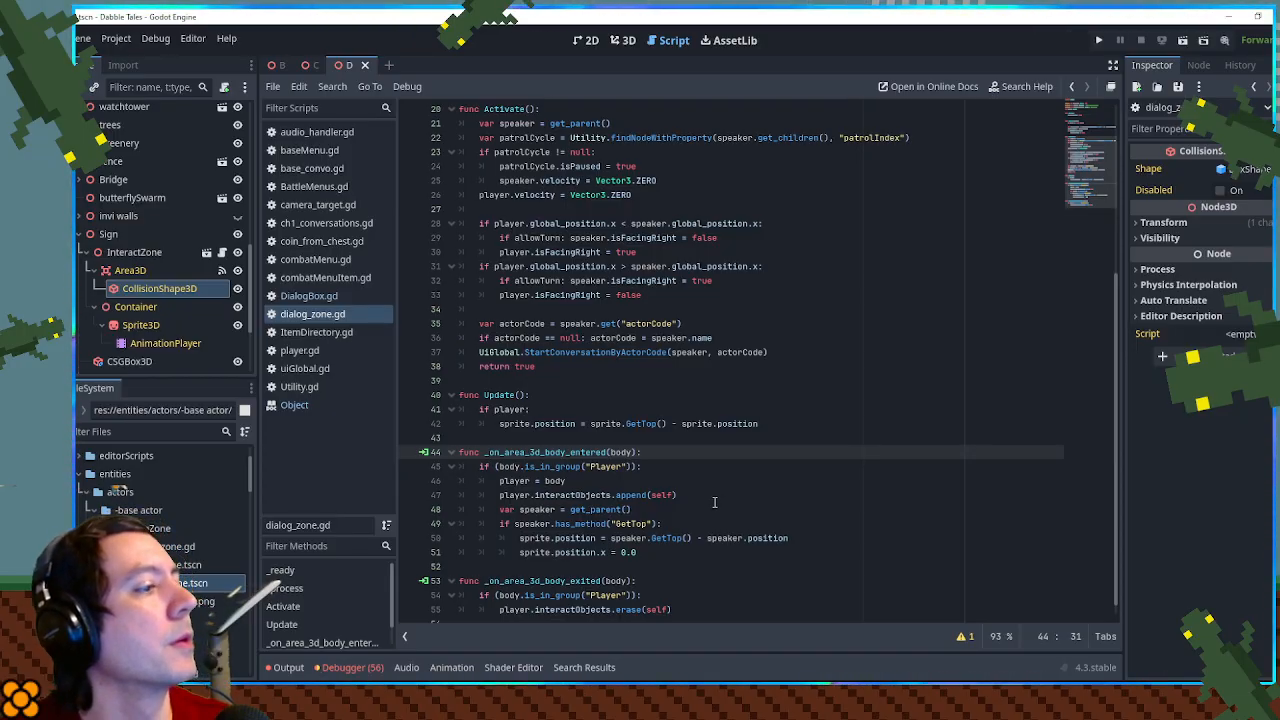
- Run the game, walk the player around in front of the sign to test the prompt's position, and close the game
key(F5)
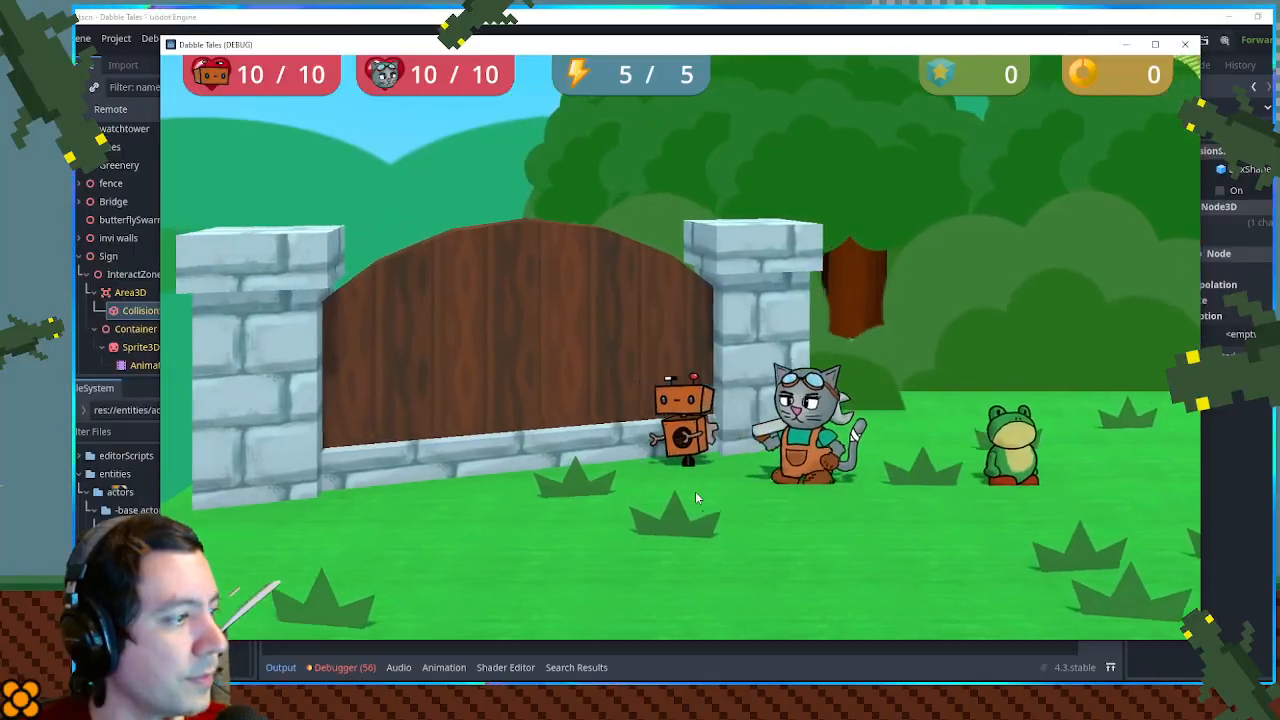
key(a)
key(d)
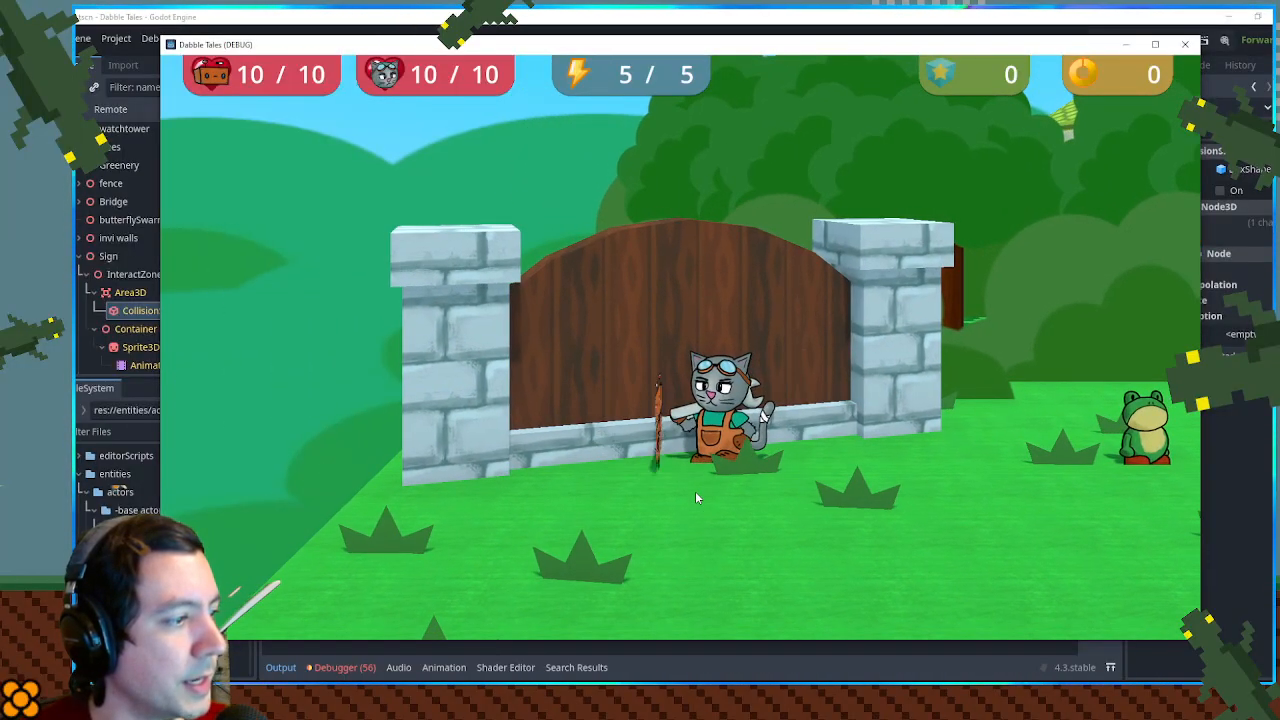
key(a)
key(d)
key(a)
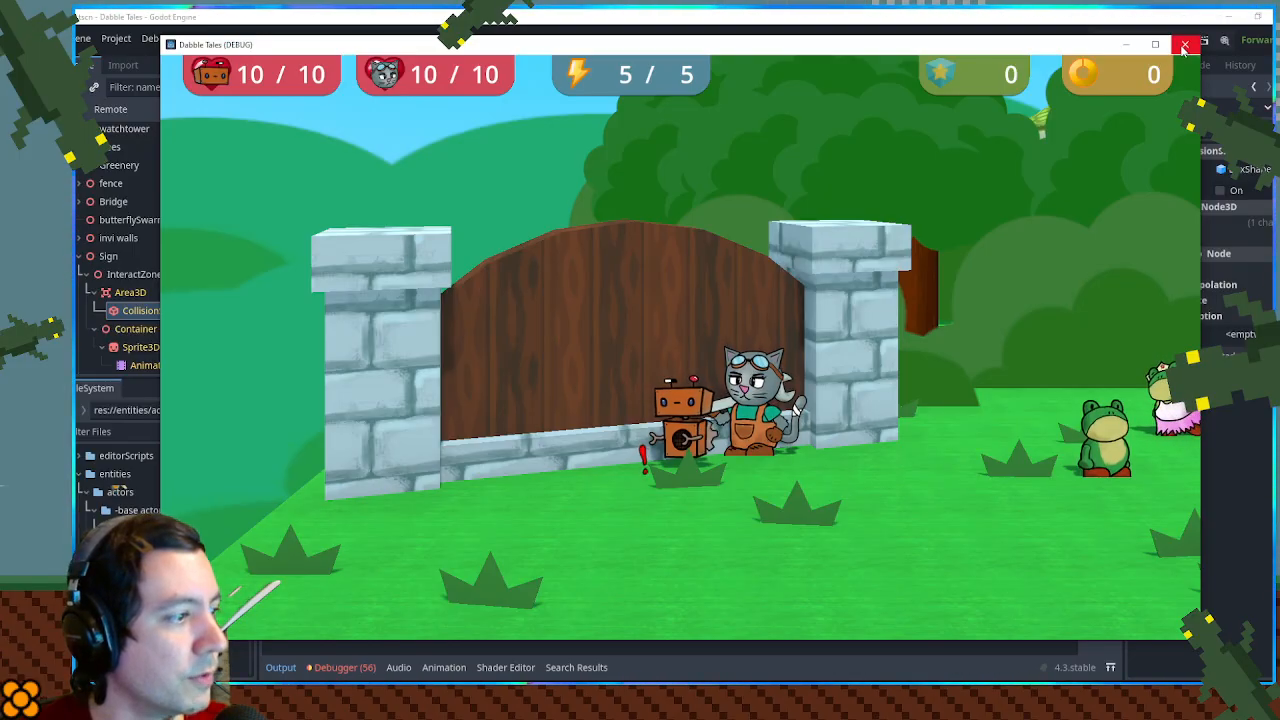
drag(608, 638, 608, 500)
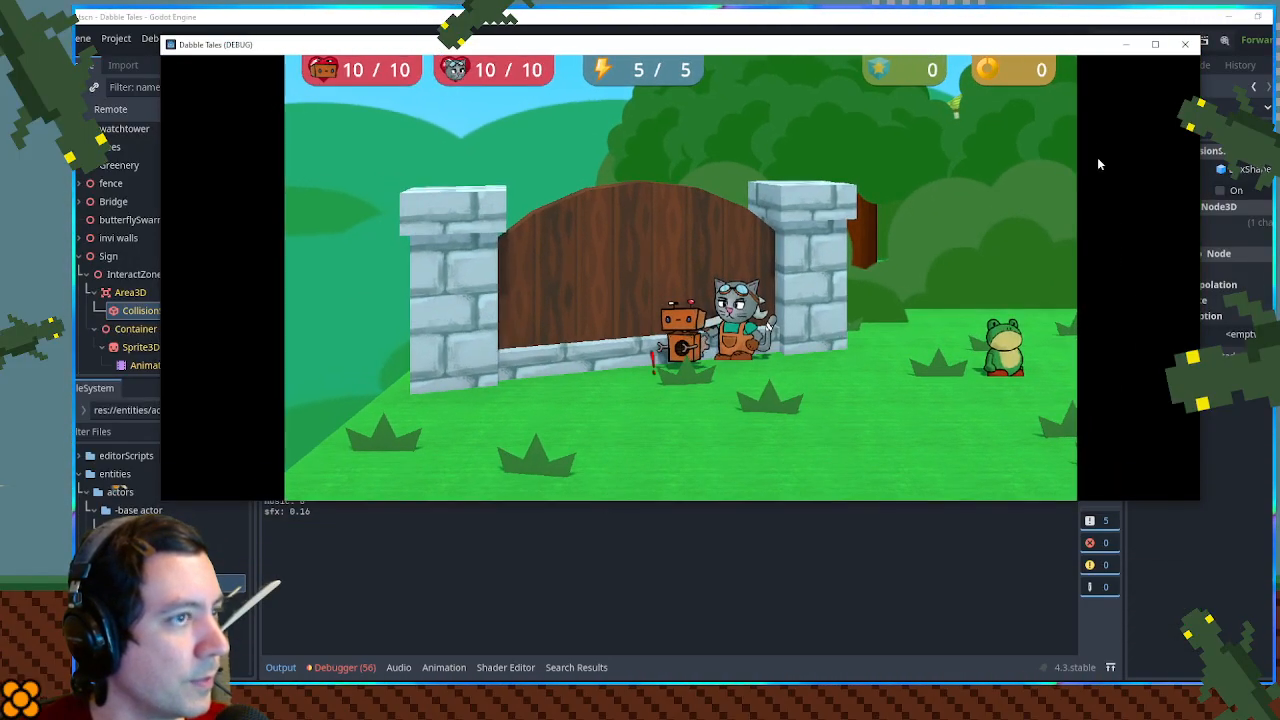
click(1184, 46)
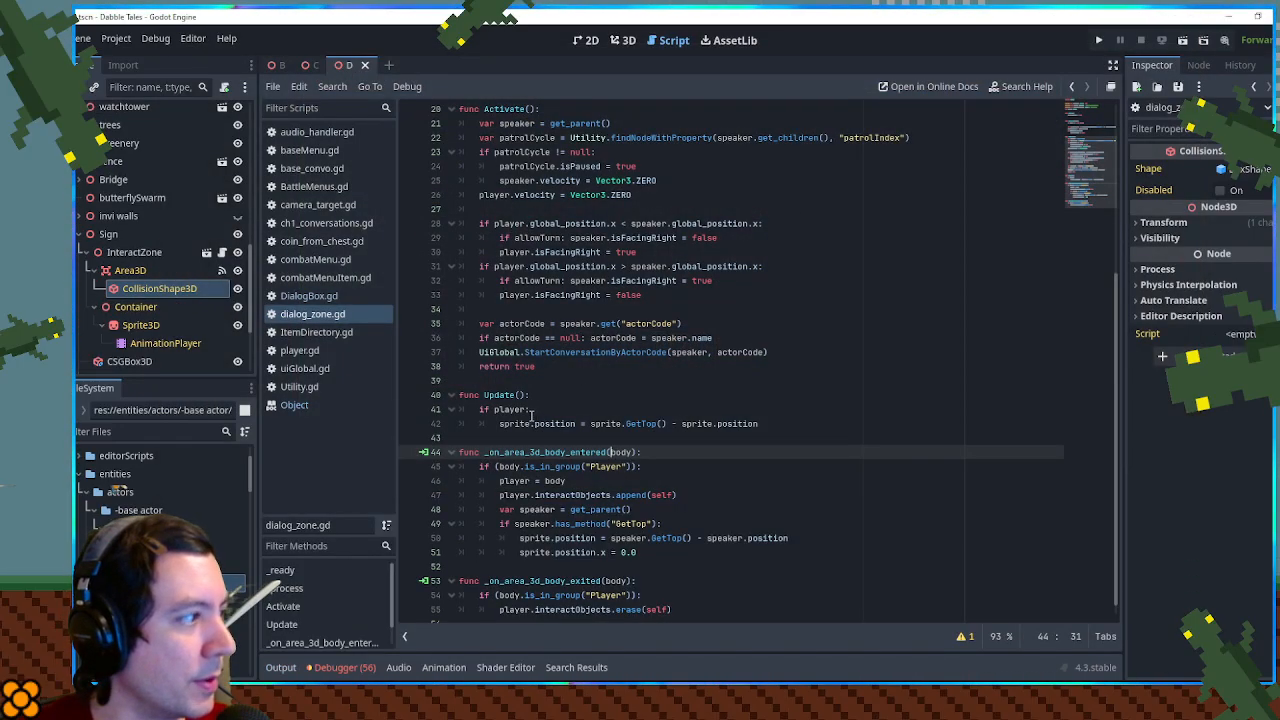
- Extend the condition in Update() to if name == "InteractZone" && player: and save the script
scroll(550, 421, down, 1)
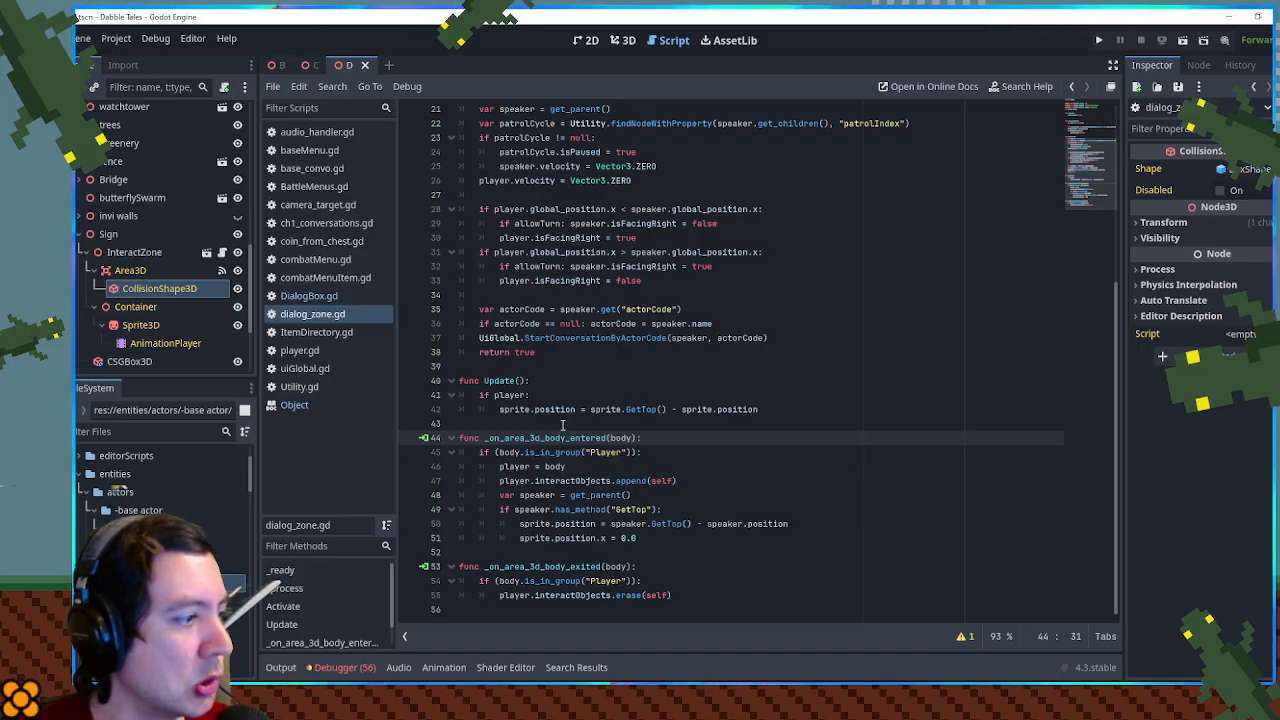
double_click(520, 476)
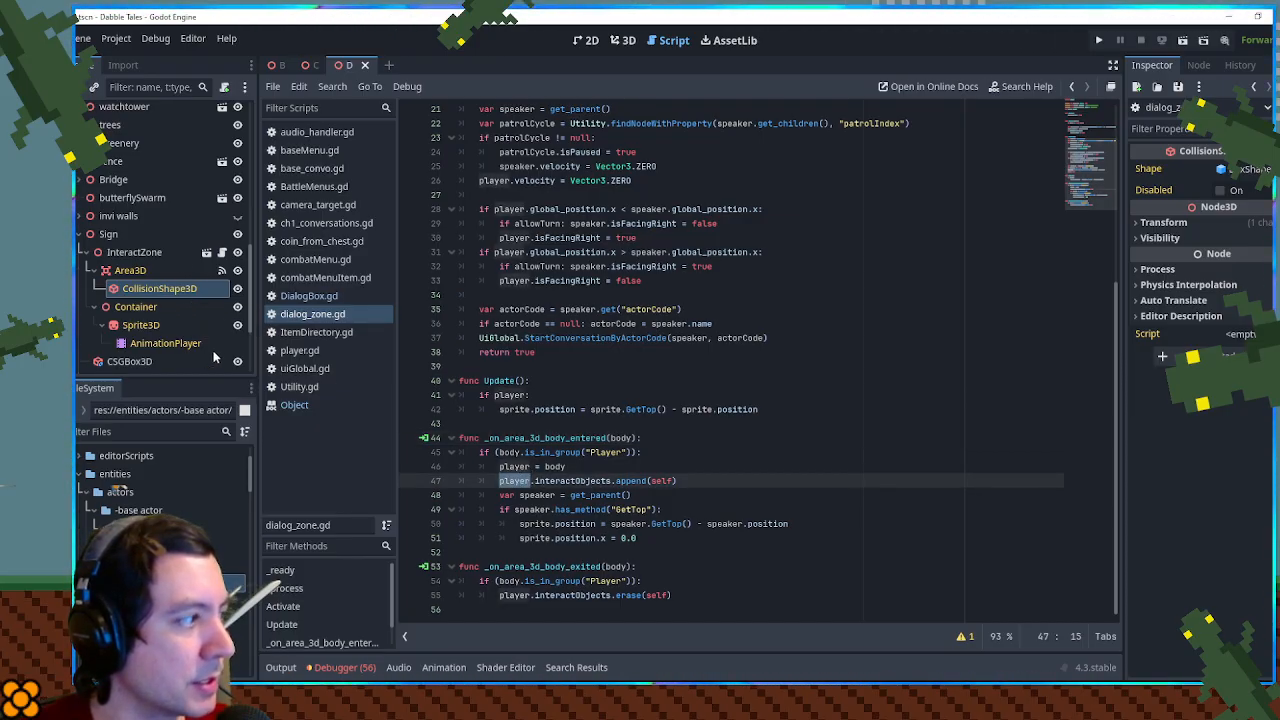
scroll(670, 440, up, 3)
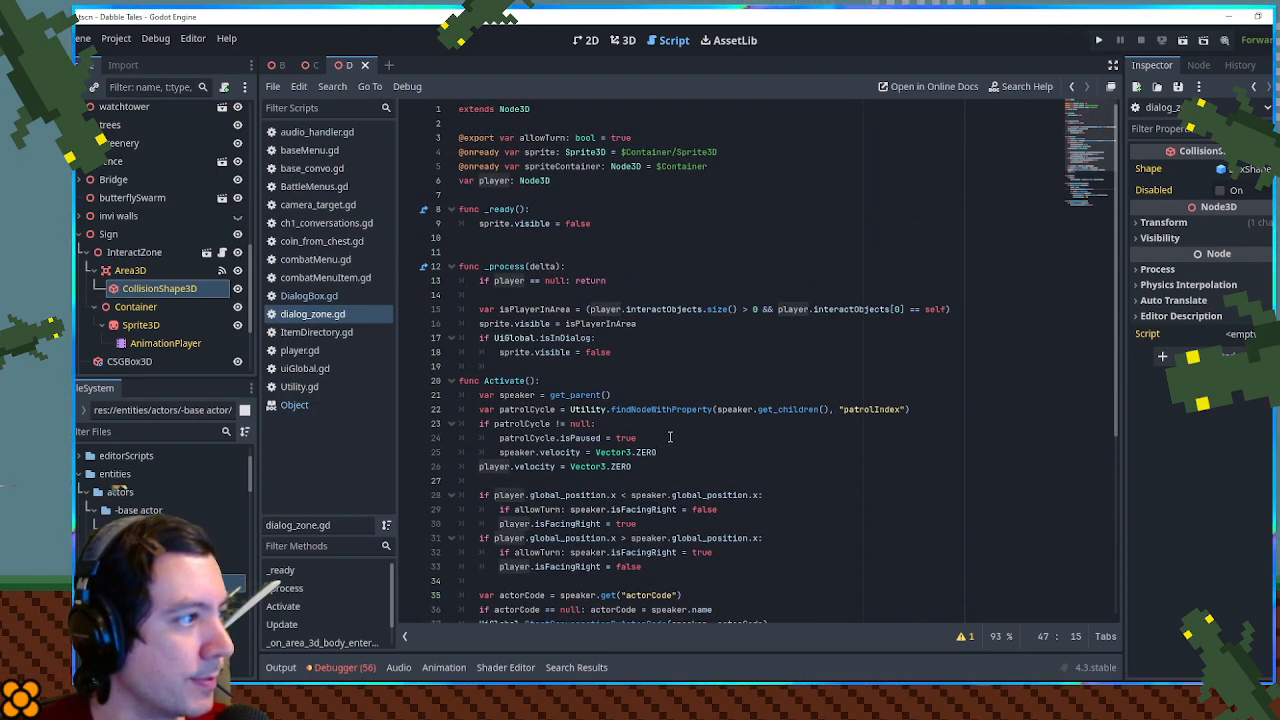
scroll(670, 437, down, 5)
click(494, 467)
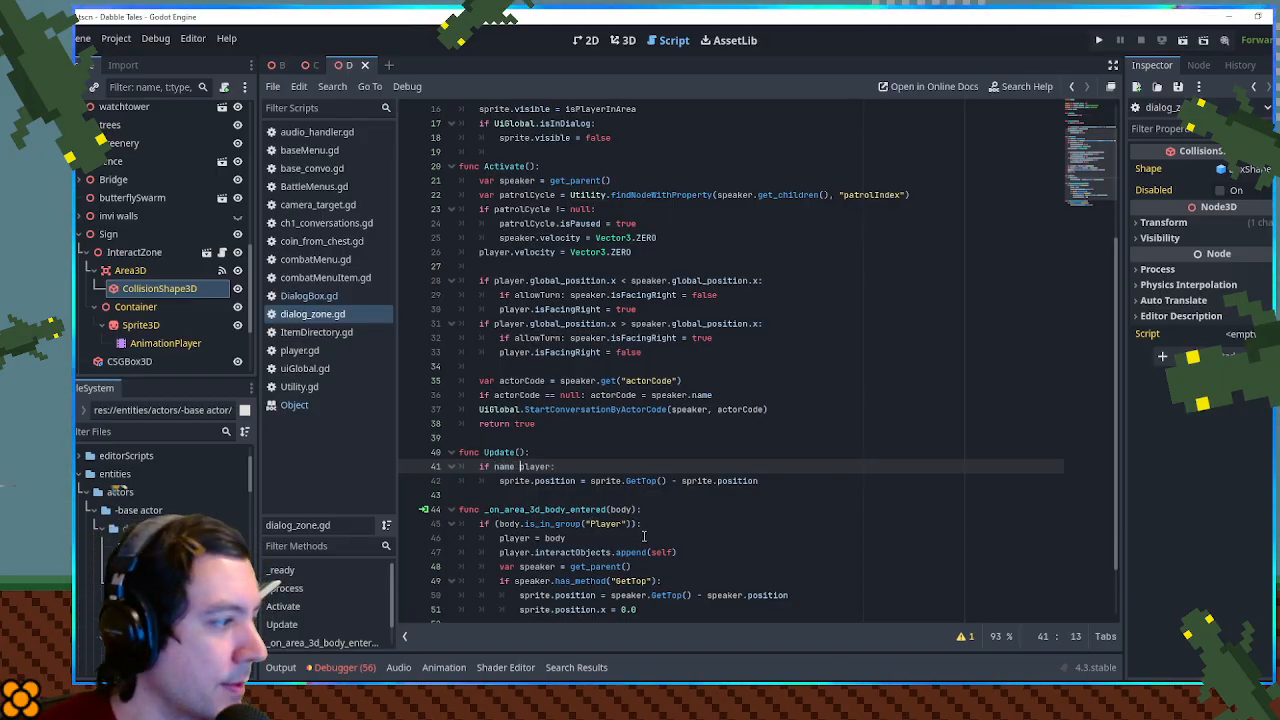
text(name == )
text("Interac)
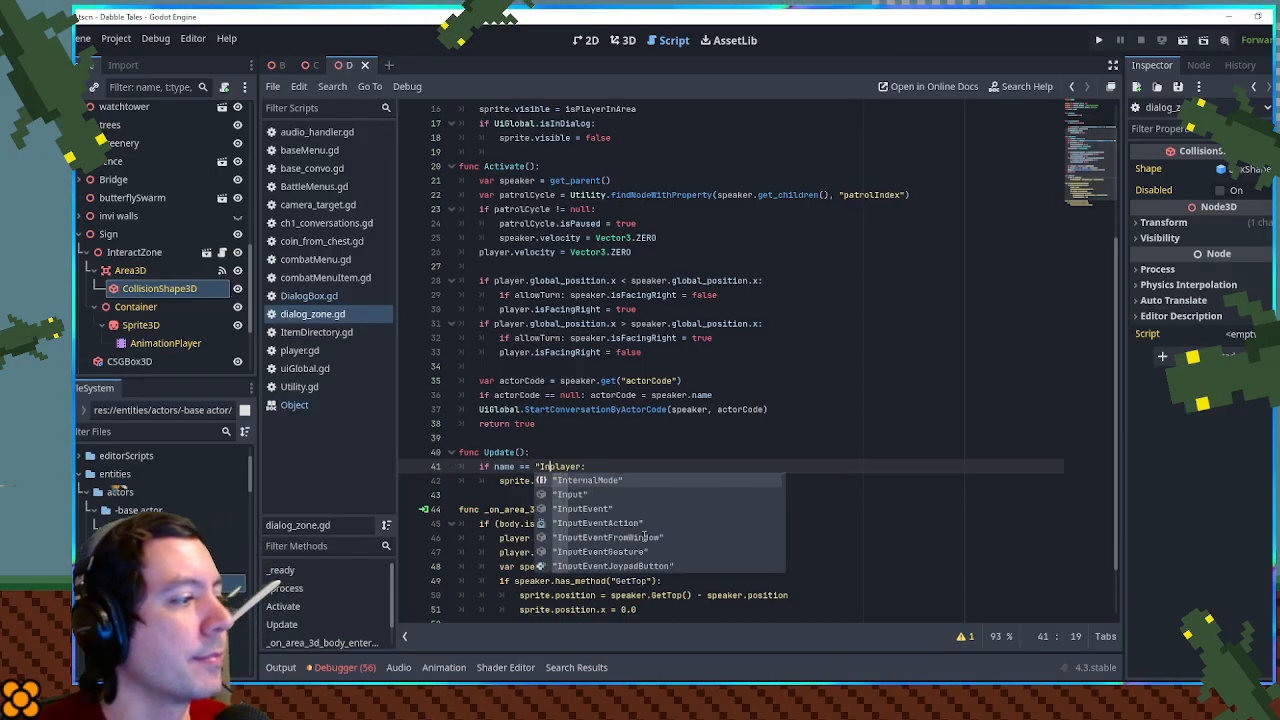
text(tZone)
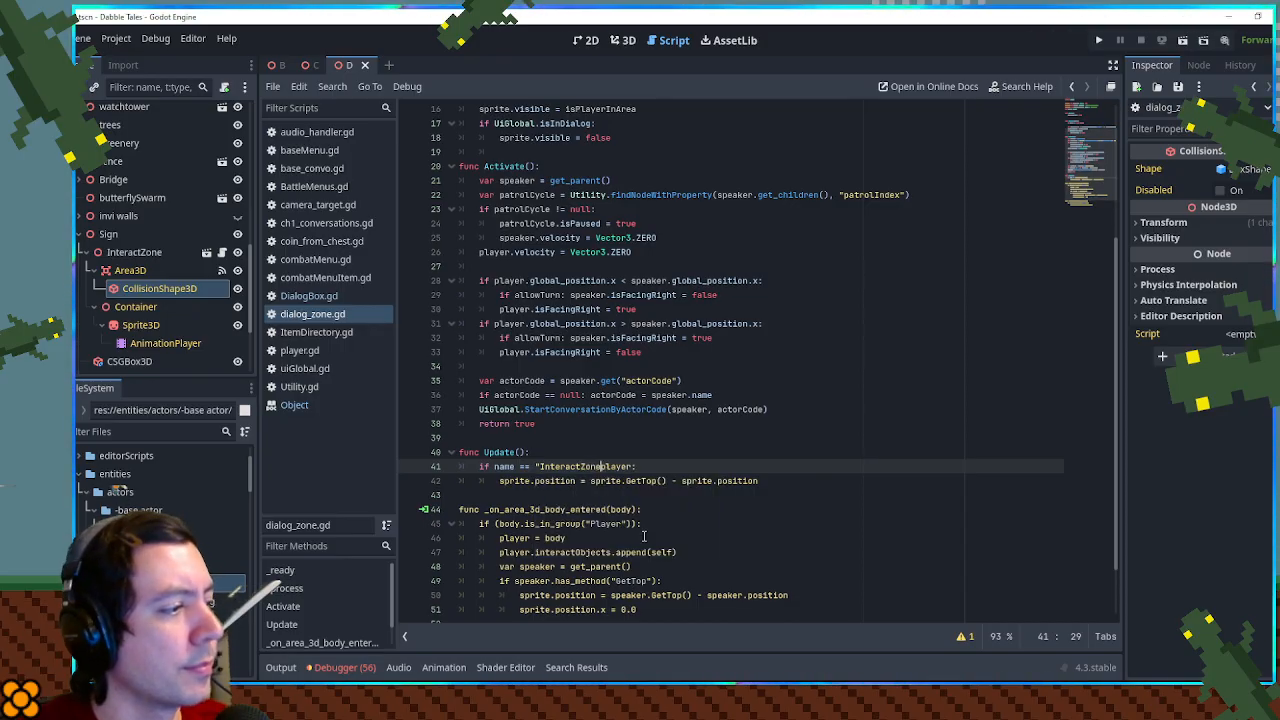
text(" &&)
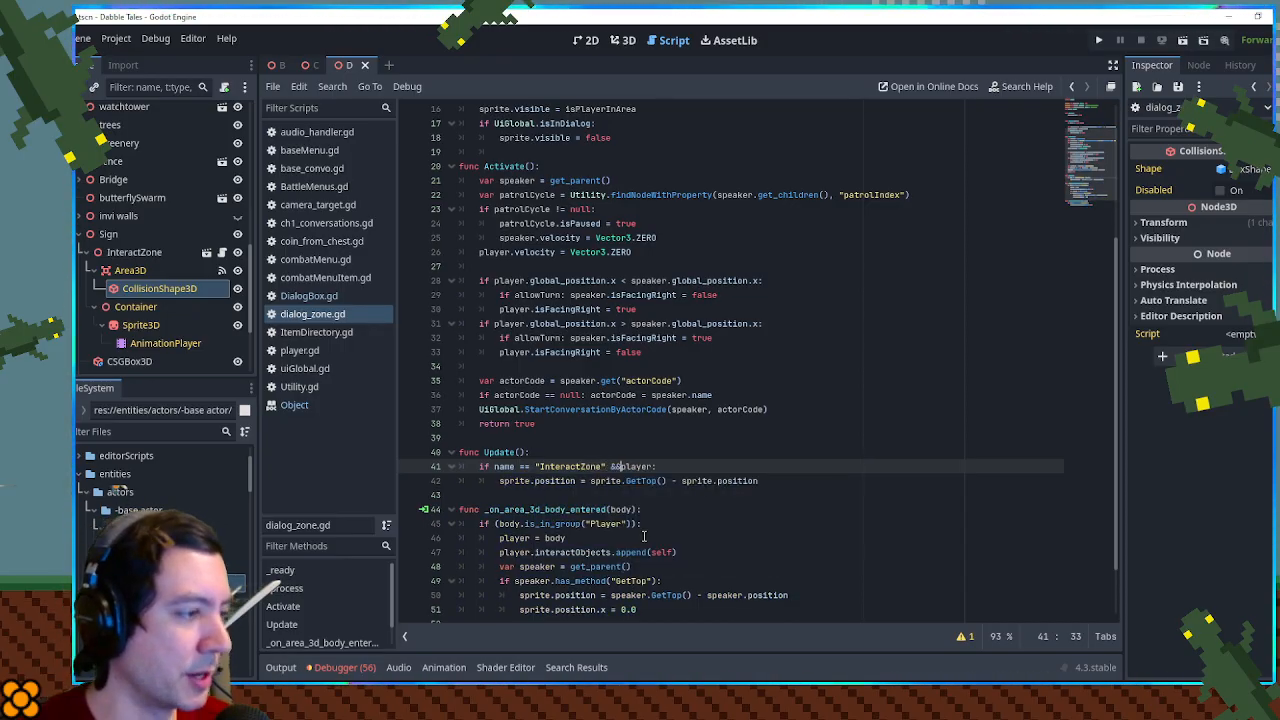
click(632, 448)
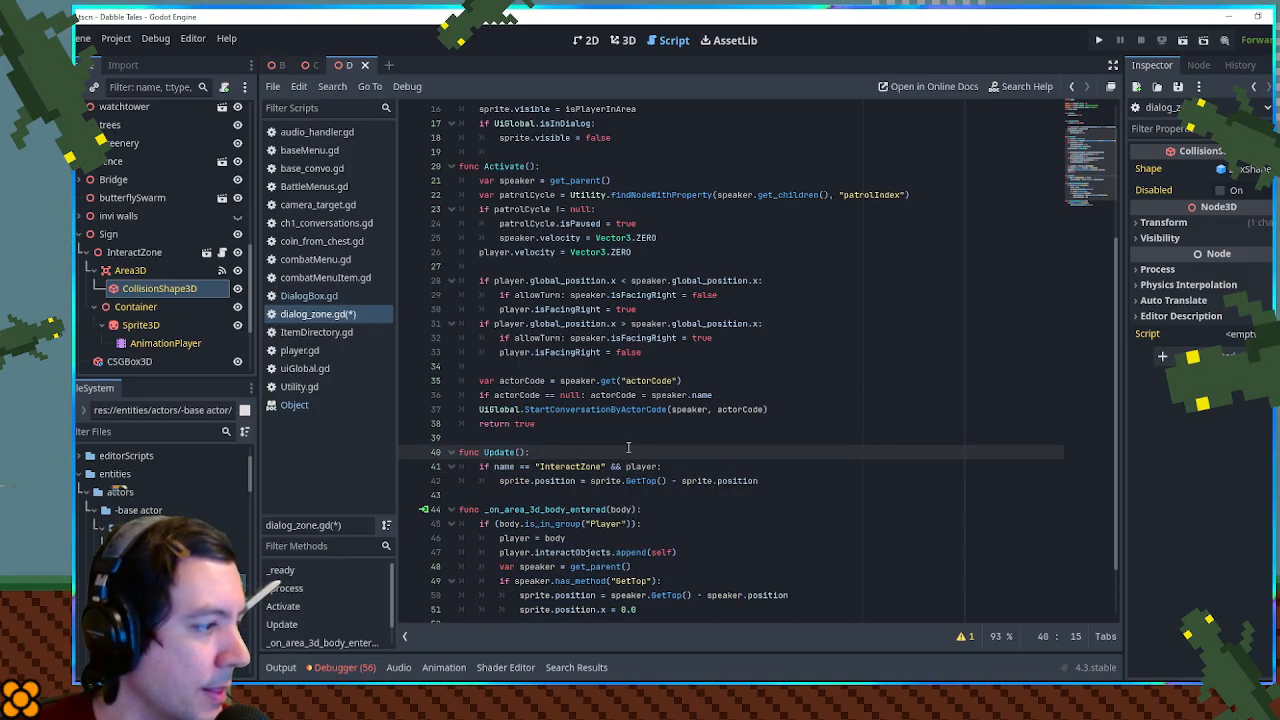
scroll(627, 448, down, 2)
click(668, 467)
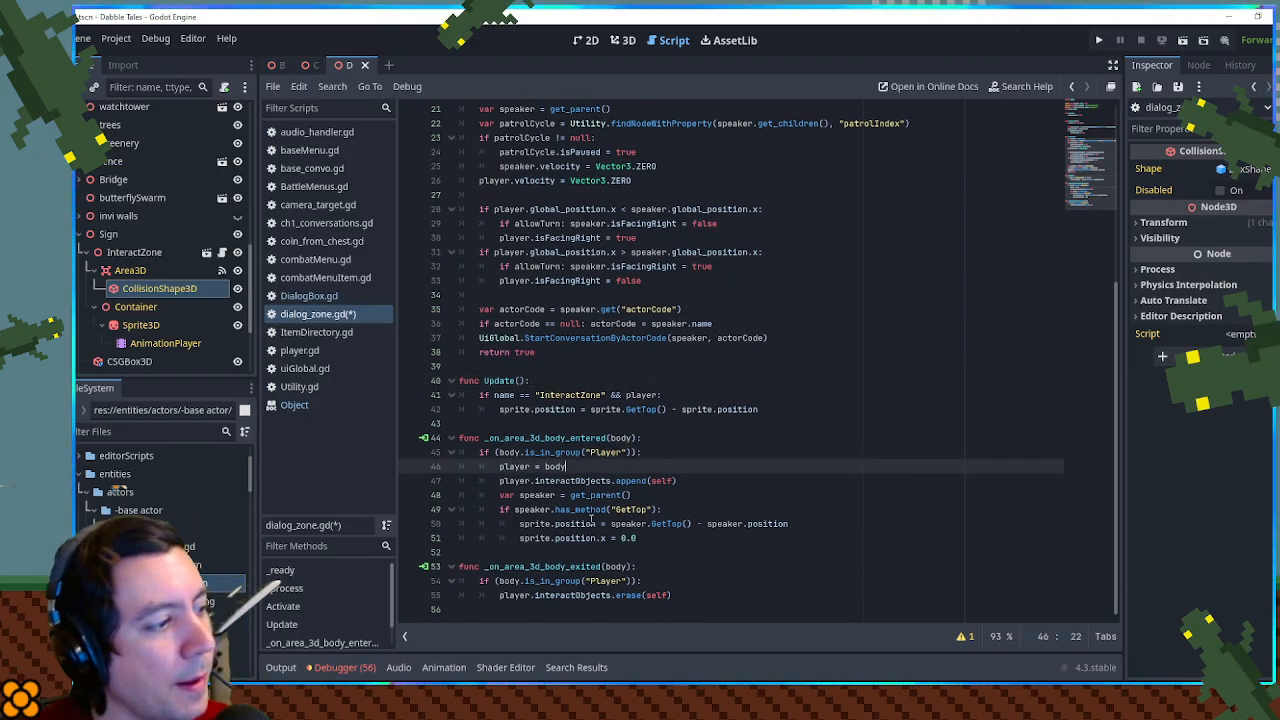
key(ctrl+s)
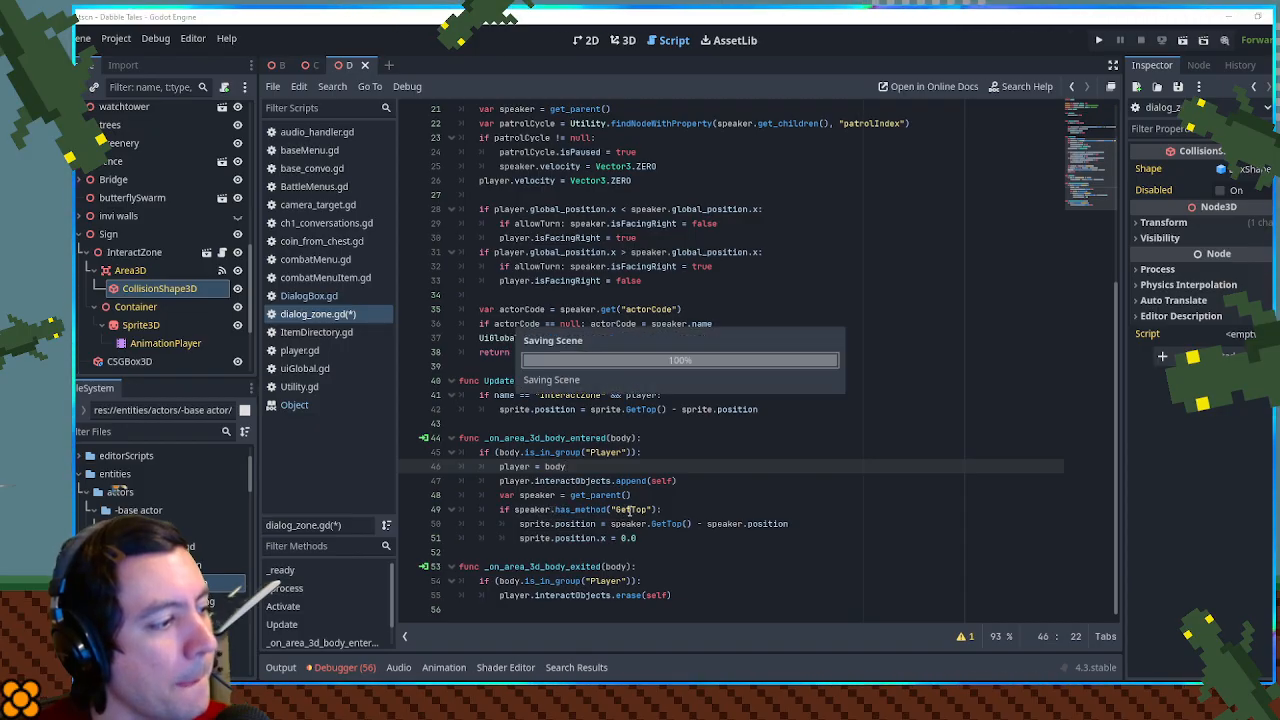
- Add print(sprite.position) below the position assignment inside Update()'s if block, save the script, and briefly launch and close the game
click(639, 381)
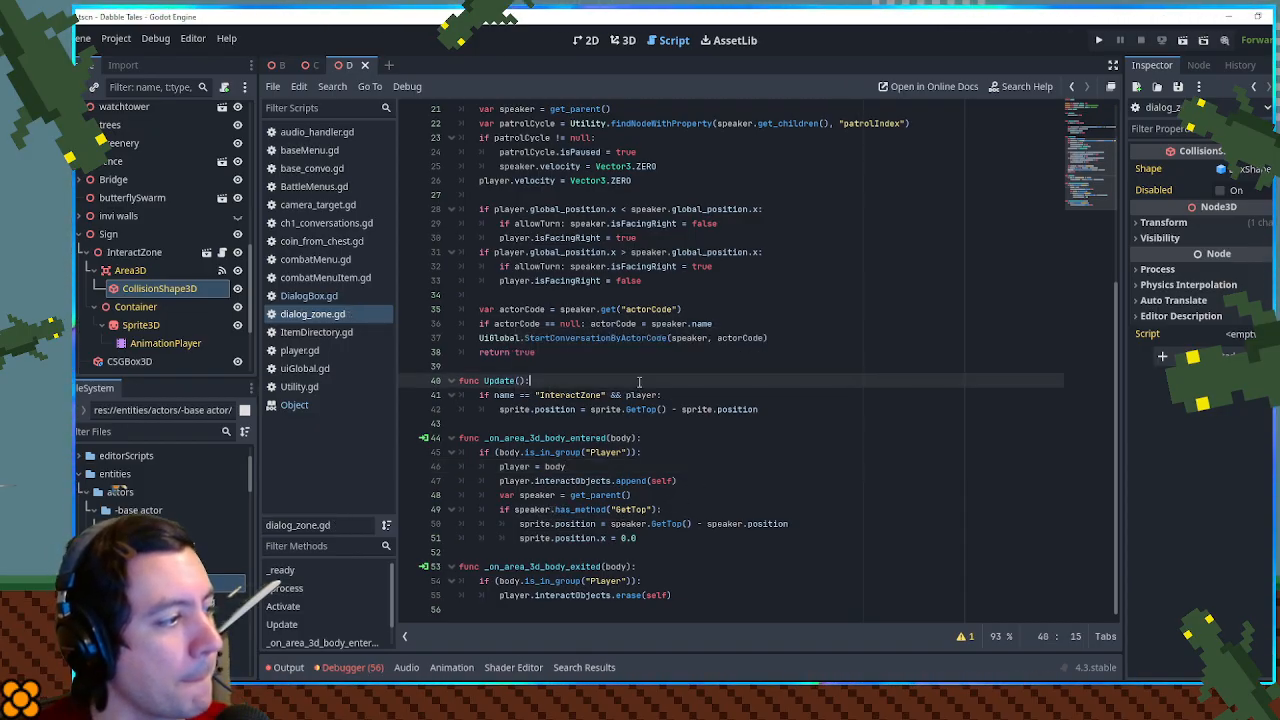
key(Return)
text(print(s)
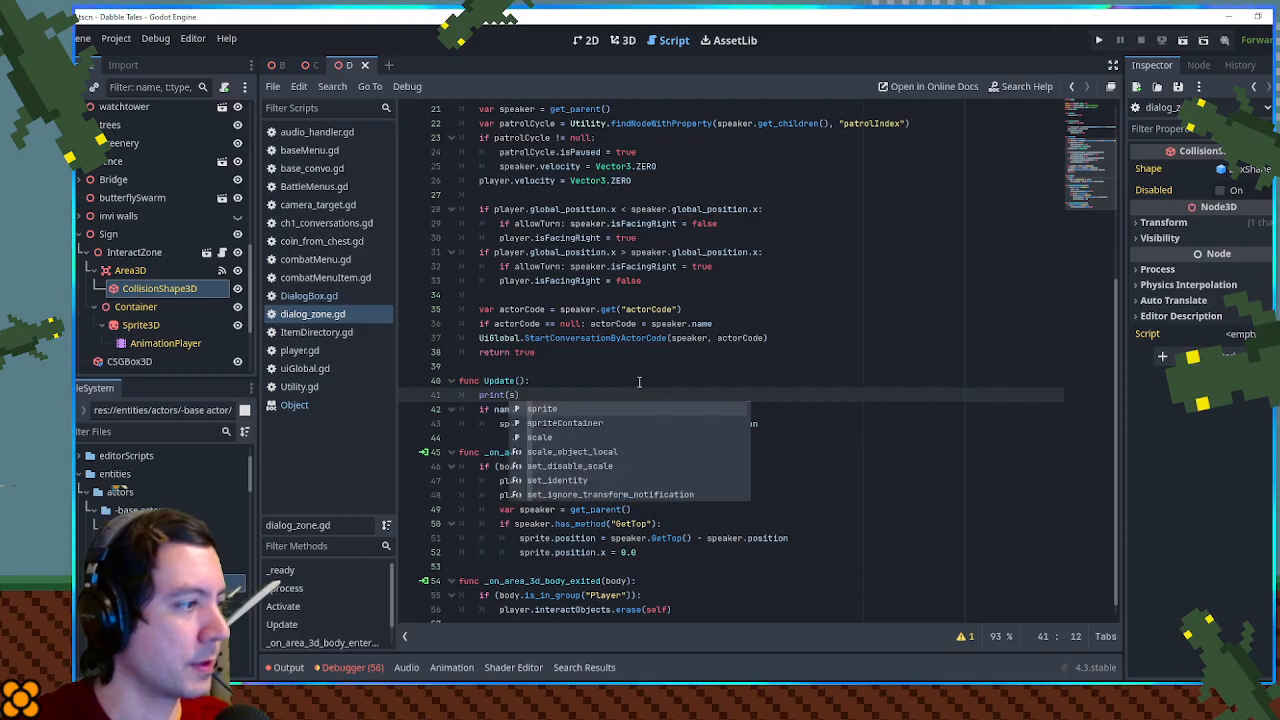
key(BackSpace)
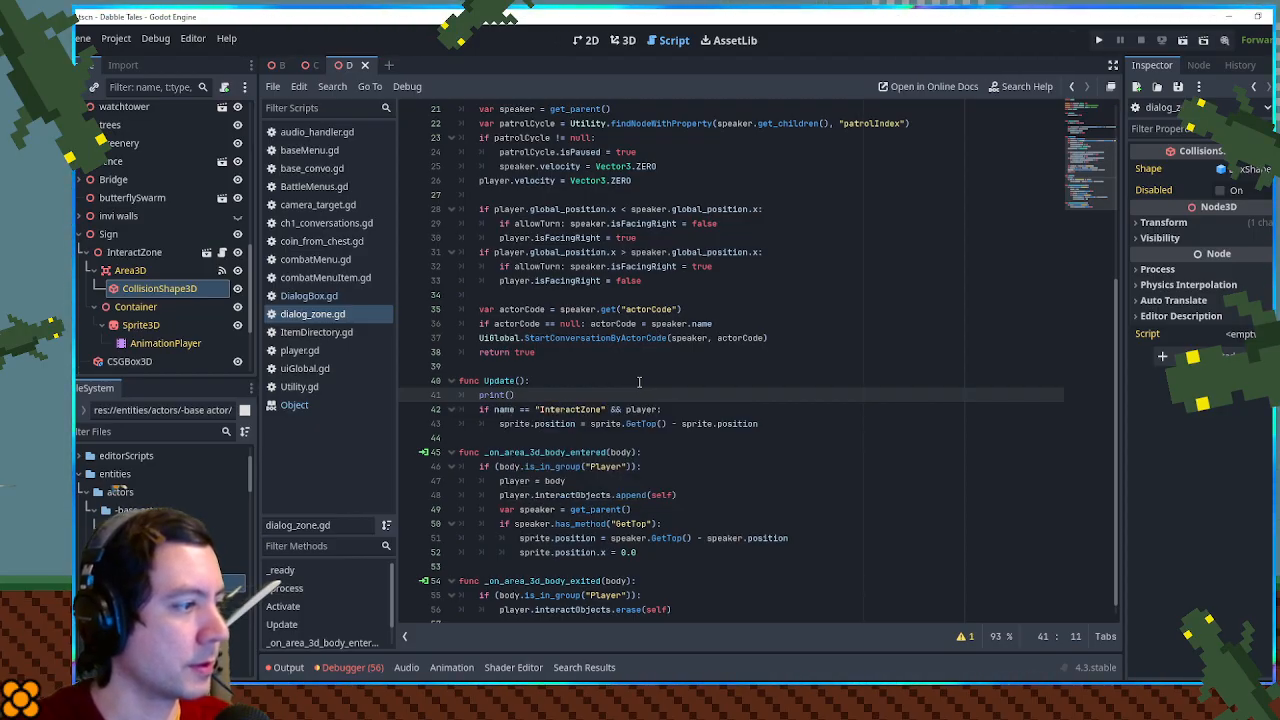
text(sprite.position)
click(777, 423)
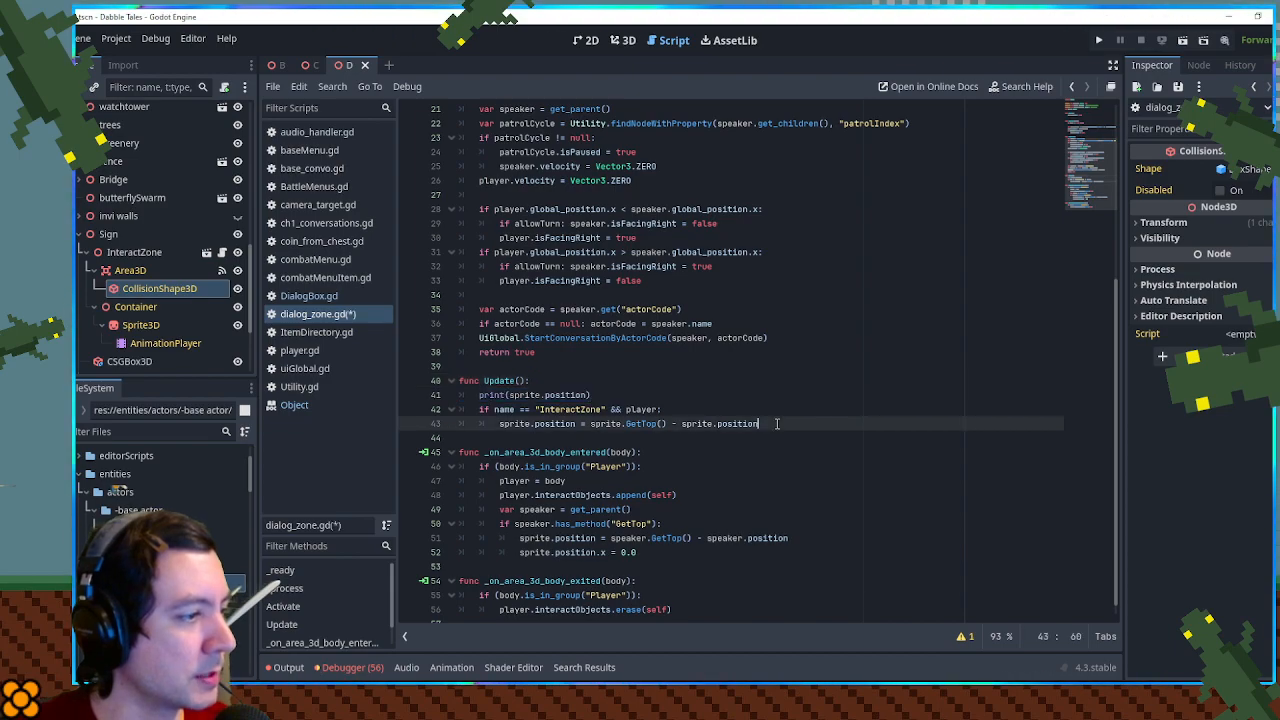
text(print(sprite.position))
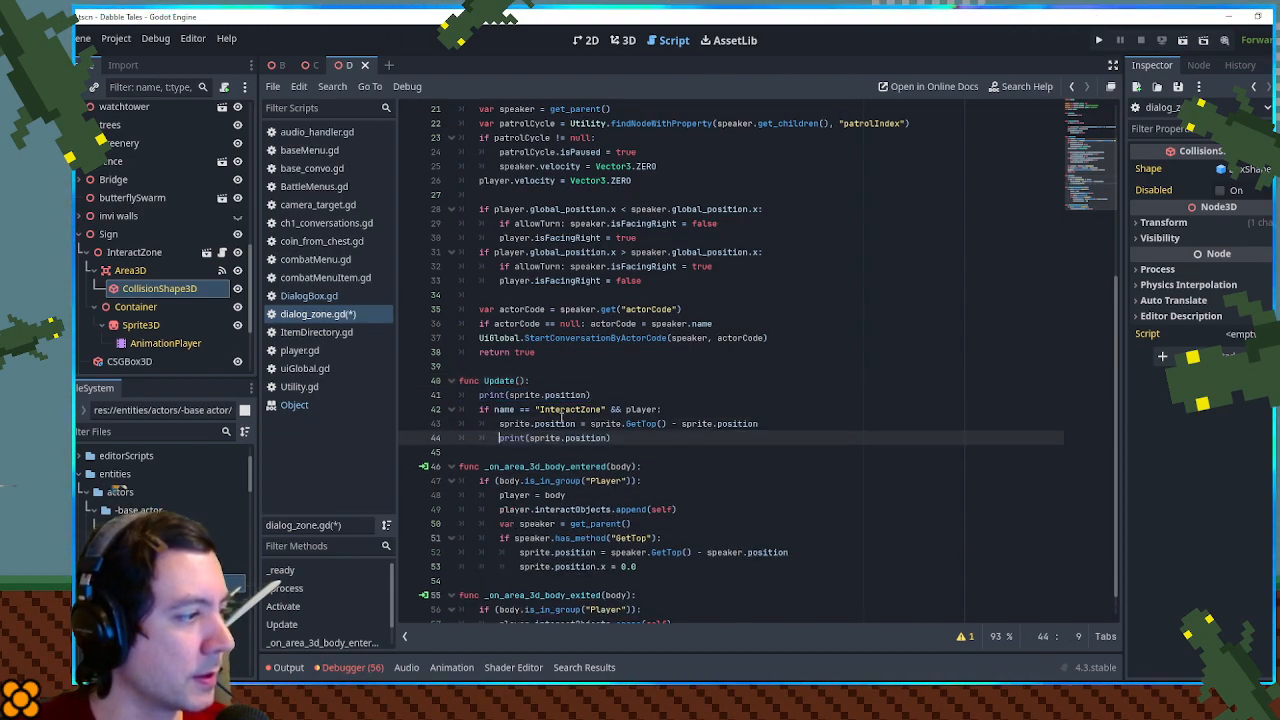
click(581, 398)
key(ctrl+shift+k)
click(753, 338)
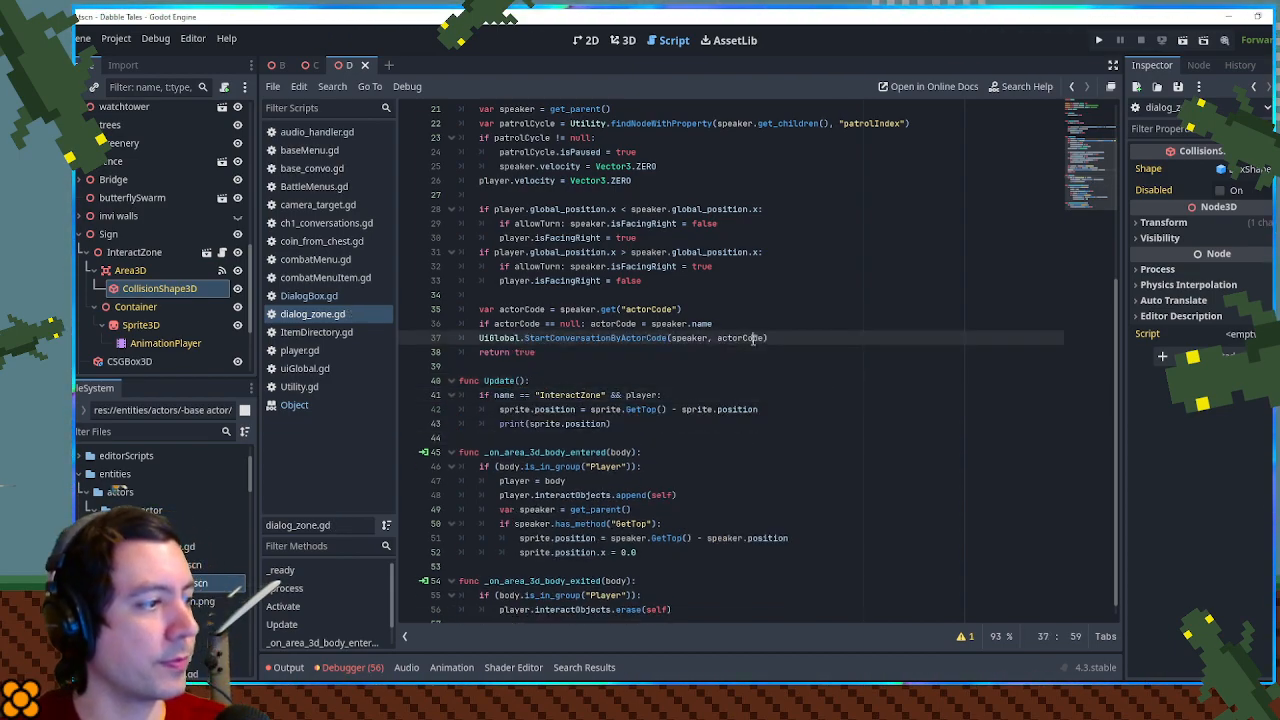
key(ctrl+s)
key(F5)
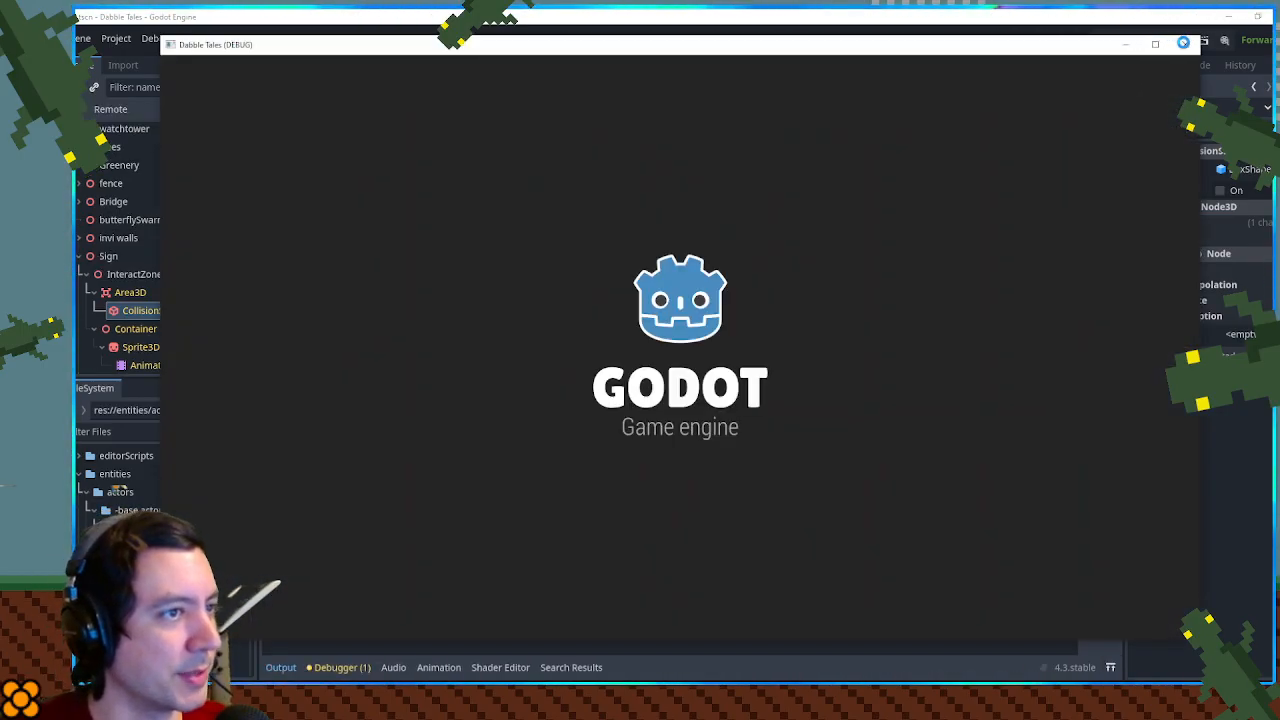
click(1185, 47)
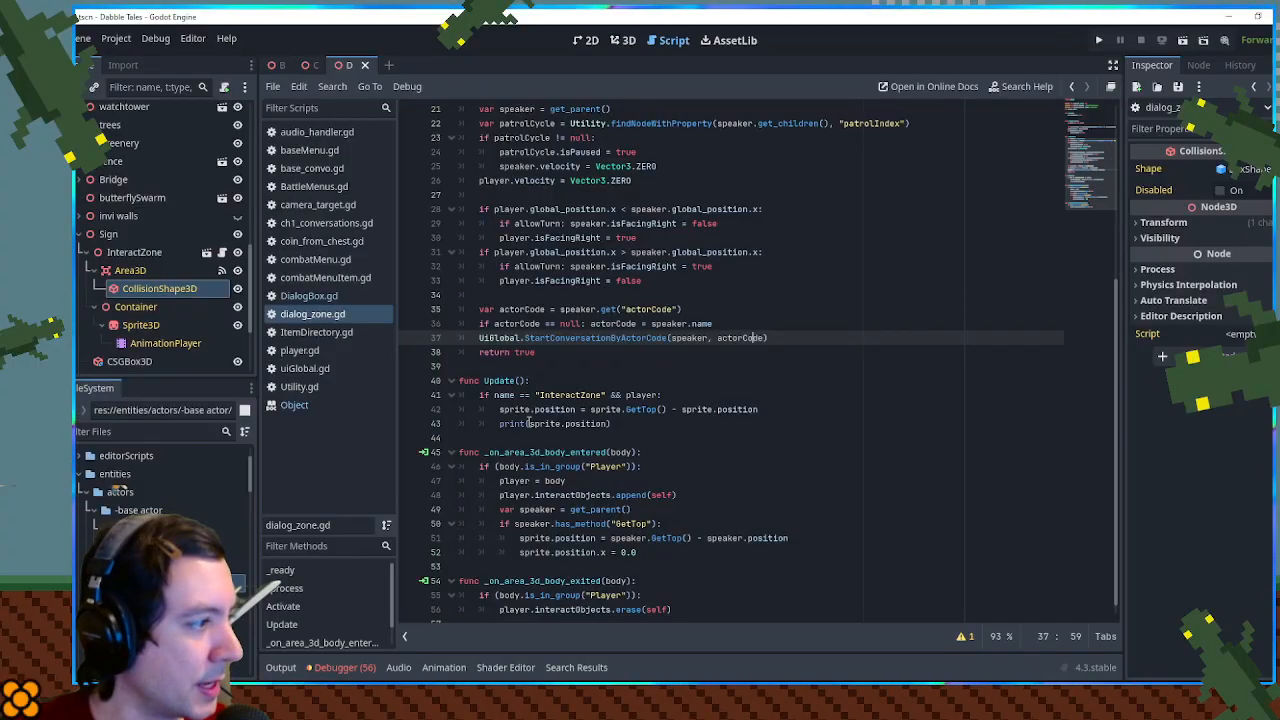
- Change the assignment in Update() to sprite.position = player.GetTop() - player.position
click(626, 395)
double_click(641, 395)
key(ctrl+c)
double_click(603, 412)
key(ctrl+v)
double_click(690, 412)
key(ctrl+v)
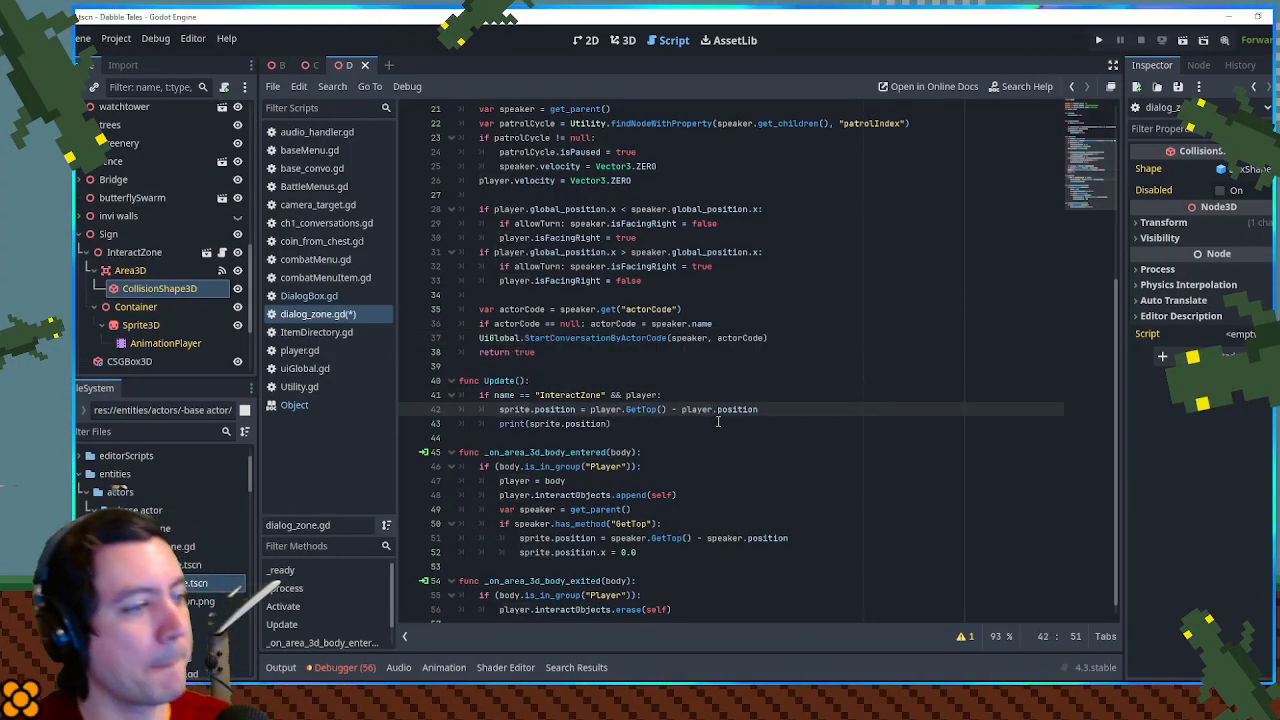
- Run the game, walk the player over to the wooden gate, and shrink the game window to expose the output log
key(F5)
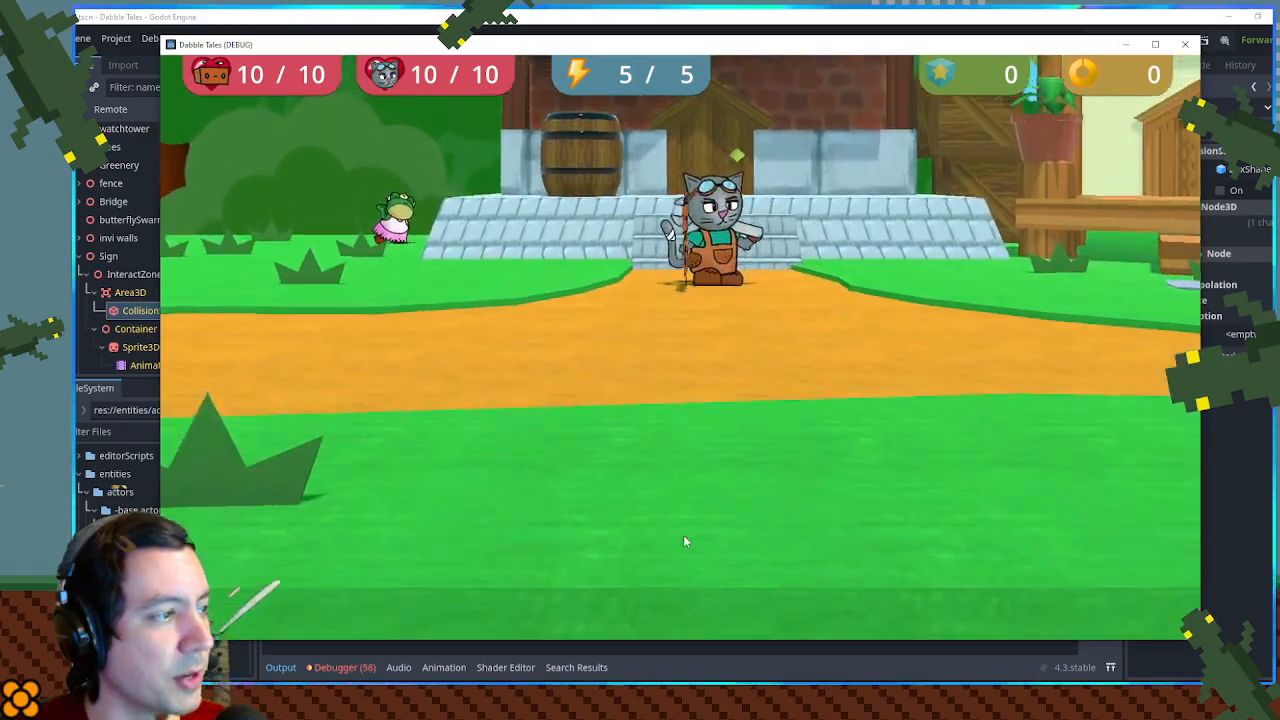
key(a)
key(w)
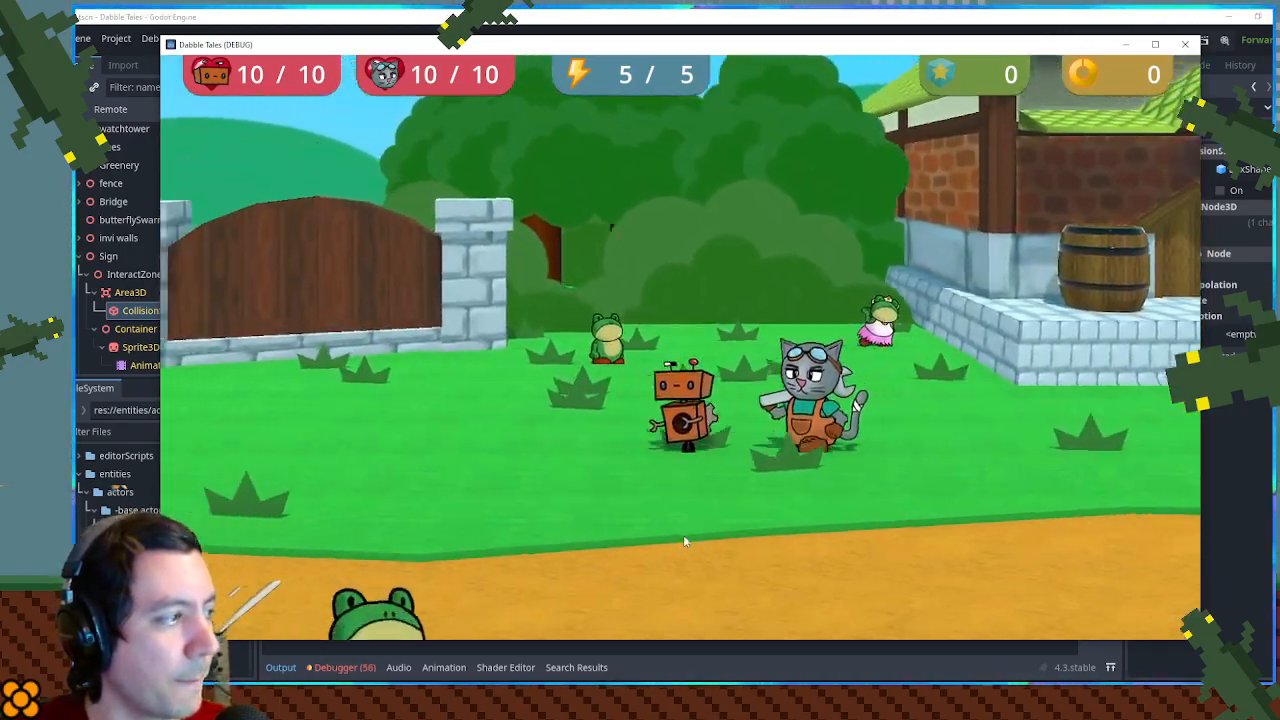
key(a)
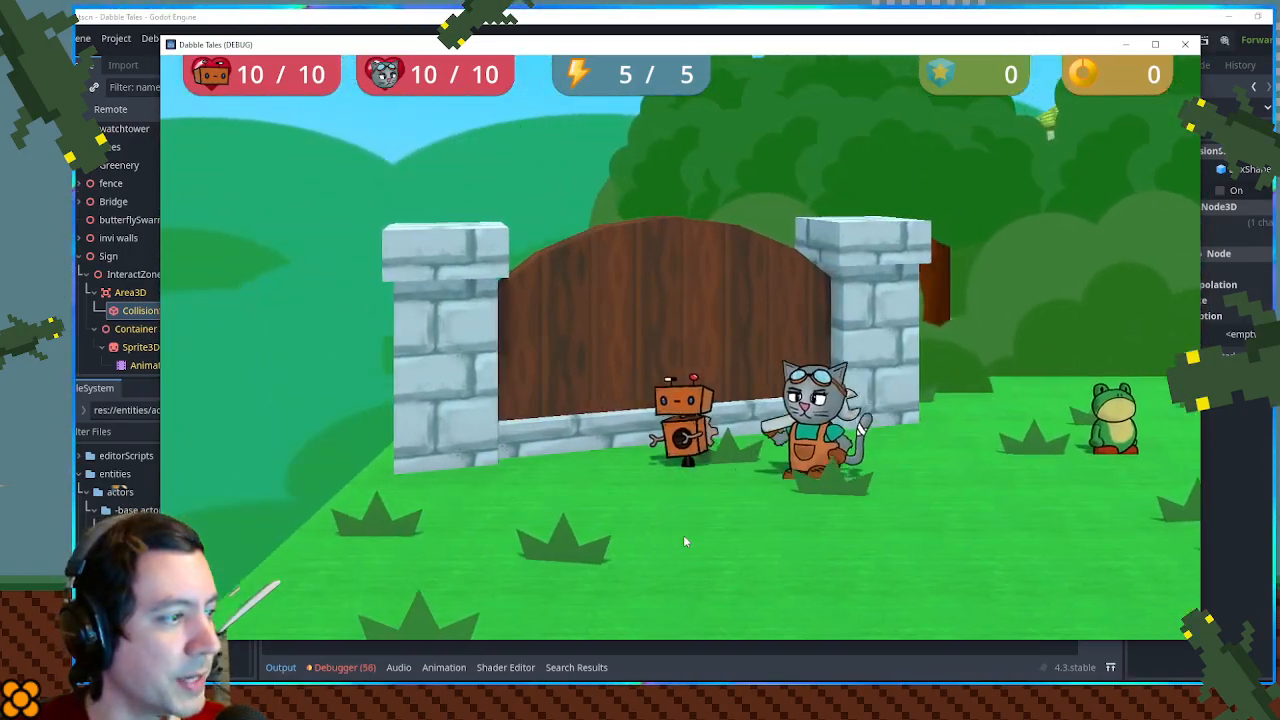
key(w)
drag(663, 640, 661, 476)
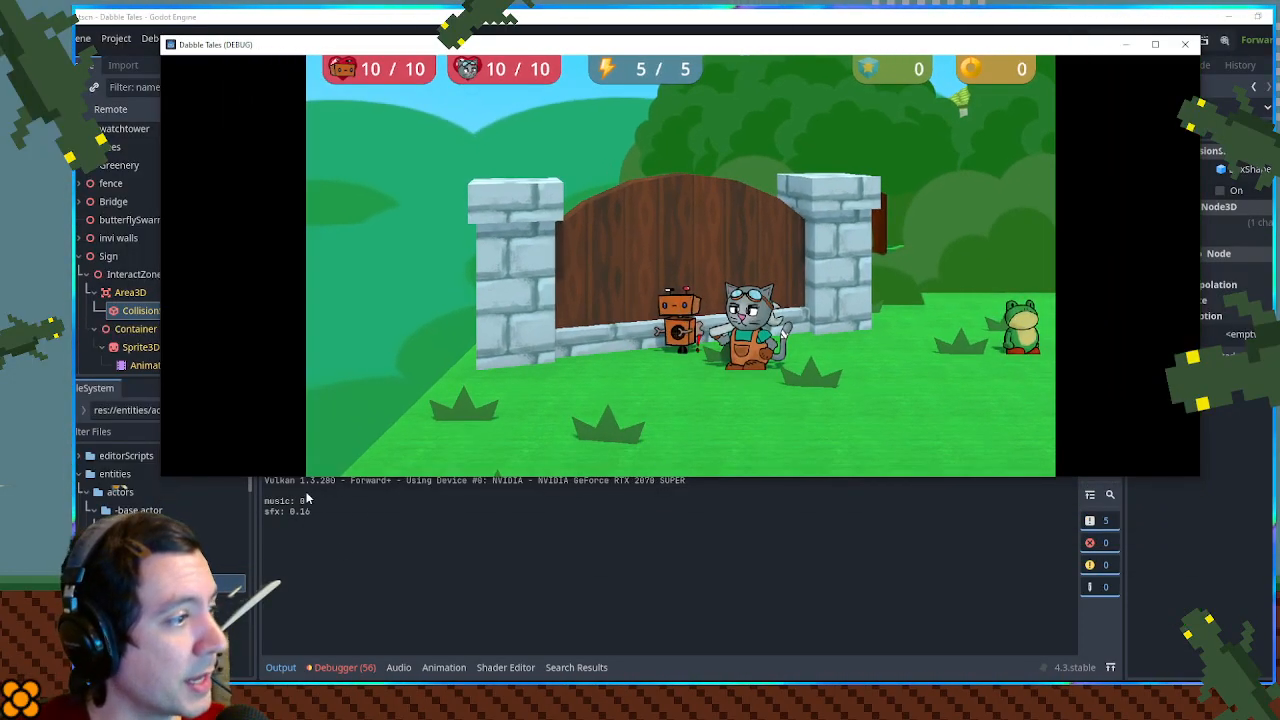
- Examine the running game's remote scene tree, checking the Sign node, its InteractZone and the zone's Area3D
click(108, 108)
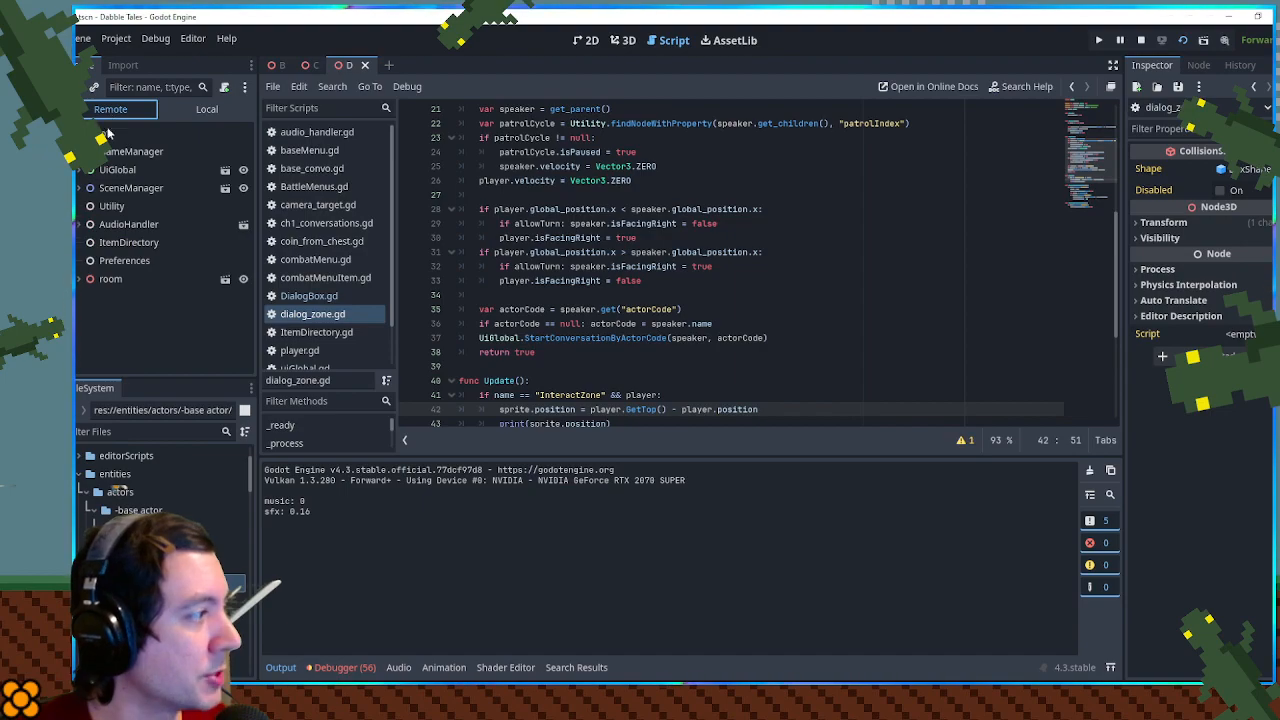
scroll(80, 283, down, 5)
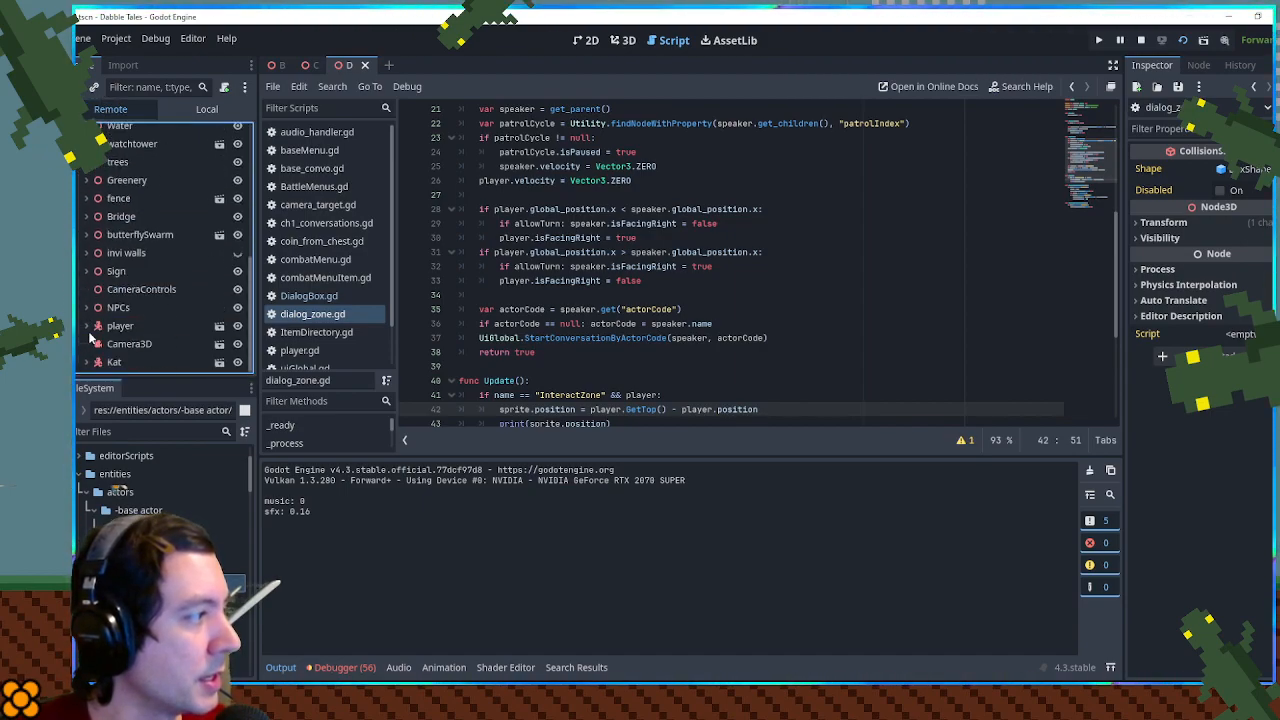
click(86, 271)
click(112, 290)
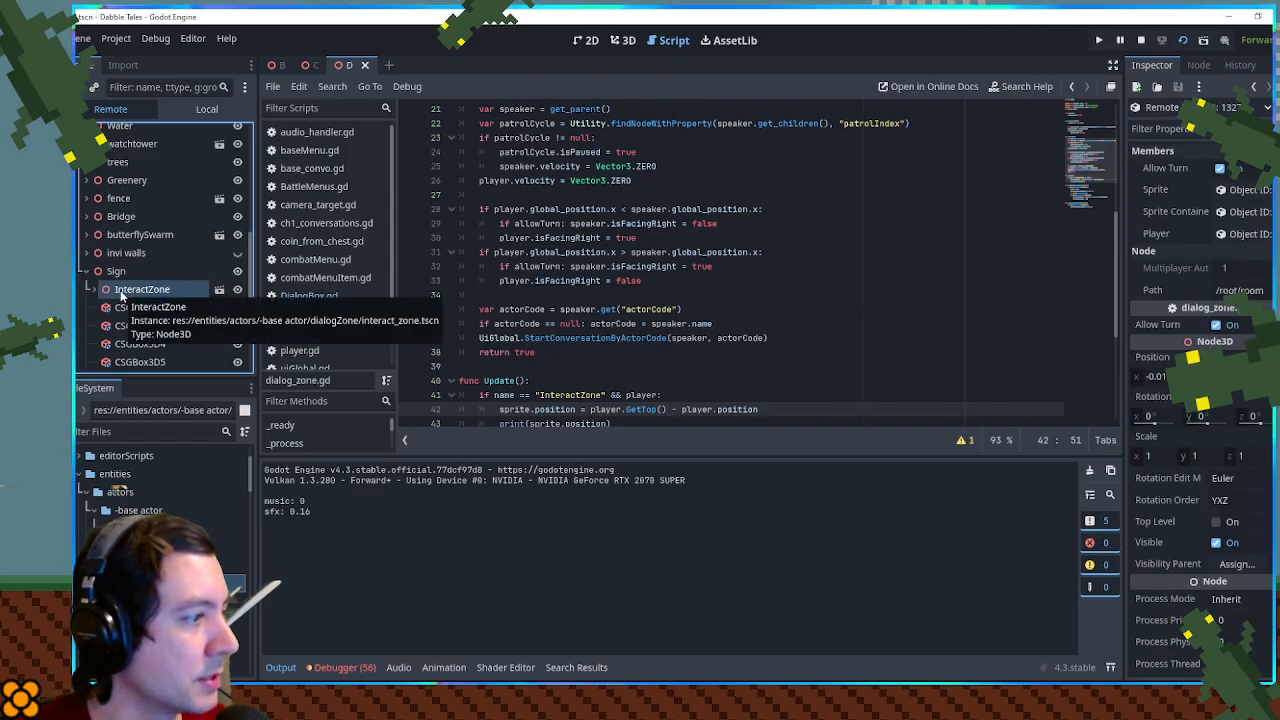
click(95, 290)
scroll(122, 292, down, 1)
click(137, 281)
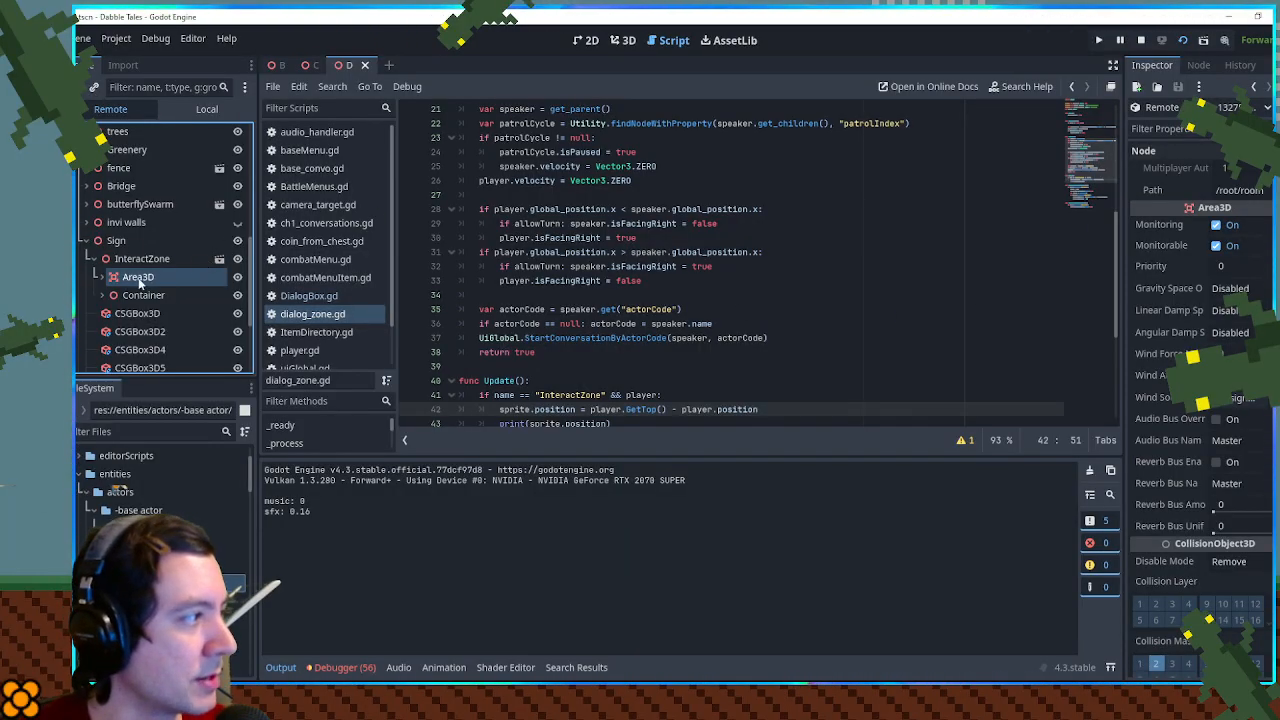
click(130, 243)
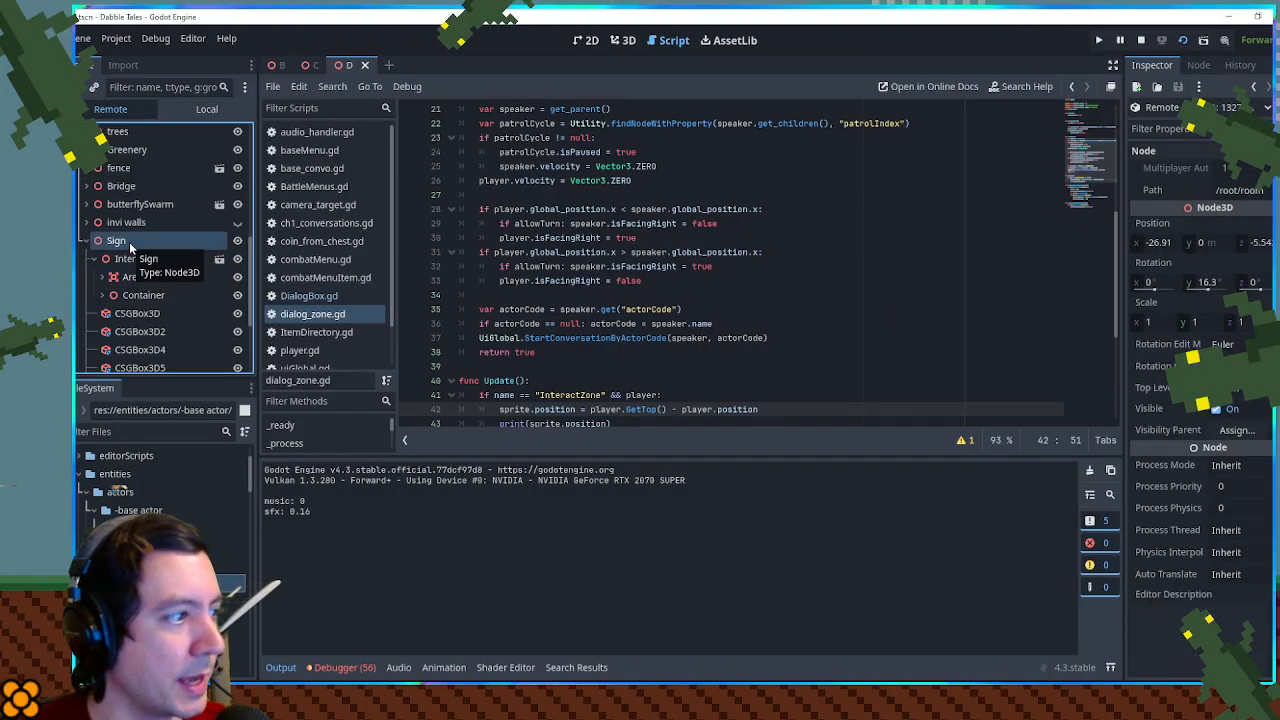
- Add print("name") as the first line of Update() in dialog_zone.gd and save the script
scroll(672, 318, down, 5)
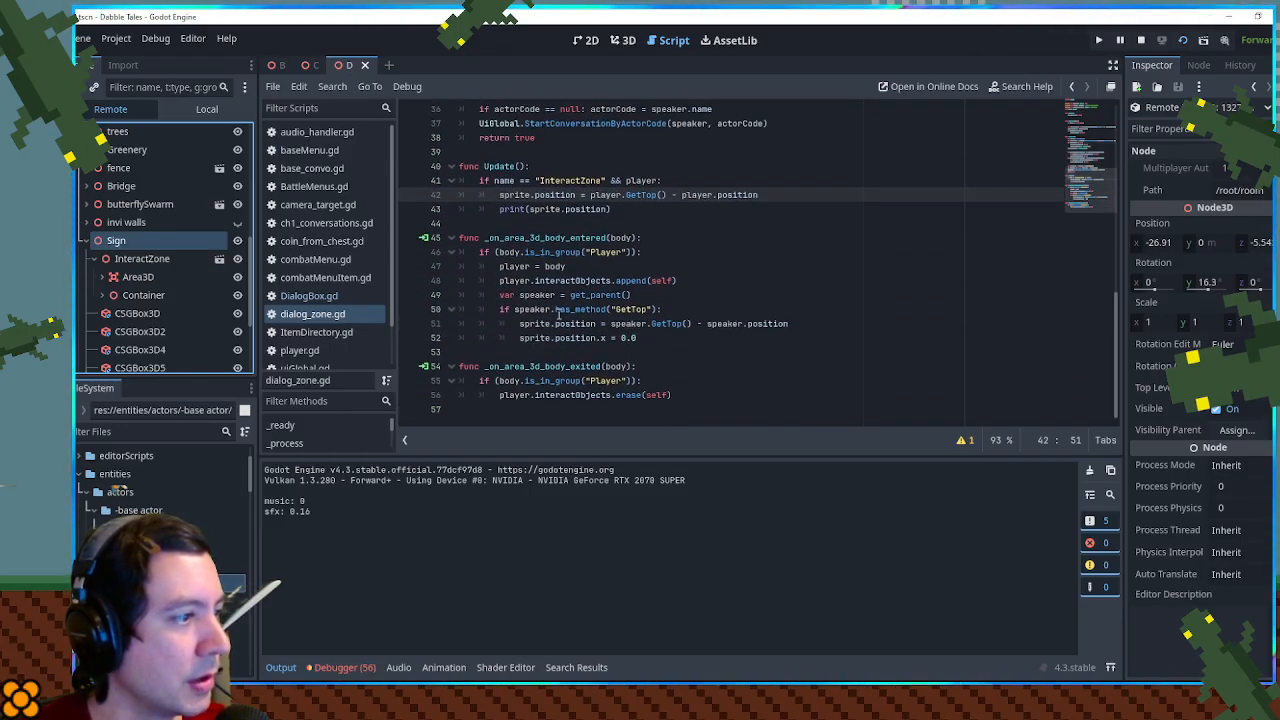
scroll(560, 318, up, 3)
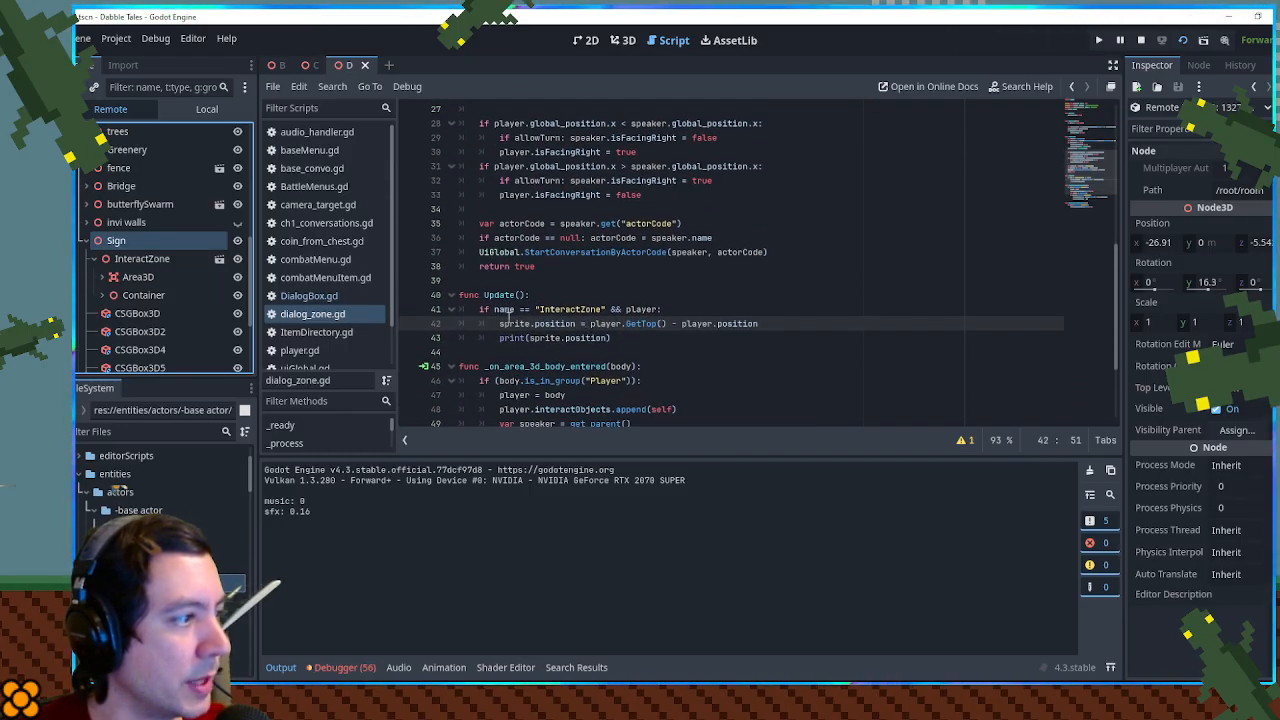
double_click(629, 309)
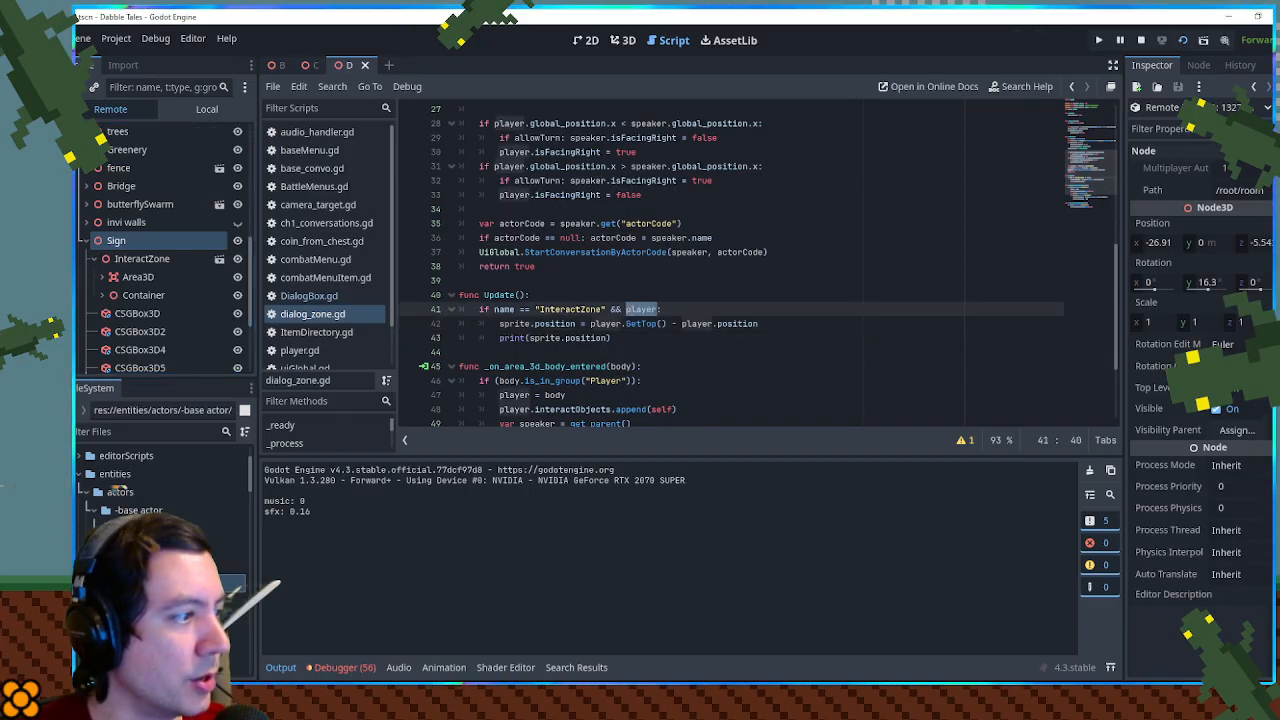
scroll(632, 310, down, 3)
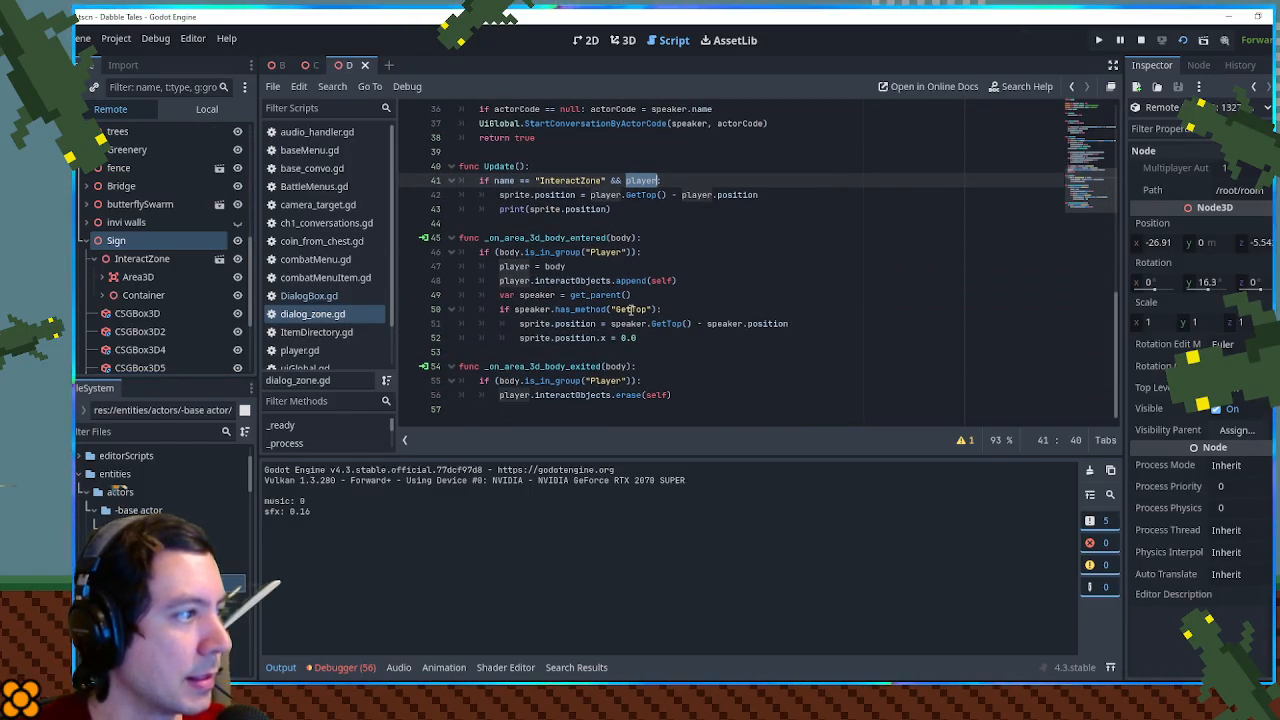
click(514, 181)
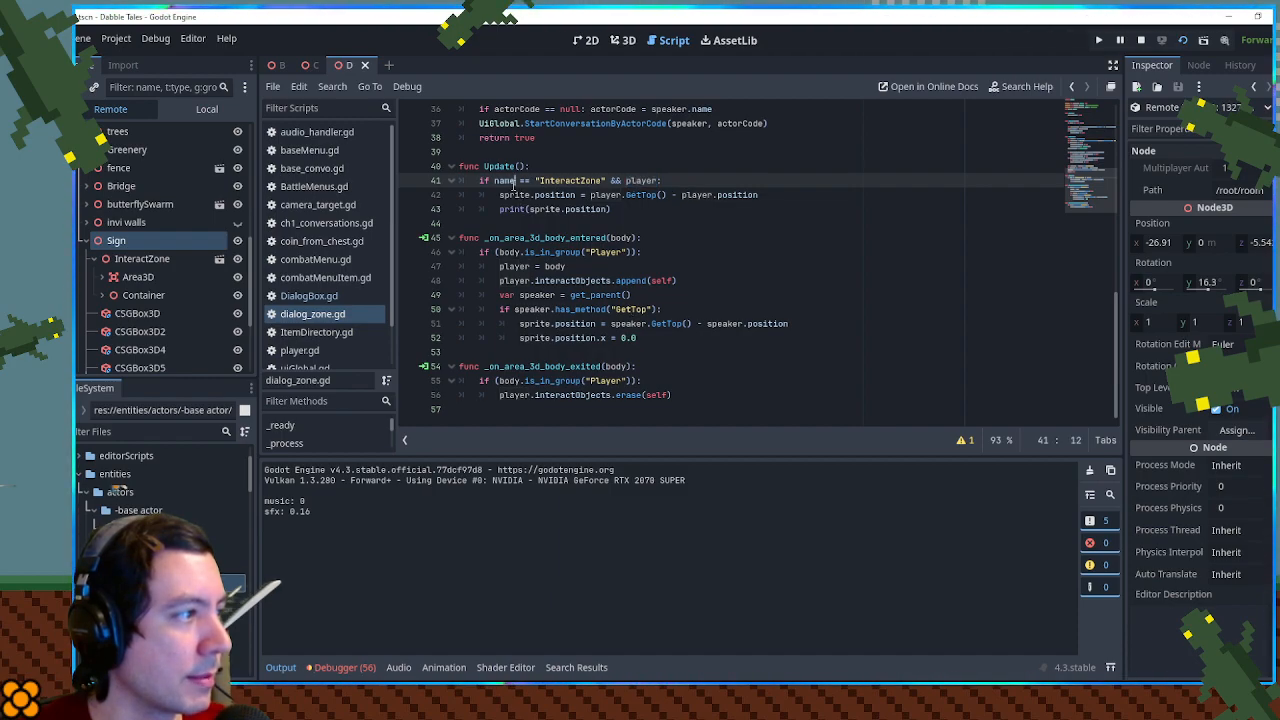
click(576, 167)
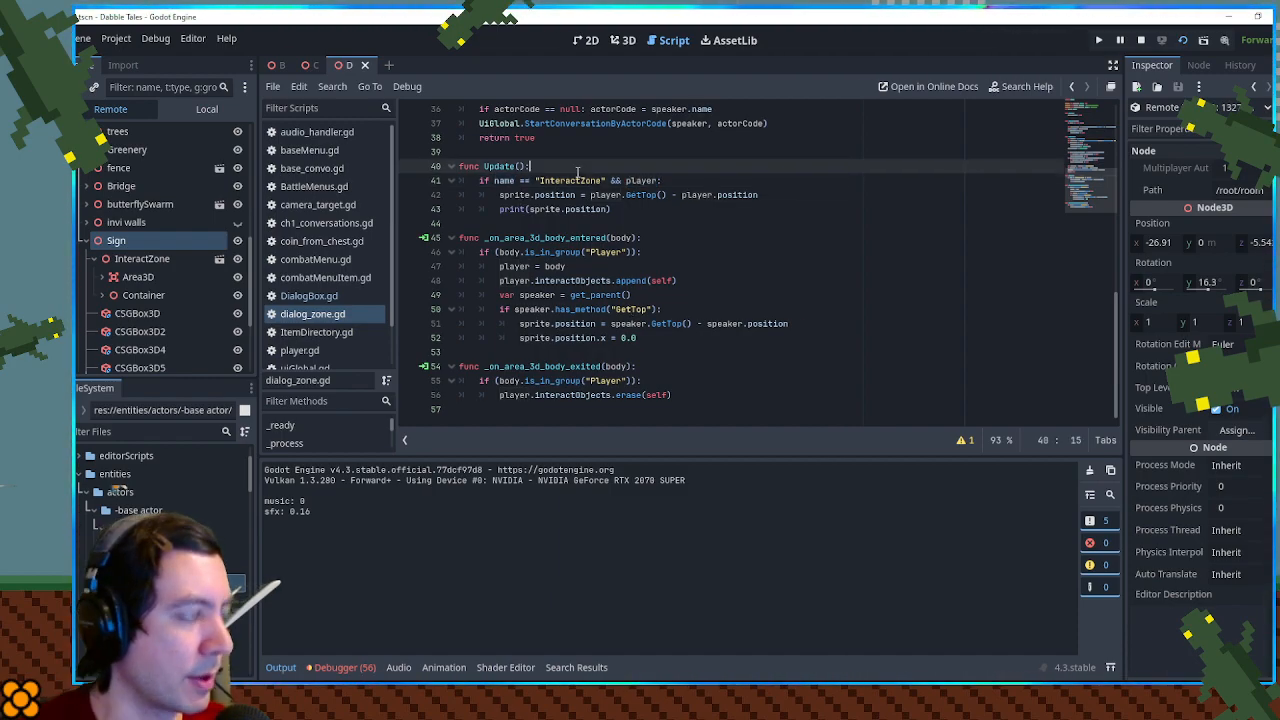
key(Return)
text(print("name)
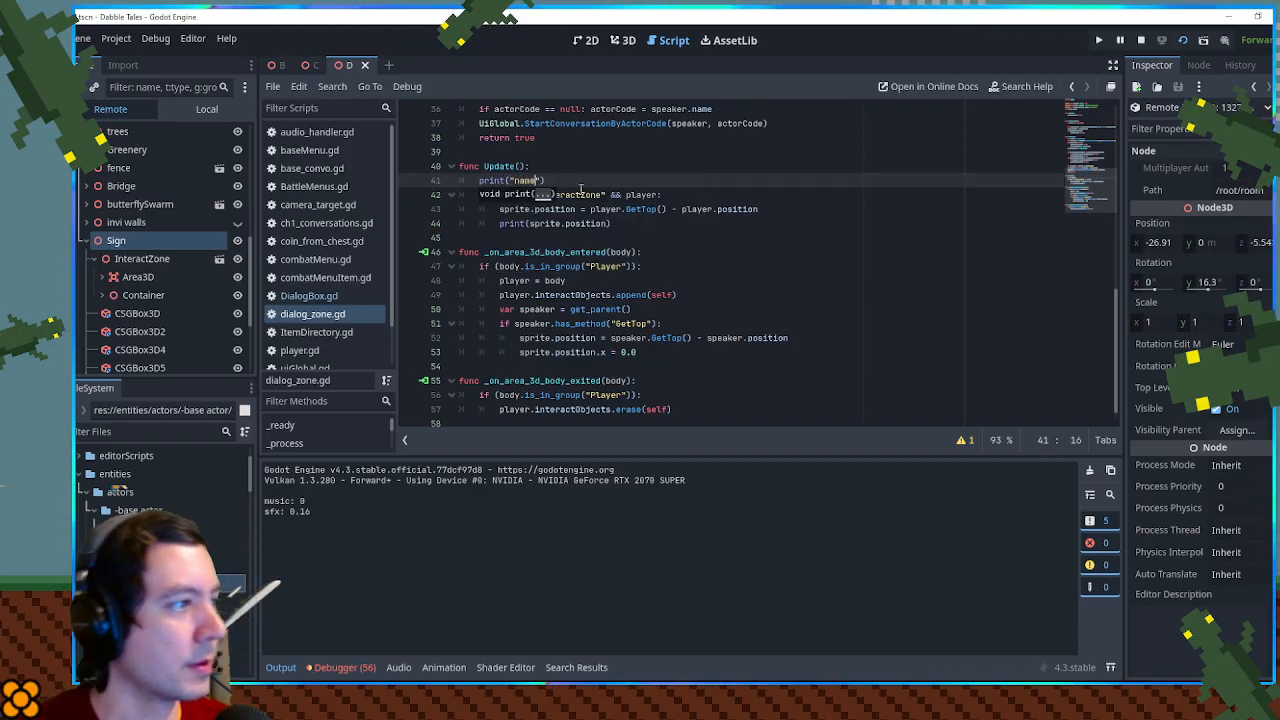
key(ctrl+s)
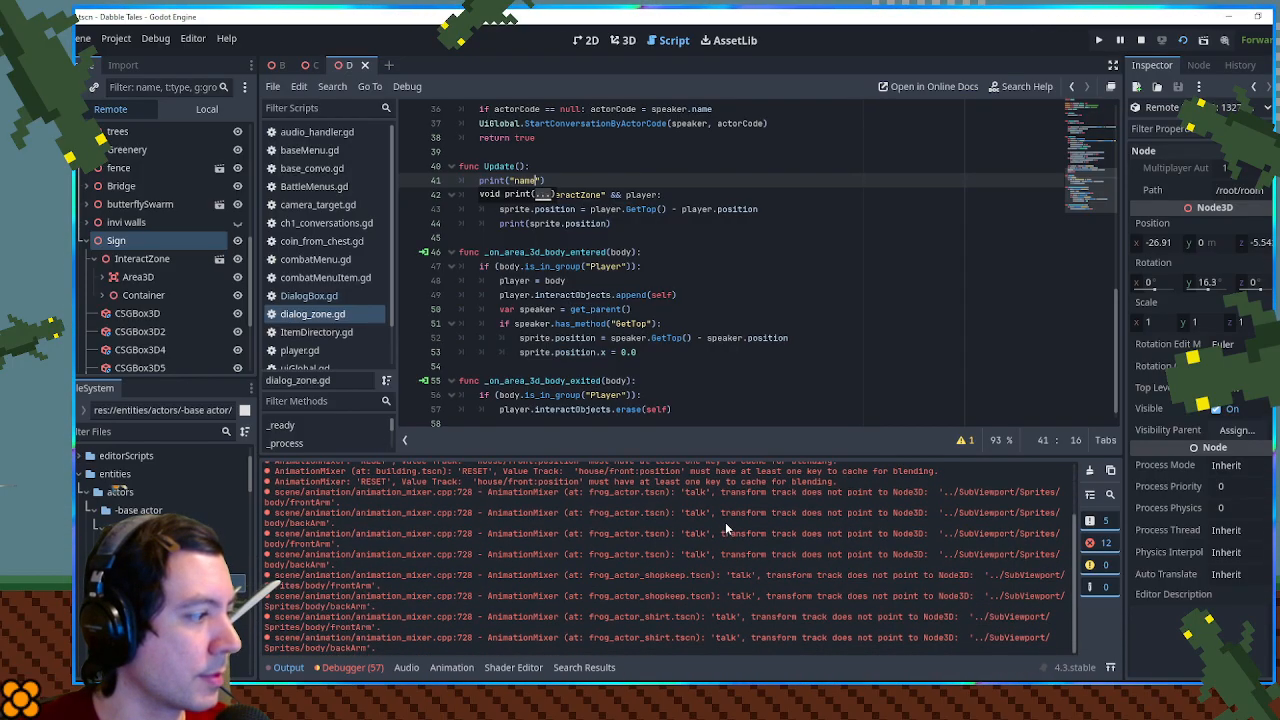
- Stop the running game and delete both print lines from Update()
scroll(650, 305, up, 10)
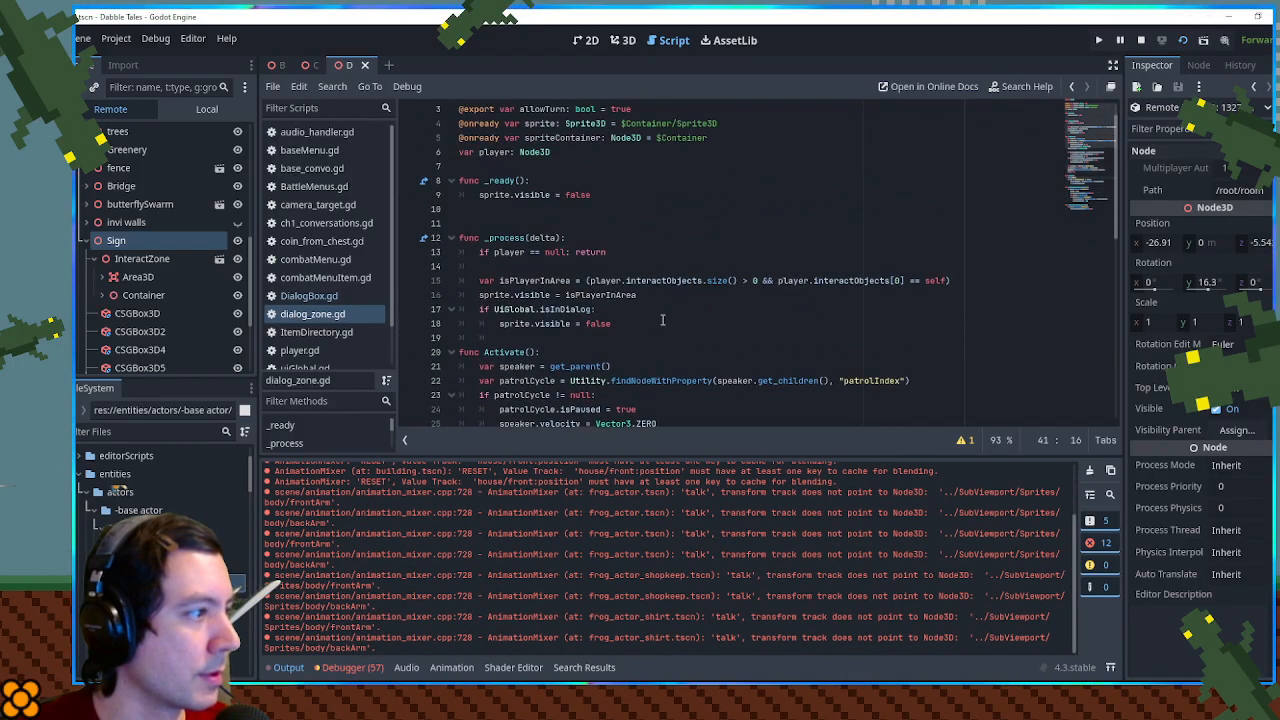
click(1142, 41)
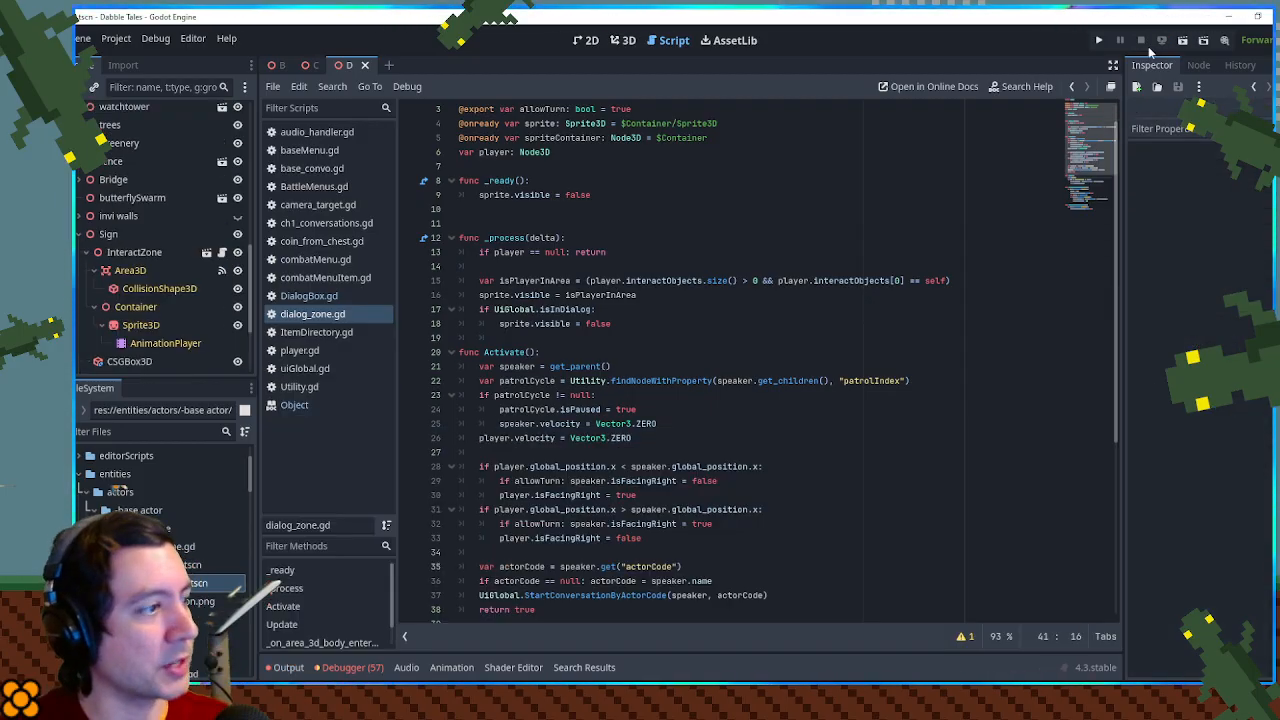
scroll(560, 280, down, 1)
scroll(558, 282, down, 5)
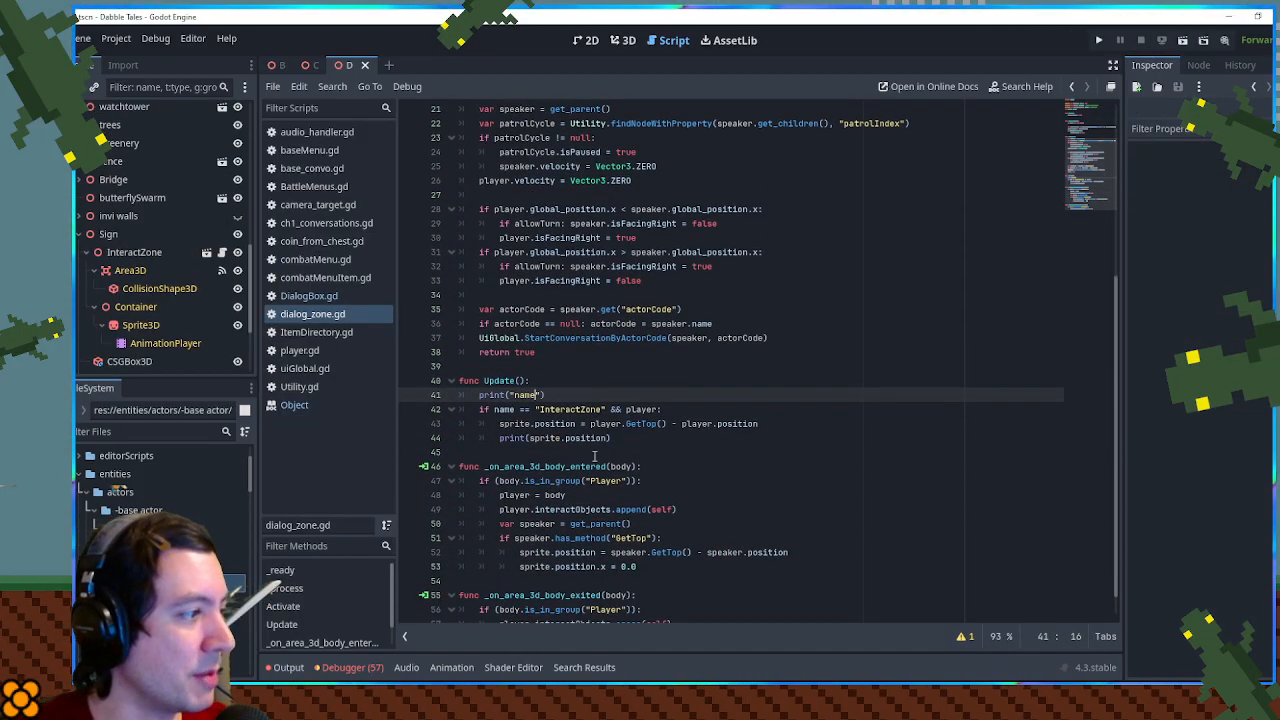
click(561, 405)
click(563, 396)
key(ctrl+x)
click(613, 421)
key(ctrl+x)
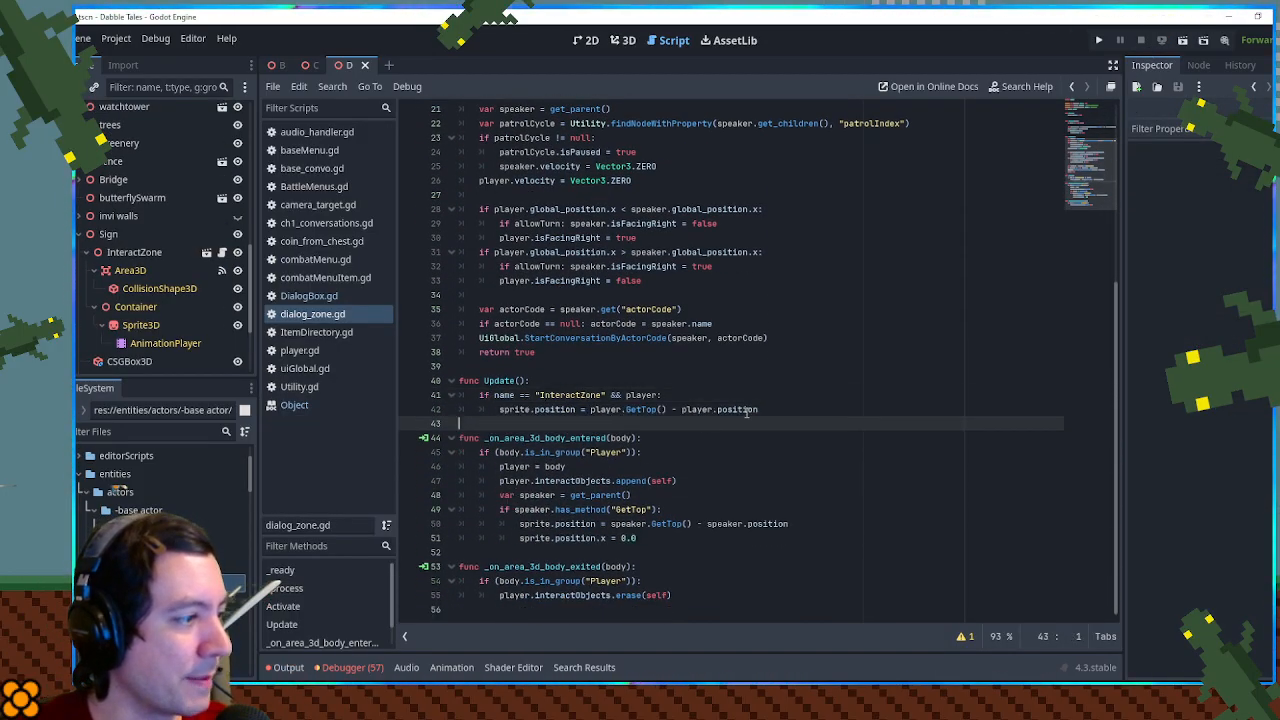
- Move the if name == "InteractZone" && player block from Update() to the end of _process(), separated by a blank line
drag(791, 409, 787, 382)
key(ctrl+x)
scroll(620, 302, up, 6)
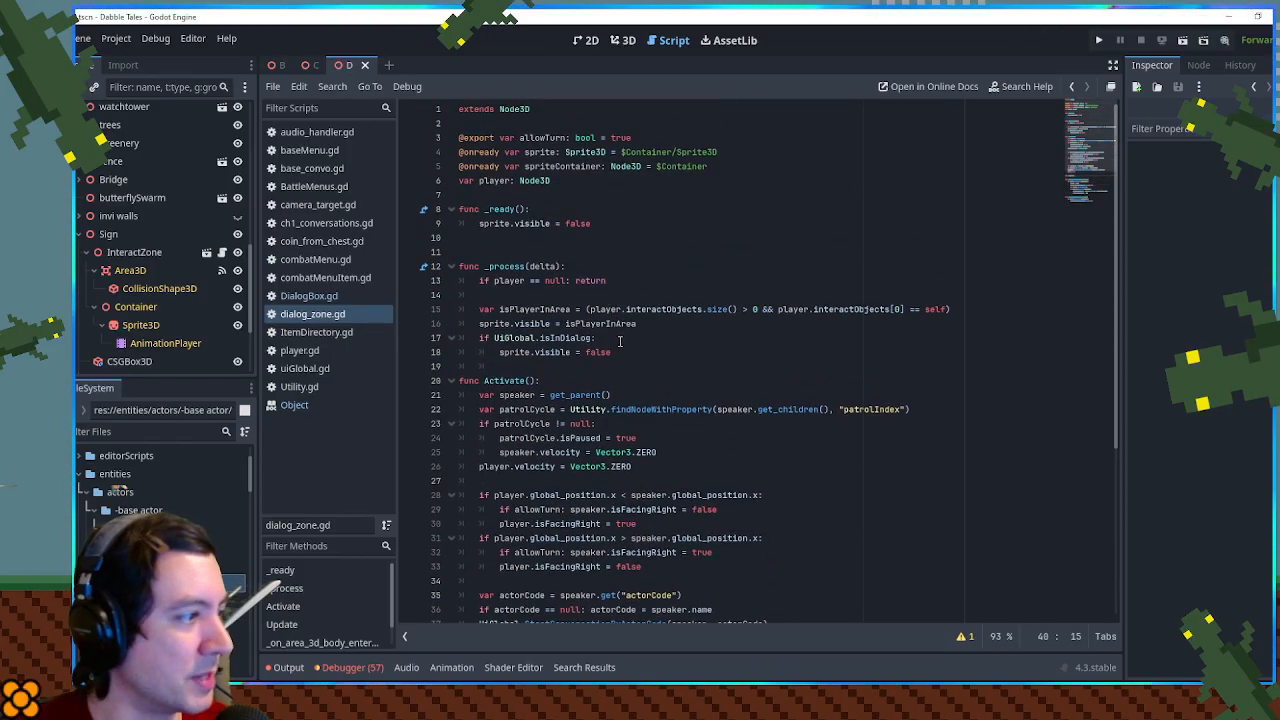
click(627, 351)
key(ctrl+v)
click(626, 352)
key(Return)
- Delete the empty Update() function and save dialog_zone.gd
scroll(629, 411, down, 2)
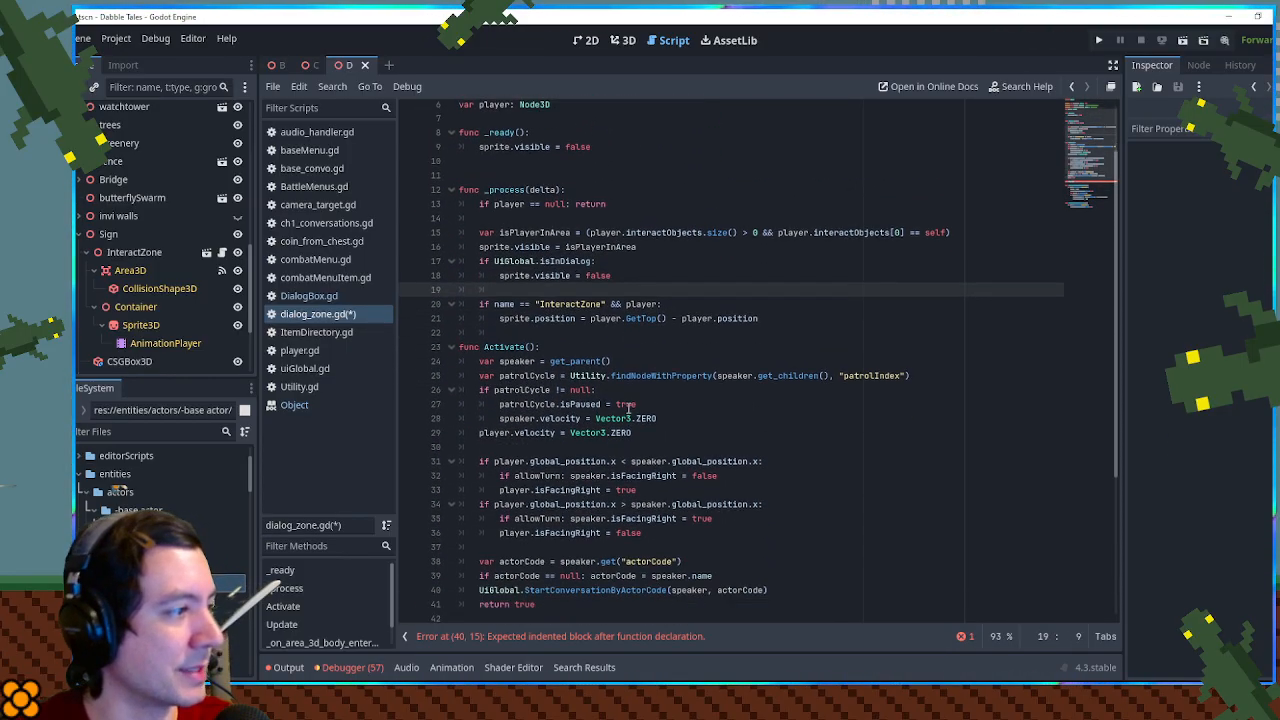
scroll(629, 411, down, 5)
click(502, 414)
key(ctrl+x)
scroll(650, 410, up, 7)
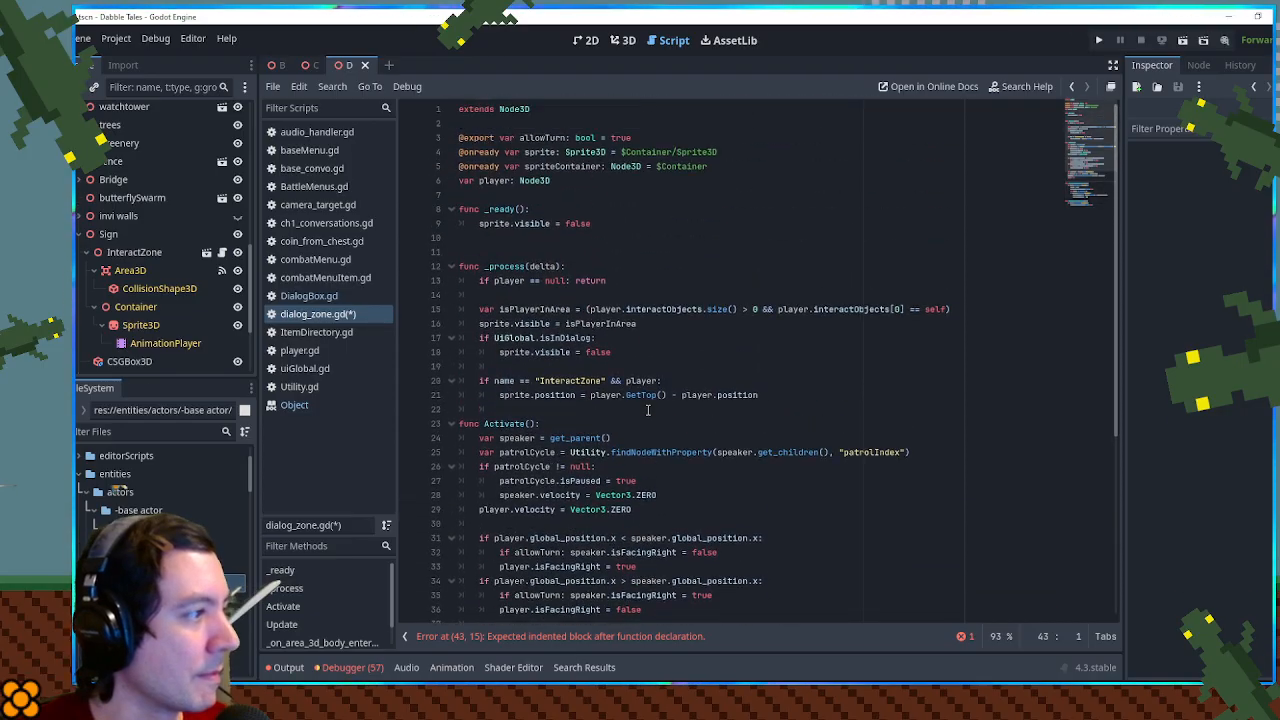
click(683, 342)
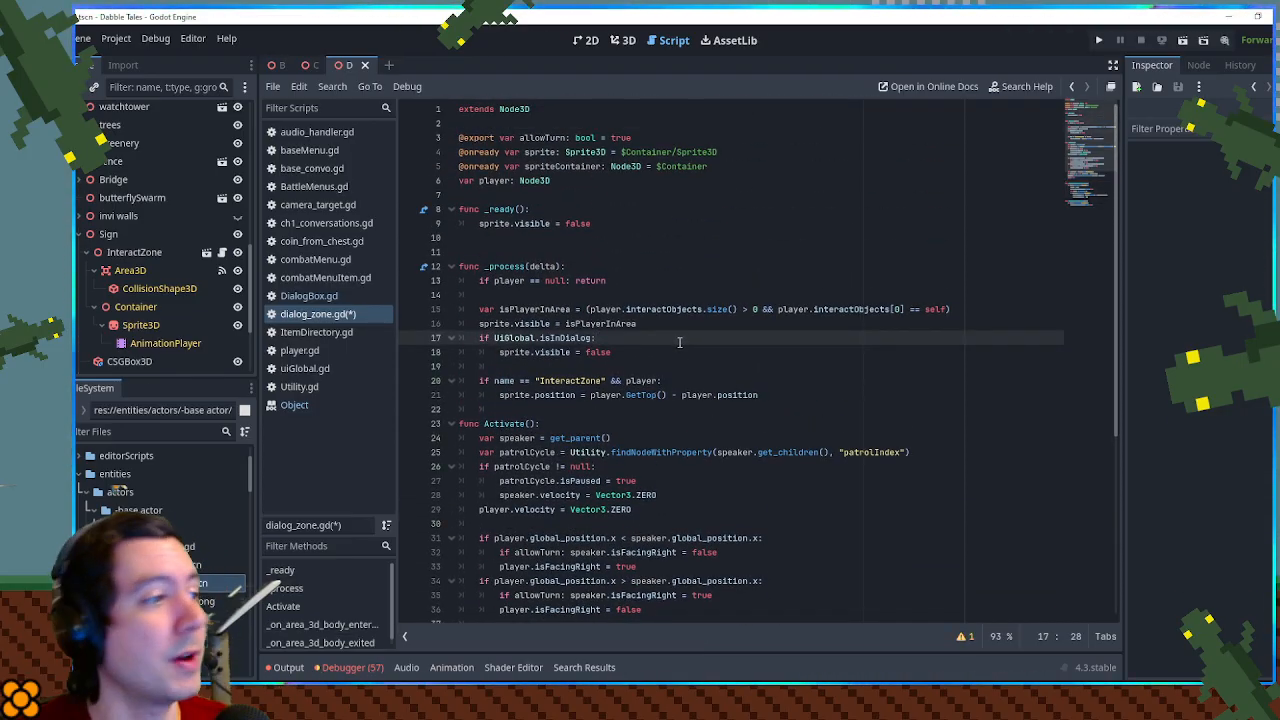
double_click(536, 310)
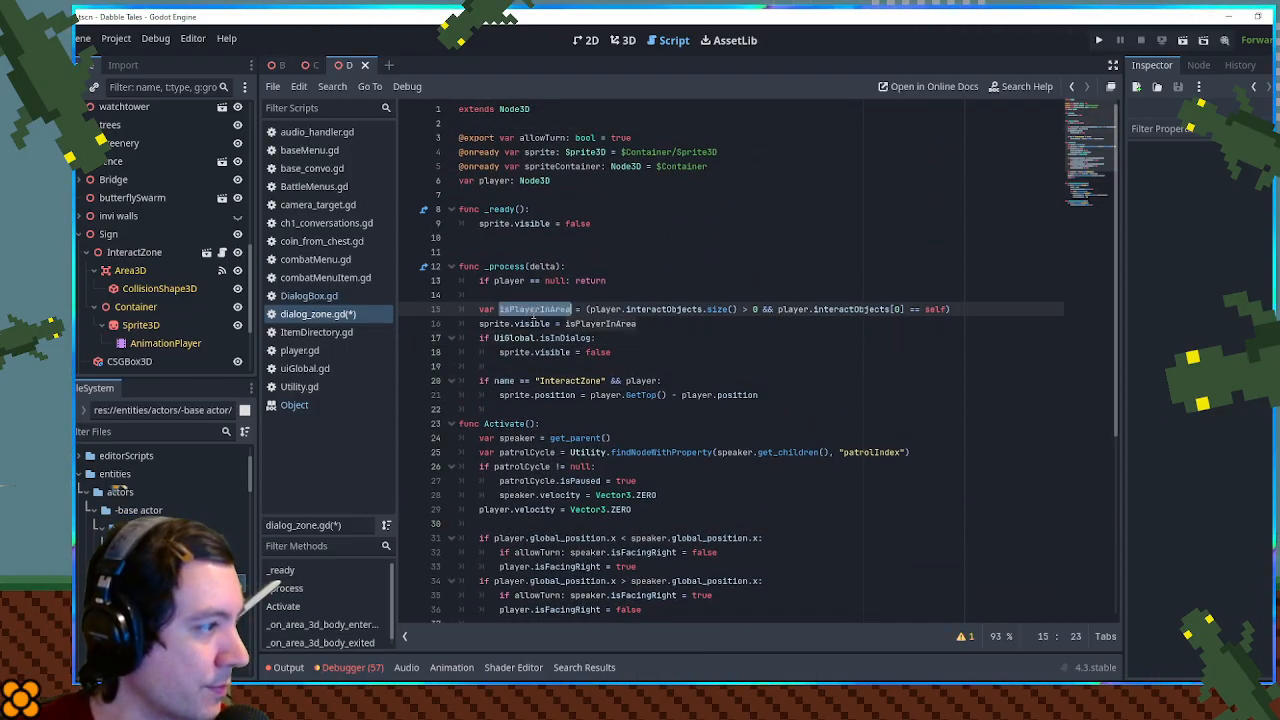
key(ctrl+s)
click(776, 351)
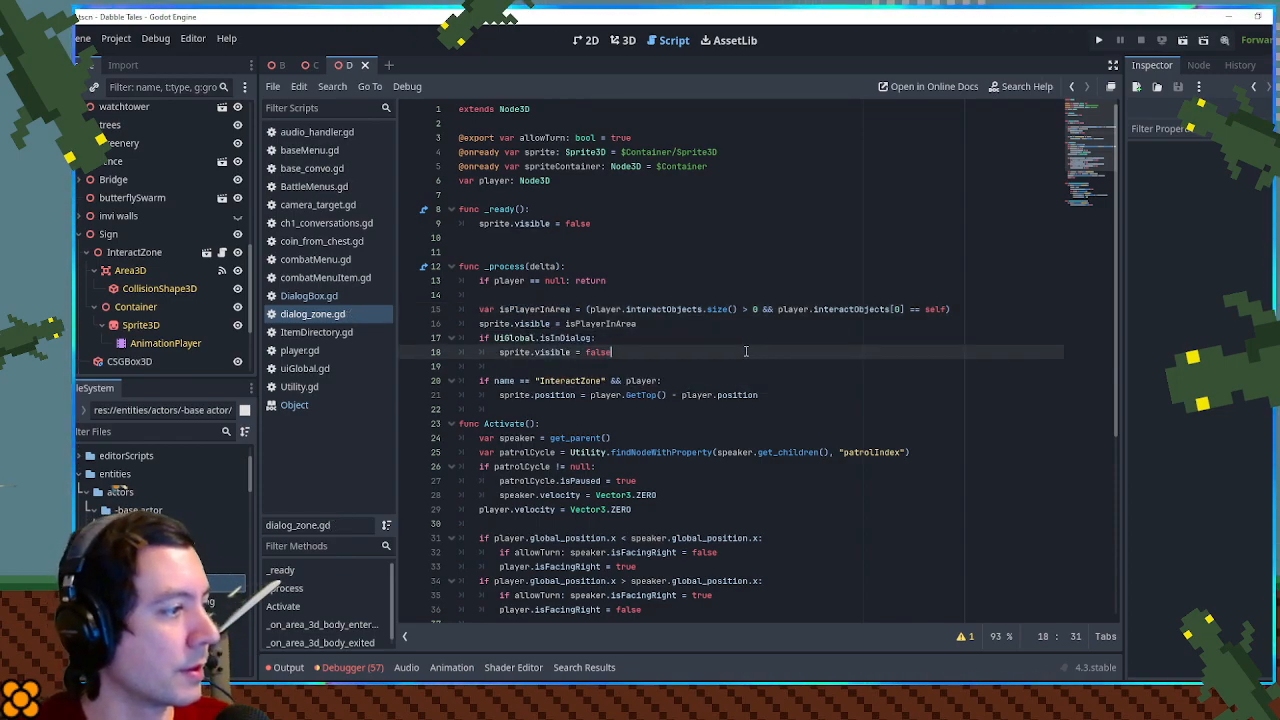
- Run the game, walk the player to the wooden gate, and check the interact prompt's position while moving around there
key(F5)
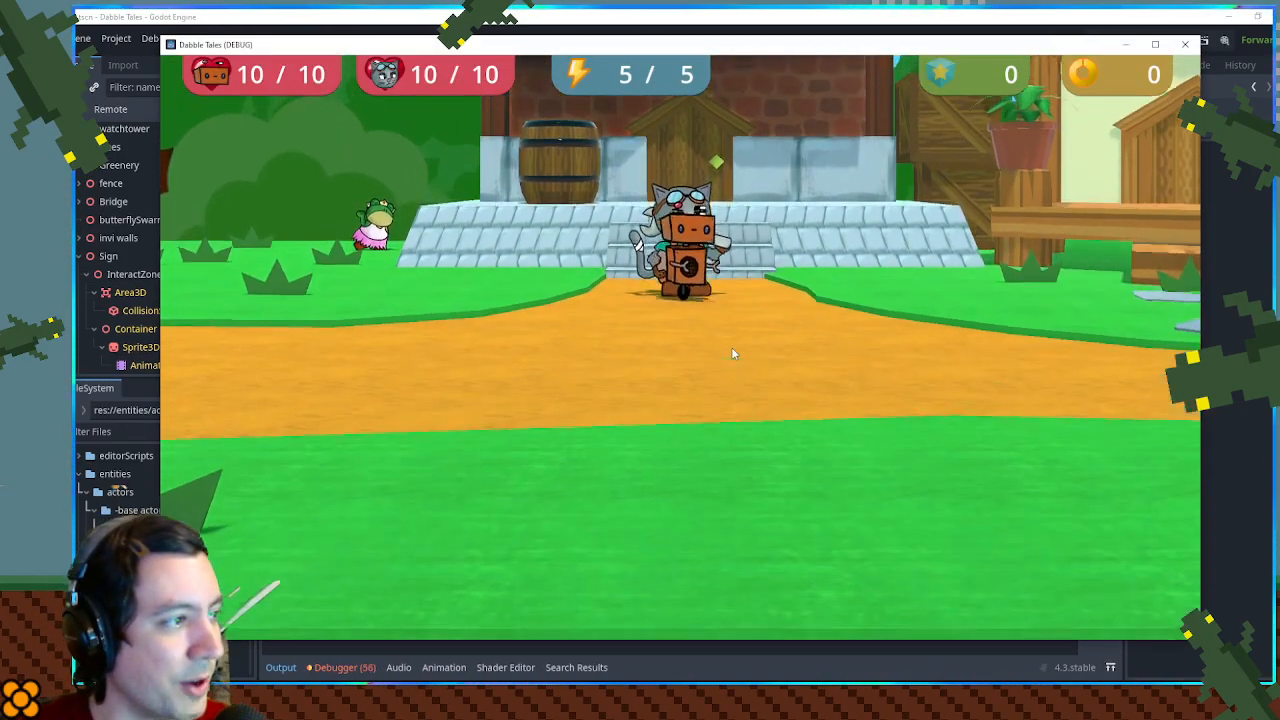
key(a)
key(w)
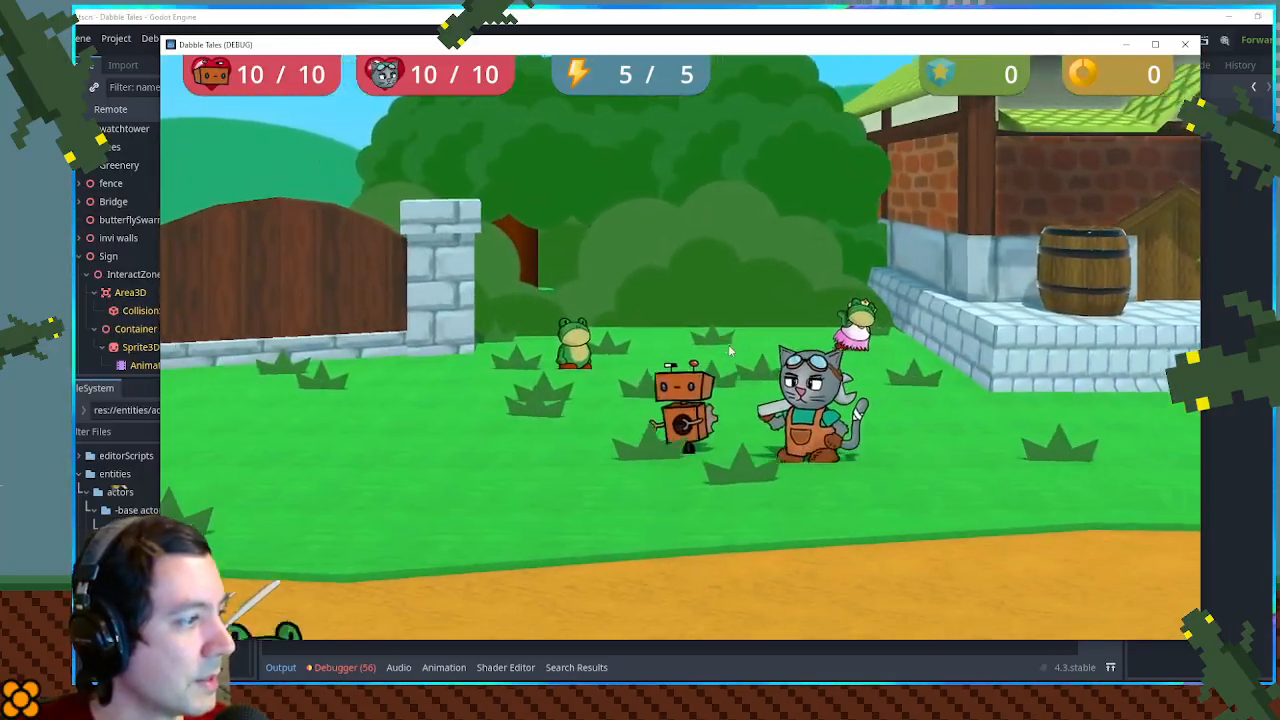
key(a)
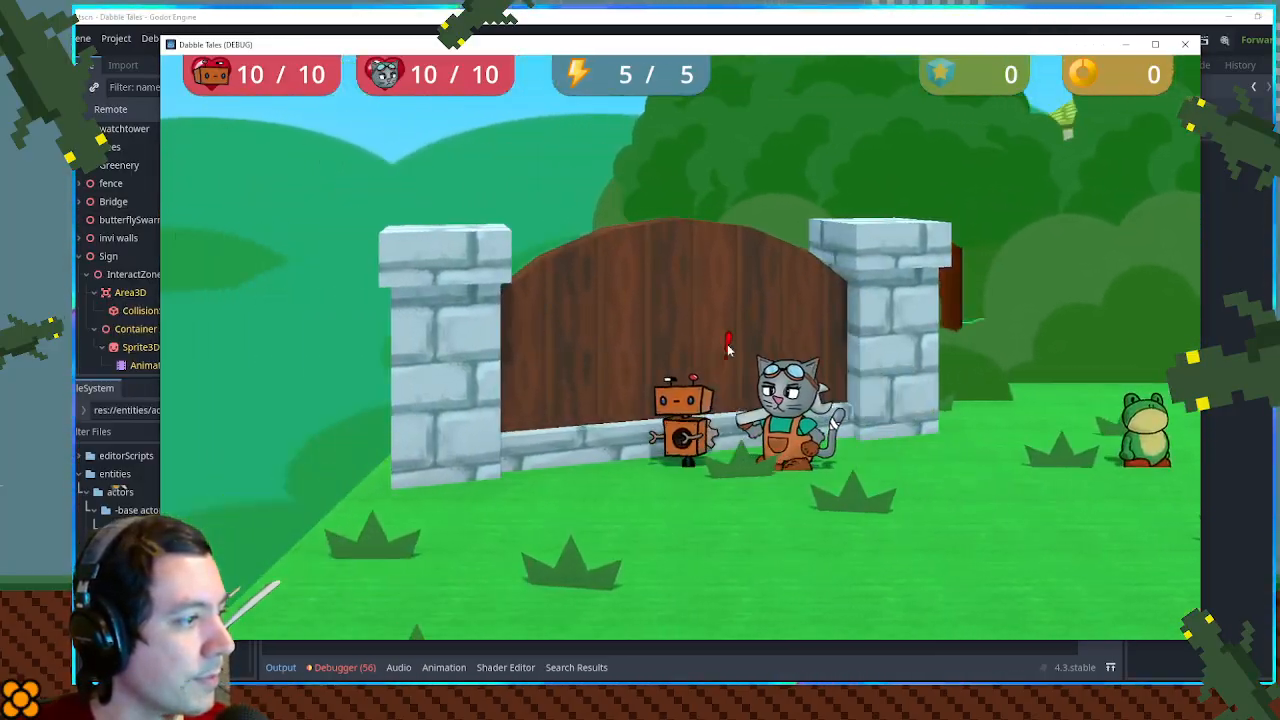
key(a)
key(d)
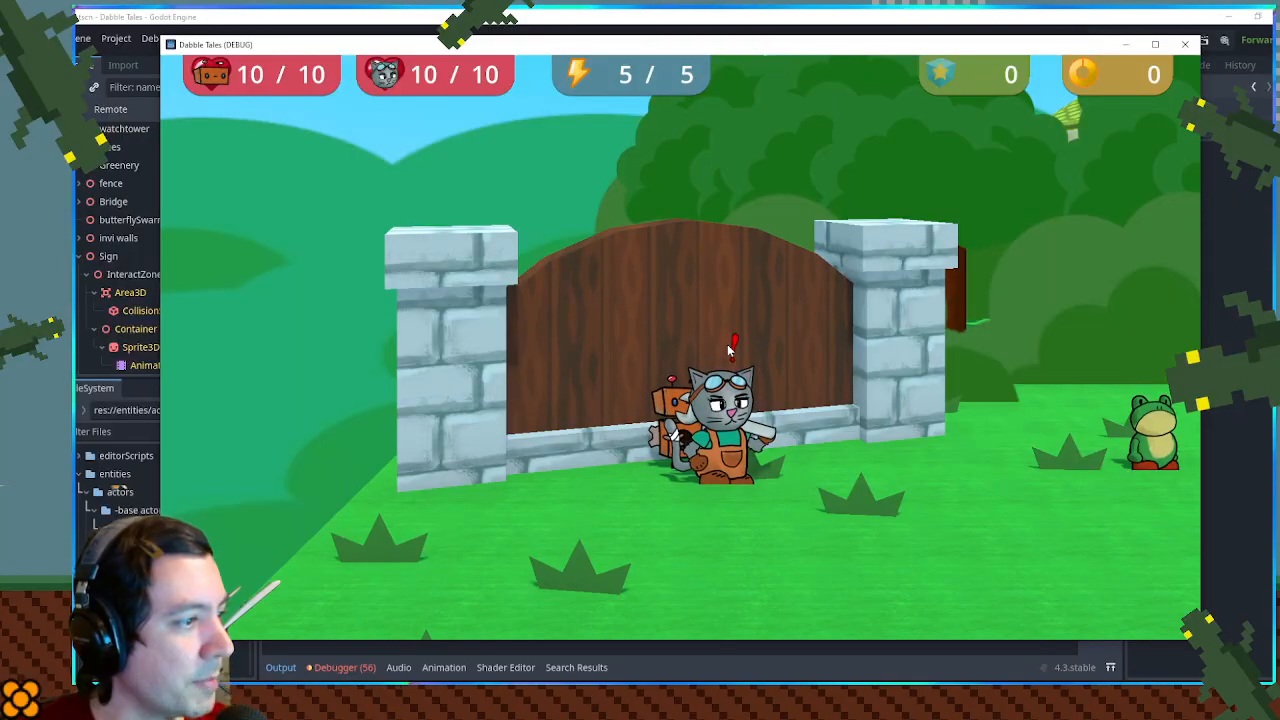
key(d)
key(w)
key(a)
key(a)
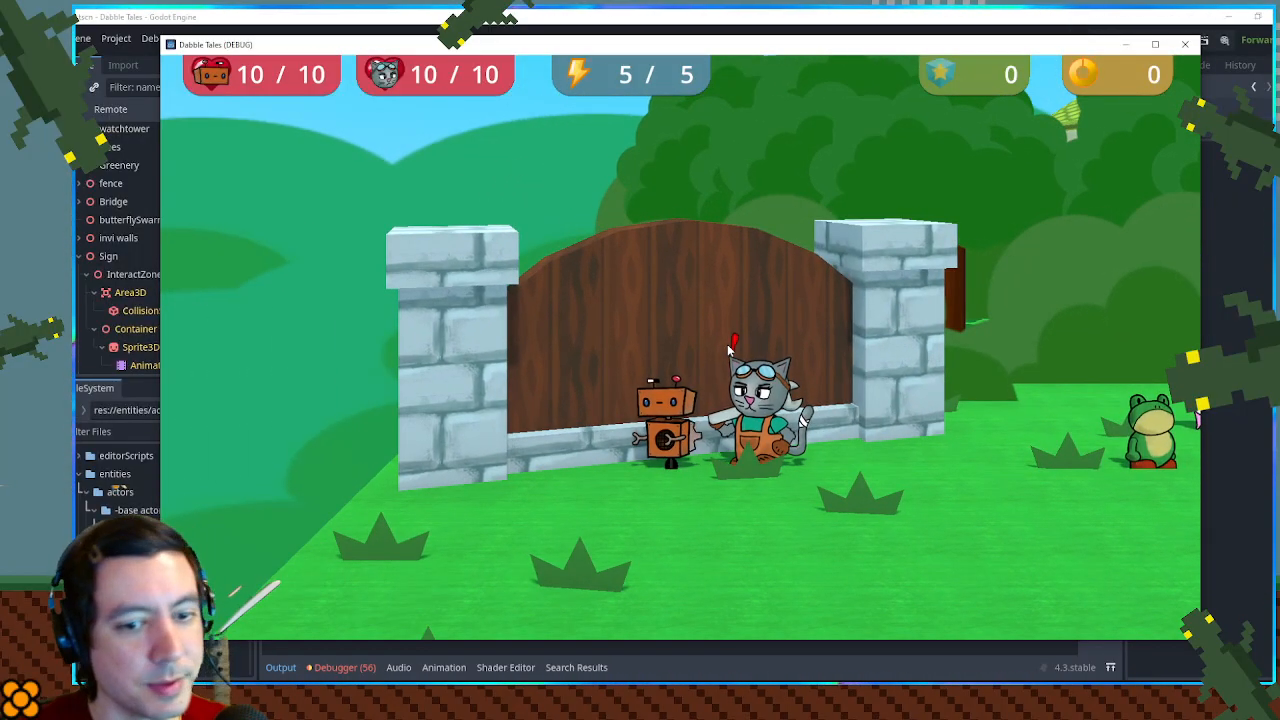
- Test the prompt with more movement near the gate, interact with the sign, and stop the game
key(d)
key(s)
key(w)
key(a)
key(d)
key(a)
key(space)
text(aw)
key(BackSpace)
key(BackSpace)
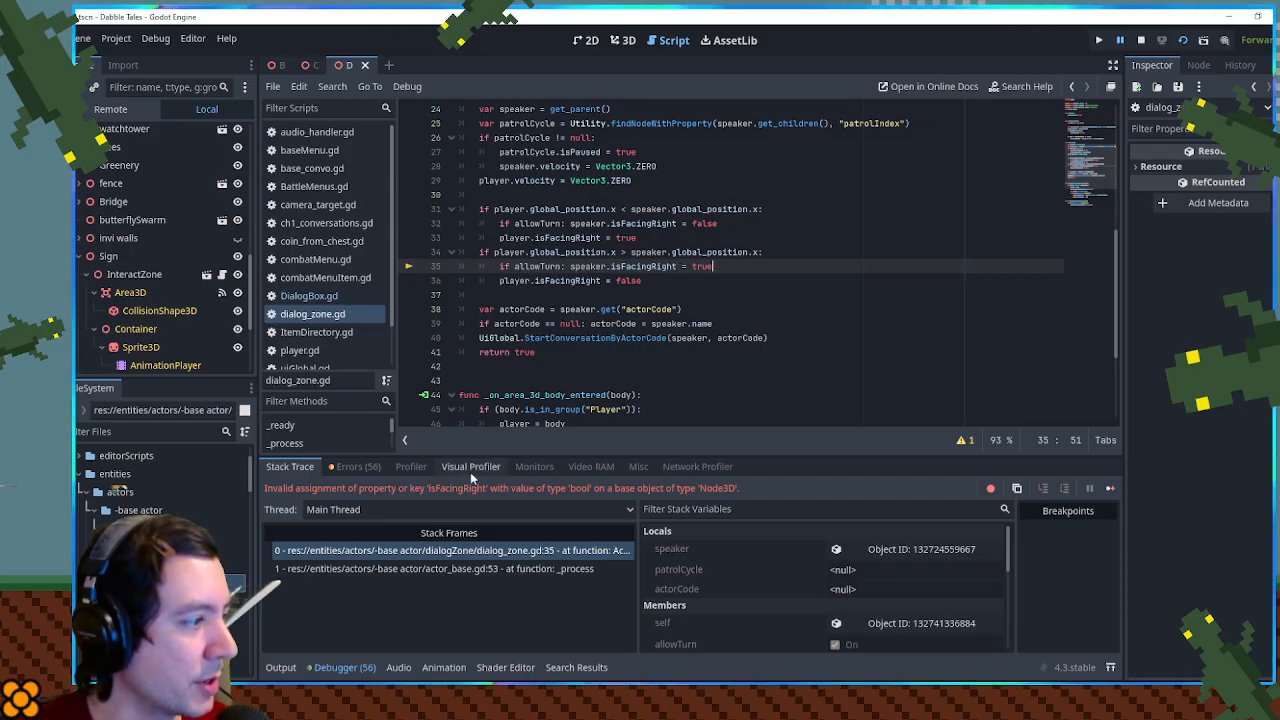
click(1141, 41)
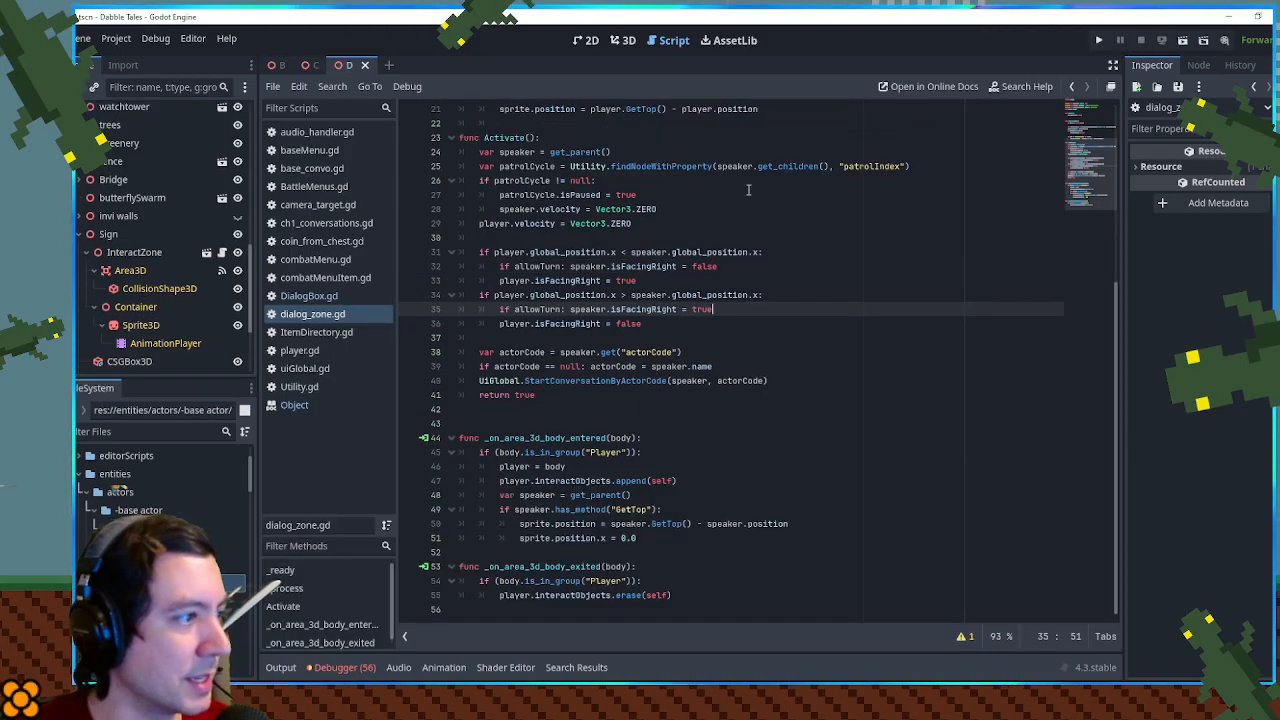
- Insert a set("") call after speaker in Activate()'s first allowTurn line and check the documentation for Object's set() method
double_click(586, 310)
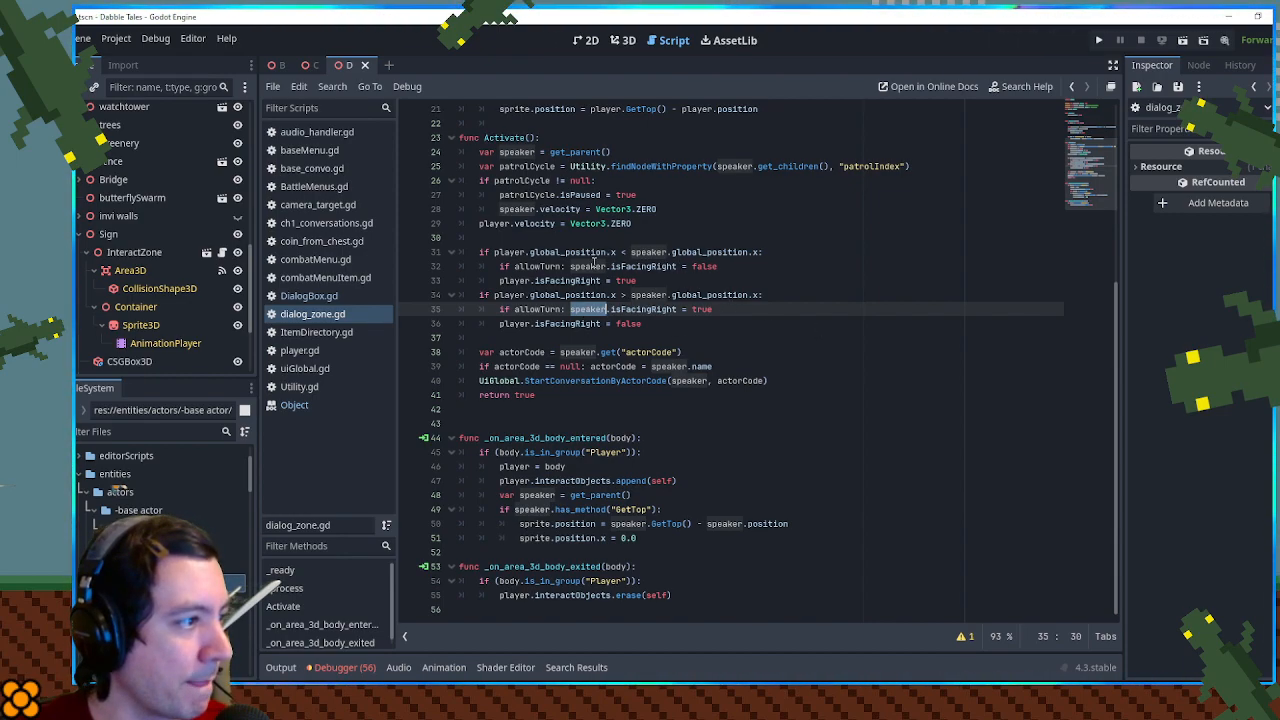
double_click(645, 266)
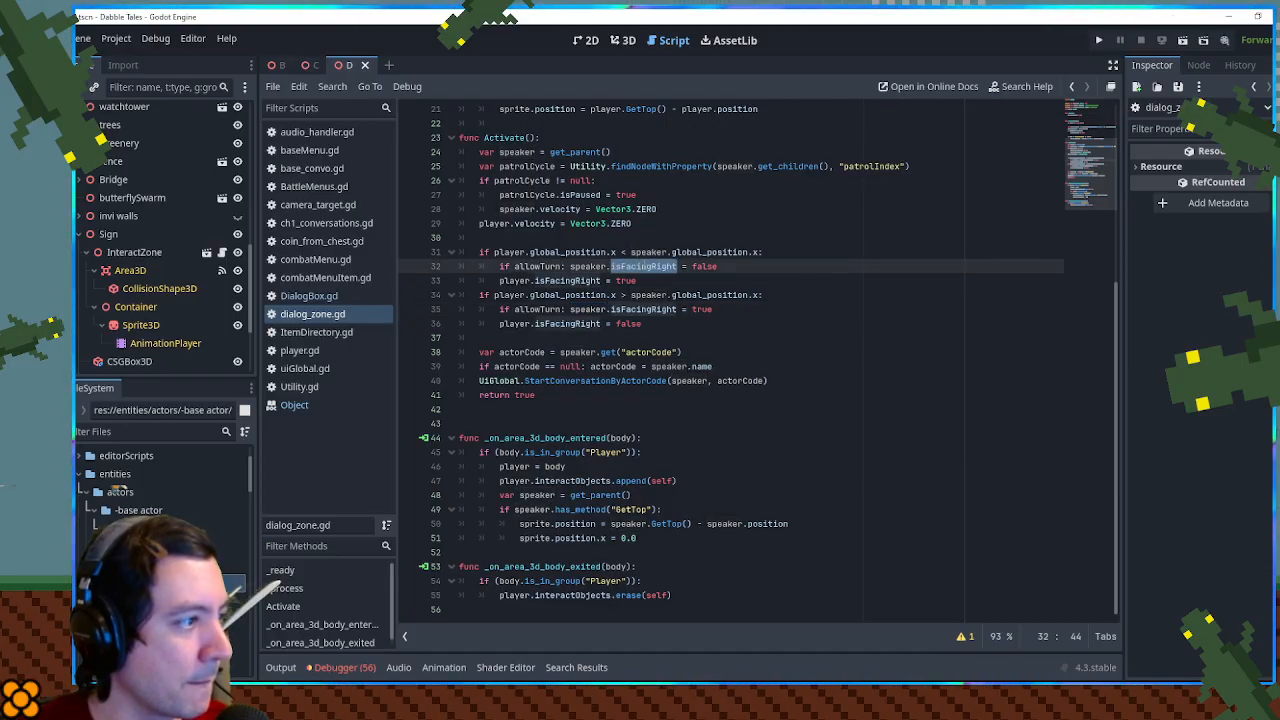
click(606, 266)
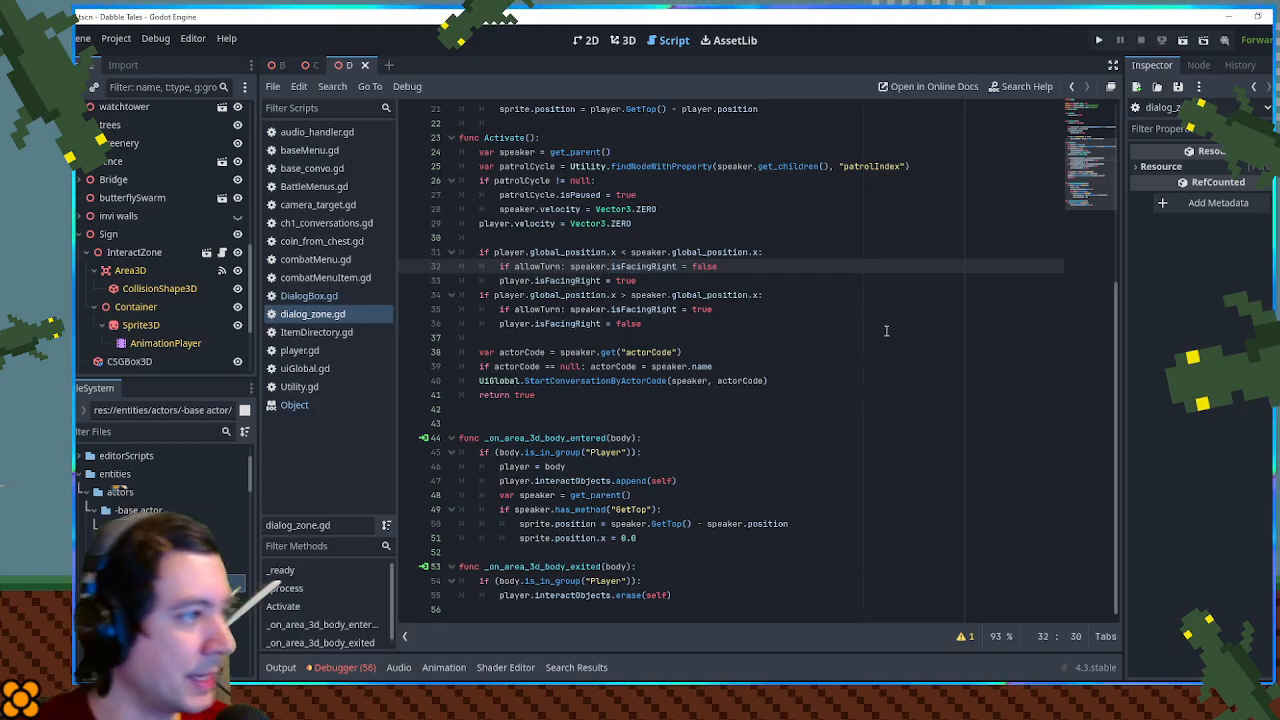
text(.set()
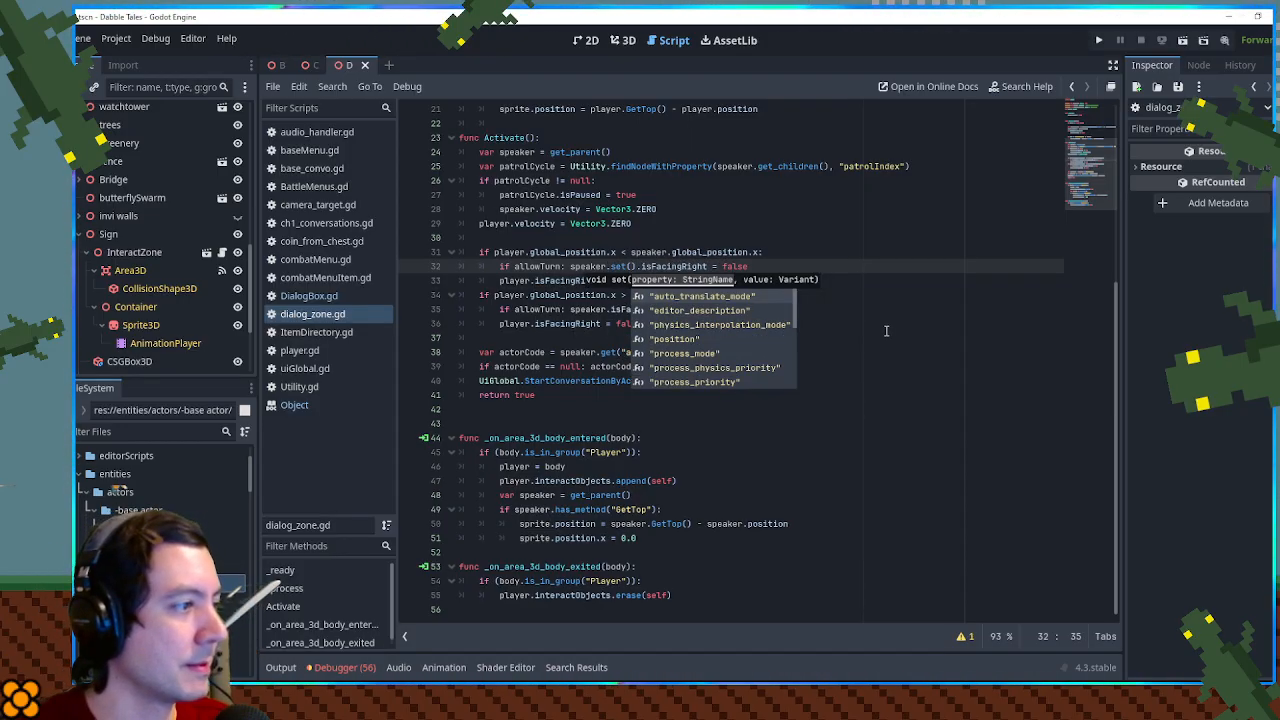
text(")
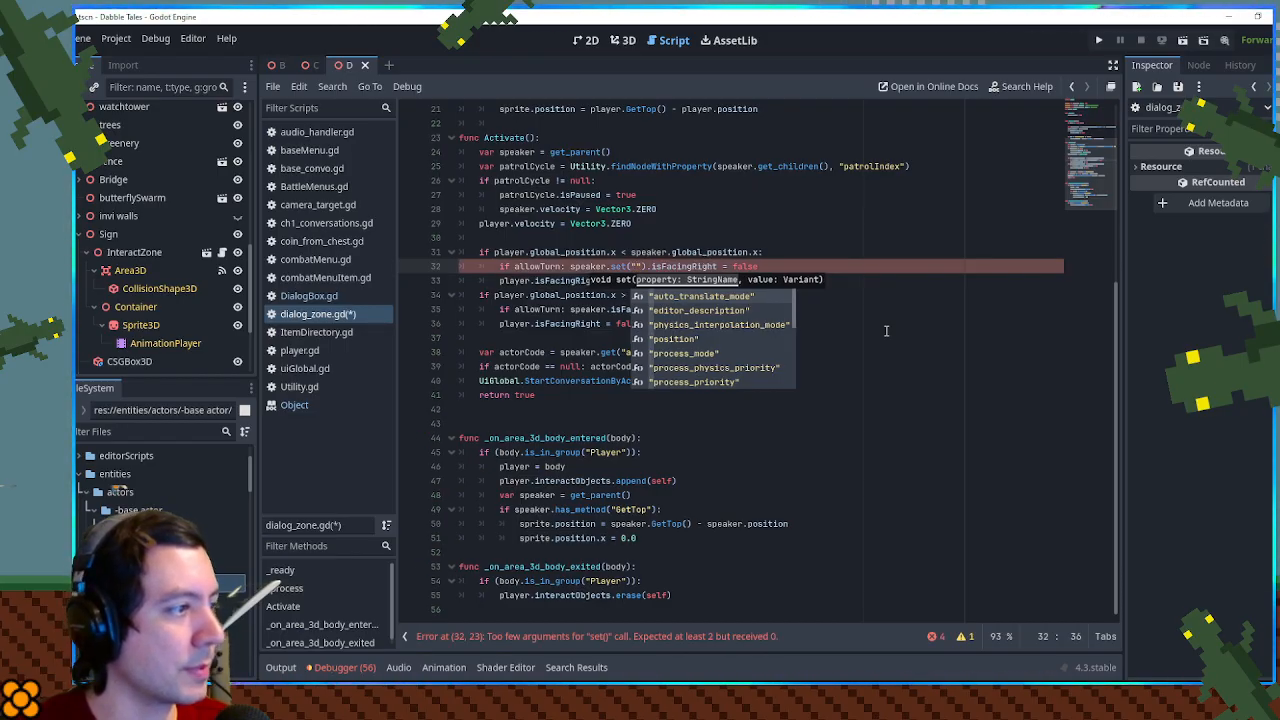
ctrl+click(615, 266)
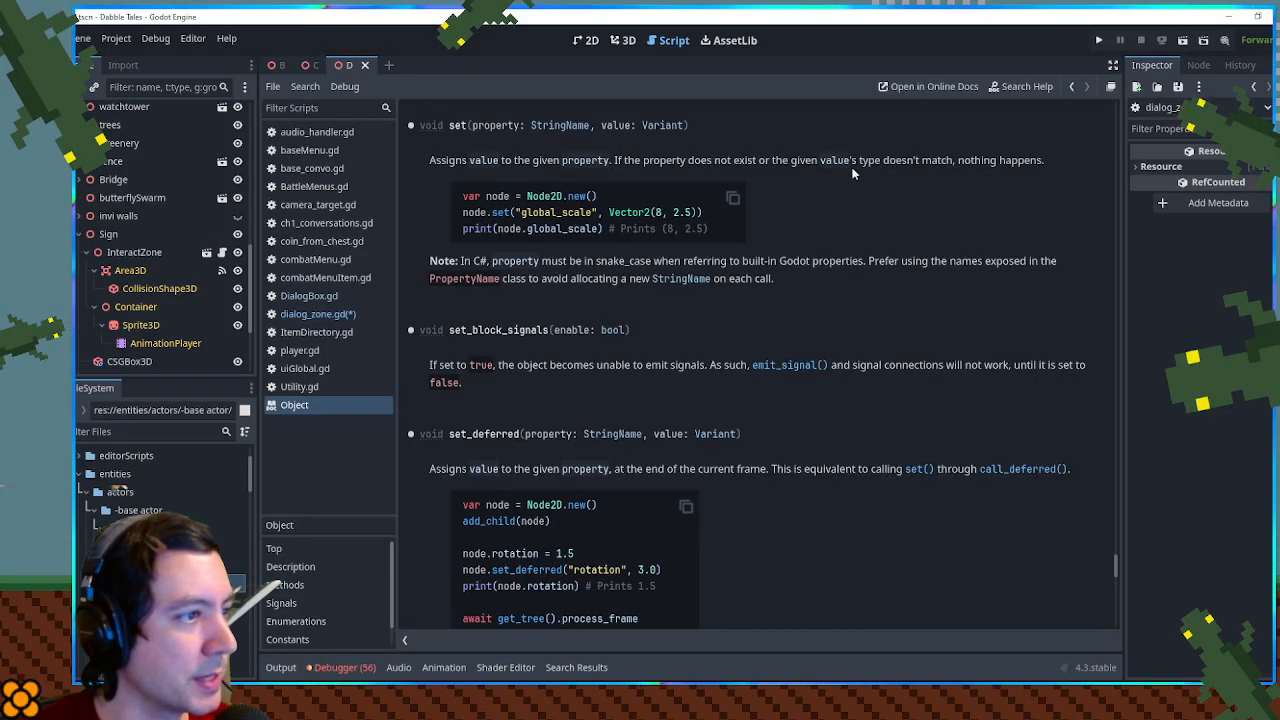
click(1074, 87)
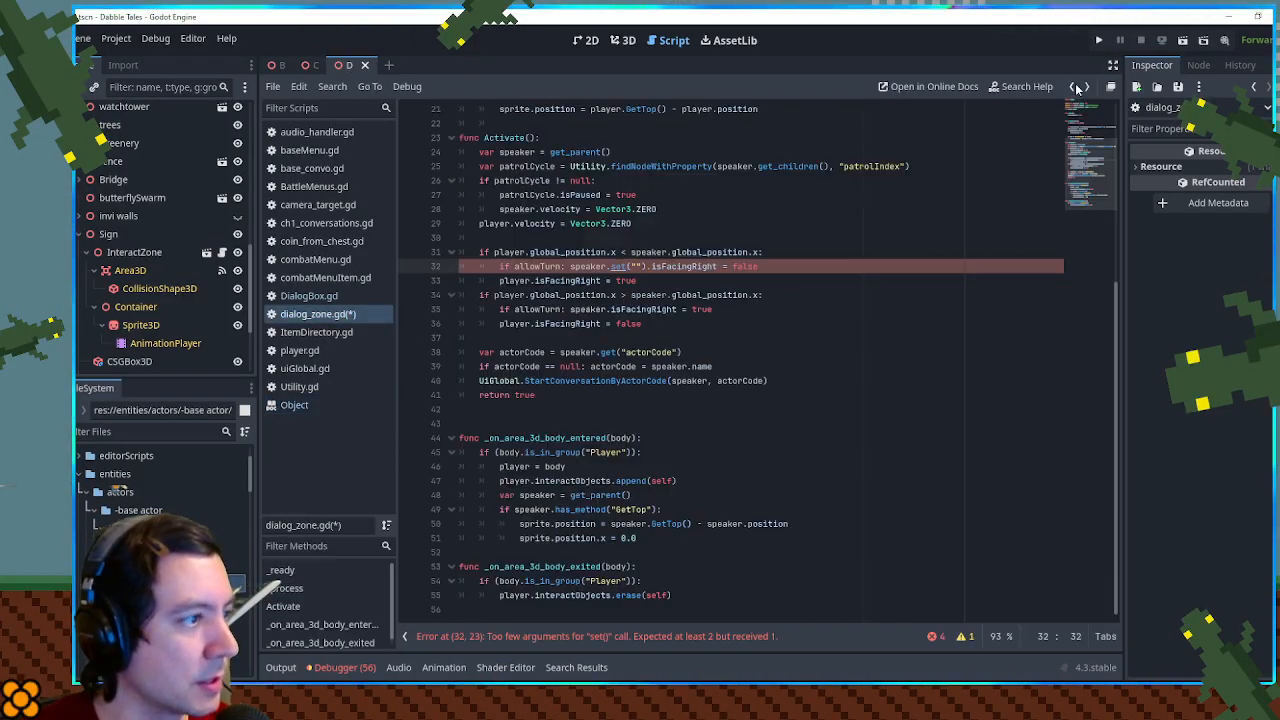
- Complete the first allowTurn line as speaker.set("isFacingRight", false), replacing the direct property assignment
double_click(684, 266)
key(ctrl+c)
click(636, 266)
key(ctrl+v)
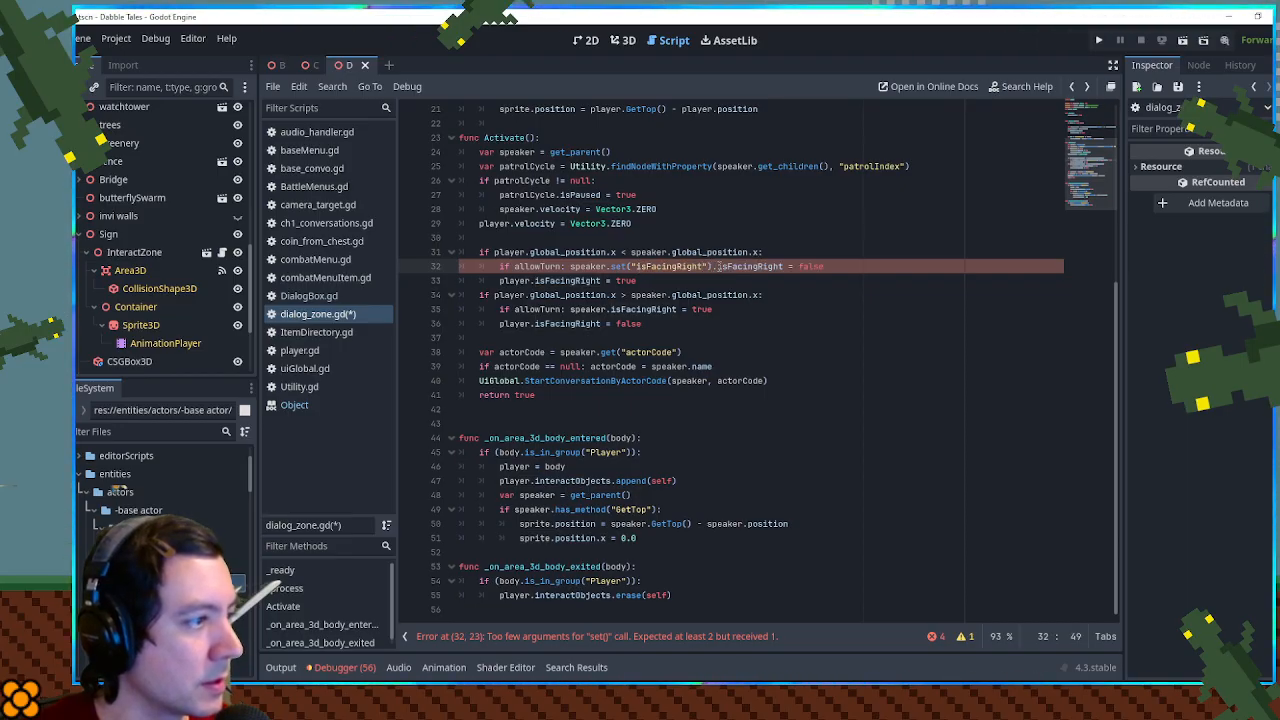
drag(706, 266, 800, 266)
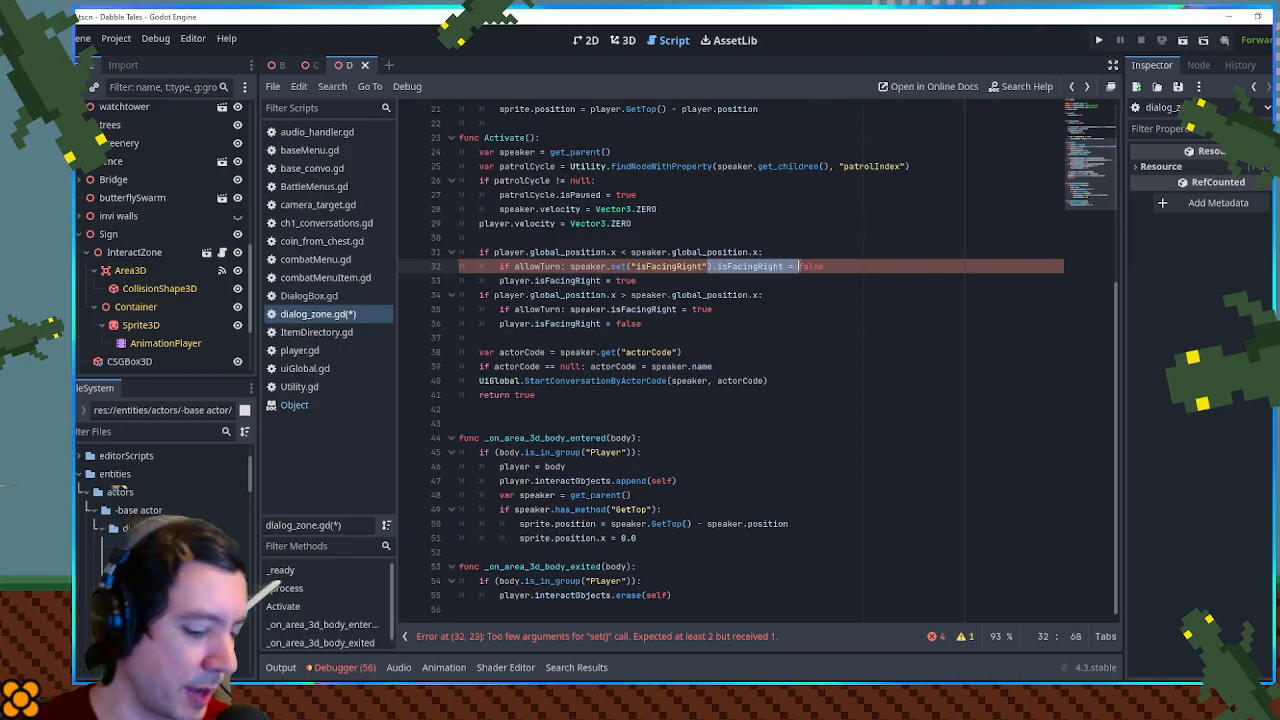
text(,)
key(End)
text())
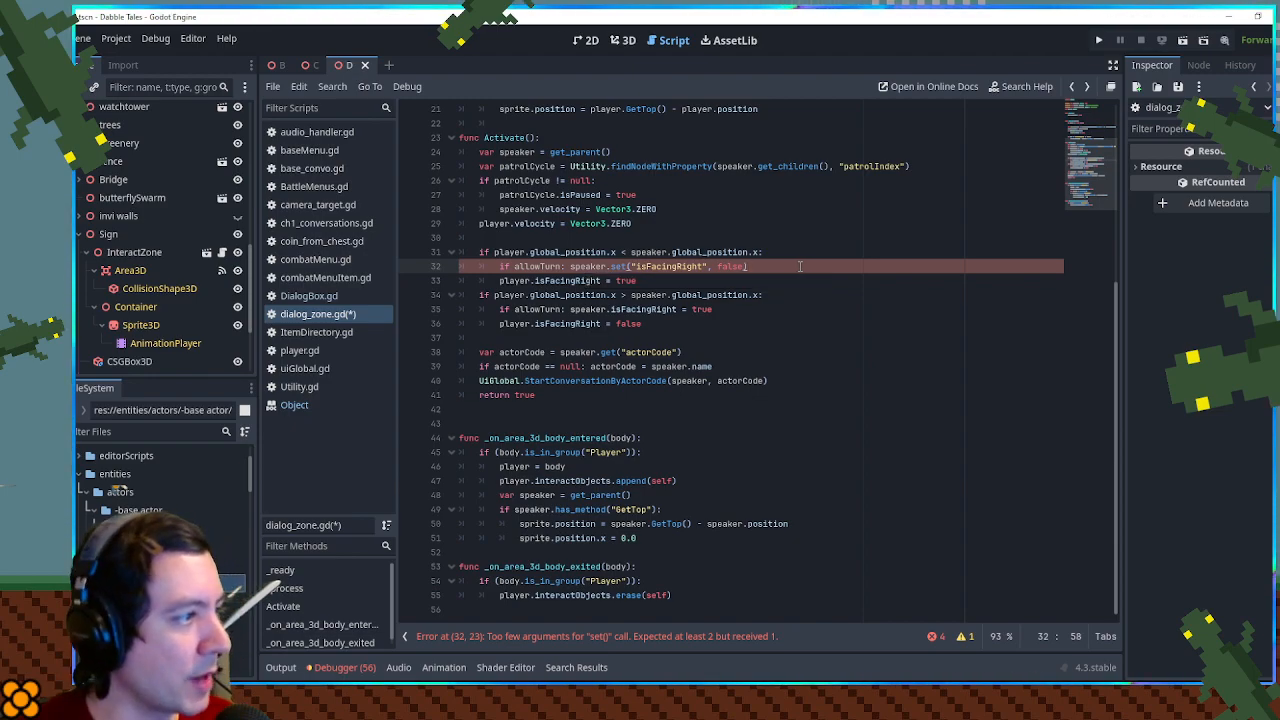
- Replace the direct assignment in Activate()'s second allowTurn line with speaker.set("isFacingRight", true)
drag(748, 266, 578, 267)
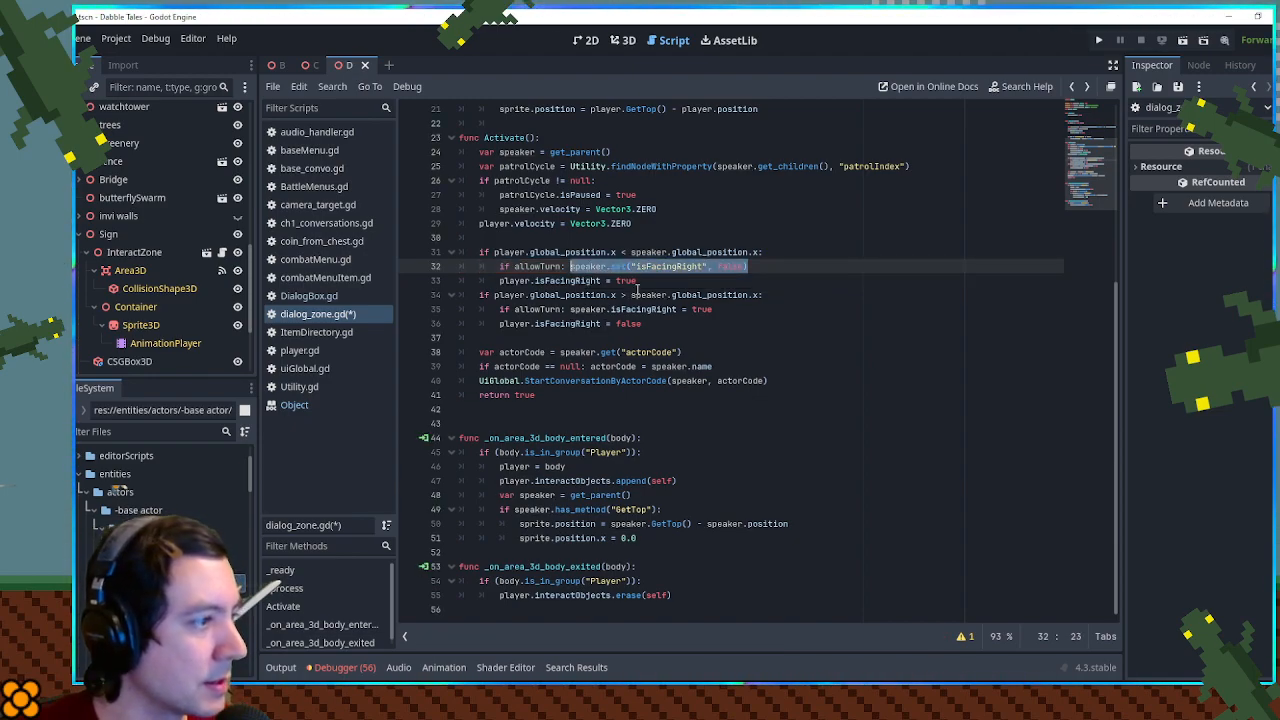
double_click(588, 309)
drag(589, 311, 722, 310)
key(ctrl+v)
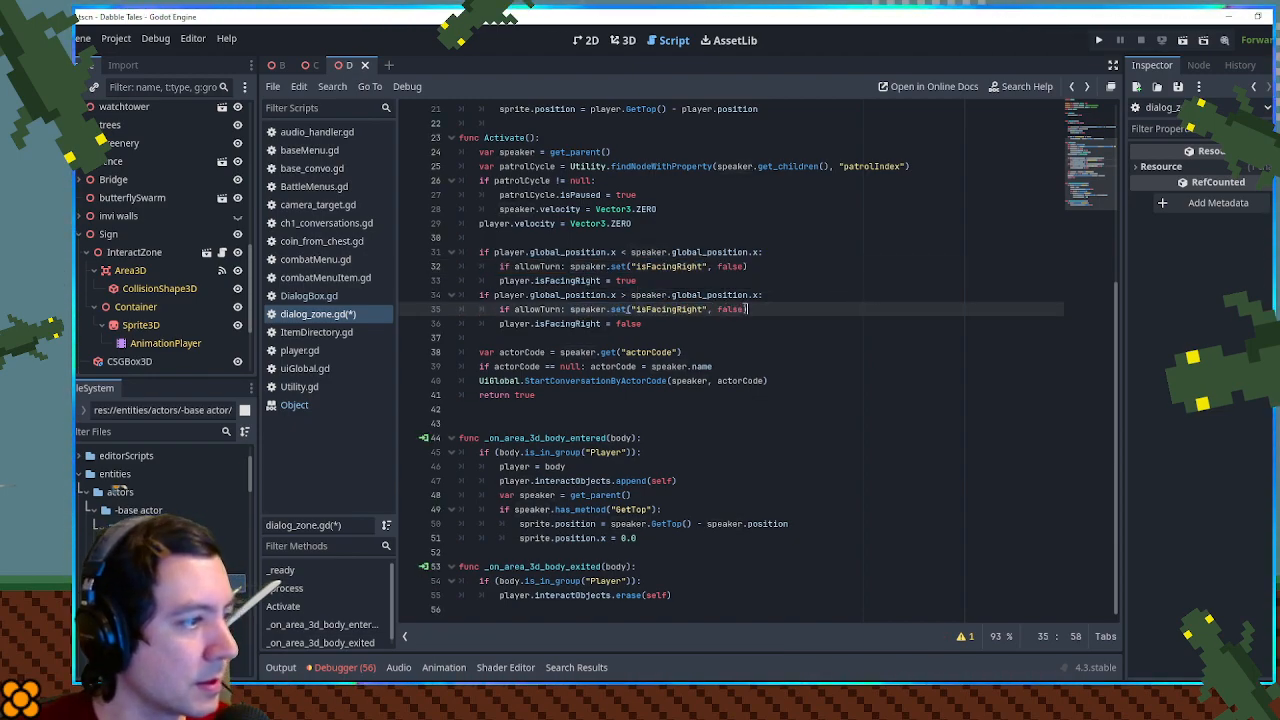
double_click(731, 309)
text(true)
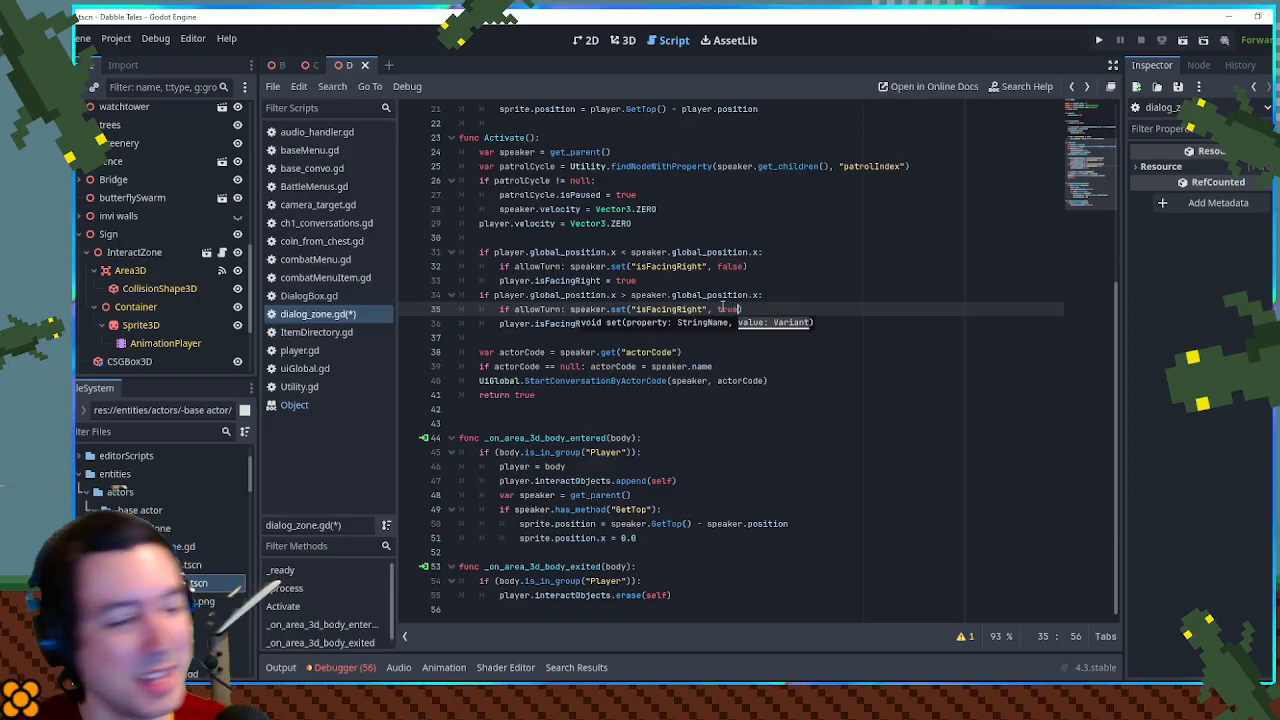
click(764, 294)
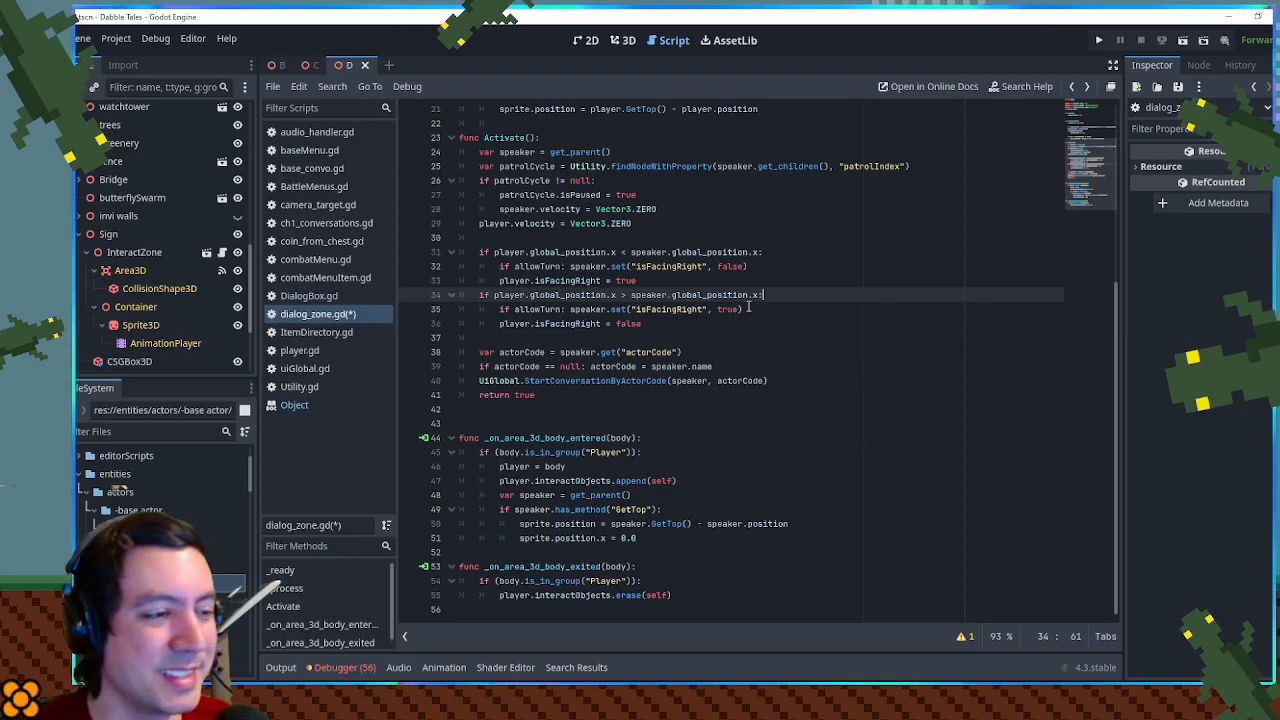
double_click(548, 324)
click(803, 268)
click(793, 292)
click(782, 309)
click(775, 337)
click(760, 324)
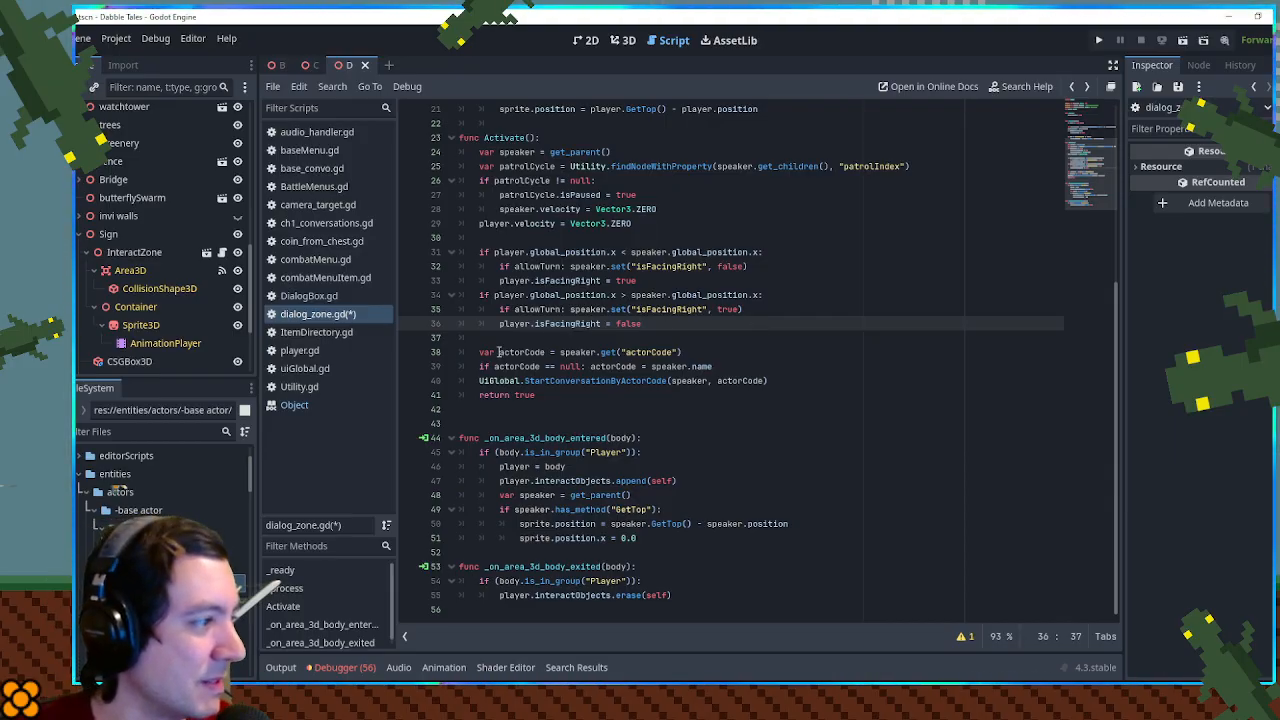
double_click(565, 353)
click(726, 325)
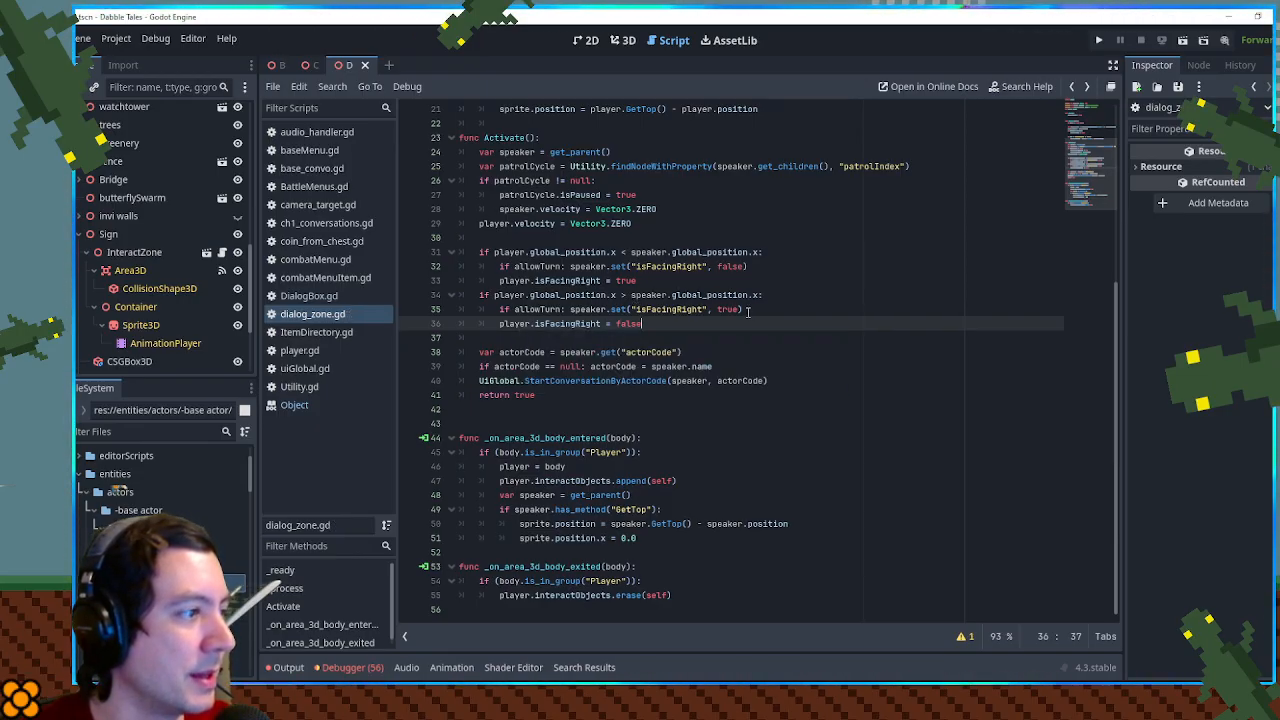
- Add print(sprite.position) below the sprite position assignment in _process() and save the script
scroll(748, 311, up, 5)
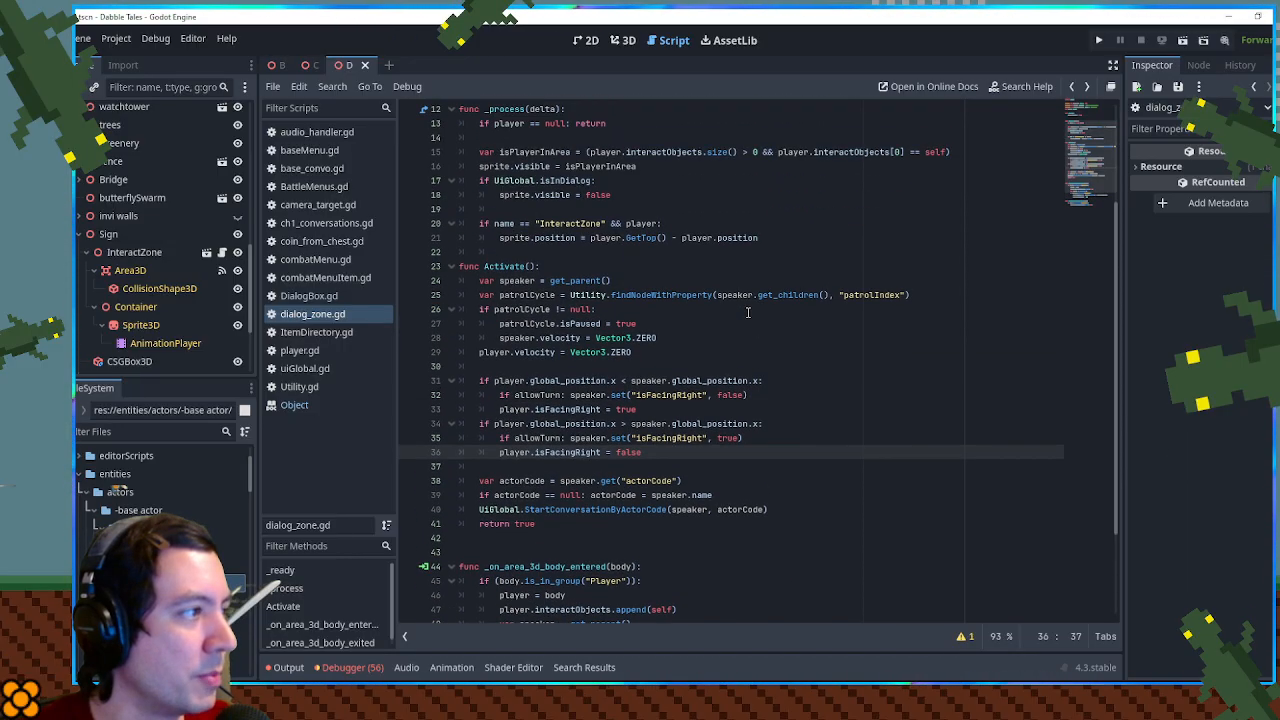
click(793, 322)
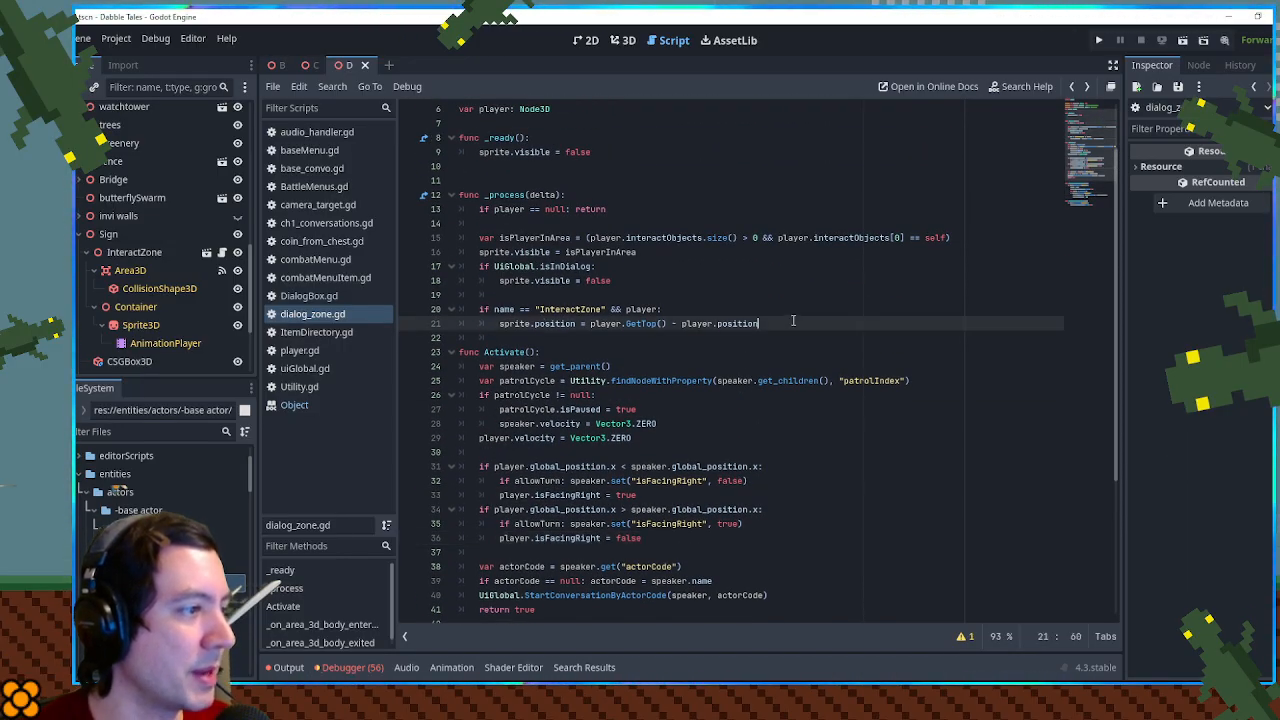
key(Return)
text(print()
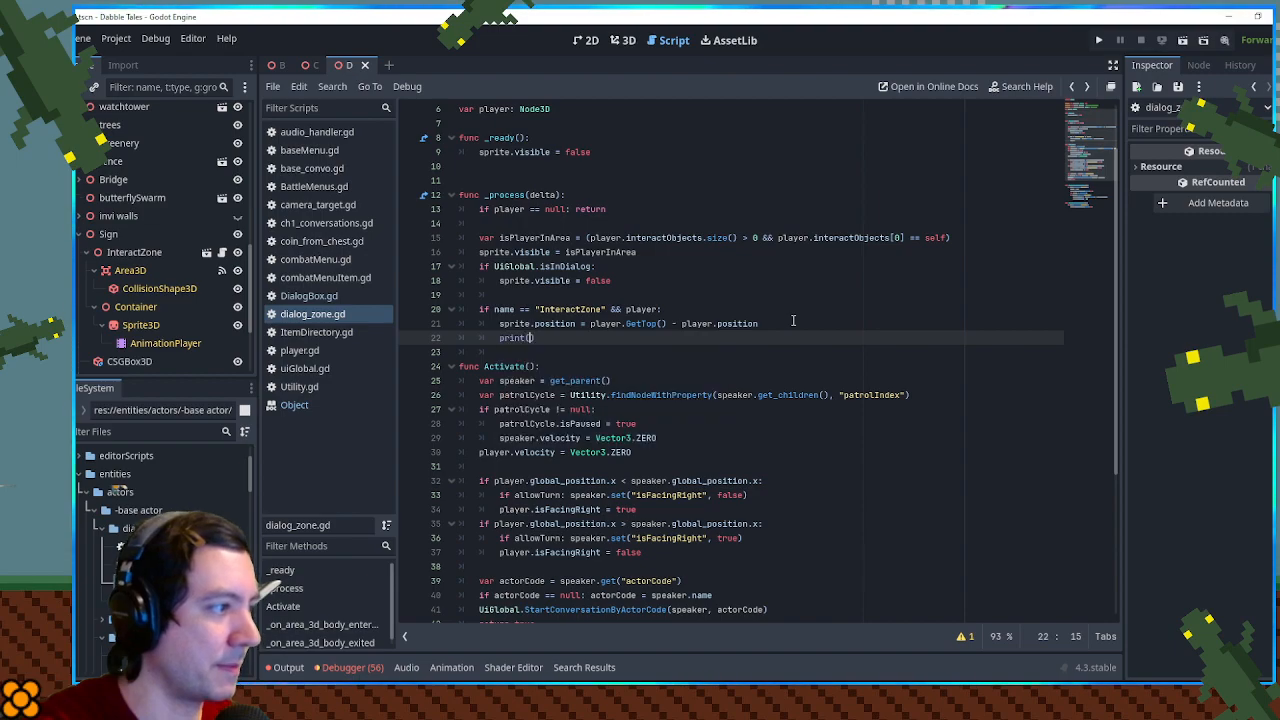
double_click(693, 328)
scroll(695, 326, down, 5)
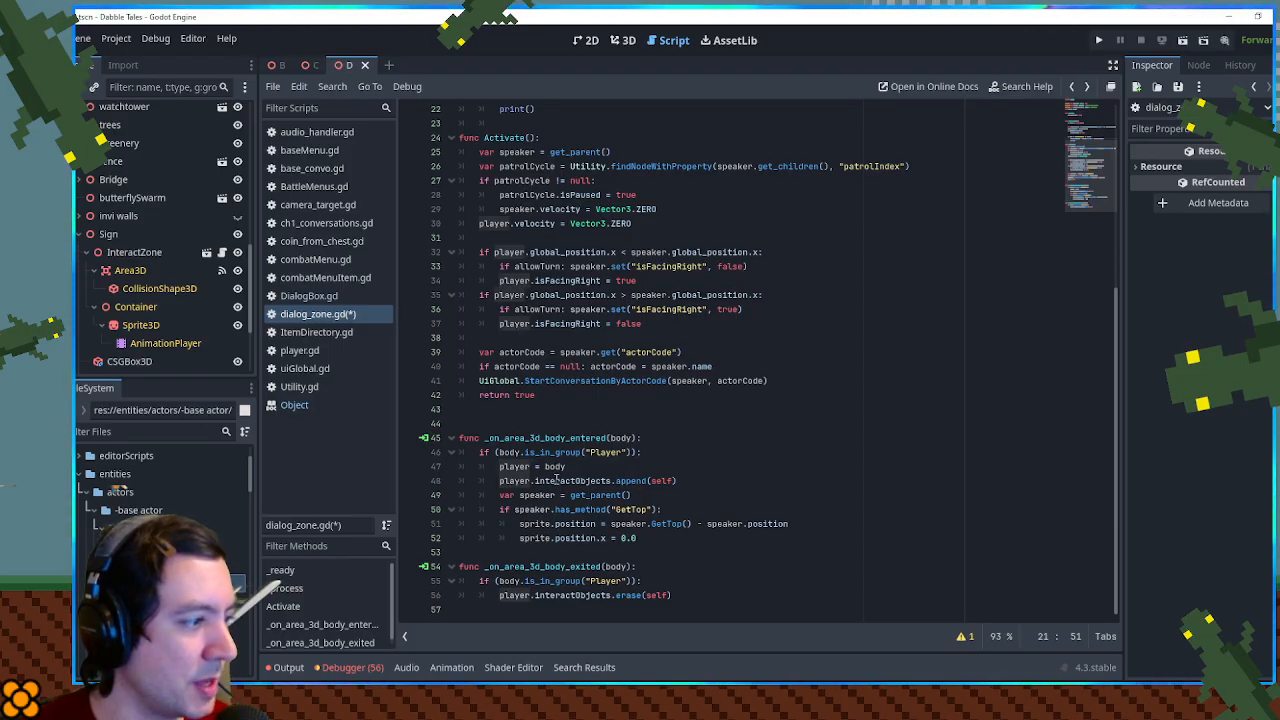
scroll(604, 438, up, 3)
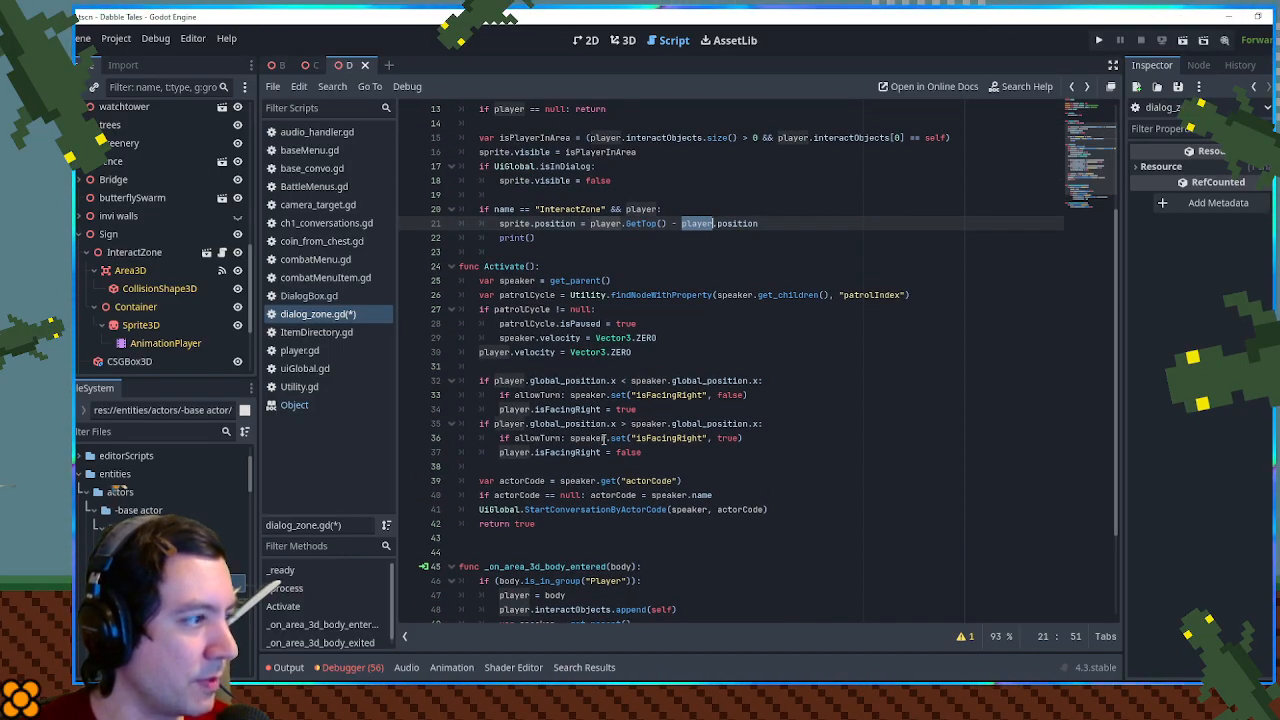
scroll(604, 438, down, 2)
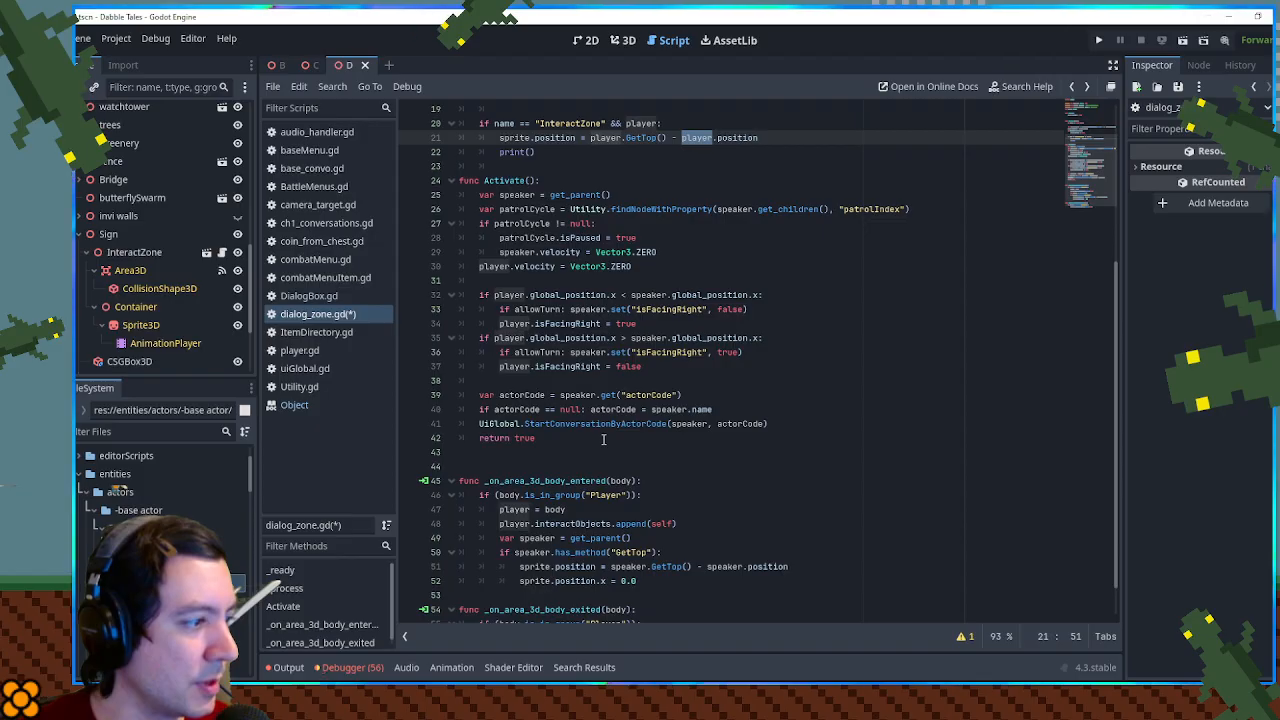
scroll(620, 468, up, 4)
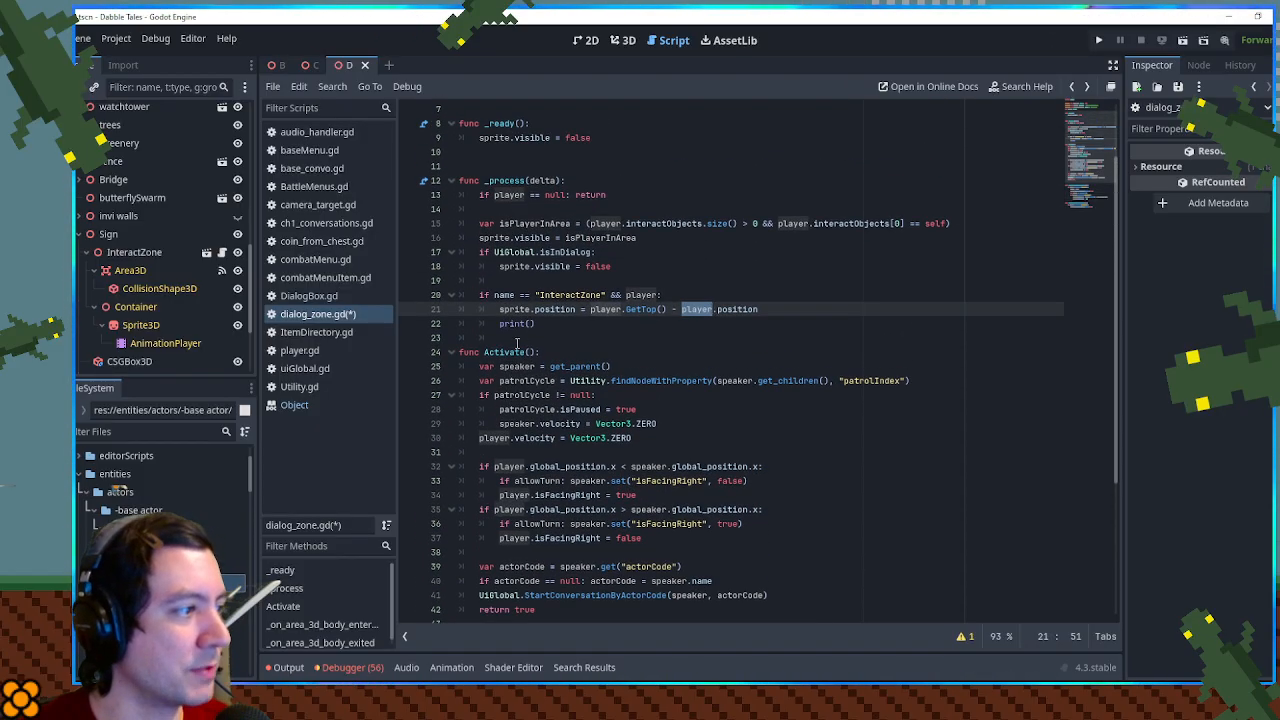
click(519, 309)
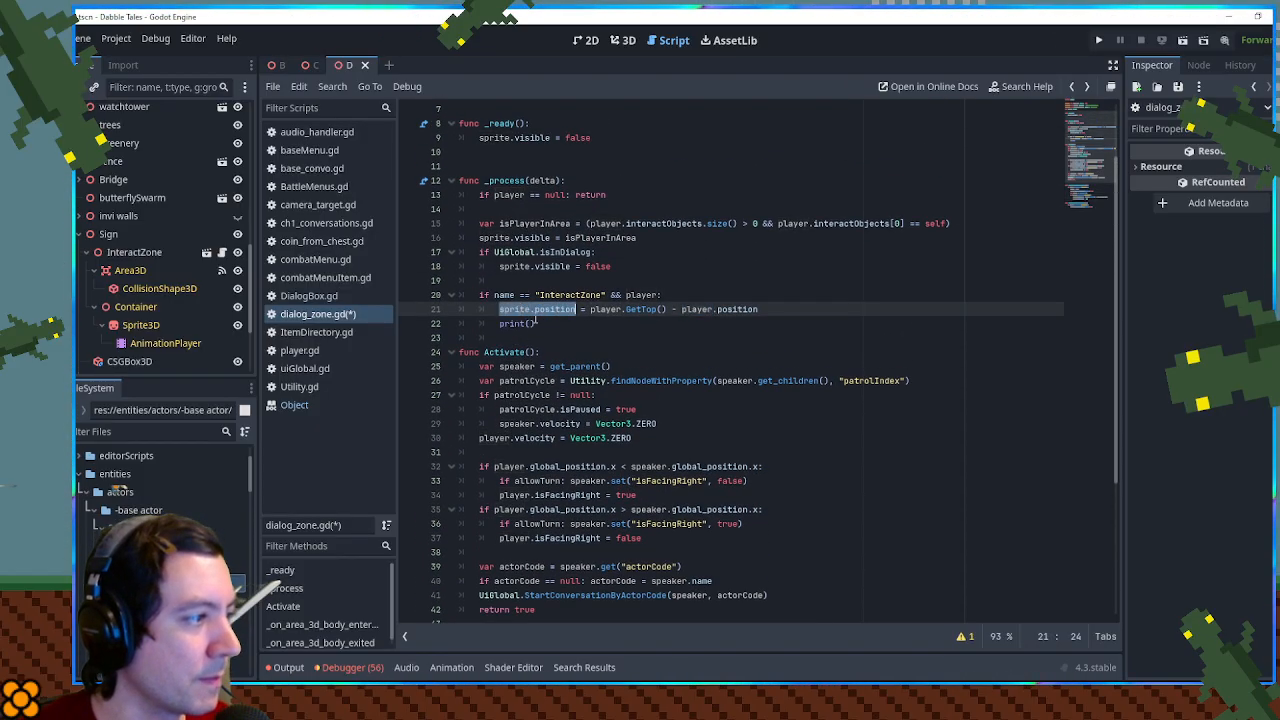
click(533, 323)
key(ctrl+s)
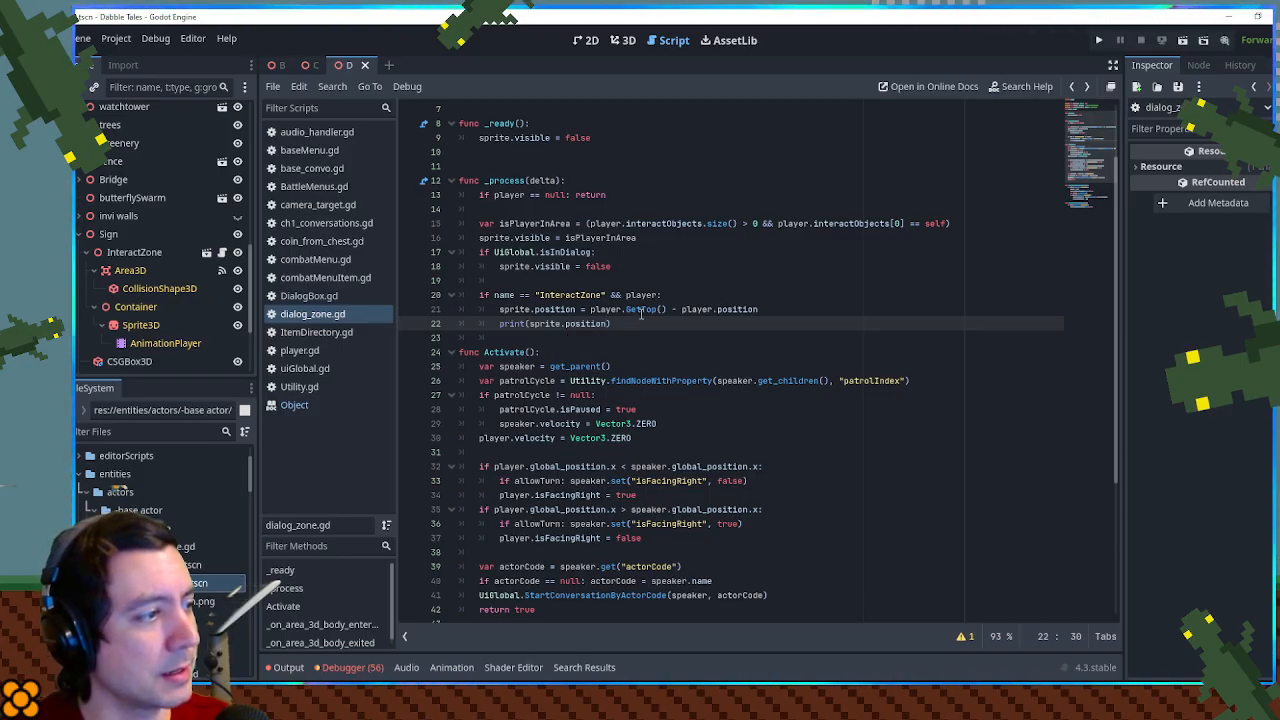
- Change position to global_position for the sprite and player in the InteractZone assignment and in the print call, and save the script
click(553, 310)
text(global)
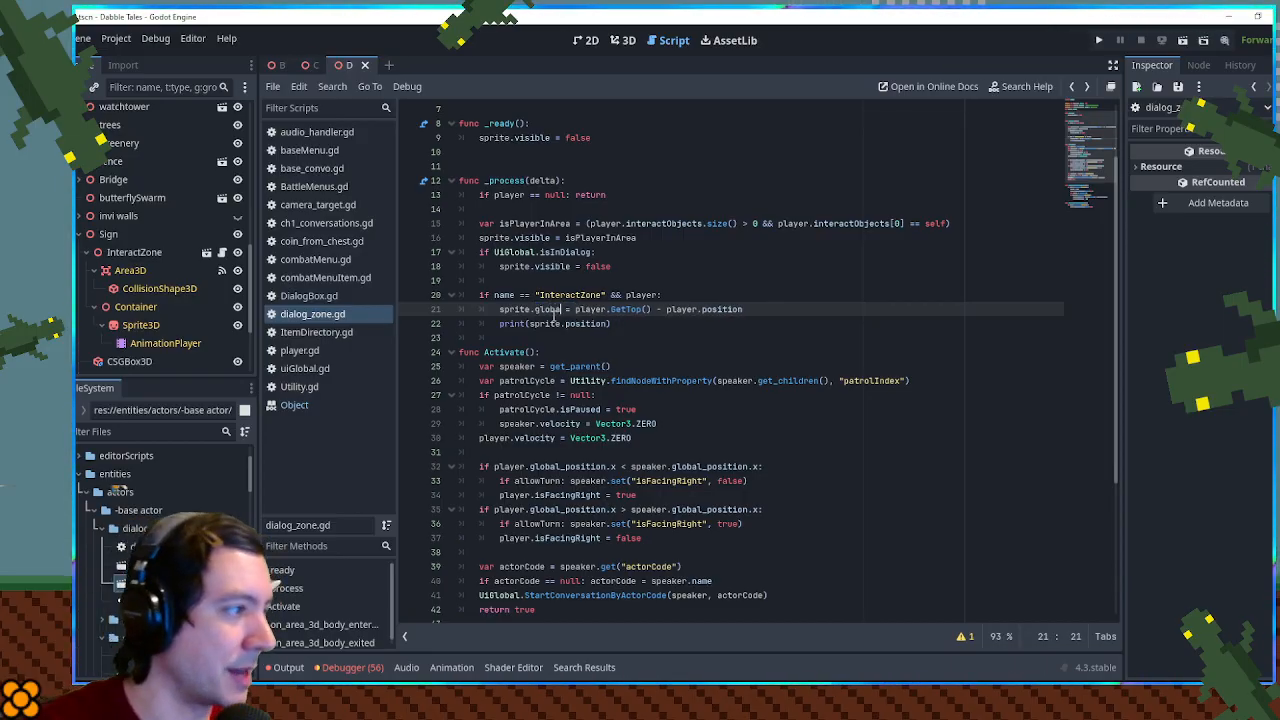
key(Down)
key(Return)
double_click(556, 312)
key(ctrl+c)
double_click(773, 310)
key(ctrl+v)
double_click(587, 325)
key(ctrl+v)
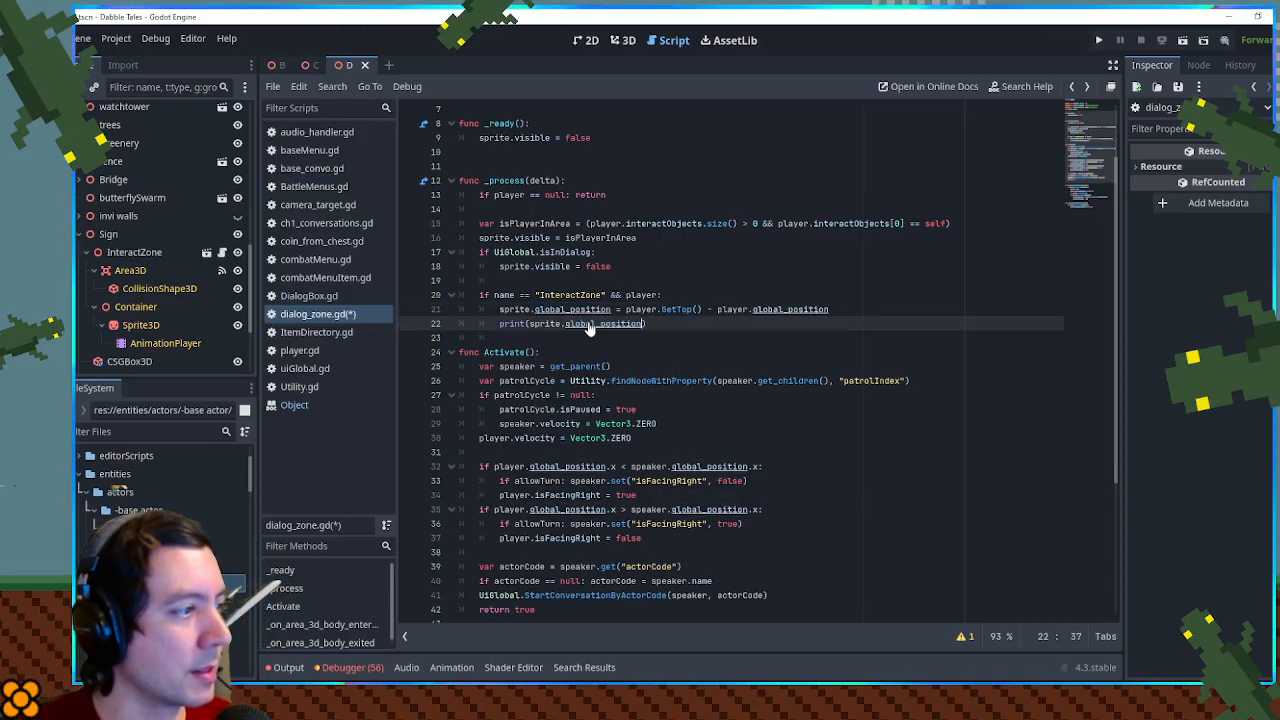
key(ctrl+s)
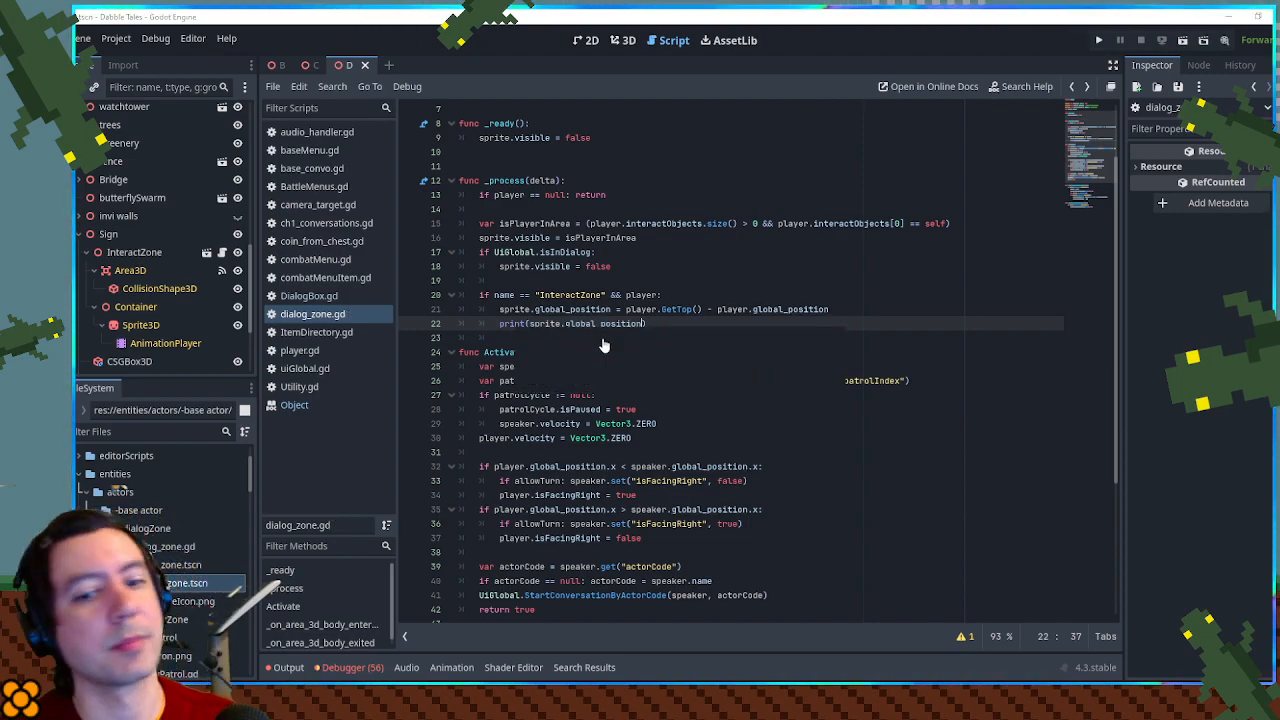
- Run the game, walk the player to the wooden gate, and shrink the game window's height to expose the printed output
key(F5)
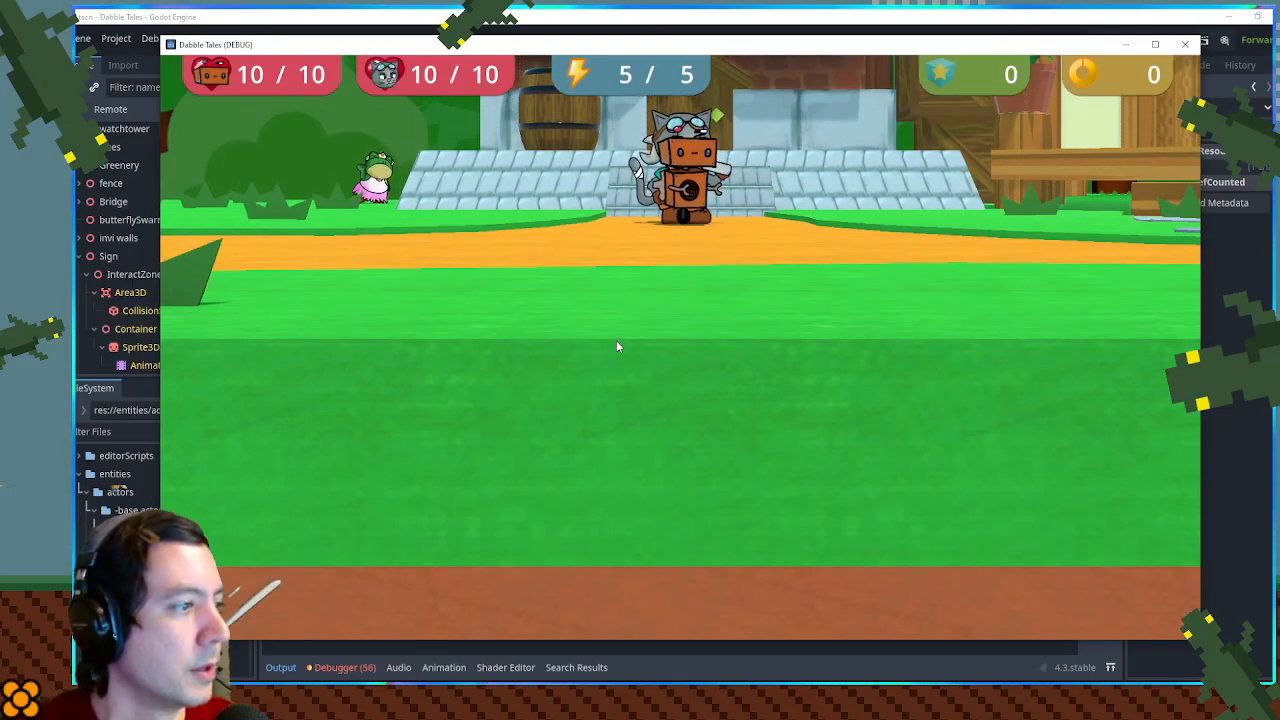
key(a)
key(w)
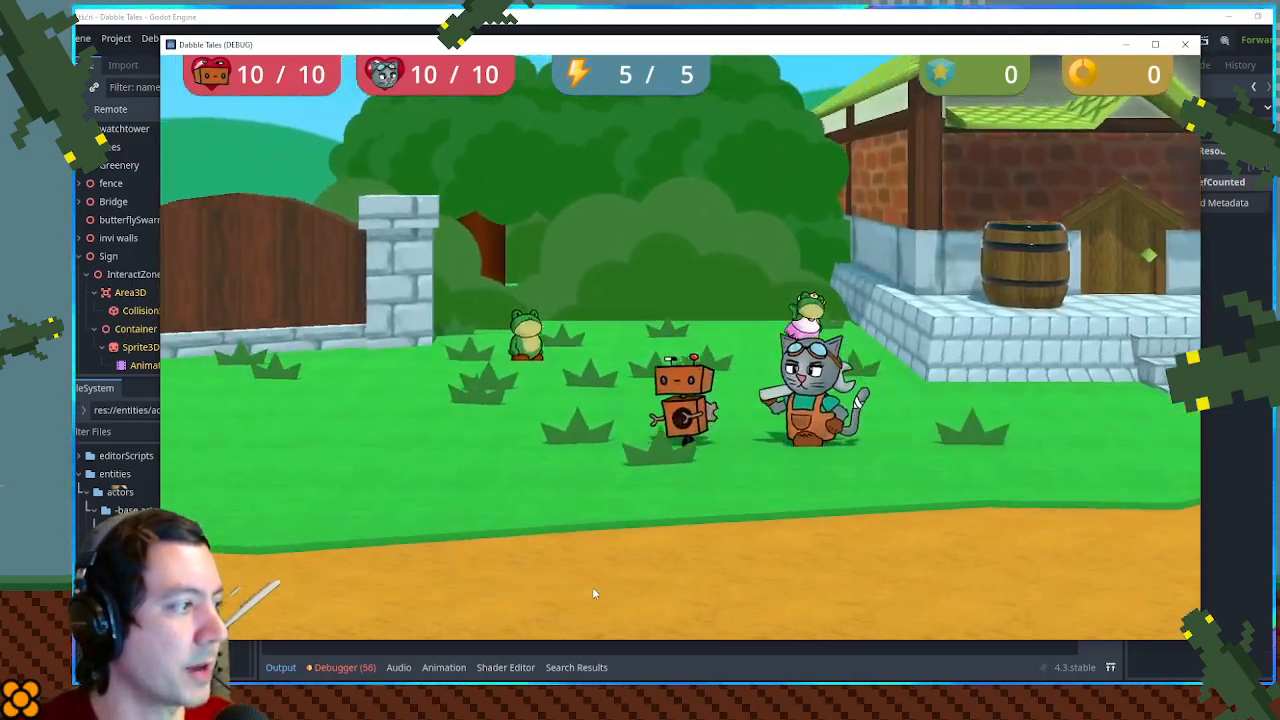
key(a)
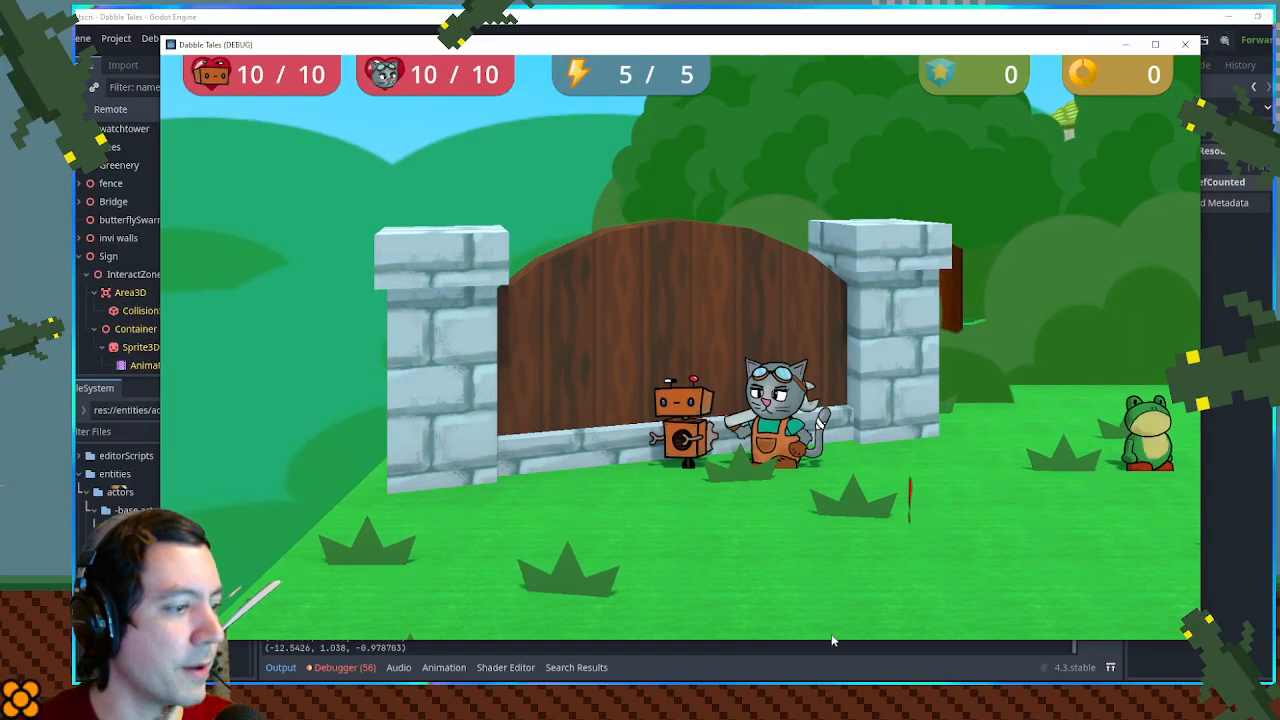
drag(832, 641, 840, 538)
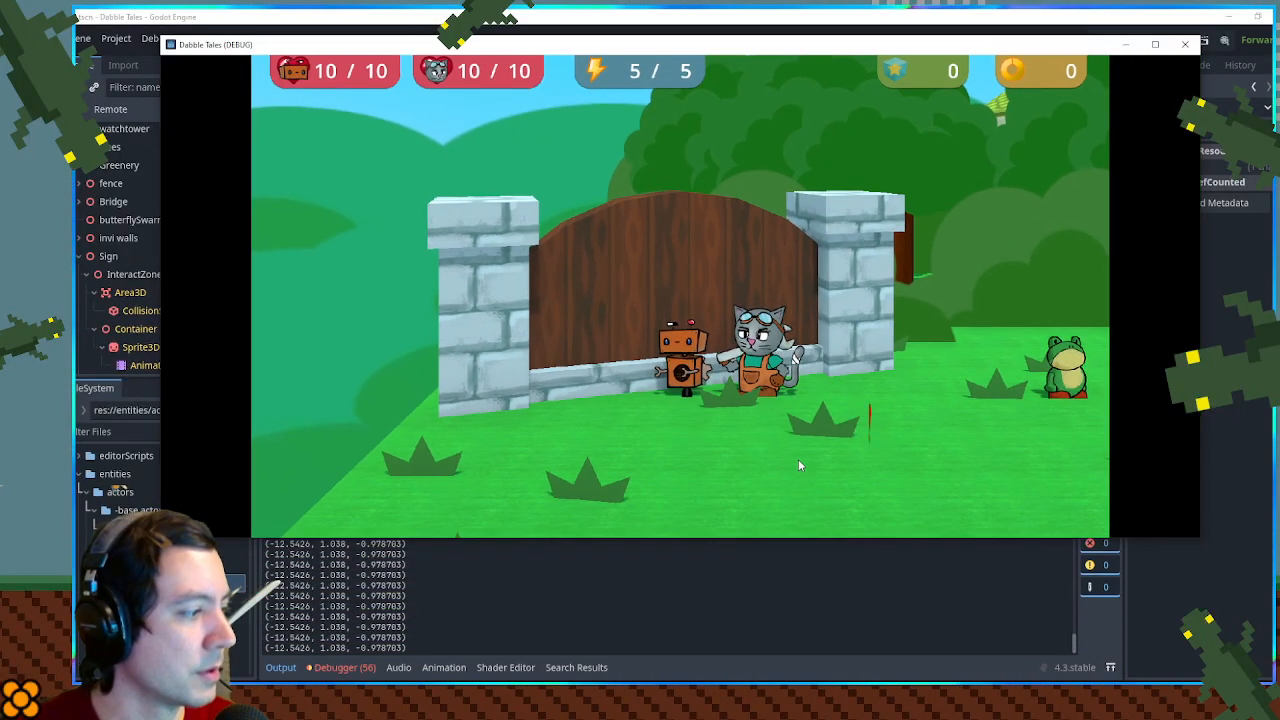
- Move the player back and forth in front of the gate and compare the prompt's placement with the printed positions
key(a)
key(s)
key(d)
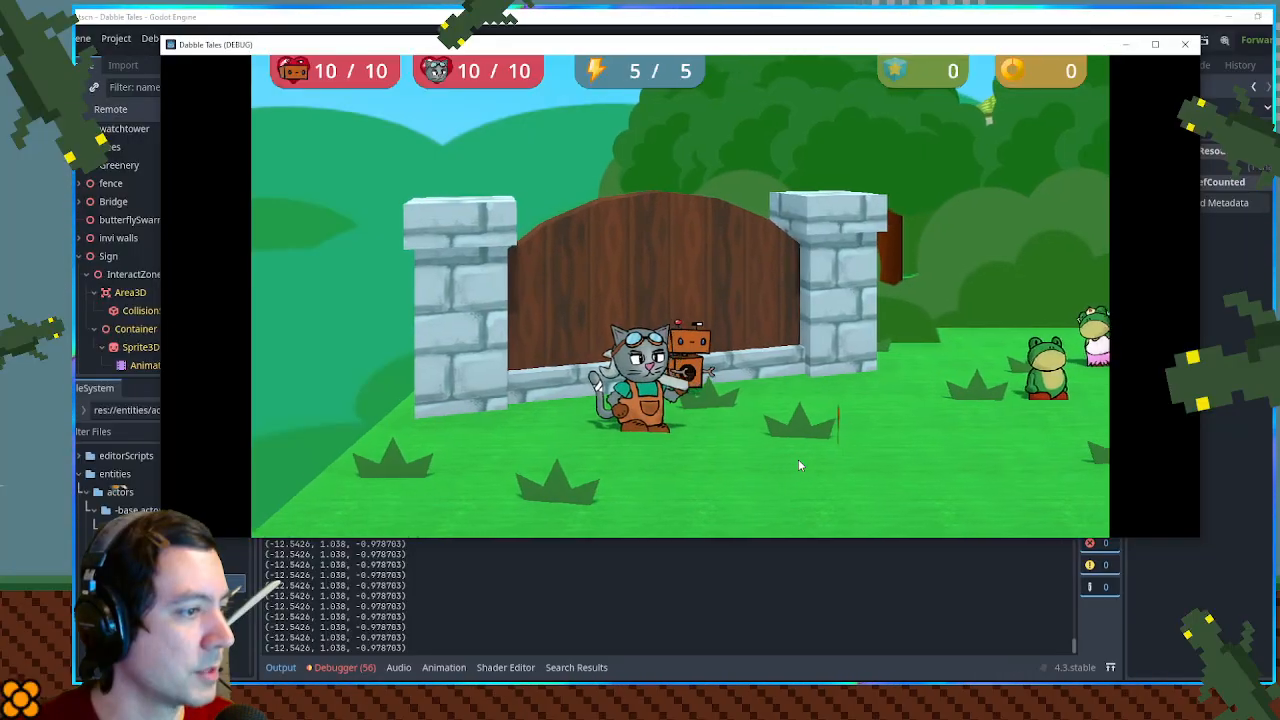
key(a)
key(d)
key(a)
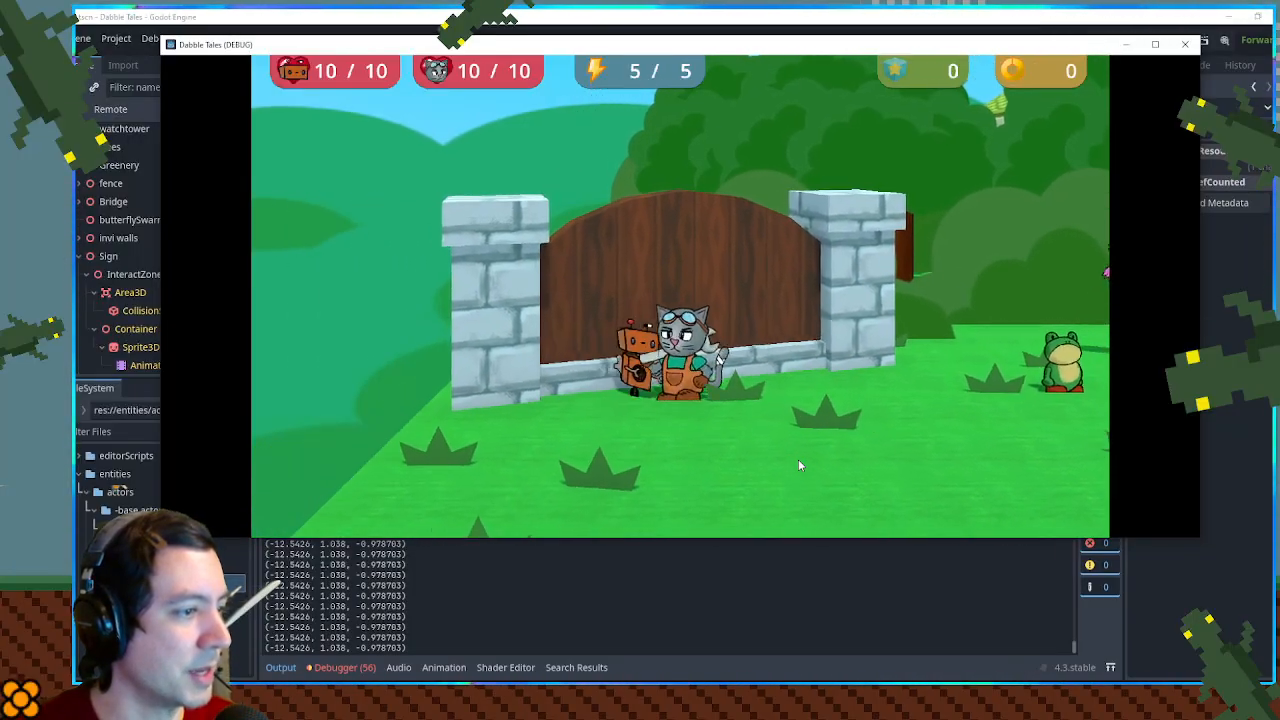
key(d)
key(d)
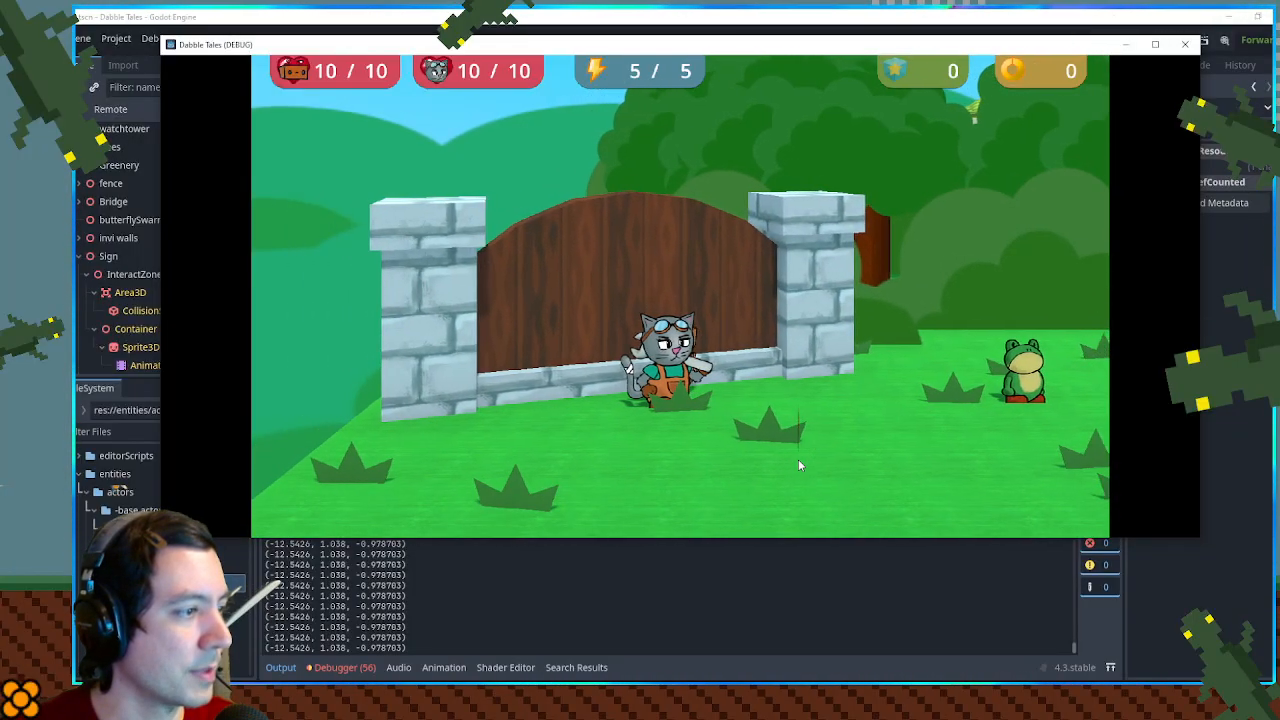
key(a)
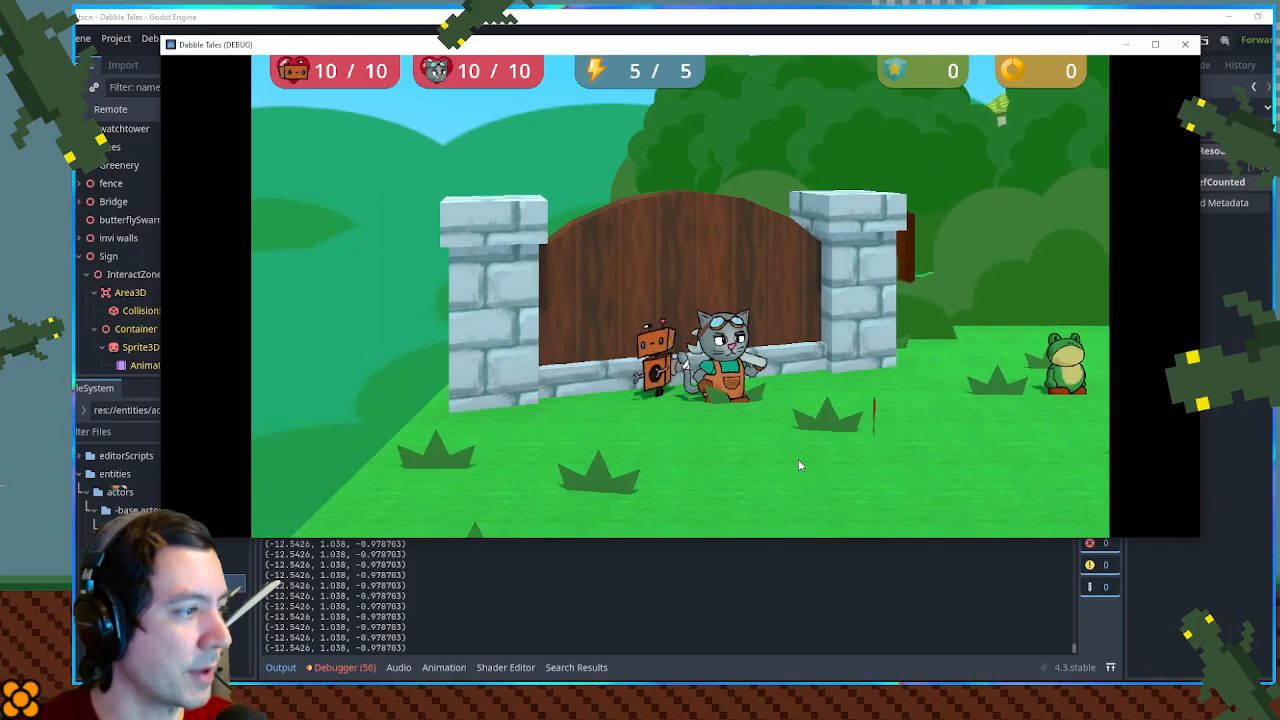
key(d)
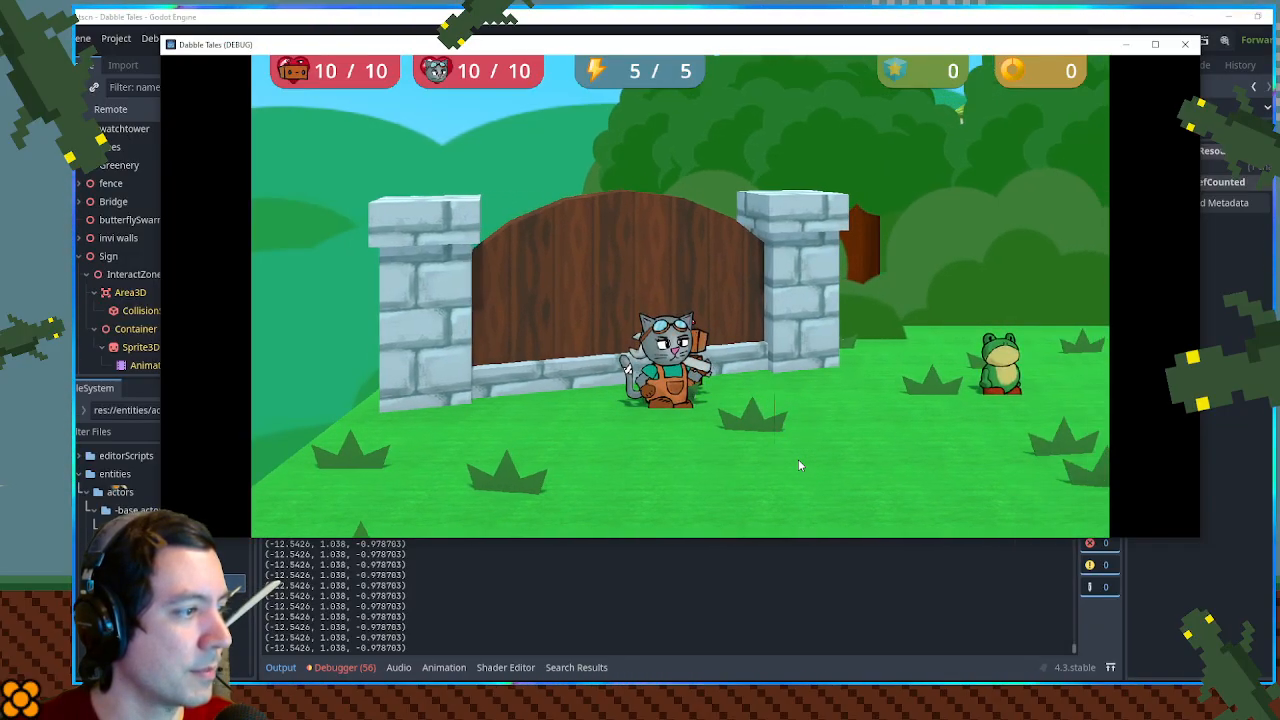
- Recheck the prompt by moving in and out of the sign's interact zone, try the interaction, and close the game
key(d)
key(a)
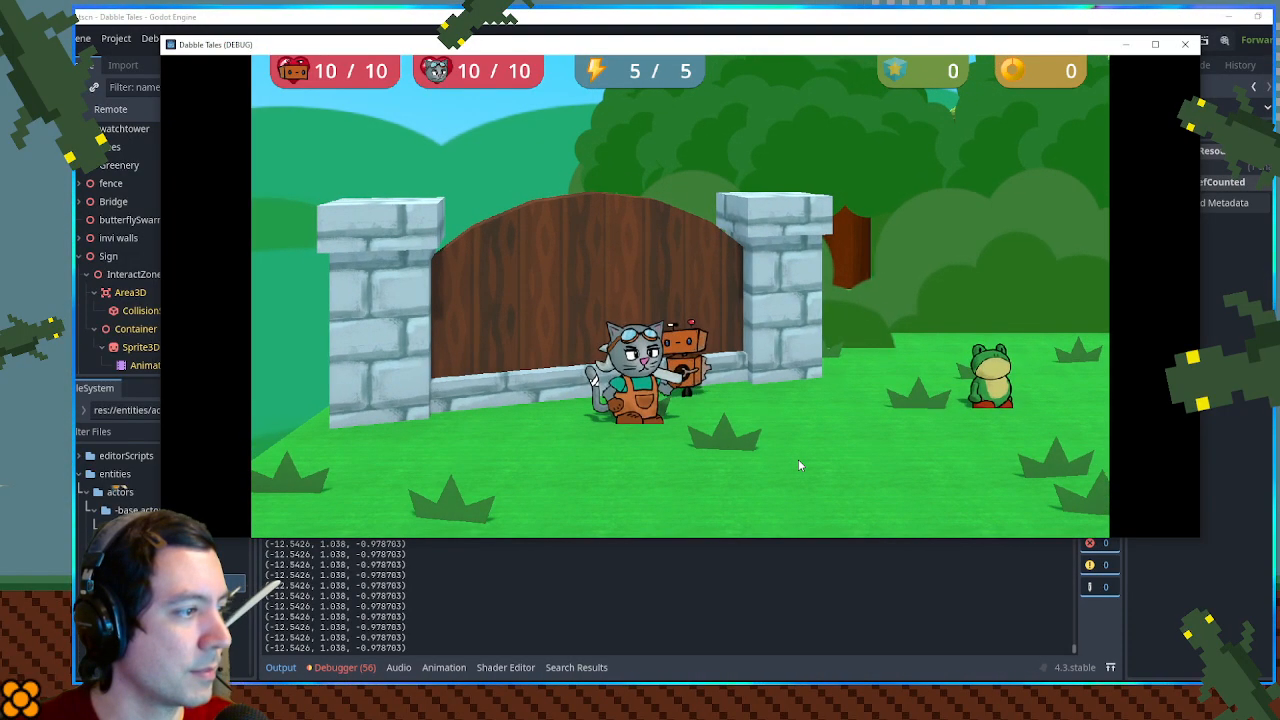
key(a)
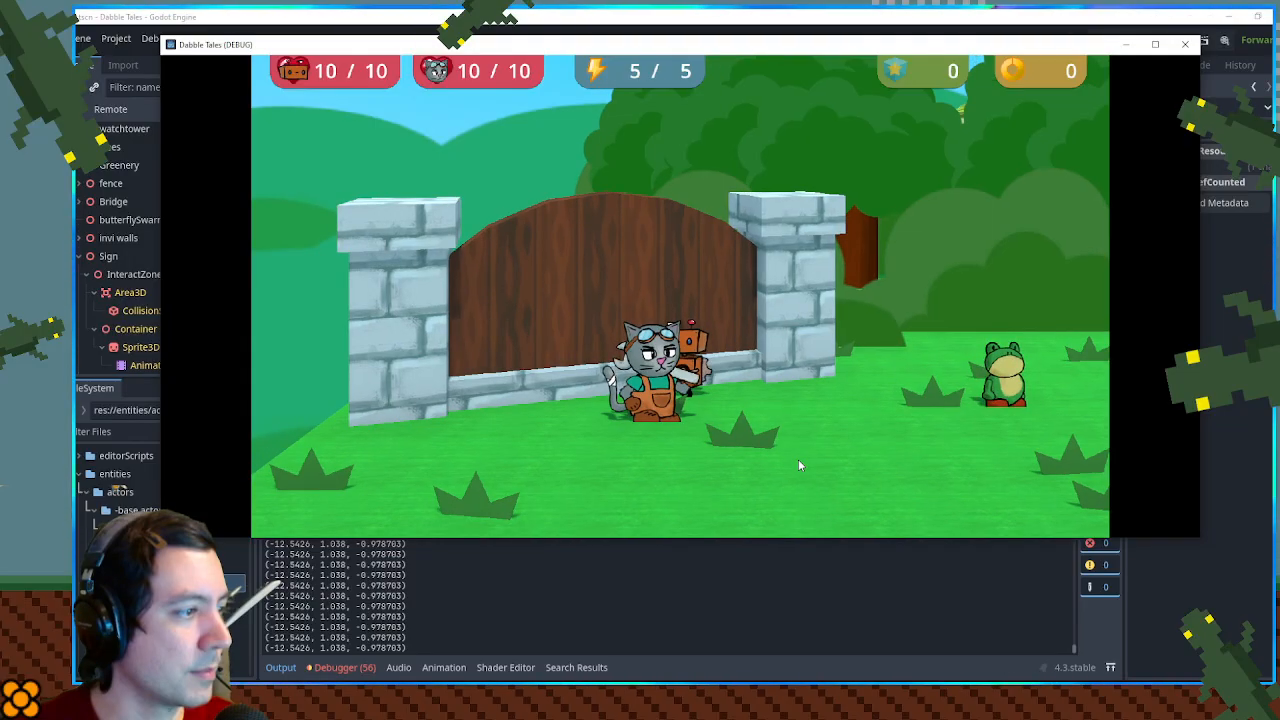
key(d)
key(a)
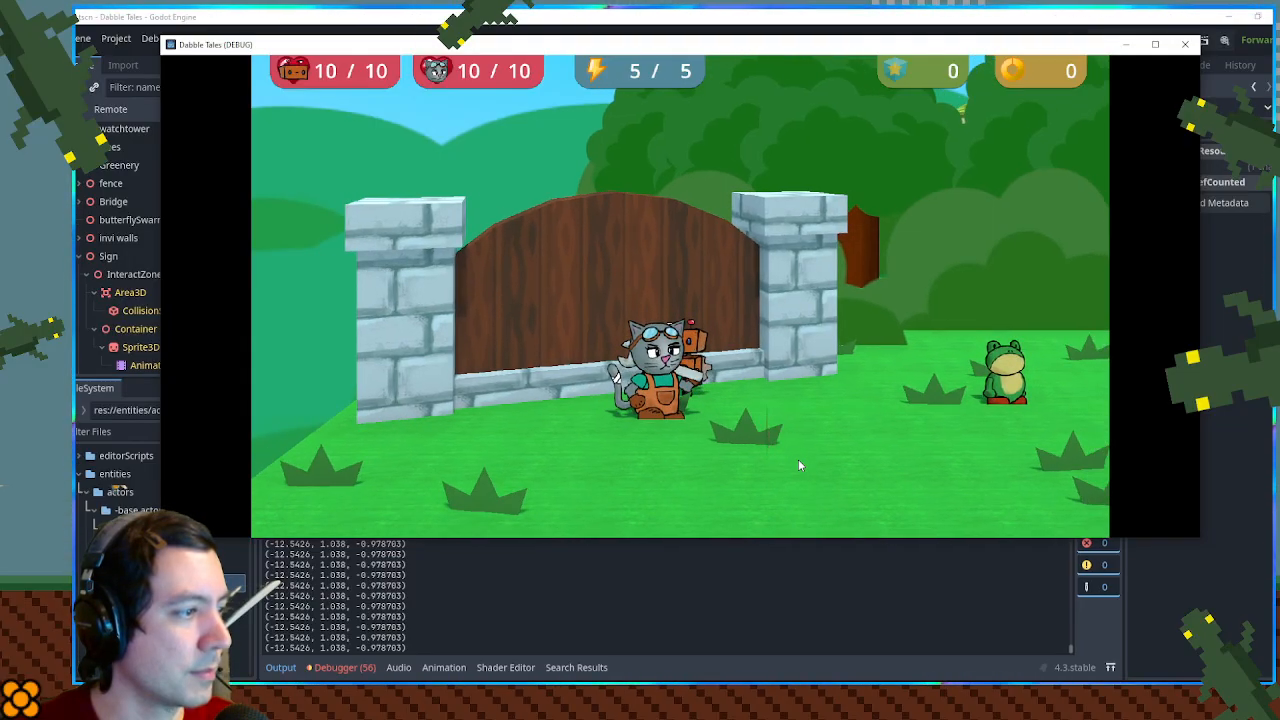
key(a)
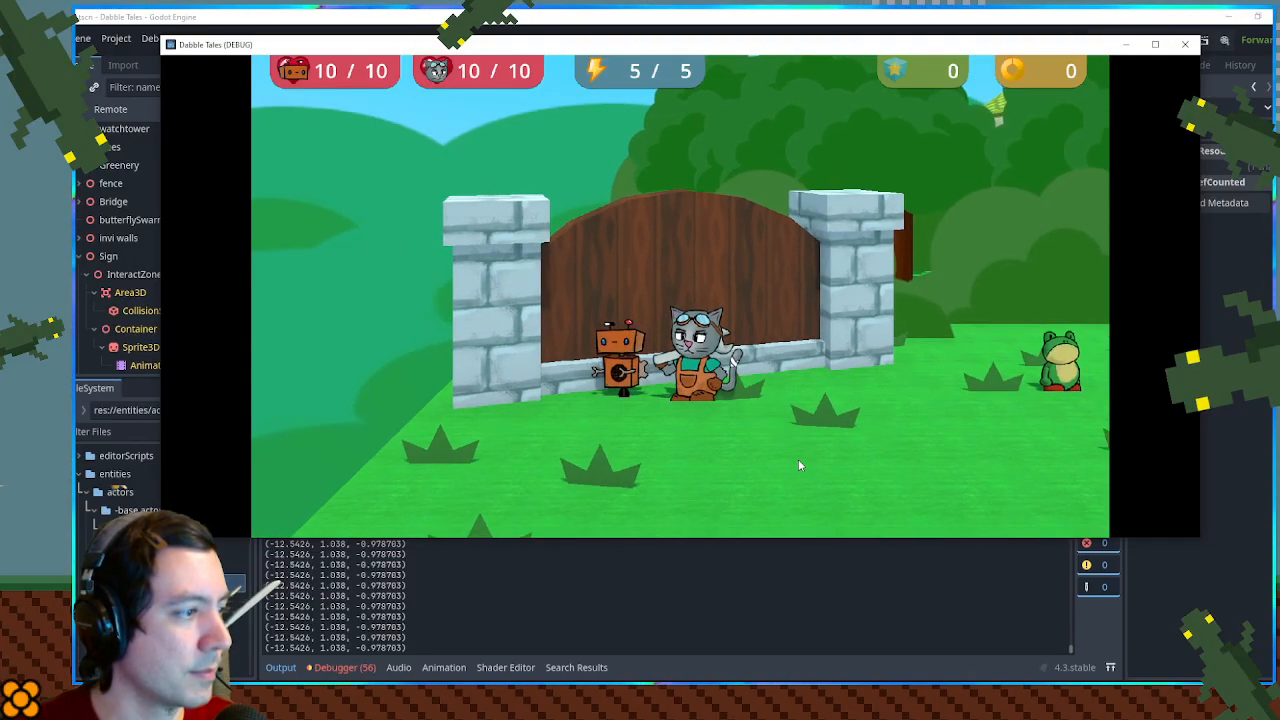
key(d)
key(space)
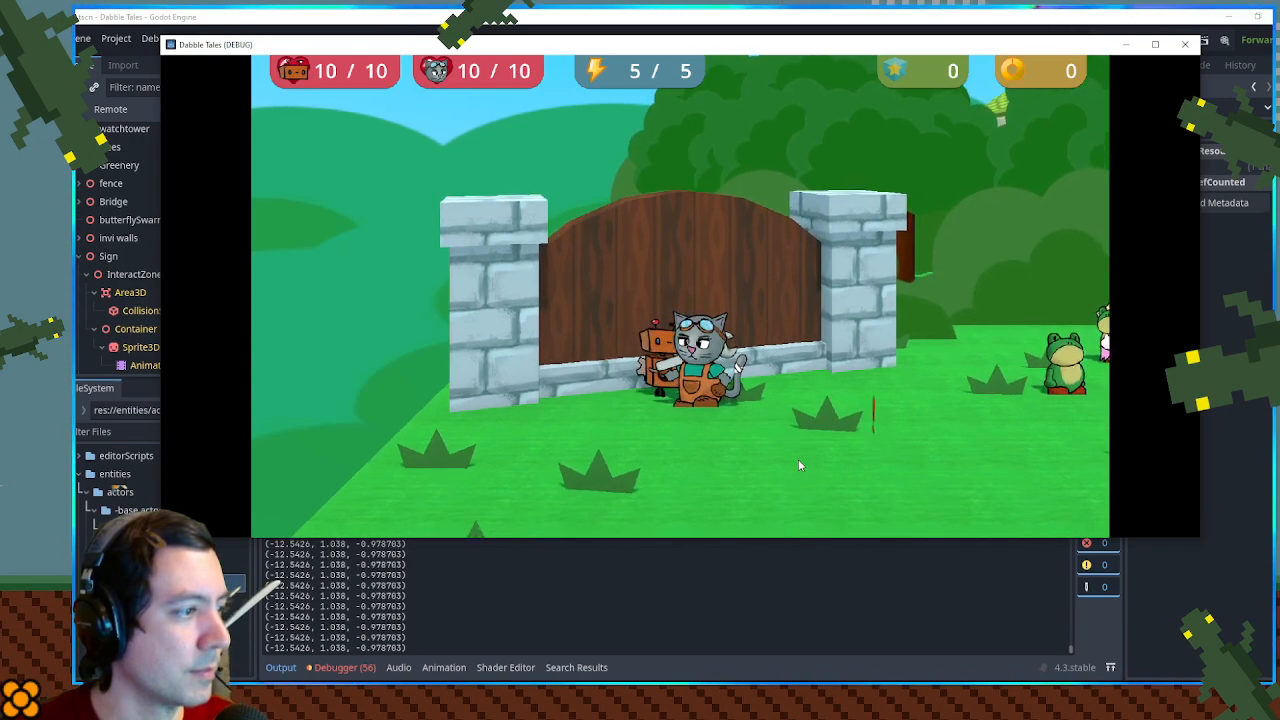
click(1185, 45)
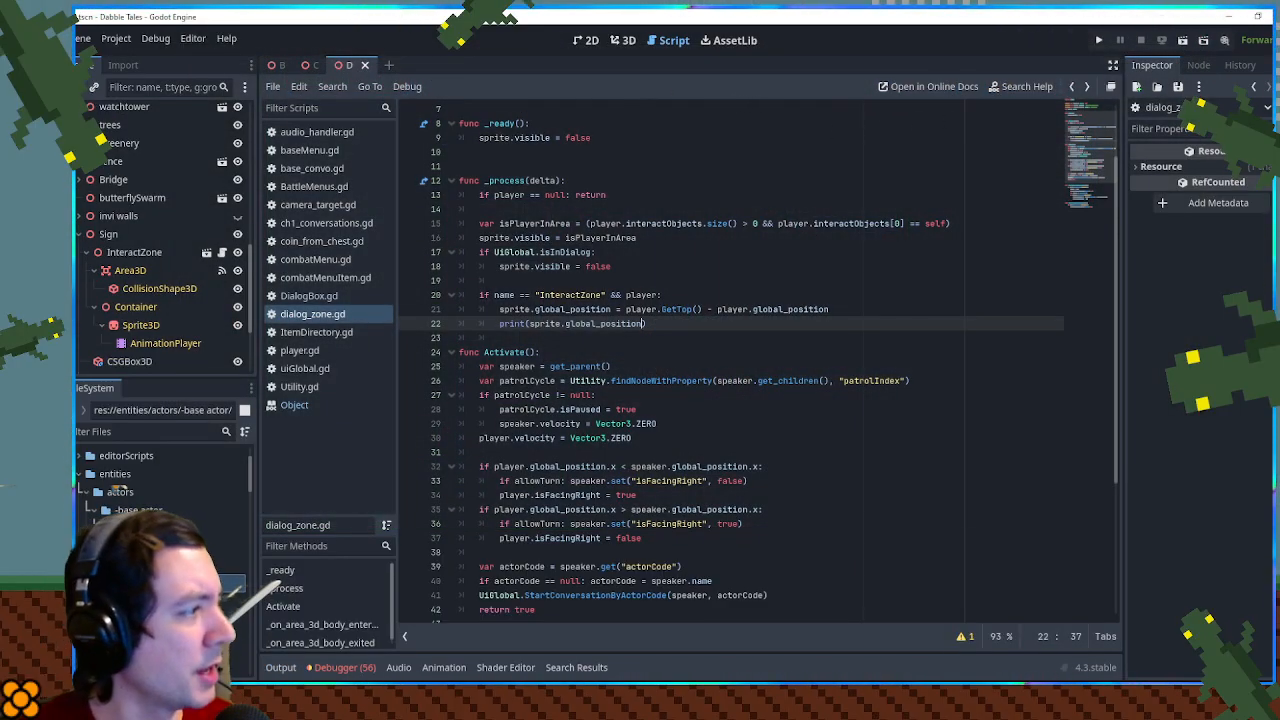
- Examine the extents of the InteractZone's Area3D and CollisionShape3D near the gate in the 3D view
click(133, 289)
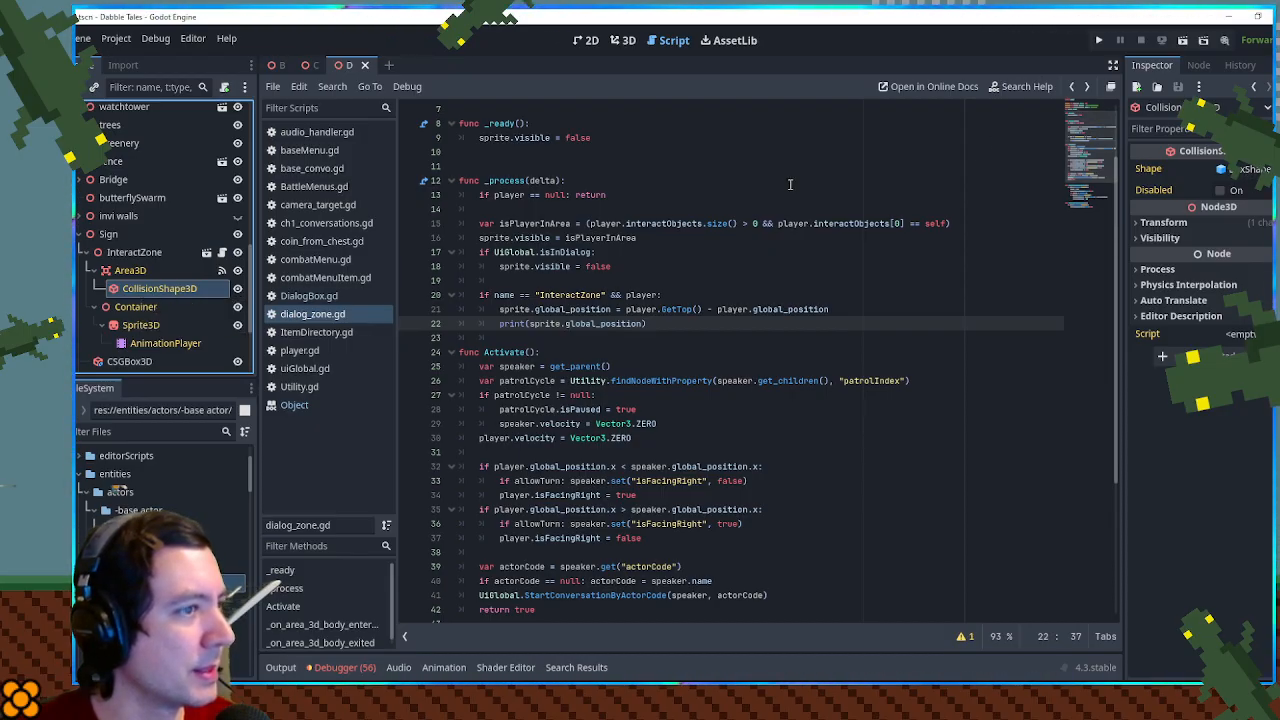
click(623, 40)
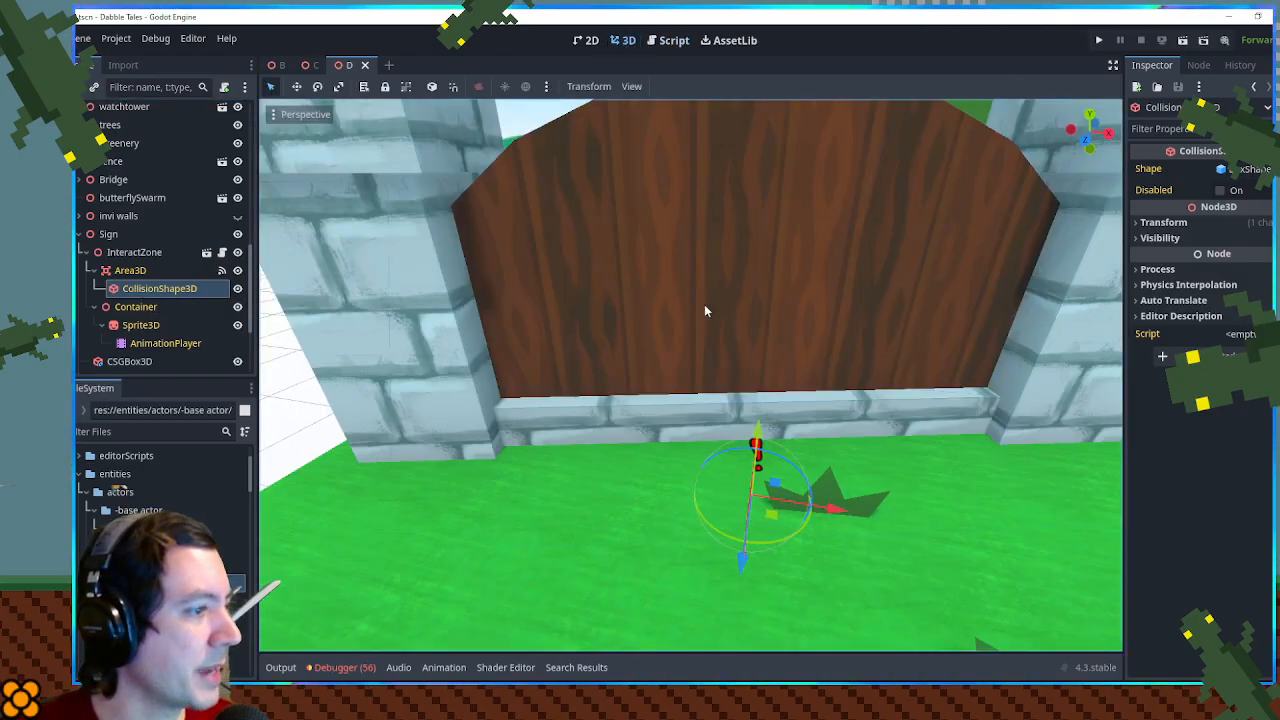
click(128, 271)
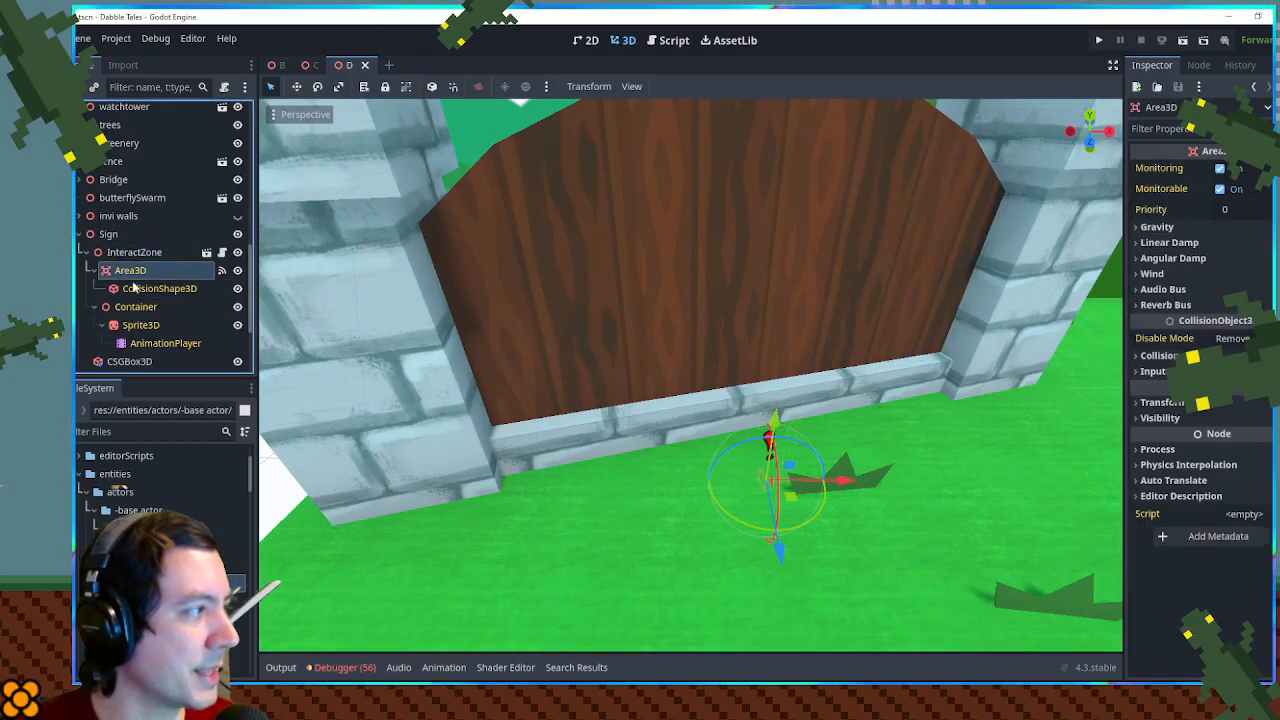
click(145, 291)
mouse_move(680, 438)
mouse_down()
mouse_move(723, 457)
mouse_move(790, 412)
mouse_move(690, 420)
mouse_up()
scroll(690, 420, up, 4)
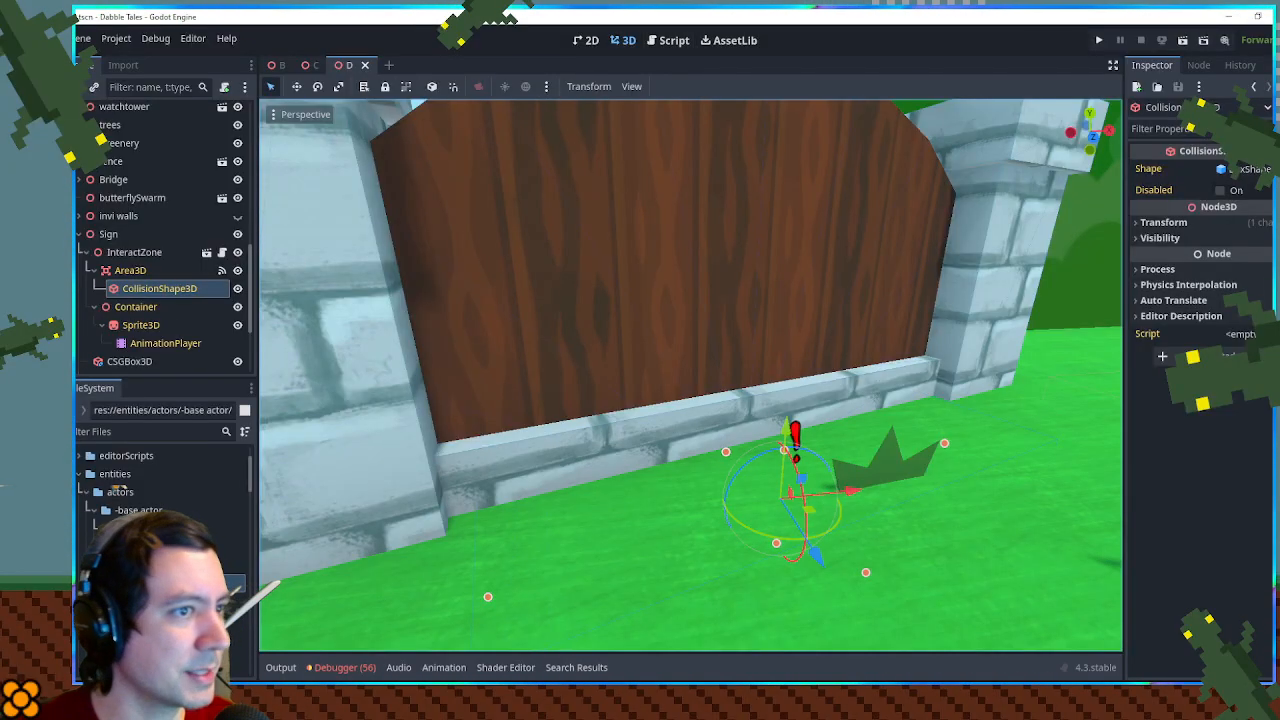
- Run the game and inspect the box shape of the Sign InteractZone's CollisionShape3D in the running scene tree
click(1240, 169)
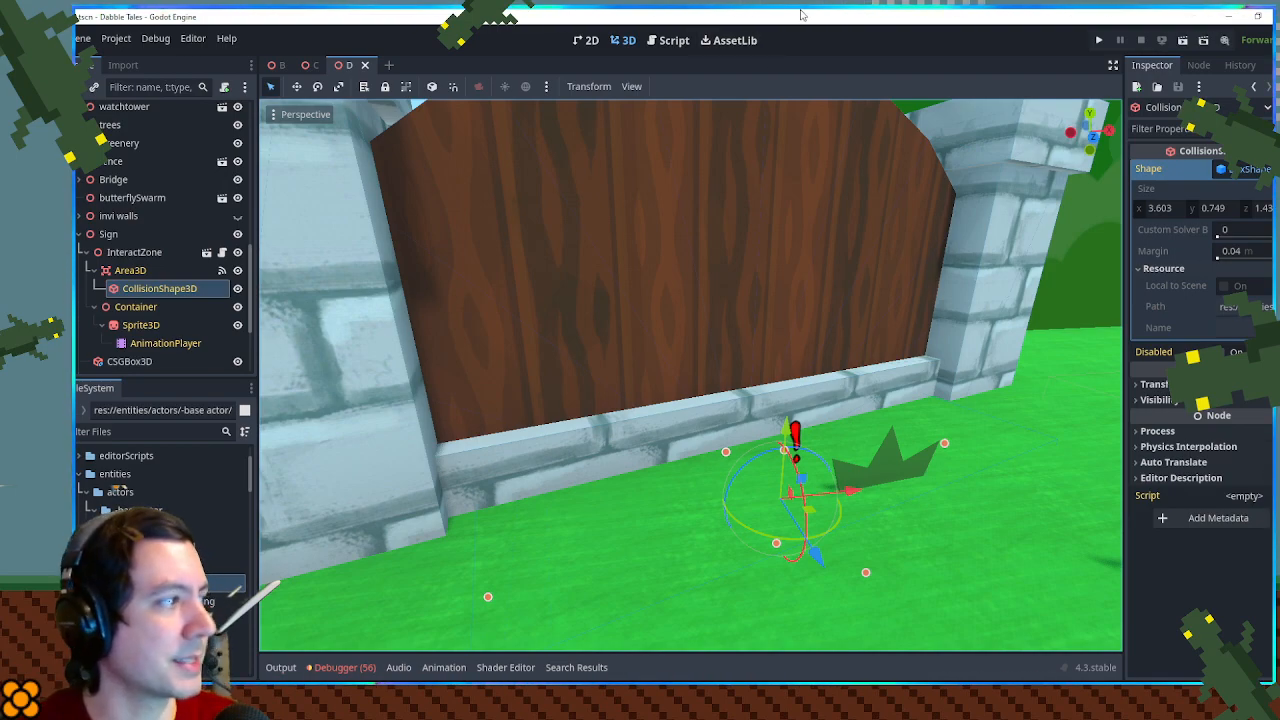
key(F5)
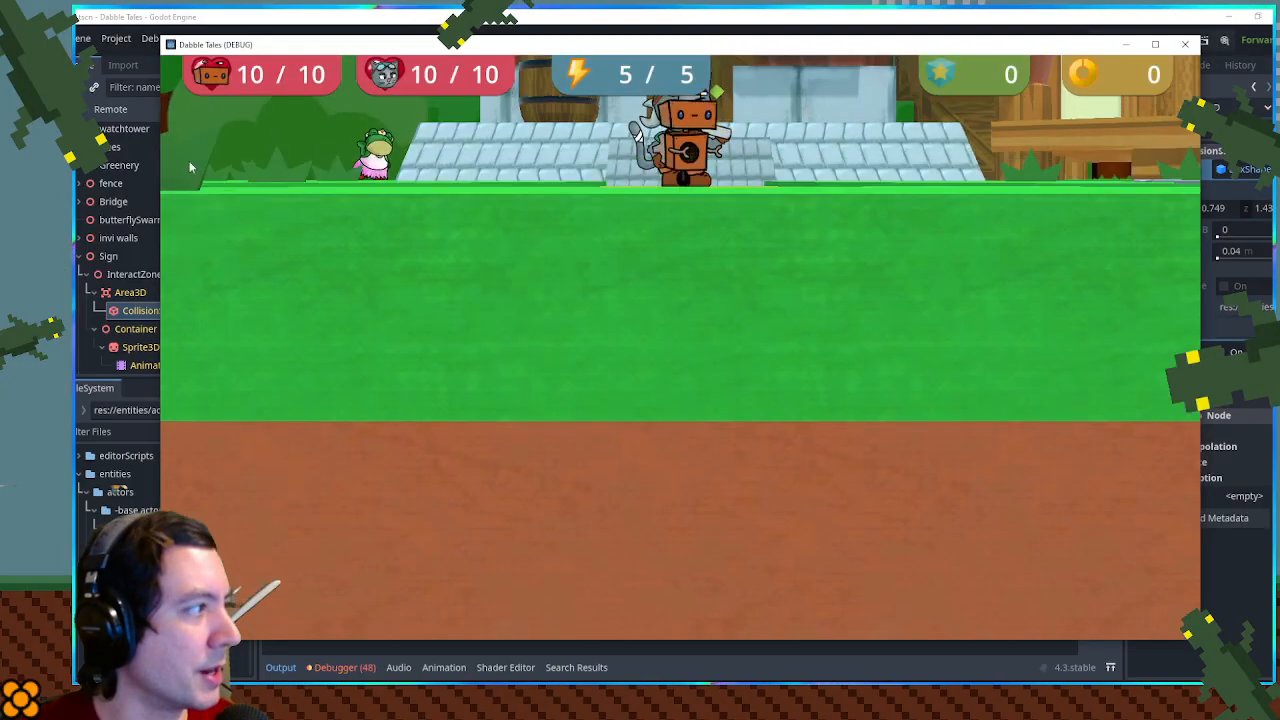
click(136, 109)
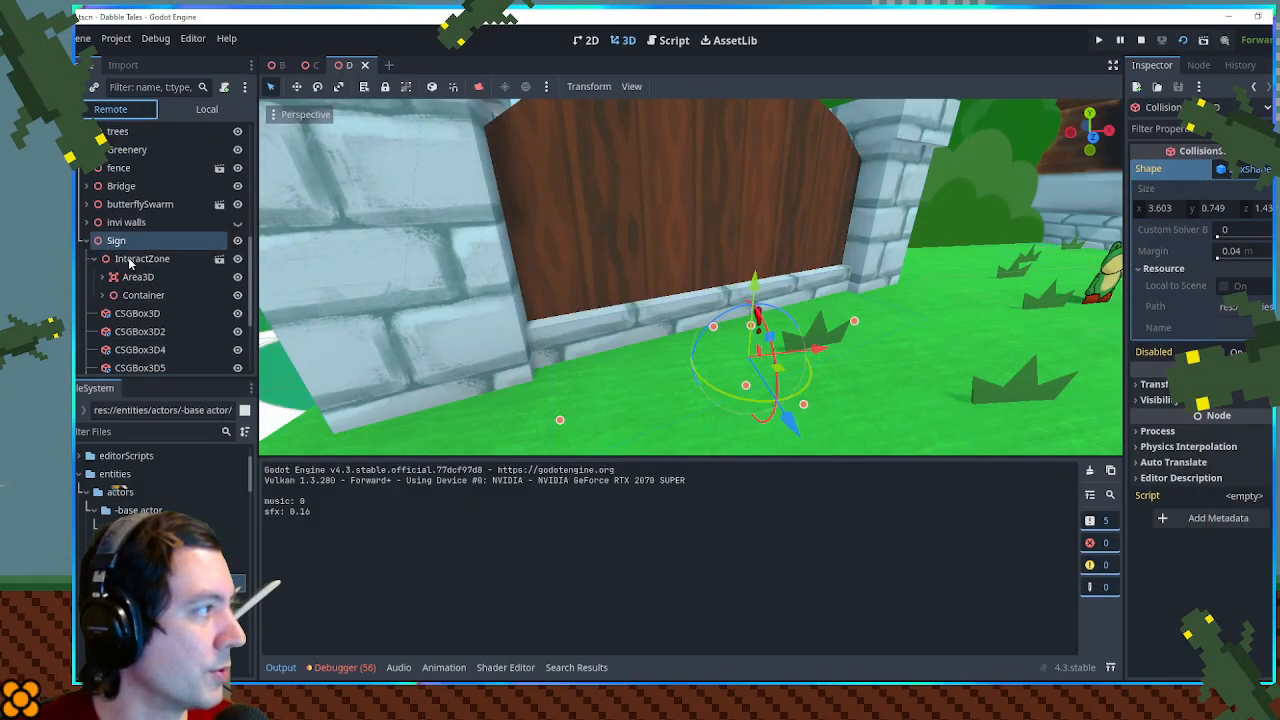
click(129, 260)
click(122, 277)
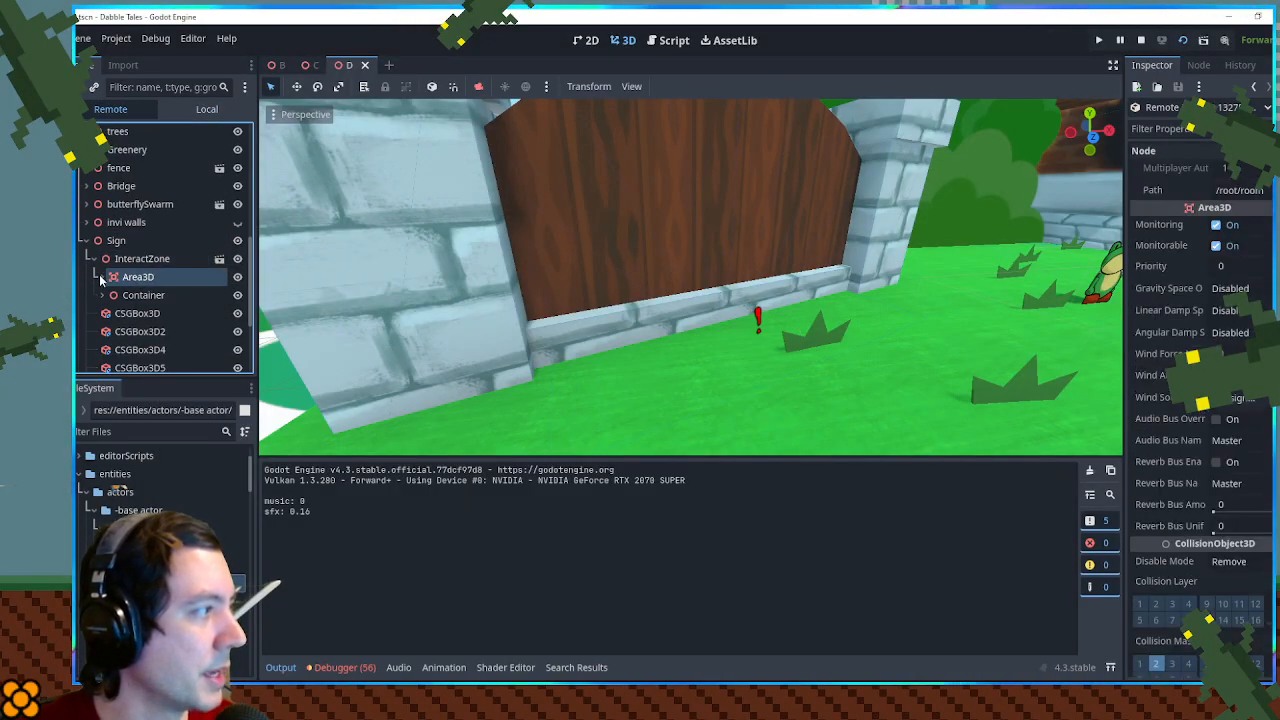
click(101, 277)
click(165, 295)
click(1237, 226)
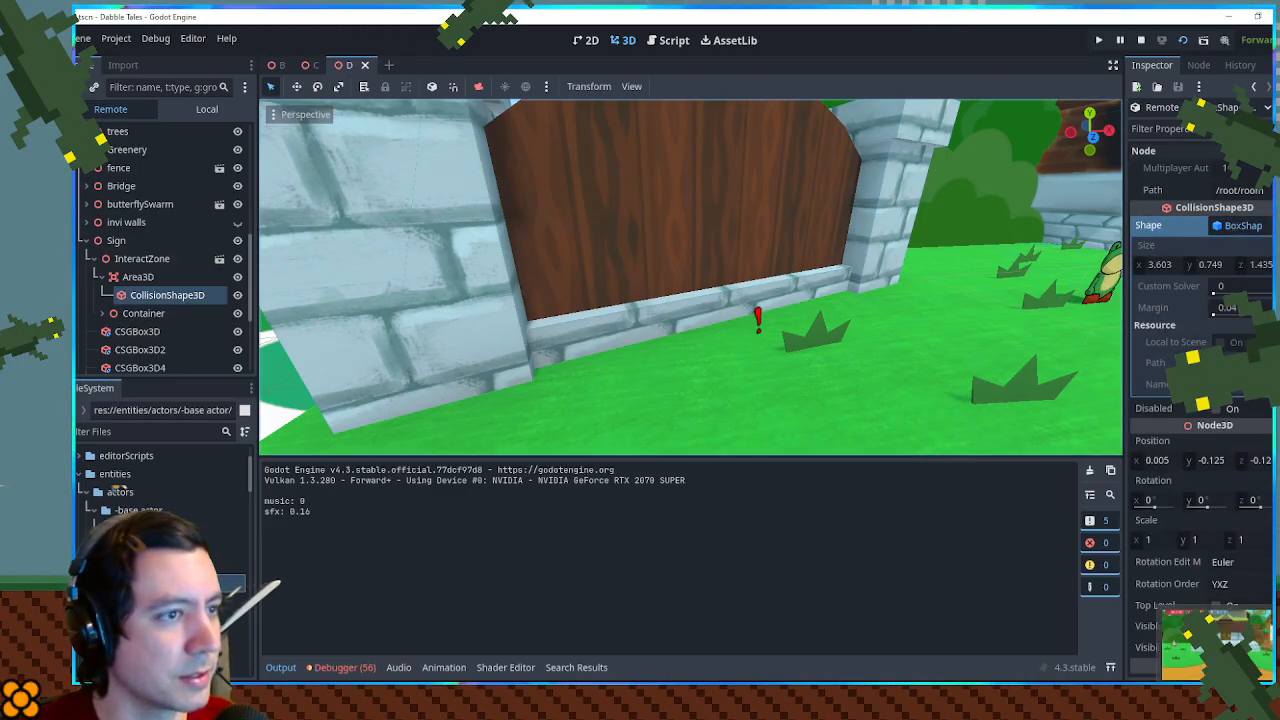
scroll(1004, 320, down, 8)
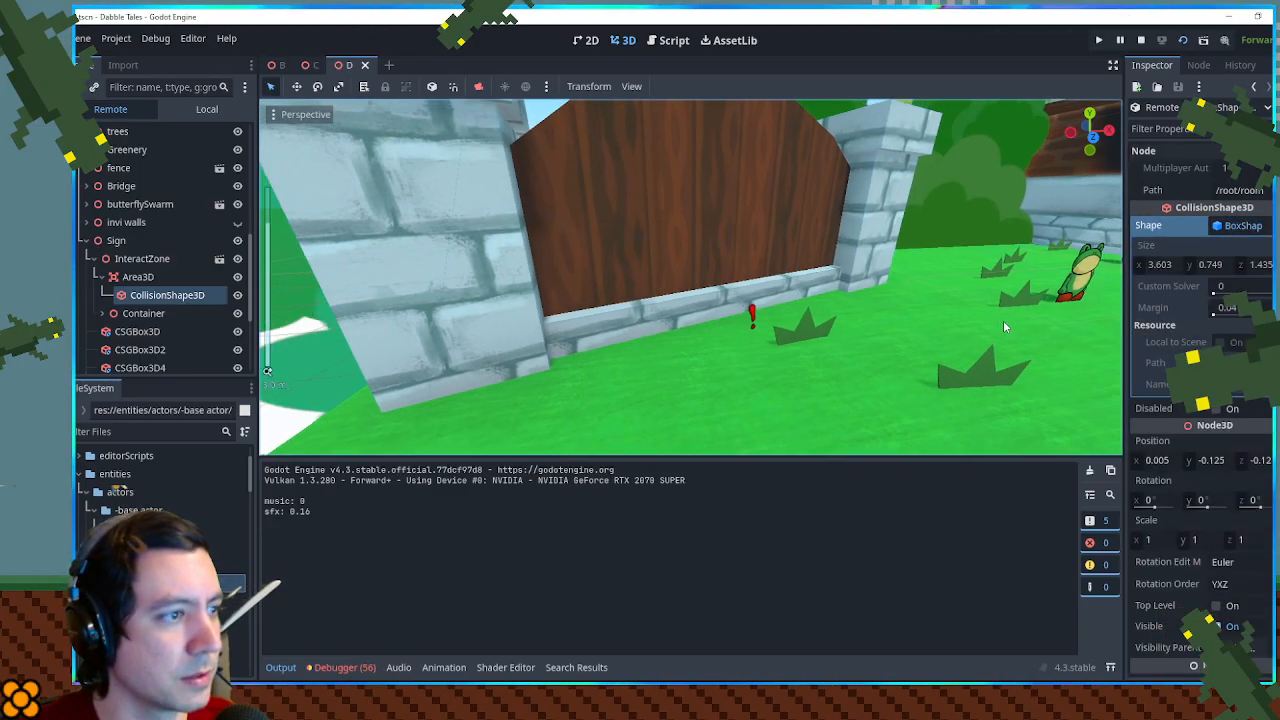
scroll(1051, 422, up, 5)
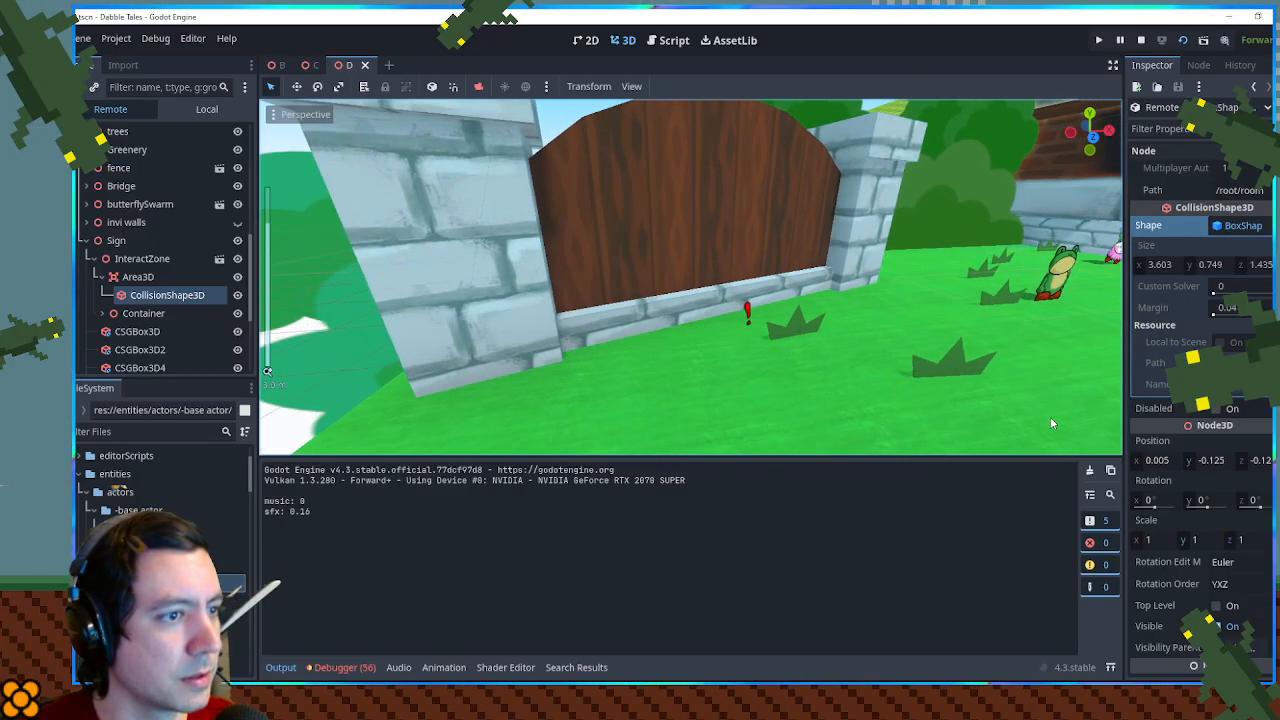
scroll(1051, 423, down, 3)
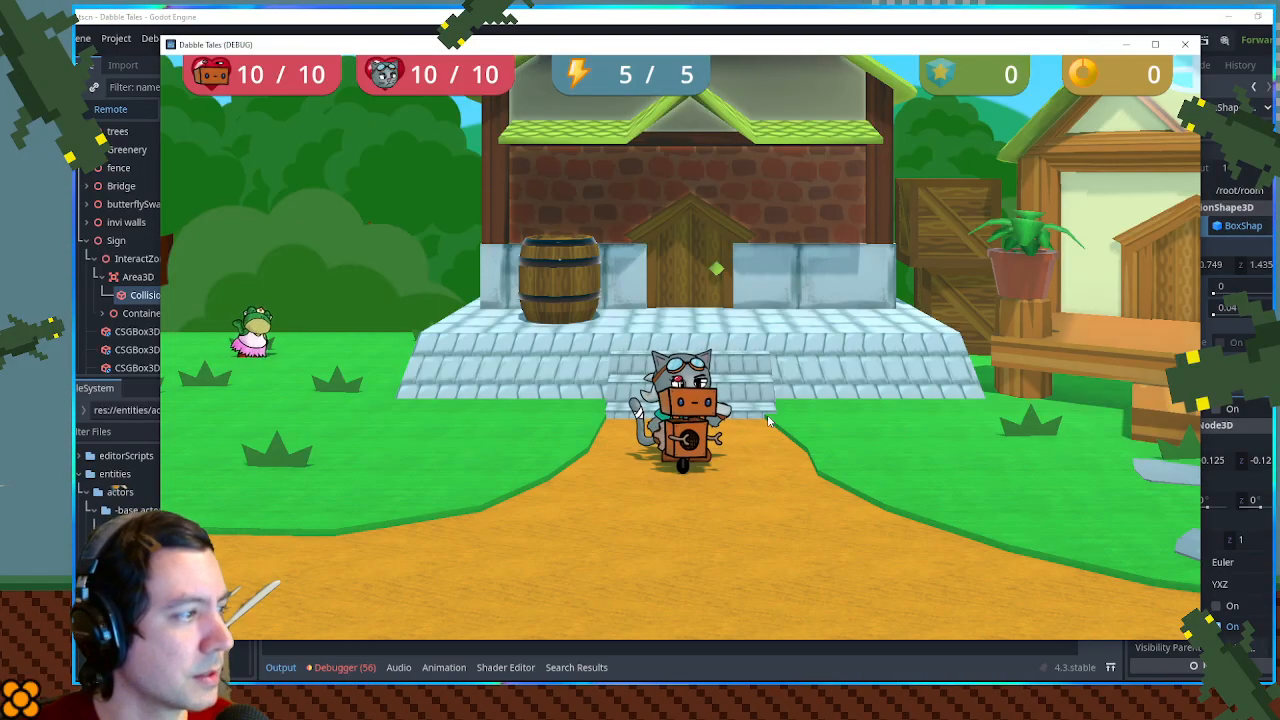
- Walk the player over to the wooden gate and move back and forth to check when the sign's prompt appears
key(a)
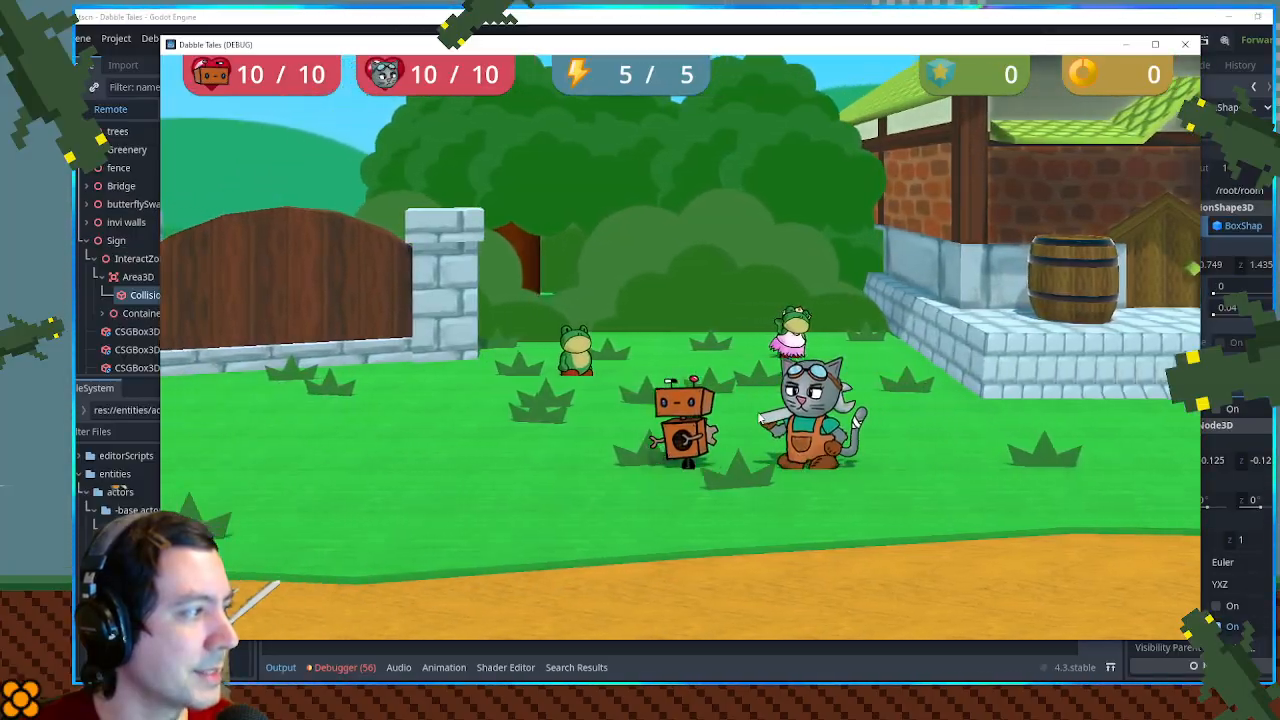
key(w)
key(a)
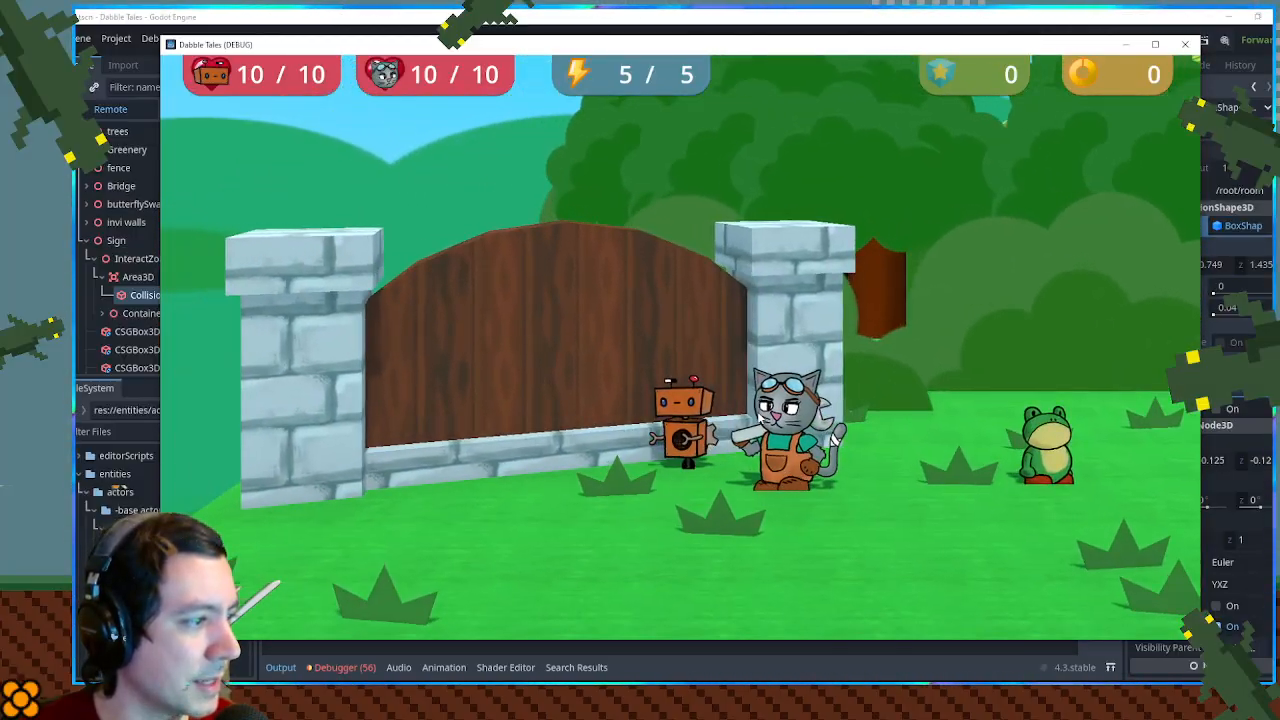
key(d)
key(a)
key(d)
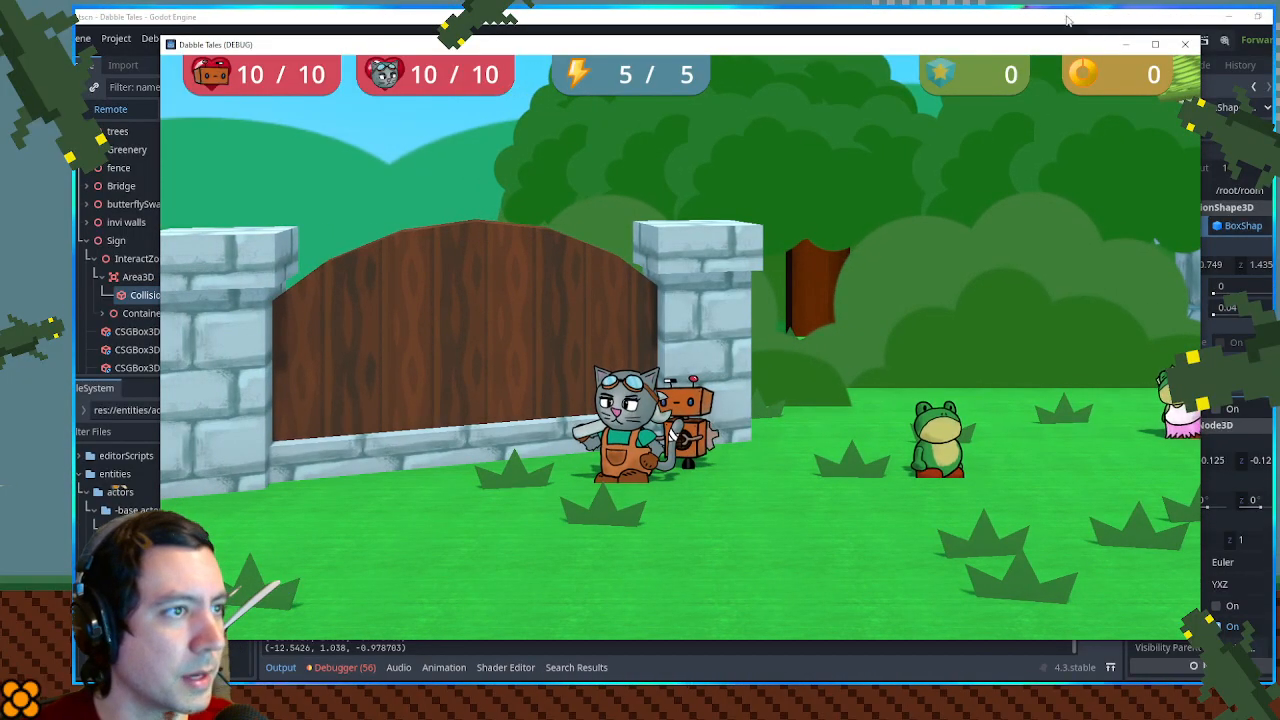
- Move the game window clear of the node properties and set the running CollisionShape3D's X position to 2.685
drag(1013, 41, 922, 43)
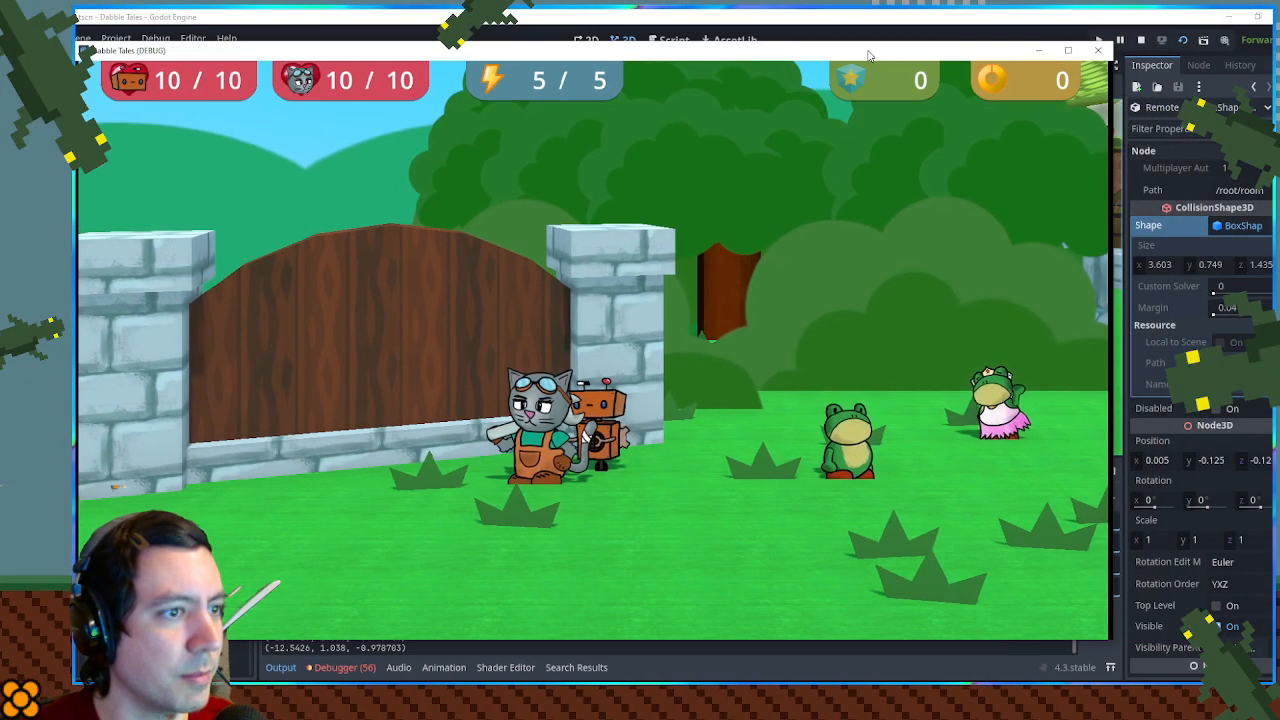
click(1165, 263)
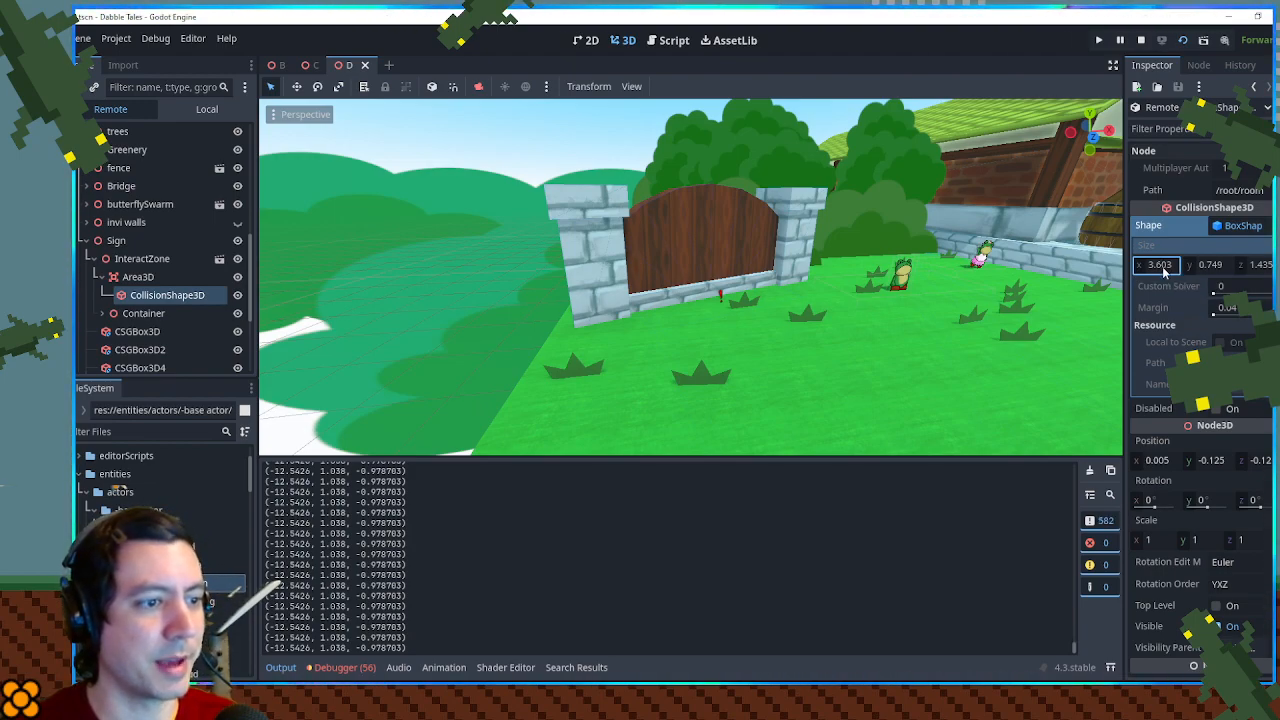
drag(1138, 468, 1175, 468)
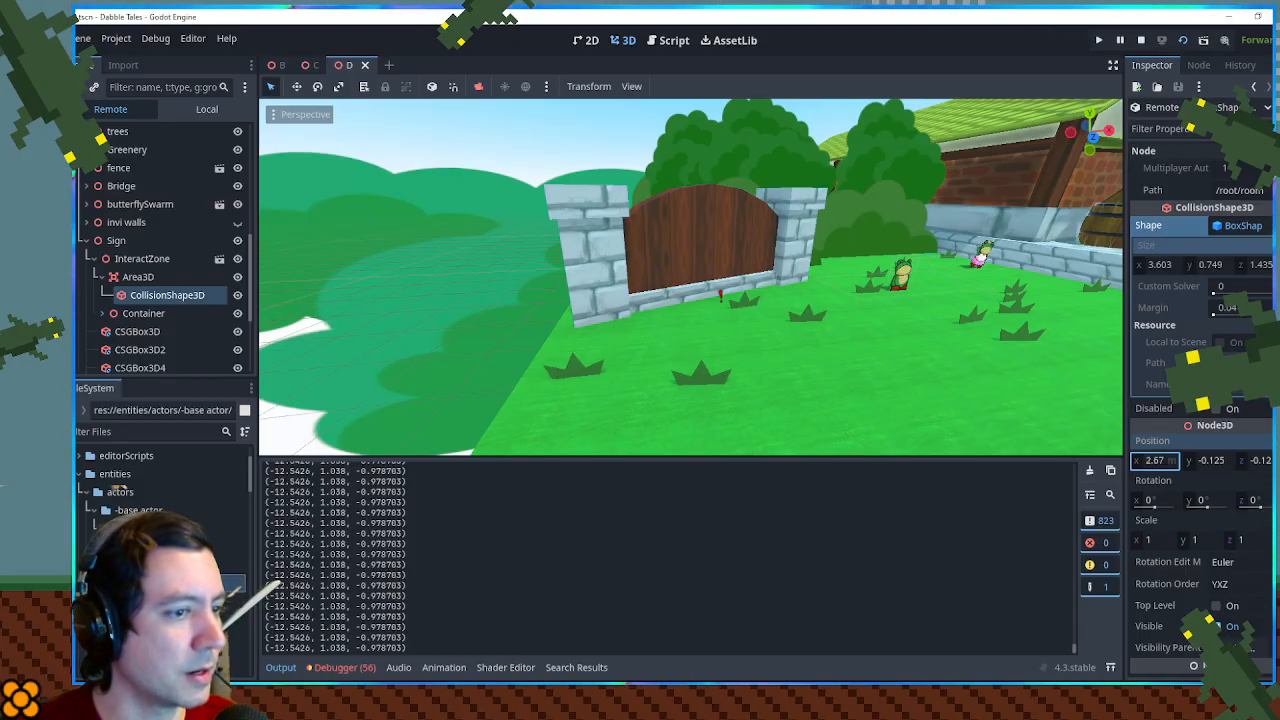
key(alt+Tab)
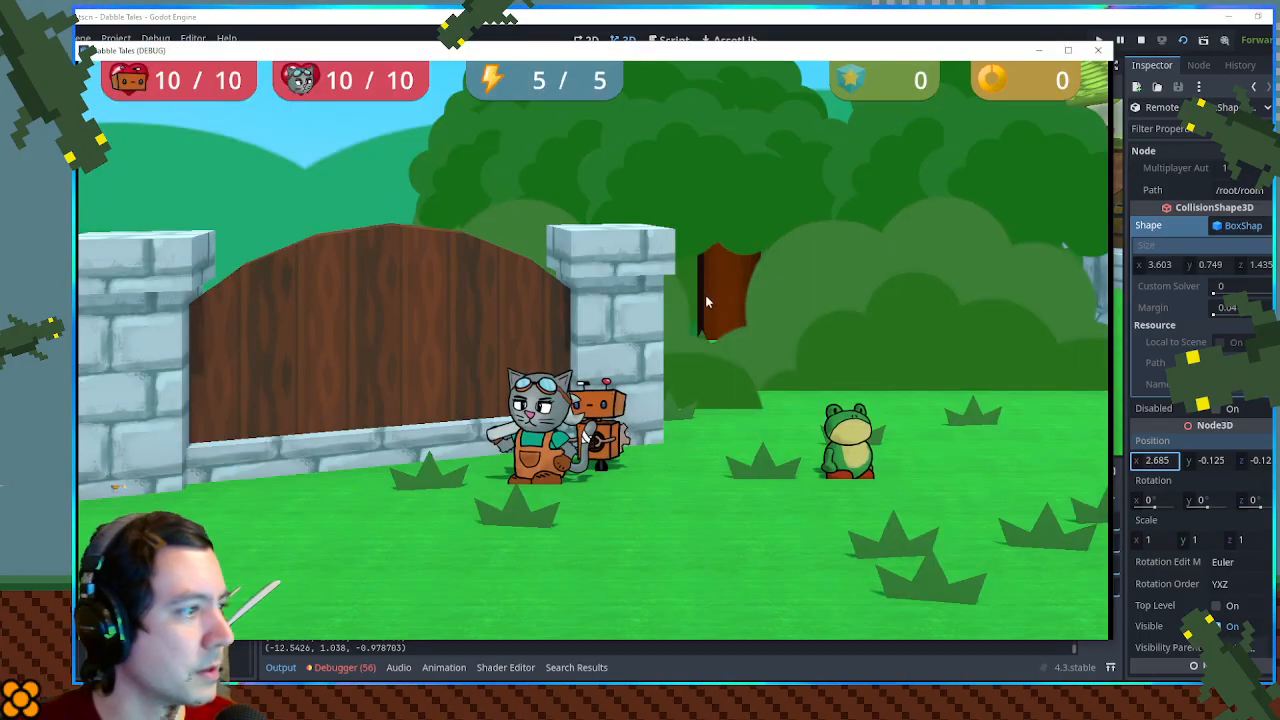
- Move the player back and forth between the gate and the frog to test the shifted collision shape
key(a)
key(d)
key(d)
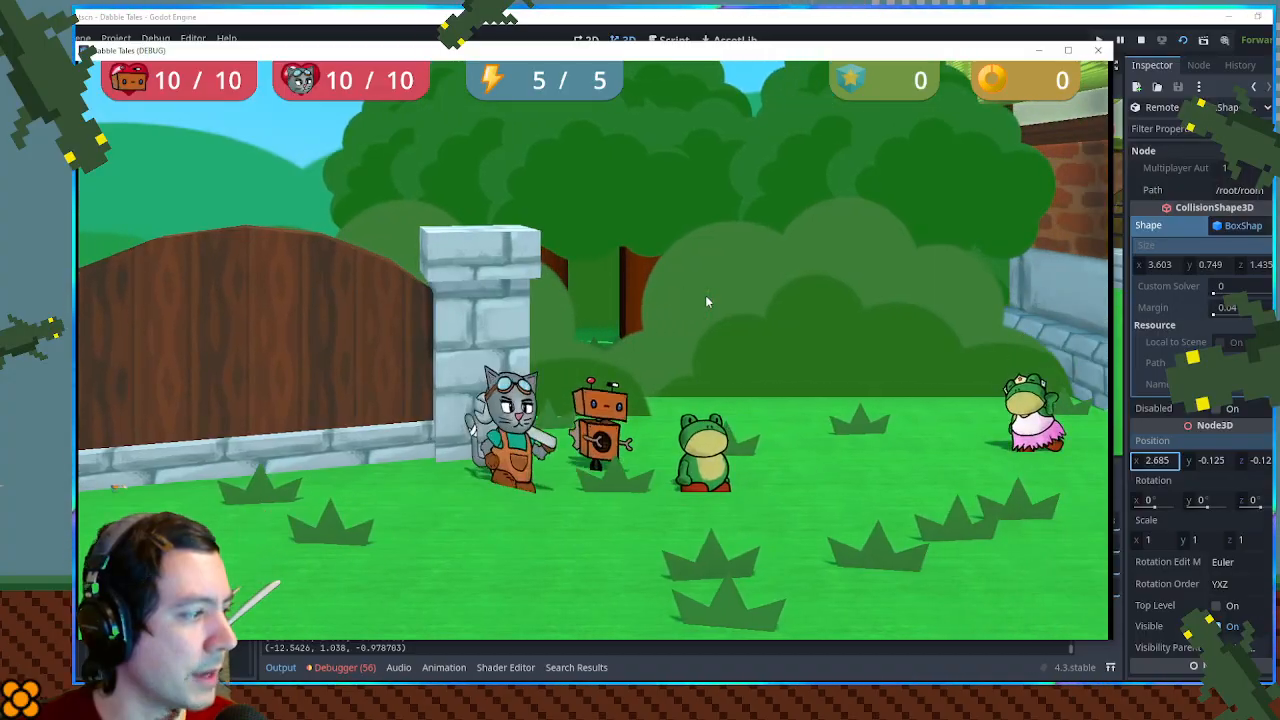
key(a)
key(a)
key(d)
key(a)
key(d)
key(a)
key(d)
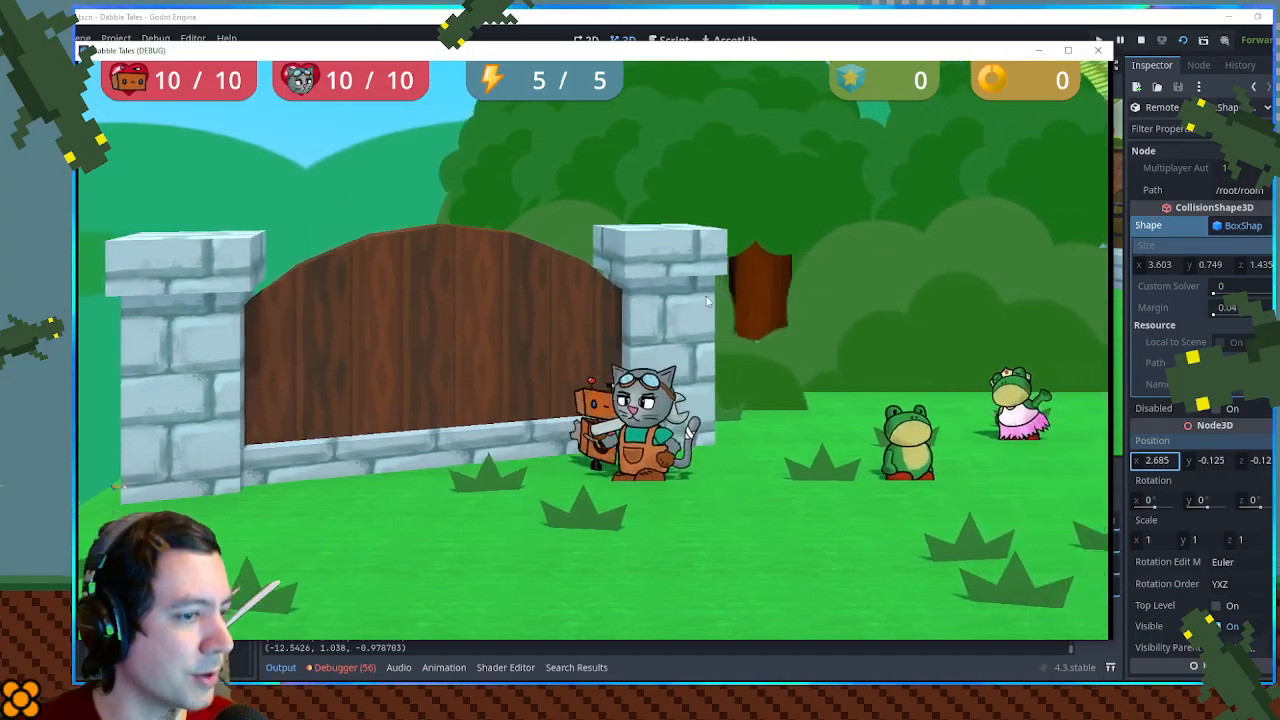
- Set the running CollisionShape3D's X scale to 5 and return to the game
click(1160, 540)
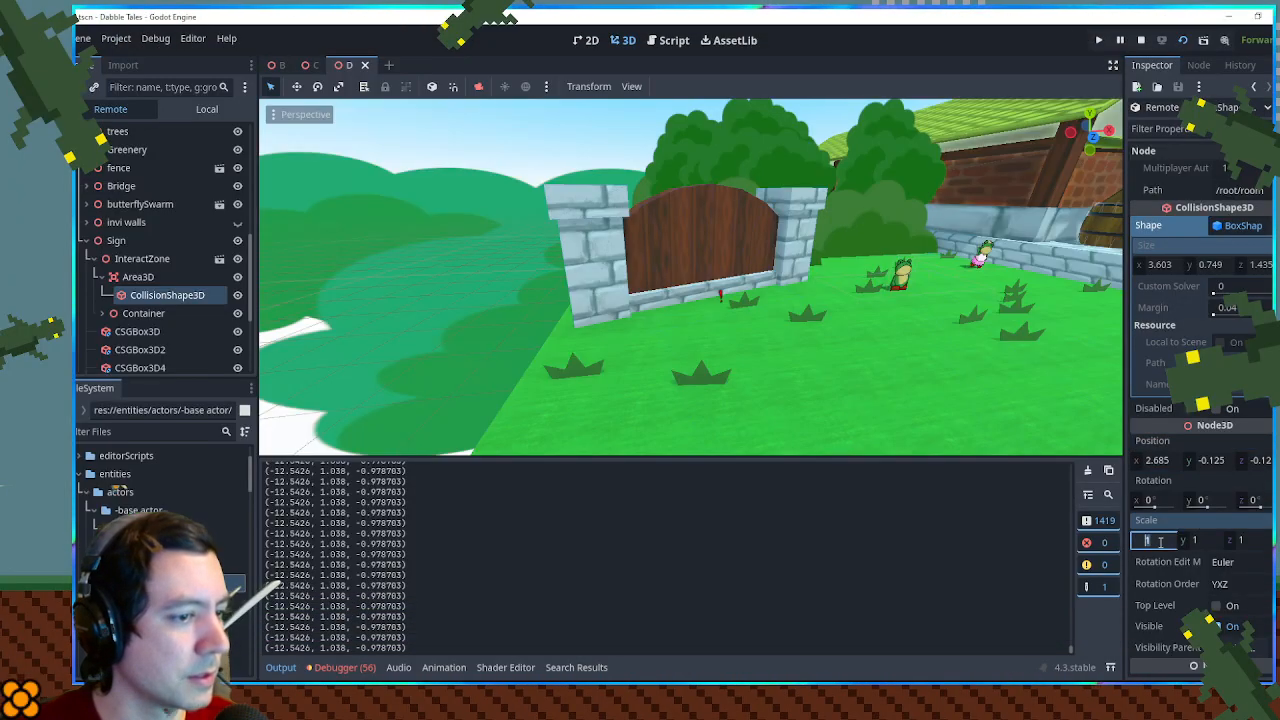
text(5)
key(Return)
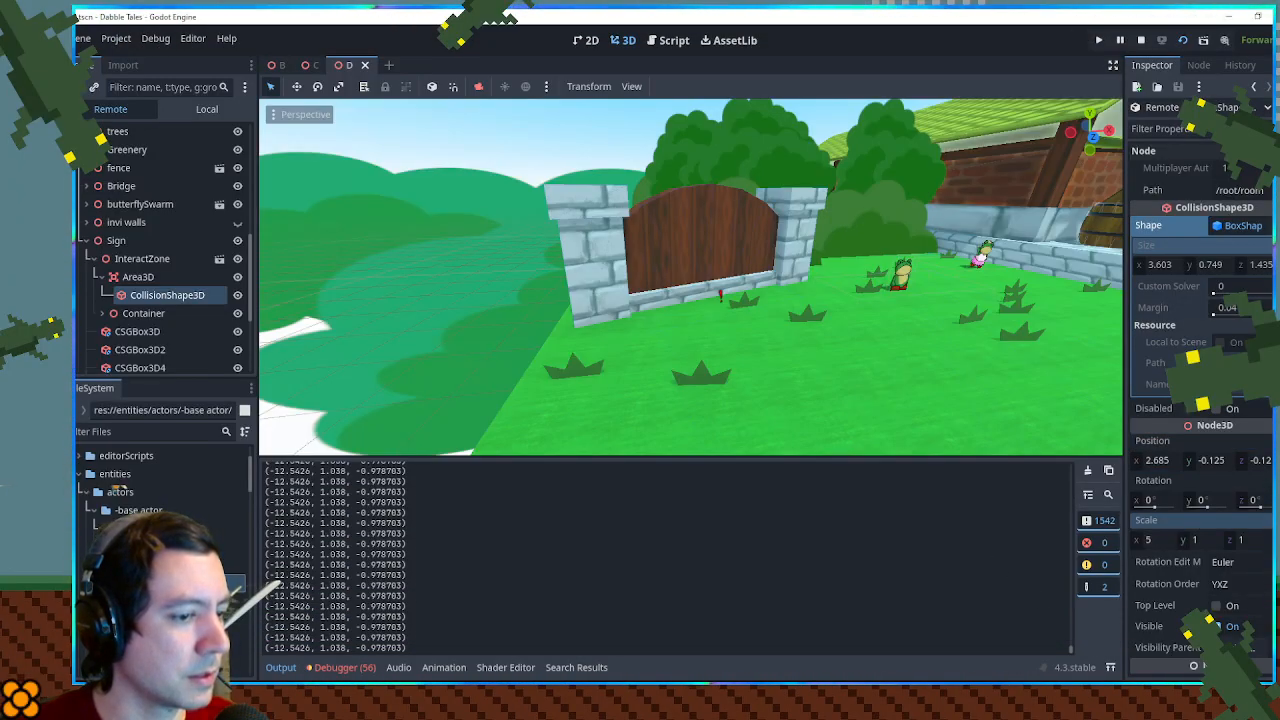
key(alt+Tab)
- Walk the player around the gate to test the prompt with the widened collision shape, and close the game
key(a)
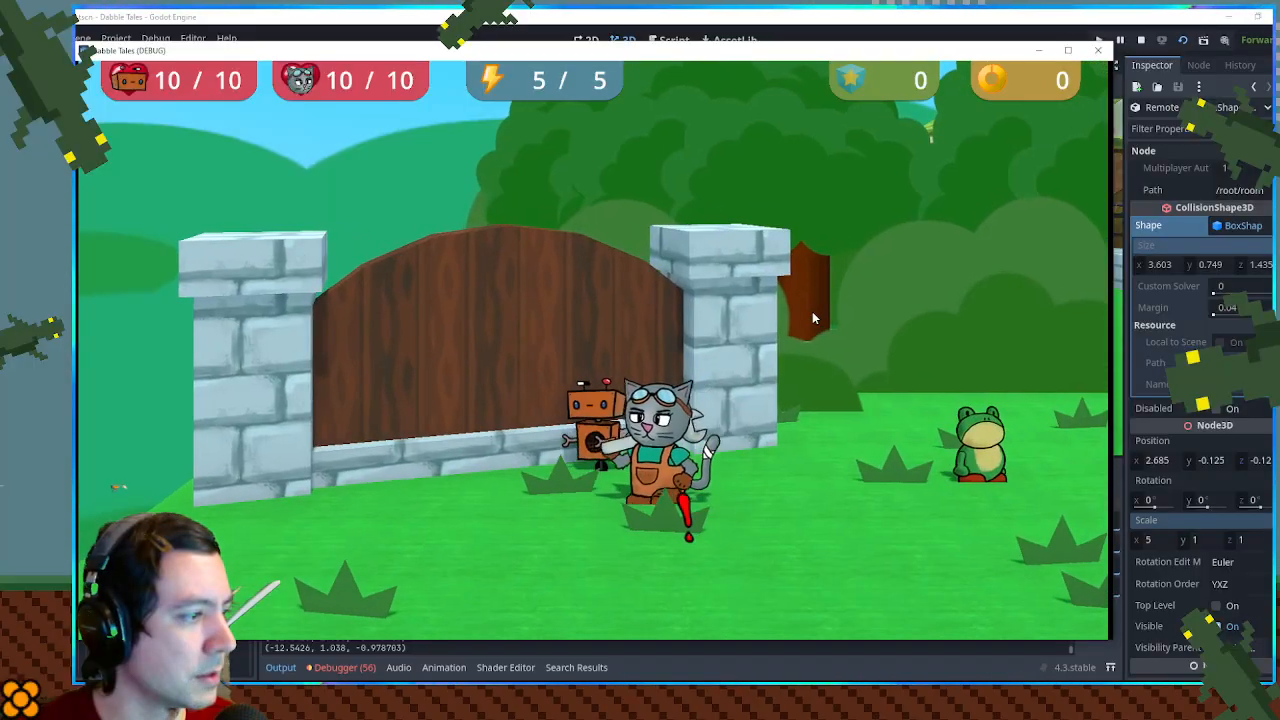
key(d)
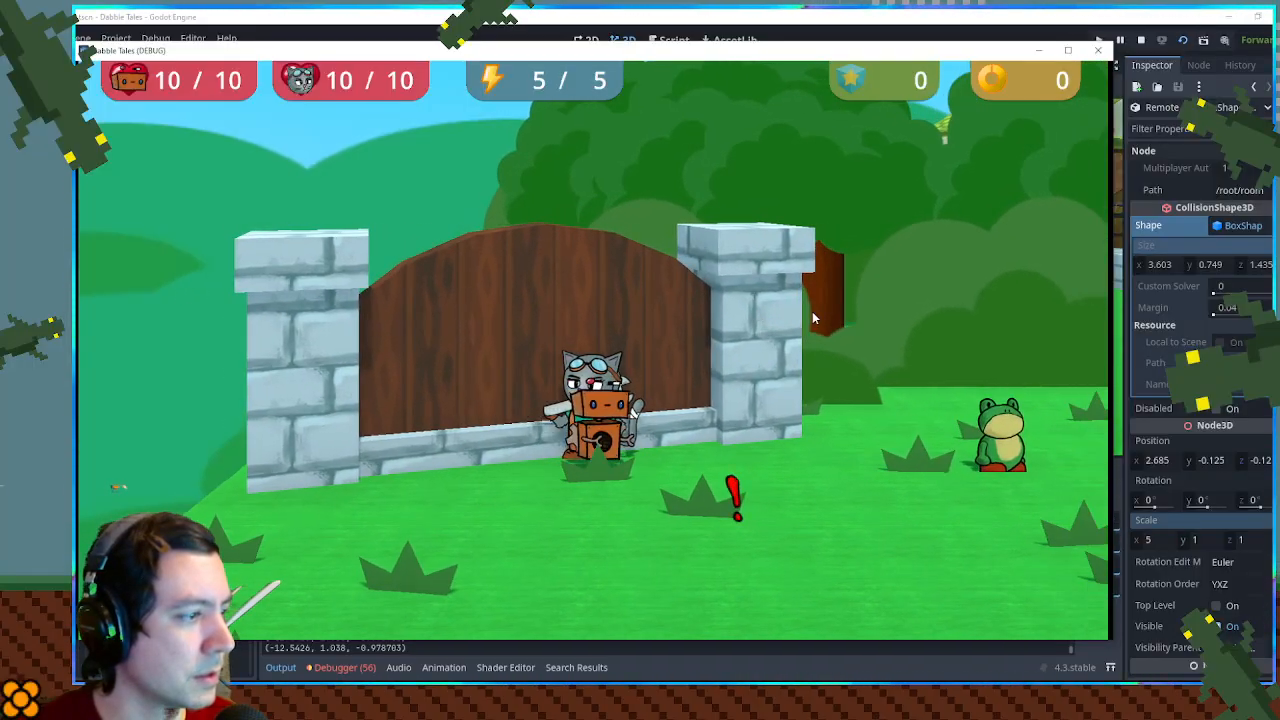
key(a)
key(d)
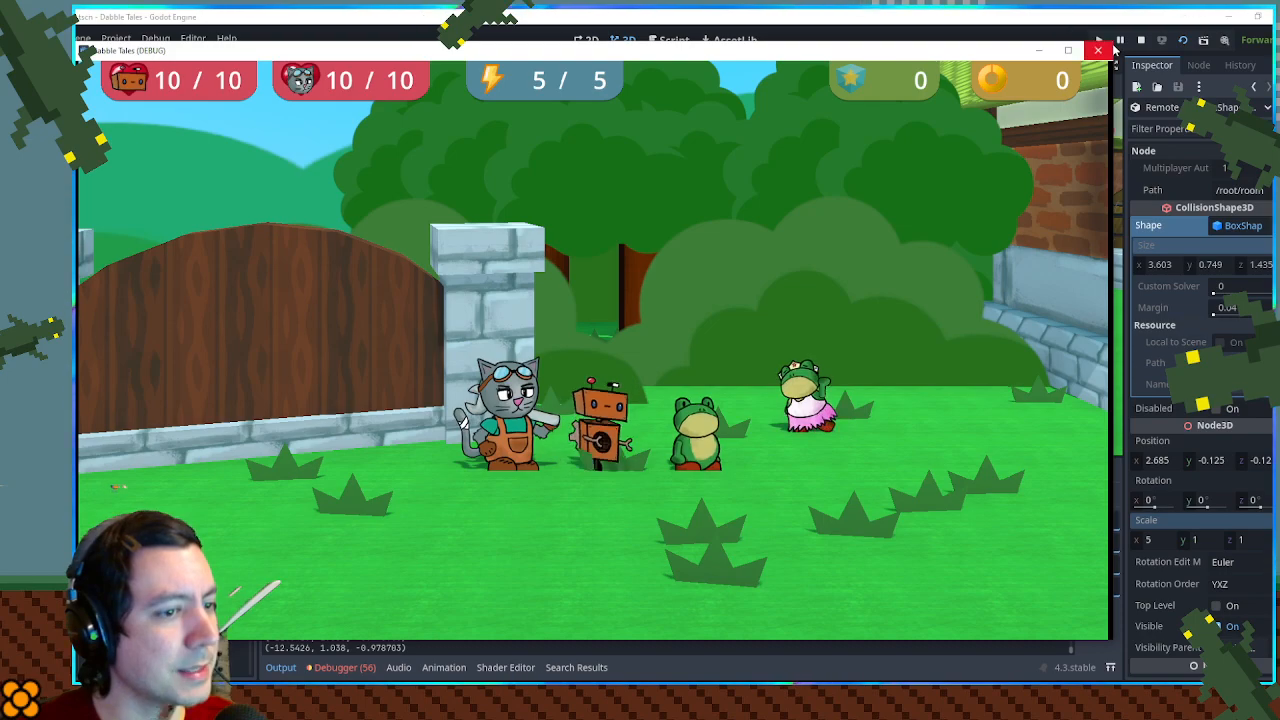
key(a)
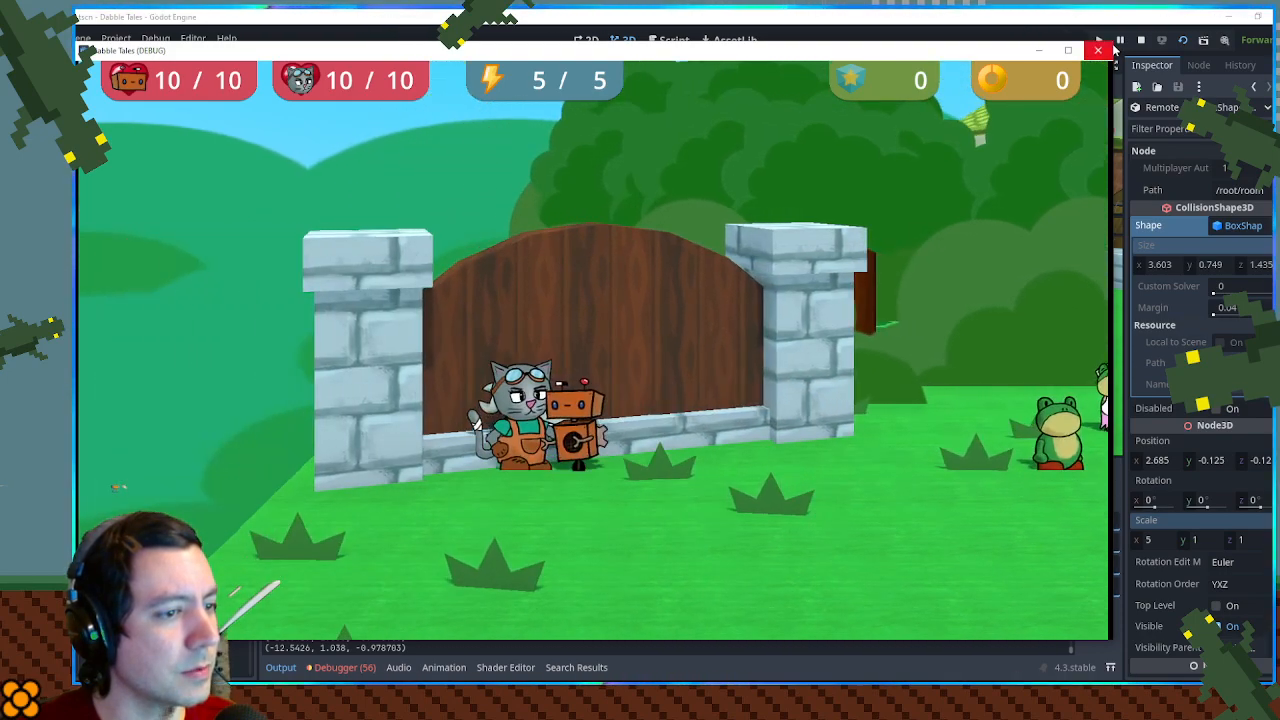
key(d)
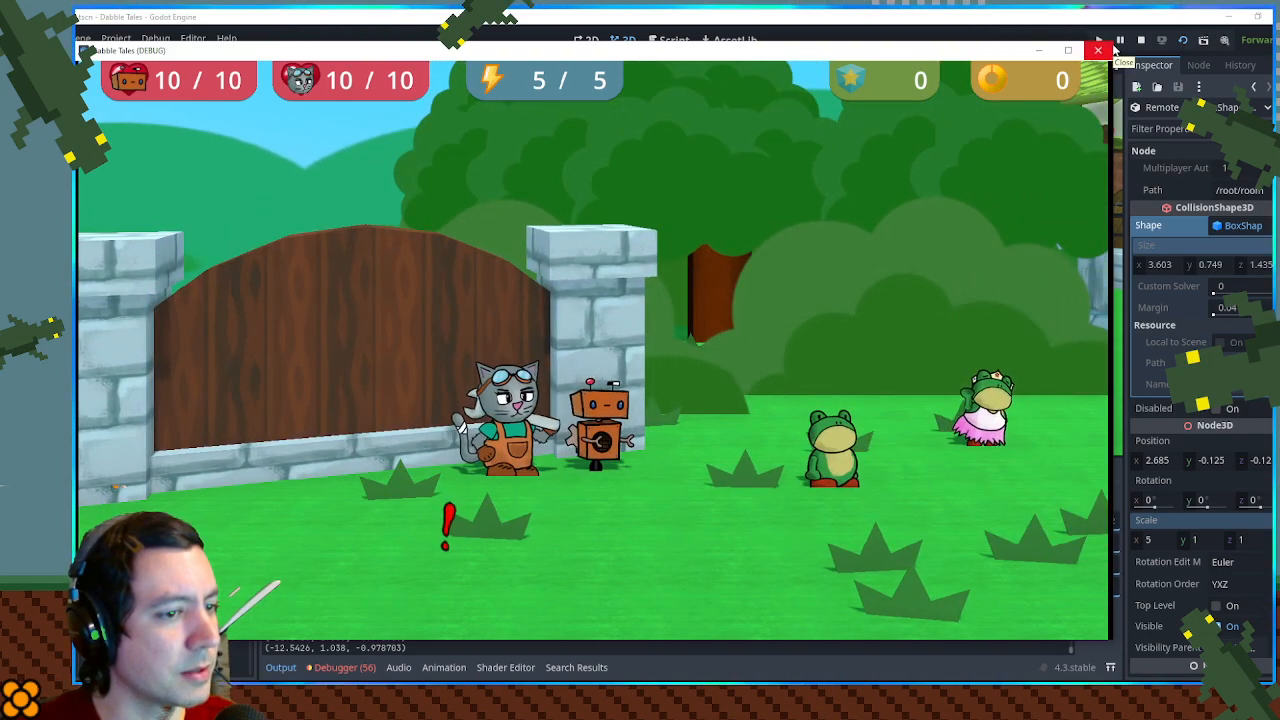
key(a)
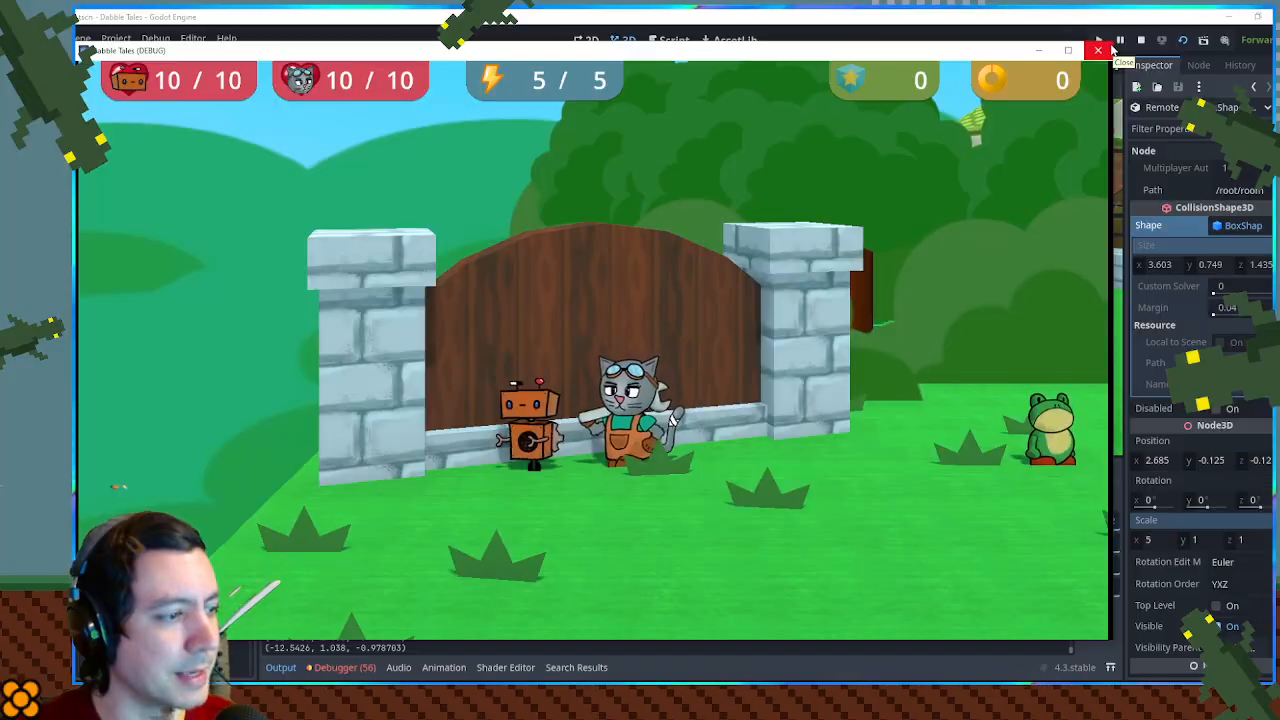
key(s)
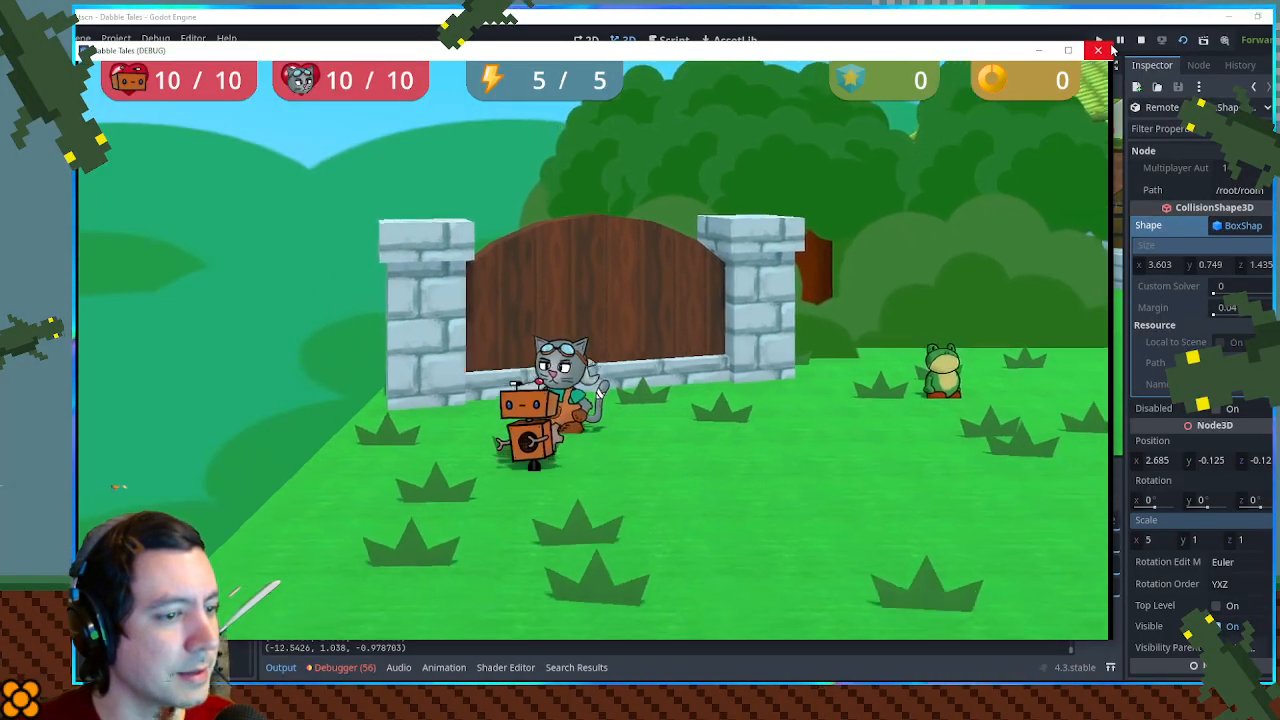
click(1108, 49)
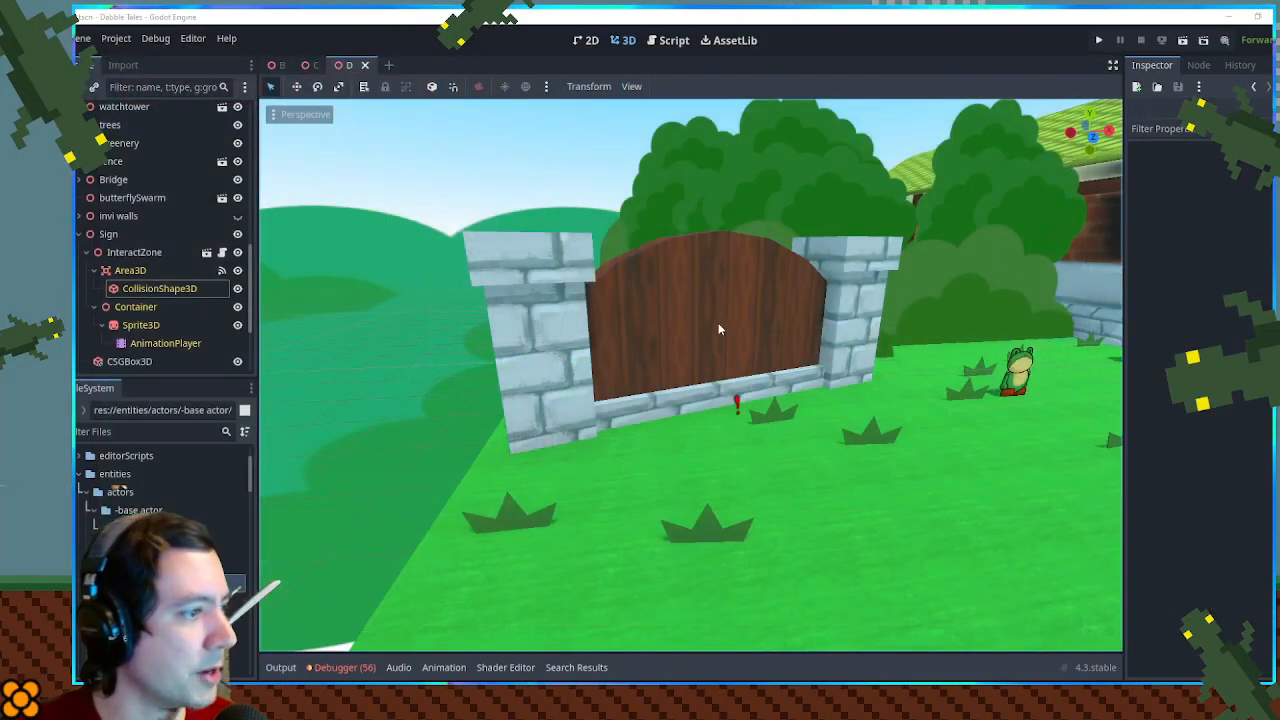
- Examine the InteractZone's CollisionShape3D from above the gate and review its box size and shape options
click(117, 290)
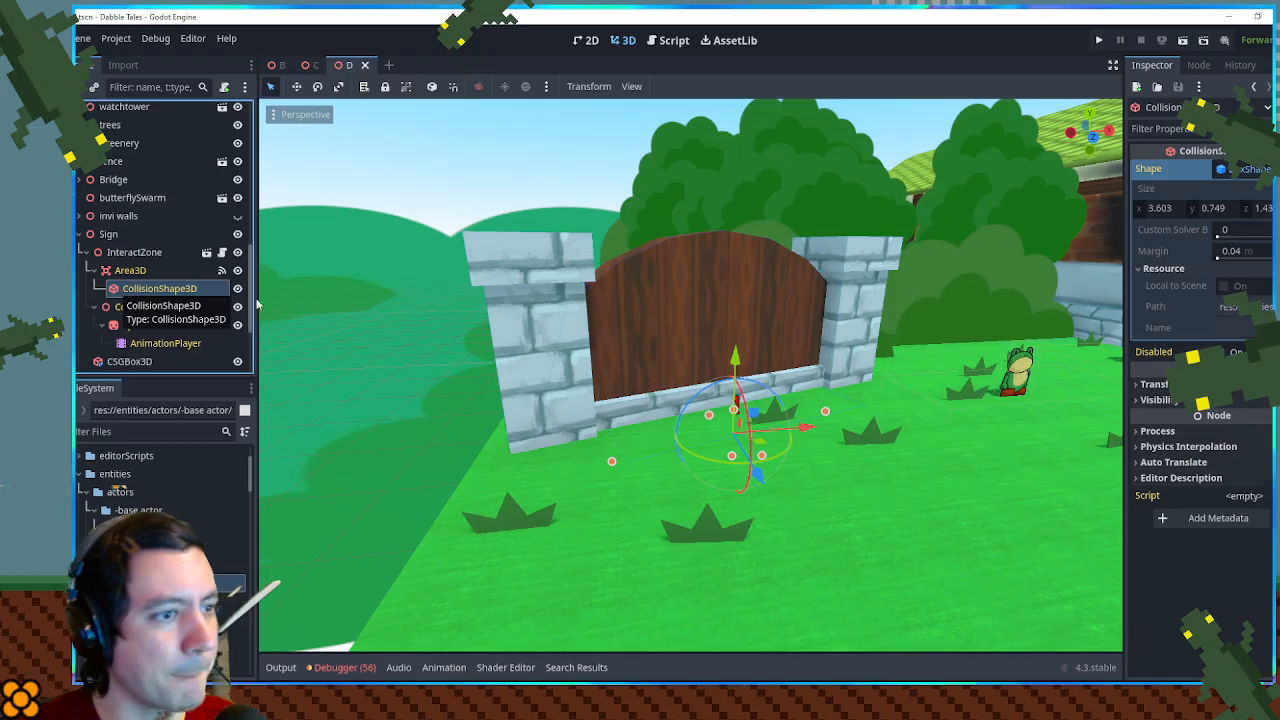
drag(743, 333, 697, 307)
drag(730, 358, 731, 346)
drag(712, 350, 1070, 268)
click(1145, 209)
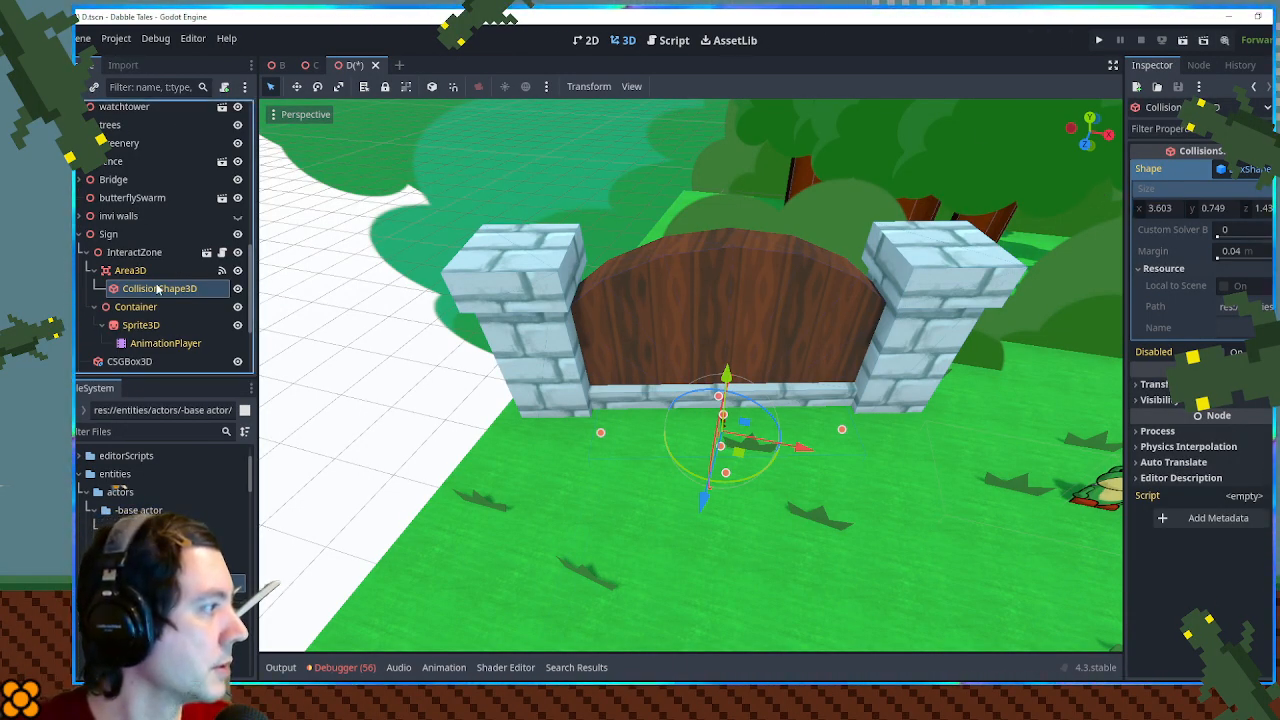
click(1158, 206)
click(1245, 168)
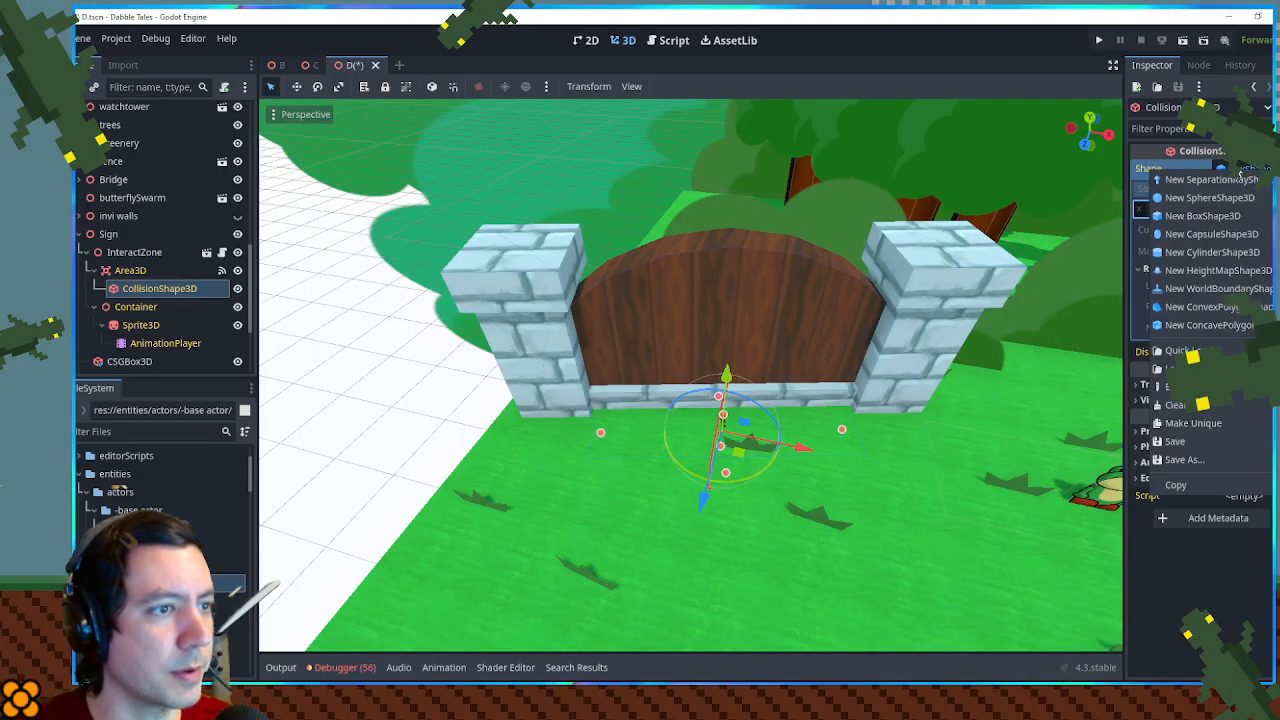
click(1245, 168)
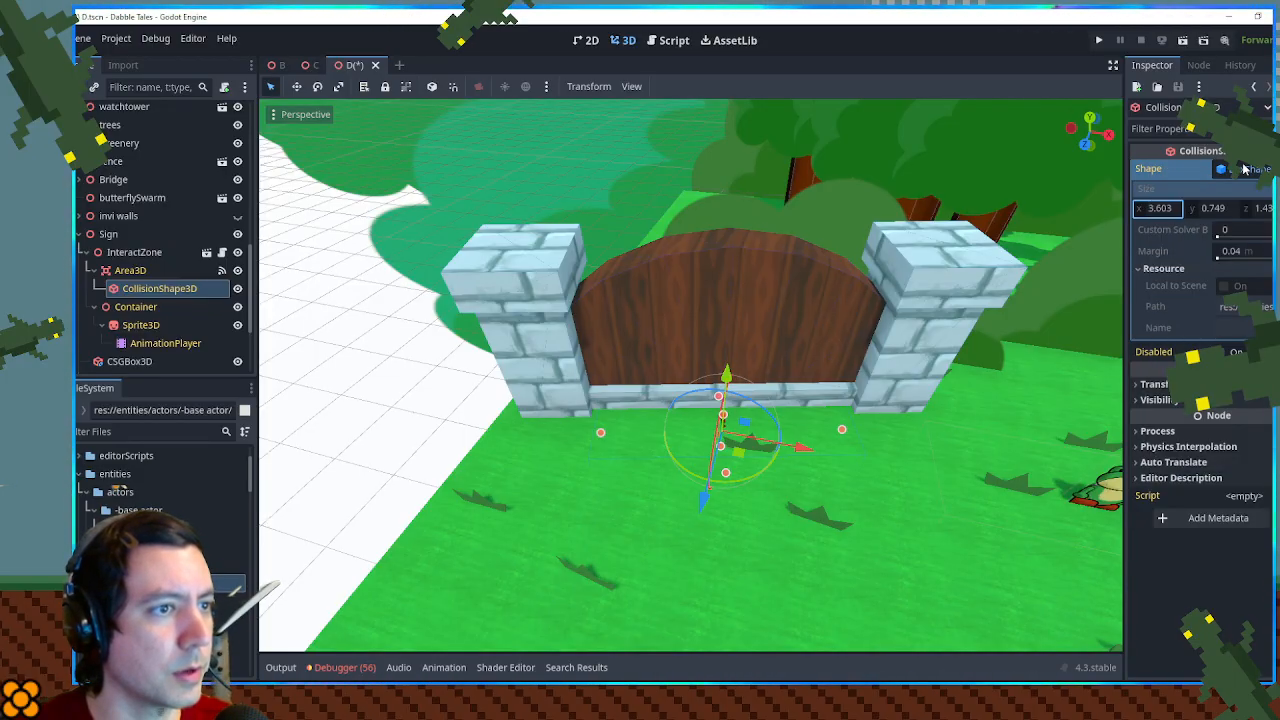
click(1245, 168)
click(1253, 595)
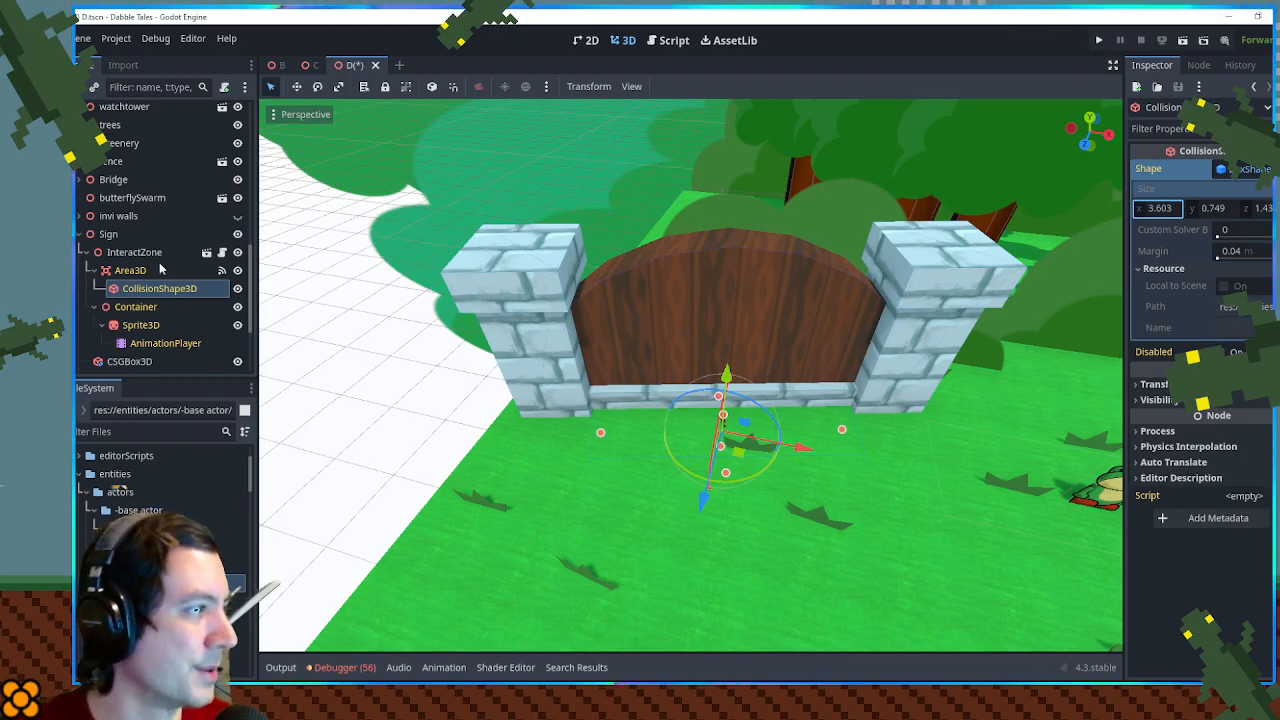
- Open the interact_zone scene and examine the extents of its CollisionShape3D box in the 3D view
click(222, 254)
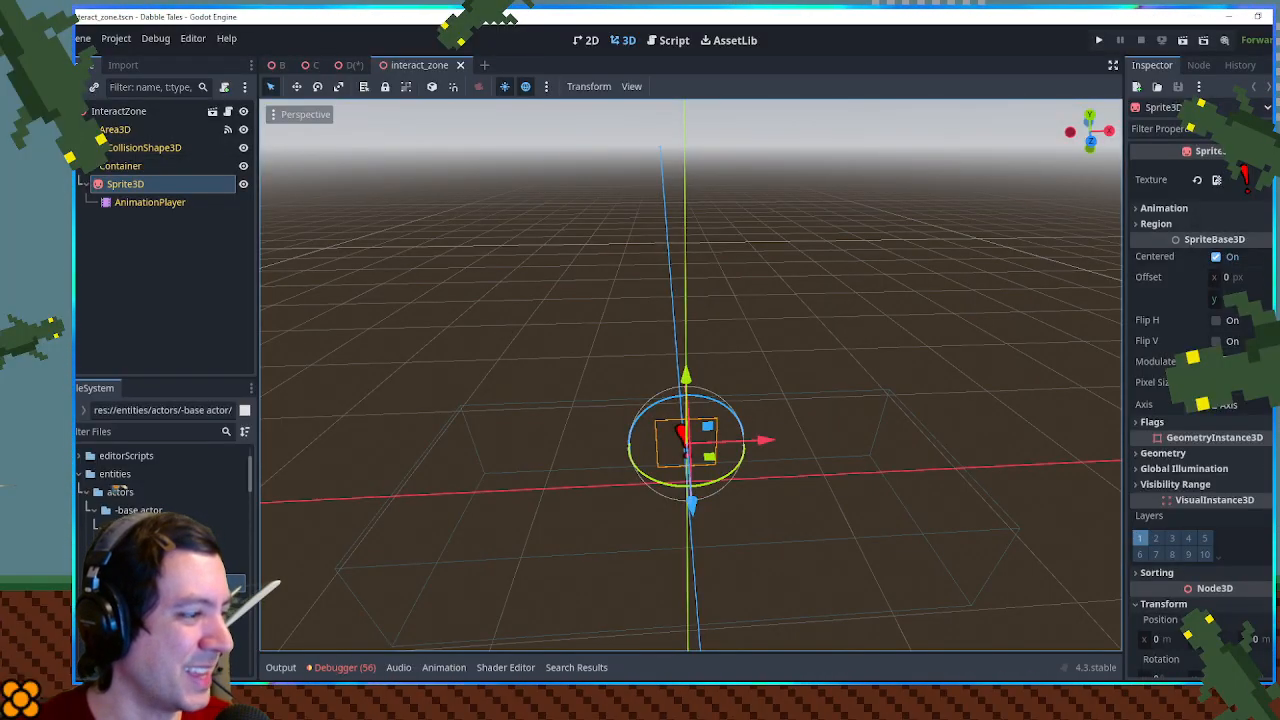
mouse_move(643, 694)
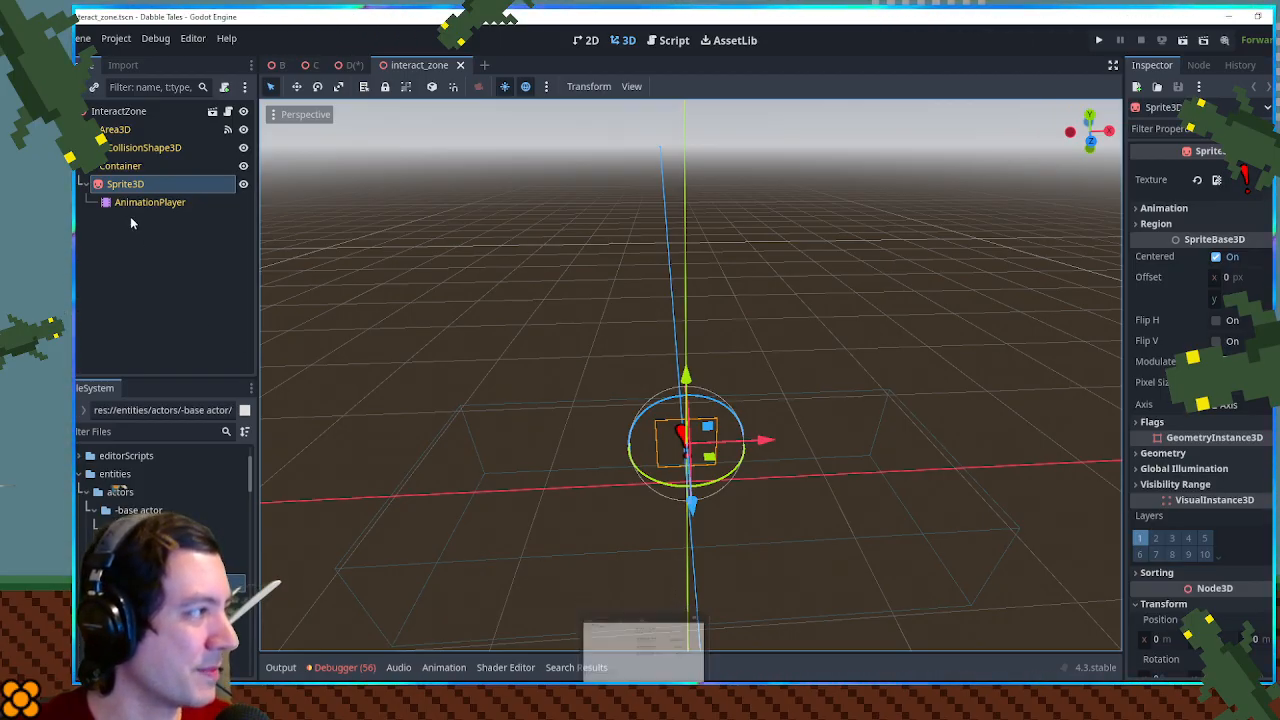
click(127, 147)
drag(916, 514, 820, 542)
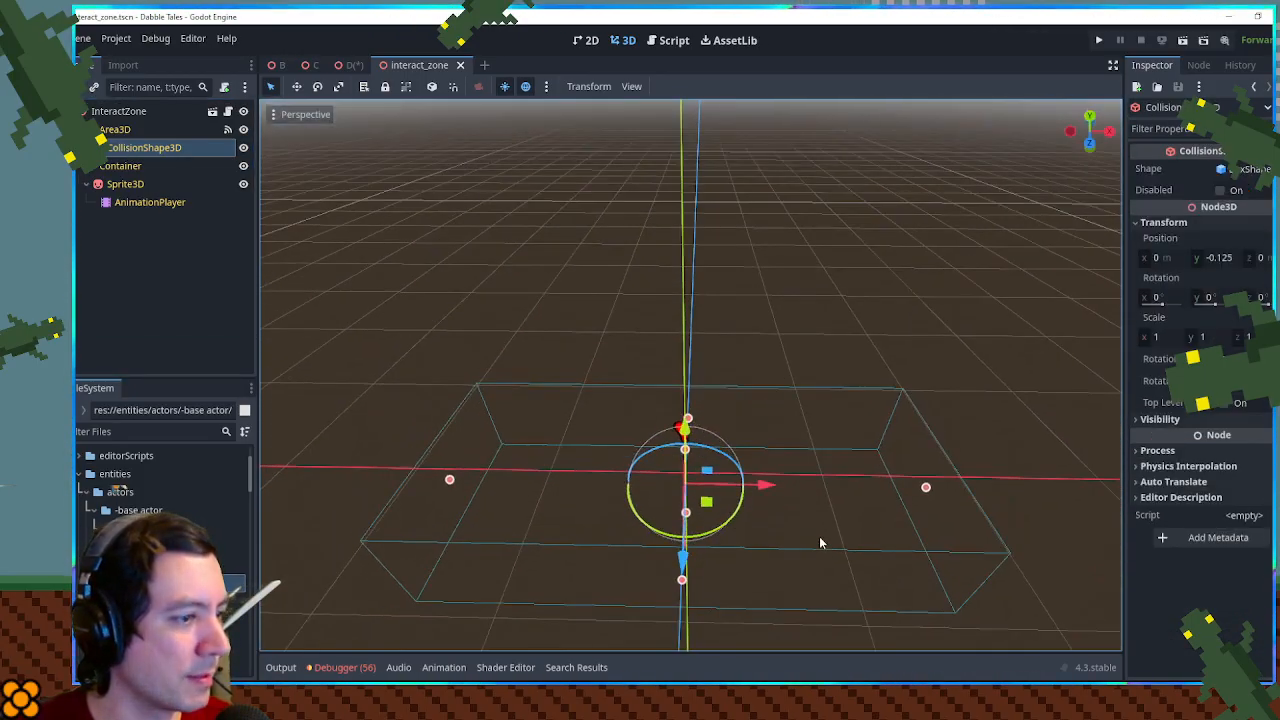
mouse_move(1060, 698)
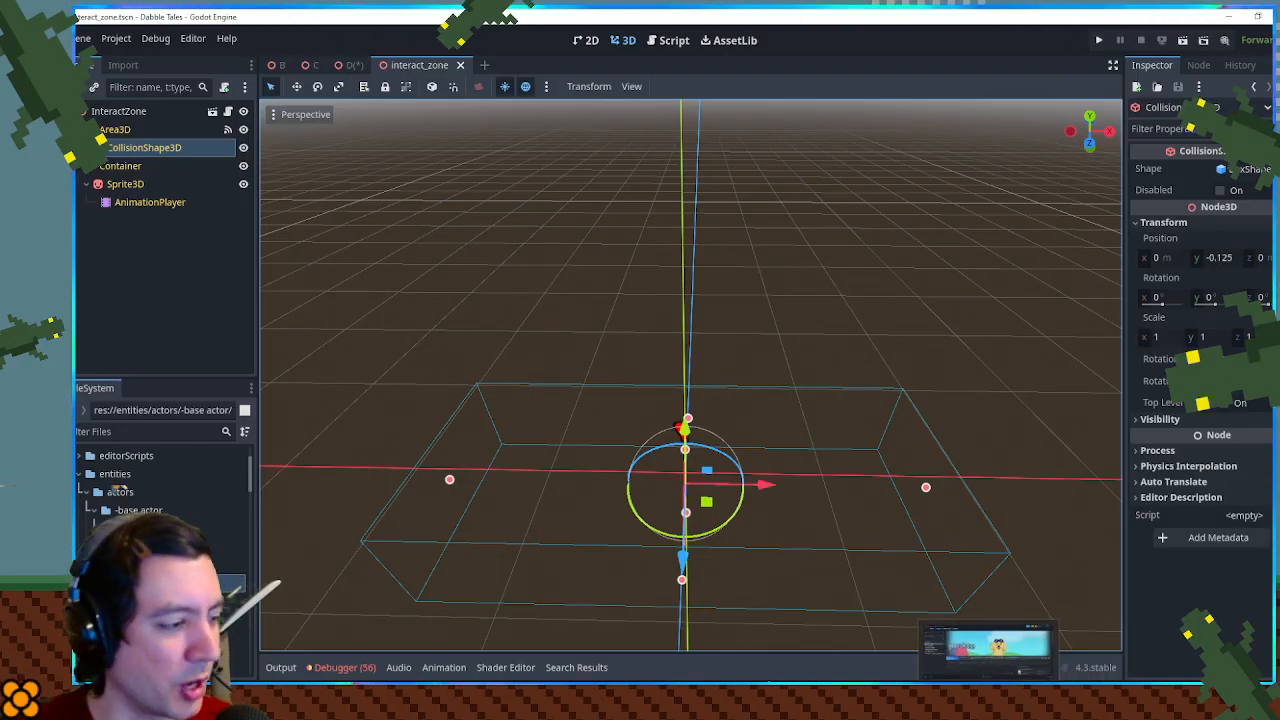
click(780, 698)
drag(801, 50, 1279, 66)
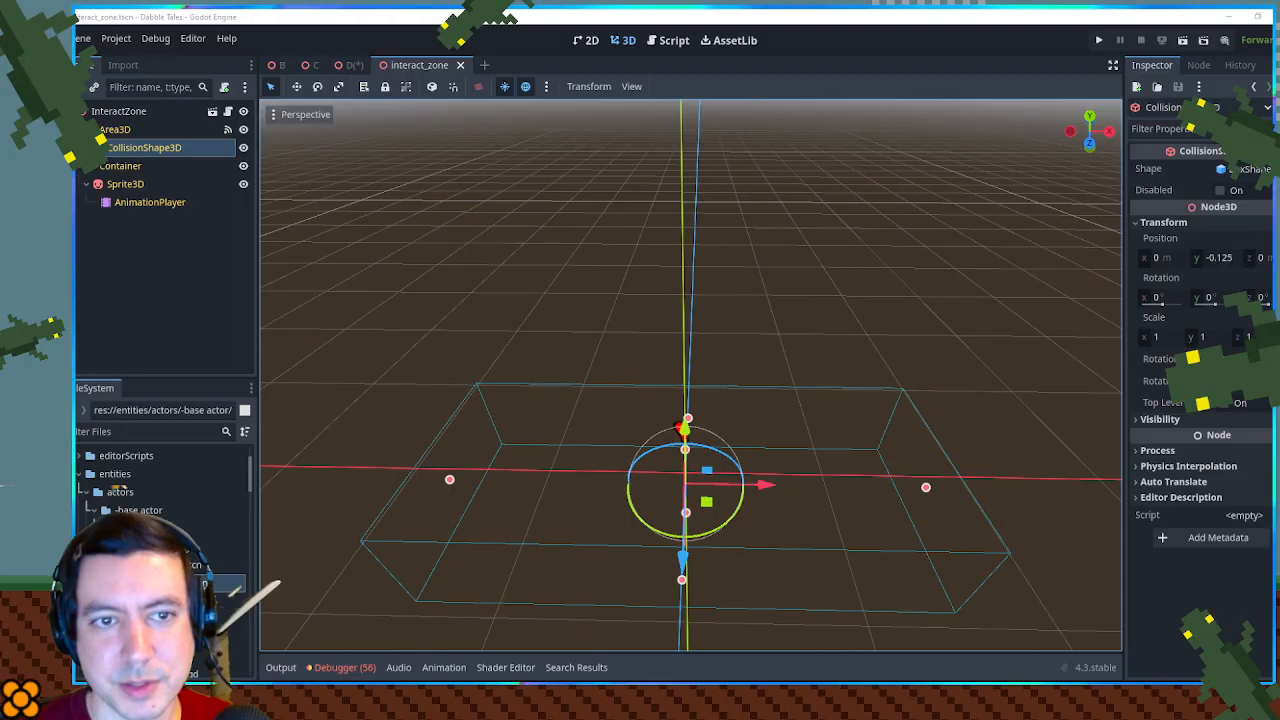
- Compare the collision boxes in the D, interact_zone and dialog_zone scenes in the 3D view
click(352, 65)
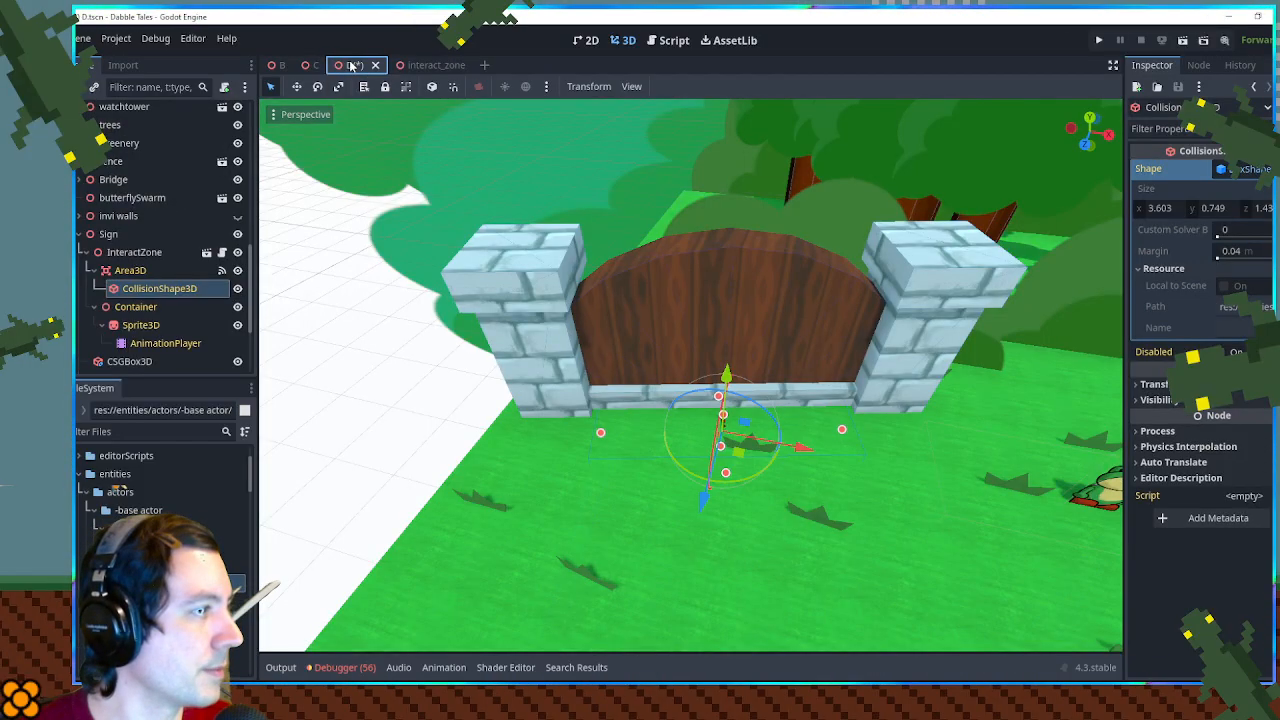
click(423, 65)
drag(700, 362, 427, 282)
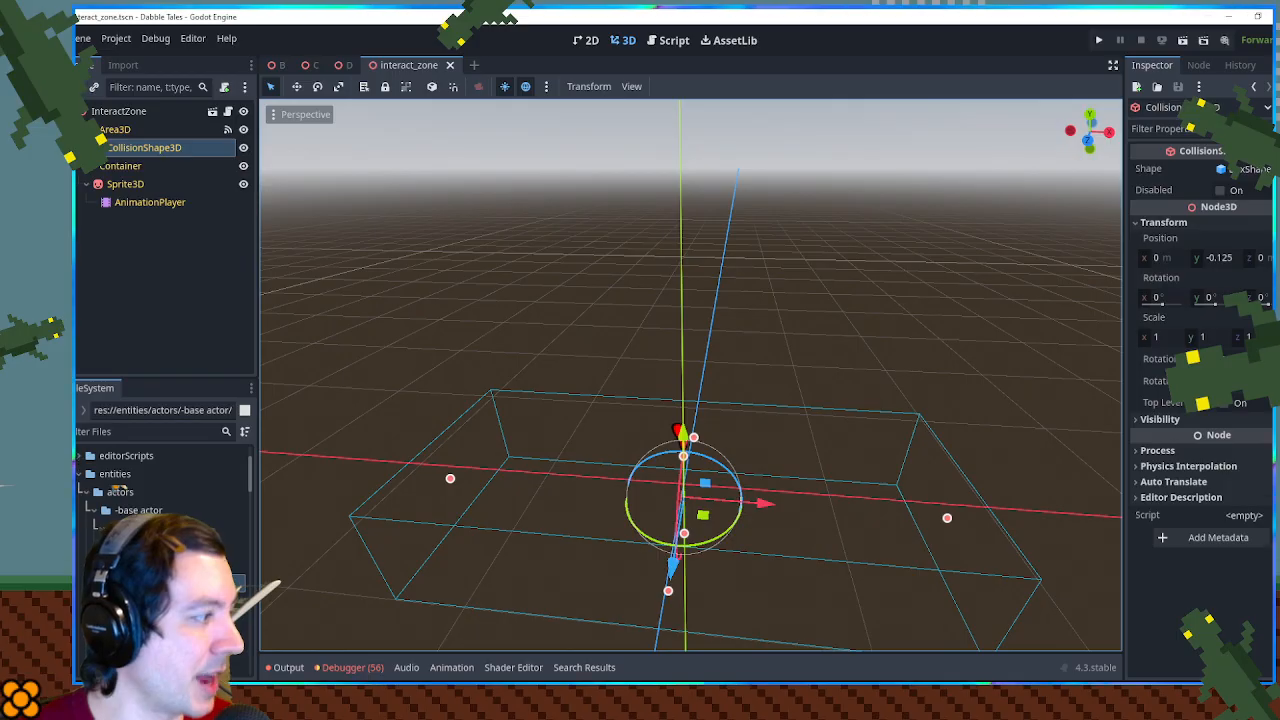
double_click(190, 565)
drag(506, 496, 345, 296)
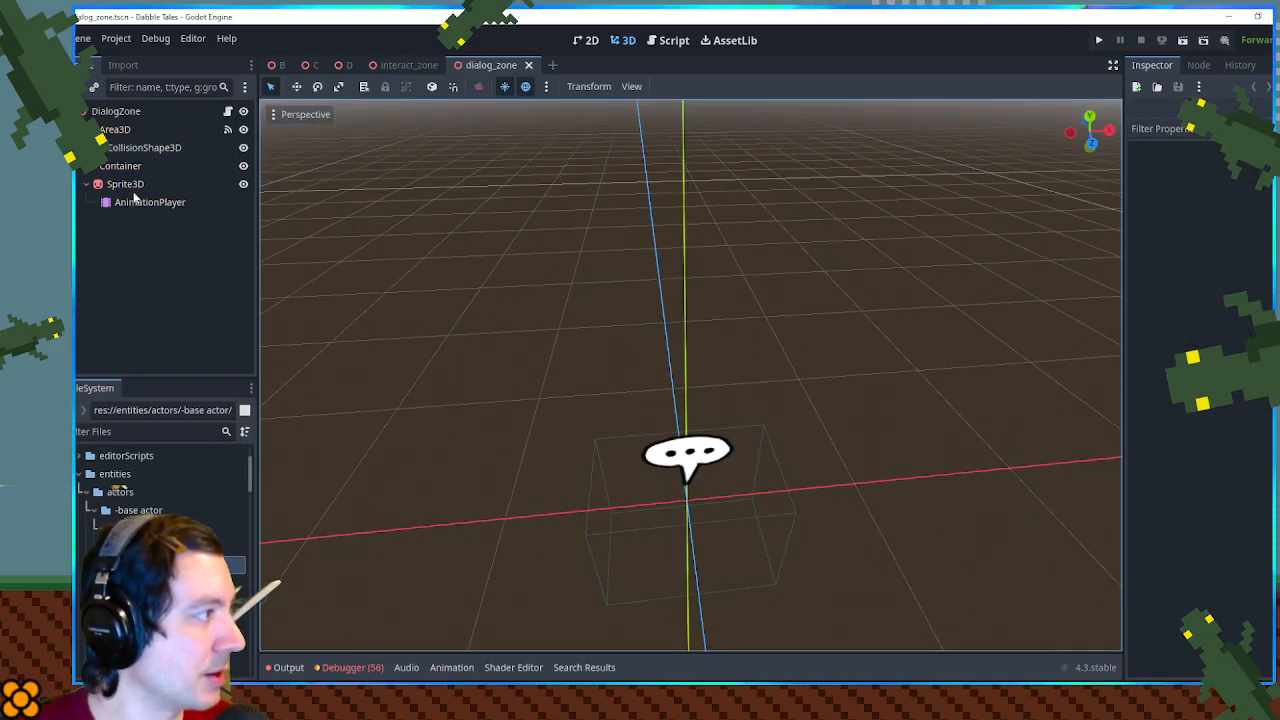
click(398, 64)
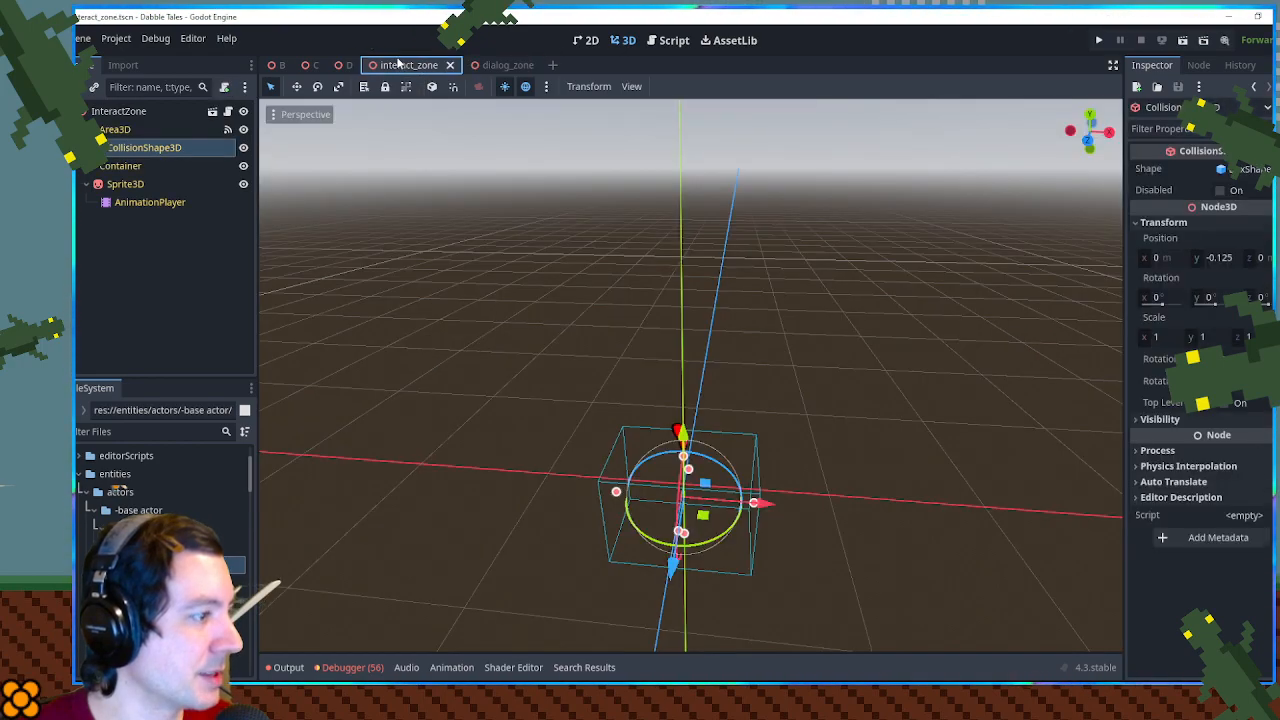
drag(500, 140, 485, 242)
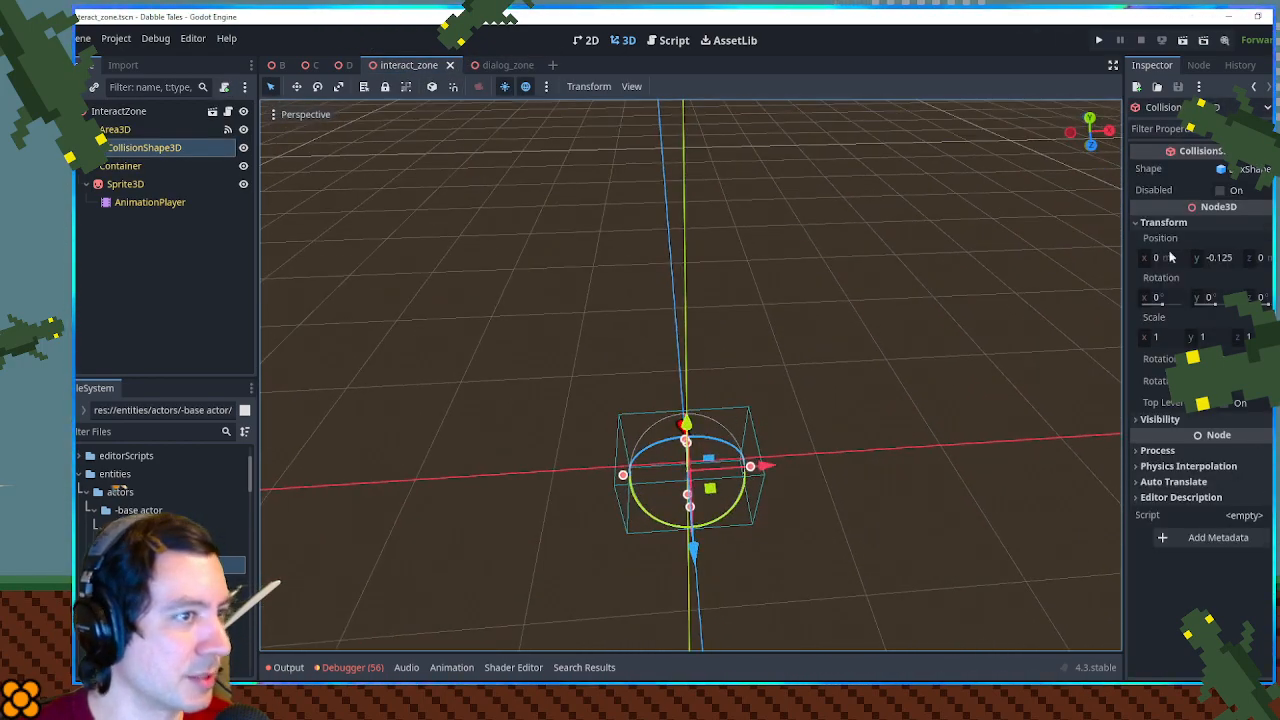
- Check the shape options of interact_zone's CollisionShape3D, and close the dialog_zone scene
click(1240, 169)
click(1240, 169)
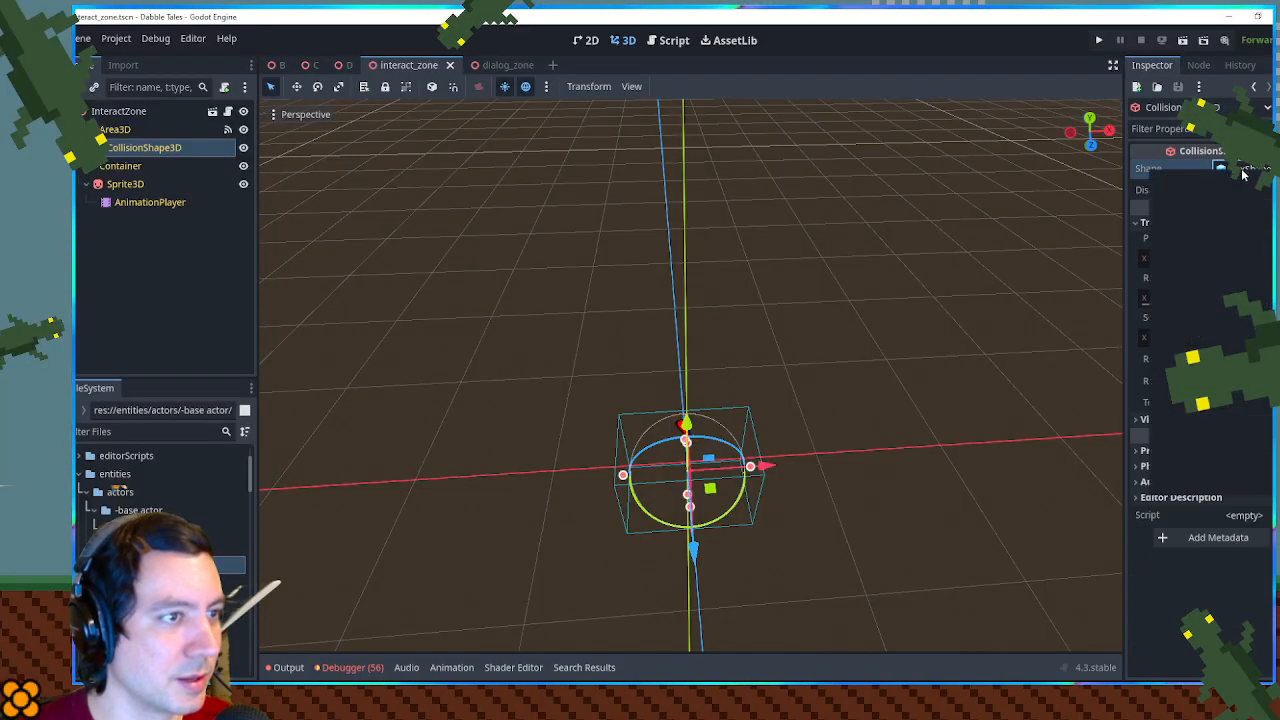
click(1267, 169)
click(493, 66)
click(505, 66)
middle_click(506, 66)
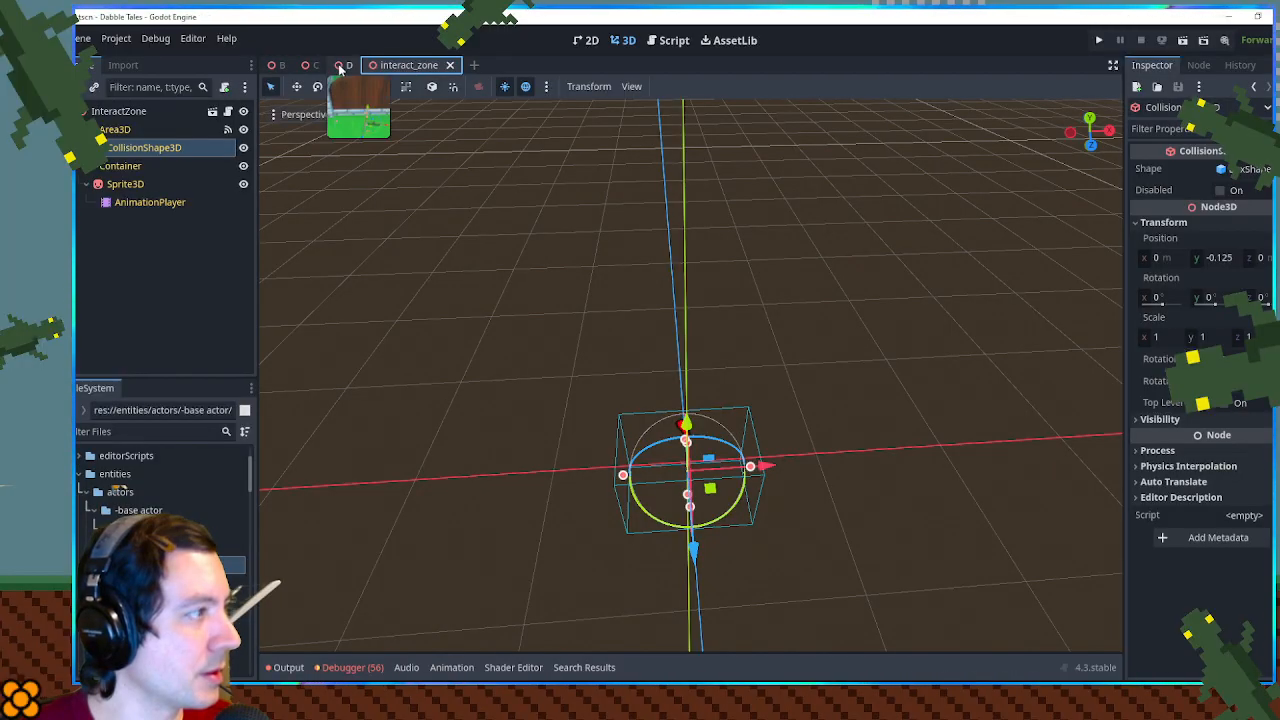
- In scene D, make the BoxShape3D of the sign's InteractZone collision shape unique
click(346, 65)
right_click(146, 286)
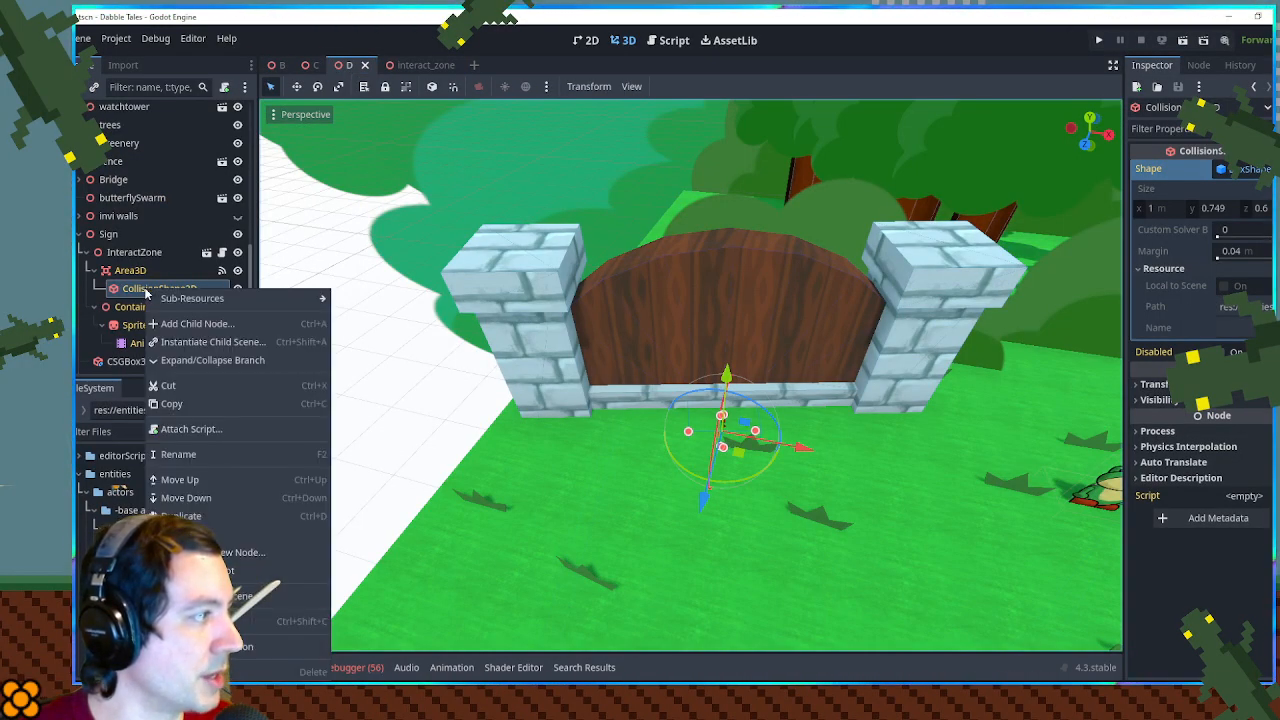
click(142, 292)
right_click(1246, 170)
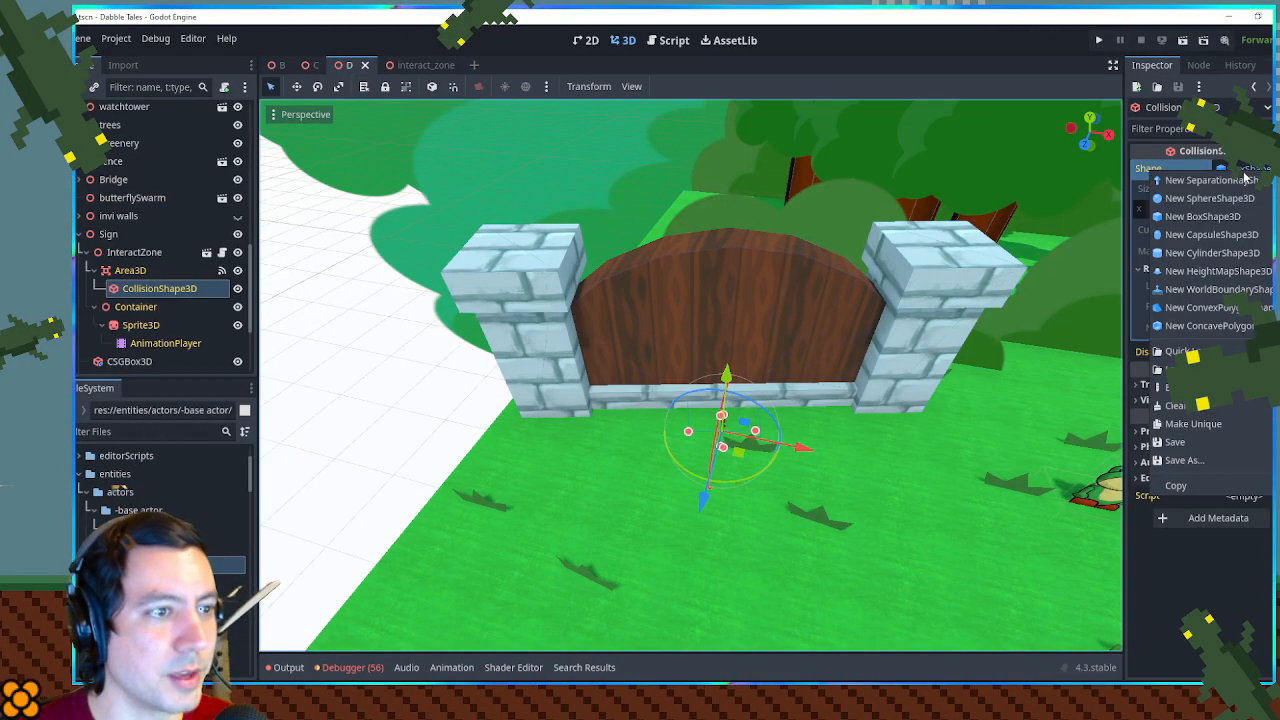
click(1230, 424)
- Stretch the InteractZone's collision box along the gate to about 4.1 m wide and 1.1 m deep, and save scene D
drag(758, 436, 858, 435)
drag(693, 434, 583, 435)
drag(708, 461, 856, 462)
drag(750, 420, 778, 430)
key(ctrl+s)
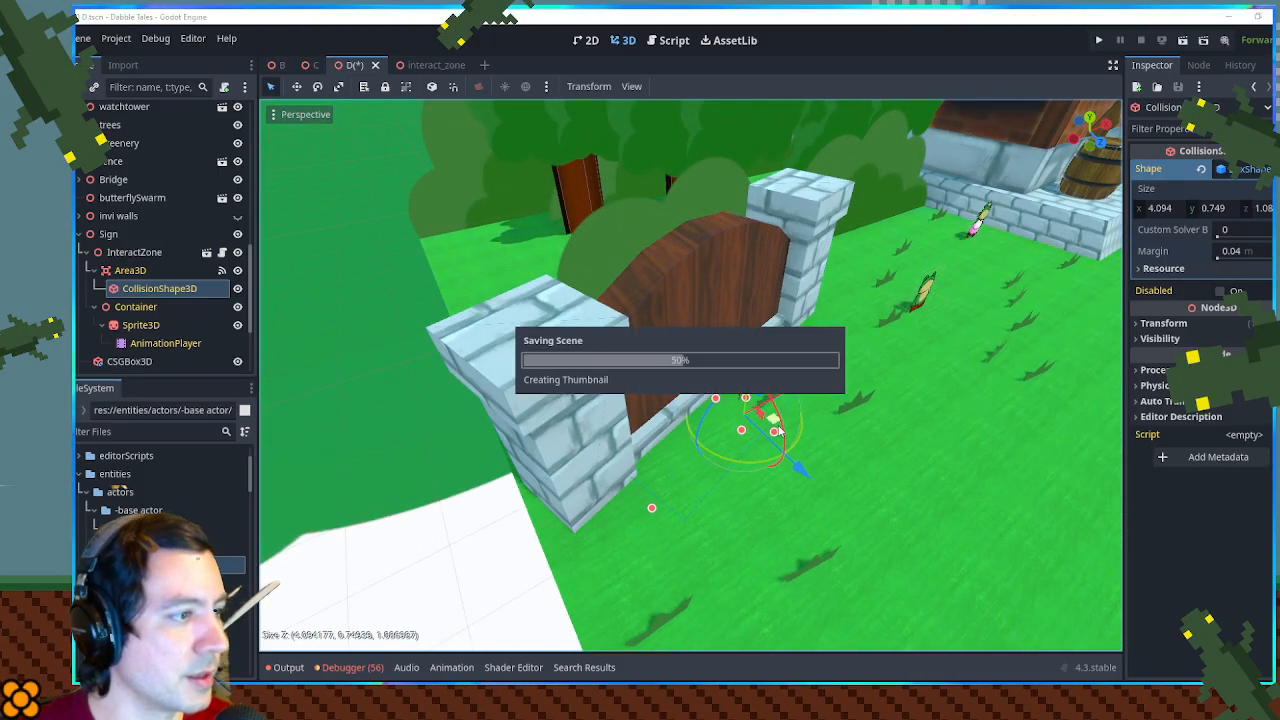
- Run the game and walk the player along the gate to test the resized interaction zone and its prompt, then return to the editor
key(F5)
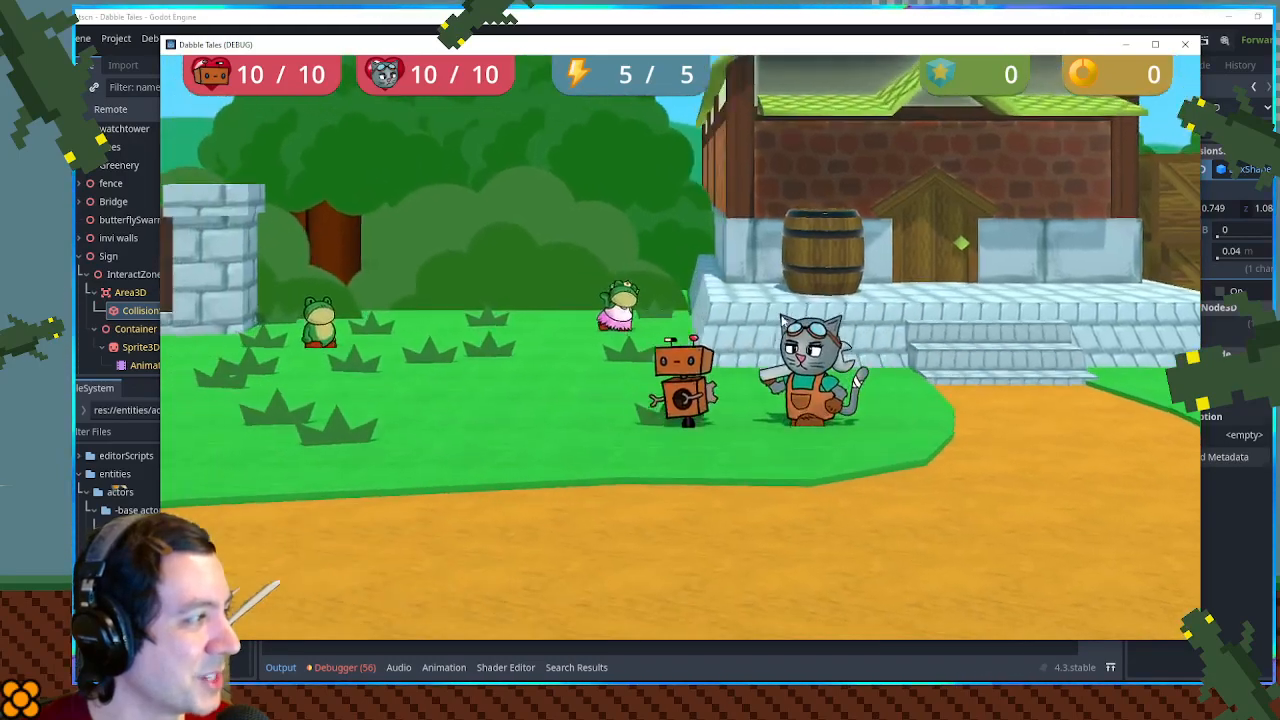
key(a)
key(w)
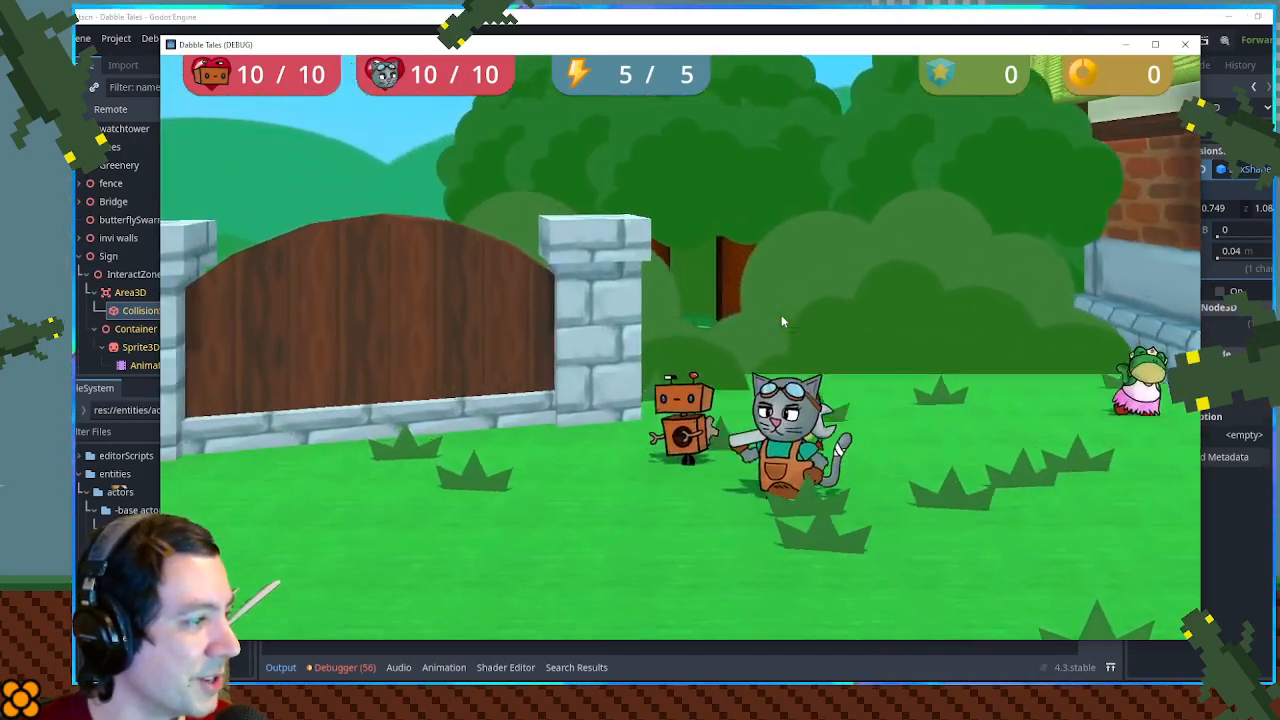
key(a)
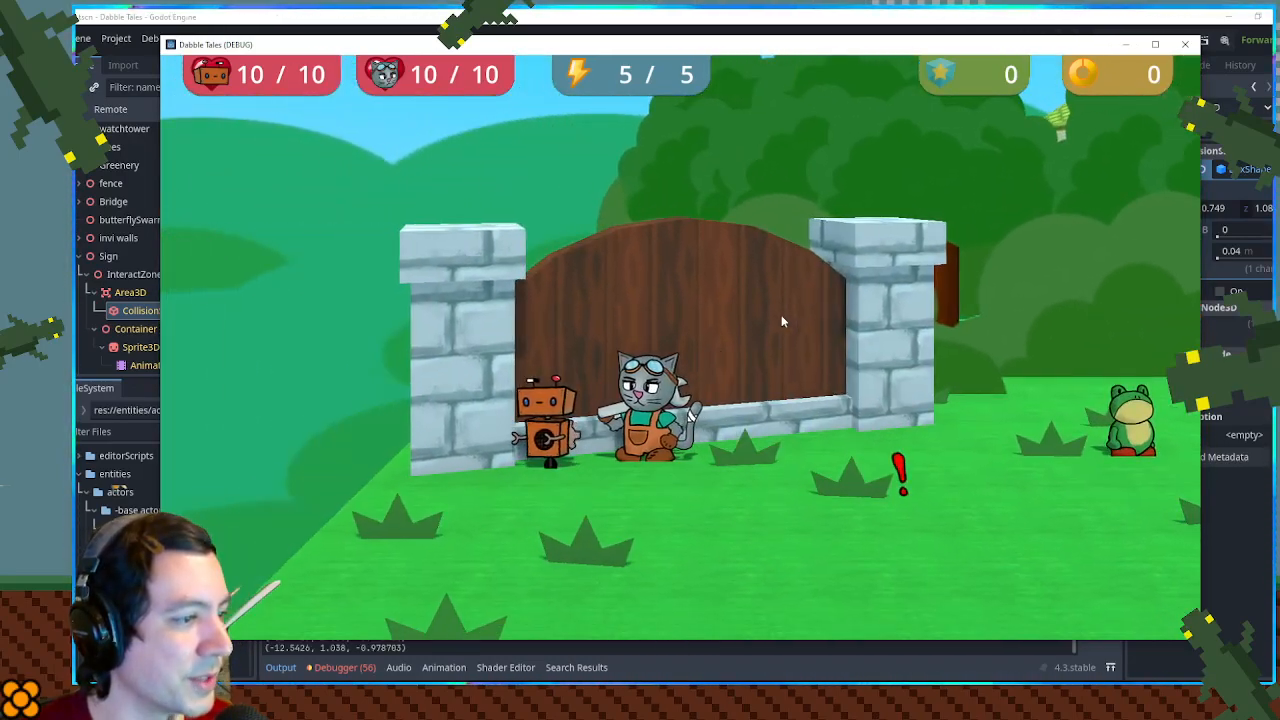
key(d)
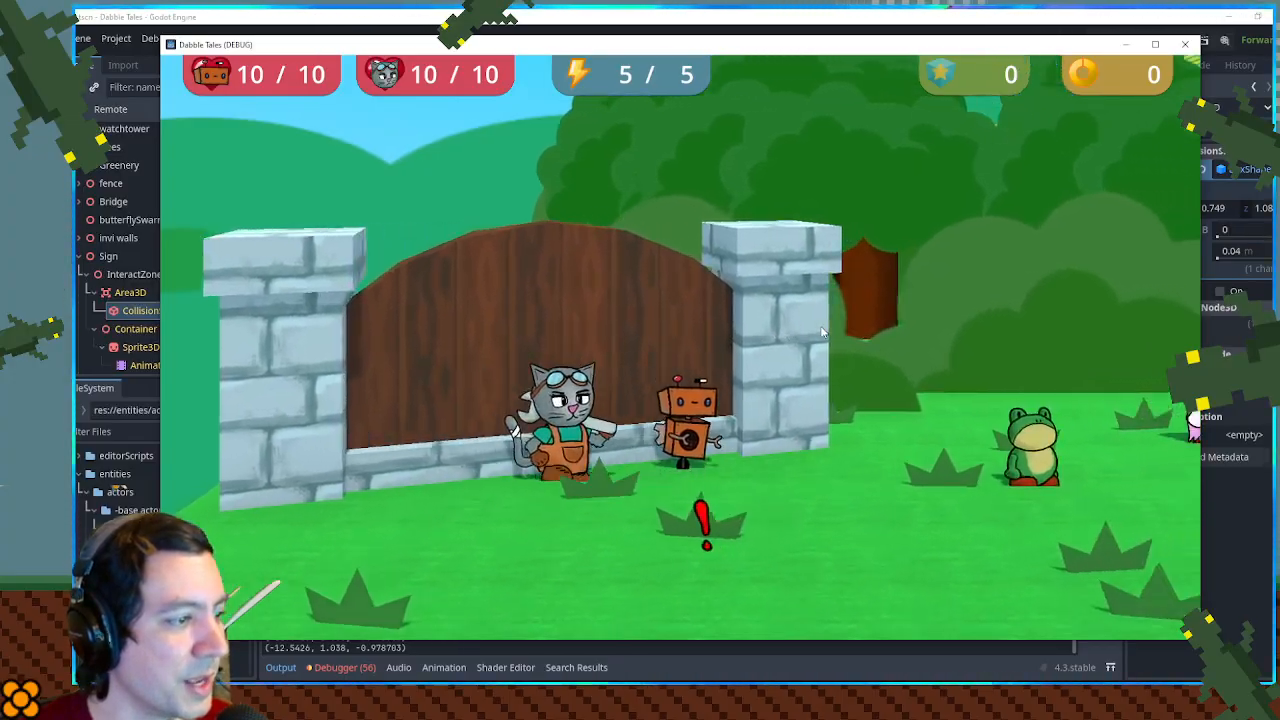
key(a)
key(s)
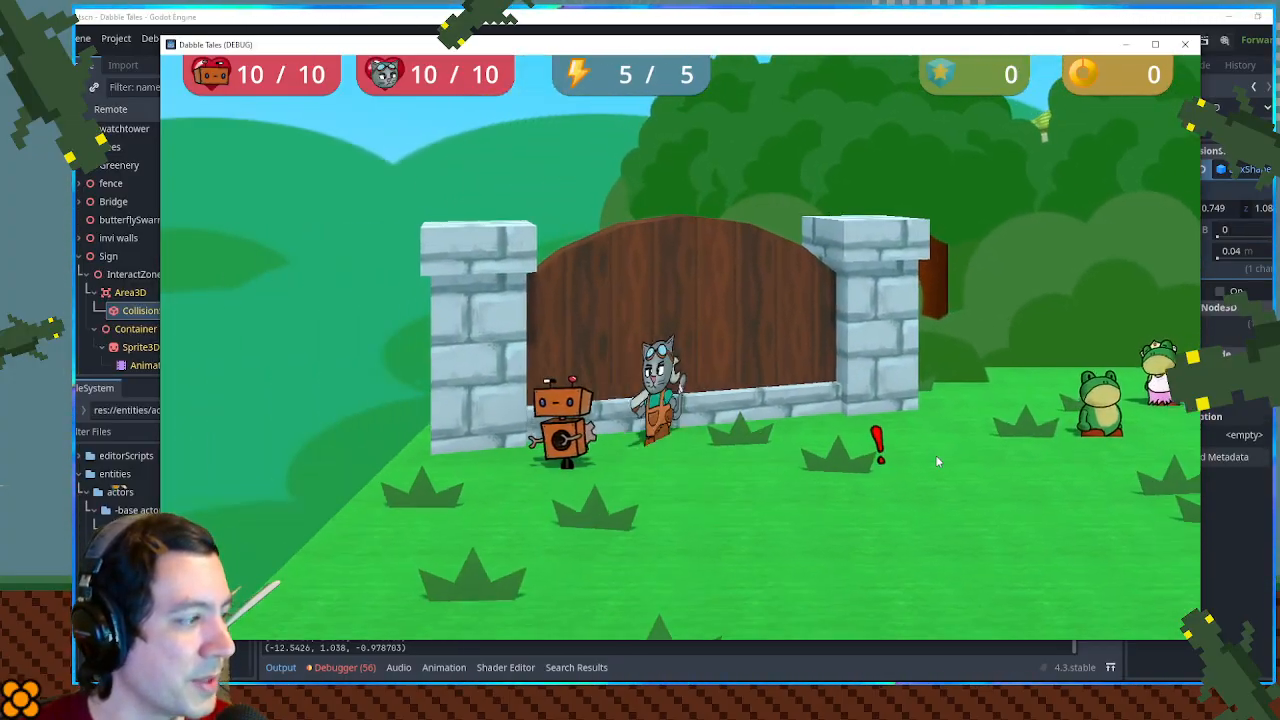
key(w)
key(d)
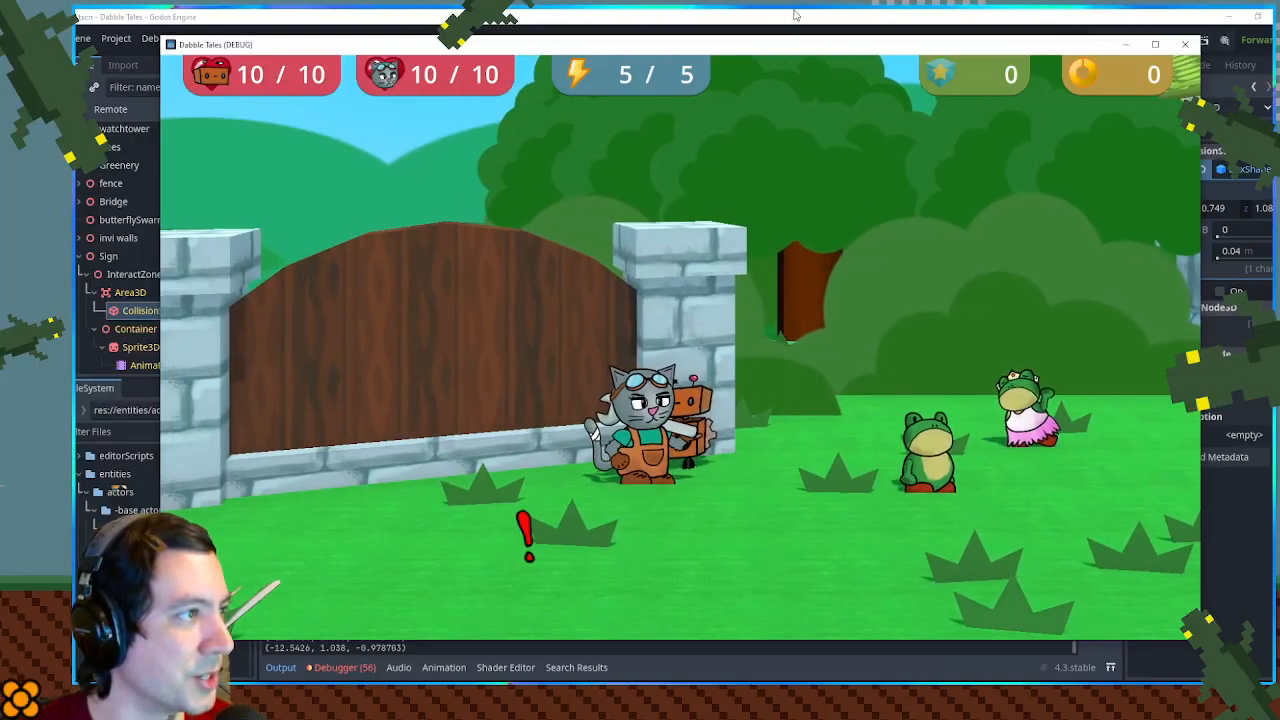
click(795, 14)
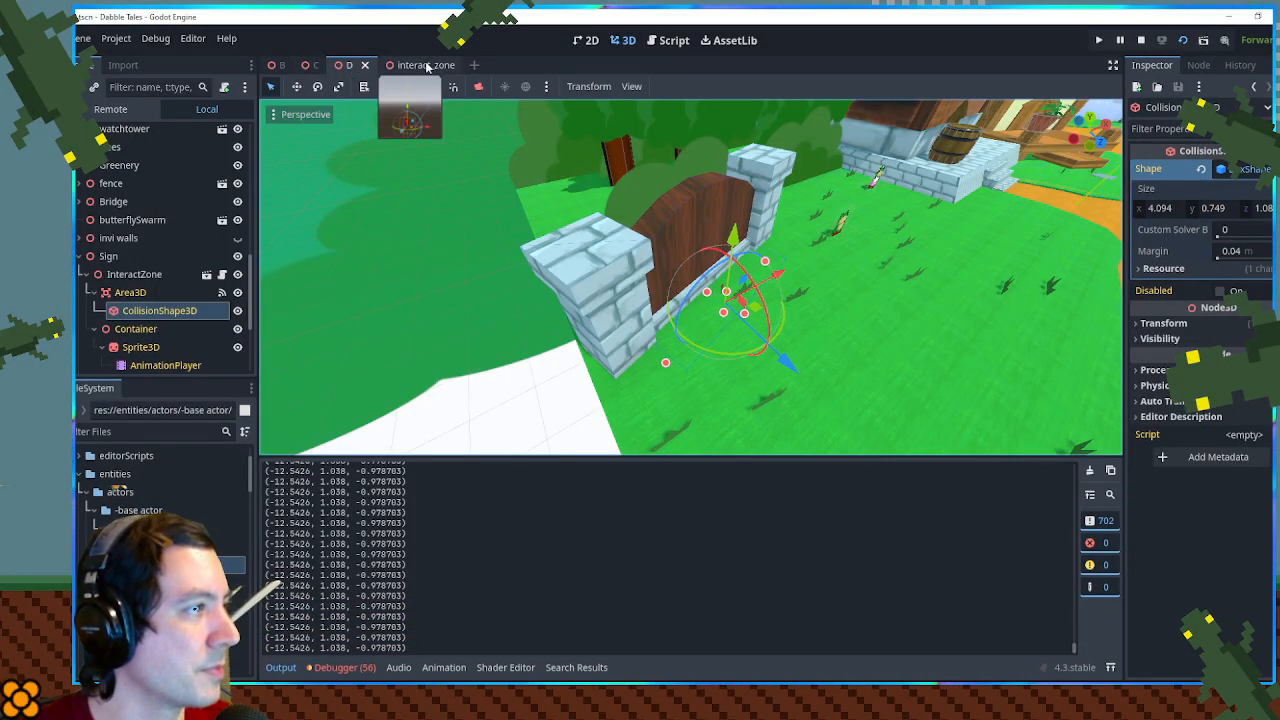
- Change the print statement in dialog_zone.gd's _process() to output player.global_position instead of the sprite's position
click(670, 41)
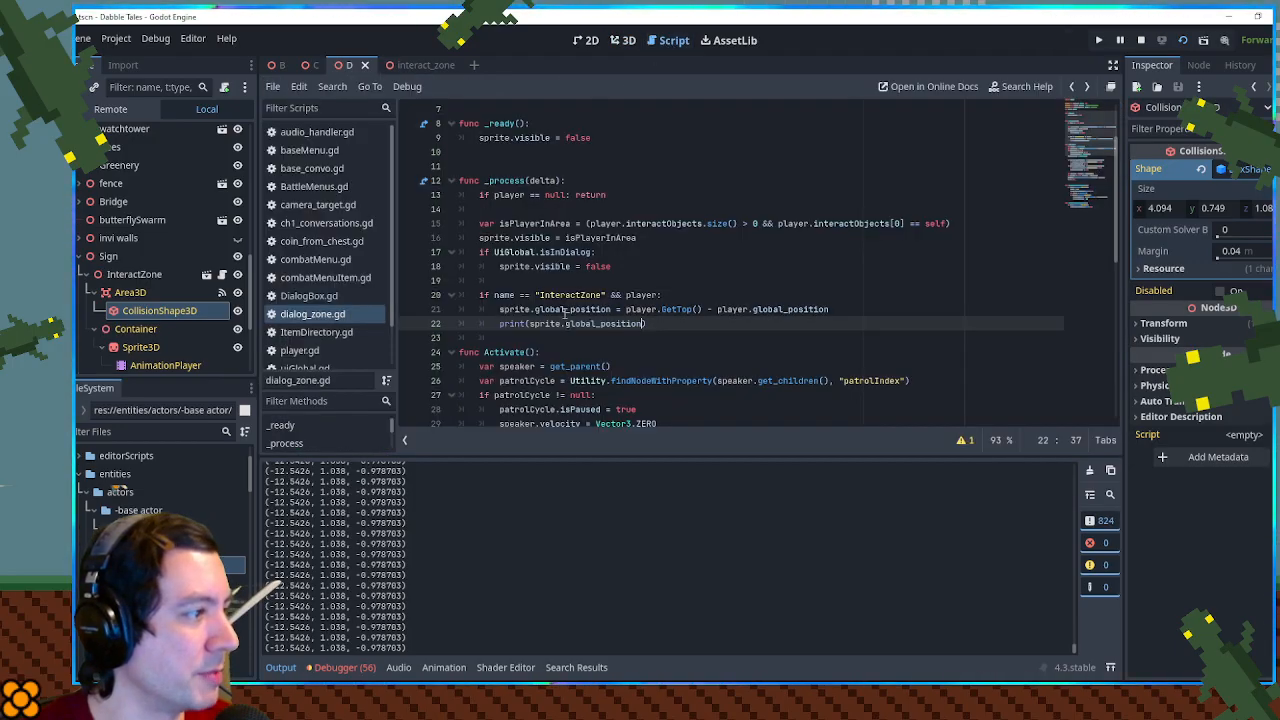
drag(627, 309, 703, 309)
key(ctrl+c)
drag(530, 324, 642, 324)
key(ctrl+c)
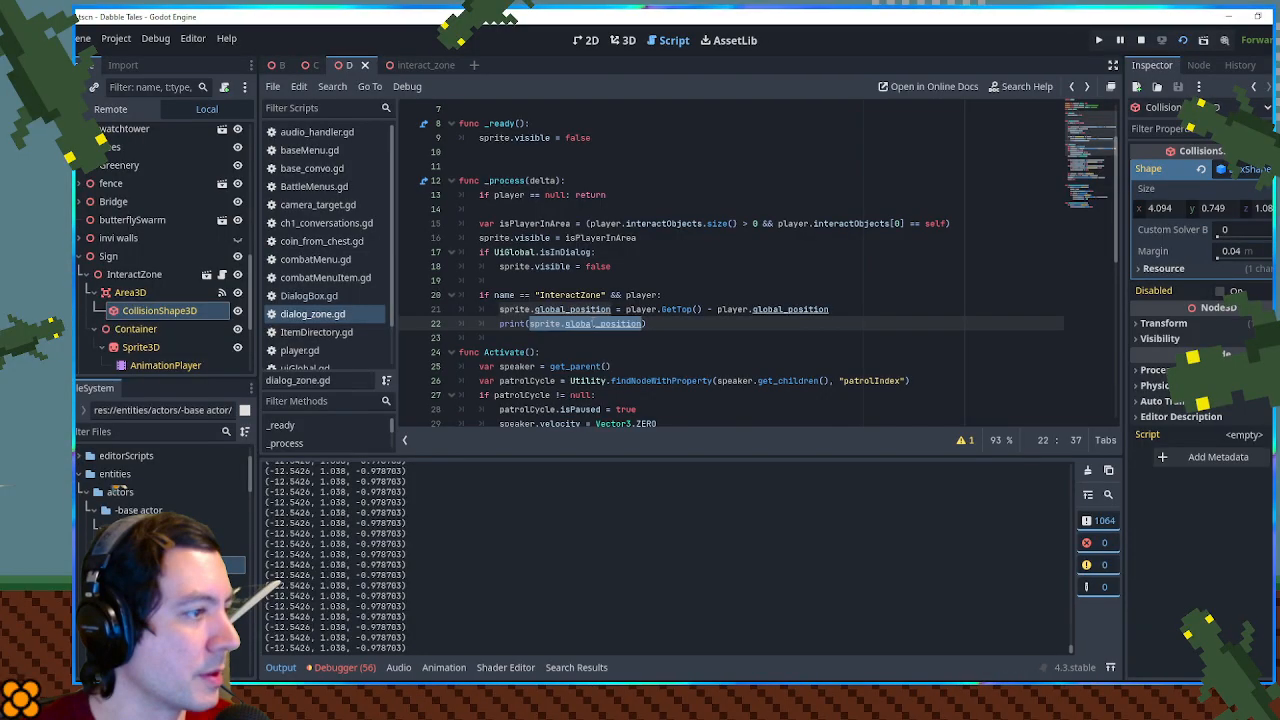
drag(718, 309, 830, 309)
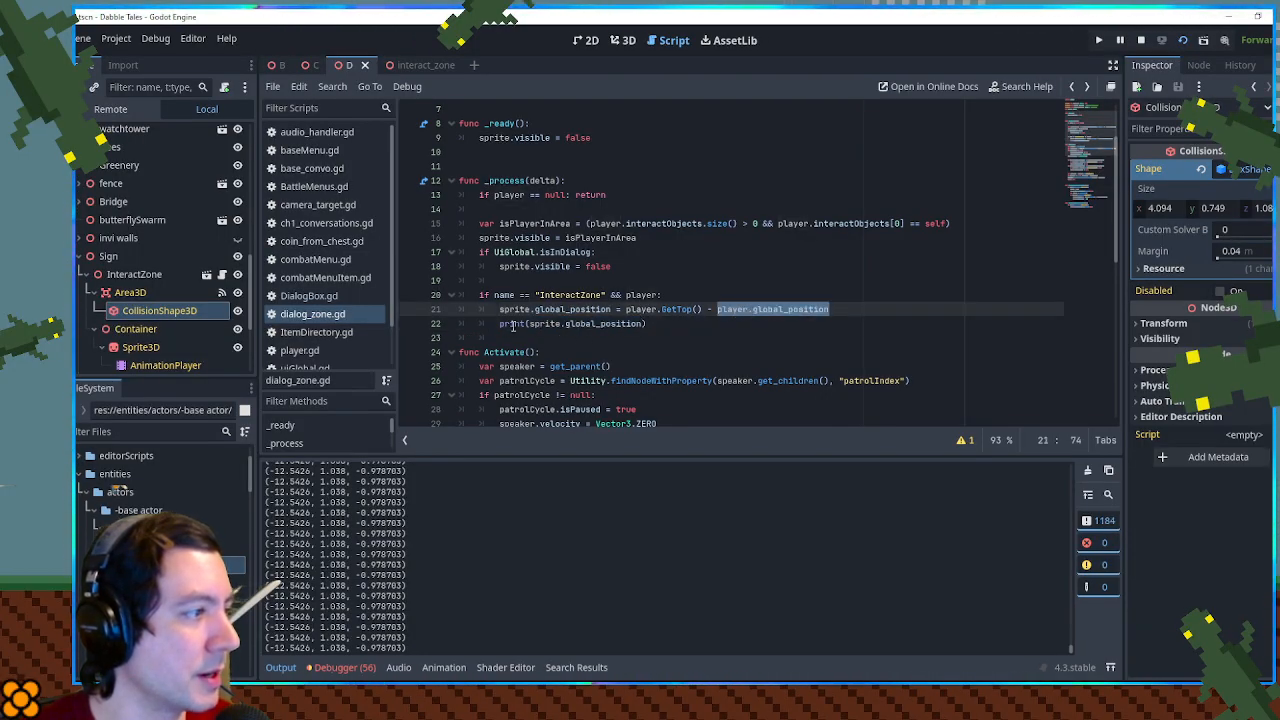
drag(530, 324, 642, 324)
key(ctrl+v)
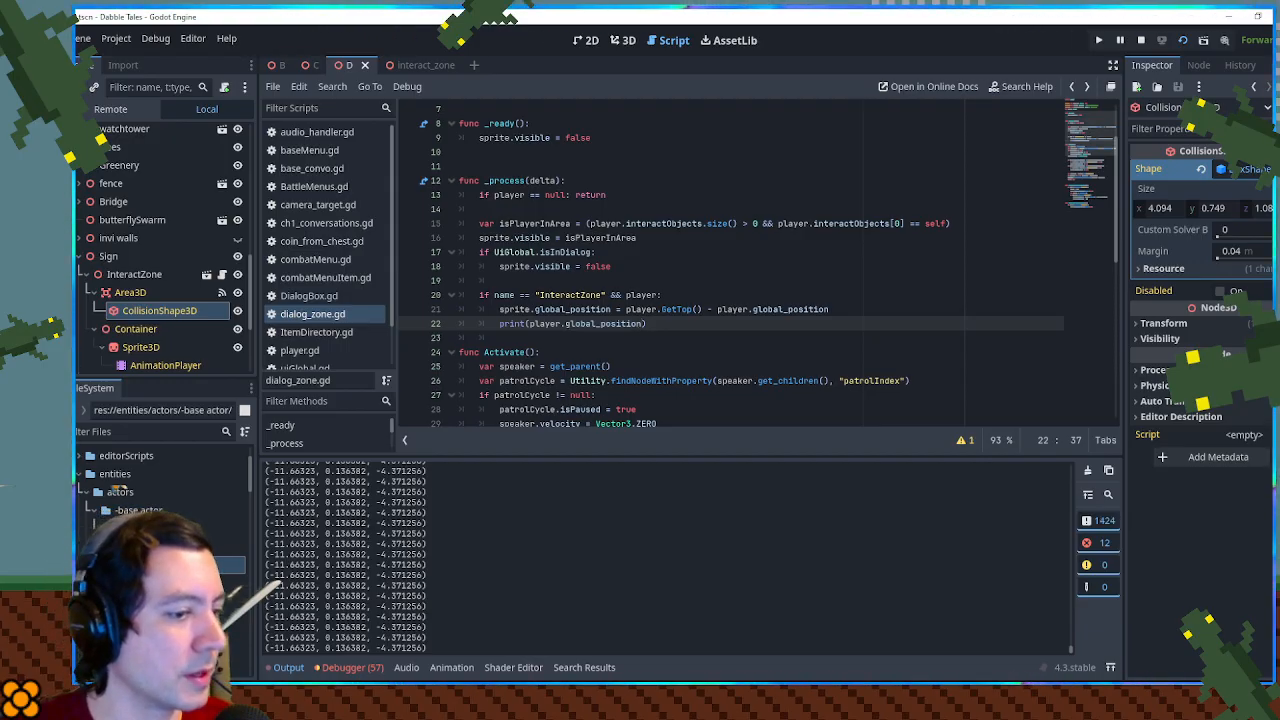
- Walk the player back and forth past the gate in the running game to log its global position, and return to the script
key(alt+Tab)
key(d)
key(a)
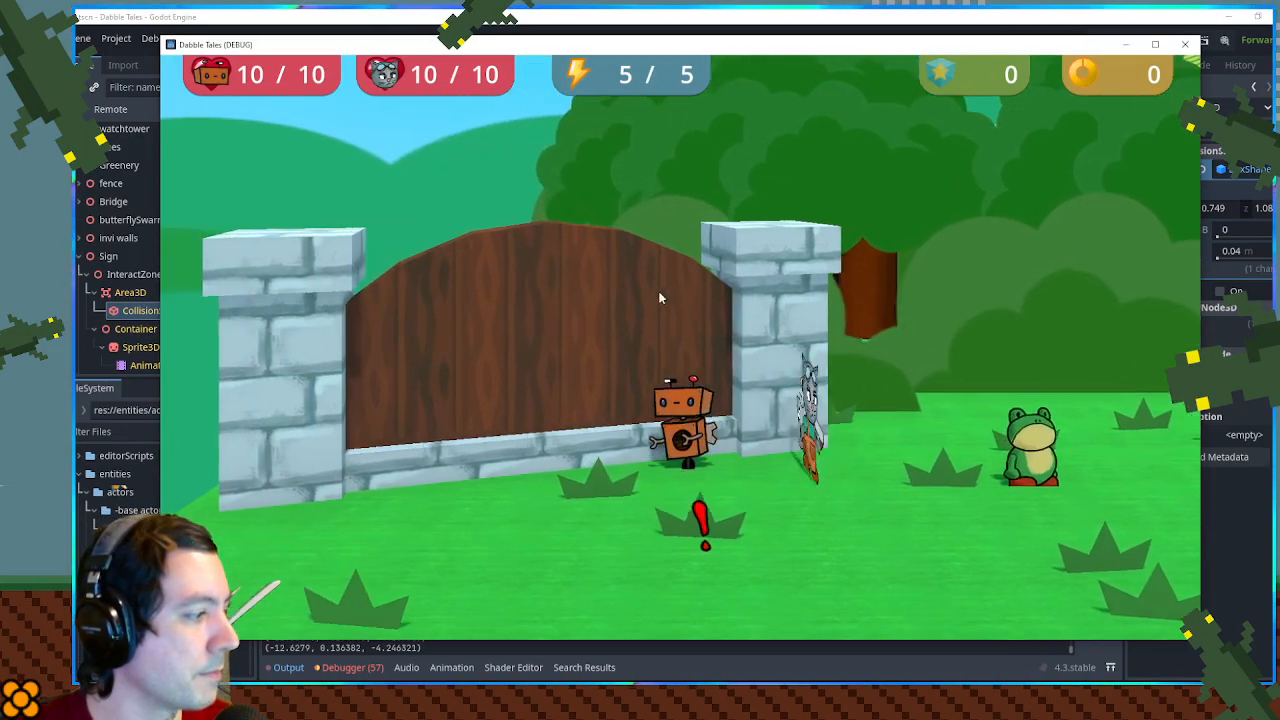
key(d)
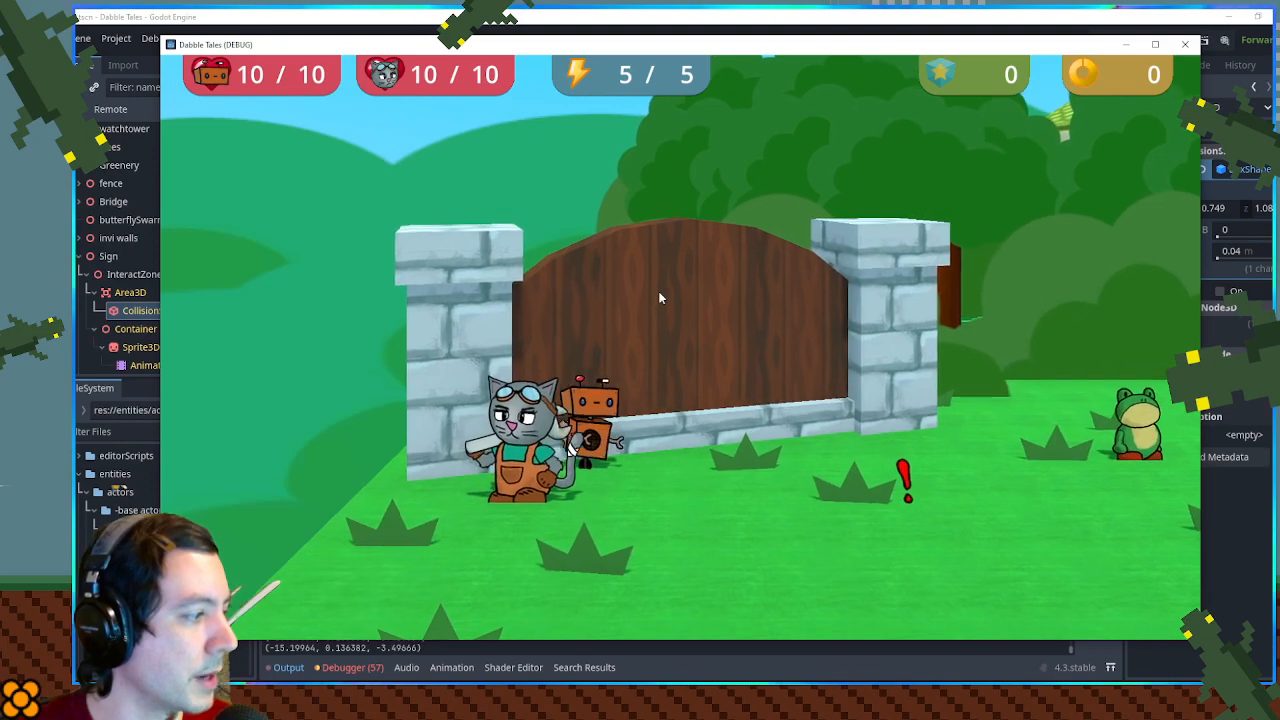
key(d)
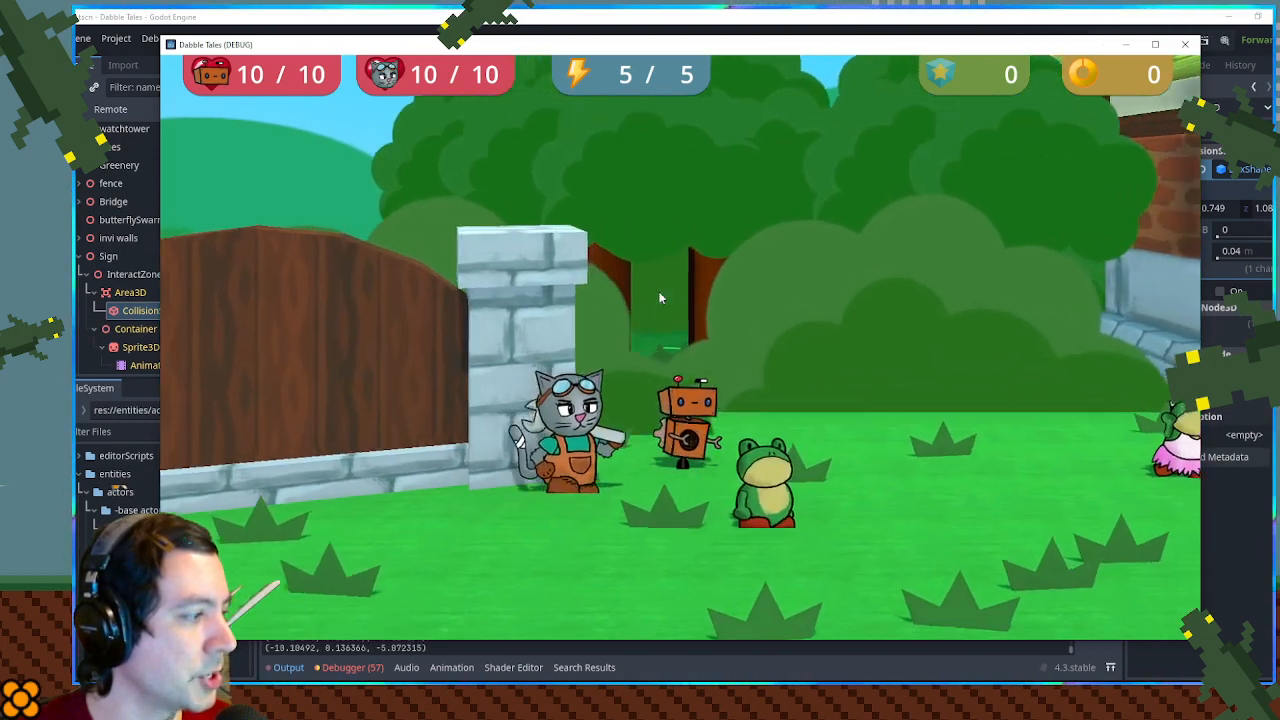
key(d)
key(a)
key(alt+Tab)
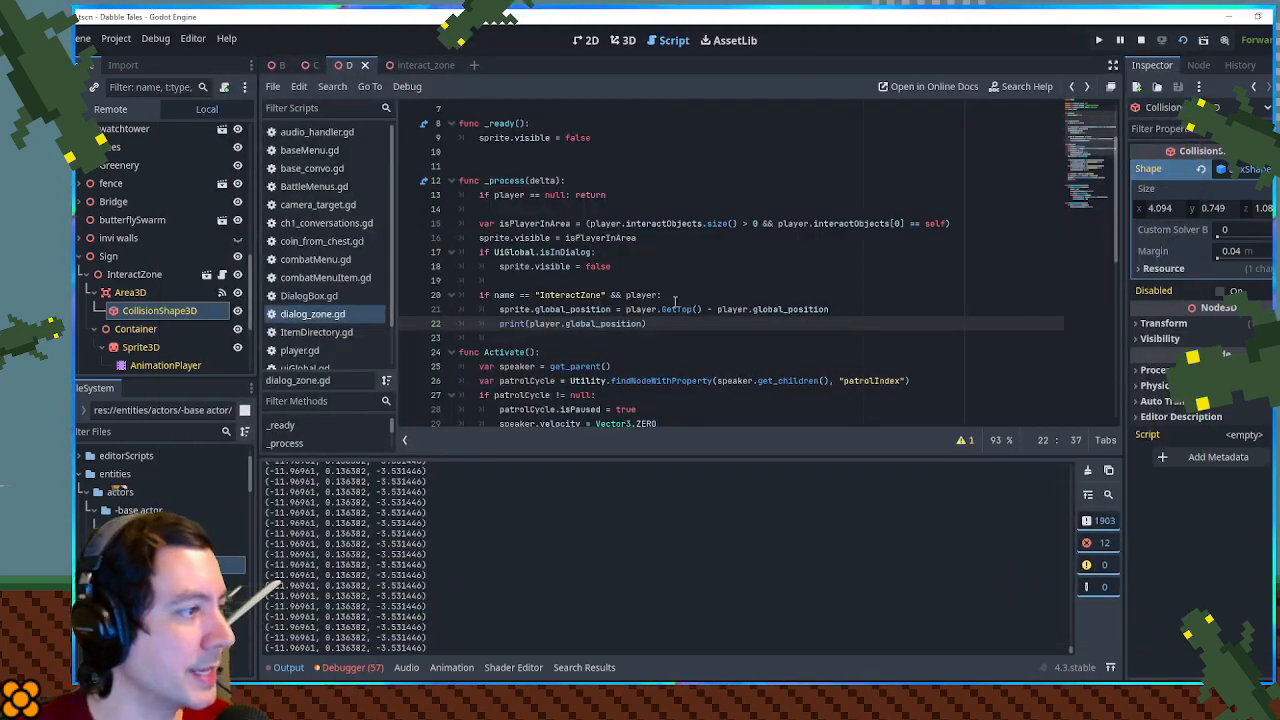
- Open actor_base.gd and find the definition of GetTop()
click(680, 310)
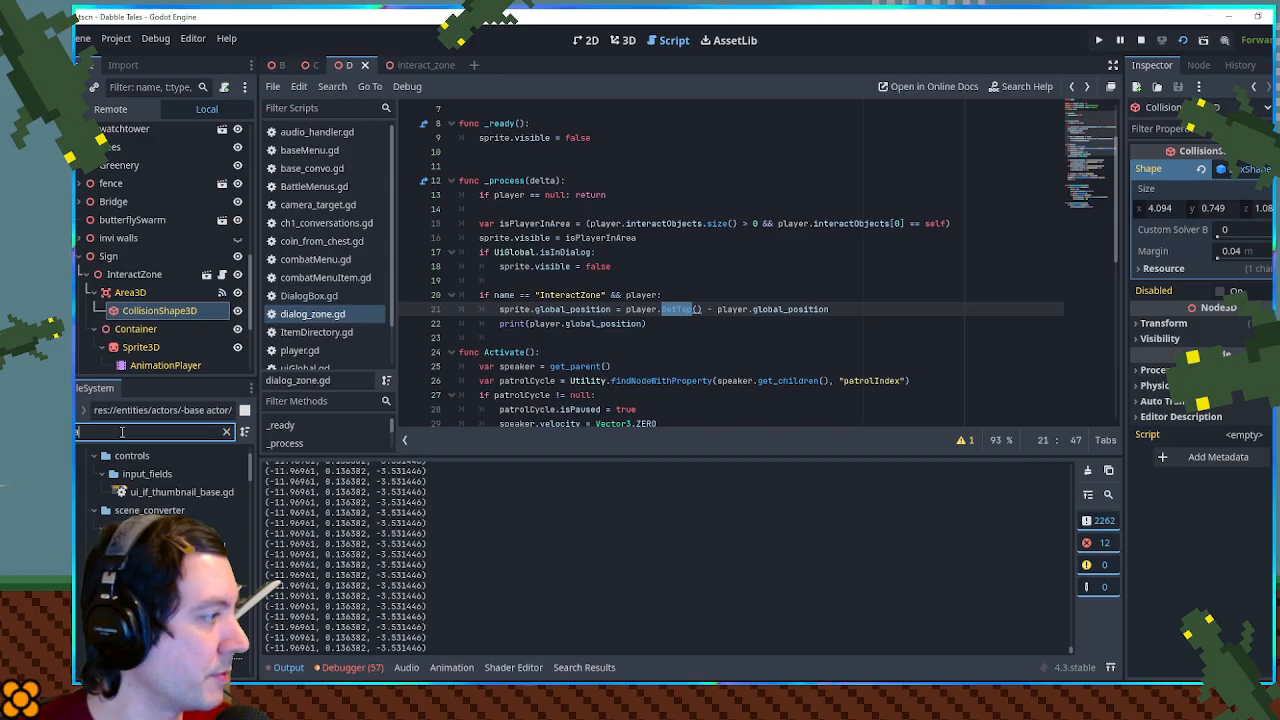
double_click(205, 591)
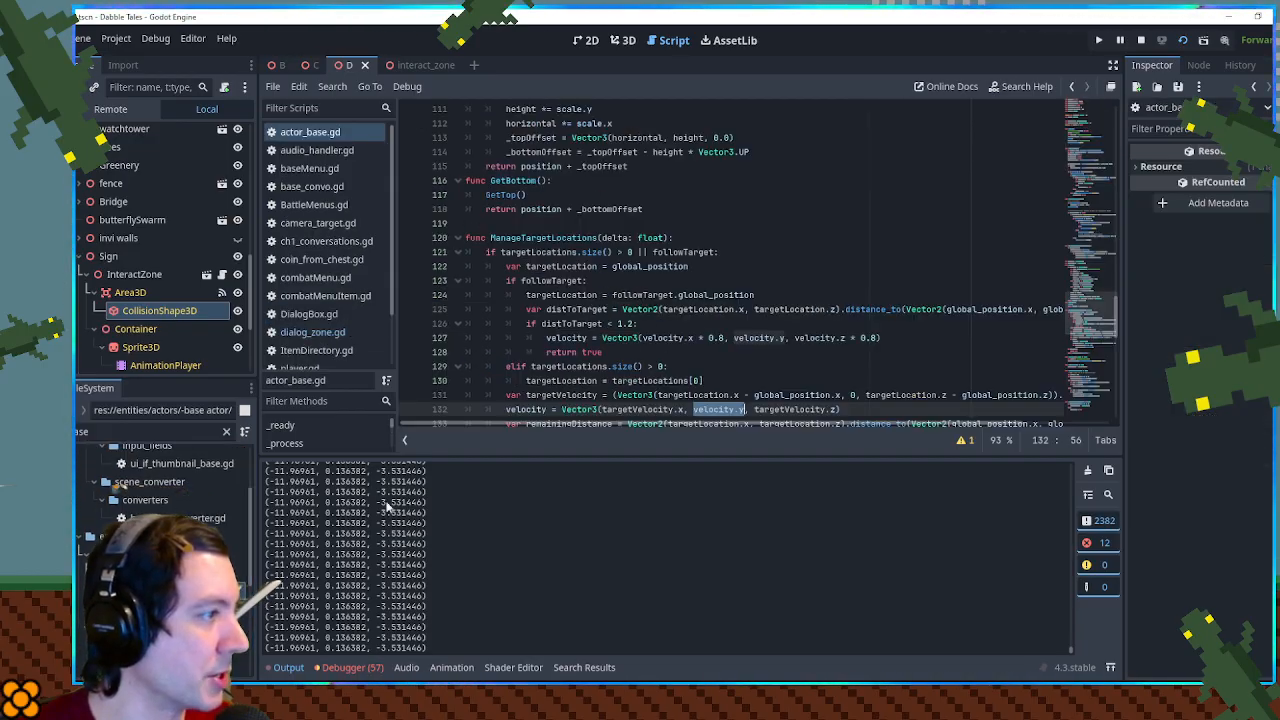
ctrl+click(713, 271)
key(ctrl+f)
key(ctrl+v)
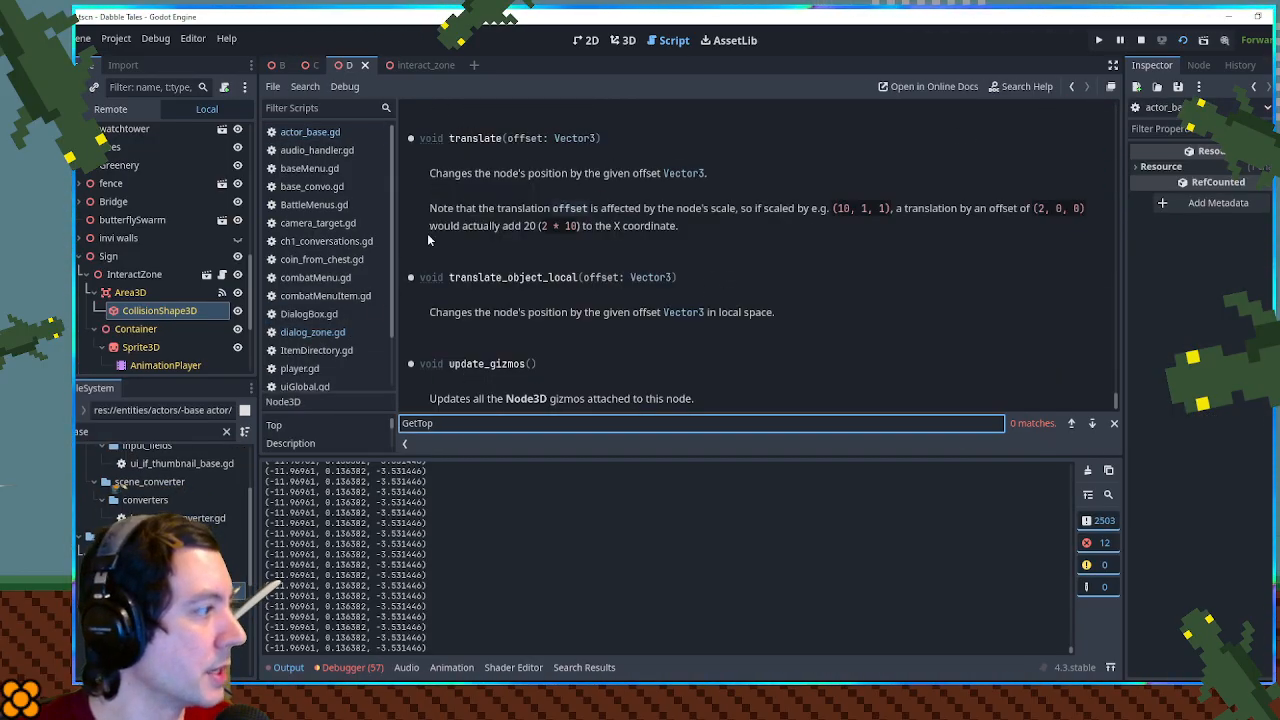
click(322, 130)
click(824, 238)
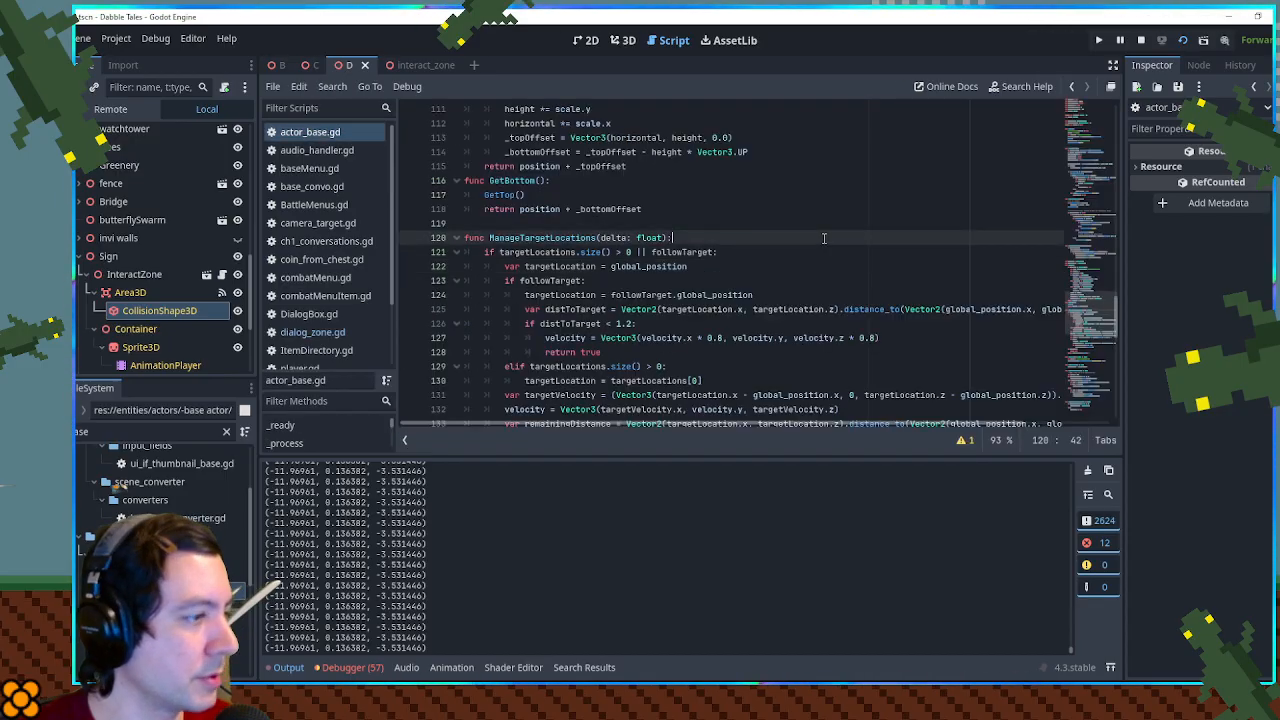
key(ctrl+f)
ctrl+click(500, 253)
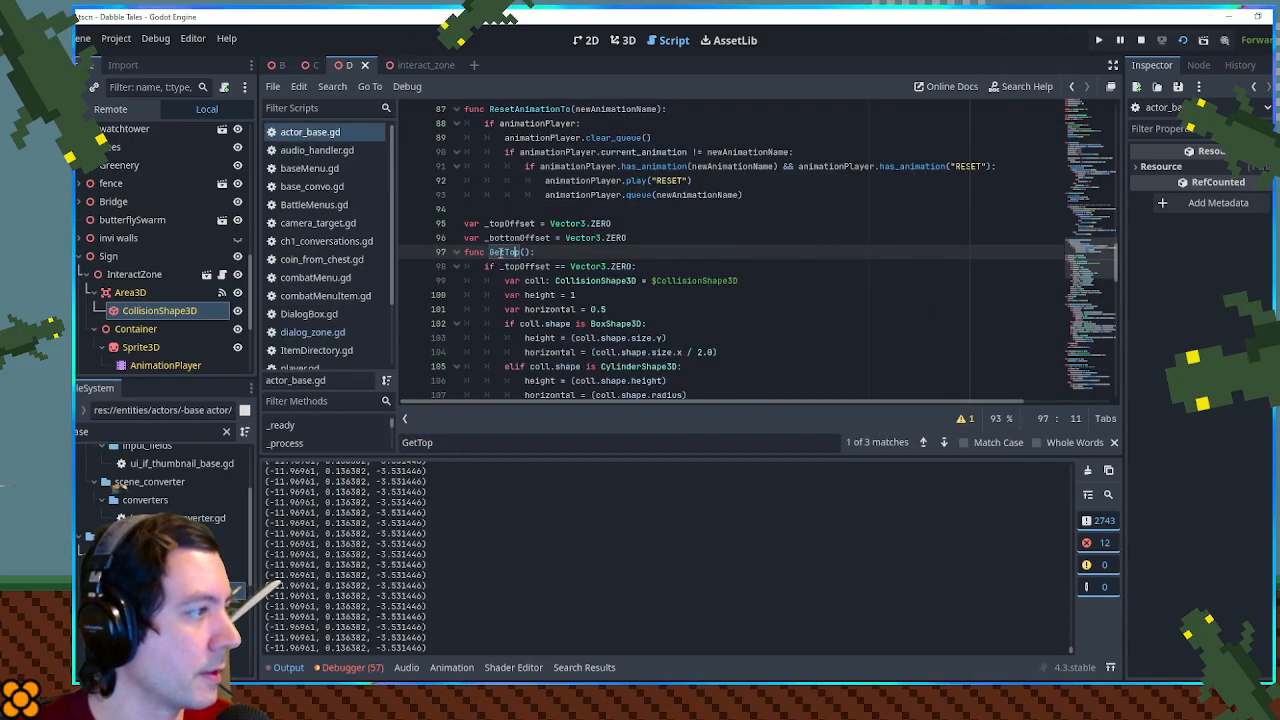
- Examine how GetTop() in actor_base.gd computes _topOffset and uses position in its return value
scroll(693, 244, down, 6)
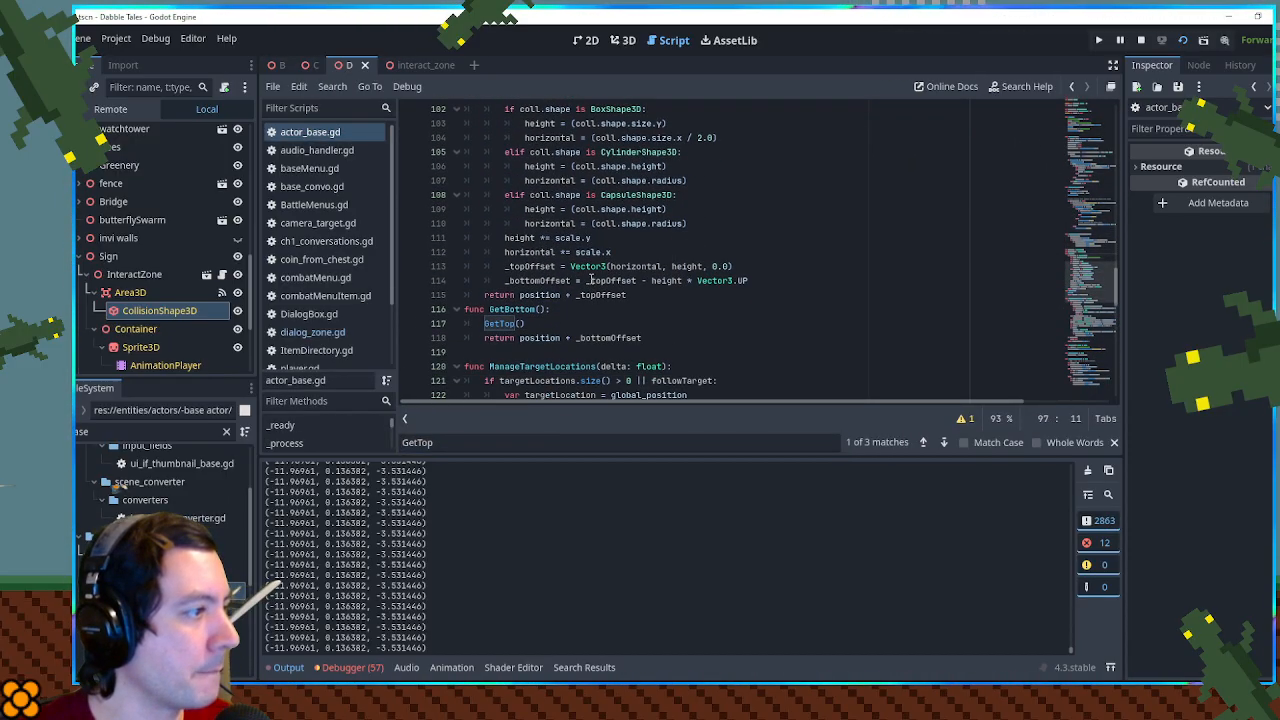
double_click(541, 295)
scroll(738, 284, up, 3)
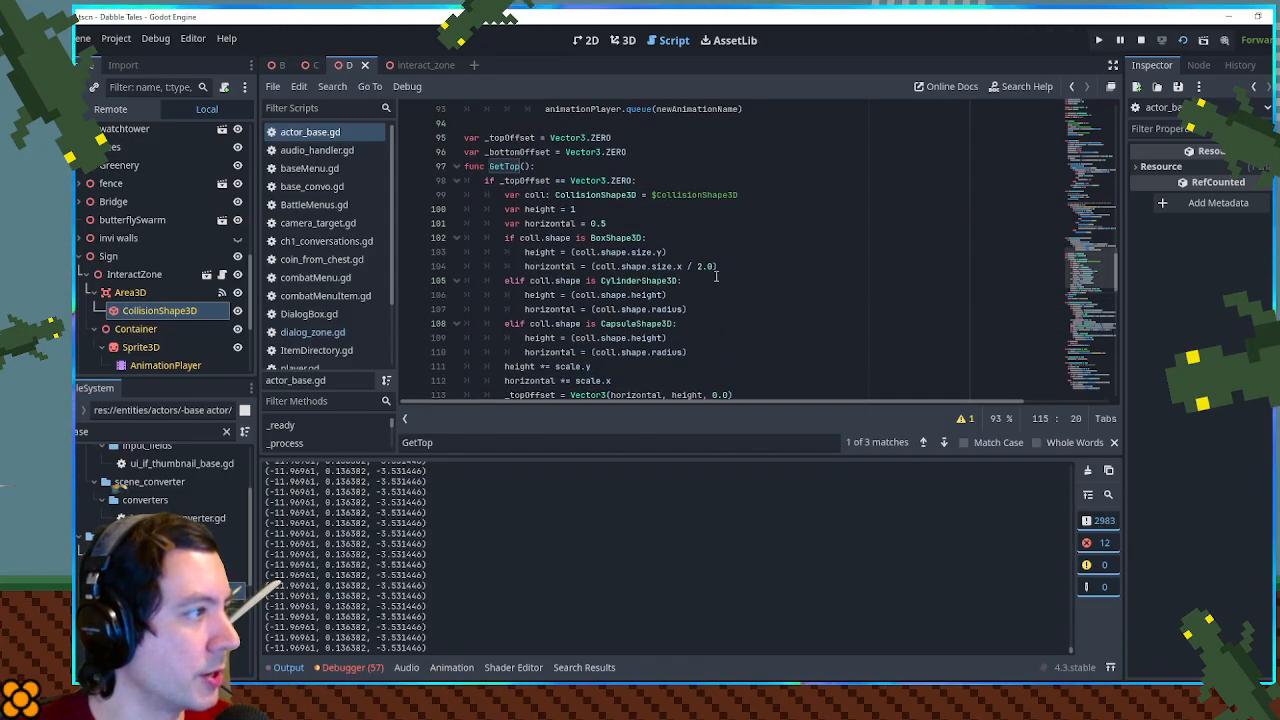
scroll(716, 276, down, 1)
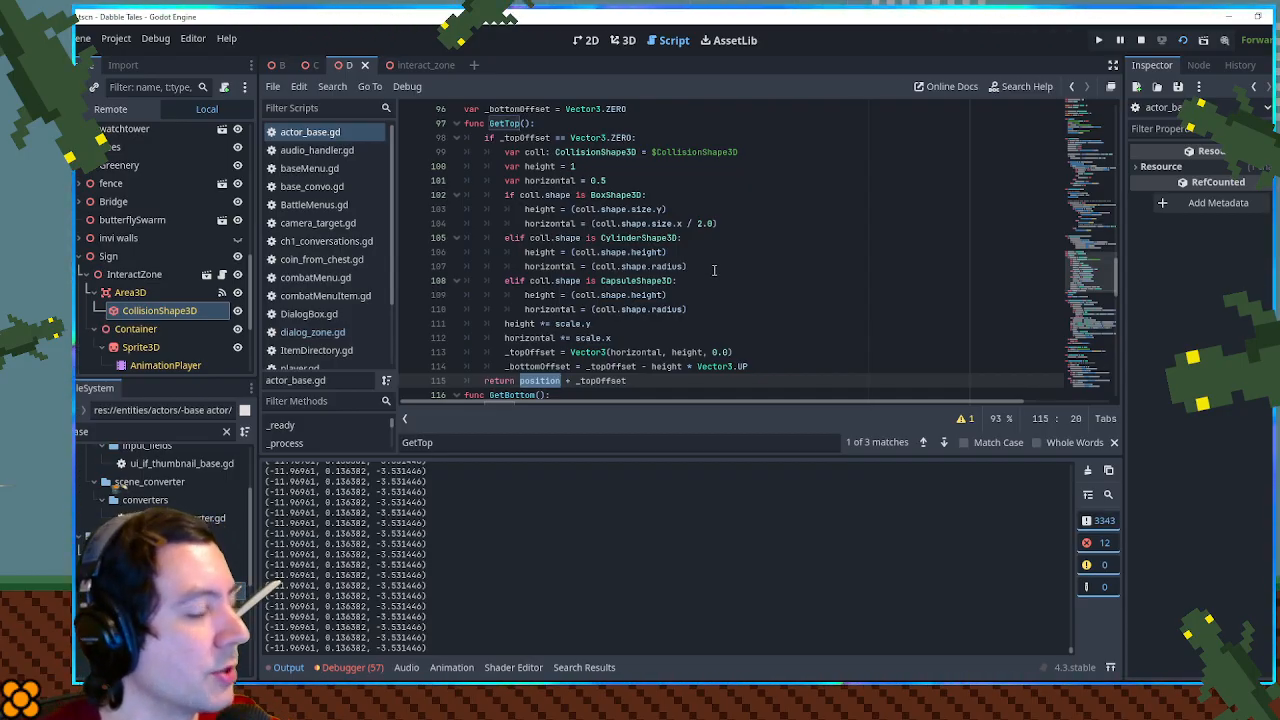
double_click(604, 382)
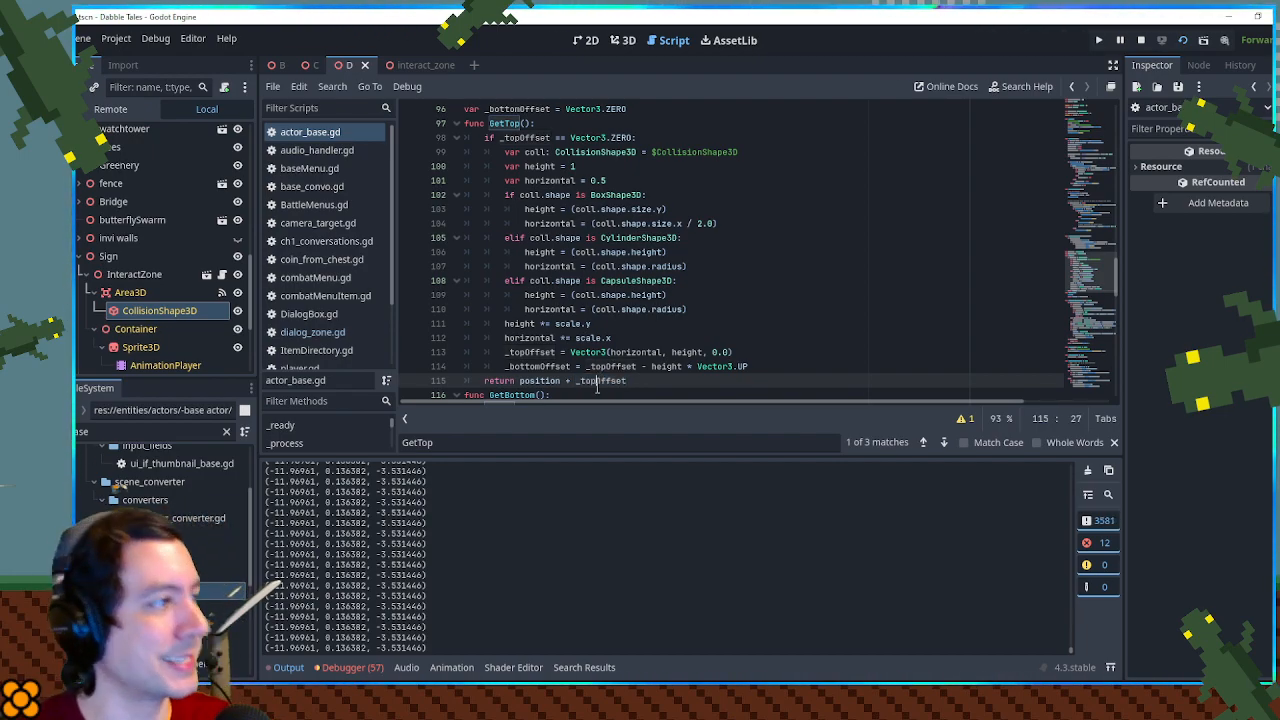
scroll(689, 308, up, 2)
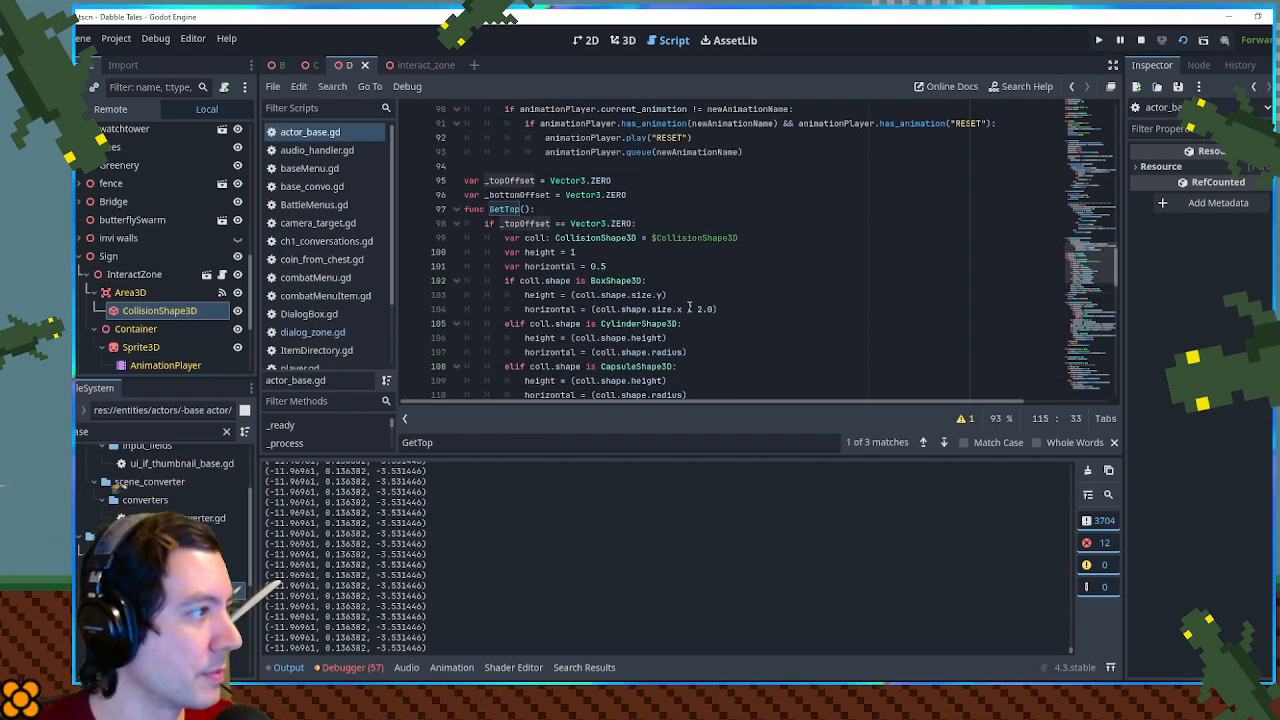
- Examine how GetTop() derives the height used in _topOffset from the collision shape, and close actor_base.gd
scroll(694, 308, down, 1)
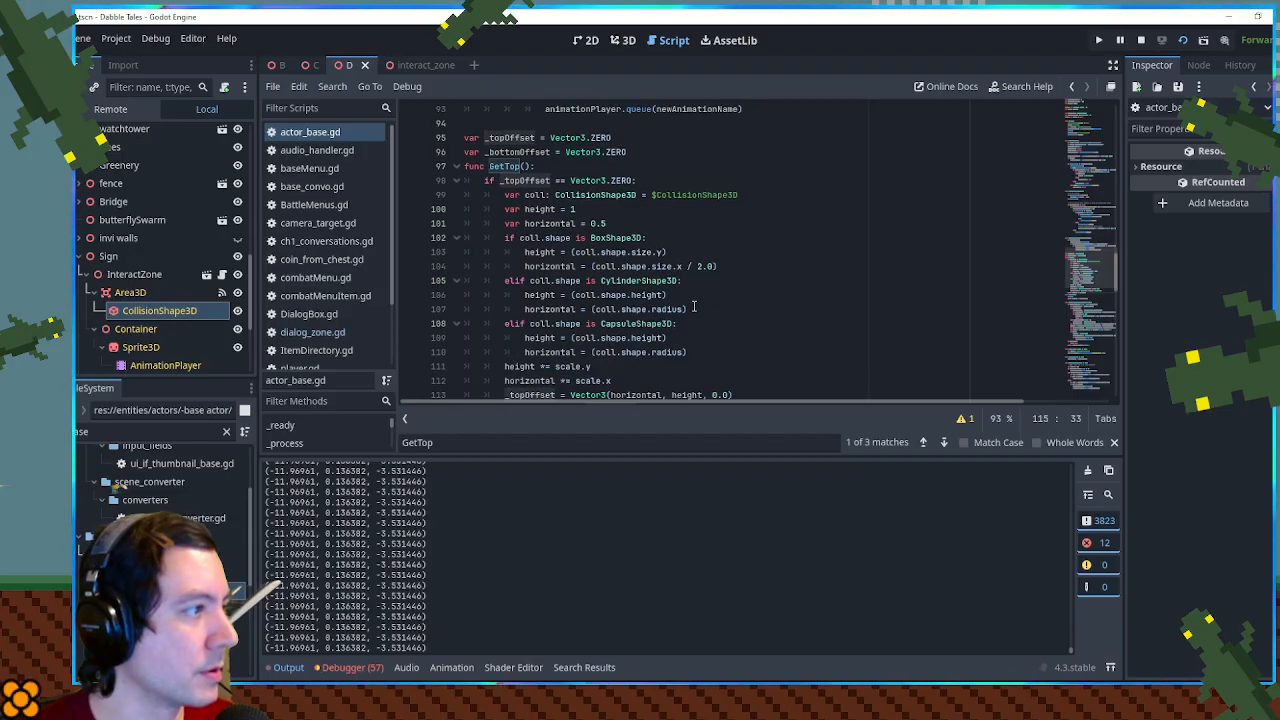
scroll(694, 308, down, 1)
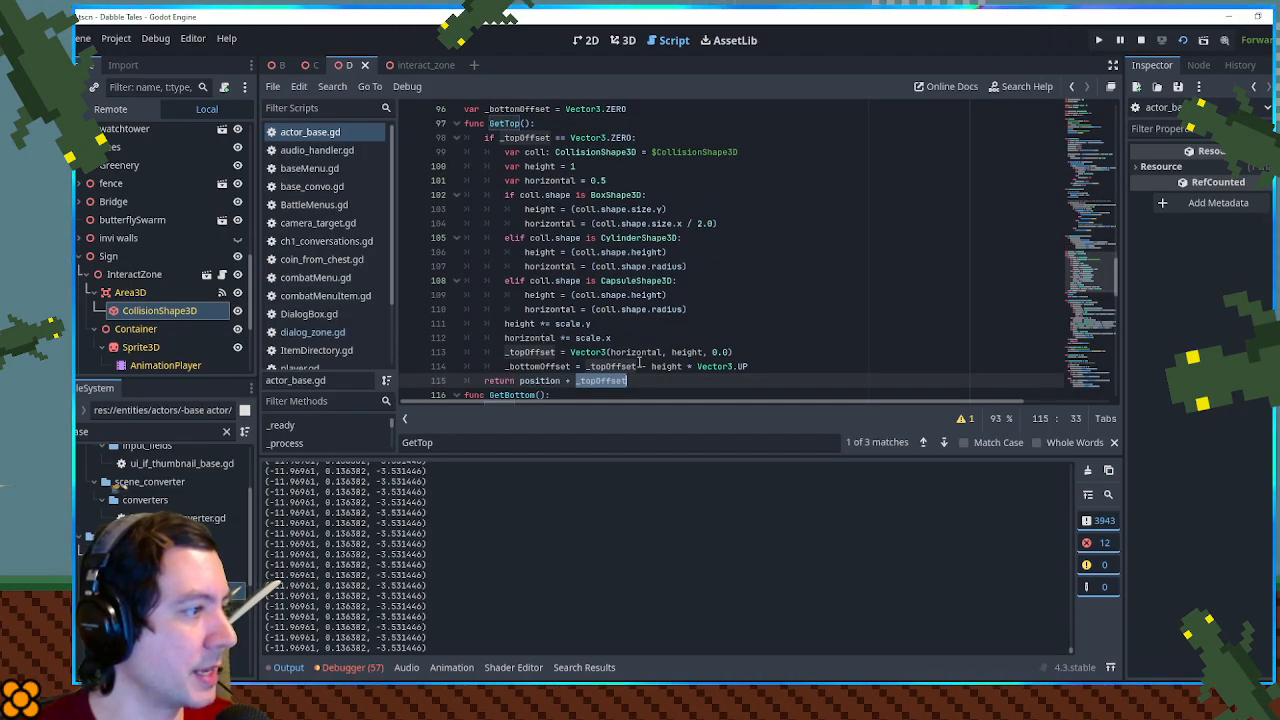
double_click(688, 352)
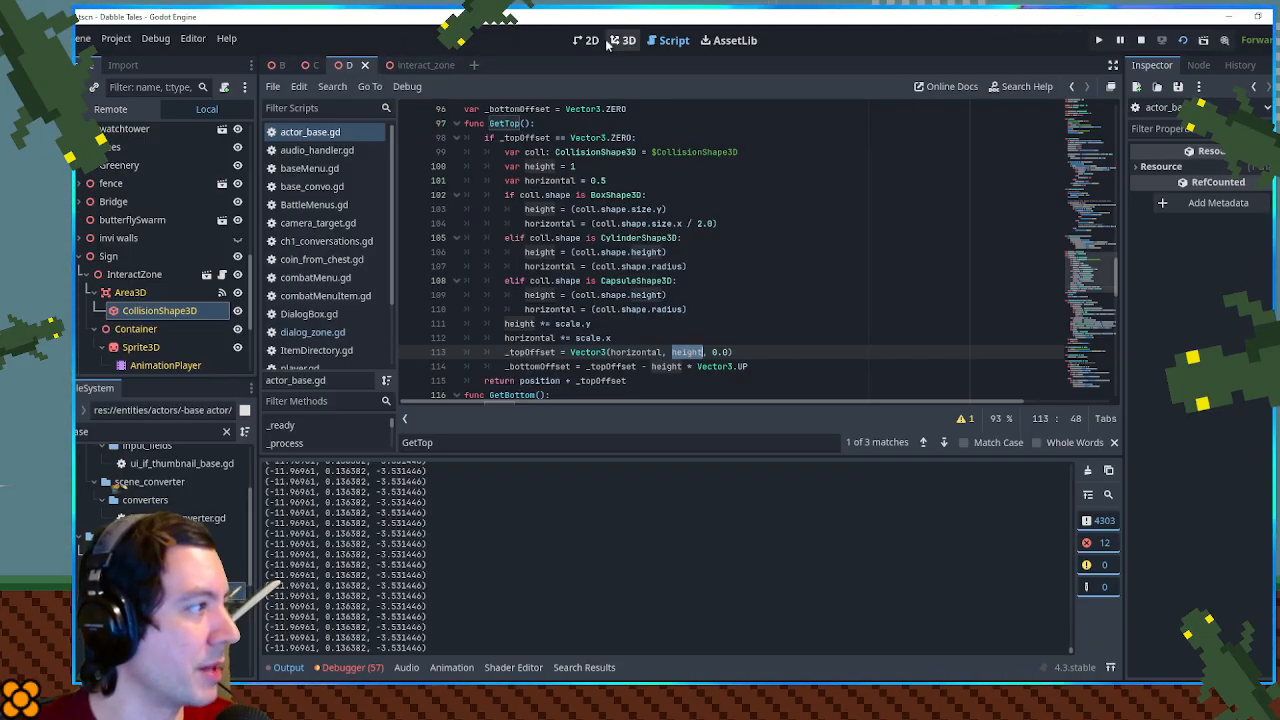
middle_click(307, 132)
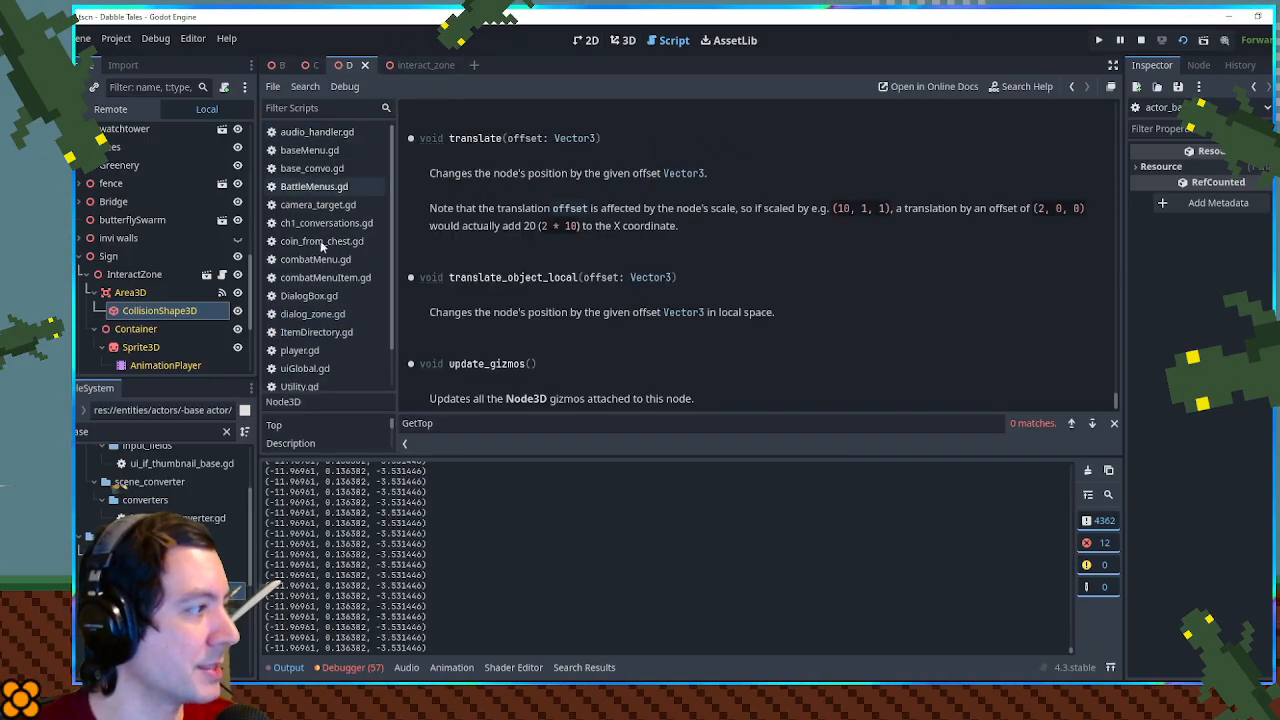
- In dialog_zone.gd's _process(), remove the print line, set sprite.global_position to player.global_position + Vector3.UP, and save
click(312, 314)
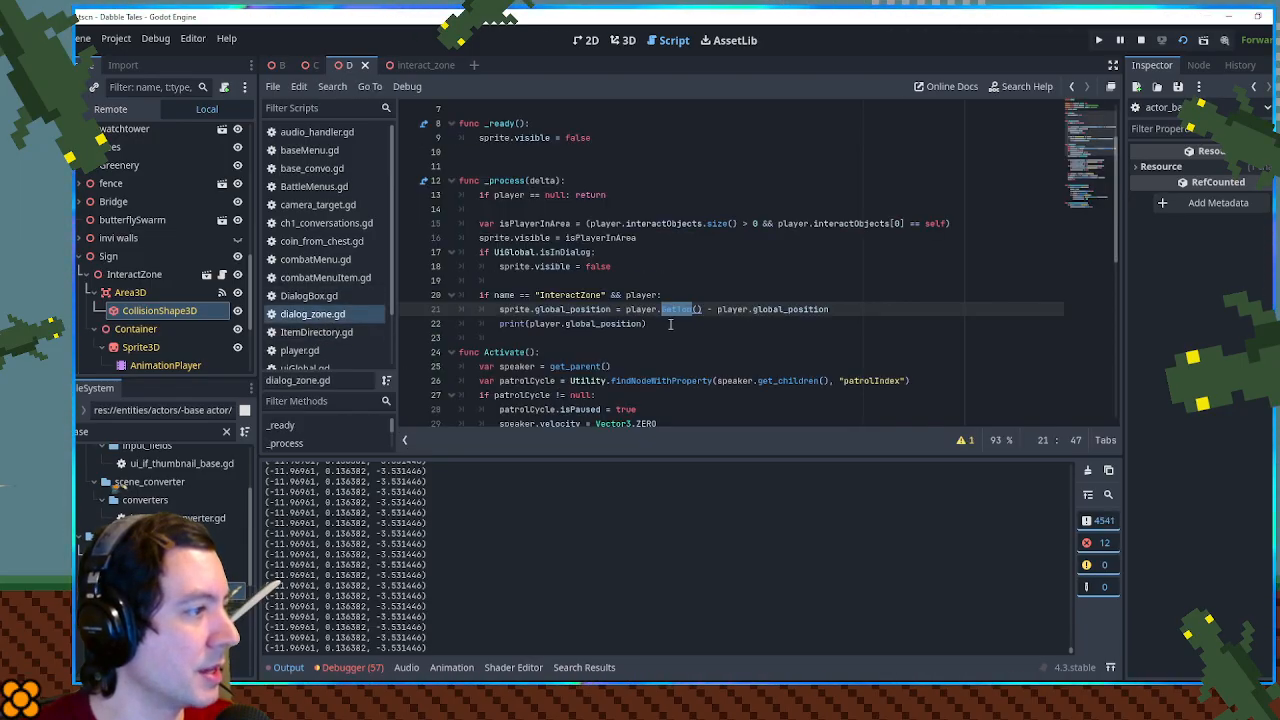
drag(650, 323, 891, 309)
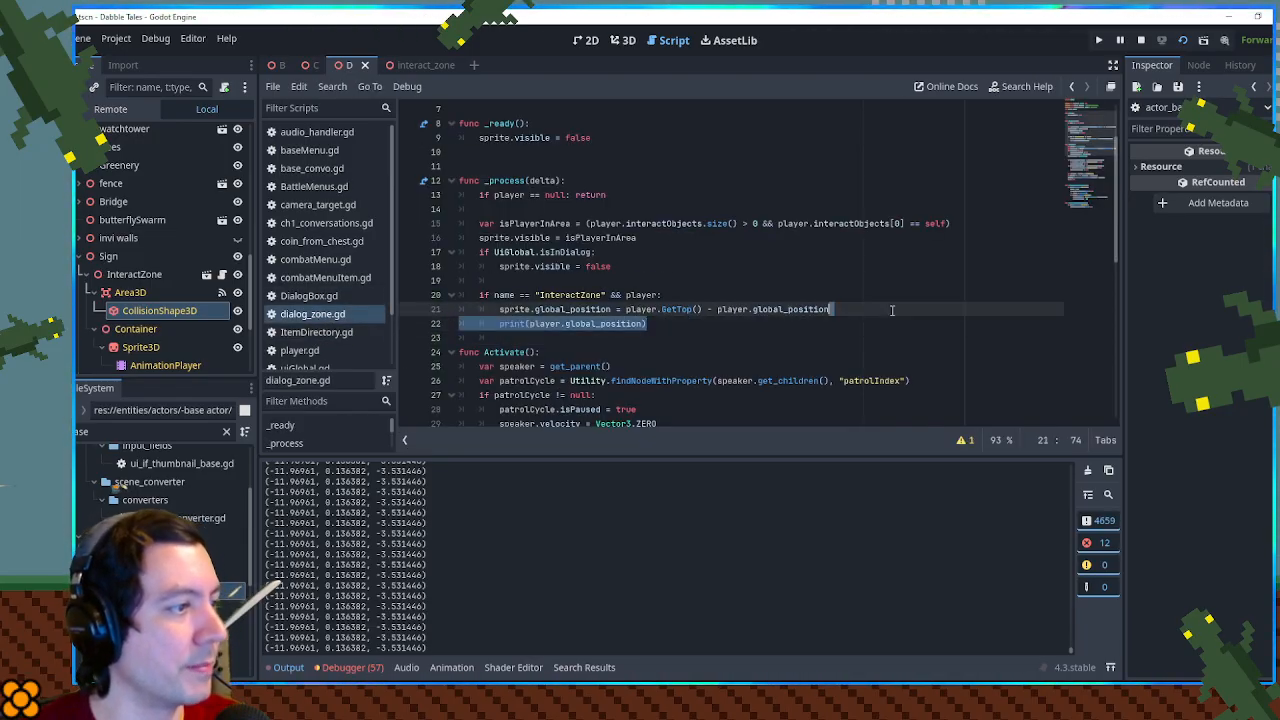
key(BackSpace)
drag(626, 309, 717, 309)
key(BackSpace)
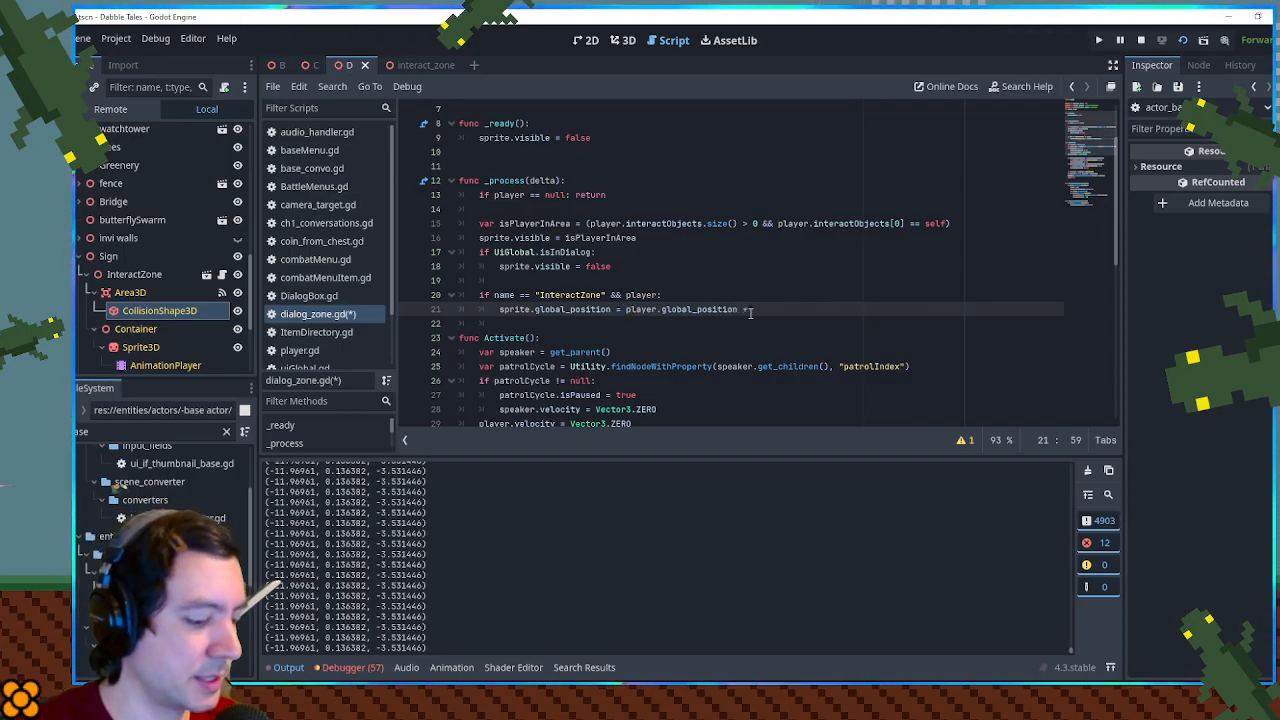
text(r3)
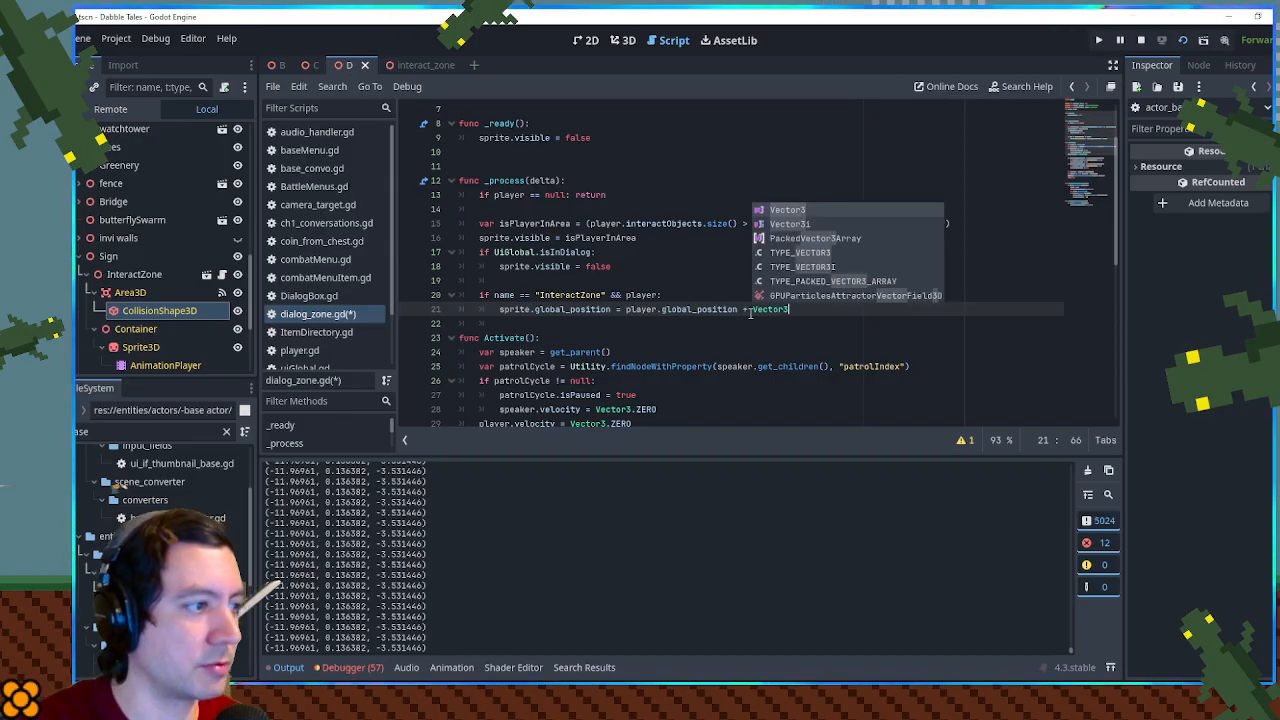
text(.U)
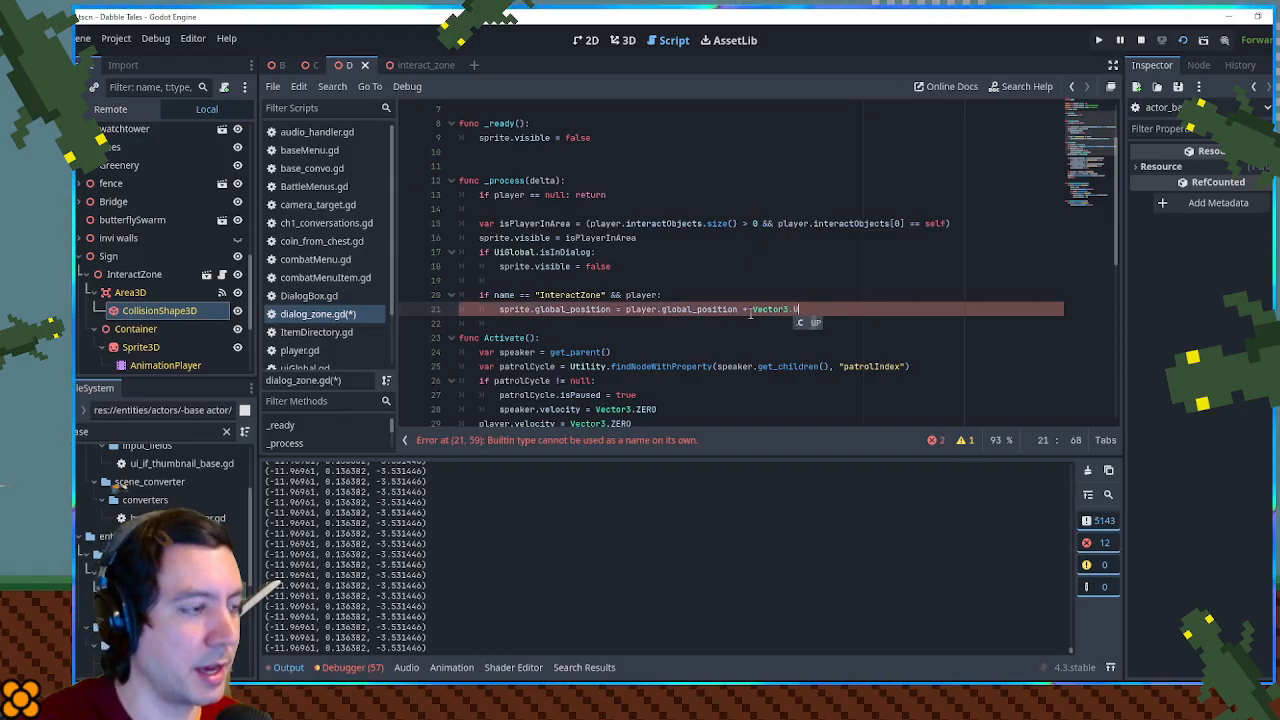
key(ctrl+s)
- Check the prompt's height above the player in the running game, then raise the script's offset to Vector3.UP * 1.2 and save
key(alt+Tab)
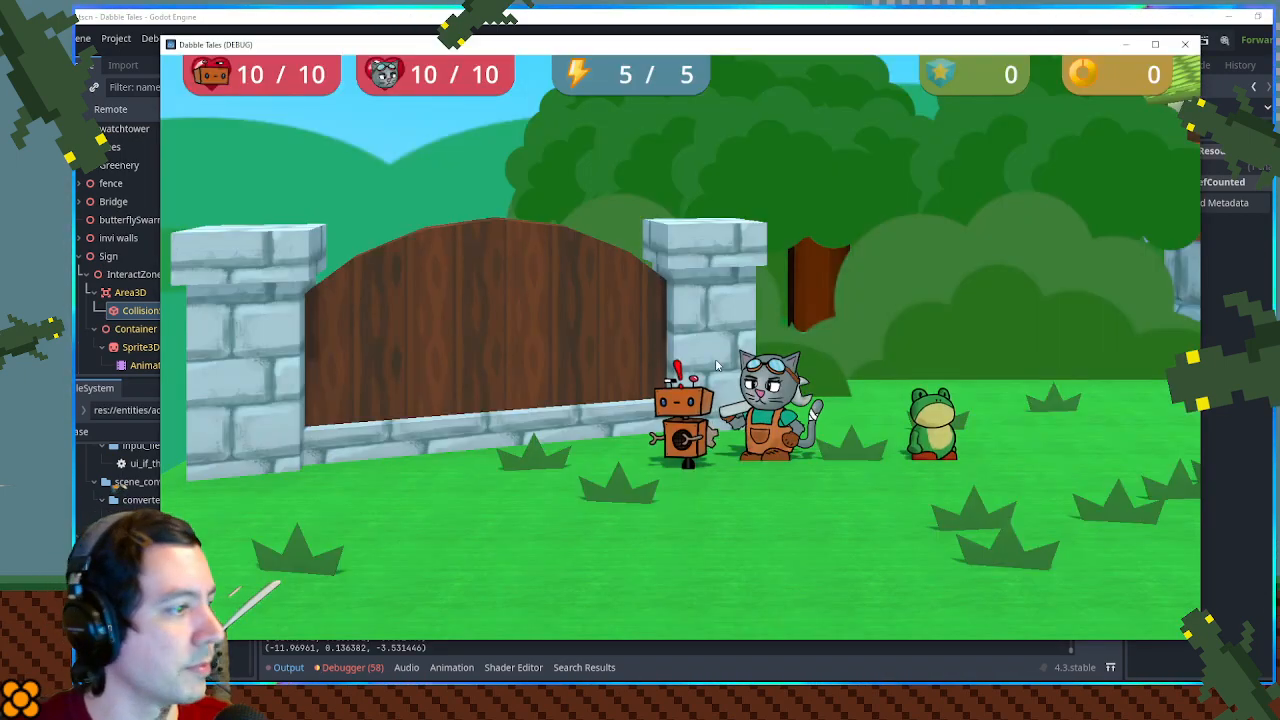
key(a)
click(828, 14)
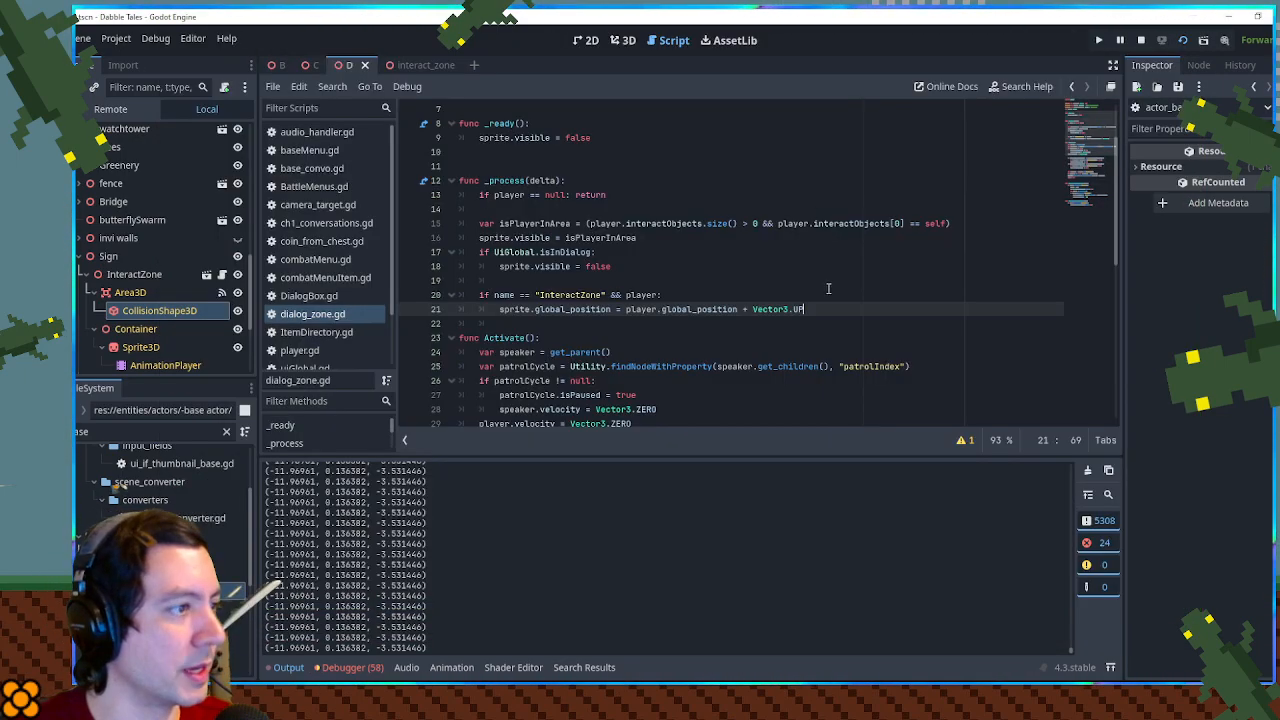
text(* 1.2)
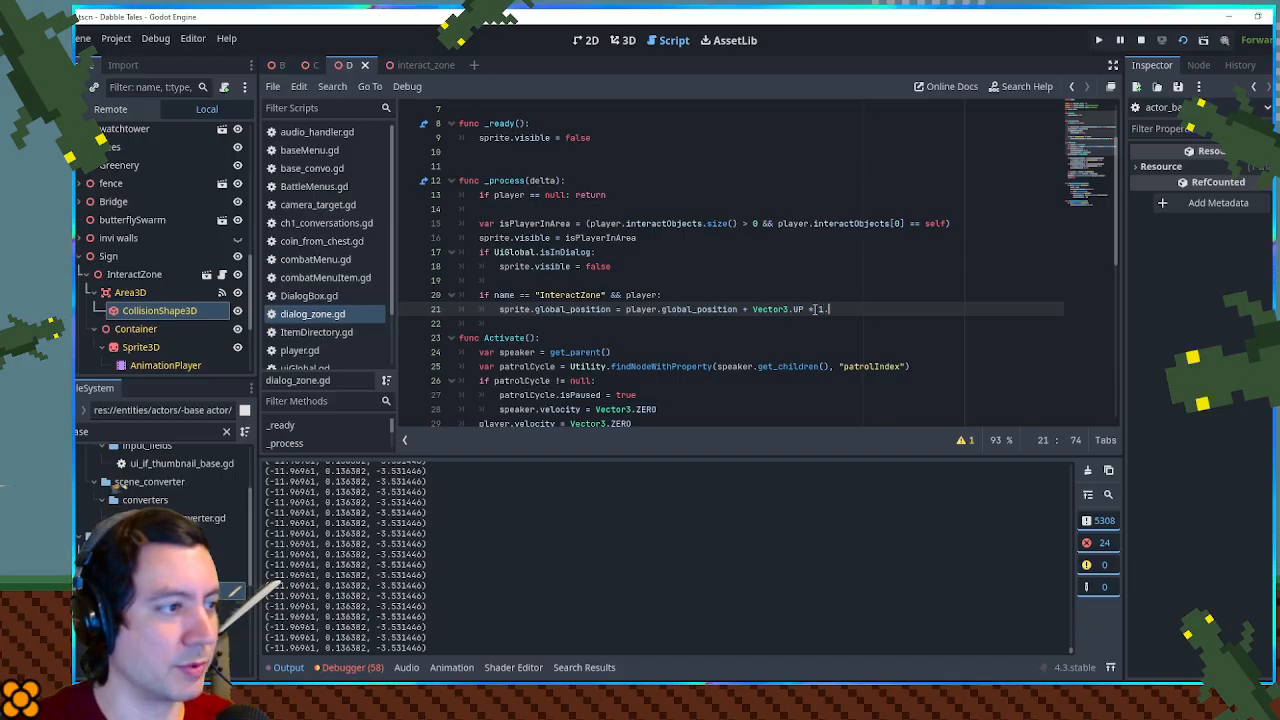
key(ctrl+s)
- Walk the player back and forth past the gate in the running game to check the exclamation prompt's placement
key(alt+Tab)
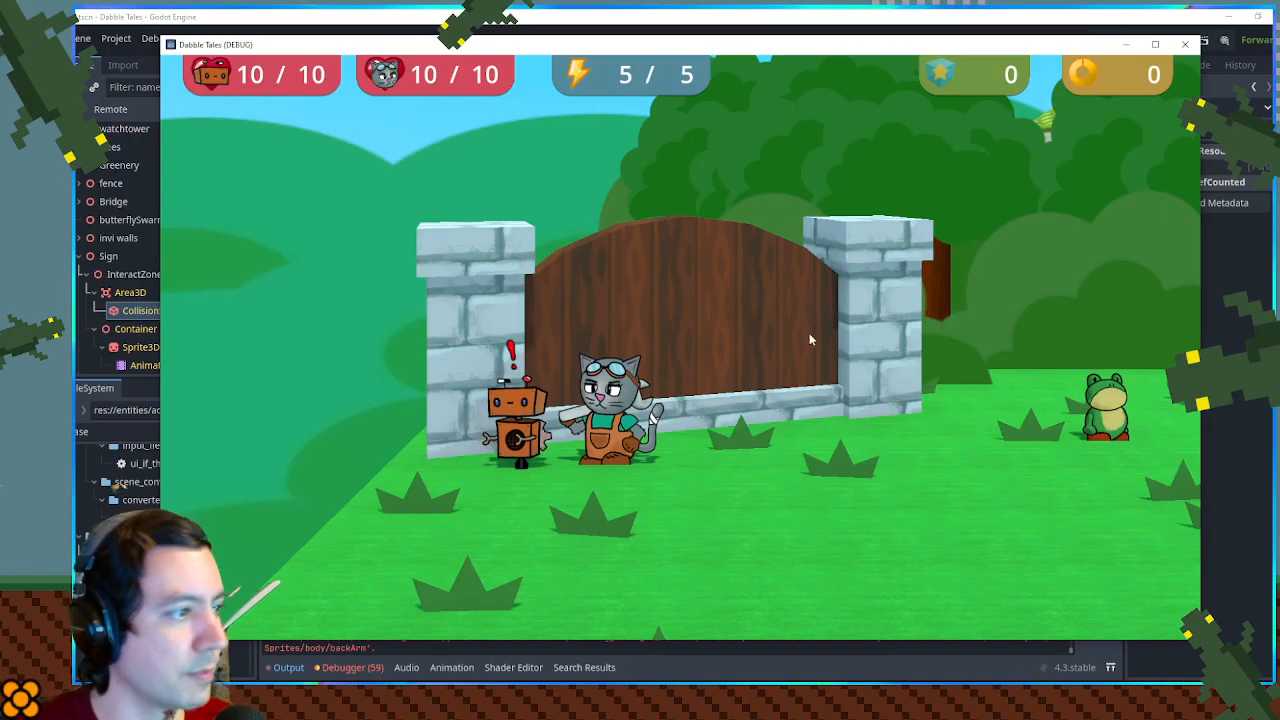
key(d)
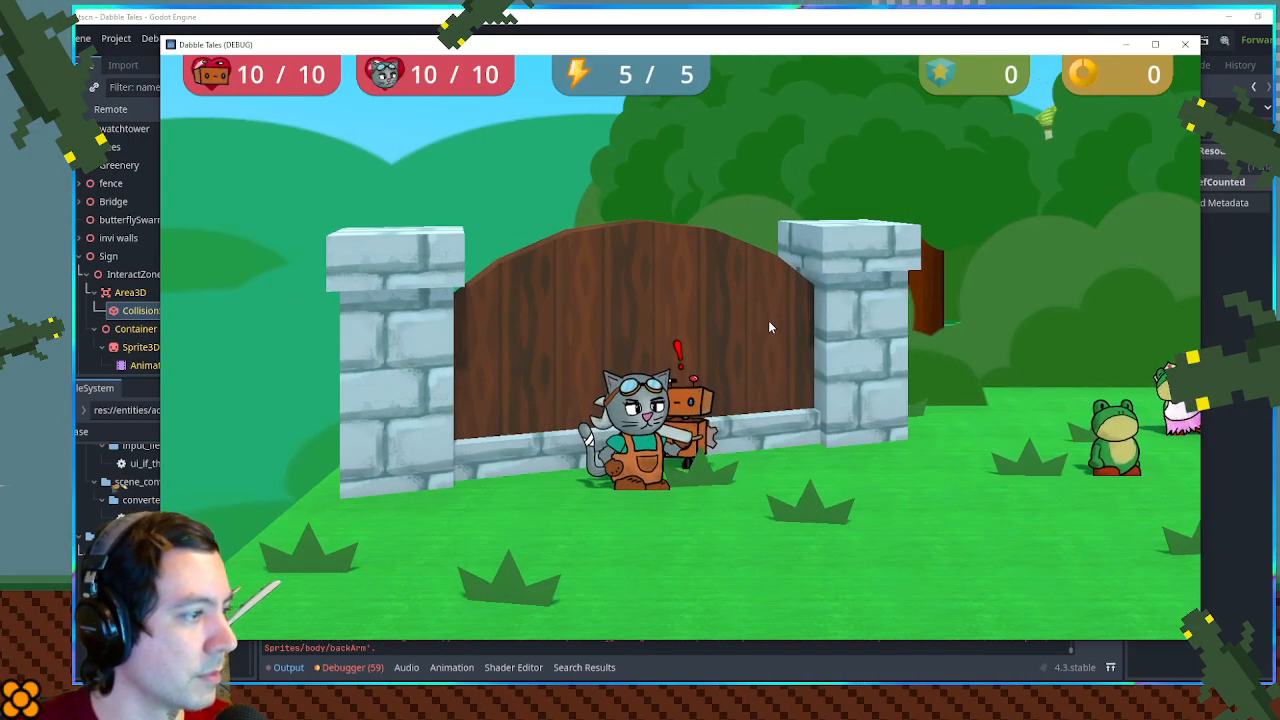
key(d)
key(a)
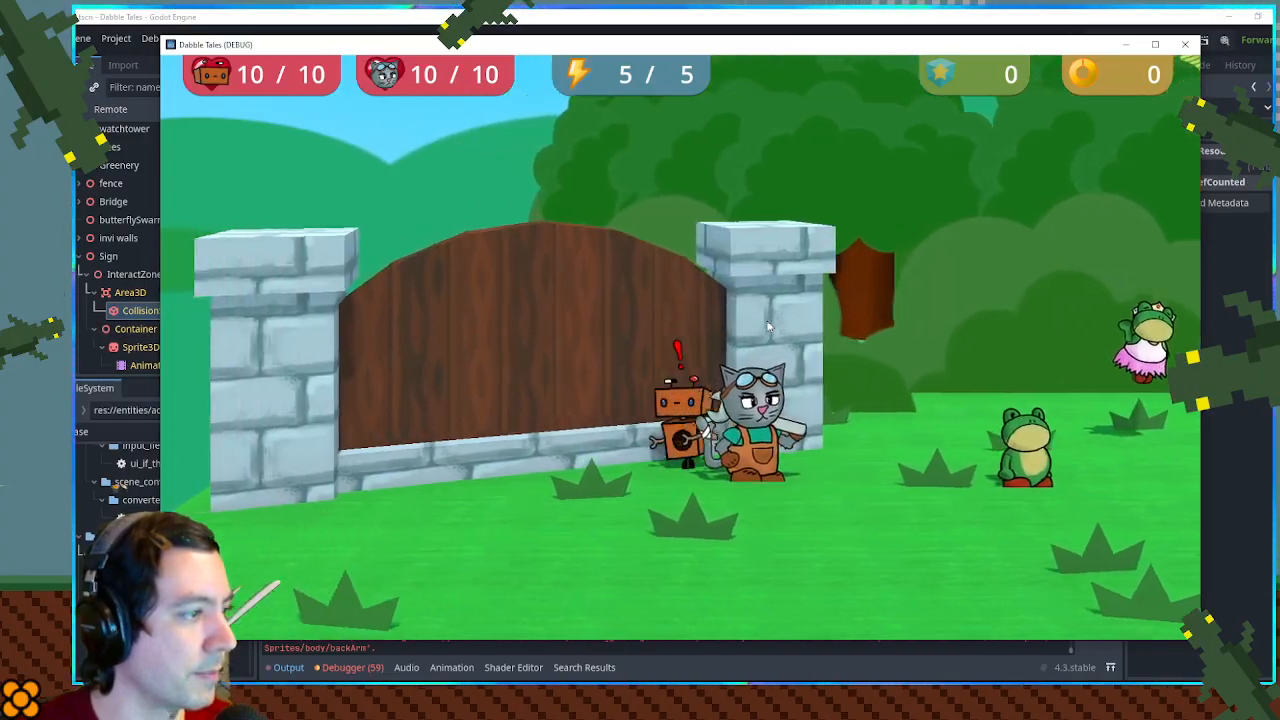
key(d)
key(a)
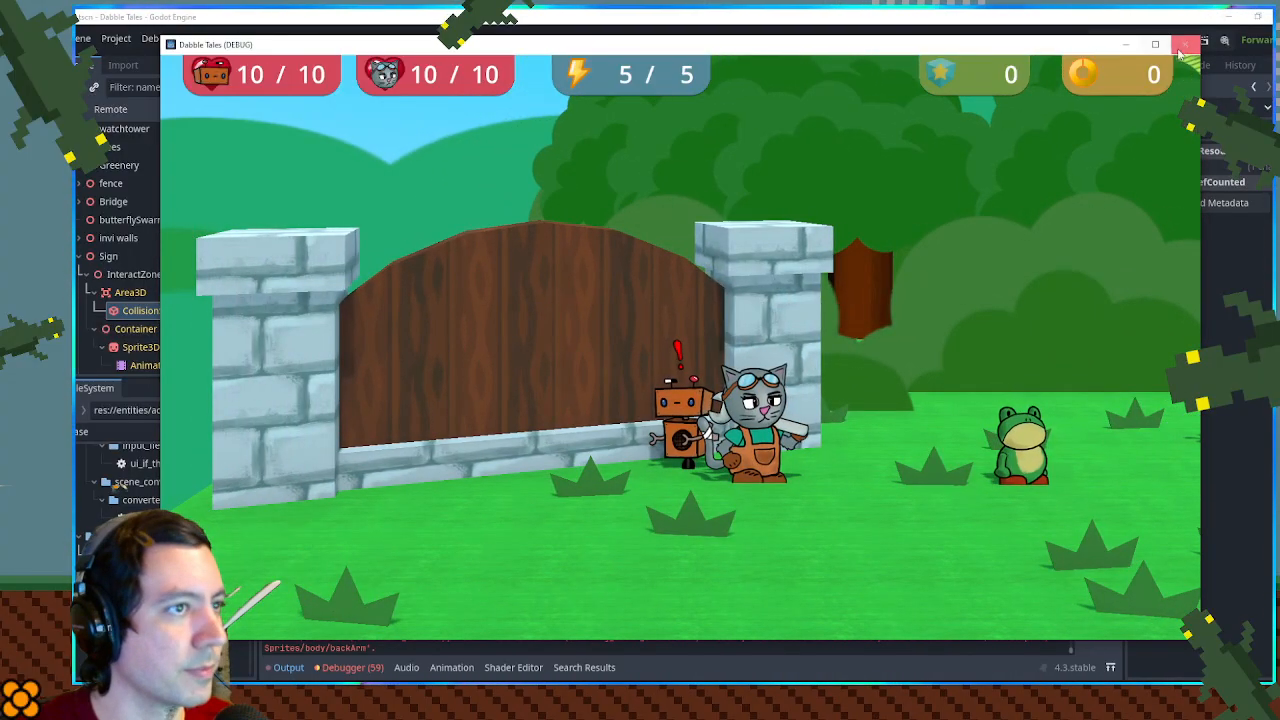
key(alt+Tab)
- Resize the box collision shape of the sign's InteractZone in the 3D scene to an X size of 3 m, and save
click(634, 44)
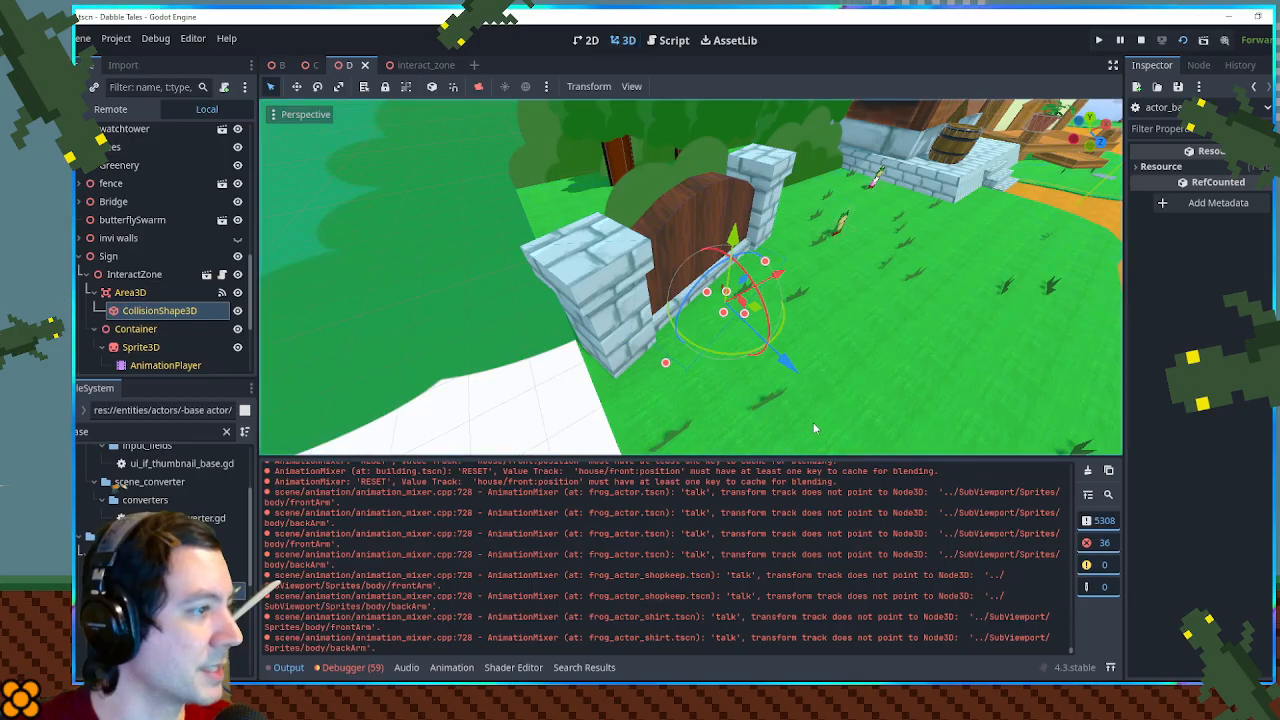
drag(751, 314, 731, 305)
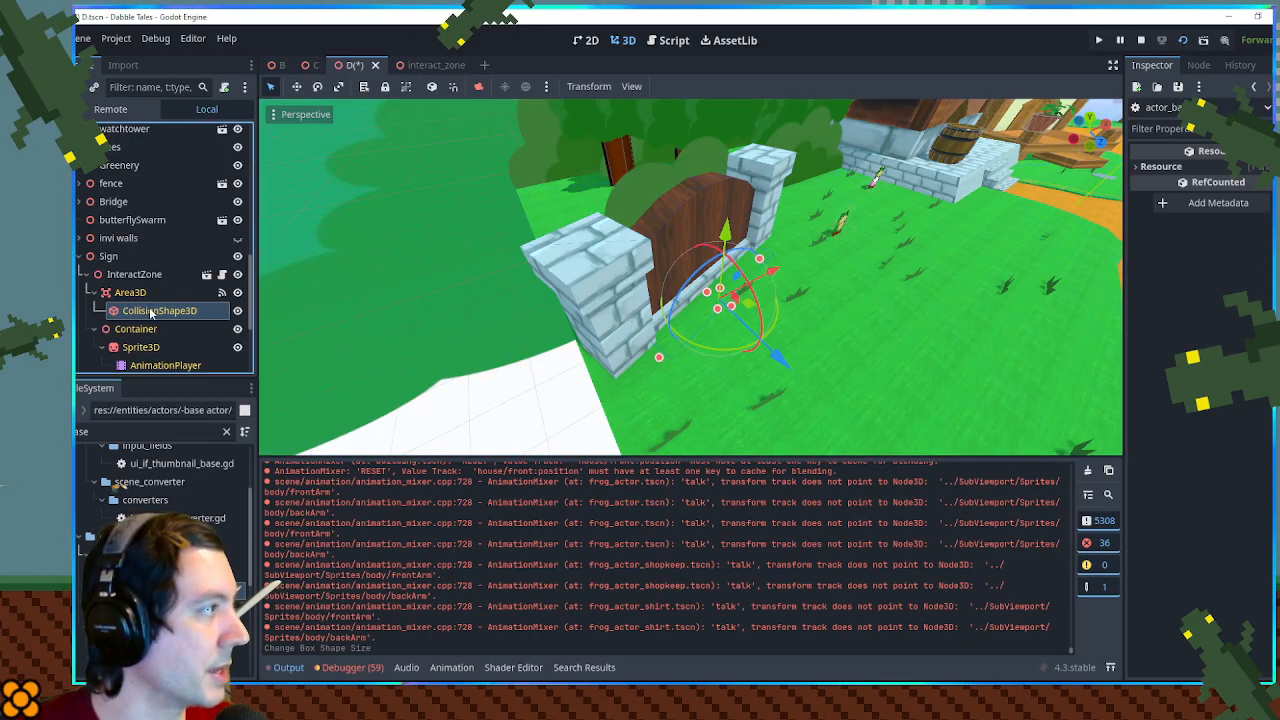
click(151, 310)
click(1162, 208)
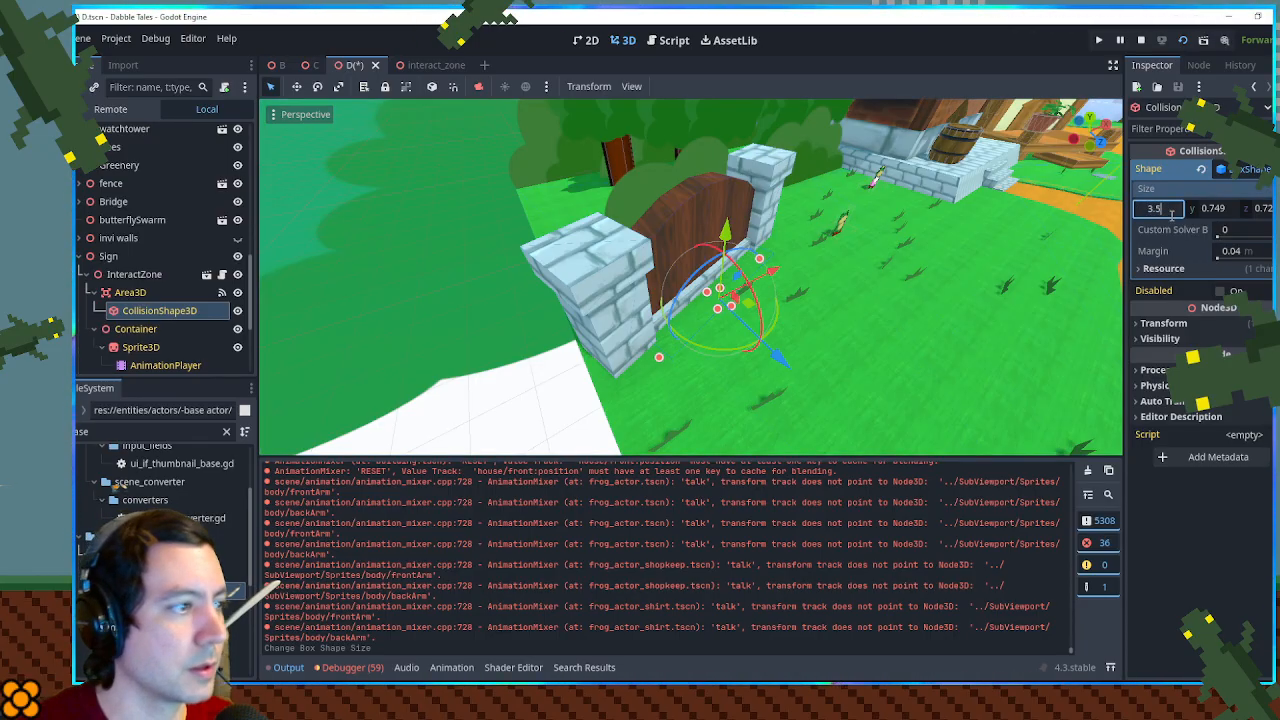
key(Return)
drag(856, 218, 1093, 297)
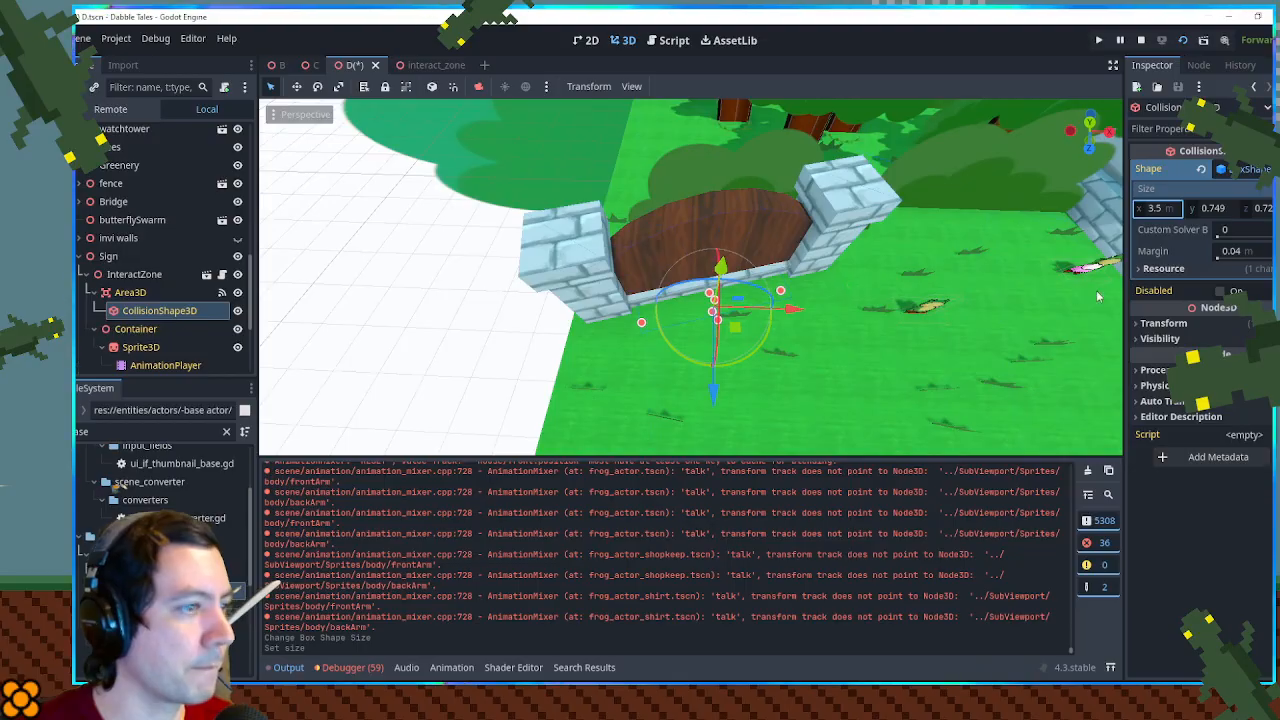
click(1155, 210)
text(3)
key(Return)
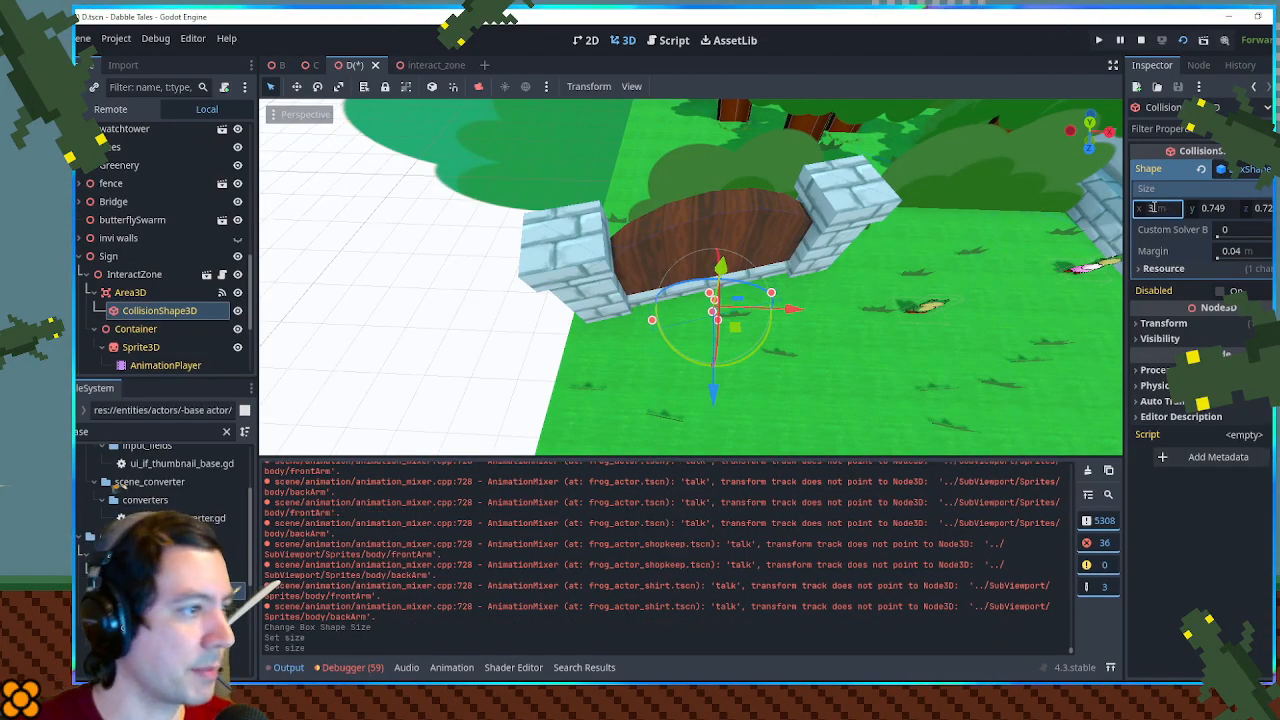
key(ctrl+s)
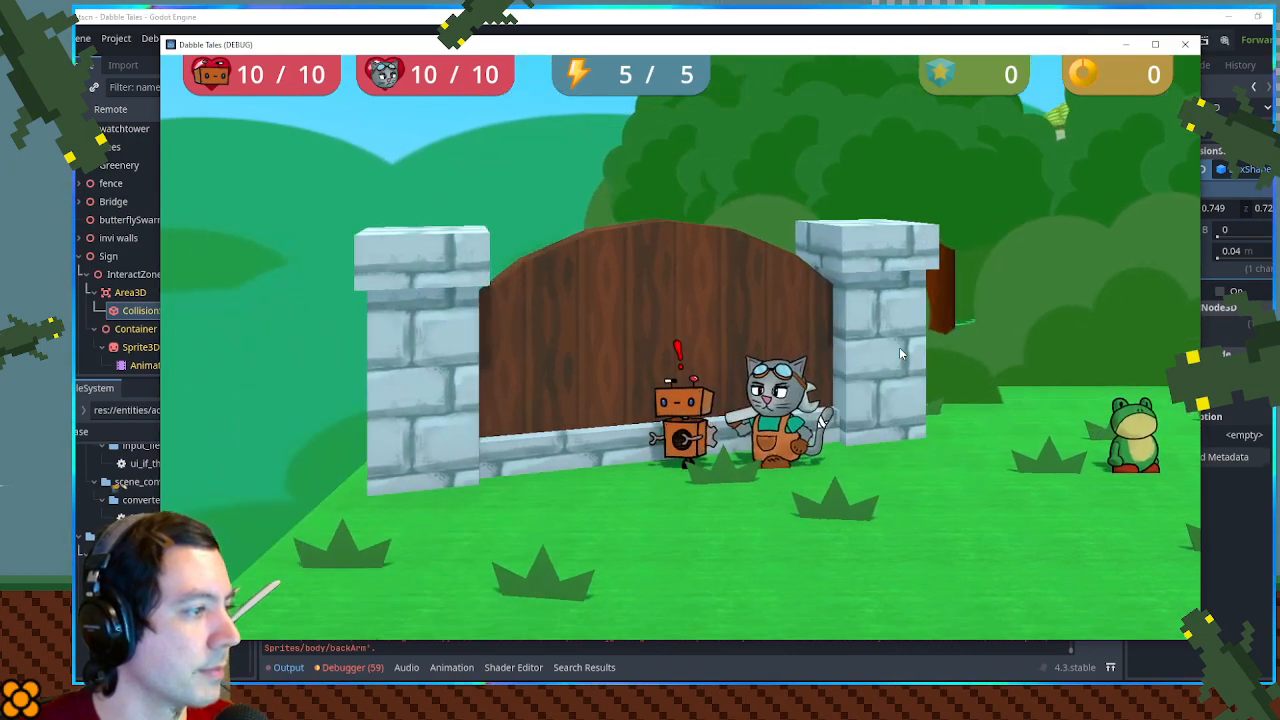
- Close the running game and find and open the ch1_conversations.gd script
click(1186, 45)
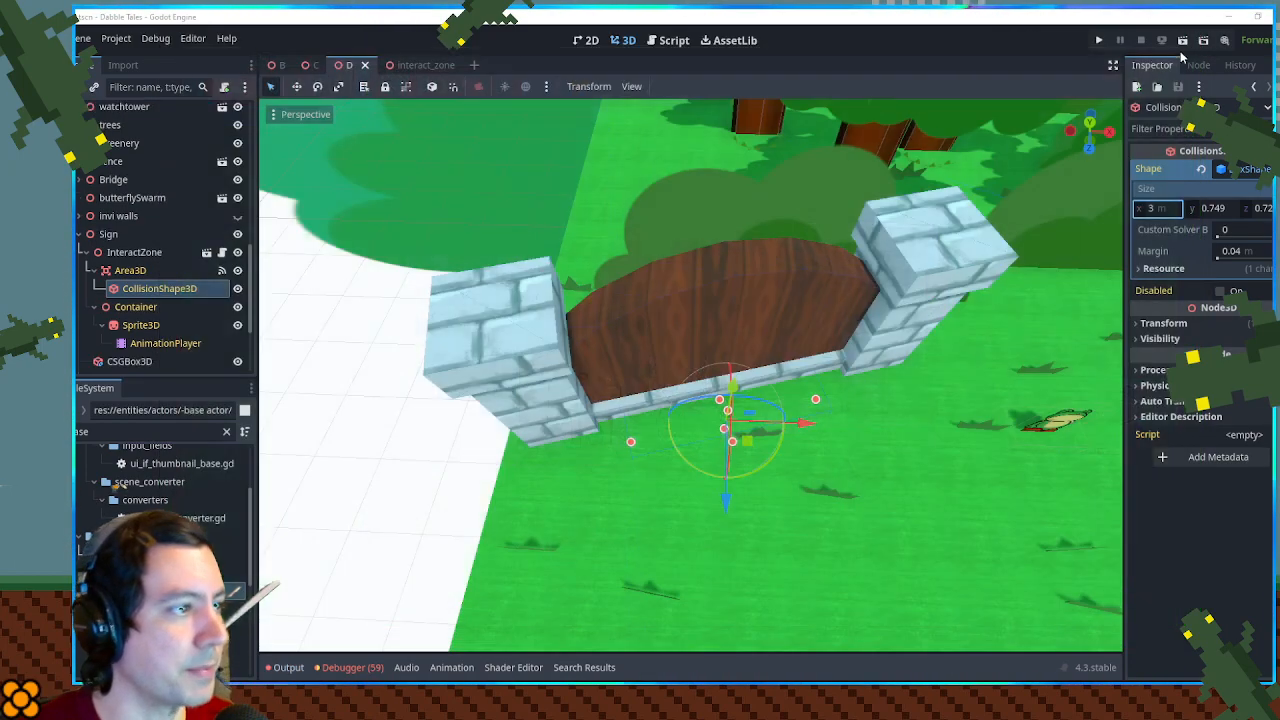
click(82, 234)
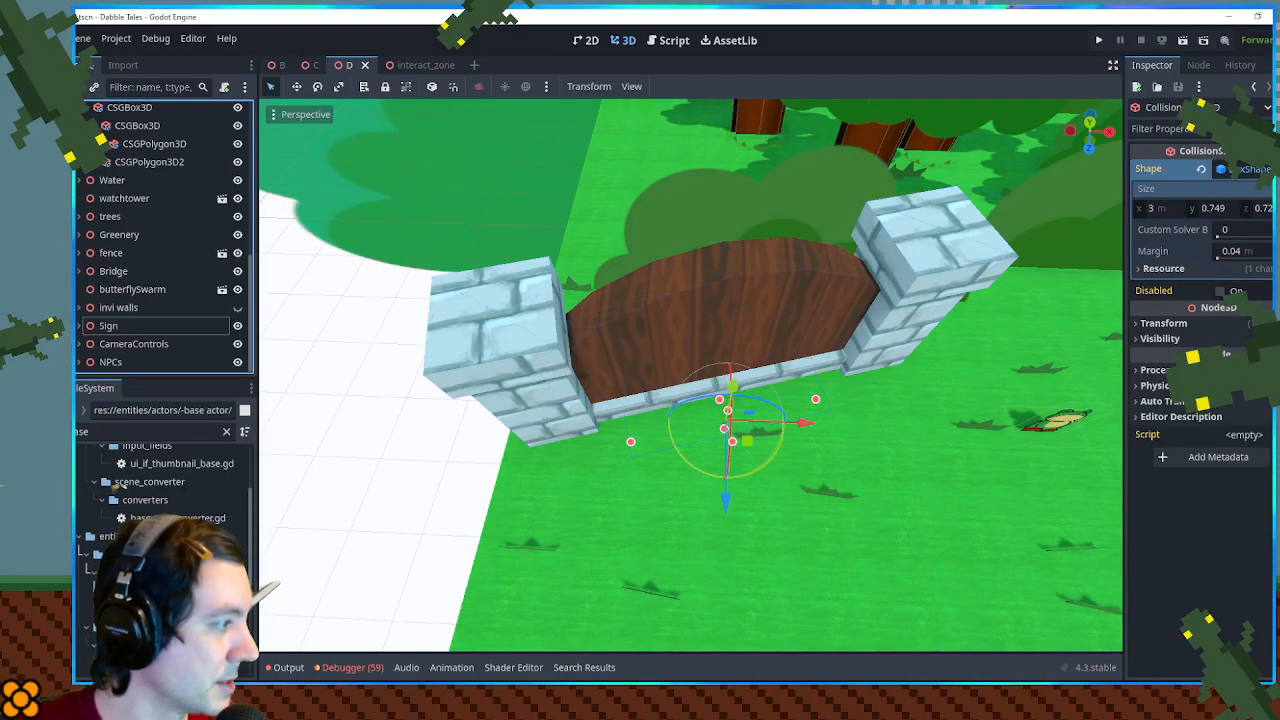
click(148, 431)
text(i)
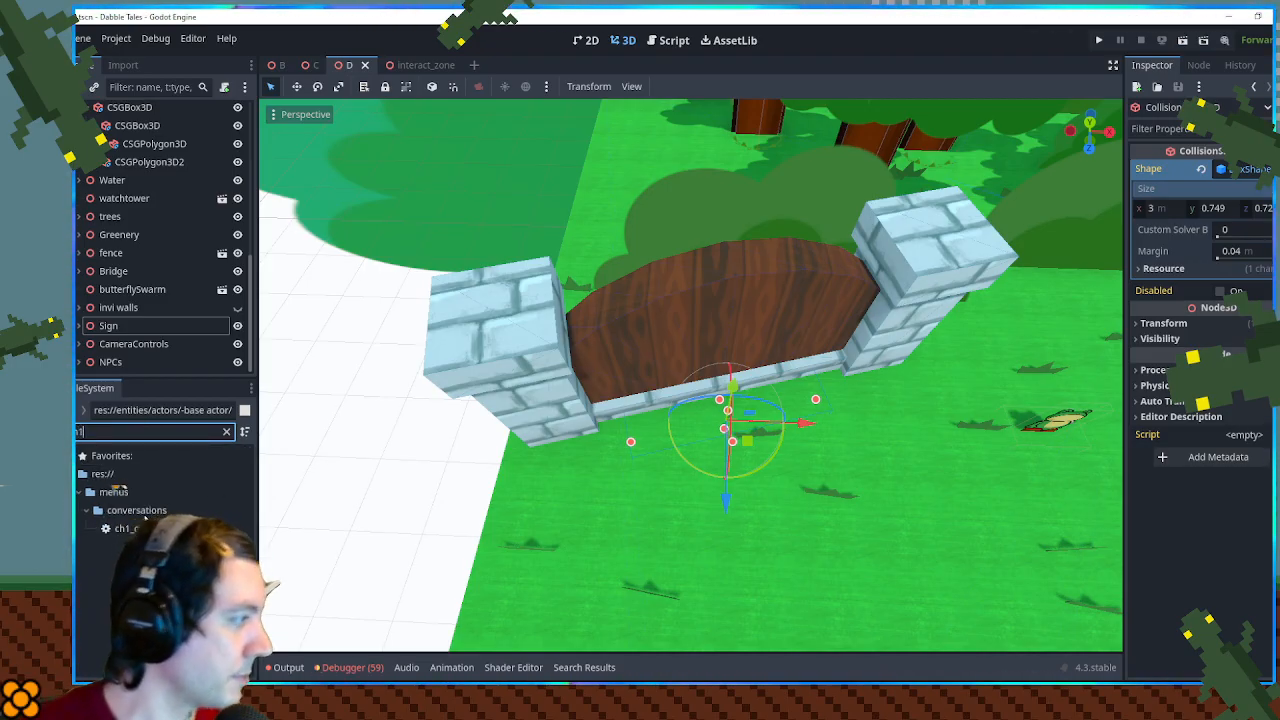
double_click(165, 528)
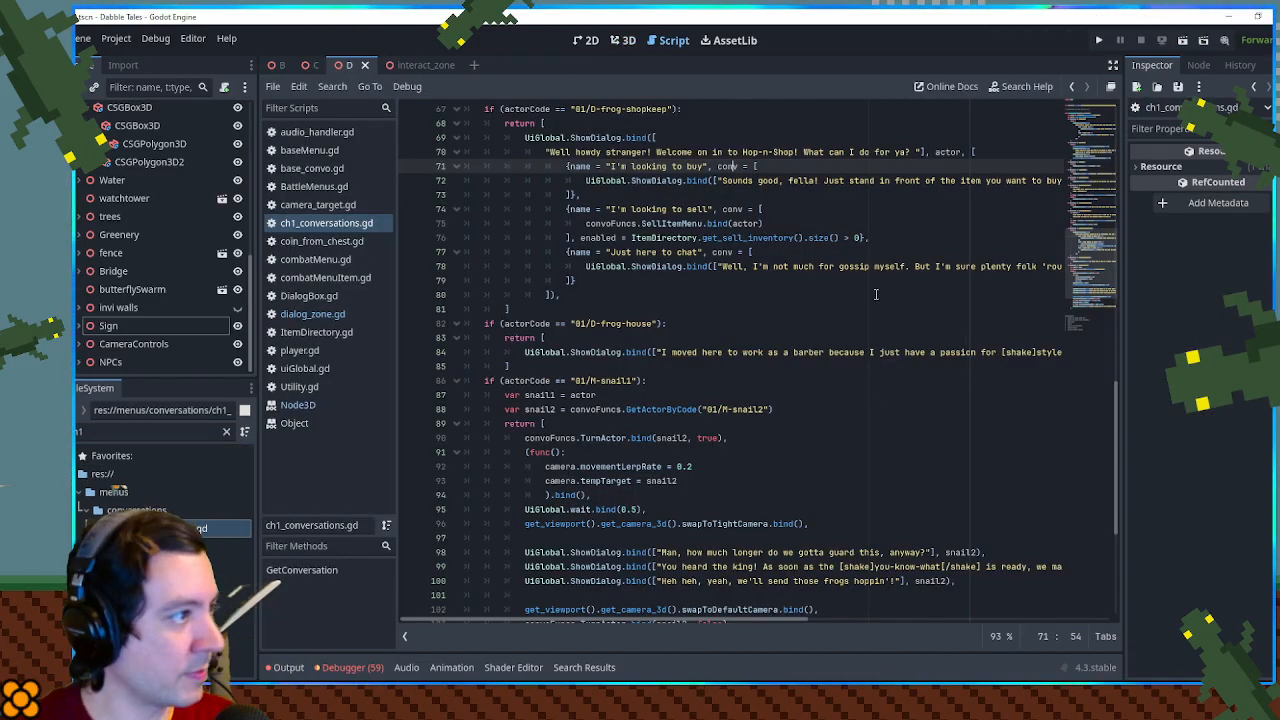
- Duplicate the "01/C-farmer" conversation block directly below itself and change the copy's actorCode to "01/D-sign"
scroll(878, 294, up, 13)
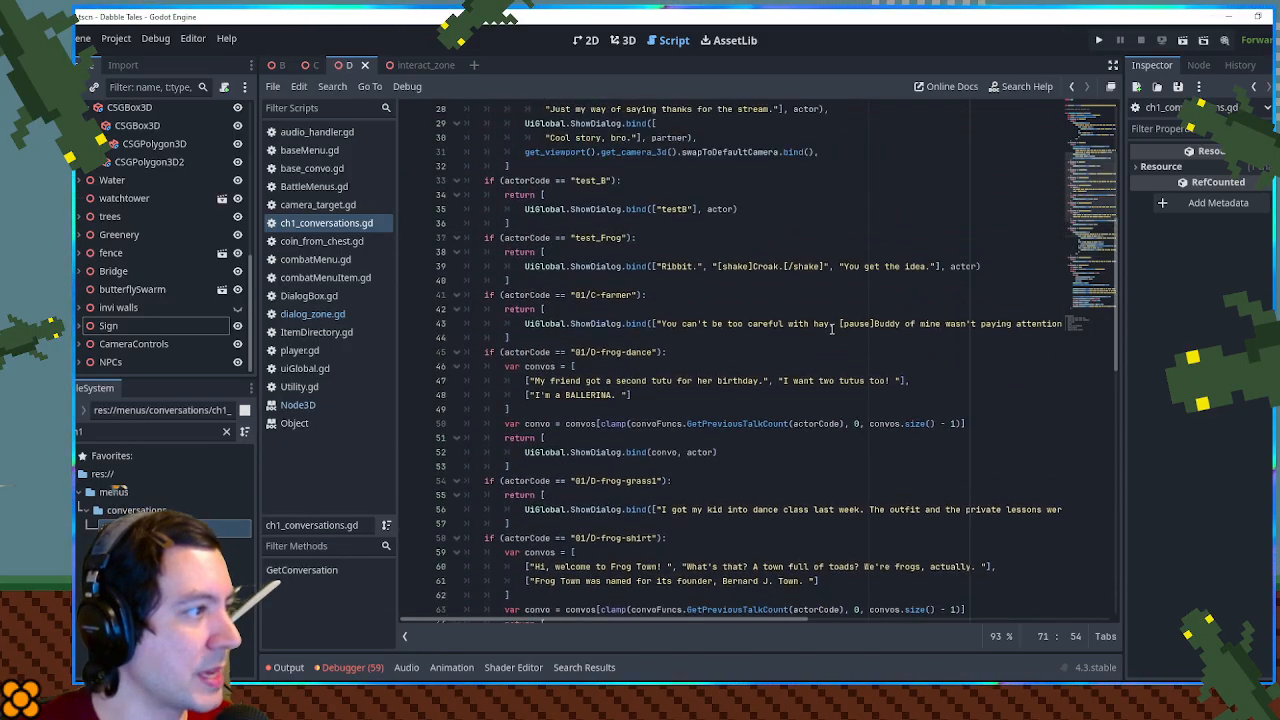
scroll(831, 329, up, 1)
drag(531, 380, 532, 326)
key(ctrl+c)
key(ctrl+v)
key(ctrl+v)
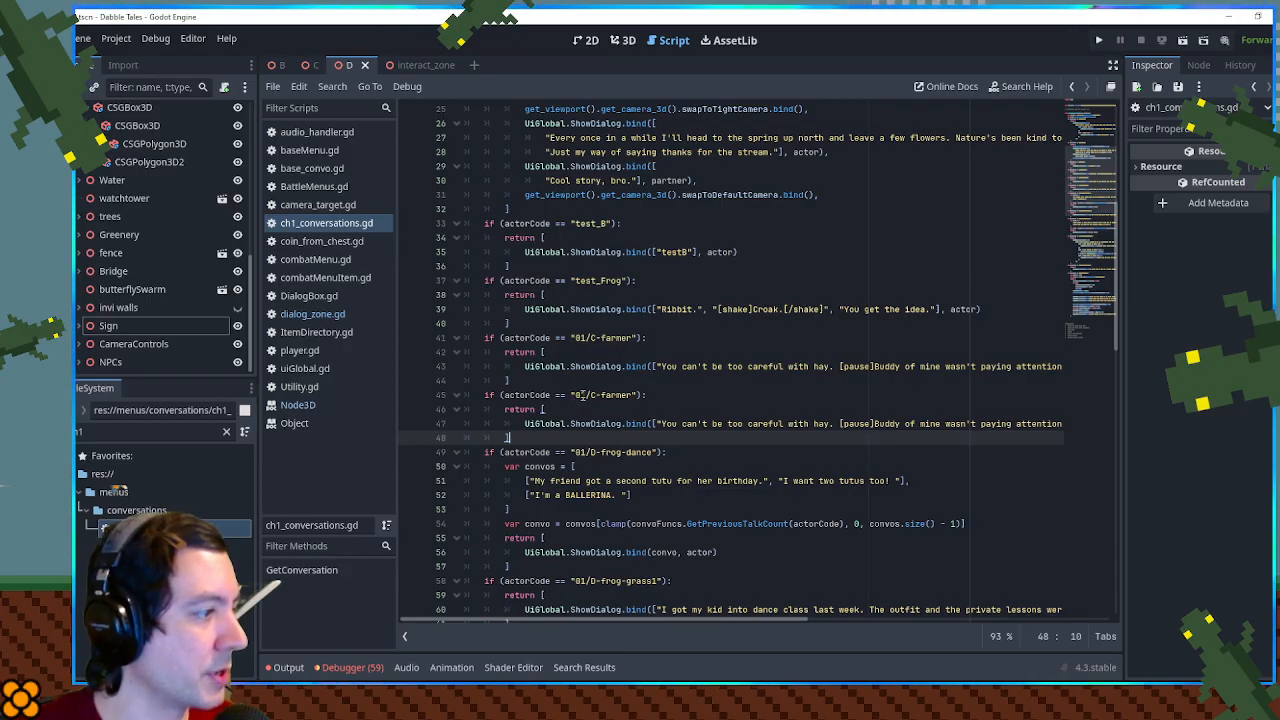
click(592, 395)
double_click(607, 395)
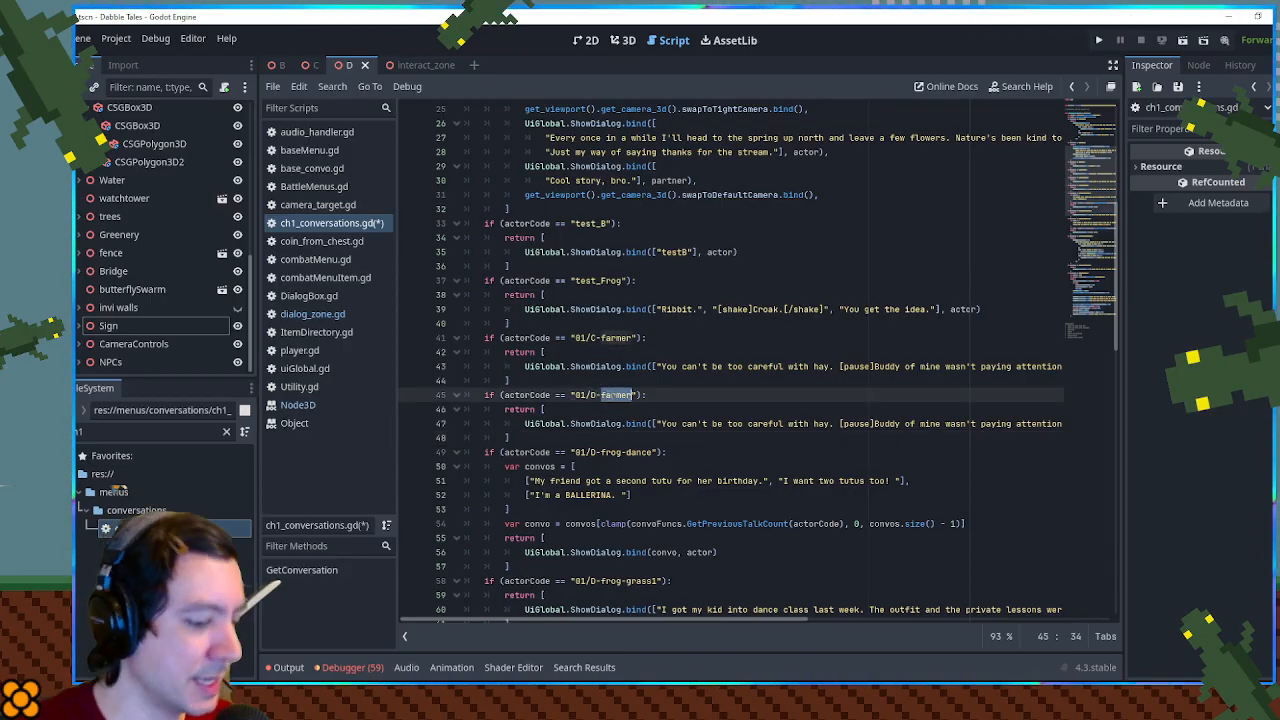
text(sign)
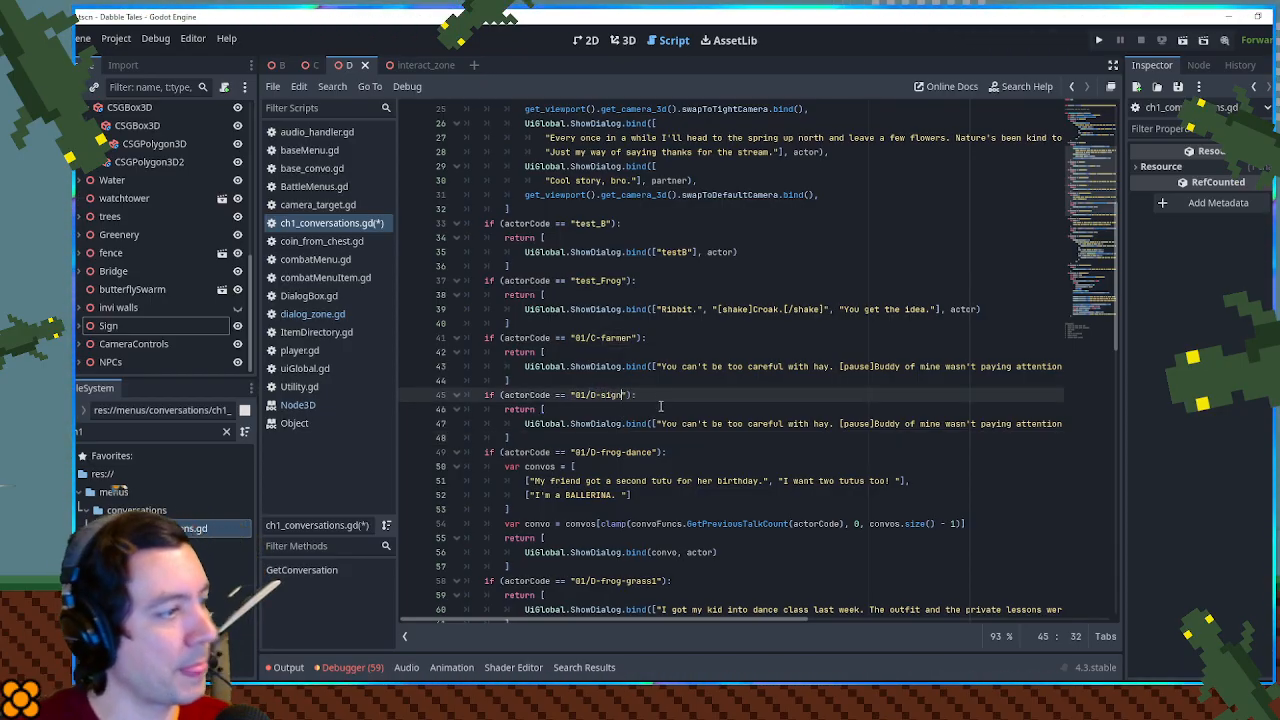
- In the "01/D-sign" block's ShowDialog call, replace the farmer's lines with the single text "test" and the actor argument with null
click(660, 423)
key(shift+End)
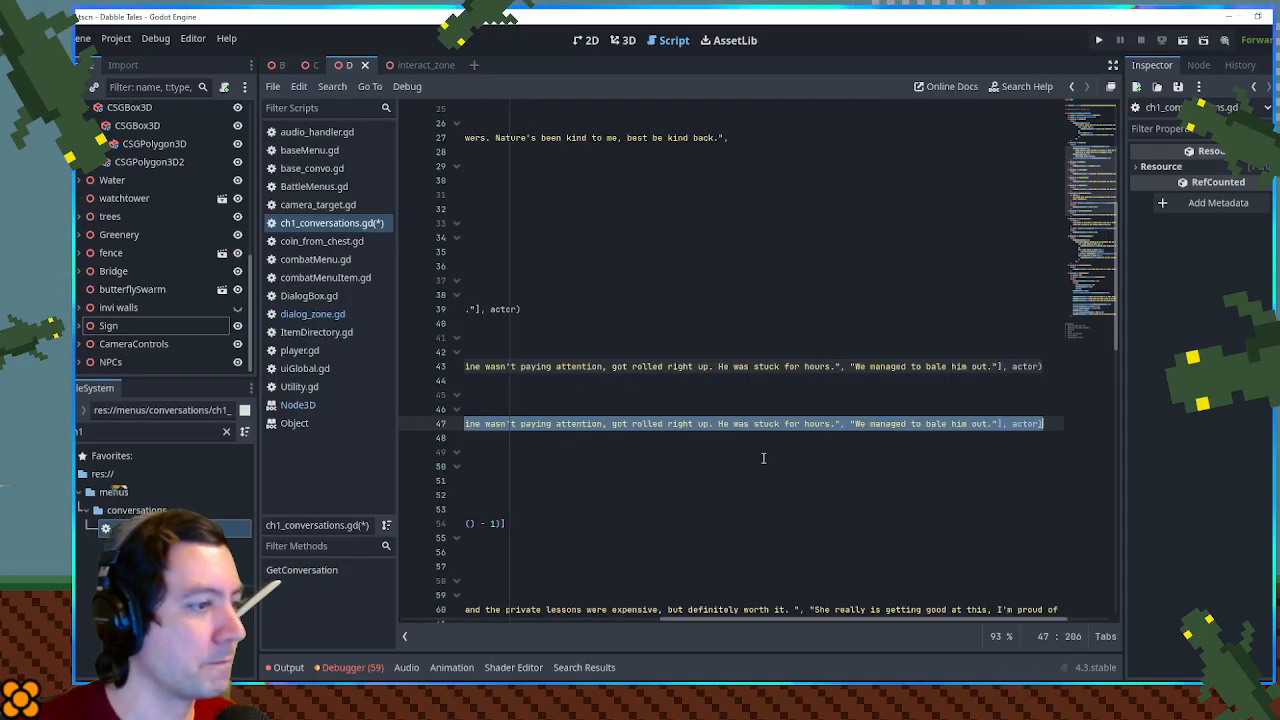
key(shift+Left)
key(shift+Left)
key(shift+Left)
key(shift+Left)
key(shift+Left)
key(shift+Left)
key(shift+Left)
key(shift+Left)
key(shift+Left)
key(shift+Left)
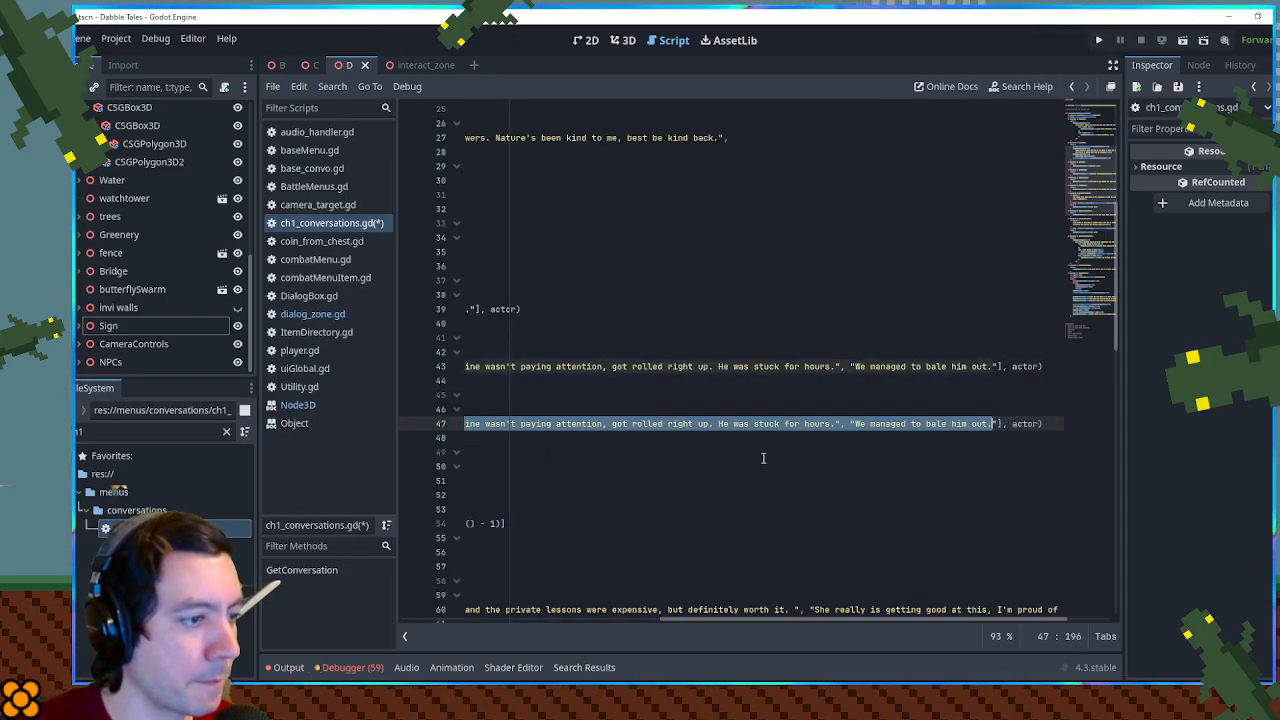
key(BackSpace)
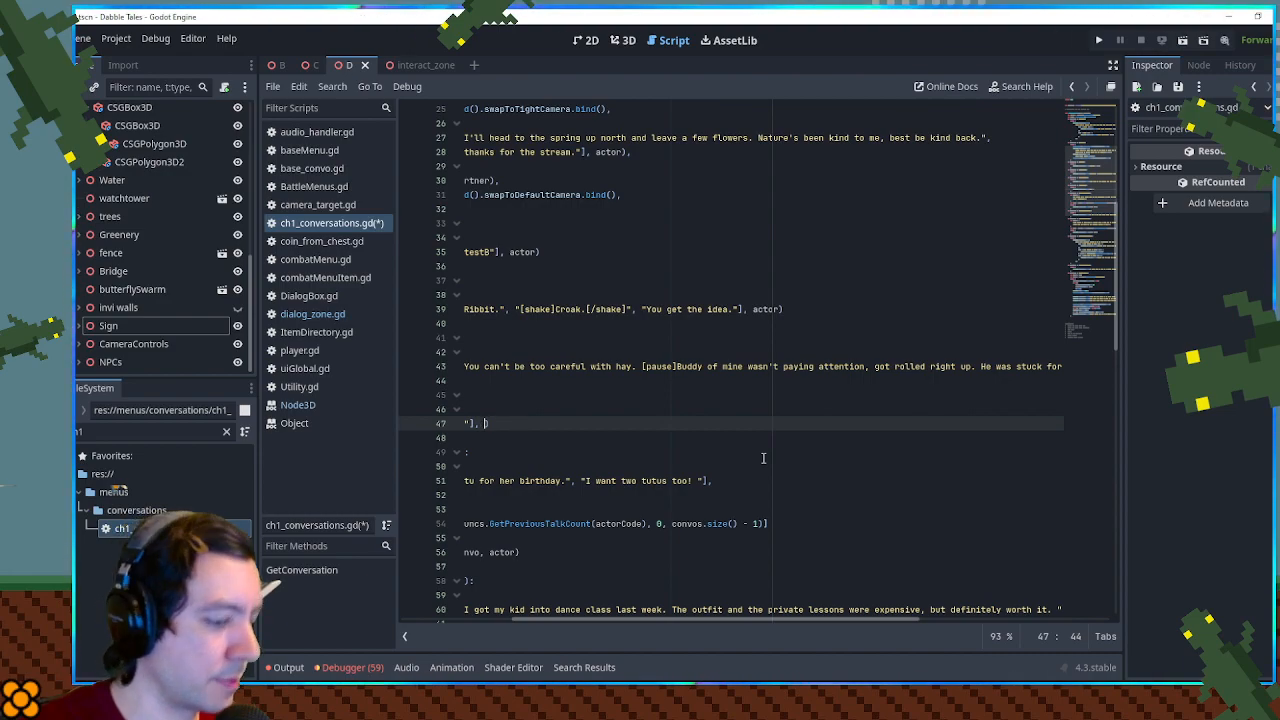
key(Home)
key(Home)
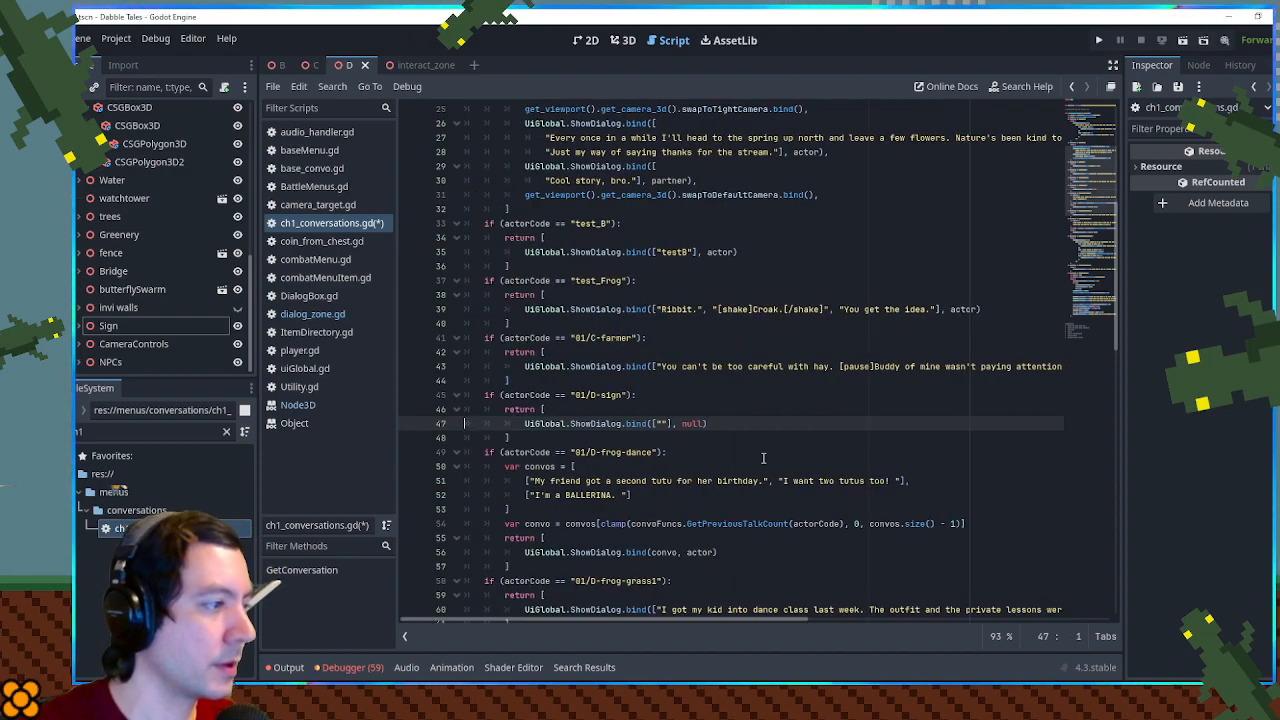
click(660, 423)
text(test)
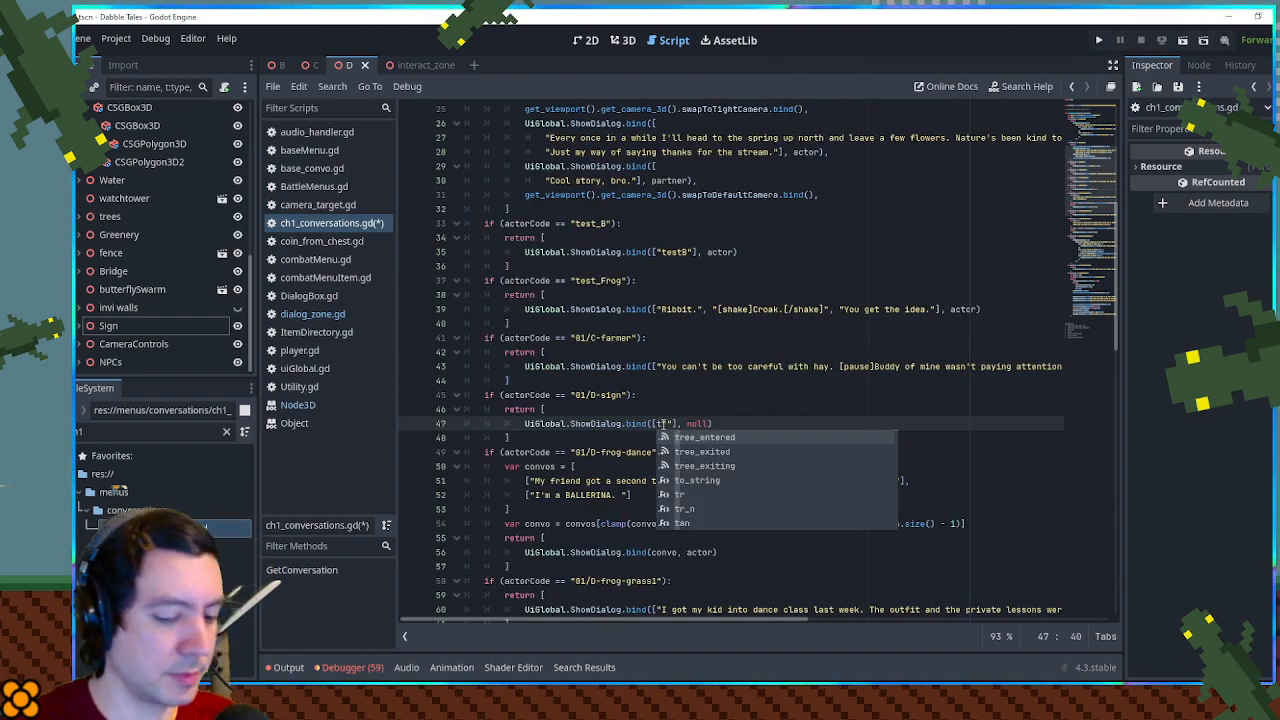
- Copy the code 01/D-sign from the sign's conversation block, save the script, and rename the Sign node in the scene with it
drag(576, 394, 622, 394)
key(ctrl+c)
key(ctrl+s)
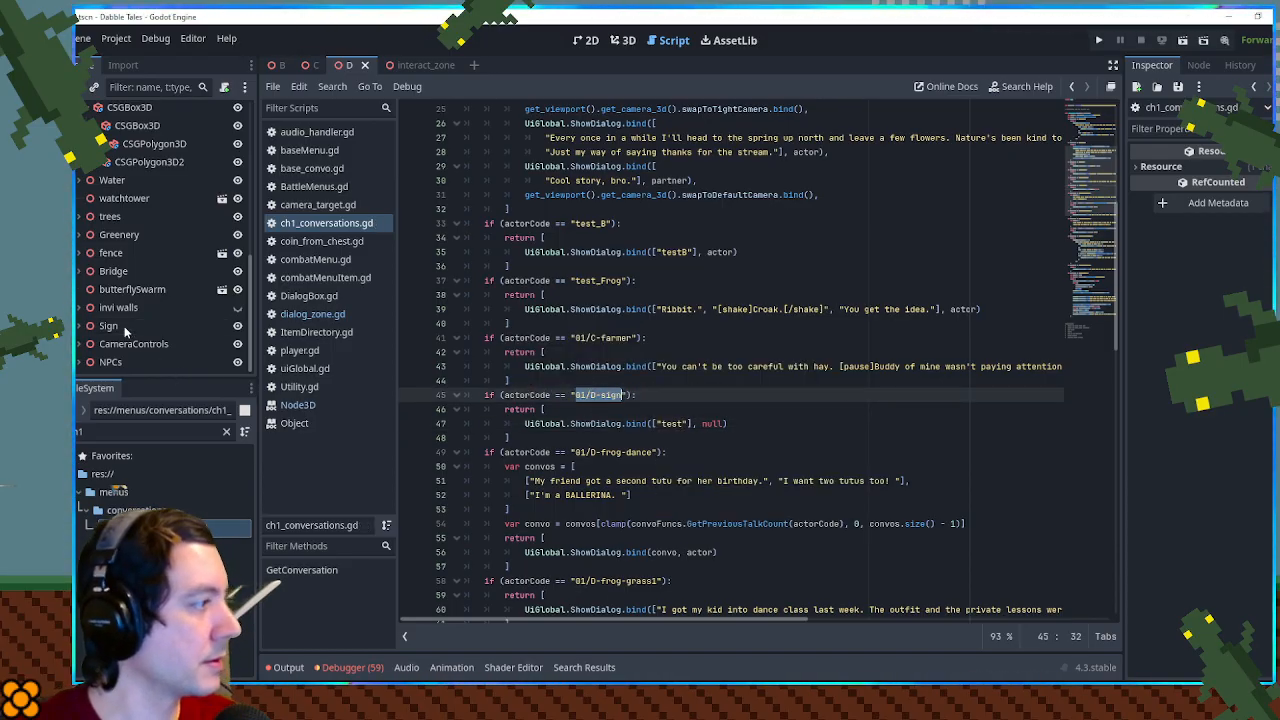
double_click(124, 326)
key(ctrl+v)
key(Return)
click(672, 377)
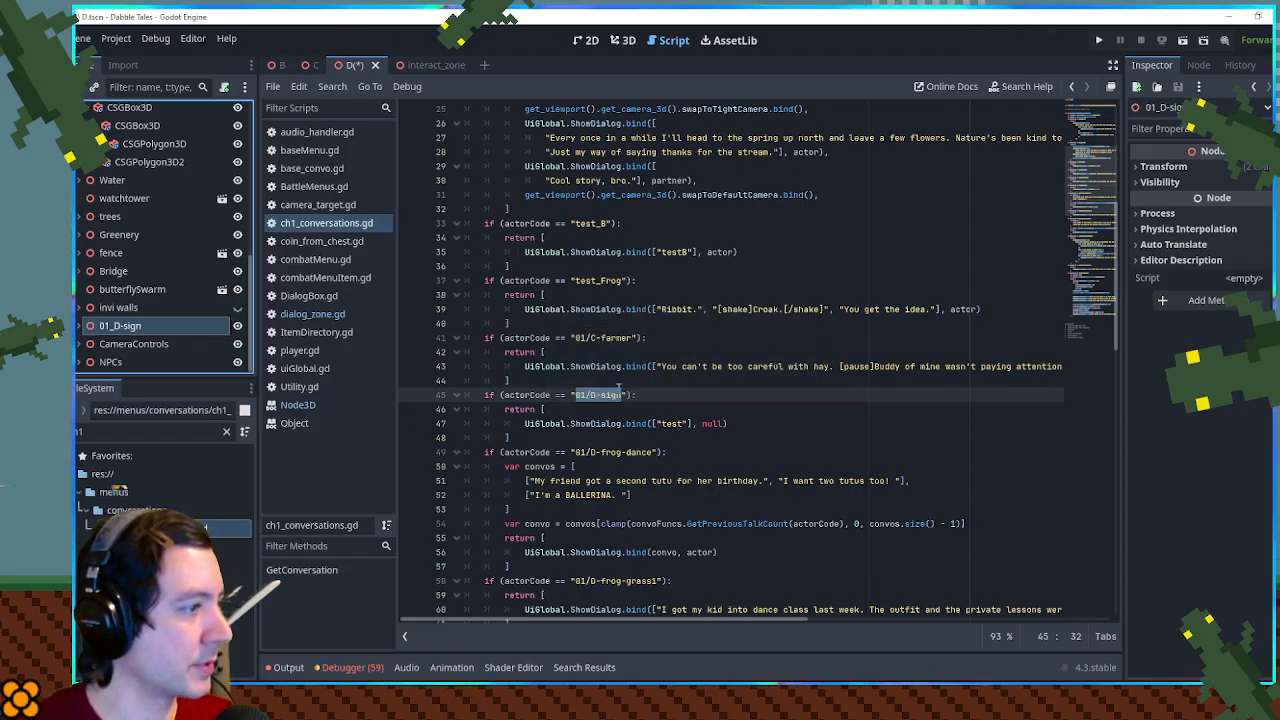
- Change the actorCode in the sign's conversation block to "01_D-sign" and save
click(598, 395)
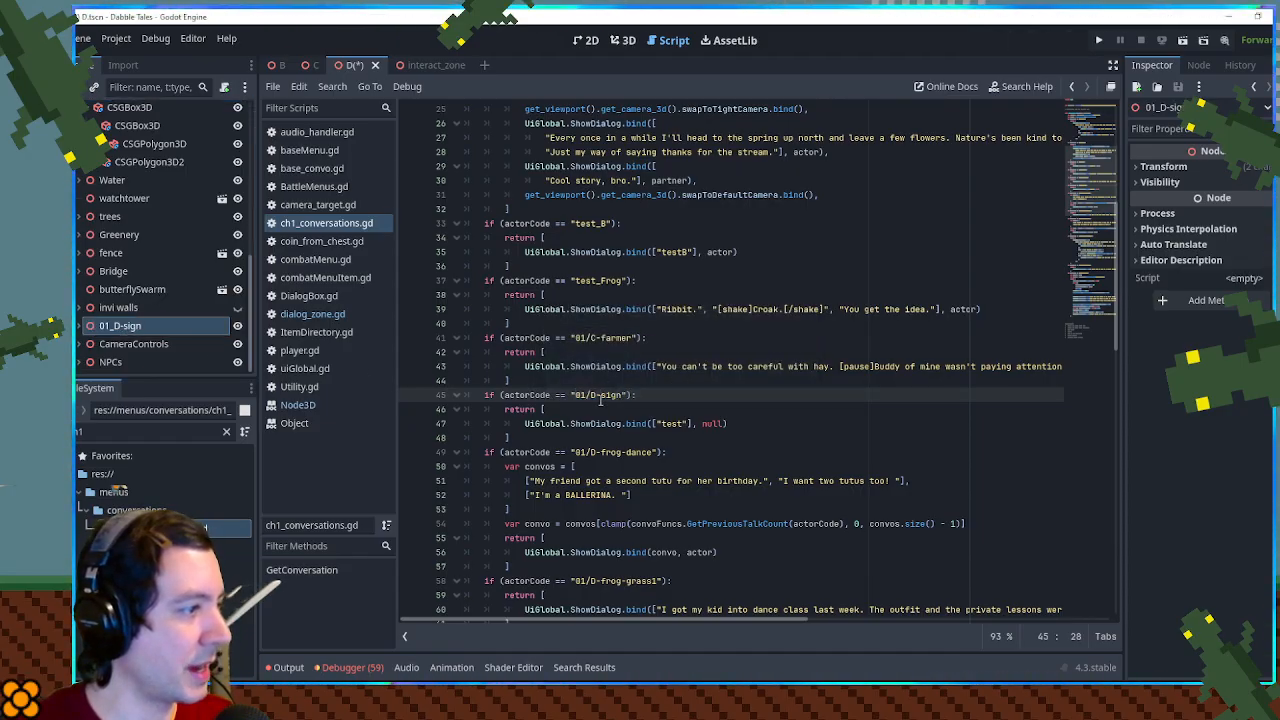
click(591, 395)
key(BackSpace)
text(_)
key(End)
key(ctrl+s)
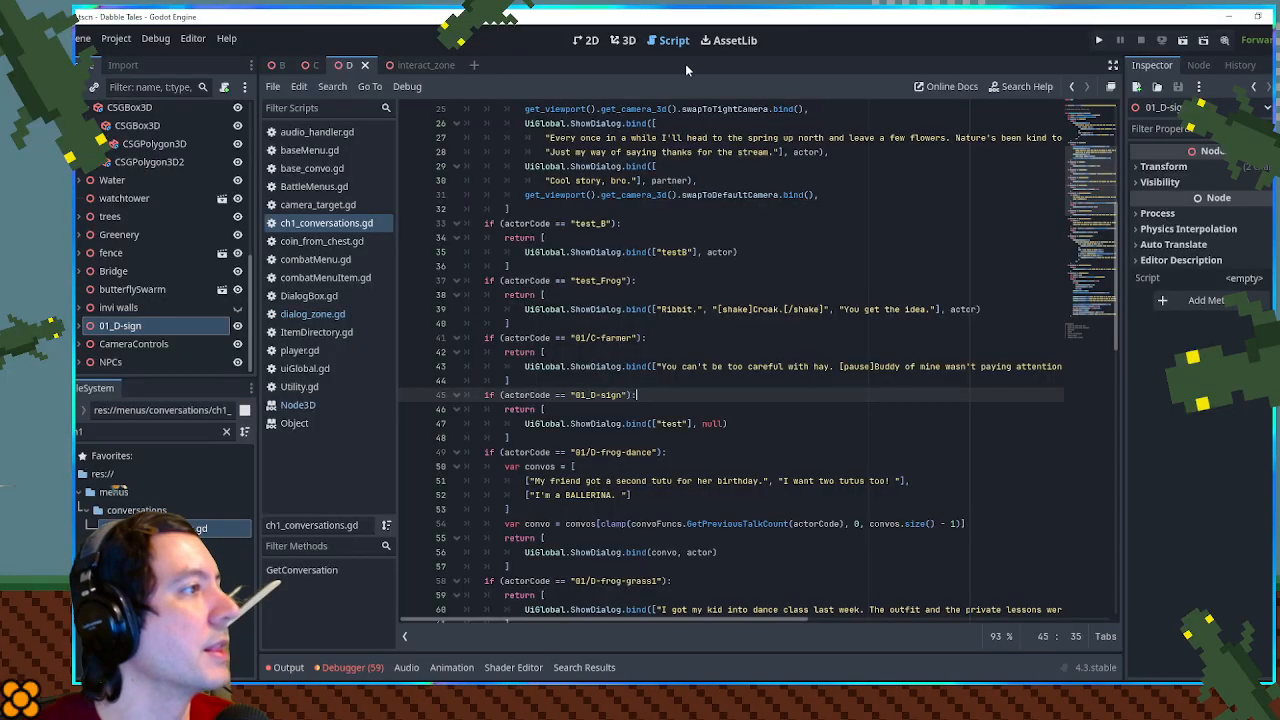
- Run the D scene, walk the player over to the sign, and trigger and dismiss its dialog
click(628, 44)
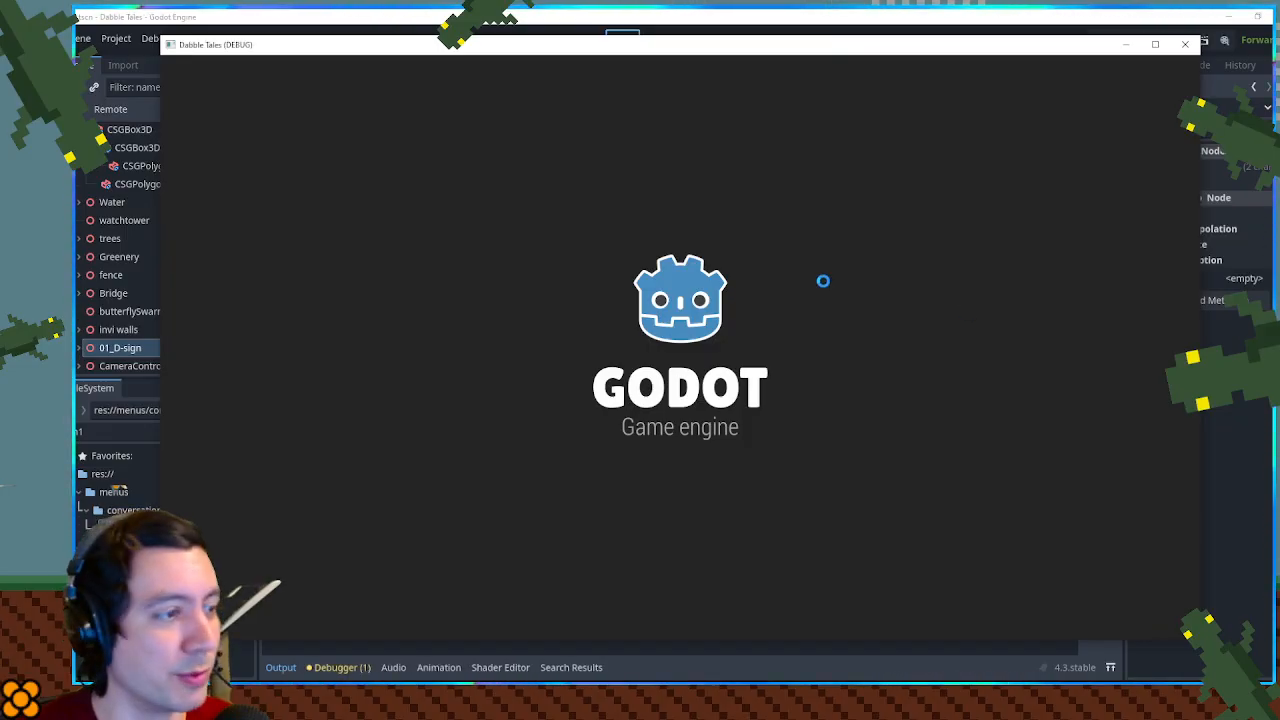
key(a)
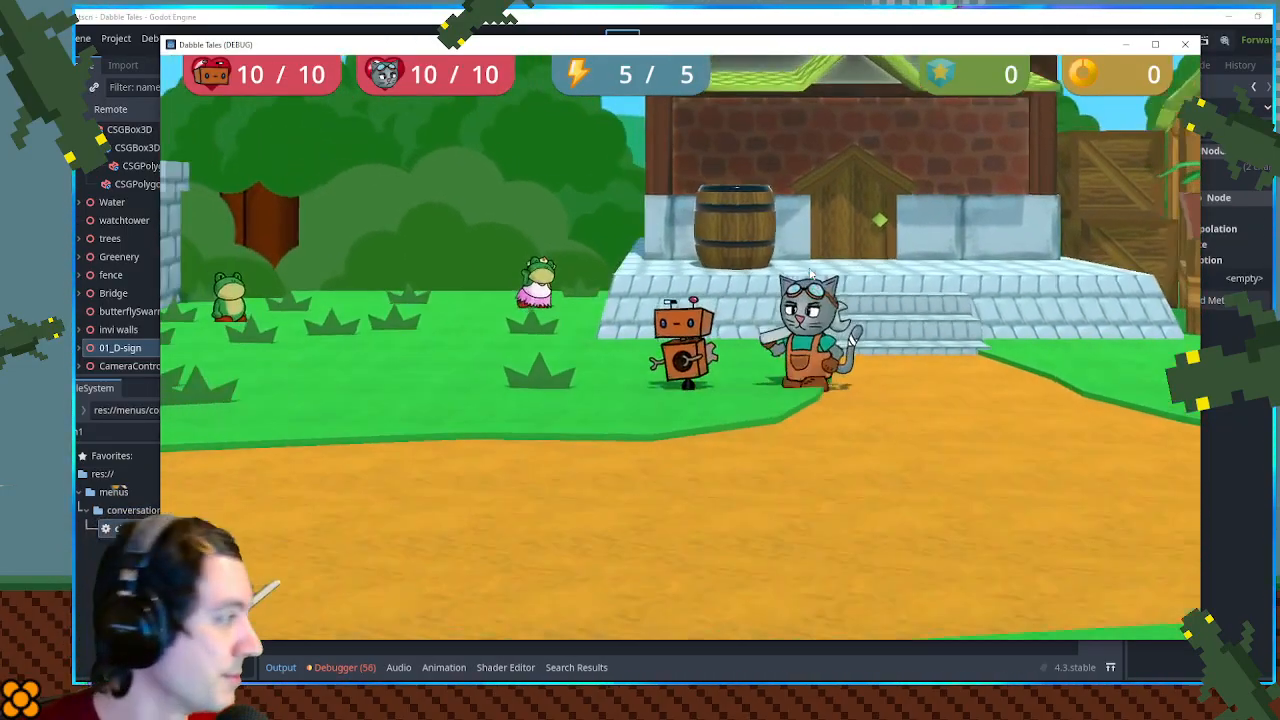
key(a)
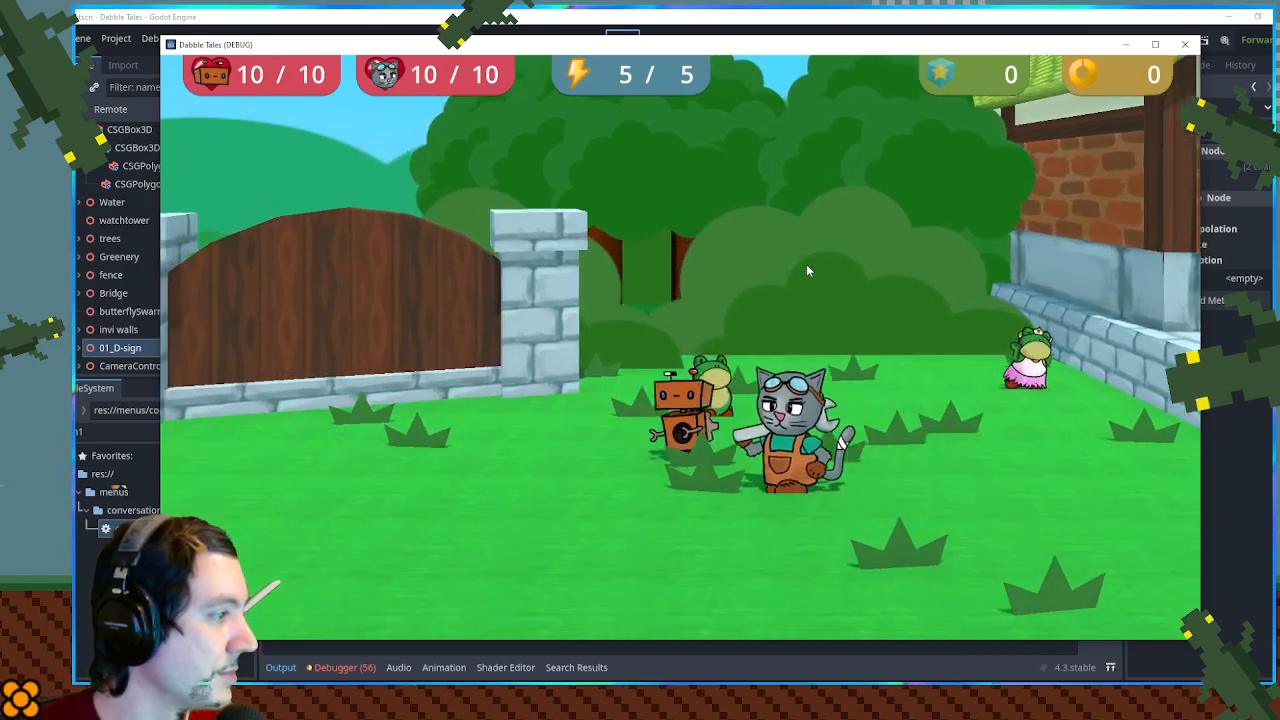
key(space)
key(a)
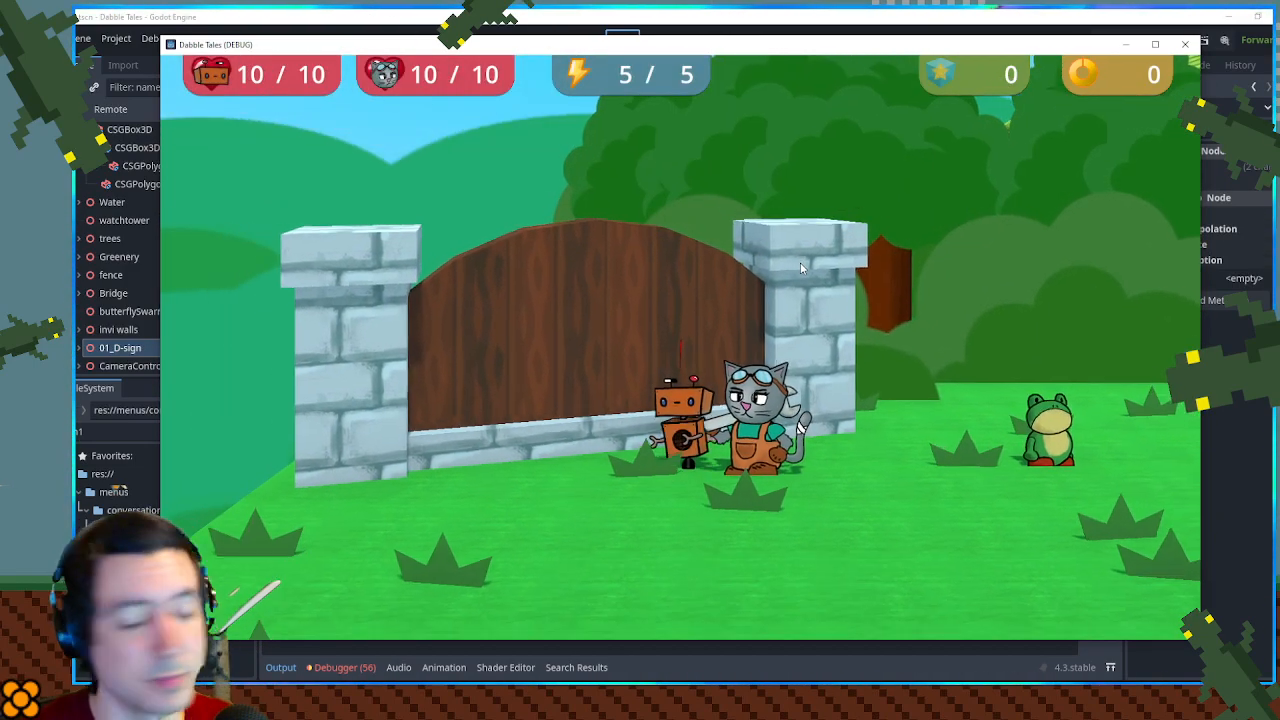
key(space)
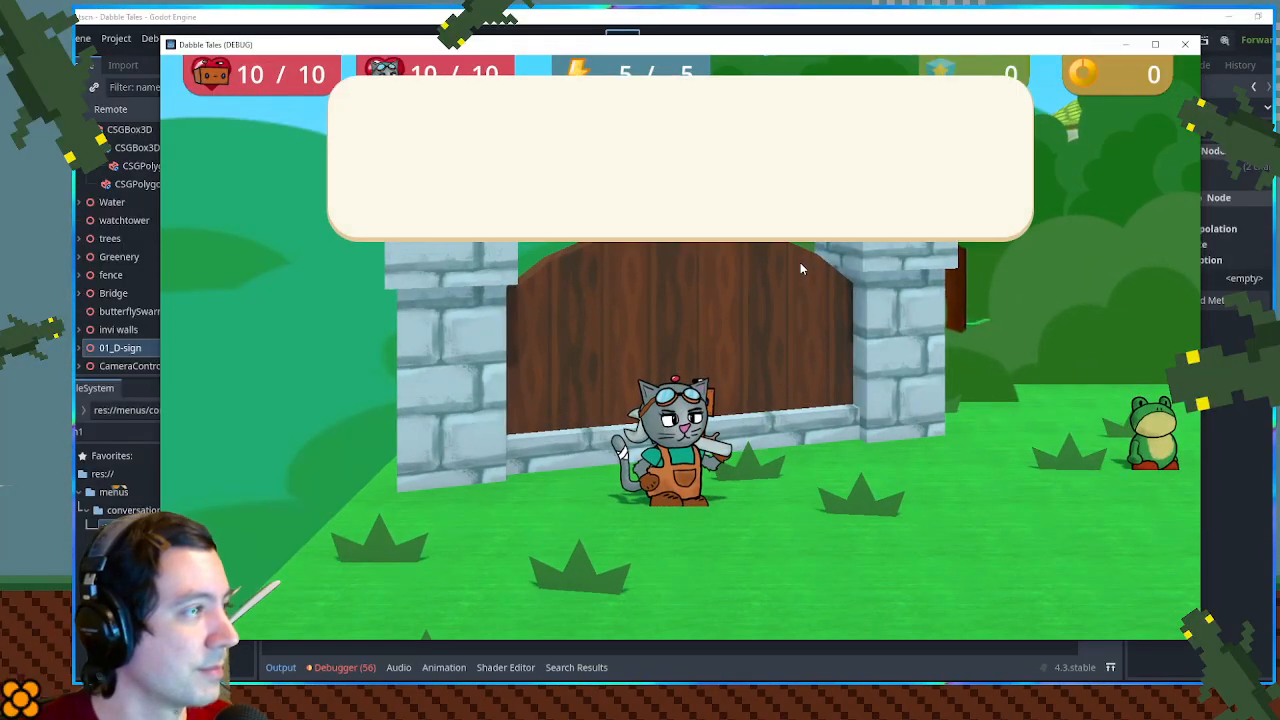
key(space)
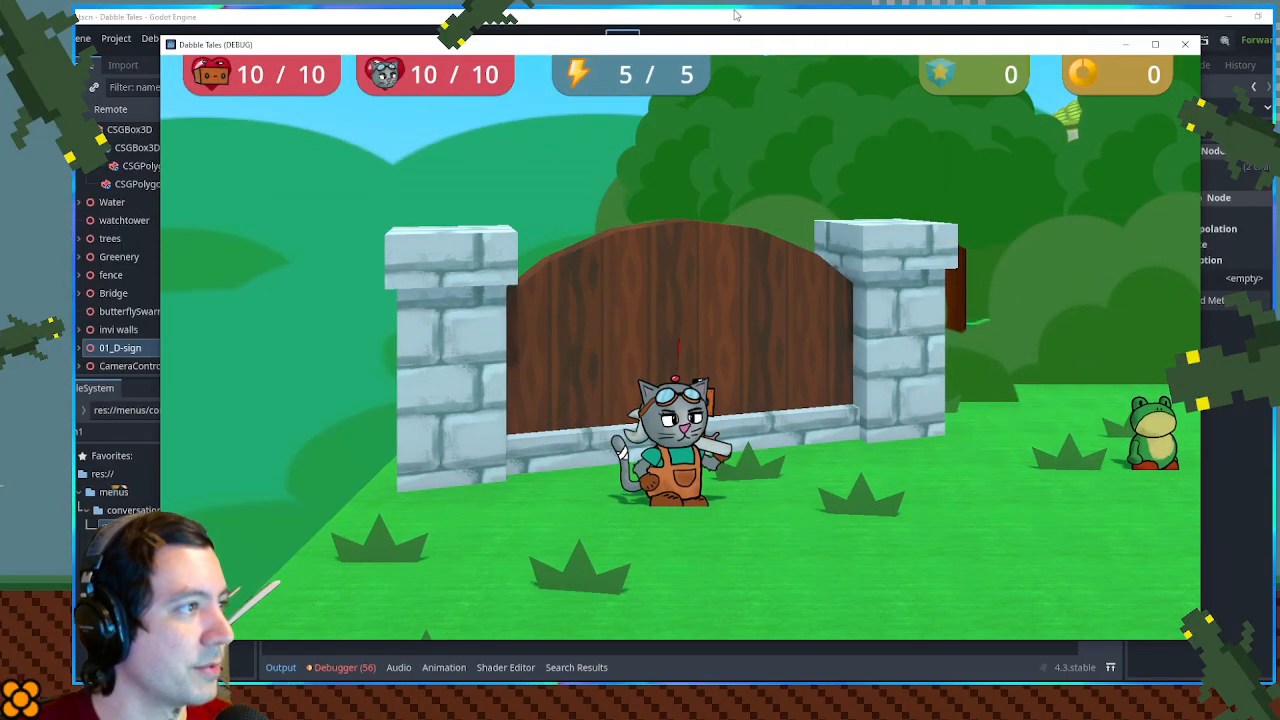
- Return to the editor, close the interact_zone scene, and reopen ch1_conversations.gd with the output log collapsed
click(736, 16)
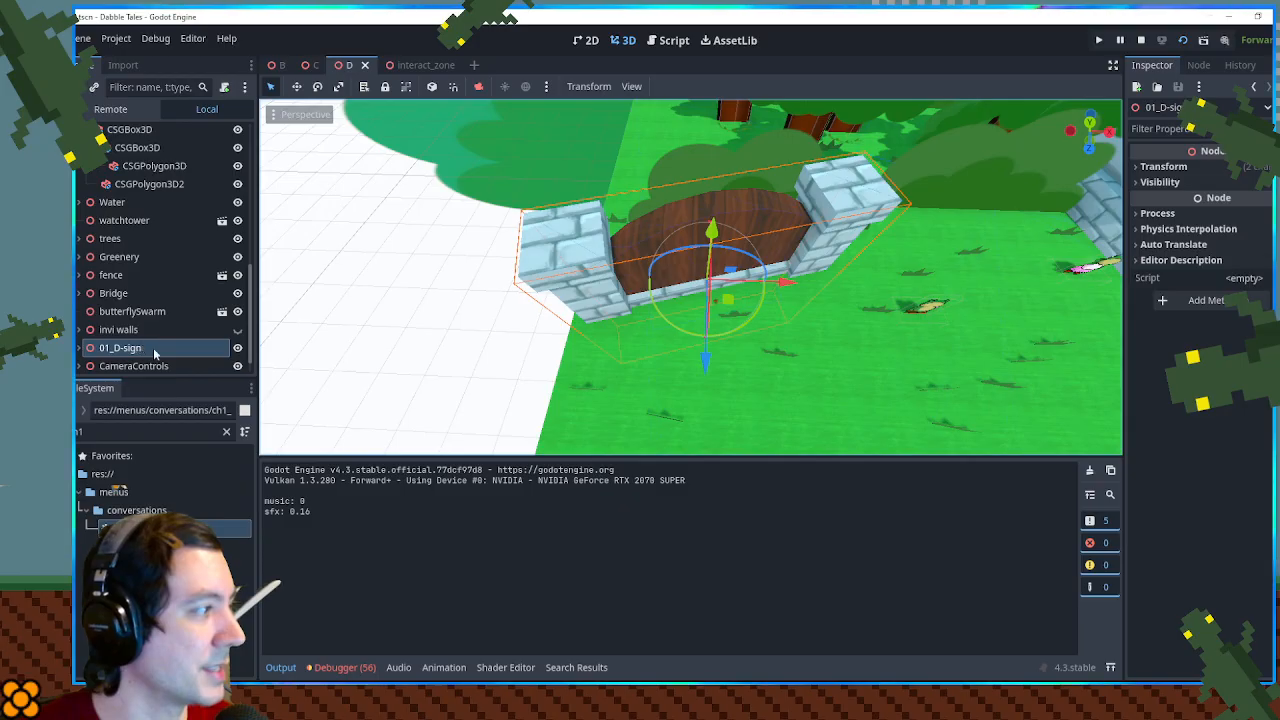
middle_click(418, 66)
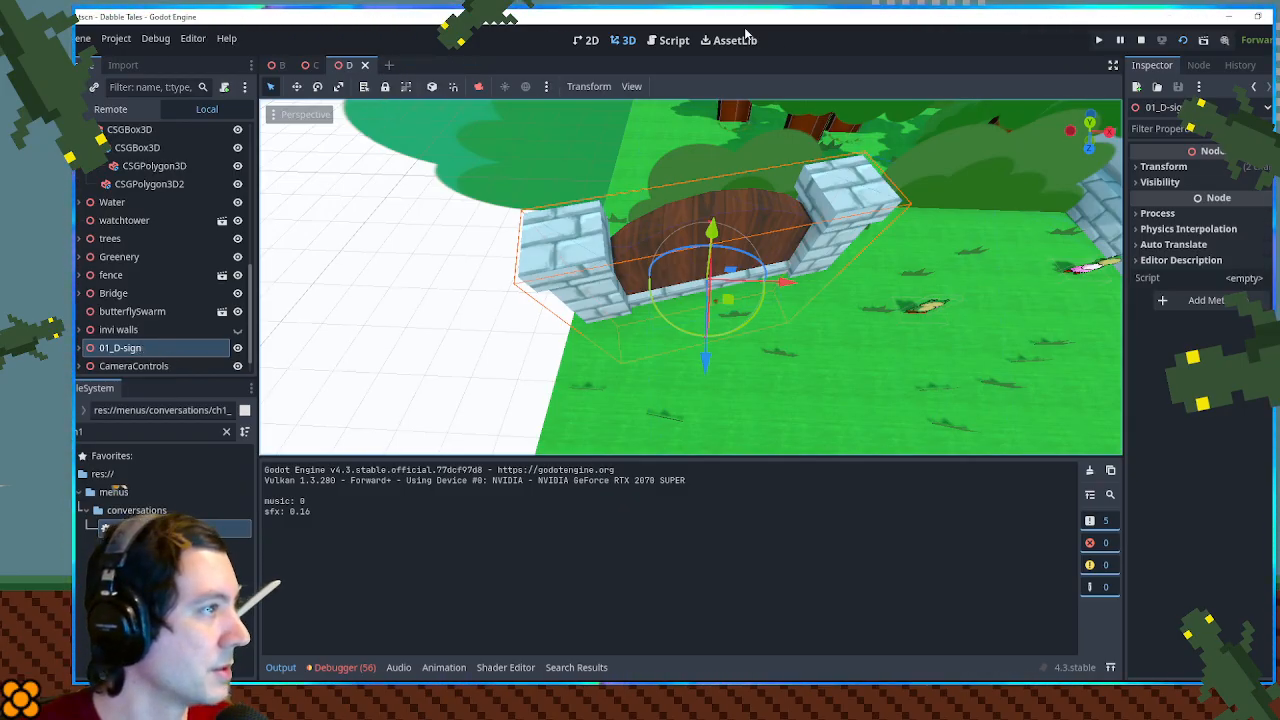
click(666, 40)
scroll(648, 233, down, 5)
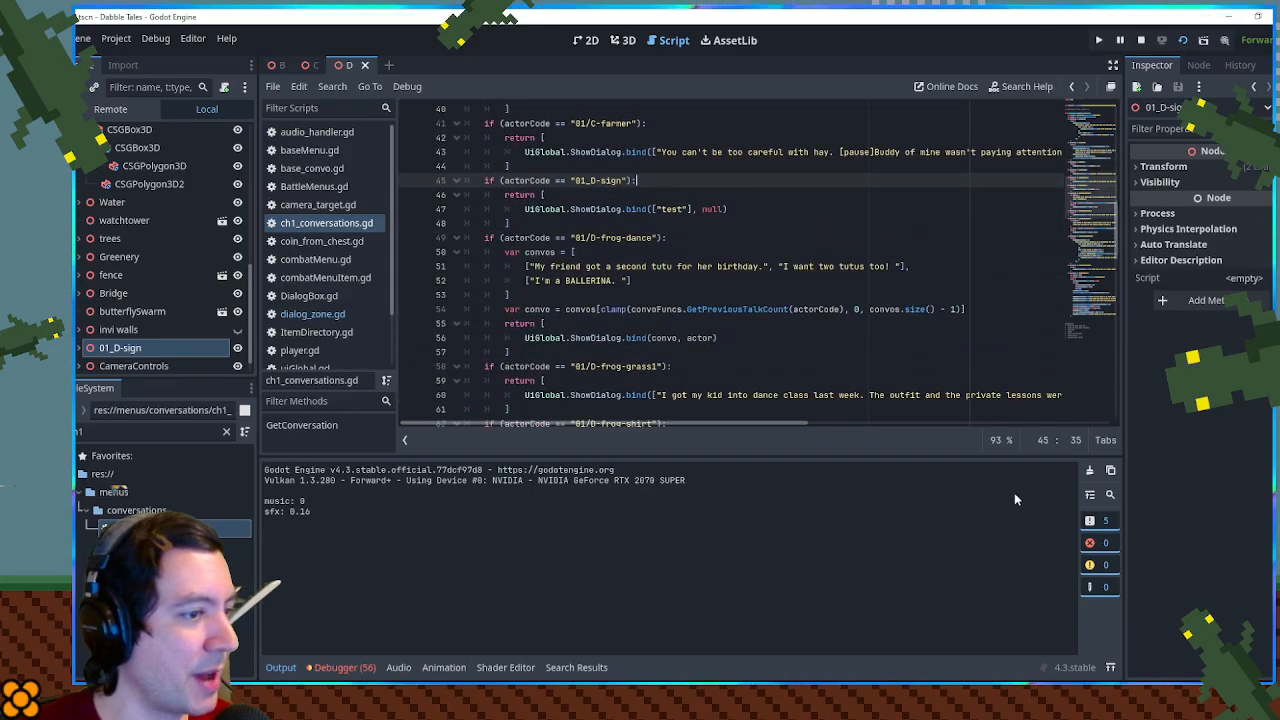
click(279, 671)
- Replace the "test" text in the "01_D-sign" dialog with the Frog Town founder sentence from the "01/D-frog-shirt" block
scroll(665, 485, down, 3)
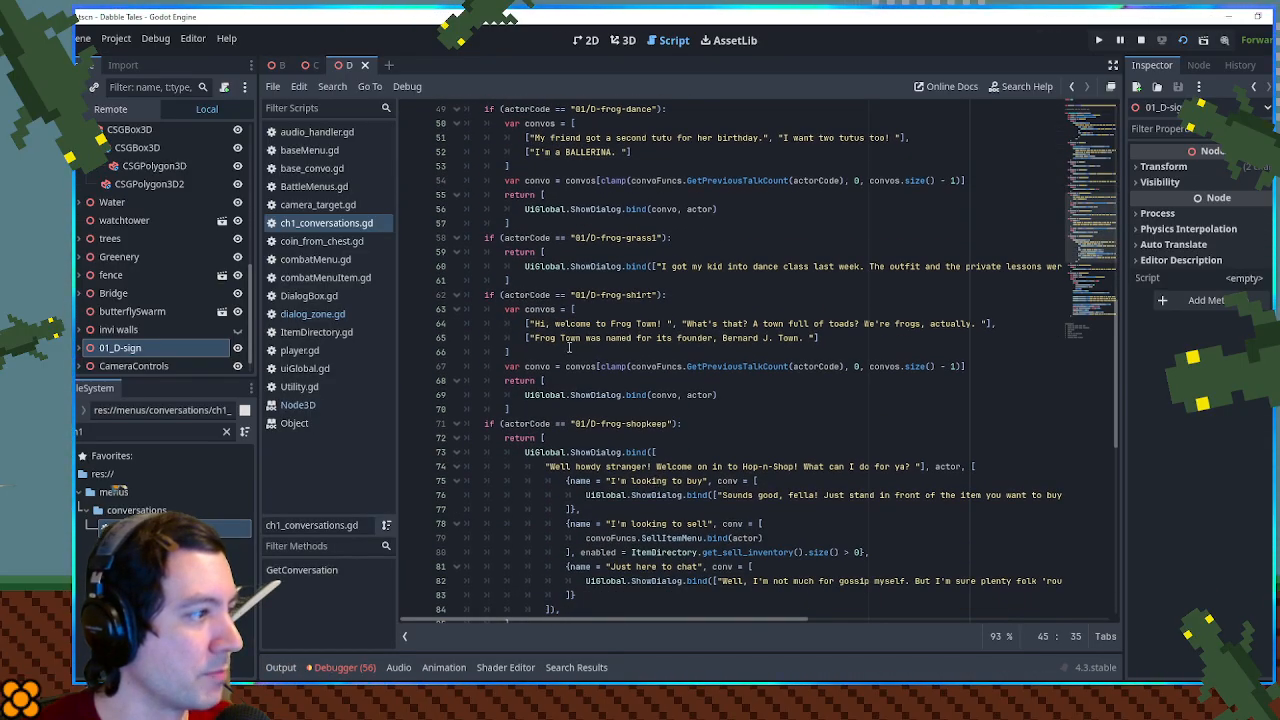
scroll(665, 485, up, 4)
drag(534, 510, 806, 513)
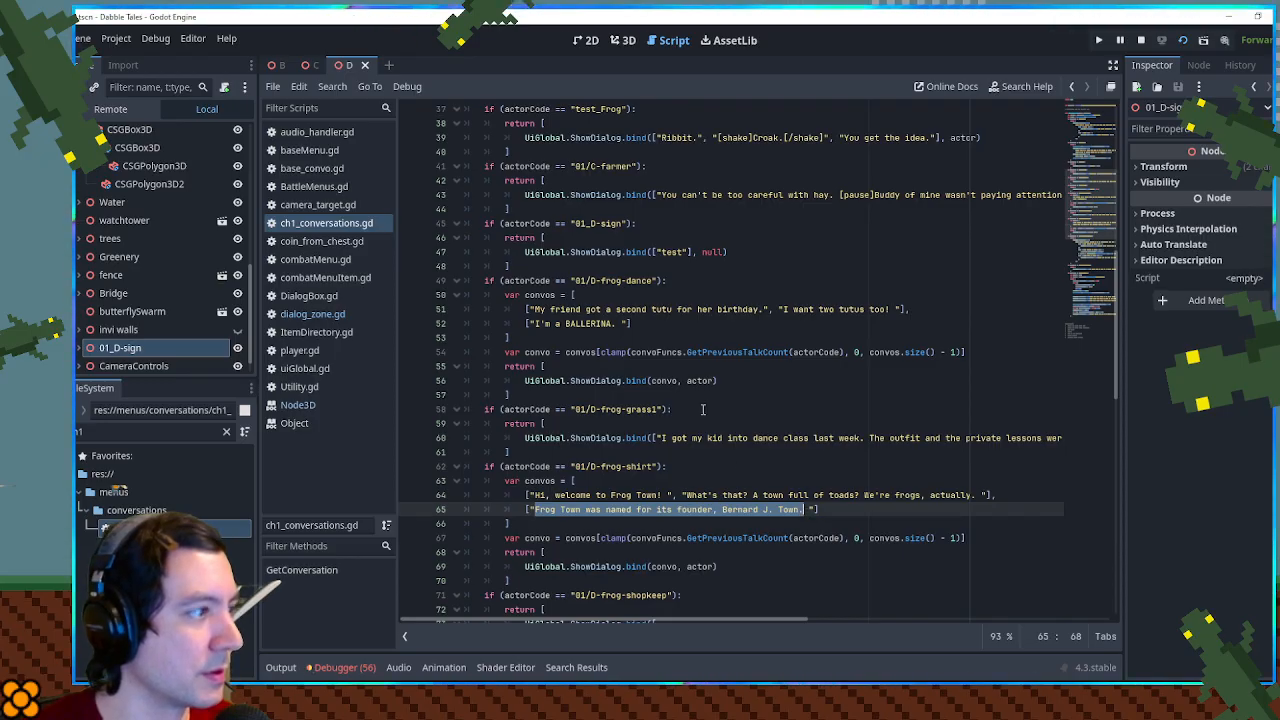
scroll(805, 513, up, 1)
double_click(680, 295)
key(ctrl+v)
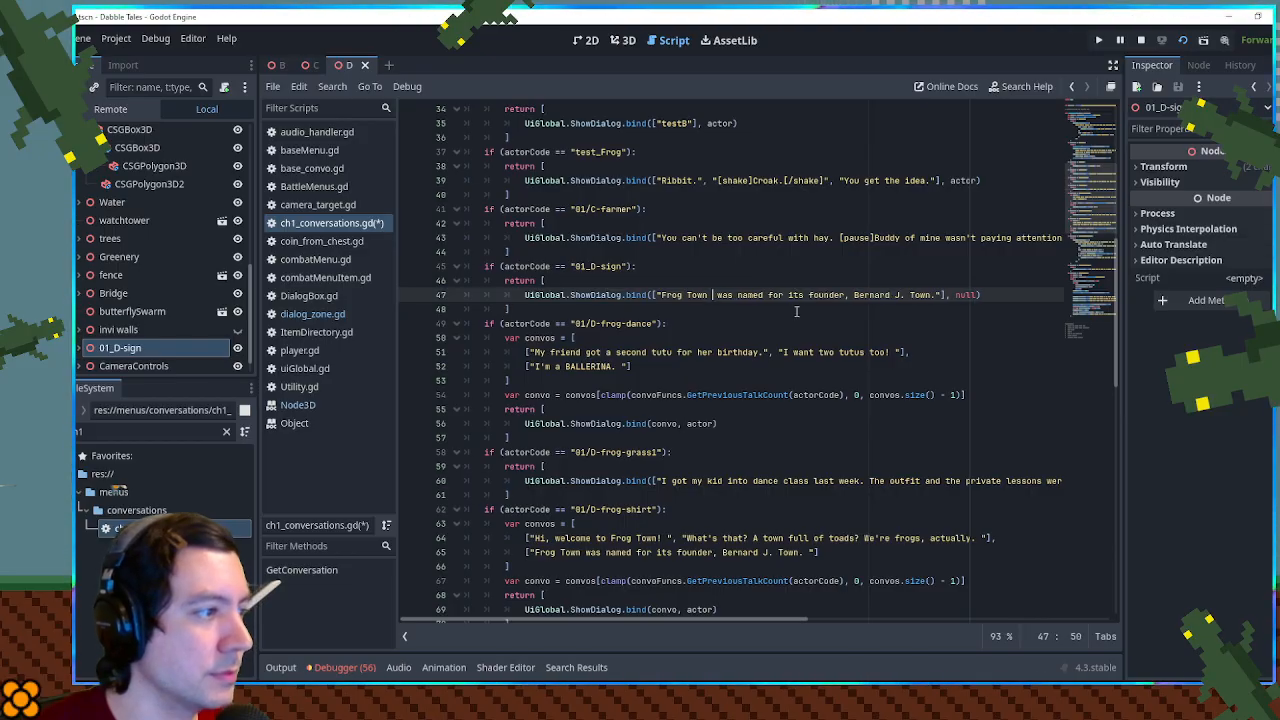
- Remove the extra space after "Frog Town" in the sign's dialog text and select the rest of the sentence up to the closing quote
key(BackSpace)
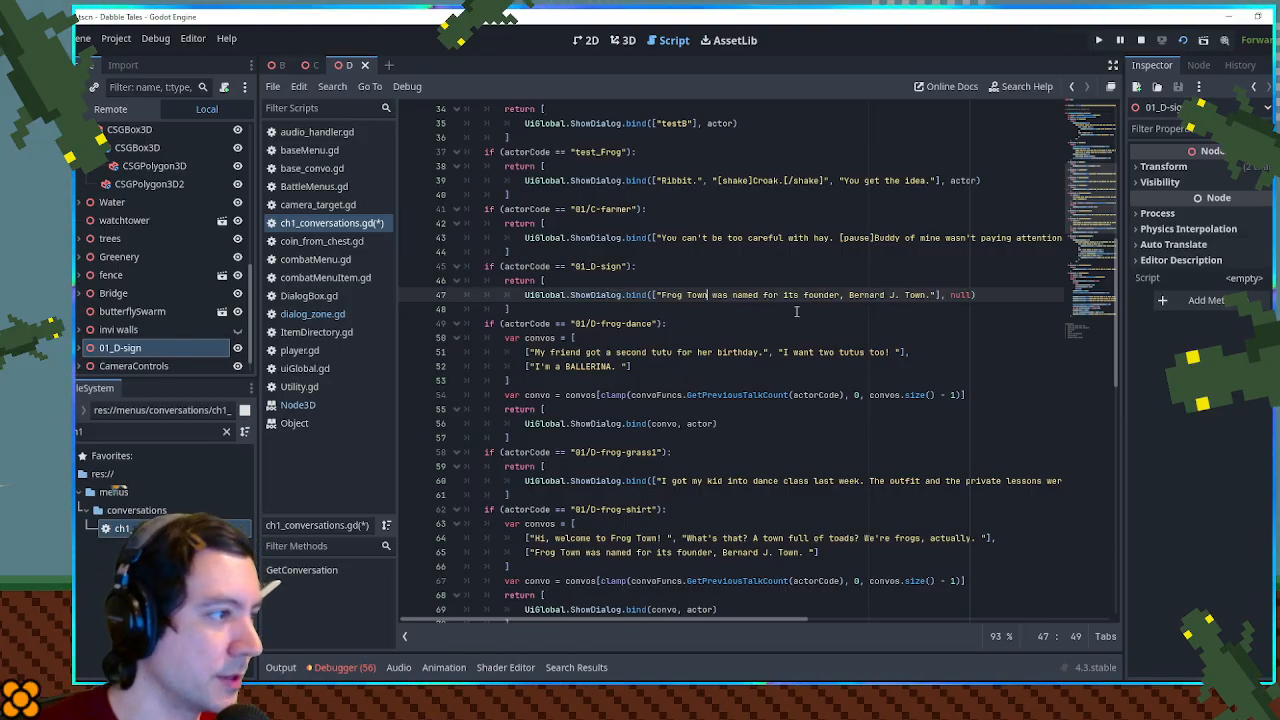
key(shift+End)
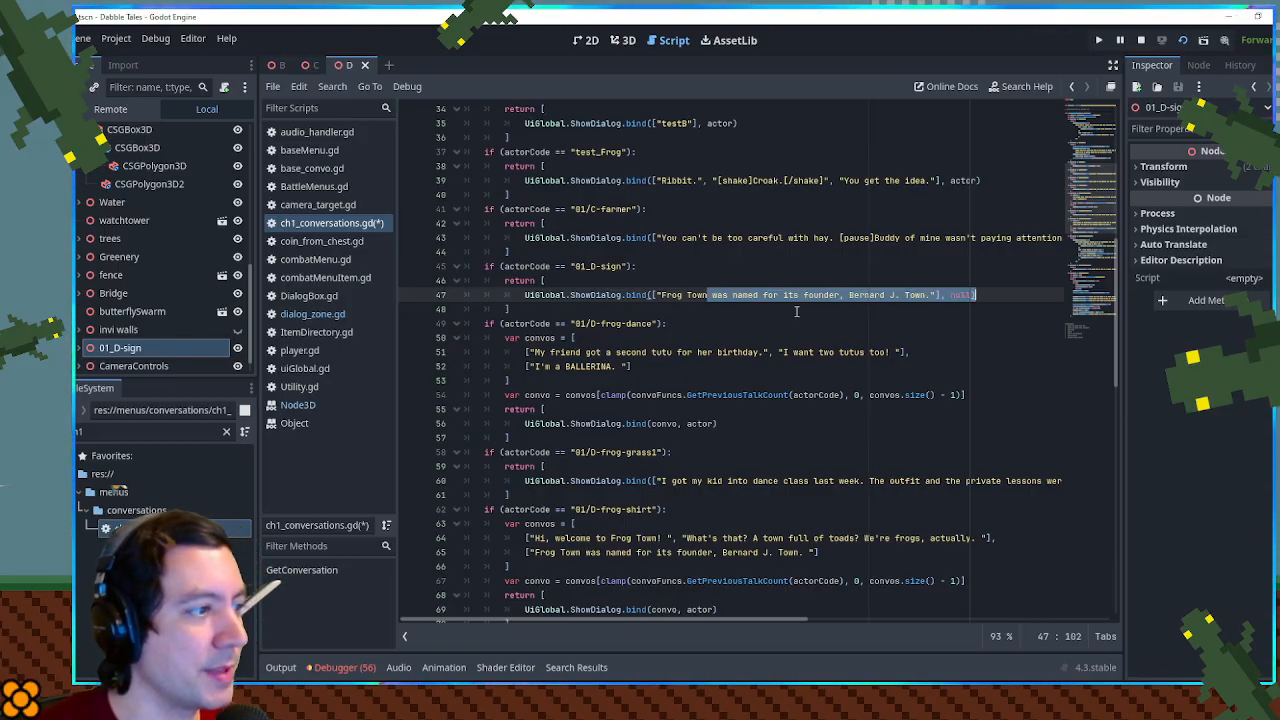
key(shift+Left)
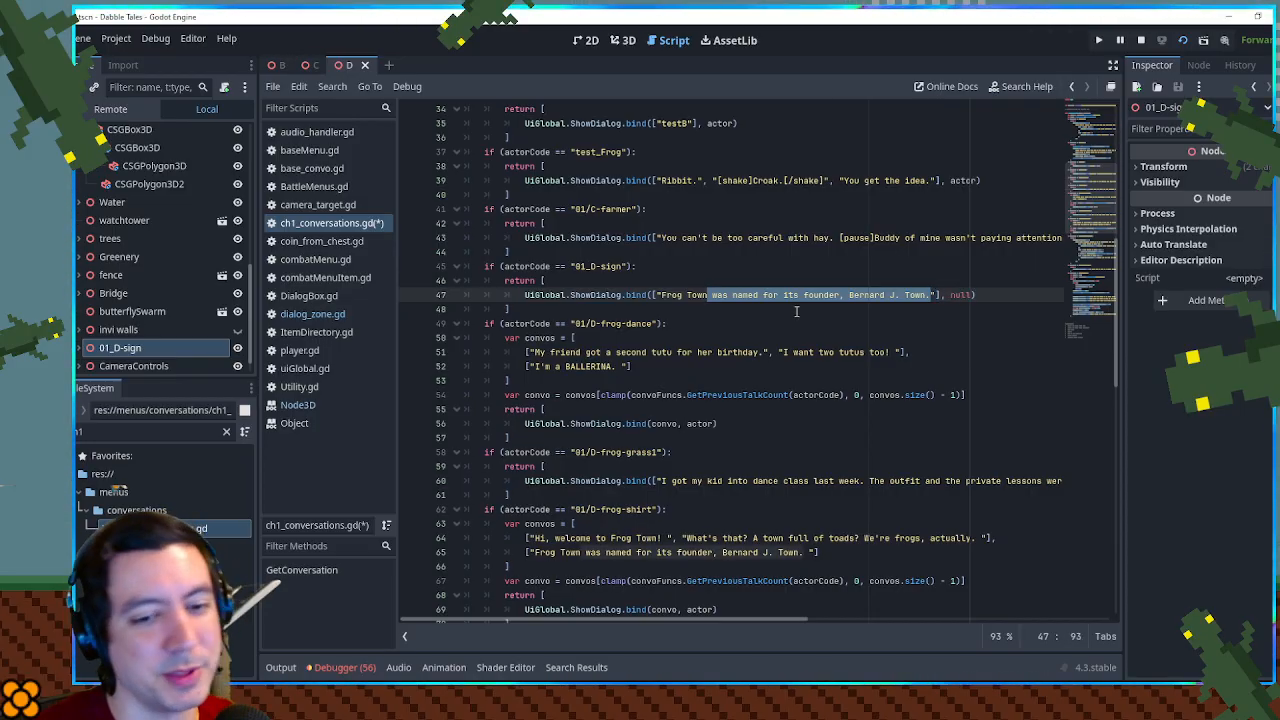
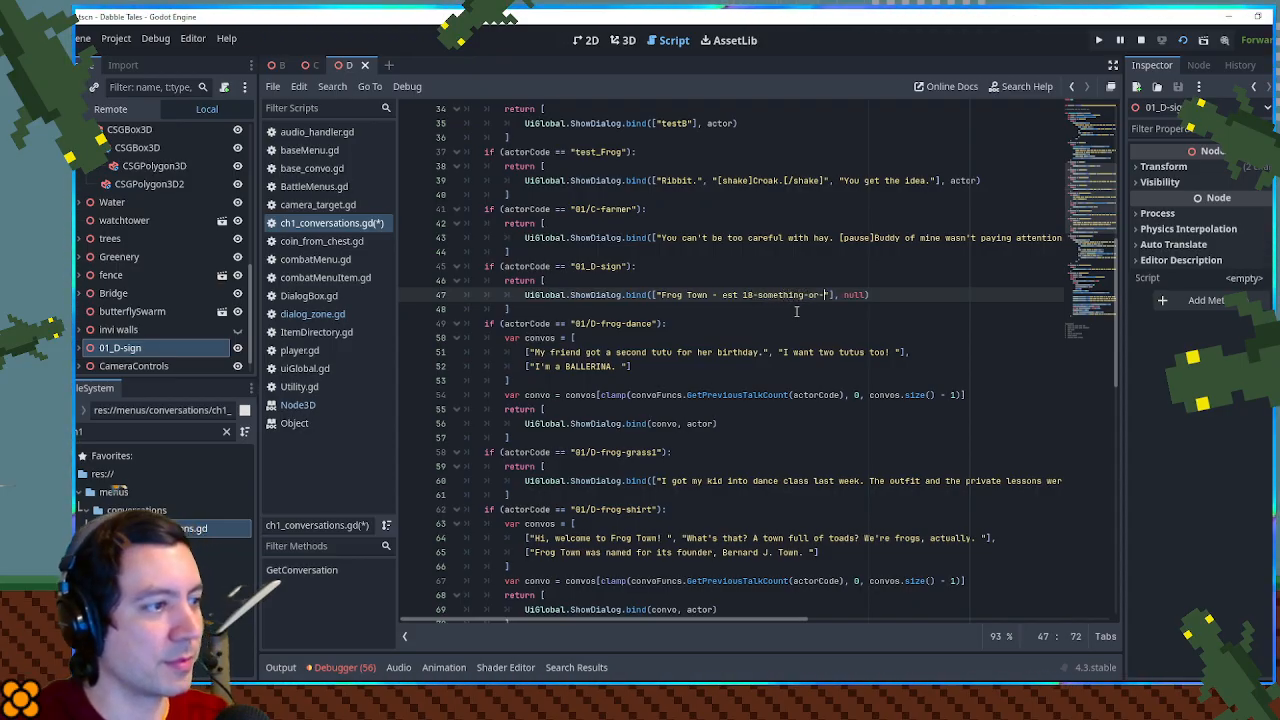
- Finish the 01_D-sign dialog text as "Frog Town - est. 18-something-or-other" and save the conversation script
click(770, 295)
click(785, 252)
key(ctrl+s)
click(739, 296)
text(.)
click(774, 266)
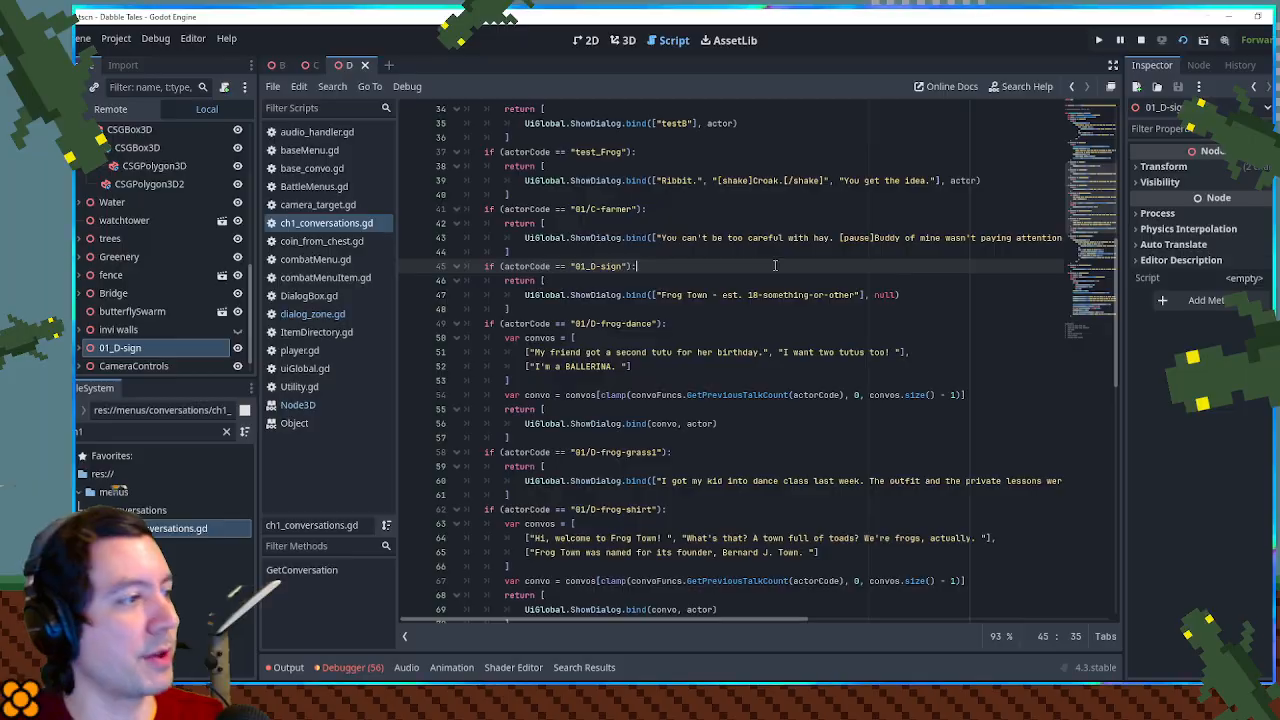
- Run the game, walk over to the sign to read its dialog, and close the game window
key(F5)
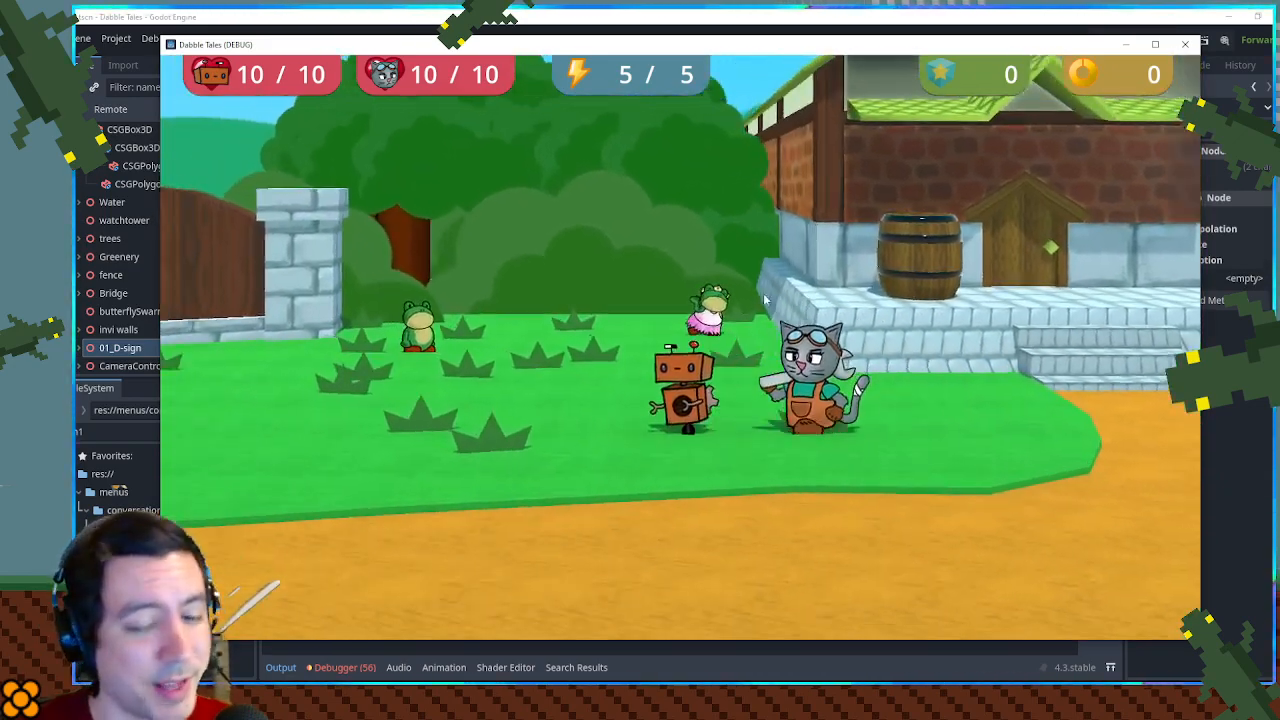
key(a)
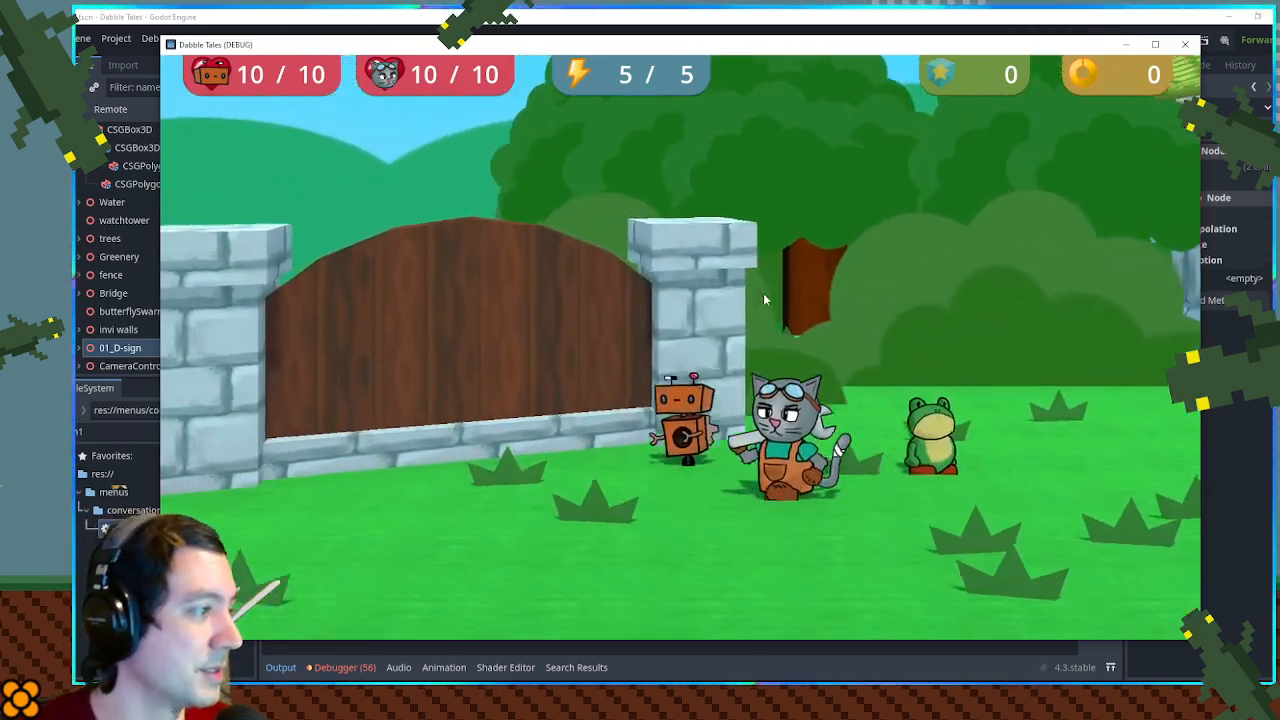
key(space)
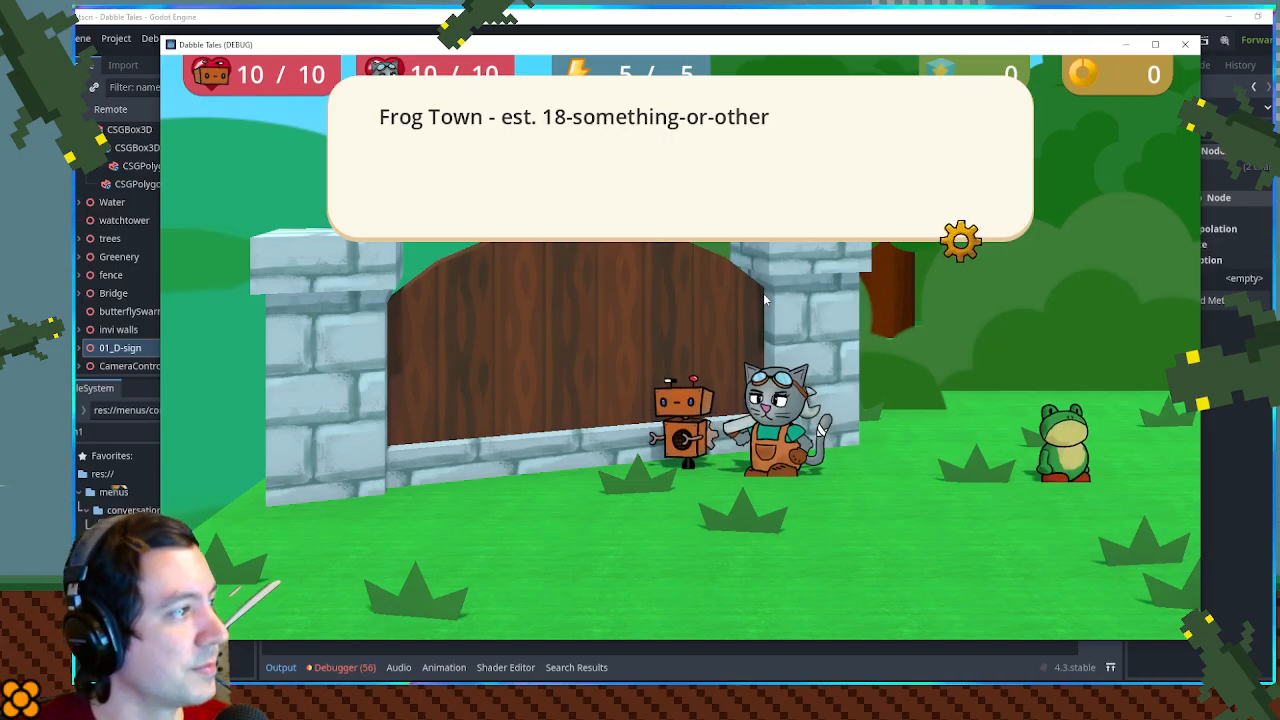
click(1038, 229)
click(1185, 44)
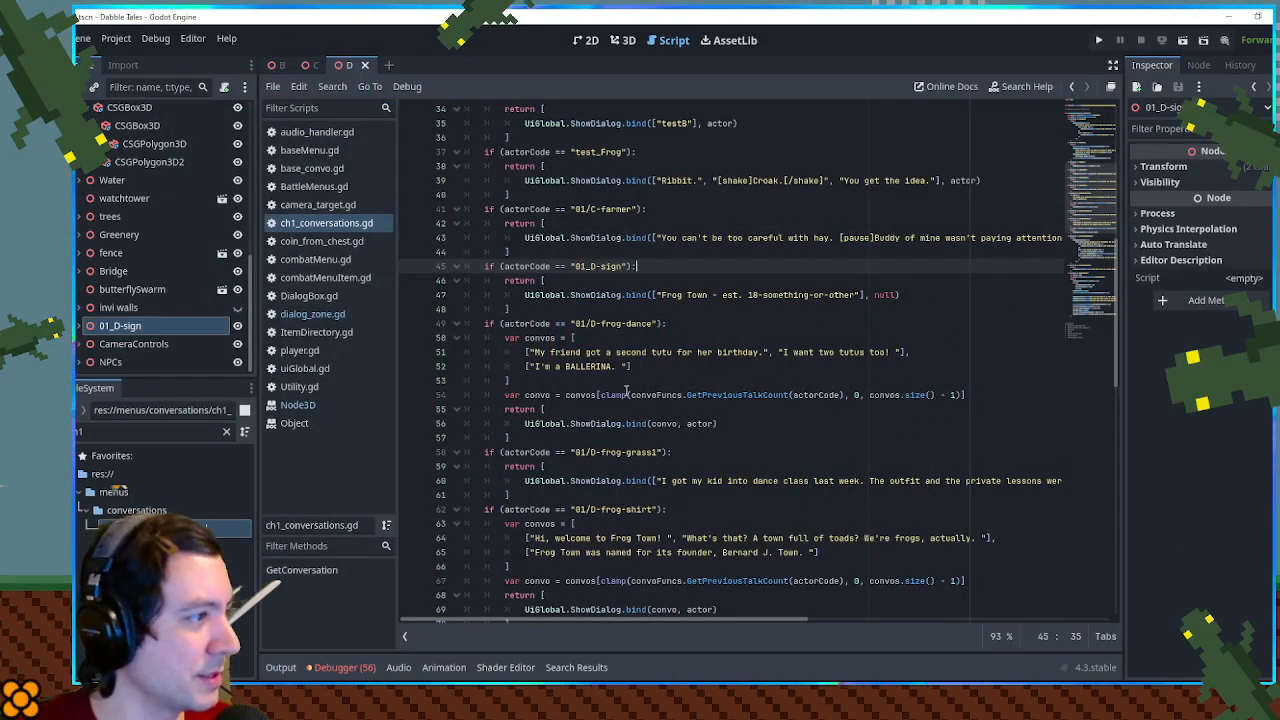
- Replace the dash in the 01_D-sign dialog text with a \n line break and save the script
click(710, 294)
text(\n)
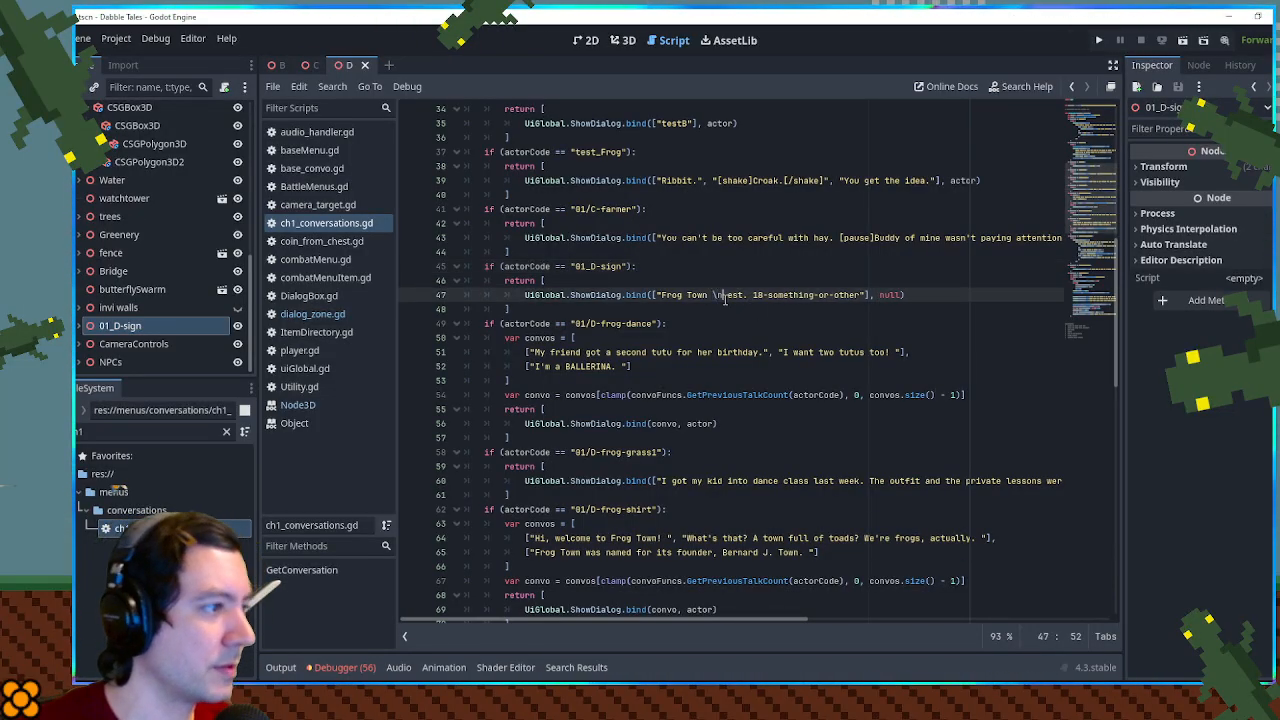
key(ctrl+s)
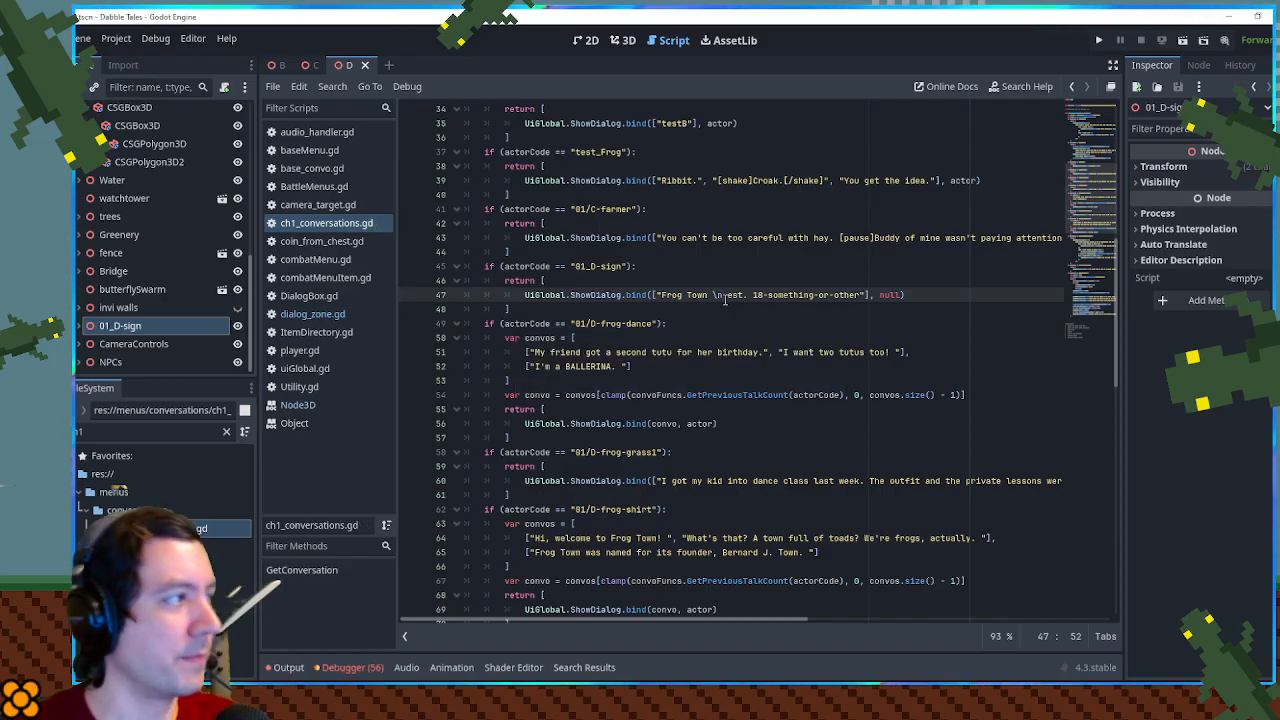
- Test the line break by reading the sign's dialog in the running game, and close the game
key(F6)
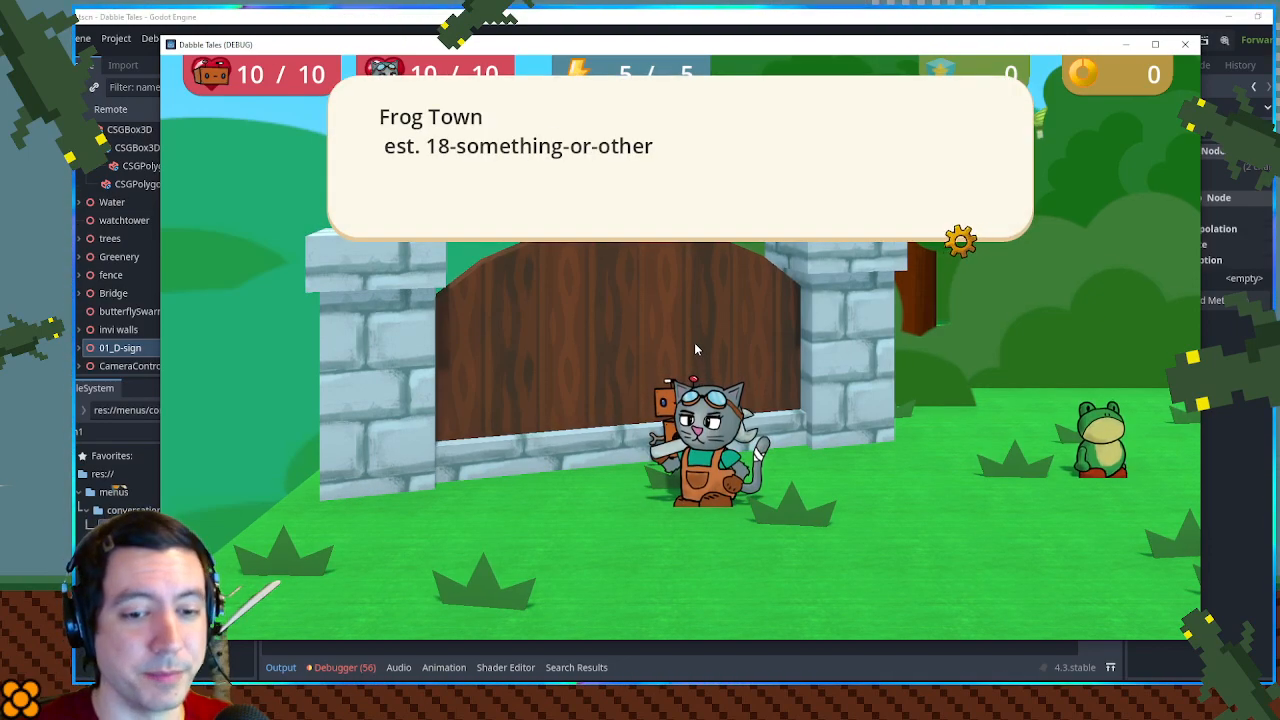
key(space)
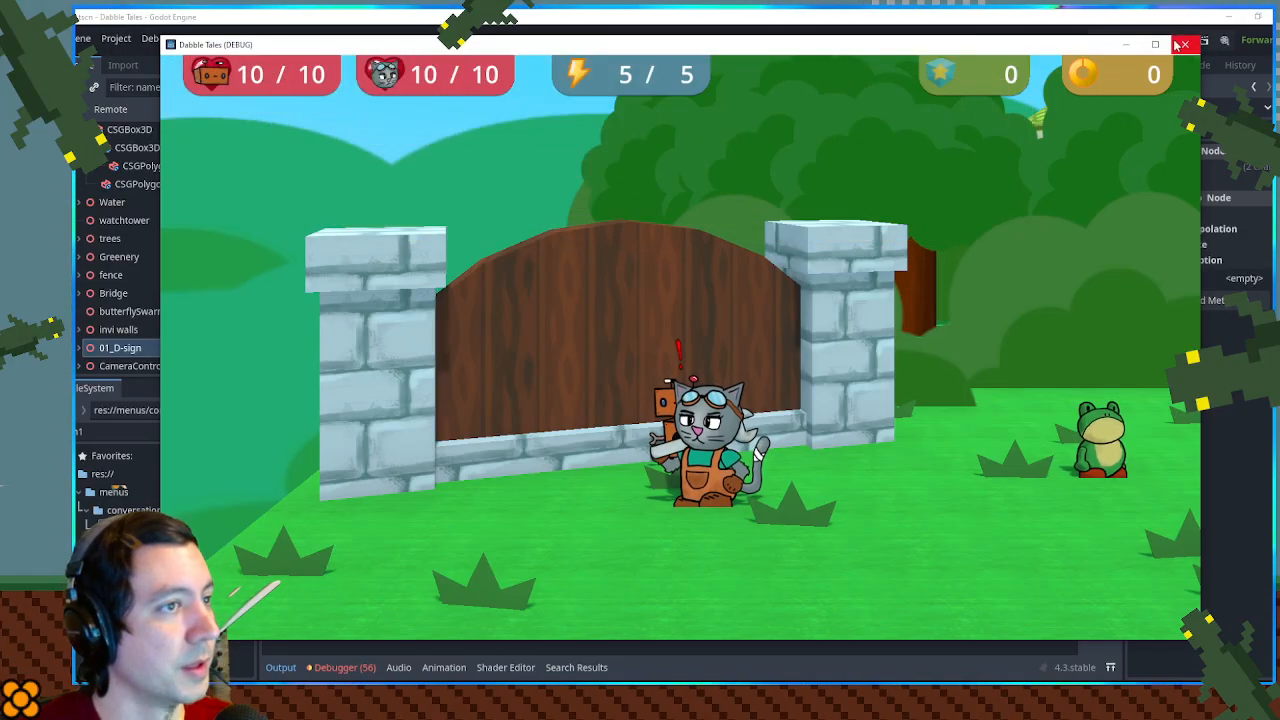
click(1185, 44)
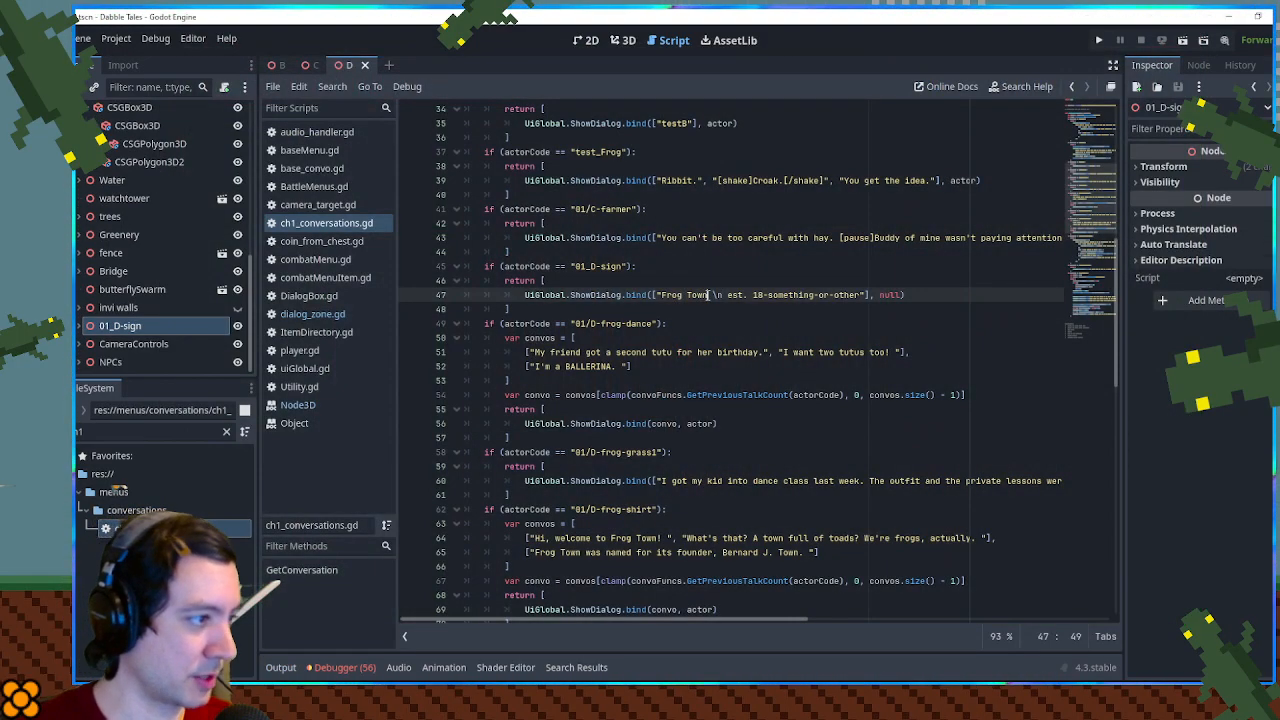
- Tighten the 01_D-sign text to "Frog Town\nest 18-something-or-other", without spaces around the line break, and save
key(Delete)
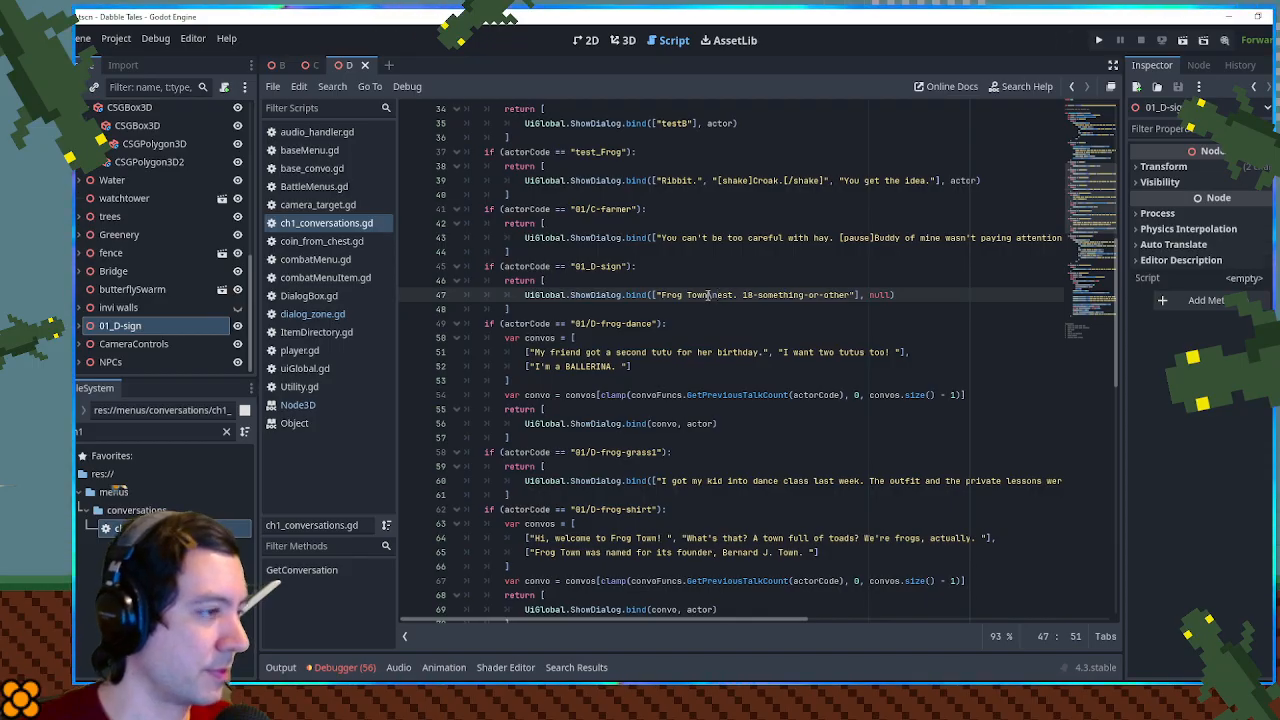
text(\n)
key(Delete)
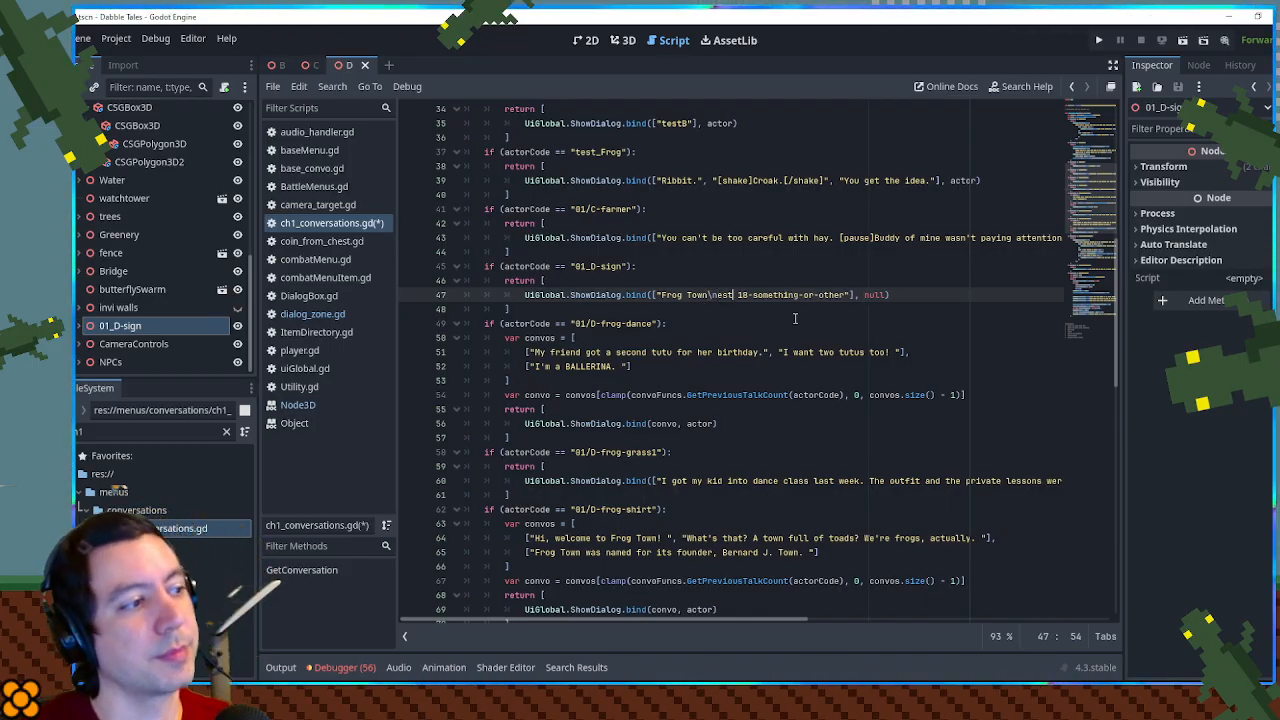
click(938, 278)
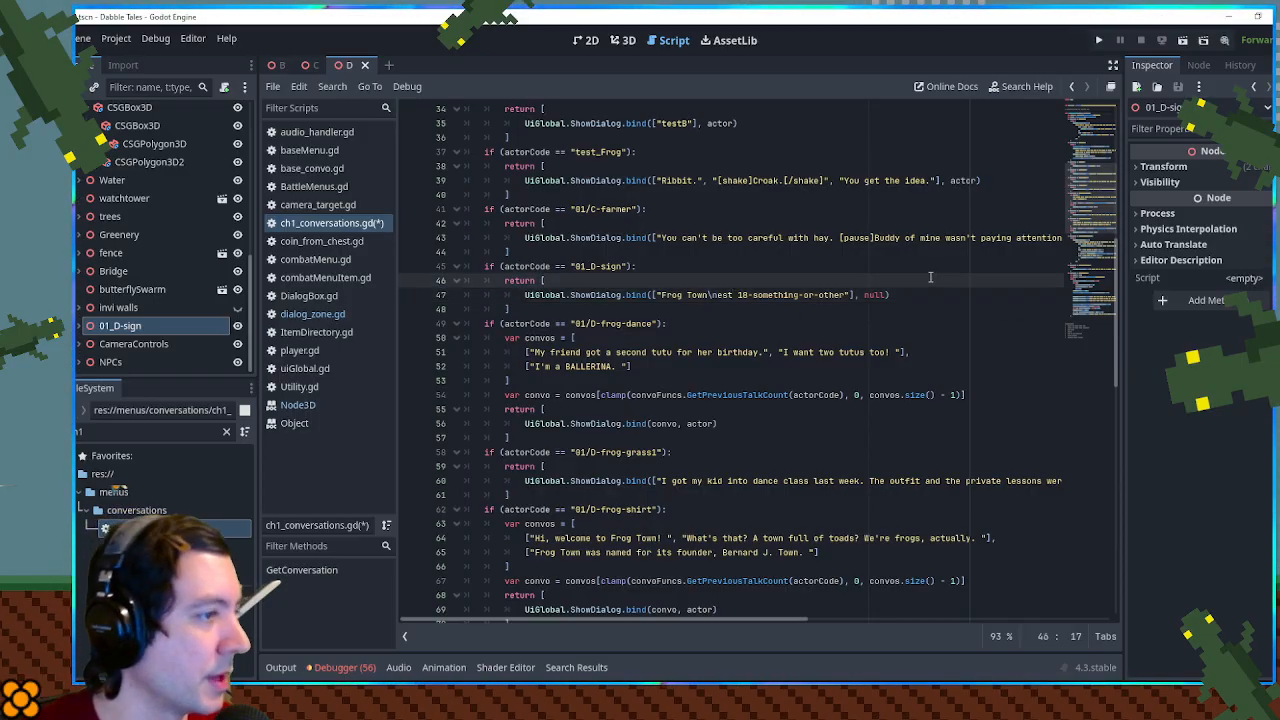
key(ctrl+s)
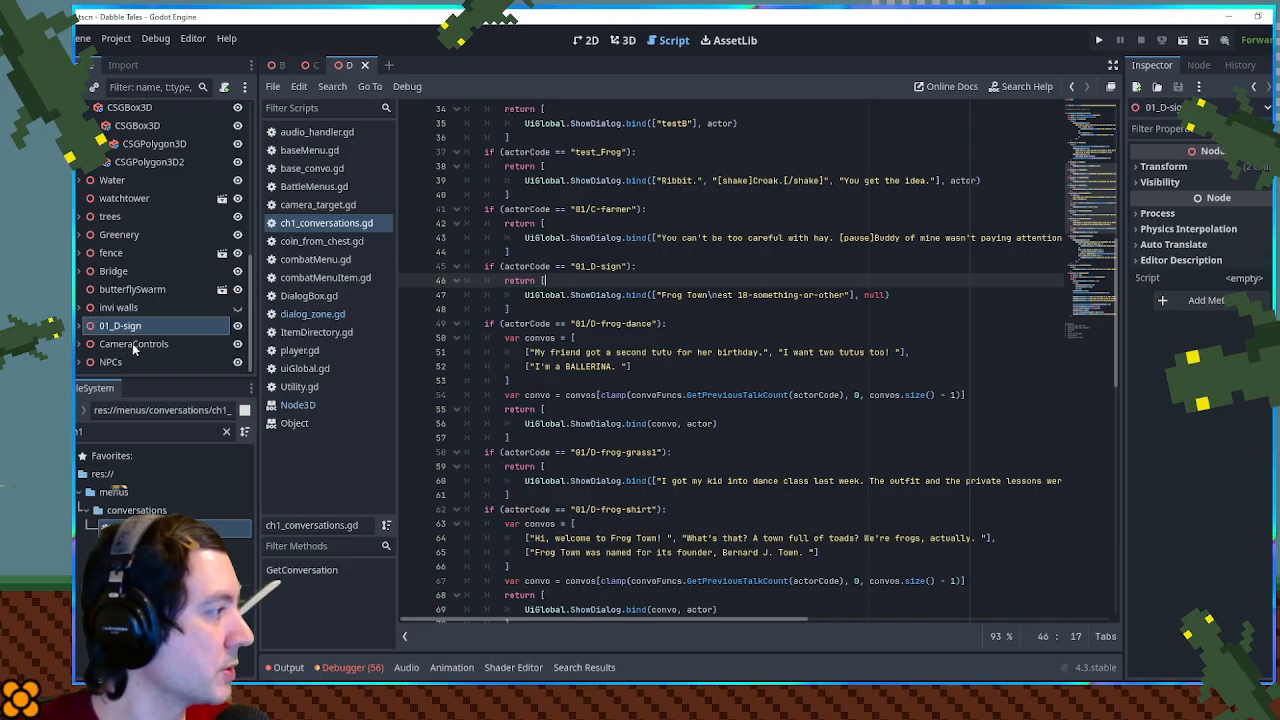
- Search the project files for "dialog" and open the DialogBox scene in the 2D editor
drag(112, 432, 76, 432)
text(dialog)
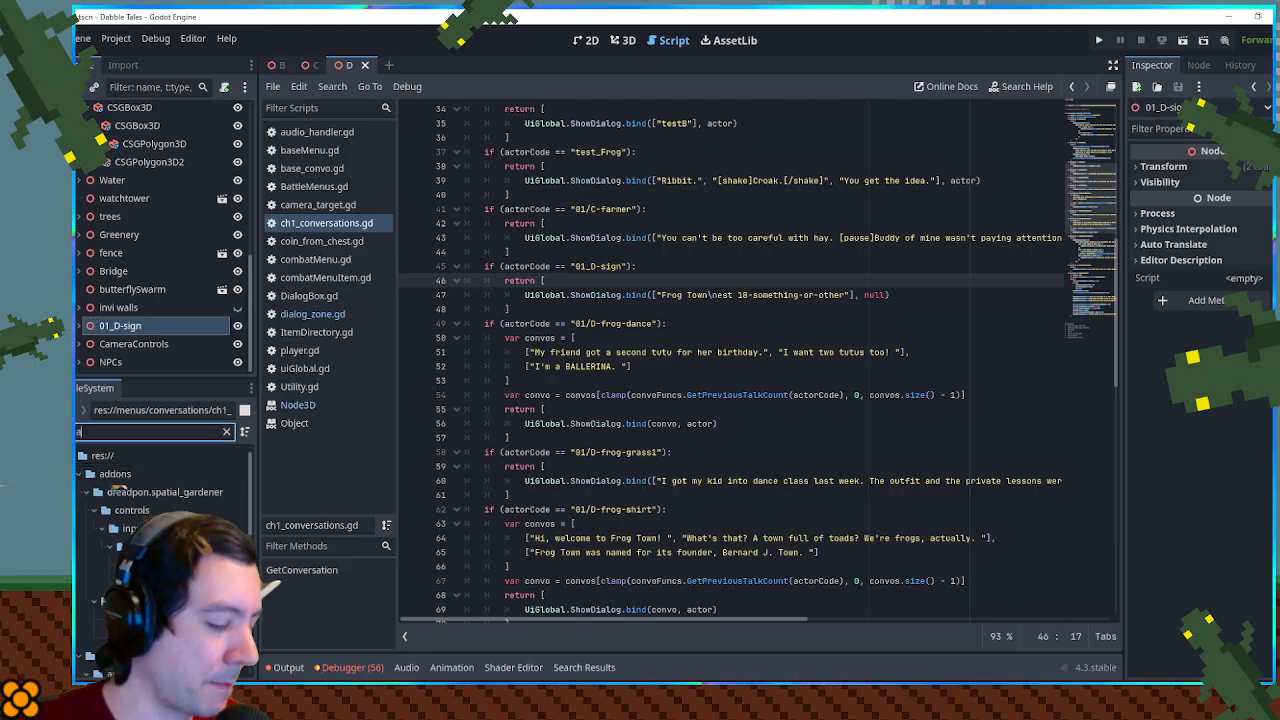
scroll(150, 550, down, 7)
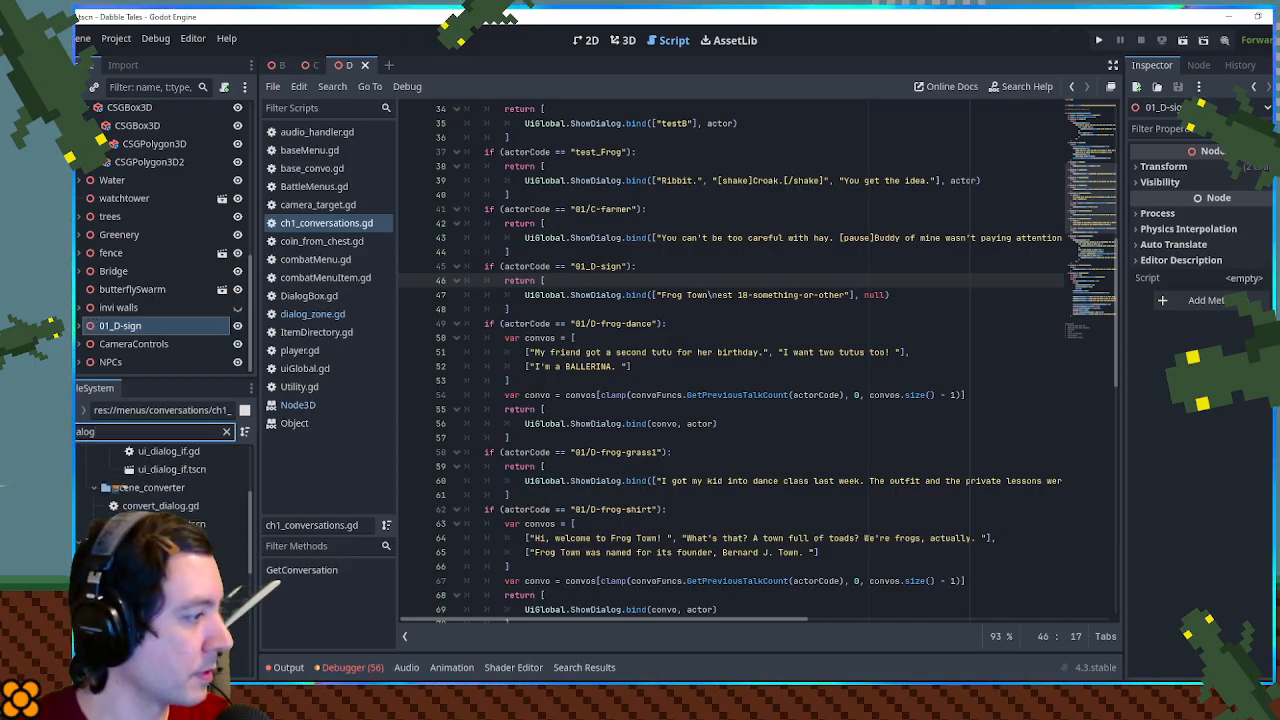
scroll(165, 500, down, 3)
double_click(175, 636)
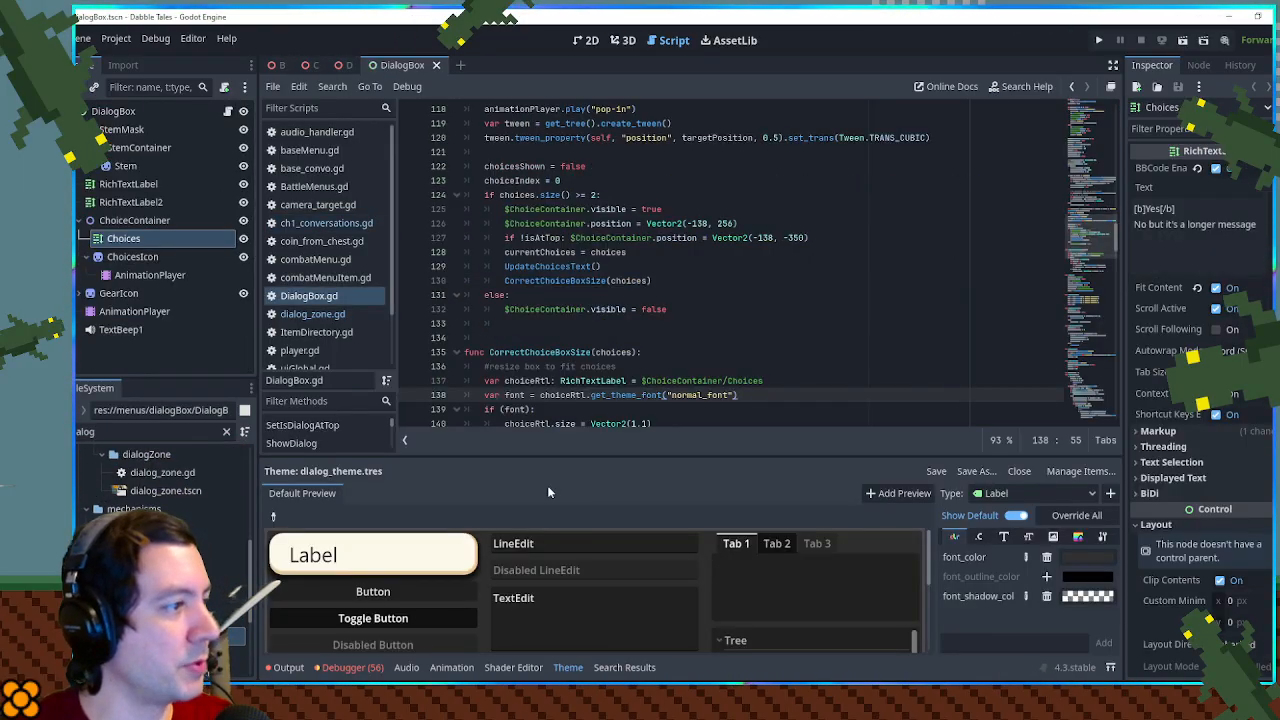
click(591, 45)
scroll(682, 234, down, 5)
drag(567, 251, 546, 220)
scroll(673, 248, down, 4)
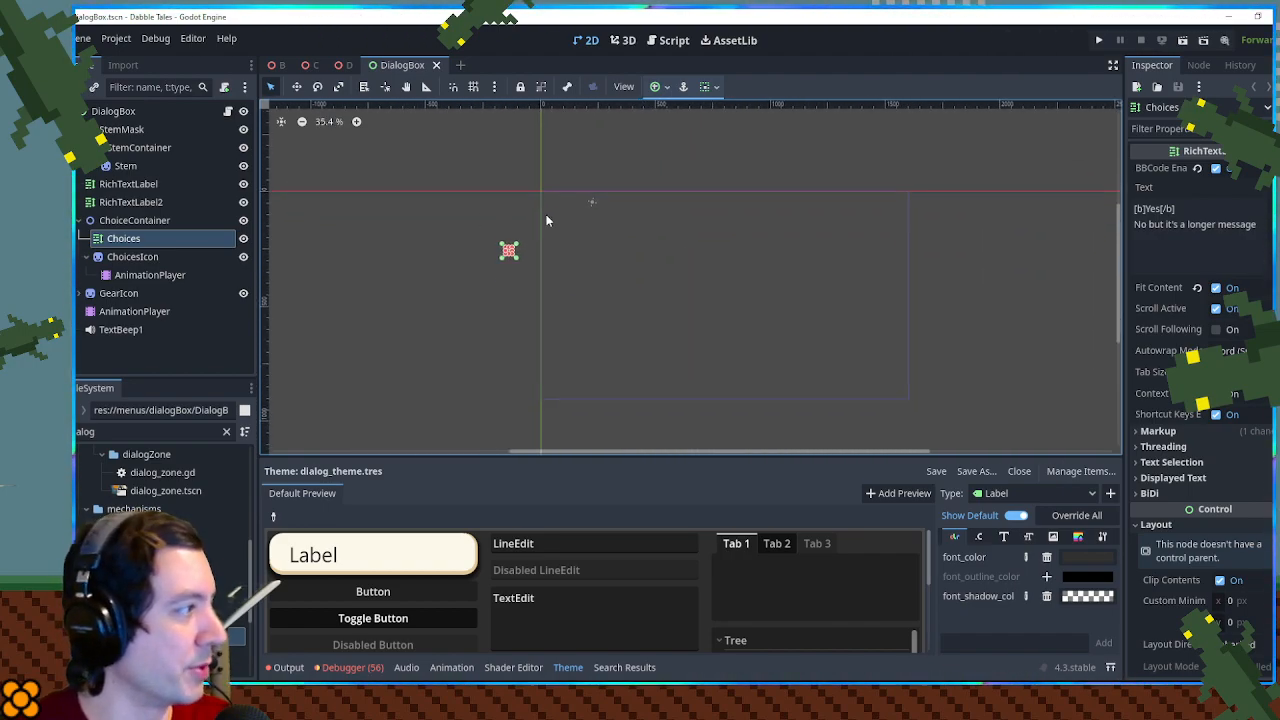
- Load the dialog box's pop-in animation and move the playhead to 0.5 seconds to show the full box
click(140, 275)
click(511, 473)
click(513, 475)
click(134, 311)
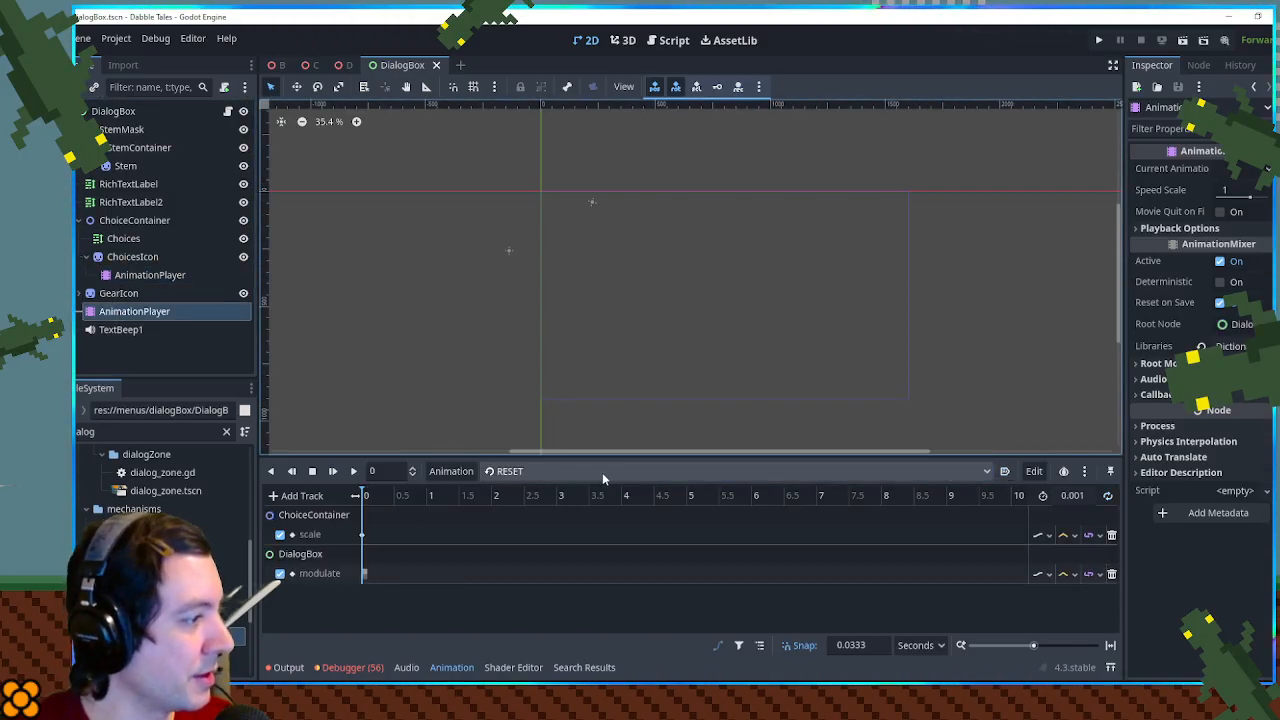
click(540, 472)
click(523, 528)
key(shift+d)
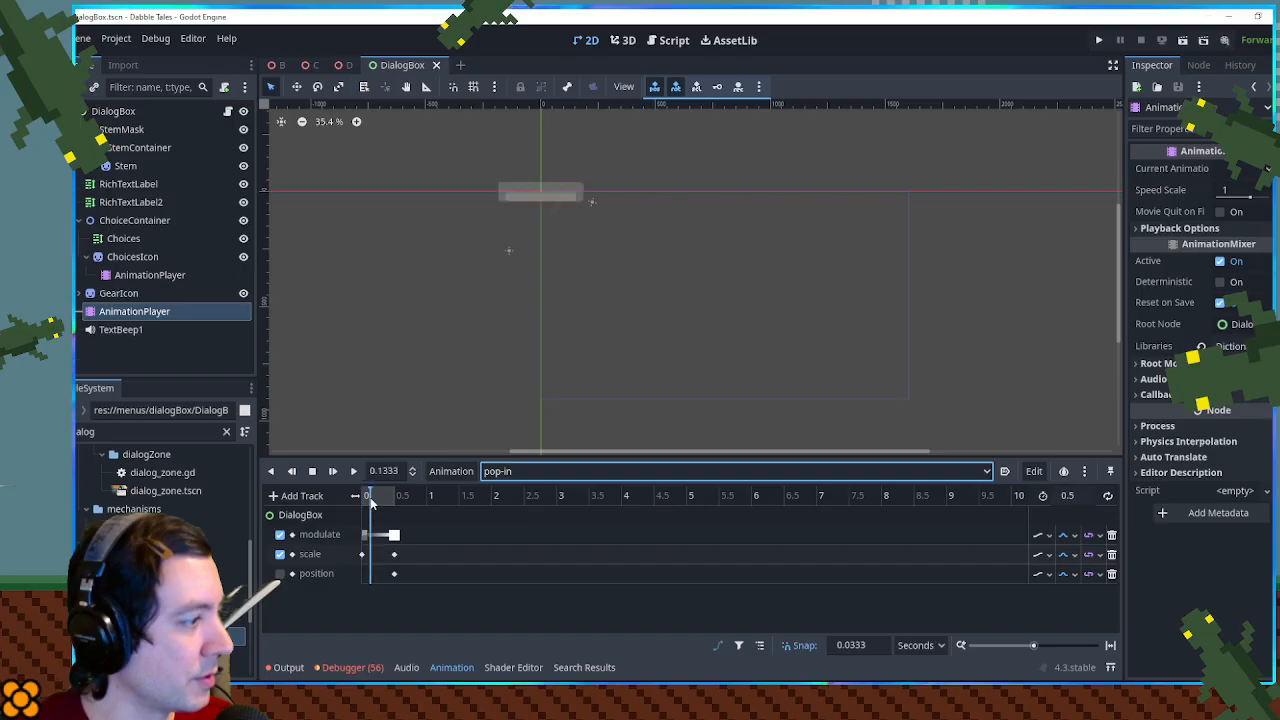
scroll(500, 246, up, 3)
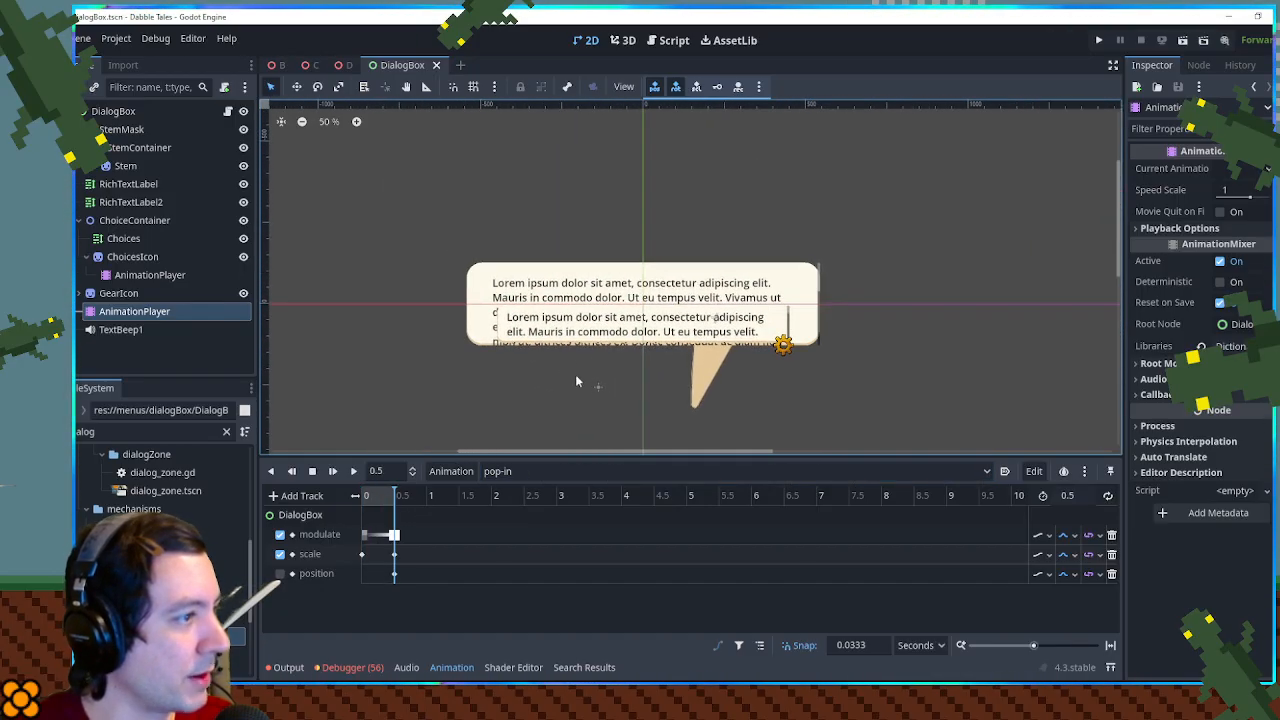
mouse_move(653, 386)
mouse_down()
mouse_move(578, 391)
mouse_move(671, 389)
mouse_up()
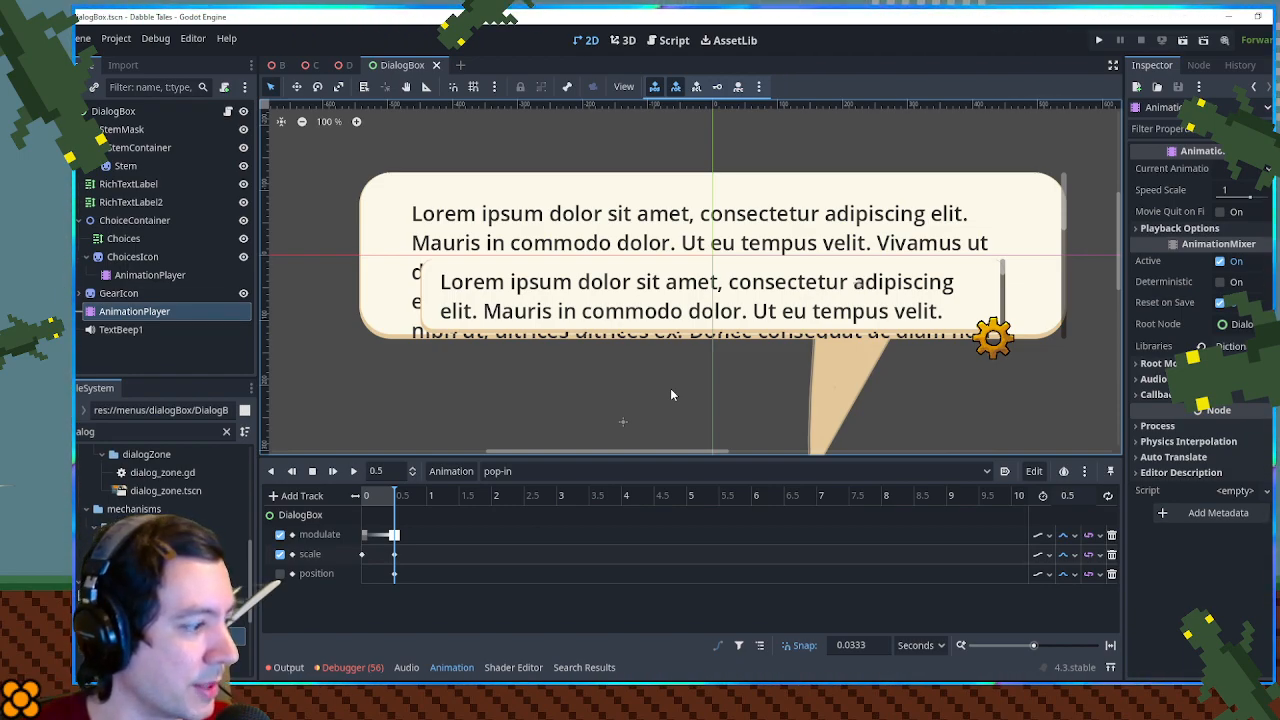
- Switch to Krita, create a new 800 x 500 px document, and move its window out of the way
mouse_move(1213, 698)
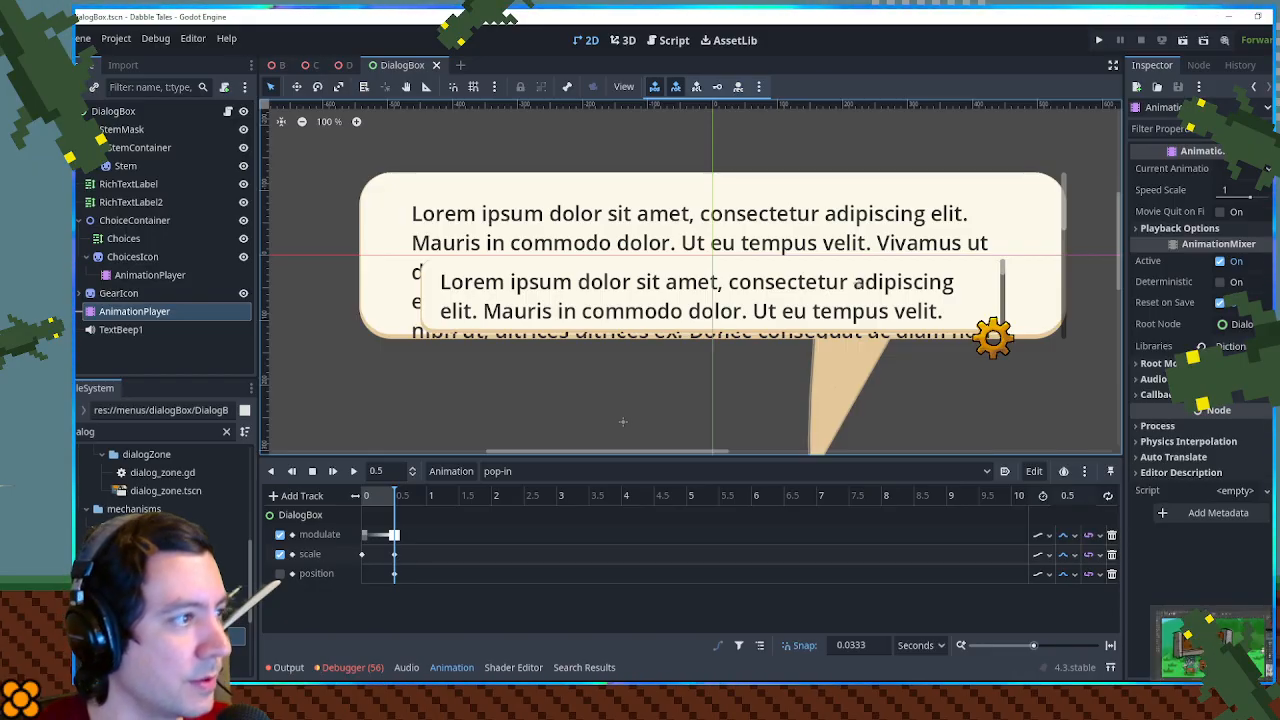
click(1213, 640)
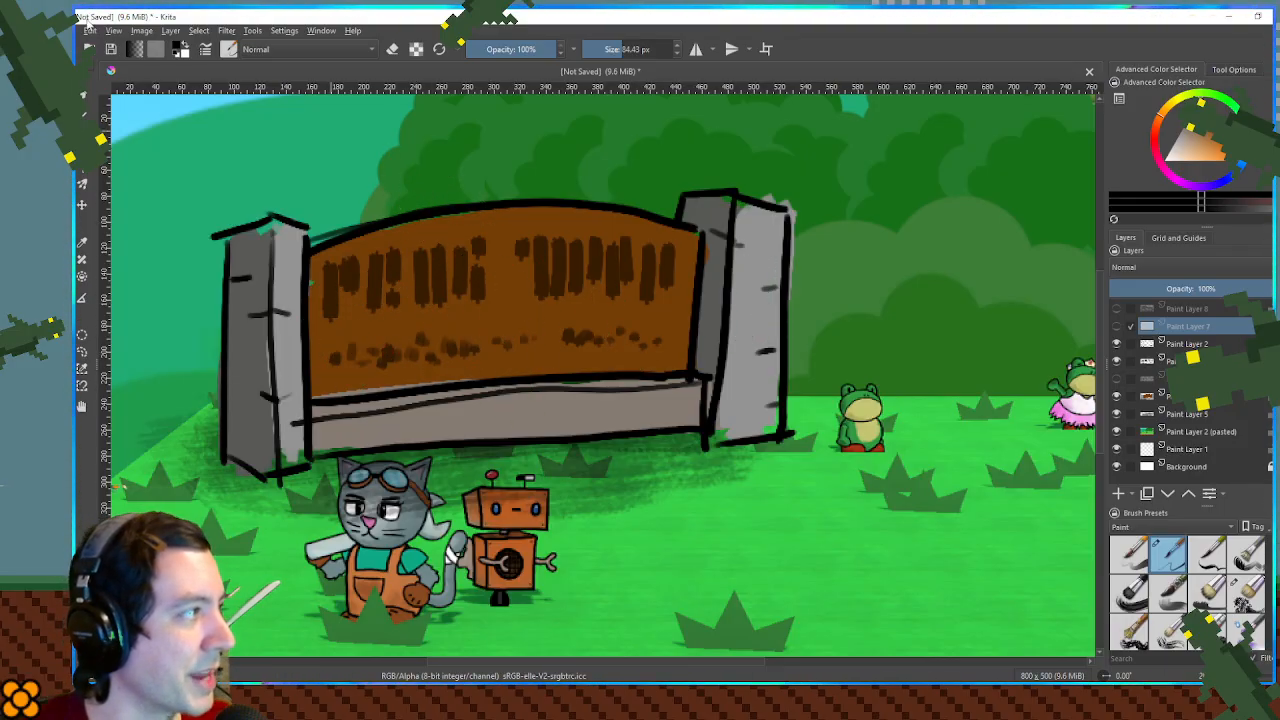
click(74, 31)
click(74, 31)
drag(325, 19, 1278, 200)
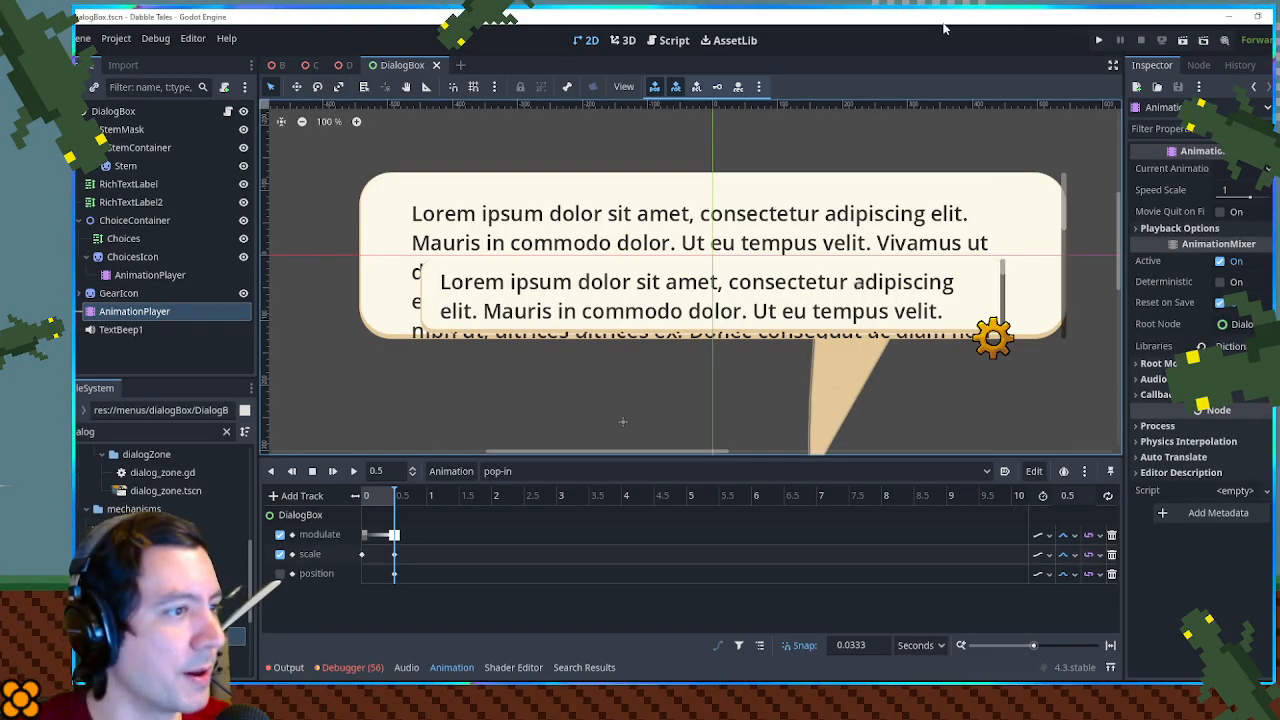
- Capture a screenshot of the dialog box in Godot's 2D view and paste it into the new Krita document
scroll(972, 199, down, 3)
drag(1037, 201, 919, 195)
key(super+shift+s)
drag(377, 163, 936, 314)
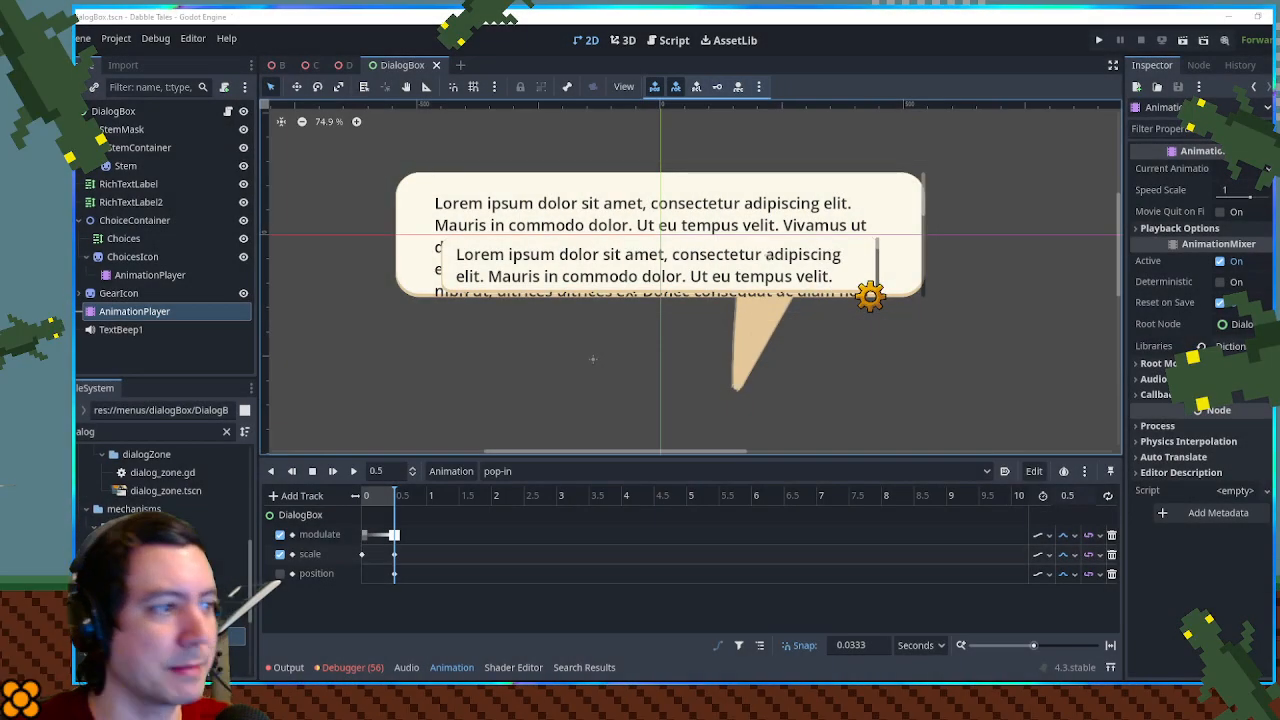
mouse_move(1279, 190)
mouse_down()
mouse_move(1178, 192)
mouse_move(520, 10)
mouse_up()
key(ctrl+v)
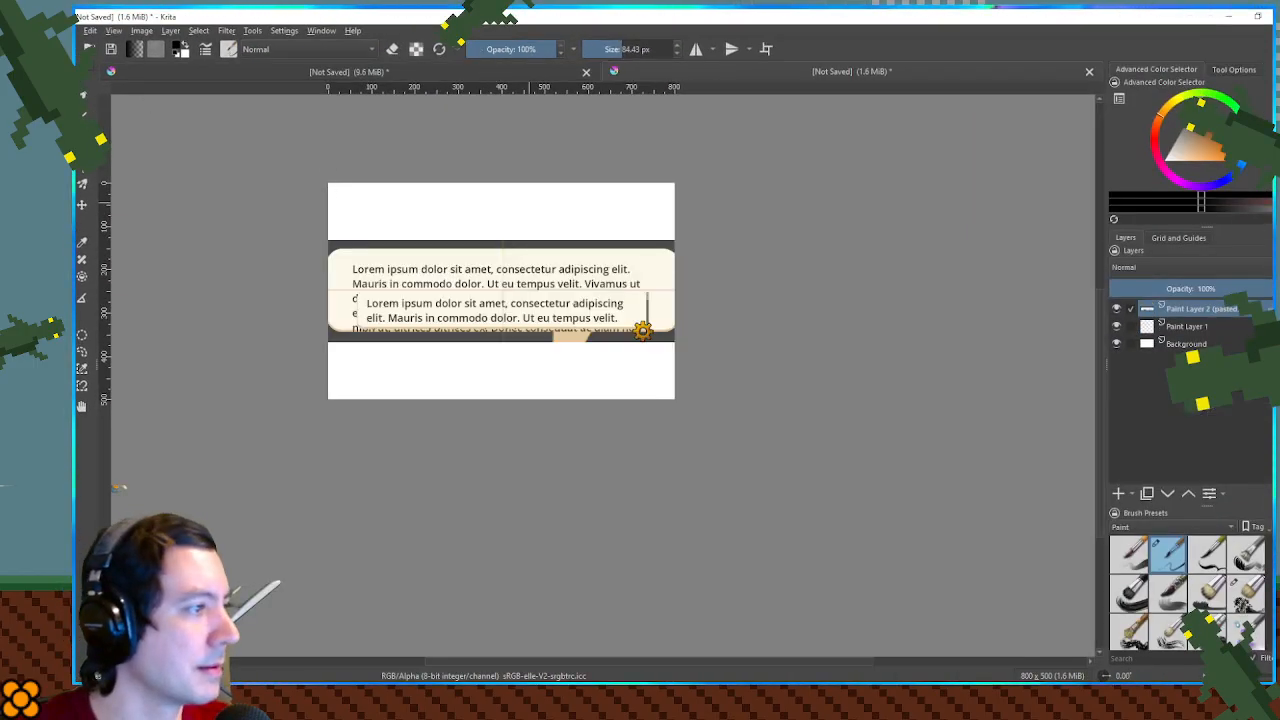
- Scale the pasted dialog box screenshot down to fit the canvas width and place it along the canvas's upper edge
key(ctrl+t)
mouse_move(686, 342)
mouse_down()
mouse_move(664, 334)
mouse_move(674, 340)
mouse_up()
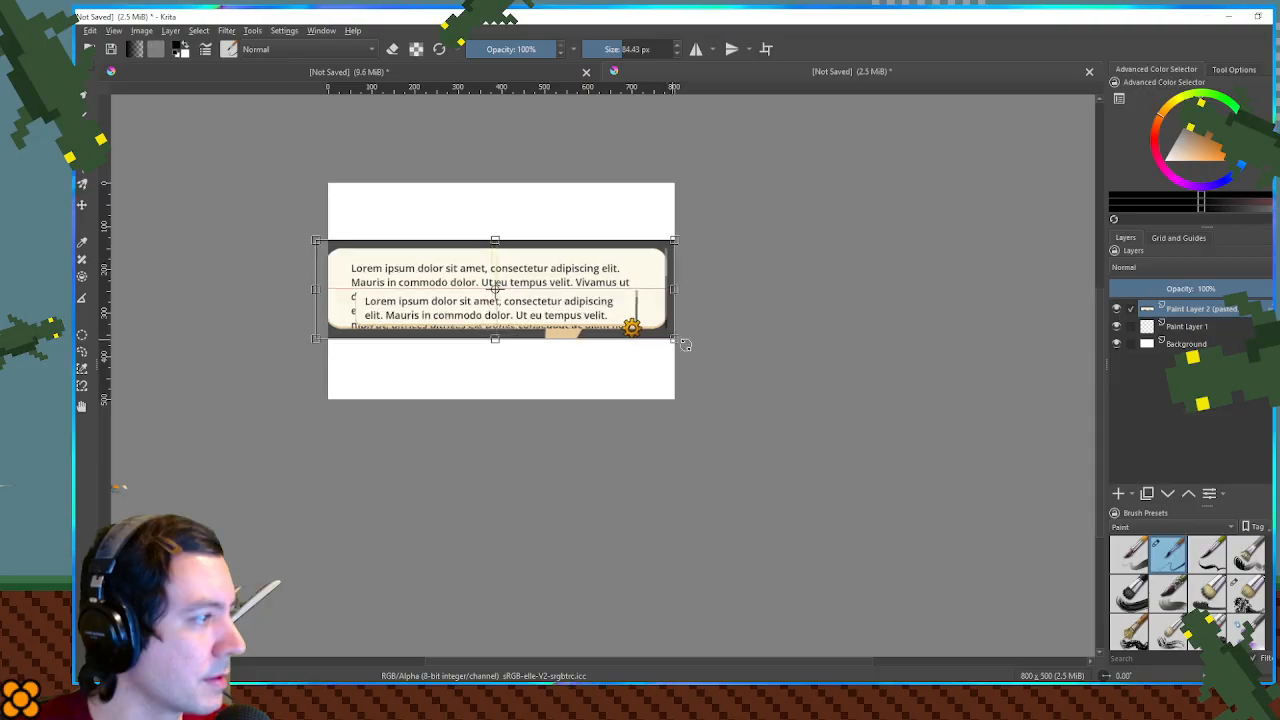
key(ctrl+z)
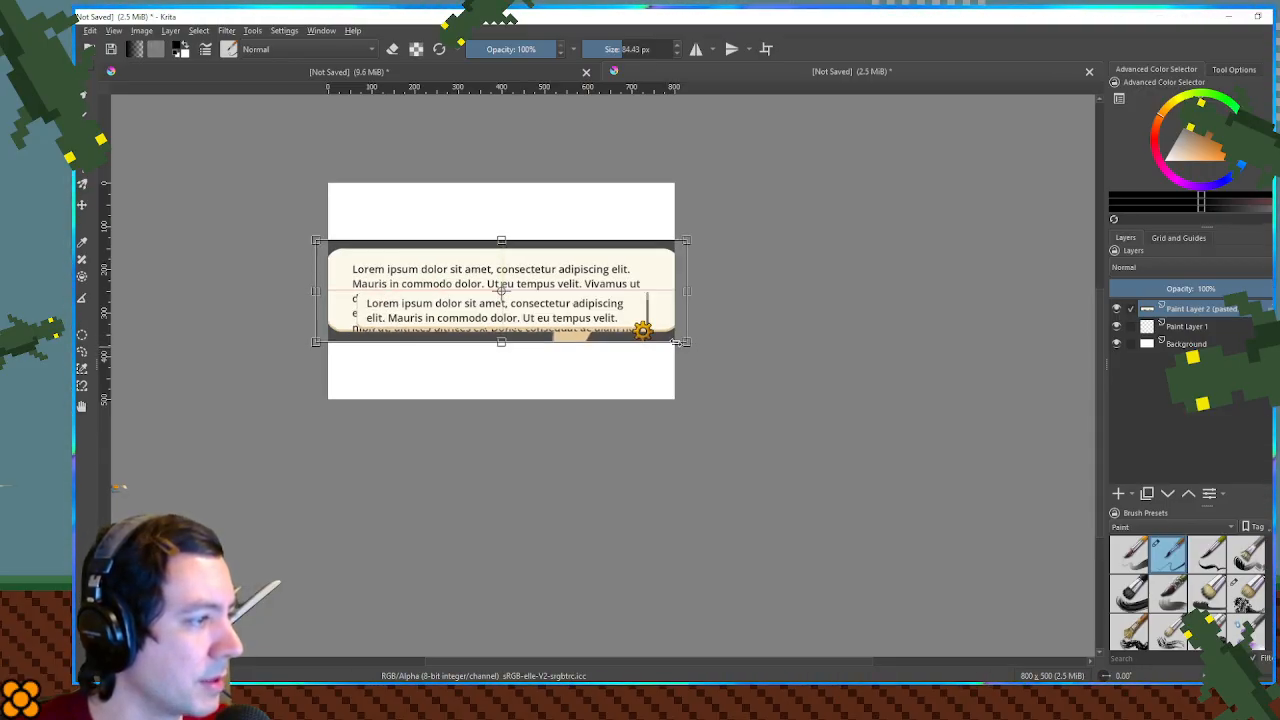
drag(686, 343, 653, 318)
drag(513, 291, 532, 237)
key(Return)
scroll(495, 214, up, 6)
scroll(497, 218, down, 5)
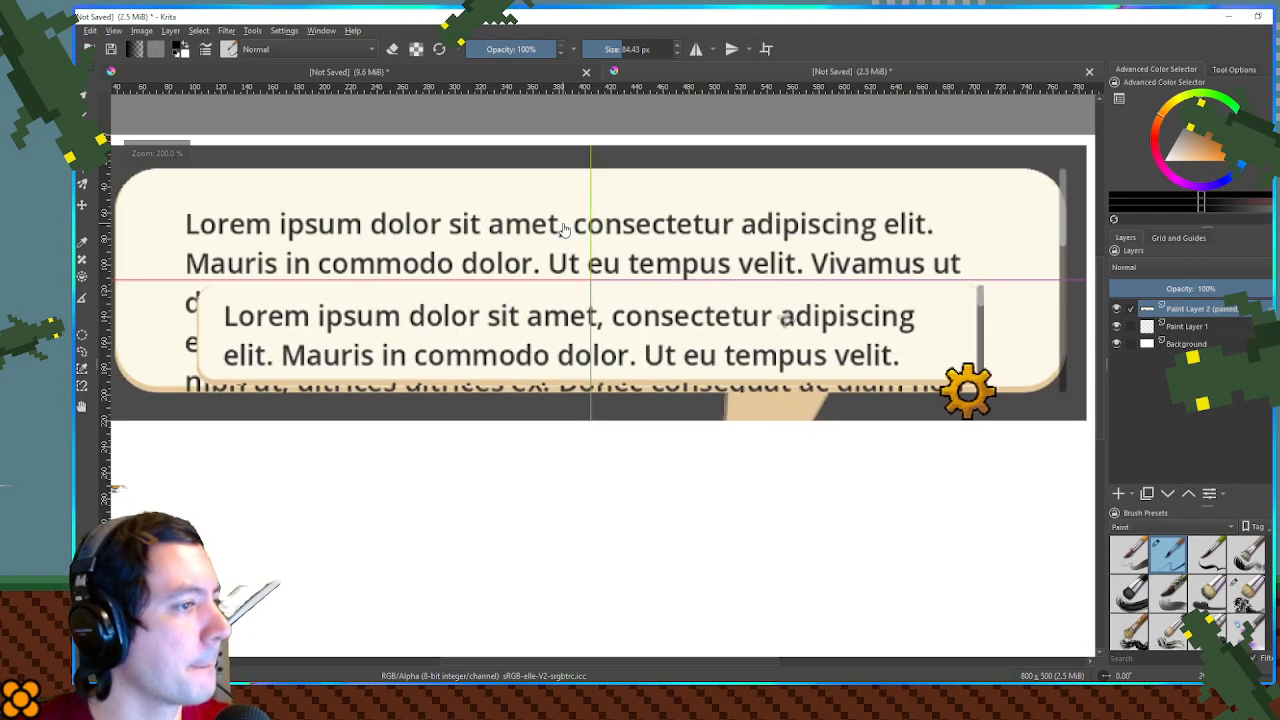
scroll(576, 249, up, 1)
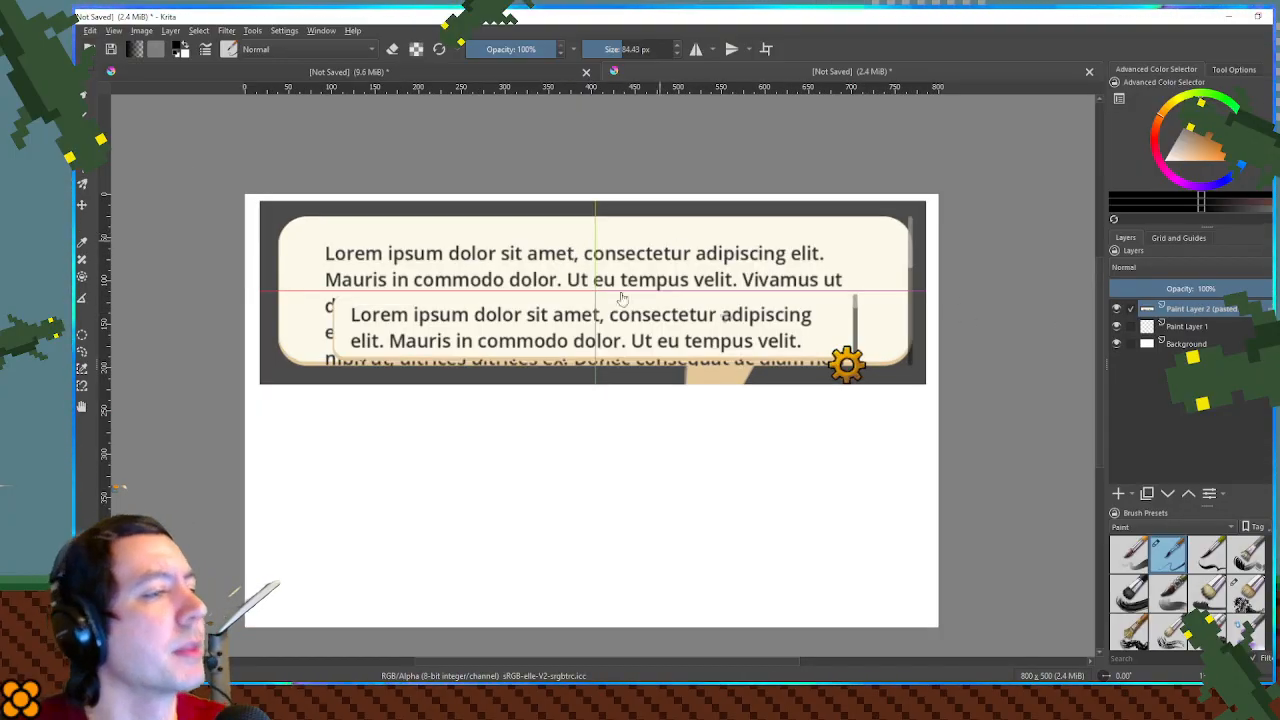
- Turn the Background layer black and add a new paint layer above the pasted screenshot
click(1132, 350)
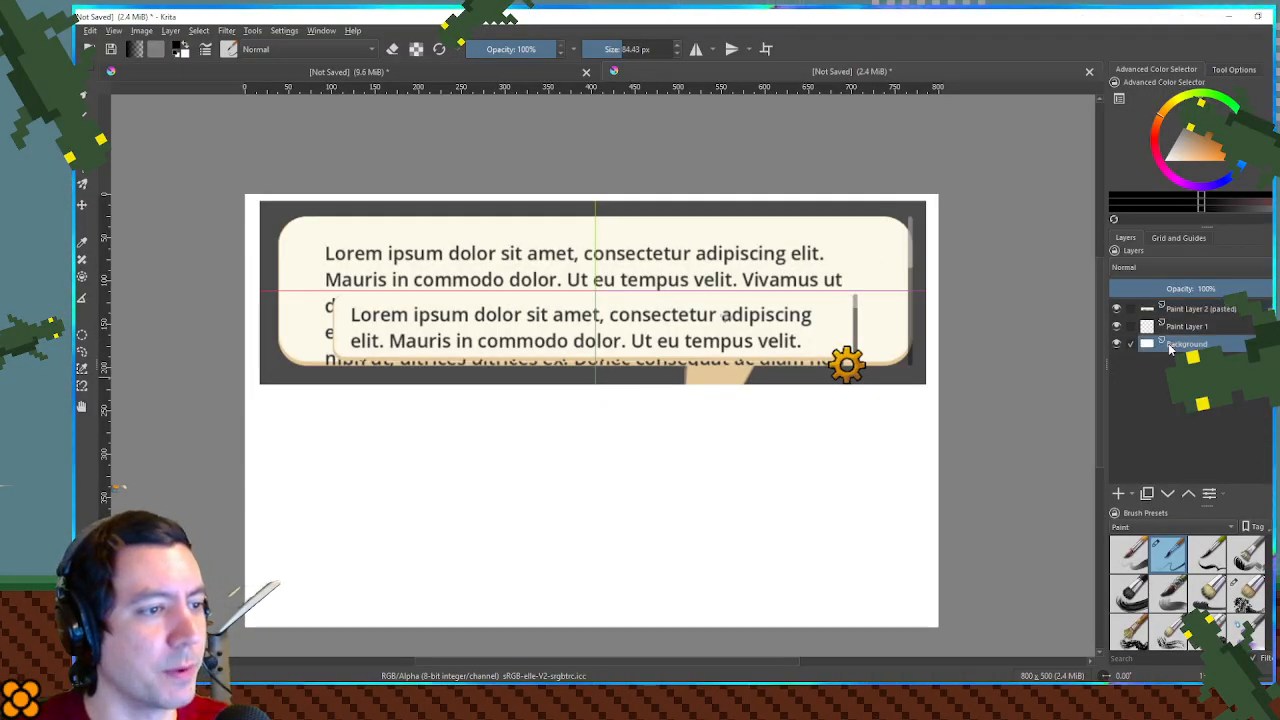
key(BackSpace)
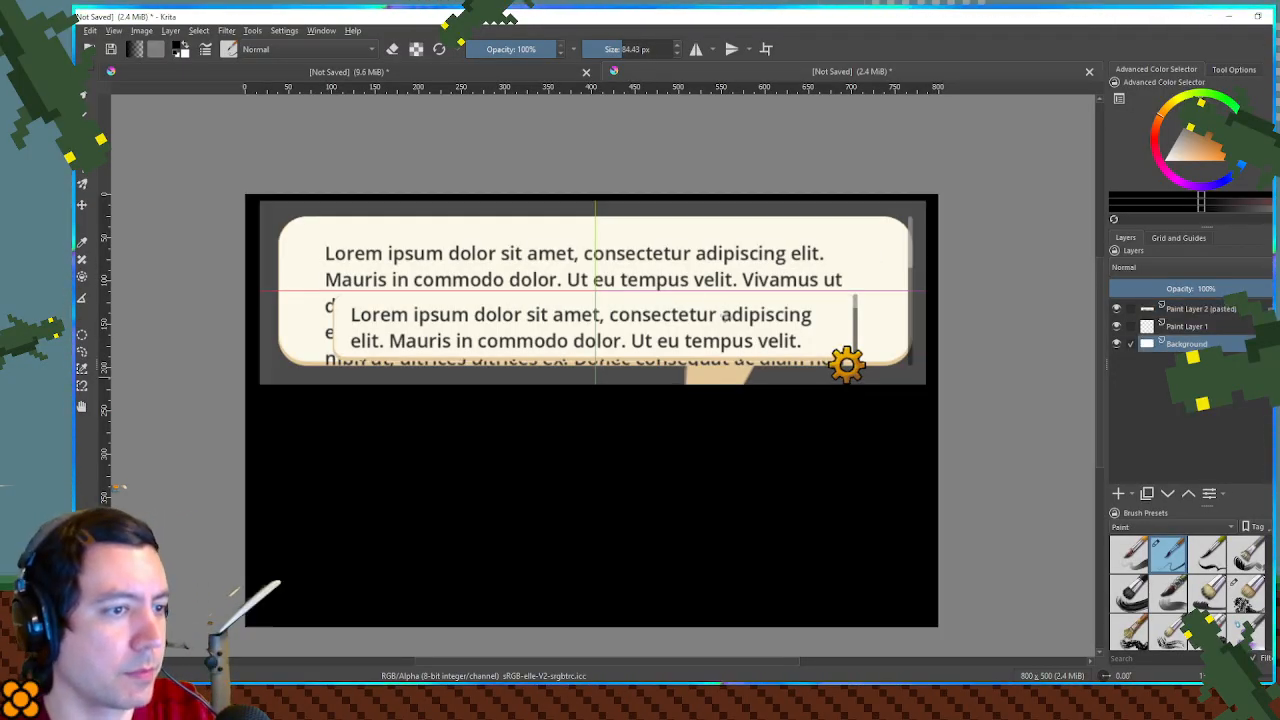
click(1118, 493)
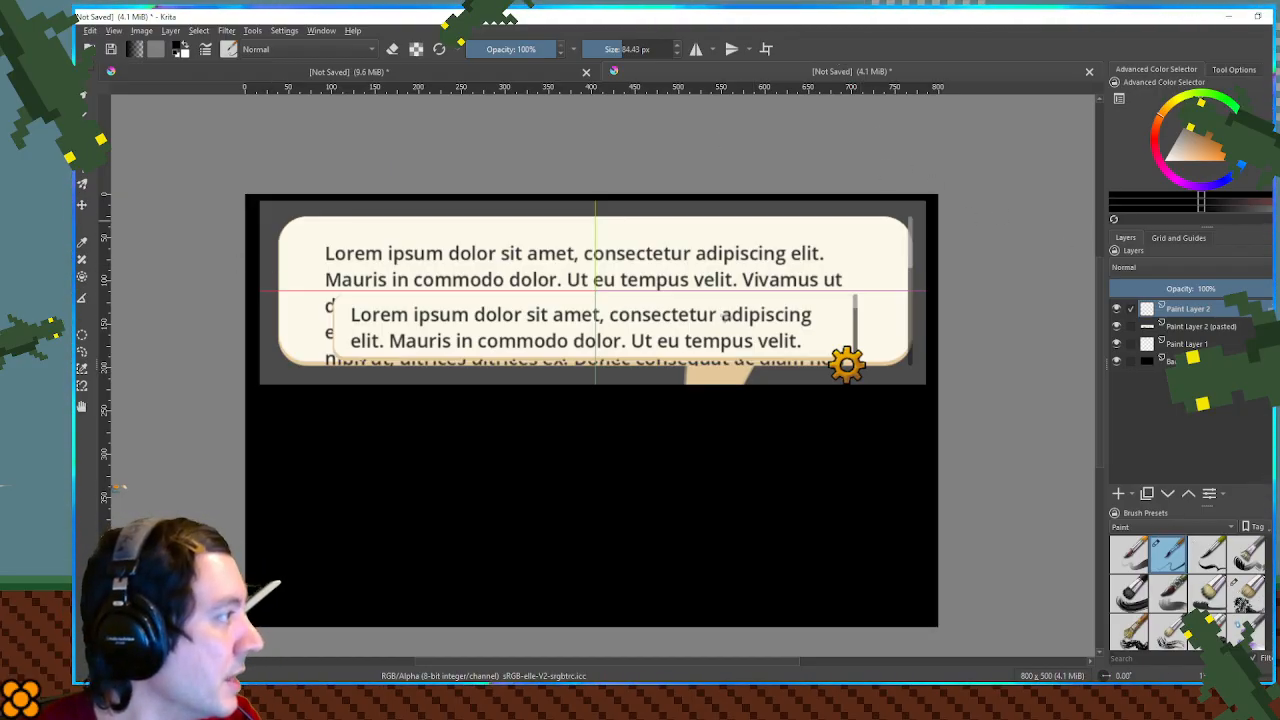
- Try to draw a shape about 217 by 161 px over the dialog box on the new layer
drag(318, 221, 505, 360)
key(ctrl+z)
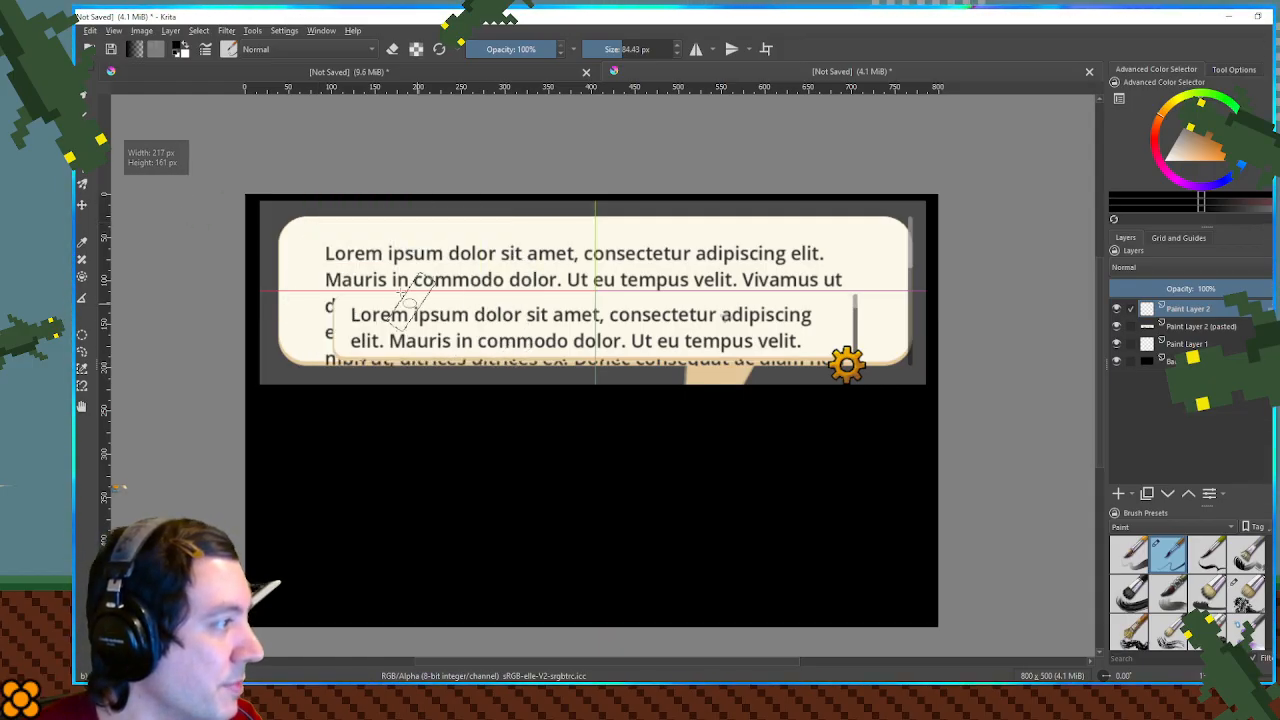
- Undo the test shape and sample the dialog box's cream colour as the painting colour
drag(381, 277, 516, 367)
key(ctrl+z)
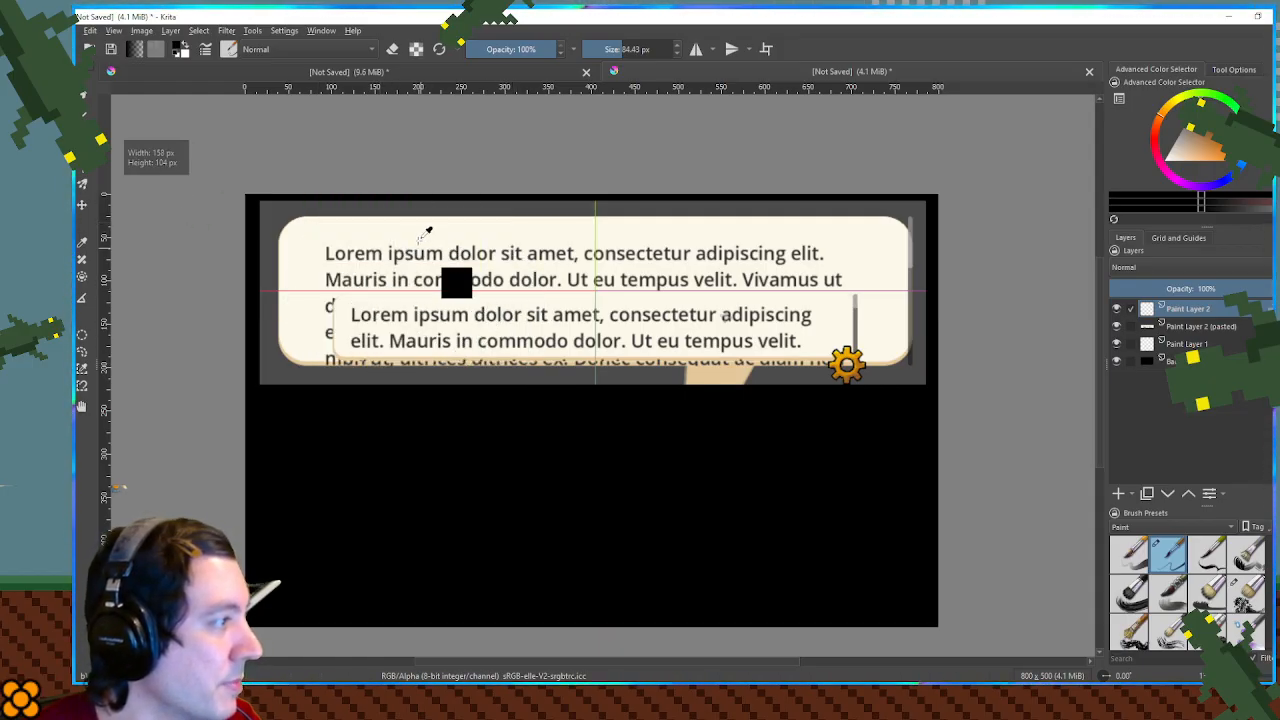
ctrl+click(428, 232)
- Try several overlapping cream ellipses over the dialog box on the new layer
drag(298, 236, 514, 375)
key(ctrl+z)
drag(328, 235, 686, 420)
key(ctrl+z)
mouse_move(324, 272)
mouse_down()
mouse_move(594, 414)
mouse_move(677, 451)
mouse_move(700, 443)
mouse_move(680, 428)
mouse_up()
key(ctrl+z)
mouse_move(313, 265)
mouse_down()
mouse_move(777, 434)
mouse_move(863, 394)
mouse_move(877, 420)
mouse_move(691, 429)
mouse_move(717, 424)
mouse_up()
mouse_move(886, 300)
mouse_down()
mouse_move(640, 420)
mouse_move(583, 420)
mouse_up()
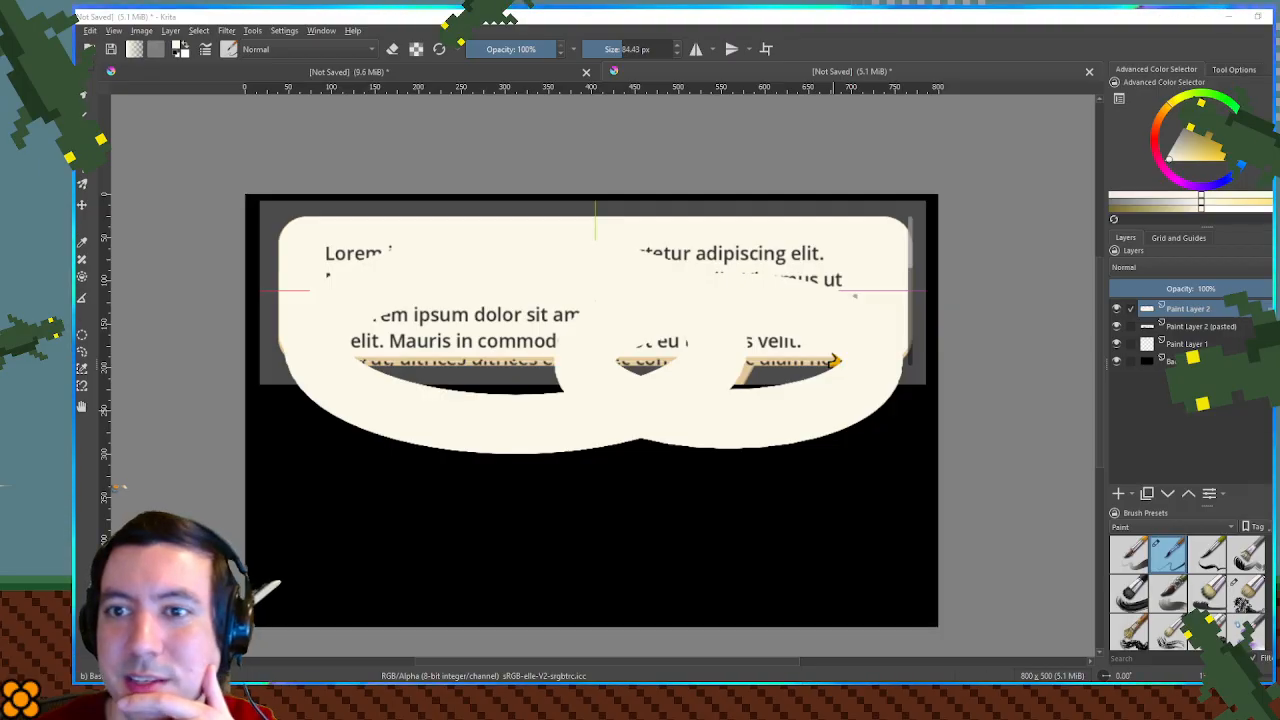
- Switch to Firefox and examine speech bubble shapes in the image results for "ttyd dialog box" and "bug fables text box"
drag(682, 170, 609, 124)
click(717, 371)
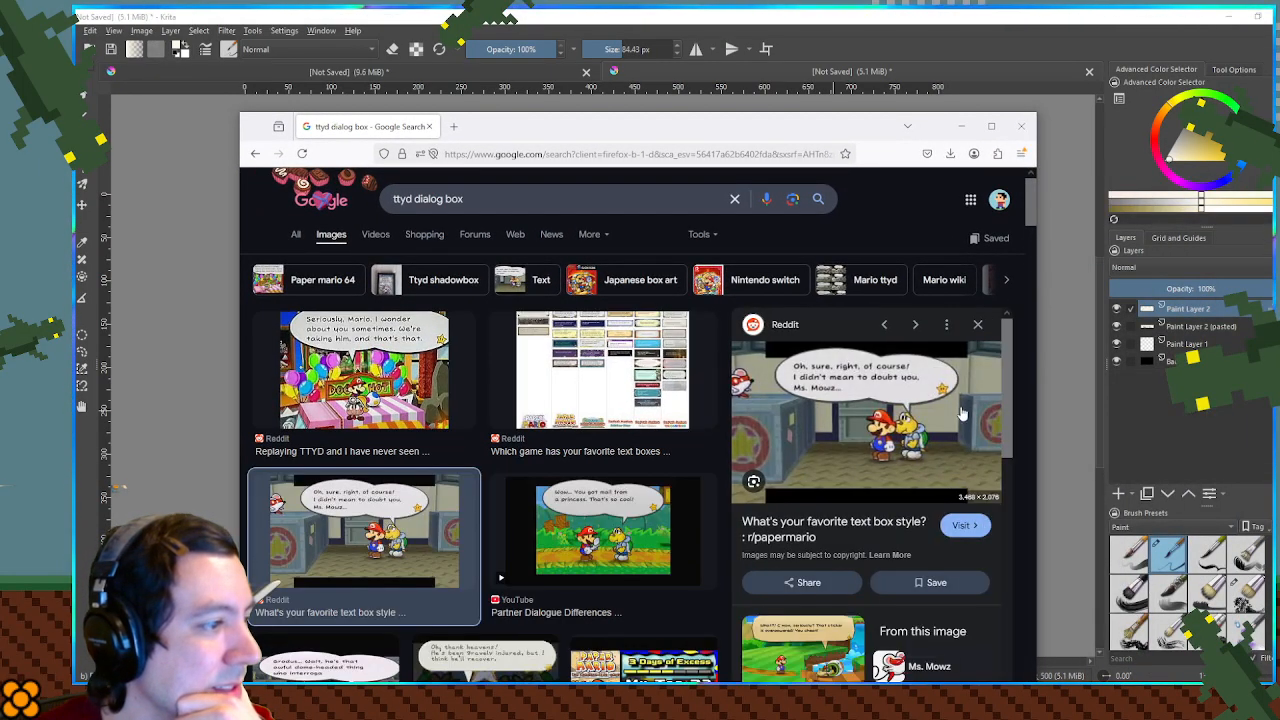
scroll(897, 397, down, 2)
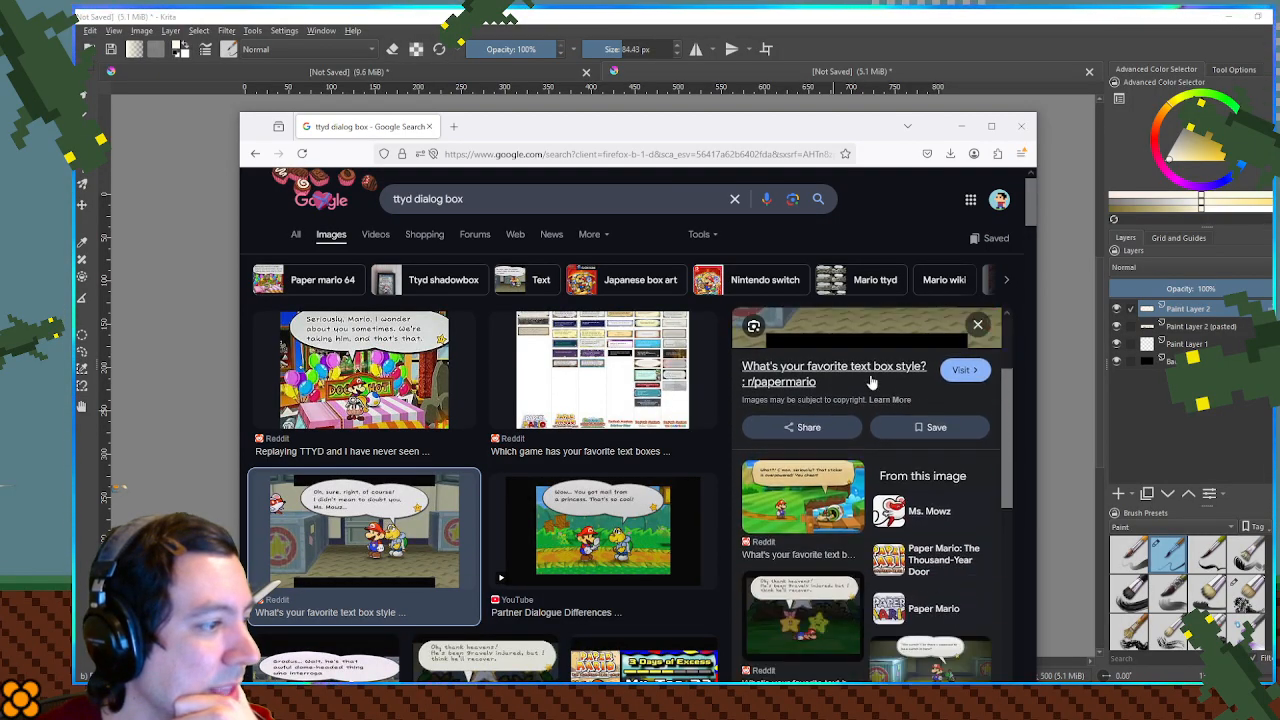
scroll(686, 394, down, 3)
scroll(466, 406, down, 1)
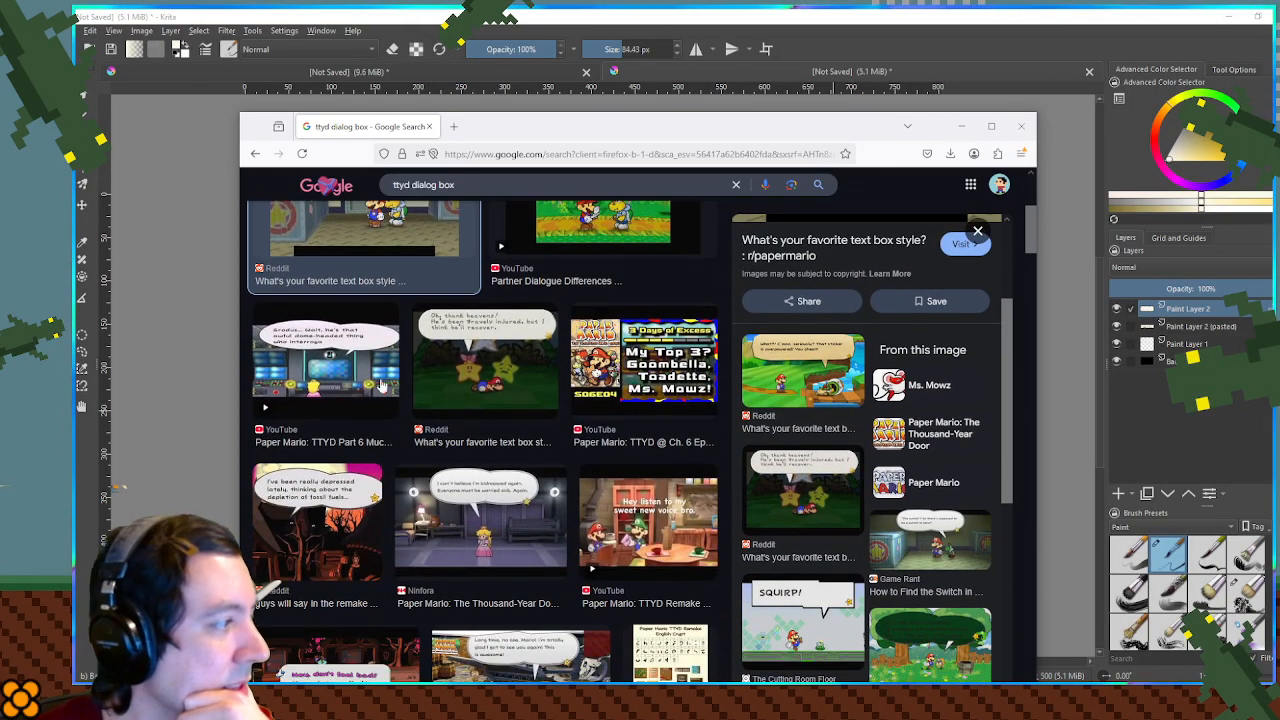
scroll(338, 380, down, 3)
click(484, 320)
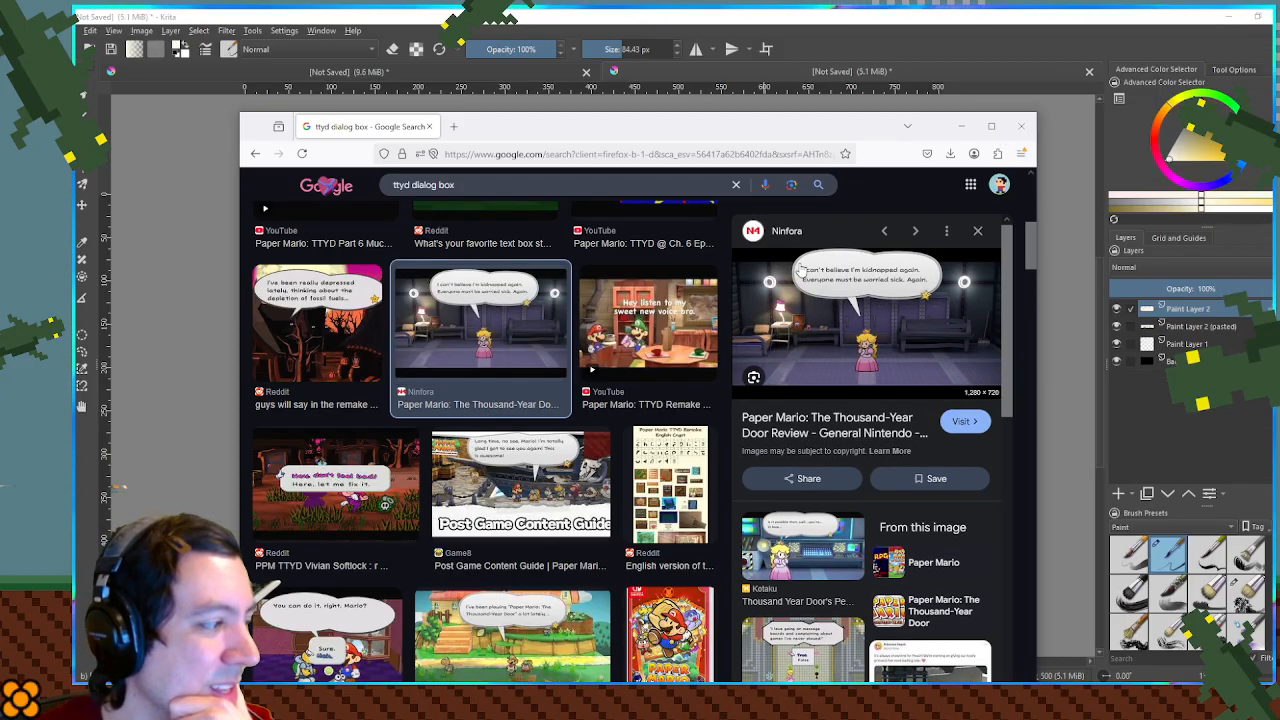
click(1015, 131)
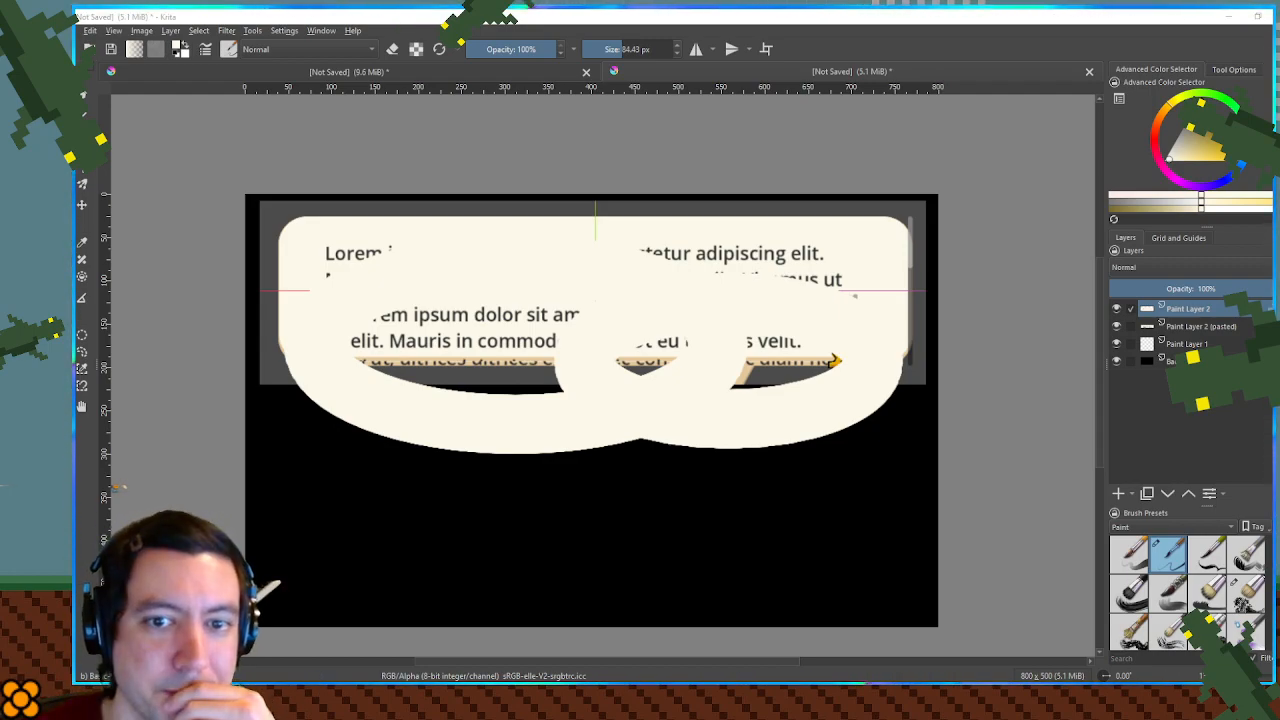
drag(1279, 116, 684, 53)
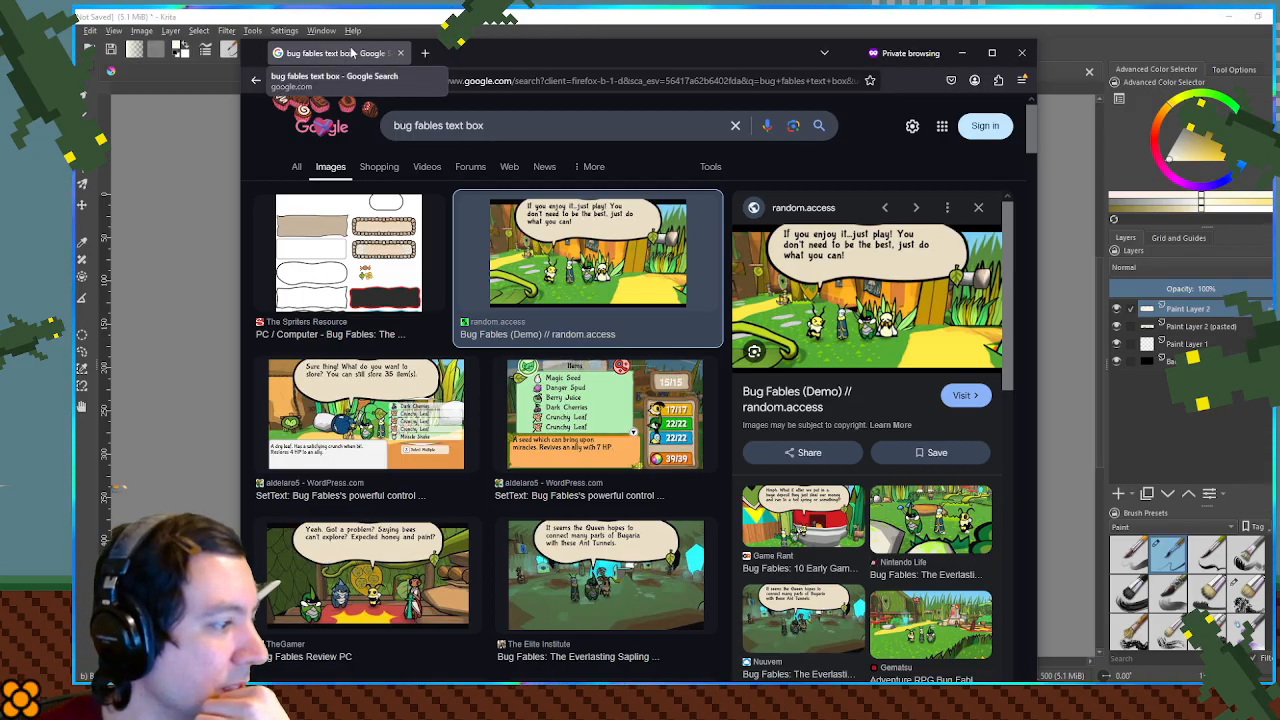
middle_click(352, 55)
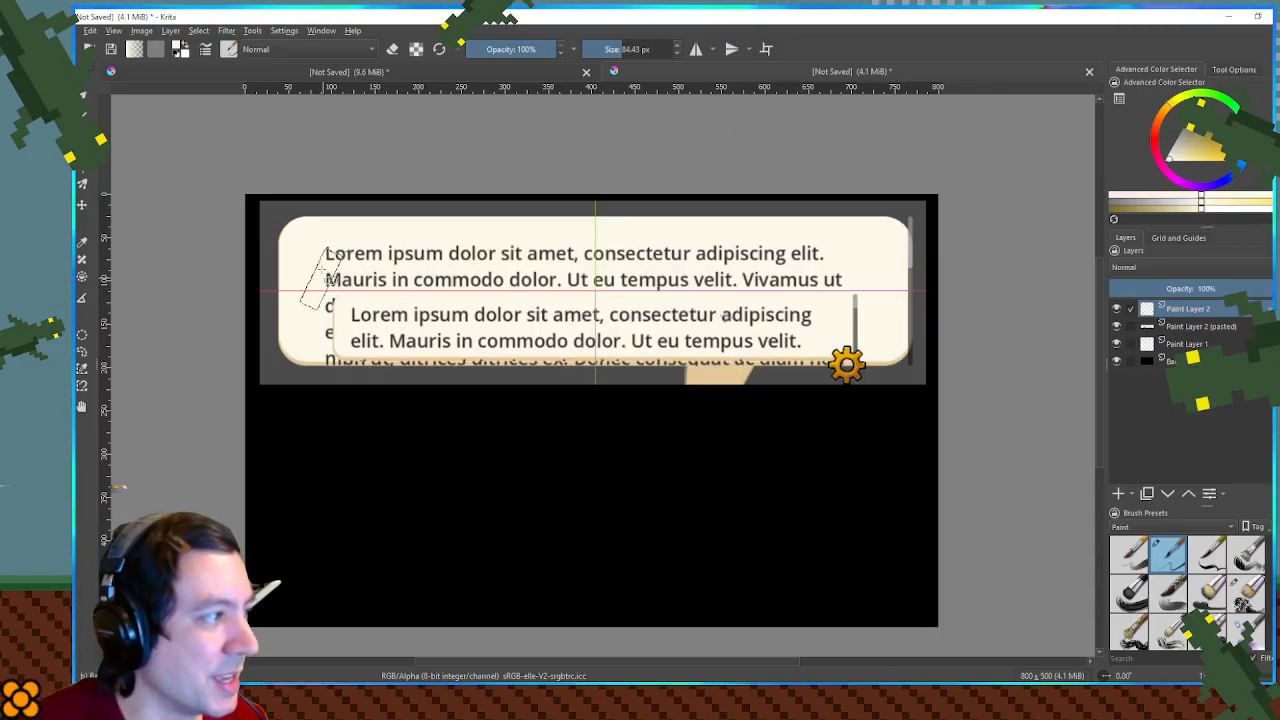
- Try a wide cream ellipse about 700 by 150 px directly over the dialog box in Krita
drag(305, 243, 909, 375)
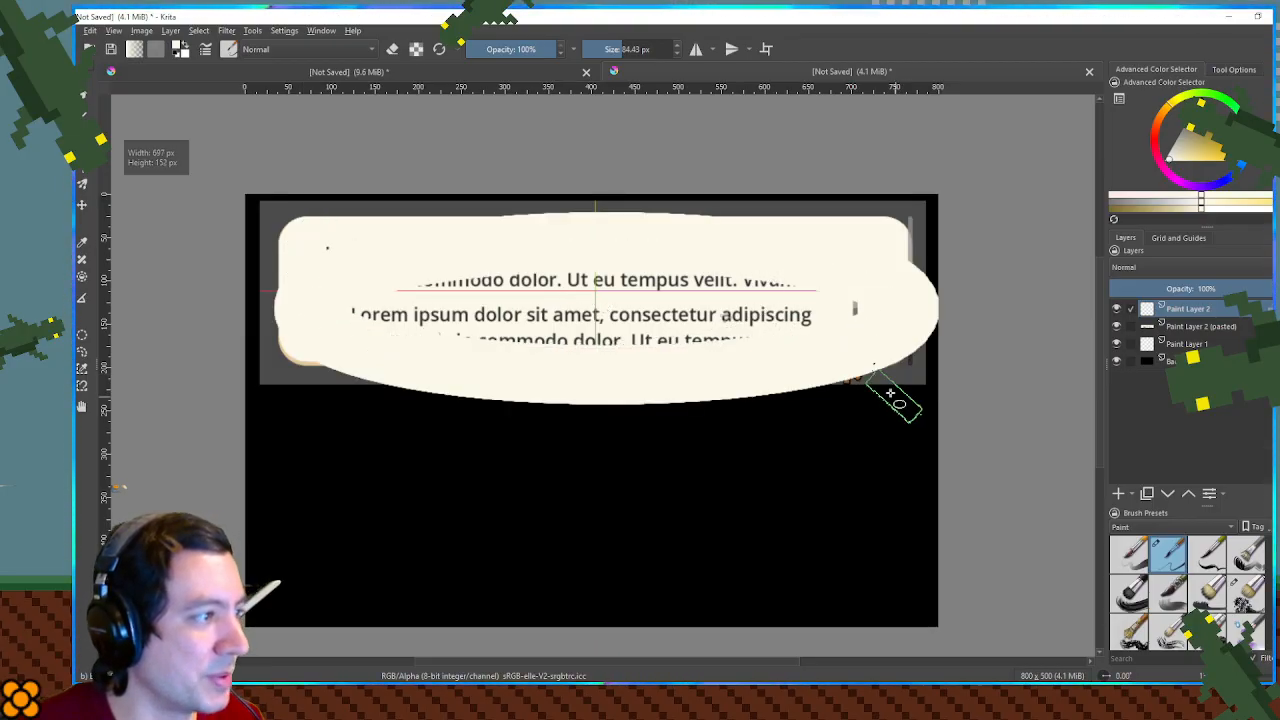
key(ctrl+z)
drag(305, 230, 898, 372)
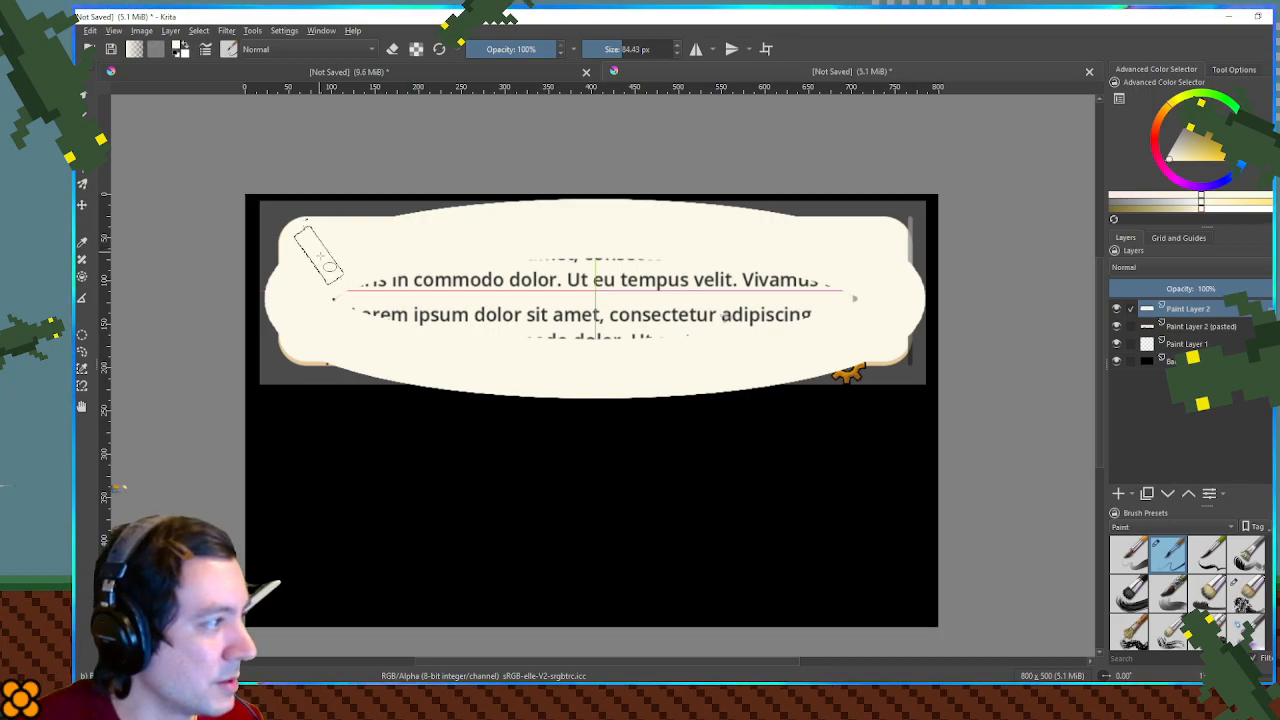
drag(548, 268, 540, 299)
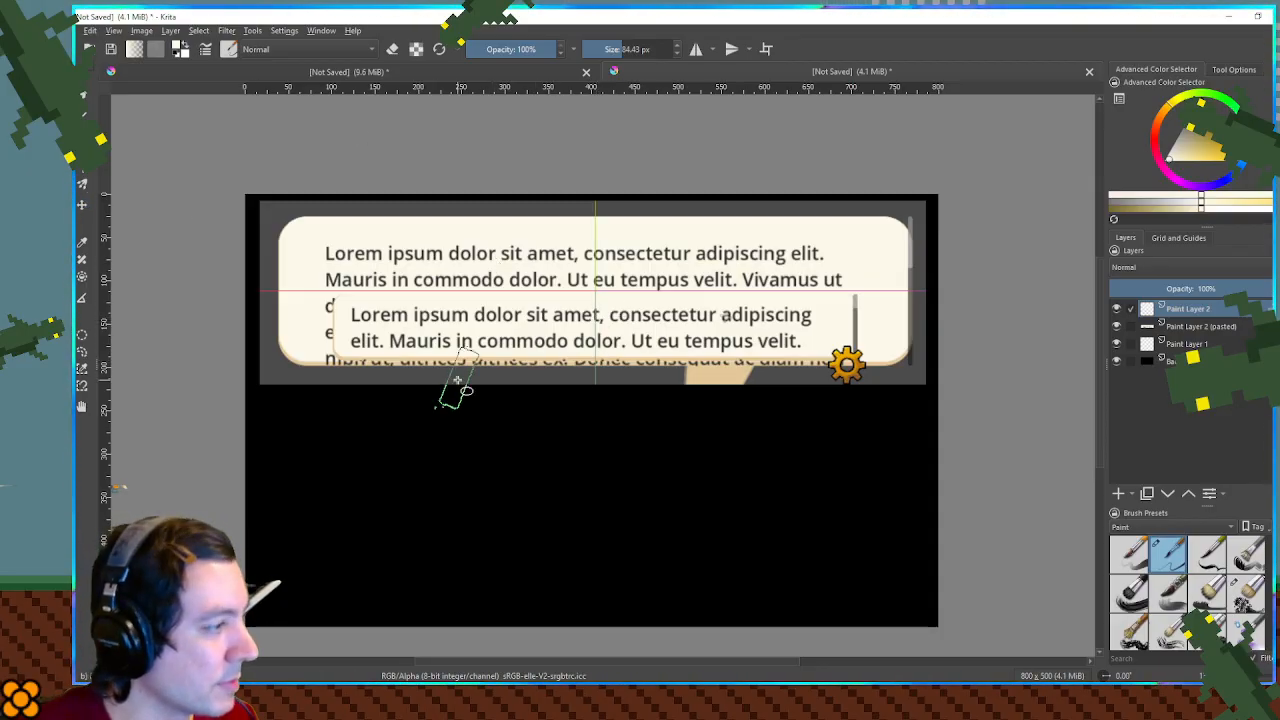
- Draw a cream ellipse overlapping the dialog box's lower edge and fill its hollow centre with smaller ellipses
drag(333, 362, 752, 494)
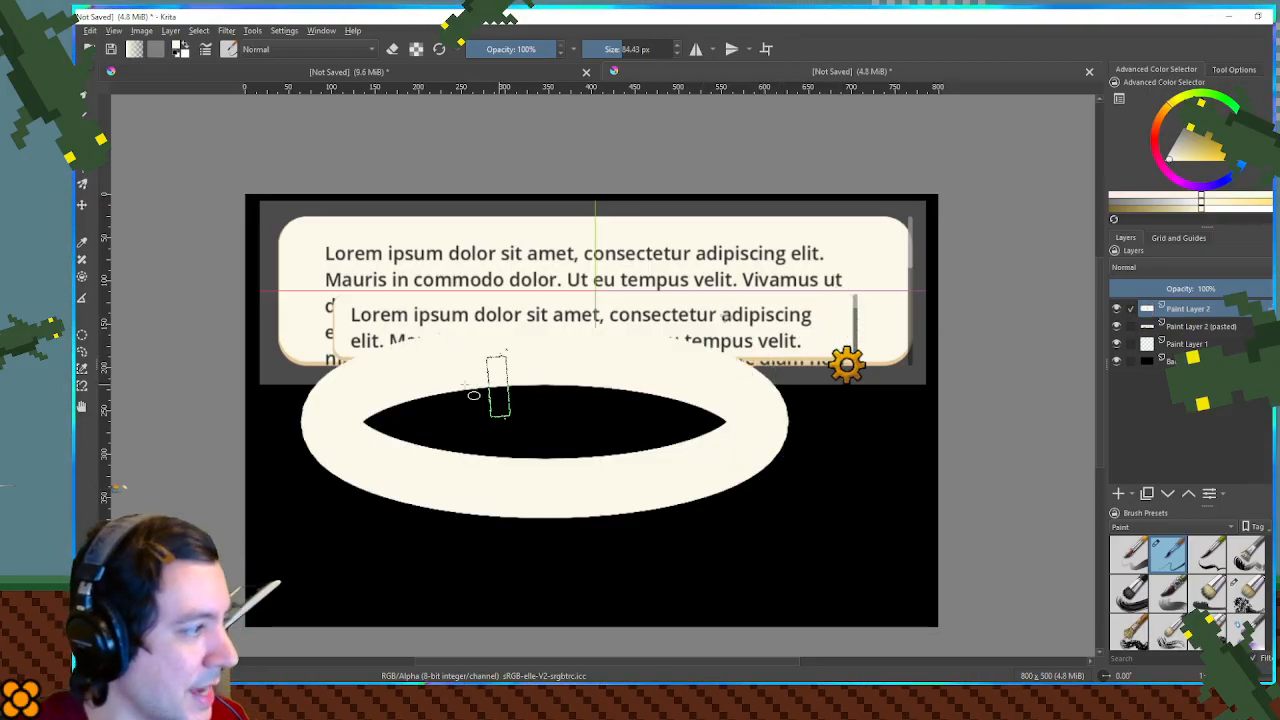
mouse_move(380, 389)
mouse_down()
mouse_move(714, 445)
mouse_move(716, 458)
mouse_up()
drag(445, 400, 634, 434)
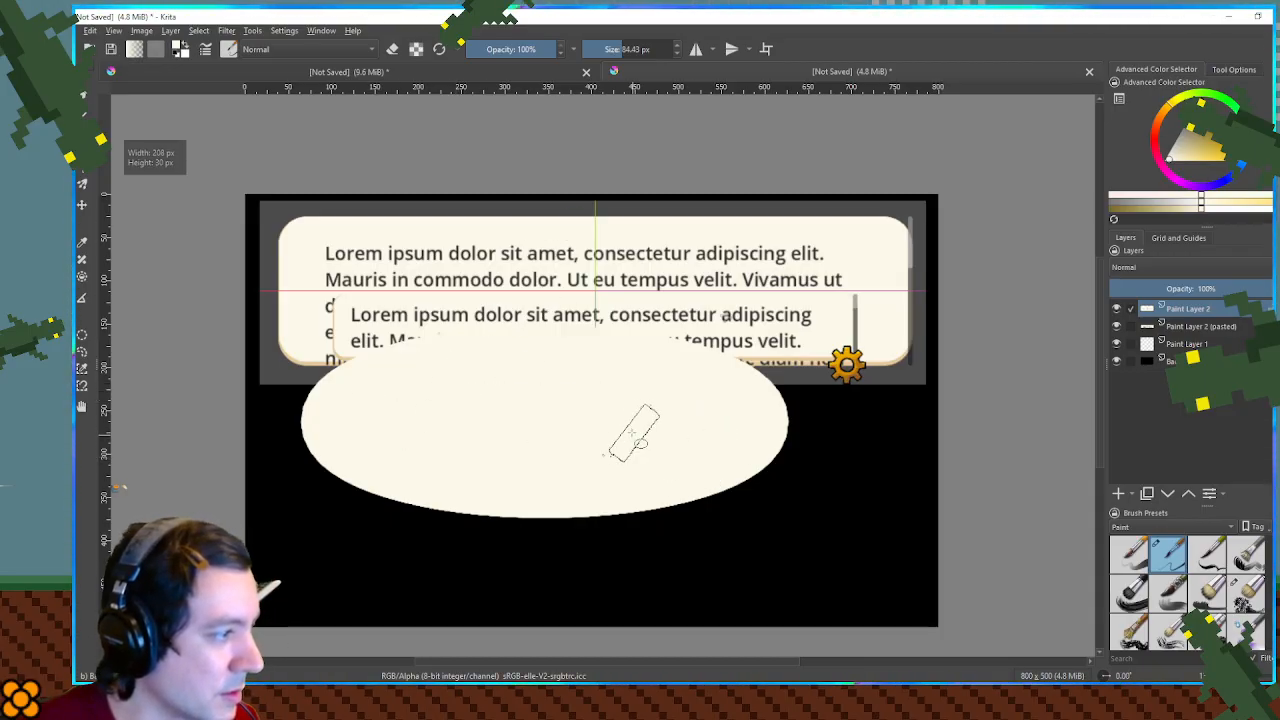
- Fade the pasted screenshot layer, and centre the ellipse over the dialog box with its layer's opacity at about 45%
click(1225, 328)
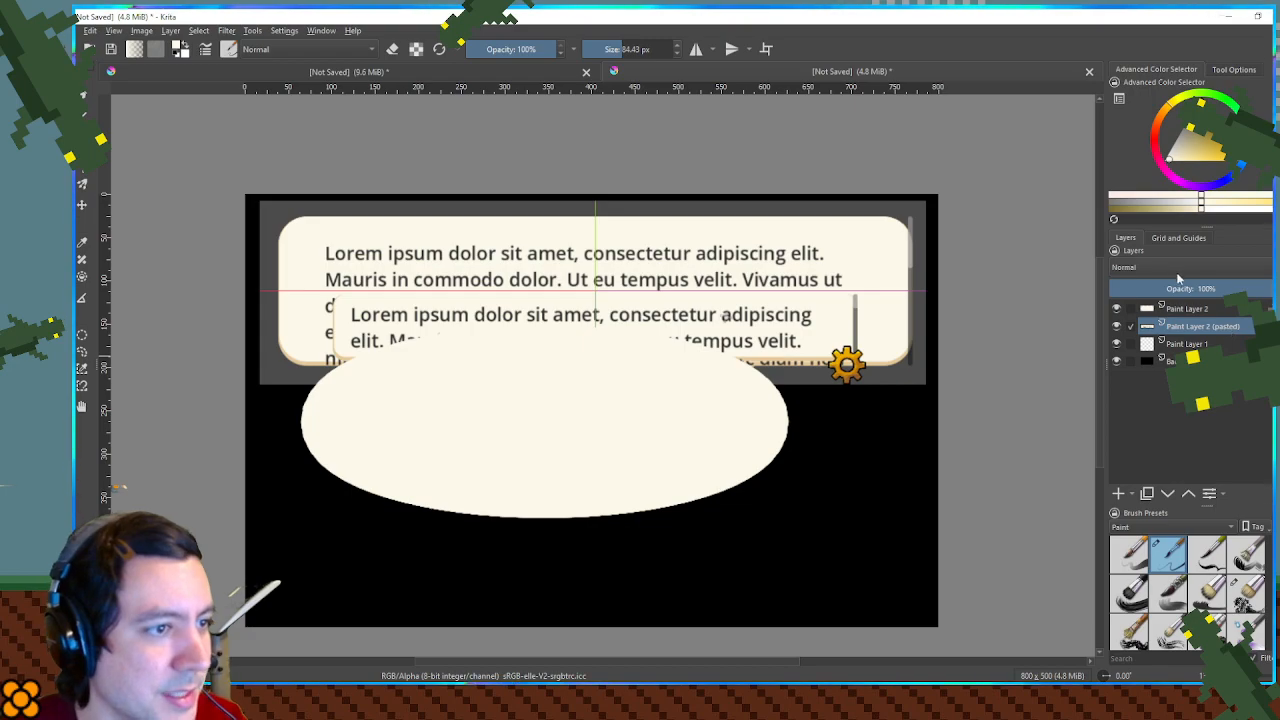
click(1165, 288)
click(1192, 311)
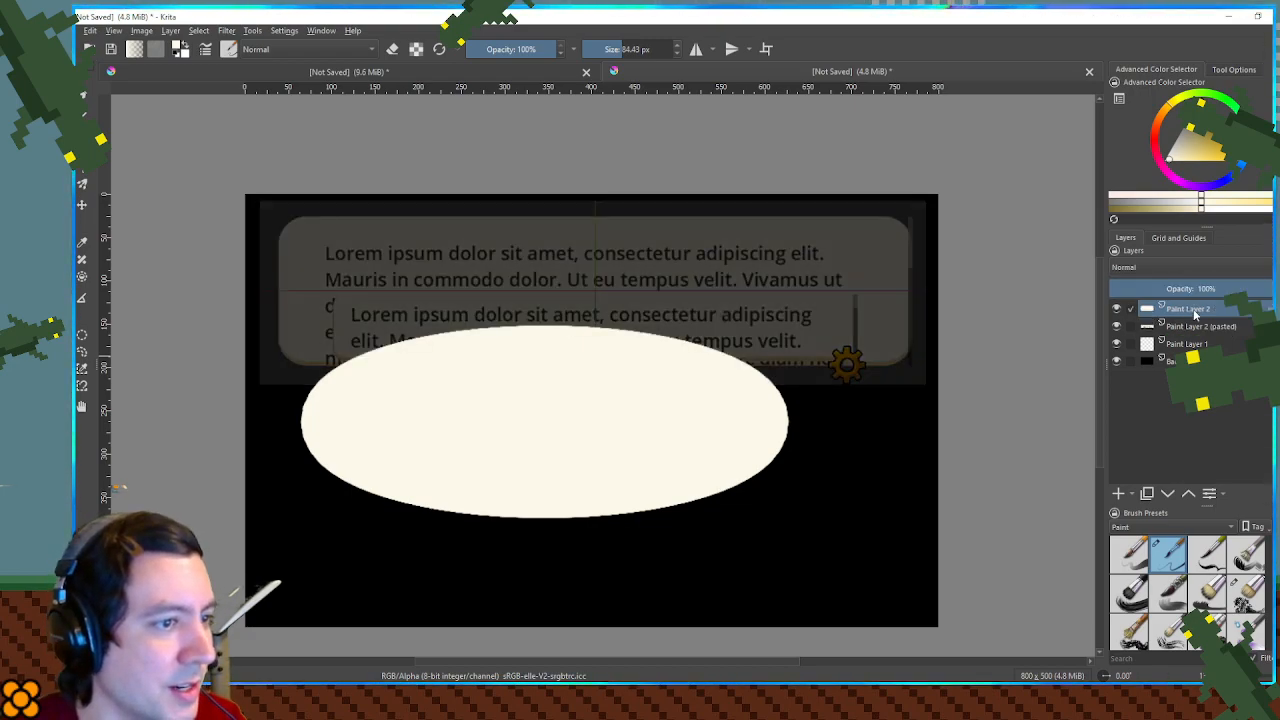
mouse_move(515, 417)
mouse_down()
mouse_move(503, 309)
mouse_move(535, 382)
mouse_move(551, 323)
mouse_move(508, 307)
mouse_move(578, 330)
mouse_move(610, 323)
mouse_up()
click(1183, 287)
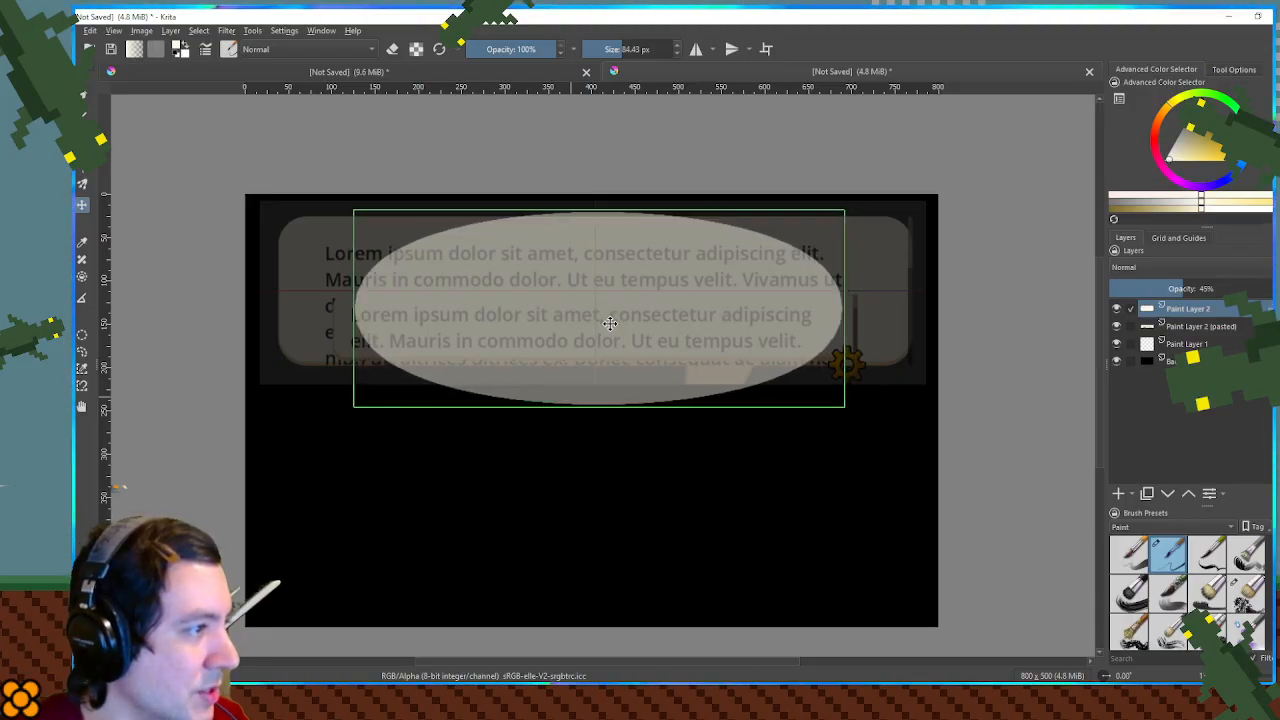
- Select the ellipse's right end and squash it horizontally inward to make that end blunter
key(ctrl+r)
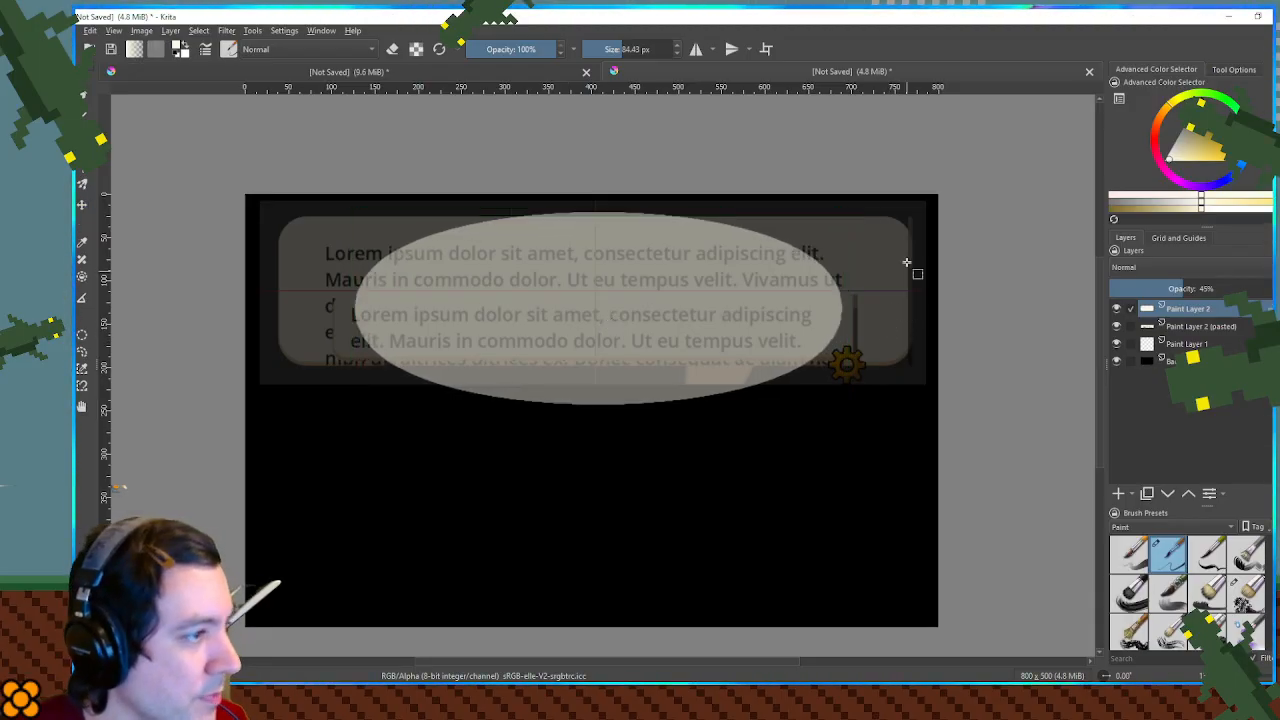
drag(881, 213, 737, 417)
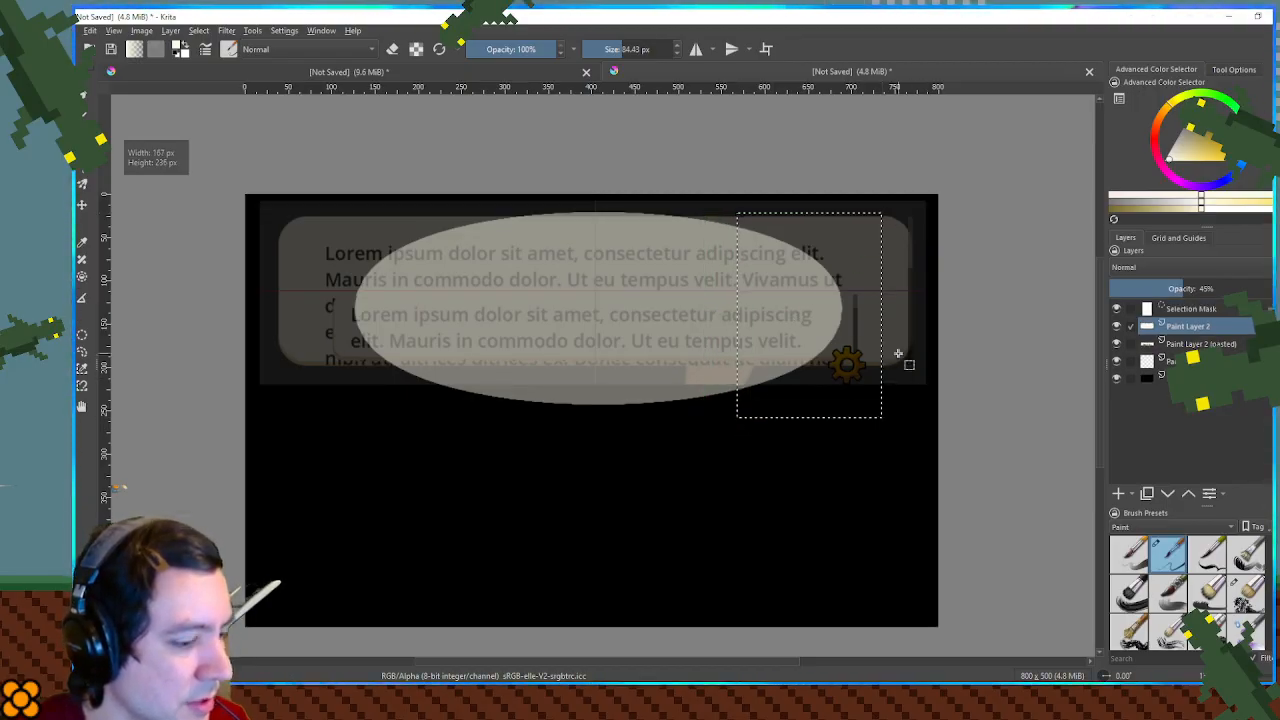
key(ctrl+t)
drag(881, 317, 834, 314)
key(Return)
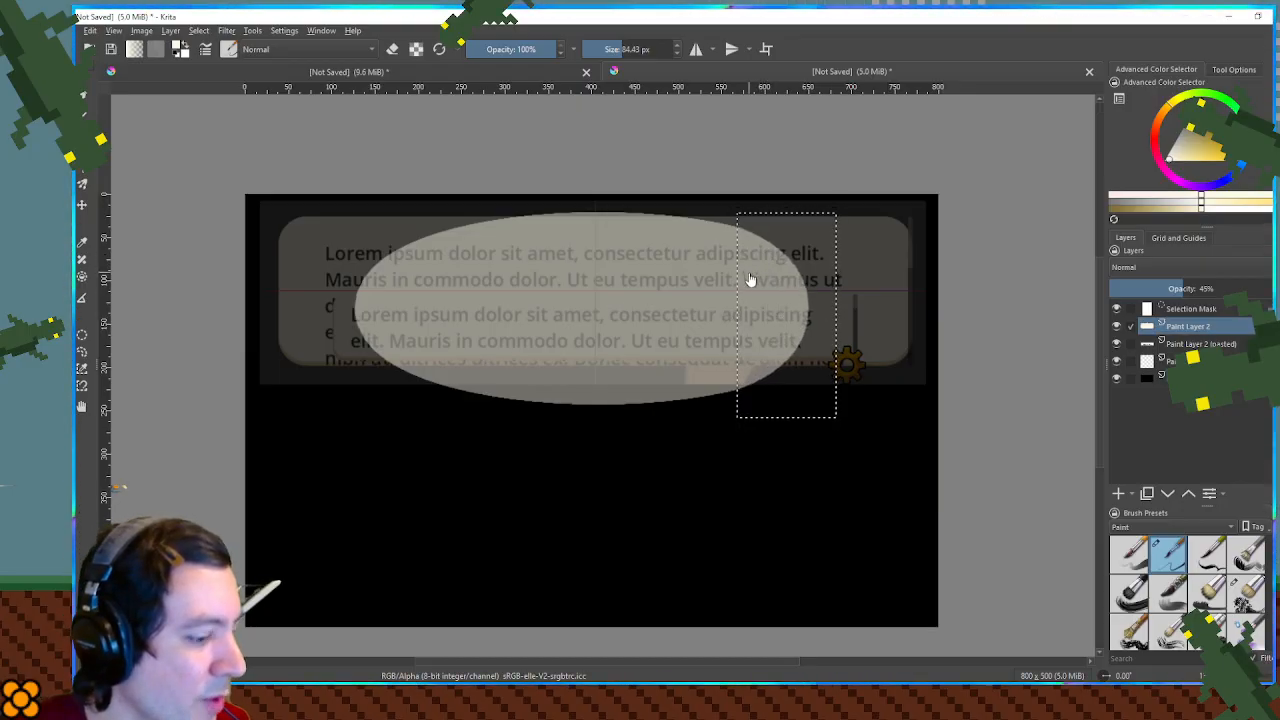
key(ctrl+shift+a)
- Select the ellipse's left end and squash it horizontally inward to match the blunter right end
scroll(740, 235, up, 5)
scroll(753, 200, down, 5)
scroll(740, 297, left, 3)
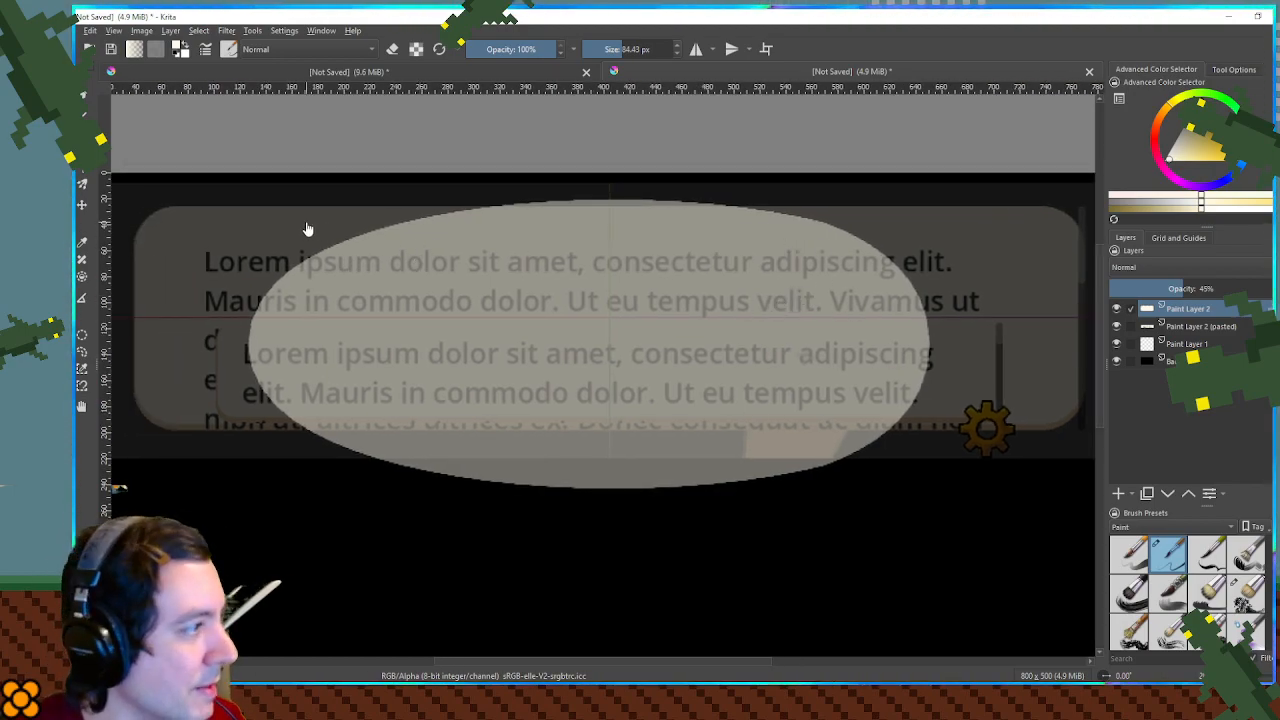
drag(222, 209, 459, 498)
key(ctrl+t)
drag(223, 352, 271, 356)
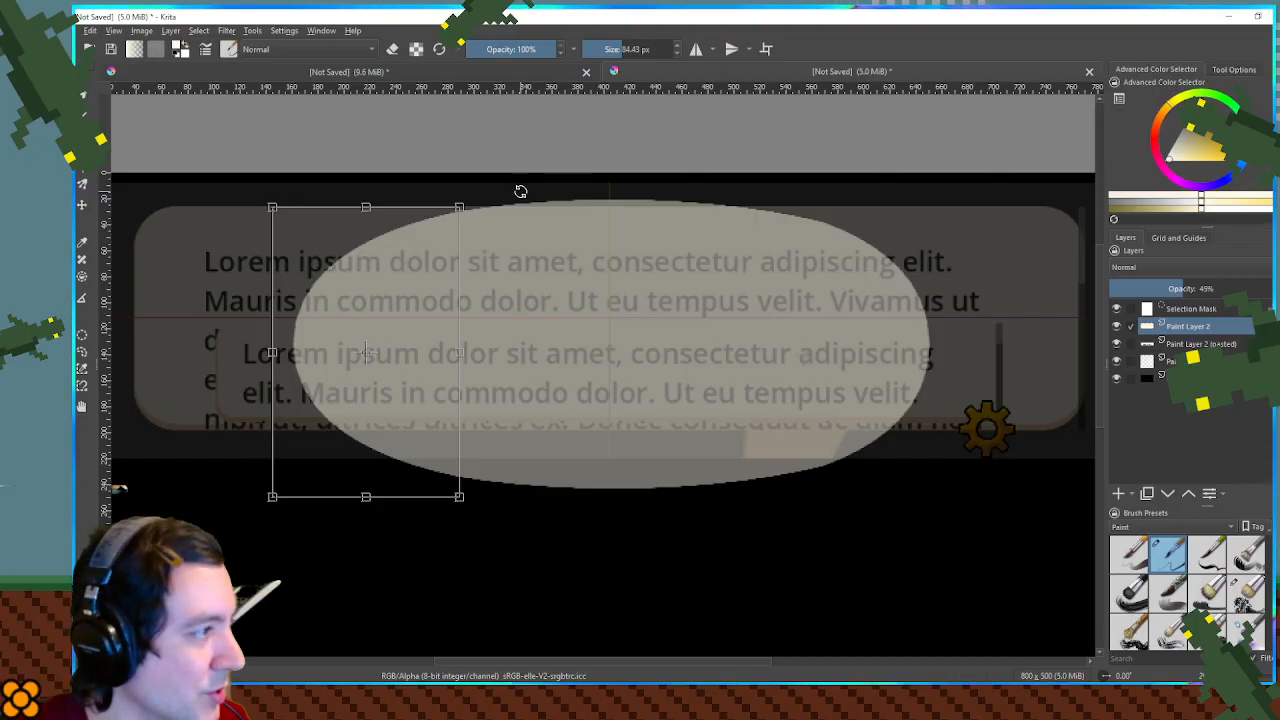
key(Return)
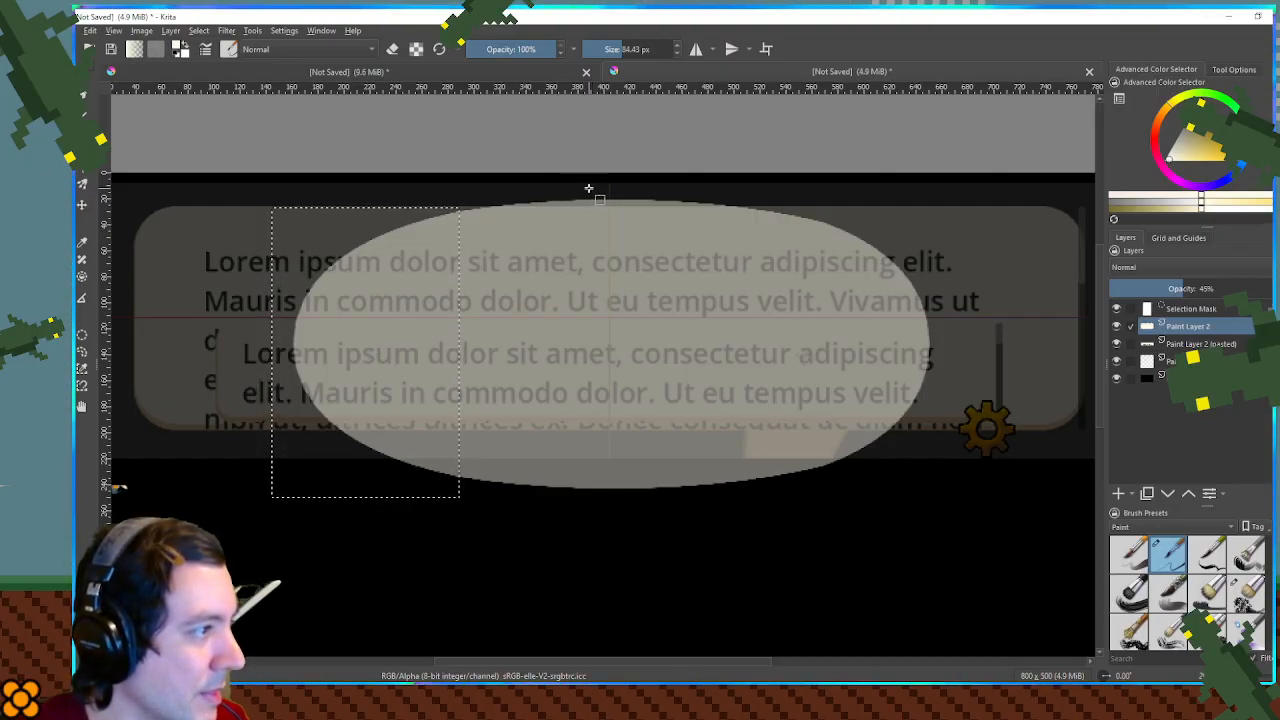
- Try to stretch the whole left half of the shape outward to the dialog box's left edge
drag(608, 188, 258, 512)
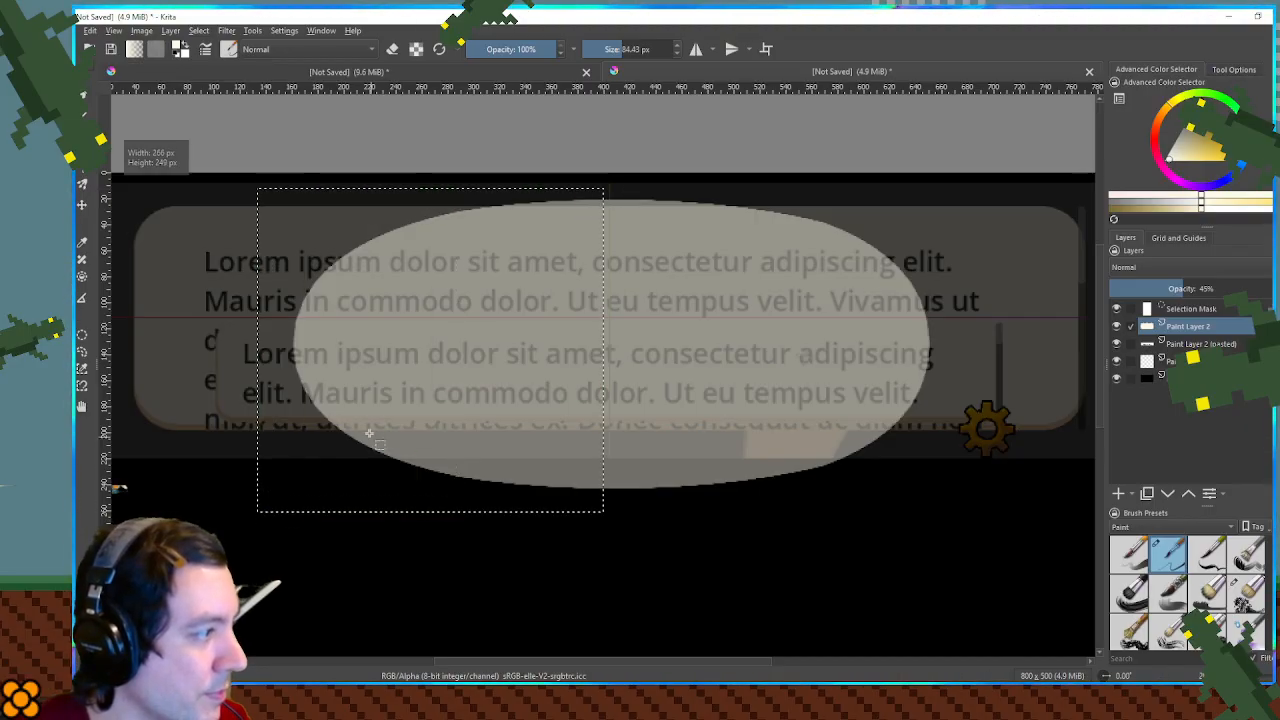
key(ctrl+t)
drag(258, 350, 105, 355)
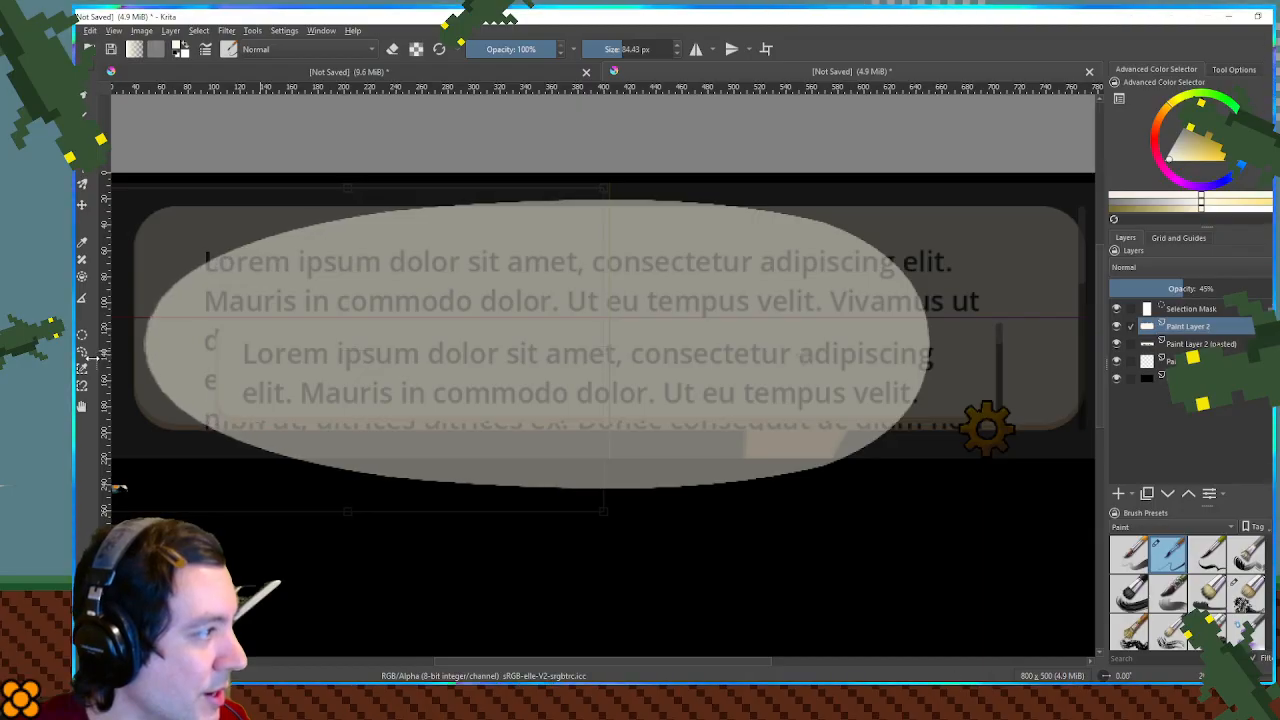
key(Return)
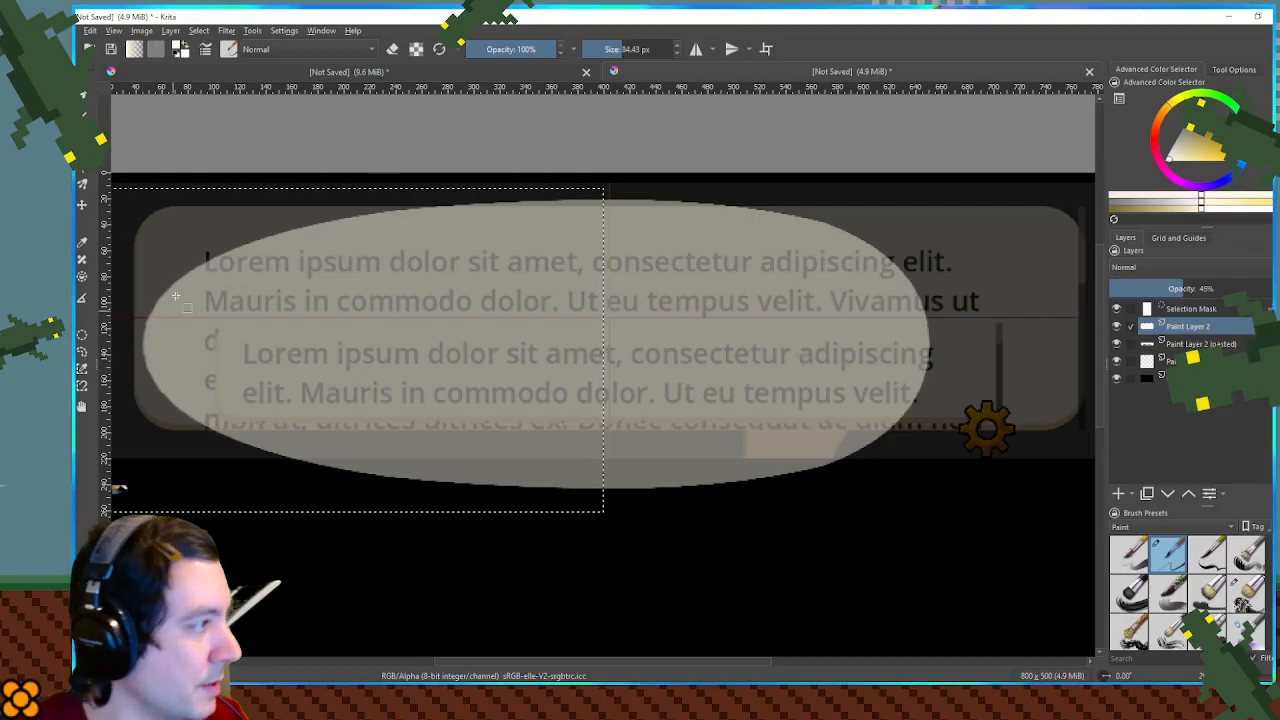
key(ctrl+z)
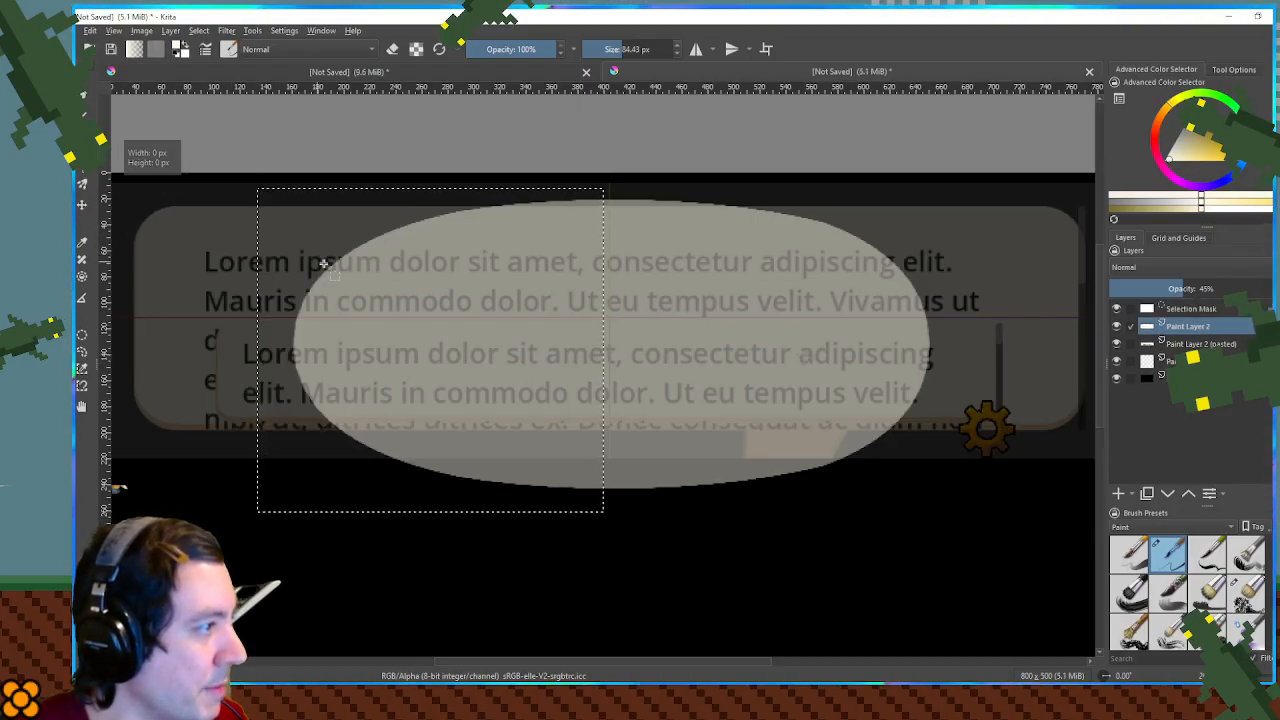
- Cut off the shape's left end with a selection and move it outward to the dialog box's left edge
drag(209, 175, 488, 549)
key(t)
drag(440, 362, 279, 356)
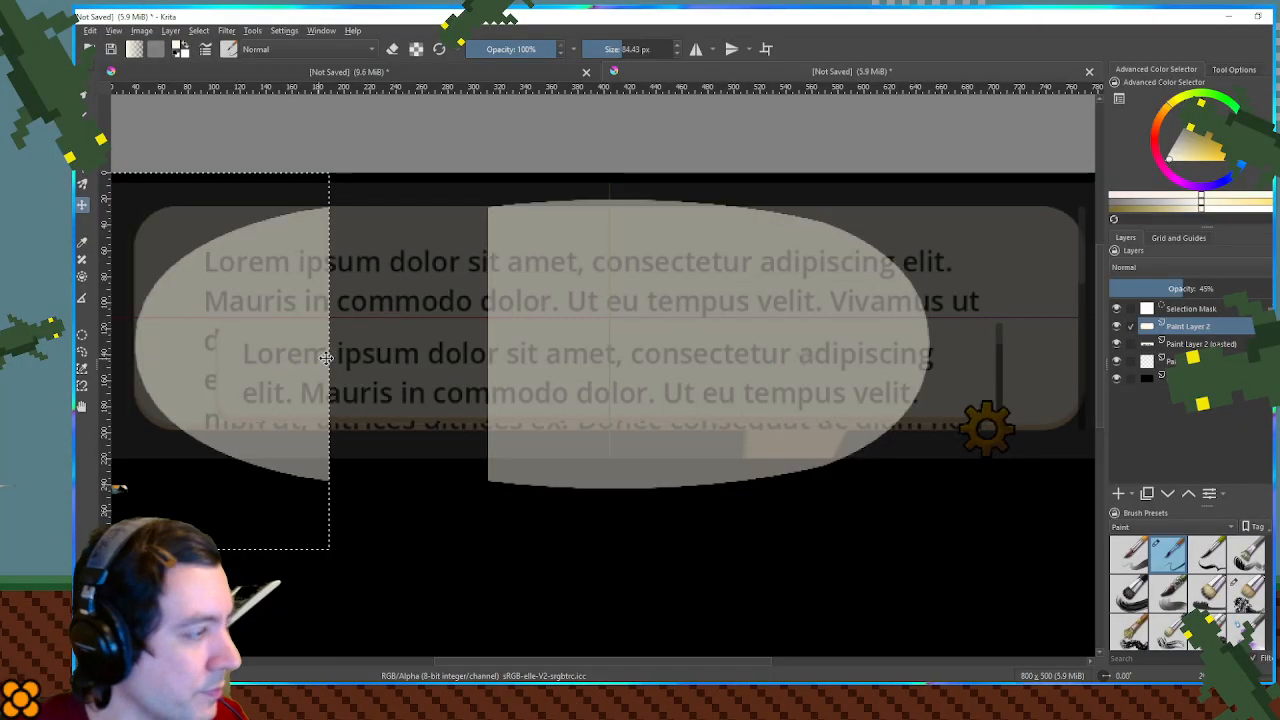
- Stretch the shape's middle section leftward to bridge the gap to the separated left end, and clear the selection
drag(603, 186, 500, 446)
drag(706, 188, 489, 493)
key(ctrl+t)
drag(488, 345, 330, 349)
key(Return)
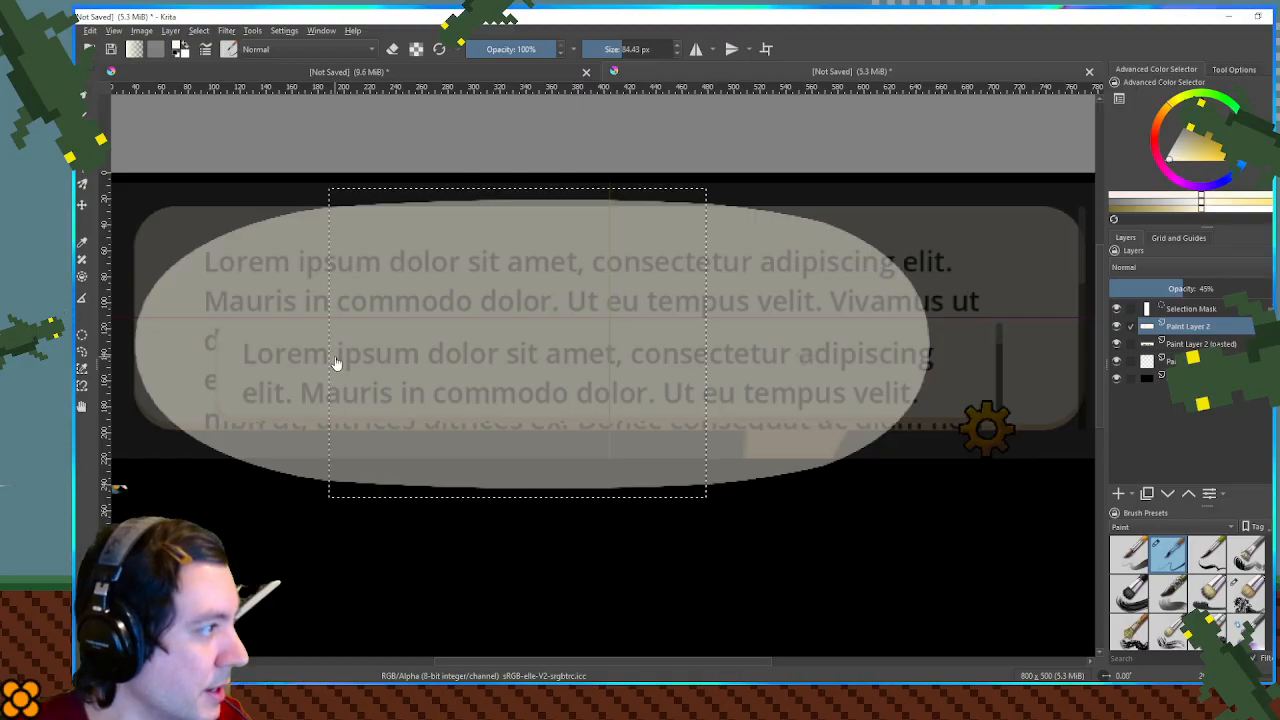
key(ctrl+shift+a)
- Recentre the bubble shape over the dialog box and compress its upper part vertically to flatten the upper edge
key(t)
drag(516, 321, 571, 340)
key(ctrl+r)
drag(178, 180, 1047, 286)
drag(612, 181, 614, 209)
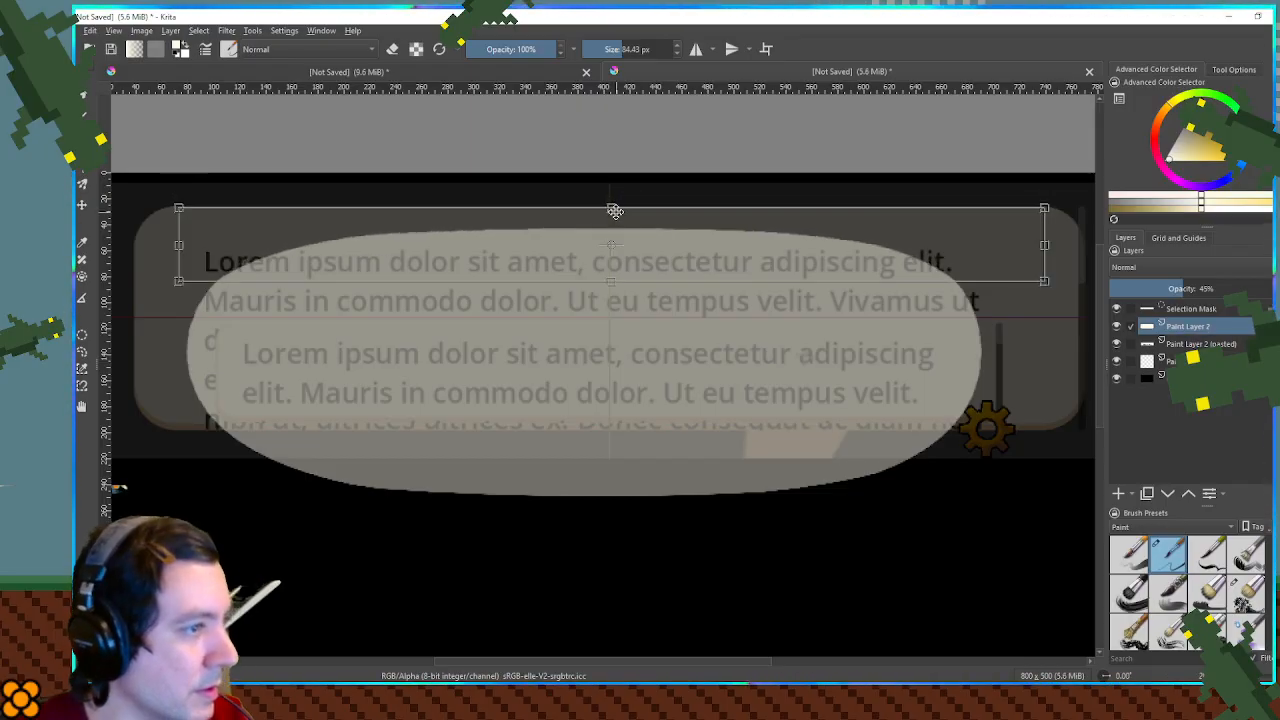
key(t)
key(ctrl+shift+a)
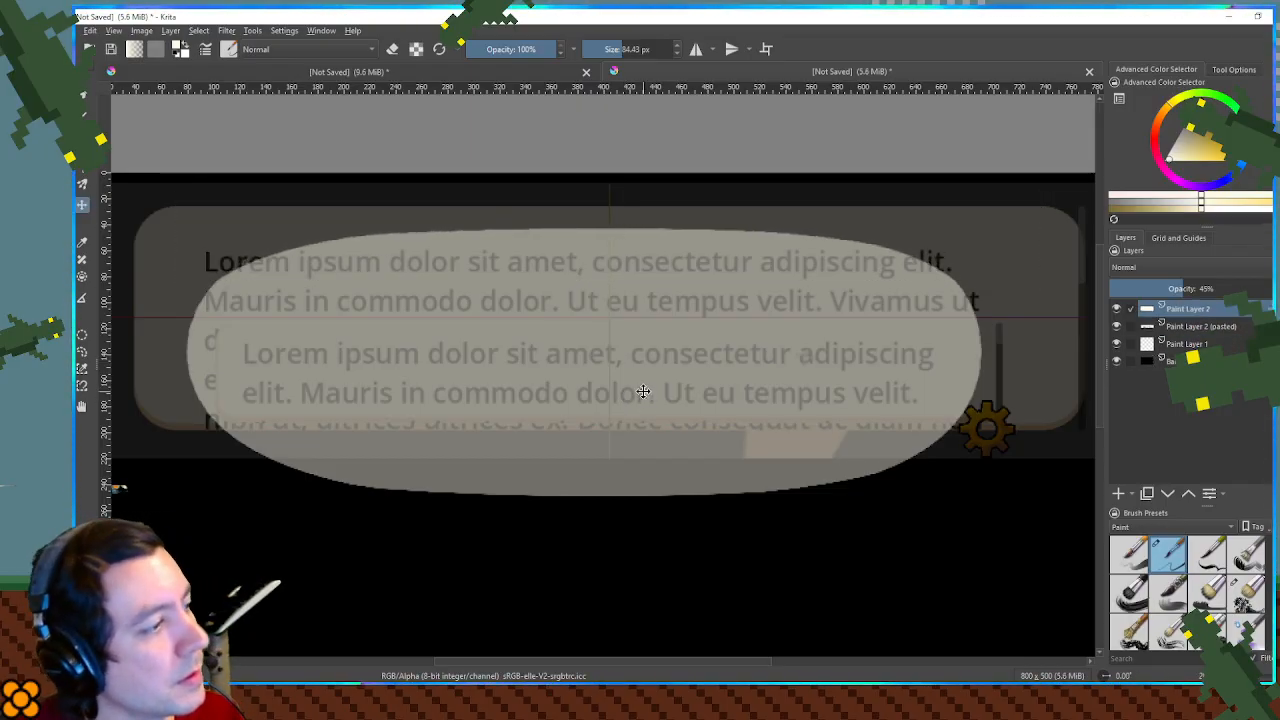
- Move the whole bubble shape up and left over the dialog box and enlarge it to nearly the box's width
key(ctrl+t)
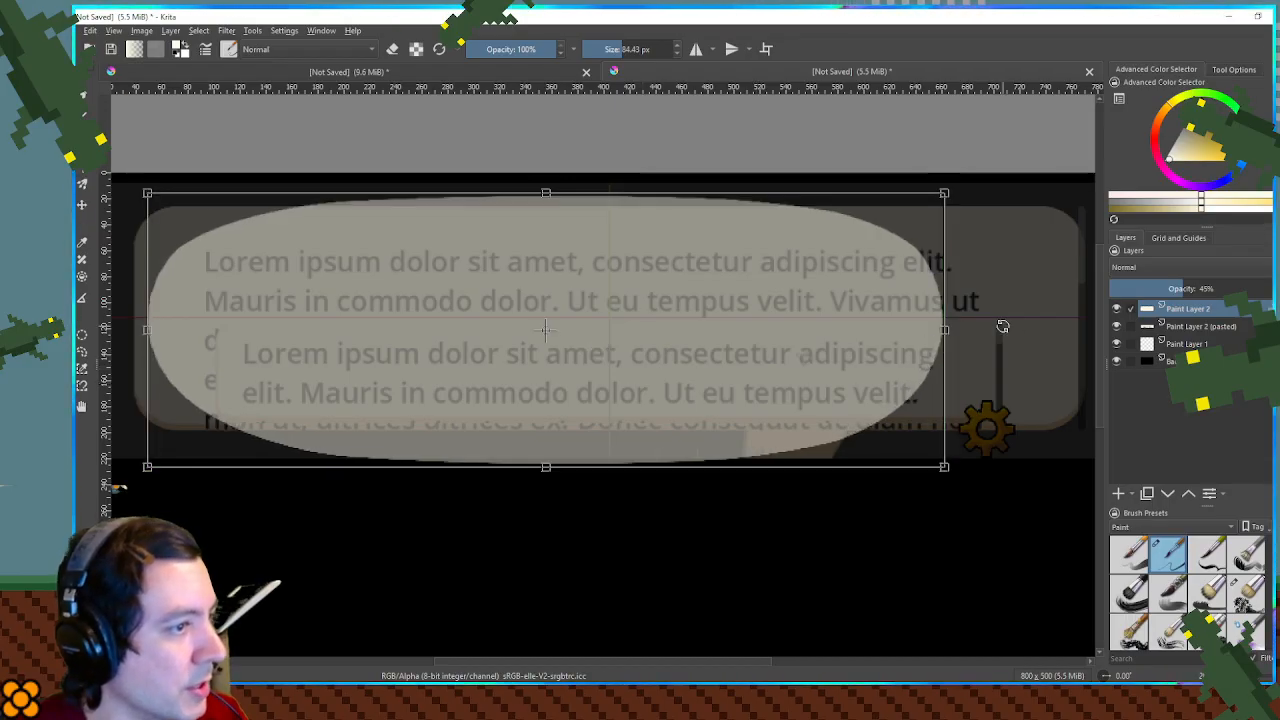
drag(948, 466, 1052, 462)
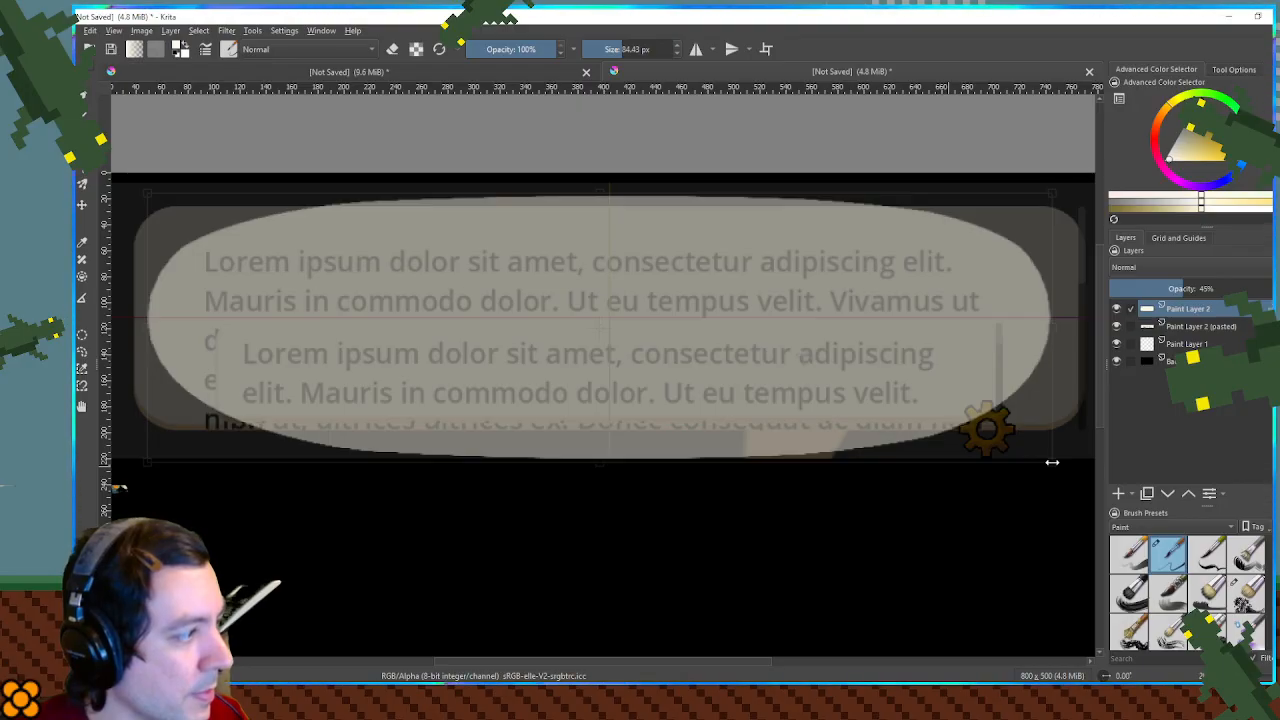
drag(1052, 462, 1057, 494)
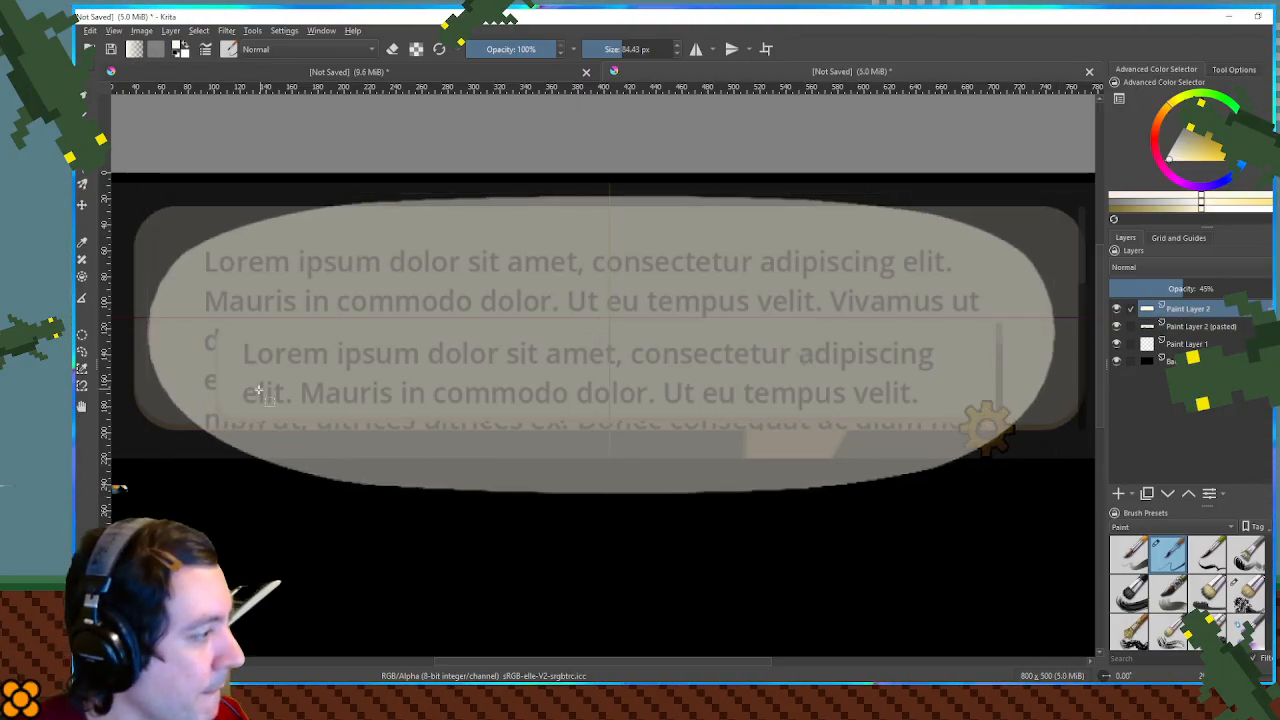
- Compress the lower part of the bubble shape vertically to flatten its lower edge, and clear the selection
drag(143, 397, 1063, 560)
key(ctrl+t)
drag(620, 560, 597, 491)
key(Return)
key(ctrl+shift+a)
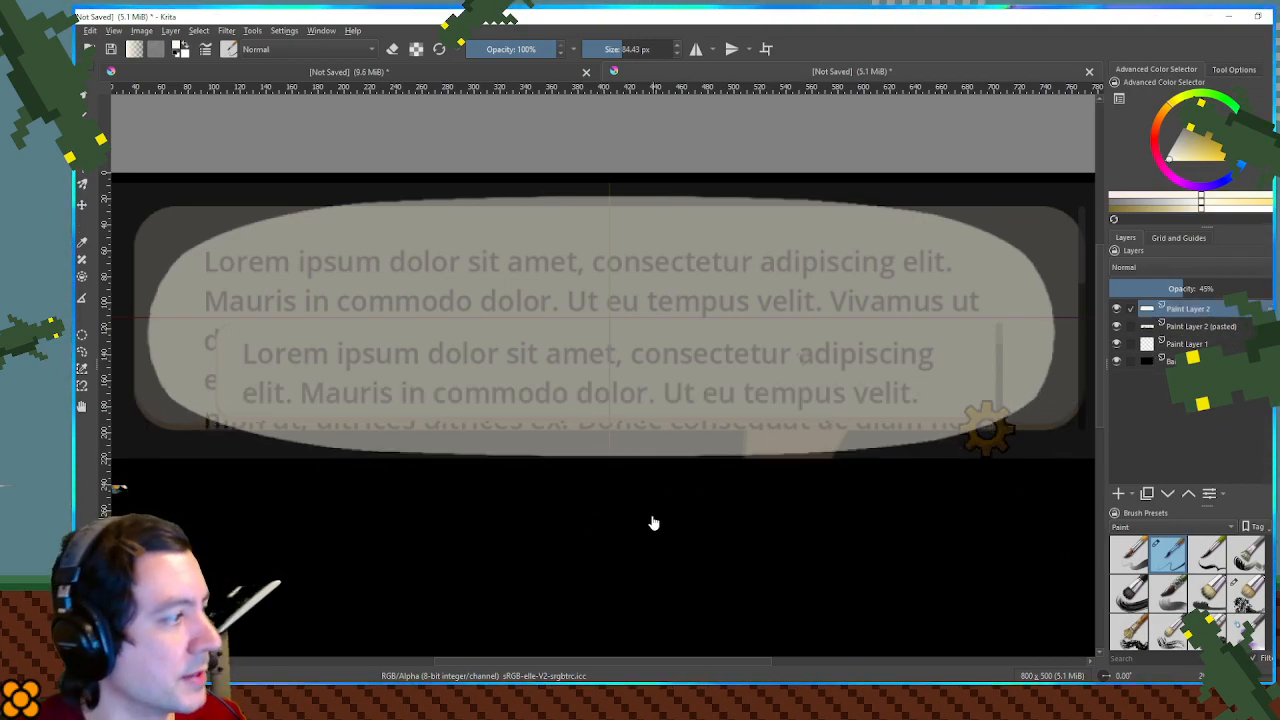
- Set the bubble layer's opacity to 100%, enable erase mode with a 13.17 px brush, and check the bubble's curved edges up close
drag(1199, 289, 1265, 289)
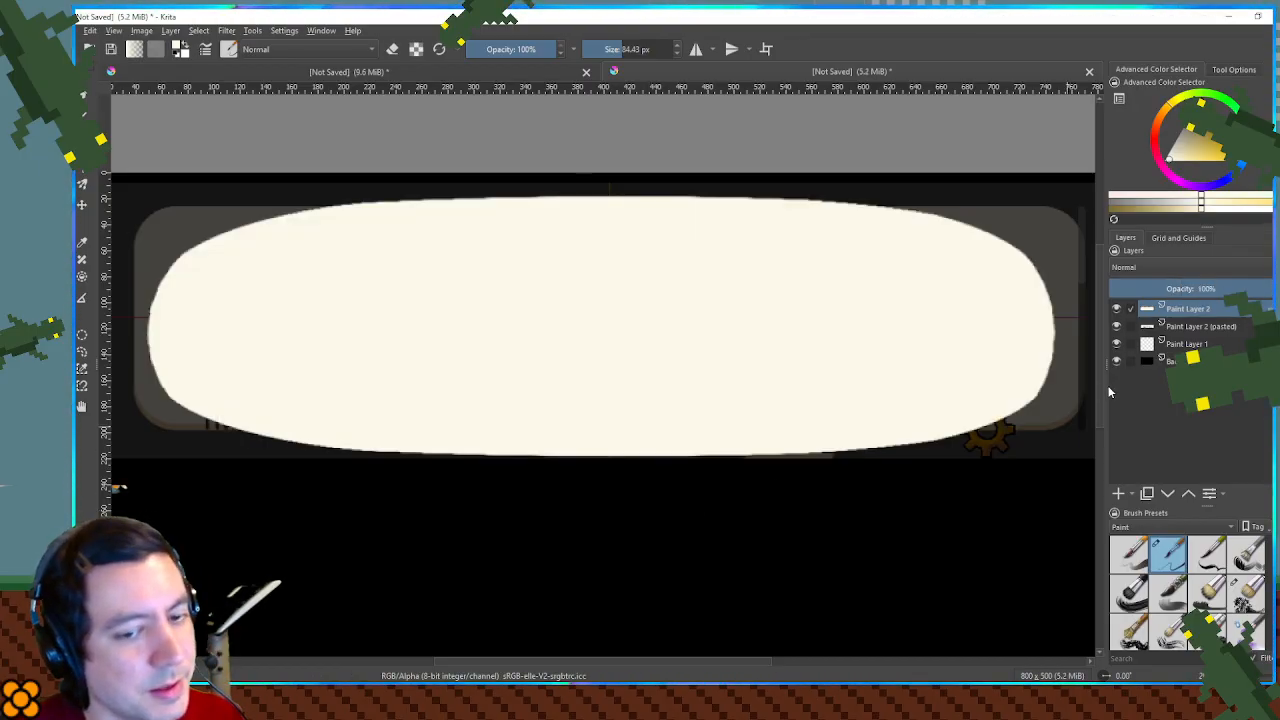
scroll(986, 377, up, 7)
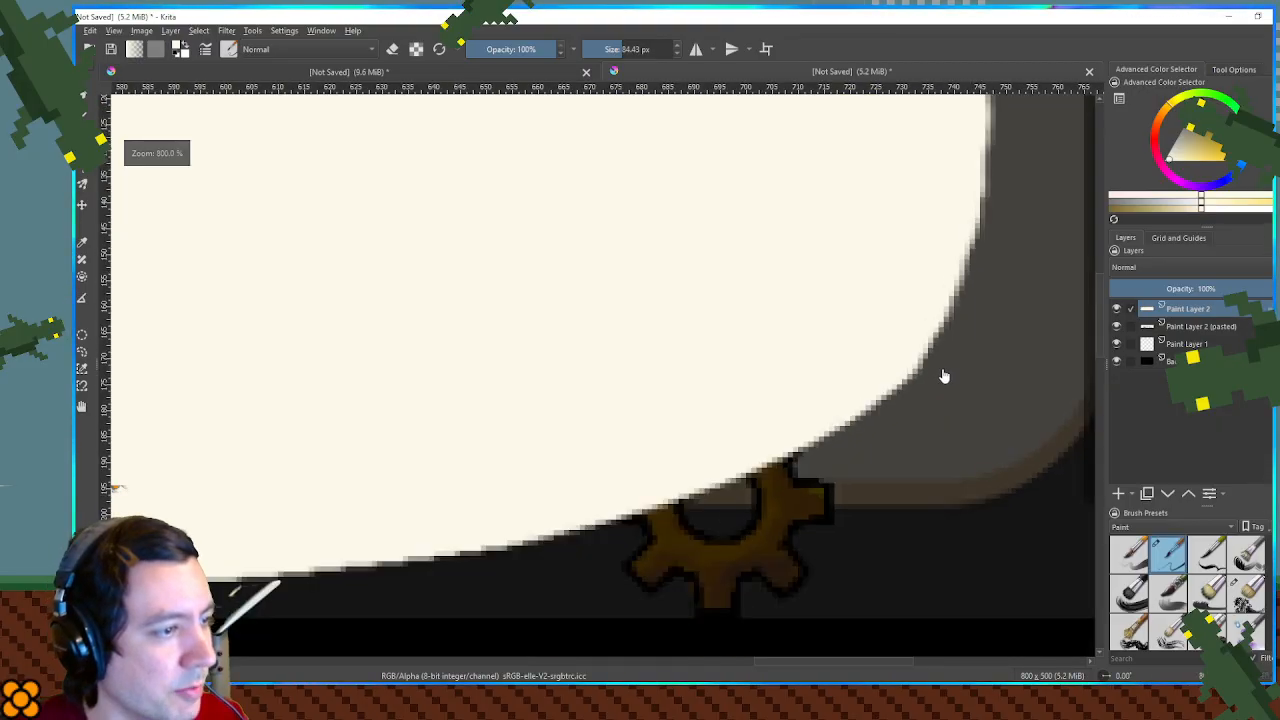
scroll(944, 376, down, 6)
scroll(946, 378, up, 10)
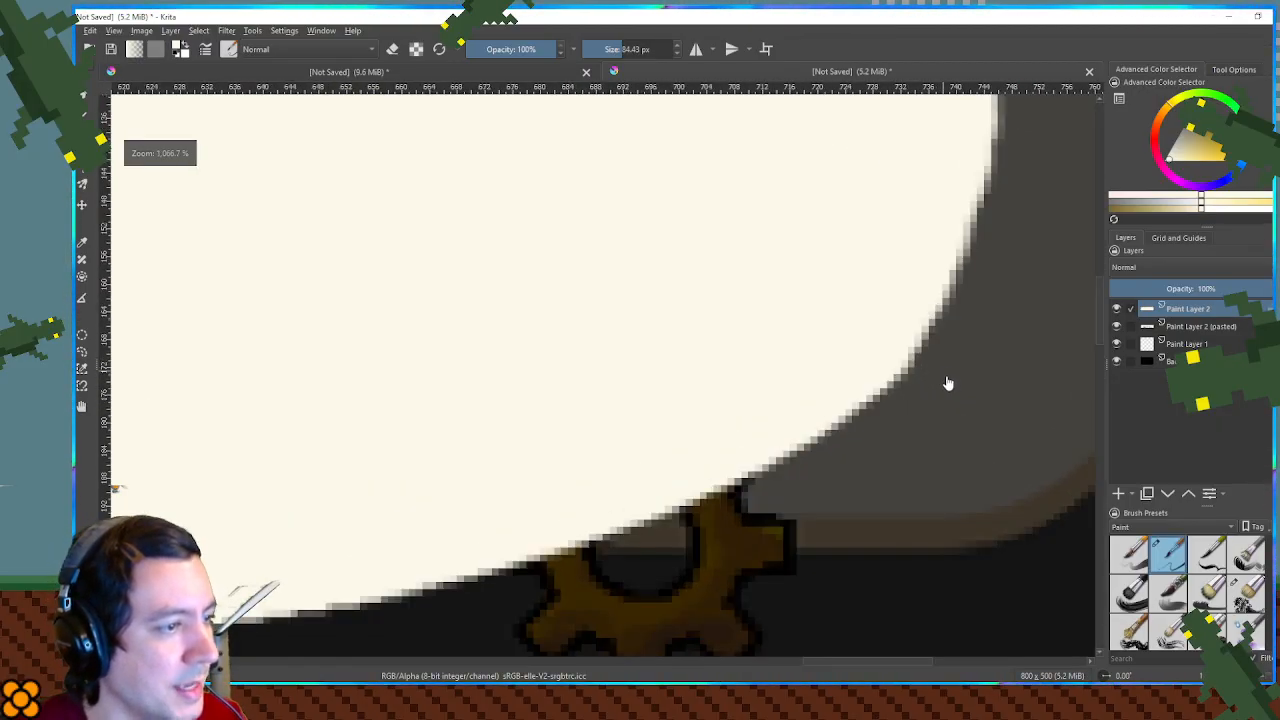
scroll(946, 378, down, 6)
key(e)
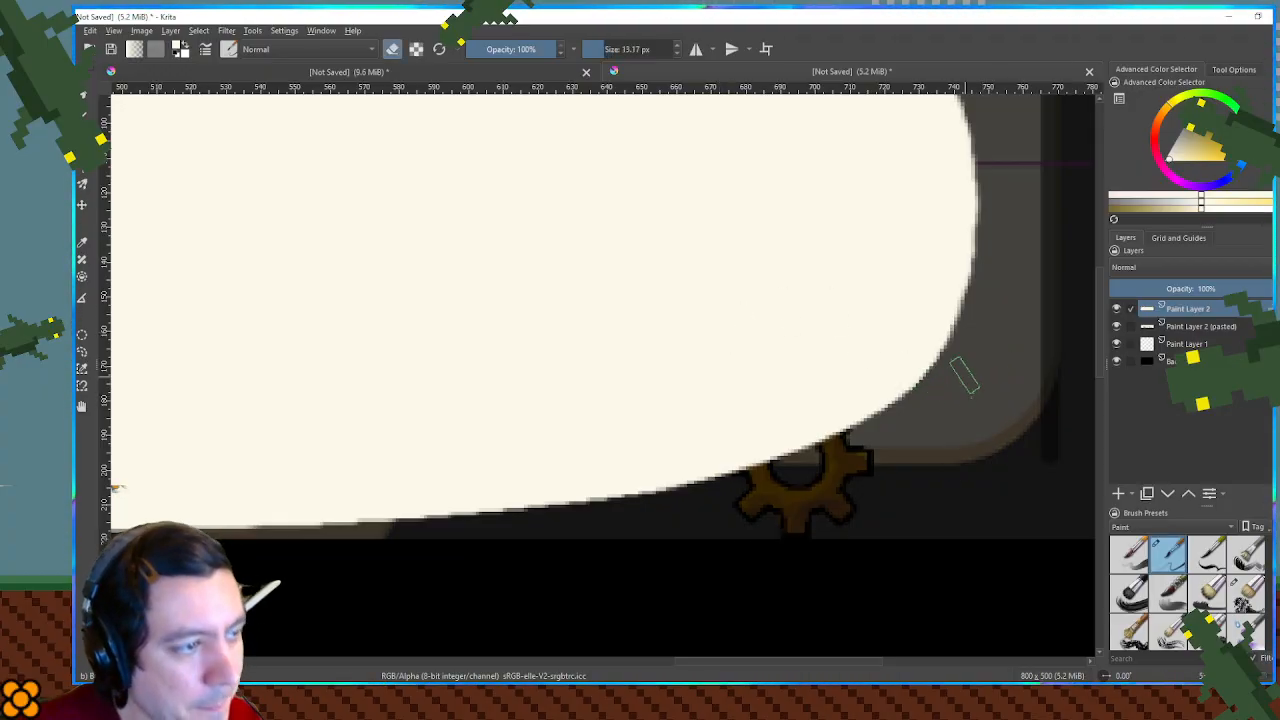
scroll(971, 366, down, 5)
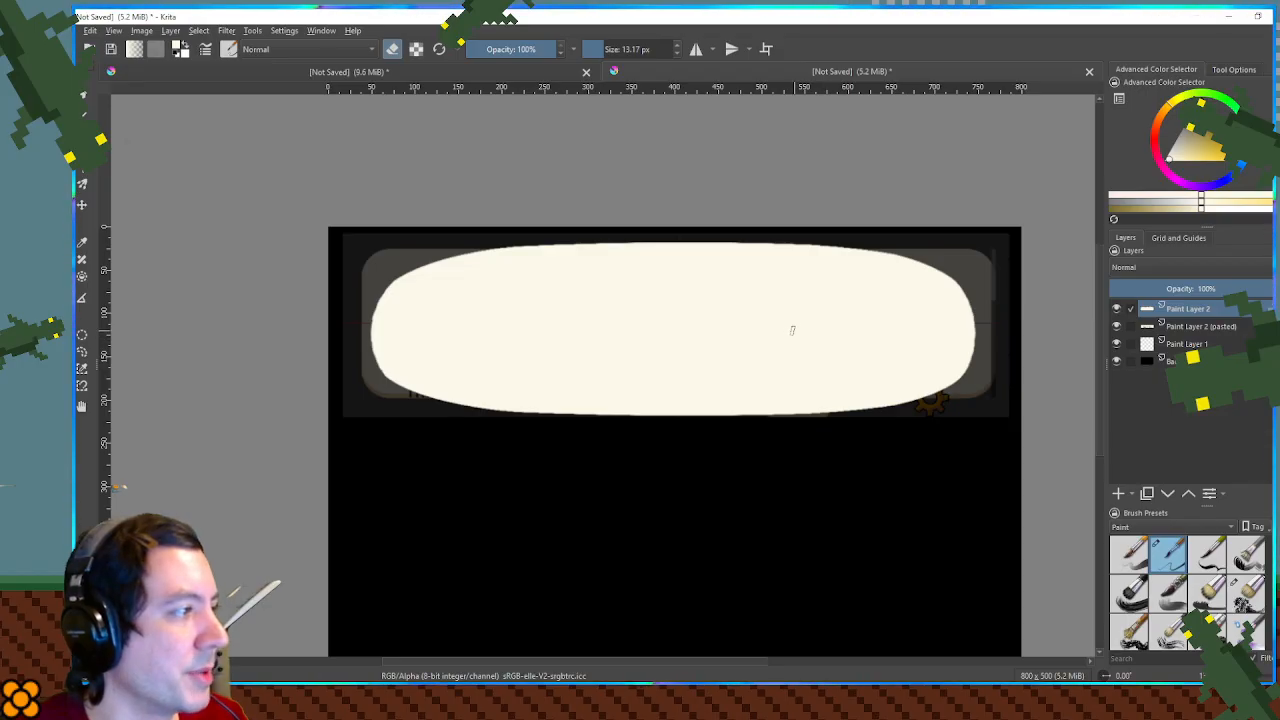
scroll(793, 330, up, 10)
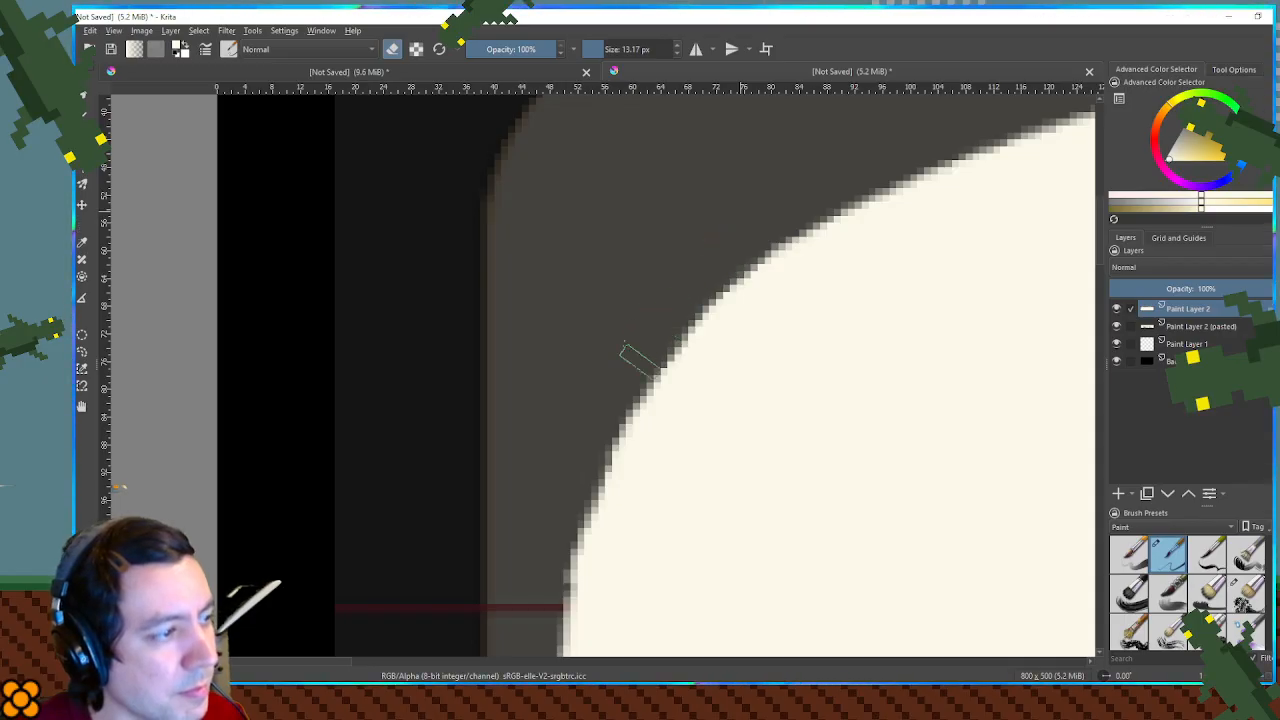
scroll(690, 365, down, 8)
drag(760, 370, 735, 352)
- Reposition the bubble shape over the dialog box with its layer at 61% opacity, and restore the opacity to 100%
key(t)
mouse_move(642, 334)
mouse_down()
mouse_move(660, 329)
mouse_move(651, 334)
mouse_up()
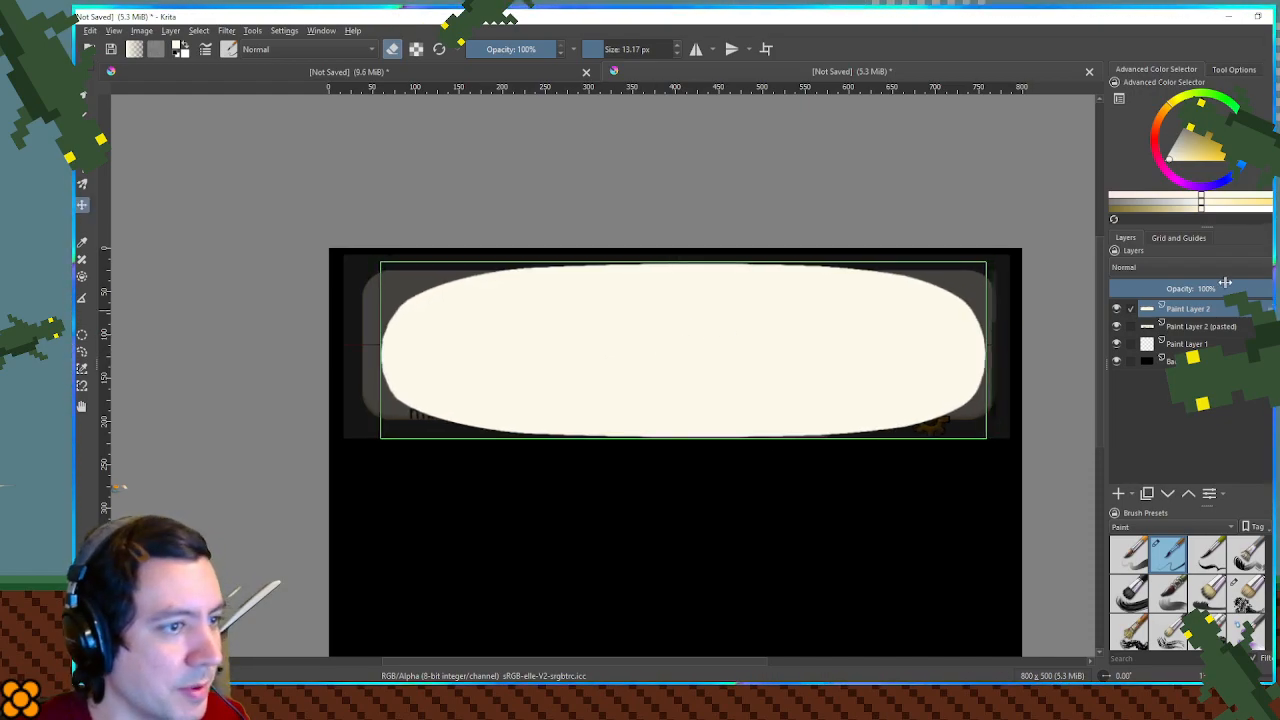
drag(1225, 283, 1209, 286)
drag(714, 326, 699, 327)
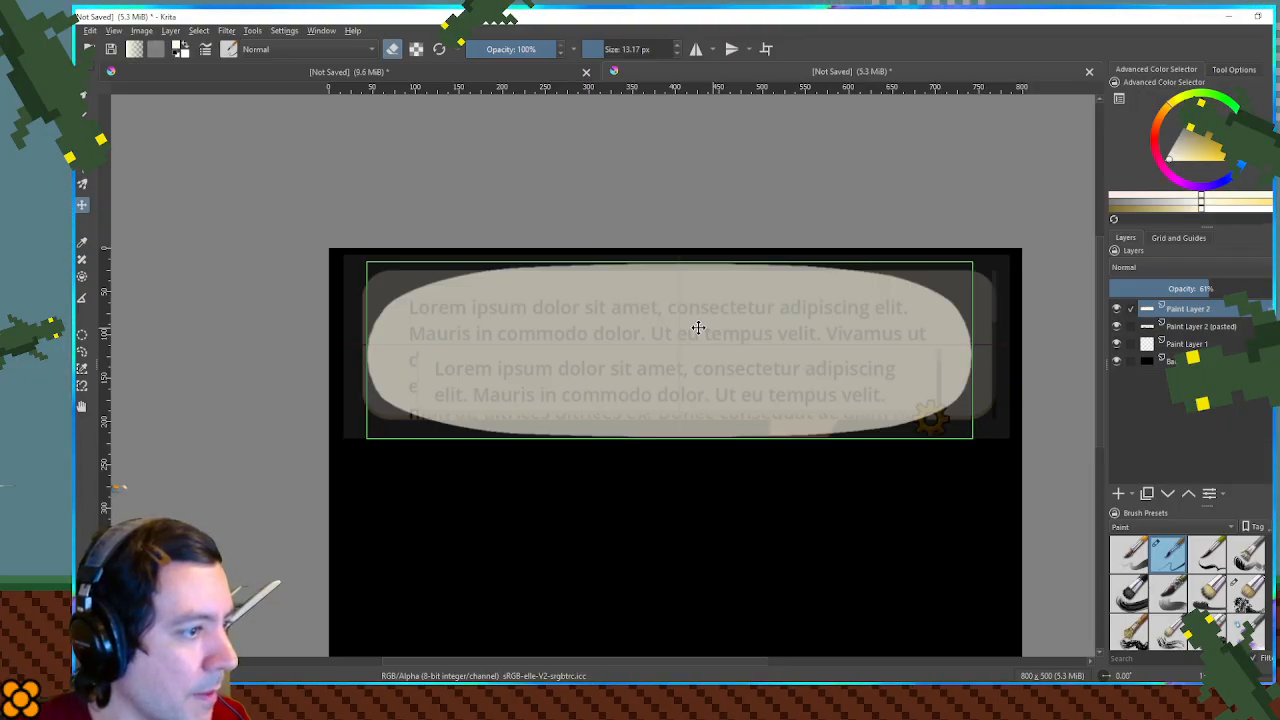
drag(698, 327, 698, 322)
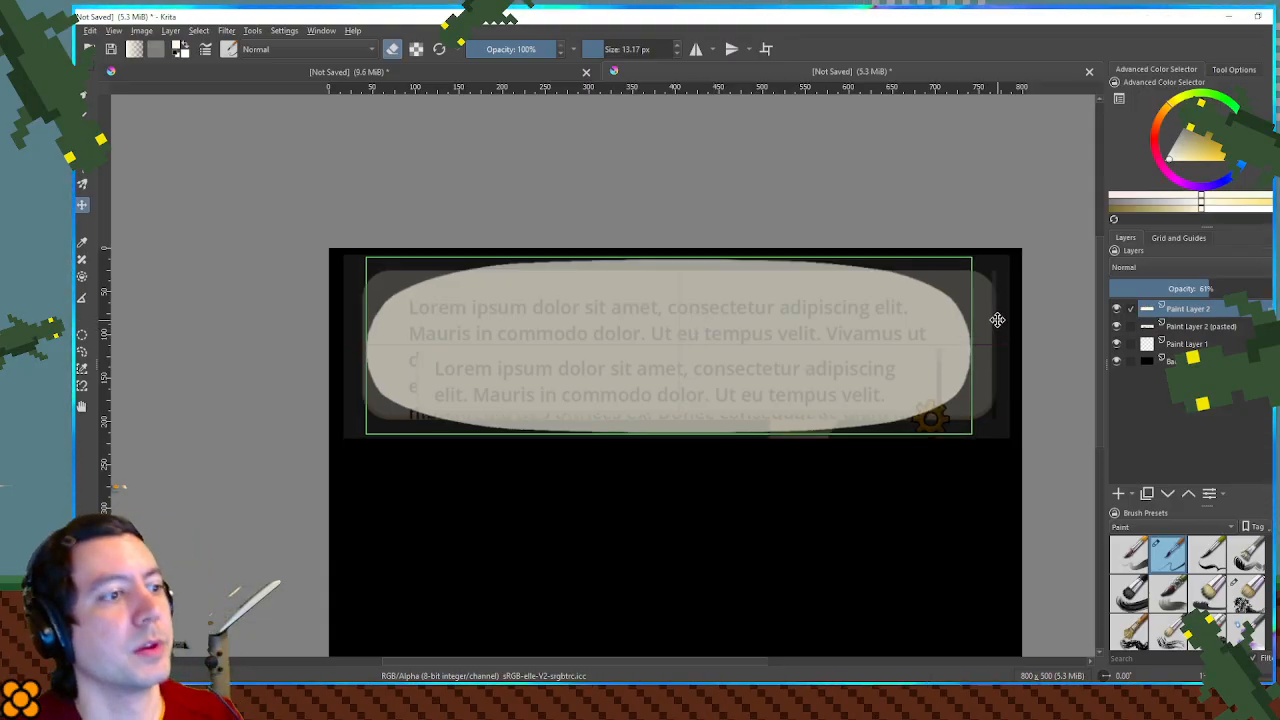
drag(1240, 284, 1272, 288)
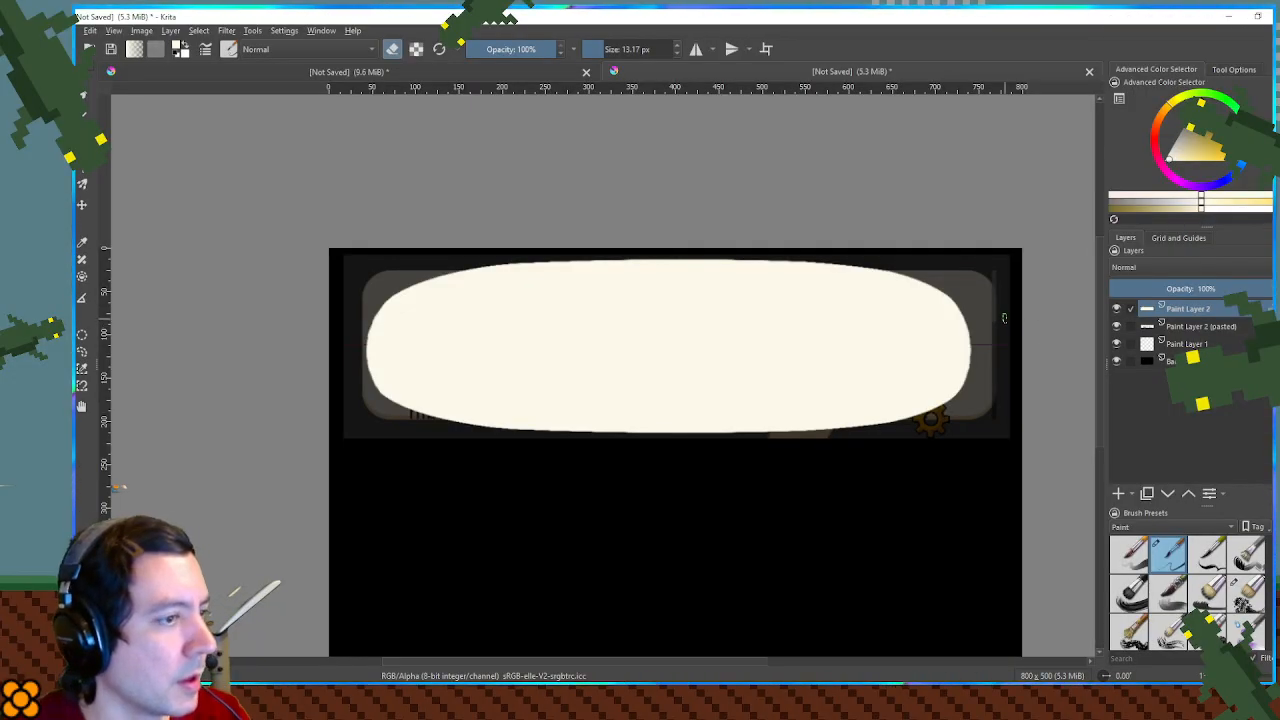
drag(951, 396, 911, 261)
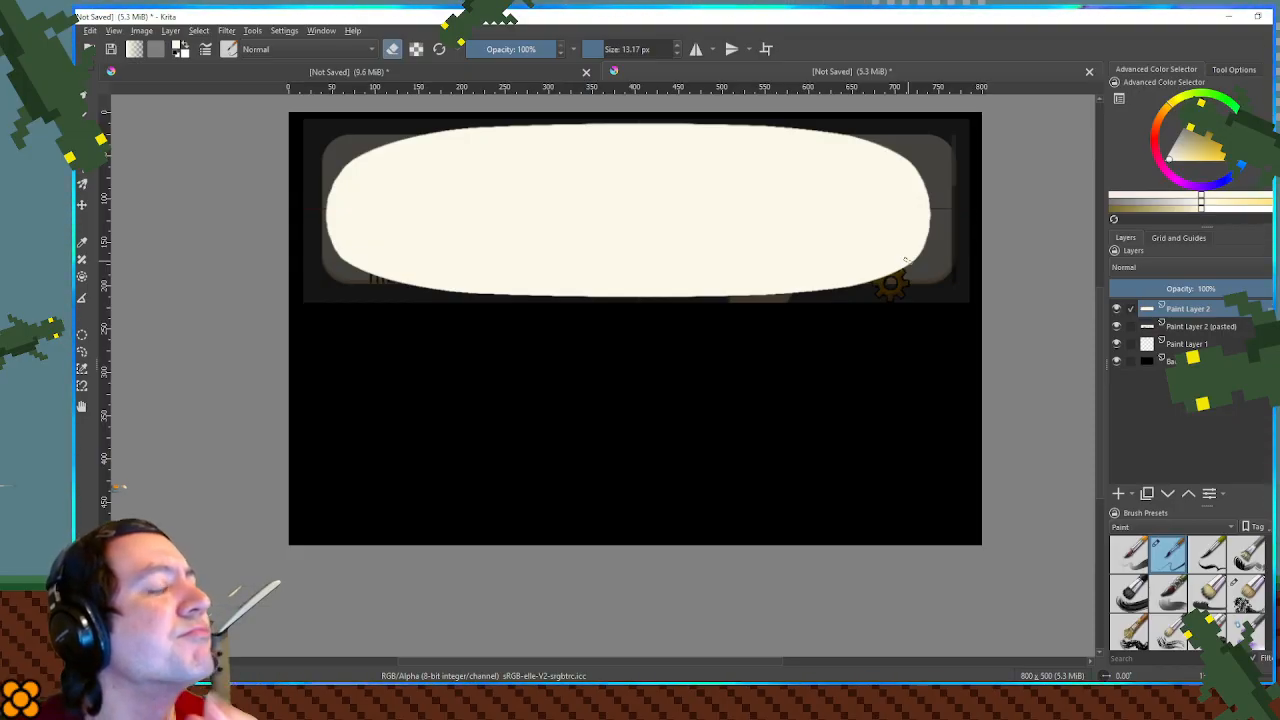
- Switch to Godot, filter the project files by "wood", and preview the barrel wood planks texture
drag(280, 18, 1279, 108)
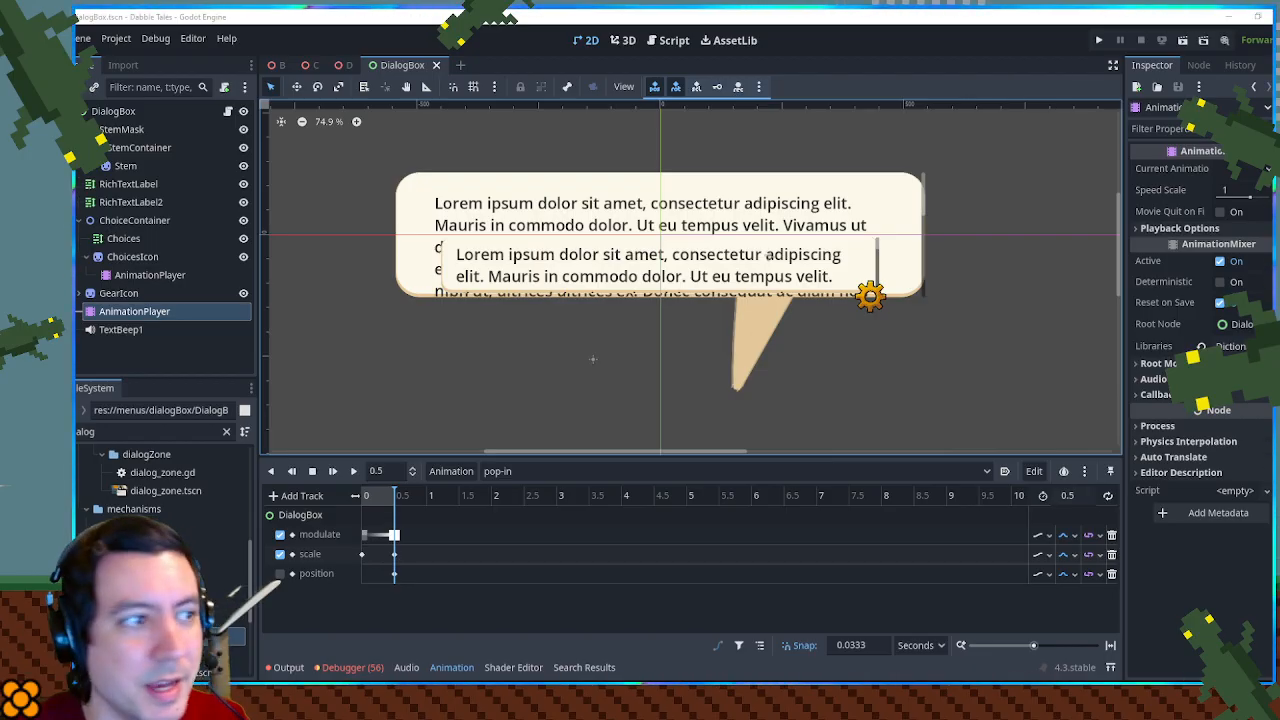
click(110, 436)
scroll(240, 573, down, 5)
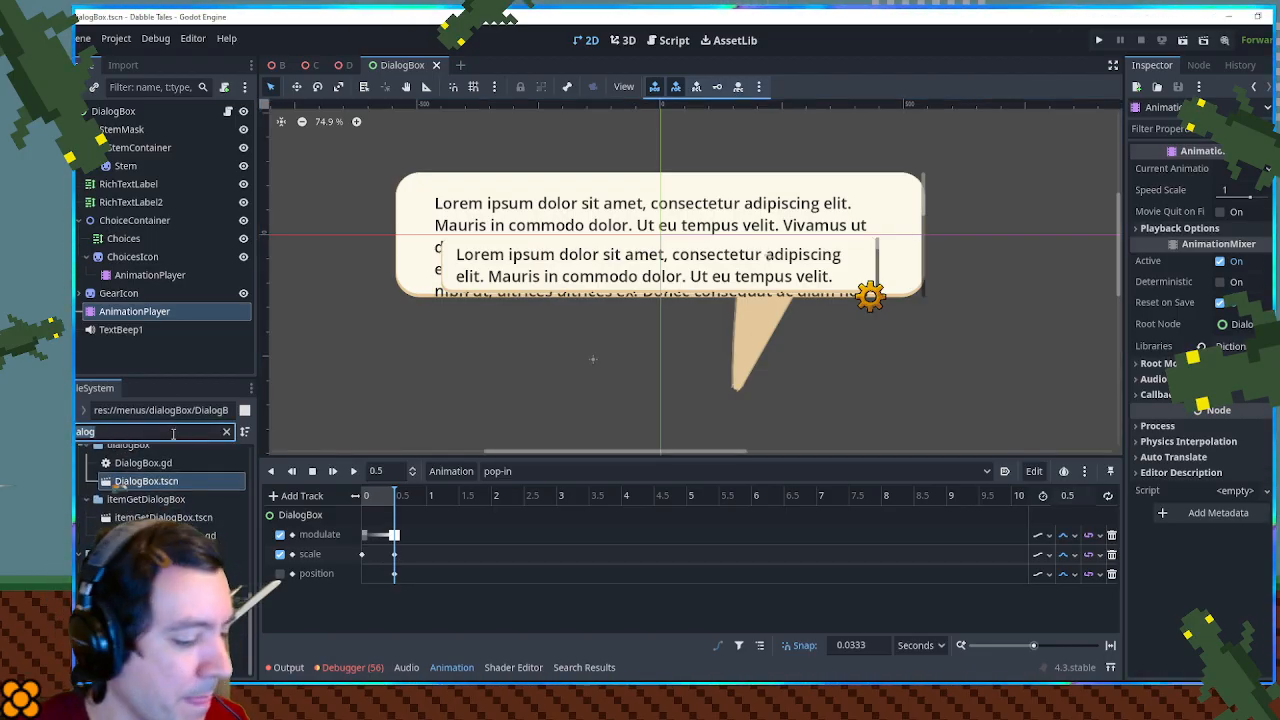
text(wood)
scroll(177, 510, down, 1)
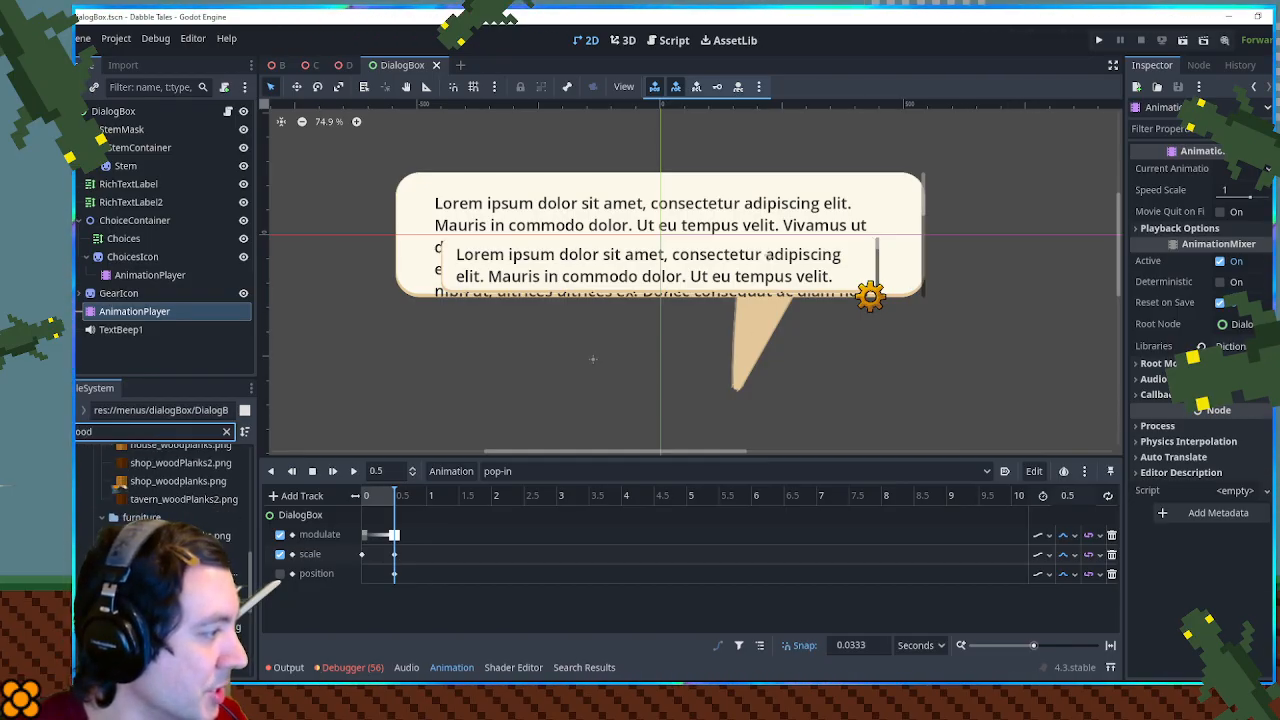
click(205, 535)
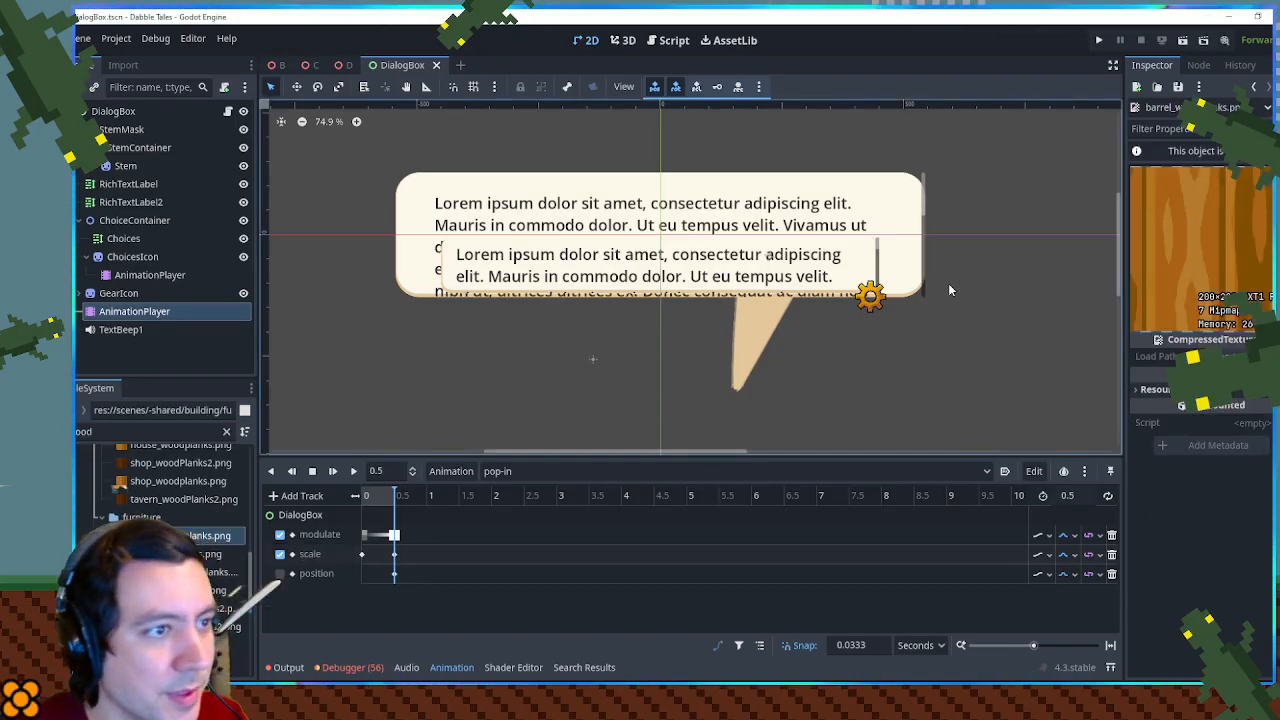
- Preview the rope coil wood planks texture and show its file in the system file manager
scroll(140, 480, down, 2)
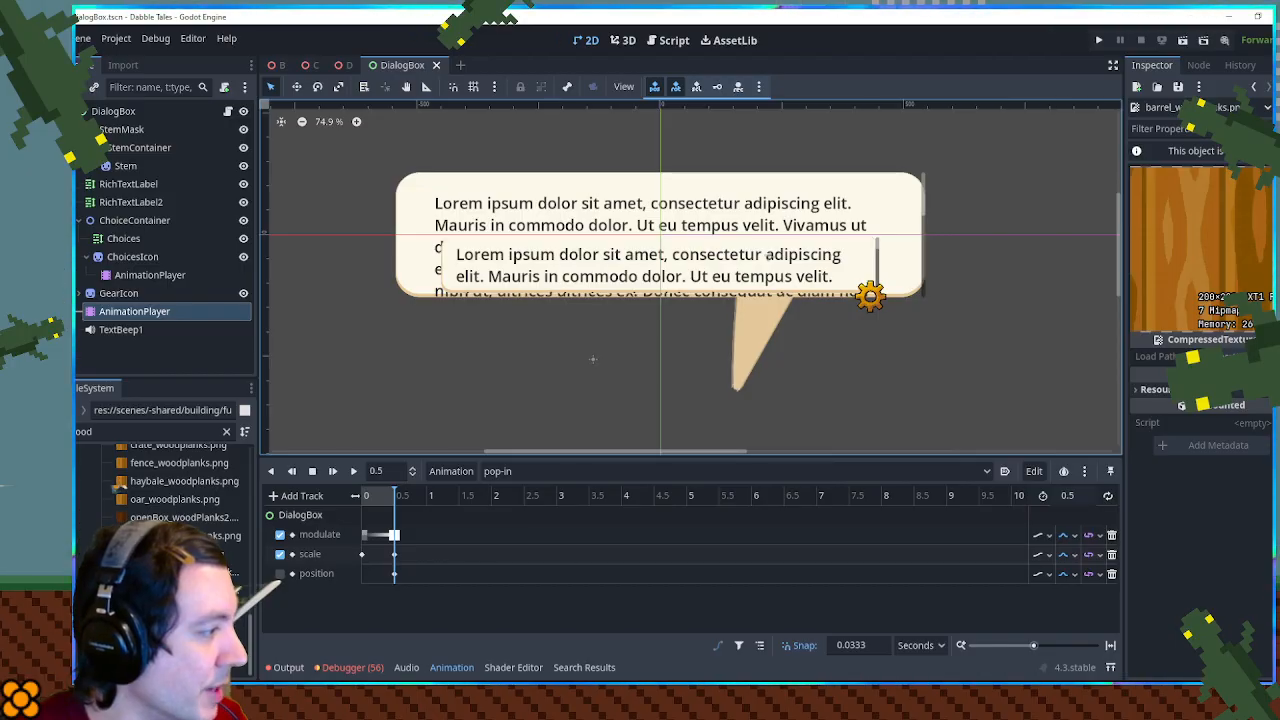
double_click(207, 536)
right_click(170, 535)
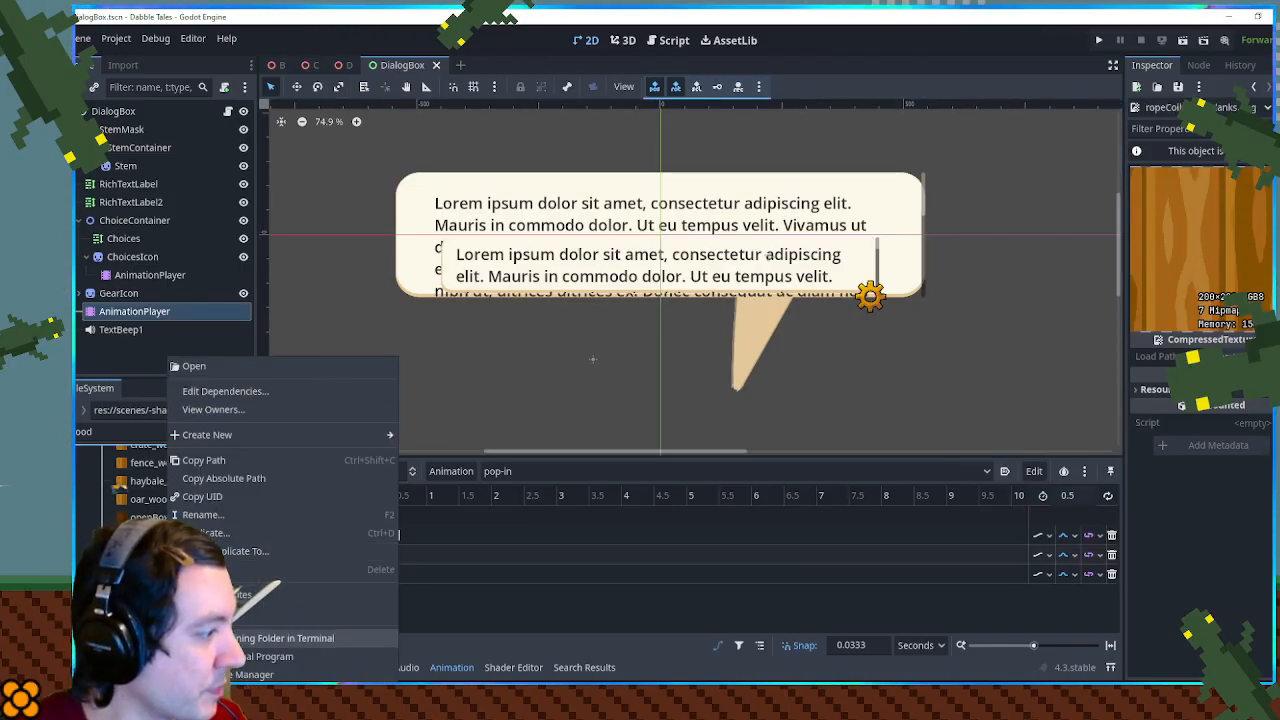
click(231, 675)
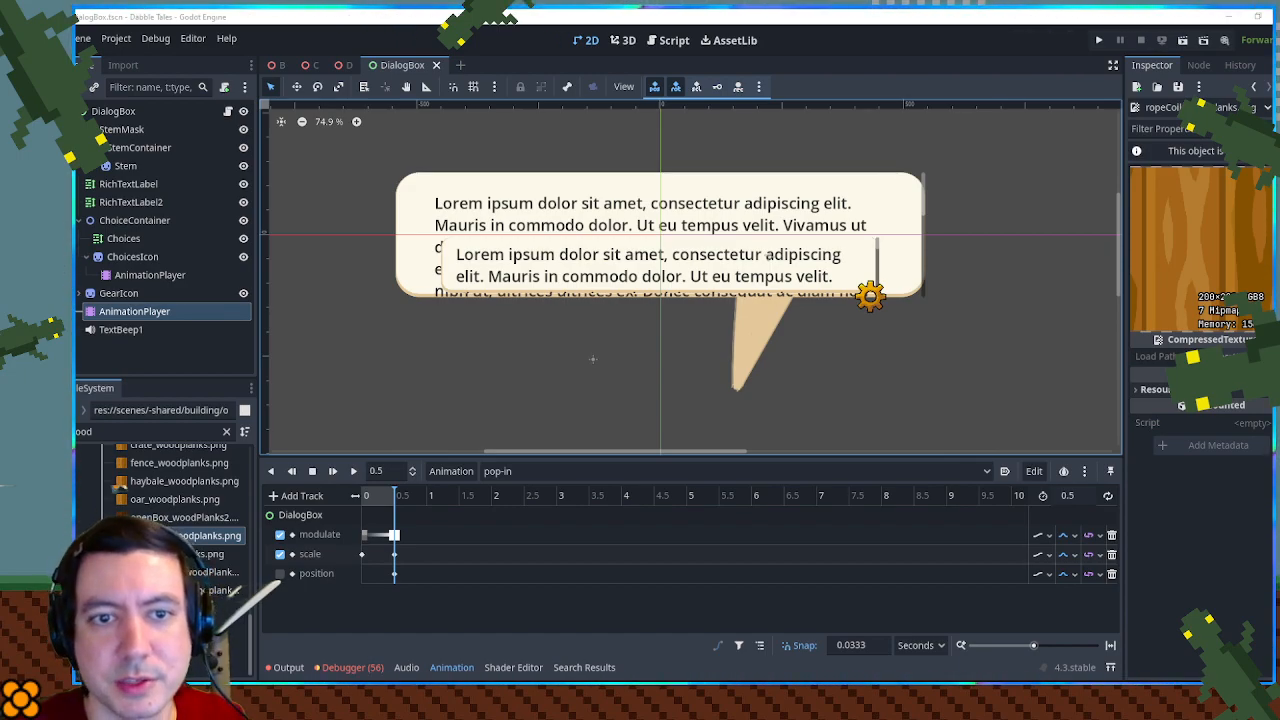
- Switch to Krita, paste the fence plank texture into dialog.kra, and place it below the bubble's left part at about 200 × 200 px
key(alt+Tab)
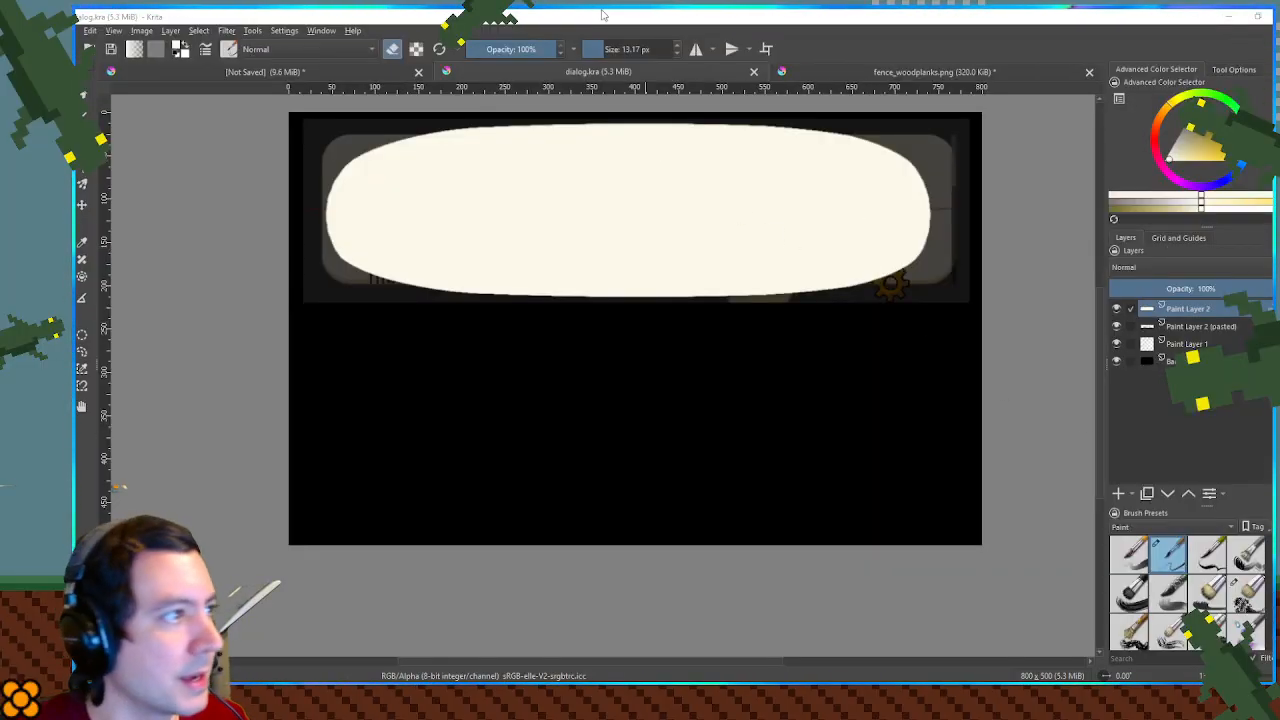
key(ctrl+v)
key(t)
drag(360, 196, 429, 417)
key(ctrl+t)
drag(583, 294, 490, 496)
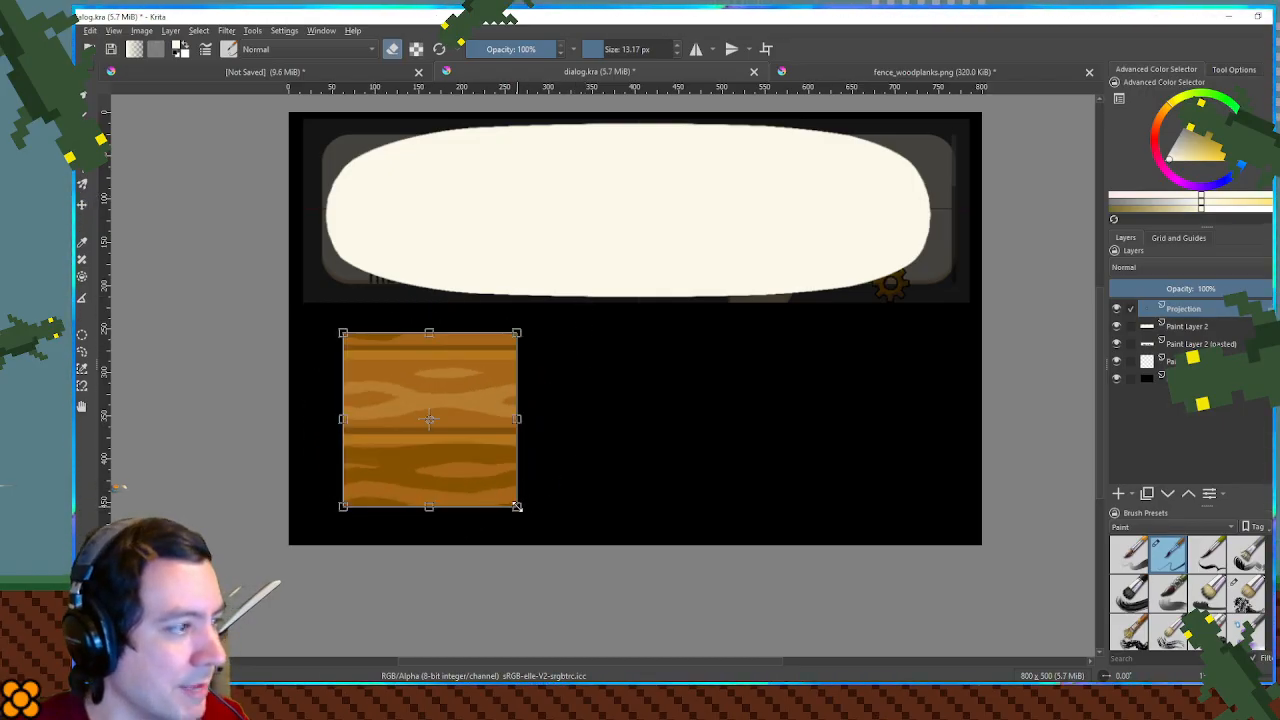
key(Return)
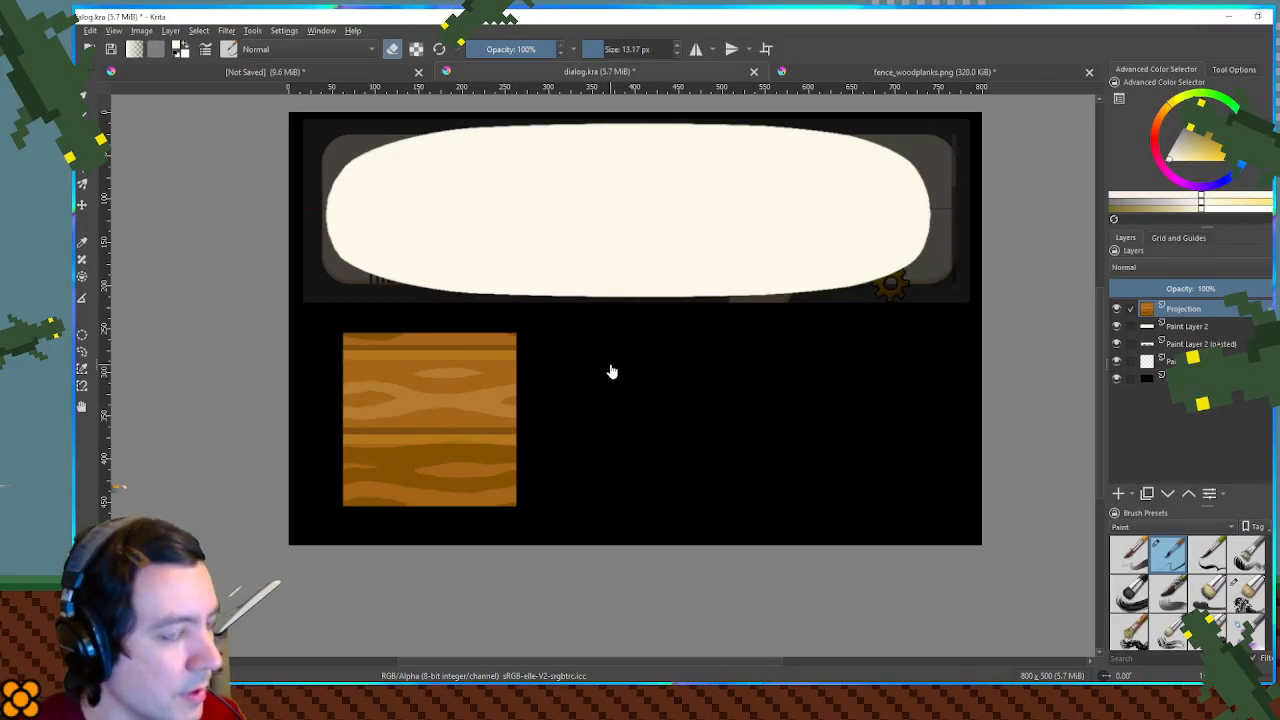
key(ctrl+j)
key(t)
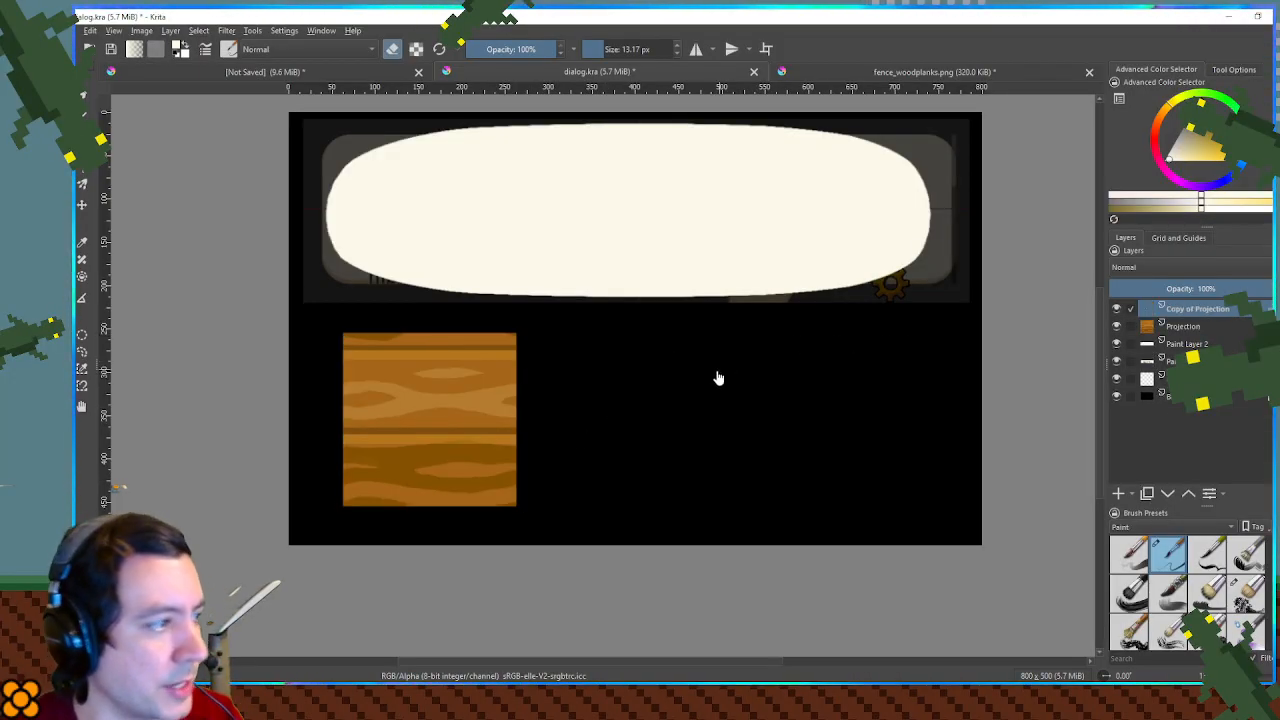
drag(451, 415, 455, 291)
key(ctrl+z)
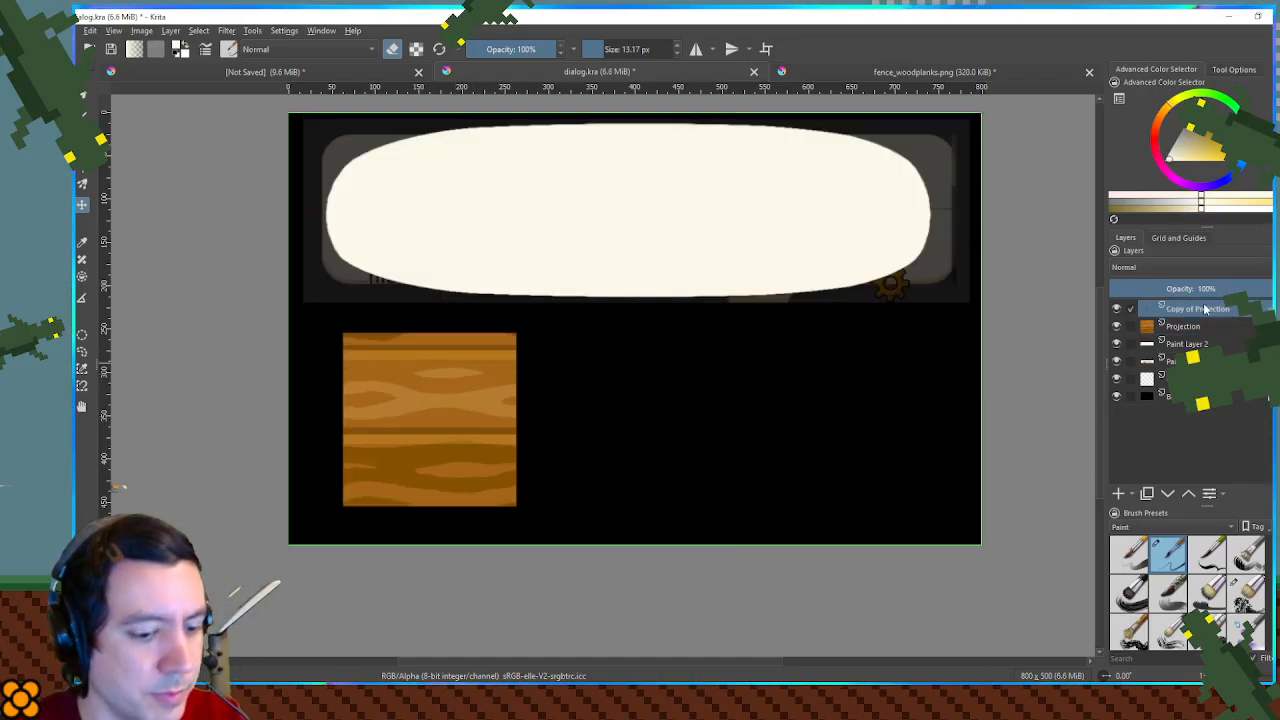
key(shift+Delete)
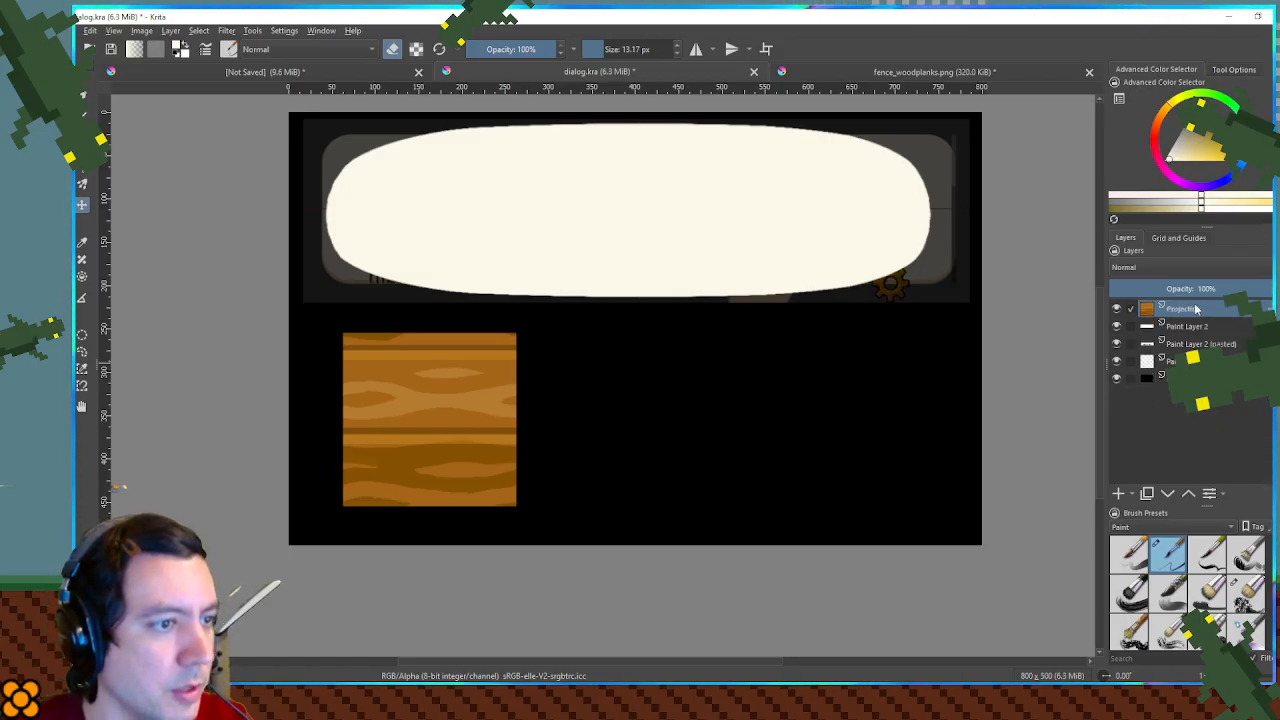
- Duplicate the plank texture layer and place the copy directly above the original so their edges meet without a gap
key(ctrl+j)
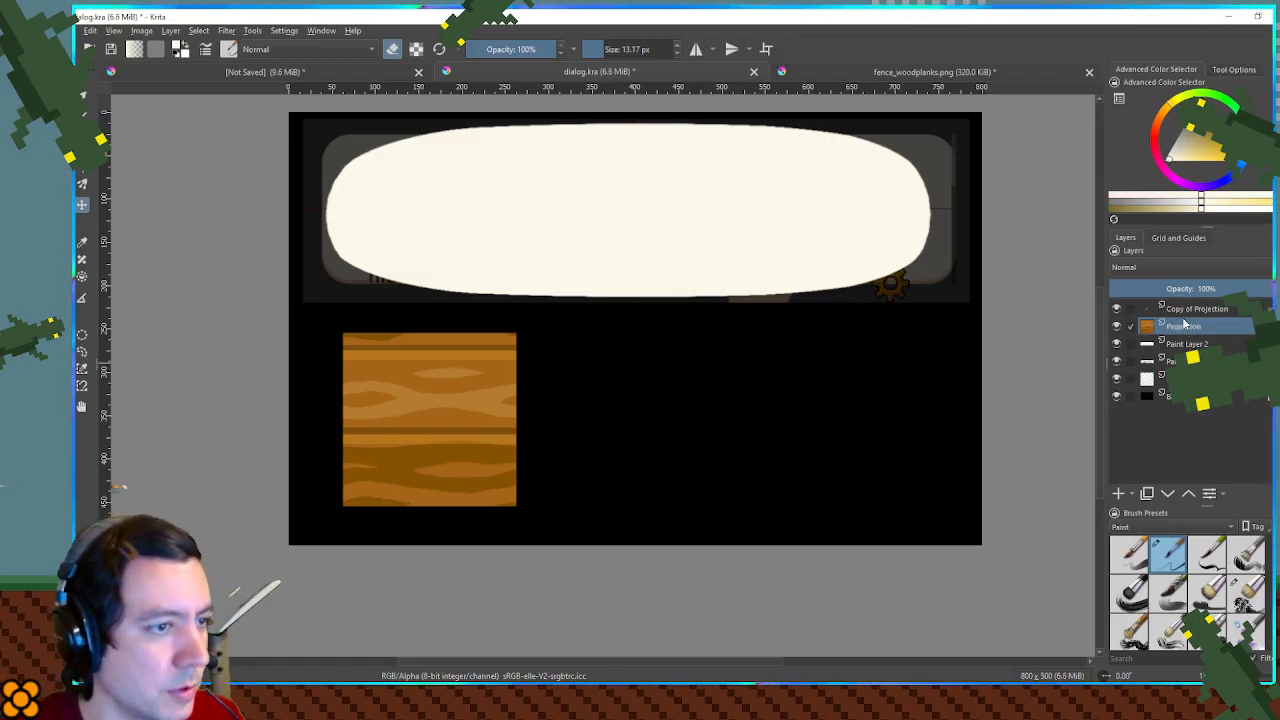
drag(457, 386, 460, 217)
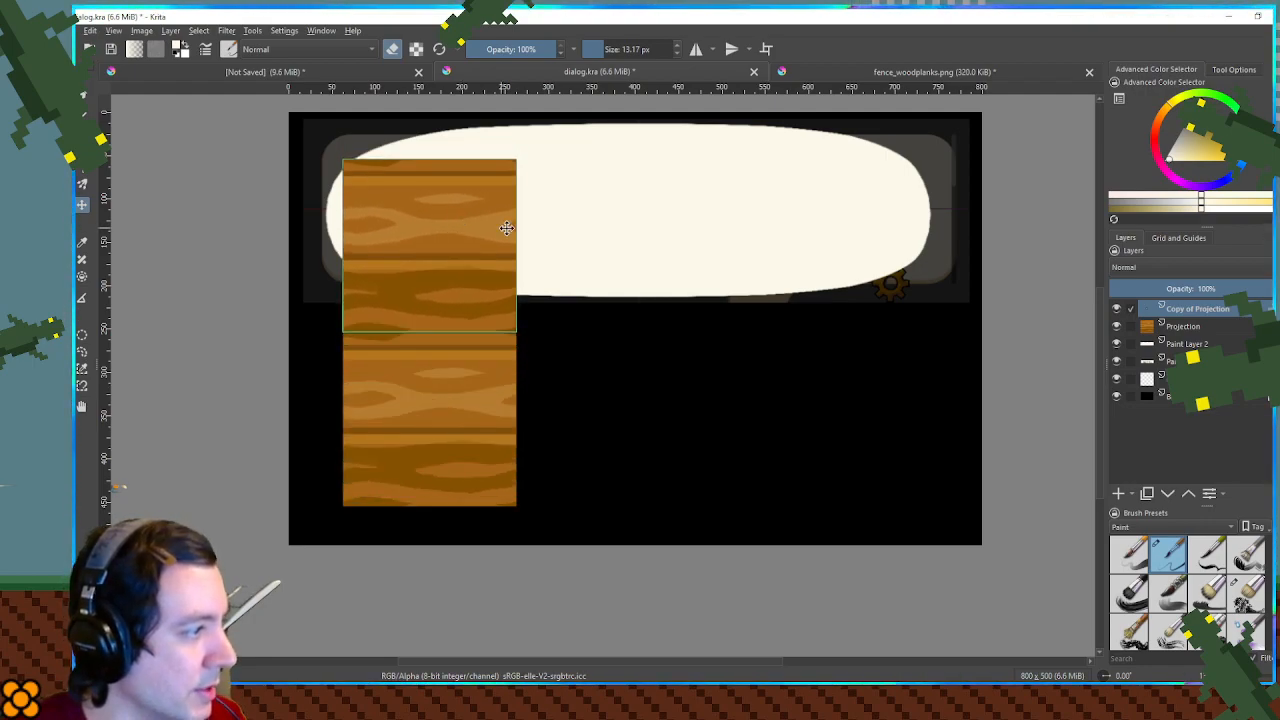
mouse_move(467, 415)
mouse_down()
mouse_move(460, 383)
mouse_move(465, 405)
mouse_up()
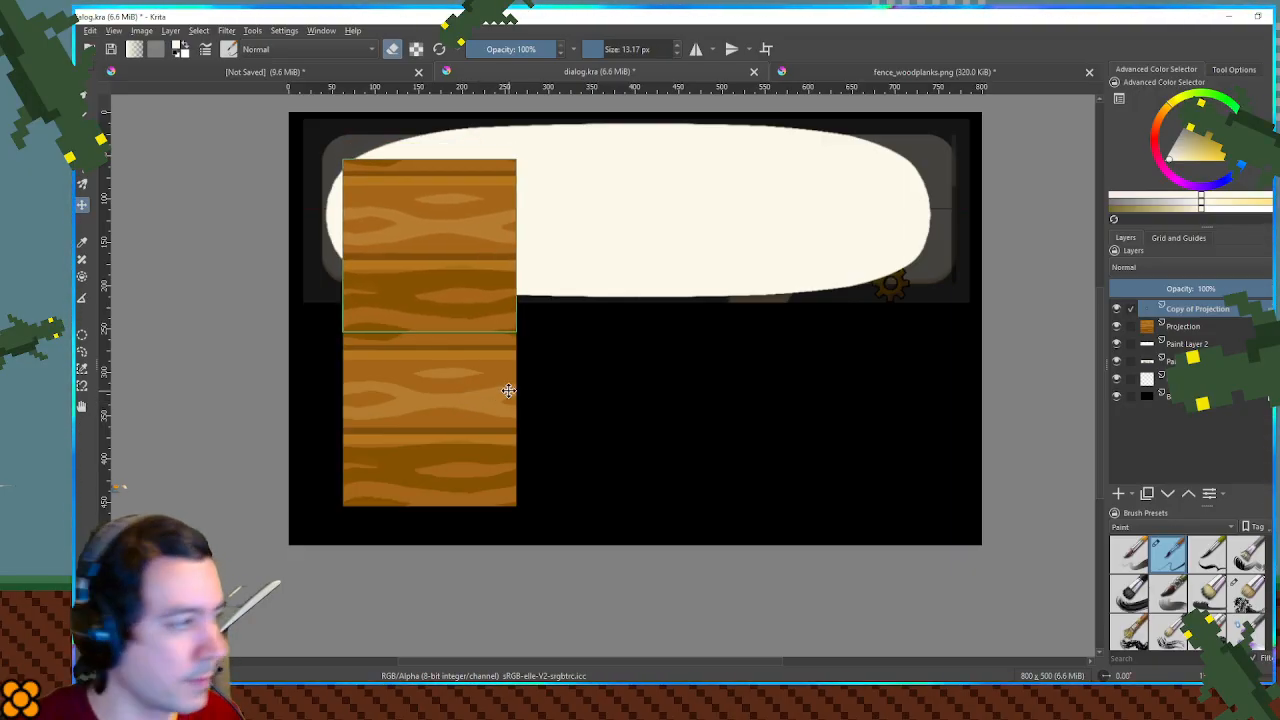
key(Down)
scroll(344, 359, up, 7)
scroll(657, 229, down, 1)
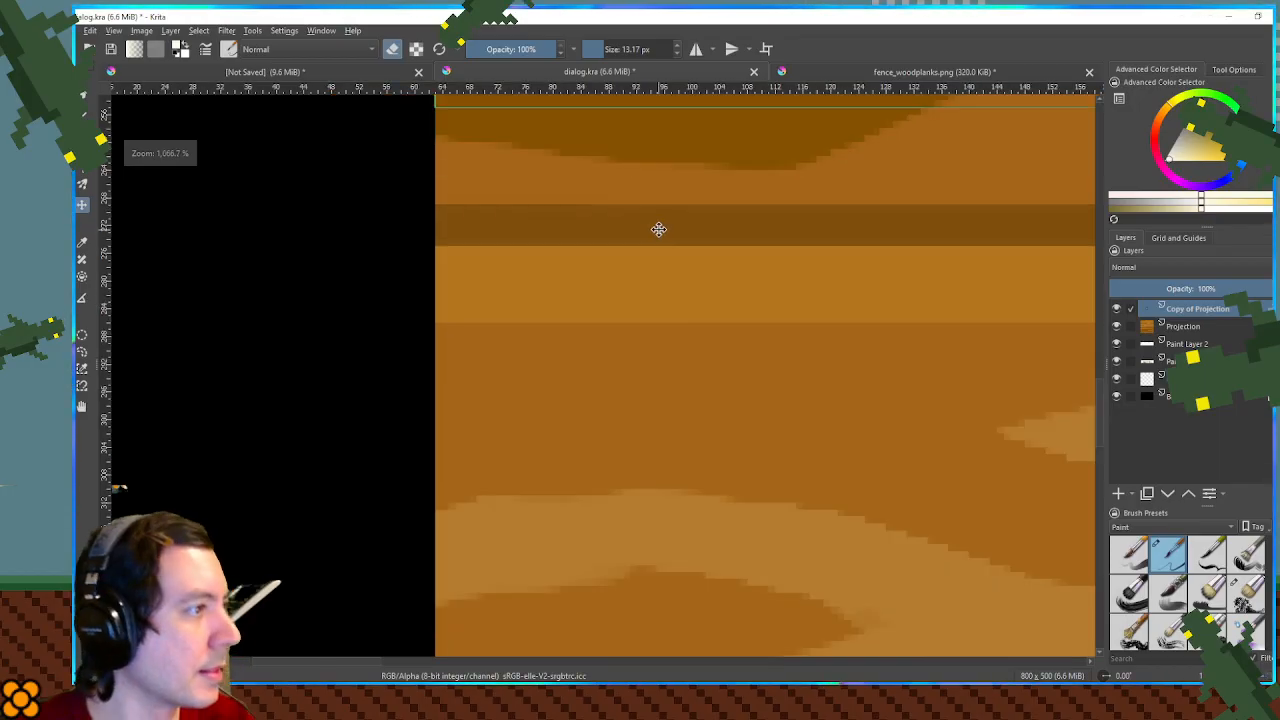
drag(657, 229, 637, 291)
key(Up)
scroll(637, 291, down, 10)
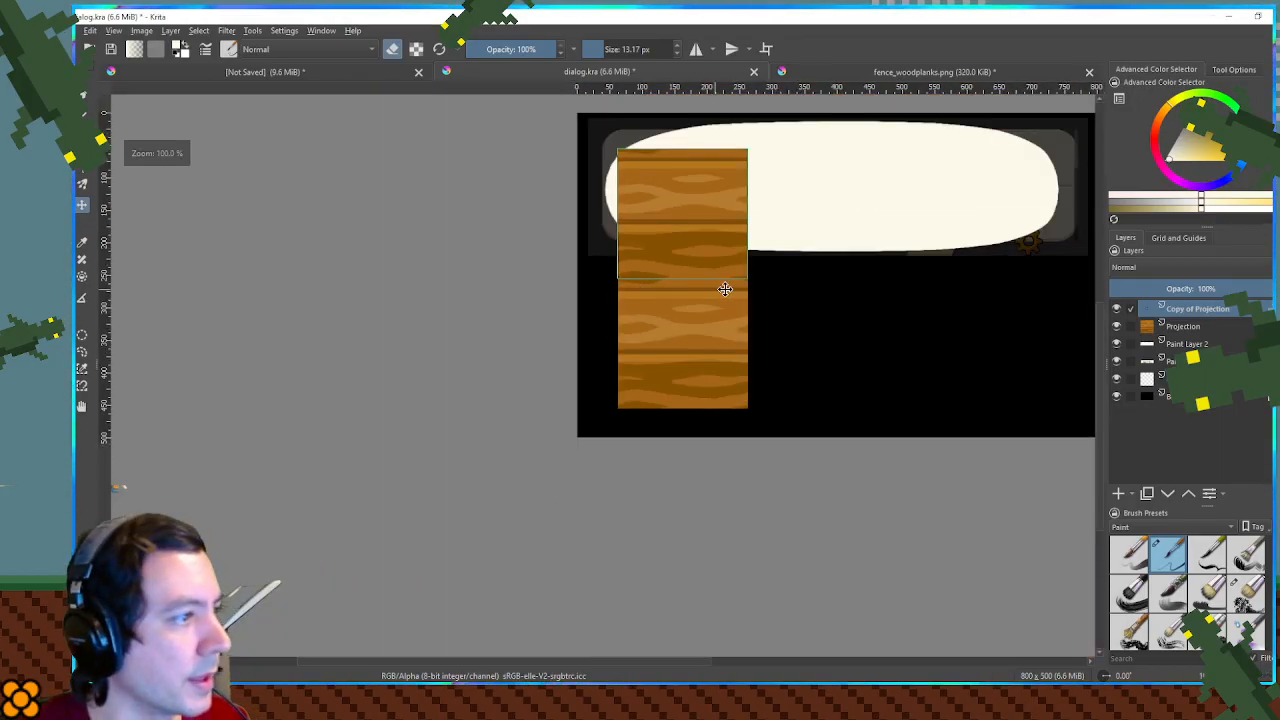
- Merge the stacked plank textures into one layer and scale the result down to about 110 × 220 px below the bubble's left part
click(1226, 331)
click(1210, 309)
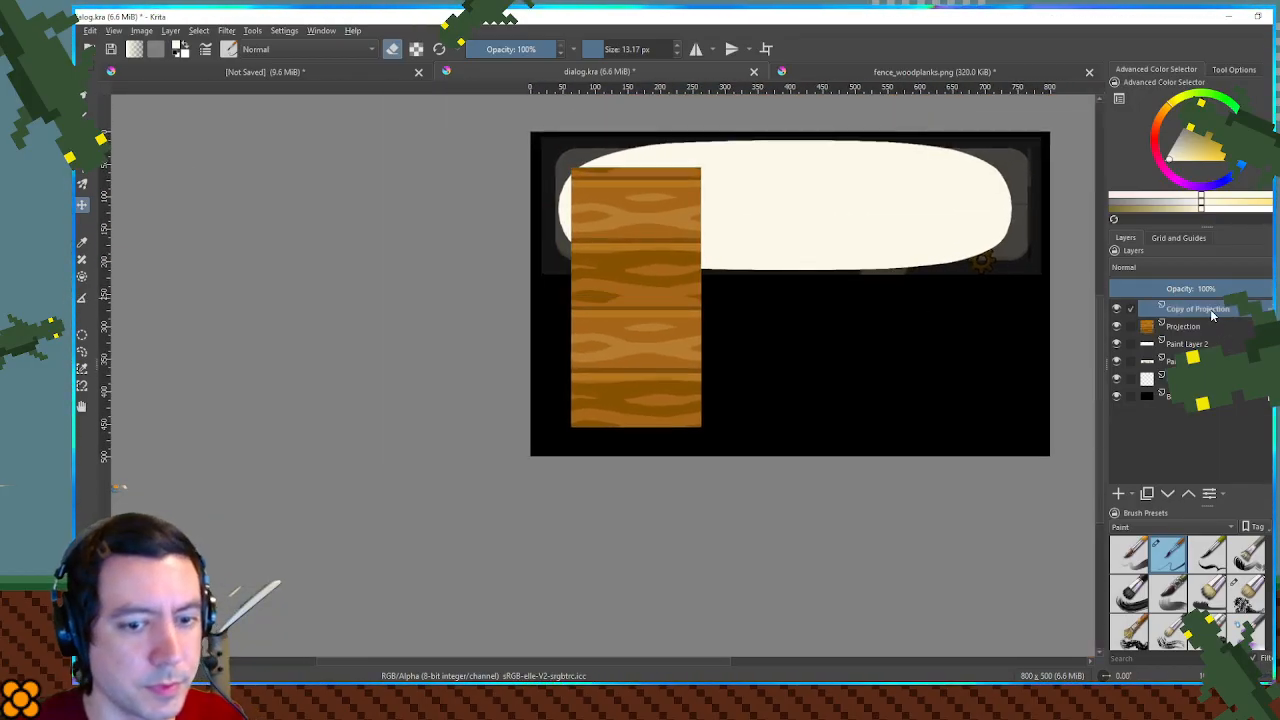
key(shift+Delete)
drag(661, 275, 669, 313)
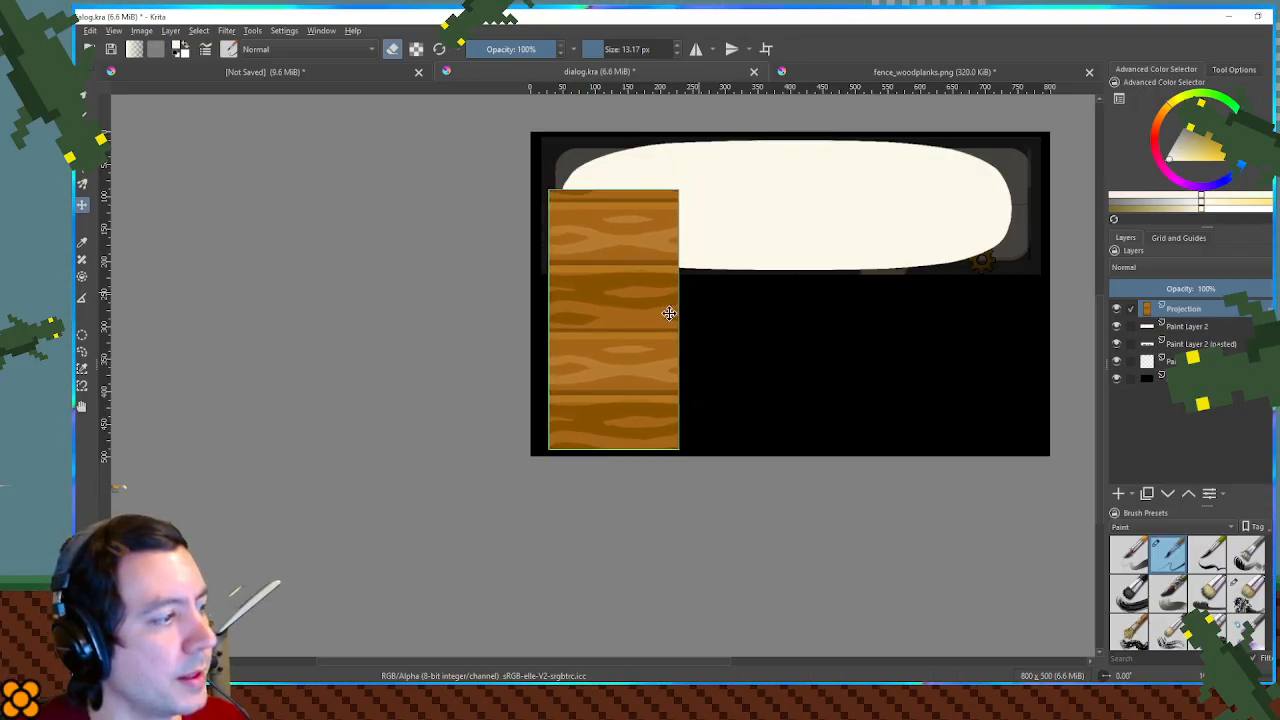
key(ctrl+t)
drag(546, 188, 602, 308)
drag(638, 347, 597, 334)
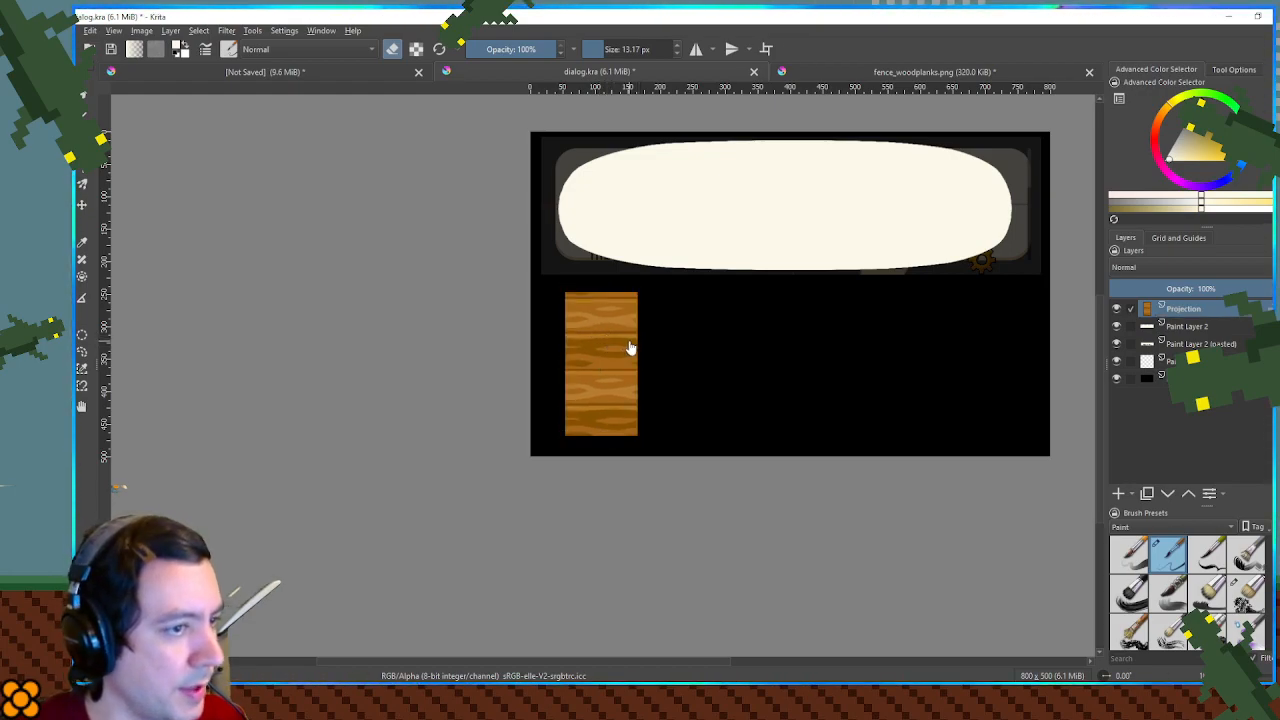
- Duplicate the scaled plank layer and place the copy against the original's right edge
key(ctrl+j)
scroll(620, 350, up, 5)
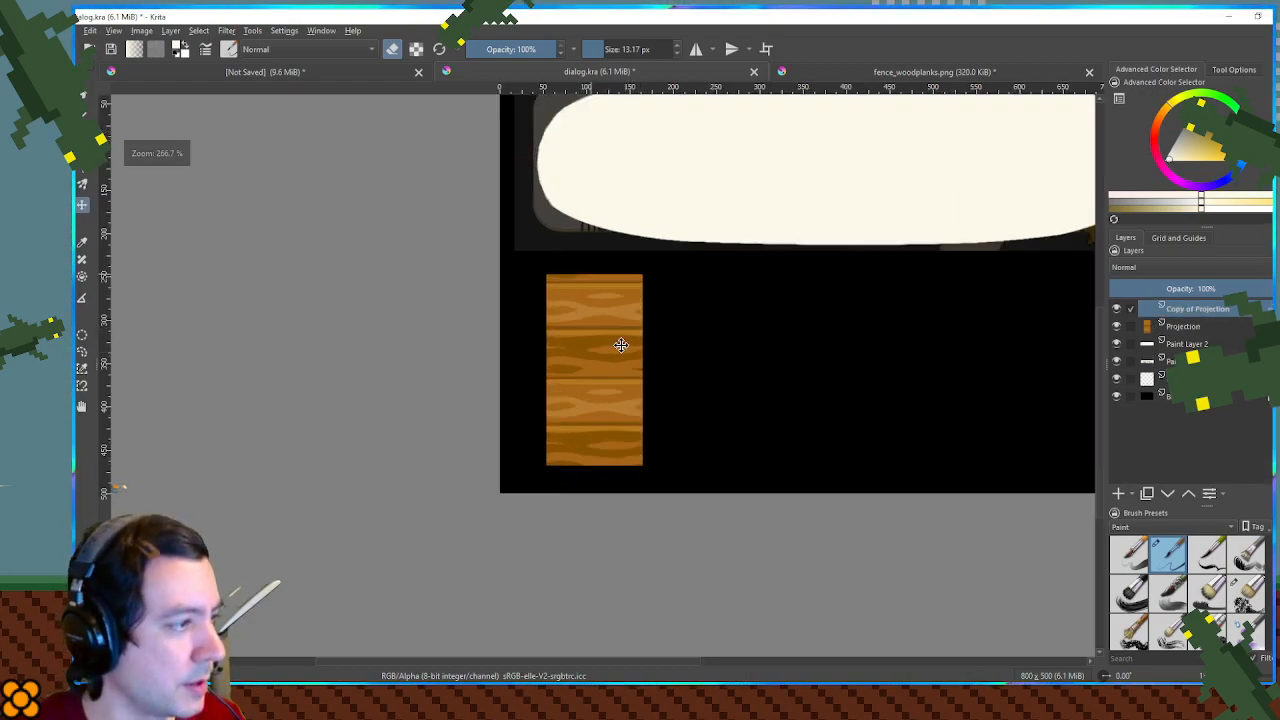
drag(563, 351, 903, 360)
scroll(903, 360, down, 5)
scroll(903, 360, down, 2)
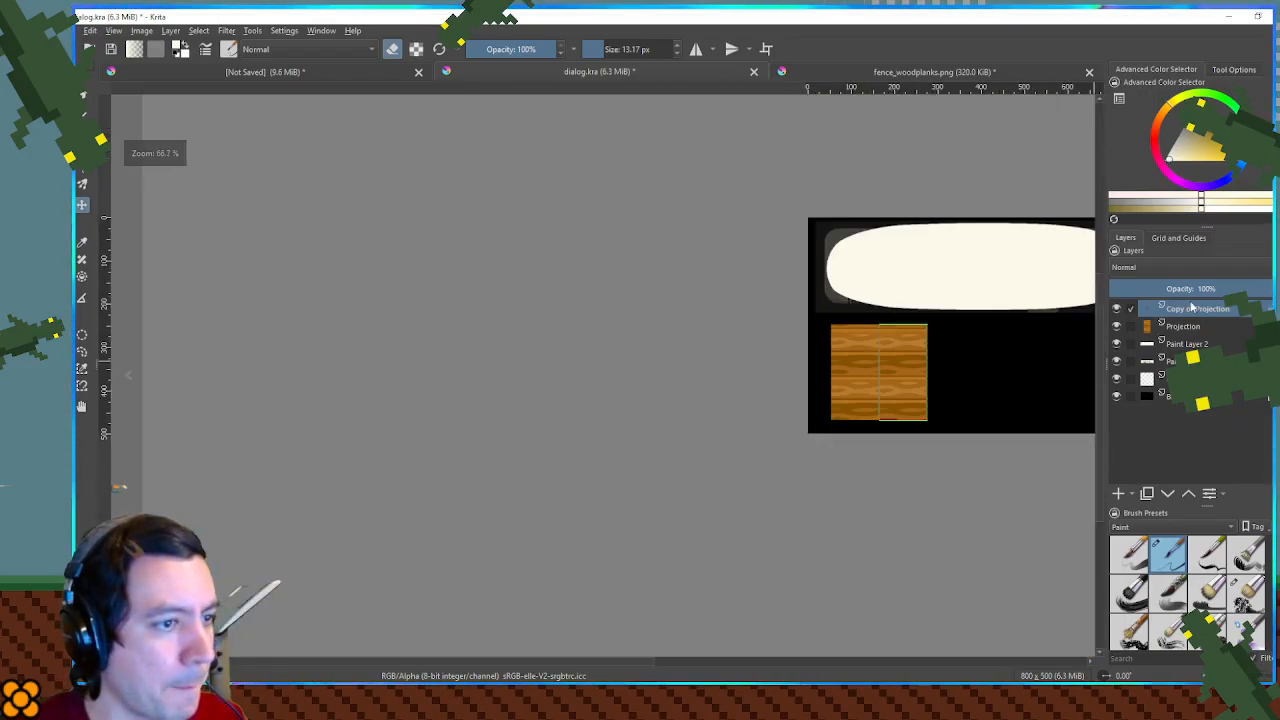
- Merge the side-by-side planks, add a duplicate flush against their right edge, and merge everything into one layer about 445 px wide
key(ctrl+e)
key(ctrl+j)
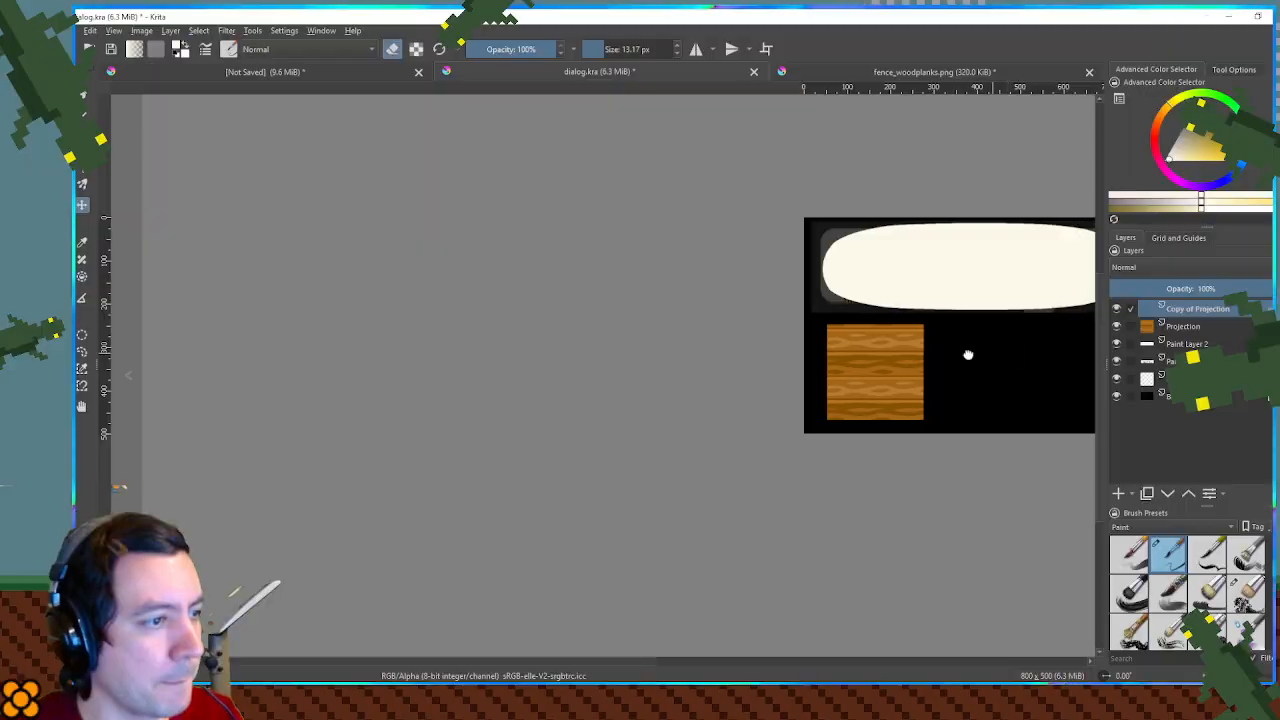
scroll(694, 358, up, 4)
drag(706, 343, 641, 334)
drag(254, 366, 731, 375)
key(ctrl+z)
drag(506, 360, 897, 361)
key(ctrl+e)
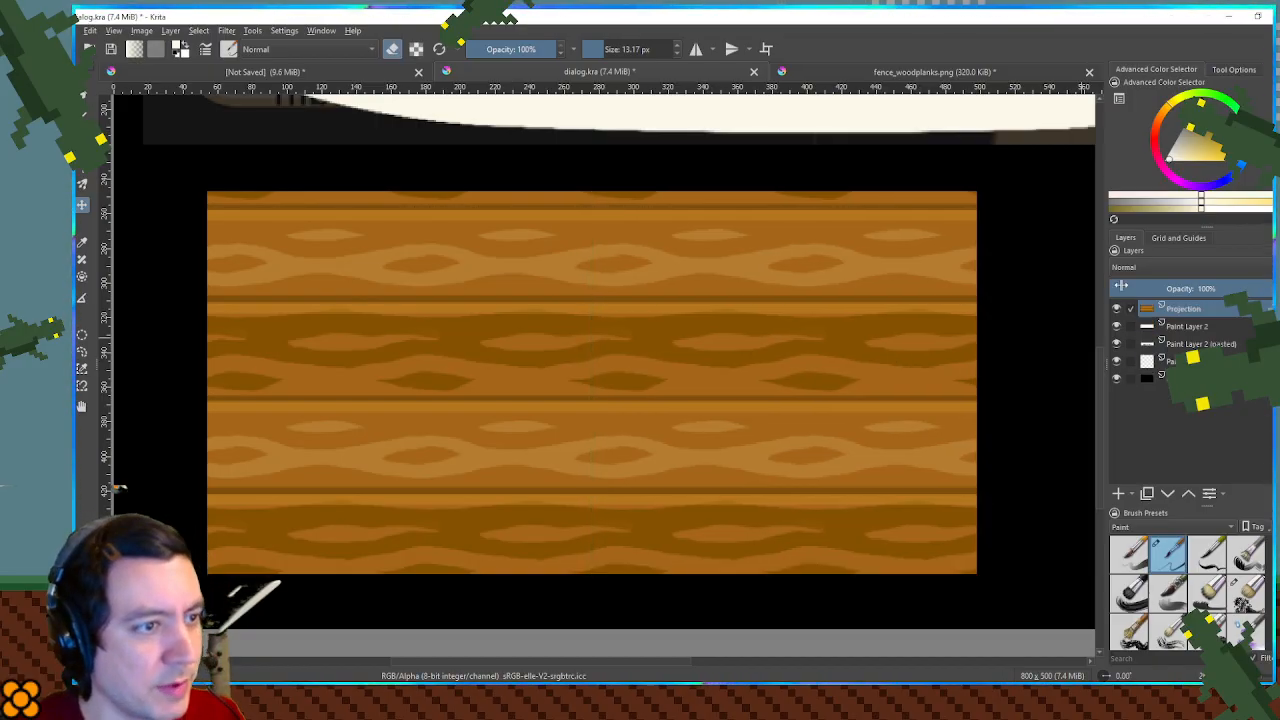
- Duplicate the merged plank layer and align the copy seamlessly with the original's right edge, extending past the canvas
scroll(795, 287, down, 4)
drag(837, 284, 697, 288)
scroll(722, 291, up, 2)
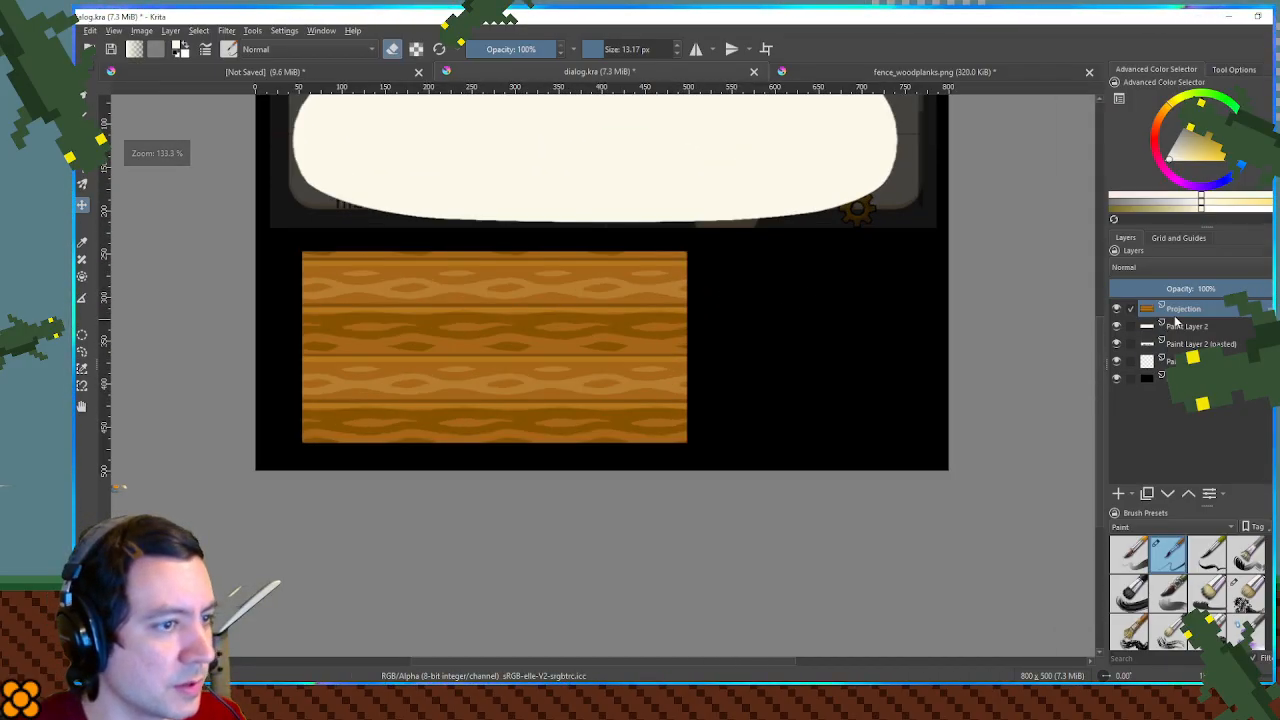
key(ctrl+j)
drag(371, 318, 638, 301)
scroll(706, 292, up, 6)
key(ctrl+z)
scroll(637, 301, down, 6)
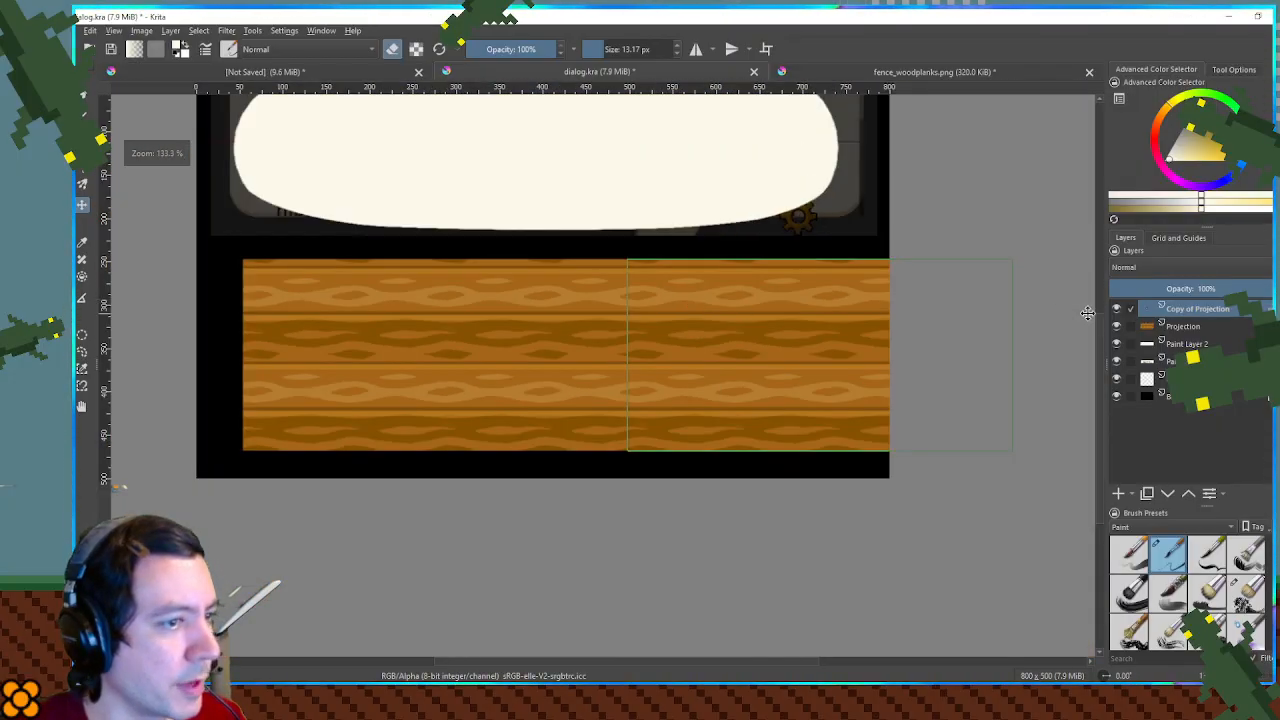
- Merge the two wide plank layers into one and shift the strip left so it spans the full canvas width
key(ctrl+j)
key(ctrl+e)
key(ctrl+e)
scroll(1039, 307, down, 3)
scroll(941, 305, up, 2)
mouse_move(919, 329)
mouse_down()
mouse_move(803, 331)
mouse_move(839, 328)
mouse_move(849, 191)
mouse_move(871, 329)
mouse_move(908, 347)
mouse_up()
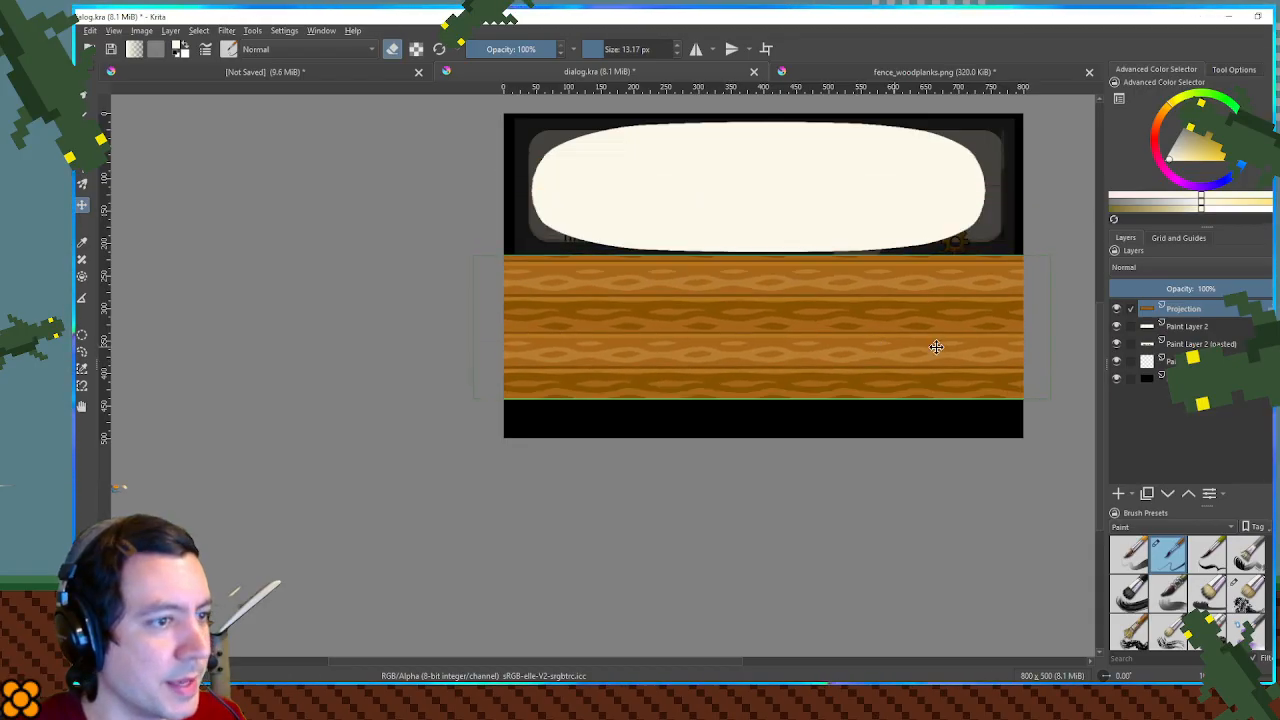
- Lower the plank layer's opacity to 41%, hide the bubble on Paint Layer 2, and move the planks over the reference dialog
drag(1182, 287, 1180, 308)
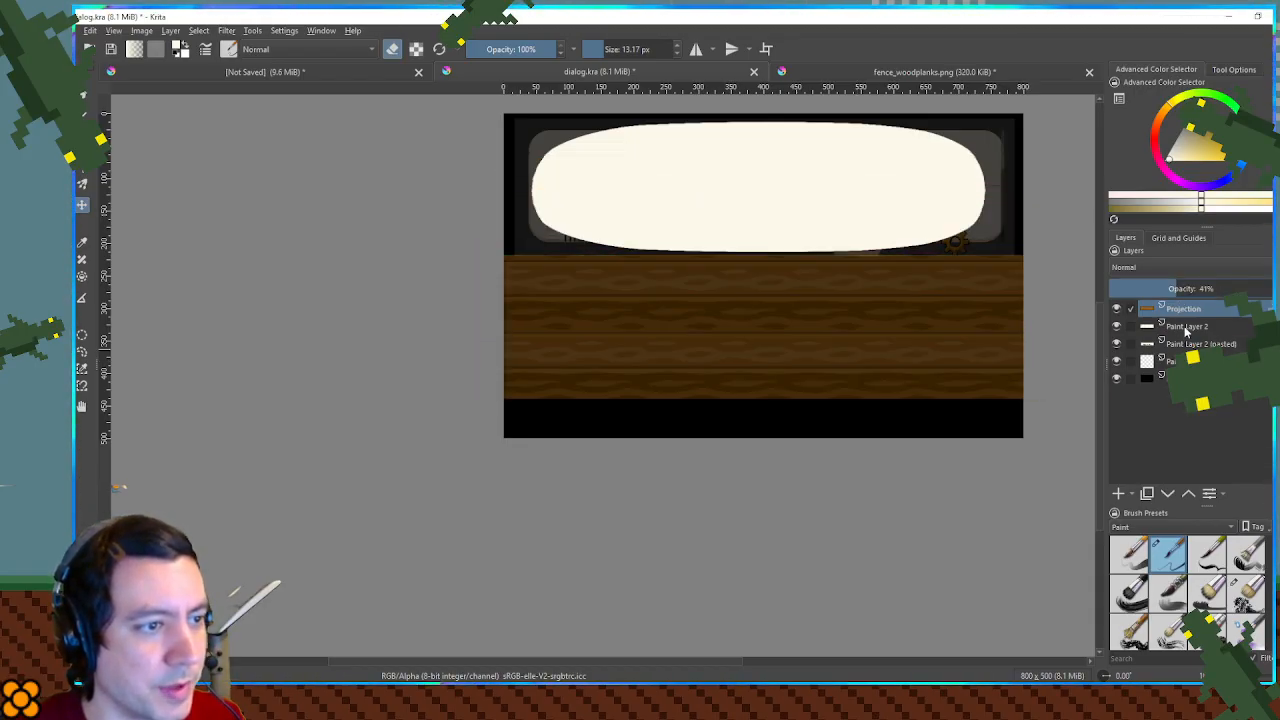
click(1117, 327)
scroll(800, 285, up, 1)
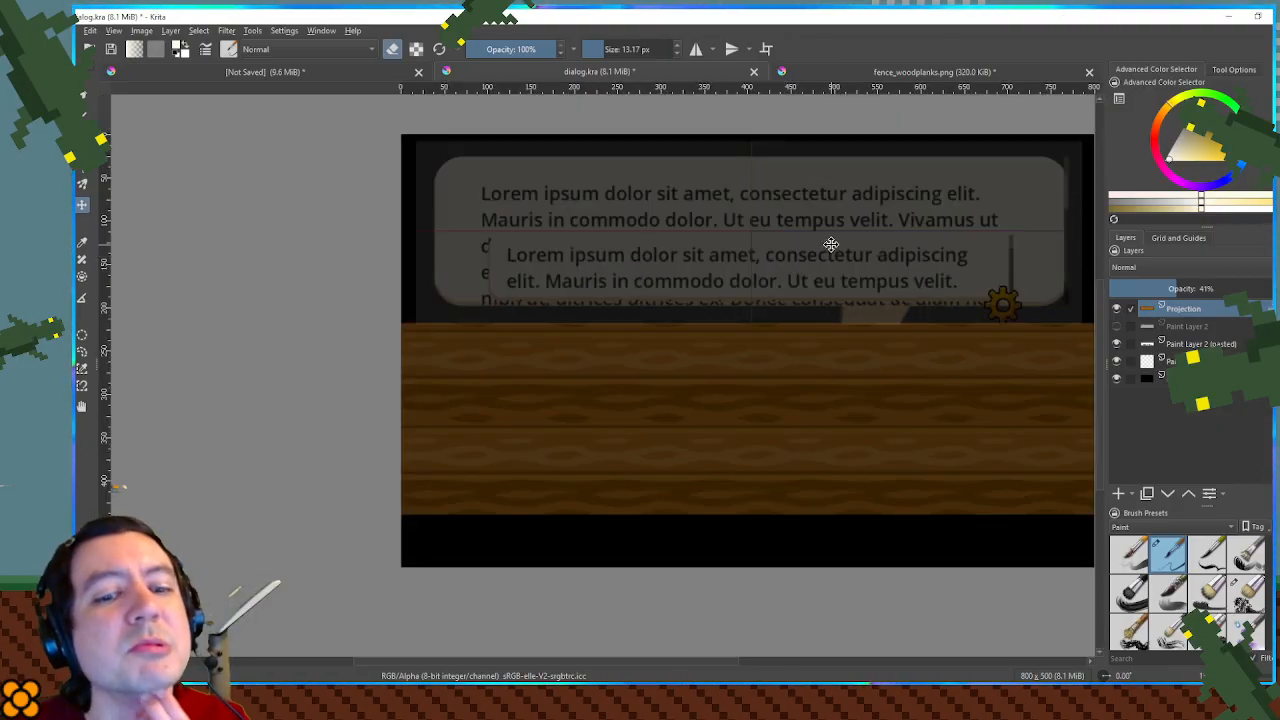
drag(831, 377, 771, 243)
scroll(770, 245, down, 1)
- Try to scale the plank strip down to about 690 × 170 px over the reference dialog
key(ctrl+t)
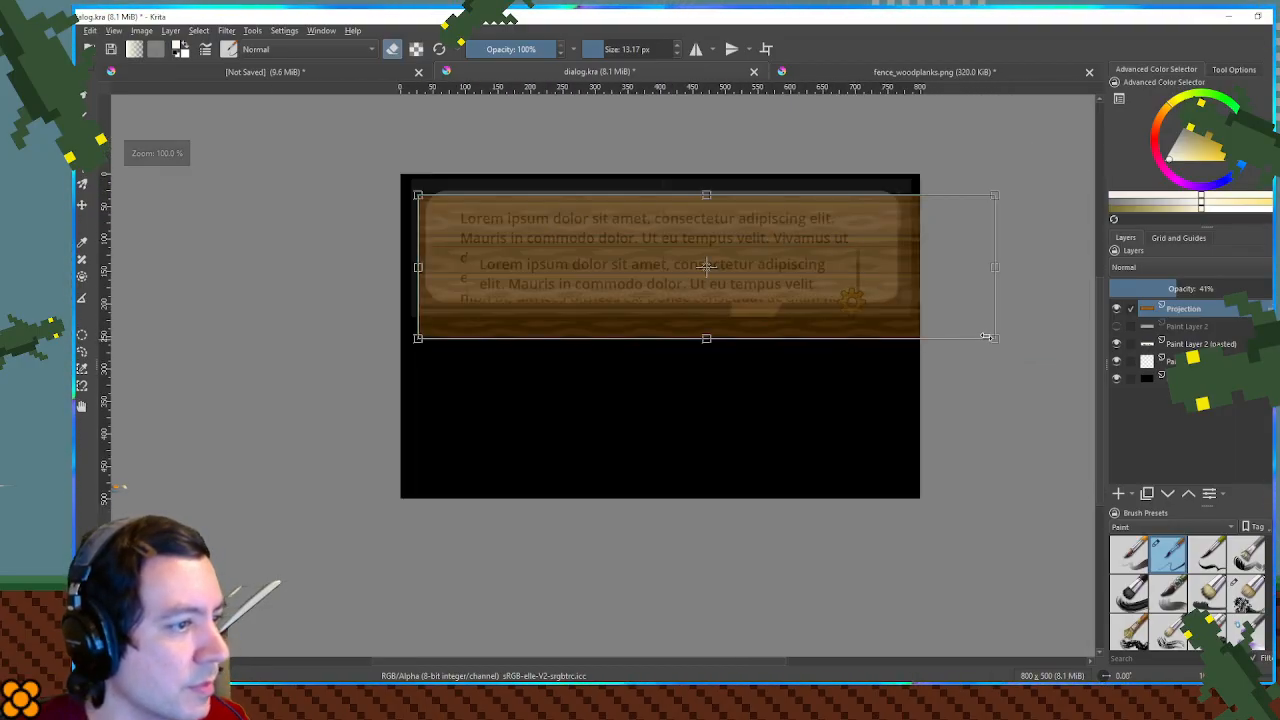
drag(993, 341, 995, 341)
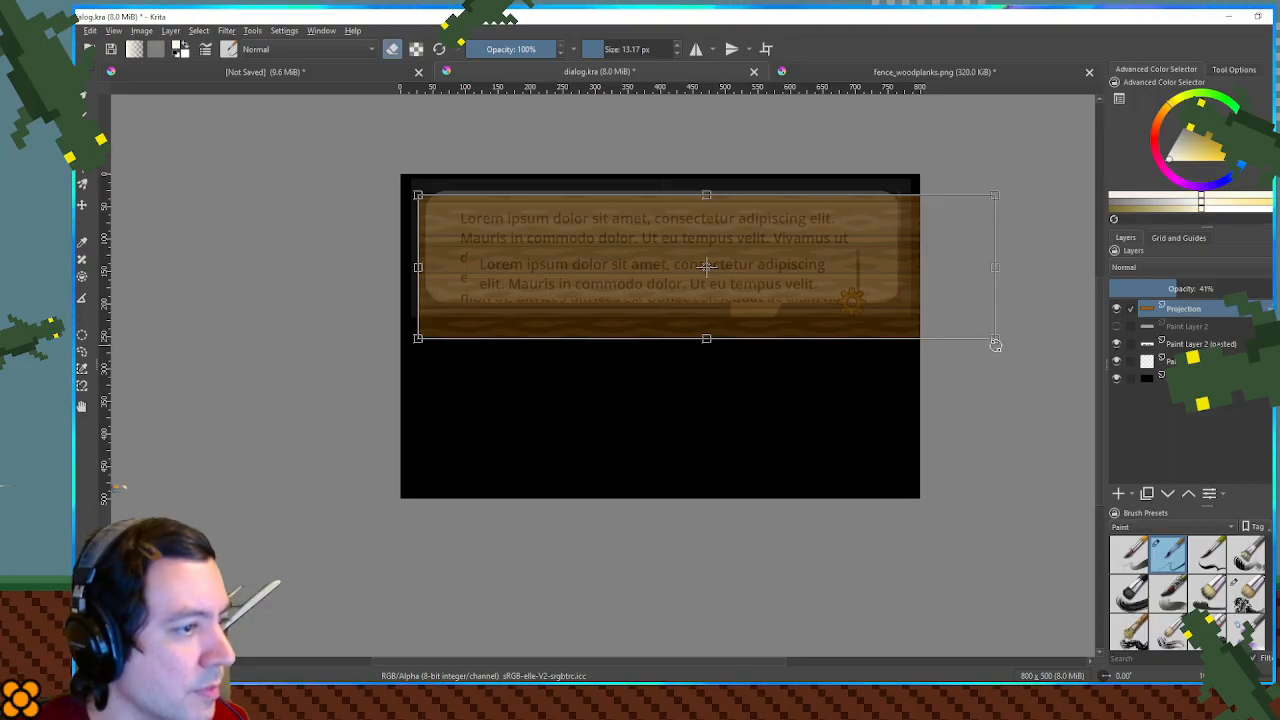
drag(995, 339, 877, 277)
drag(766, 249, 785, 243)
mouse_move(885, 305)
mouse_down()
mouse_move(866, 300)
mouse_move(878, 306)
mouse_up()
key(Return)
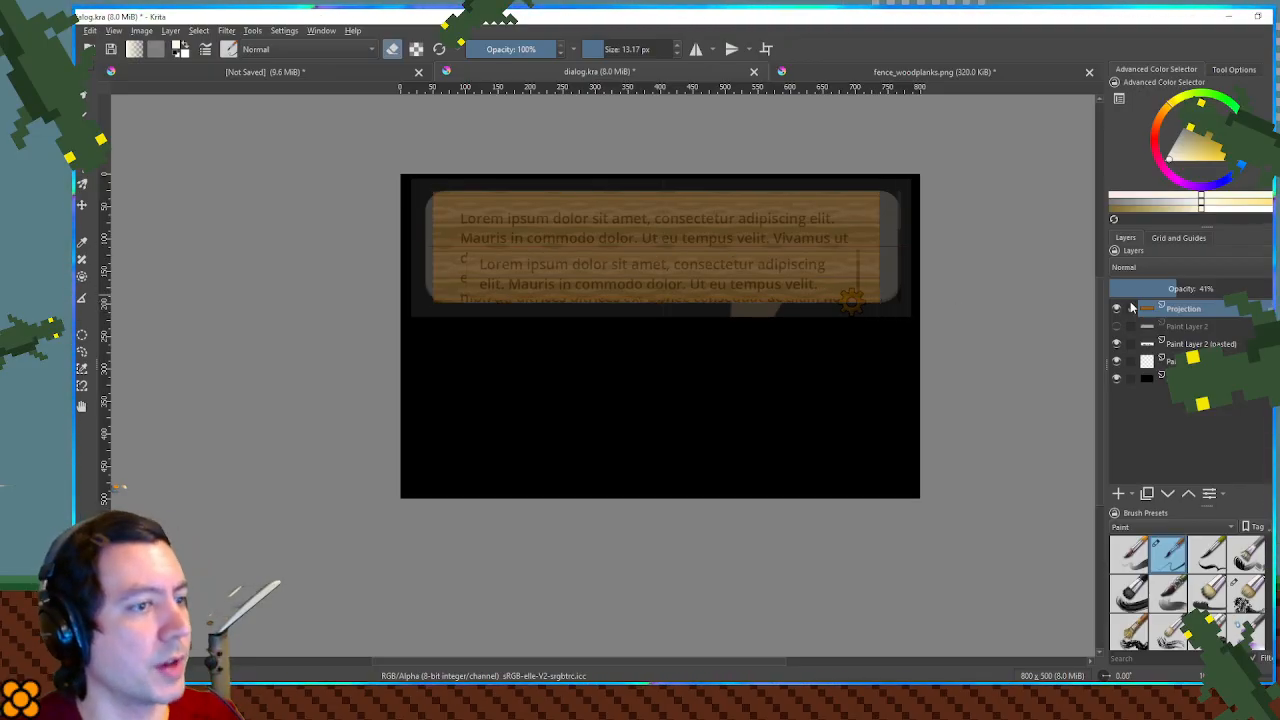
scroll(654, 206, up, 4)
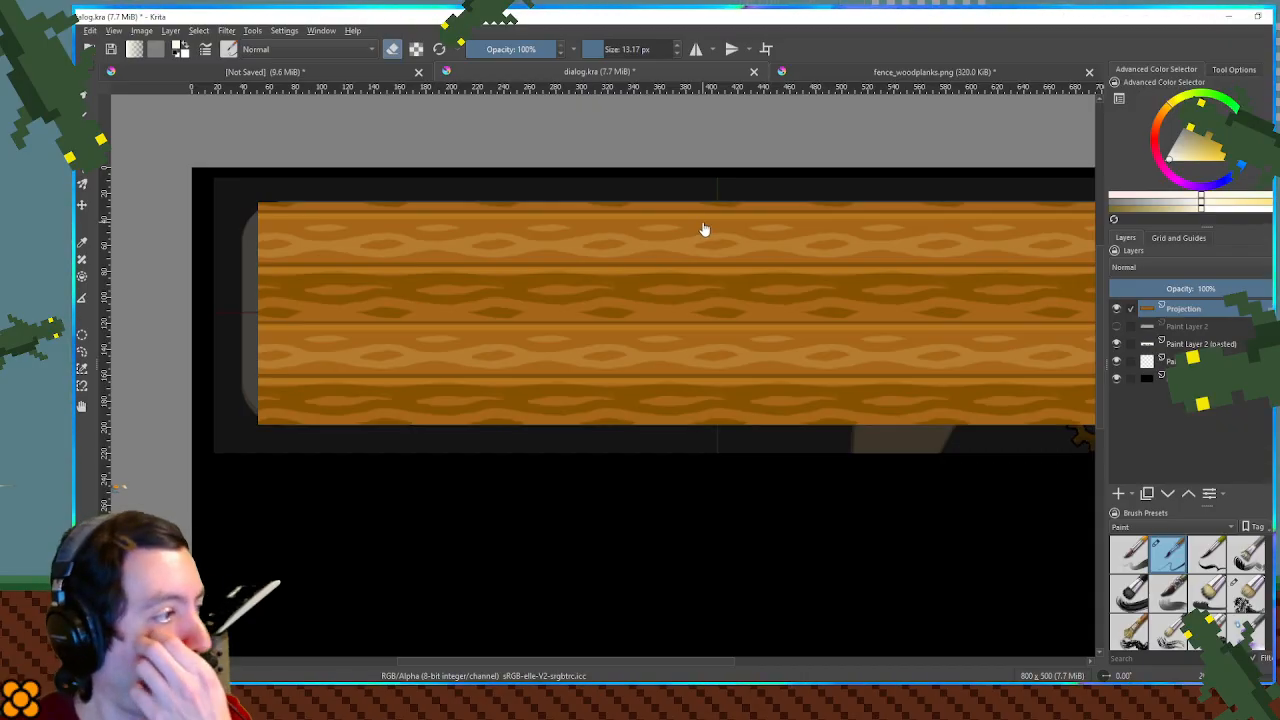
scroll(702, 234, down, 4)
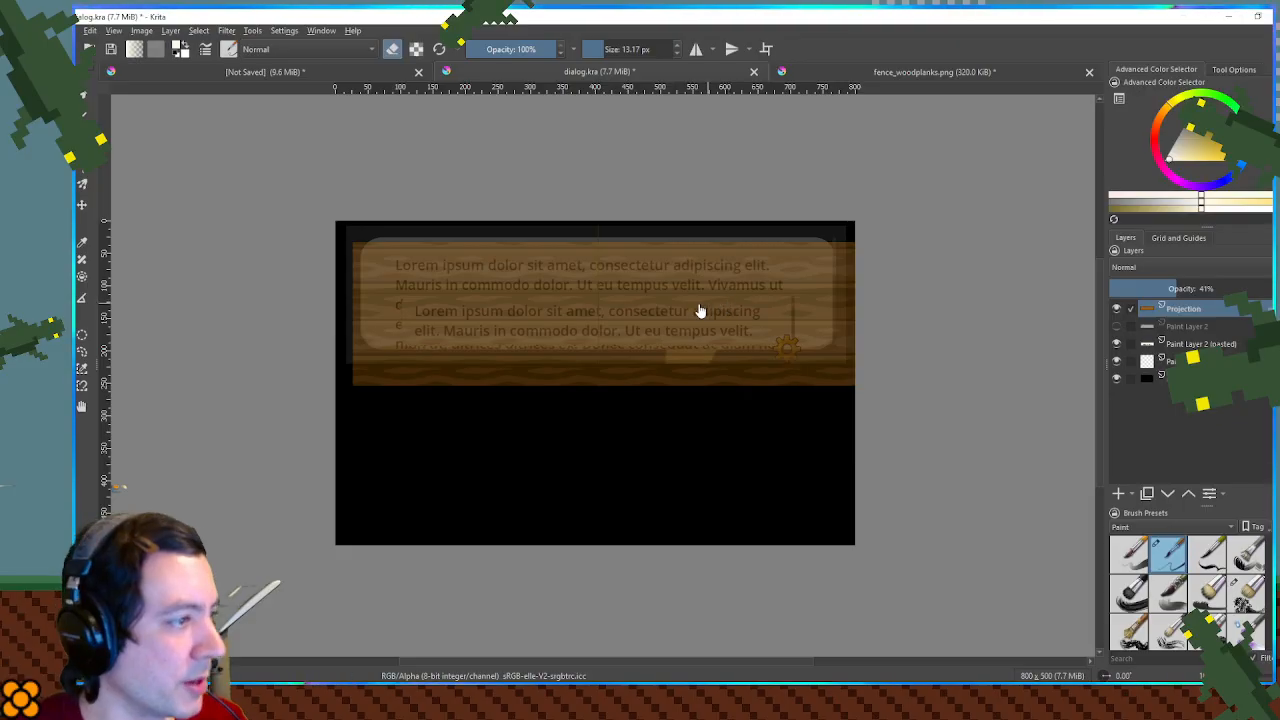
- Reposition the planks over the reference dialog, trim the right and lower excess to about 745 × 200 px, and restore 100% opacity
drag(684, 306, 614, 279)
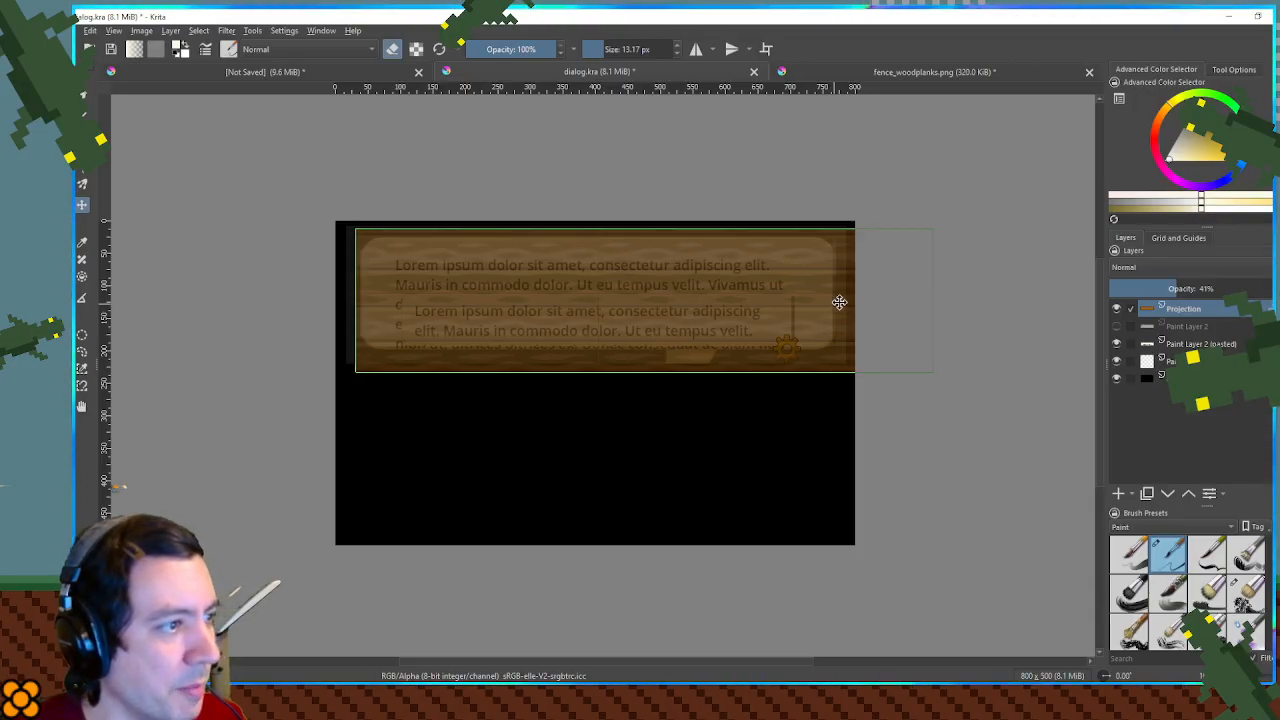
drag(937, 188, 842, 395)
drag(346, 357, 894, 461)
key(Delete)
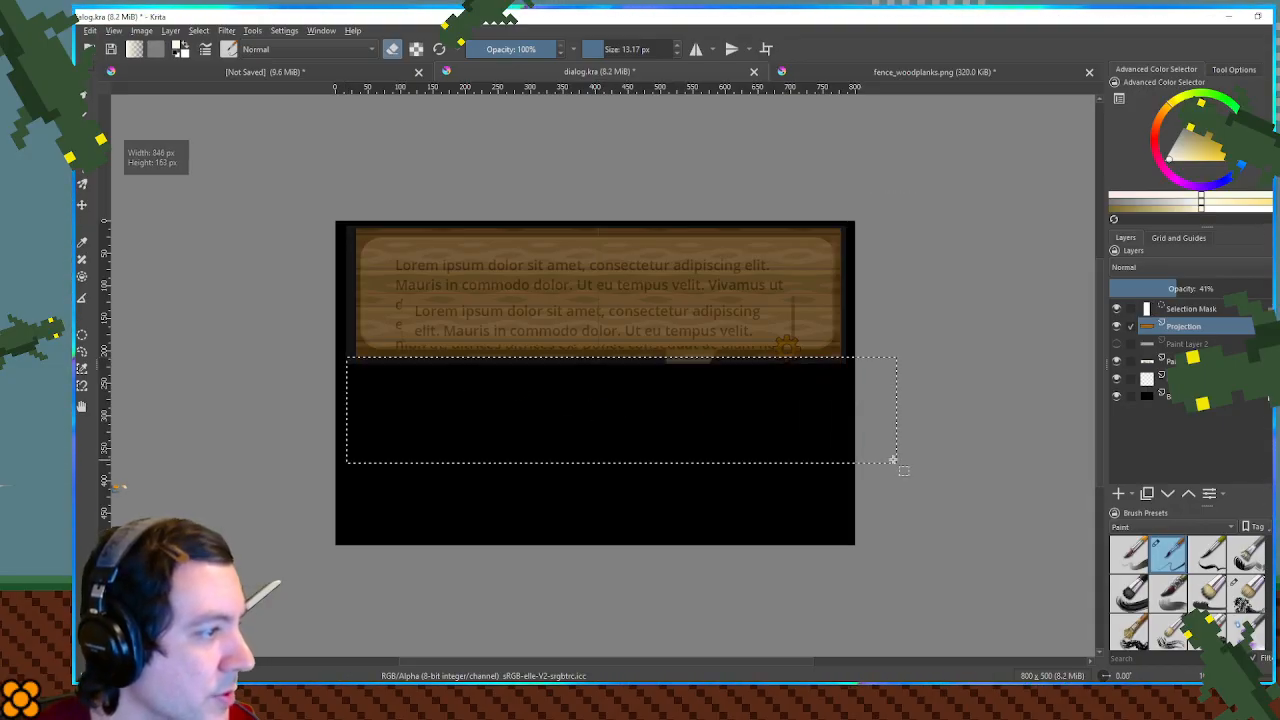
click(943, 260)
scroll(645, 242, up, 2)
drag(646, 242, 701, 249)
drag(1191, 289, 1272, 289)
scroll(805, 266, down, 3)
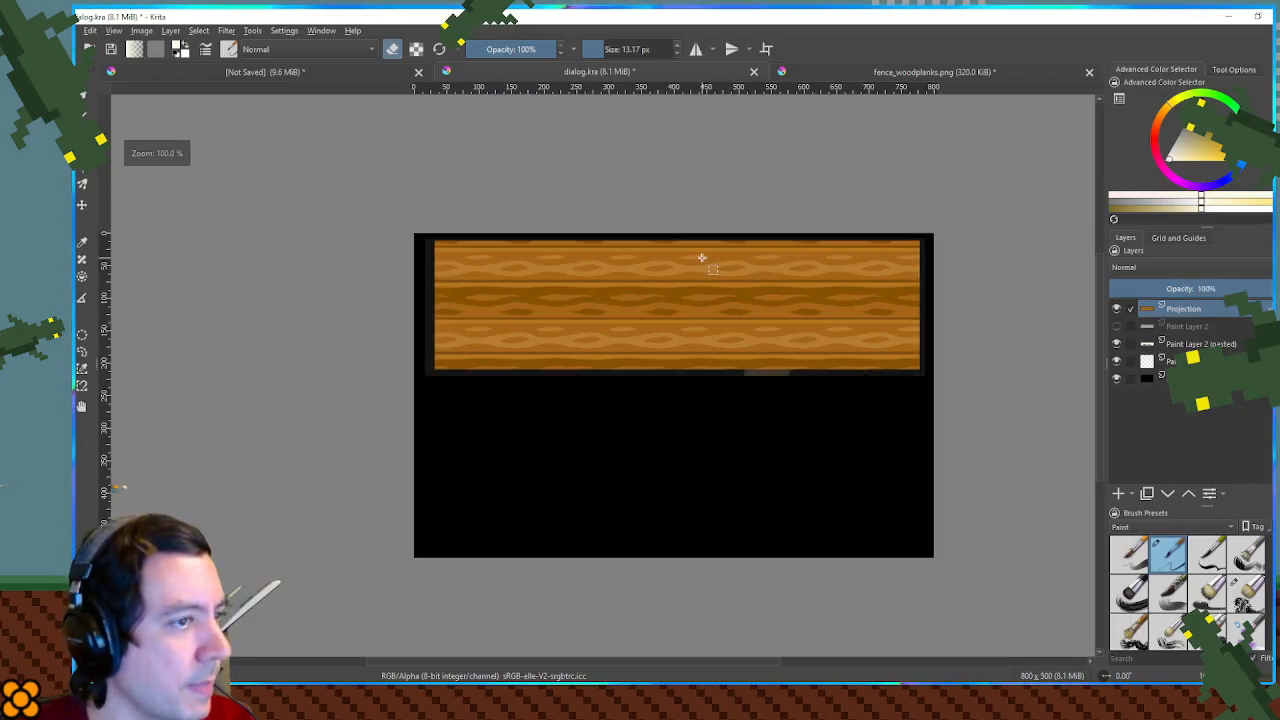
- Set the pasted reference dialog layer to 100% opacity and sample its cream background colour, hiding the planks only meanwhile
click(1116, 309)
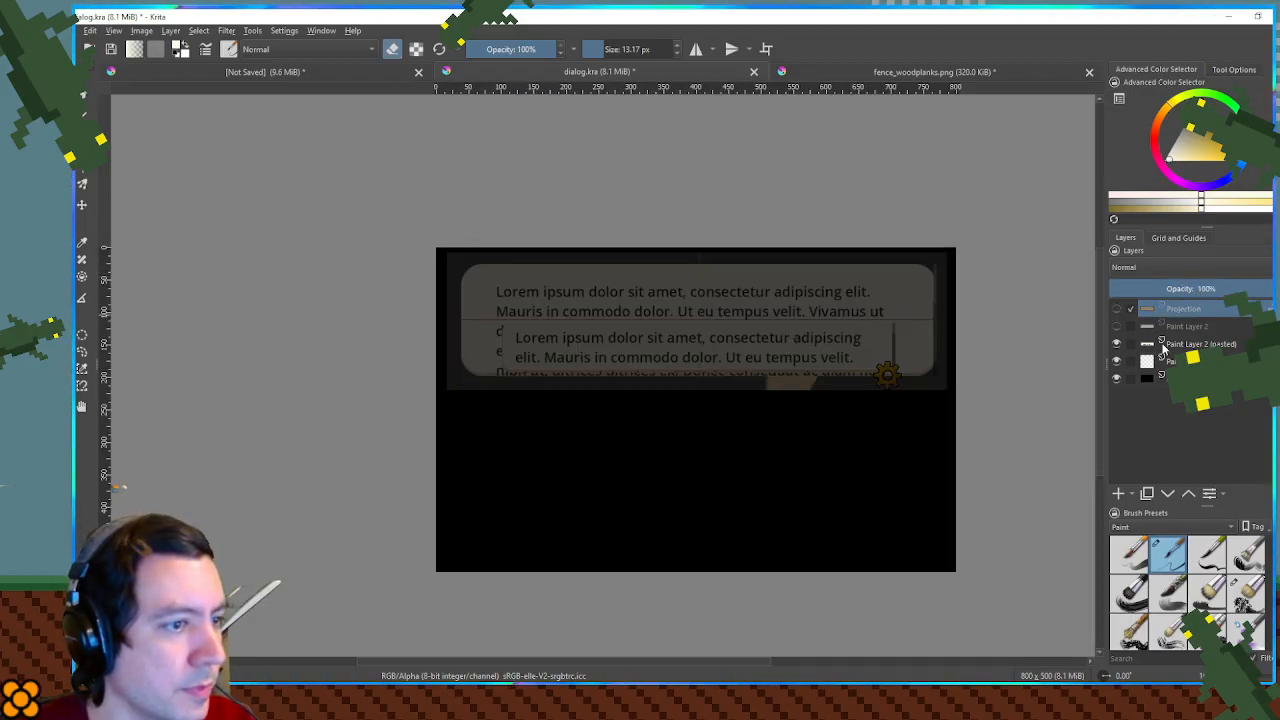
click(1124, 342)
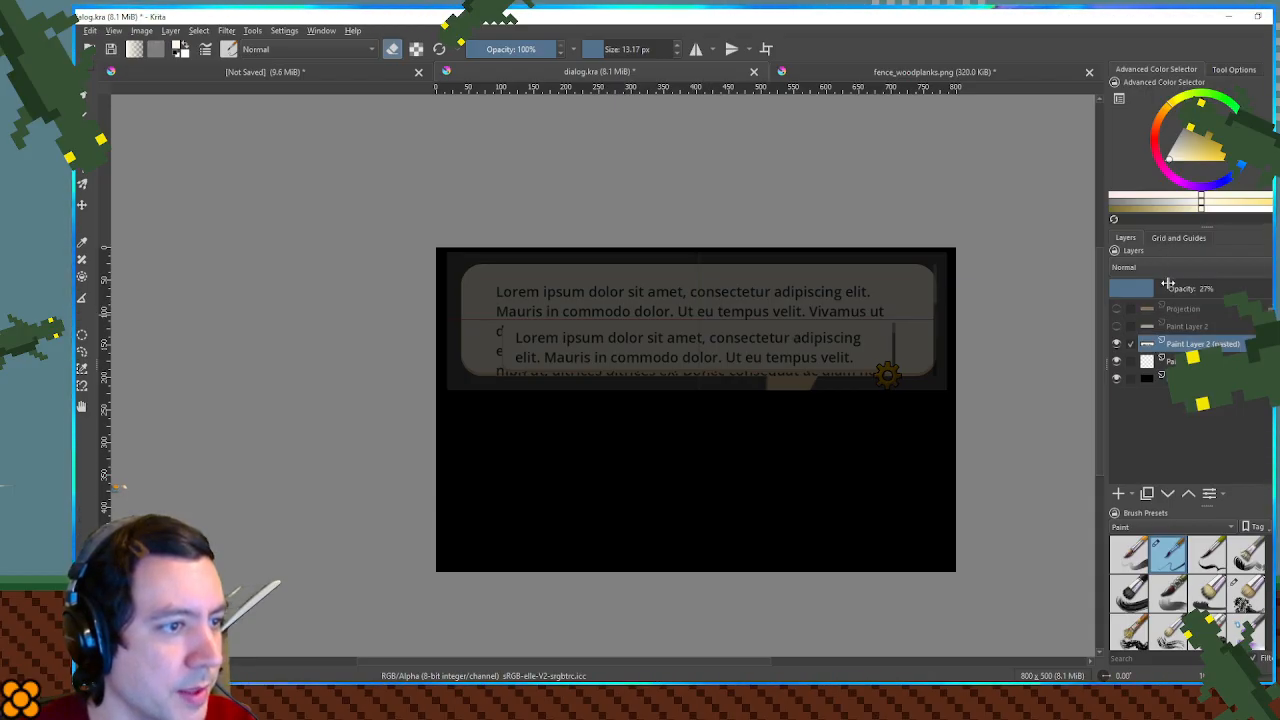
drag(1168, 284, 1270, 288)
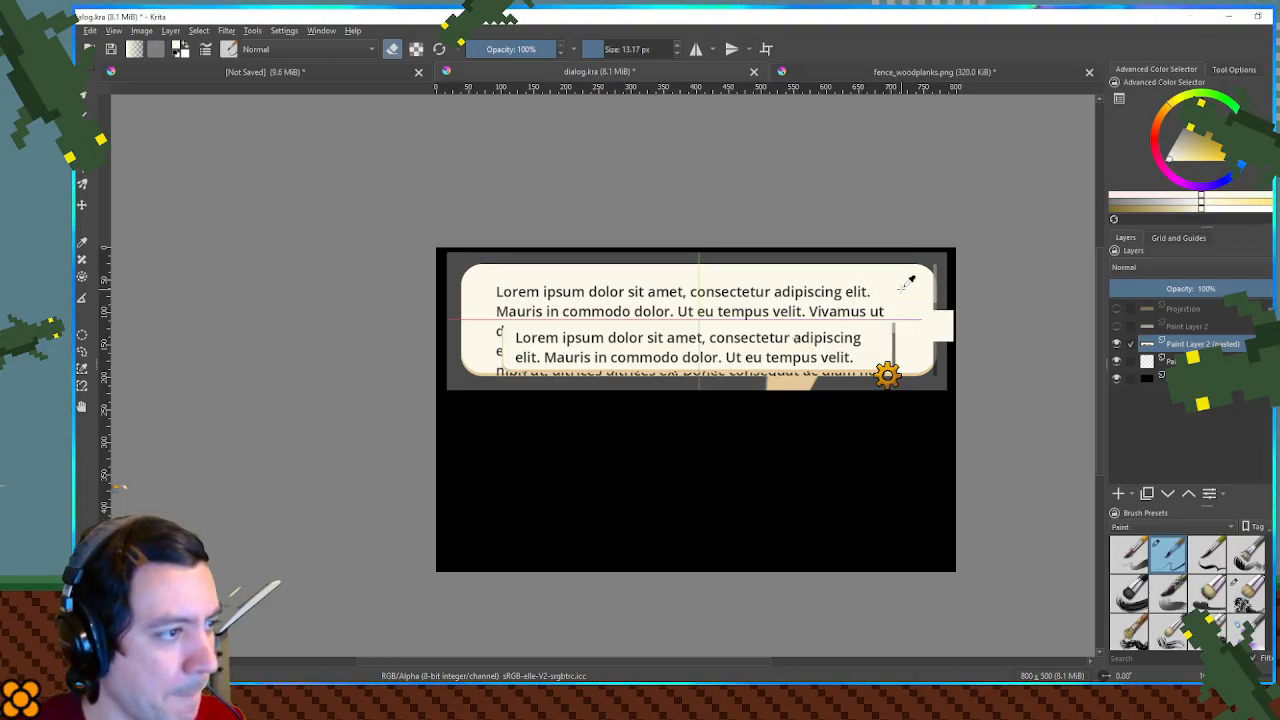
click(1117, 309)
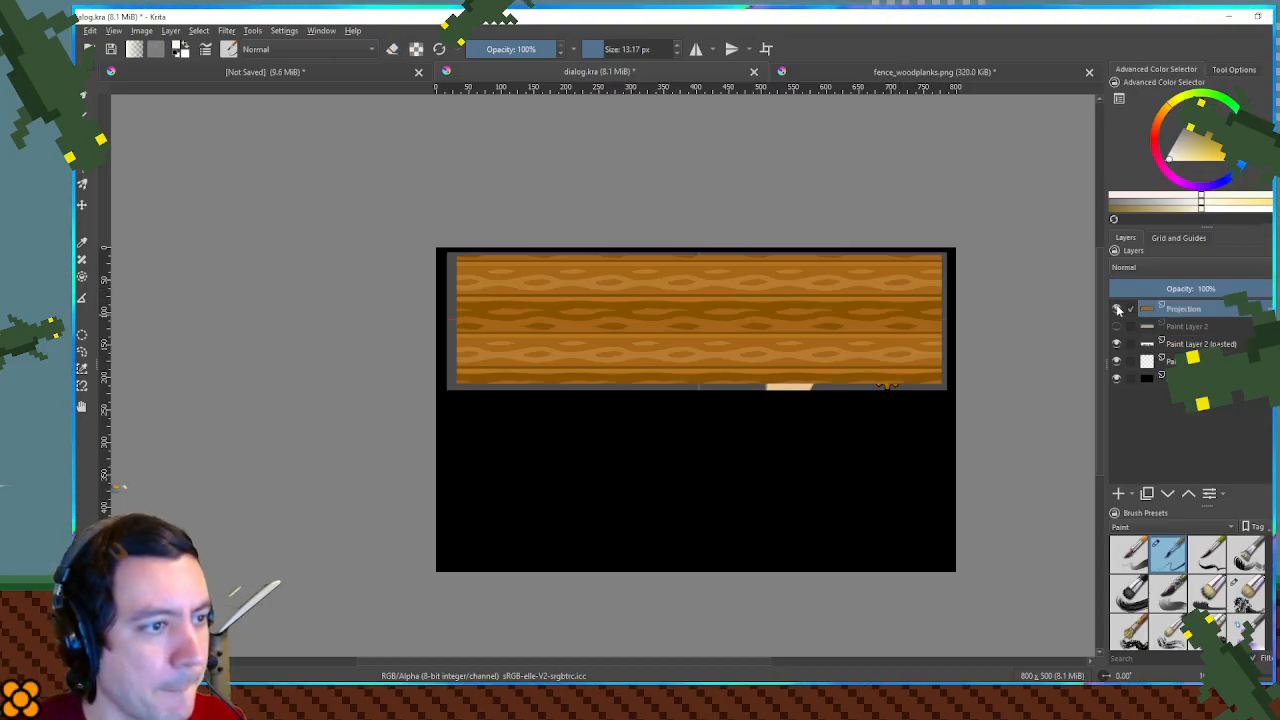
- Add a new paint layer above the planks and make the plank layer semi-transparent so the reference dialog shows through
click(1118, 496)
scroll(808, 284, up, 2)
drag(742, 286, 812, 291)
scroll(812, 291, down, 1)
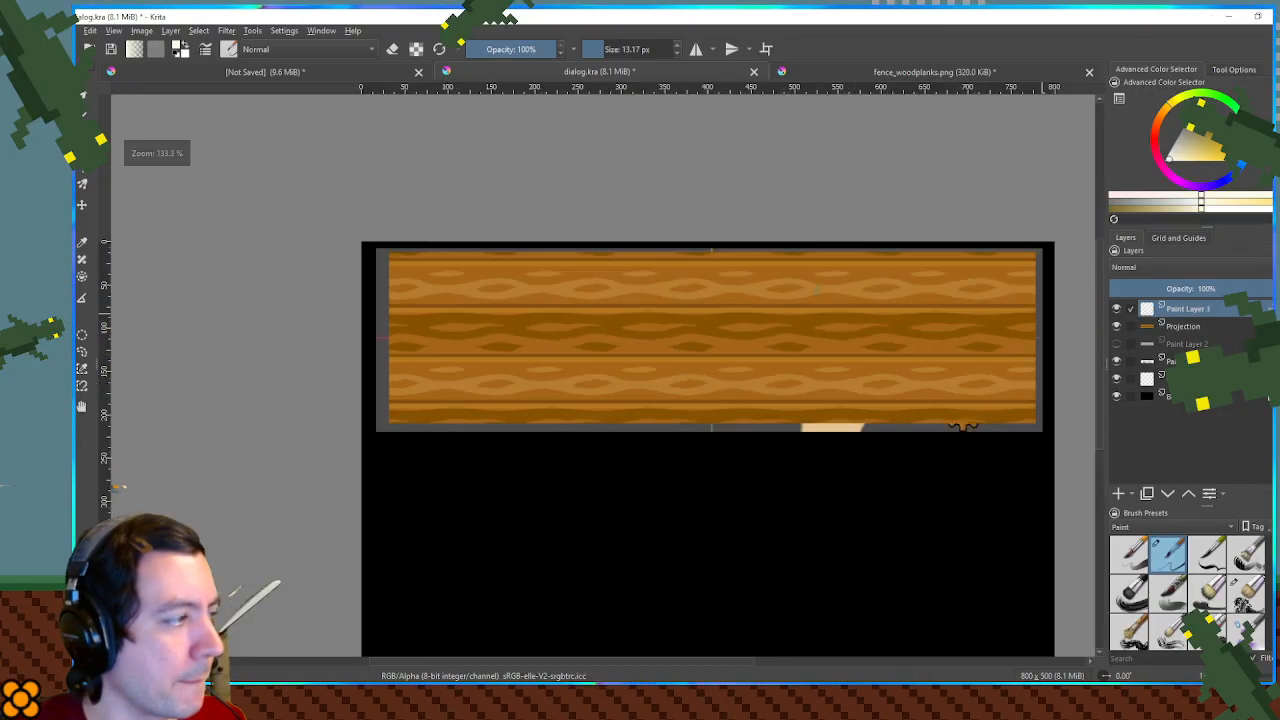
click(1169, 283)
click(1178, 326)
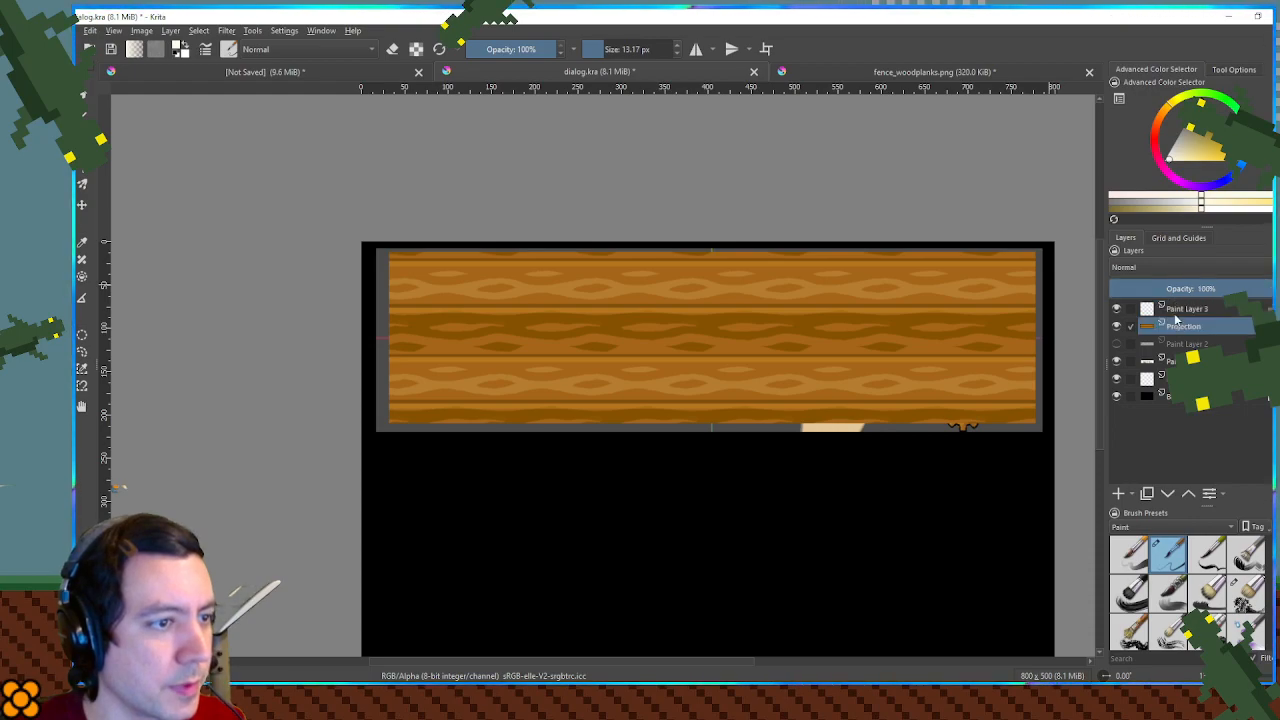
click(1177, 289)
click(1190, 310)
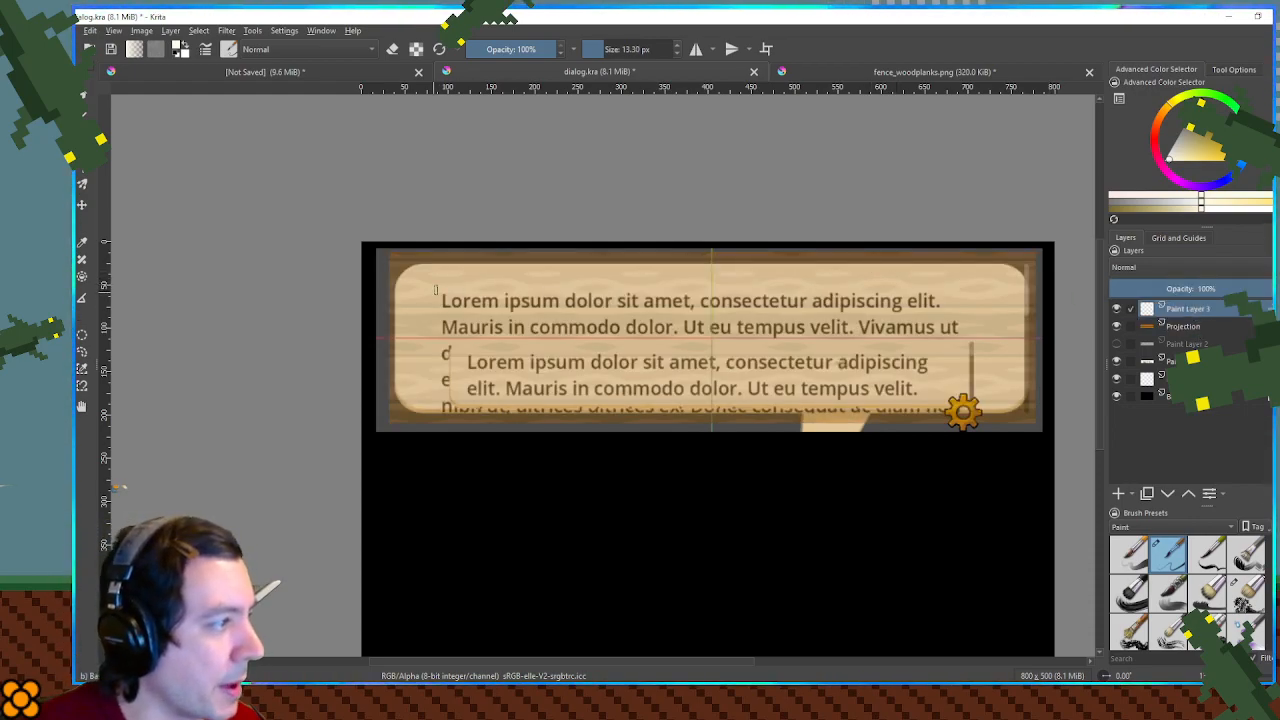
- Try cream brush strokes along the reference bubble's upper edge, enlarging the brush to 31.54 px
drag(424, 278, 674, 283)
key(ctrl+z)
drag(440, 279, 1020, 284)
key(ctrl+z)
mouse_move(428, 282)
mouse_down()
mouse_move(518, 298)
mouse_move(877, 304)
mouse_move(985, 285)
mouse_up()
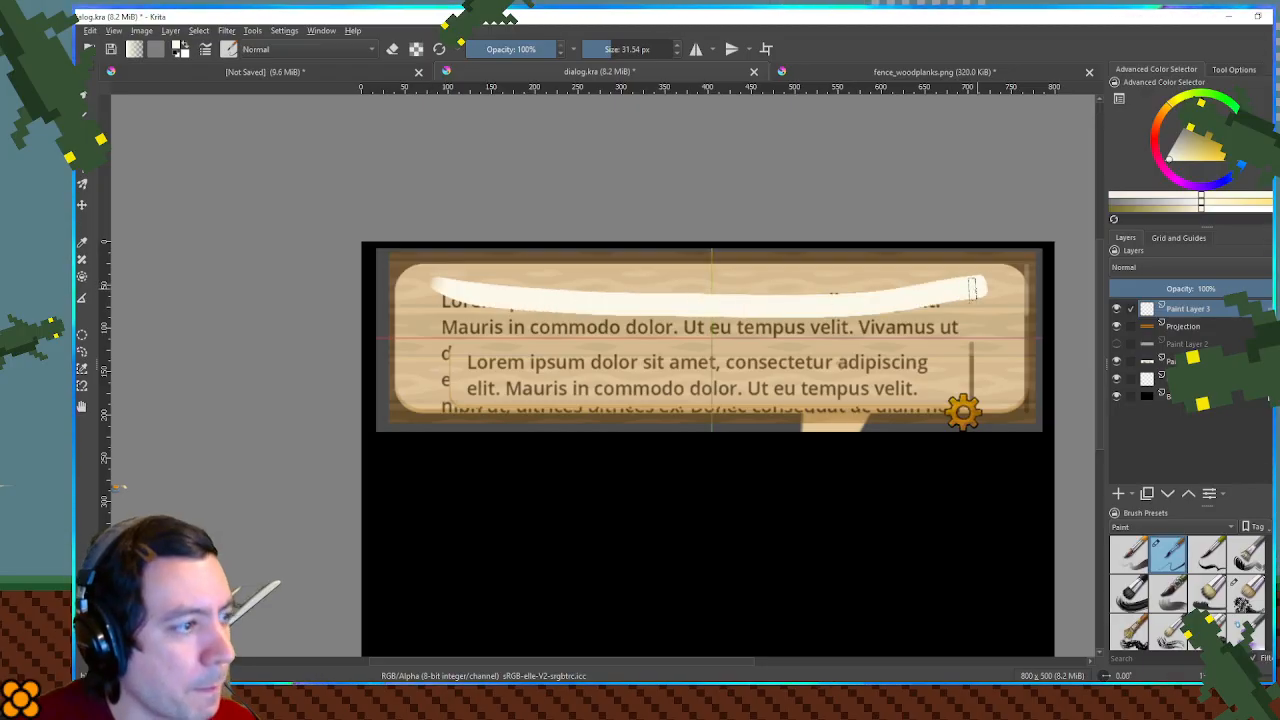
key(ctrl+z)
drag(432, 282, 786, 287)
key(ctrl+z)
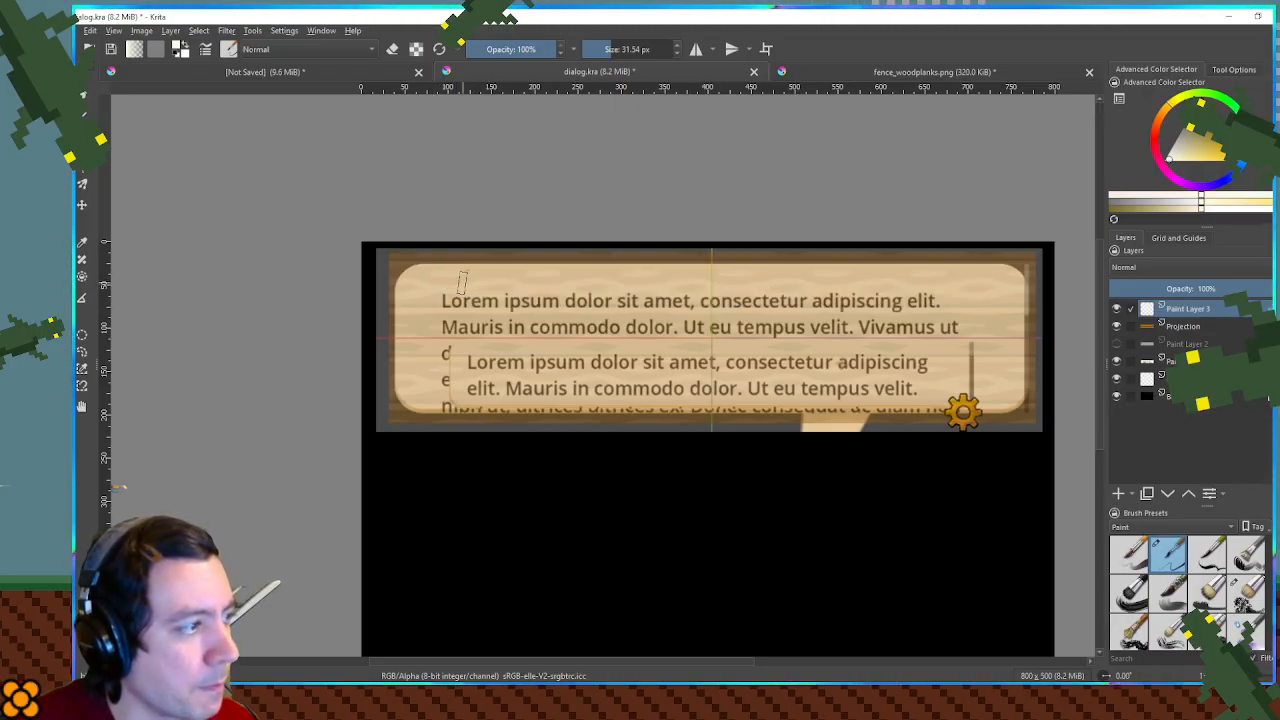
mouse_move(441, 290)
mouse_down()
mouse_move(990, 296)
mouse_move(832, 273)
mouse_move(430, 280)
mouse_up()
key(ctrl+z)
key(ctrl+z)
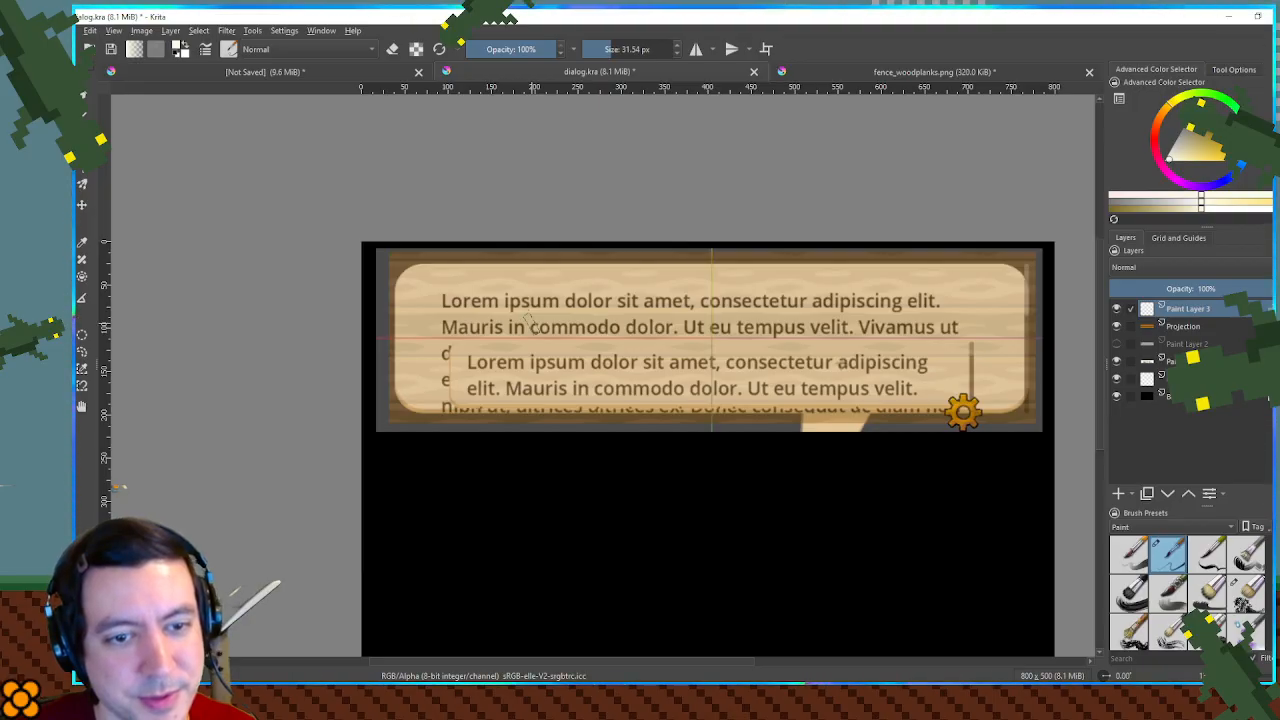
- Enlarge the brush to 64.51 px and fill the reference bubble's interior with broad cream strokes on the new paint layer
mouse_move(532, 323)
mouse_down()
mouse_move(517, 348)
mouse_move(432, 339)
mouse_move(476, 337)
mouse_up()
scroll(513, 346, up, 1)
scroll(437, 339, down, 1)
scroll(485, 332, up, 1)
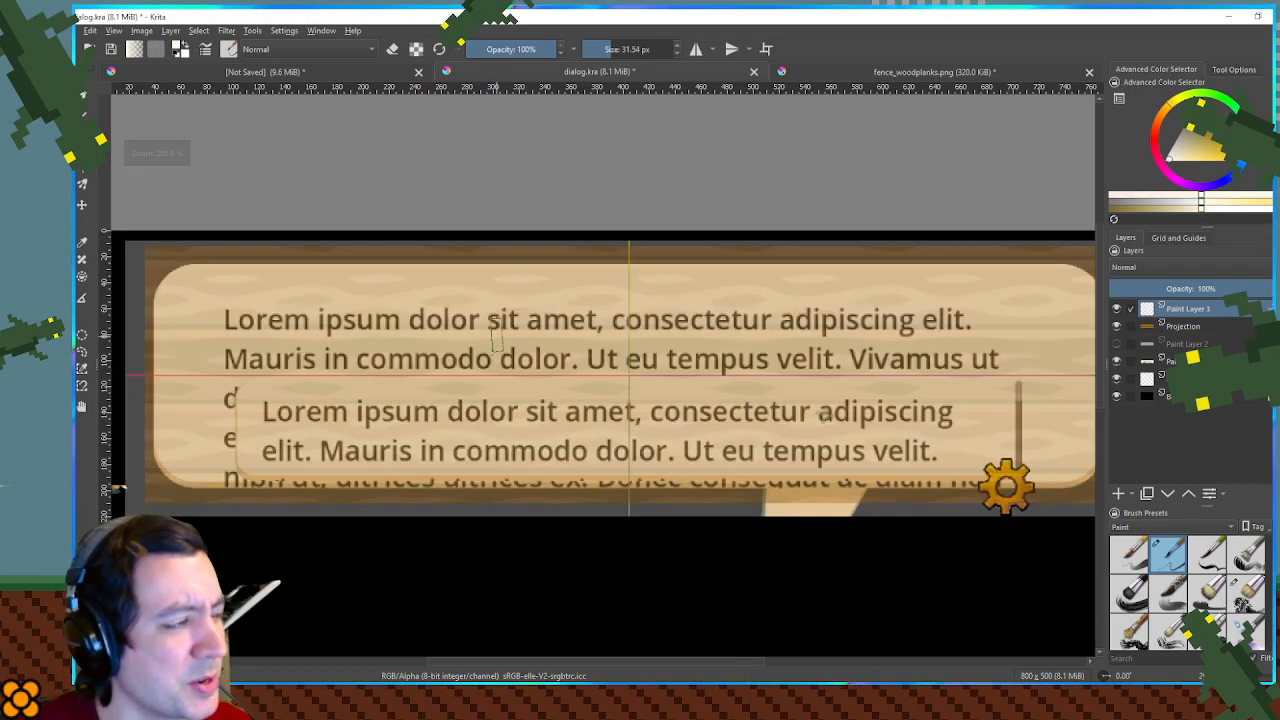
drag(396, 335, 438, 335)
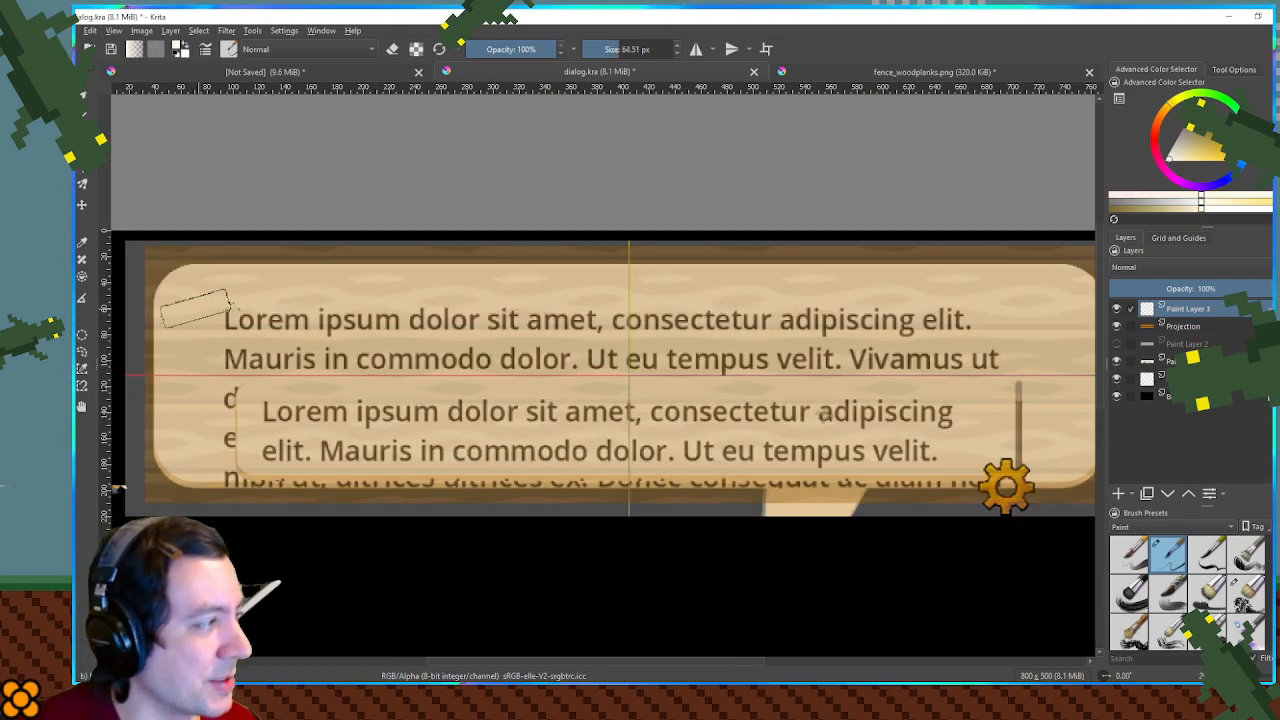
drag(190, 300, 632, 308)
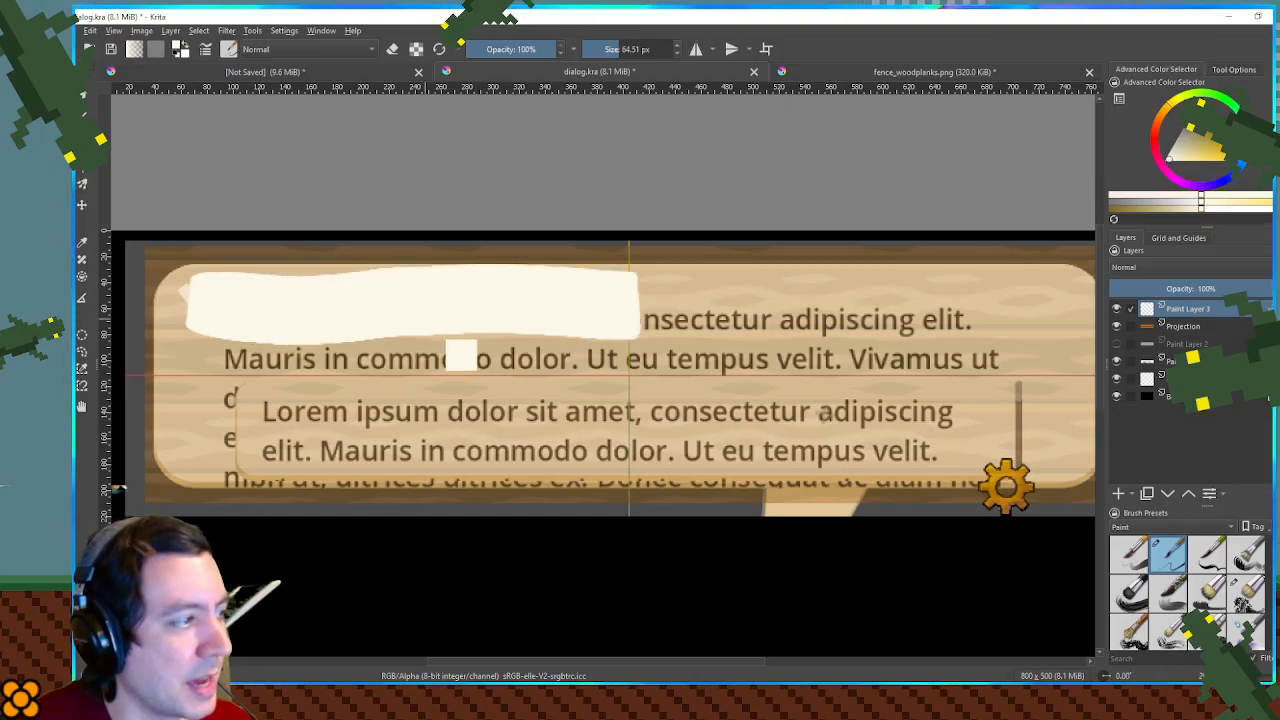
key(ctrl+z)
mouse_move(200, 310)
mouse_down()
mouse_move(1068, 316)
mouse_move(667, 295)
mouse_move(333, 316)
mouse_up()
key(ctrl+z)
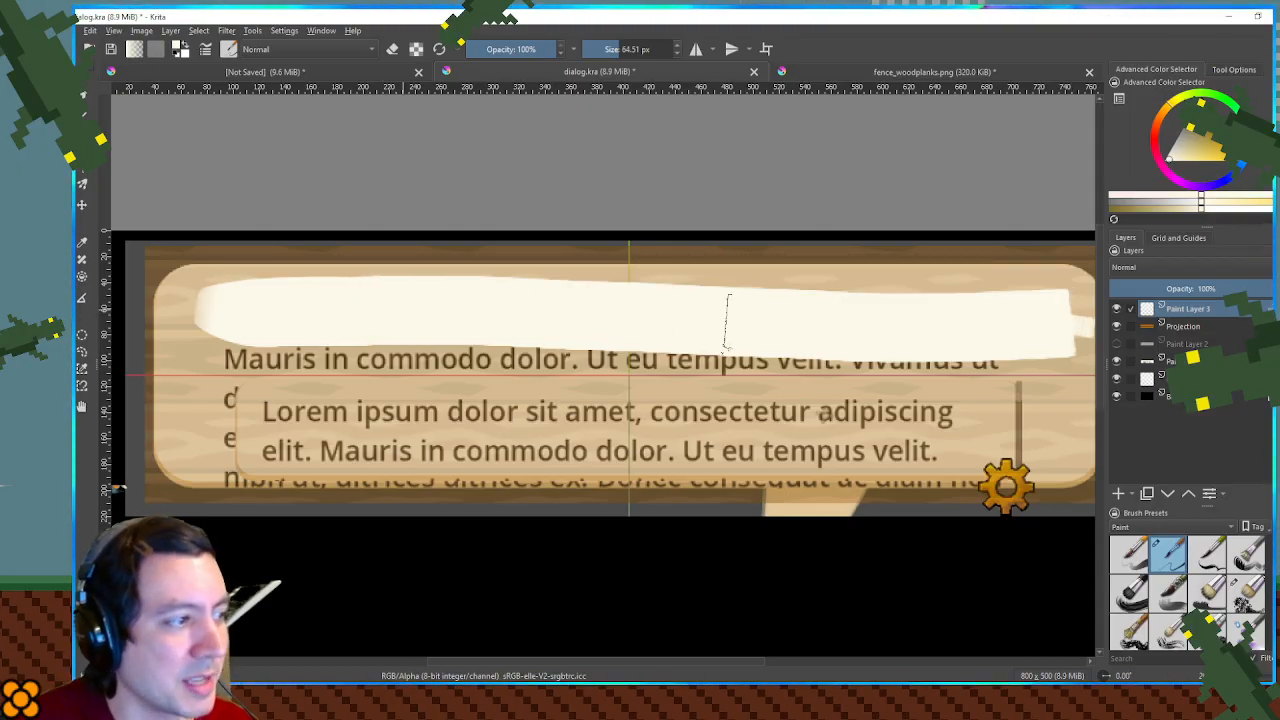
mouse_move(1067, 318)
mouse_down()
mouse_move(1063, 298)
mouse_move(375, 318)
mouse_up()
mouse_move(215, 355)
mouse_down()
mouse_move(320, 345)
mouse_move(1075, 360)
mouse_move(1075, 405)
mouse_move(929, 390)
mouse_move(478, 388)
mouse_up()
mouse_move(224, 411)
mouse_down()
mouse_move(206, 420)
mouse_move(431, 409)
mouse_move(1081, 437)
mouse_move(460, 434)
mouse_move(200, 450)
mouse_up()
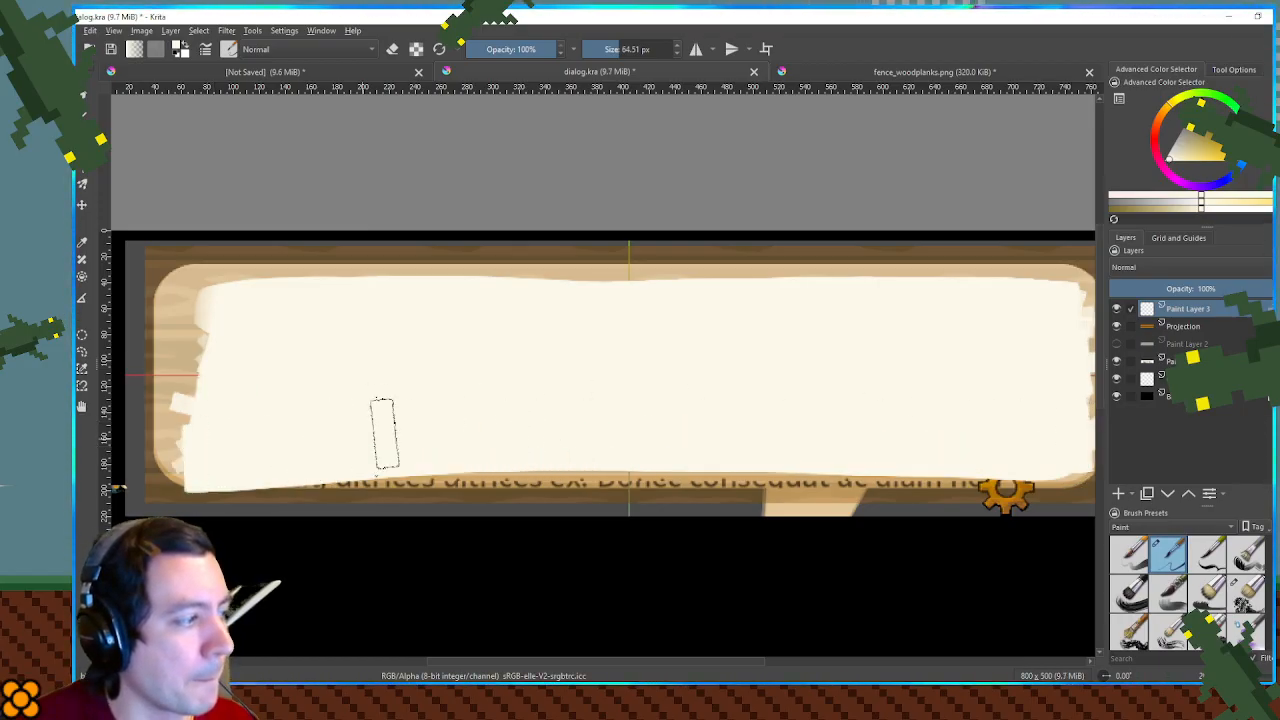
- Restore the plank layer to 100% opacity behind the cream panel
click(1200, 330)
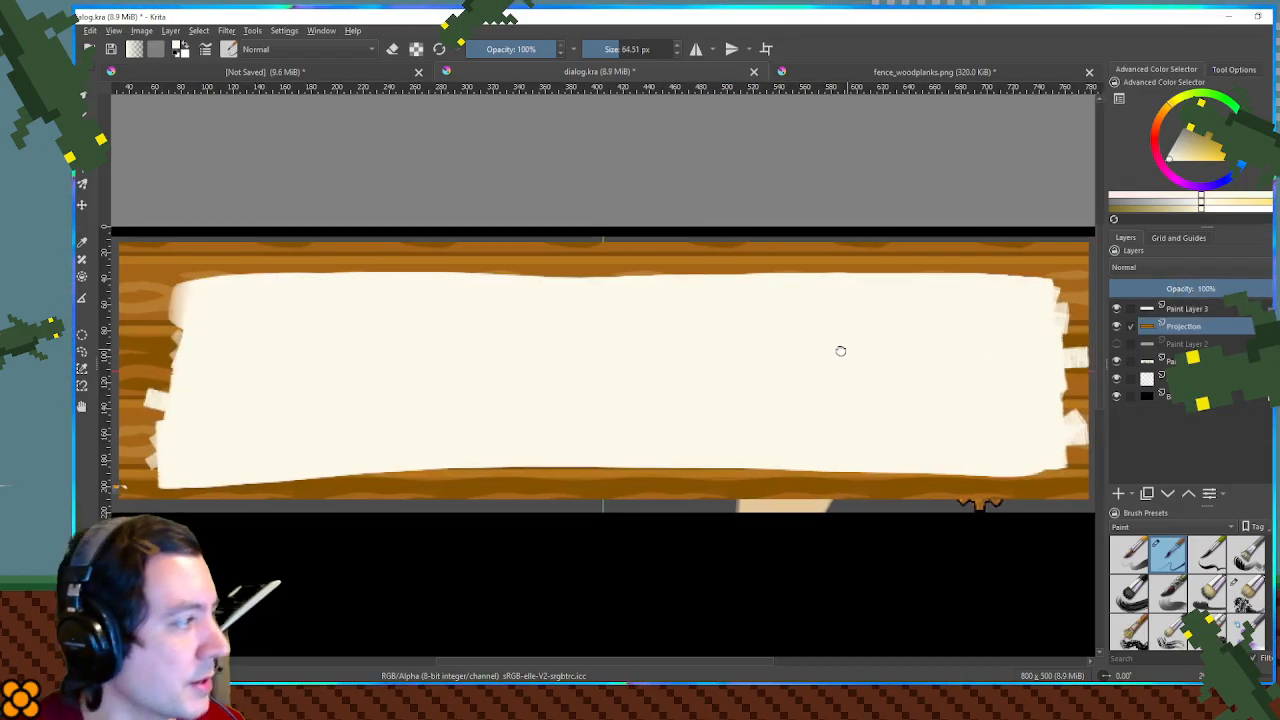
key(1)
scroll(880, 357, up, 1)
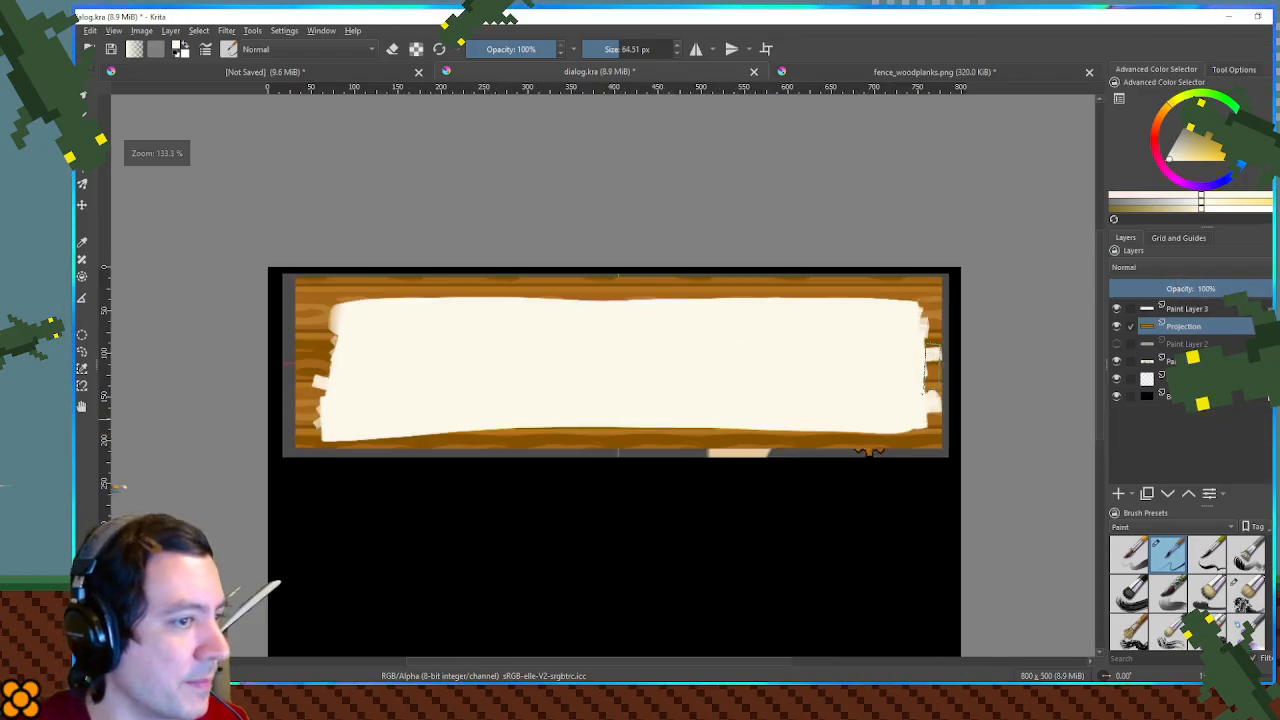
- Erase the ragged stroke ends on both short sides of the cream panel on Paint Layer 3
click(1193, 310)
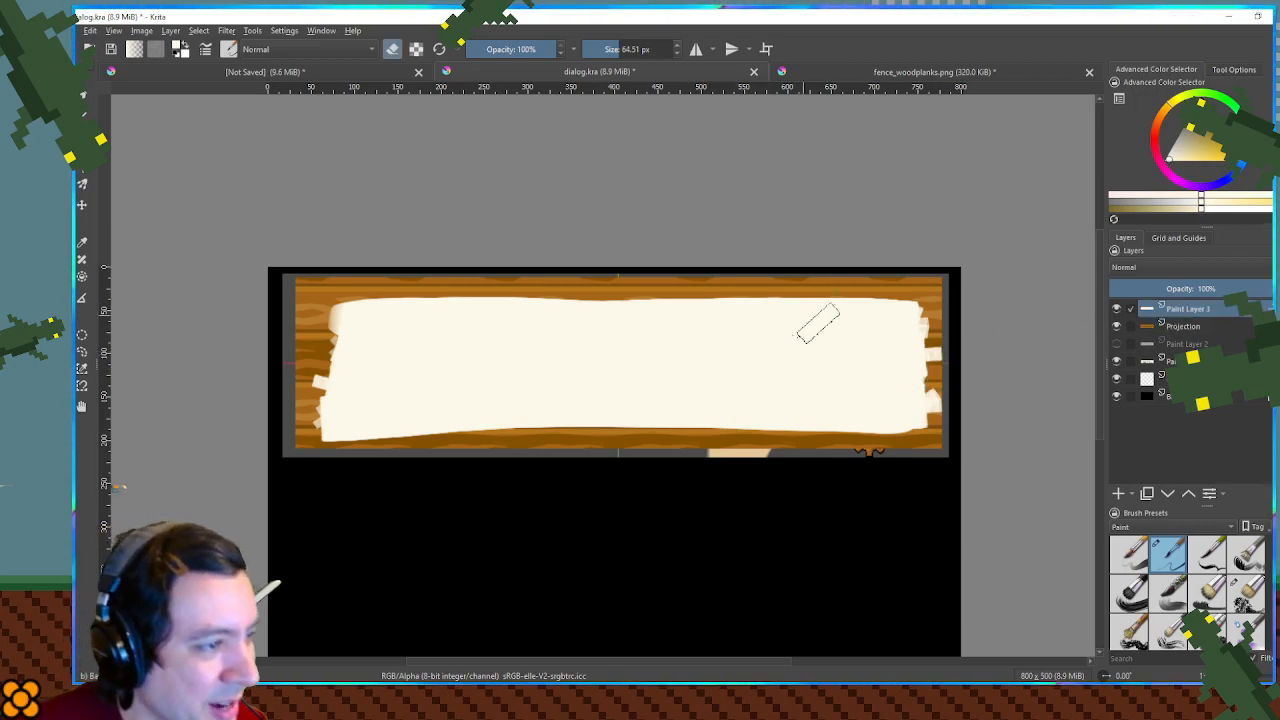
drag(945, 360, 938, 356)
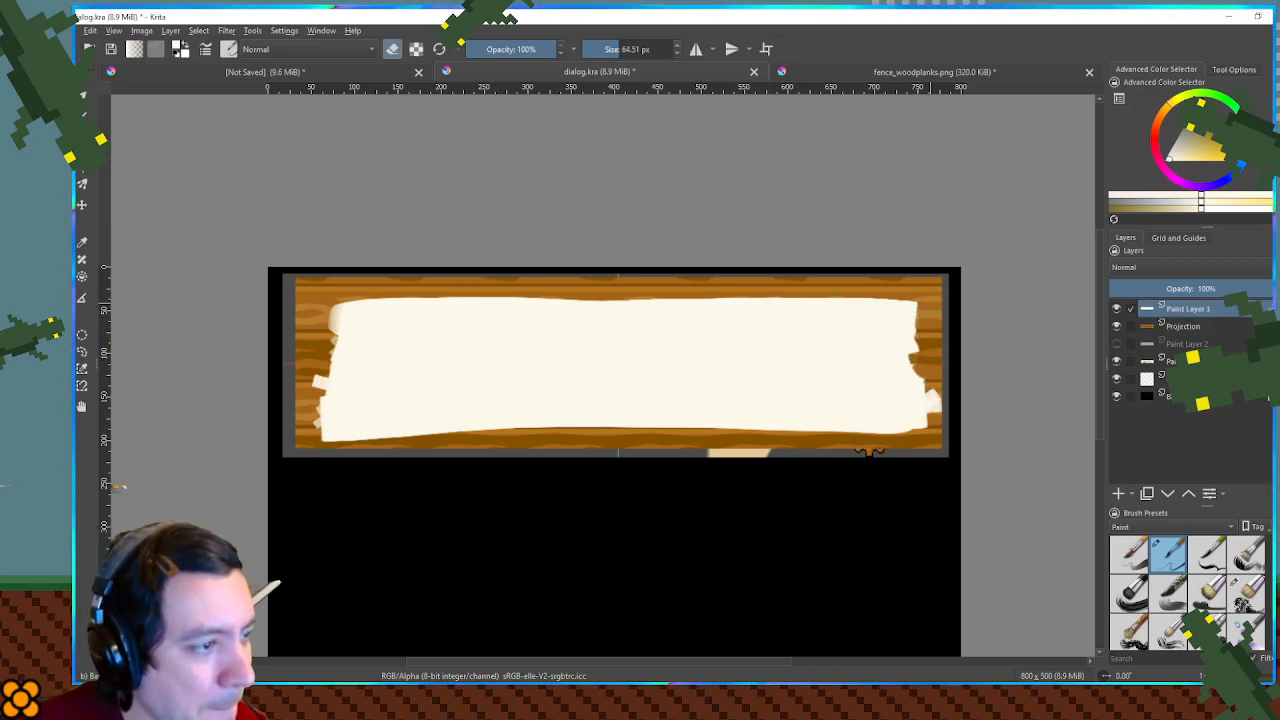
drag(918, 306, 912, 440)
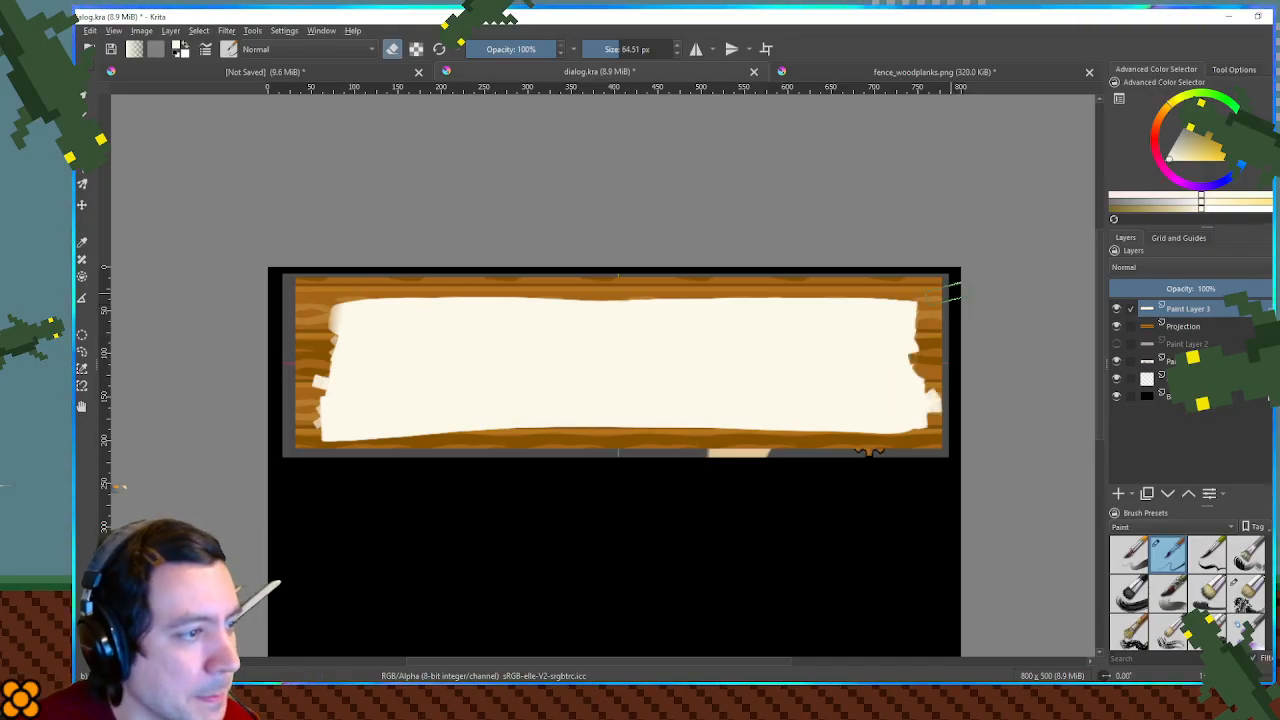
mouse_move(950, 300)
mouse_down()
mouse_move(937, 363)
mouse_move(940, 472)
mouse_up()
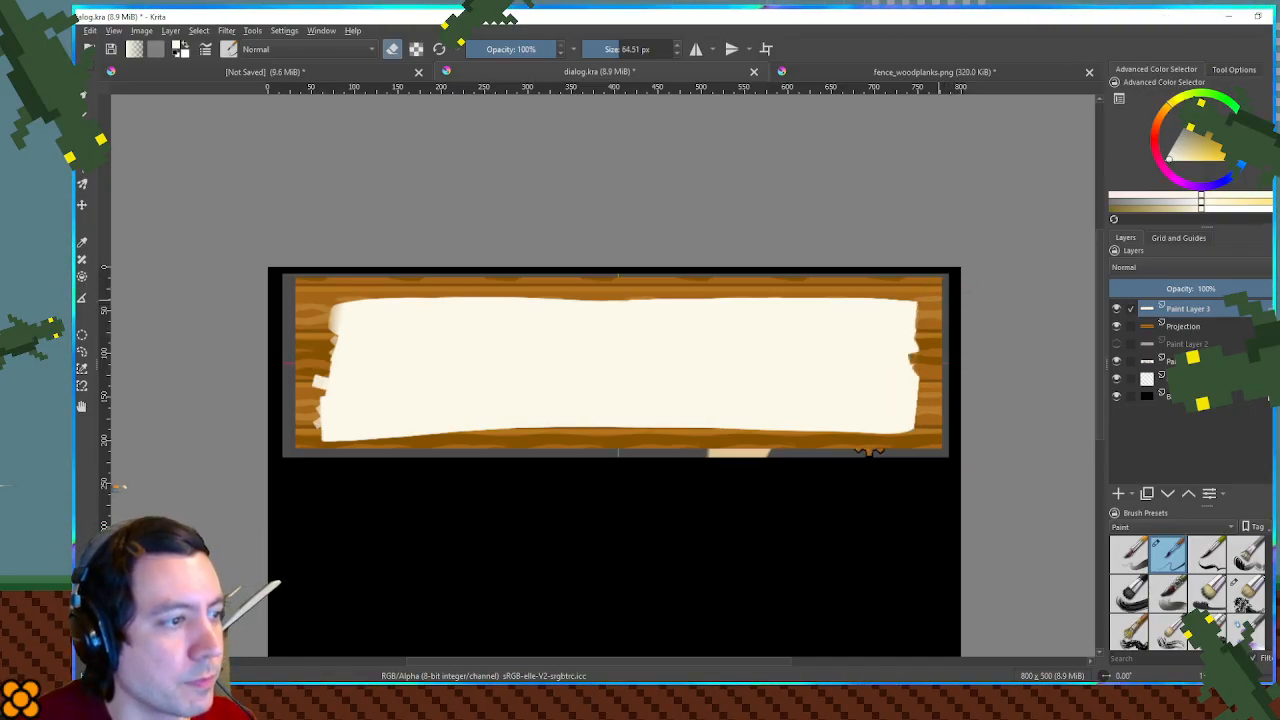
drag(948, 292, 946, 438)
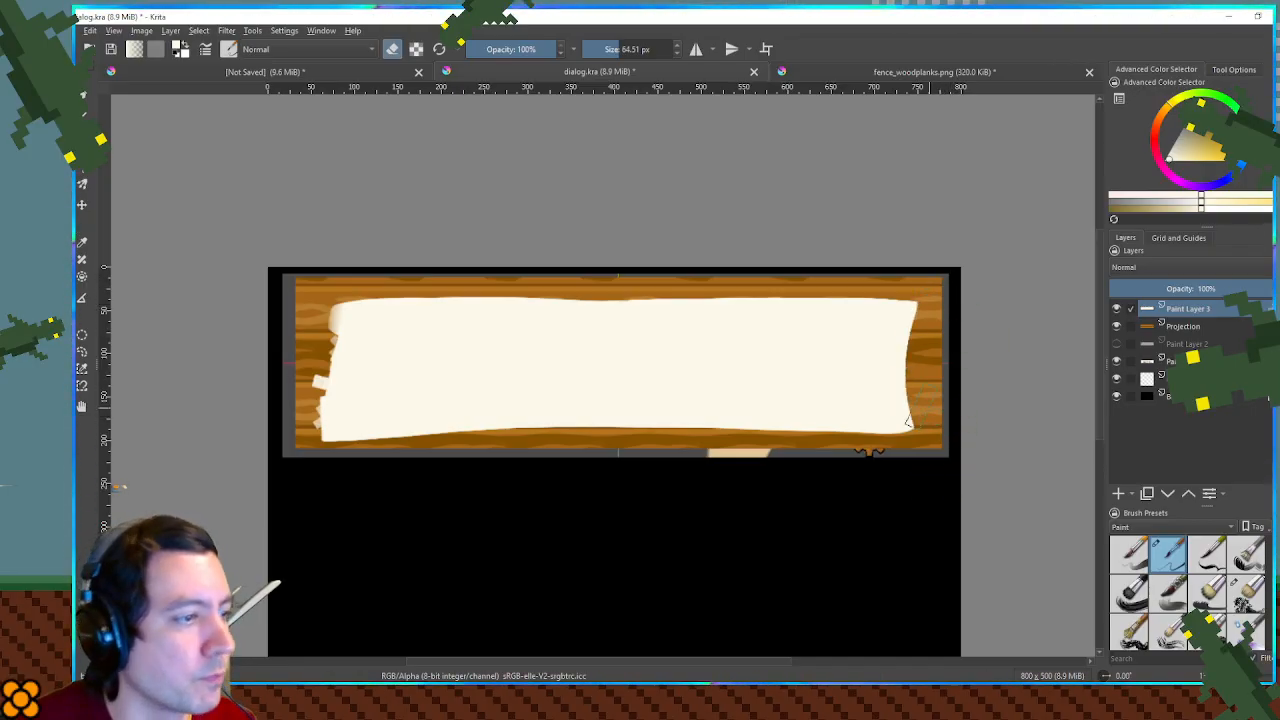
key(ctrl+z)
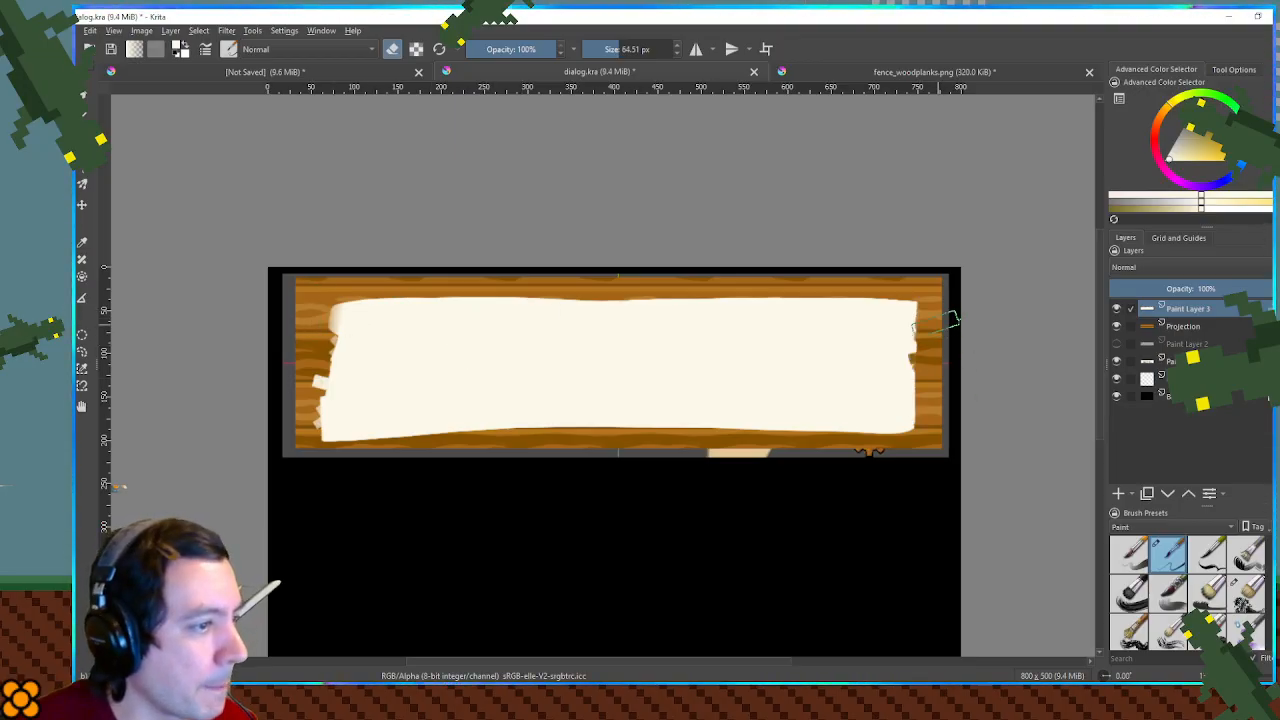
drag(940, 318, 942, 428)
key(ctrl+z)
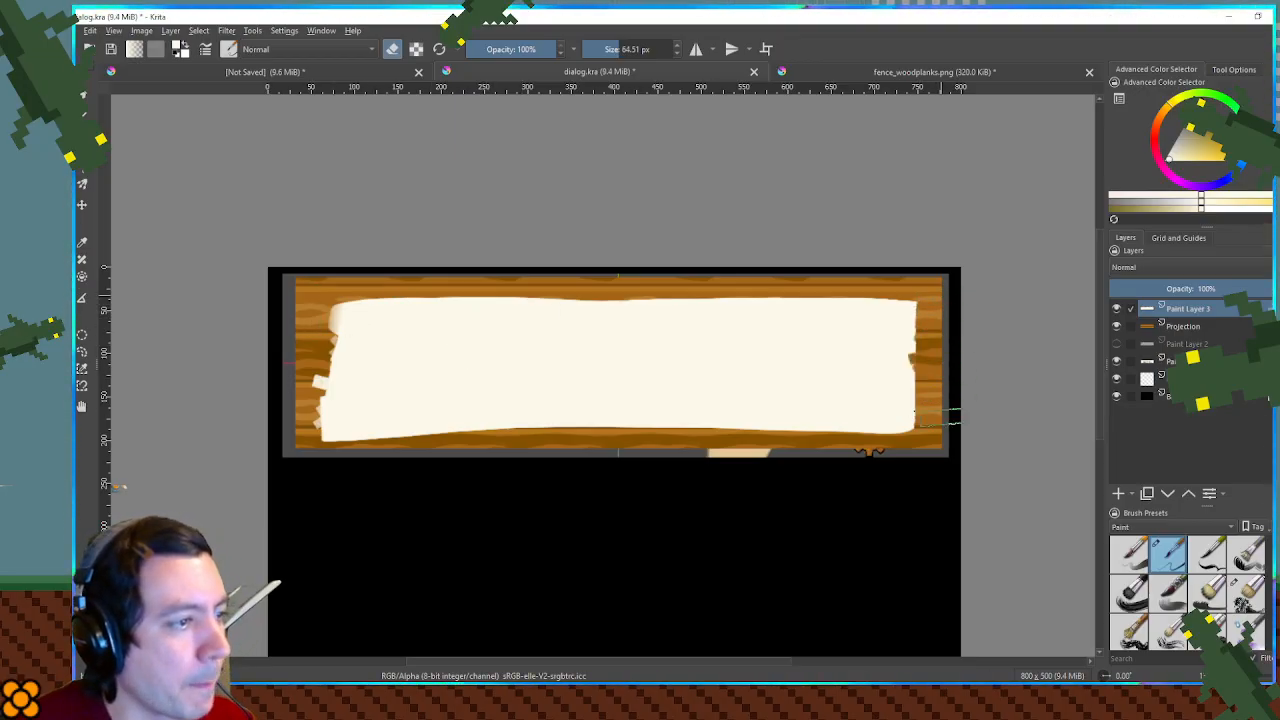
drag(953, 309, 952, 405)
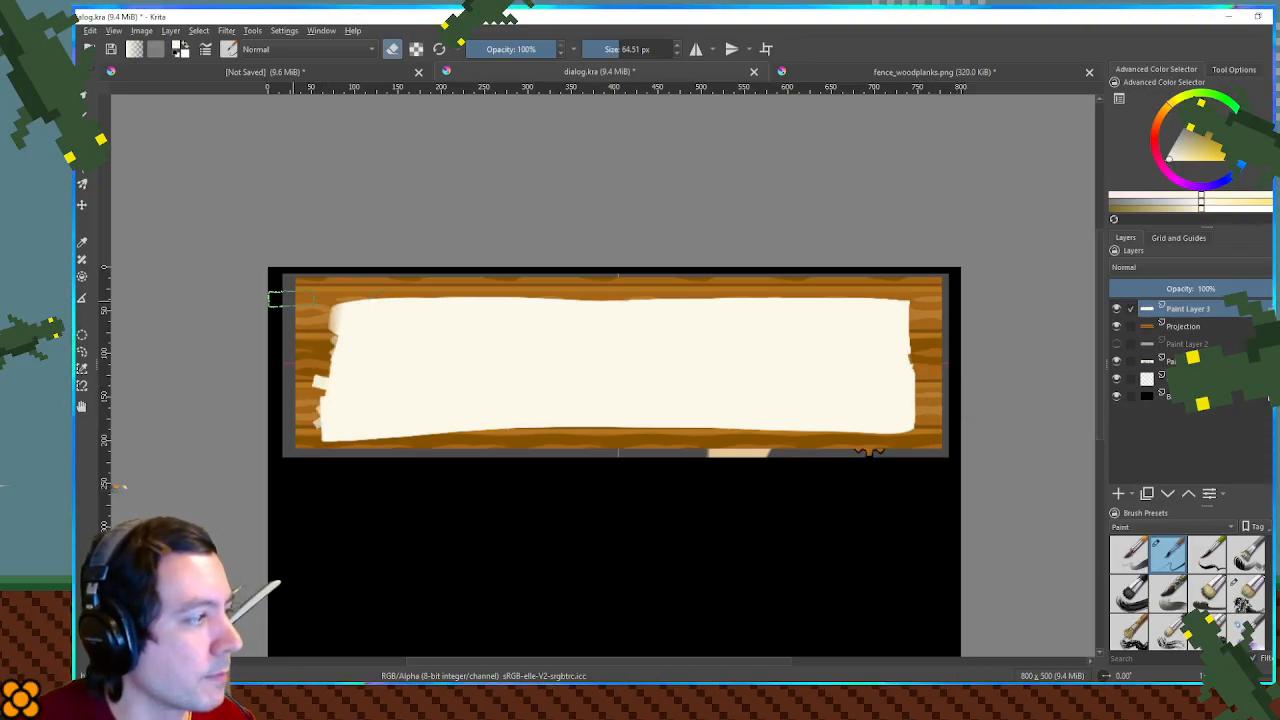
drag(316, 282, 291, 448)
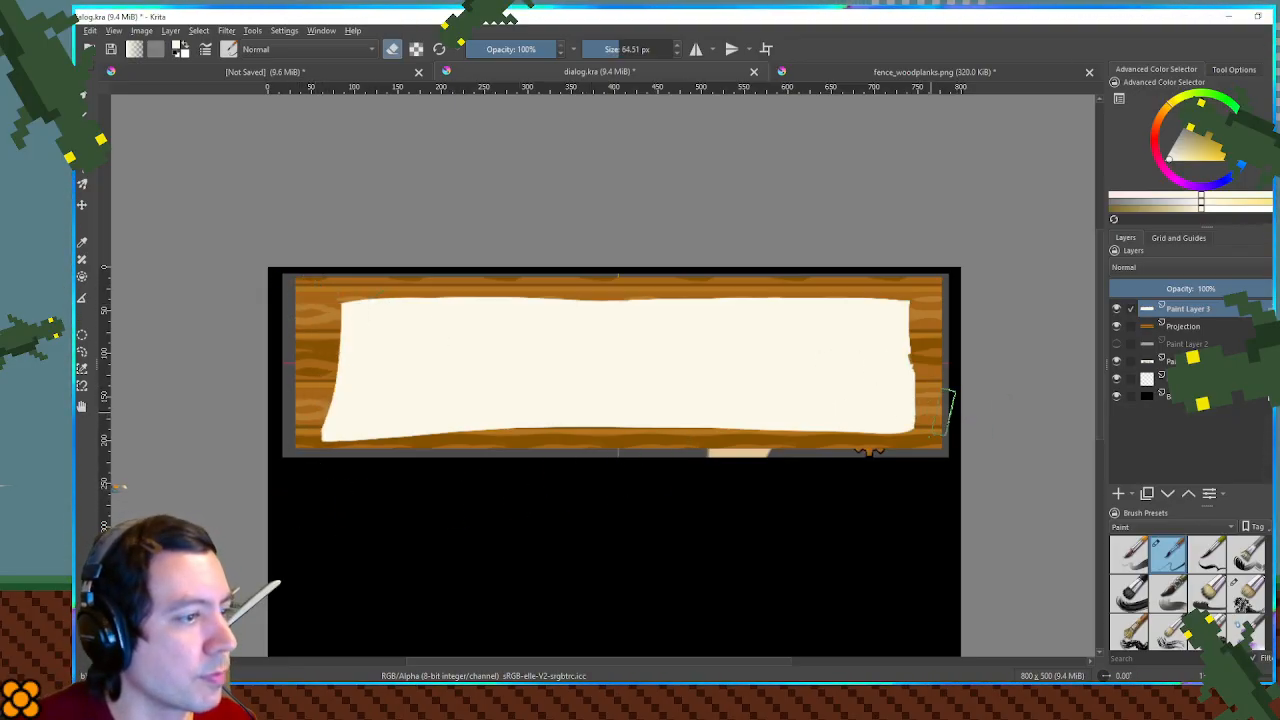
- Add a paint layer beneath the cream panel's layer and paint a dark shadow along the panel's lower and side edges with a 40.32 px textured brush
click(1119, 493)
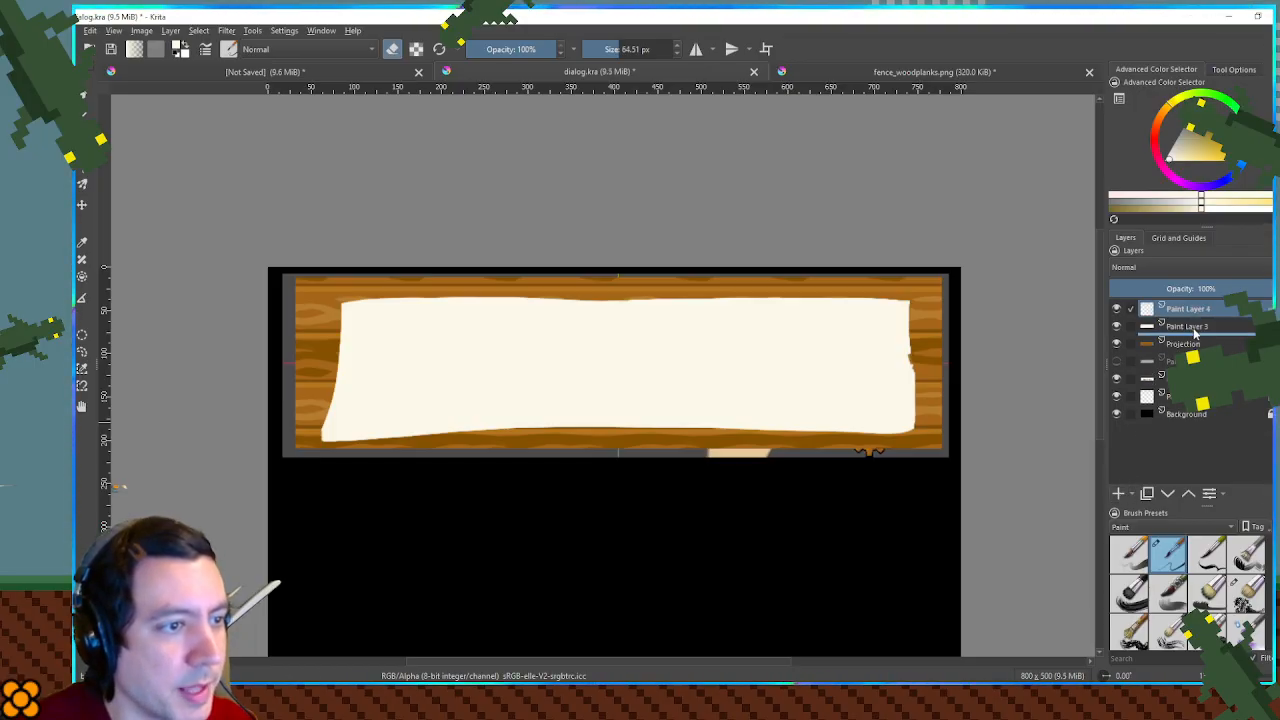
drag(1192, 333, 1190, 336)
drag(1200, 152, 1190, 126)
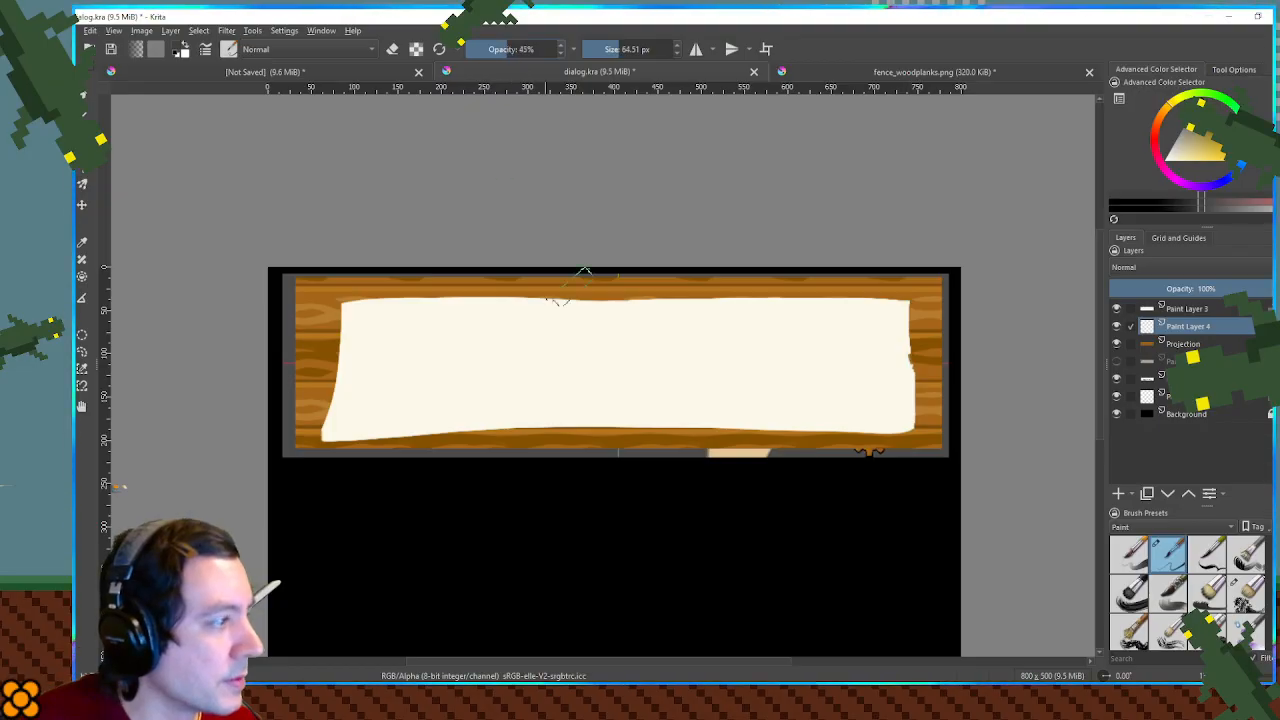
click(1245, 592)
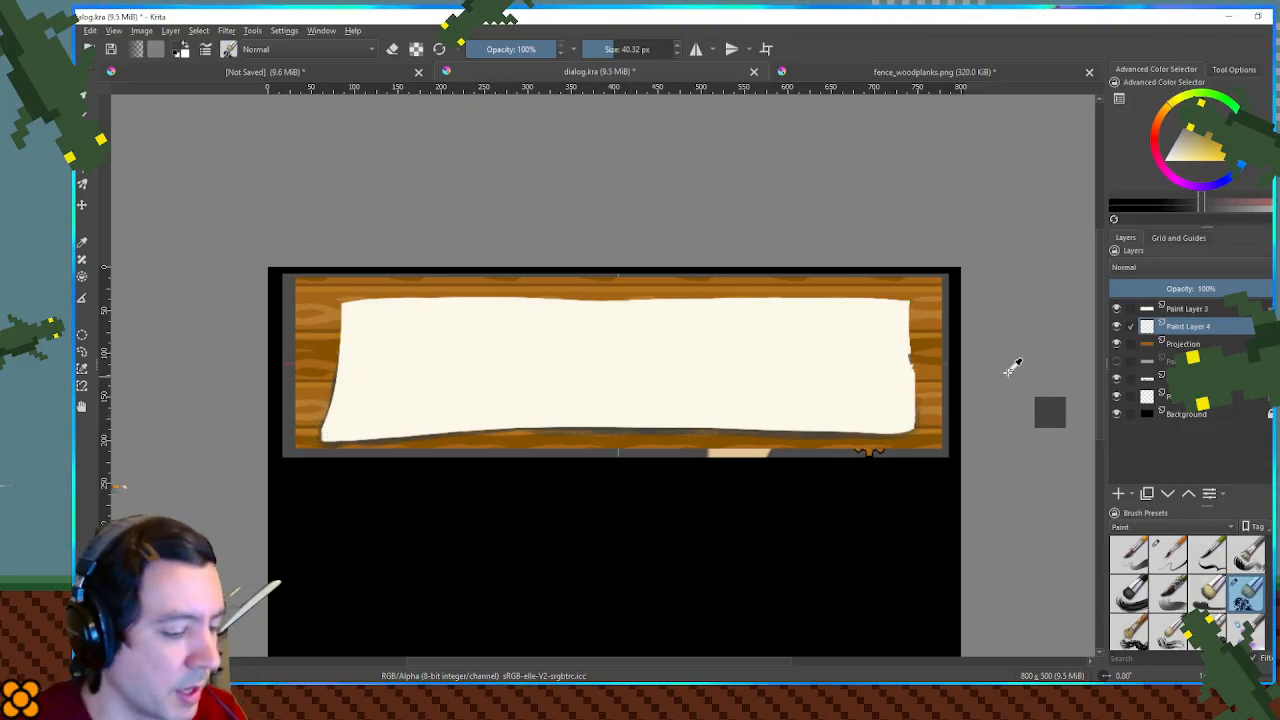
- Darken the shadow with an HSV/HSL Adjustment lightness of -100 and set its layer's opacity to 58%
key(ctrl+u)
drag(943, 240, 800, 247)
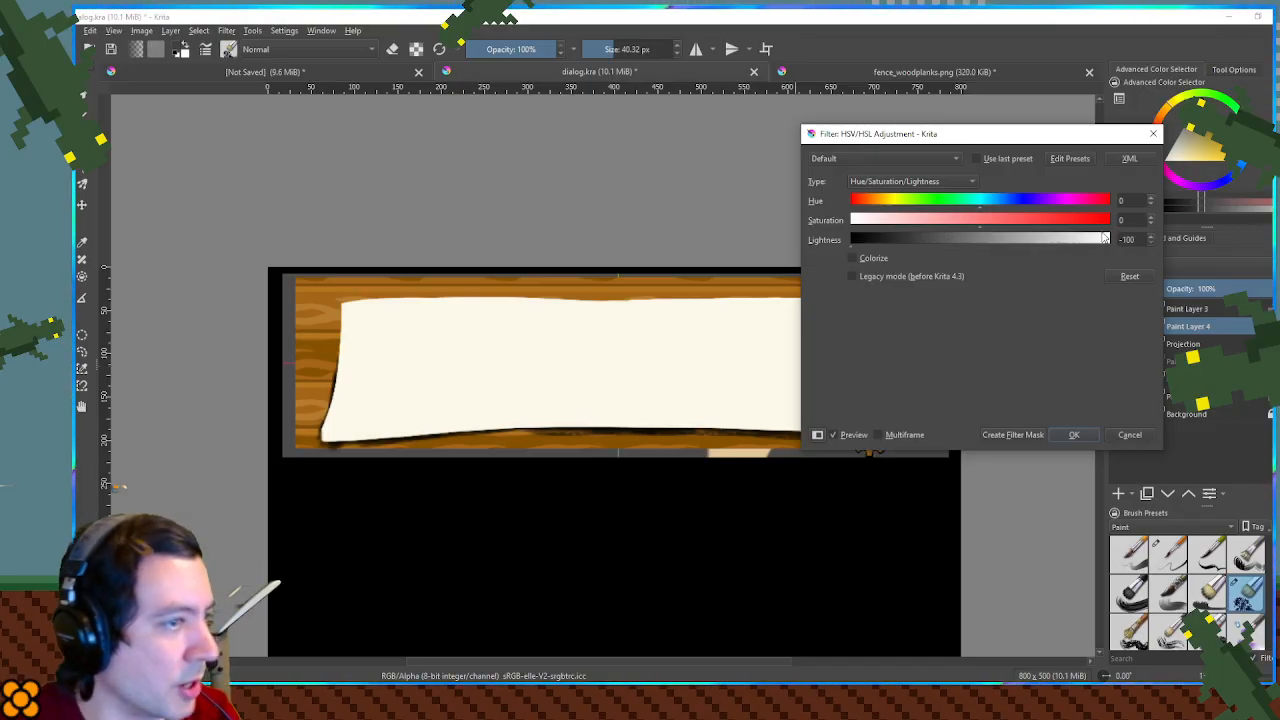
click(1073, 434)
drag(1185, 287, 1204, 302)
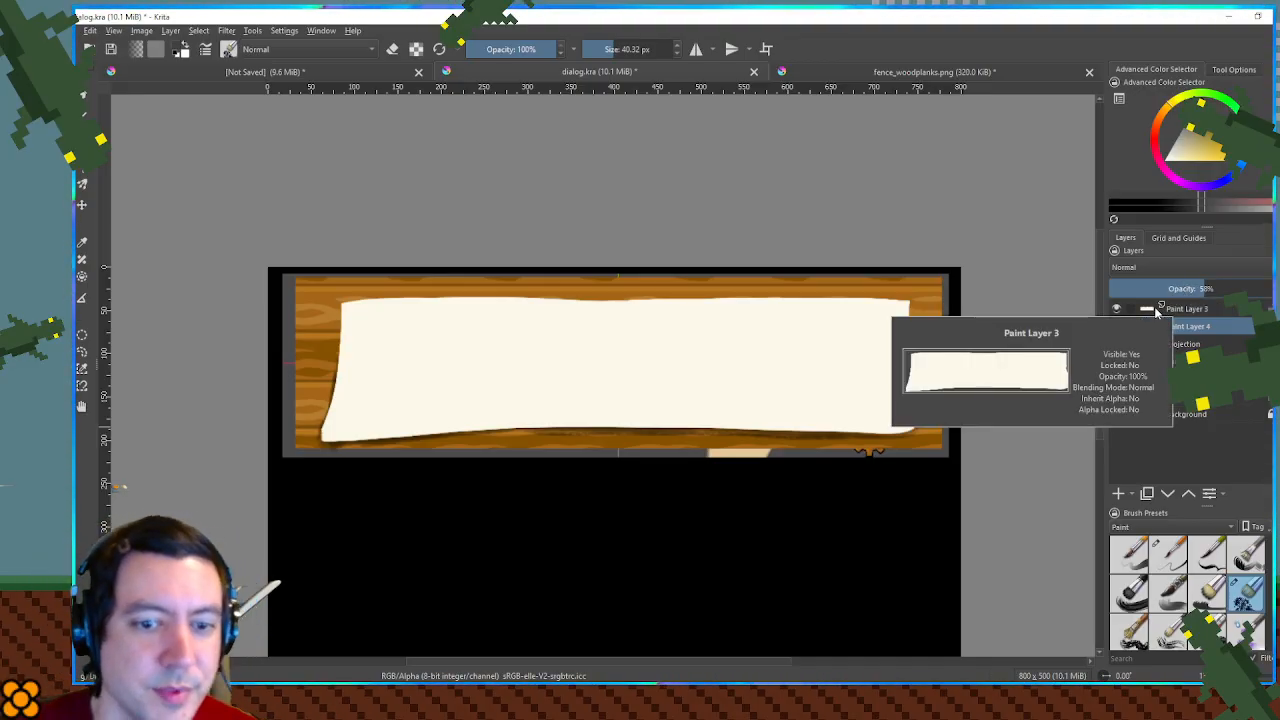
- Select the cream panel's layer and shade its lower corners in soft grey with a 164.95 px brush at 32% opacity
scroll(1010, 334, up, 1)
drag(922, 342, 1112, 334)
mouse_move(1014, 329)
mouse_down()
mouse_move(963, 329)
mouse_move(1002, 330)
mouse_up()
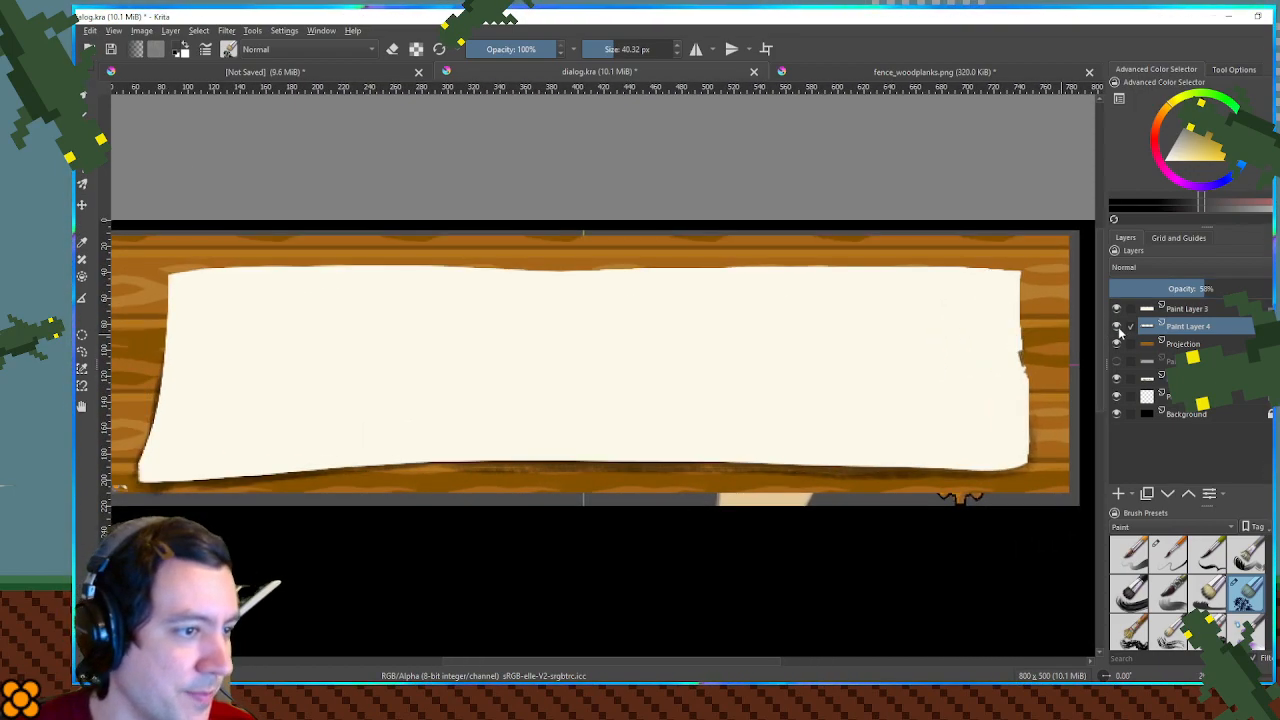
click(1243, 313)
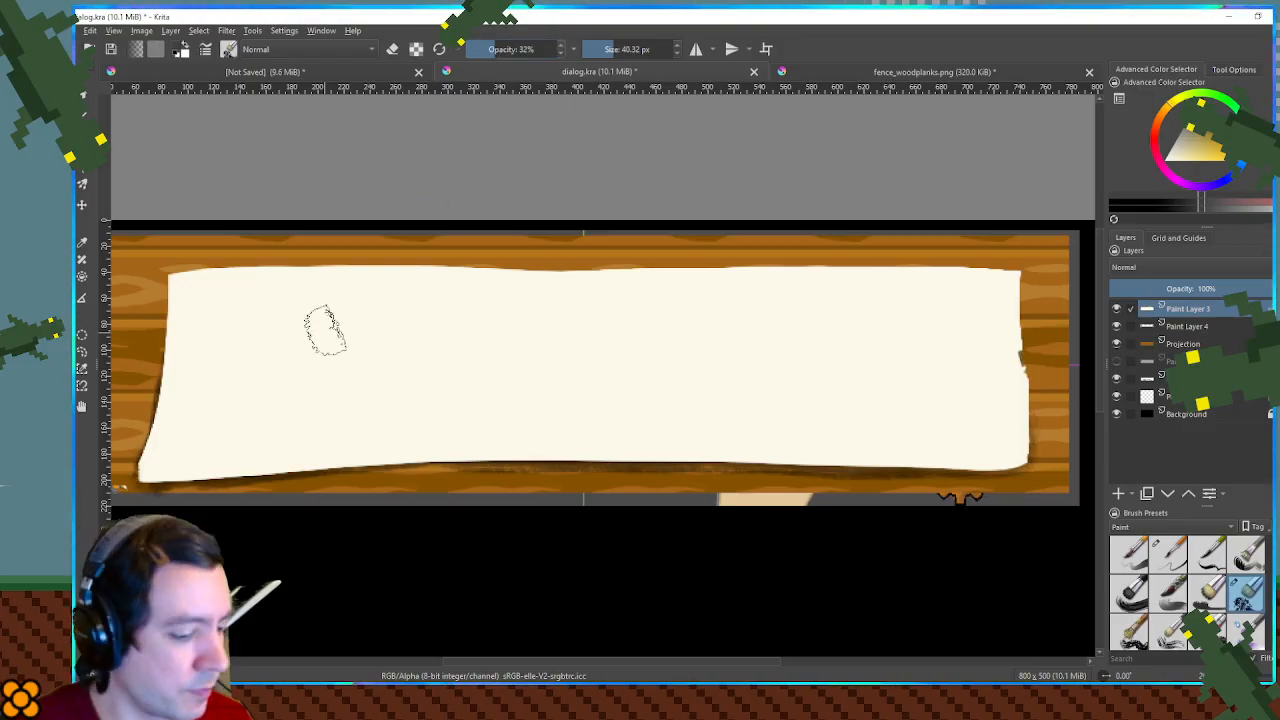
drag(604, 370, 775, 383)
mouse_move(235, 400)
mouse_down()
mouse_move(306, 472)
mouse_move(333, 405)
mouse_move(194, 420)
mouse_move(337, 443)
mouse_move(330, 365)
mouse_move(401, 465)
mouse_move(485, 417)
mouse_move(910, 482)
mouse_move(987, 401)
mouse_move(1008, 414)
mouse_move(984, 395)
mouse_move(1013, 457)
mouse_move(1075, 465)
mouse_up()
key(ctrl+z)
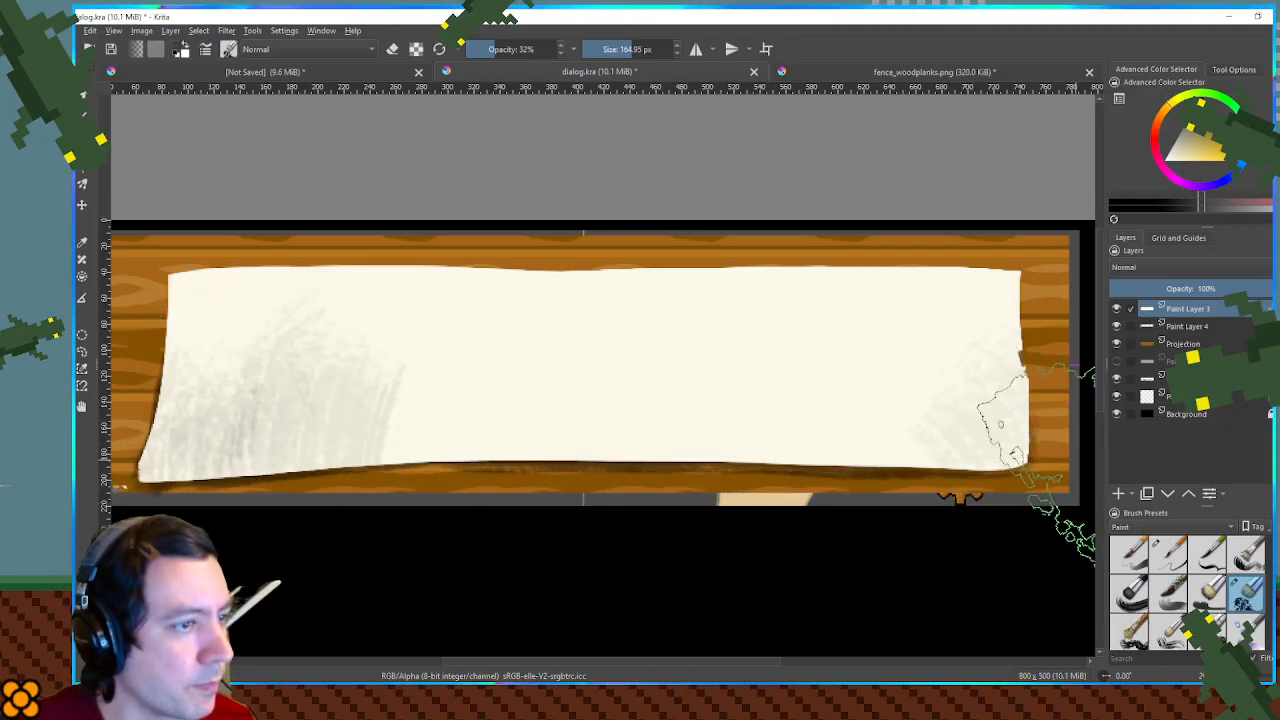
- Blend translucent tan, brown and cream strokes over the panel to give it a mottled parchment texture
click(1206, 138)
drag(920, 385, 985, 386)
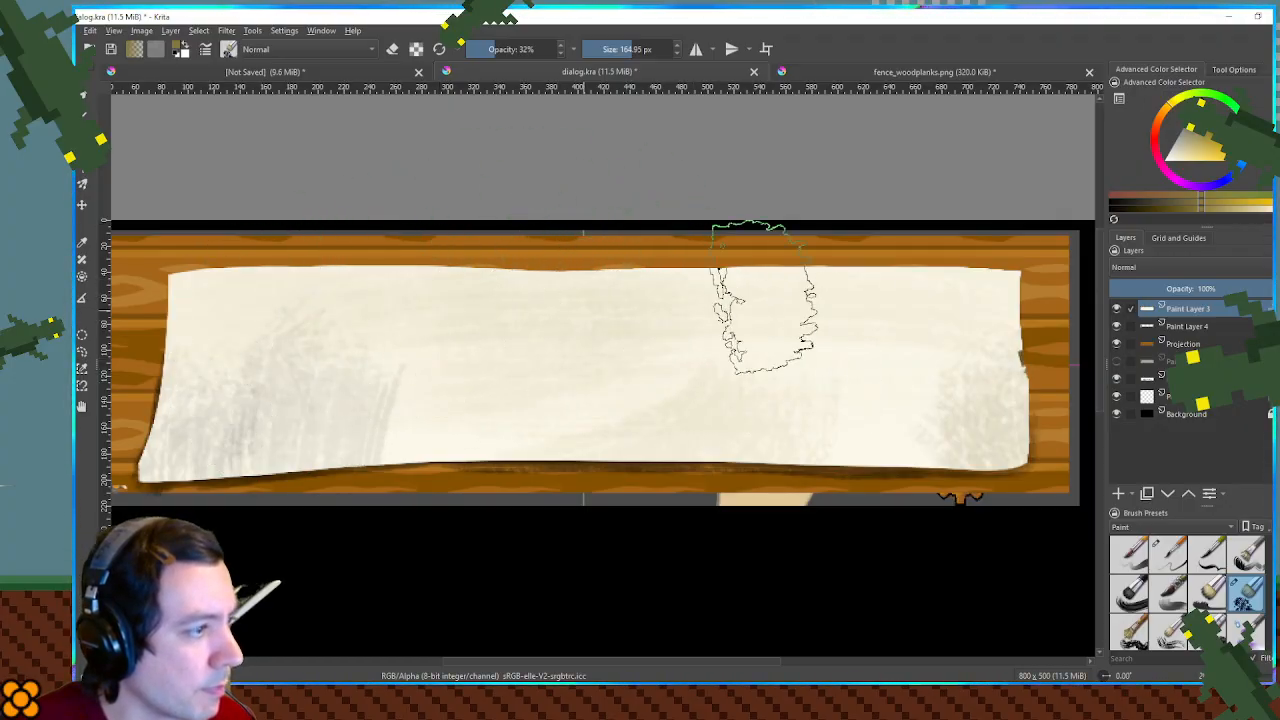
ctrl+click(700, 360)
mouse_move(150, 418)
mouse_down()
mouse_move(409, 288)
mouse_move(251, 447)
mouse_up()
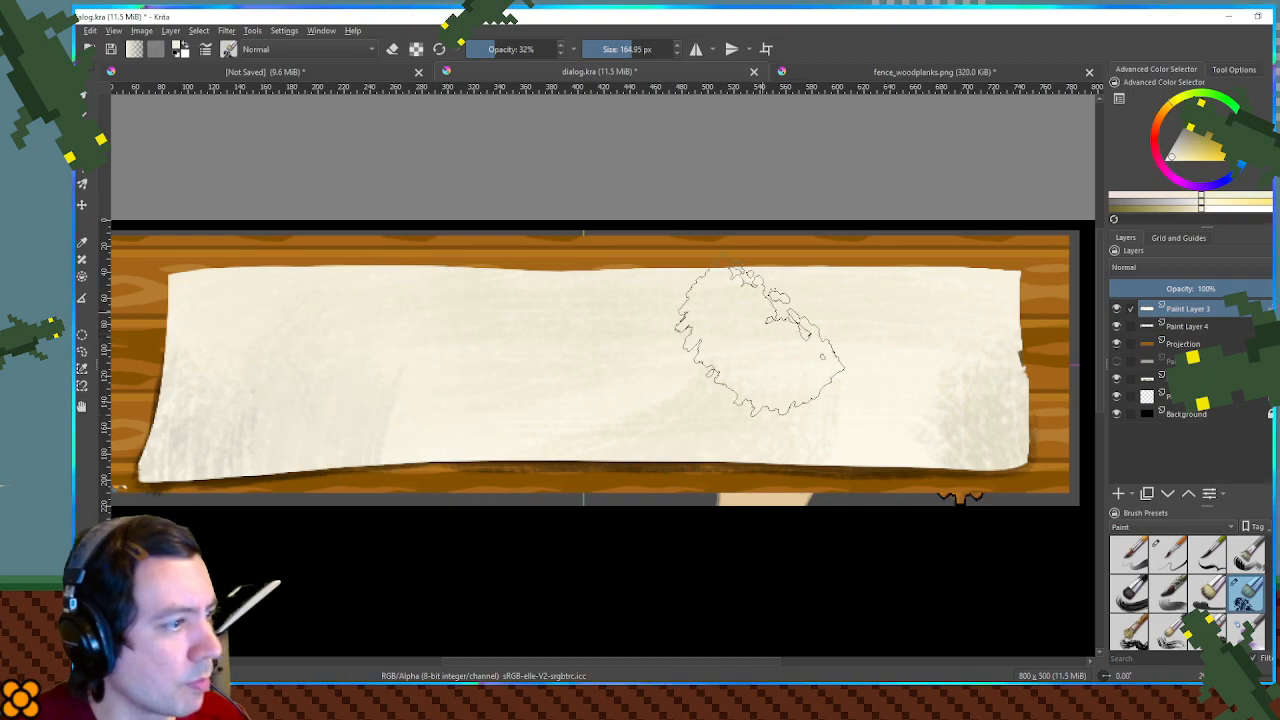
ctrl+click(880, 245)
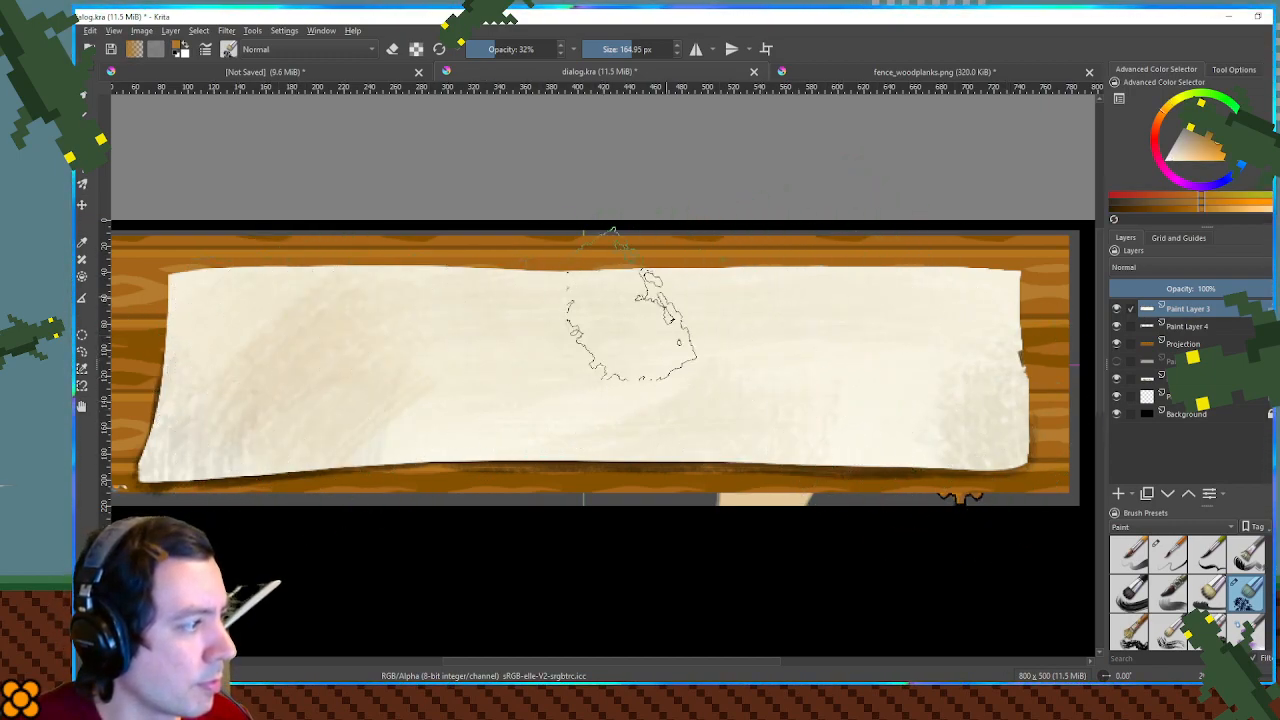
ctrl+click(900, 297)
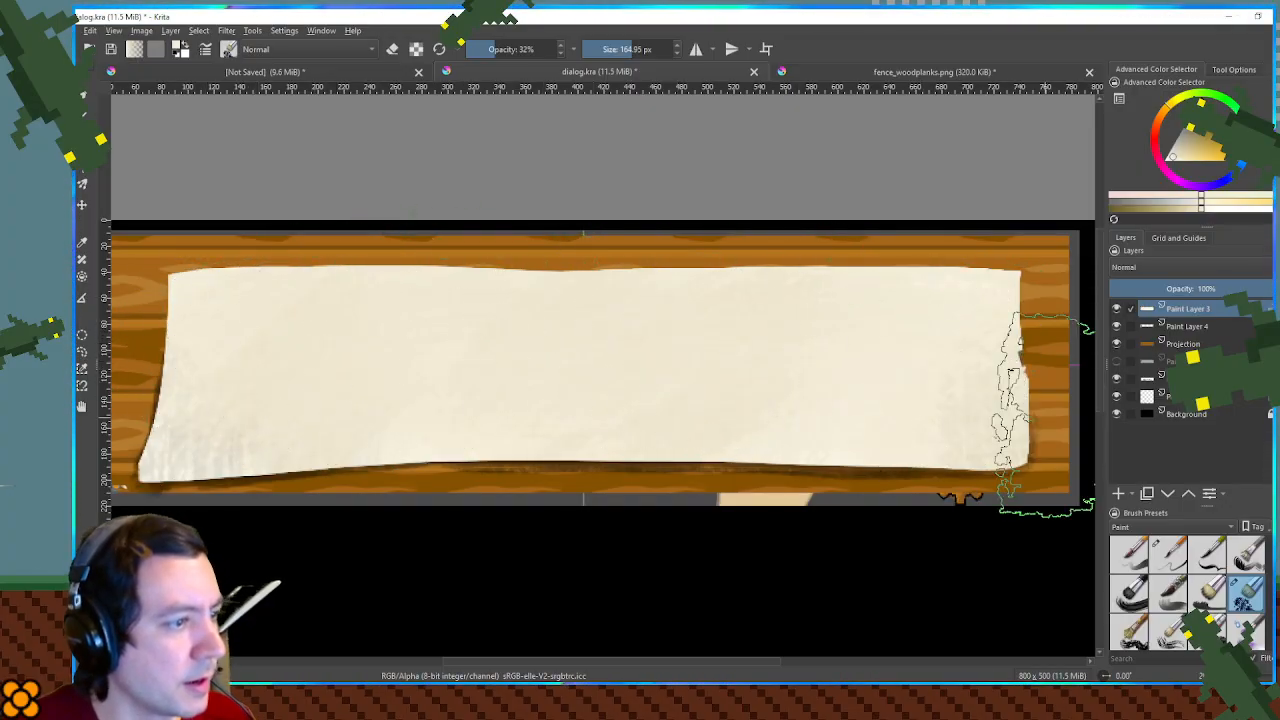
drag(1048, 414, 1022, 354)
- Examine the panel's parchment texture up close and against the whole dialog box
scroll(905, 265, down, 3)
scroll(967, 303, up, 2)
scroll(960, 300, up, 10)
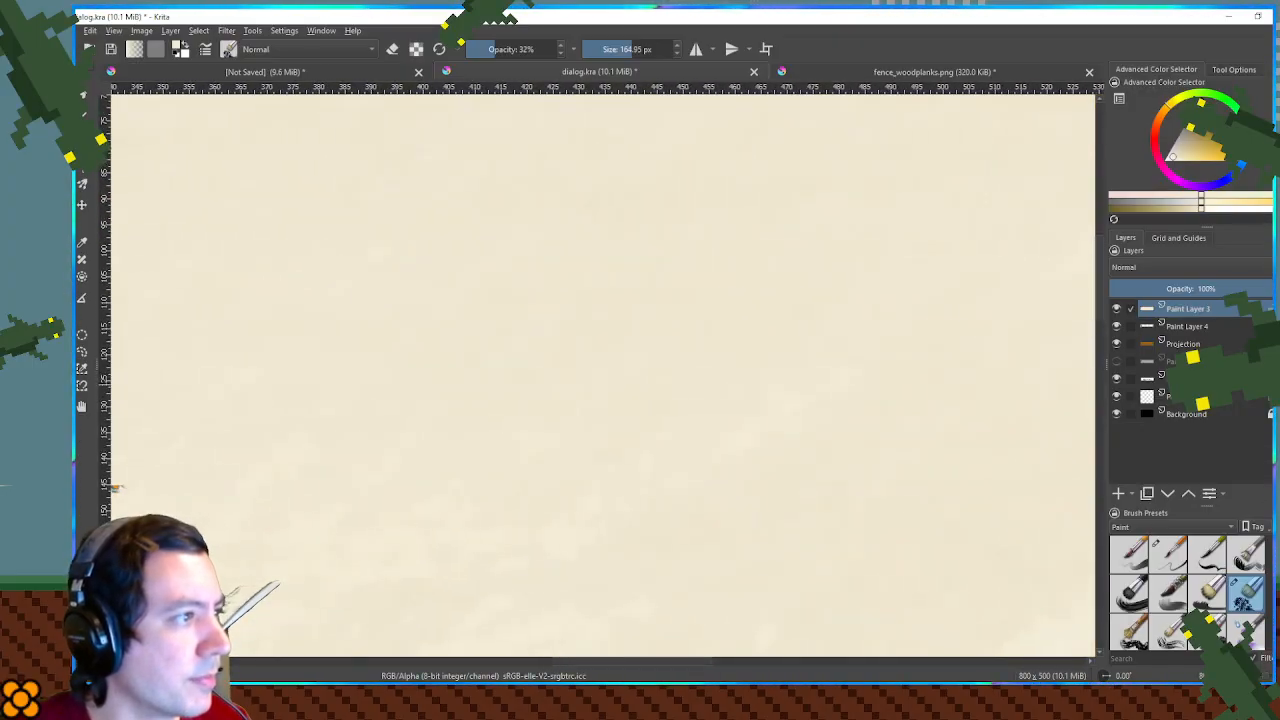
scroll(852, 339, down, 10)
scroll(830, 335, up, 3)
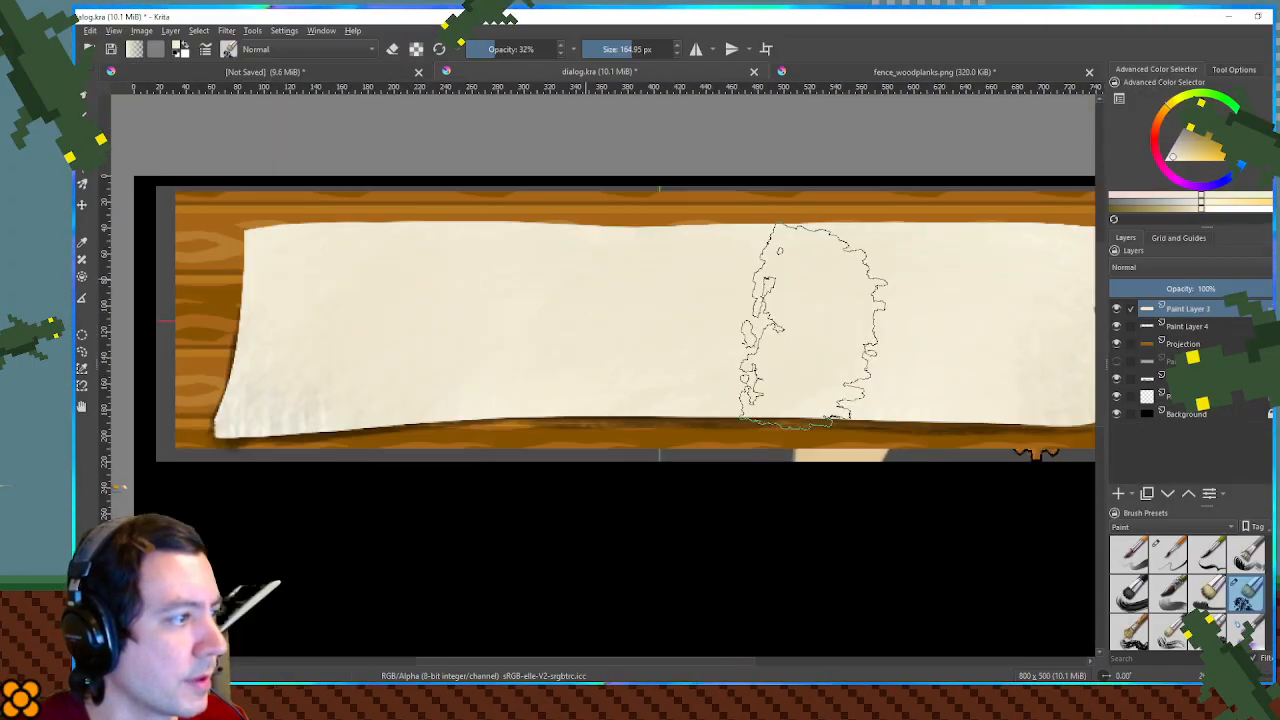
scroll(690, 333, down, 4)
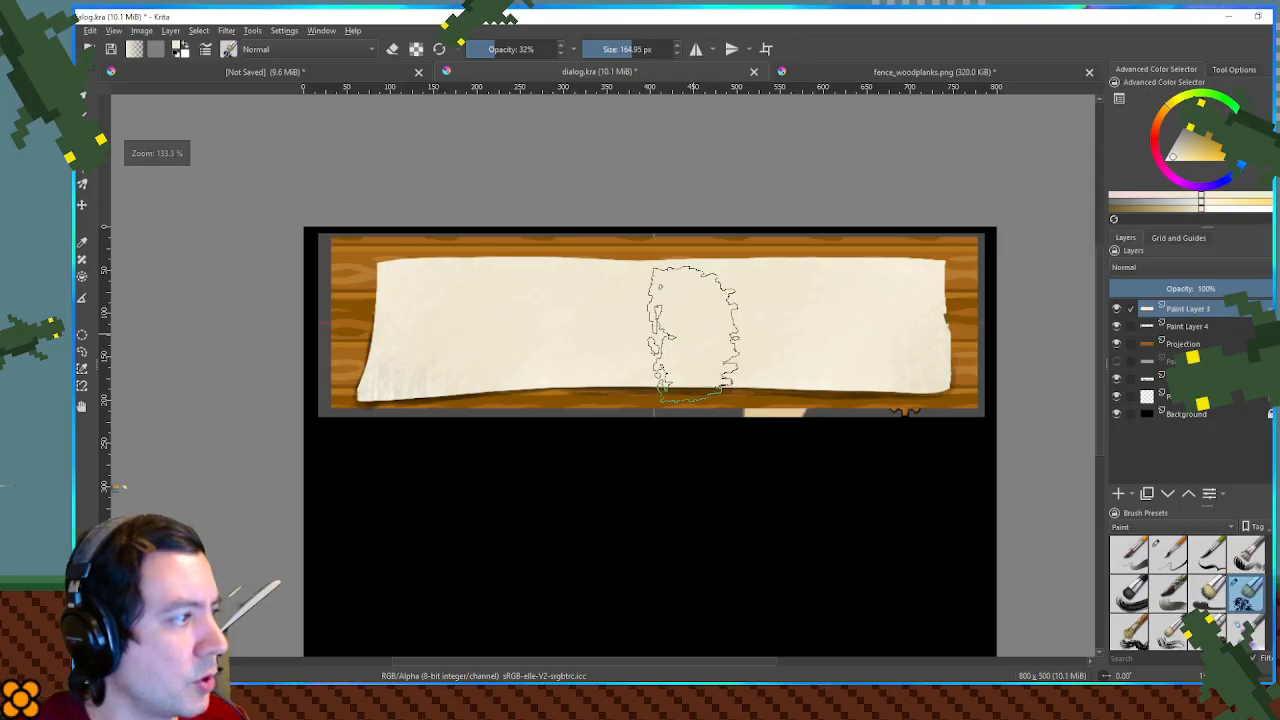
scroll(880, 330, up, 3)
- Select the plank layer and paint black shading along the planks' bottom edge at 32% opacity, using 9.52 px and 33.11 px brush sizes
click(1210, 343)
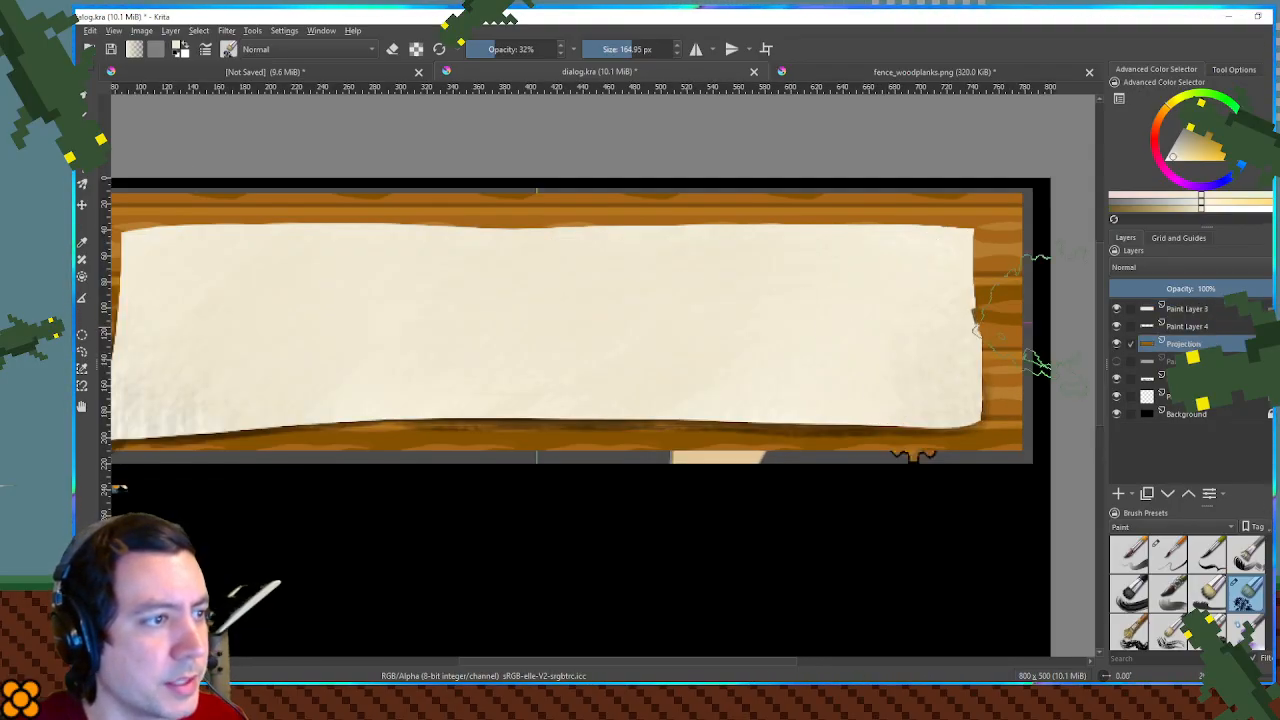
scroll(809, 321, down, 1)
mouse_move(567, 309)
mouse_down()
mouse_move(675, 314)
mouse_move(603, 323)
mouse_up()
scroll(669, 310, up, 1)
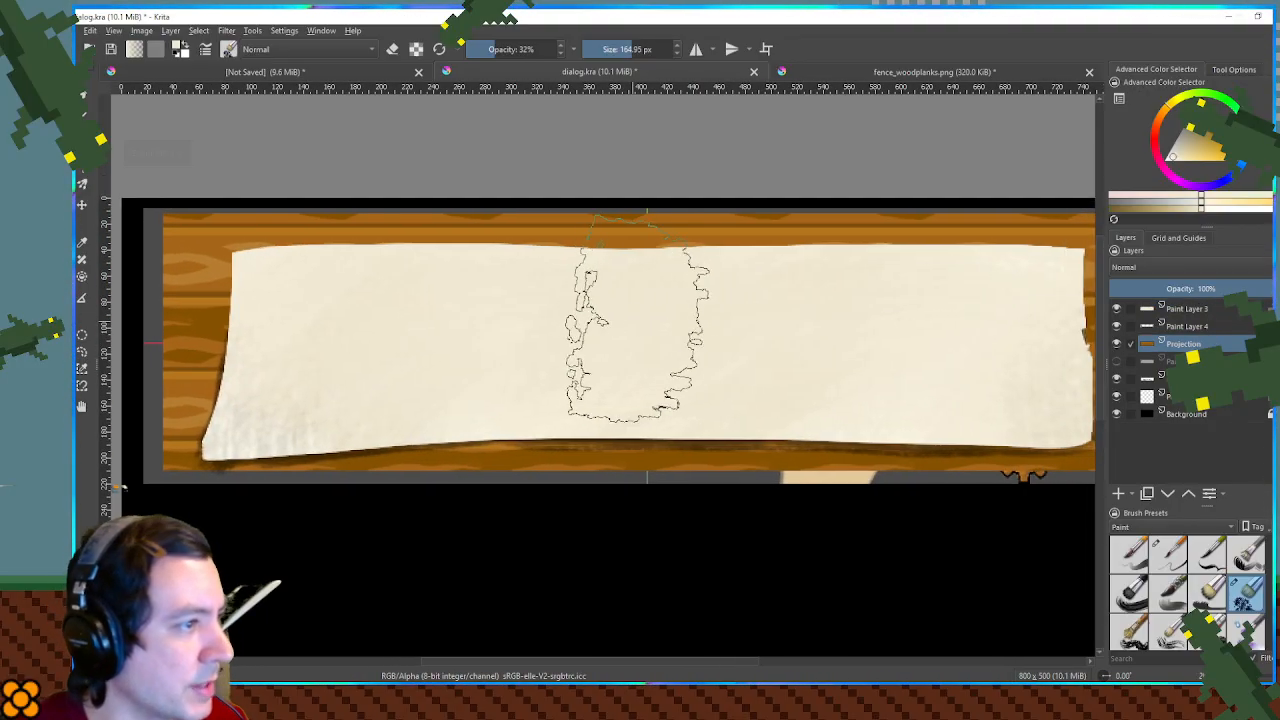
drag(880, 335, 852, 343)
scroll(880, 343, up, 1)
scroll(828, 356, down, 2)
scroll(890, 336, up, 1)
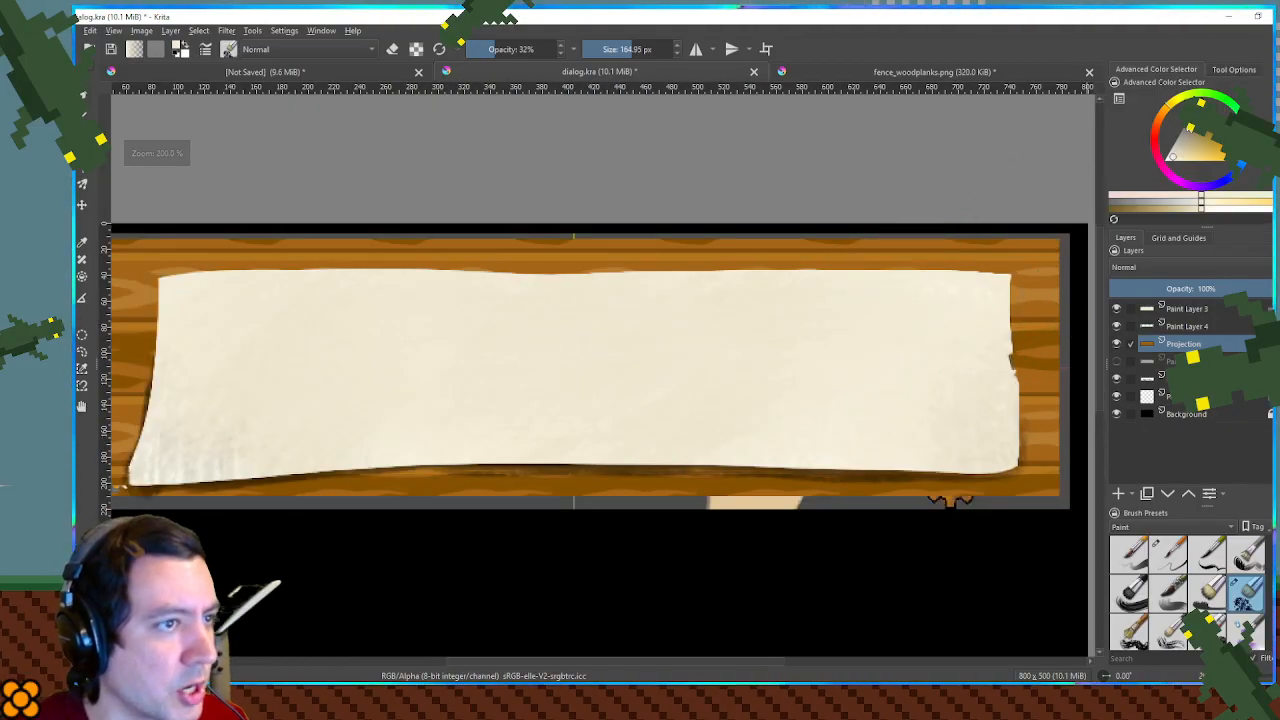
drag(606, 548, 782, 504)
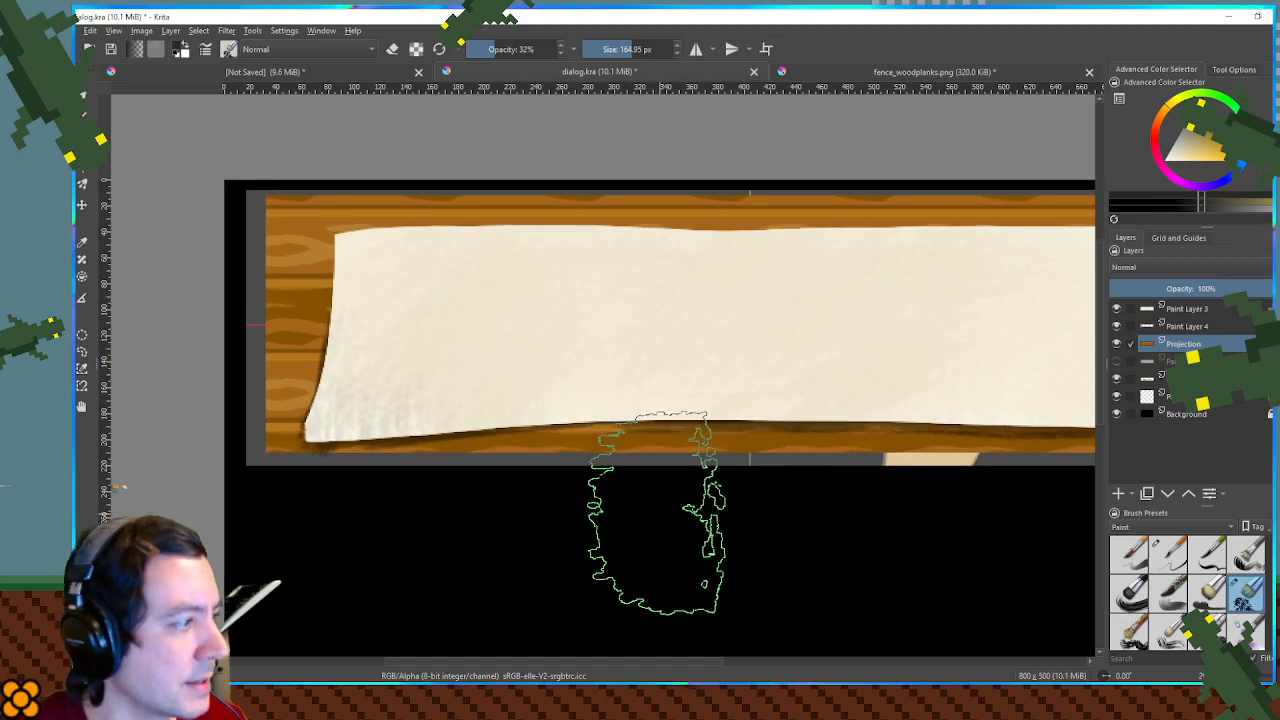
shift+drag(737, 349, 525, 349)
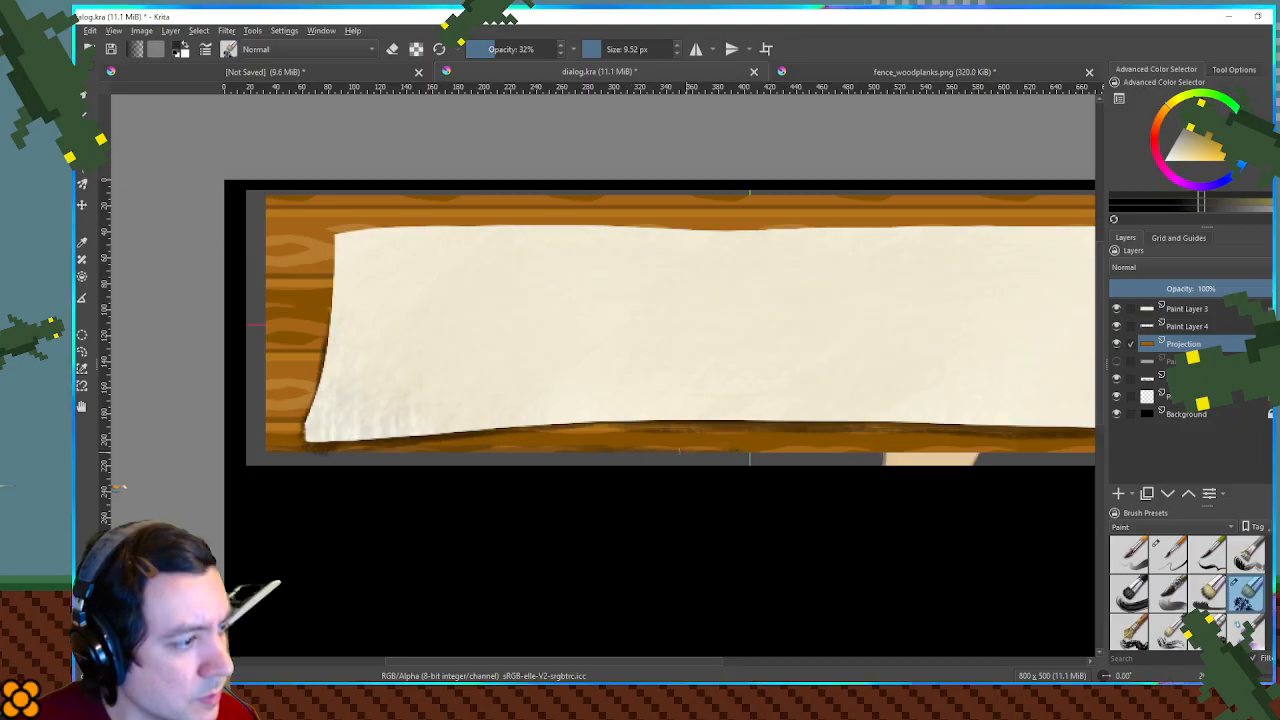
drag(709, 449, 770, 449)
drag(895, 457, 1006, 468)
drag(822, 456, 270, 468)
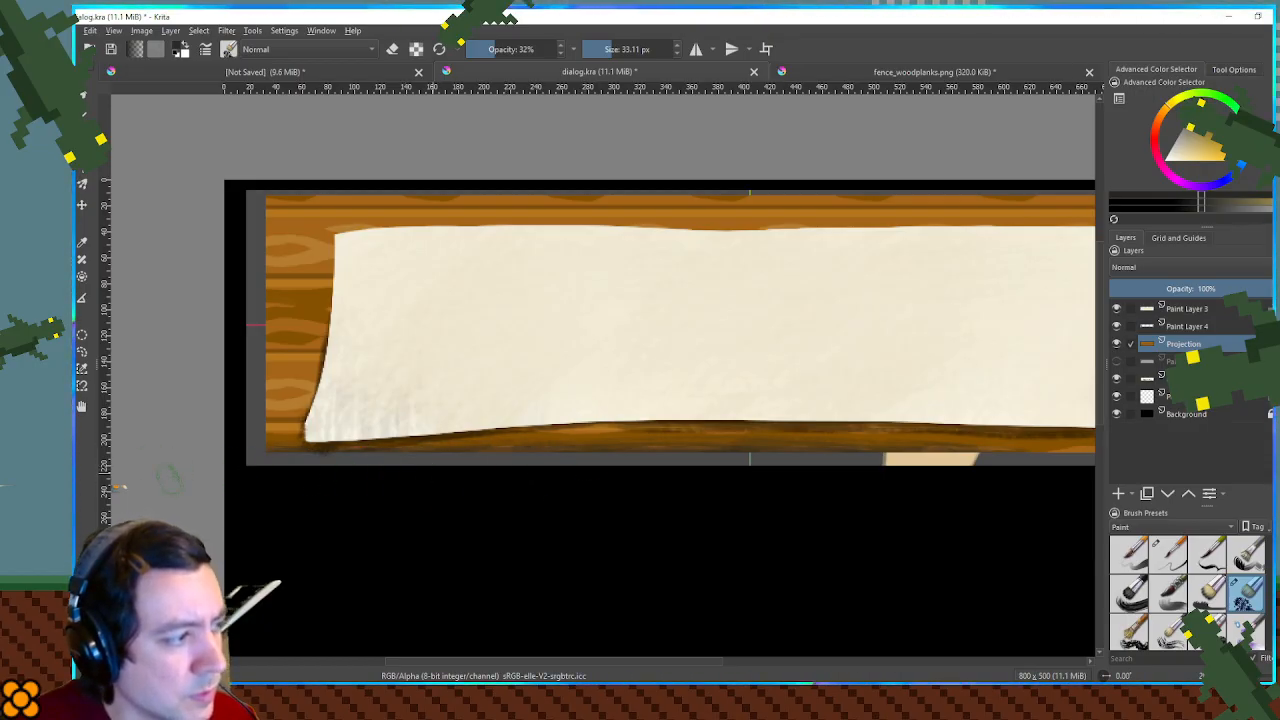
- Deepen the dark shading on the lowest plank with long strokes just beneath the parchment panel
mouse_move(951, 420)
mouse_down()
mouse_move(543, 391)
mouse_move(780, 443)
mouse_up()
drag(562, 430, 812, 447)
drag(645, 433, 829, 436)
drag(381, 435, 627, 424)
drag(269, 444, 541, 425)
- Paint light cream highlights along the planks' top edge with a small brush, reducing its size from 9.70 px to 8.48 px
mouse_move(467, 356)
mouse_down()
mouse_move(742, 400)
mouse_move(770, 420)
mouse_move(714, 371)
mouse_move(737, 366)
mouse_move(727, 376)
mouse_up()
ctrl+click(476, 254)
drag(485, 236, 782, 367)
drag(276, 321, 654, 327)
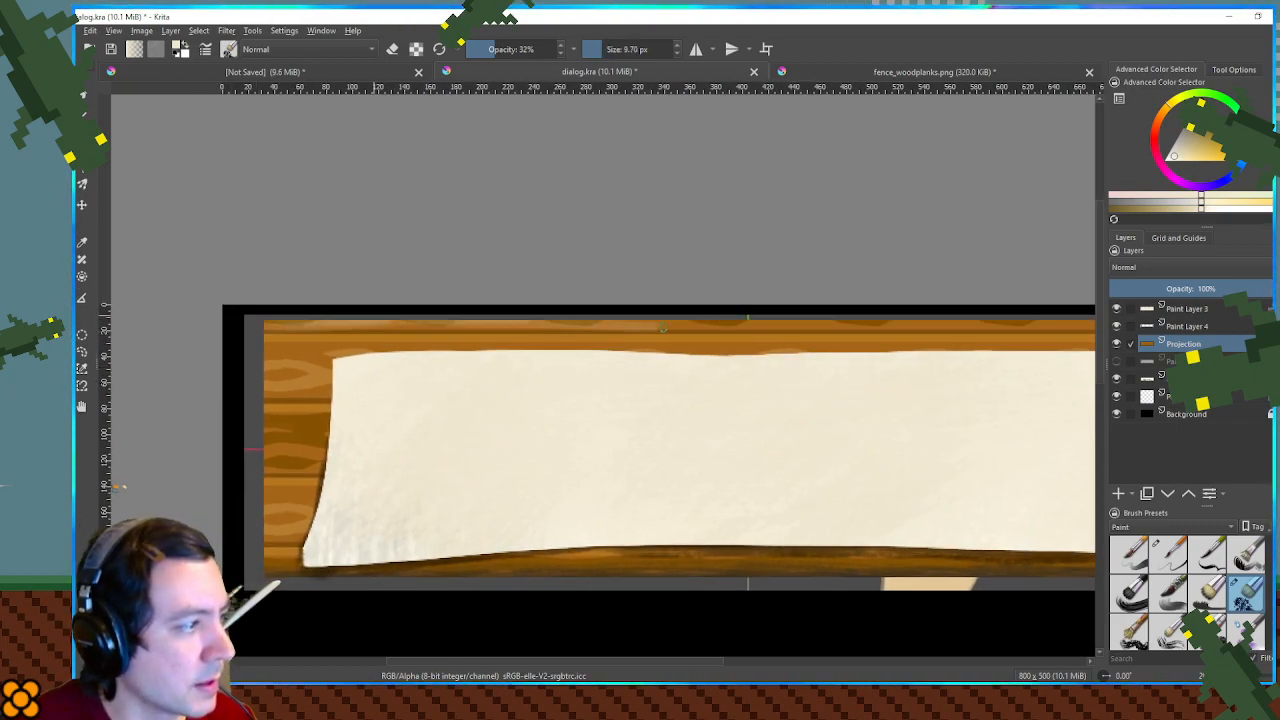
mouse_move(547, 318)
mouse_down()
mouse_move(771, 336)
mouse_move(759, 342)
mouse_move(613, 322)
mouse_move(881, 327)
mouse_move(941, 342)
mouse_move(857, 324)
mouse_move(1059, 319)
mouse_move(744, 316)
mouse_up()
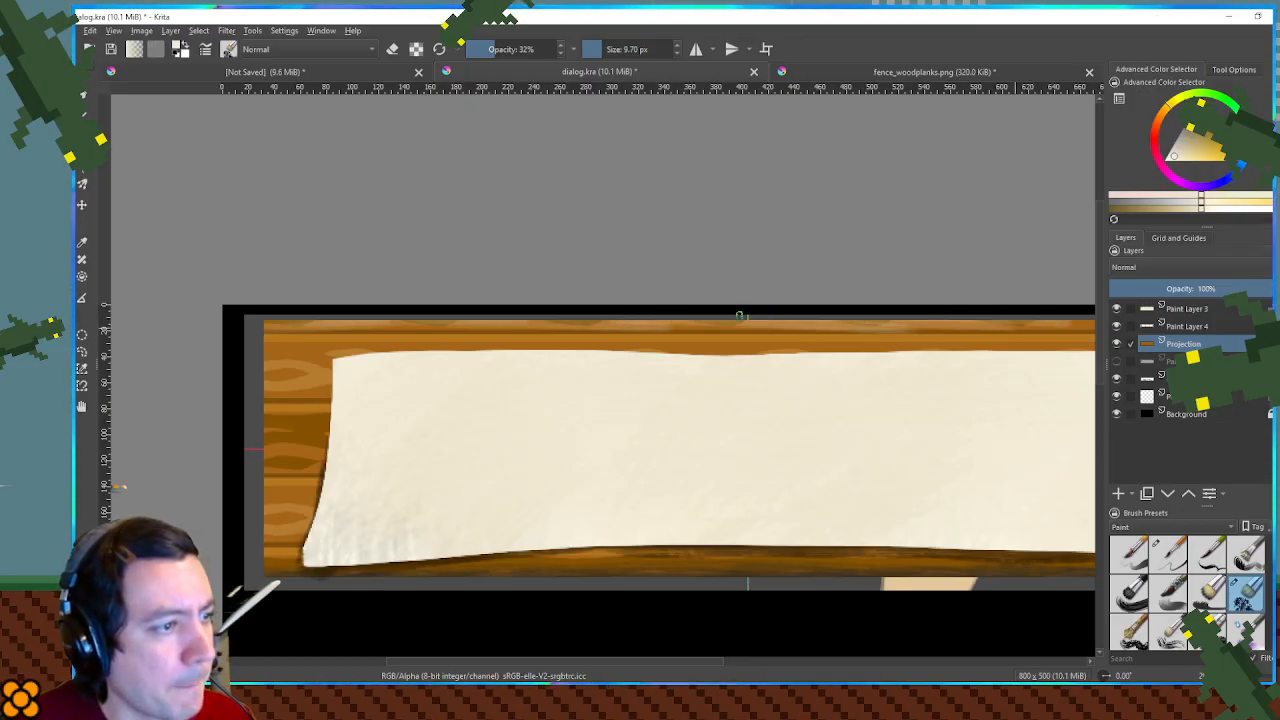
drag(1023, 324, 603, 320)
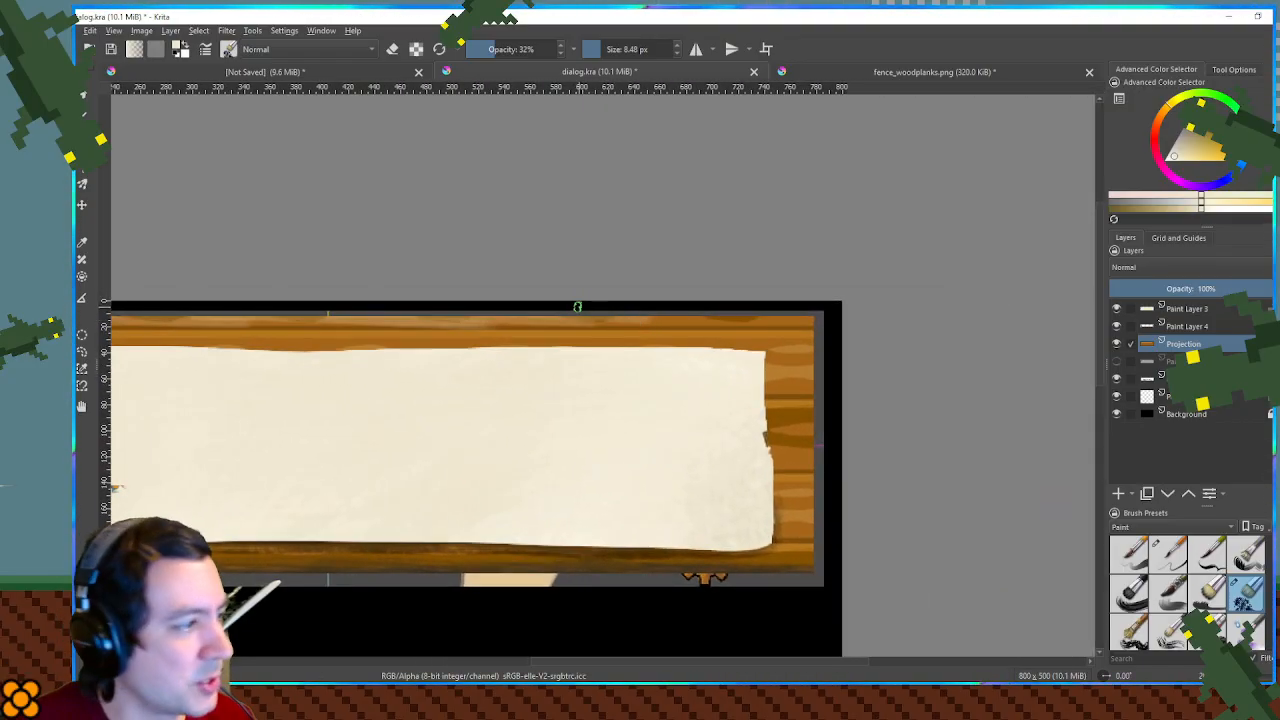
drag(657, 316, 830, 324)
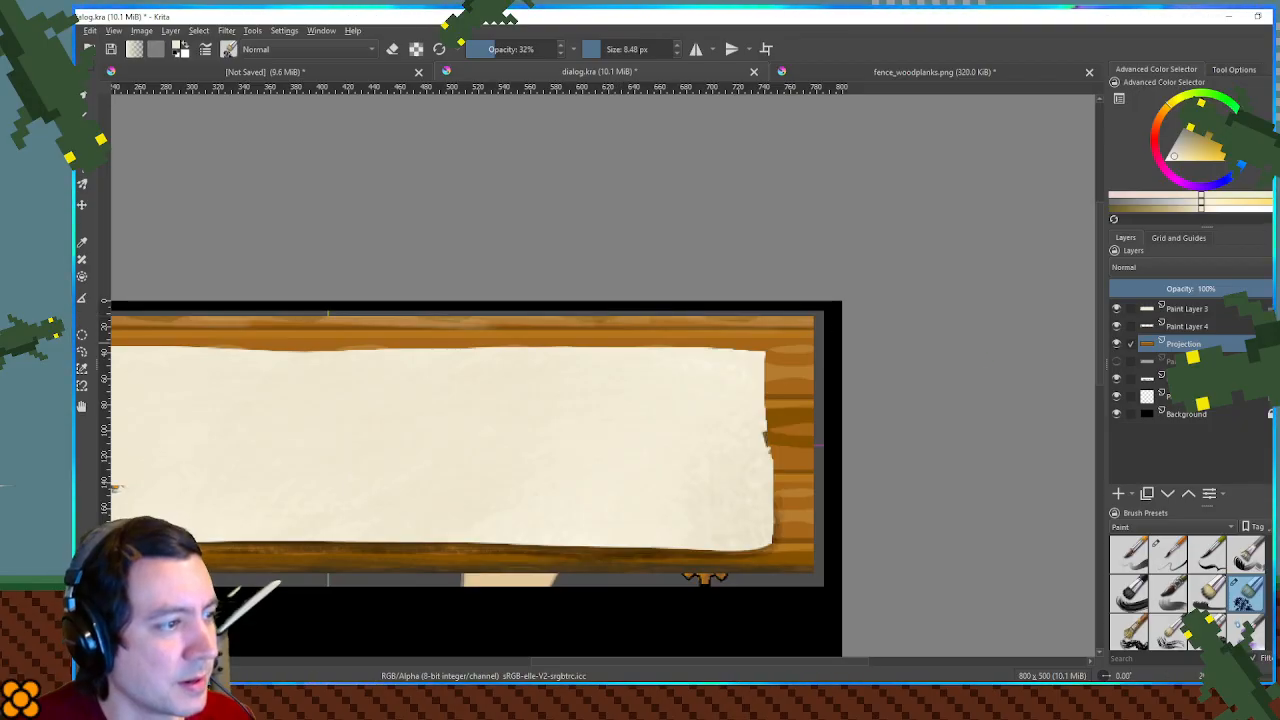
scroll(822, 434, down, 1)
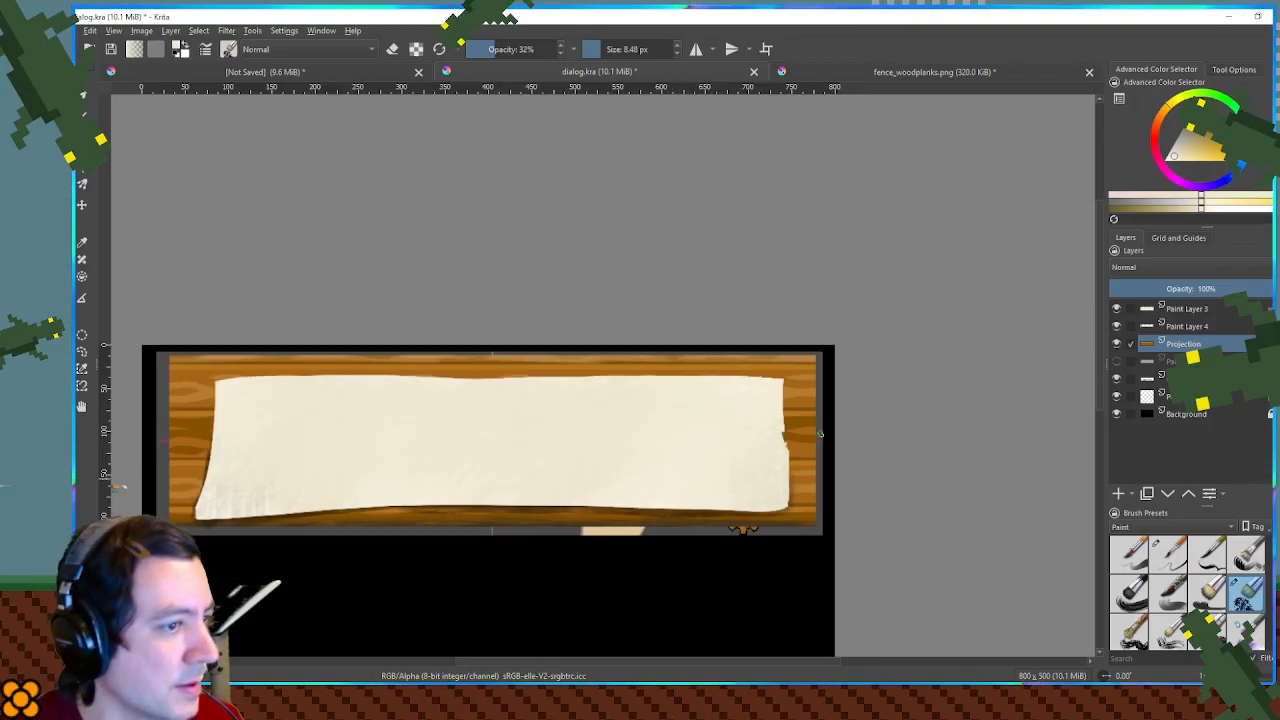
- Select the parchment layer and its shadow layer together and nudge both slightly upward over the planks
drag(832, 434, 992, 380)
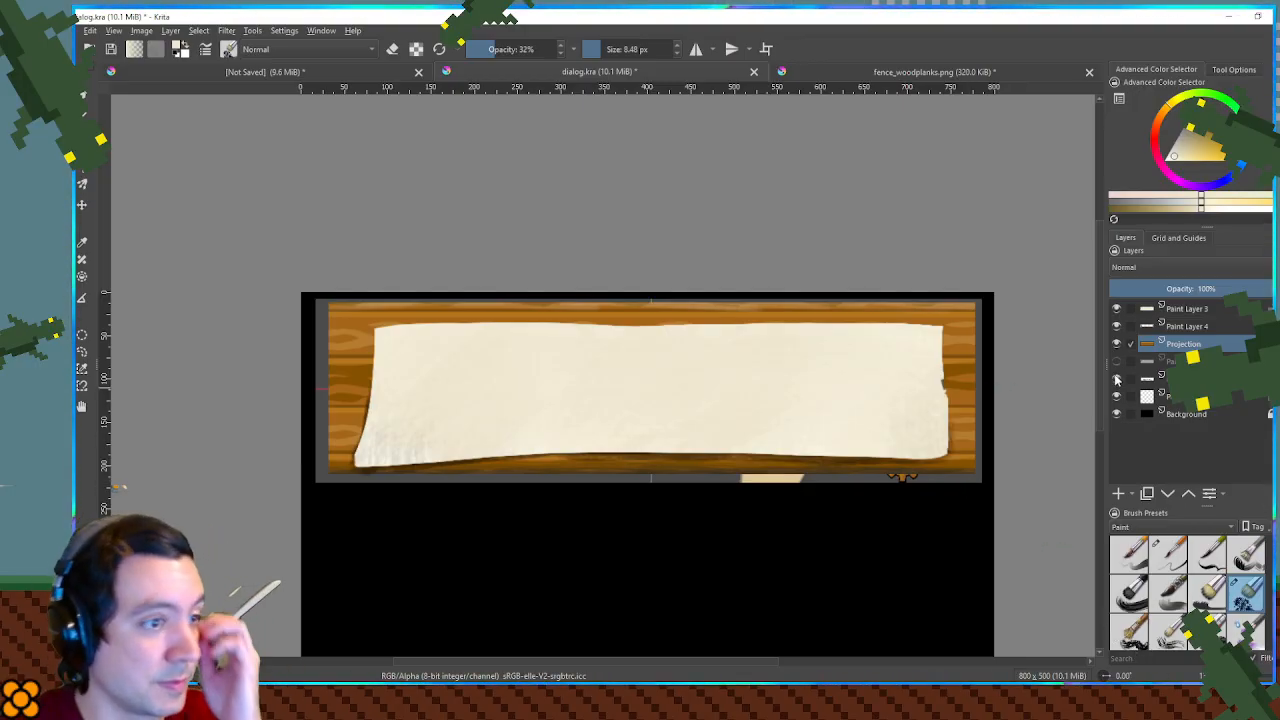
click(1117, 326)
click(1117, 326)
click(1223, 327)
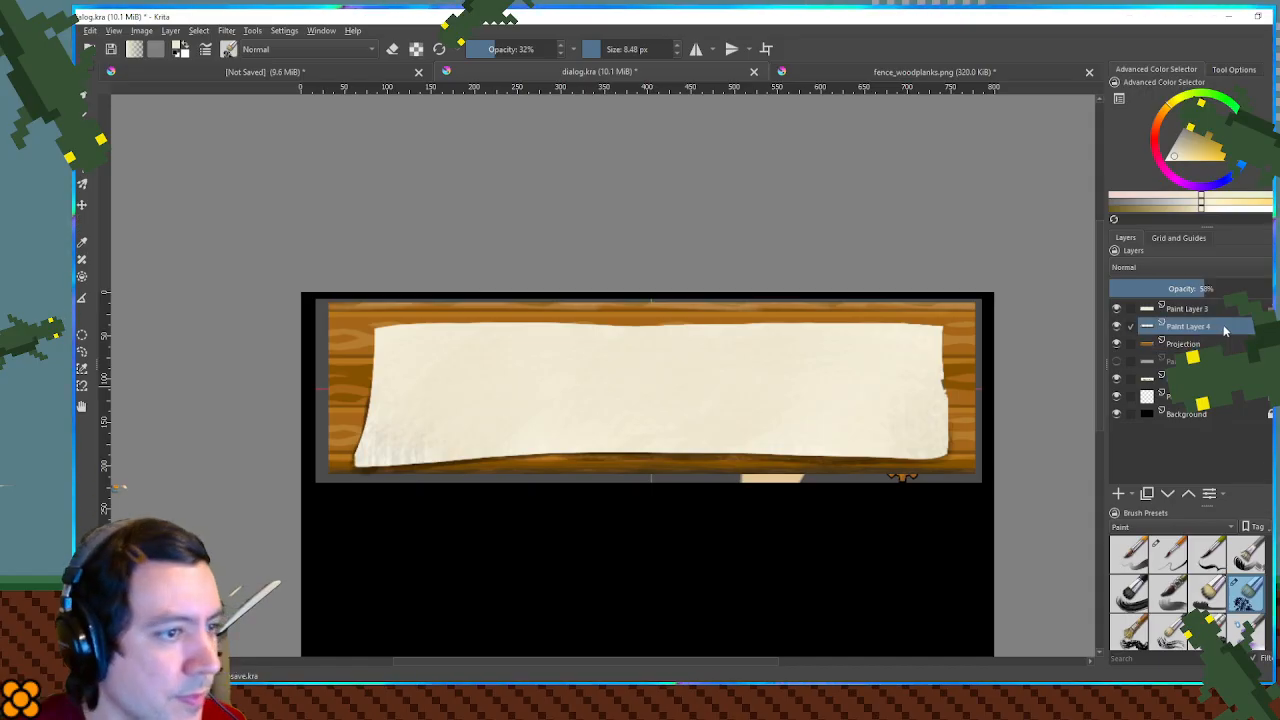
shift+click(1222, 312)
drag(624, 378, 628, 373)
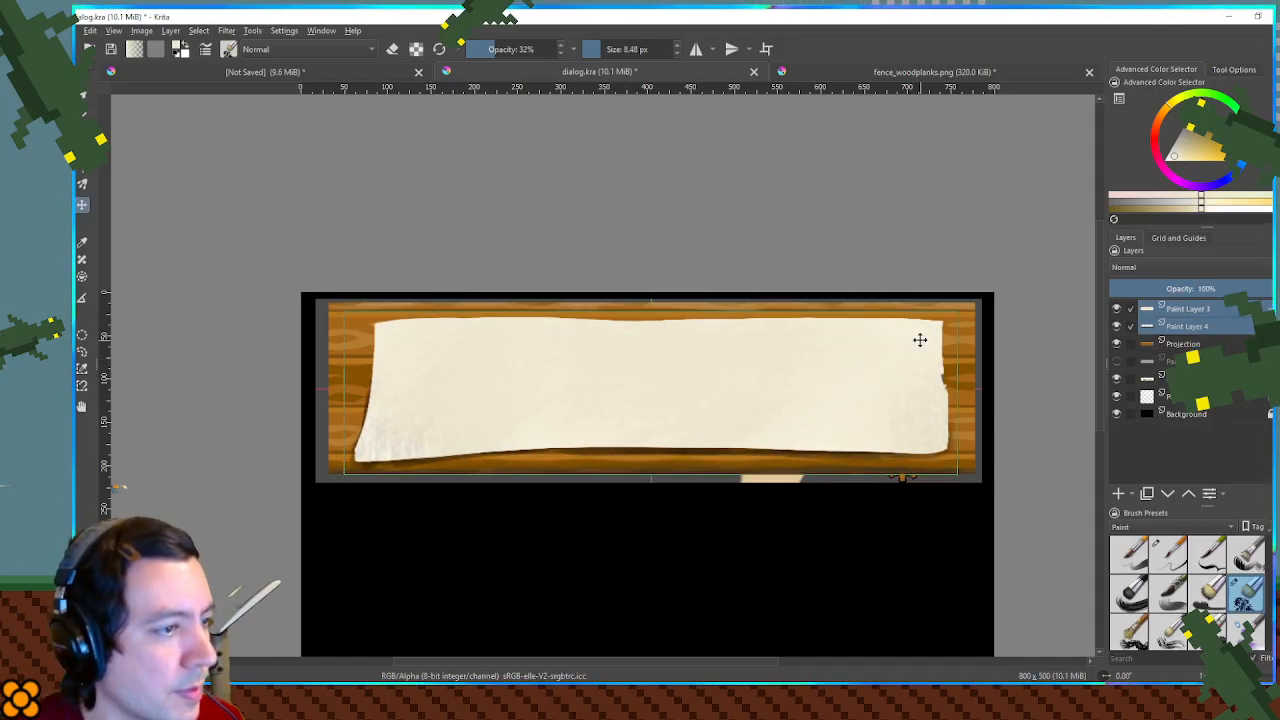
key(ctrl+t)
key(Return)
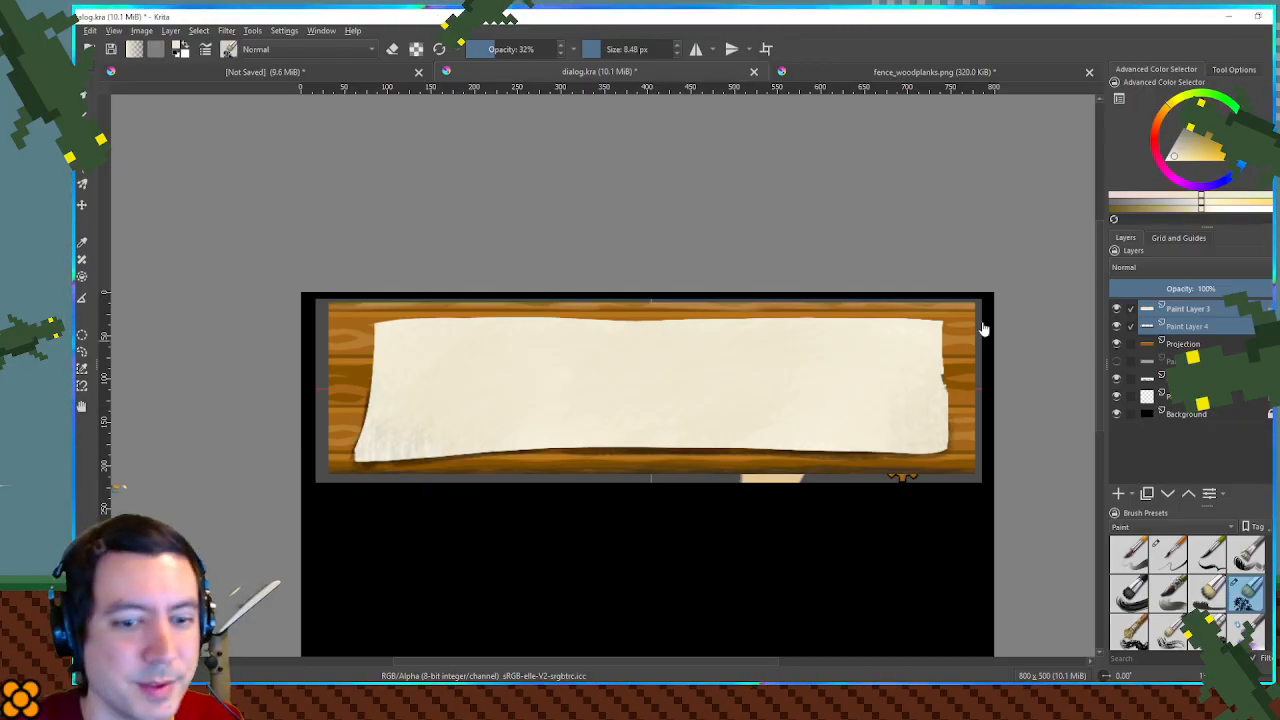
- Move the parchment, its shadow and the wooden planks together into the empty lower half of the canvas
drag(575, 300, 659, 280)
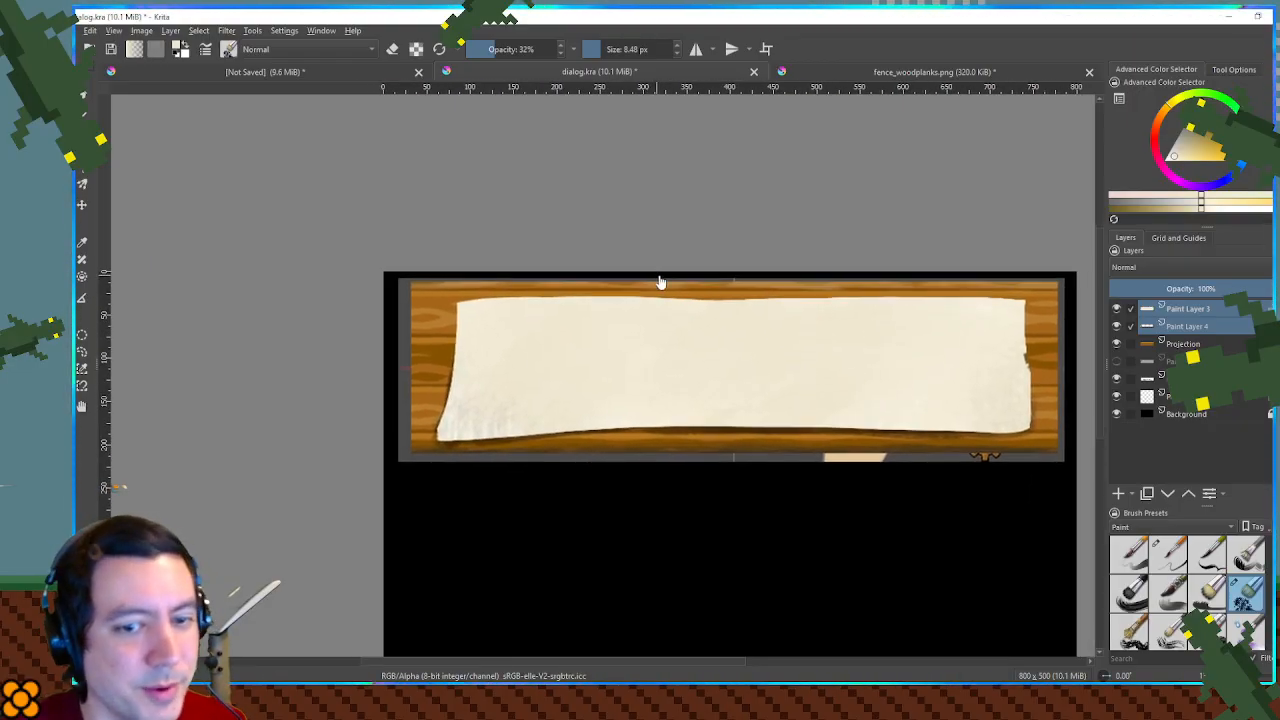
scroll(712, 288, down, 1)
drag(861, 322, 788, 291)
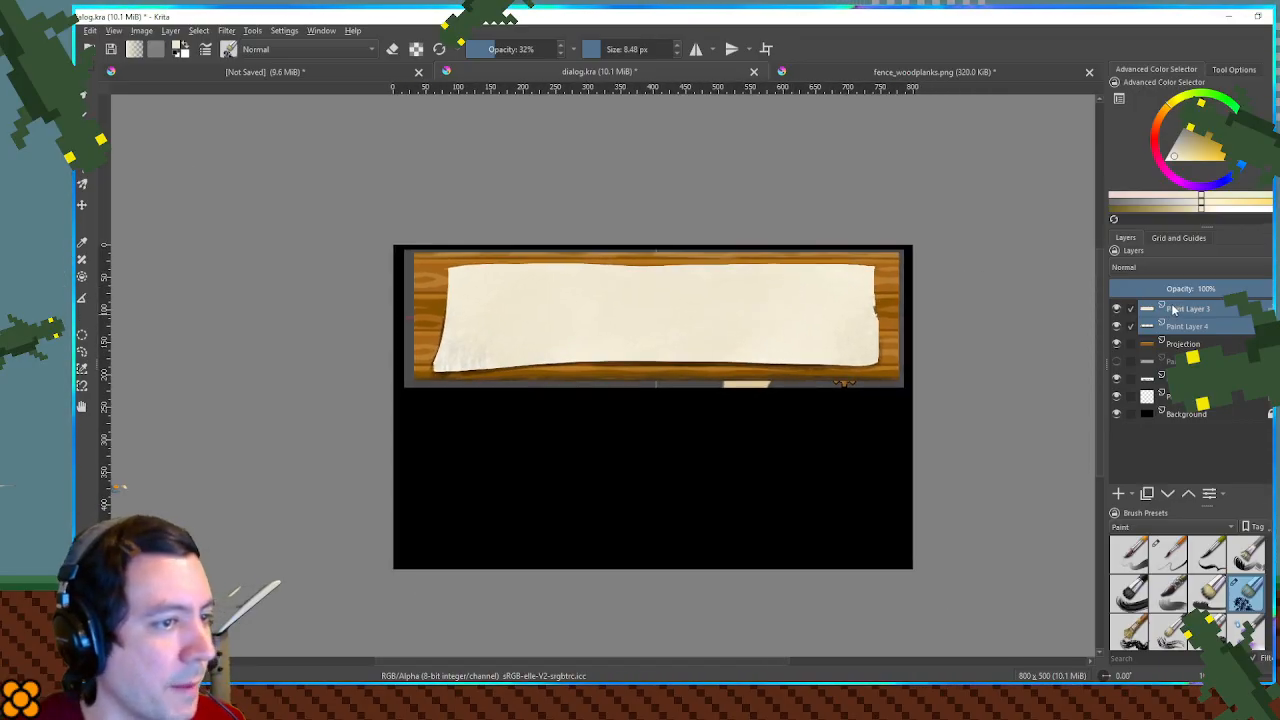
click(1188, 312)
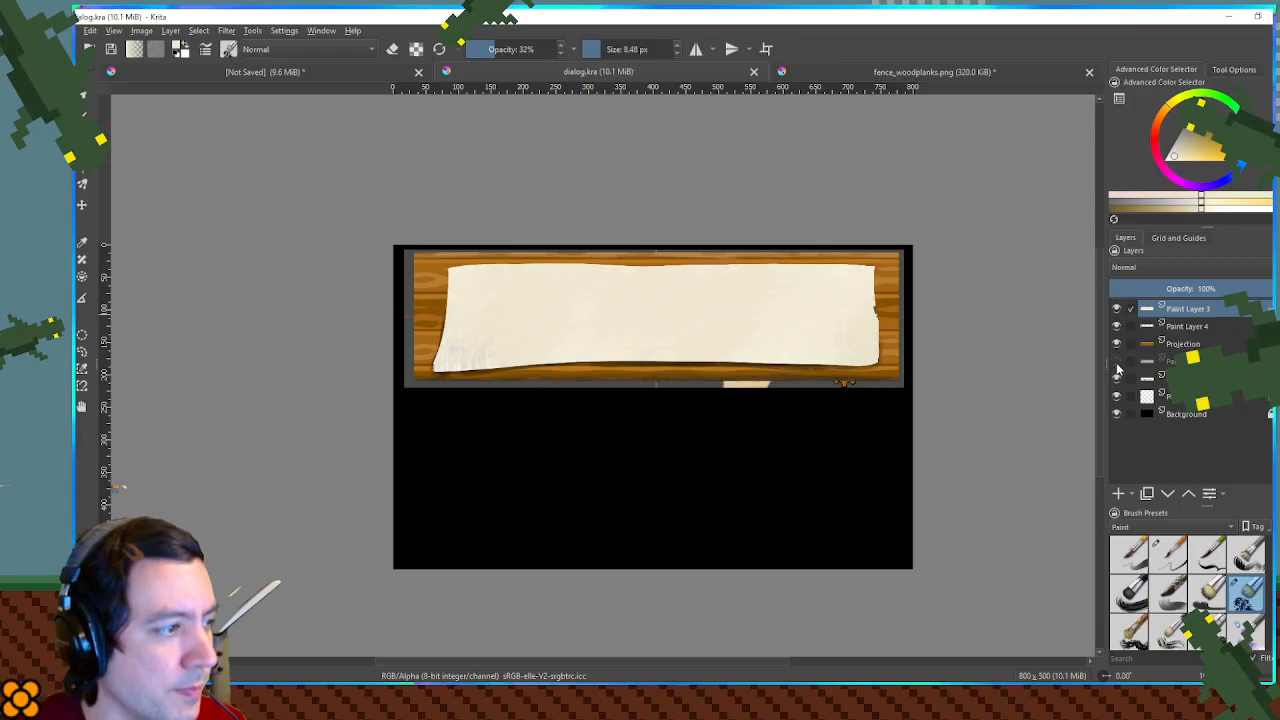
click(1204, 346)
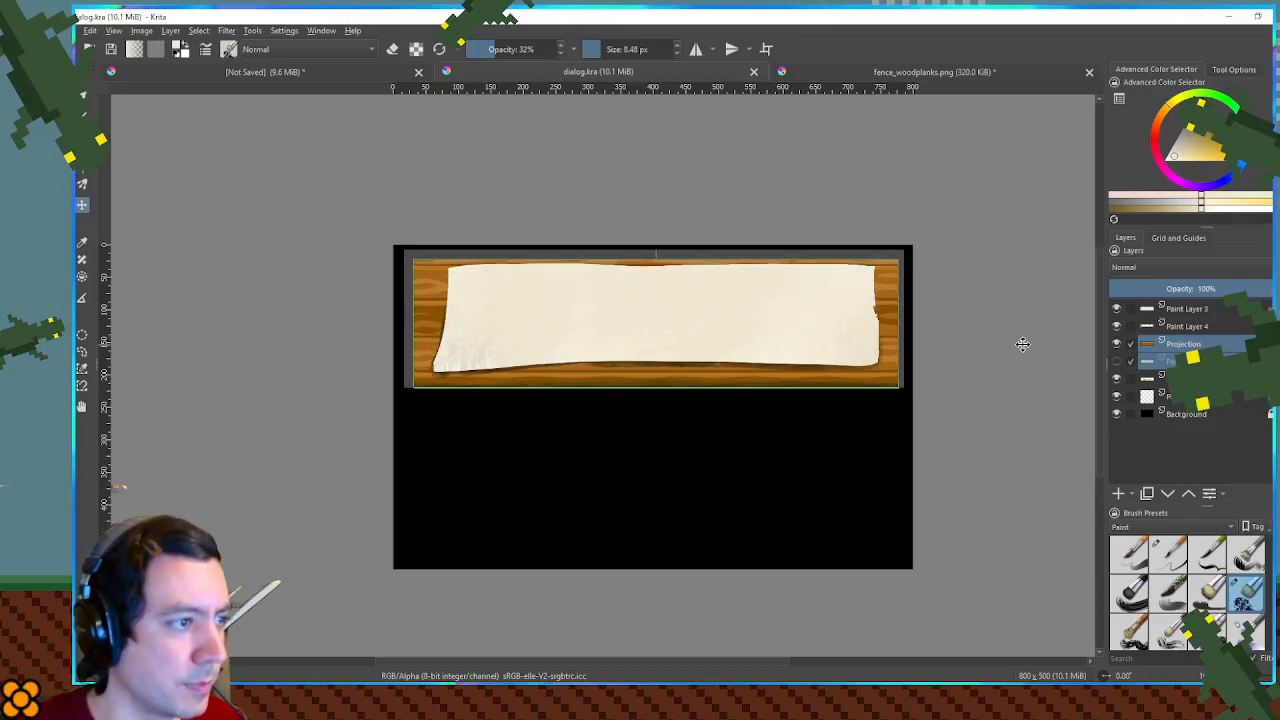
click(1196, 311)
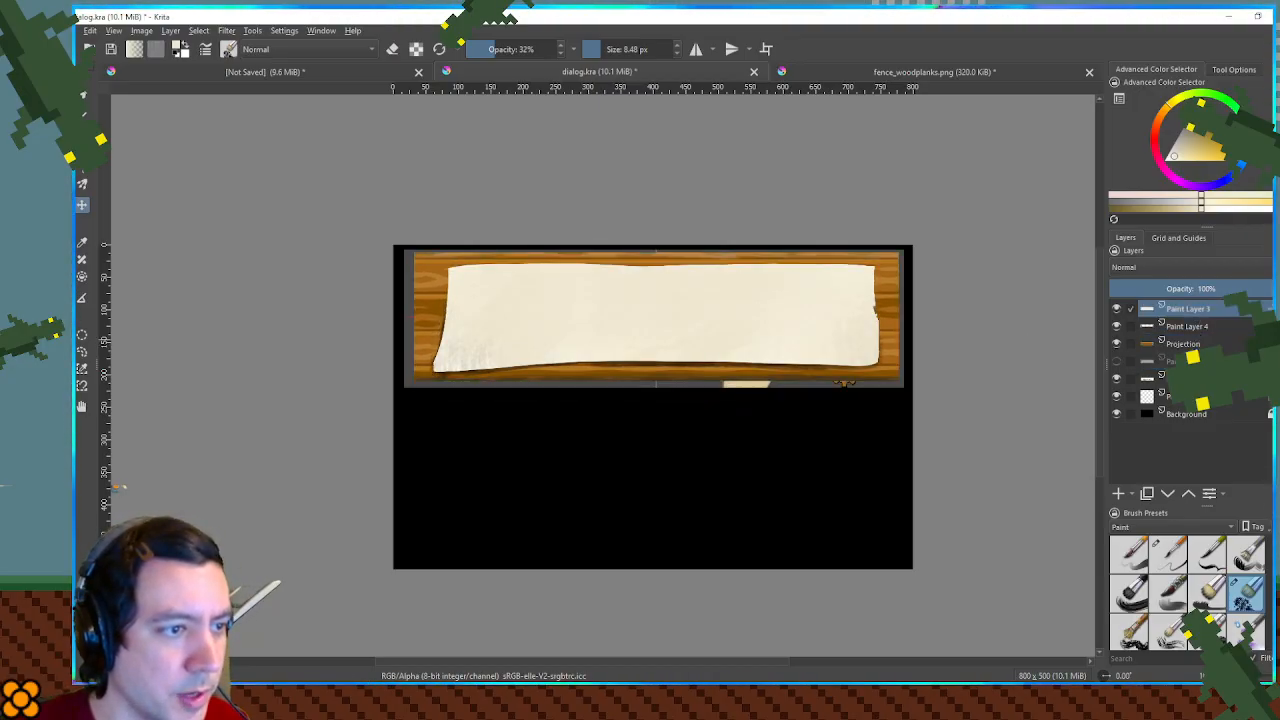
shift+click(1194, 361)
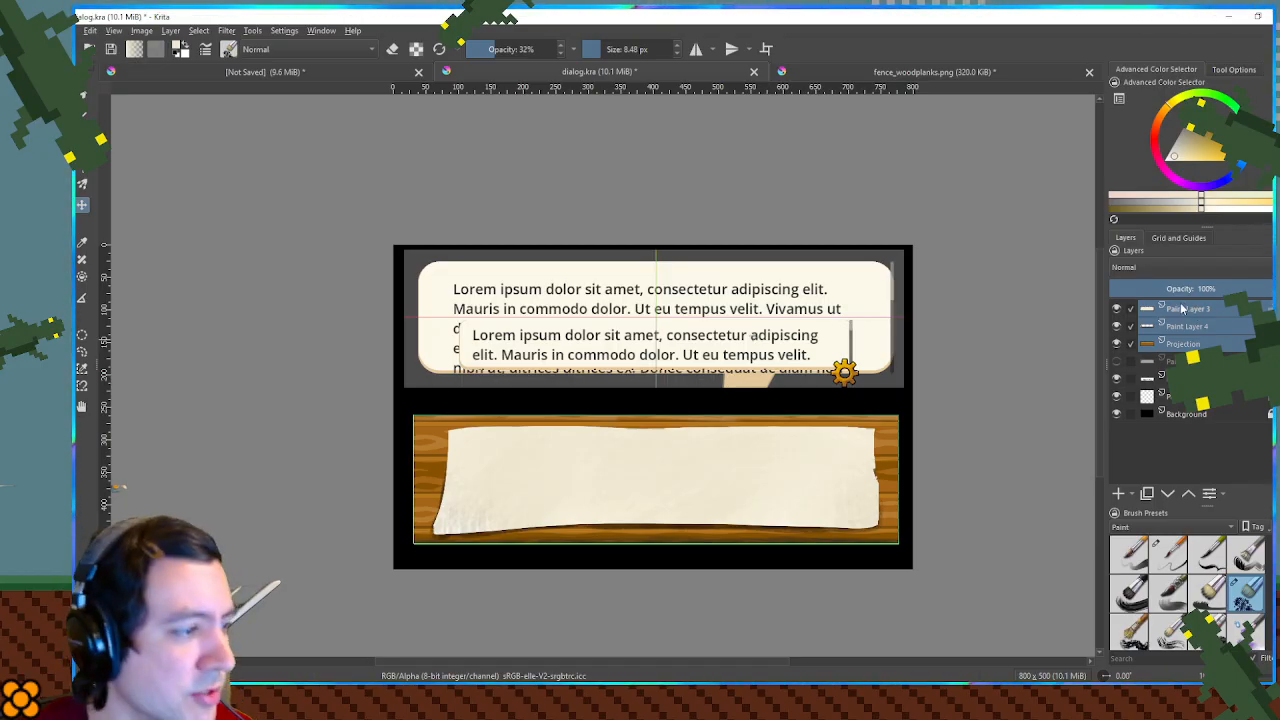
click(1165, 344)
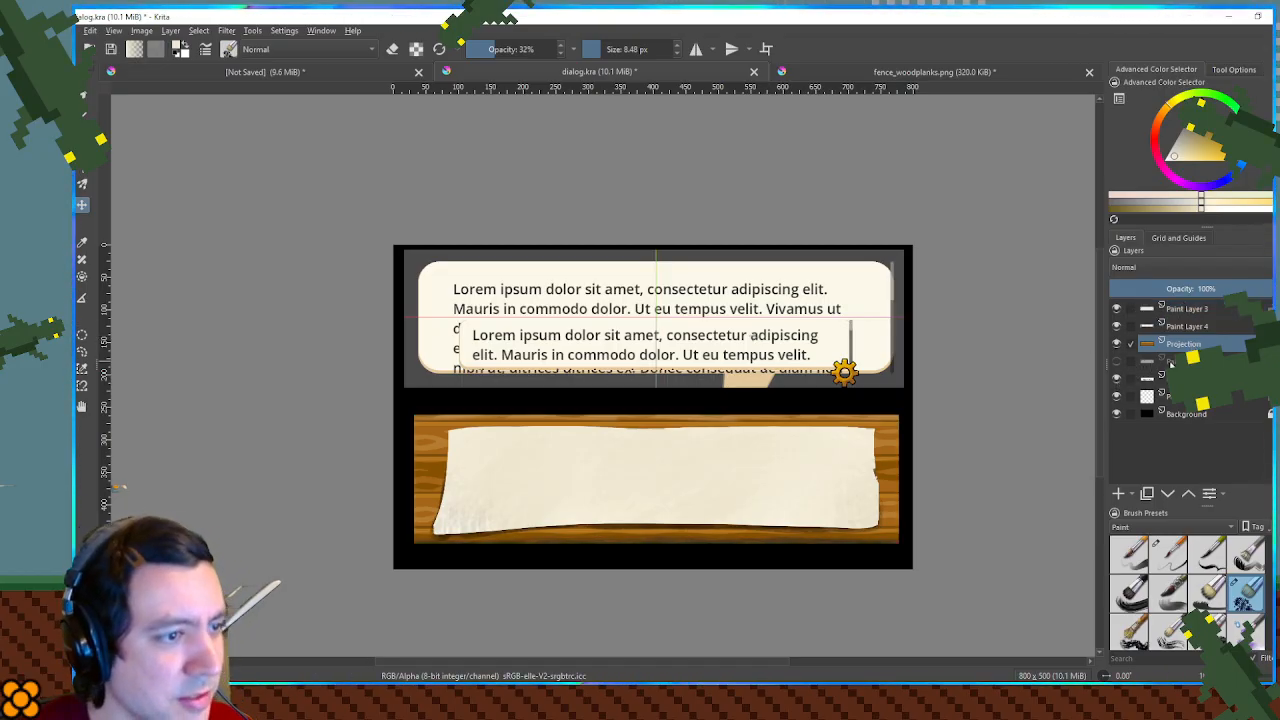
- Show the cream oval panel on the black background, hide the reference mockup and the layer beneath it, and make the oval's layer active
click(1117, 370)
click(1117, 378)
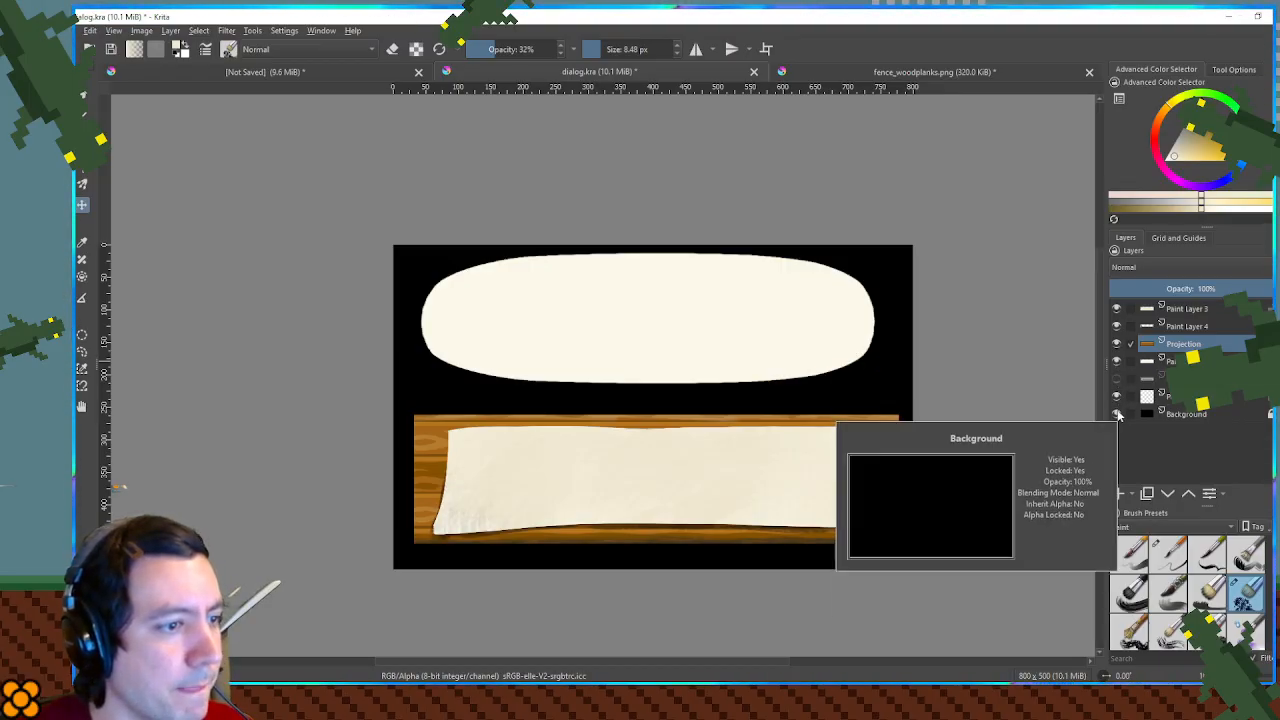
click(1117, 400)
click(1117, 400)
drag(611, 297, 638, 292)
scroll(726, 298, up, 2)
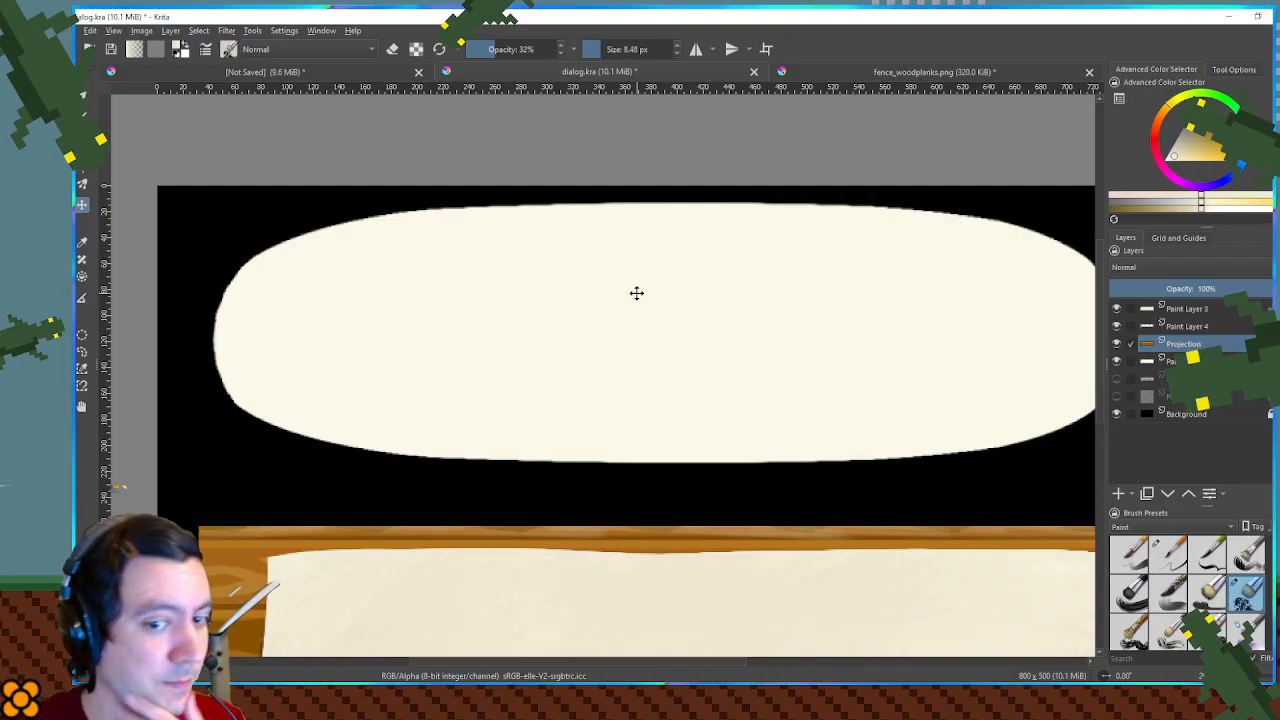
drag(692, 300, 648, 289)
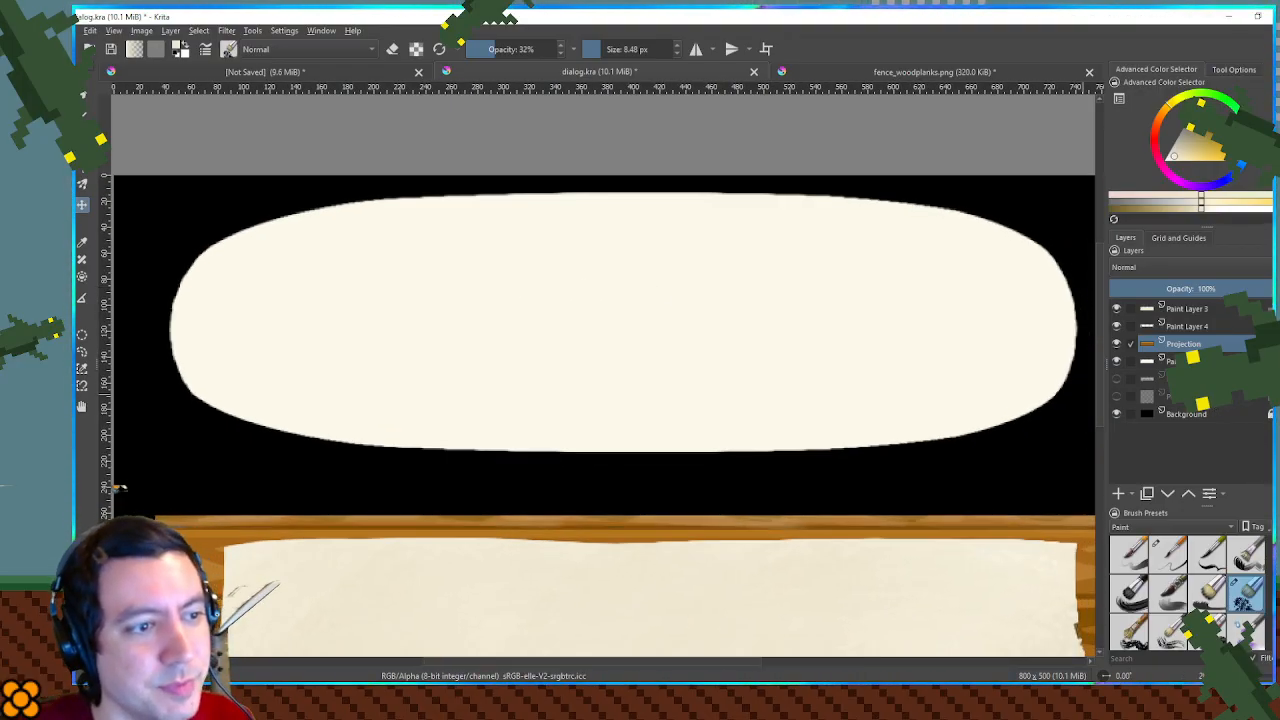
key(Page_Down)
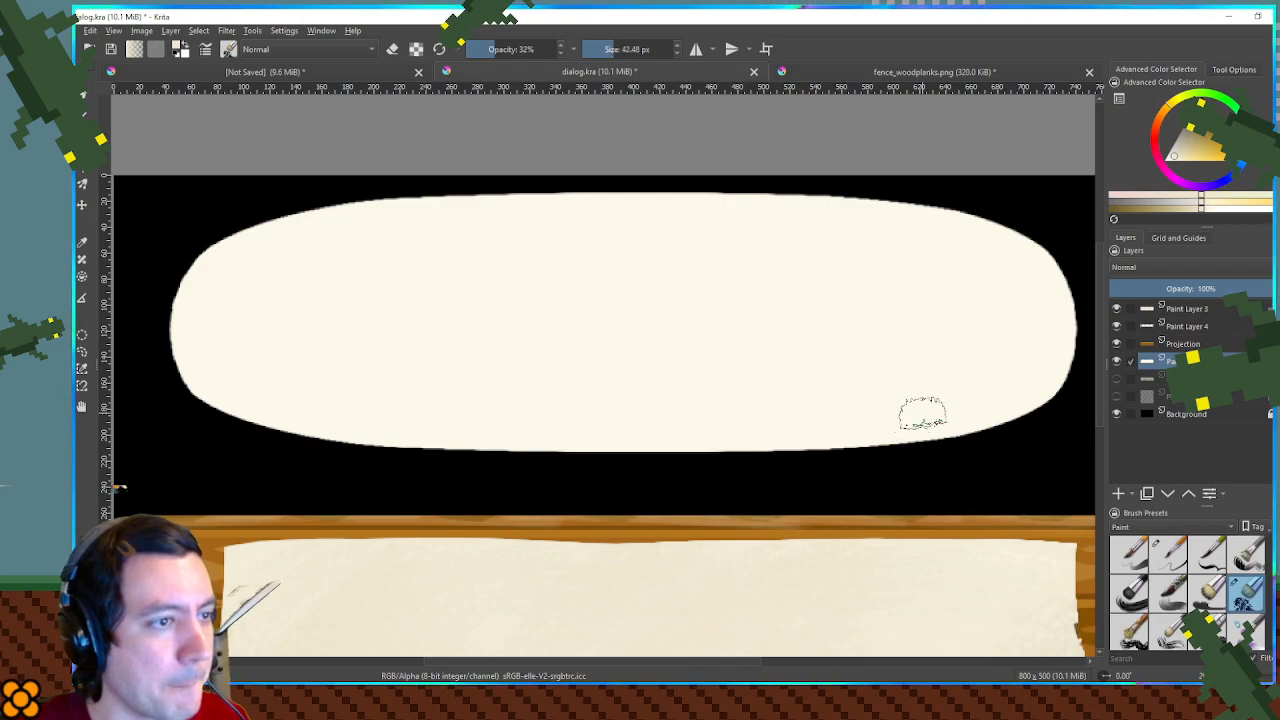
- Try dark ochre strokes across the cream oval at 33% opacity and undo them
click(1203, 160)
mouse_move(1199, 162)
mouse_down()
mouse_move(1215, 165)
mouse_move(1188, 157)
mouse_move(1203, 140)
mouse_up()
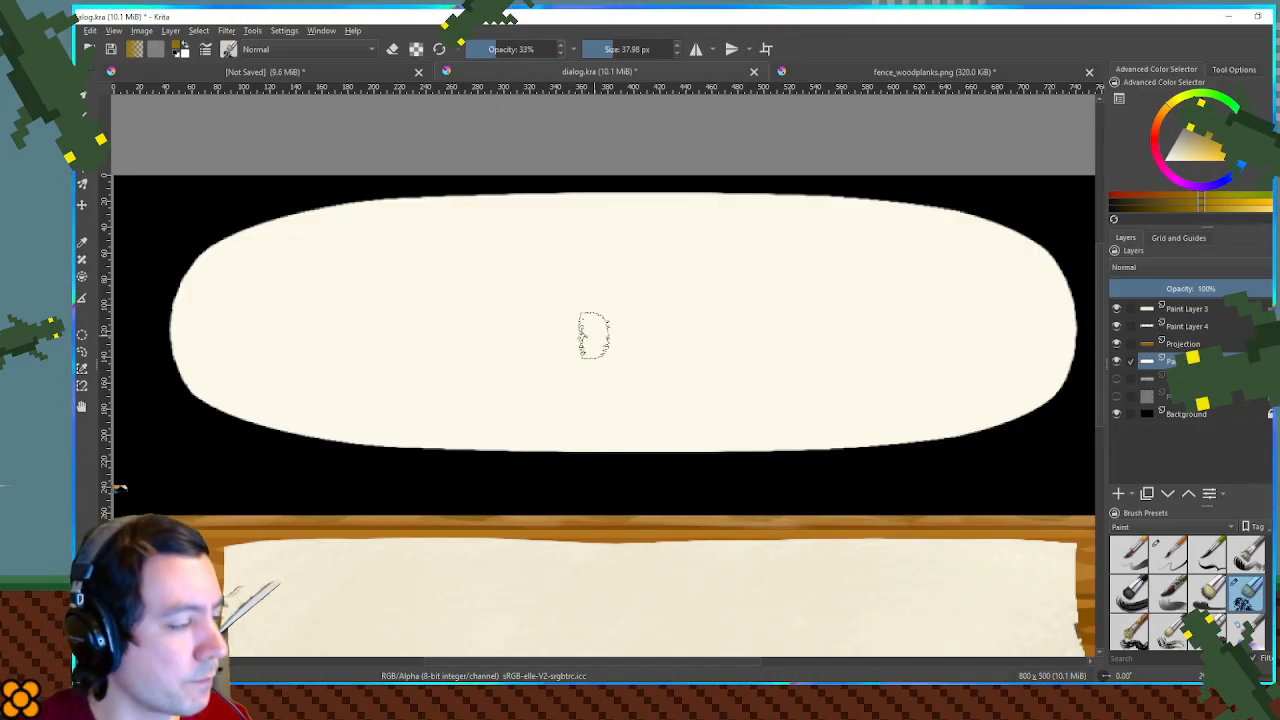
shift+drag(694, 354, 788, 373)
mouse_move(158, 372)
mouse_down()
mouse_move(257, 433)
mouse_move(436, 466)
mouse_move(605, 473)
mouse_move(951, 452)
mouse_move(1088, 420)
mouse_up()
key(ctrl+z)
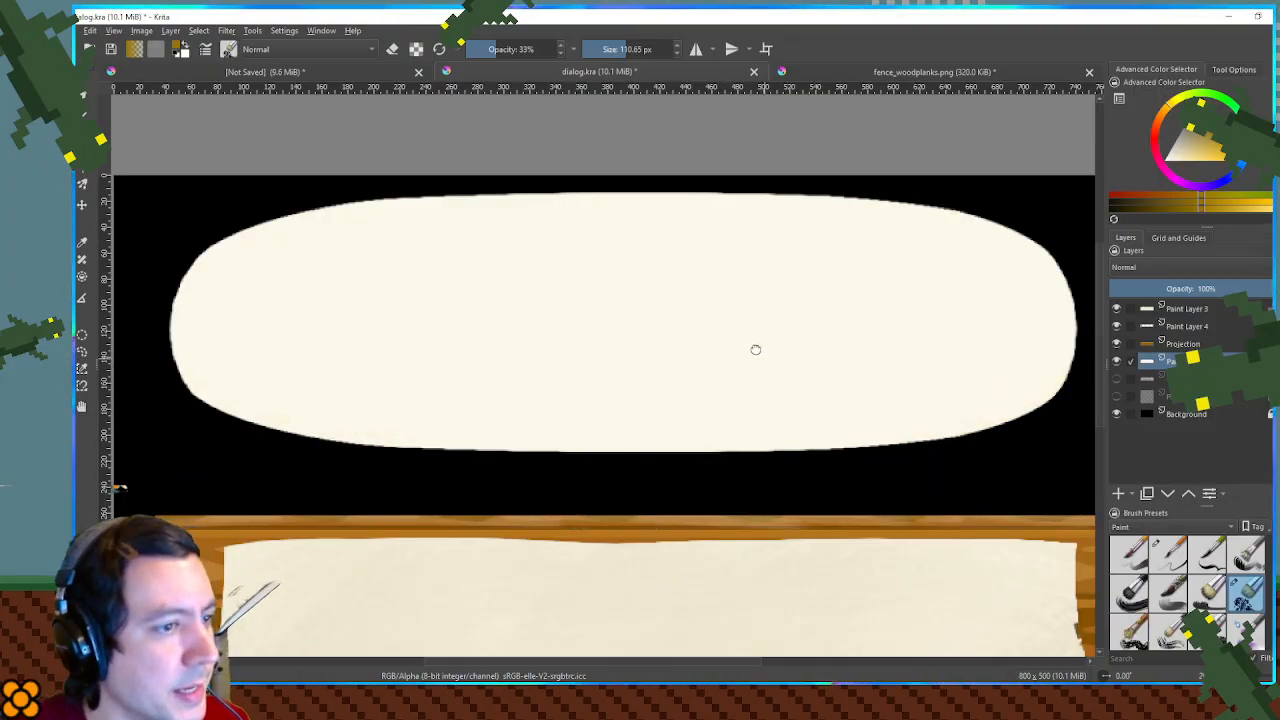
- Sample the tan shading color from the reference mockup, and hide the mockup again with the cream oval visible
drag(902, 379, 890, 356)
click(1116, 379)
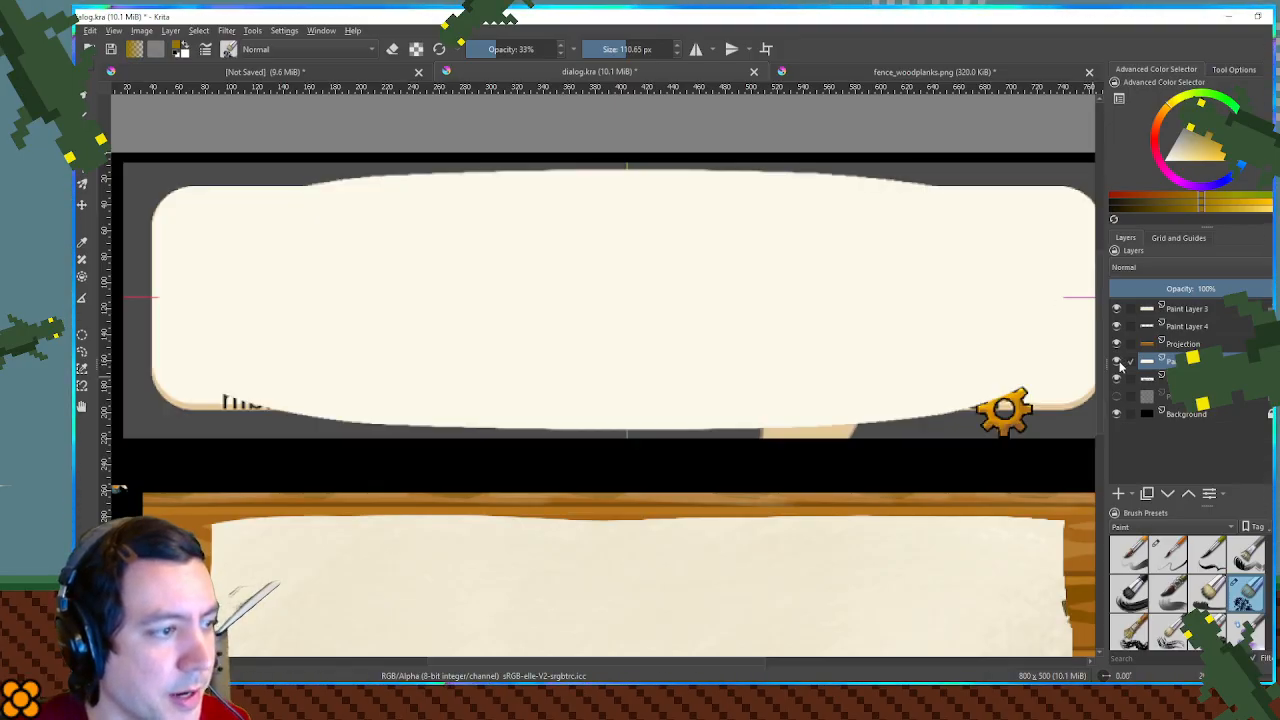
click(1117, 362)
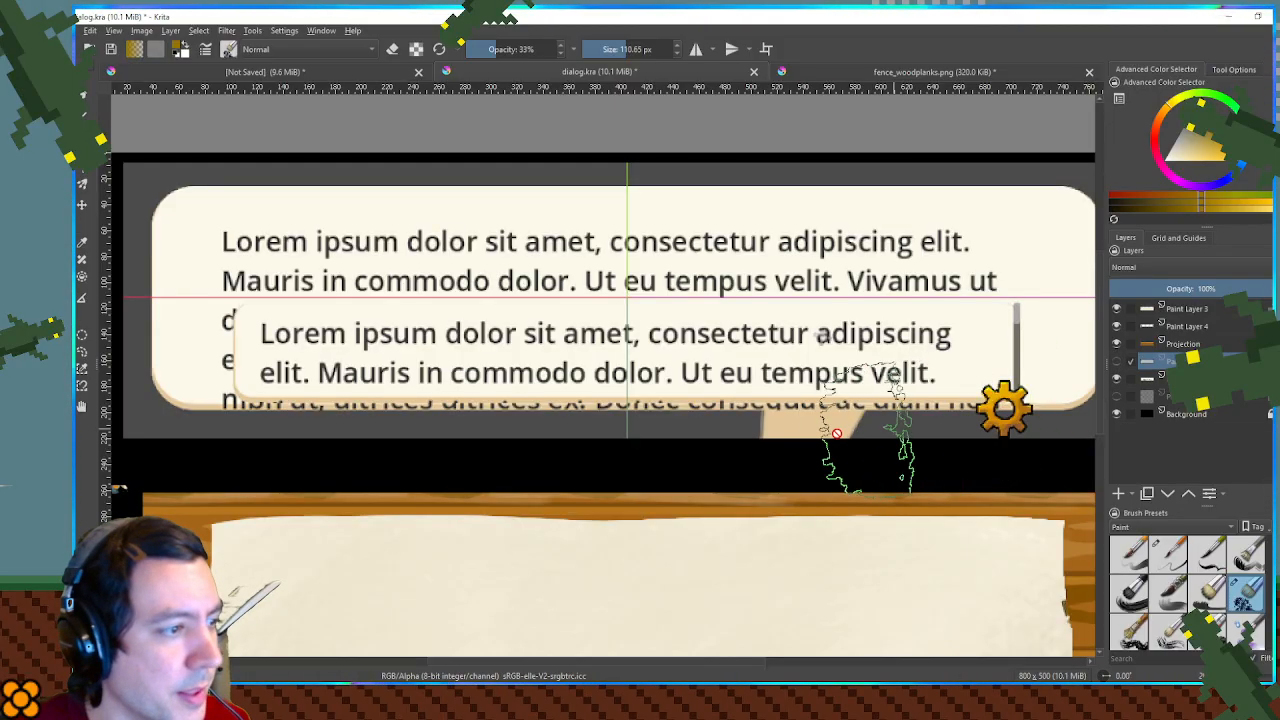
click(1117, 362)
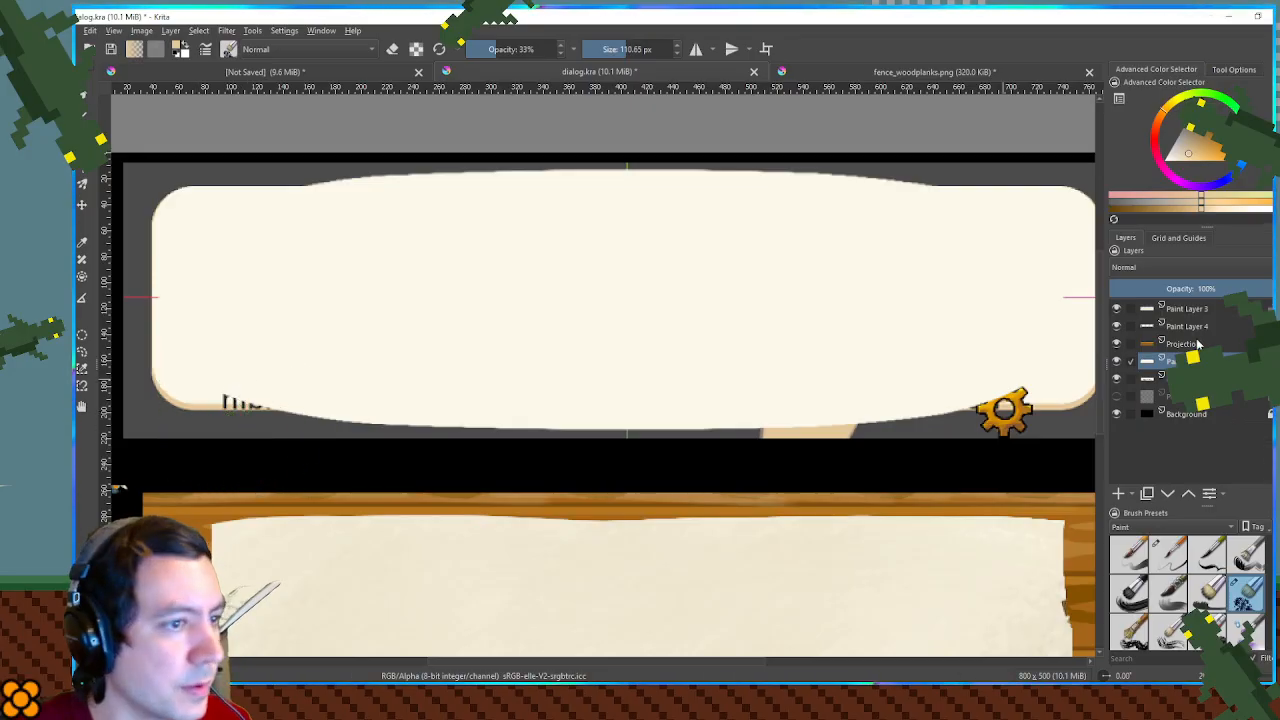
click(1116, 379)
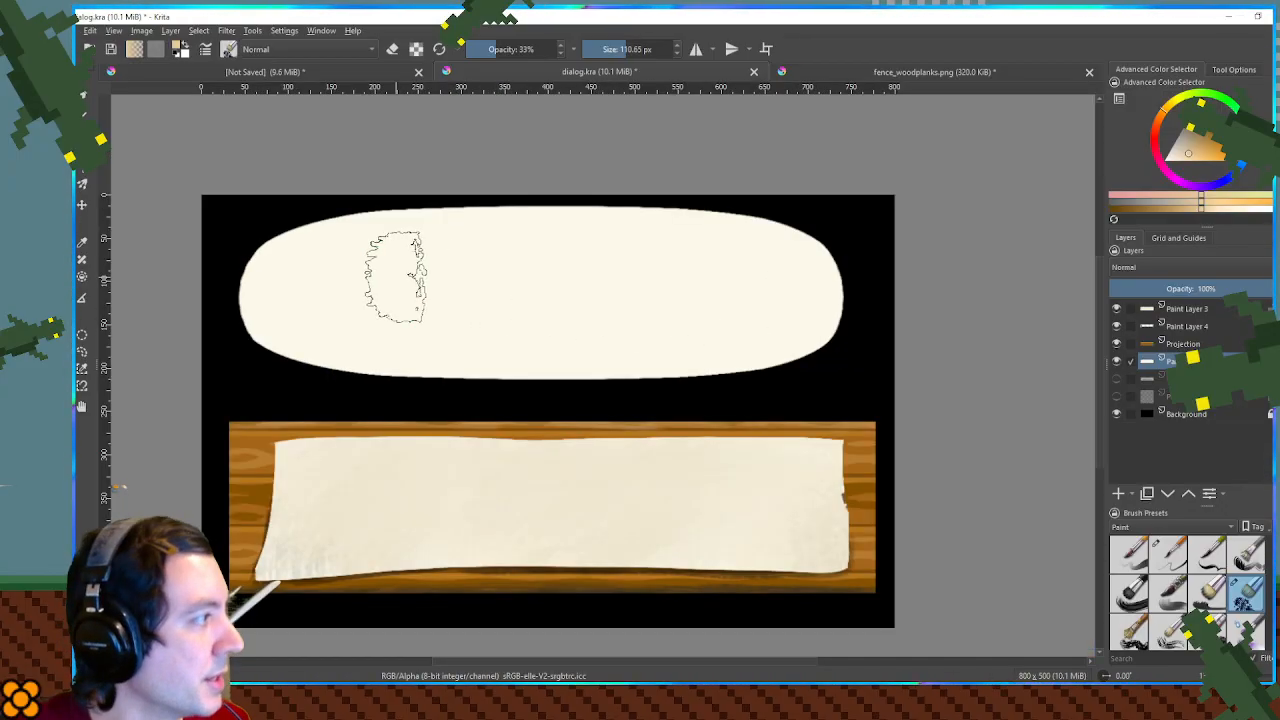
- Try broad tan shading across the oval's lower half at 100% opacity with a 110.85 px brush, and undo it
key(minus)
mouse_move(212, 194)
mouse_down()
mouse_move(343, 251)
mouse_move(720, 368)
mouse_up()
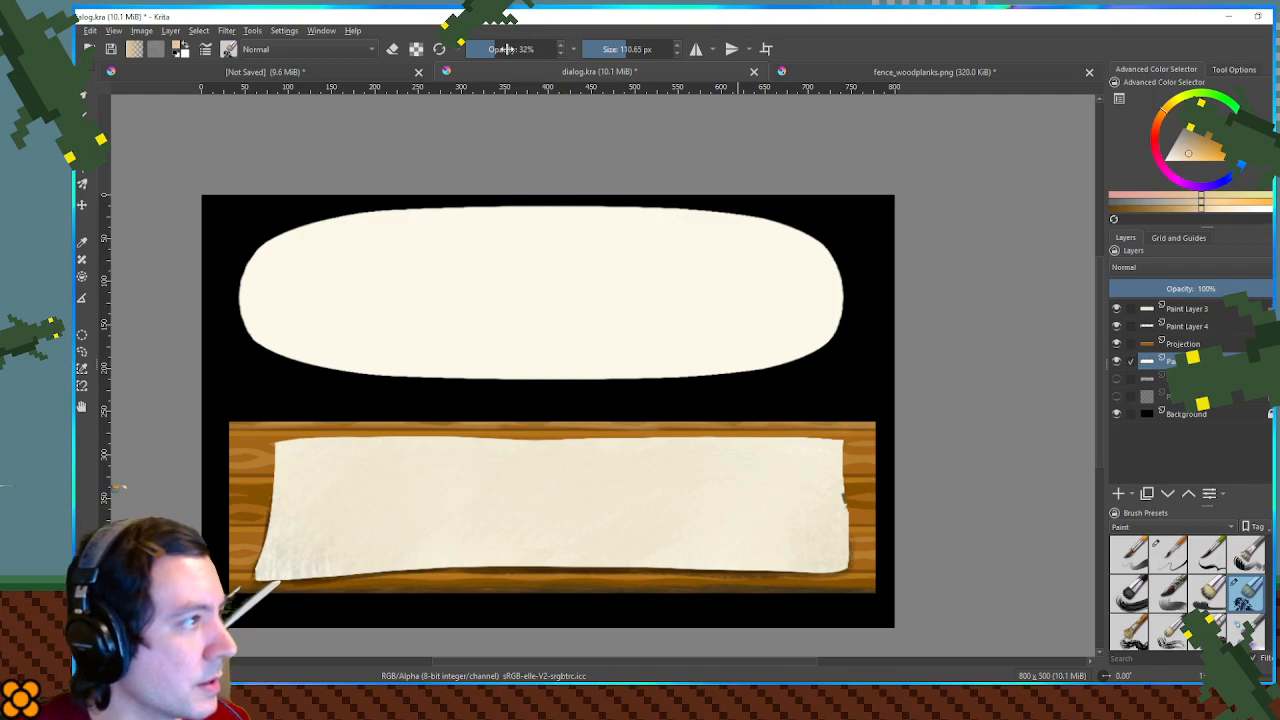
mouse_move(132, 123)
mouse_down()
mouse_move(750, 340)
mouse_move(985, 372)
mouse_move(903, 386)
mouse_move(949, 411)
mouse_move(968, 381)
mouse_up()
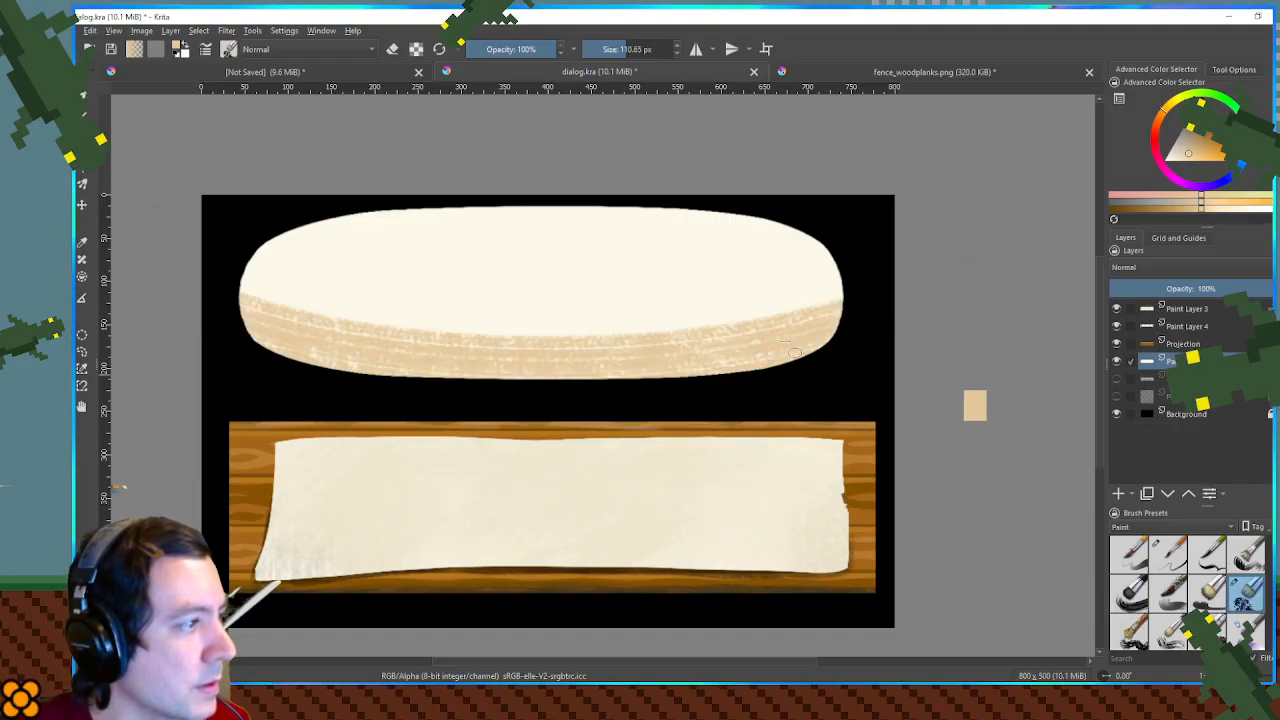
key(ctrl+z)
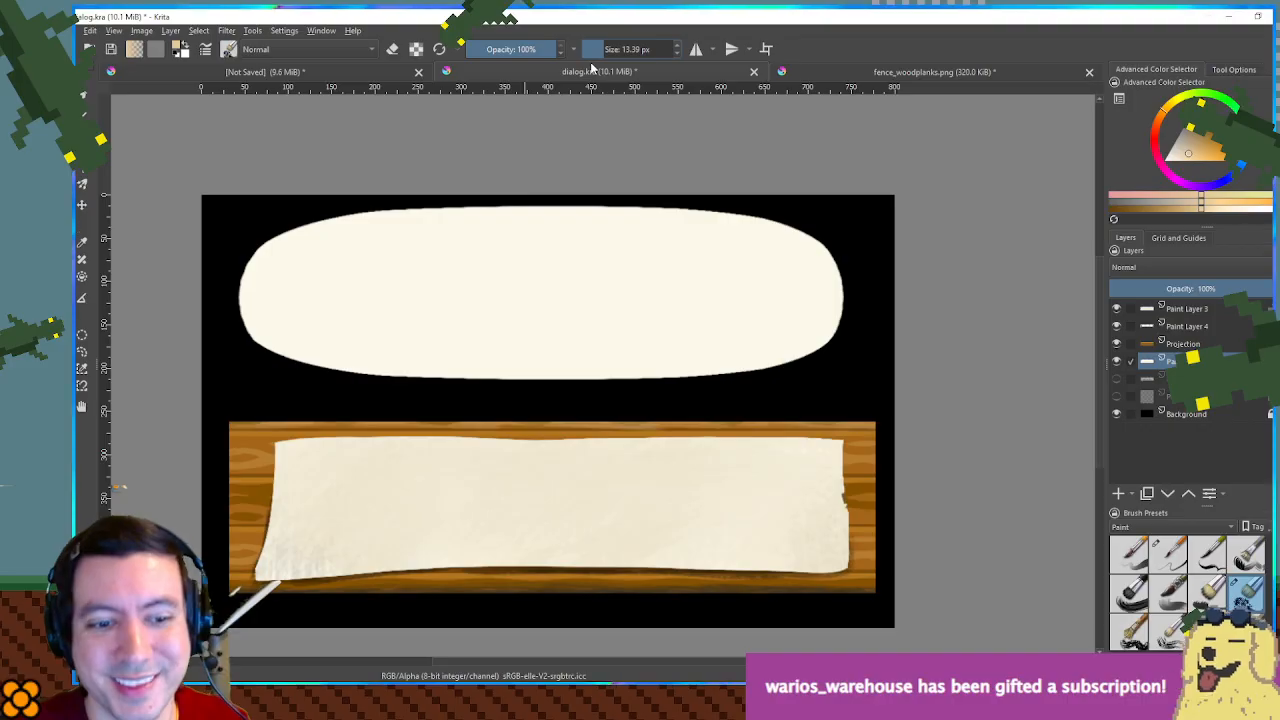
- Try thin tan edge strokes along the oval's underside at 100% opacity with a 13.39 px brush, undoing each one
scroll(213, 145, down, 1)
mouse_move(269, 167)
mouse_down()
mouse_move(758, 334)
mouse_move(920, 366)
mouse_up()
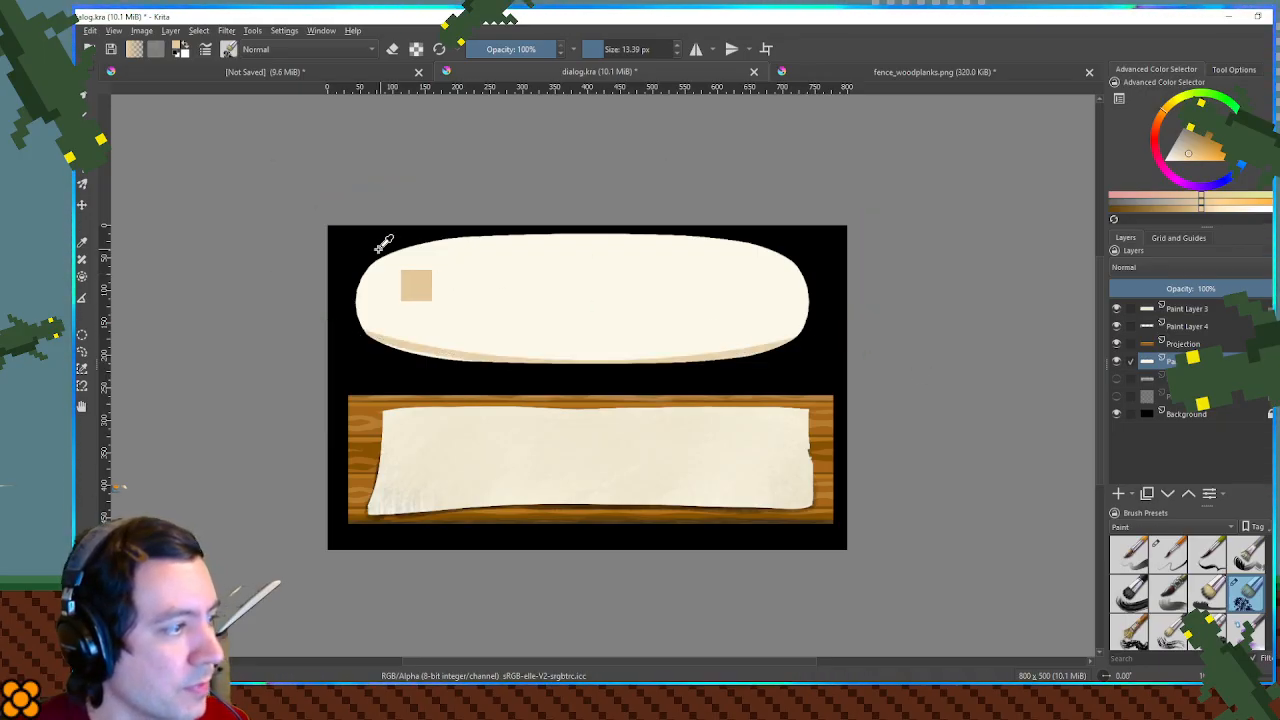
key(ctrl+z)
mouse_move(341, 165)
mouse_down()
mouse_move(777, 380)
mouse_move(831, 371)
mouse_up()
key(ctrl+z)
mouse_move(345, 218)
mouse_down()
mouse_move(674, 368)
mouse_move(843, 386)
mouse_move(844, 368)
mouse_up()
key(ctrl+z)
- Paint a thin, curved tan shading band along the oval's bottom edge at 100% opacity with a 13.39 px brush
drag(229, 152, 951, 366)
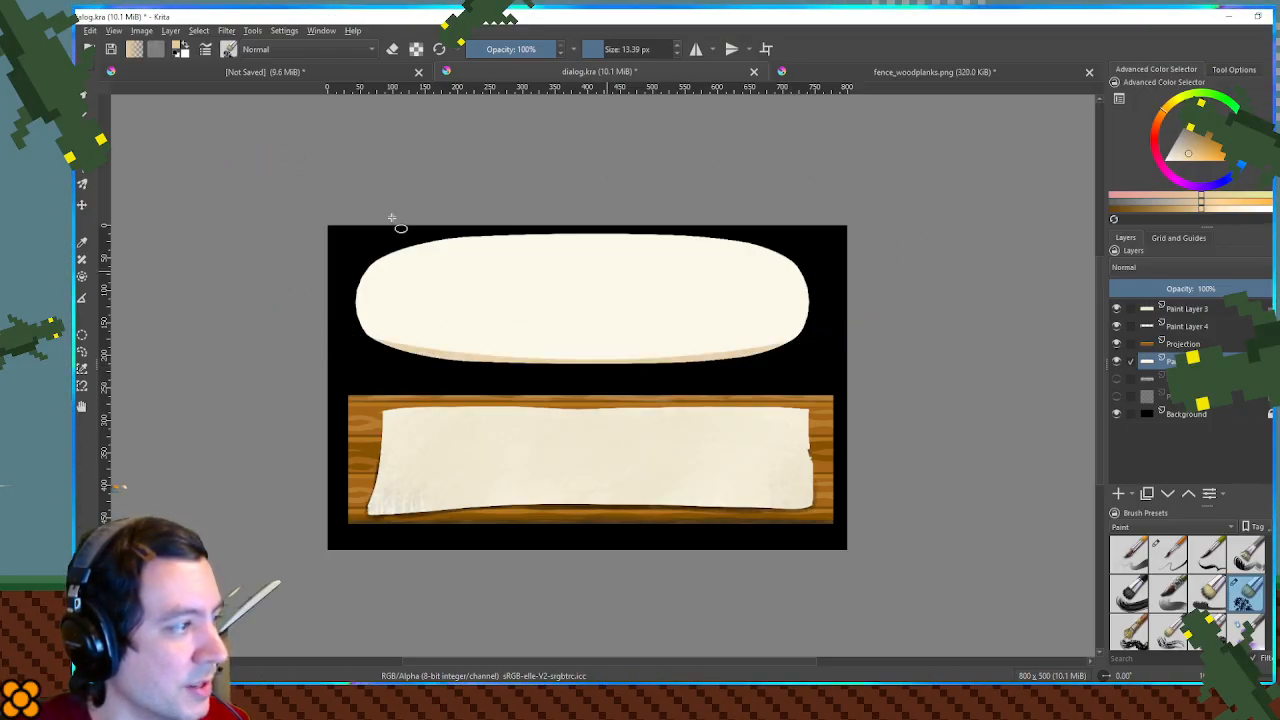
drag(229, 160, 959, 362)
scroll(803, 371, up, 2)
drag(712, 370, 986, 388)
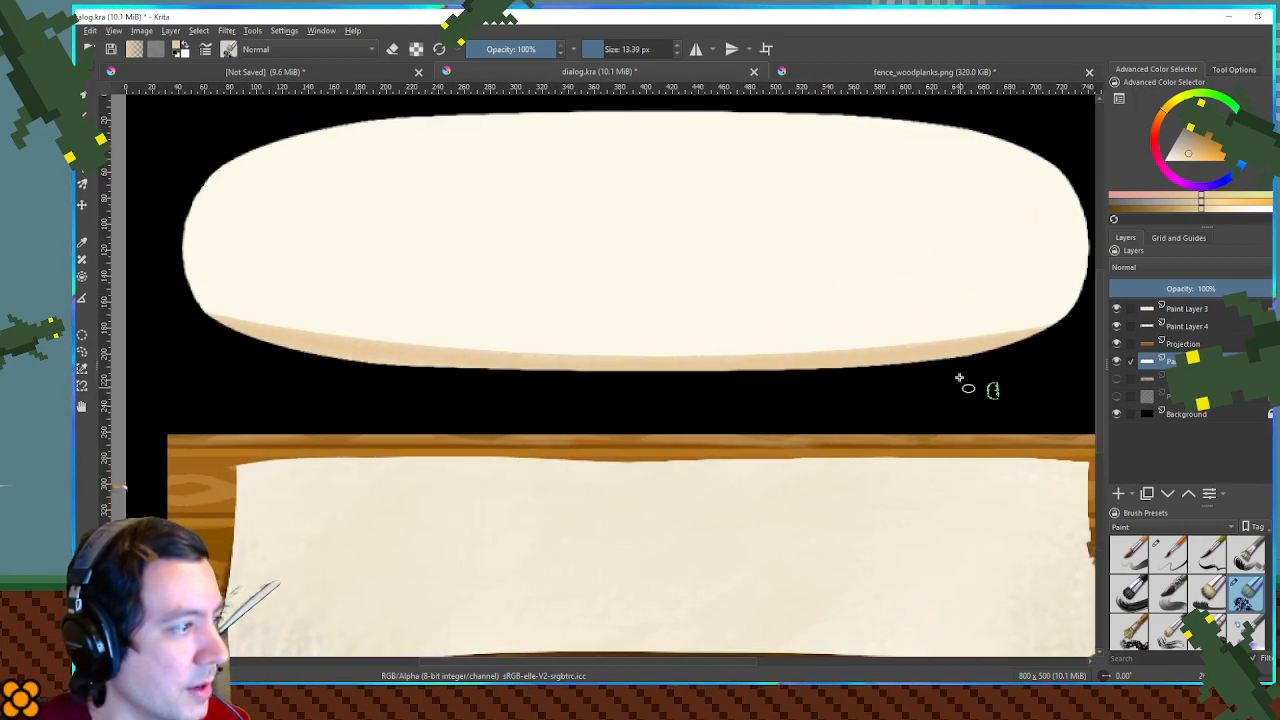
scroll(893, 357, down, 2)
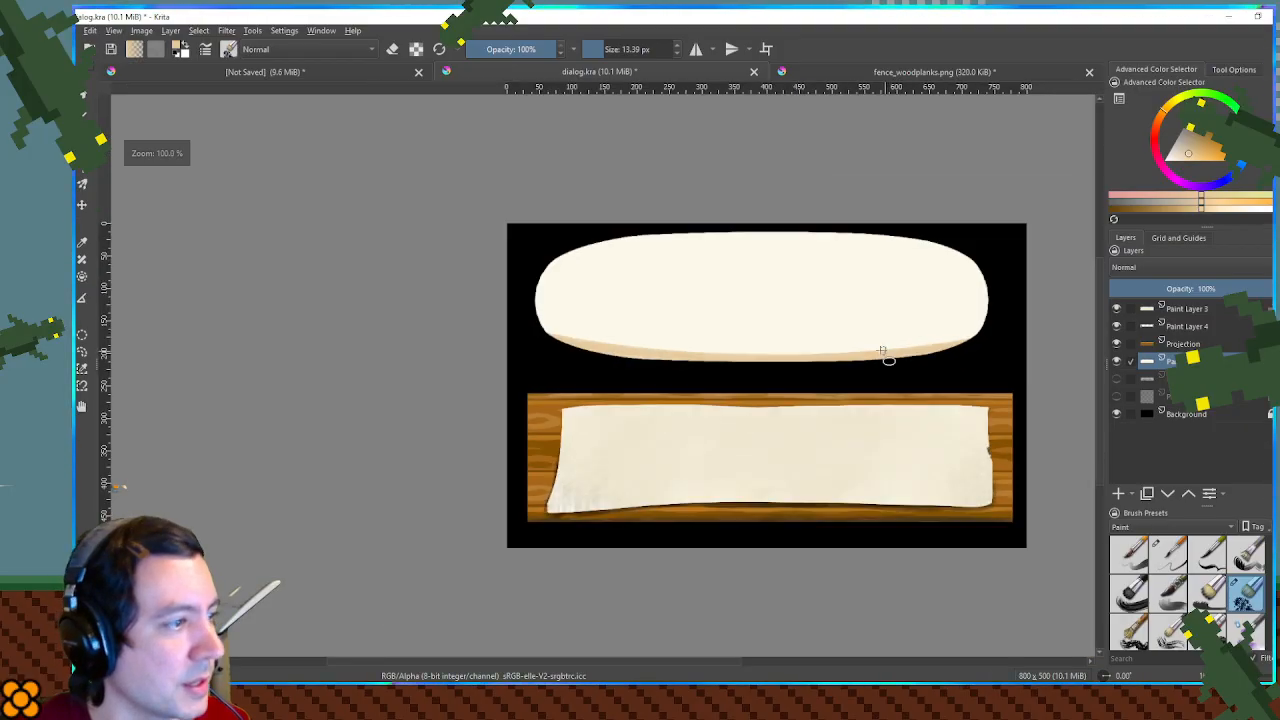
- Compare the shaded oval with the reference mockup's dialog box by switching the visibility of their layers
click(1117, 378)
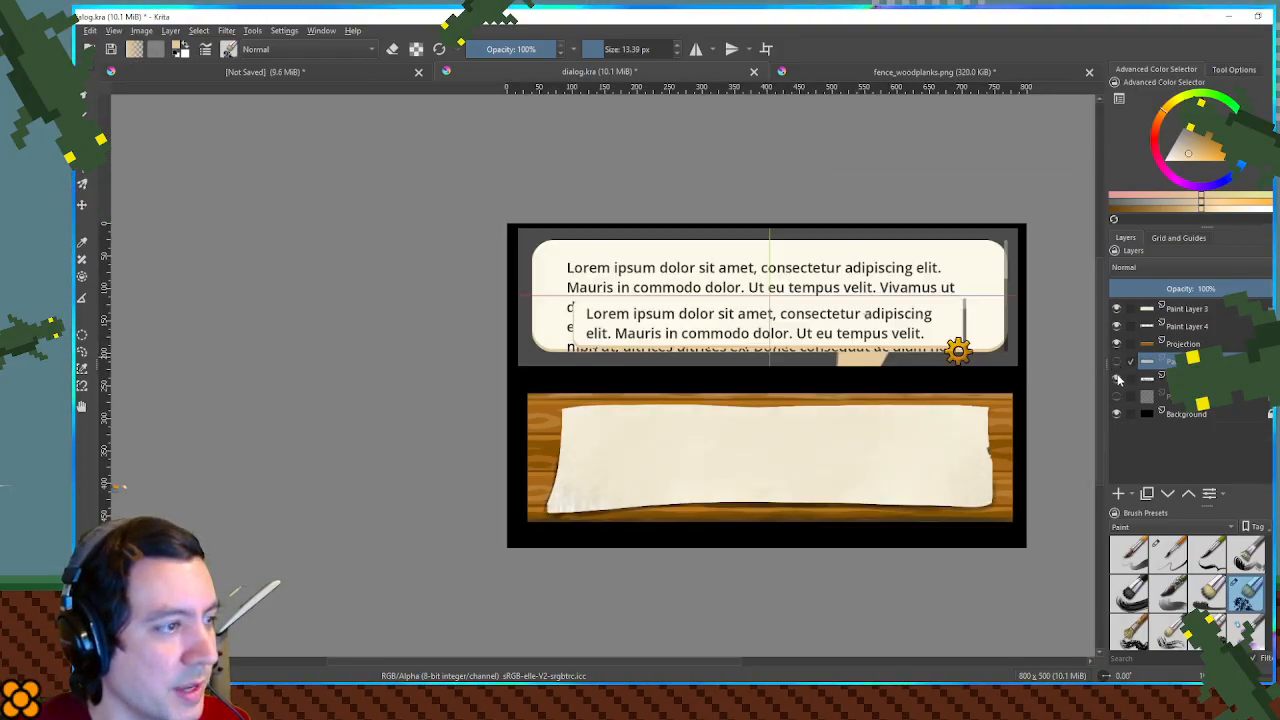
click(1117, 378)
click(1117, 361)
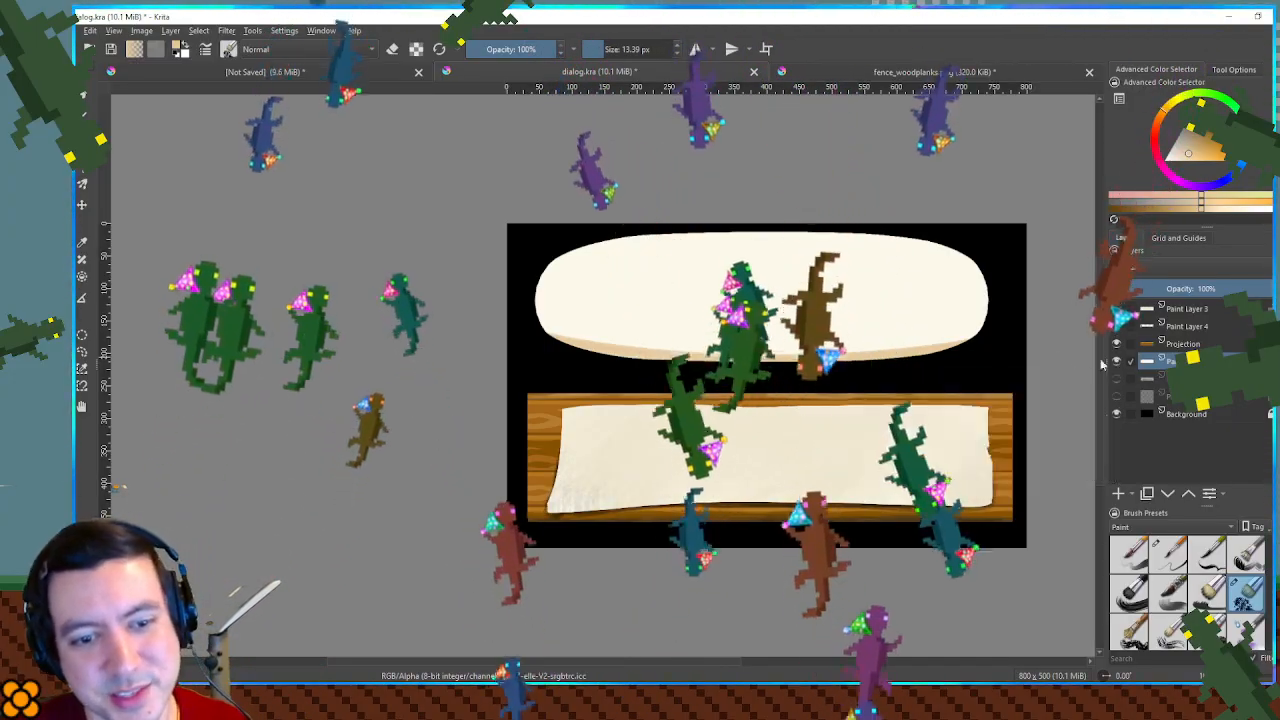
drag(893, 343, 830, 339)
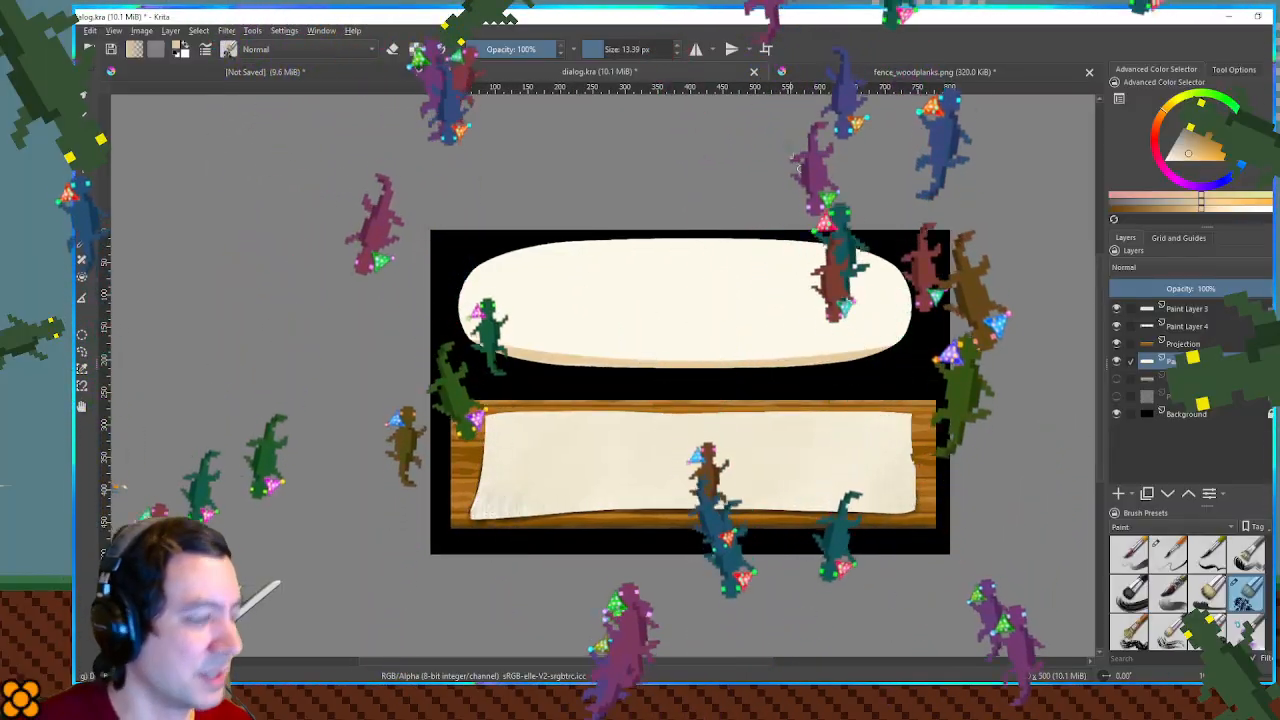
- Shade the oval's whole rim with translucent tan strokes at 33% opacity with a 93.98 px brush, leaving the centre light
click(496, 49)
click(615, 49)
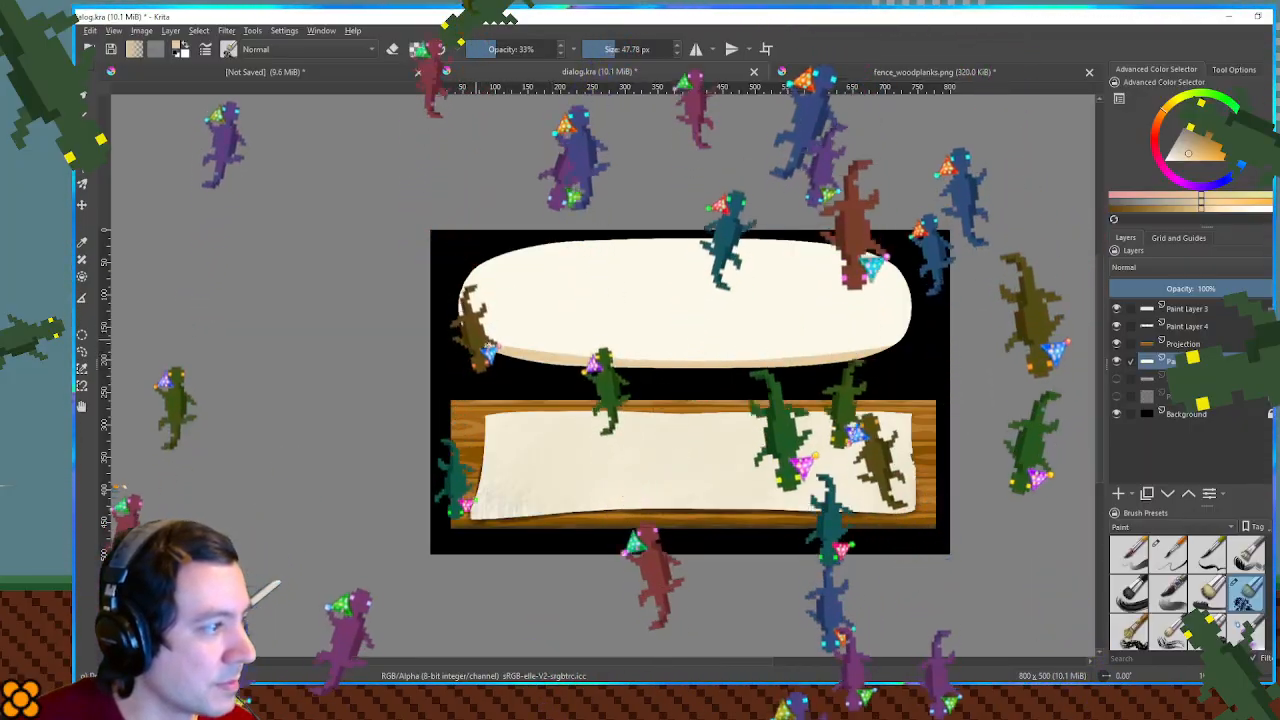
drag(658, 356, 734, 360)
key(ctrl+z)
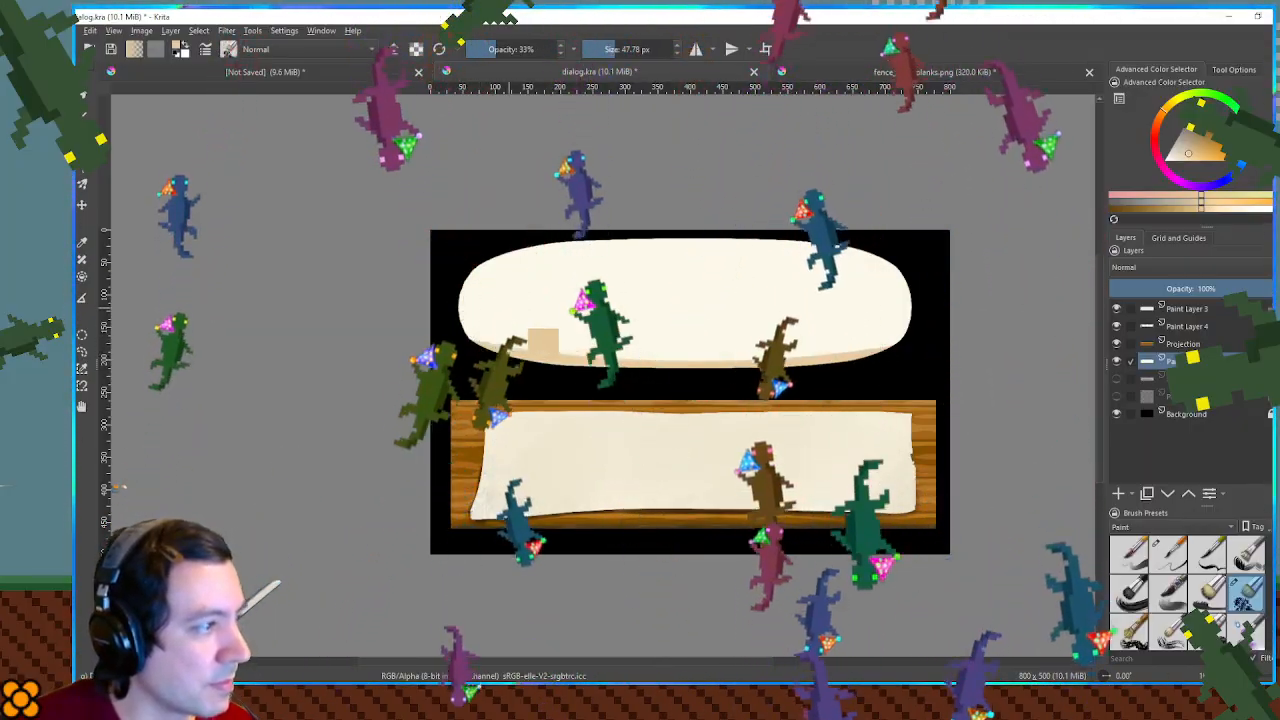
click(623, 49)
mouse_move(443, 335)
mouse_down()
mouse_move(537, 361)
mouse_move(733, 377)
mouse_move(997, 369)
mouse_up()
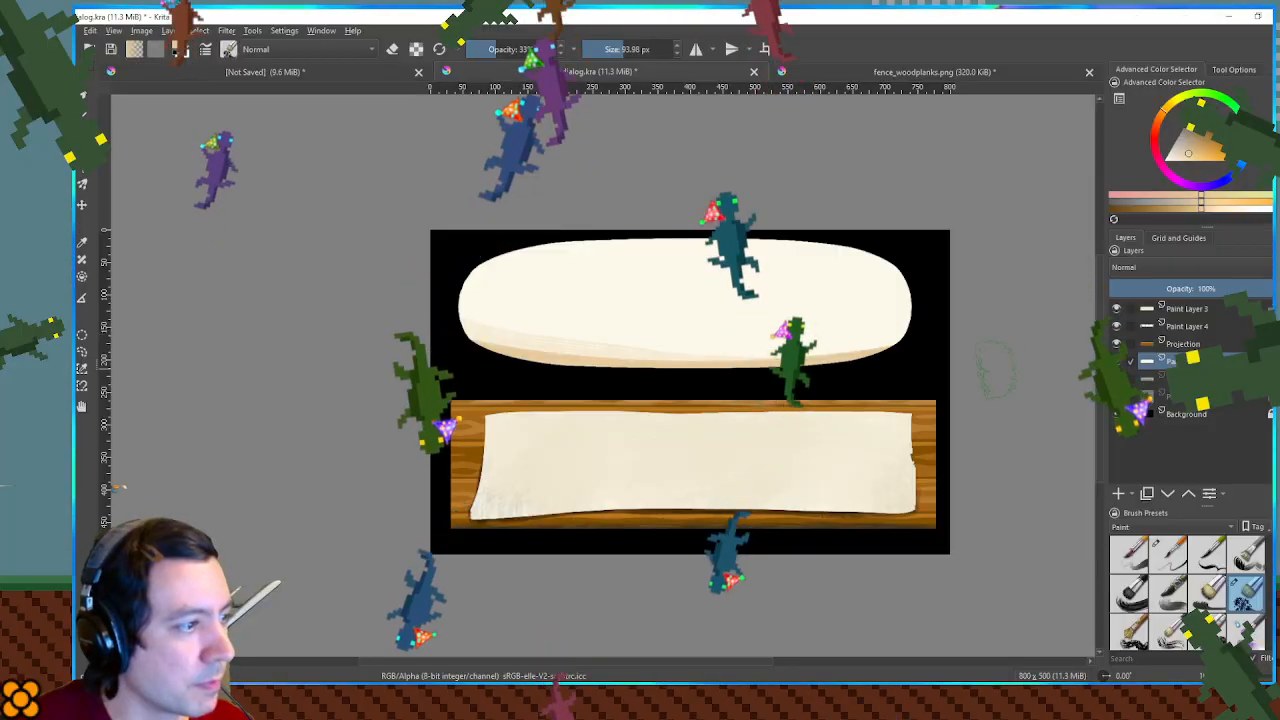
drag(943, 329, 517, 360)
key(ctrl+z)
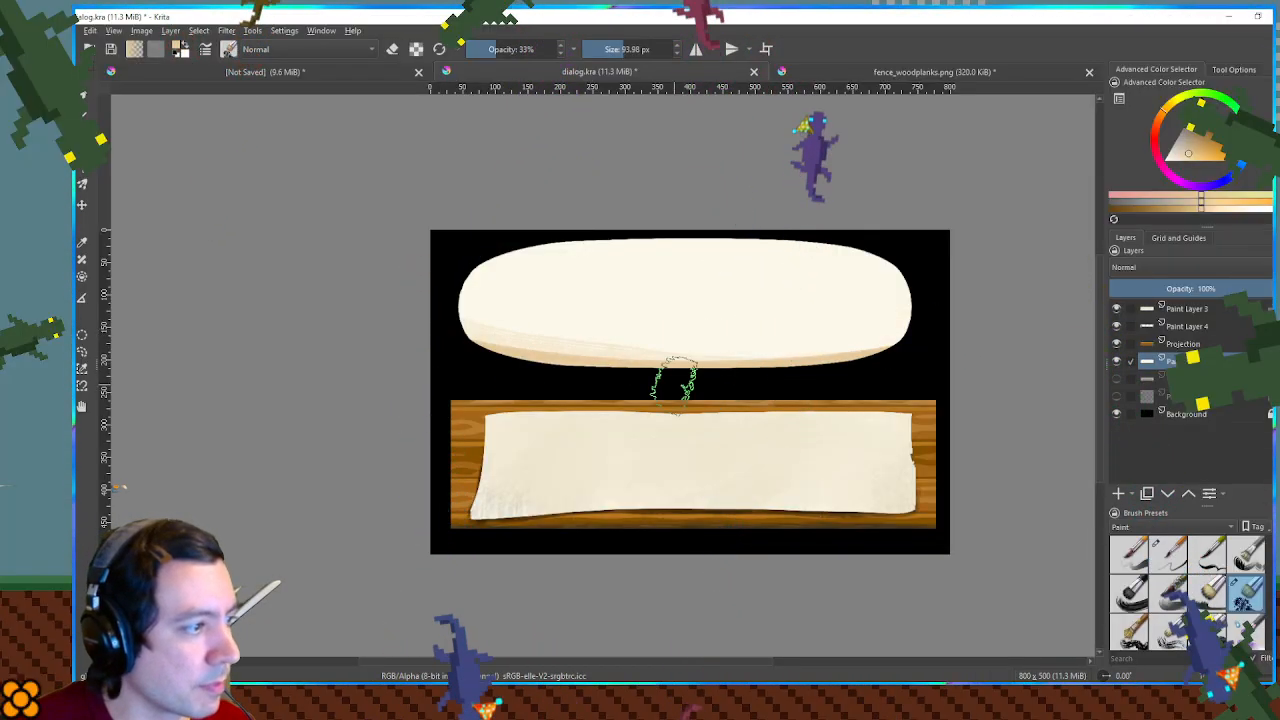
mouse_move(912, 338)
mouse_down()
mouse_move(930, 283)
mouse_move(760, 232)
mouse_move(610, 237)
mouse_move(490, 265)
mouse_move(437, 318)
mouse_up()
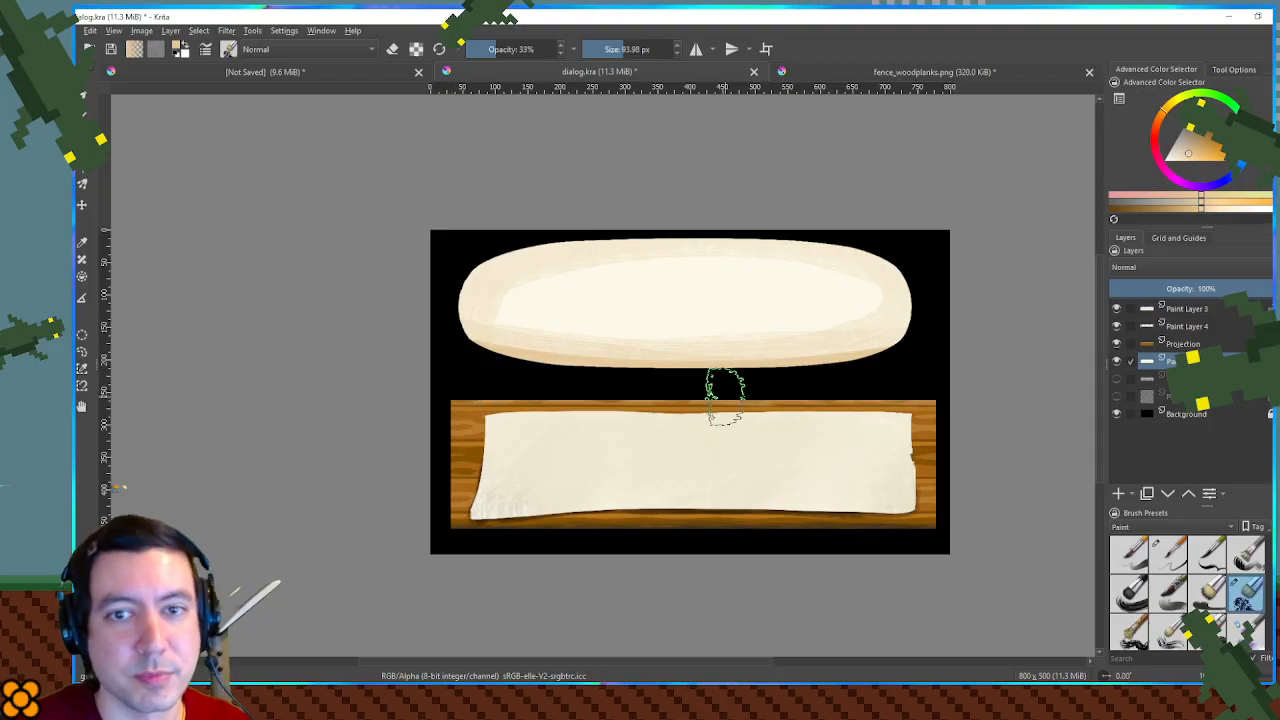
- Blend the oval's rim shading into its centre with sampled cream tones at 33% opacity, and hide the black Background layer
ctrl+click(758, 318)
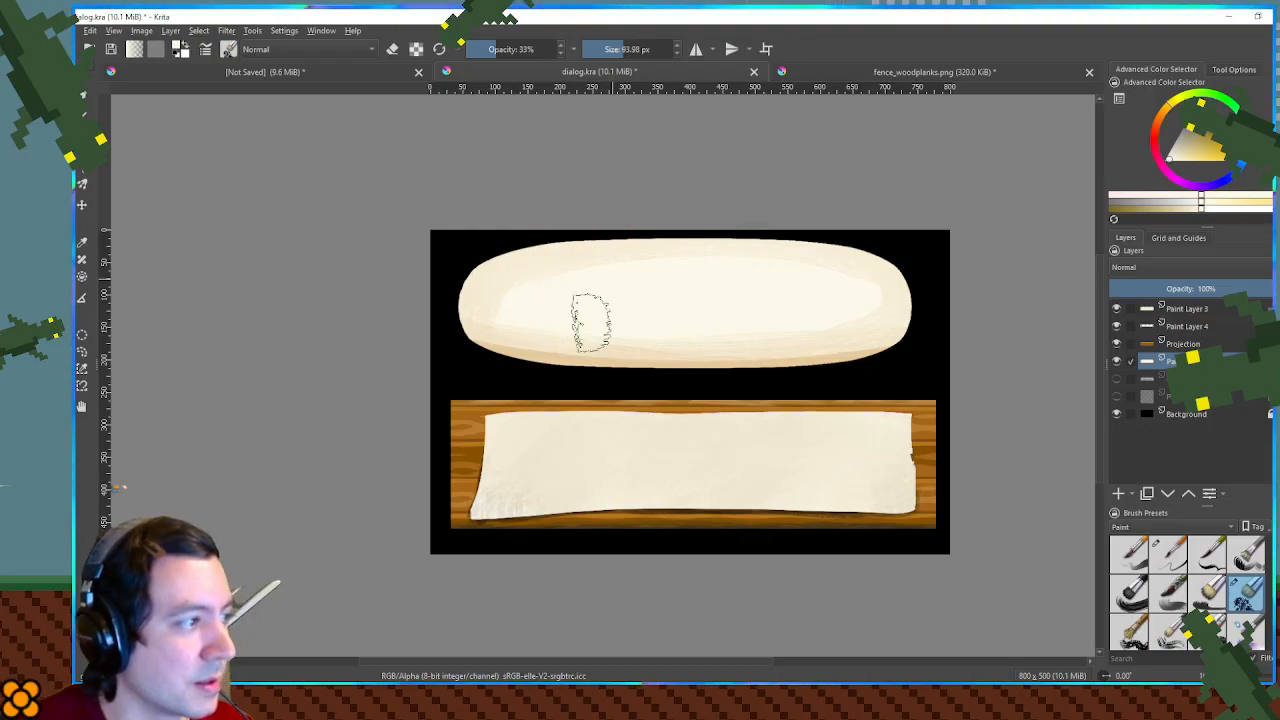
mouse_move(528, 283)
mouse_down()
mouse_move(851, 280)
mouse_move(825, 296)
mouse_move(827, 318)
mouse_up()
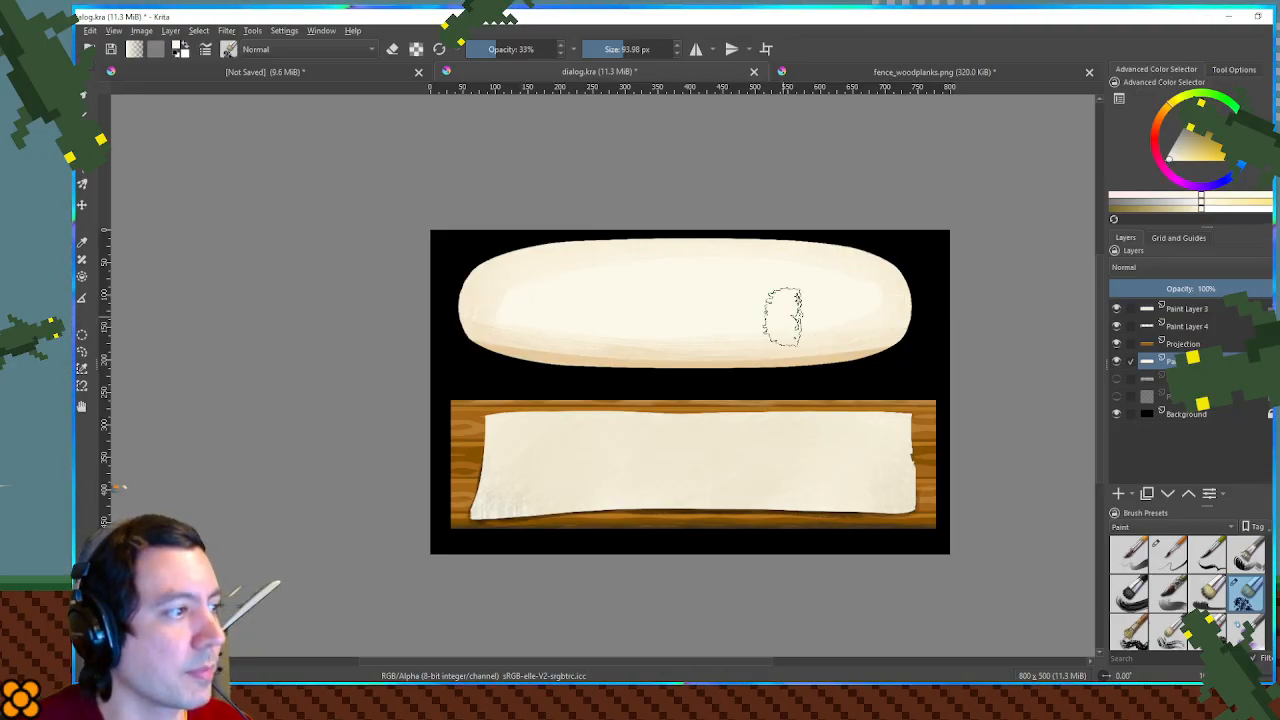
ctrl+click(475, 295)
drag(519, 312, 630, 326)
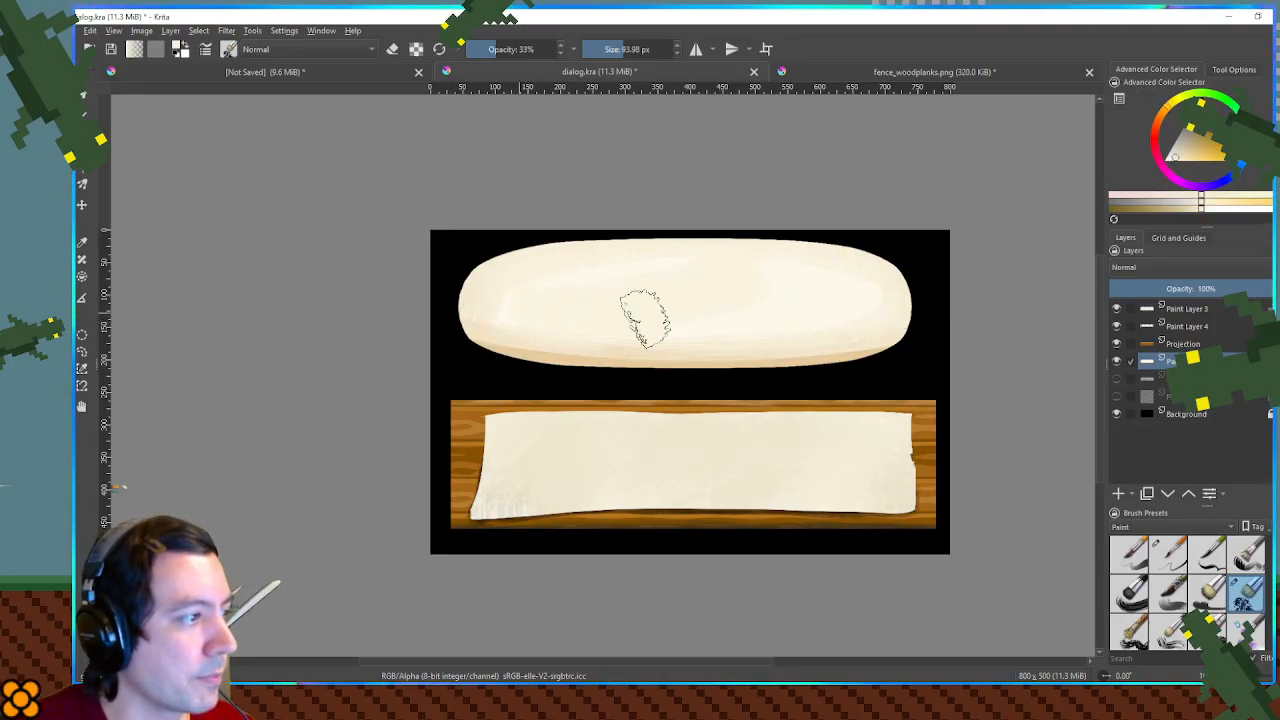
drag(817, 315, 818, 302)
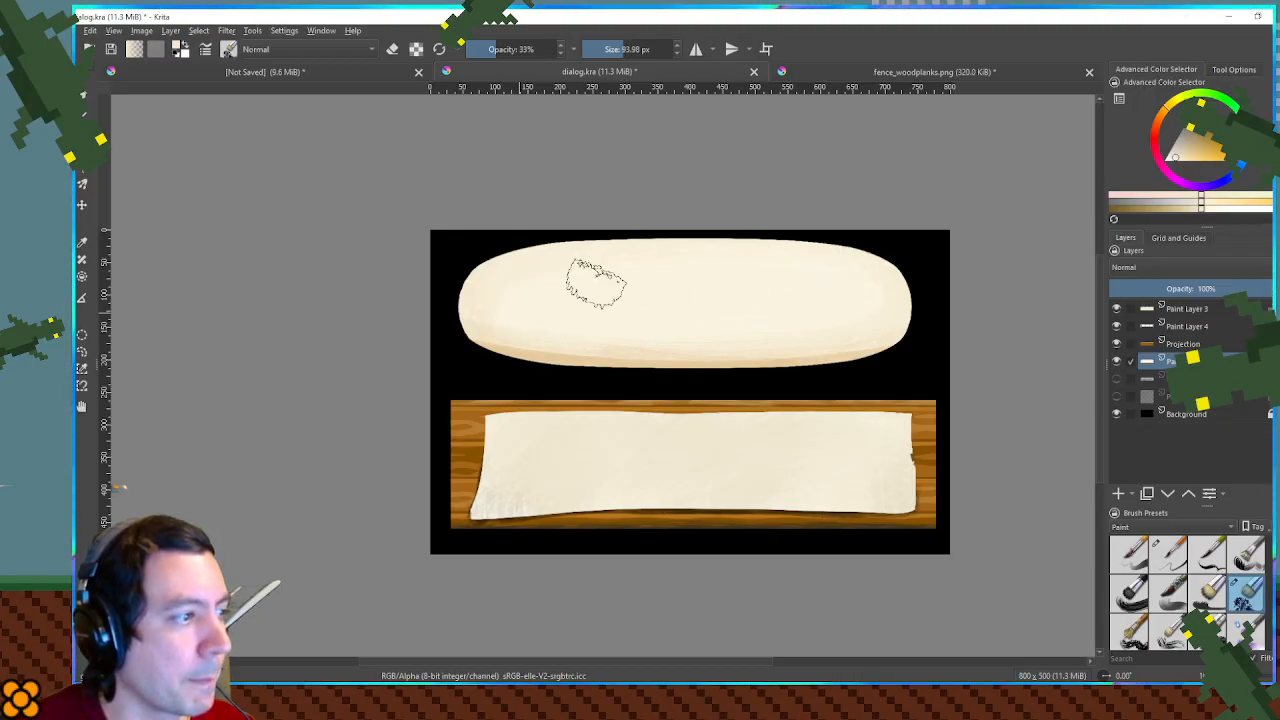
scroll(649, 284, up, 3)
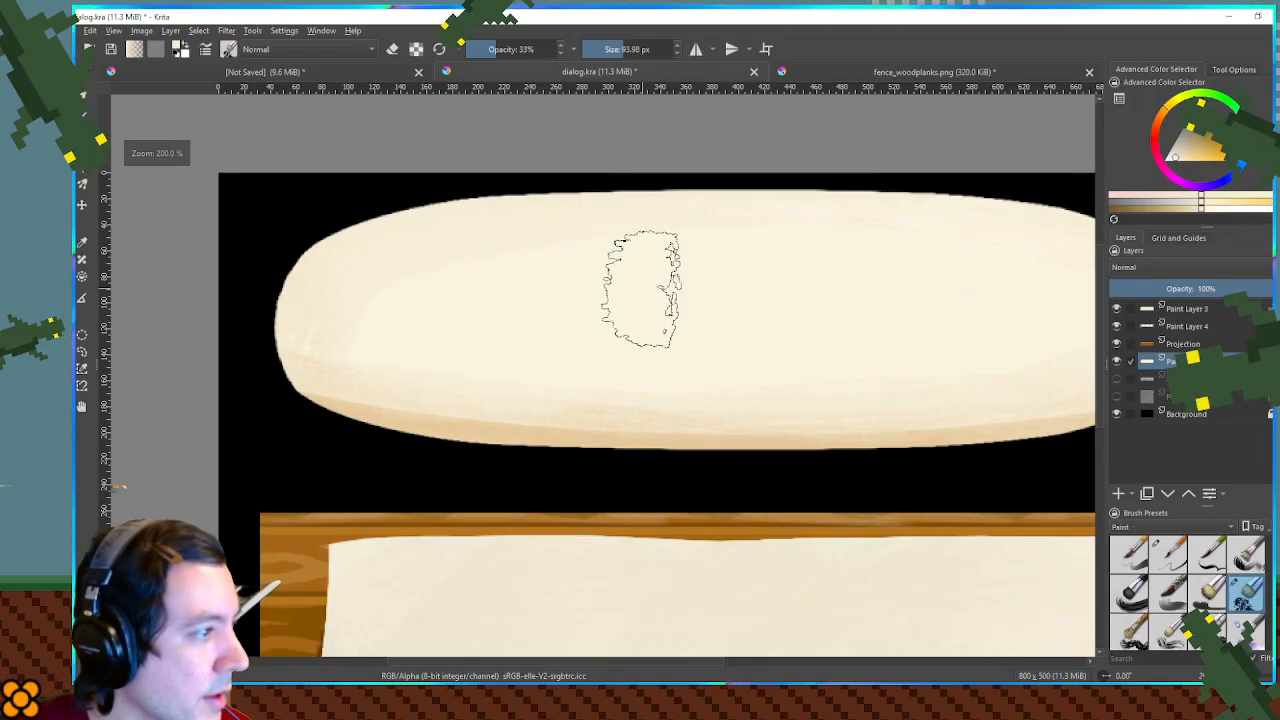
scroll(962, 350, down, 2)
drag(910, 338, 669, 297)
click(1116, 413)
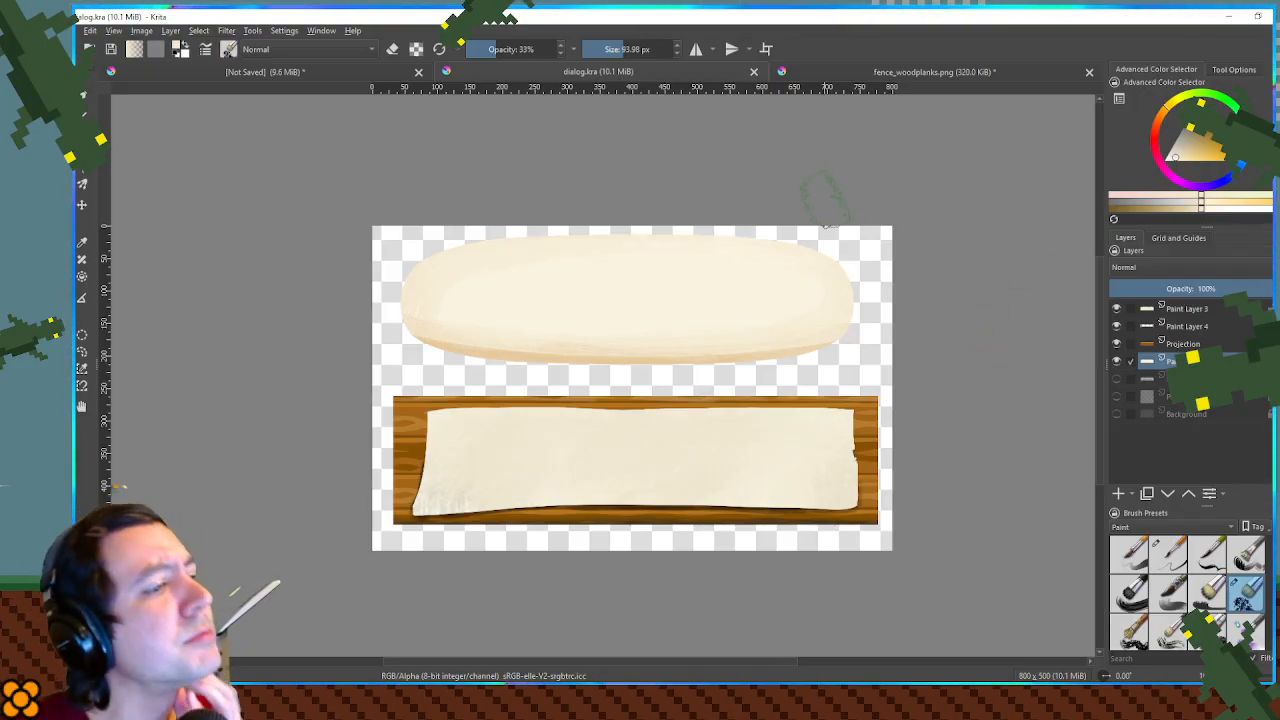
- Switch to Godot and browse the project files for the menus/dialogBox folder, replacing the old file filter with "a"
drag(720, 15, 1279, 156)
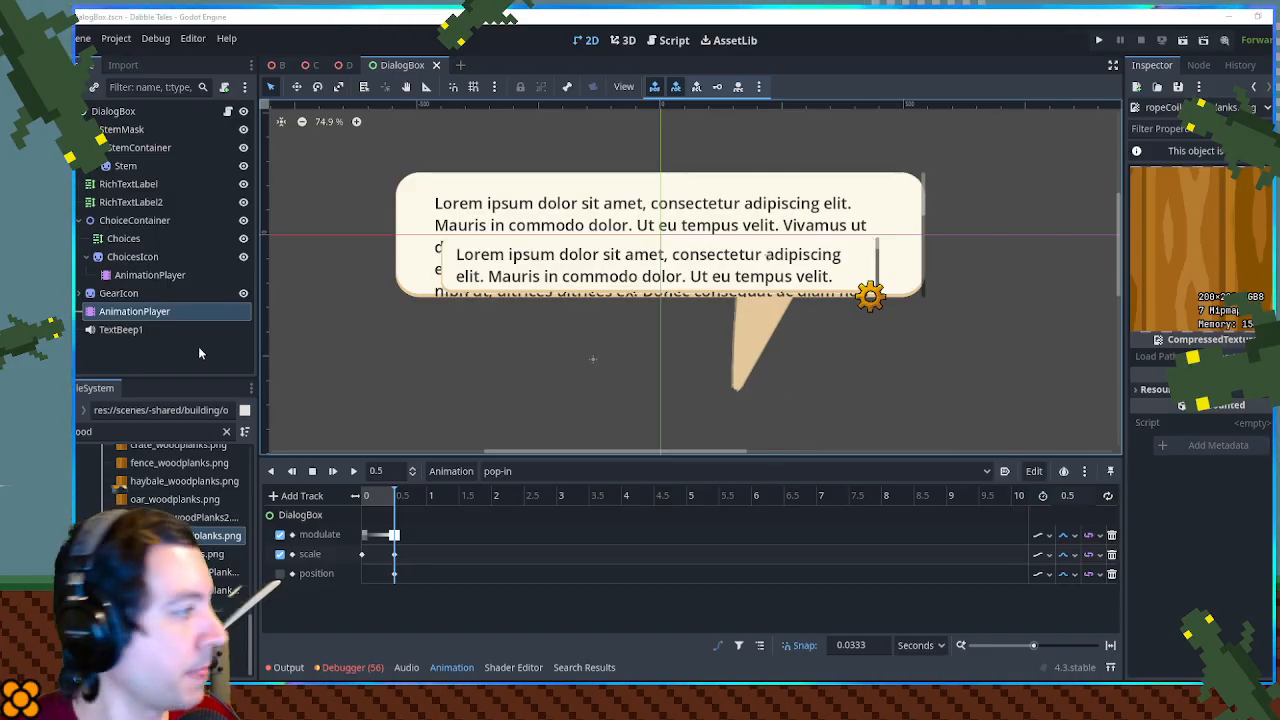
click(226, 431)
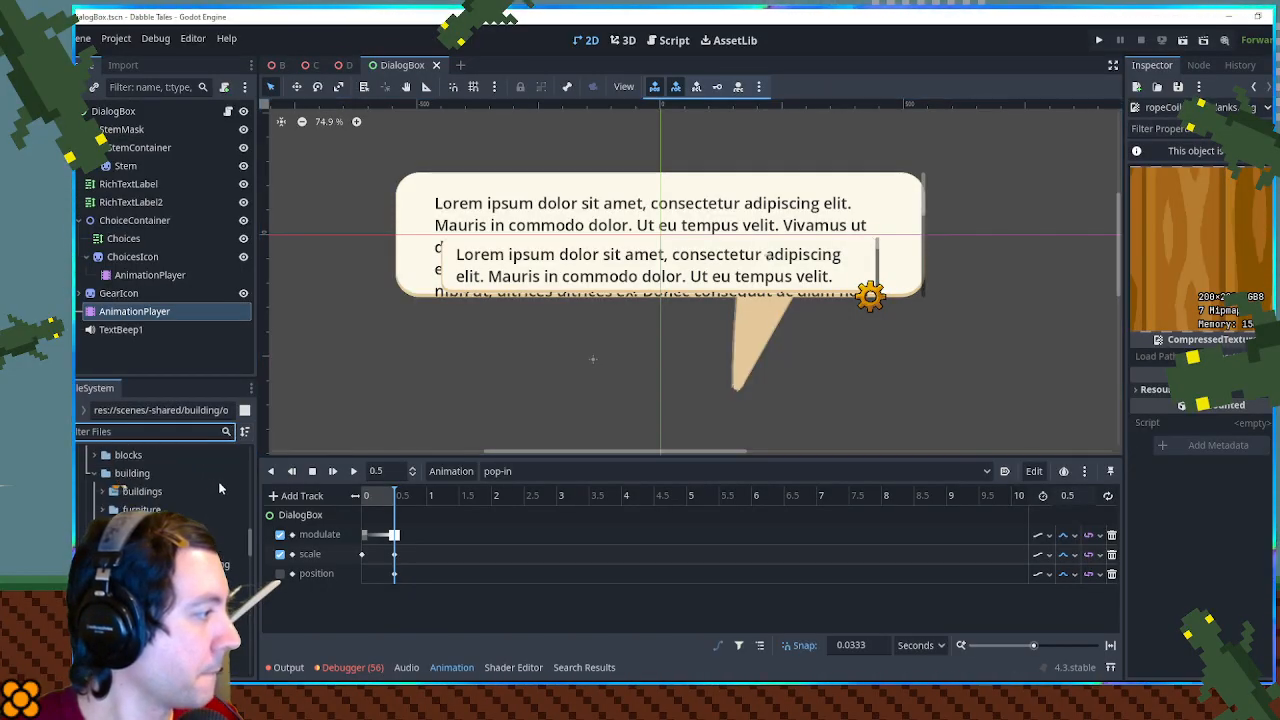
scroll(218, 481, up, 5)
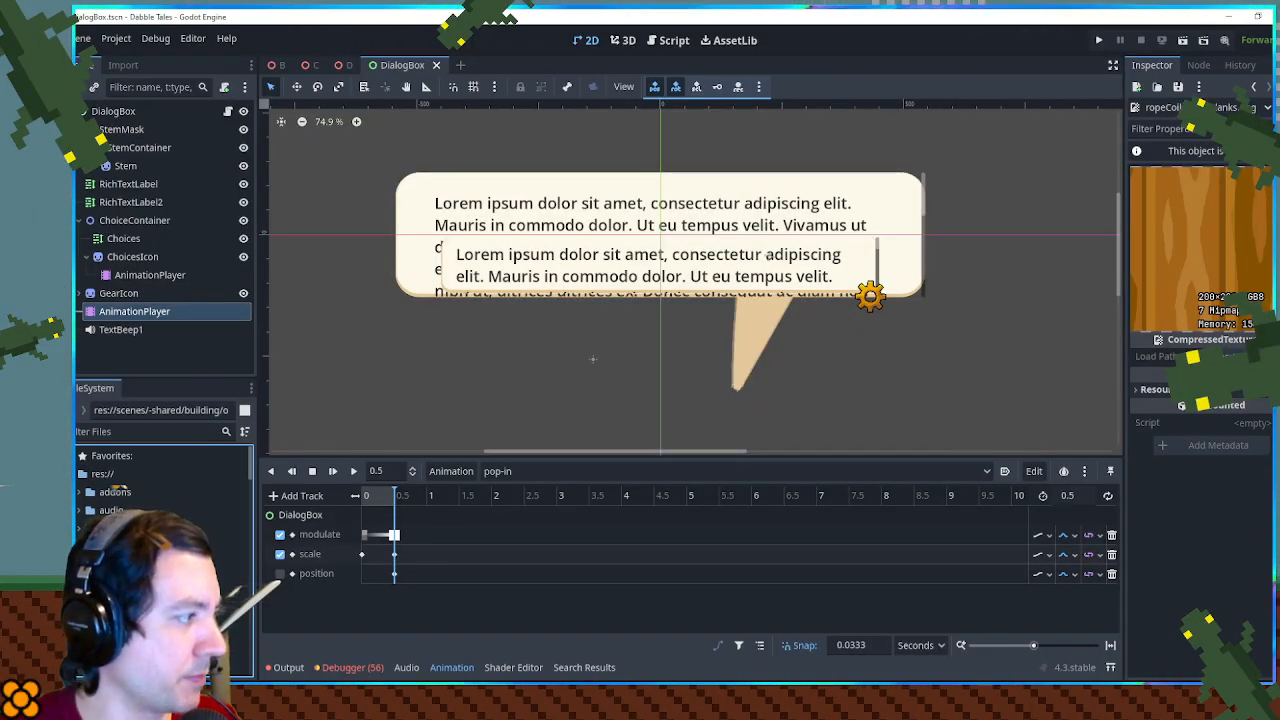
scroll(165, 560, down, 2)
scroll(165, 560, up, 4)
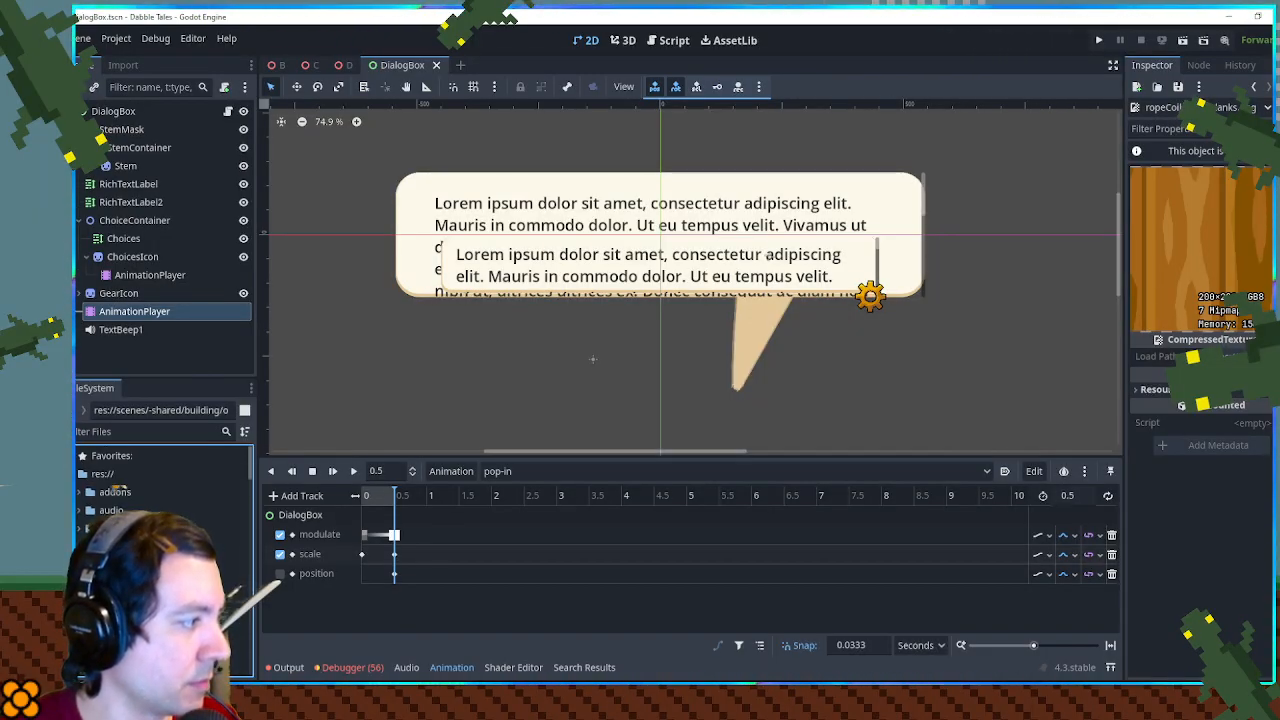
click(124, 432)
text(a)
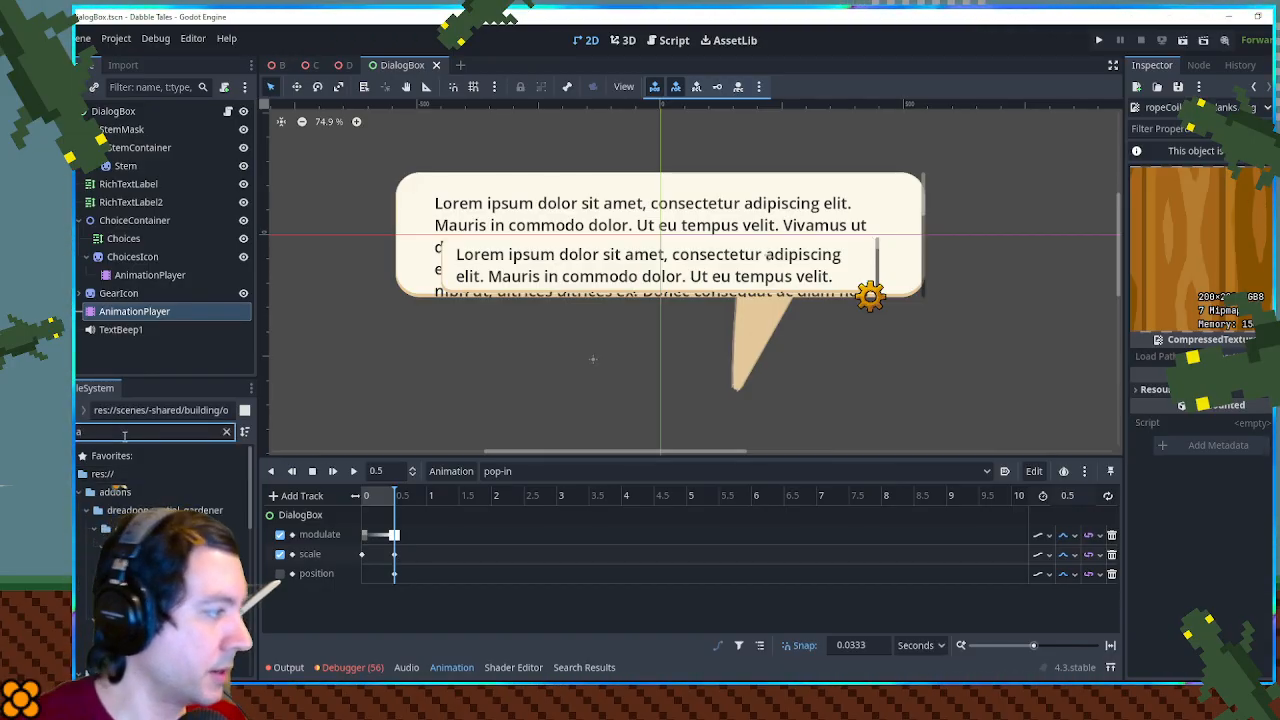
click(79, 492)
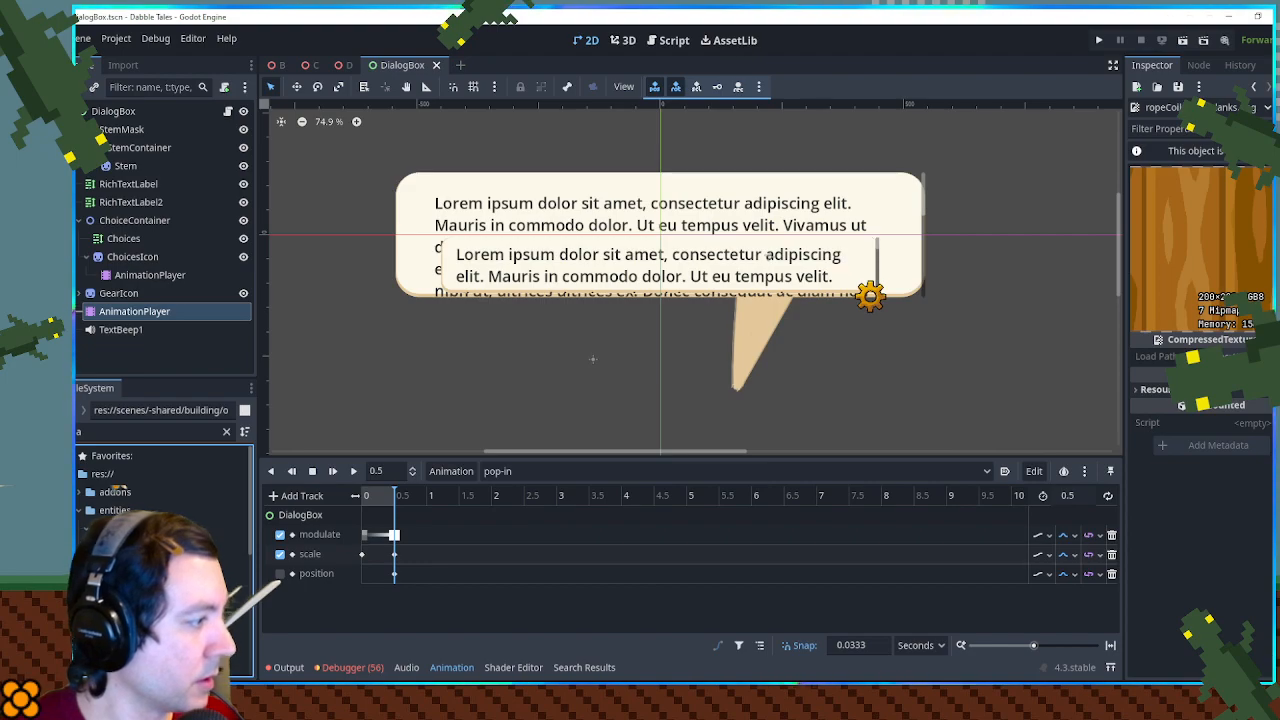
scroll(95, 550, down, 1)
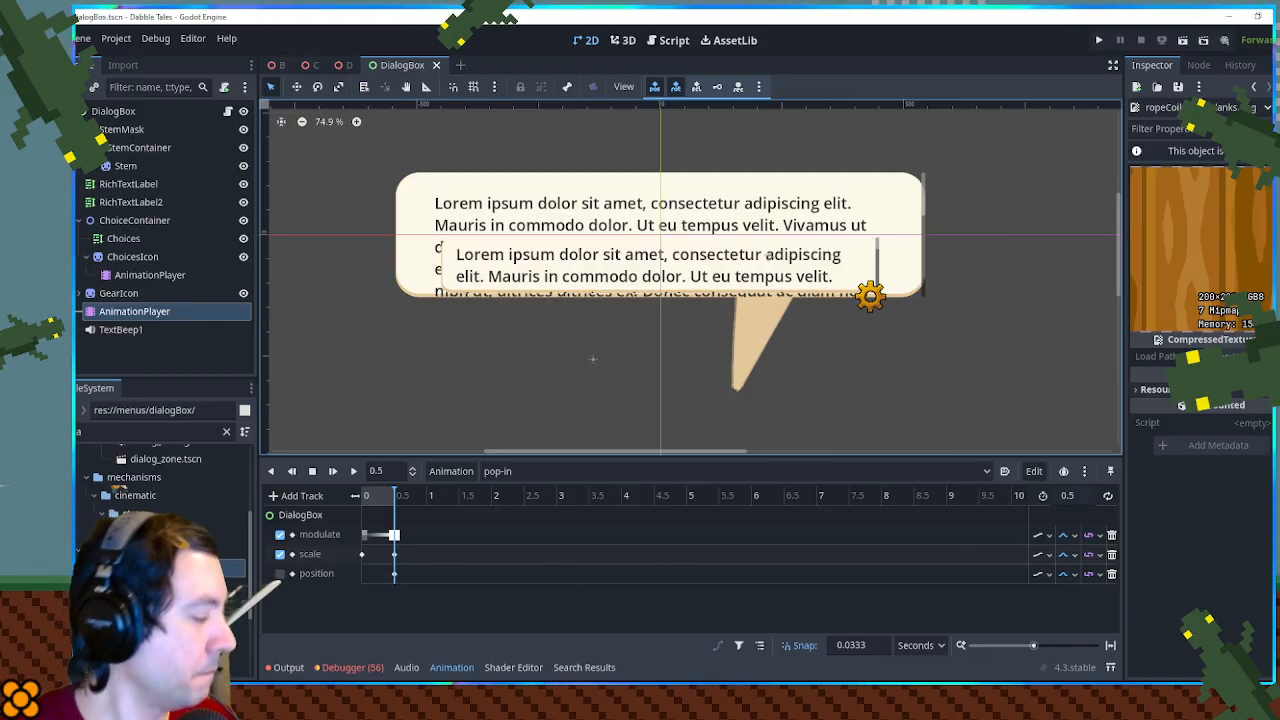
- Save the DialogBox scene, clear the file filter, and locate the scene's files in the menus/dialogBox folder
key(ctrl+s)
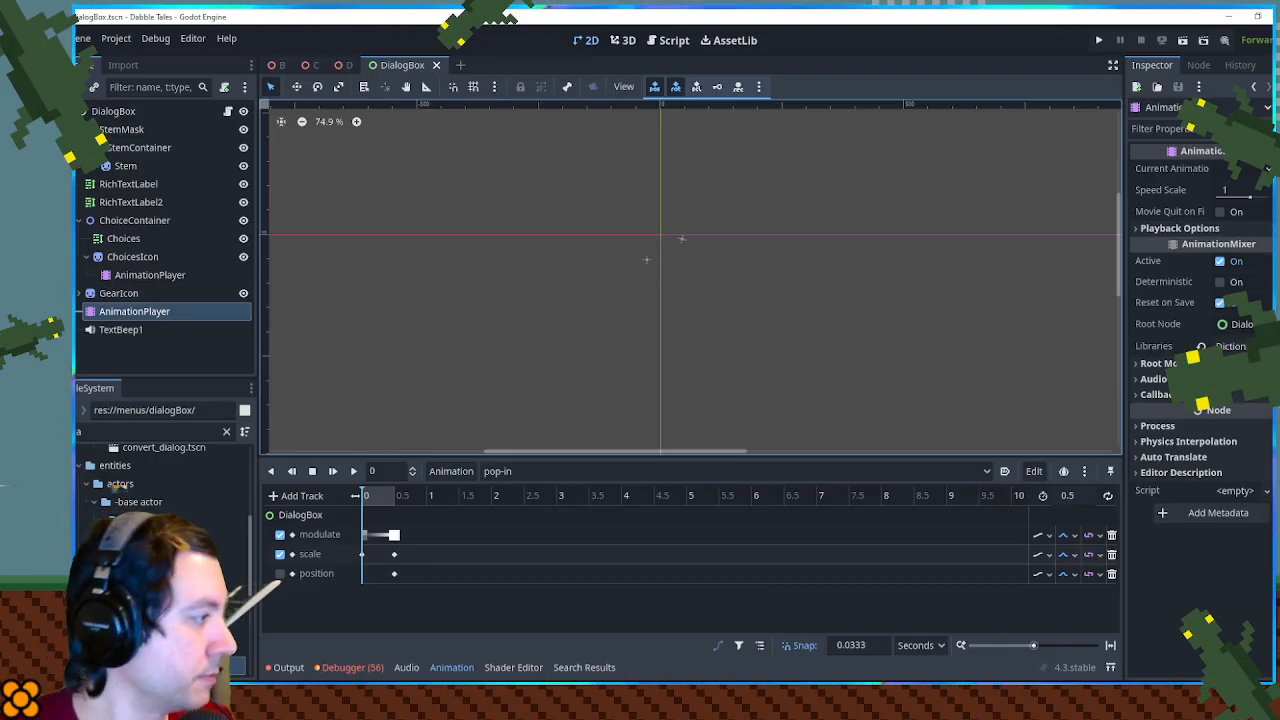
click(226, 432)
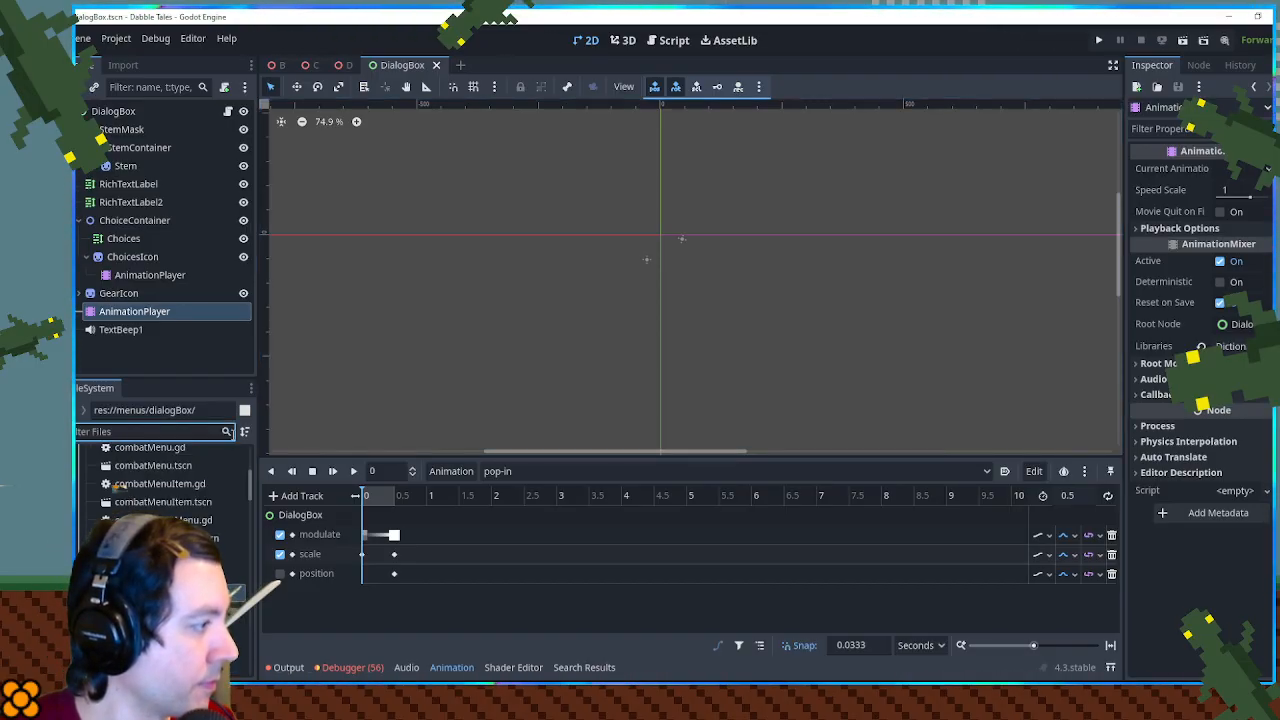
click(130, 593)
scroll(150, 560, down, 4)
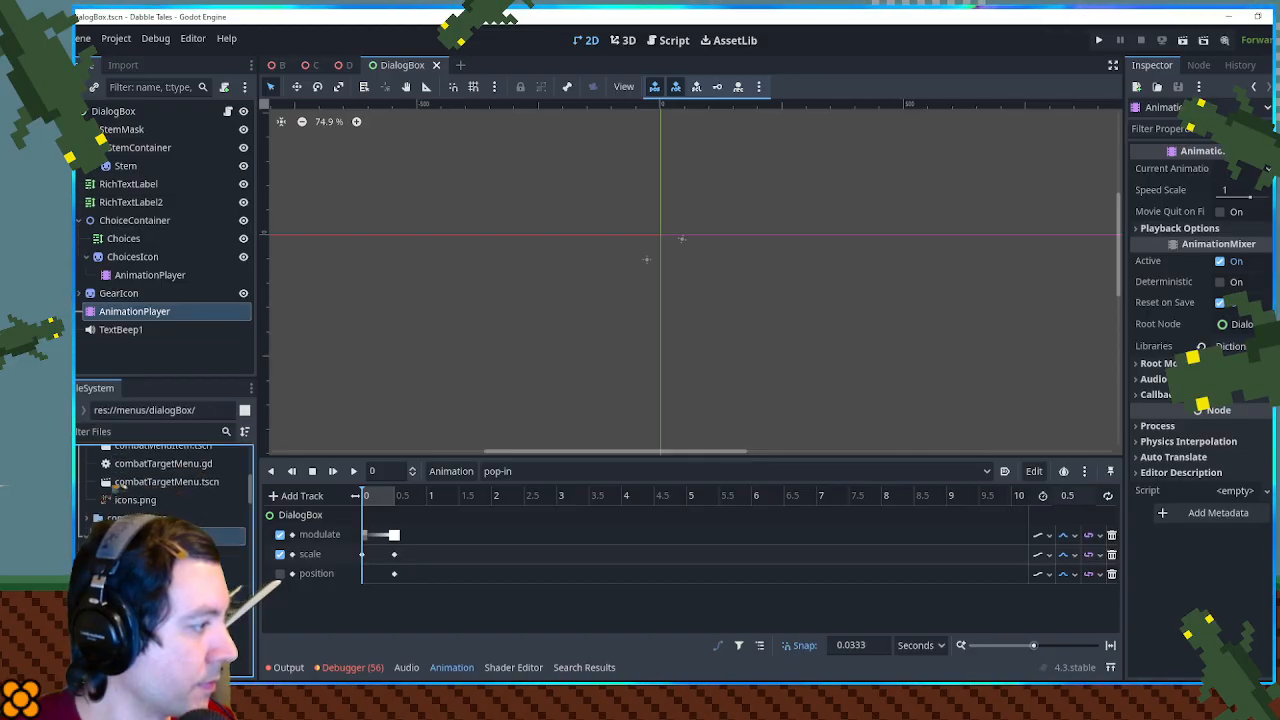
click(150, 534)
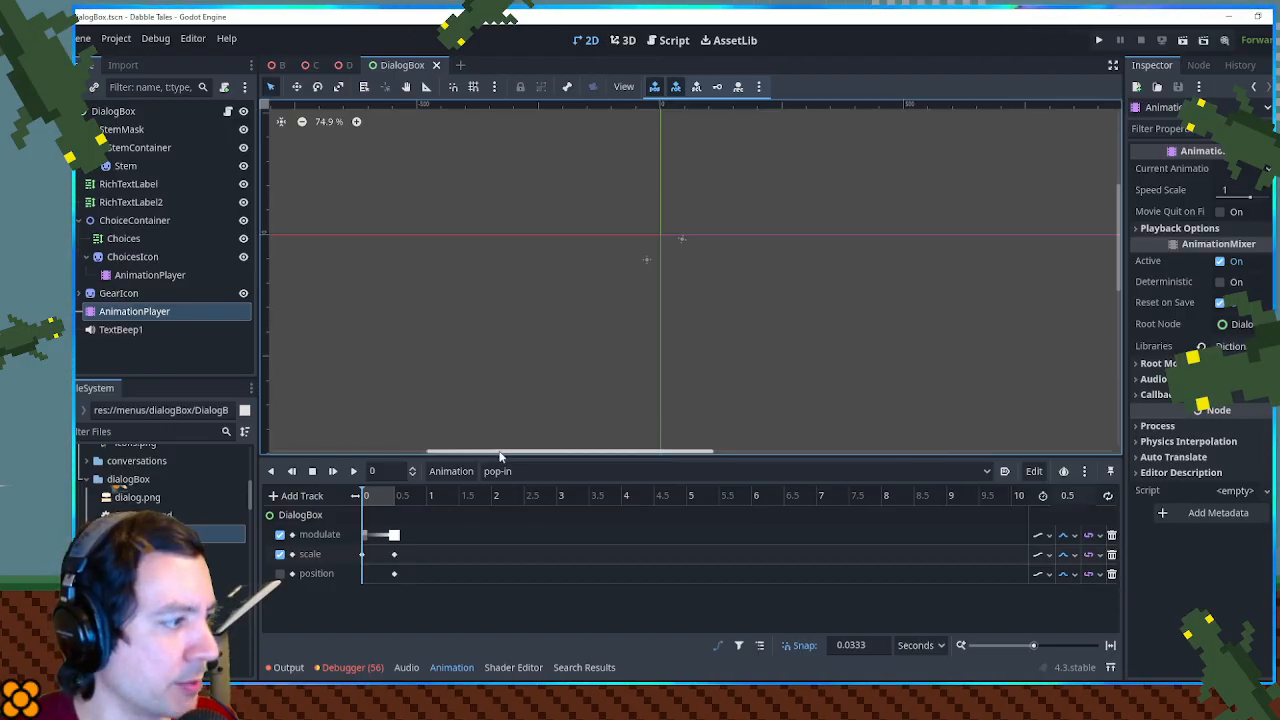
- Move the pop-in animation's playhead to 0.5 s to preview the fully opened dialog box
drag(502, 457, 502, 504)
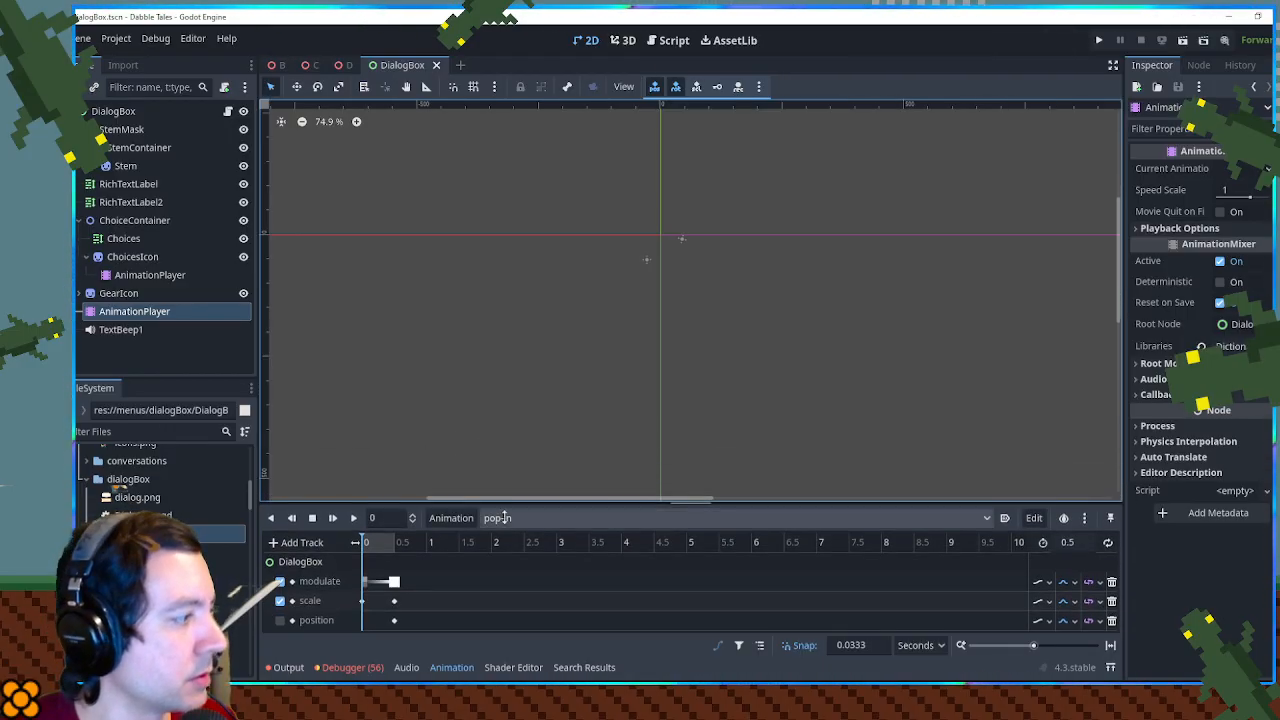
click(452, 669)
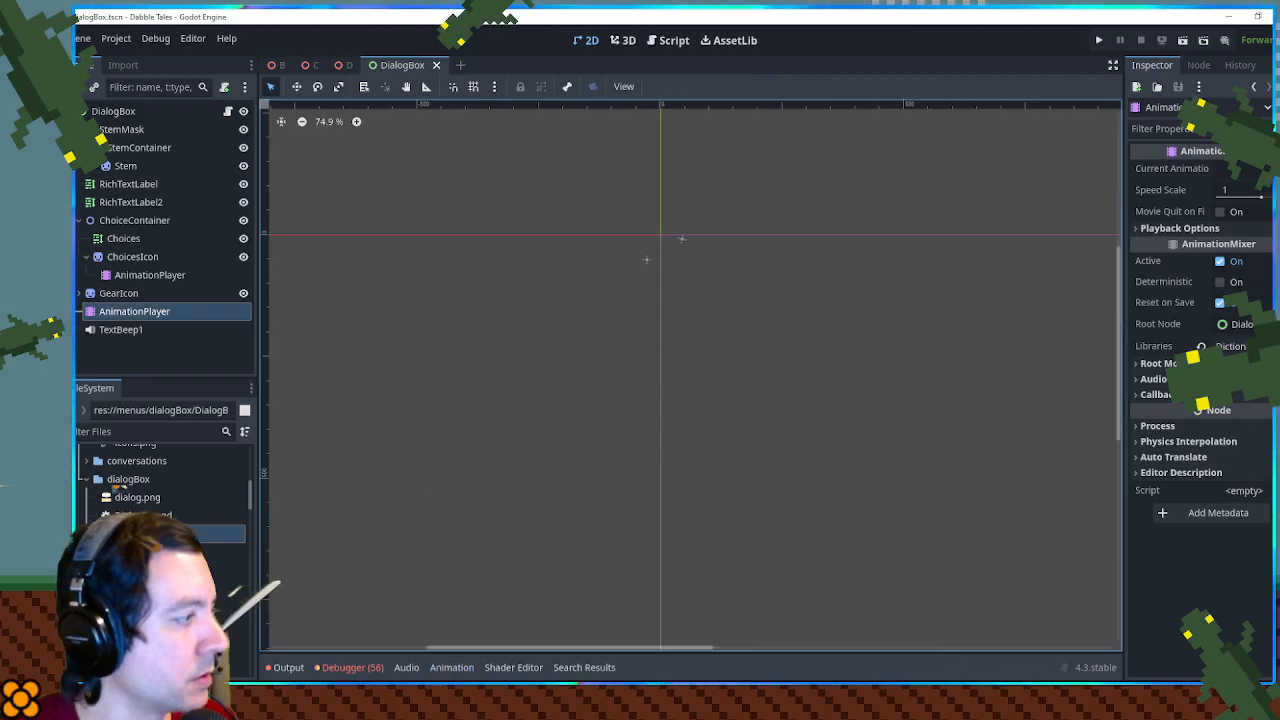
click(119, 299)
click(120, 311)
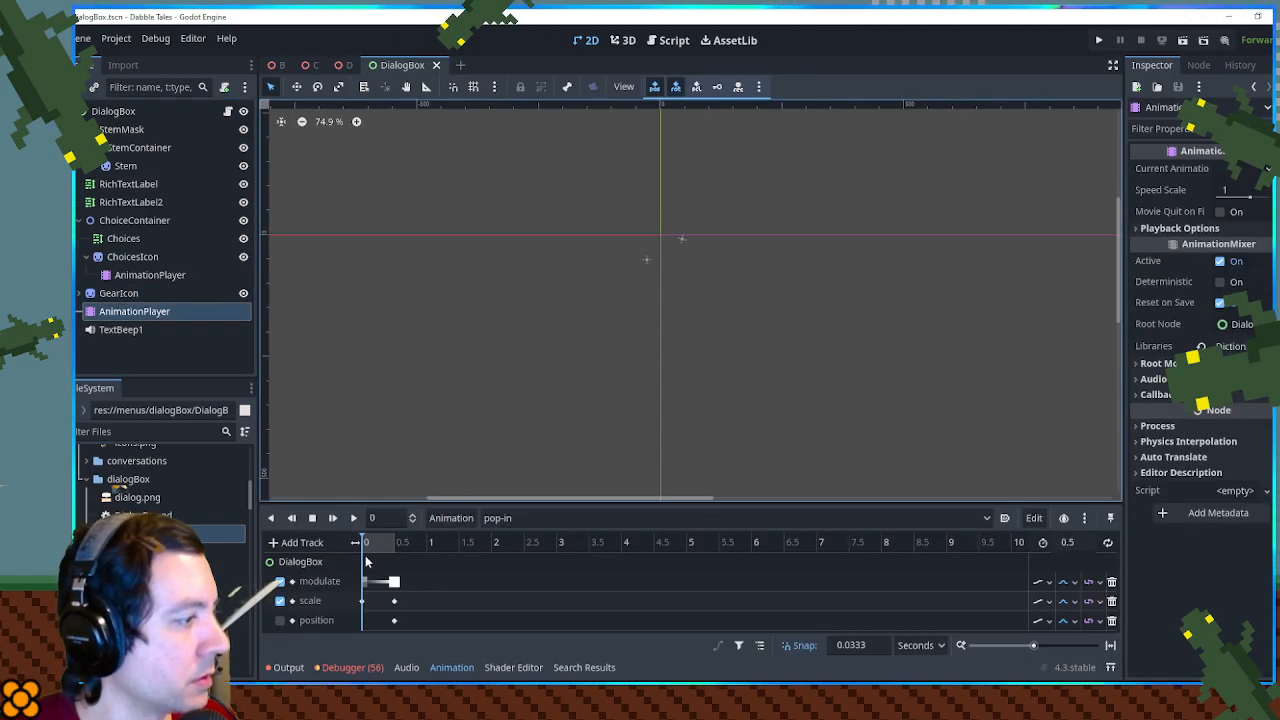
drag(365, 548, 416, 546)
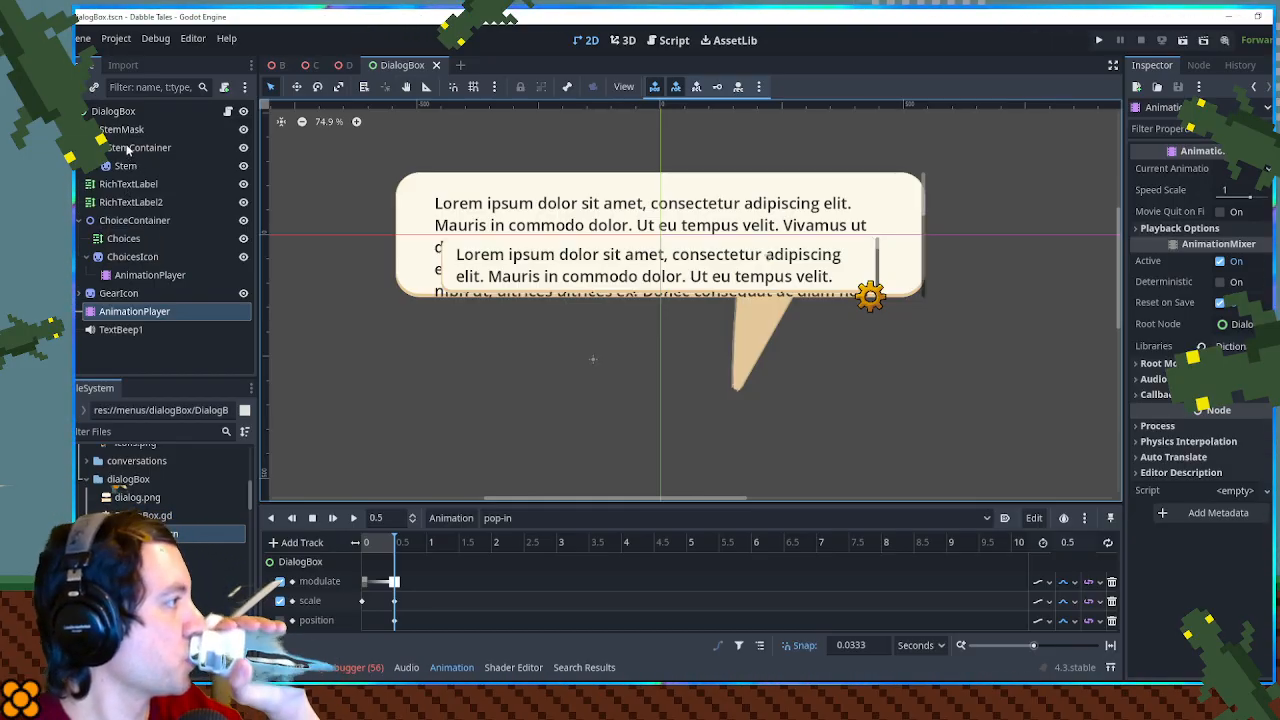
- Try to add files from the dialogBox folder to the scene tree beside the RichTextLabel nodes
click(124, 186)
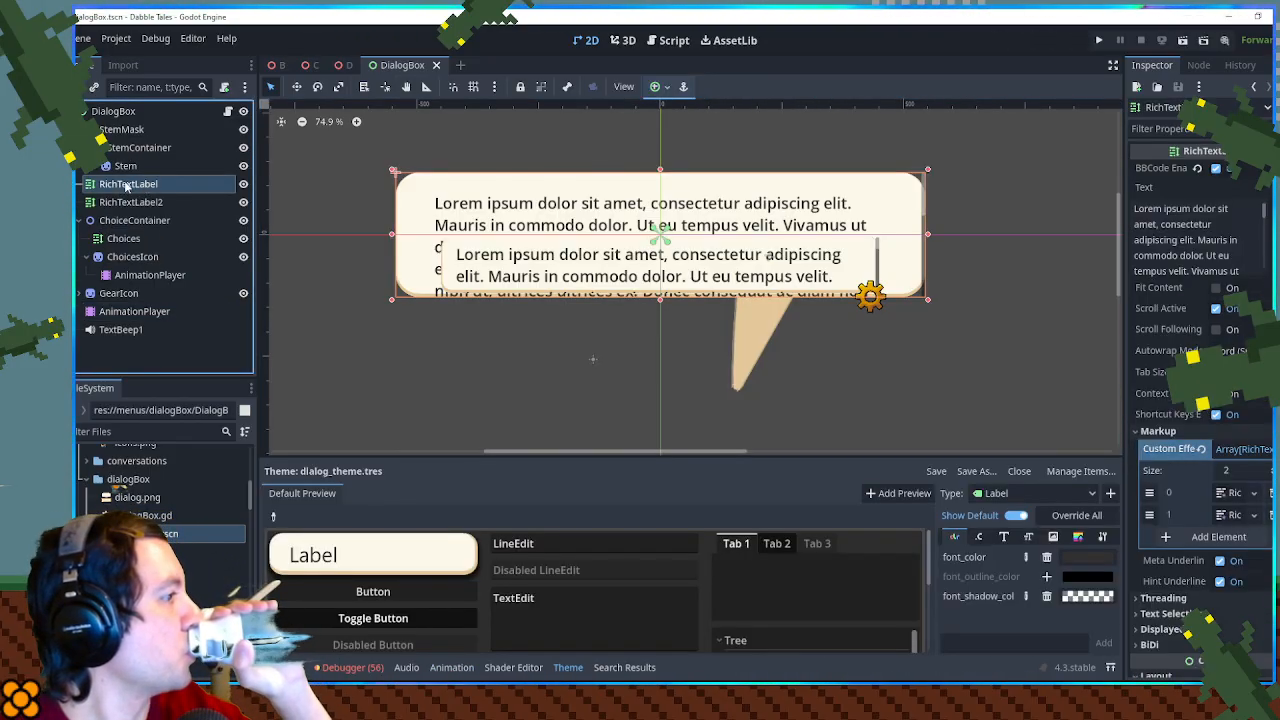
click(126, 205)
click(126, 190)
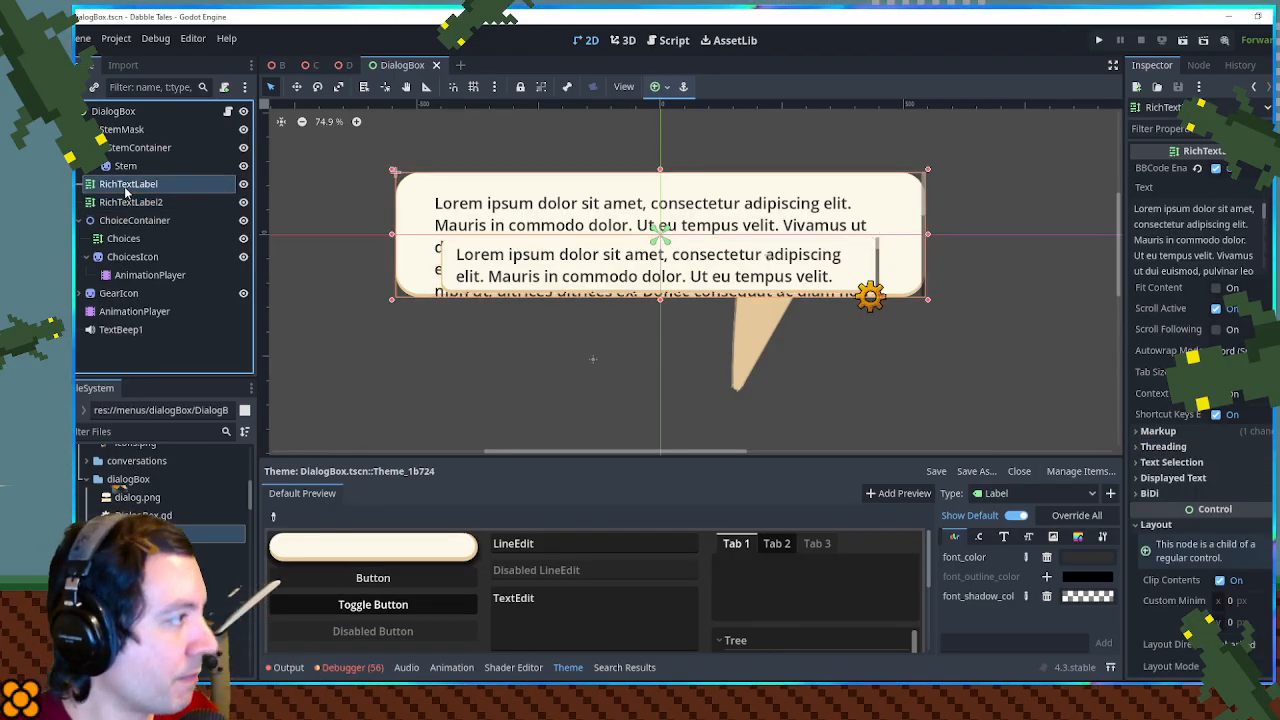
drag(150, 533, 128, 202)
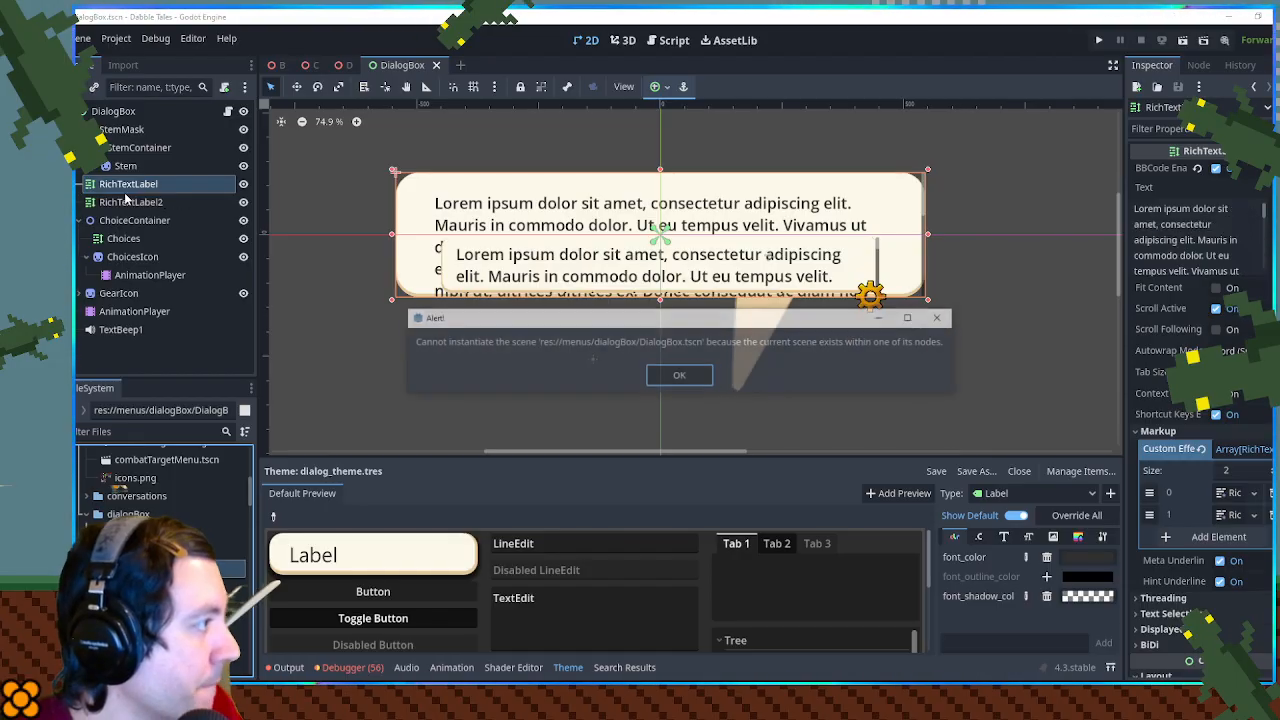
click(679, 377)
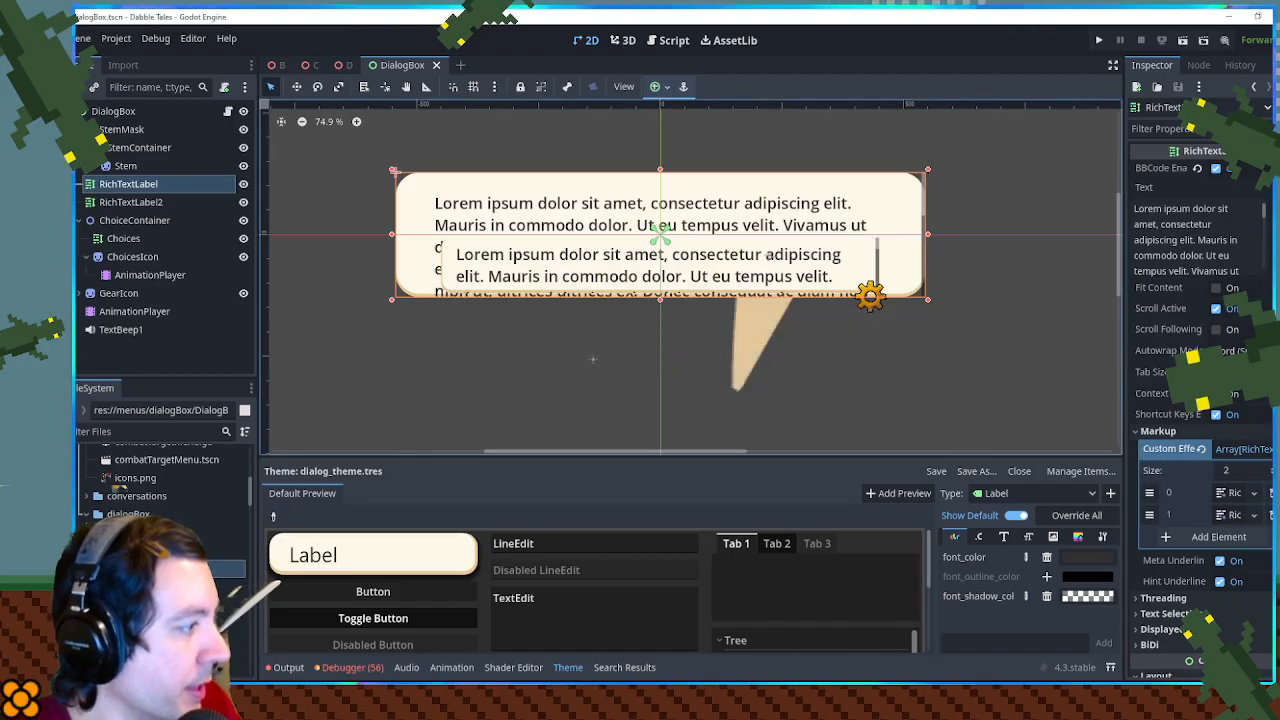
drag(150, 532, 125, 199)
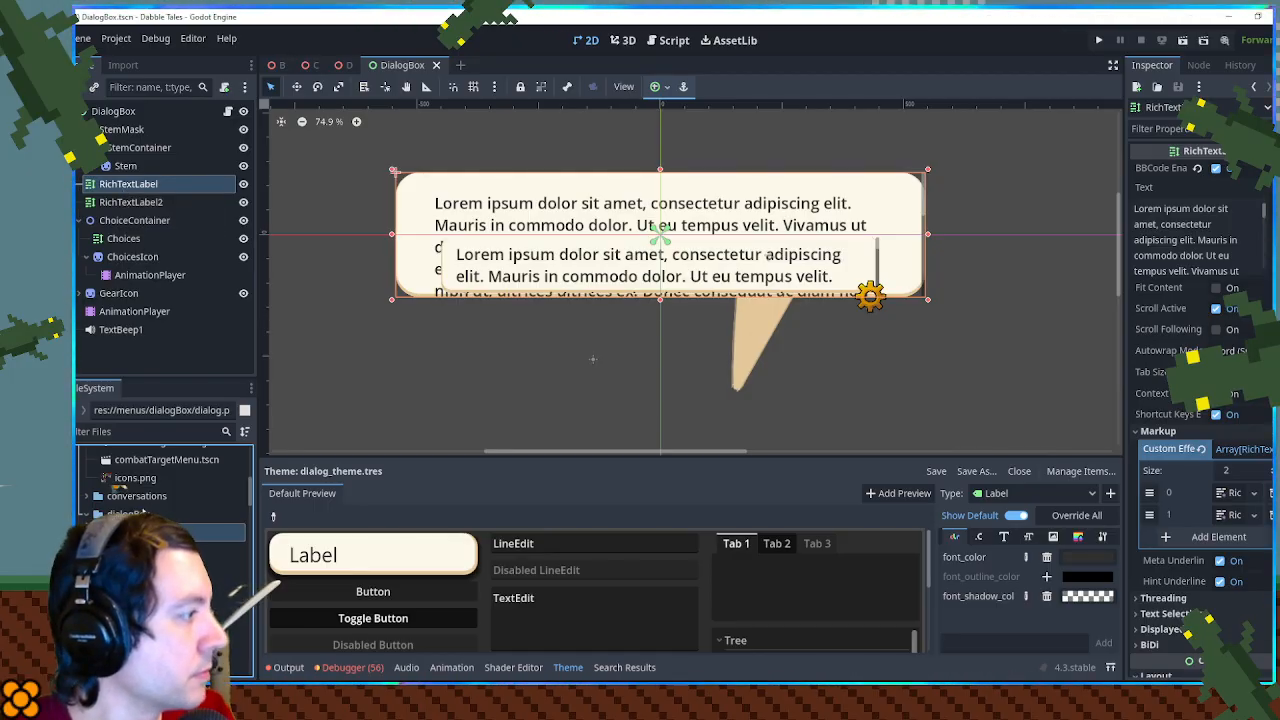
- Add a Sprite2D node under the DialogBox root and place it between StemMask and RichTextLabel in the scene tree
click(114, 112)
key(ctrl+a)
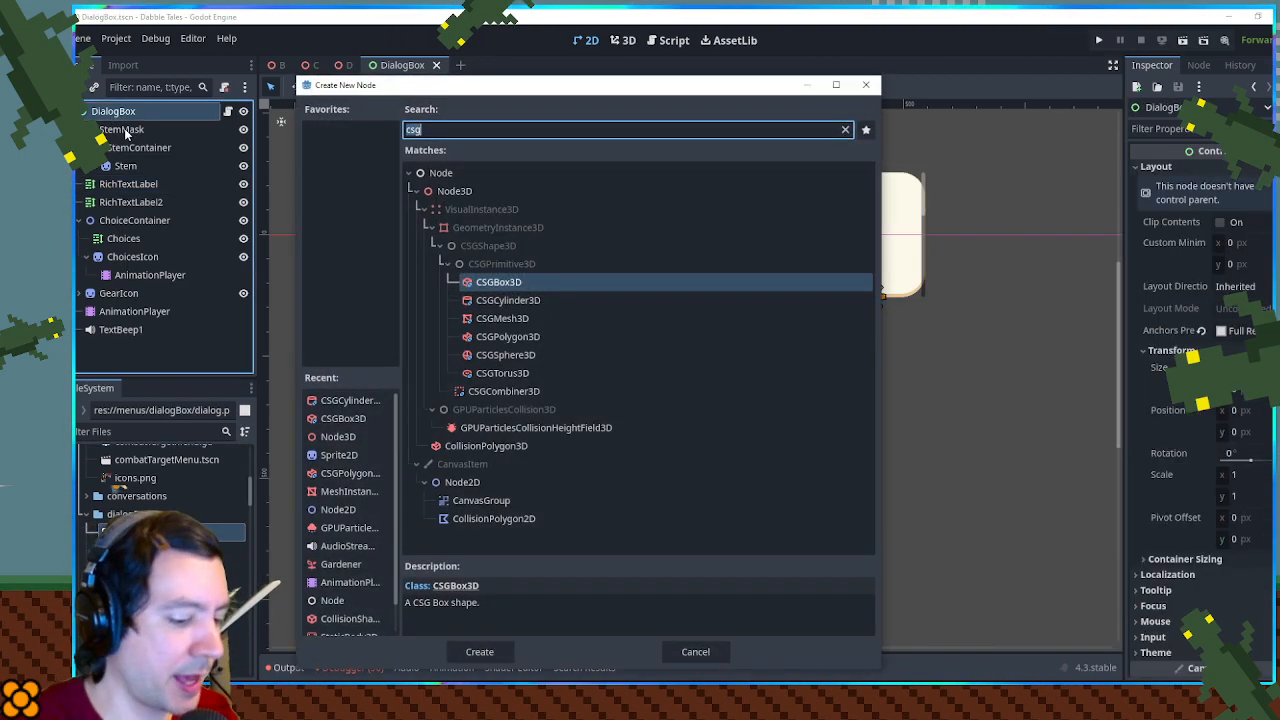
text(sprite2s)
key(BackSpace)
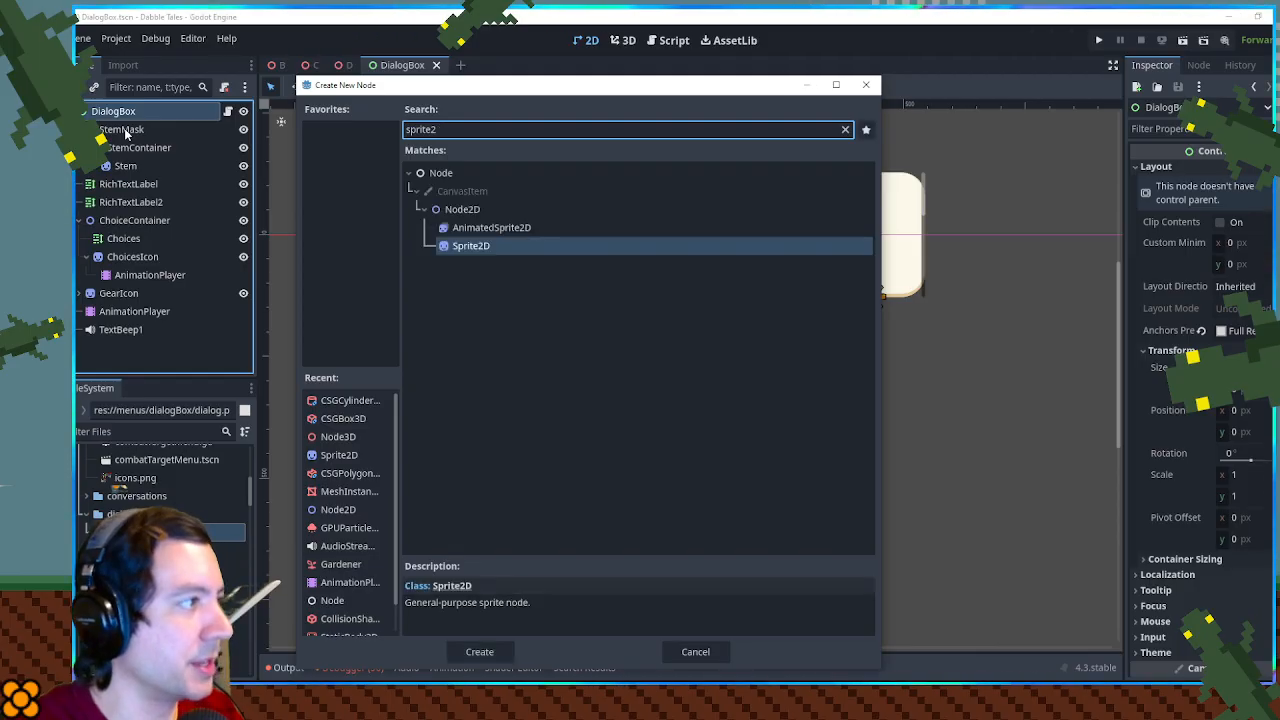
key(Return)
drag(117, 349, 115, 183)
- Assign dialog.png as the Sprite2D's texture and enable its region
drag(150, 532, 113, 187)
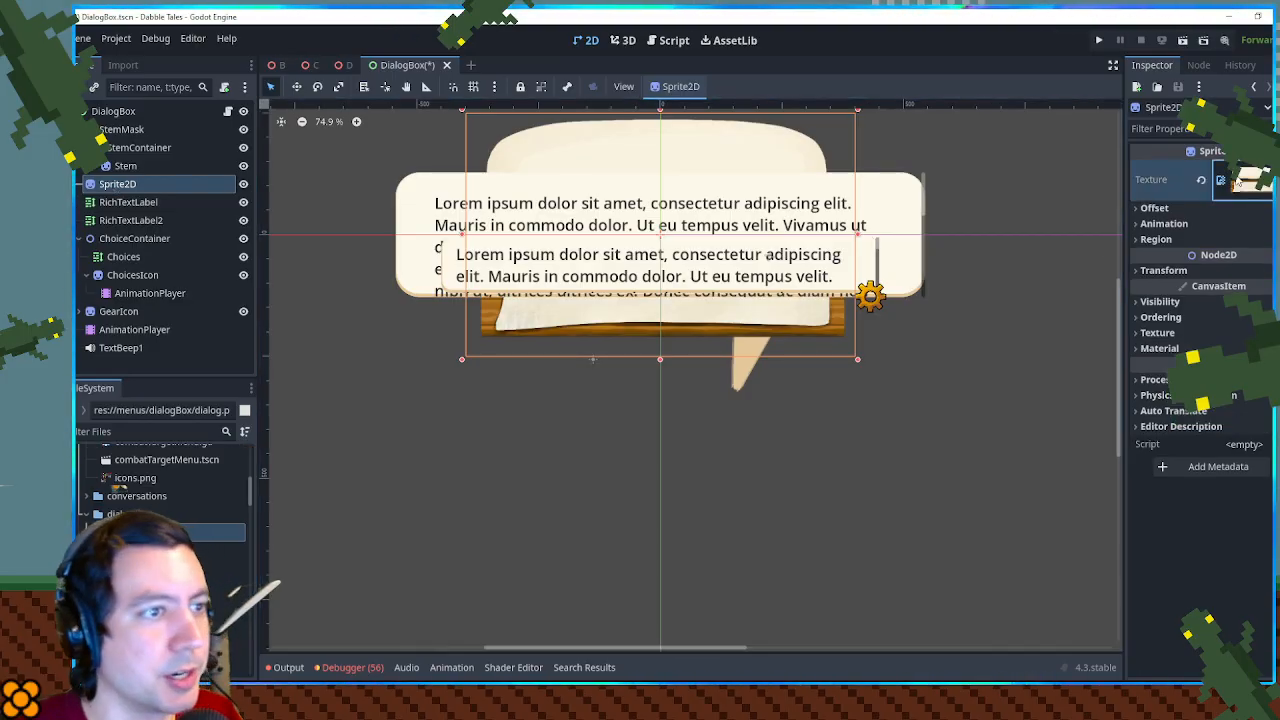
click(1243, 180)
click(1188, 446)
click(1220, 462)
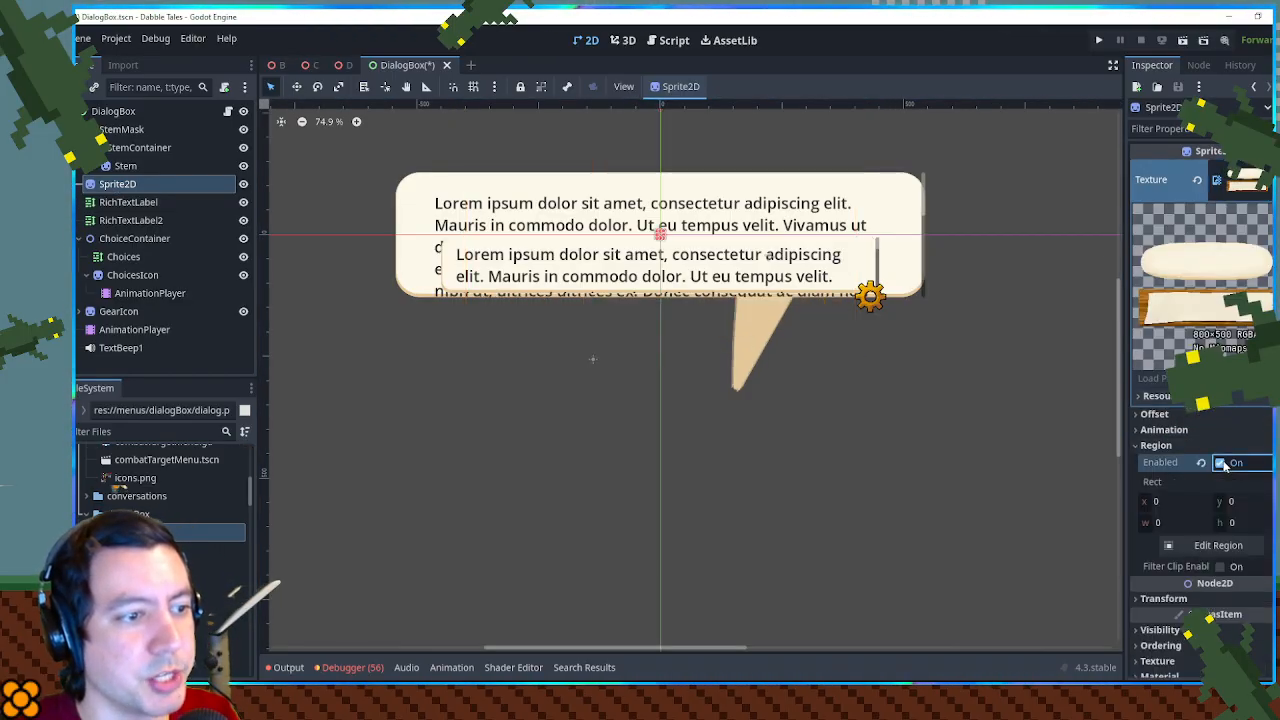
- Set the Sprite2D's region to 800 wide by 250 high and scale the sprite up from its lower-left corner
click(1238, 523)
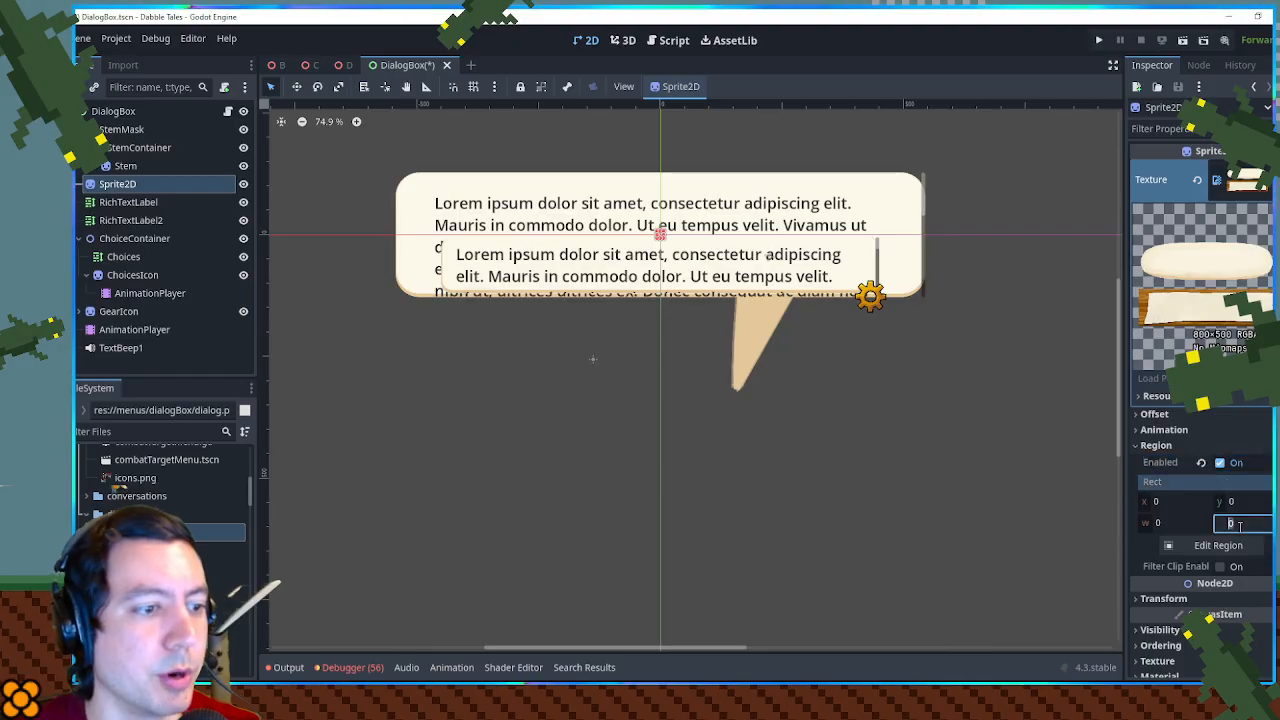
key(Return)
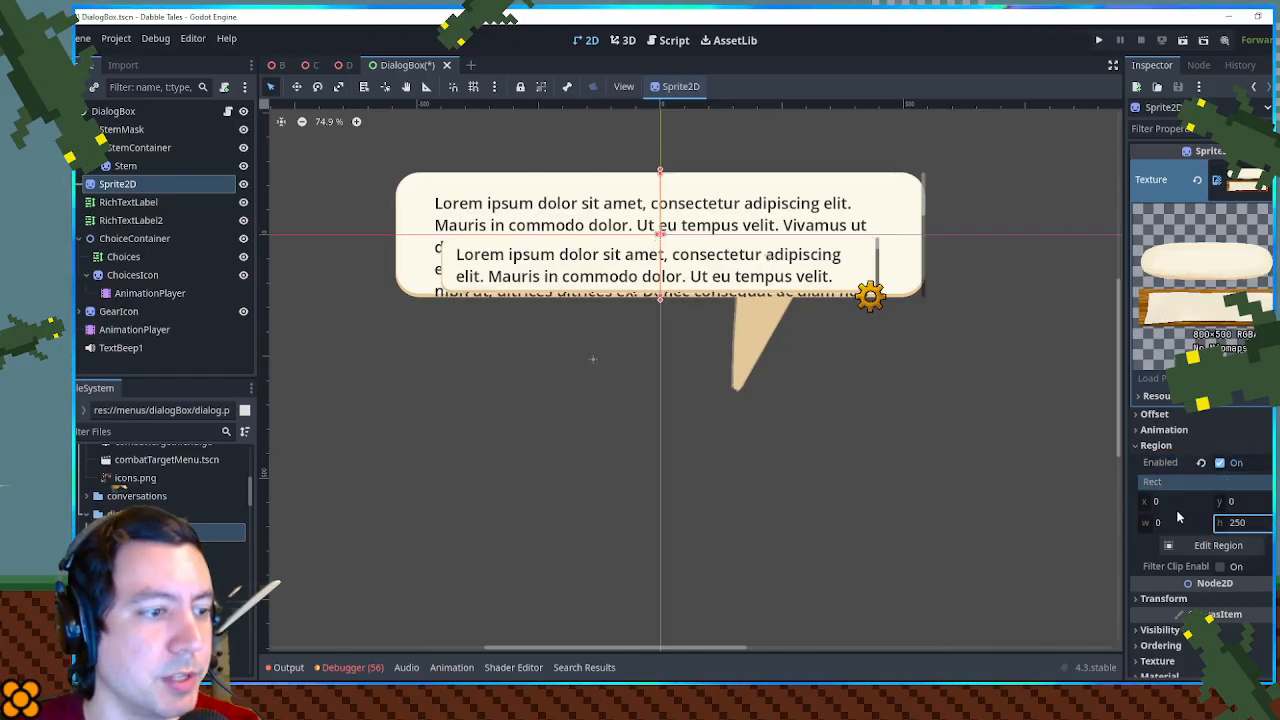
click(1192, 548)
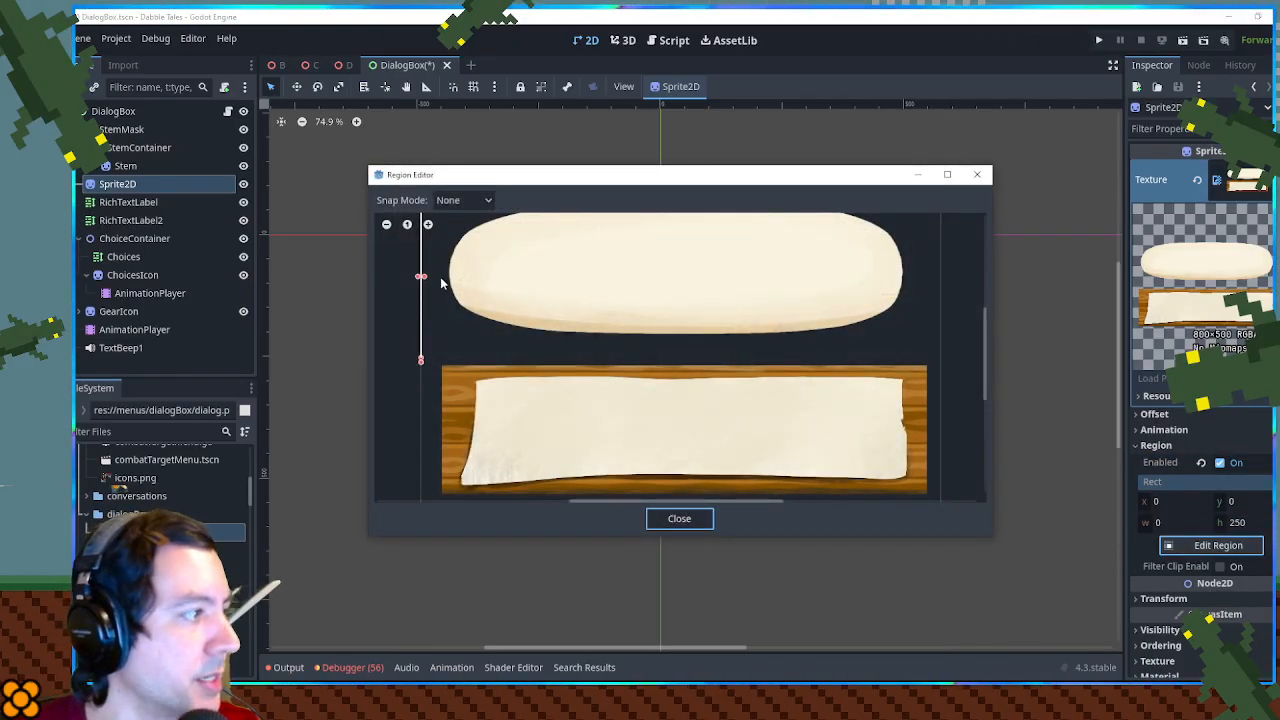
drag(425, 280, 944, 290)
click(679, 518)
click(1165, 522)
text(800)
key(Return)
drag(727, 305, 688, 330)
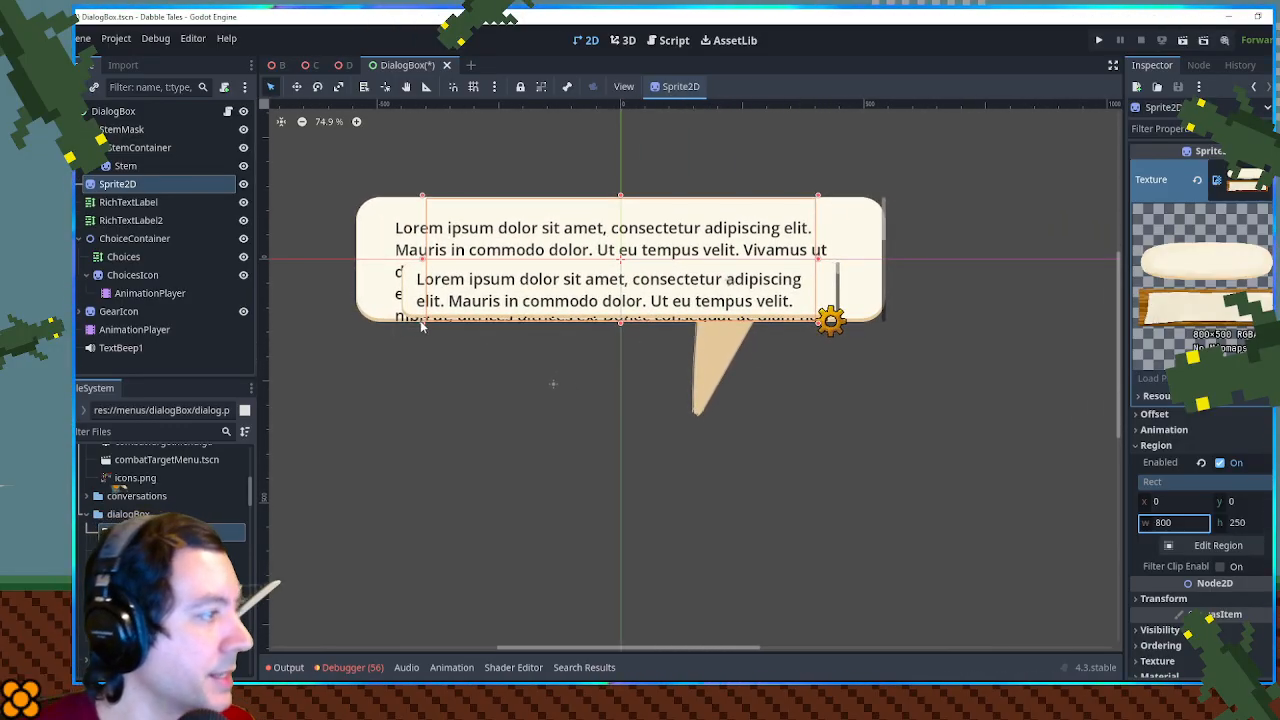
drag(420, 320, 322, 376)
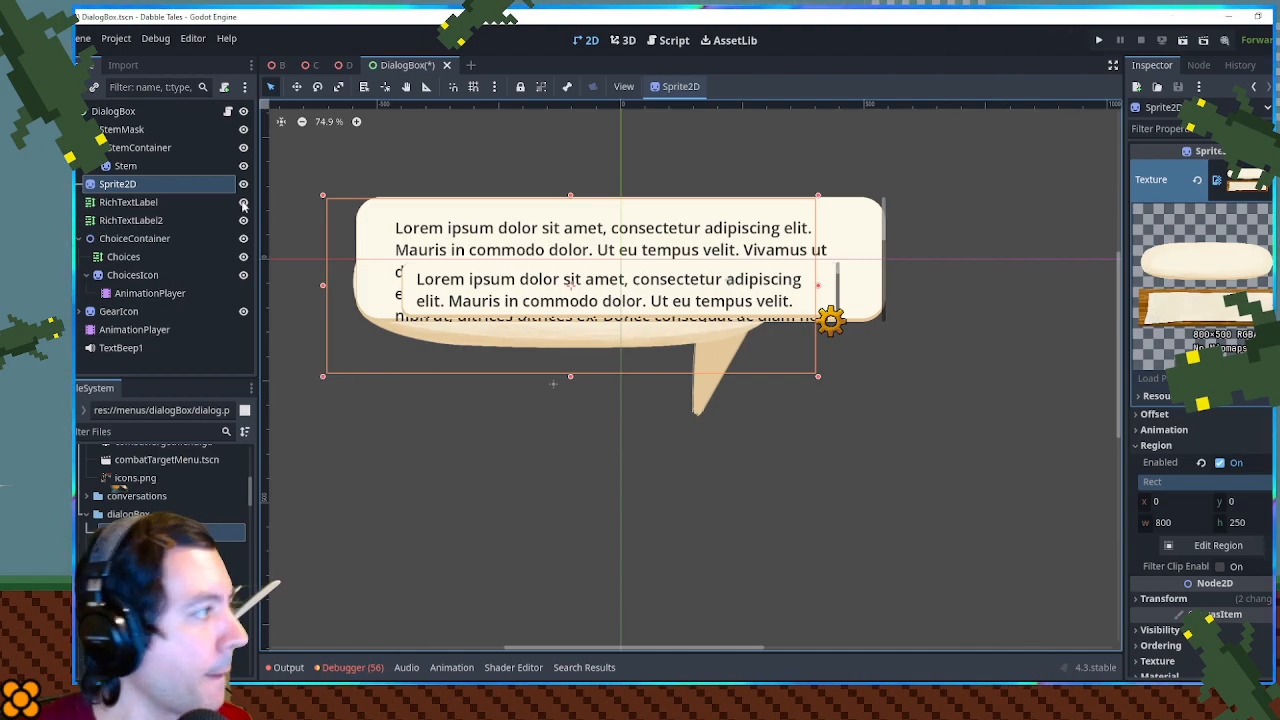
- Make the dialog_theme.tres theme on the first RichTextLabel unique
click(240, 204)
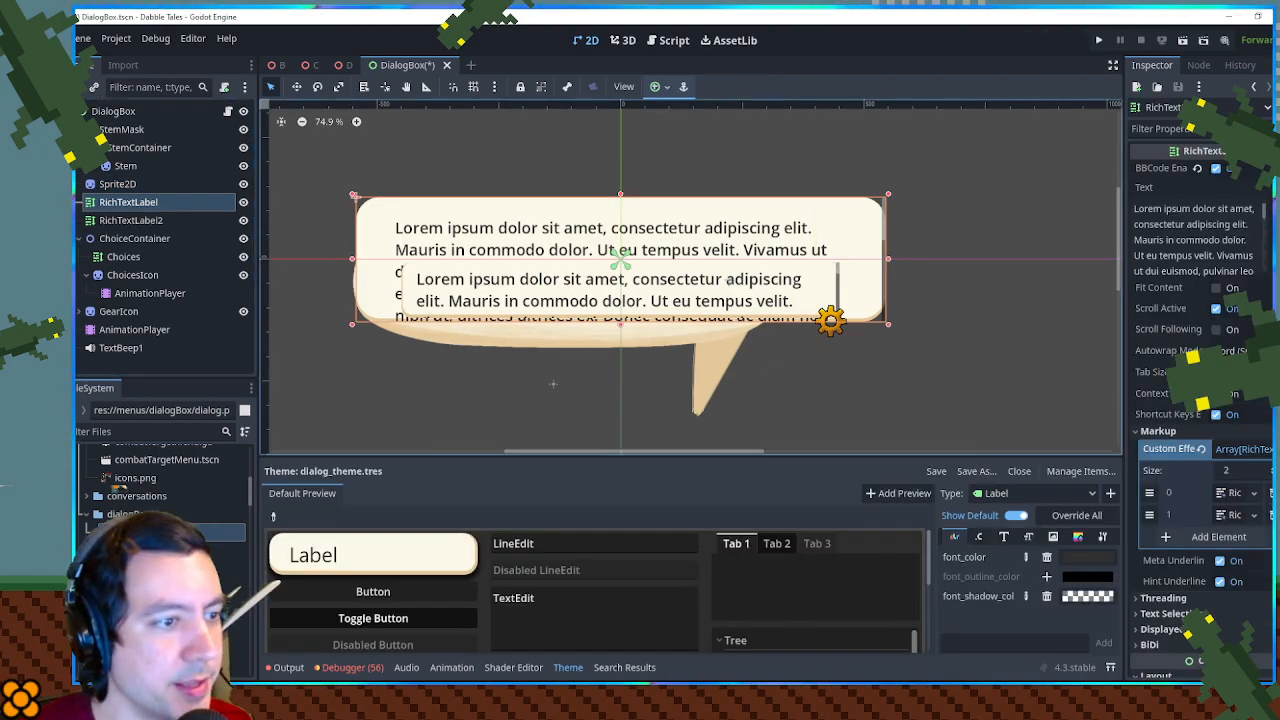
scroll(1200, 400, down, 8)
scroll(1200, 400, down, 5)
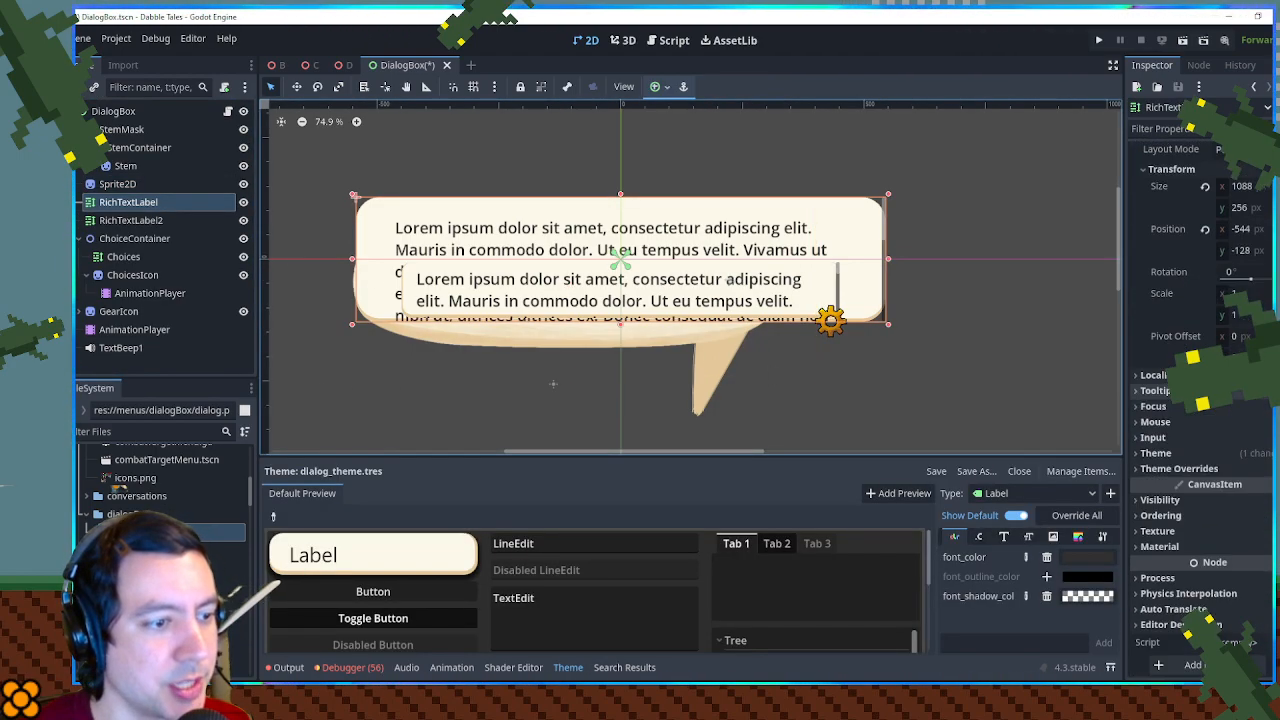
click(1155, 453)
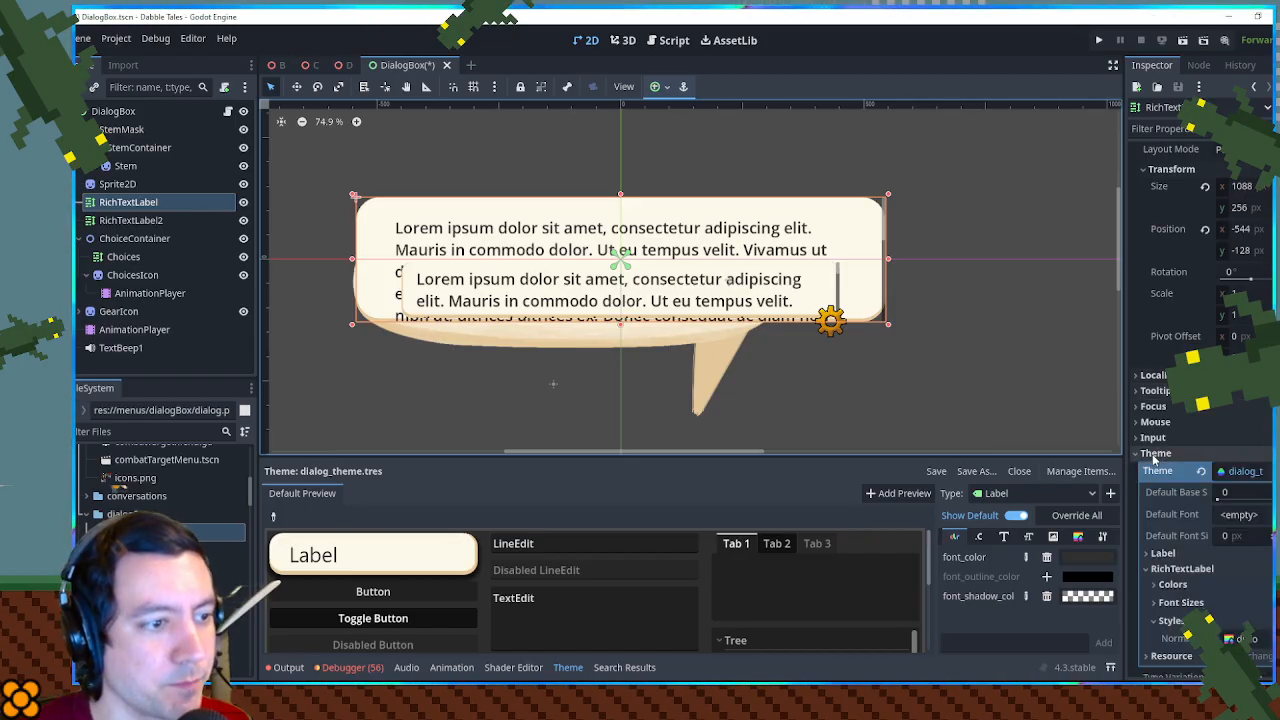
click(1202, 473)
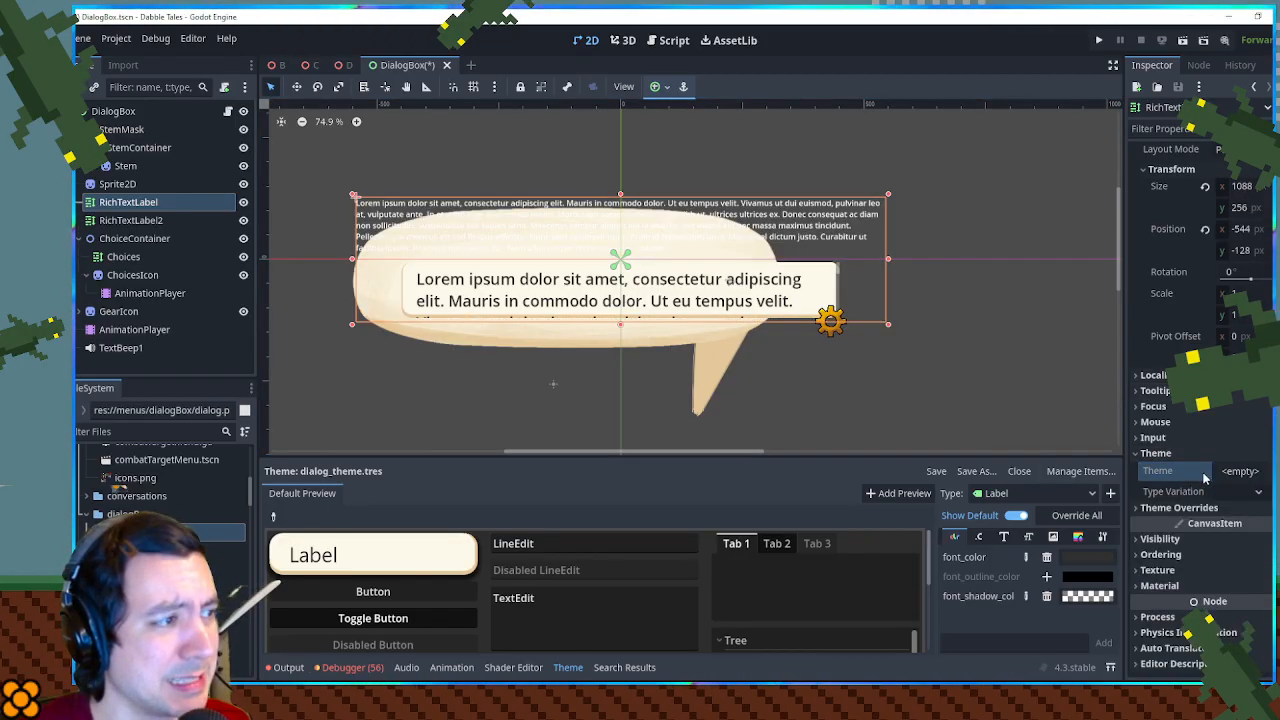
key(ctrl+z)
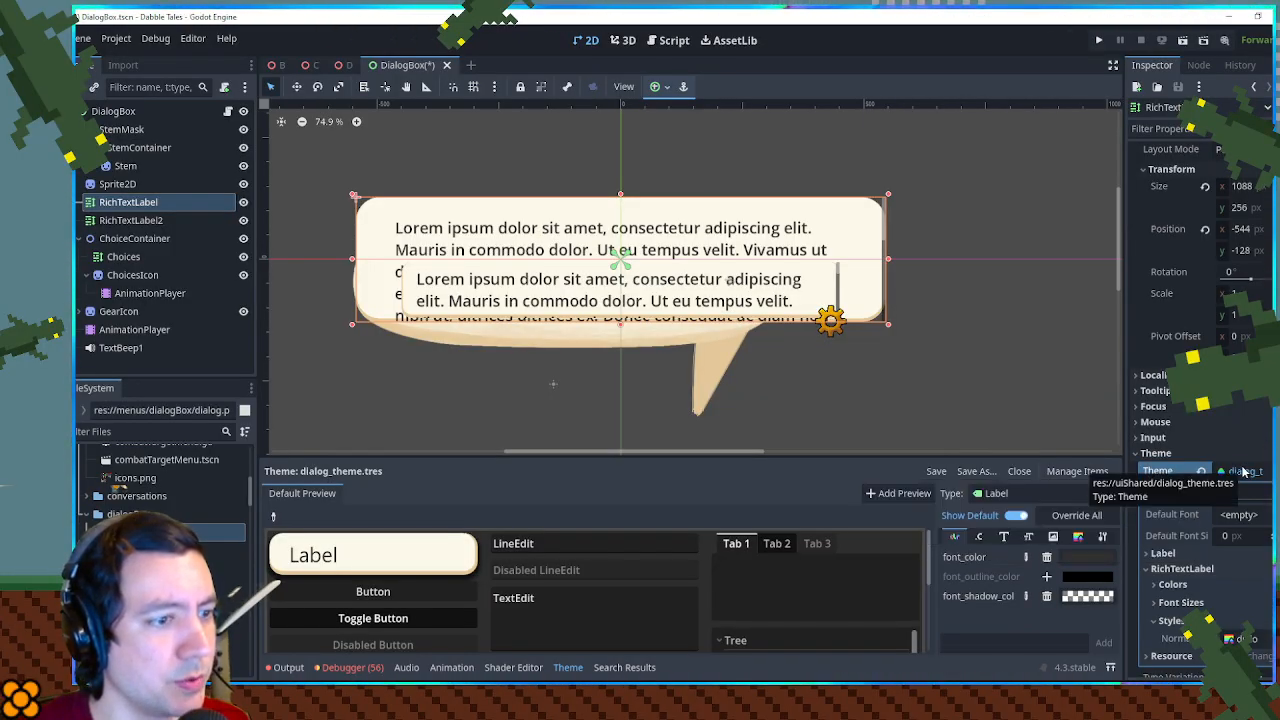
click(1243, 471)
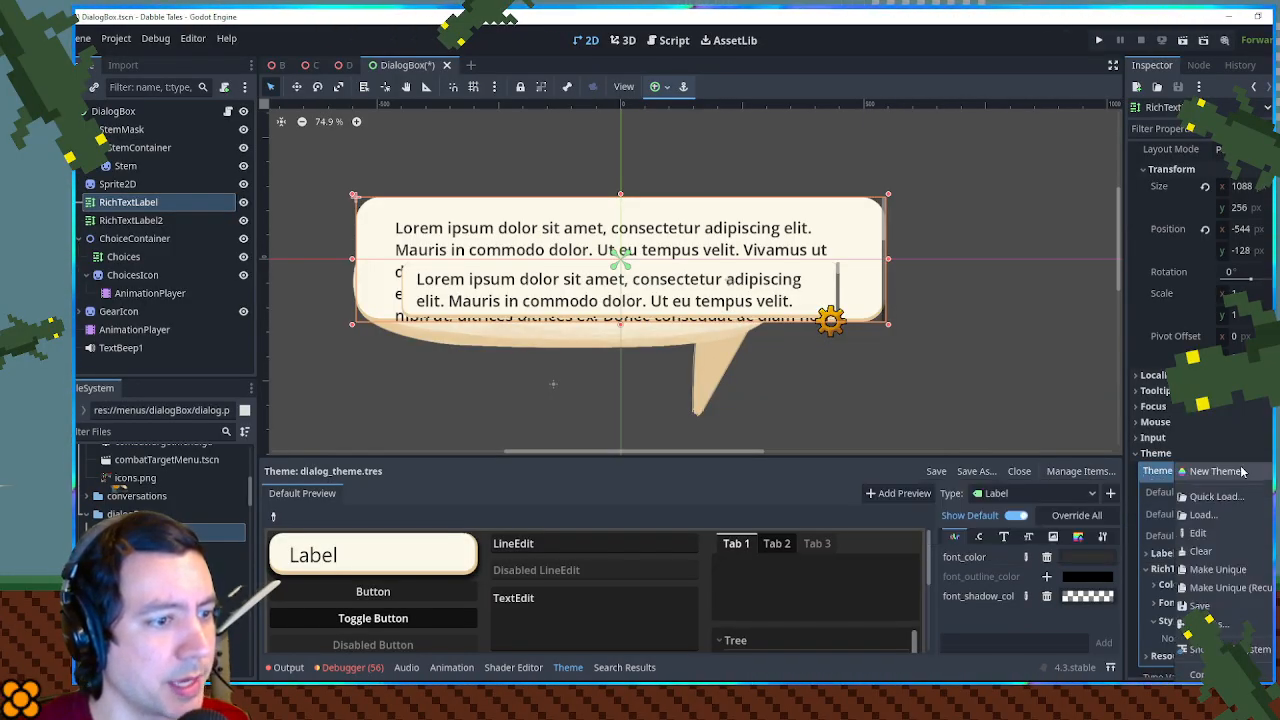
click(1240, 569)
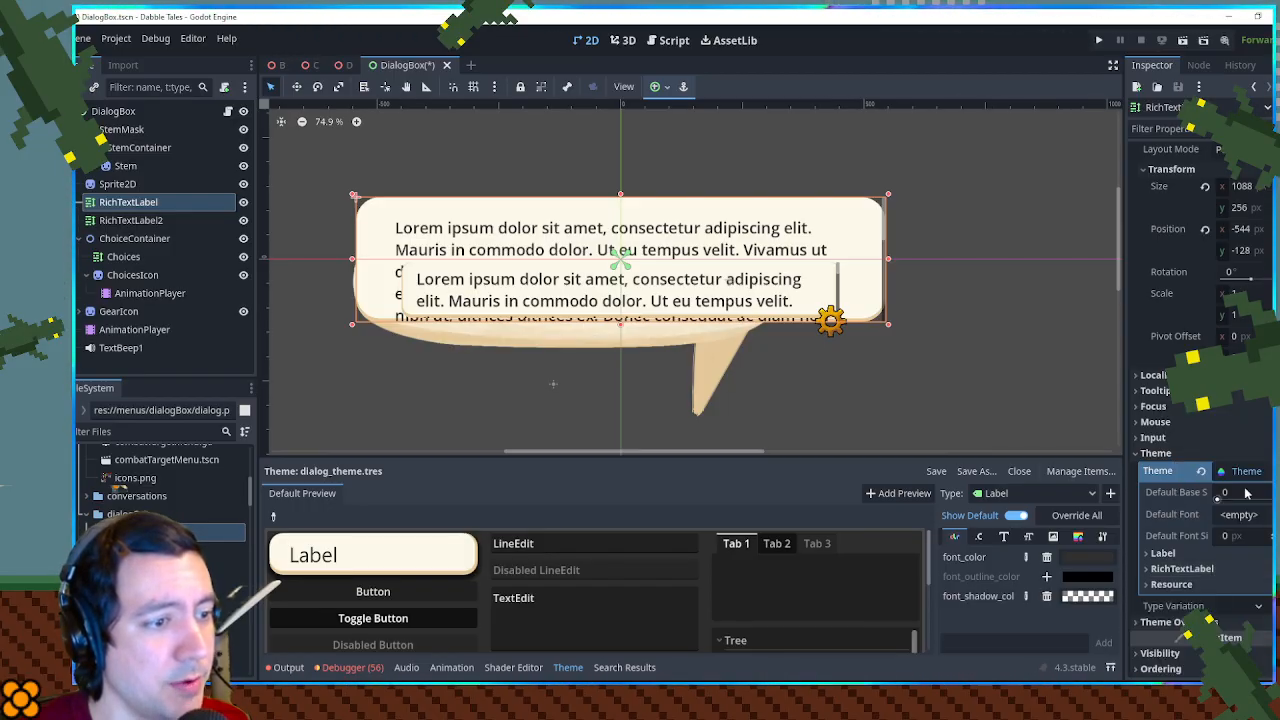
- Open the RichTextLabel's unique theme for editing and make the Label type's normal style box unique
click(1236, 432)
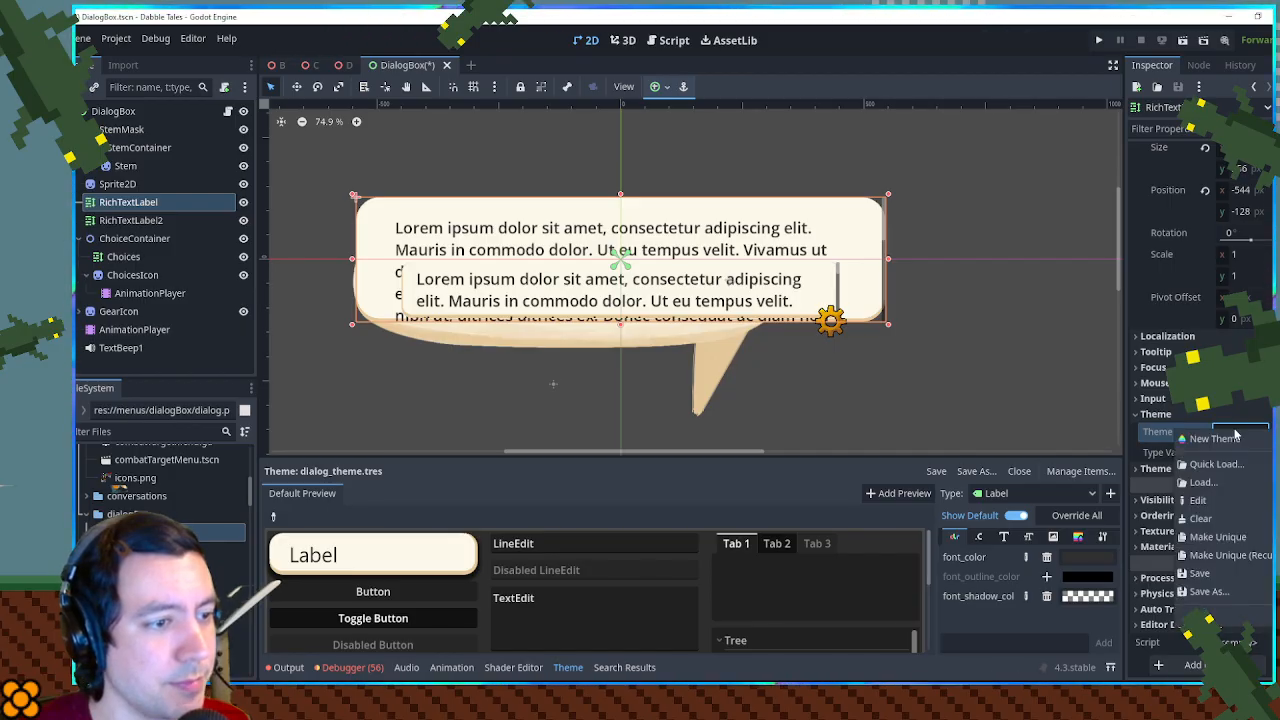
click(1226, 501)
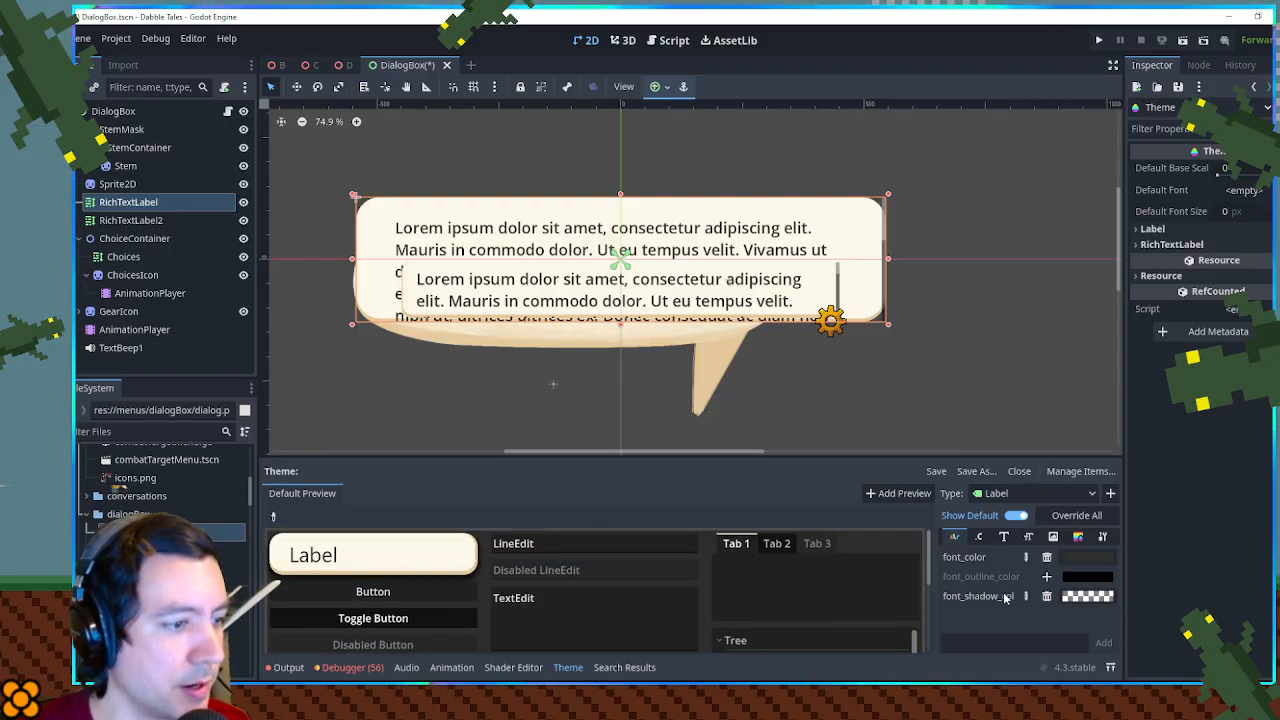
click(1079, 537)
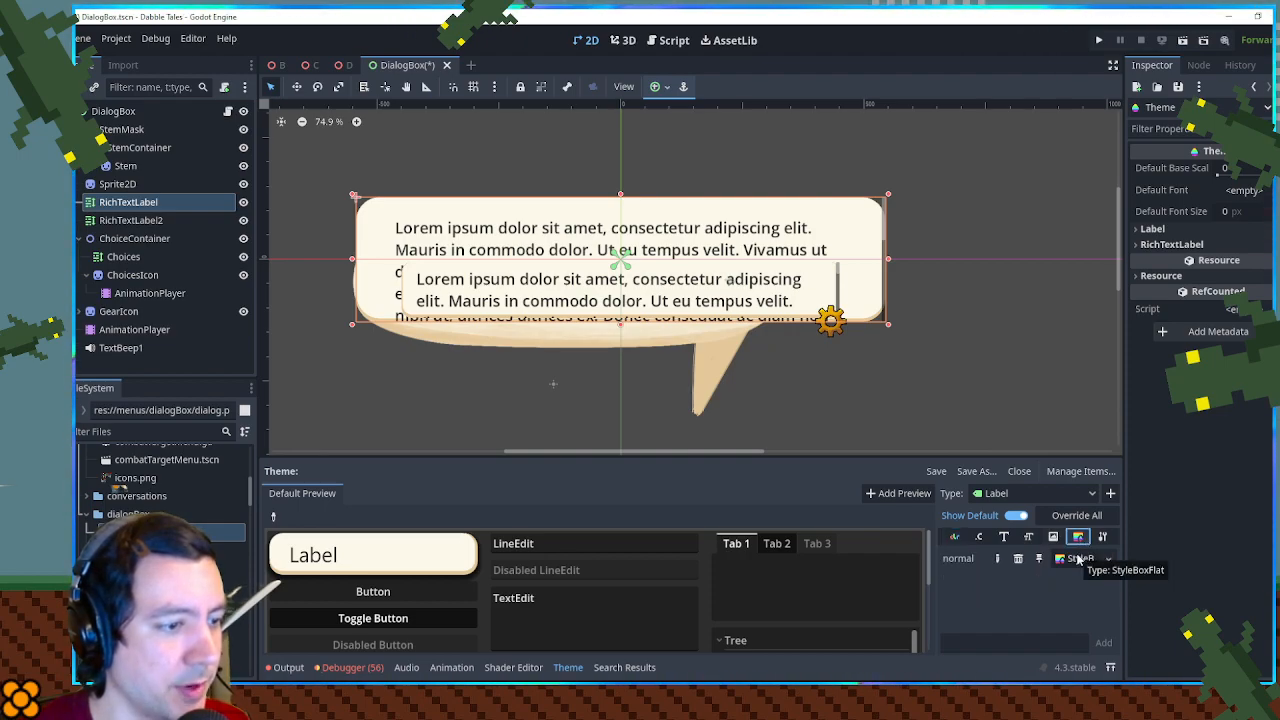
click(1078, 558)
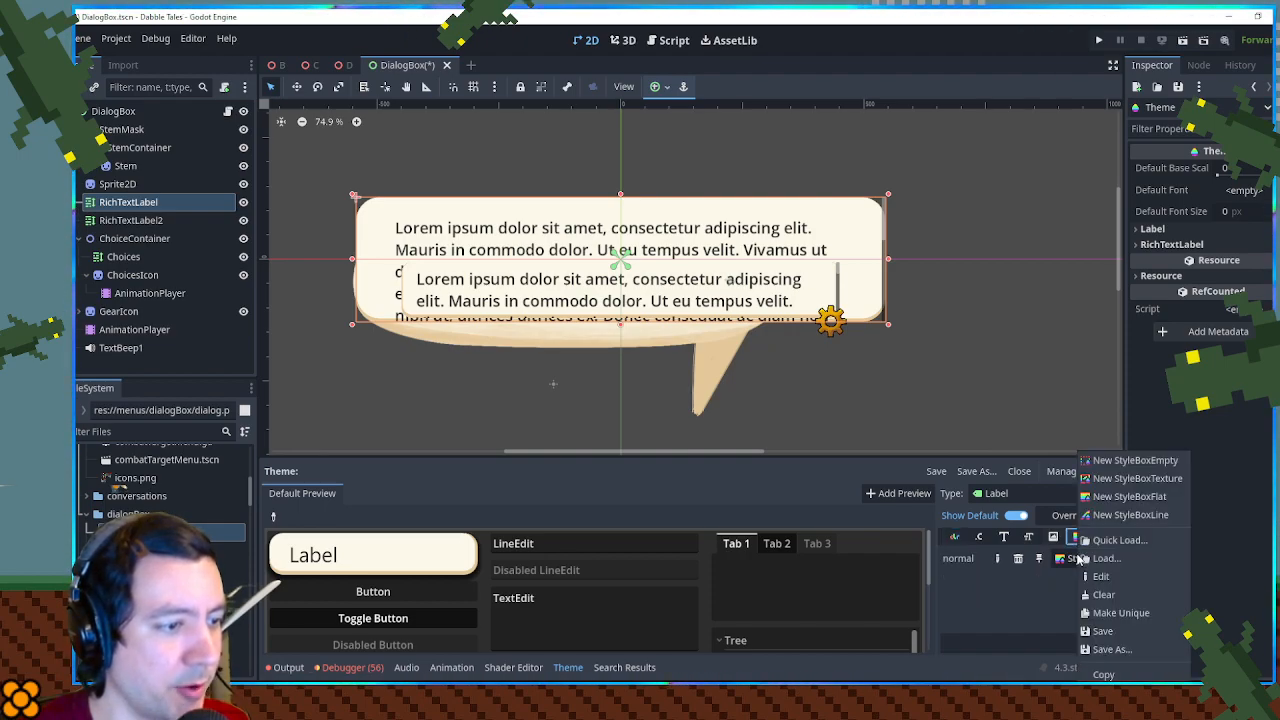
click(1092, 612)
- Make the Label normal style box's background colour fully transparent, with hex value fcf8e800
click(1078, 558)
click(1100, 578)
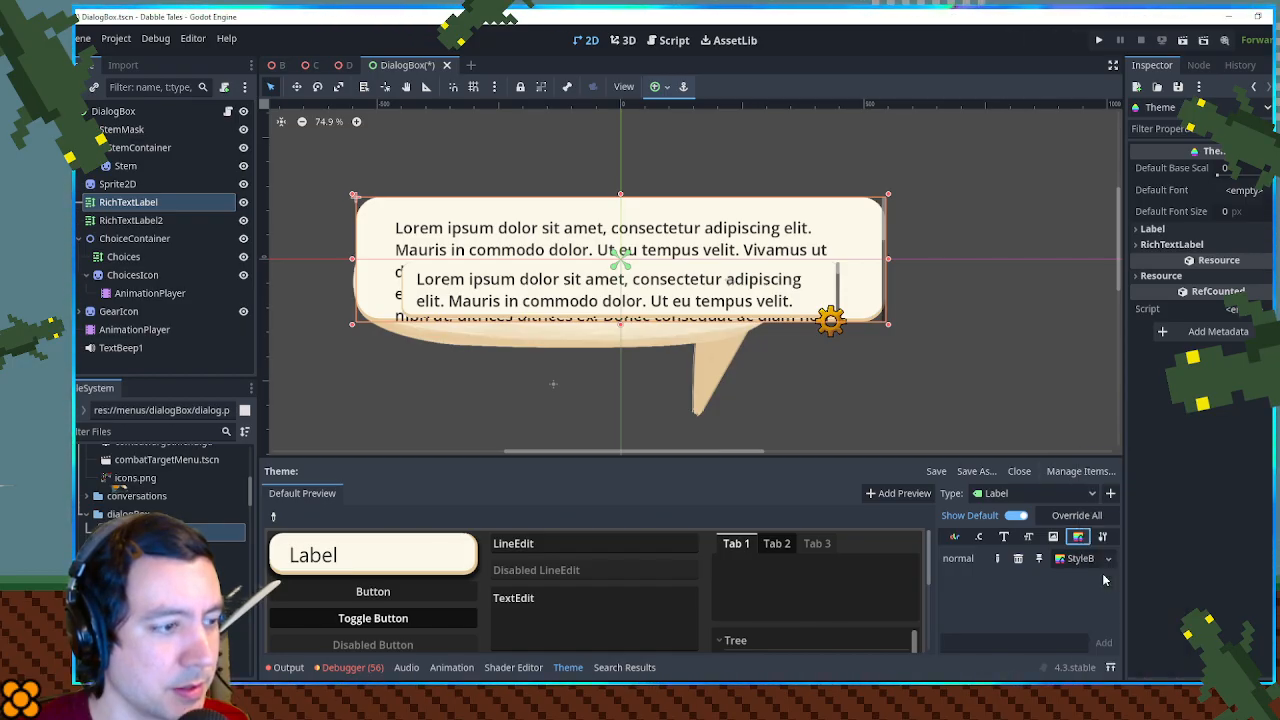
click(1237, 270)
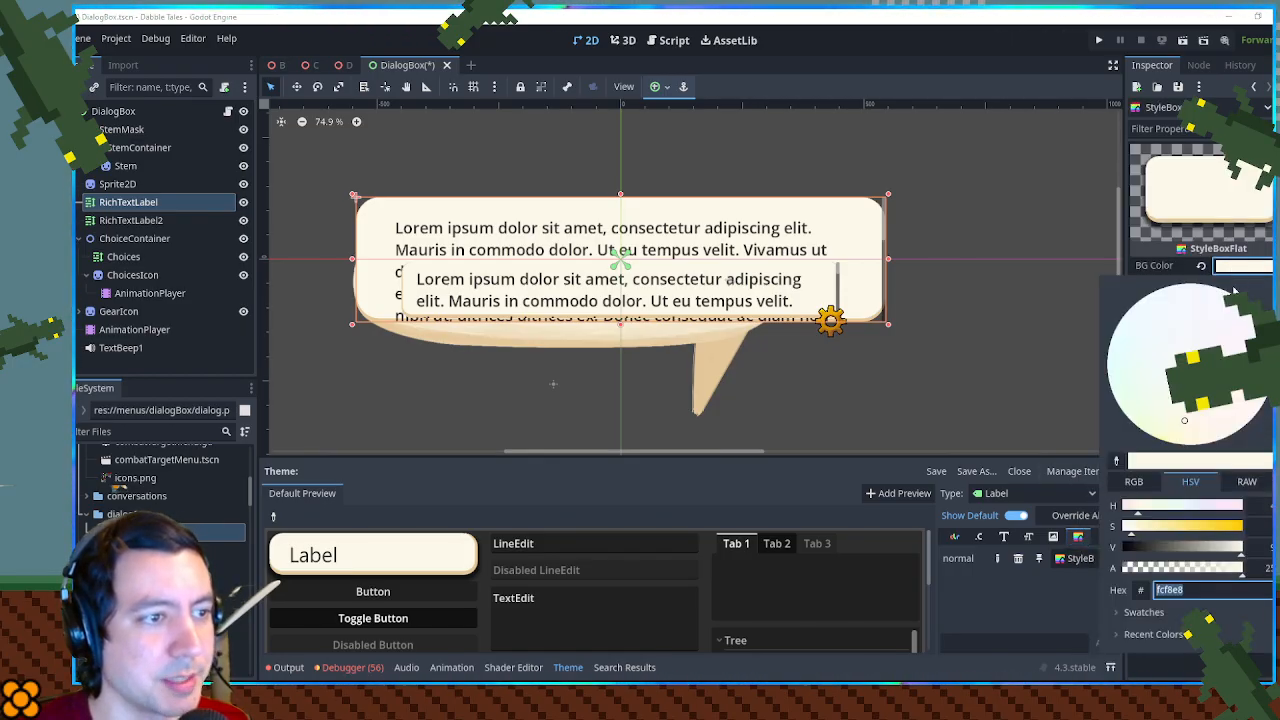
drag(1207, 569, 1100, 568)
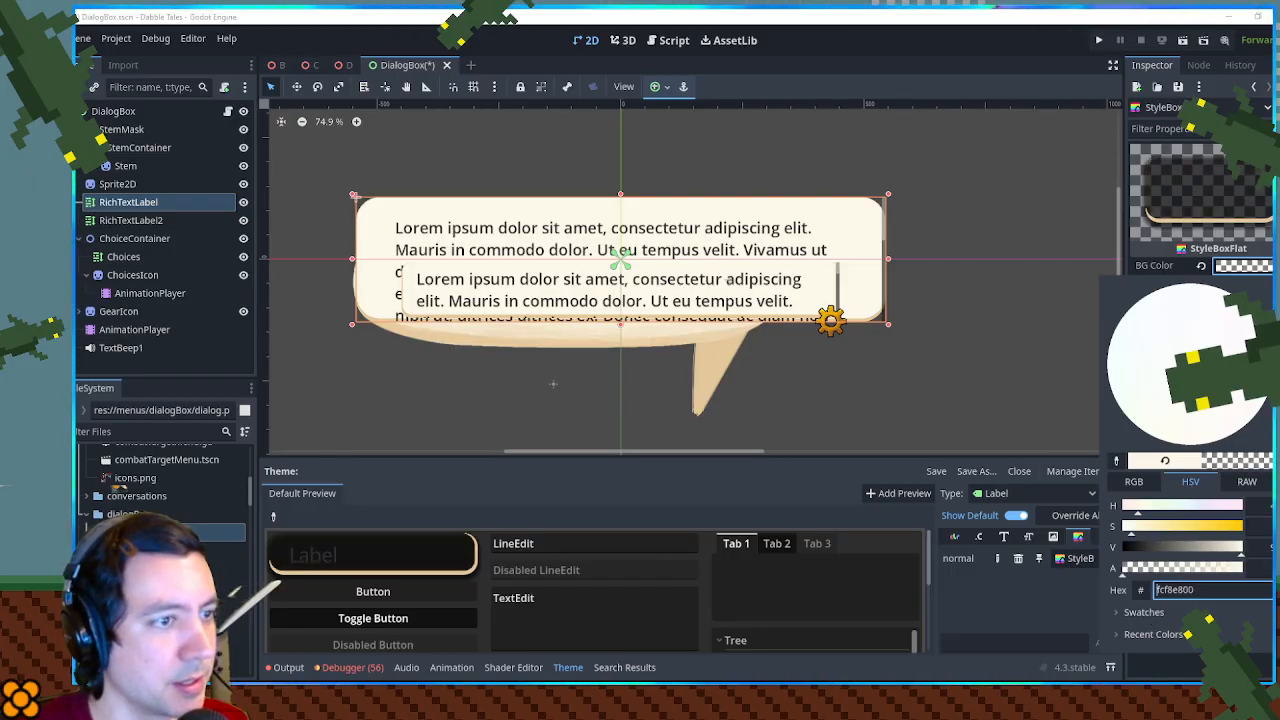
click(1265, 263)
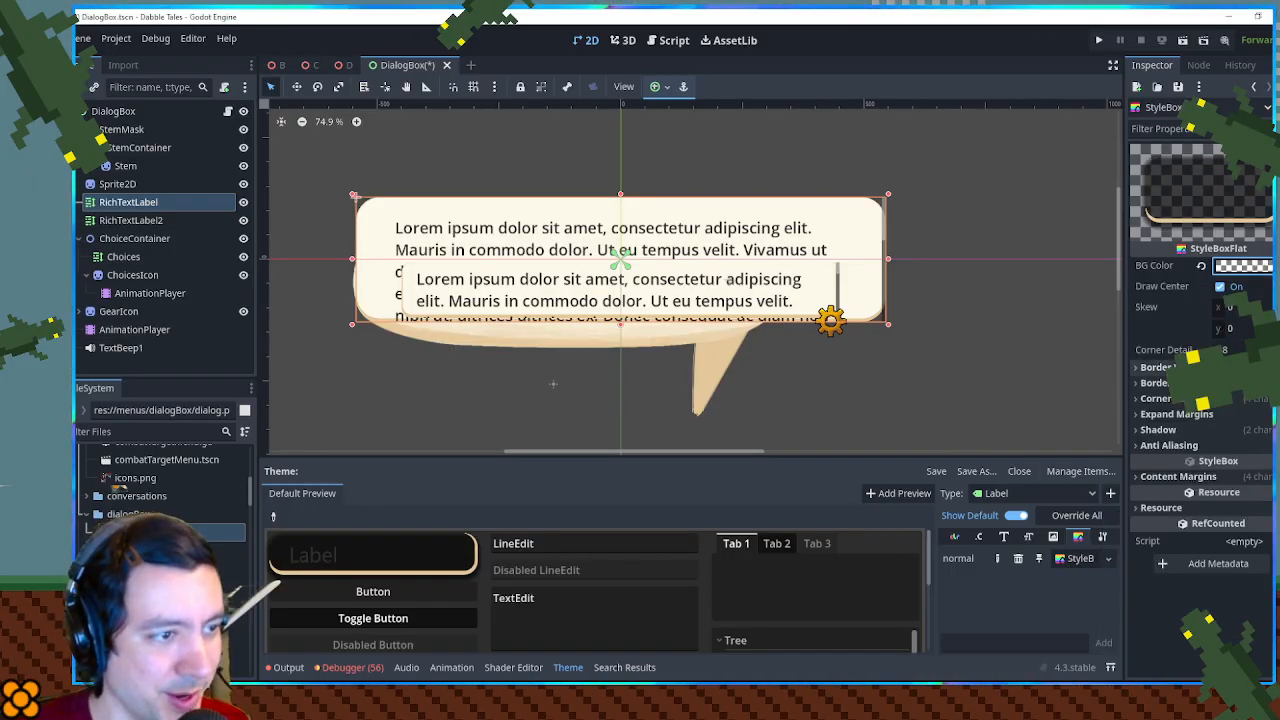
- Make the Label normal style box's border colour fully transparent and save the scene
click(1155, 383)
click(1220, 400)
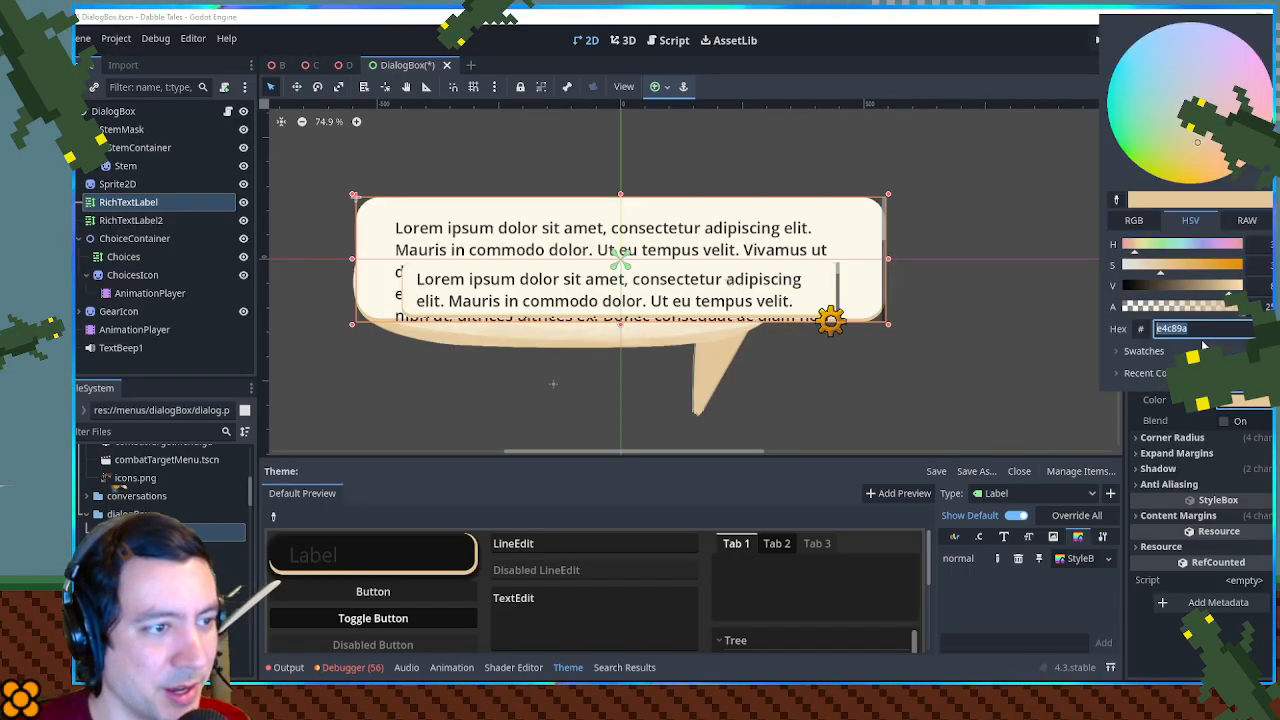
drag(1220, 314, 1100, 313)
click(1255, 612)
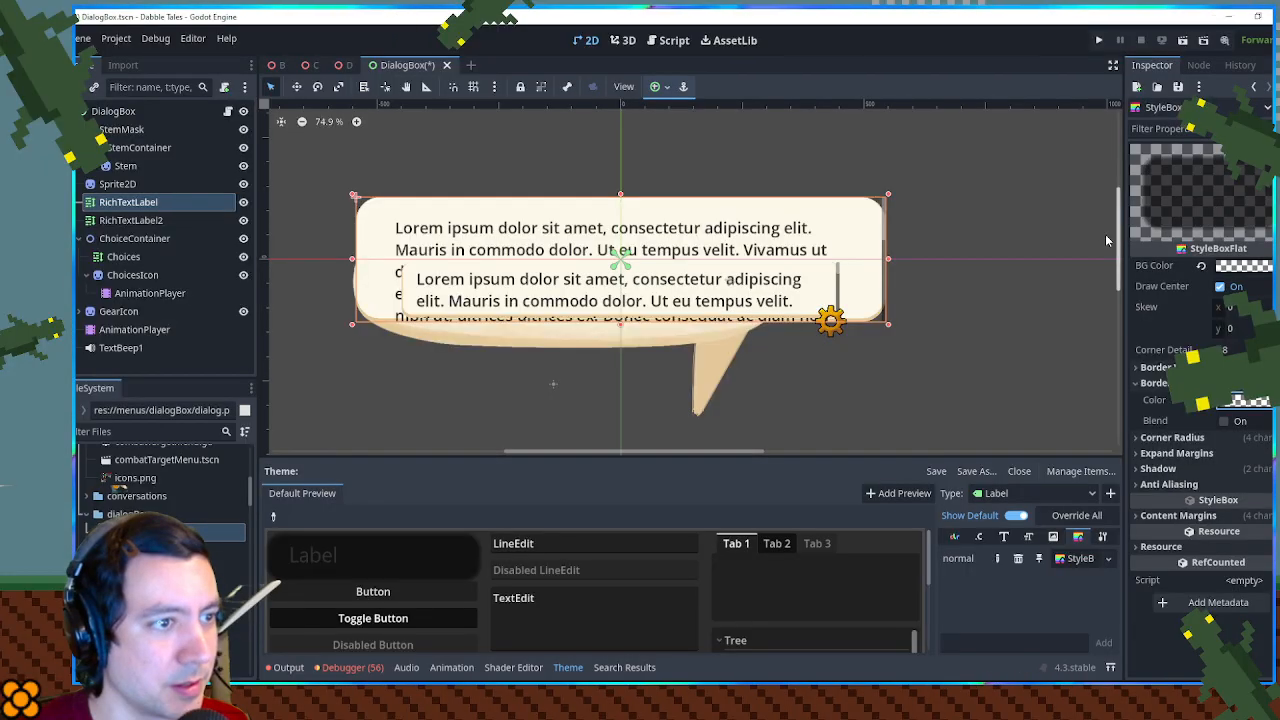
click(1078, 257)
key(ctrl+s)
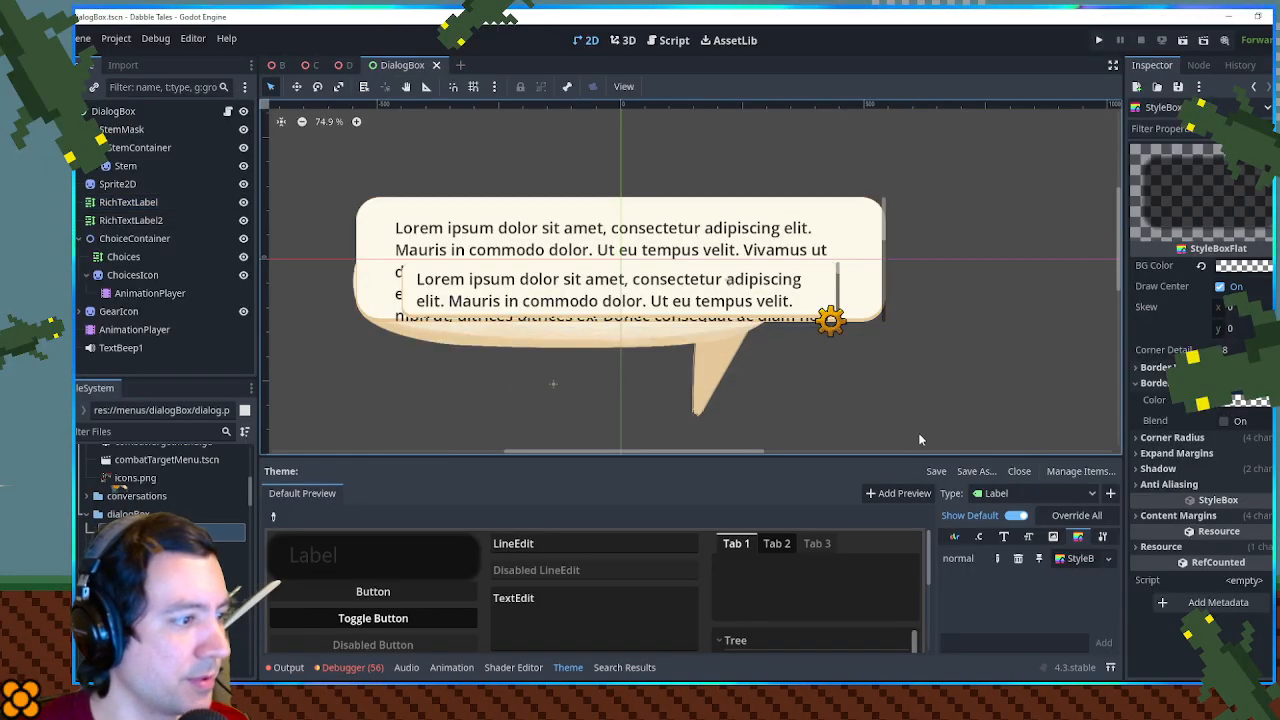
- Reopen the first RichTextLabel's theme and examine its control preview in an enlarged theme editor
click(869, 262)
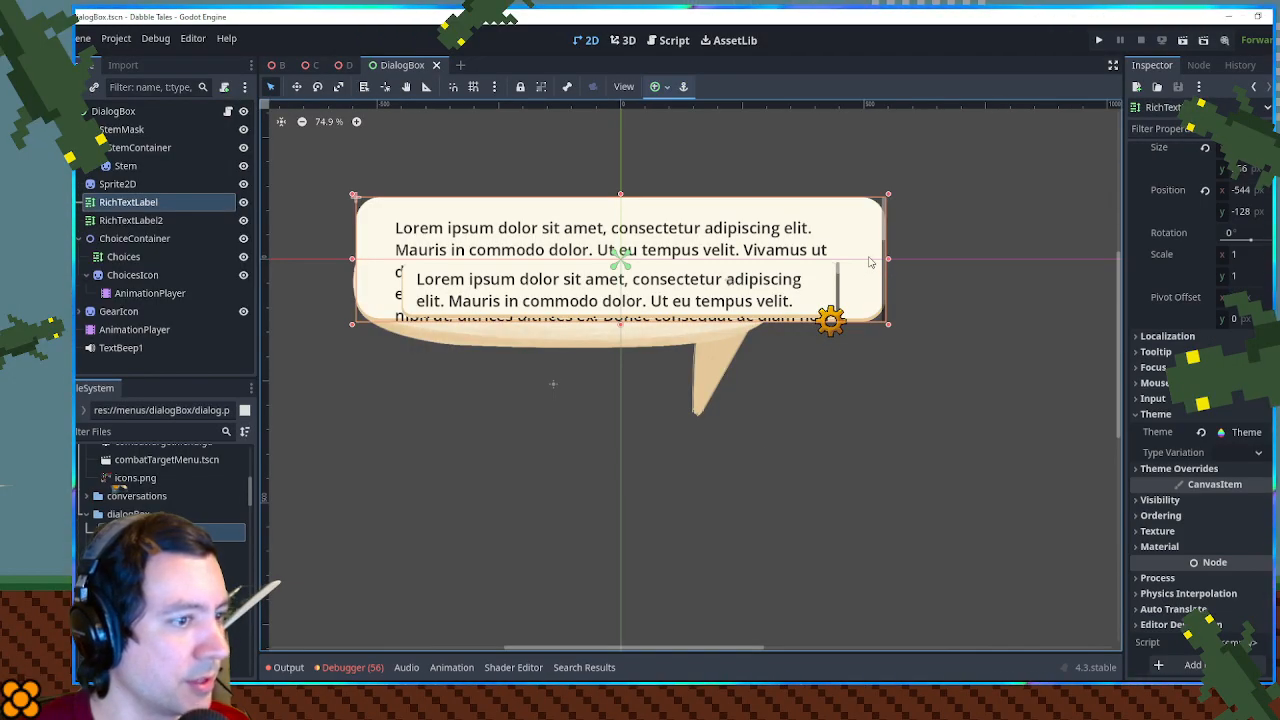
click(1245, 432)
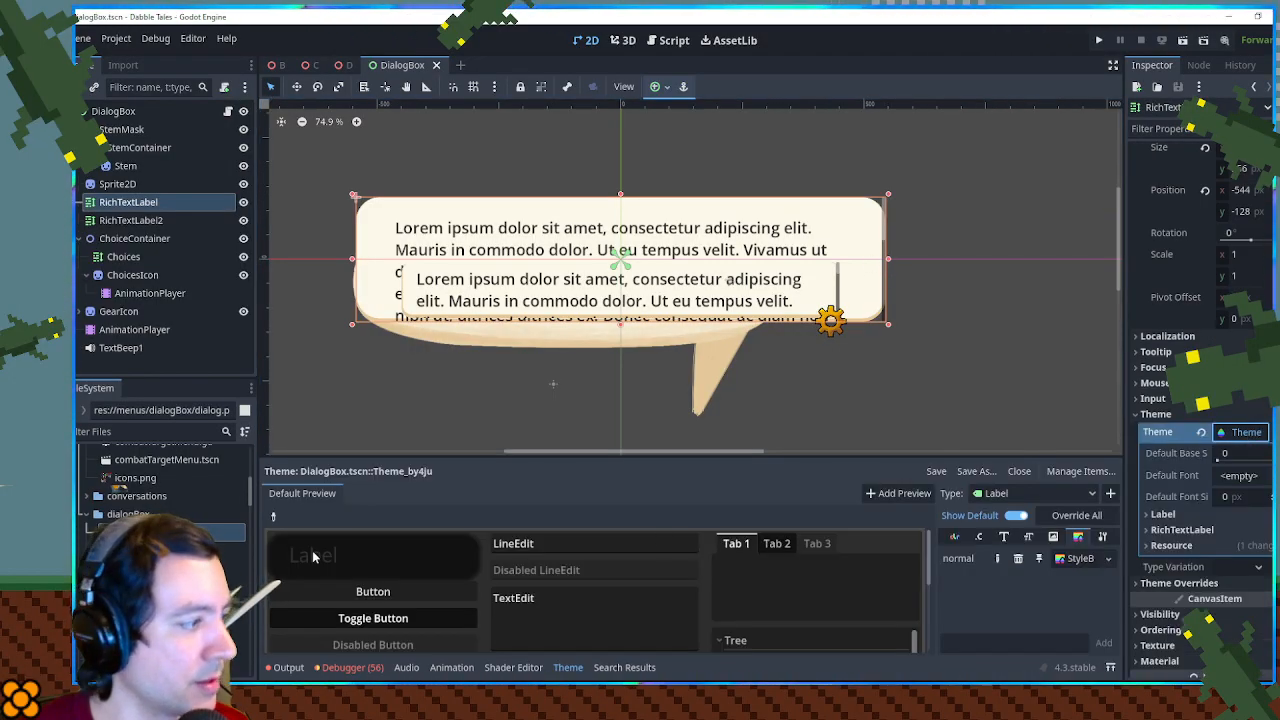
scroll(379, 550, down, 8)
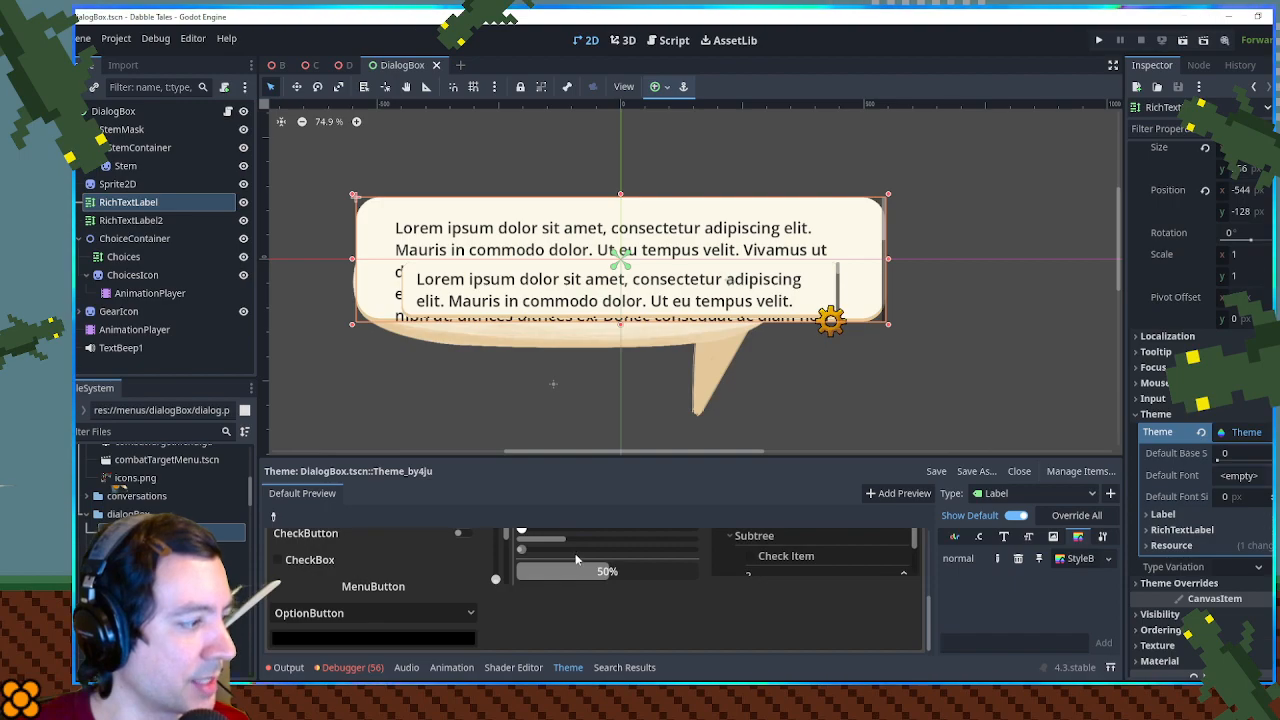
scroll(576, 560, up, 8)
click(1265, 432)
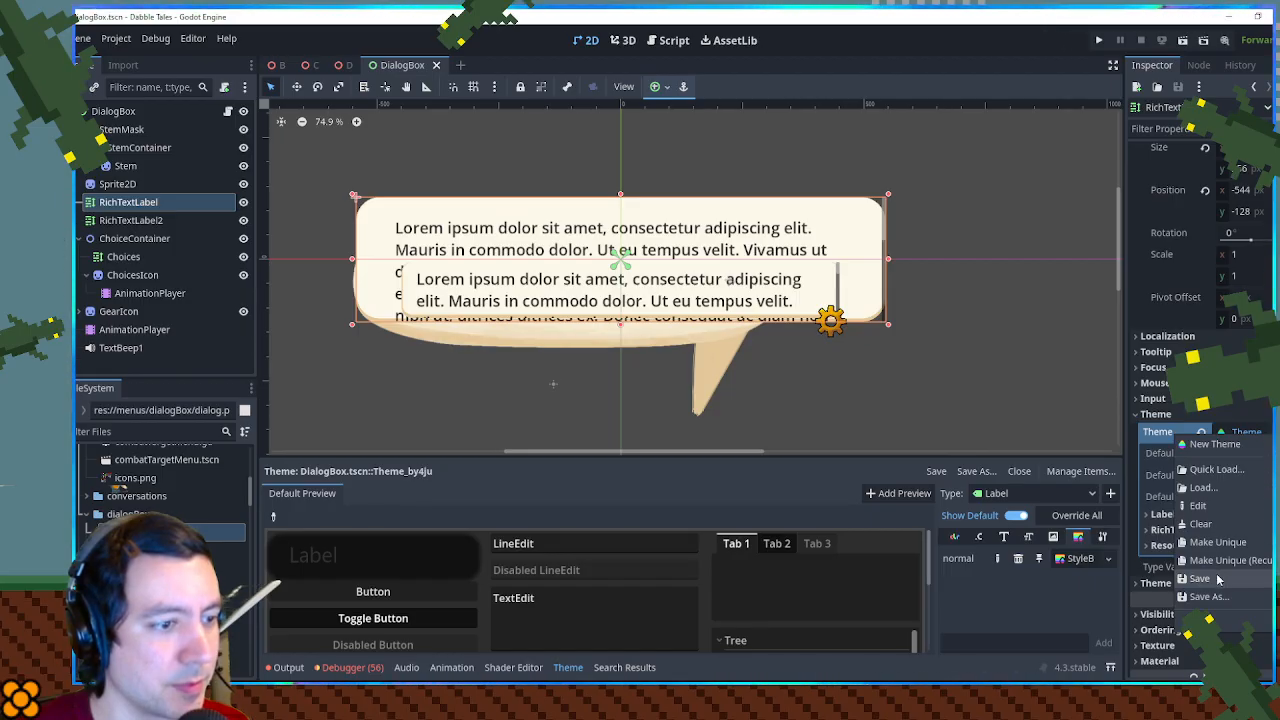
click(396, 507)
scroll(590, 566, down, 1)
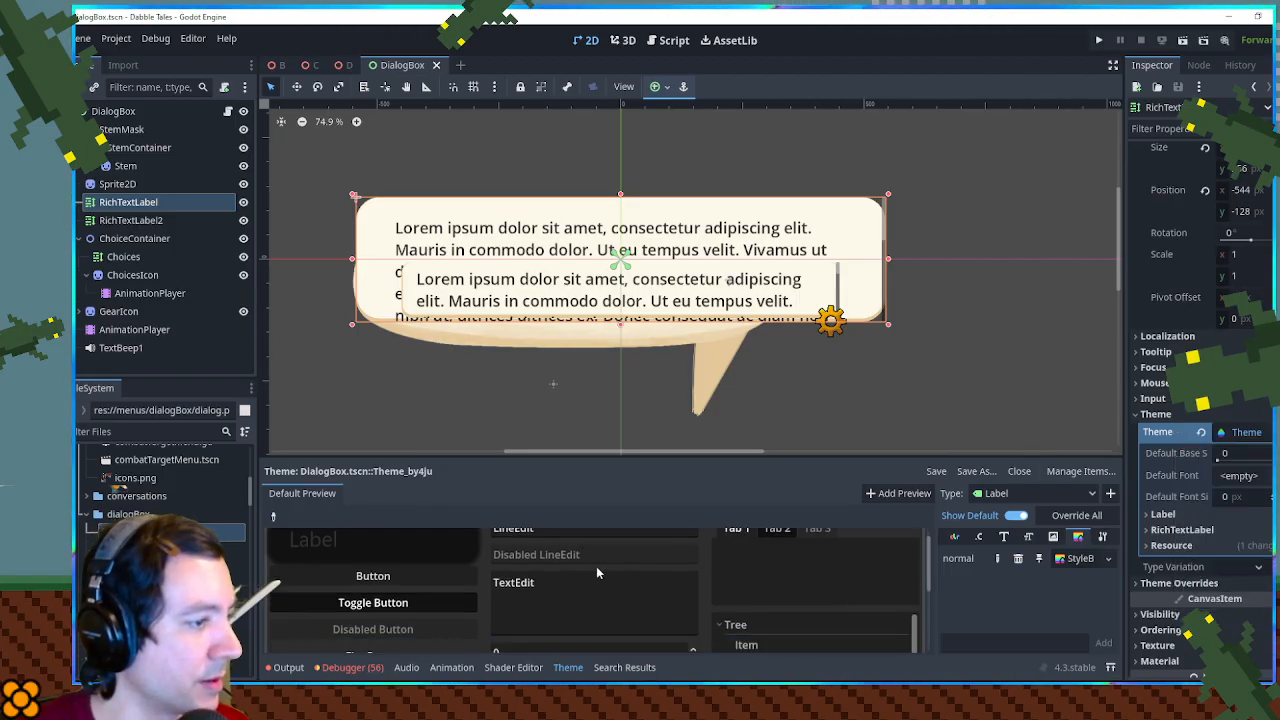
drag(500, 461, 500, 256)
- Switch the theme type to RichTextLabel and make its normal style box unique
click(995, 332)
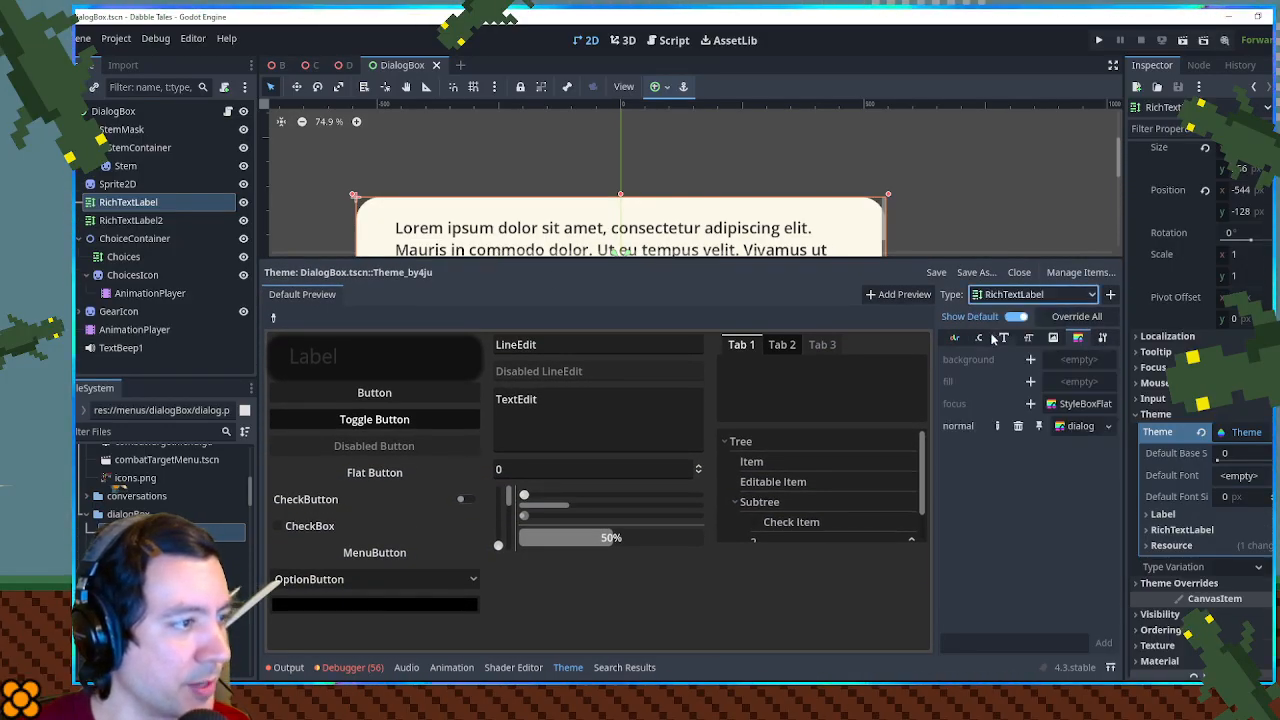
click(1084, 427)
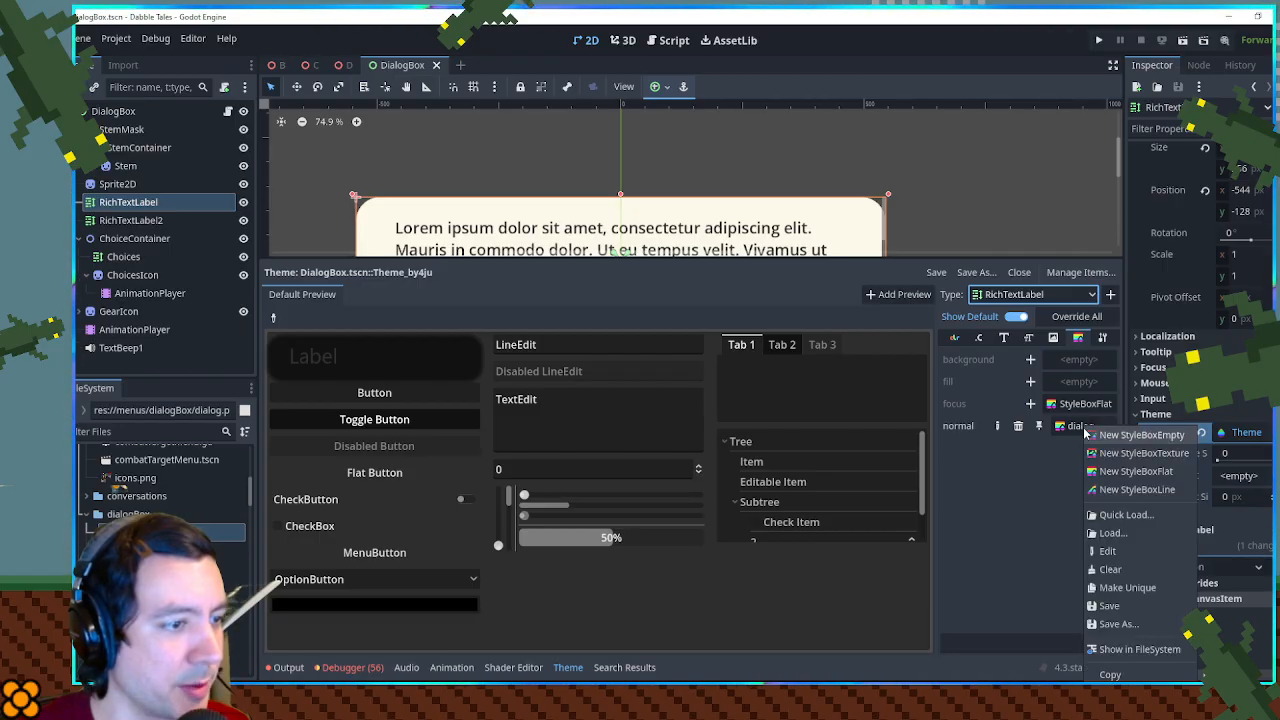
click(1130, 597)
- Make the RichTextLabel normal style box's background colour fully transparent, with hex value fcf8e800
click(1105, 427)
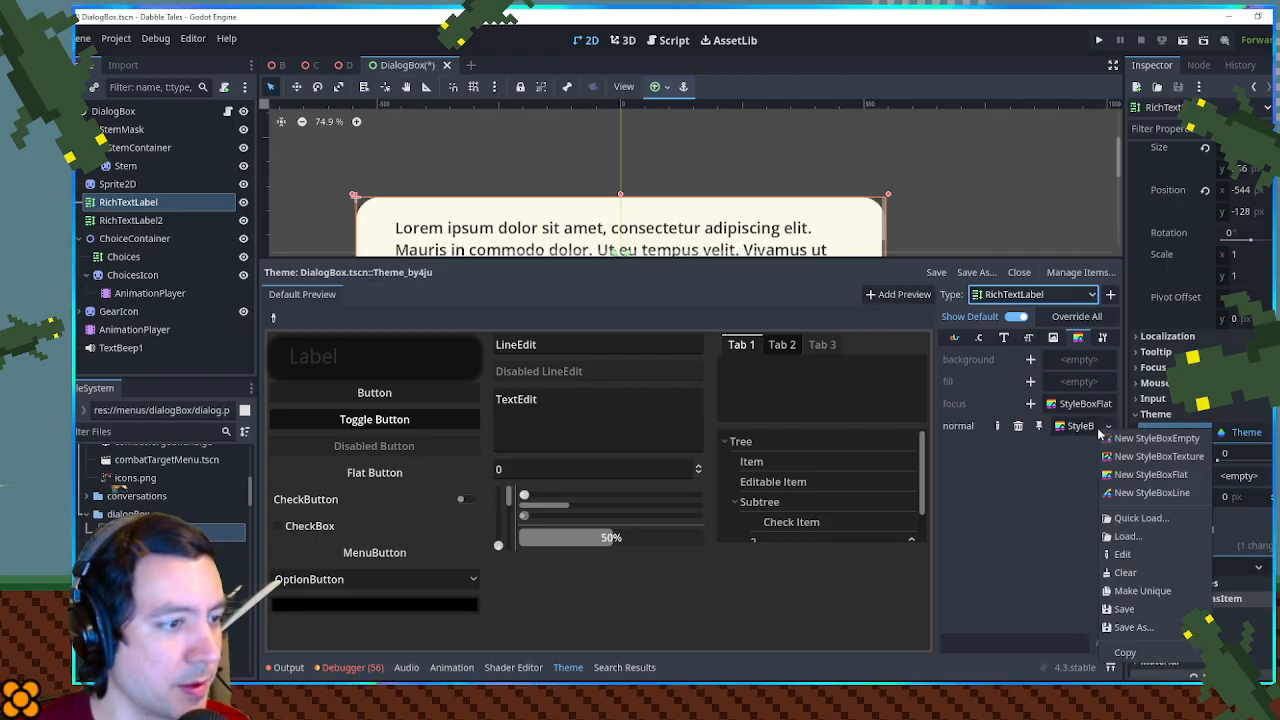
click(1150, 555)
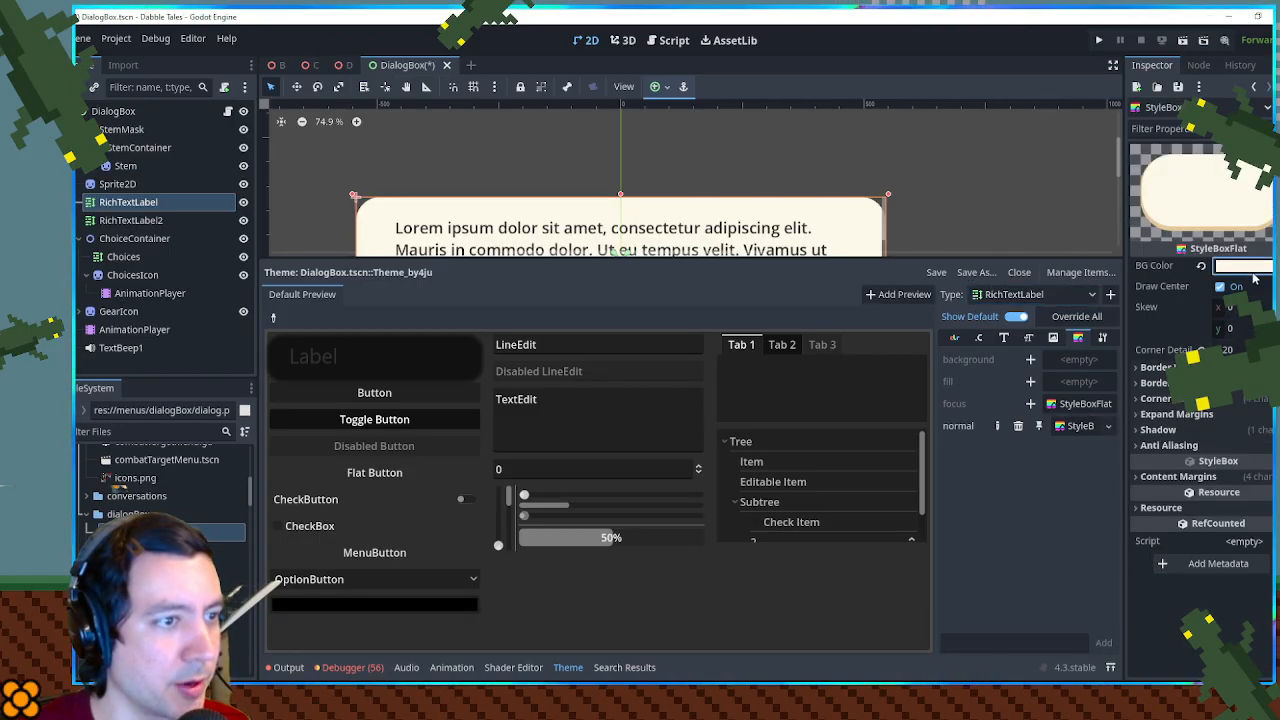
click(1240, 265)
drag(1236, 566, 1063, 575)
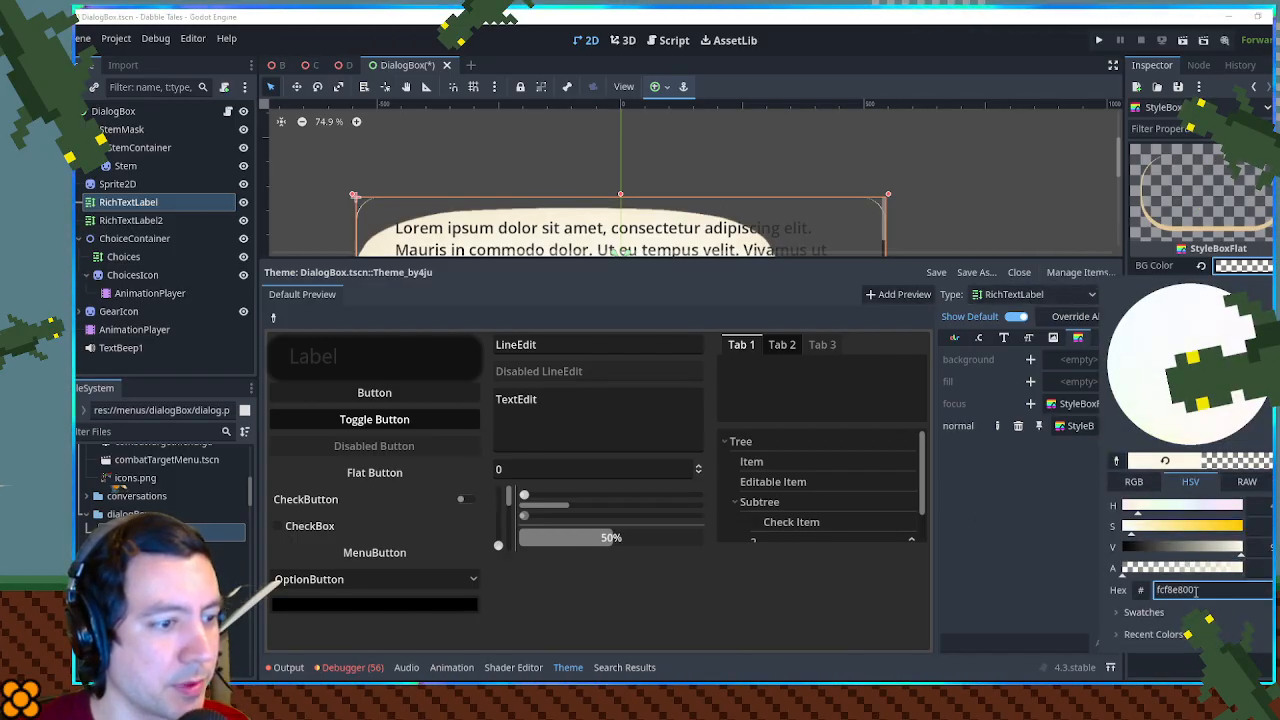
click(1217, 270)
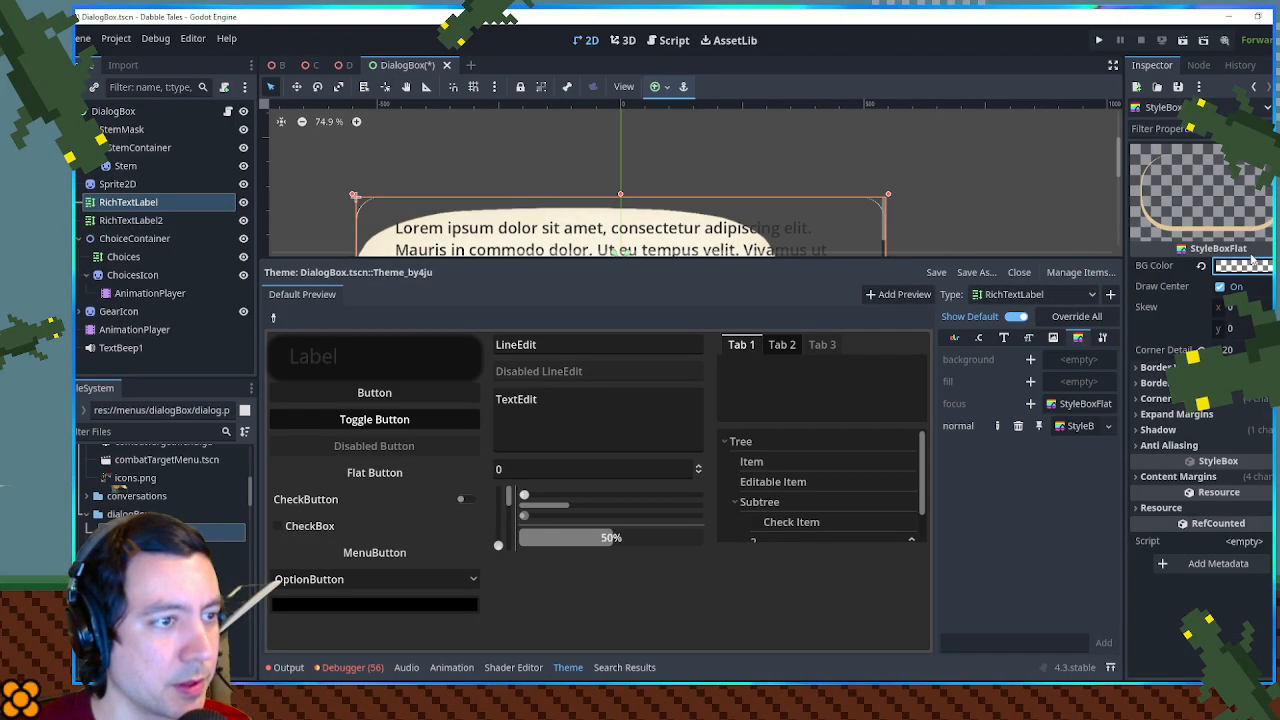
- Make the RichTextLabel normal style box's border colour fully transparent, with hex value e3c79a00, close the theme editor and save the scene
click(1170, 383)
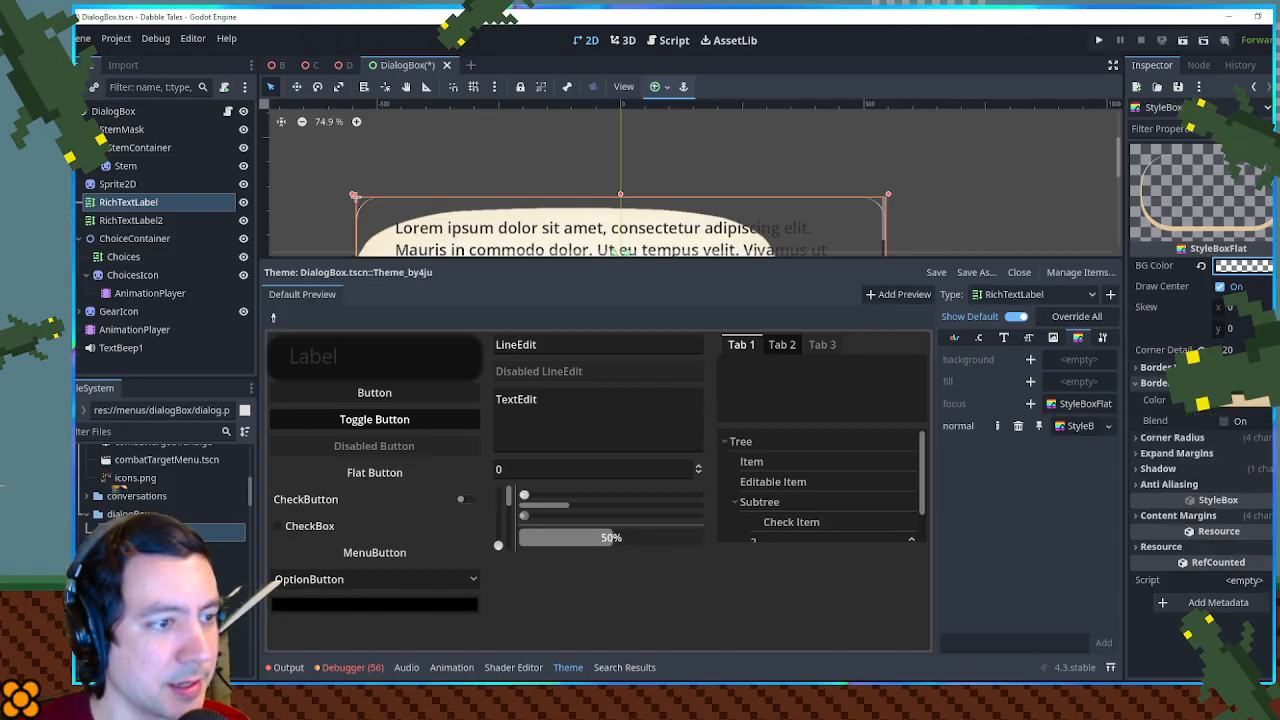
click(1246, 402)
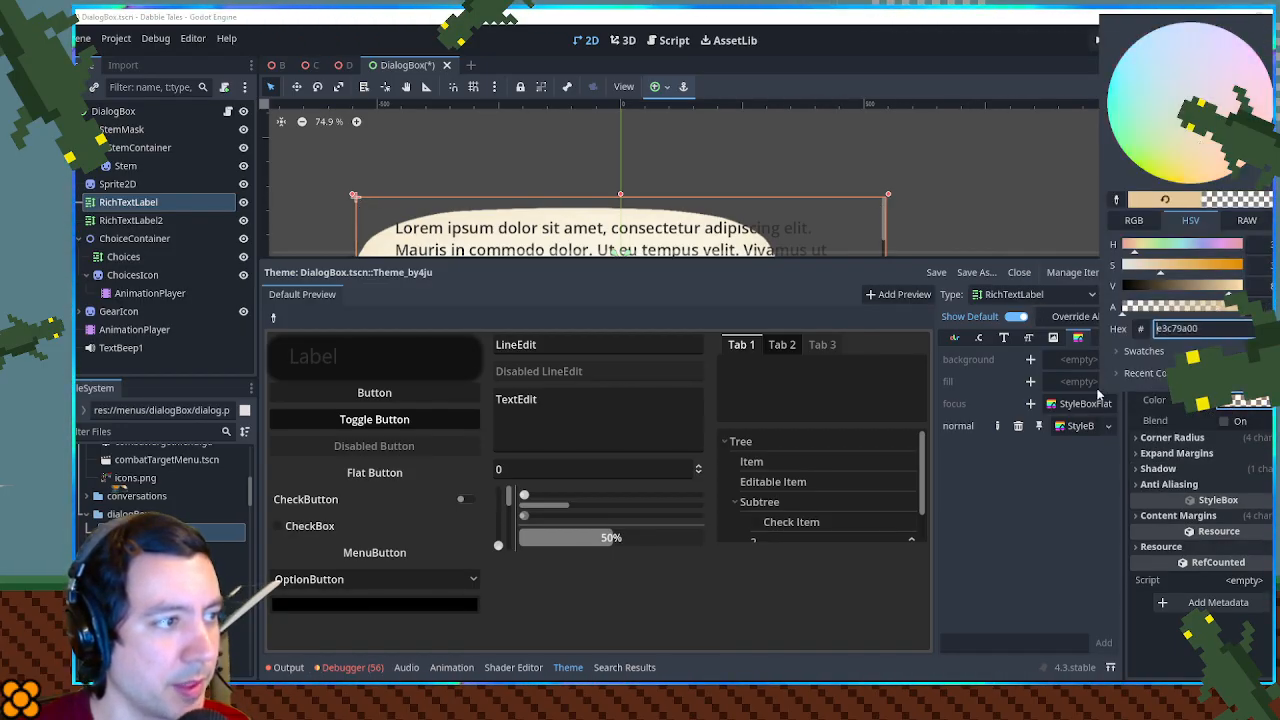
click(980, 235)
click(977, 228)
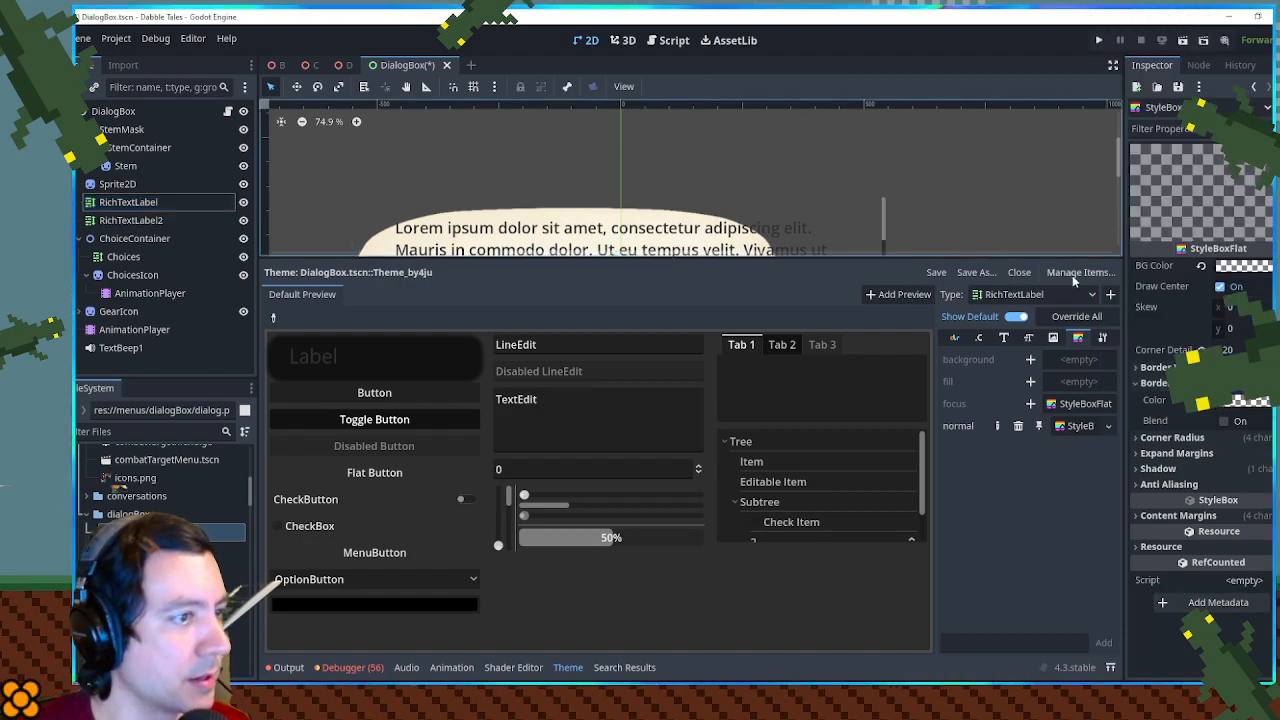
click(1028, 273)
key(ctrl+s)
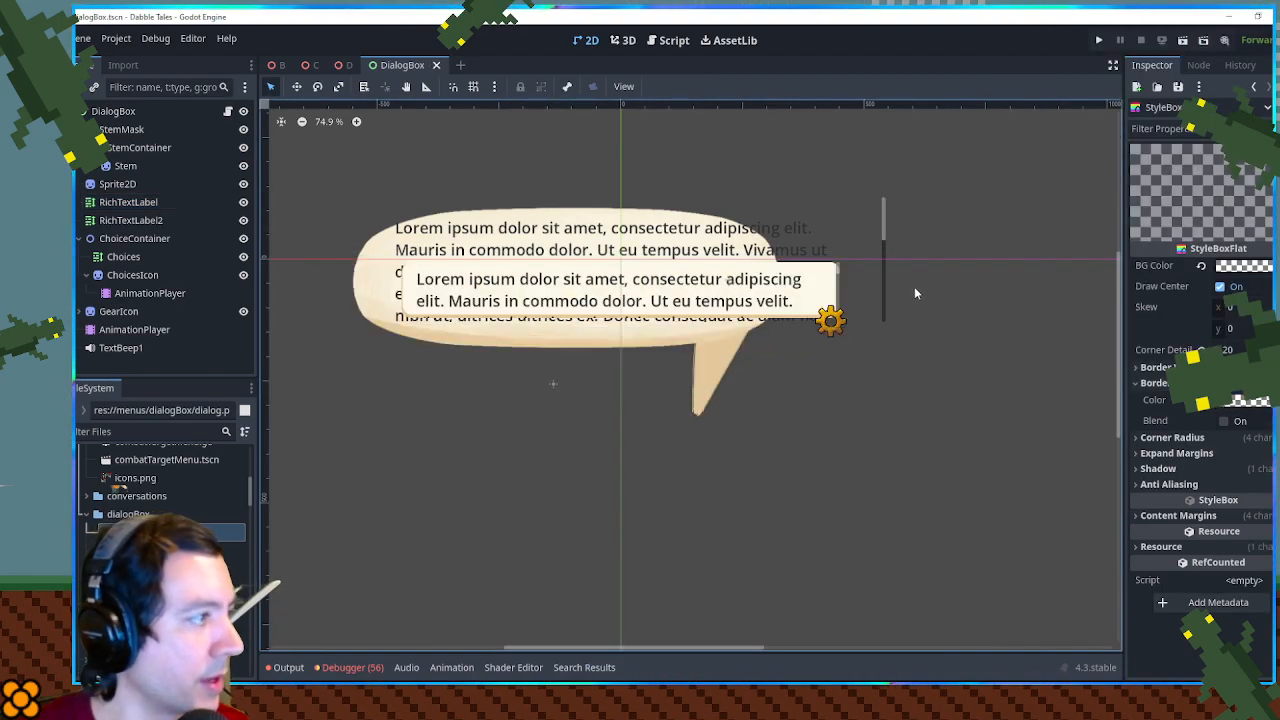
- Enlarge the Sprite2D speech bubble on the canvas so that it spans the first RichTextLabel's text
click(118, 184)
drag(817, 285, 918, 286)
key(ctrl+z)
drag(815, 203, 988, 156)
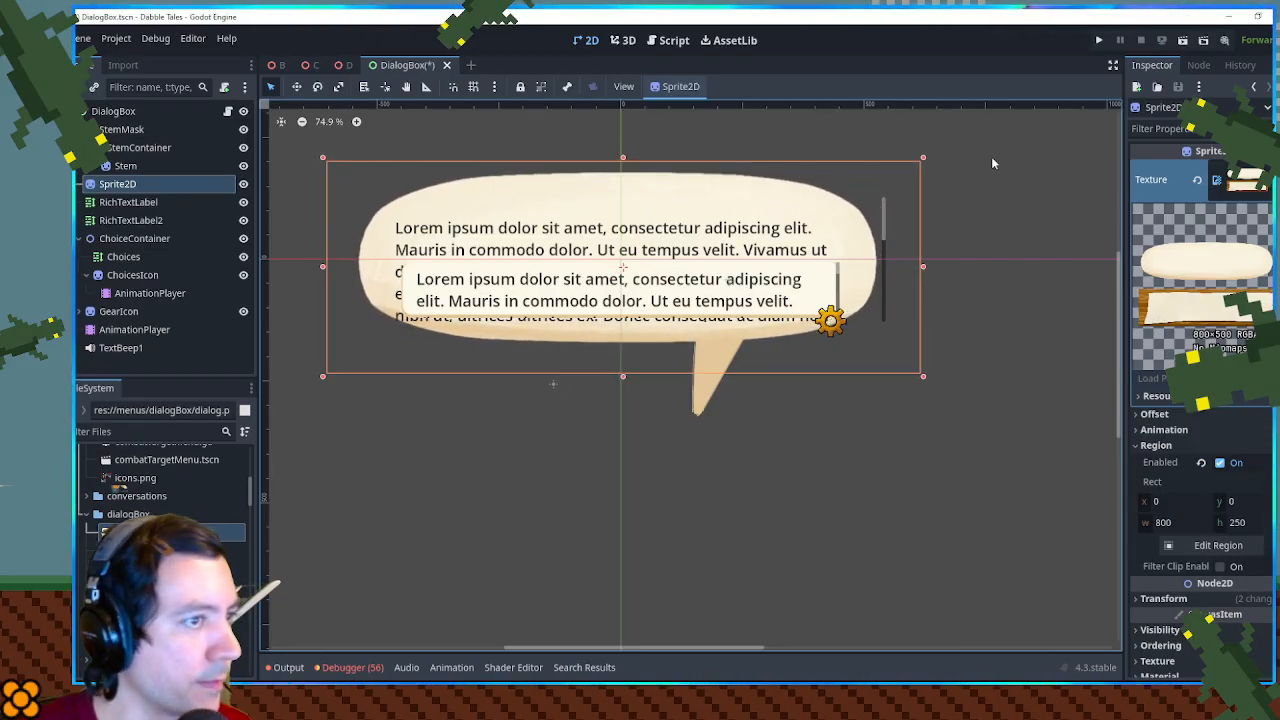
- Try adjusting the Sprite2D's scale in its transform properties, and undo the change
click(1246, 176)
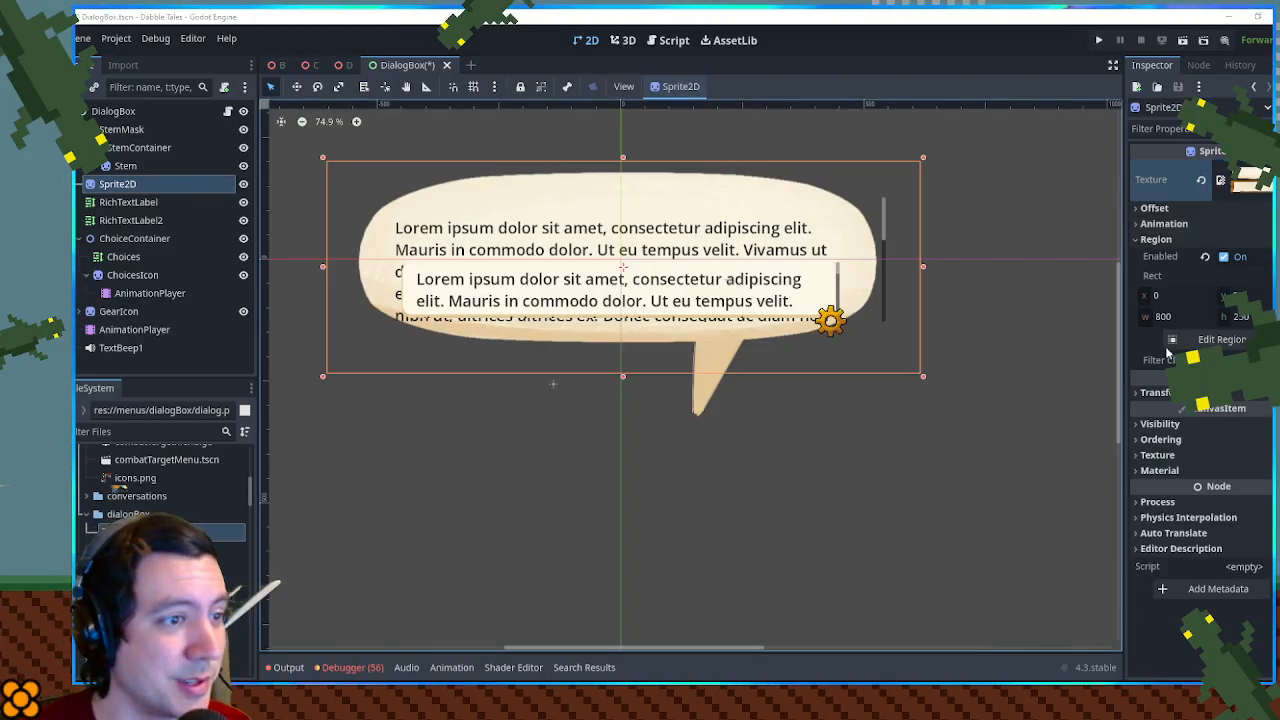
click(1157, 239)
click(1162, 270)
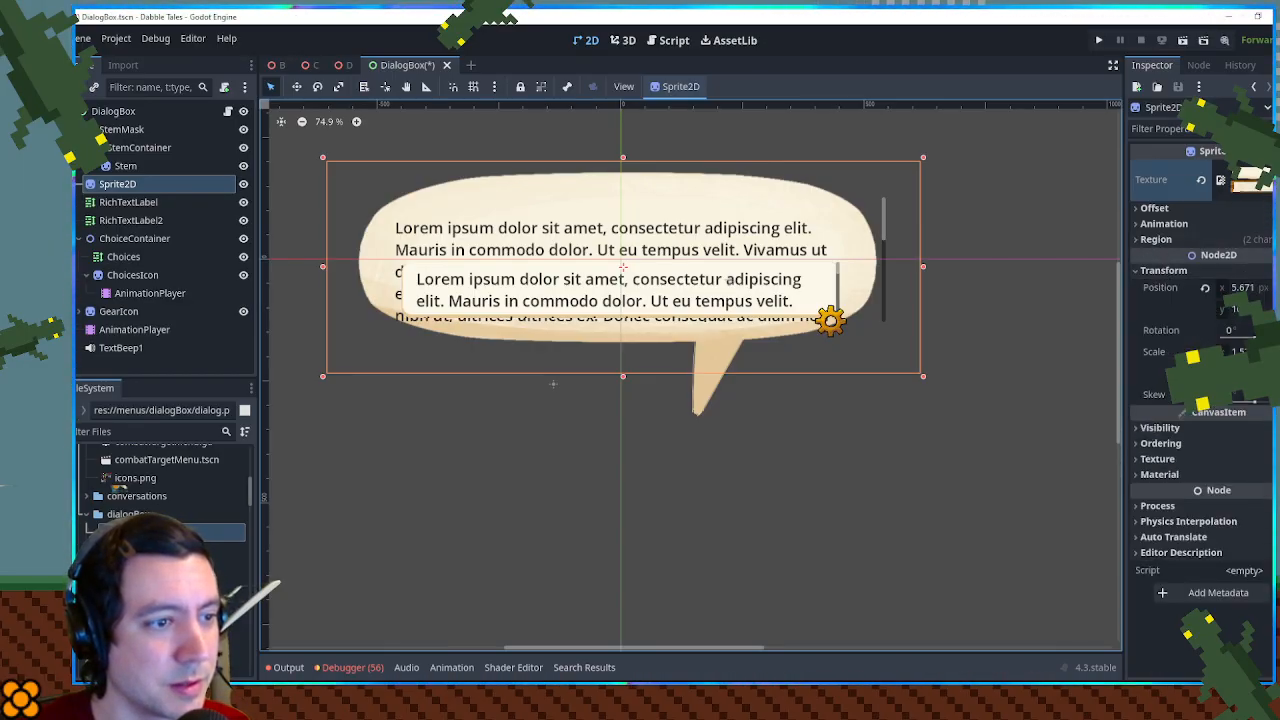
mouse_move(1236, 352)
mouse_down()
mouse_move(1262, 352)
mouse_move(1237, 352)
mouse_move(1249, 352)
mouse_up()
key(ctrl+z)
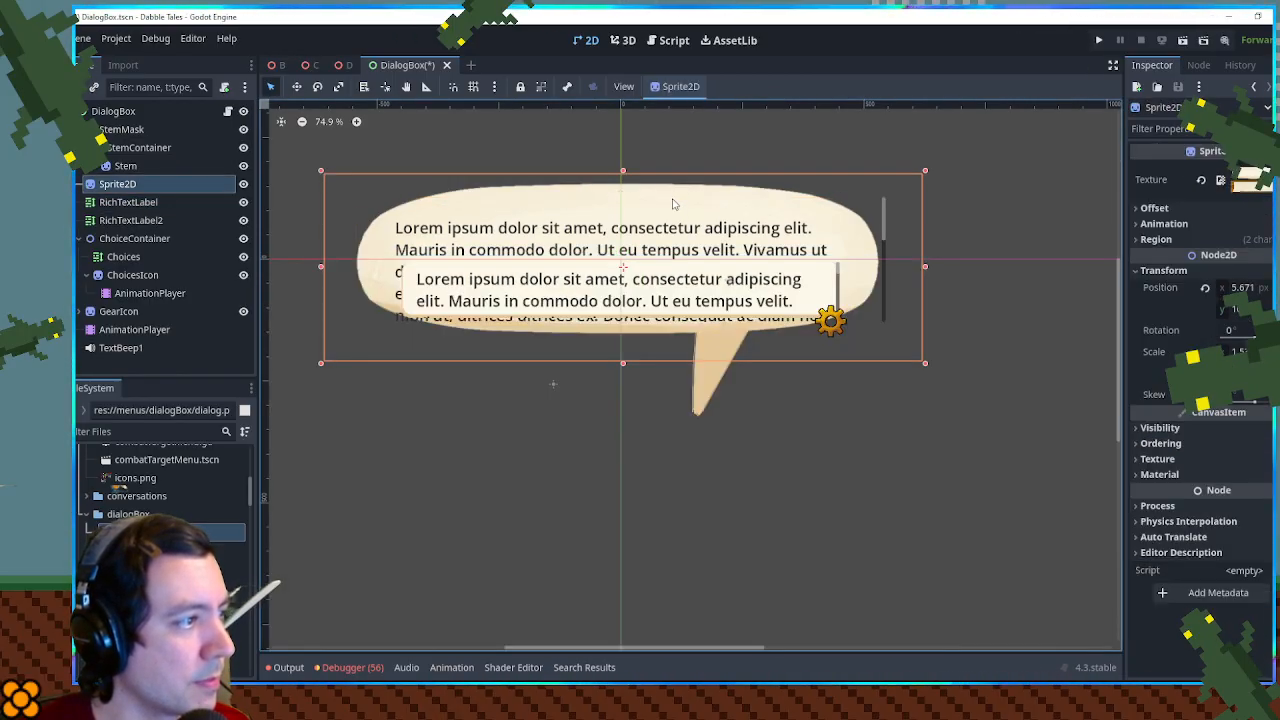
- Move the speech bubble sprite 25 px straight down behind the text and save the scene
drag(673, 204, 672, 206)
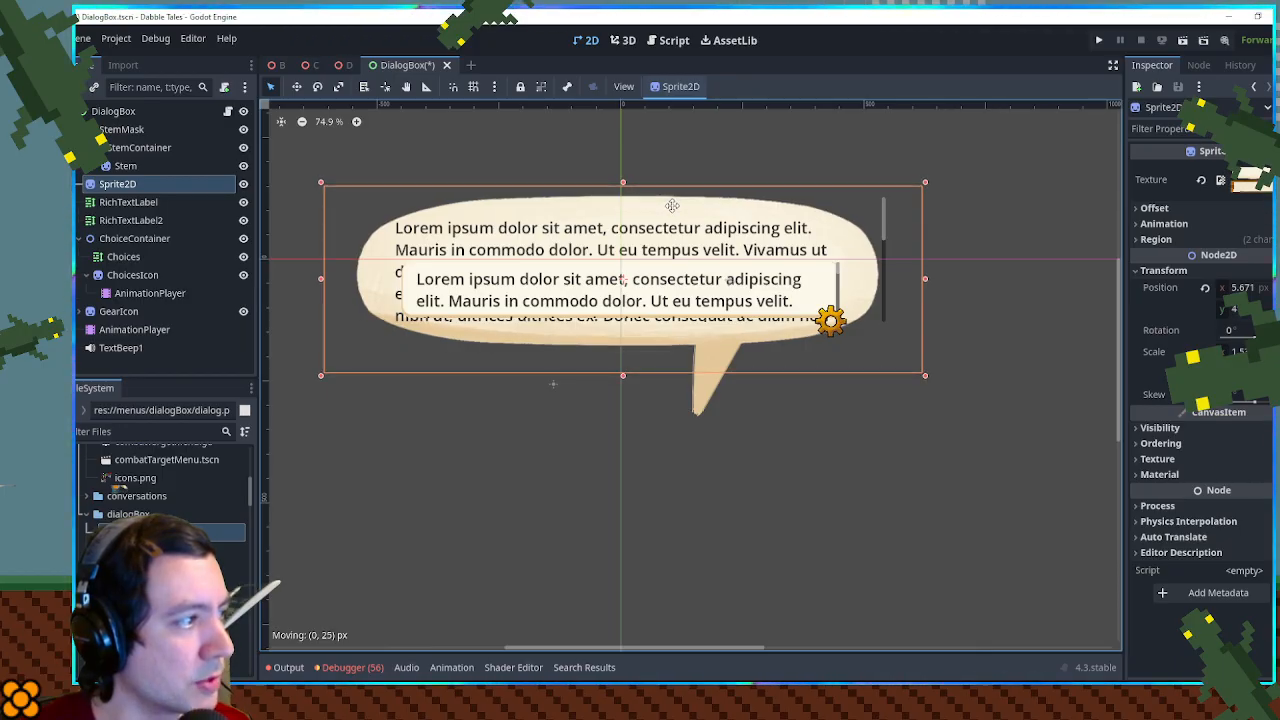
key(ctrl+s)
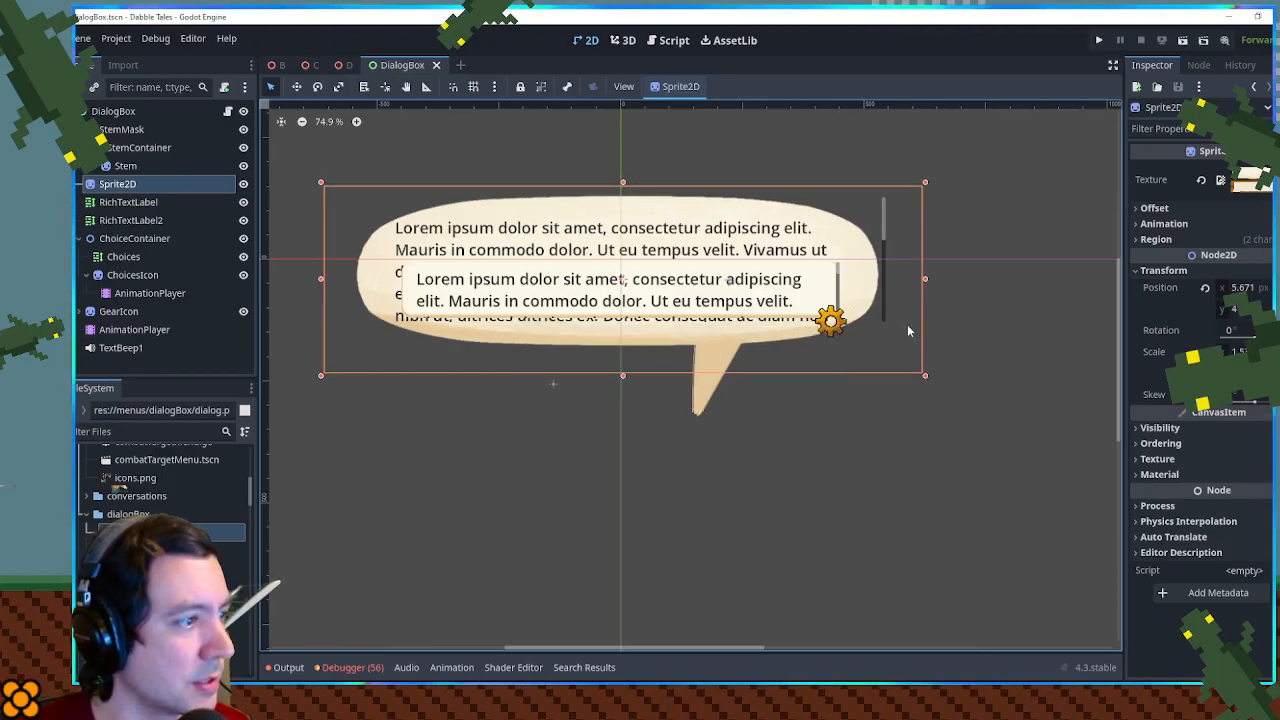
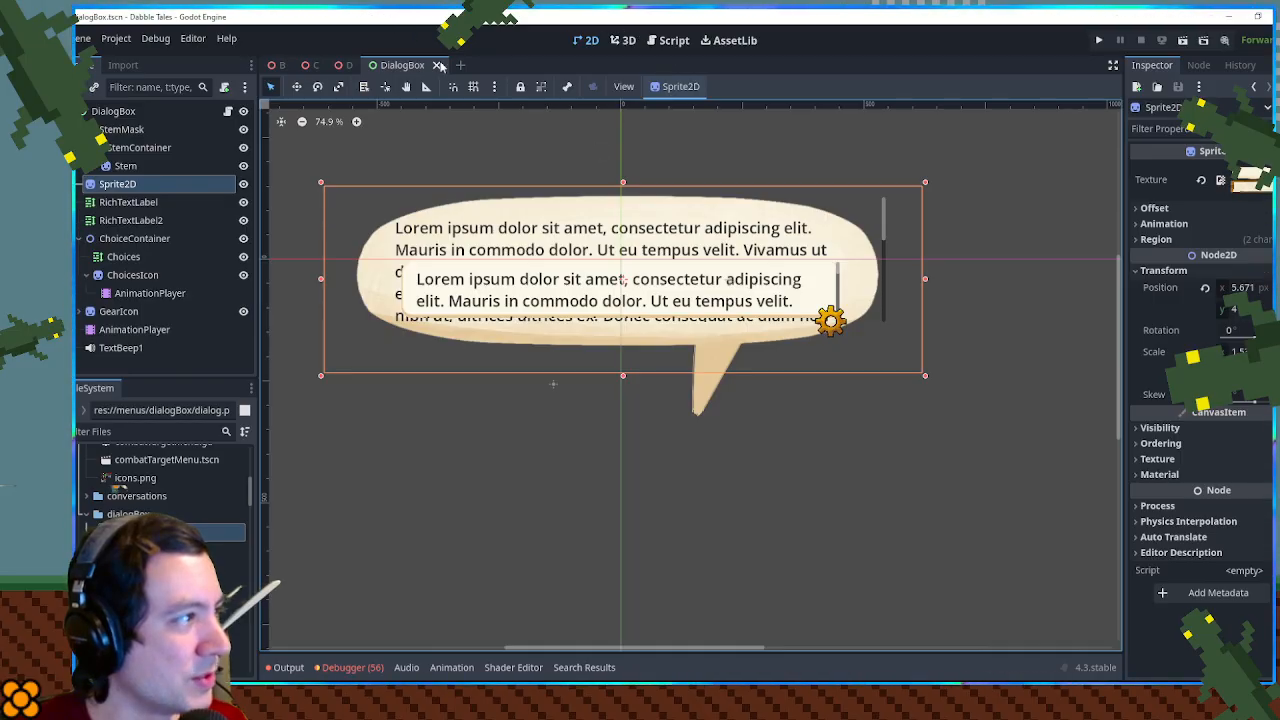
- Run the game from the D scene and talk to the frog by the gate to check the speech bubble through its dialog lines
click(335, 73)
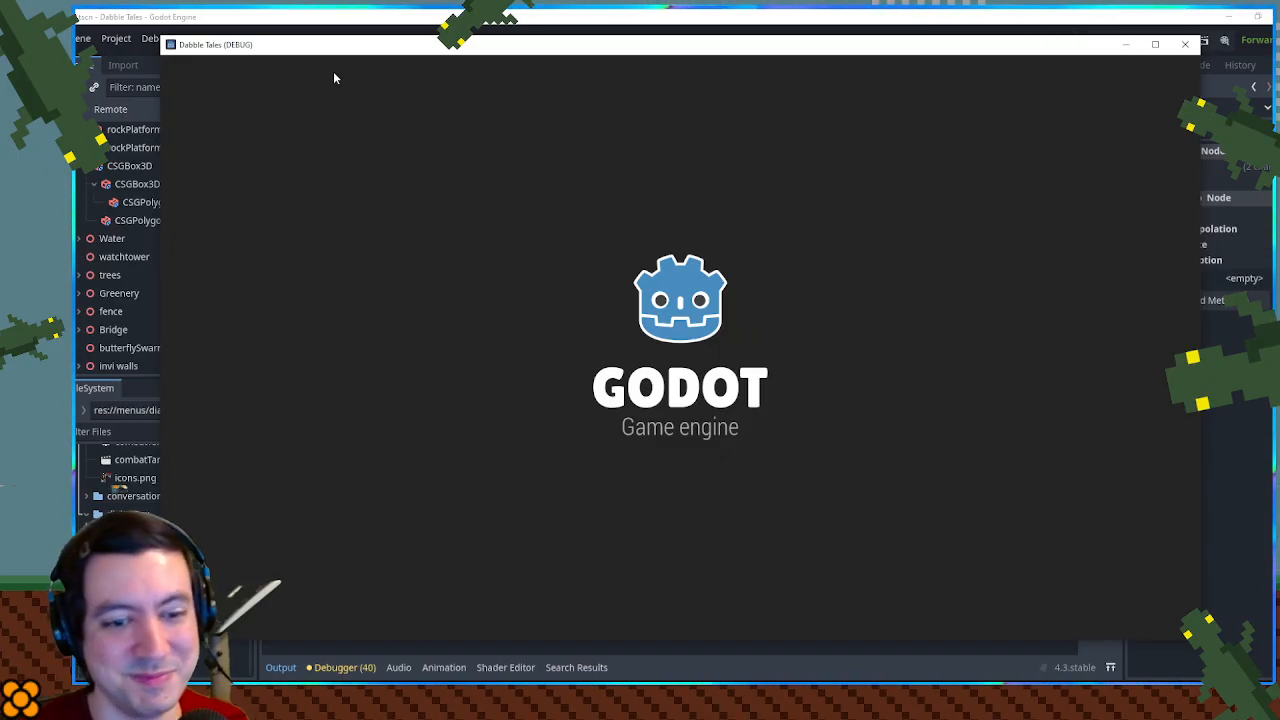
key(a)
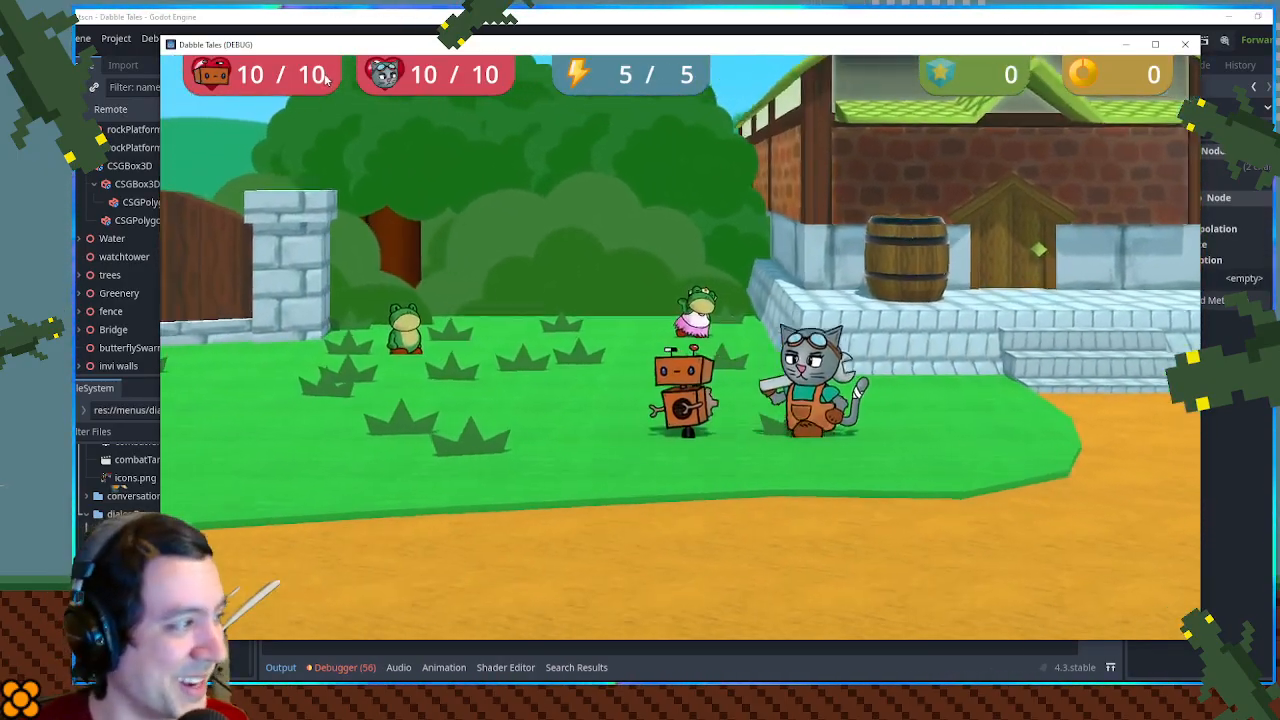
key(a)
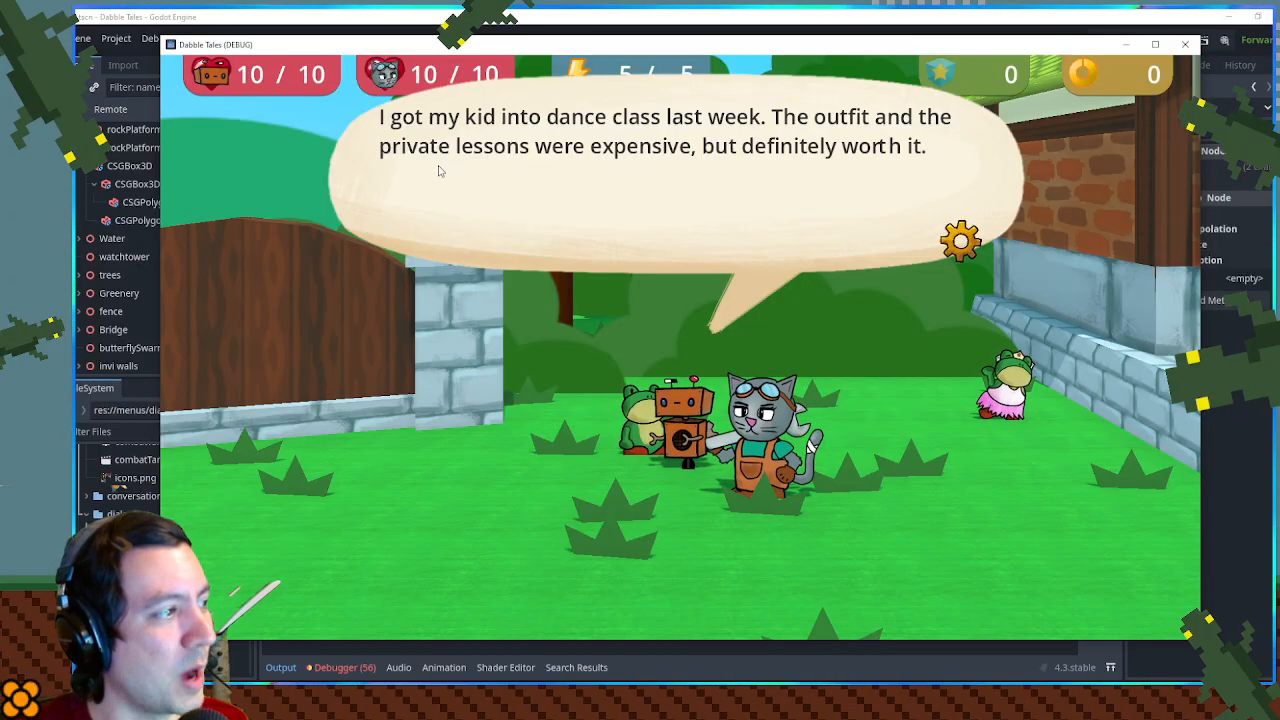
click(1003, 258)
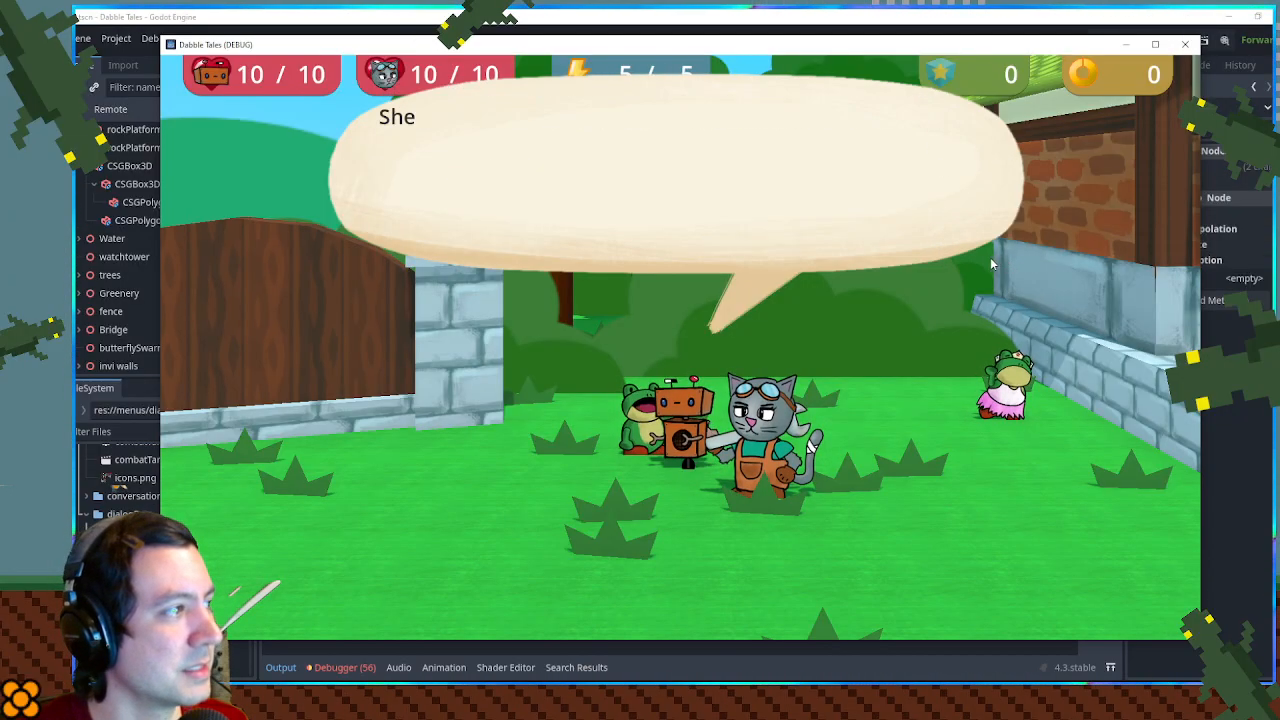
click(976, 254)
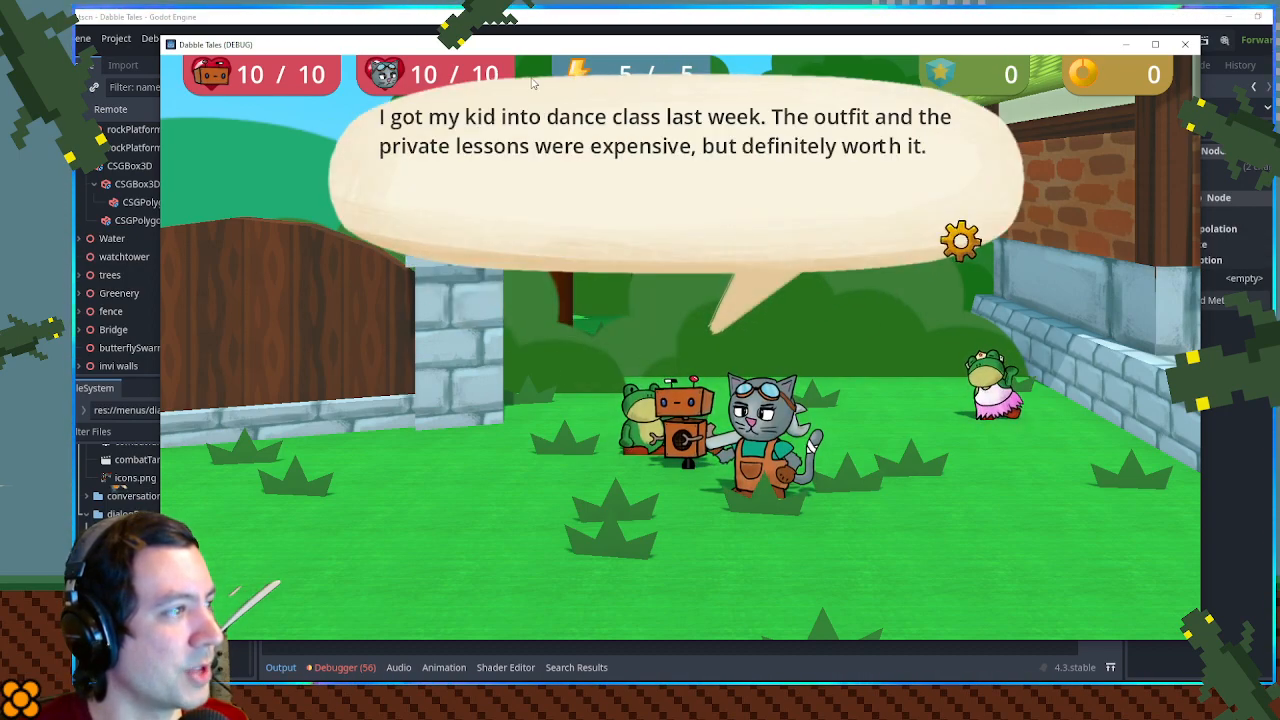
key(space)
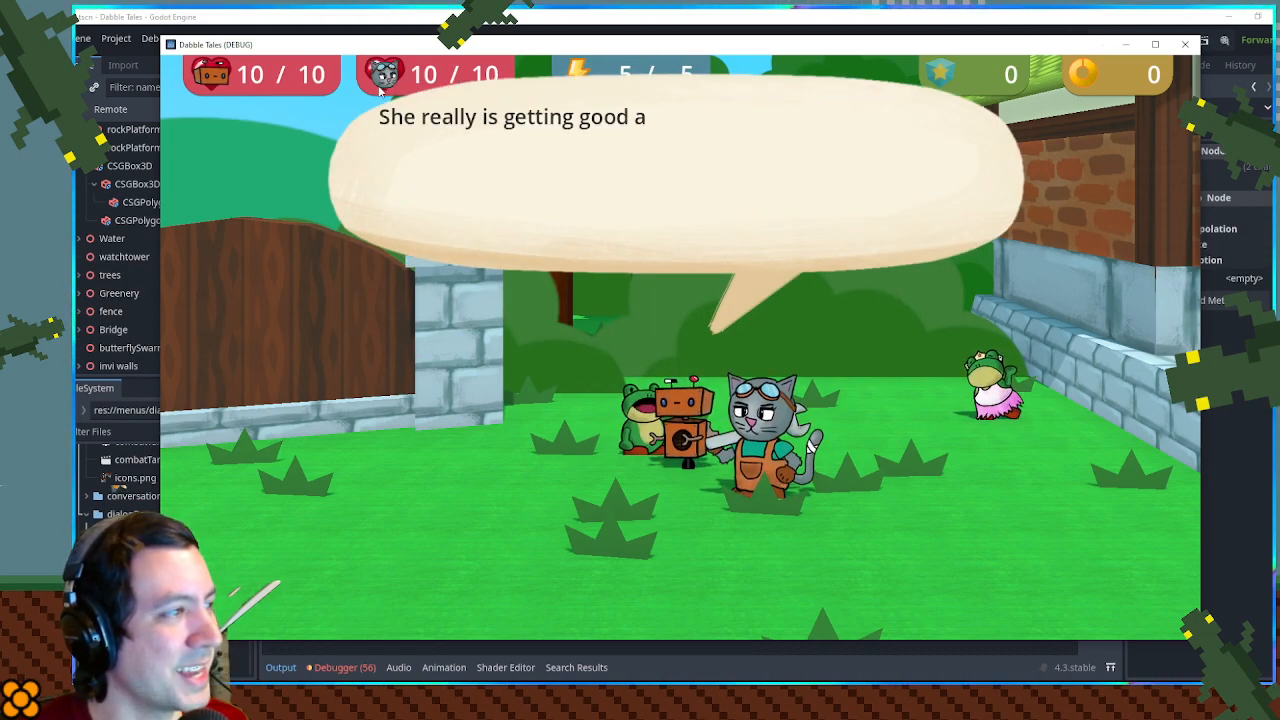
key(space)
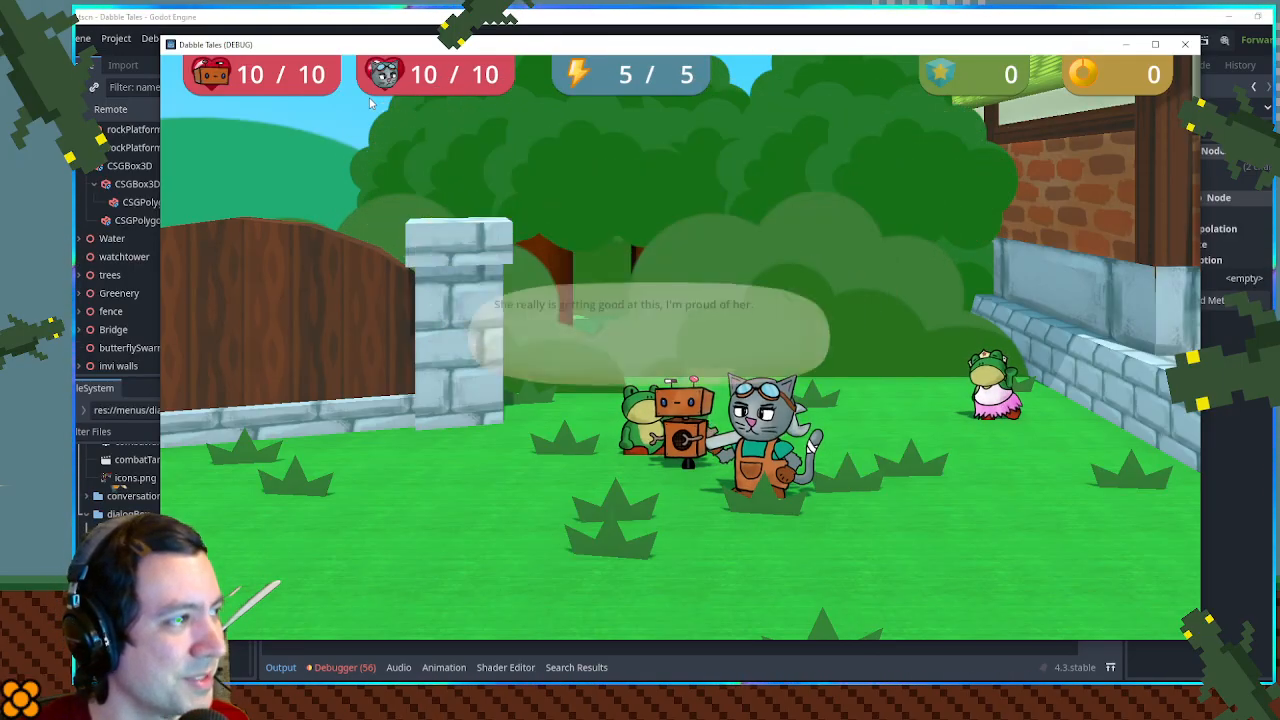
- Walk the characters around the Frog Town gate, test interacting with it from several spots, and close the running game
key(w)
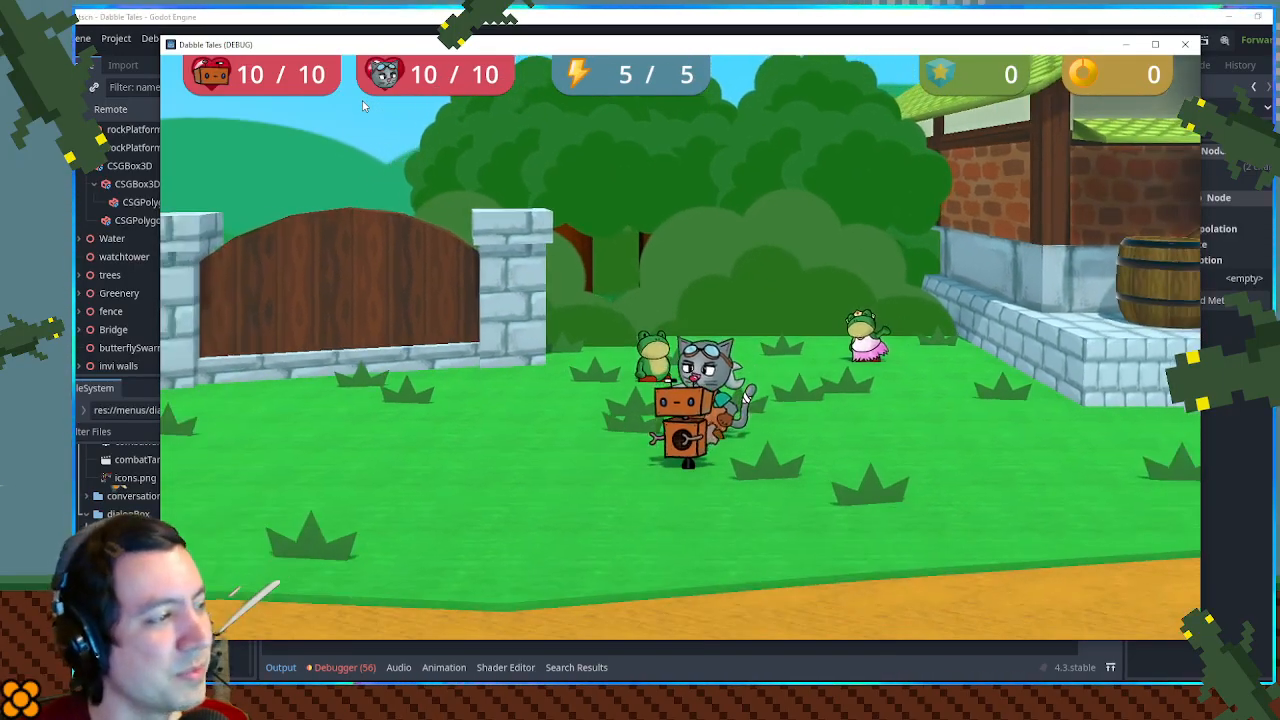
key(a)
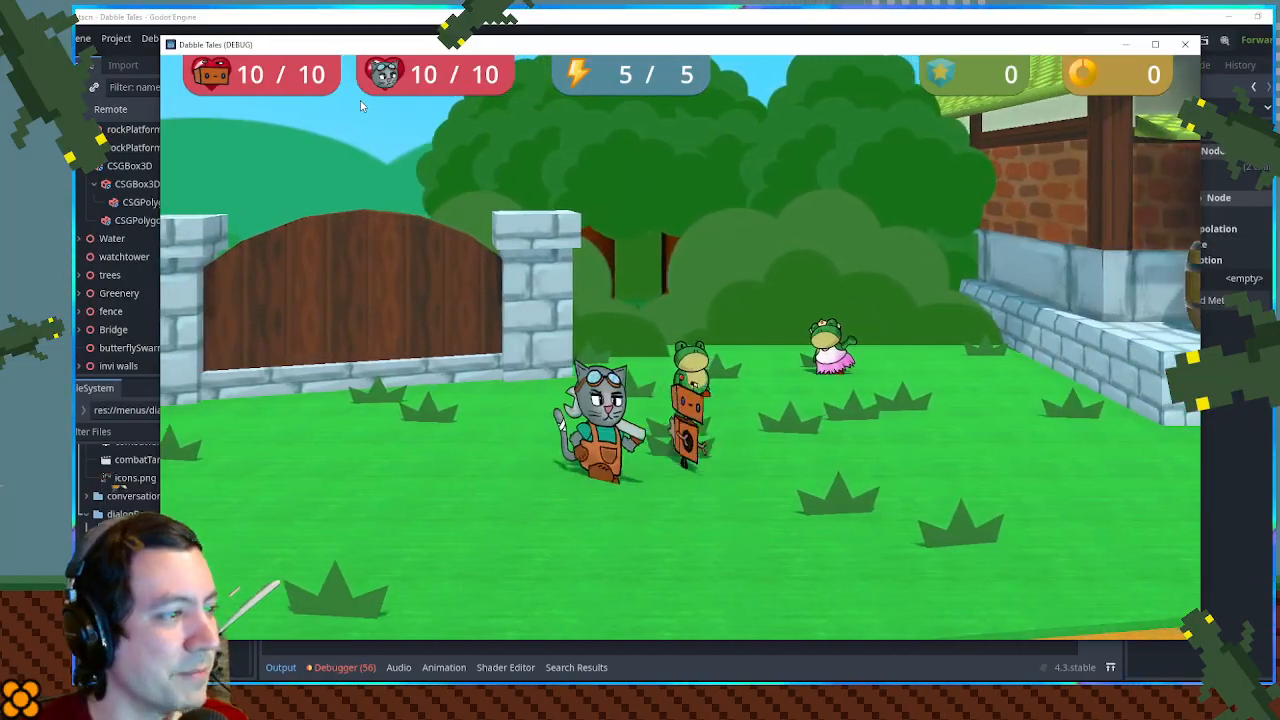
key(d)
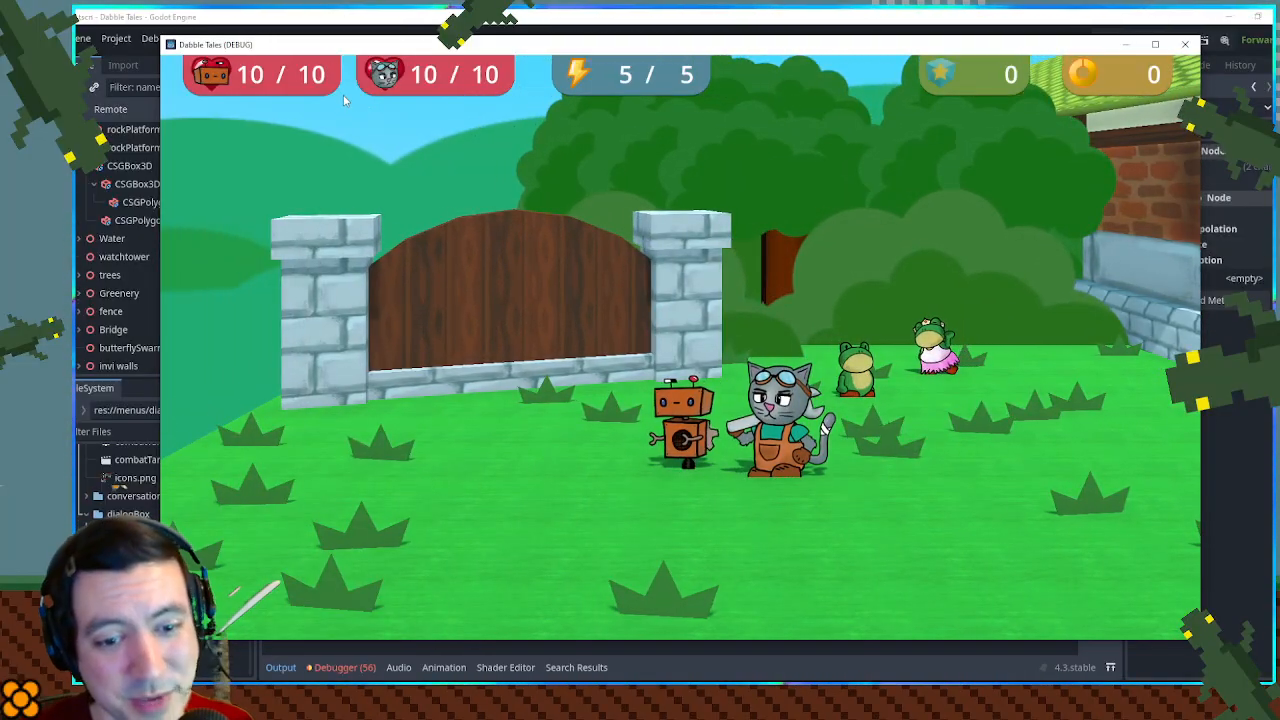
key(w)
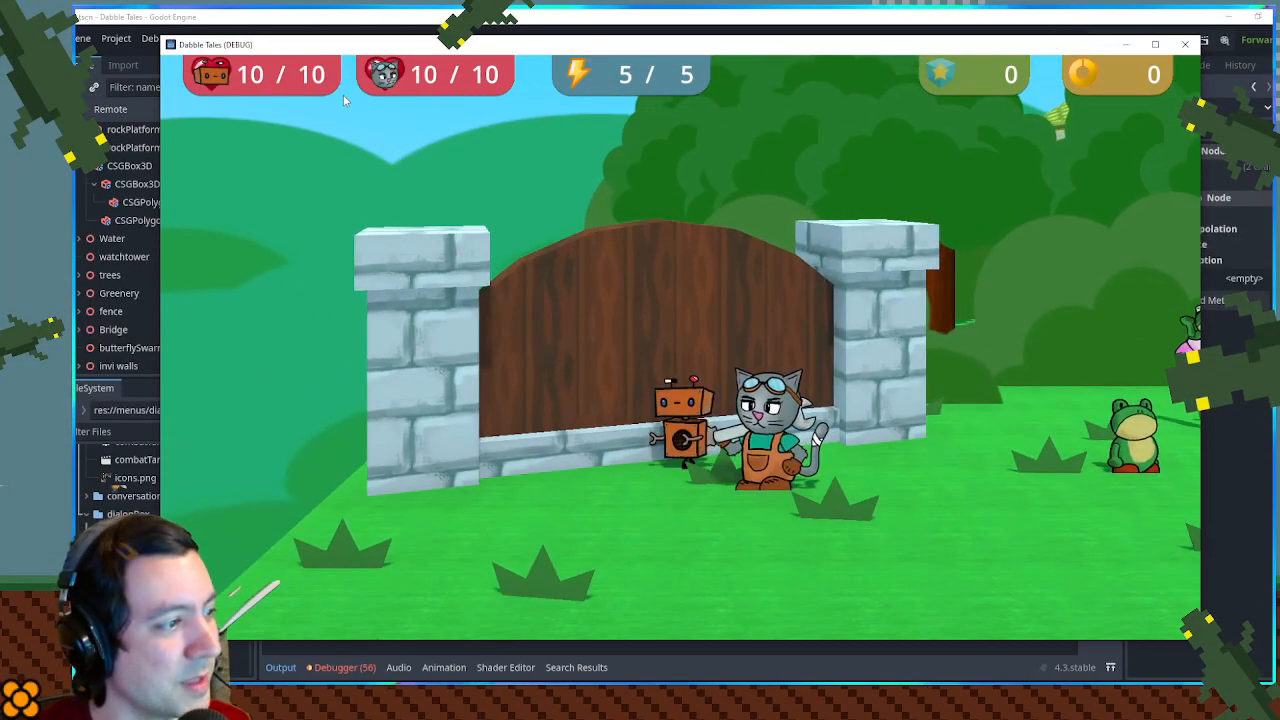
key(space)
key(d)
key(a)
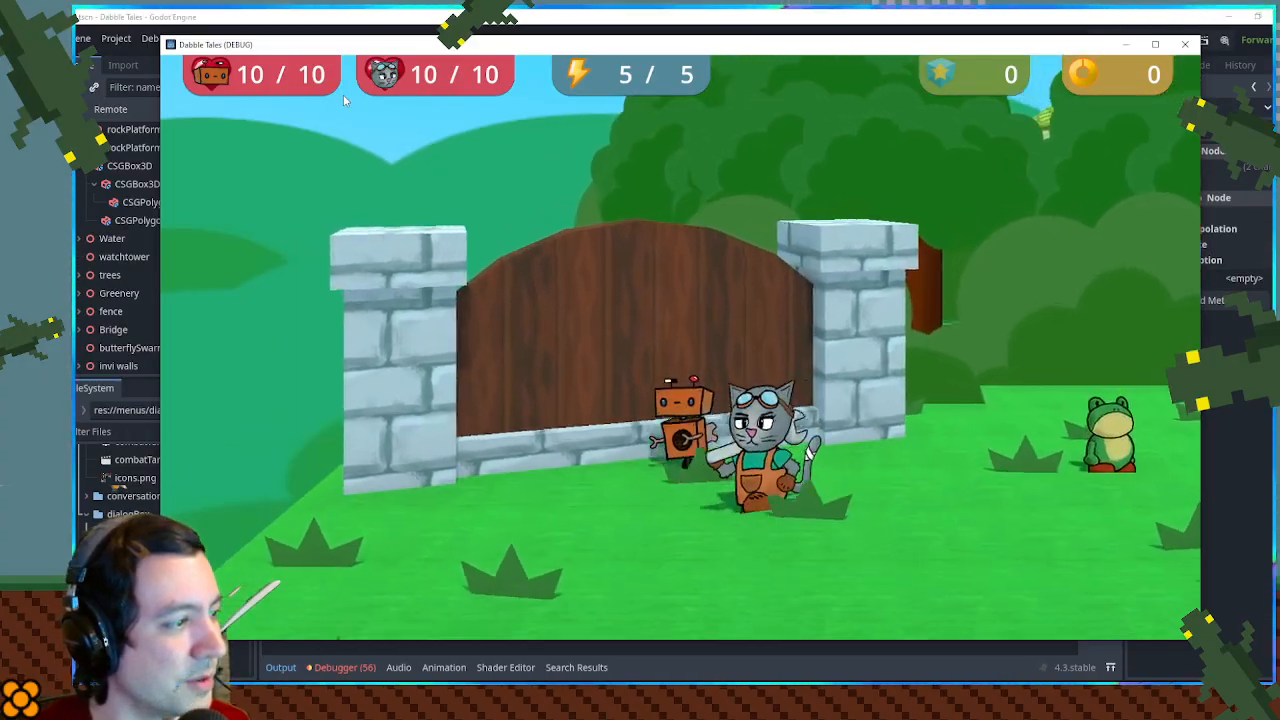
key(d)
key(w)
key(a)
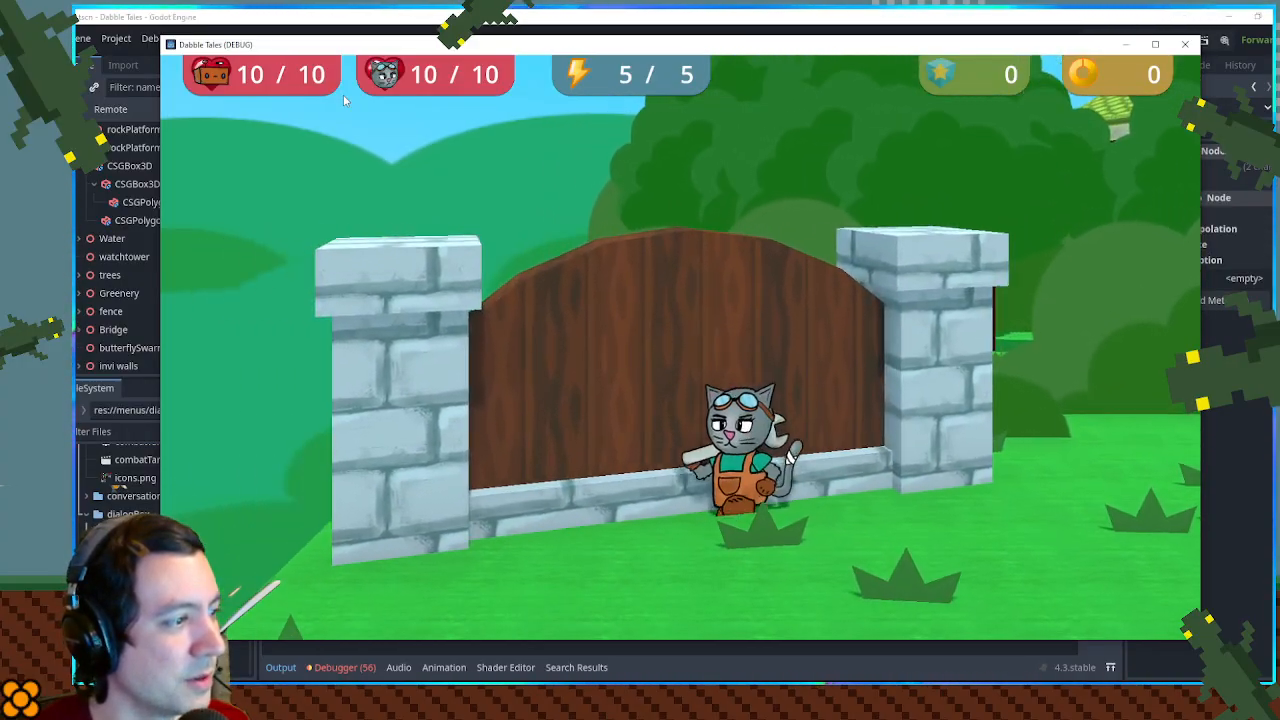
key(s)
key(space)
key(a)
key(w)
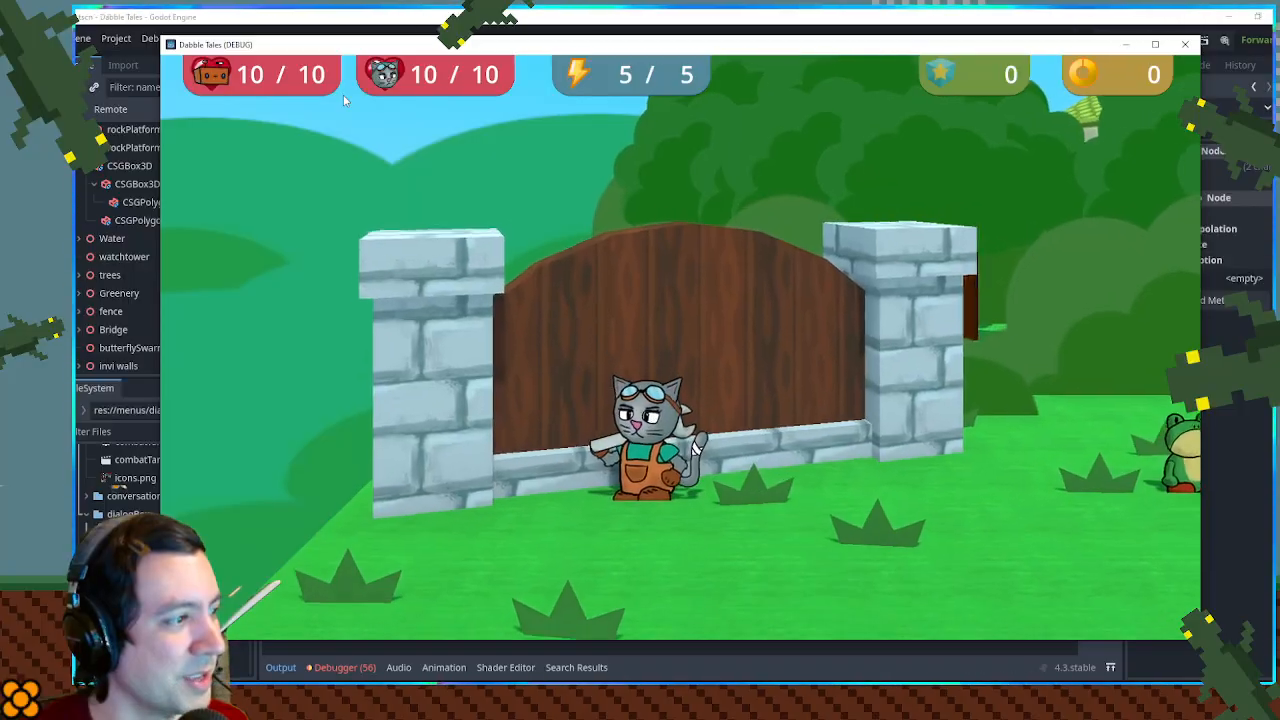
key(s)
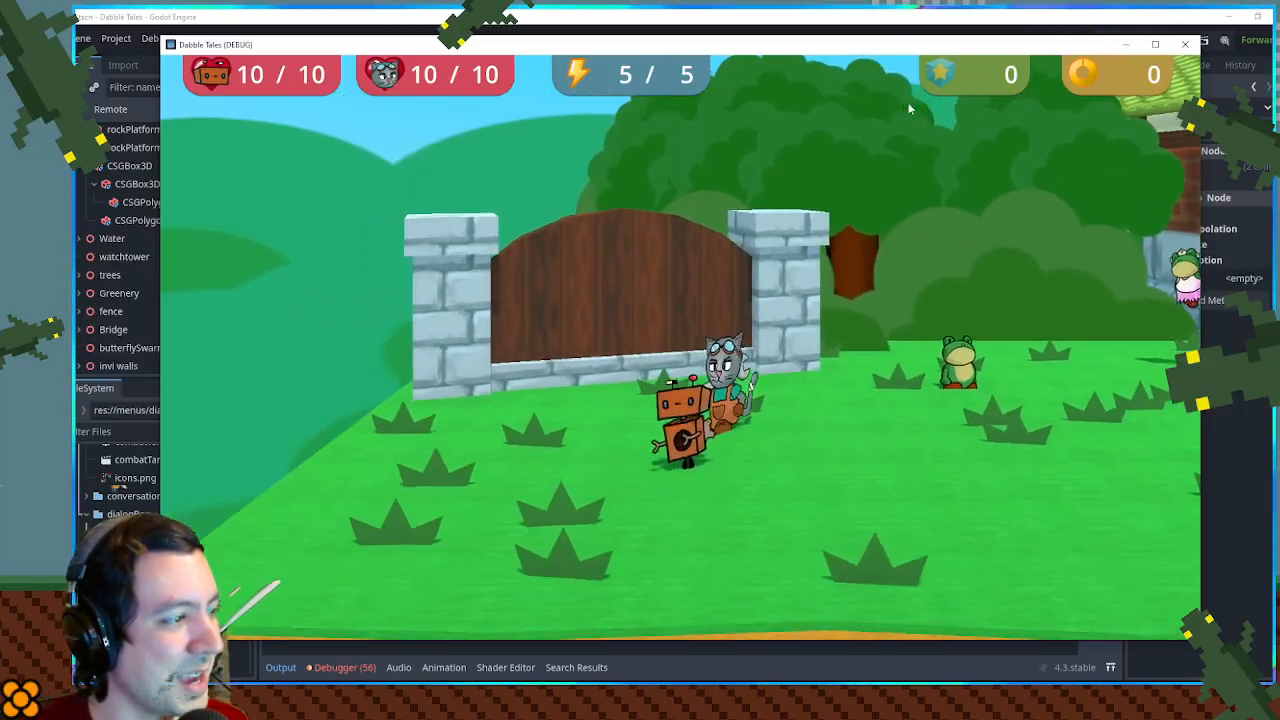
key(w)
key(a)
key(d)
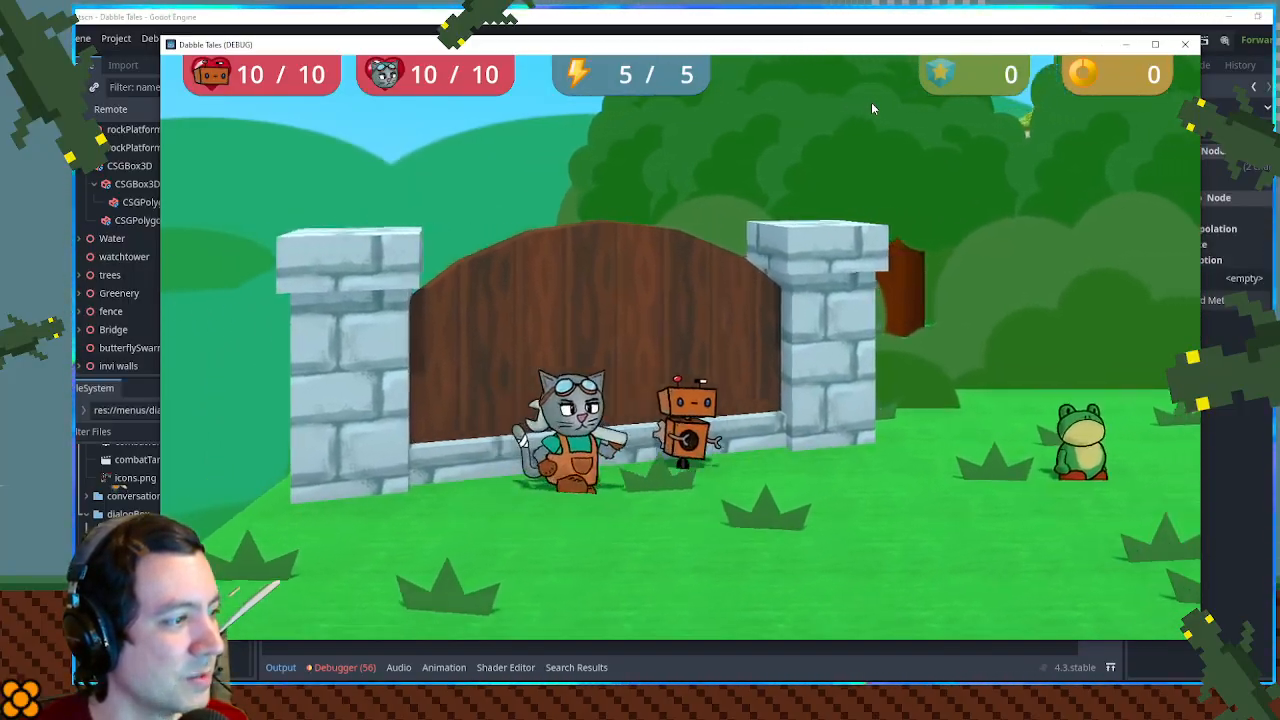
key(space)
click(1186, 45)
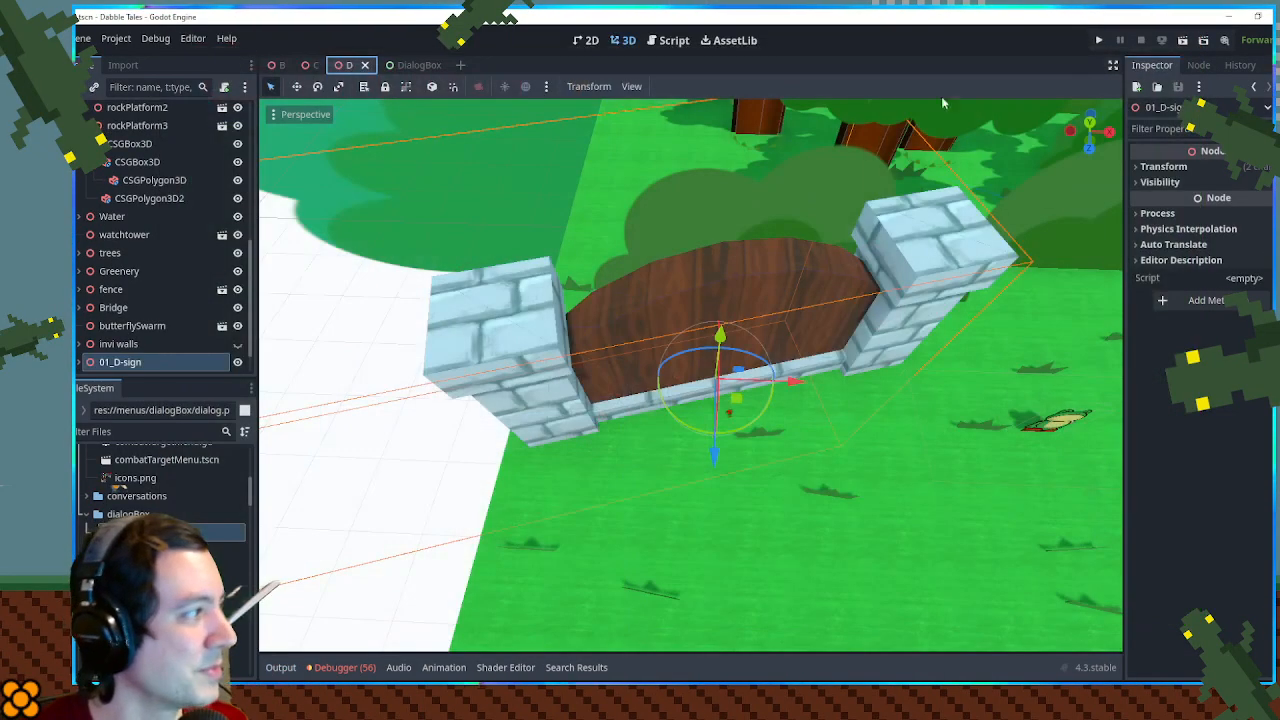
- Examine the gate in the D scene and the InteractZone nodes under 01_D-sign, including its Area3D, Sprite3D and spin animation
drag(668, 426, 614, 354)
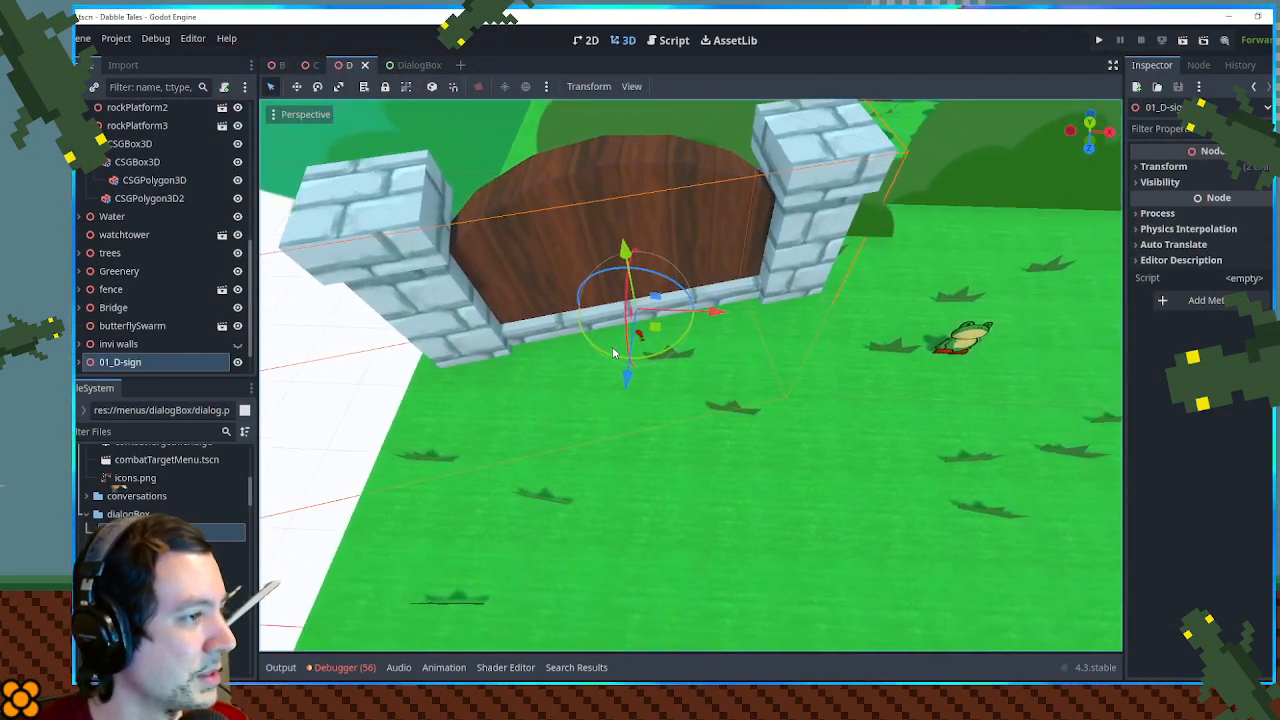
scroll(590, 352, down, 6)
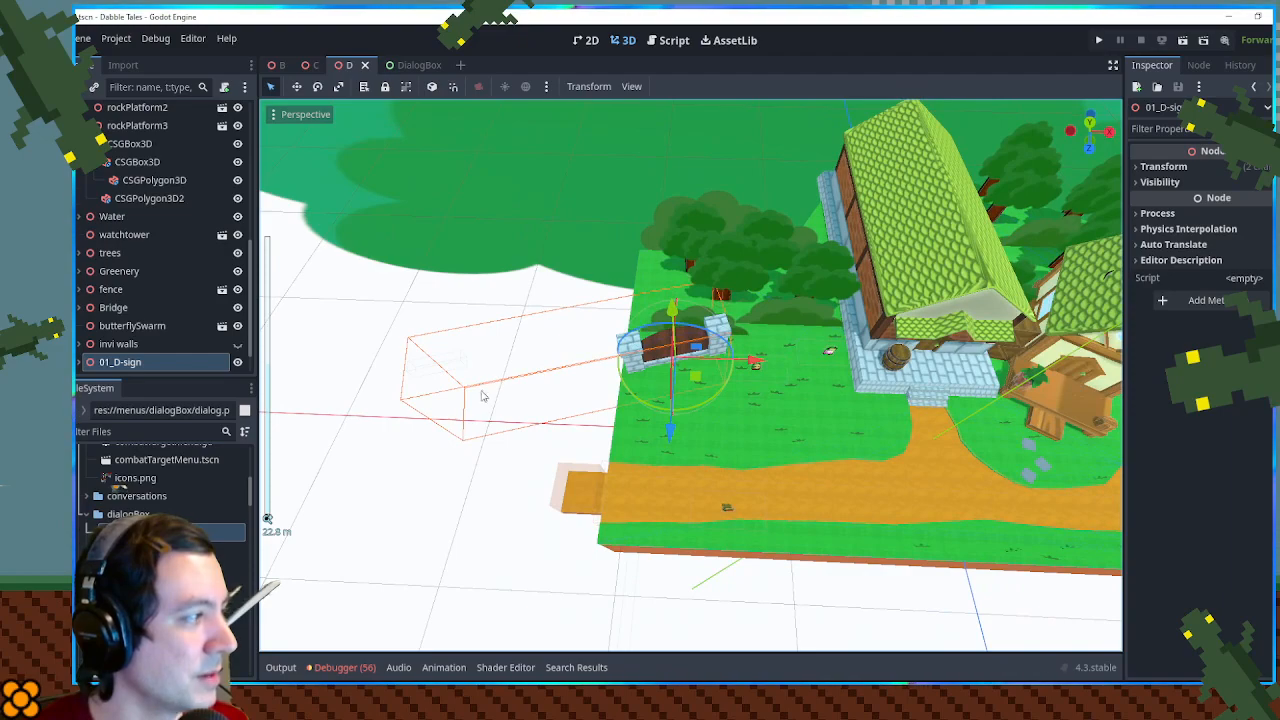
scroll(178, 344, down, 2)
click(90, 325)
click(134, 343)
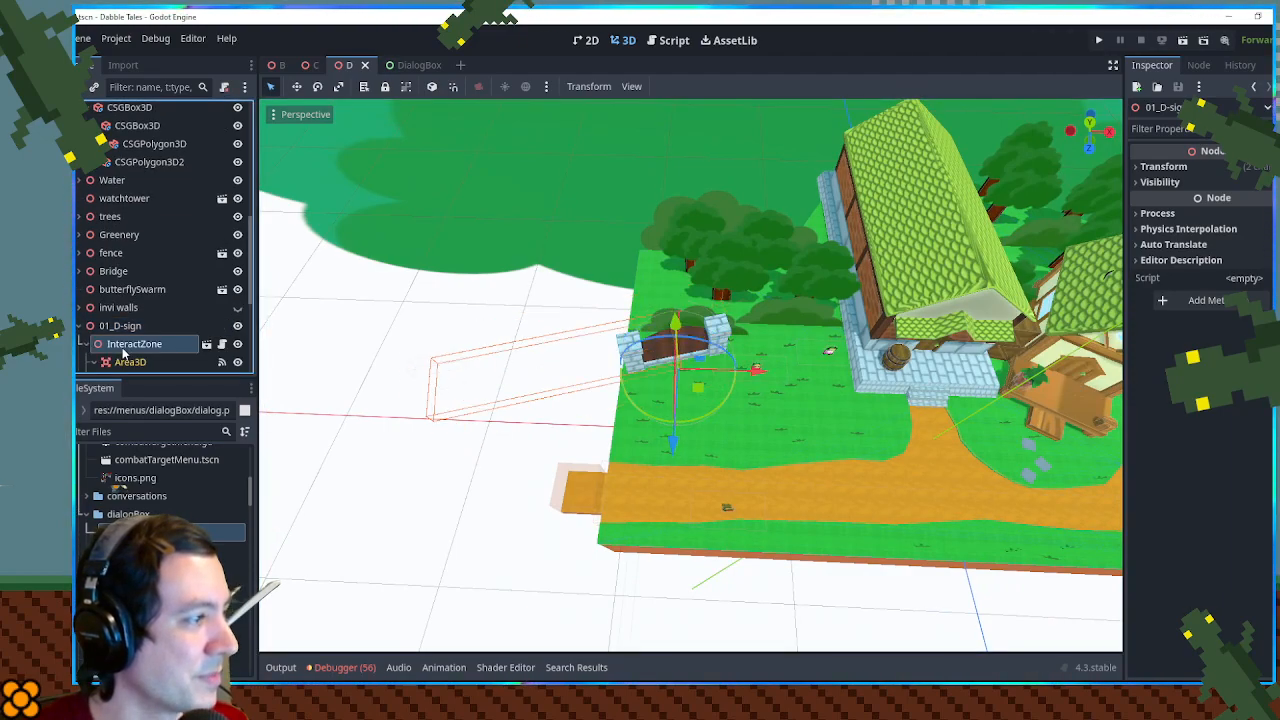
scroll(490, 404, up, 2)
click(140, 363)
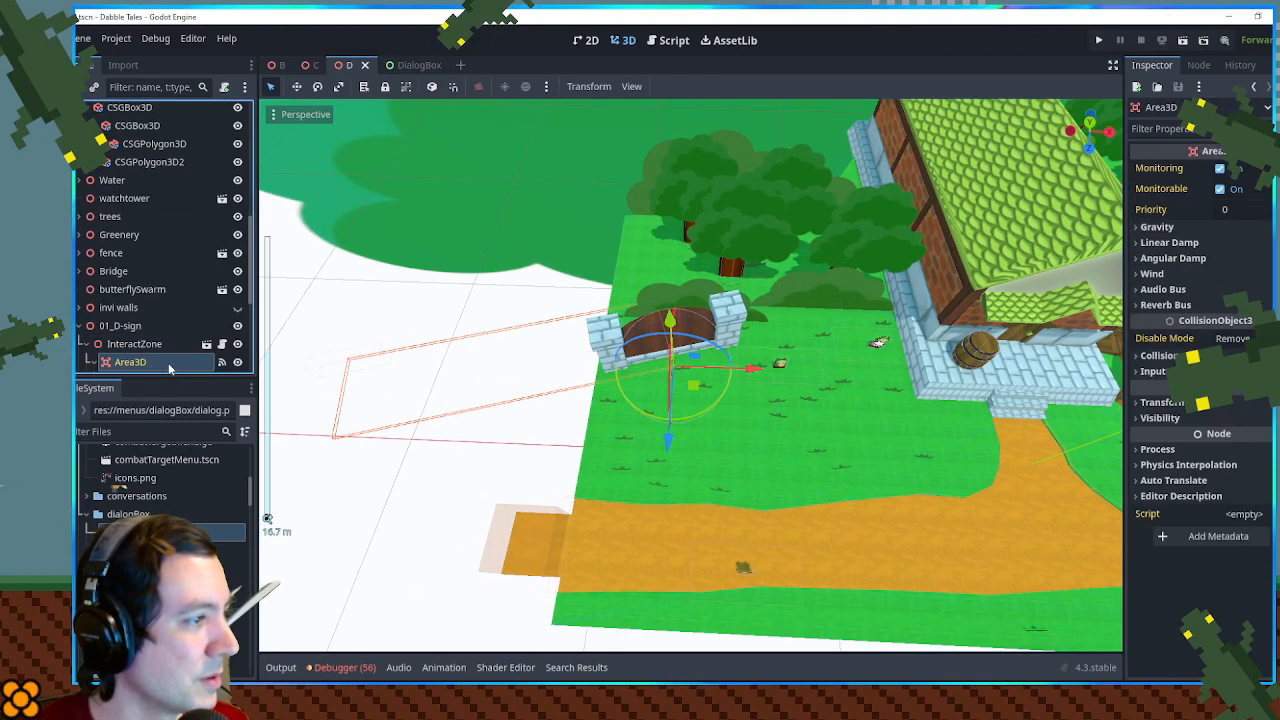
scroll(155, 369, down, 3)
click(140, 316)
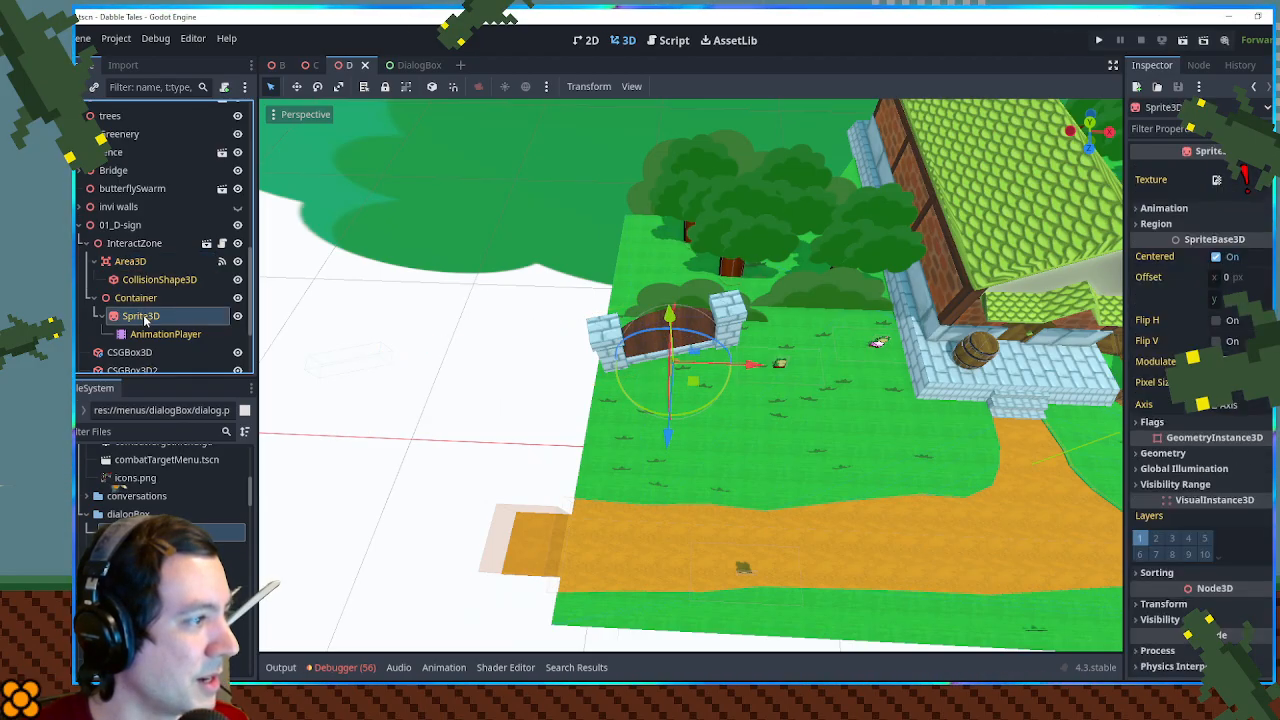
click(145, 335)
click(130, 298)
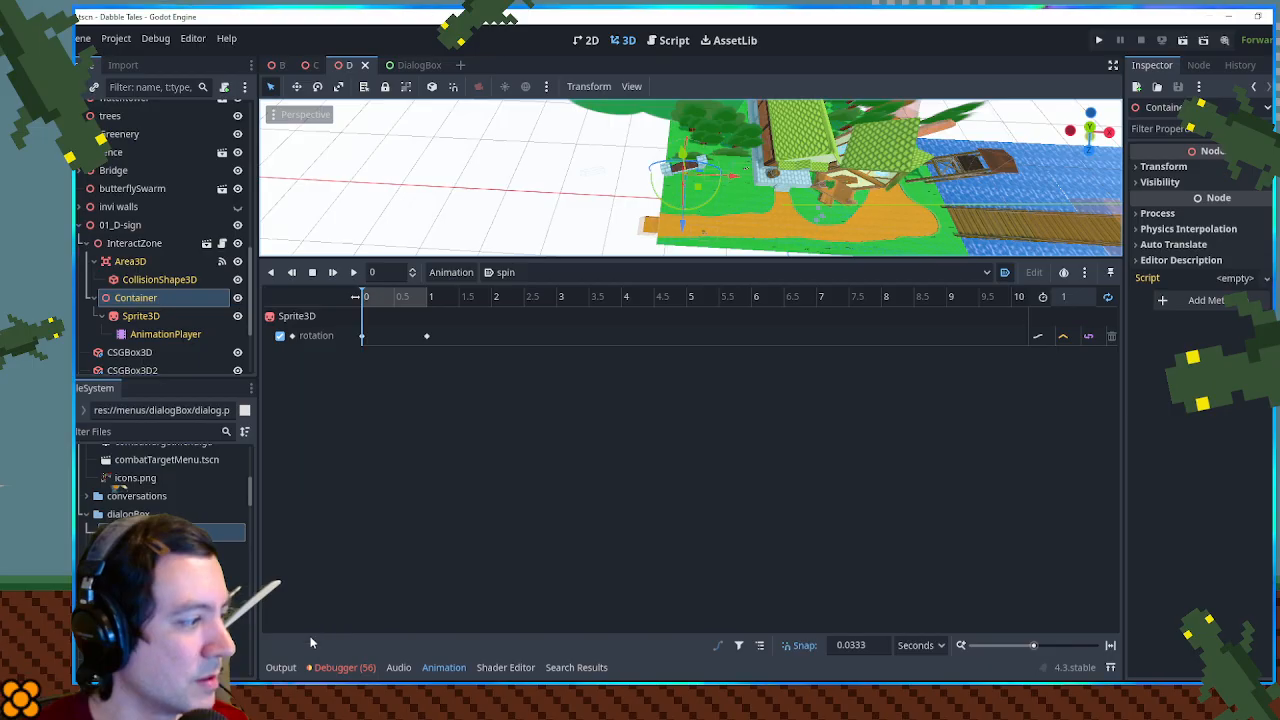
click(289, 670)
click(281, 669)
scroll(590, 305, up, 6)
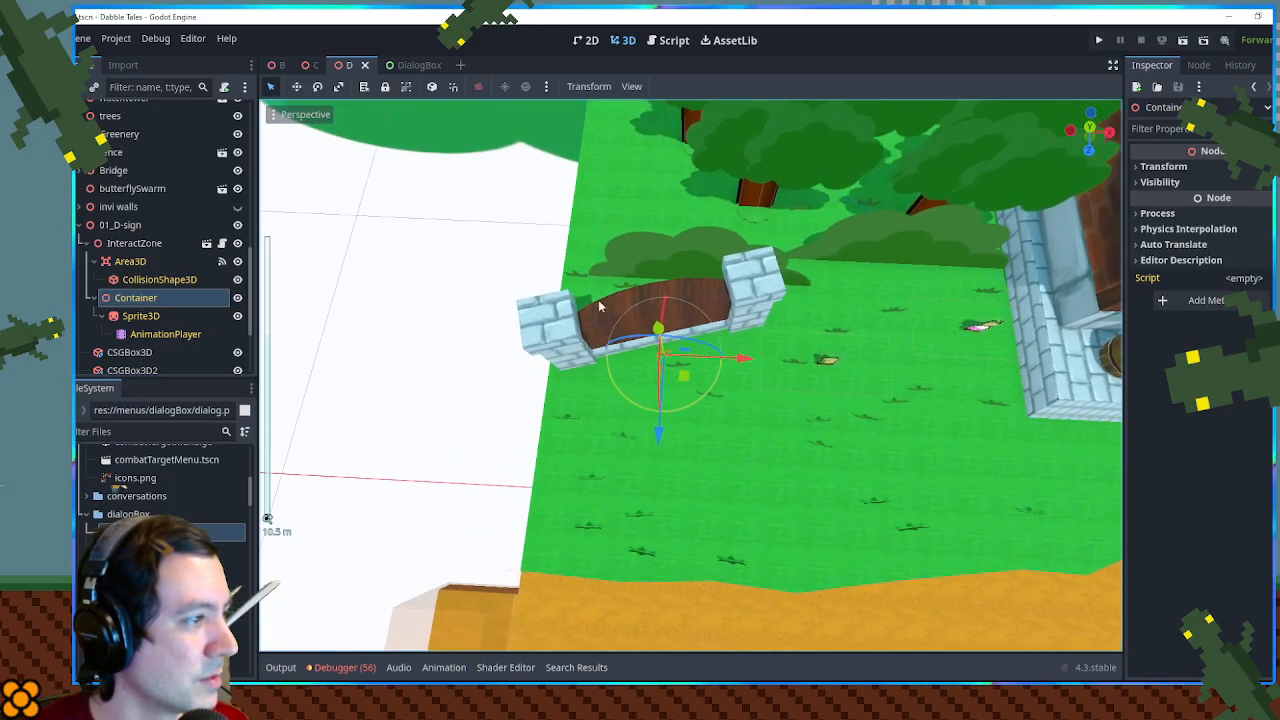
- Move the InteractZone's CollisionShape3D from the empty area beside the map onto the ground in front of the gate
click(140, 262)
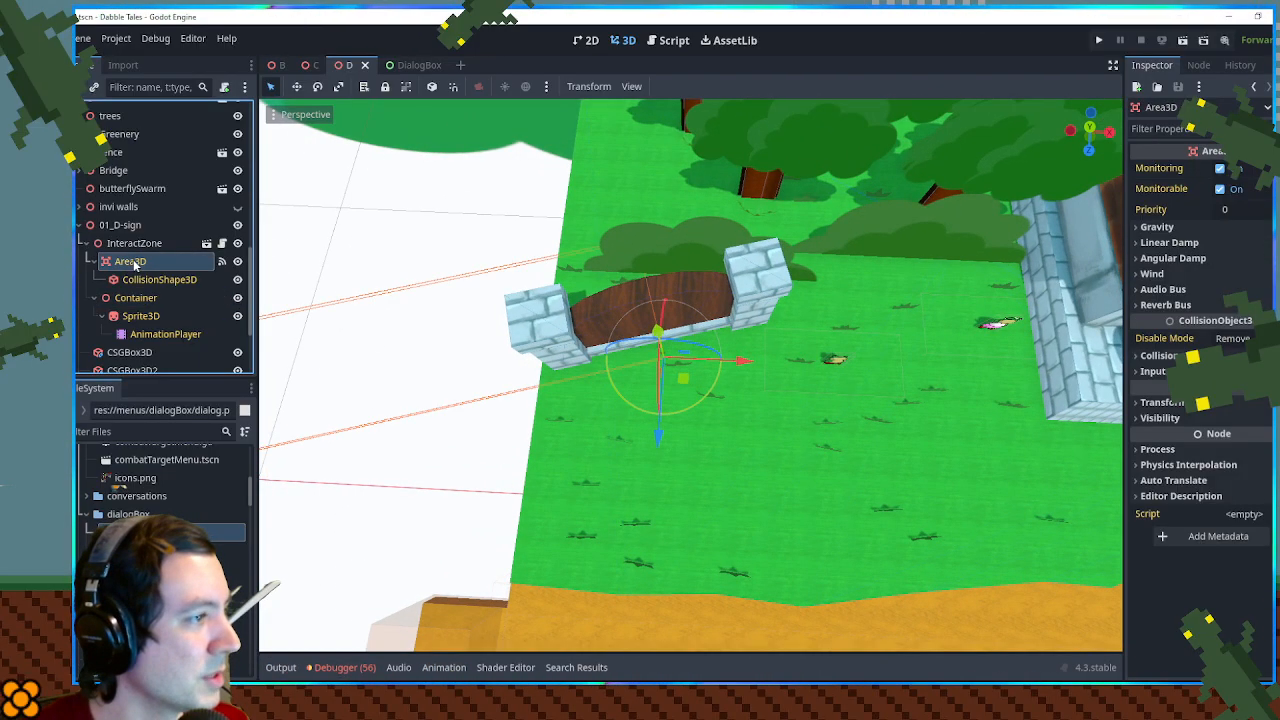
key(f)
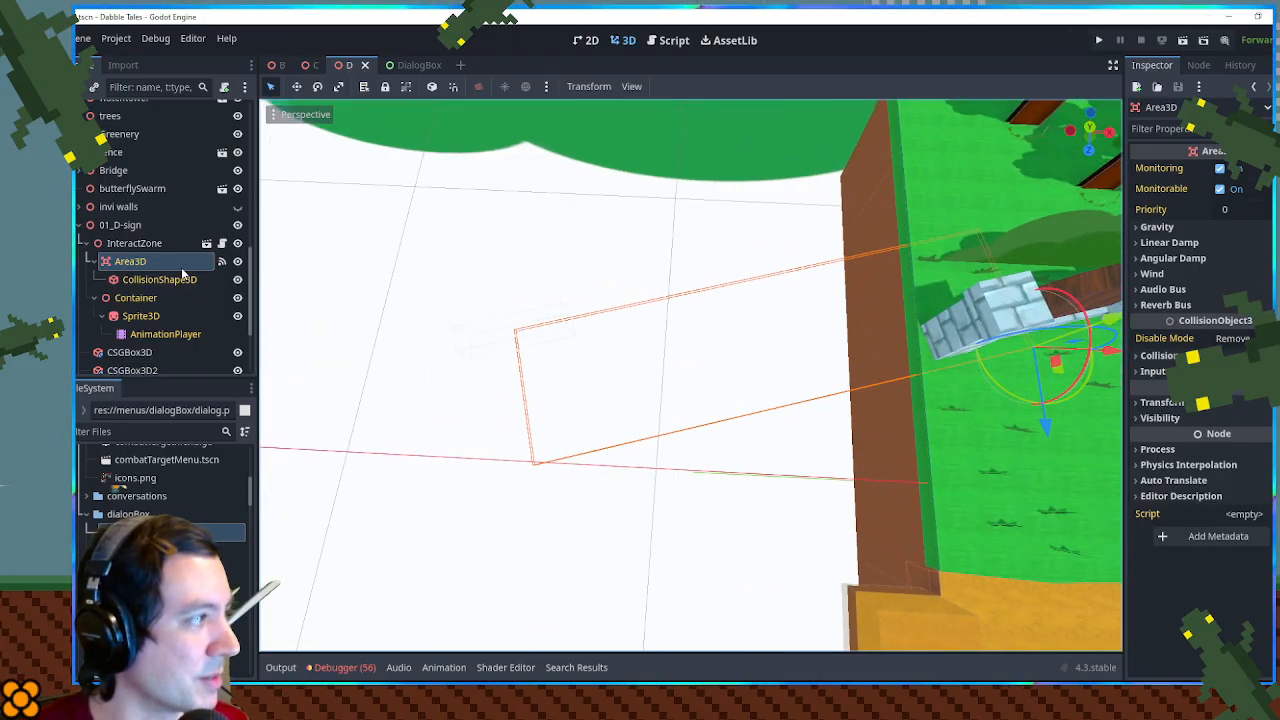
click(159, 279)
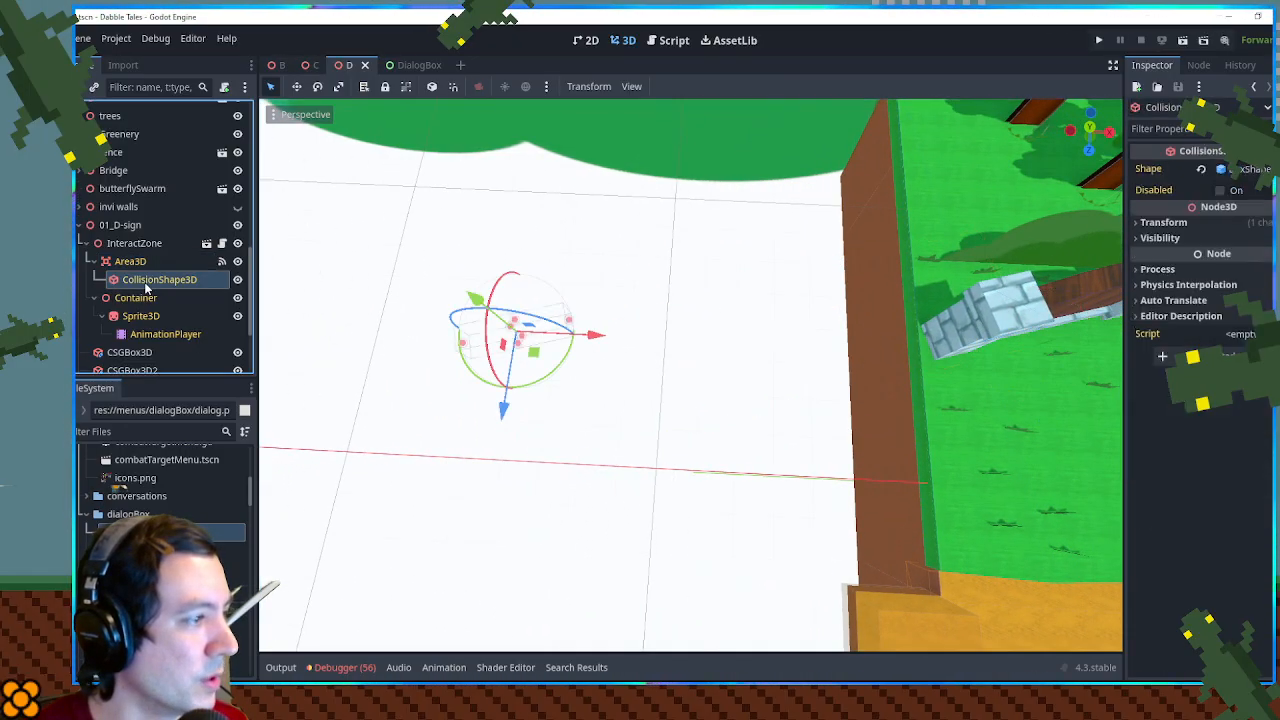
drag(507, 357, 1018, 365)
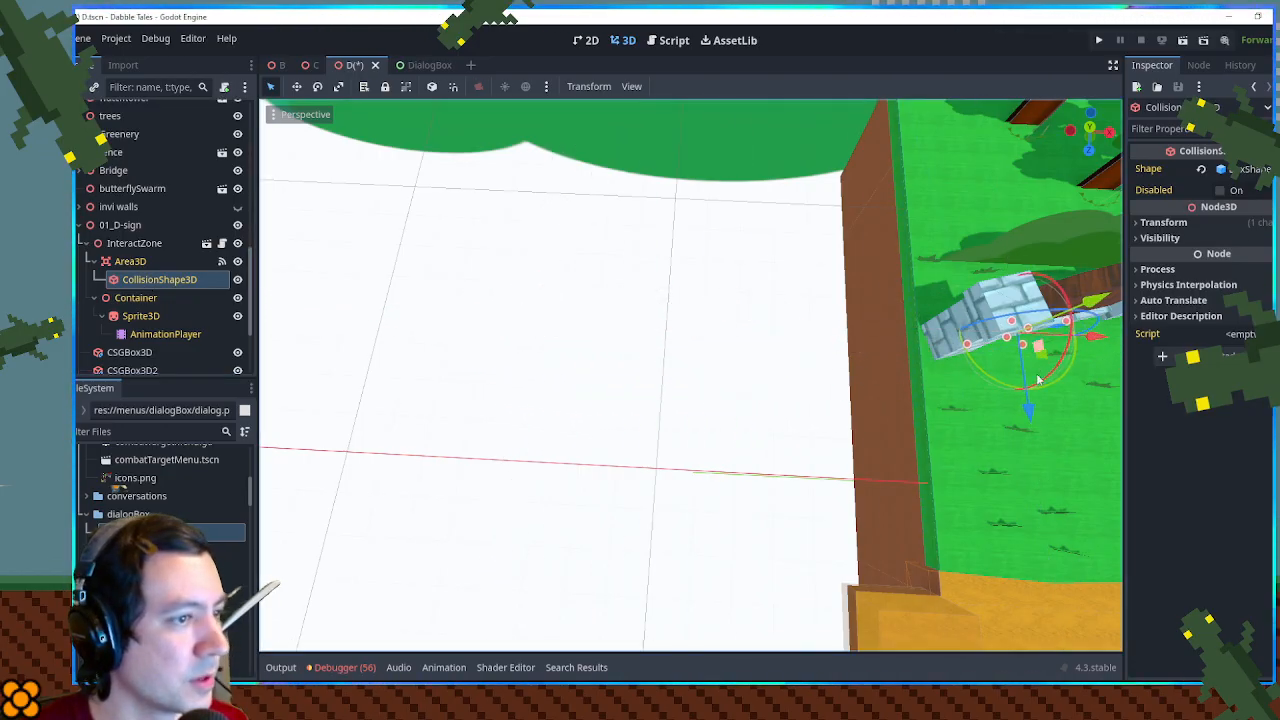
key(f)
drag(625, 434, 848, 362)
scroll(672, 396, up, 7)
mouse_move(657, 441)
mouse_down()
mouse_move(675, 427)
mouse_move(672, 440)
mouse_up()
drag(673, 438, 580, 330)
- Enable collision on the gate's wooden CSGCylinder3D, save the scene, and test-run the game at the gate
click(577, 251)
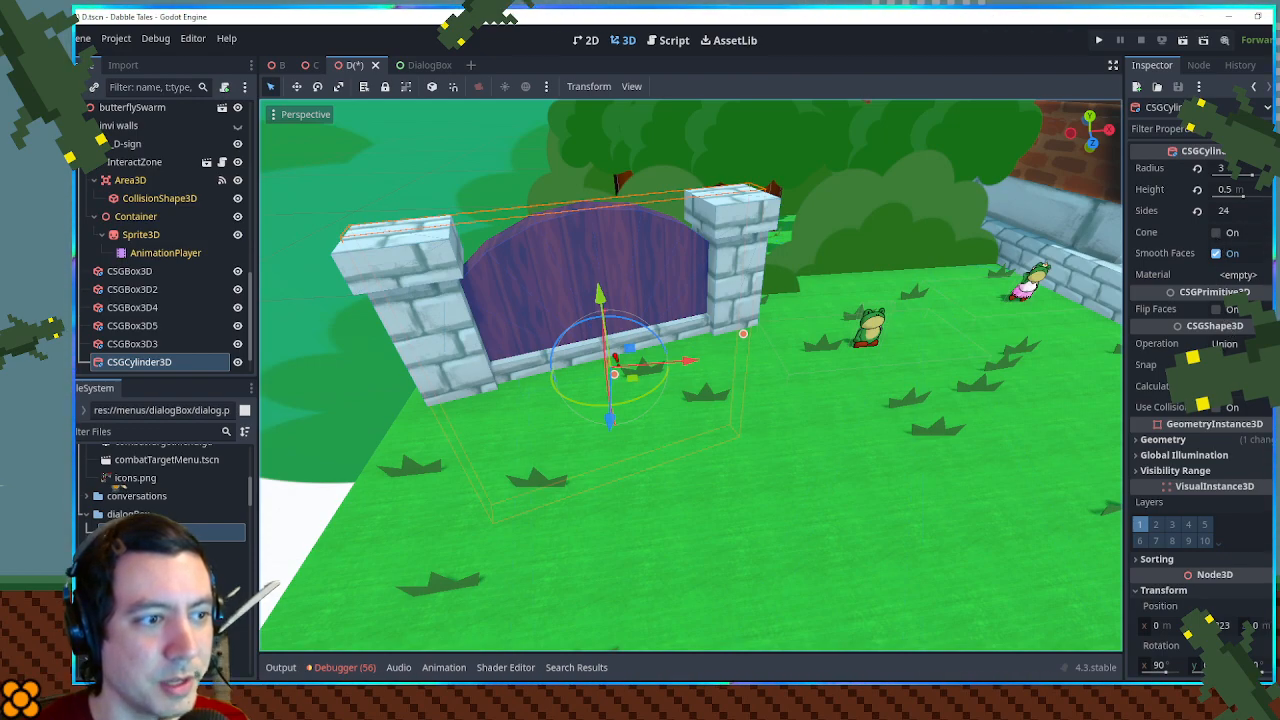
click(1216, 409)
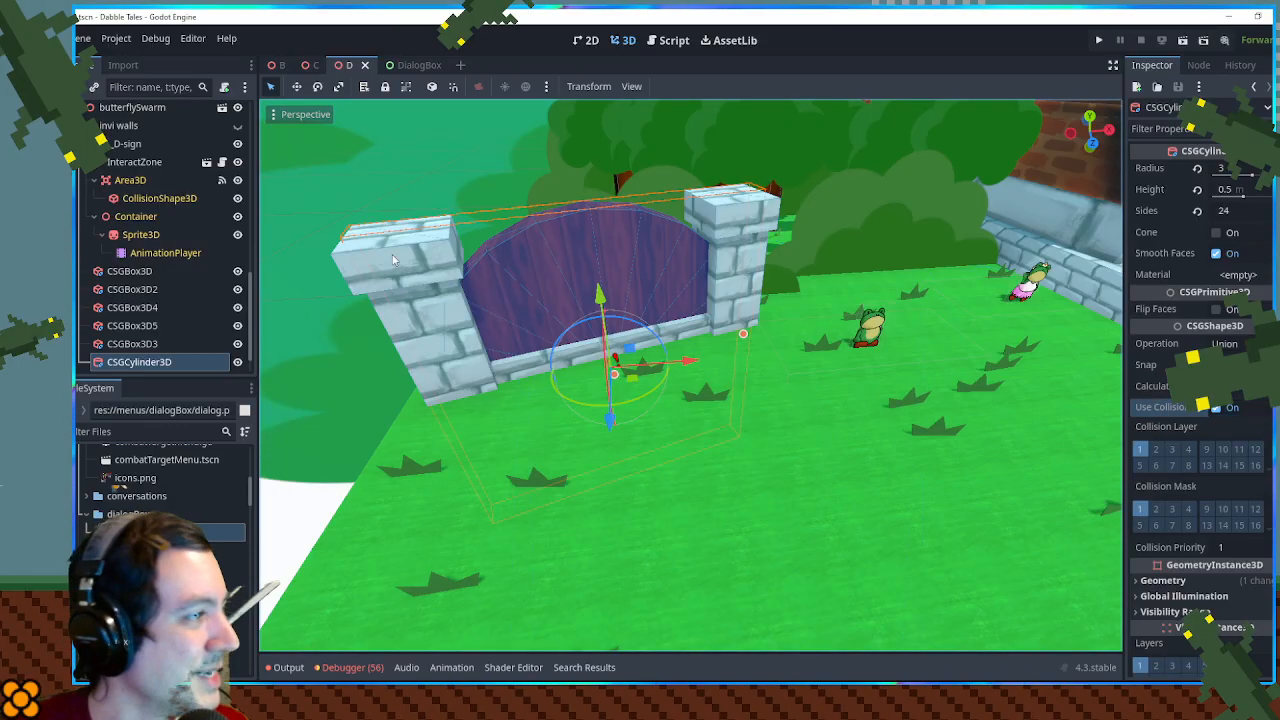
click(306, 507)
key(ctrl+s)
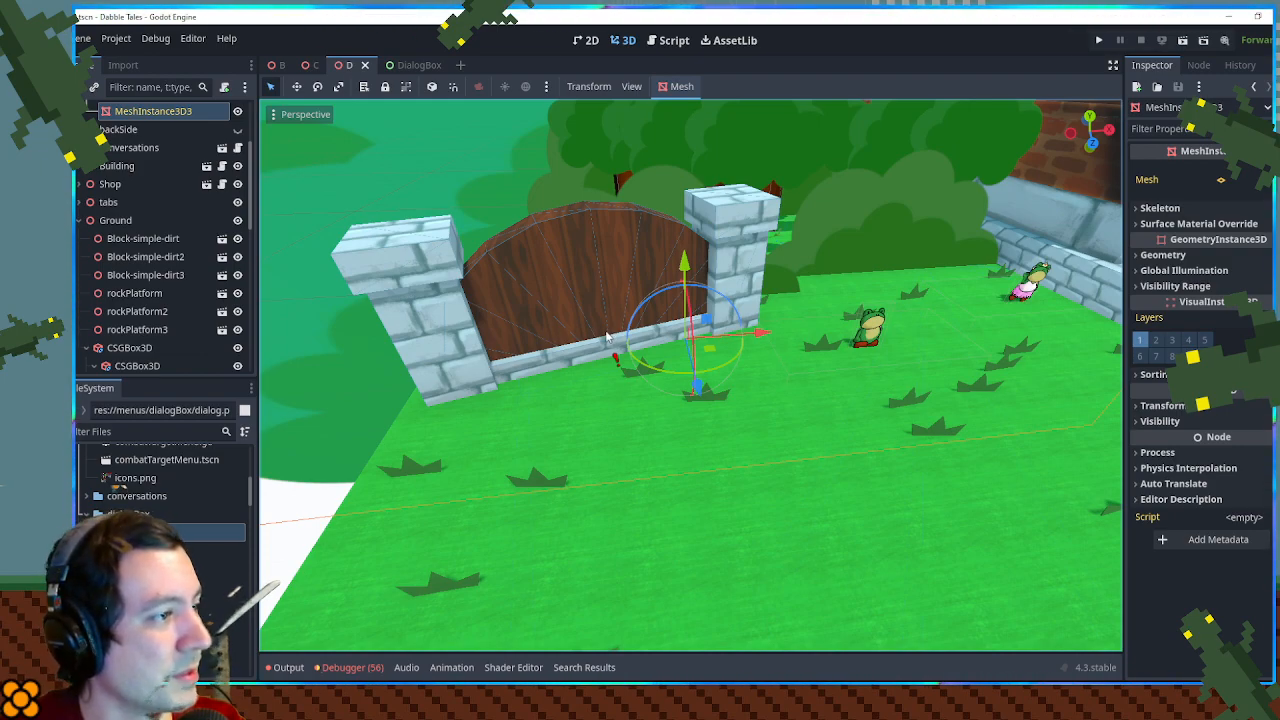
key(F5)
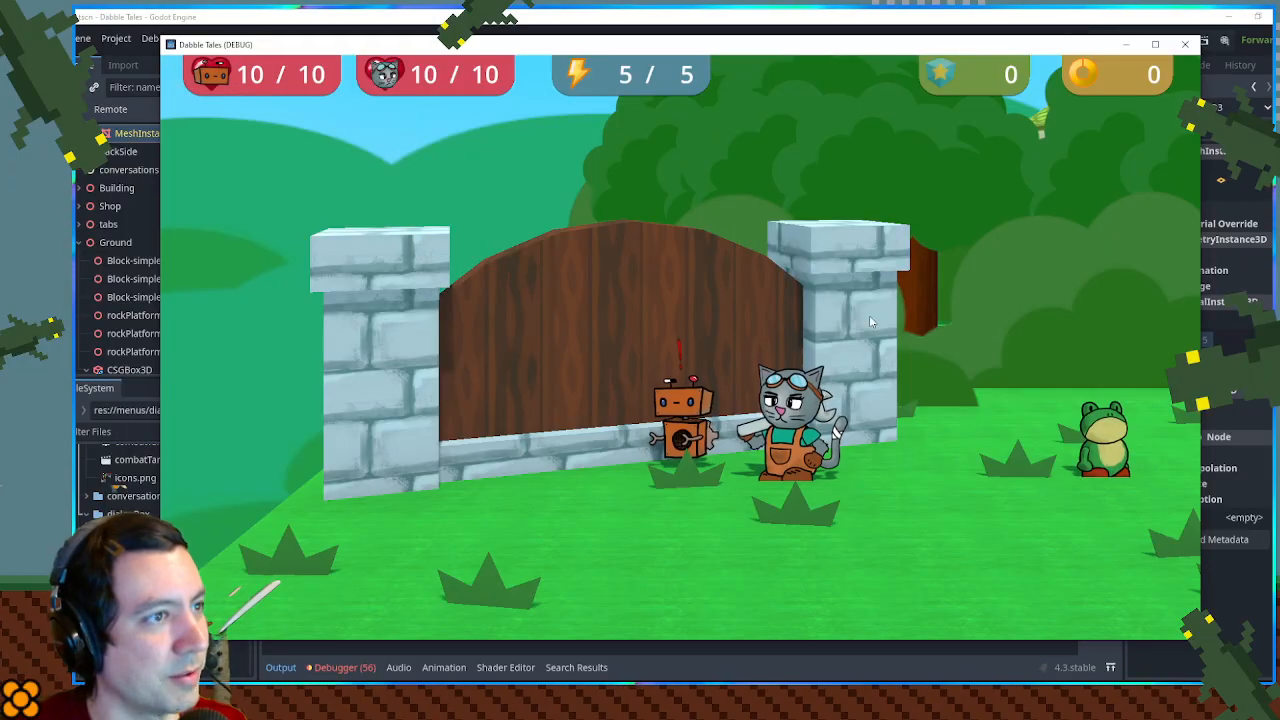
click(1185, 45)
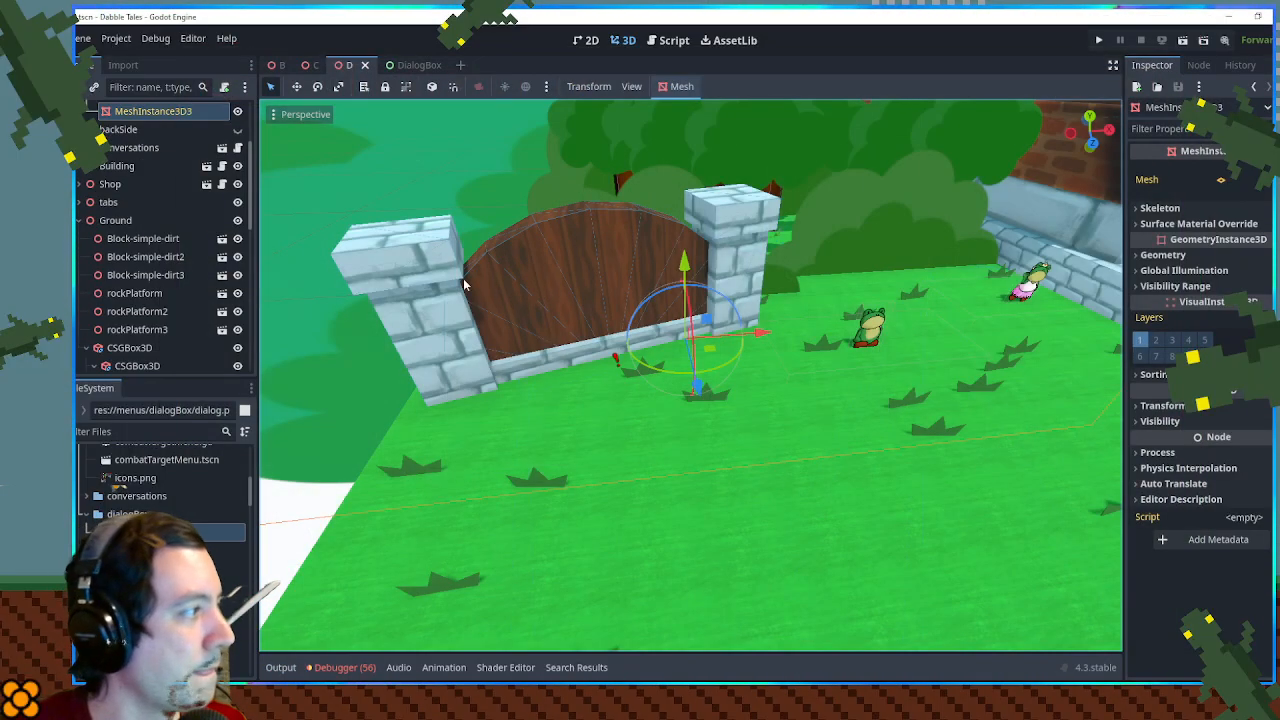
- In ch1_conversations.gd, insert a \n line break before "Frog Town" in the 01_D-sign dialog text
click(672, 40)
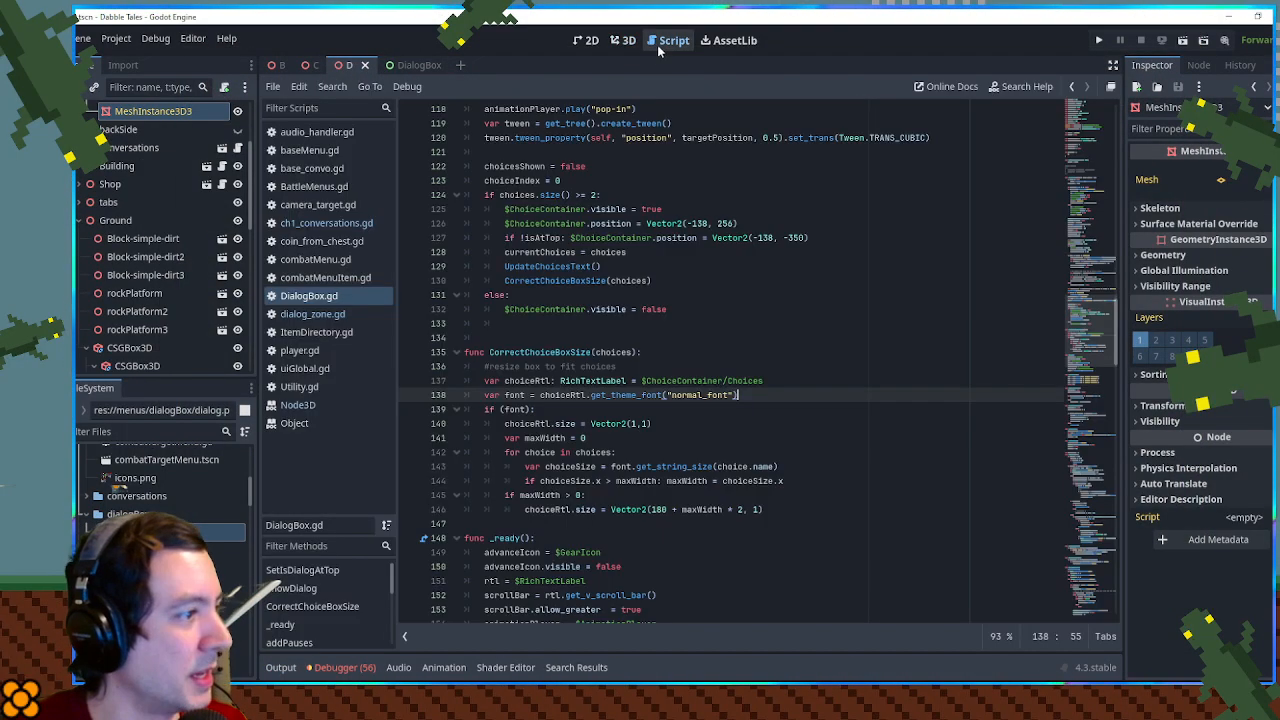
click(322, 223)
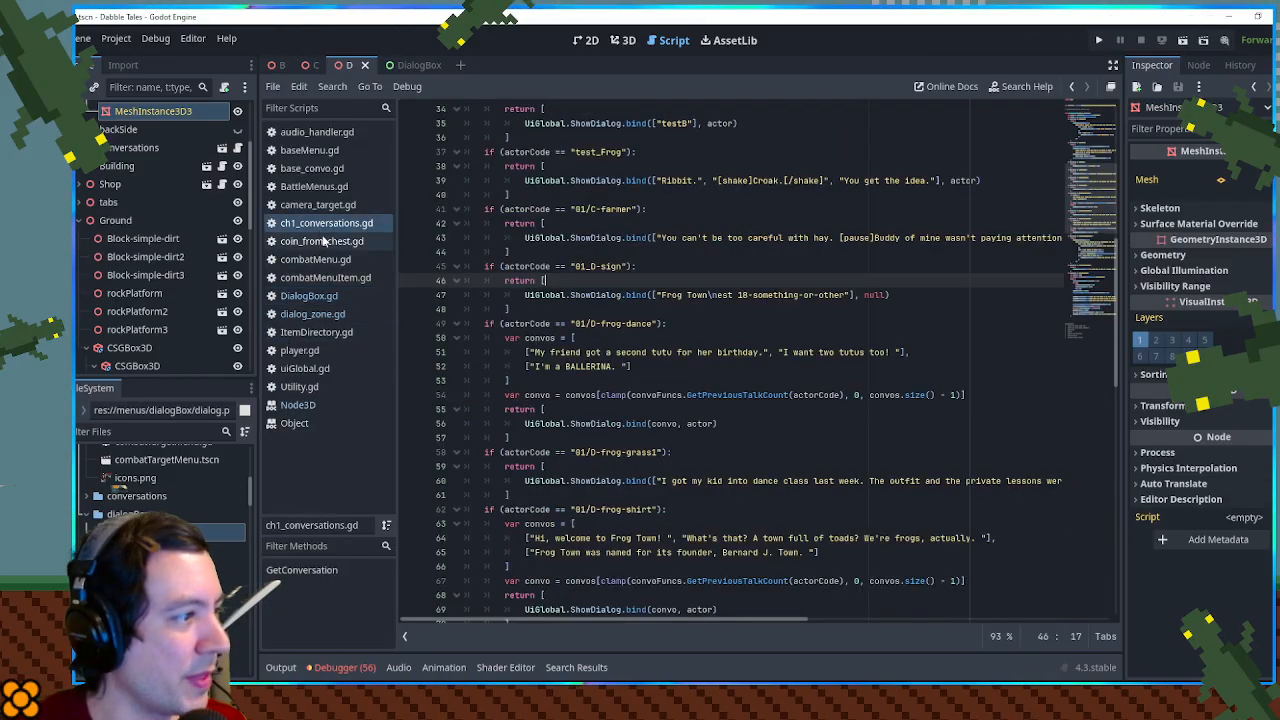
click(660, 294)
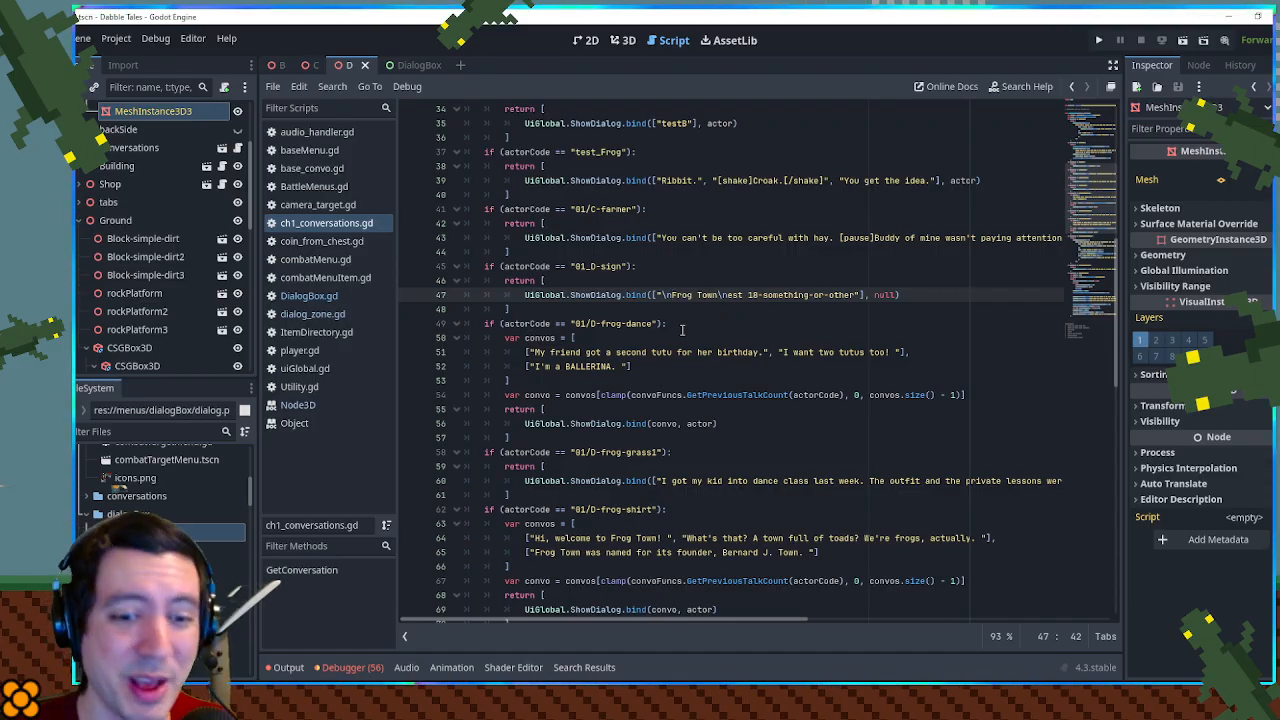
- Prefix the 01_D-sign dialog text with the [sign] tag, ahead of its first \n, and save the script
click(658, 295)
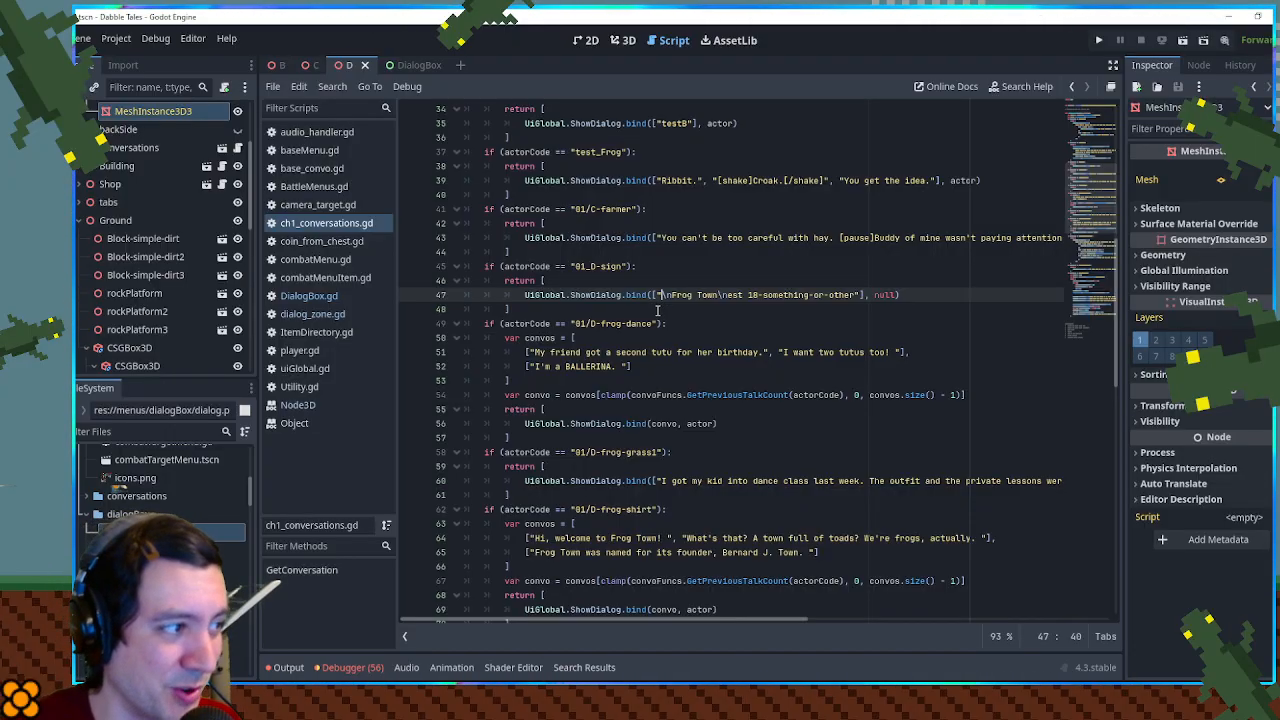
text([sign)
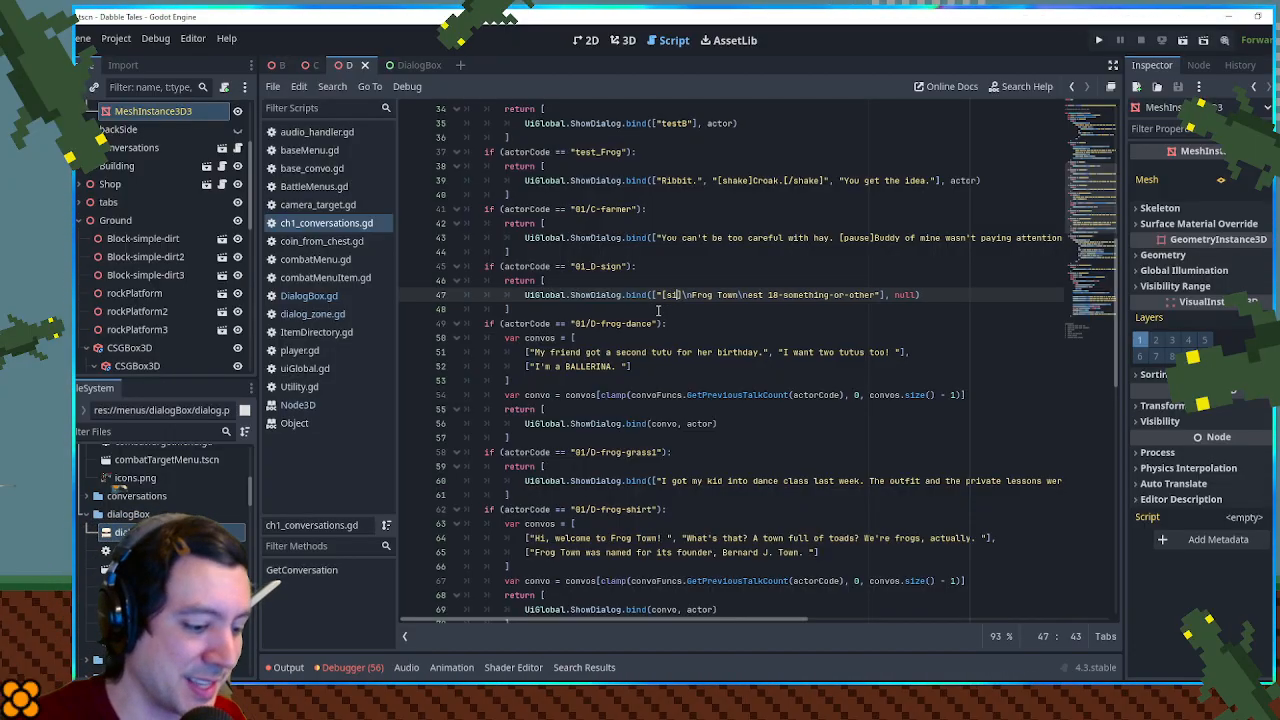
click(718, 295)
drag(660, 294, 698, 294)
click(703, 297)
key(ctrl+s)
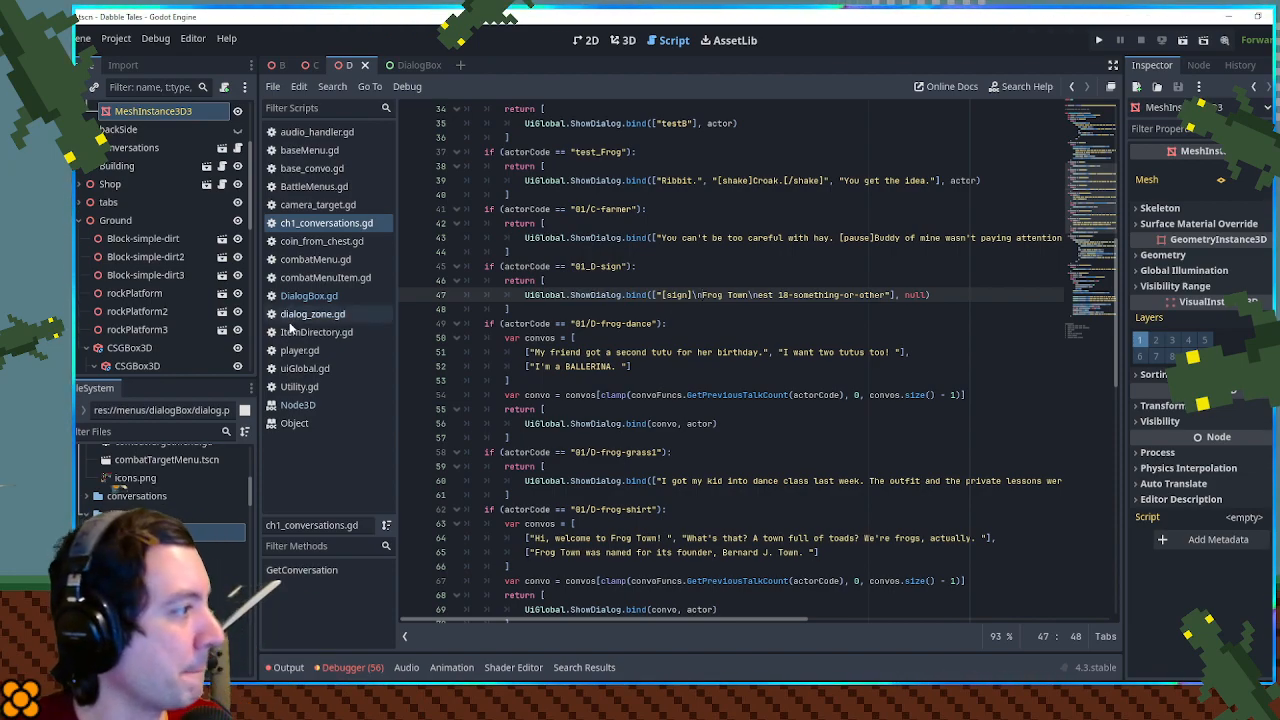
- Open DialogBox.gd and the DialogBox scene, and rename the scene's Sprite2D node to Backdrop
click(312, 304)
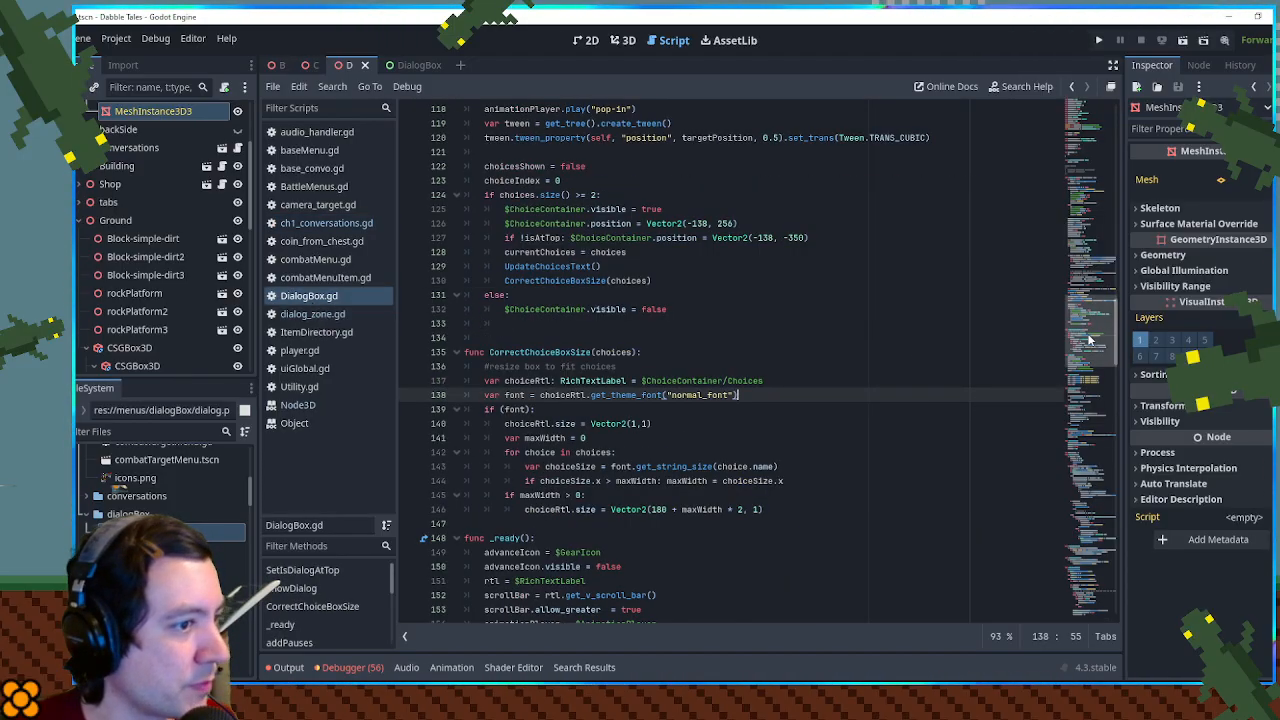
click(1093, 378)
drag(1093, 378, 1094, 230)
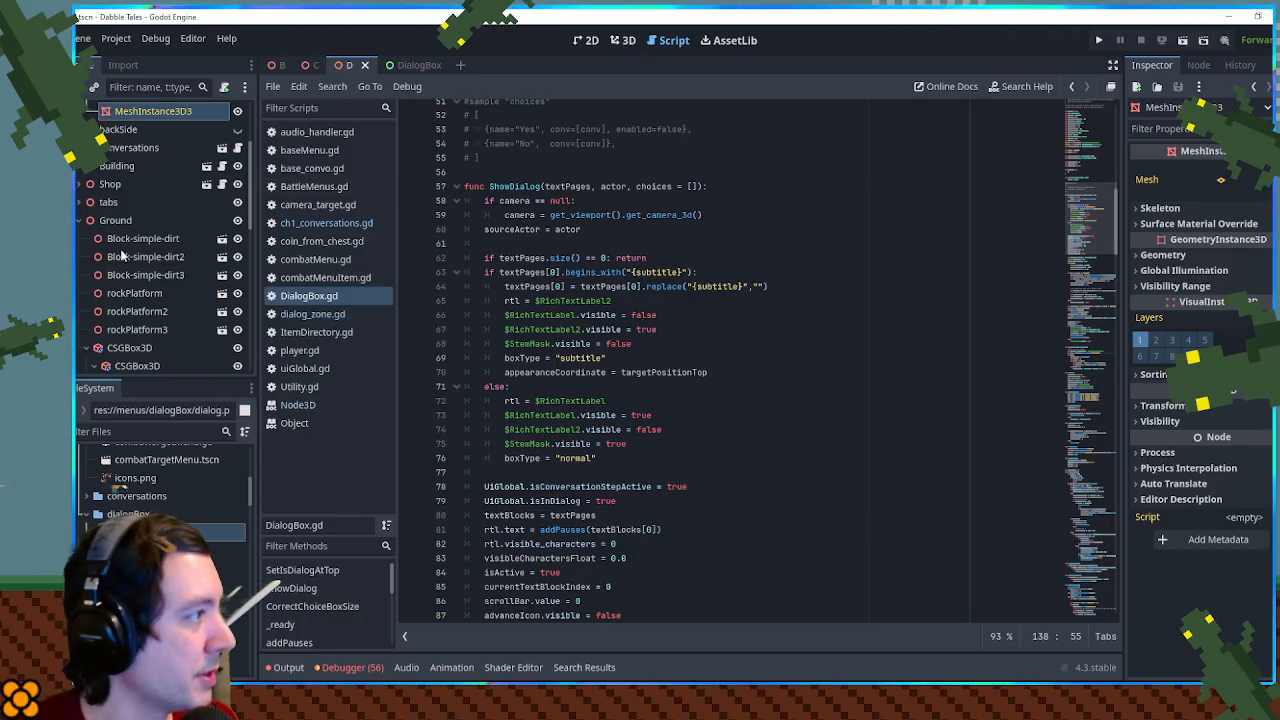
double_click(160, 550)
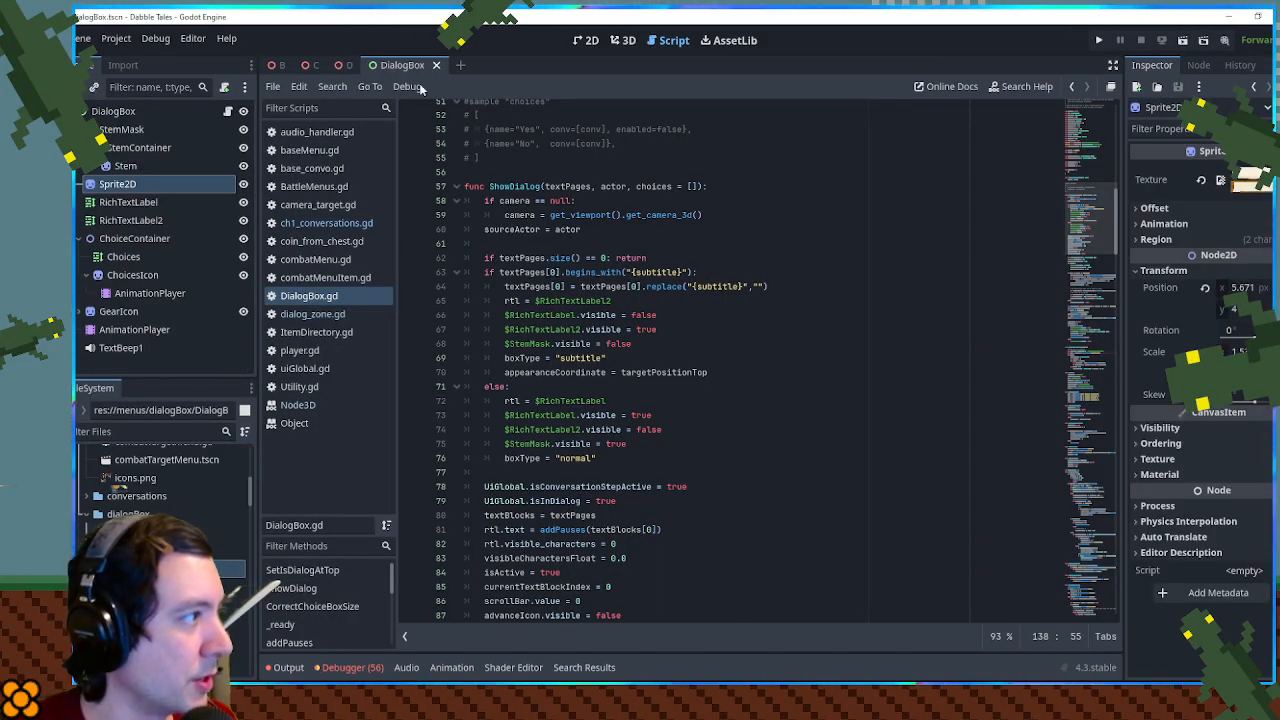
scroll(480, 215, up, 6)
click(133, 191)
click(133, 191)
text(Bac)
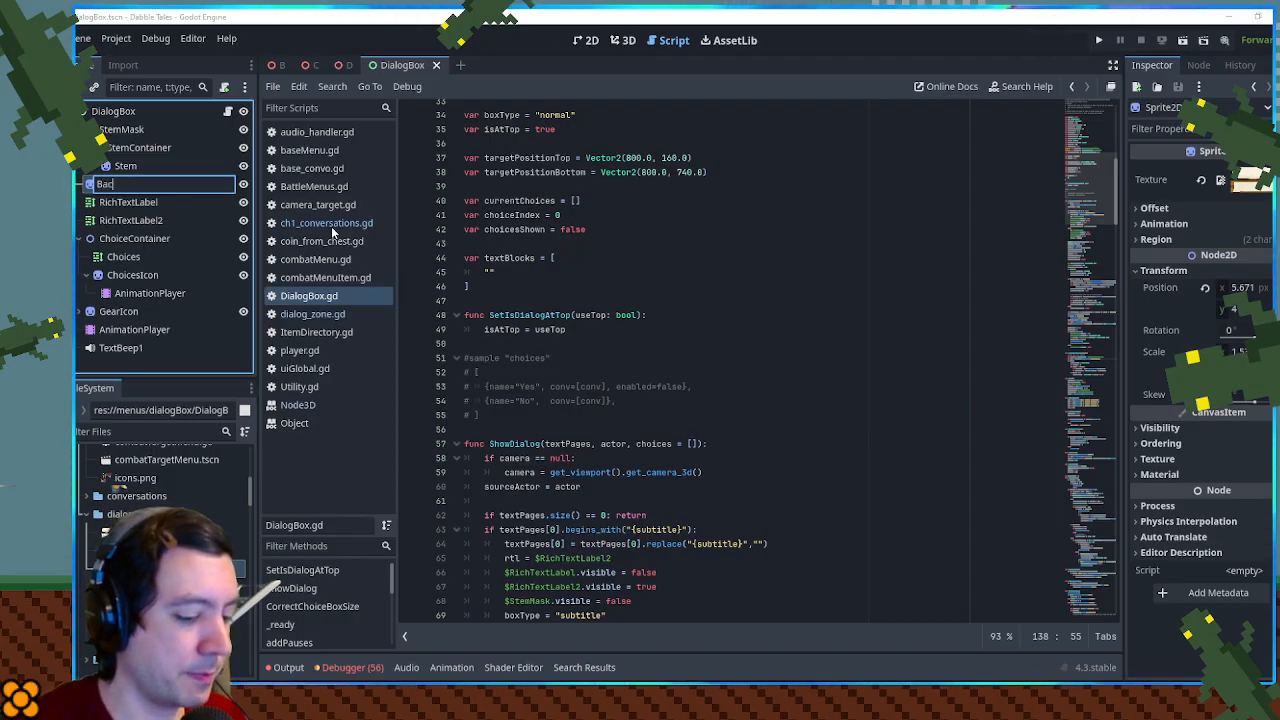
text(kdrop)
key(Return)
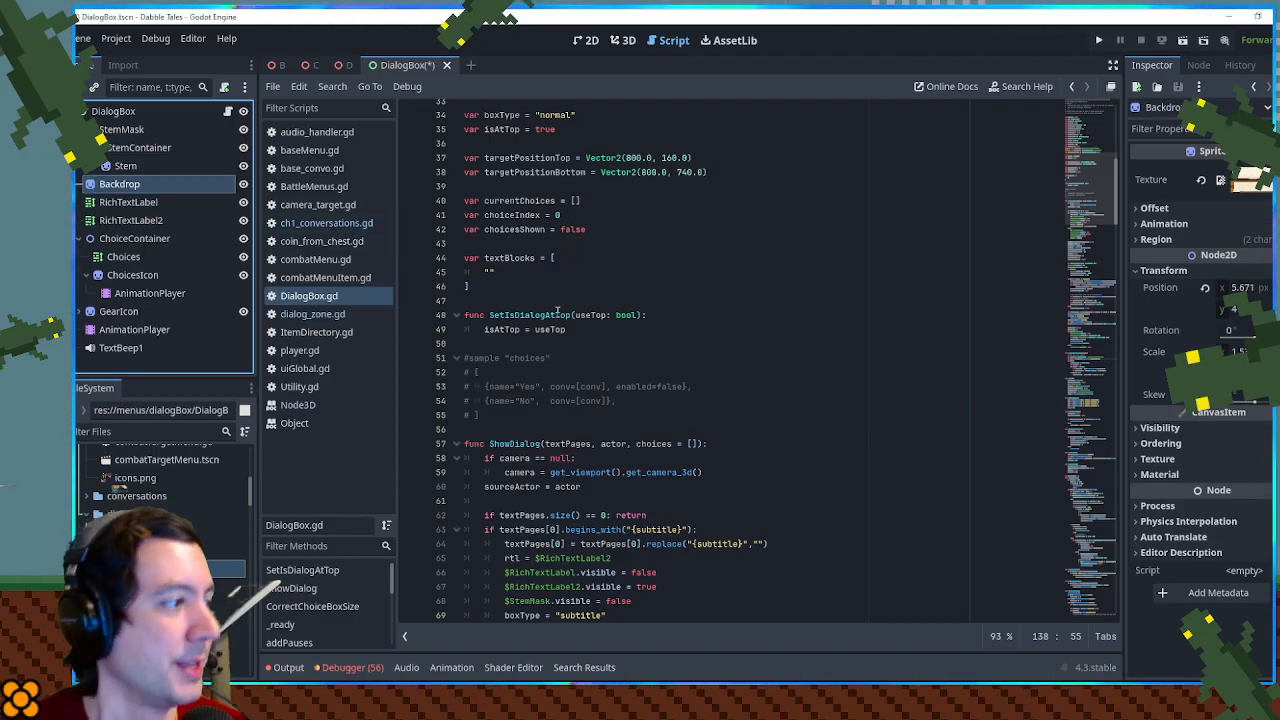
scroll(707, 333, up, 10)
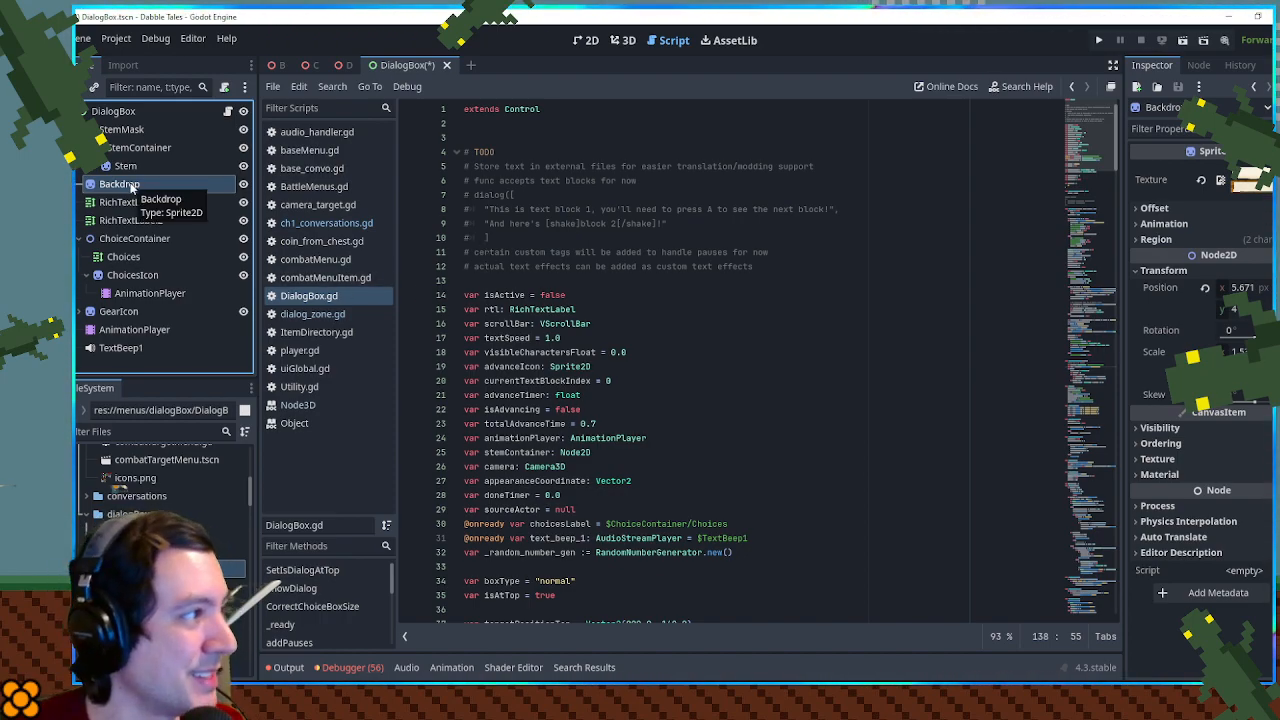
drag(130, 186, 578, 567)
scroll(590, 555, down, 5)
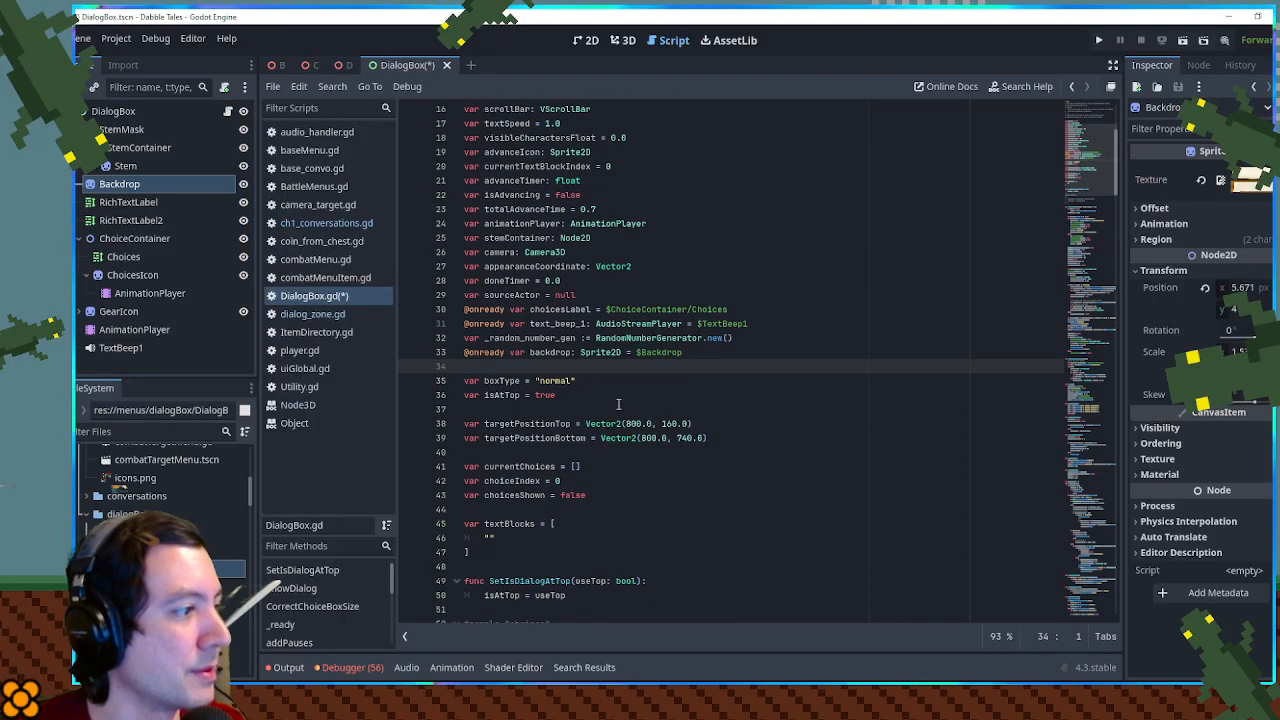
click(532, 352)
double_click(540, 352)
key(ctrl+s)
- Add backdrop.region_rect = Rect2(0, 0, 800, 250) as the first line of the ShowDialog function
scroll(1095, 215, down, 2)
scroll(612, 222, down, 8)
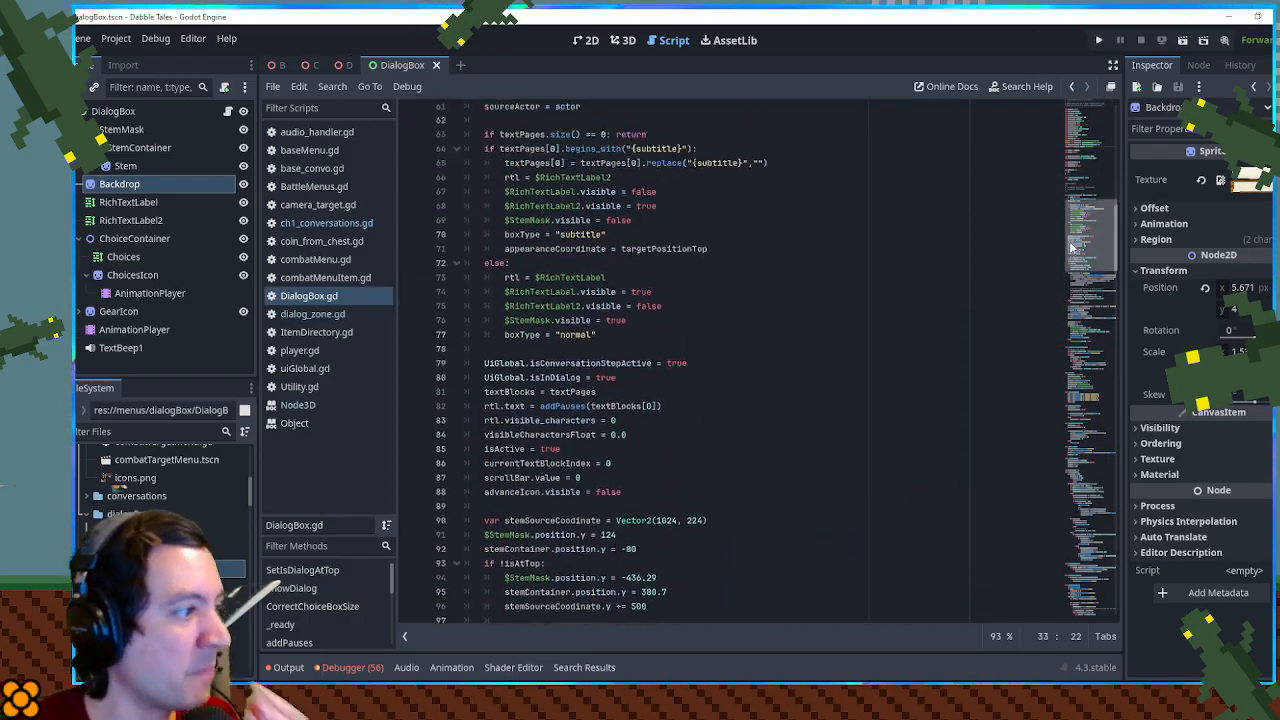
click(729, 218)
key(Return)
key(Return)
key(Up)
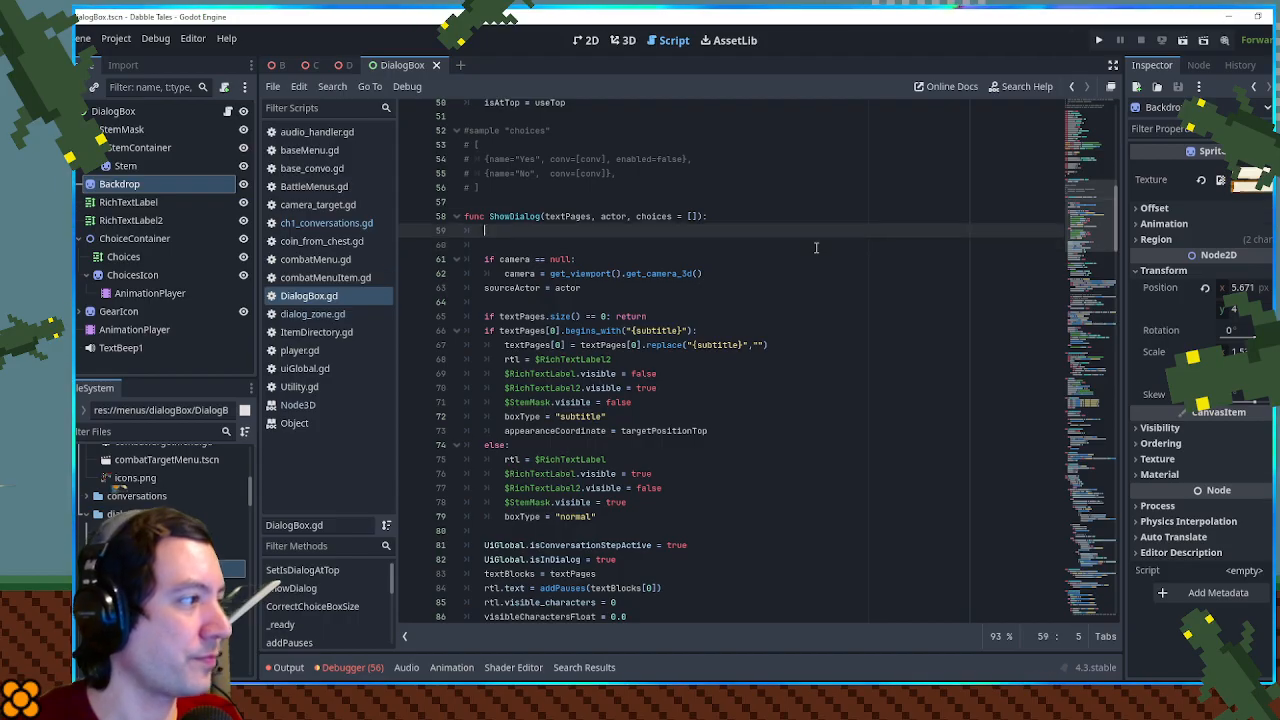
text(backdrop)
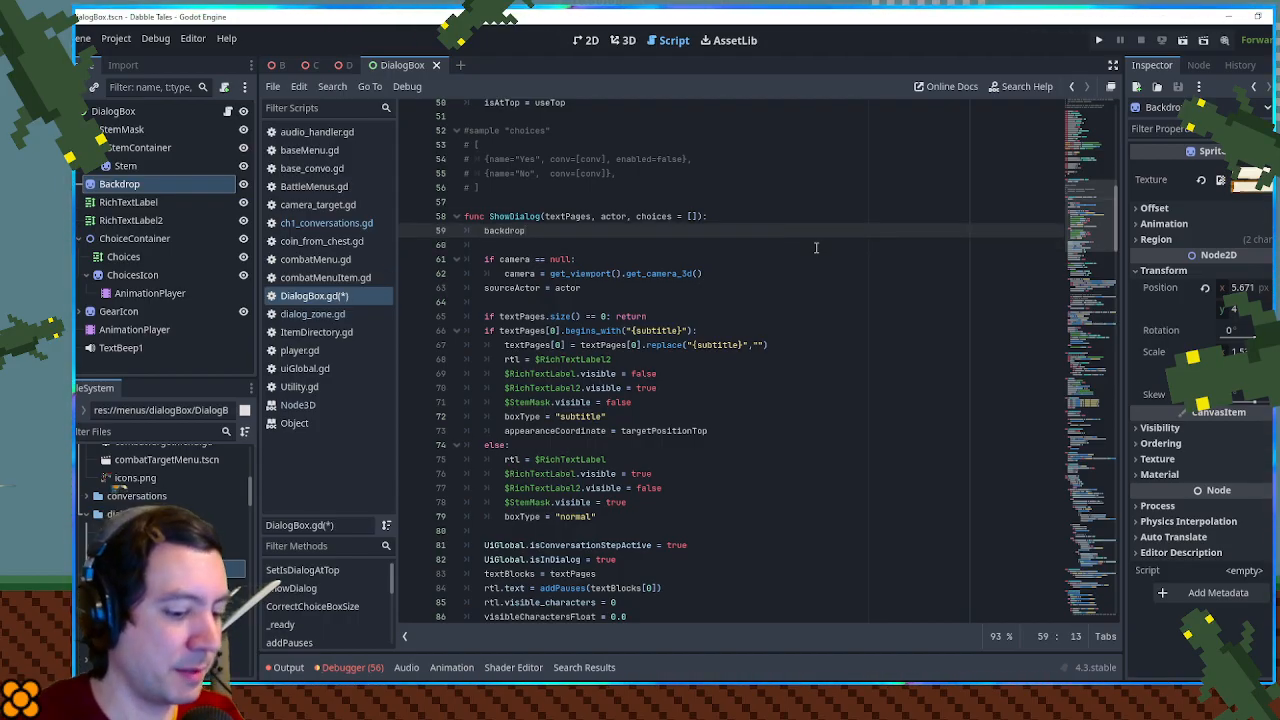
text(.regio)
key(Down)
key(Down)
key(Return)
key(BackSpace)
text(= Rec)
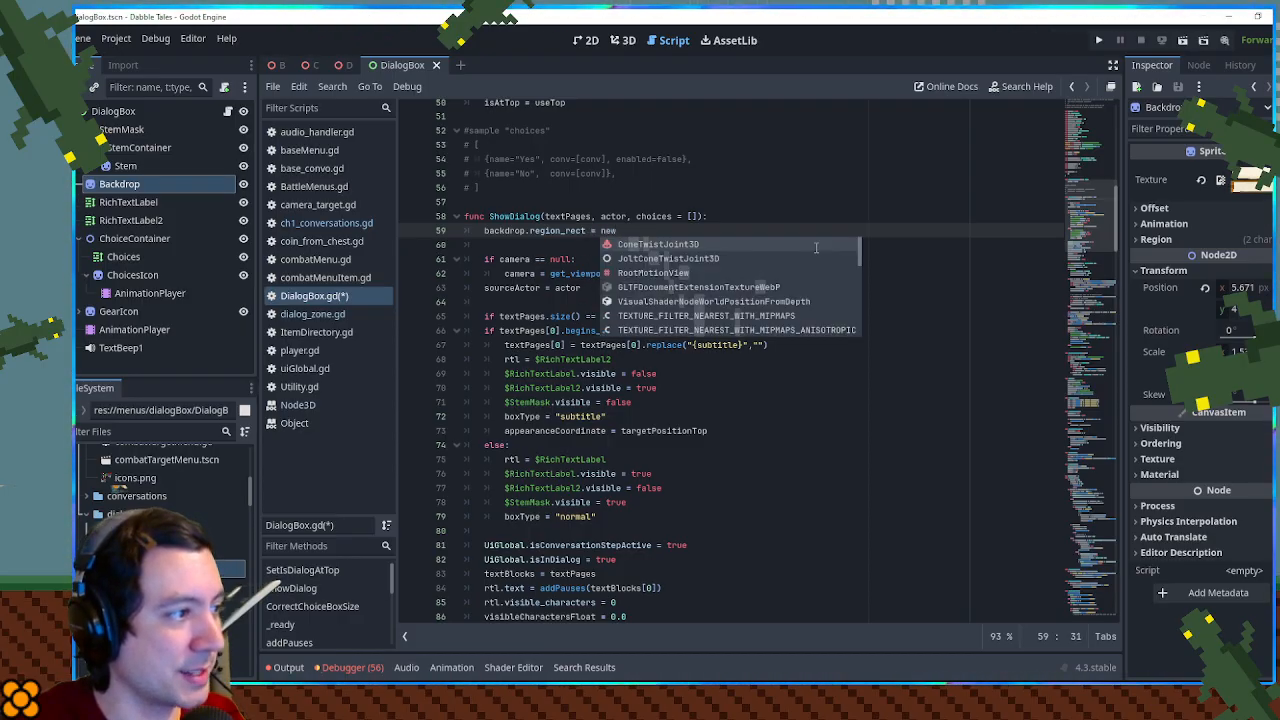
text(t2()
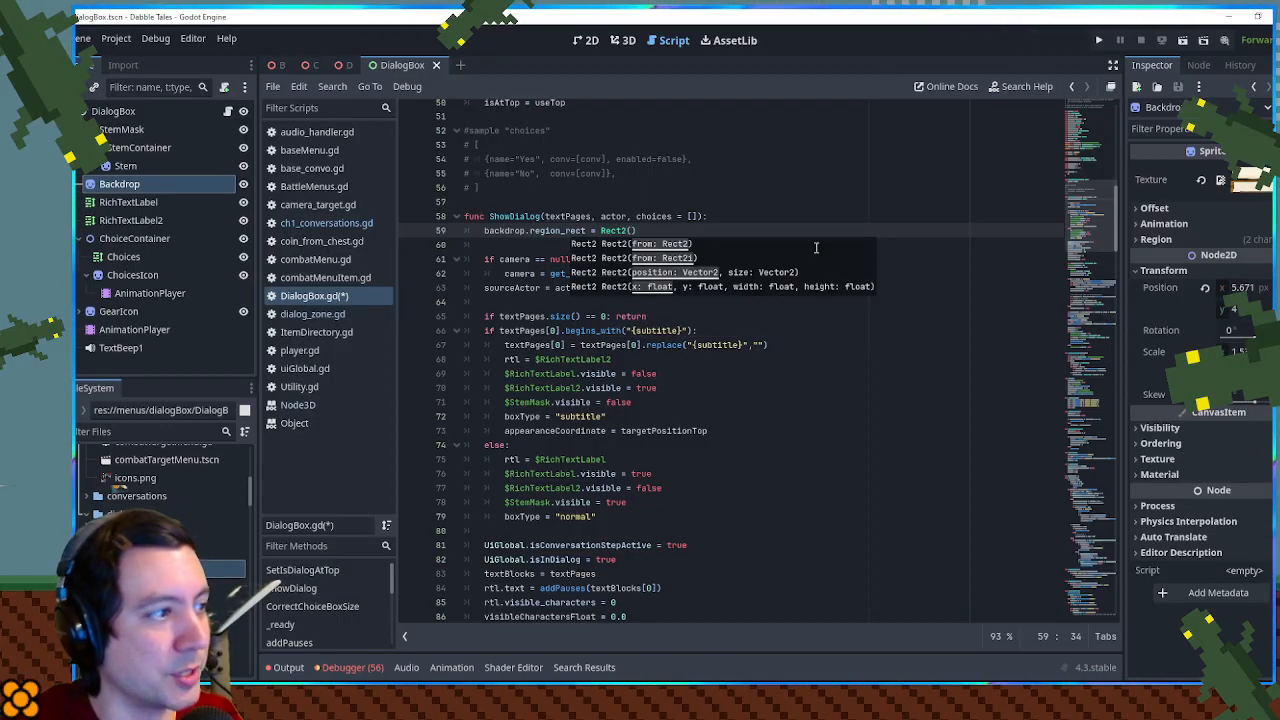
text(0, 0, 800, 250)
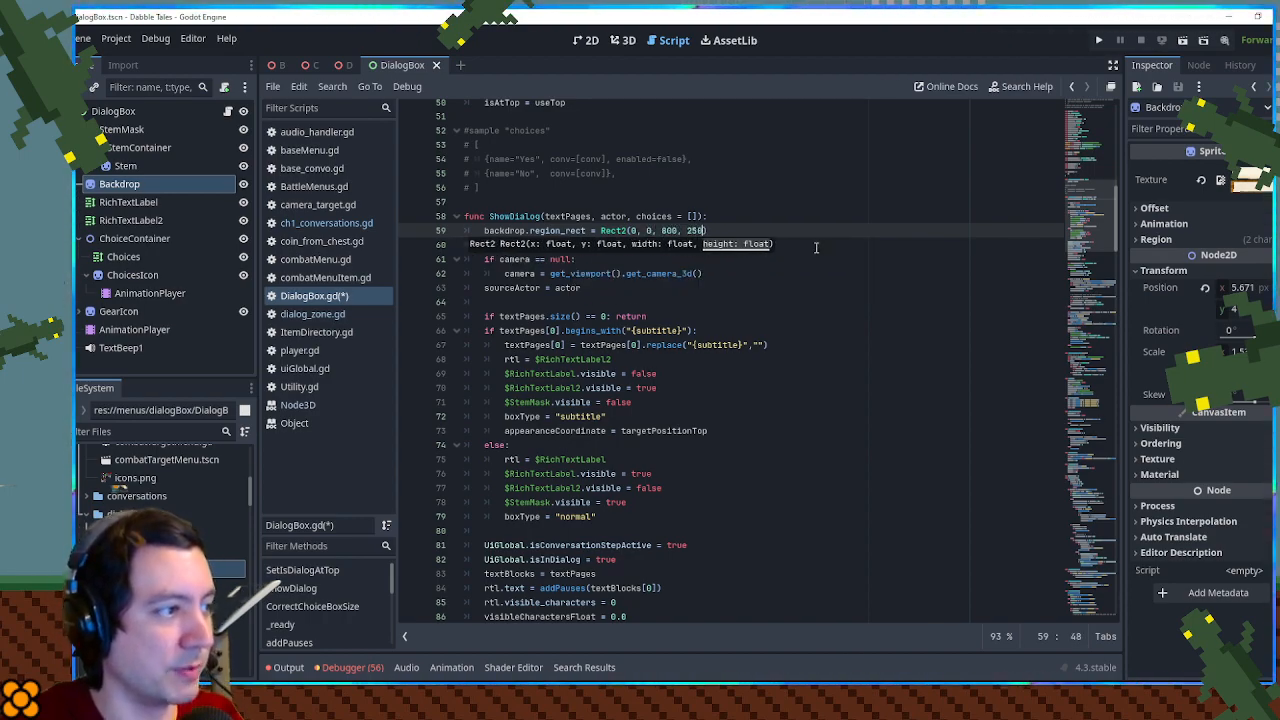
- Duplicate the region_rect line and start a condition between the copies: if textPages.size() > 0 && textPages[0]
key(ctrl+shift+d)
click(769, 227)
key(Return)
text(i)
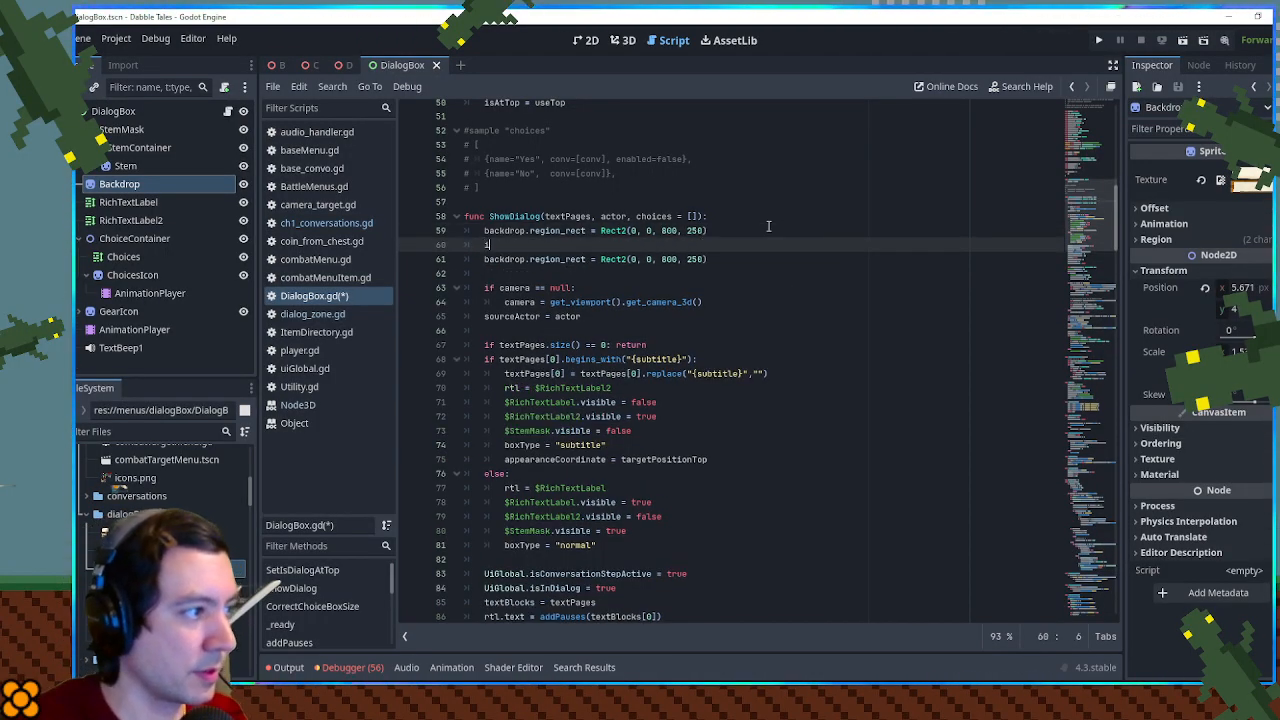
text(f textPages)
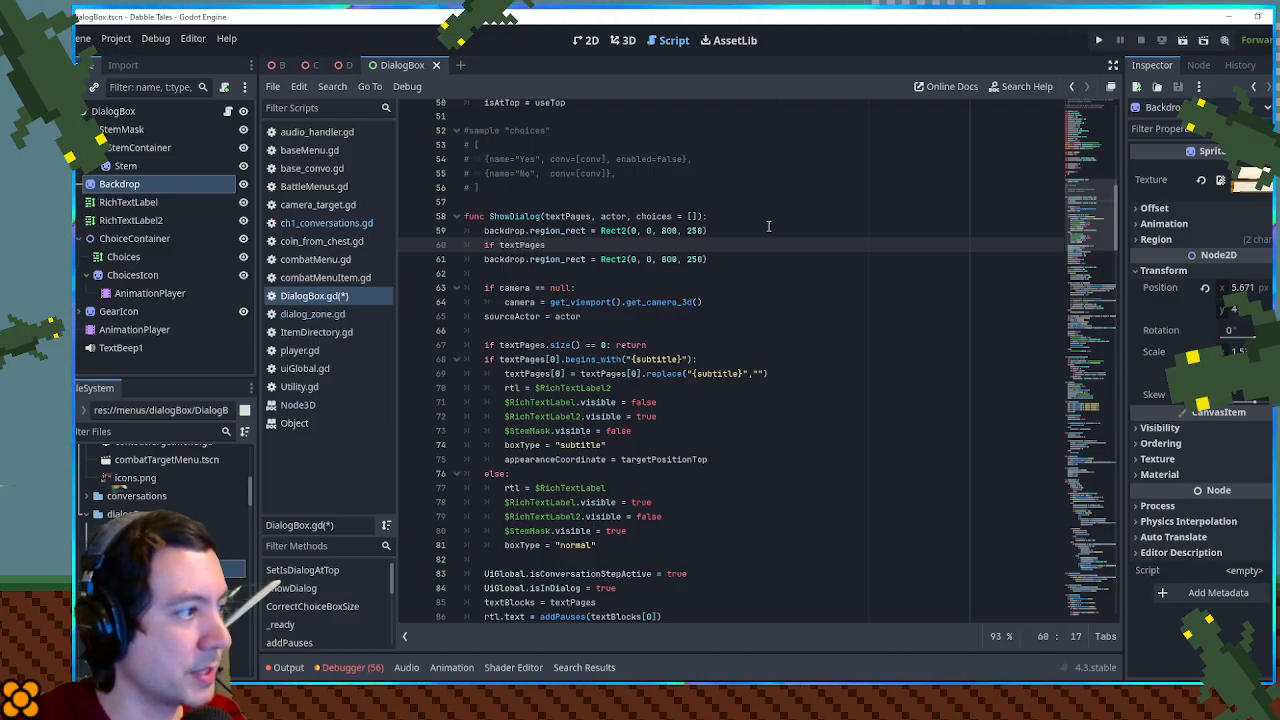
text(.size() > 0)
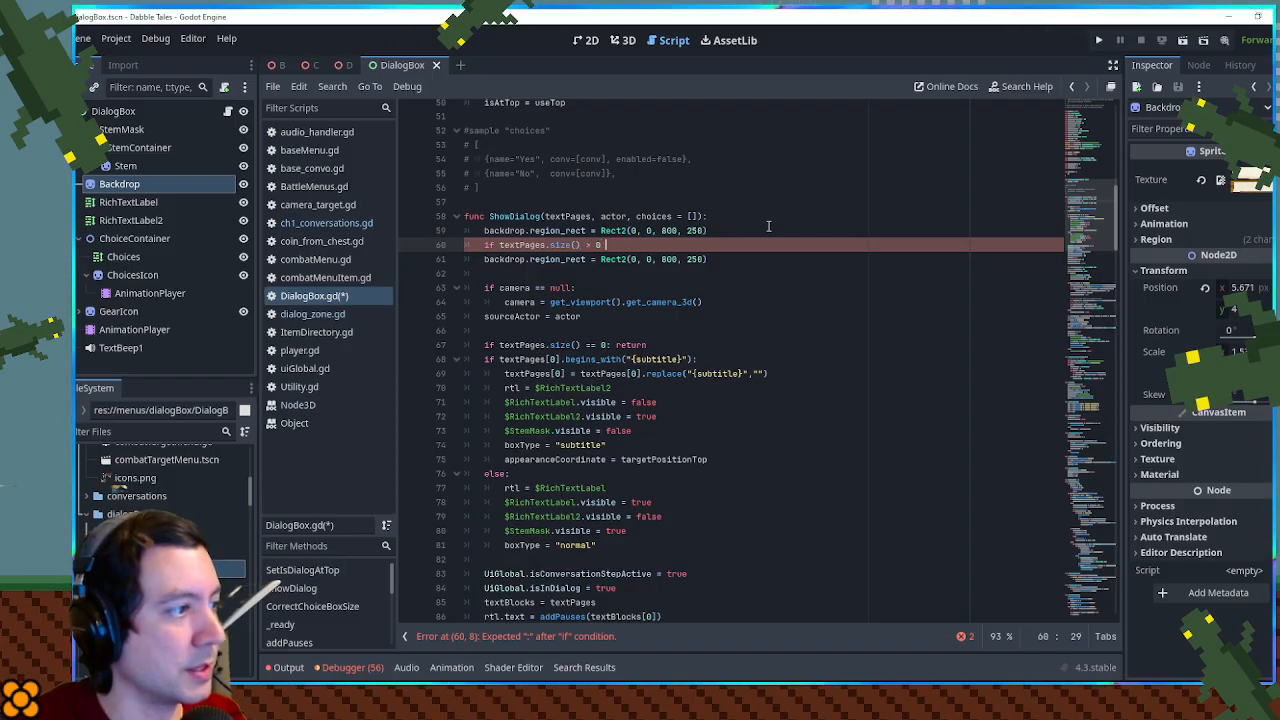
text(xtPages[0].)
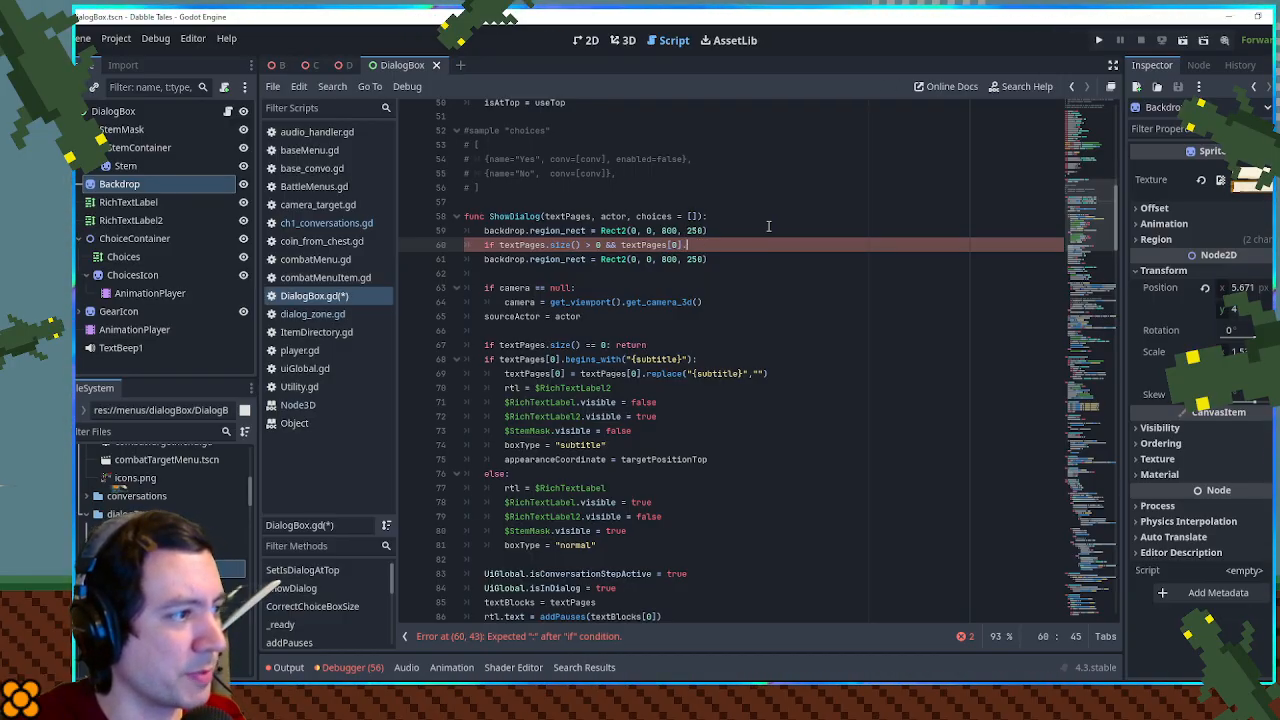
- Search the project files for "begins" to look up the string prefix method, and close the results
key(ctrl+shift+f)
text(begins)
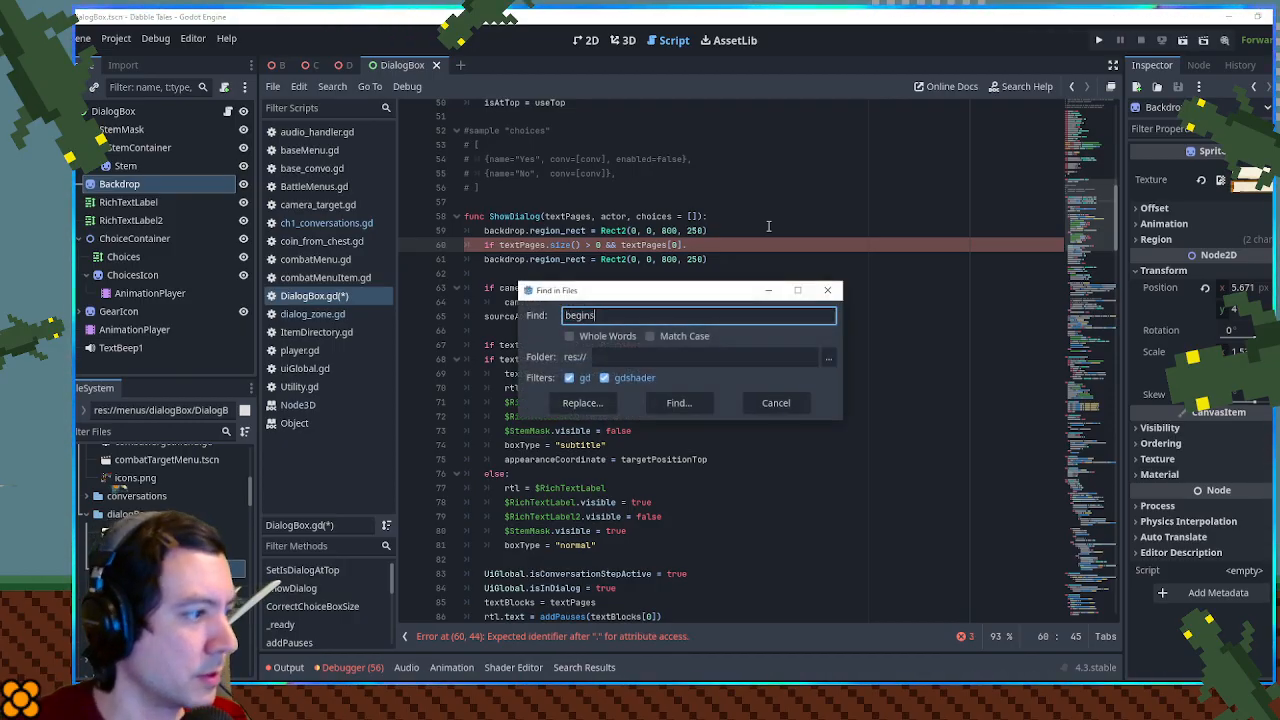
click(690, 404)
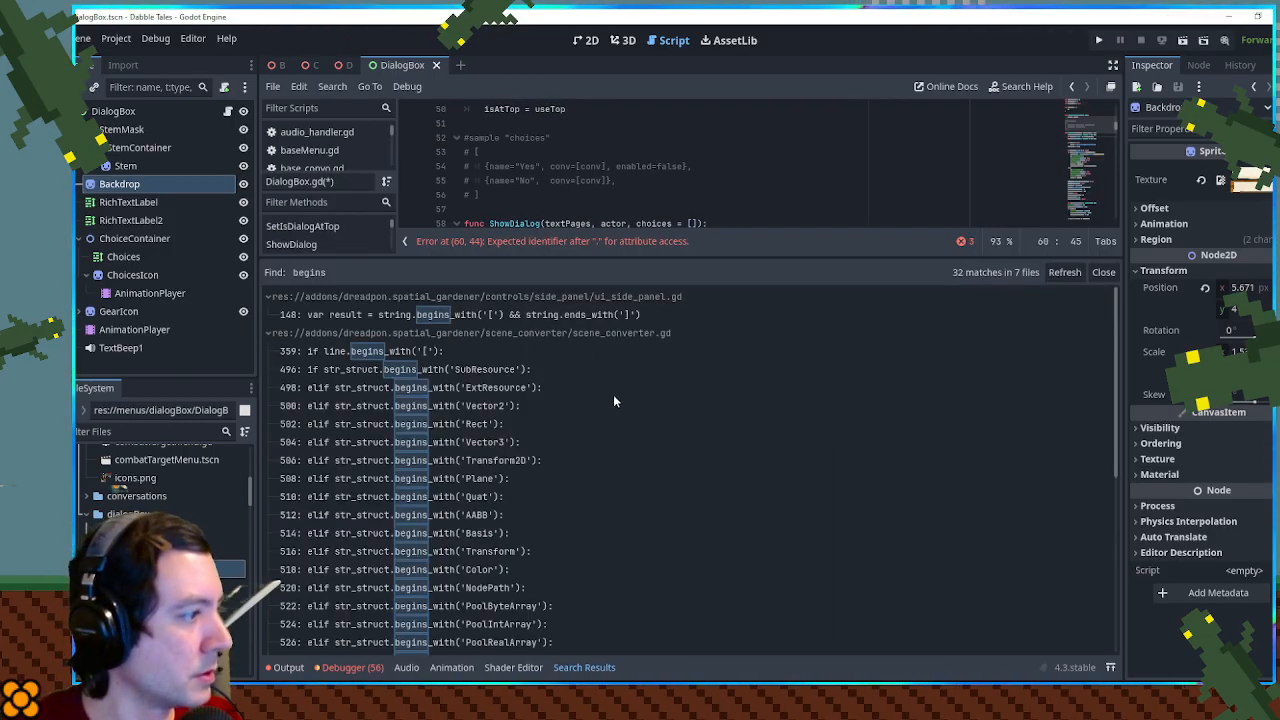
scroll(1100, 601, down, 5)
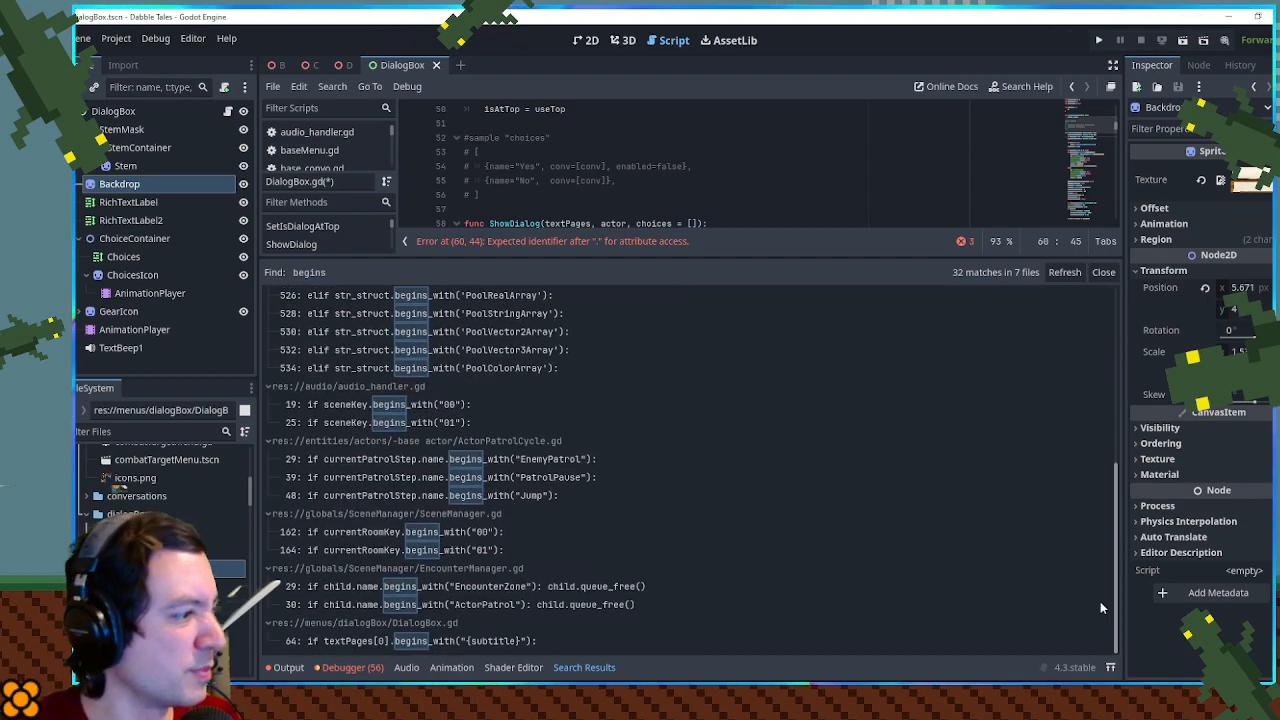
click(678, 190)
scroll(678, 190, down, 3)
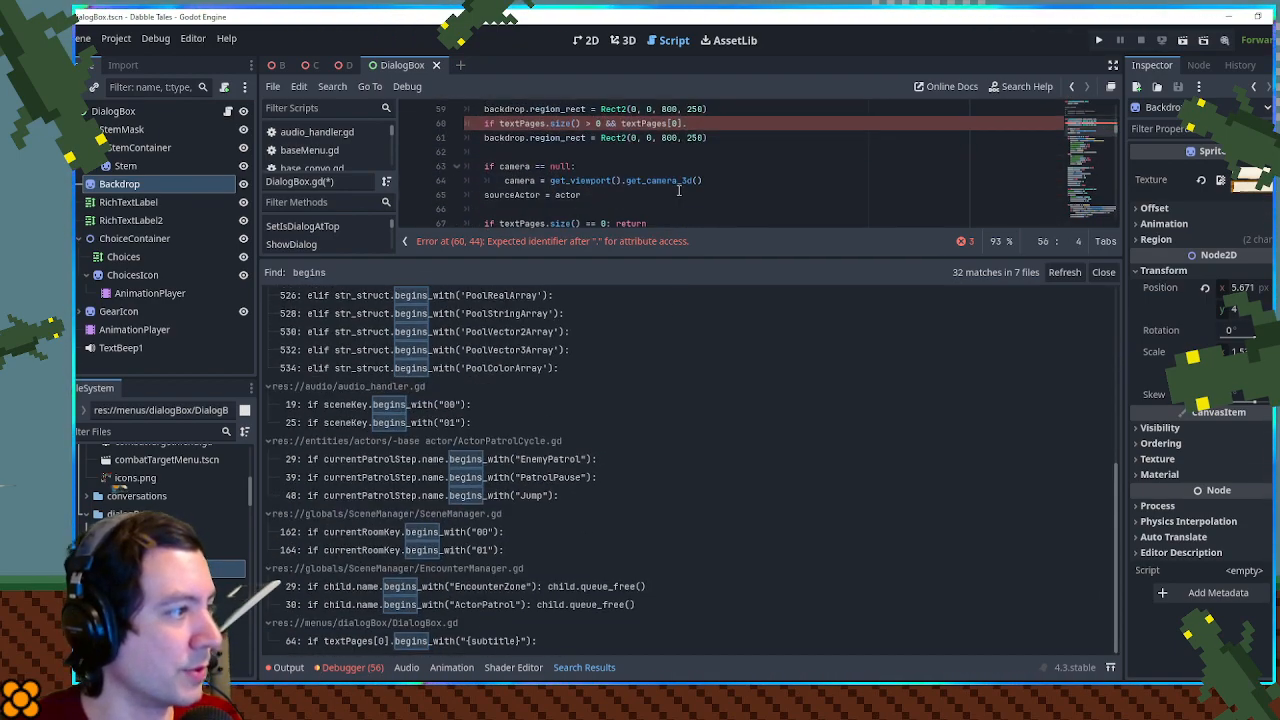
click(1102, 272)
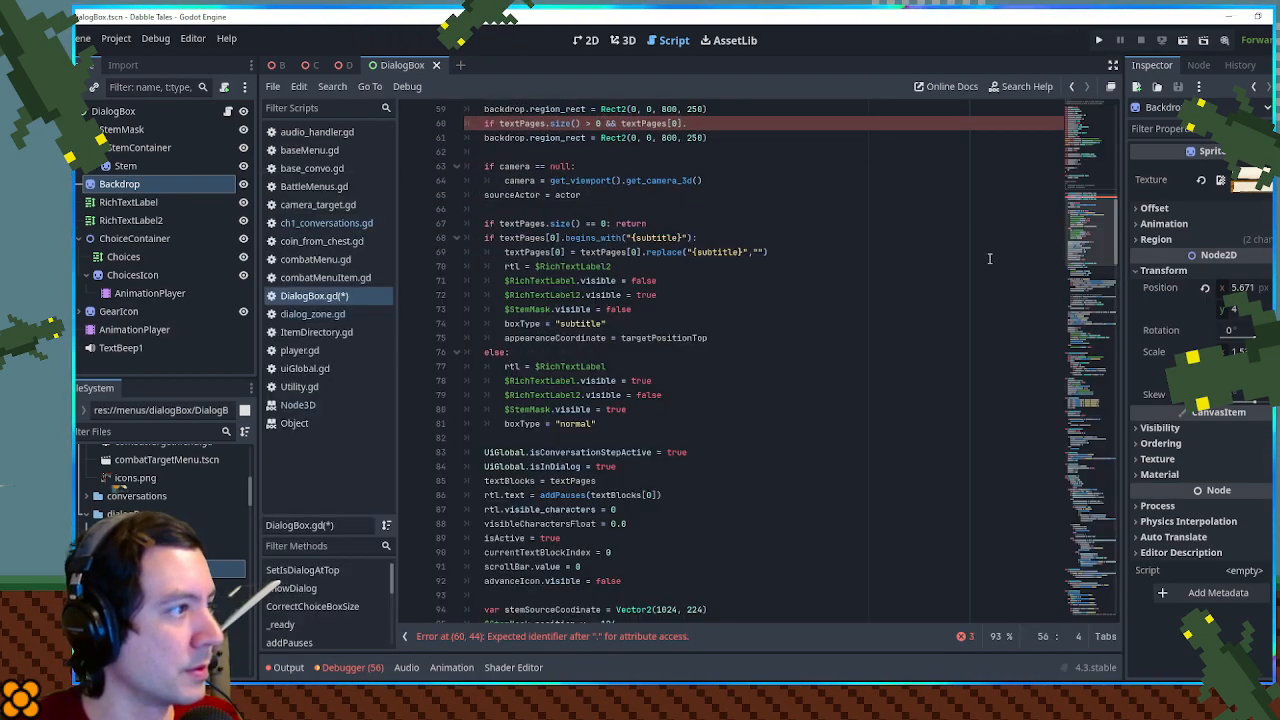
- Complete the if condition with begins_with("[sign]"): and open a new indented line beneath it
click(683, 123)
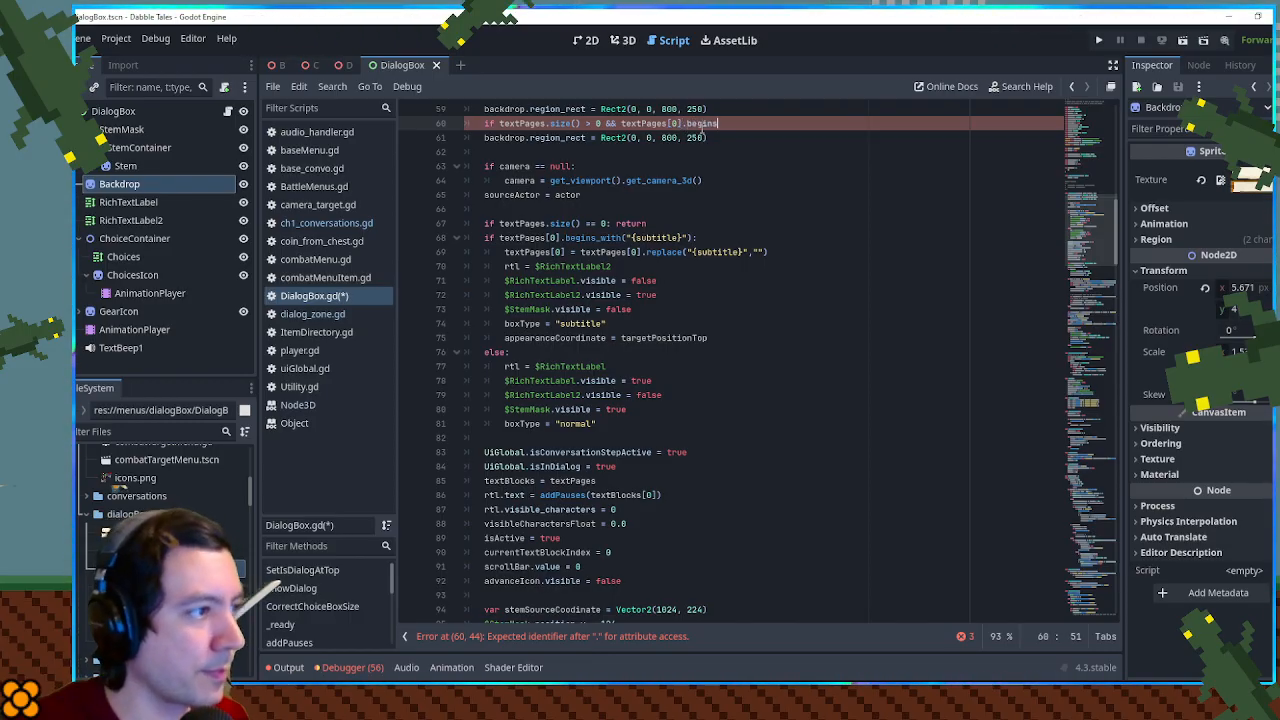
text(.begins_with("[sign)
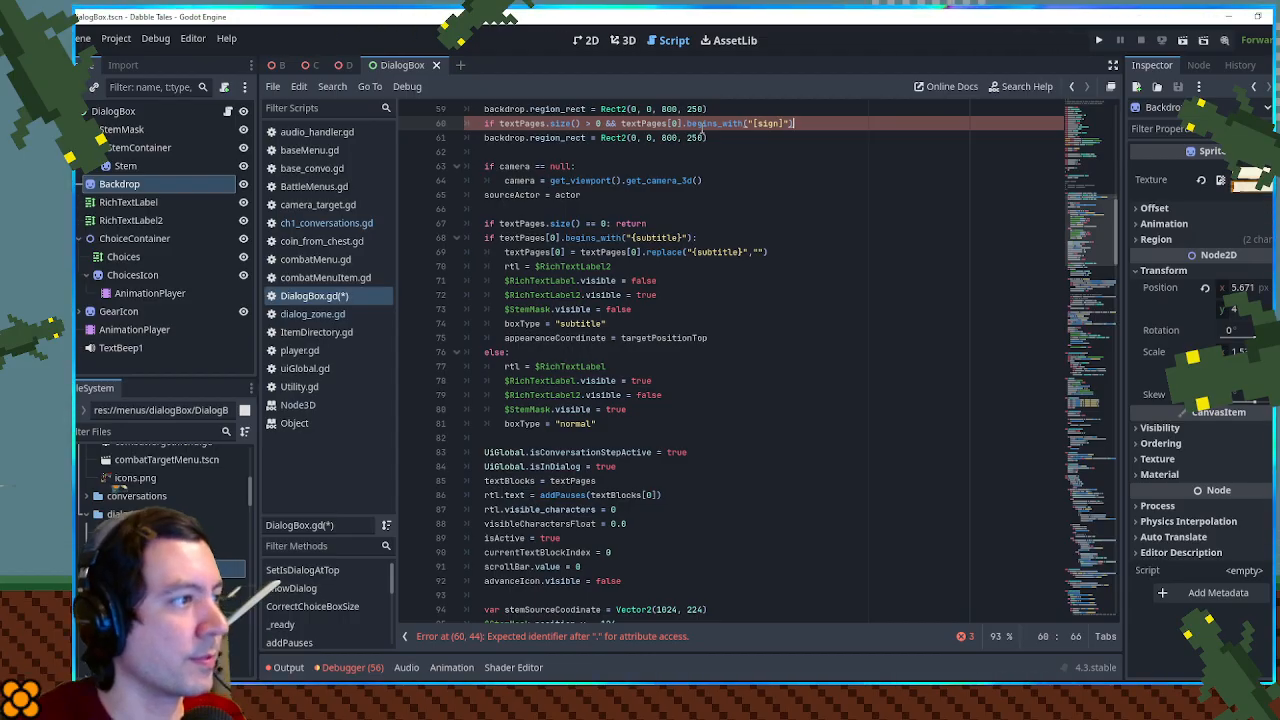
key(Return)
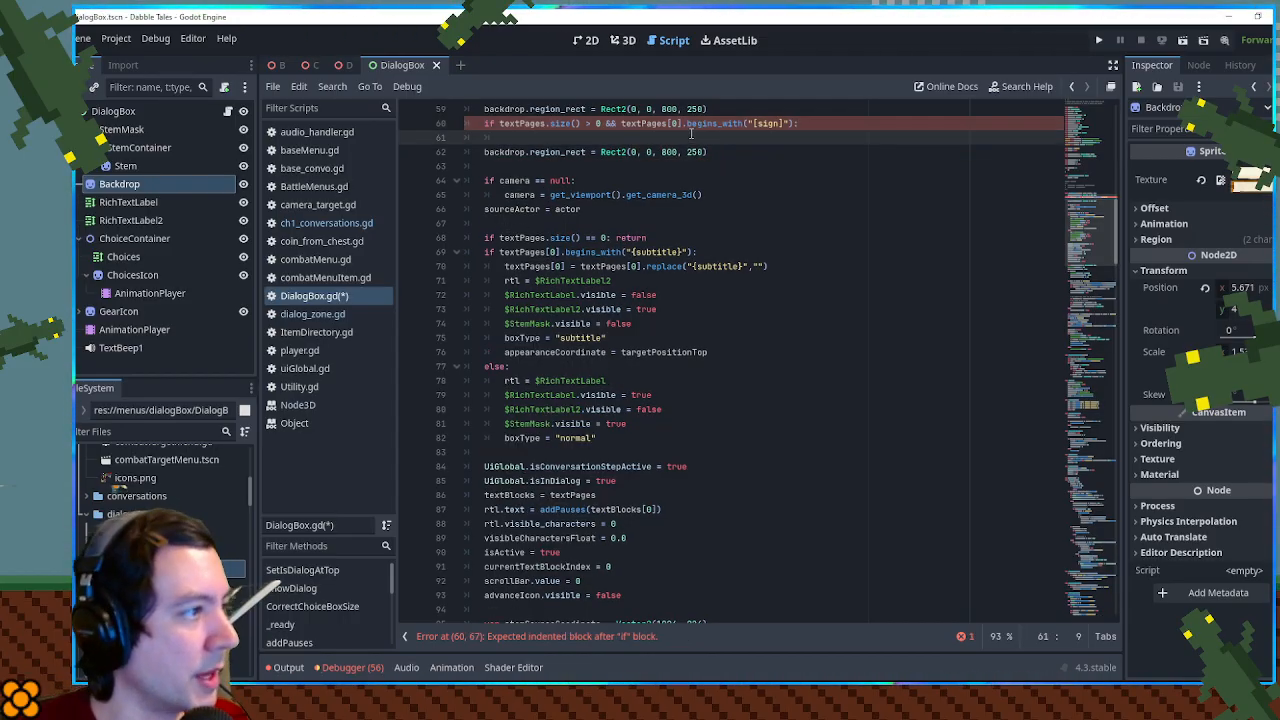
- Strip the tag inside the if block with textPages[0] = textPages[0].replace("[sign]","")
click(676, 123)
key(ctrl+c)
click(644, 137)
key(ctrl+v)
text(.)
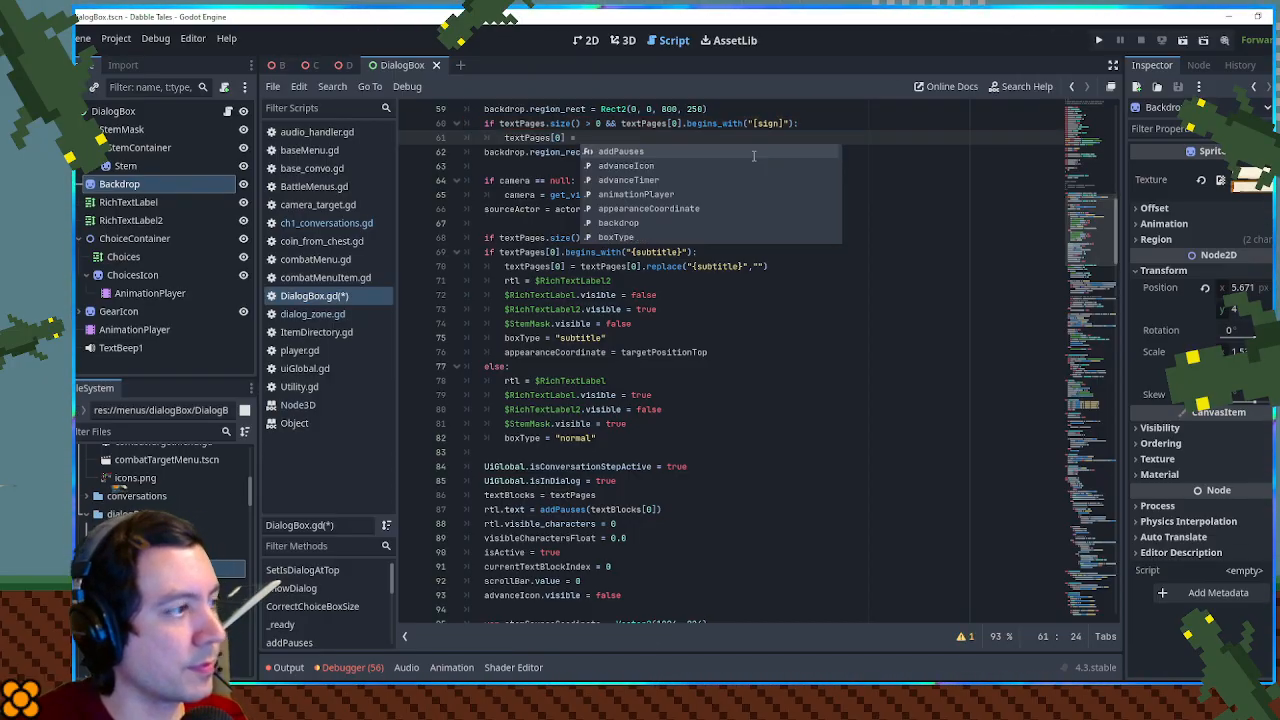
key(ctrl+v)
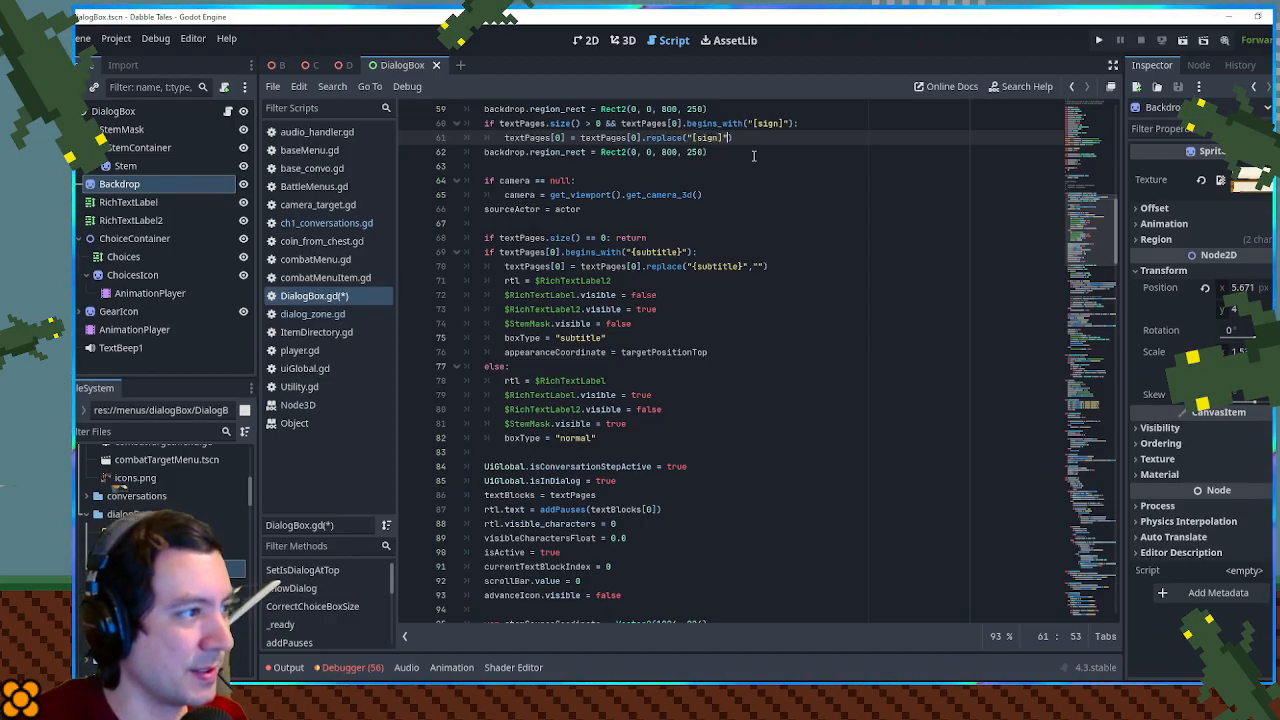
- Indent the second region_rect line into the if block and change its region to Rect2(0, 250, 800, 250)
key(Down)
key(Home)
key(Tab)
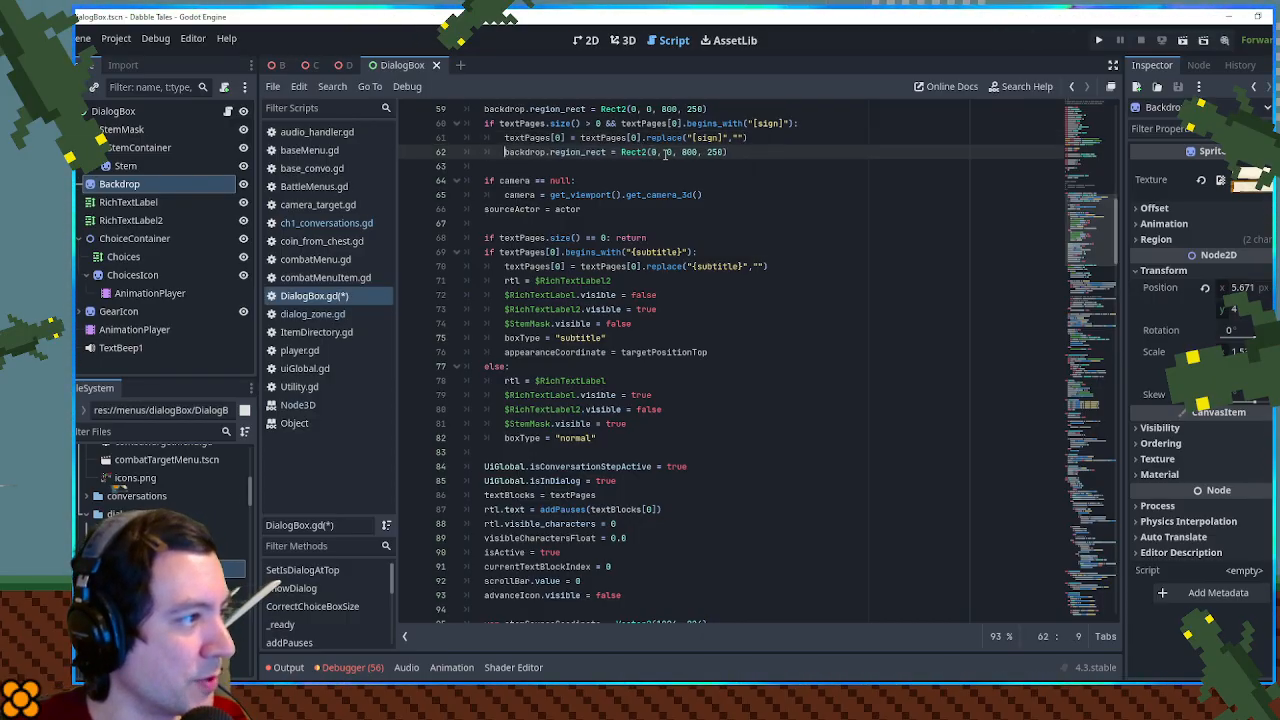
text(0)
click(780, 123)
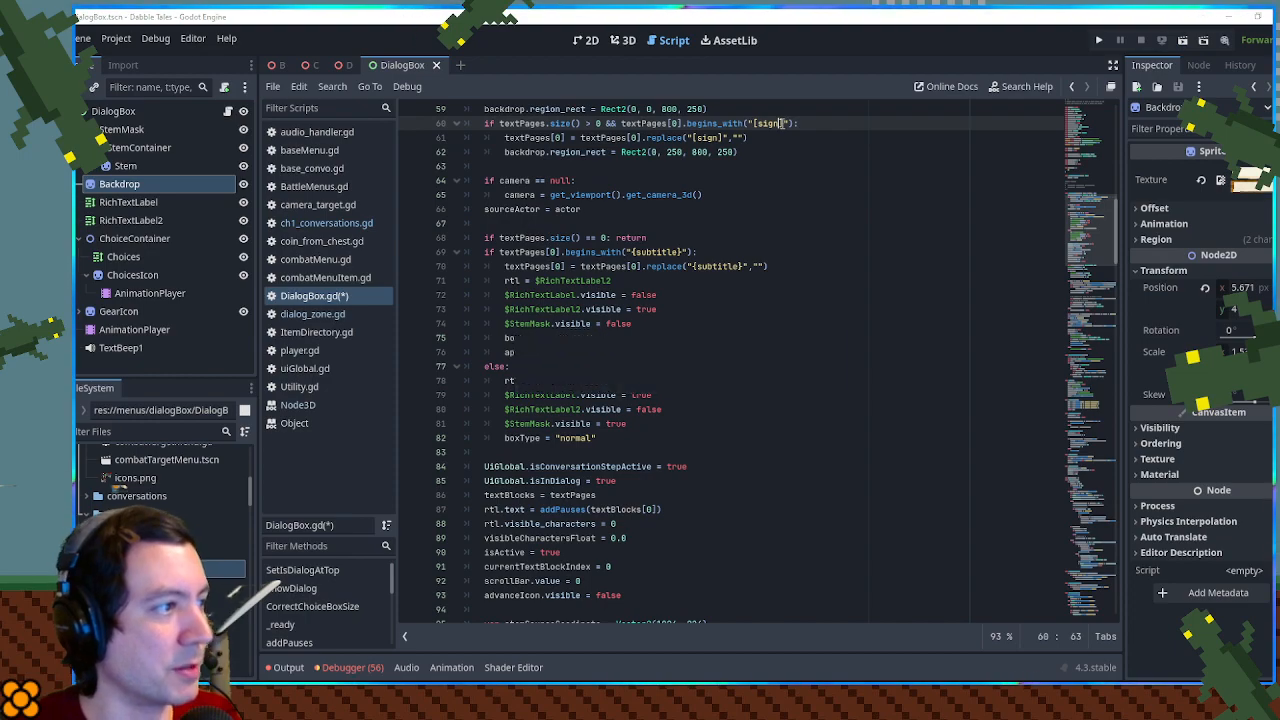
- Save and run the game from the D scene, and play through the dancing frog's dialog near the house steps
click(344, 65)
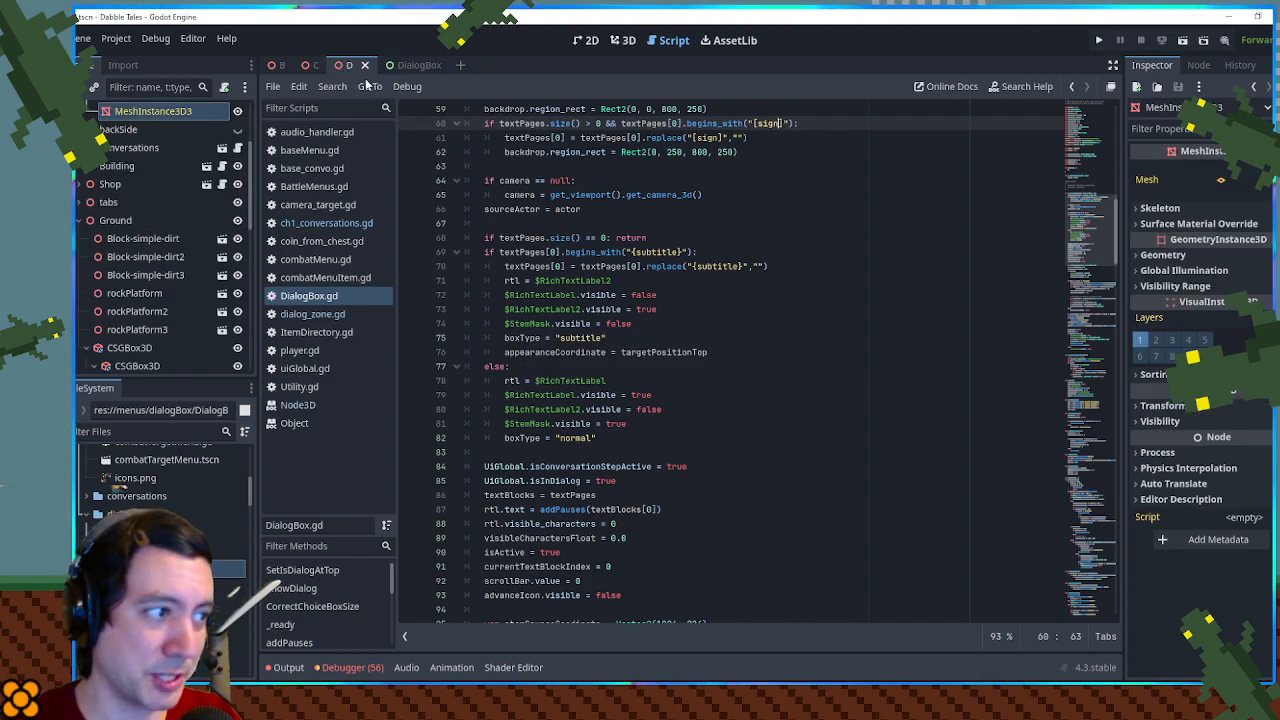
key(ctrl+s)
key(F5)
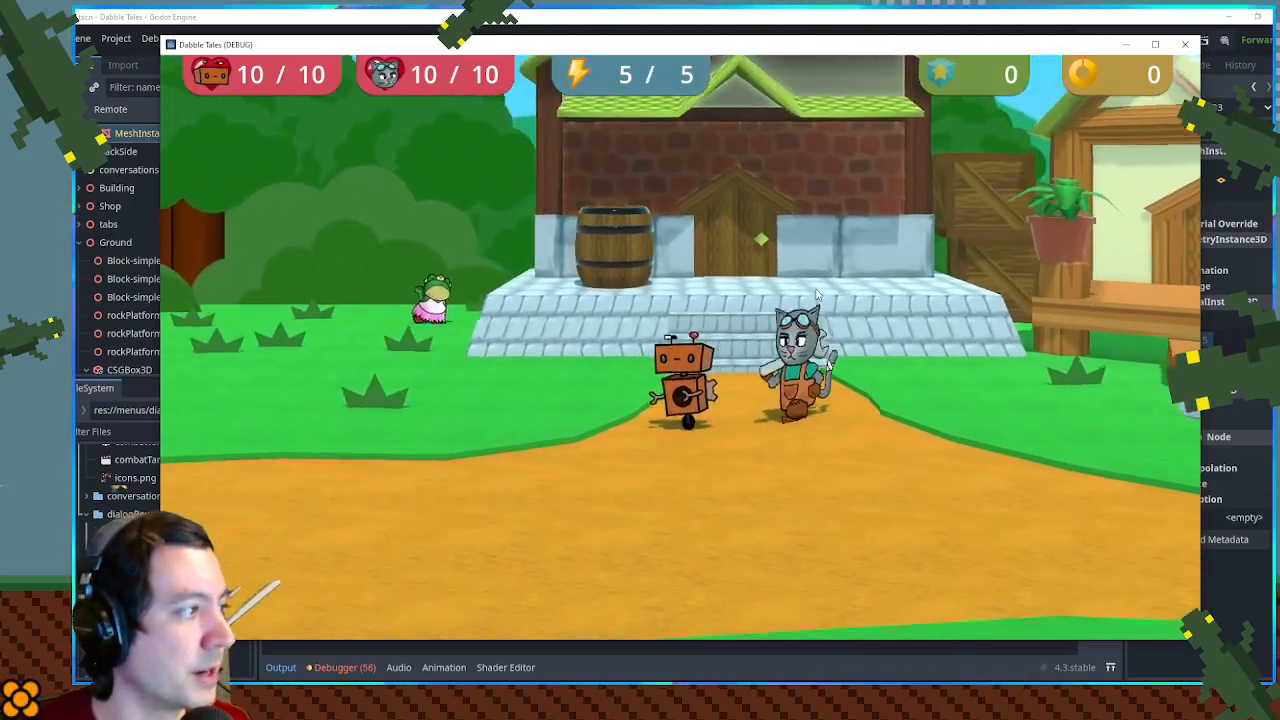
key(a)
key(w)
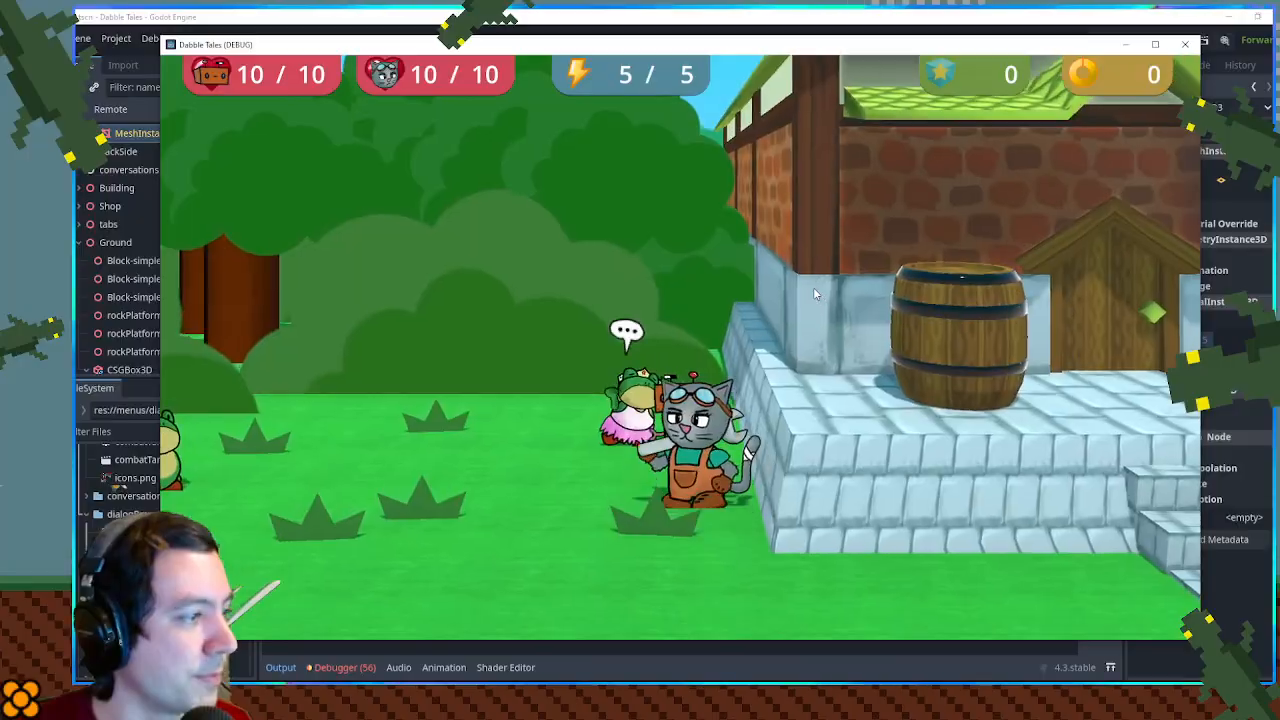
key(space)
key(space)
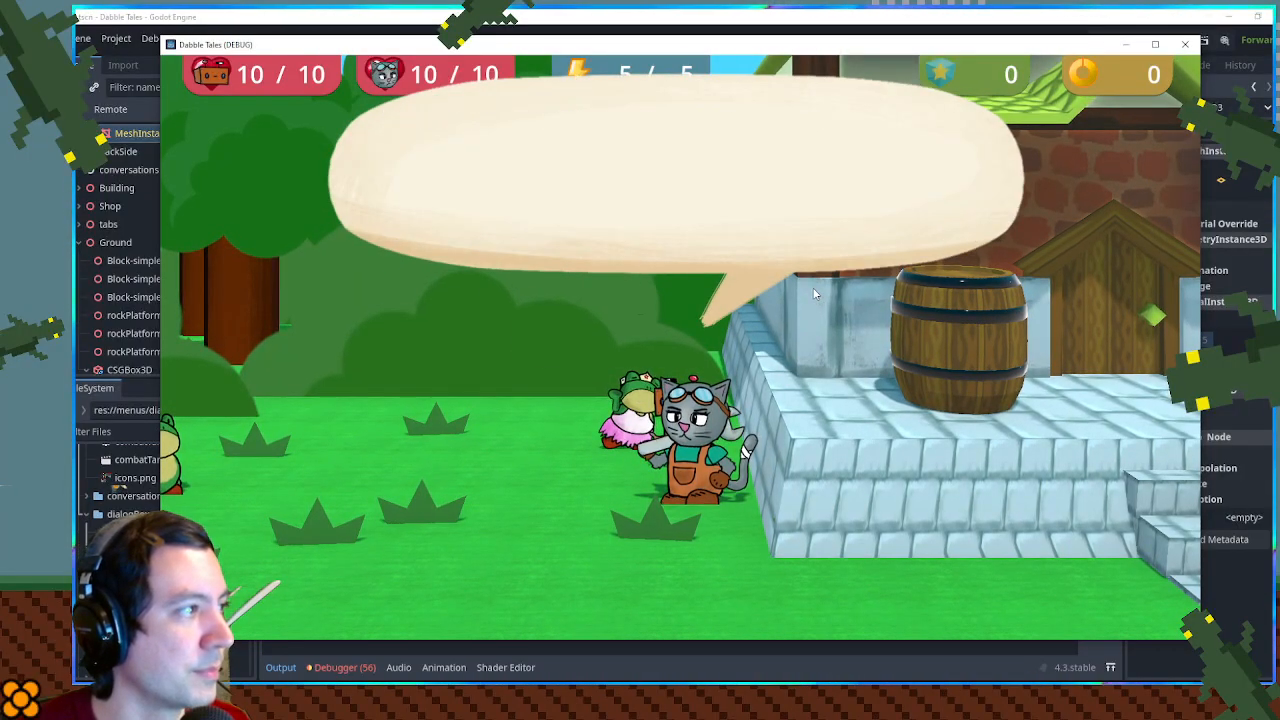
key(space)
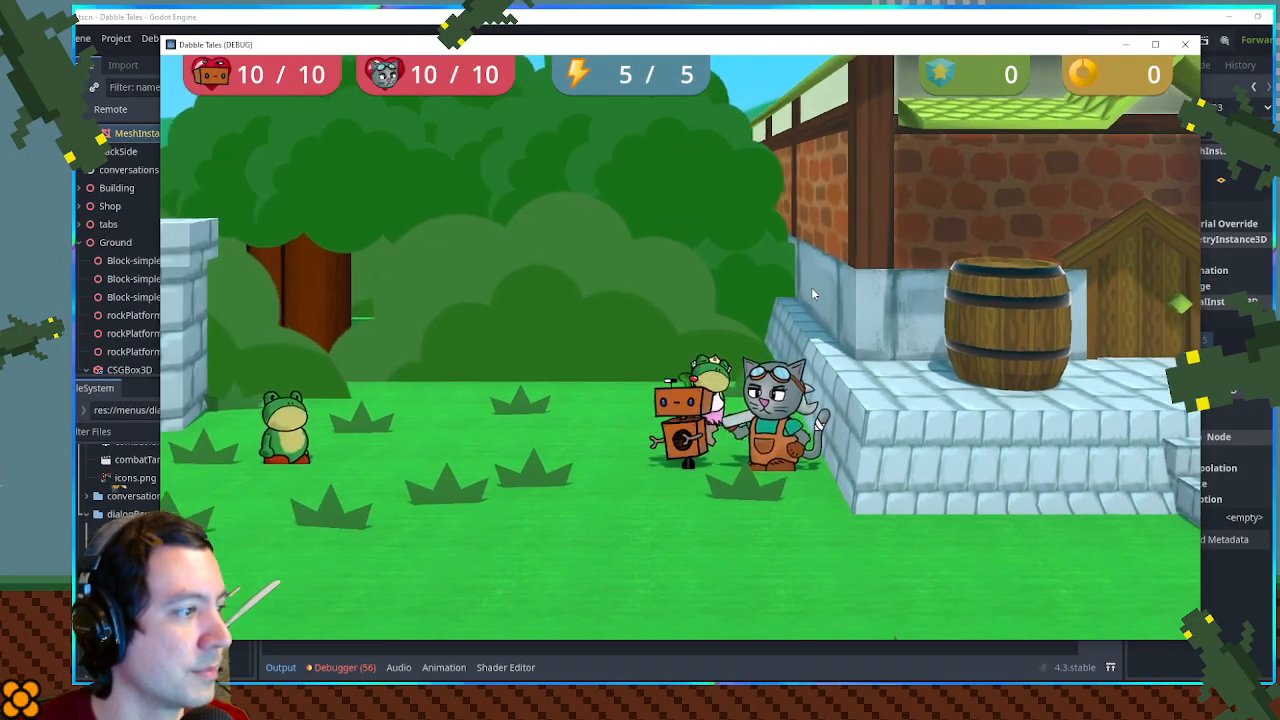
- Walk to the gate, open its sign dialog to check the backdrop, and close the game
key(a)
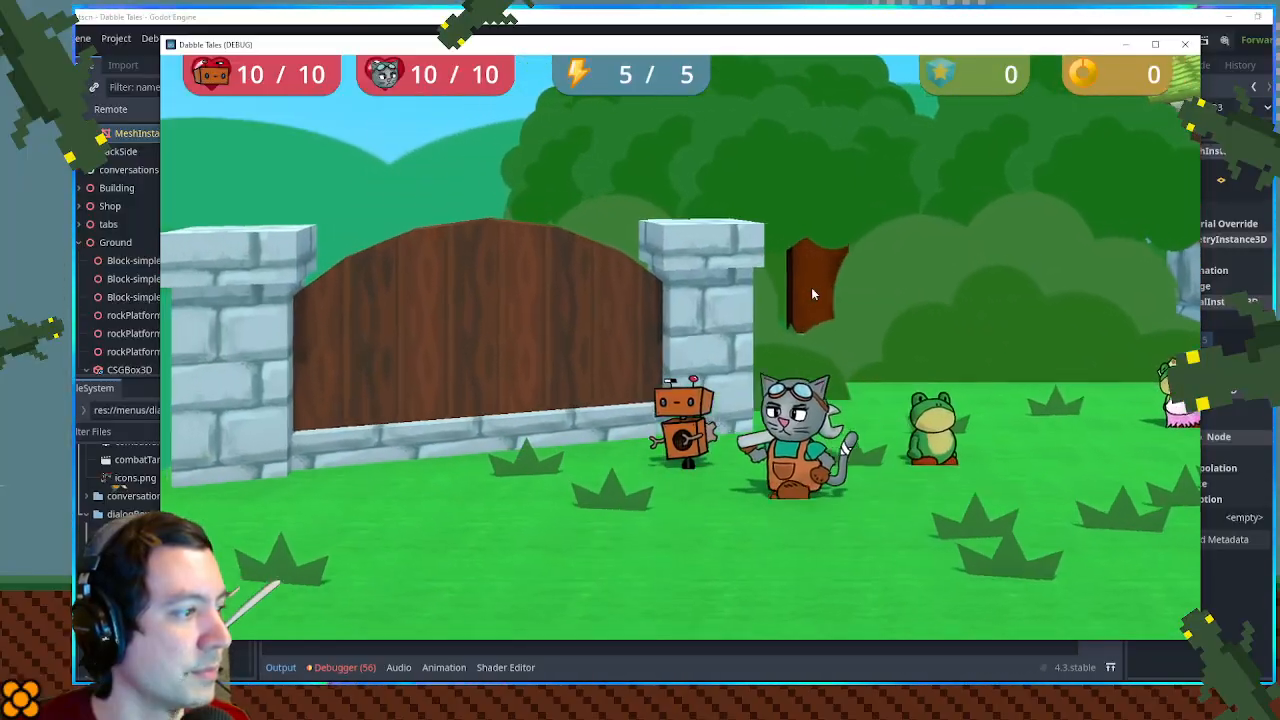
key(space)
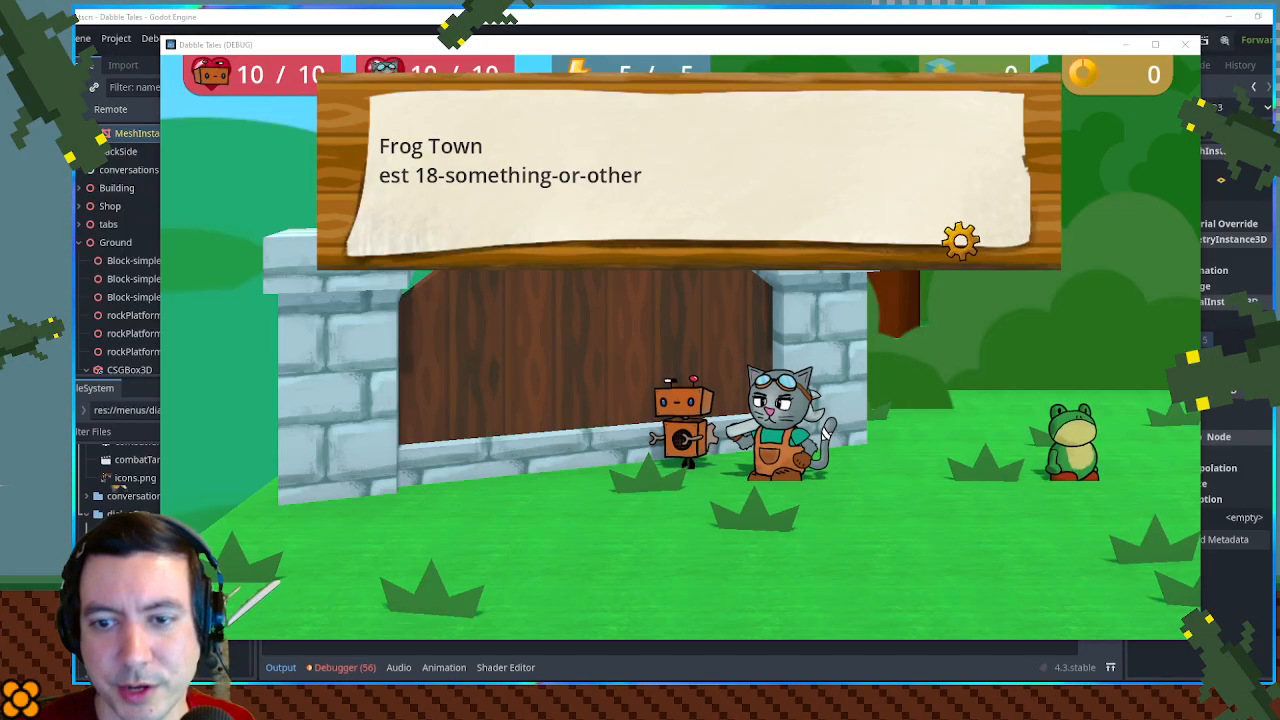
click(1185, 44)
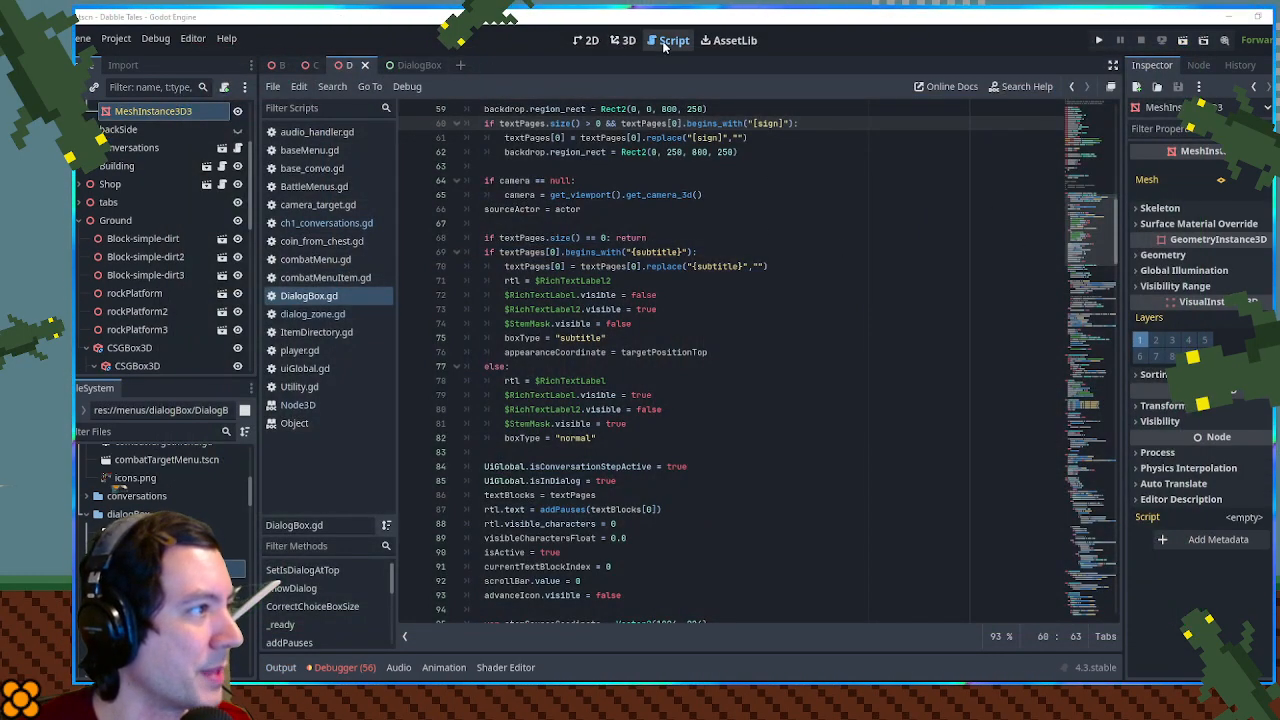
- In the 01_D-sign dialog of ch1_conversations.gd, wrap "Frog Town" in [center] and [/center] tags
click(326, 223)
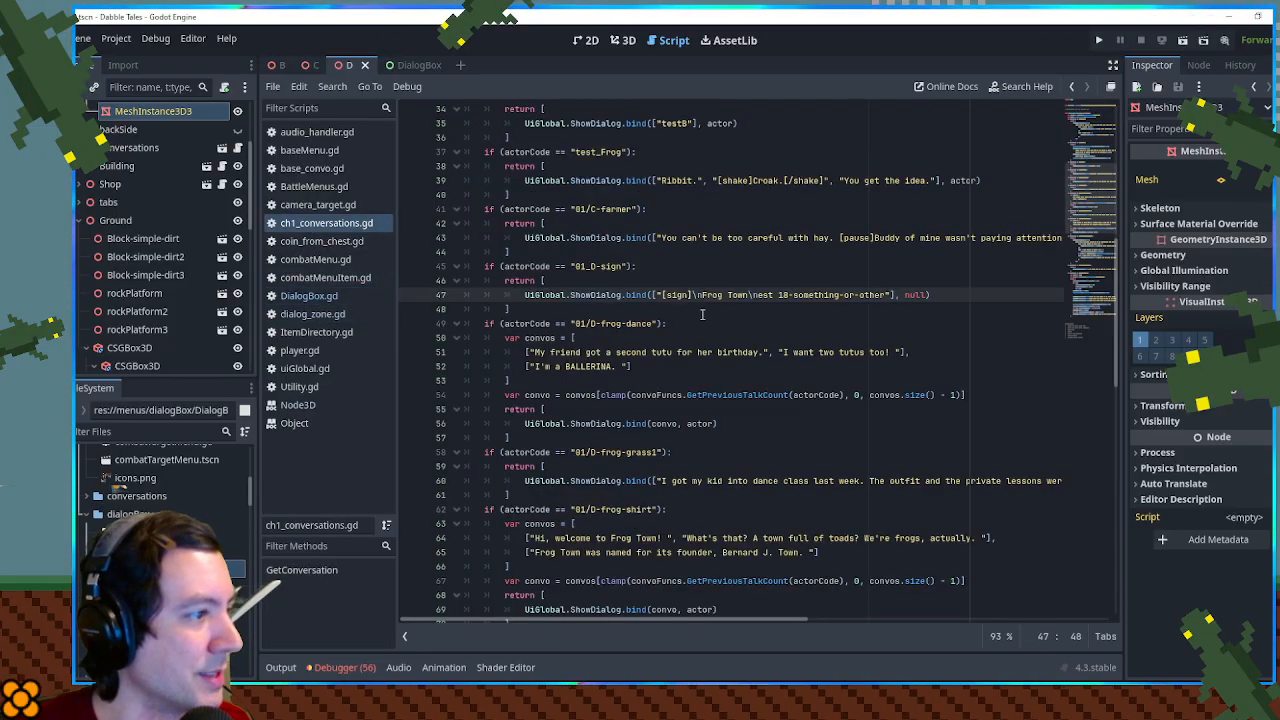
key(ctrl+v)
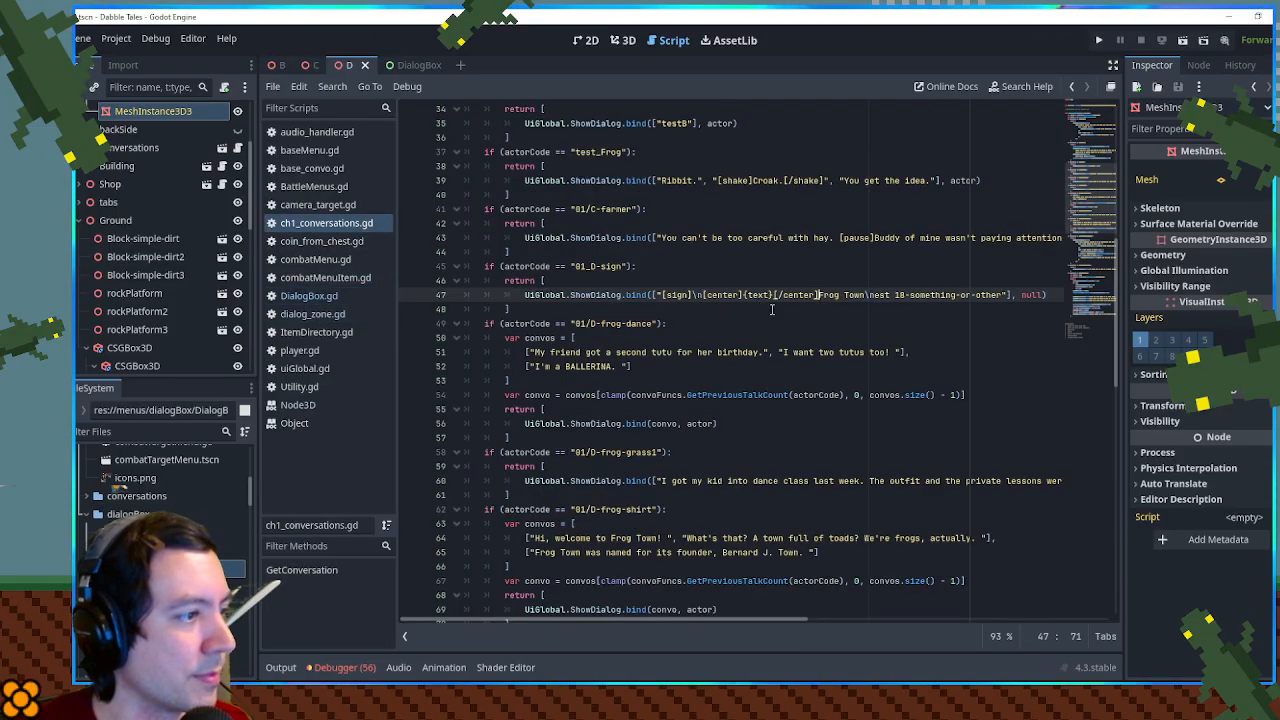
key(ctrl+shift+Right)
key(ctrl+shift+Right)
key(BackSpace)
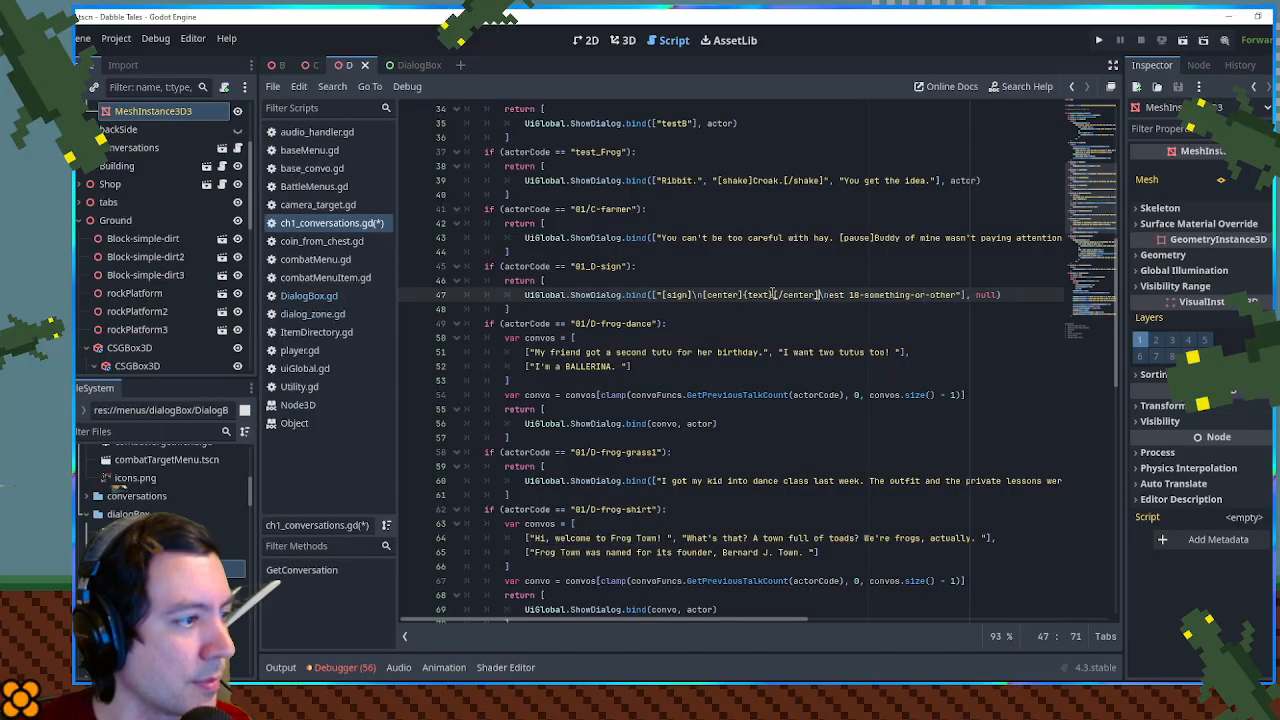
drag(744, 294, 775, 294)
key(ctrl+v)
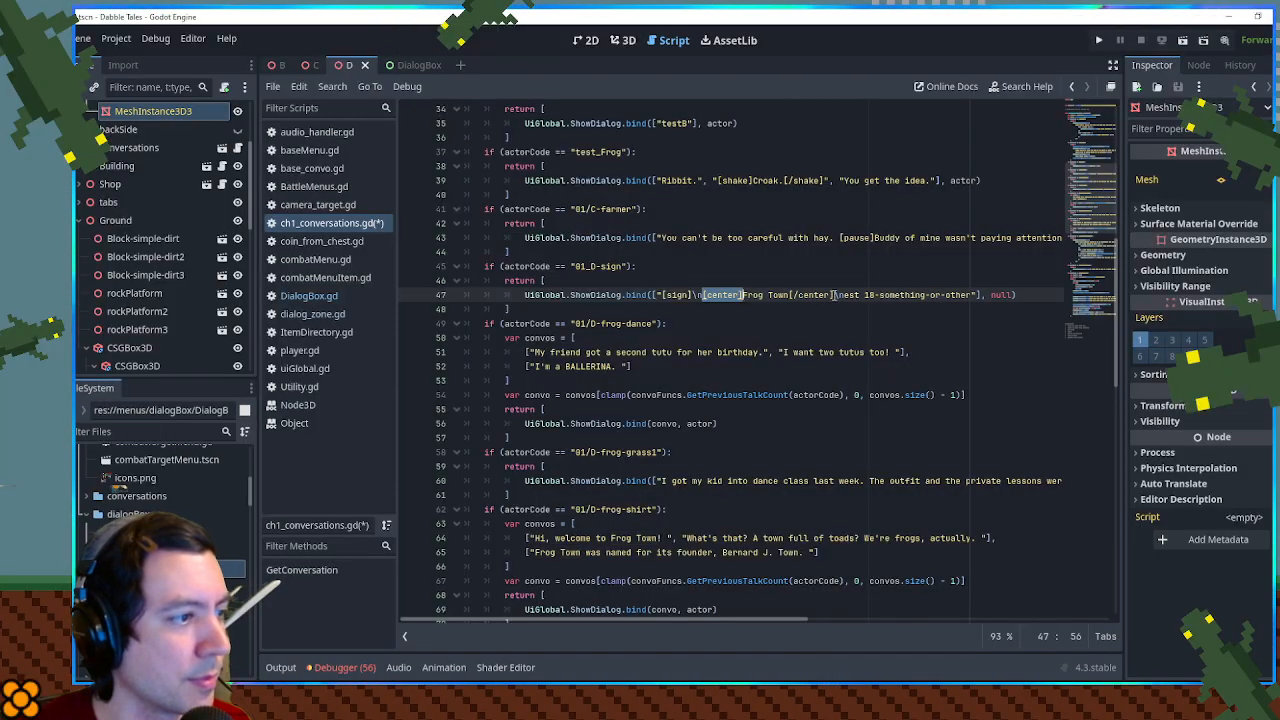
- Wrap "est 18-something-or-other" in [center] and [/center] tags in the same sign text, and save the script
click(834, 294)
key(ctrl+v)
click(1015, 294)
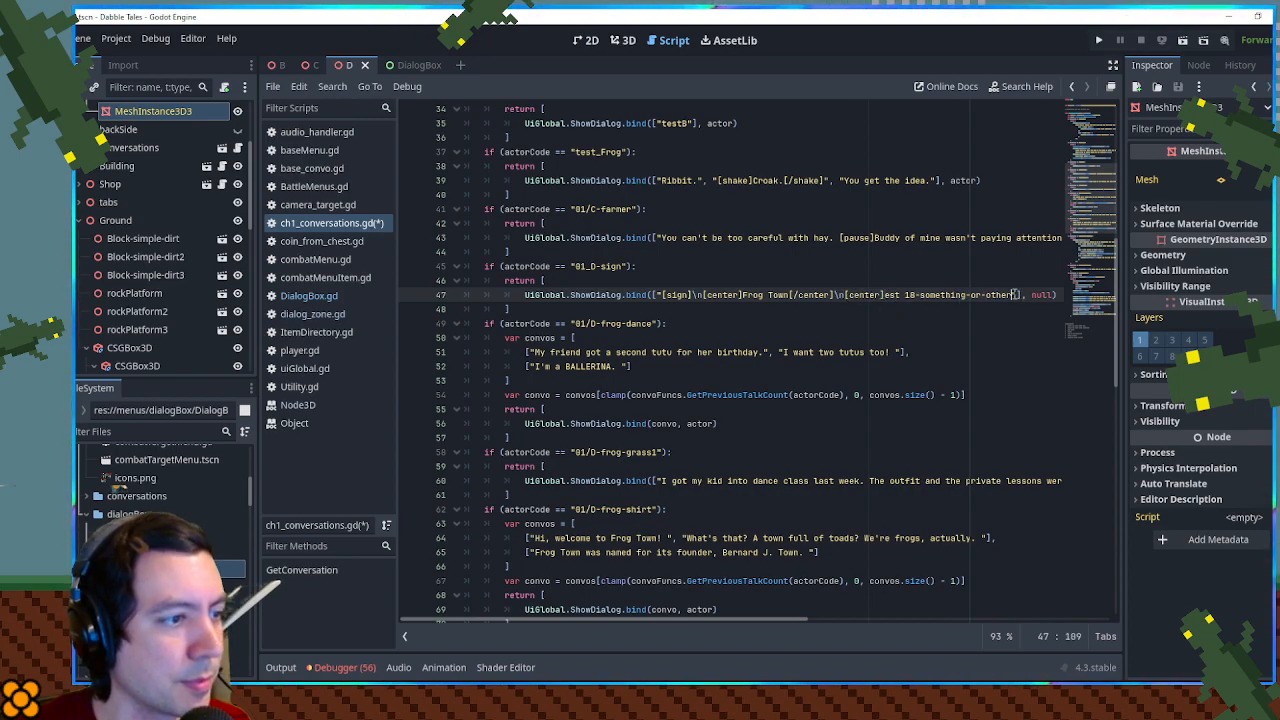
key(ctrl+v)
key(Left)
key(Left)
key(Left)
key(Left)
key(Left)
key(Left)
key(Left)
text(/)
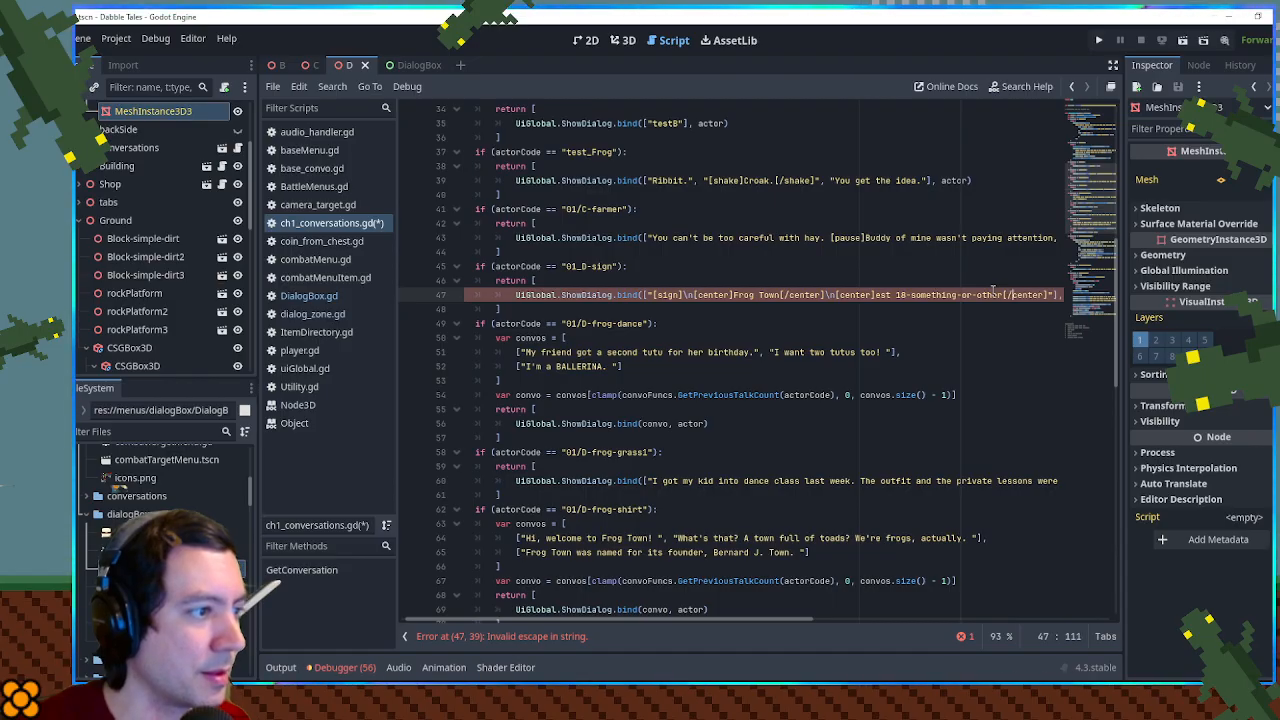
click(921, 268)
key(ctrl+s)
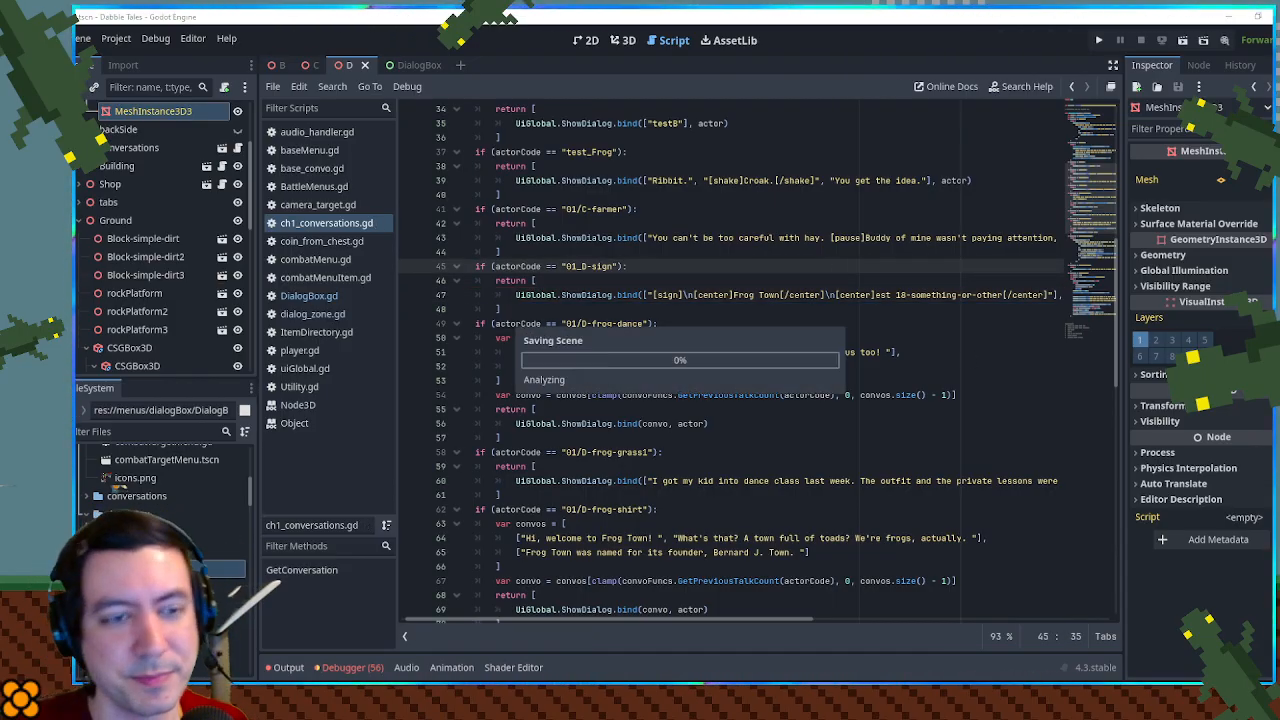
- Run the game, read the gate sign to check the centered text, and close the game
key(F5)
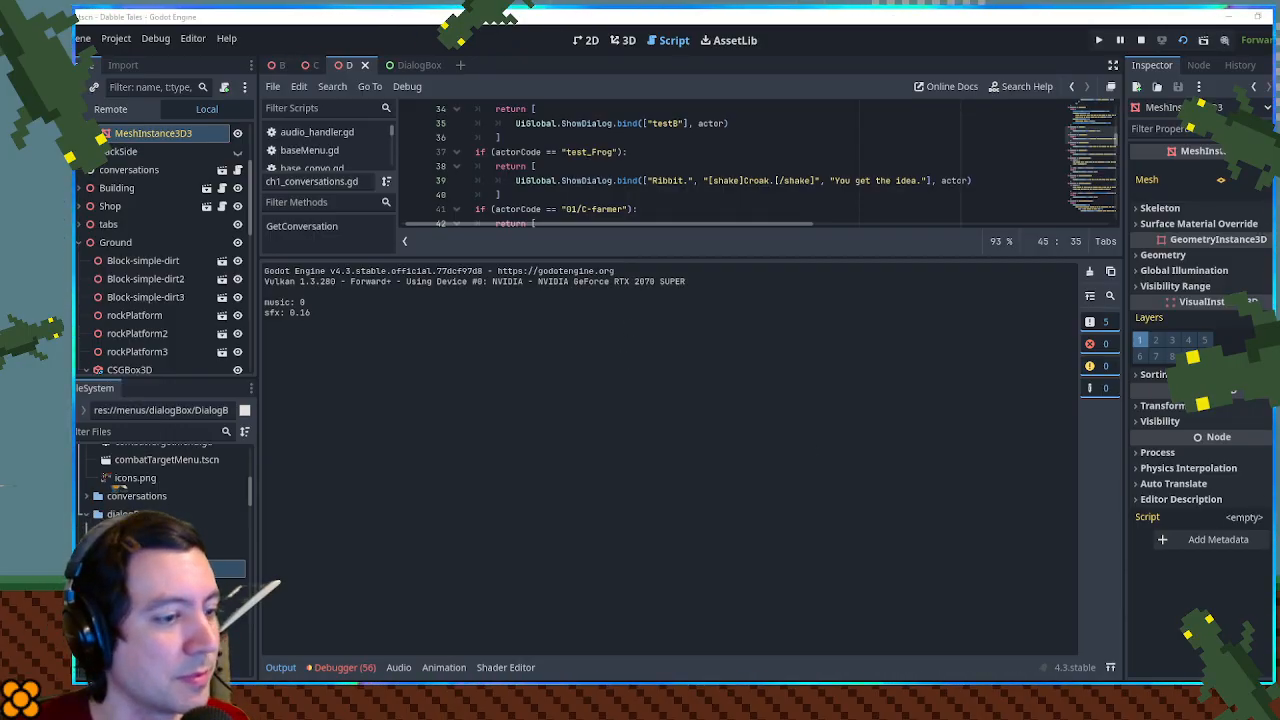
key(a)
key(space)
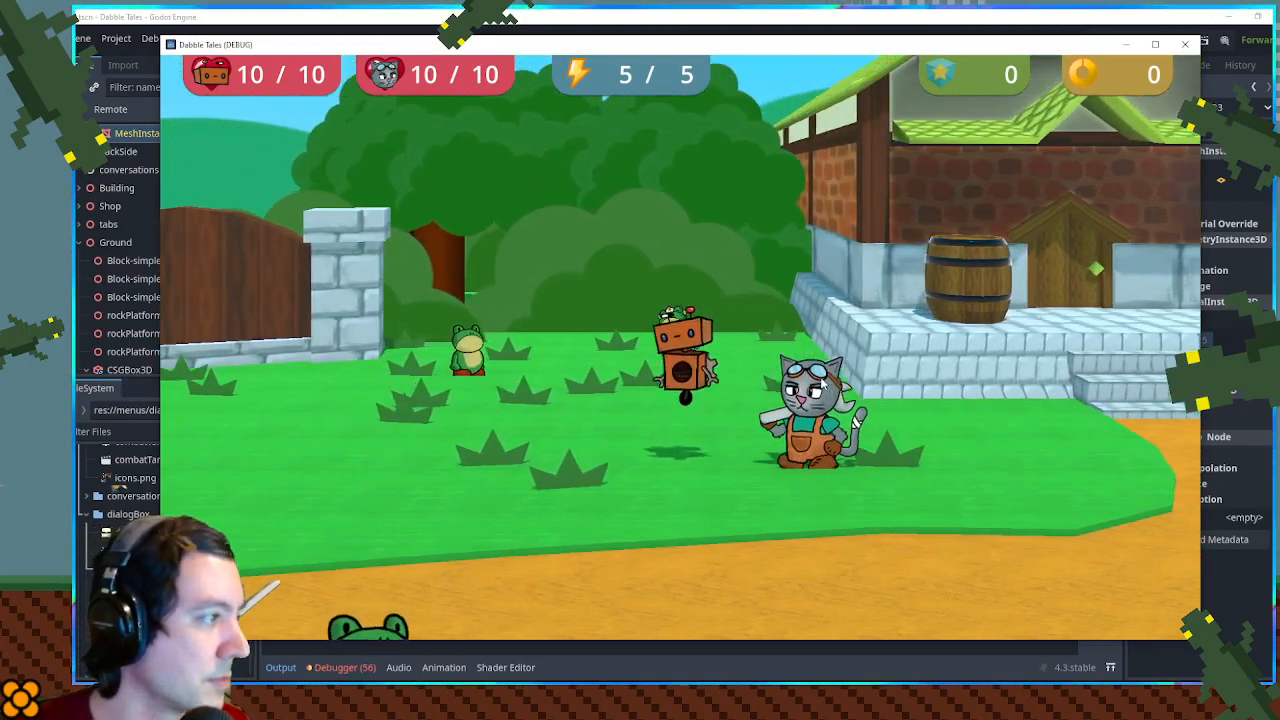
key(a)
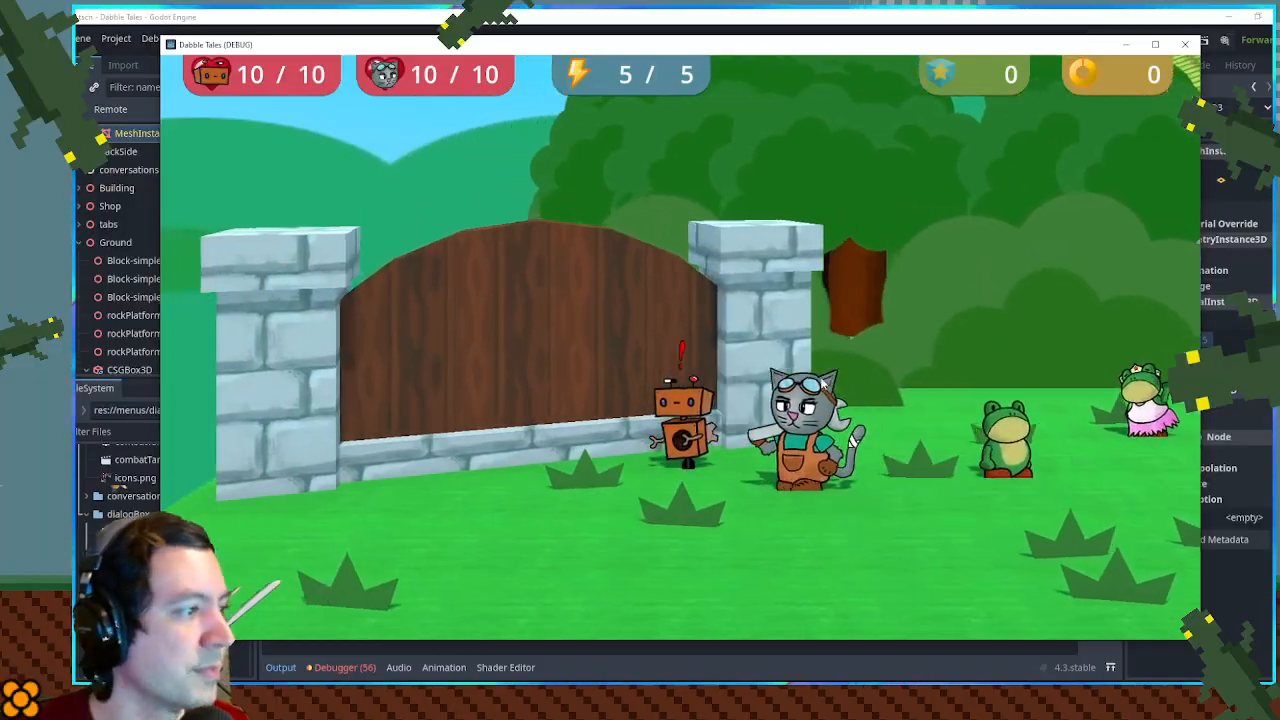
key(a)
key(space)
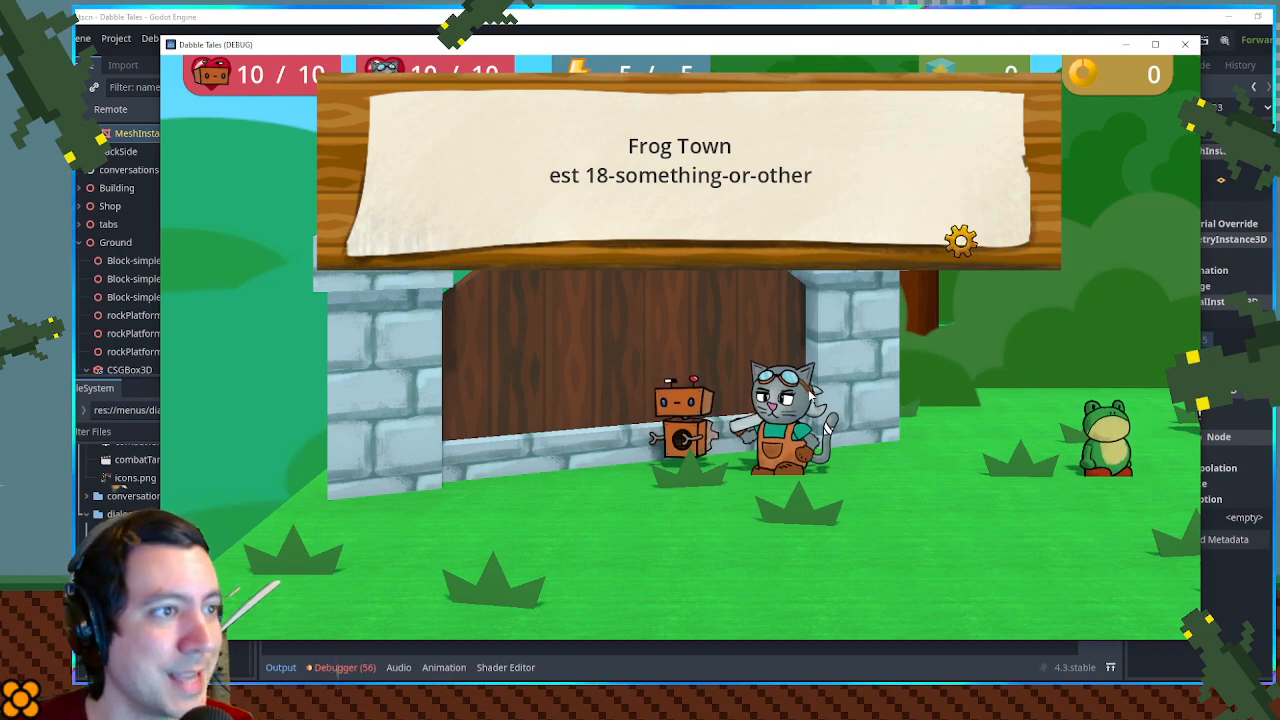
click(1186, 47)
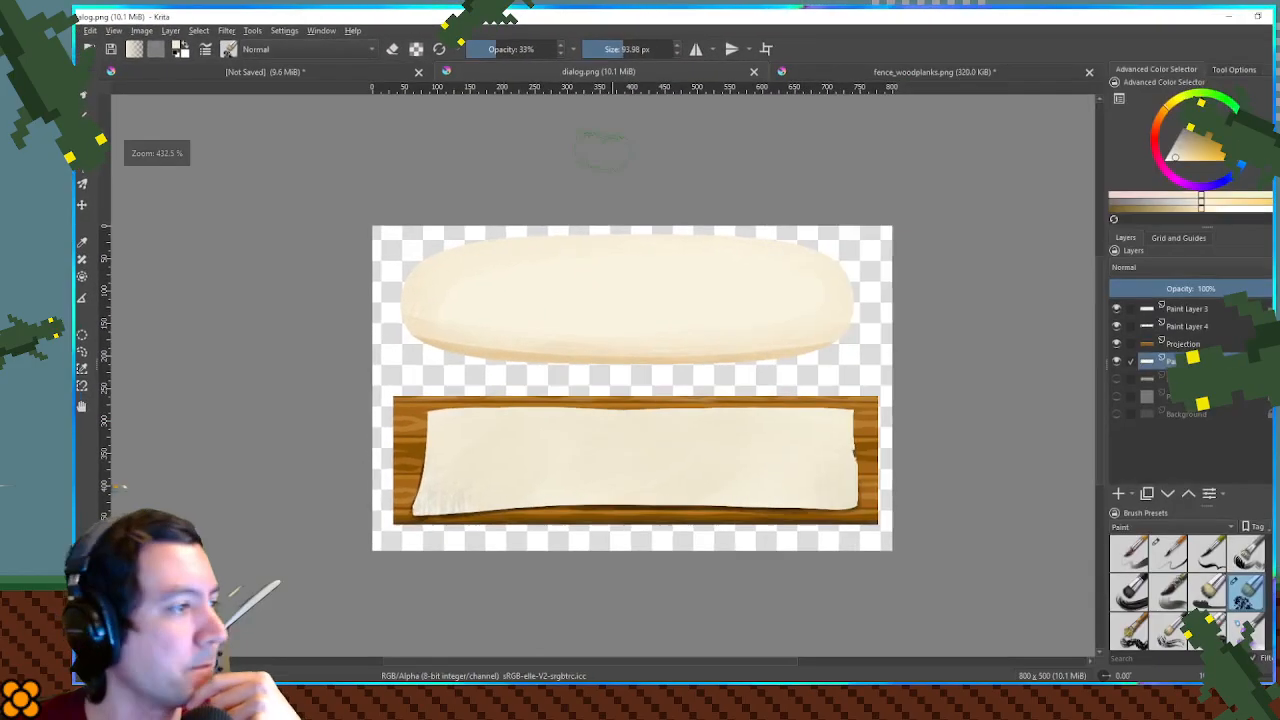
- Switch to dialog.png in Krita, set a black brush of about 15 px, and add a new paint layer above Paint Layer 3
scroll(520, 330, up, 5)
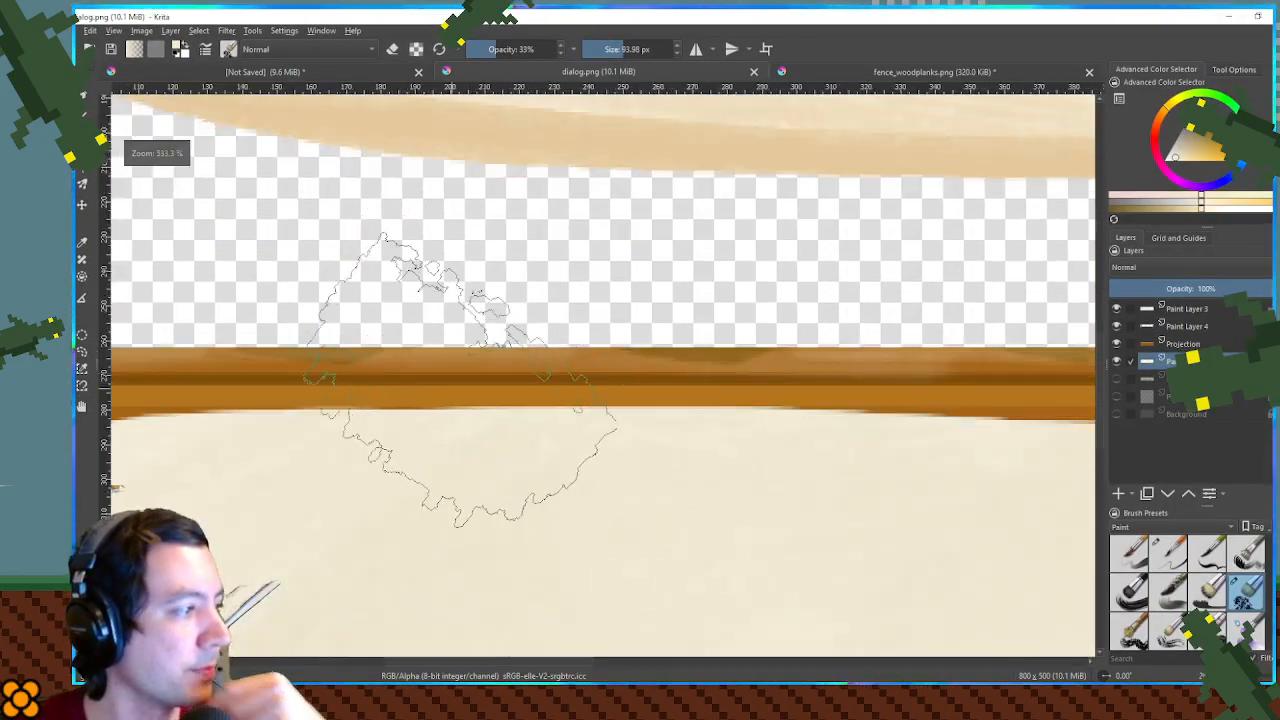
drag(485, 425, 760, 350)
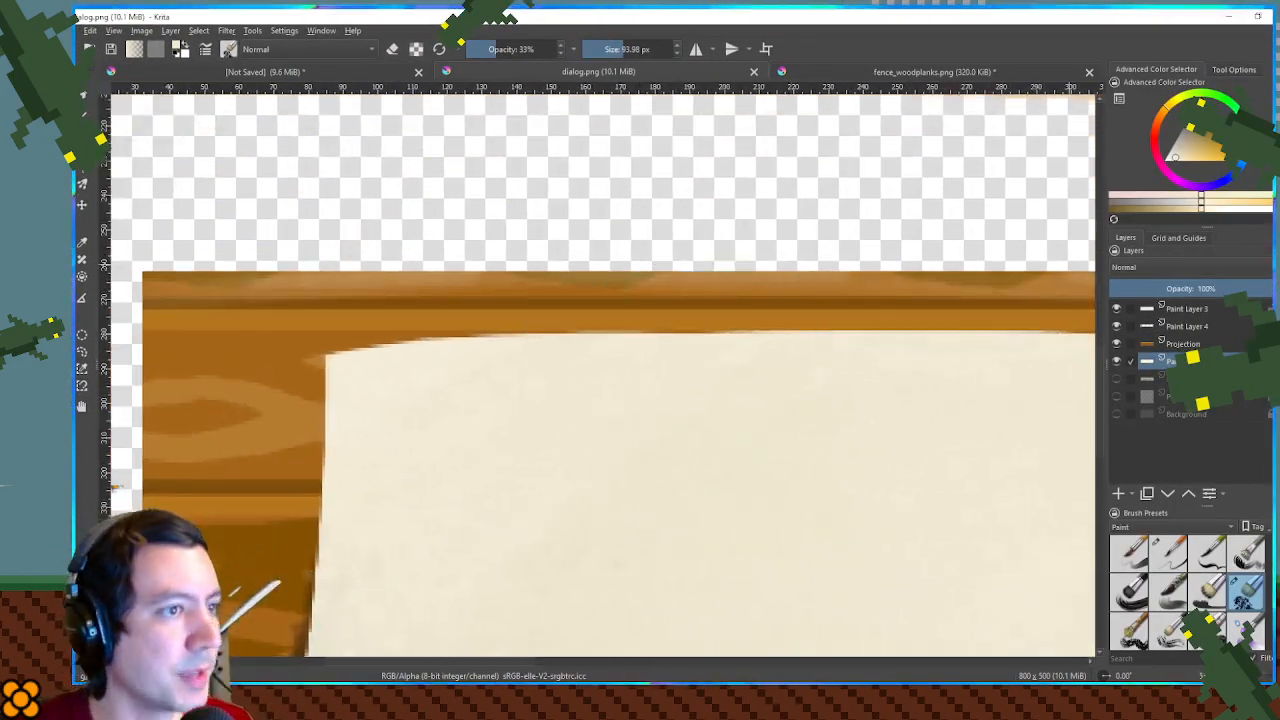
key(d)
drag(735, 430, 472, 430)
drag(387, 386, 352, 382)
key(ctrl+z)
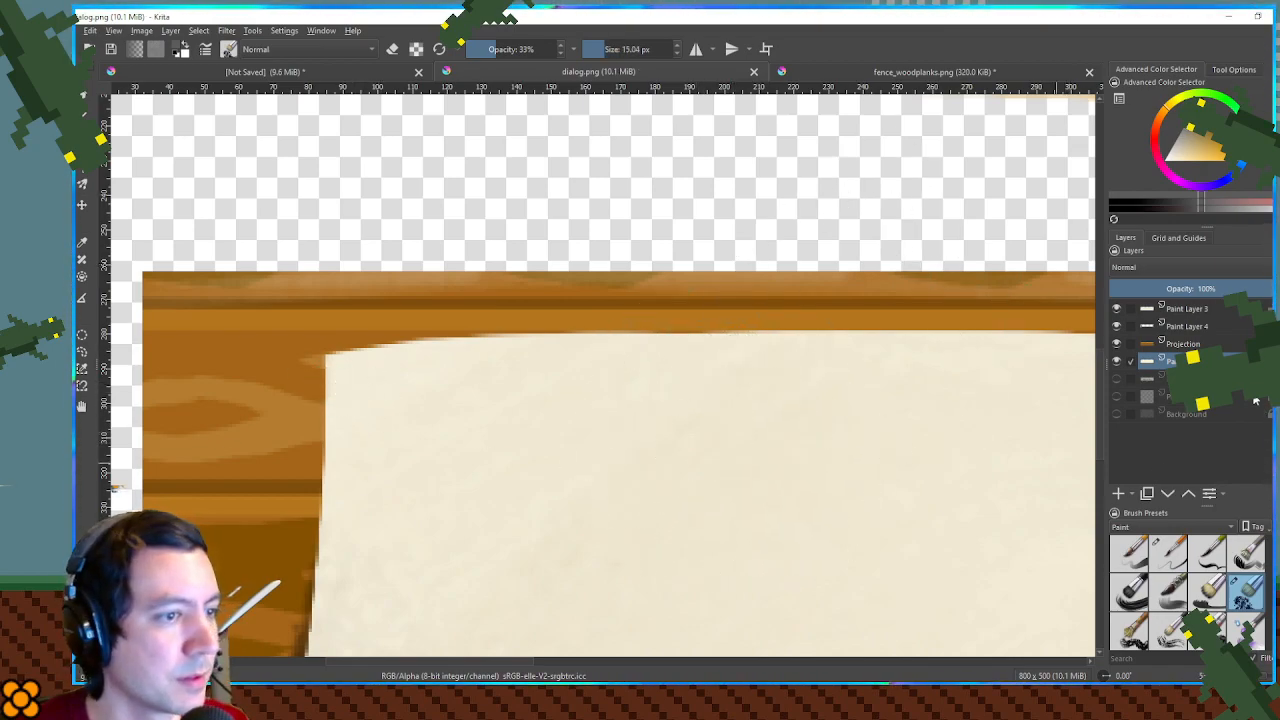
click(1190, 311)
click(1119, 494)
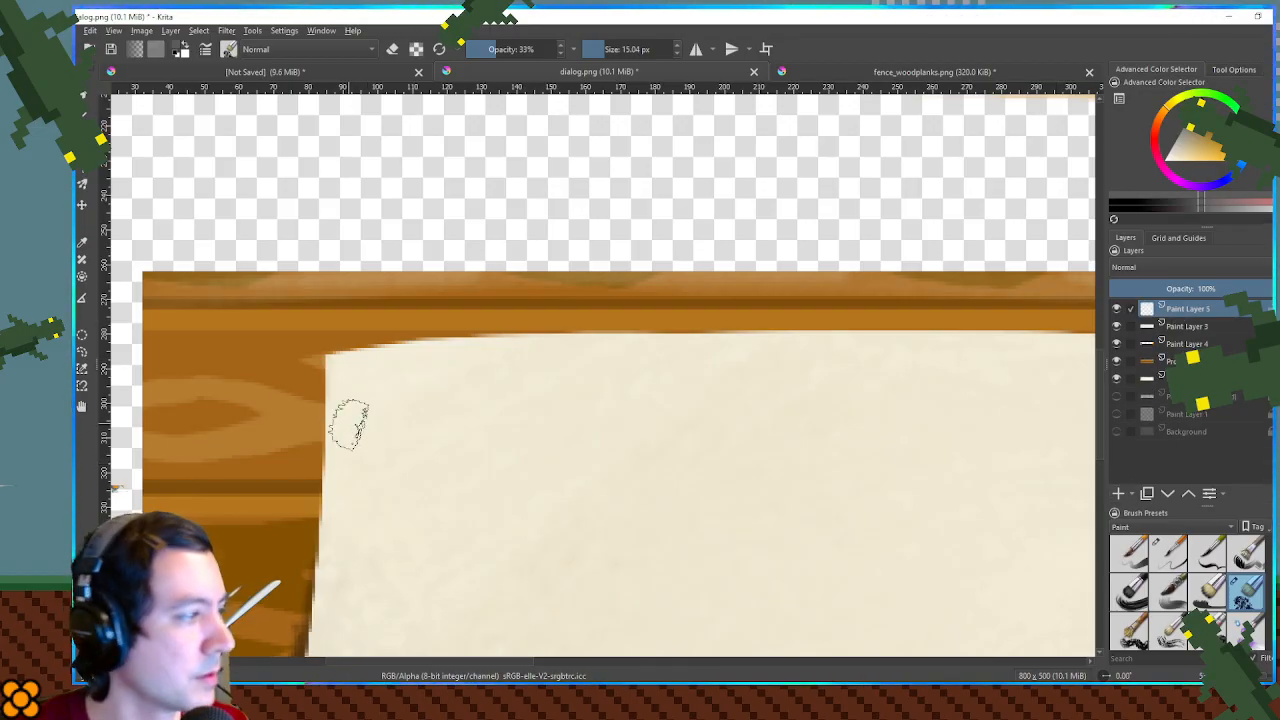
- Try black dabs near the sign paper's upper-left corner with the textured brush, raising its opacity to 100%
drag(386, 380, 381, 382)
key(ctrl+z)
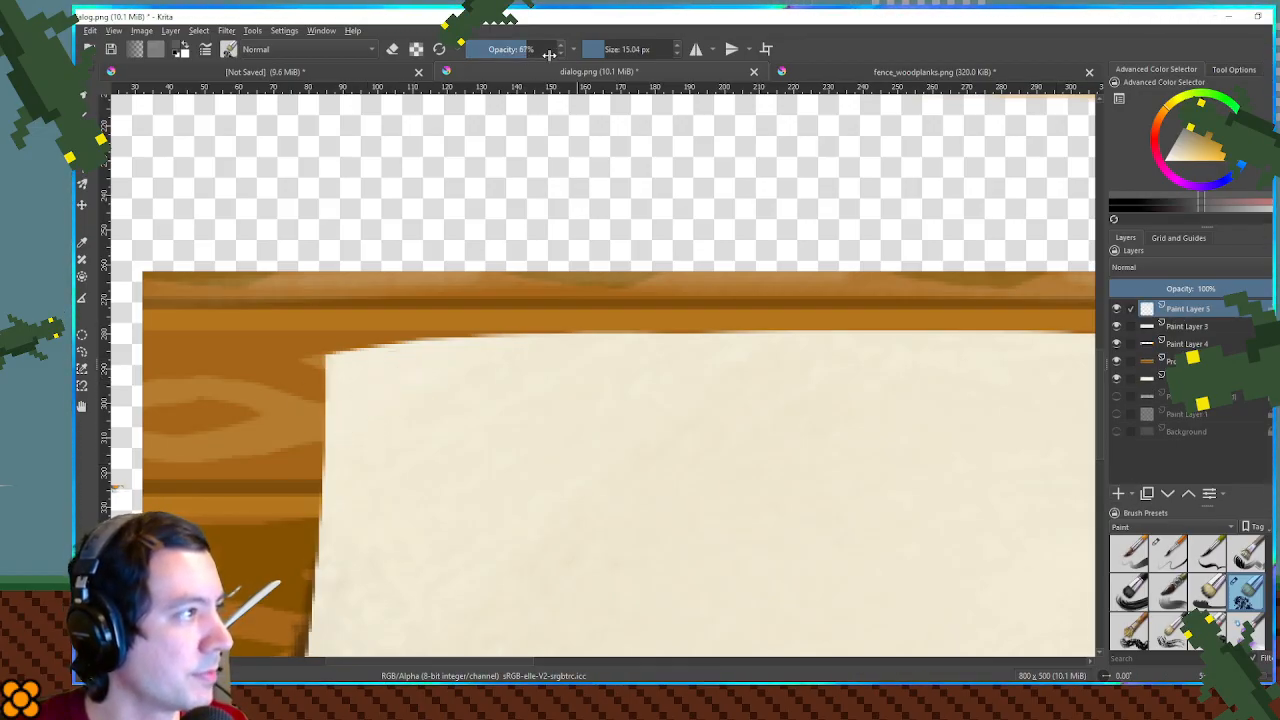
click(371, 394)
key(1)
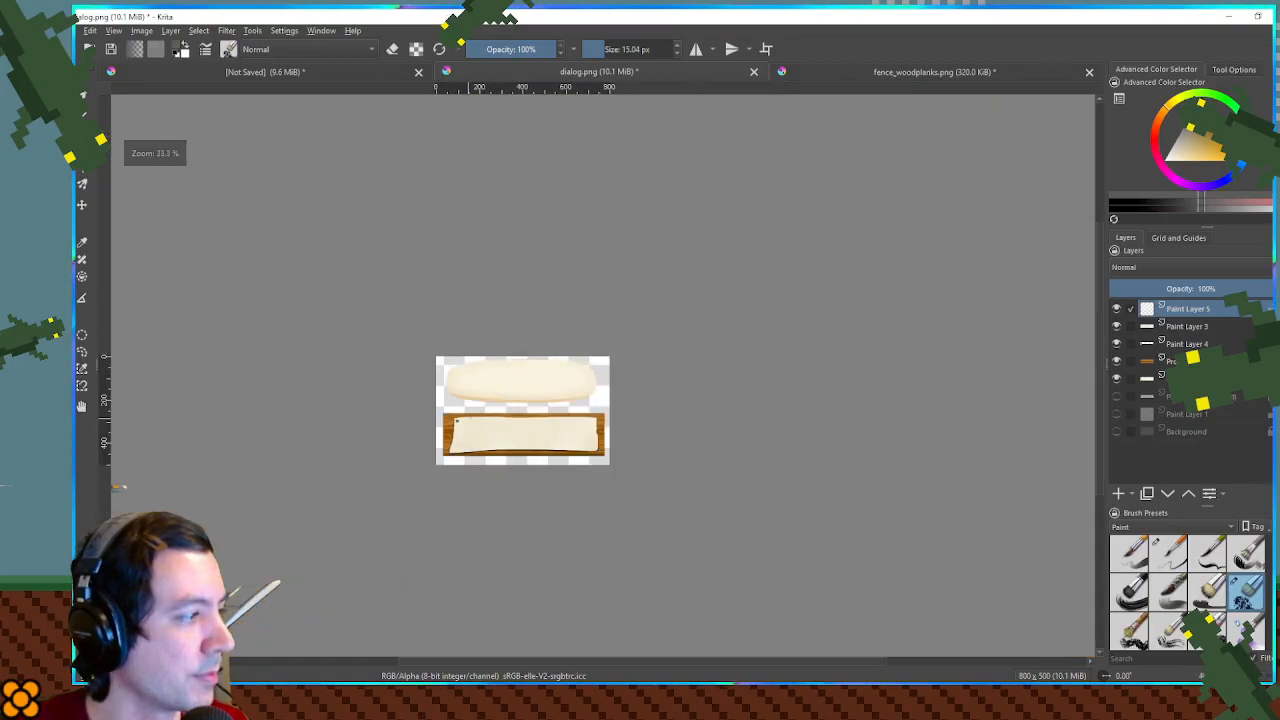
scroll(596, 433, up, 3)
drag(580, 408, 580, 436)
key(ctrl+z)
key(ctrl+z)
- Paint a dark tack in each upper corner of the sign paper with a different paint brush at 8.51 px and 100% opacity
drag(358, 377, 696, 371)
click(1168, 553)
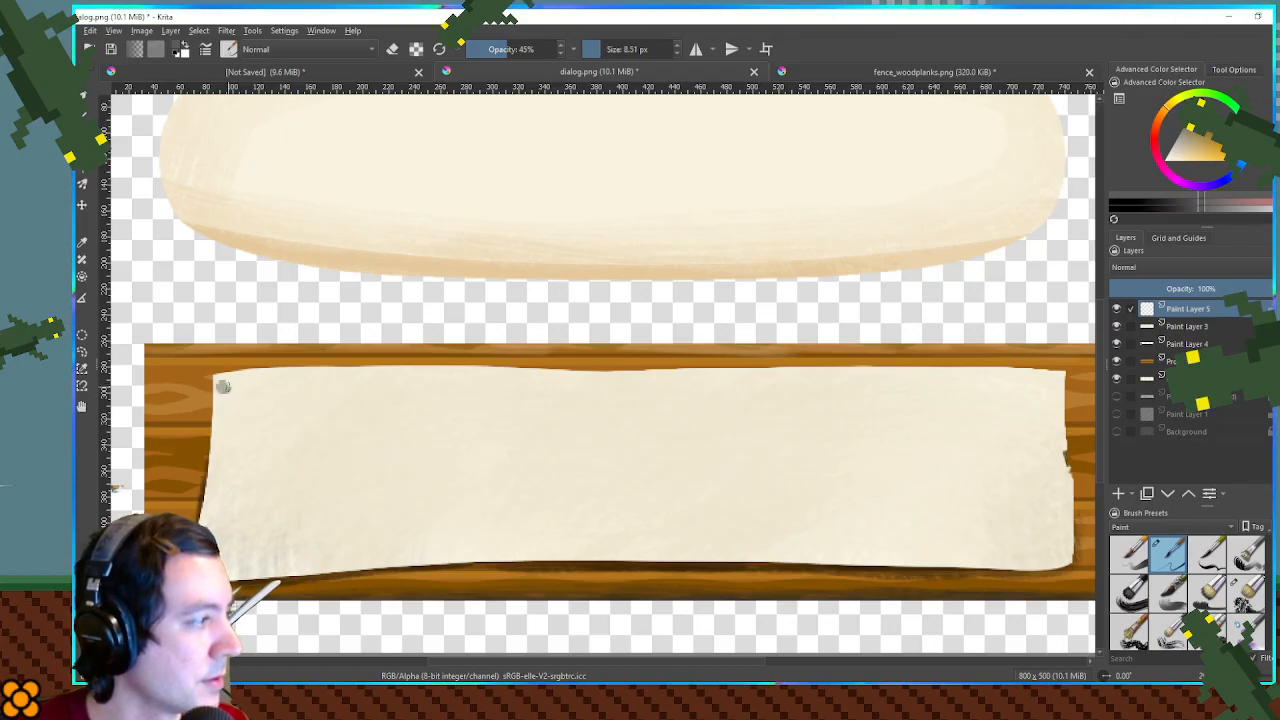
click(553, 49)
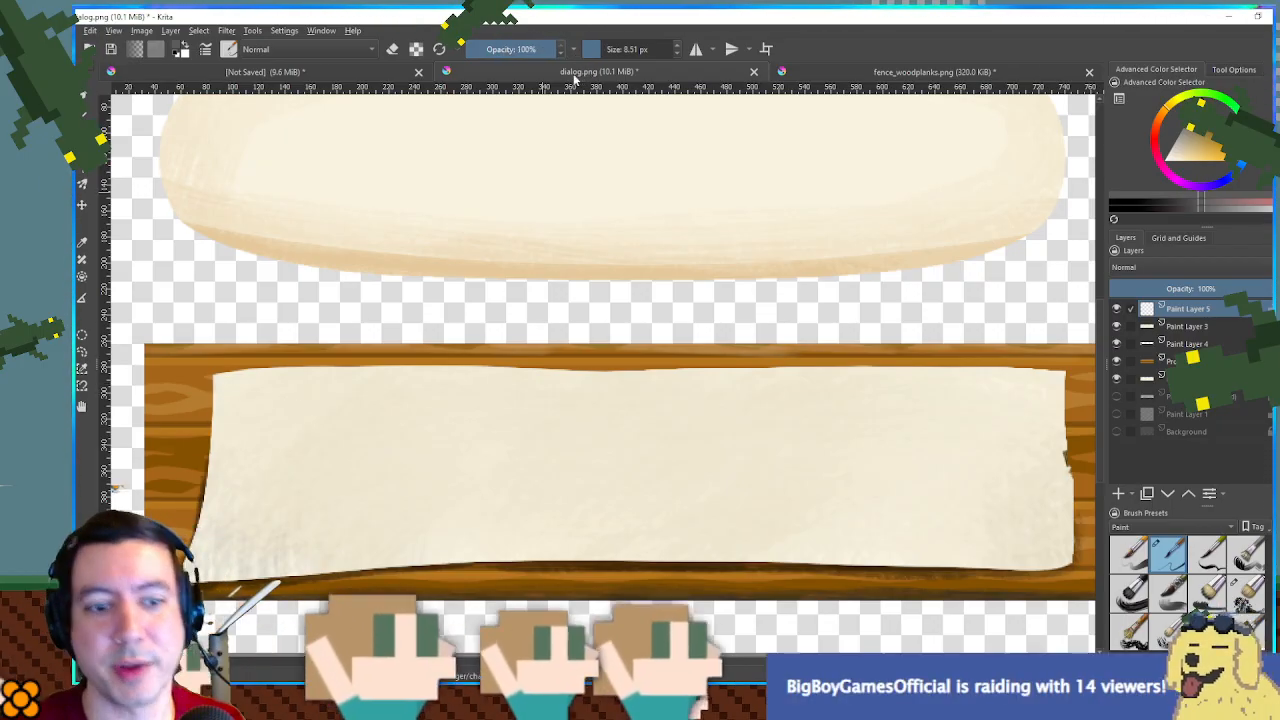
drag(169, 377, 219, 346)
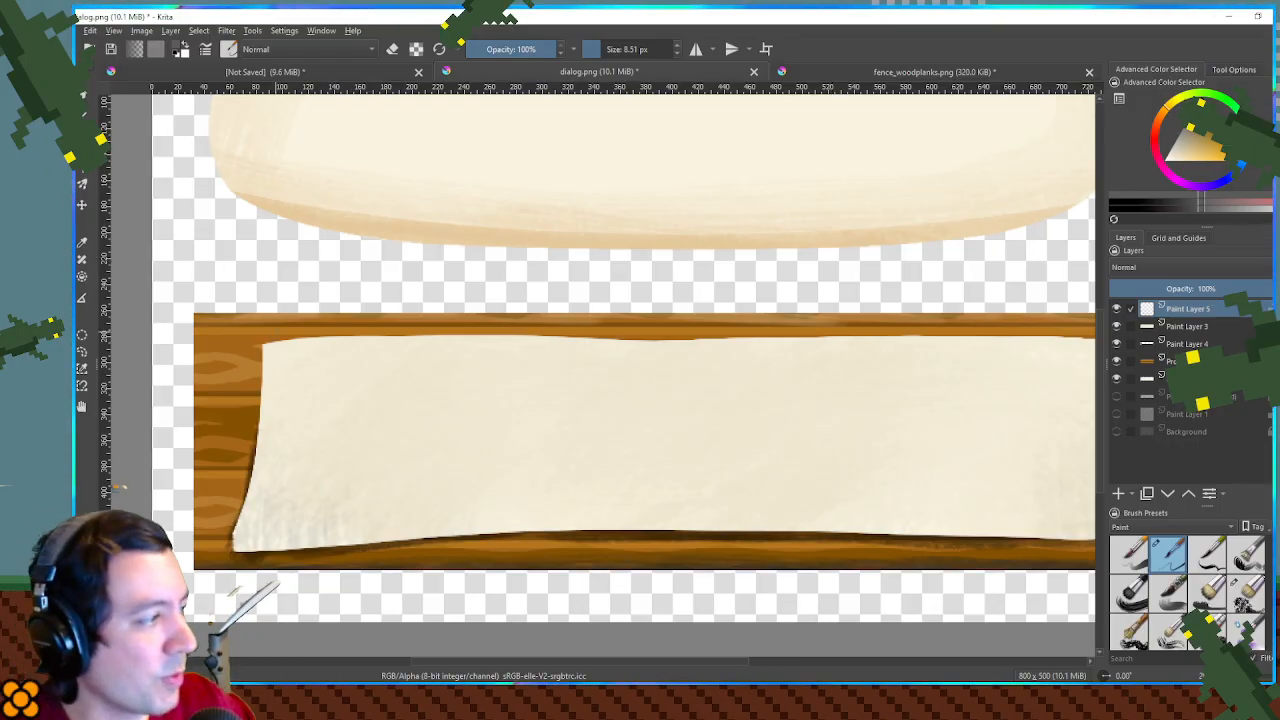
click(275, 356)
drag(780, 403, 389, 382)
click(704, 332)
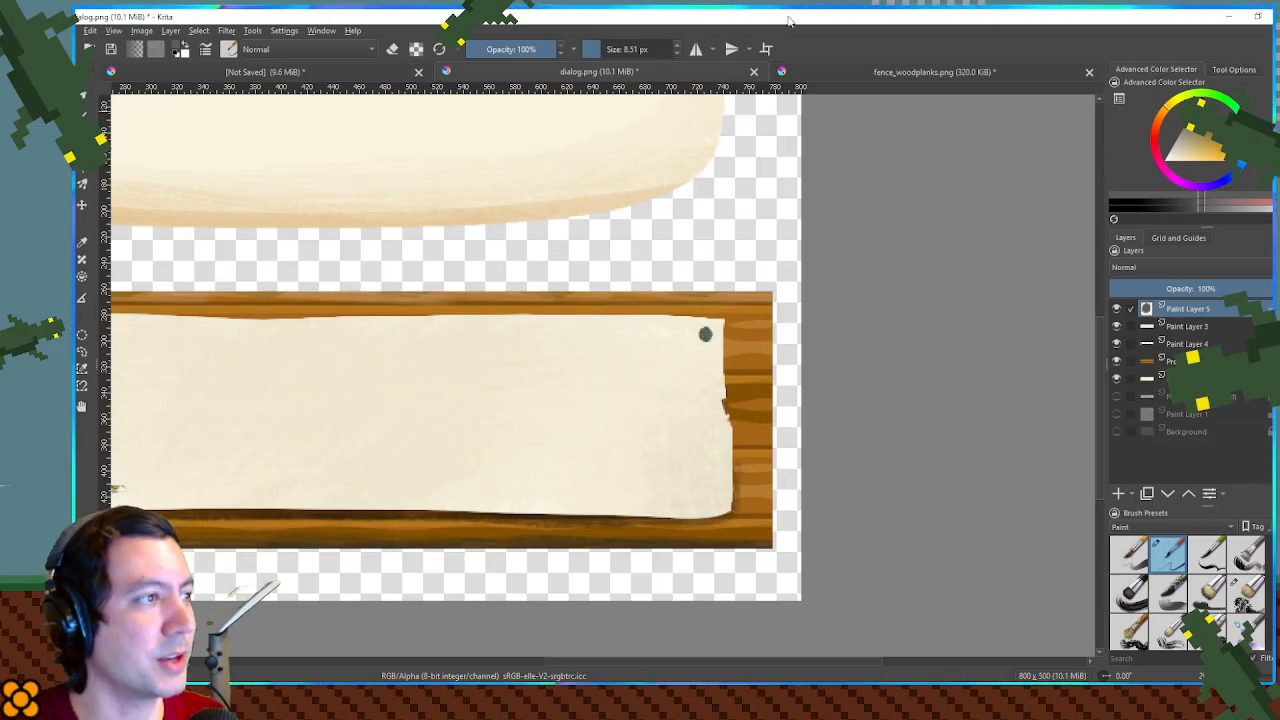
- Switch to the Godot script editor and open DialogBox.gd at its text-processing code
key(alt+Tab)
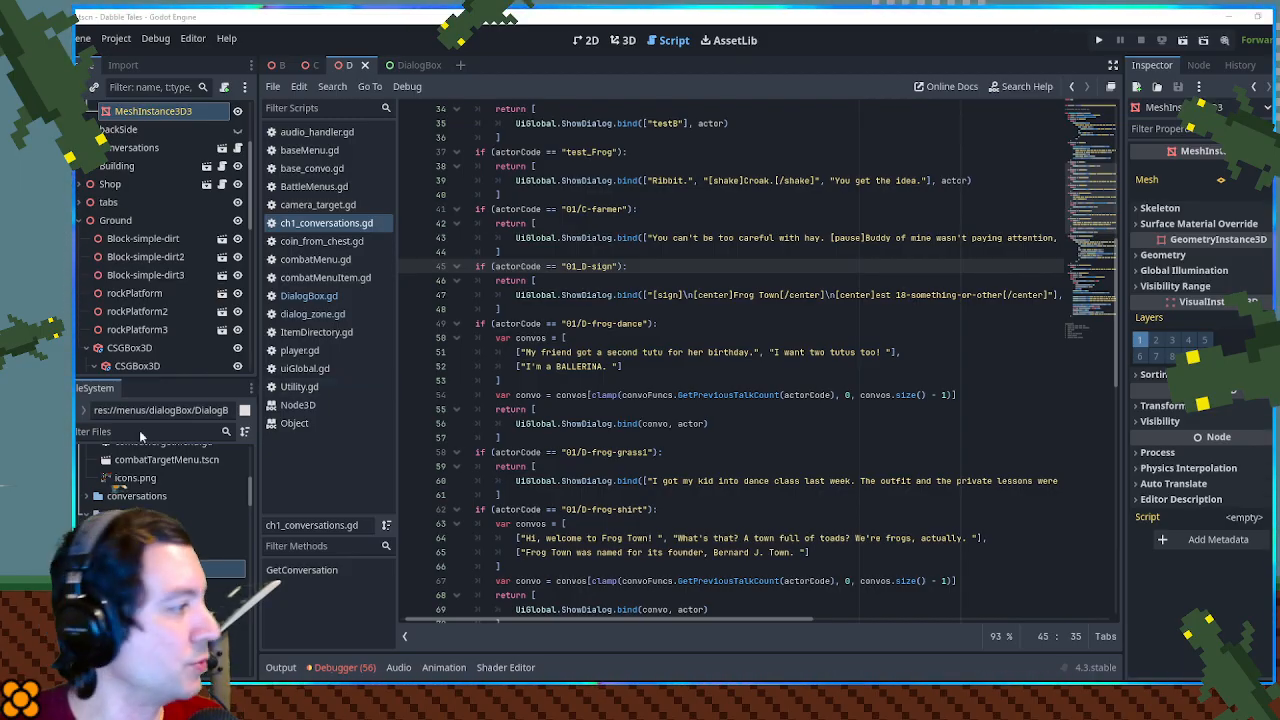
click(150, 569)
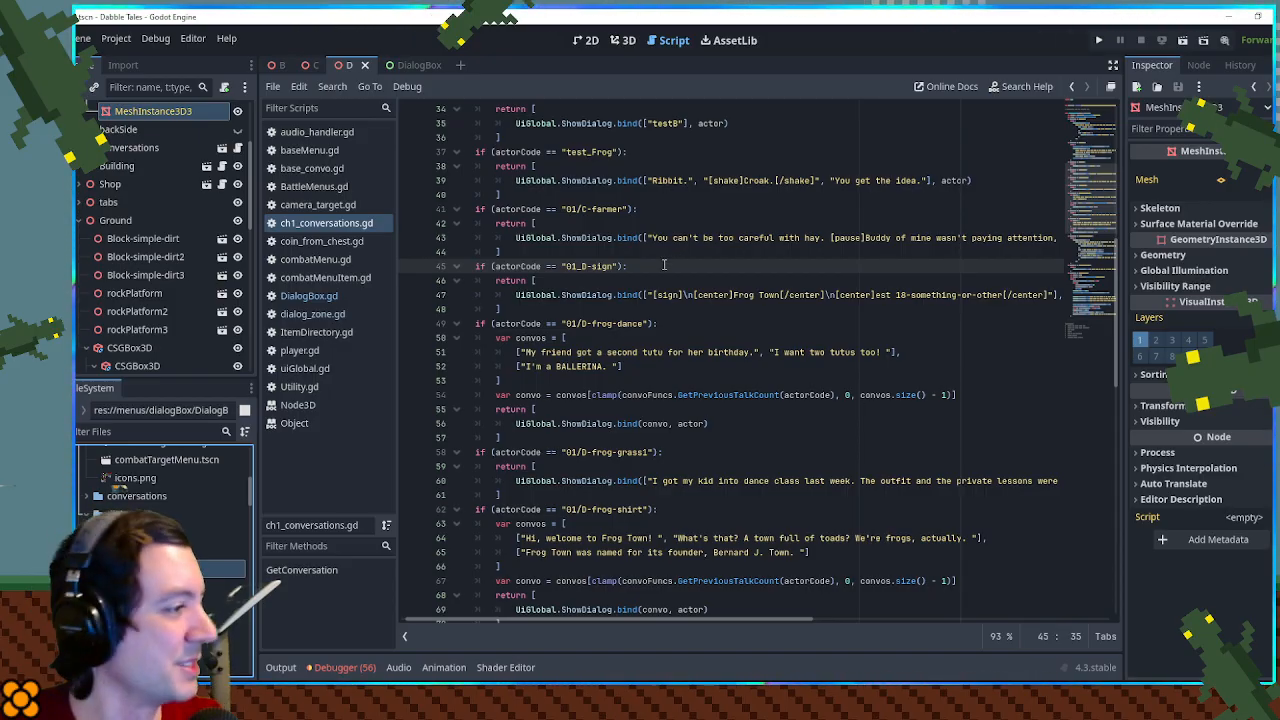
scroll(645, 282, down, 1)
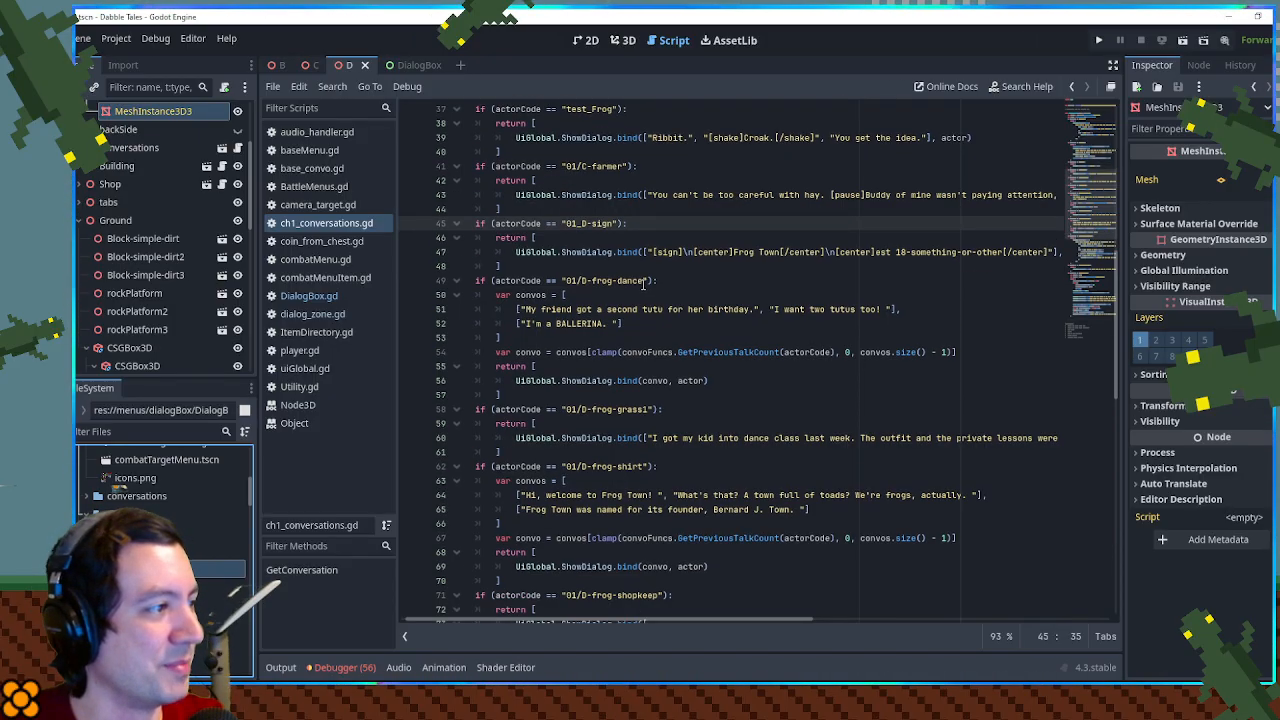
scroll(713, 284, up, 1)
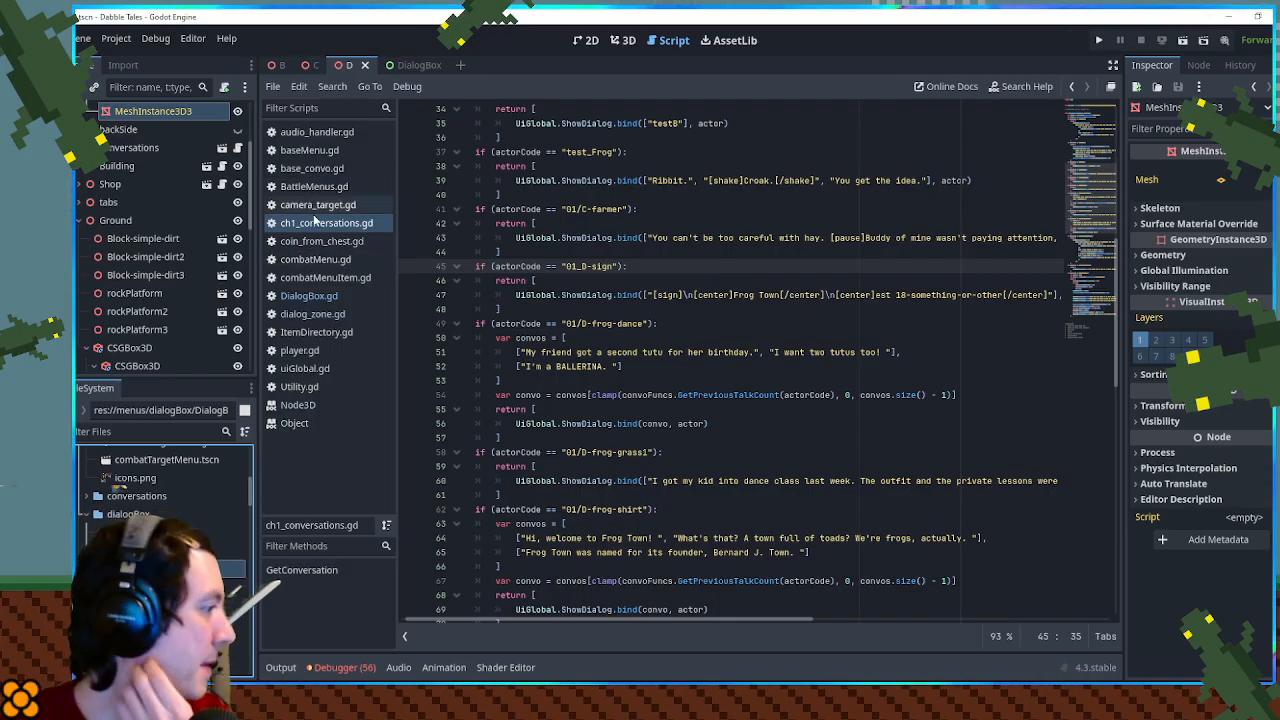
click(309, 295)
drag(1100, 232, 1101, 517)
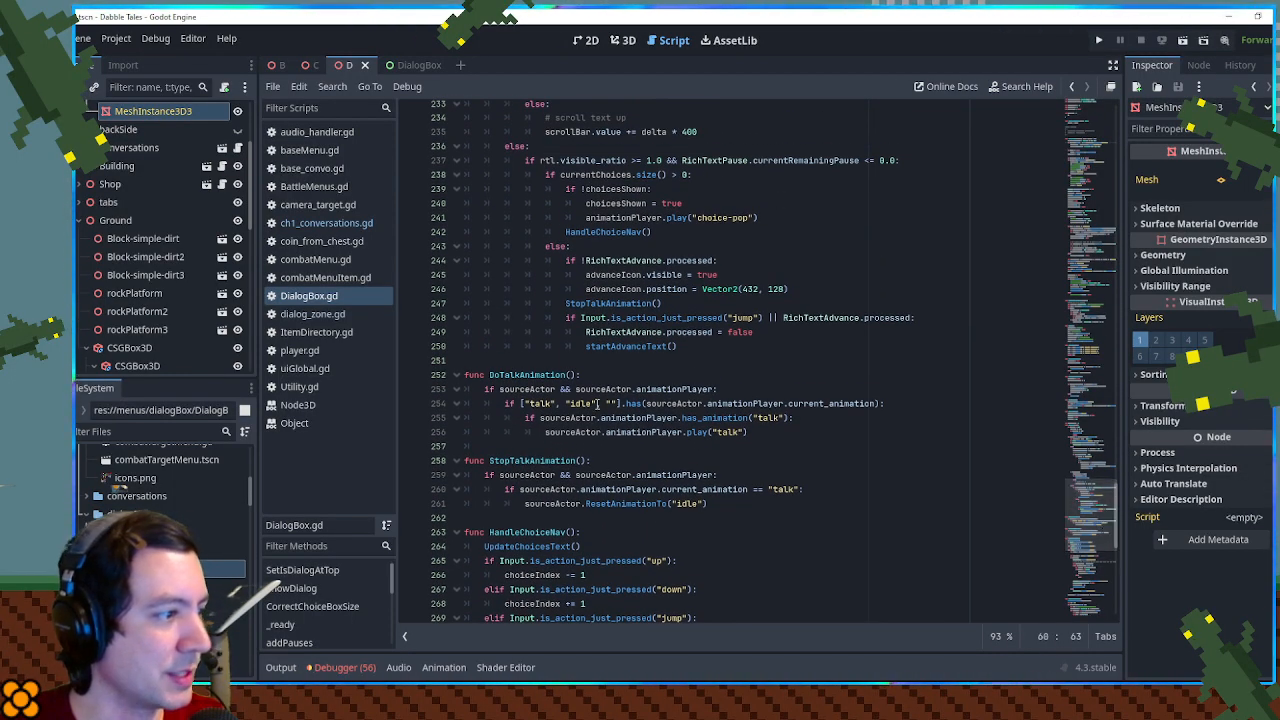
- Search DialogBox.gd for "audio" and go through the matches to find the dialog sound code
click(872, 271)
key(ctrl+f)
text(a)
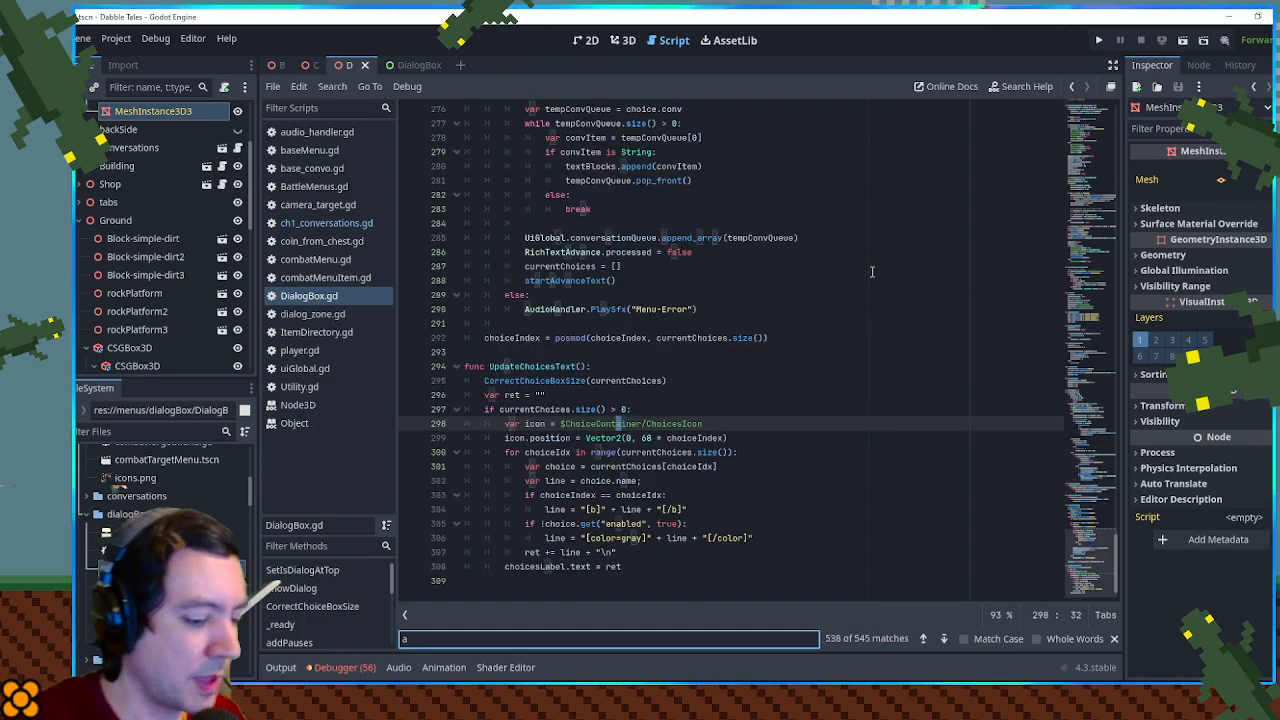
text(udio)
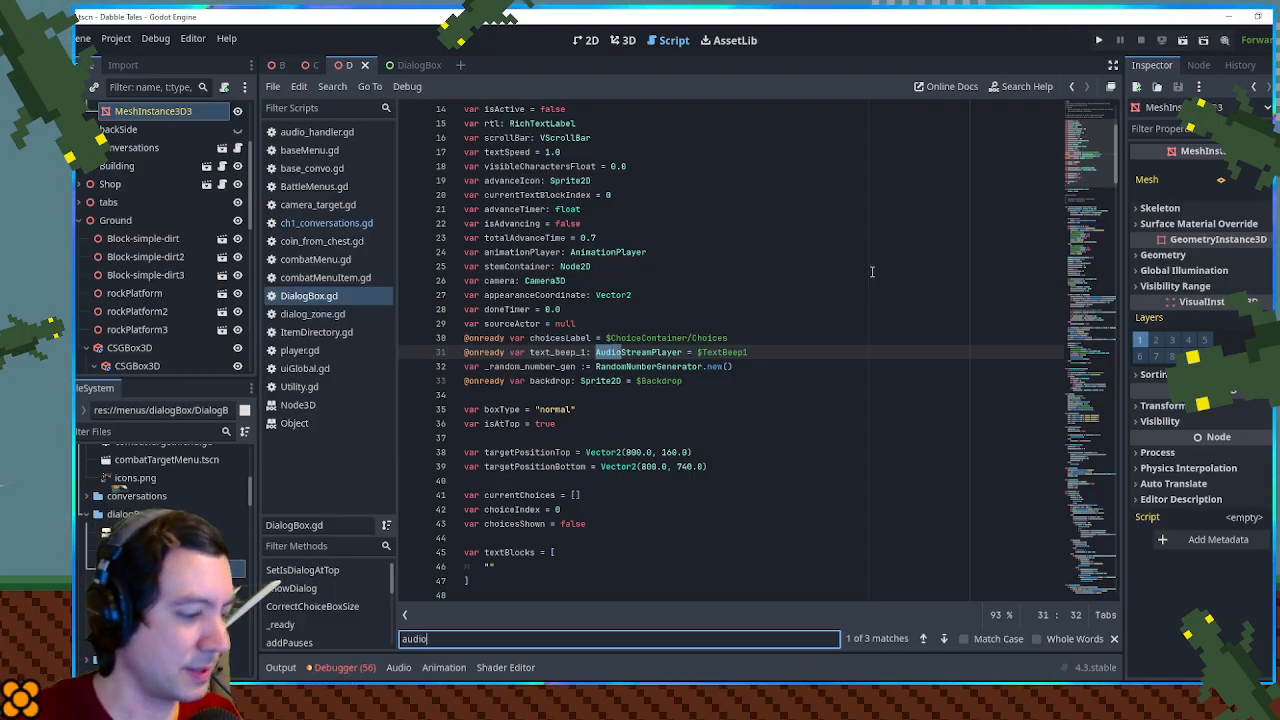
text(mana)
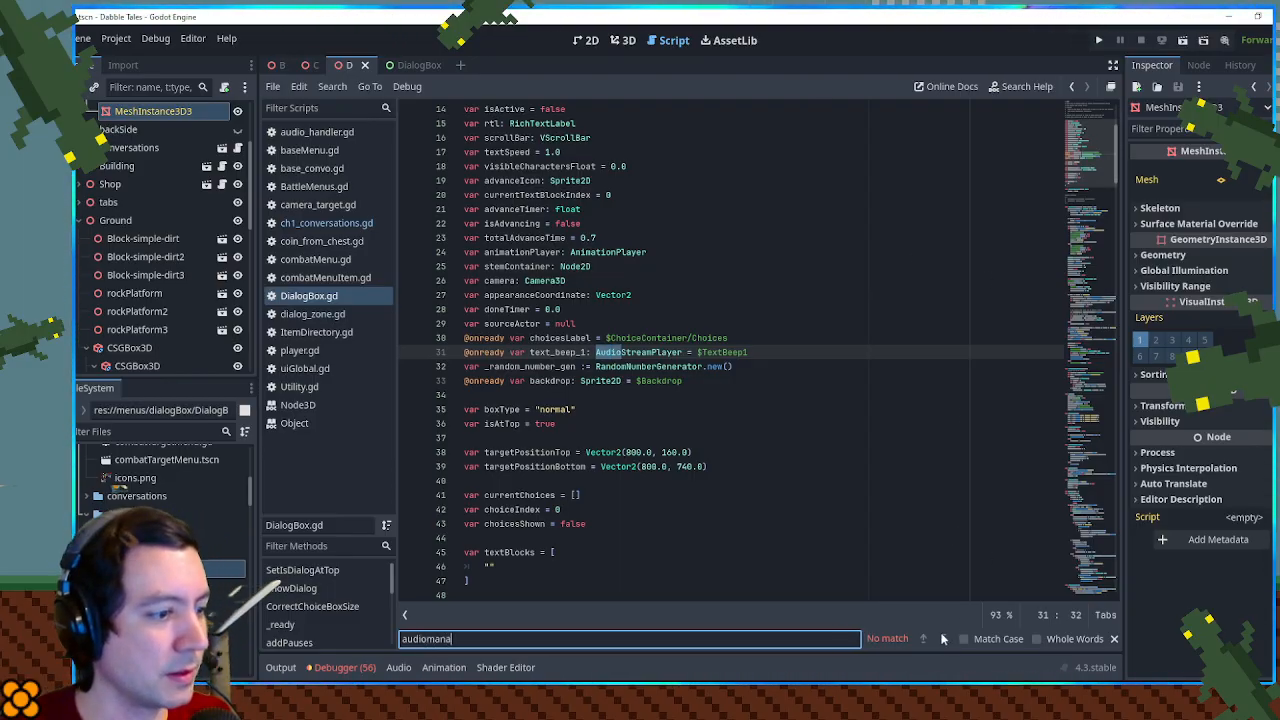
key(BackSpace)
key(BackSpace)
key(BackSpace)
key(BackSpace)
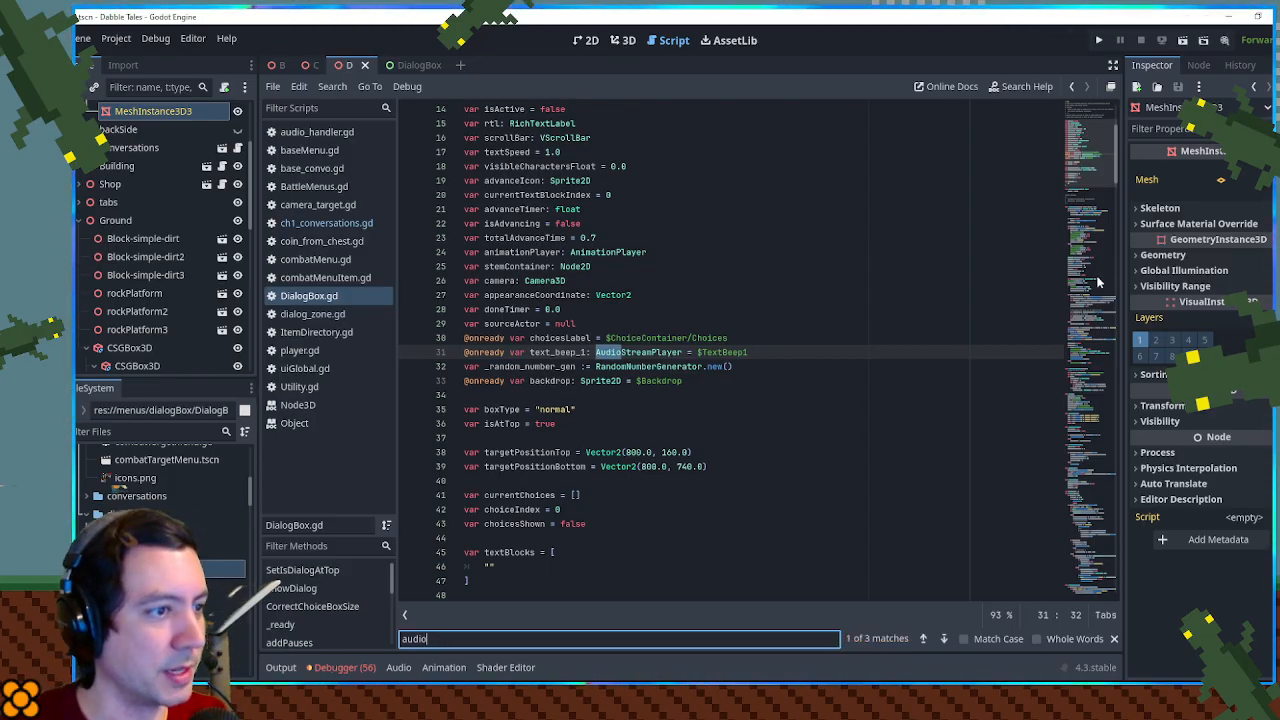
click(938, 639)
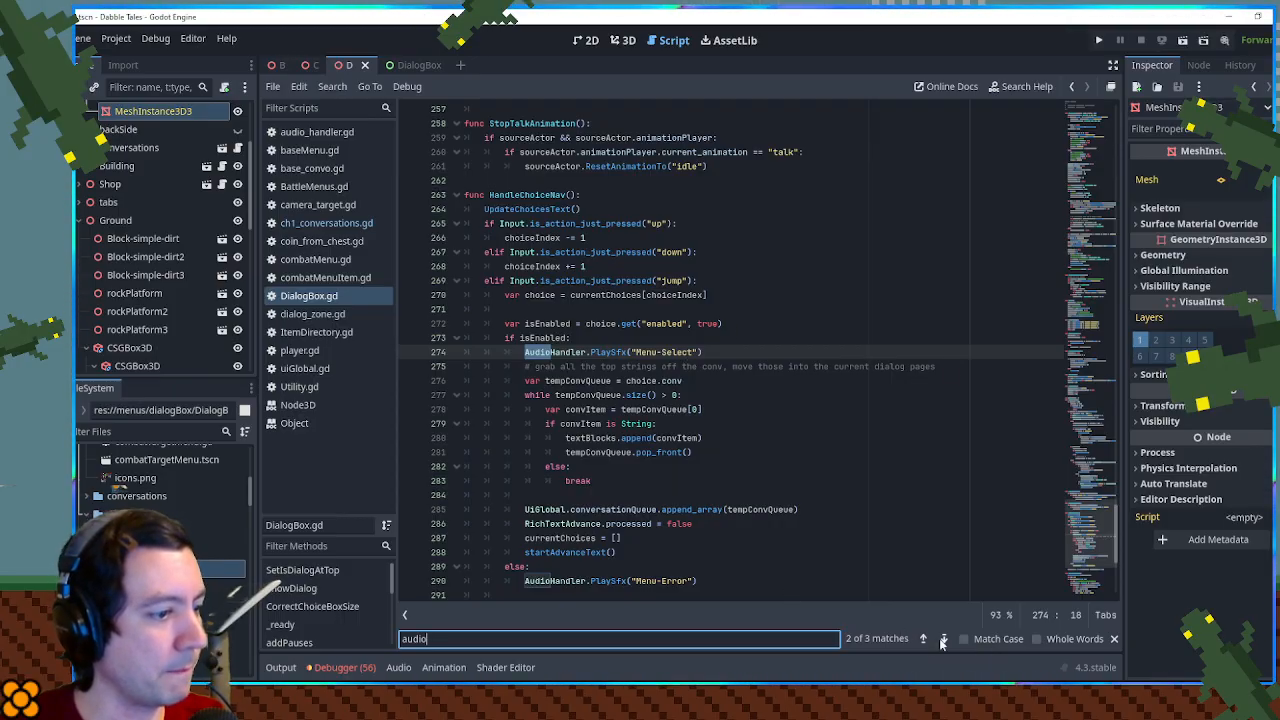
click(941, 640)
click(941, 640)
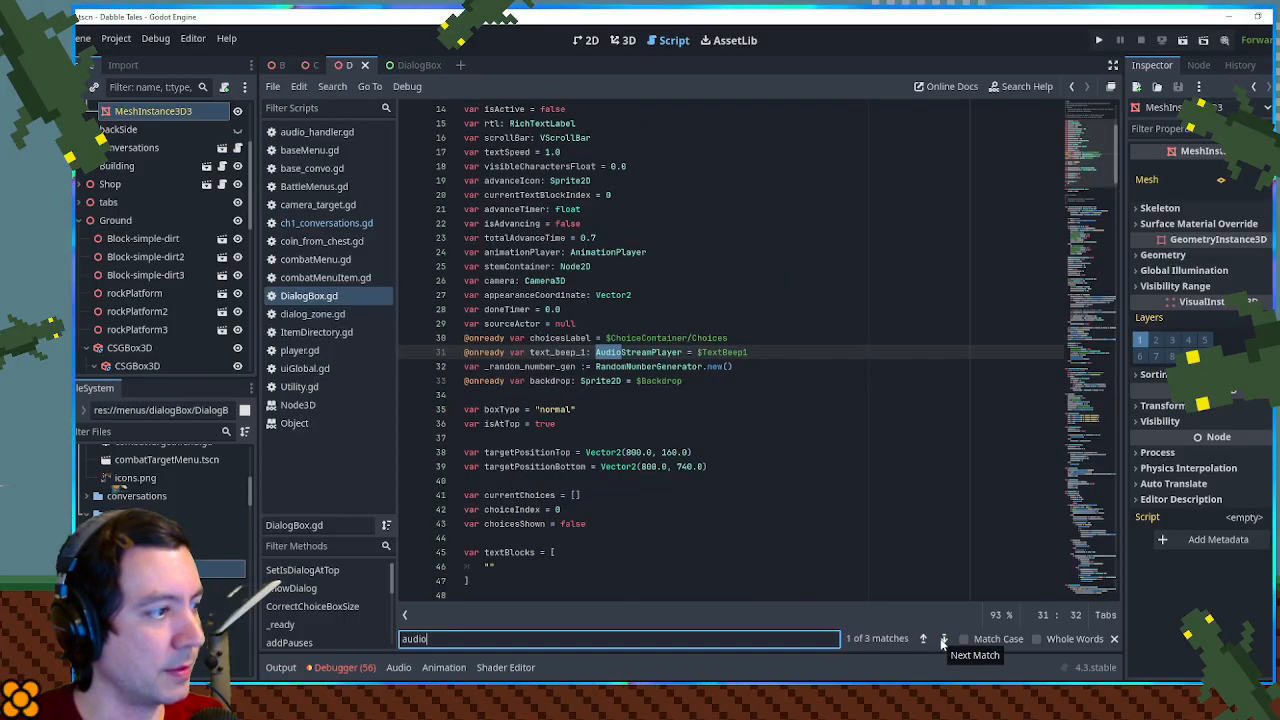
- Find where text_beep_1 is used in DialogBox.gd and examine the boxType condition around the beep
double_click(557, 352)
key(ctrl+f)
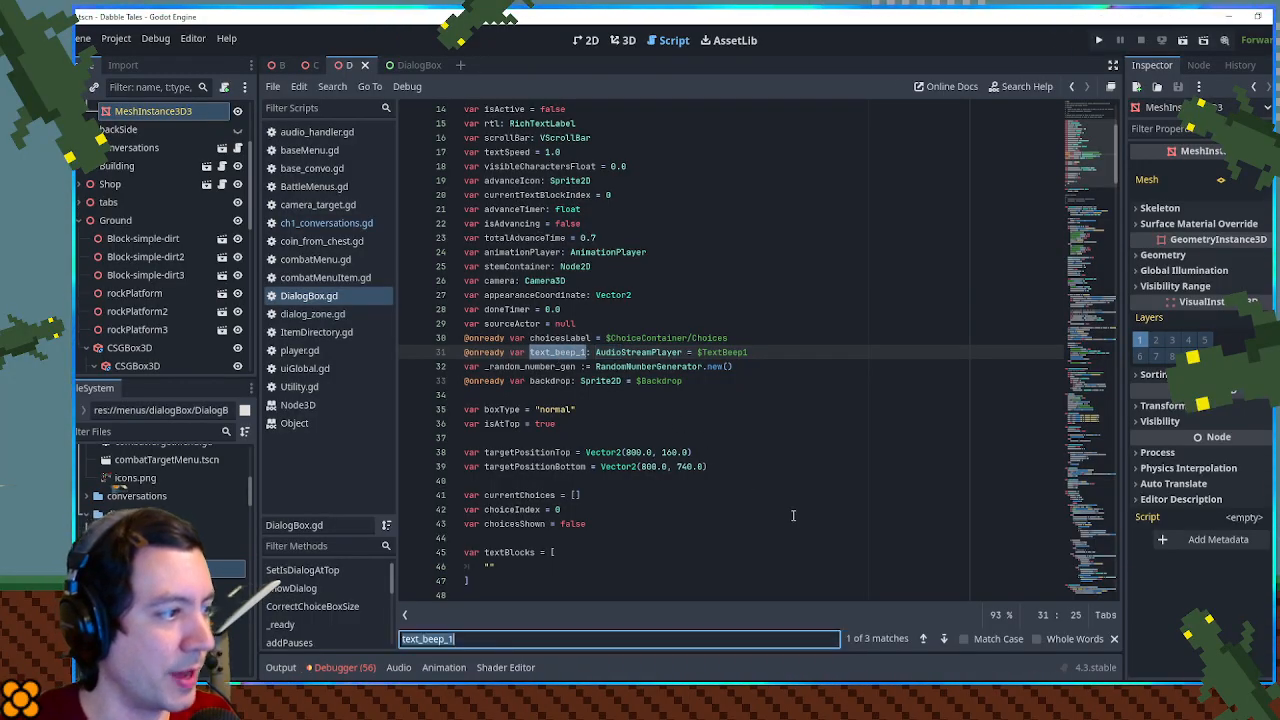
key(Return)
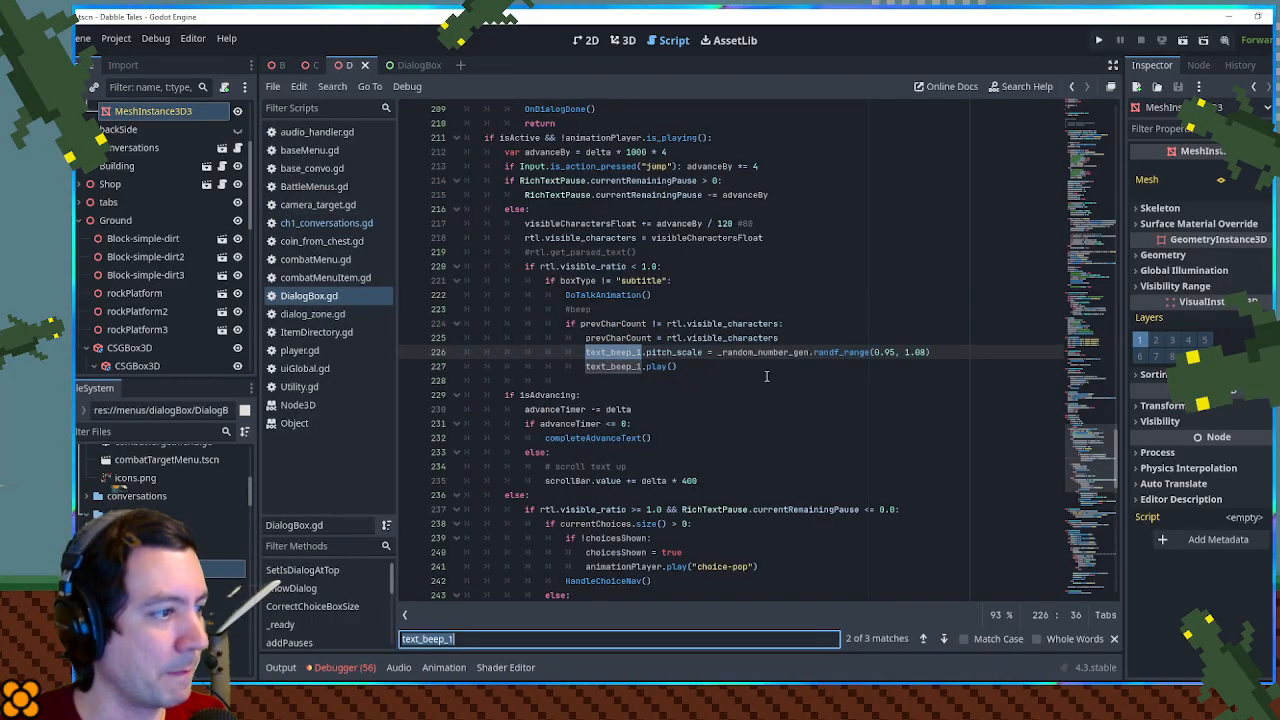
double_click(591, 298)
drag(560, 281, 597, 281)
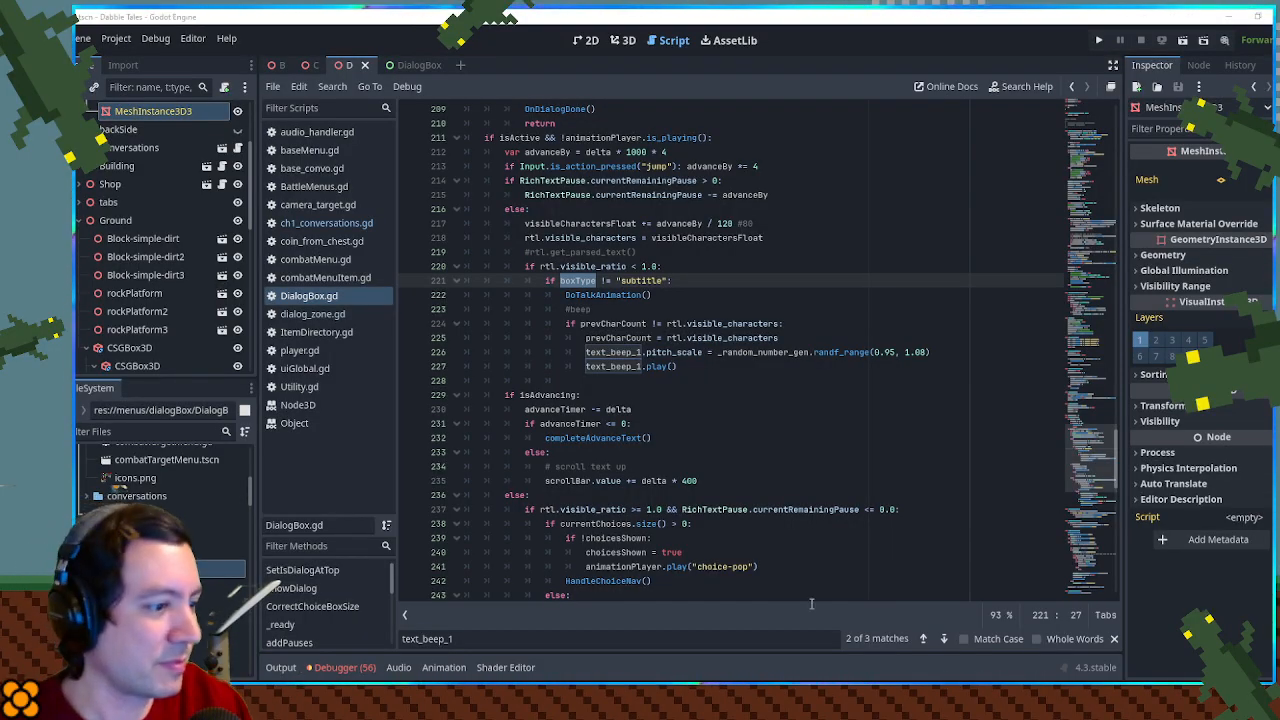
click(802, 636)
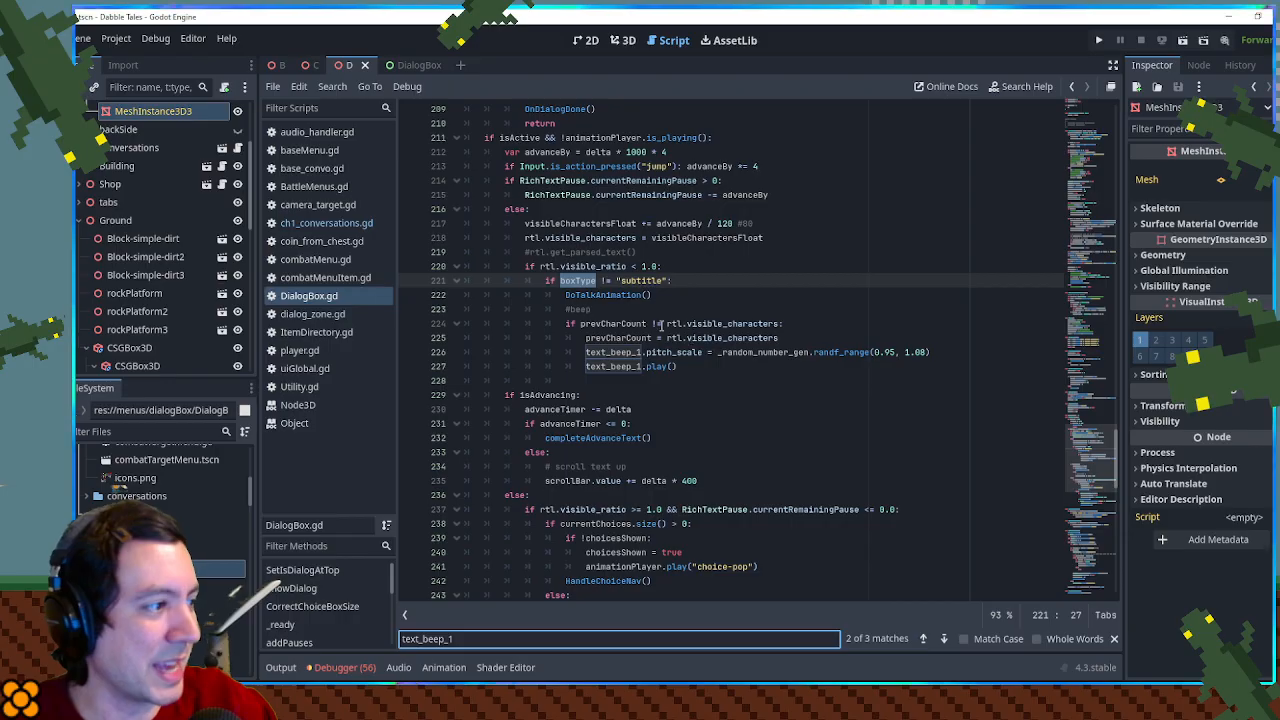
- Declare var makesNoise = true above the boxType variable in DialogBox.gd
double_click(594, 282)
drag(1101, 486, 1106, 189)
scroll(559, 475, down, 6)
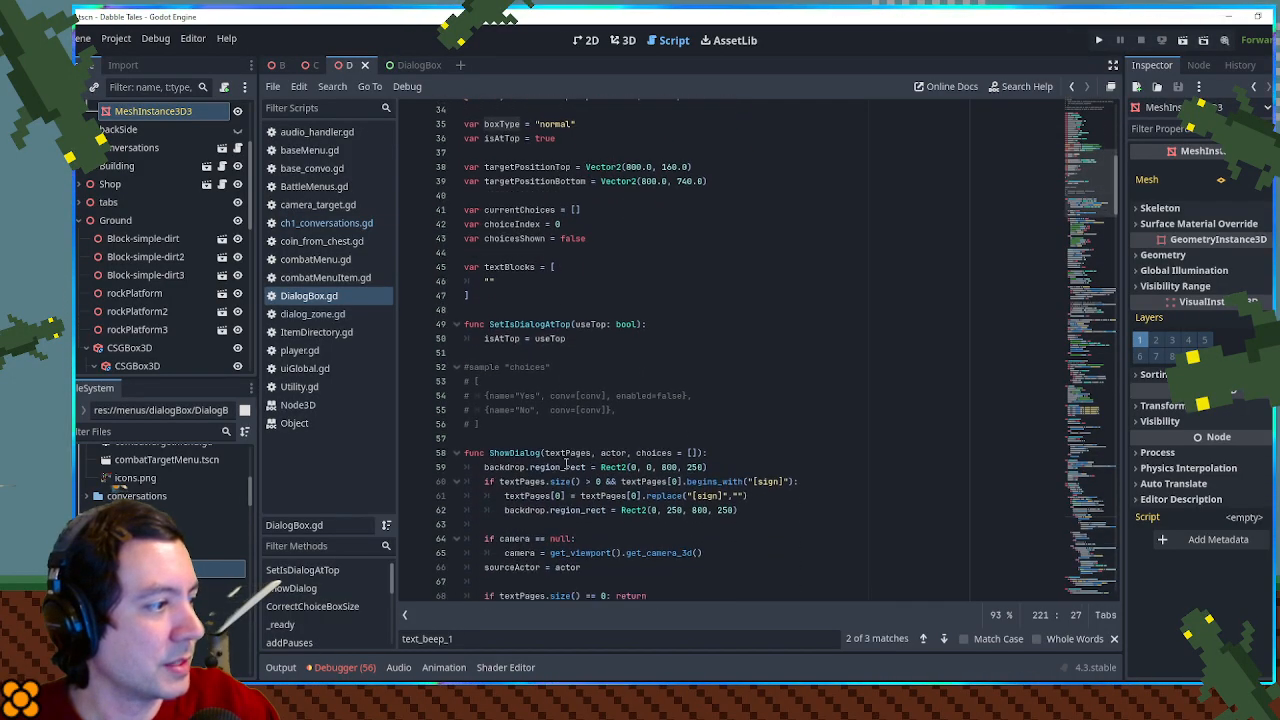
scroll(583, 449, up, 4)
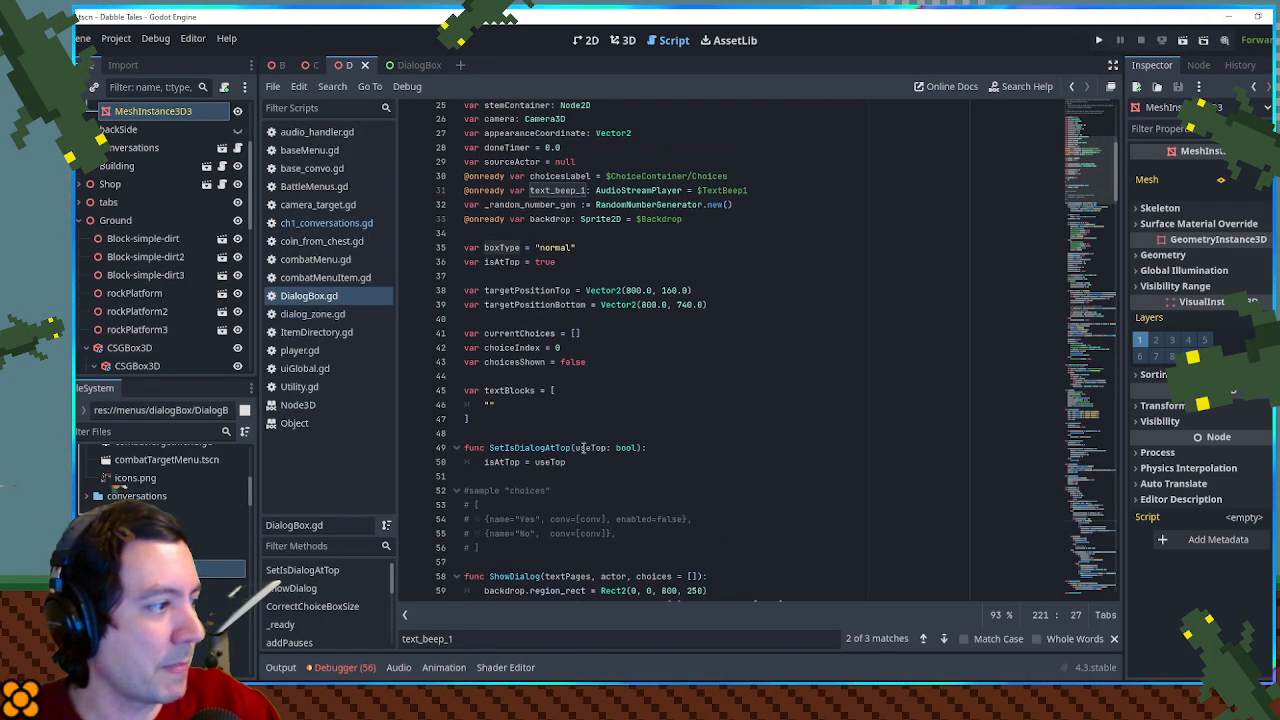
click(572, 235)
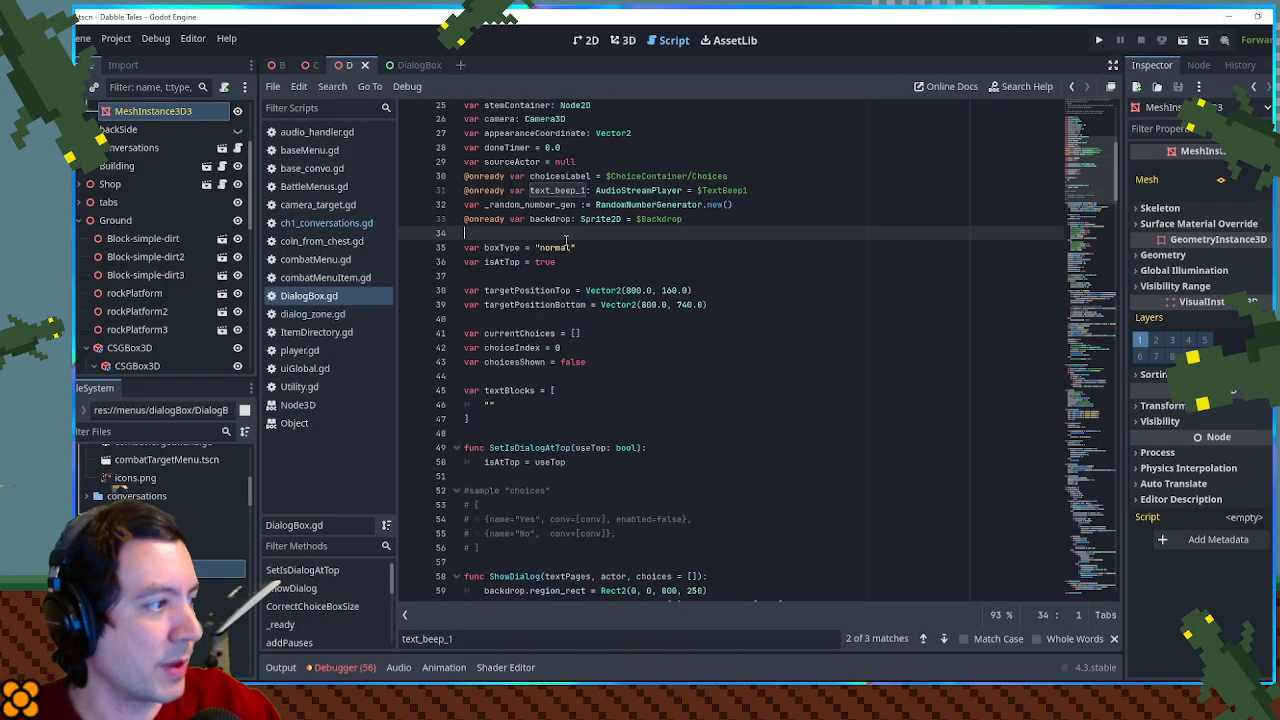
key(Return)
text(var makesN)
text(oise)
text(se = true)
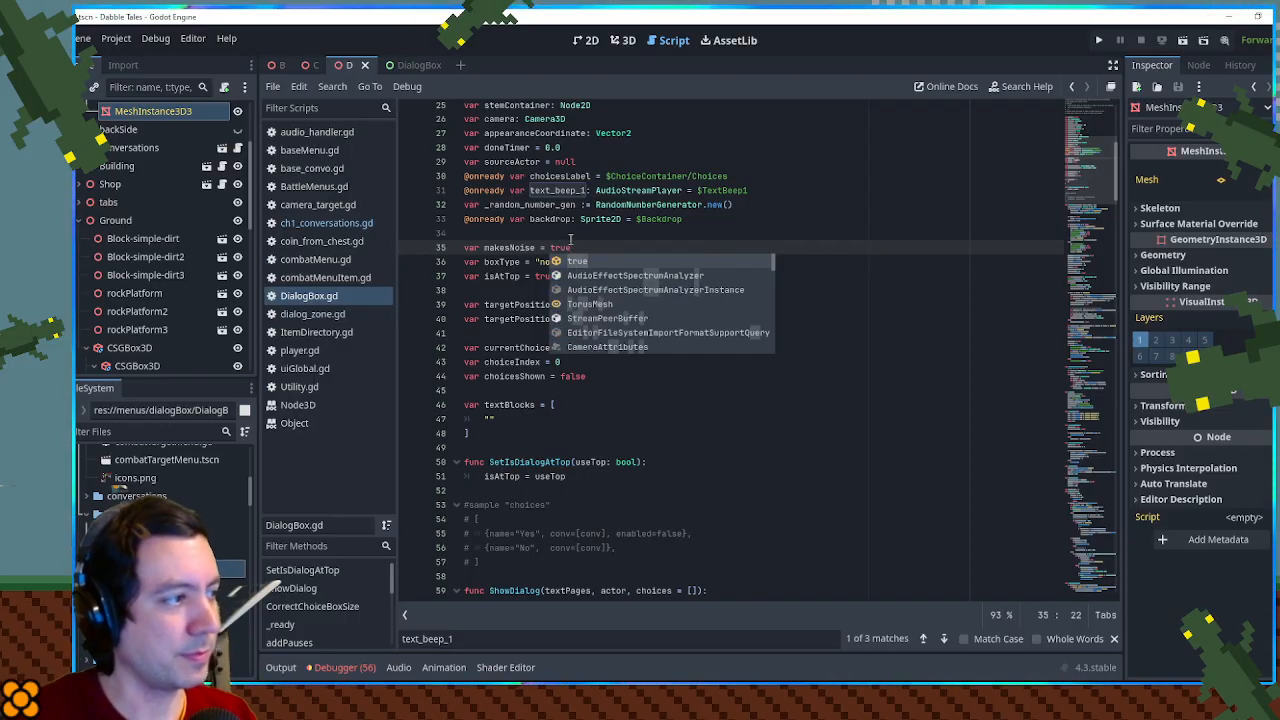
- Copy the makesNoise = true assignment and insert it as the first line of the ShowDialog function
drag(484, 247, 589, 244)
key(ctrl+c)
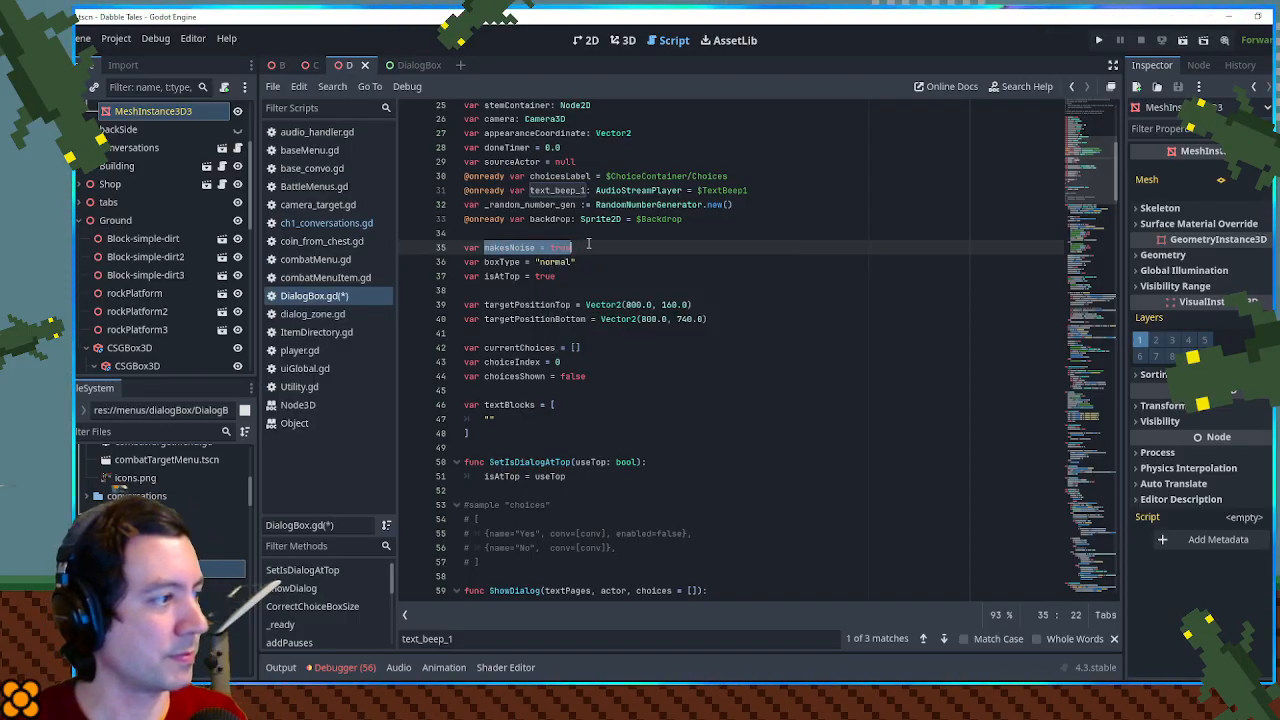
scroll(589, 244, down, 6)
click(733, 331)
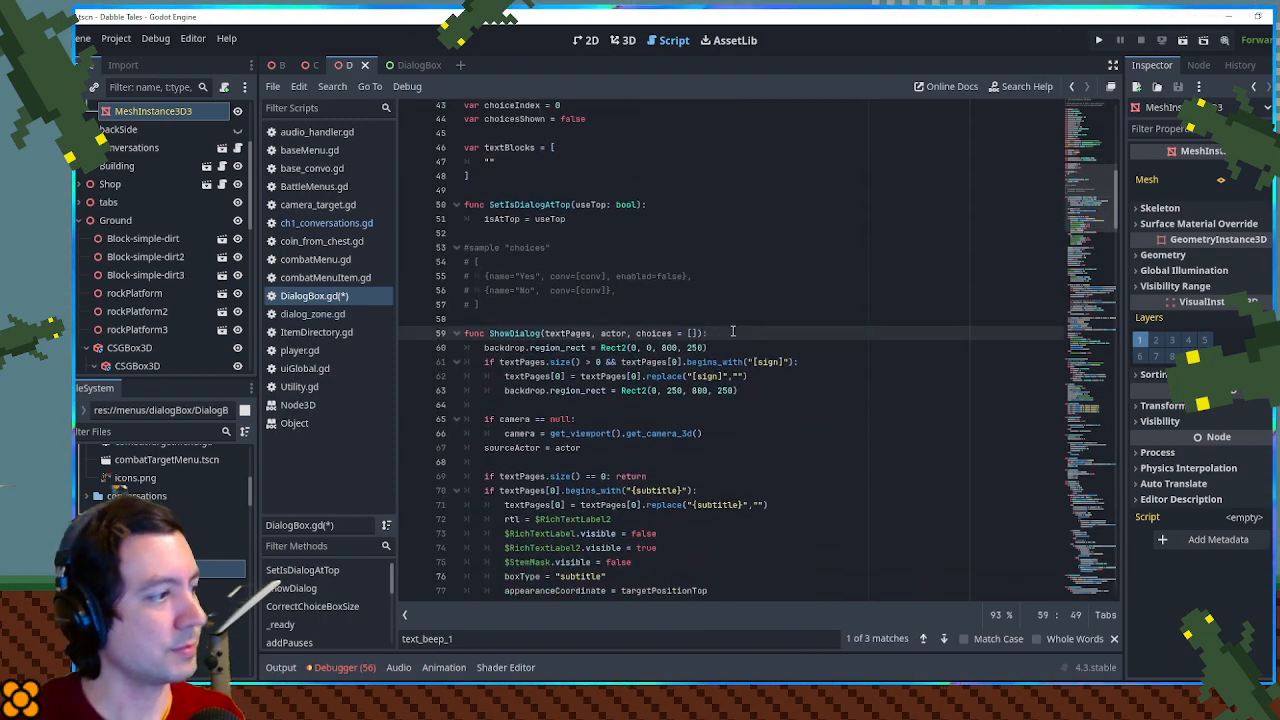
key(Return)
key(ctrl+v)
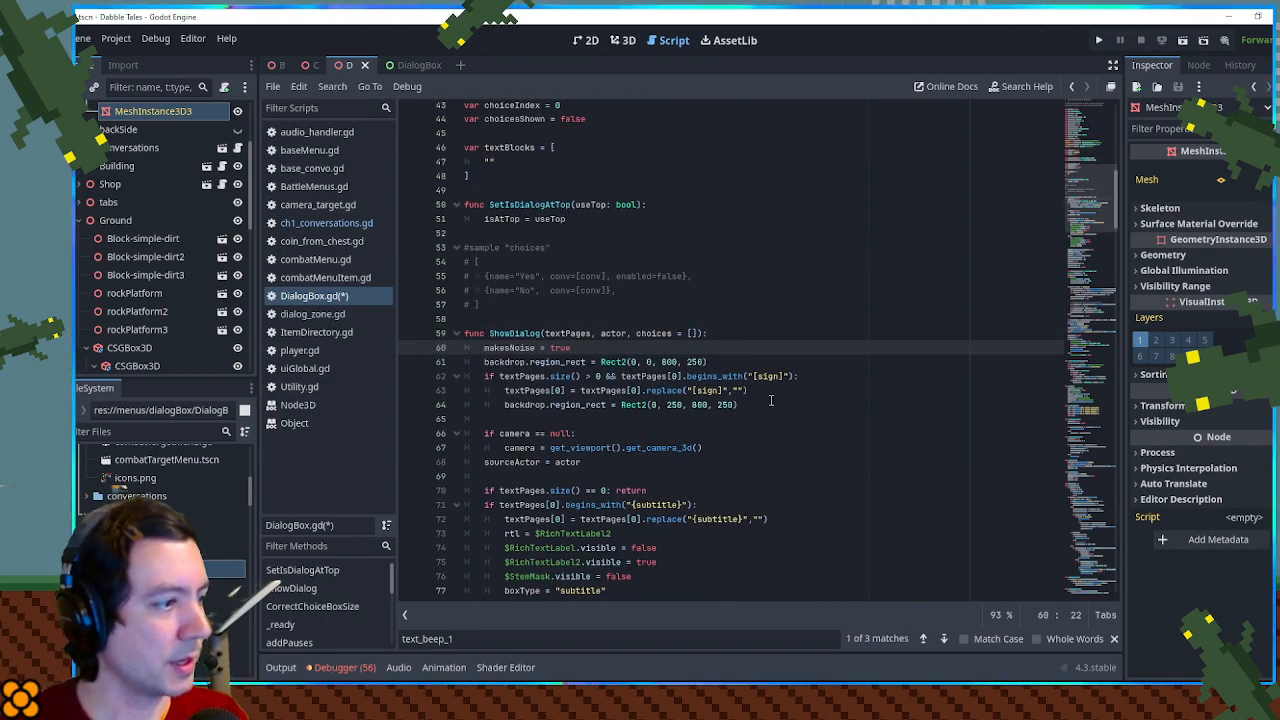
- Add makesNoise = false at the end of the [sign] branch in ShowDialog
click(771, 400)
key(Return)
key(ctrl+v)
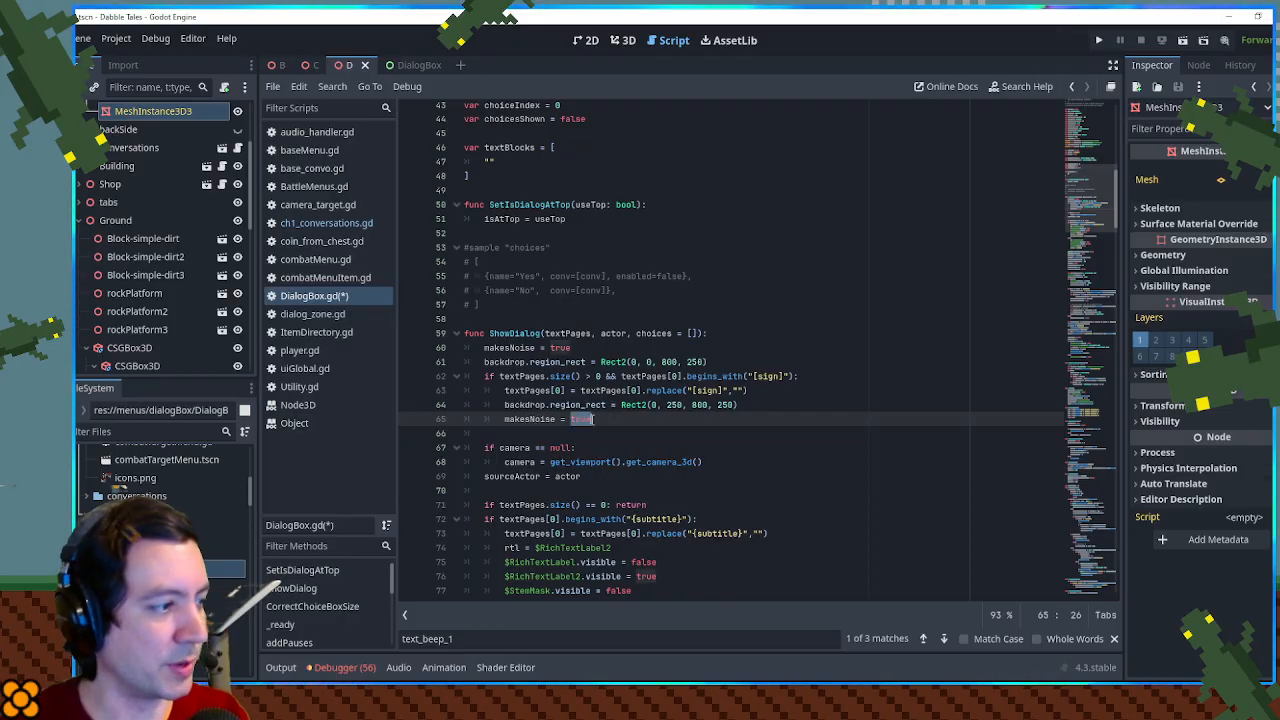
key(BackSpace)
key(BackSpace)
key(BackSpace)
key(BackSpace)
text(false)
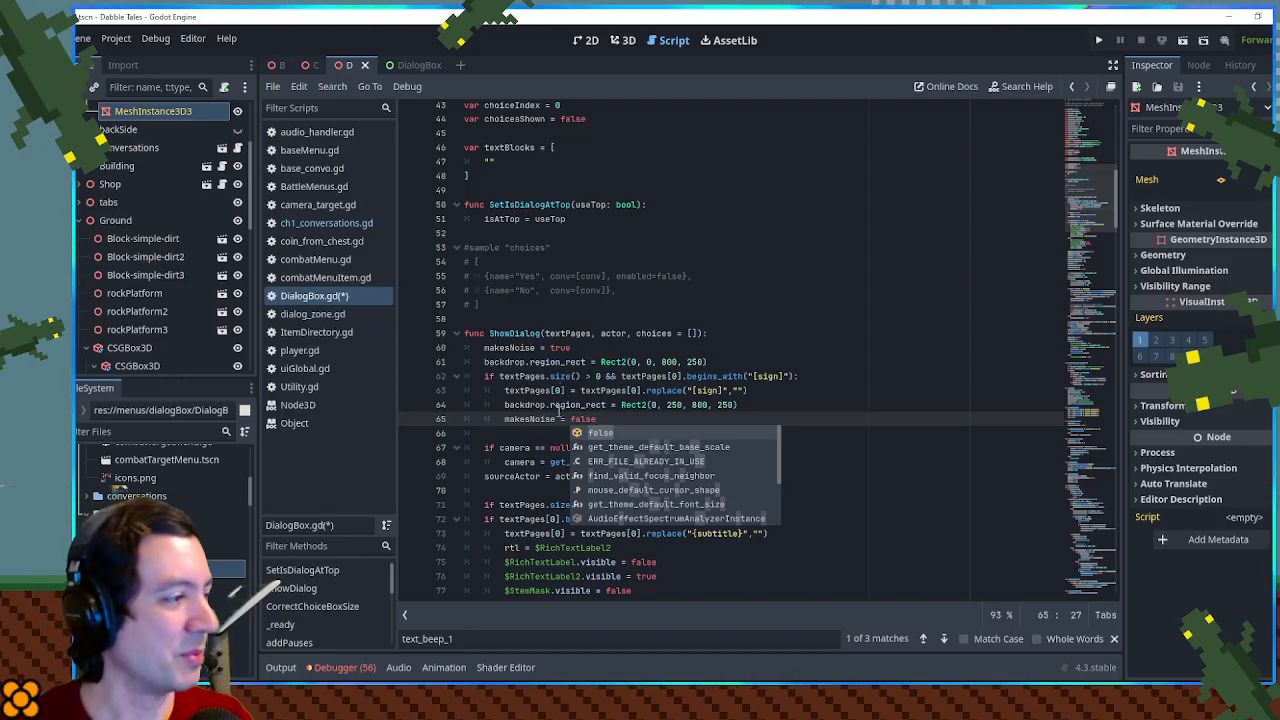
- Go to the beep code in _process and examine the boxType != "subtitle" condition
double_click(540, 421)
drag(540, 421, 618, 420)
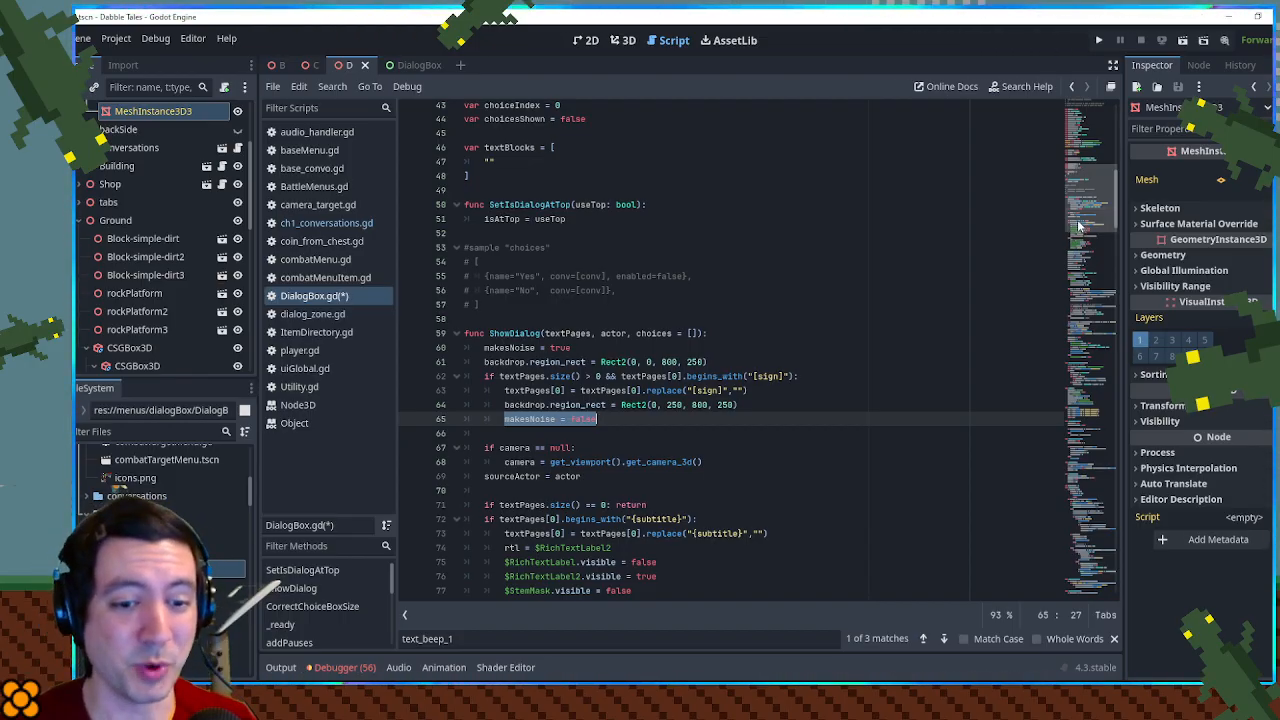
drag(1079, 226, 1111, 394)
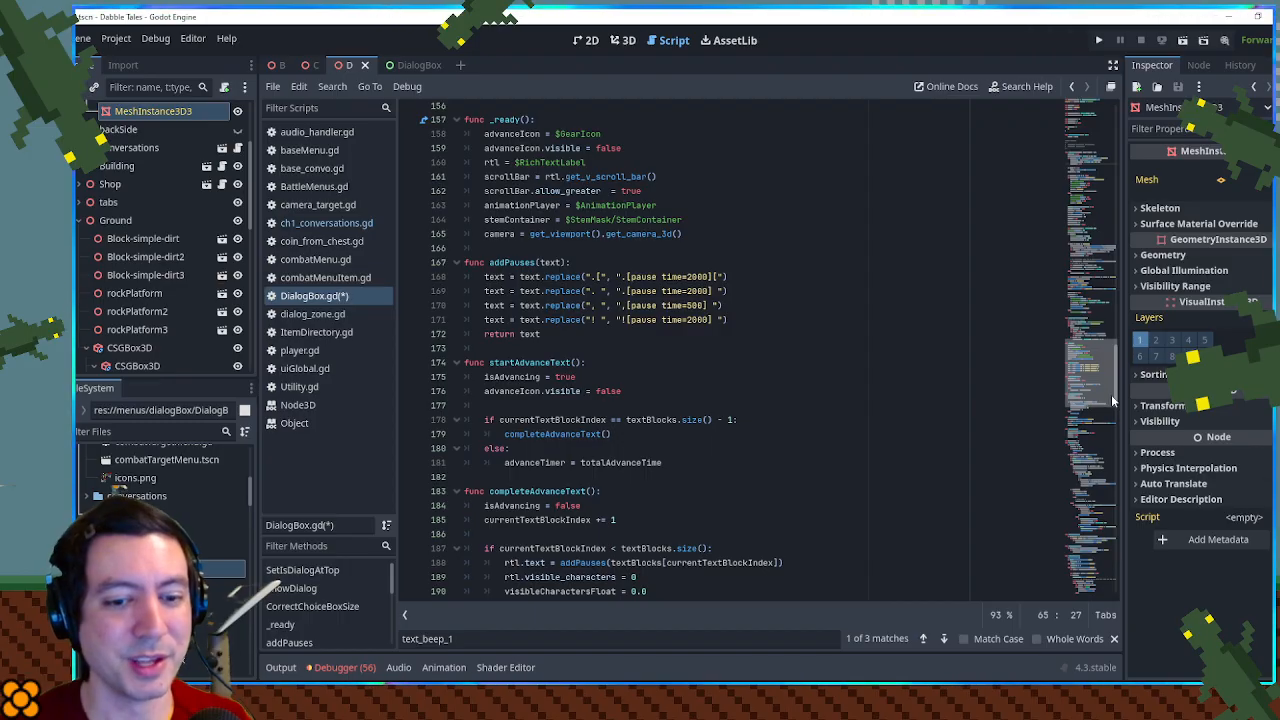
drag(1111, 394, 1104, 478)
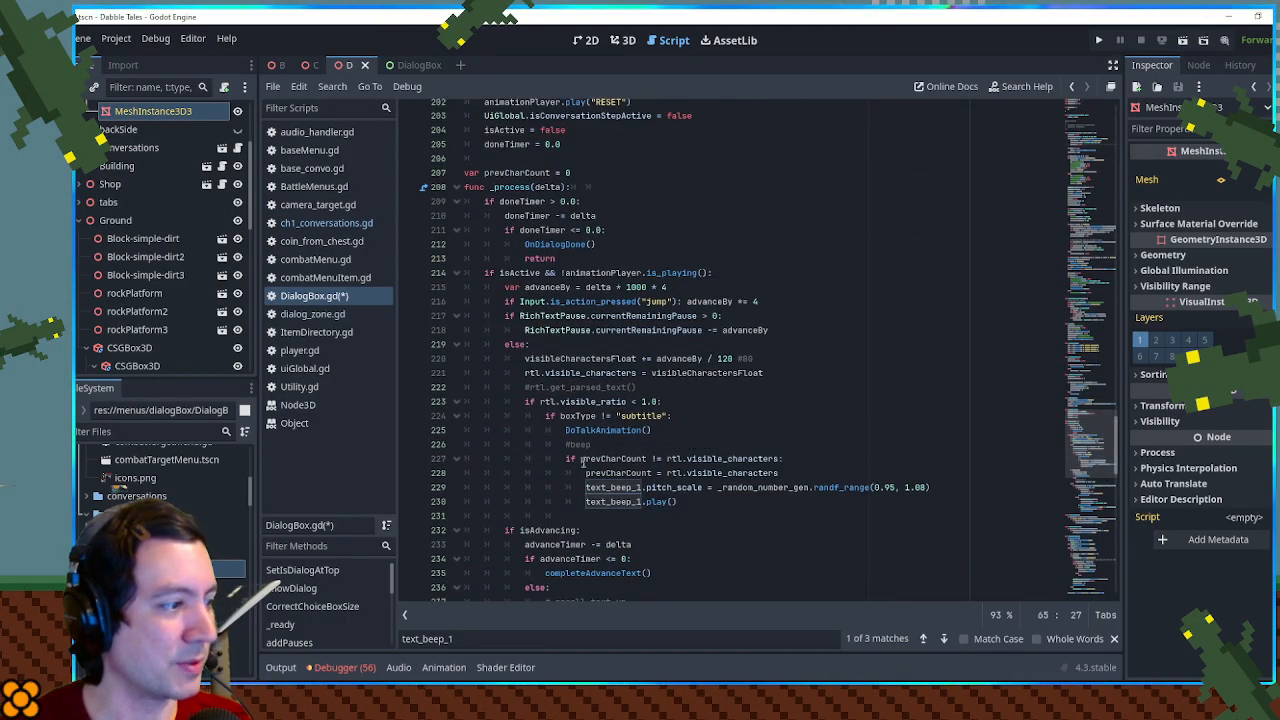
click(679, 404)
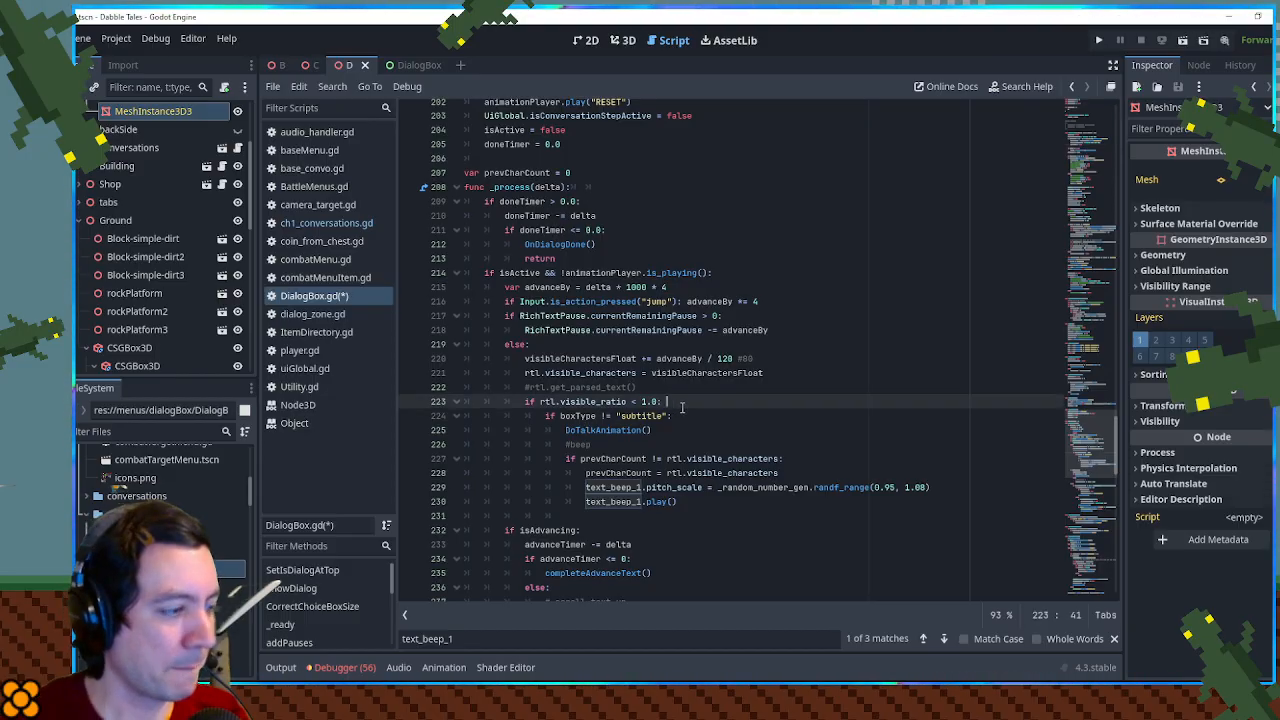
double_click(586, 415)
drag(586, 415, 665, 416)
- Search backward for "subtitle" to locate the boxType = "subtitle" assignment in ShowDialog
double_click(641, 415)
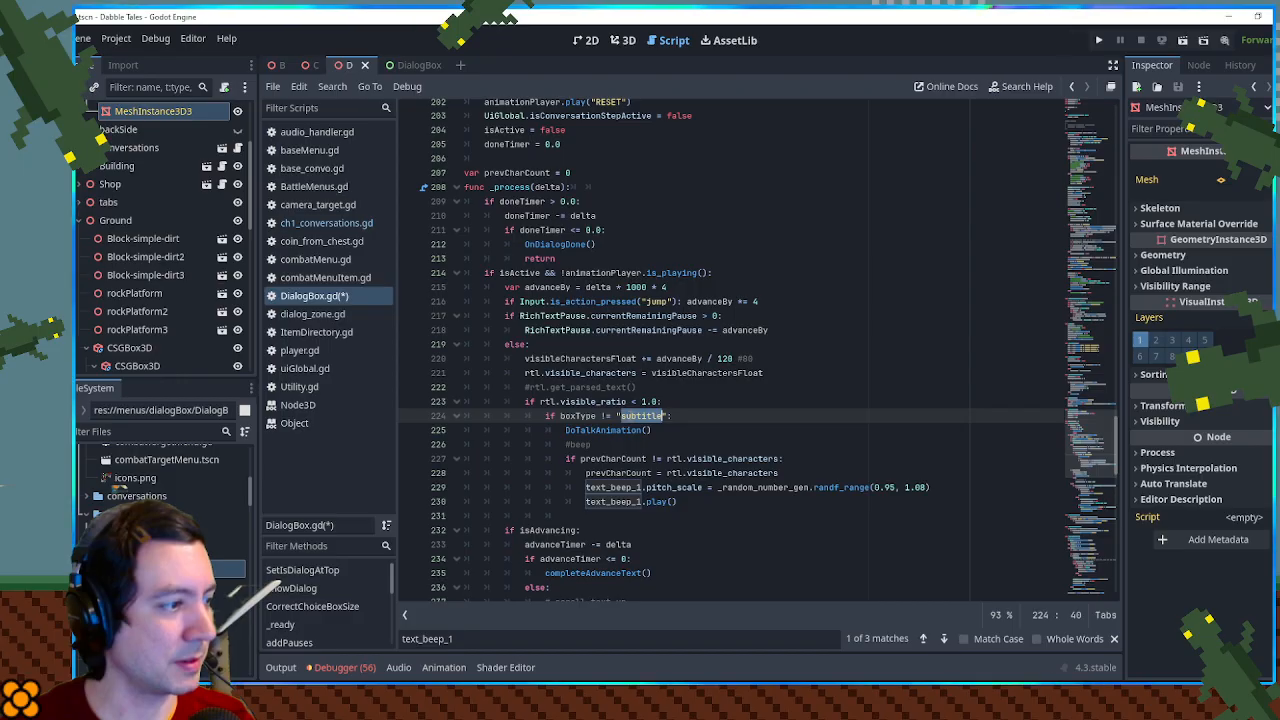
key(ctrl+f)
click(921, 637)
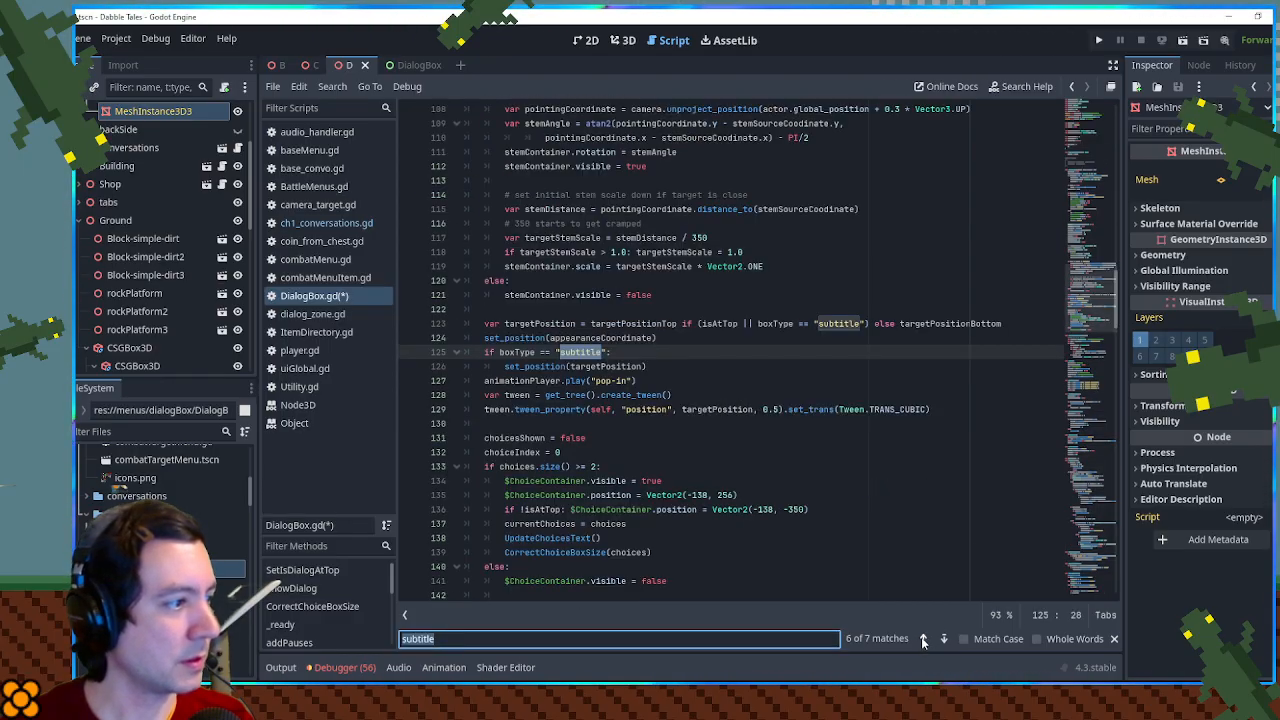
click(921, 637)
click(921, 637)
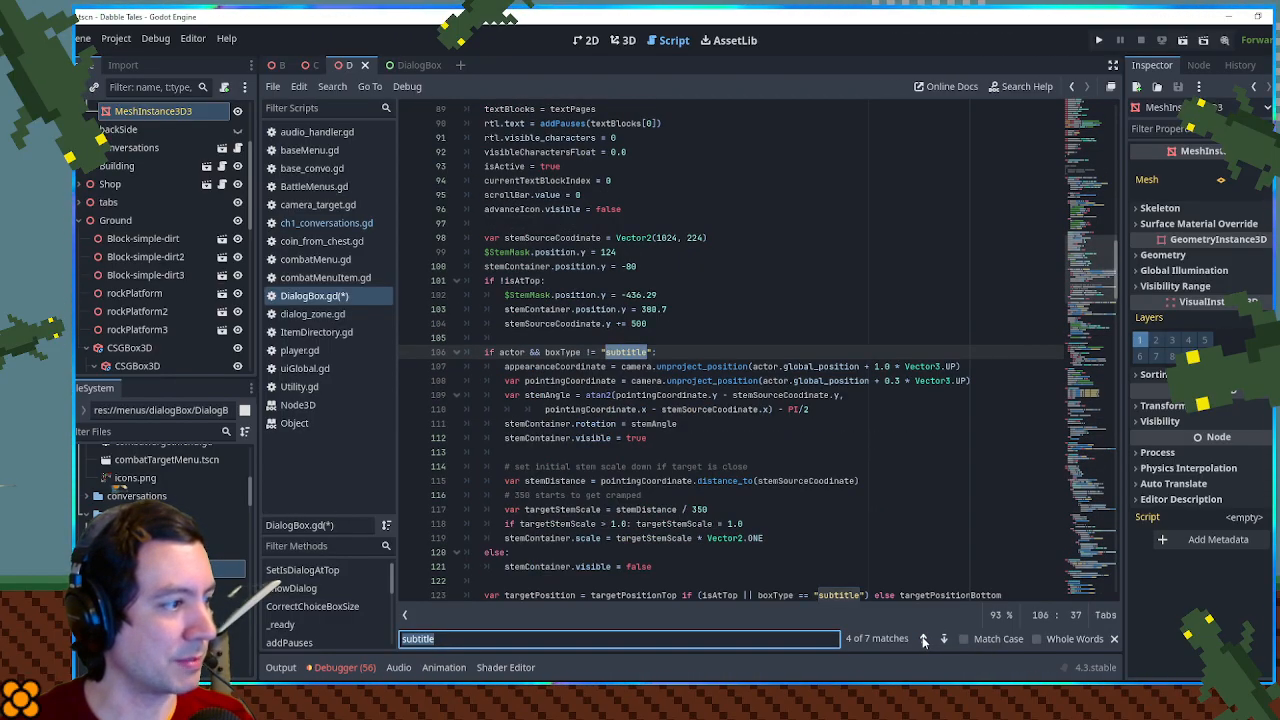
click(922, 638)
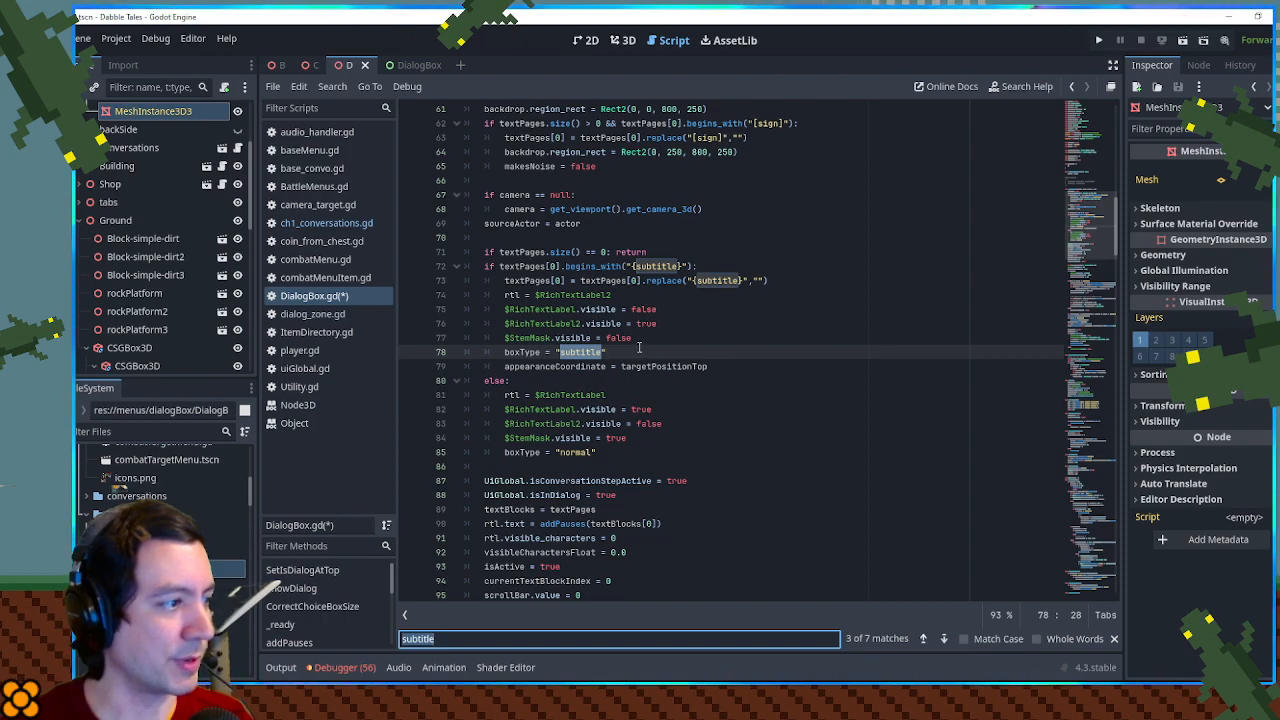
- Copy the makesNoise = false line from the [sign] branch and paste it below boxType = "subtitle"
click(607, 352)
scroll(589, 247, up, 4)
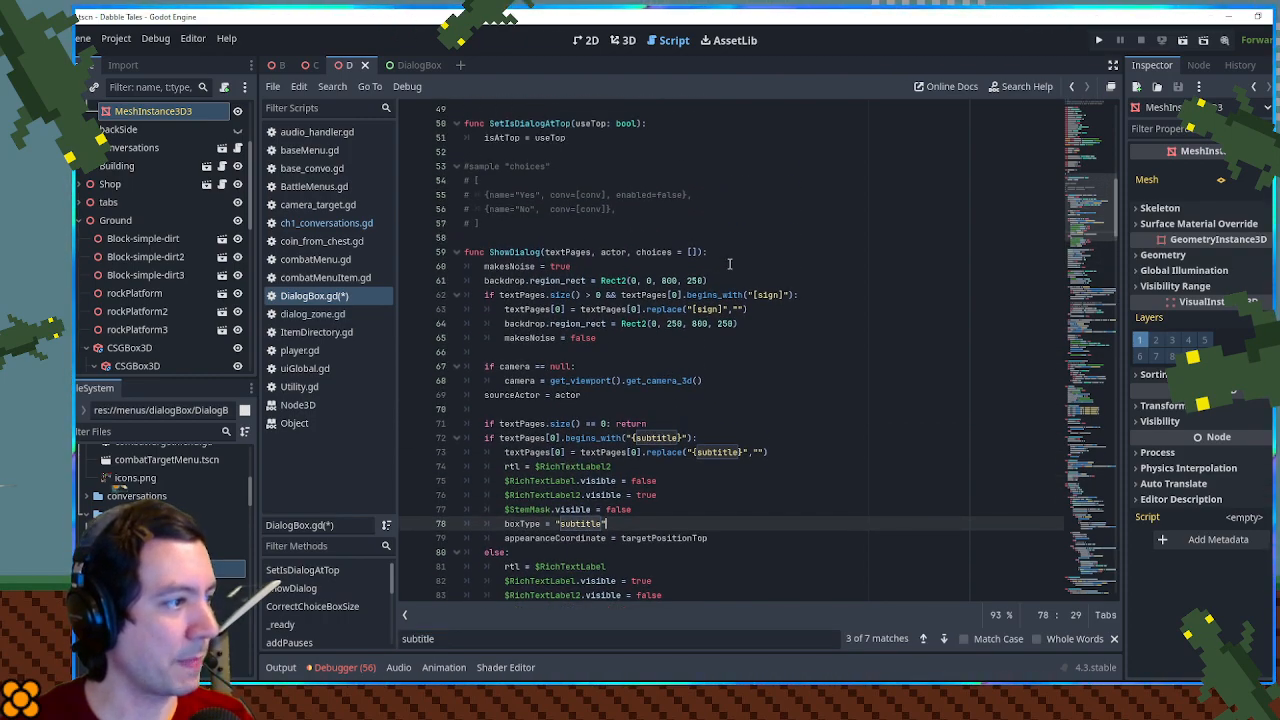
drag(610, 338, 742, 323)
key(ctrl+c)
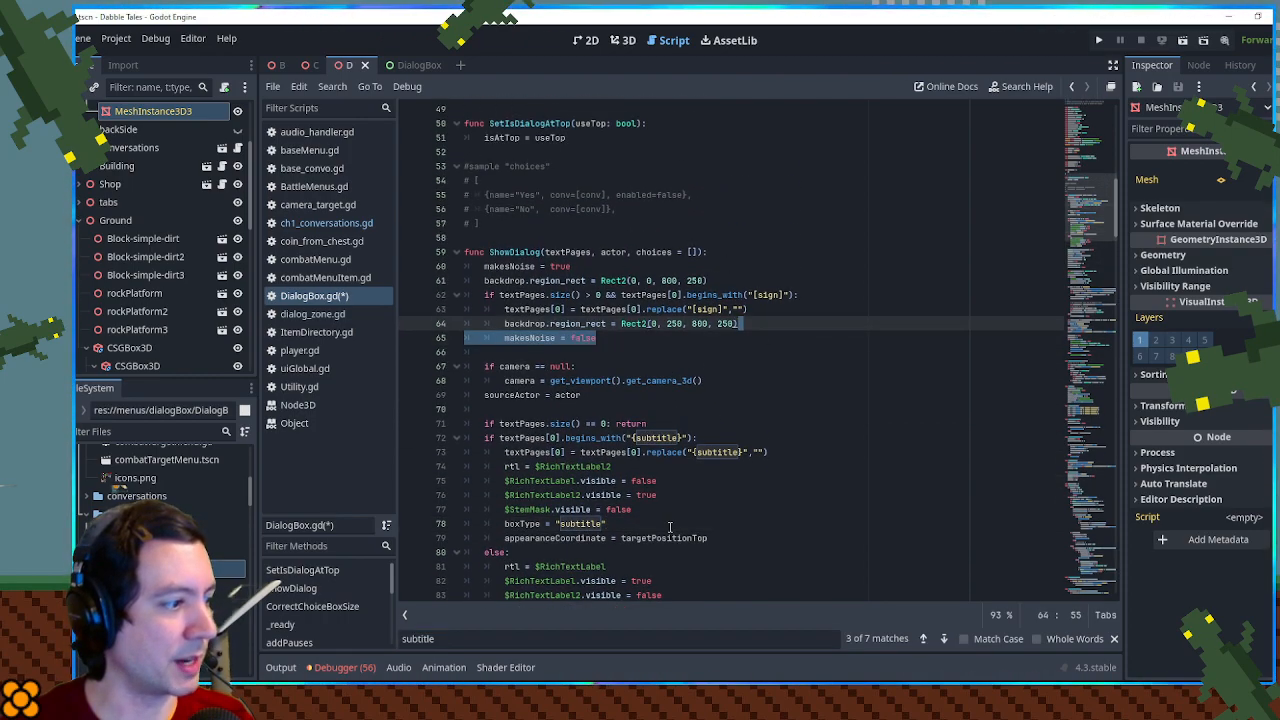
click(666, 525)
key(ctrl+v)
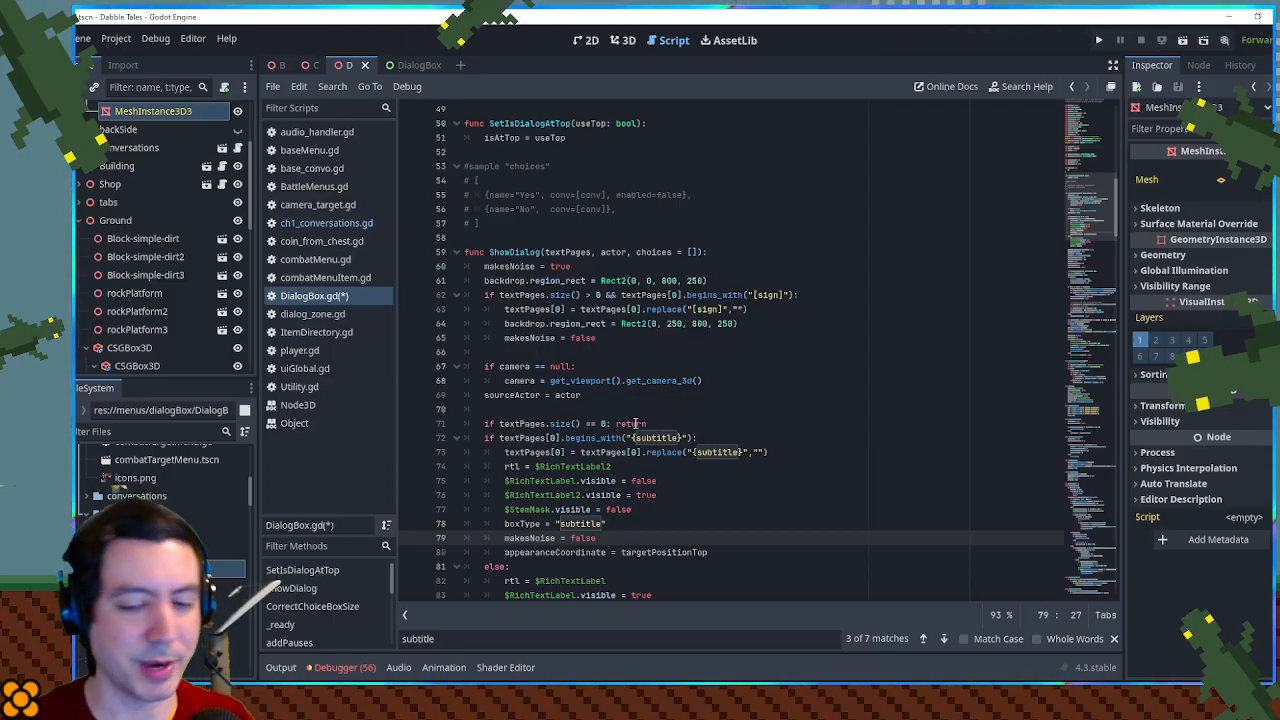
click(654, 366)
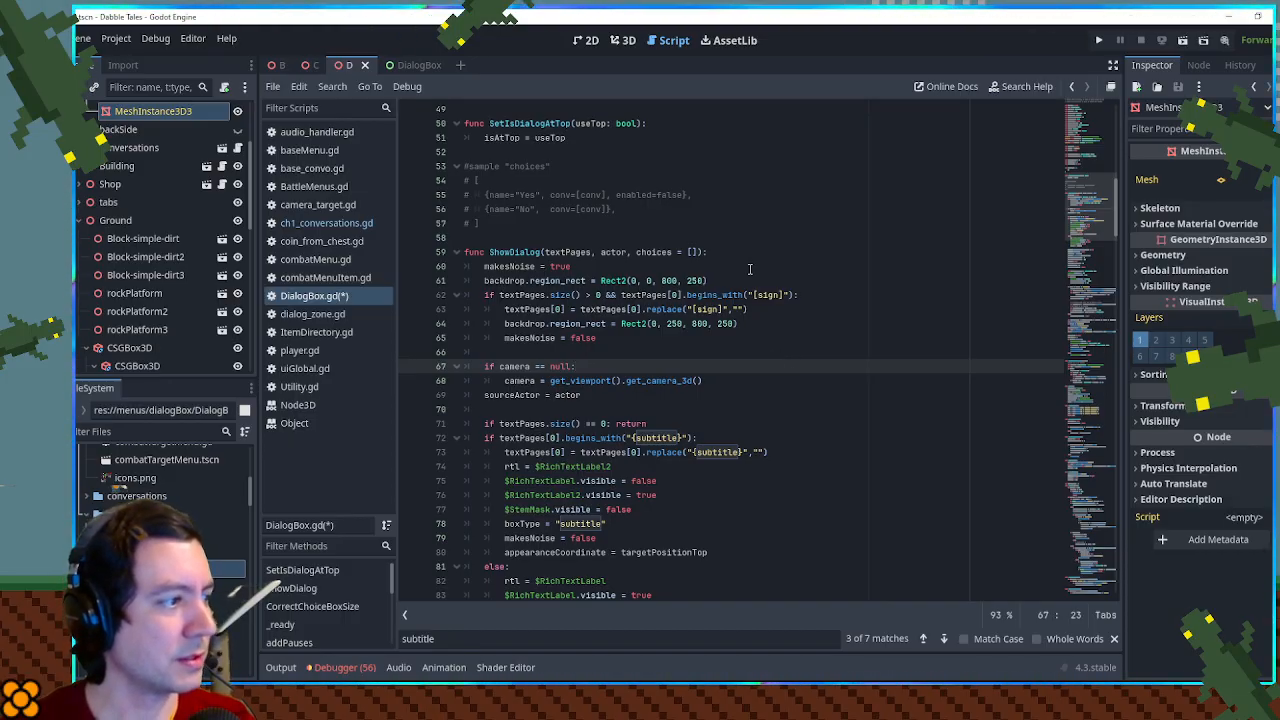
scroll(800, 300, down, 5)
scroll(827, 317, up, 3)
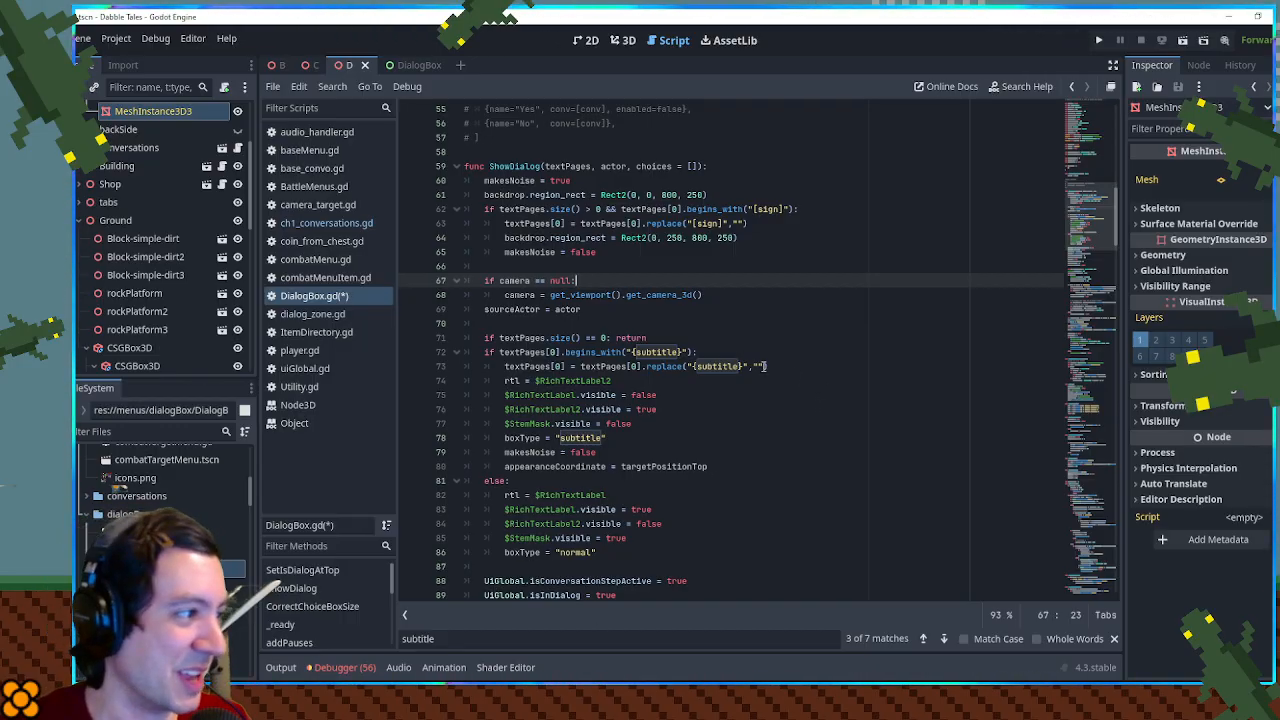
drag(1085, 240, 1093, 285)
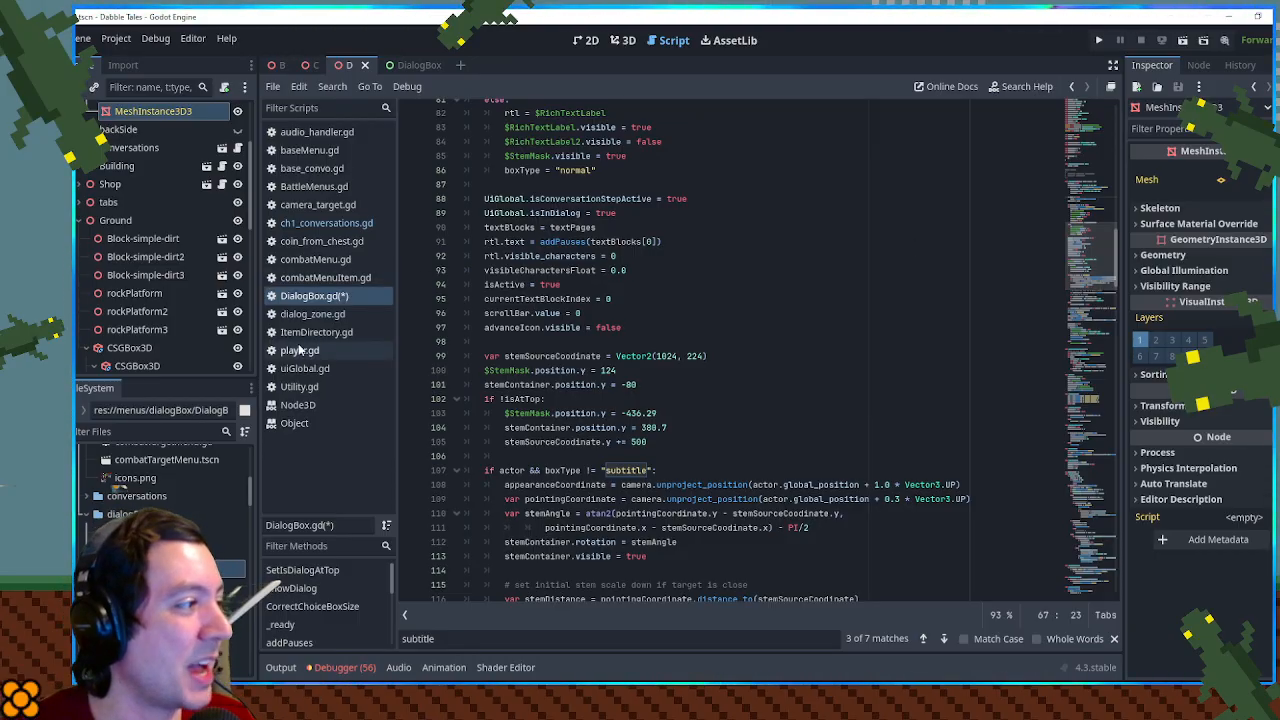
- Open ch1_conversations.gd and examine how GetConversation returns UiGlobal.ShowDialog.bind calls for the first "01_F_01" actor code
click(298, 224)
drag(1099, 248, 1095, 139)
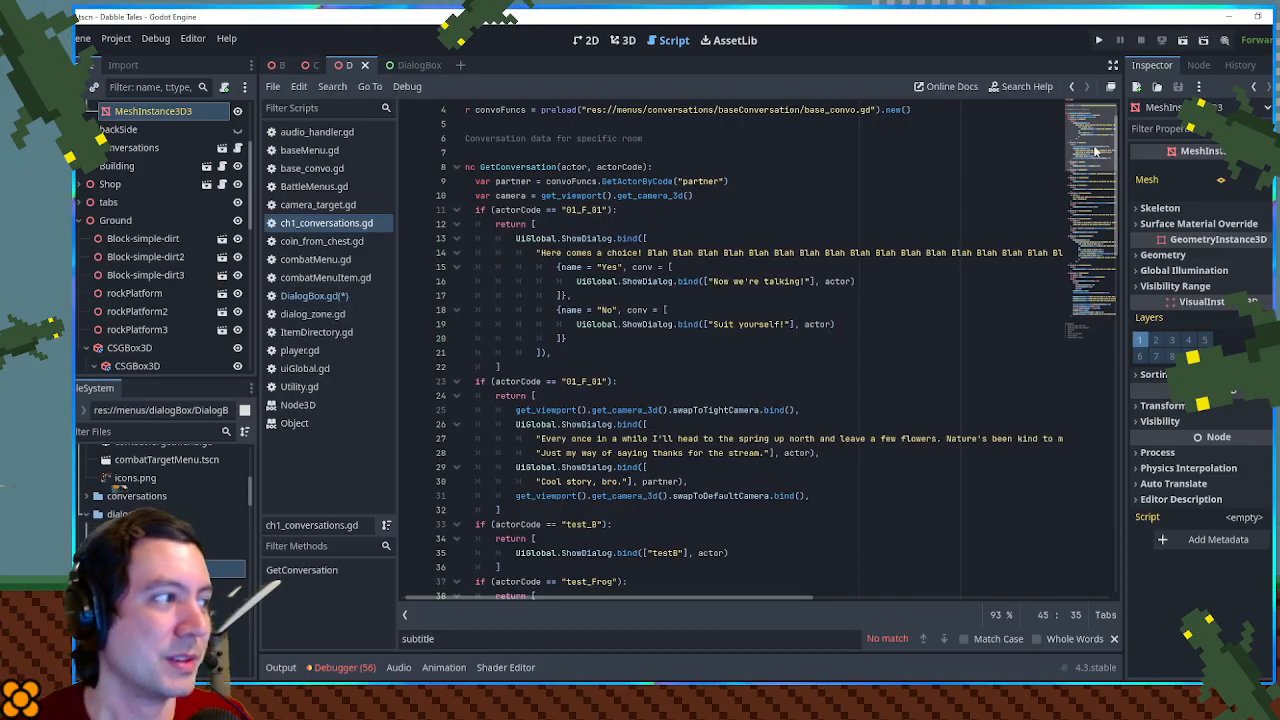
scroll(1096, 151, down, 2)
scroll(1098, 146, up, 3)
click(784, 162)
click(485, 195)
scroll(500, 196, down, 1)
double_click(522, 168)
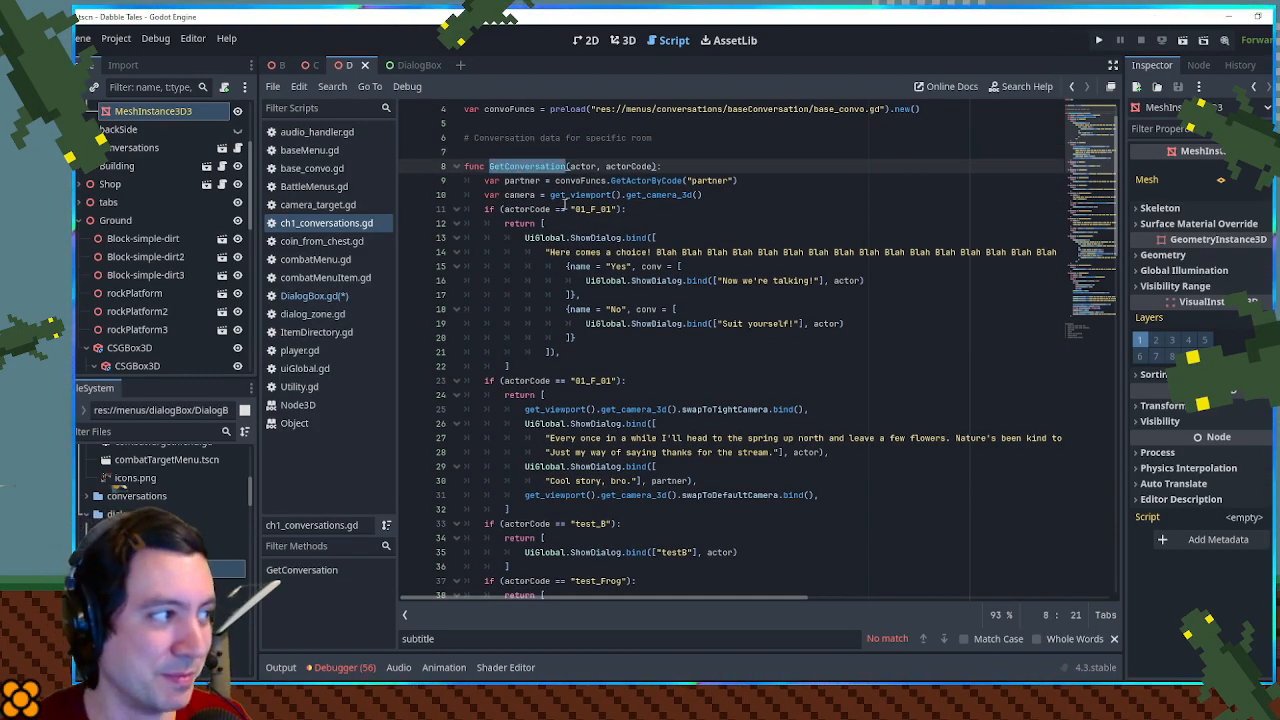
scroll(565, 204, down, 1)
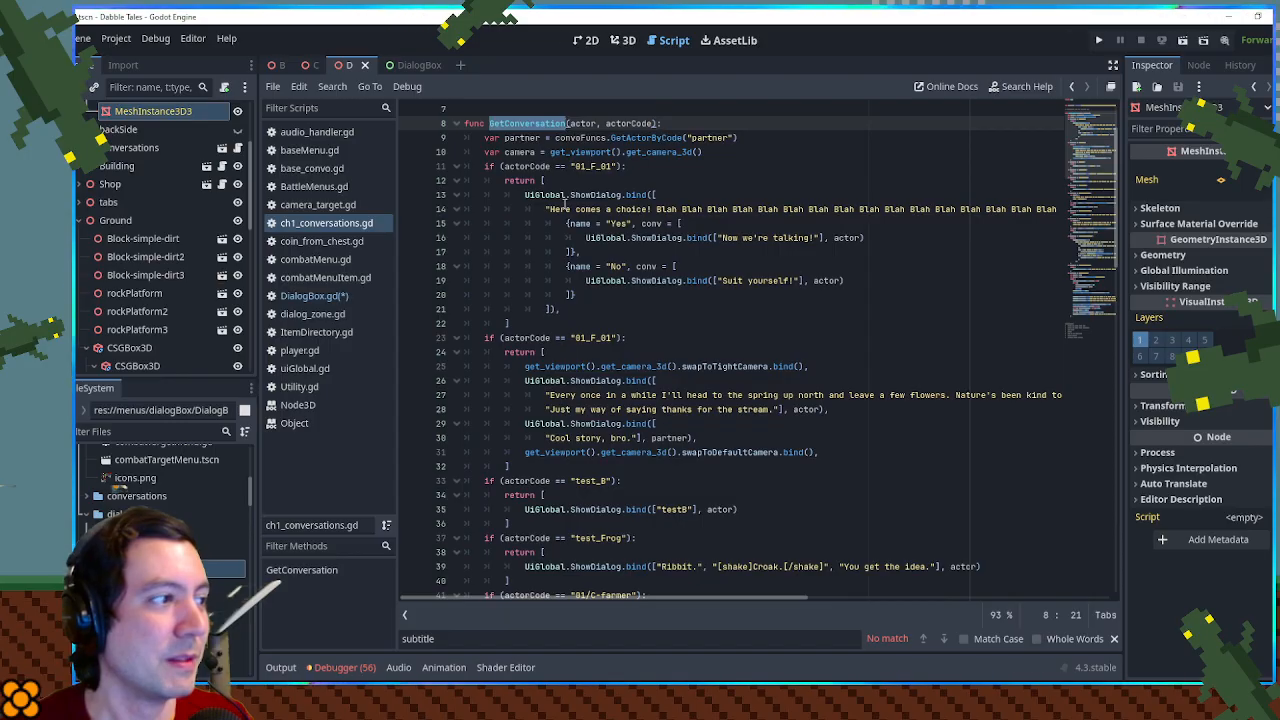
scroll(565, 204, down, 1)
scroll(565, 204, up, 1)
drag(486, 167, 628, 167)
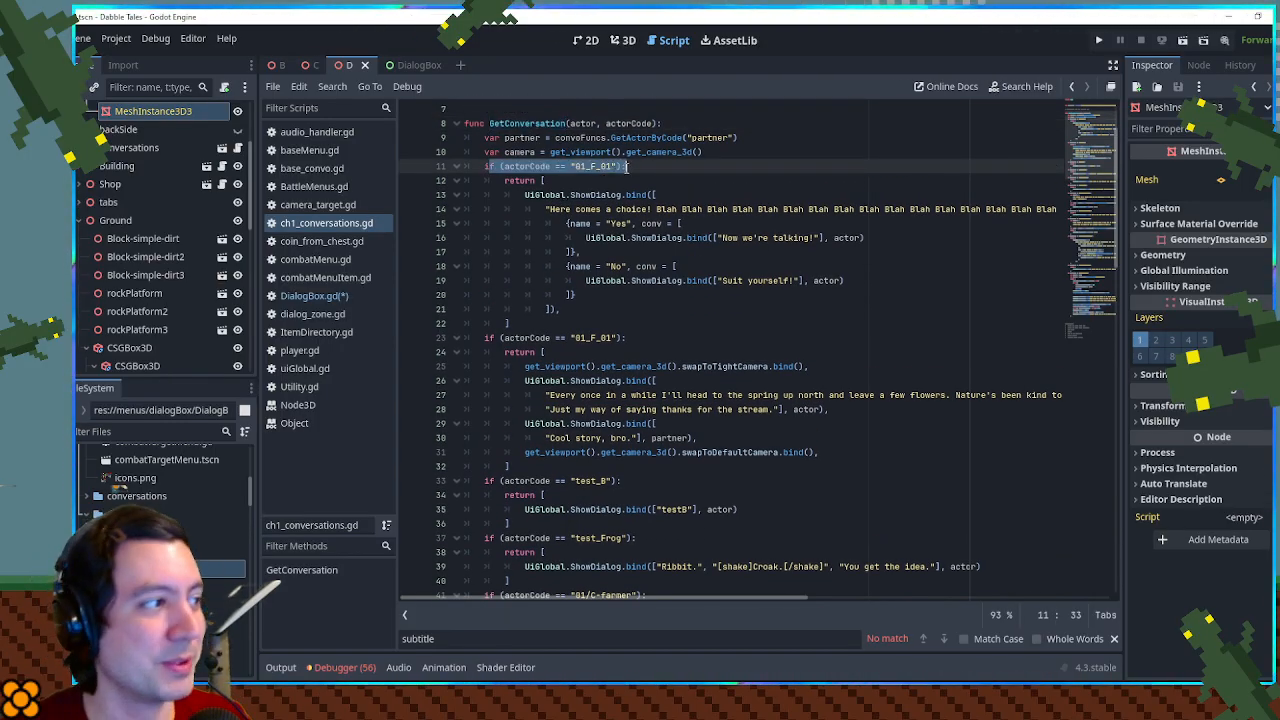
drag(615, 178, 618, 316)
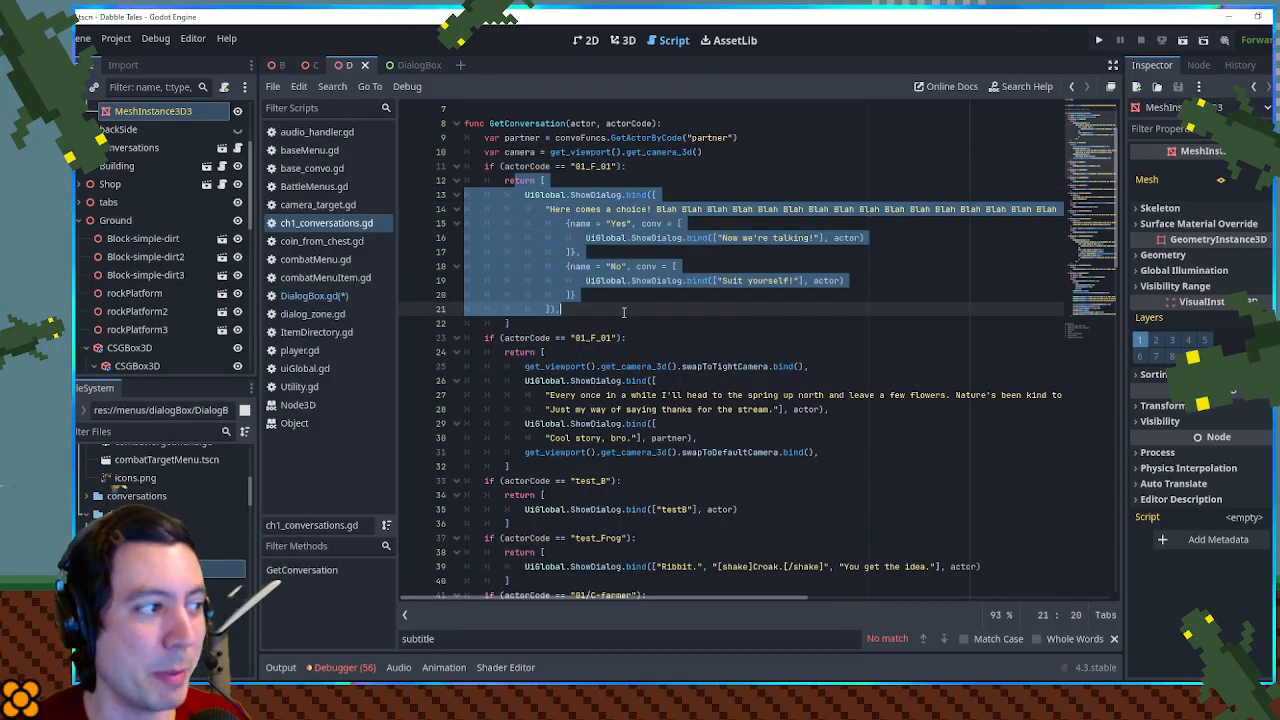
click(618, 316)
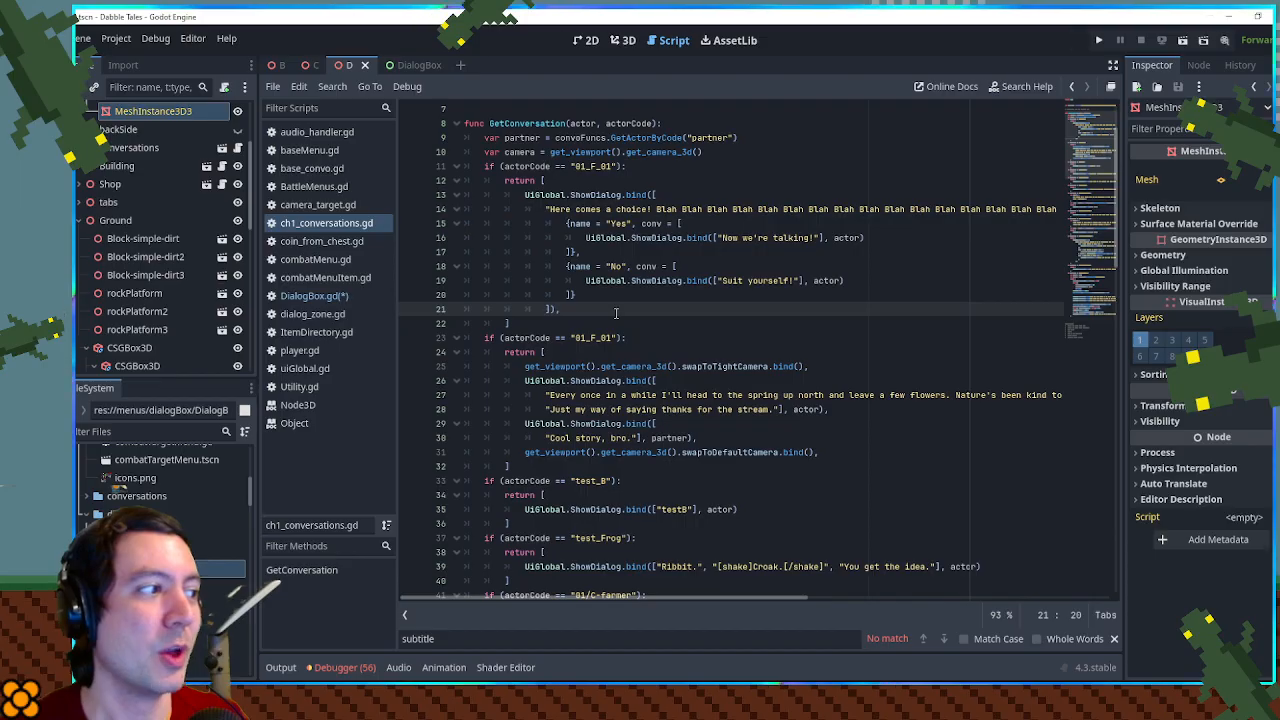
drag(525, 194, 648, 195)
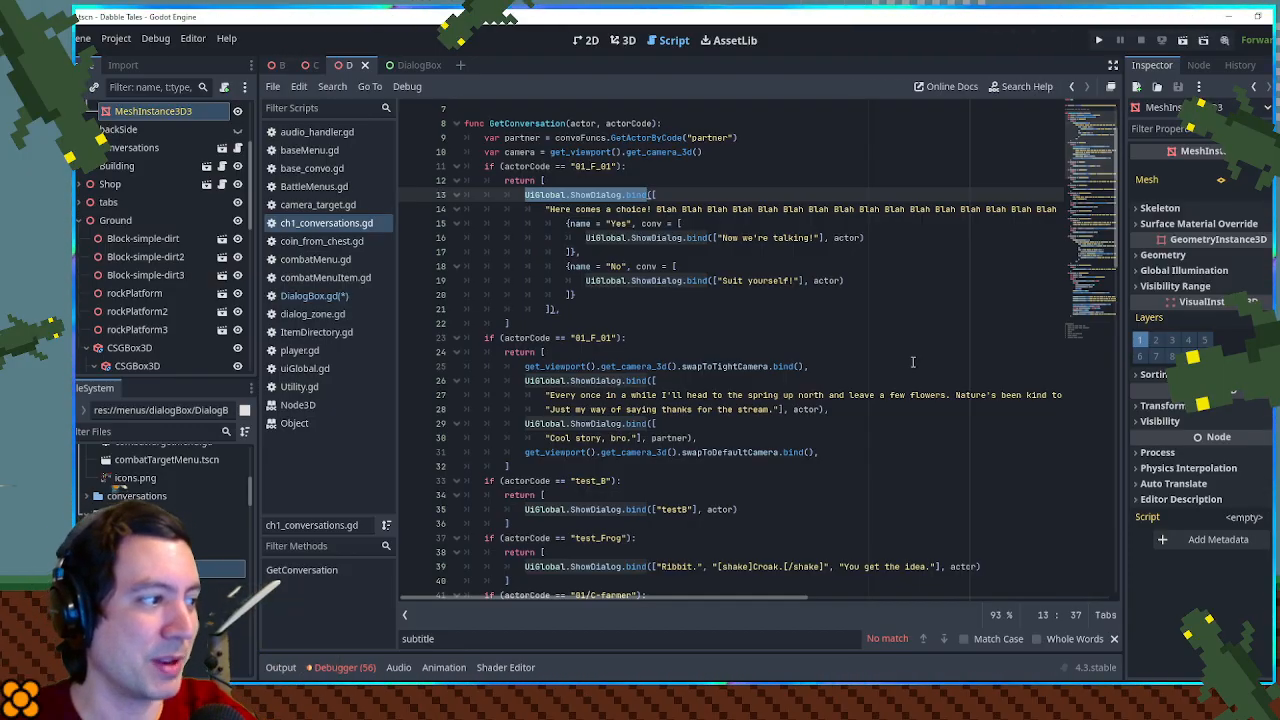
- Look through the sign and Frog Town conversation entries, including the "01/D-frog-grass1" dialog line
scroll(656, 313, down, 4)
scroll(610, 309, down, 3)
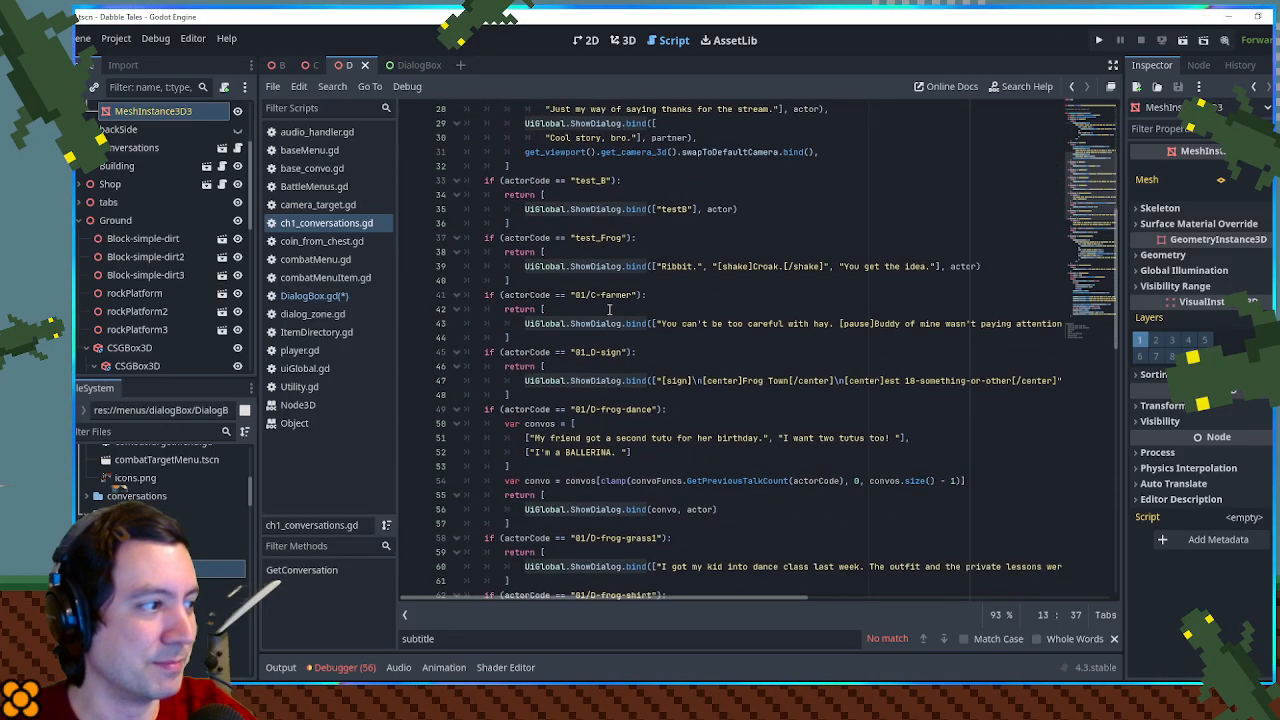
scroll(602, 309, down, 6)
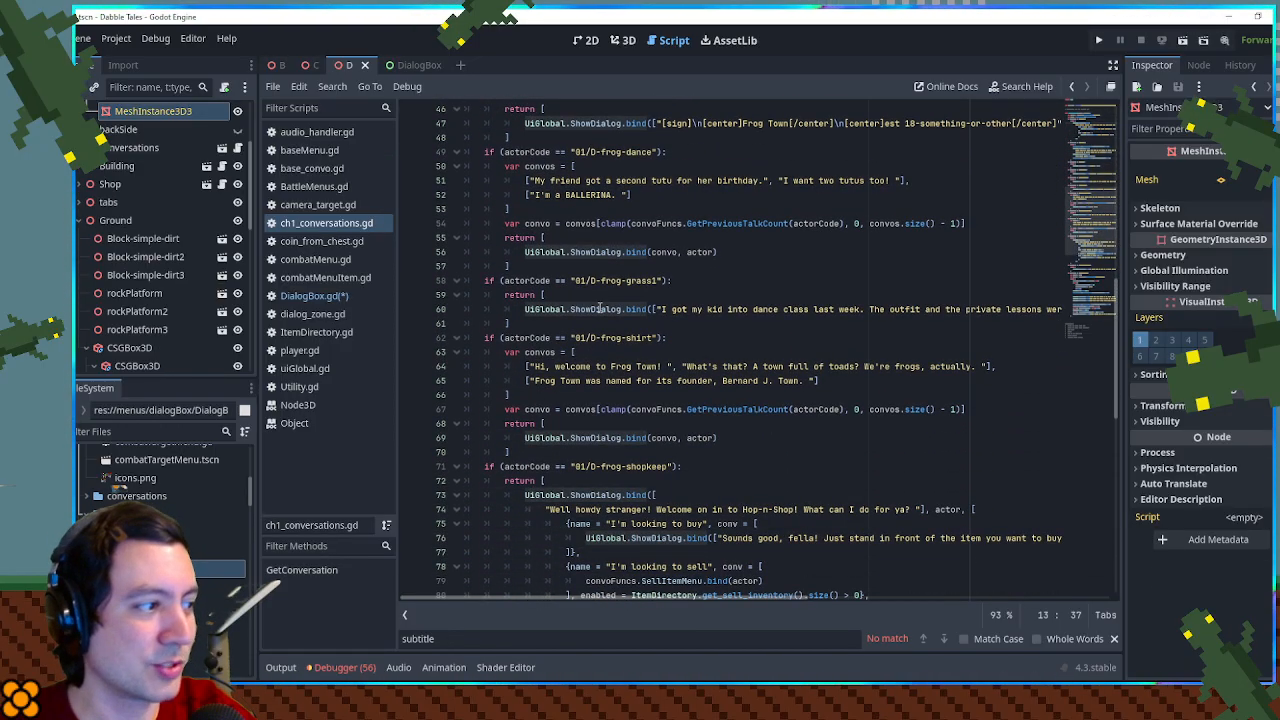
scroll(600, 309, up, 2)
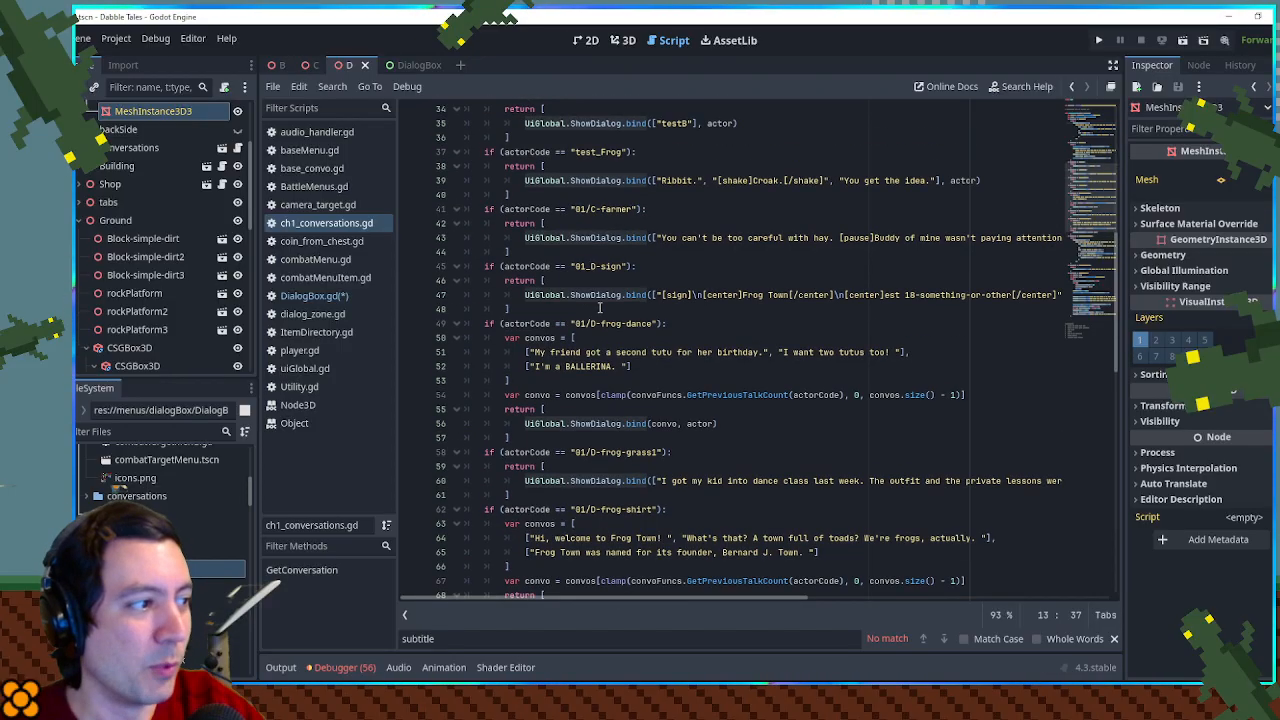
scroll(537, 282, down, 3)
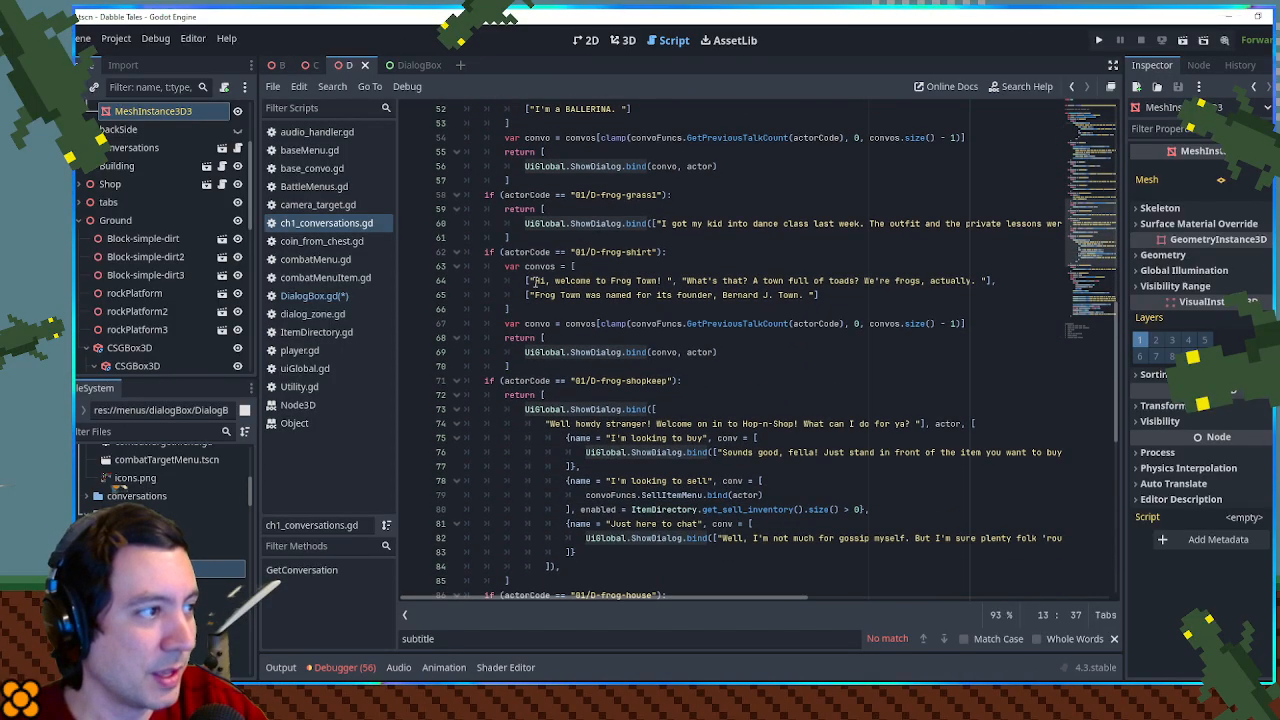
scroll(569, 283, up, 2)
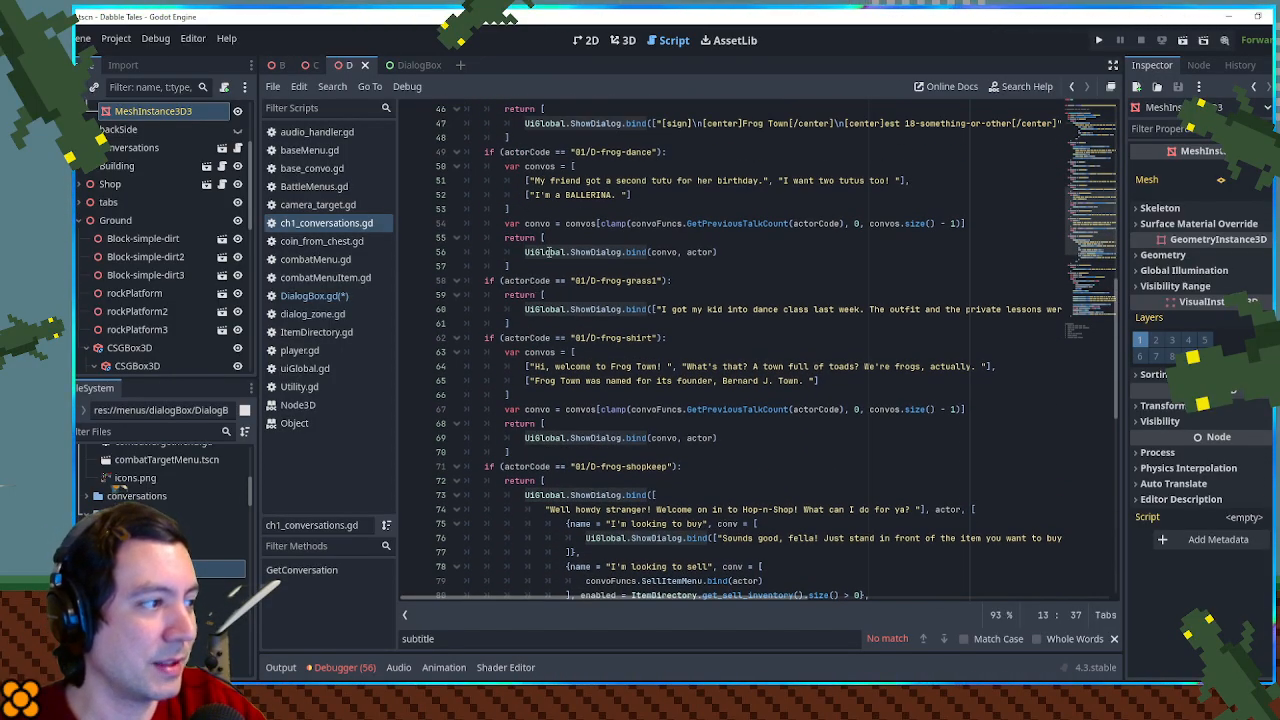
scroll(525, 200, down, 3)
drag(661, 223, 952, 231)
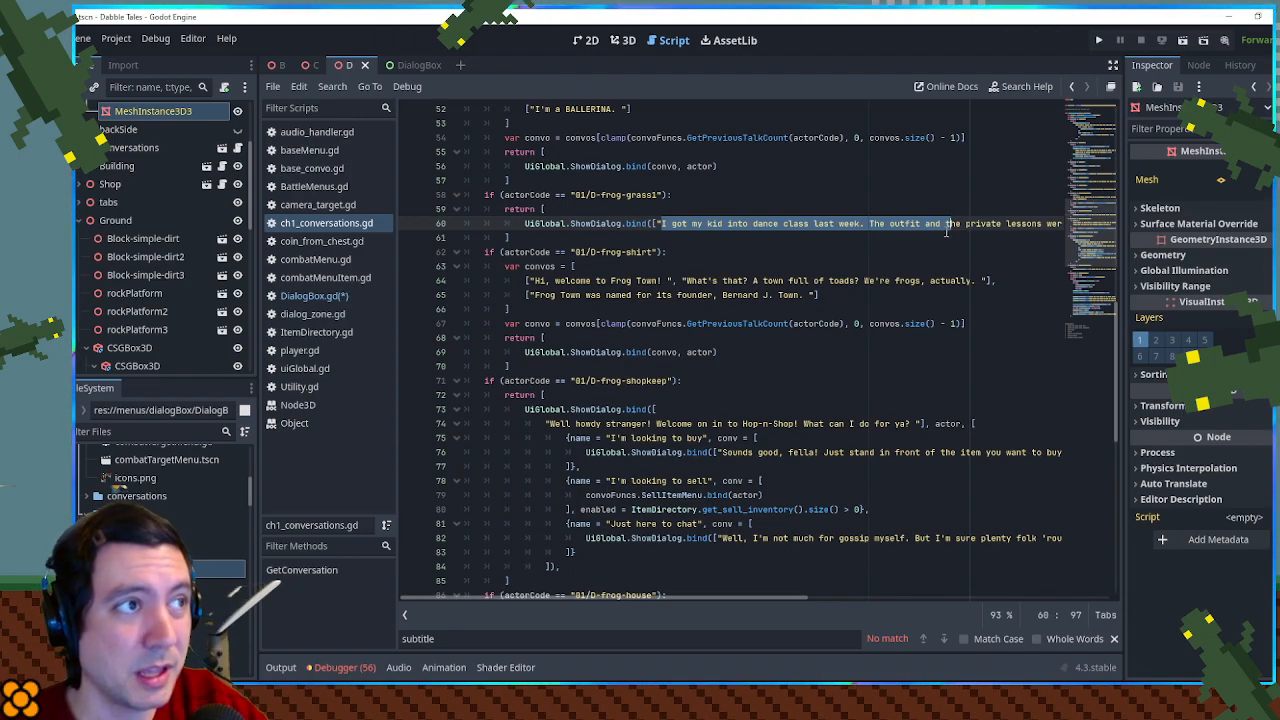
click(683, 253)
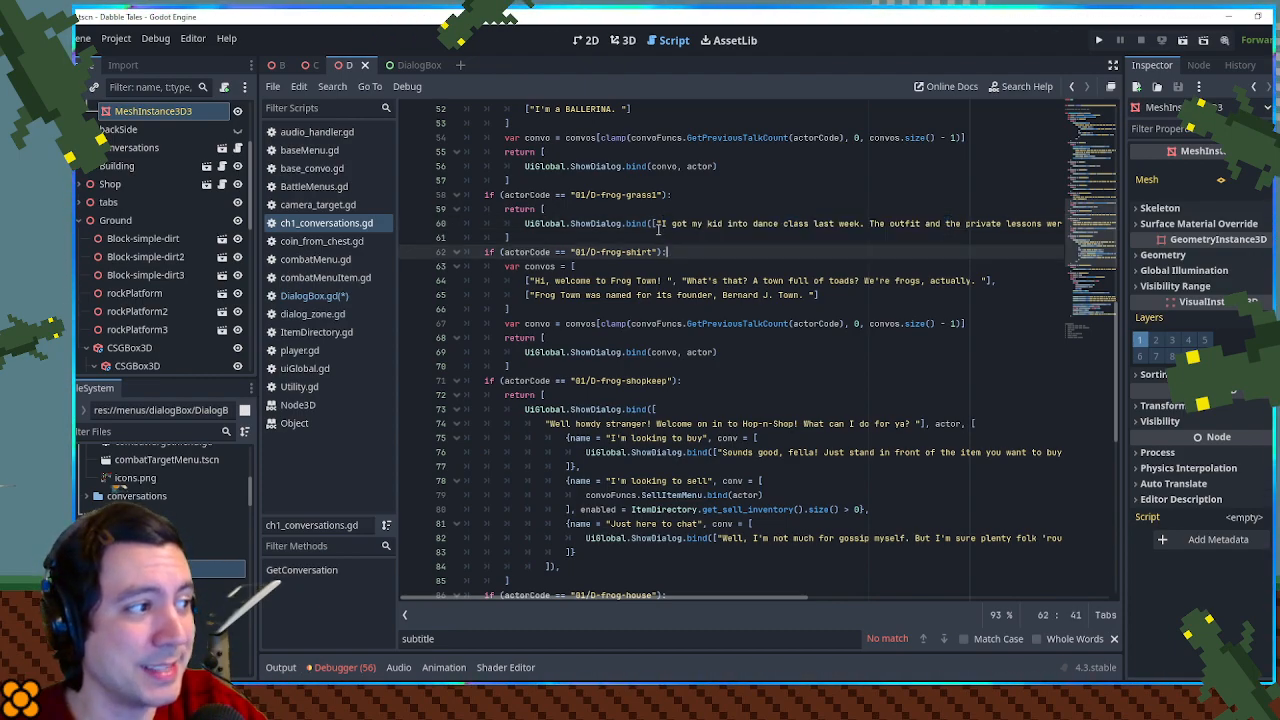
drag(662, 224, 1016, 228)
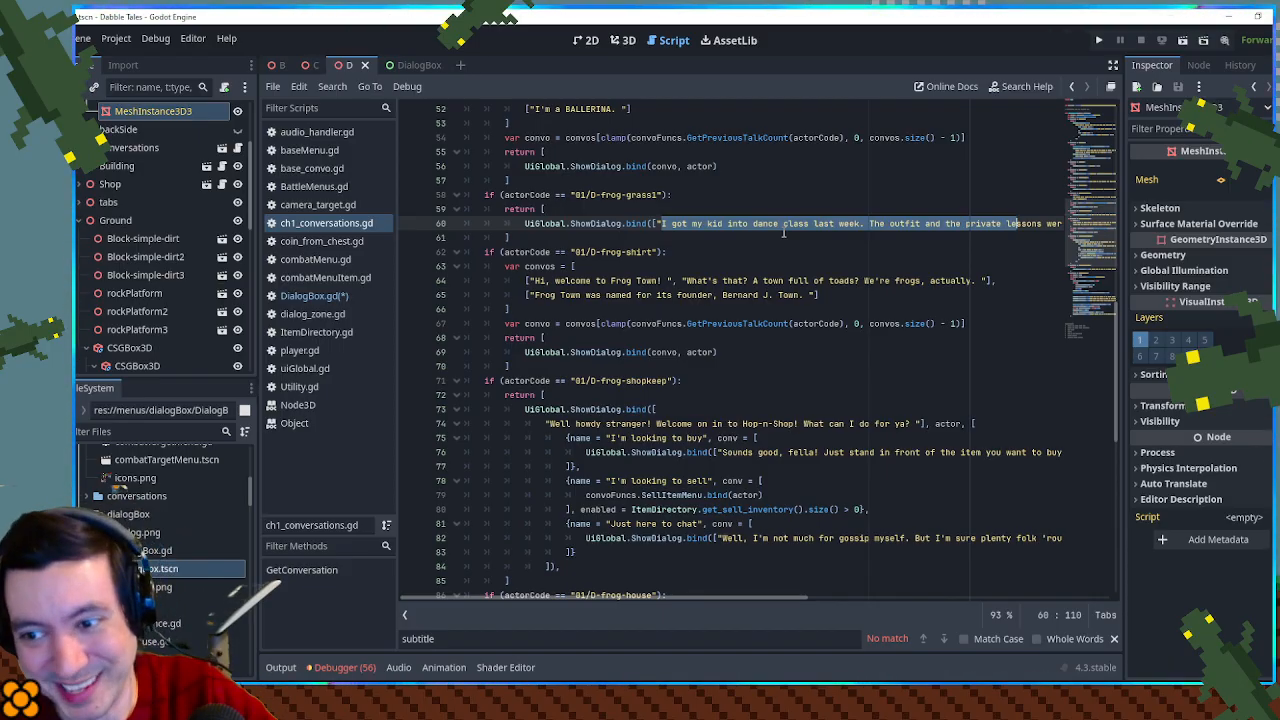
- Review the "01/D-frog-house" dialog and the scripted camera and dialog sequence of the "01/M-snail1" conversation
scroll(800, 236, down, 5)
scroll(810, 240, down, 5)
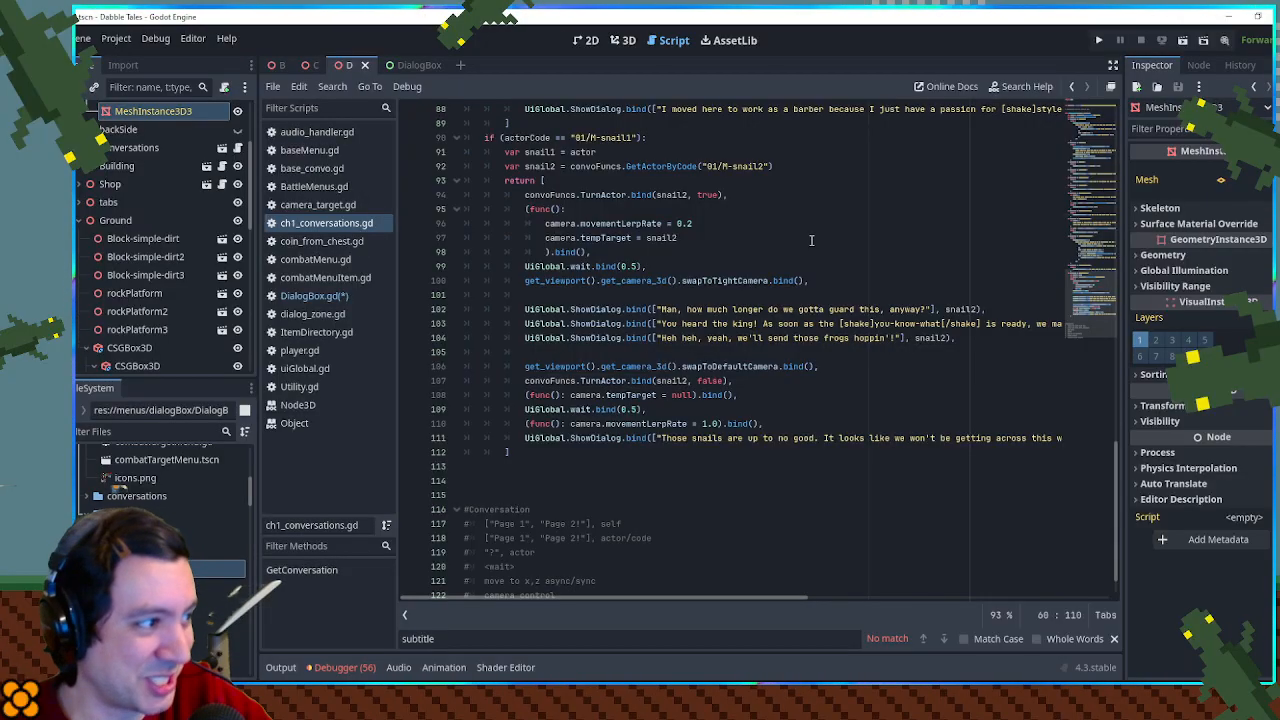
scroll(811, 240, up, 2)
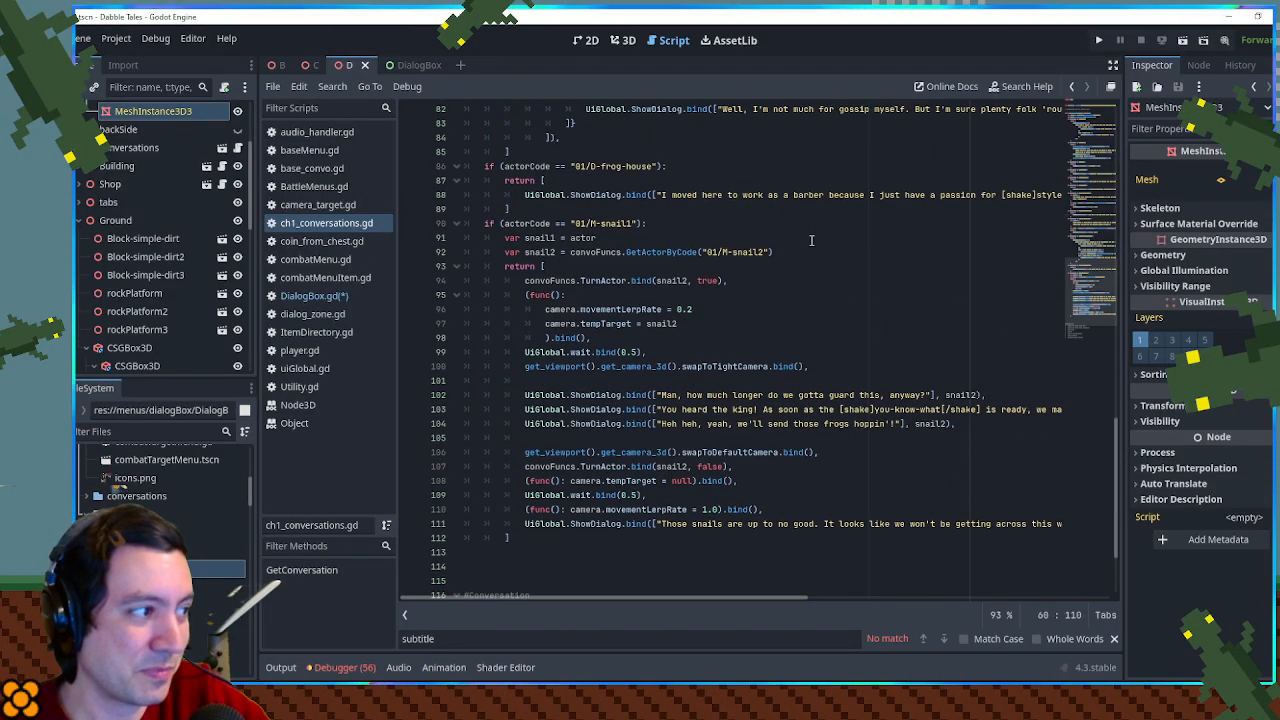
scroll(811, 240, up, 2)
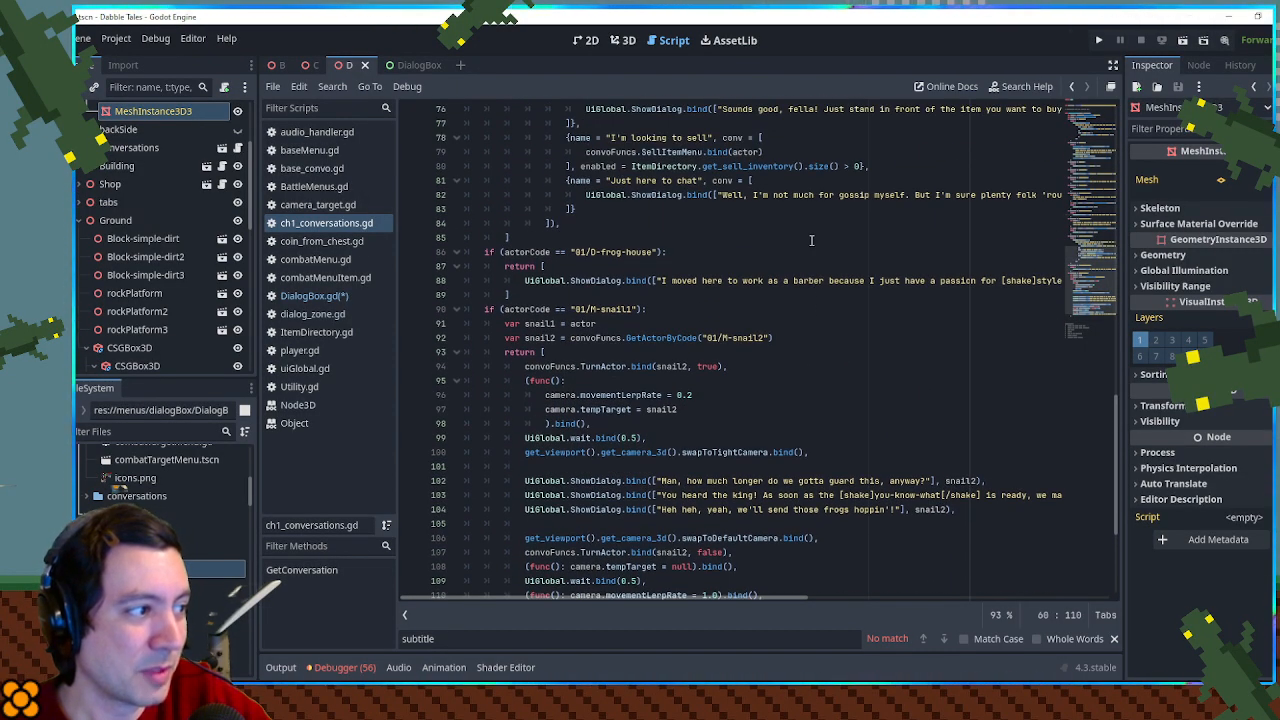
scroll(811, 240, up, 2)
scroll(811, 240, down, 3)
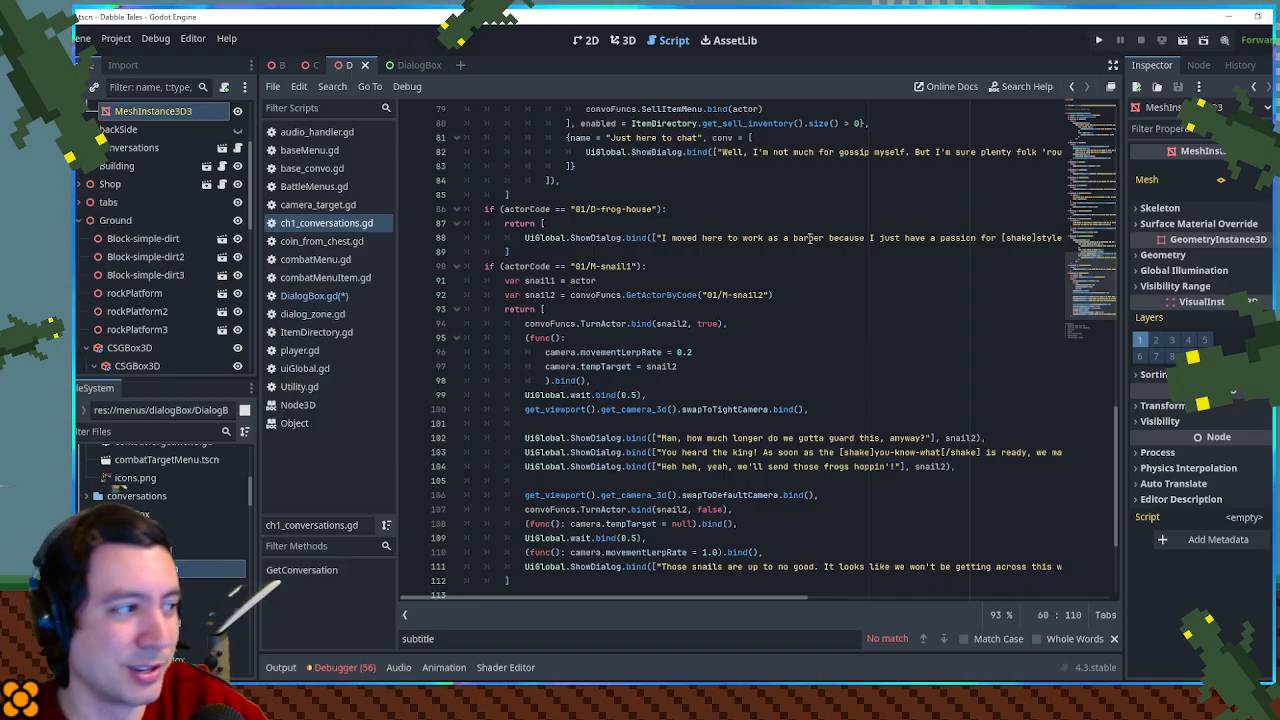
scroll(720, 246, down, 2)
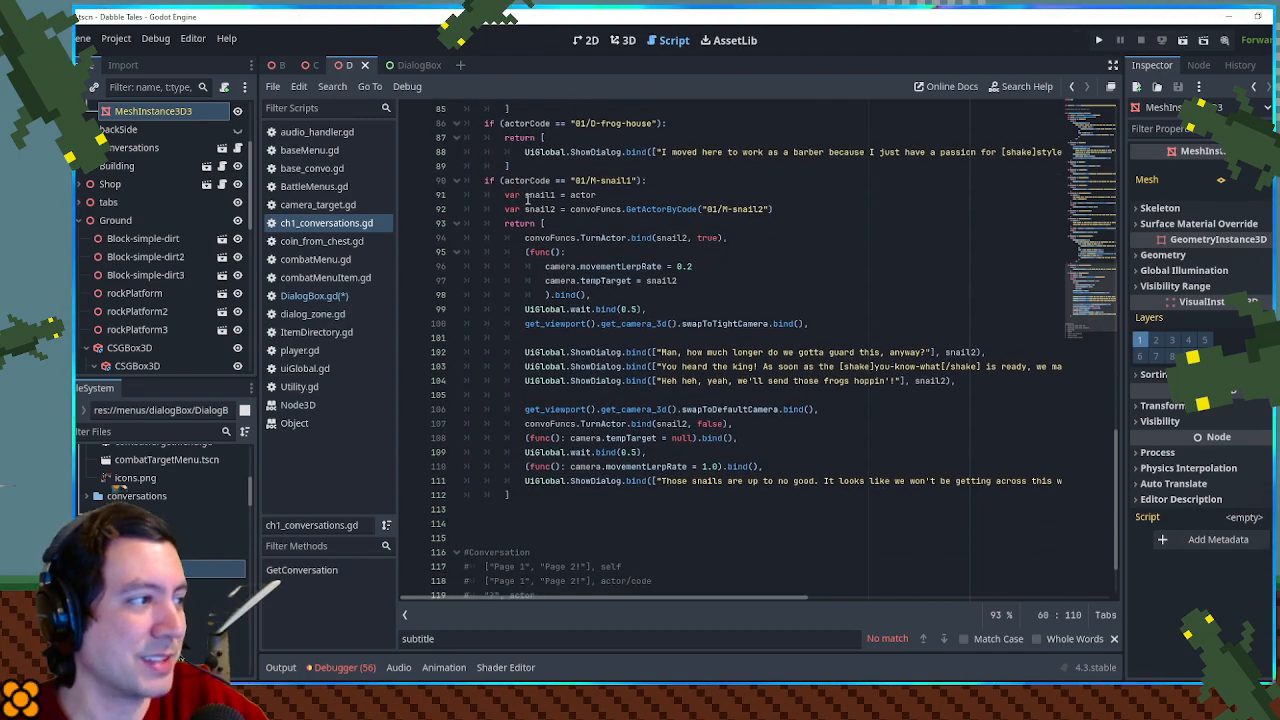
scroll(545, 205, down, 1)
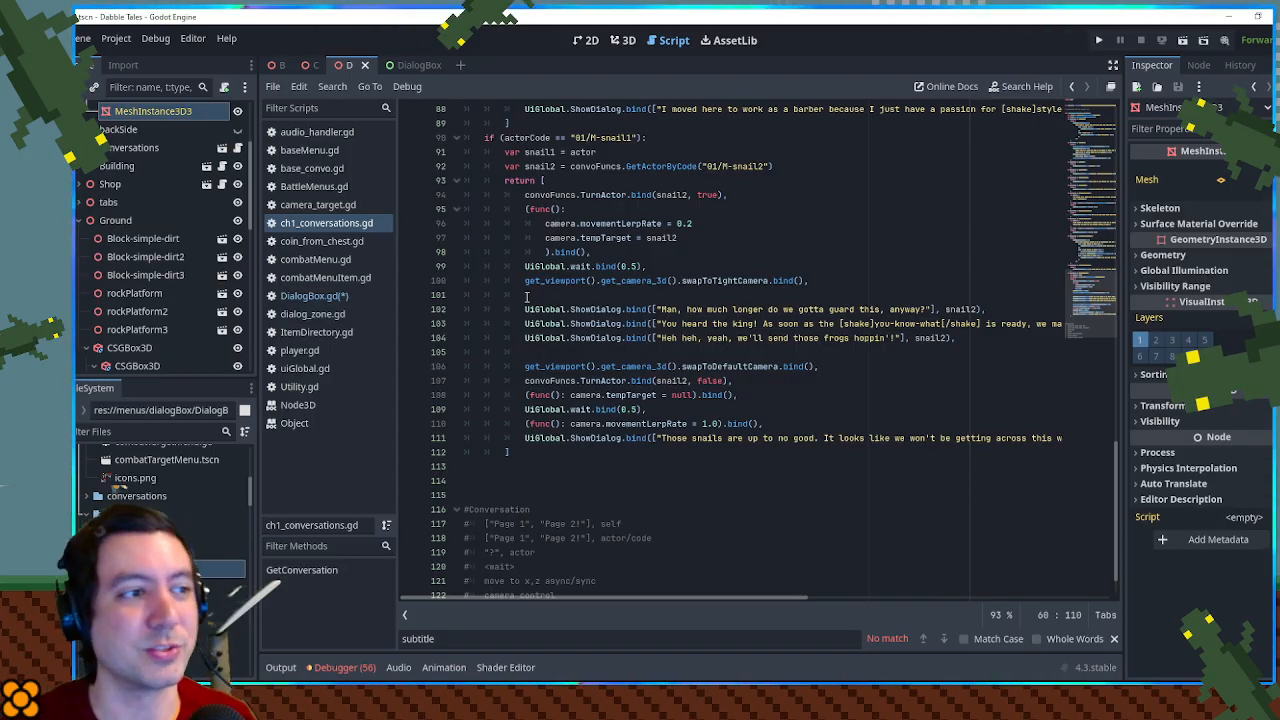
scroll(566, 285, up, 10)
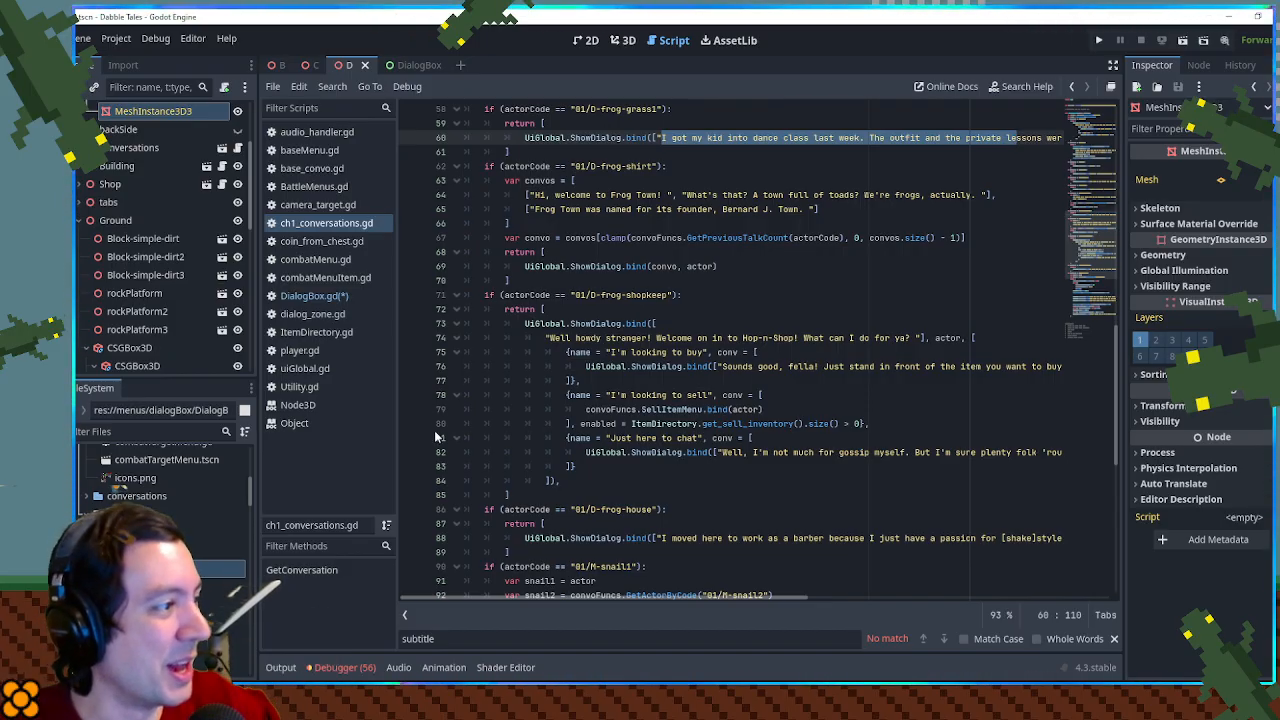
- Return to the DialogBox.gd script and save it
click(341, 297)
key(ctrl+s)
double_click(628, 481)
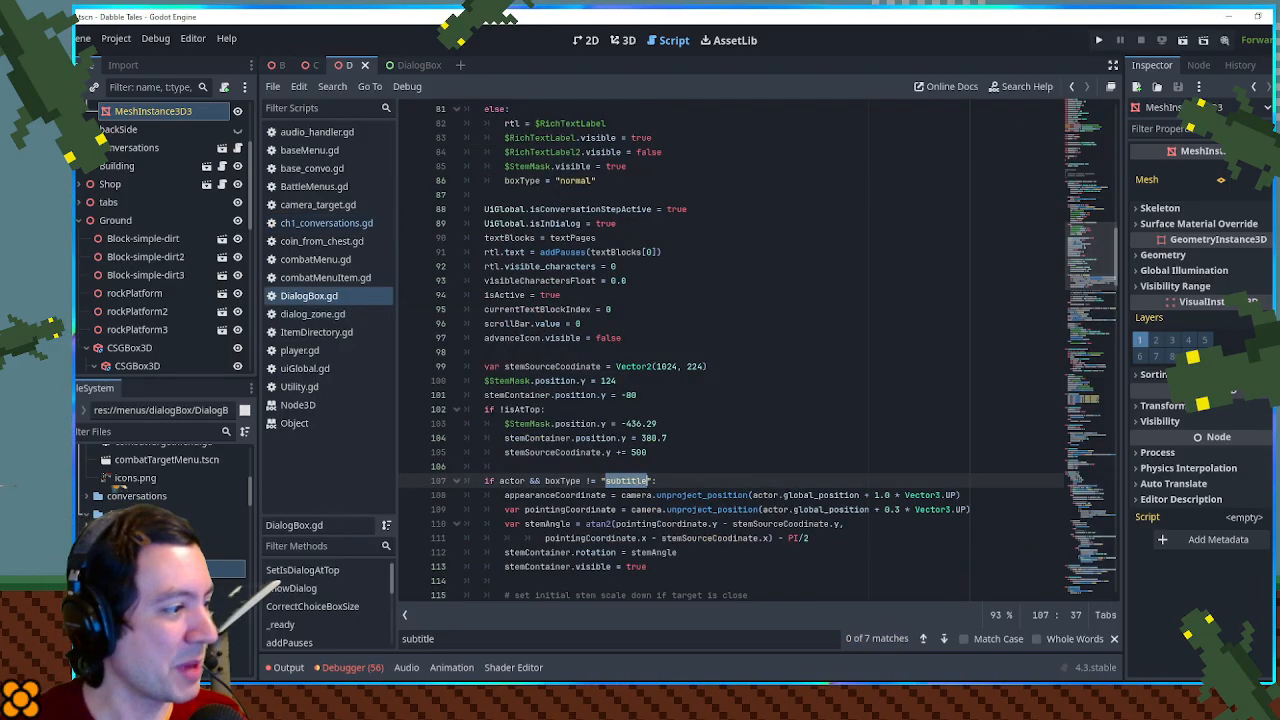
- Copy the makesNoise name from ShowDialog's subtitle branch and go to the boxType != "subtitle" condition in _process
scroll(670, 295, up, 3)
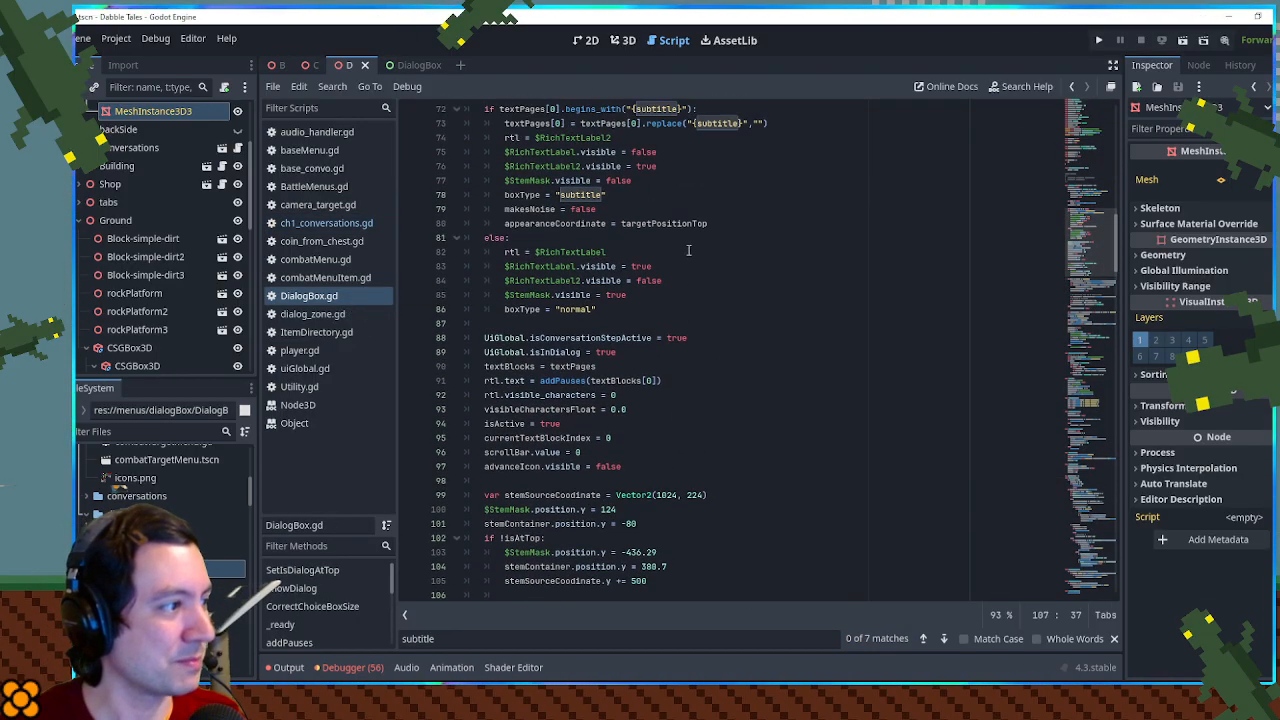
double_click(551, 210)
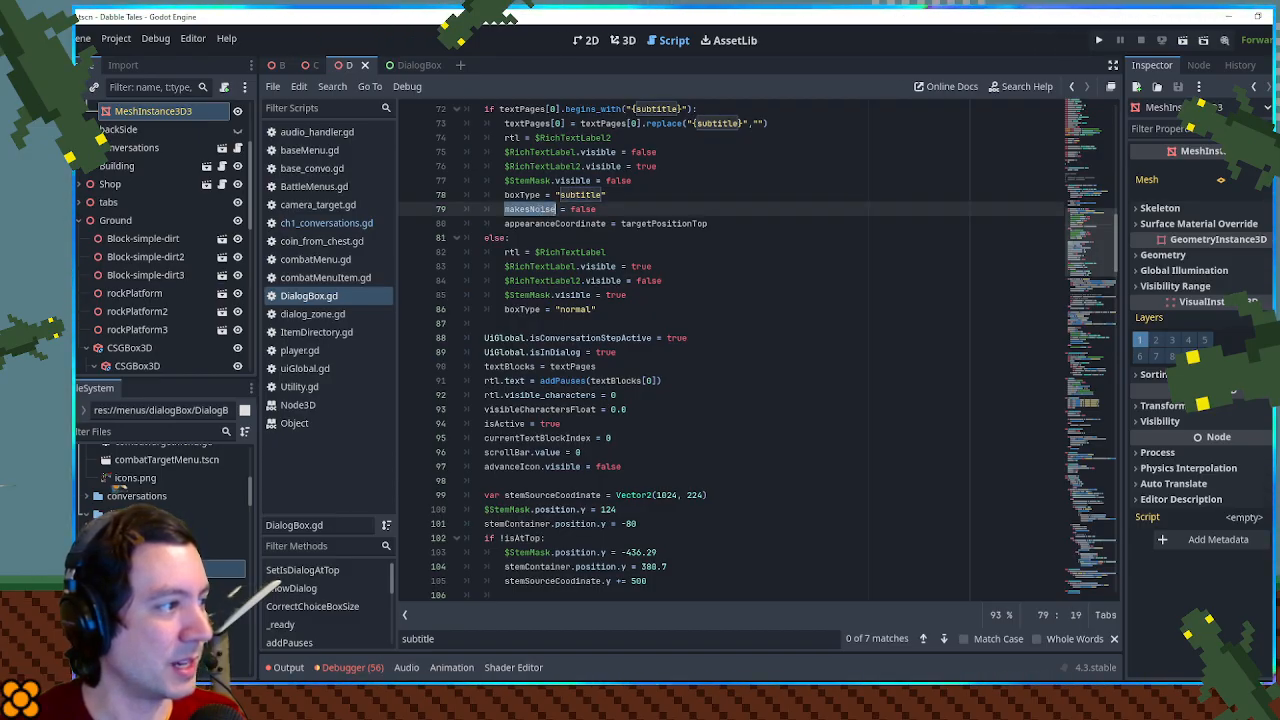
double_click(582, 195)
key(ctrl+f)
drag(1073, 256, 1105, 448)
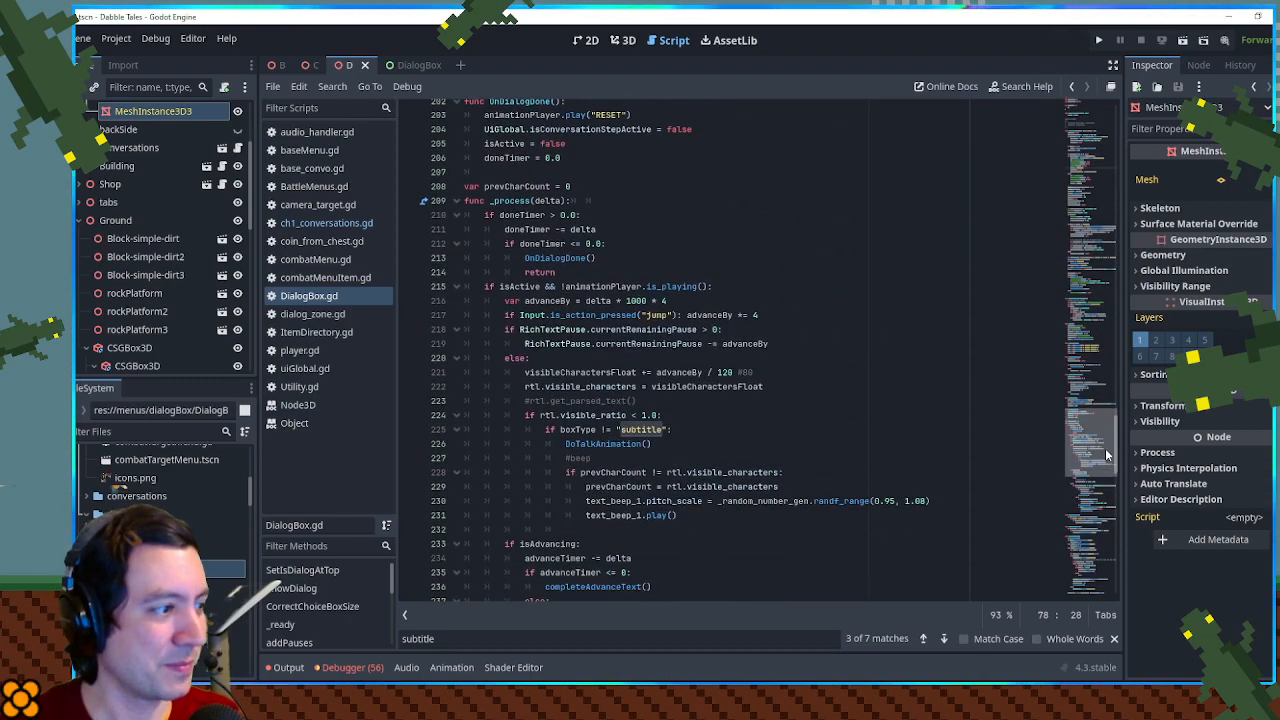
- Replace the boxType != "subtitle" condition above DoTalkAnimation() in _process with makesNoise, and save the script
double_click(628, 432)
text(makesNoise)
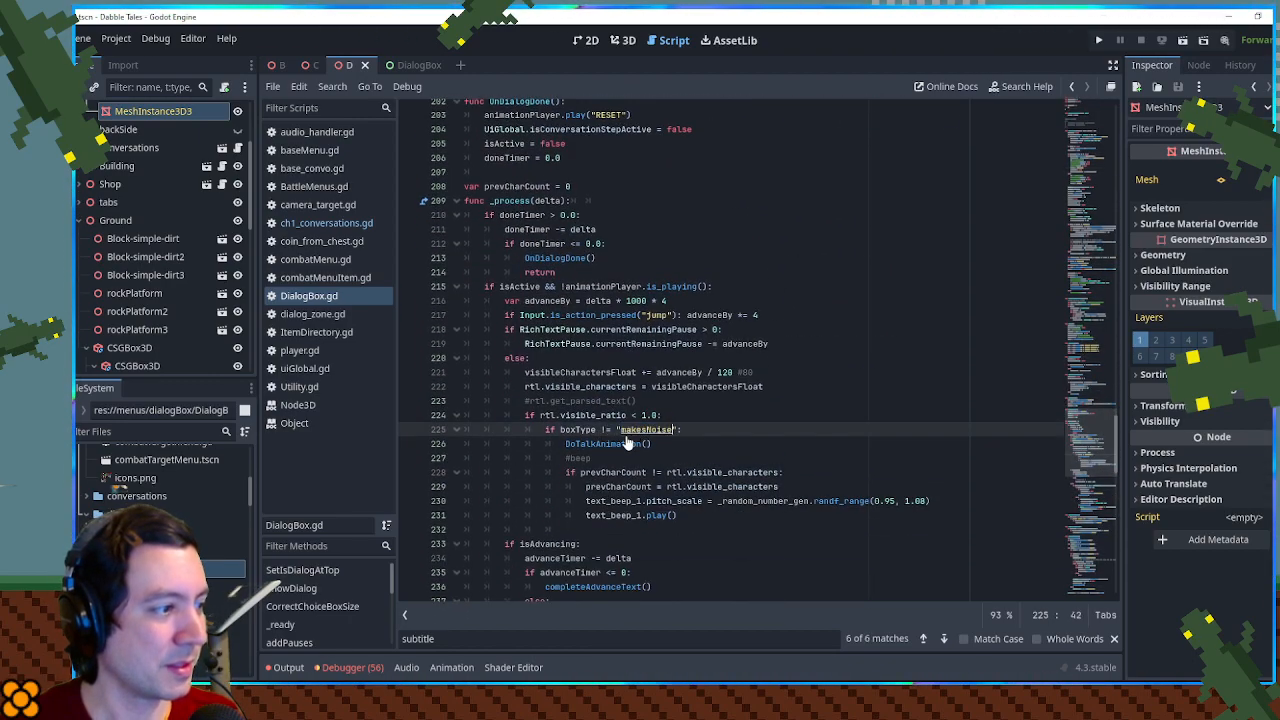
double_click(578, 430)
text(makesNoise)
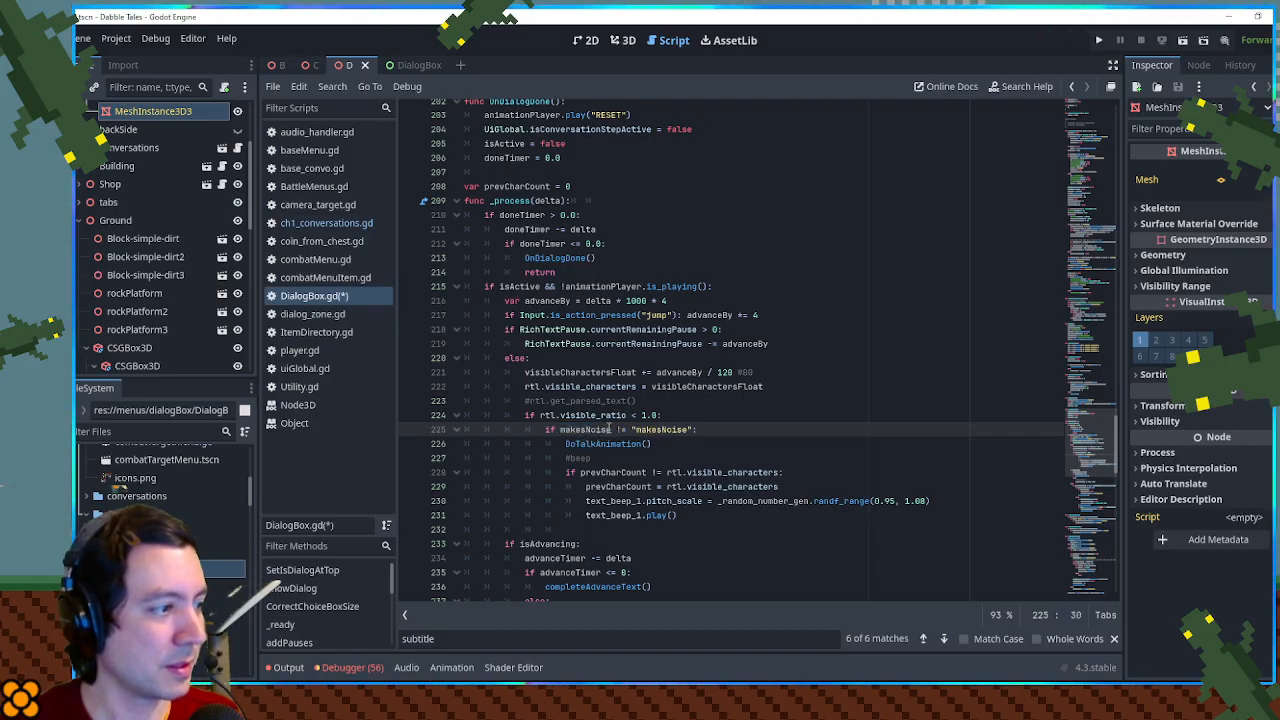
drag(609, 429, 696, 429)
key(BackSpace)
click(710, 418)
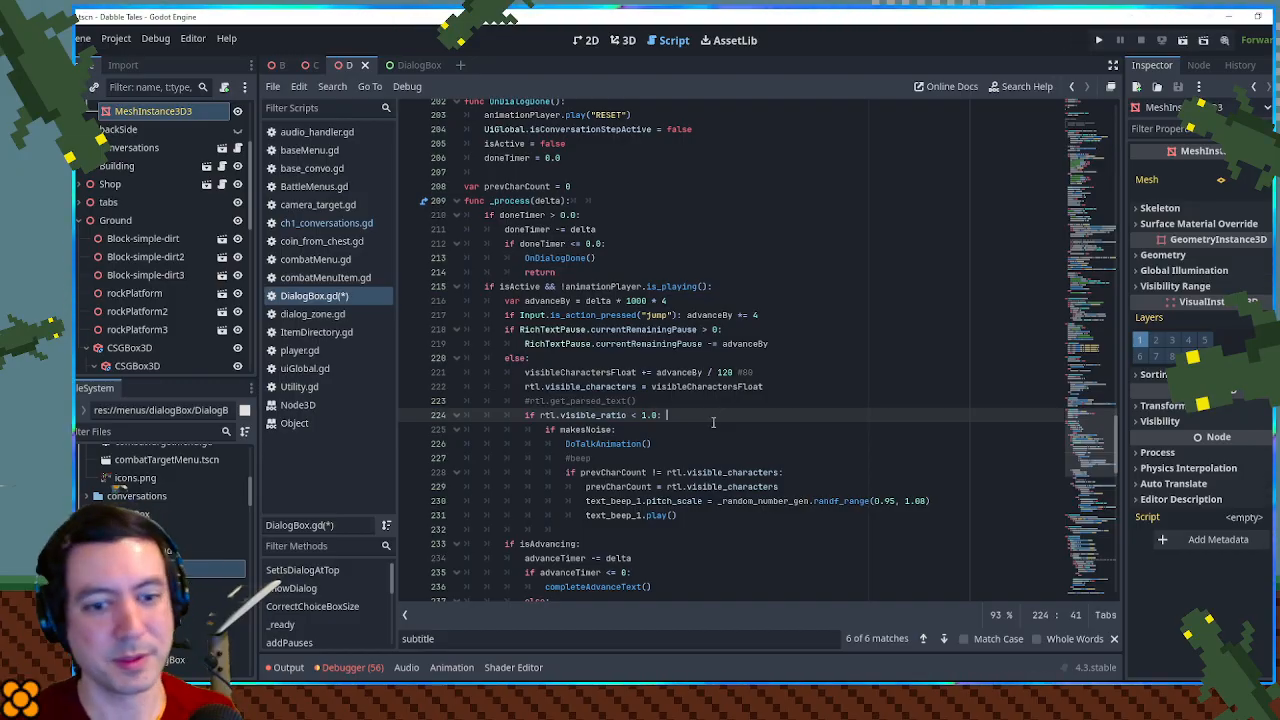
click(765, 372)
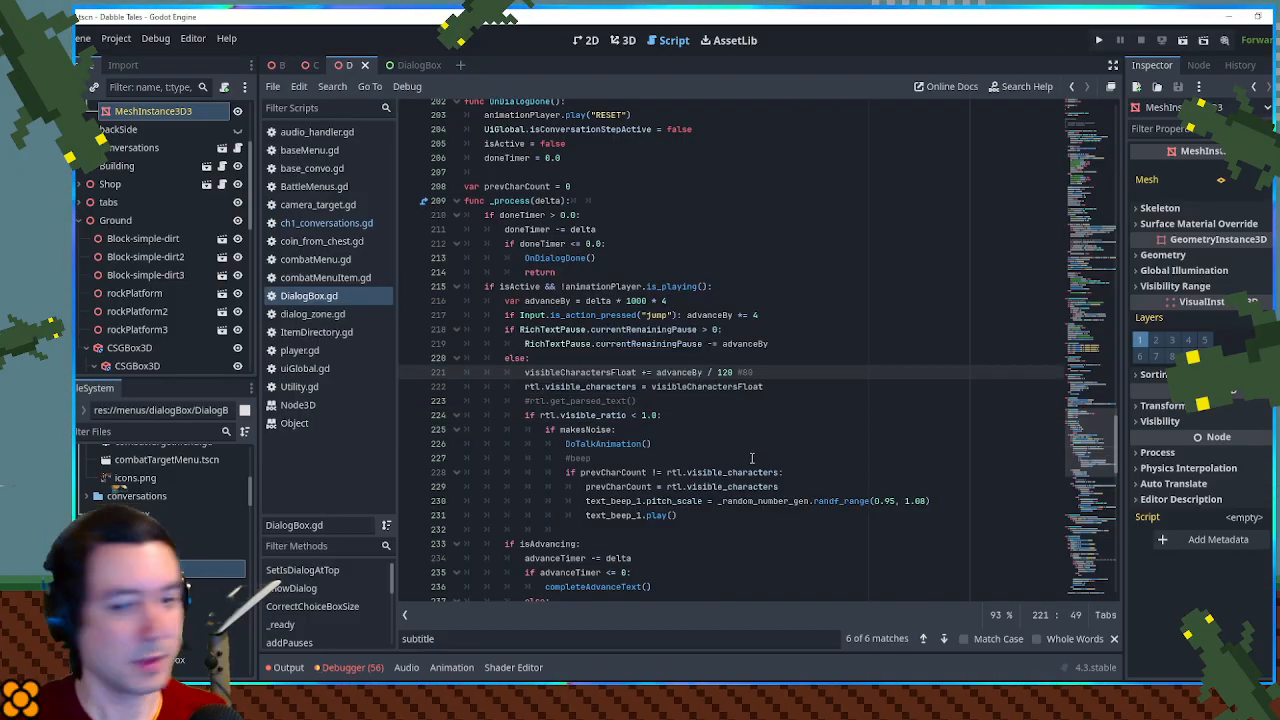
key(ctrl+s)
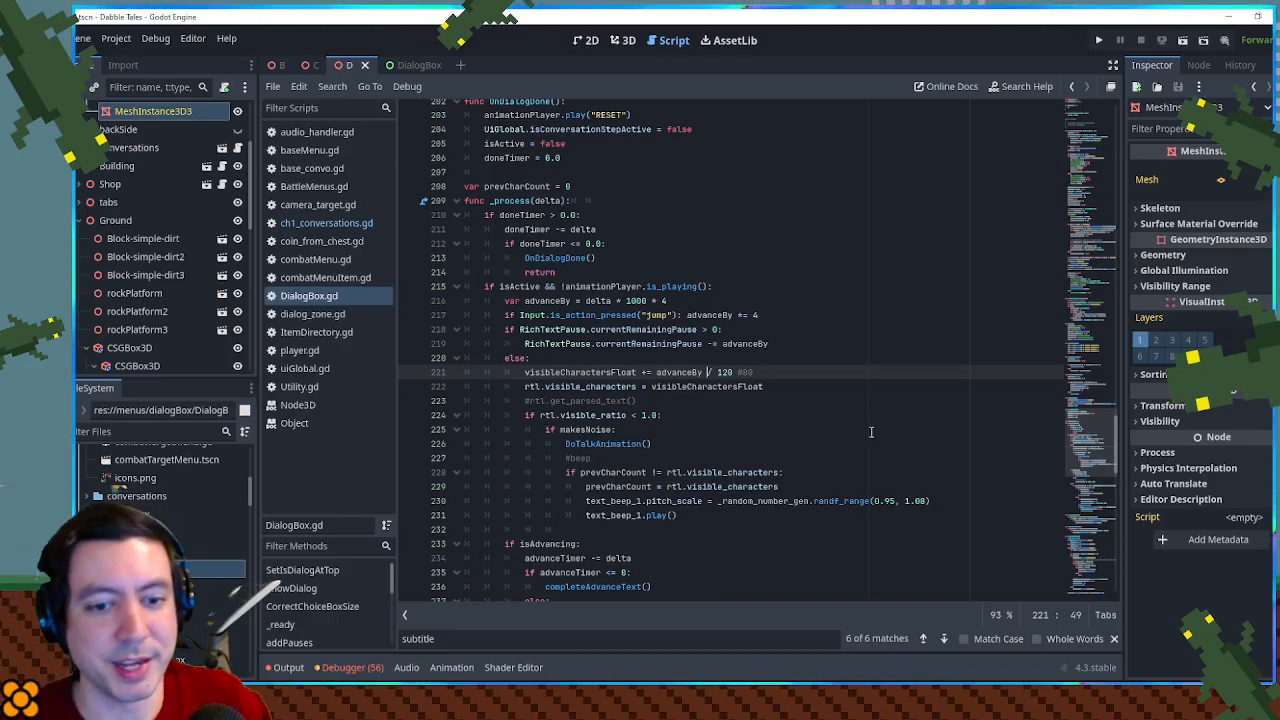
click(820, 328)
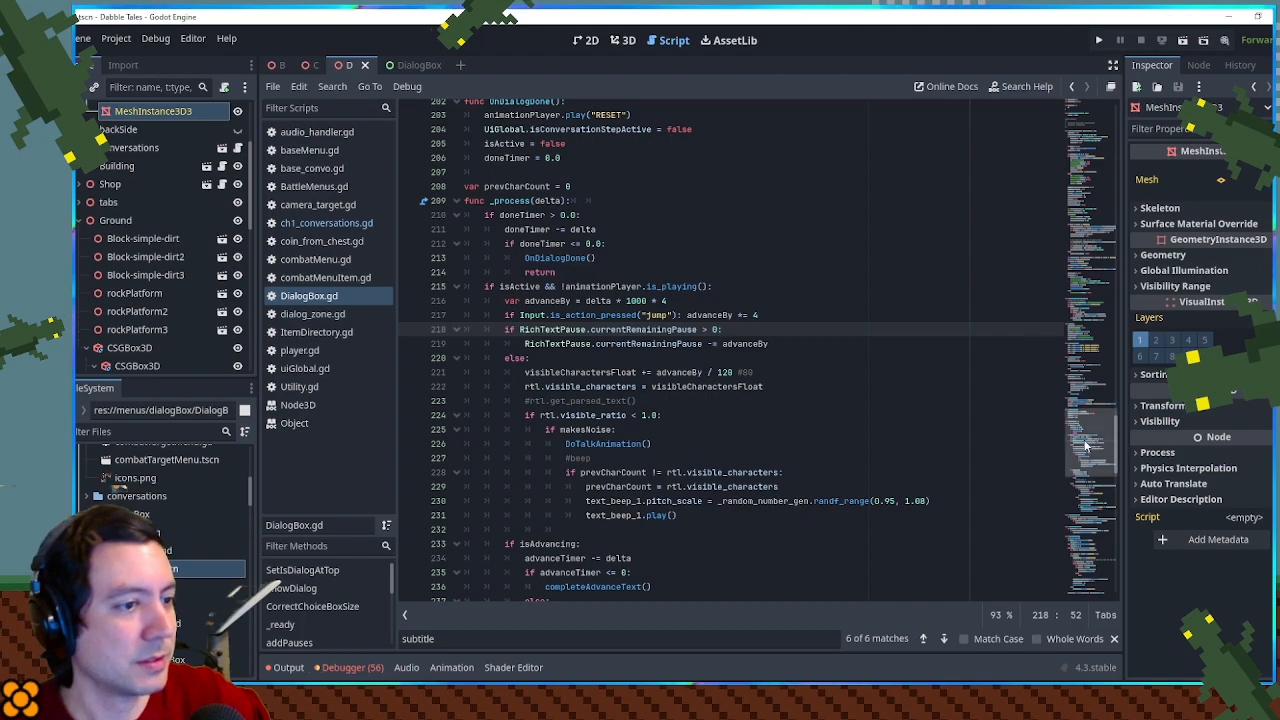
- Examine DialogBox.gd for the code that controls how fast dialog text advances, including the advanceBy variable in _process
scroll(1088, 447, down, 1)
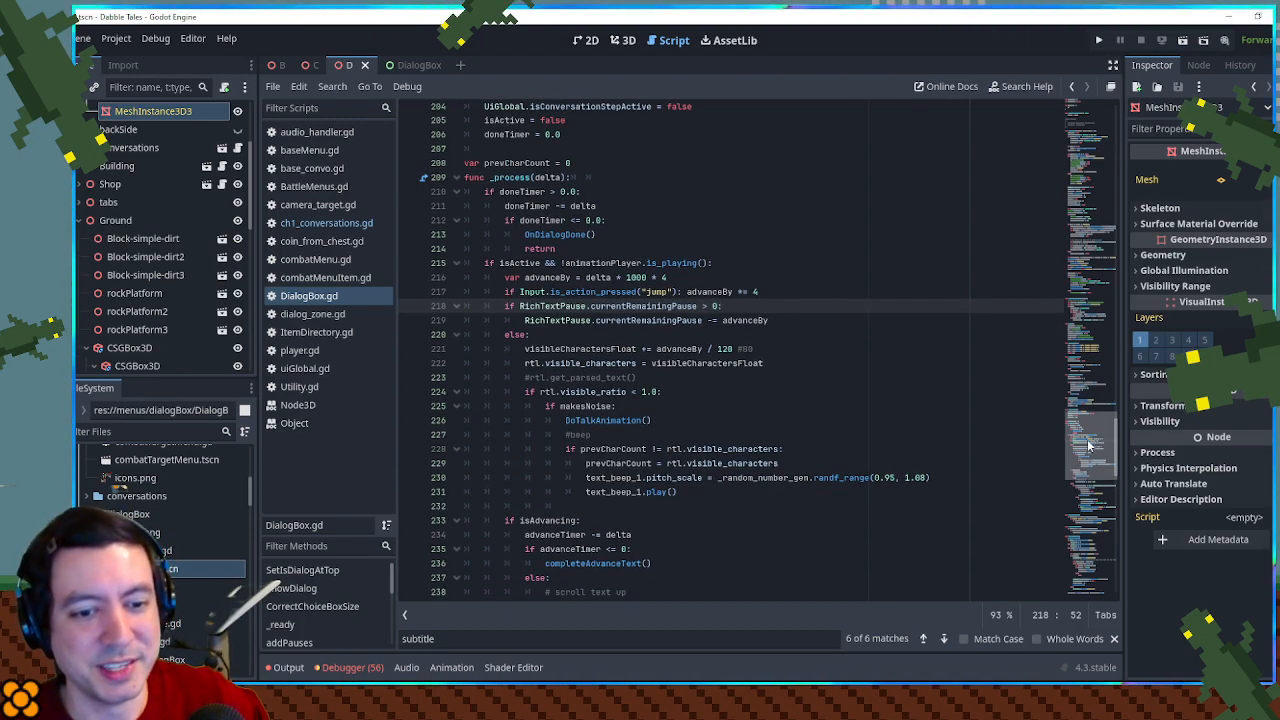
scroll(1088, 447, up, 4)
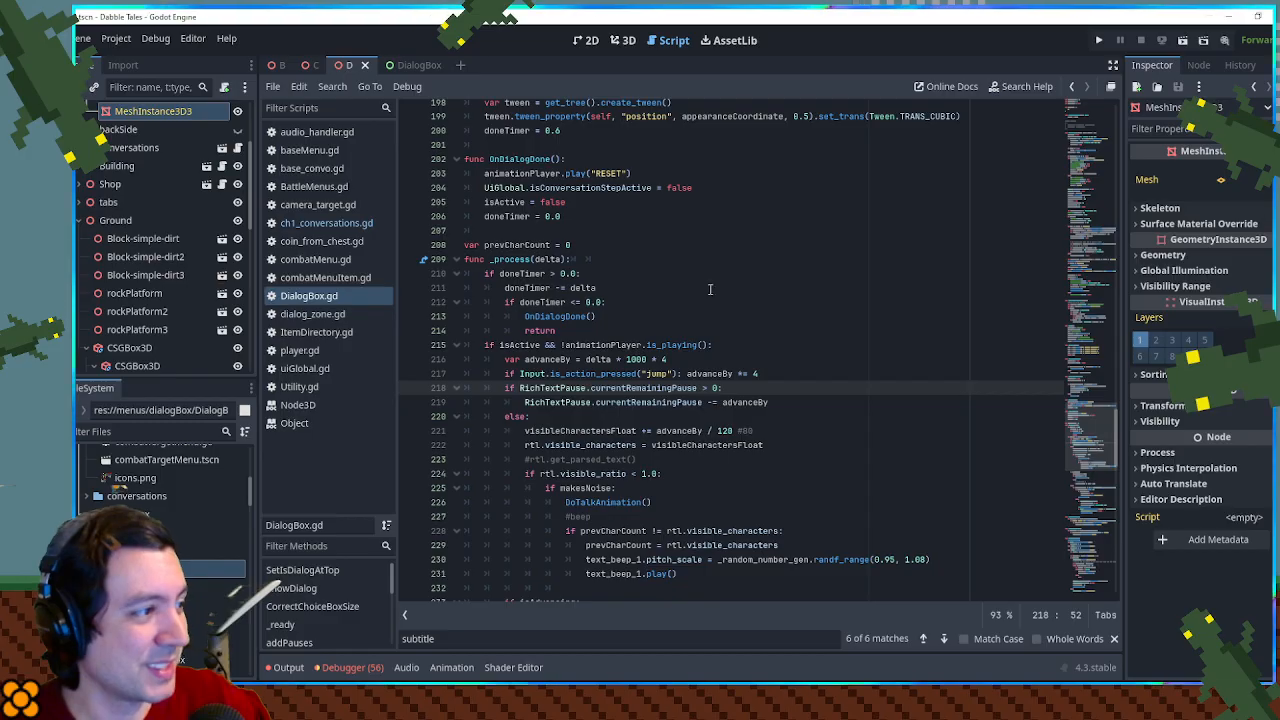
click(688, 257)
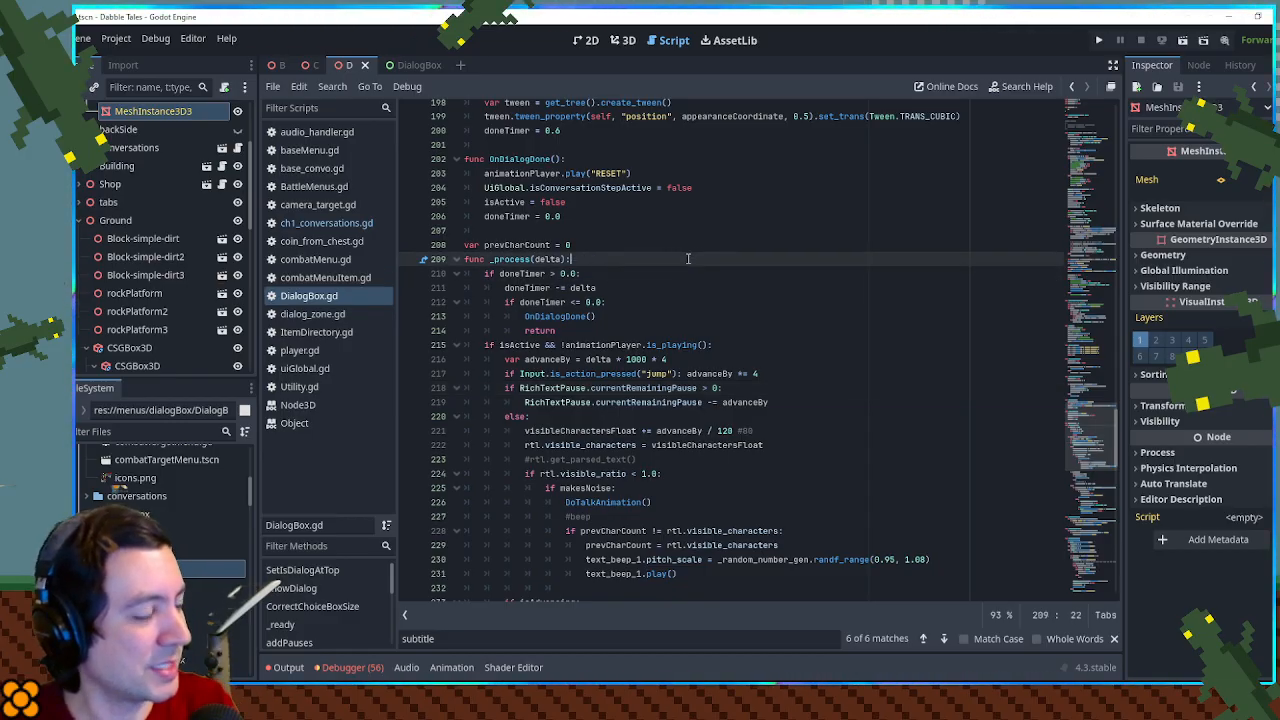
scroll(1082, 440, up, 10)
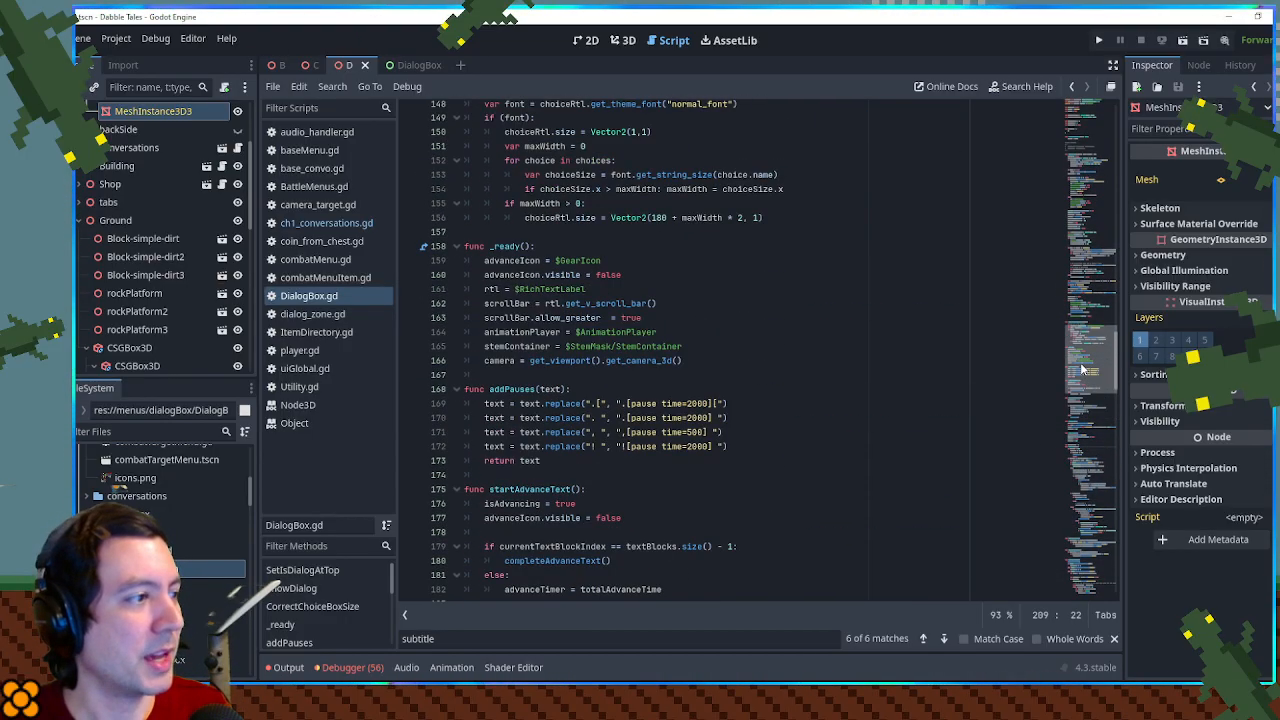
drag(1081, 440, 1084, 400)
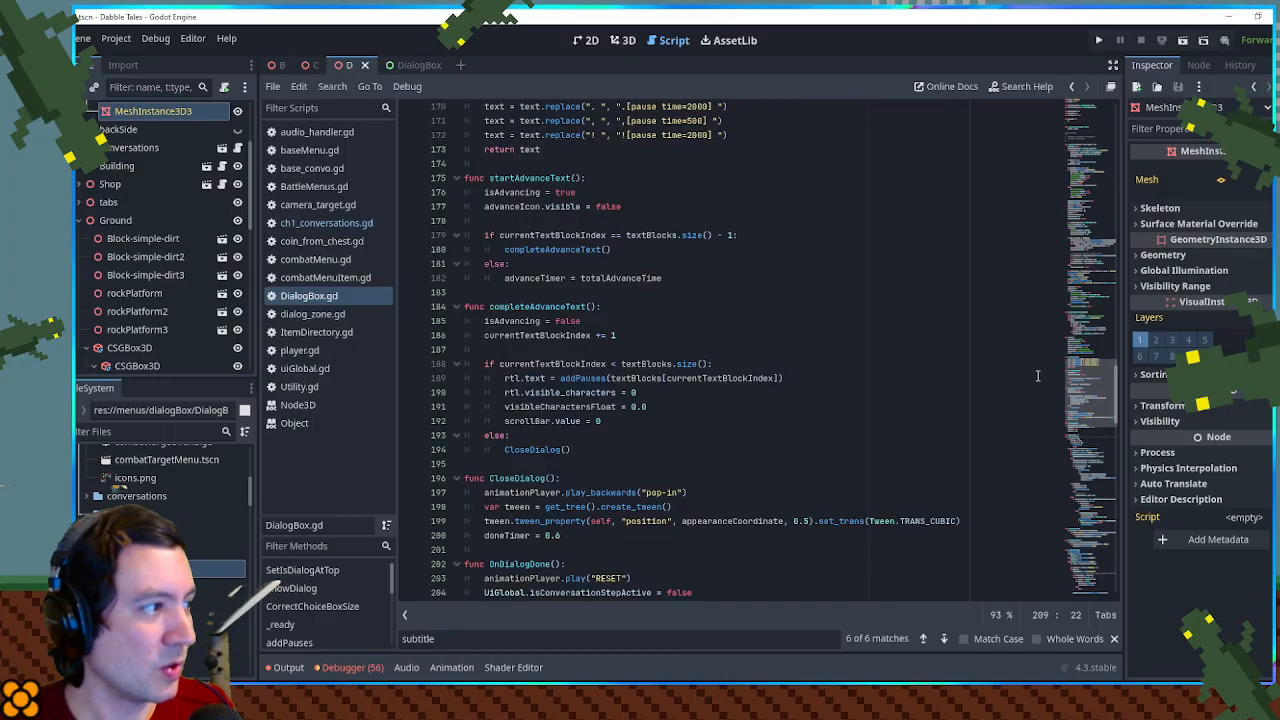
double_click(512, 192)
scroll(897, 296, up, 6)
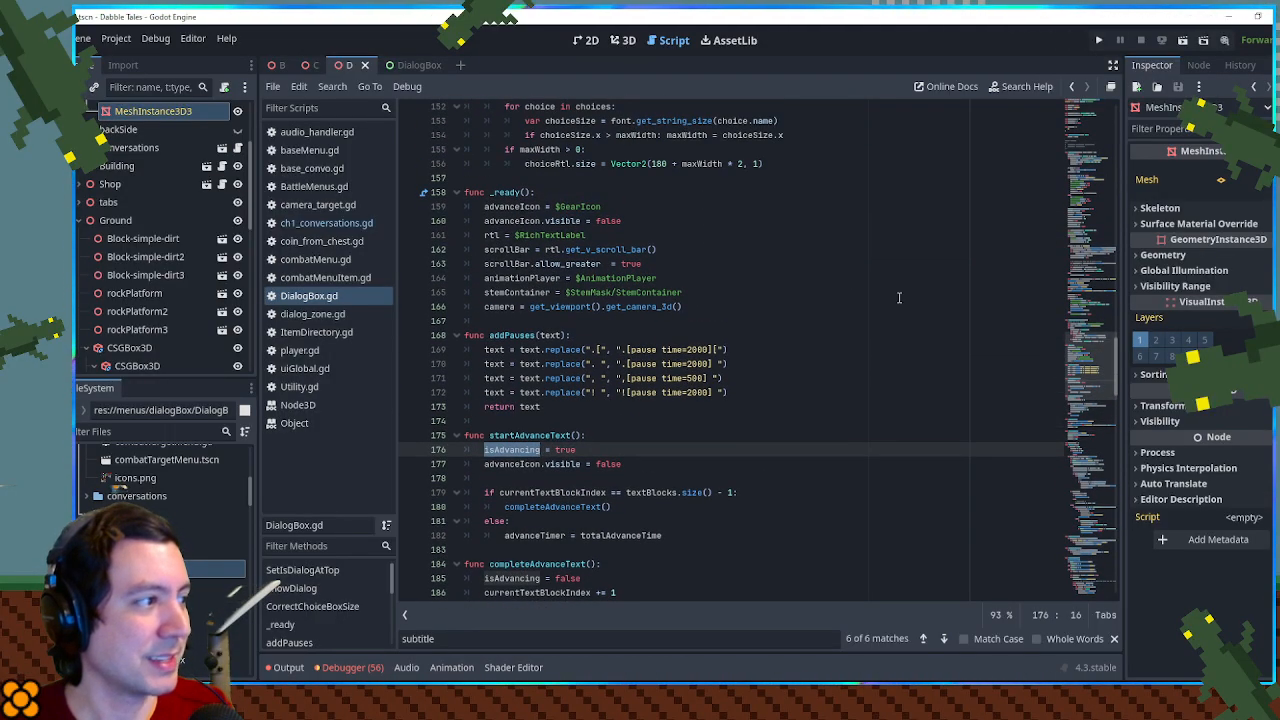
click(899, 297)
scroll(900, 294, up, 10)
scroll(901, 291, up, 8)
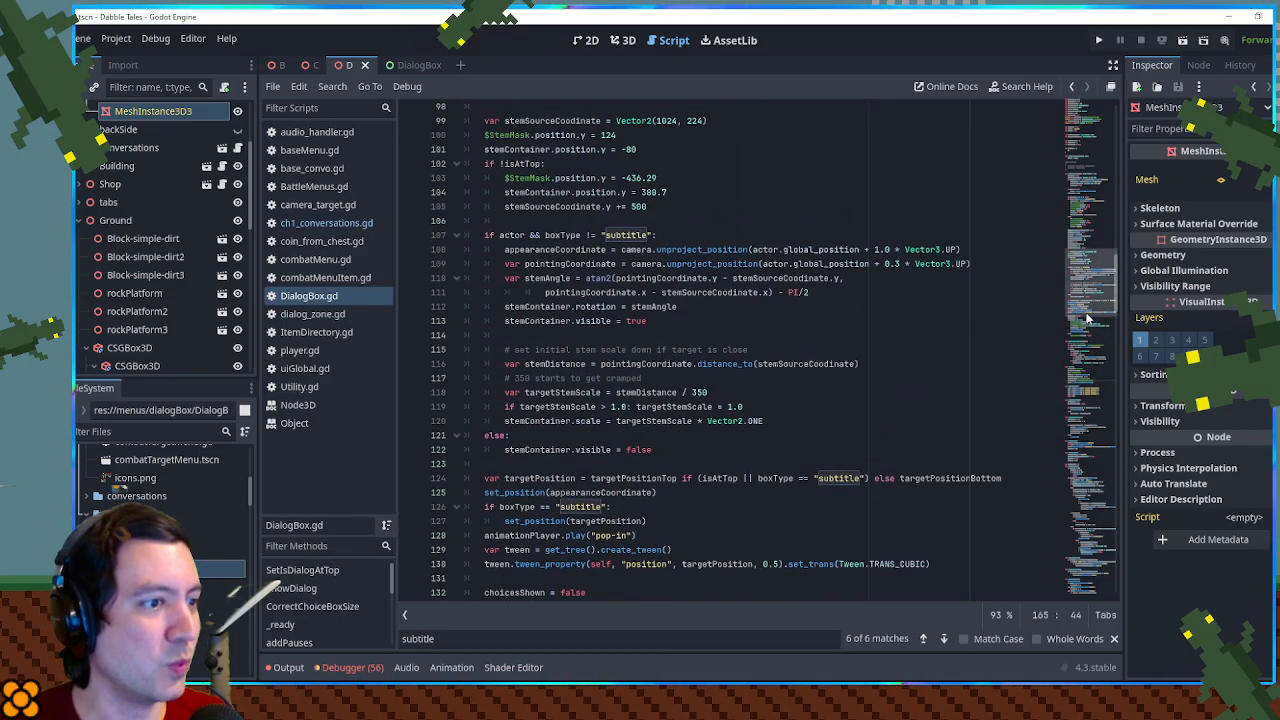
drag(1088, 308, 1089, 473)
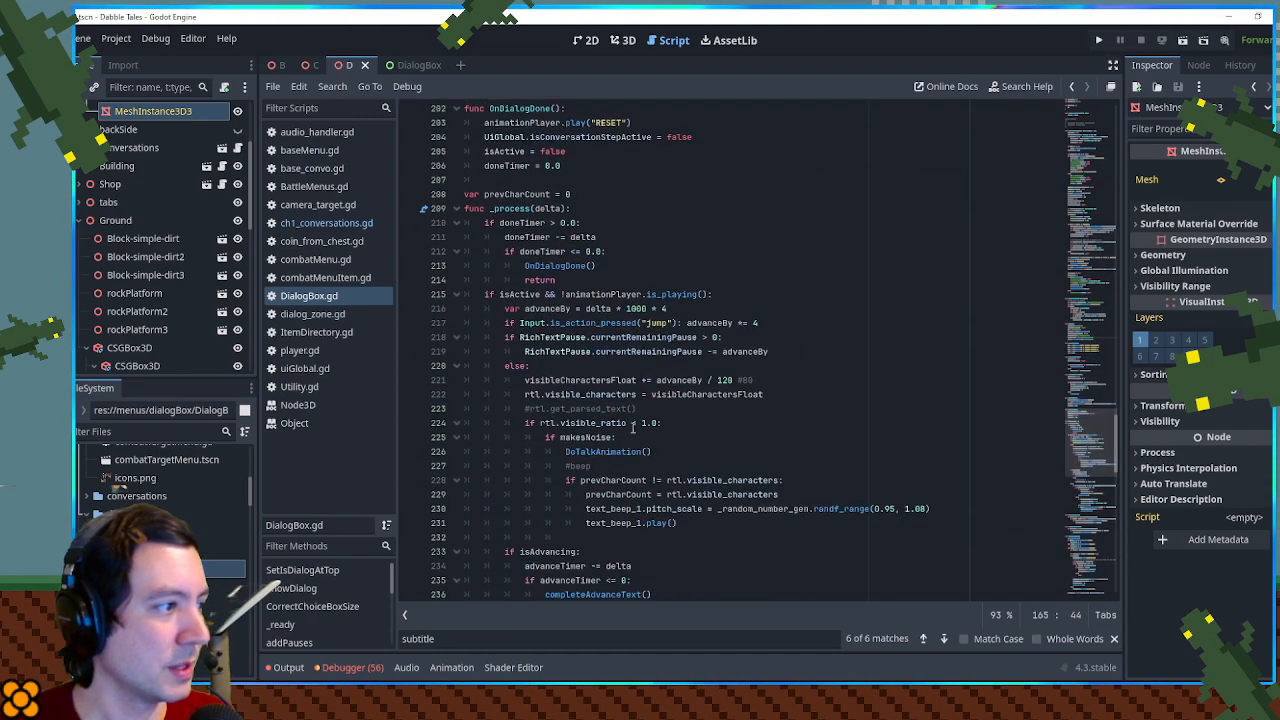
double_click(540, 309)
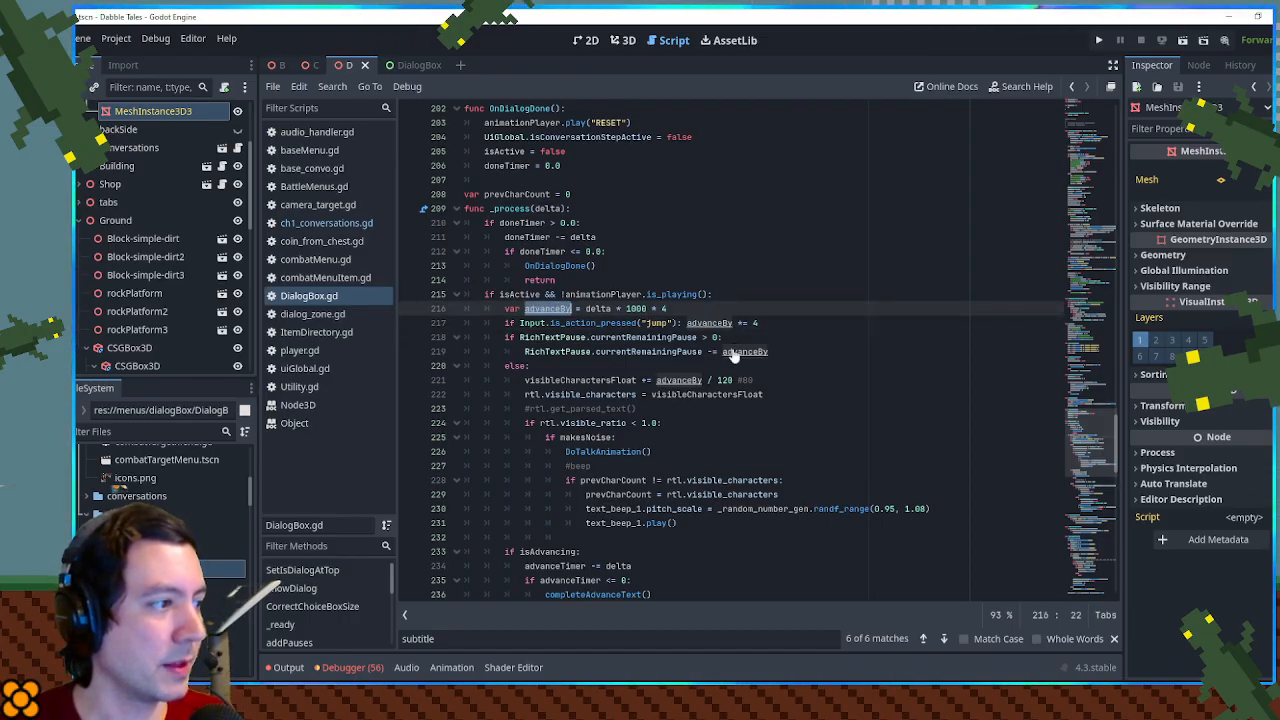
drag(1102, 438, 1063, 444)
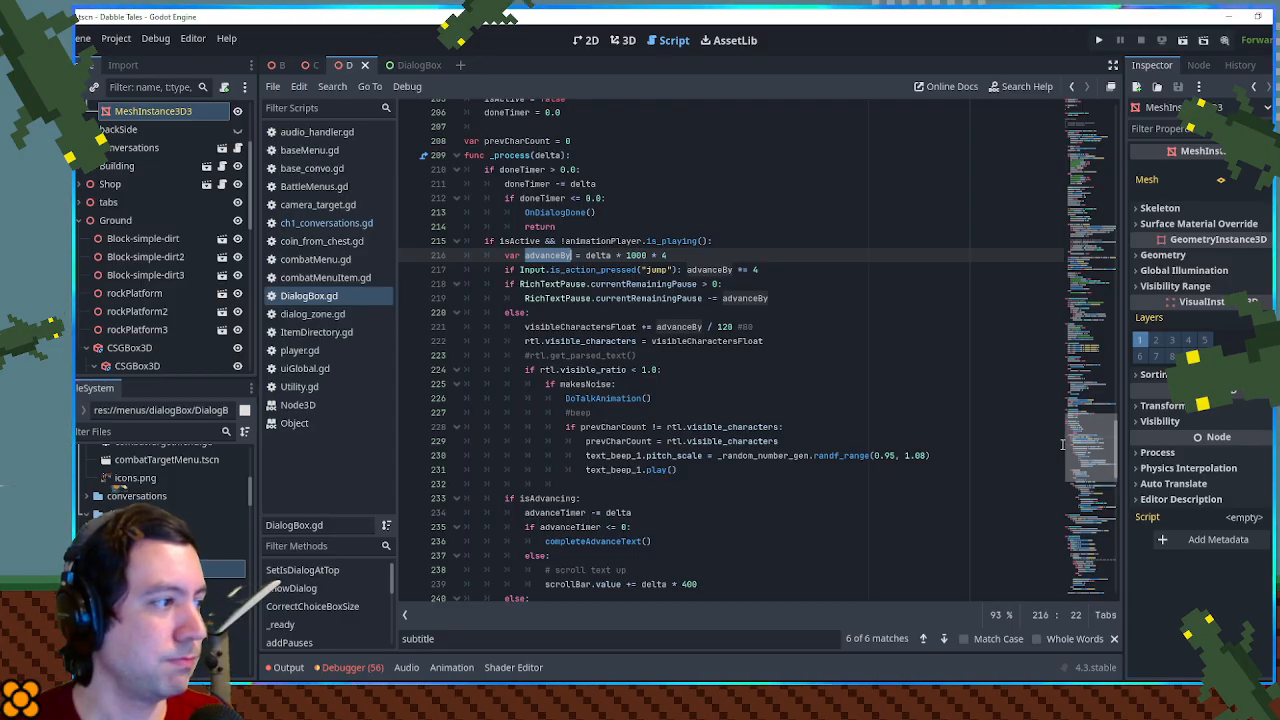
- Declare a script variable baseAdvanceSpeed = 1.0 directly above the makesNoise variable
drag(1063, 444, 1050, 150)
click(560, 318)
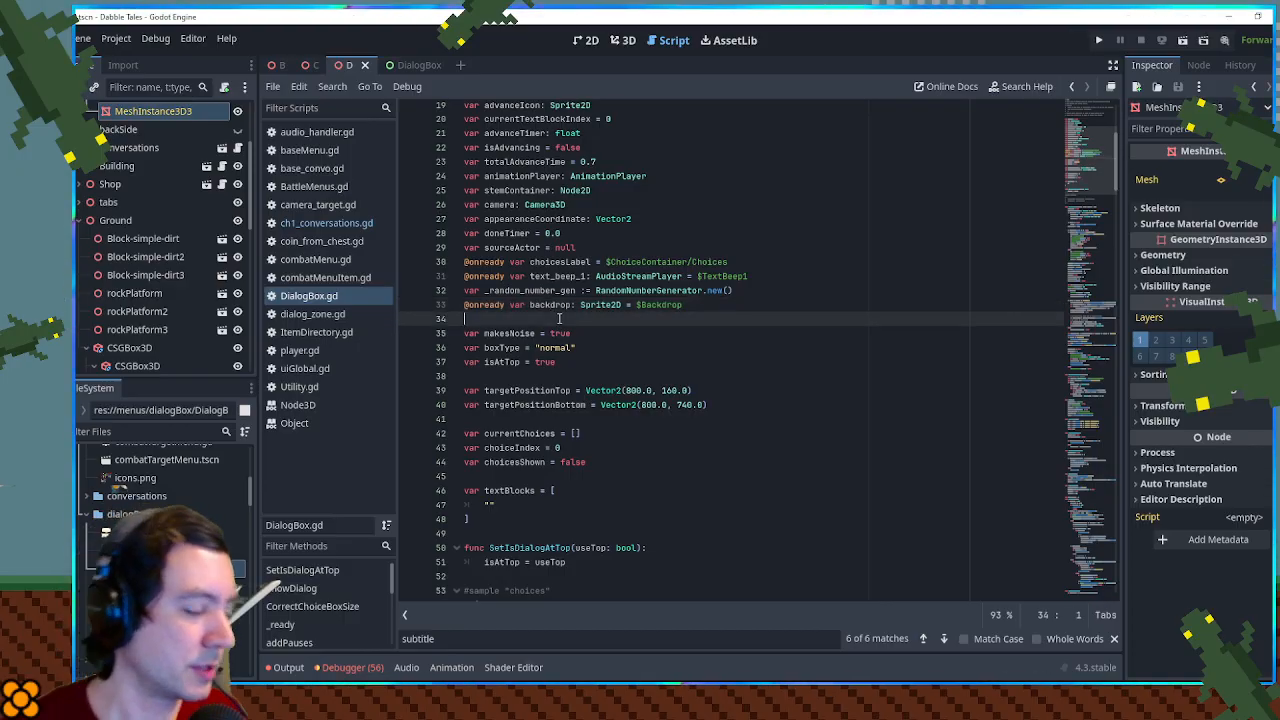
key(Return)
text(va)
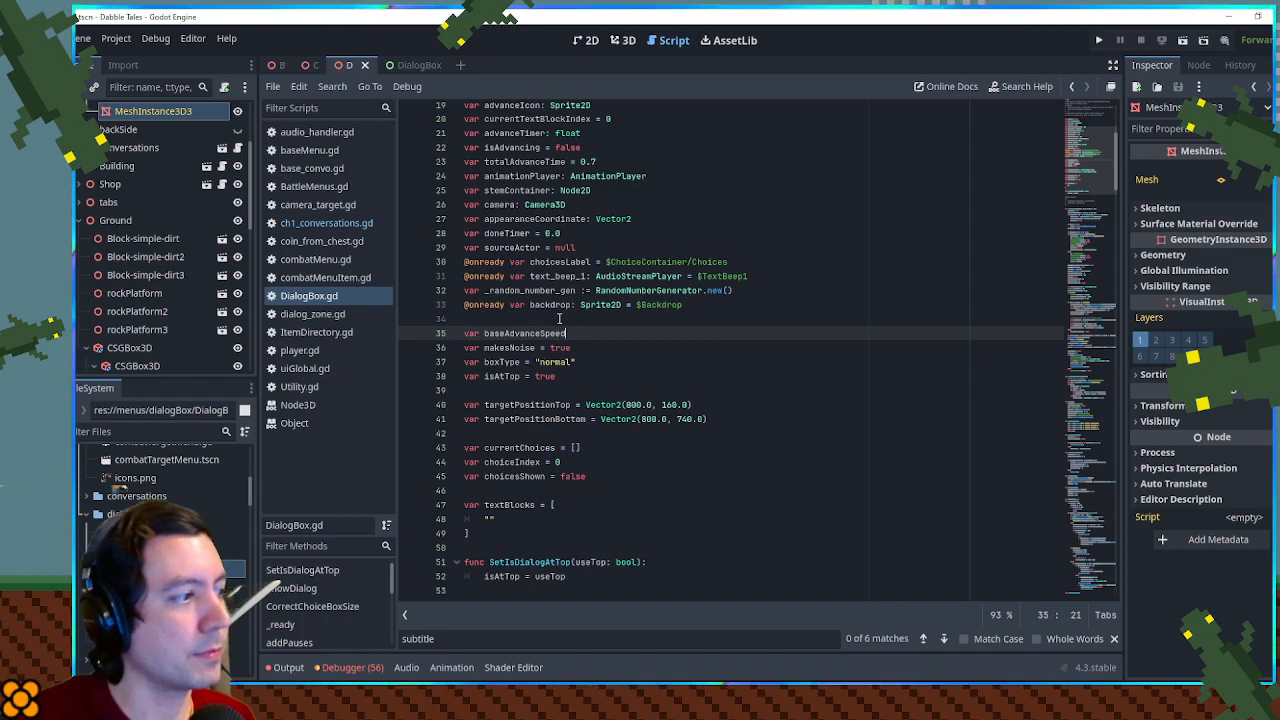
text(r baseAdvanceSpeed = 1)
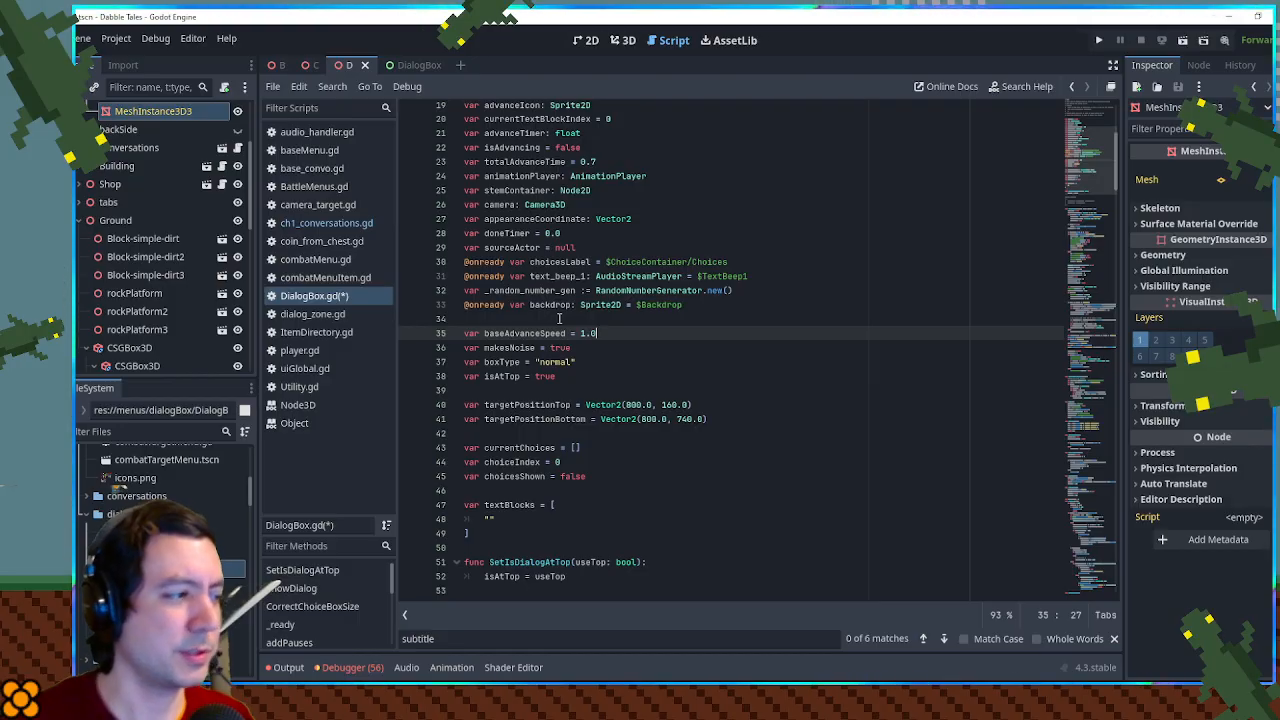
text(.0)
- Set baseAdvanceSpeed = 1000.0 in ShowDialog's [sign] branch, below makesNoise = false
double_click(560, 333)
key(ctrl+c)
scroll(600, 345, down, 10)
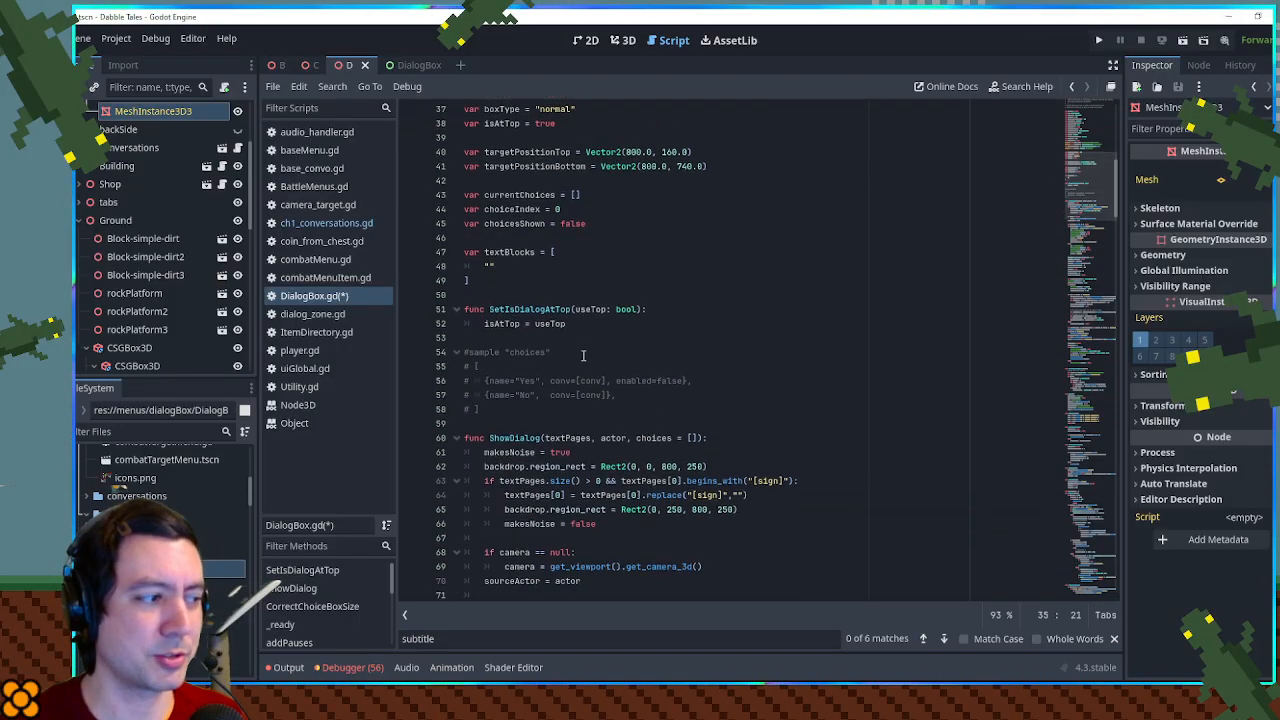
click(608, 351)
key(Return)
key(ctrl+v)
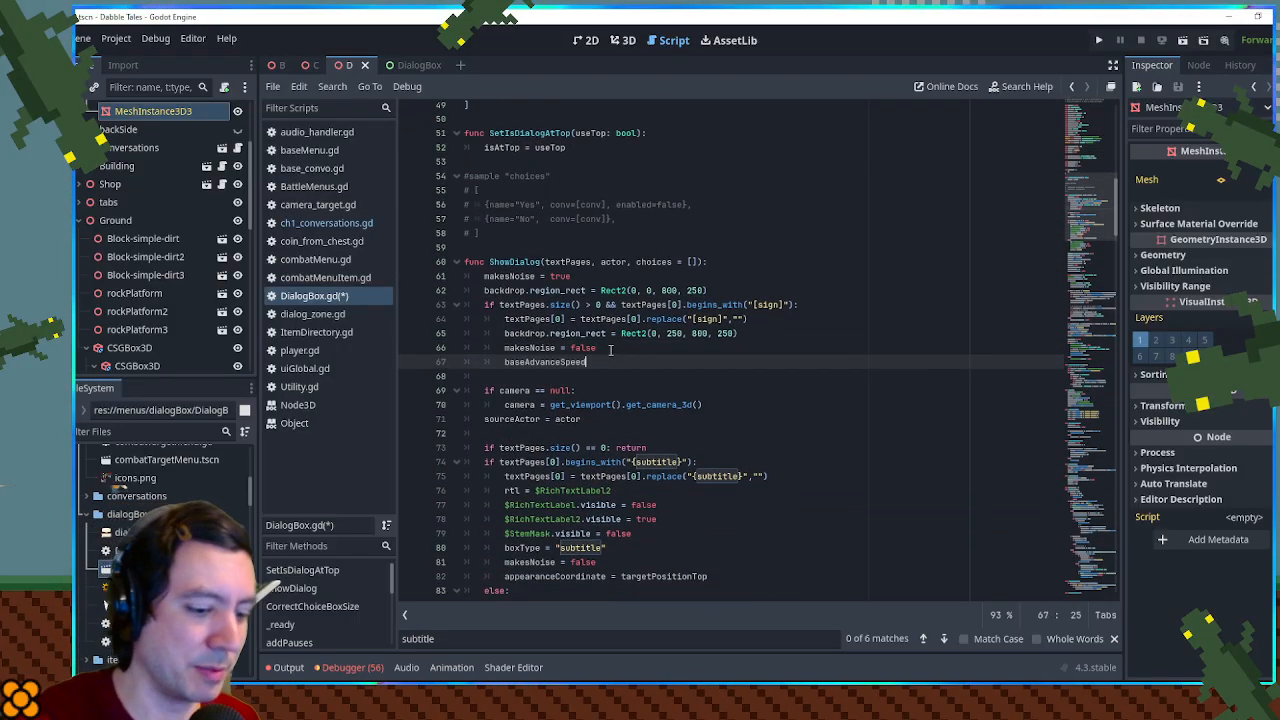
text(= 1000.0)
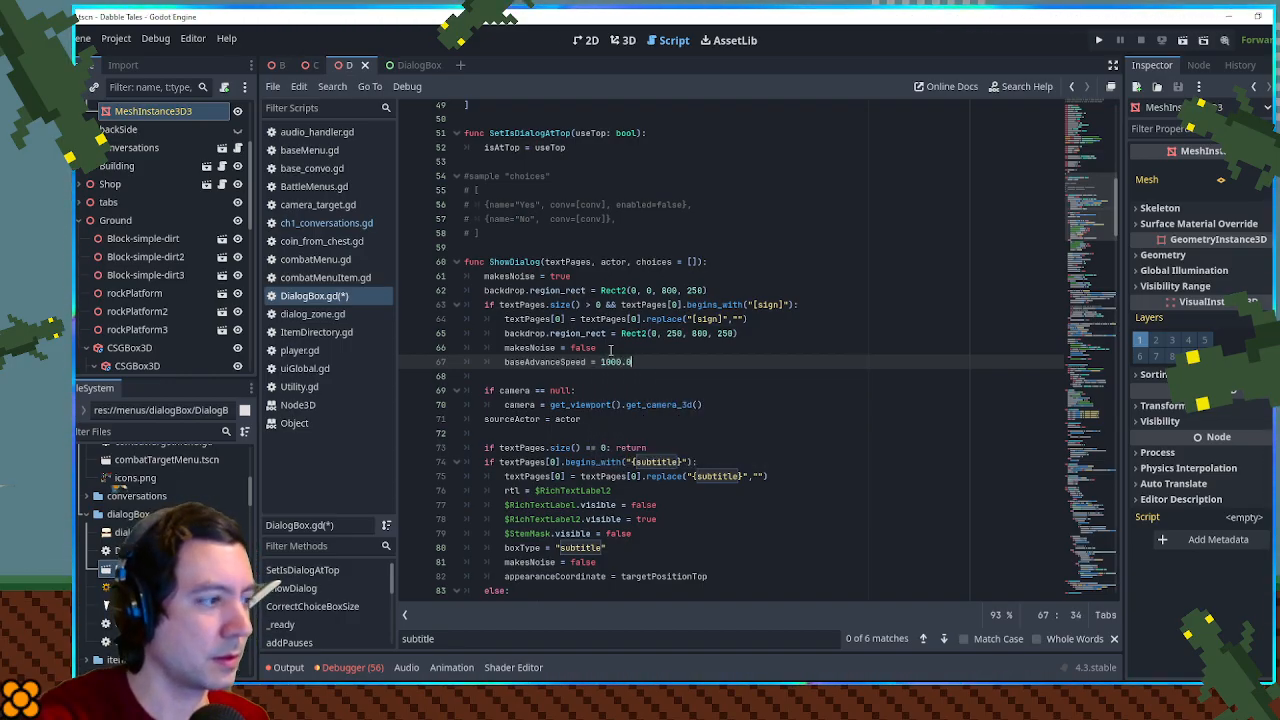
- Multiply the advanceBy calculation in _process by baseAdvanceSpeed
double_click(561, 362)
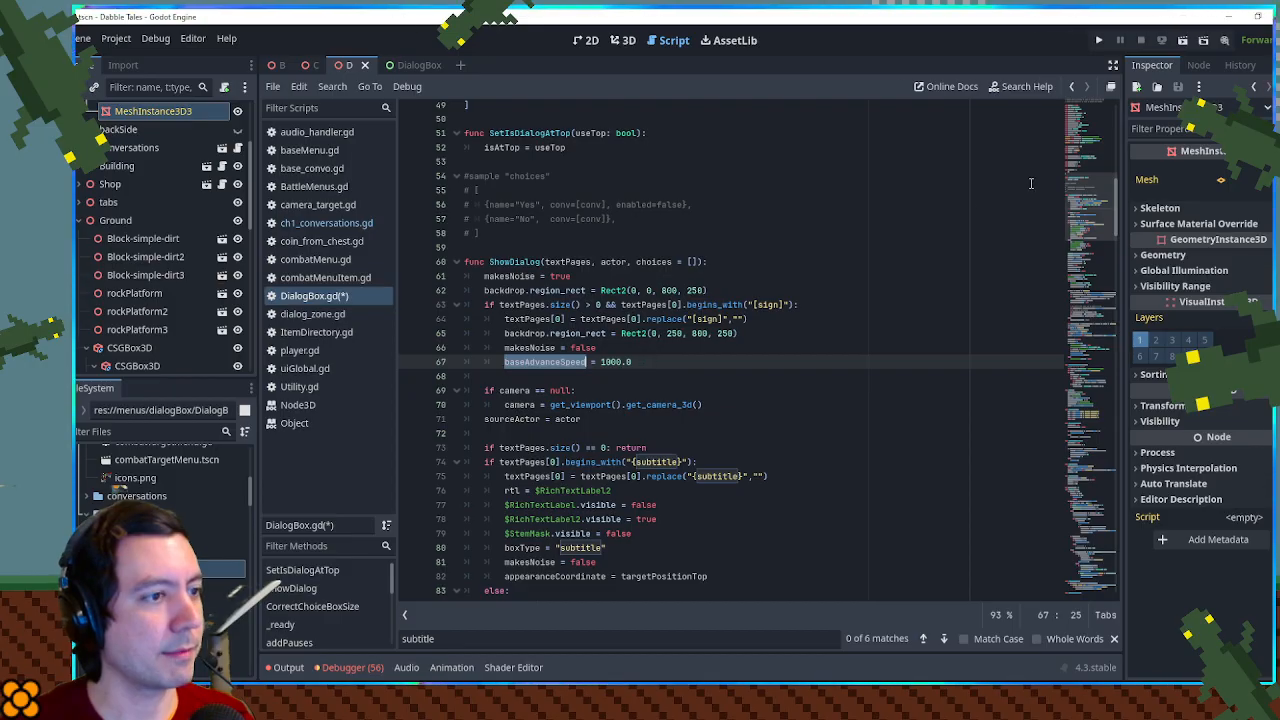
drag(1083, 225, 1090, 479)
click(770, 207)
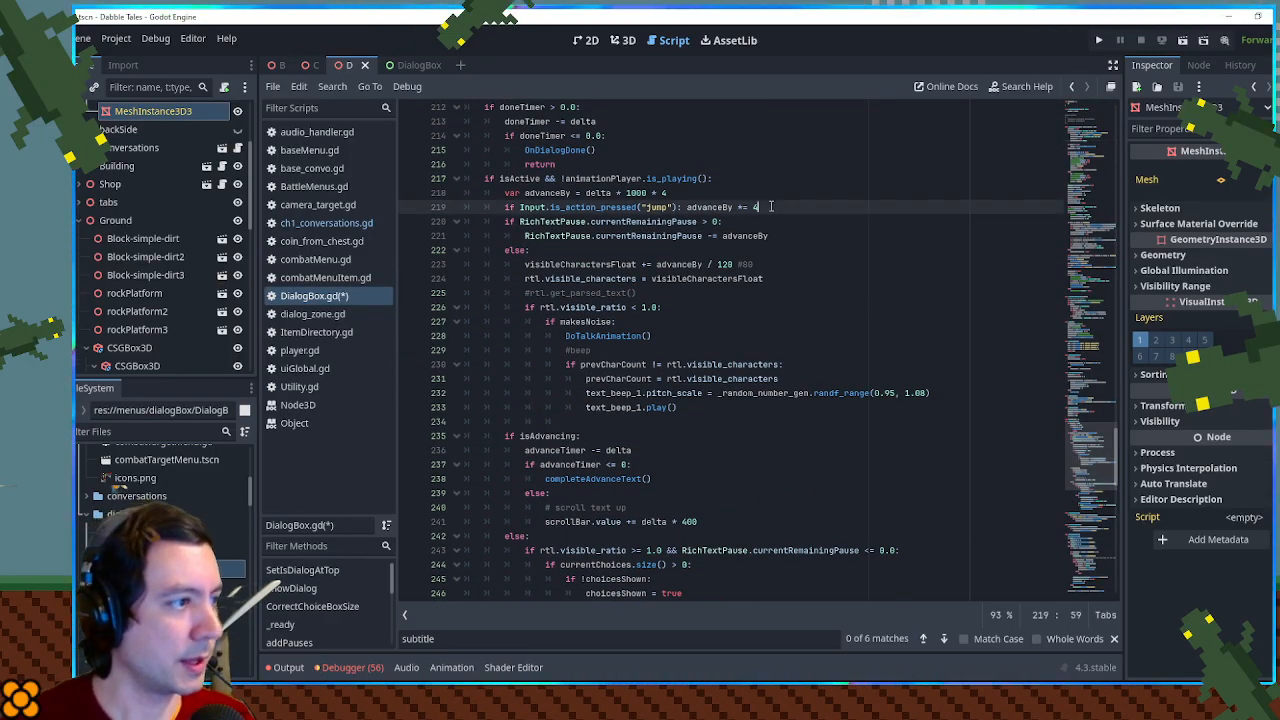
key(Up)
text(* baseAdvanceSpeed)
key(Up)
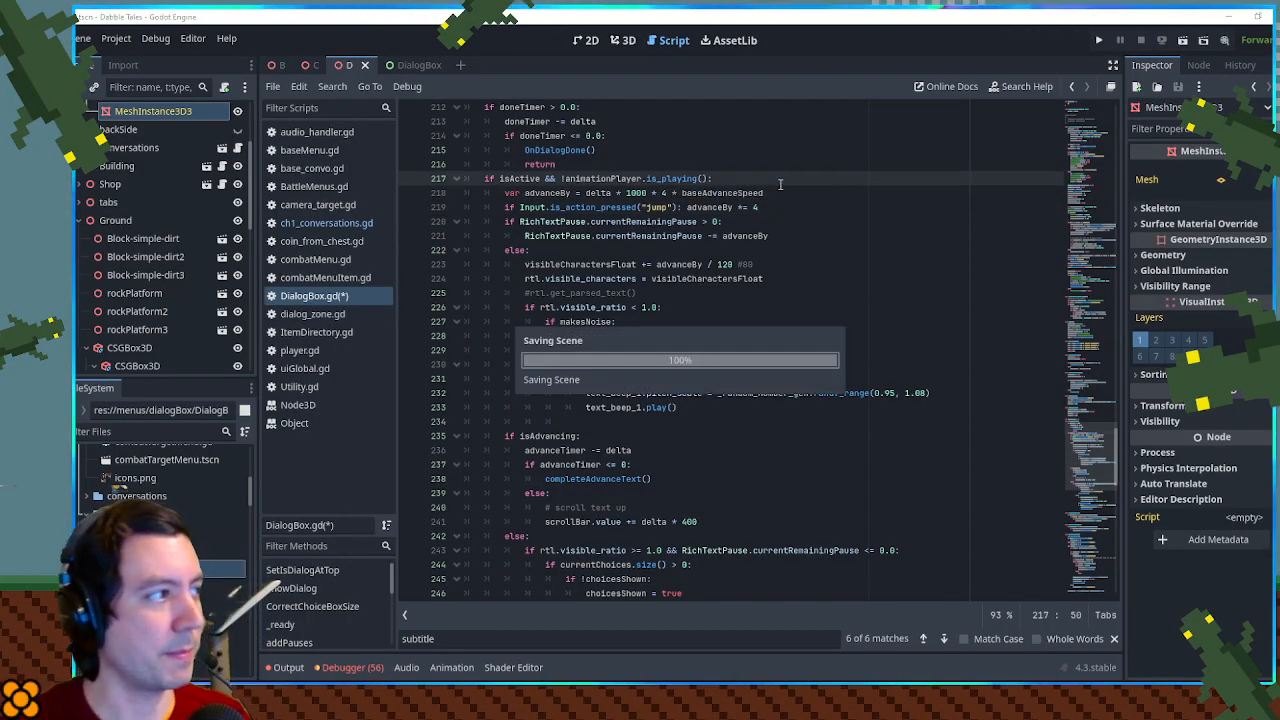
- Run the game, walk to the gate, and open and dismiss its sign to test the text speed
key(F5)
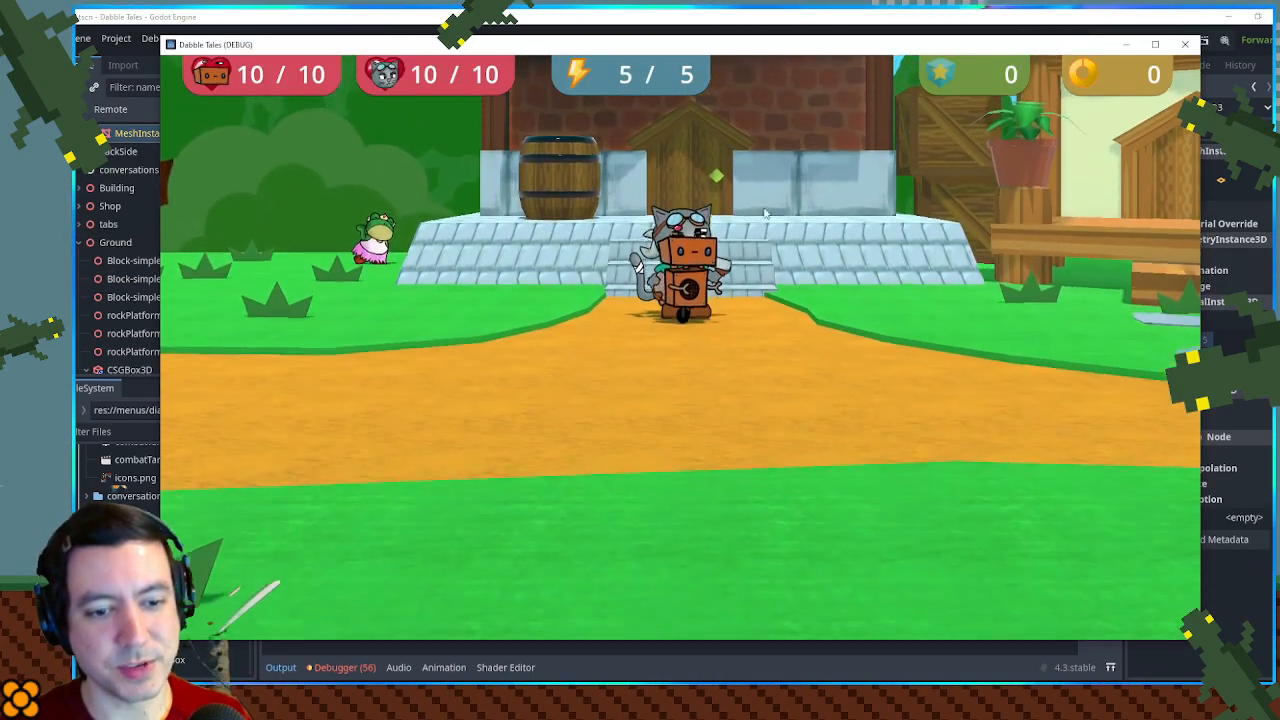
key(s)
key(a)
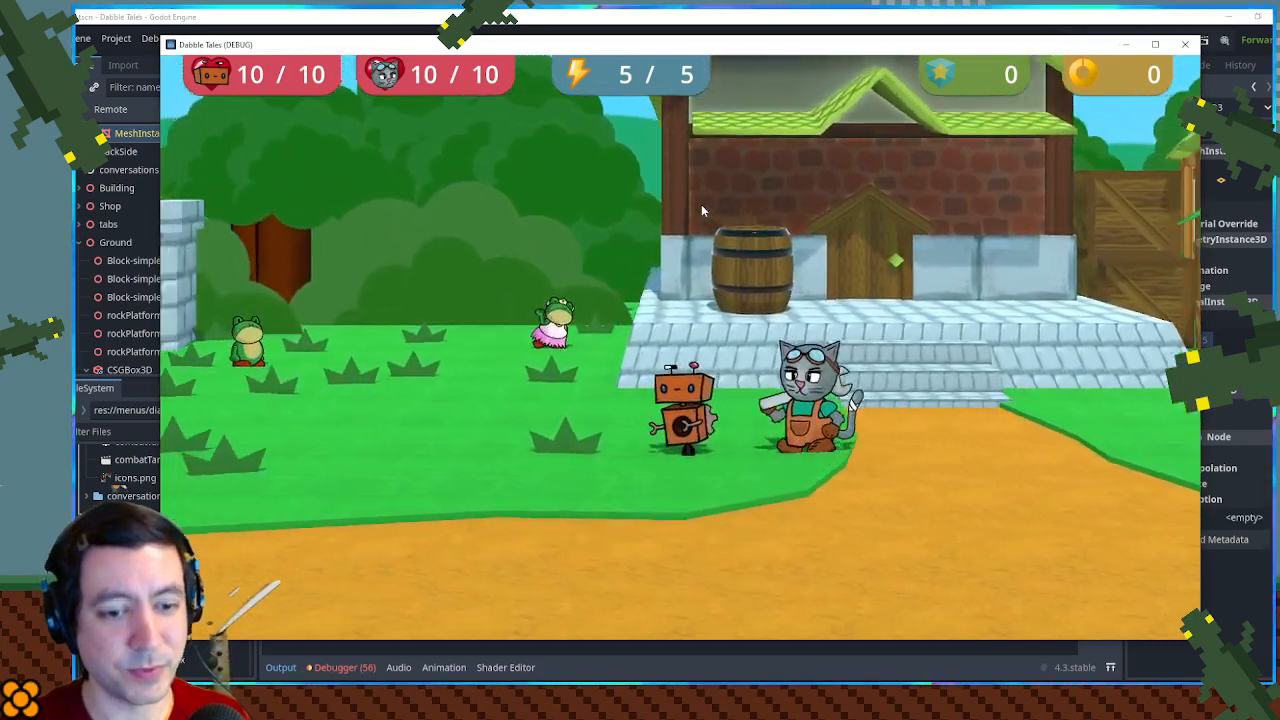
key(a)
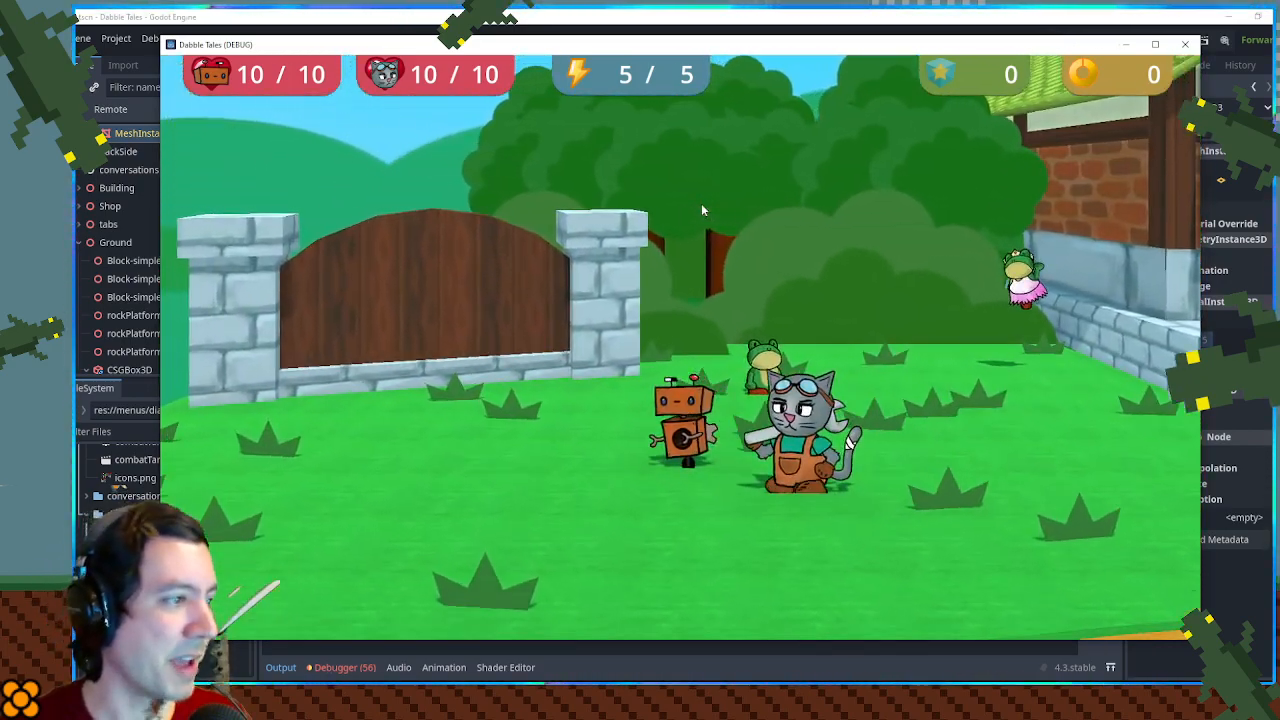
key(space)
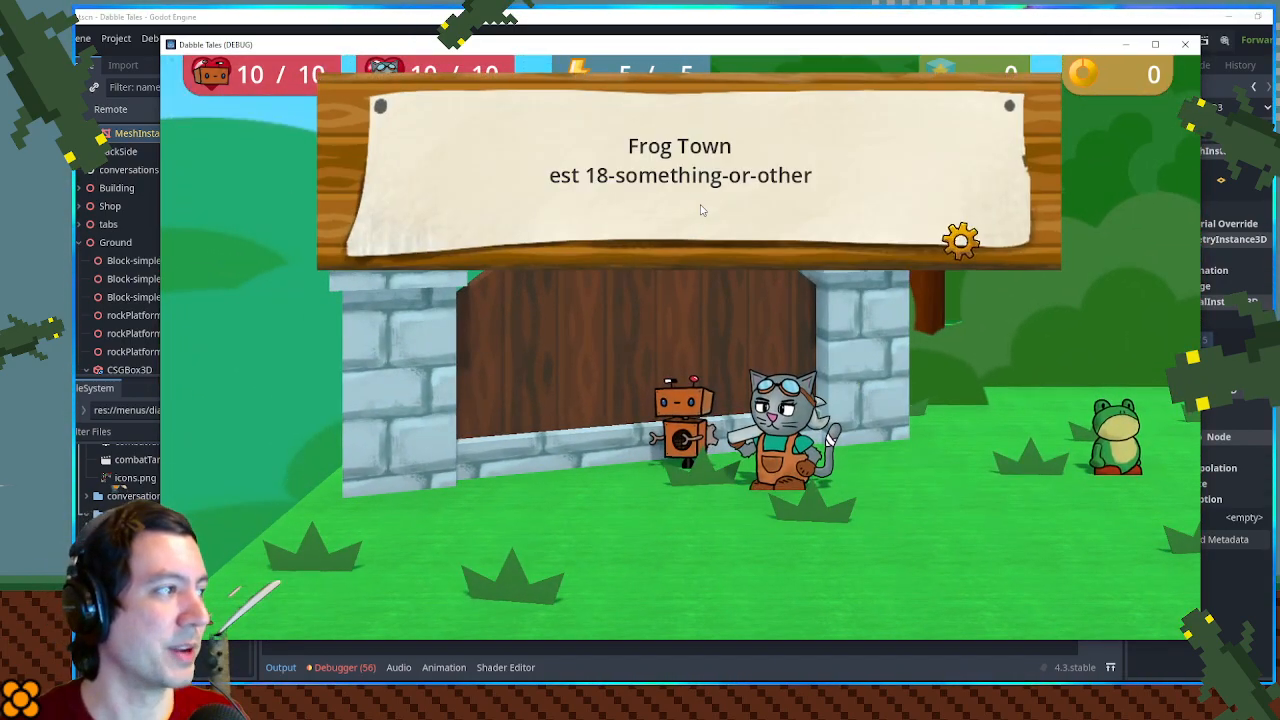
key(space)
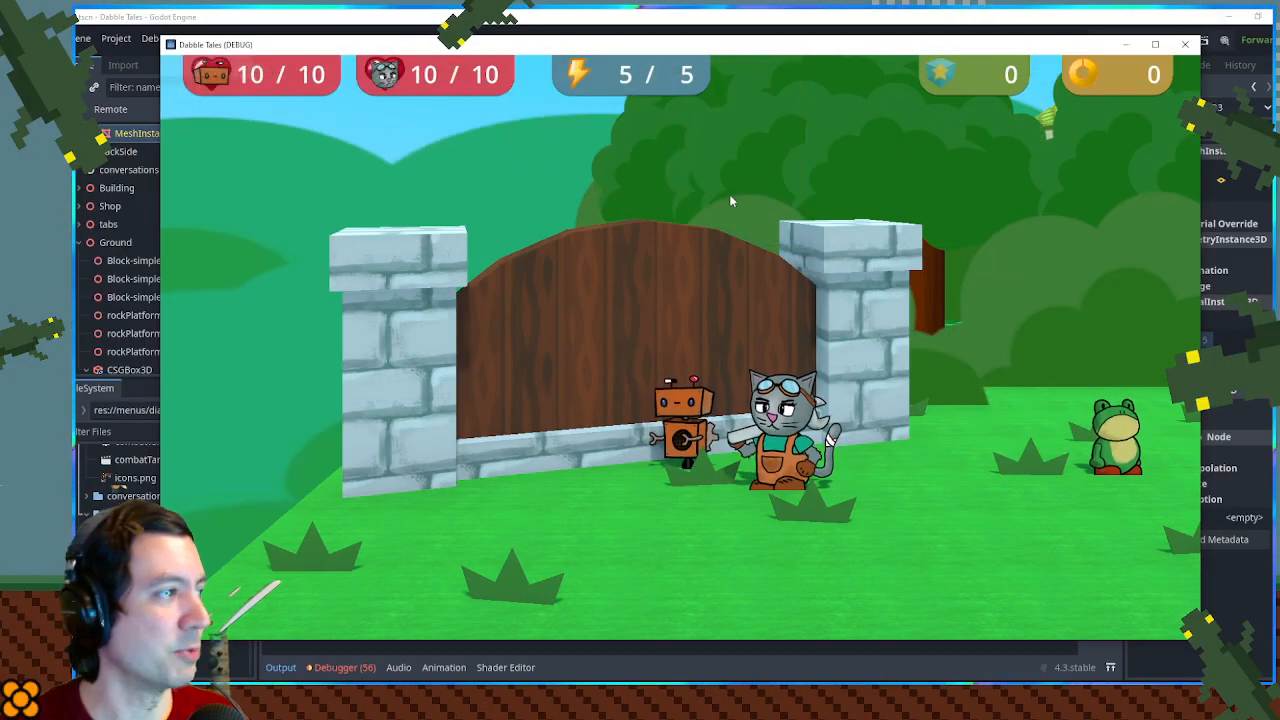
- Talk to the frog beside the gate to check the normal dialog's text speed, and close the game
key(space)
key(space)
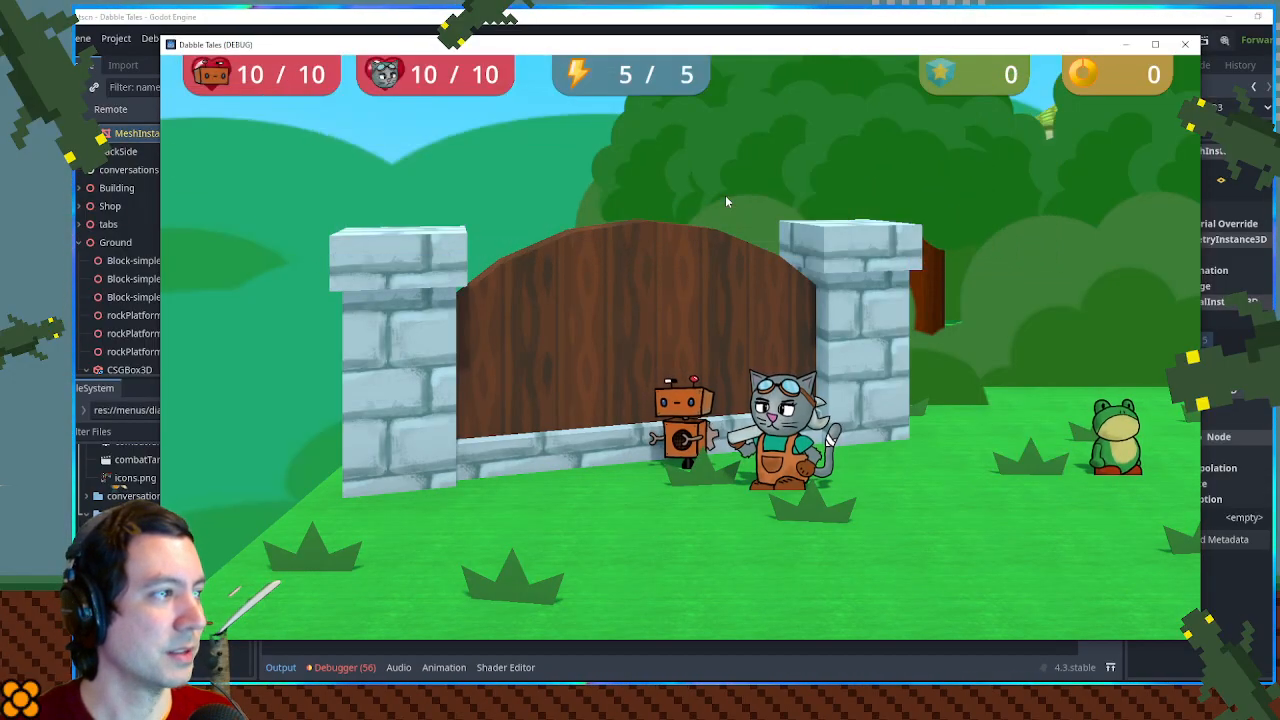
key(d)
key(space)
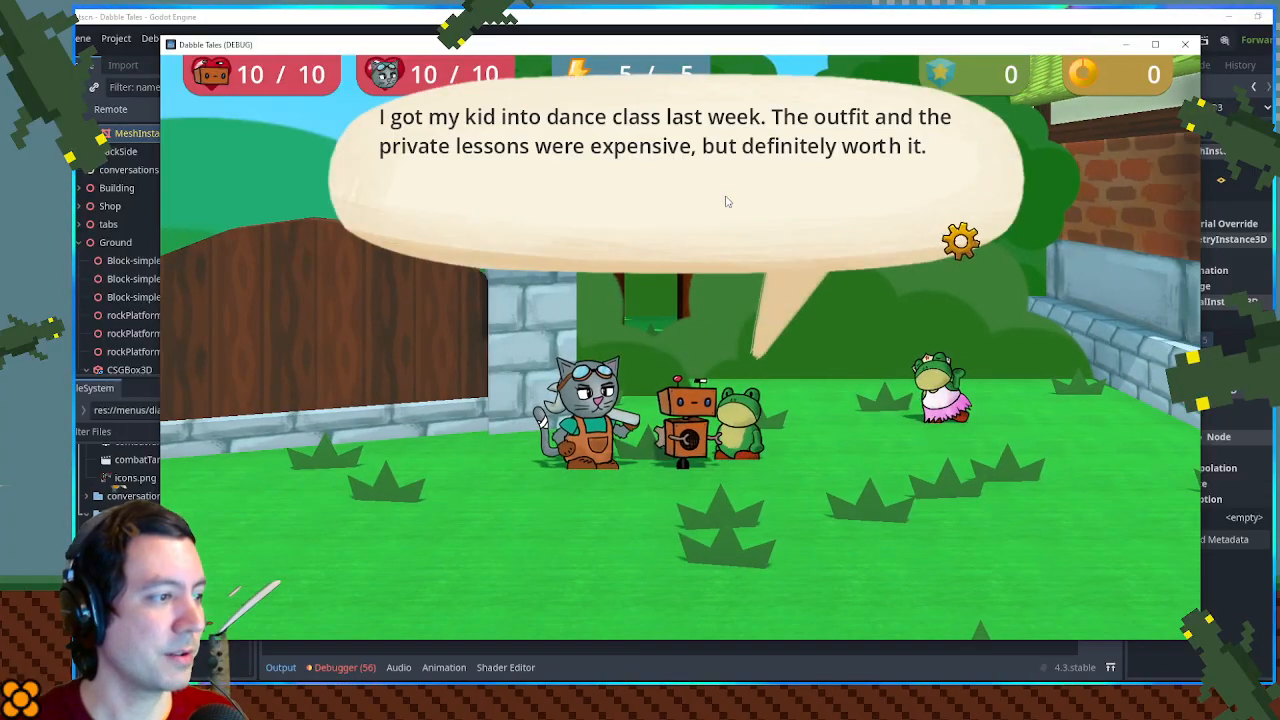
key(space)
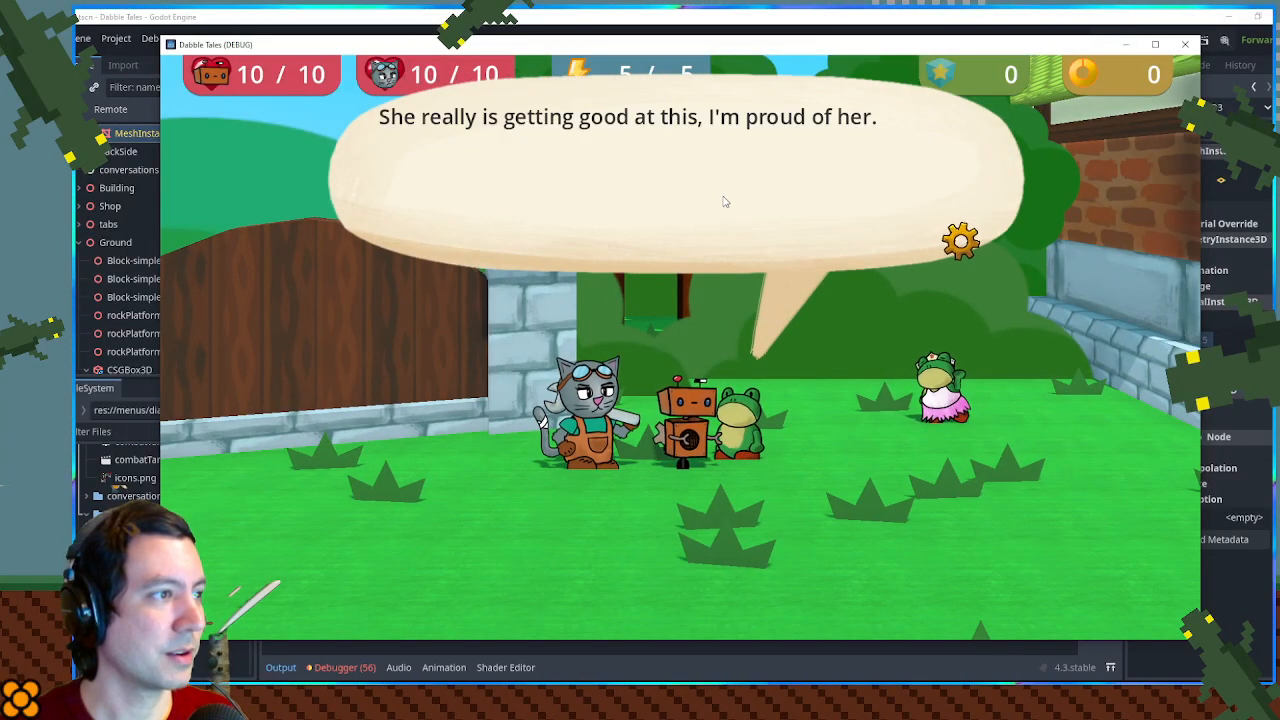
click(1184, 45)
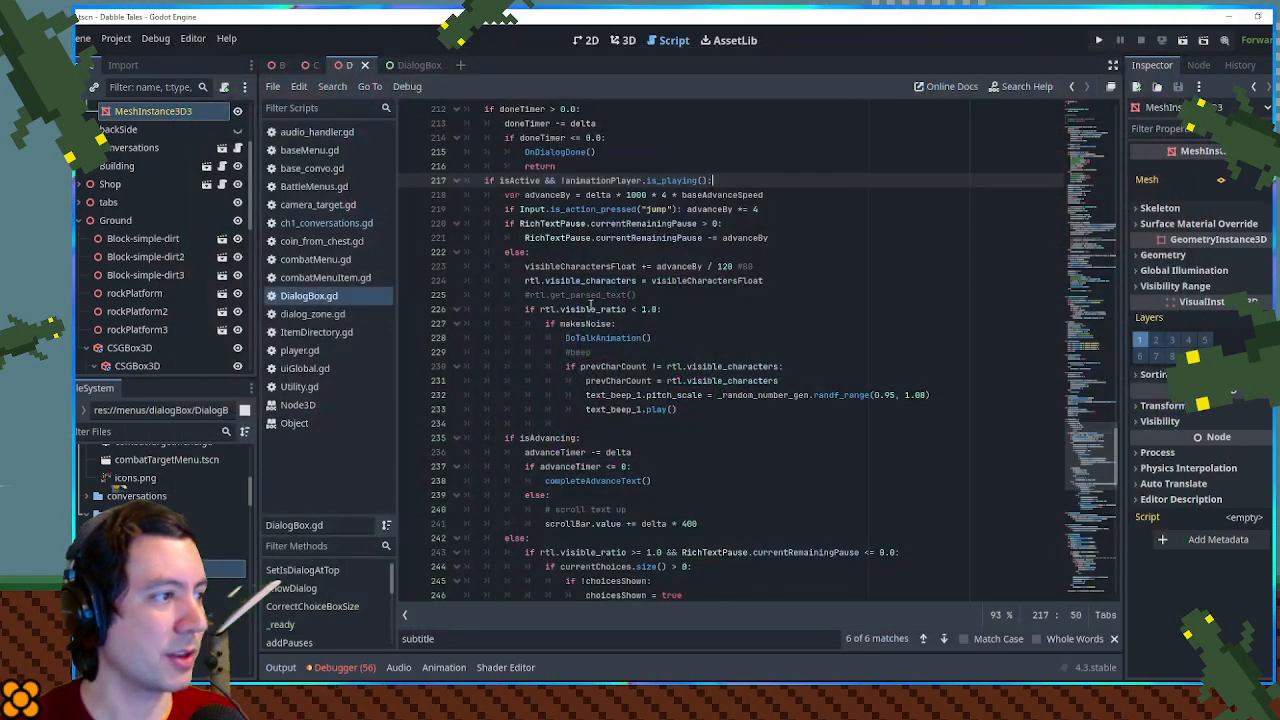
- Add a baseAdvanceSpeed = 1.0 reset below makesNoise = true at the start of ShowDialog, and save the script
double_click(710, 194)
key(ctrl+f)
drag(1088, 460, 1085, 195)
drag(670, 470, 662, 463)
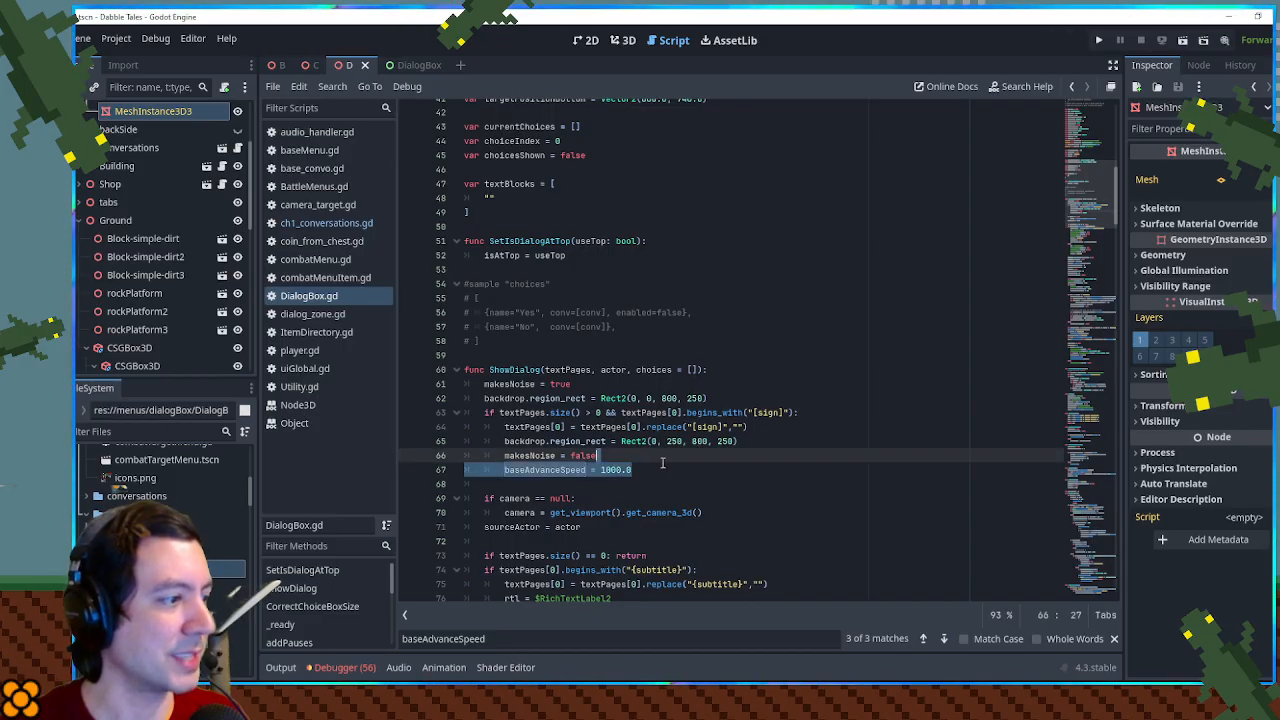
key(ctrl+c)
click(607, 388)
key(ctrl+v)
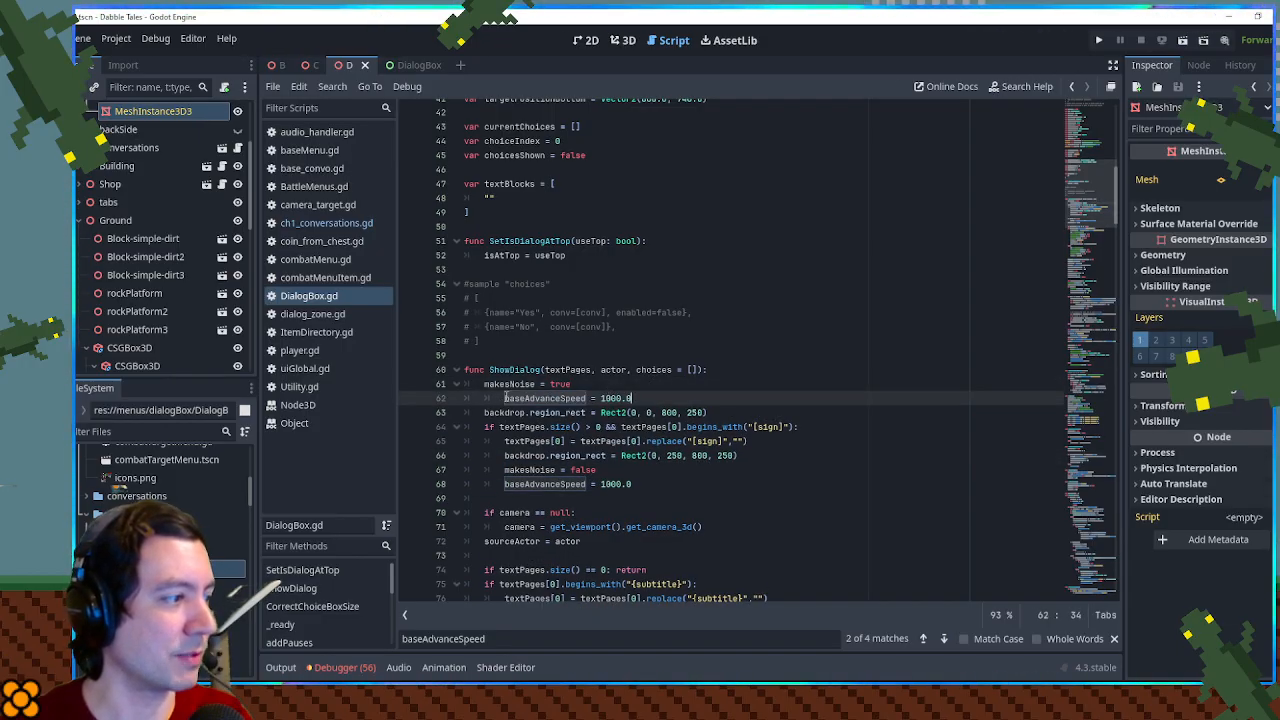
key(BackSpace)
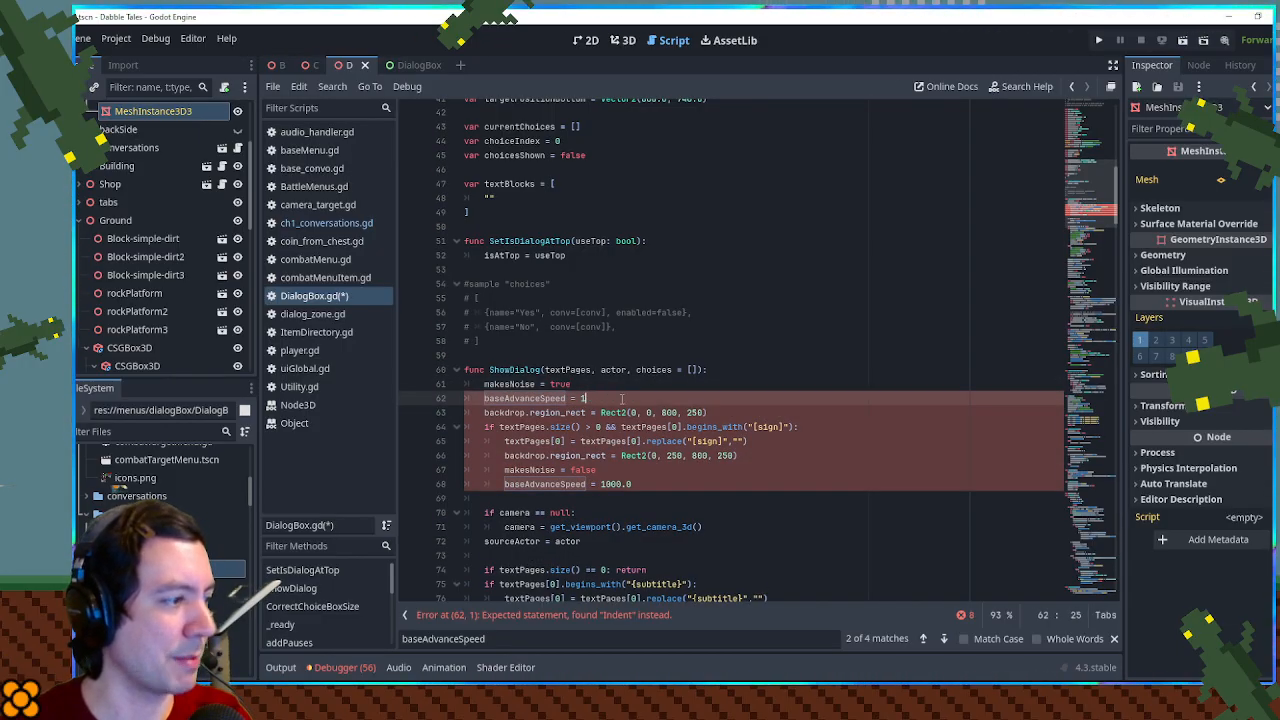
click(766, 257)
key(ctrl+s)
- Run the game again, read the gate sign, and talk to the nearby frog to compare their text speeds
key(F5)
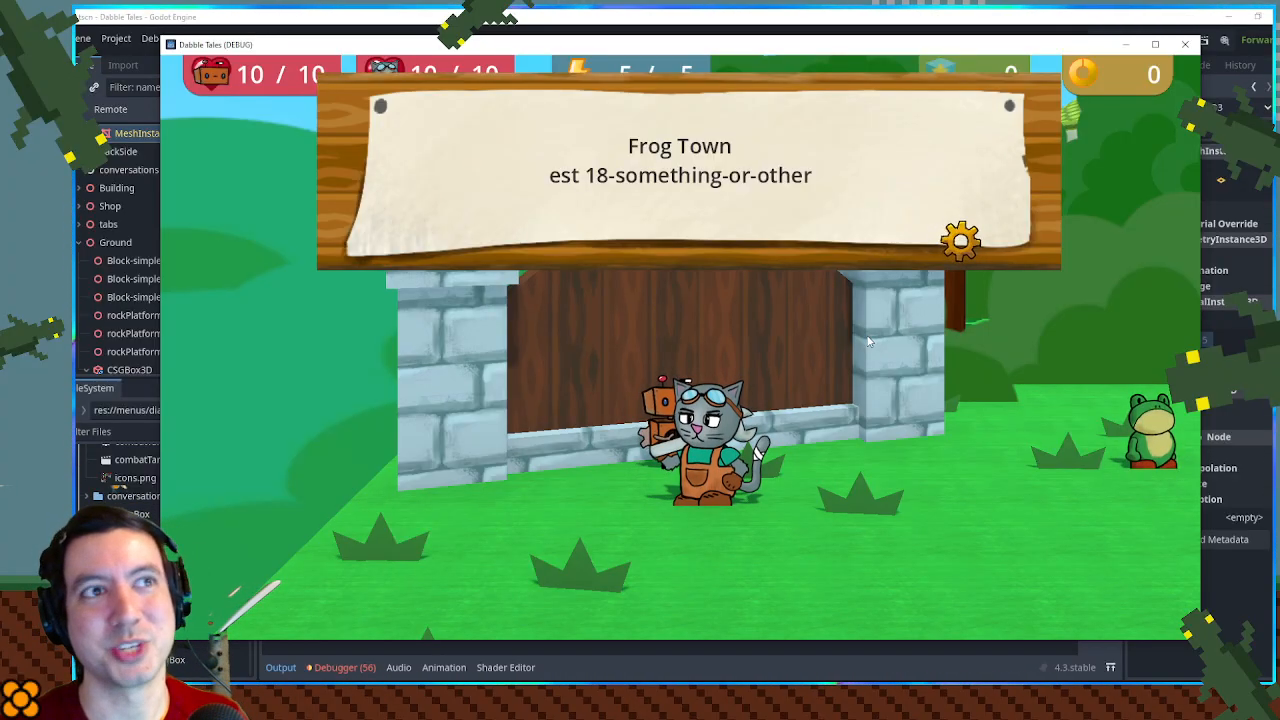
key(space)
key(d)
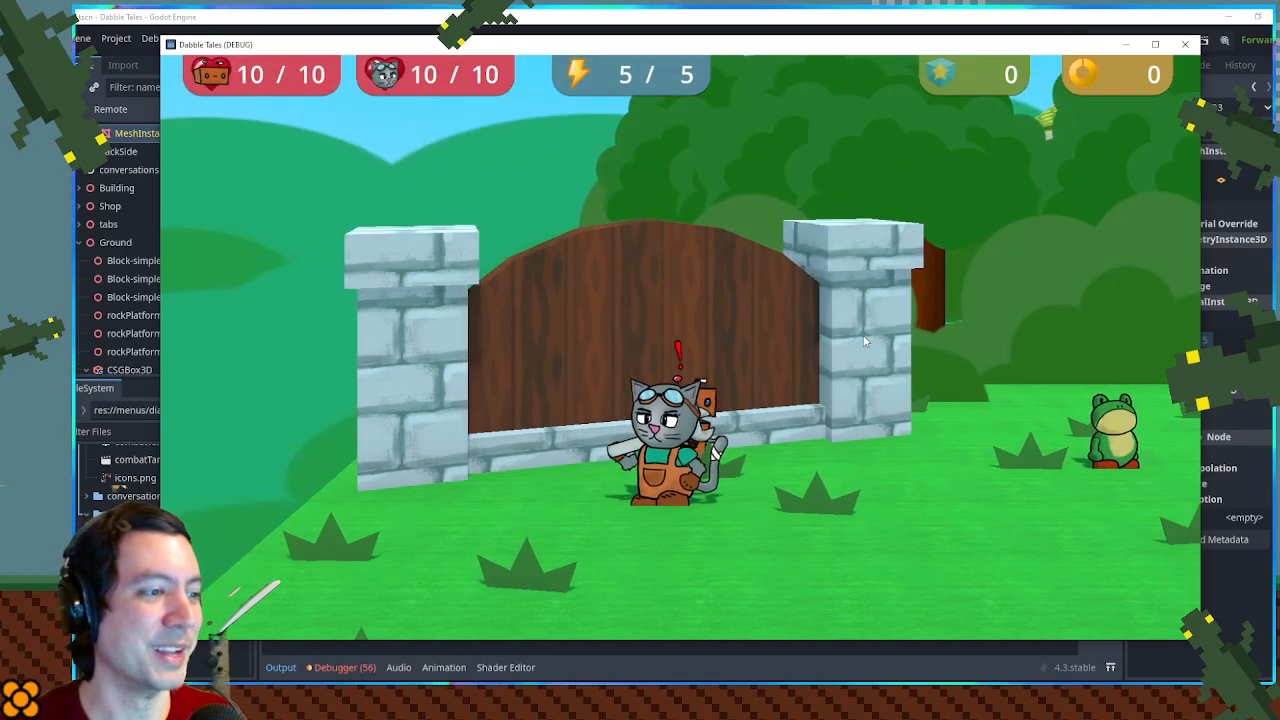
key(space)
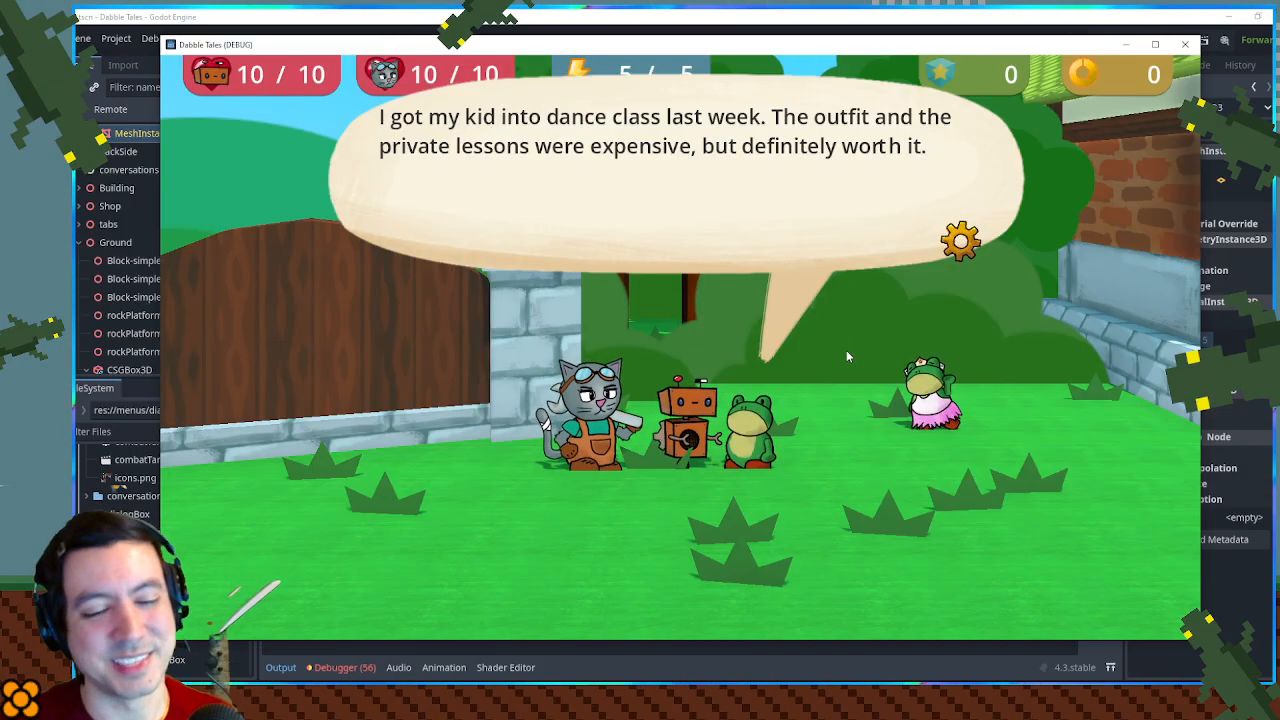
click(783, 311)
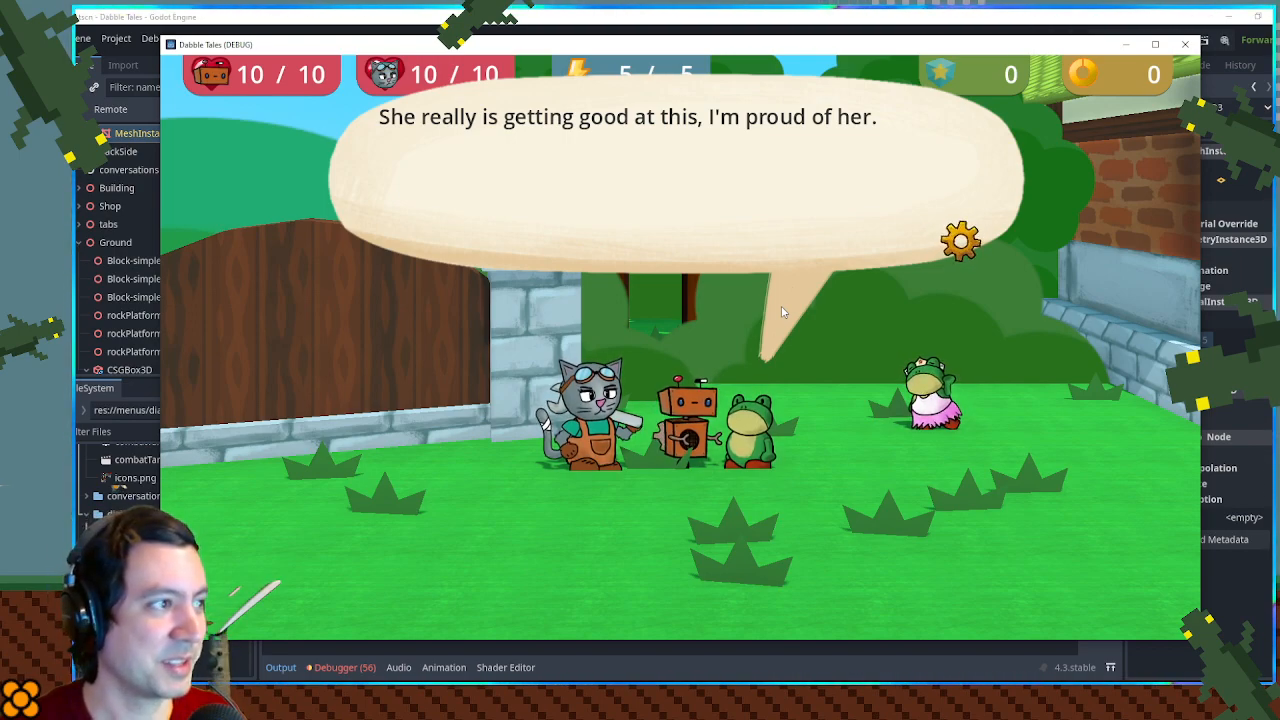
- Dismiss the gate frog's dialog and walk the characters around the grass and the dirt path near the gate
click(783, 311)
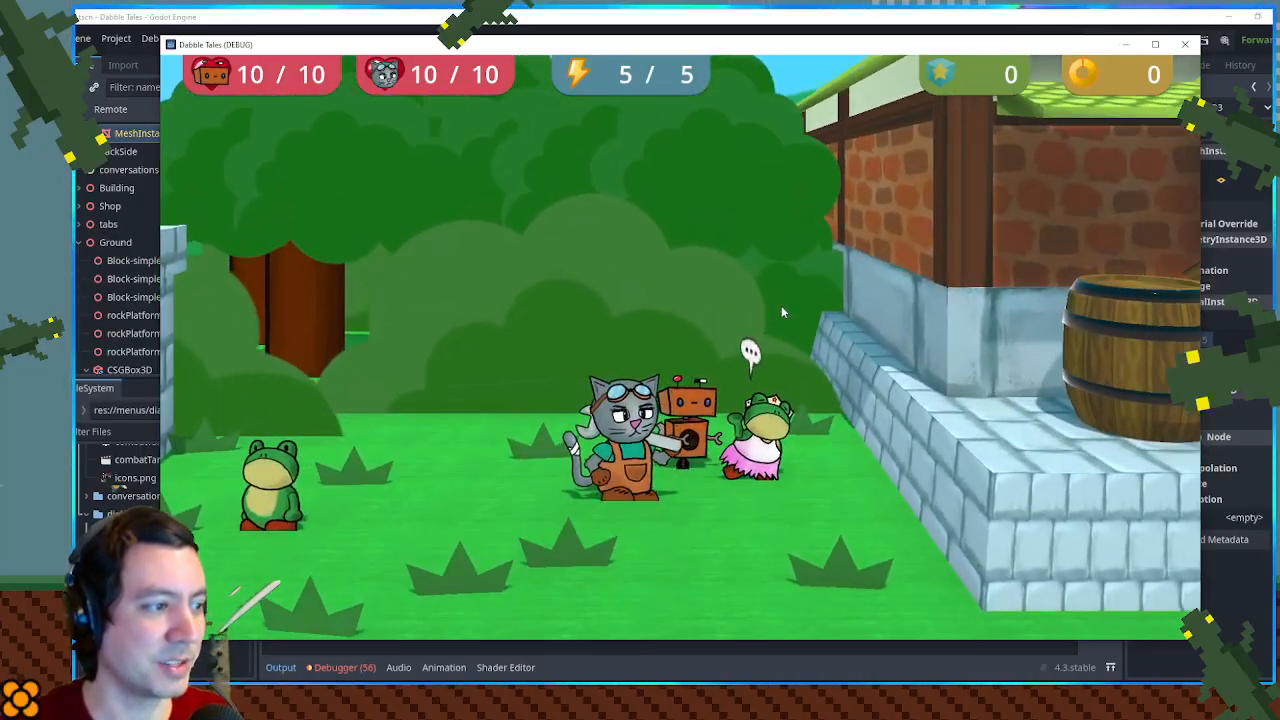
key(Down)
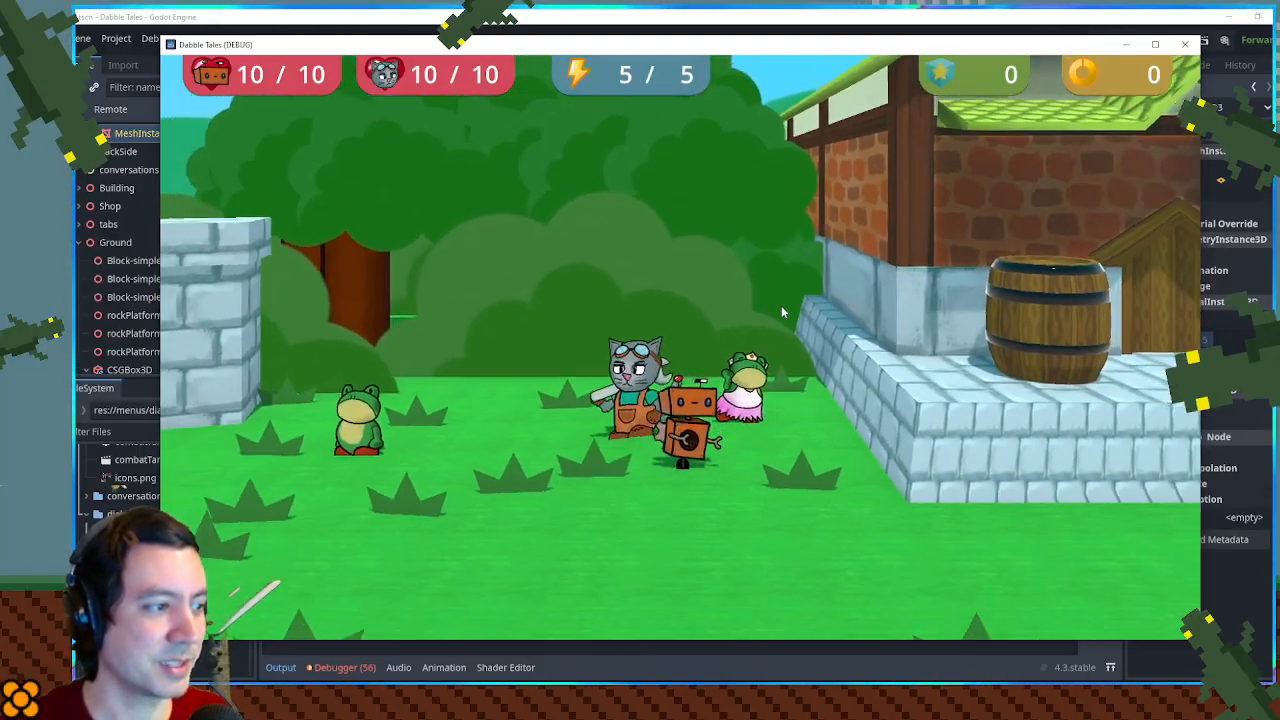
key(Left)
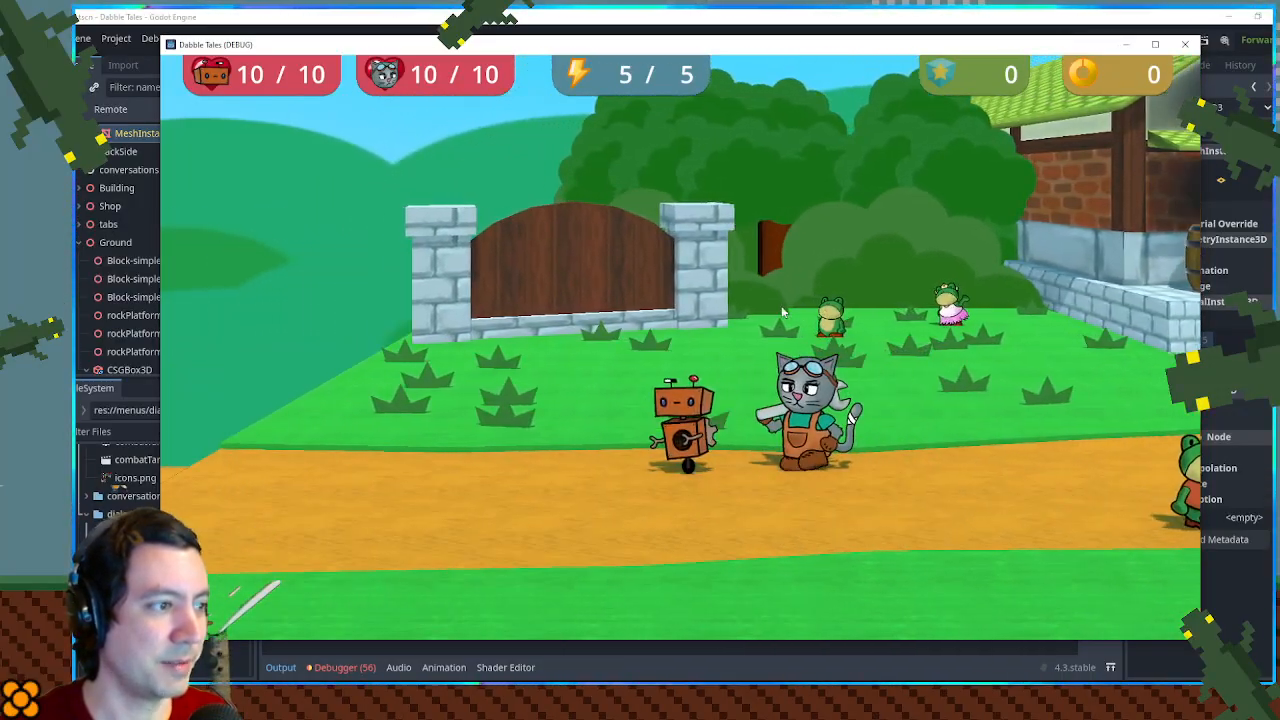
key(Up)
key(Right)
key(Down)
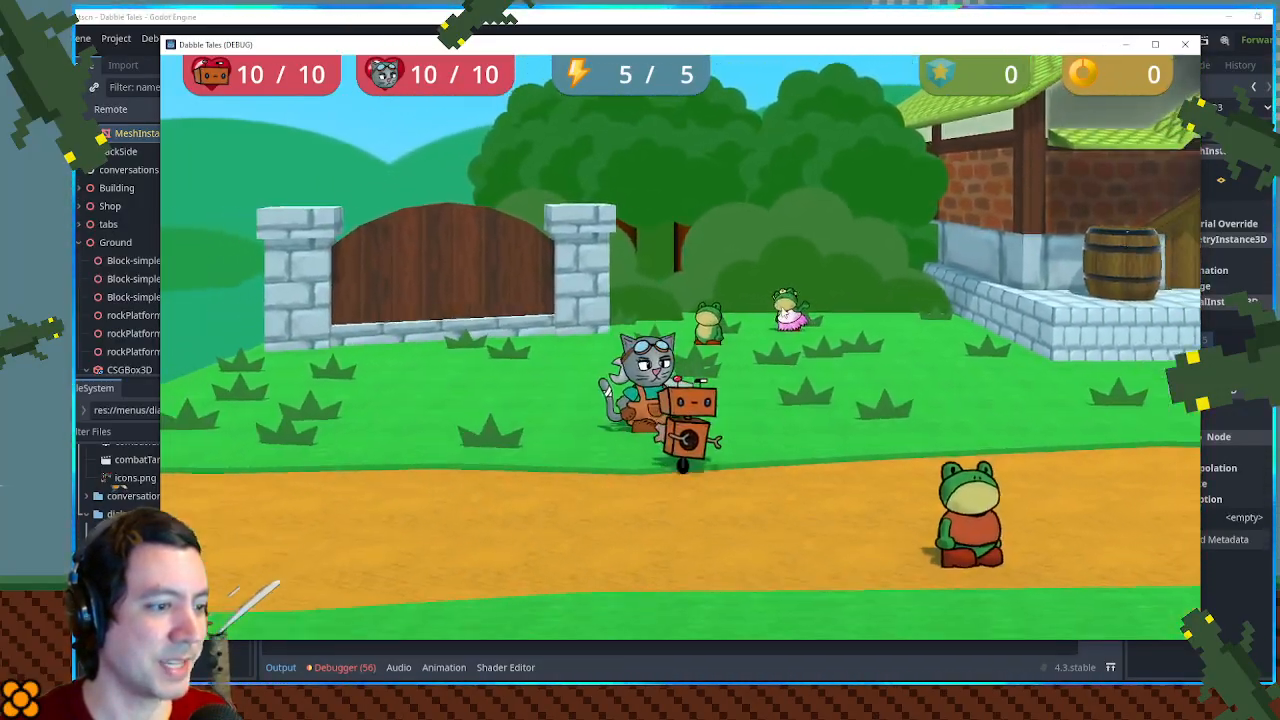
key(Up)
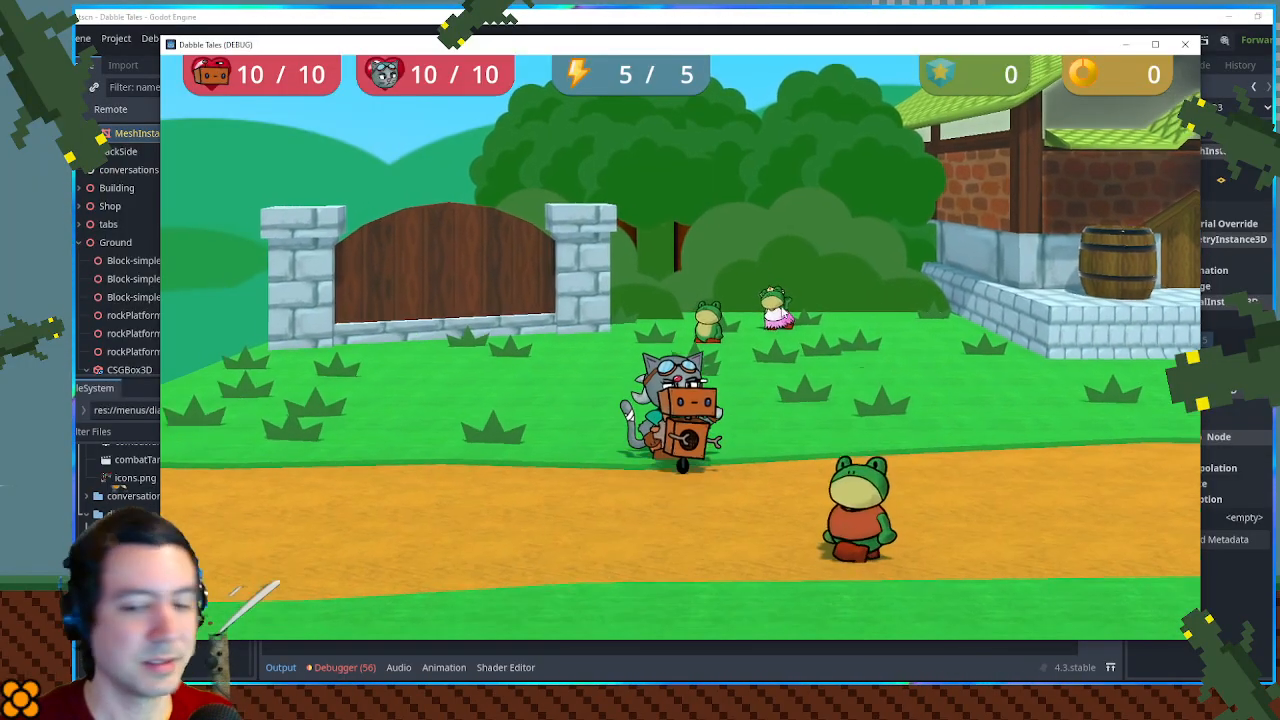
- Walk to the frog in the pink tutu and talk to it twice to check the normal dialog's text display
key(Up)
key(Right)
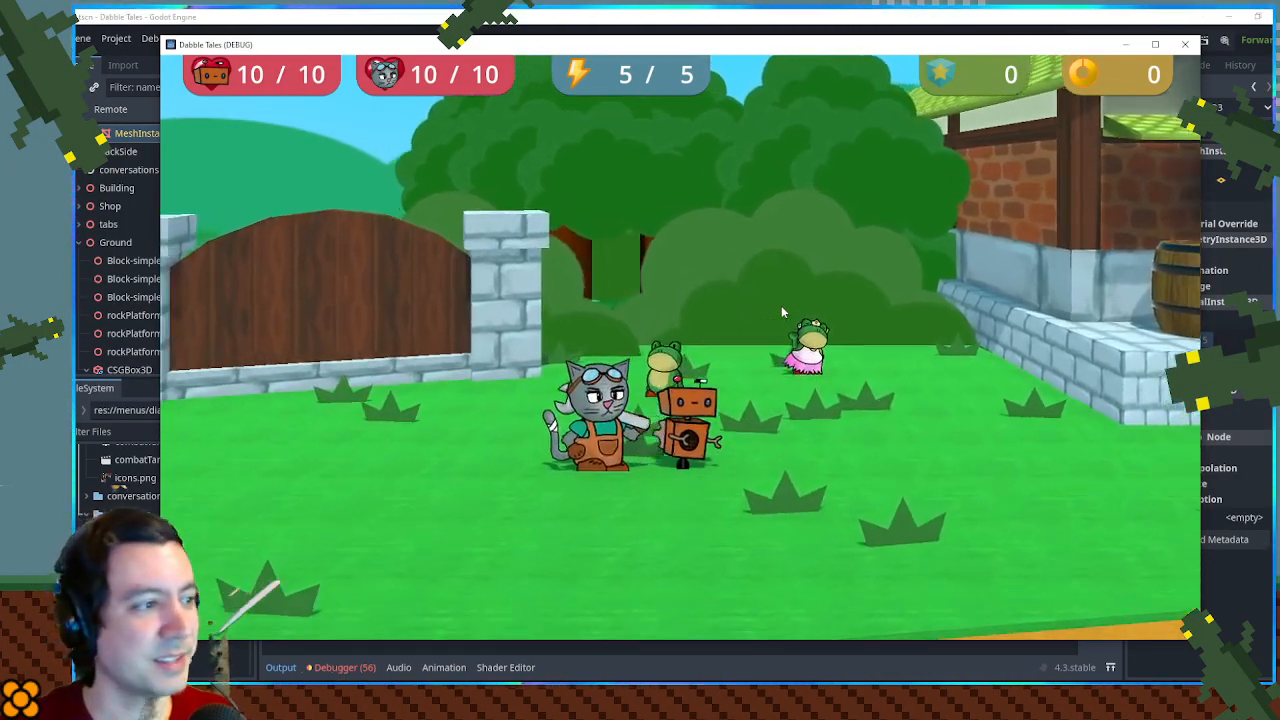
key(Right)
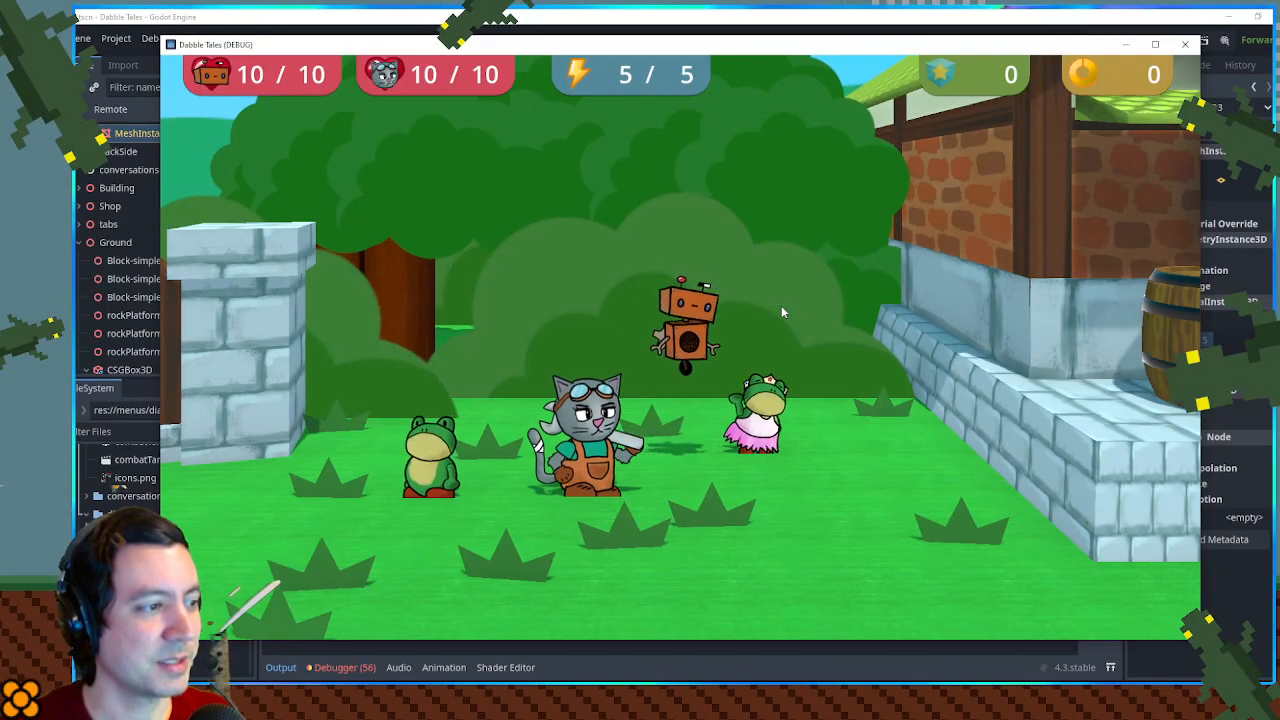
key(space)
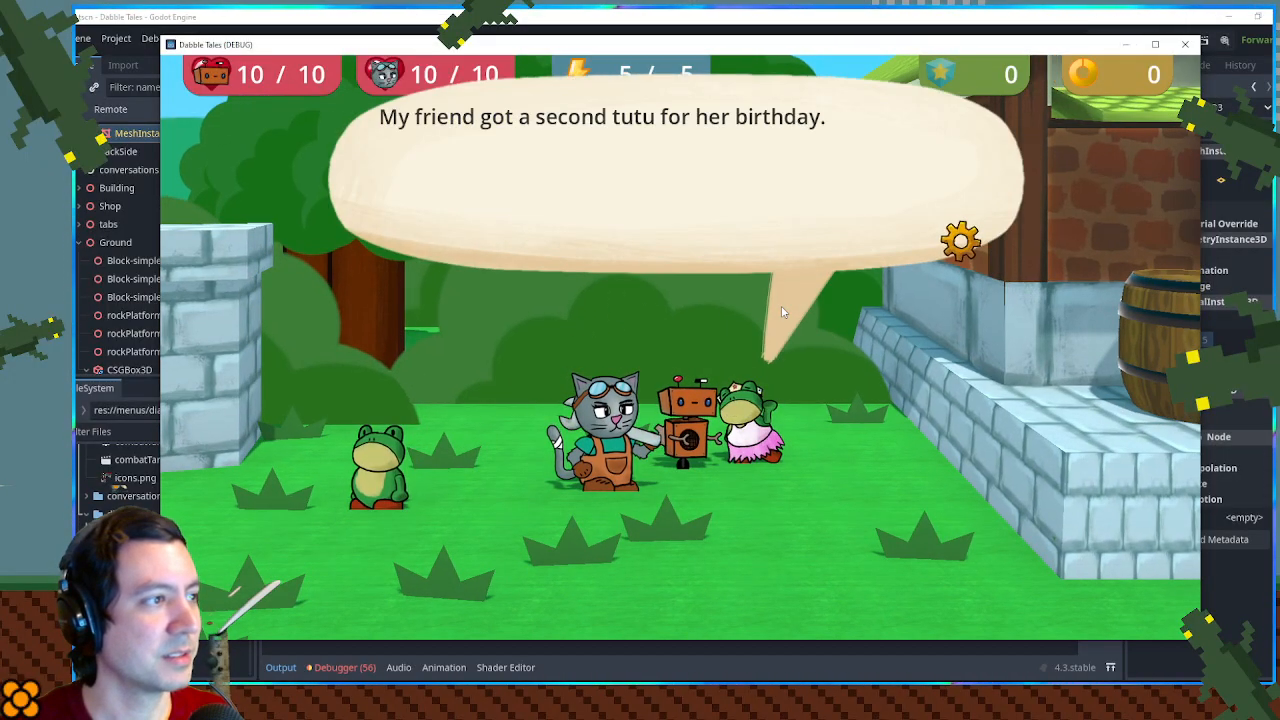
key(space)
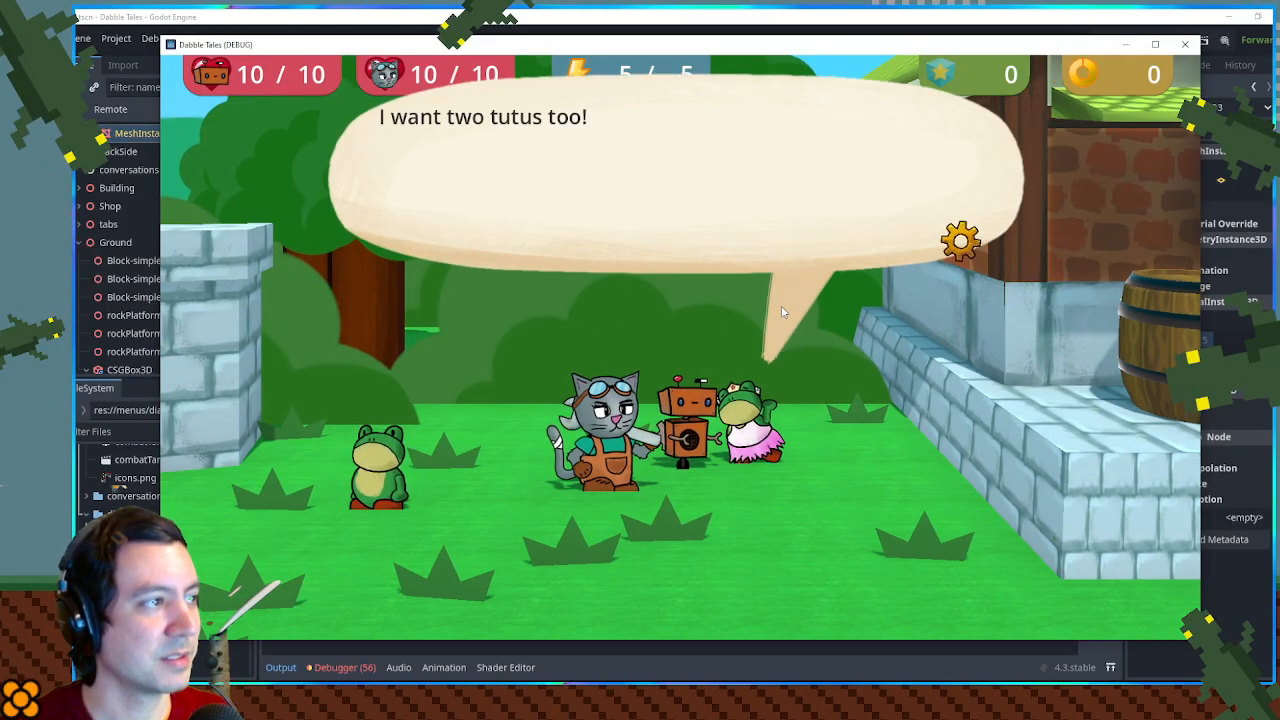
key(space)
key(space)
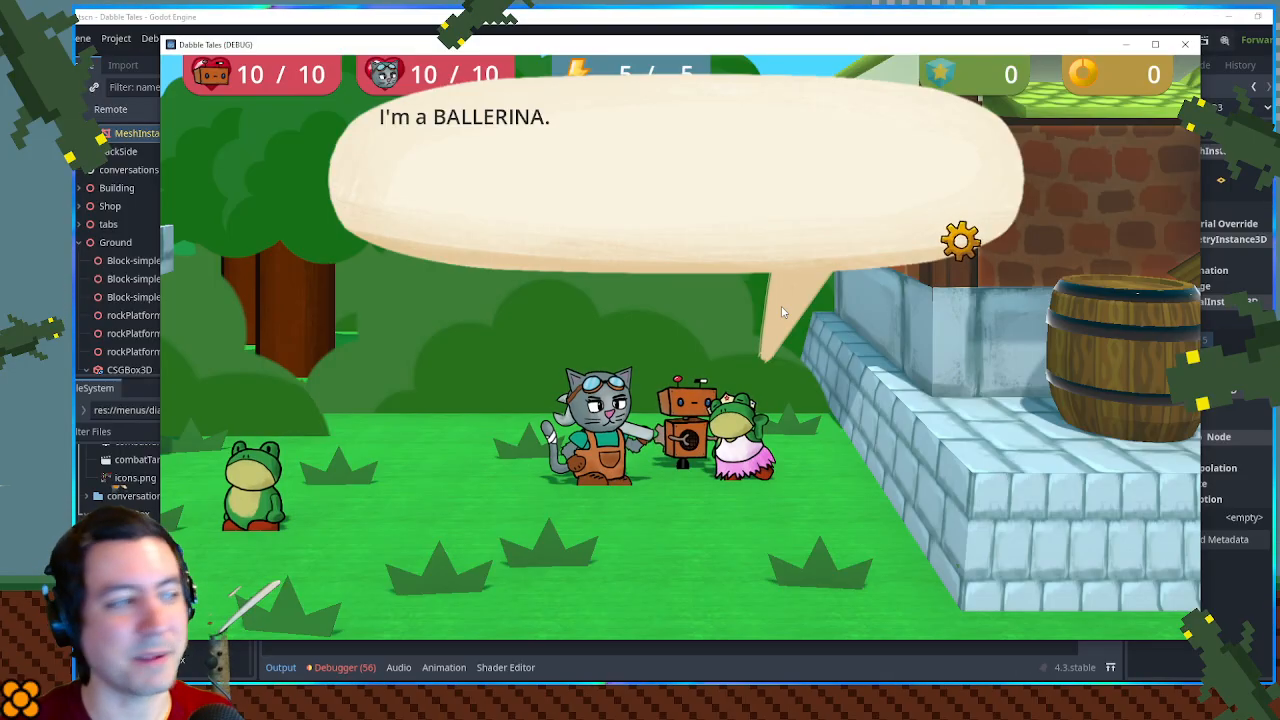
key(space)
- Walk back down to the dirt path and along it toward the brick building
key(Left)
key(Down)
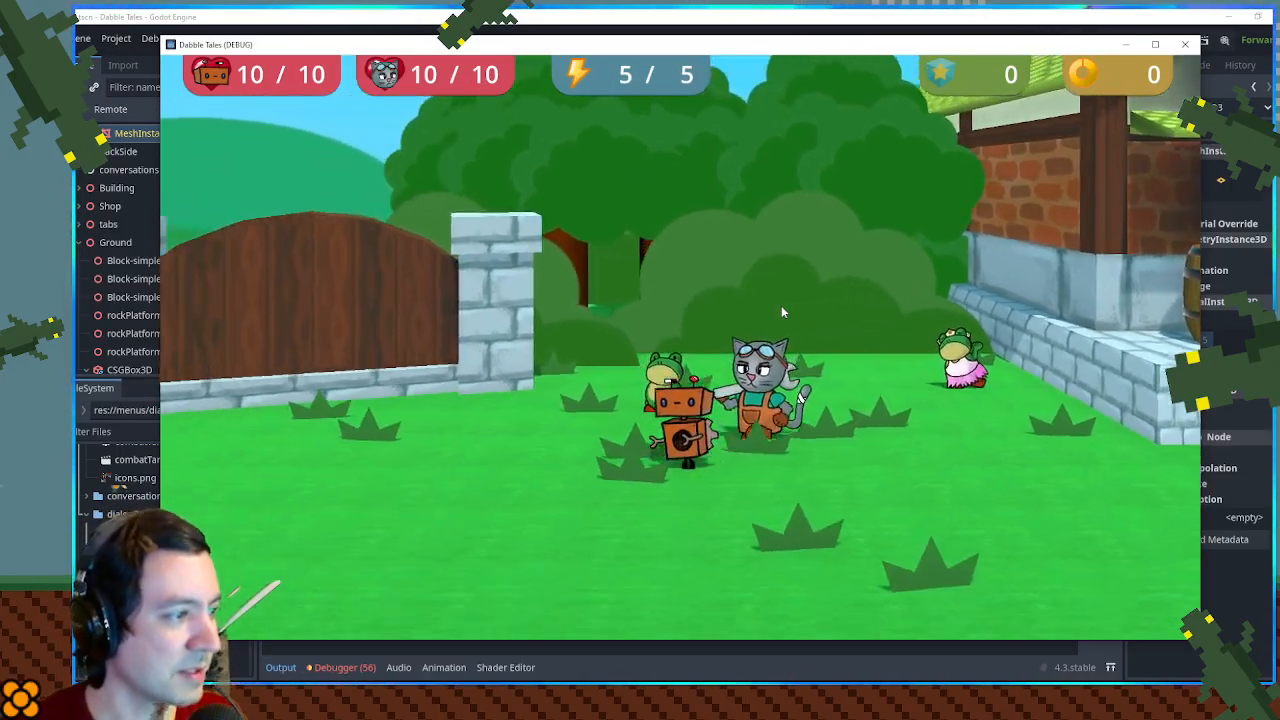
key(Right)
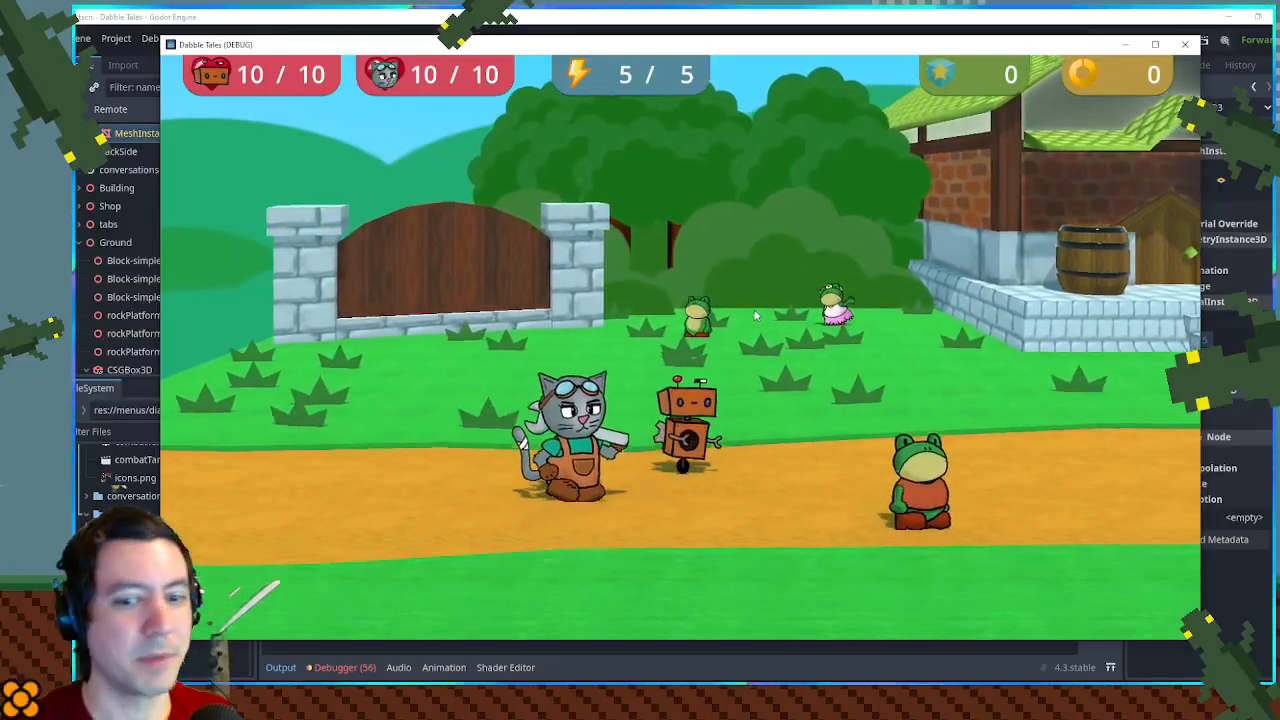
key(Up)
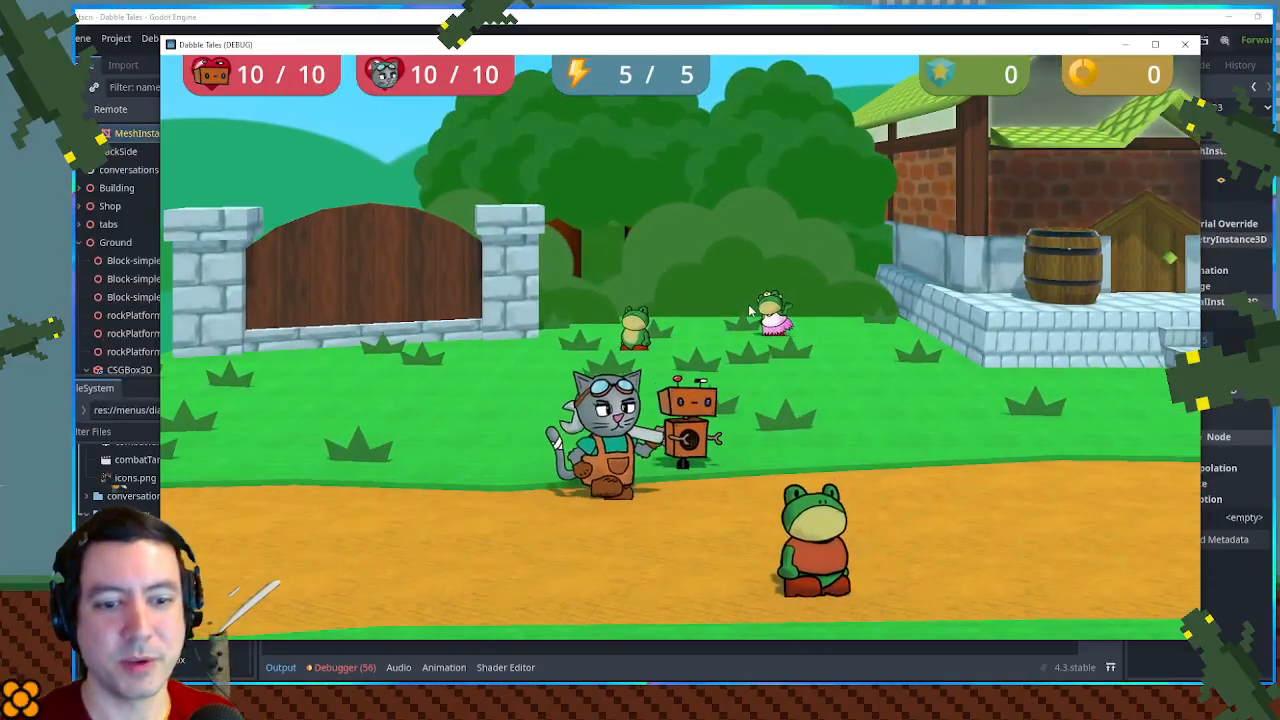
key(Right)
key(Right)
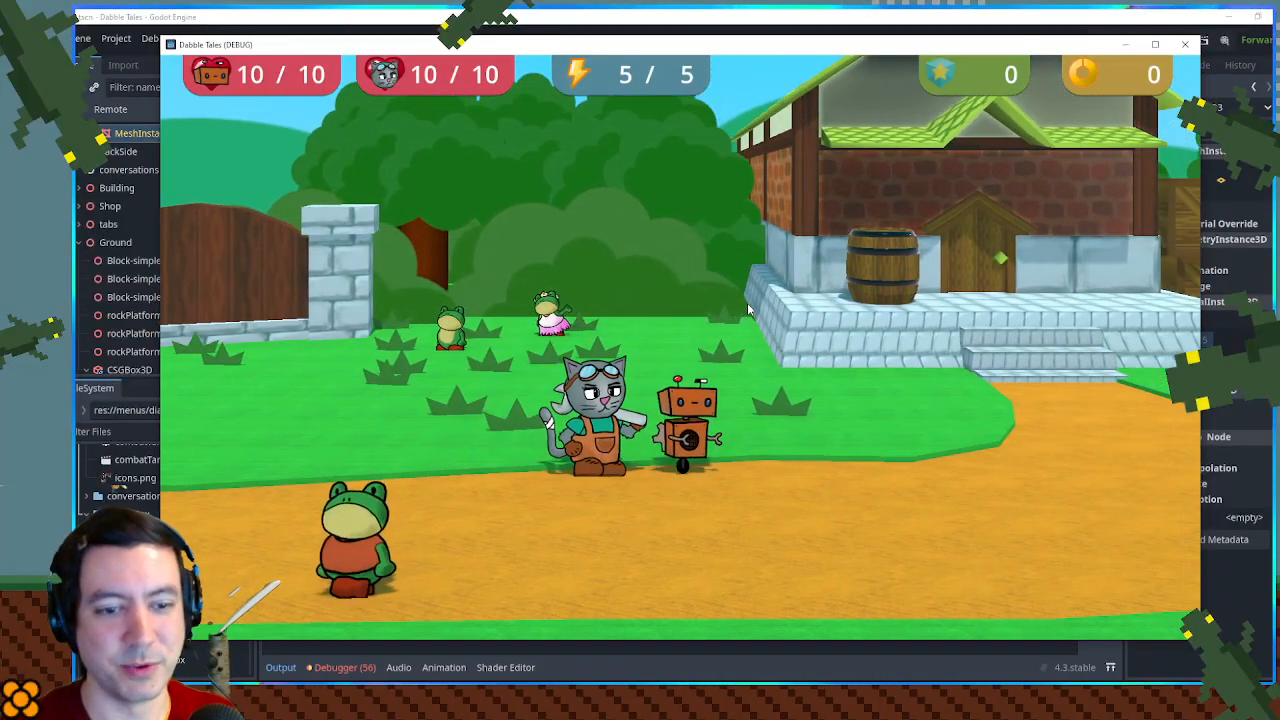
- Return to the frog in the orange shirt on the path and read through its dialog until it closes
key(Left)
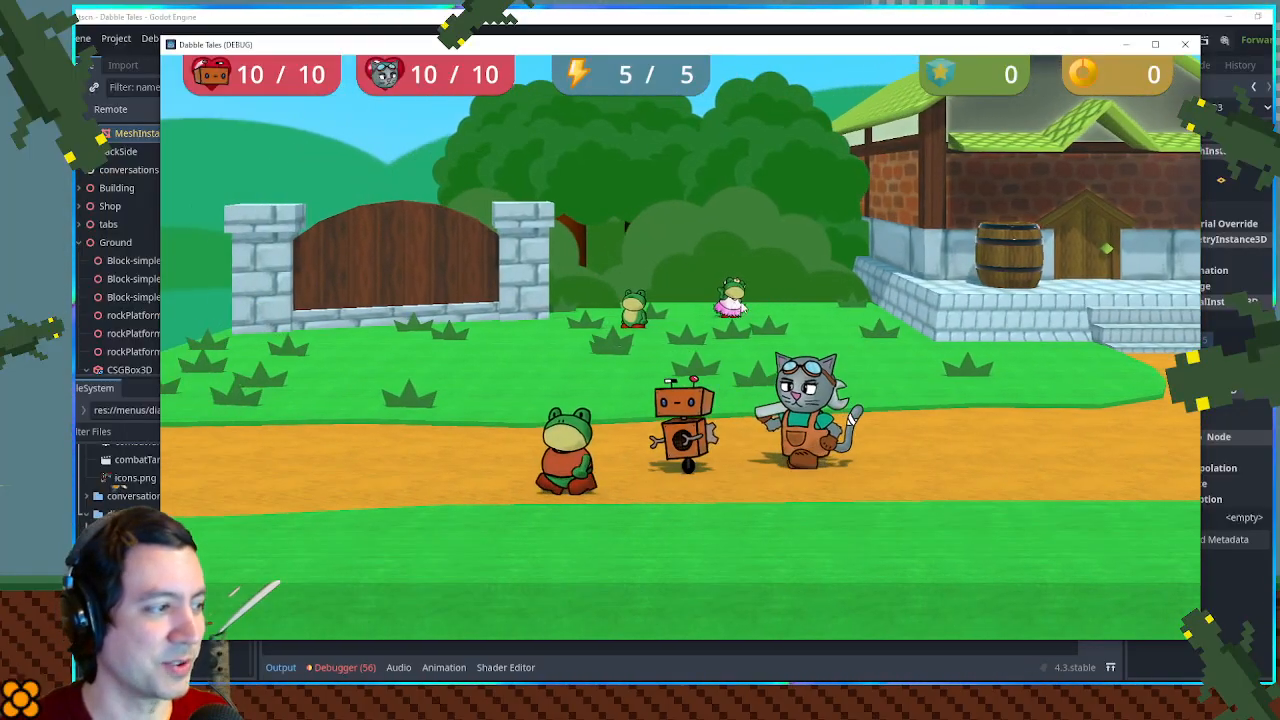
key(Left)
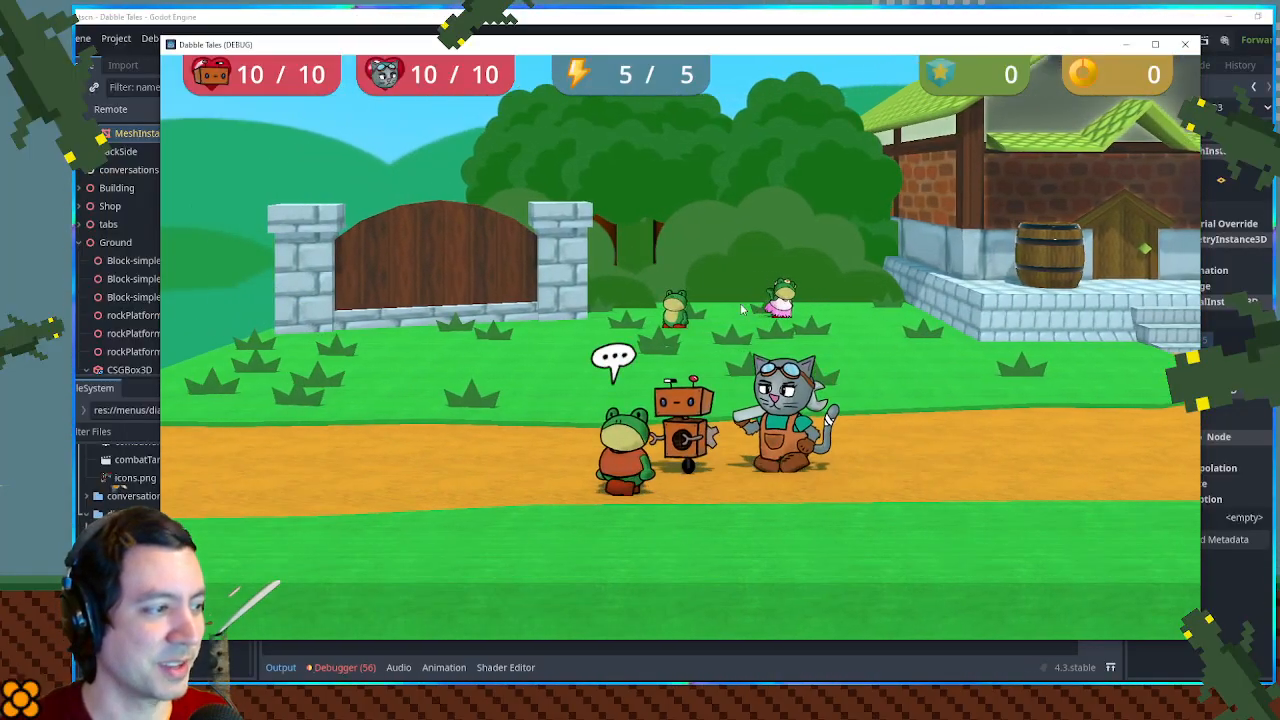
key(space)
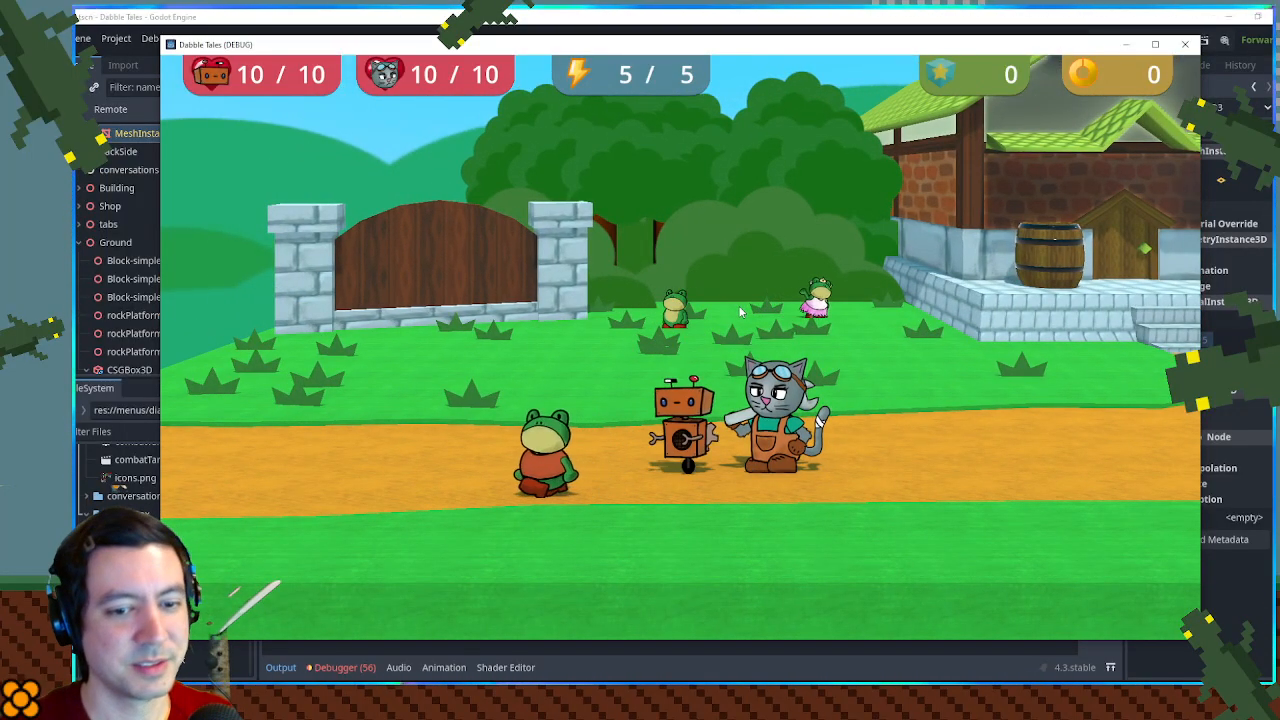
key(Left)
key(space)
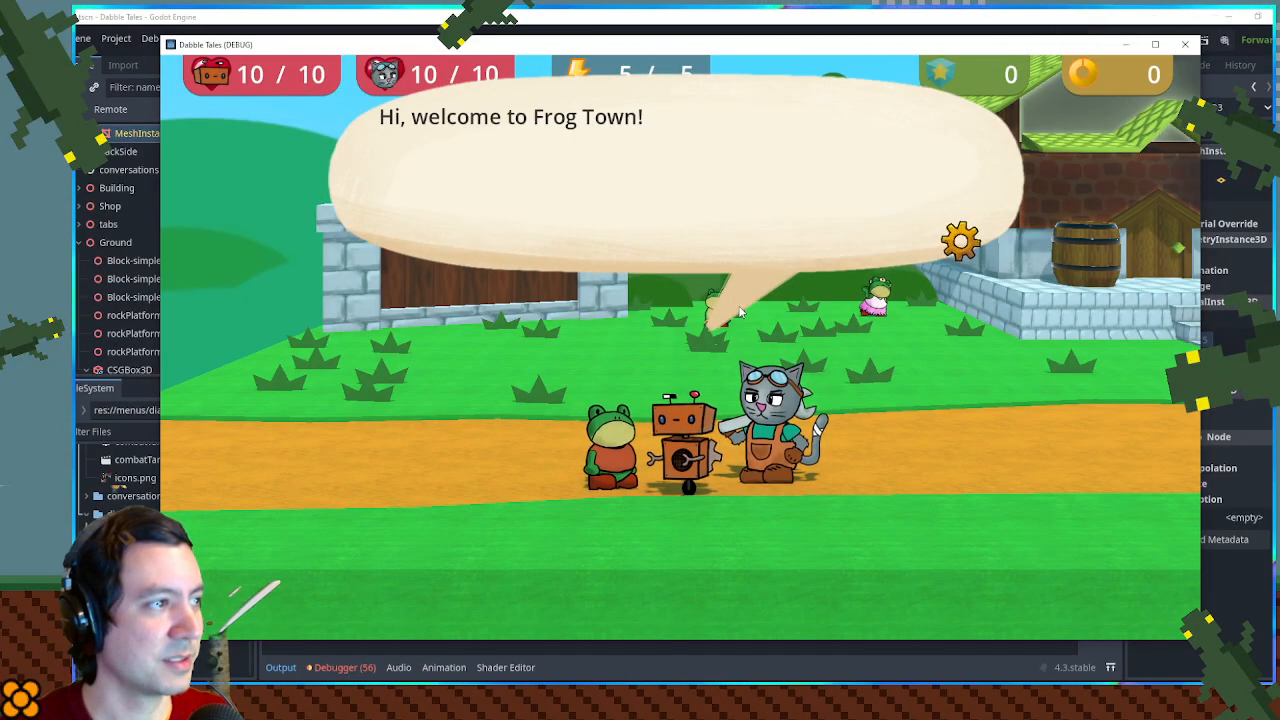
key(space)
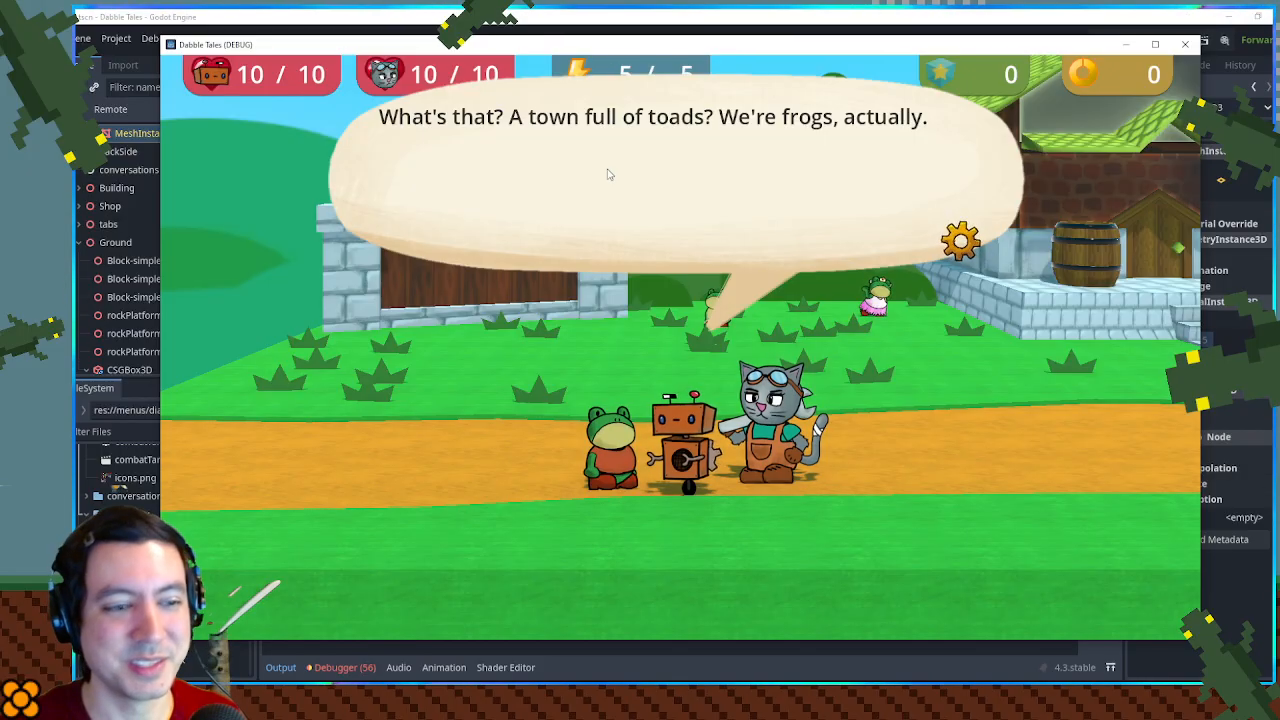
key(space)
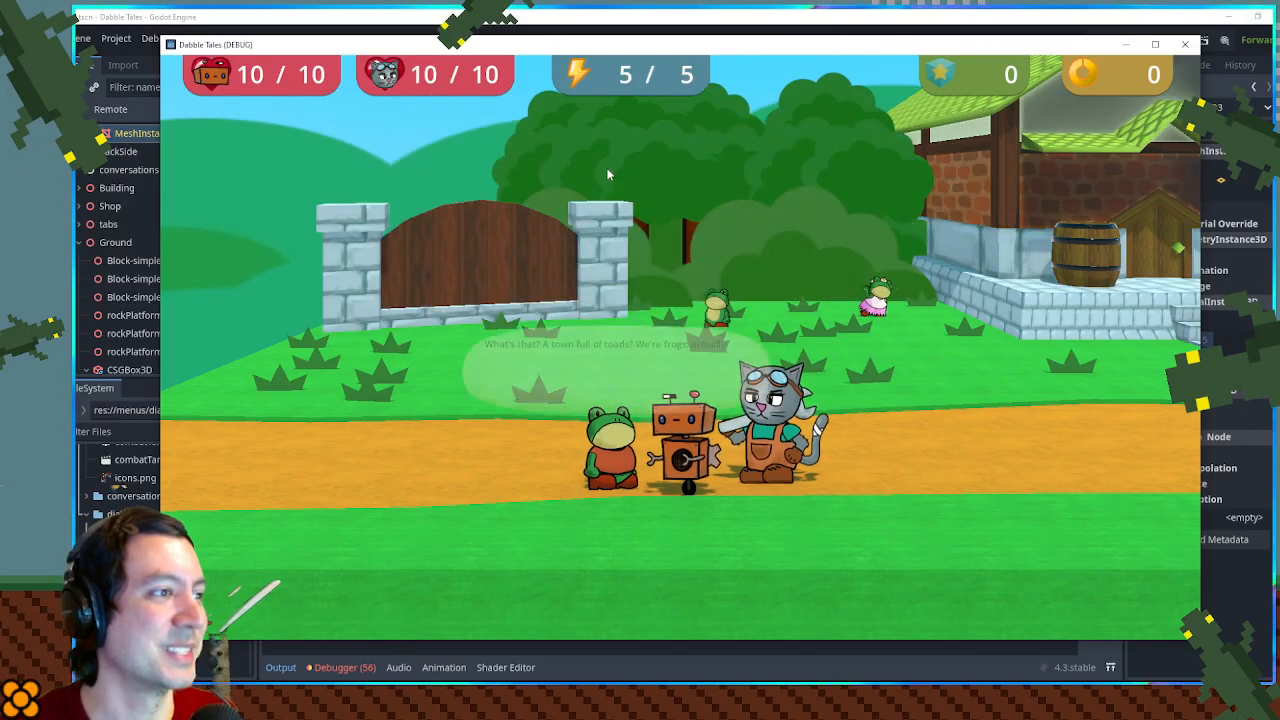
- Talk to the orange-shirted frog again to check the text speed of its next dialog
key(Right)
key(Left)
key(space)
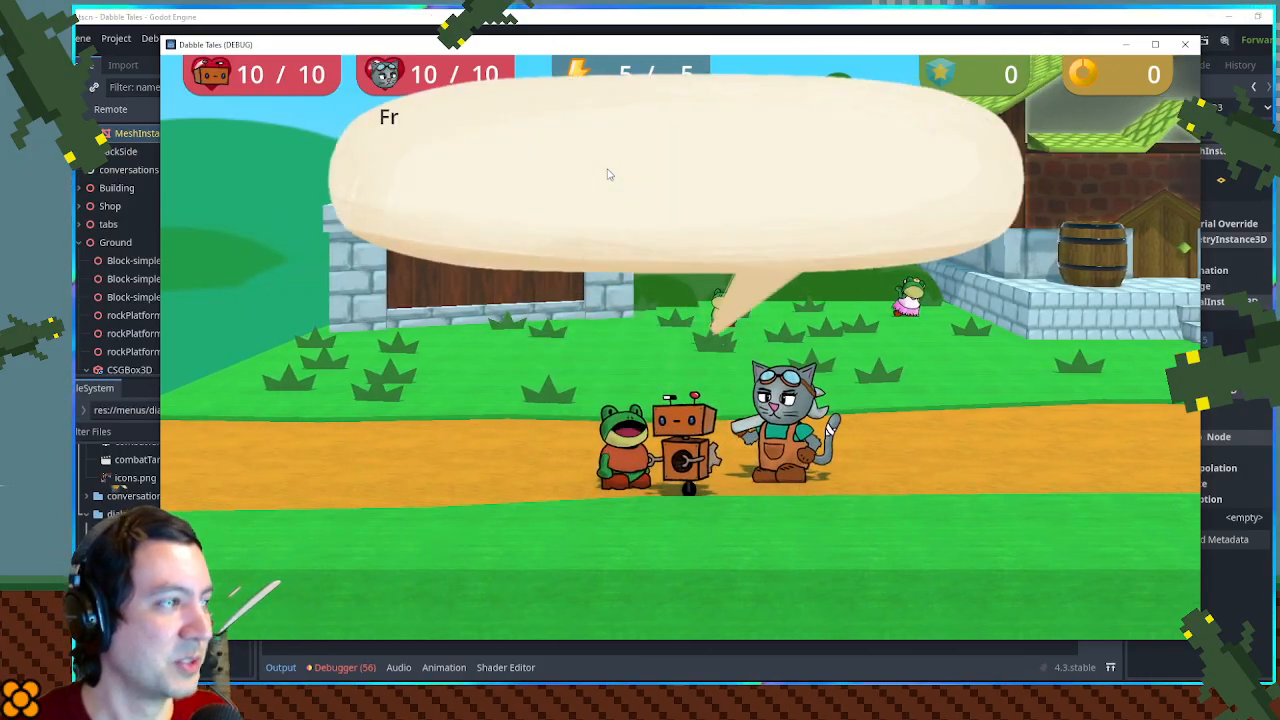
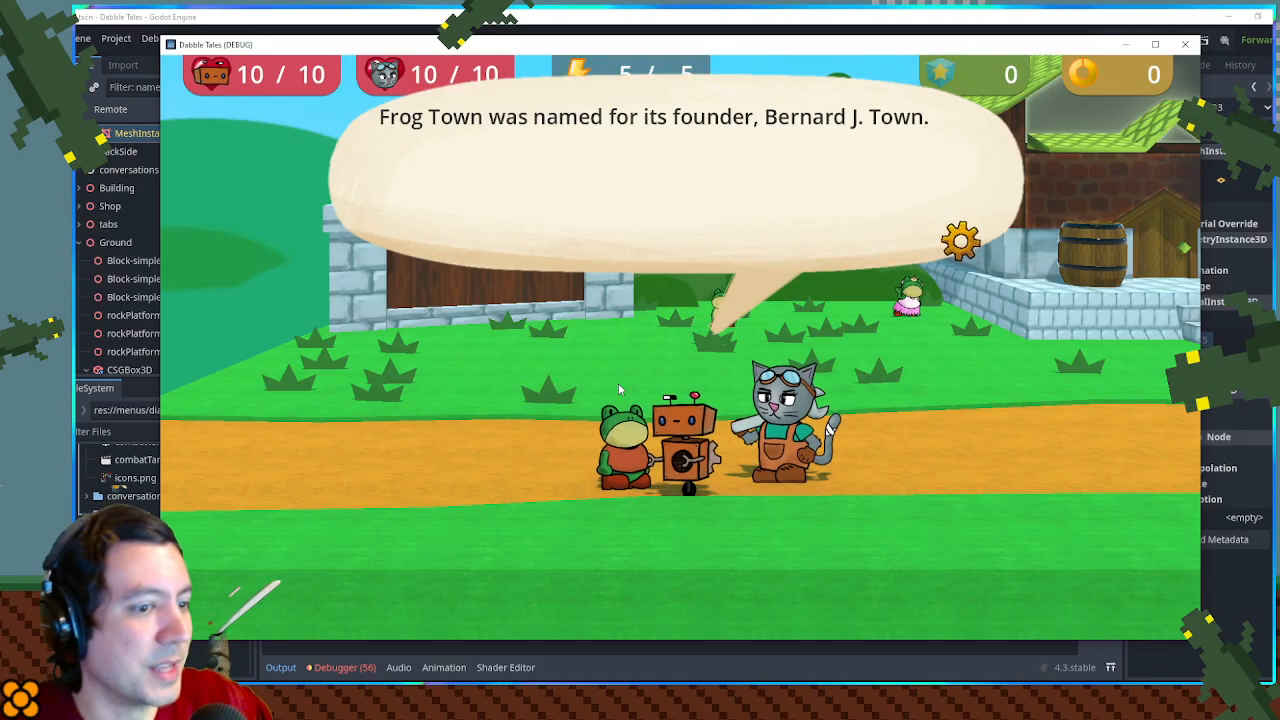
- Close the running game, relaunch the project from the script editor and close the game again
click(1187, 46)
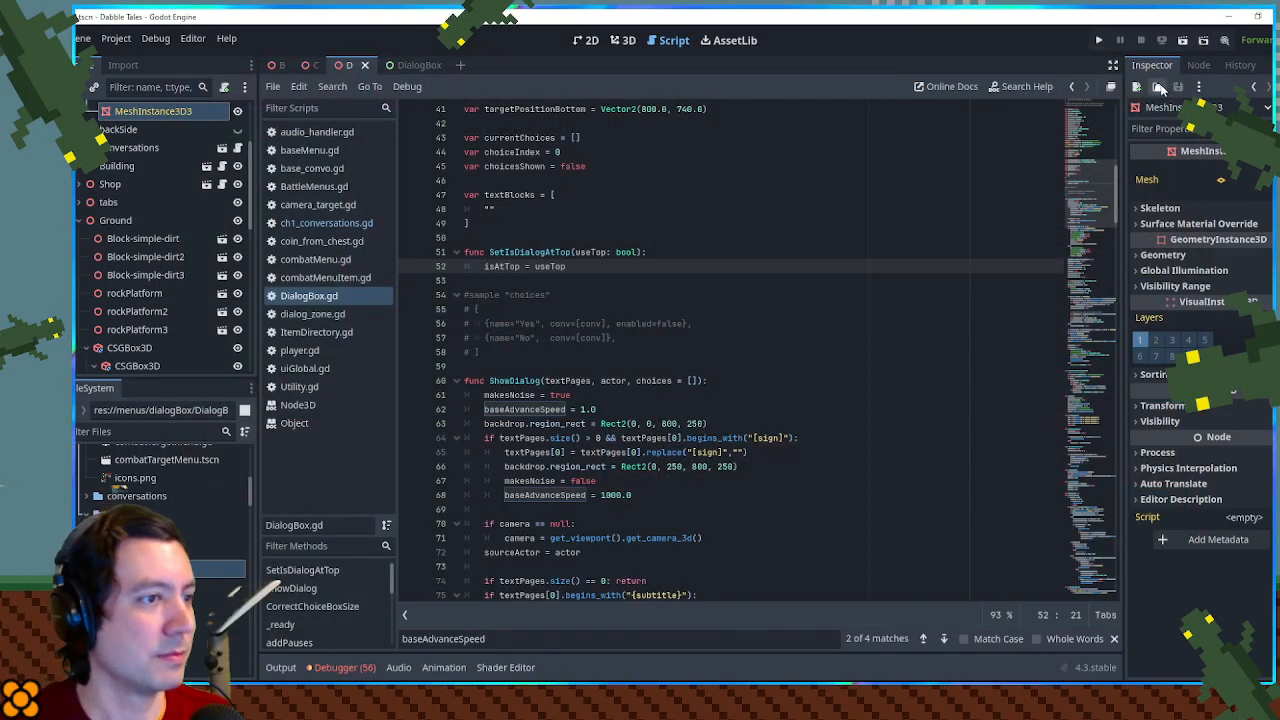
shift+click(832, 254)
click(831, 238)
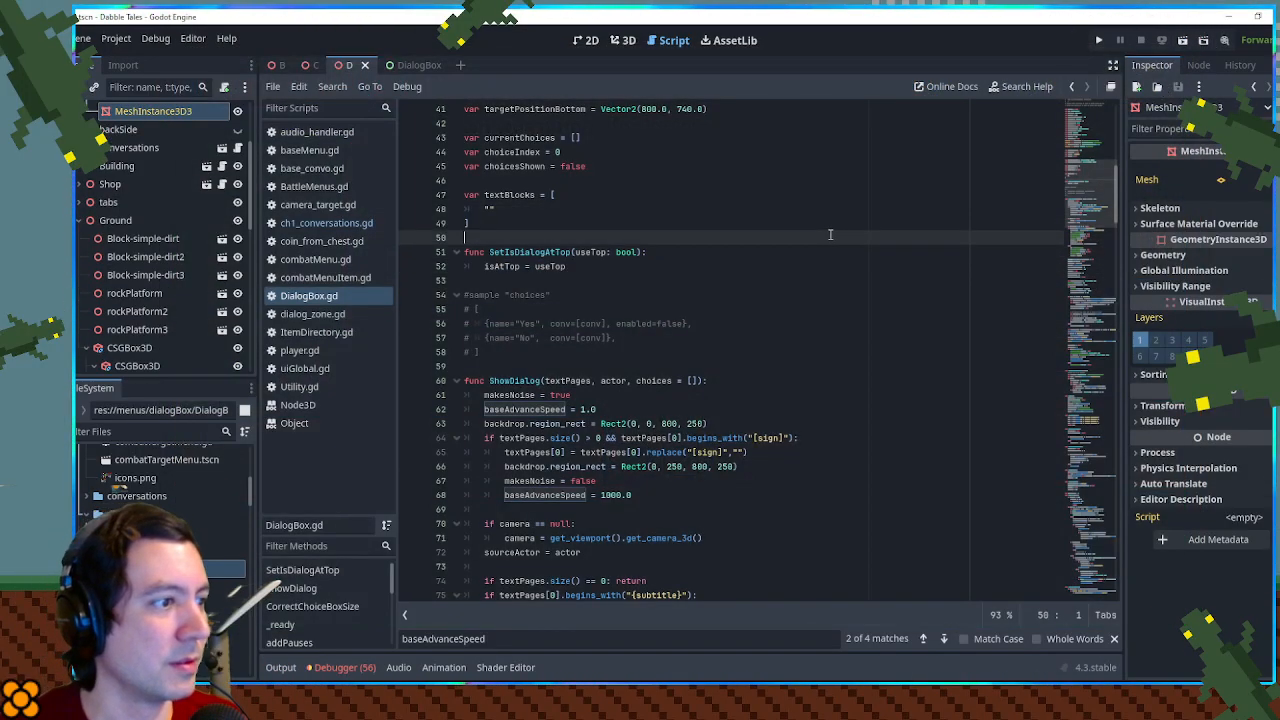
key(F5)
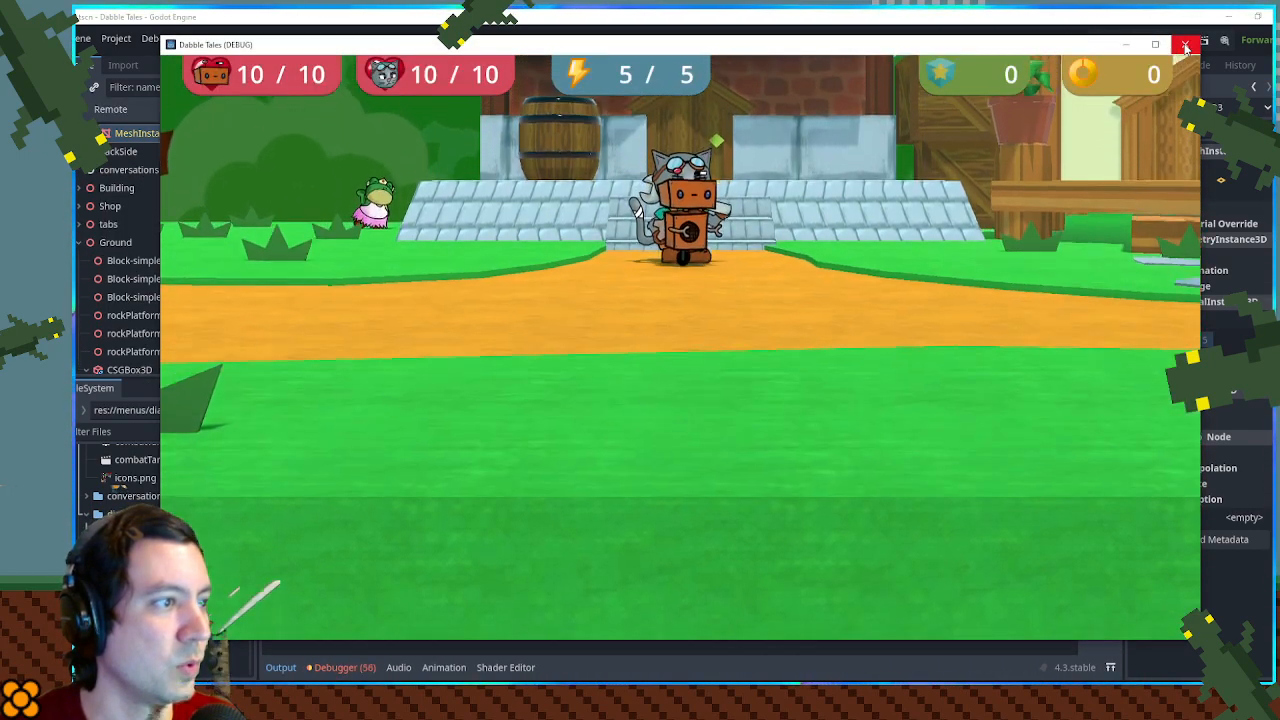
click(1187, 46)
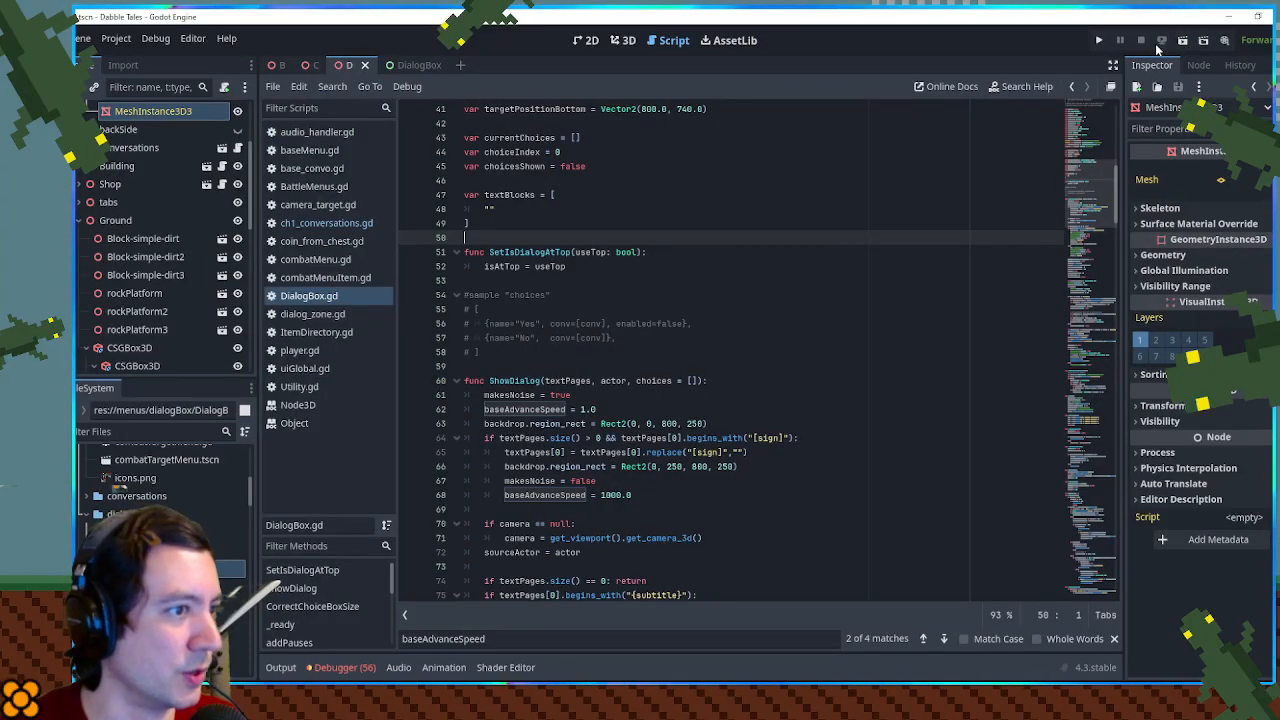
- Close every script and documentation page open in the script editor, including DialogBox.gd
drag(1097, 173, 1090, 104)
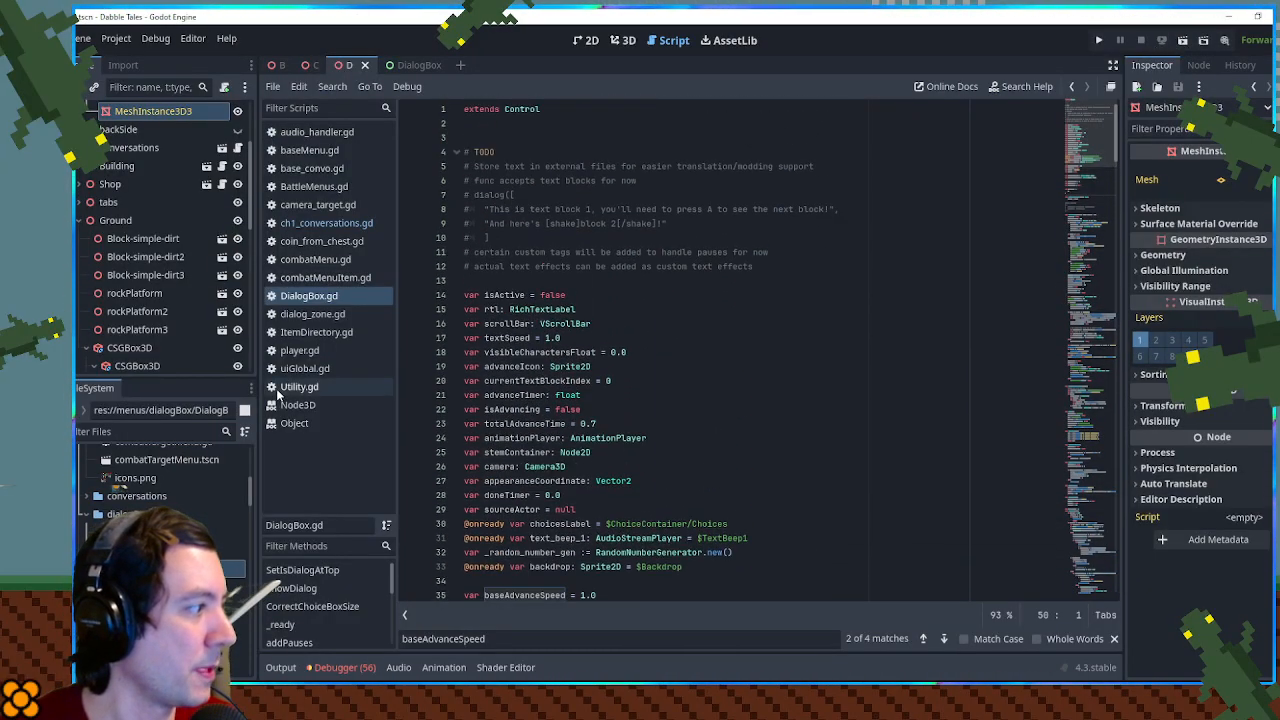
middle_click(331, 136)
middle_click(330, 136)
middle_click(328, 136)
middle_click(327, 136)
middle_click(327, 136)
middle_click(327, 136)
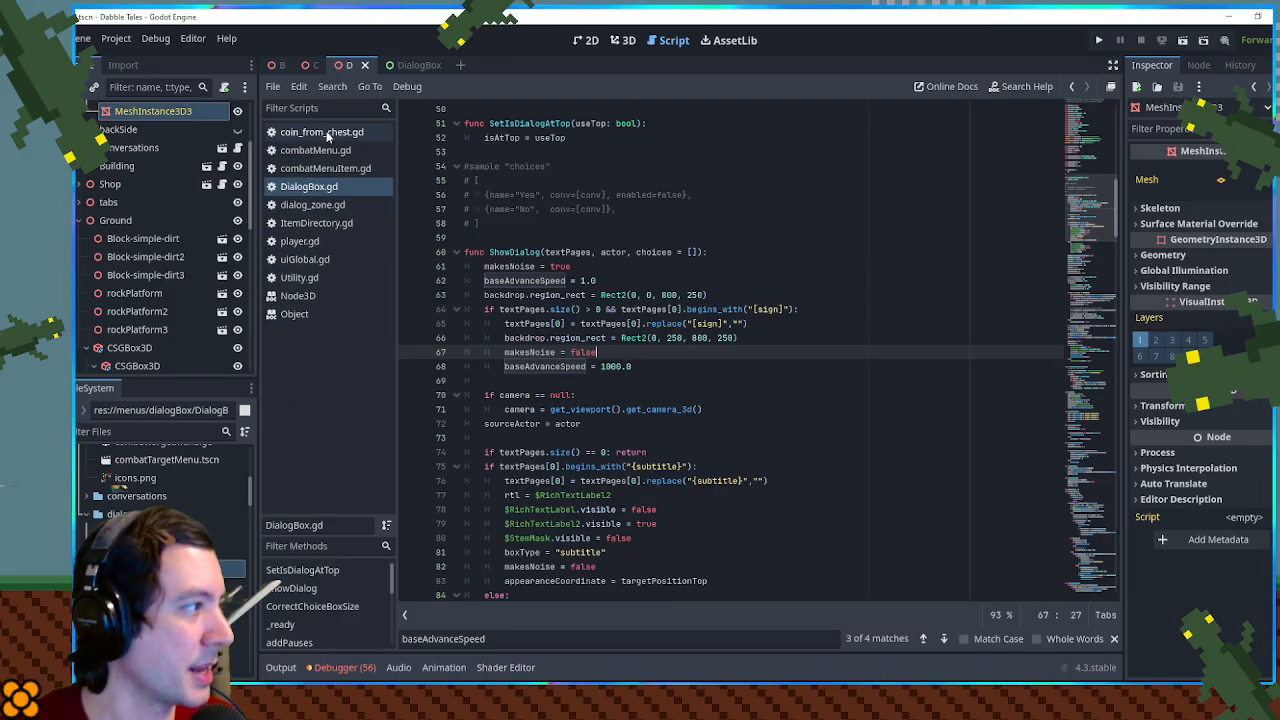
middle_click(330, 133)
middle_click(325, 131)
middle_click(325, 131)
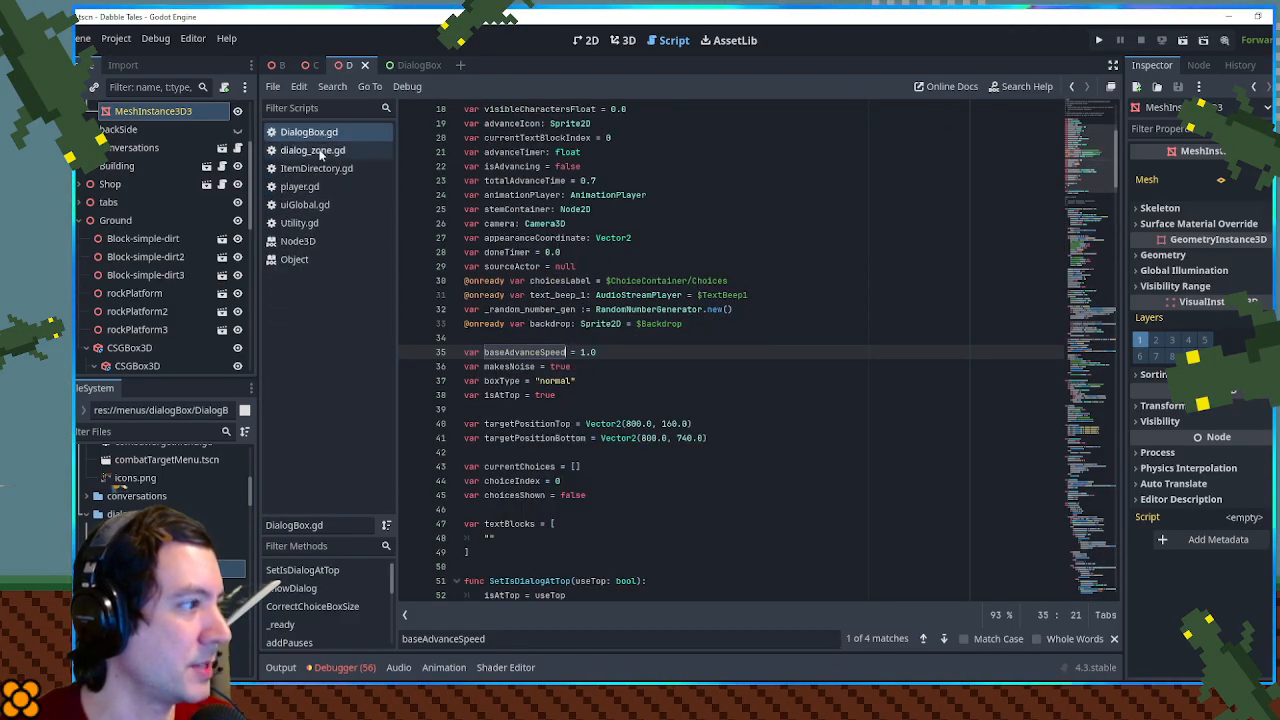
middle_click(316, 151)
middle_click(316, 151)
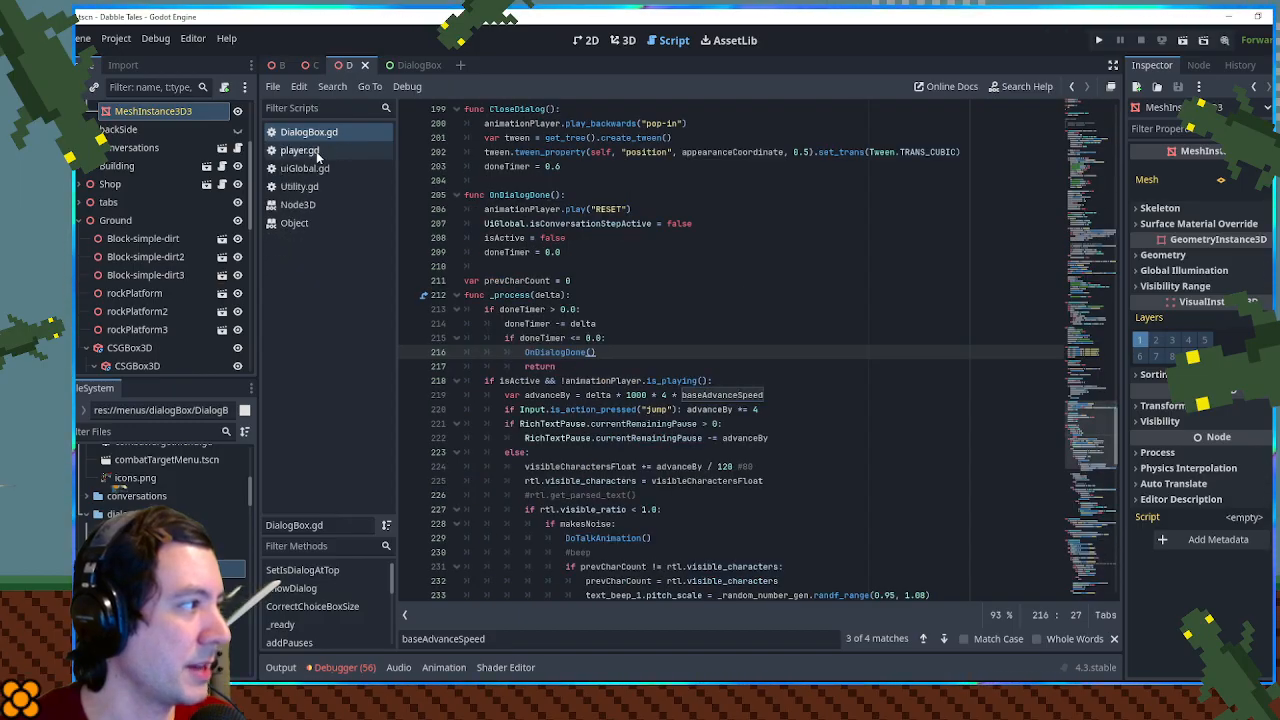
middle_click(316, 151)
middle_click(316, 151)
middle_click(316, 151)
middle_click(316, 151)
middle_click(315, 152)
middle_click(315, 133)
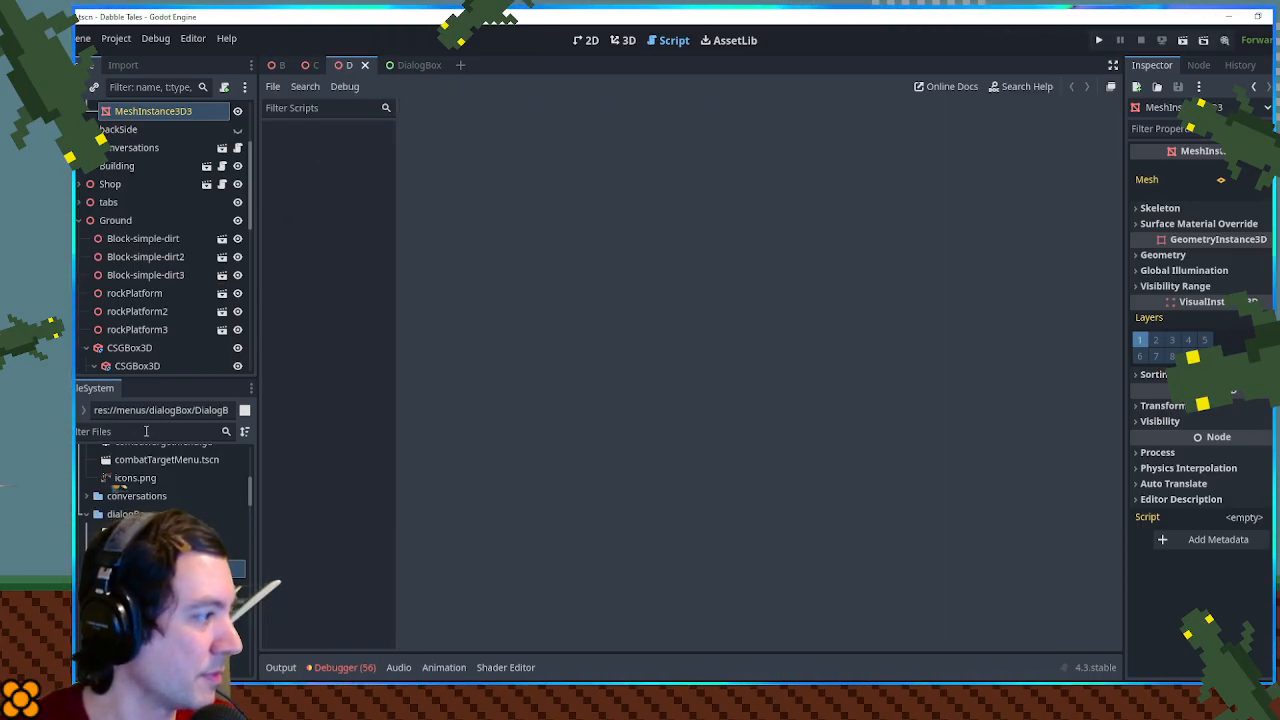
- Filter the project files for ".txt" and clear the filter to return to the dialogBox folder
click(146, 431)
text(.txt)
scroll(188, 505, down, 10)
scroll(188, 505, up, 2)
click(144, 484)
click(226, 432)
click(226, 432)
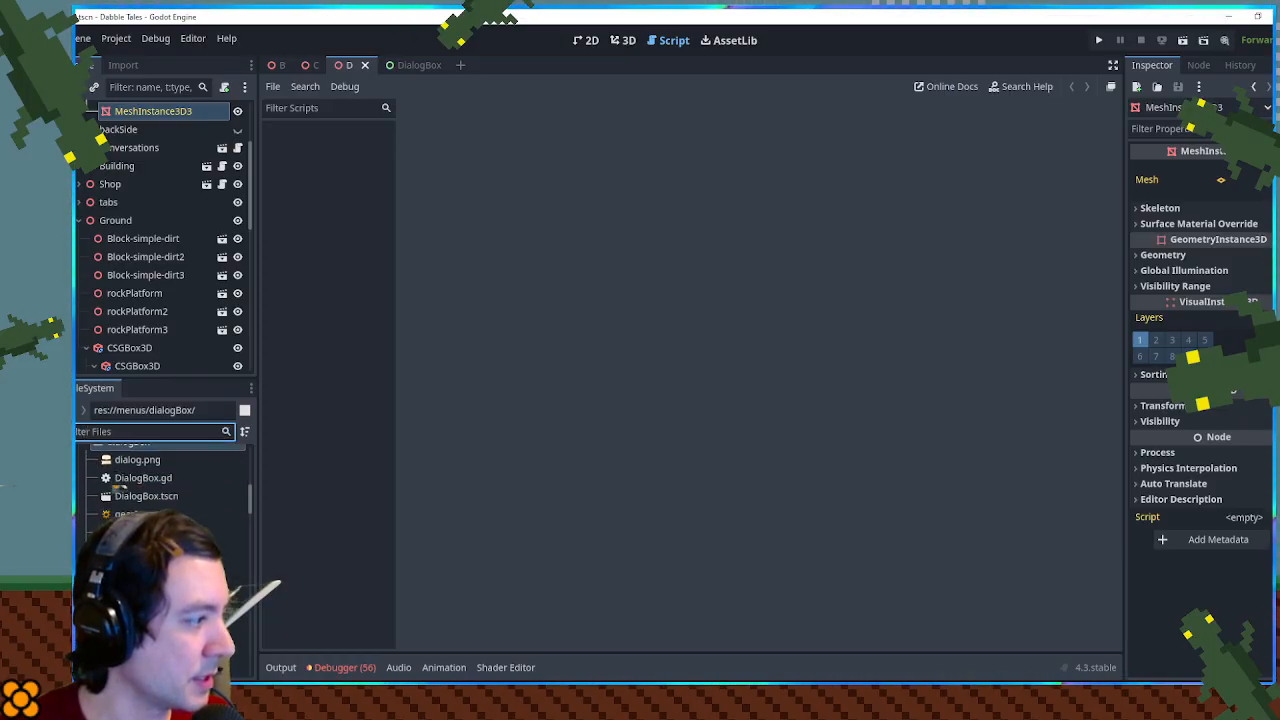
- Open textPause.gd and textAdvance.gd from the dialogBox folder and review the custom text effect code
scroll(118, 488, down, 2)
double_click(140, 511)
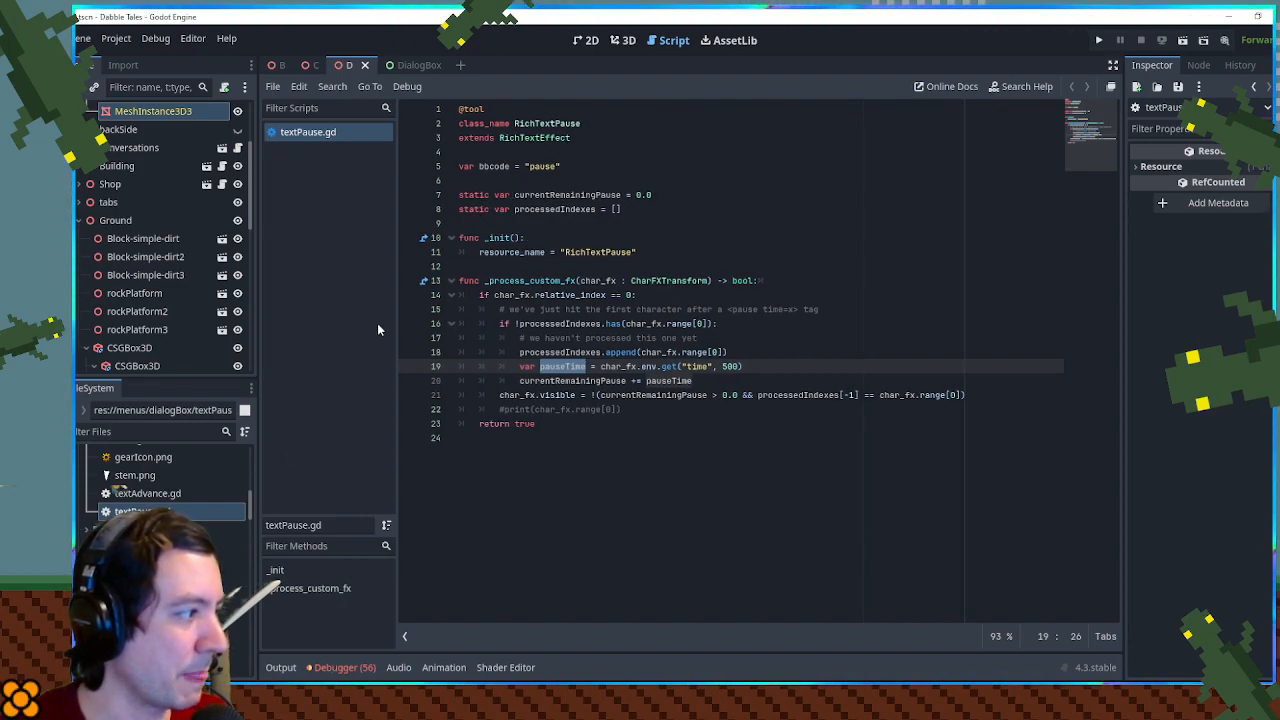
double_click(135, 493)
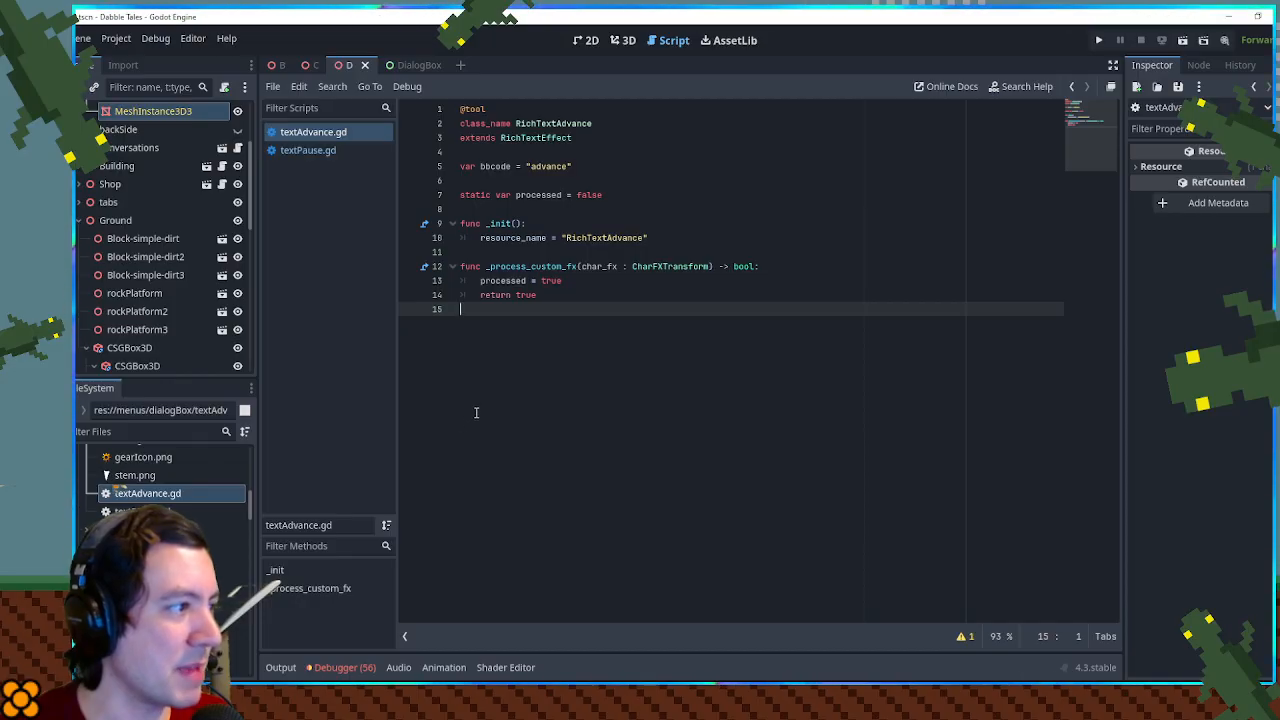
click(309, 152)
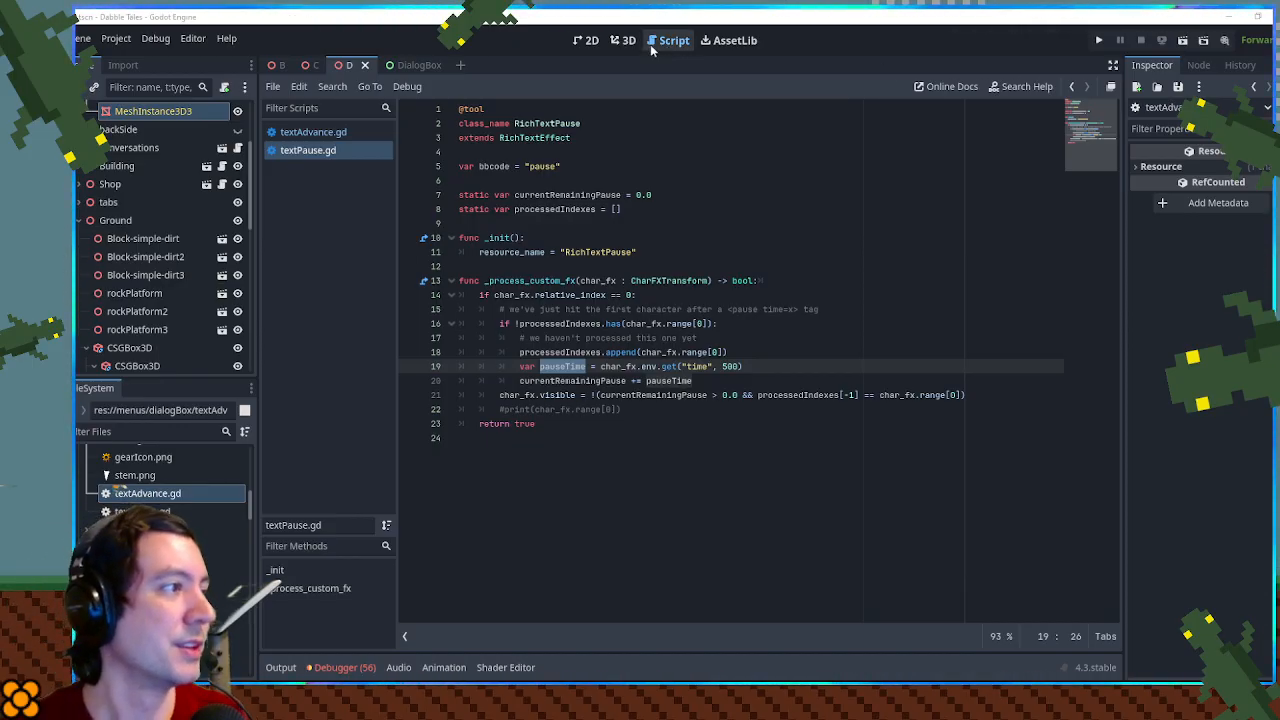
- Switch to the D scene's 3D view and examine the orange-shirted frog and the brick building's front
click(623, 40)
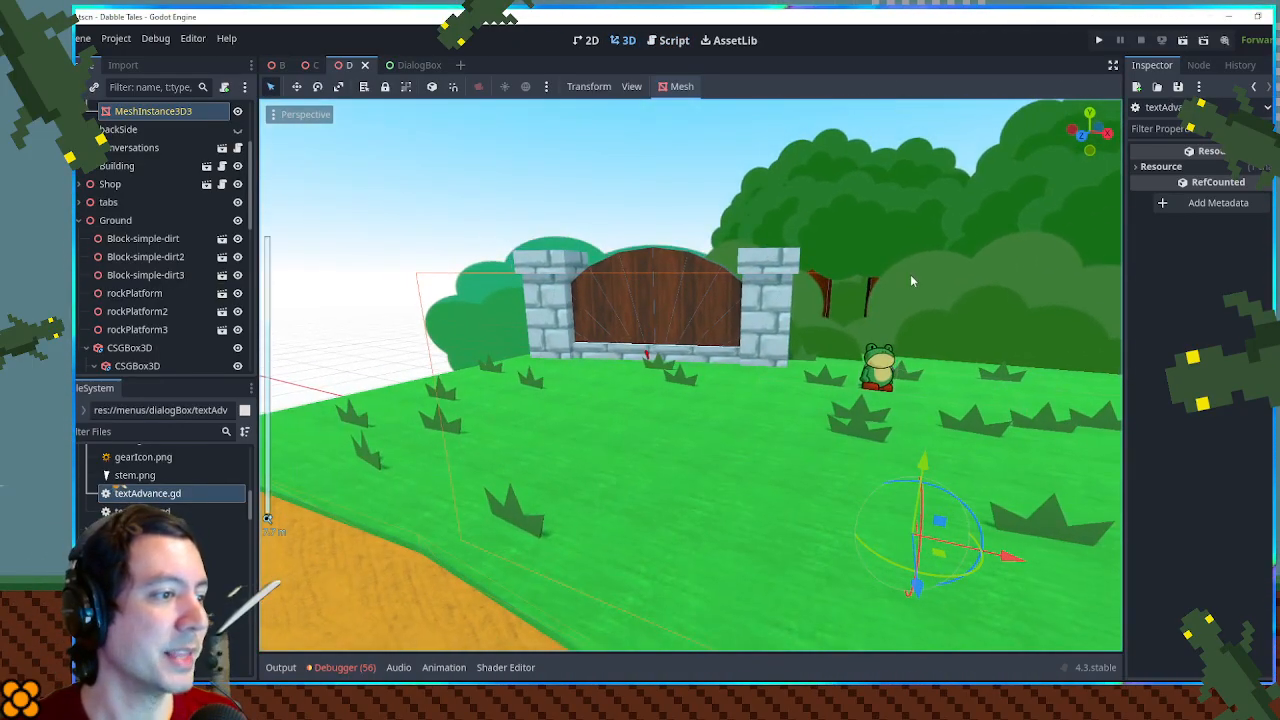
drag(910, 281, 824, 212)
scroll(819, 209, down, 3)
drag(893, 245, 959, 240)
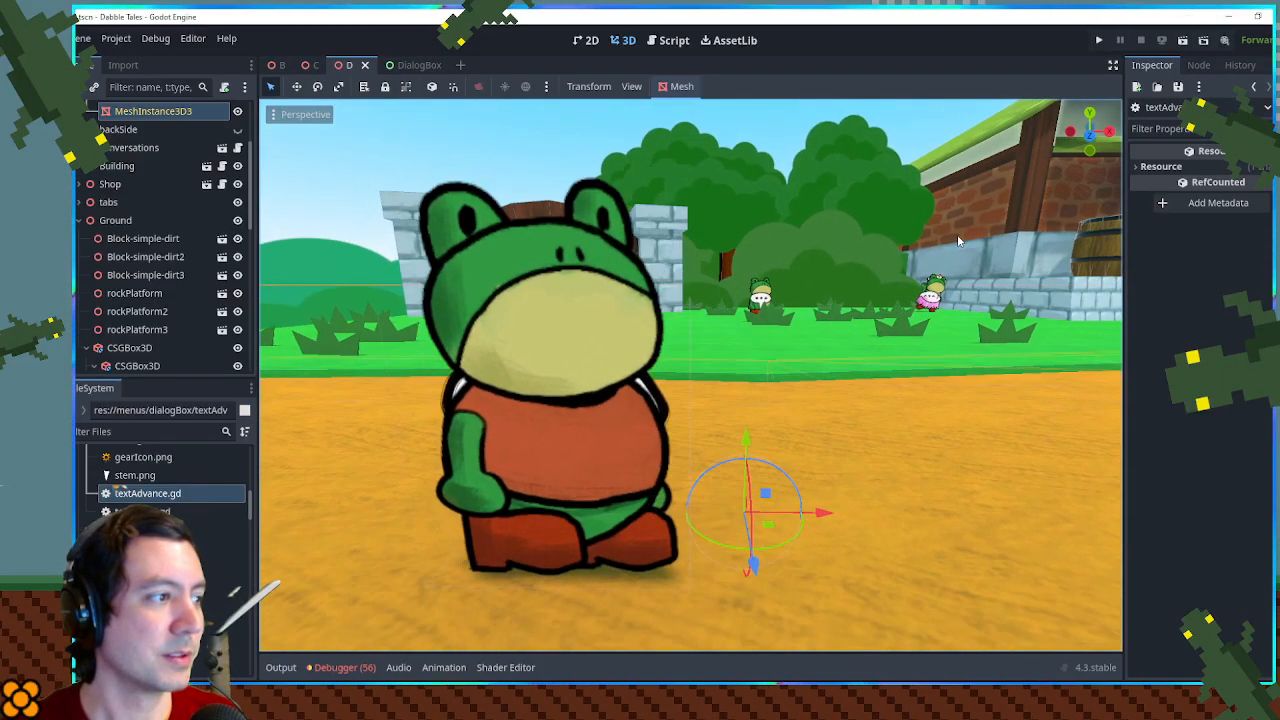
drag(958, 236, 953, 255)
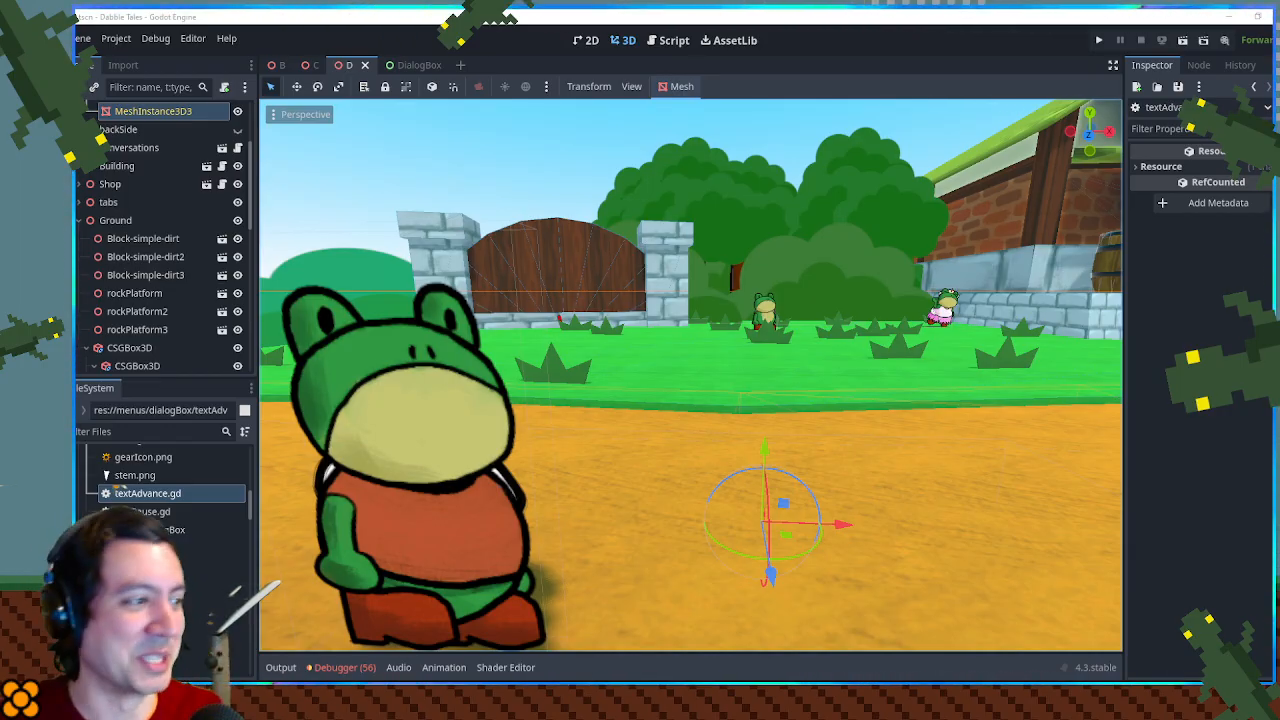
drag(991, 280, 941, 342)
scroll(970, 352, down, 10)
scroll(941, 340, up, 8)
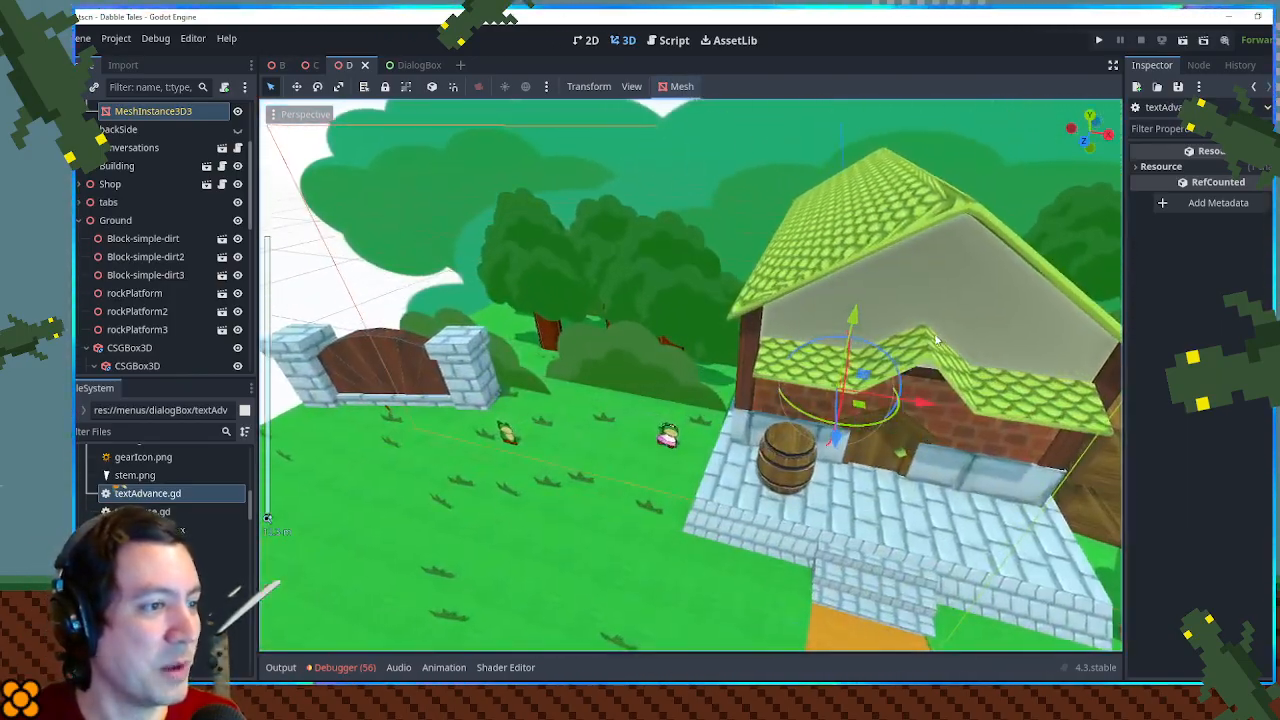
scroll(941, 342, up, 6)
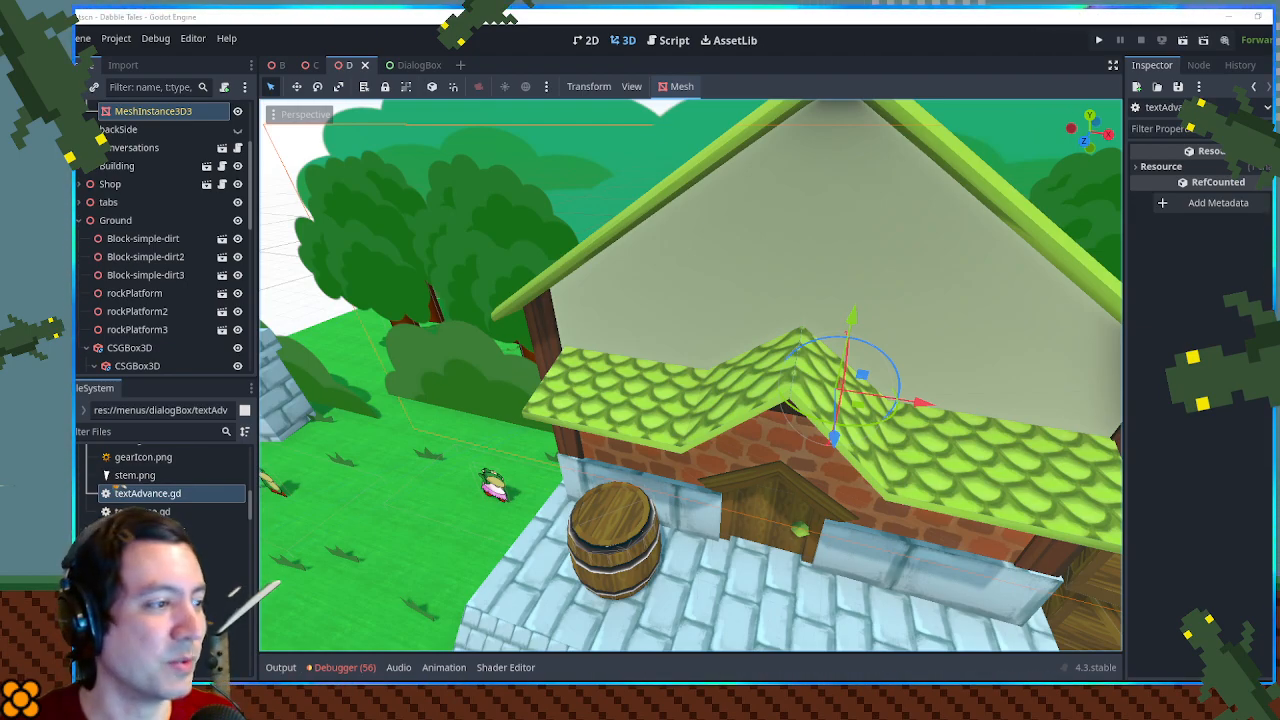
- Survey the lawn and dirt path from above, then examine the wooden gate between the stone pillars
scroll(966, 228, down, 12)
shift+drag(966, 232, 1085, 125)
scroll(620, 216, up, 2)
scroll(714, 335, up, 6)
drag(714, 335, 762, 372)
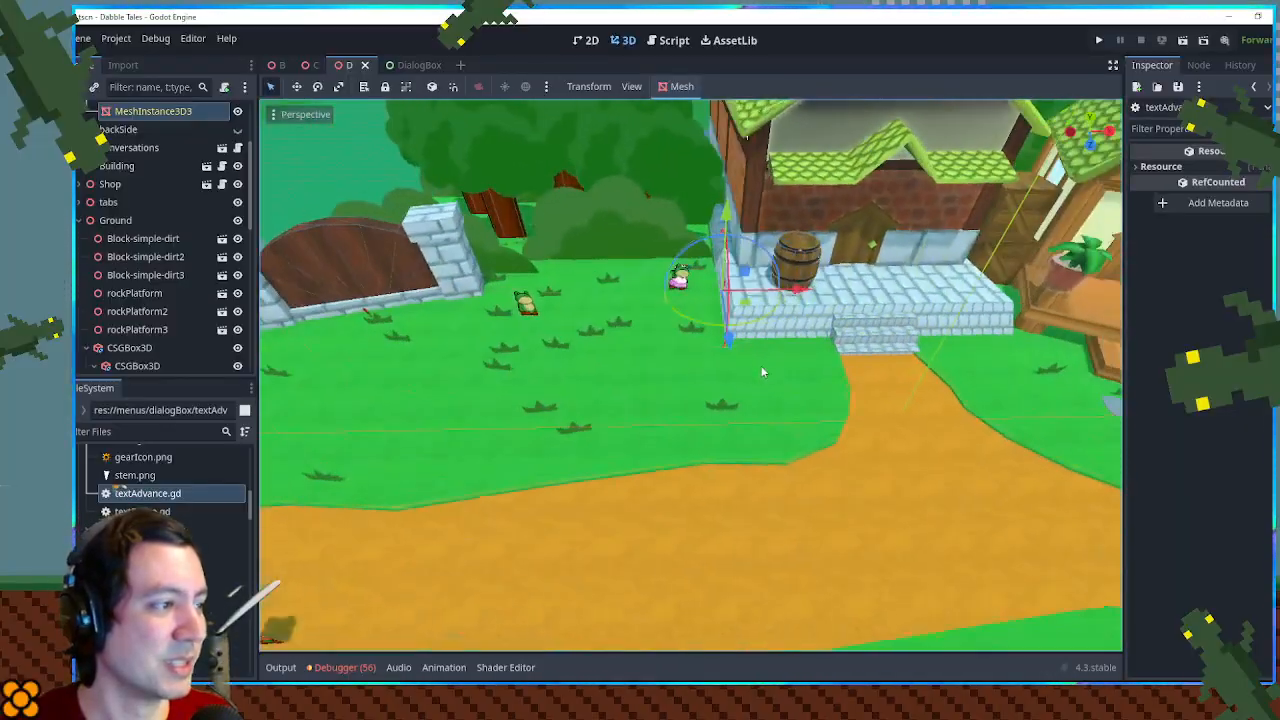
scroll(762, 372, down, 6)
shift+drag(866, 365, 1118, 376)
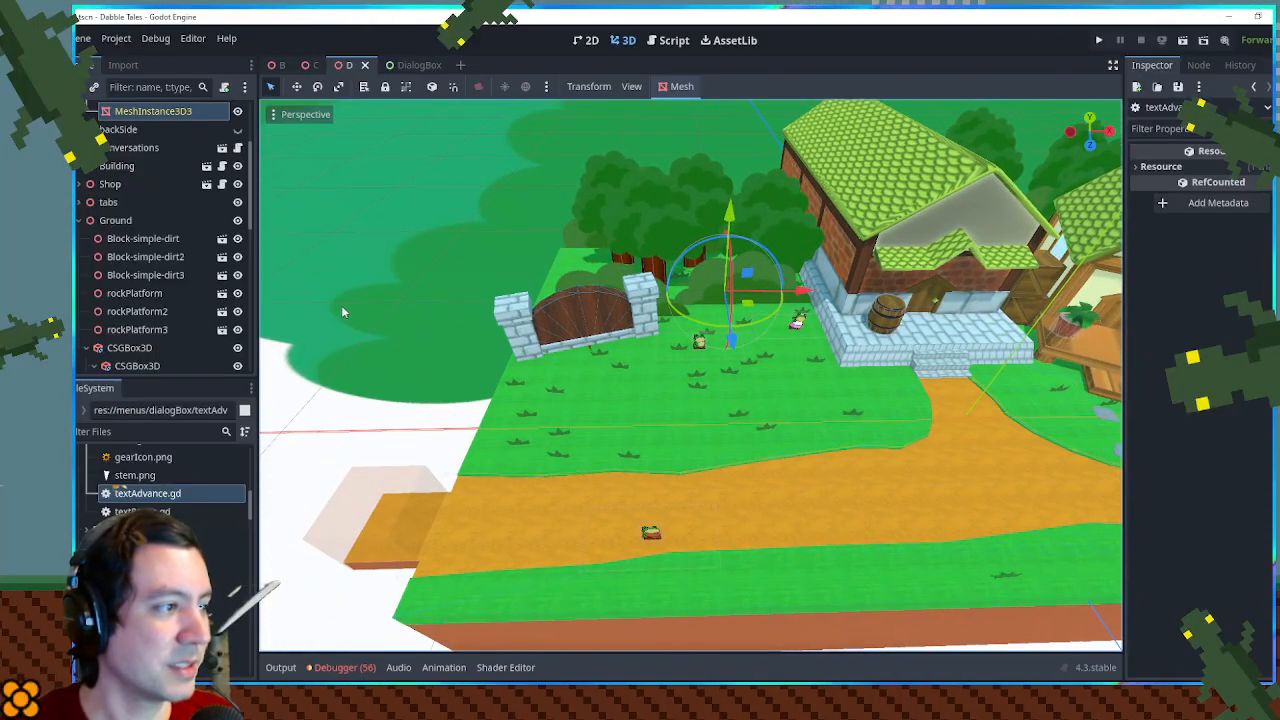
scroll(735, 380, up, 9)
shift+drag(737, 383, 671, 333)
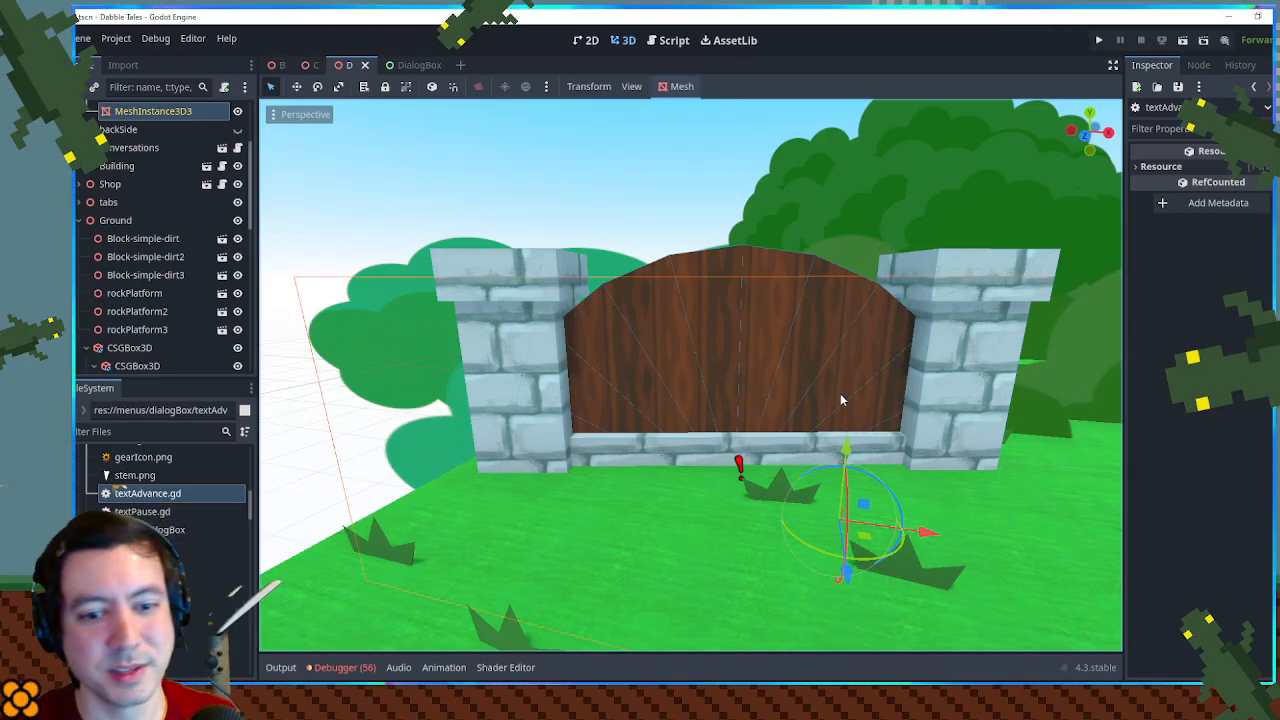
- Examine how the gate sits relative to the nearby frogs, bushes and brick building
scroll(829, 389, down, 5)
scroll(812, 380, up, 2)
drag(812, 380, 940, 393)
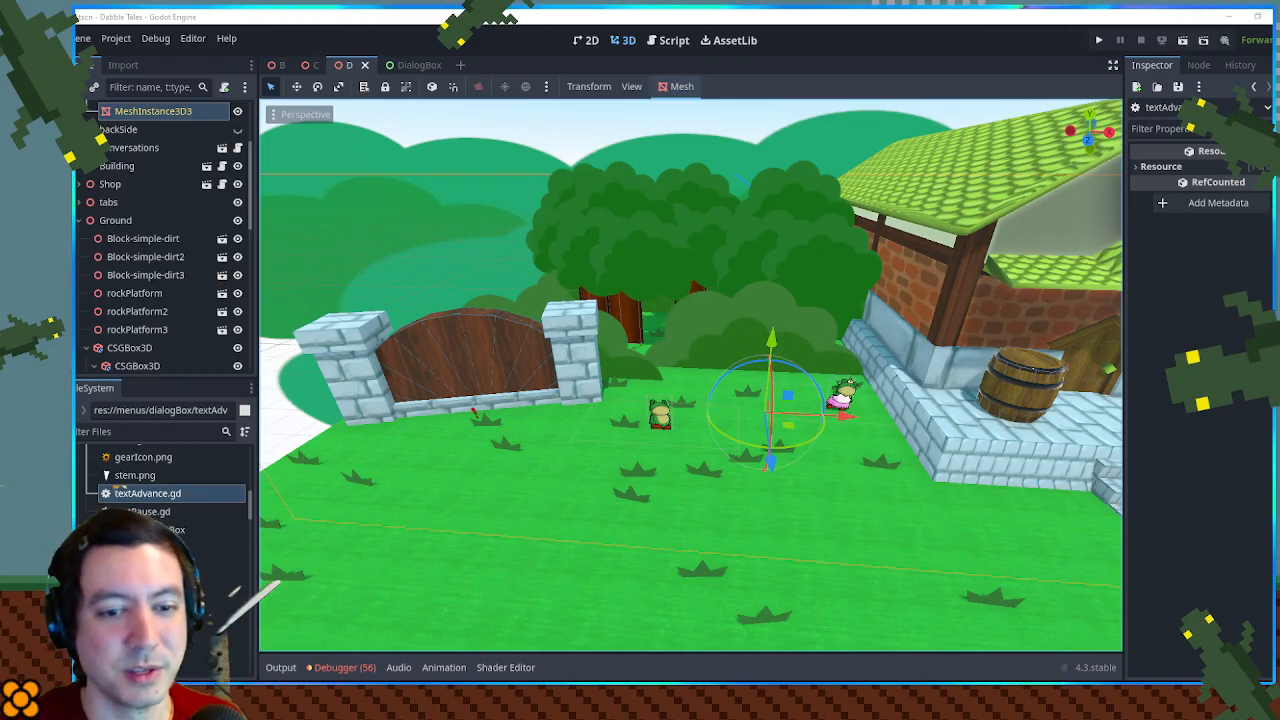
drag(792, 392, 853, 380)
mouse_move(752, 388)
mouse_down()
mouse_move(838, 394)
mouse_move(731, 388)
mouse_move(818, 394)
mouse_move(752, 393)
mouse_up()
scroll(731, 388, up, 5)
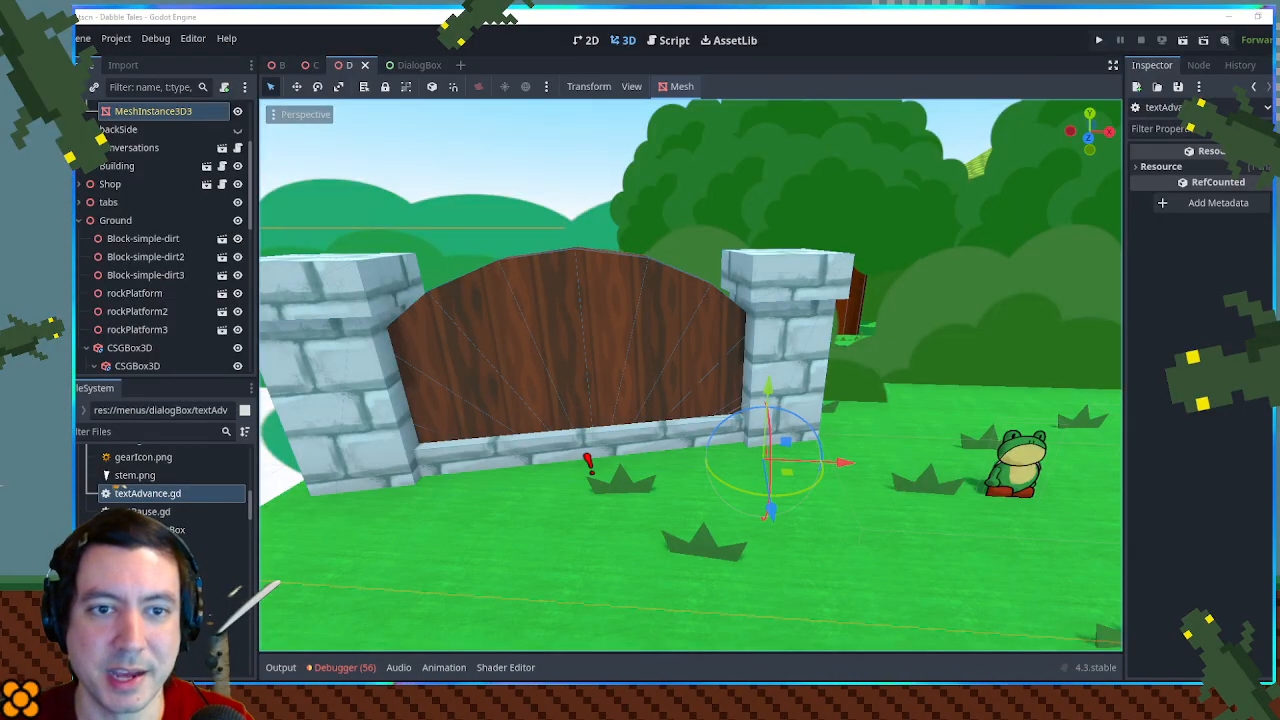
scroll(877, 353, down, 3)
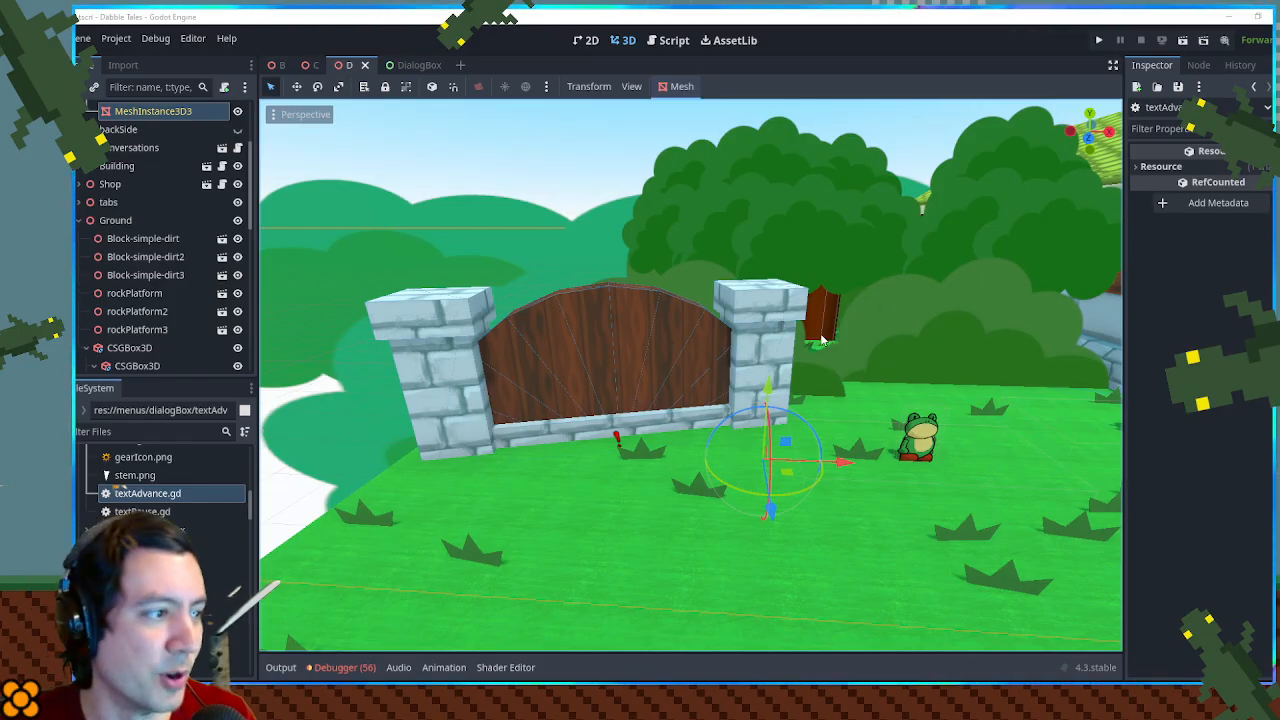
scroll(733, 327, down, 2)
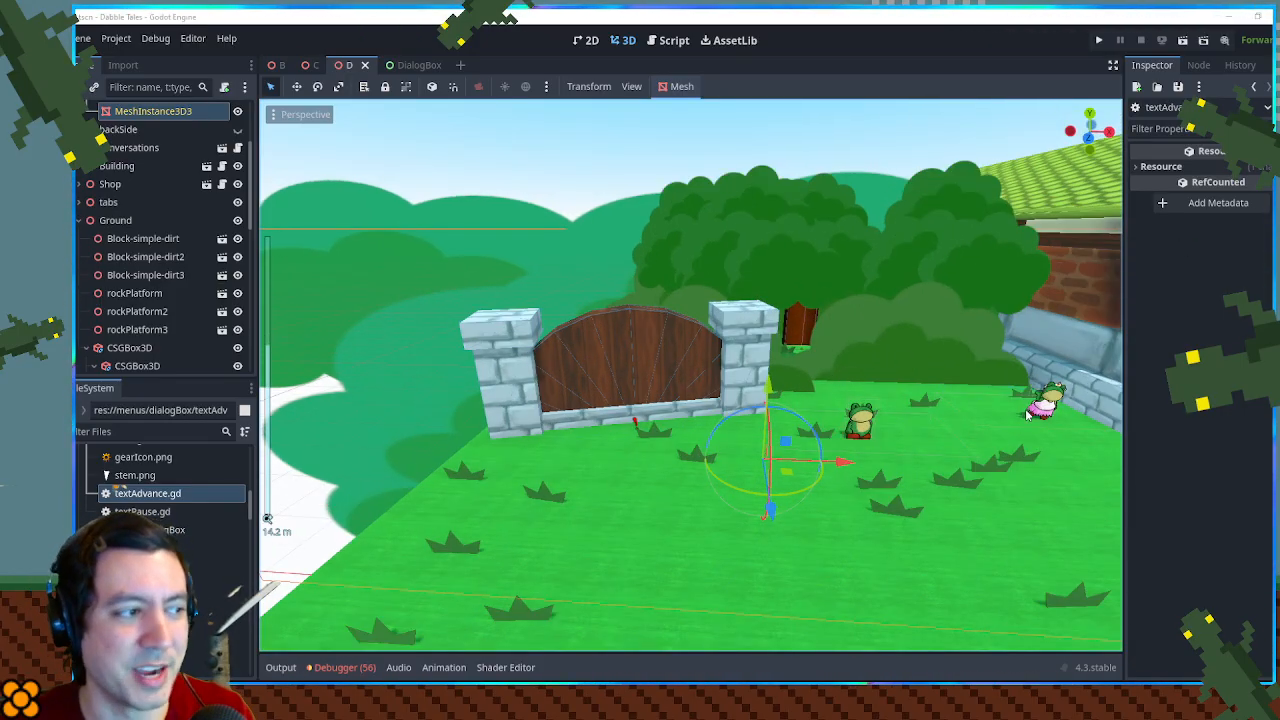
mouse_move(1027, 415)
mouse_down()
mouse_move(956, 380)
mouse_move(1033, 422)
mouse_up()
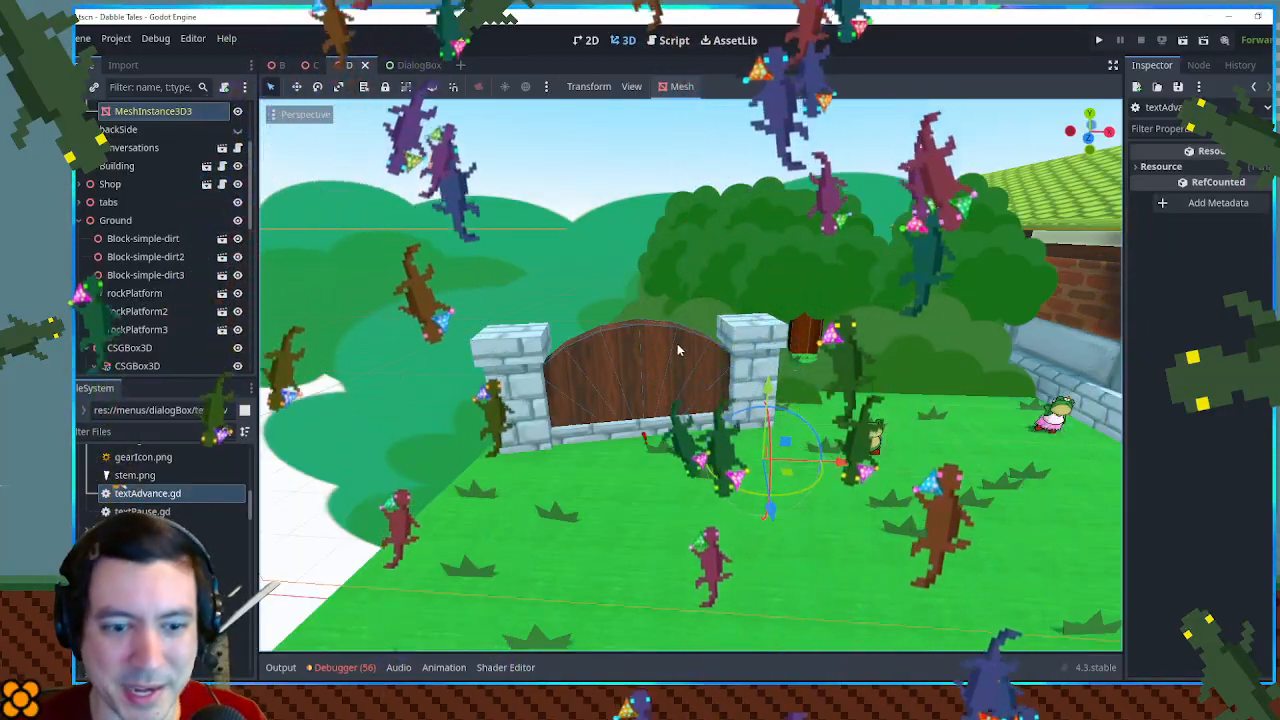
- Examine the other end of the town around the watchtower, the wooden dock and the dirt path
scroll(678, 350, down, 3)
drag(626, 342, 760, 322)
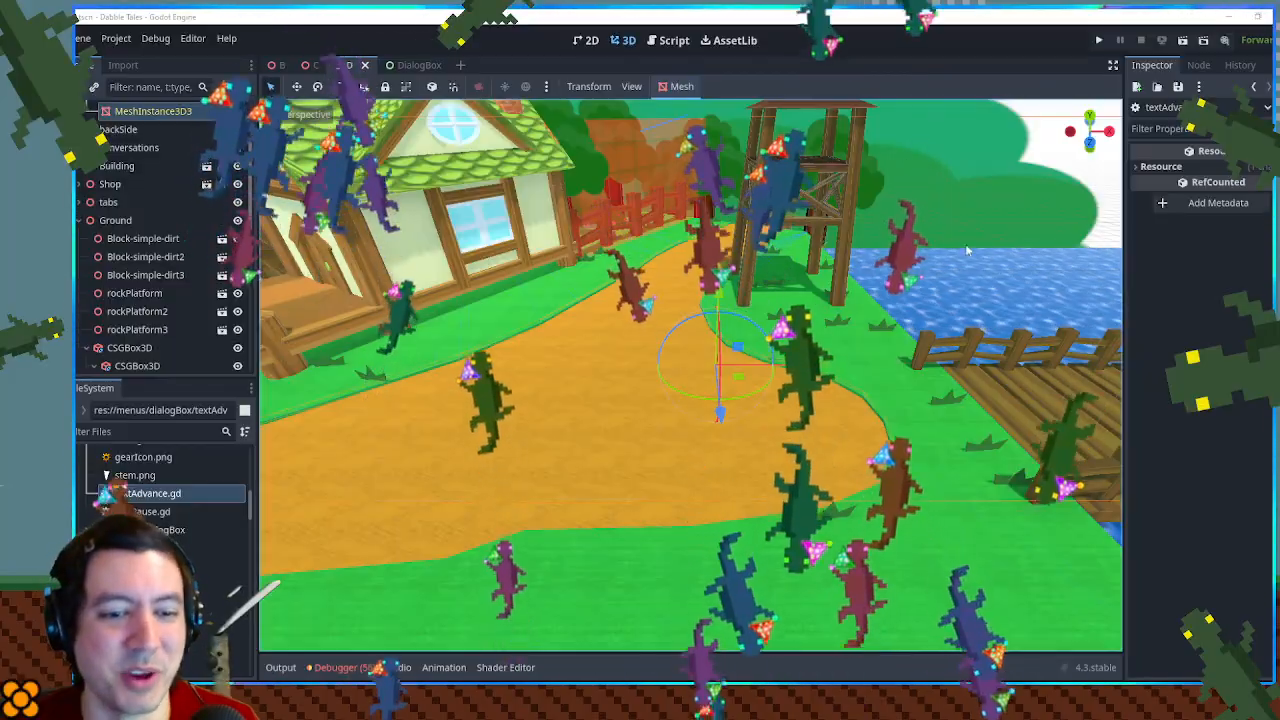
drag(785, 292, 655, 302)
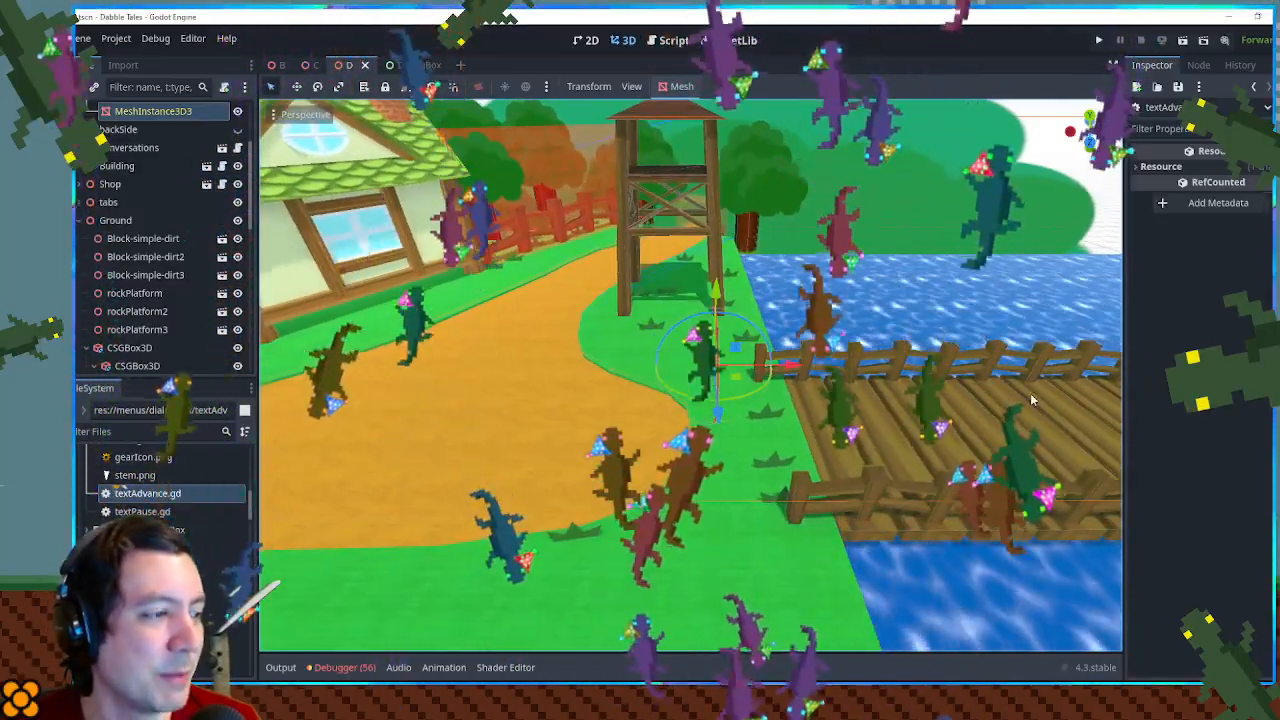
drag(1031, 395, 850, 362)
drag(702, 326, 831, 353)
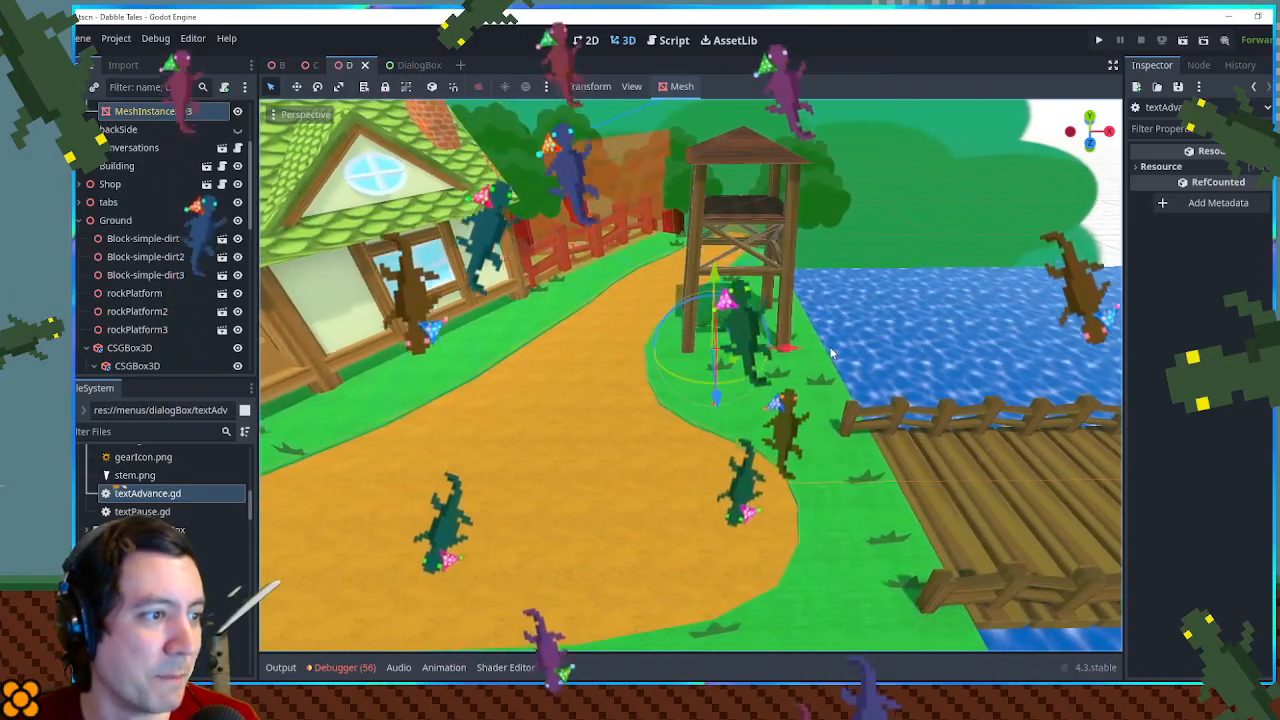
drag(695, 425, 714, 357)
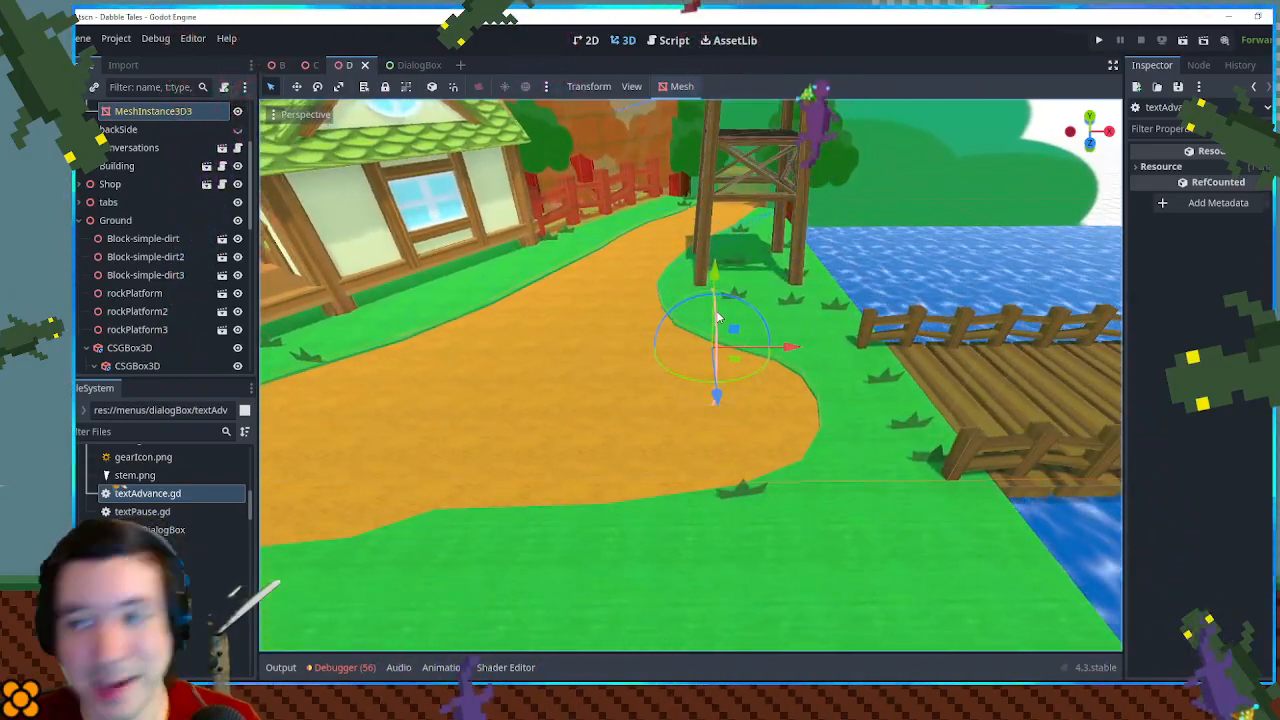
drag(744, 345, 663, 250)
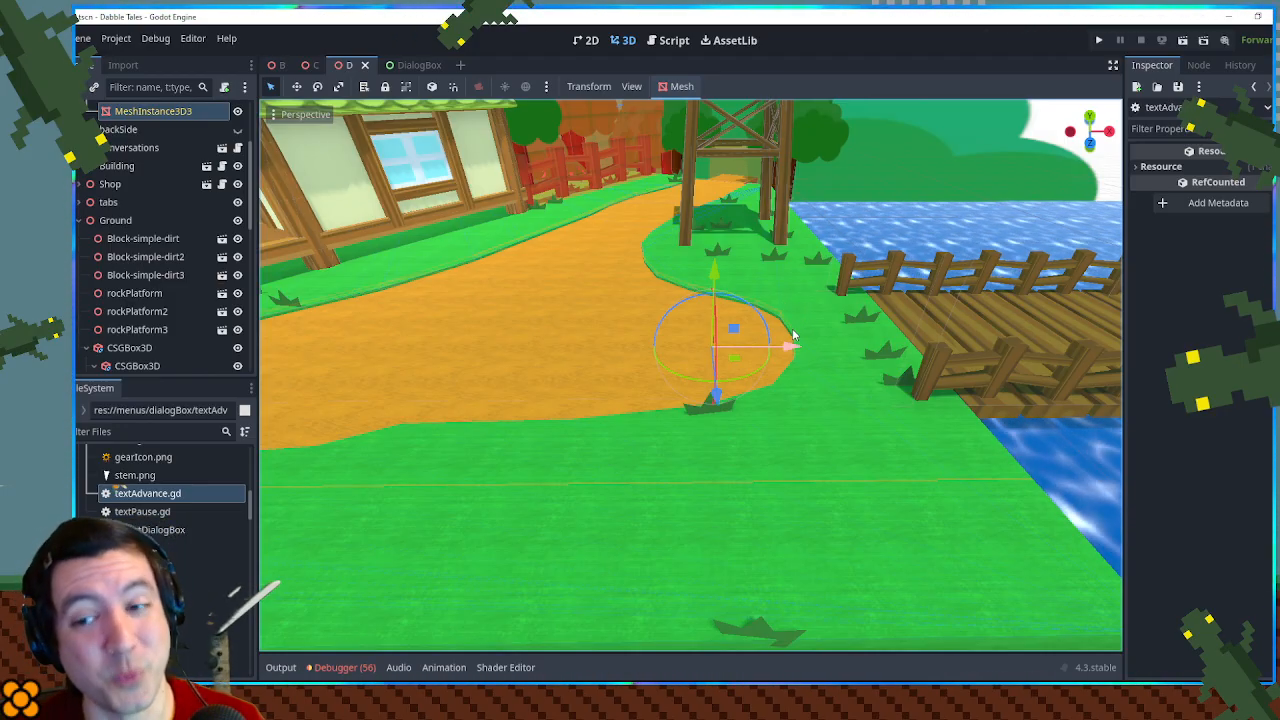
drag(850, 313, 848, 368)
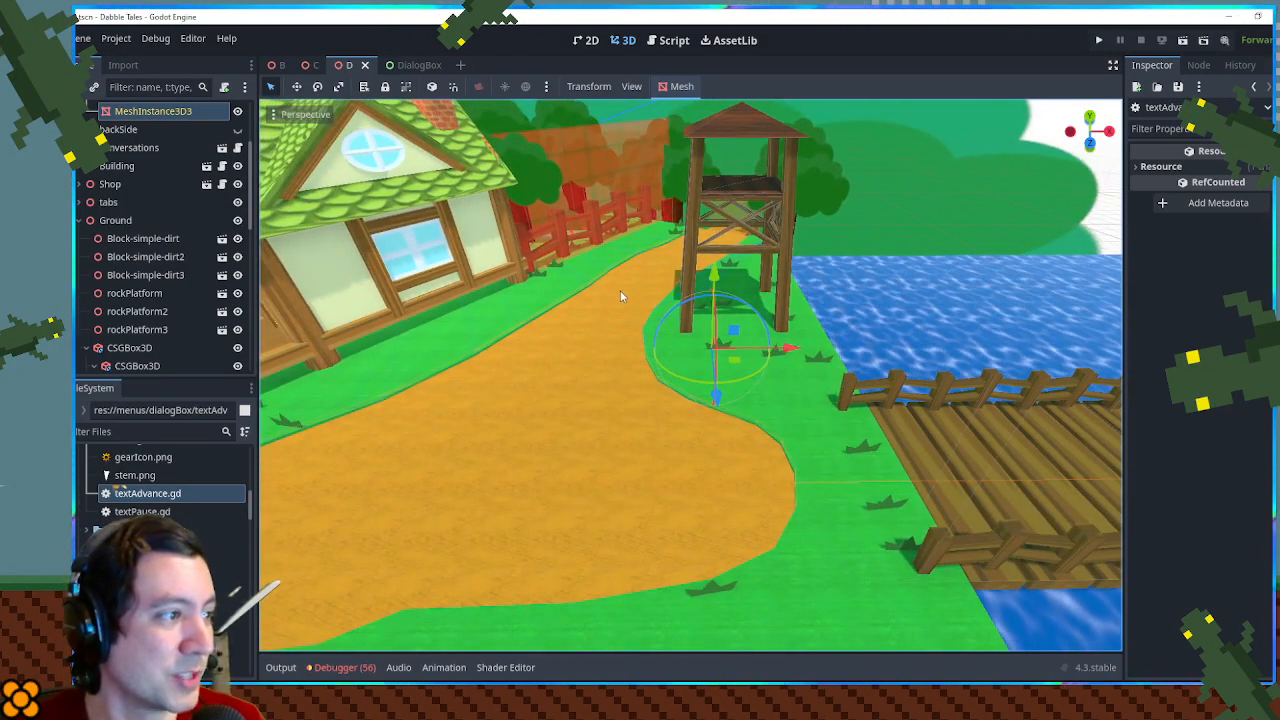
drag(936, 434, 813, 429)
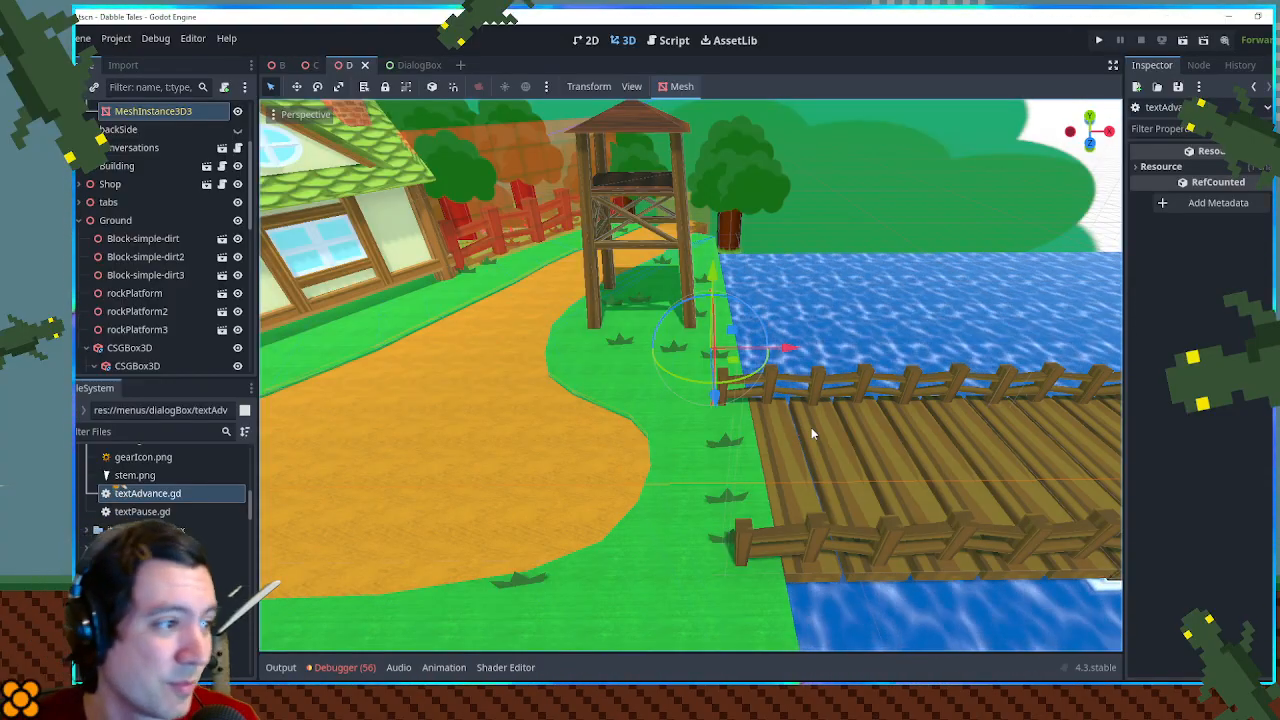
drag(538, 346, 859, 295)
scroll(1050, 292, down, 3)
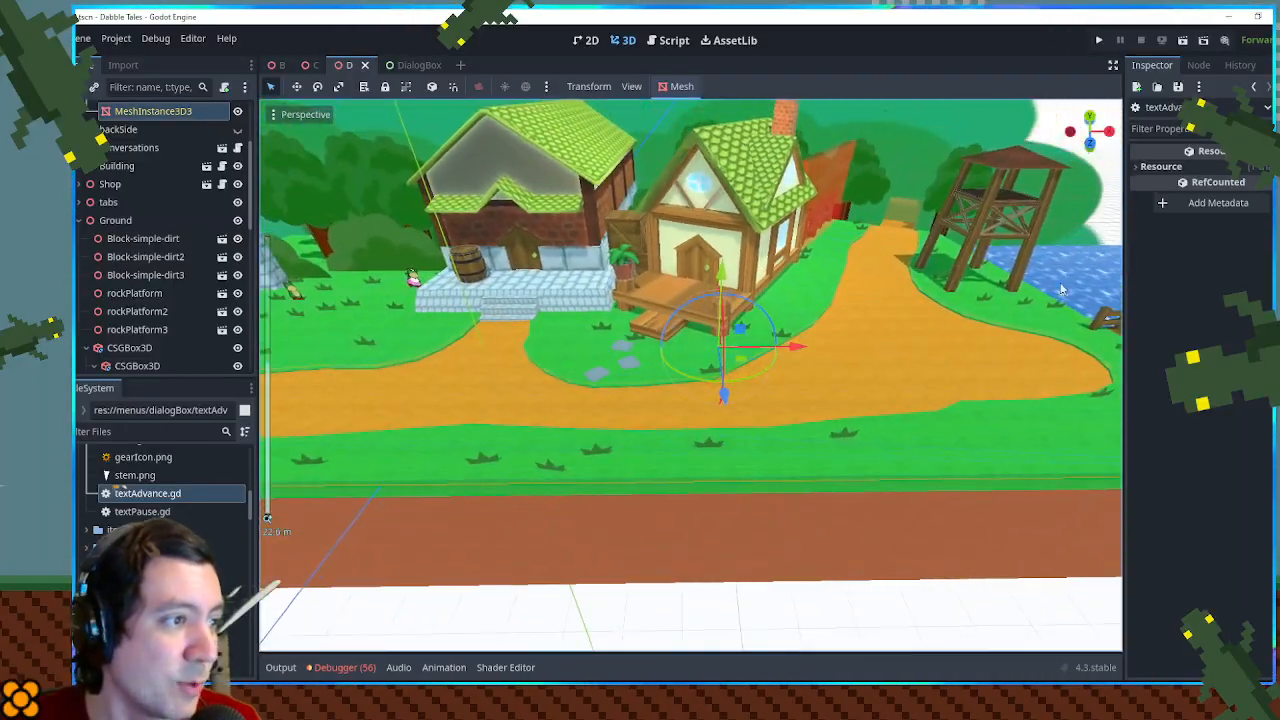
- Move the view inside the cottage and examine the frog on the rug and the framed frog portrait above the bed
drag(1068, 315, 820, 335)
drag(680, 342, 780, 417)
scroll(732, 340, up, 10)
scroll(735, 340, down, 1)
drag(735, 340, 756, 318)
key(w)
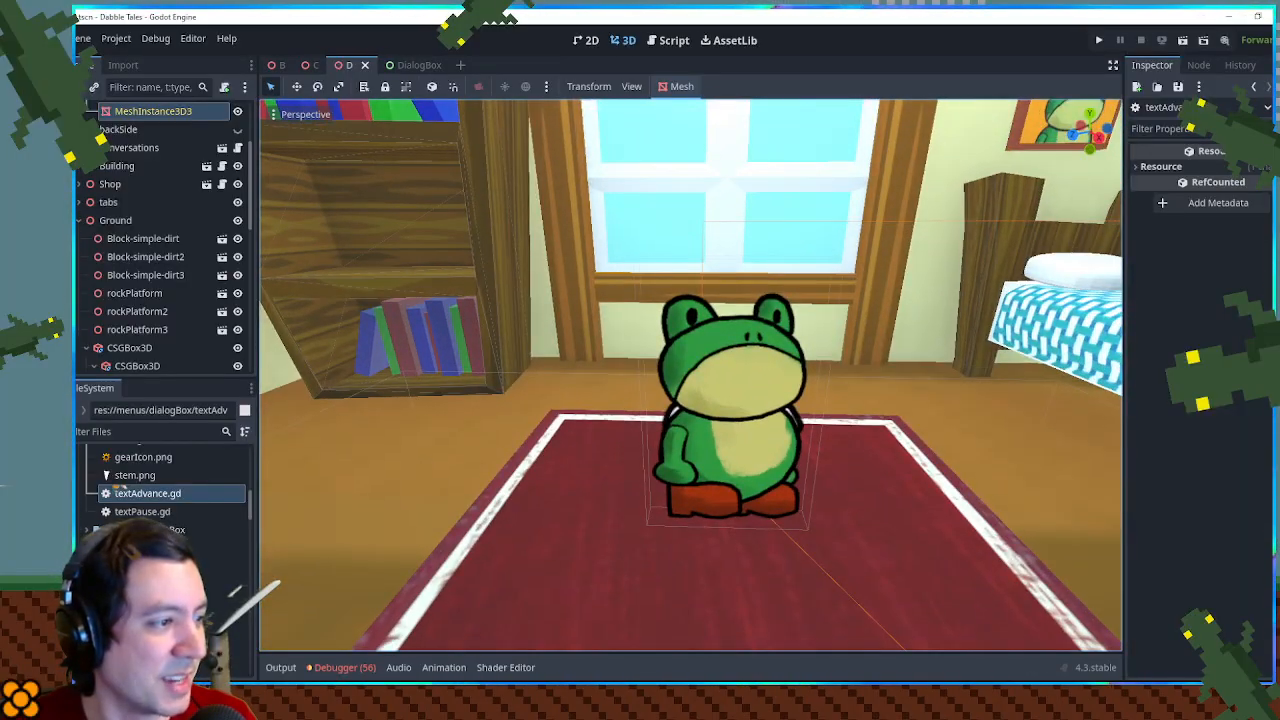
drag(690, 375, 732, 345)
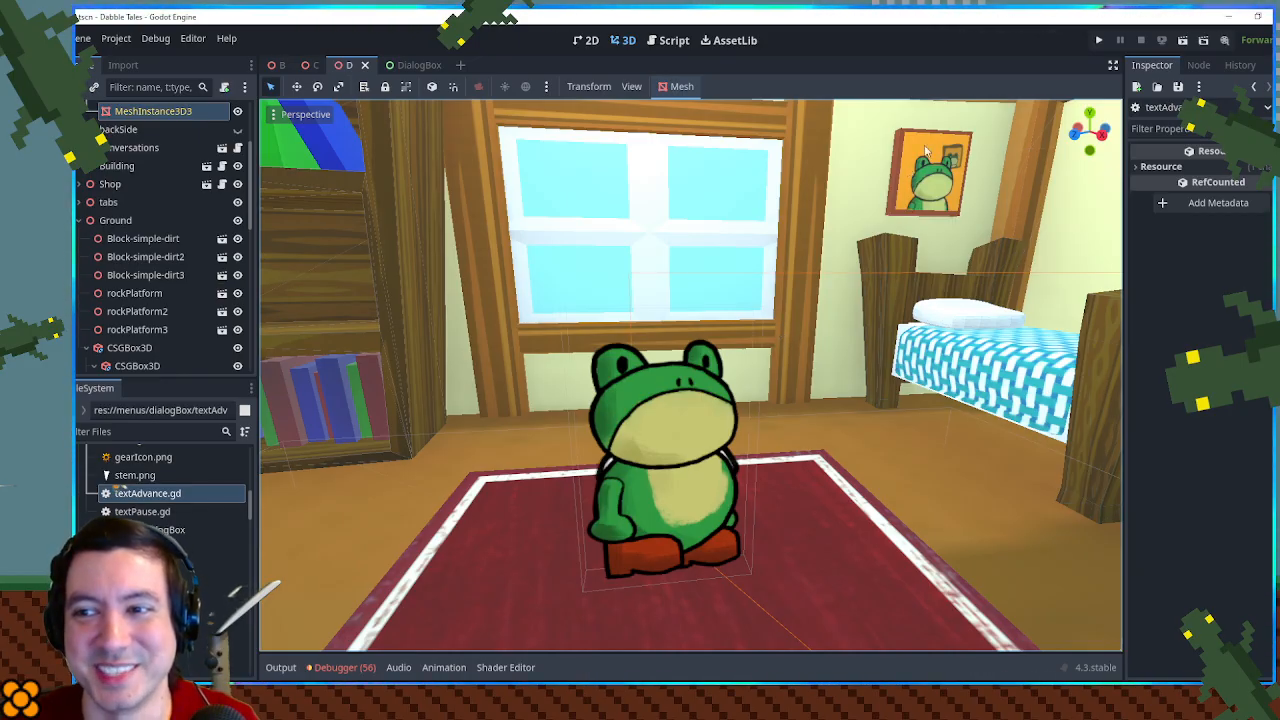
key(w)
key(s)
key(w)
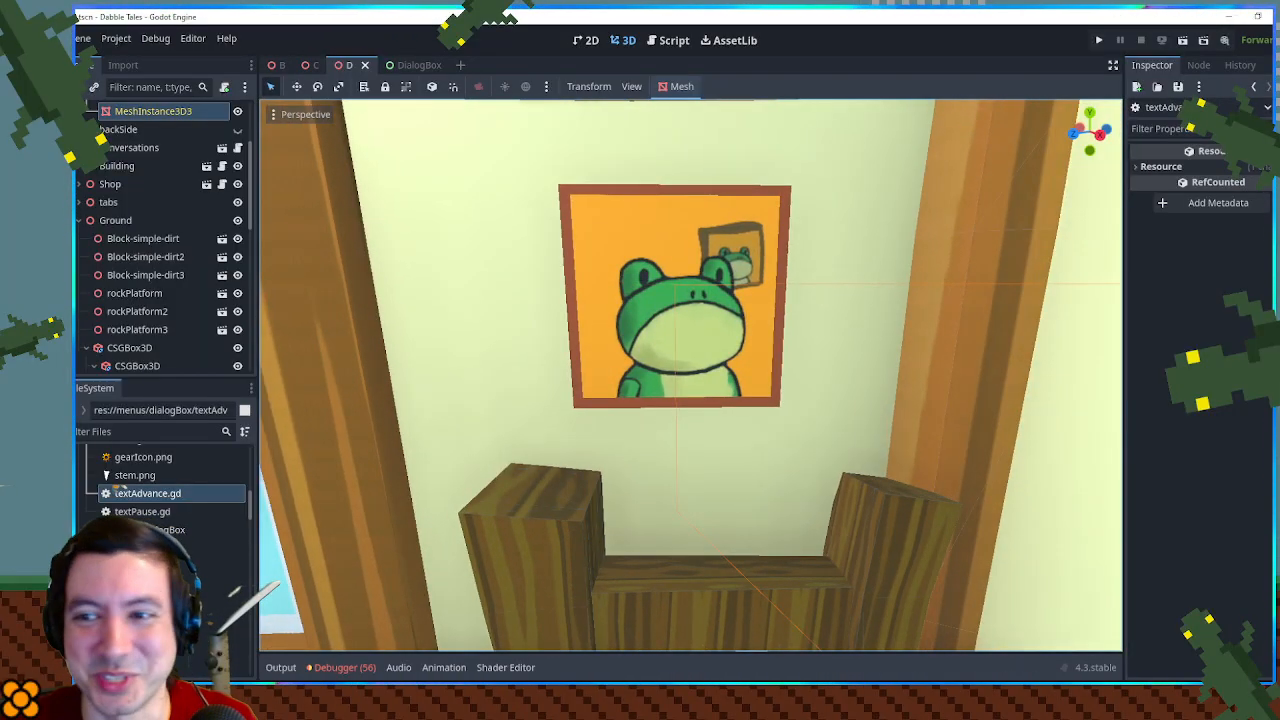
- Examine the cottage interior around the bed, window, bookshelf and frog on the rug, and bring the view back outside
key(s)
key(a)
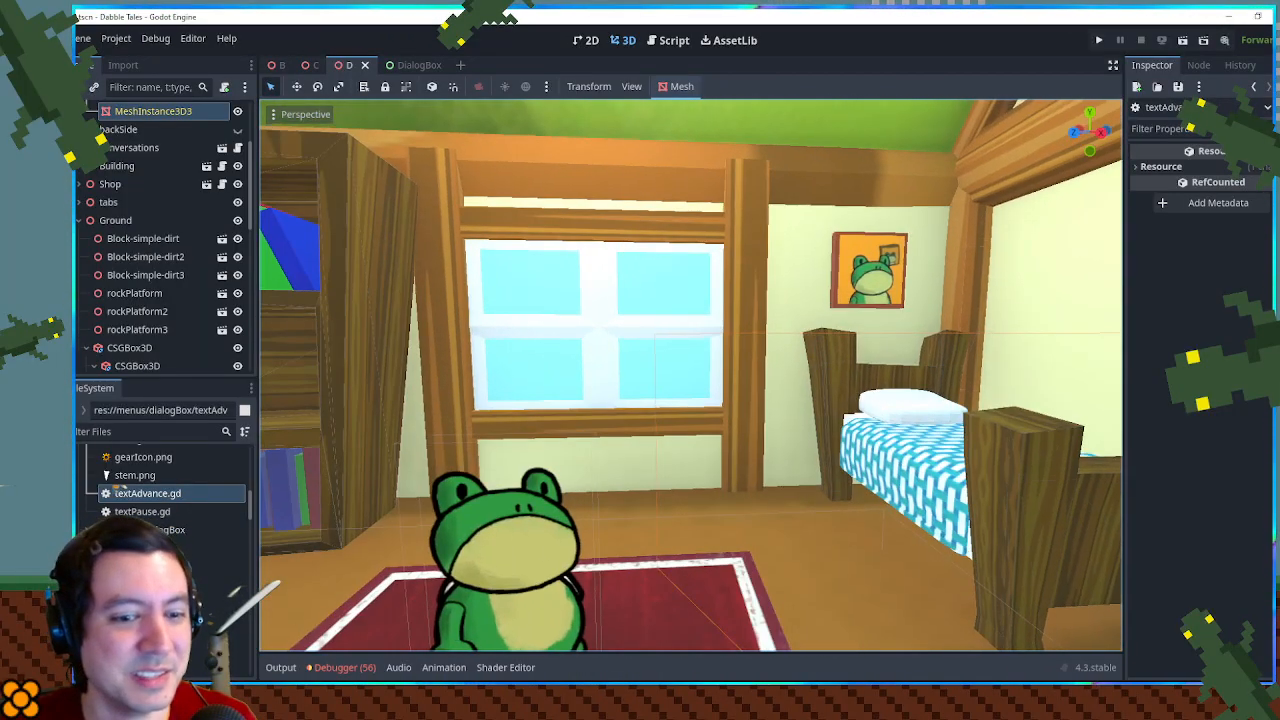
drag(690, 375, 828, 287)
key(w)
key(s)
key(w)
key(s)
key(d)
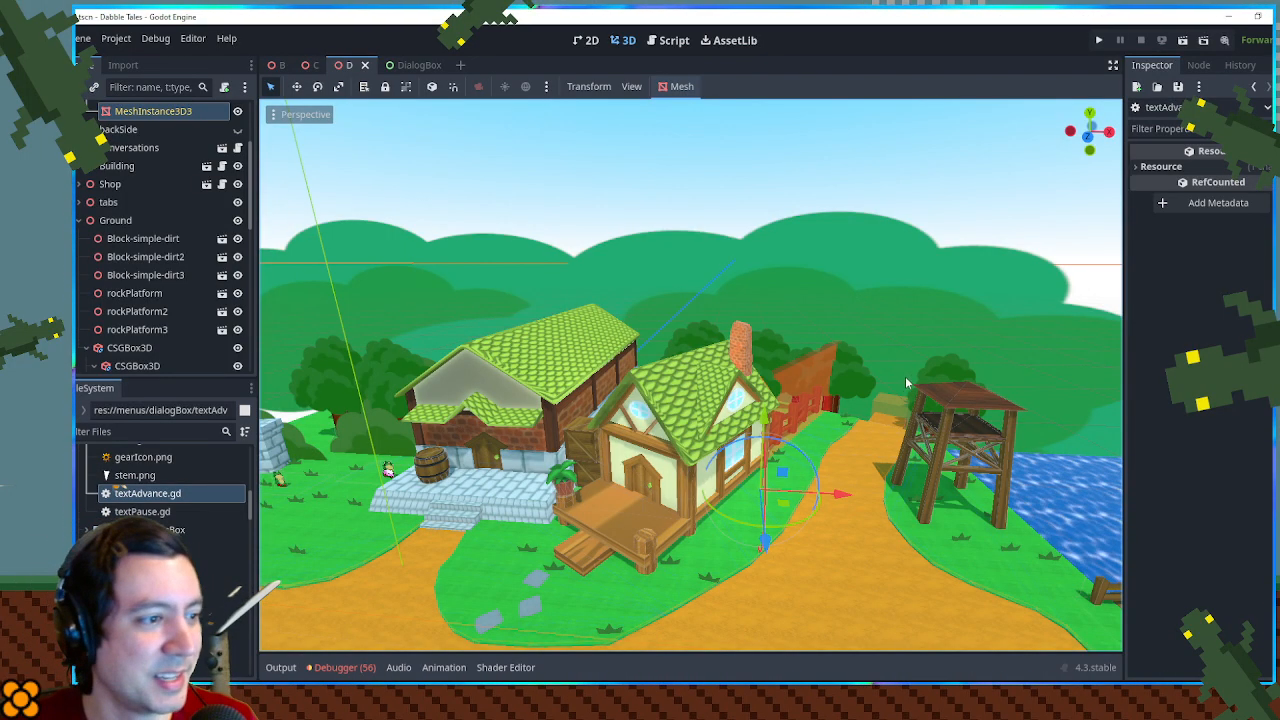
- Examine the dirt path beside the watchtower and the fenced grass area with trees behind the cottage
drag(950, 400, 1010, 395)
key(w)
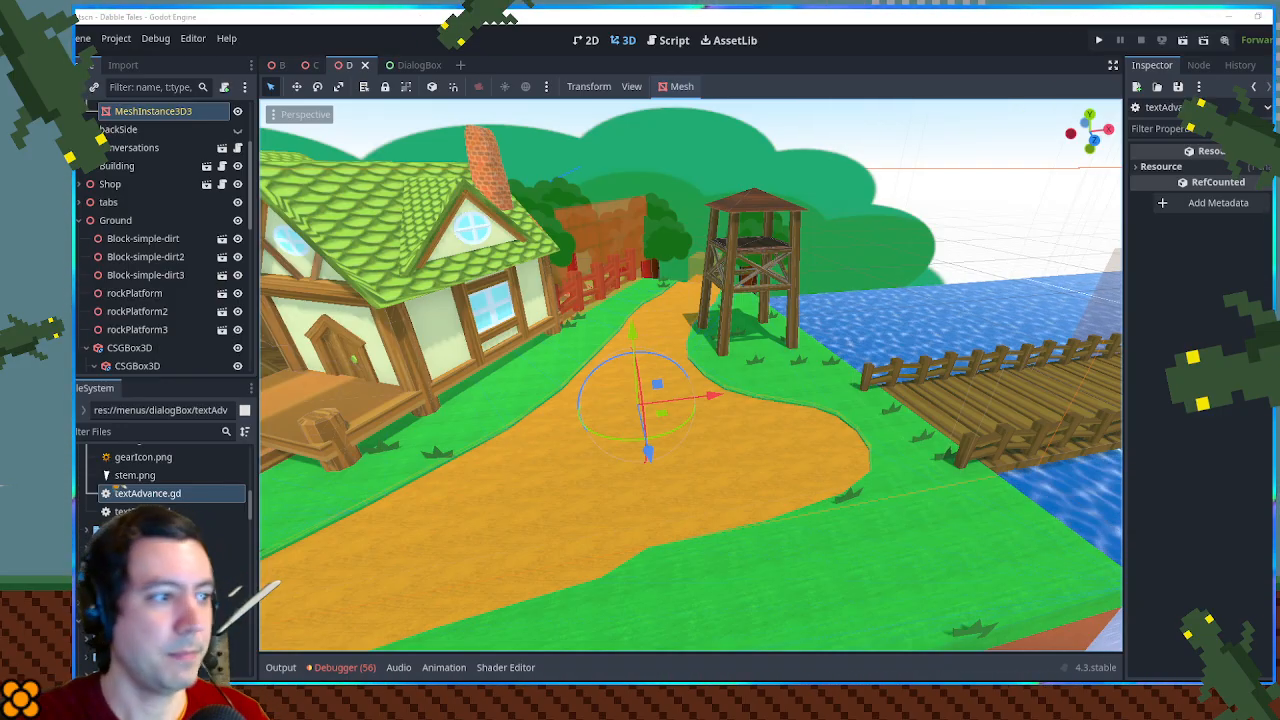
drag(794, 350, 620, 350)
scroll(710, 363, down, 8)
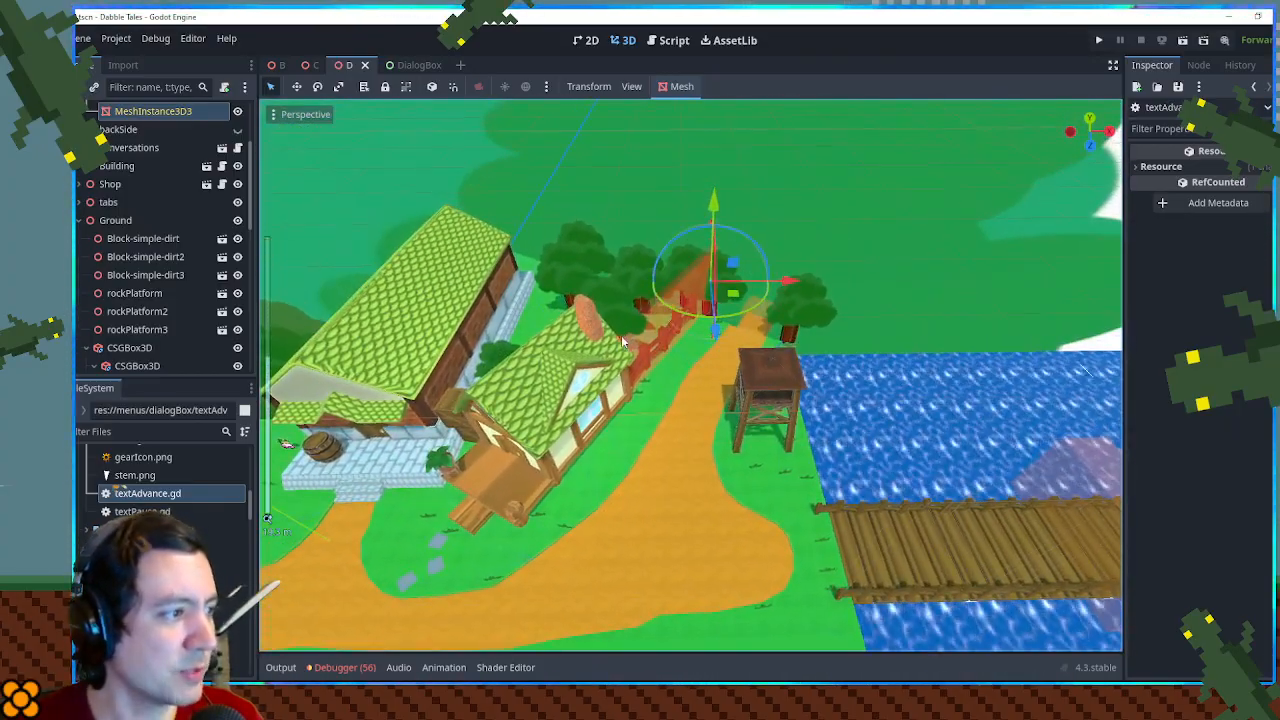
scroll(618, 345, up, 9)
scroll(616, 339, up, 3)
drag(606, 303, 825, 560)
scroll(652, 409, up, 5)
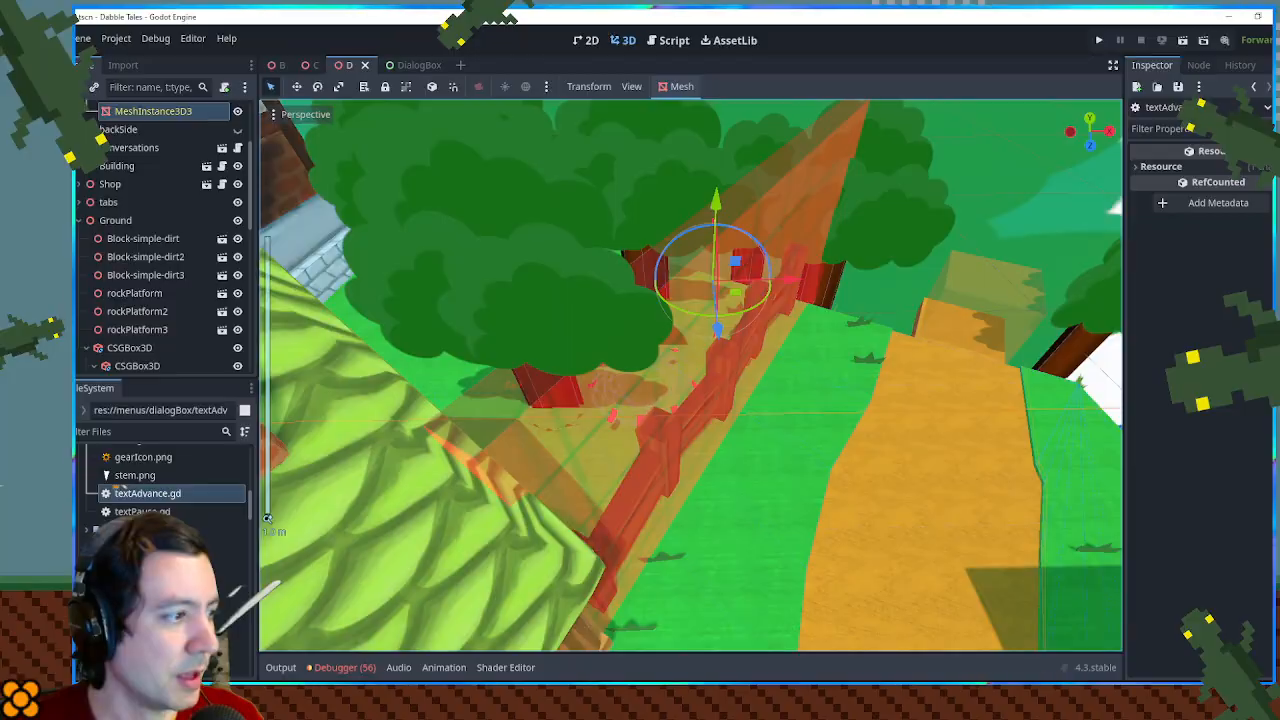
scroll(652, 409, up, 8)
drag(690, 375, 488, 426)
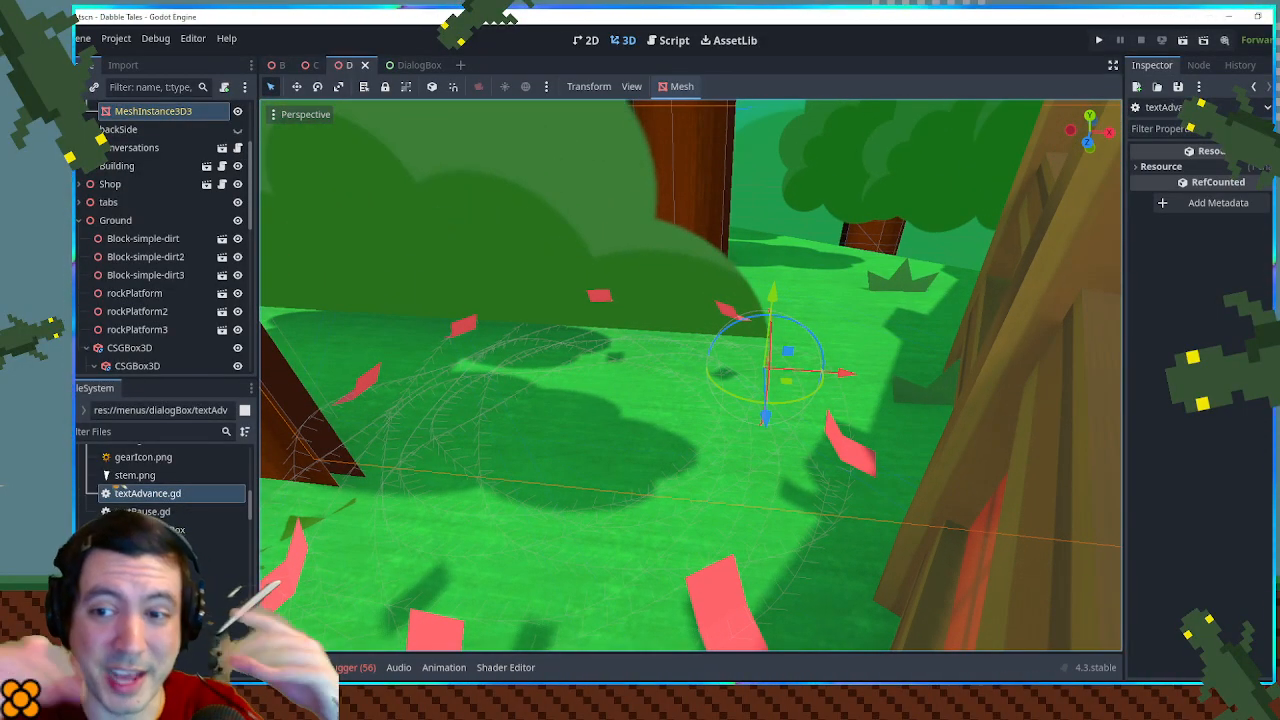
- Pull the view back to survey the whole D town from the stone gate to the dock
key(s)
drag(690, 375, 685, 310)
key(s)
key(a)
key(d)
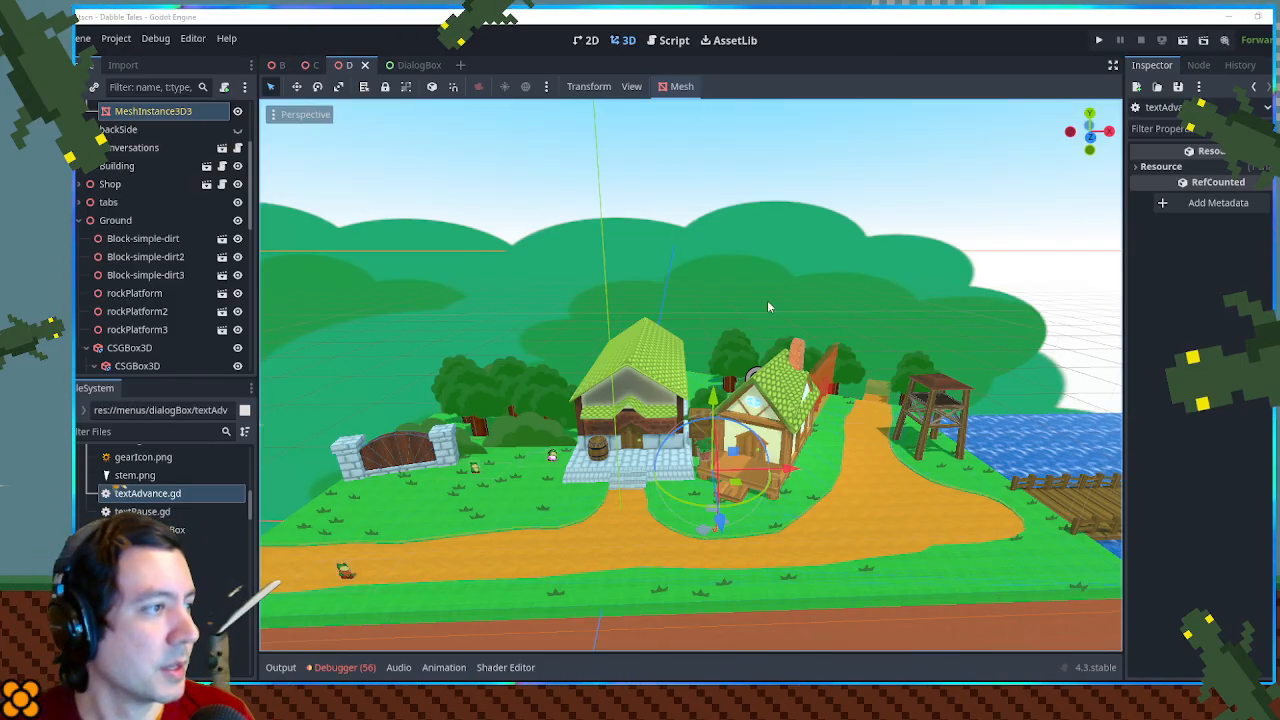
drag(769, 307, 716, 286)
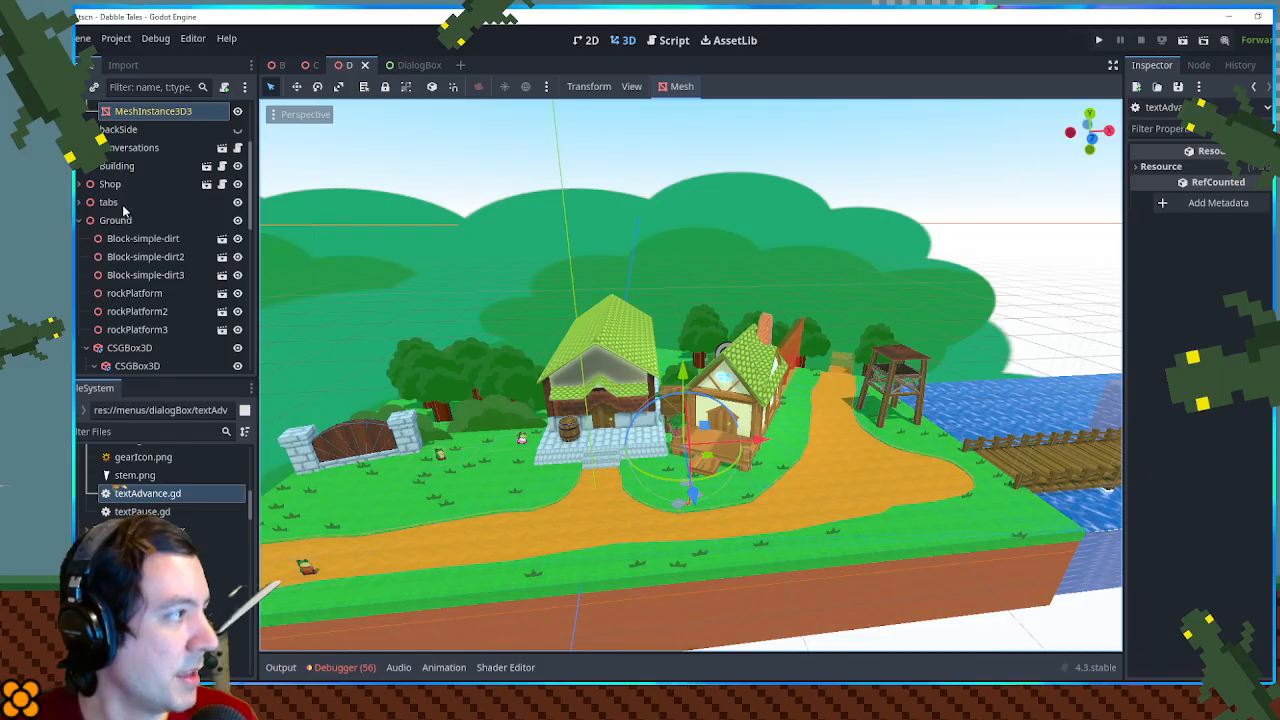
- Find the 01 folder under scenes in the project files and open its E scene
scroll(123, 208, up, 3)
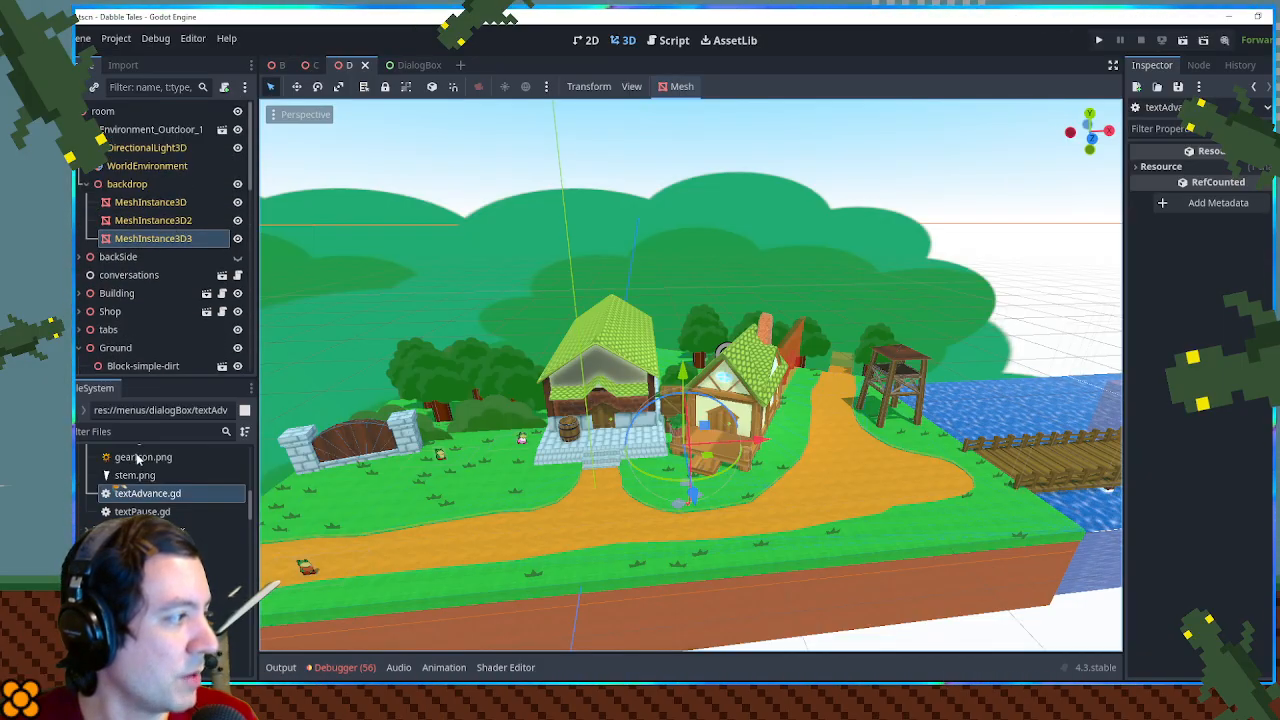
scroll(148, 480, up, 5)
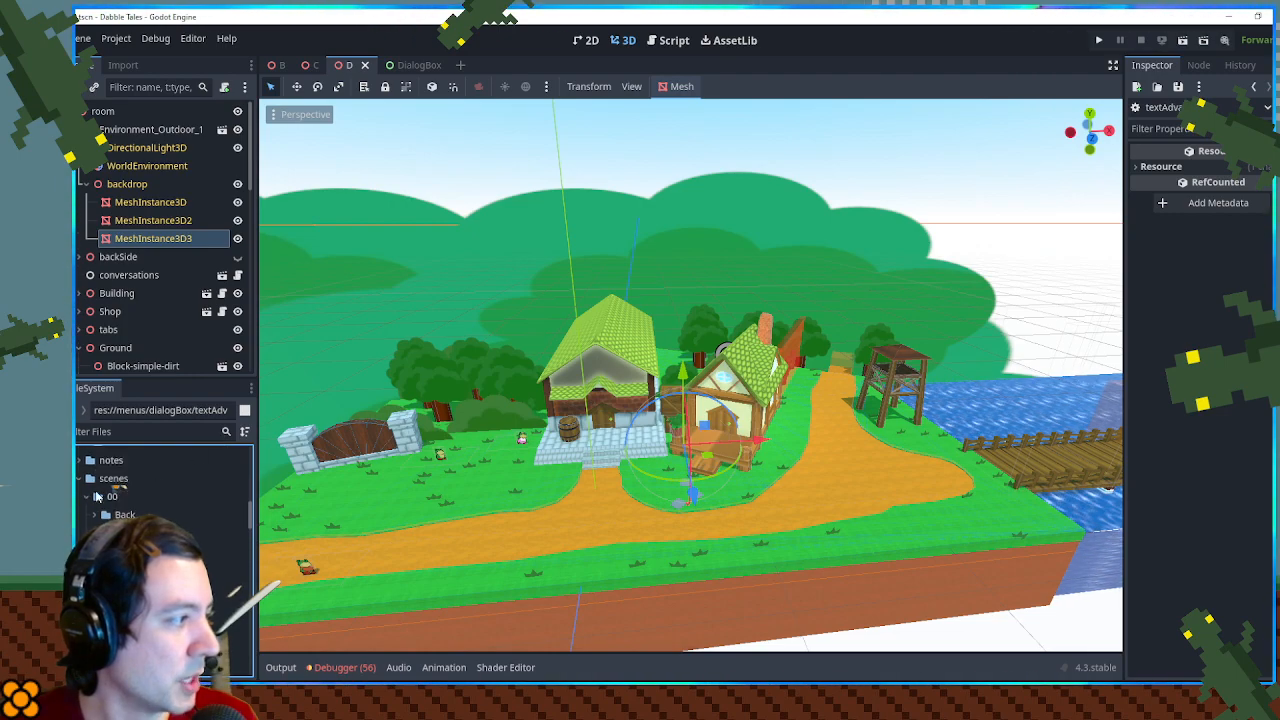
click(87, 514)
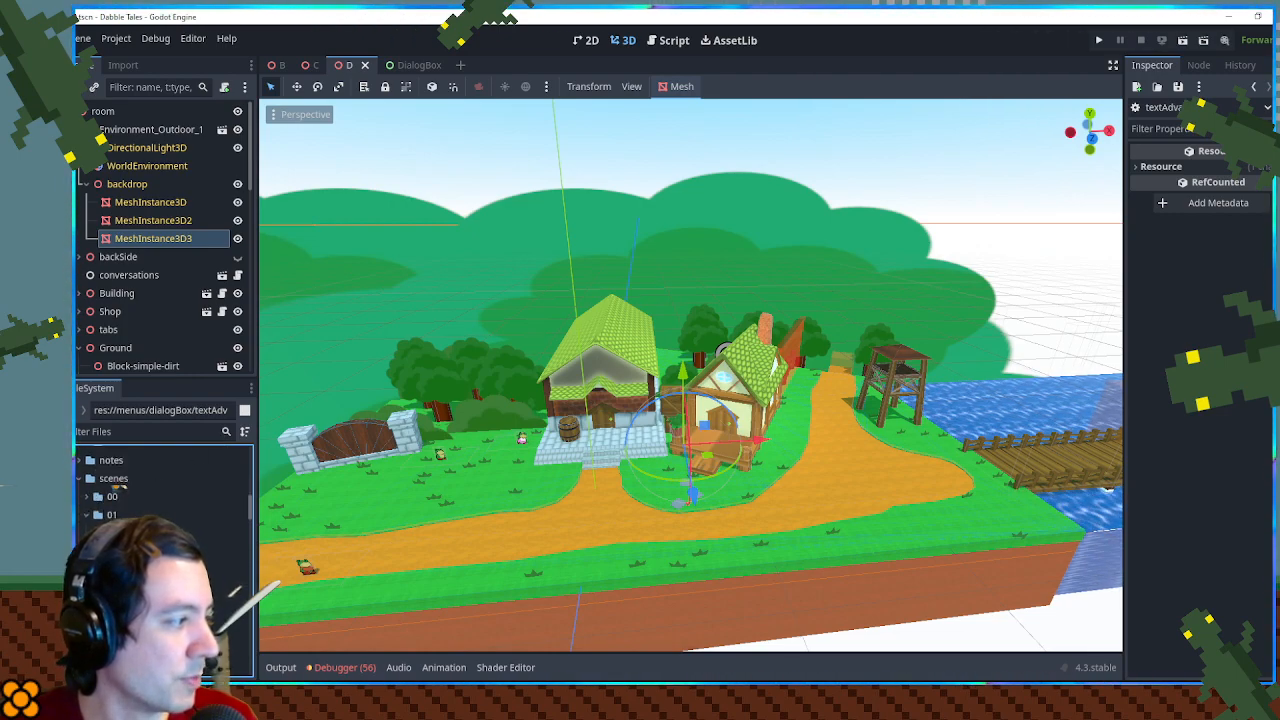
double_click(118, 483)
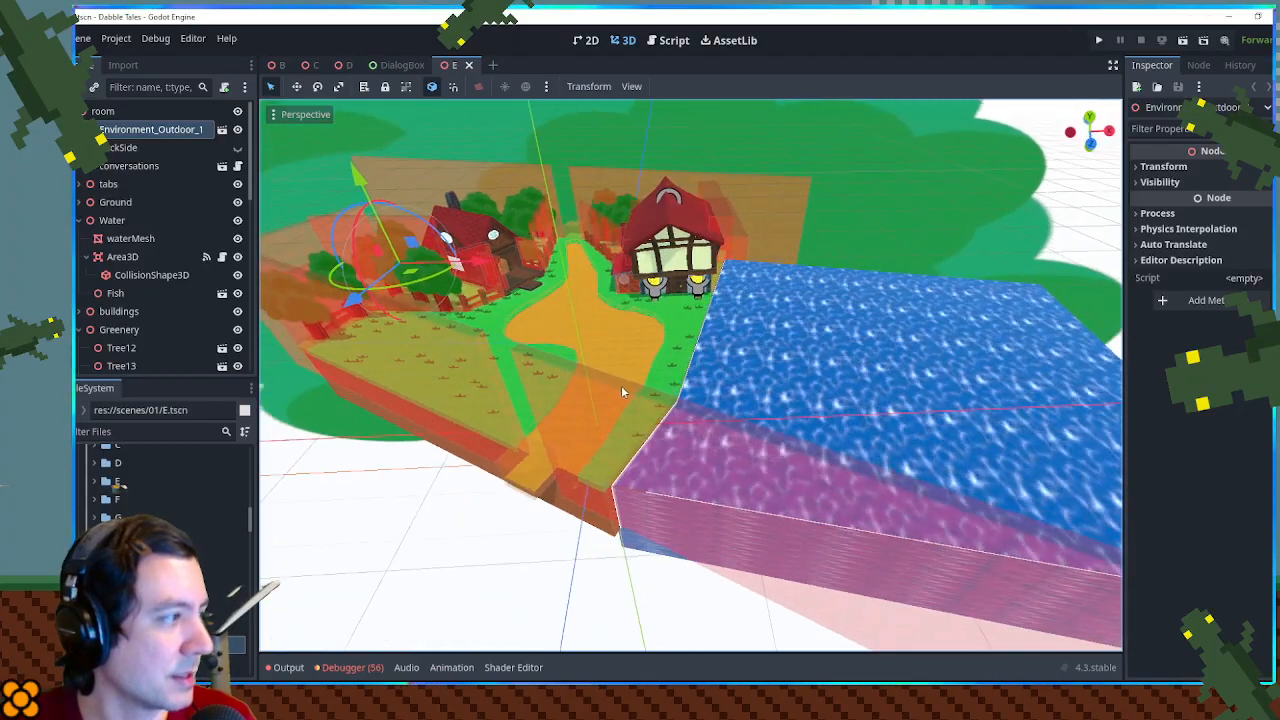
- Select the Block-invisible3 barrier and hide the Barrriers group in the E scene
click(621, 385)
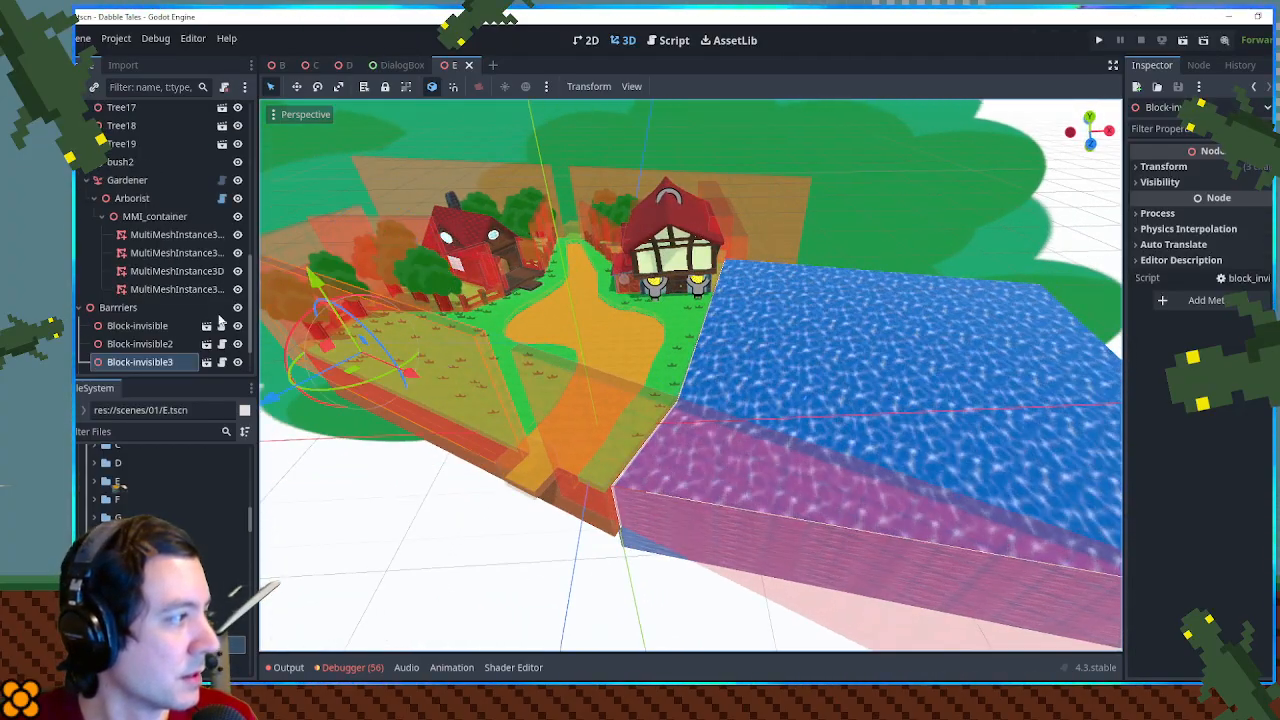
drag(396, 326, 480, 325)
scroll(500, 369, up, 6)
- Move the view inside the E scene's small house and examine the frog, teapot table, bookshelf and bed
key(w)
key(s)
key(w)
key(a)
key(s)
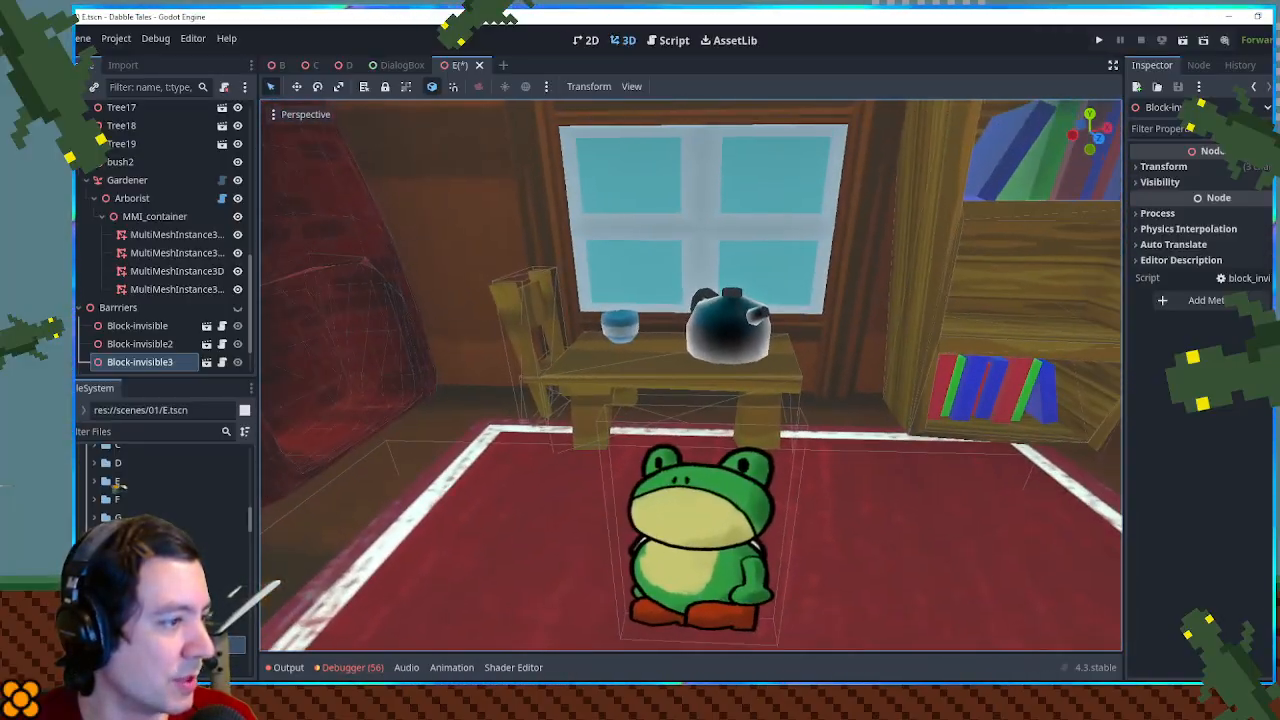
key(s)
key(a)
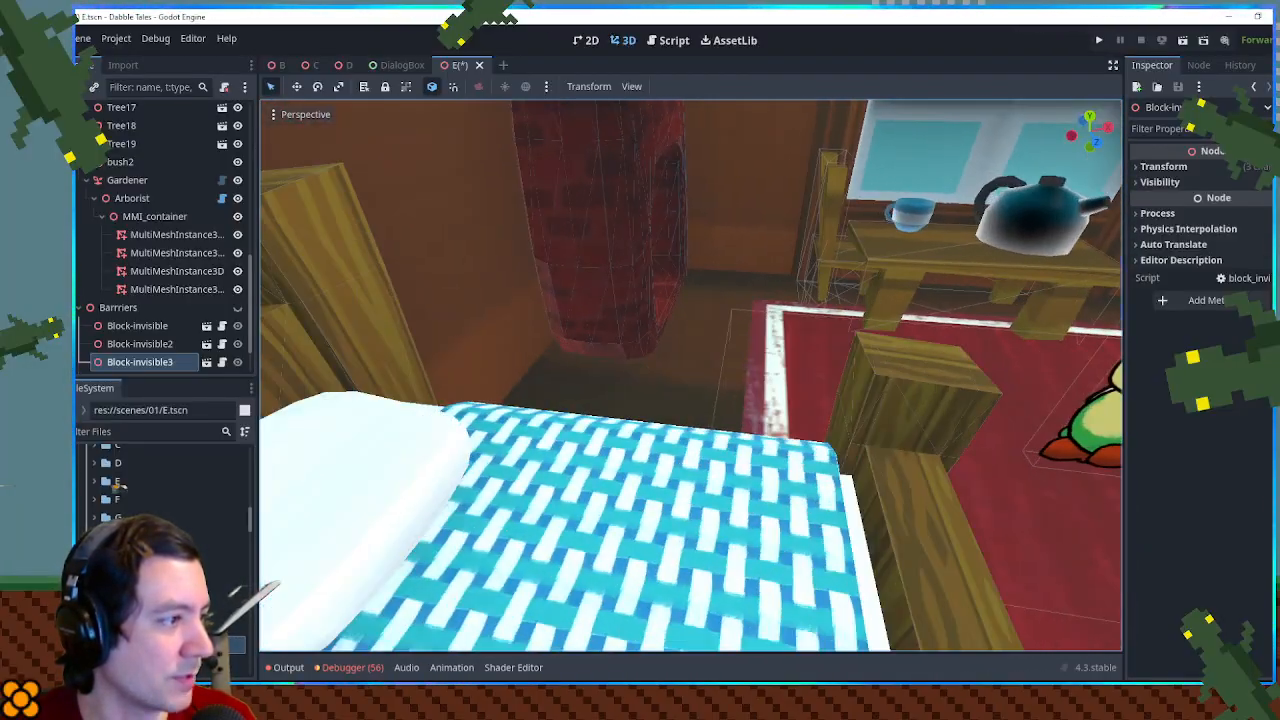
key(d)
key(w)
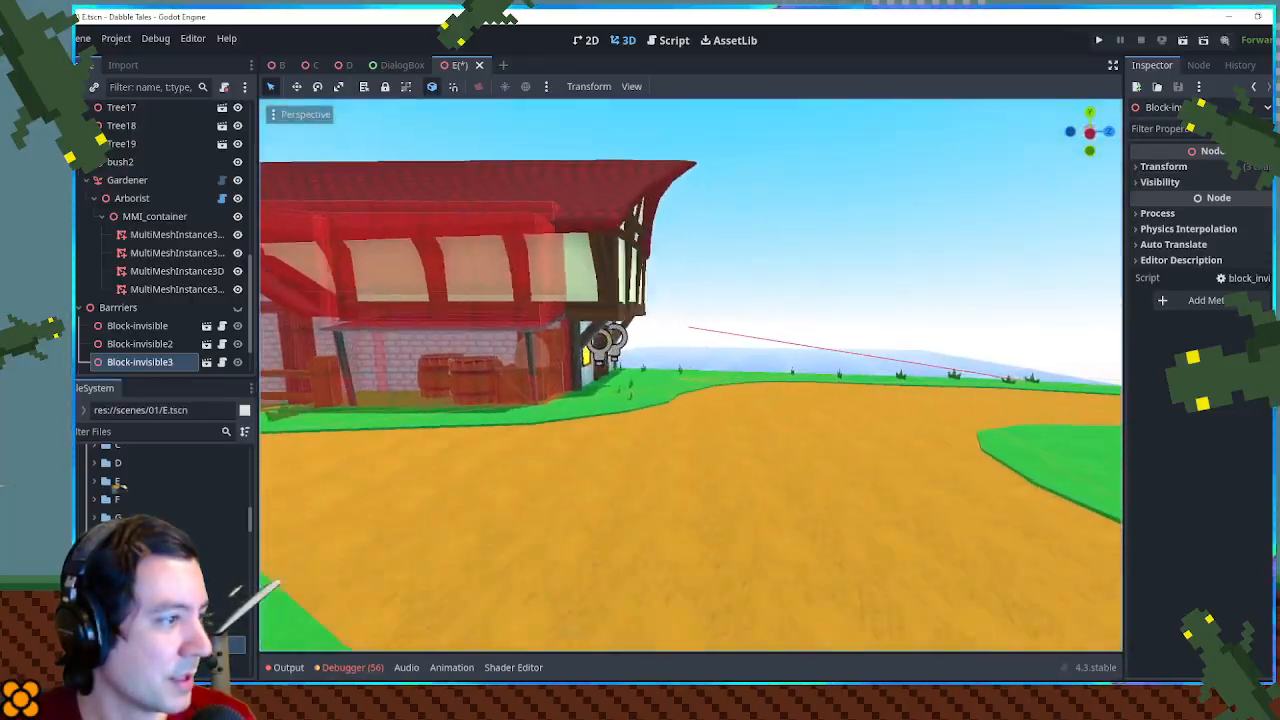
- Move the view inside the tavern and examine the frog bartender, mushroom stools and the band on stage
key(w)
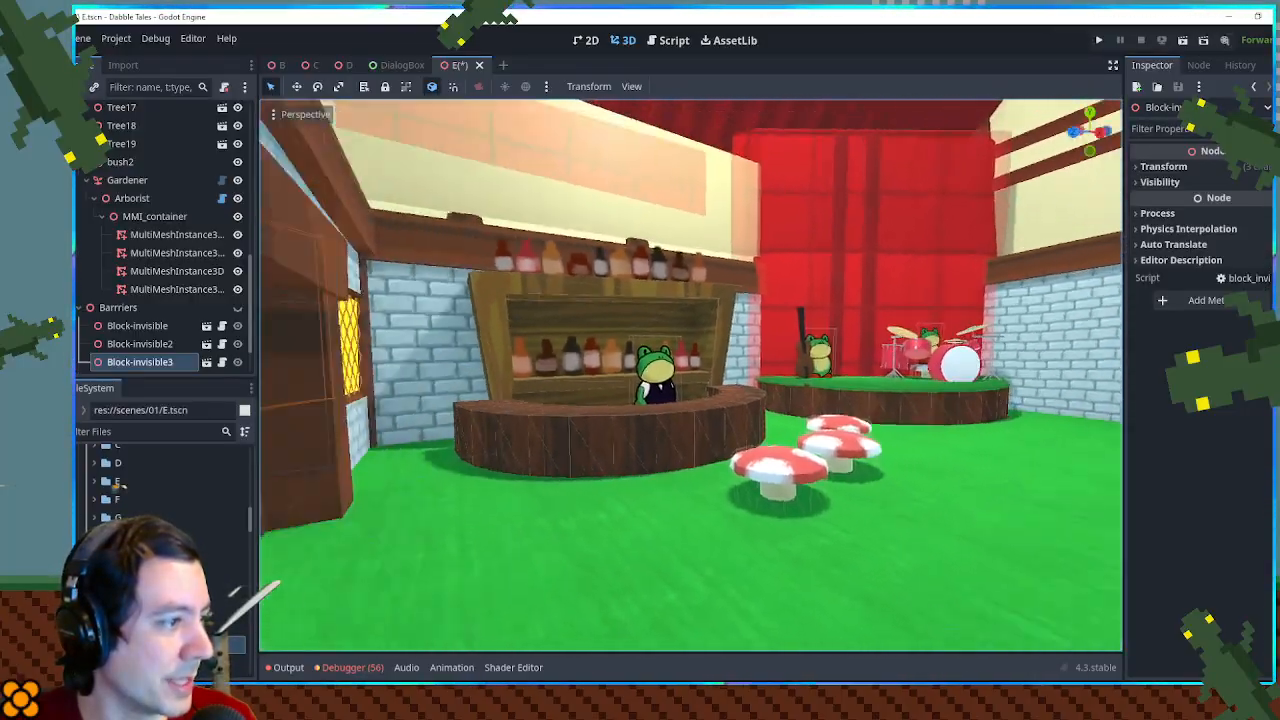
key(w)
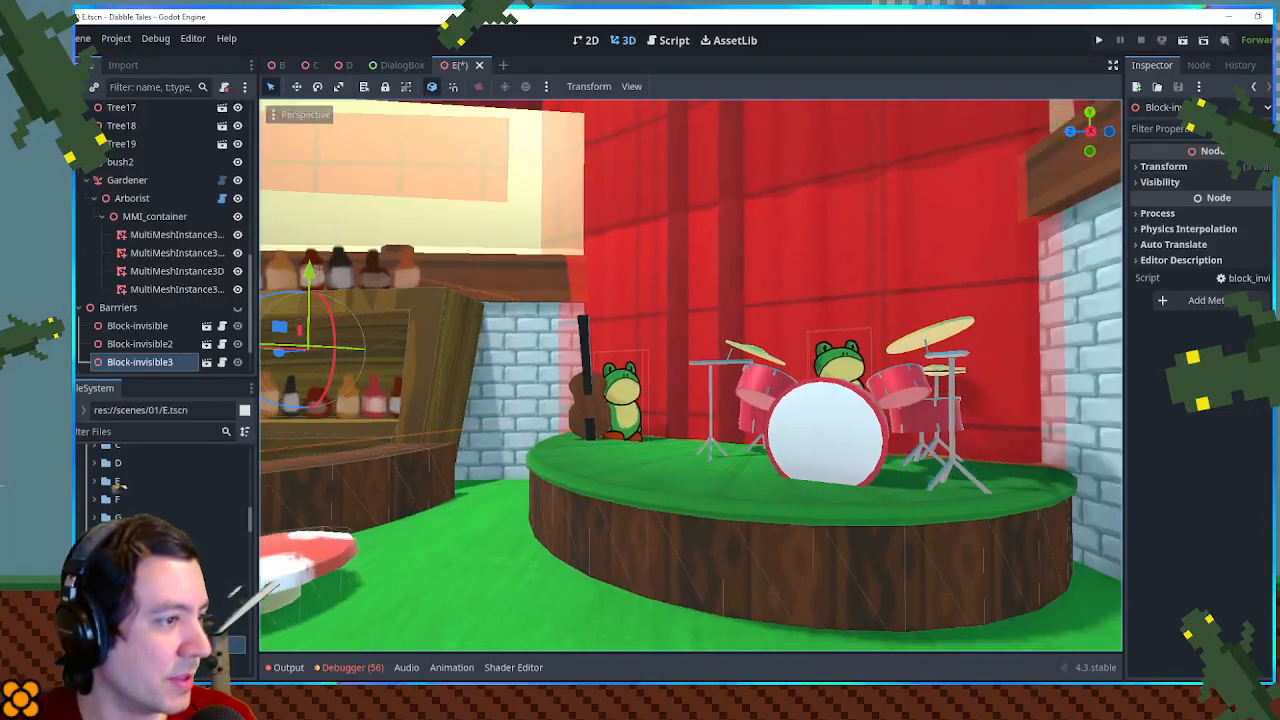
key(w)
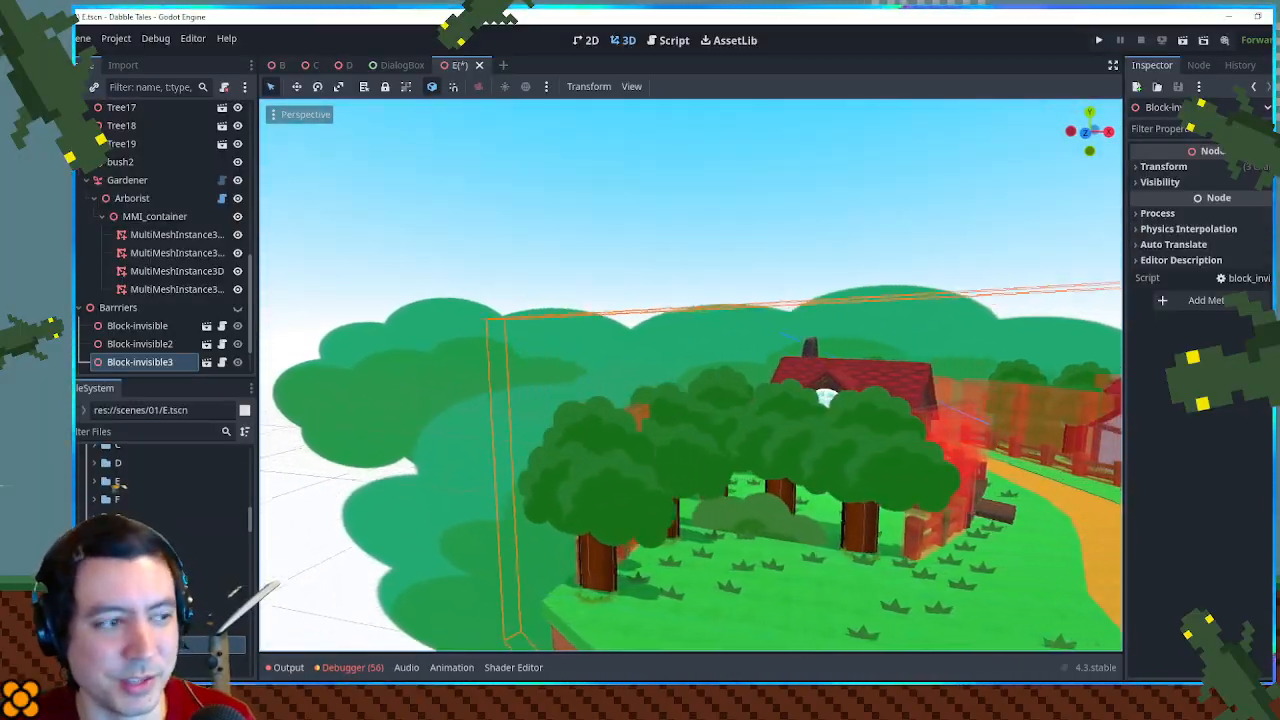
- Examine the dirt path running between the small dark wooden house and the half-timbered tavern
key(w)
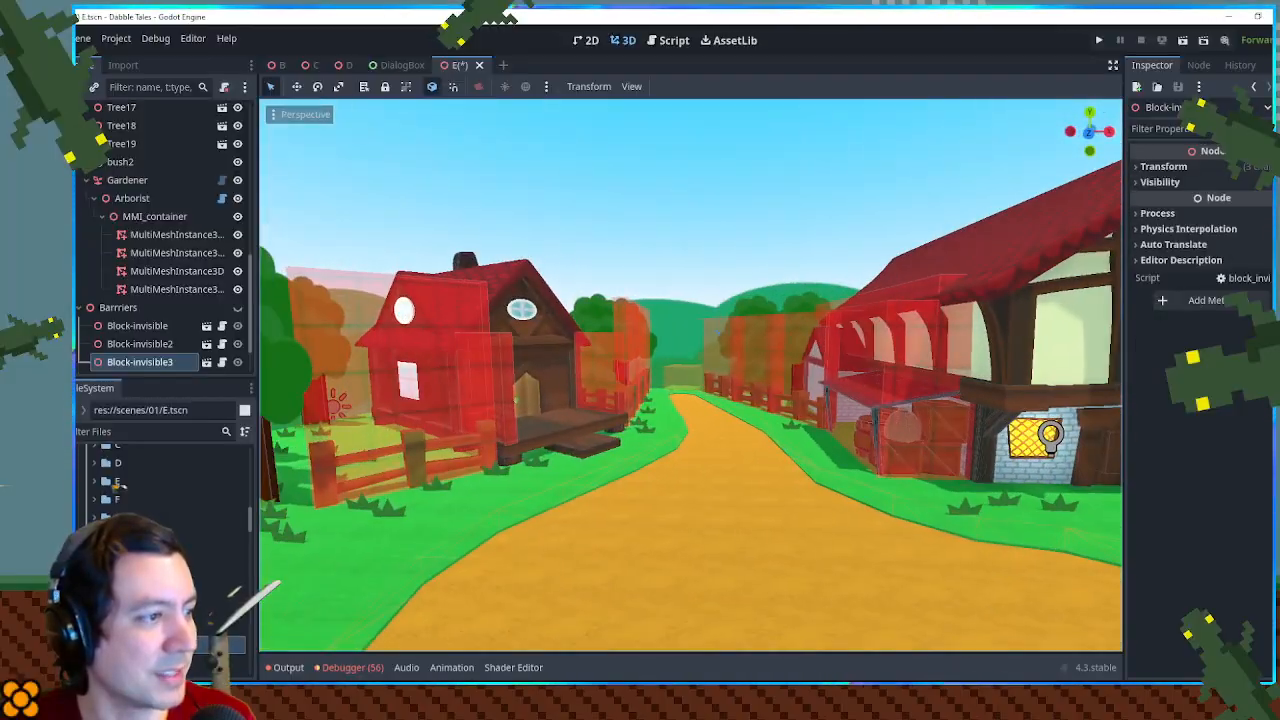
key(w)
key(s)
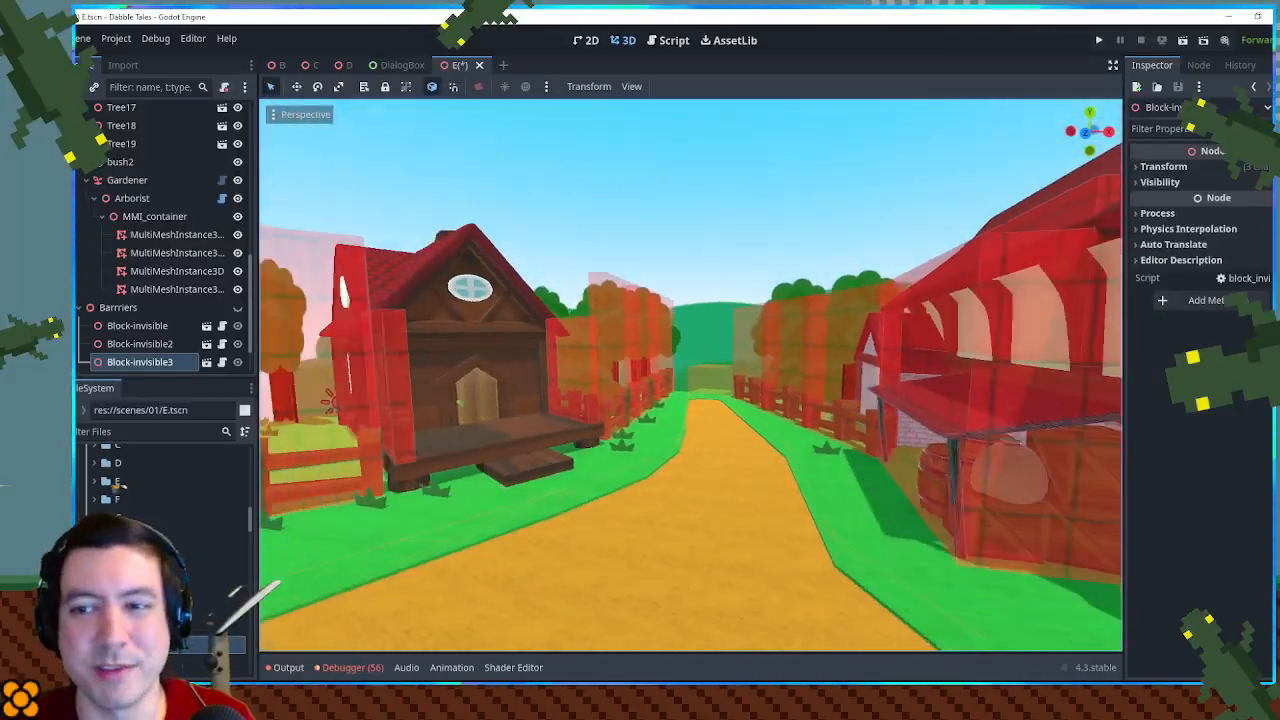
key(a)
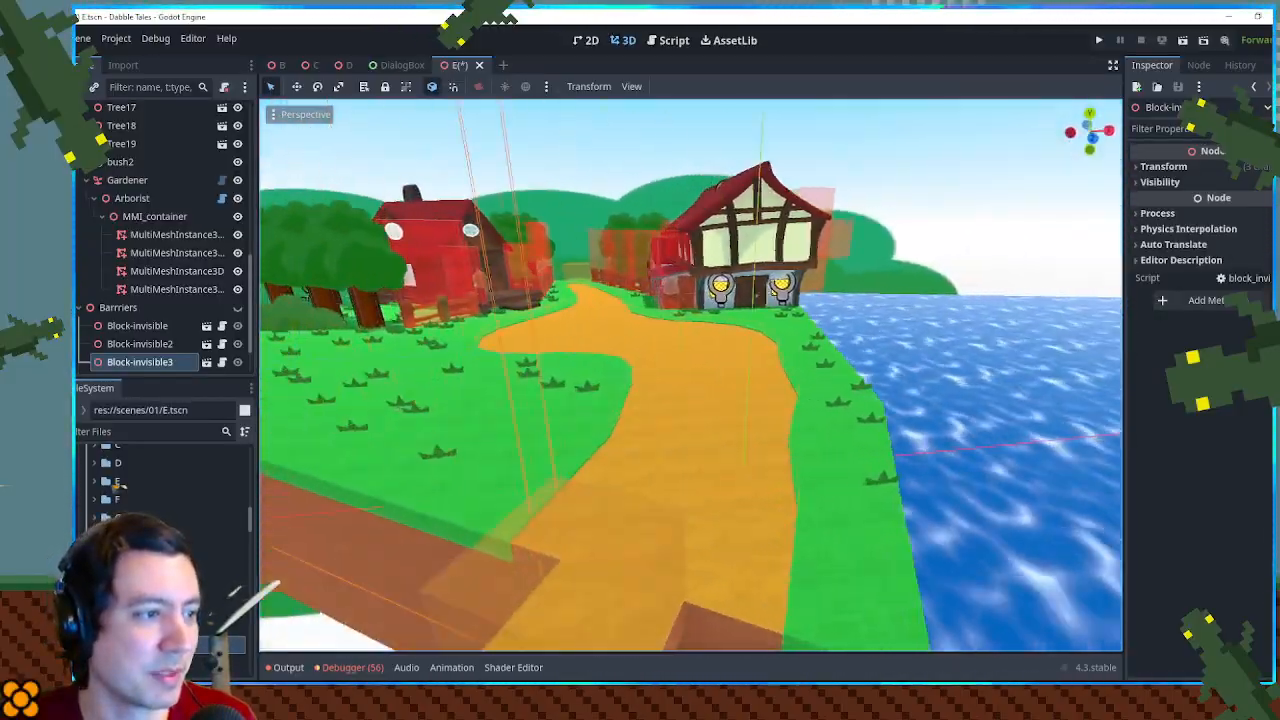
- Survey the E scene's front lawn, the grass tufts and the cluster of trees and bushes beside the house
key(w)
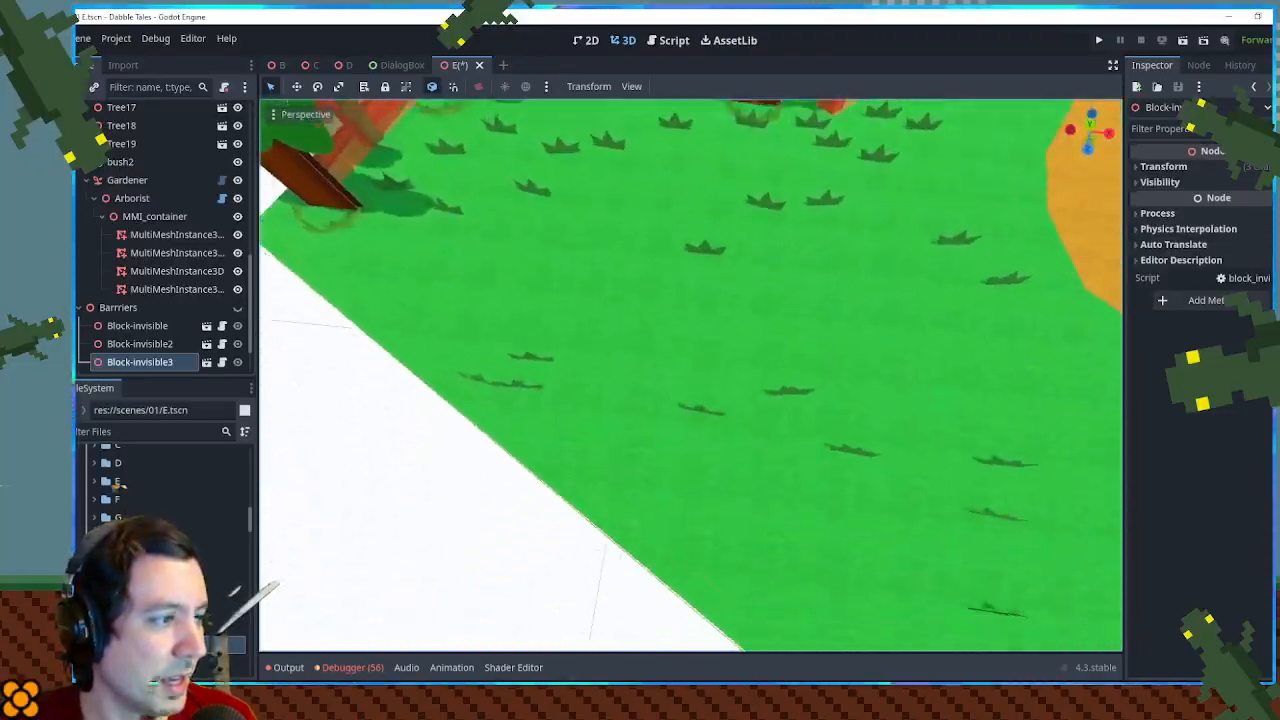
key(s)
key(w)
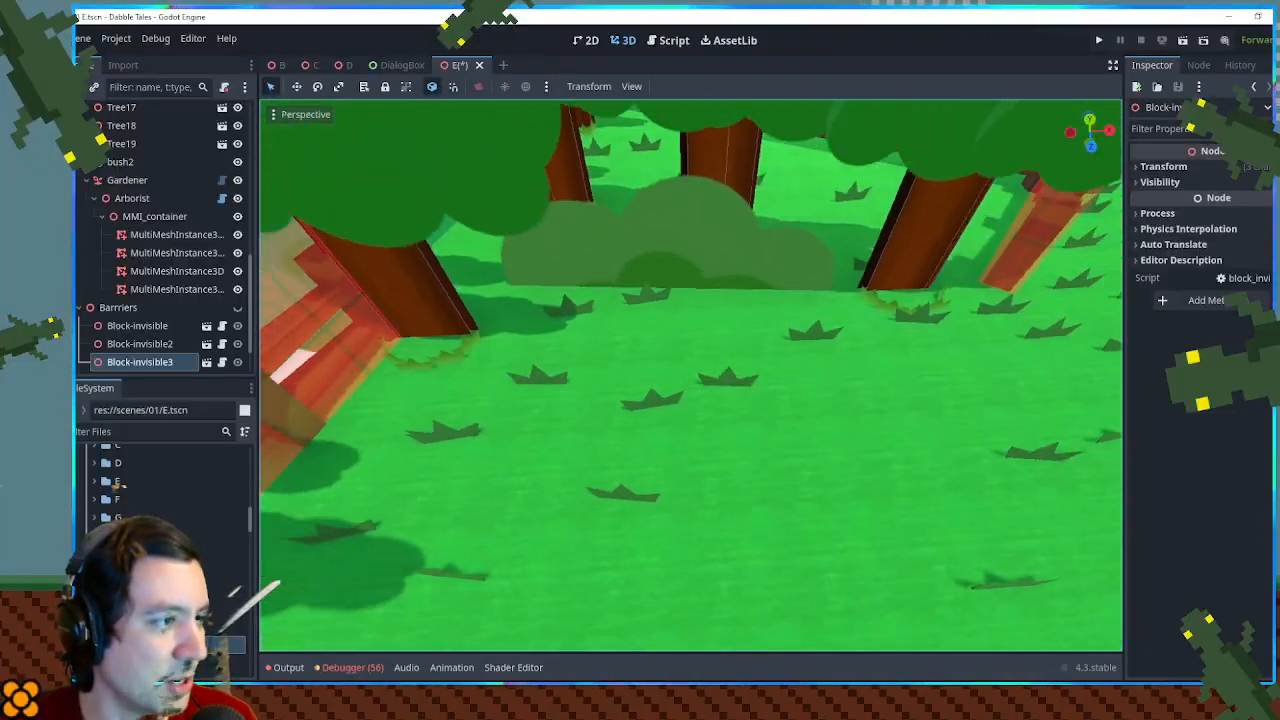
key(s)
key(d)
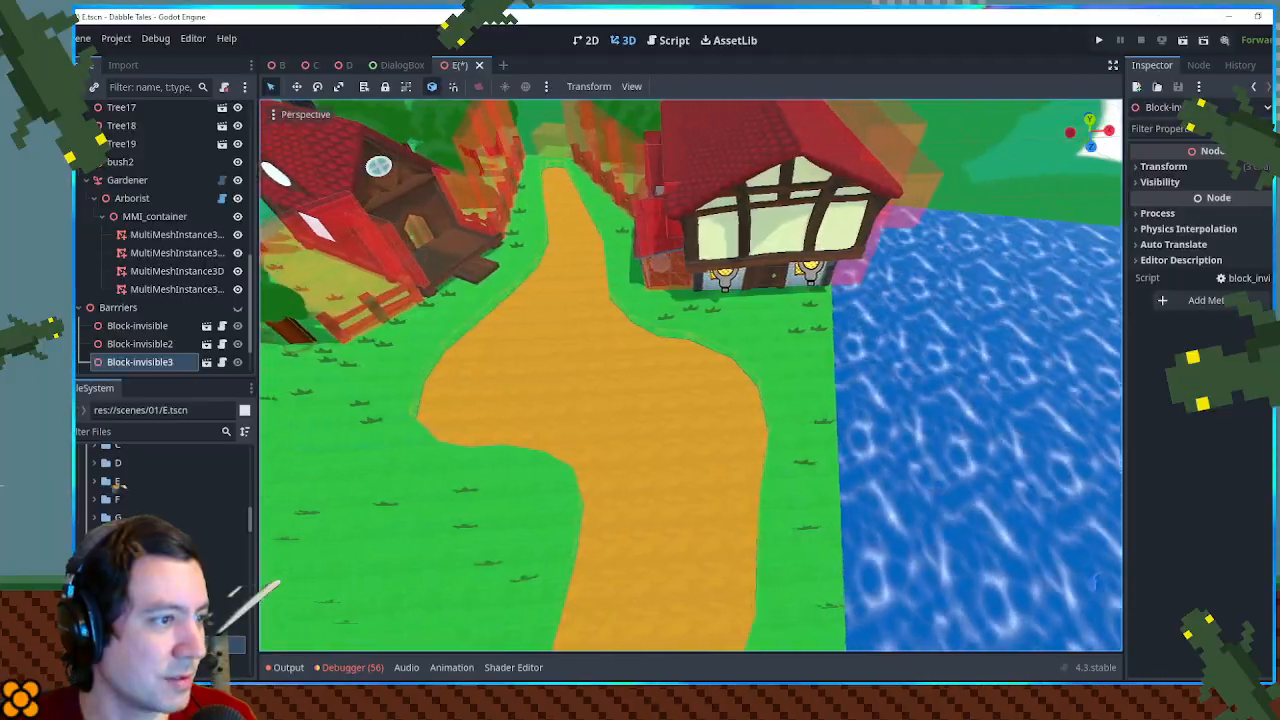
key(a)
key(w)
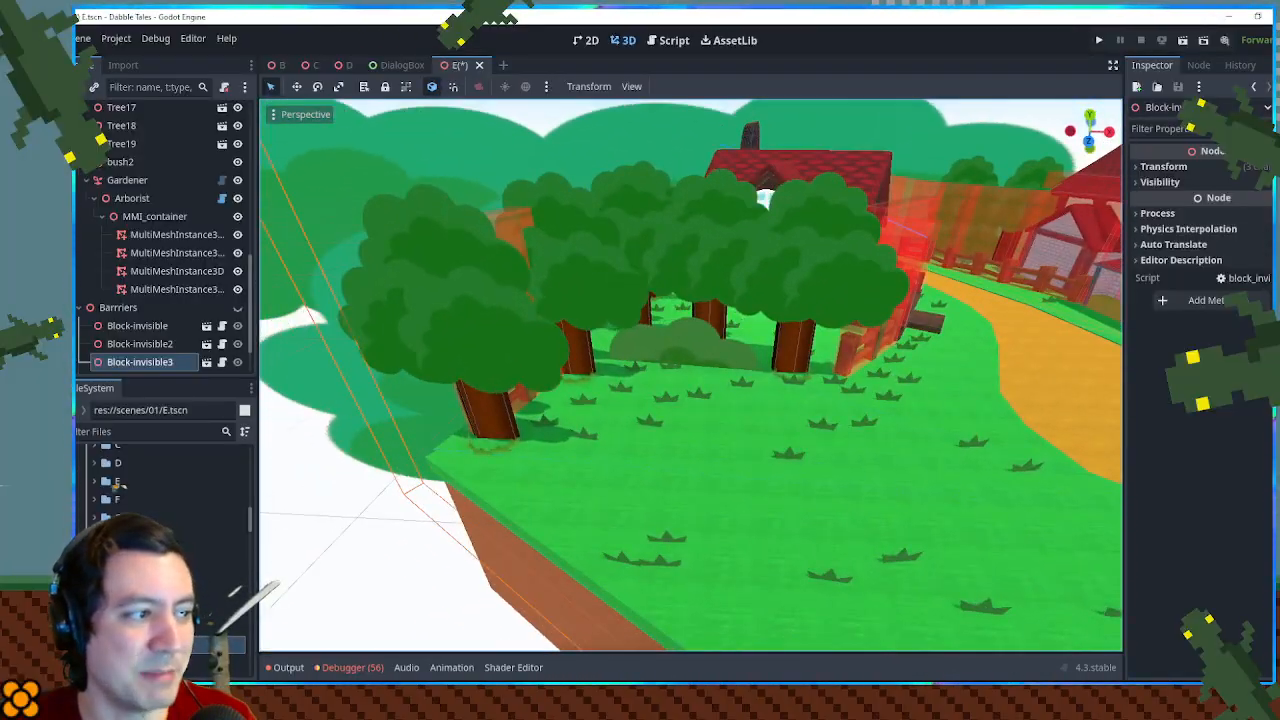
key(d)
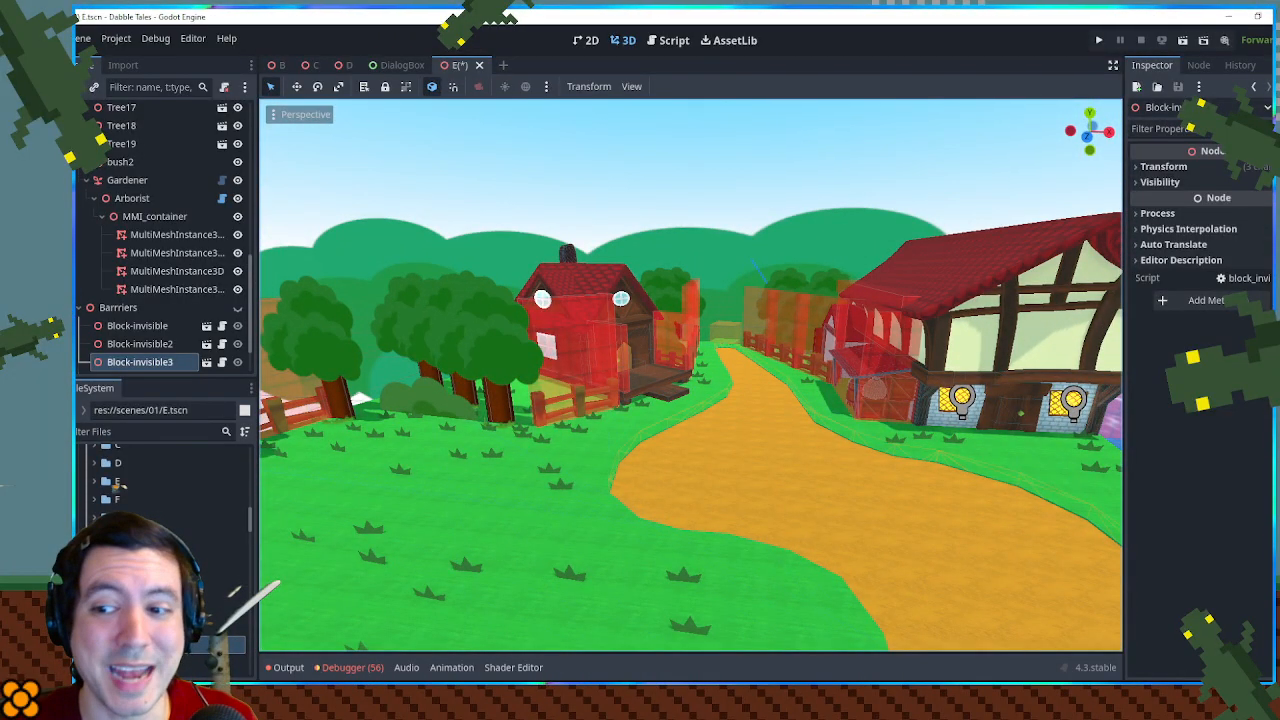
- Examine the tavern's exterior by the water, including its timber facade, curved red roof and lit windows
key(d)
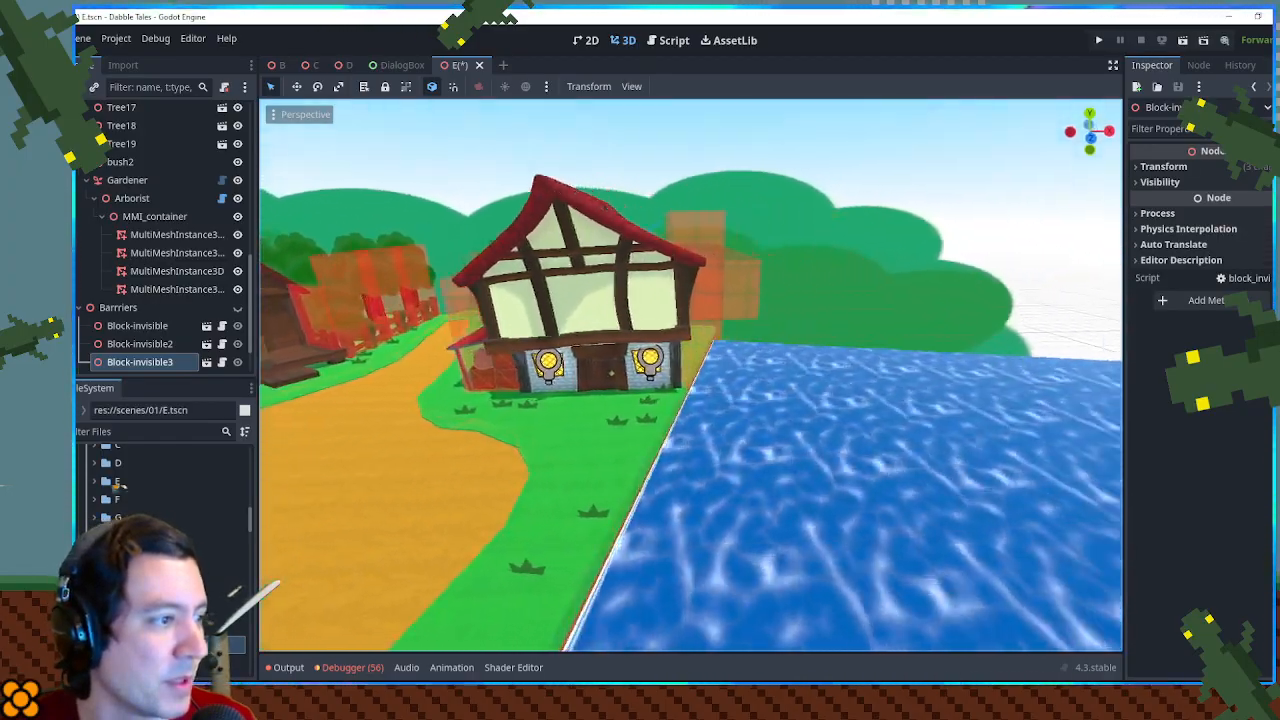
key(s)
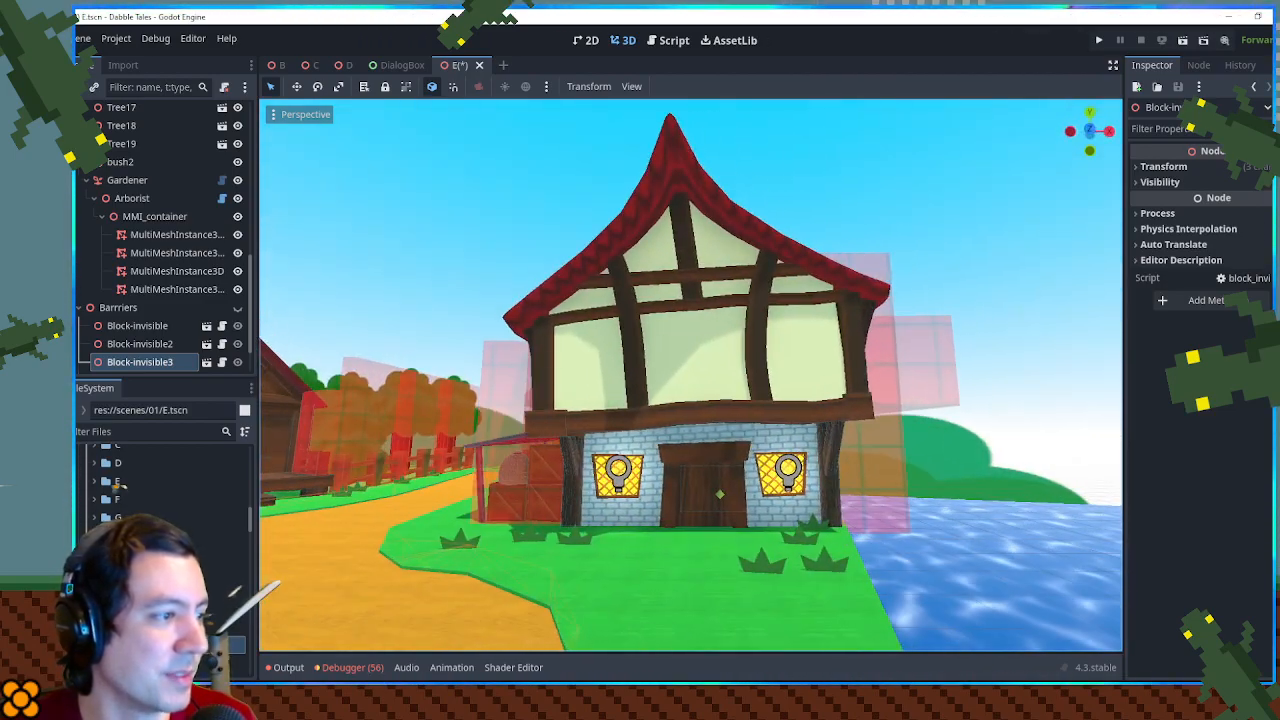
key(w)
key(s)
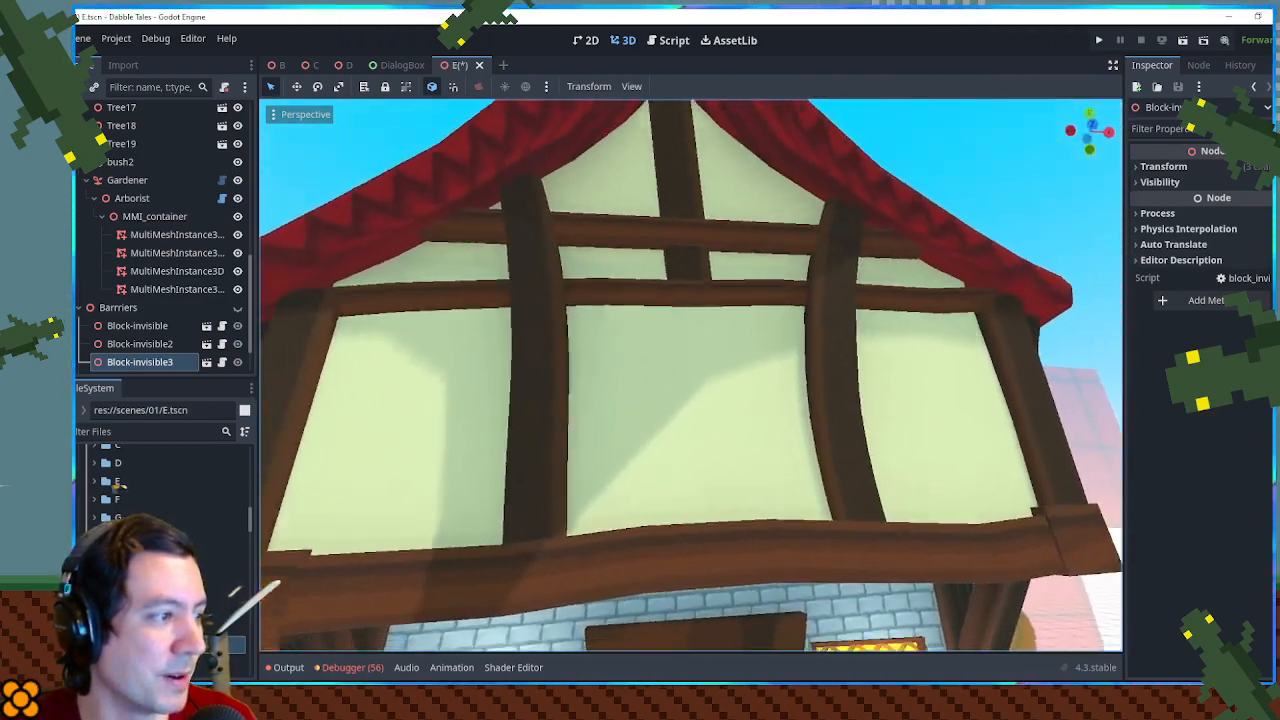
key(d)
key(a)
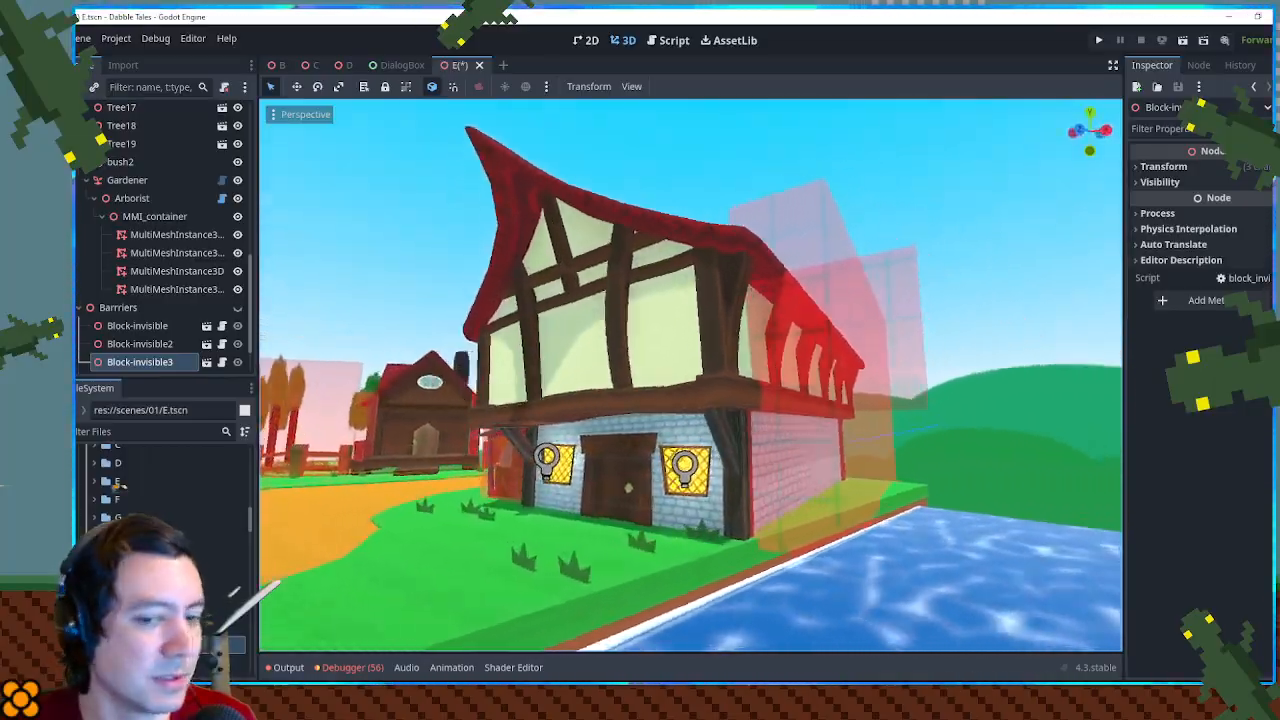
key(s)
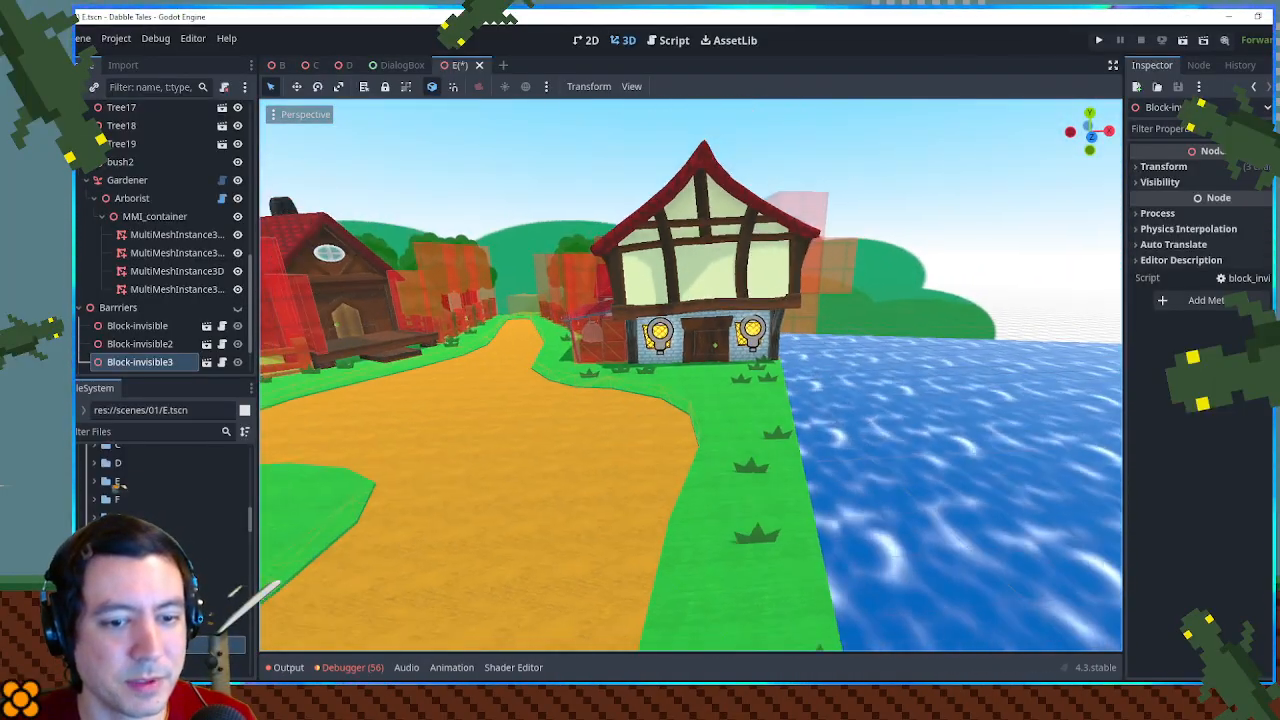
- Examine how the two buildings frame the path, then survey the whole E scene from a distance
key(w)
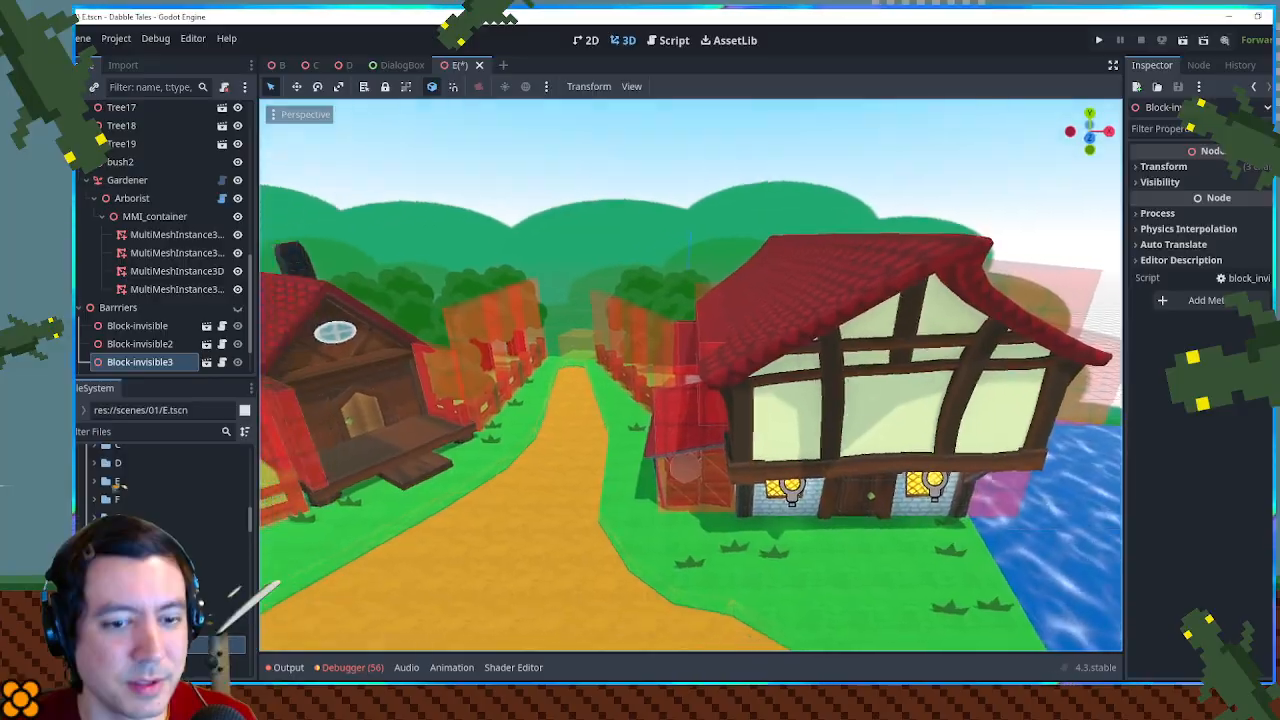
key(w)
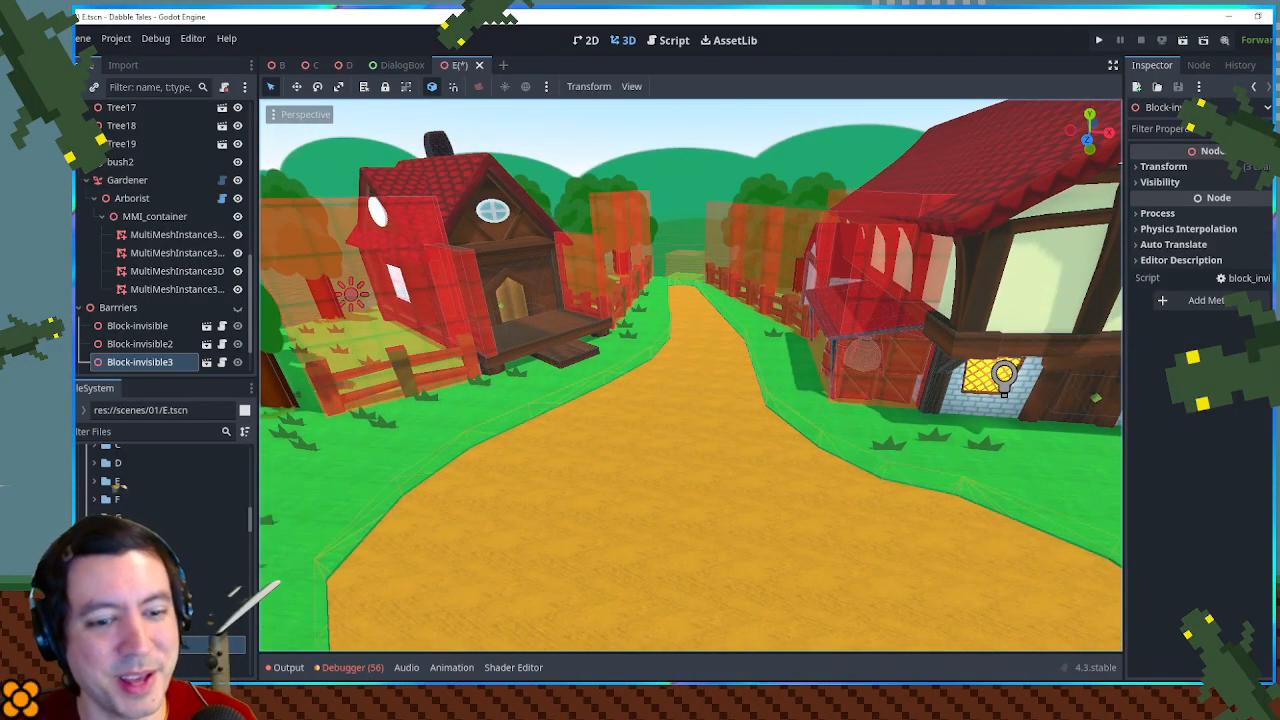
key(s)
mouse_move(690, 375)
mouse_down()
mouse_move(662, 384)
mouse_move(682, 373)
mouse_up()
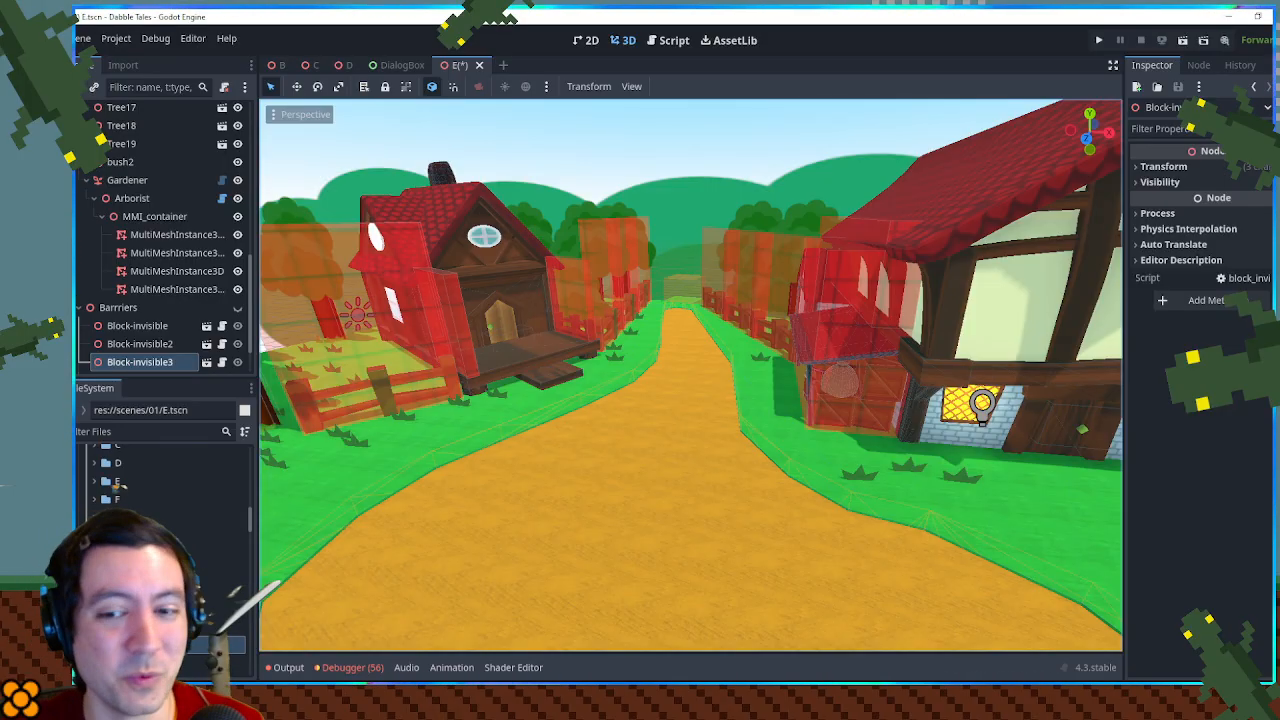
drag(690, 375, 700, 370)
mouse_move(518, 371)
mouse_down()
mouse_move(526, 312)
mouse_move(518, 371)
mouse_up()
key(s)
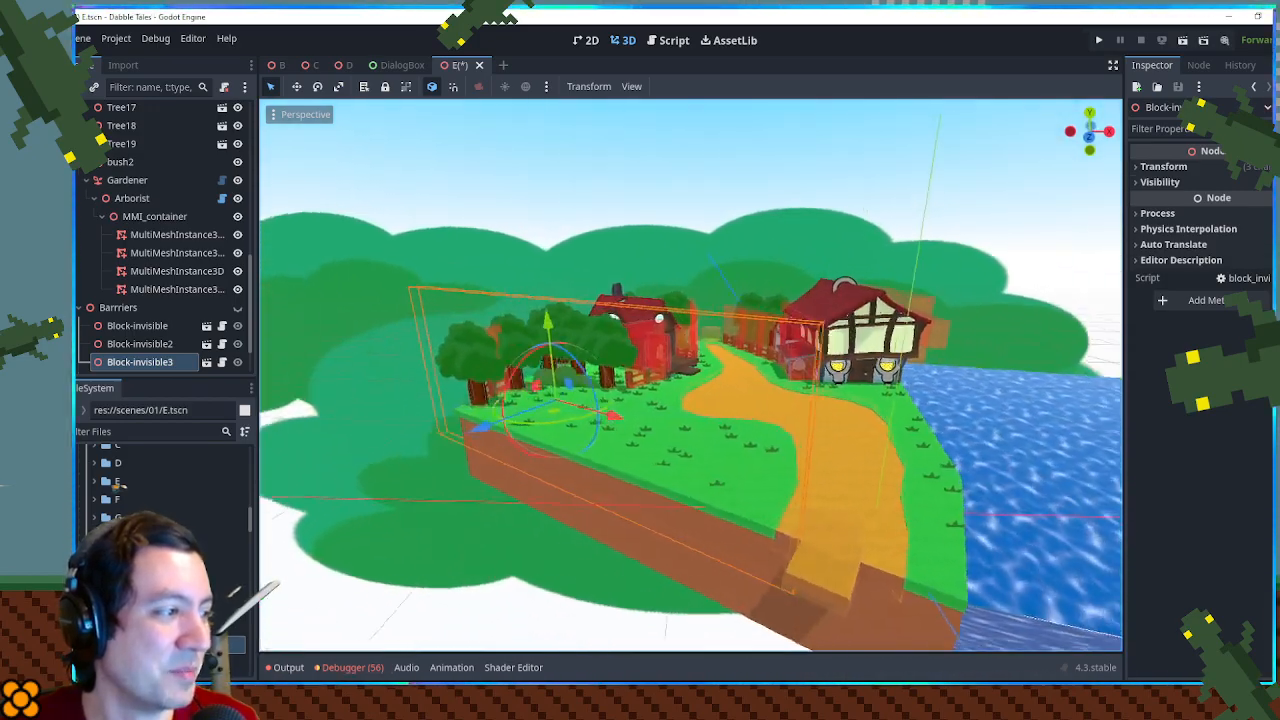
key(w)
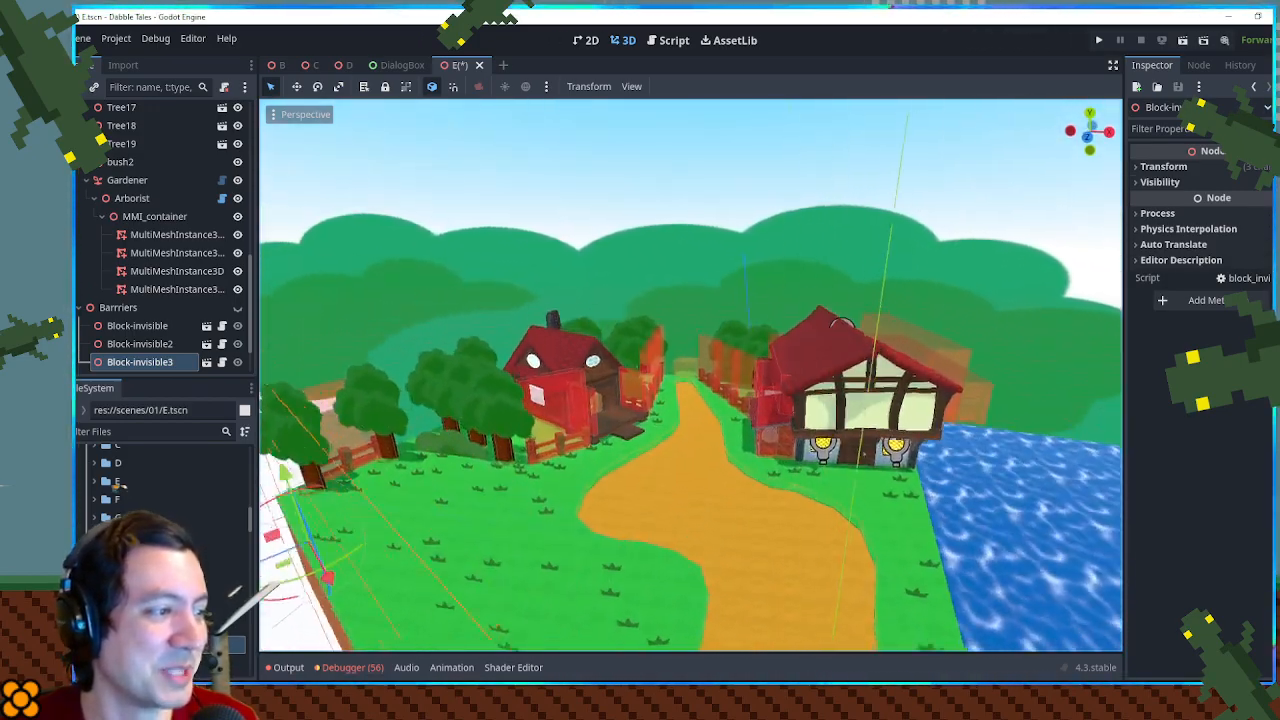
key(s)
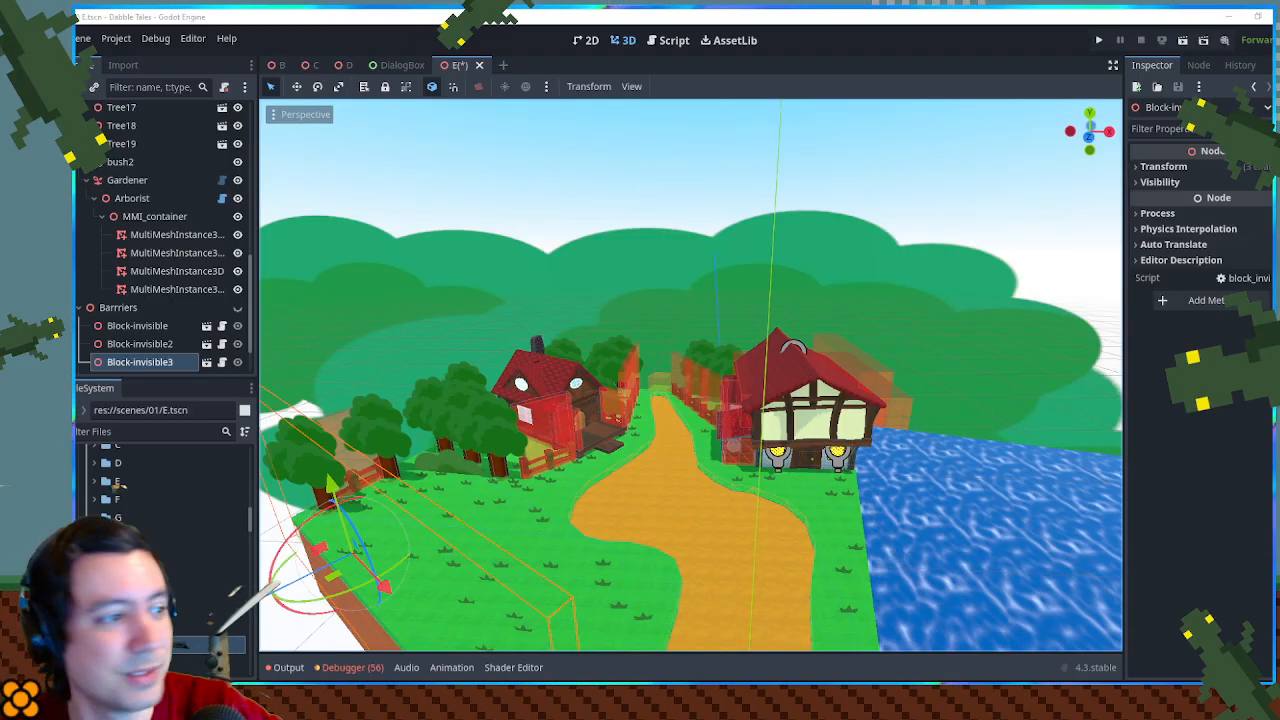
- Return to the D scene and view the whole town against the green backdrop
click(347, 67)
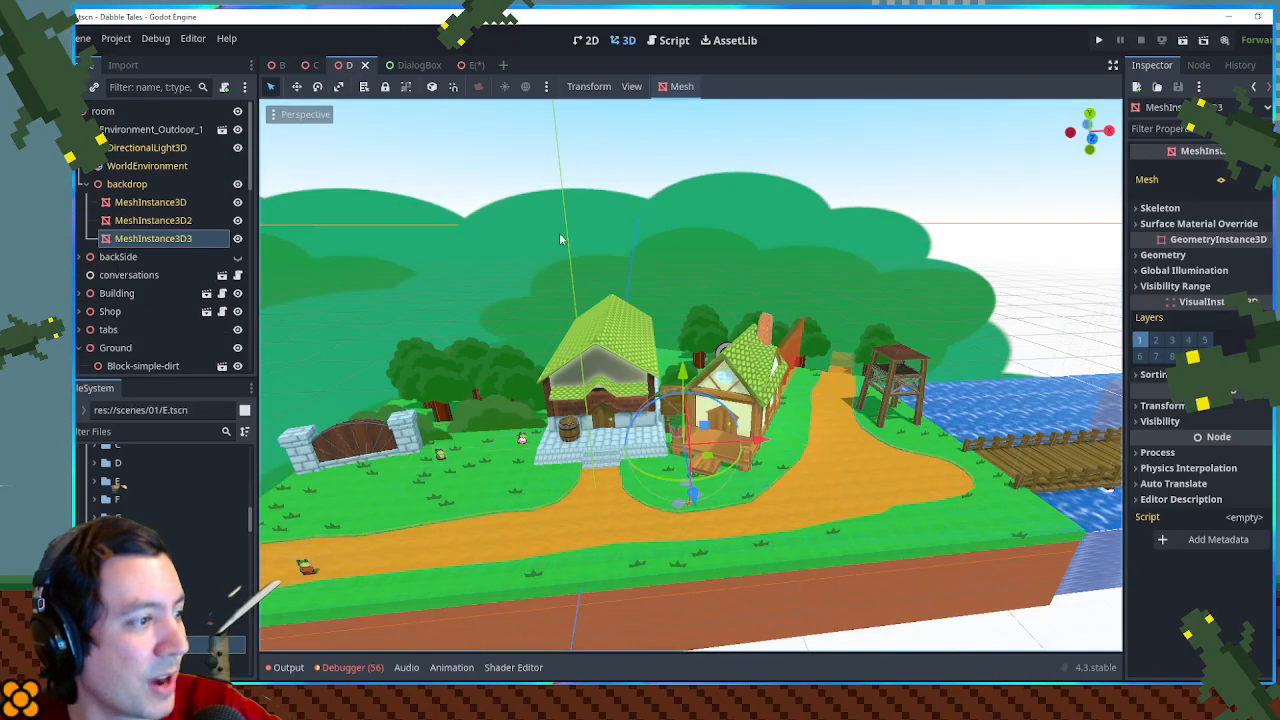
mouse_move(712, 330)
mouse_down()
mouse_move(618, 327)
mouse_move(869, 356)
mouse_move(682, 348)
mouse_move(722, 350)
mouse_up()
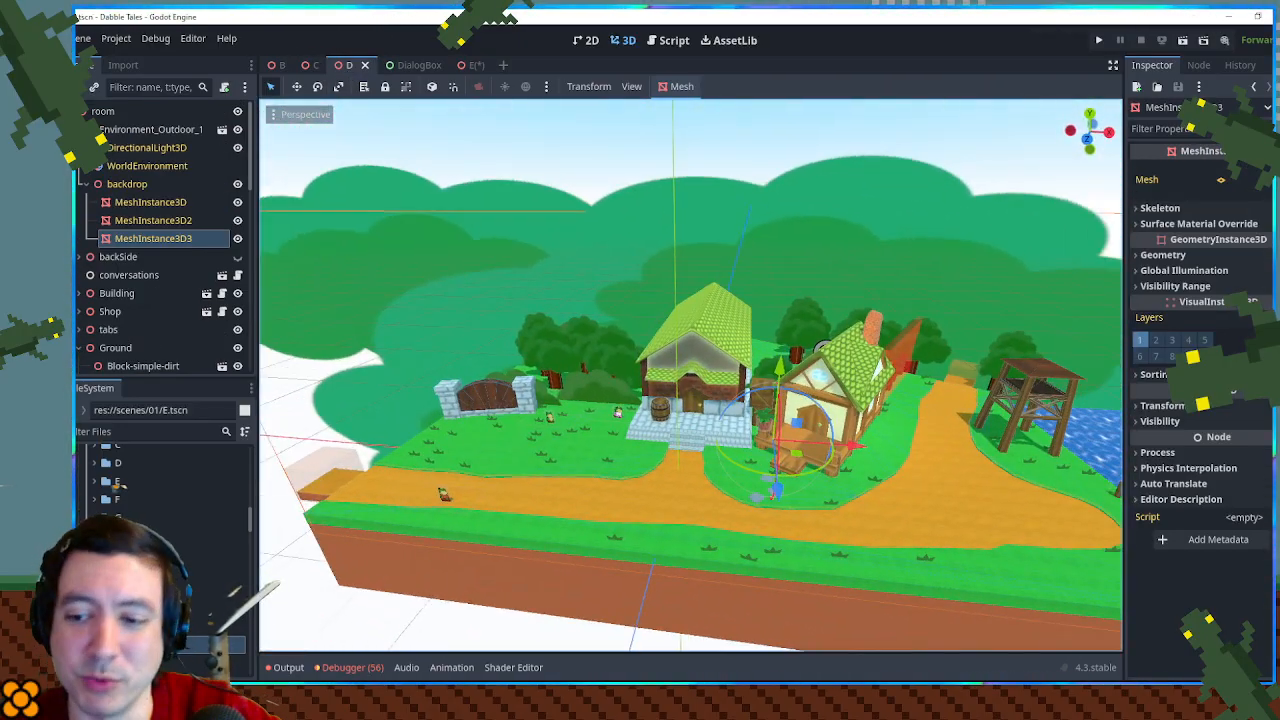